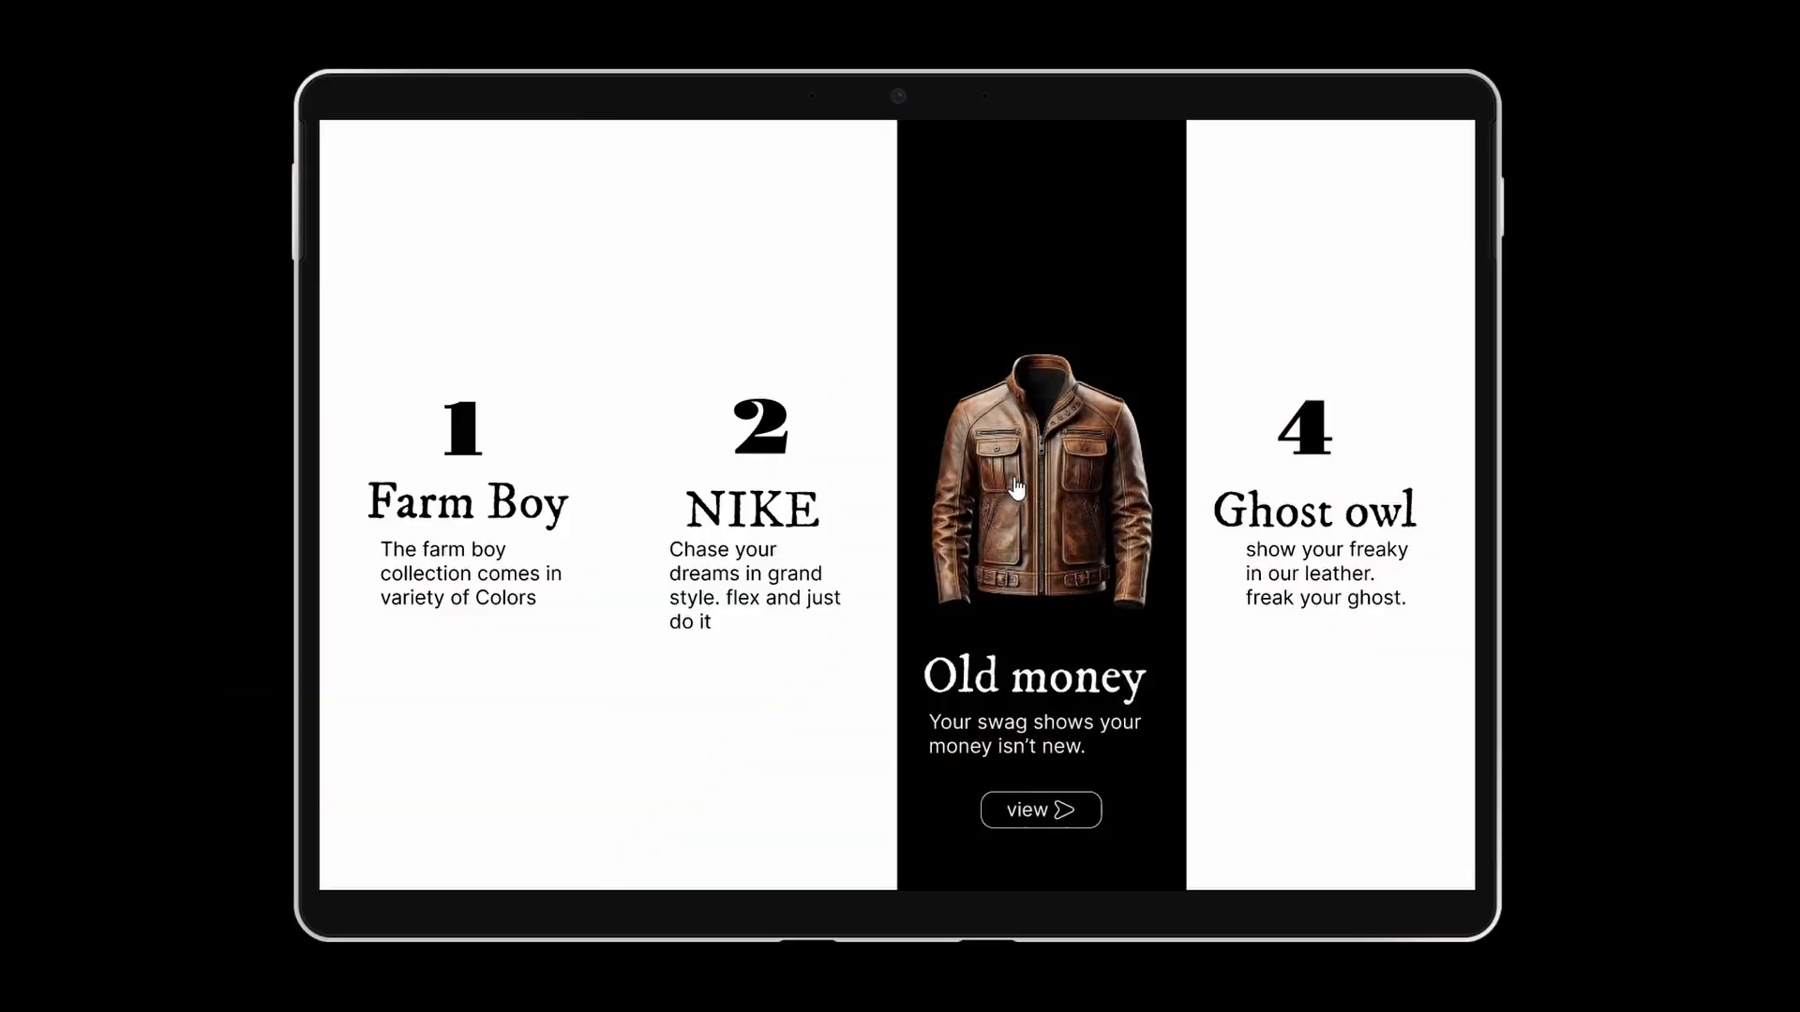
Preview the finished jacket prototype by opening the Nike, Old money and Farm Boy product pages and going back to the overview after each
{"action": "mouse_move", "coordinate": [701, 497]}
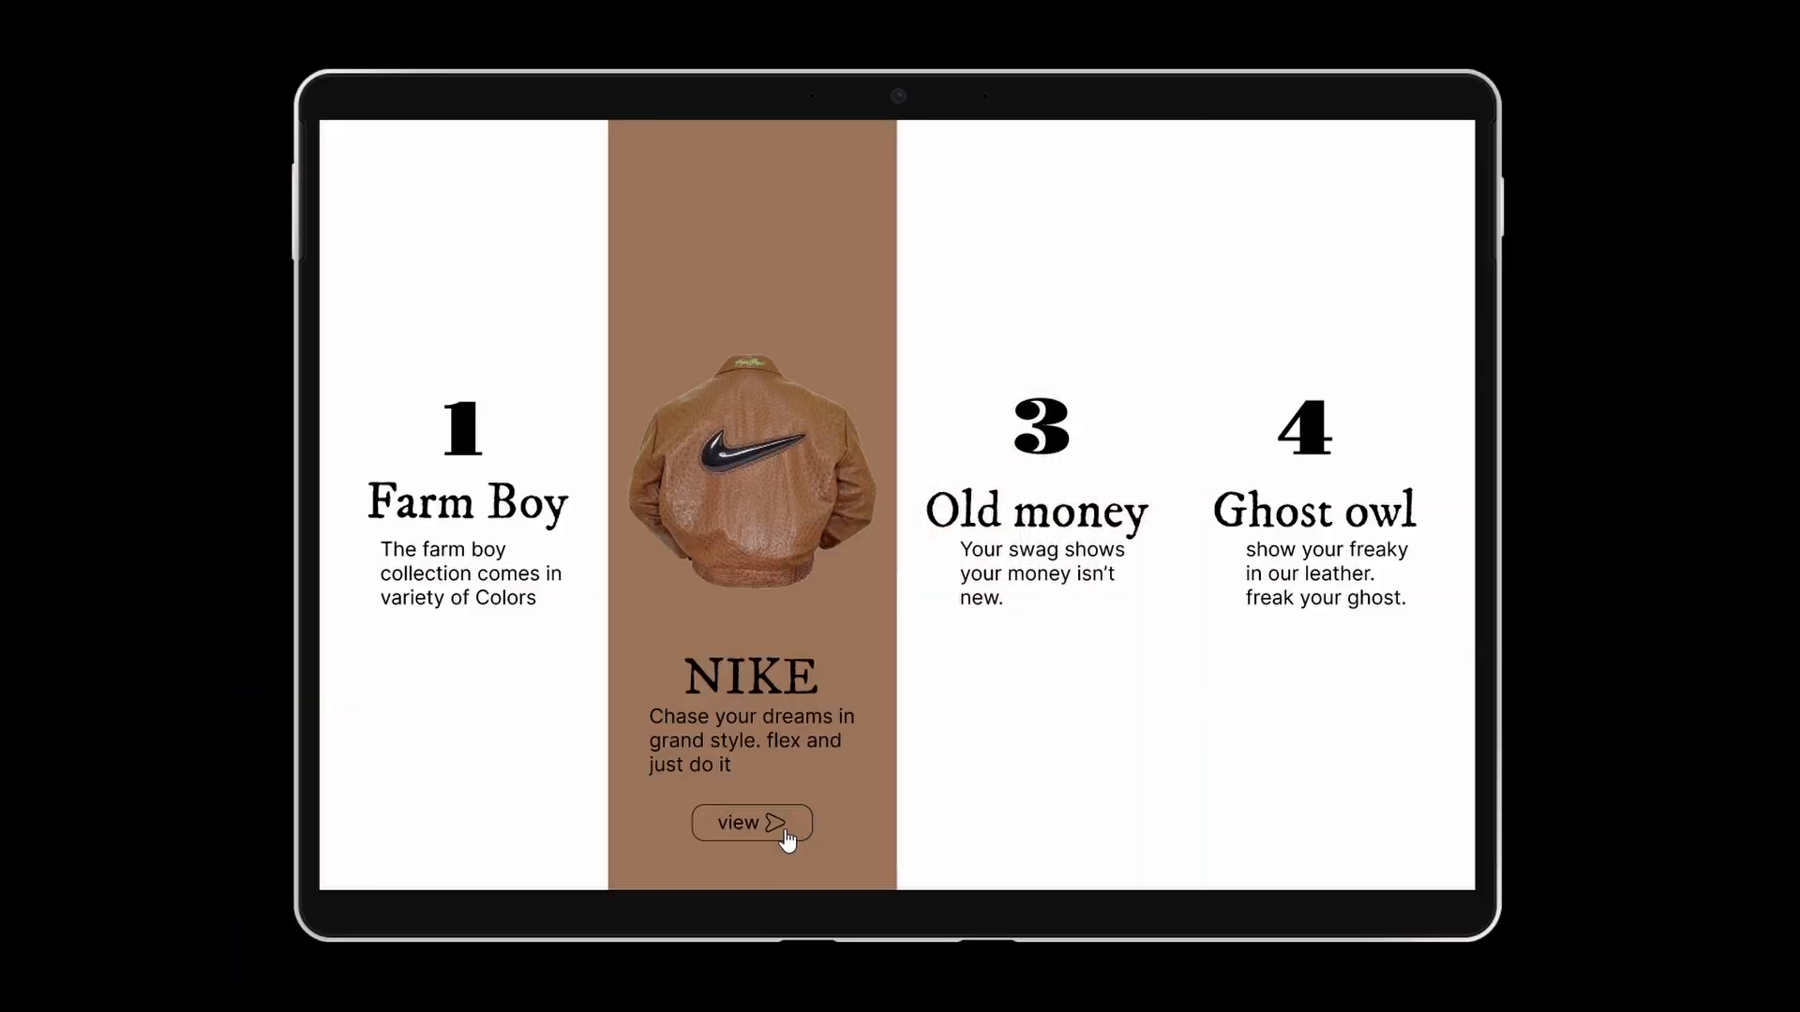
{"action": "left_click", "coordinate": [776, 831]}
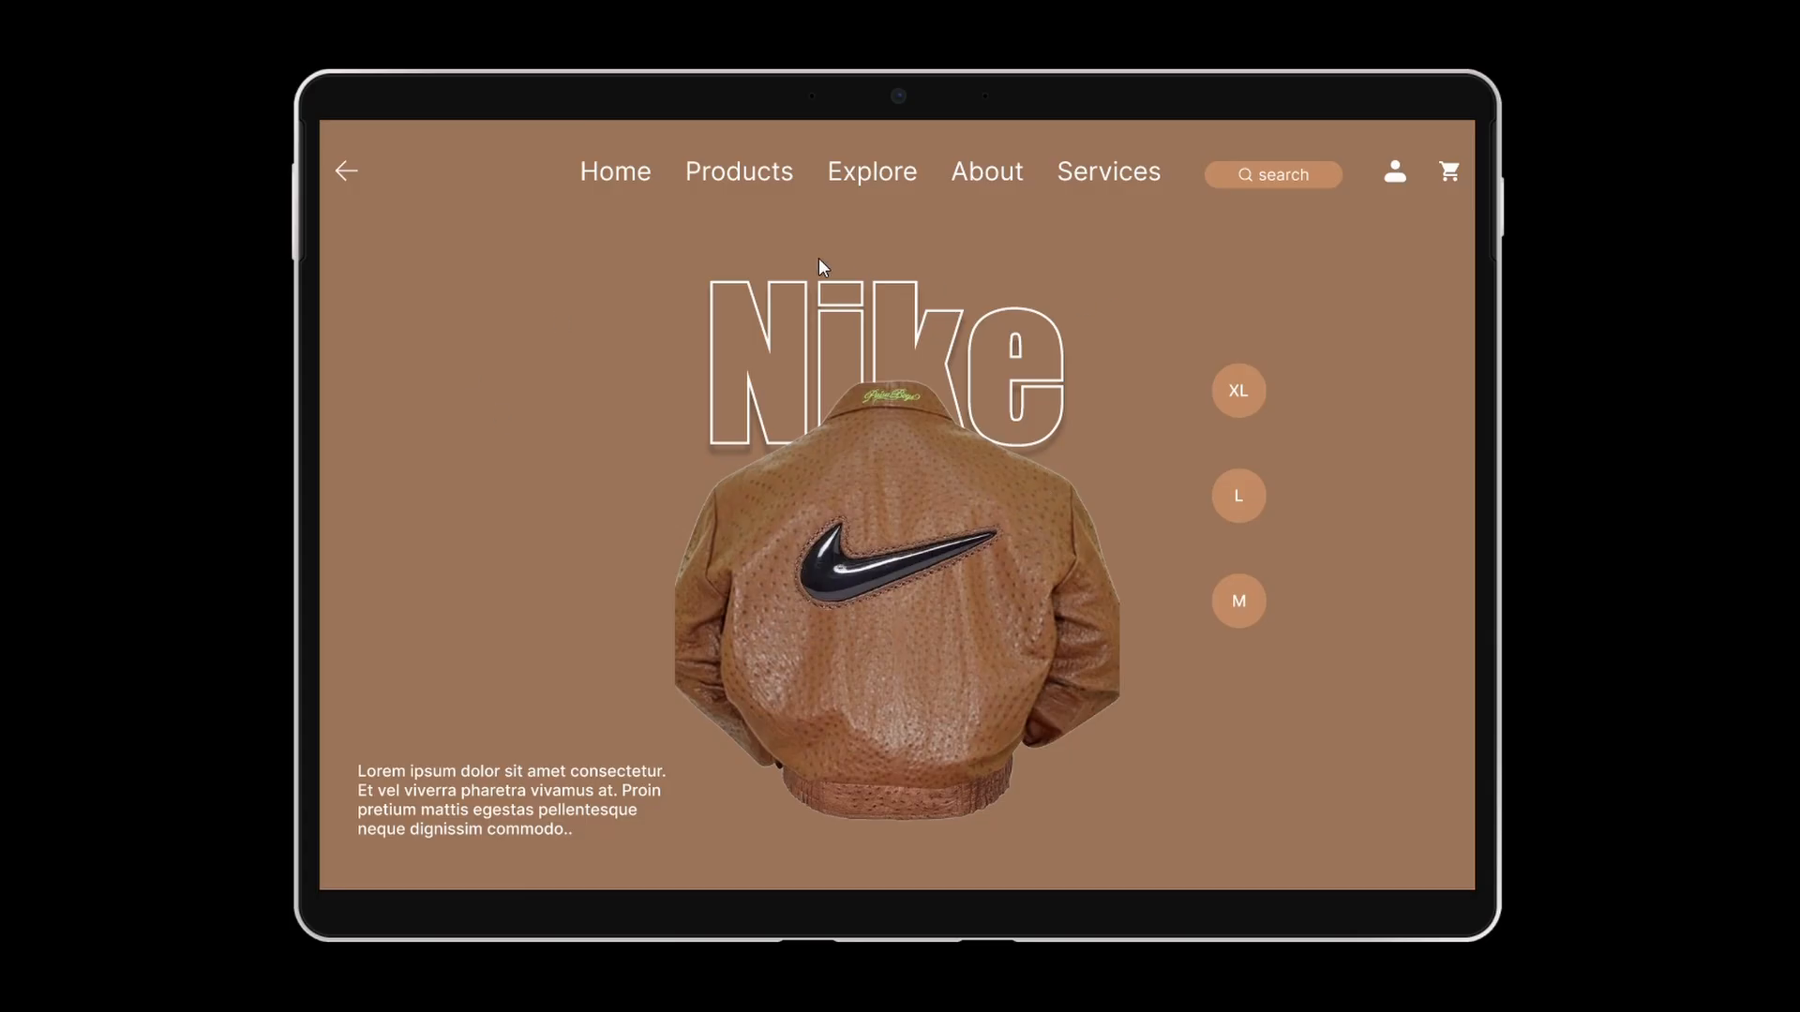
{"action": "left_click", "coordinate": [337, 172]}
{"action": "mouse_move", "coordinate": [1109, 691]}
{"action": "left_click", "coordinate": [1059, 821]}
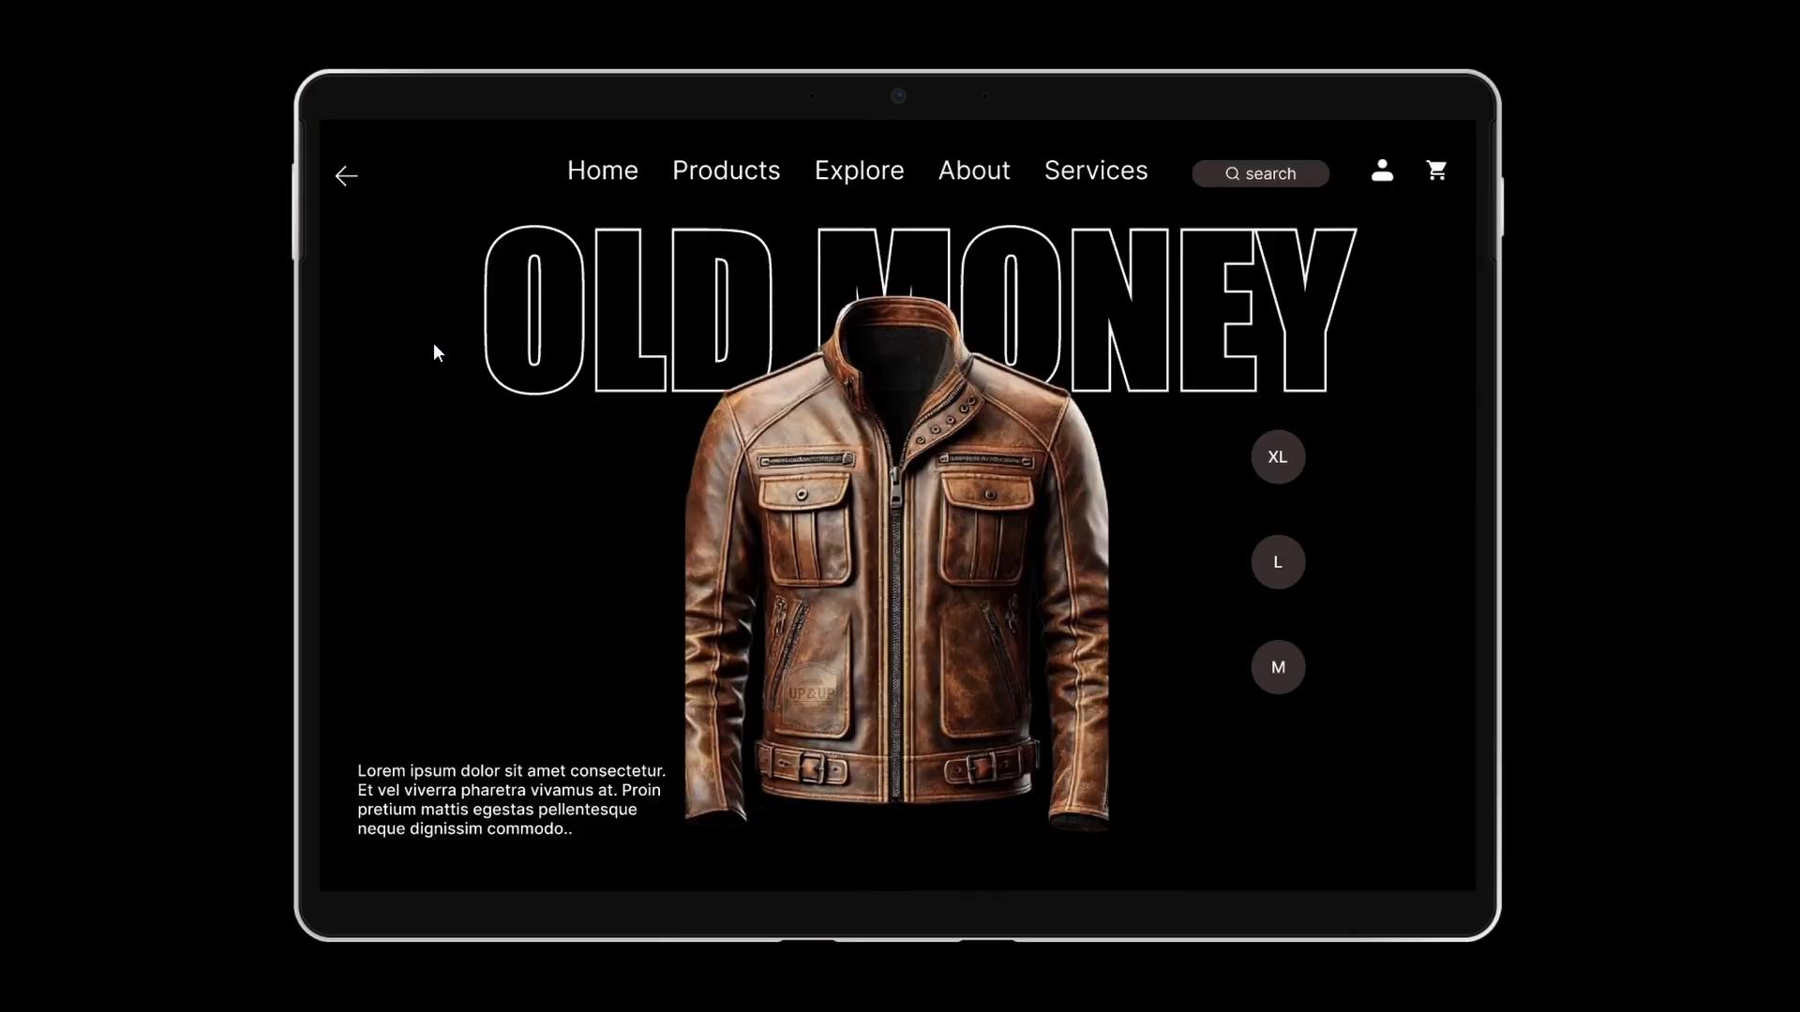
{"action": "left_click", "coordinate": [344, 180]}
{"action": "mouse_move", "coordinate": [1234, 634]}
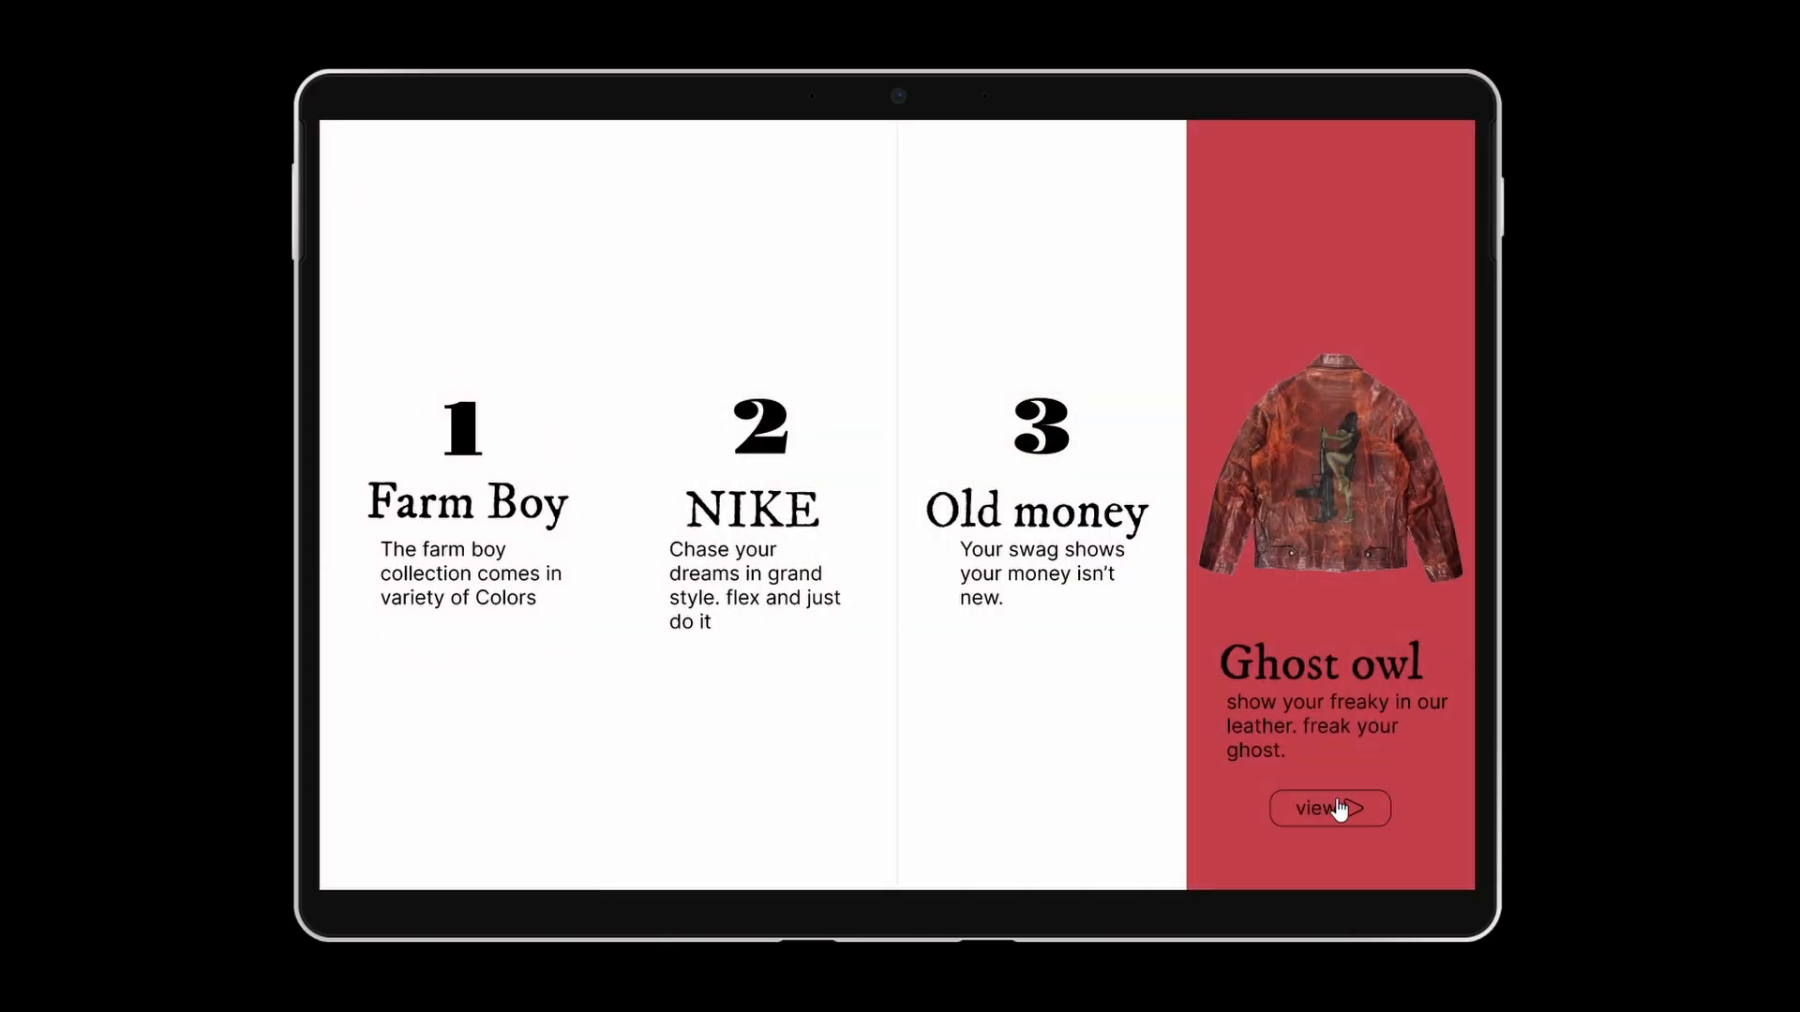
{"action": "mouse_move", "coordinate": [464, 563]}
{"action": "left_click", "coordinate": [464, 809]}
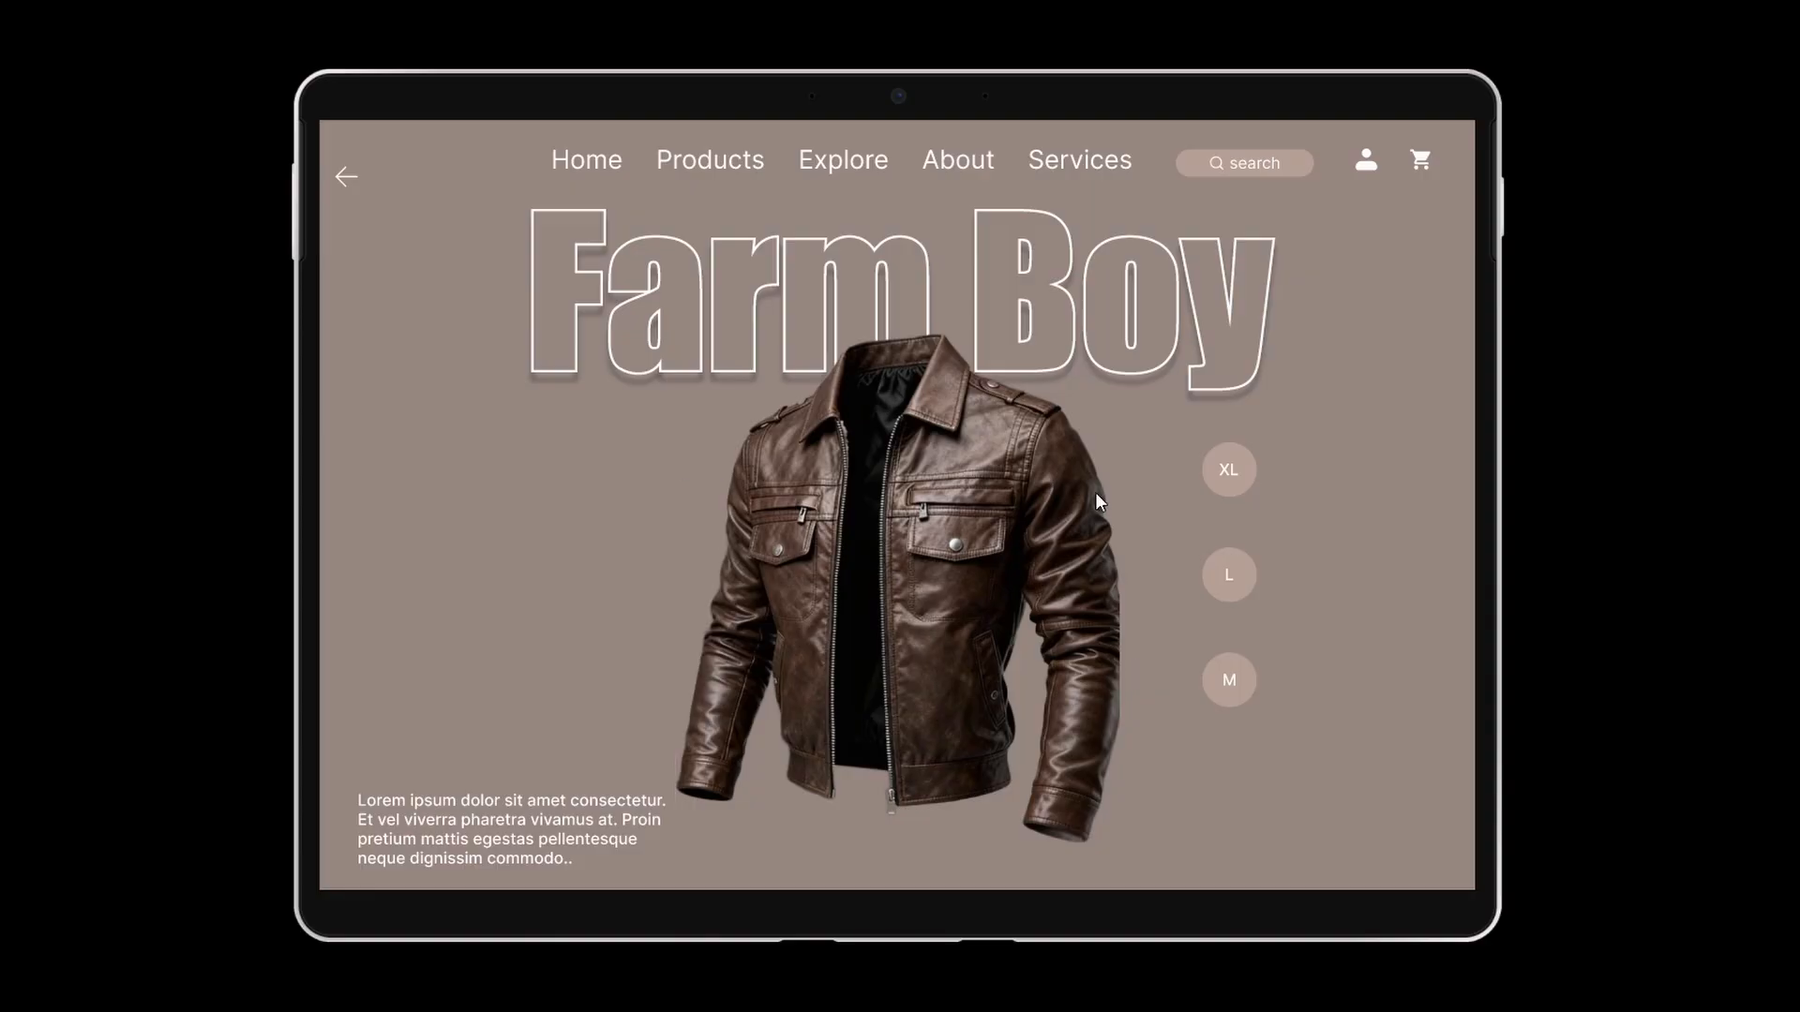
{"action": "left_click", "coordinate": [346, 181]}
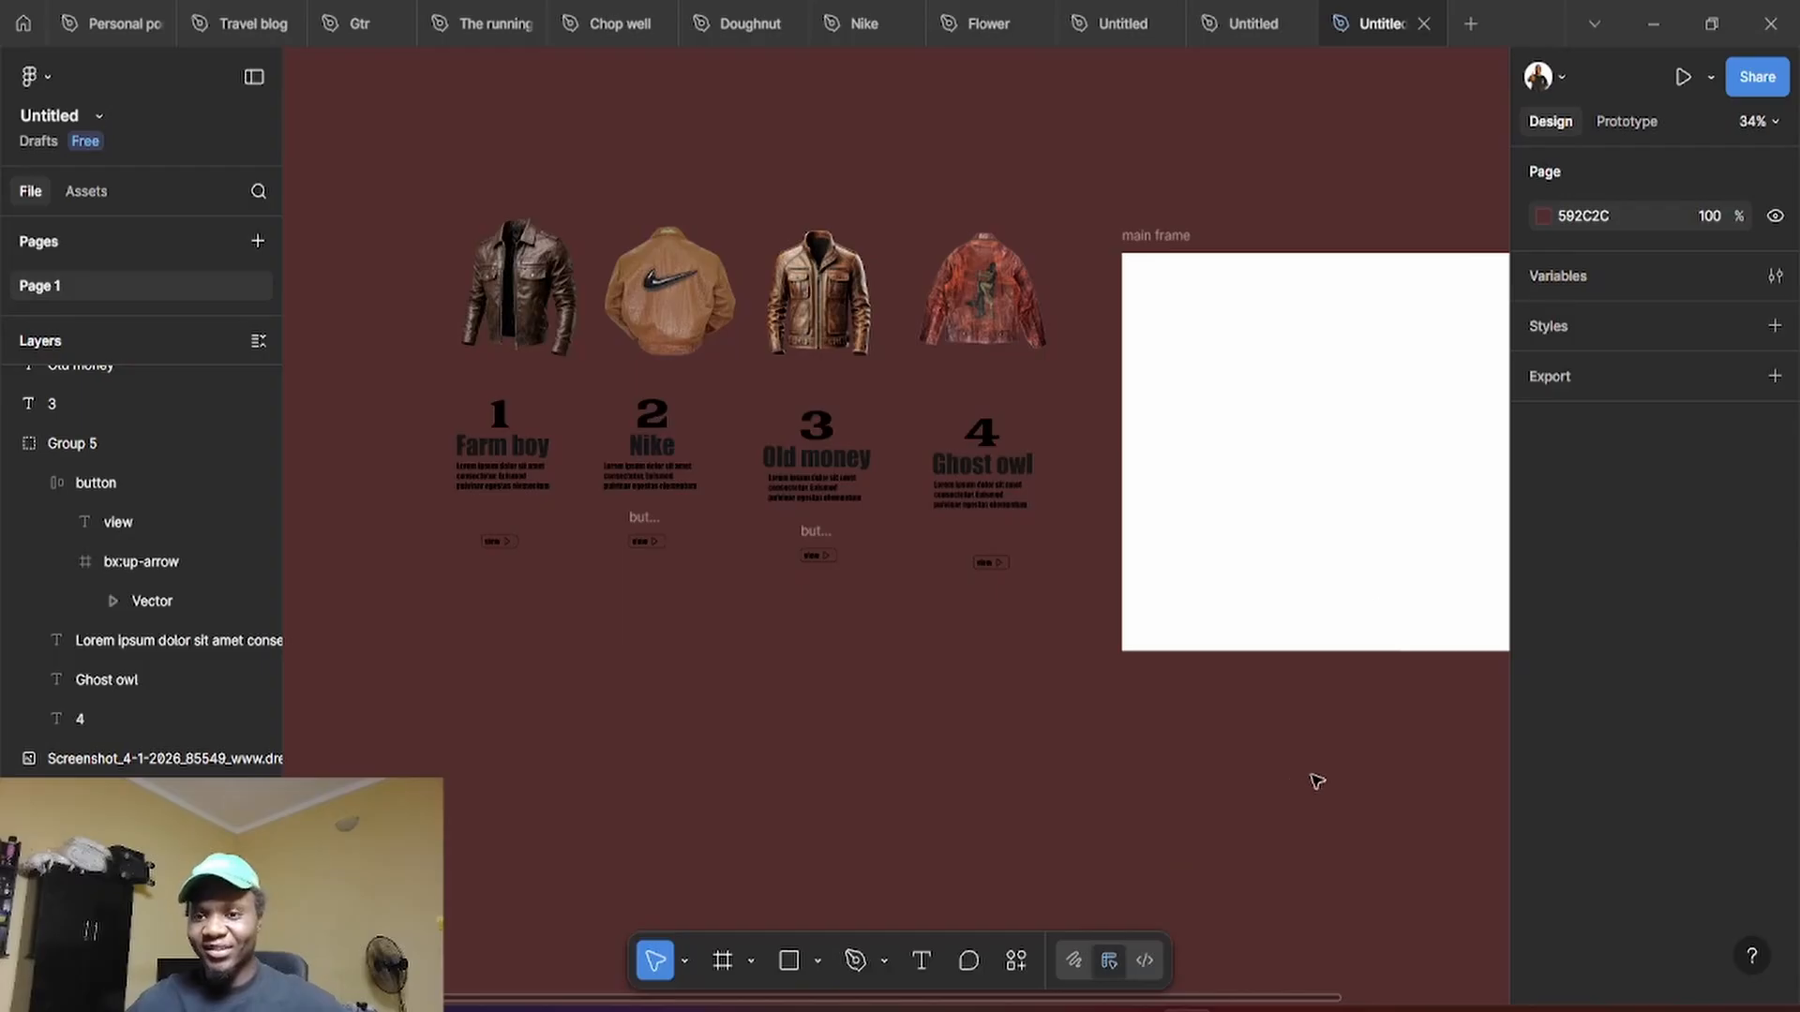
Set the page background colour to the light pink FBCACA
{"action": "left_click", "coordinate": [1542, 216]}
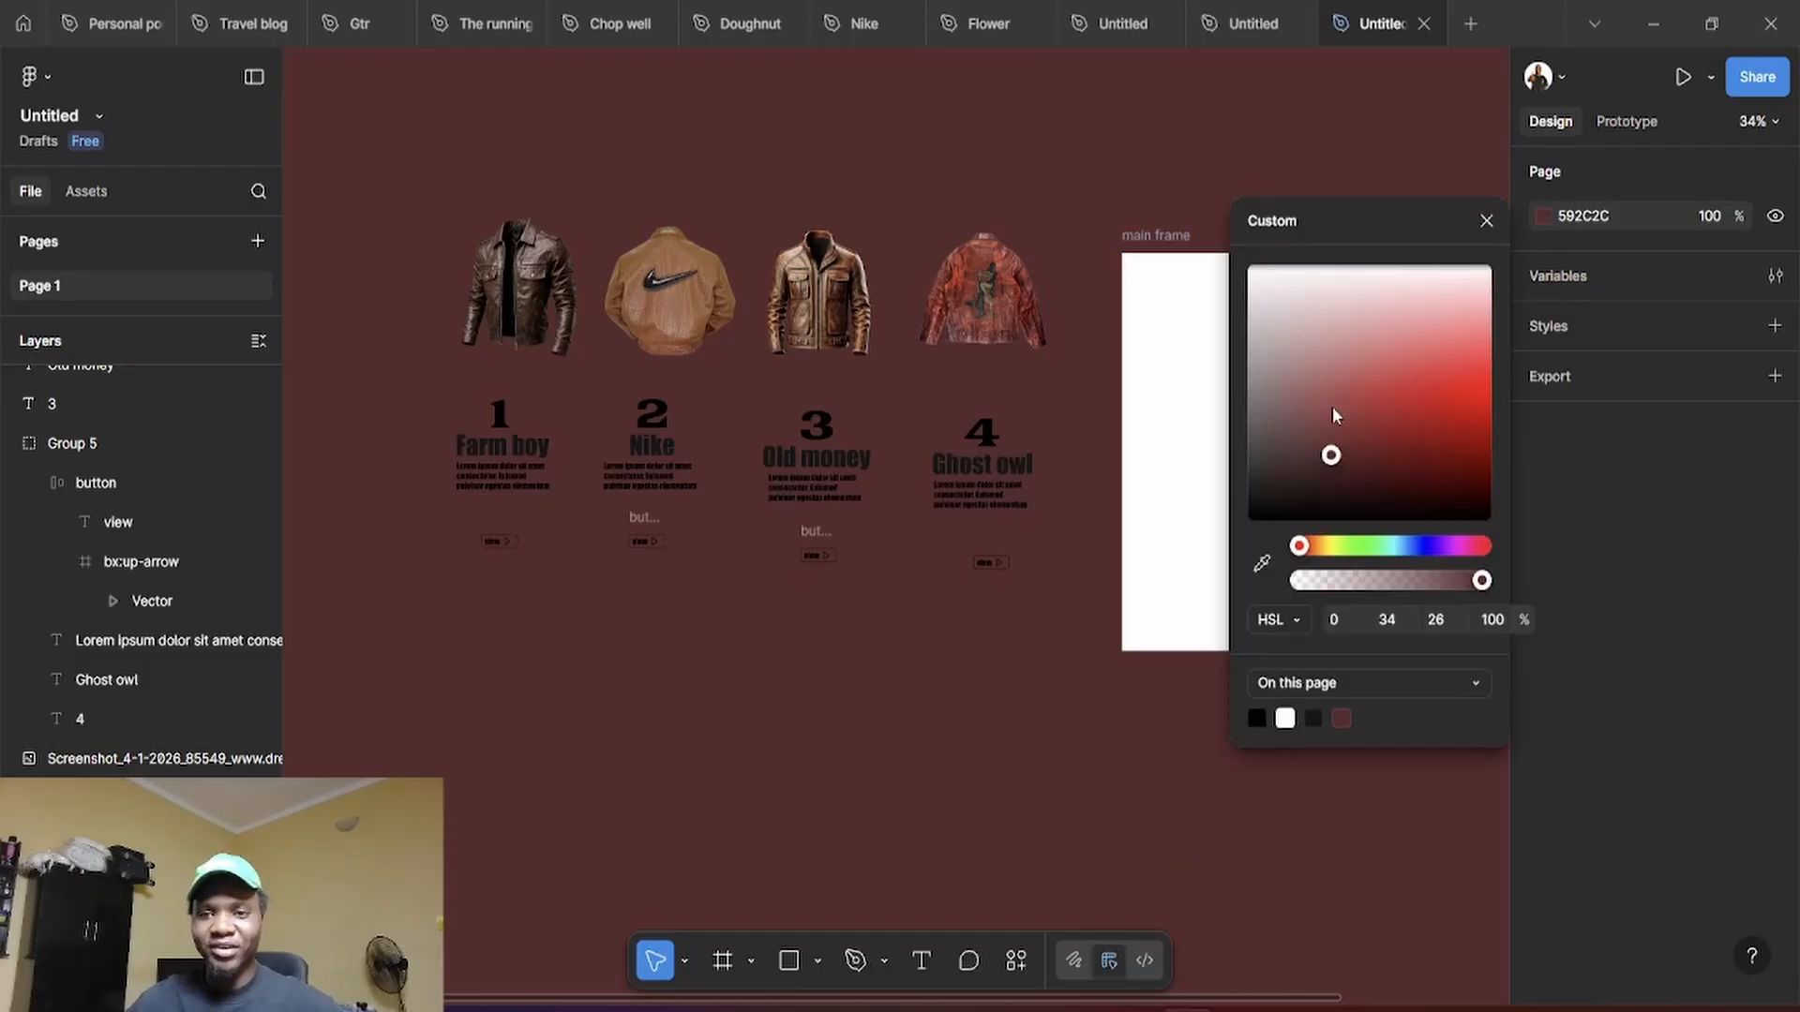
{"action": "left_click_drag", "start_coordinate": [1335, 414], "coordinate": [1458, 311]}
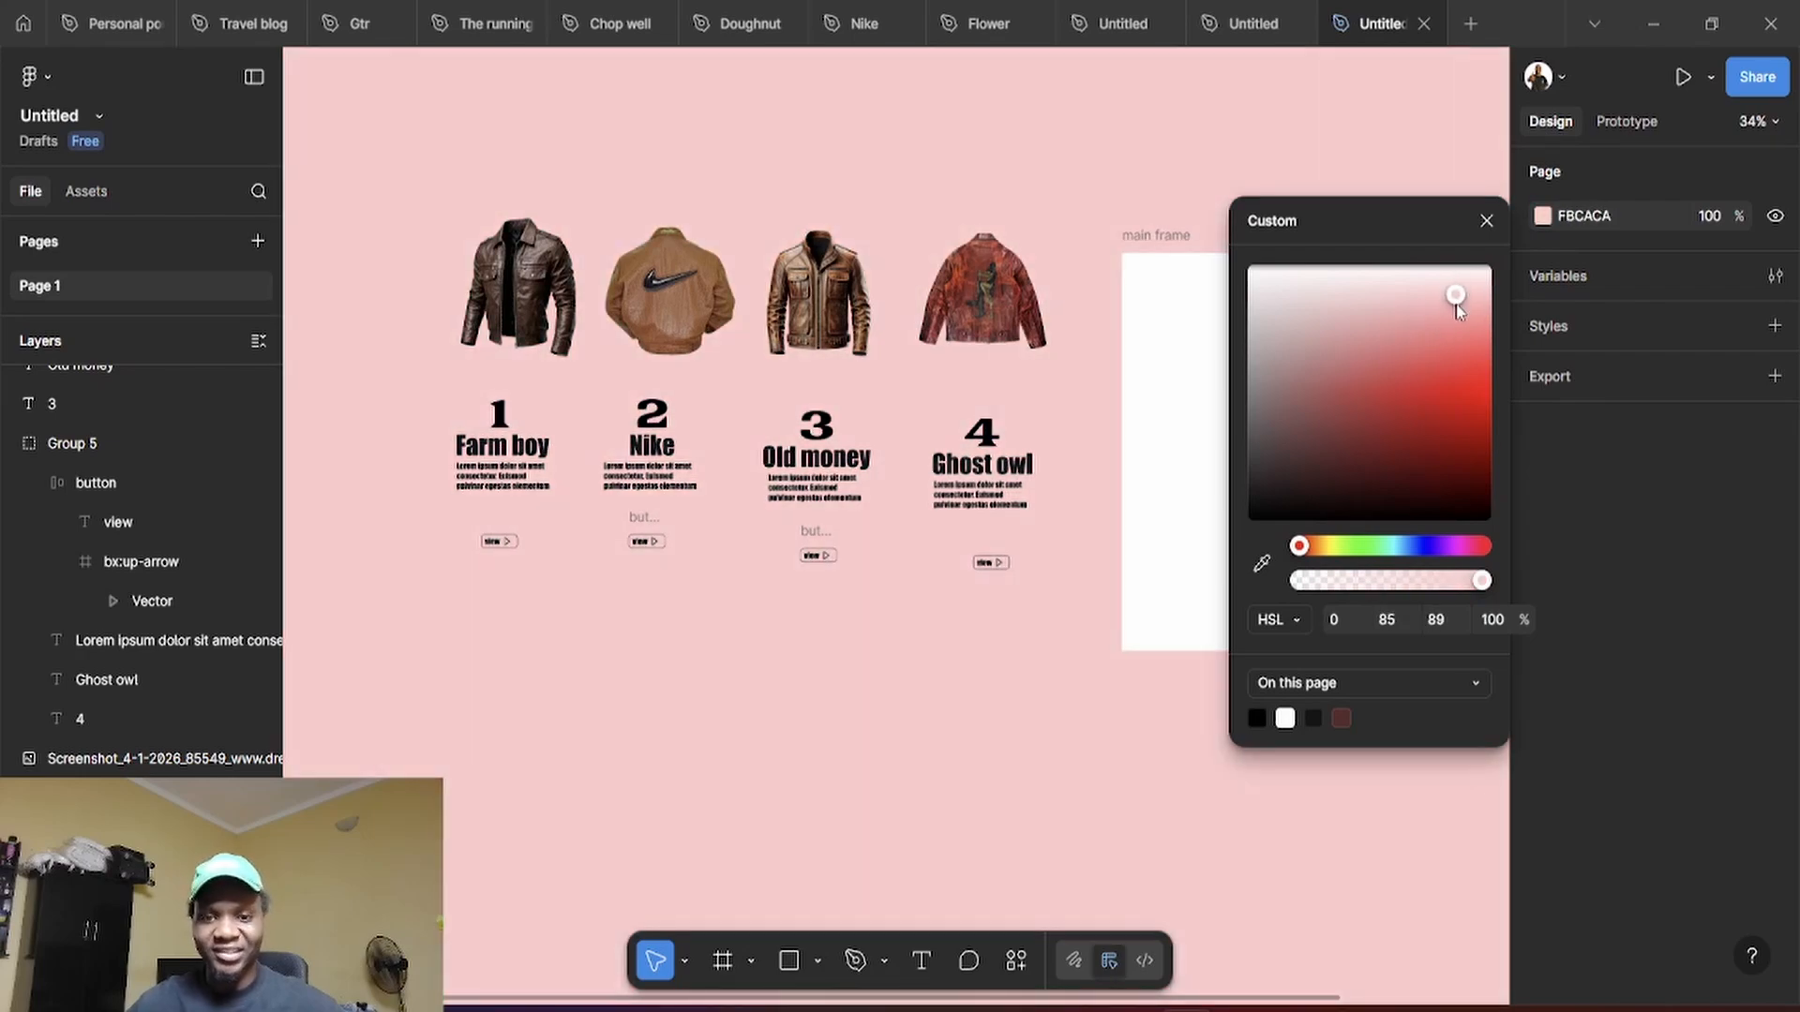
{"action": "left_click", "coordinate": [1486, 222]}
Examine the four jacket images, their numbered titles, descriptions and view buttons, and the empty main frame beside them
{"action": "scroll", "coordinate": [814, 288], "scroll_direction": "up", "scroll_amount": 2}
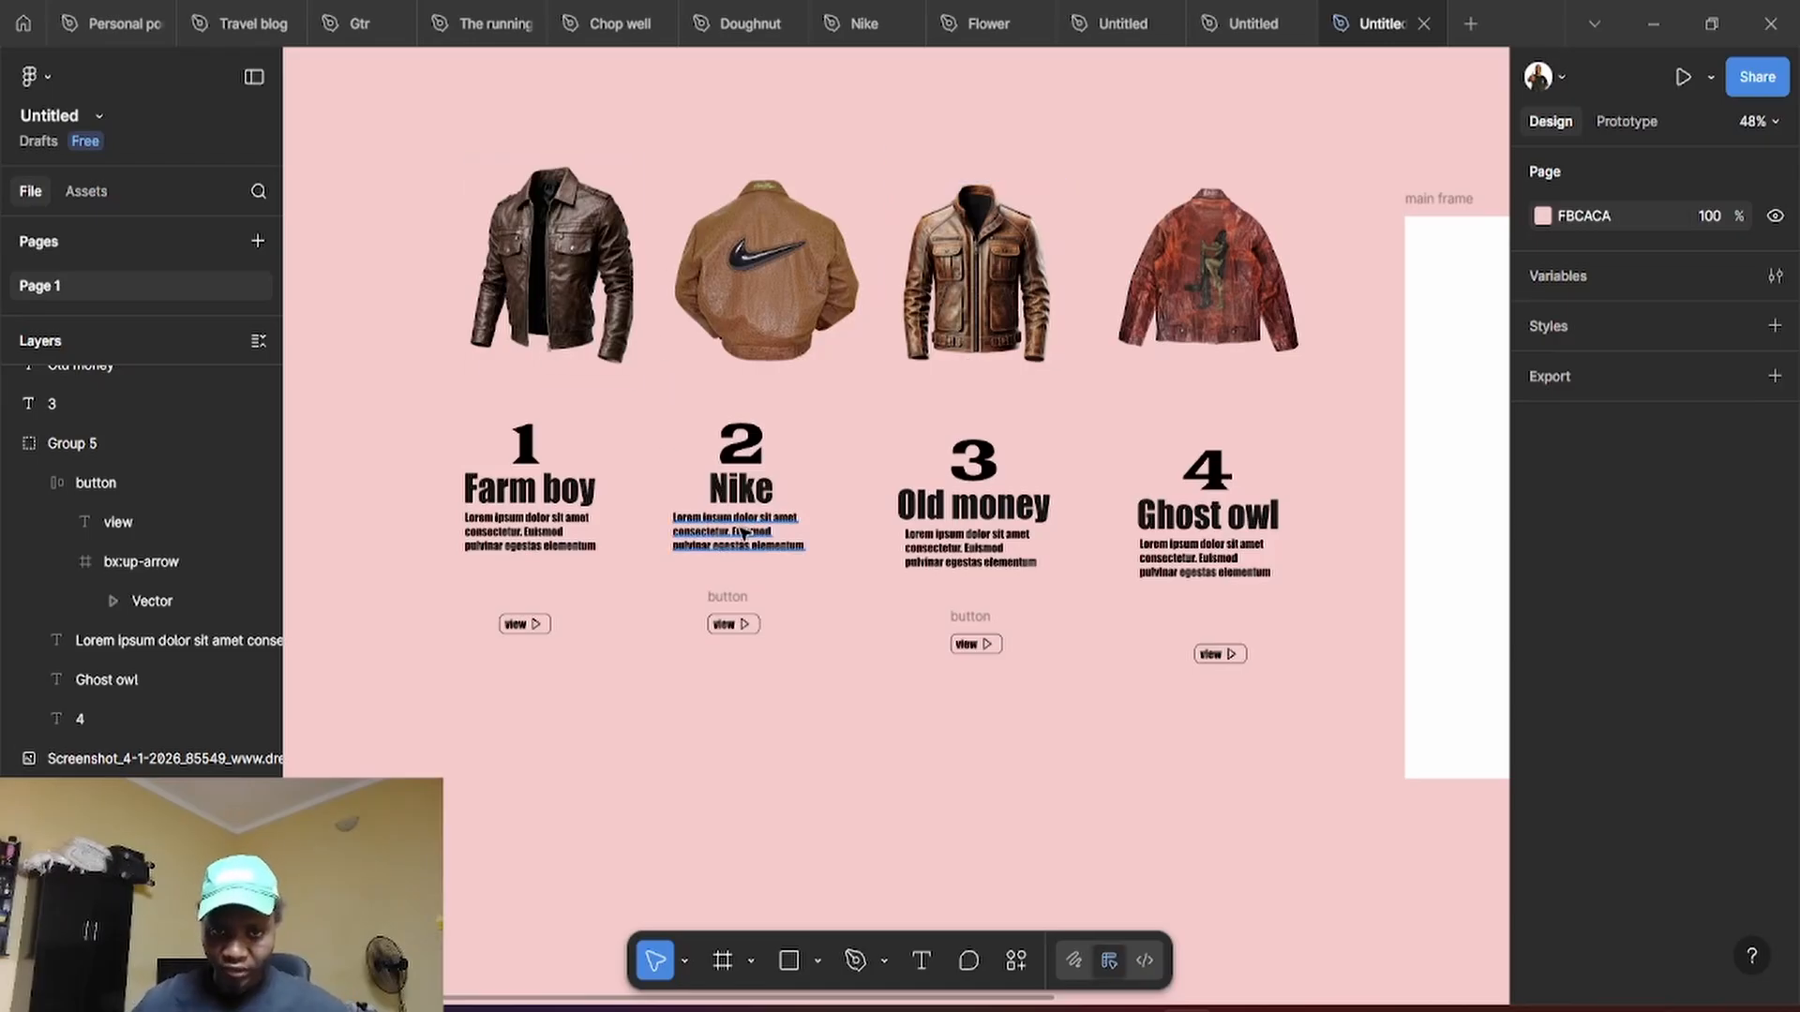
{"action": "scroll", "coordinate": [494, 487], "scroll_direction": "up", "scroll_amount": 5}
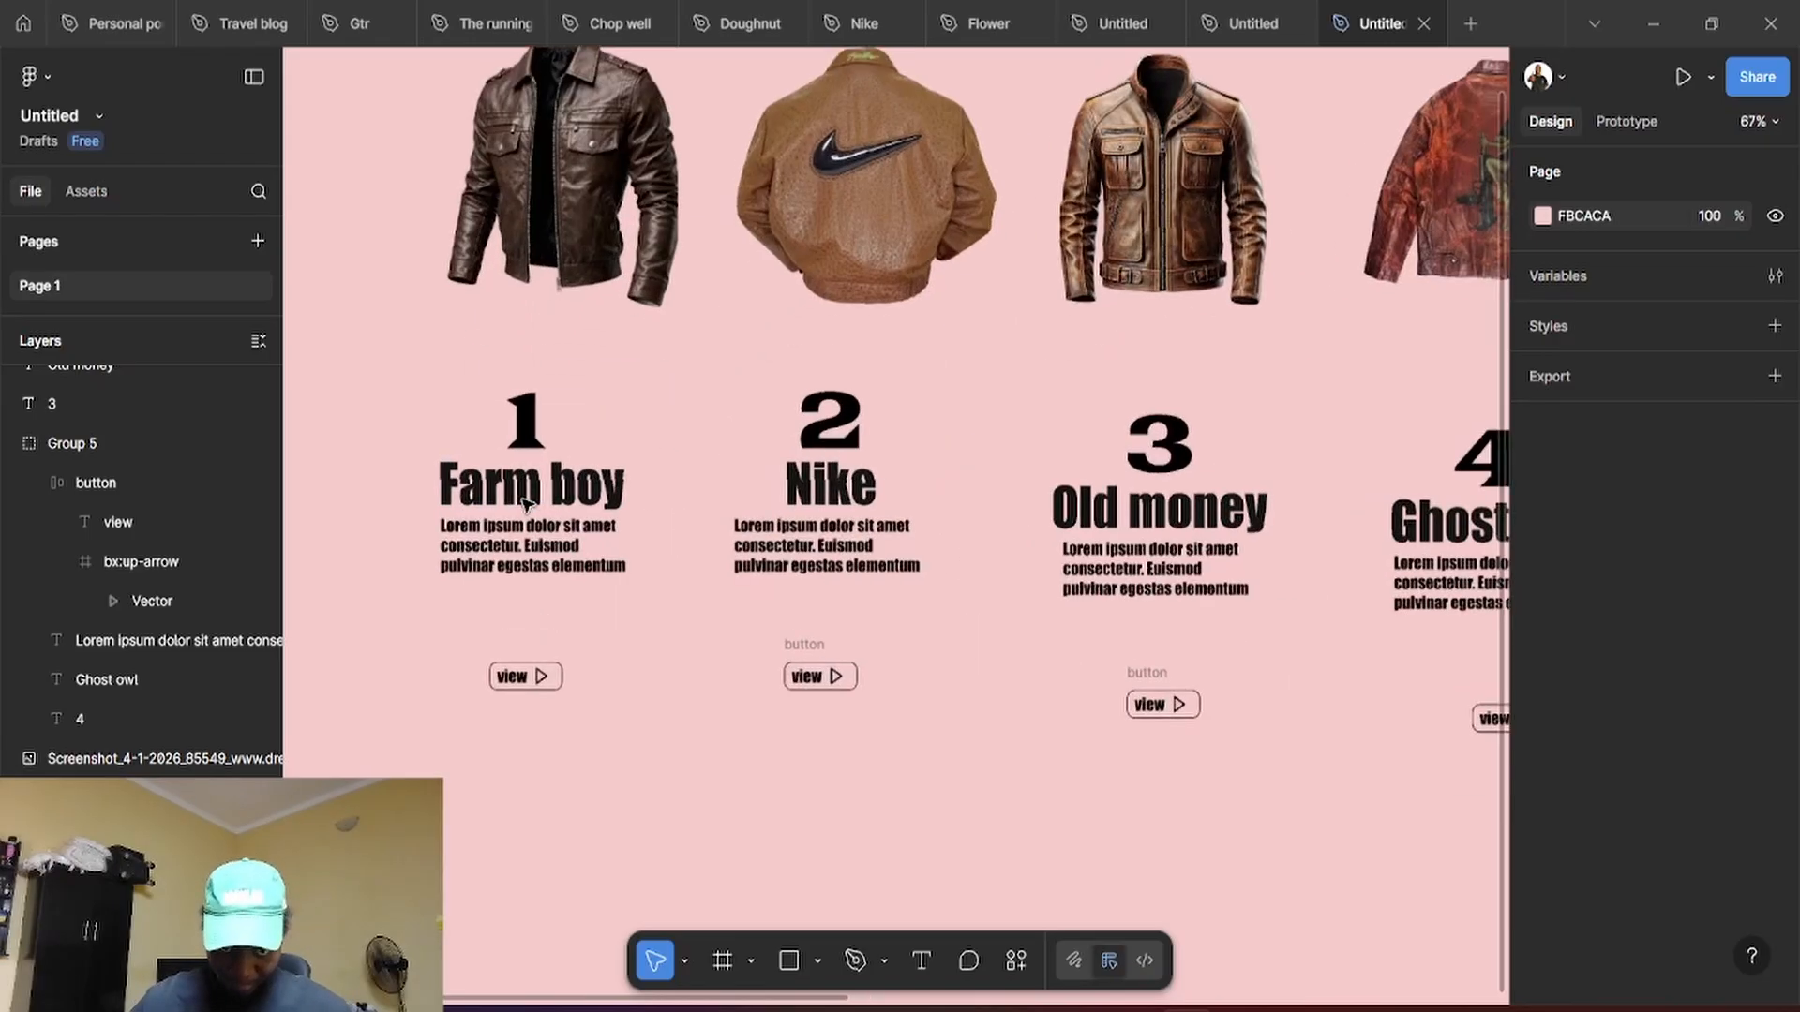
{"action": "scroll", "coordinate": [507, 408], "scroll_direction": "down", "scroll_amount": 5}
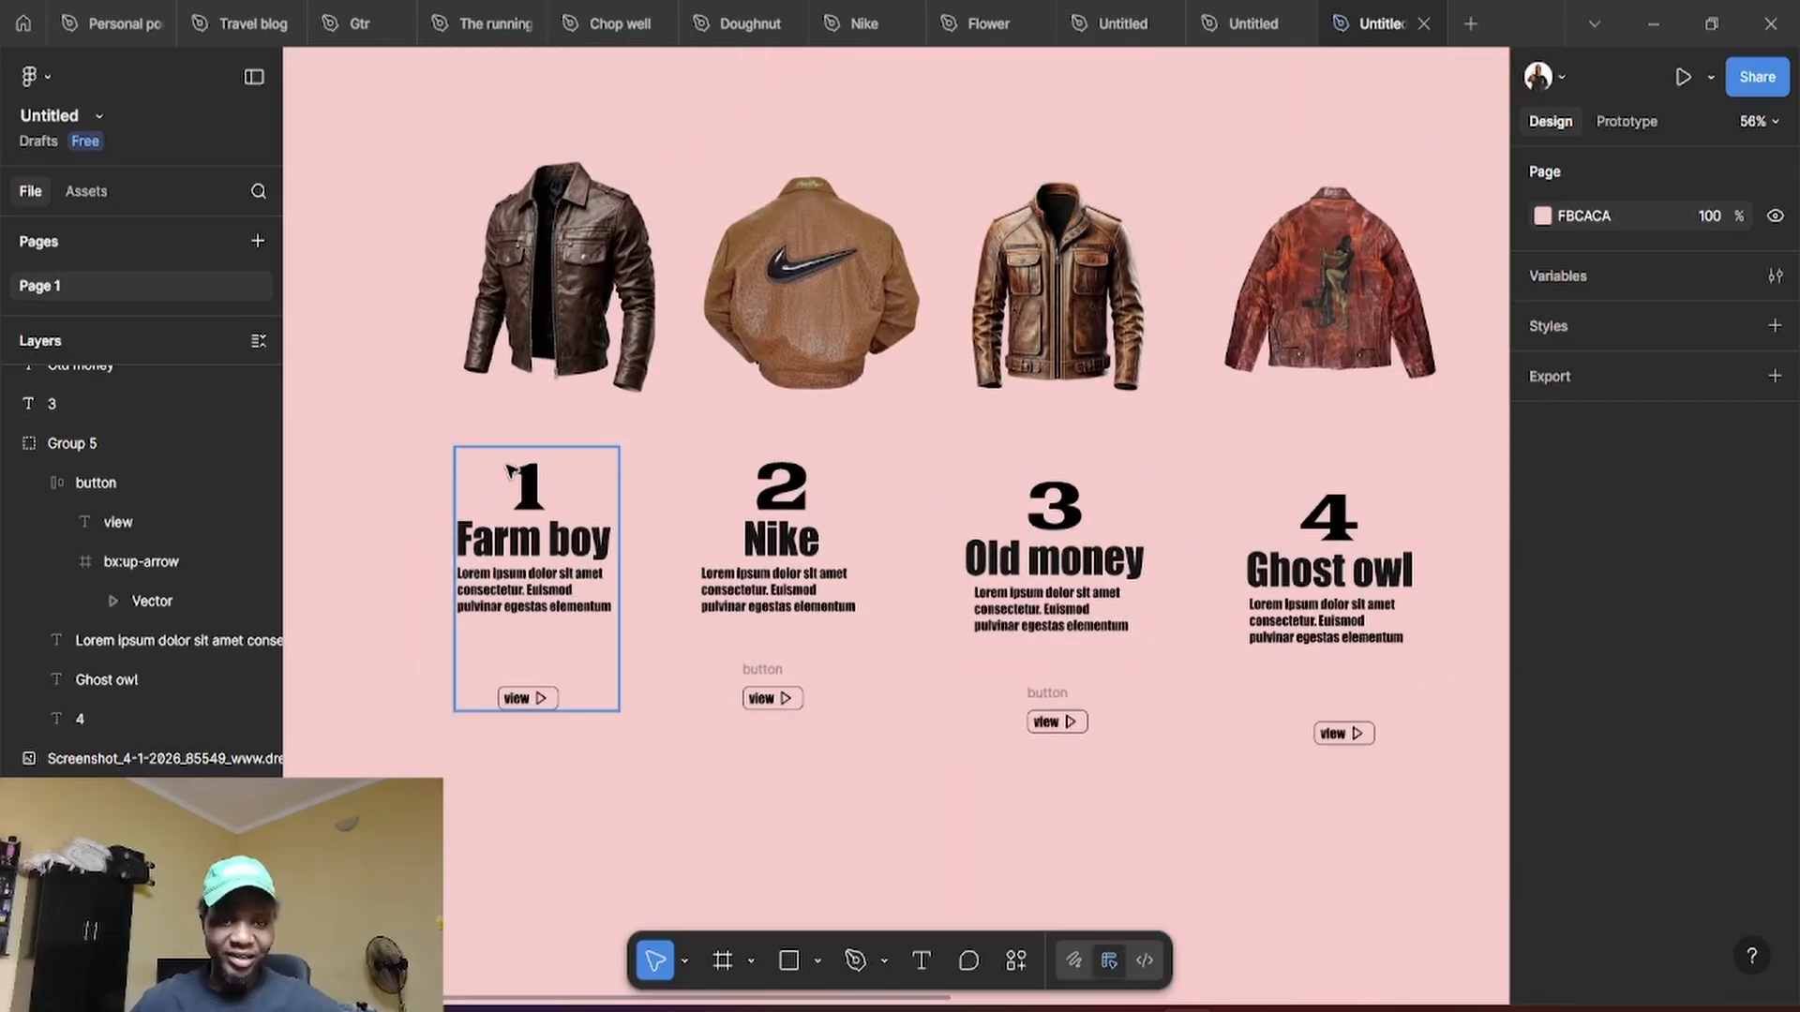
{"action": "scroll", "coordinate": [553, 598], "scroll_direction": "up", "scroll_amount": 2}
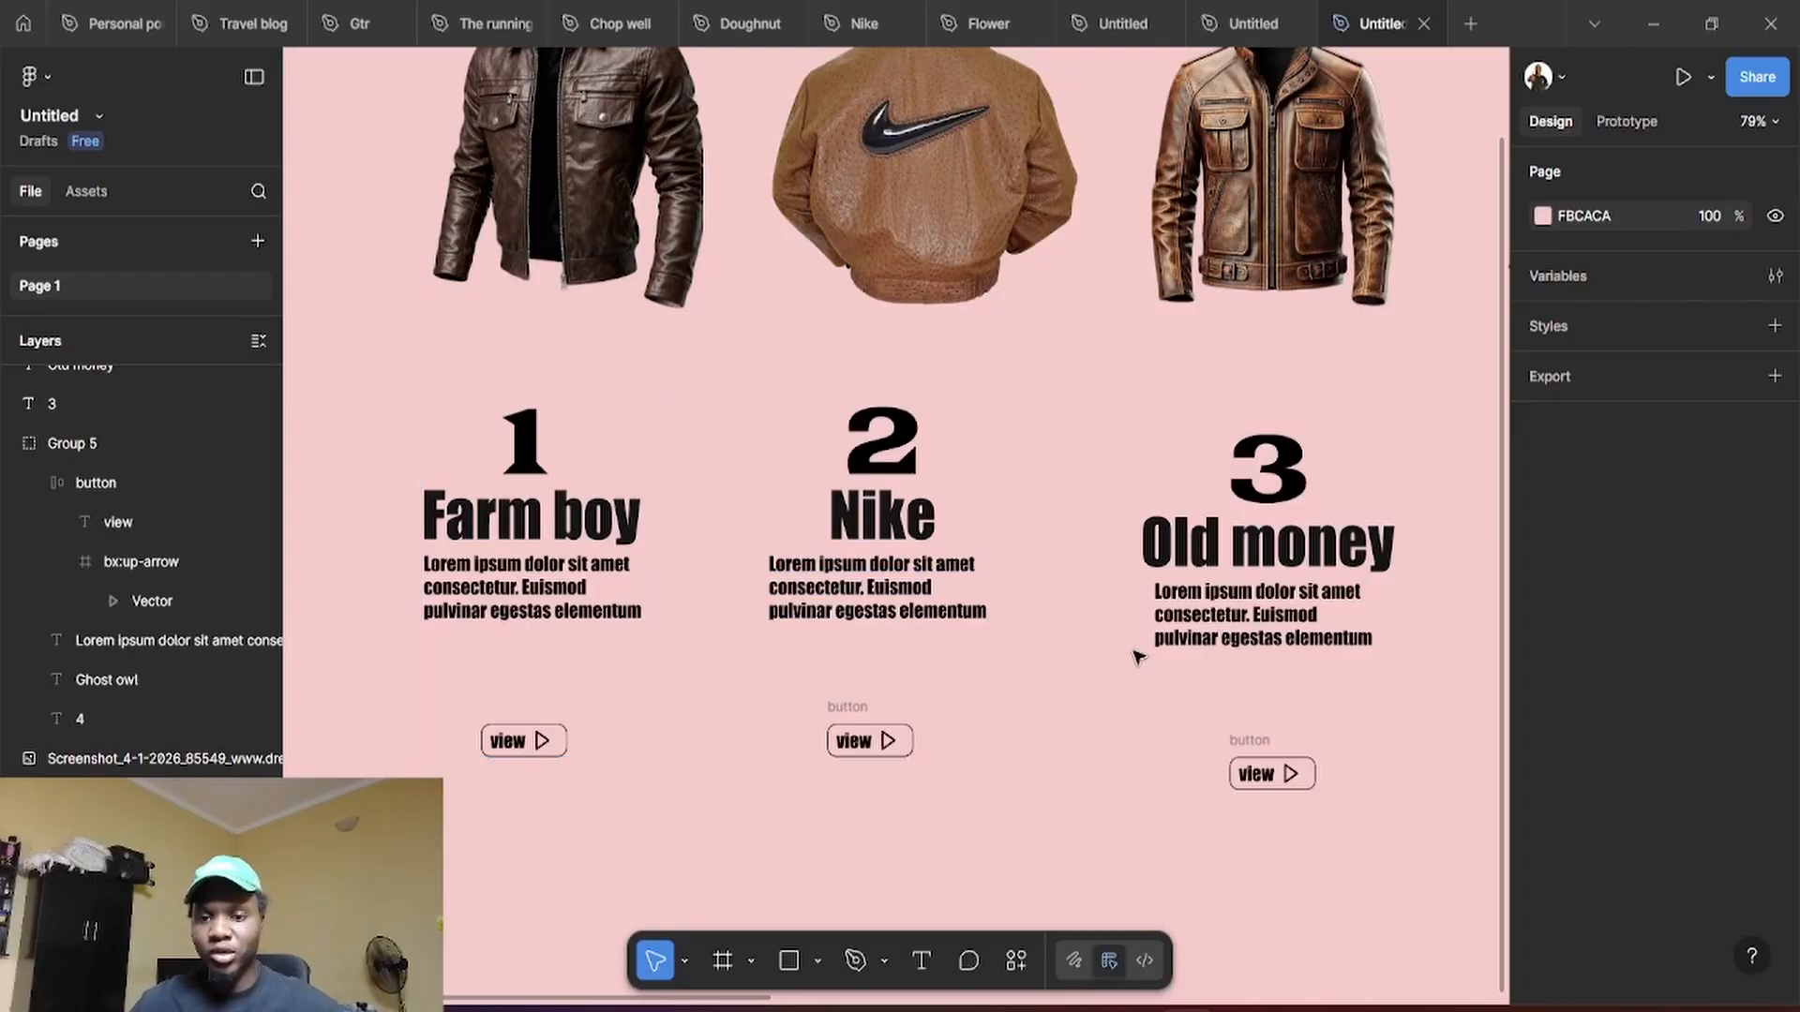
{"action": "scroll", "coordinate": [1125, 646], "scroll_direction": "down", "scroll_amount": 2}
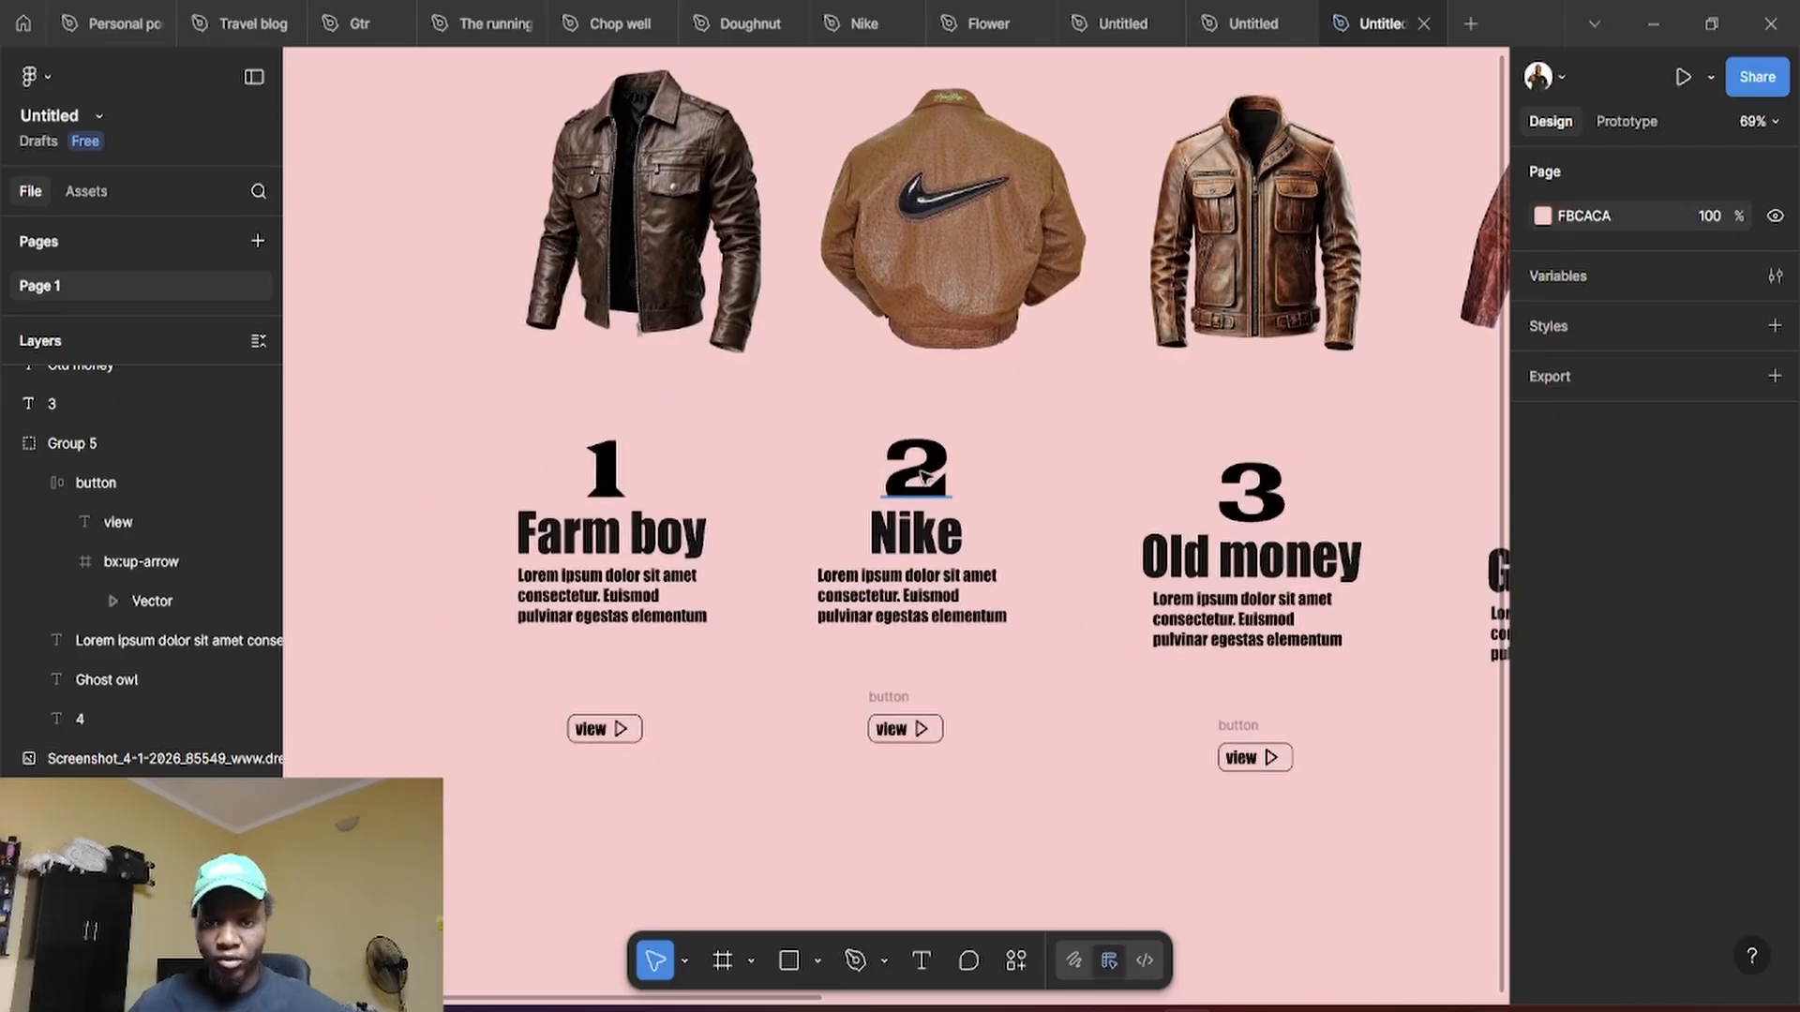
{"action": "left_click", "coordinate": [916, 464]}
{"action": "left_click", "coordinate": [1003, 528]}
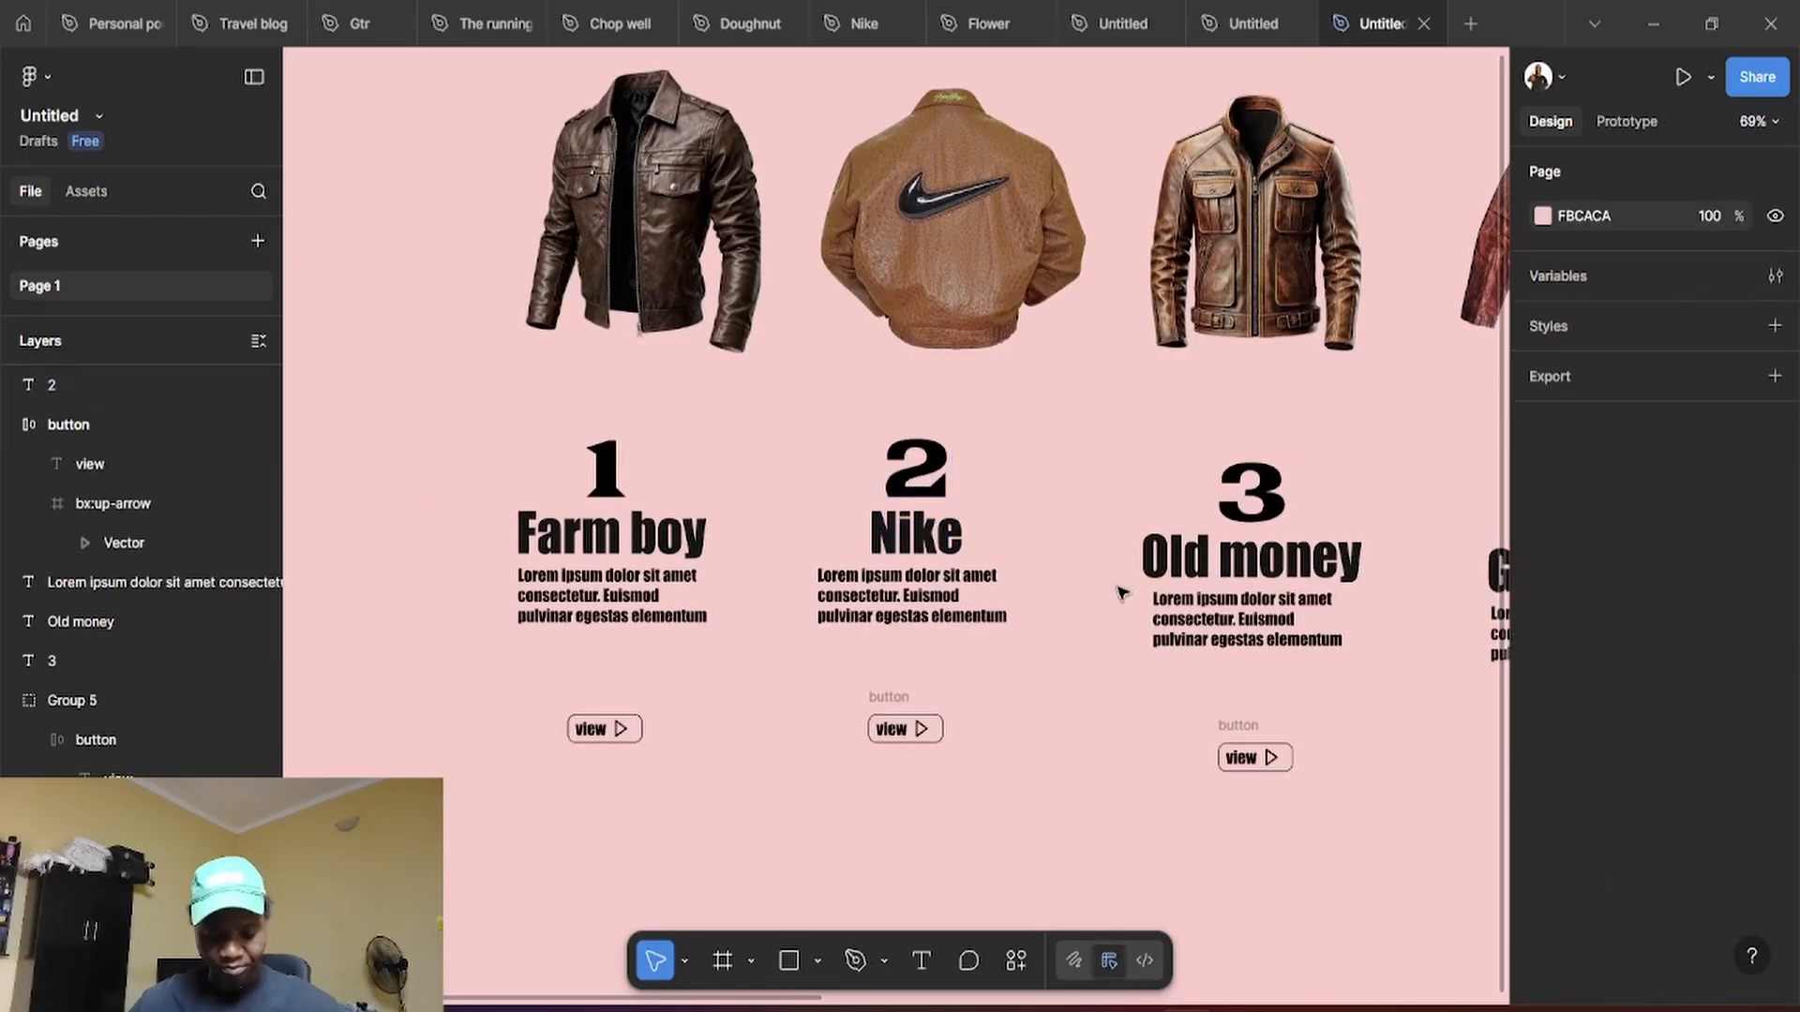
{"action": "scroll", "coordinate": [583, 740], "scroll_direction": "right", "scroll_amount": 6}
{"action": "scroll", "coordinate": [900, 561], "scroll_direction": "down", "scroll_amount": 5}
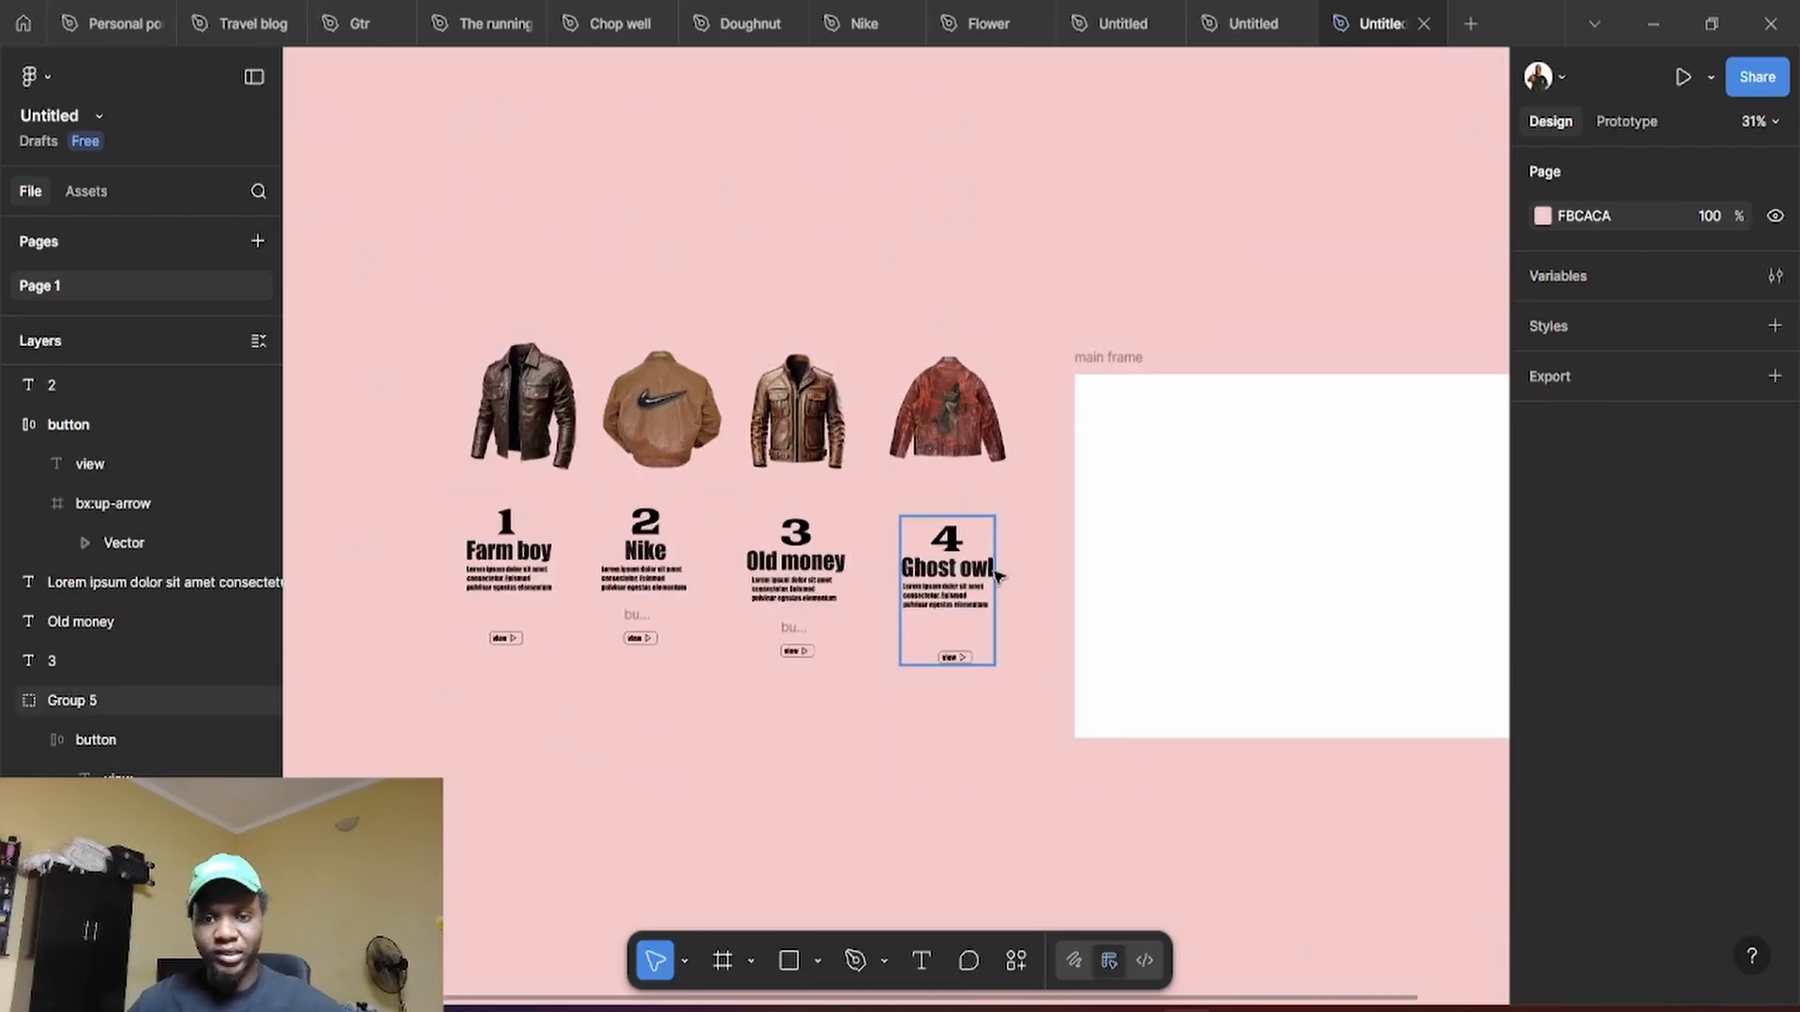
{"action": "left_click_drag", "start_coordinate": [1313, 803], "coordinate": [790, 669]}
{"action": "scroll", "coordinate": [791, 669], "scroll_direction": "up", "scroll_amount": 1}
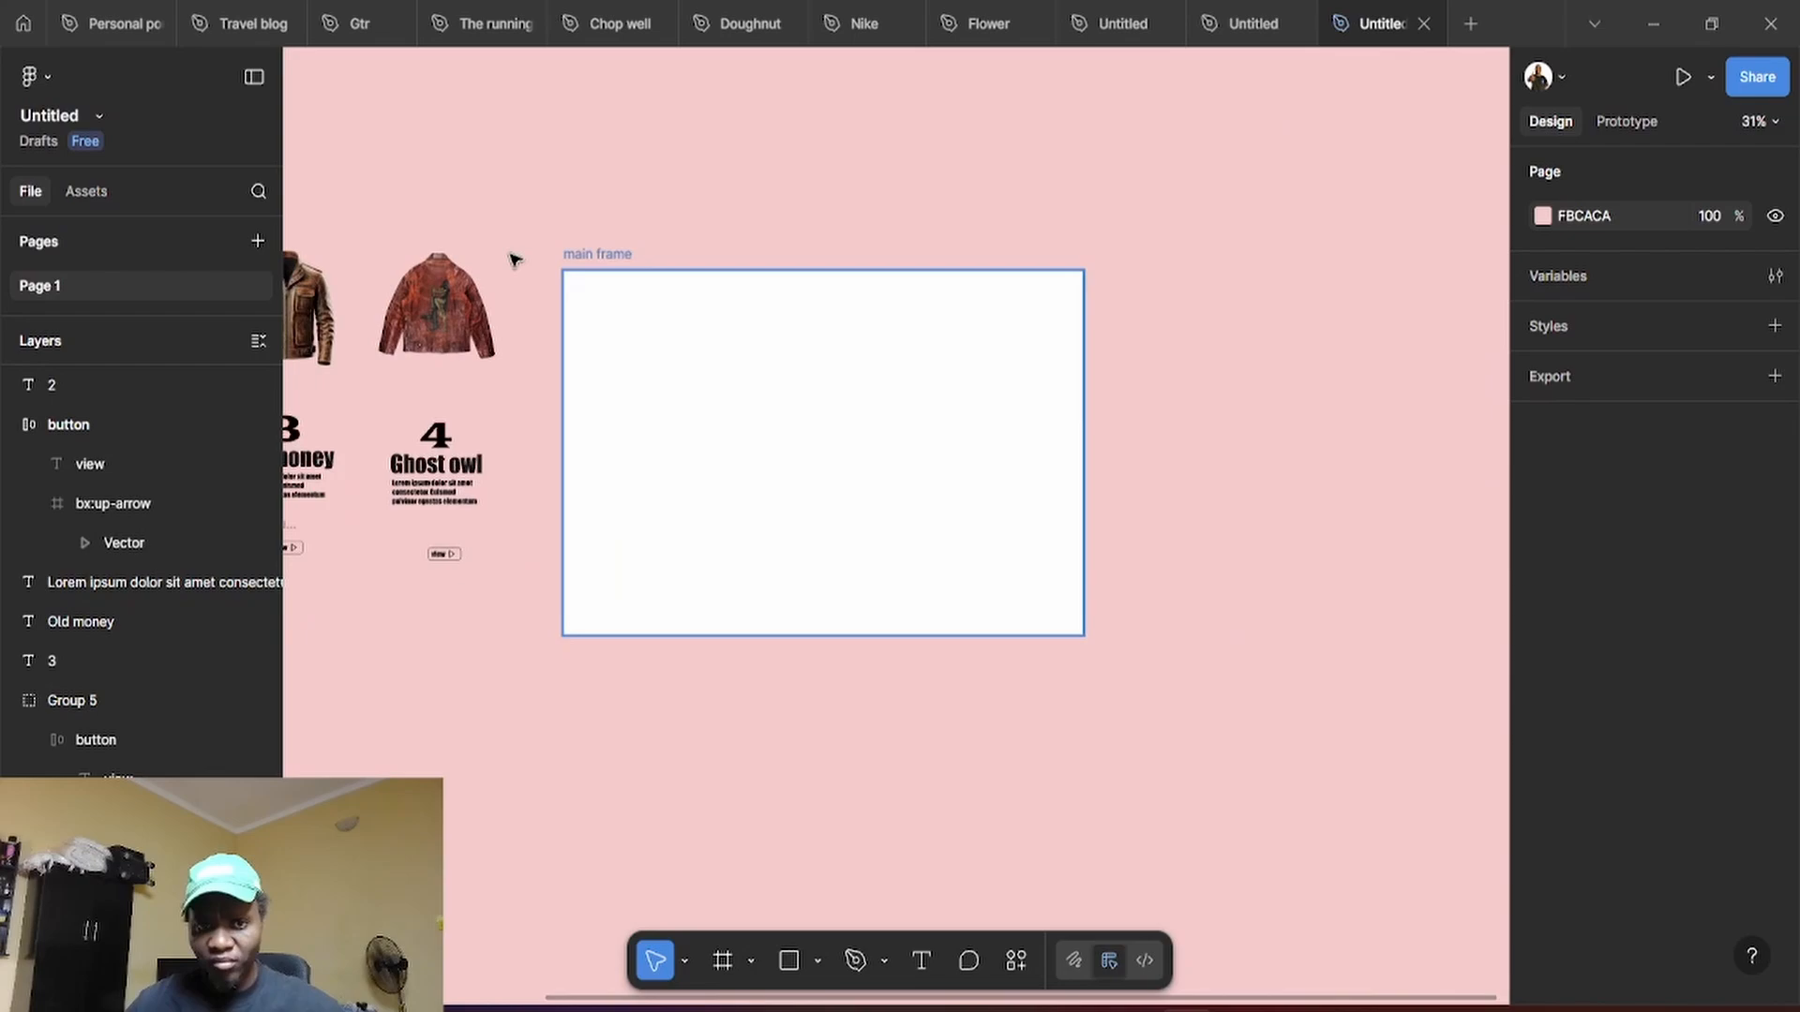
Check which device preset and size the main frame uses
{"action": "left_click", "coordinate": [589, 256]}
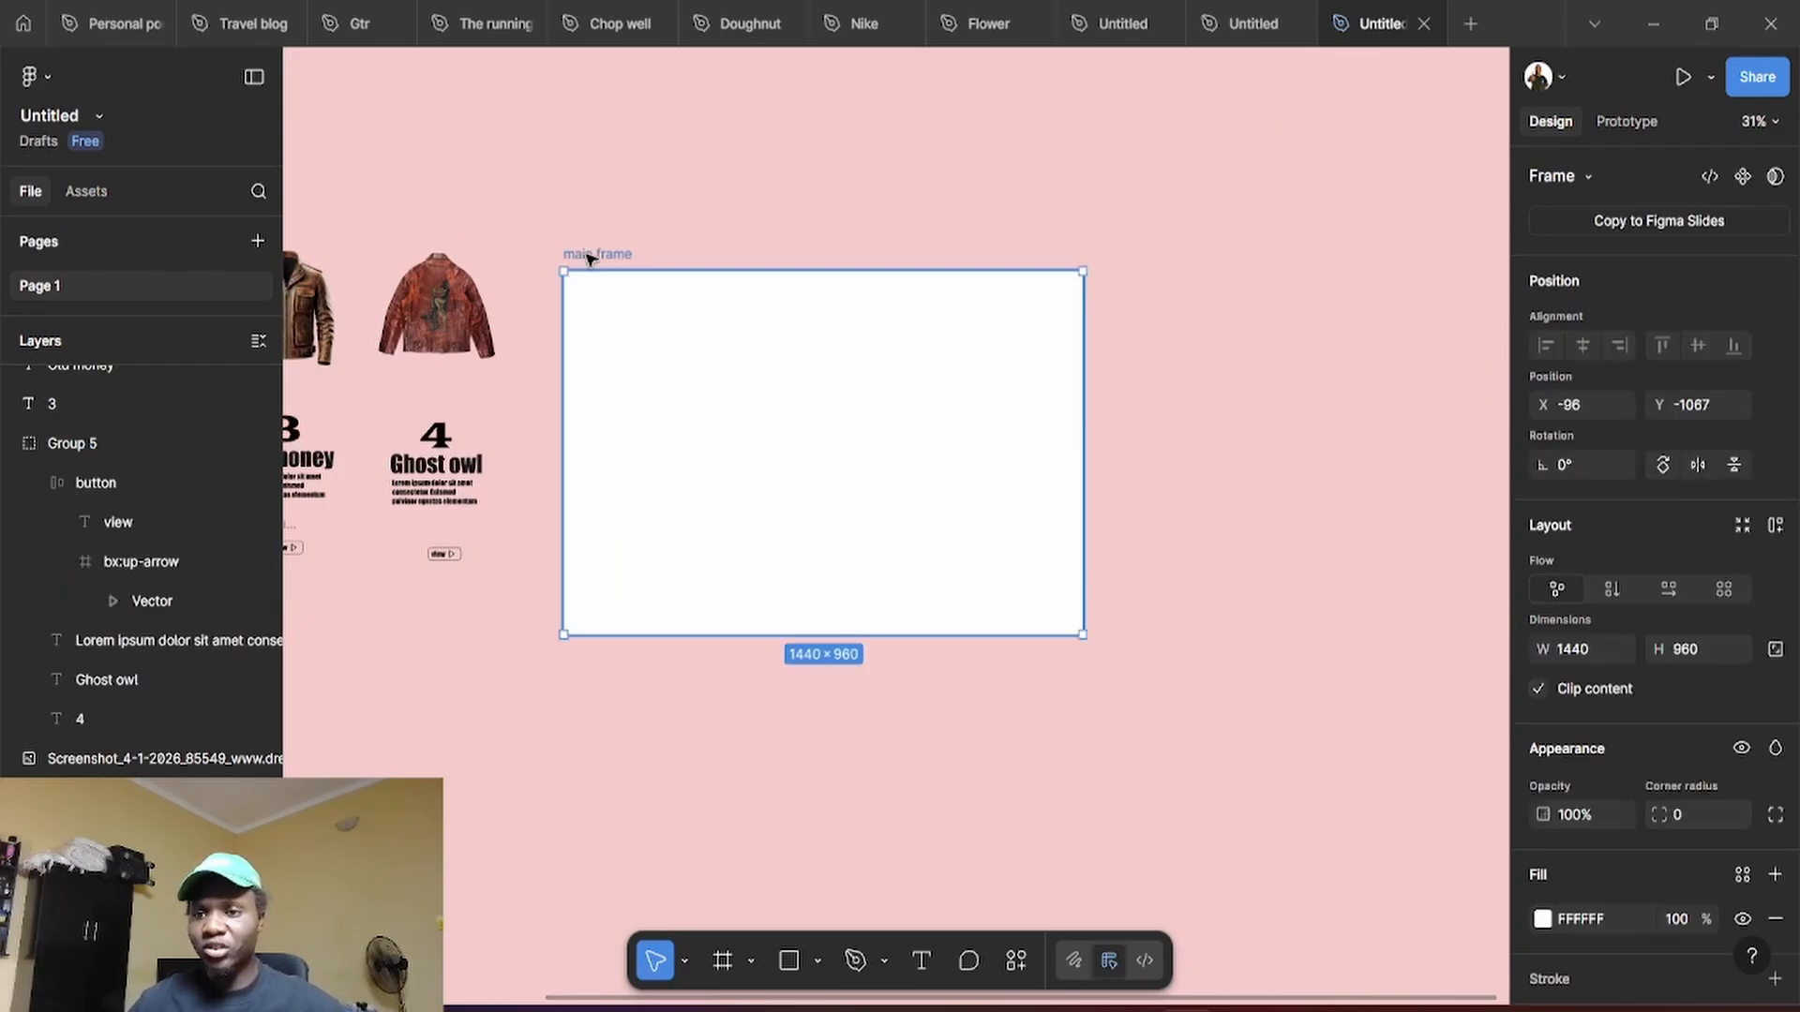
{"action": "left_click", "coordinate": [1560, 178]}
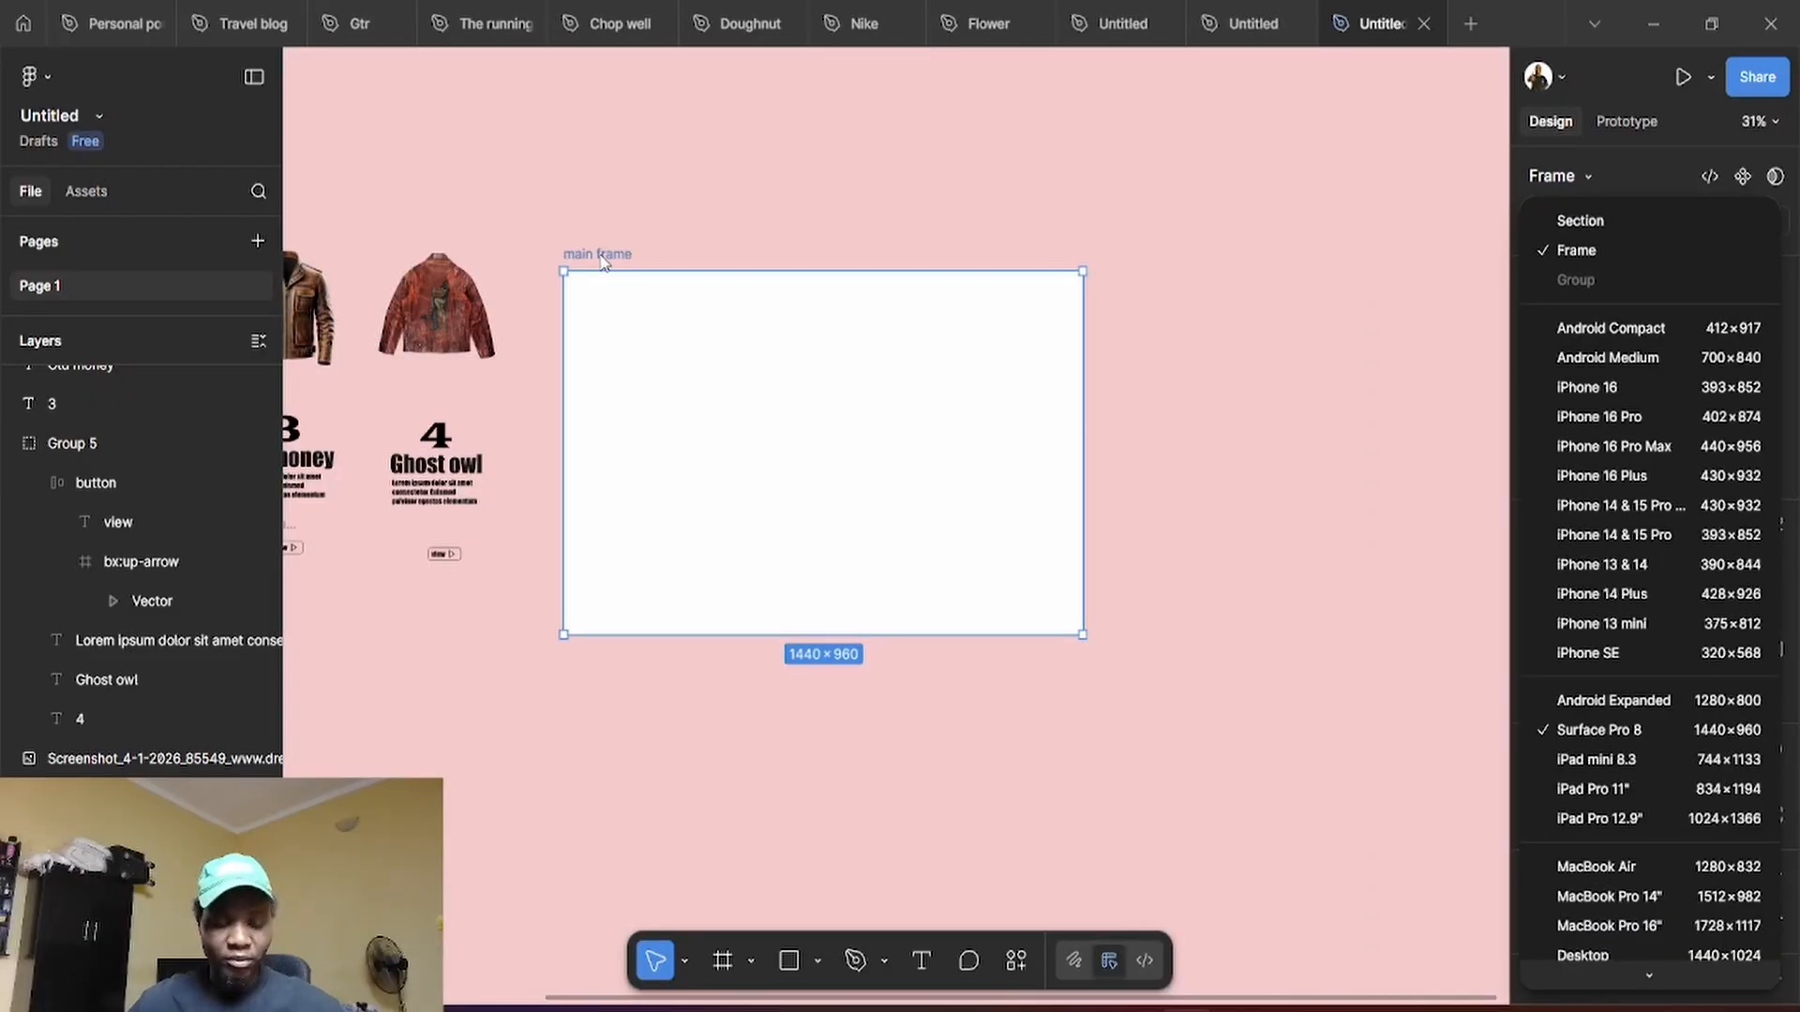
{"action": "left_click", "coordinate": [605, 261]}
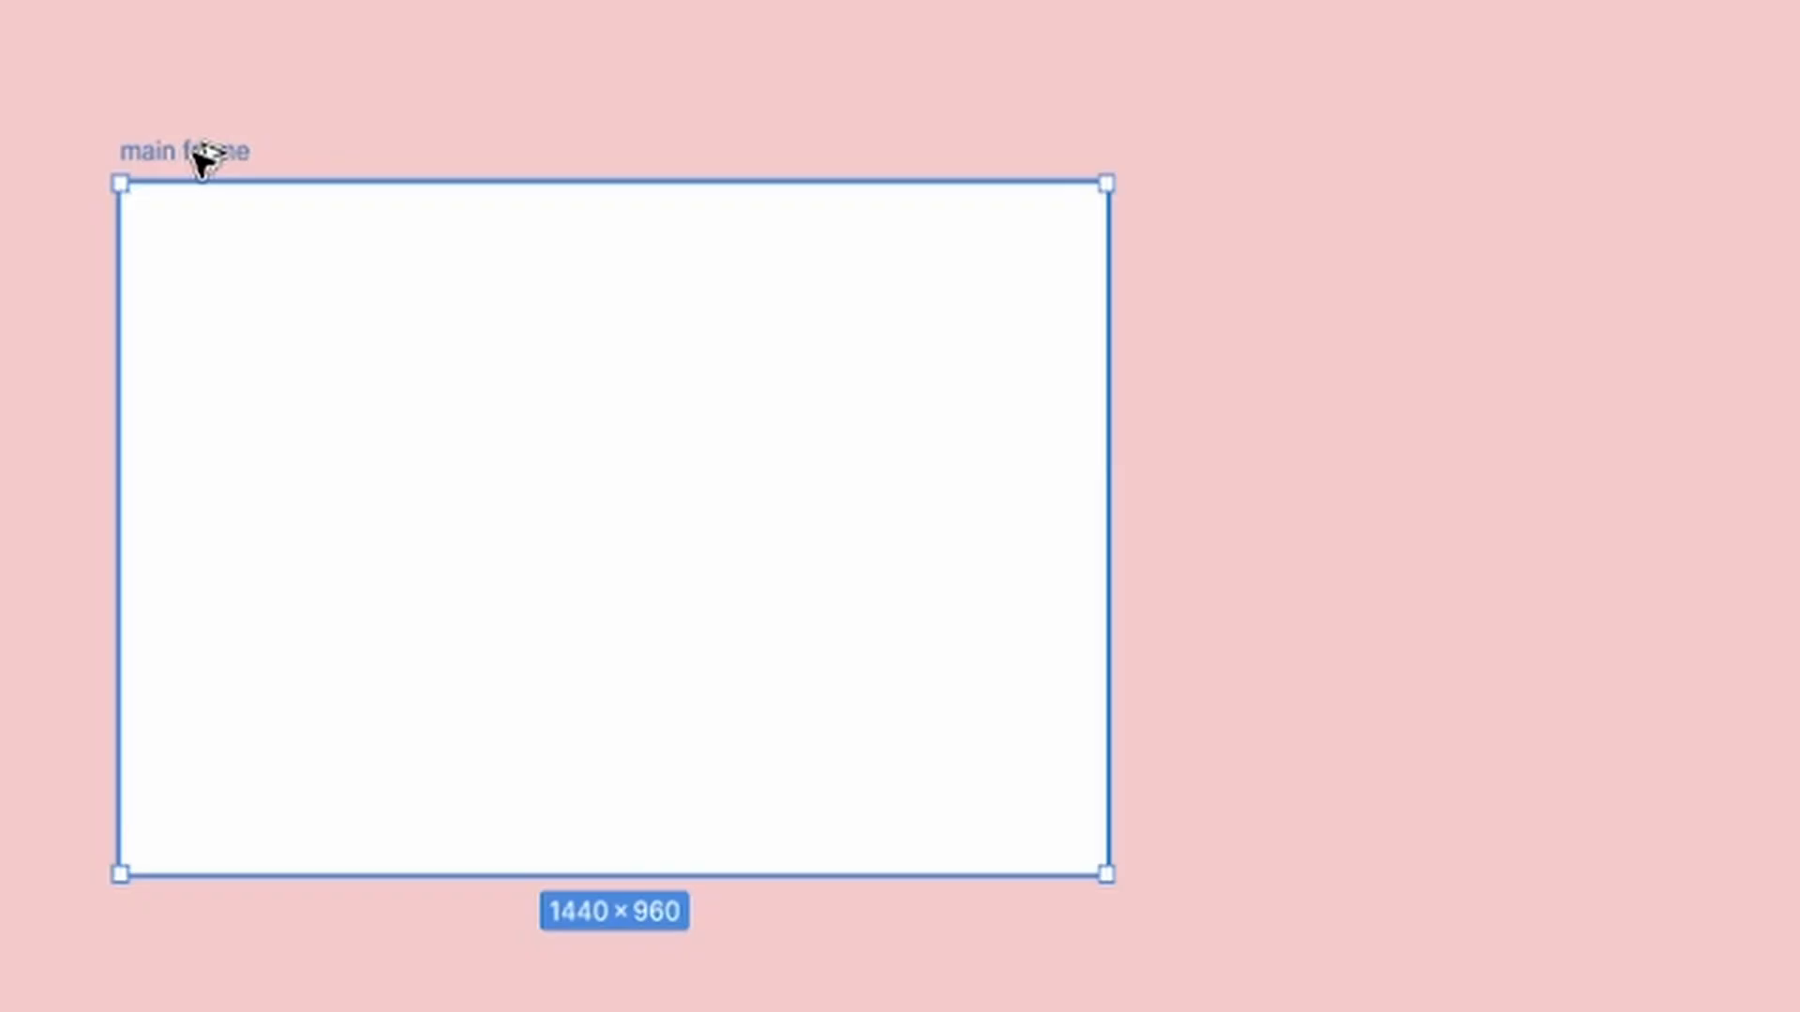
Duplicate the main frame and place the copy directly to its right at X 1387, Y -1067
{"action": "left_click_drag", "start_coordinate": [605, 255], "coordinate": [1148, 255]}
{"action": "left_click_drag", "start_coordinate": [1226, 155], "coordinate": [1205, 185]}
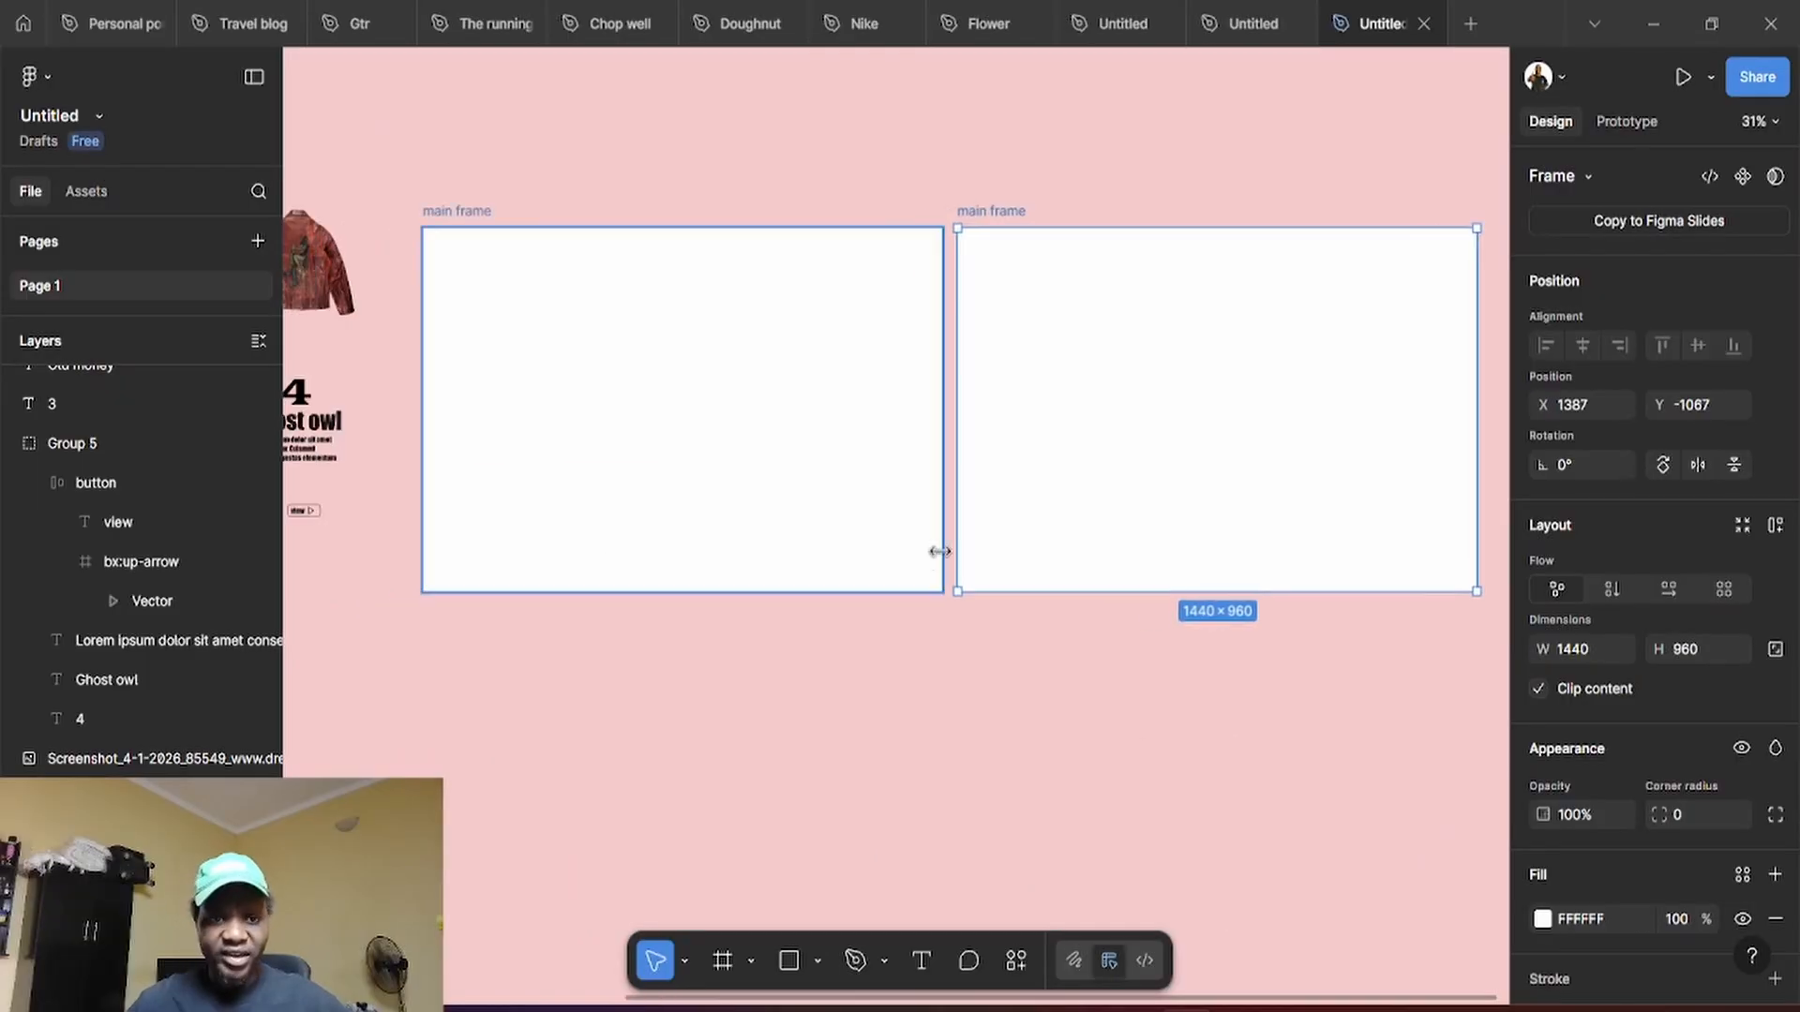
{"action": "scroll", "coordinate": [724, 643], "scroll_direction": "left", "scroll_amount": 5}
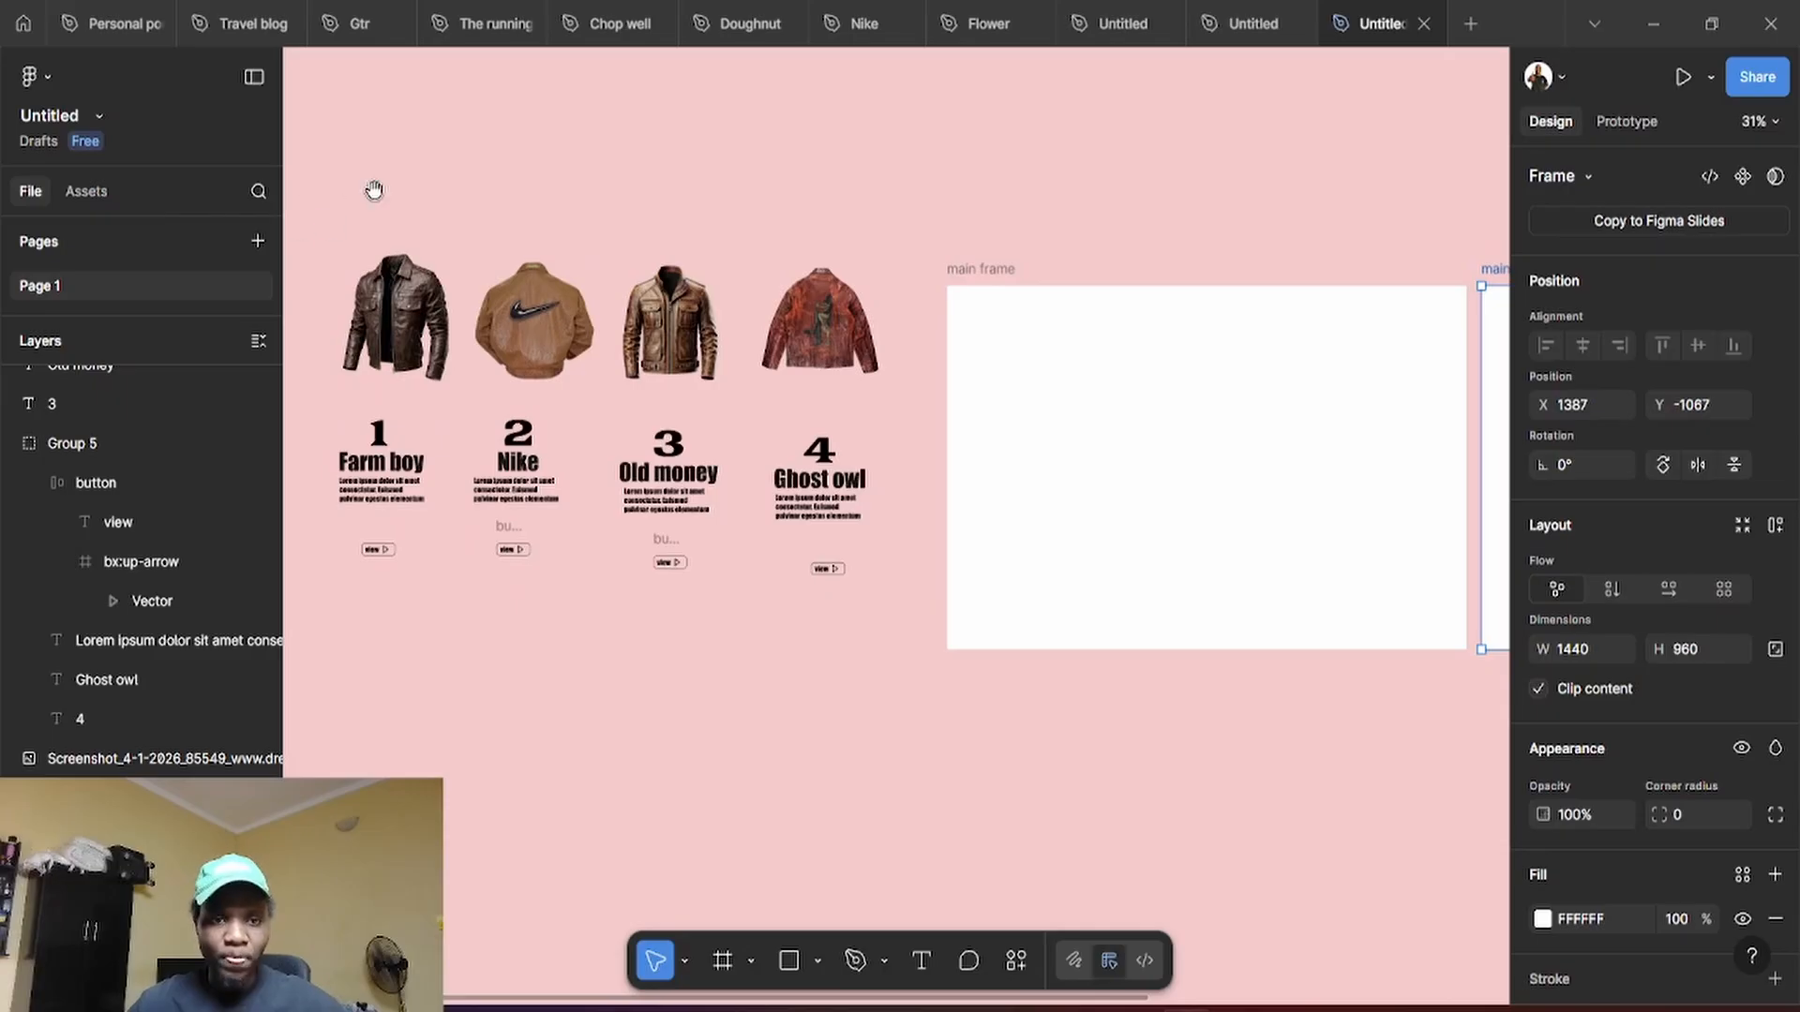
{"action": "left_click_drag", "start_coordinate": [702, 440], "coordinate": [785, 383]}
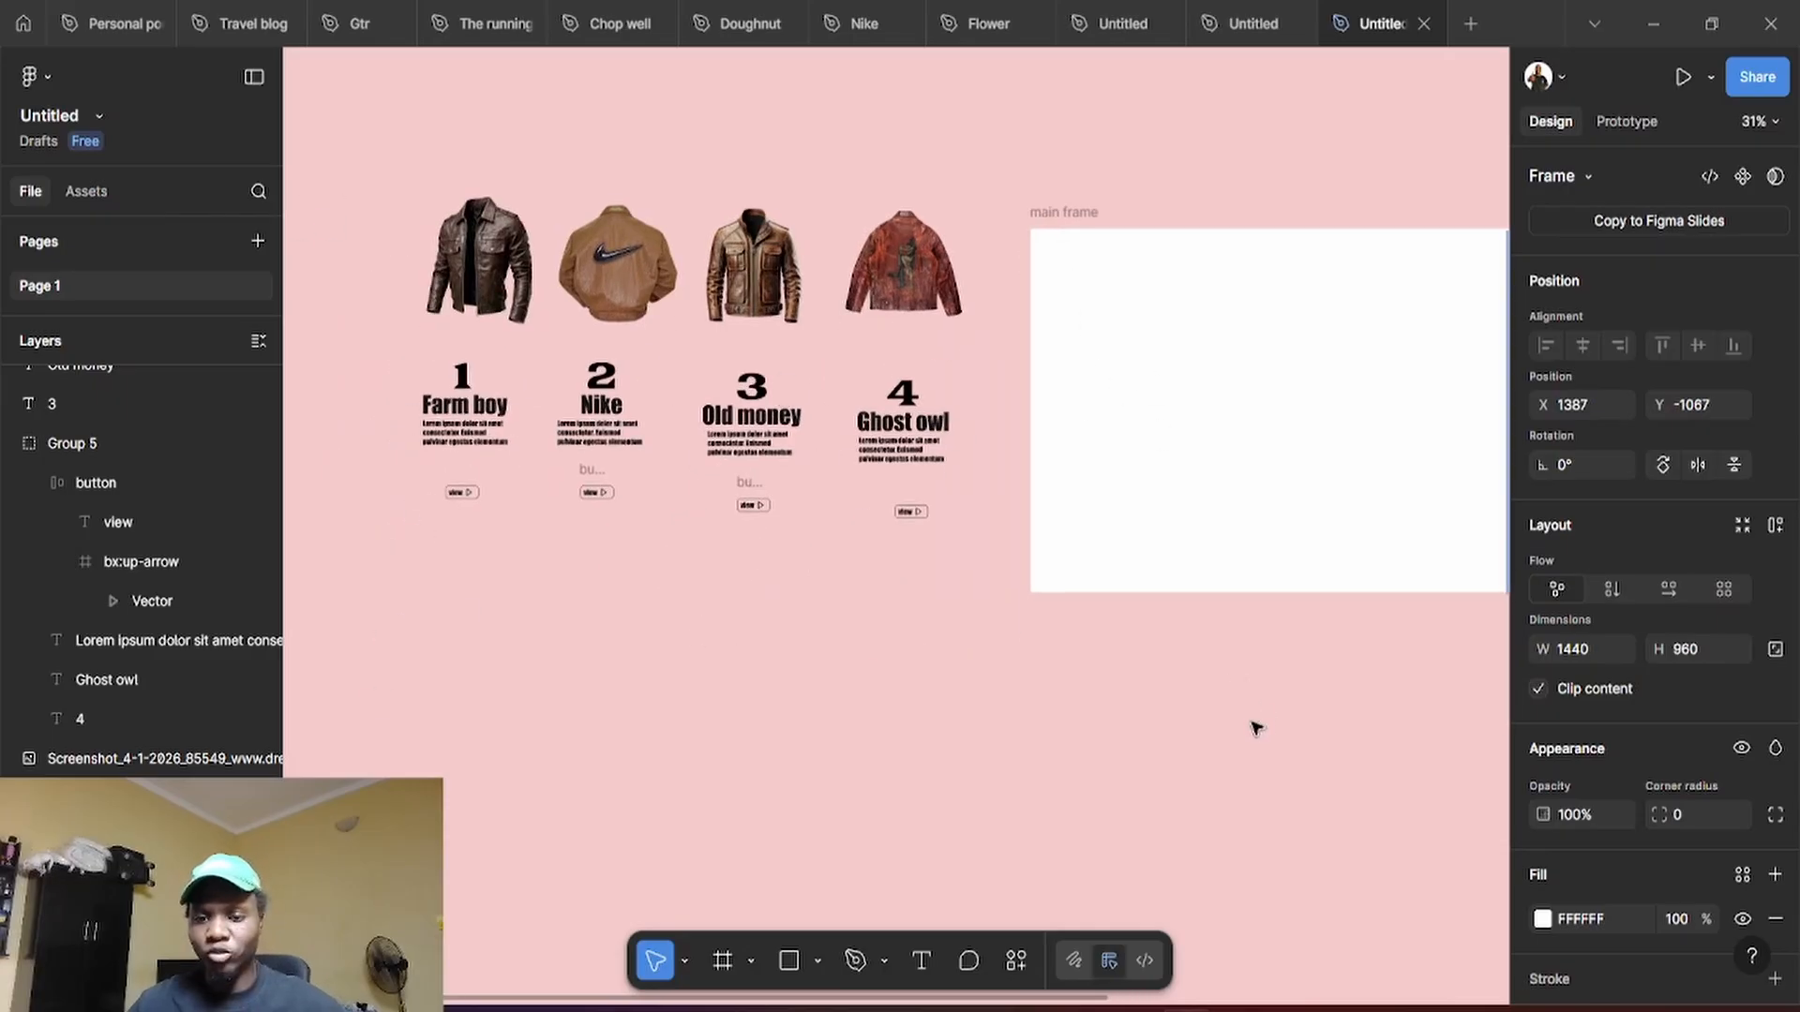
{"action": "left_click_drag", "start_coordinate": [790, 730], "coordinate": [683, 723]}
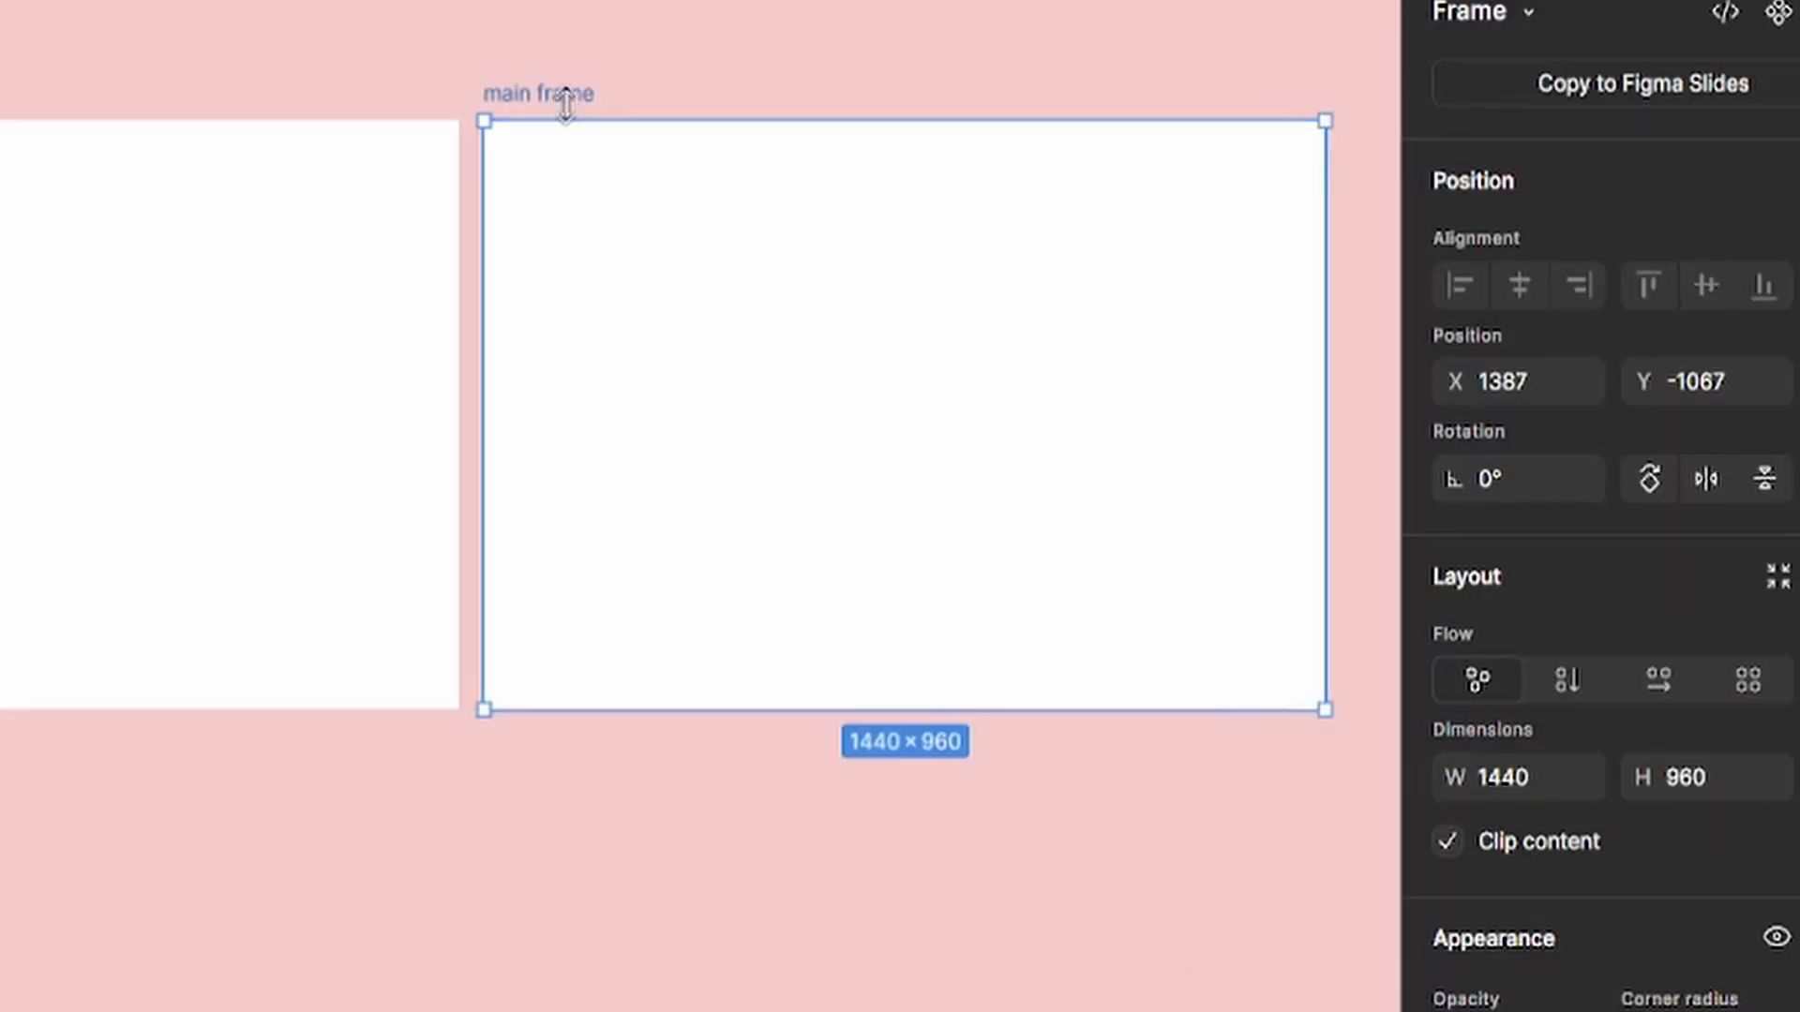
Rename the duplicated frame as 1
{"action": "left_click_drag", "start_coordinate": [1125, 891], "coordinate": [799, 916]}
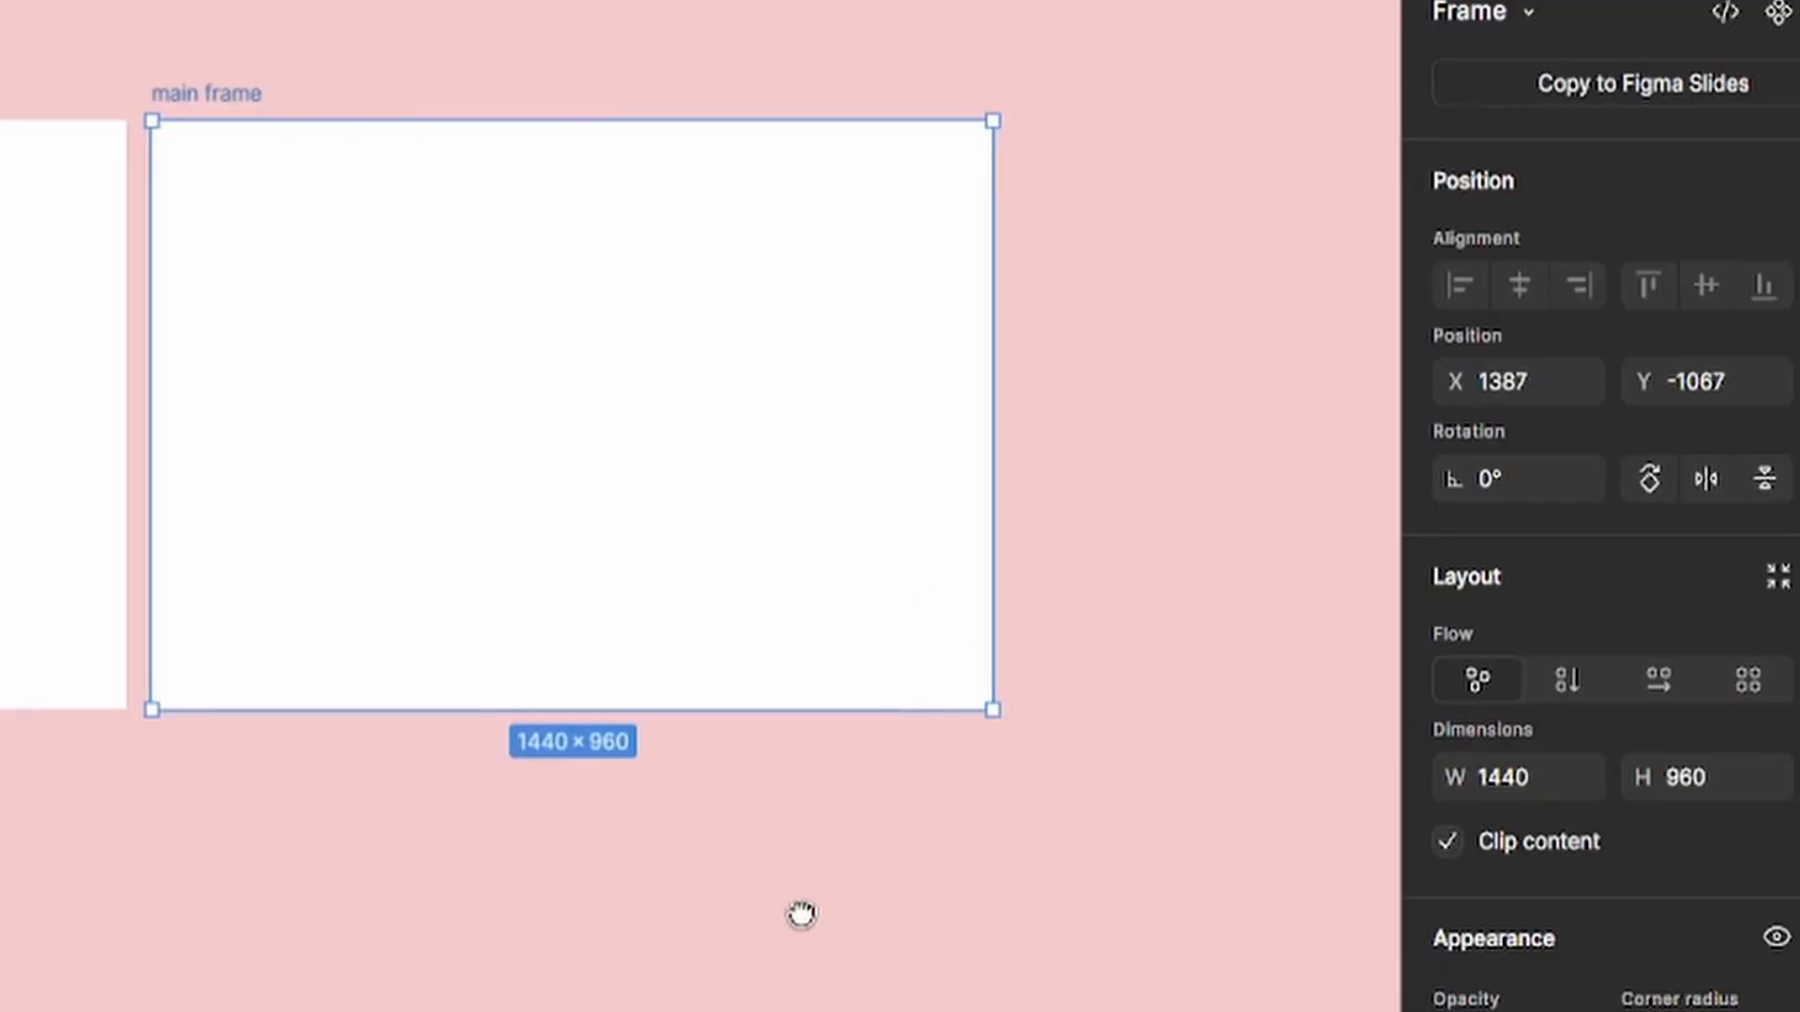
{"action": "double_click", "coordinate": [241, 94]}
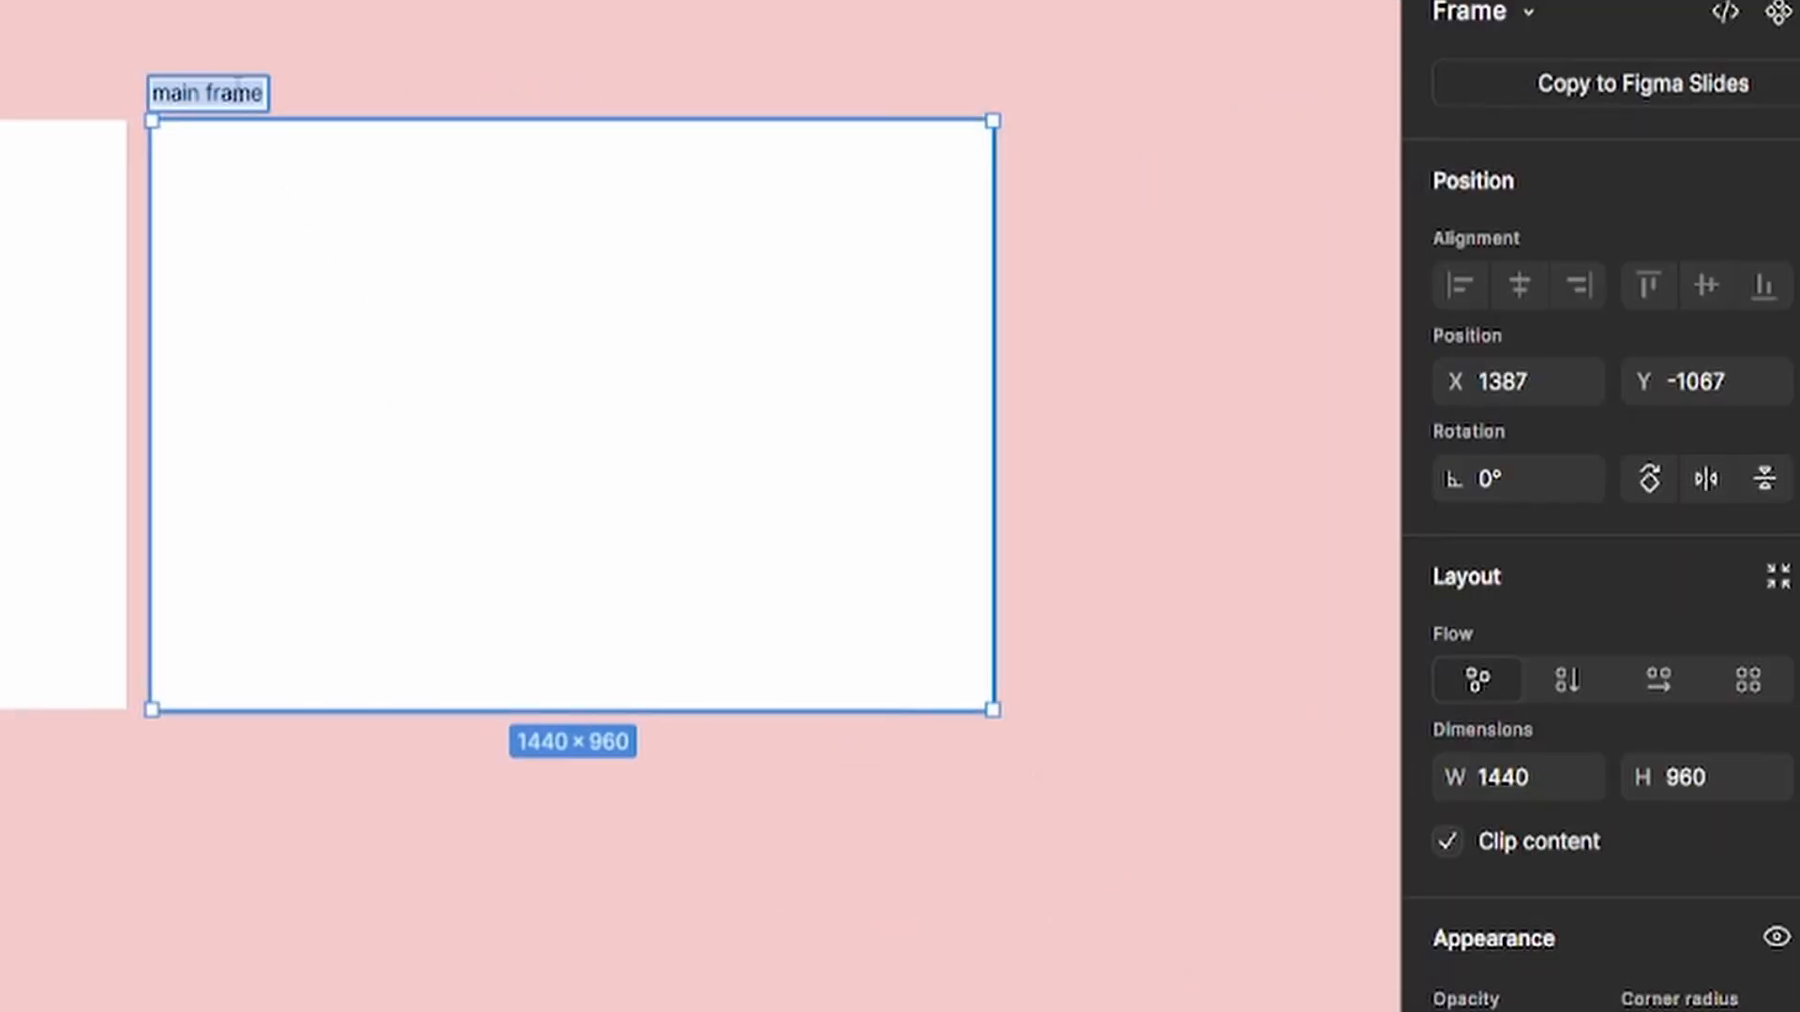
{"action": "key", "text": "BackSpace"}
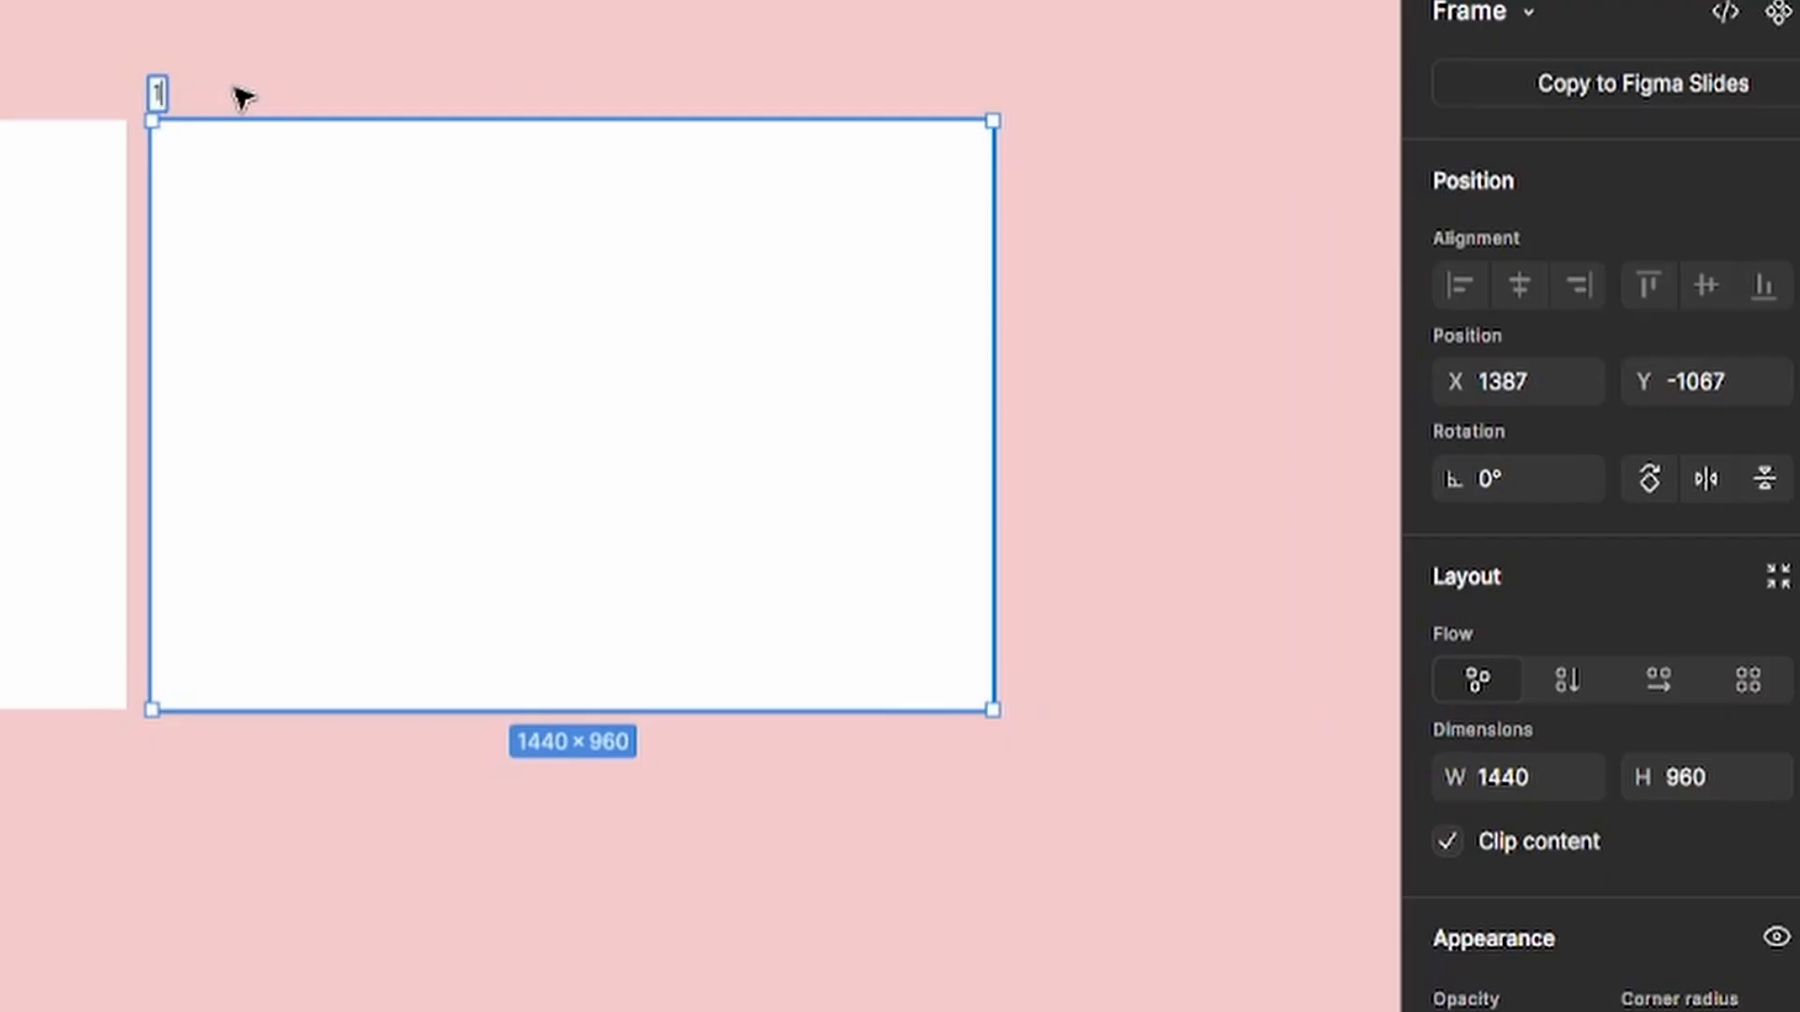
{"action": "key", "text": "Return"}
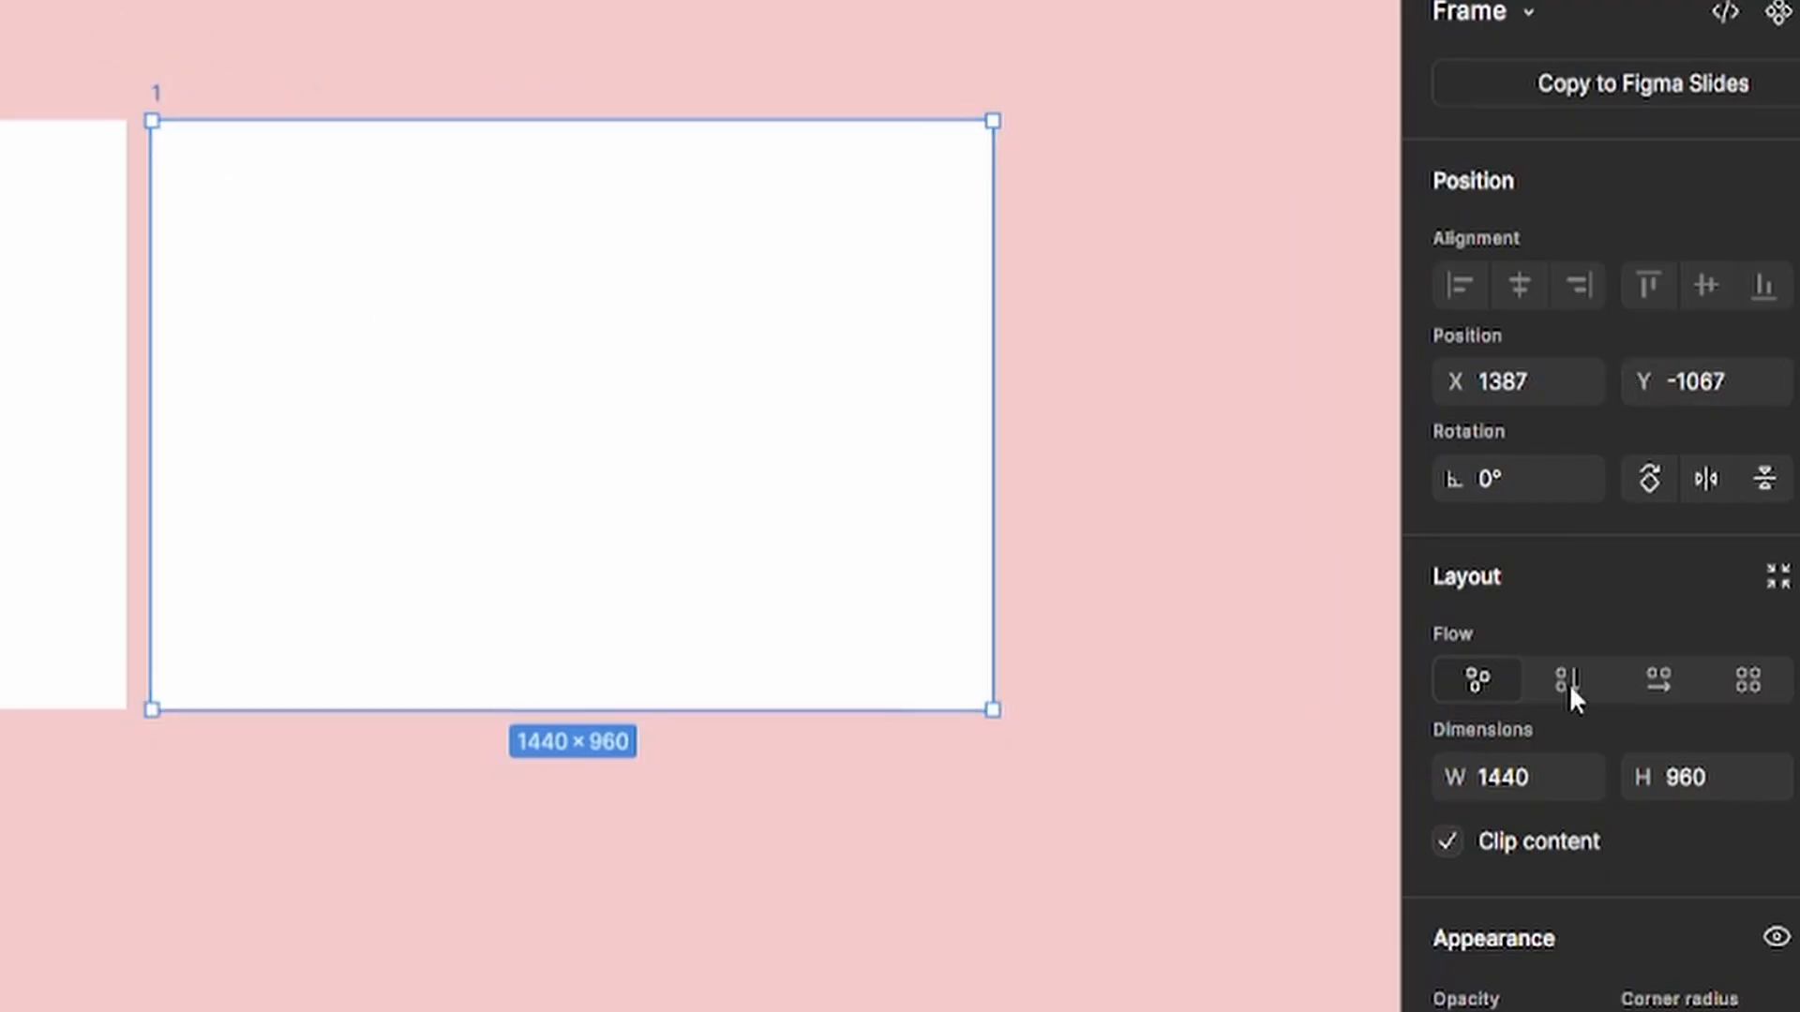
Set the width of frame 1 to a quarter of the main frame by entering 1440/4
{"action": "scroll", "coordinate": [1605, 764], "scroll_direction": "down", "scroll_amount": 3}
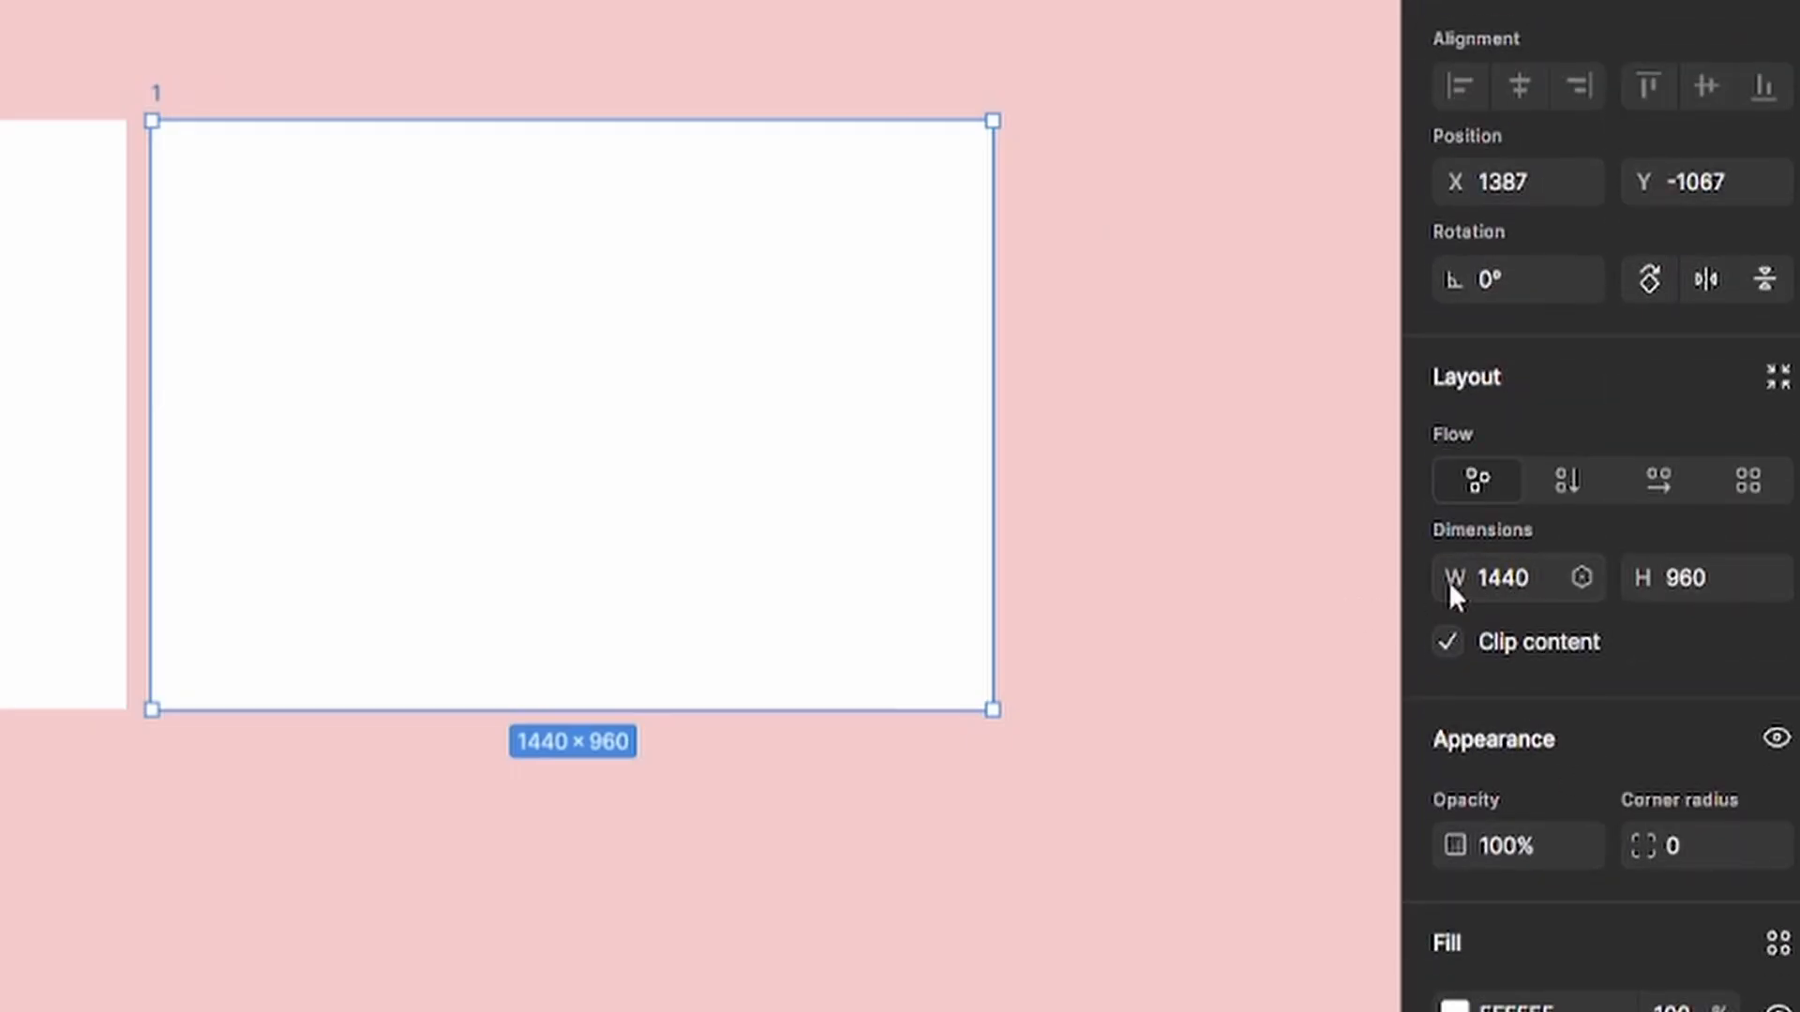
{"action": "left_click", "coordinate": [1535, 575]}
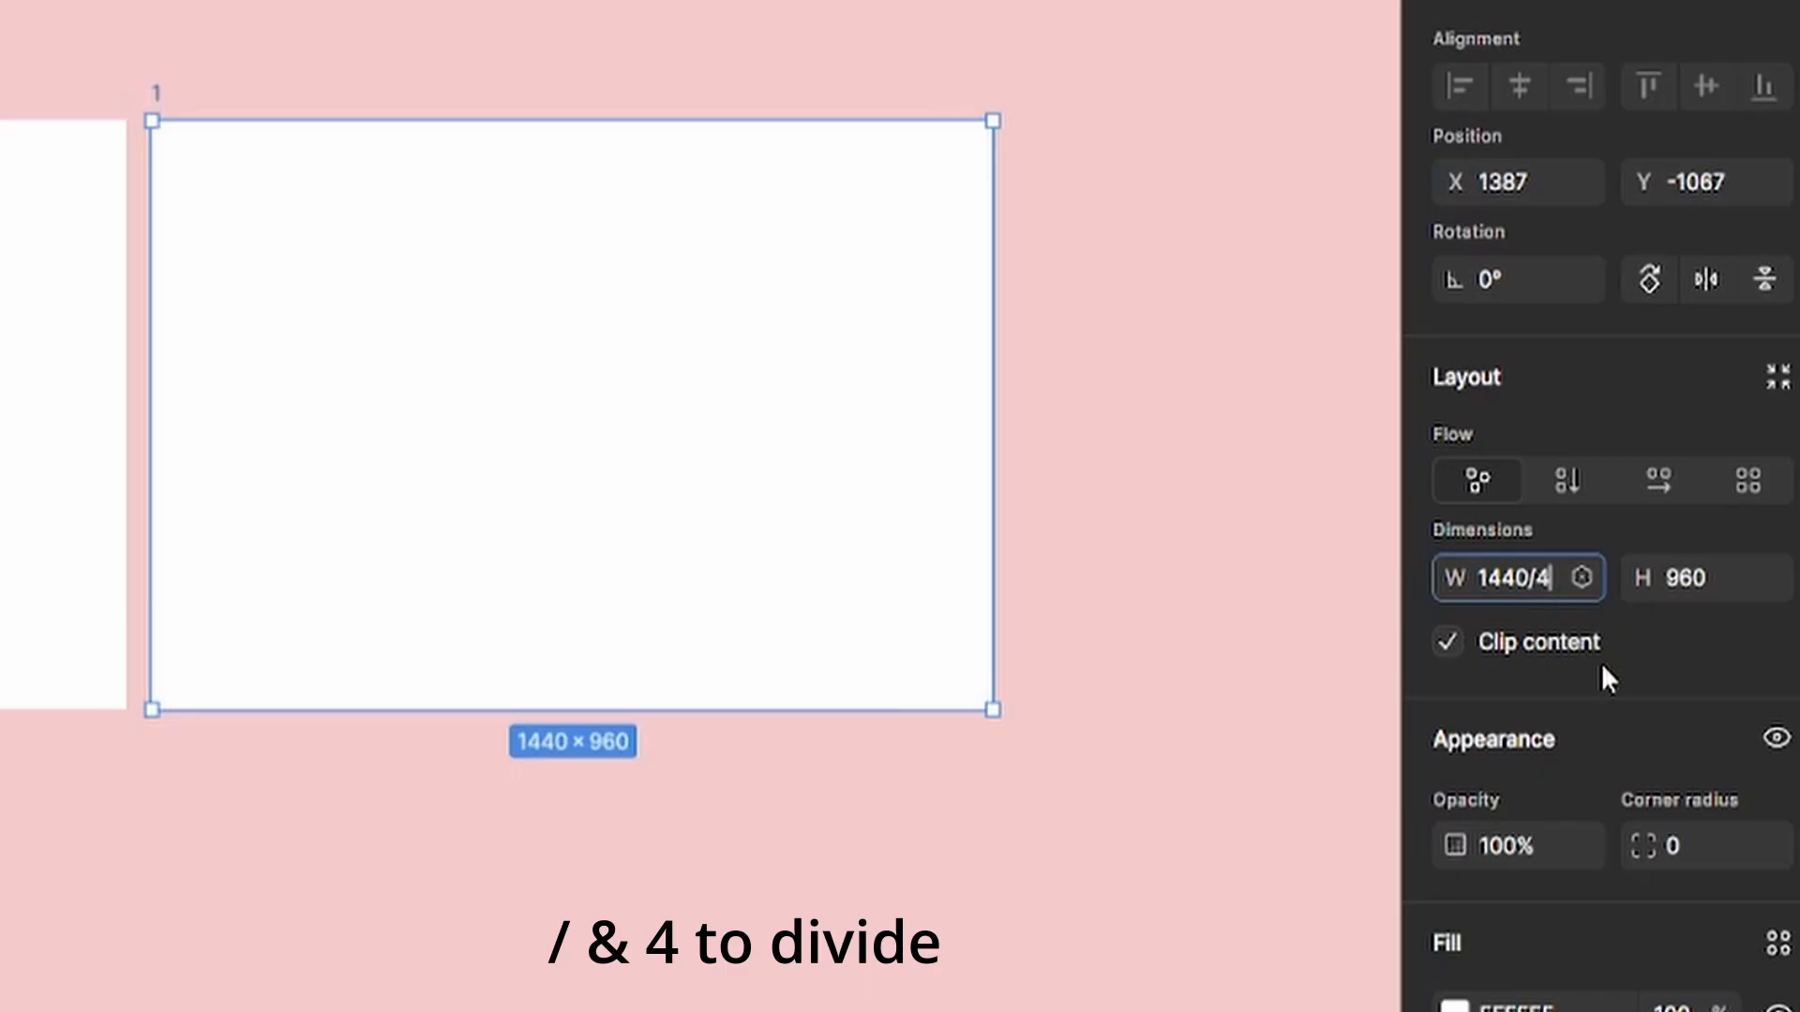
{"action": "key", "text": "Return"}
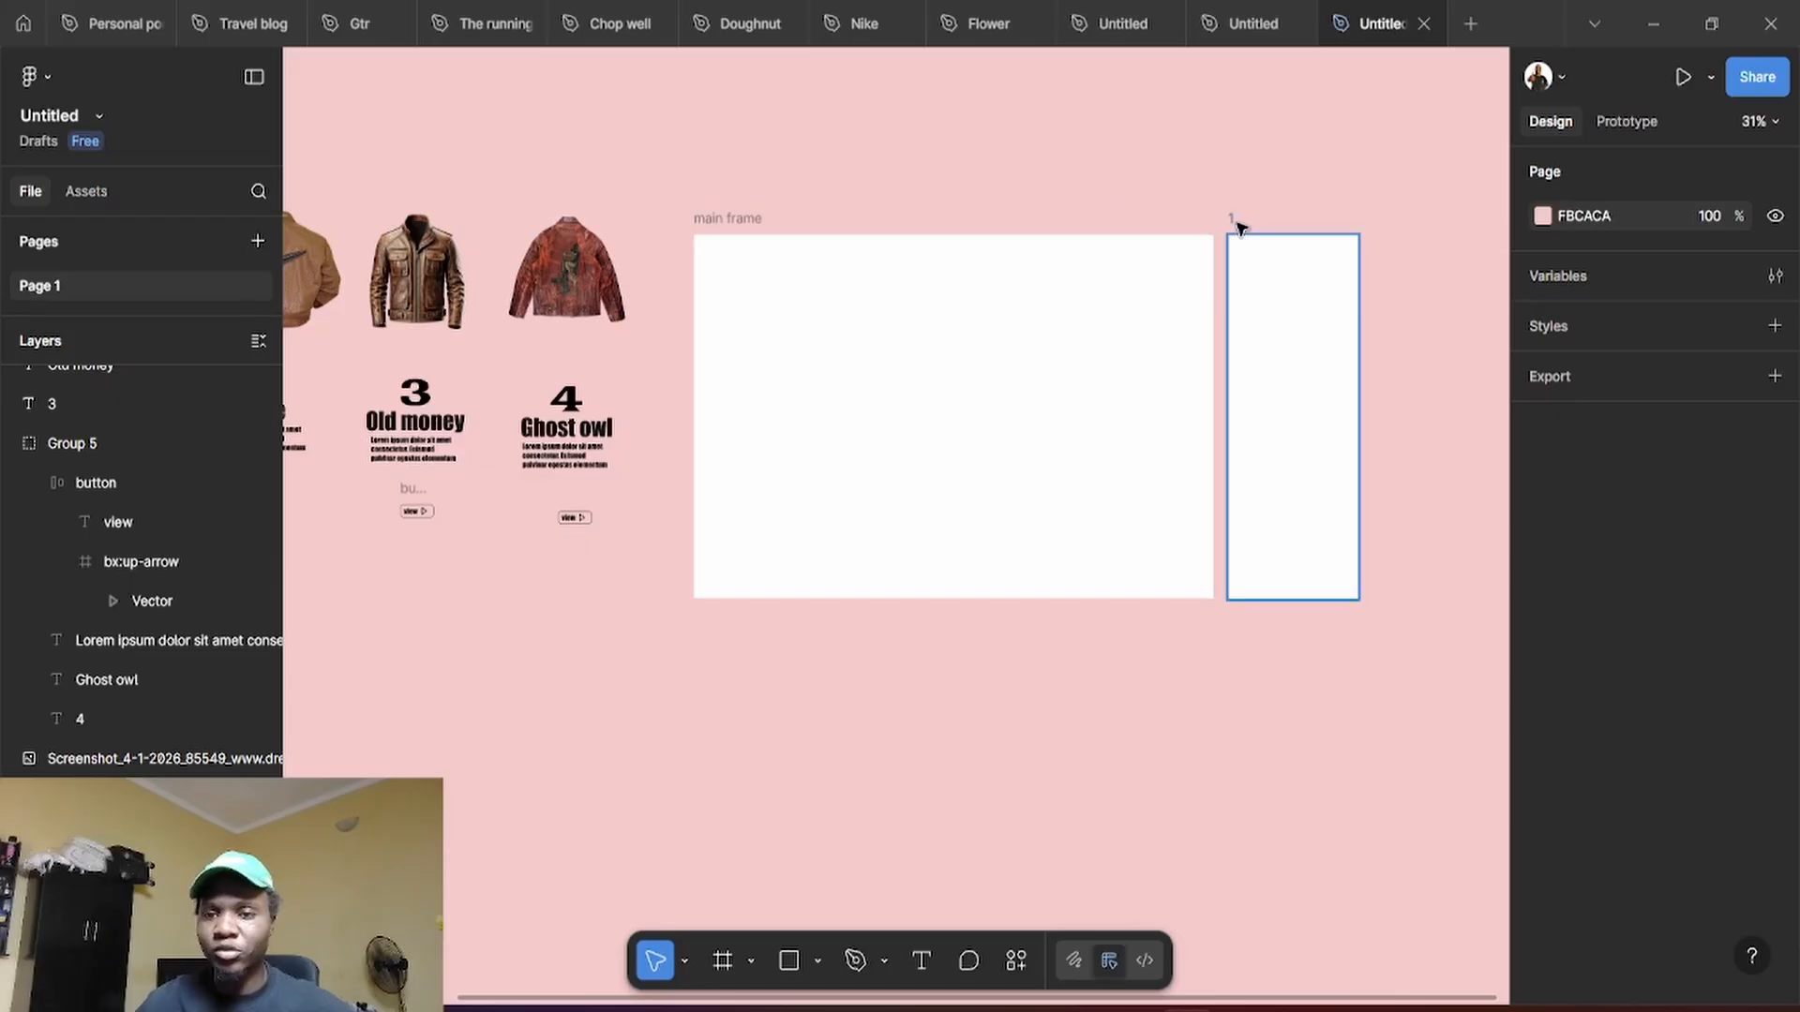
Place frame 1 inside the main frame at X 0, Y 0 and add three adjoining copies to fill its width, the last at X 1080
{"action": "left_click_drag", "start_coordinate": [1317, 357], "coordinate": [1150, 419]}
{"action": "left_click", "coordinate": [804, 410]}
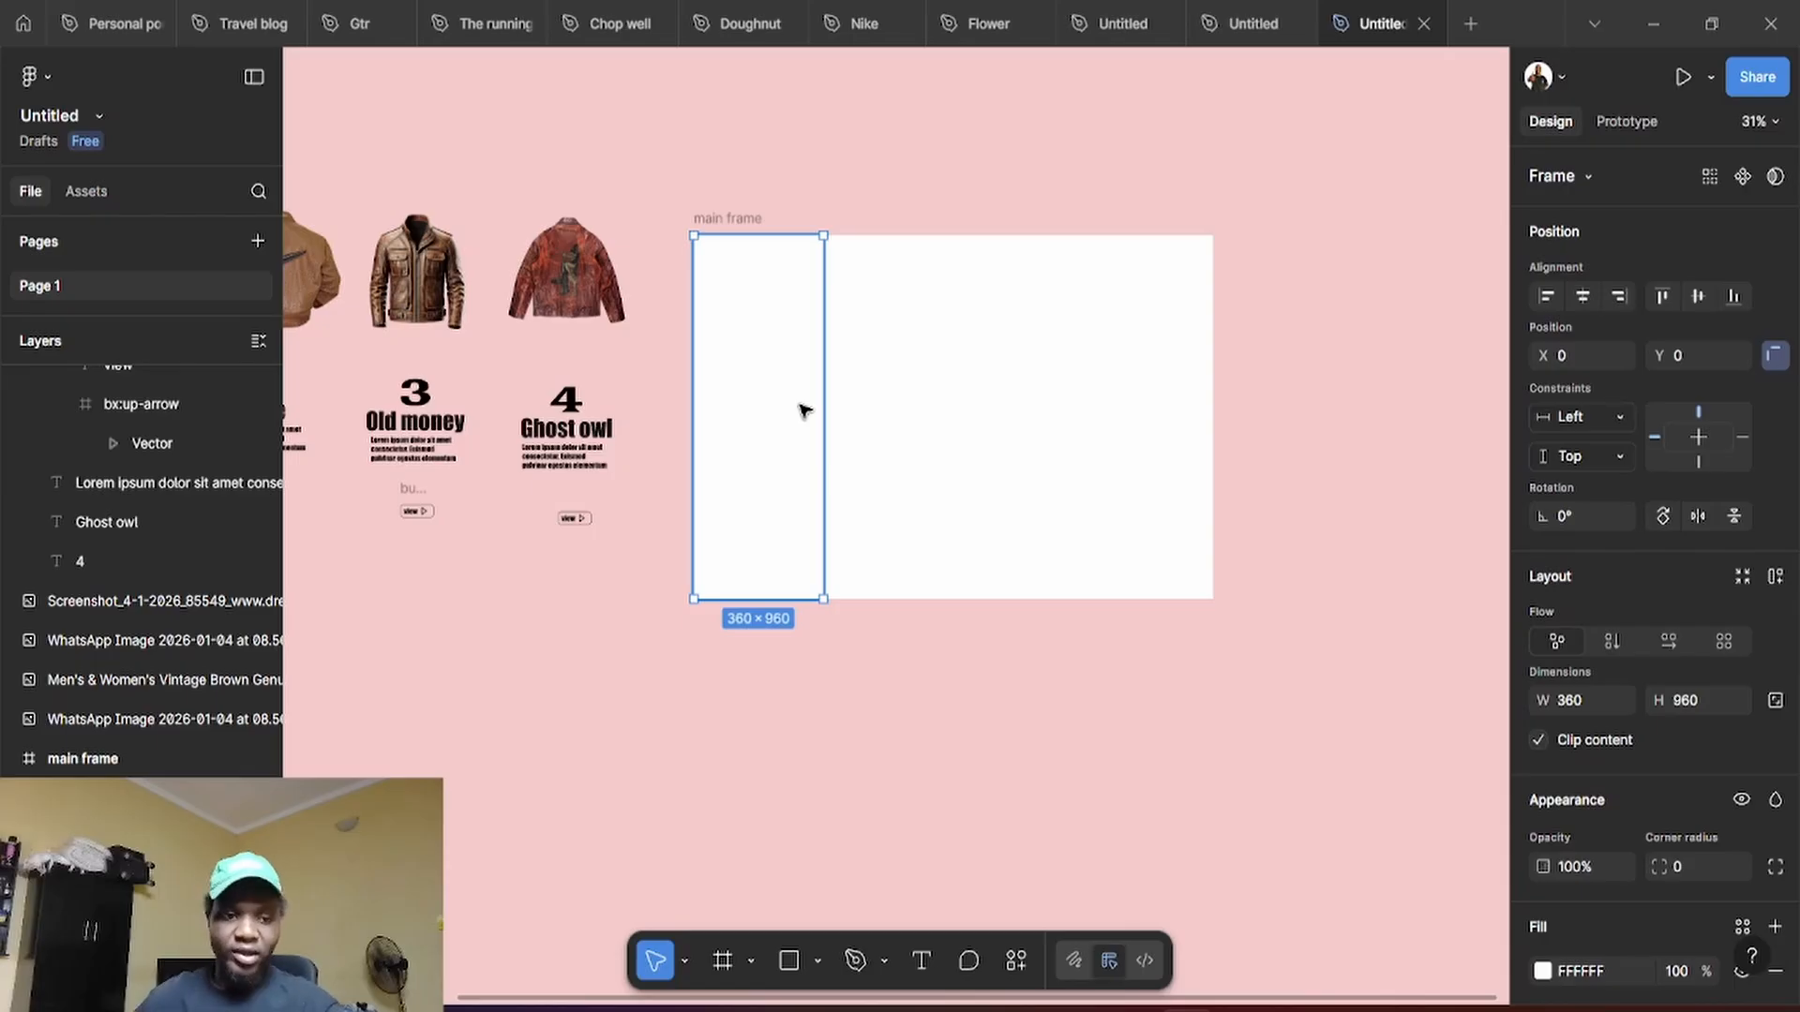
{"action": "left_click", "coordinate": [914, 401]}
{"action": "left_click", "coordinate": [1030, 394]}
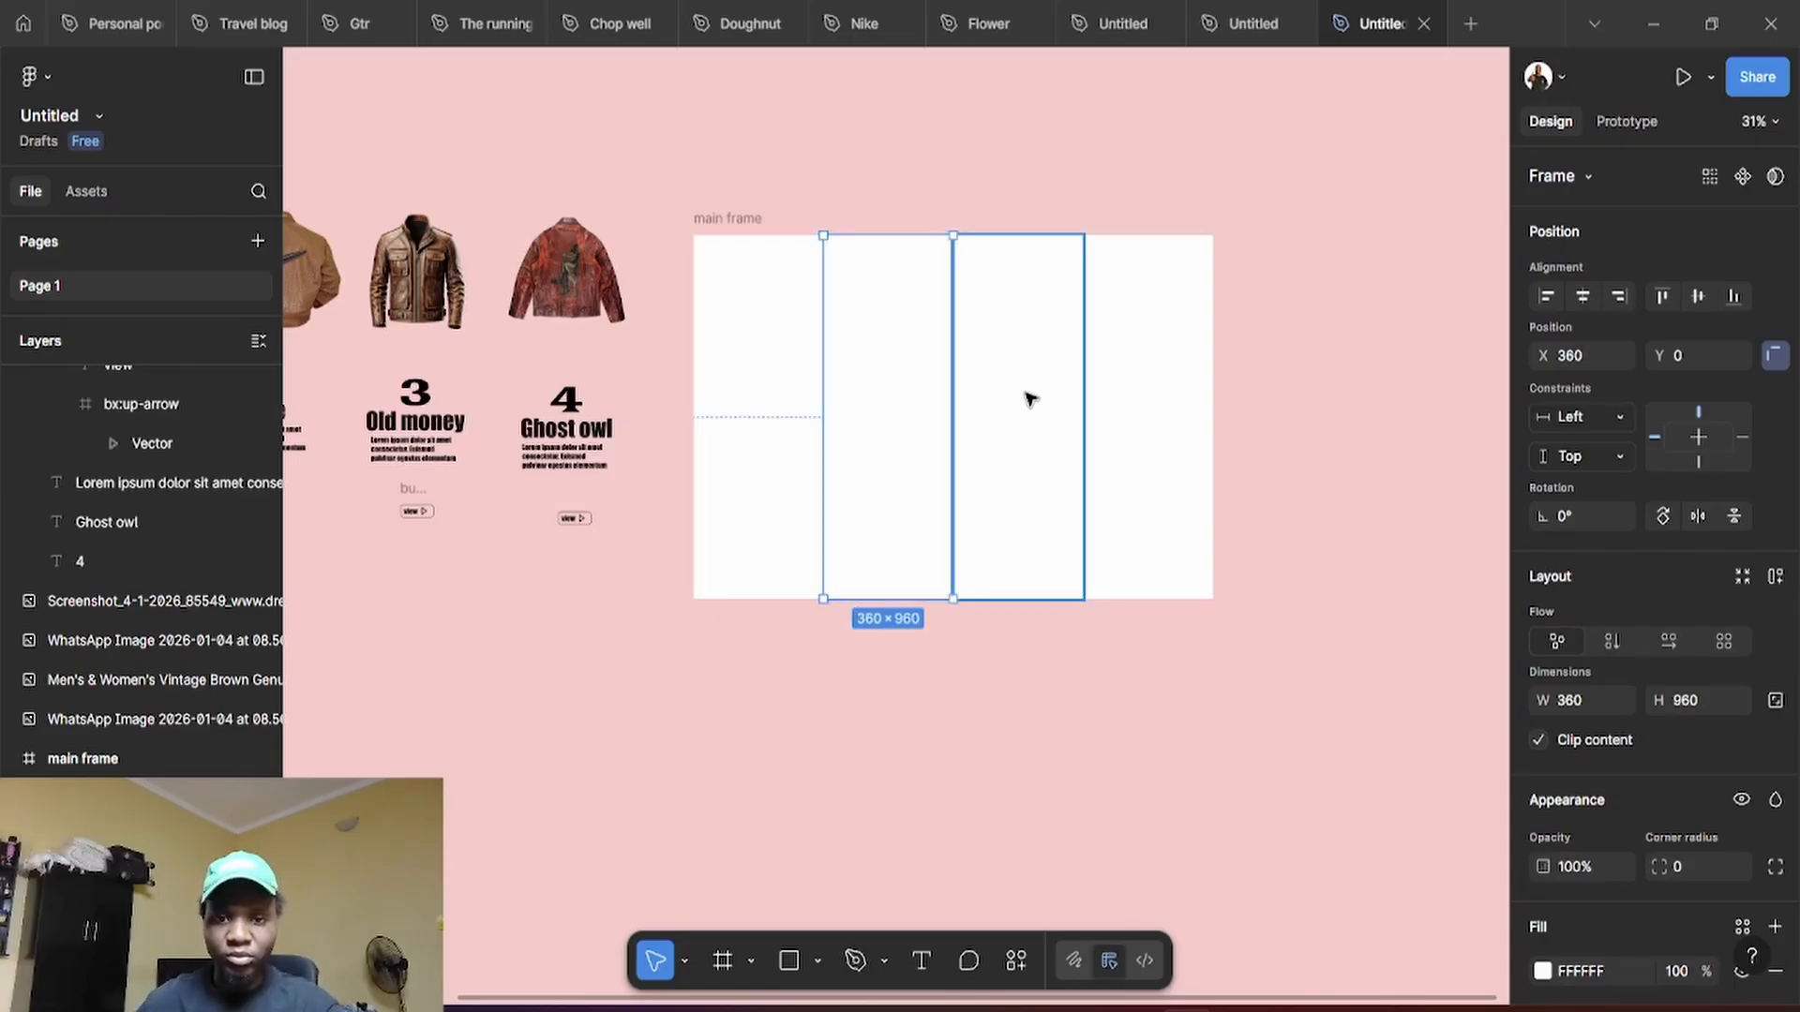
{"action": "left_click", "coordinate": [1108, 406]}
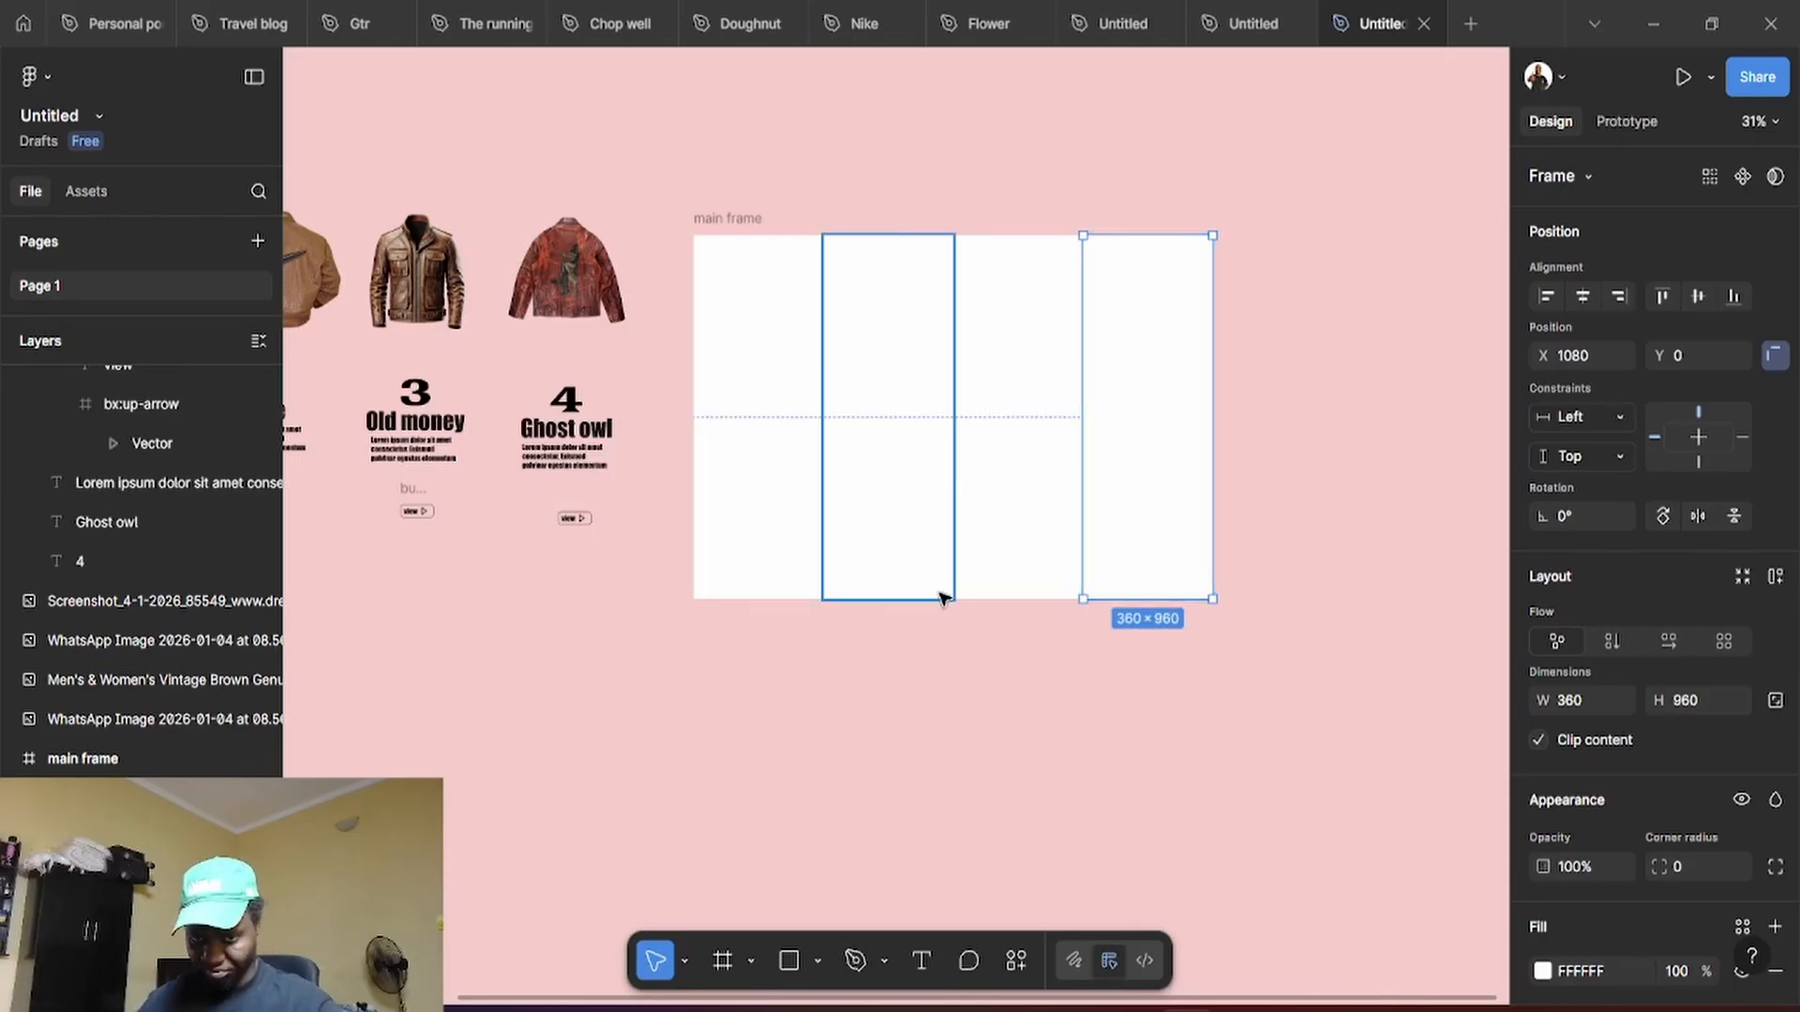
{"action": "scroll", "coordinate": [808, 598], "scroll_direction": "up", "scroll_amount": 2}
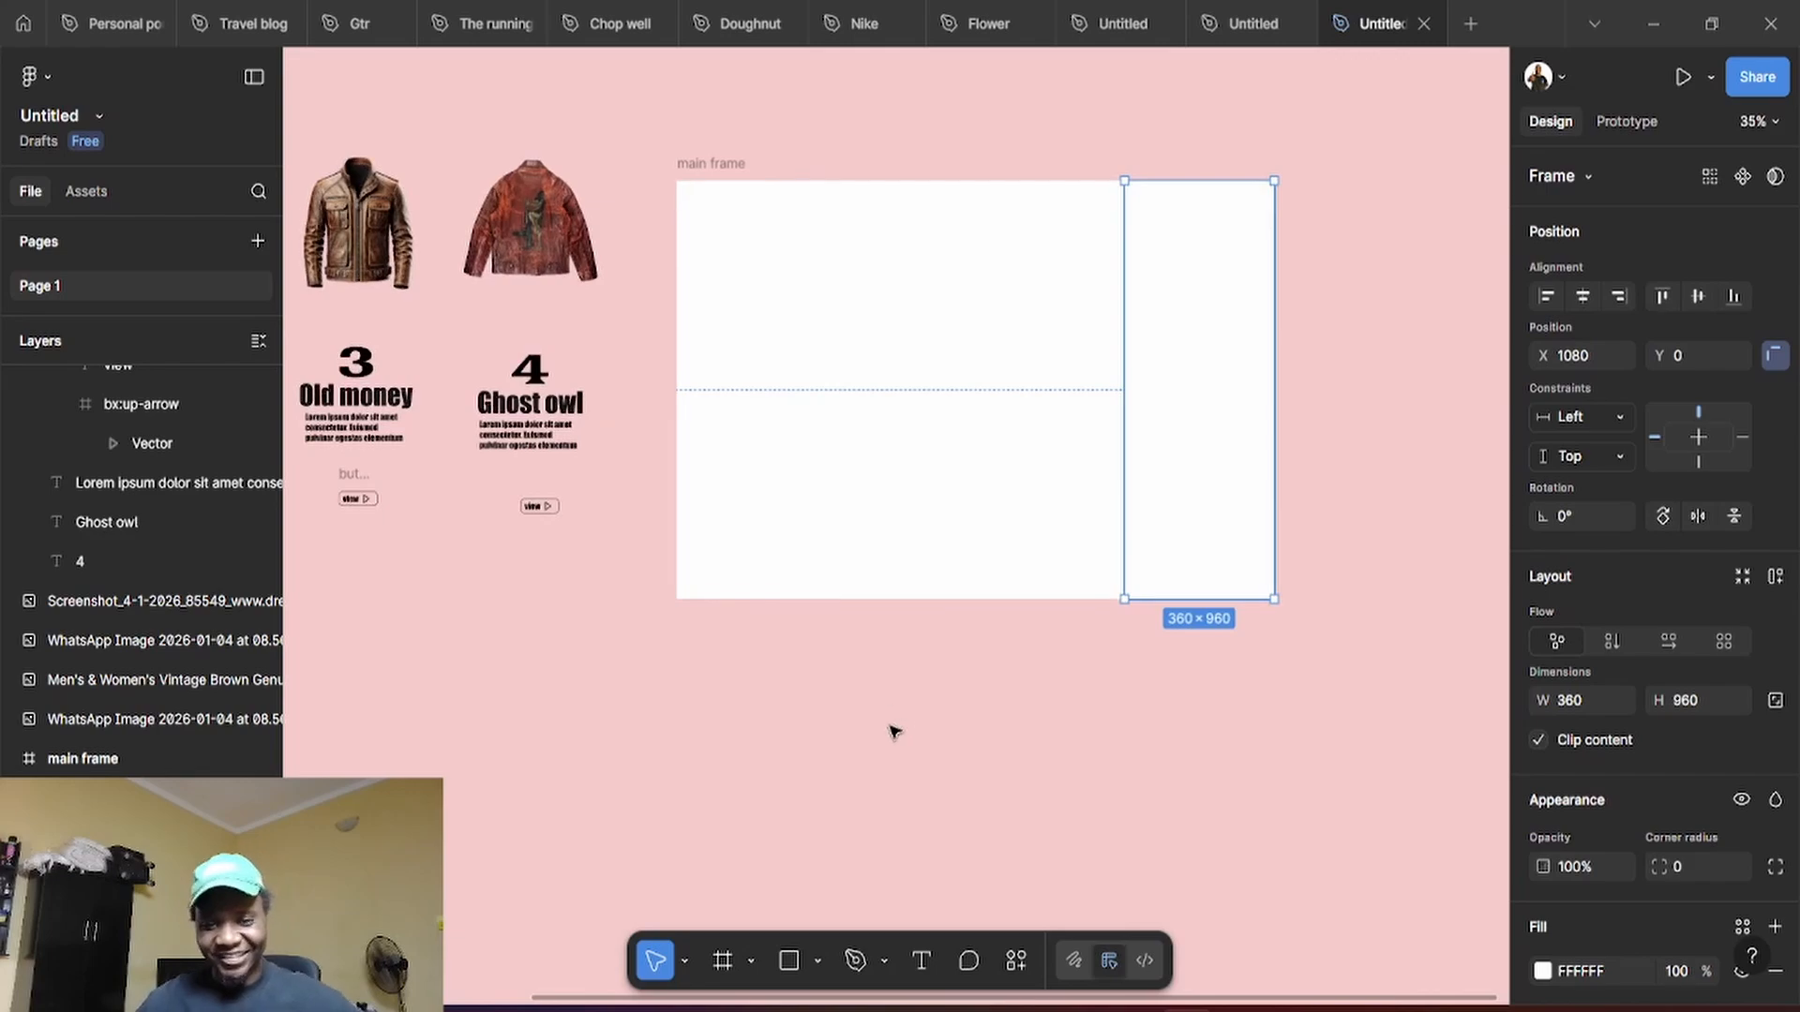
{"action": "left_click_drag", "start_coordinate": [802, 735], "coordinate": [925, 816]}
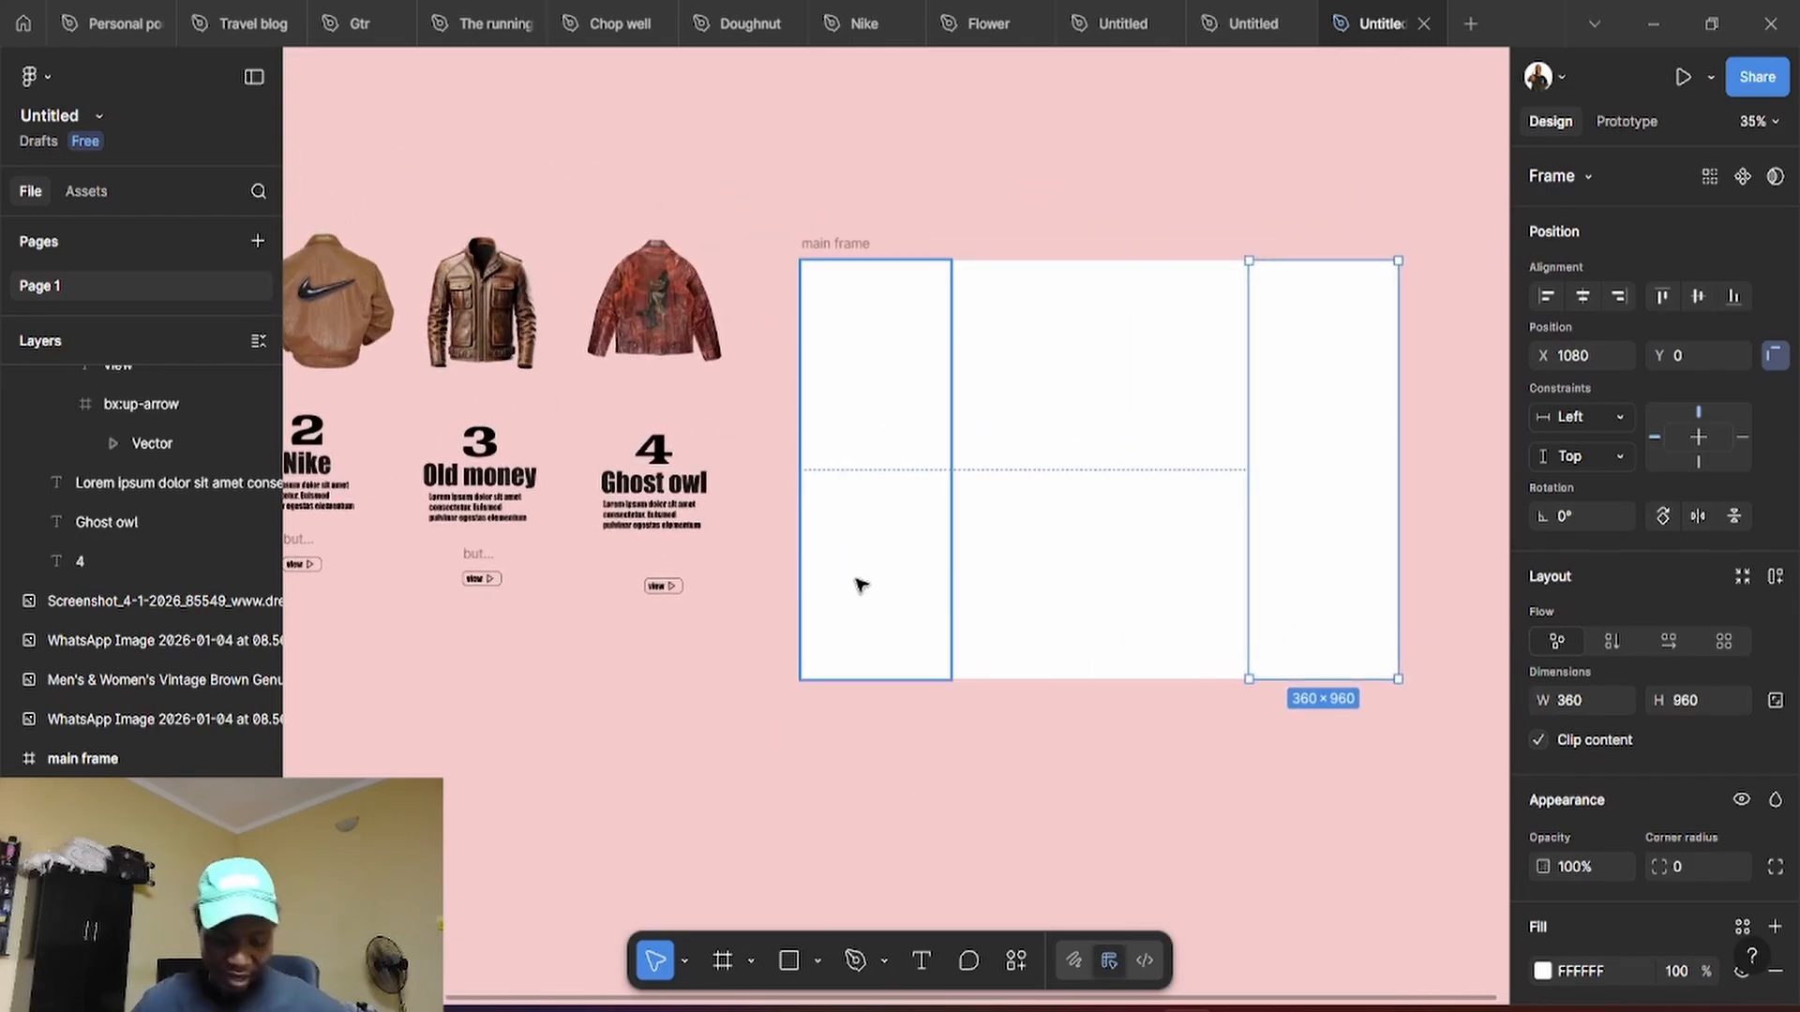
Select all four column frames inside the main frame and add a 5-column layout guide to them
{"action": "left_click", "coordinate": [861, 579]}
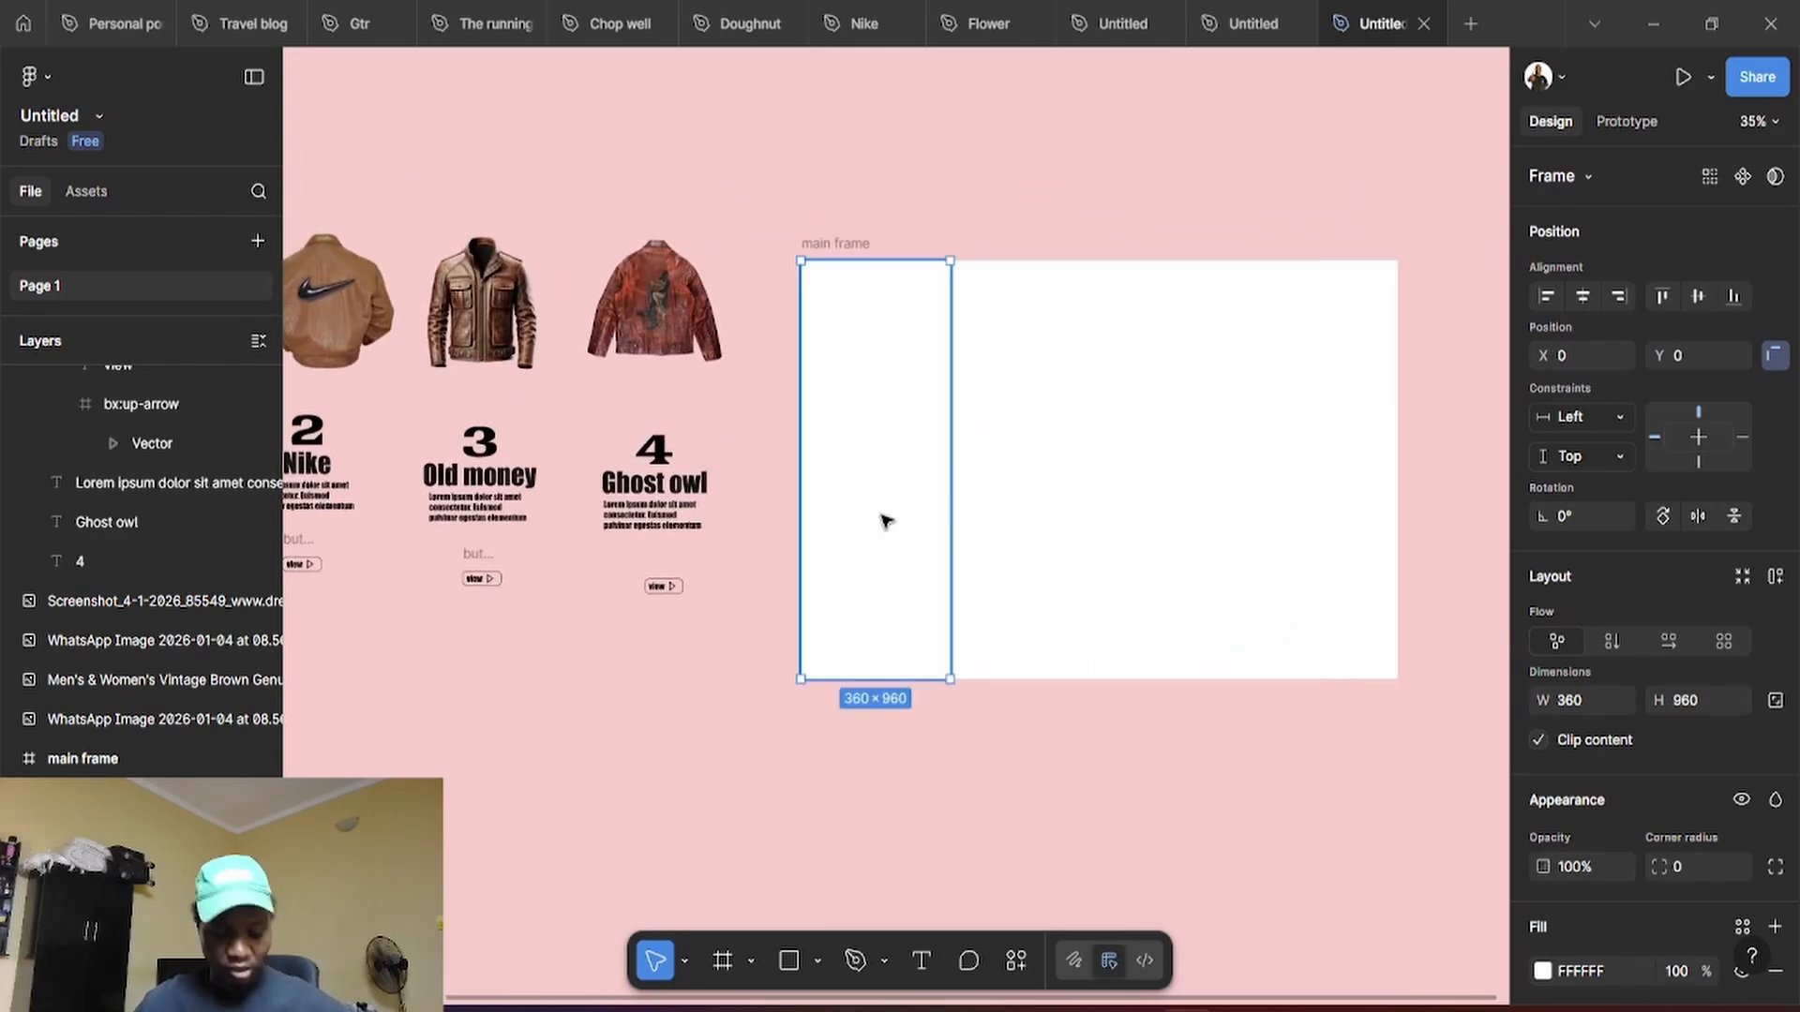
{"action": "left_click", "coordinate": [1041, 514], "text": "shift"}
{"action": "left_click", "coordinate": [1157, 530], "text": "shift"}
{"action": "left_click", "coordinate": [1269, 531], "text": "shift"}
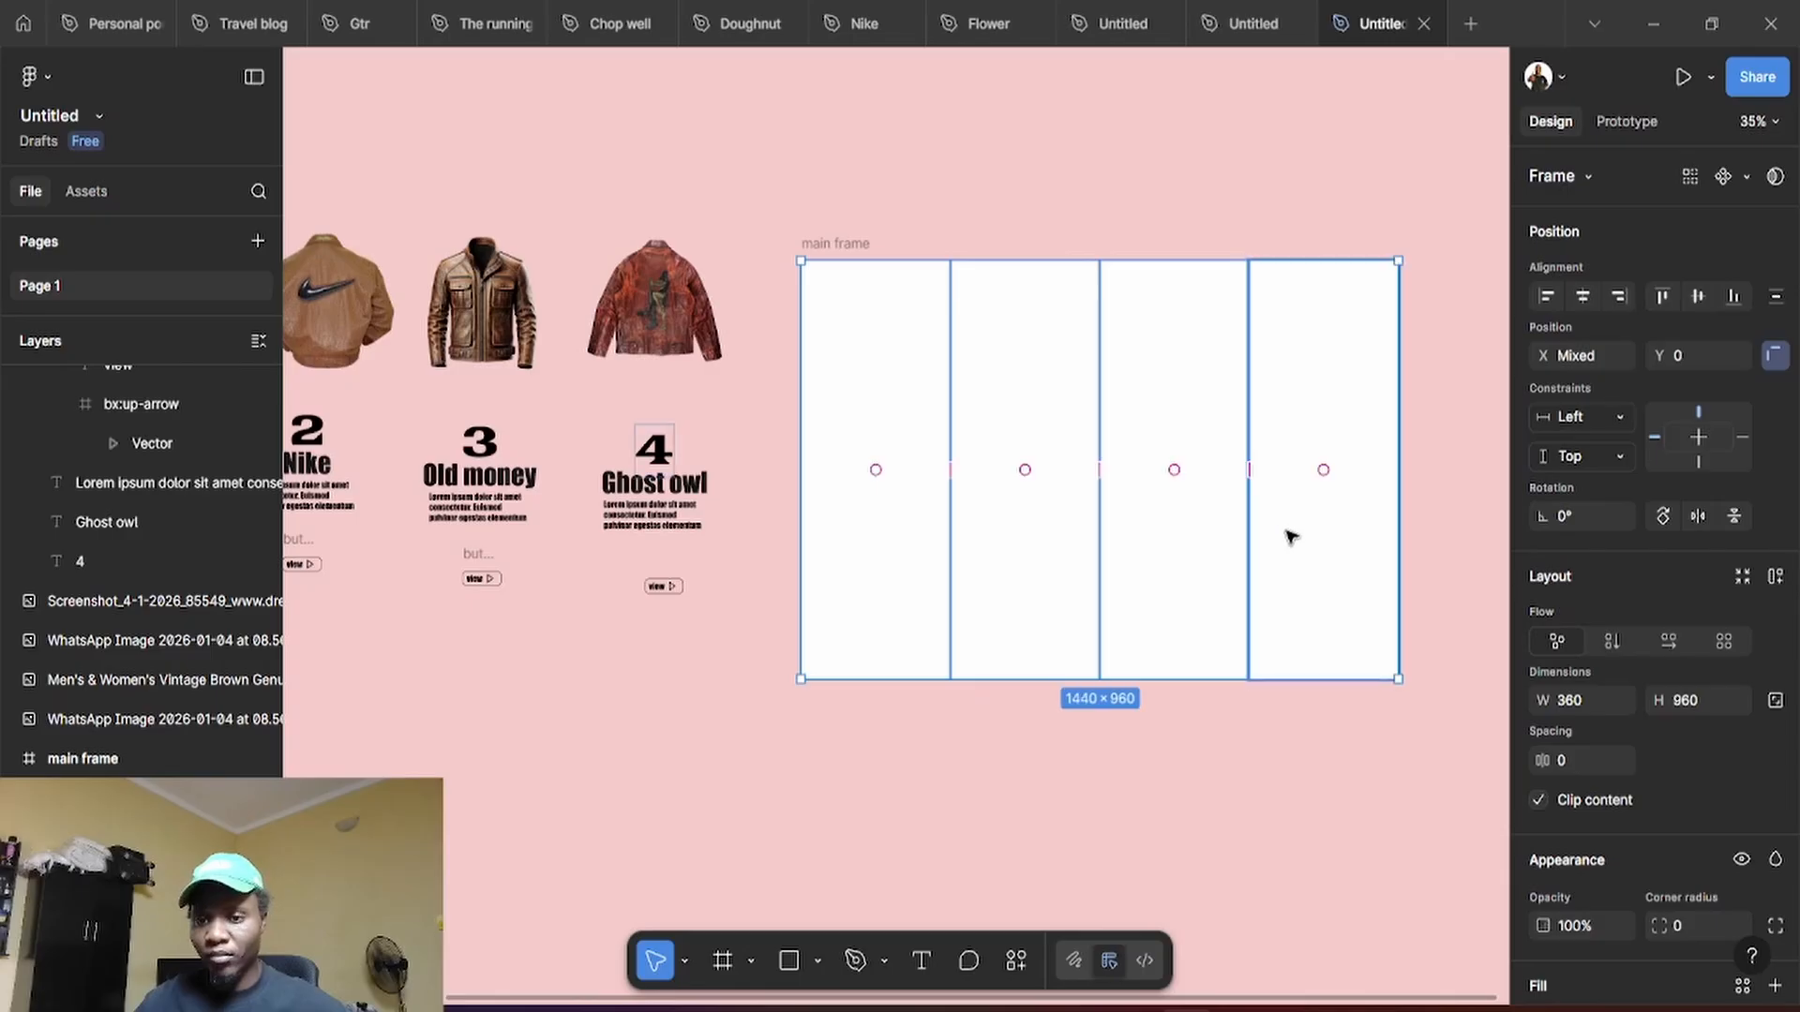
{"action": "scroll", "coordinate": [1674, 768], "scroll_direction": "down", "scroll_amount": 4}
{"action": "left_click", "coordinate": [1774, 866]}
{"action": "left_click", "coordinate": [1636, 911]}
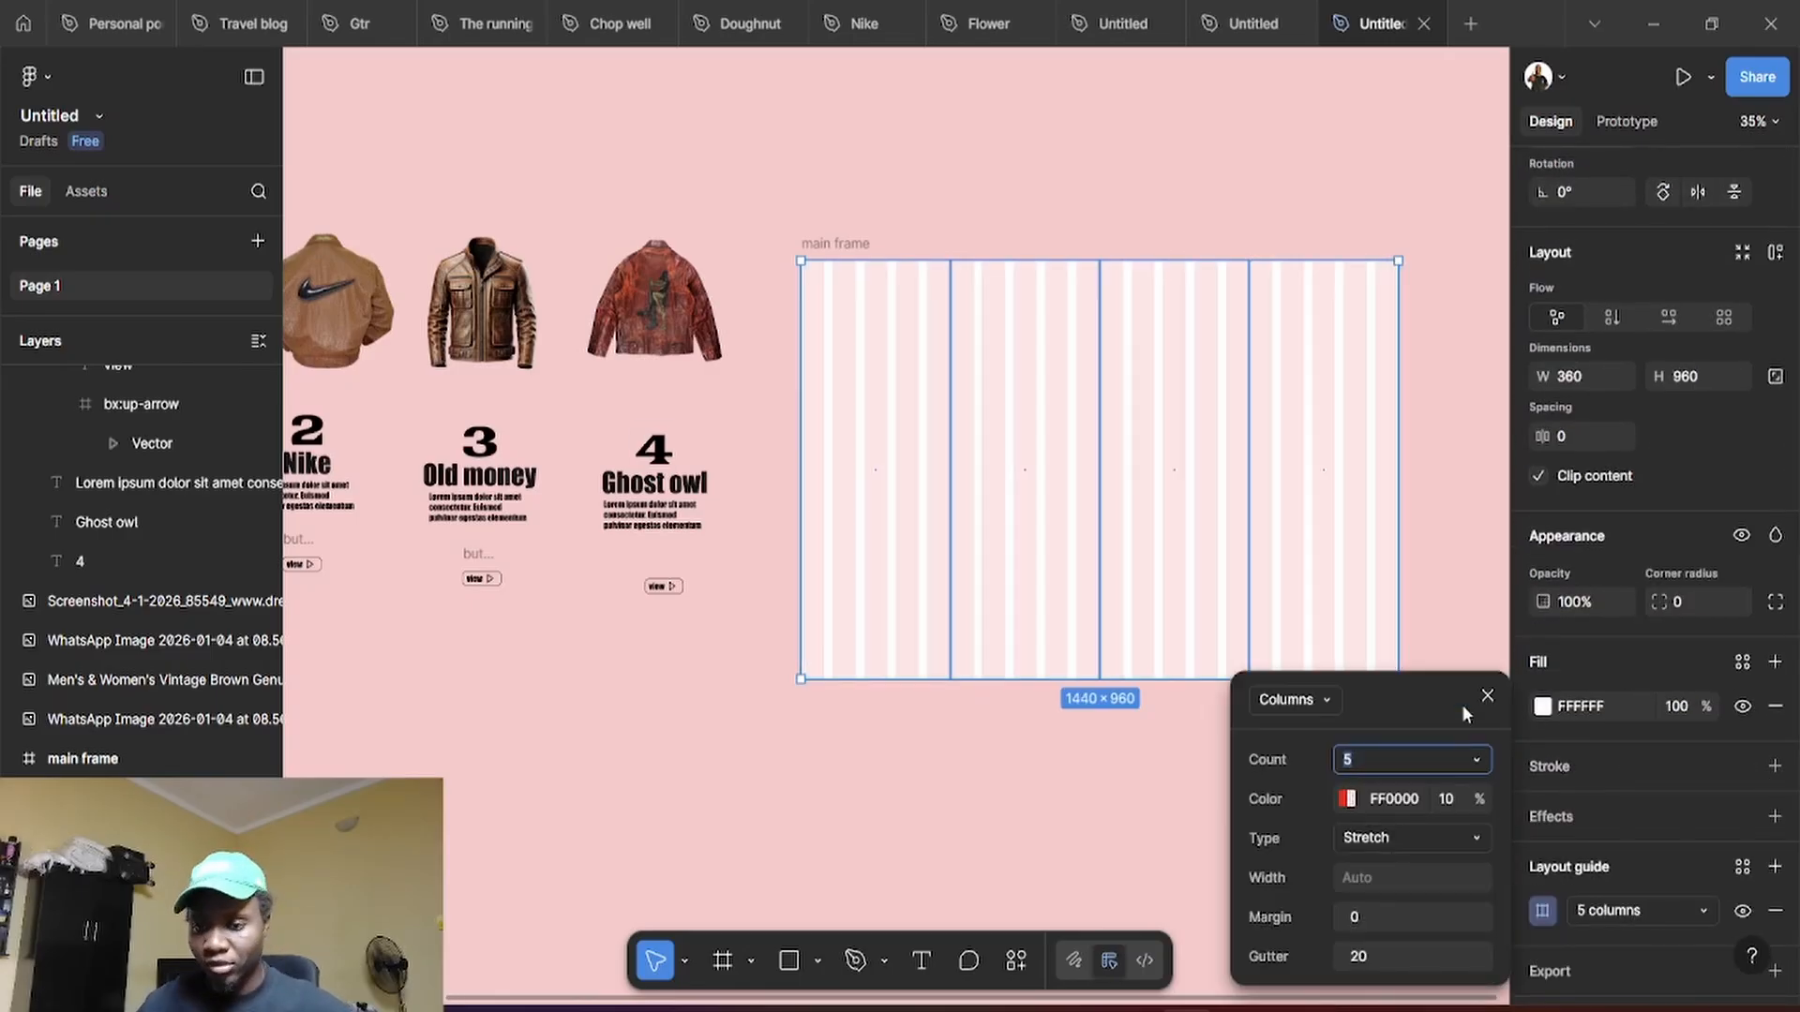
Add a second layout guide to the four column frames and set its type to Rows
{"action": "left_click", "coordinate": [1774, 868]}
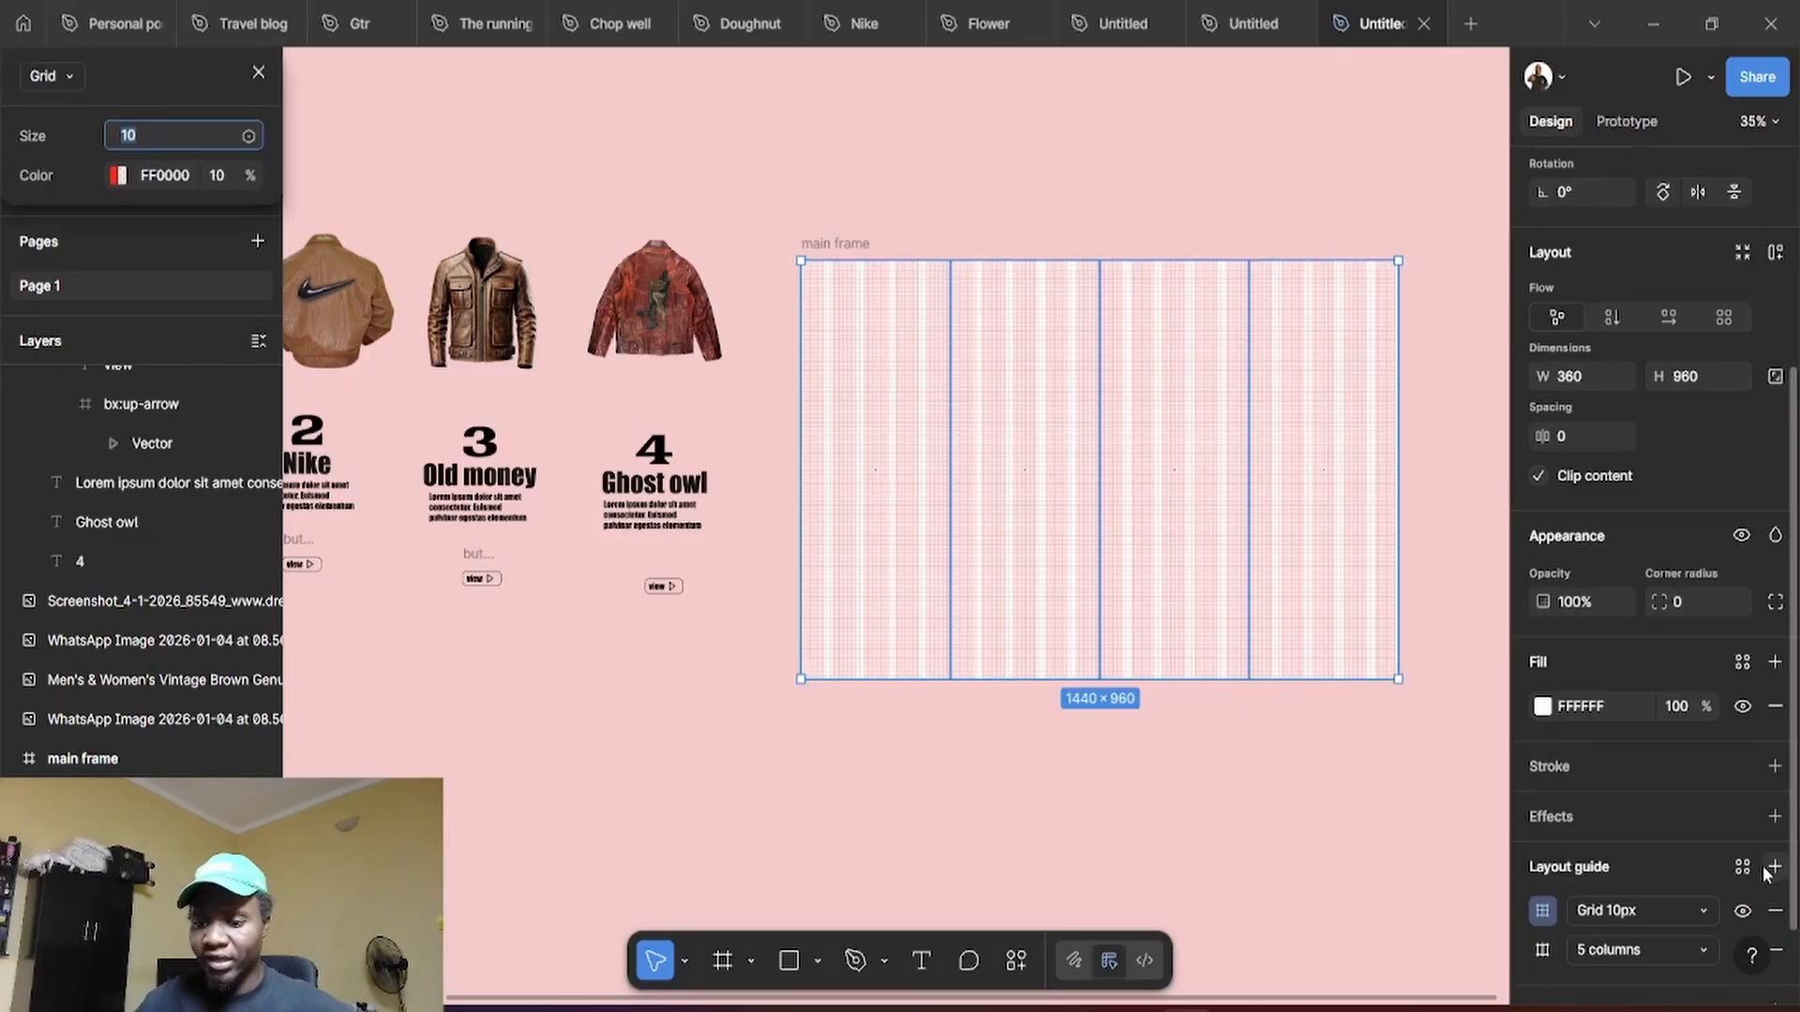
{"action": "left_click", "coordinate": [1609, 912]}
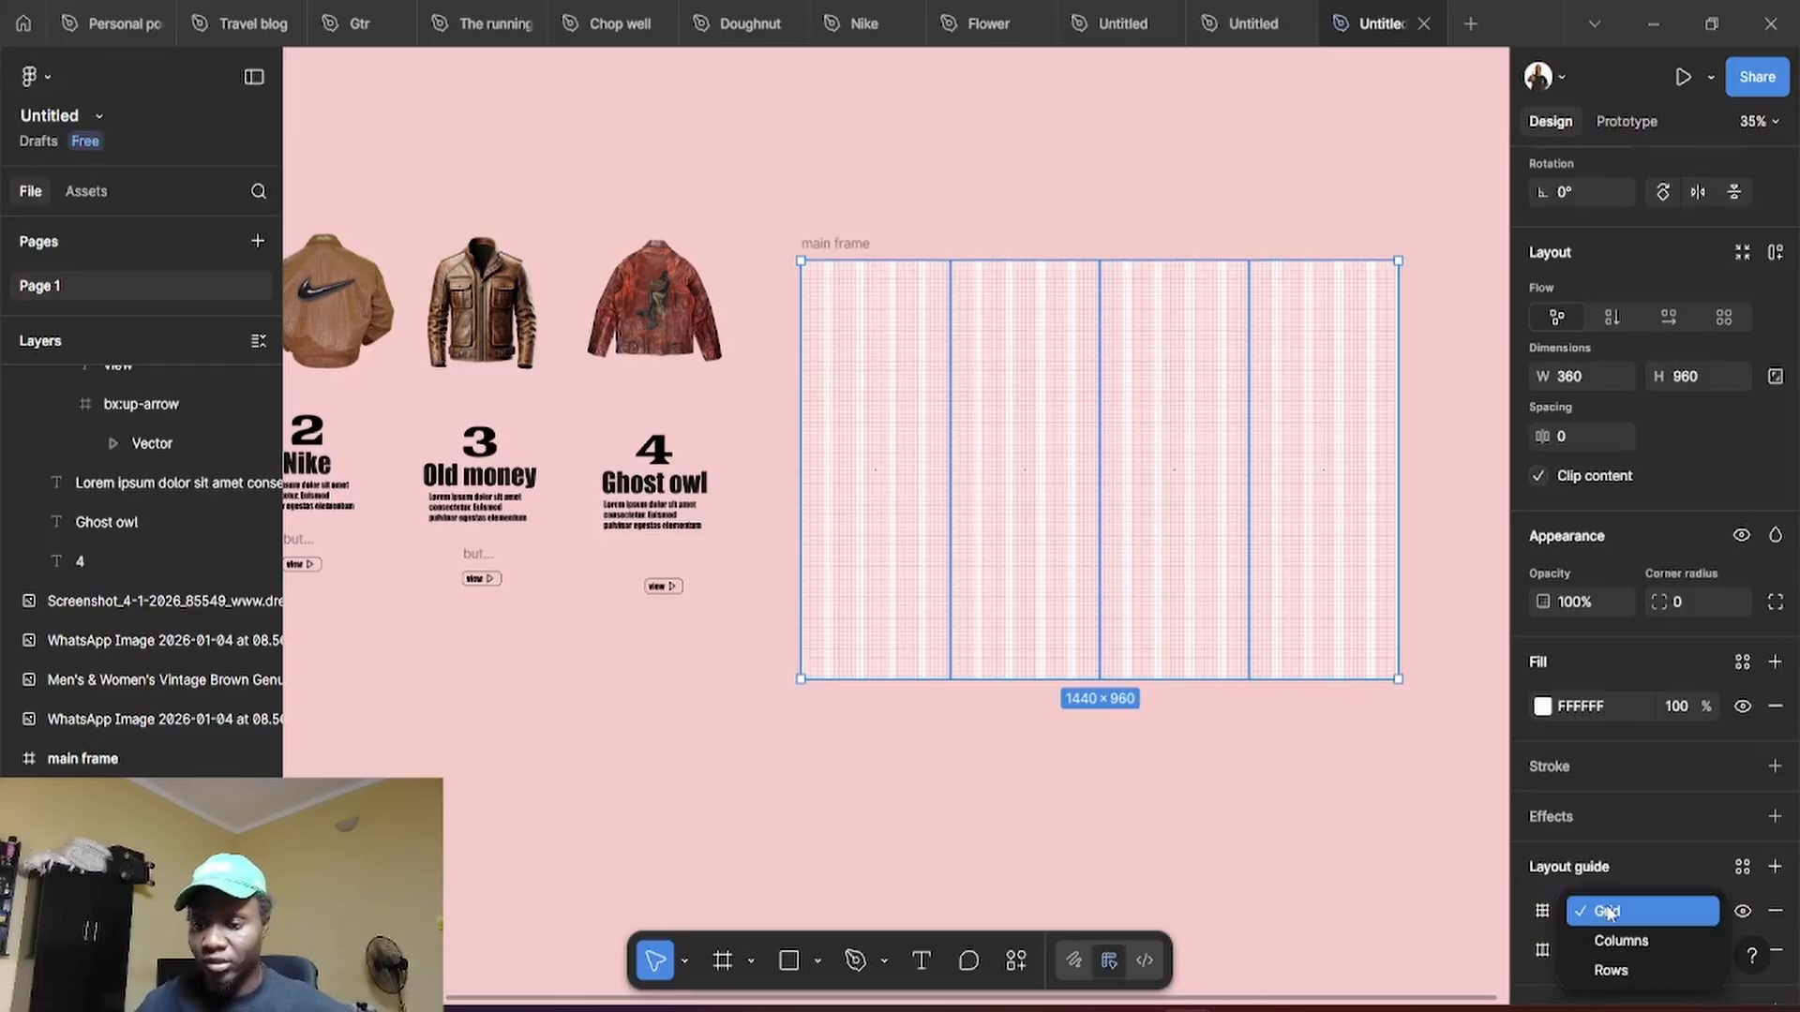
{"action": "left_click", "coordinate": [1617, 977]}
{"action": "left_click", "coordinate": [984, 714]}
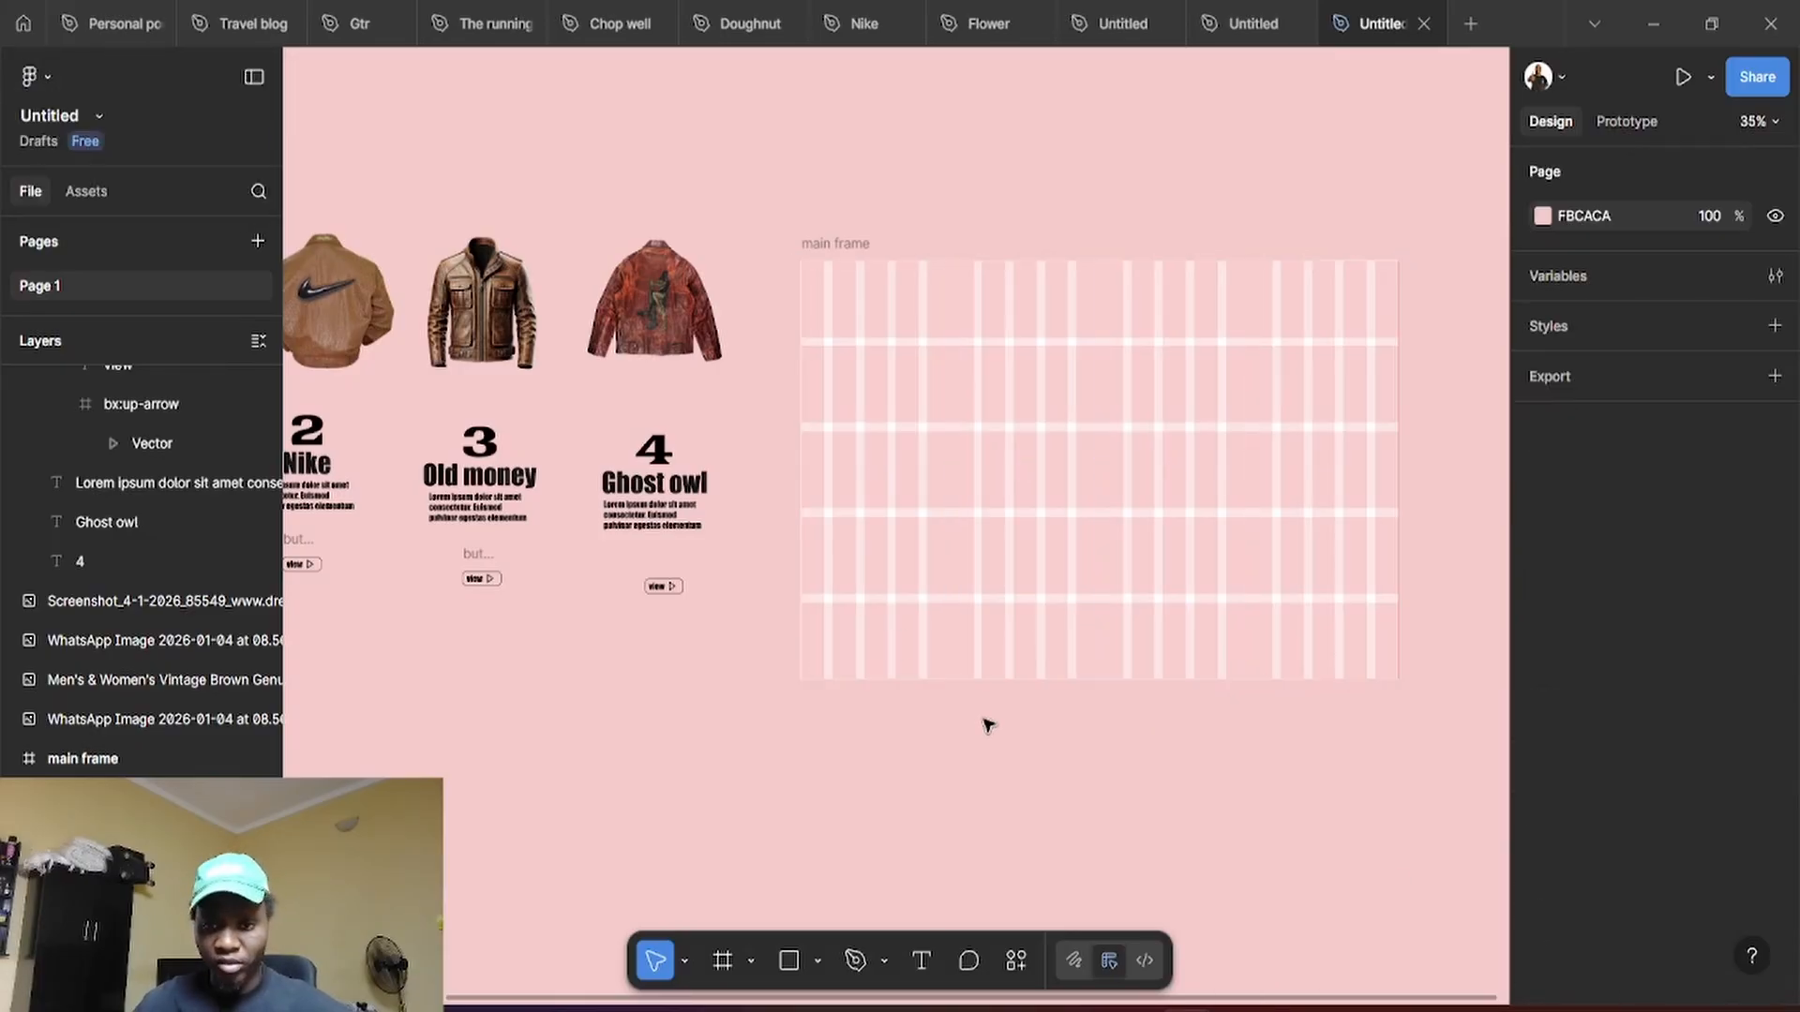
Move the Farm boy jacket image into the first column of the main frame, around mid-height
{"action": "left_click_drag", "start_coordinate": [710, 673], "coordinate": [691, 676]}
{"action": "left_click_drag", "start_coordinate": [831, 807], "coordinate": [946, 755]}
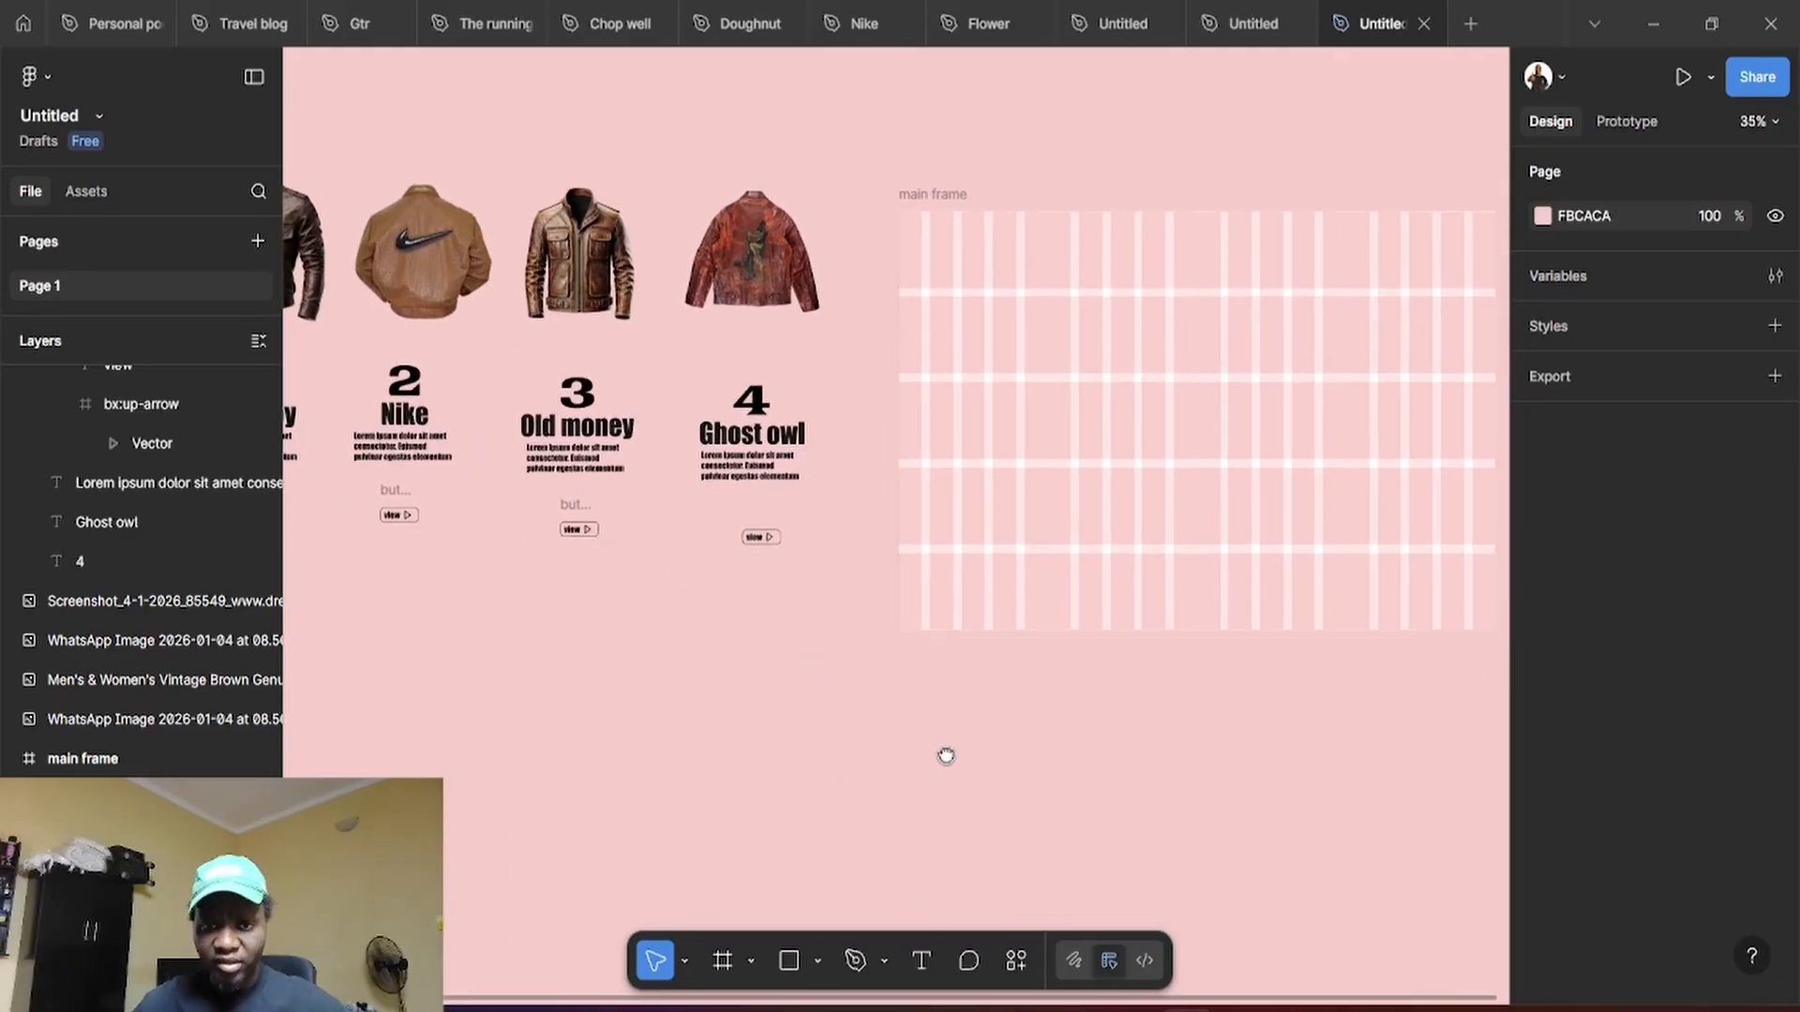
{"action": "scroll", "coordinate": [994, 720], "scroll_direction": "down", "scroll_amount": 3}
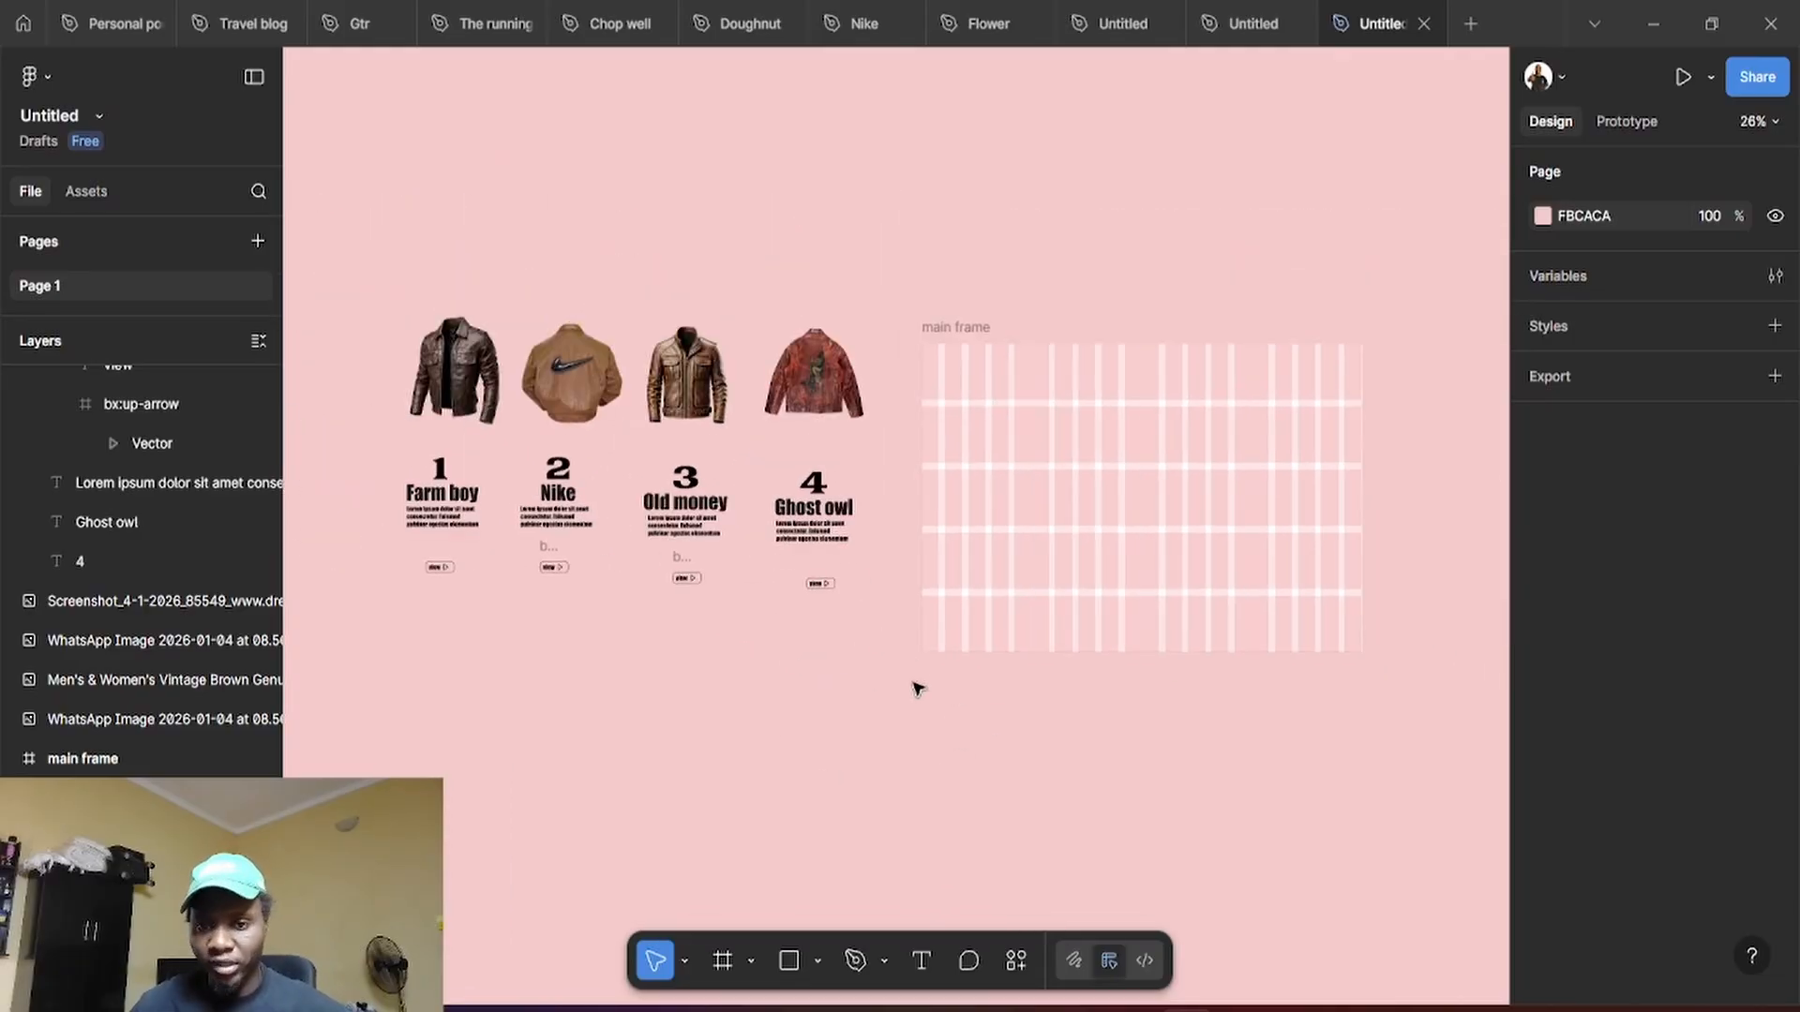
{"action": "scroll", "coordinate": [917, 689], "scroll_direction": "up", "scroll_amount": 2}
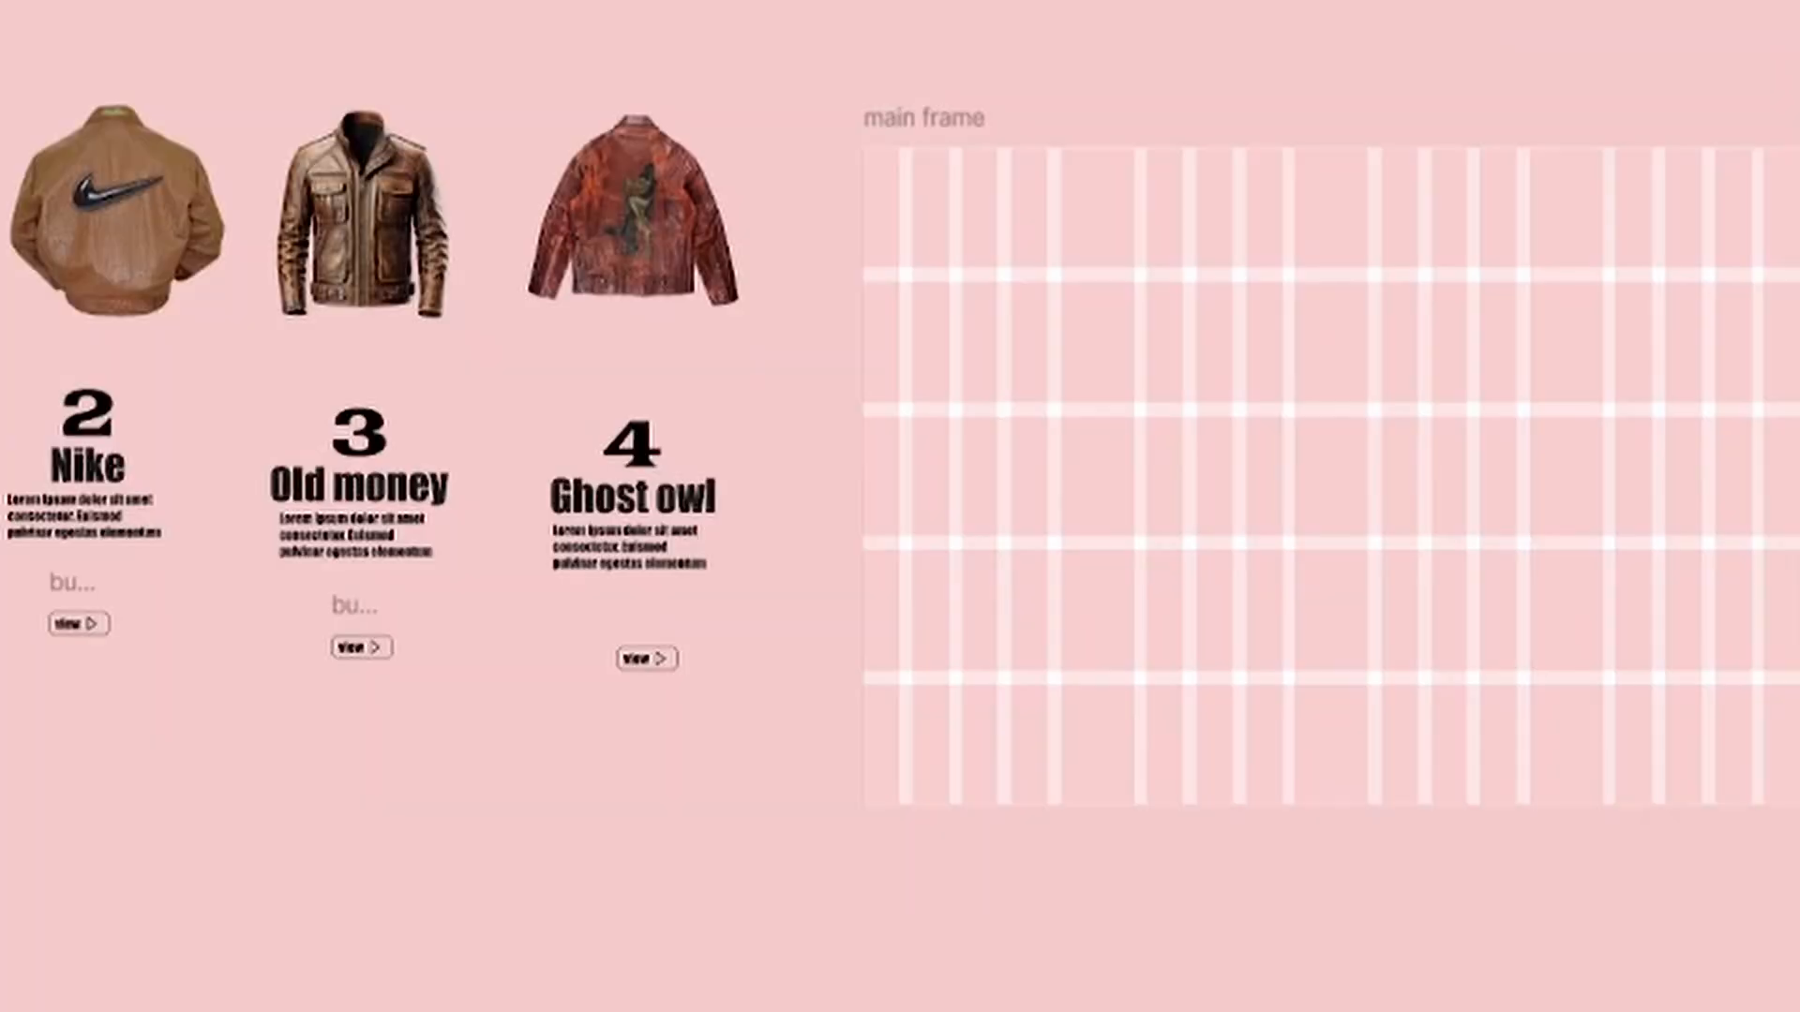
{"action": "left_click_drag", "start_coordinate": [897, 205], "coordinate": [986, 478]}
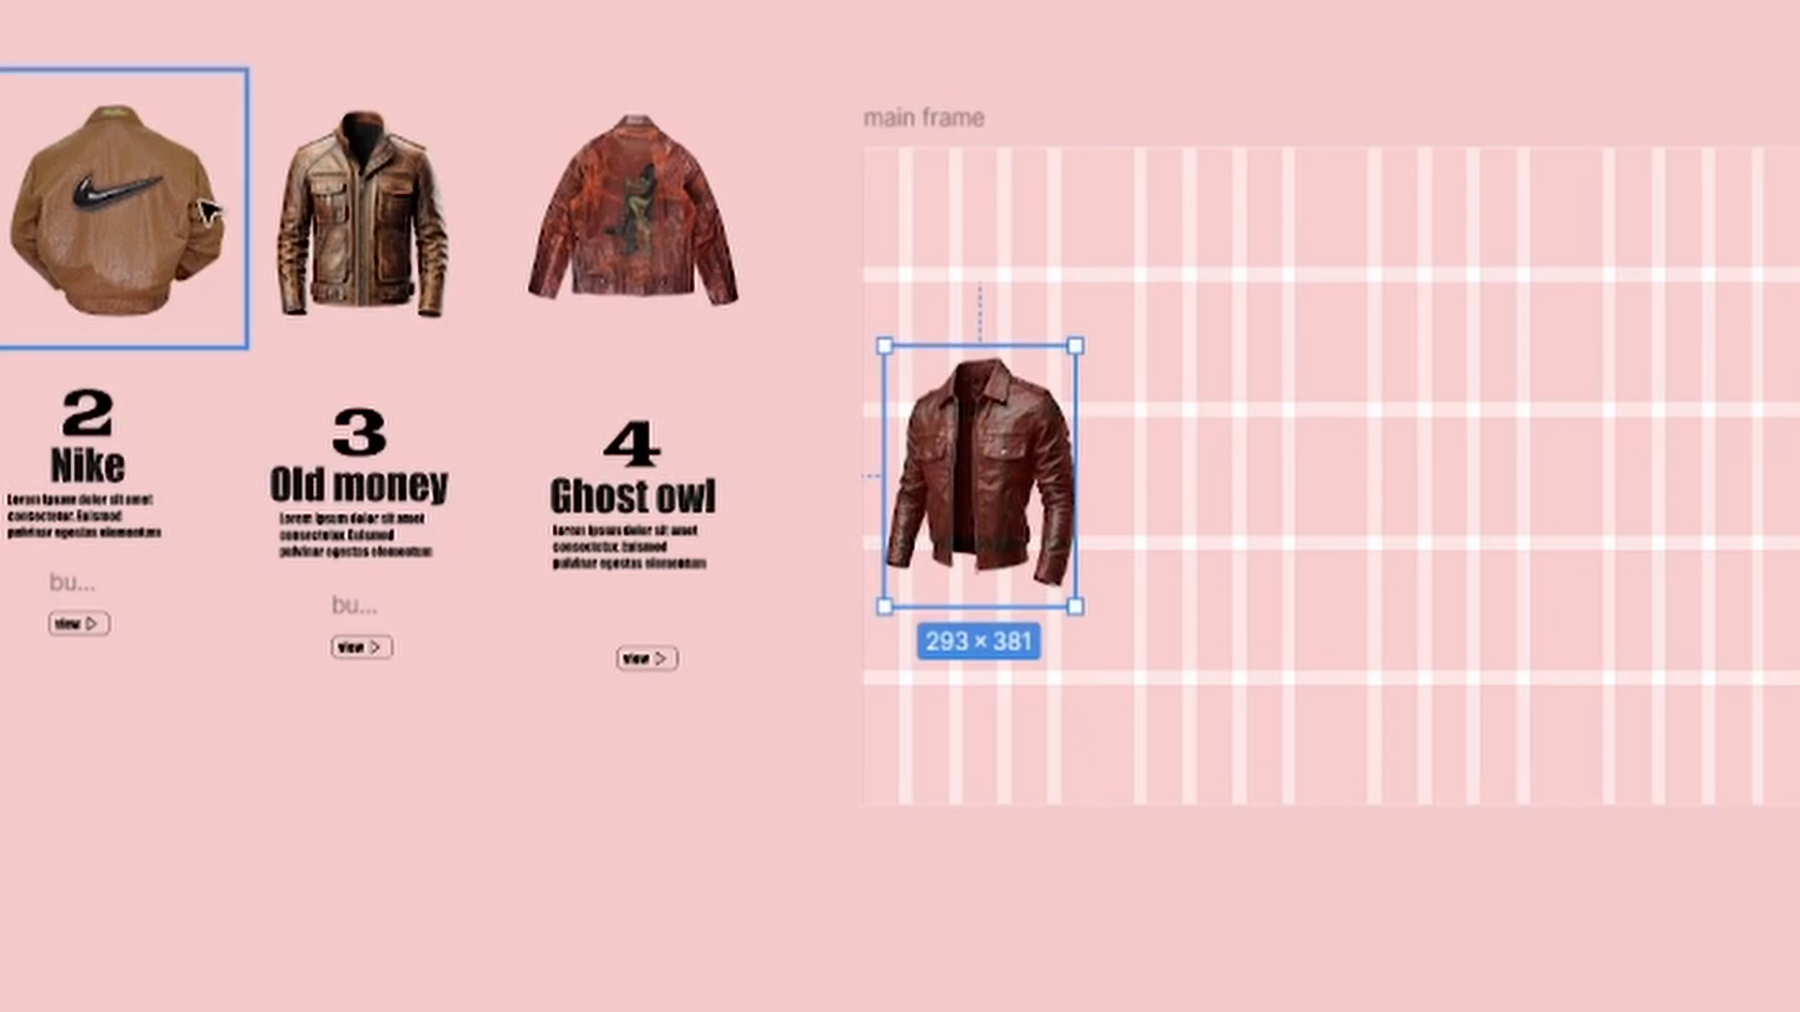
Move the Nike jacket image into the second column, level with the first jacket
{"action": "left_click_drag", "start_coordinate": [80, 229], "coordinate": [1210, 169]}
{"action": "left_click", "coordinate": [1223, 417]}
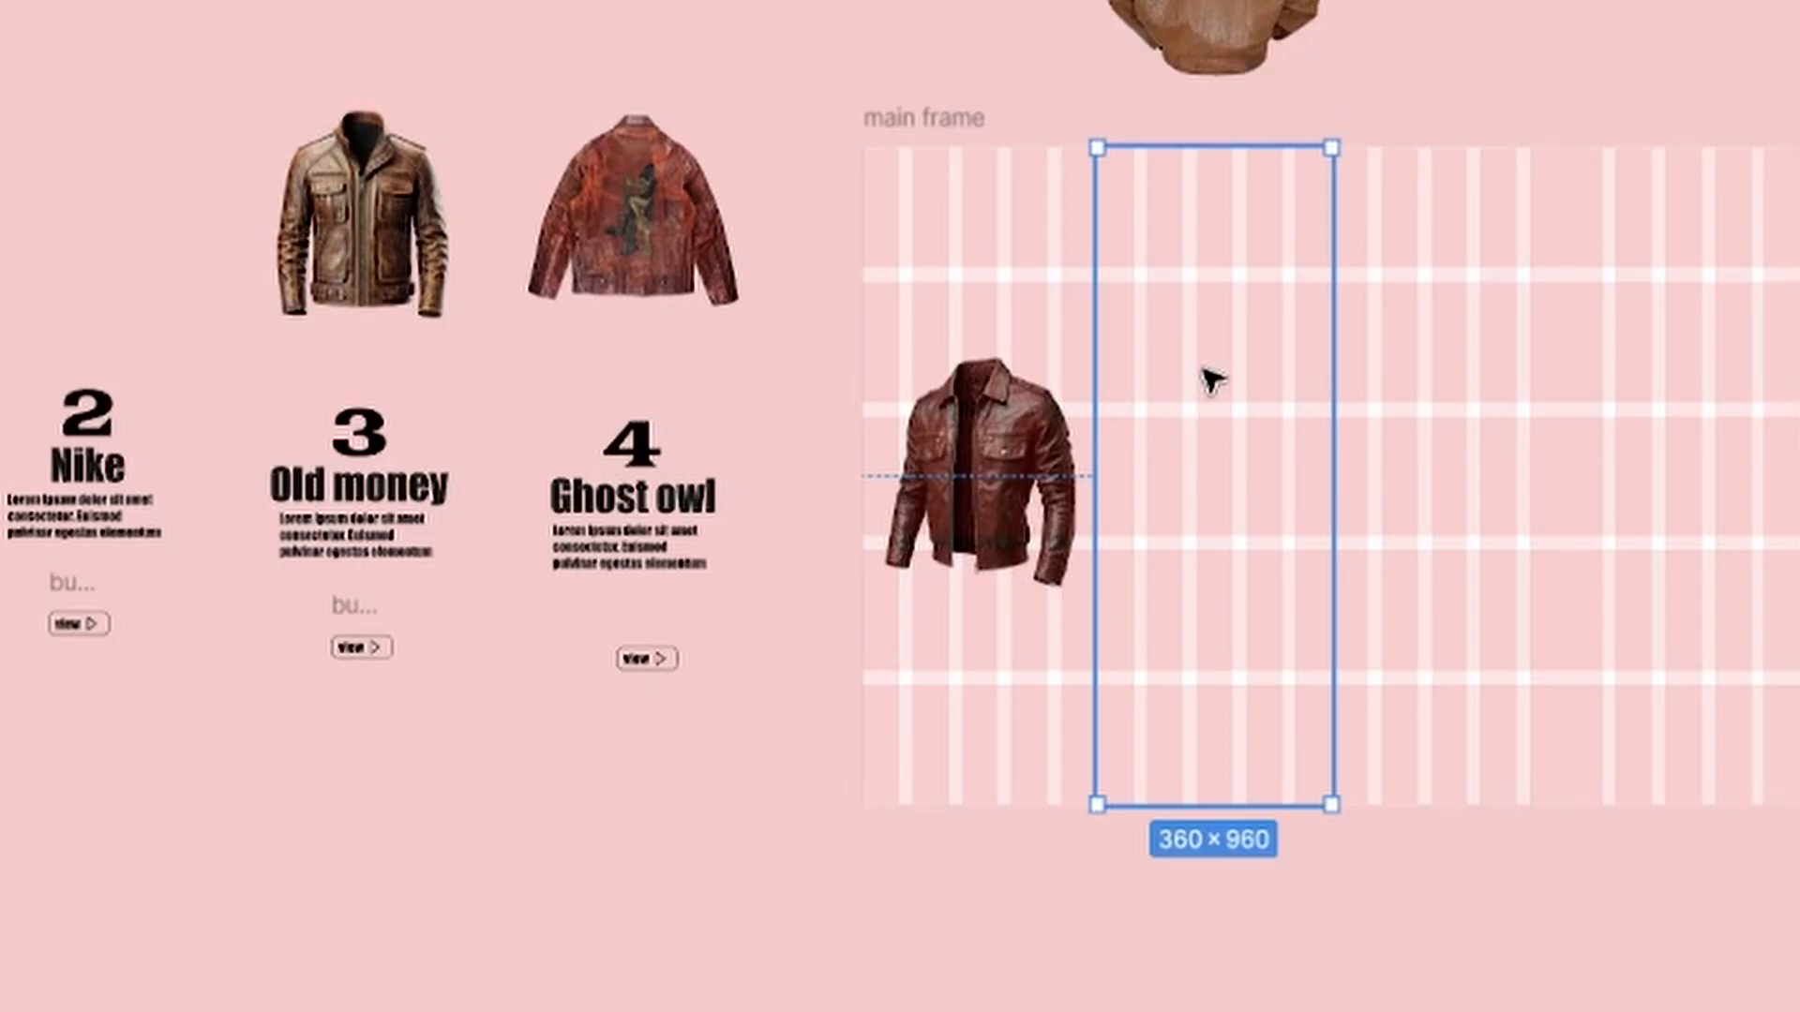
{"action": "left_click_drag", "start_coordinate": [1225, 32], "coordinate": [1235, 518]}
{"action": "scroll", "coordinate": [1236, 561], "scroll_direction": "up", "scroll_amount": 3}
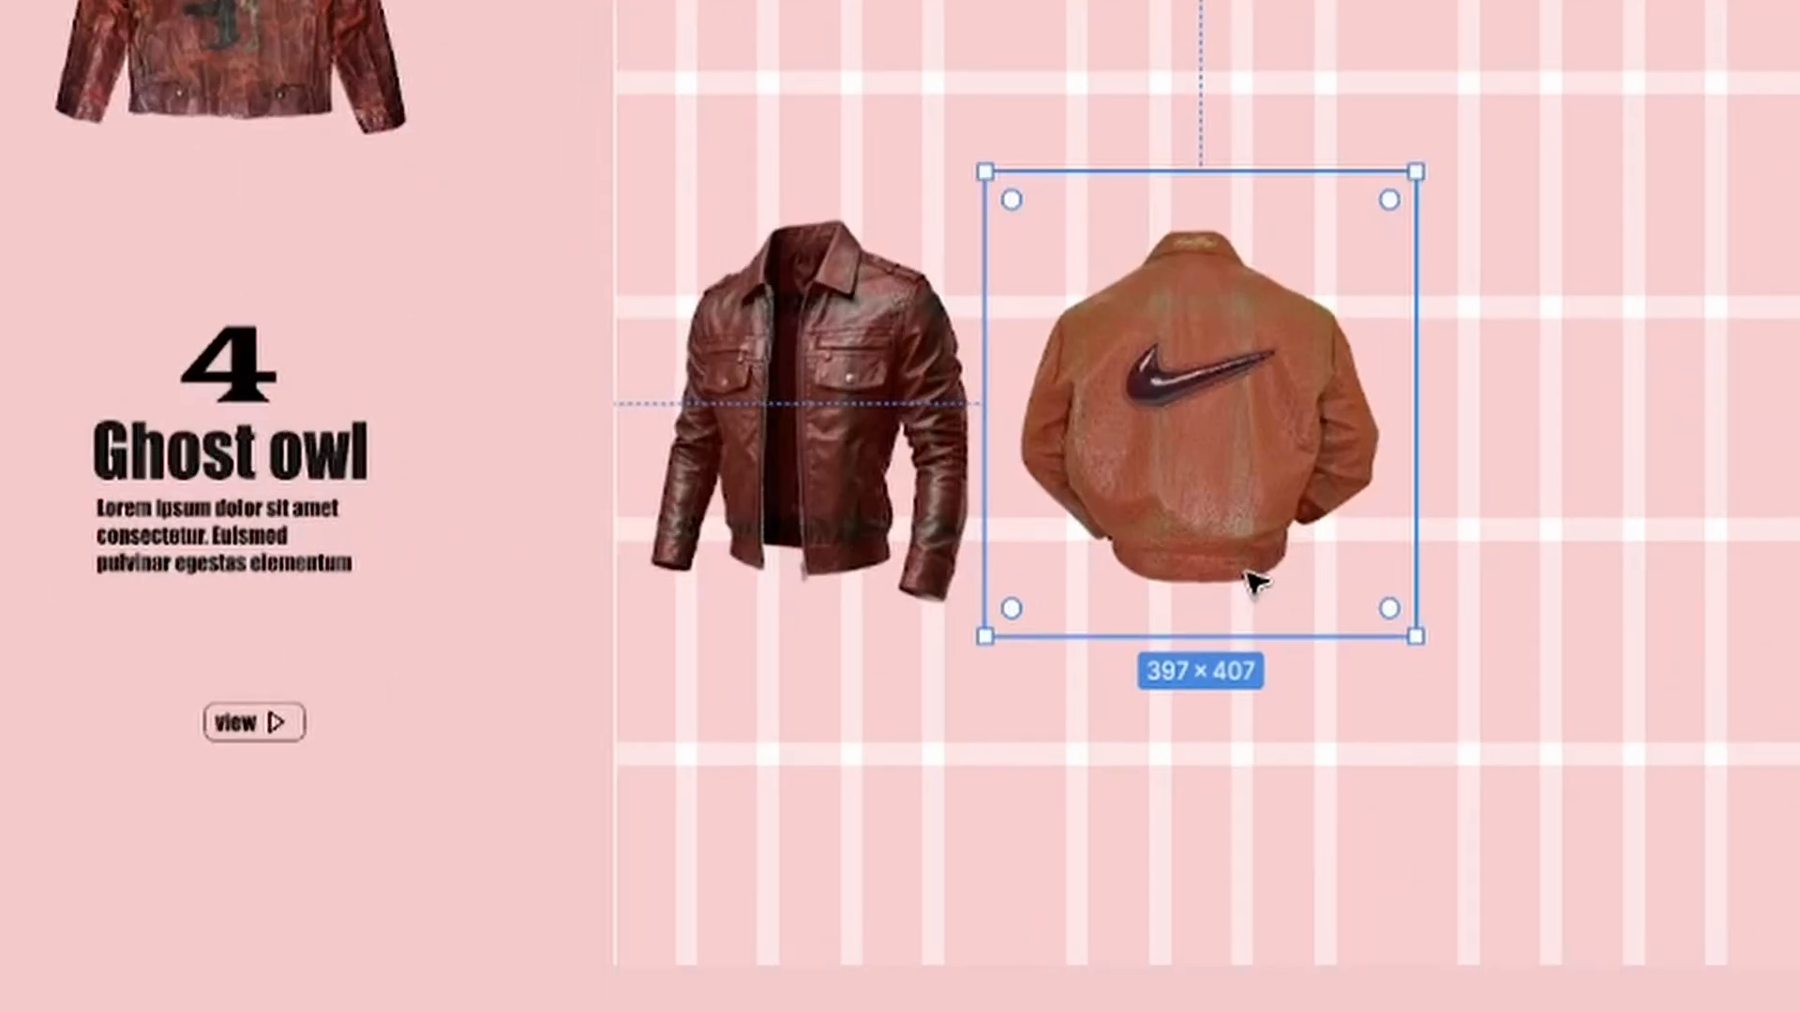
{"action": "left_click", "coordinate": [1235, 779]}
{"action": "left_click", "coordinate": [1203, 411]}
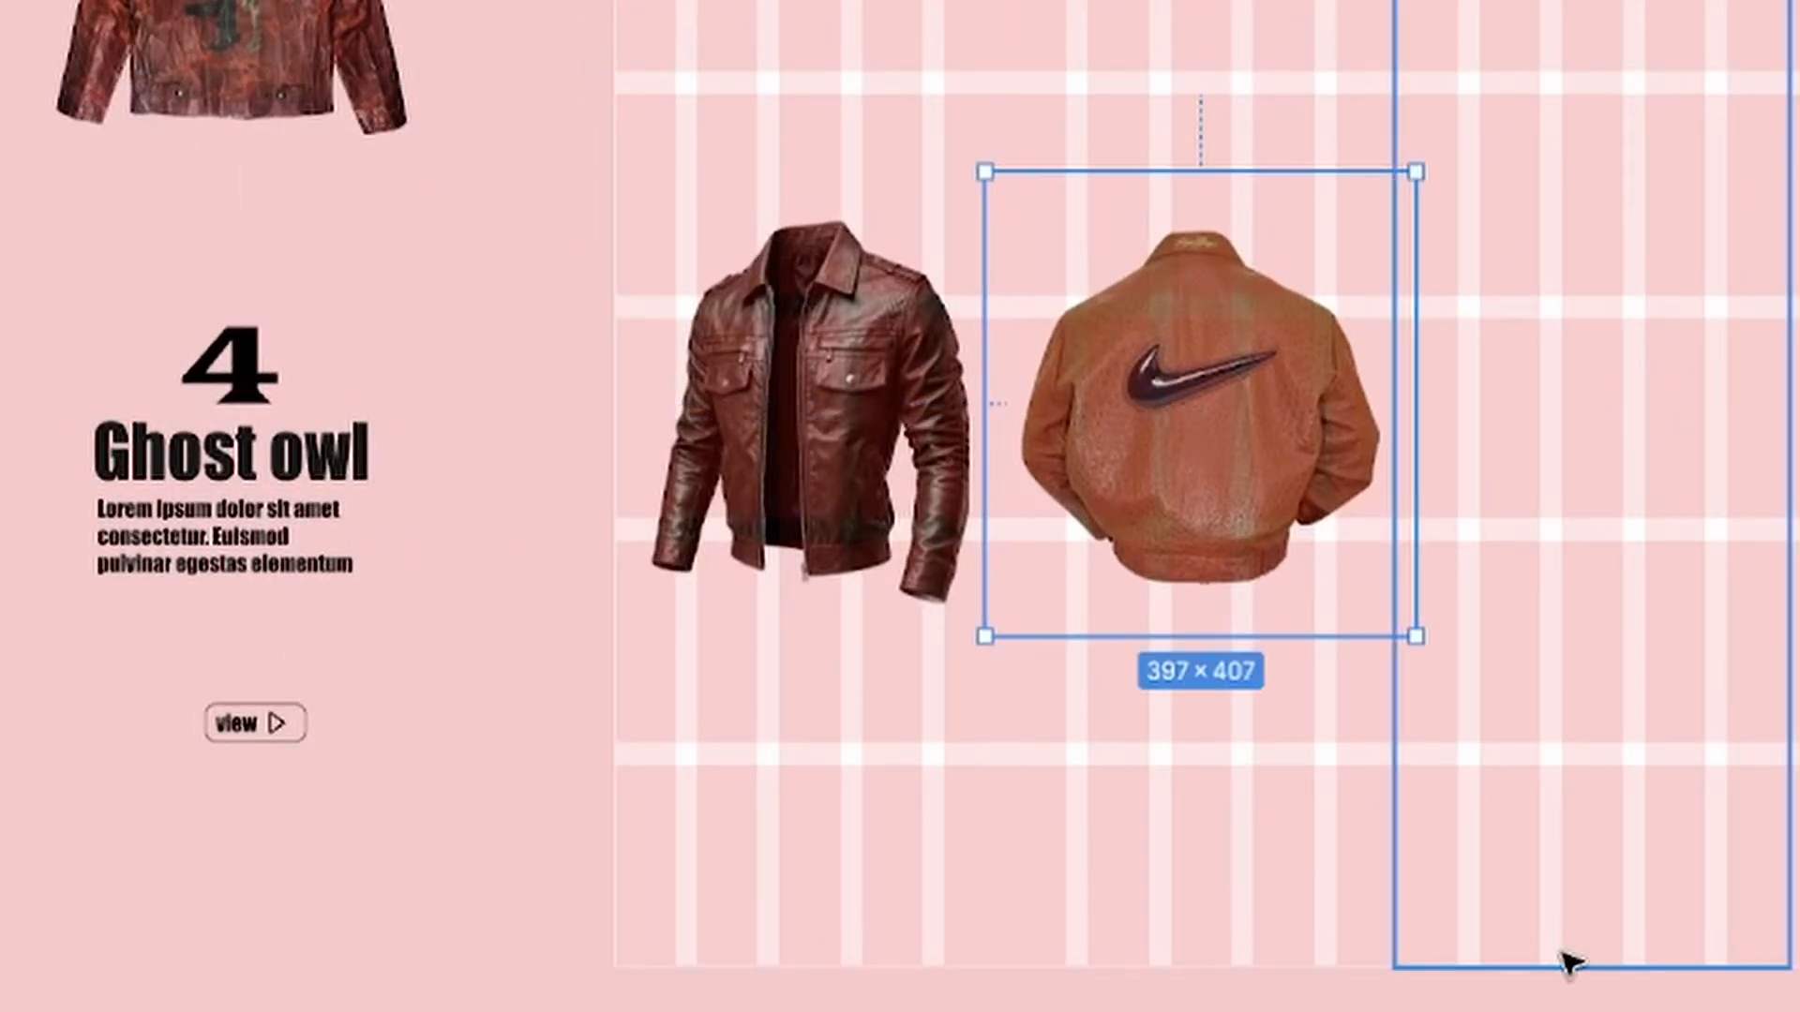
Move the Old money jacket image into the third column, in line with the other jackets
{"action": "scroll", "coordinate": [1357, 872], "scroll_direction": "right", "scroll_amount": 3}
{"action": "scroll", "coordinate": [1357, 872], "scroll_direction": "down", "scroll_amount": 3}
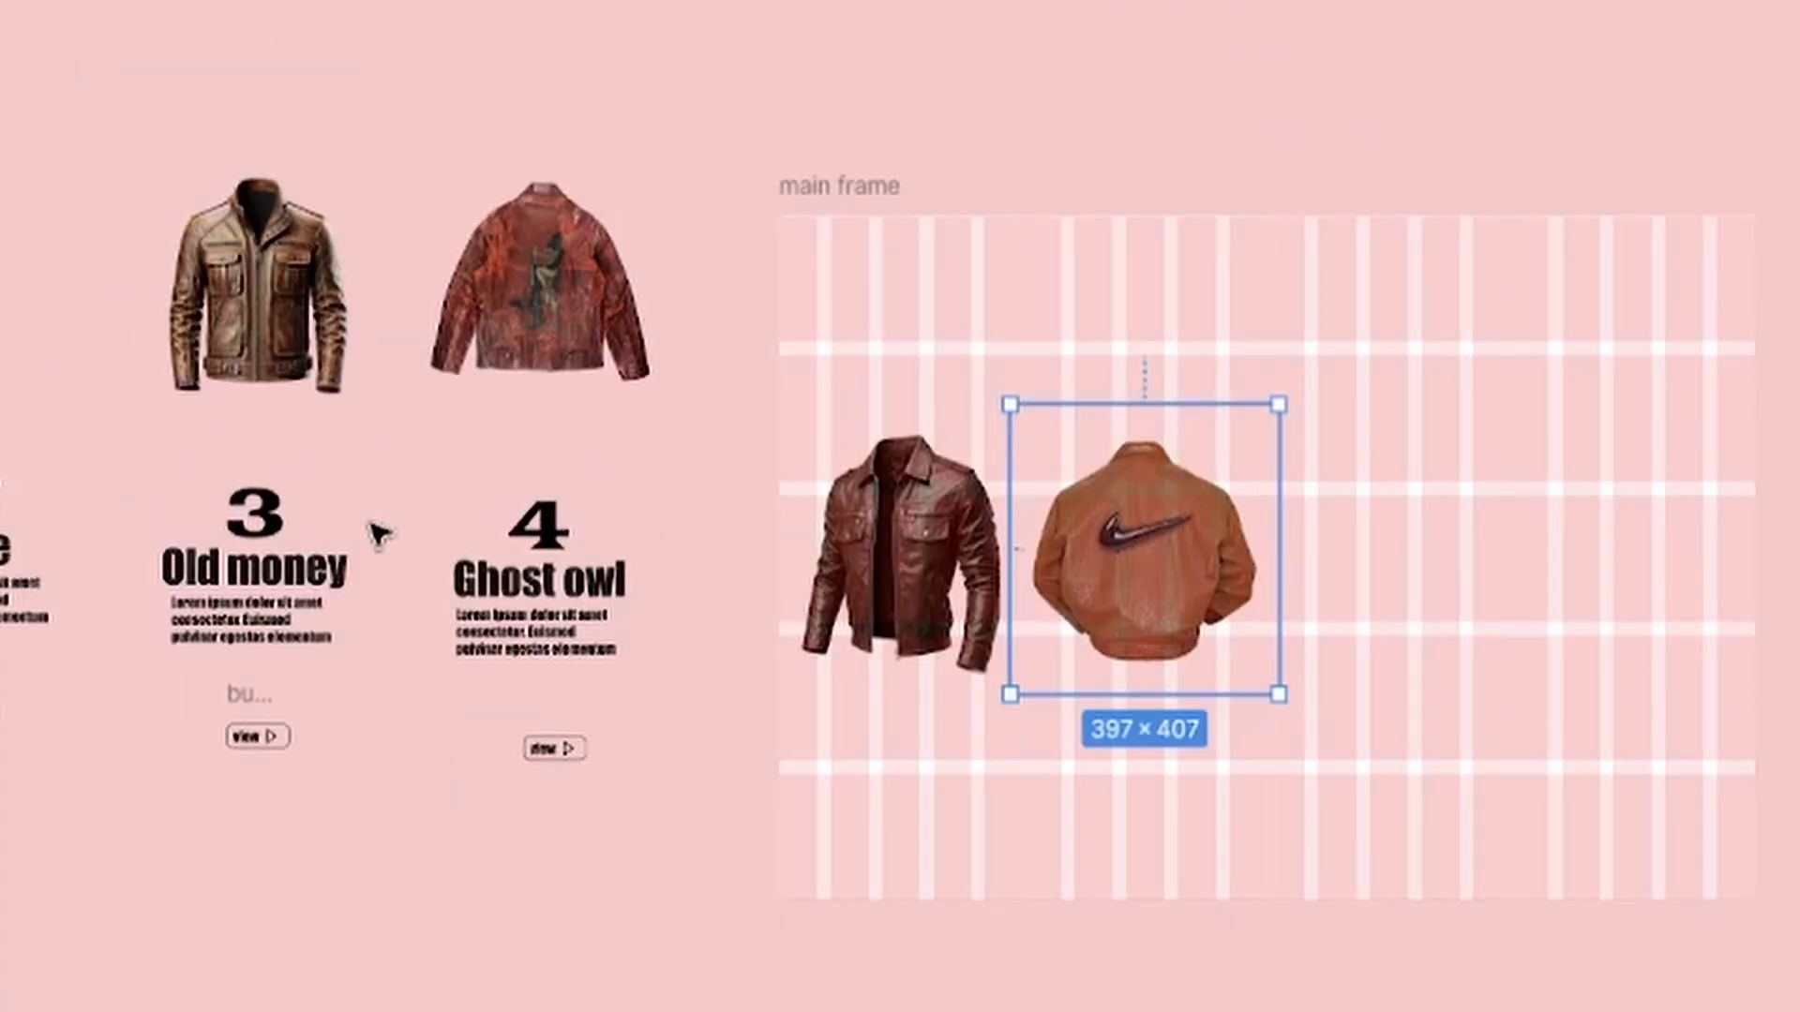
{"action": "left_click_drag", "start_coordinate": [319, 351], "coordinate": [1444, 605]}
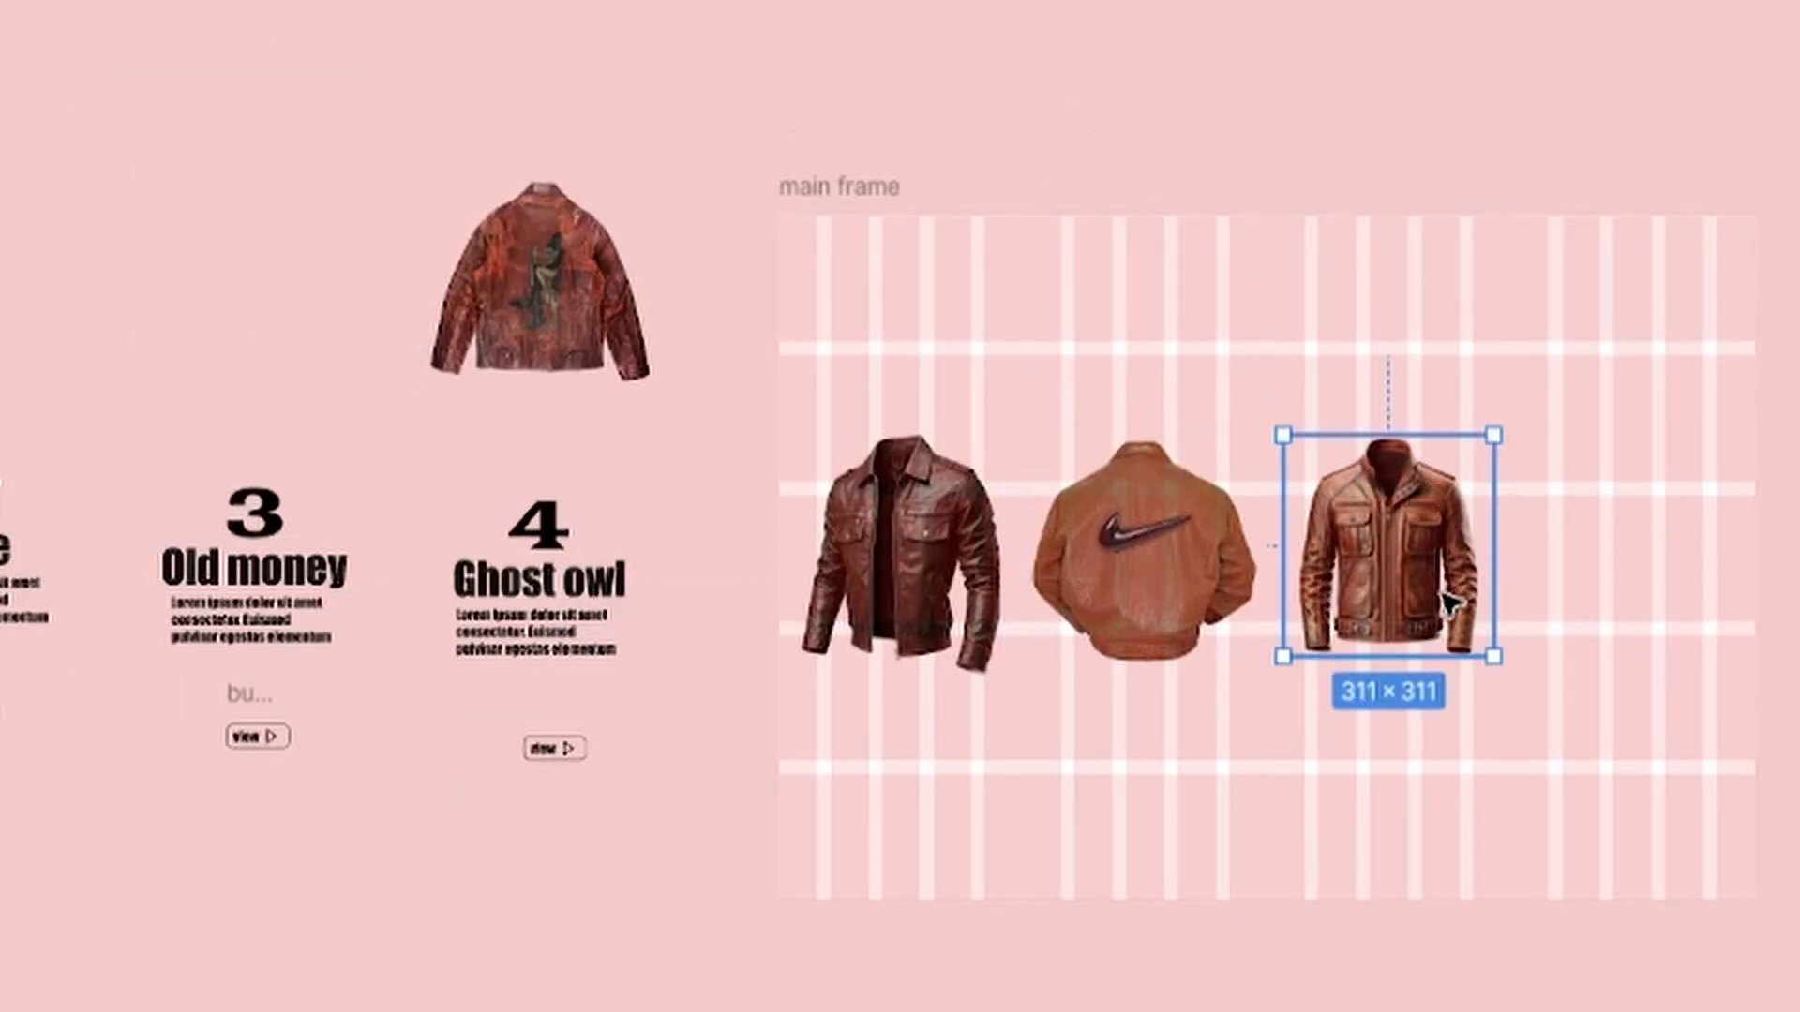
Move the red Ghost owl jacket image into the fourth column at X 17, Y 296
{"action": "left_click", "coordinate": [560, 371]}
{"action": "left_click_drag", "start_coordinate": [560, 371], "coordinate": [1636, 587]}
{"action": "scroll", "coordinate": [1527, 554], "scroll_direction": "up", "scroll_amount": 2}
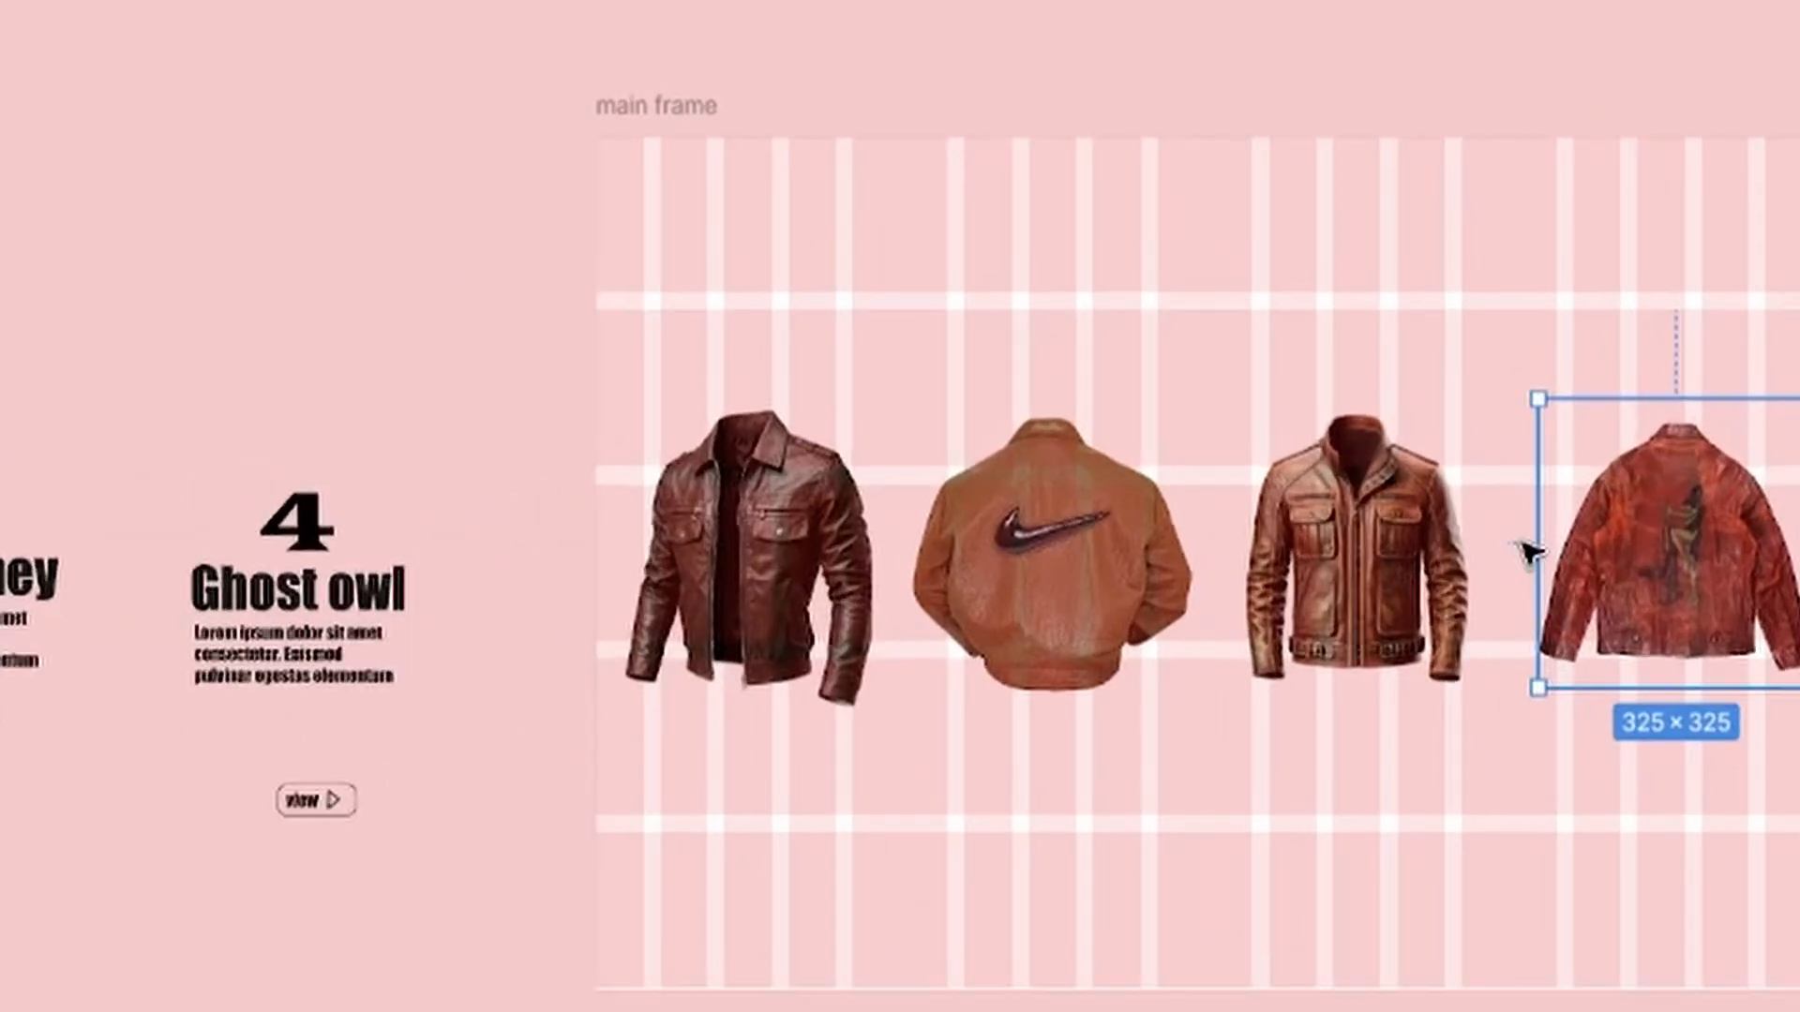
{"action": "scroll", "coordinate": [1346, 900], "scroll_direction": "right", "scroll_amount": 3}
{"action": "scroll", "coordinate": [1346, 900], "scroll_direction": "down", "scroll_amount": 1}
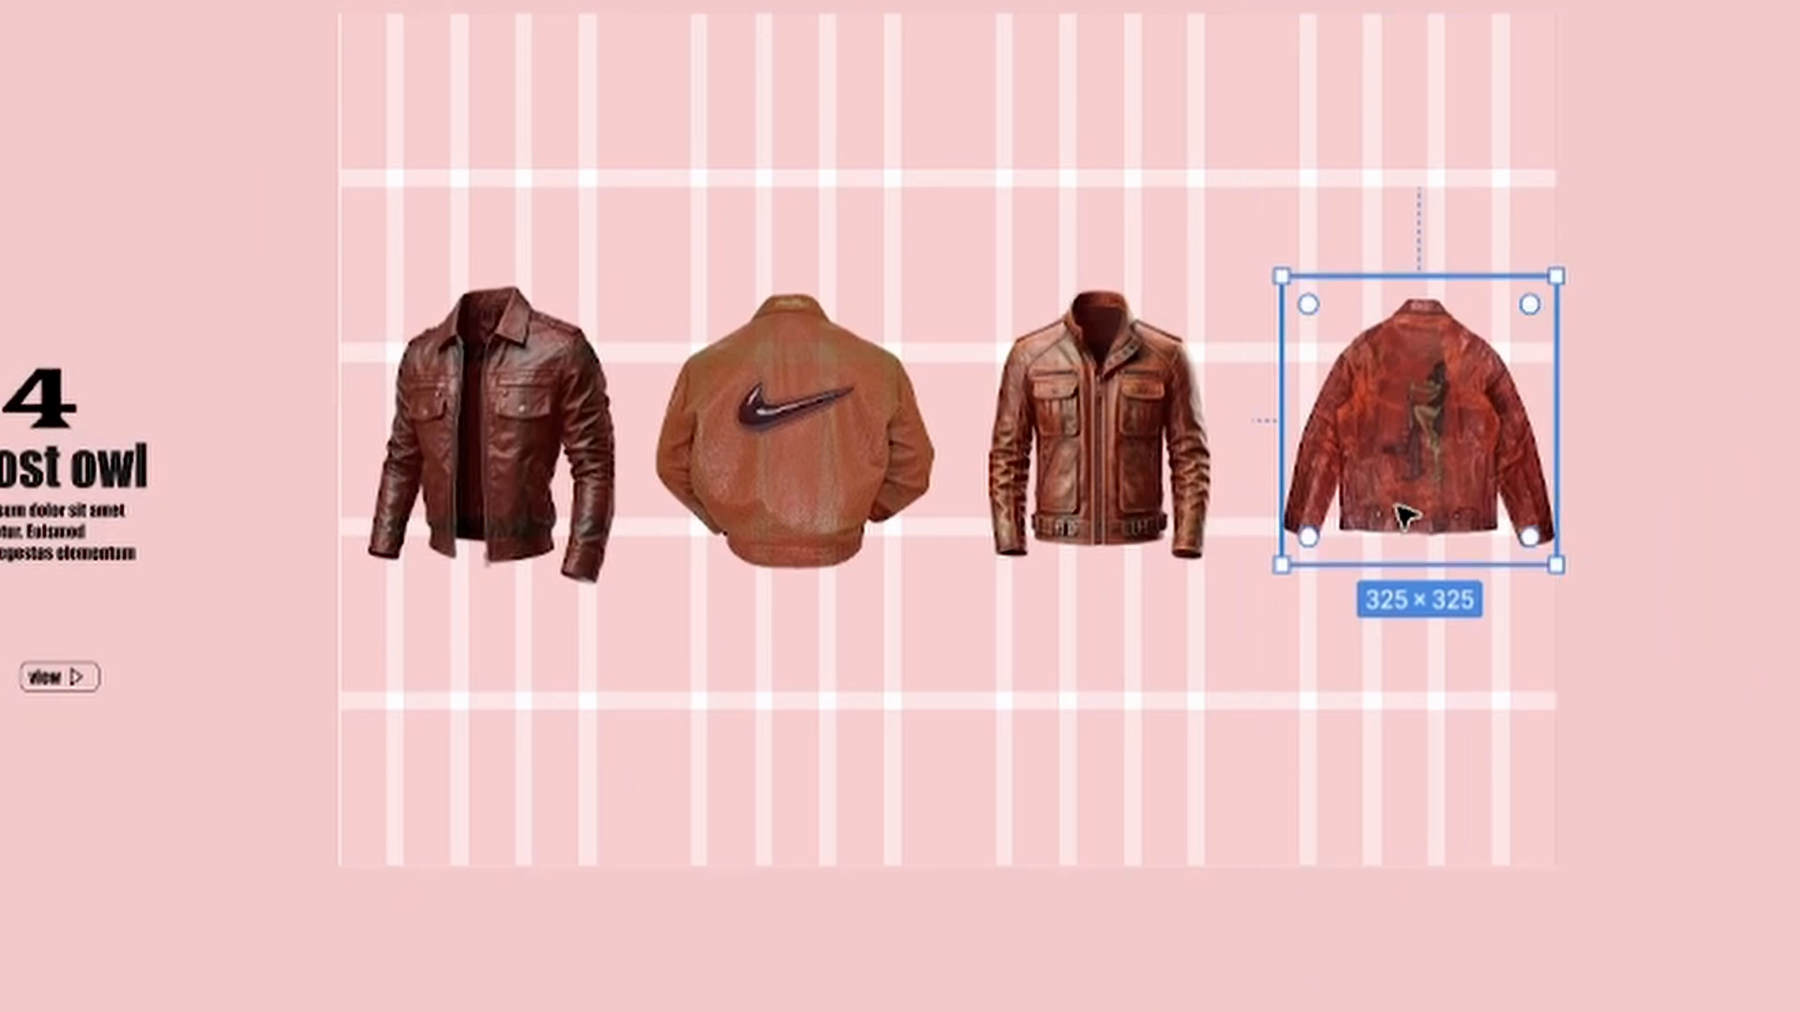
{"action": "left_click_drag", "start_coordinate": [1418, 504], "coordinate": [1408, 489]}
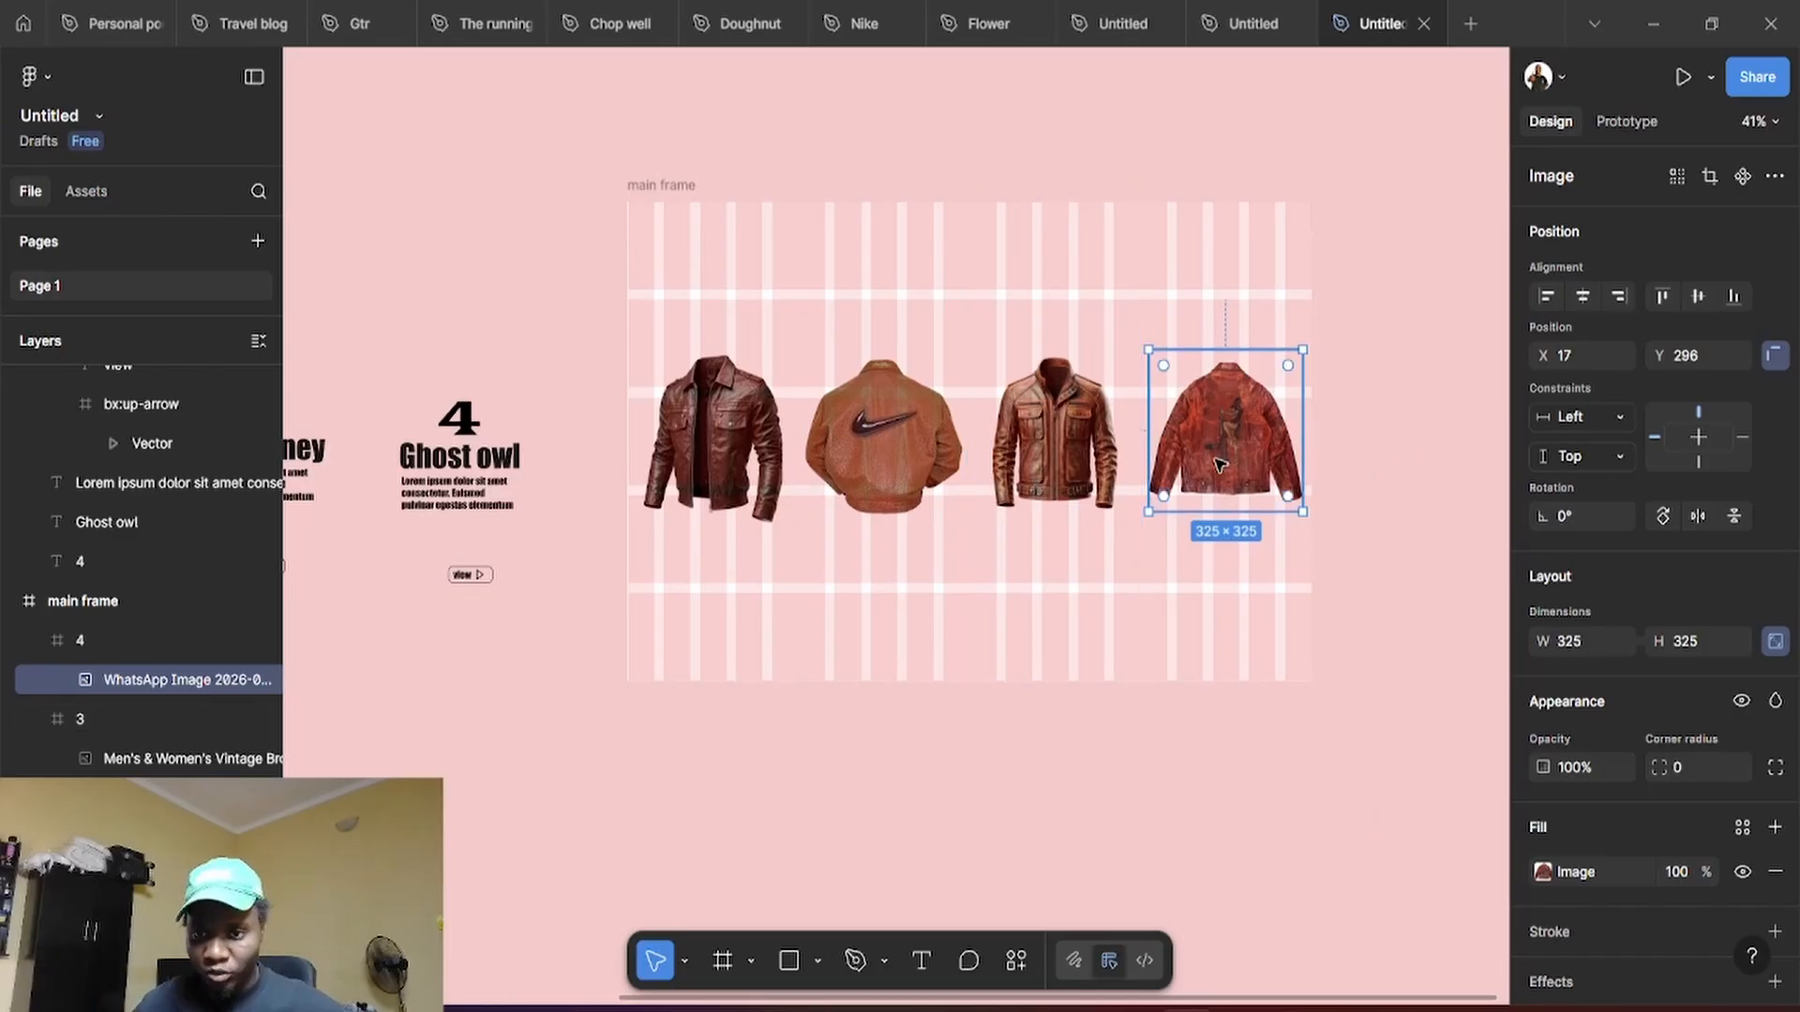
Select all four jacket images, set their opacity to 0%, and lock them
{"action": "left_click", "coordinate": [1082, 467], "text": "shift"}
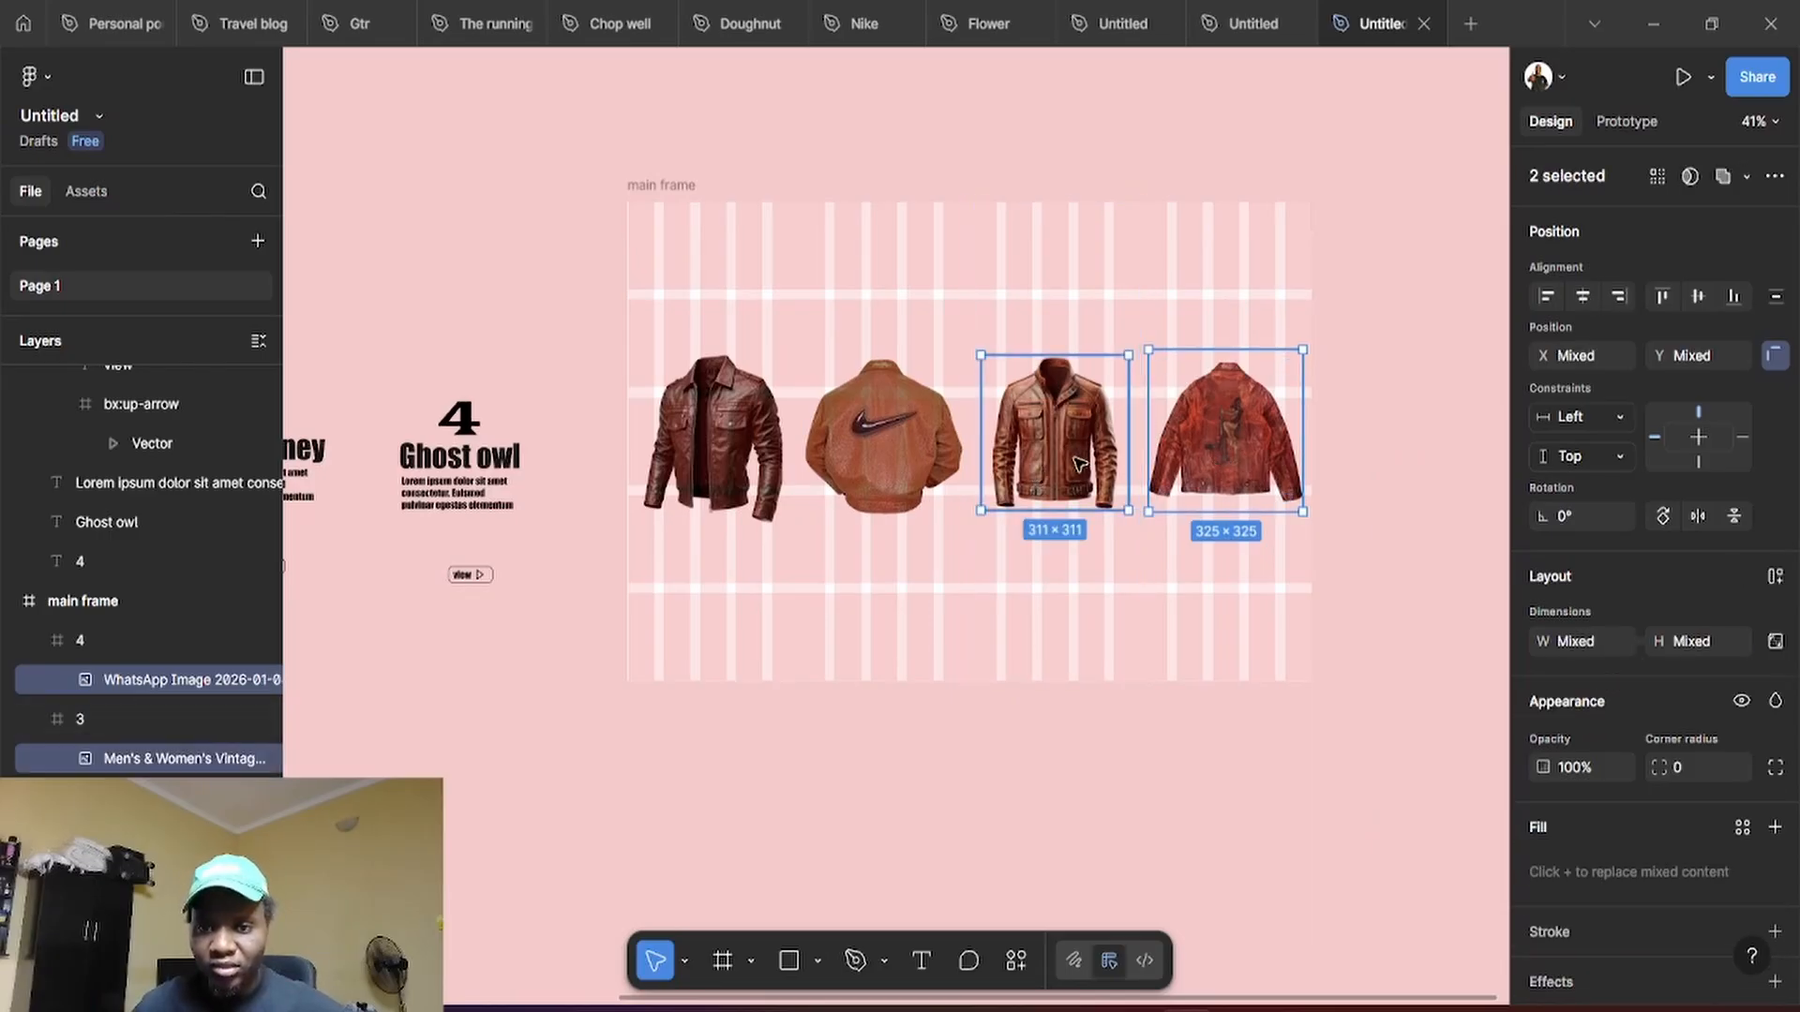
{"action": "left_click", "coordinate": [938, 466], "text": "shift"}
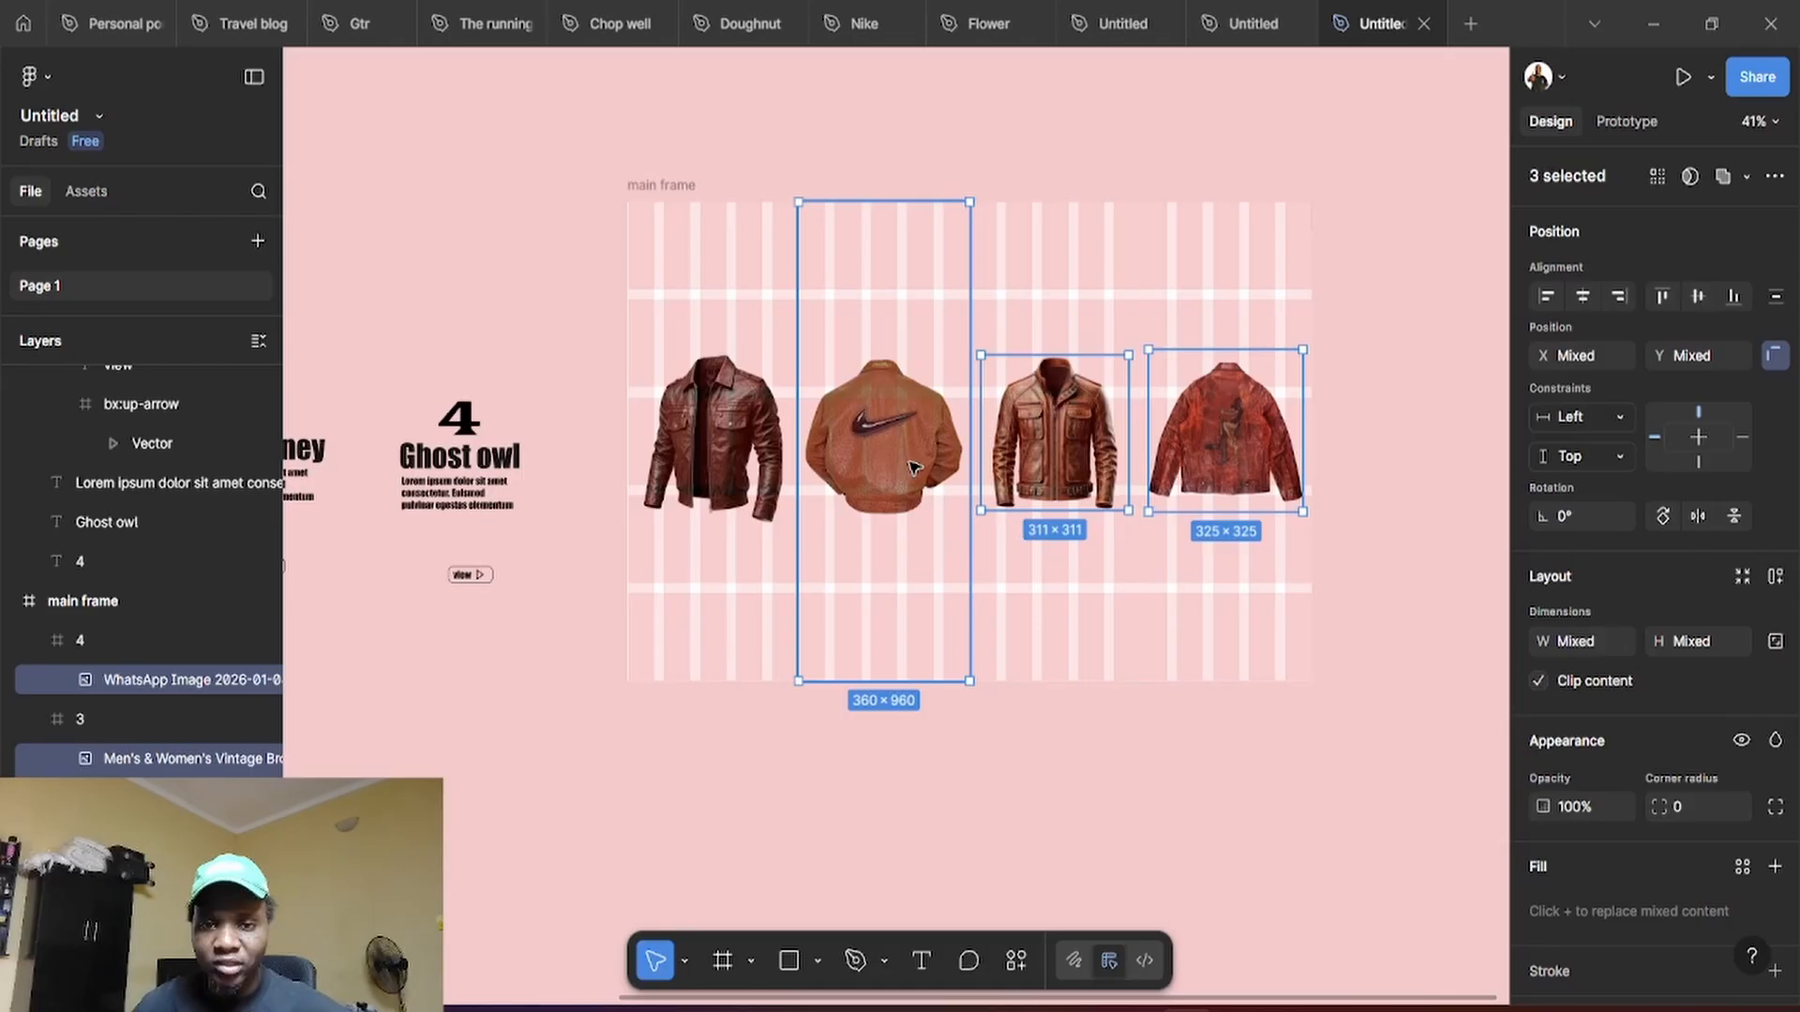
{"action": "left_click", "coordinate": [746, 448], "text": "shift"}
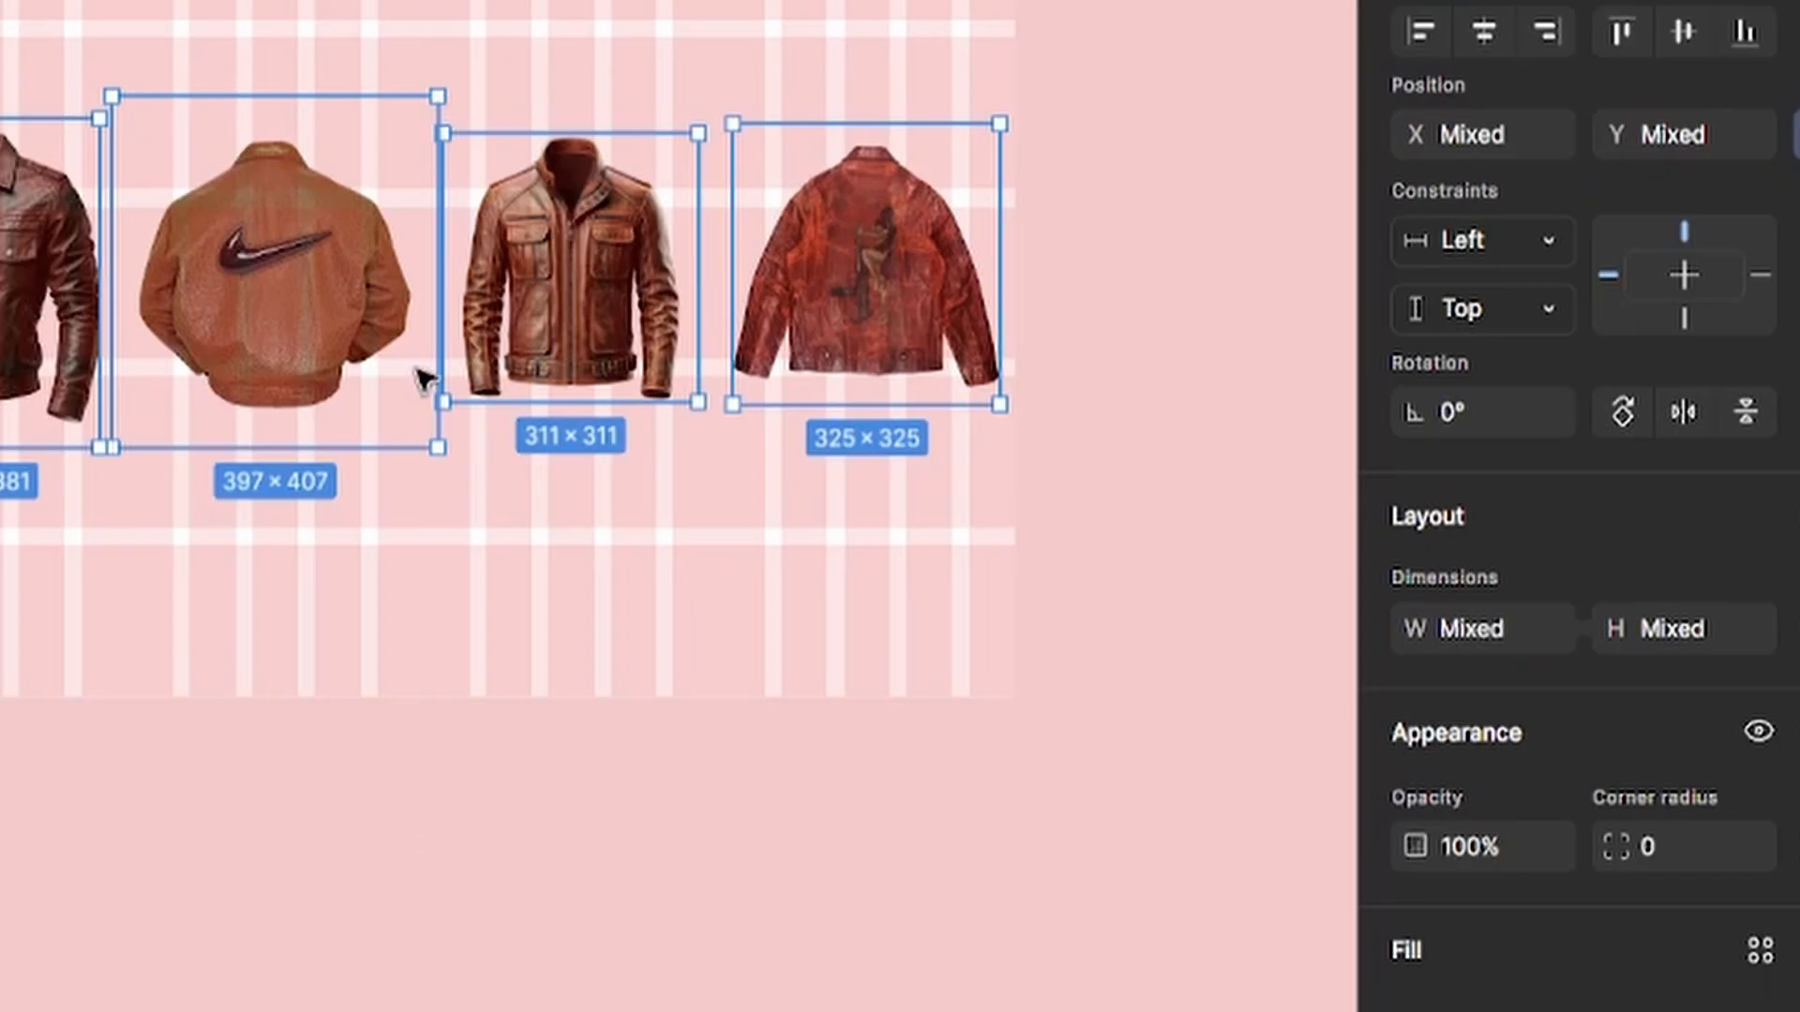
{"action": "scroll", "coordinate": [1381, 751], "scroll_direction": "down", "scroll_amount": 3}
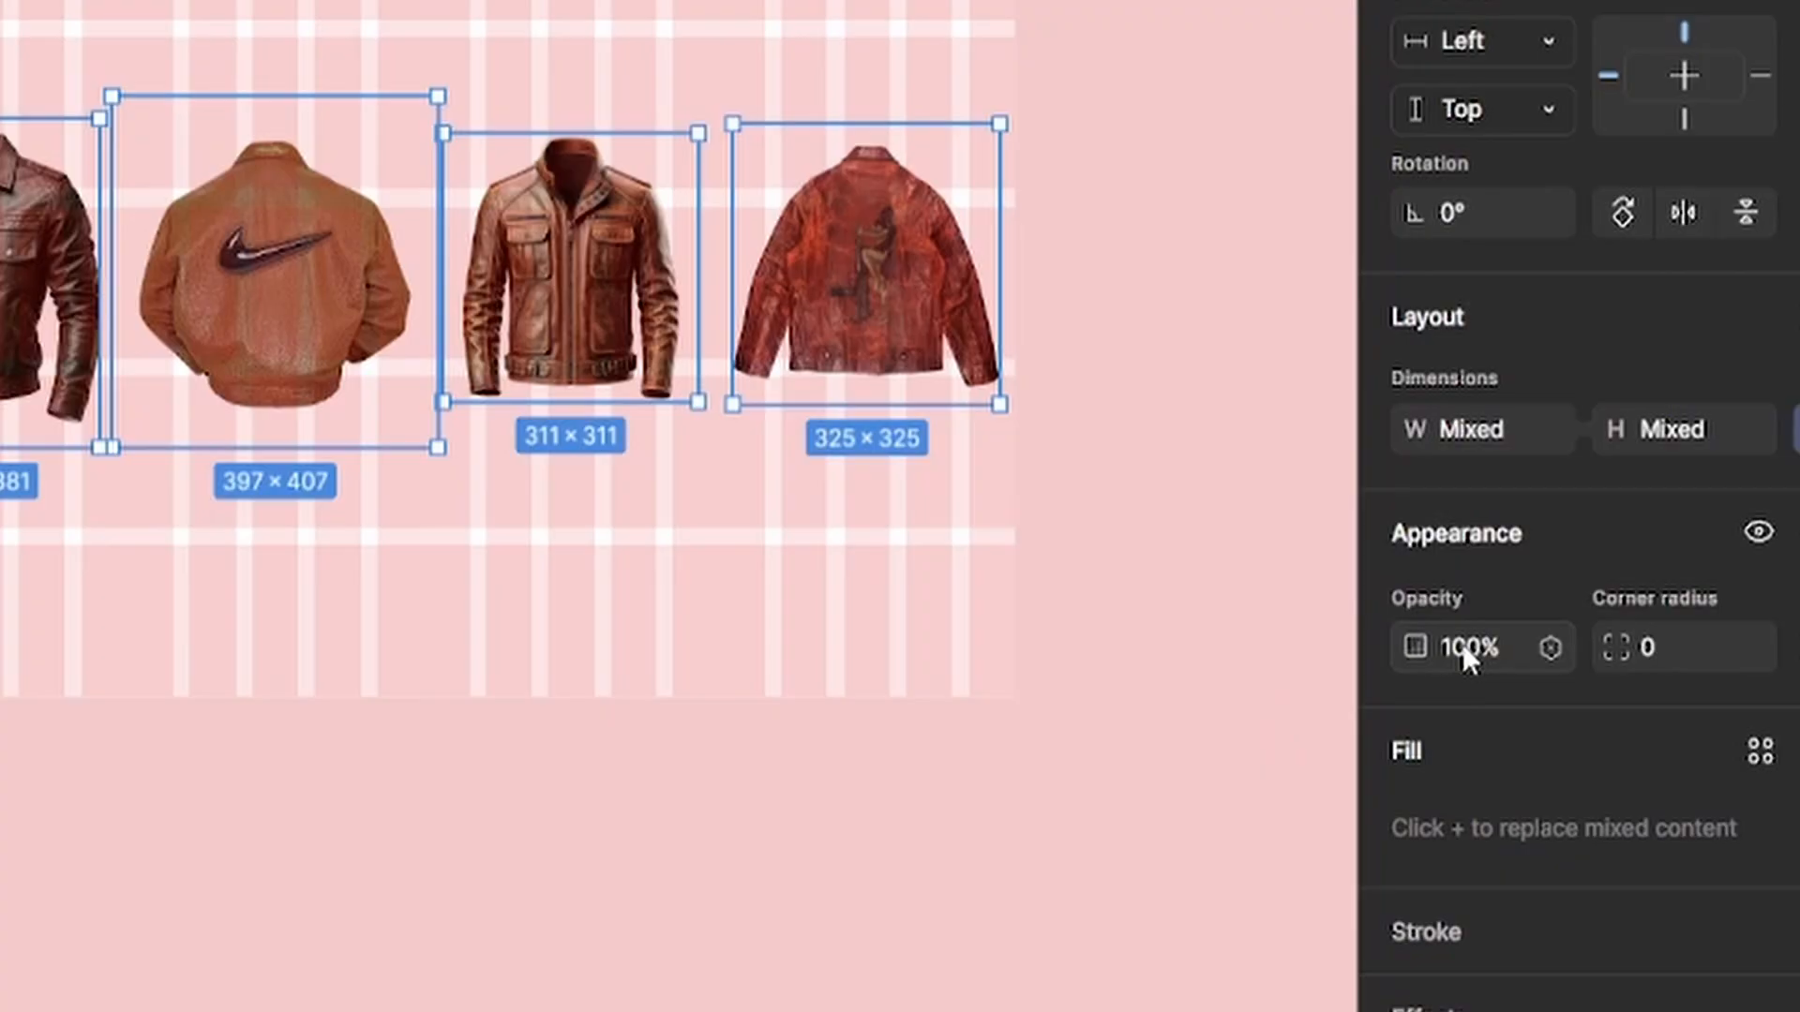
{"action": "left_click_drag", "start_coordinate": [1418, 647], "coordinate": [329, 751]}
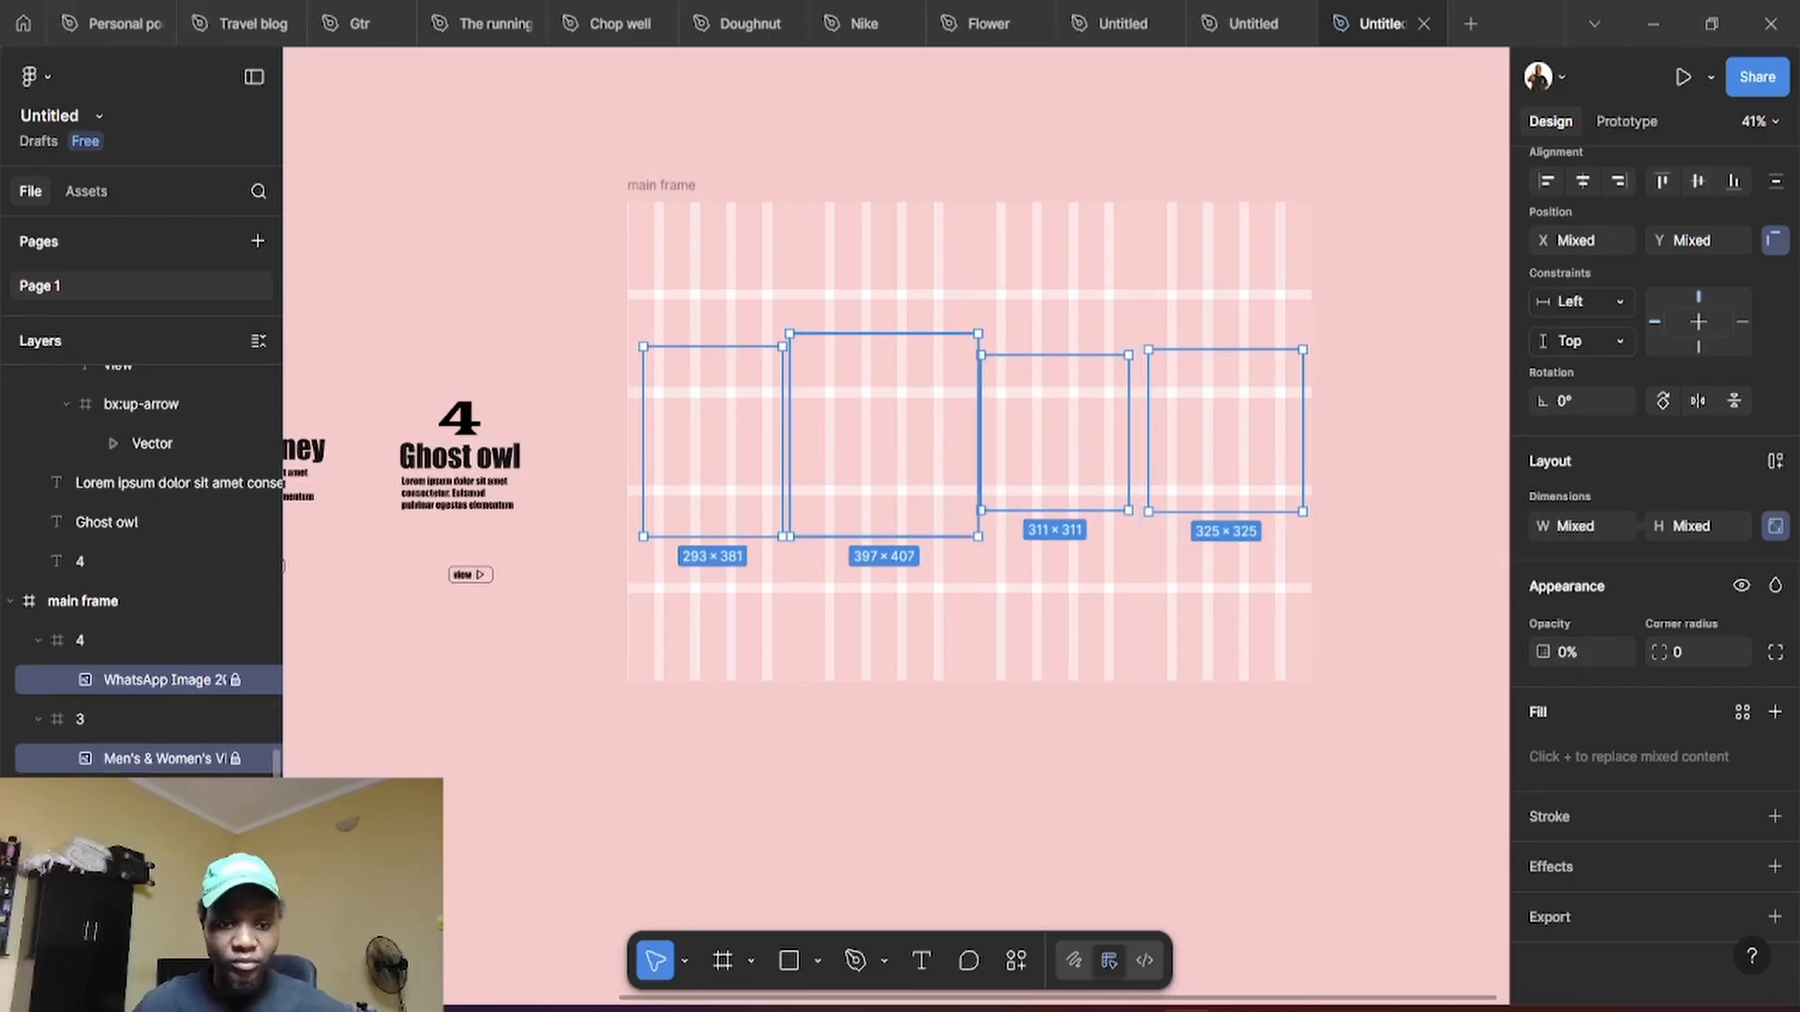
{"action": "left_click", "coordinate": [482, 811]}
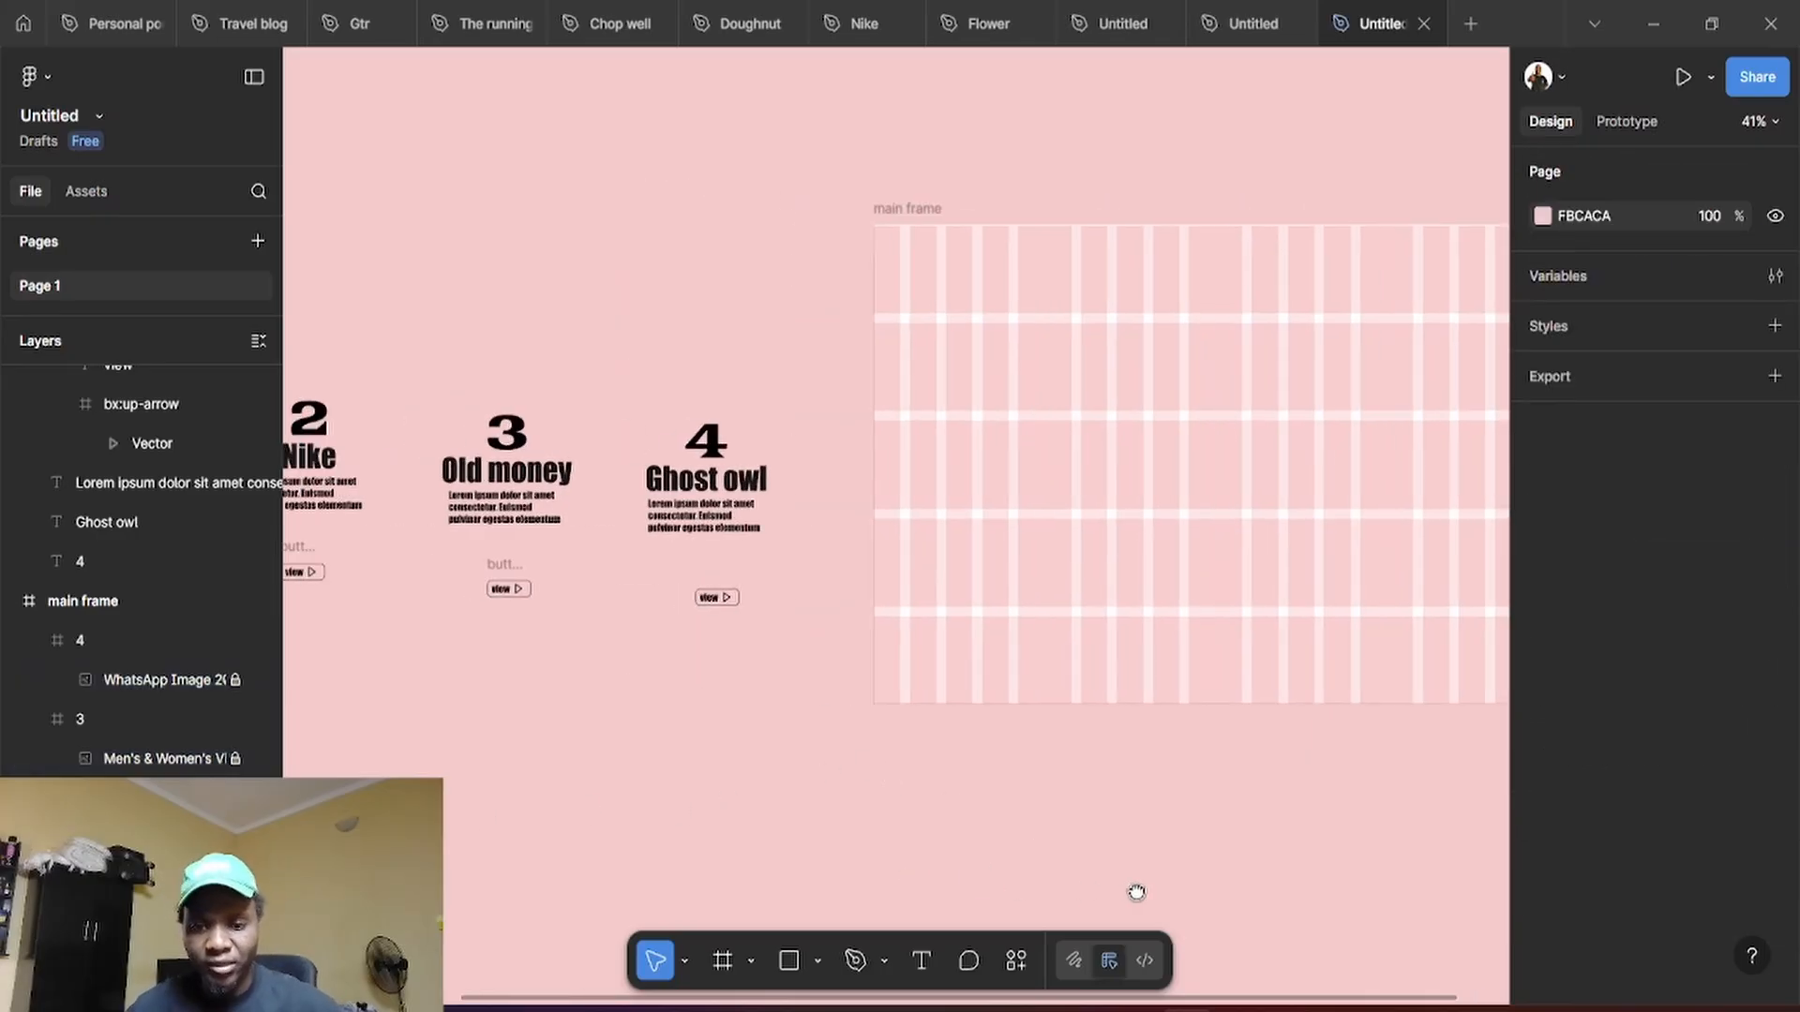
Move the Farm boy text block with its number and view button into the first column
{"action": "scroll", "coordinate": [1138, 892], "scroll_direction": "left", "scroll_amount": 5}
{"action": "scroll", "coordinate": [1045, 892], "scroll_direction": "right", "scroll_amount": 2}
{"action": "scroll", "coordinate": [1128, 759], "scroll_direction": "down", "scroll_amount": 3}
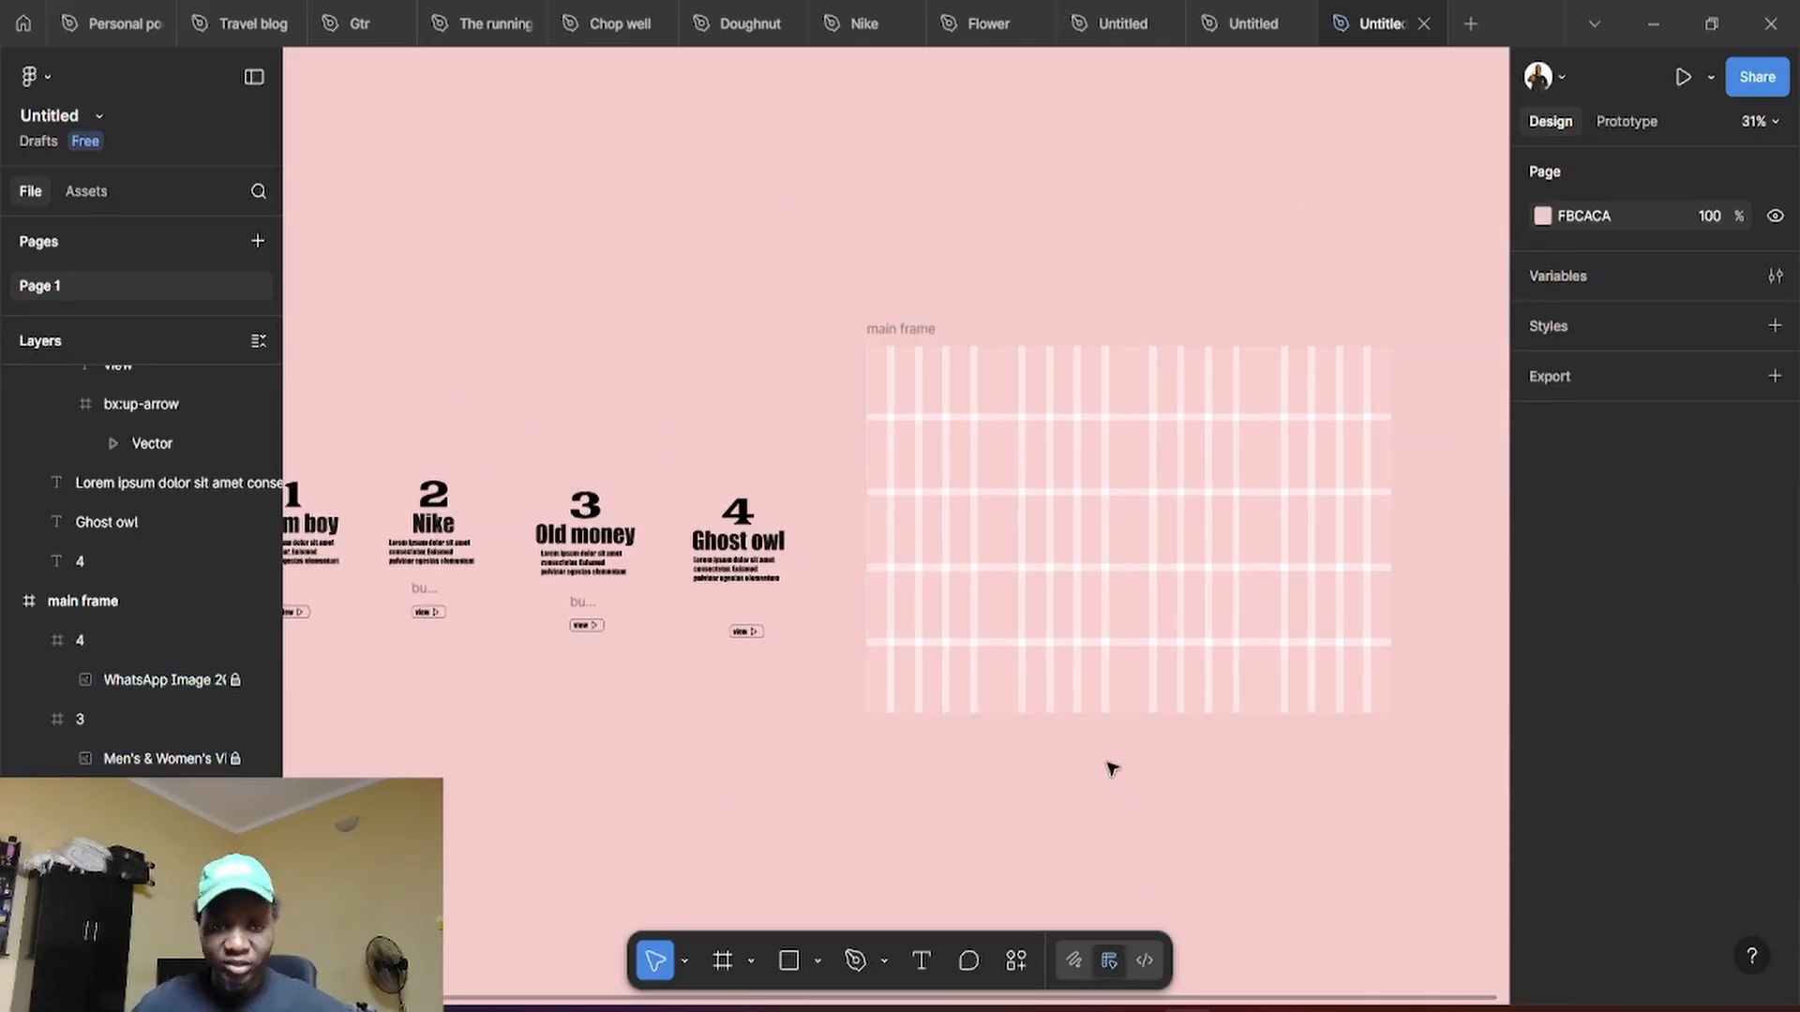
{"action": "scroll", "coordinate": [1112, 763], "scroll_direction": "down", "scroll_amount": 2}
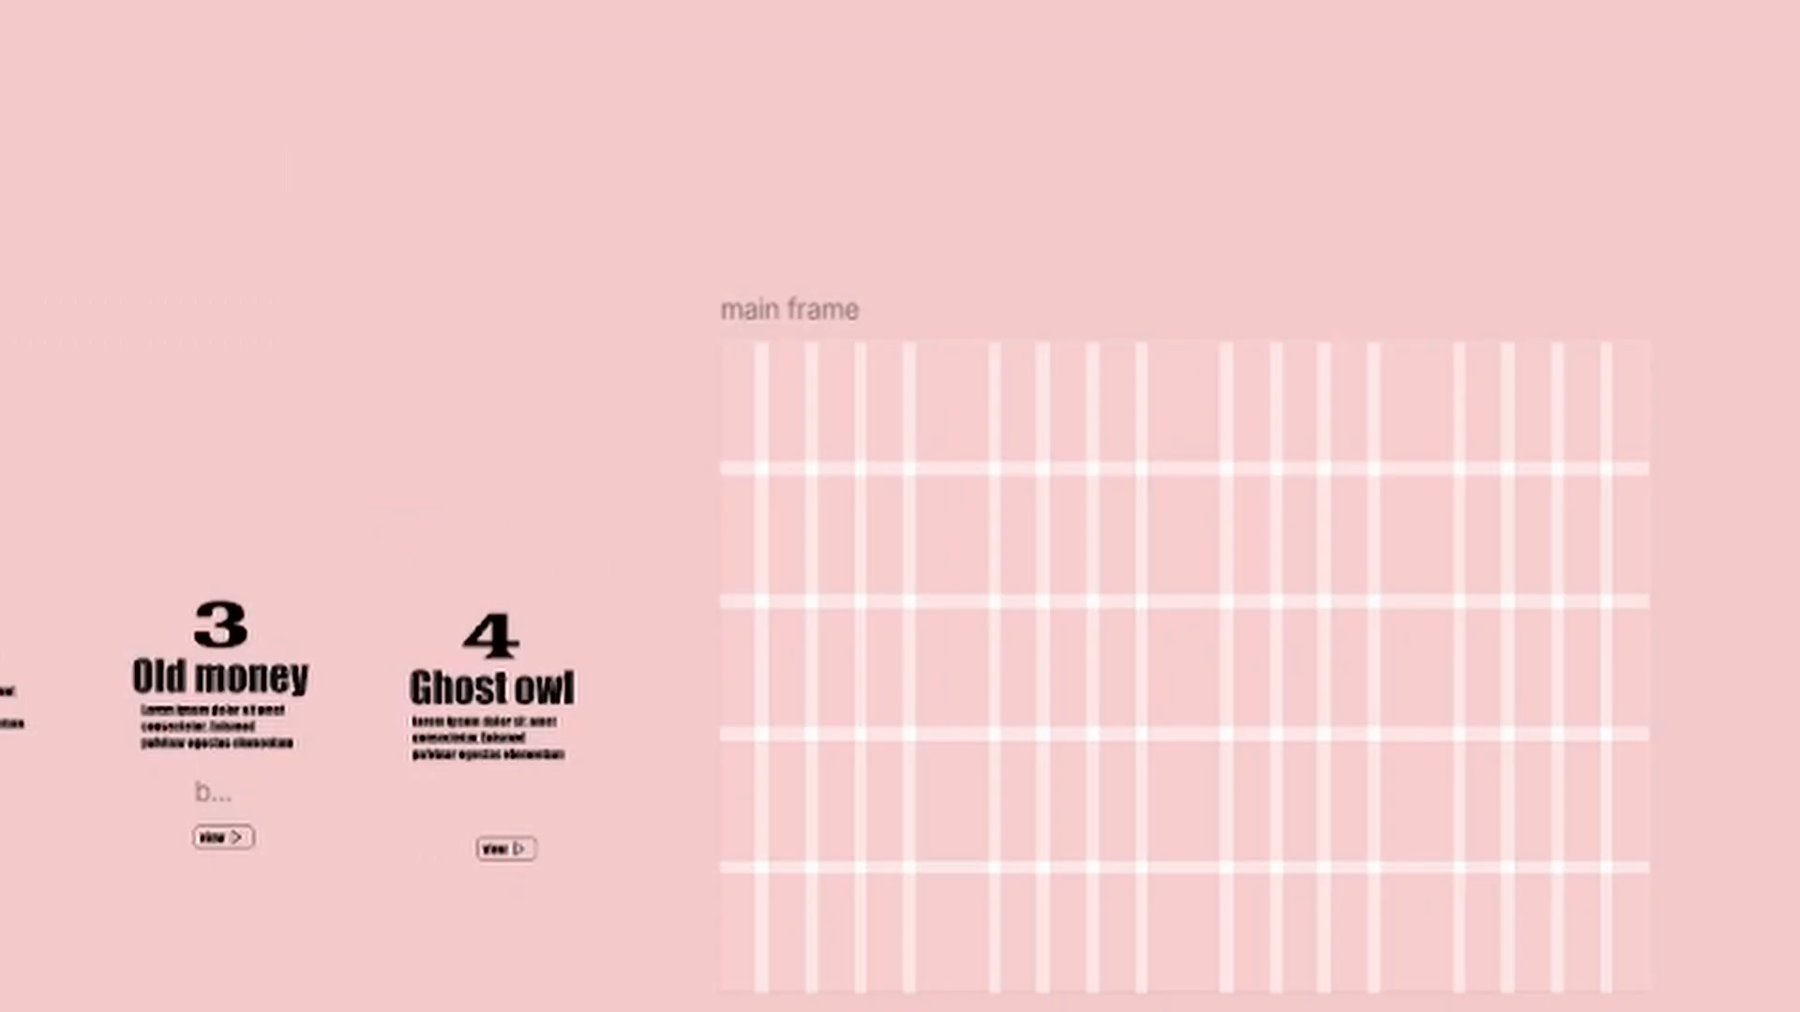
{"action": "left_click_drag", "start_coordinate": [413, 588], "coordinate": [859, 505]}
{"action": "left_click_drag", "start_coordinate": [641, 555], "coordinate": [881, 712]}
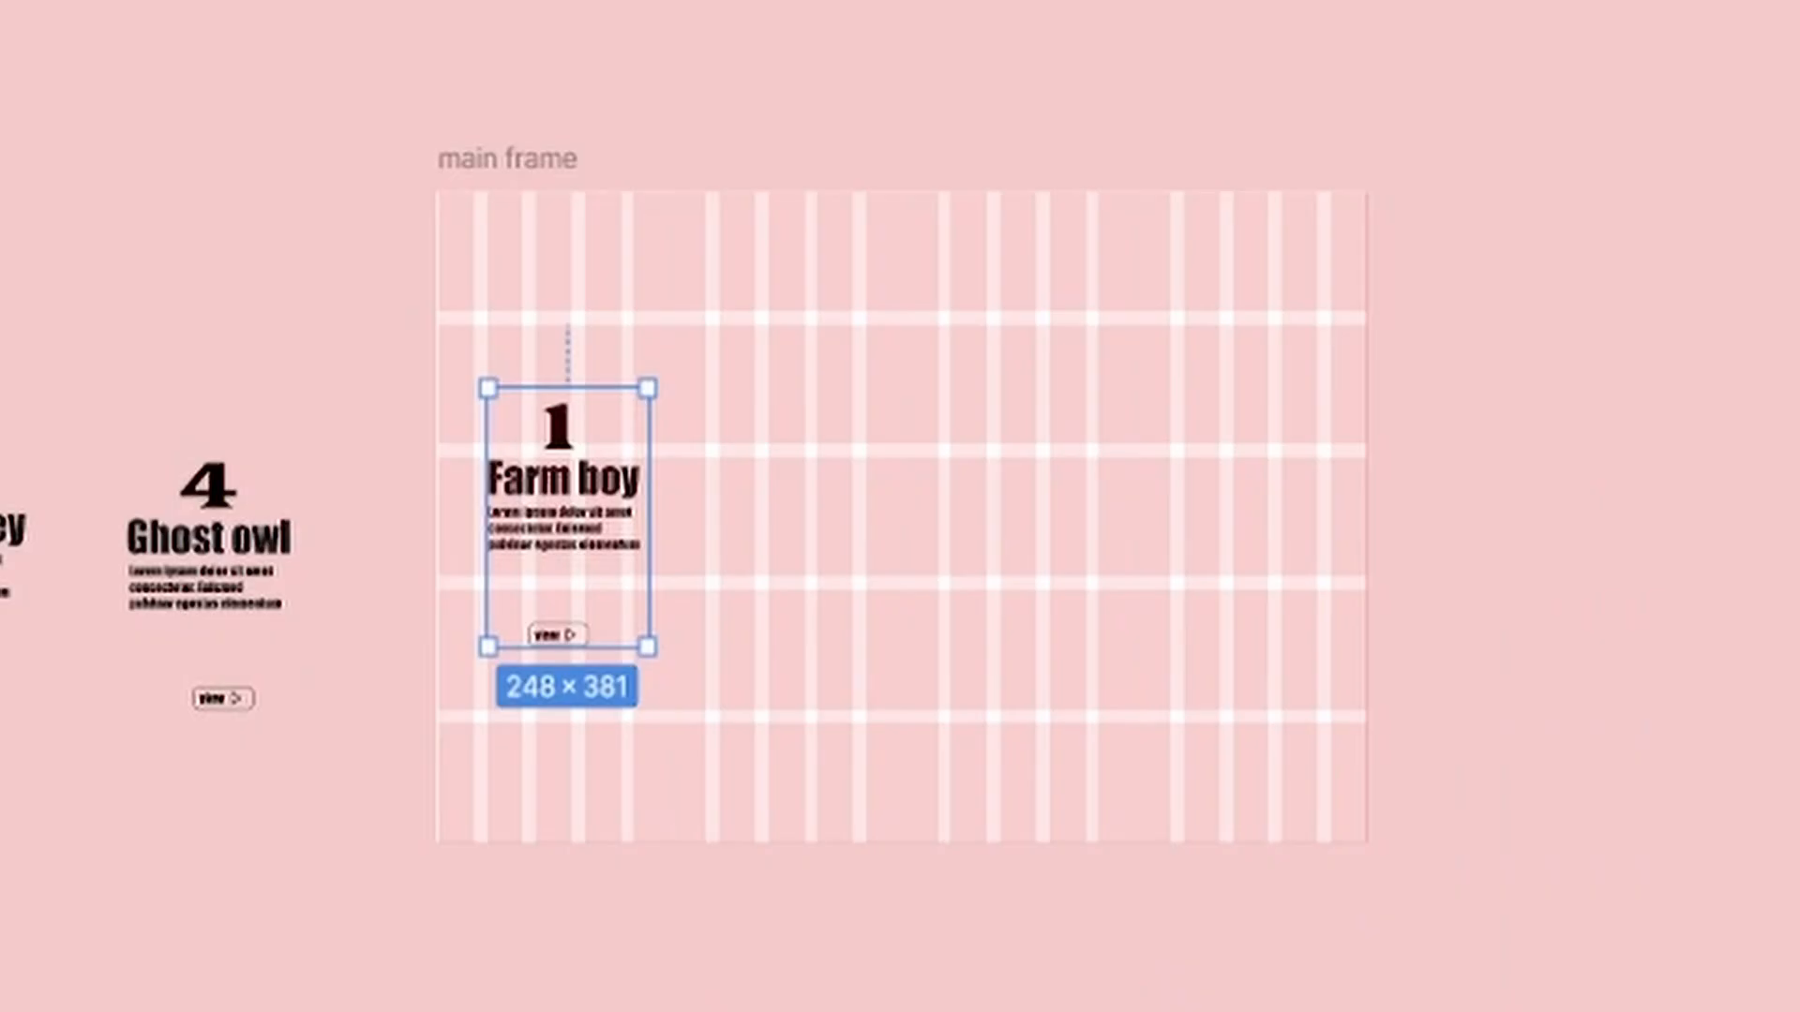
{"action": "key", "text": "Escape"}
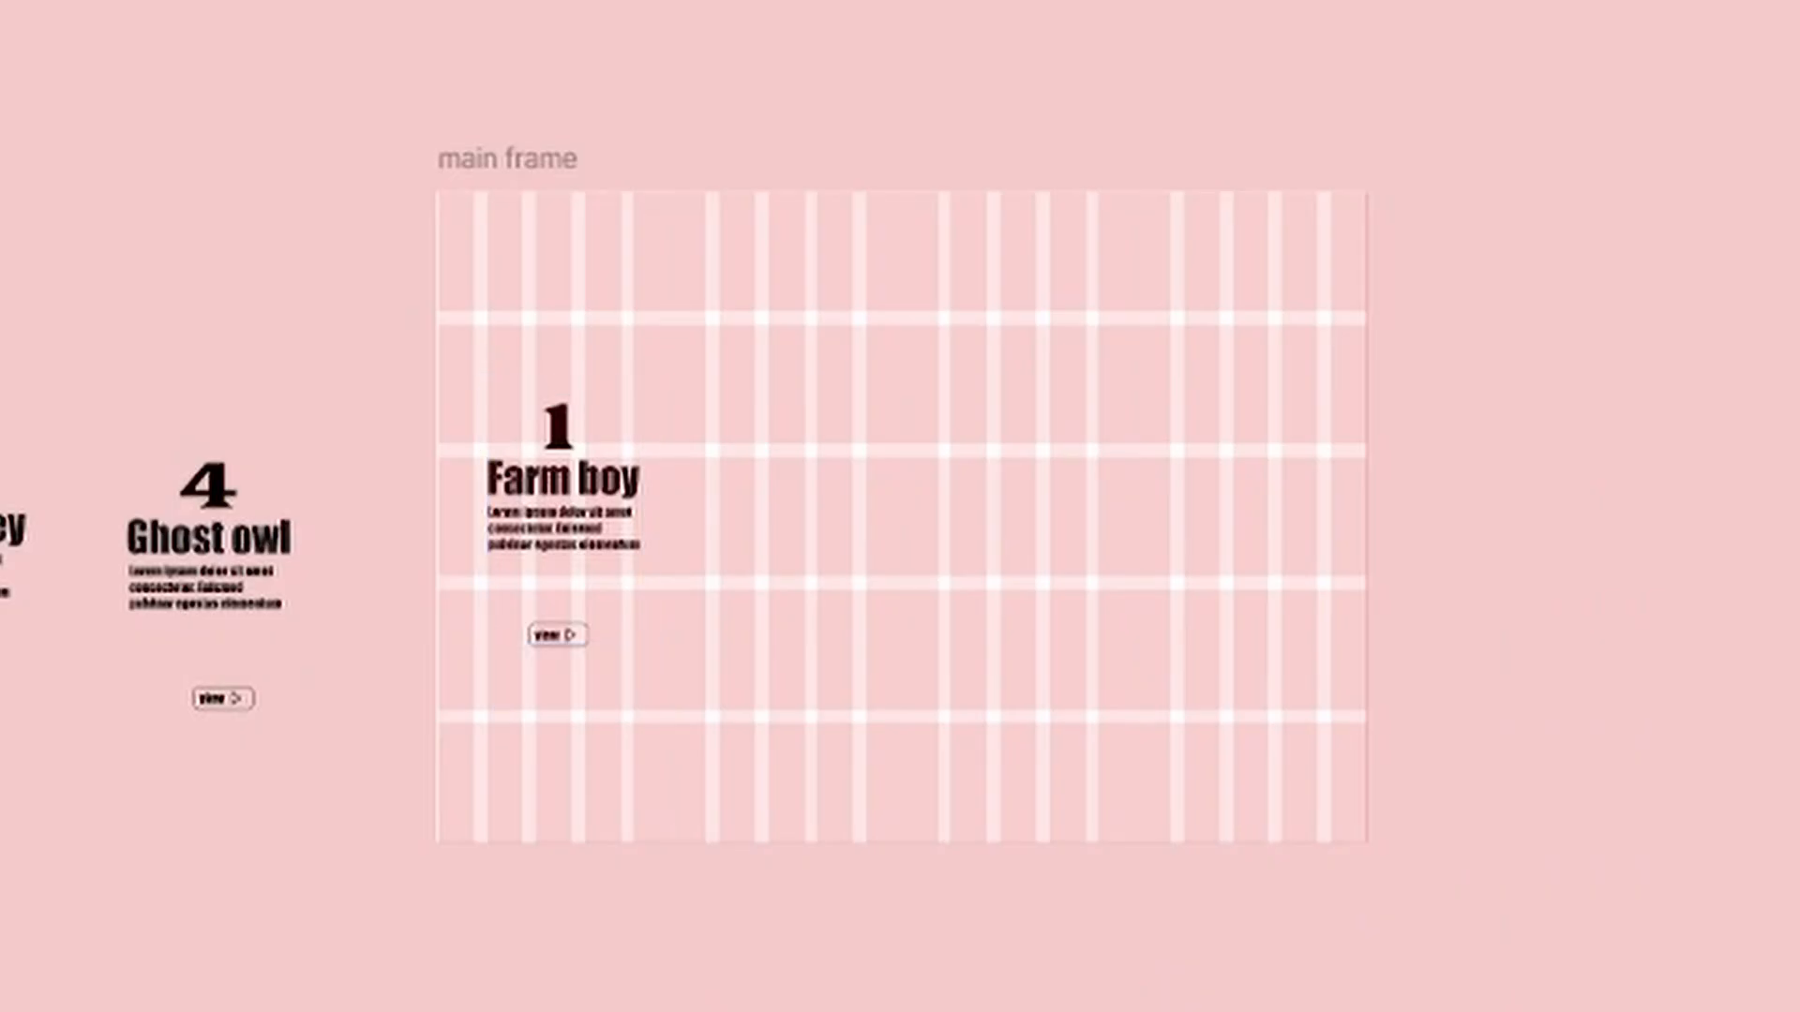
Group the Nike number, title, description and view button, and move the group into the second column
{"action": "right_click", "coordinate": [2, 626]}
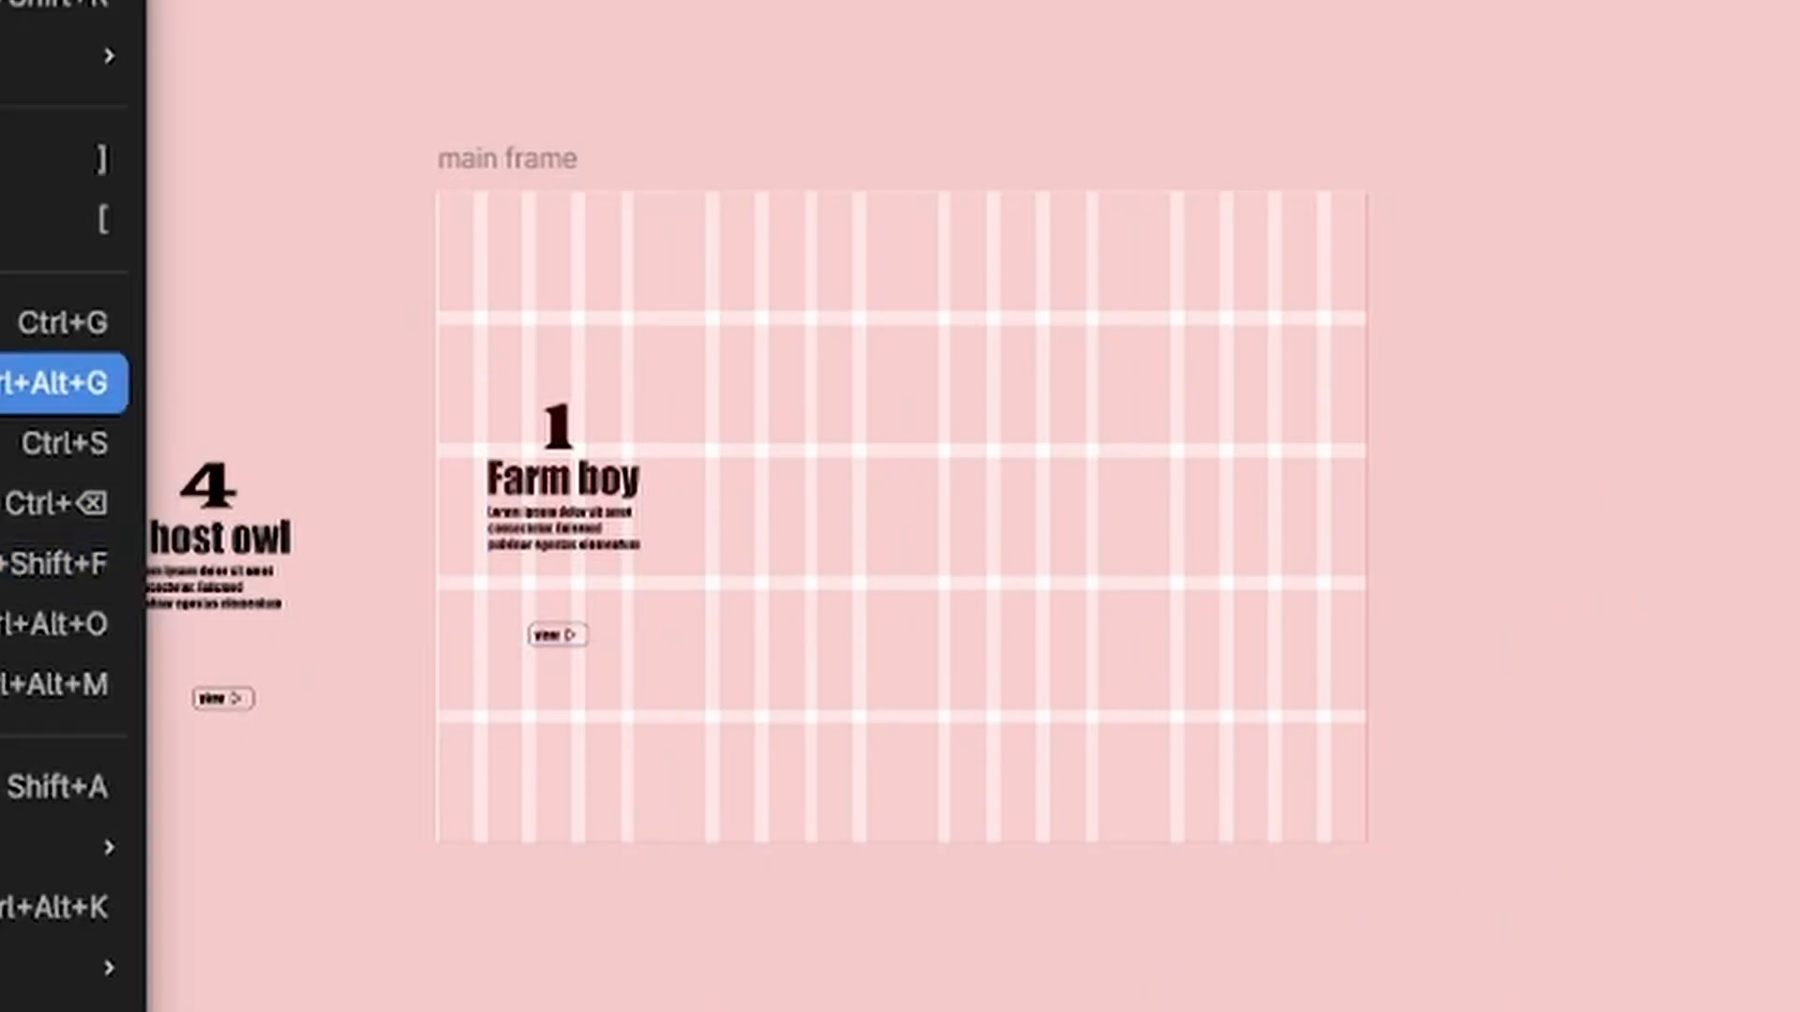
{"action": "left_click", "coordinate": [2, 908]}
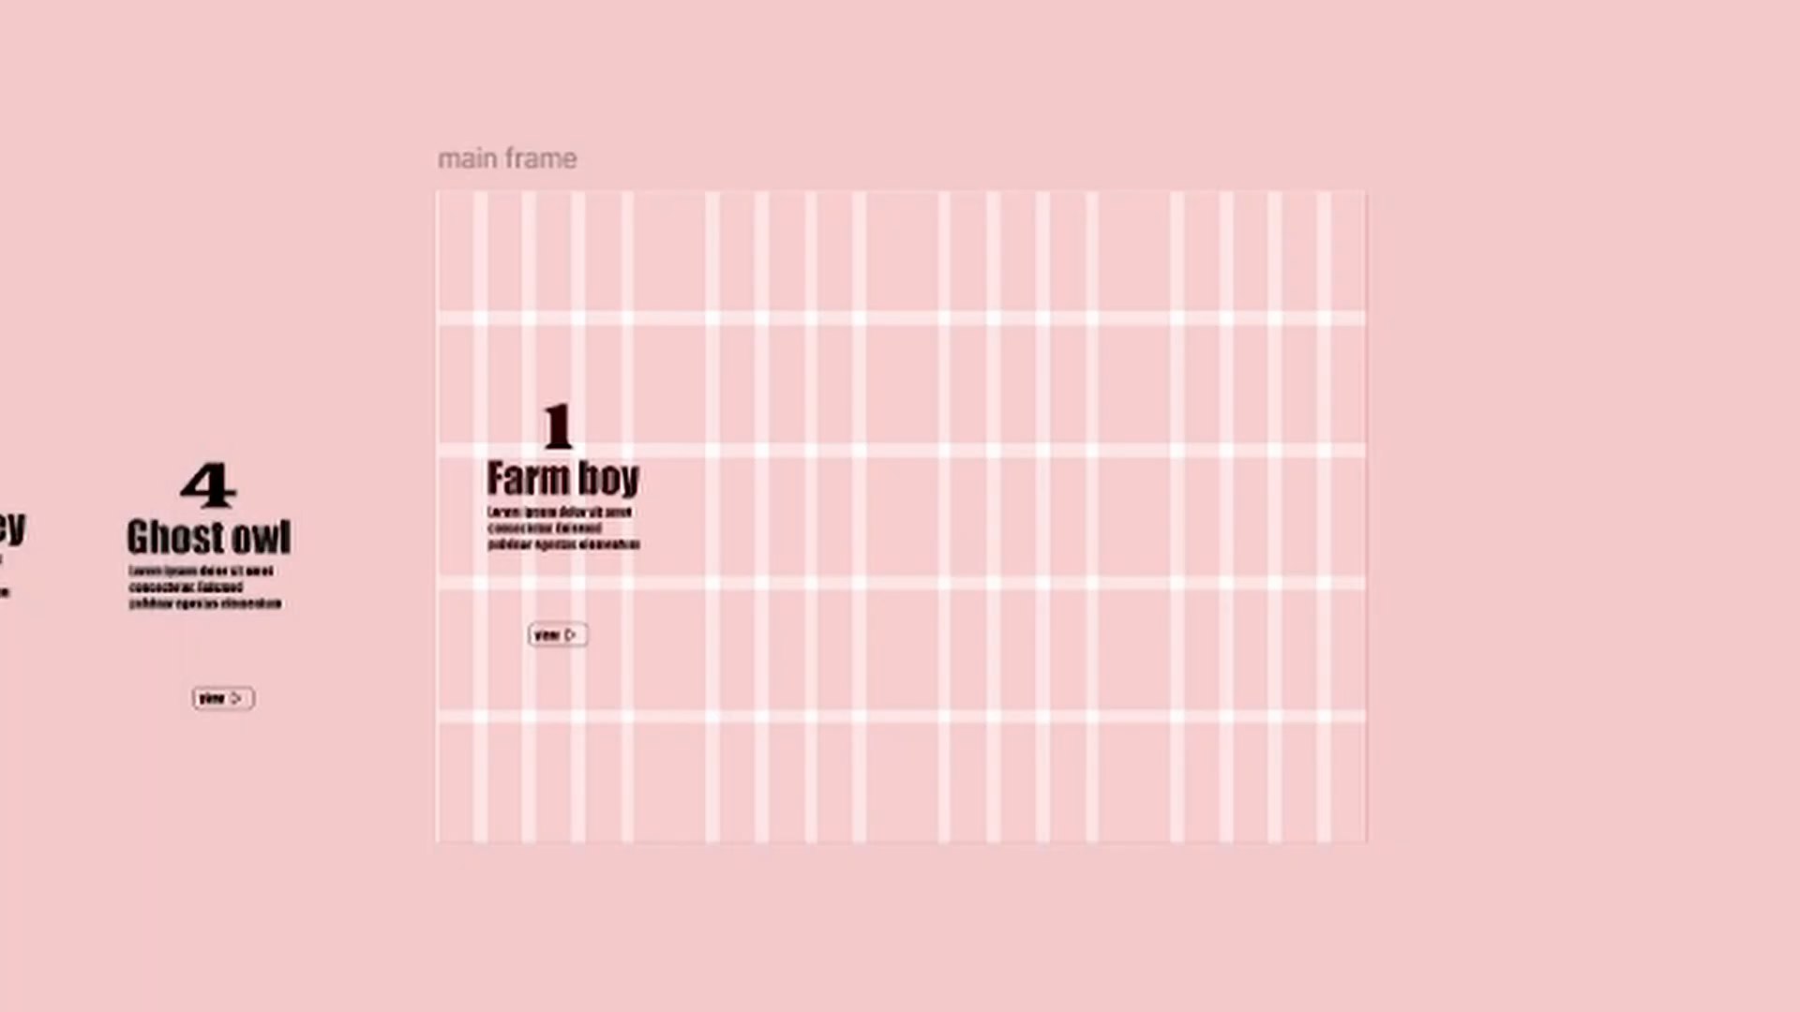
{"action": "left_click_drag", "start_coordinate": [2, 586], "coordinate": [787, 528]}
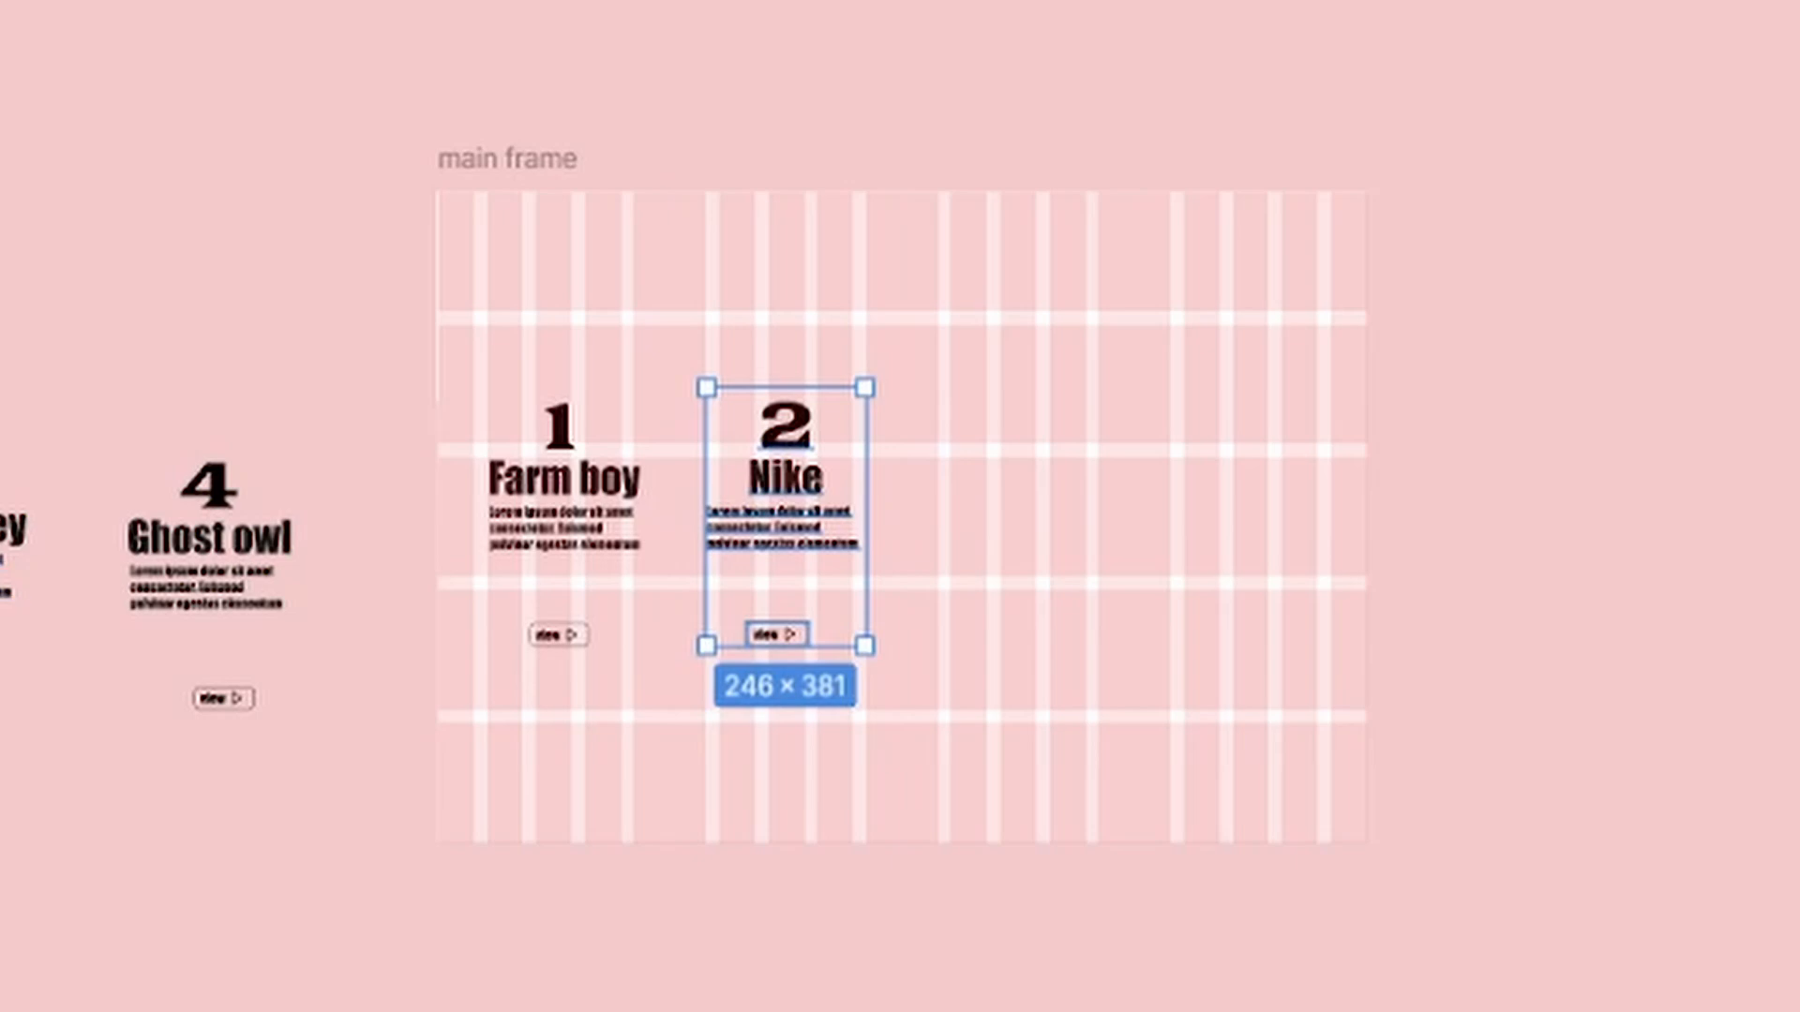
Move the Old money text block into the third column and the Ghost owl block into the fourth at X 56, Y 296
{"action": "left_click", "coordinate": [9, 656]}
{"action": "left_click_drag", "start_coordinate": [10, 656], "coordinate": [1059, 543]}
{"action": "left_click_drag", "start_coordinate": [3, 415], "coordinate": [301, 784]}
{"action": "left_click_drag", "start_coordinate": [248, 619], "coordinate": [1266, 523]}
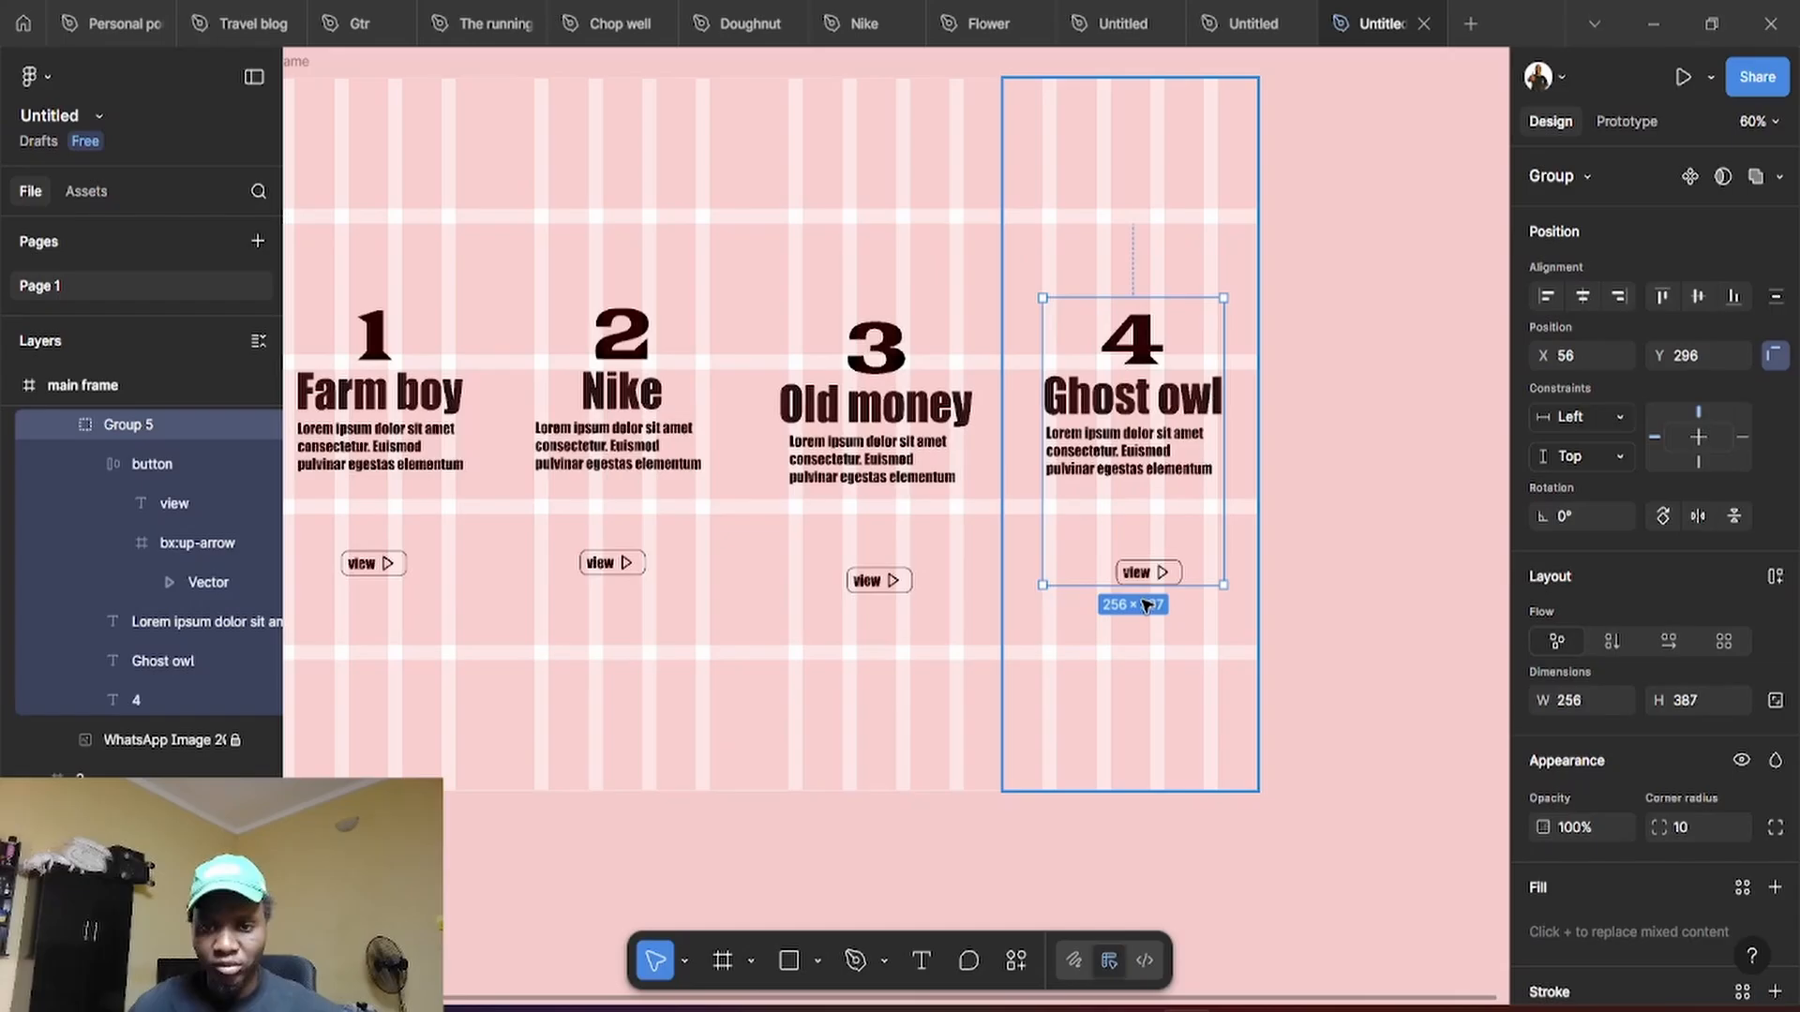
Nudge the view button under the Ghost owl text left to X 127 within the fourth column
{"action": "left_click", "coordinate": [1196, 659]}
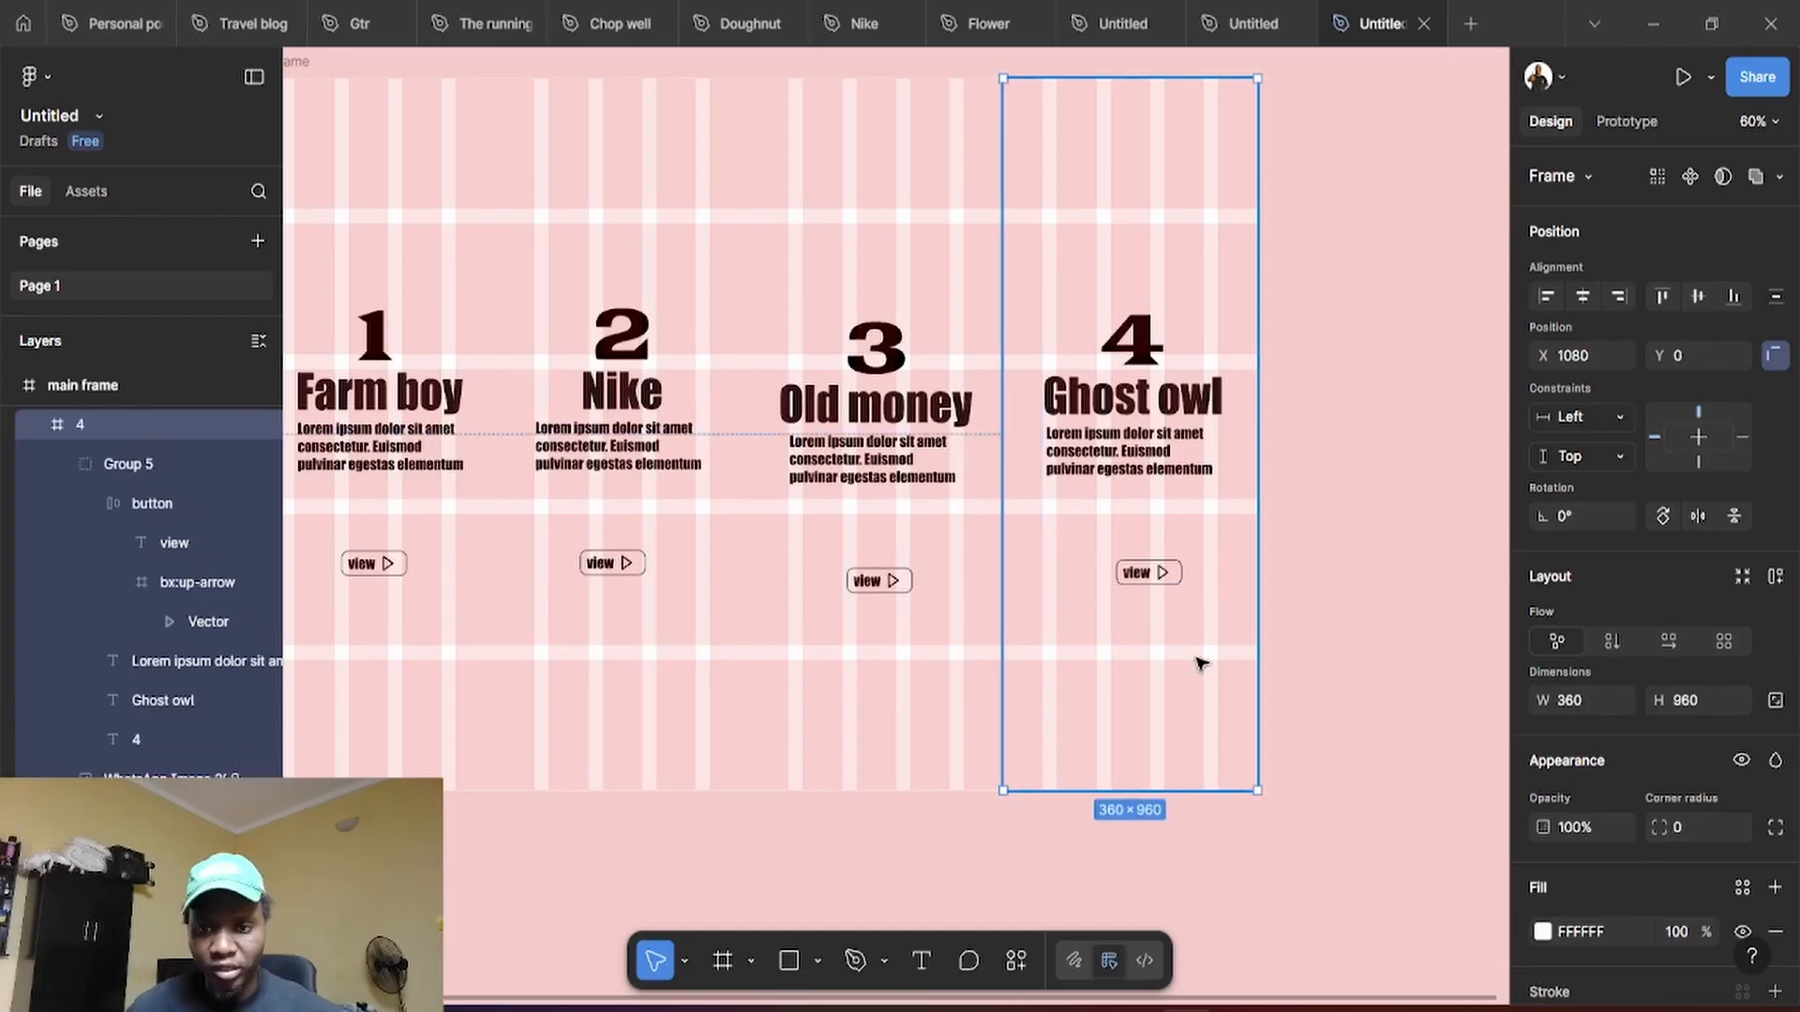
{"action": "left_click", "coordinate": [1174, 573]}
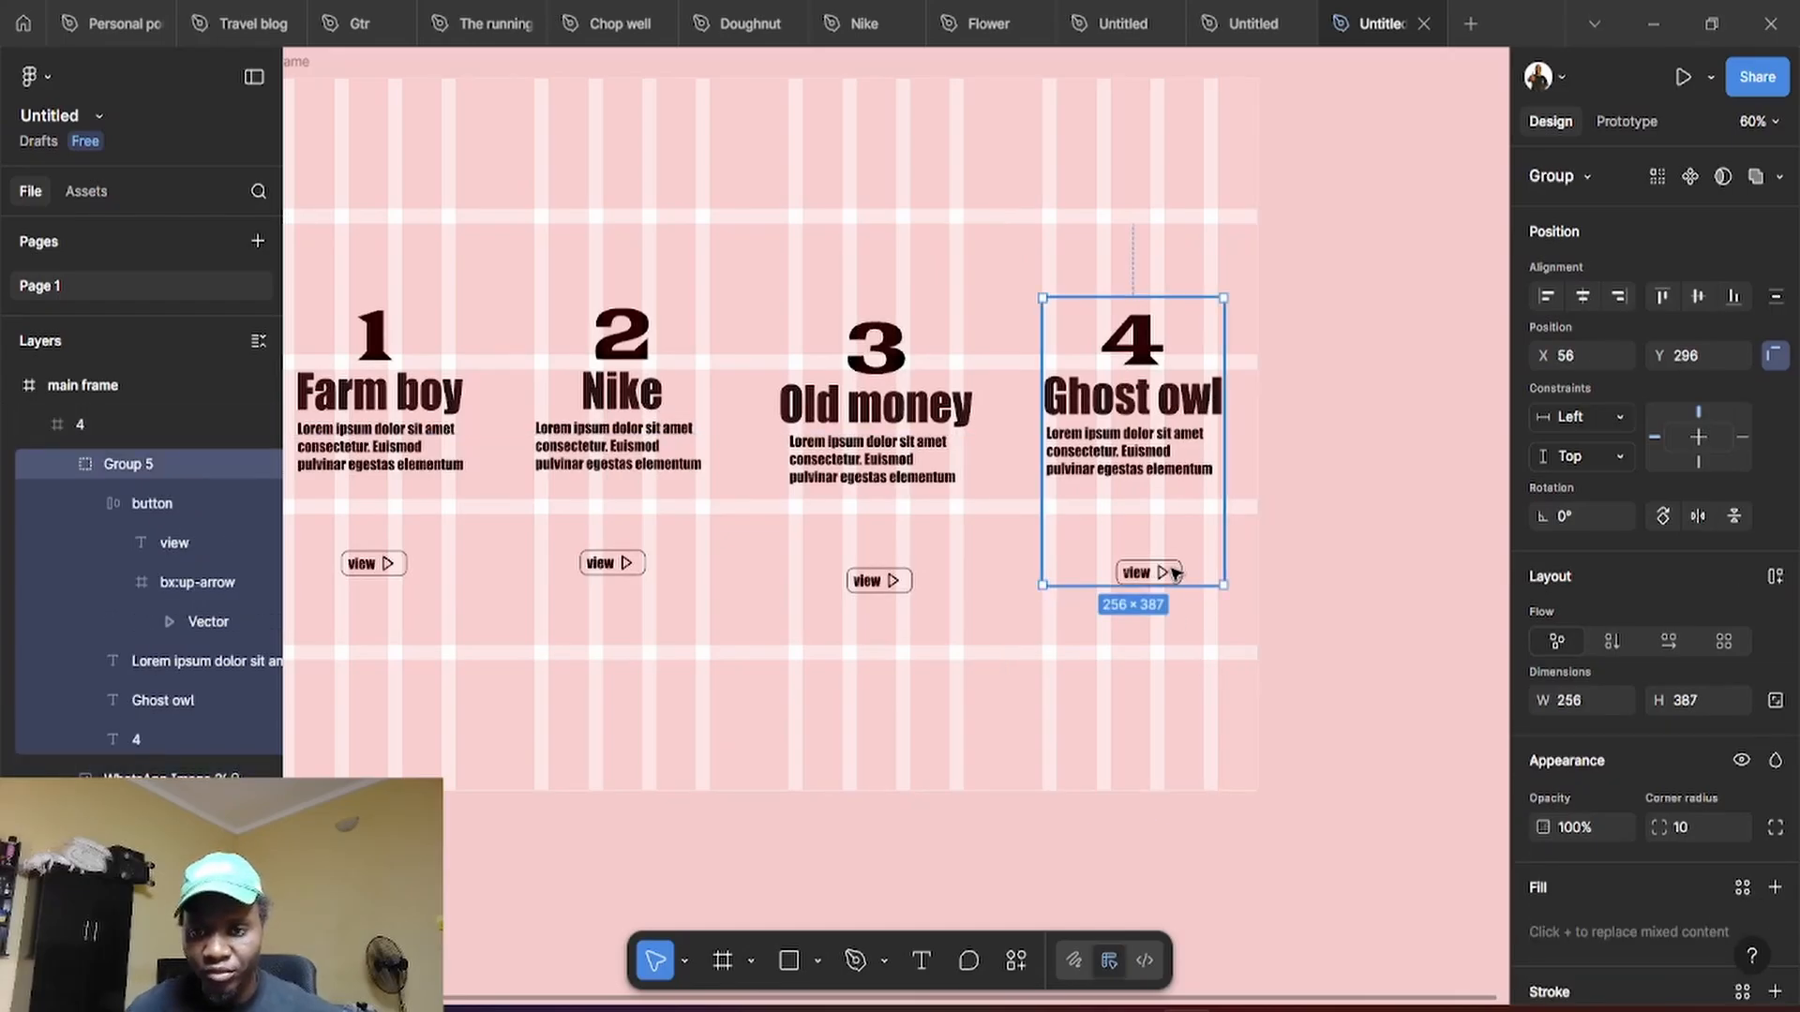
{"action": "left_click", "coordinate": [1174, 573]}
{"action": "key", "text": "Left"}
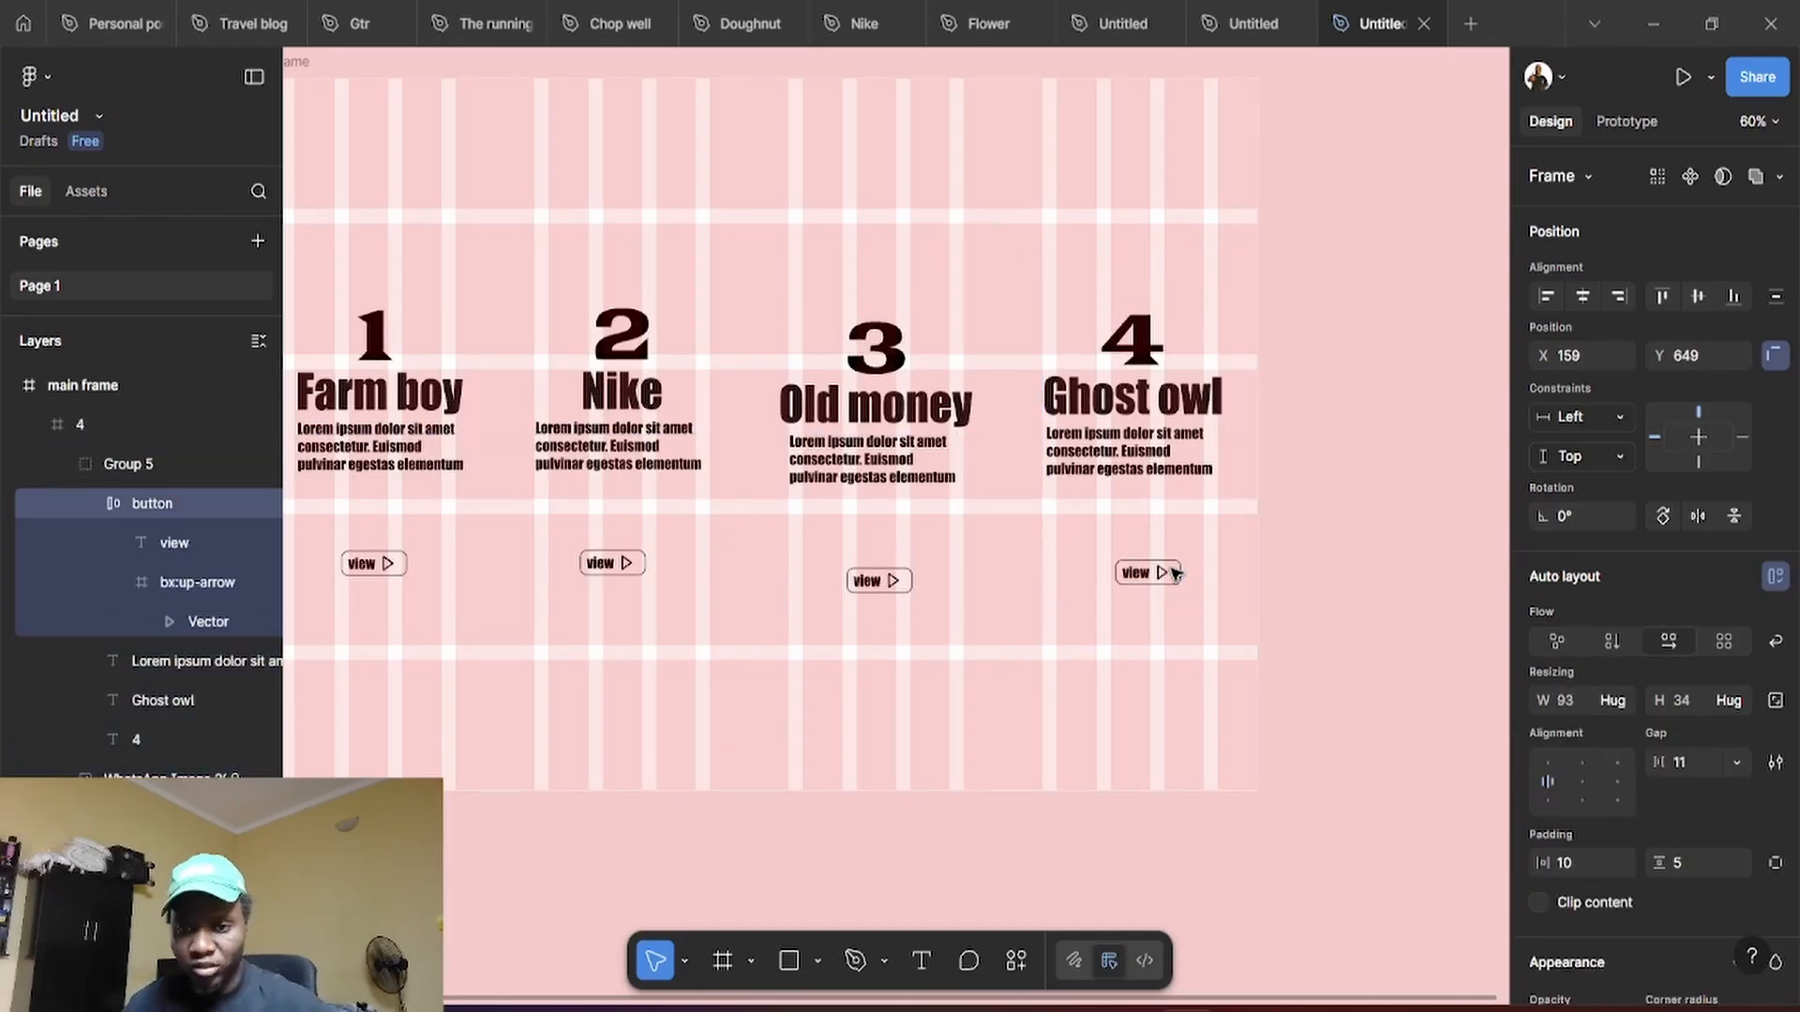
{"action": "key", "text": "Left"}
{"action": "key", "text": "Left"}
{"action": "key", "text": "Left"}
{"action": "key", "text": "Left"}
{"action": "key", "text": "Left"}
{"action": "key", "text": "Left"}
{"action": "key", "text": "Left"}
{"action": "key", "text": "Left"}
{"action": "key", "text": "Left"}
{"action": "key", "text": "Left"}
{"action": "key", "text": "Left"}
{"action": "key", "text": "Left"}
{"action": "key", "text": "Left"}
{"action": "key", "text": "Left"}
{"action": "key", "text": "Left"}
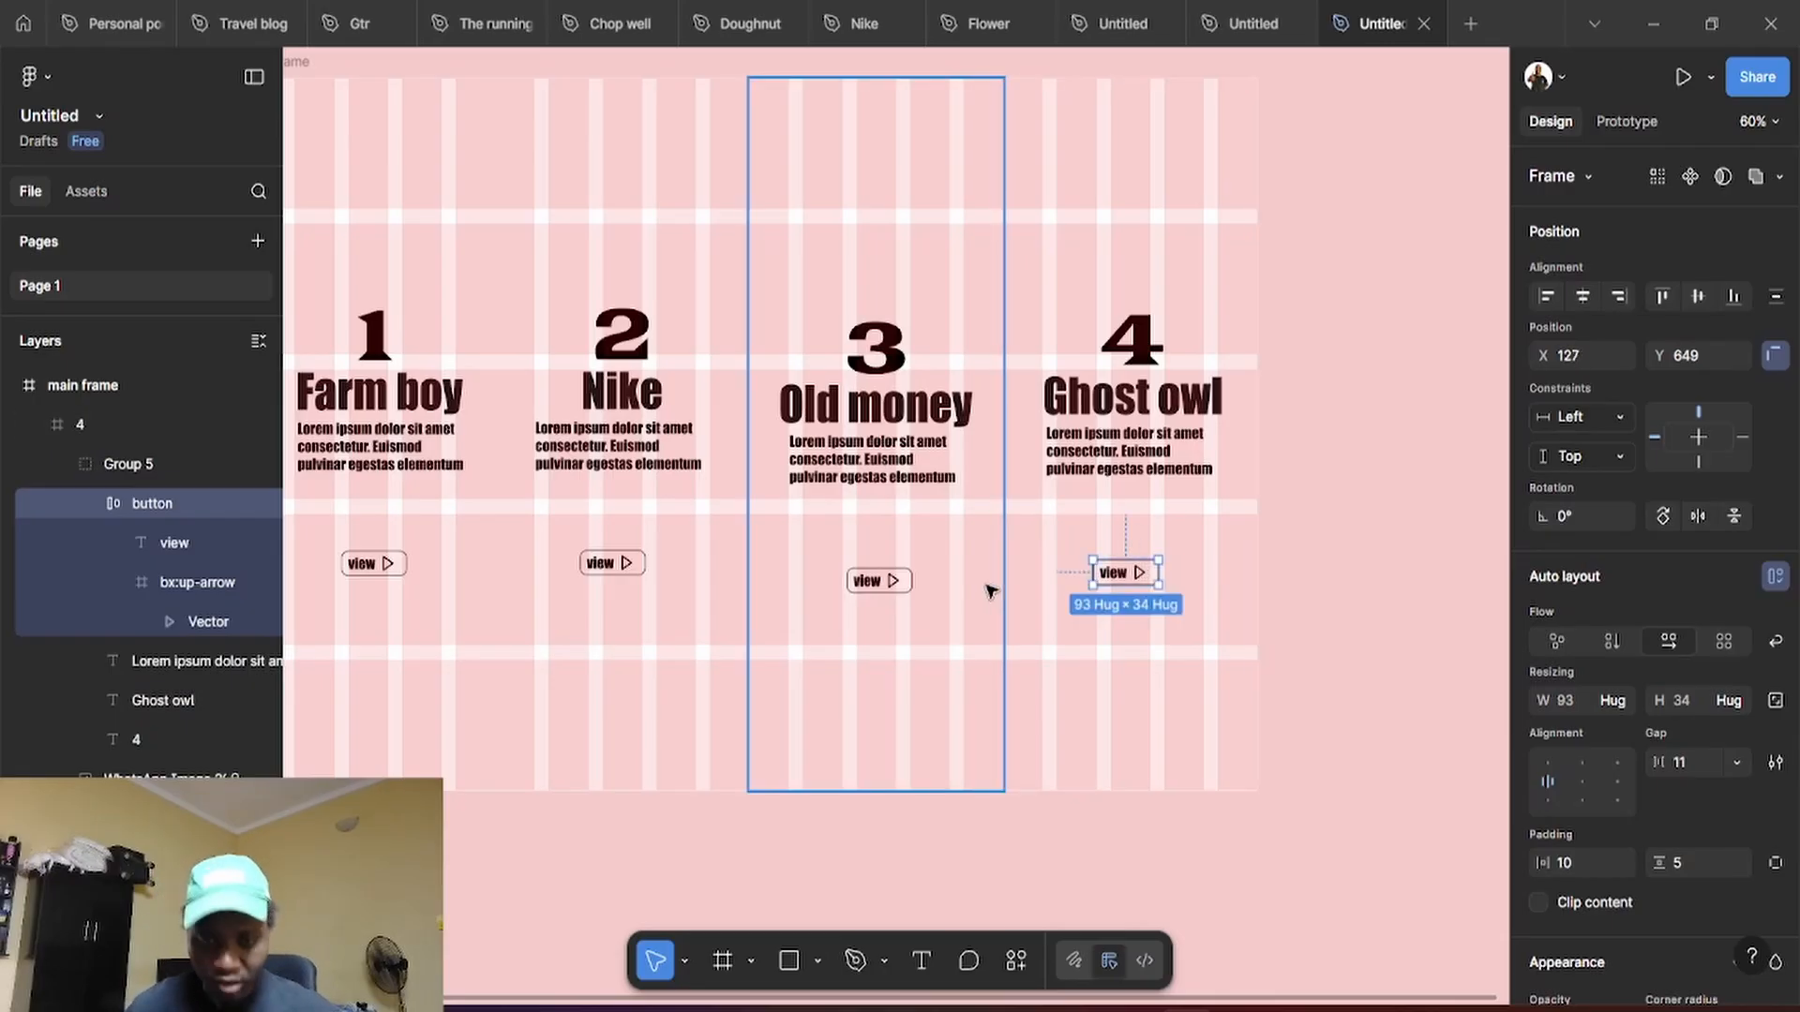
Select the view buttons of all four columns and align their vertical centers
{"action": "left_click", "coordinate": [910, 583], "text": "shift"}
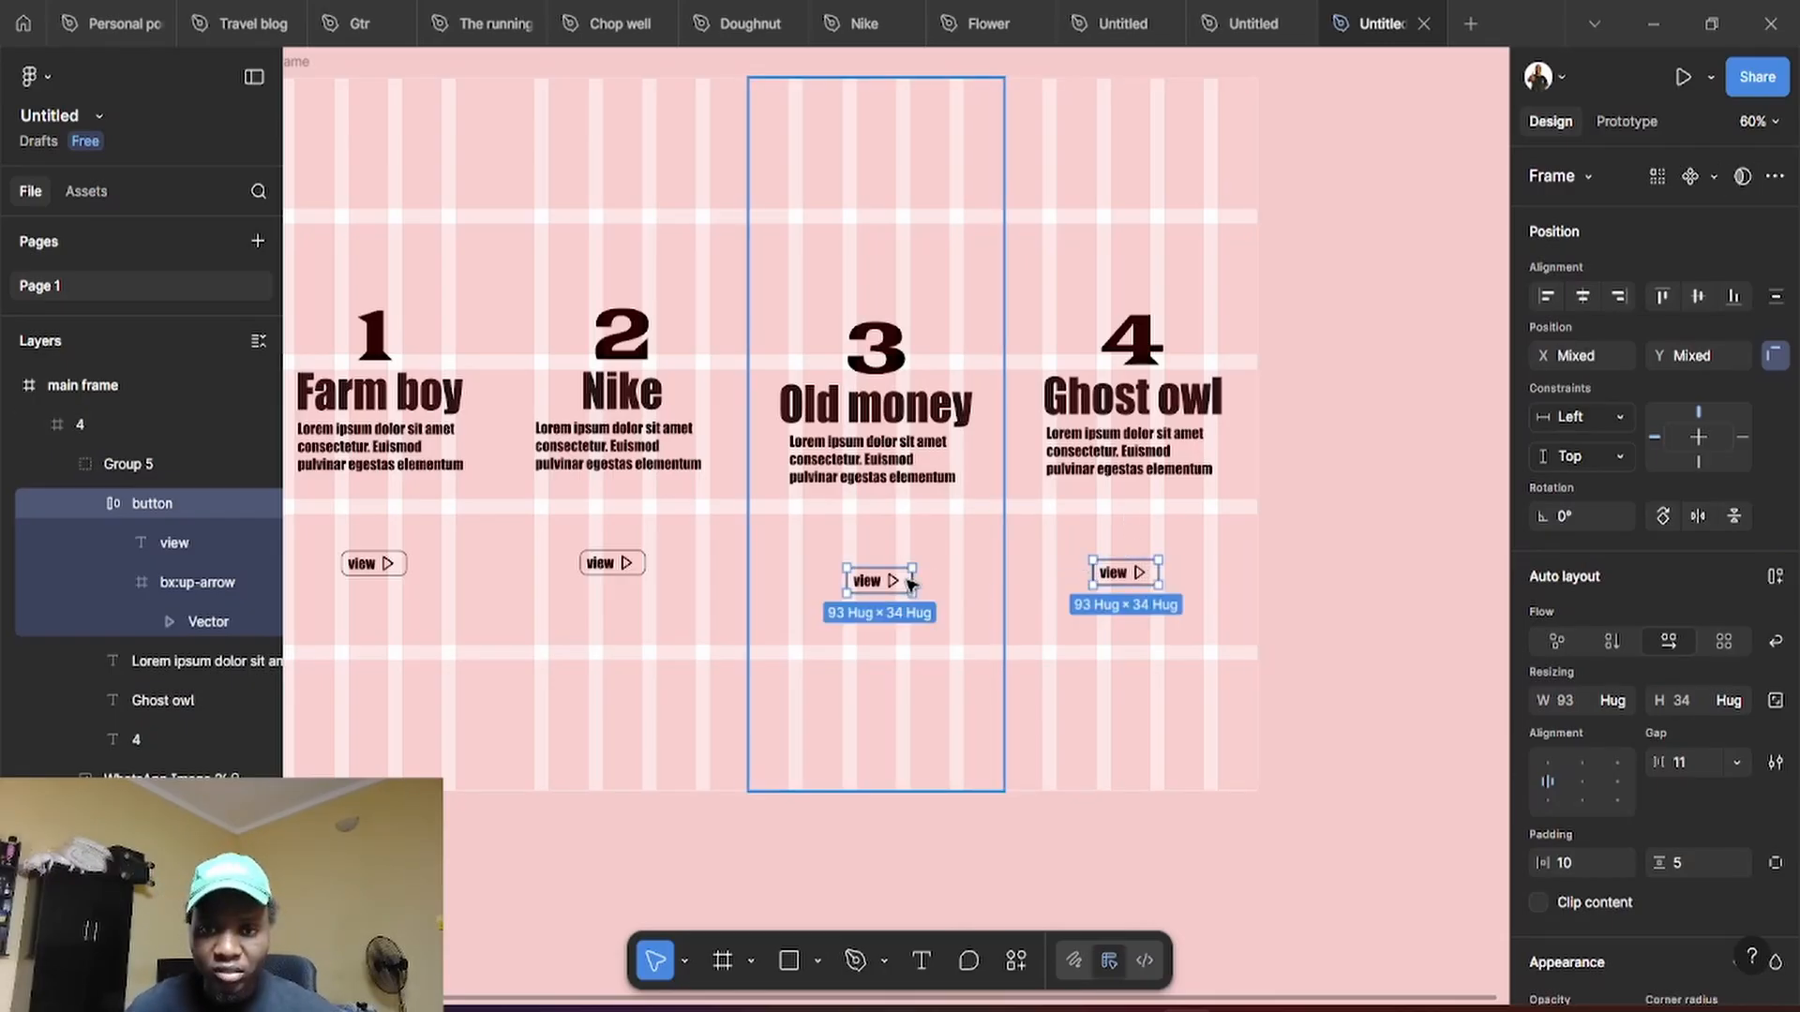
{"action": "left_click", "coordinate": [645, 566], "text": "shift"}
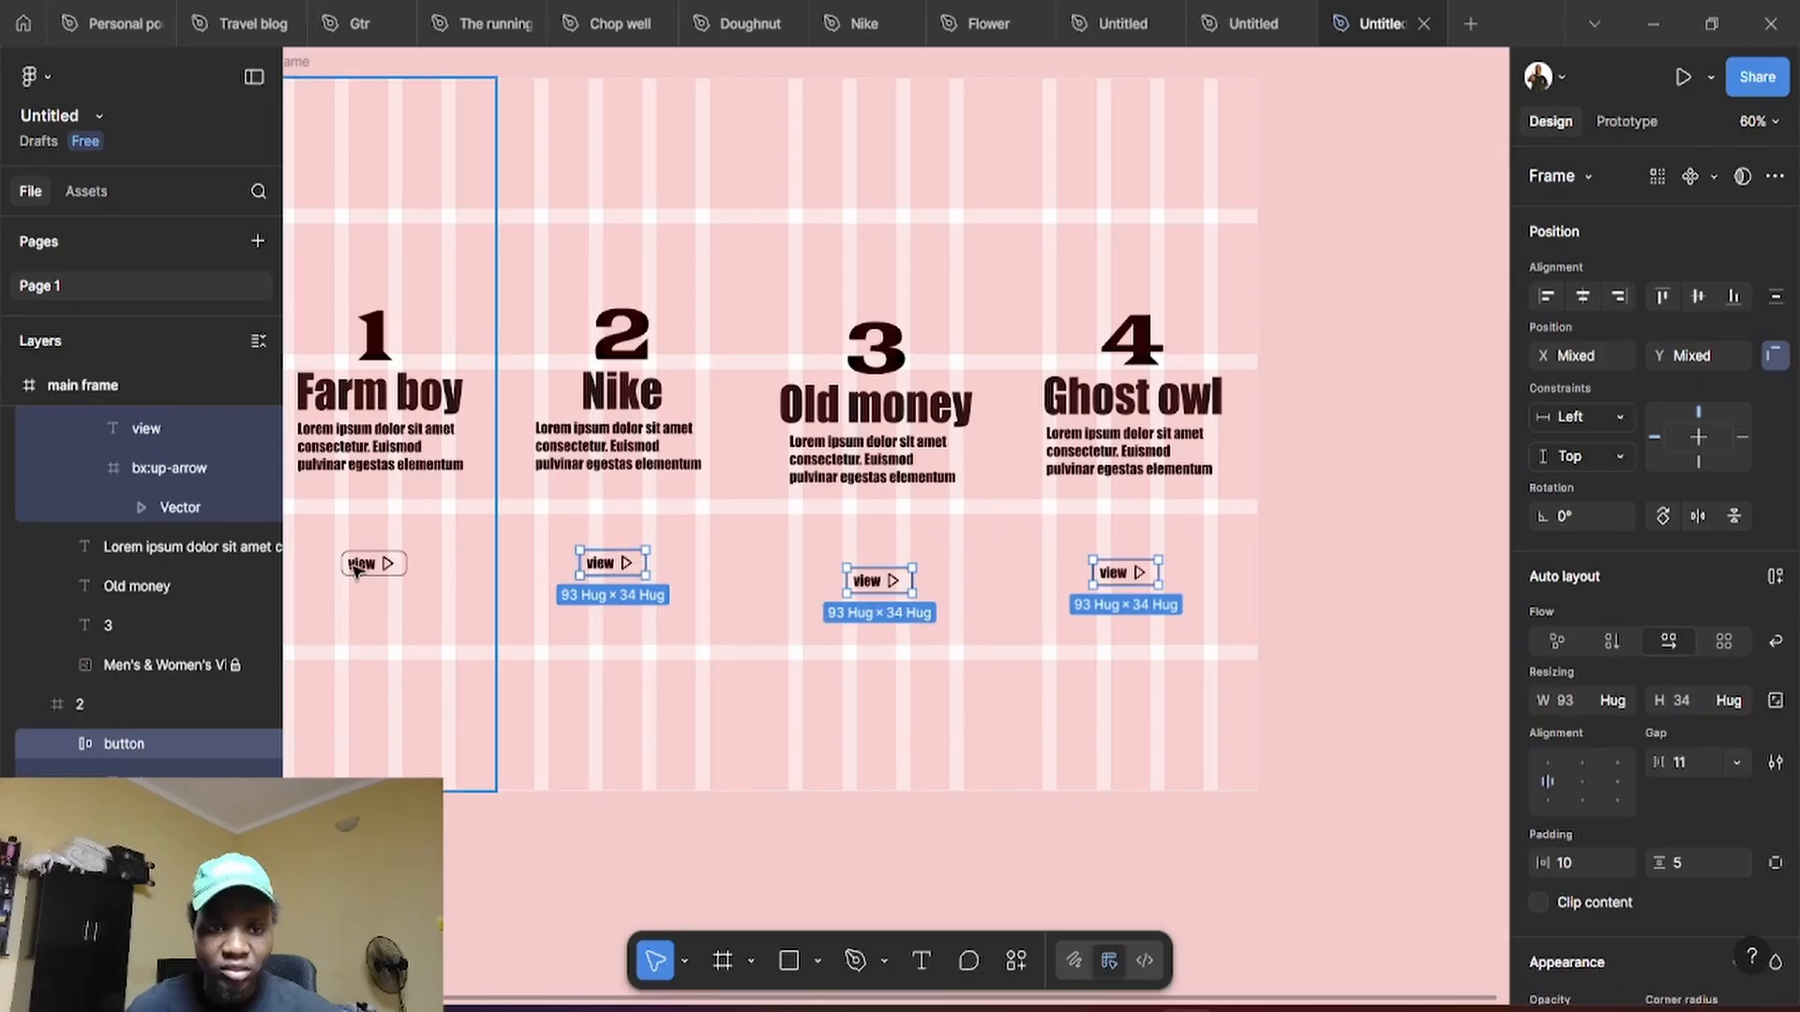
{"action": "double_click", "coordinate": [387, 574], "text": "shift"}
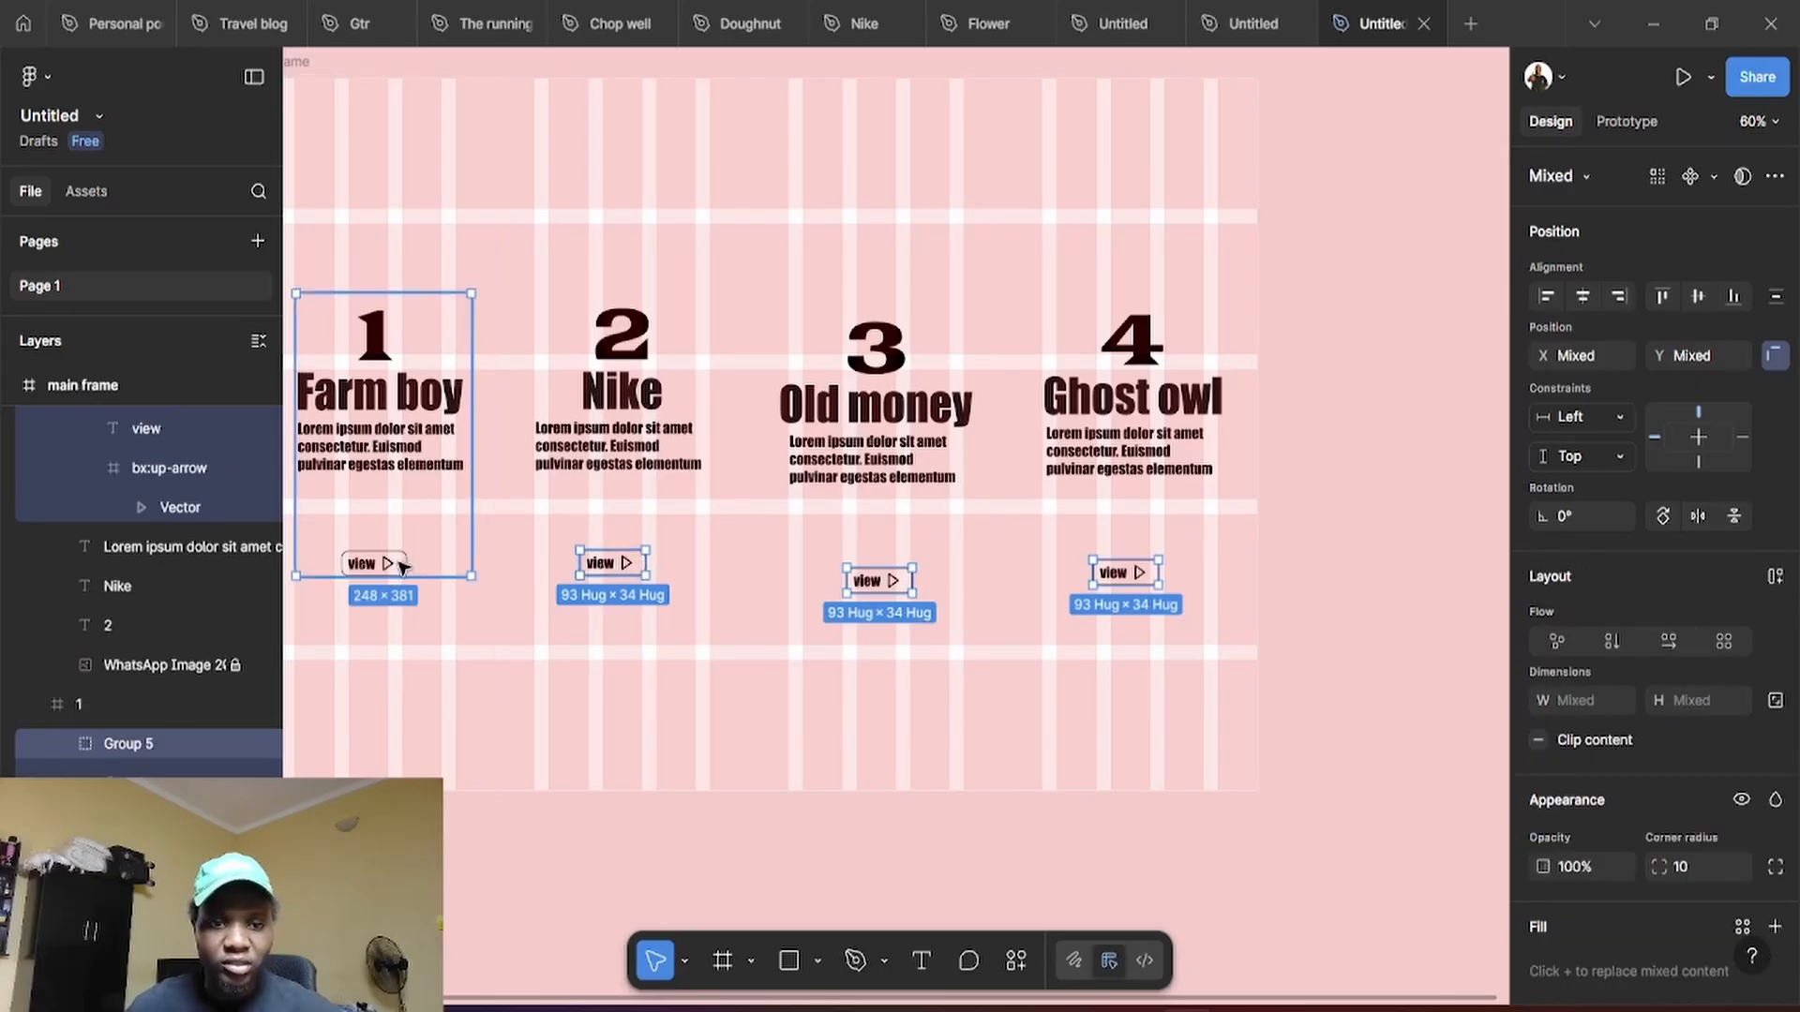
{"action": "double_click", "coordinate": [400, 565], "text": "shift"}
{"action": "double_click", "coordinate": [400, 565], "text": "shift"}
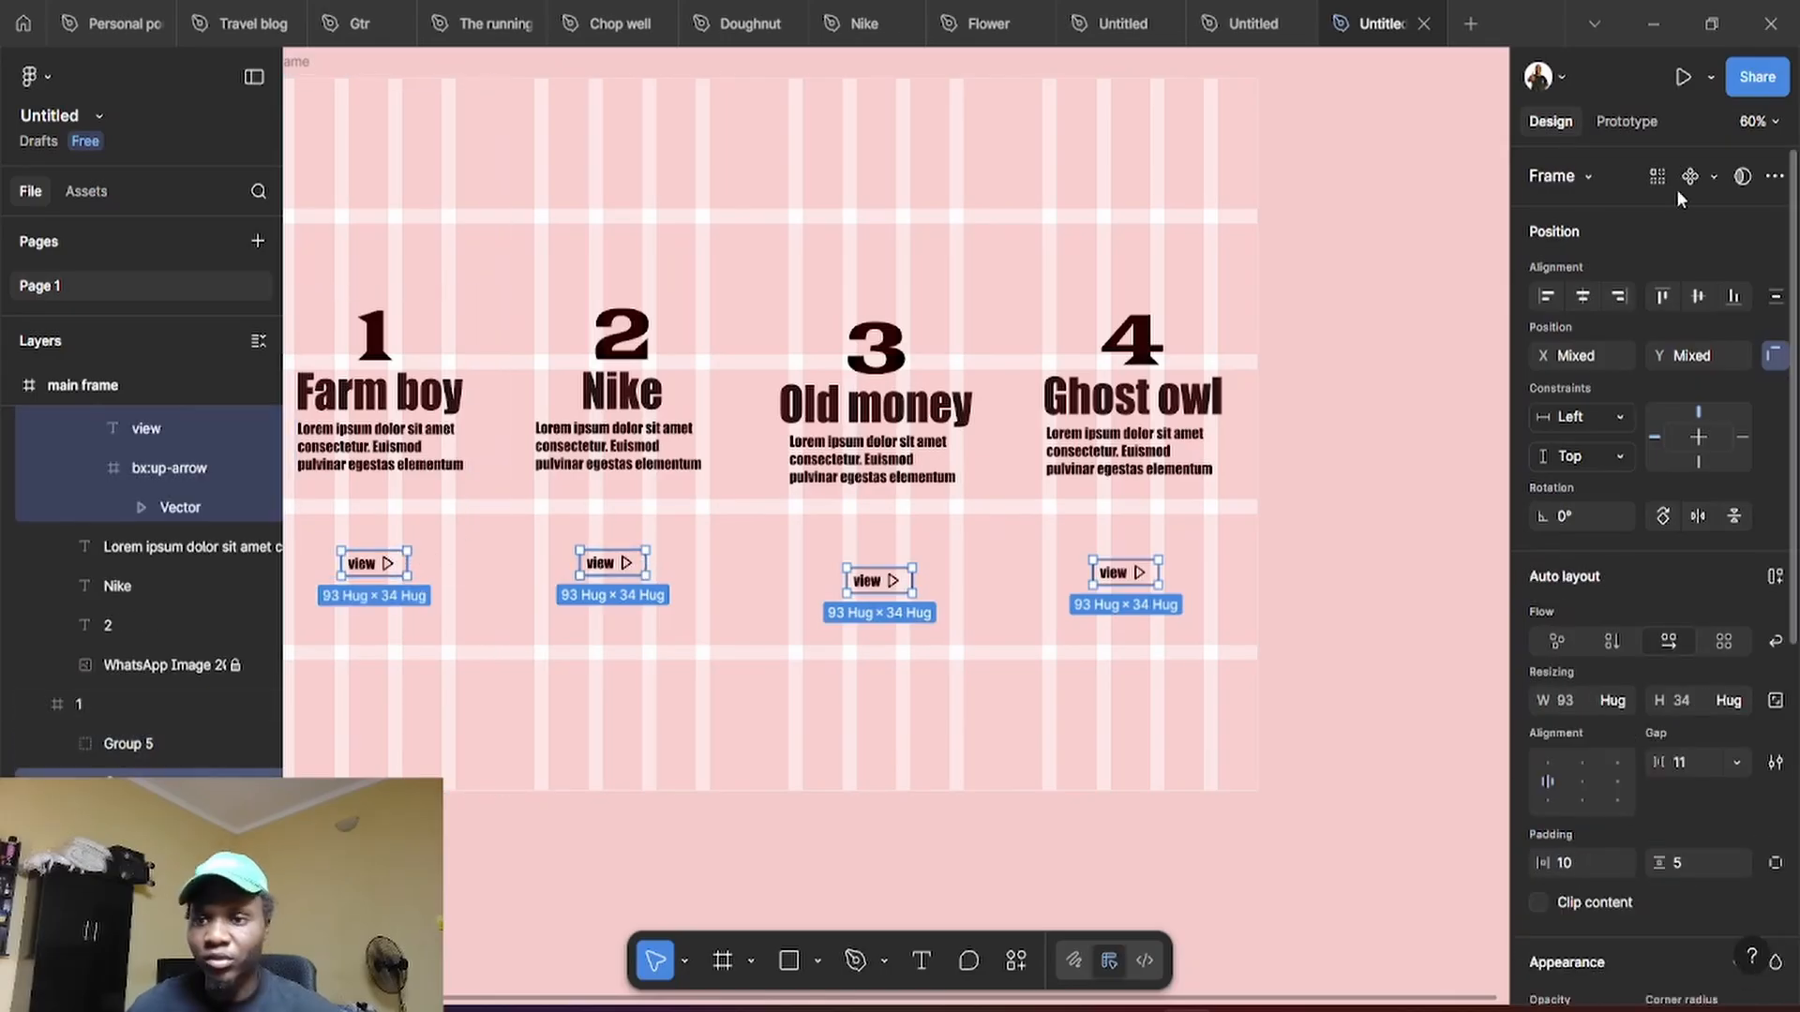
{"action": "left_click", "coordinate": [1697, 298]}
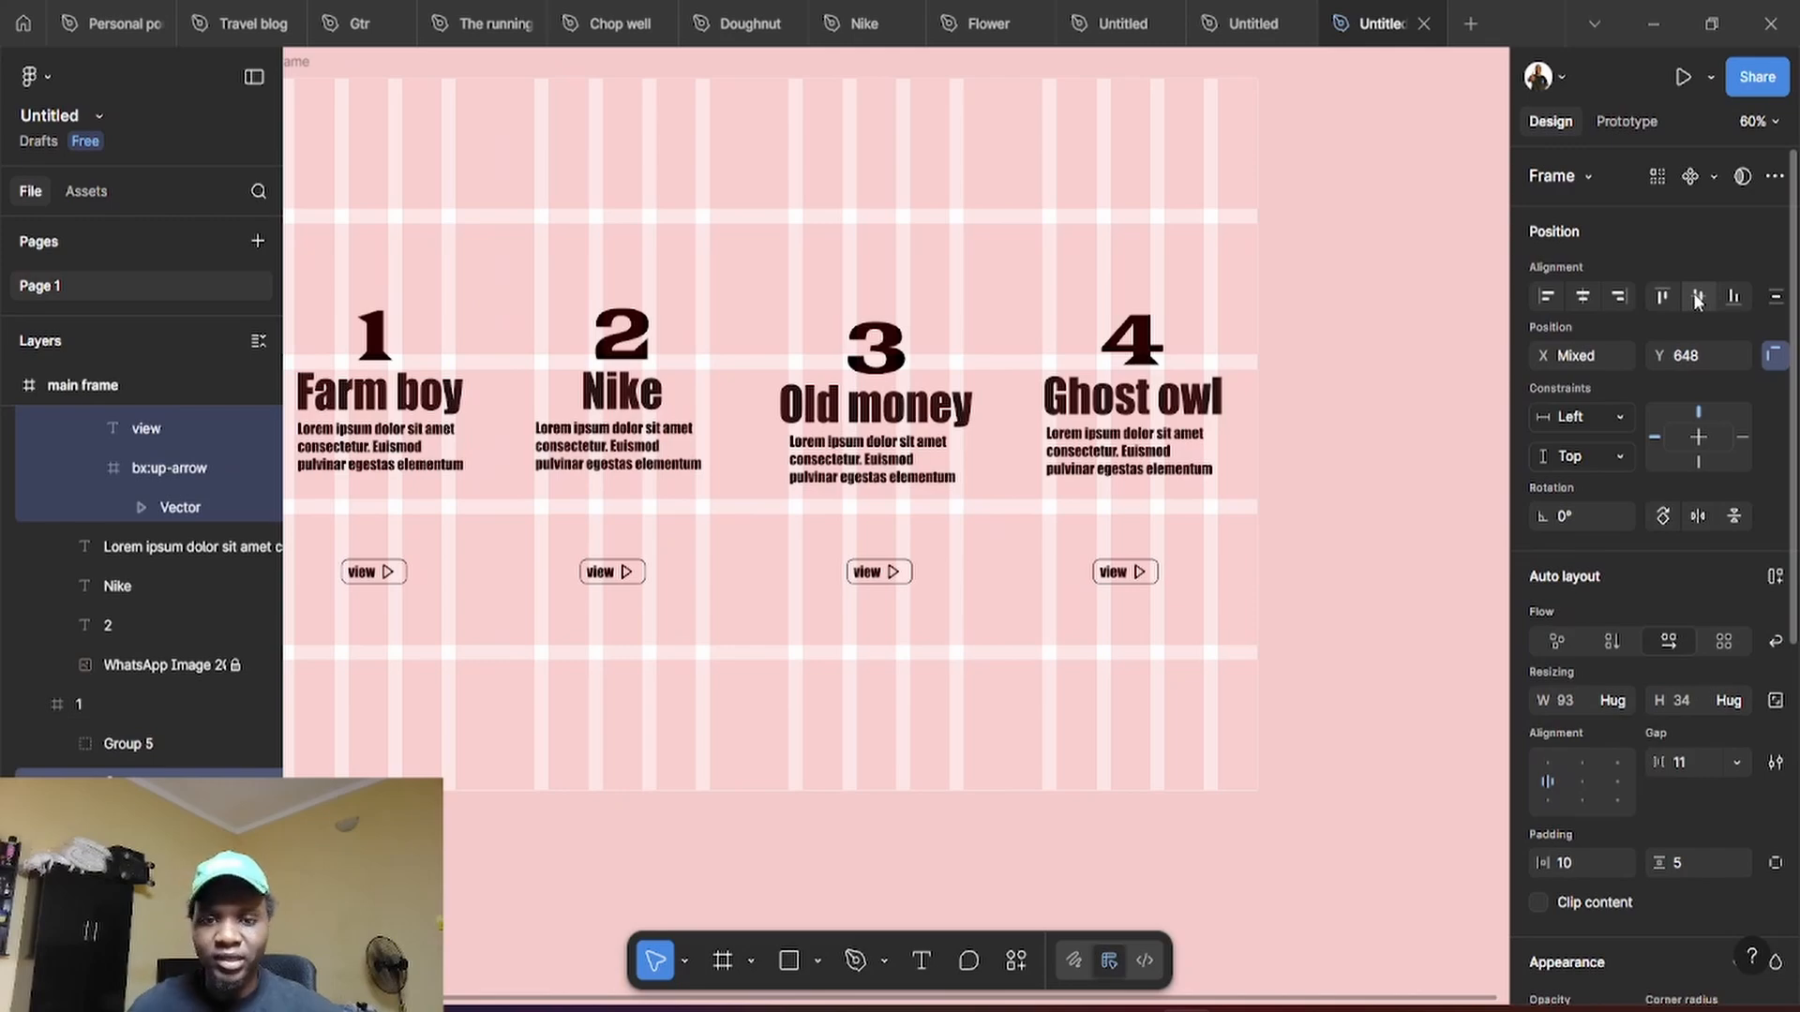
{"action": "left_click", "coordinate": [1388, 651]}
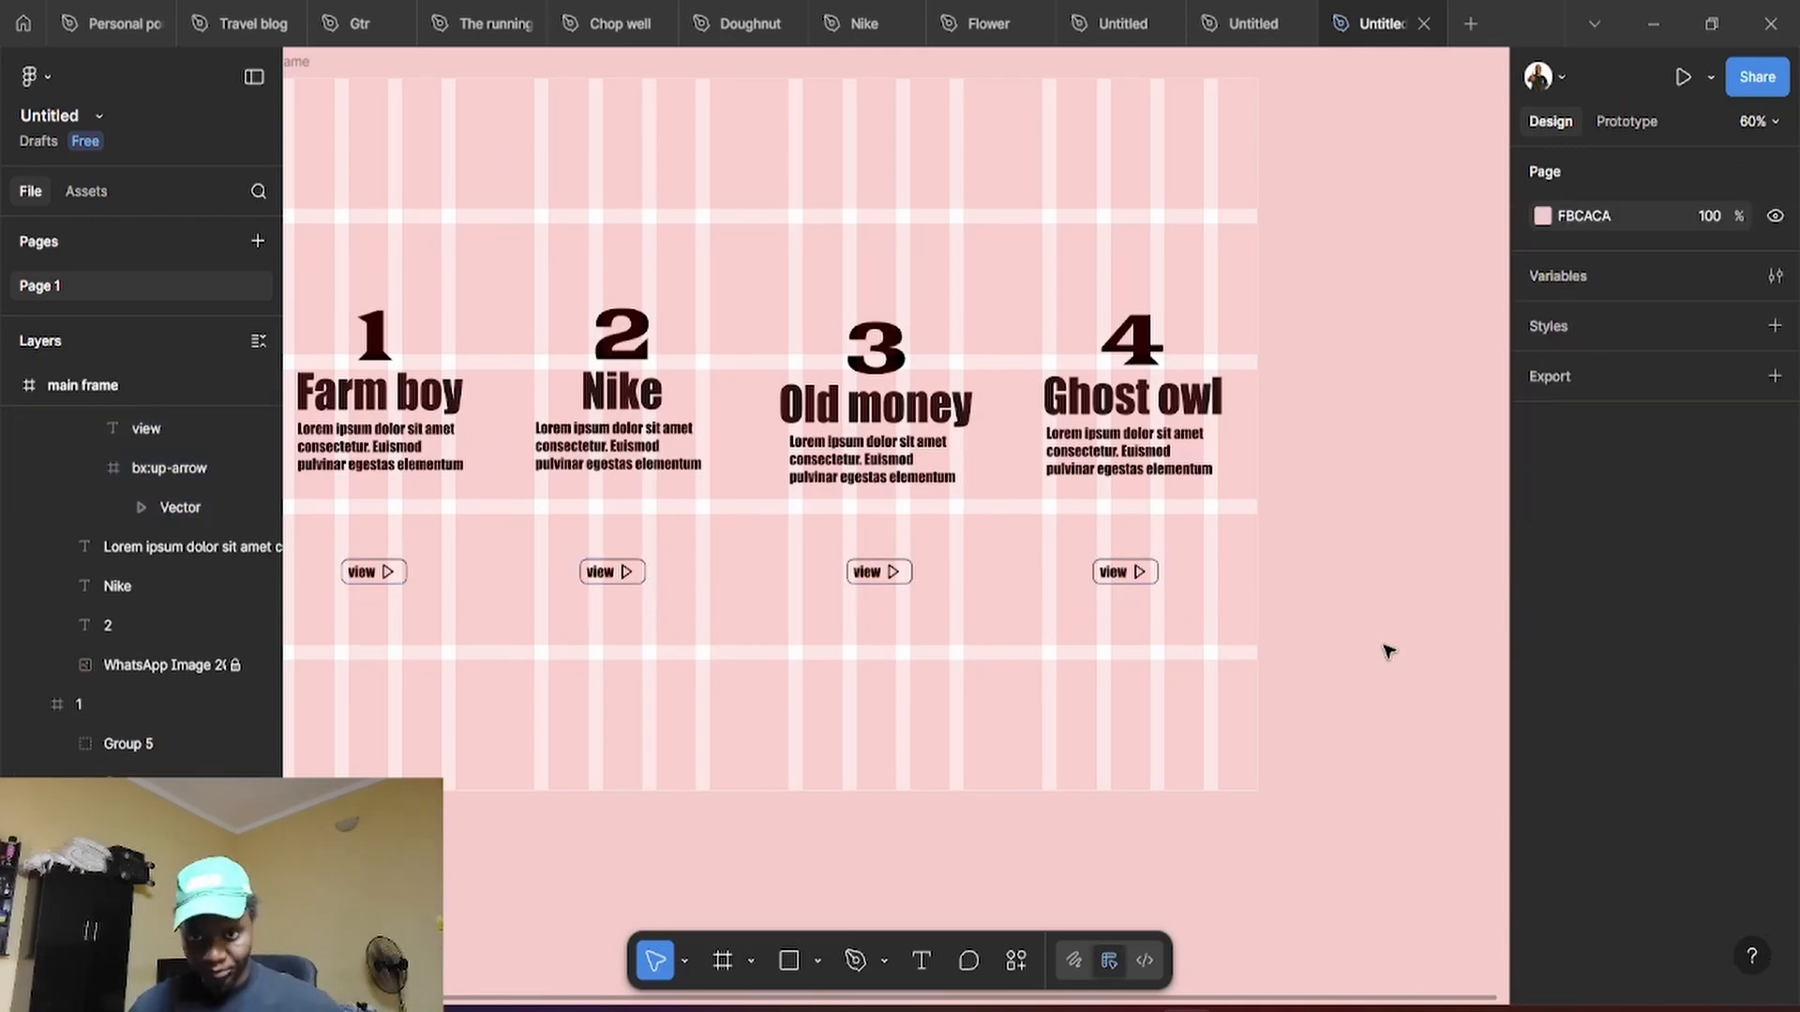
Select all four column frames and hide both their 5-row and 5-column layout guides
{"action": "scroll", "coordinate": [1354, 864], "scroll_direction": "down", "scroll_amount": 5}
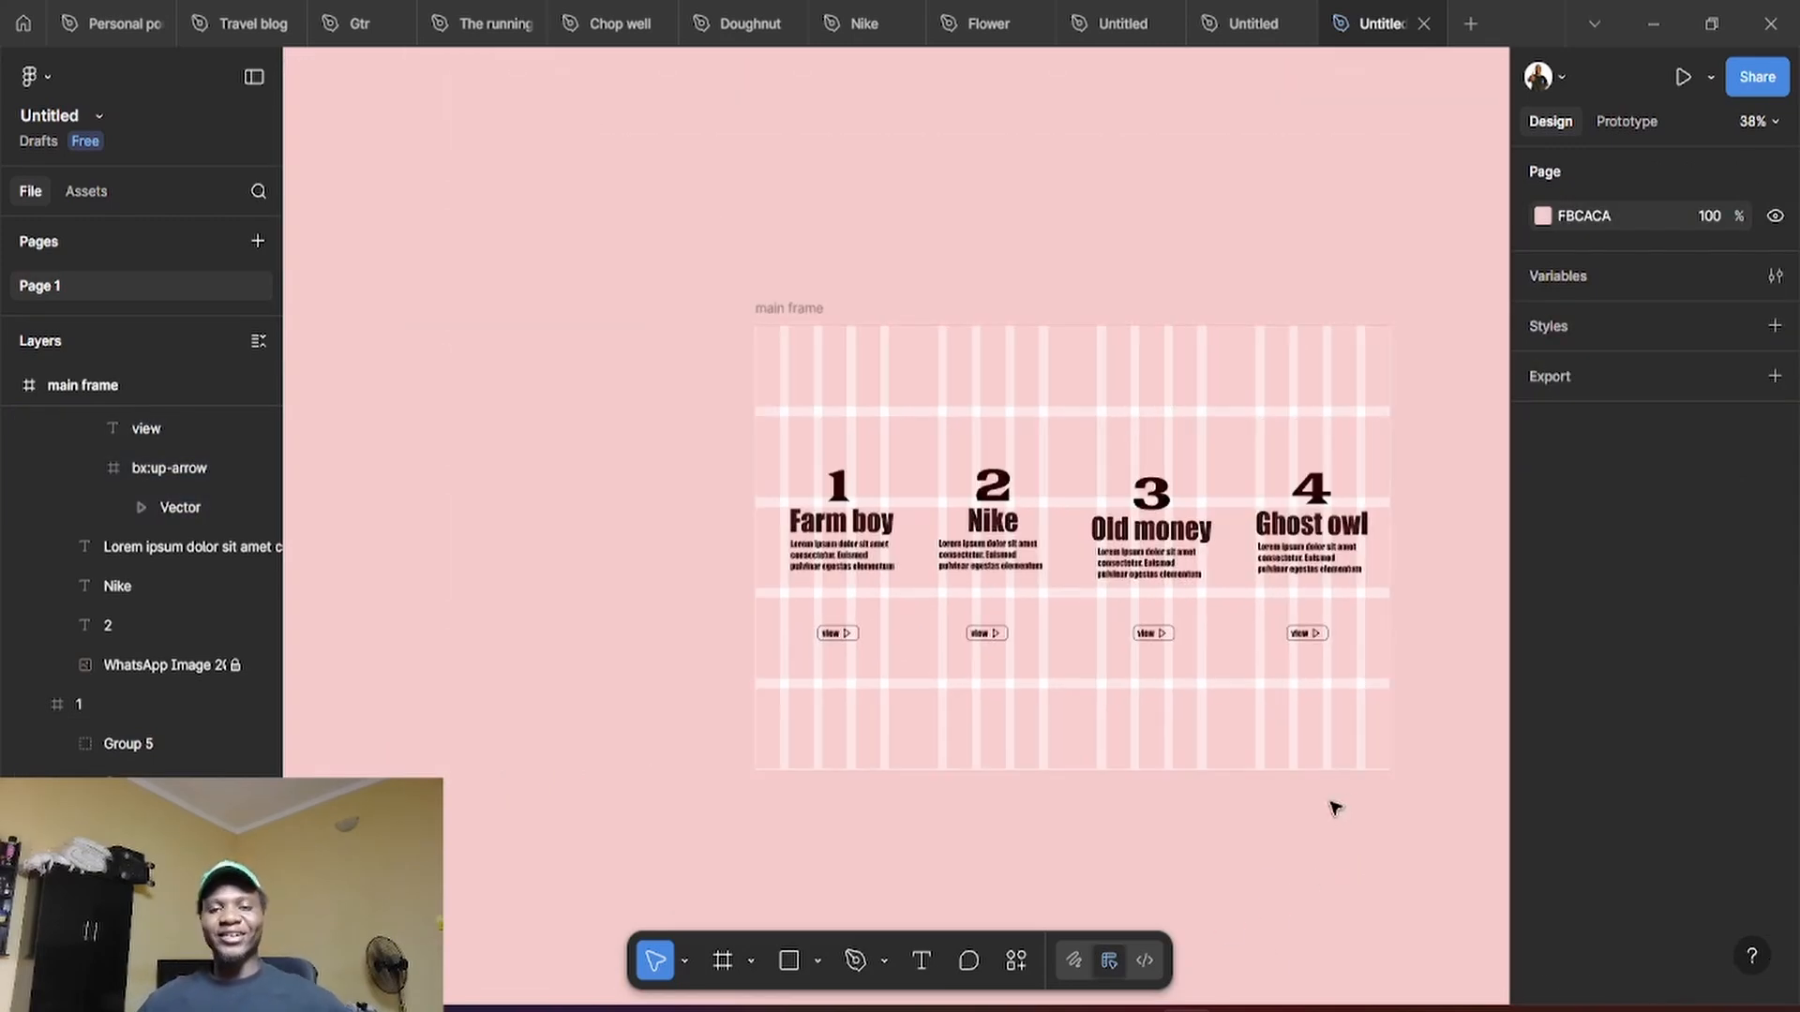
{"action": "scroll", "coordinate": [1384, 792], "scroll_direction": "up", "scroll_amount": 3}
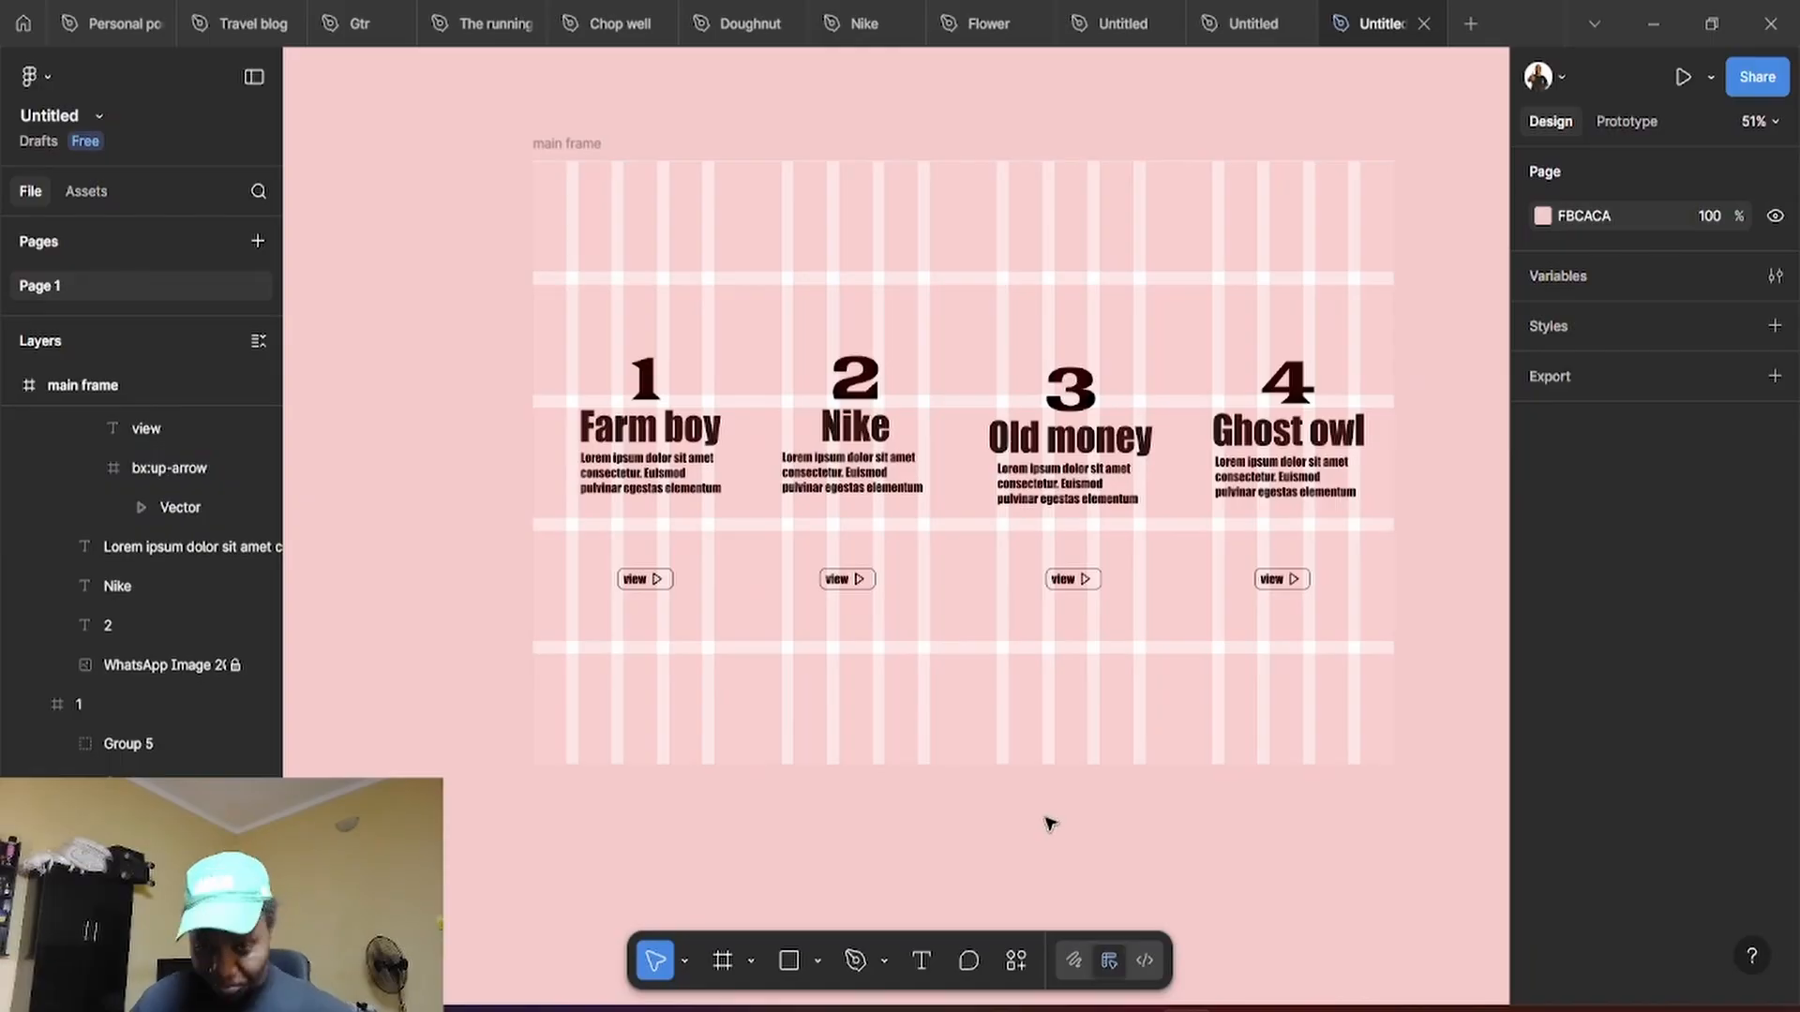
{"action": "scroll", "coordinate": [1153, 792], "scroll_direction": "down", "scroll_amount": 4}
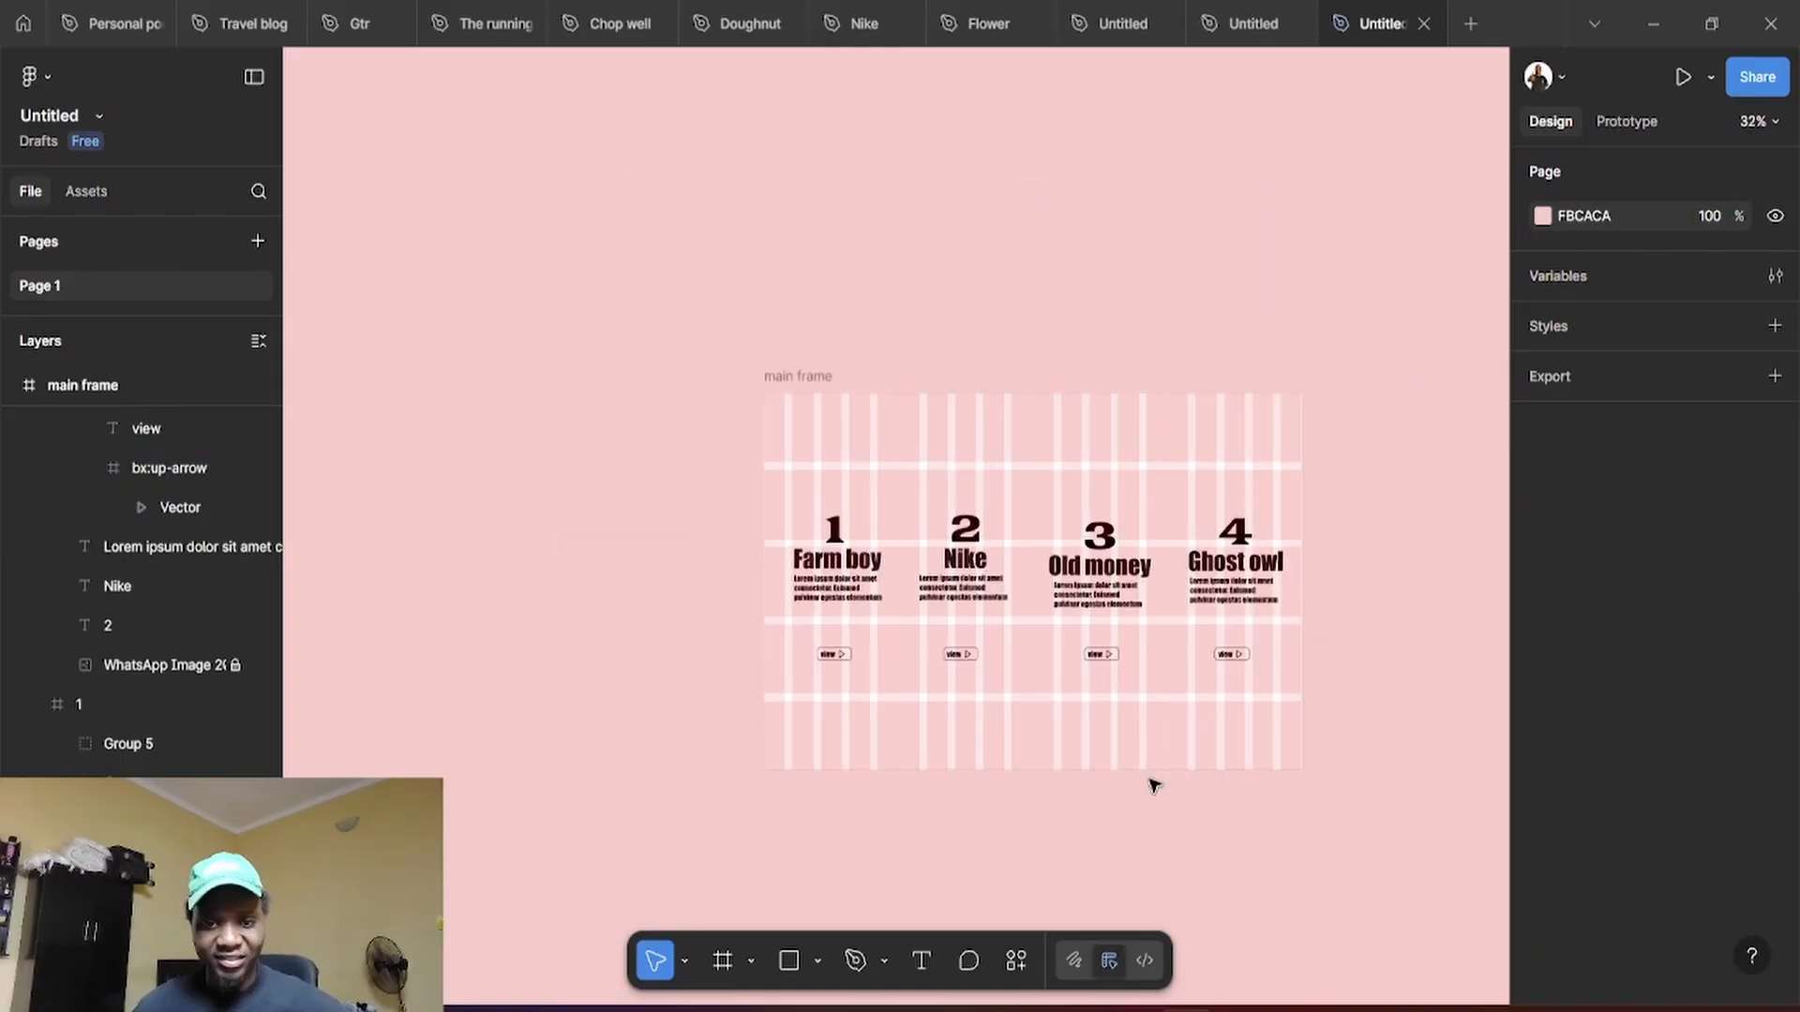
{"action": "scroll", "coordinate": [1153, 785], "scroll_direction": "up", "scroll_amount": 1}
{"action": "left_click", "coordinate": [1219, 750]}
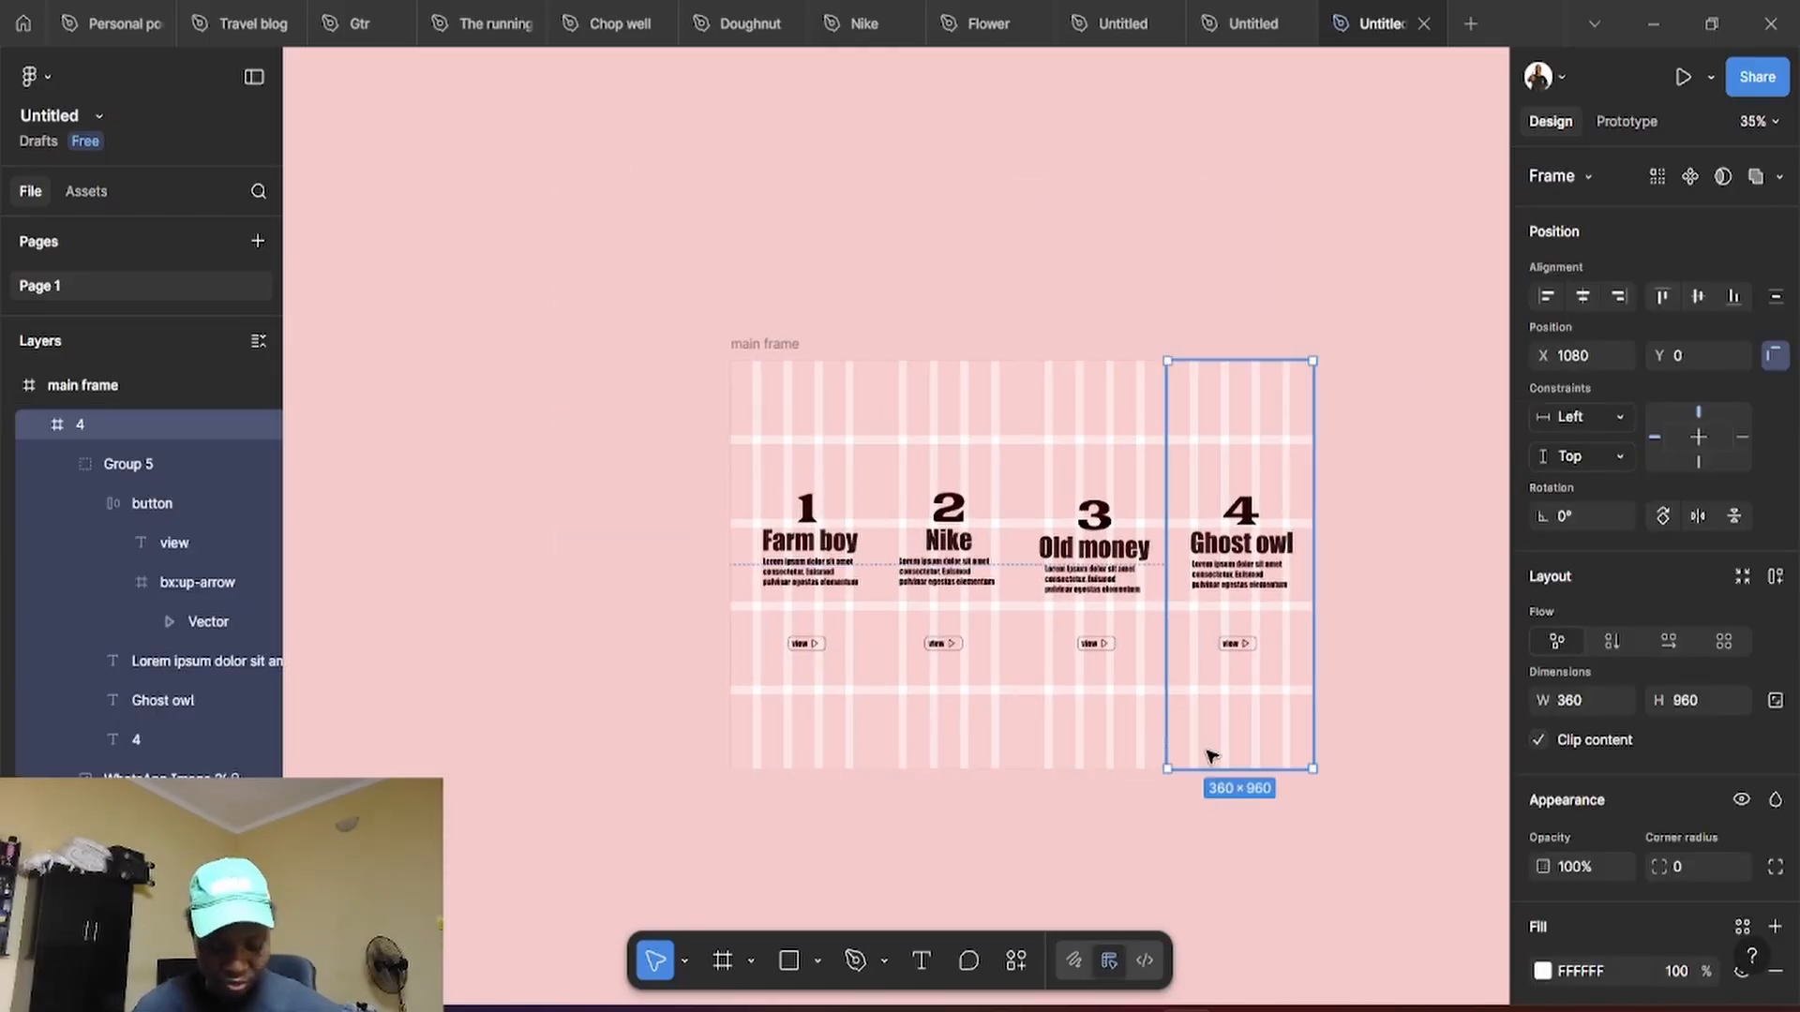
{"action": "left_click", "coordinate": [1125, 750], "text": "shift"}
{"action": "left_click", "coordinate": [972, 727], "text": "shift"}
{"action": "left_click", "coordinate": [844, 716], "text": "shift"}
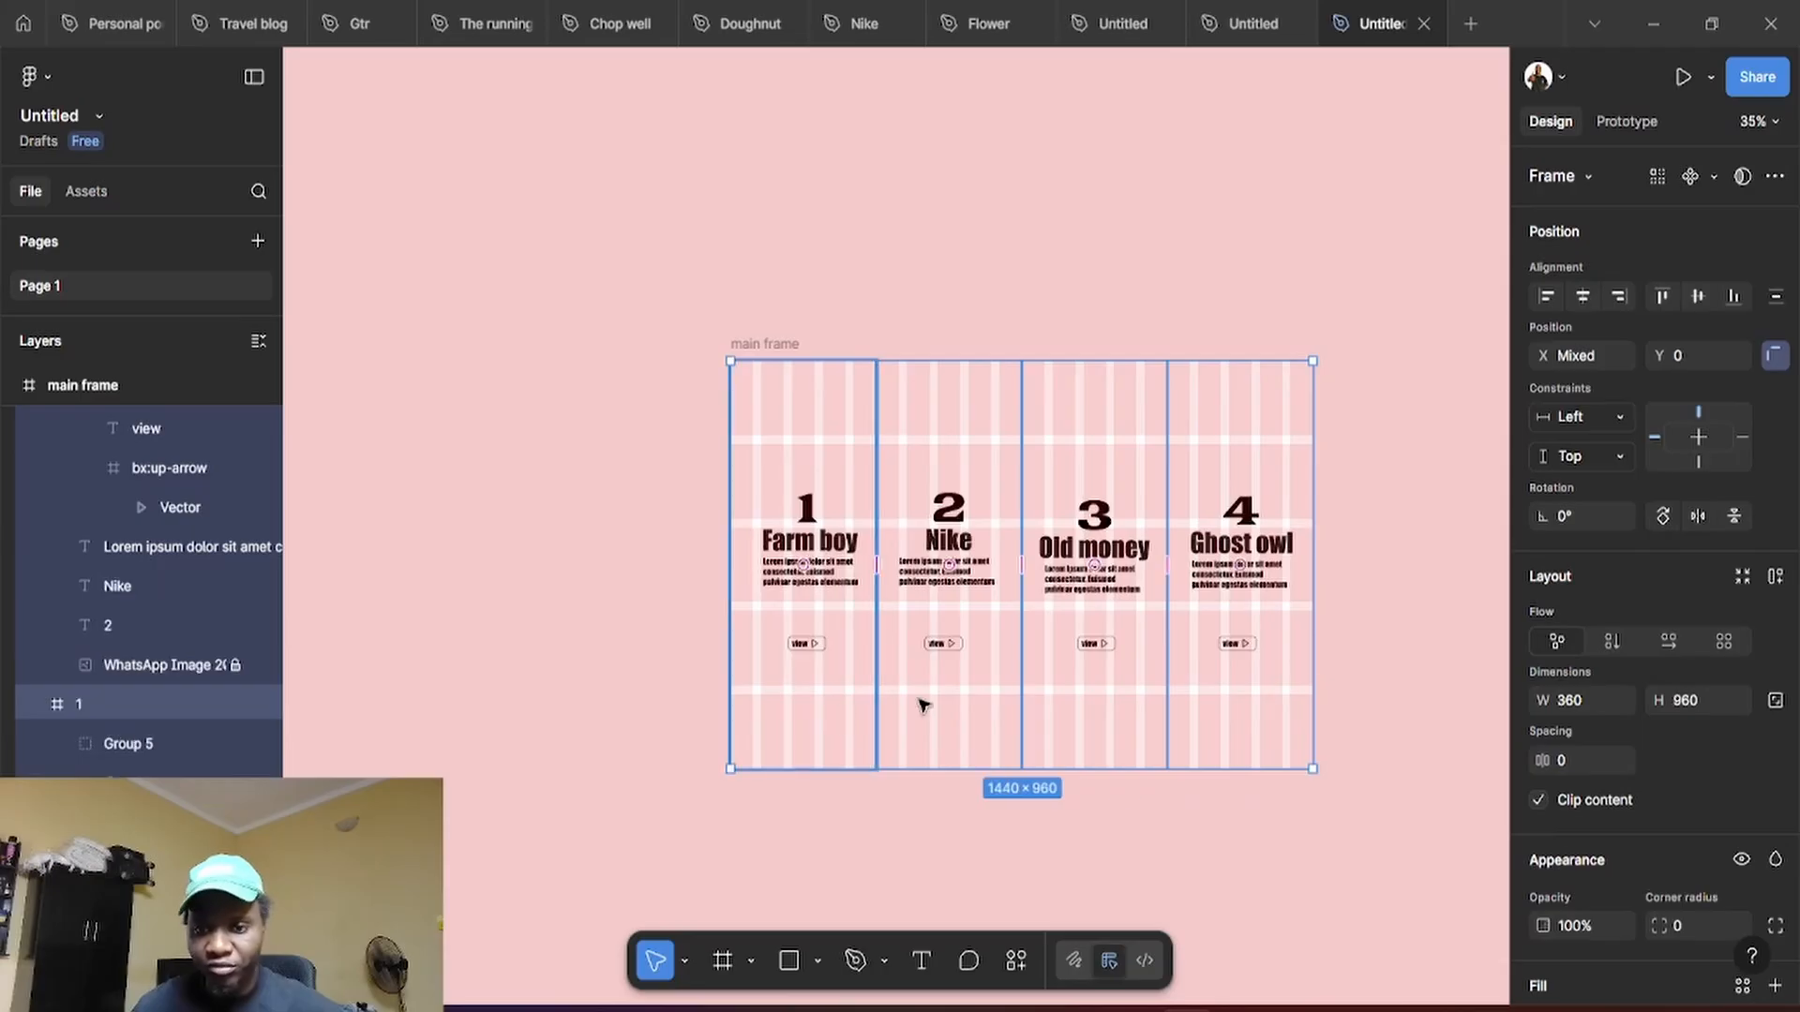
{"action": "scroll", "coordinate": [1676, 755], "scroll_direction": "down", "scroll_amount": 2}
{"action": "scroll", "coordinate": [1678, 769], "scroll_direction": "down", "scroll_amount": 4}
{"action": "left_click", "coordinate": [1741, 816]}
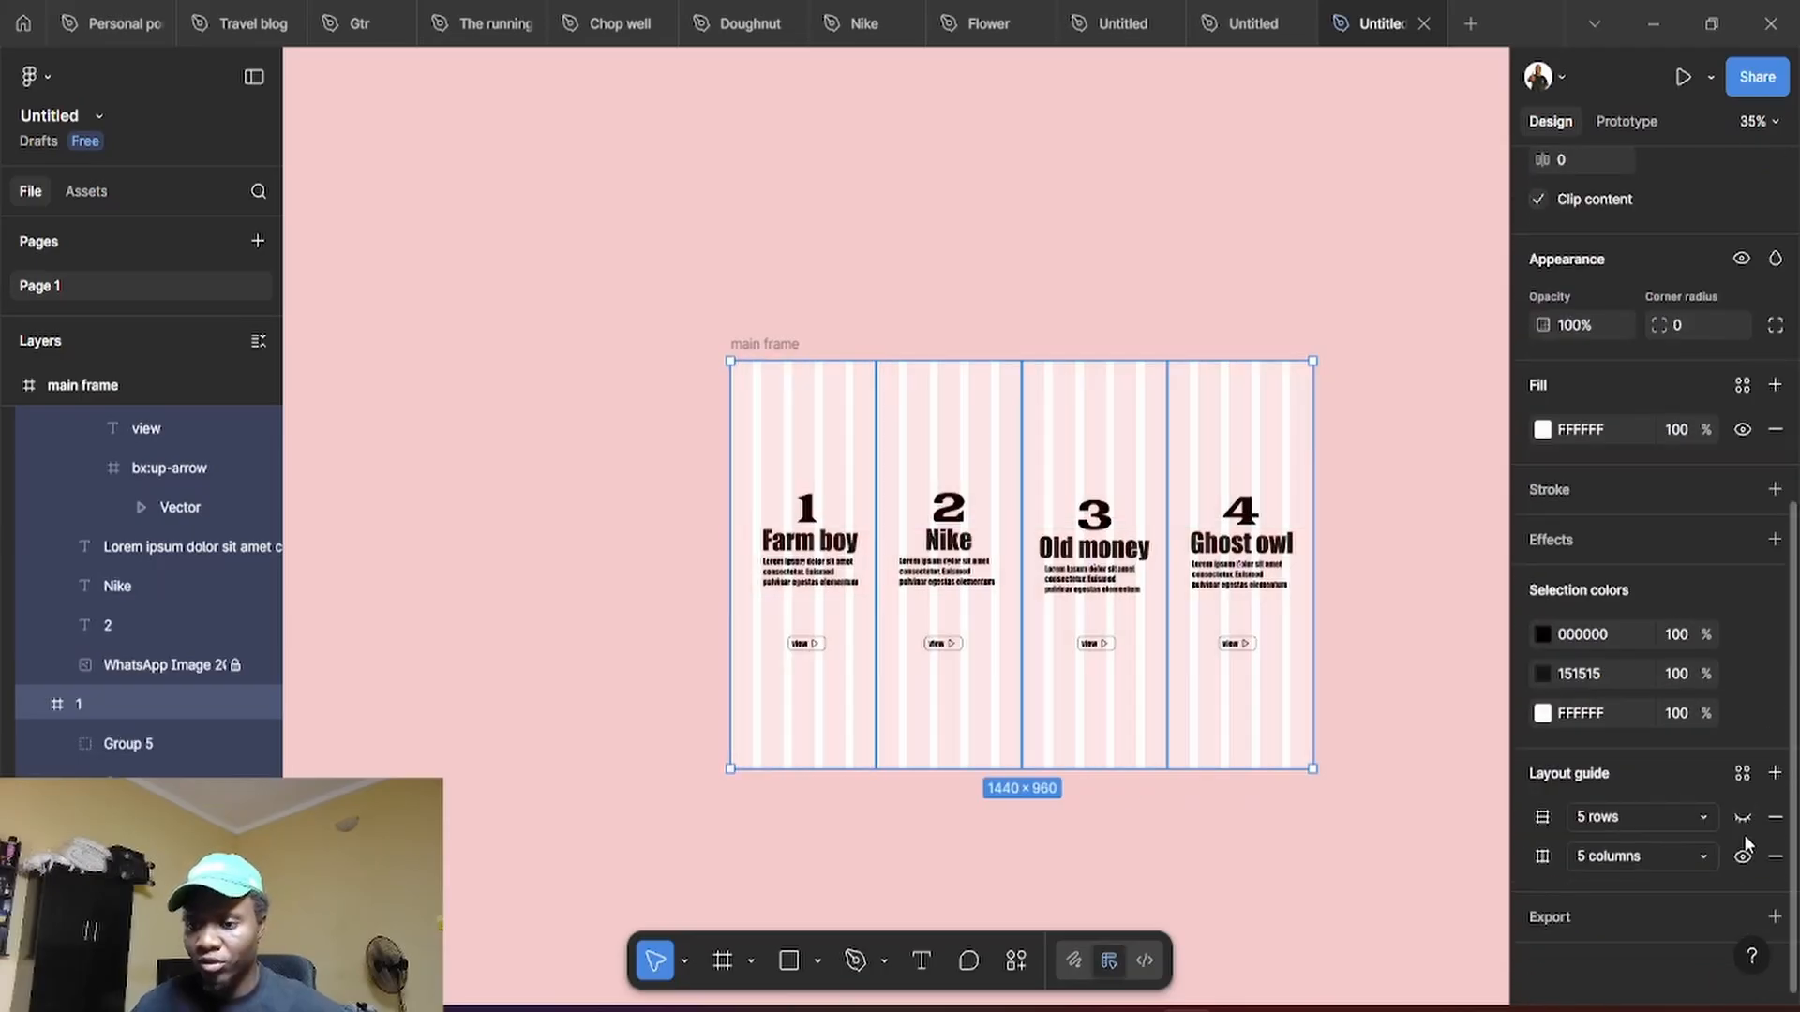
{"action": "left_click", "coordinate": [1742, 856]}
{"action": "scroll", "coordinate": [1341, 693], "scroll_direction": "down", "scroll_amount": 2}
{"action": "left_click", "coordinate": [1338, 684]}
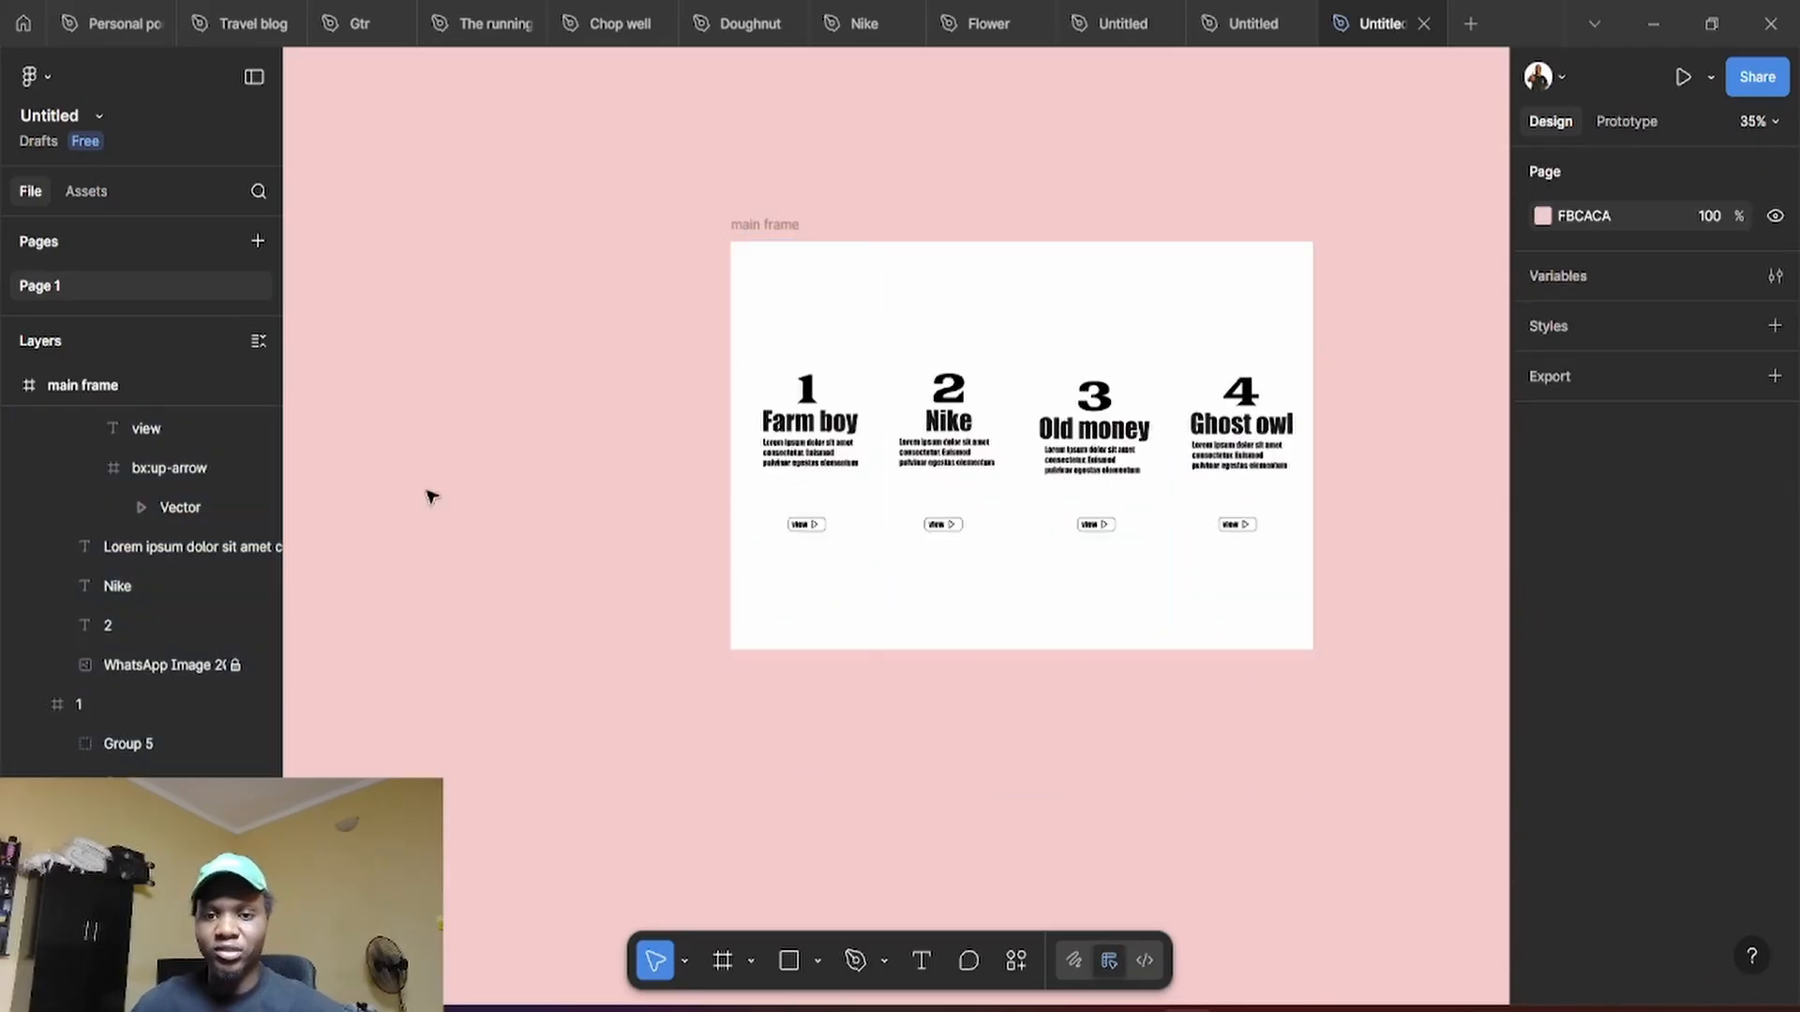
Duplicate the main frame and place the copy just right of the original at X 1379, Y -1067
{"action": "scroll", "coordinate": [1280, 750], "scroll_direction": "right", "scroll_amount": 5}
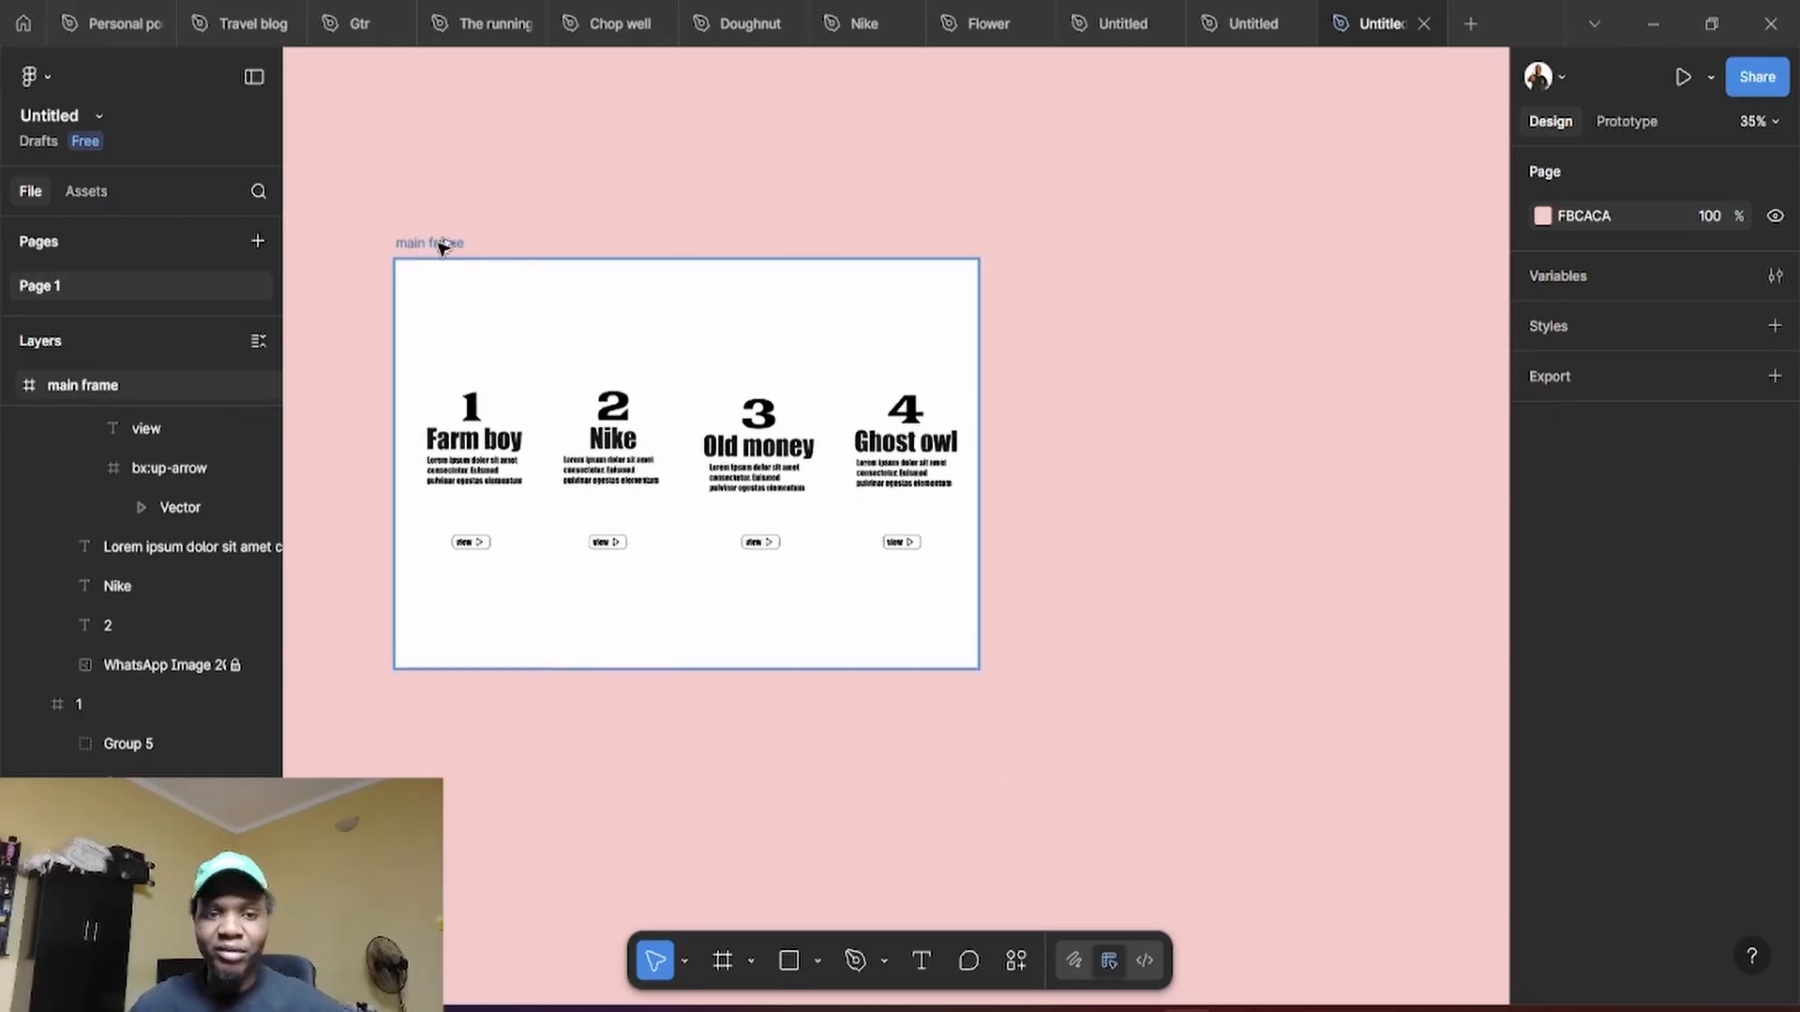
{"action": "left_click_drag", "start_coordinate": [440, 245], "coordinate": [1040, 245]}
{"action": "left_click_drag", "start_coordinate": [1384, 798], "coordinate": [1148, 728]}
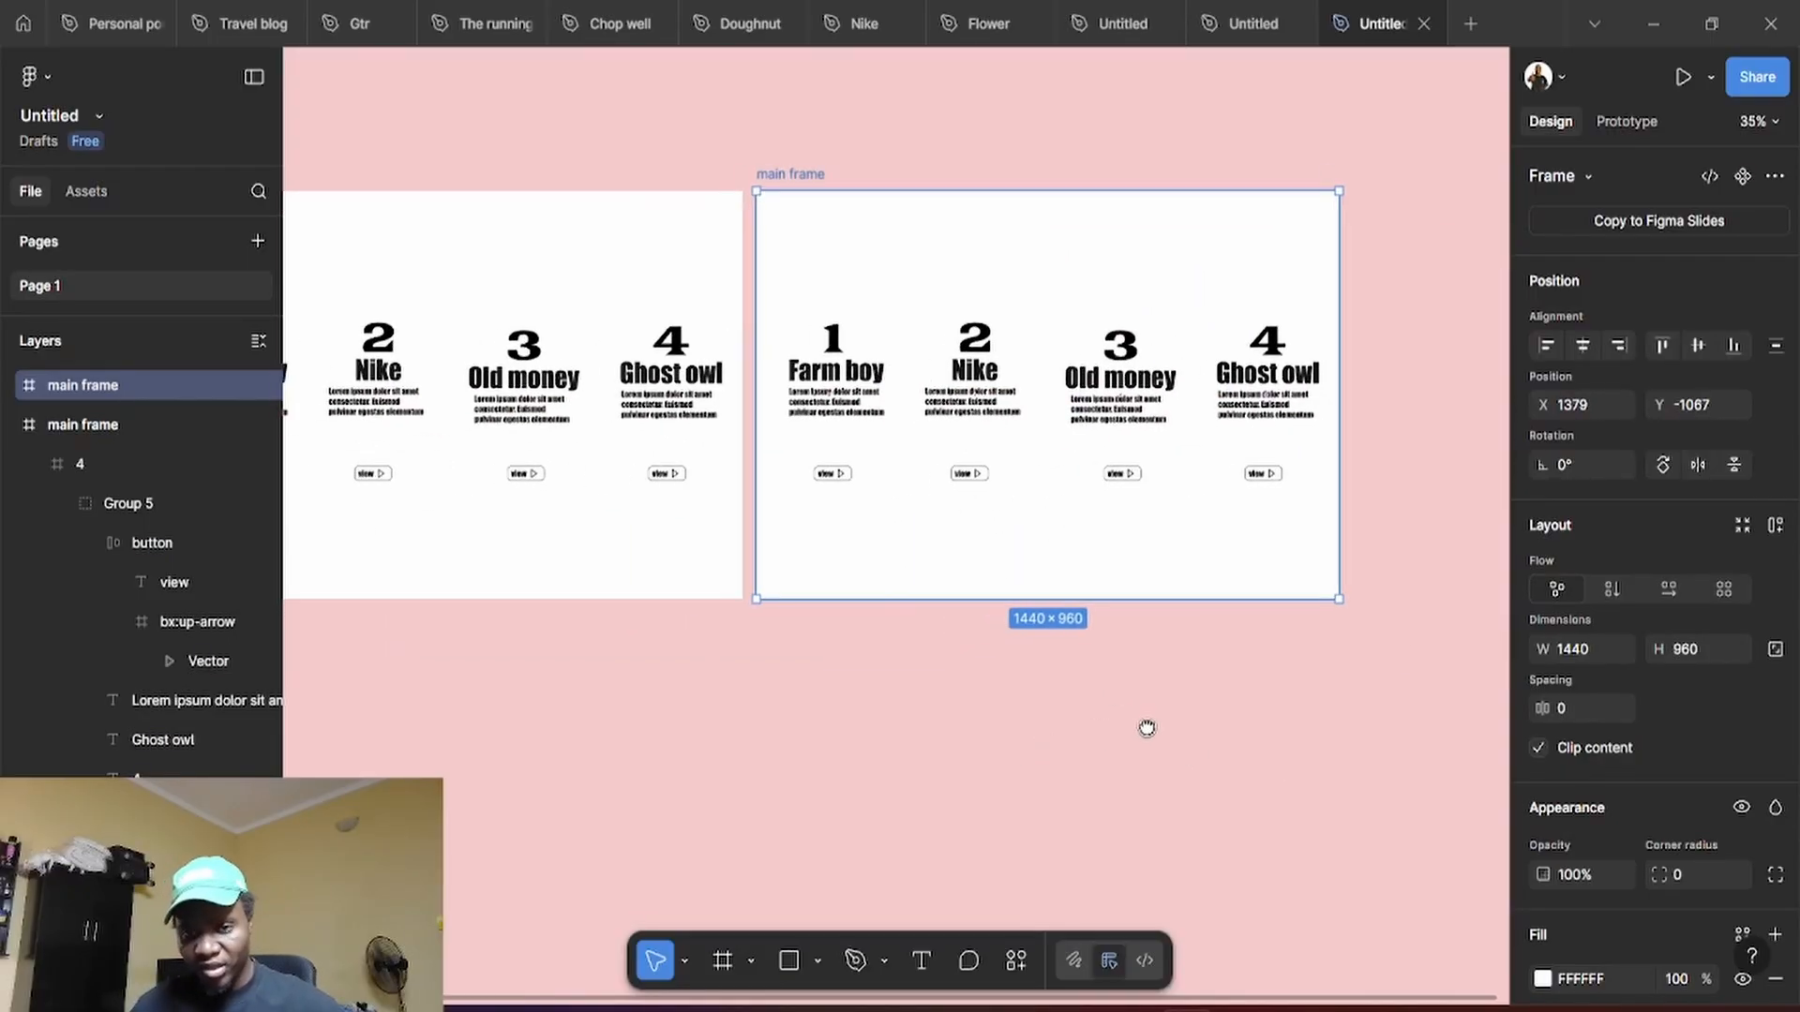
{"action": "scroll", "coordinate": [1215, 703], "scroll_direction": "down", "scroll_amount": 2}
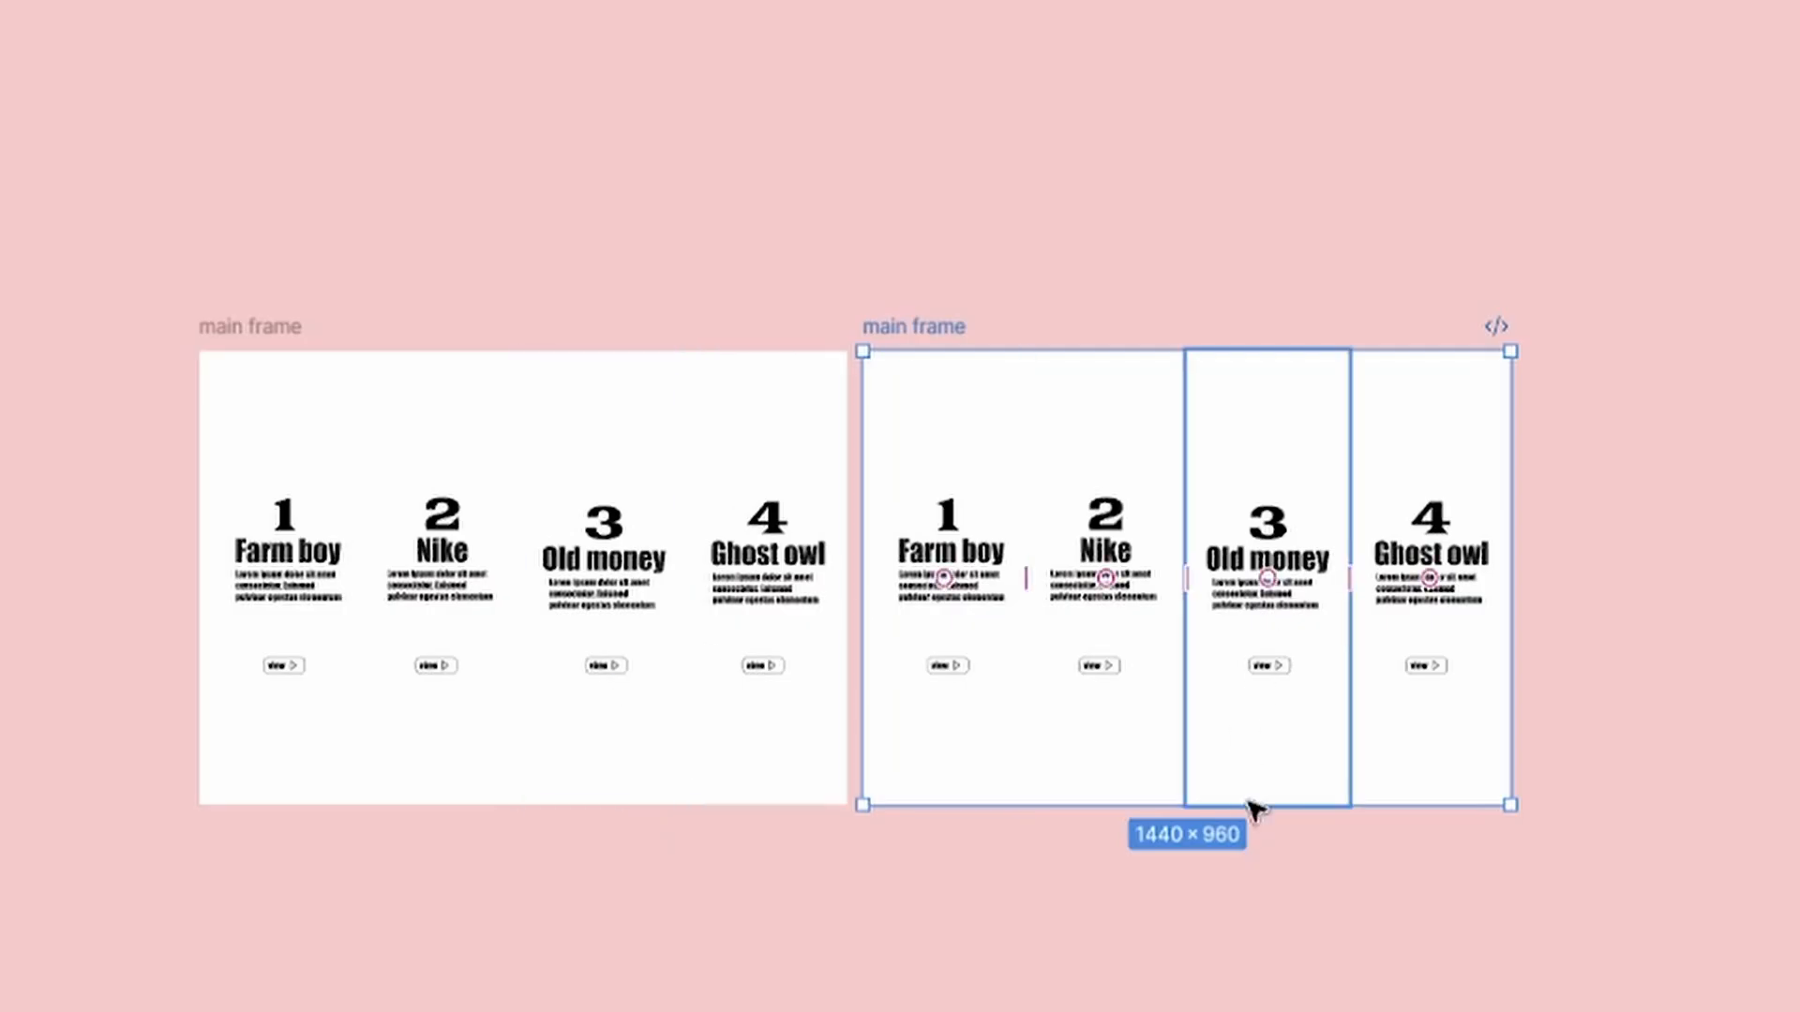
{"action": "left_click", "coordinate": [1028, 908]}
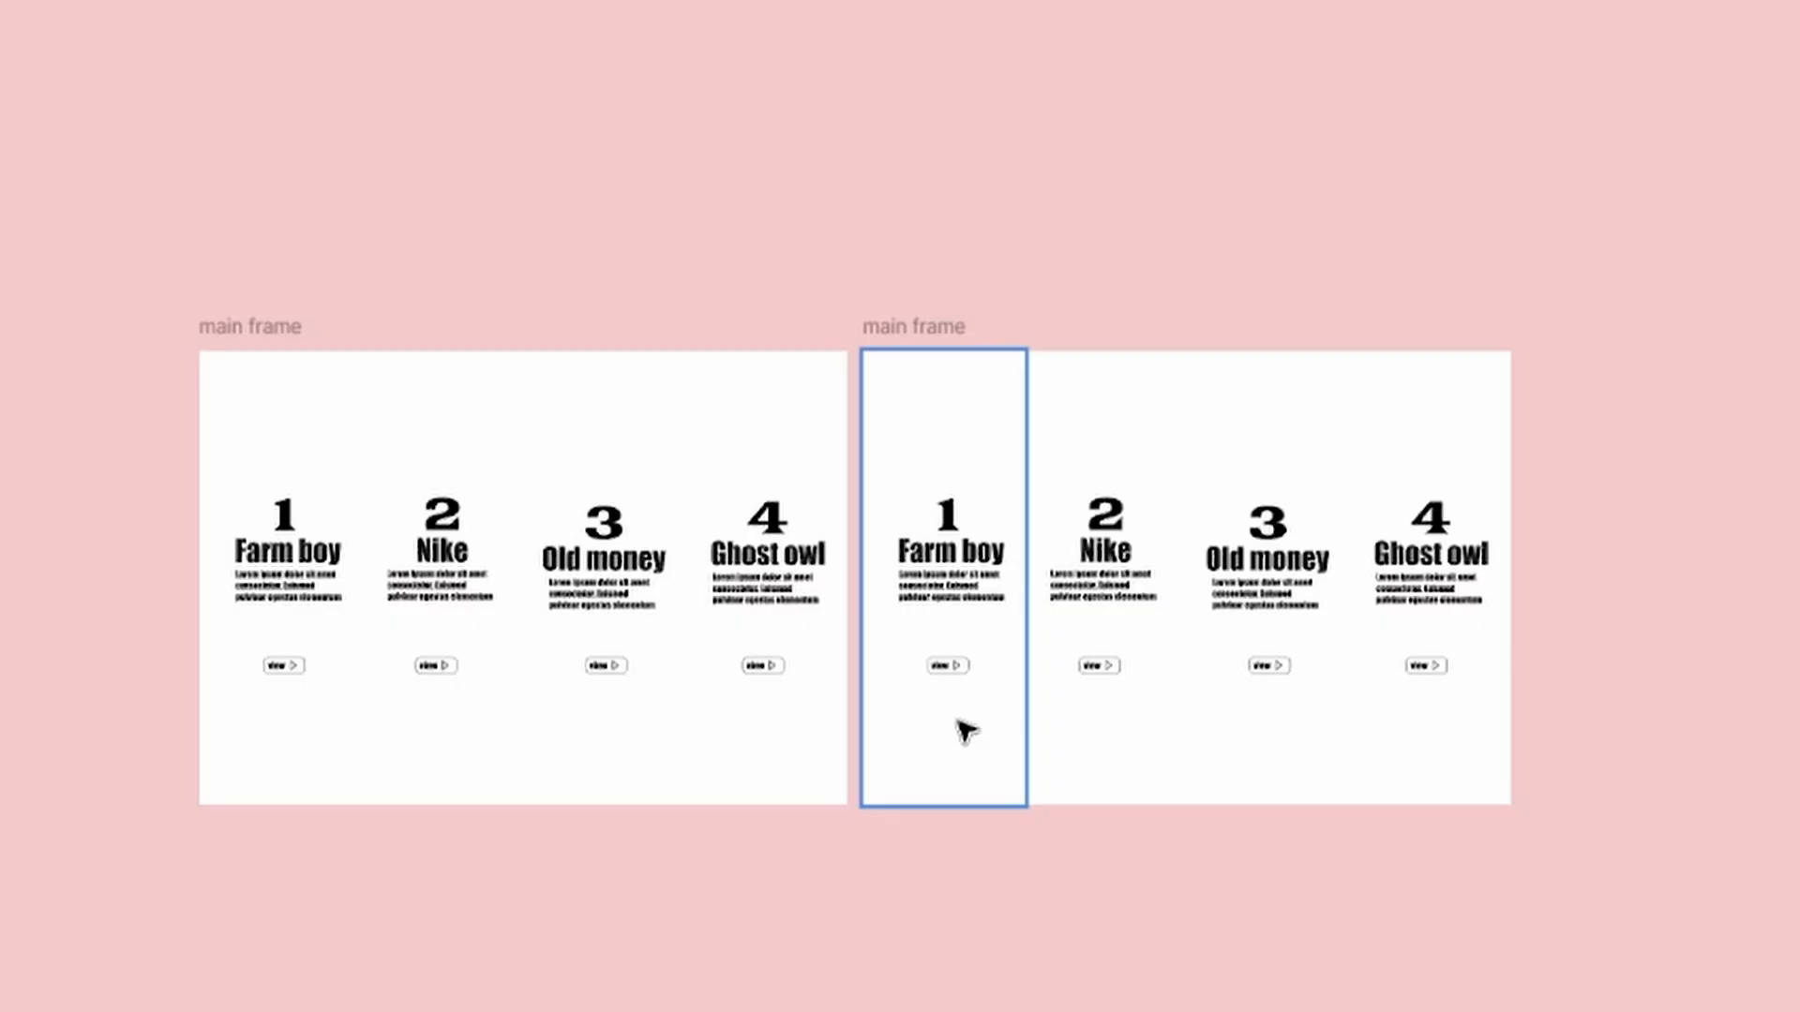
Move the Farm boy group straight down to the lower part of the first column in the duplicated main frame
{"action": "scroll", "coordinate": [965, 712], "scroll_direction": "up", "scroll_amount": 5}
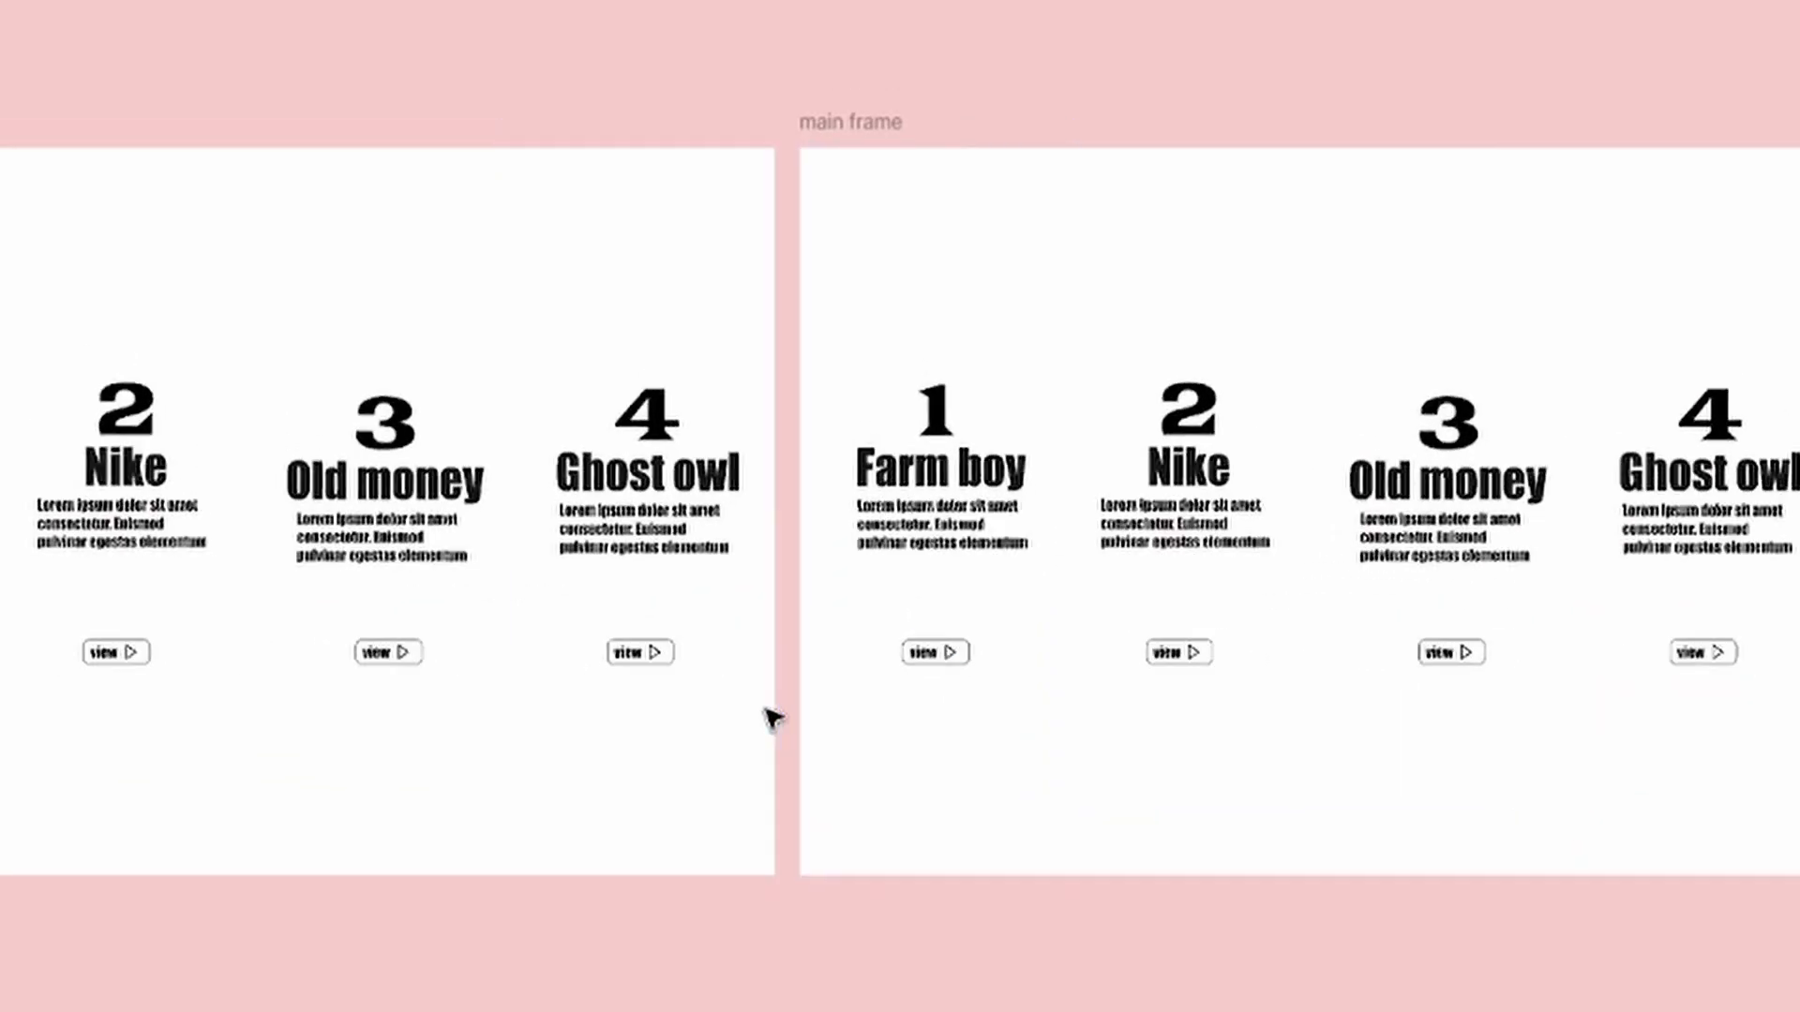
{"action": "scroll", "coordinate": [773, 717], "scroll_direction": "down", "scroll_amount": 2}
{"action": "scroll", "coordinate": [863, 643], "scroll_direction": "up", "scroll_amount": 3}
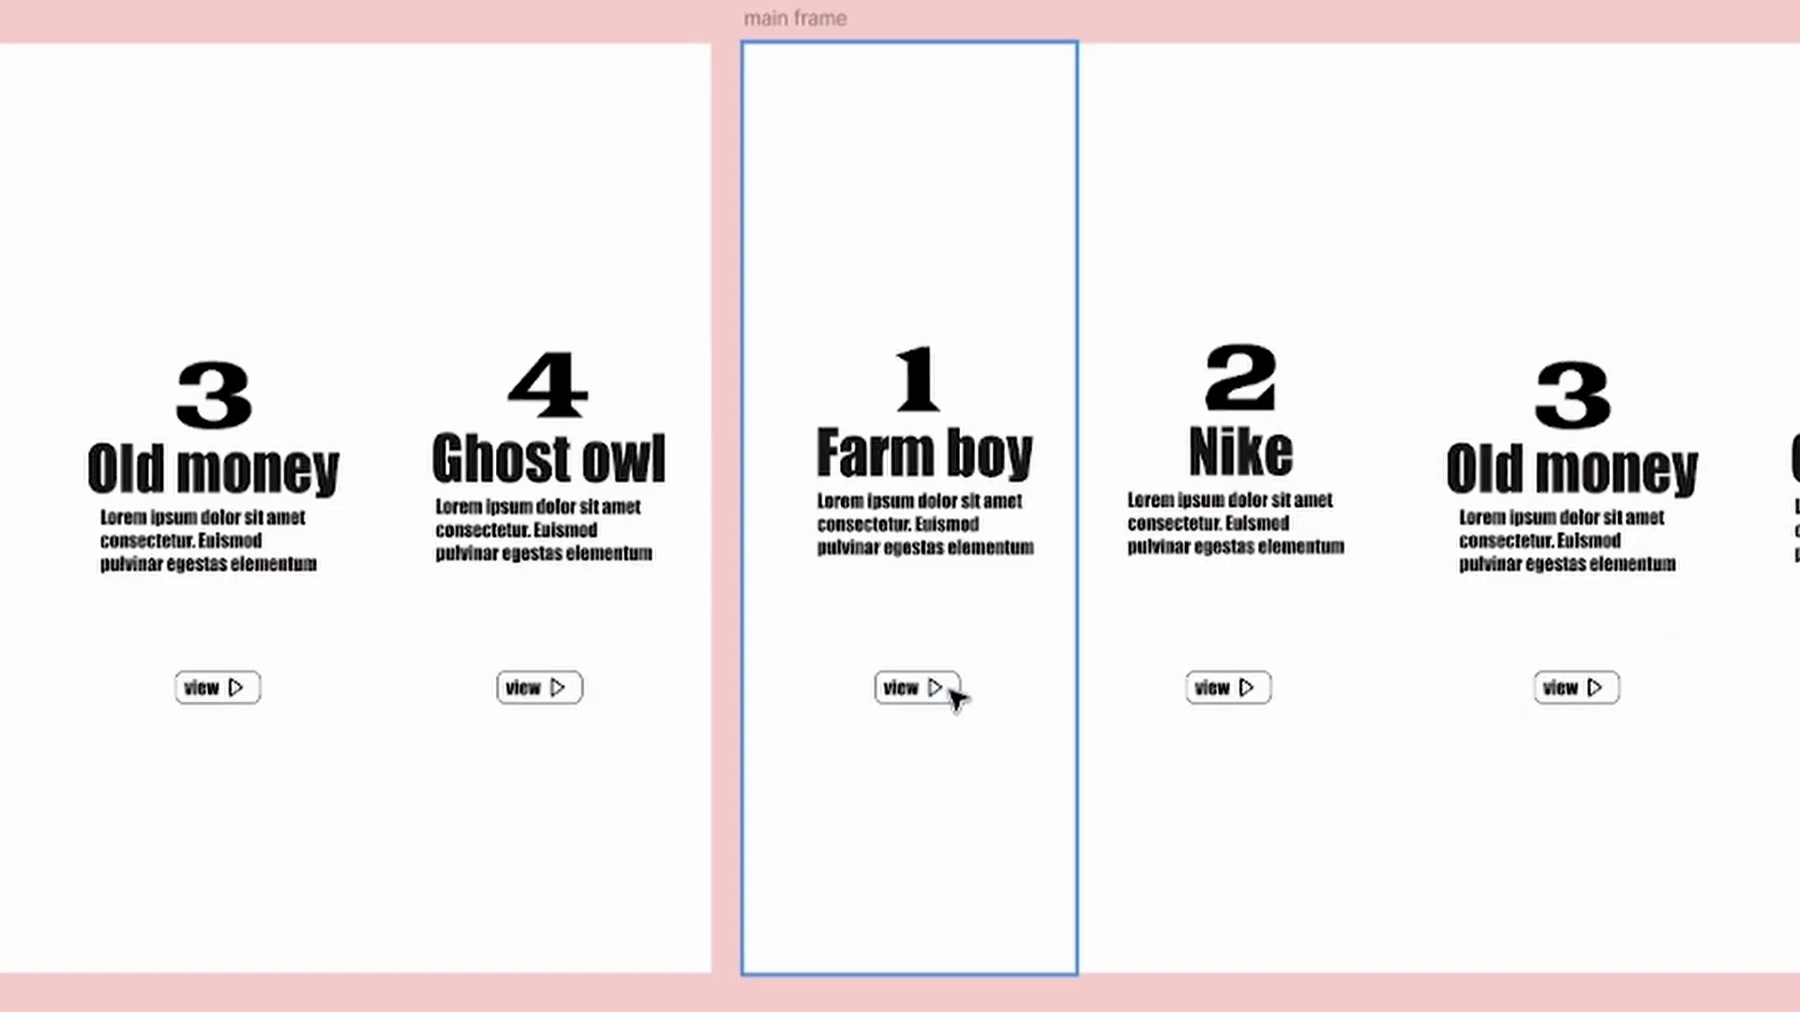
{"action": "left_click", "coordinate": [951, 691]}
{"action": "left_click_drag", "start_coordinate": [938, 539], "coordinate": [950, 778]}
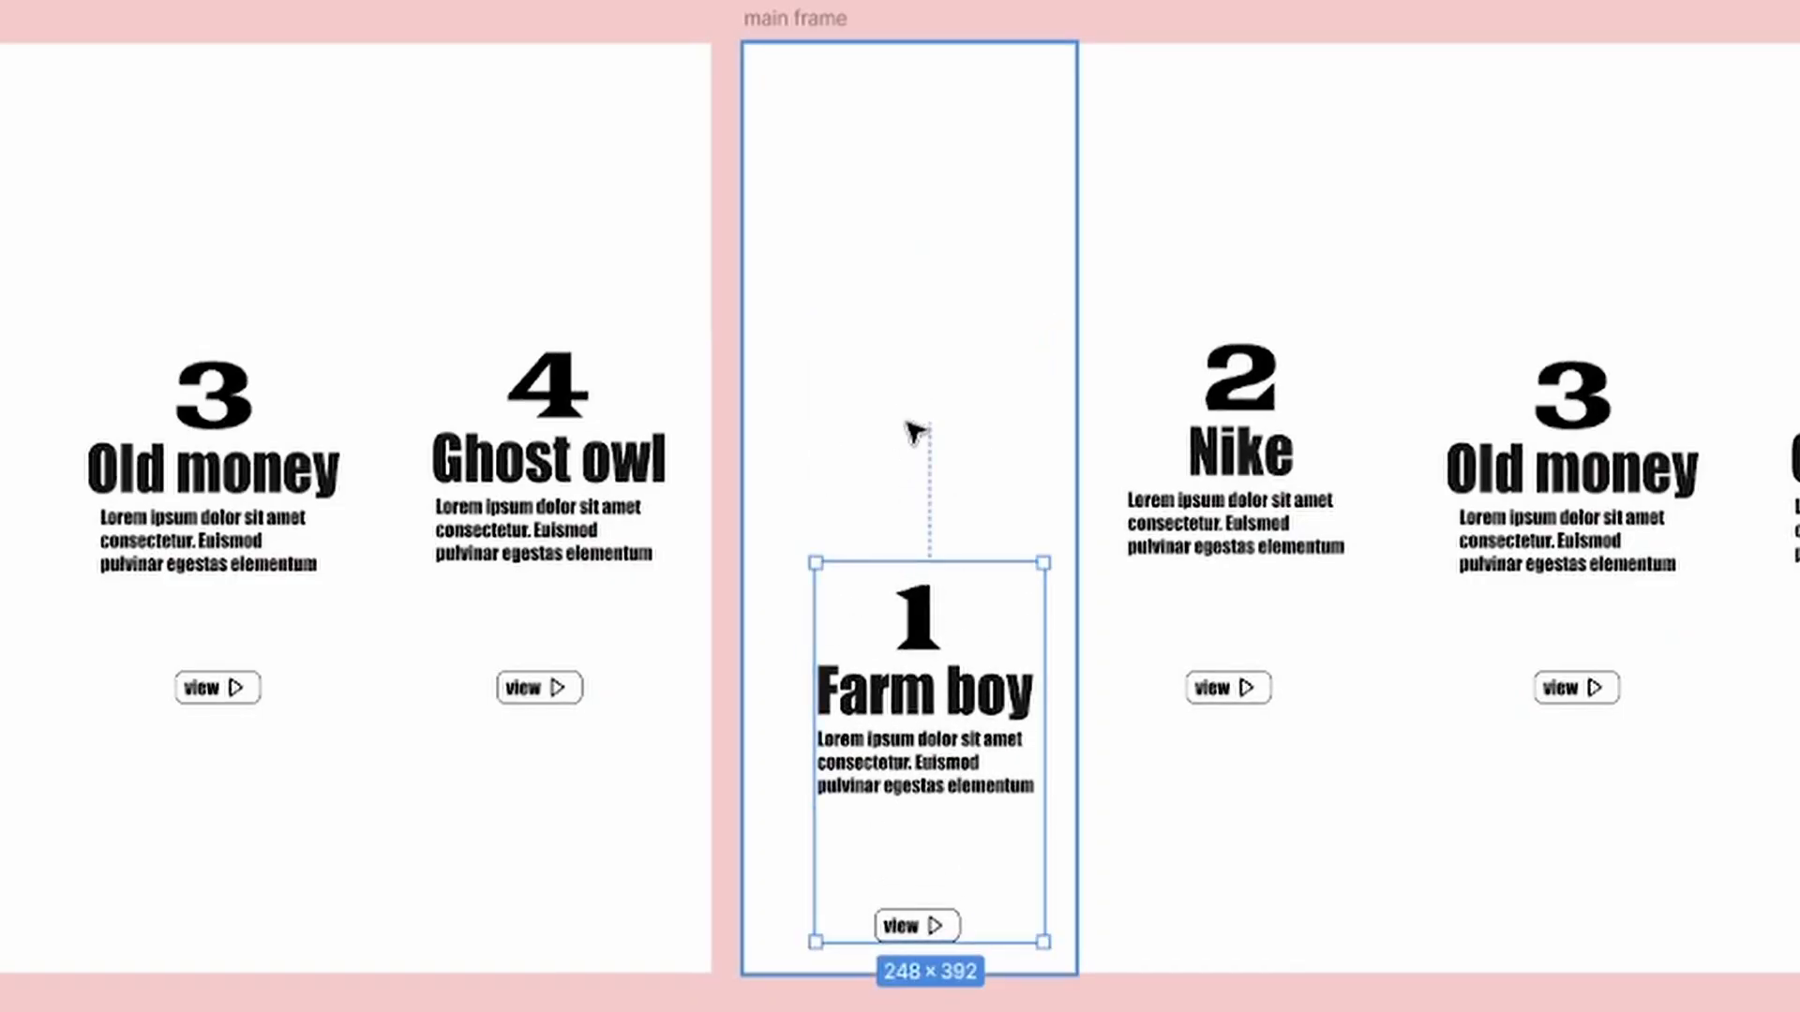
Set the first column's jacket image to 100% opacity in the duplicated frame and move it up above the number 1
{"action": "left_click", "coordinate": [914, 431]}
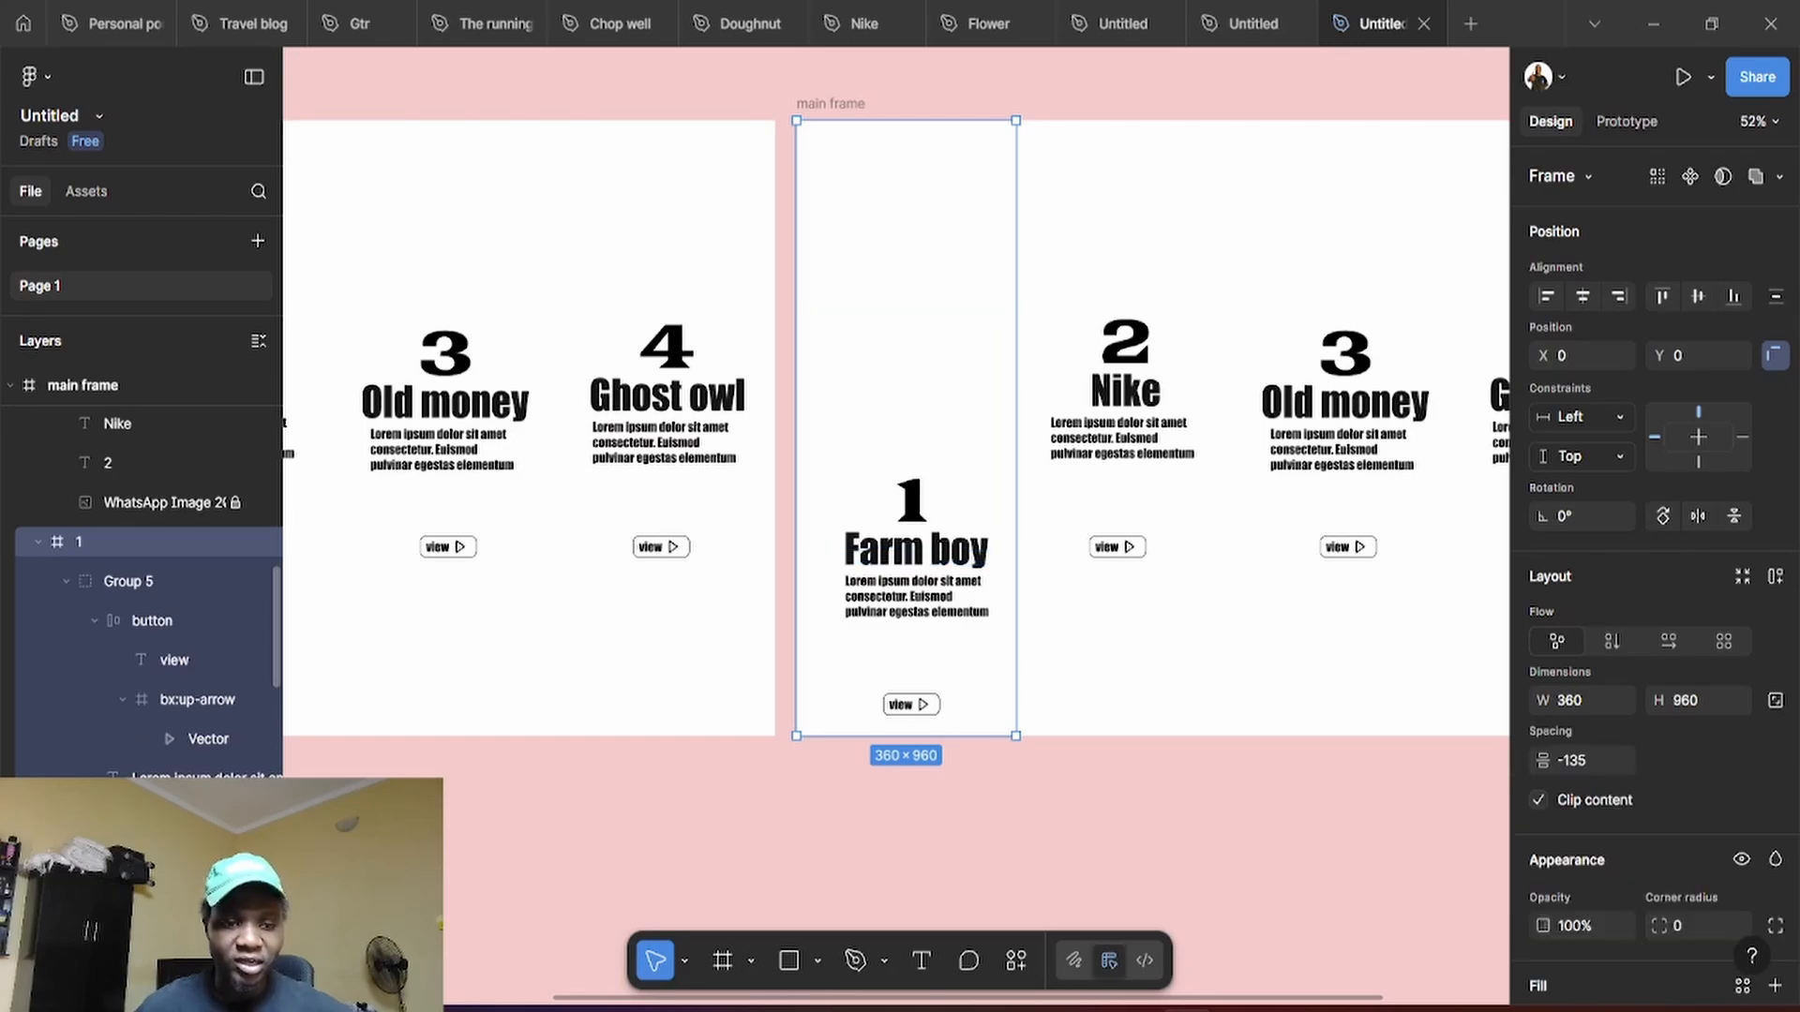
{"action": "left_click", "coordinate": [155, 896]}
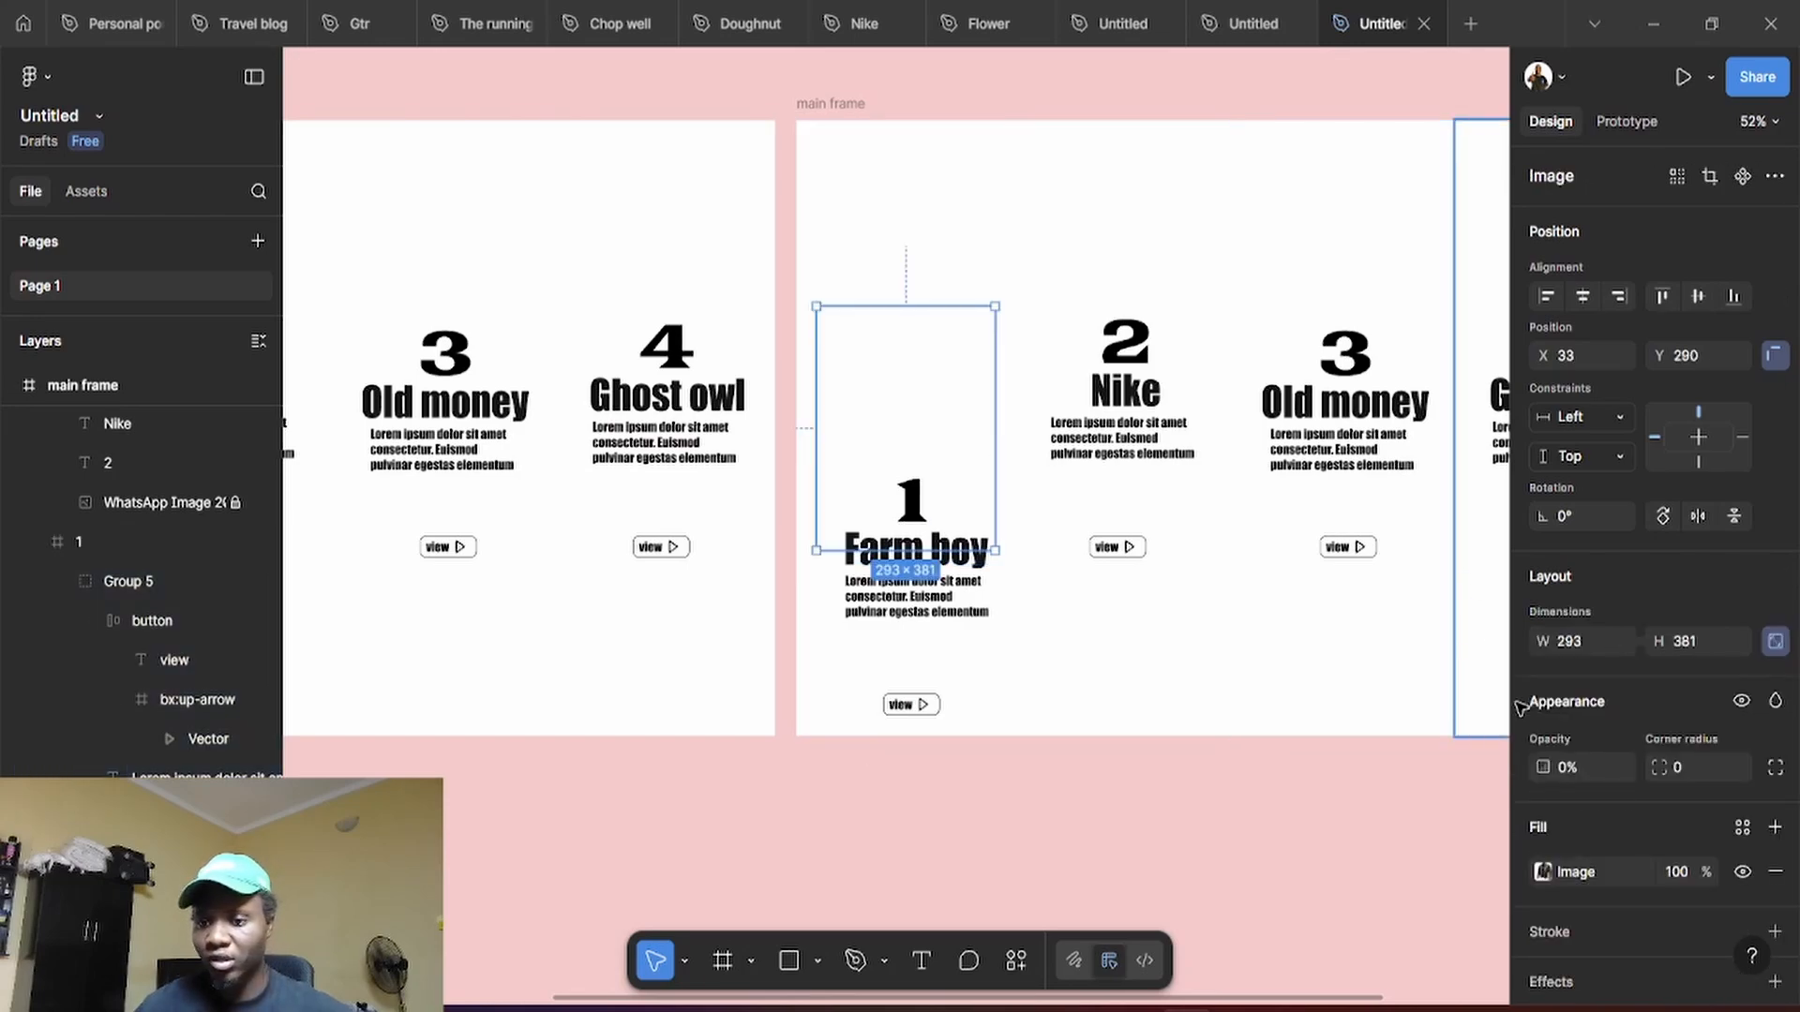
{"action": "key", "text": "0"}
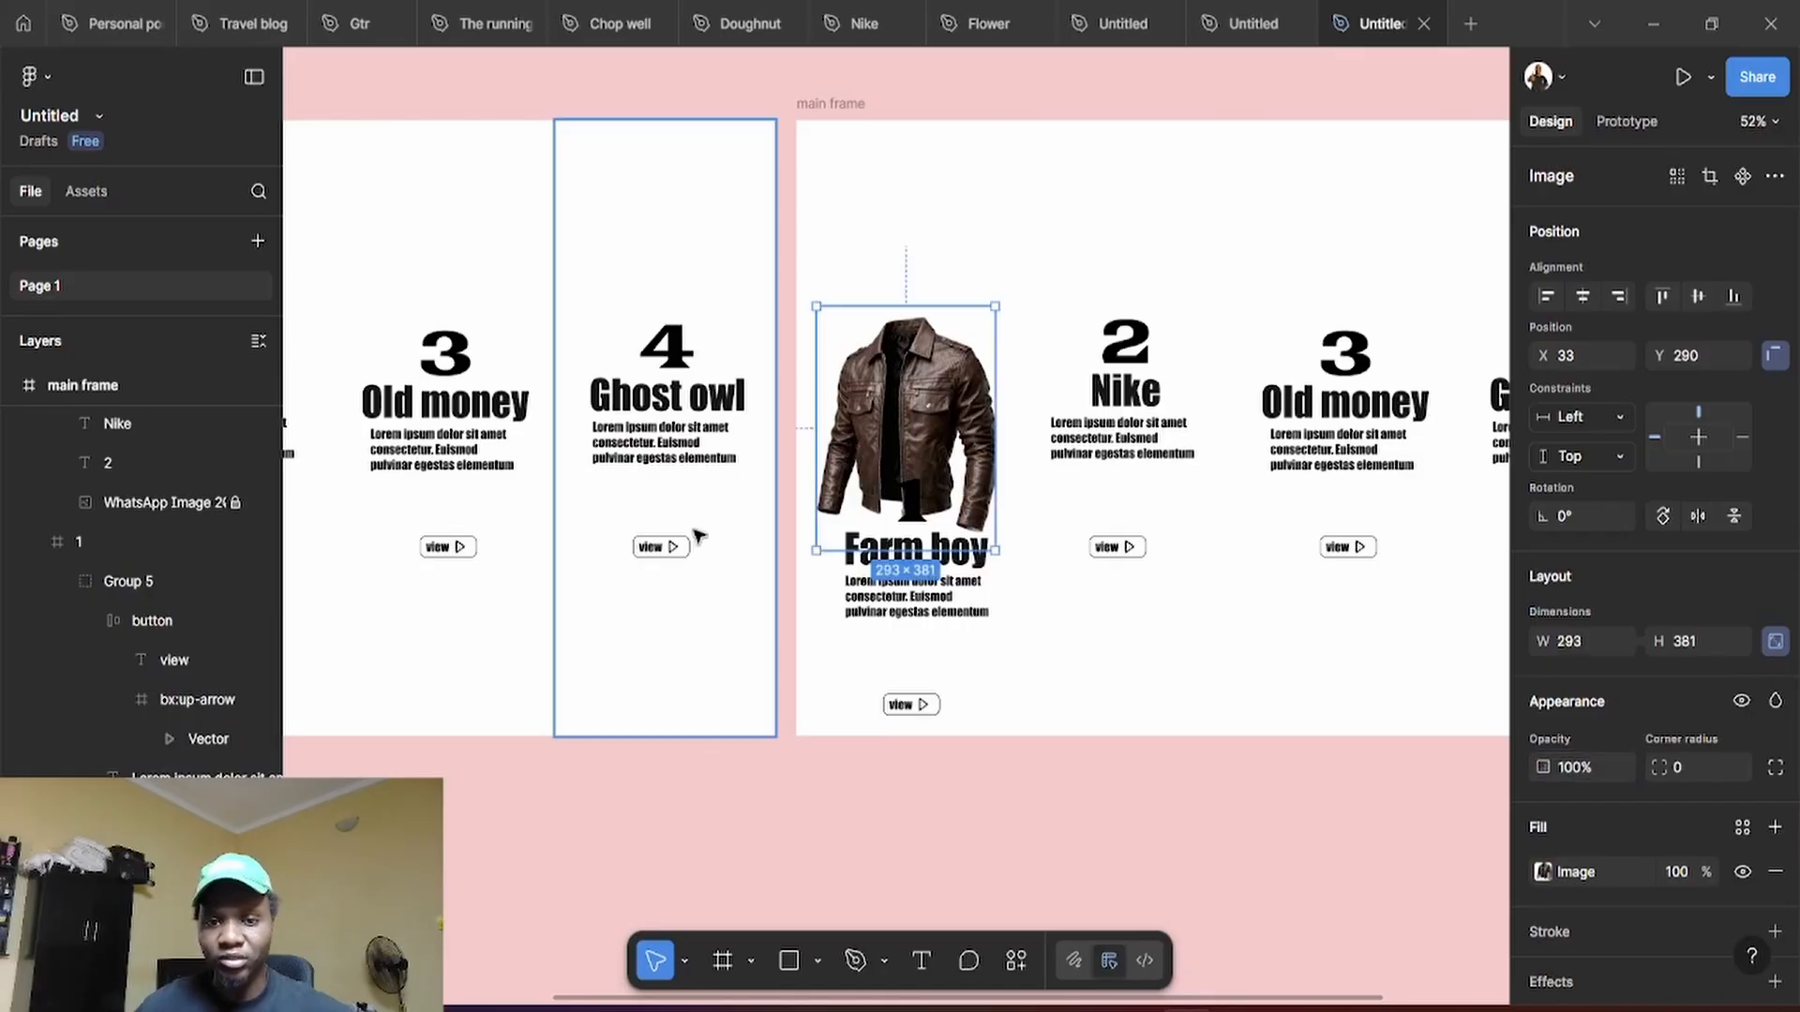
{"action": "scroll", "coordinate": [923, 492], "scroll_direction": "up", "scroll_amount": 1}
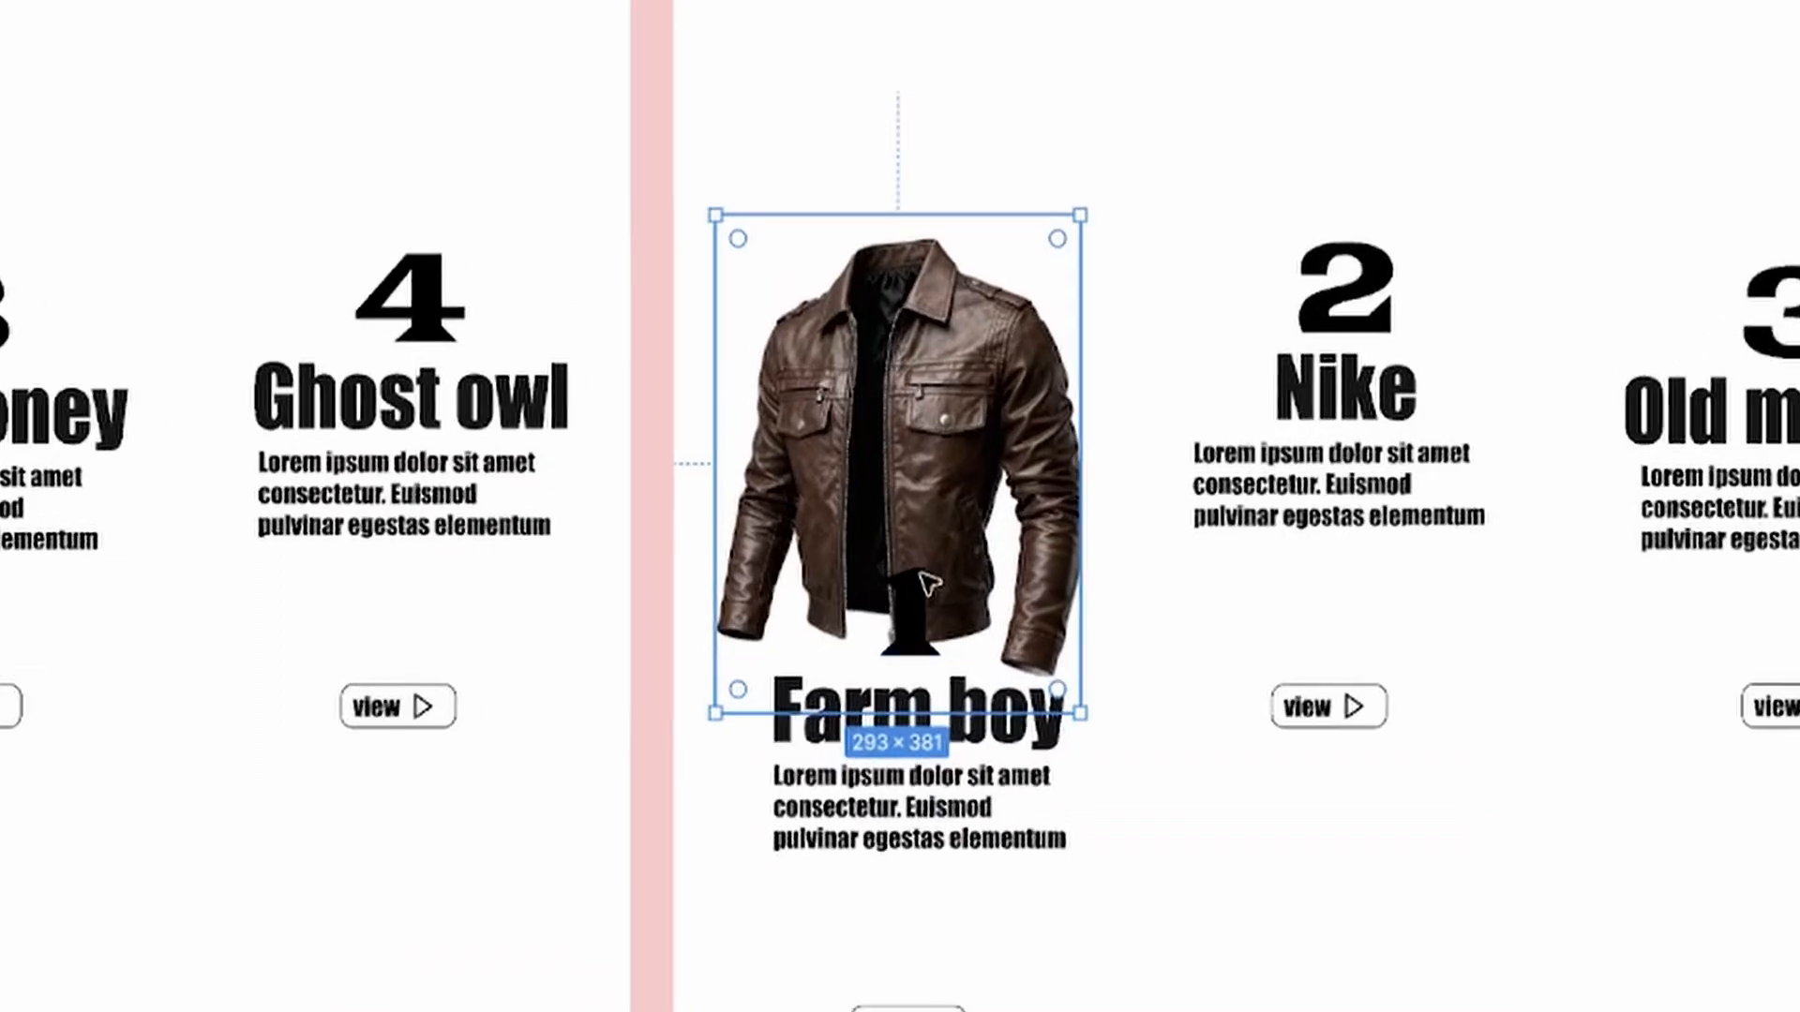
{"action": "scroll", "coordinate": [930, 562], "scroll_direction": "up", "scroll_amount": 1}
{"action": "scroll", "coordinate": [938, 557], "scroll_direction": "down", "scroll_amount": 1}
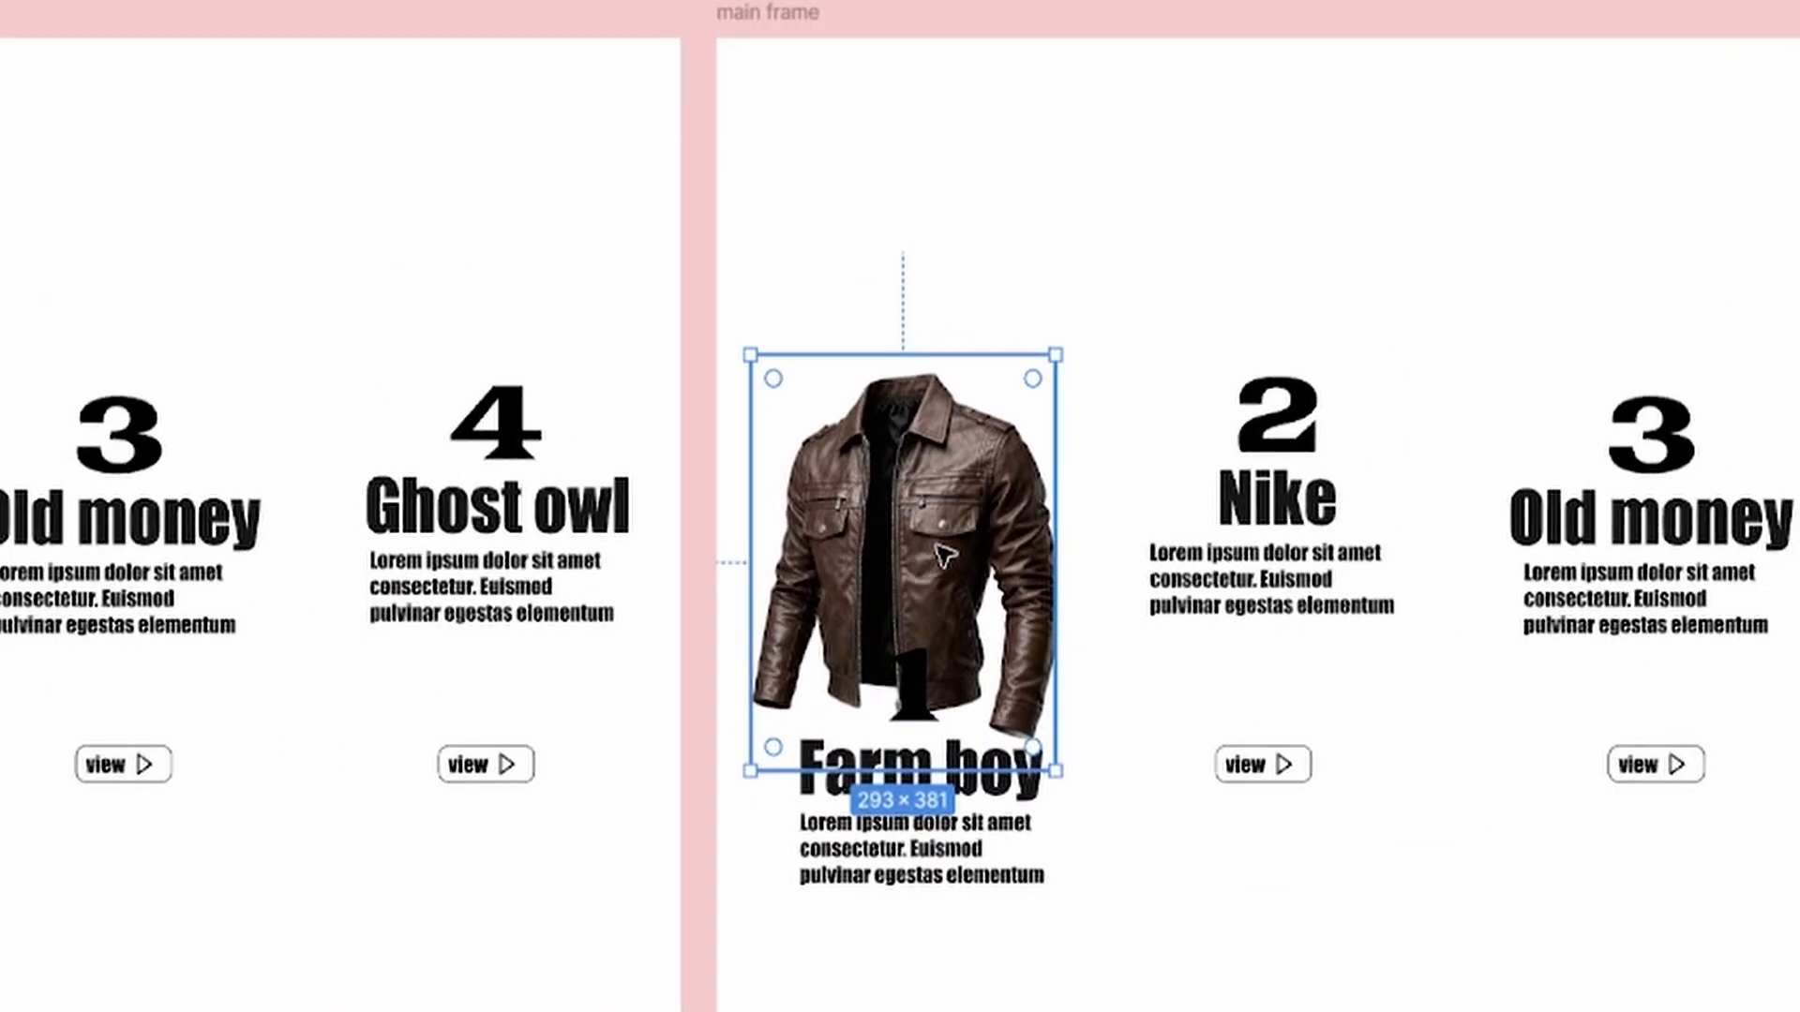
{"action": "left_click_drag", "start_coordinate": [940, 522], "coordinate": [935, 422]}
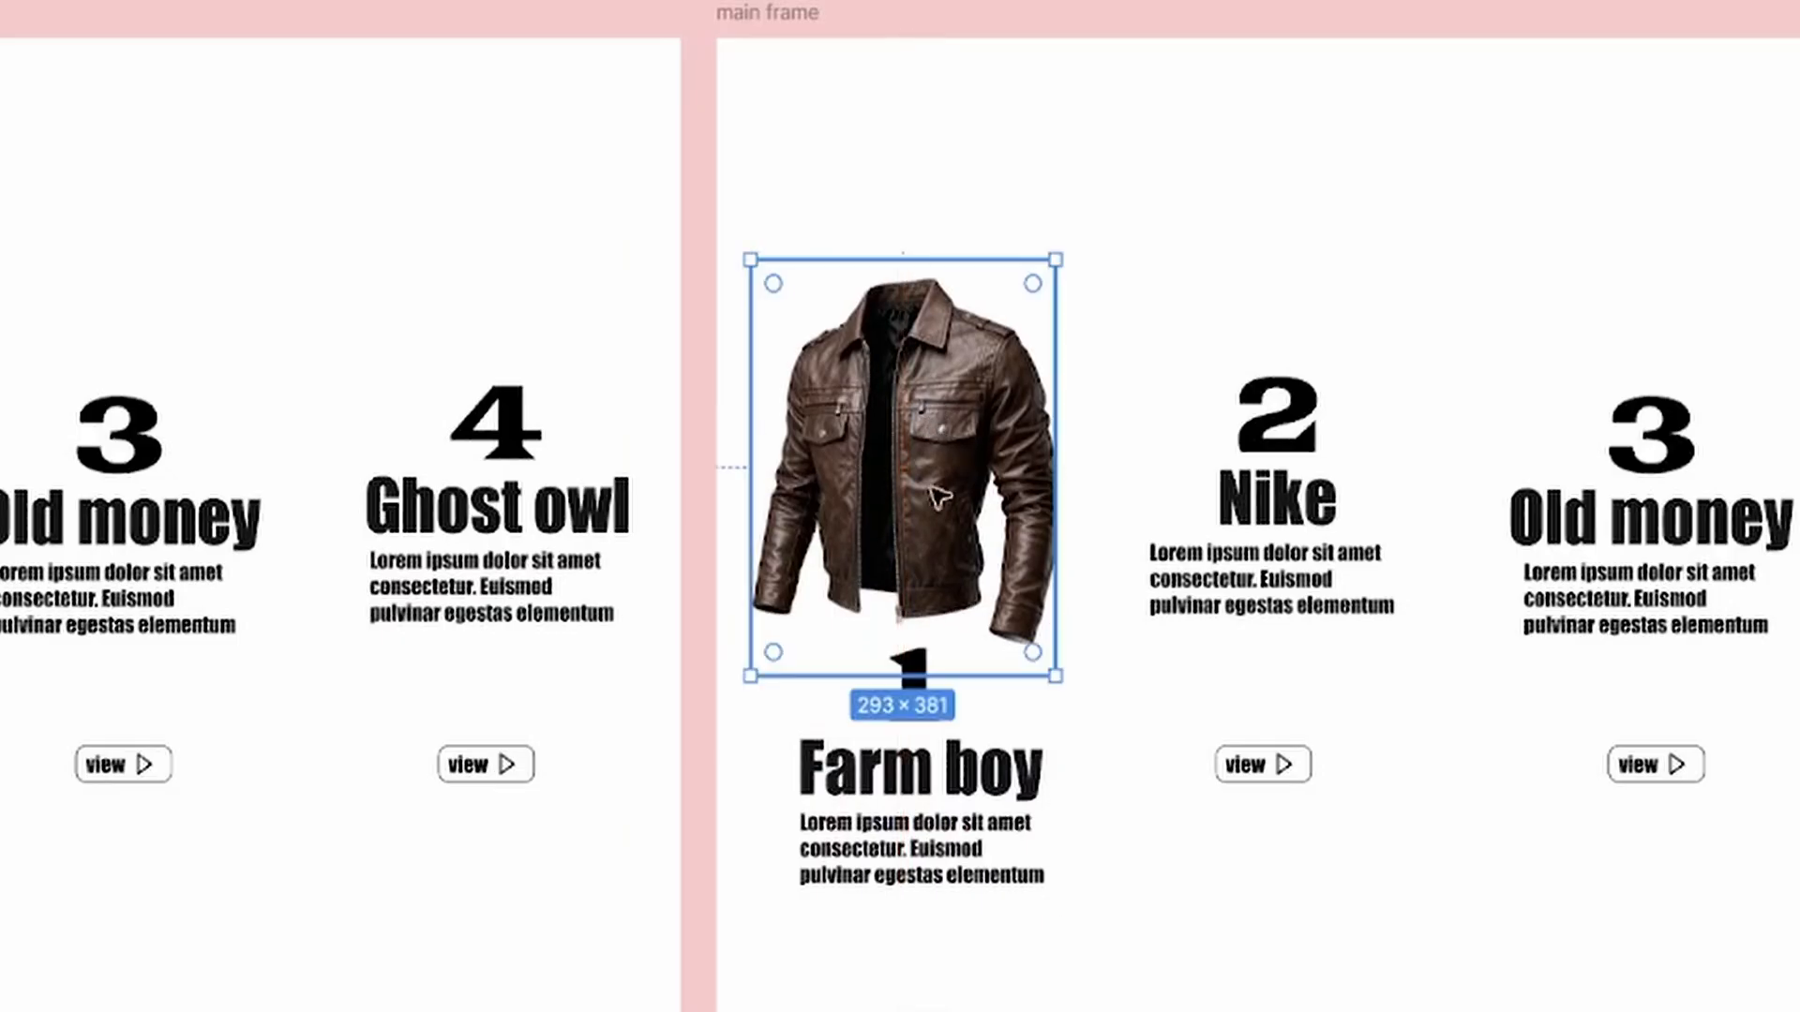
{"action": "scroll", "coordinate": [1037, 852], "scroll_direction": "down", "scroll_amount": 2}
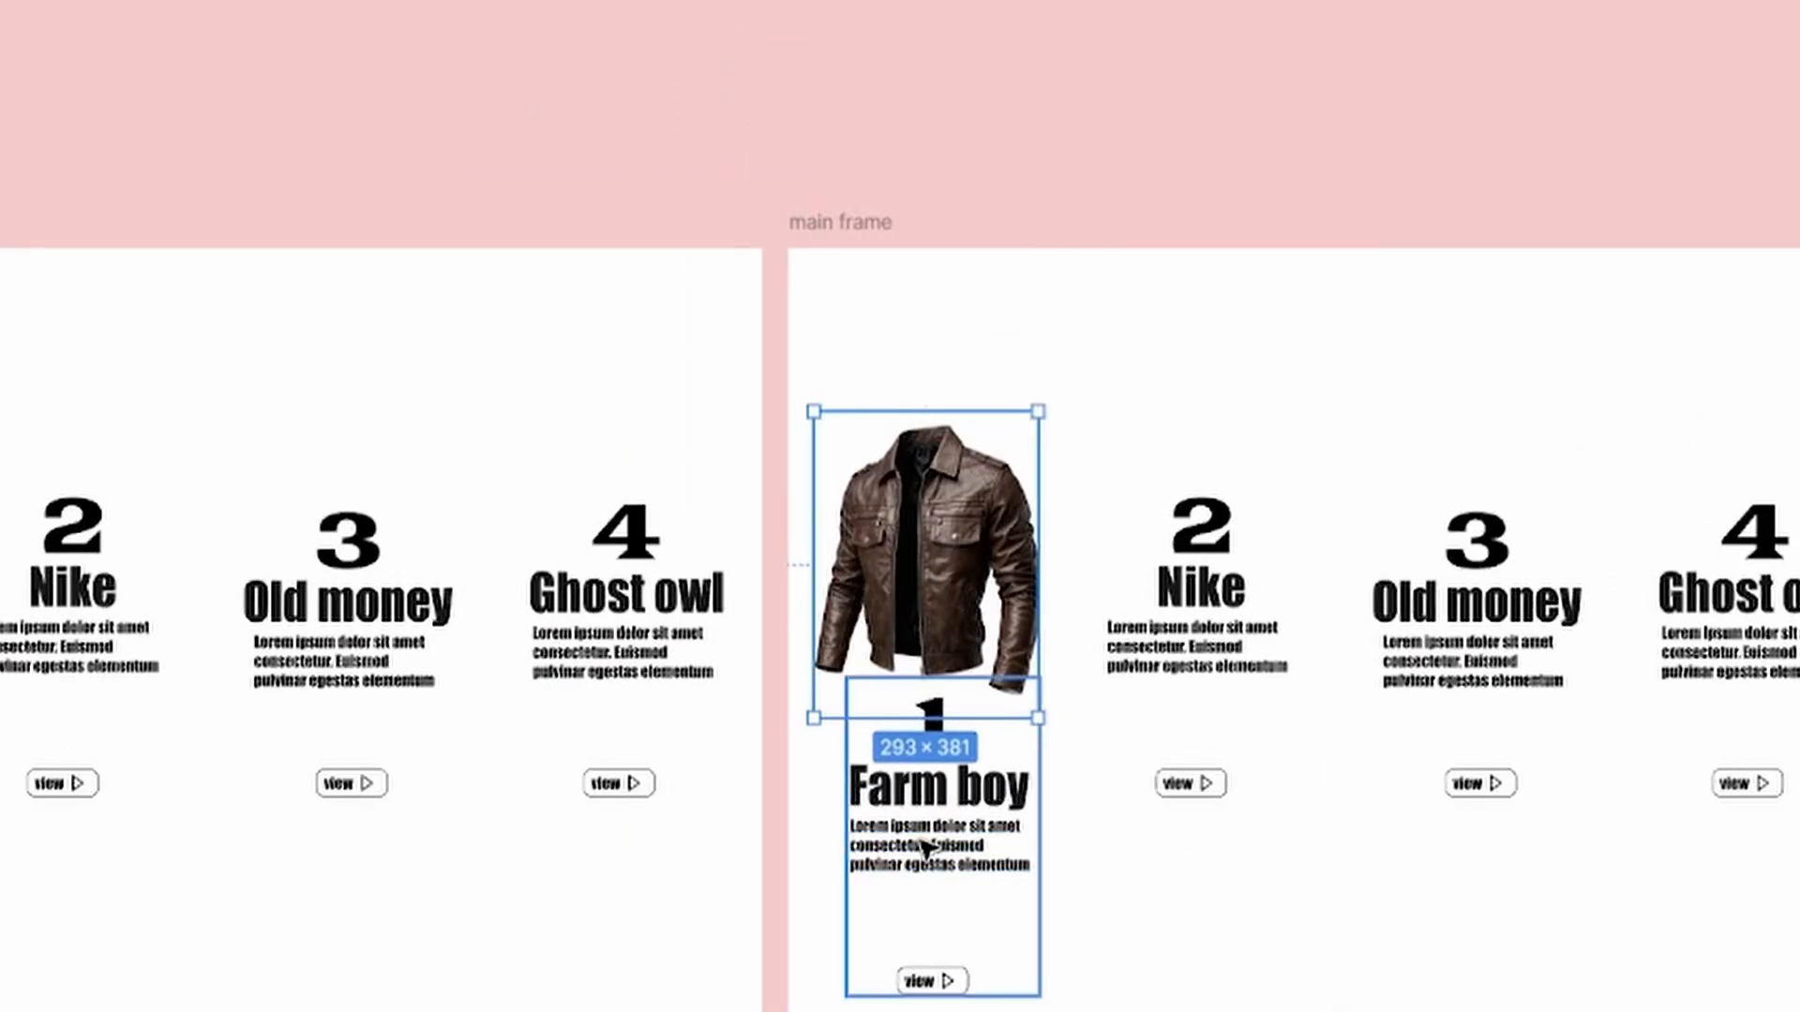
{"action": "left_click", "coordinate": [1199, 957]}
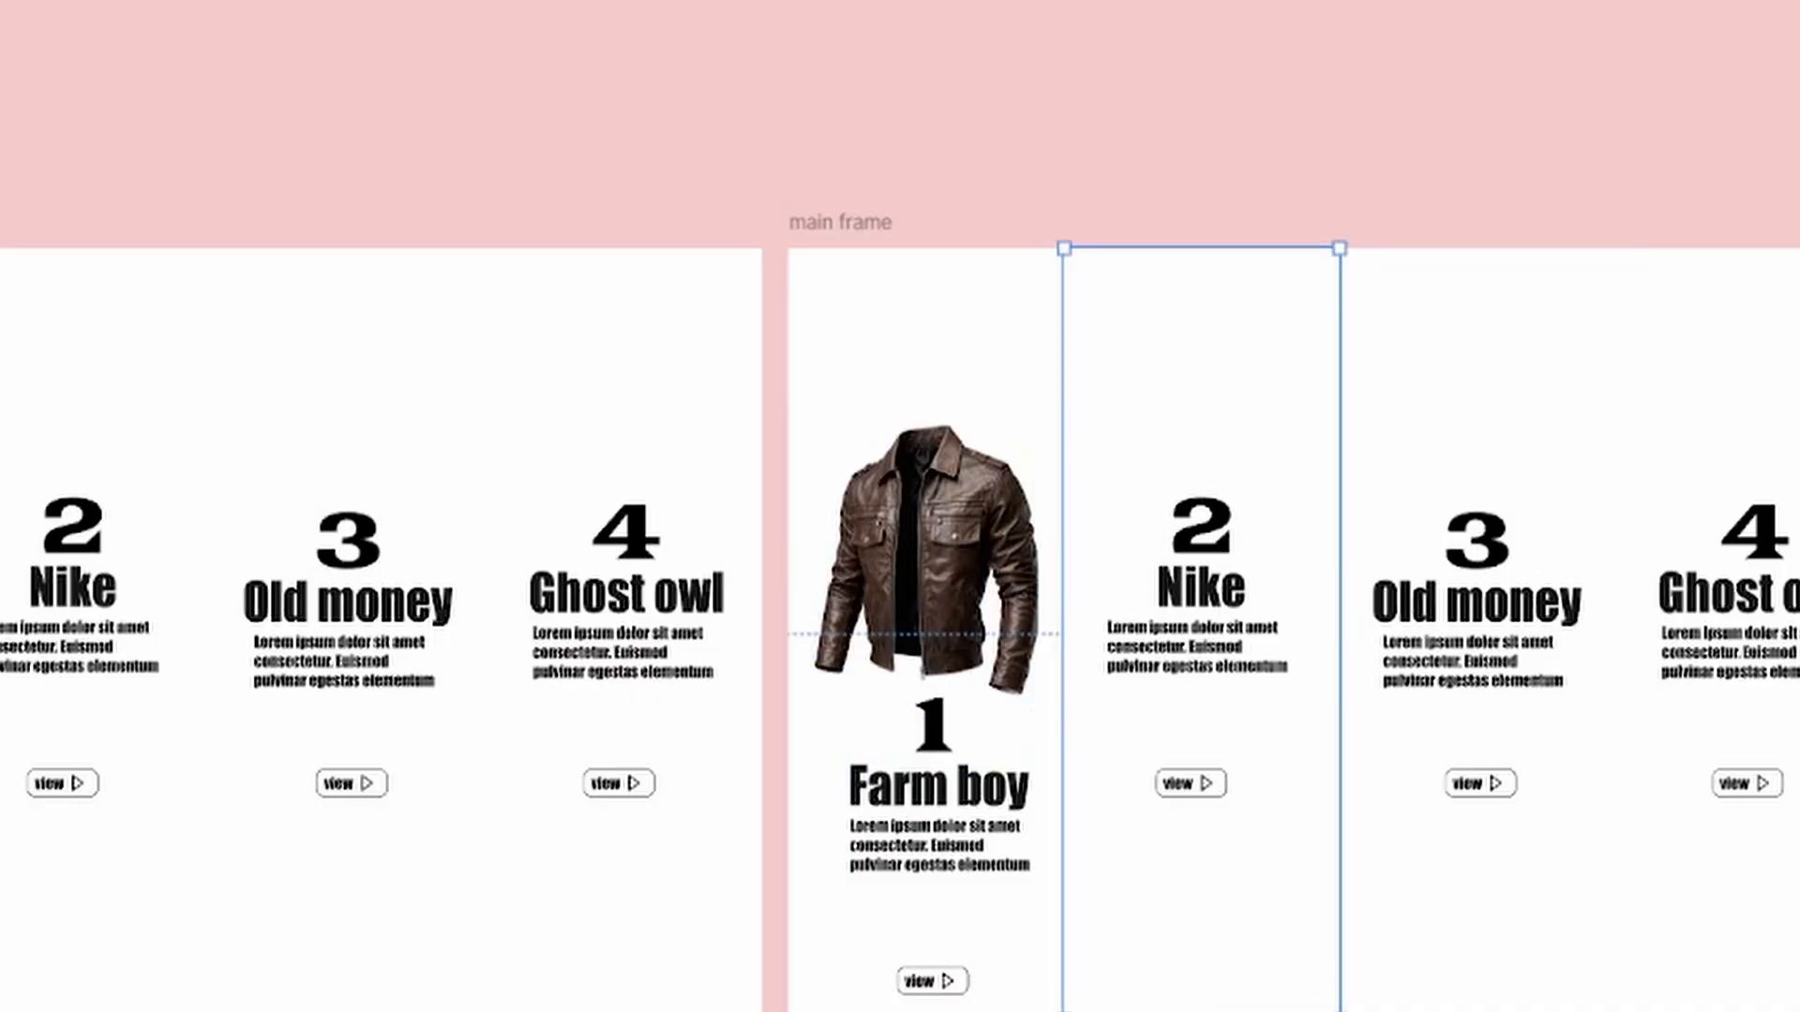
{"action": "scroll", "coordinate": [1199, 937], "scroll_direction": "left", "scroll_amount": 2}
{"action": "scroll", "coordinate": [1198, 938], "scroll_direction": "down", "scroll_amount": 4}
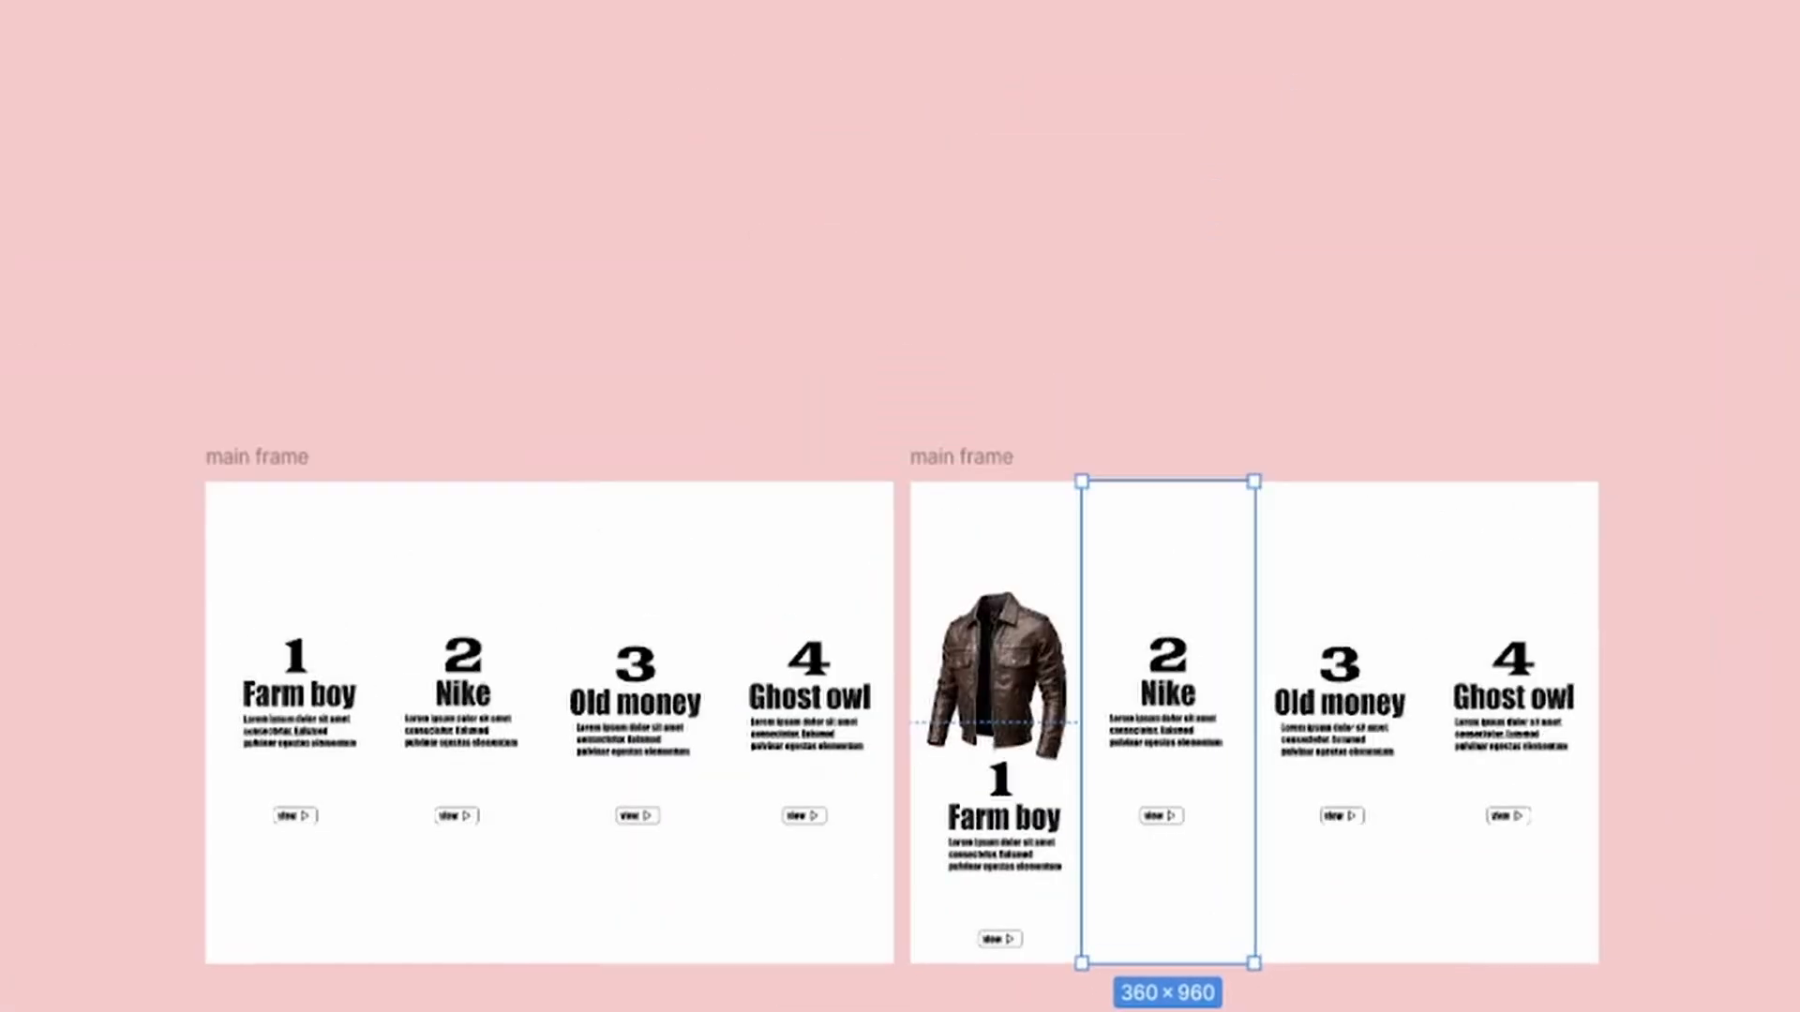
{"action": "scroll", "coordinate": [994, 932], "scroll_direction": "up", "scroll_amount": 4}
{"action": "scroll", "coordinate": [1020, 868], "scroll_direction": "down", "scroll_amount": 3}
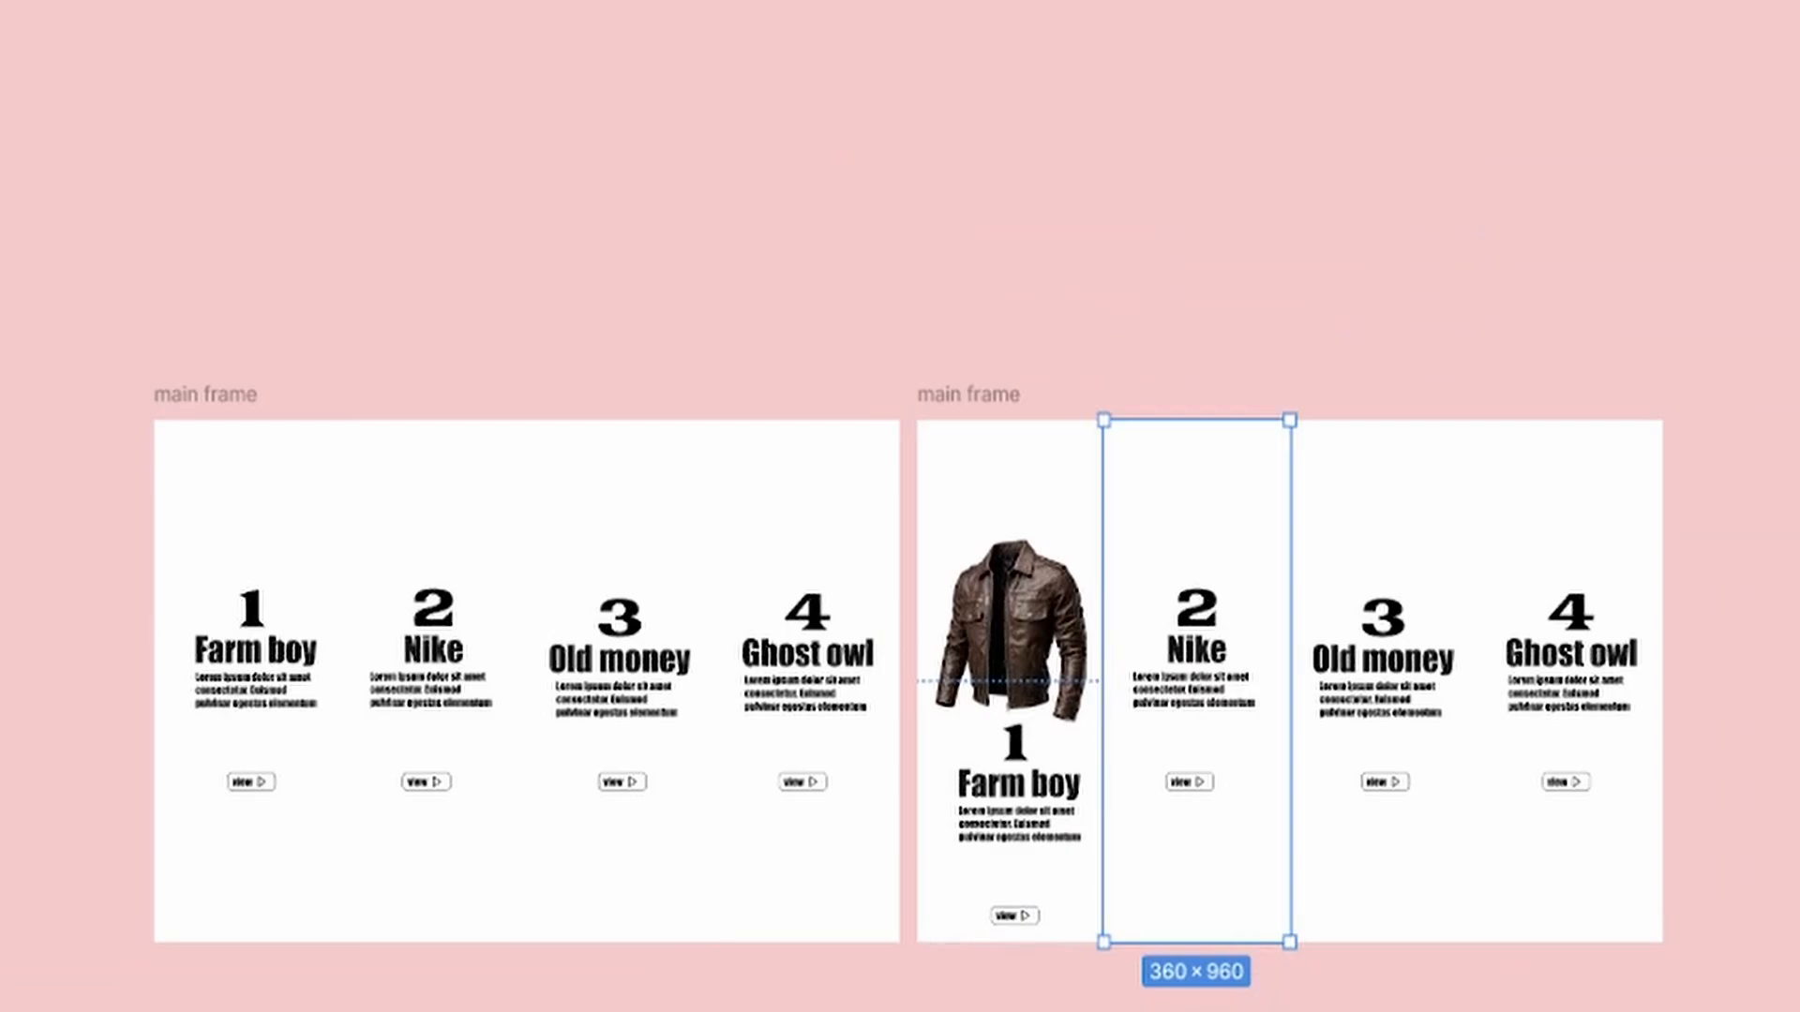
{"action": "left_click", "coordinate": [1274, 1008]}
{"action": "scroll", "coordinate": [1032, 746], "scroll_direction": "up", "scroll_amount": 2}
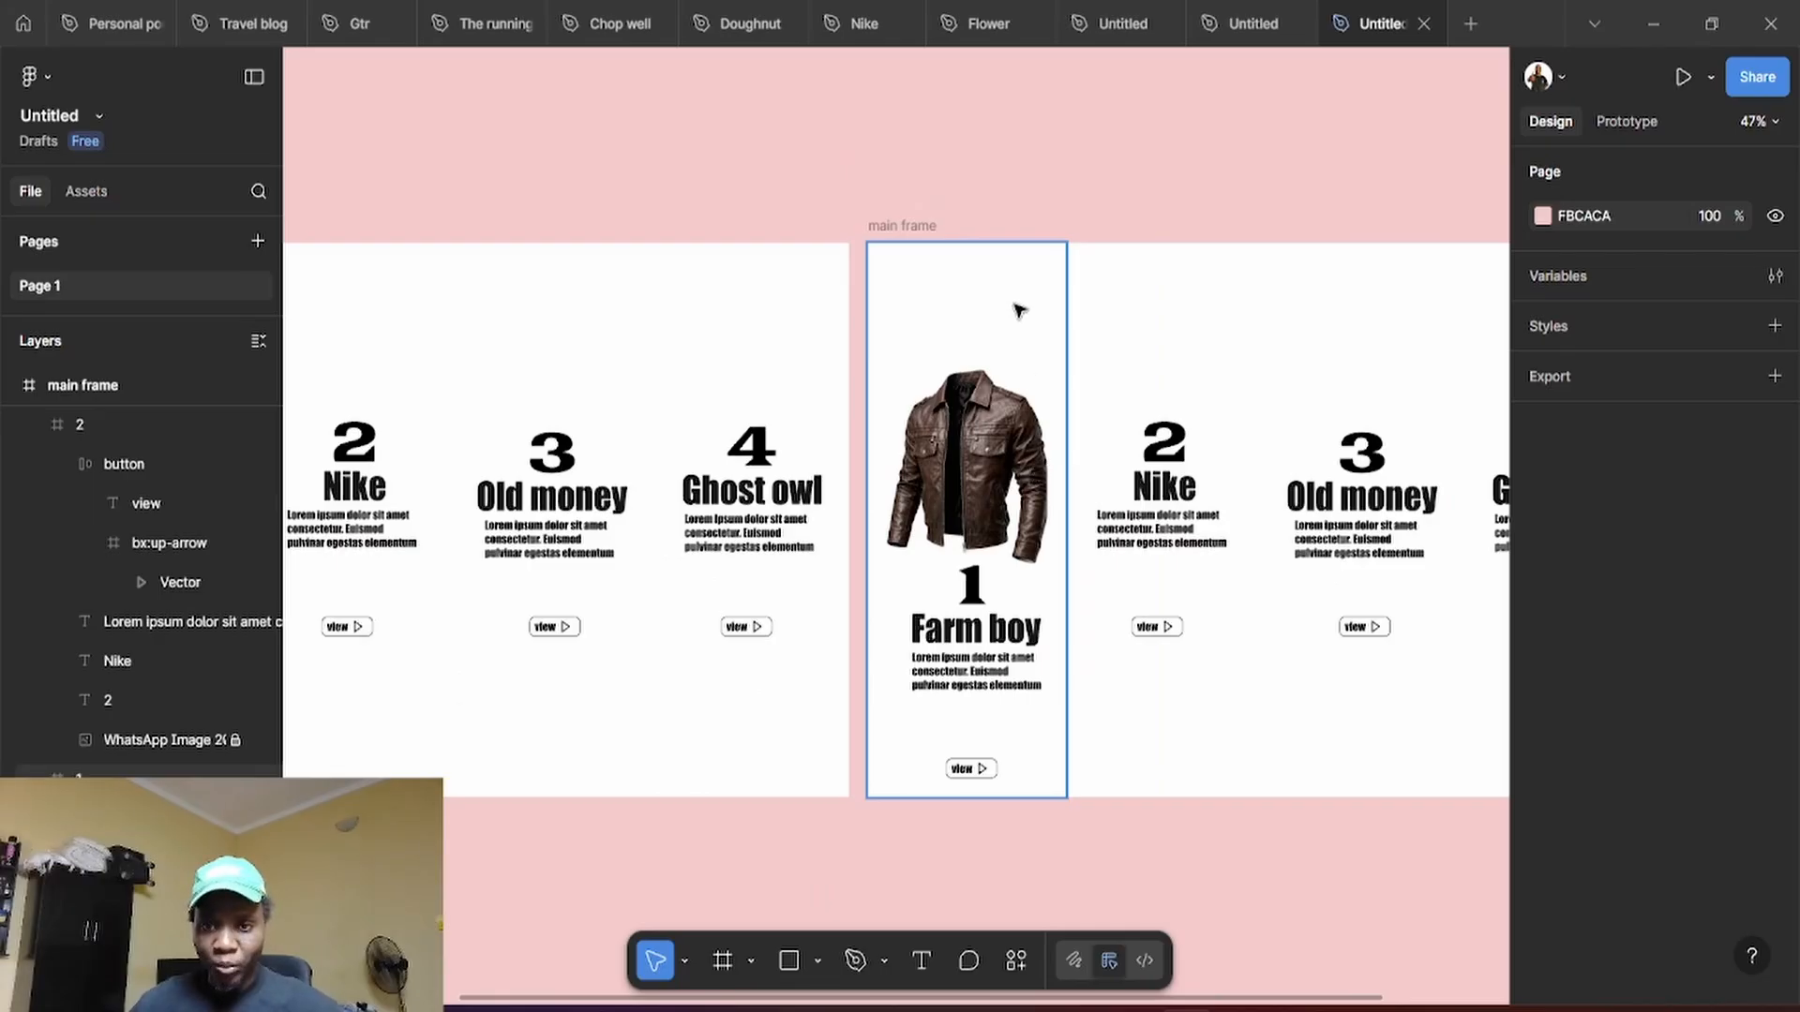
Fill the first column of the duplicated frame with a brown sampled from its leather jacket image
{"action": "left_click", "coordinate": [1019, 310]}
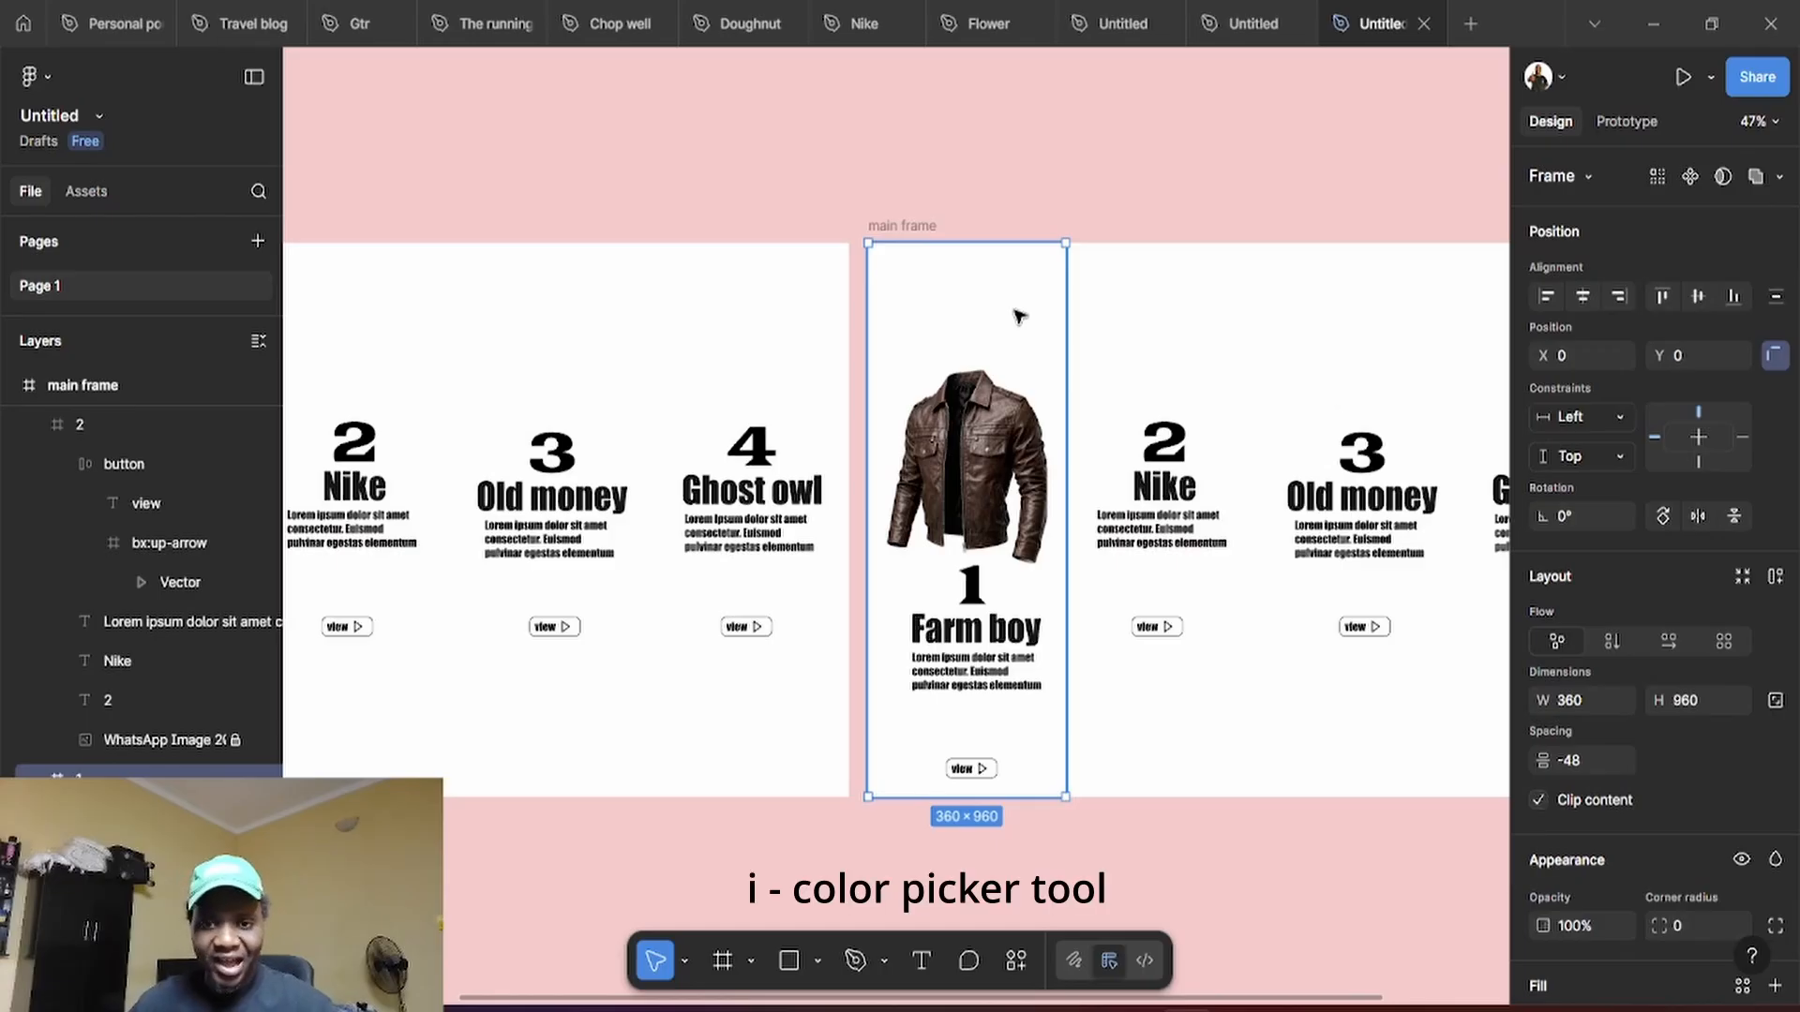
{"action": "key", "text": "i"}
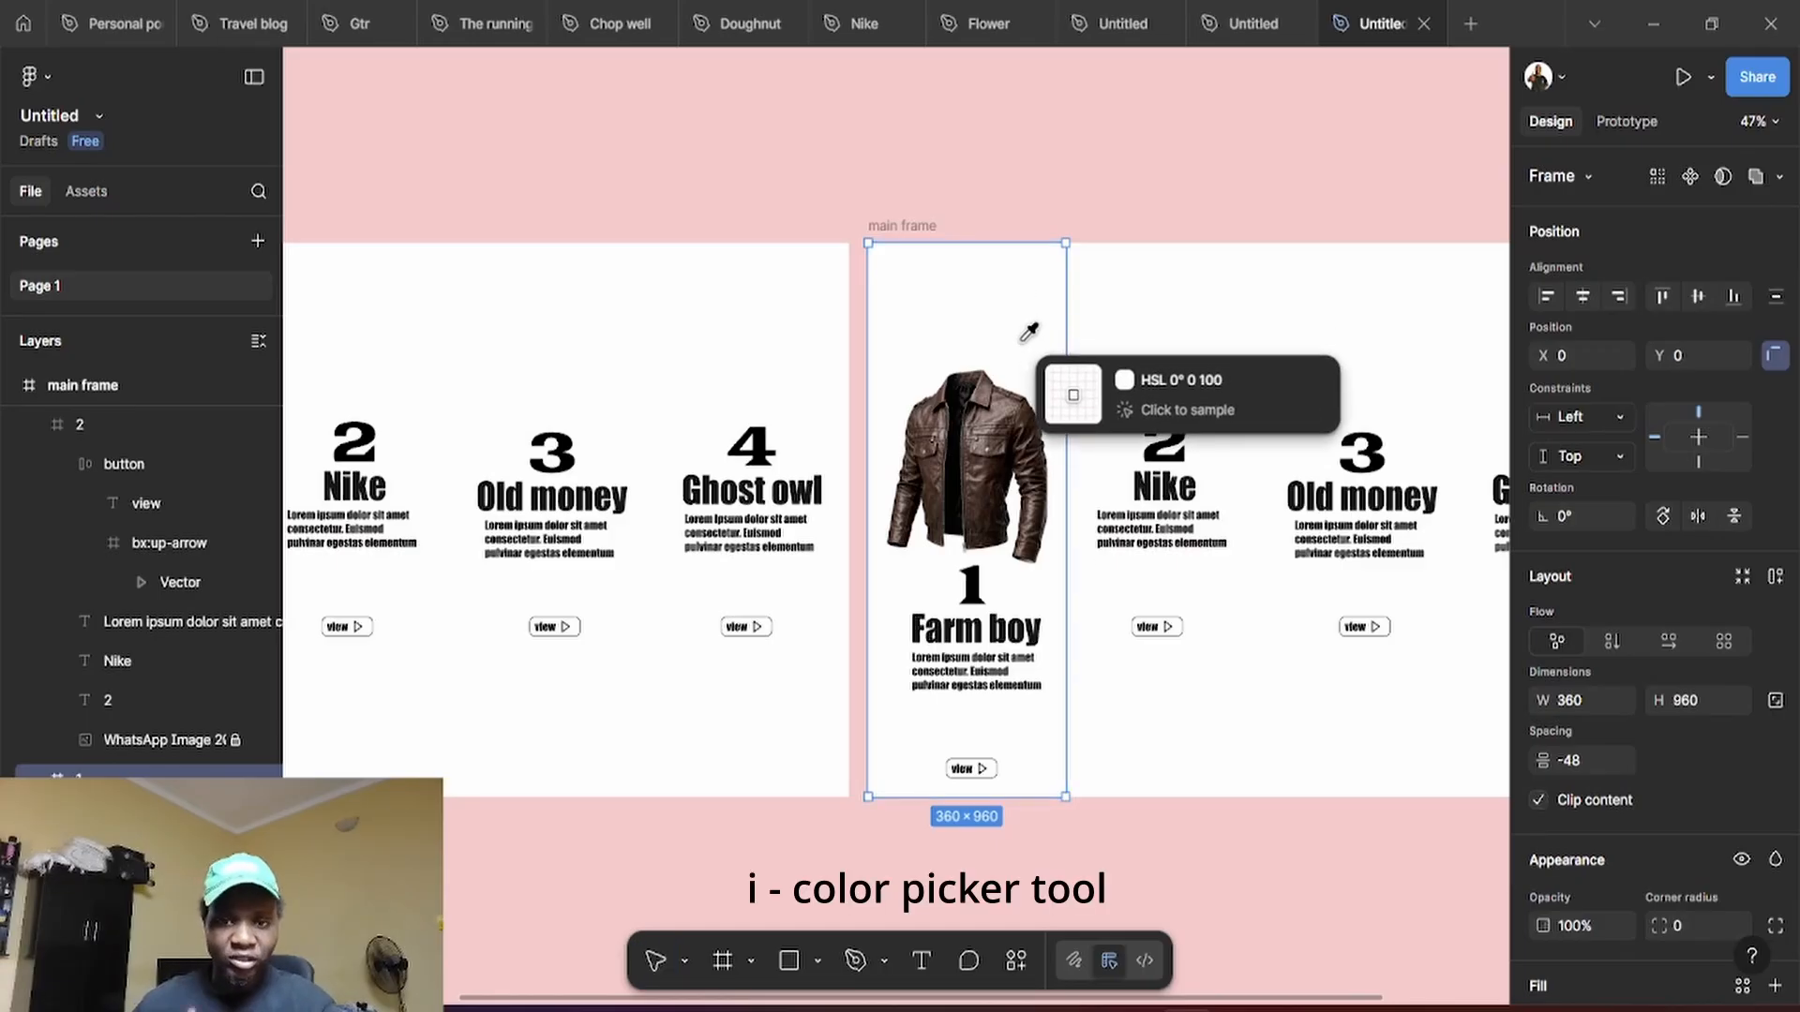
{"action": "left_click", "coordinate": [1009, 409]}
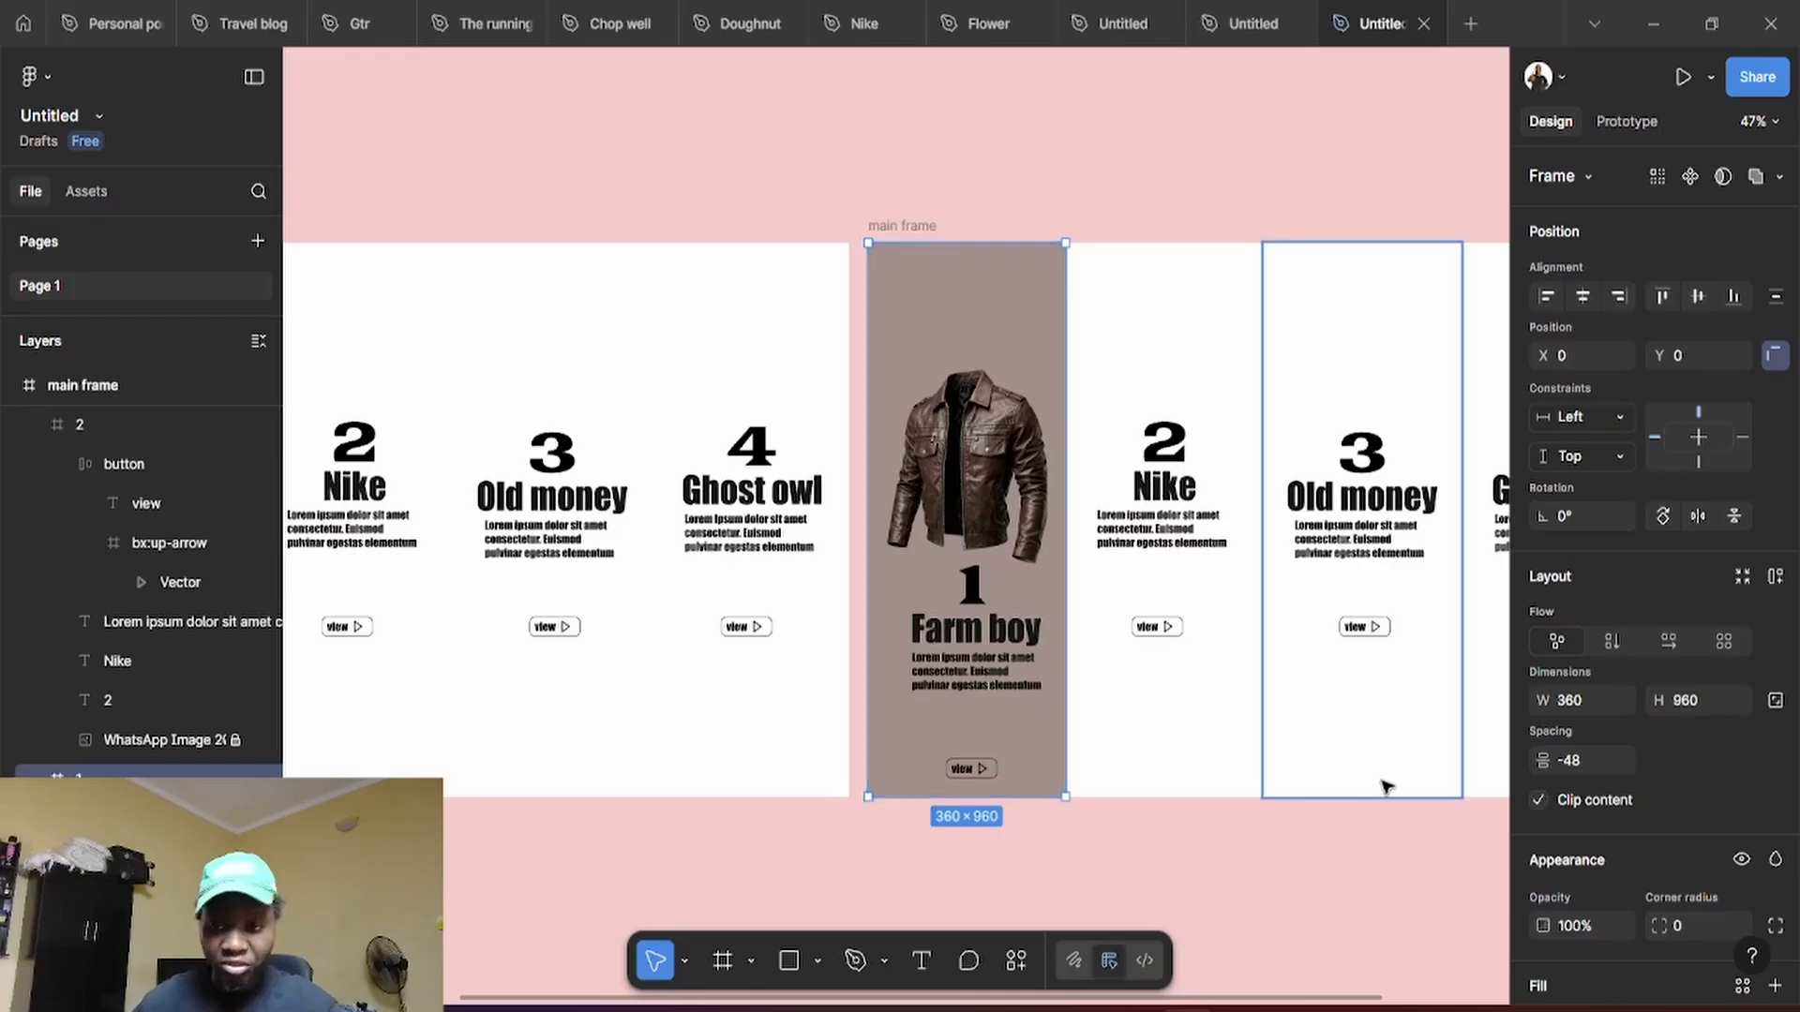
Lighten the first column's background fill by setting its HSL lightness to 69
{"action": "scroll", "coordinate": [1545, 784], "scroll_direction": "down", "scroll_amount": 3}
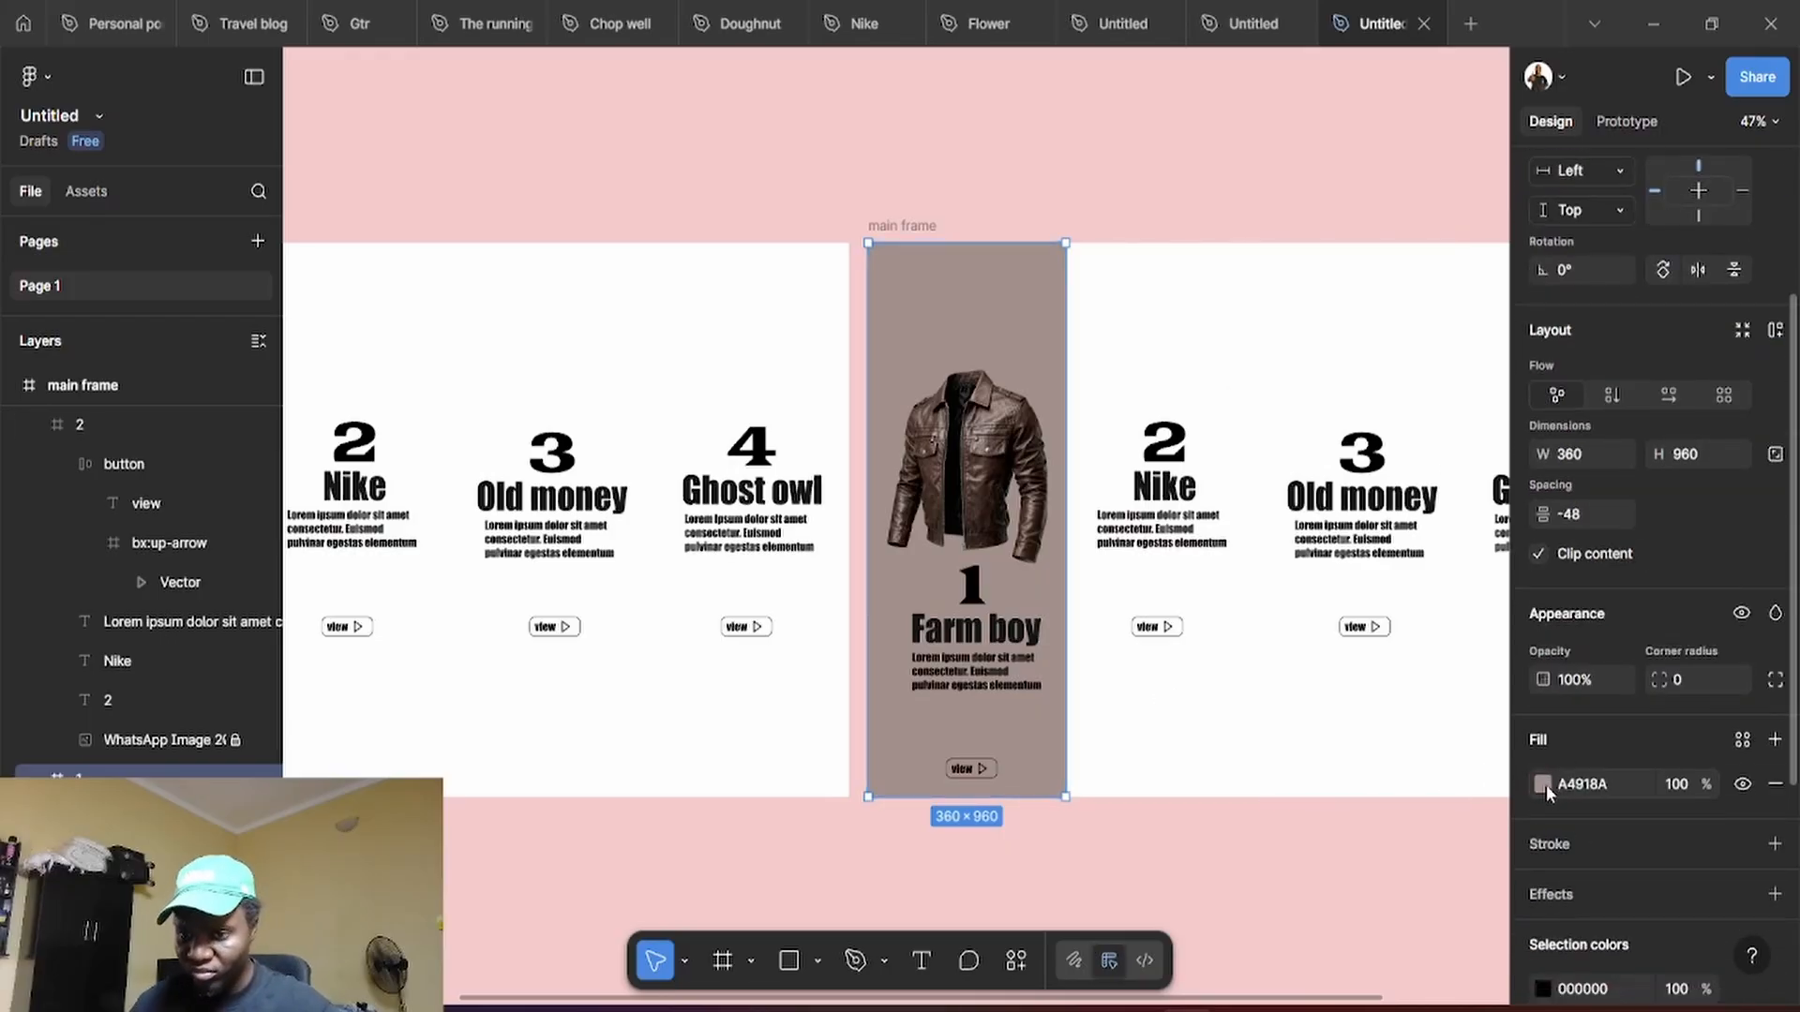
{"action": "left_click", "coordinate": [1542, 785]}
{"action": "left_click", "coordinate": [1442, 856]}
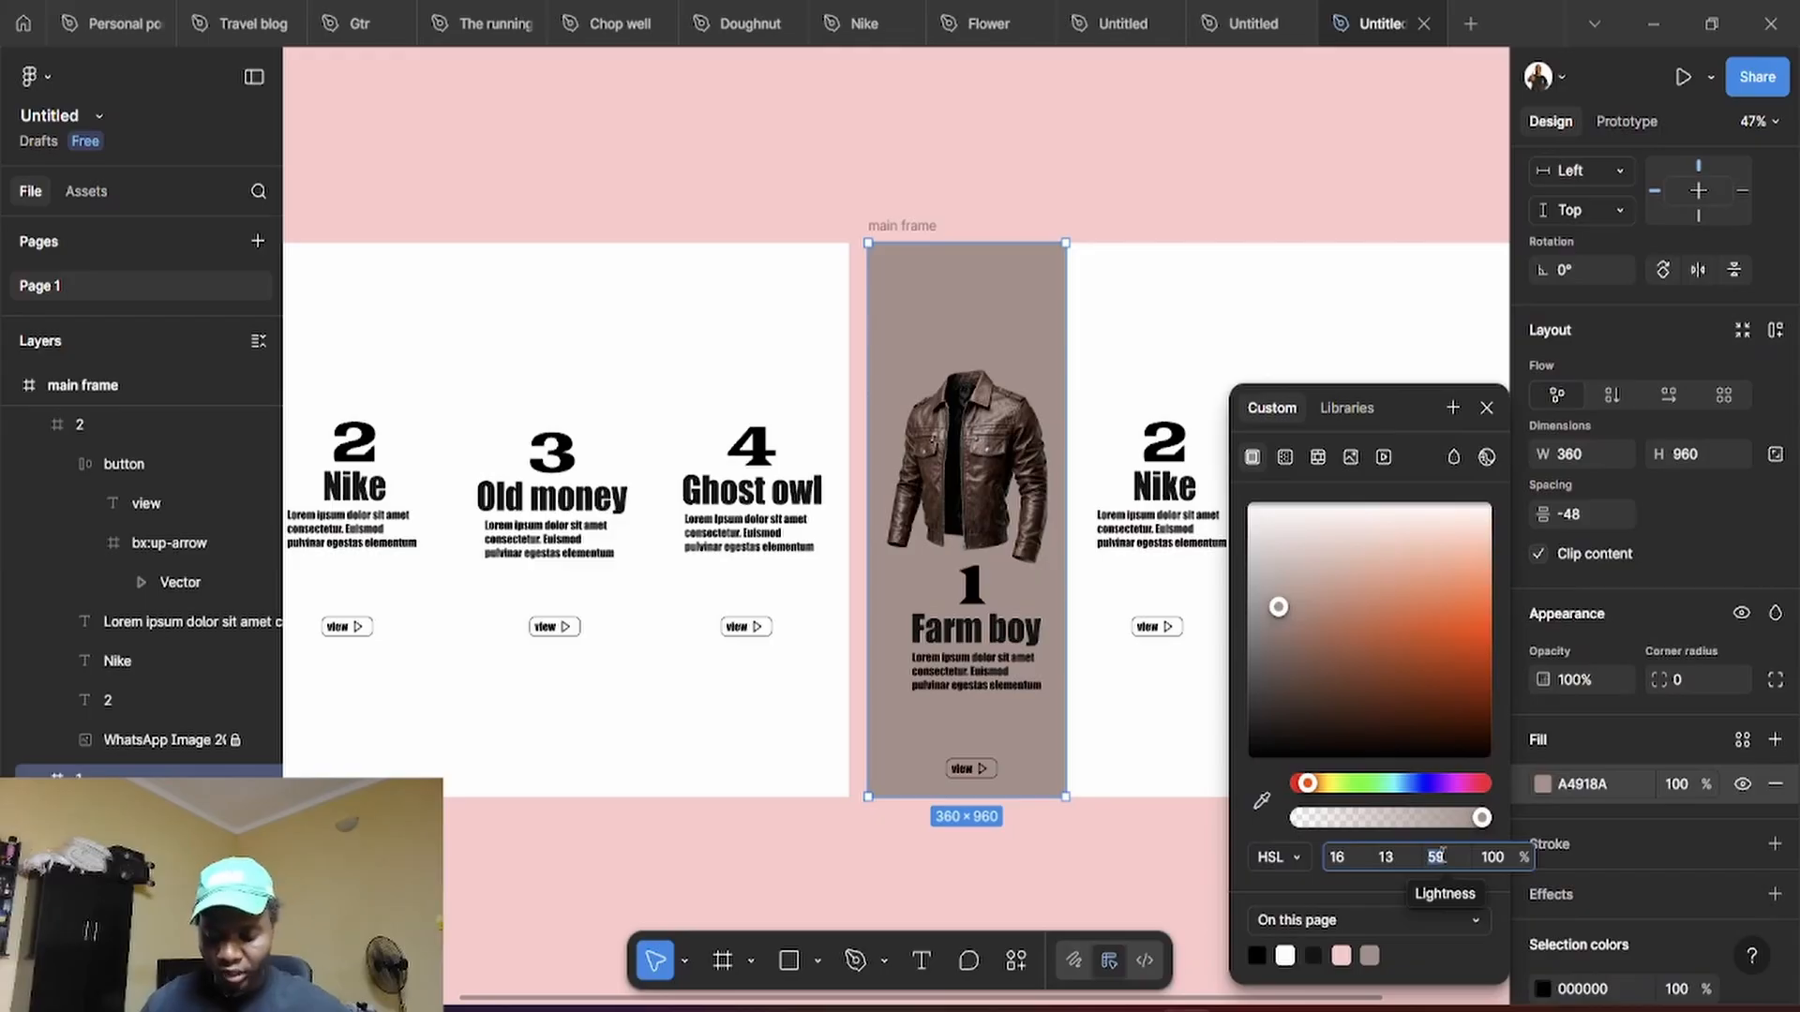
{"action": "key", "text": "shift+Up"}
{"action": "key", "text": "shift+Up"}
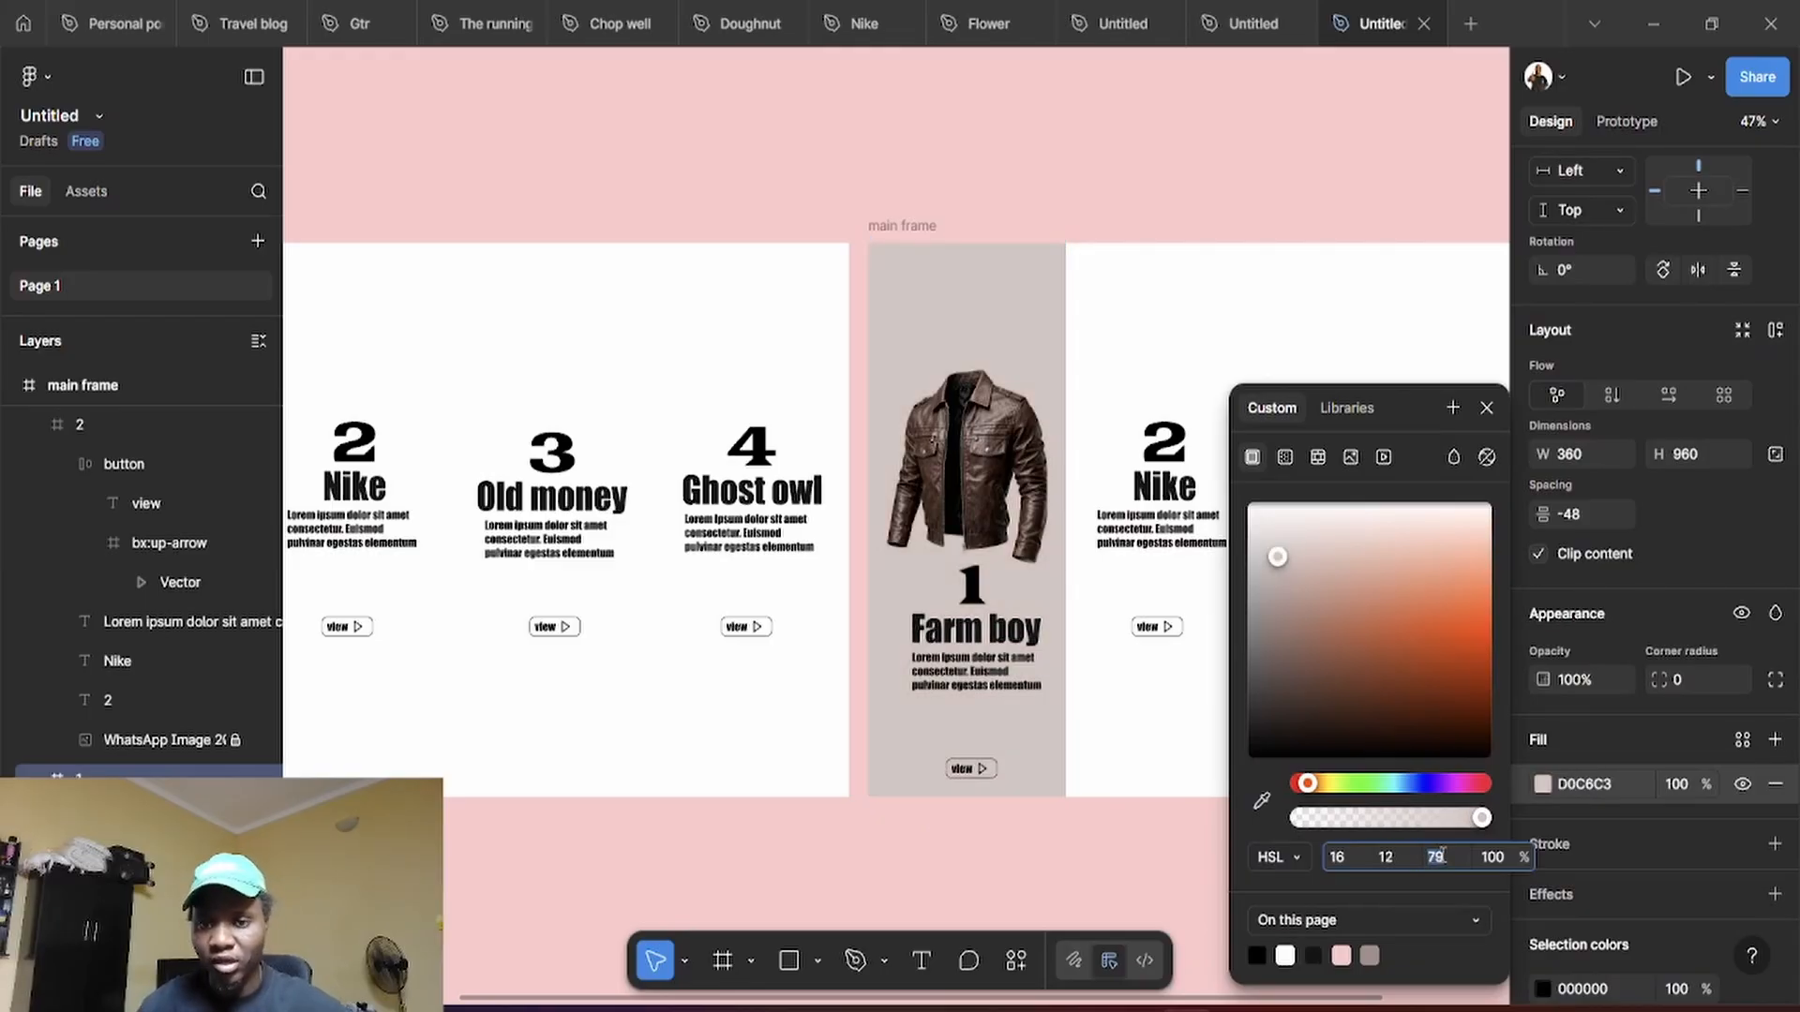
{"action": "key", "text": "shift+Down"}
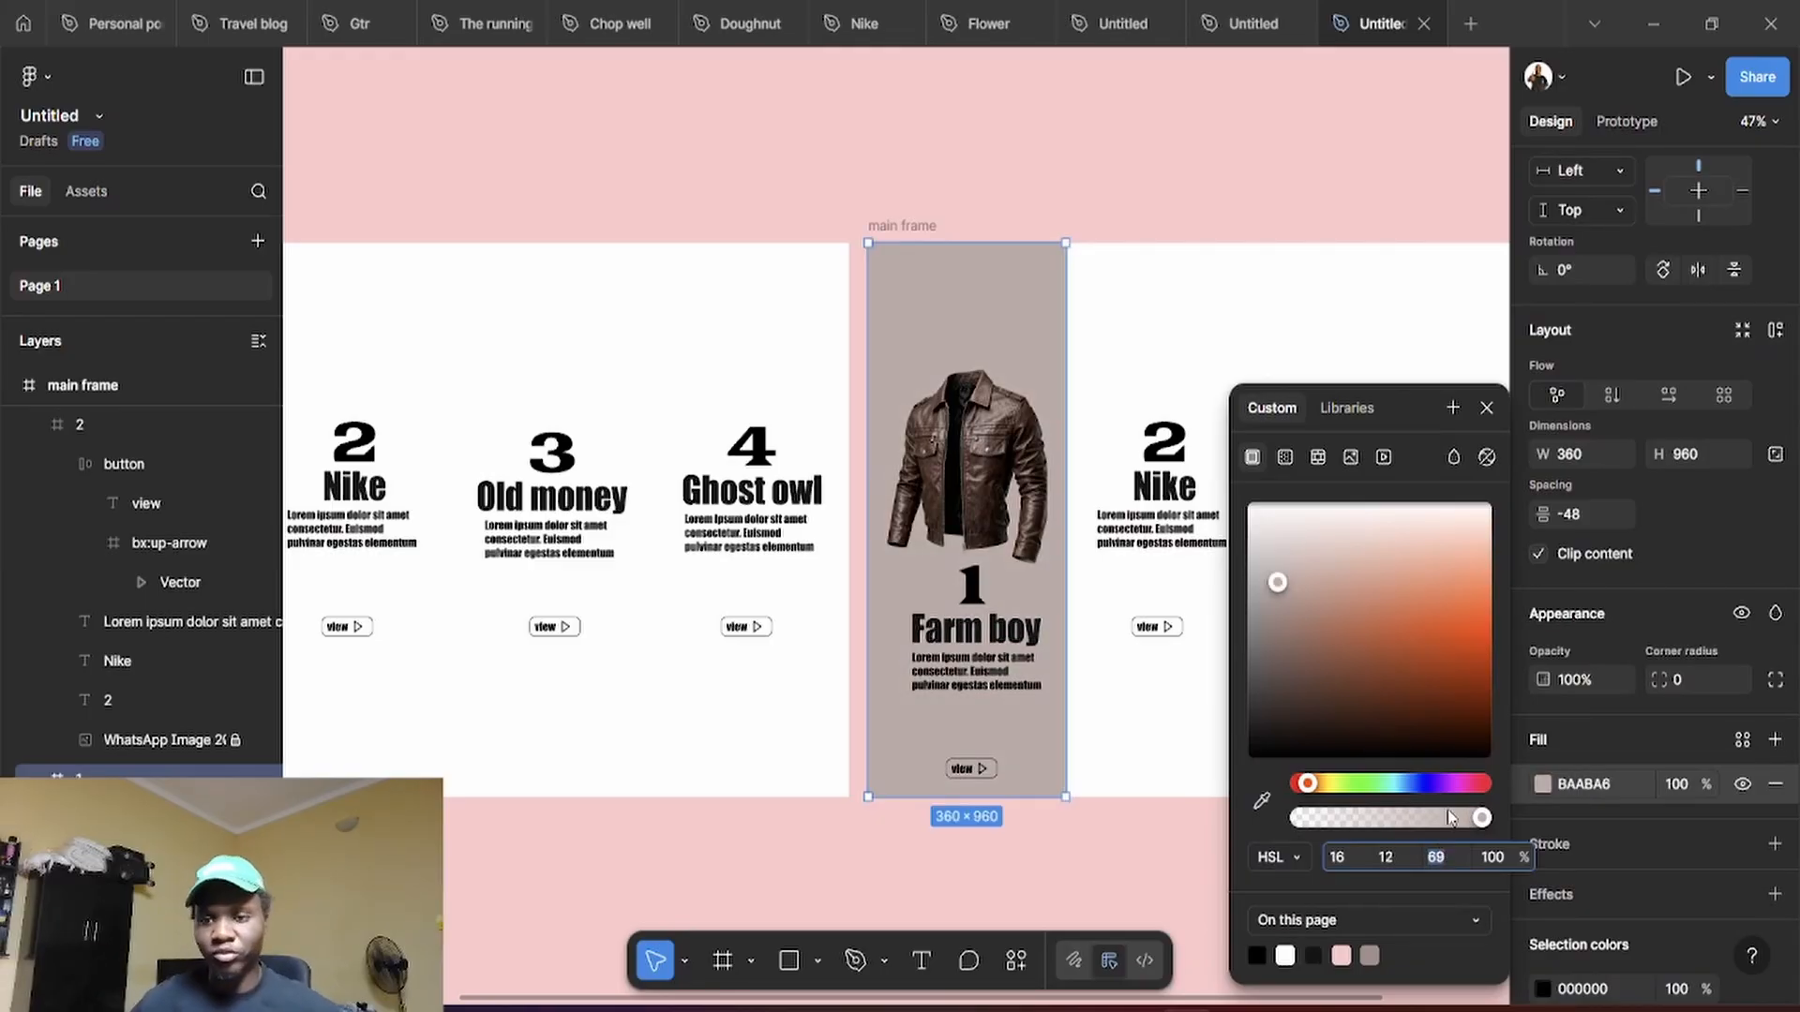
{"action": "left_click", "coordinate": [1486, 410]}
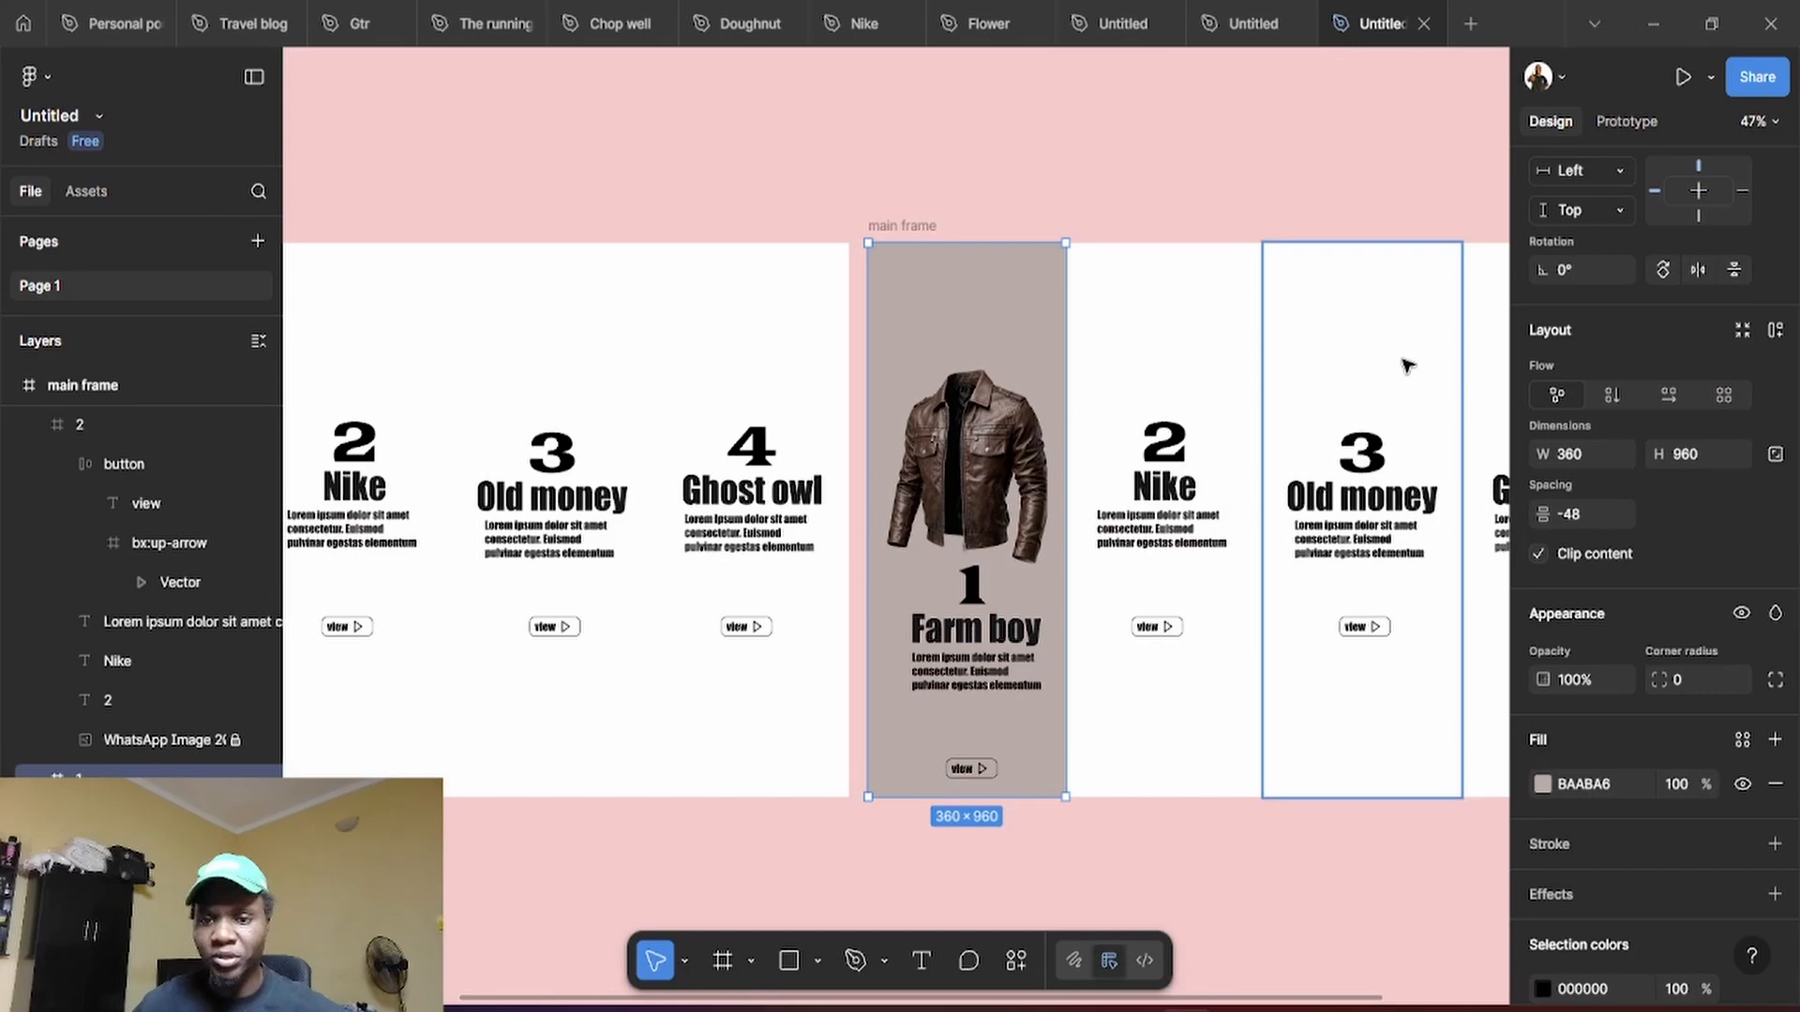
{"action": "left_click", "coordinate": [1235, 230]}
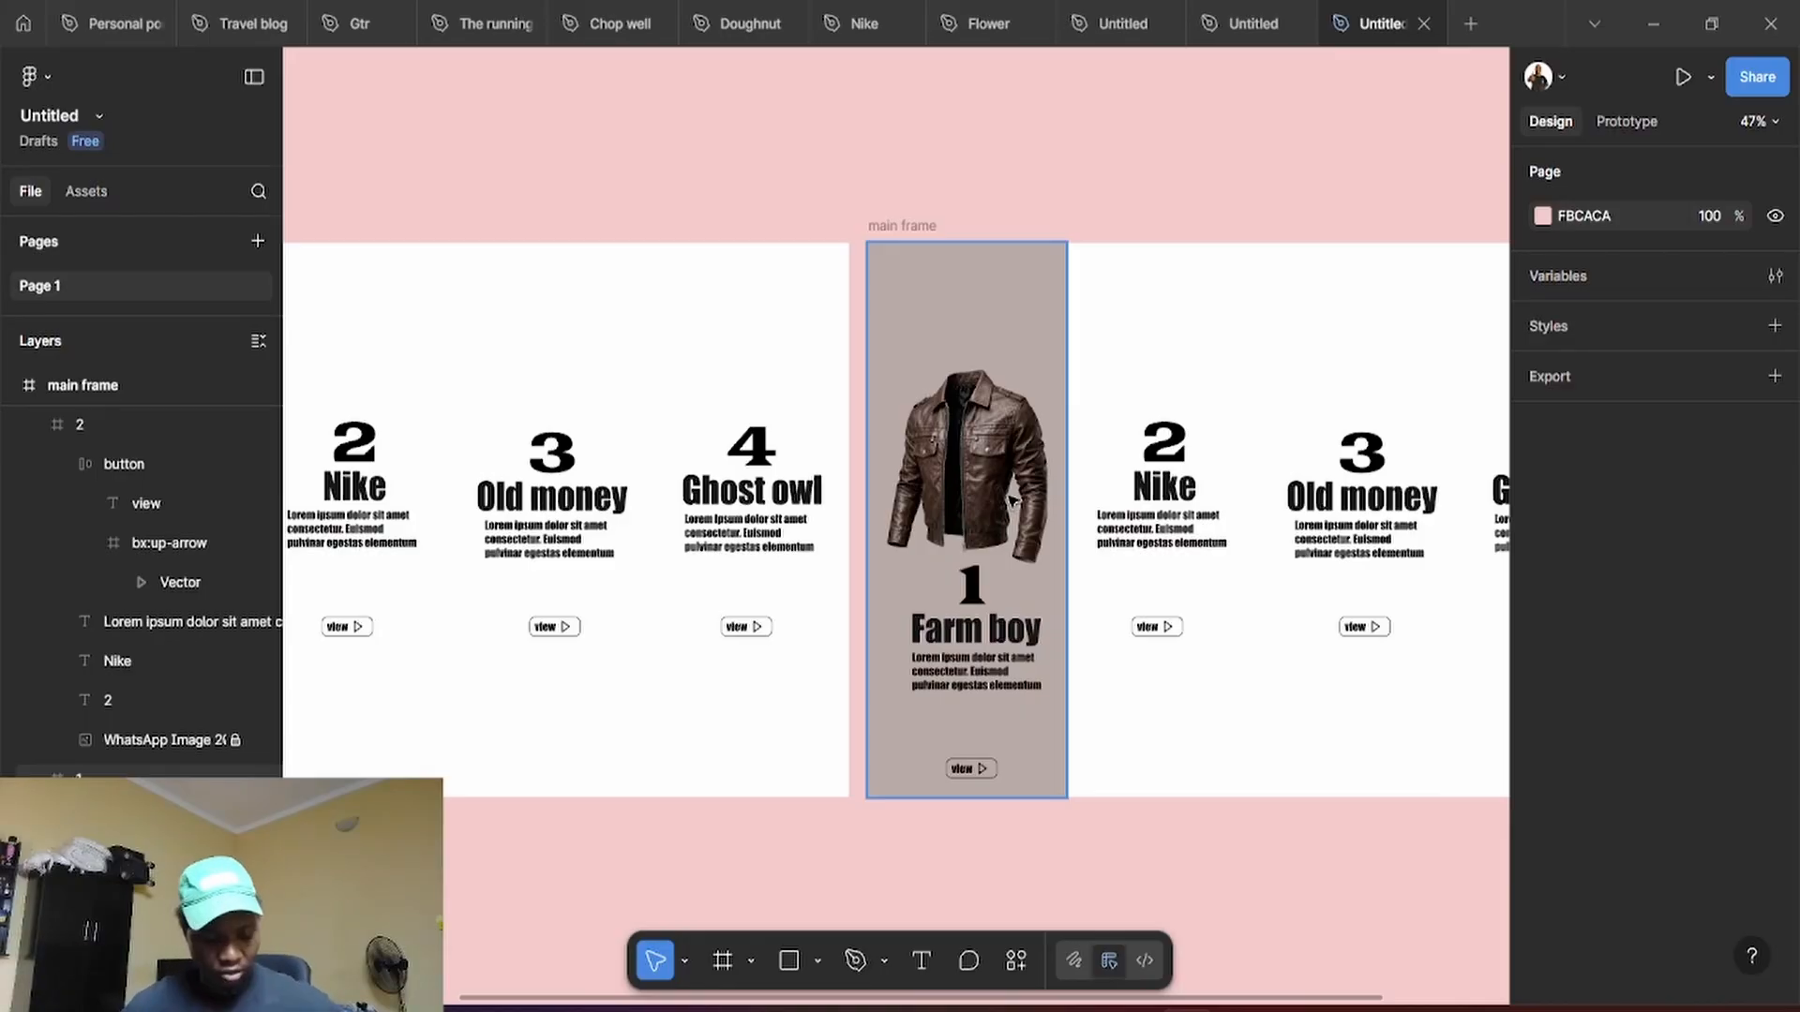
Duplicate the original main frame and place the copy just right of the jacket frame at X 2854, Y -1067
{"action": "scroll", "coordinate": [1010, 501], "scroll_direction": "down", "scroll_amount": 5}
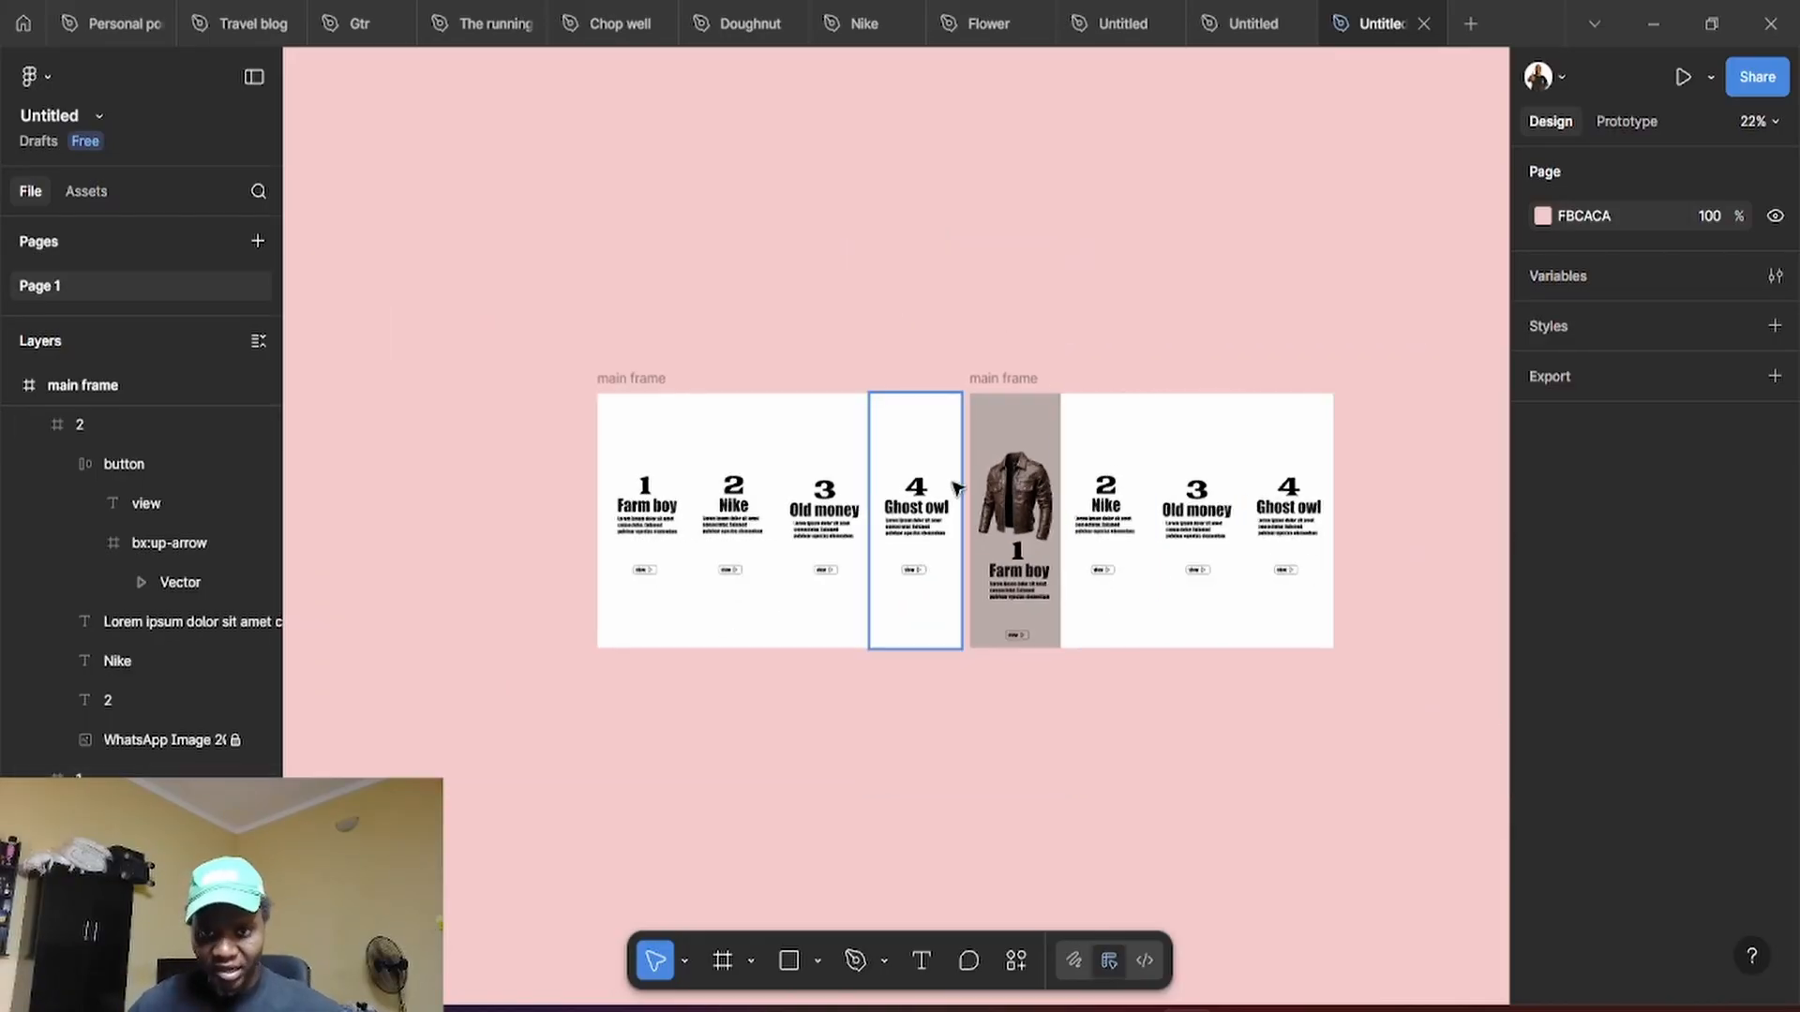
{"action": "left_click_drag", "start_coordinate": [1193, 799], "coordinate": [1121, 629]}
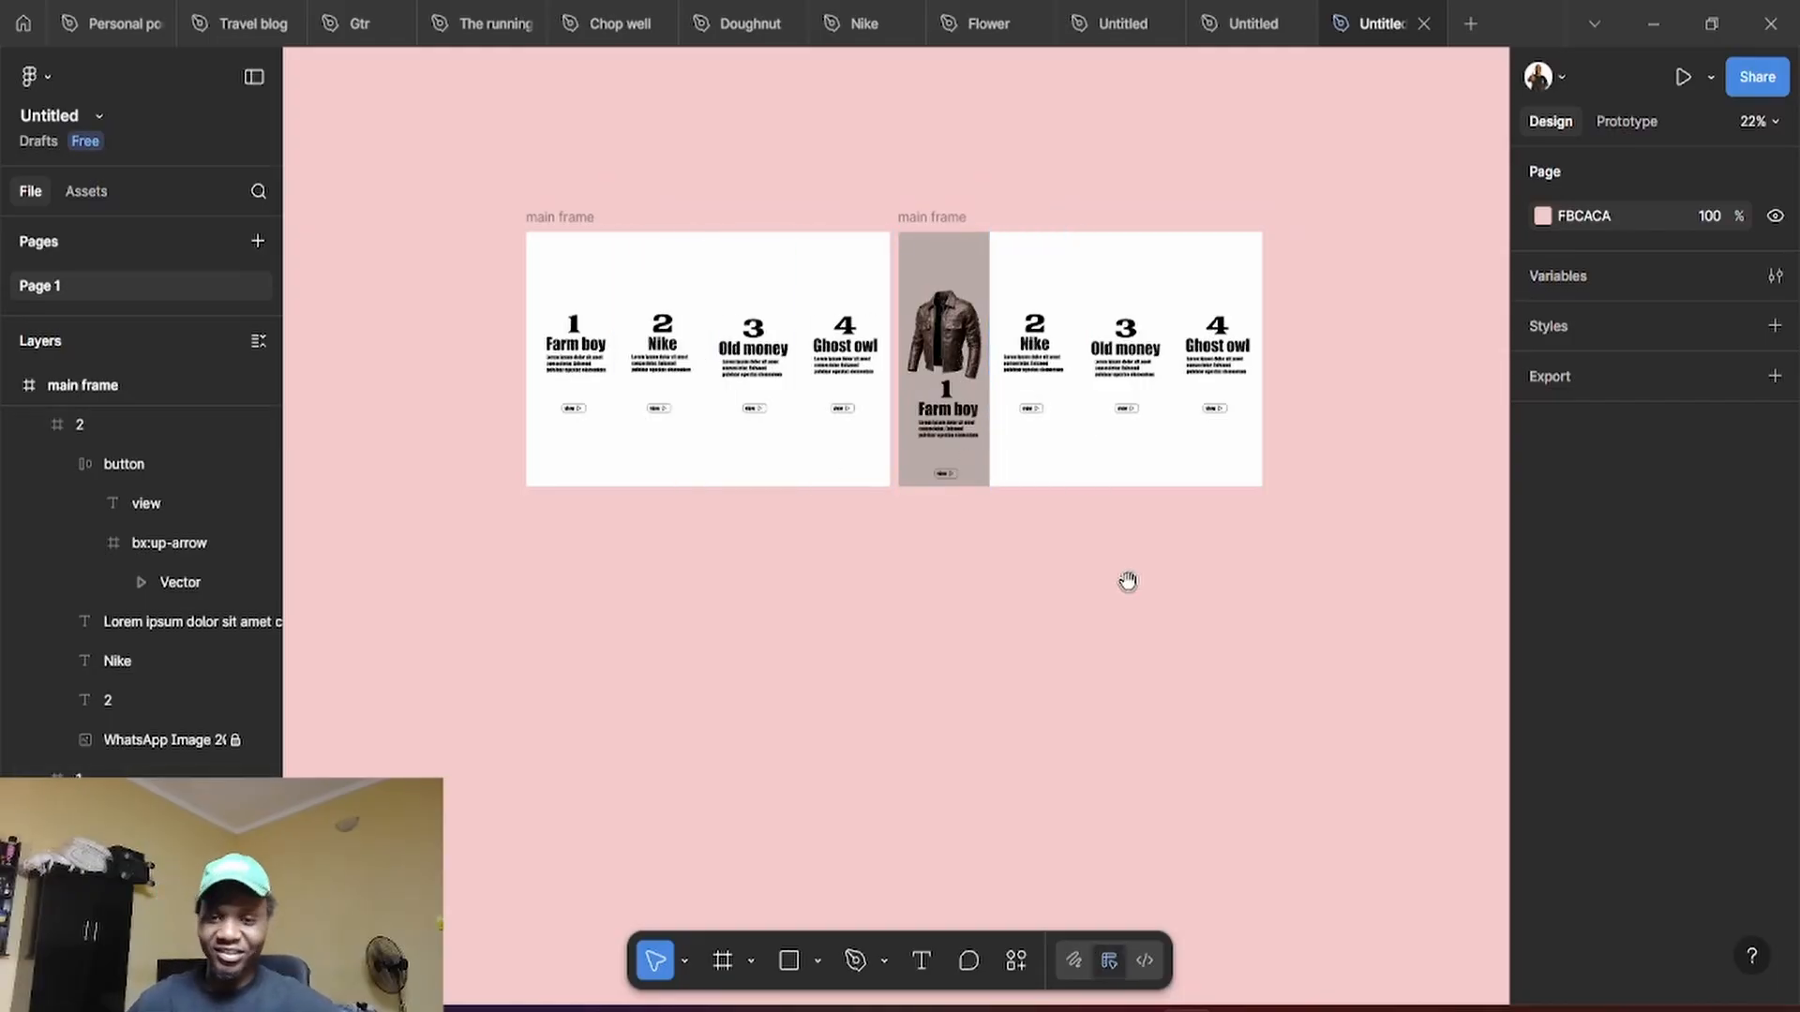
{"action": "left_click_drag", "start_coordinate": [1150, 619], "coordinate": [999, 639]}
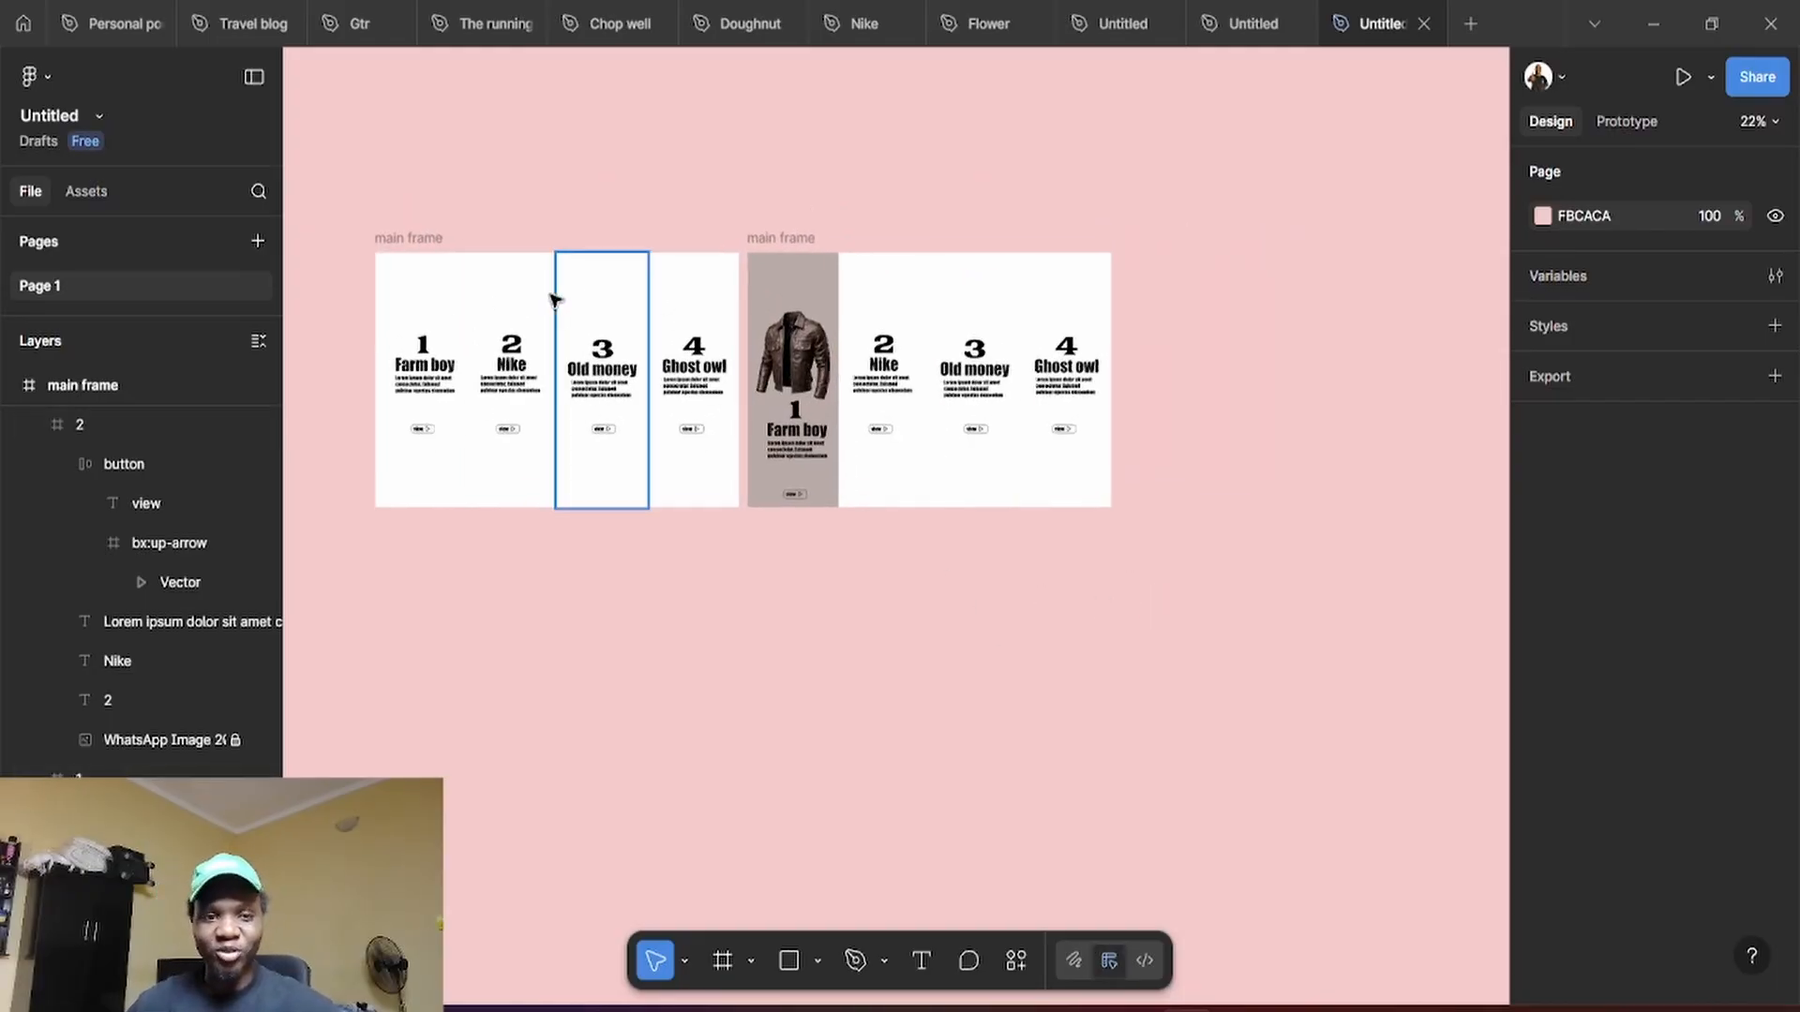
{"action": "left_click", "coordinate": [432, 242]}
{"action": "left_click_drag", "start_coordinate": [433, 242], "coordinate": [1183, 238], "text": "alt"}
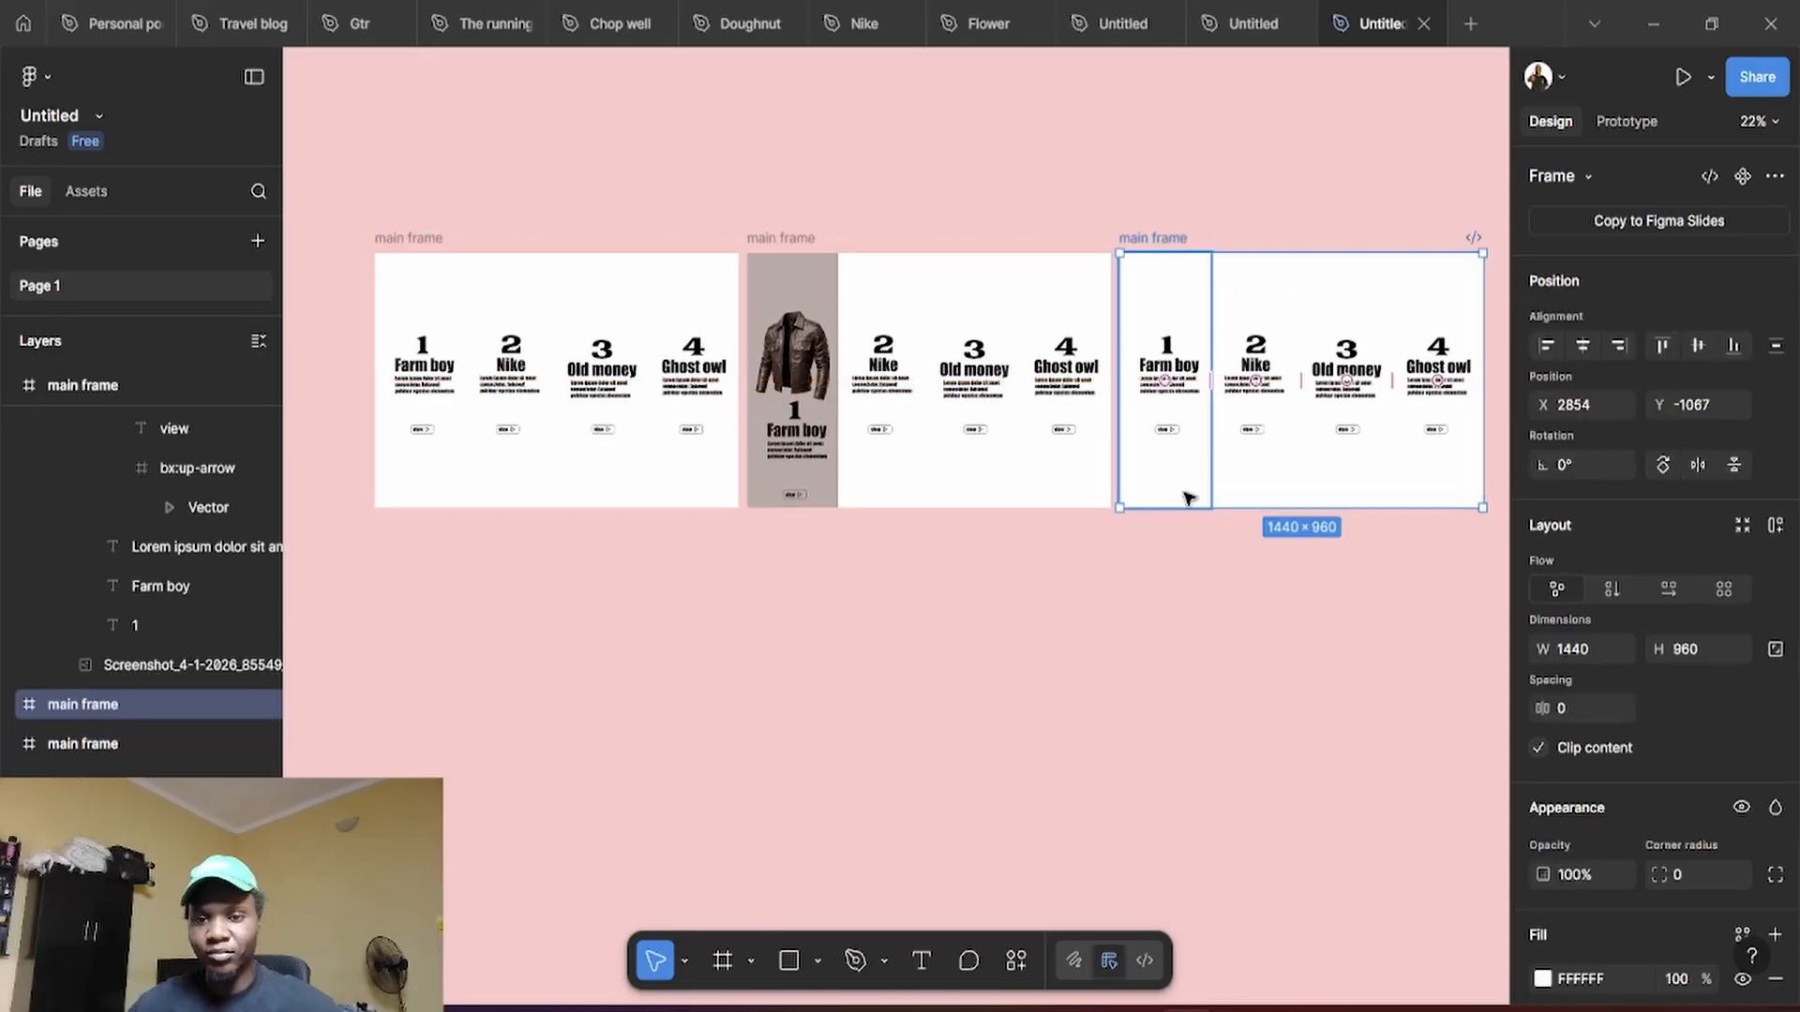
Make two more duplicates of the plain main frame and line them up in the same row at X 4422 and X 5990
{"action": "left_click_drag", "start_coordinate": [1281, 631], "coordinate": [962, 659]}
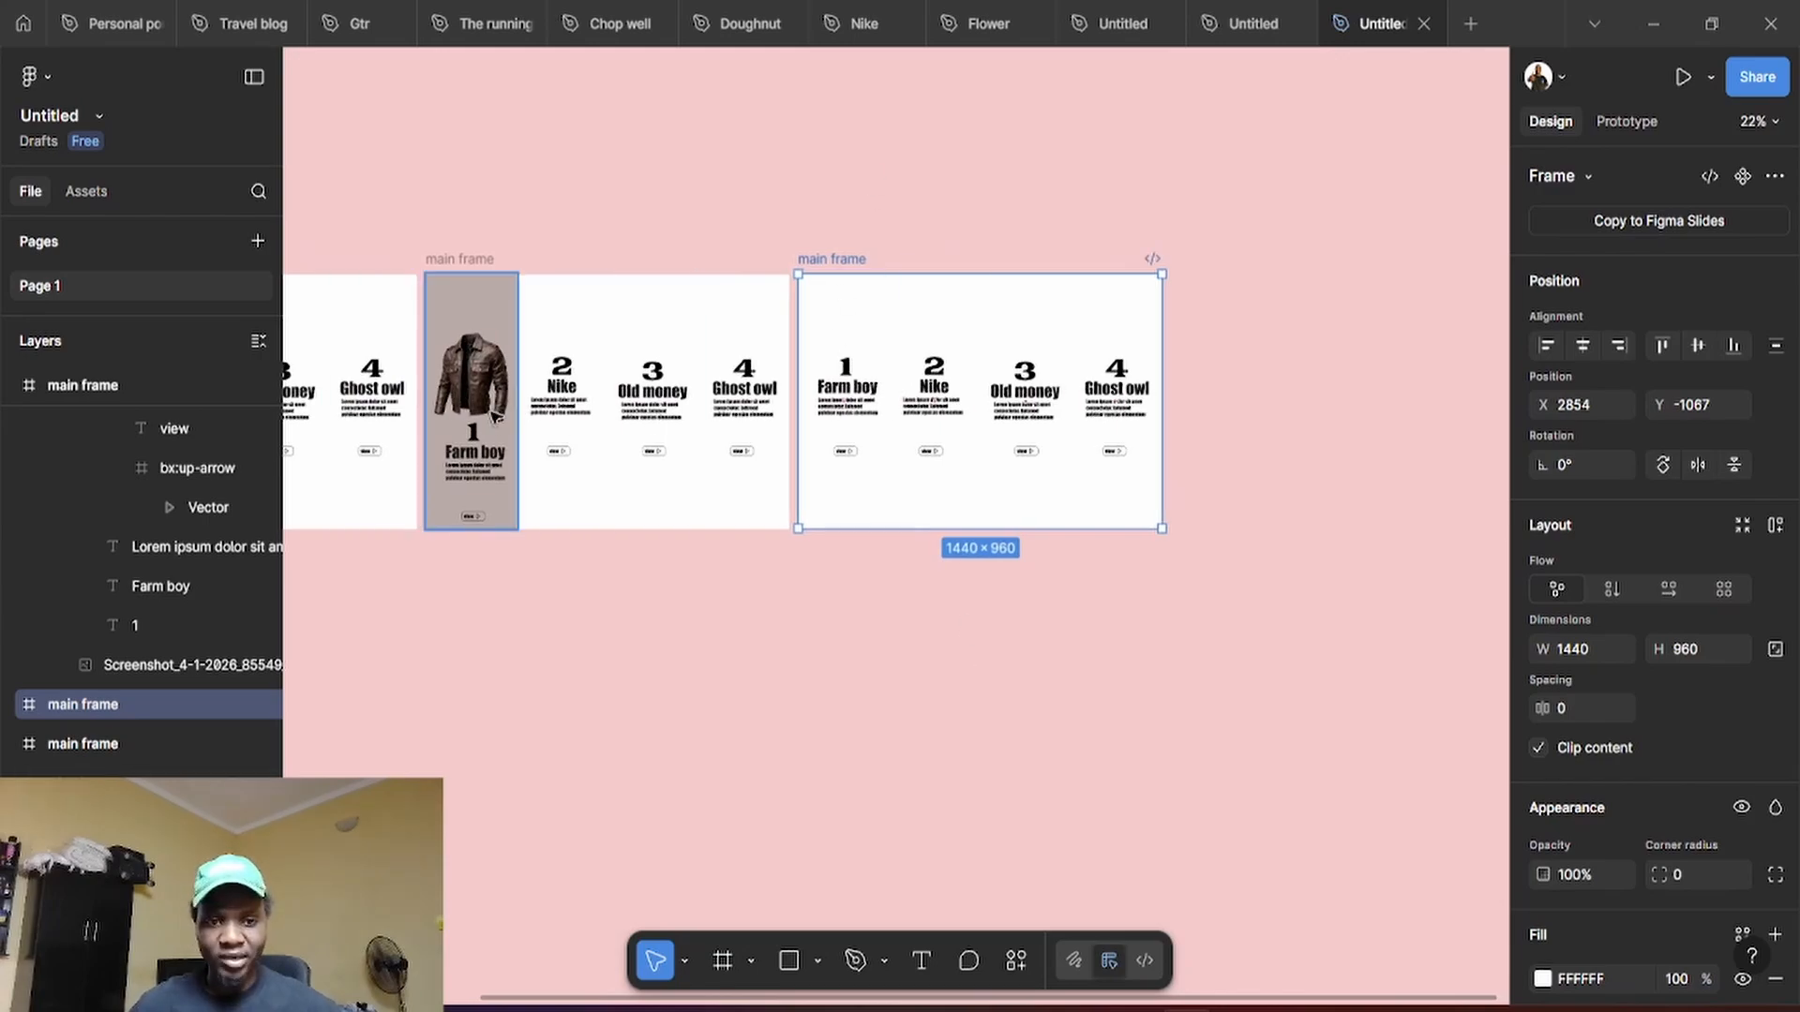
{"action": "left_click_drag", "start_coordinate": [1160, 664], "coordinate": [803, 635]}
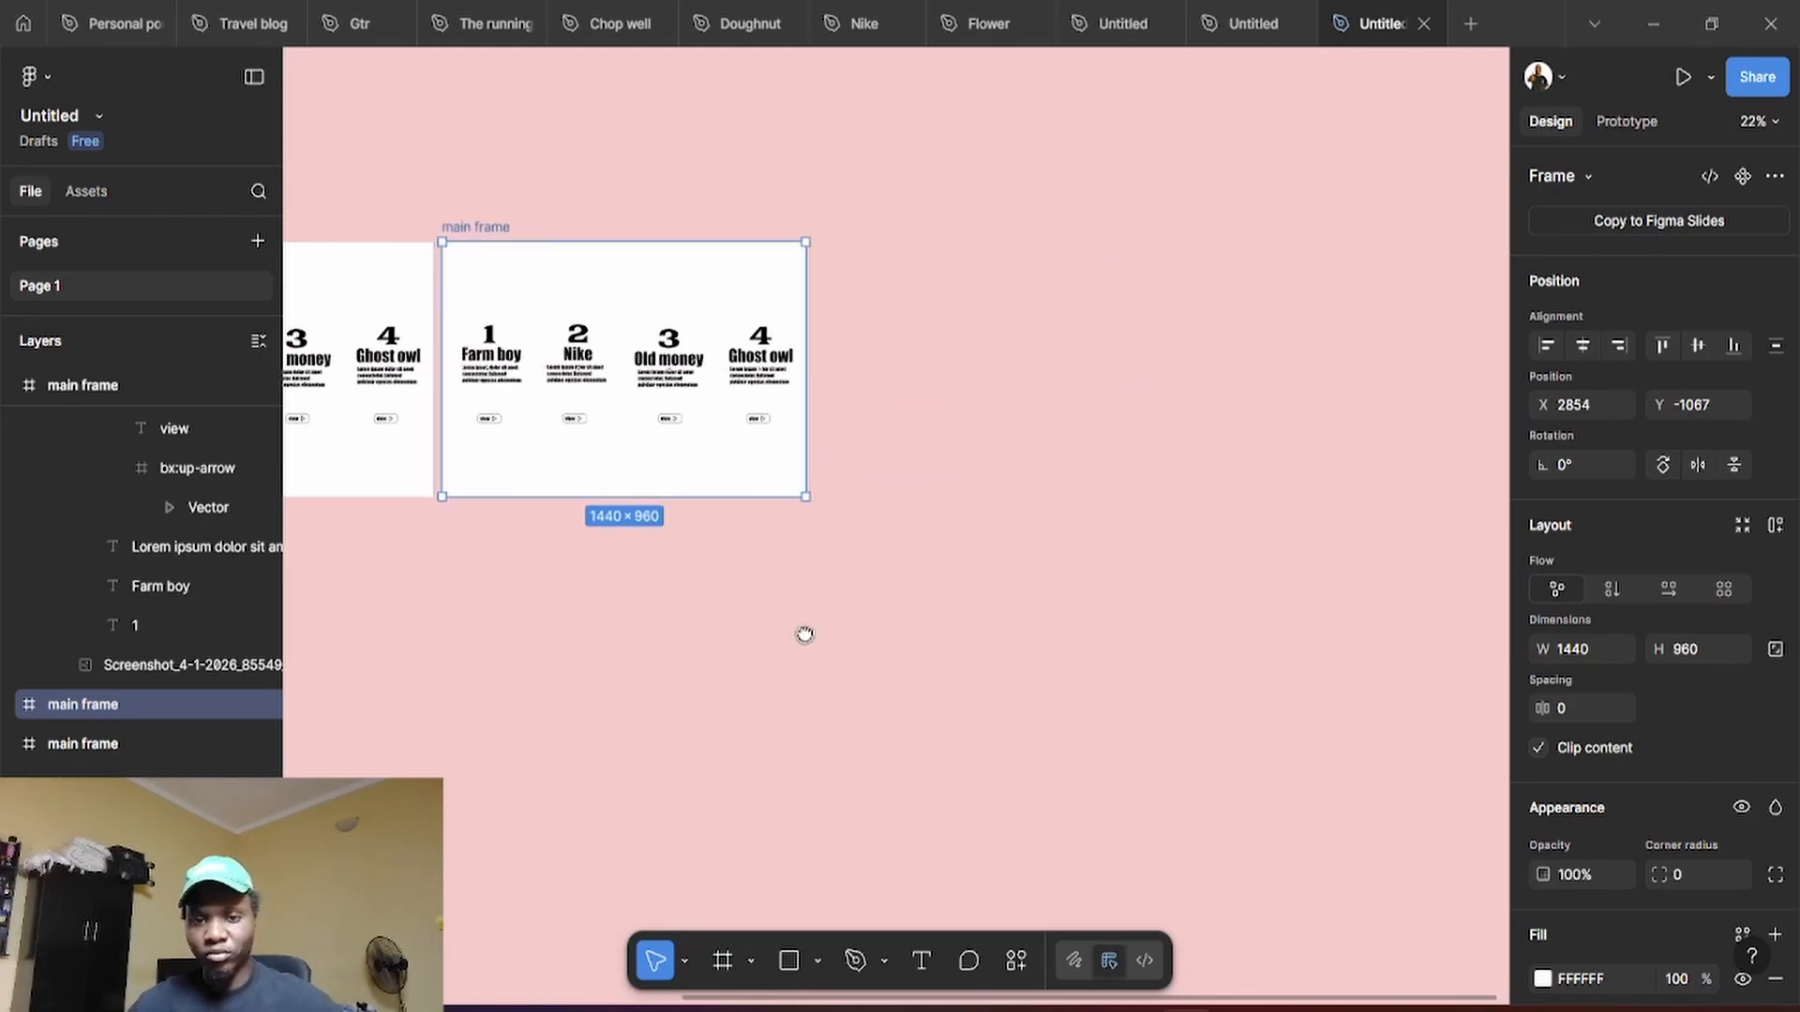
{"action": "key", "text": "ctrl+d"}
{"action": "key", "text": "ctrl+d"}
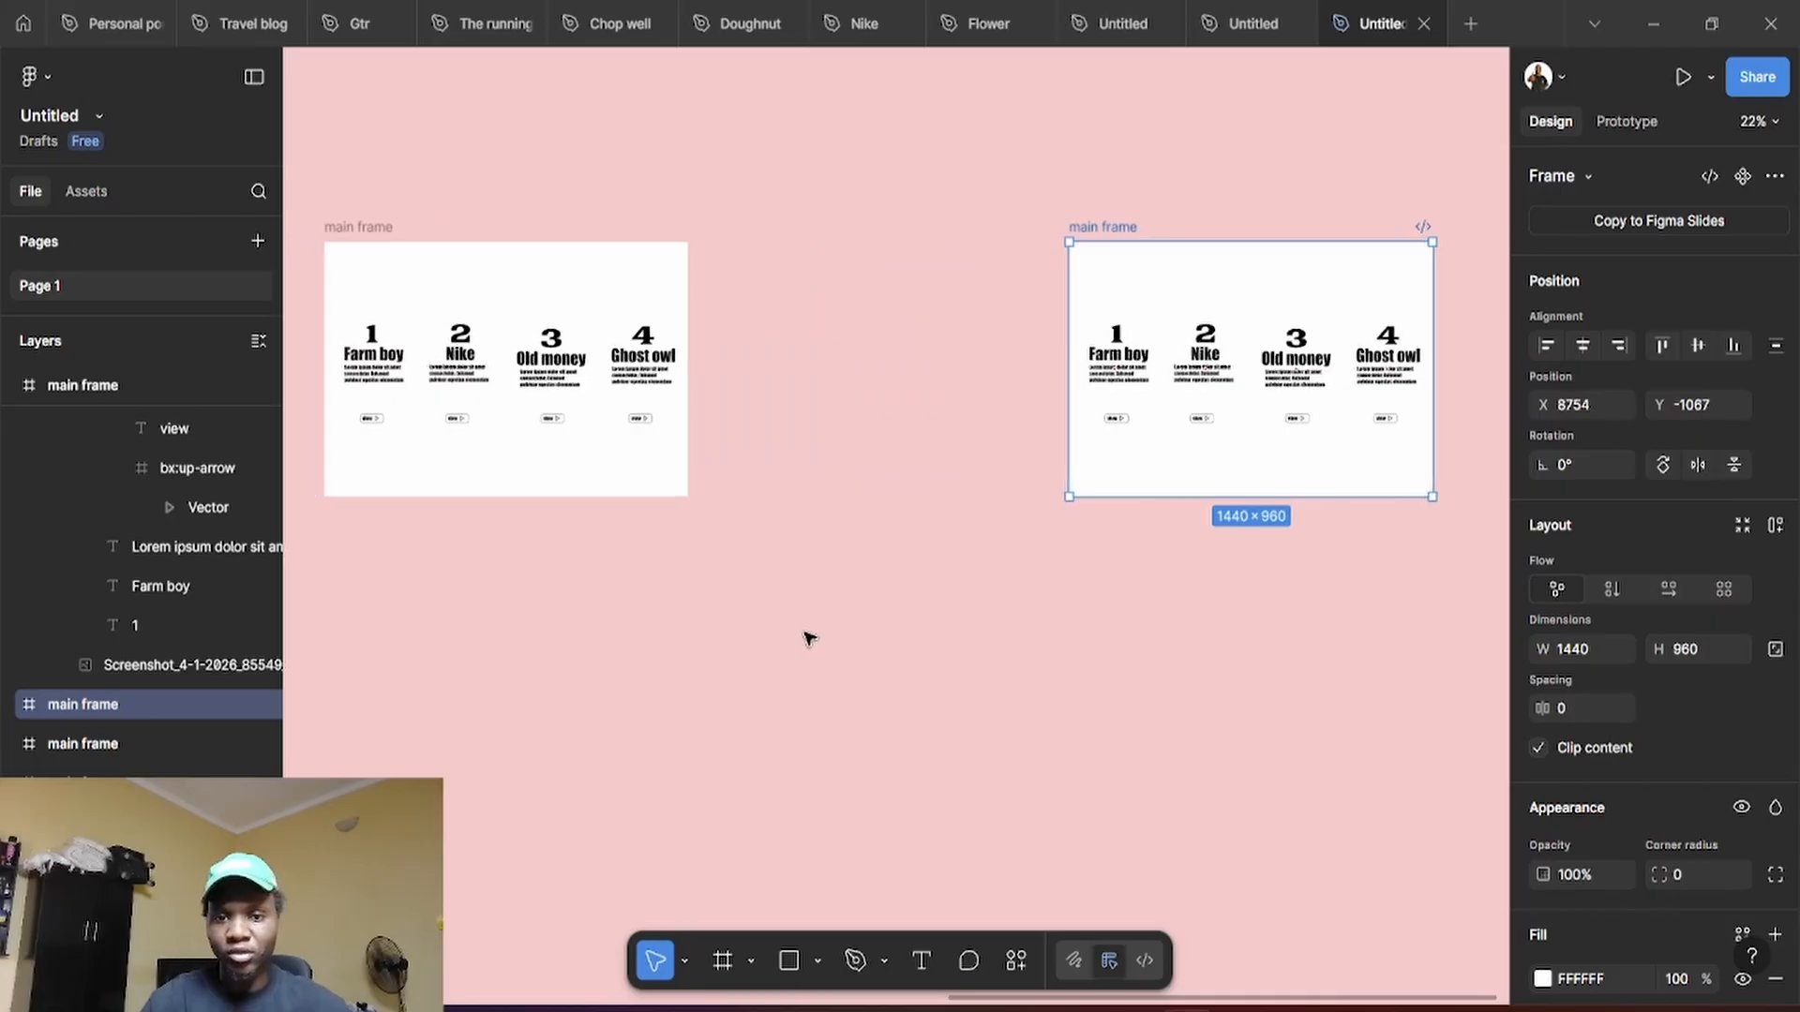
{"action": "scroll", "coordinate": [787, 595], "scroll_direction": "down", "scroll_amount": 5}
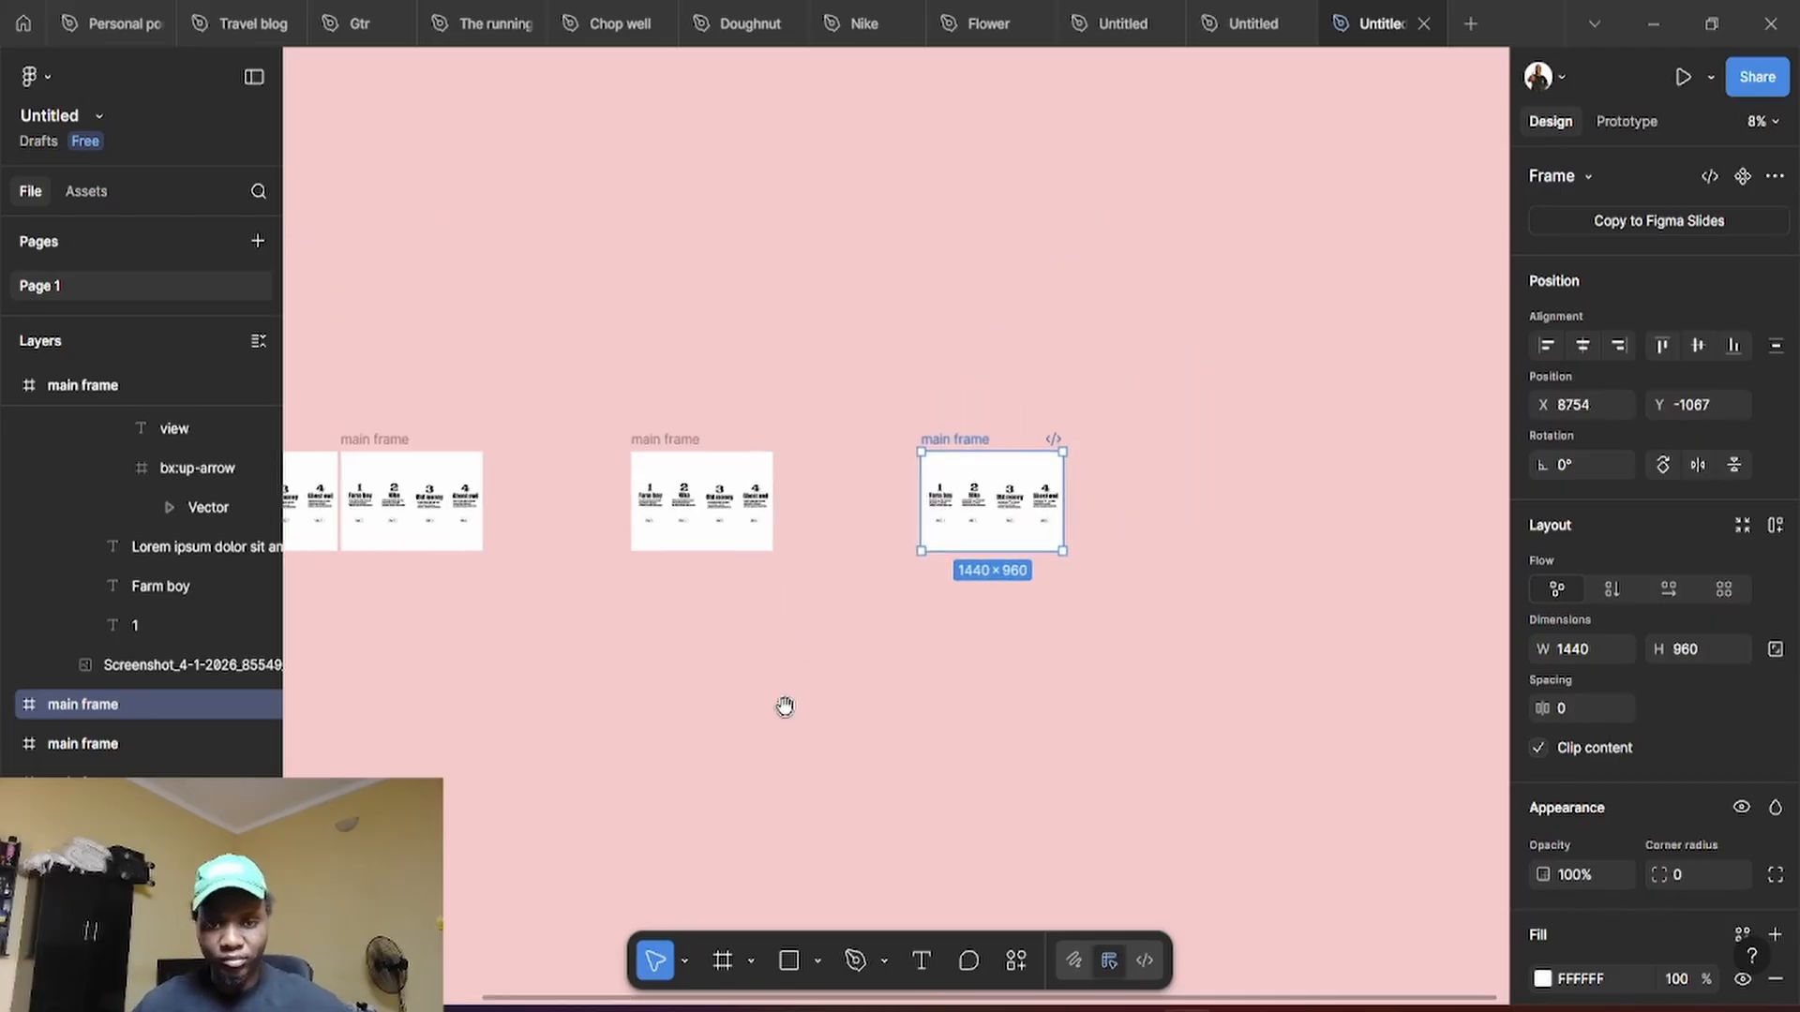
{"action": "left_click_drag", "start_coordinate": [784, 707], "coordinate": [1148, 670]}
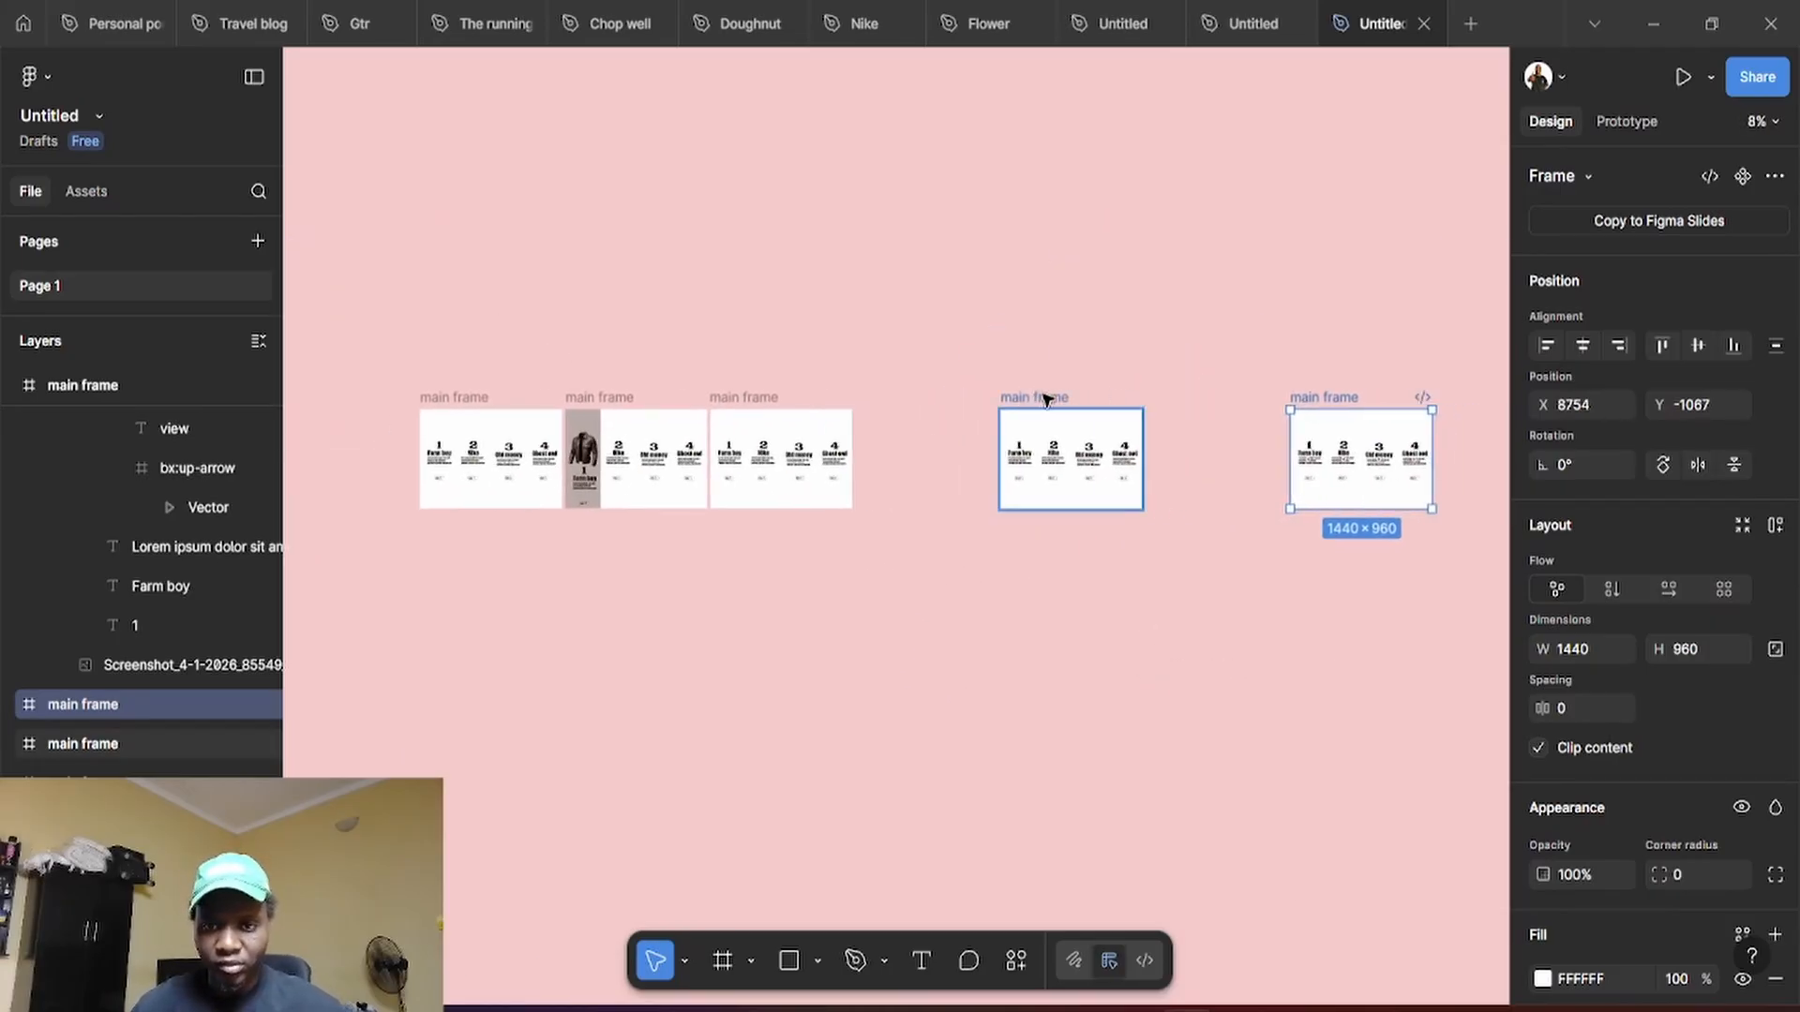
{"action": "left_click_drag", "start_coordinate": [1047, 398], "coordinate": [912, 403]}
{"action": "left_click_drag", "start_coordinate": [1342, 405], "coordinate": [1071, 402]}
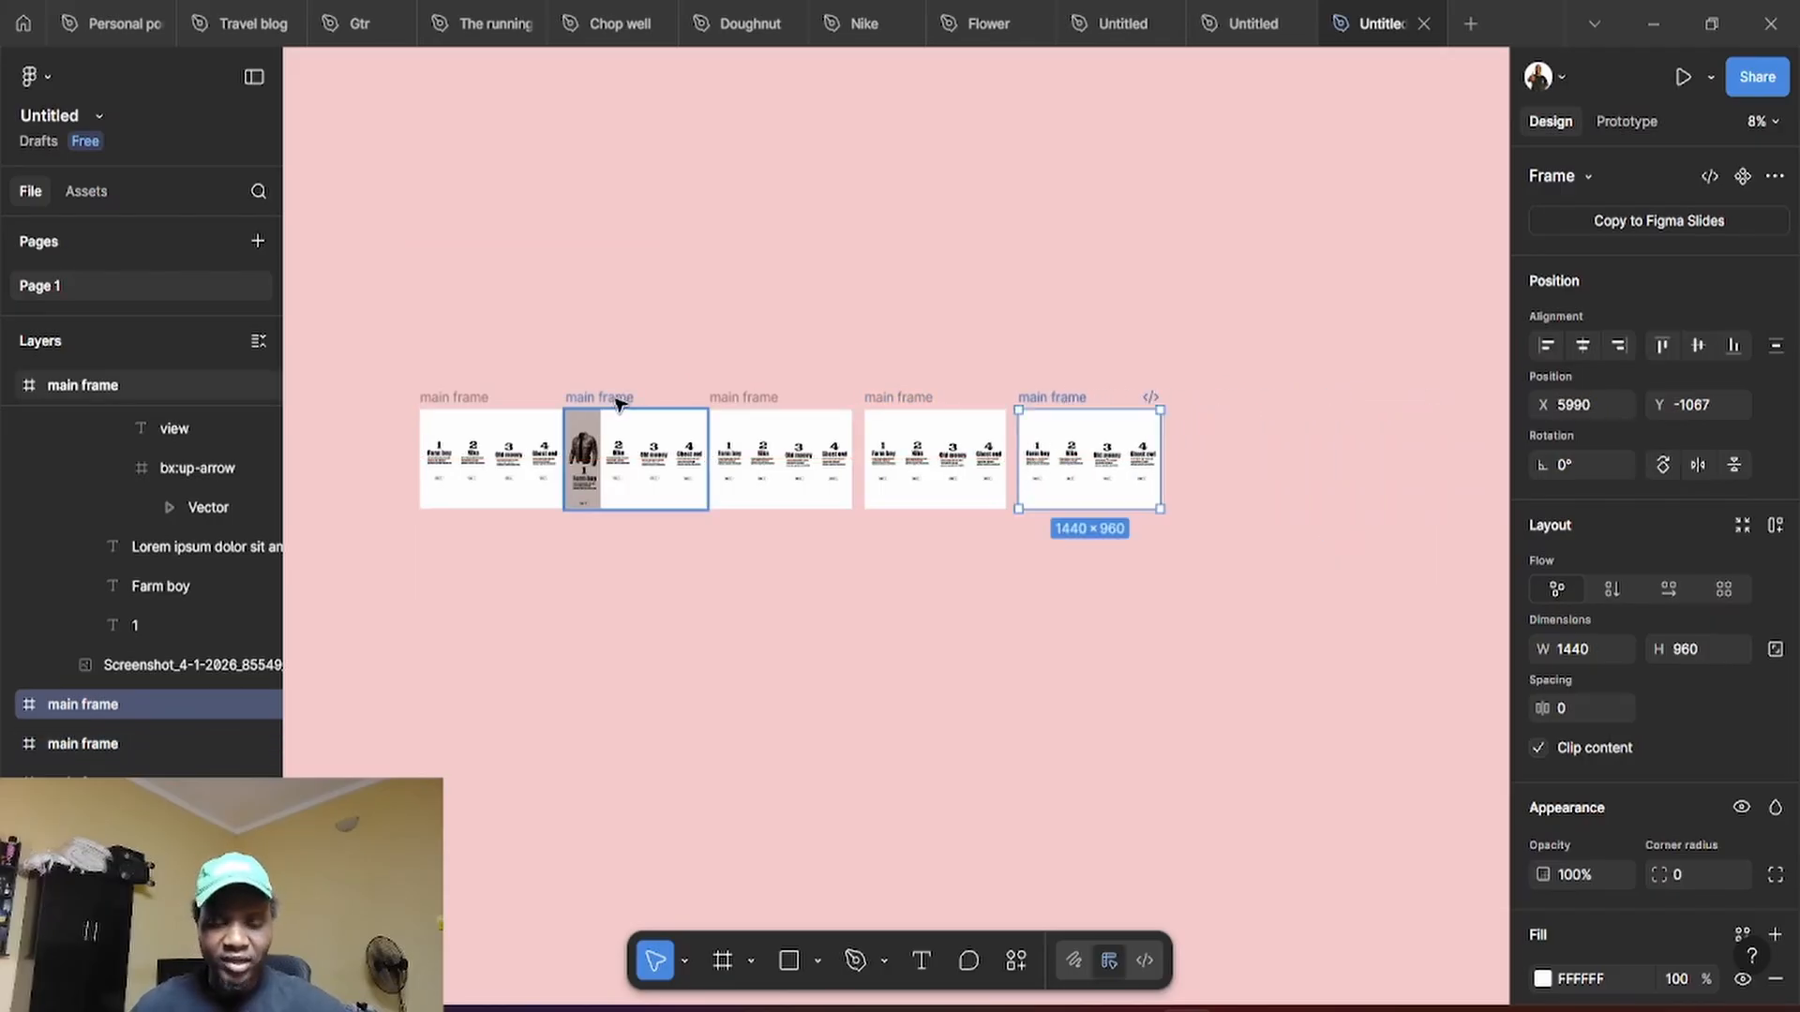
Rename the frame that shows the brown jacket as "farm boy"
{"action": "scroll", "coordinate": [585, 408], "scroll_direction": "up", "scroll_amount": 3}
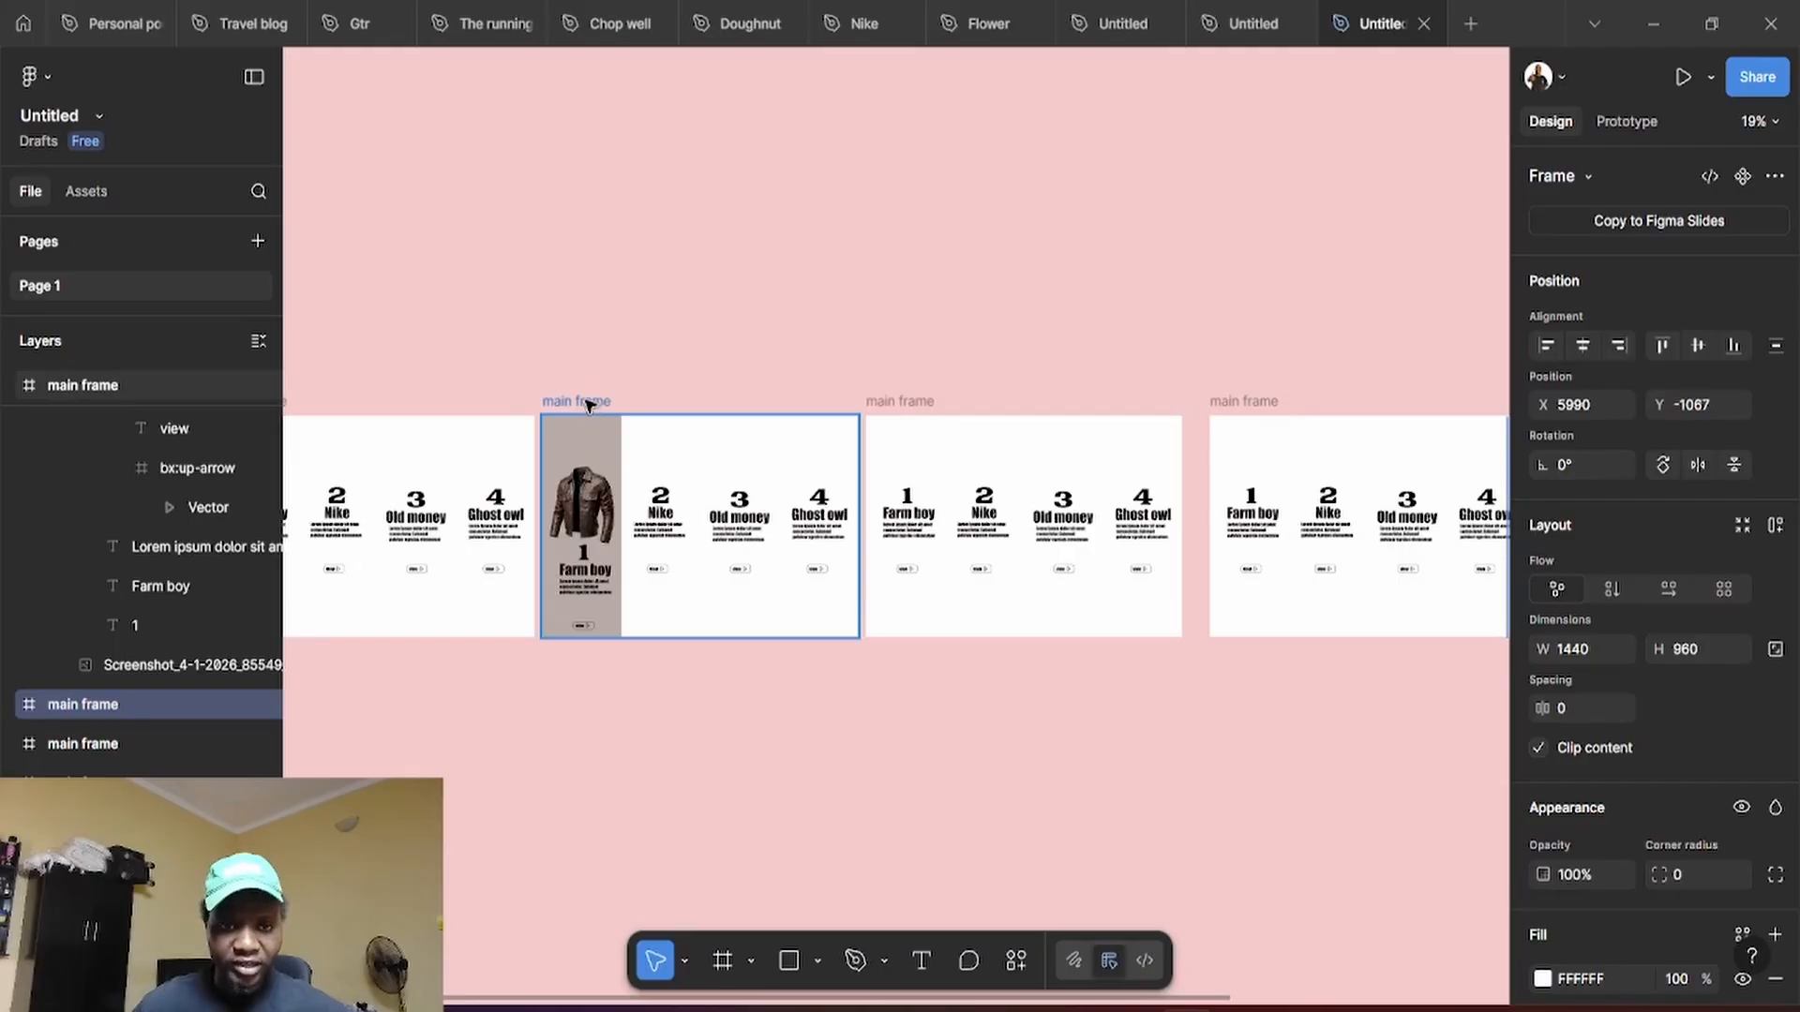
{"action": "scroll", "coordinate": [588, 405], "scroll_direction": "up", "scroll_amount": 3}
{"action": "double_click", "coordinate": [563, 406]}
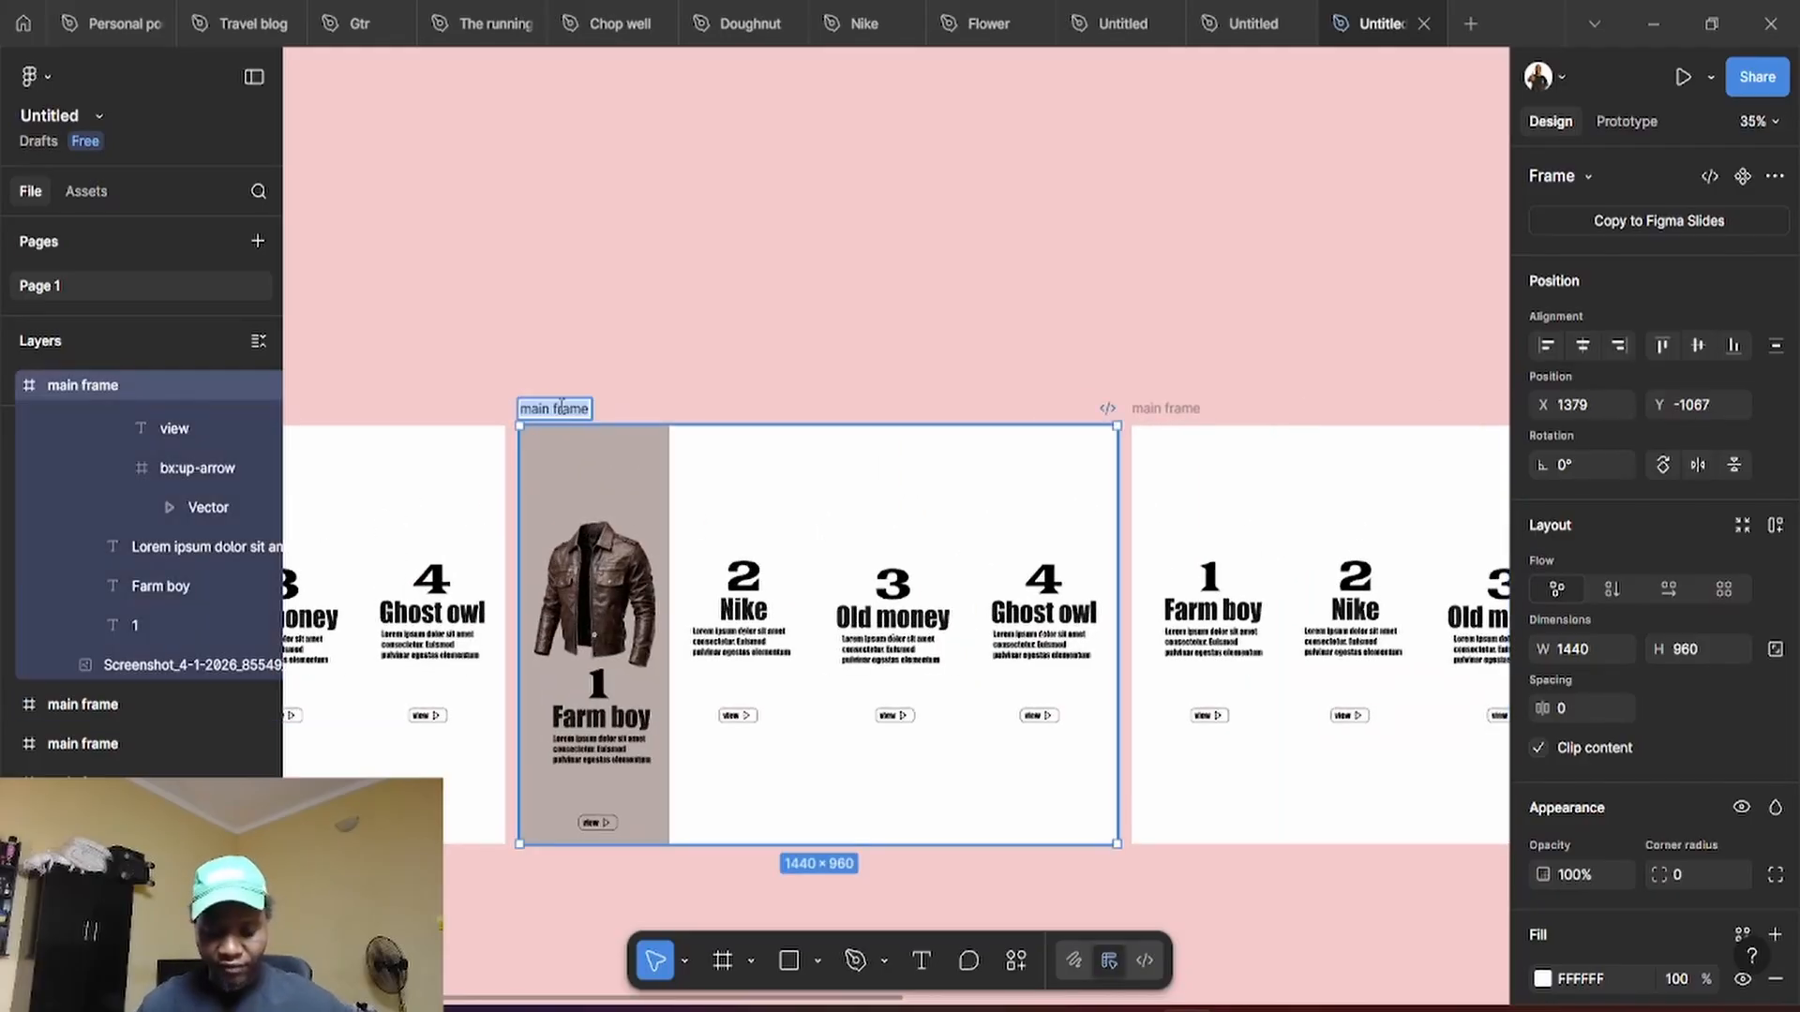
{"action": "type", "text": "farm boy"}
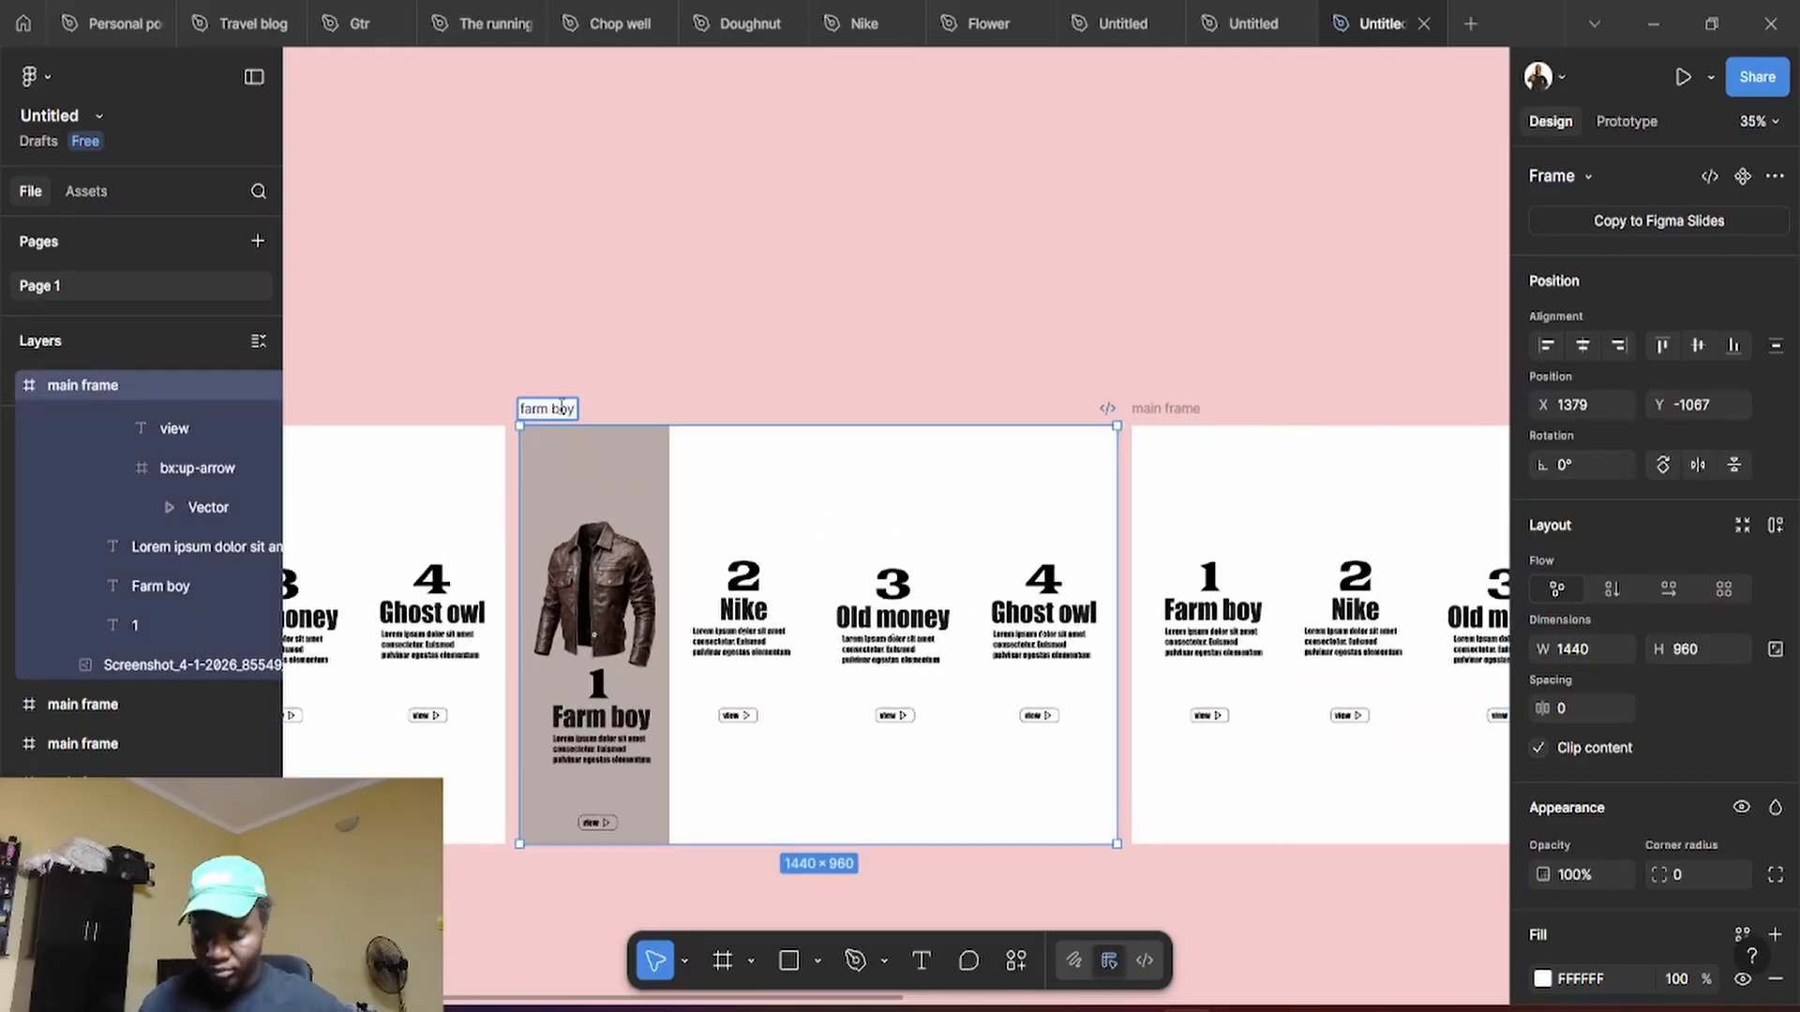
{"action": "key", "text": "Return"}
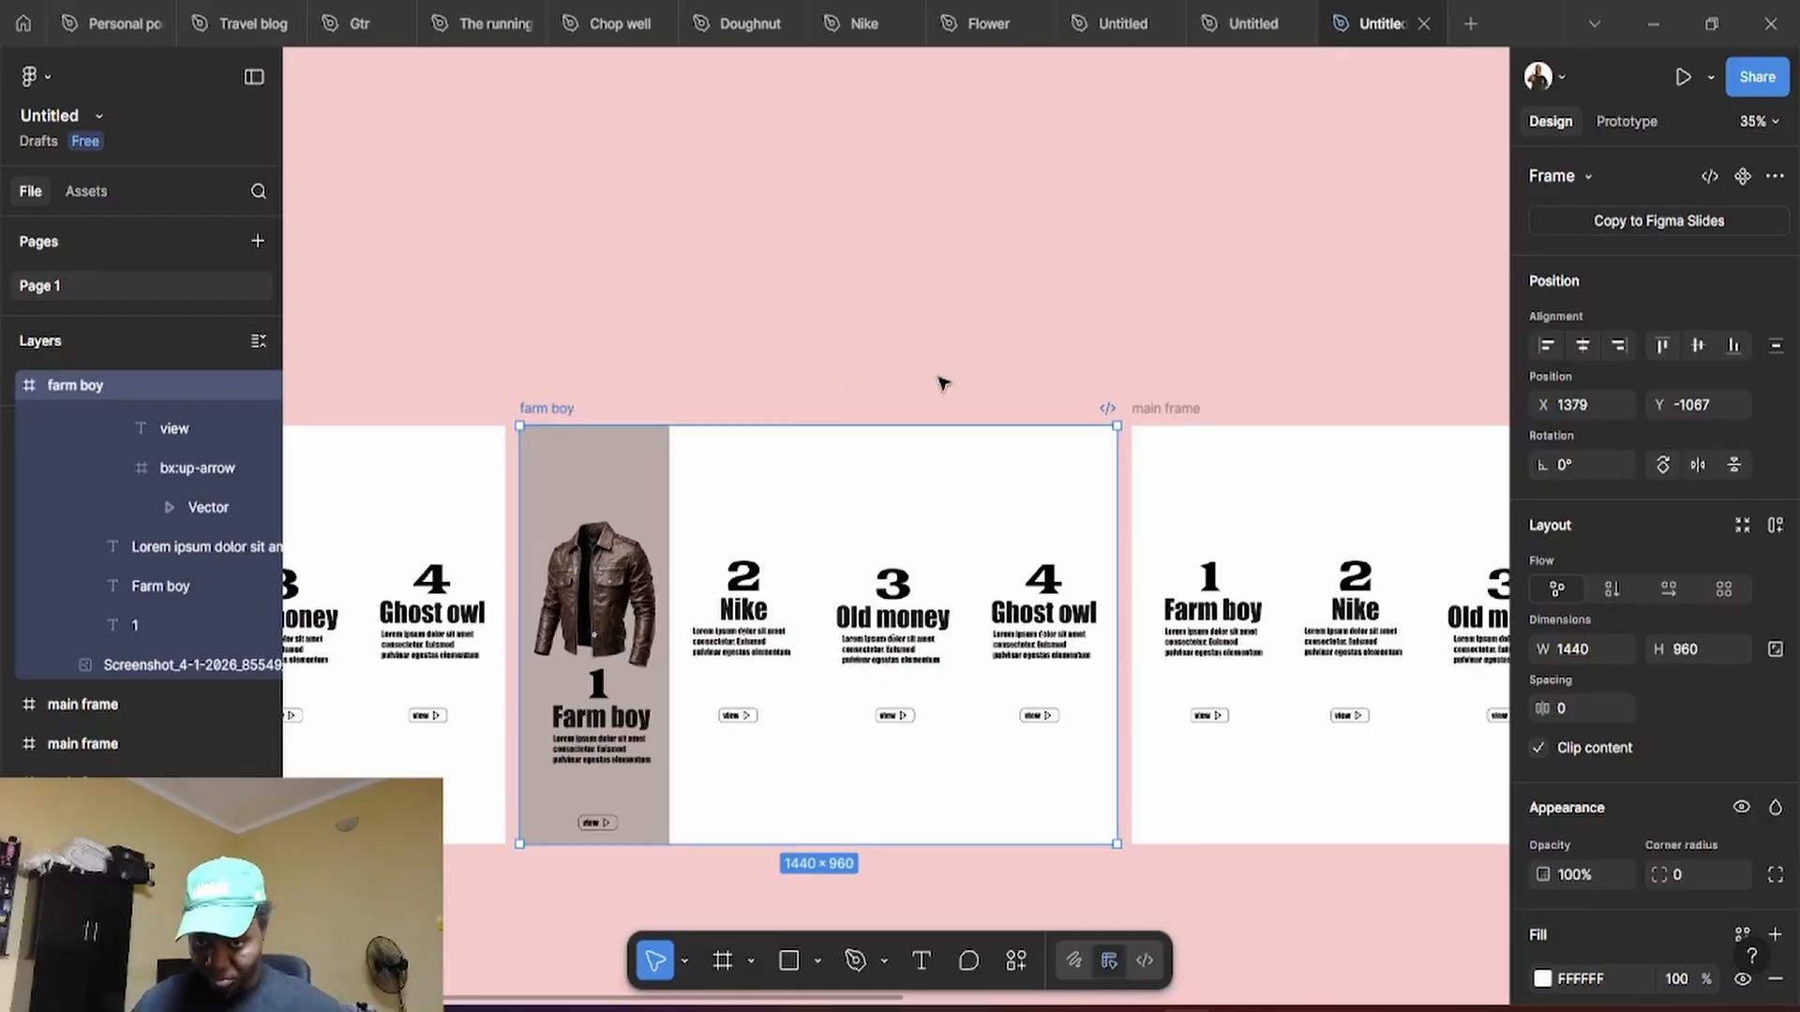
Rename the frame directly after the farm boy frame as "nike"
{"action": "double_click", "coordinate": [1178, 408]}
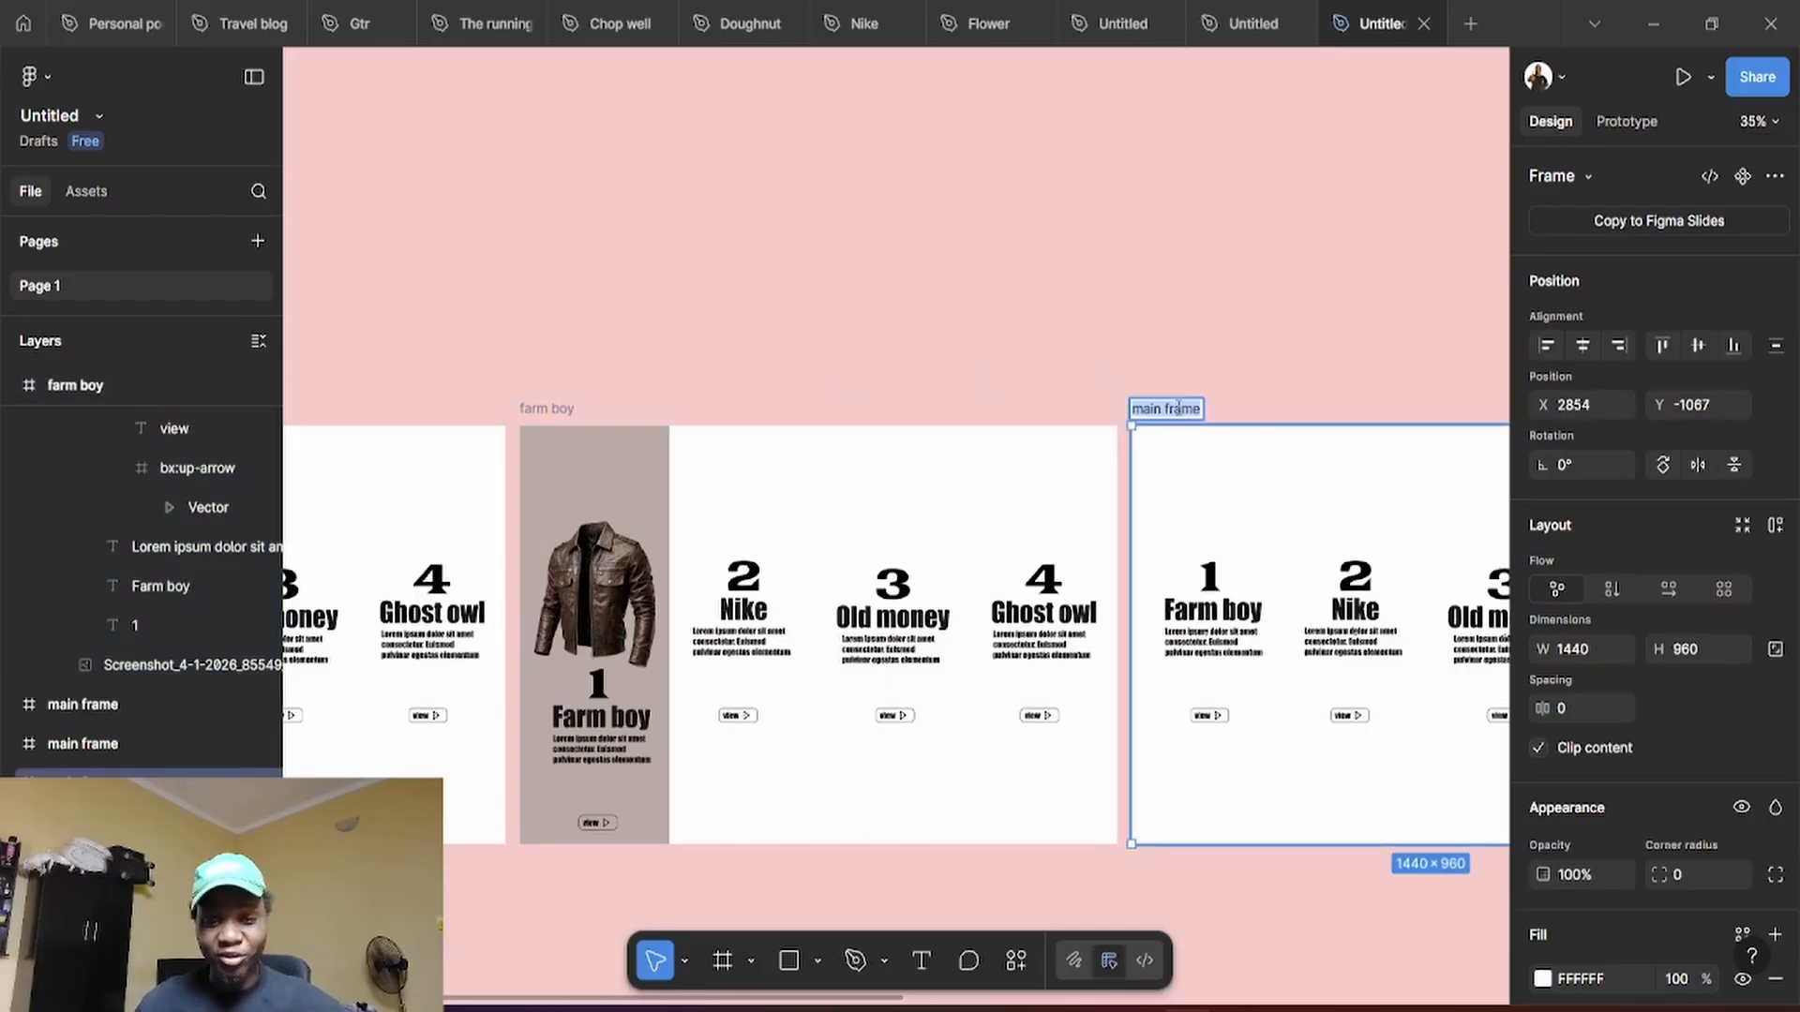
{"action": "type", "text": "nike"}
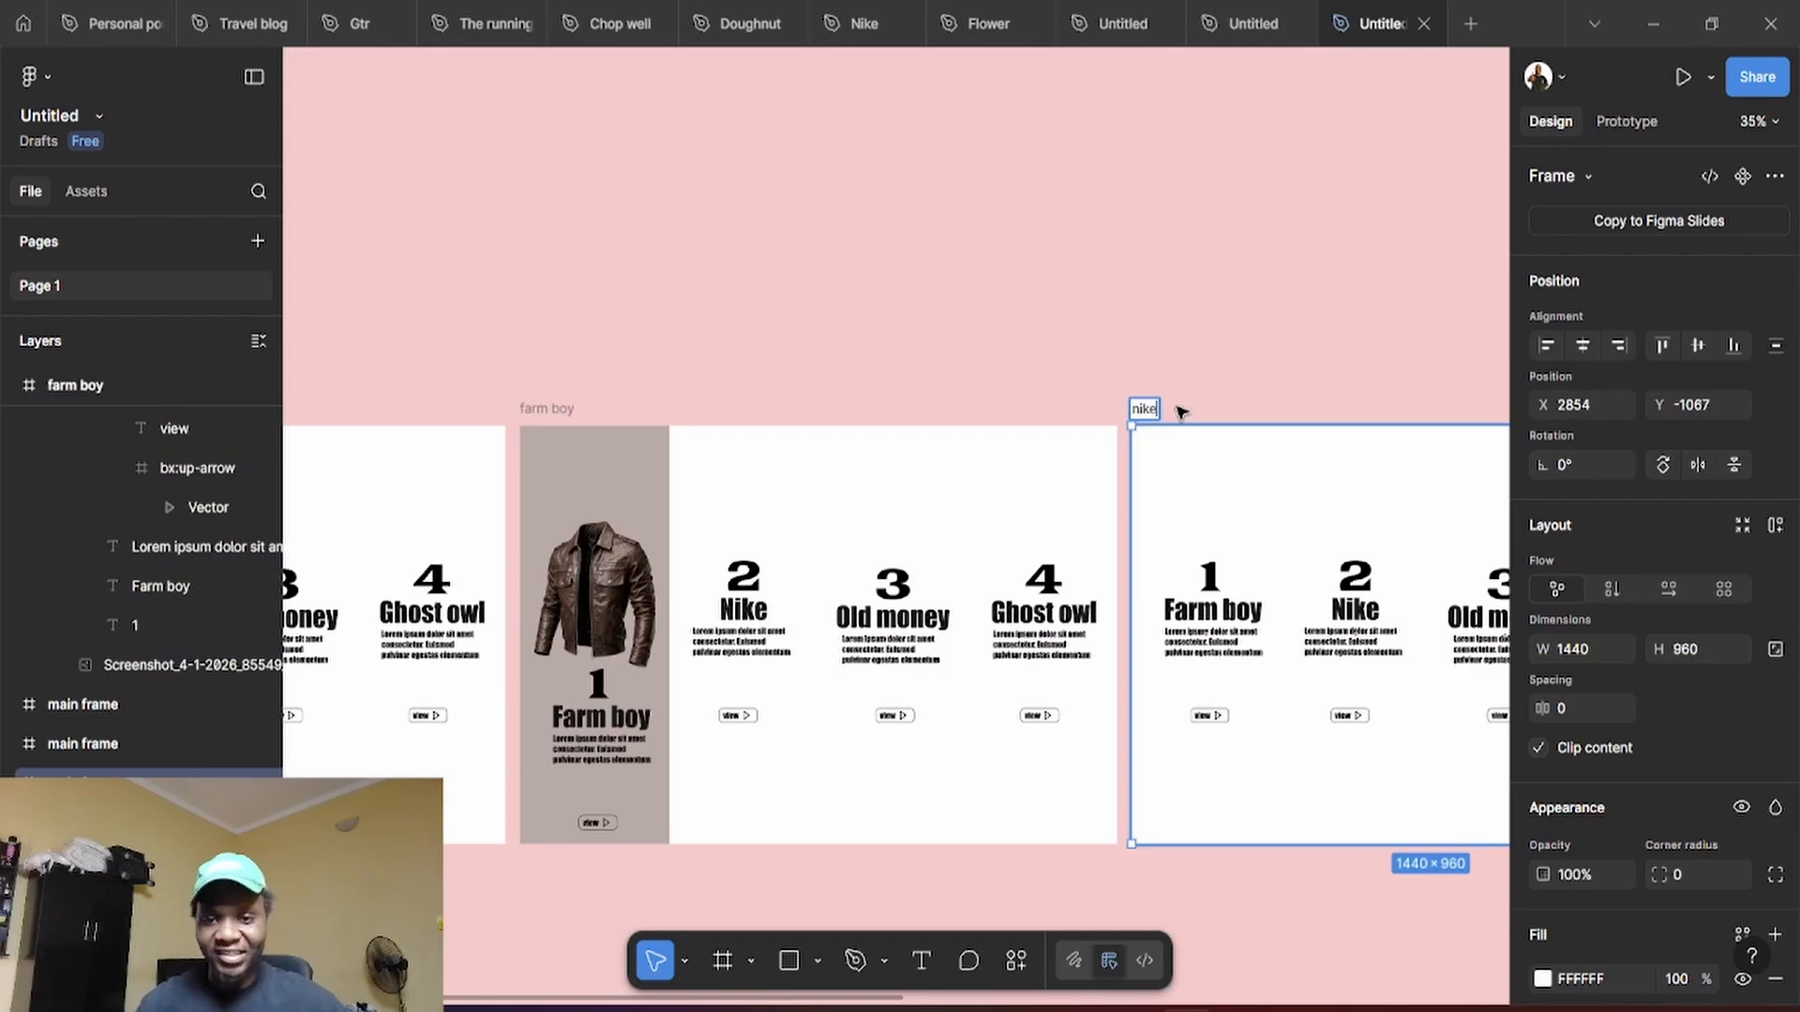
{"action": "key", "text": "Return"}
Rename the frame following the nike frame as "old money"
{"action": "scroll", "coordinate": [1176, 407], "scroll_direction": "right", "scroll_amount": 10}
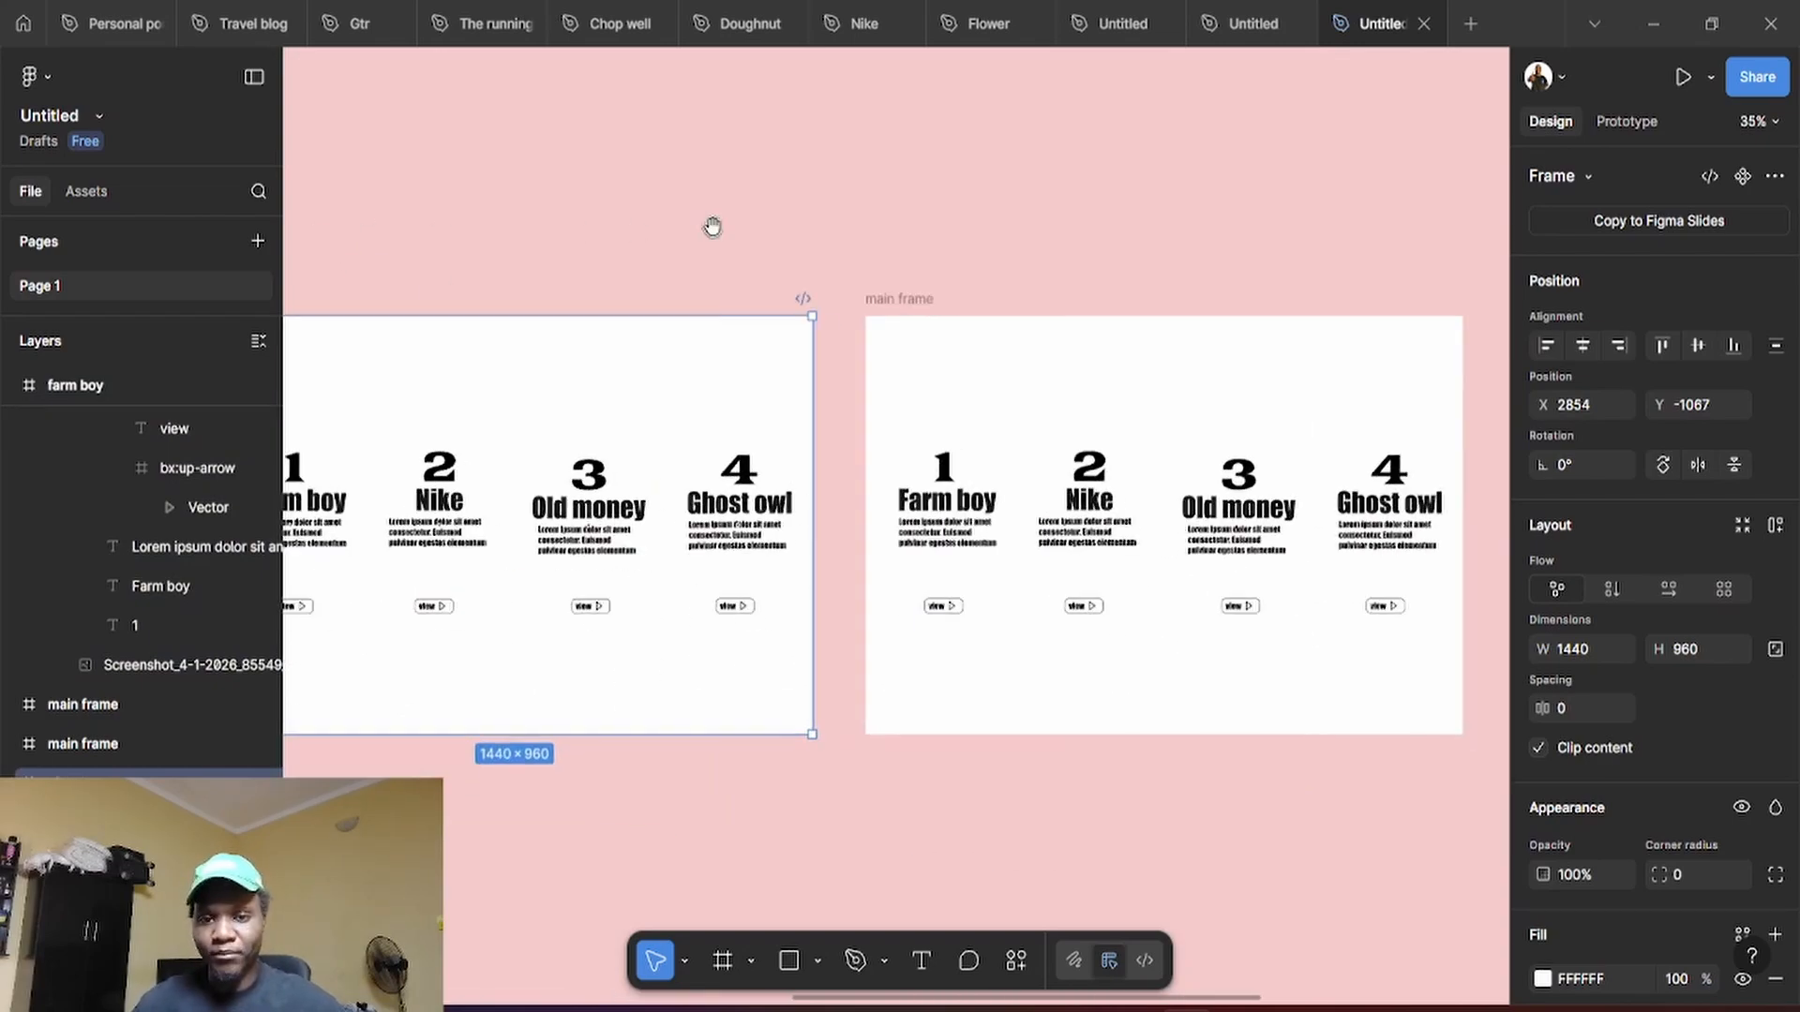
{"action": "scroll", "coordinate": [631, 303], "scroll_direction": "left", "scroll_amount": 3}
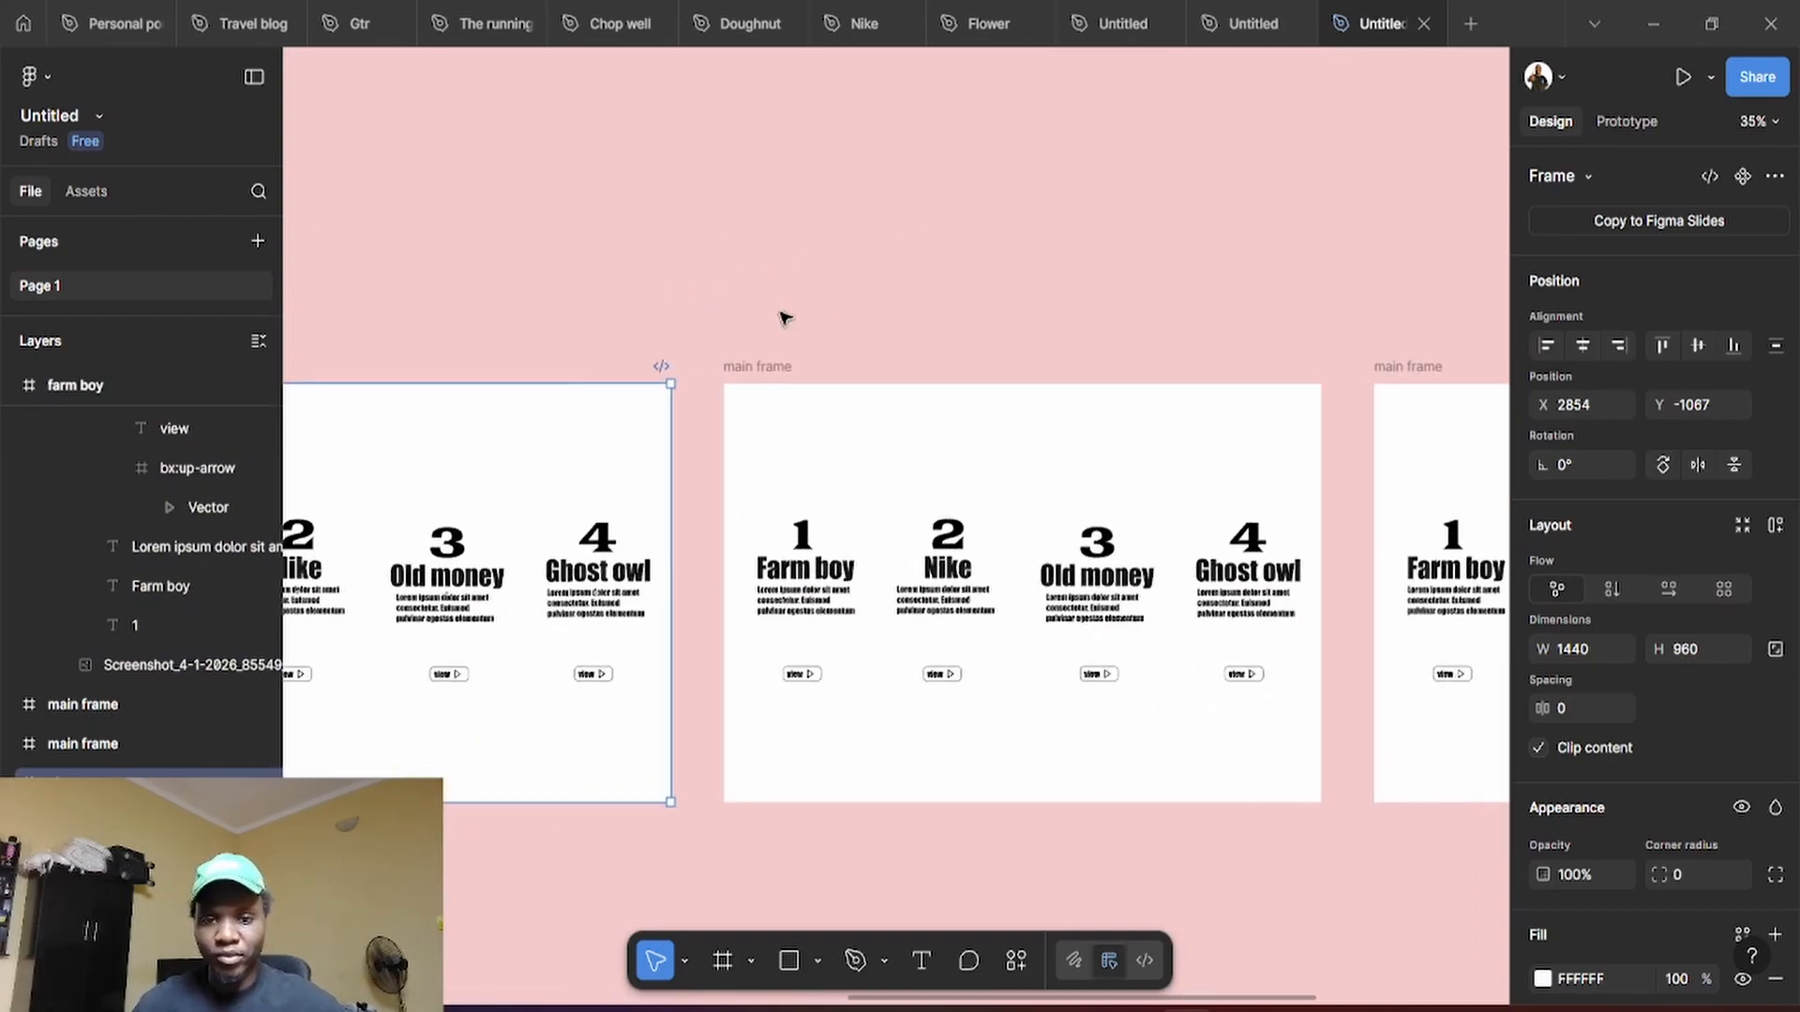
{"action": "double_click", "coordinate": [761, 366]}
{"action": "type", "text": "old"}
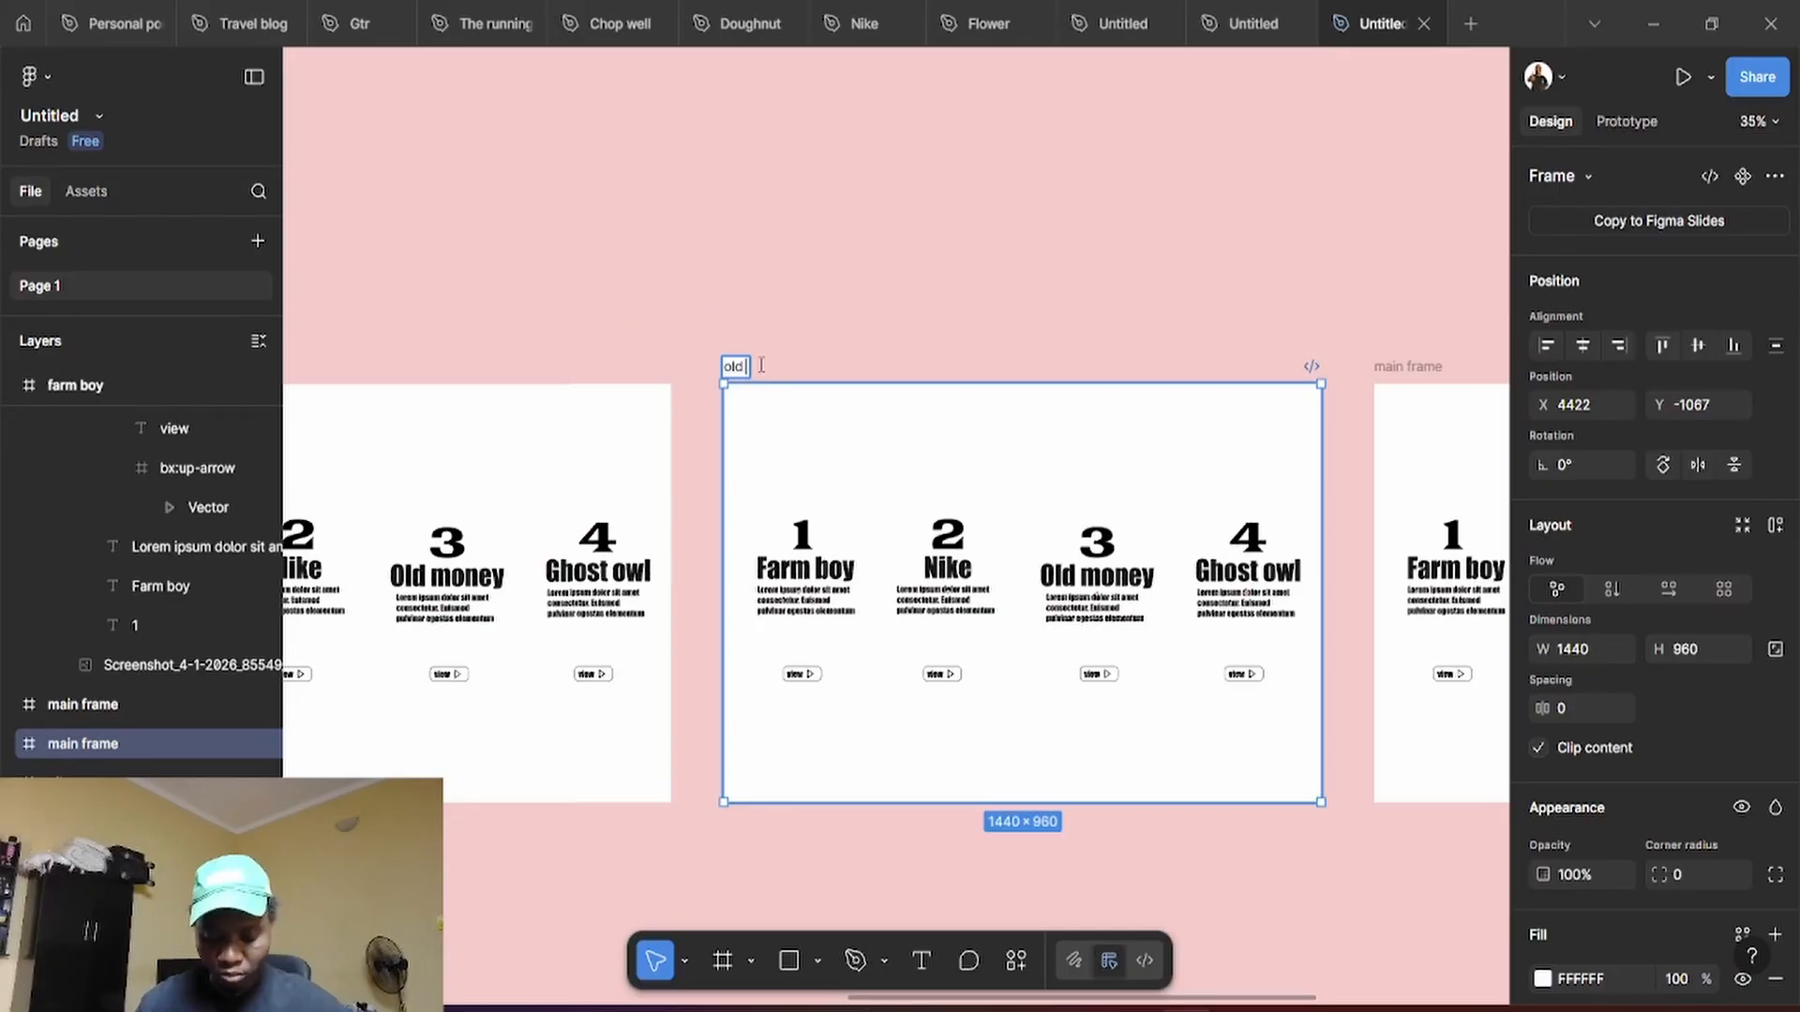
{"action": "type", "text": " money"}
{"action": "left_click", "coordinate": [1060, 341]}
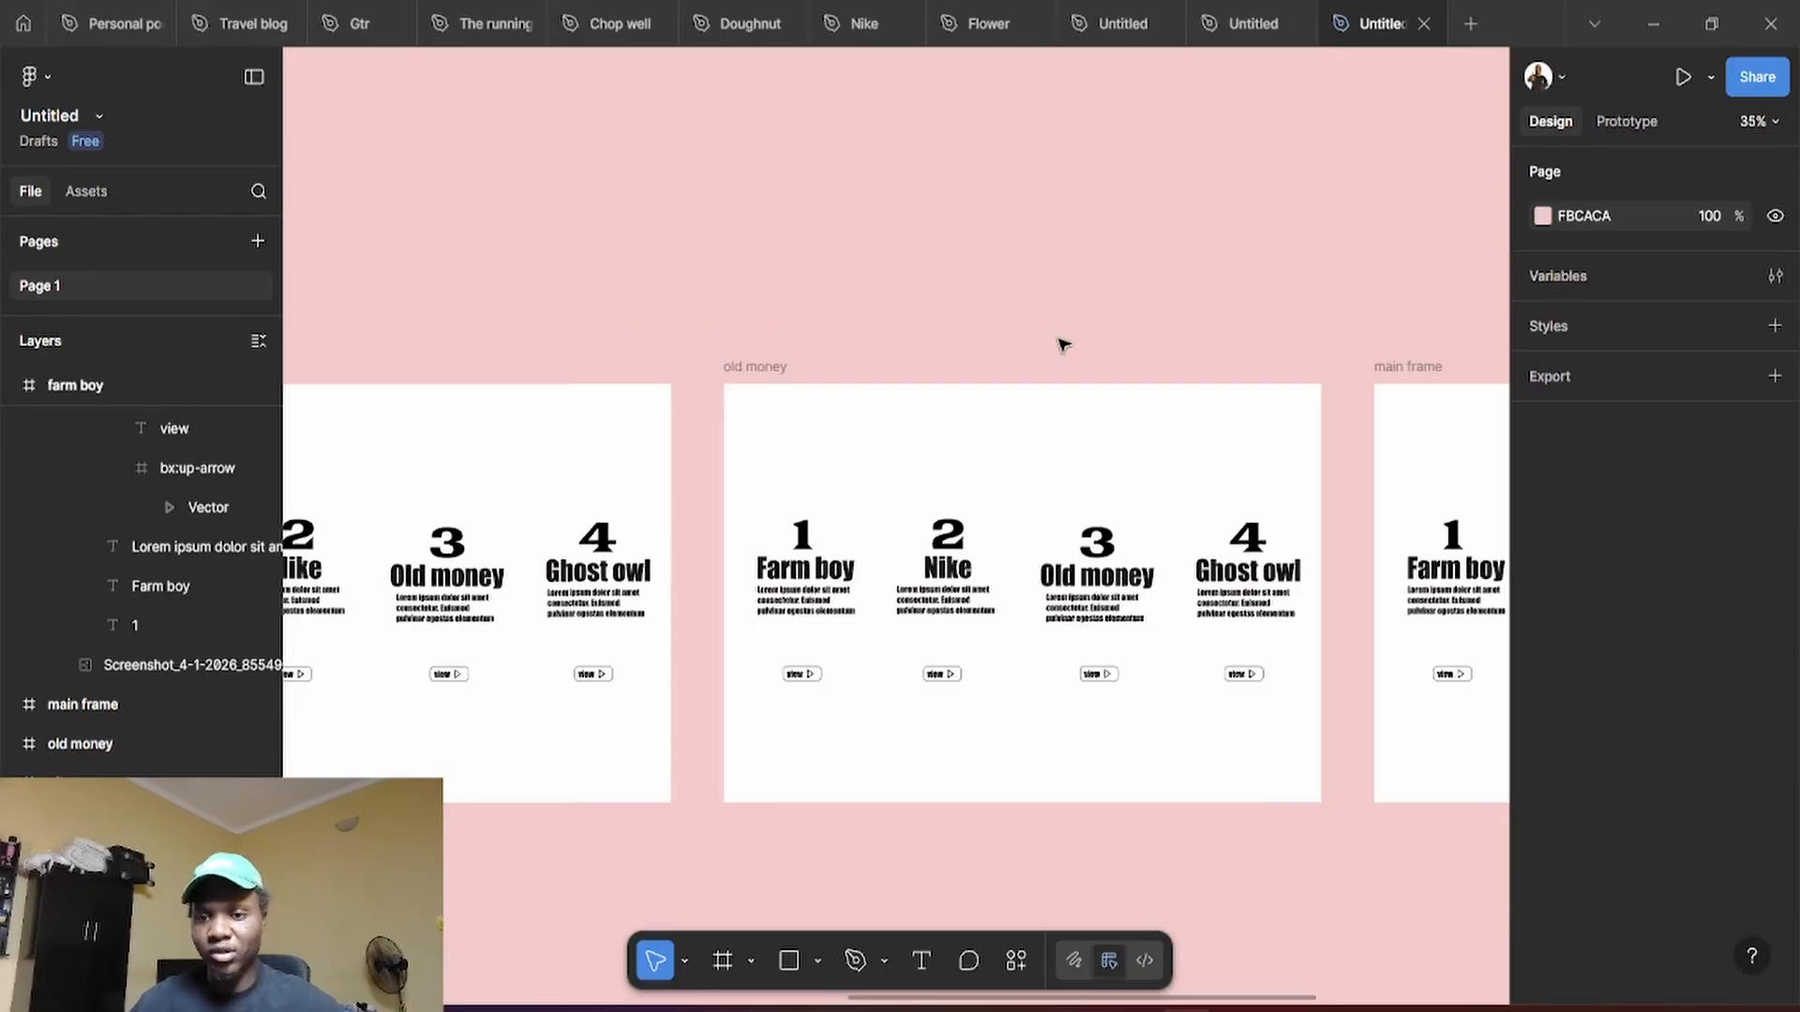
Rename the last frame in the row as "ghost owl"
{"action": "scroll", "coordinate": [948, 272], "scroll_direction": "right", "scroll_amount": 5}
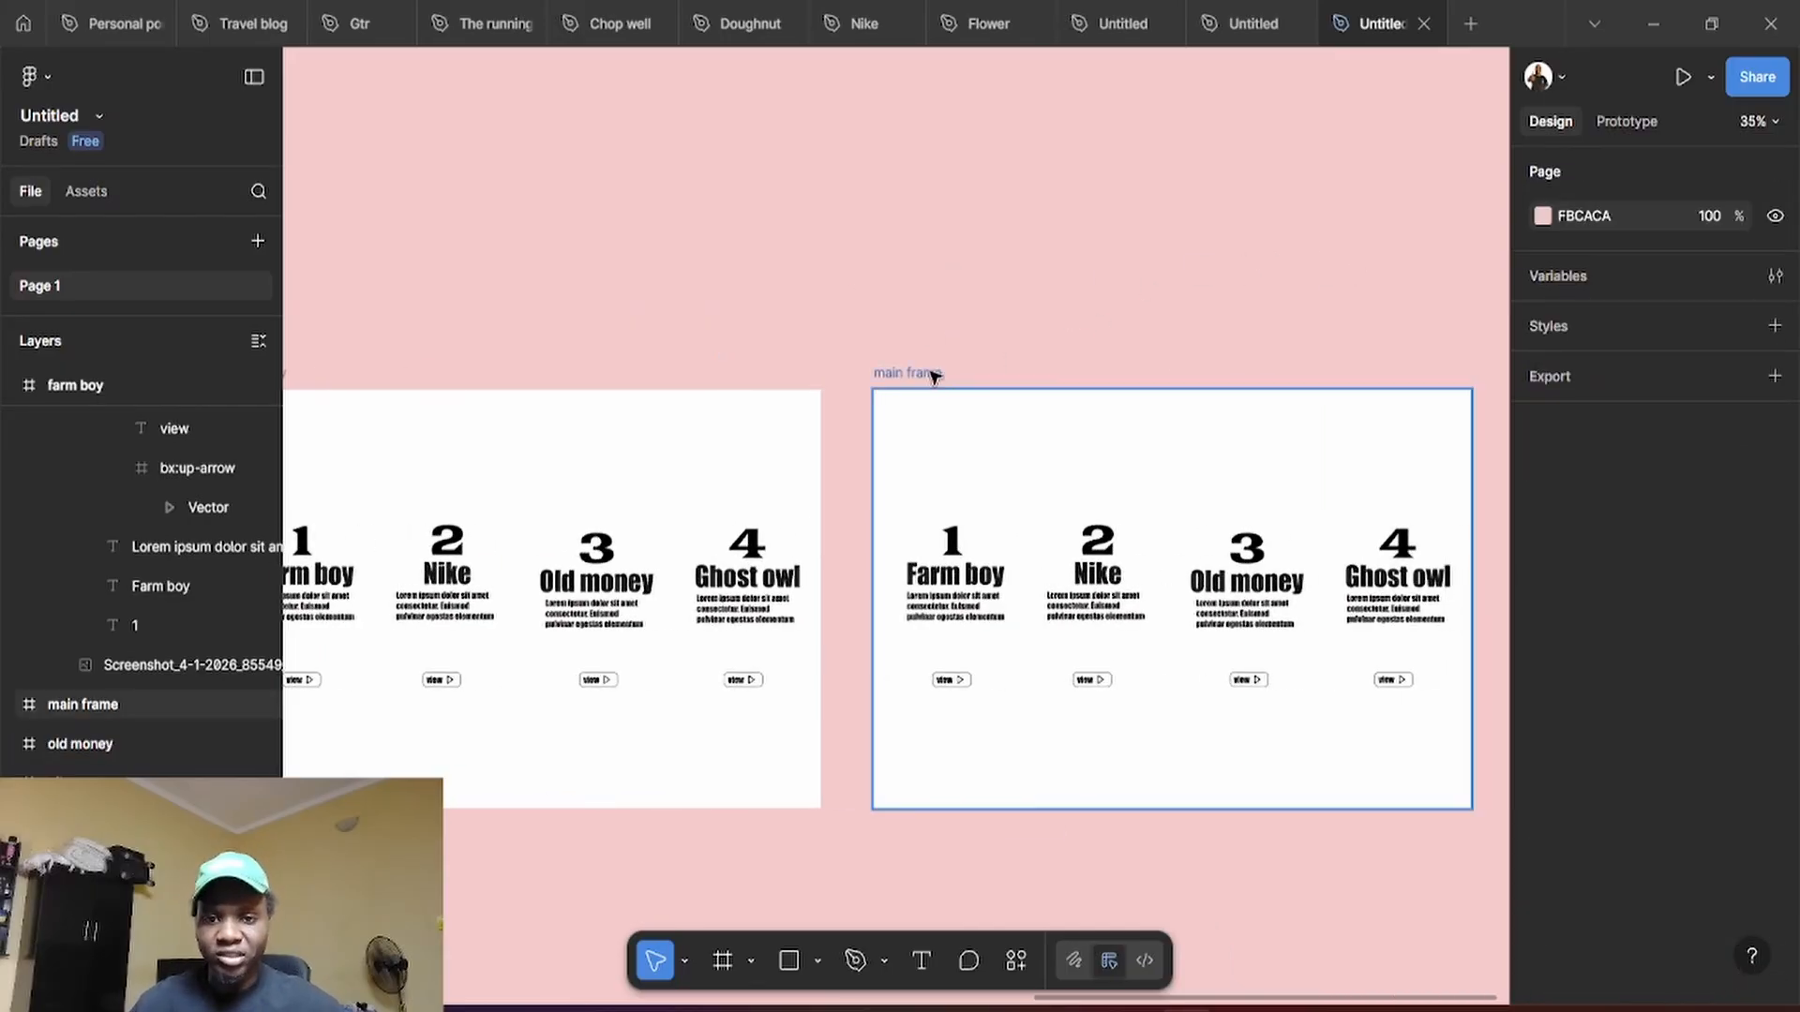
{"action": "double_click", "coordinate": [934, 373]}
{"action": "type", "text": "gh"}
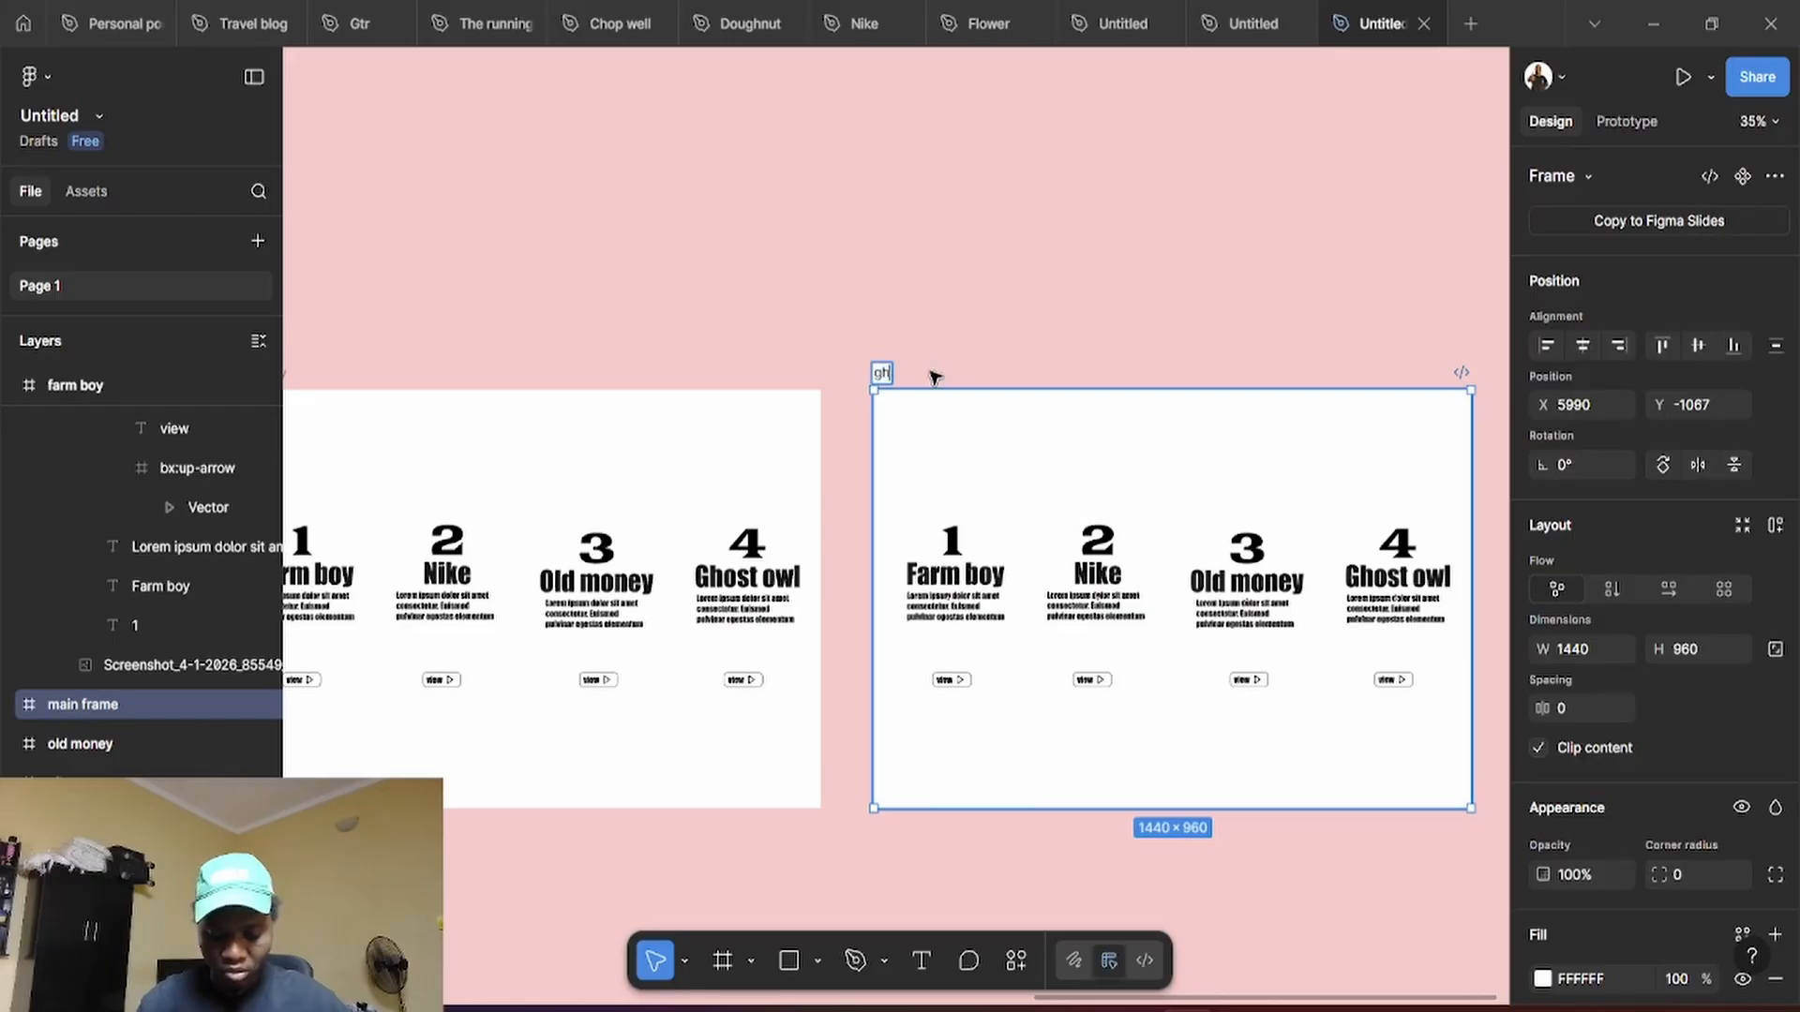
{"action": "type", "text": "ost owl"}
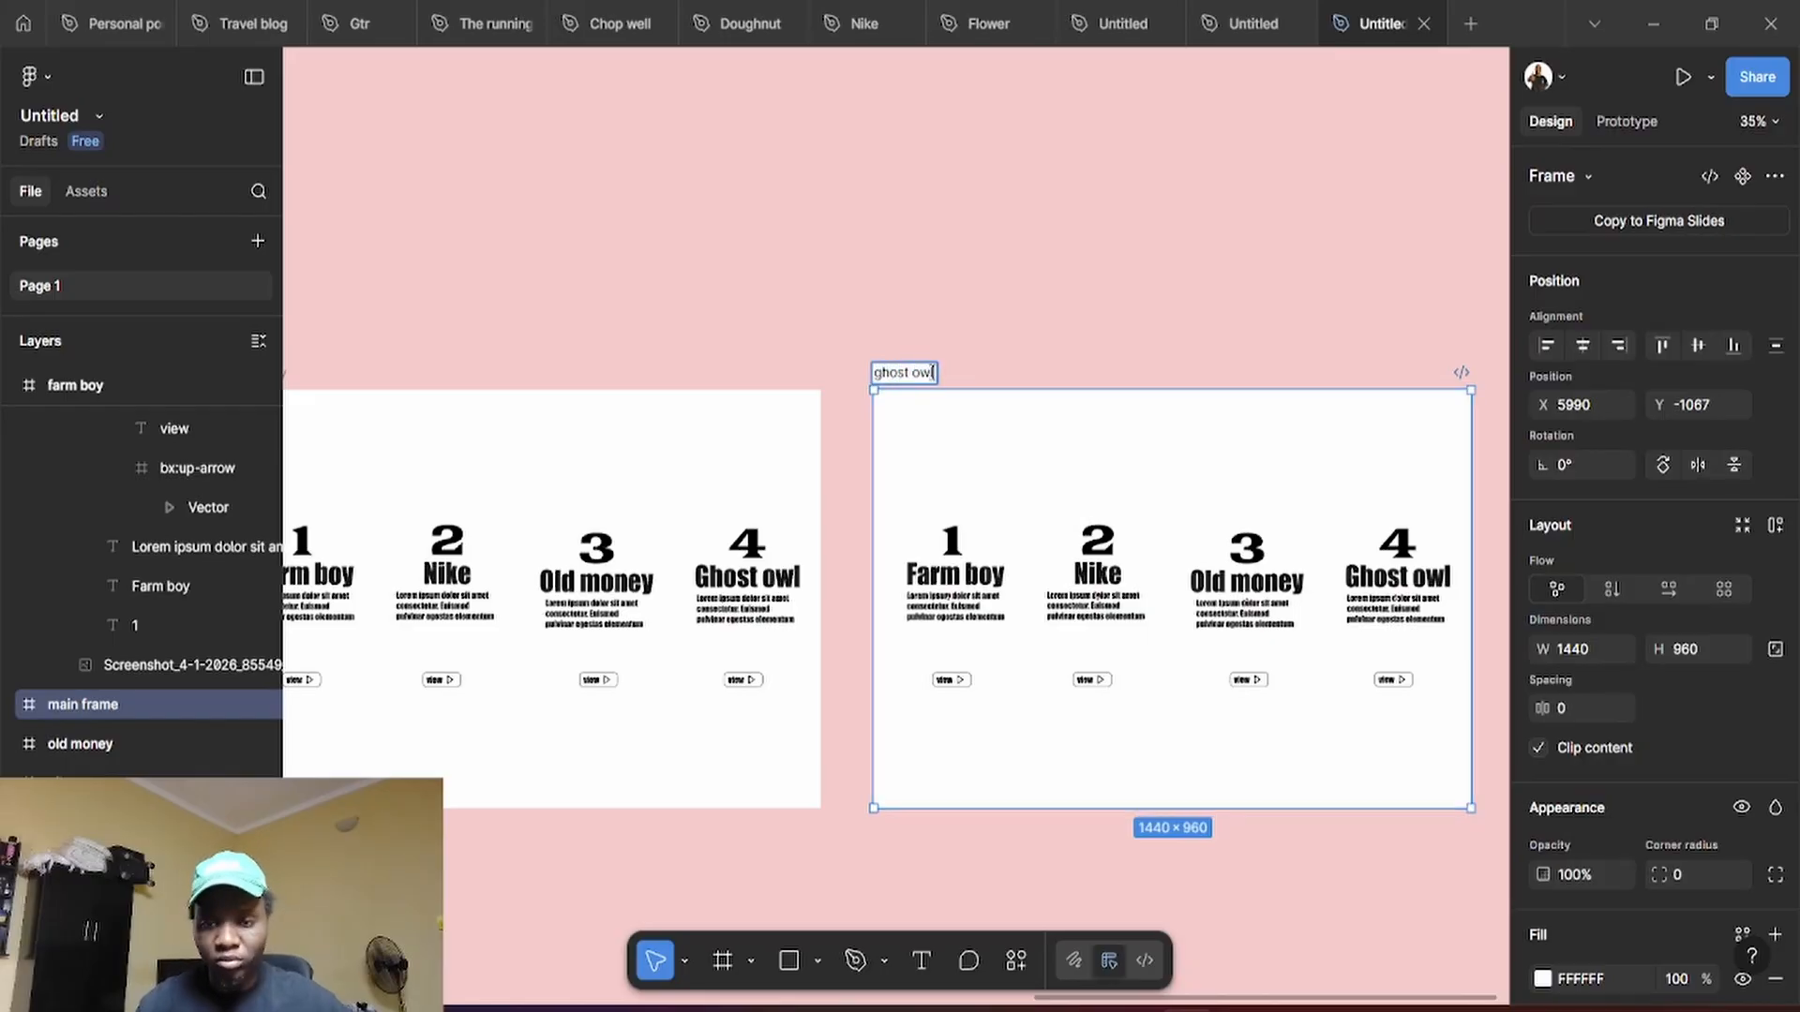
{"action": "left_click", "coordinate": [1005, 332]}
{"action": "scroll", "coordinate": [1006, 332], "scroll_direction": "down", "scroll_amount": 3}
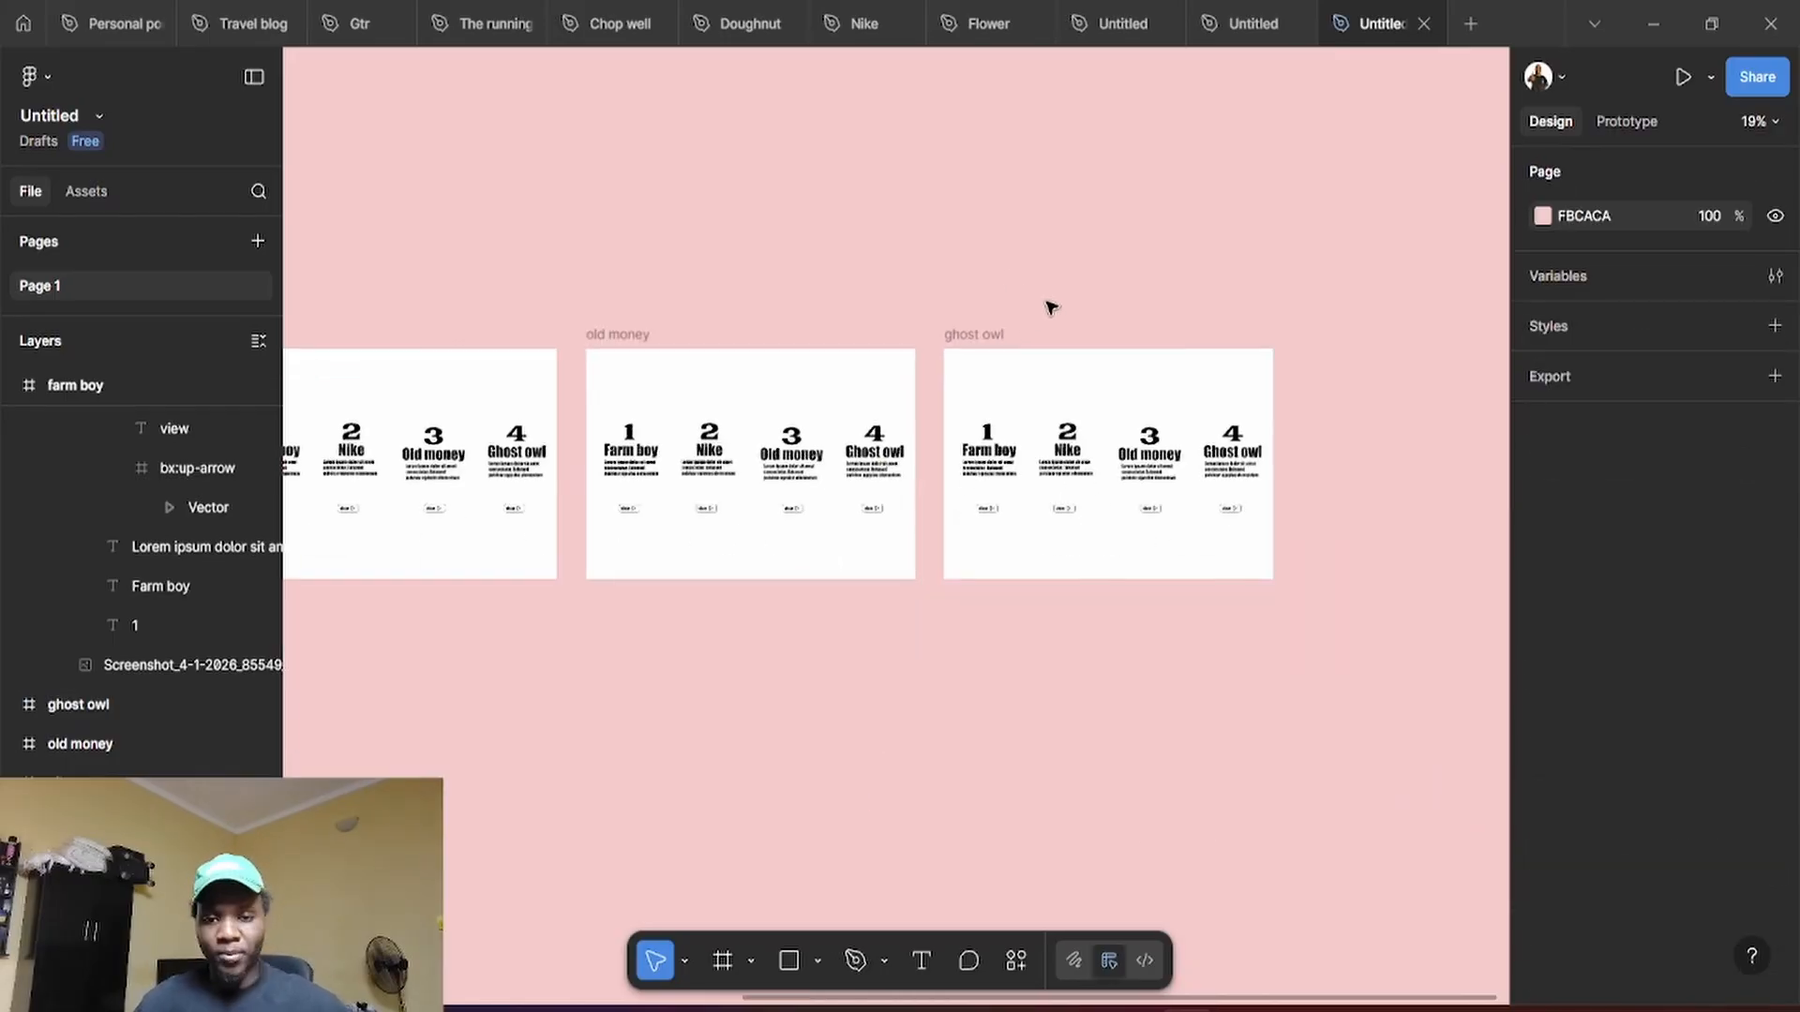
{"action": "scroll", "coordinate": [831, 241], "scroll_direction": "left", "scroll_amount": 5}
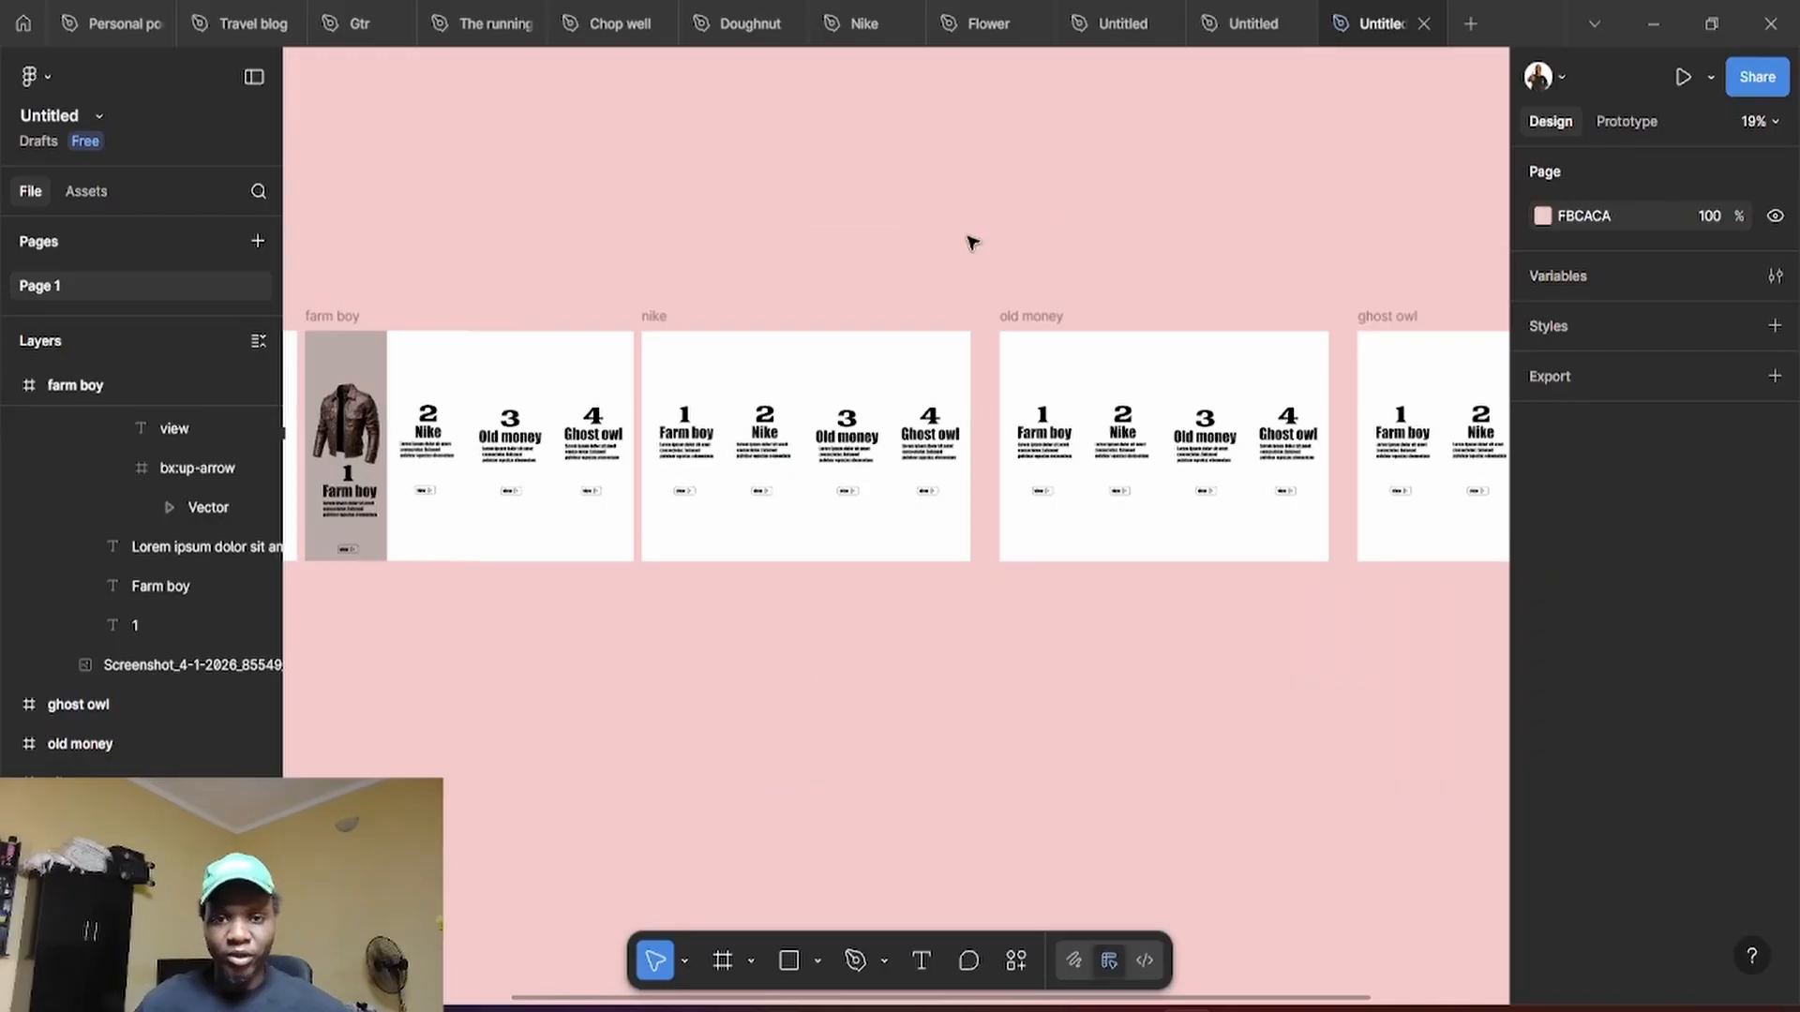
{"action": "left_click_drag", "start_coordinate": [731, 253], "coordinate": [871, 225]}
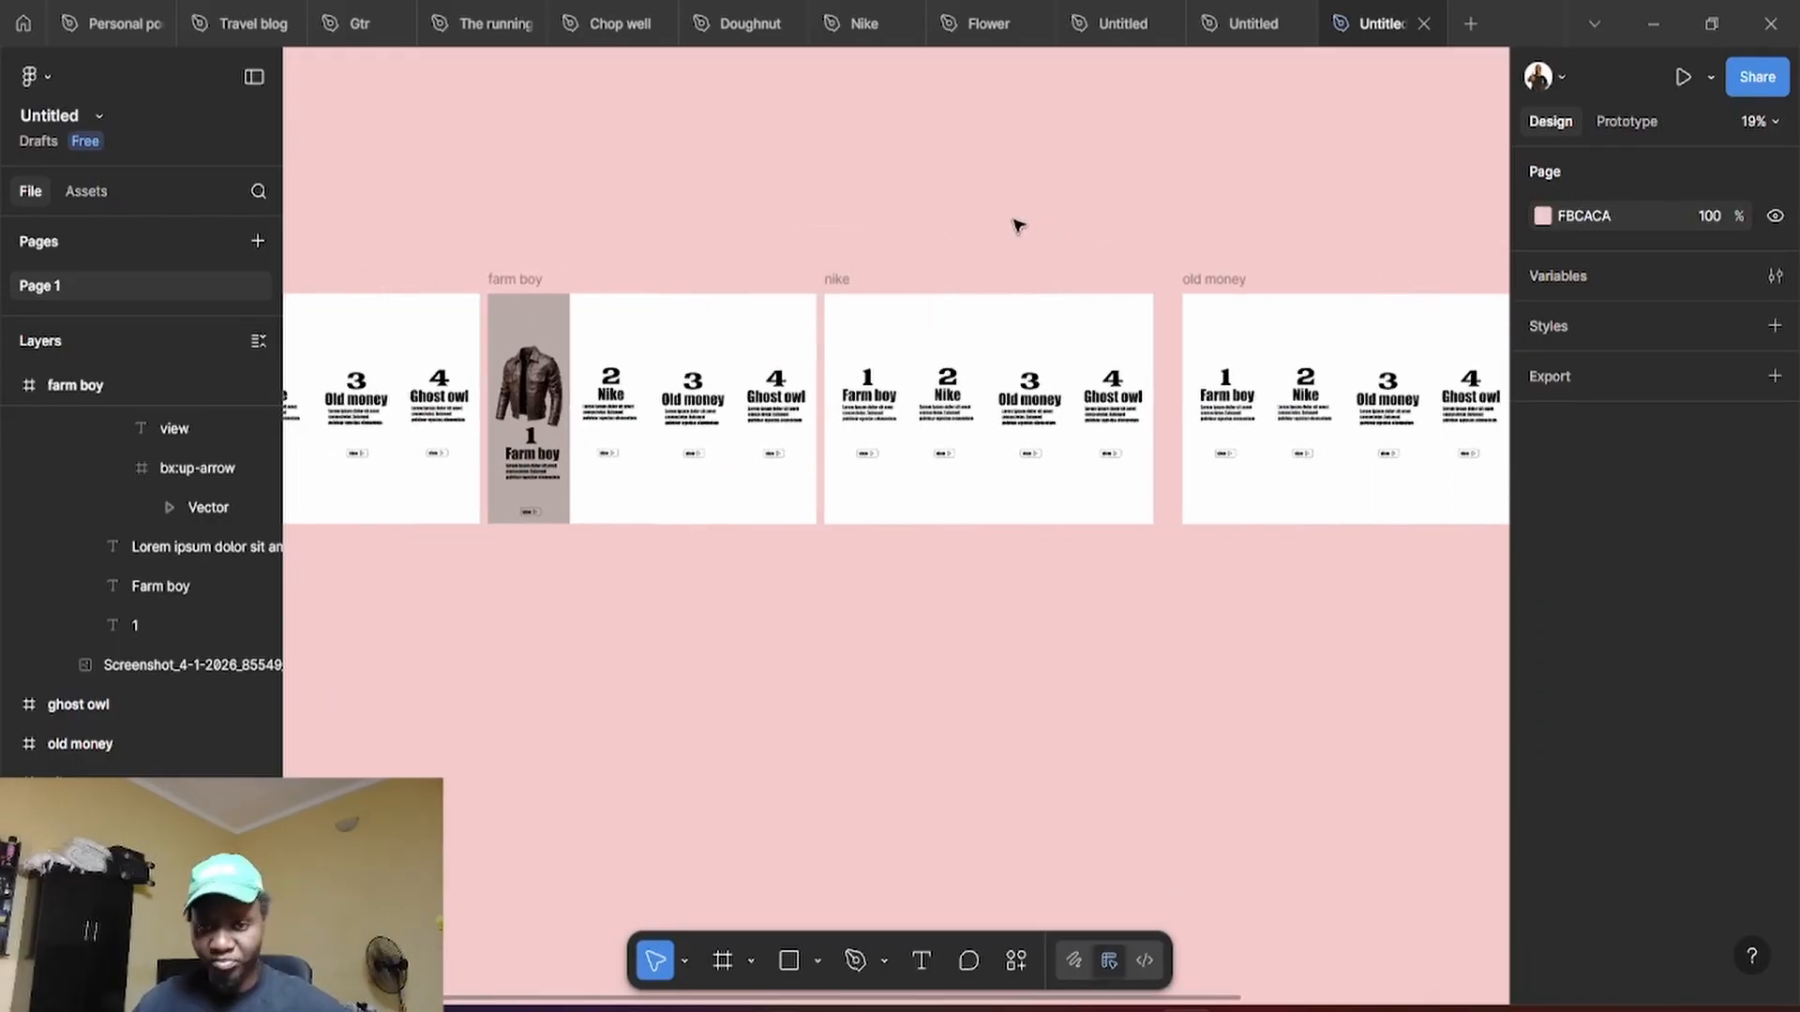
Group the Nike column's number, title, description and view button in the nike frame, and move the group down to about Y 538
{"action": "left_click_drag", "start_coordinate": [1022, 224], "coordinate": [914, 180]}
{"action": "scroll", "coordinate": [832, 363], "scroll_direction": "up", "scroll_amount": 2}
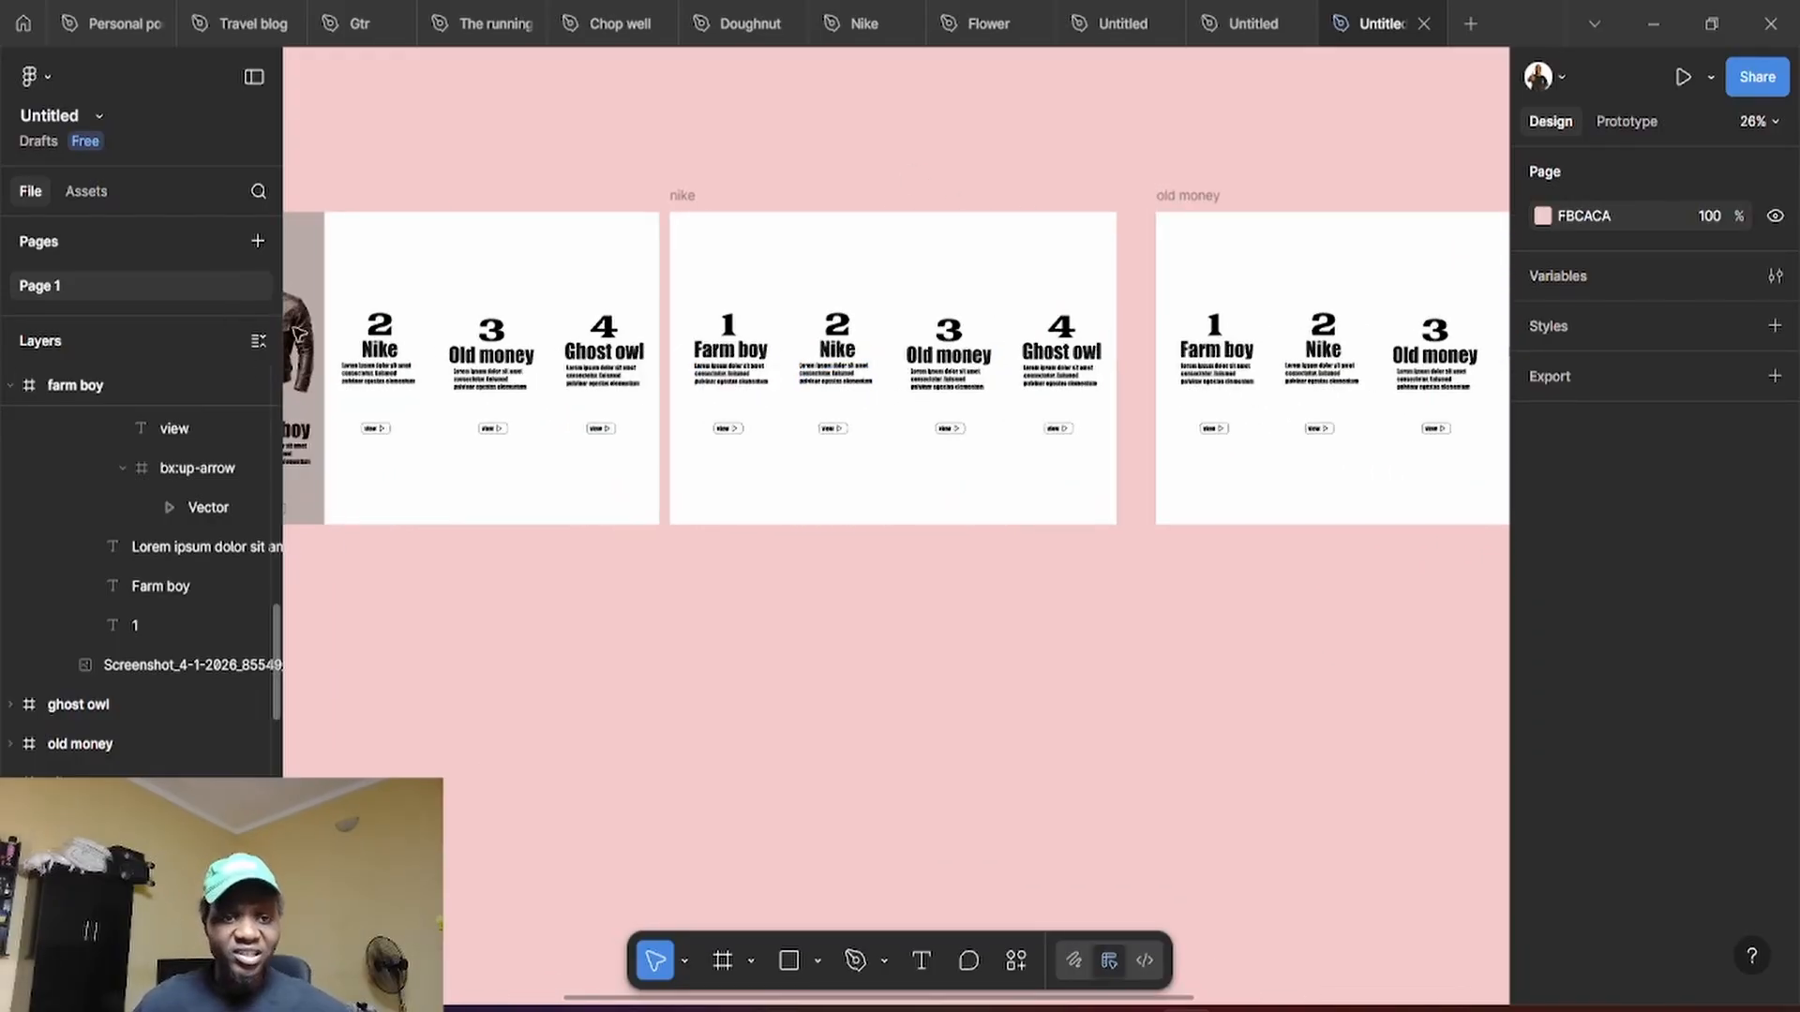
{"action": "scroll", "coordinate": [833, 348], "scroll_direction": "up", "scroll_amount": 3}
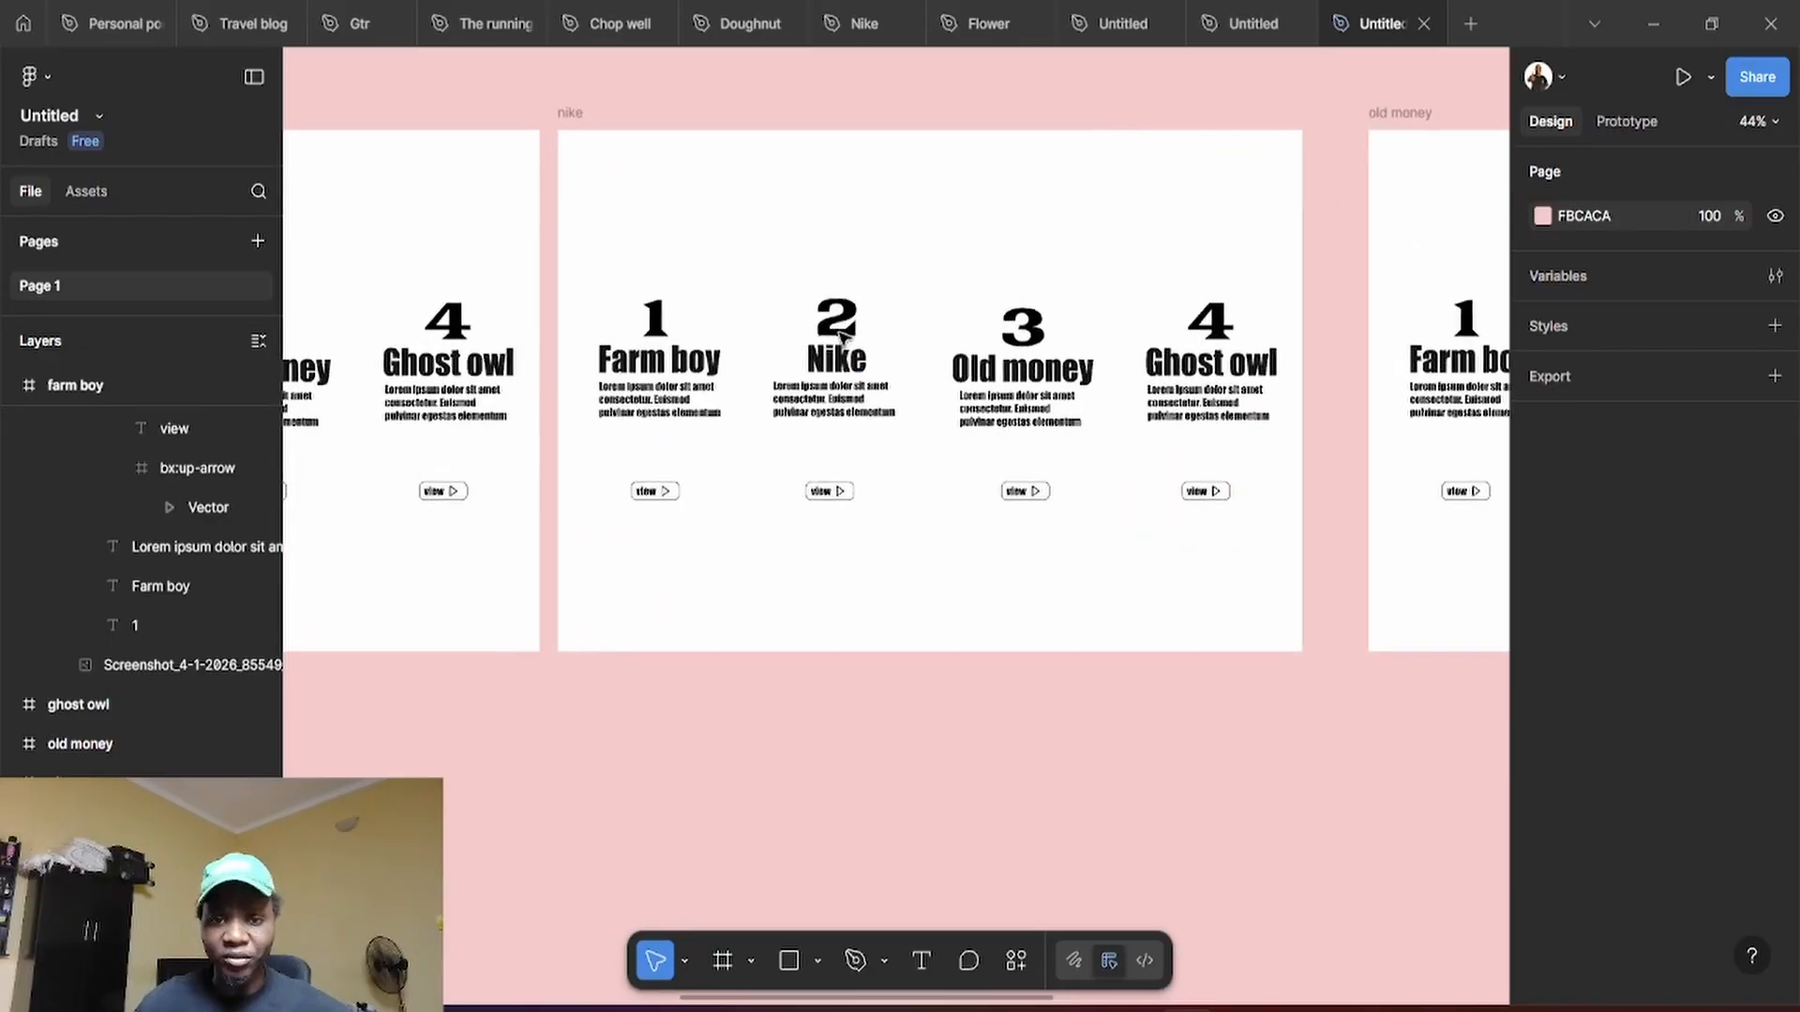
{"action": "left_click", "coordinate": [853, 398]}
{"action": "left_click", "coordinate": [855, 401]}
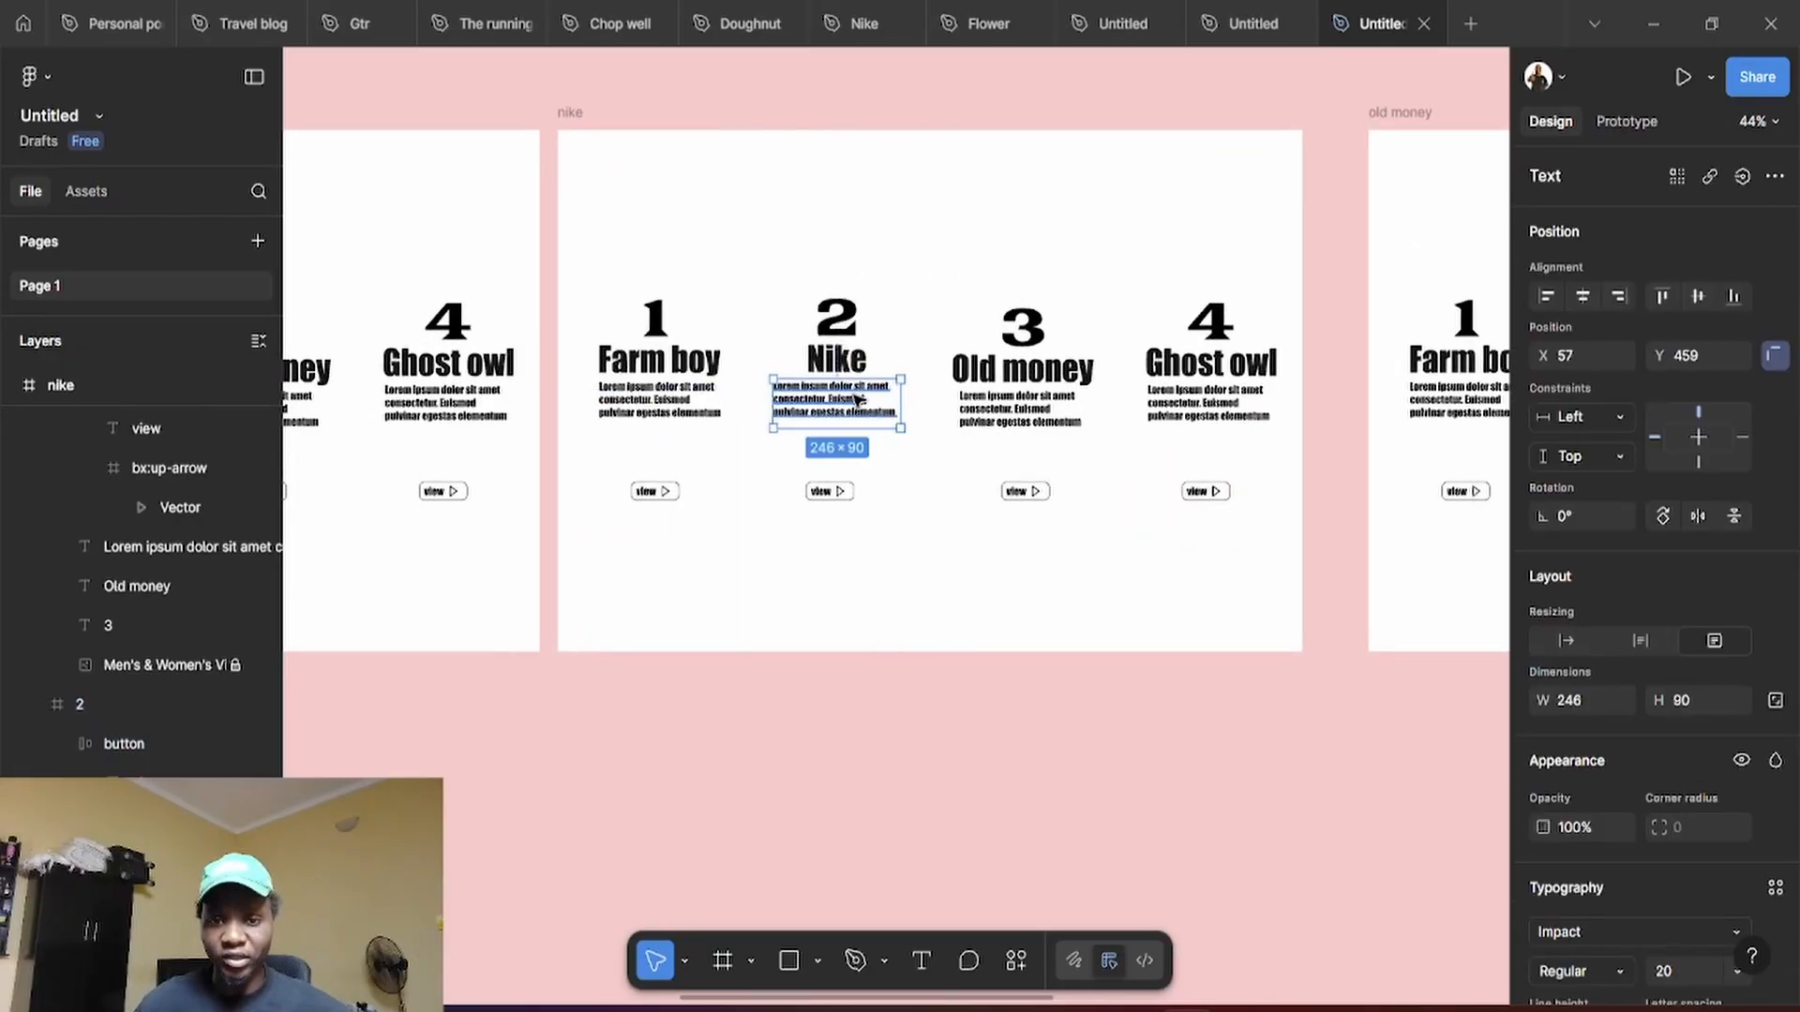
{"action": "left_click", "coordinate": [848, 491], "text": "shift"}
{"action": "left_click", "coordinate": [853, 361], "text": "shift"}
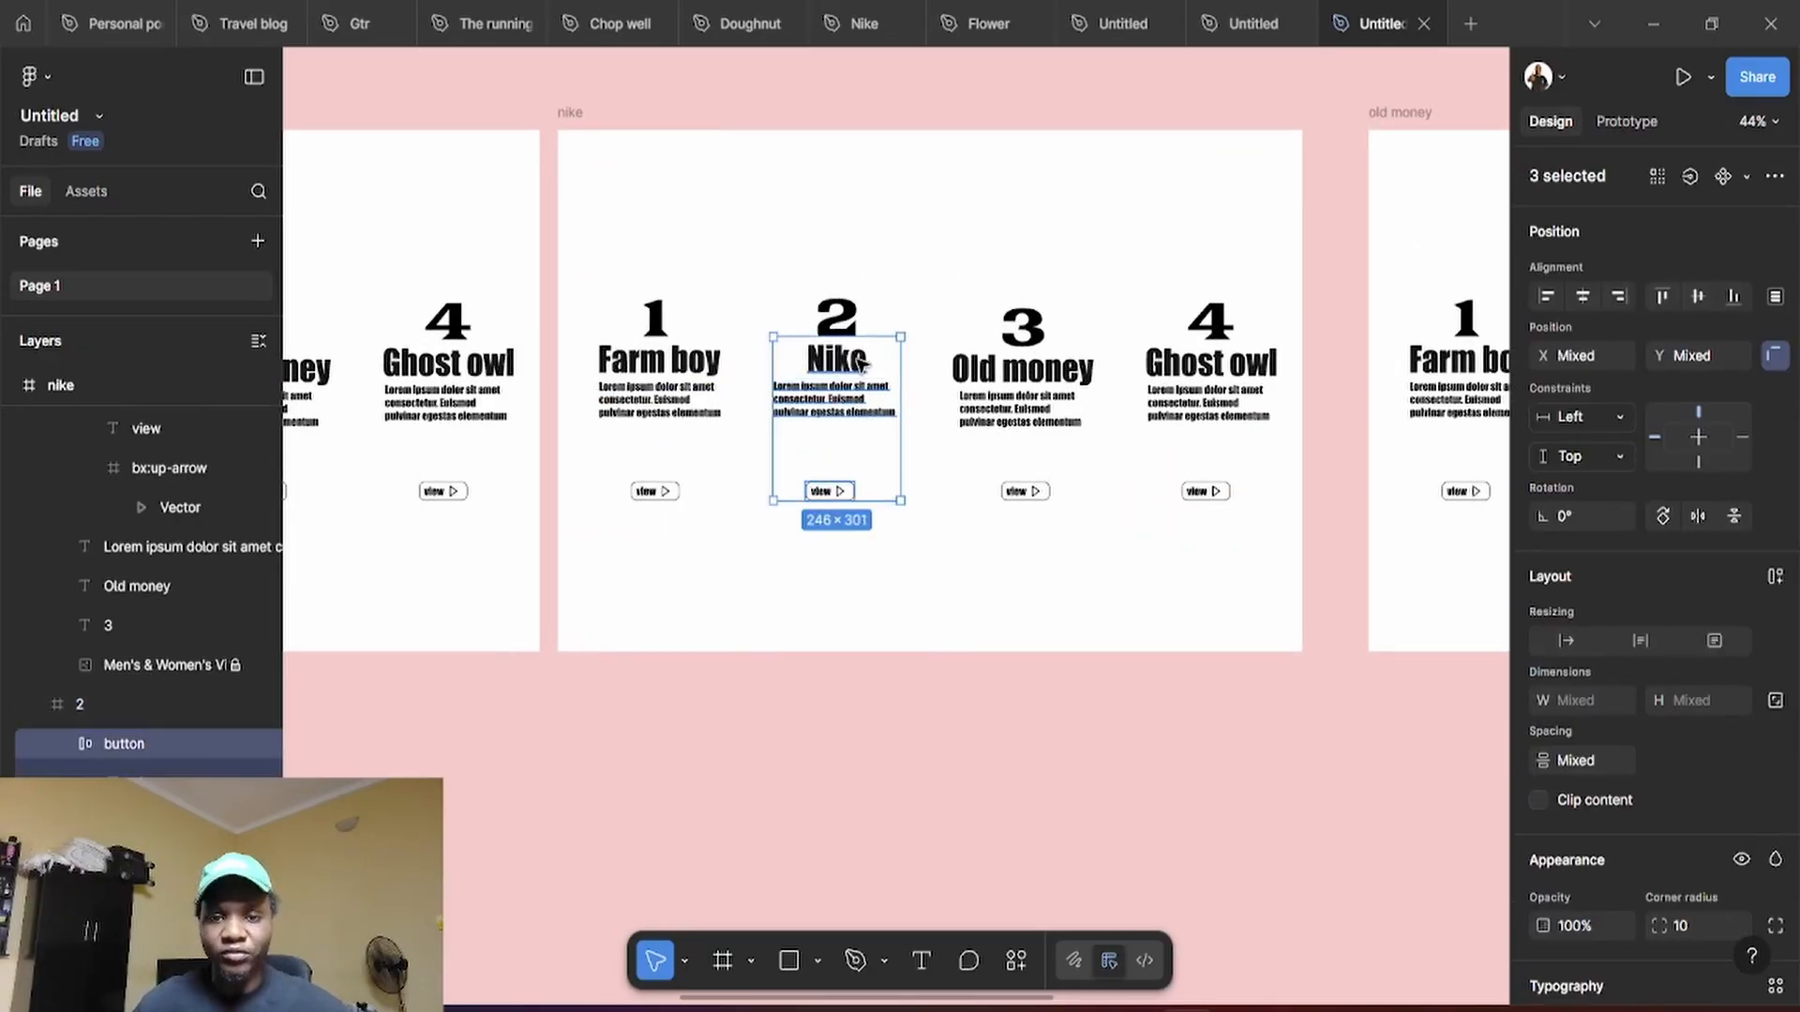
{"action": "left_click", "coordinate": [850, 326], "text": "shift"}
{"action": "right_click", "coordinate": [850, 328]}
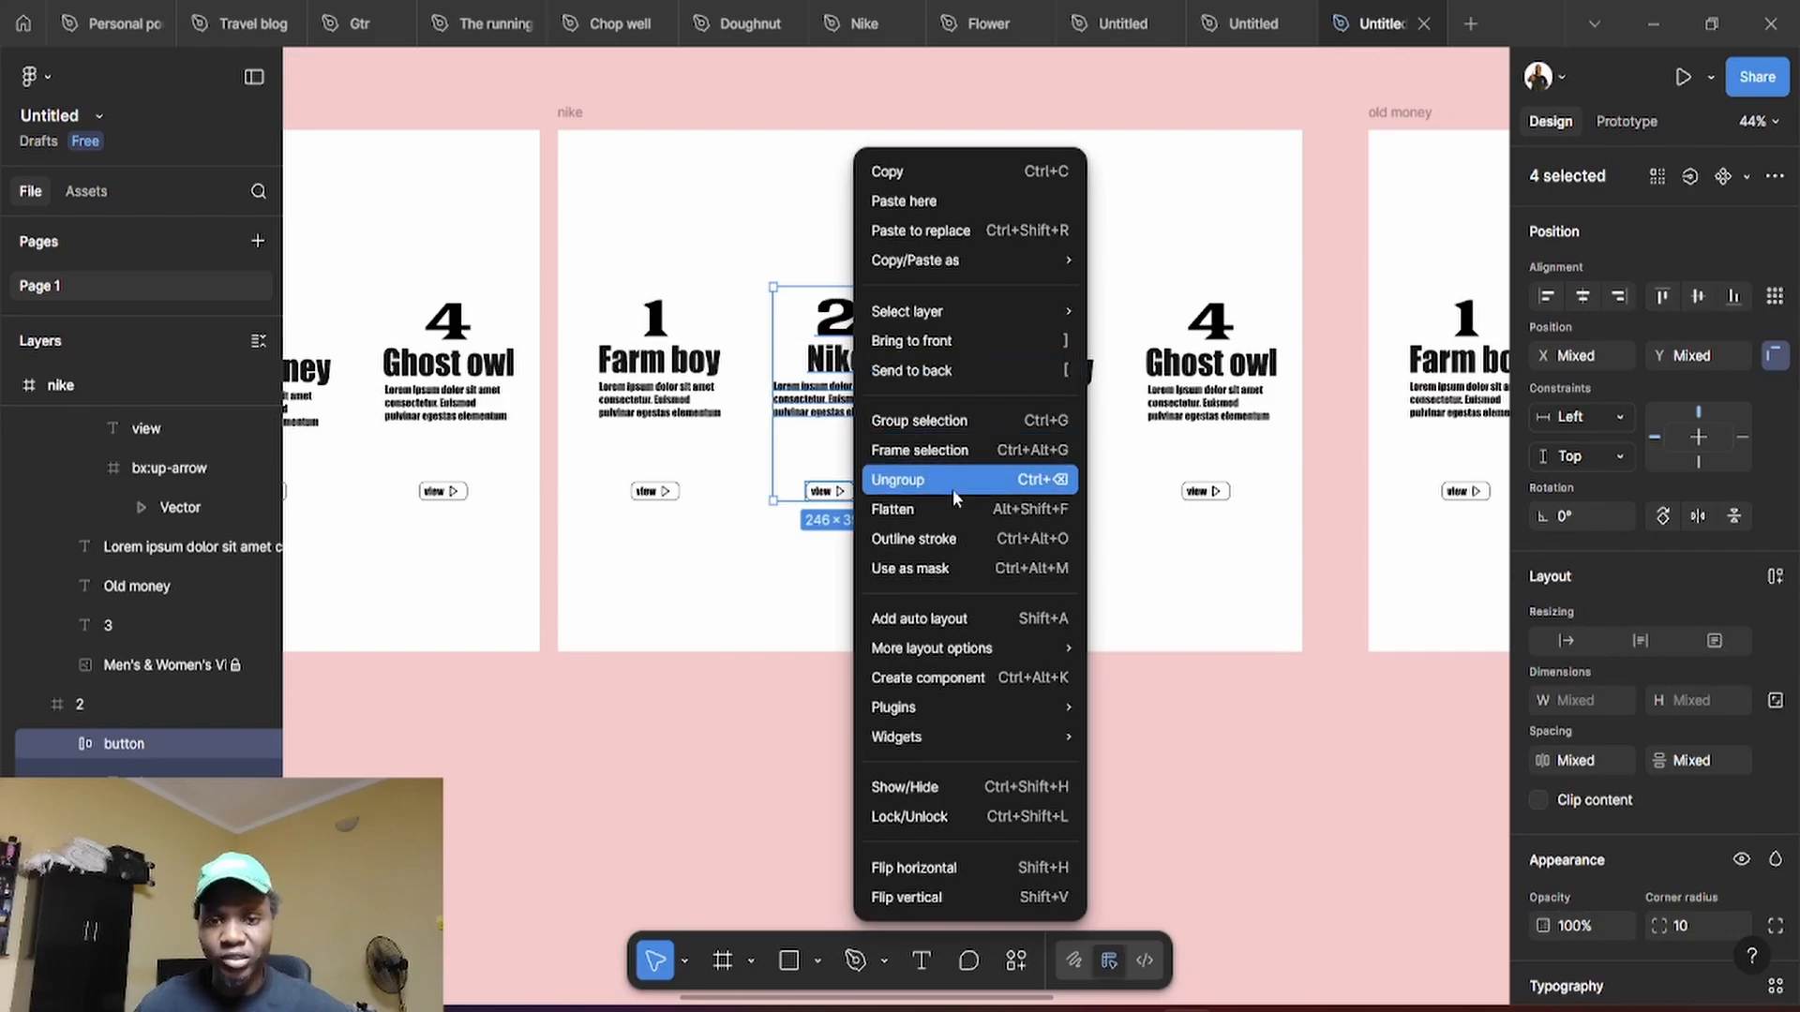
{"action": "left_click", "coordinate": [942, 420]}
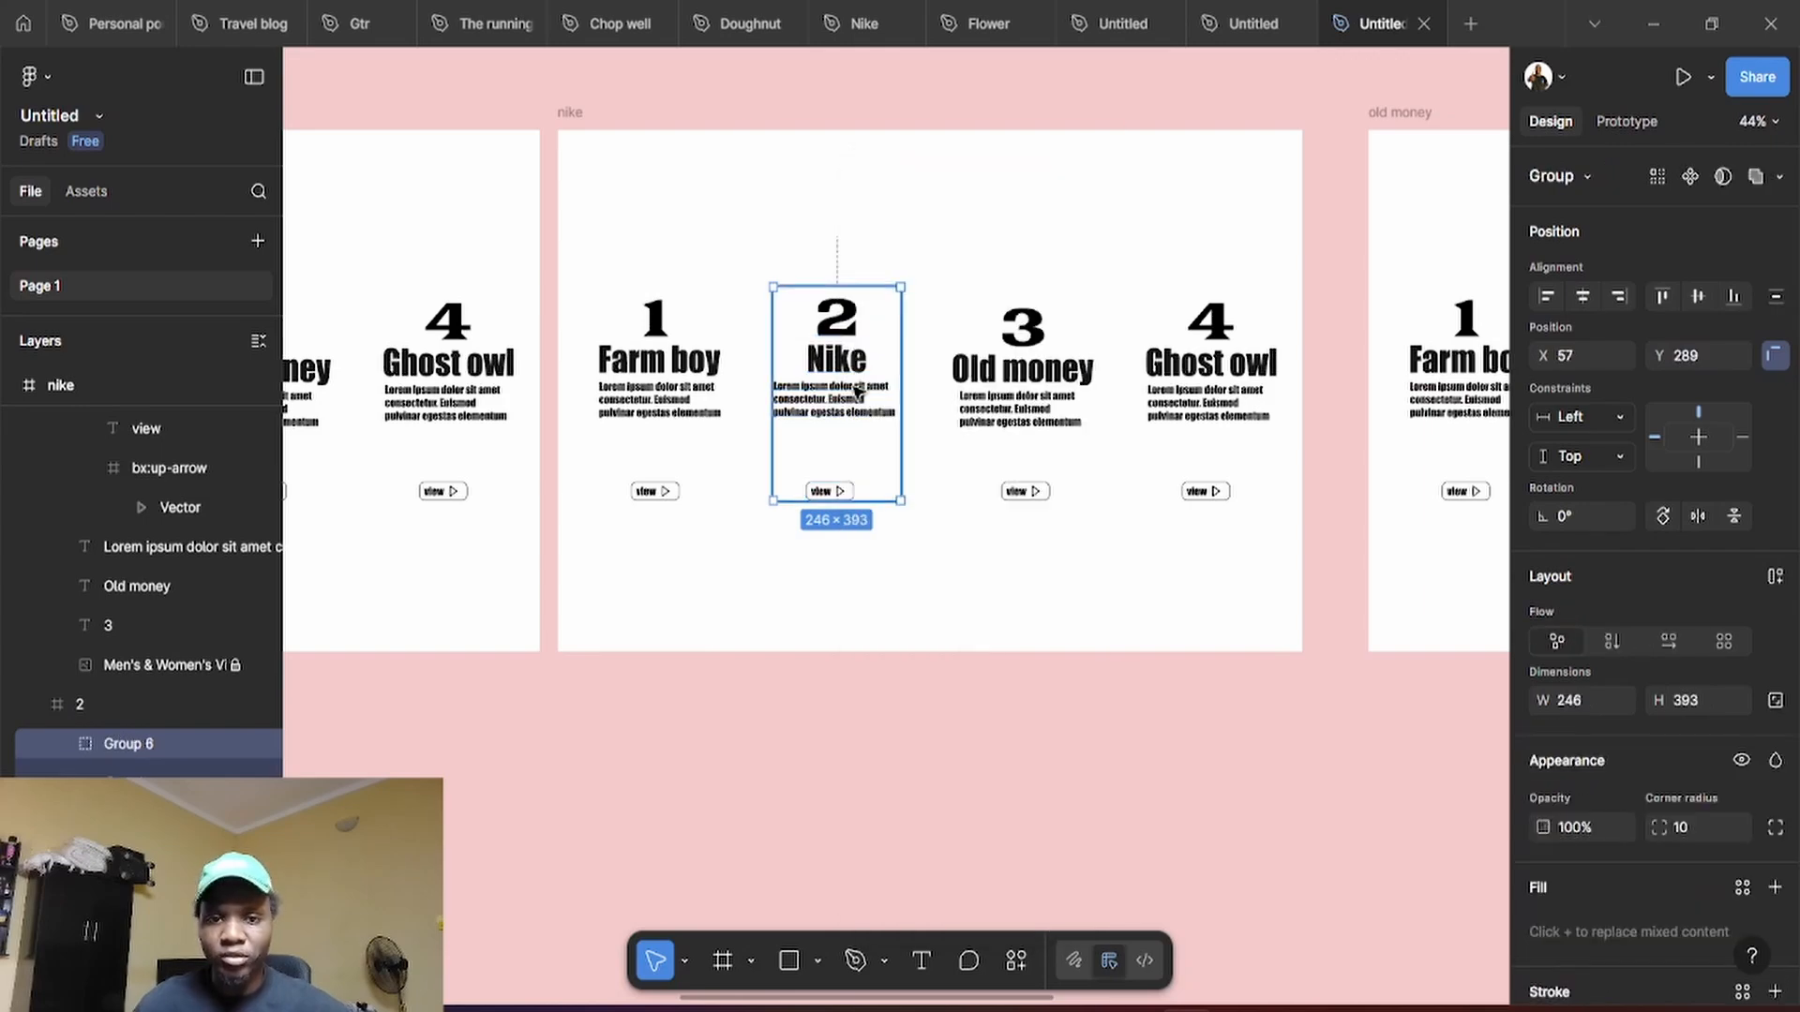
{"action": "left_click_drag", "start_coordinate": [856, 392], "coordinate": [856, 527]}
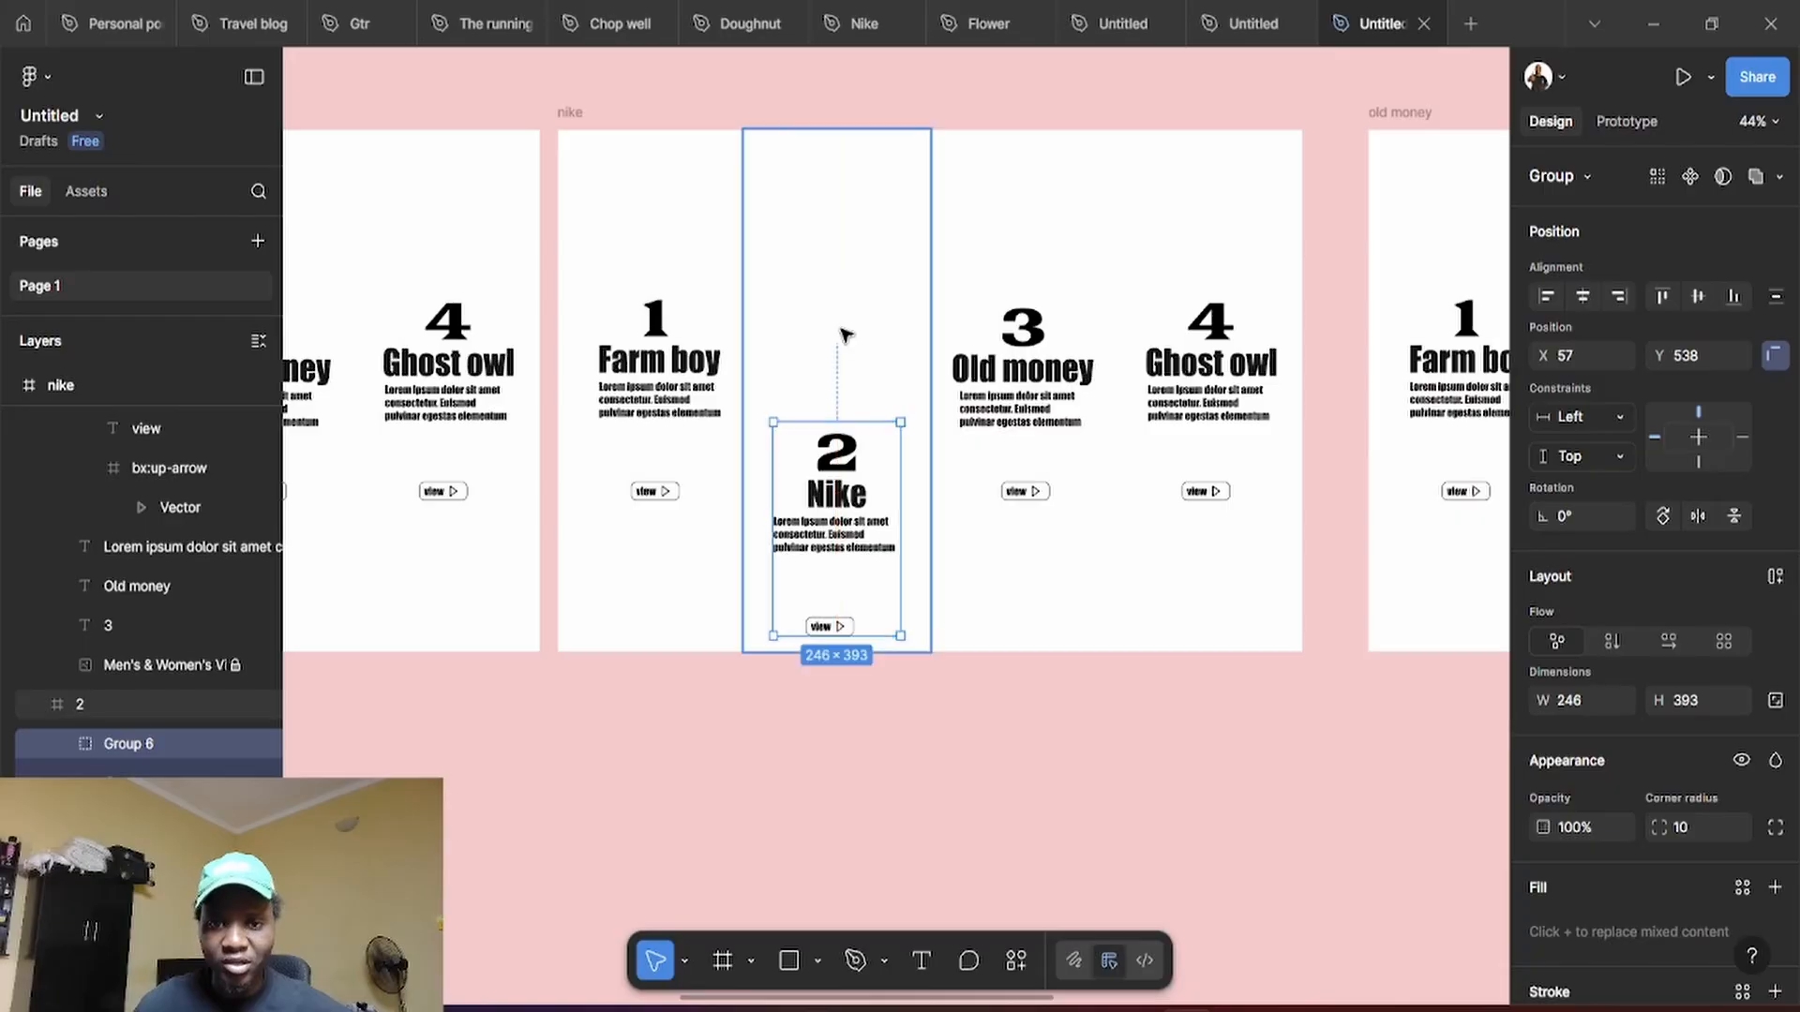
Set the hidden jacket image in the nike frame's Nike column to 100% opacity and move it up to about Y 167, above the text
{"action": "left_click", "coordinate": [844, 336]}
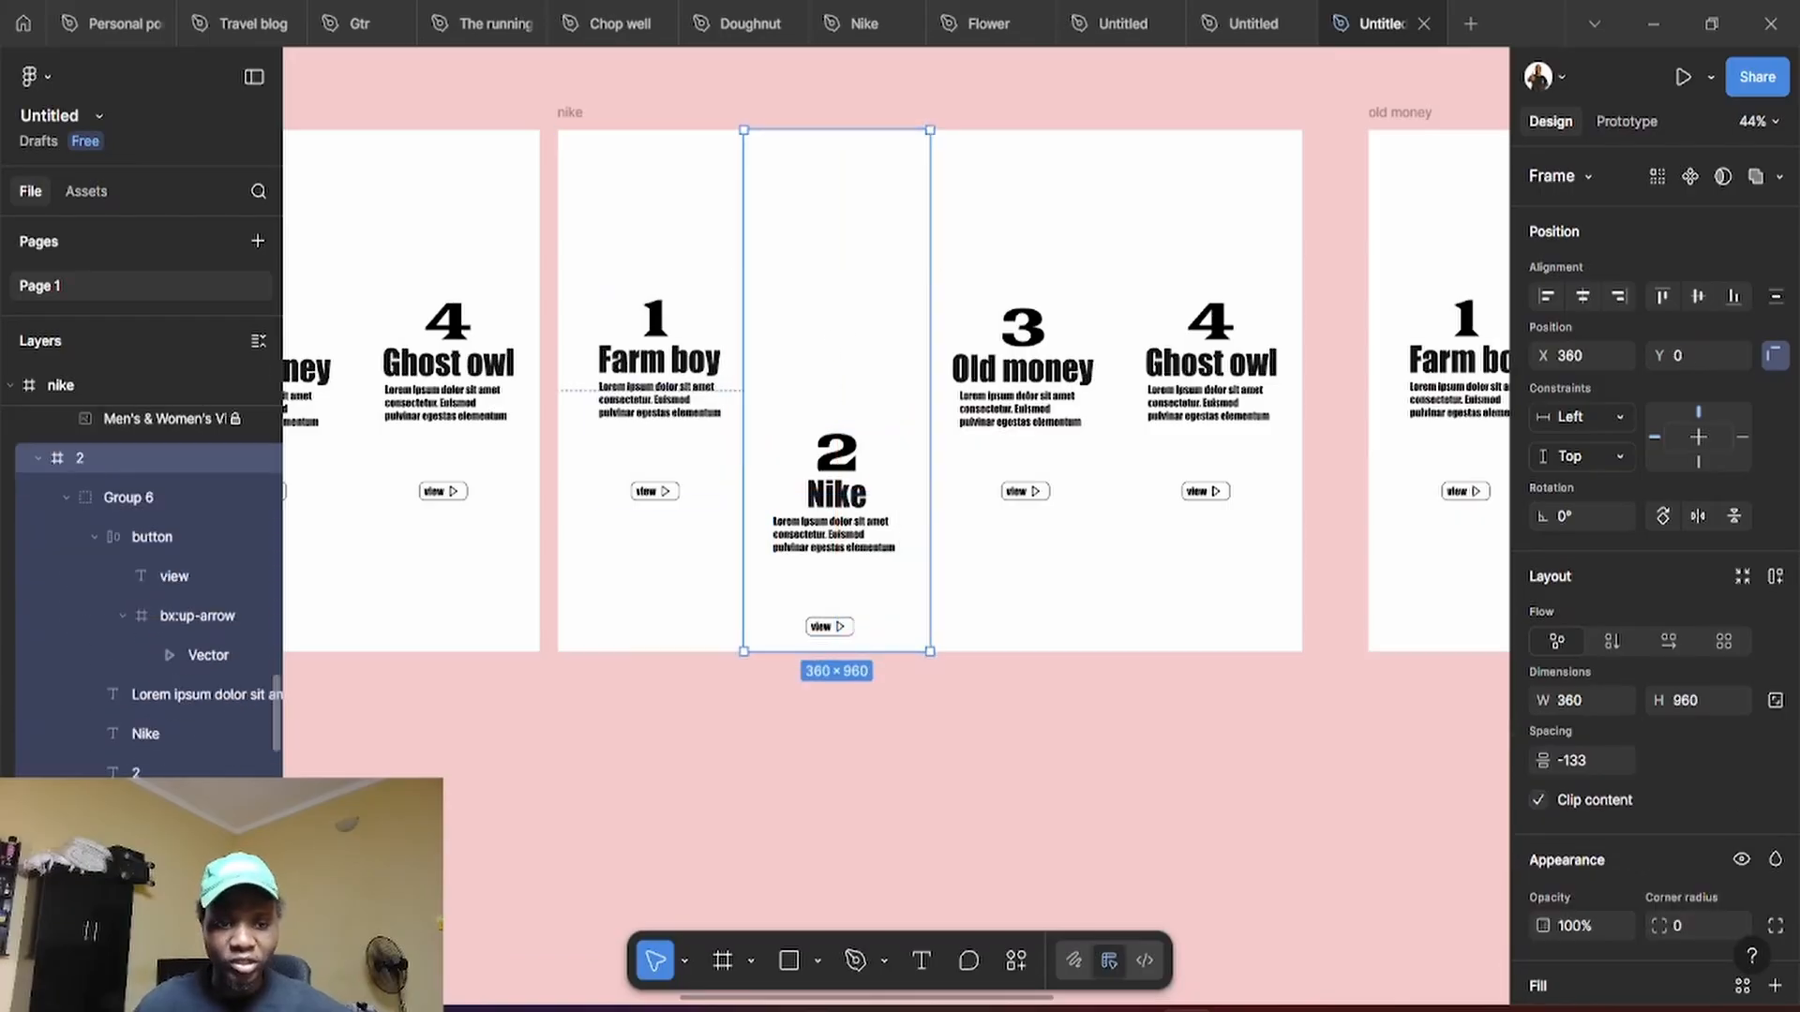
{"action": "double_click", "coordinate": [844, 335]}
{"action": "left_click_drag", "start_coordinate": [1540, 768], "coordinate": [1744, 743]}
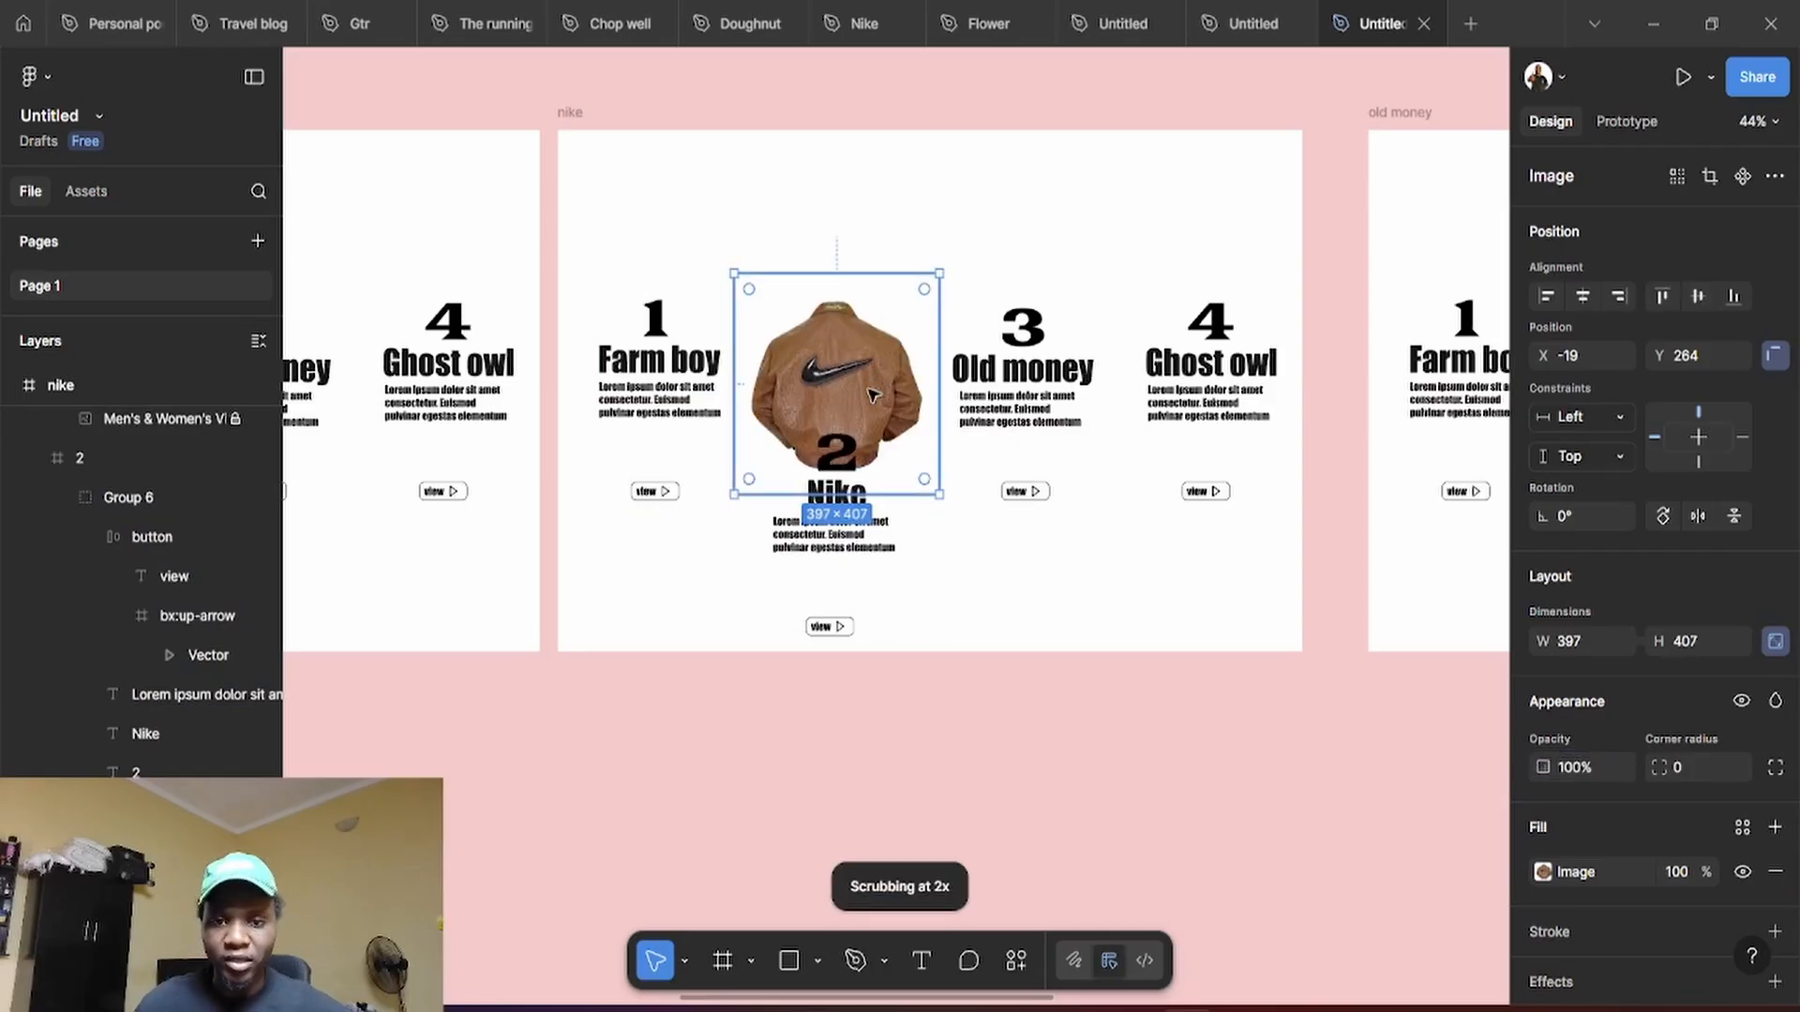
{"action": "left_click_drag", "start_coordinate": [872, 394], "coordinate": [867, 340]}
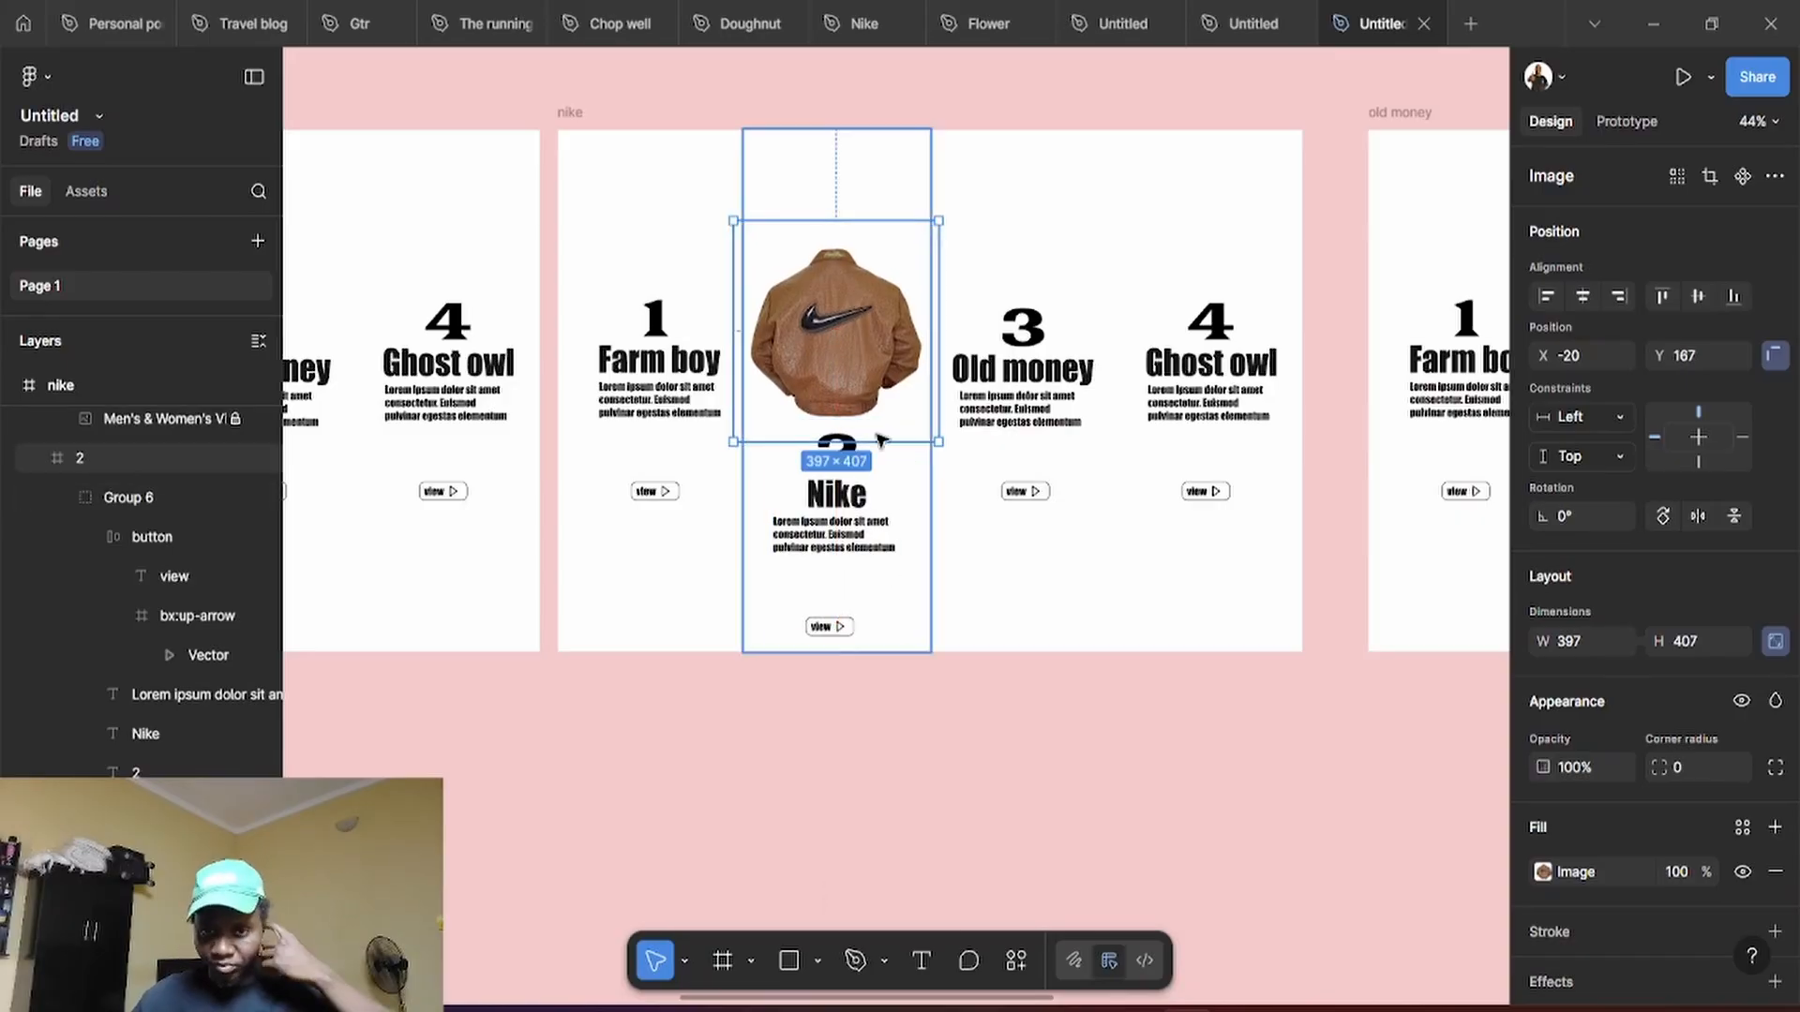
Fill the Nike column with a brown sampled from its jacket with the eyedropper
{"action": "left_click", "coordinate": [891, 189]}
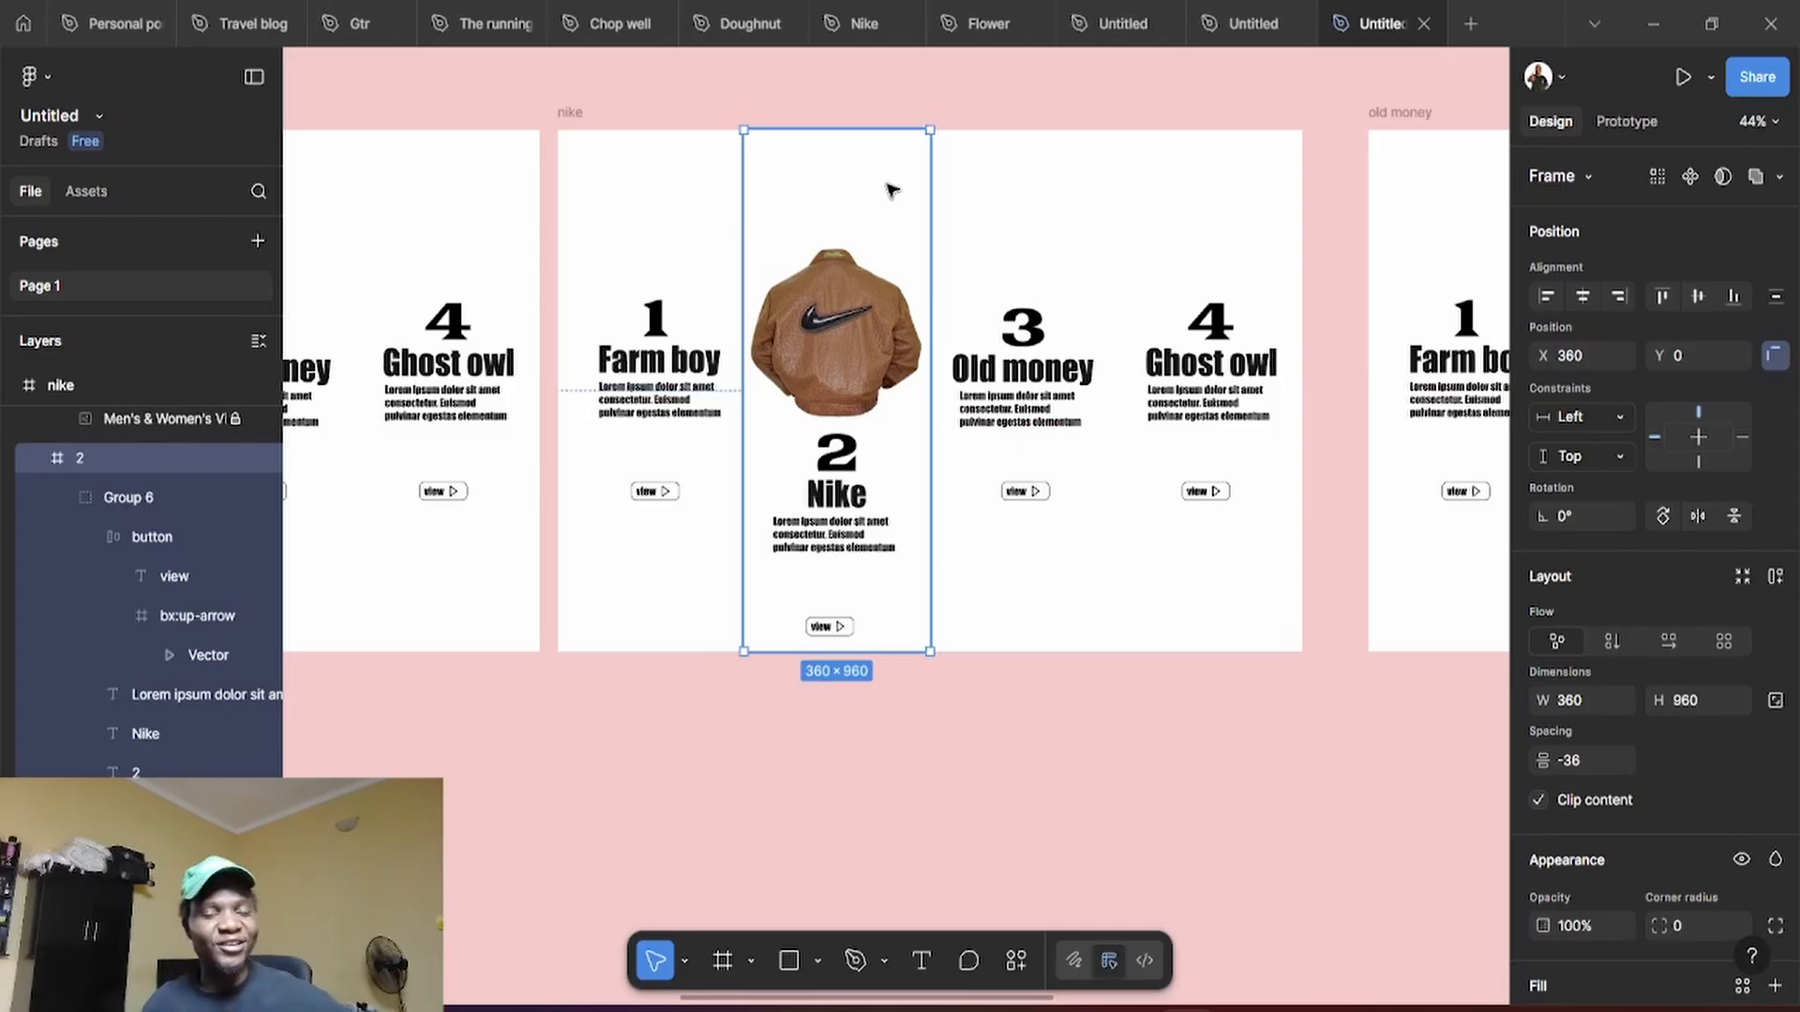
{"action": "key", "text": "i"}
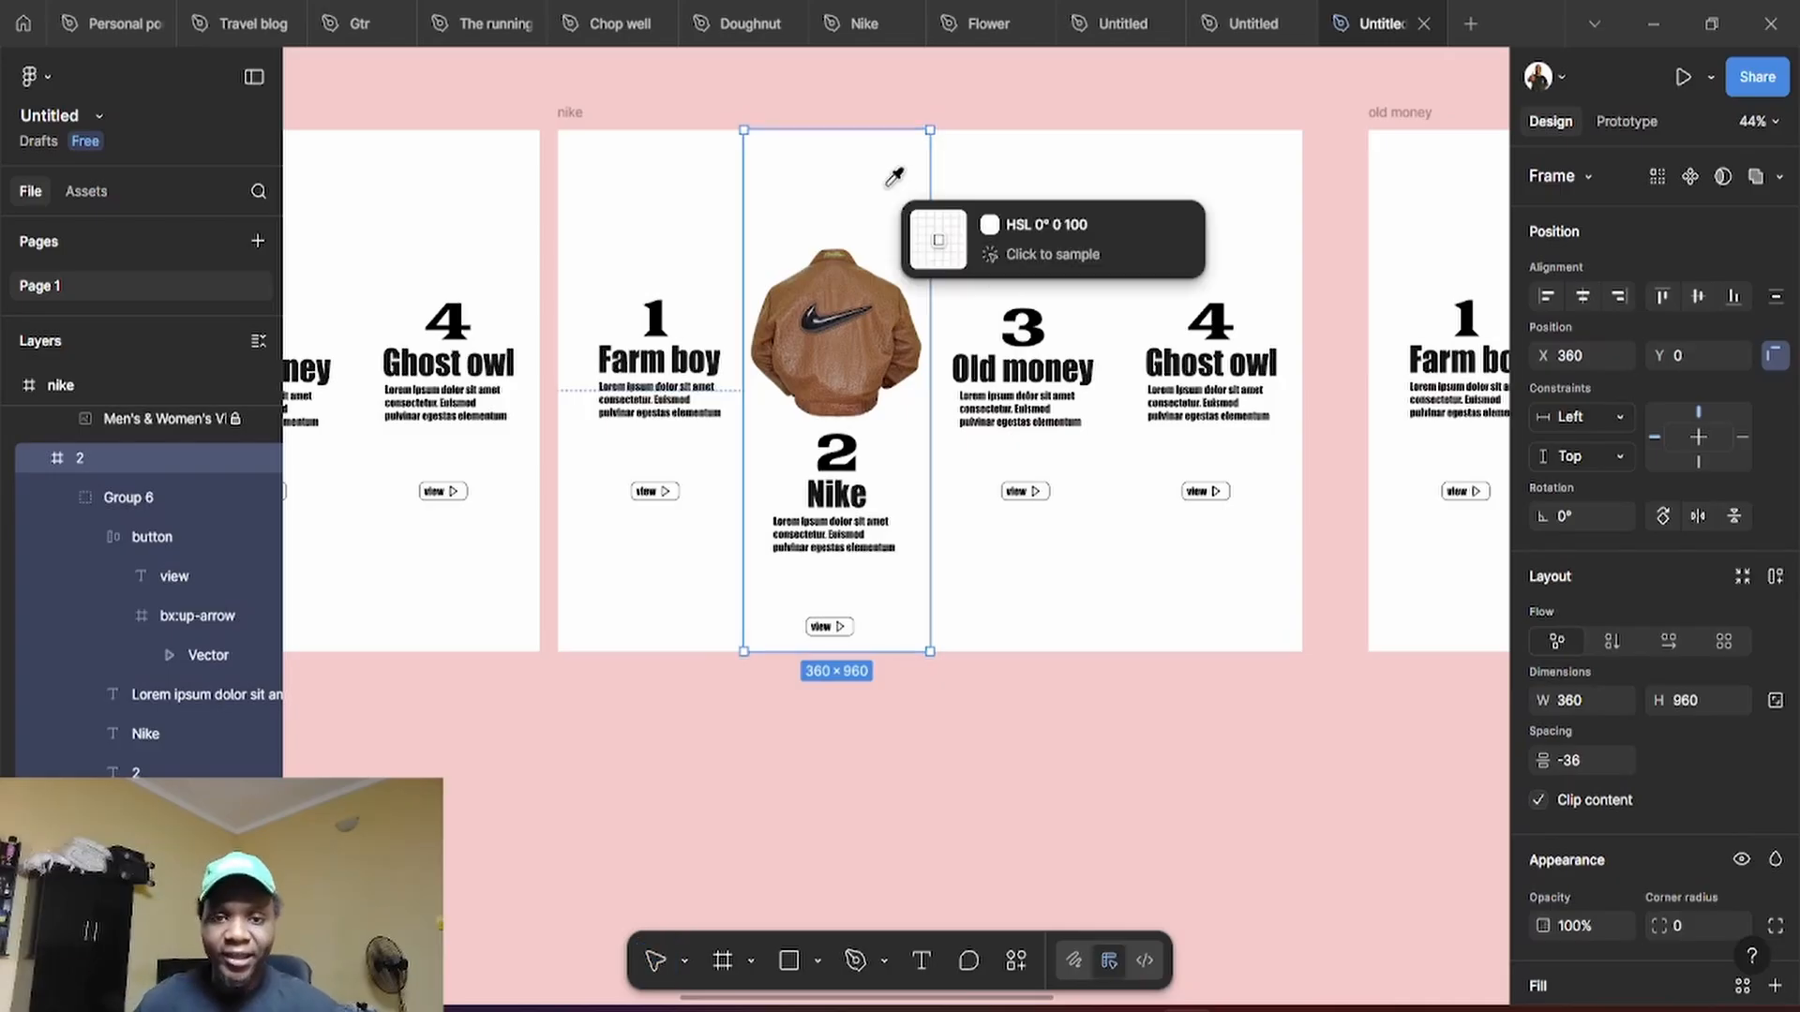
{"action": "left_click", "coordinate": [881, 360]}
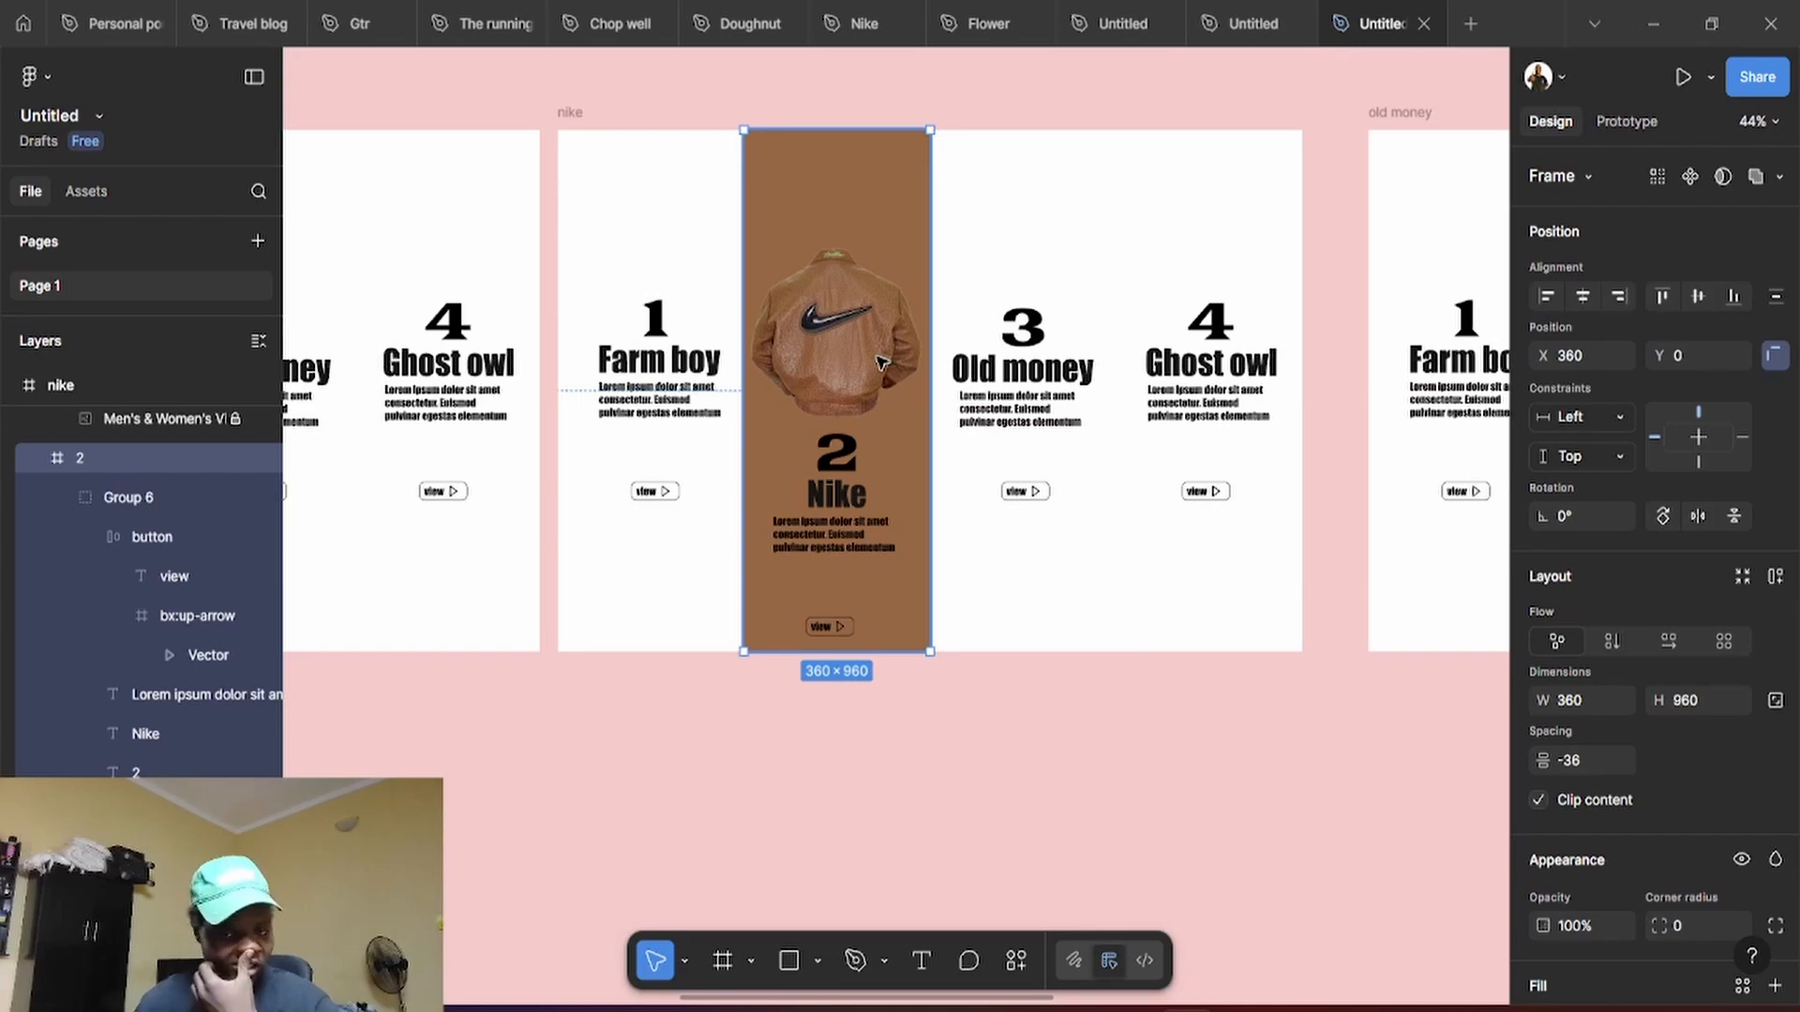
Lighten the Nike column's brown fill by setting its HSL lightness to 64
{"action": "scroll", "coordinate": [1612, 562], "scroll_direction": "down", "scroll_amount": 5}
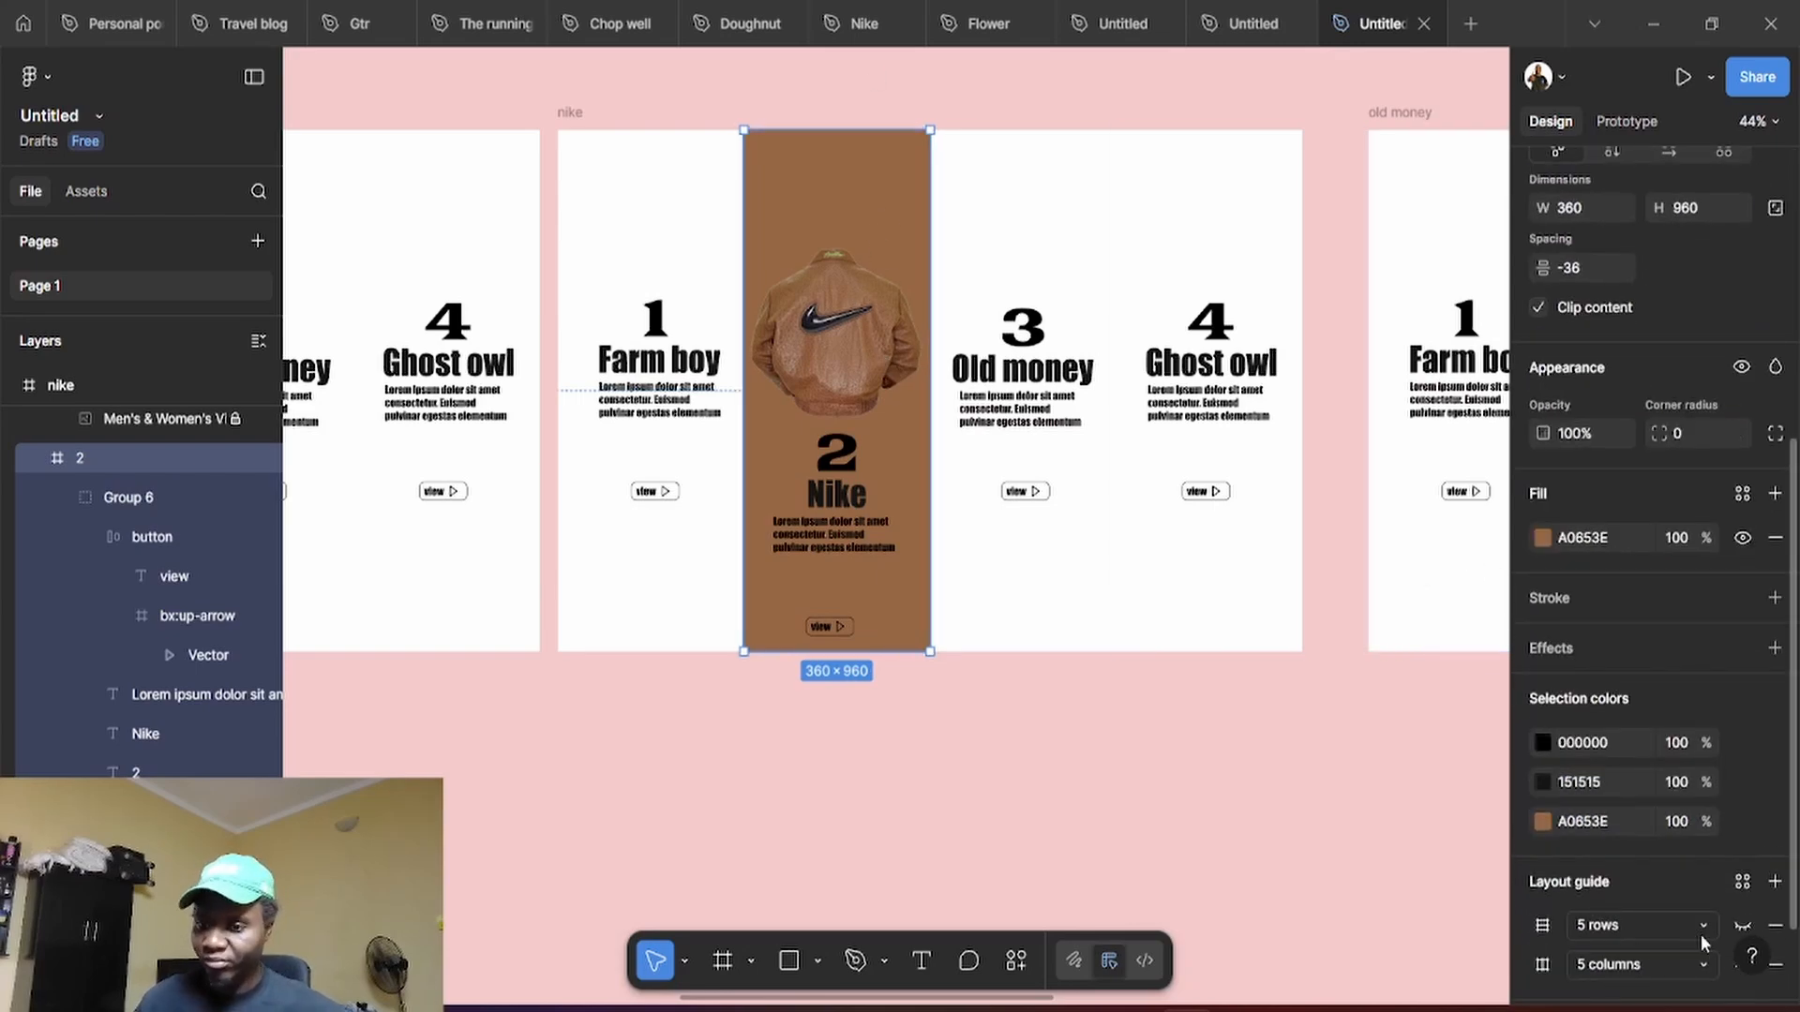
{"action": "left_click", "coordinate": [1541, 538]}
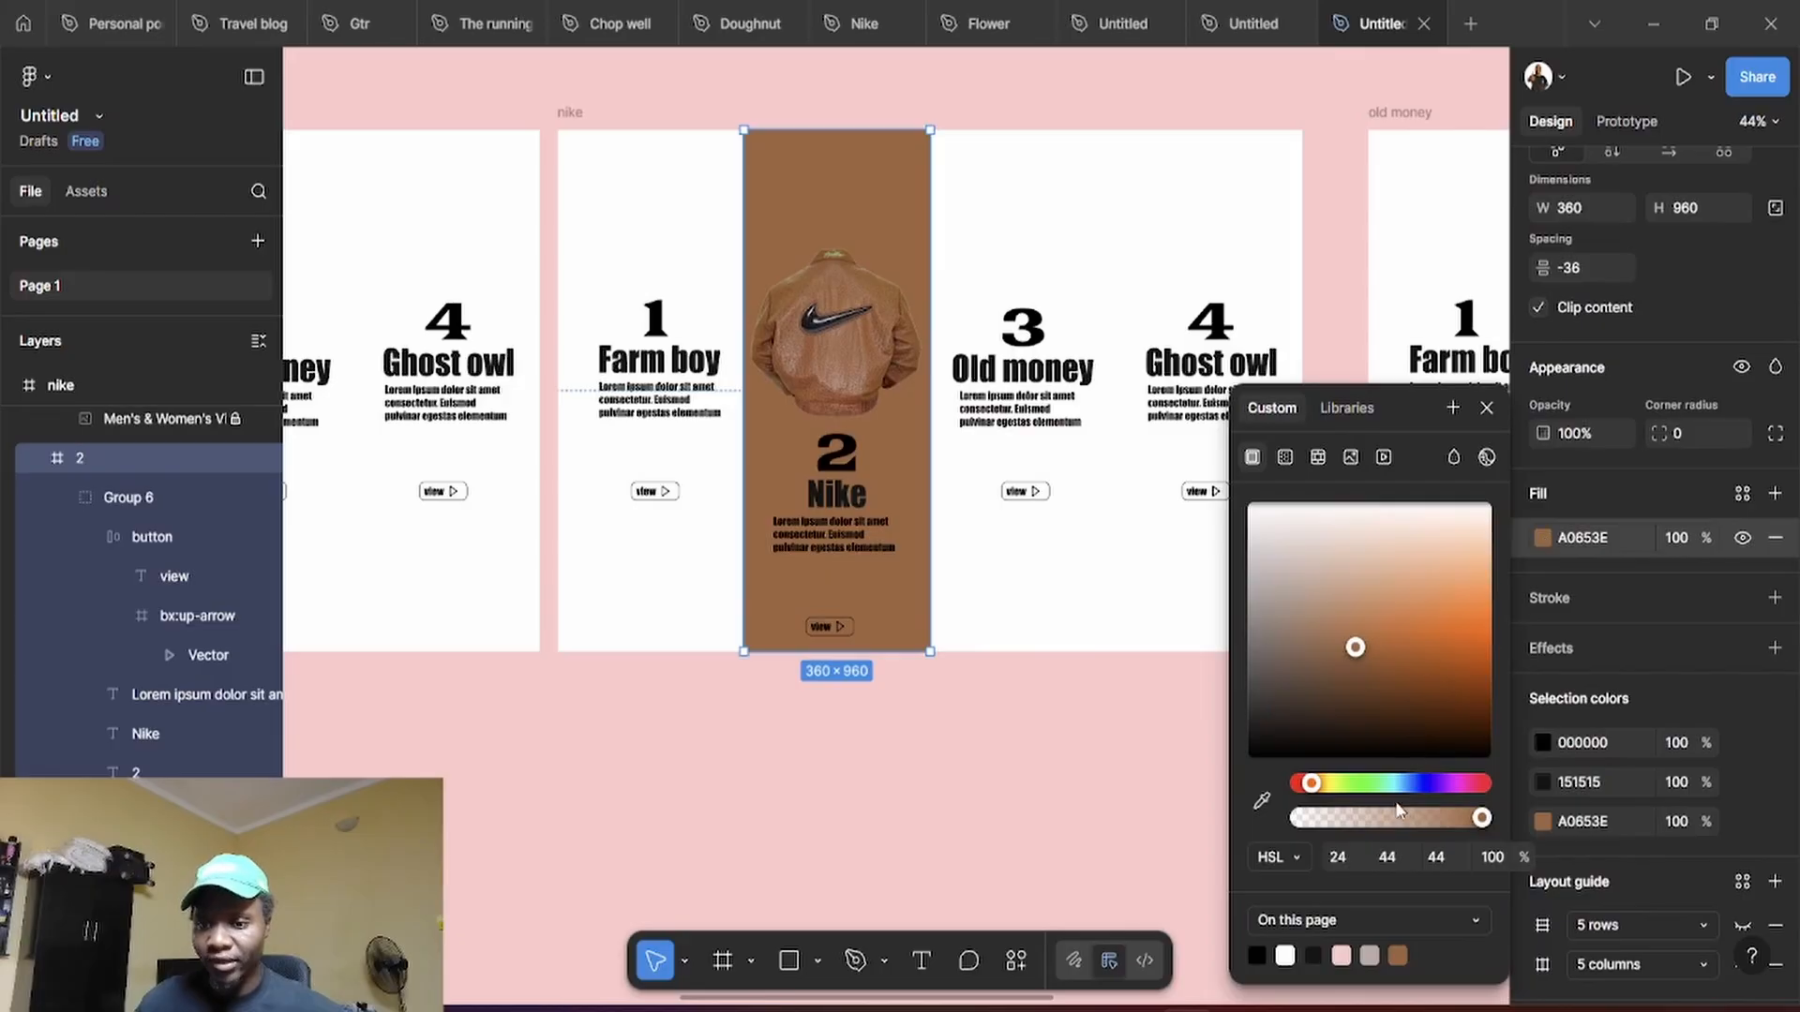
{"action": "left_click", "coordinate": [1439, 859]}
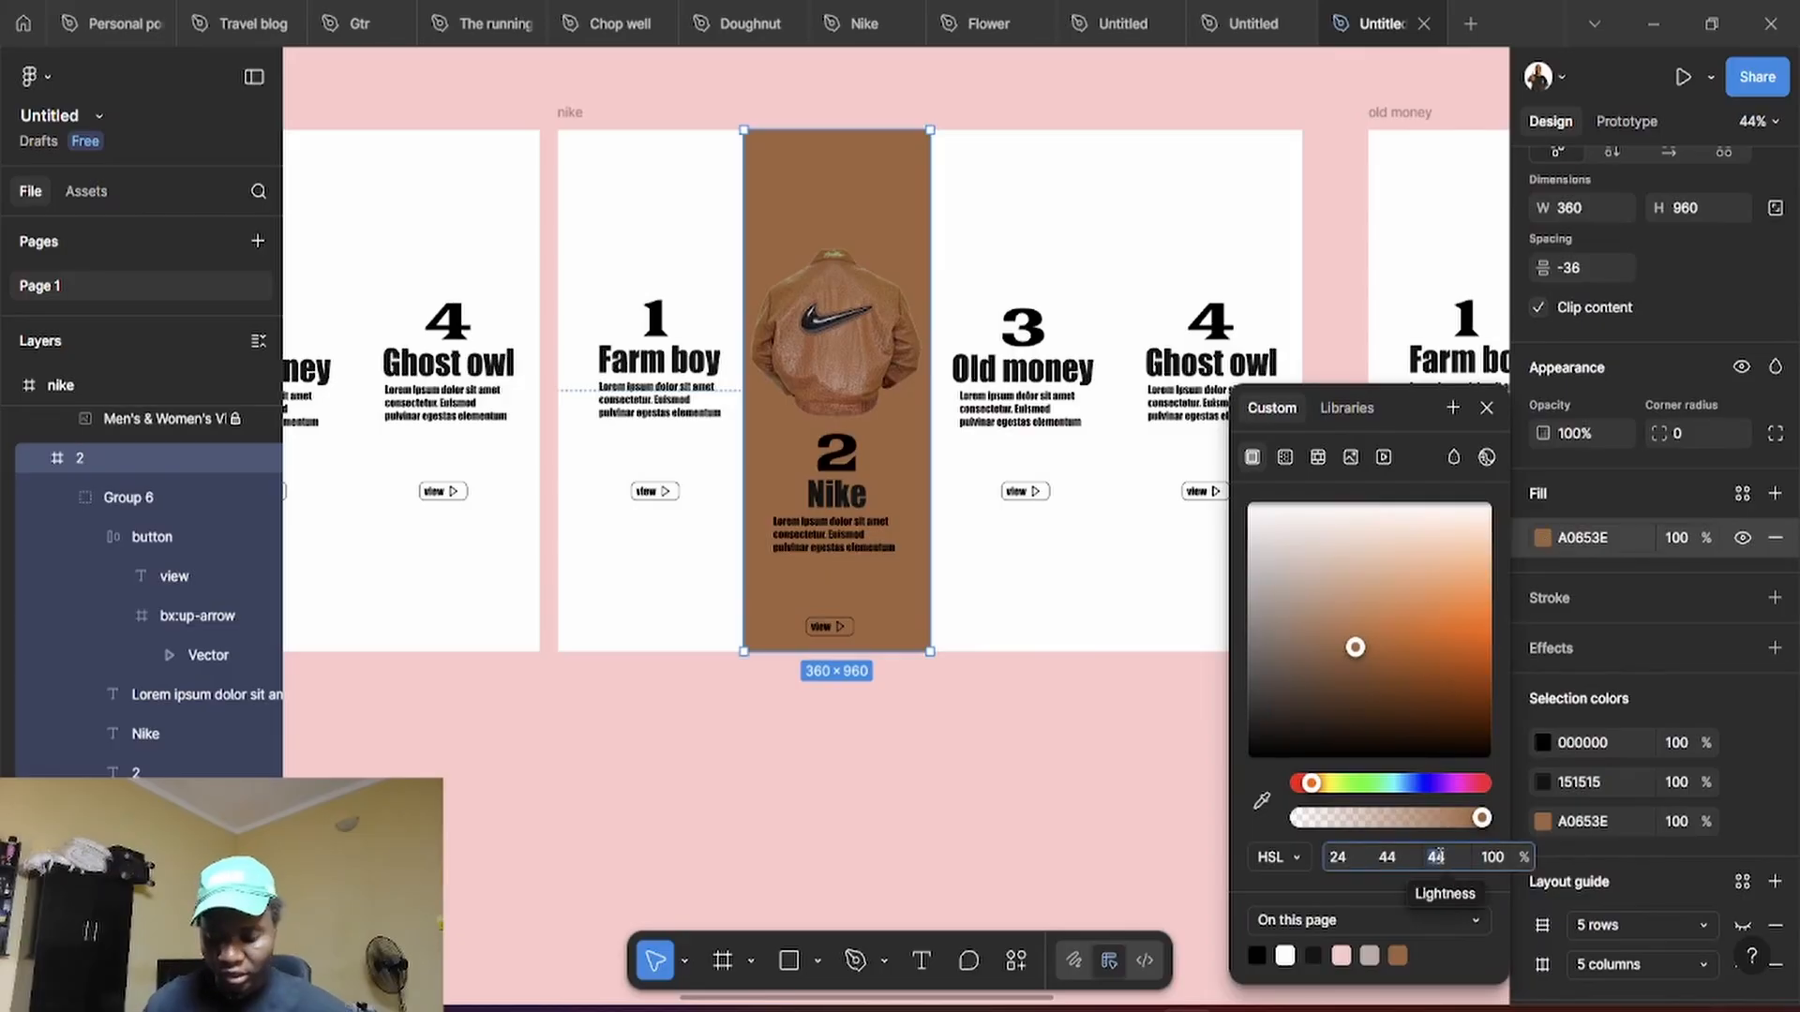
{"action": "key", "text": "shift+Up"}
{"action": "key", "text": "shift+Up"}
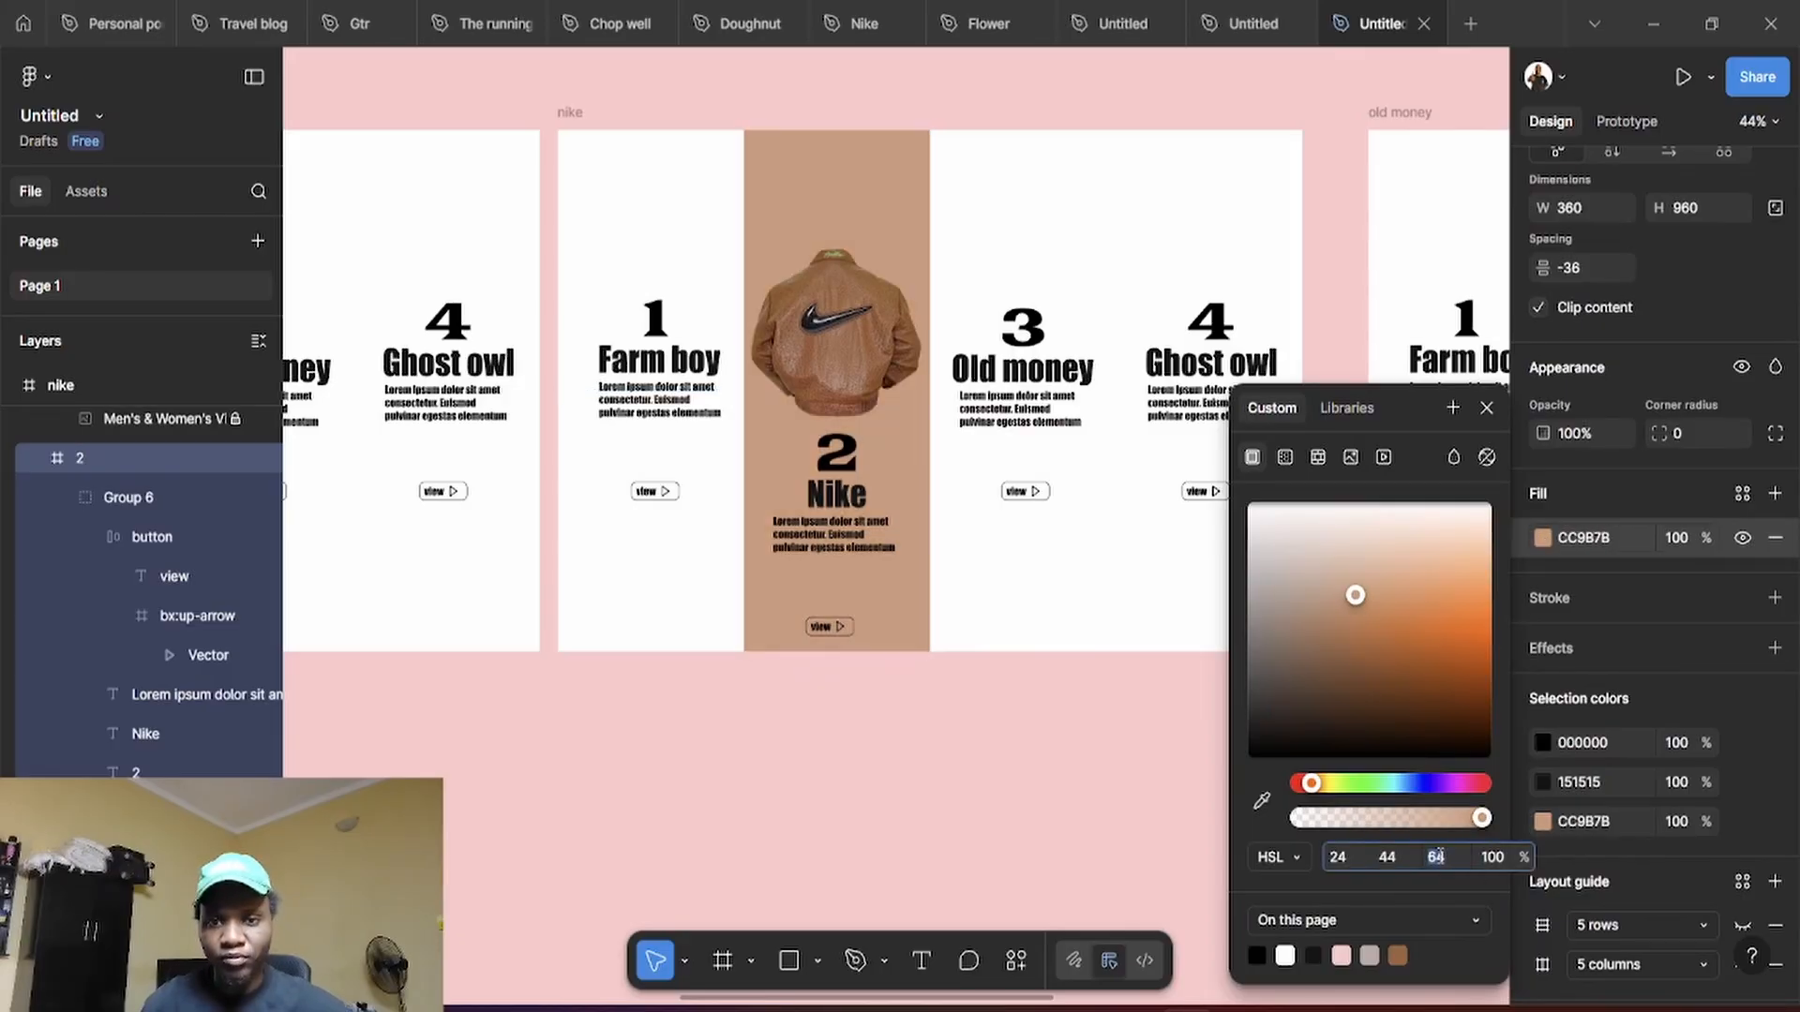
{"action": "key", "text": "shift+Up"}
{"action": "key", "text": "shift+Down"}
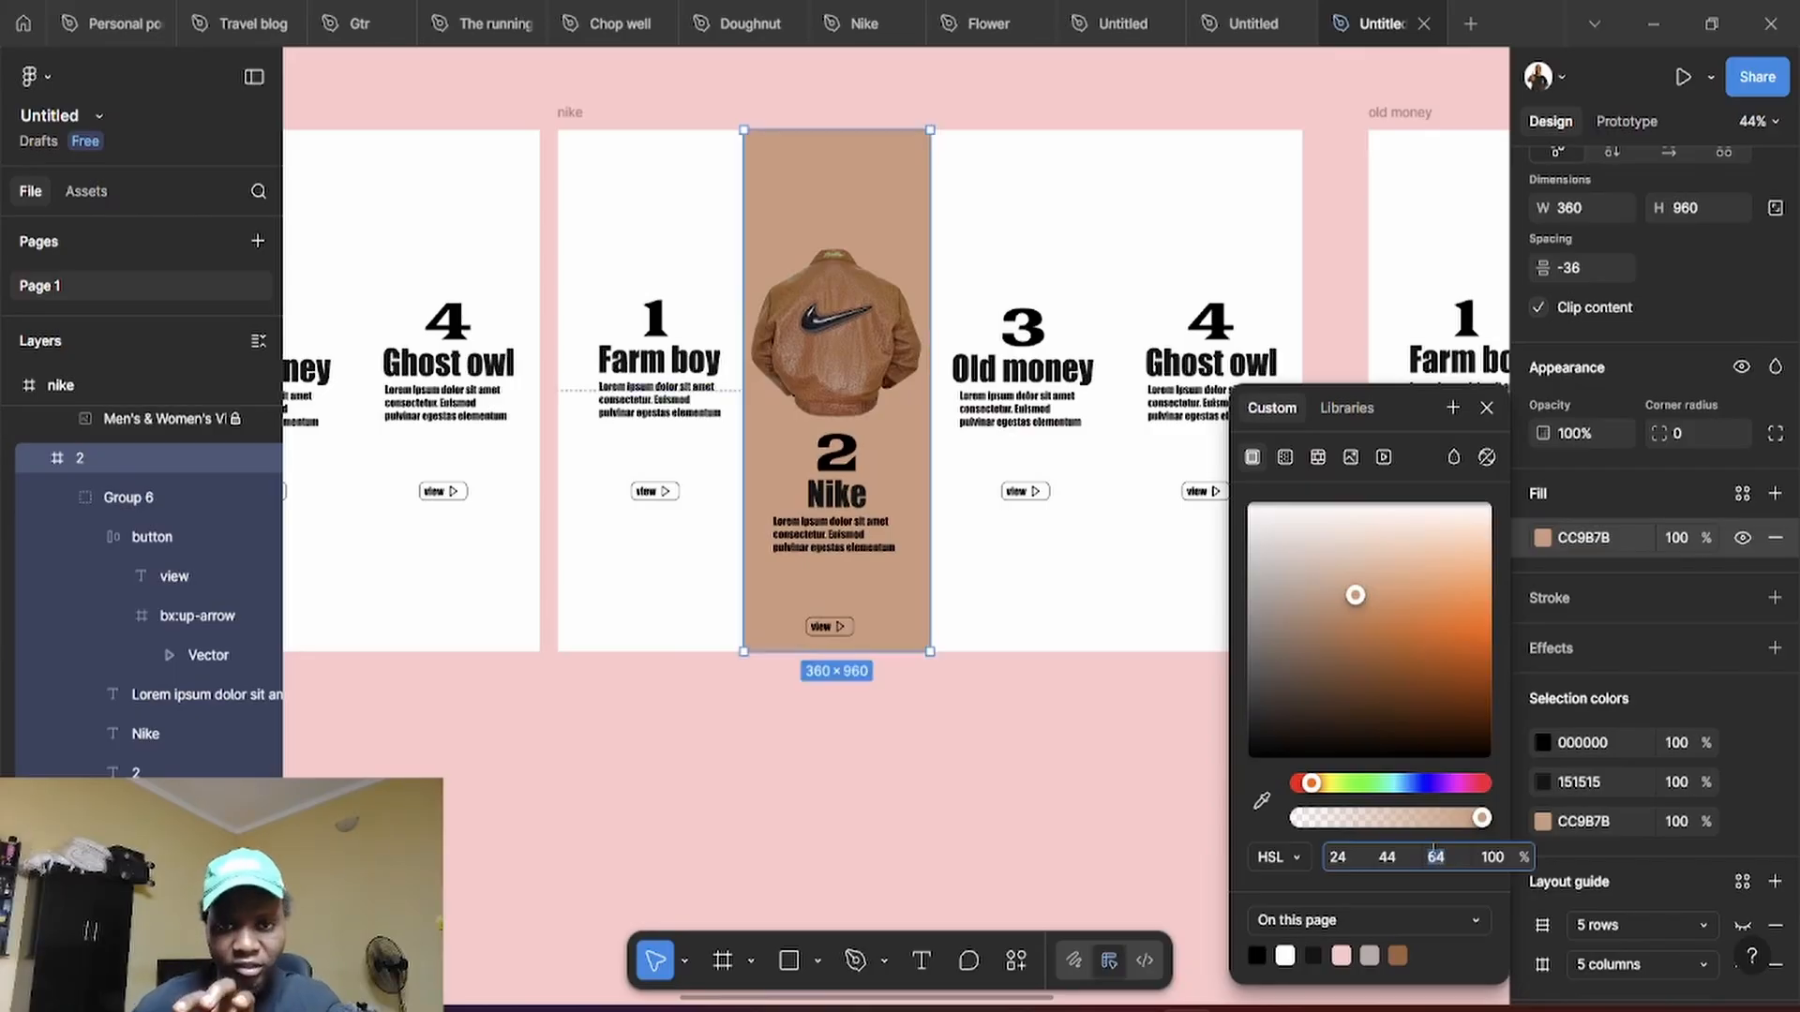
{"action": "left_click", "coordinate": [1136, 779]}
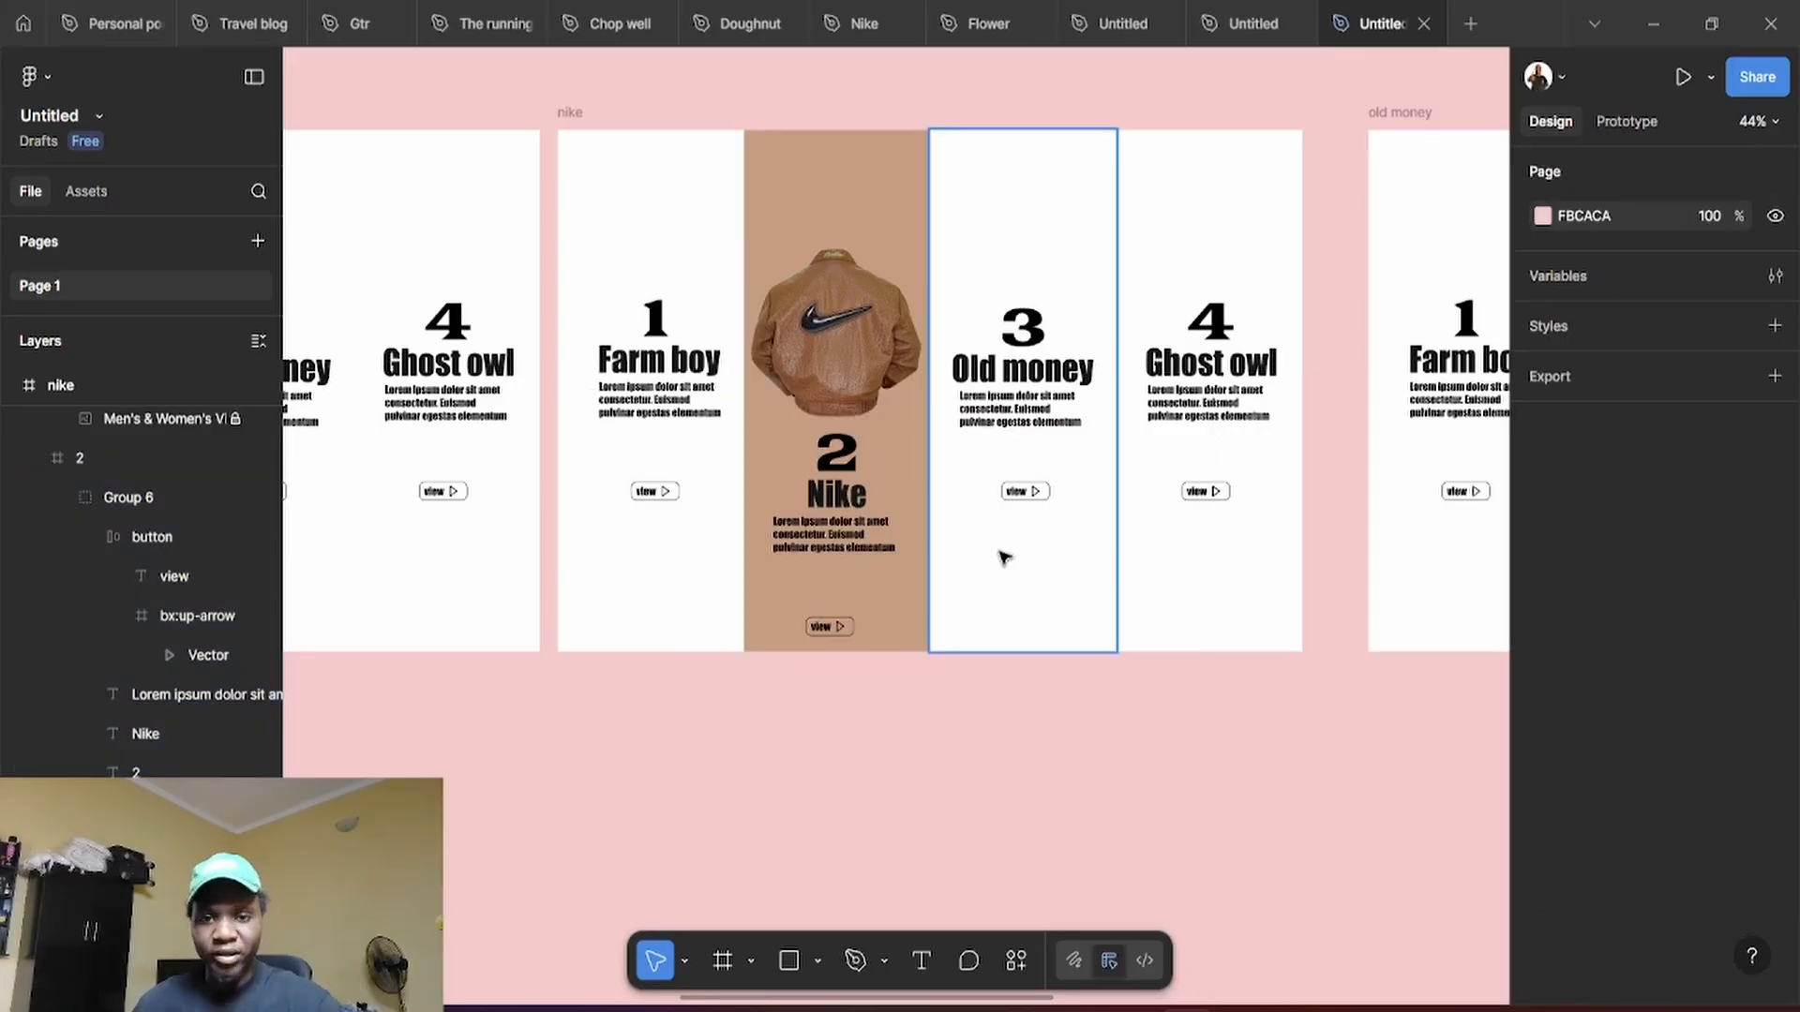
Group the Old money column's number, title, description and view button in the old money frame, and move the group down to about Y 531
{"action": "scroll", "coordinate": [1028, 576], "scroll_direction": "down", "scroll_amount": 3}
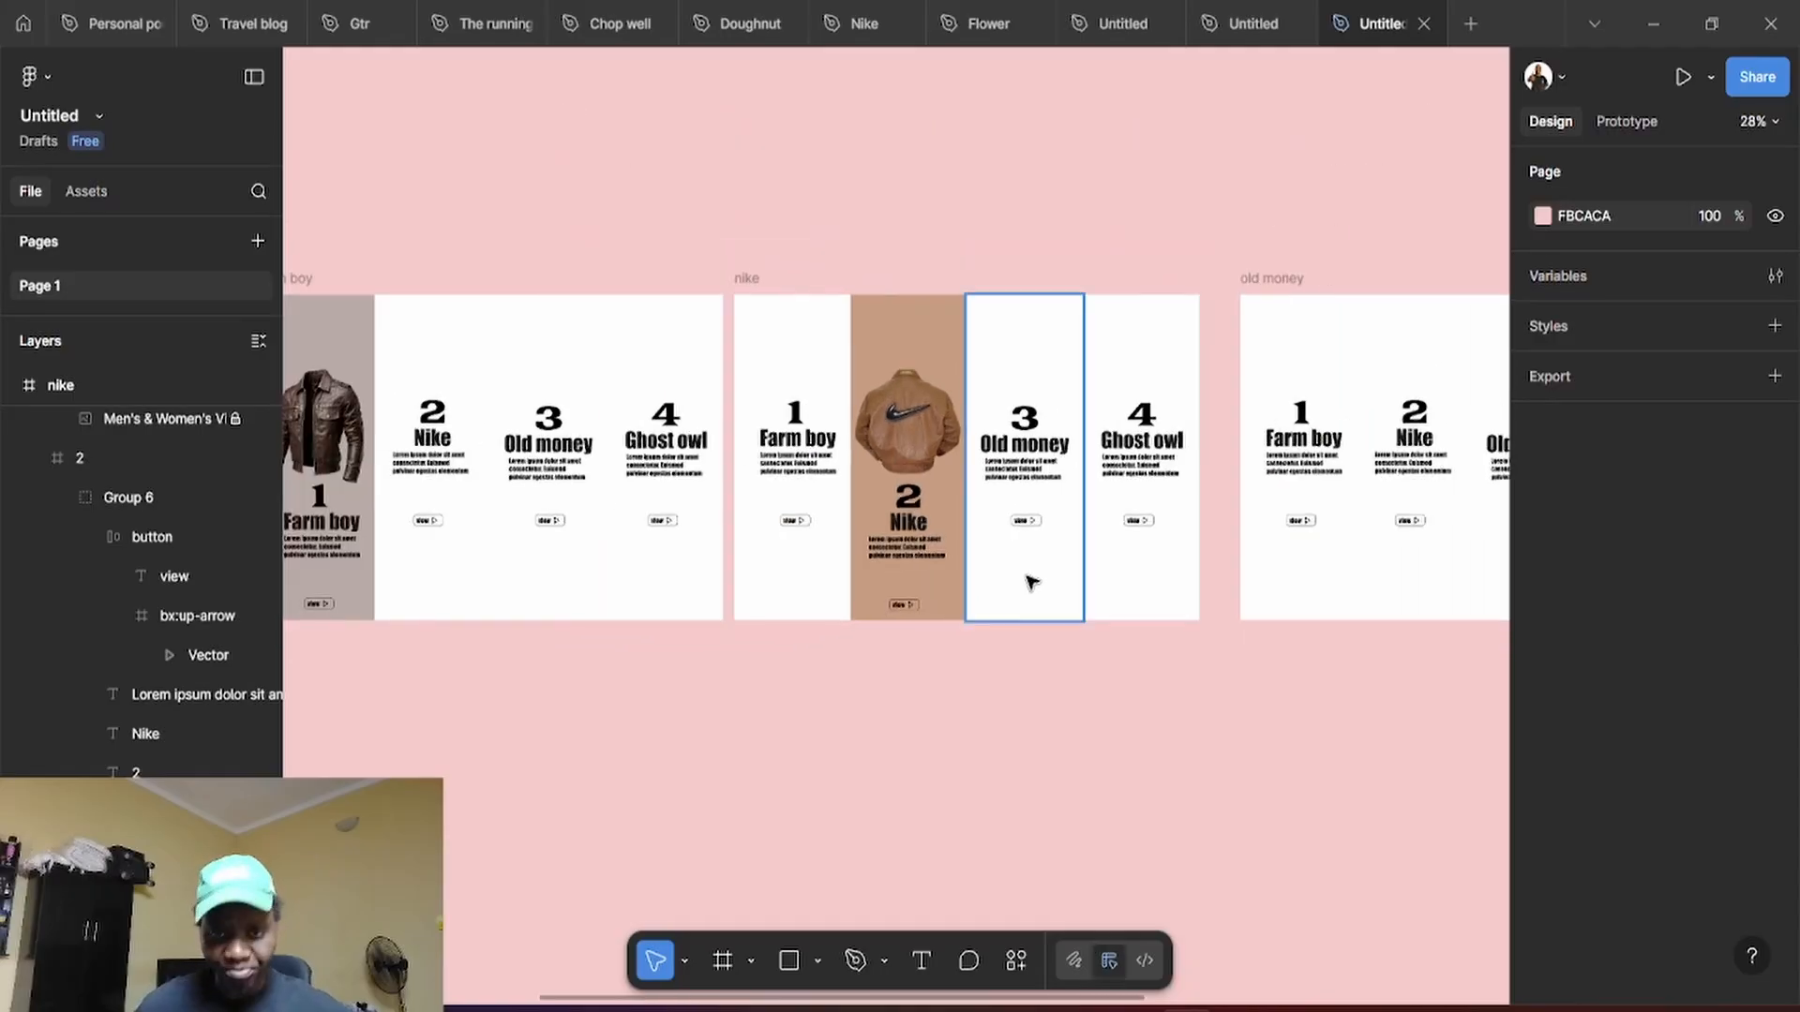
{"action": "scroll", "coordinate": [763, 534], "scroll_direction": "down", "scroll_amount": 2}
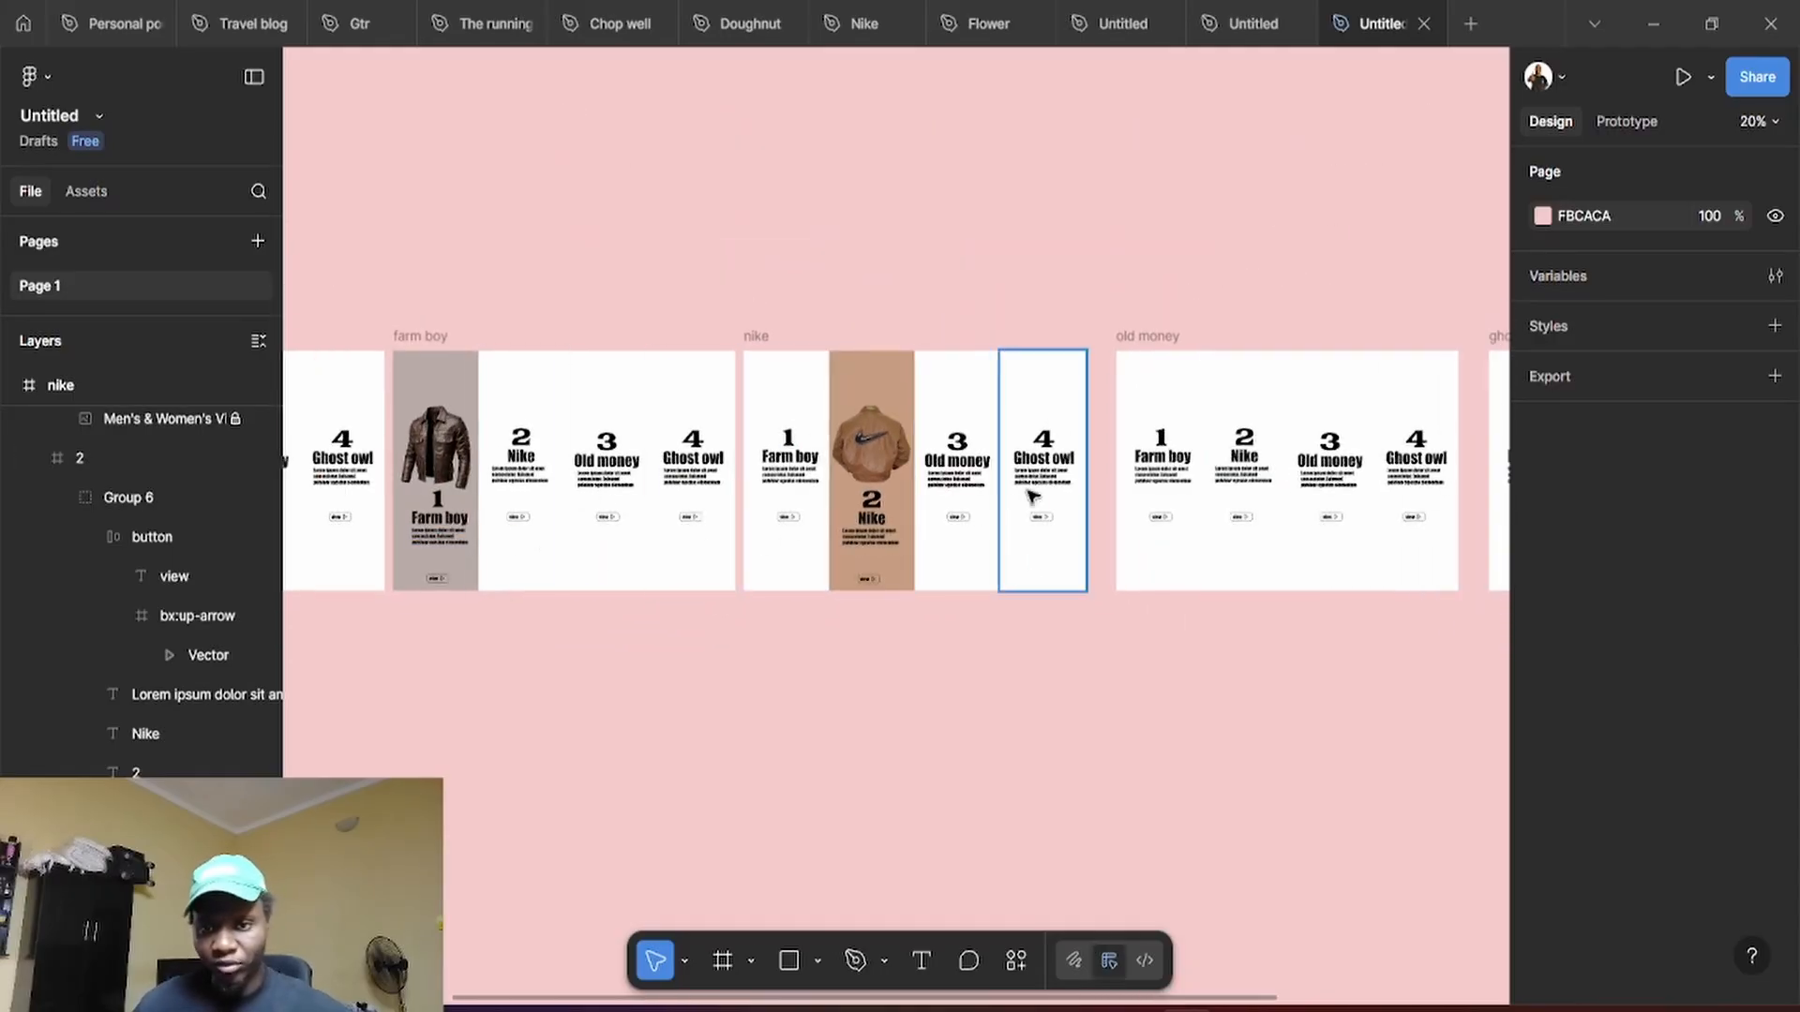
{"action": "scroll", "coordinate": [1298, 391], "scroll_direction": "up", "scroll_amount": 4}
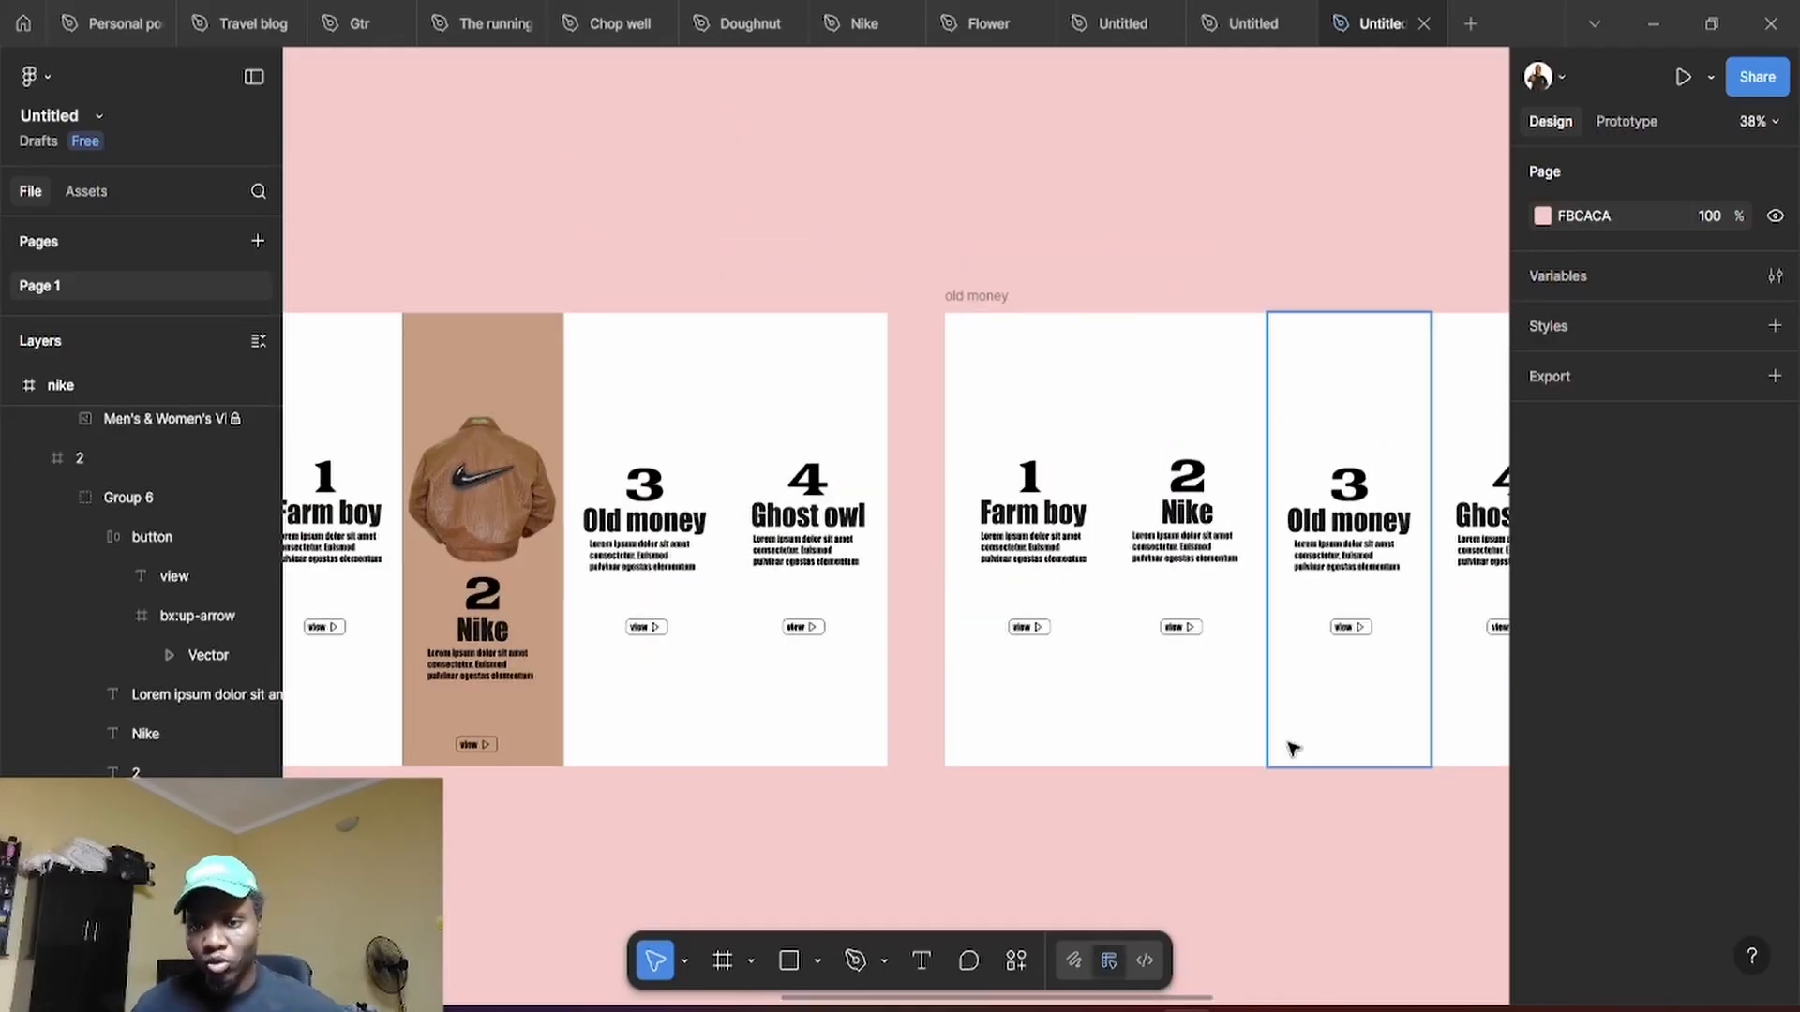
{"action": "scroll", "coordinate": [1312, 787], "scroll_direction": "right", "scroll_amount": 1}
{"action": "left_click_drag", "start_coordinate": [1340, 826], "coordinate": [1072, 779]}
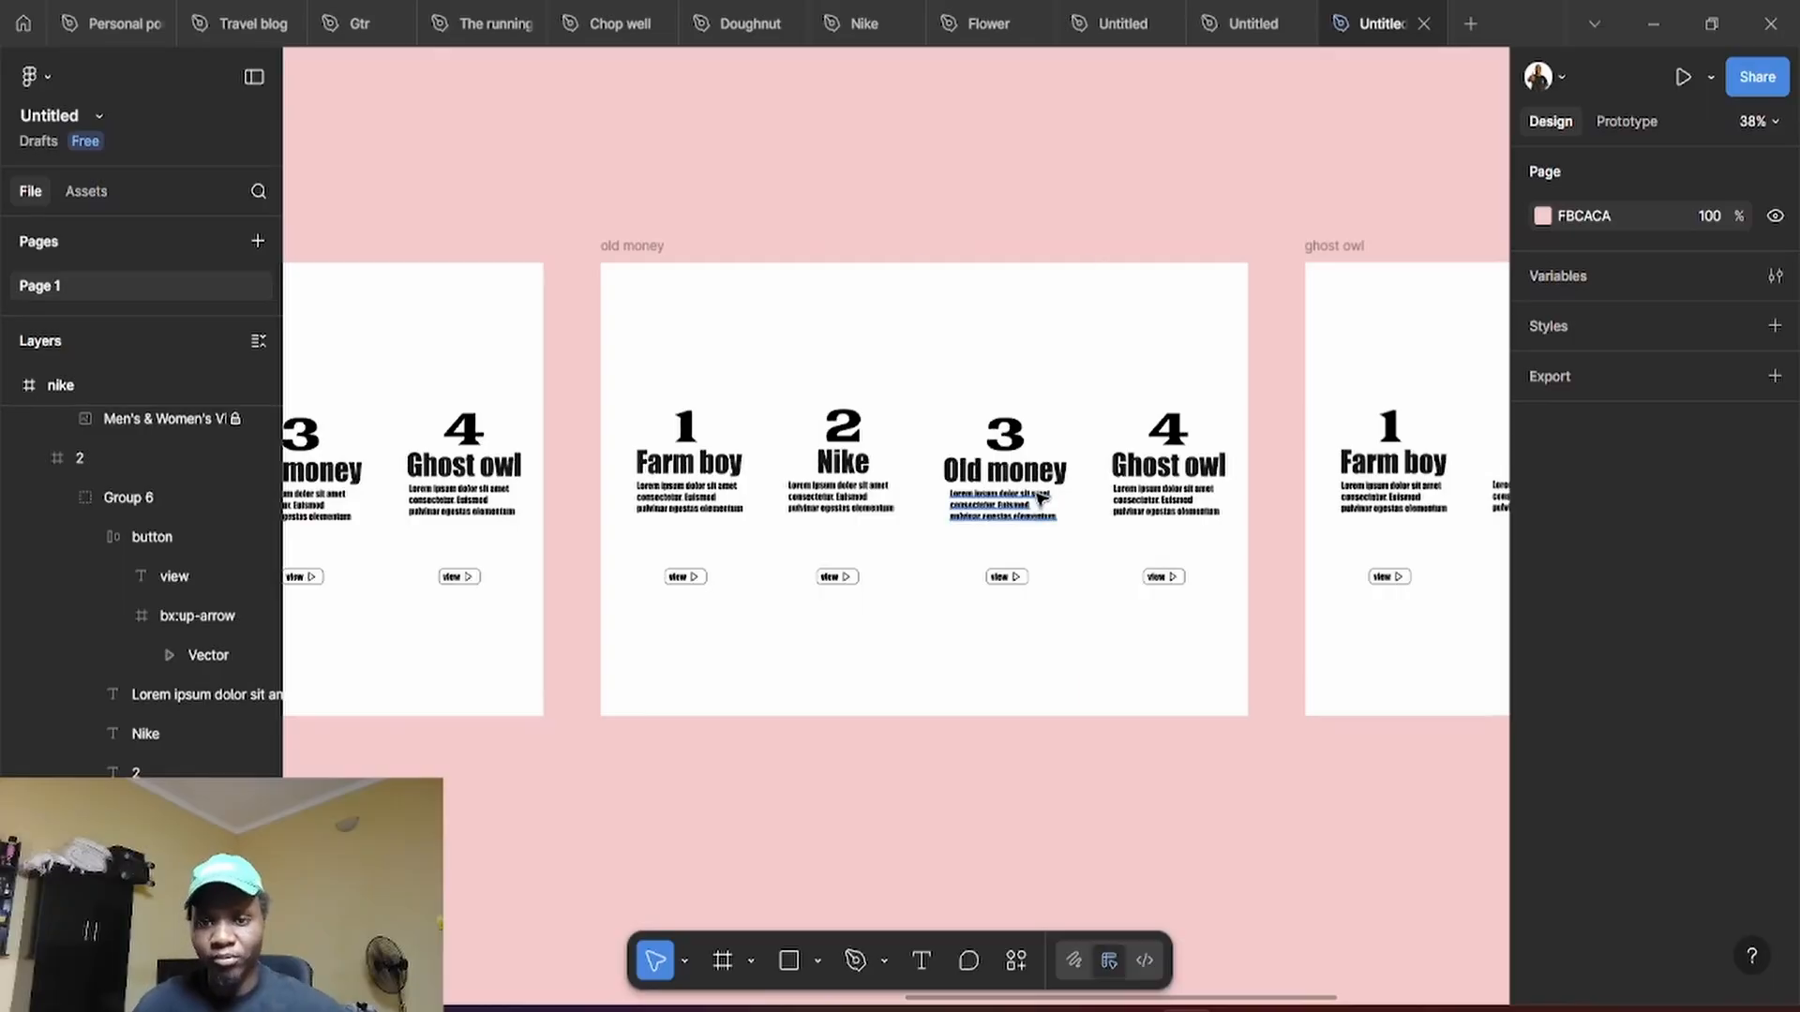
{"action": "scroll", "coordinate": [1010, 520], "scroll_direction": "up", "scroll_amount": 2}
{"action": "double_click", "coordinate": [1018, 598]}
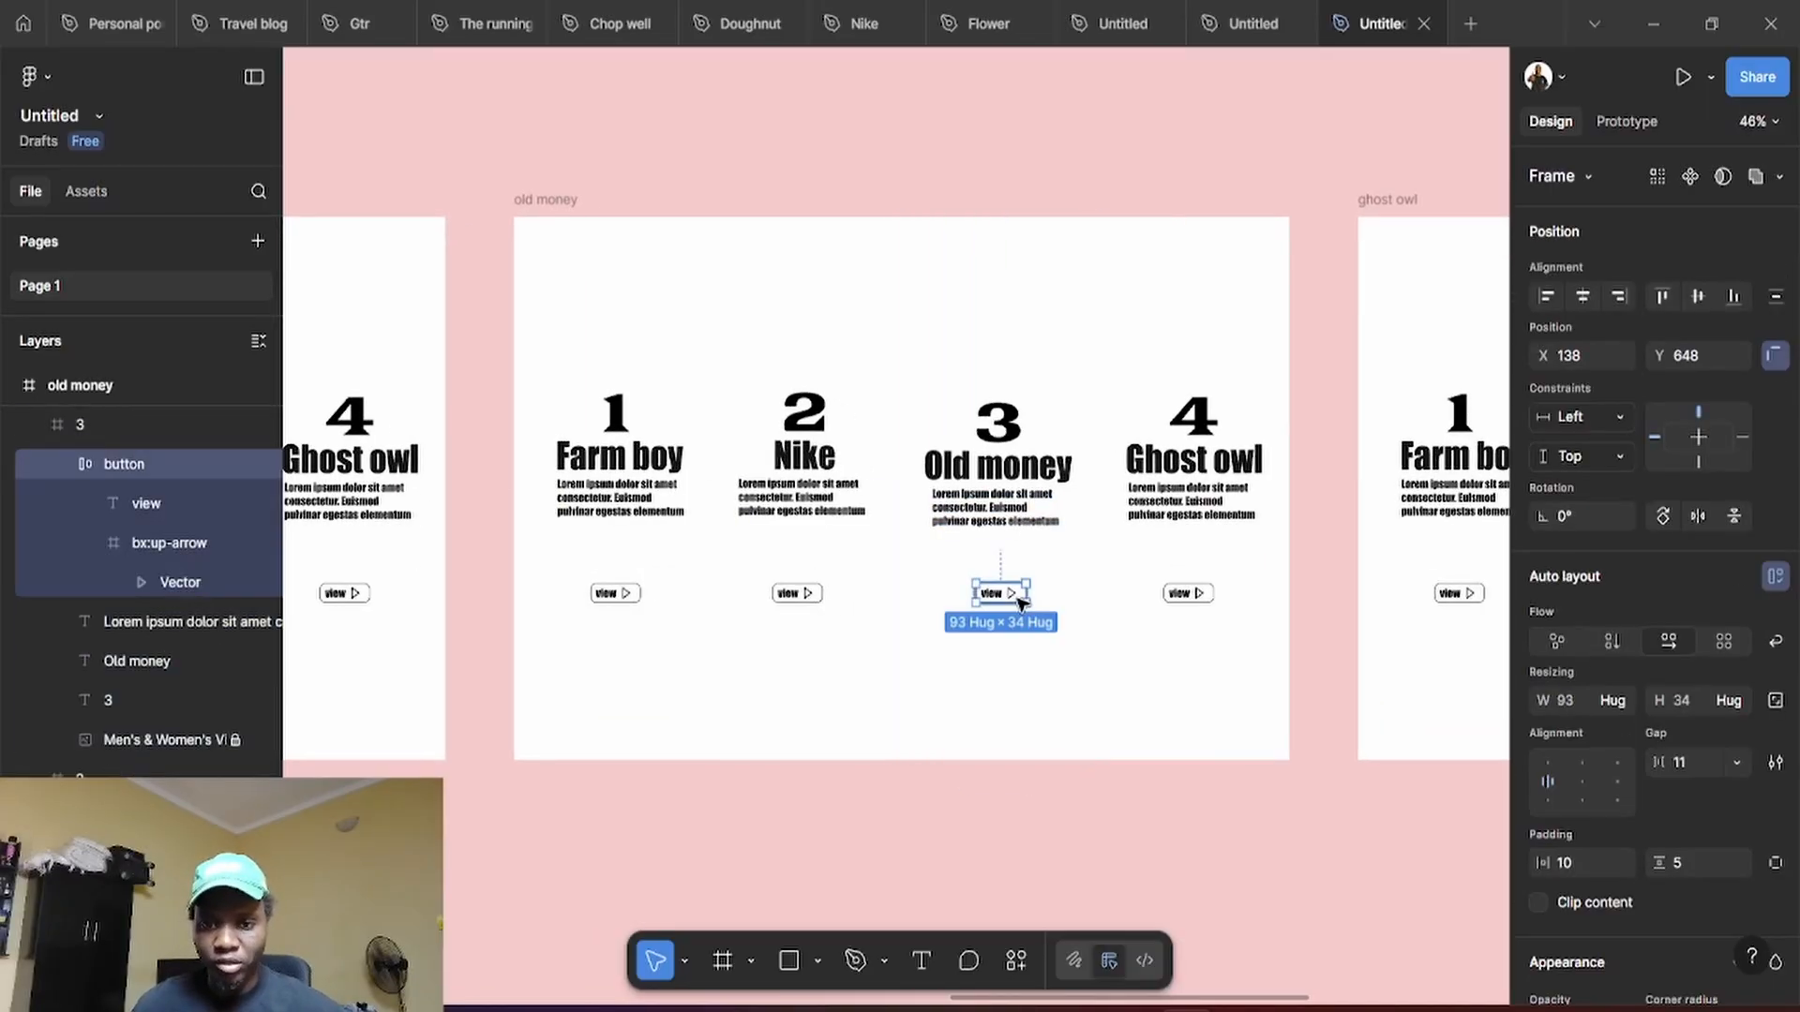
{"action": "left_click", "coordinate": [1001, 507], "text": "shift"}
{"action": "left_click", "coordinate": [1005, 463], "text": "shift"}
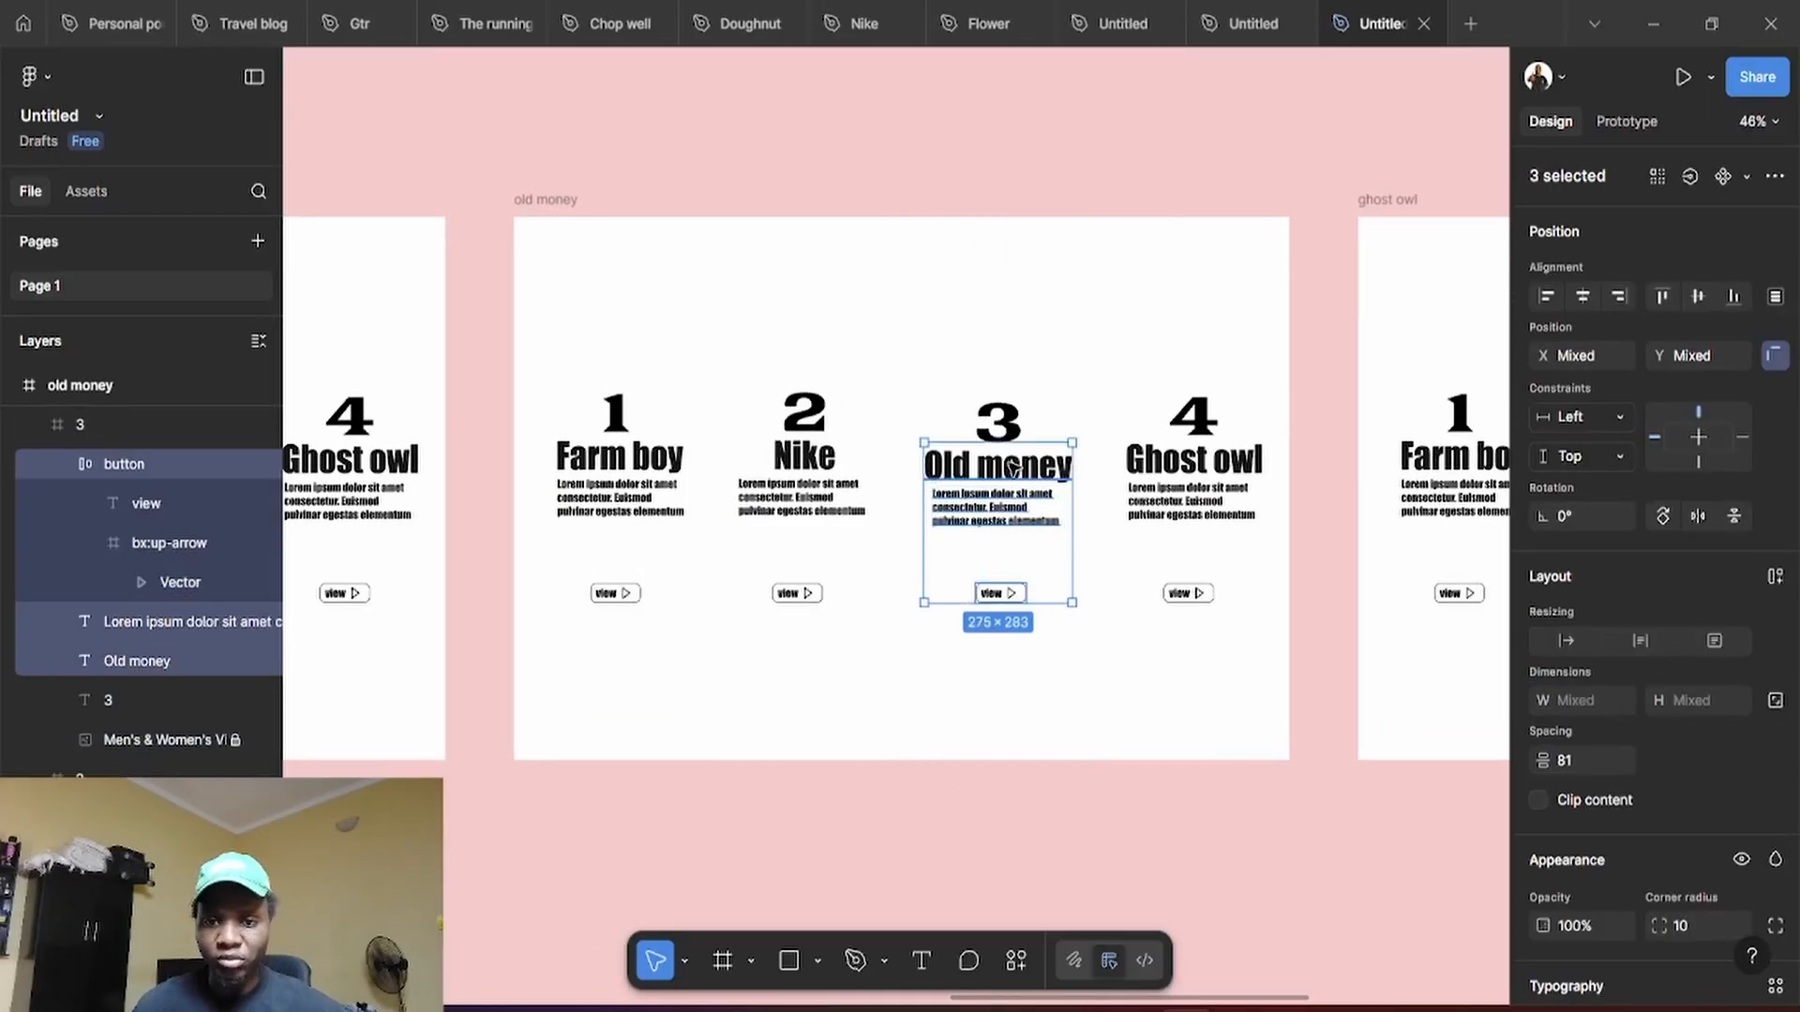
{"action": "left_click", "coordinate": [1008, 427], "text": "shift"}
{"action": "right_click", "coordinate": [1010, 428]}
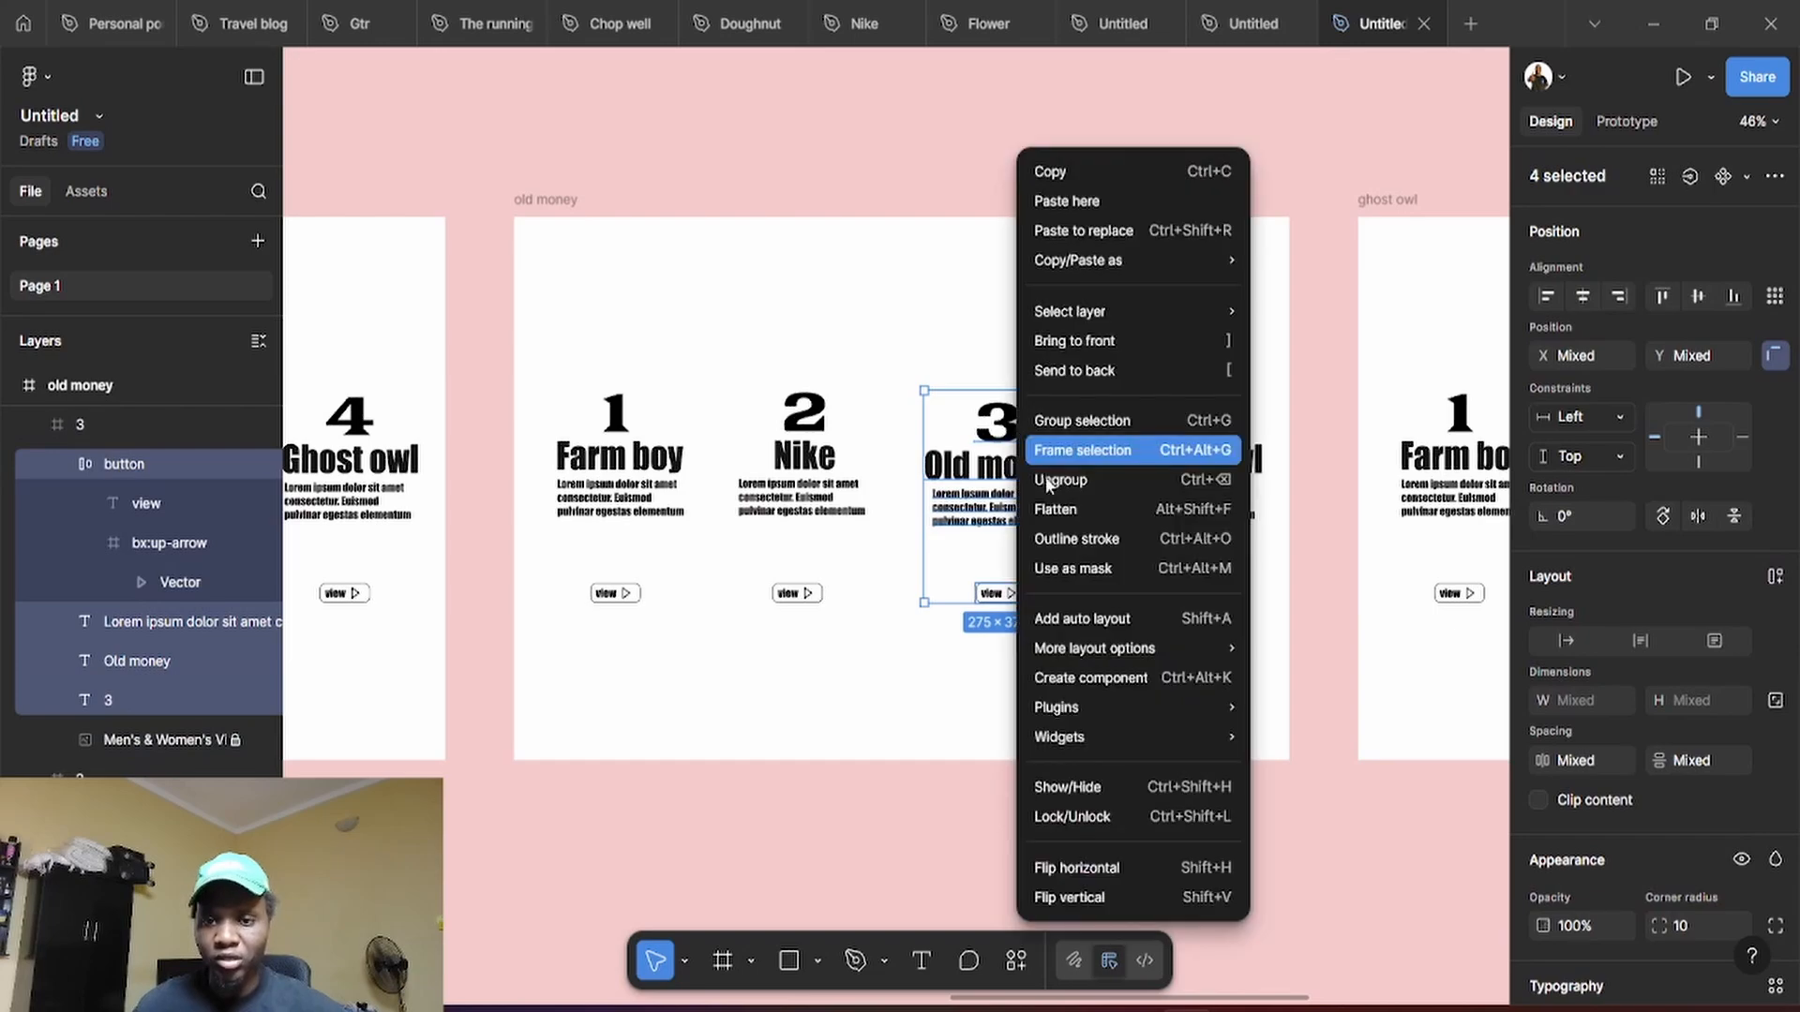
{"action": "left_click", "coordinate": [1086, 424]}
{"action": "left_click_drag", "start_coordinate": [1031, 497], "coordinate": [1034, 624]}
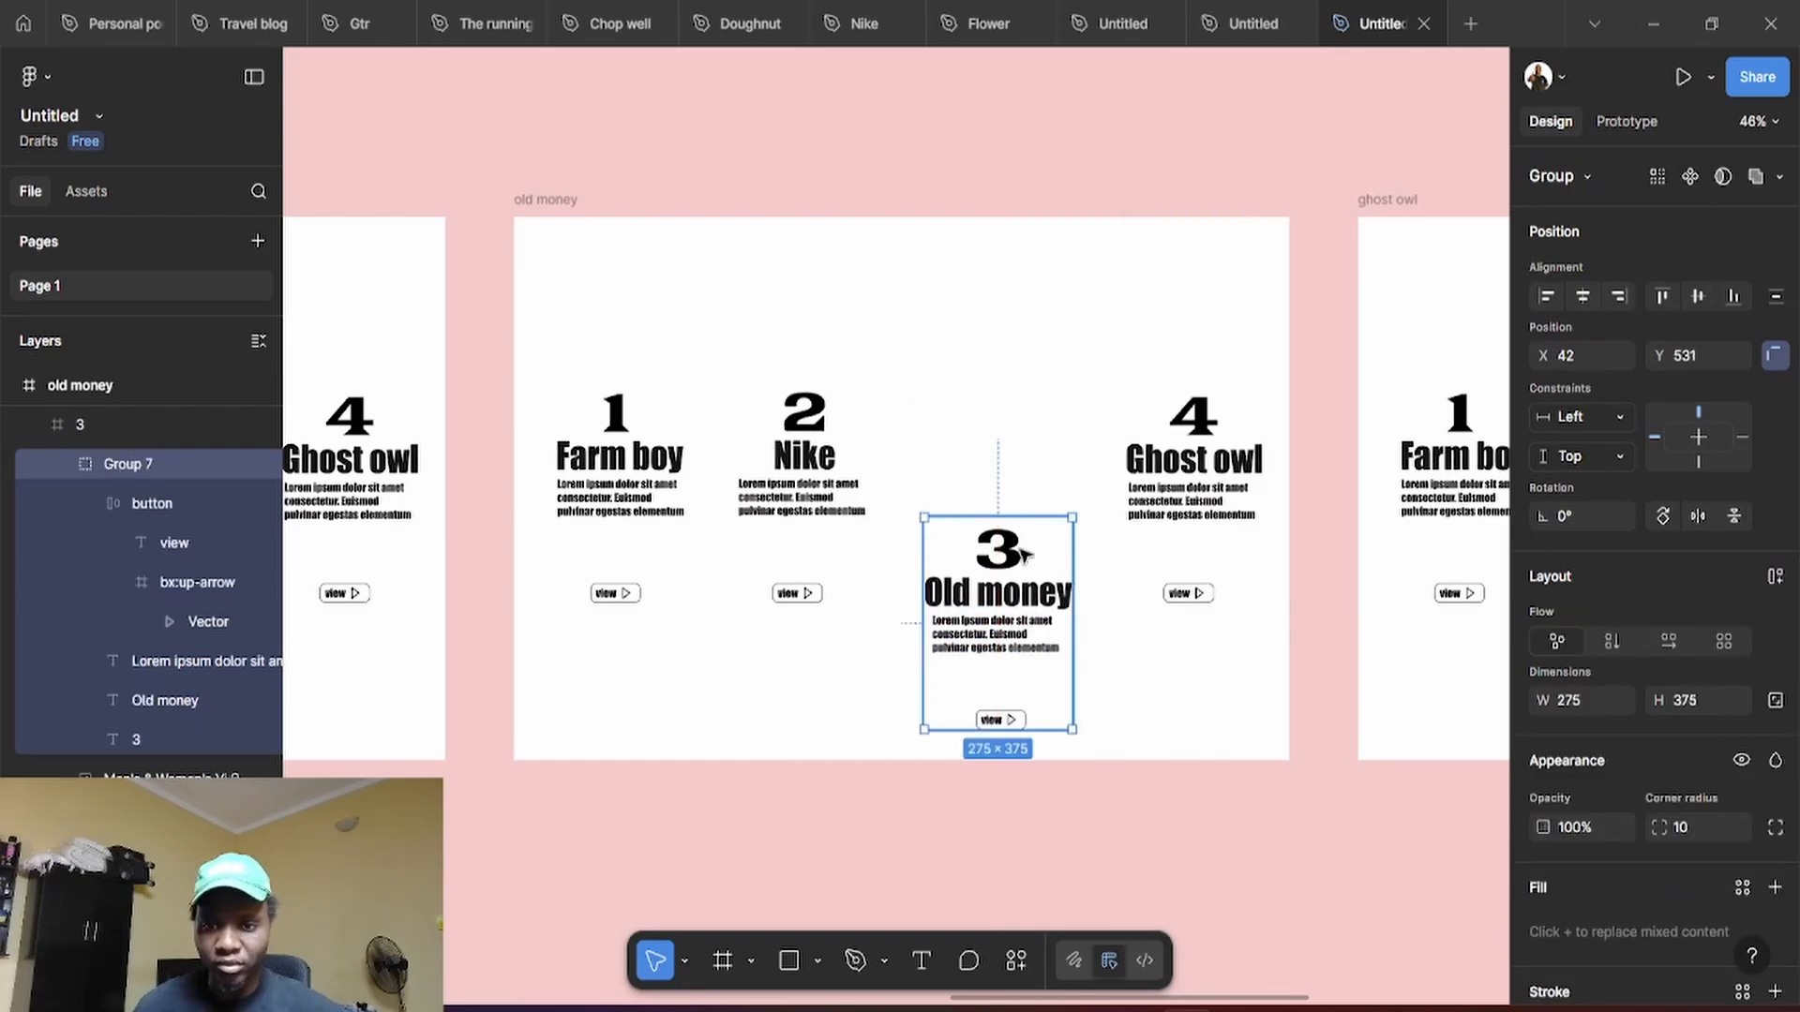
Set the hidden jacket image in the old money frame's third column to 100% opacity and move it up above the number
{"action": "left_click", "coordinate": [1010, 432]}
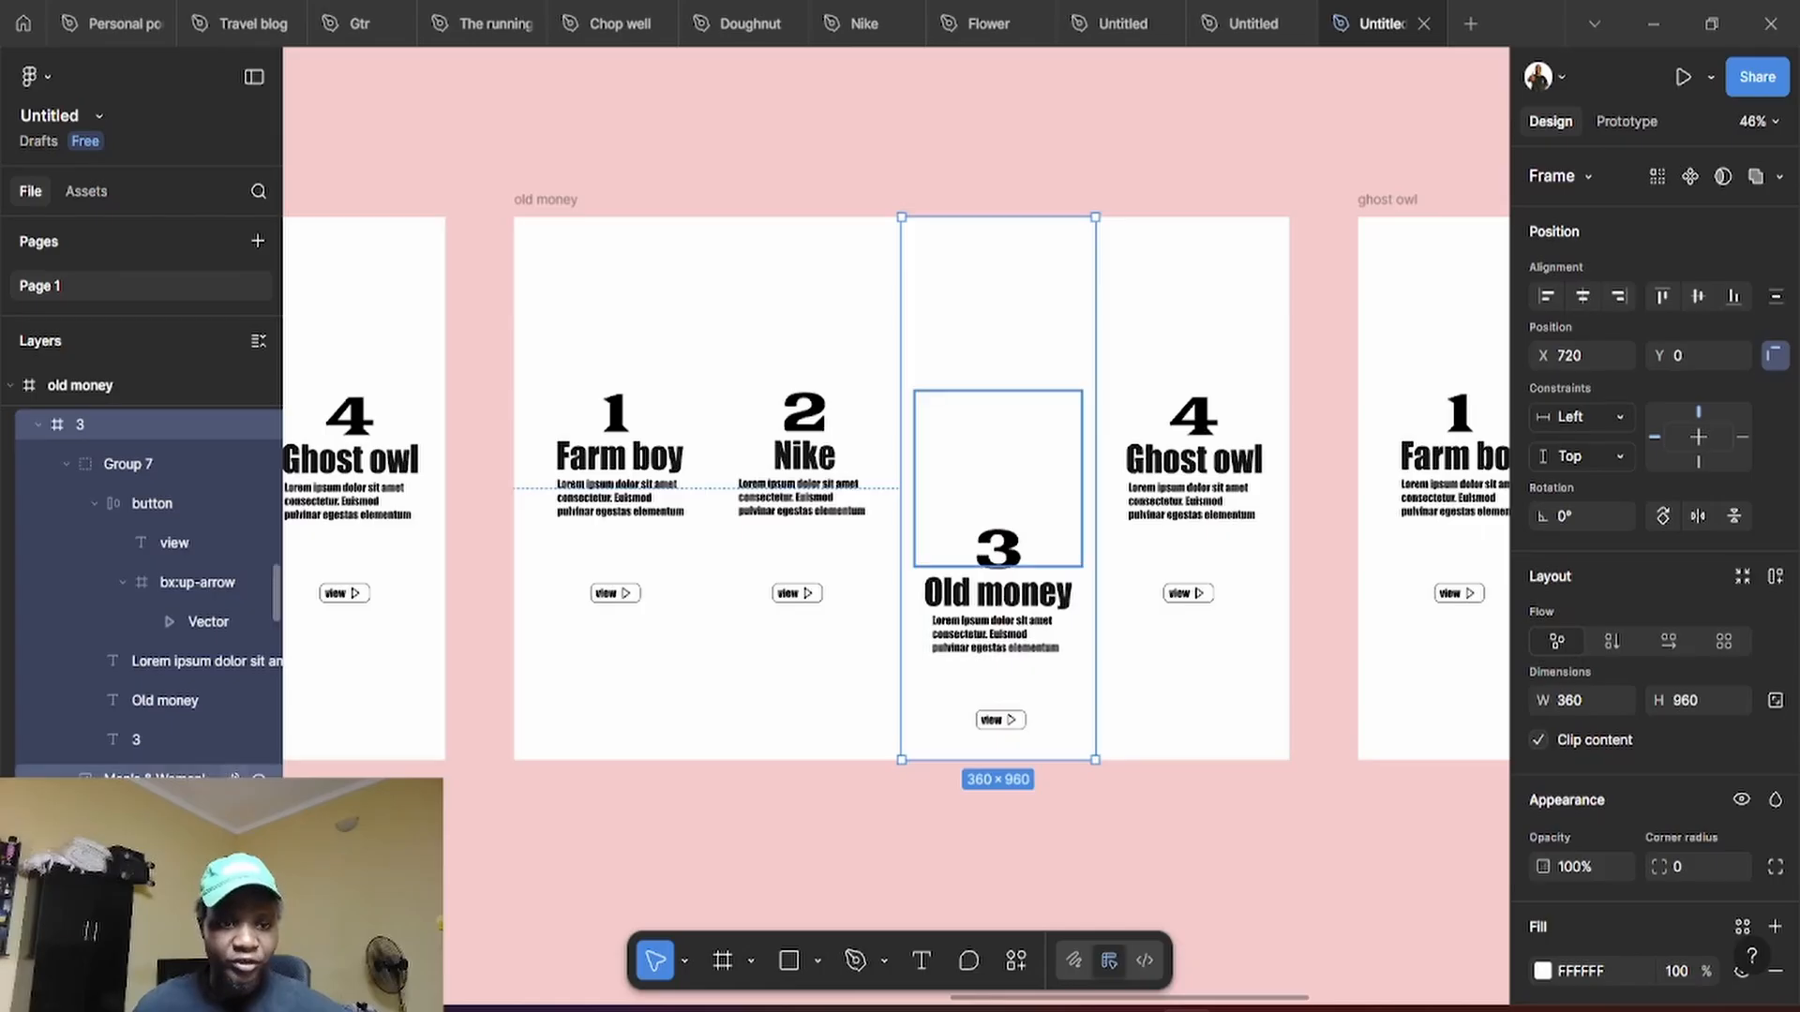
{"action": "left_click", "coordinate": [165, 784]}
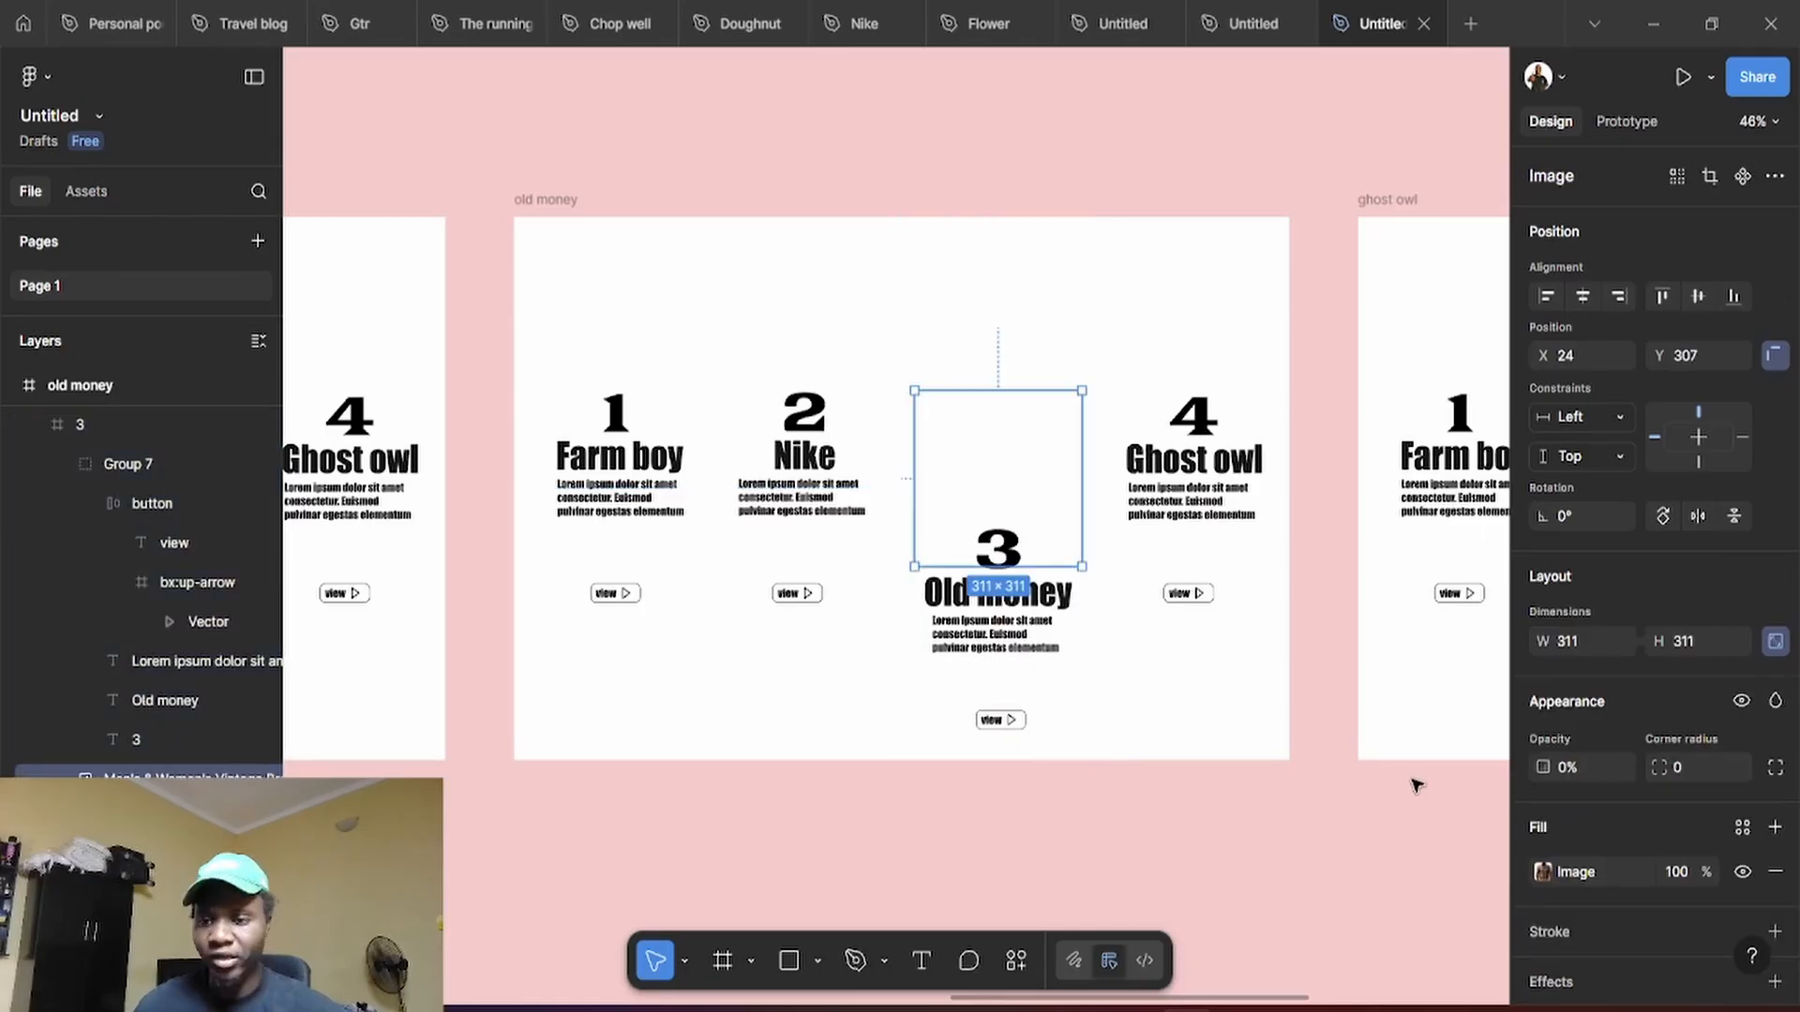
{"action": "left_click_drag", "start_coordinate": [1544, 768], "coordinate": [804, 717]}
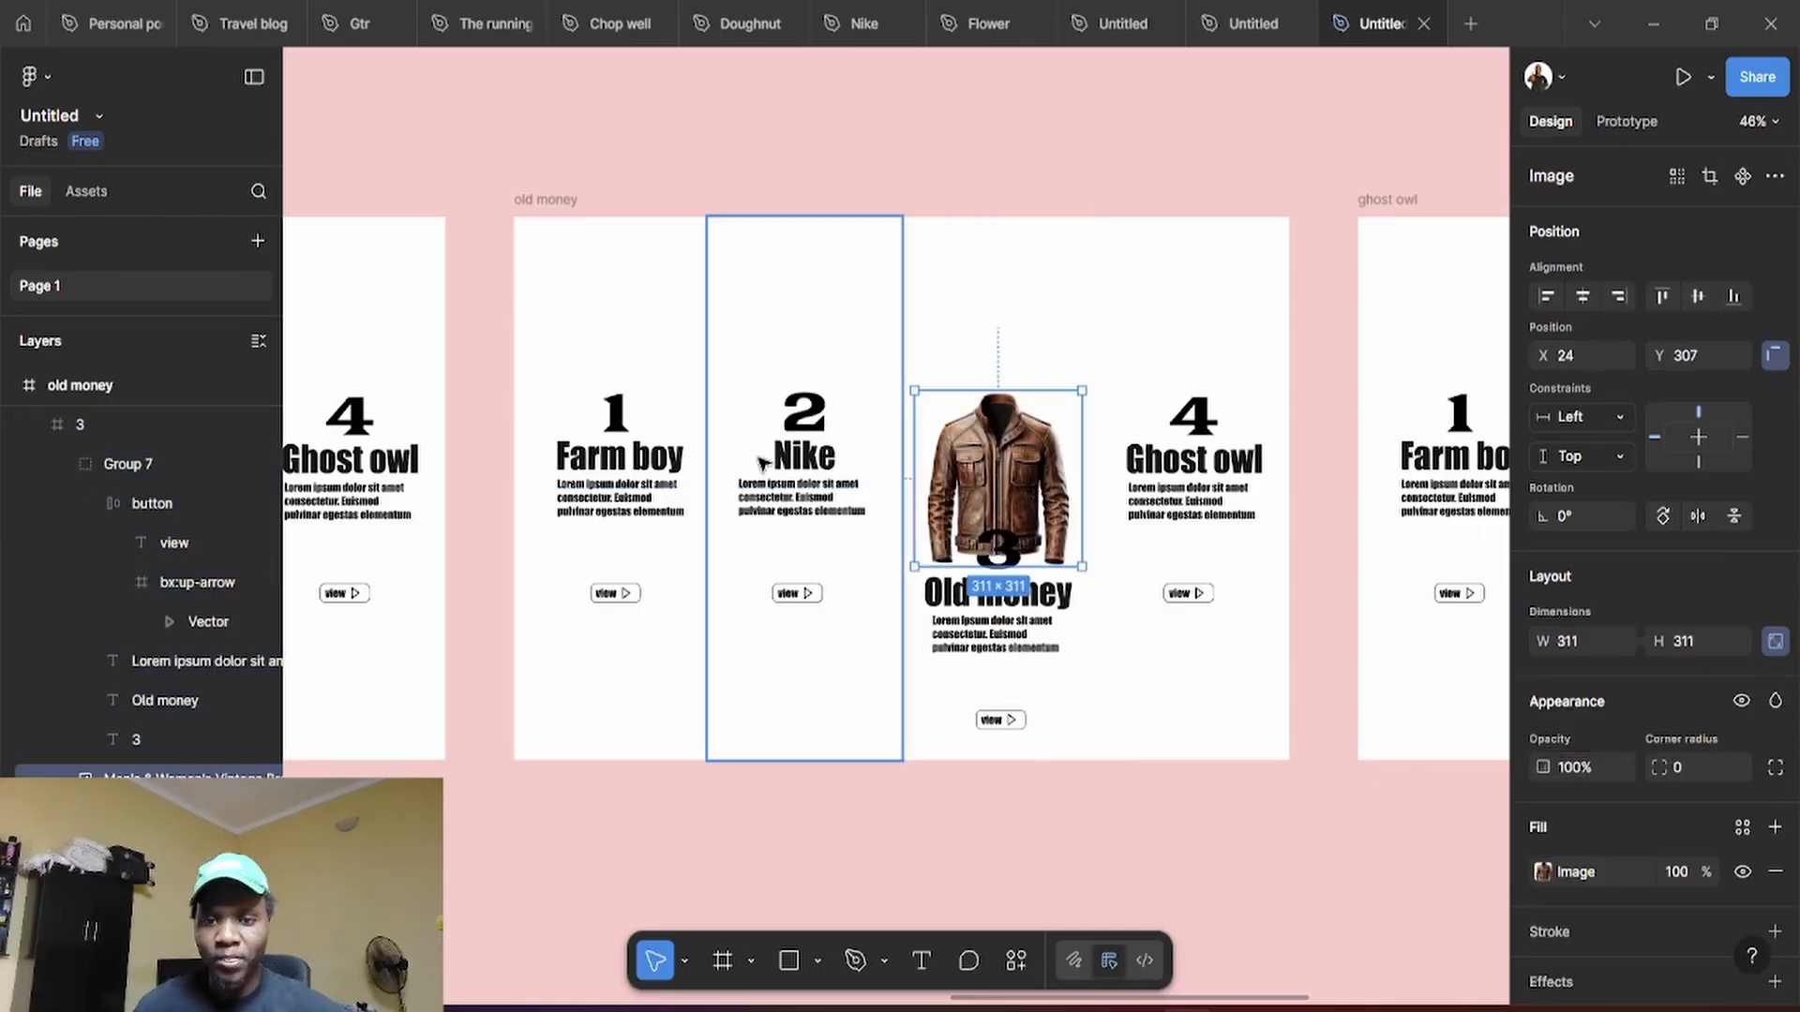
{"action": "left_click_drag", "start_coordinate": [1015, 491], "coordinate": [1015, 437]}
Fill the Old money column with a dark brown sampled from its jacket with the eyedropper
{"action": "left_click", "coordinate": [1011, 281]}
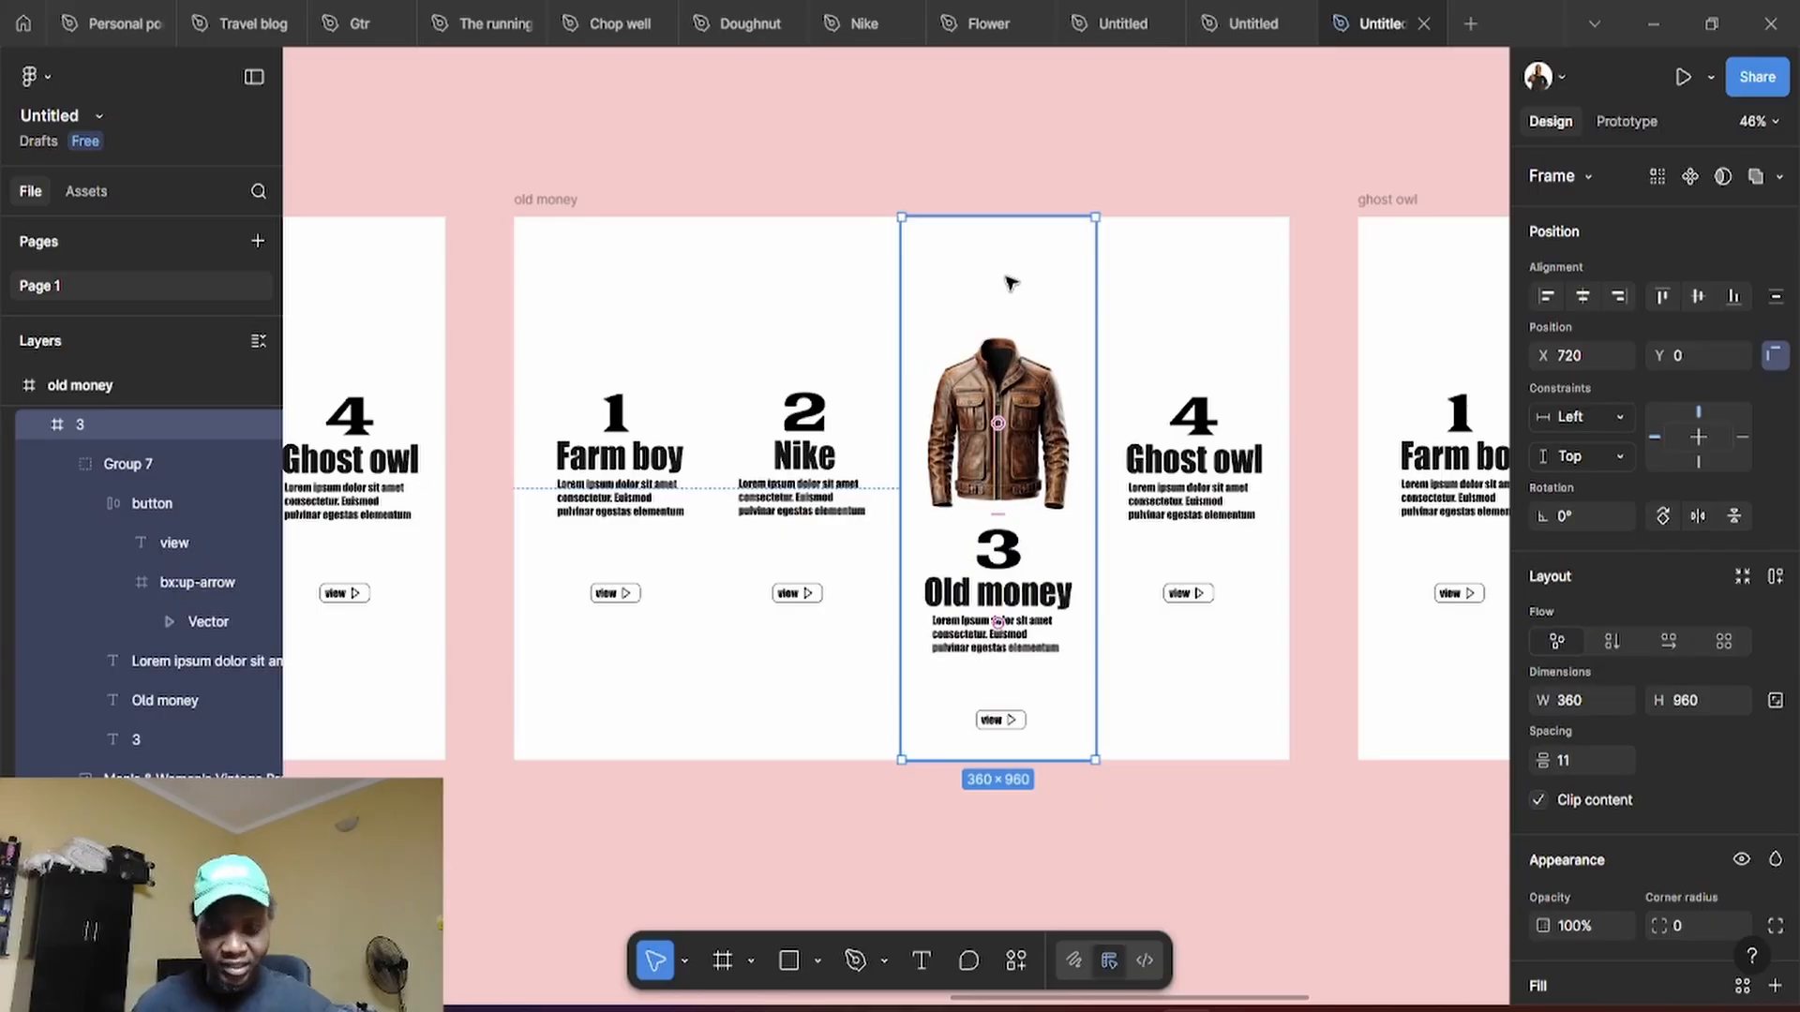
{"action": "key", "text": "i"}
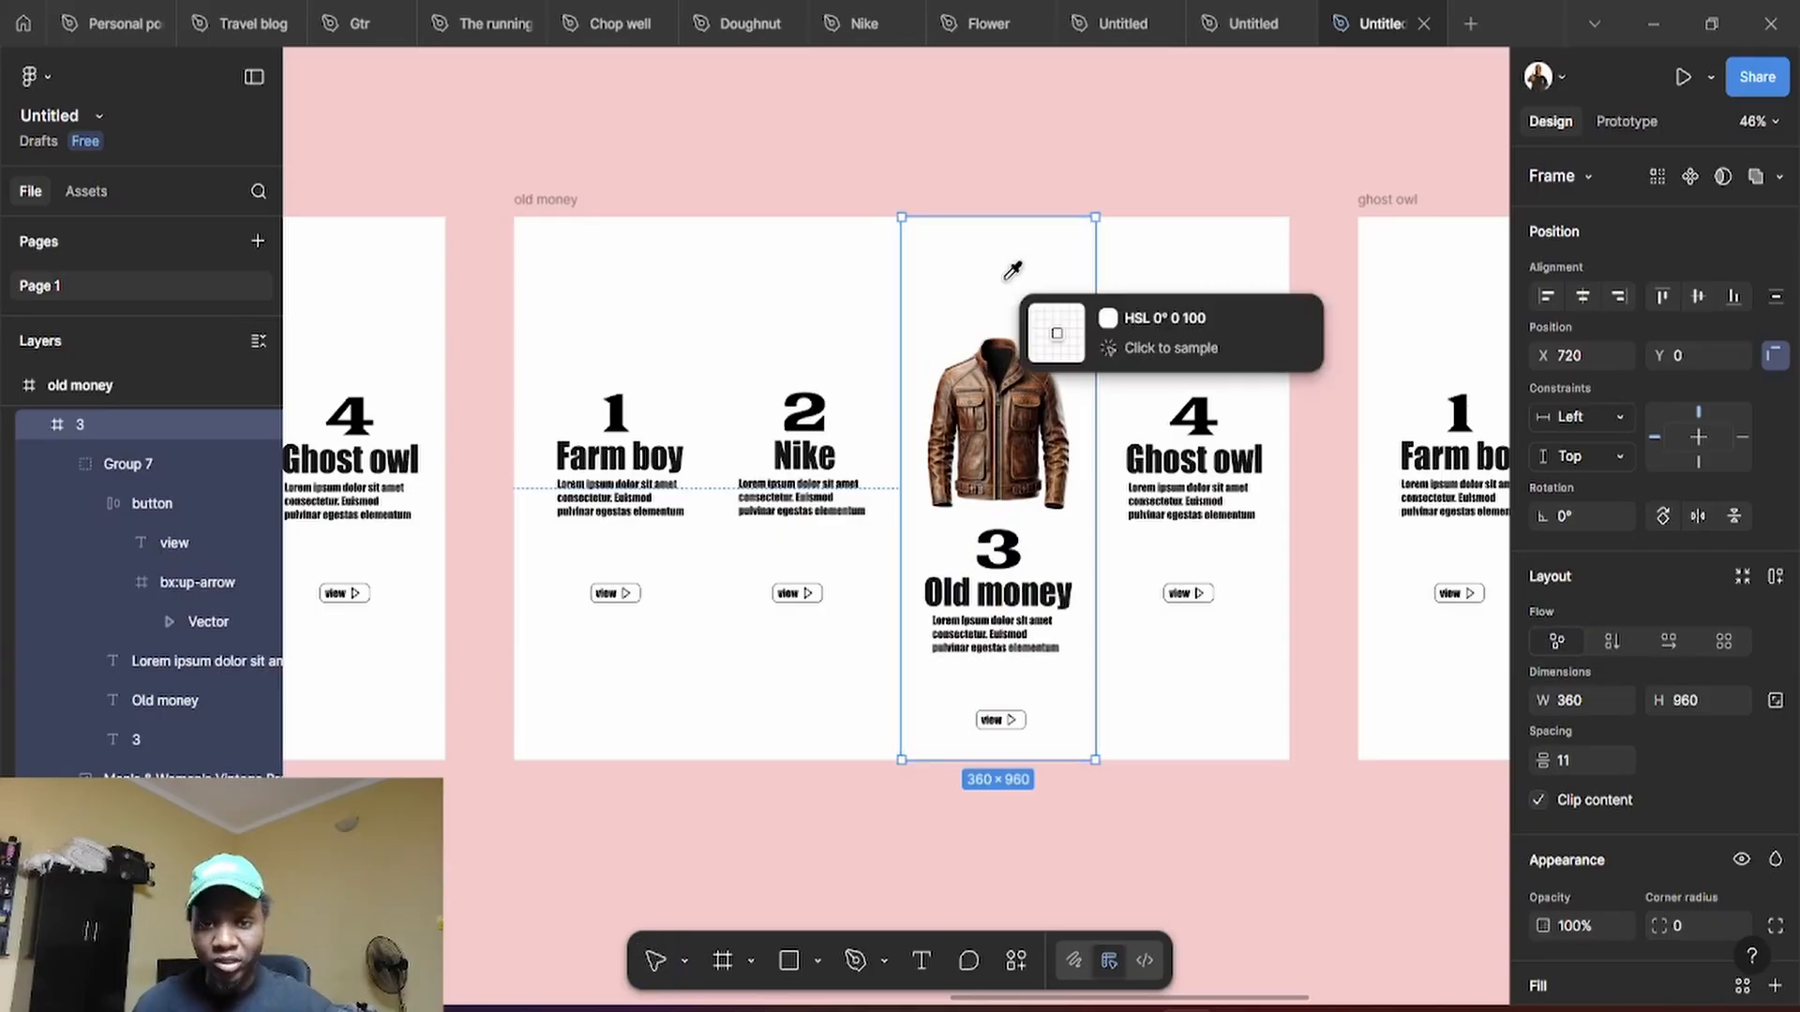
{"action": "left_click", "coordinate": [1036, 414]}
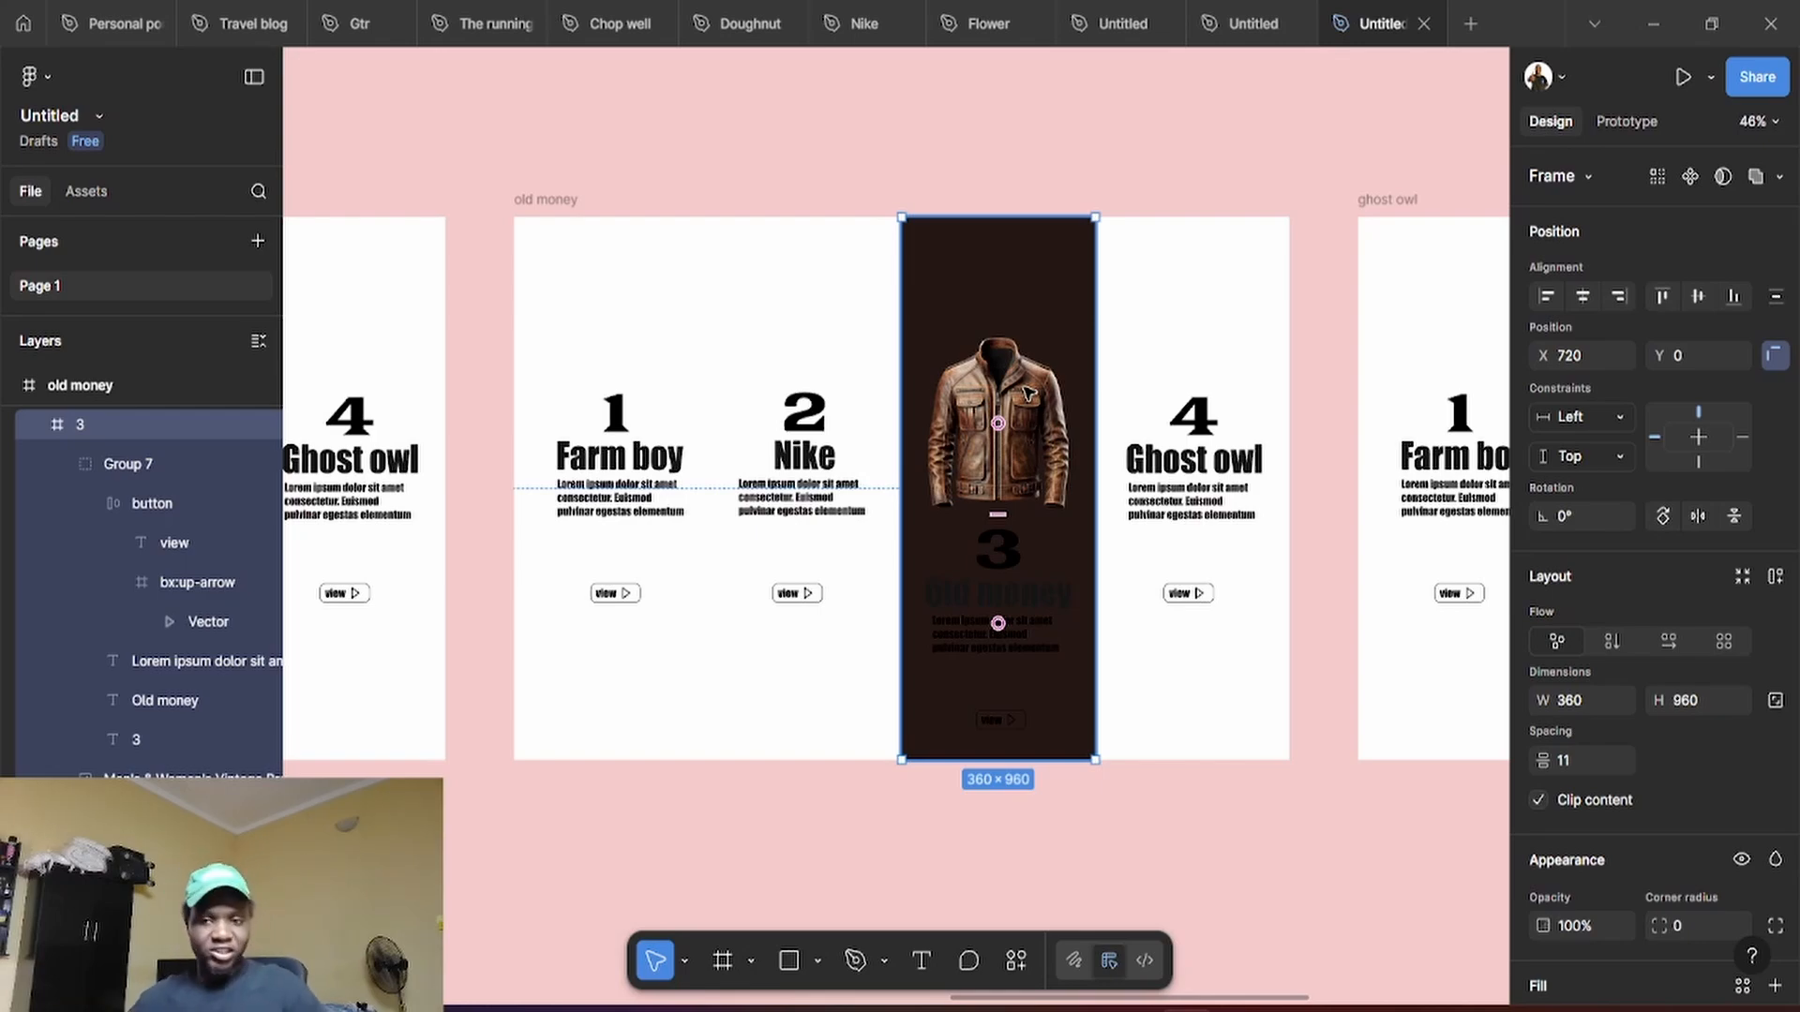
Lighten the Old money column's dark brown fill by setting its HSL lightness to 31
{"action": "scroll", "coordinate": [1601, 709], "scroll_direction": "down", "scroll_amount": 4}
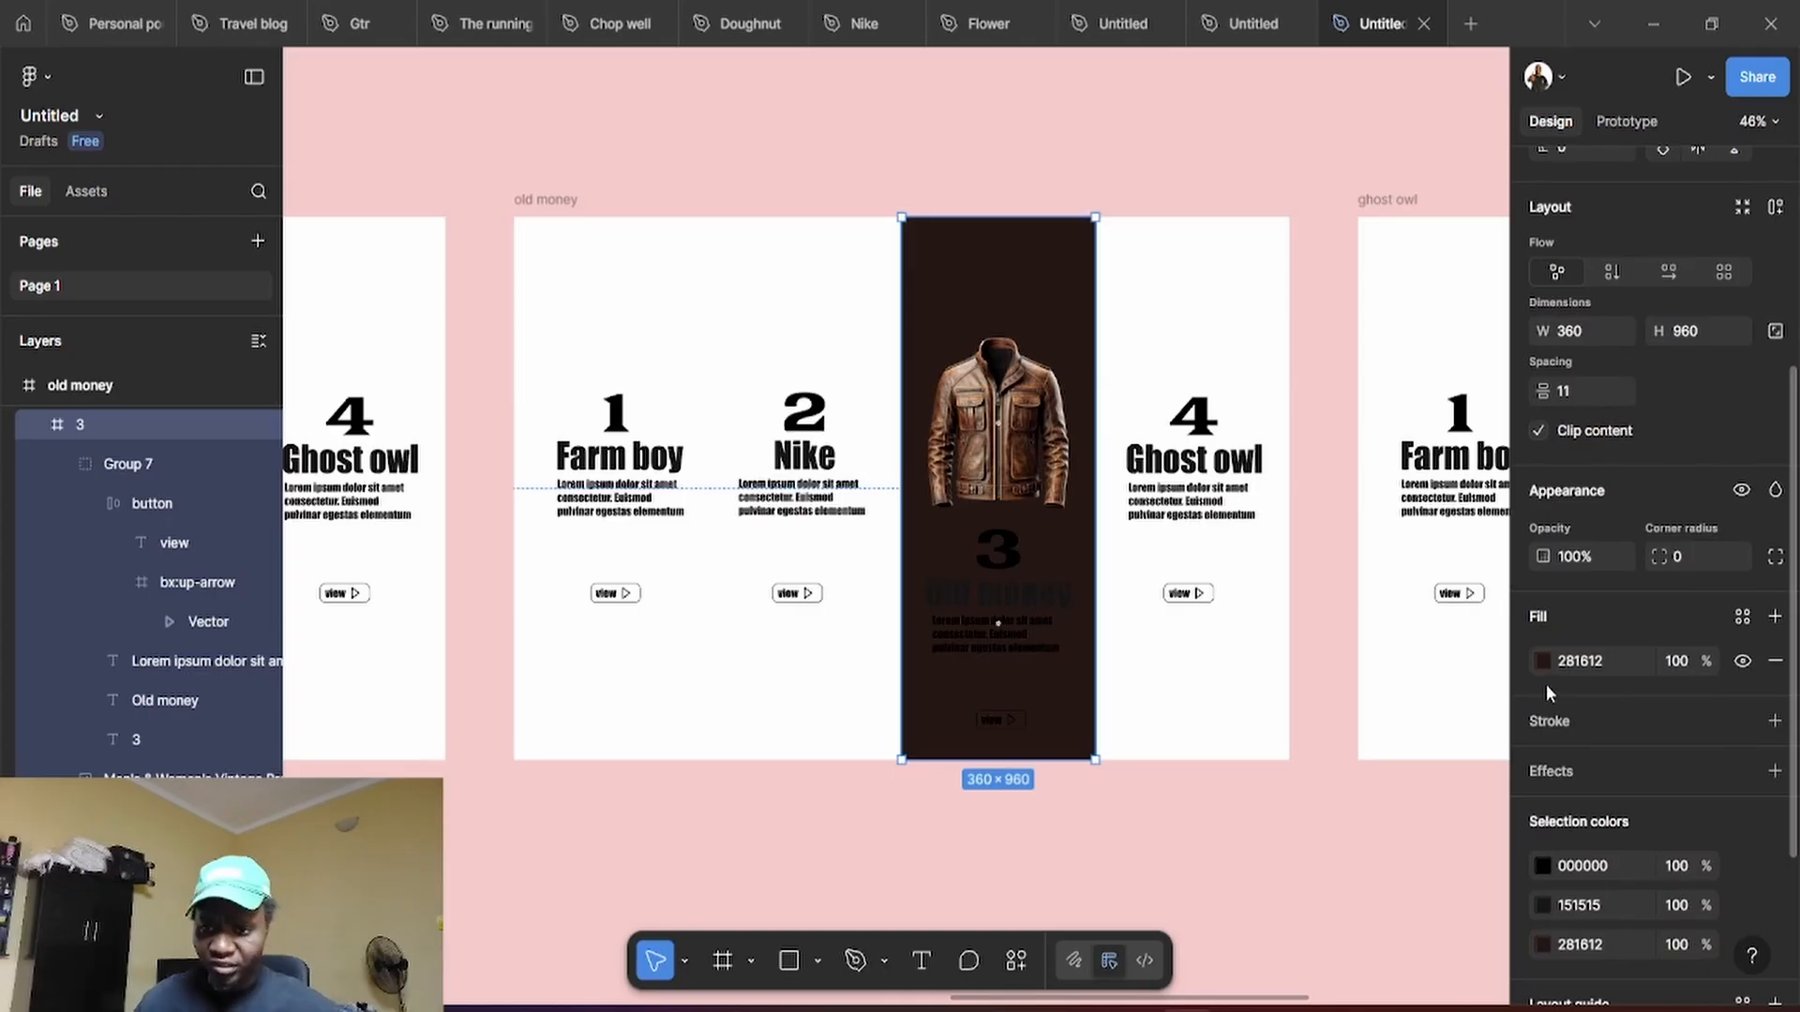
{"action": "left_click", "coordinate": [1543, 661]}
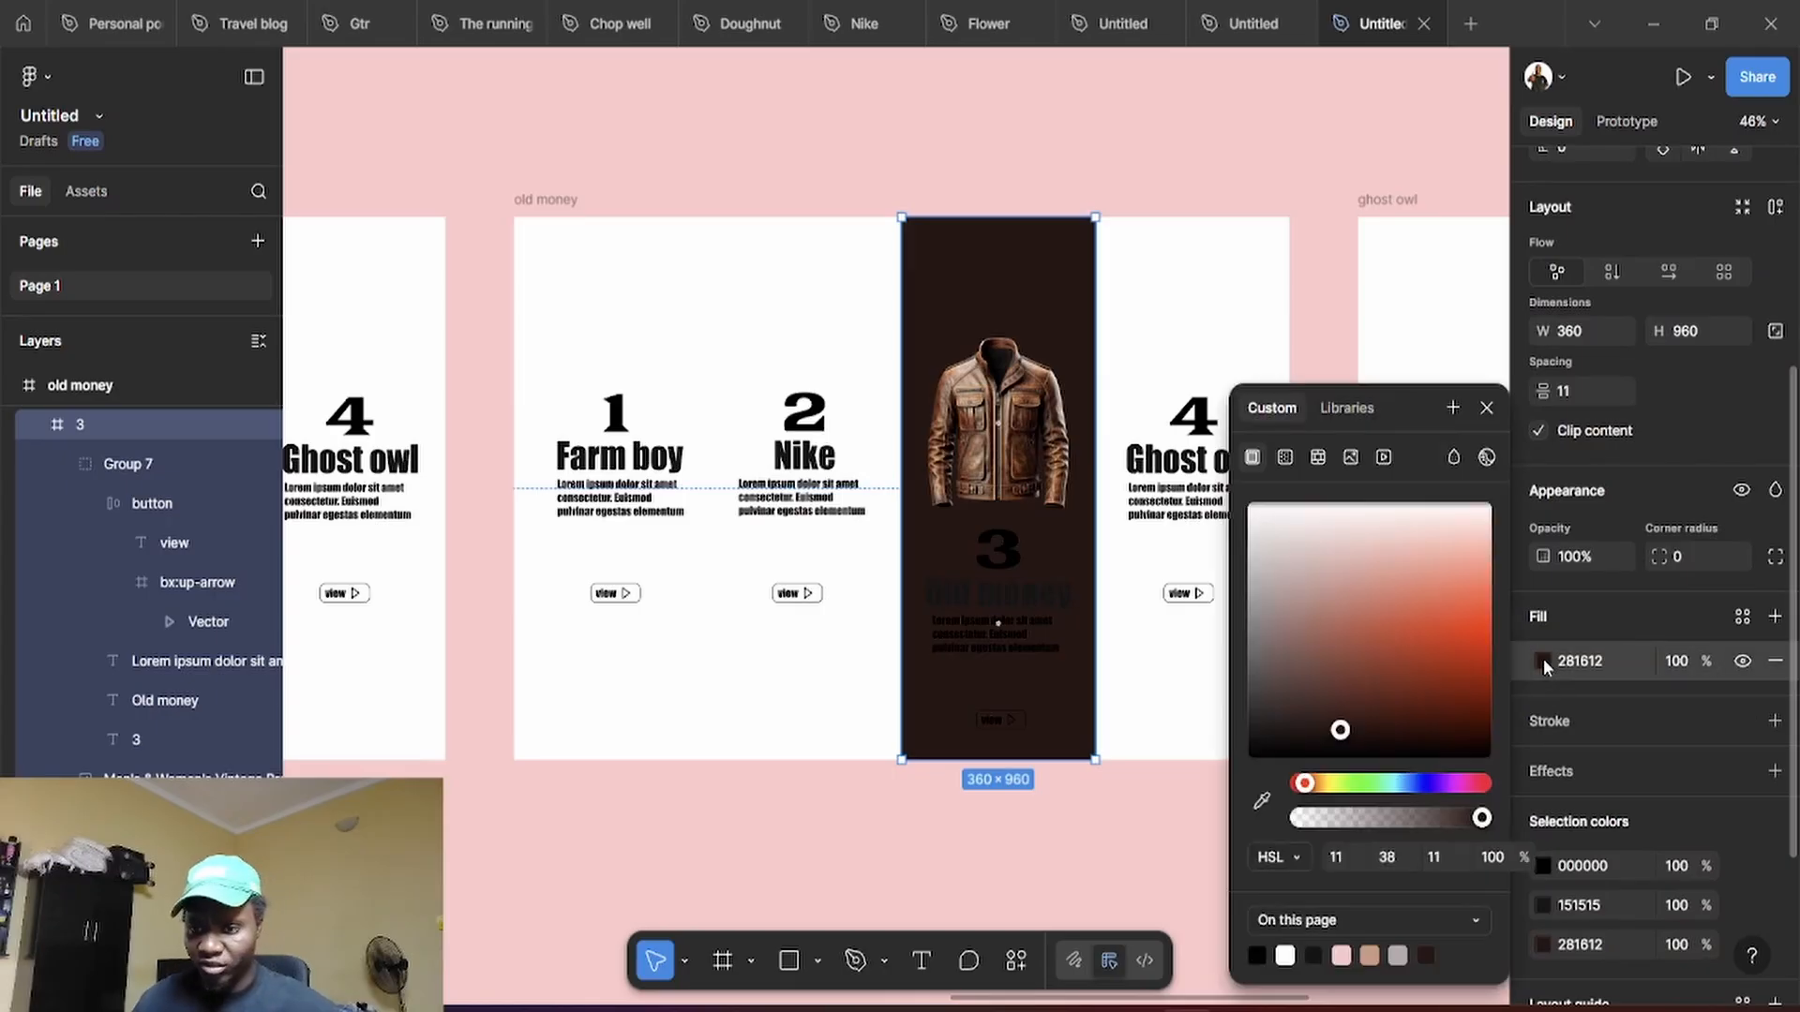
{"action": "left_click", "coordinate": [1439, 856]}
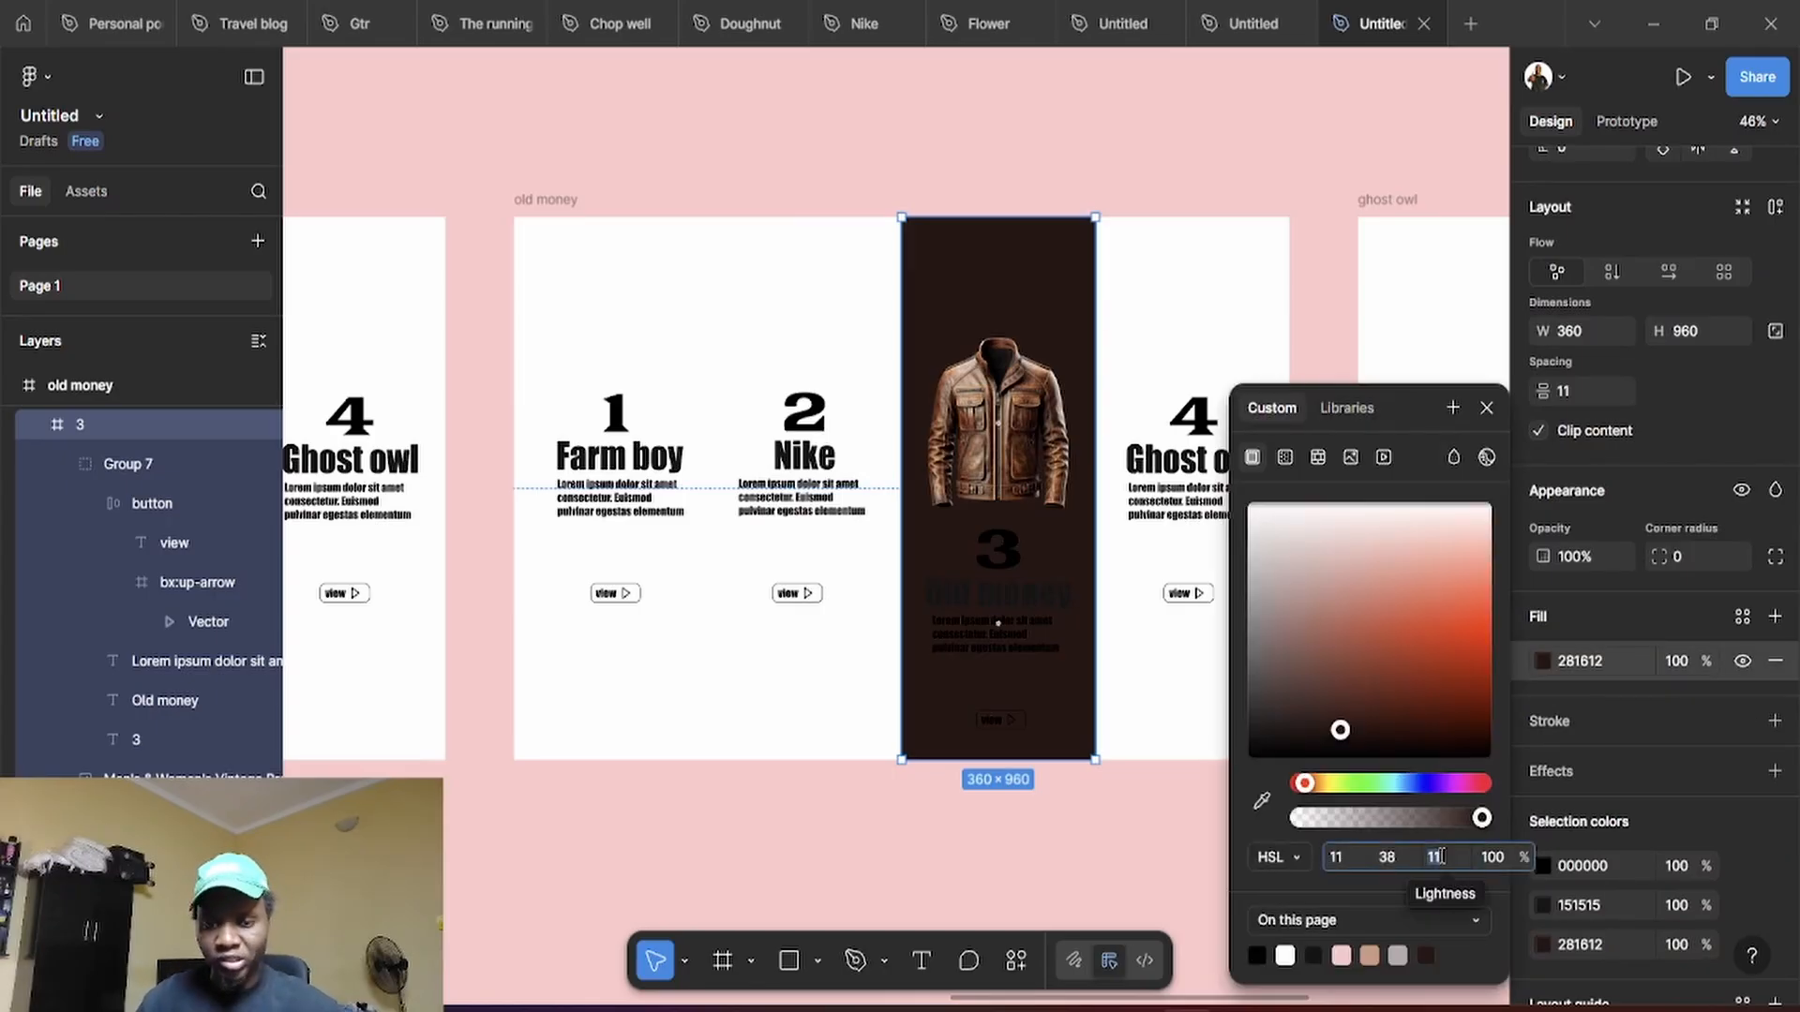
{"action": "type", "text": "31"}
{"action": "key", "text": "Return"}
{"action": "key", "text": "shift+Down"}
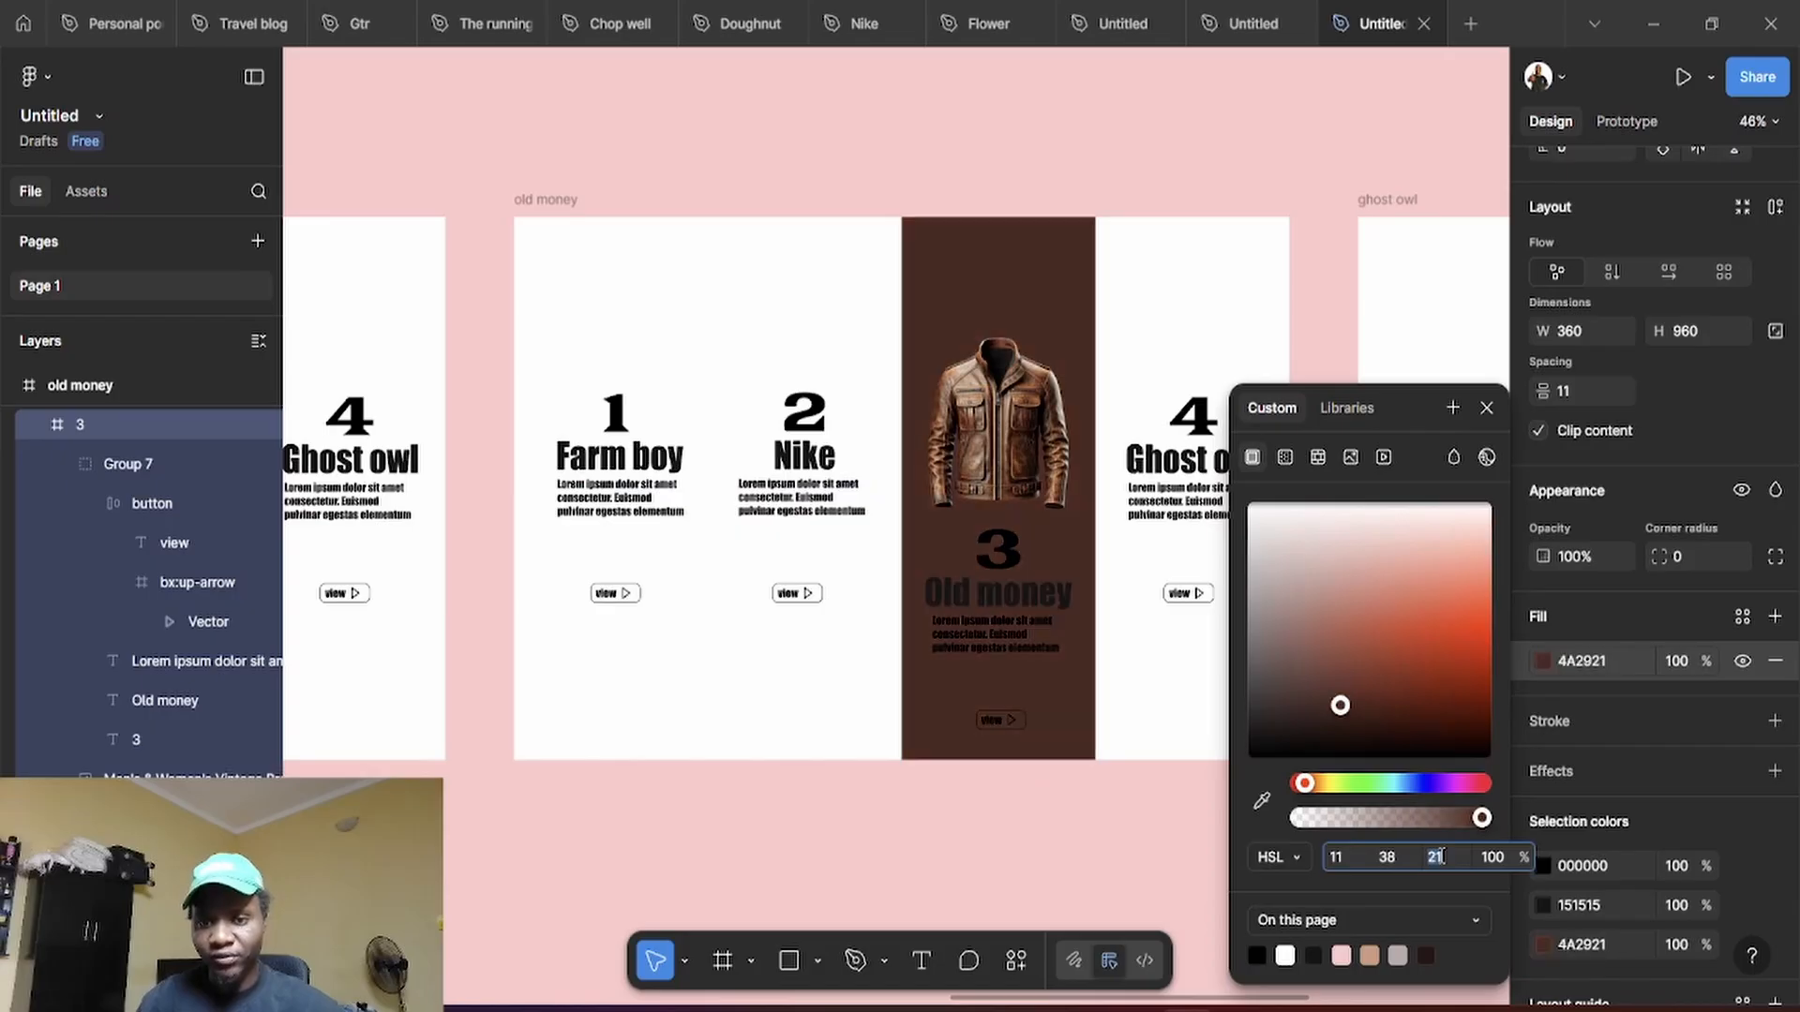
{"action": "key", "text": "shift+Up"}
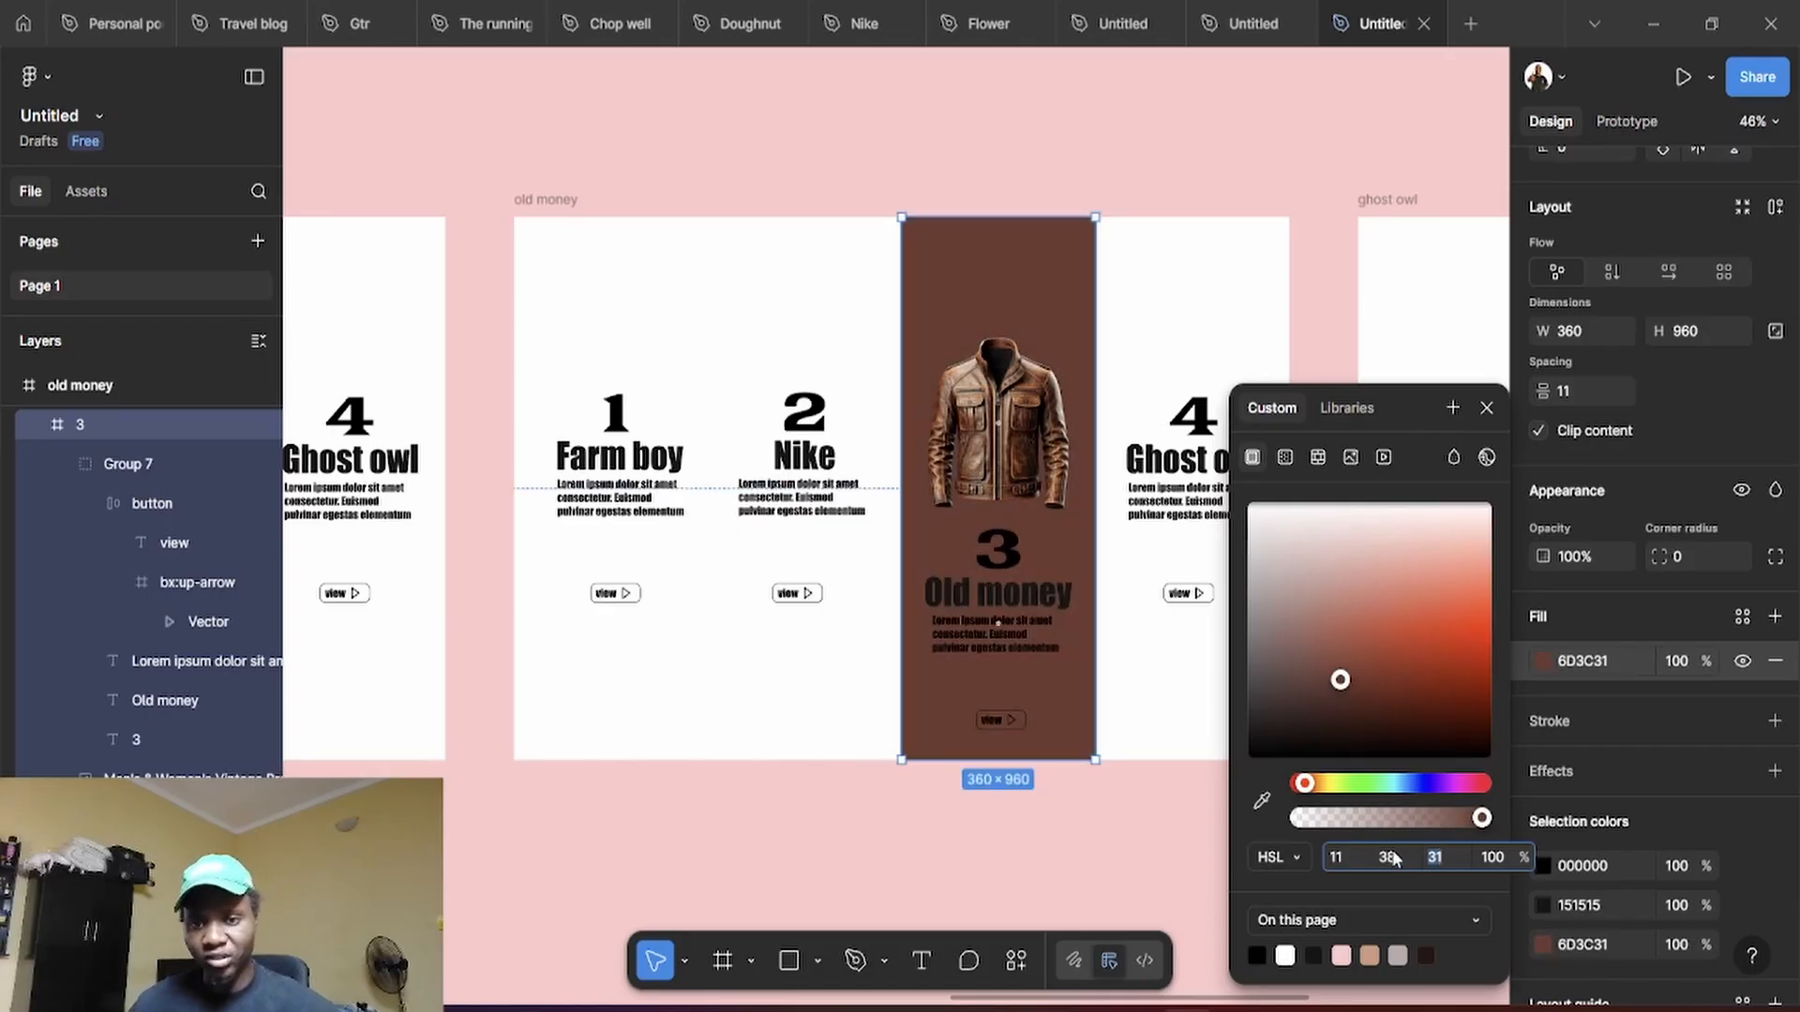
{"action": "left_click", "coordinate": [1169, 807]}
Change the fill of the number 3 above the Old money title to white
{"action": "scroll", "coordinate": [1001, 623], "scroll_direction": "up", "scroll_amount": 5}
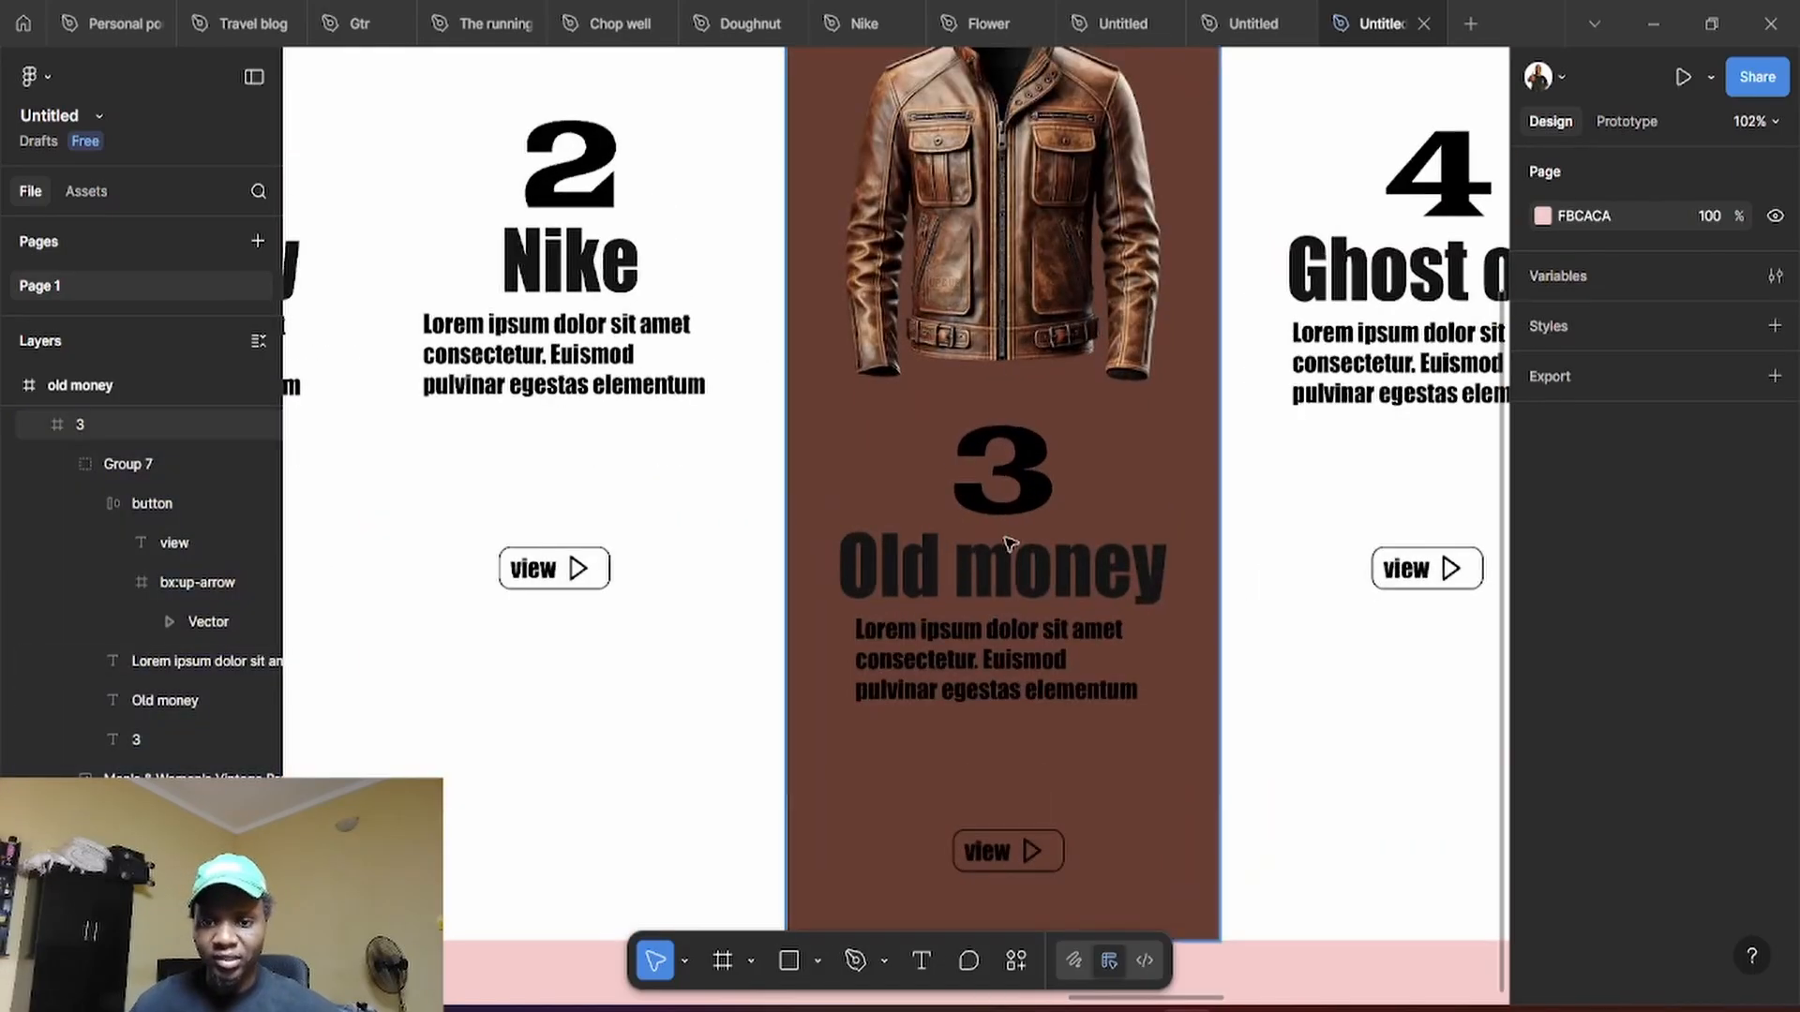
{"action": "left_click", "coordinate": [1024, 492]}
{"action": "double_click", "coordinate": [1024, 492]}
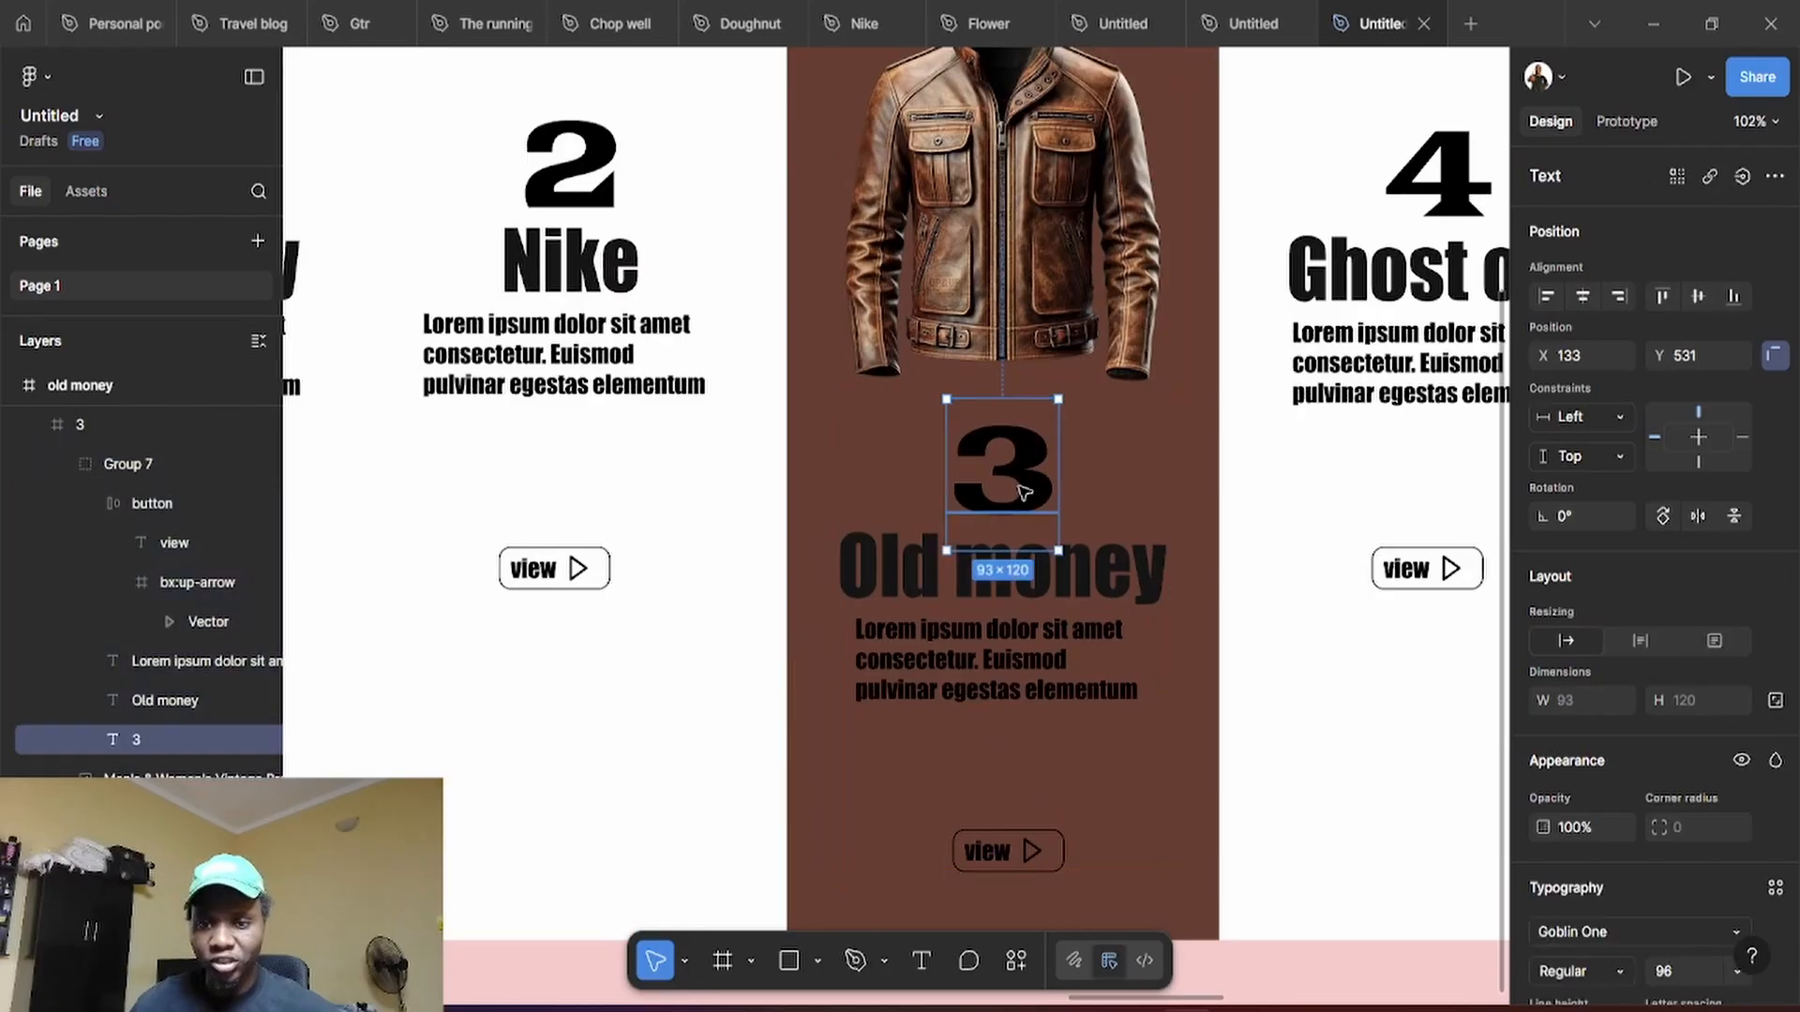
{"action": "scroll", "coordinate": [1573, 778], "scroll_direction": "down", "scroll_amount": 5}
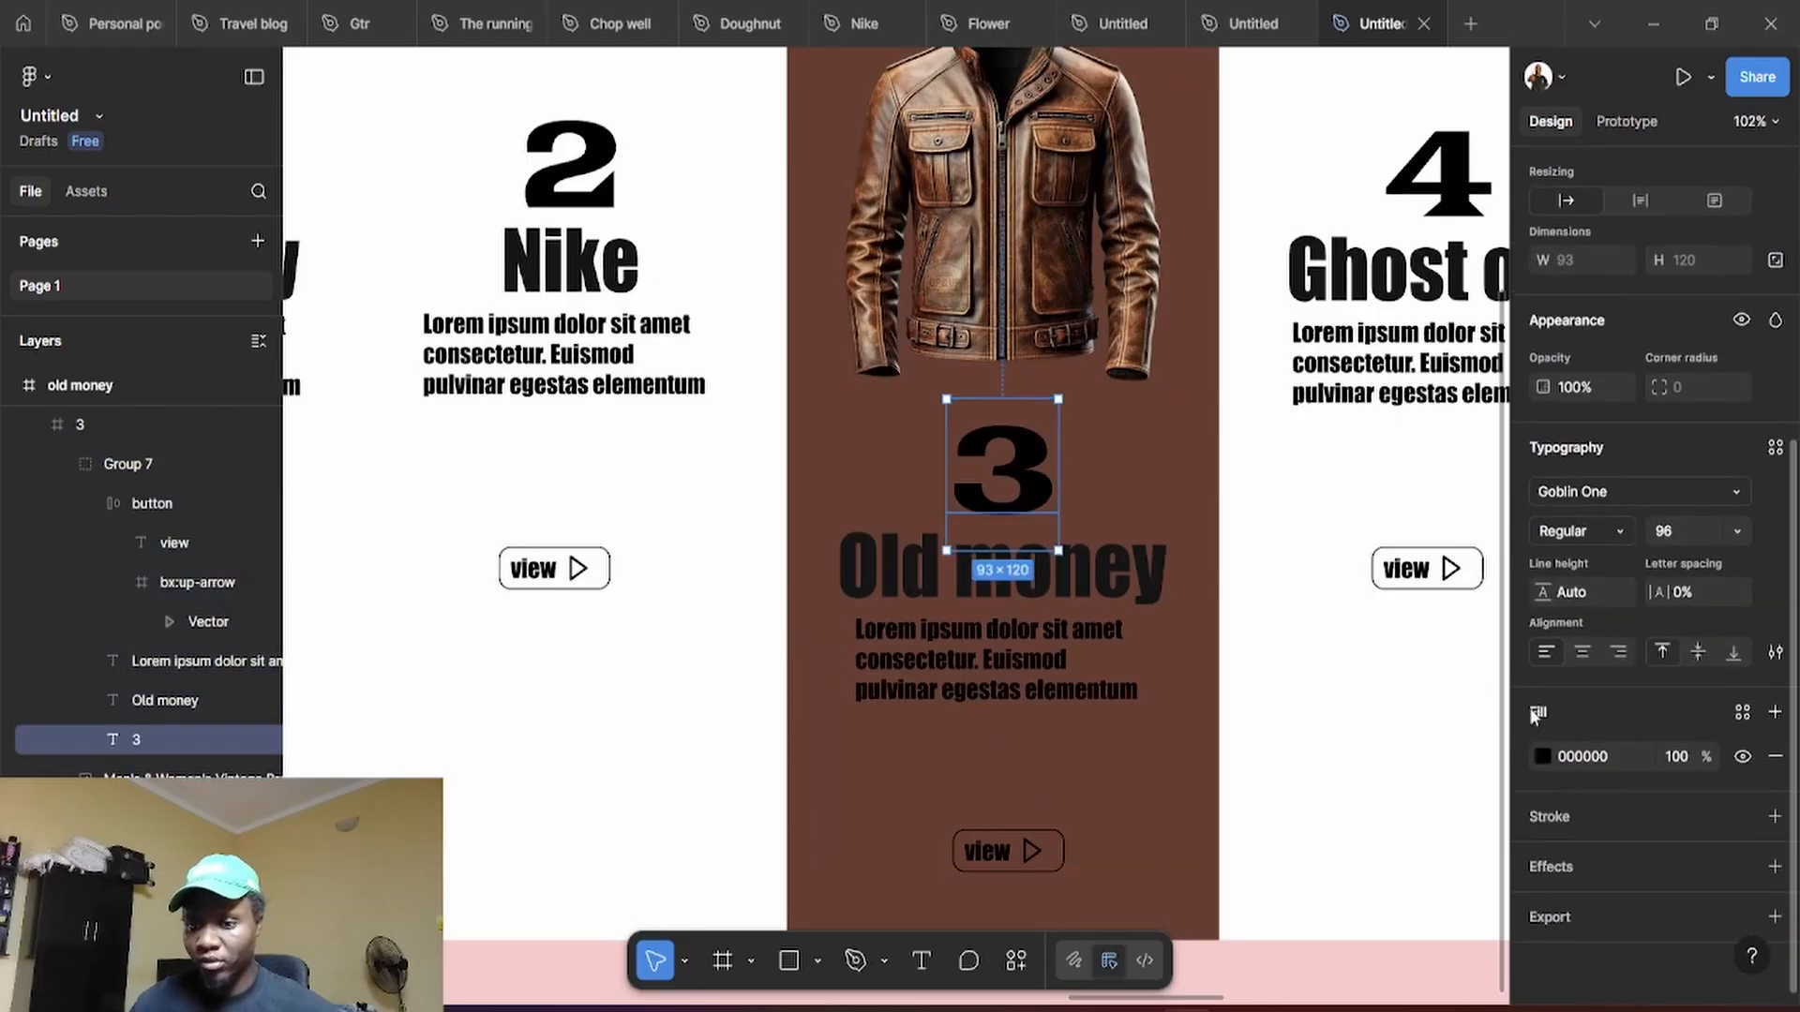
{"action": "left_click", "coordinate": [1542, 756]}
{"action": "left_click_drag", "start_coordinate": [1331, 619], "coordinate": [1218, 518]}
Recolor the Old money title and the description text beneath it to white
{"action": "left_click", "coordinate": [1078, 567]}
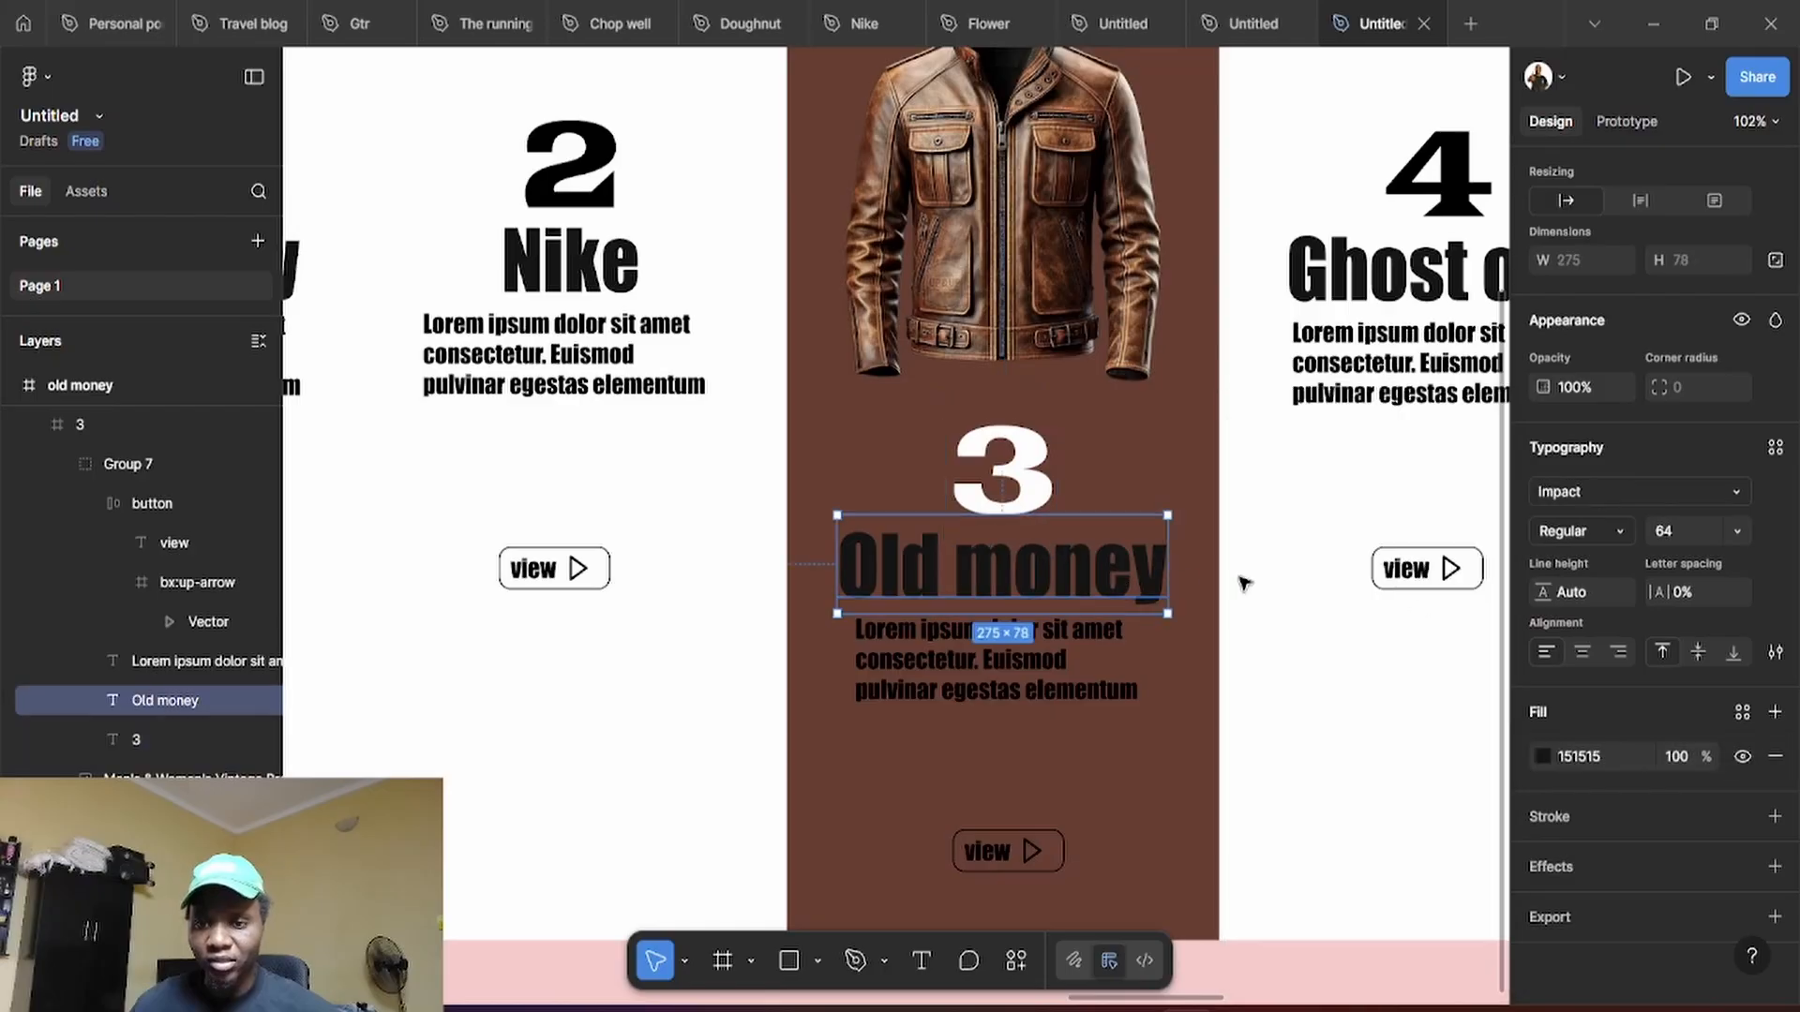
{"action": "left_click", "coordinate": [1542, 756]}
{"action": "left_click_drag", "start_coordinate": [1402, 663], "coordinate": [1247, 502]}
{"action": "left_click", "coordinate": [1055, 692]}
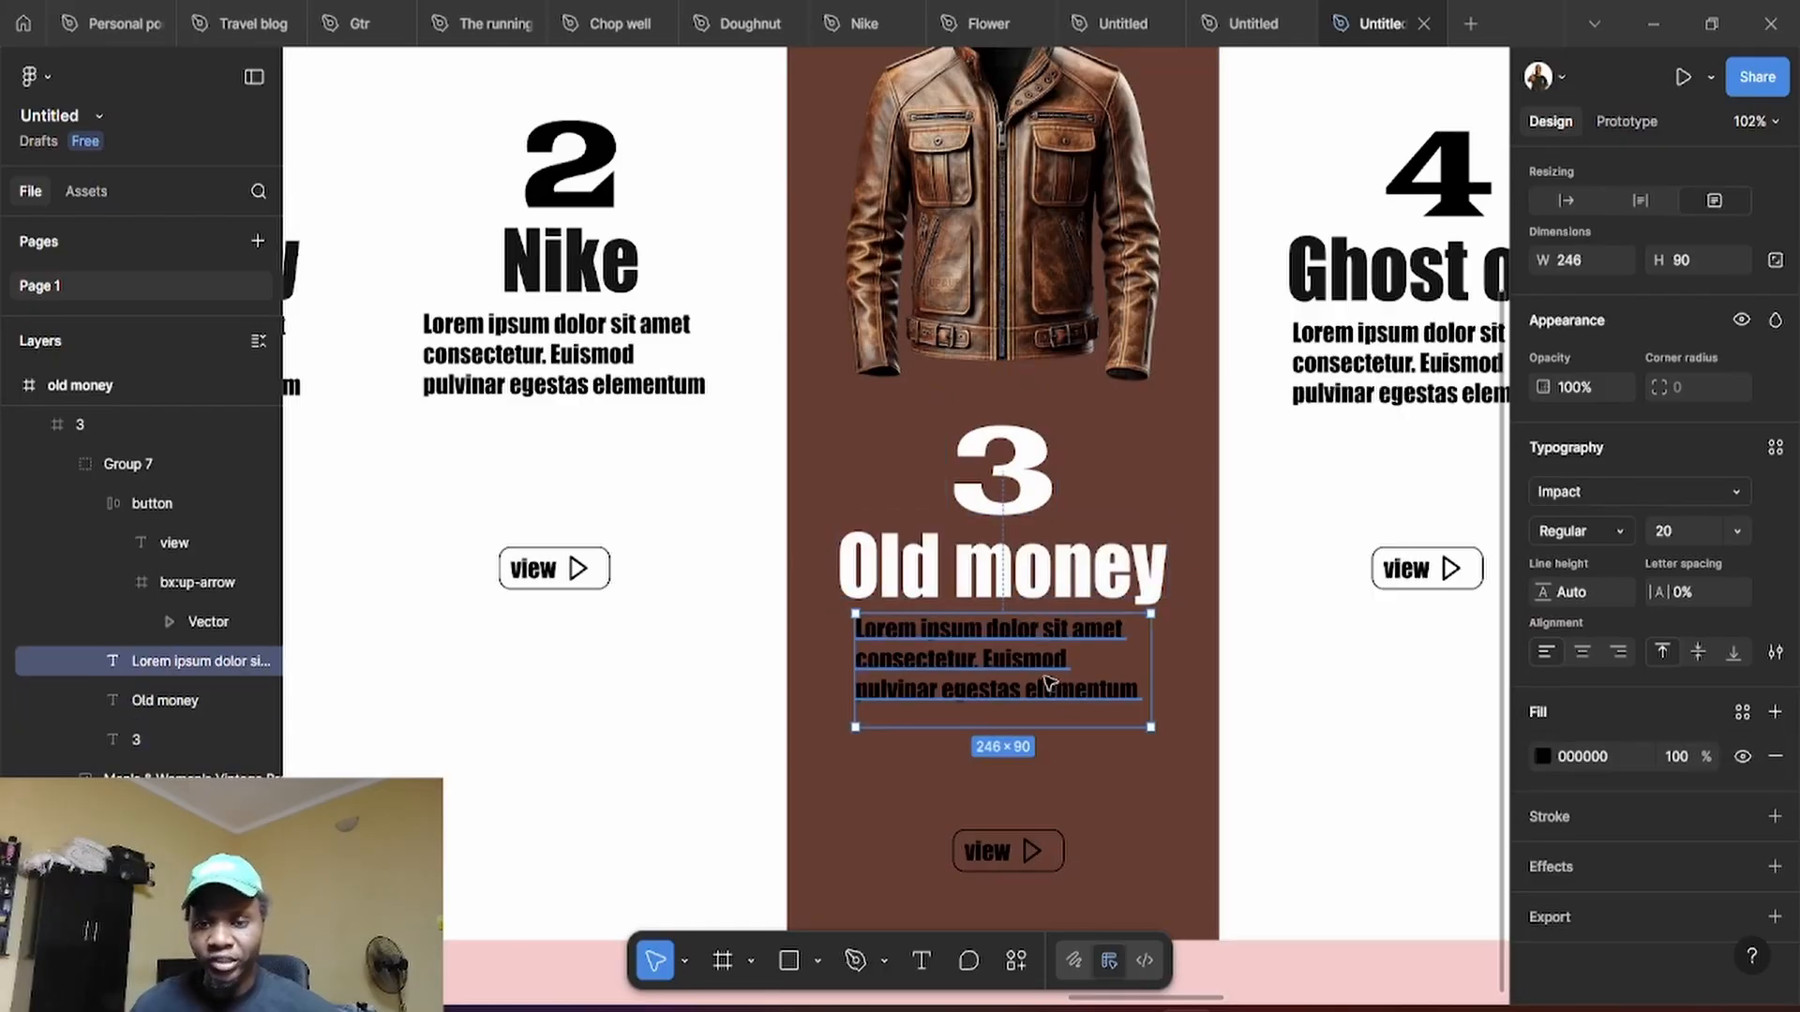
{"action": "left_click", "coordinate": [1538, 756]}
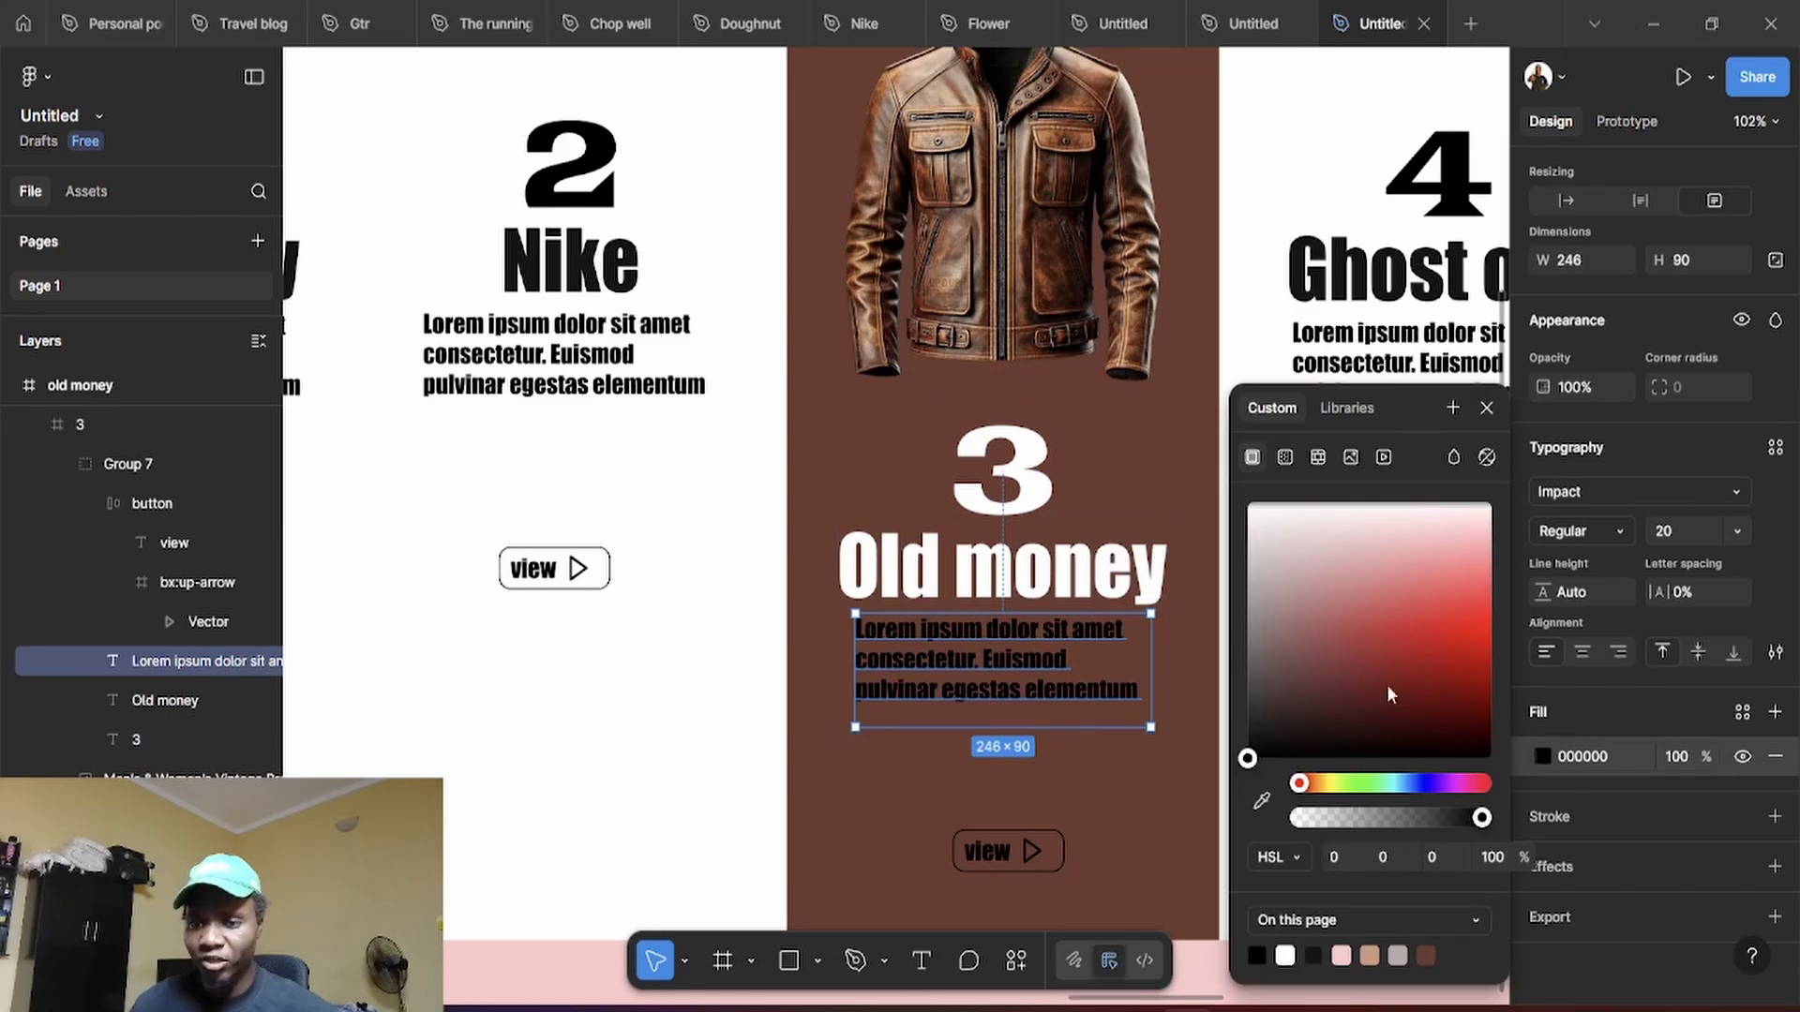
{"action": "left_click_drag", "start_coordinate": [1387, 685], "coordinate": [1240, 513]}
{"action": "scroll", "coordinate": [1065, 852], "scroll_direction": "down", "scroll_amount": 3}
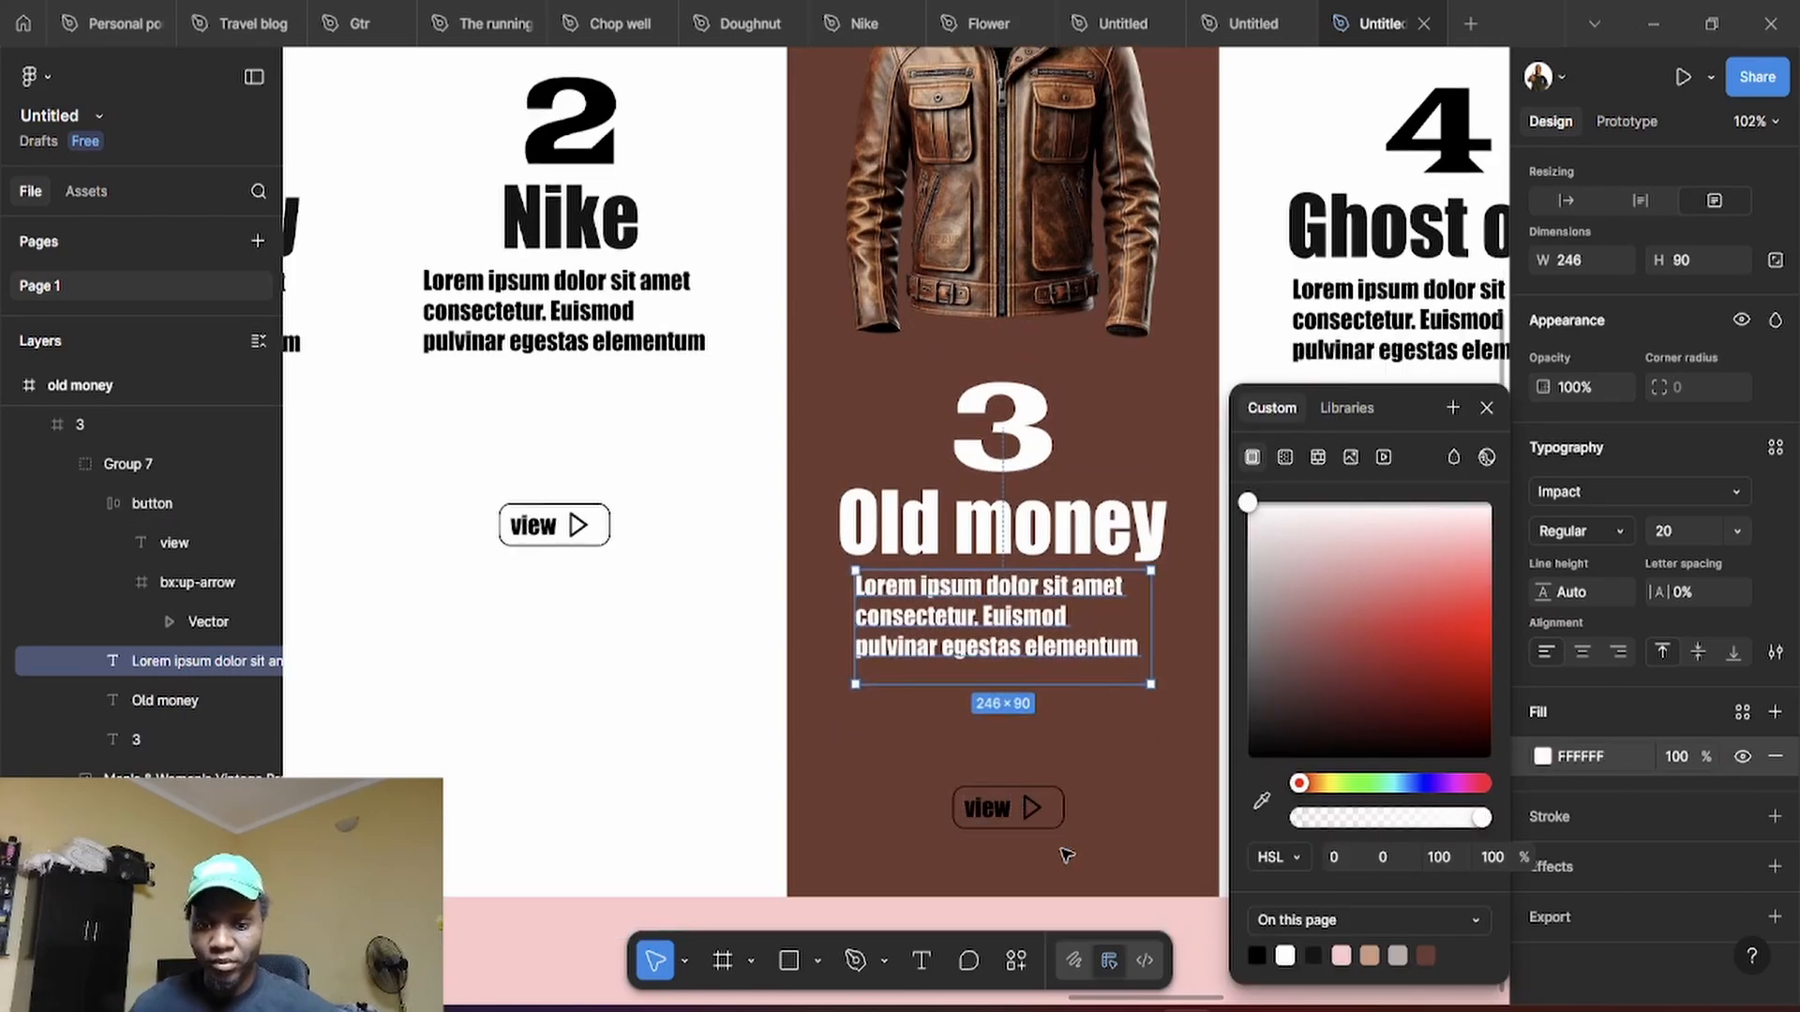
{"action": "scroll", "coordinate": [1031, 731], "scroll_direction": "left", "scroll_amount": 5}
{"action": "scroll", "coordinate": [1031, 740], "scroll_direction": "down", "scroll_amount": 3}
{"action": "scroll", "coordinate": [1084, 739], "scroll_direction": "down", "scroll_amount": 3}
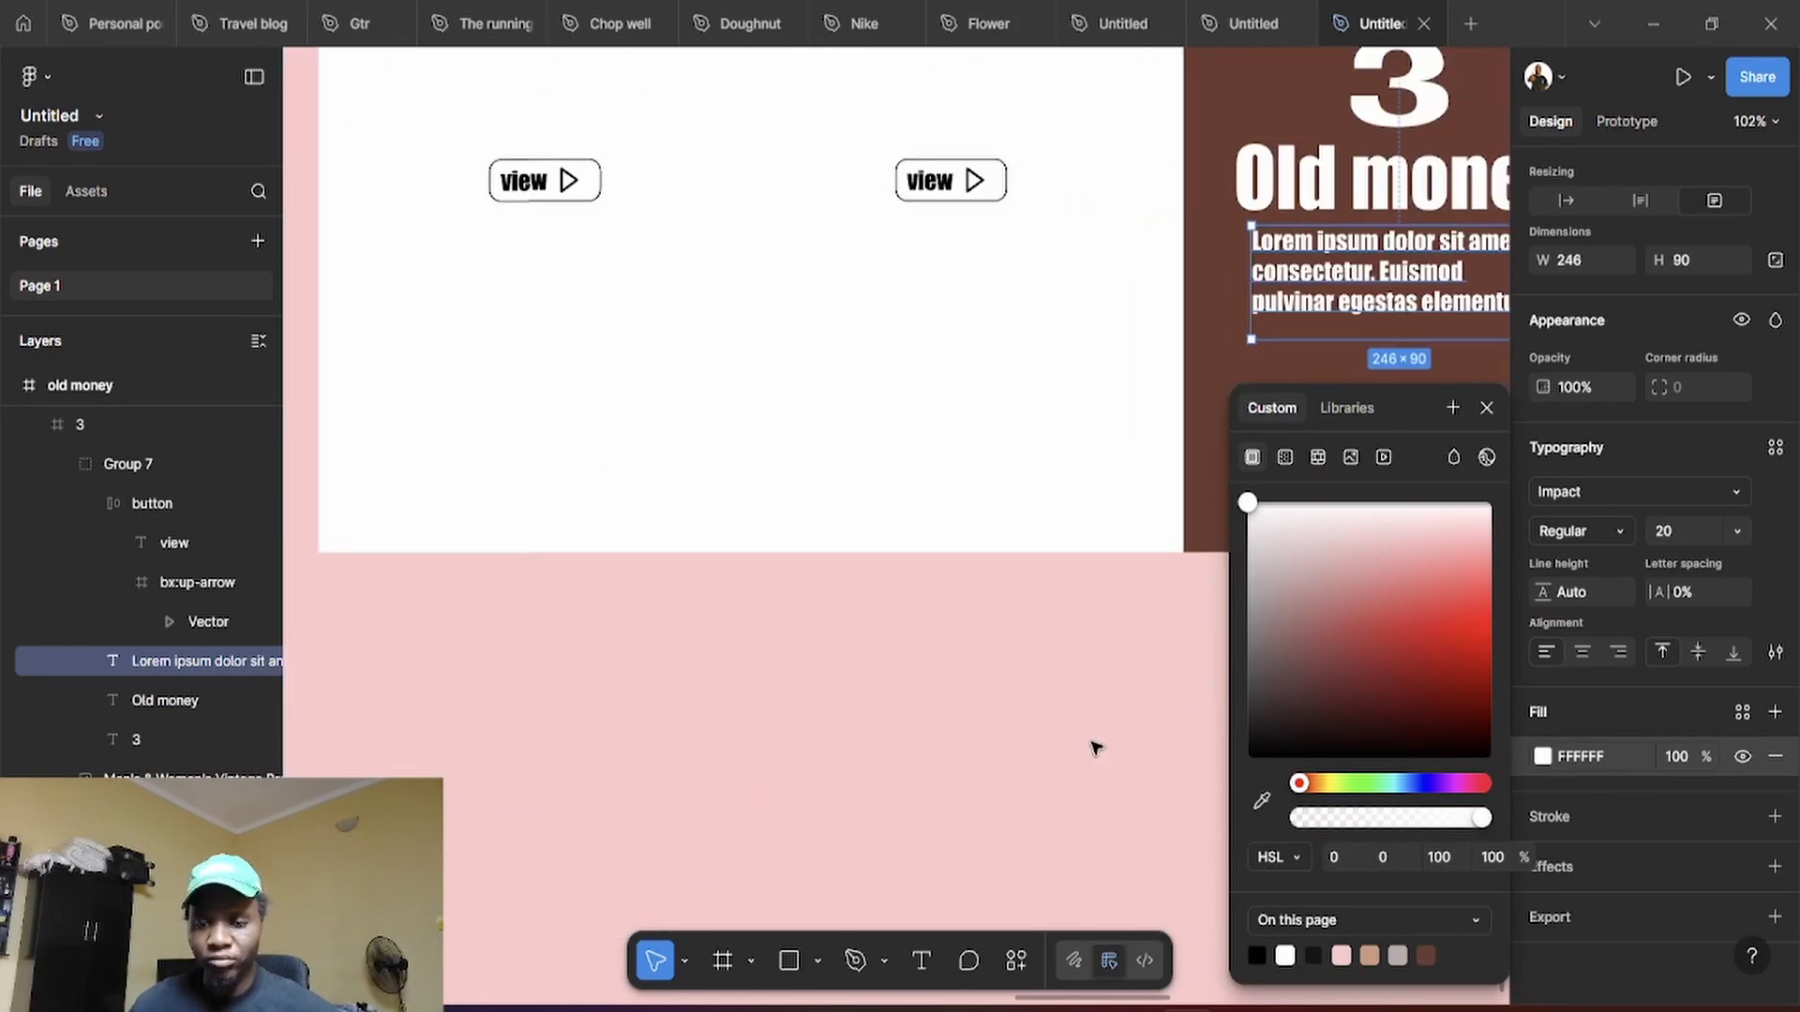
{"action": "scroll", "coordinate": [1093, 747], "scroll_direction": "down", "scroll_amount": 3}
{"action": "left_click", "coordinate": [1486, 408]}
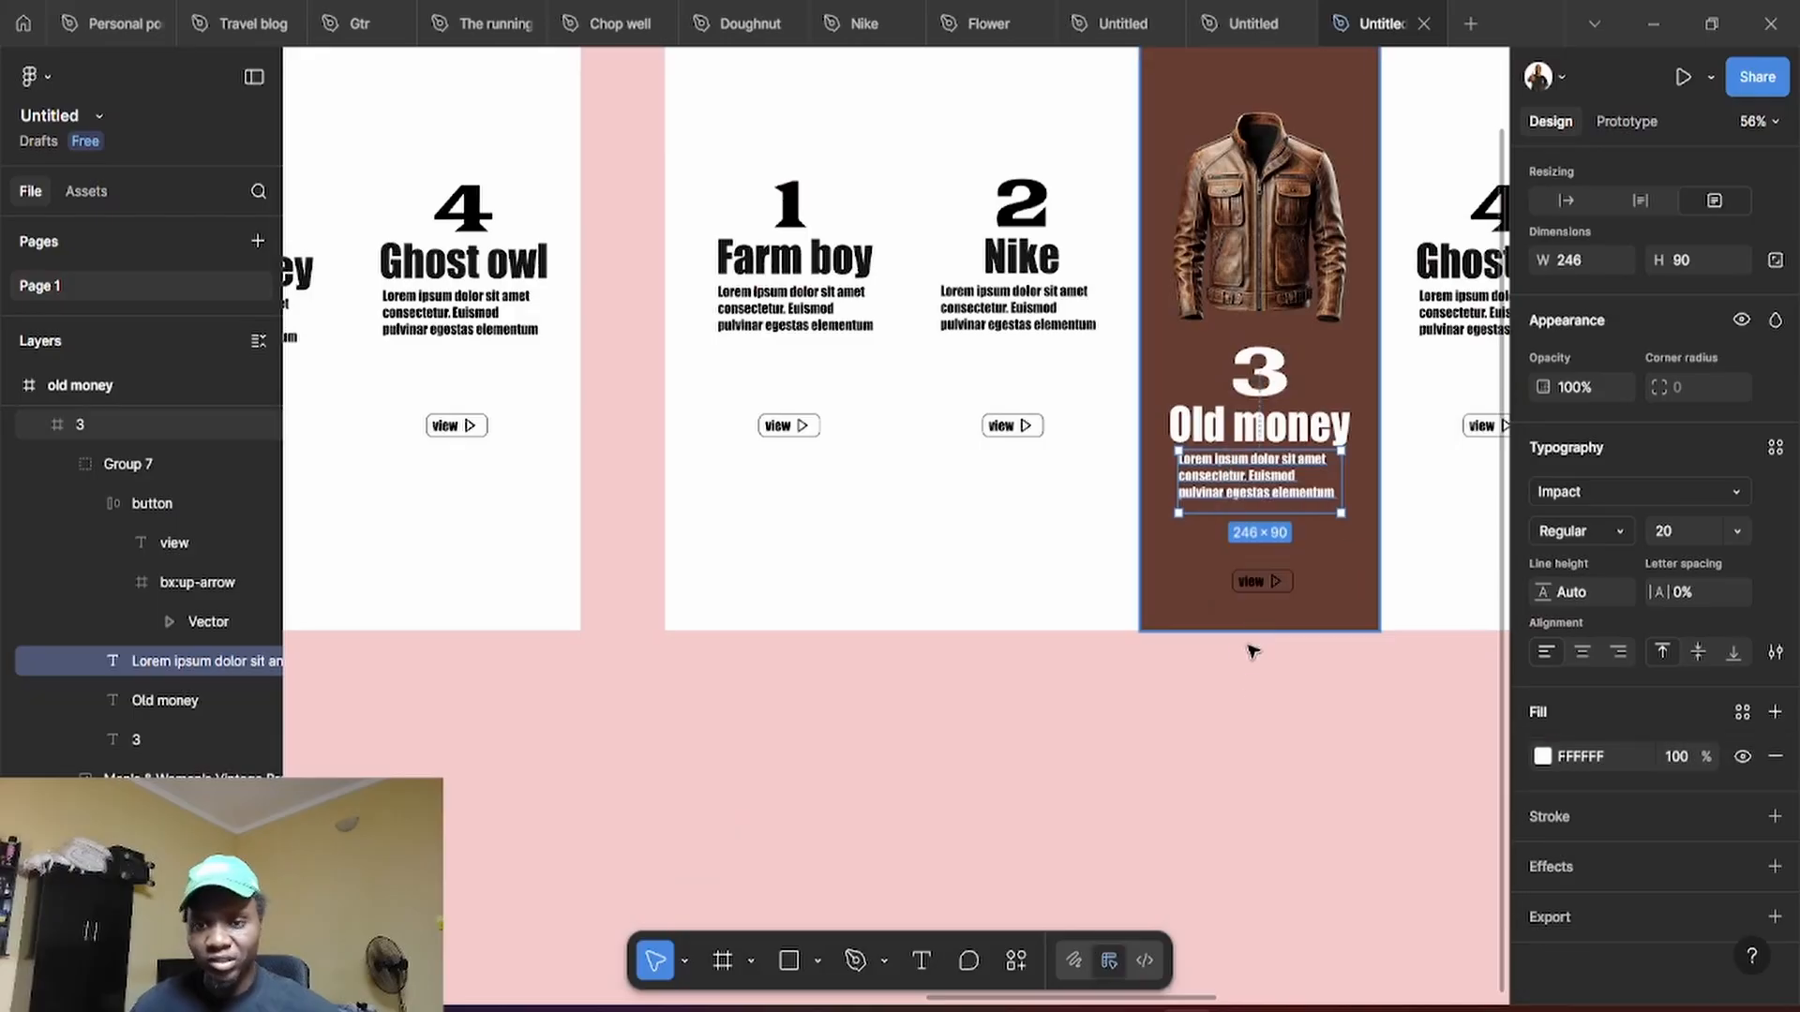
Change the stroke of the Old money column's view button to white, FFFFFF
{"action": "scroll", "coordinate": [1156, 750], "scroll_direction": "right", "scroll_amount": 3}
{"action": "scroll", "coordinate": [1156, 750], "scroll_direction": "up", "scroll_amount": 1}
{"action": "left_click", "coordinate": [1183, 748]}
{"action": "scroll", "coordinate": [1160, 703], "scroll_direction": "up", "scroll_amount": 6}
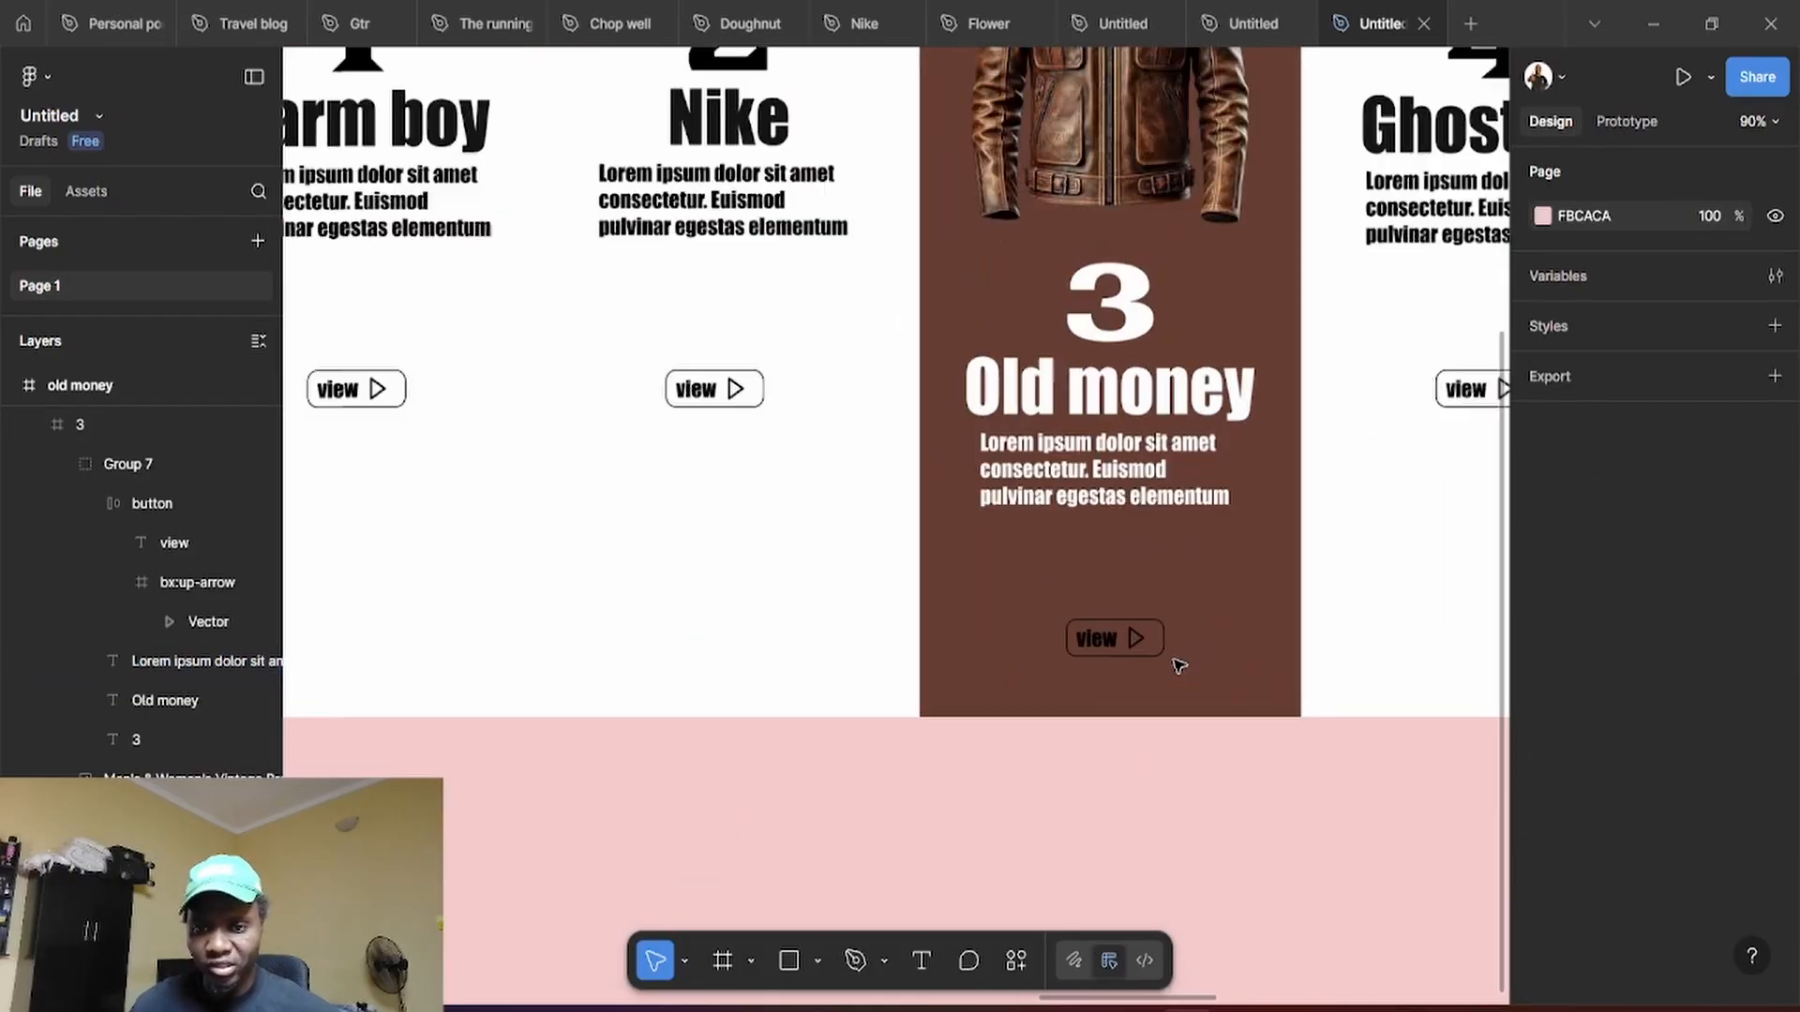
{"action": "left_click", "coordinate": [1143, 589]}
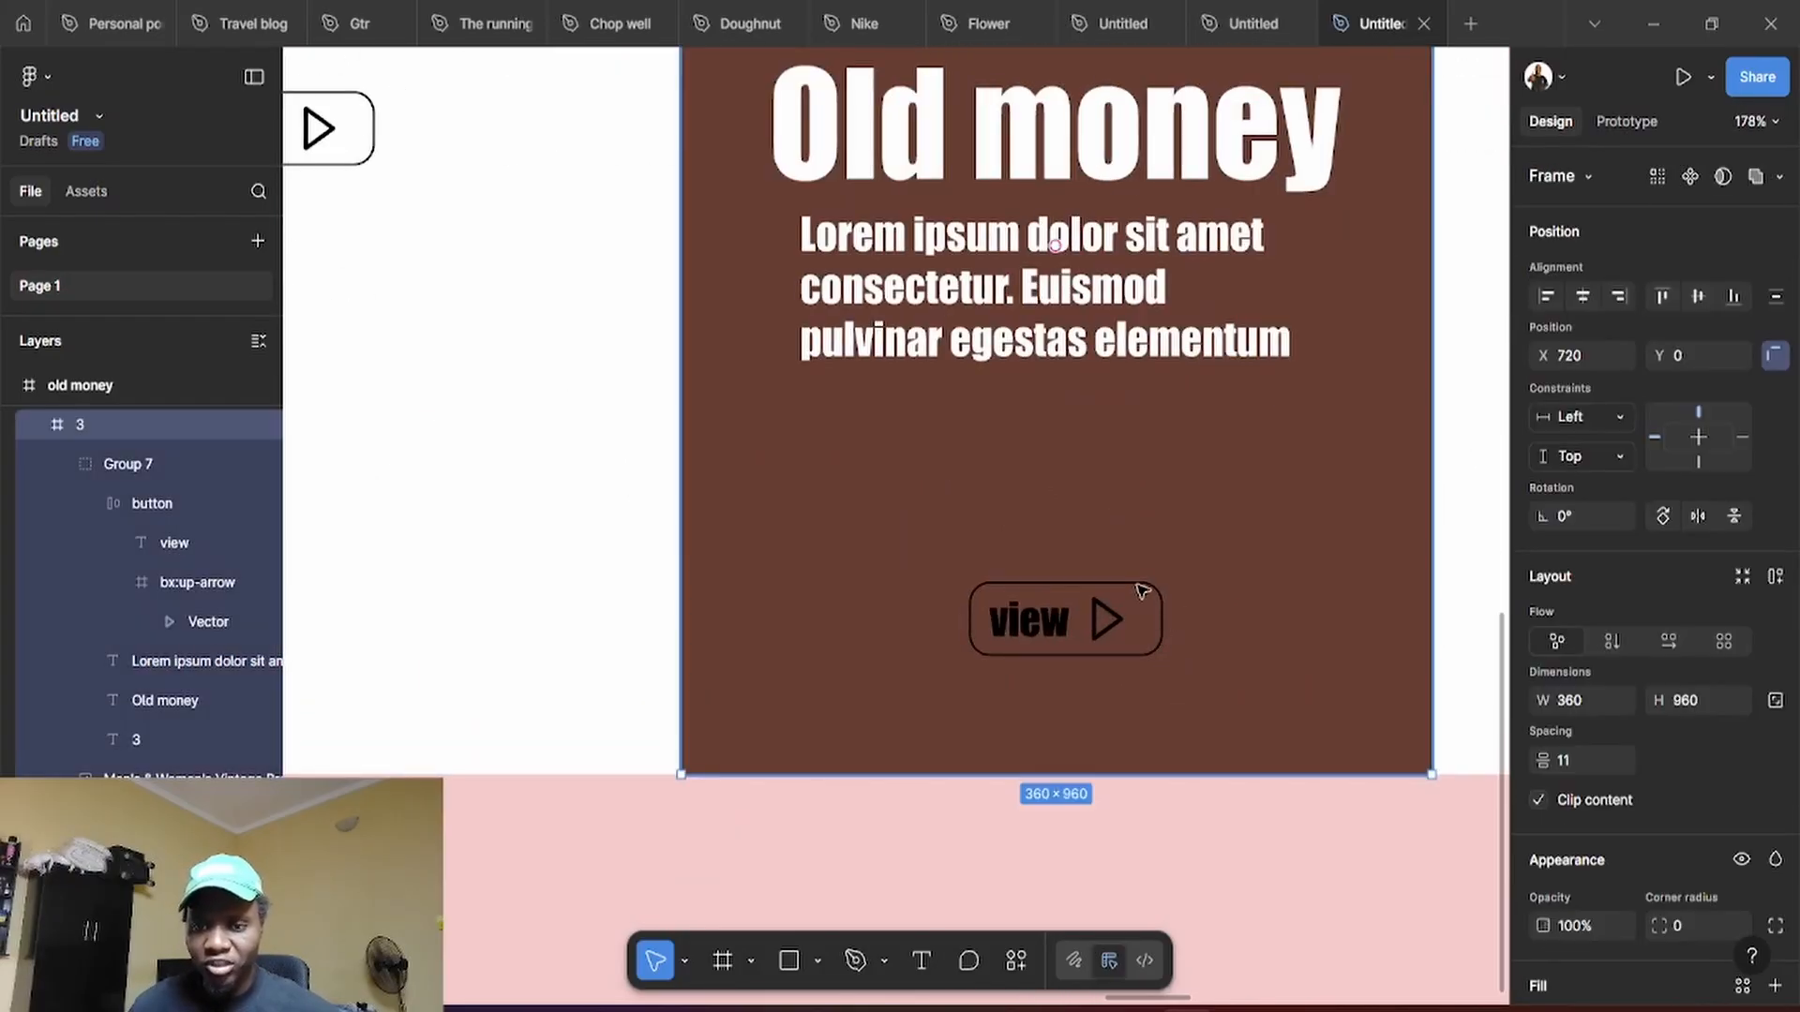
{"action": "left_click", "coordinate": [1145, 612]}
{"action": "left_click", "coordinate": [1146, 611]}
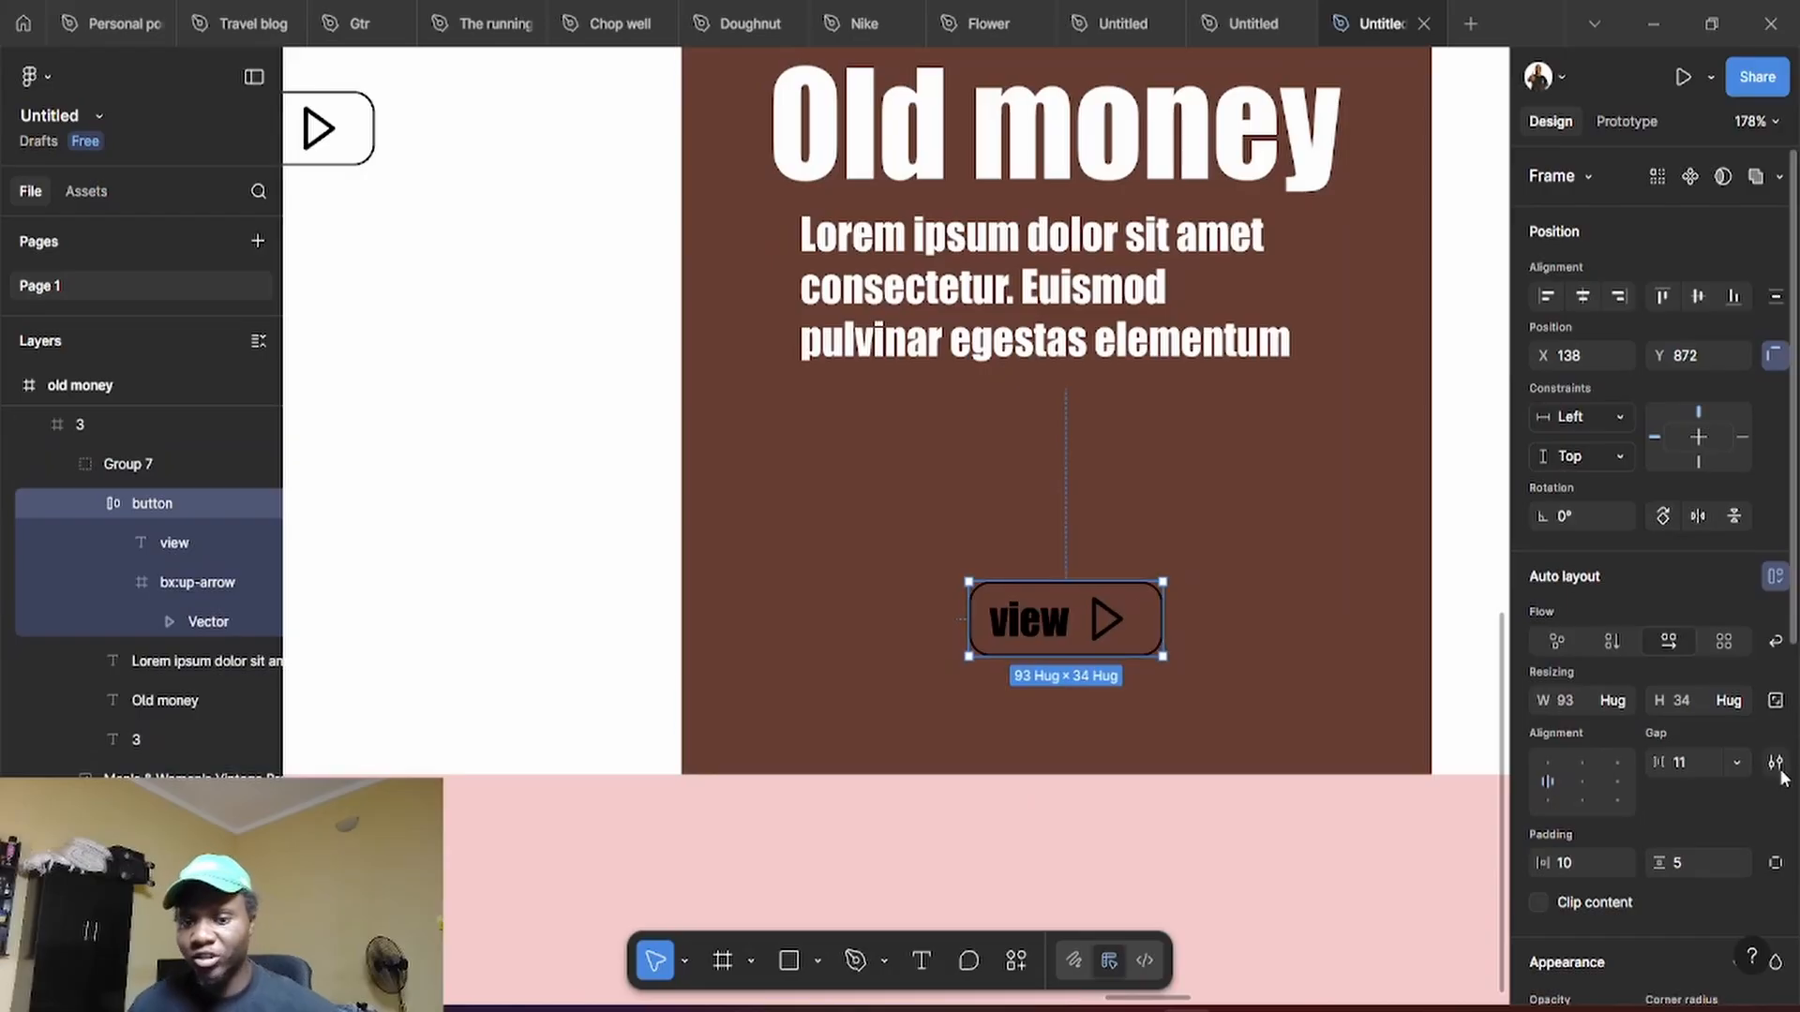
{"action": "scroll", "coordinate": [1686, 811], "scroll_direction": "down", "scroll_amount": 4}
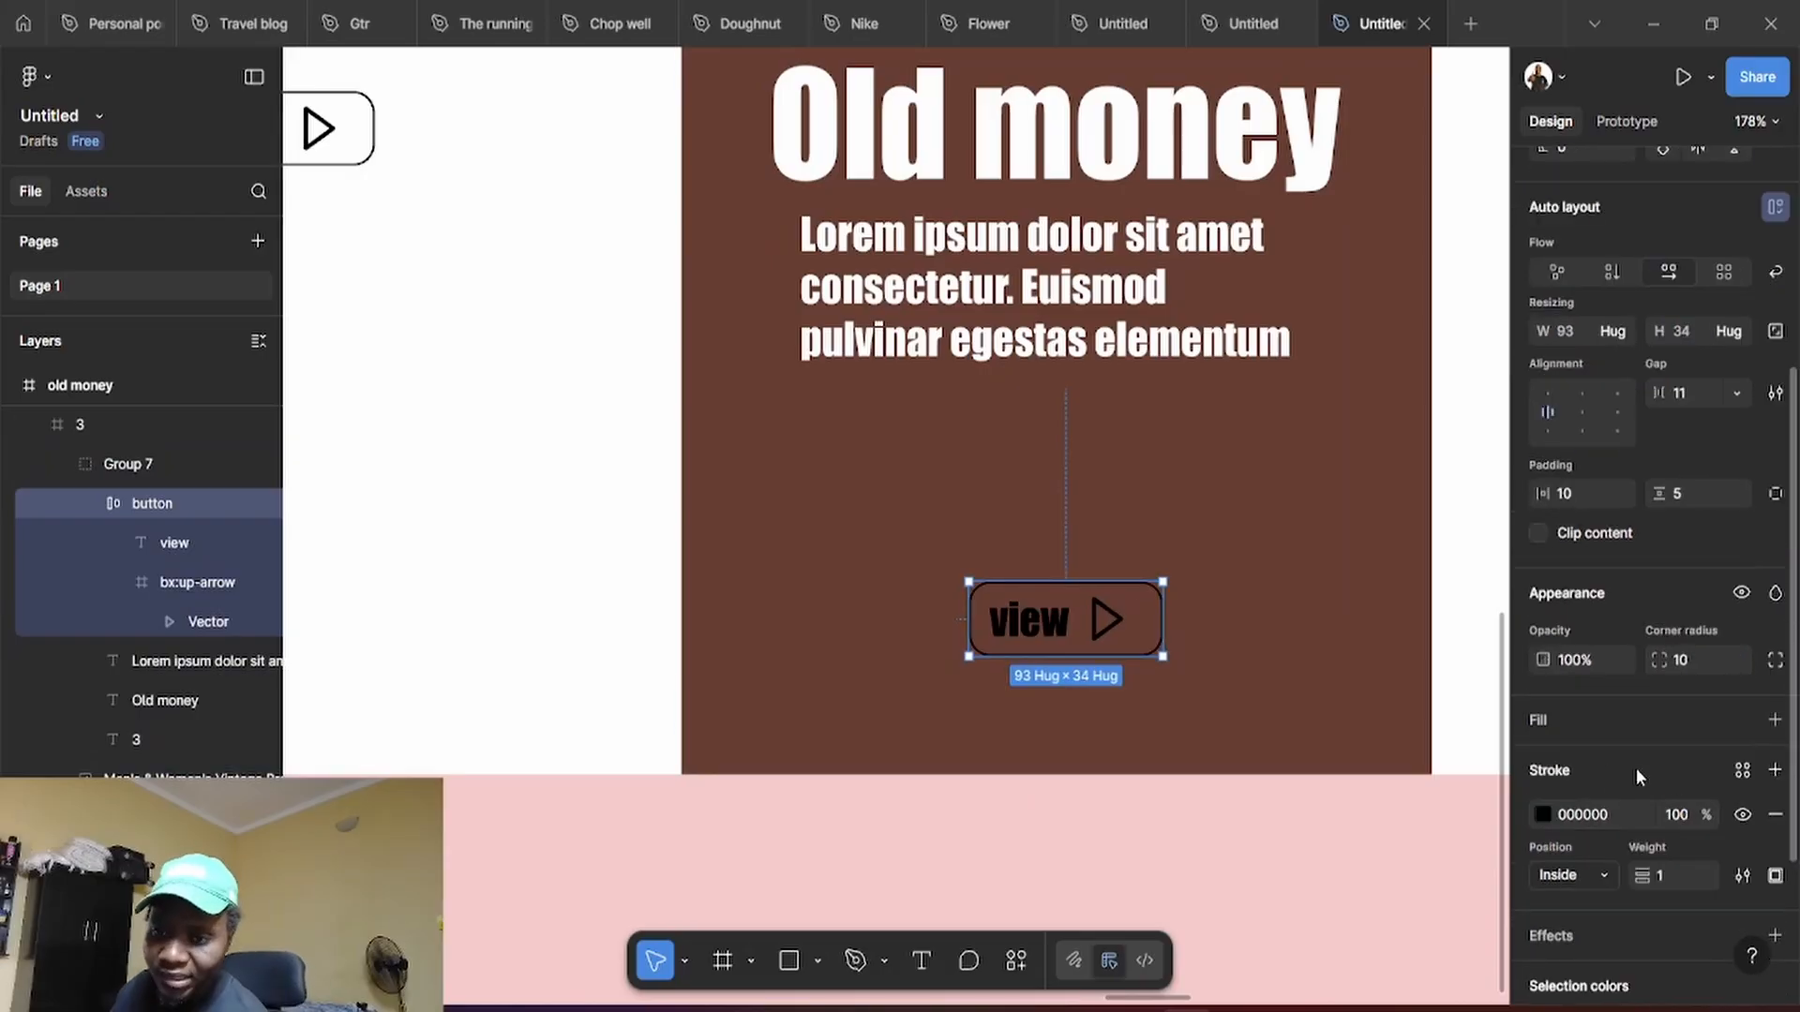
{"action": "left_click", "coordinate": [1544, 814]}
{"action": "left_click_drag", "start_coordinate": [1261, 525], "coordinate": [1234, 513]}
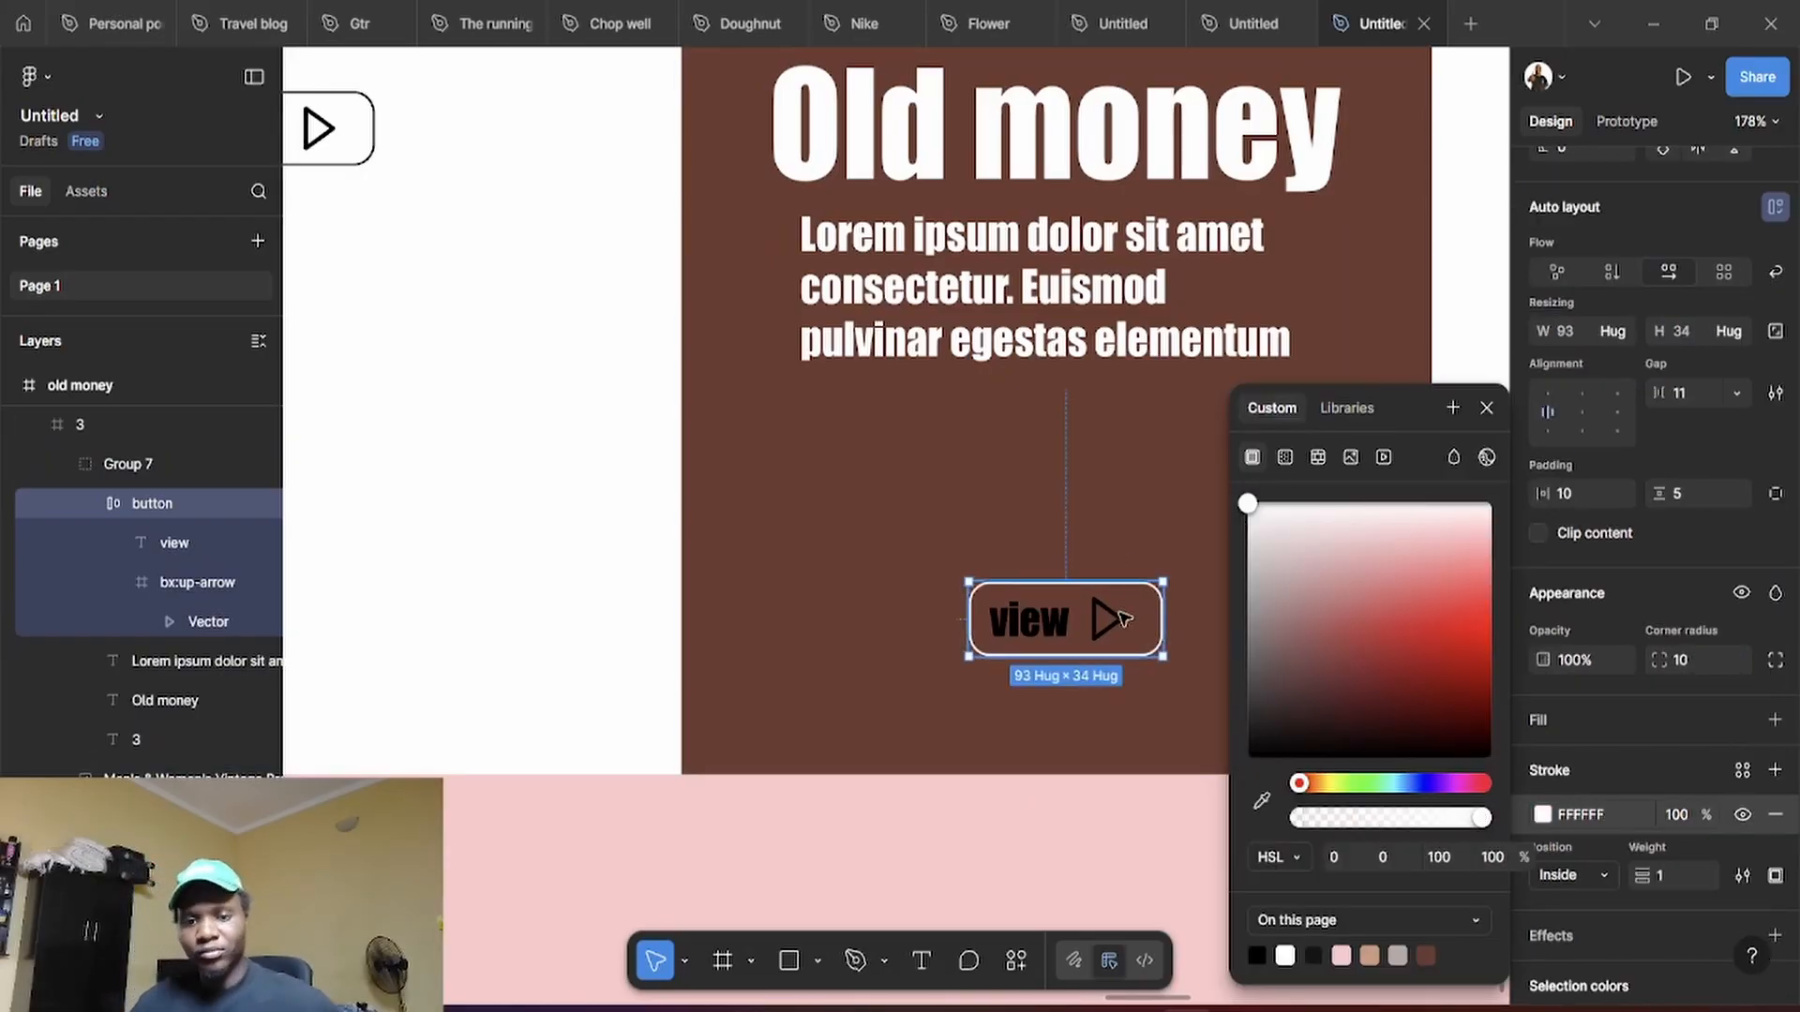
Fill the view button's label in the Old money column with white and its arrow with off-white F9F8F8
{"action": "scroll", "coordinate": [1114, 635], "scroll_direction": "up", "scroll_amount": 5}
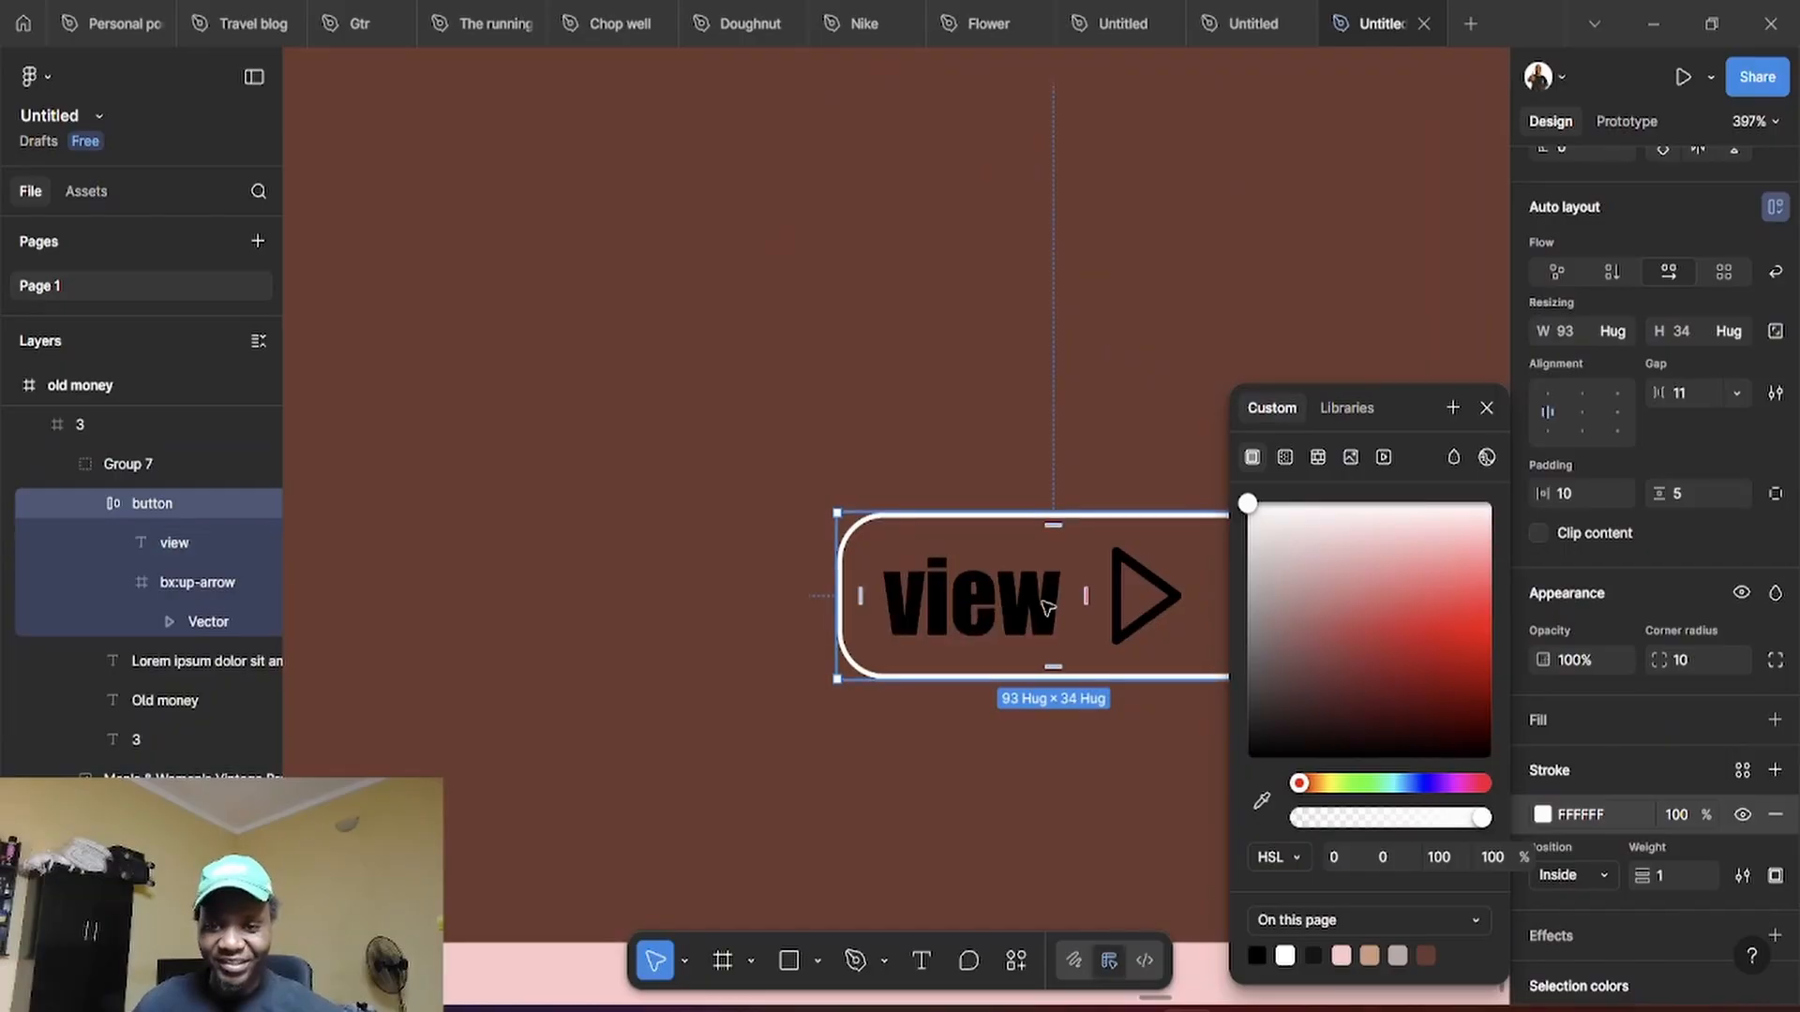
{"action": "left_click", "coordinate": [1024, 607]}
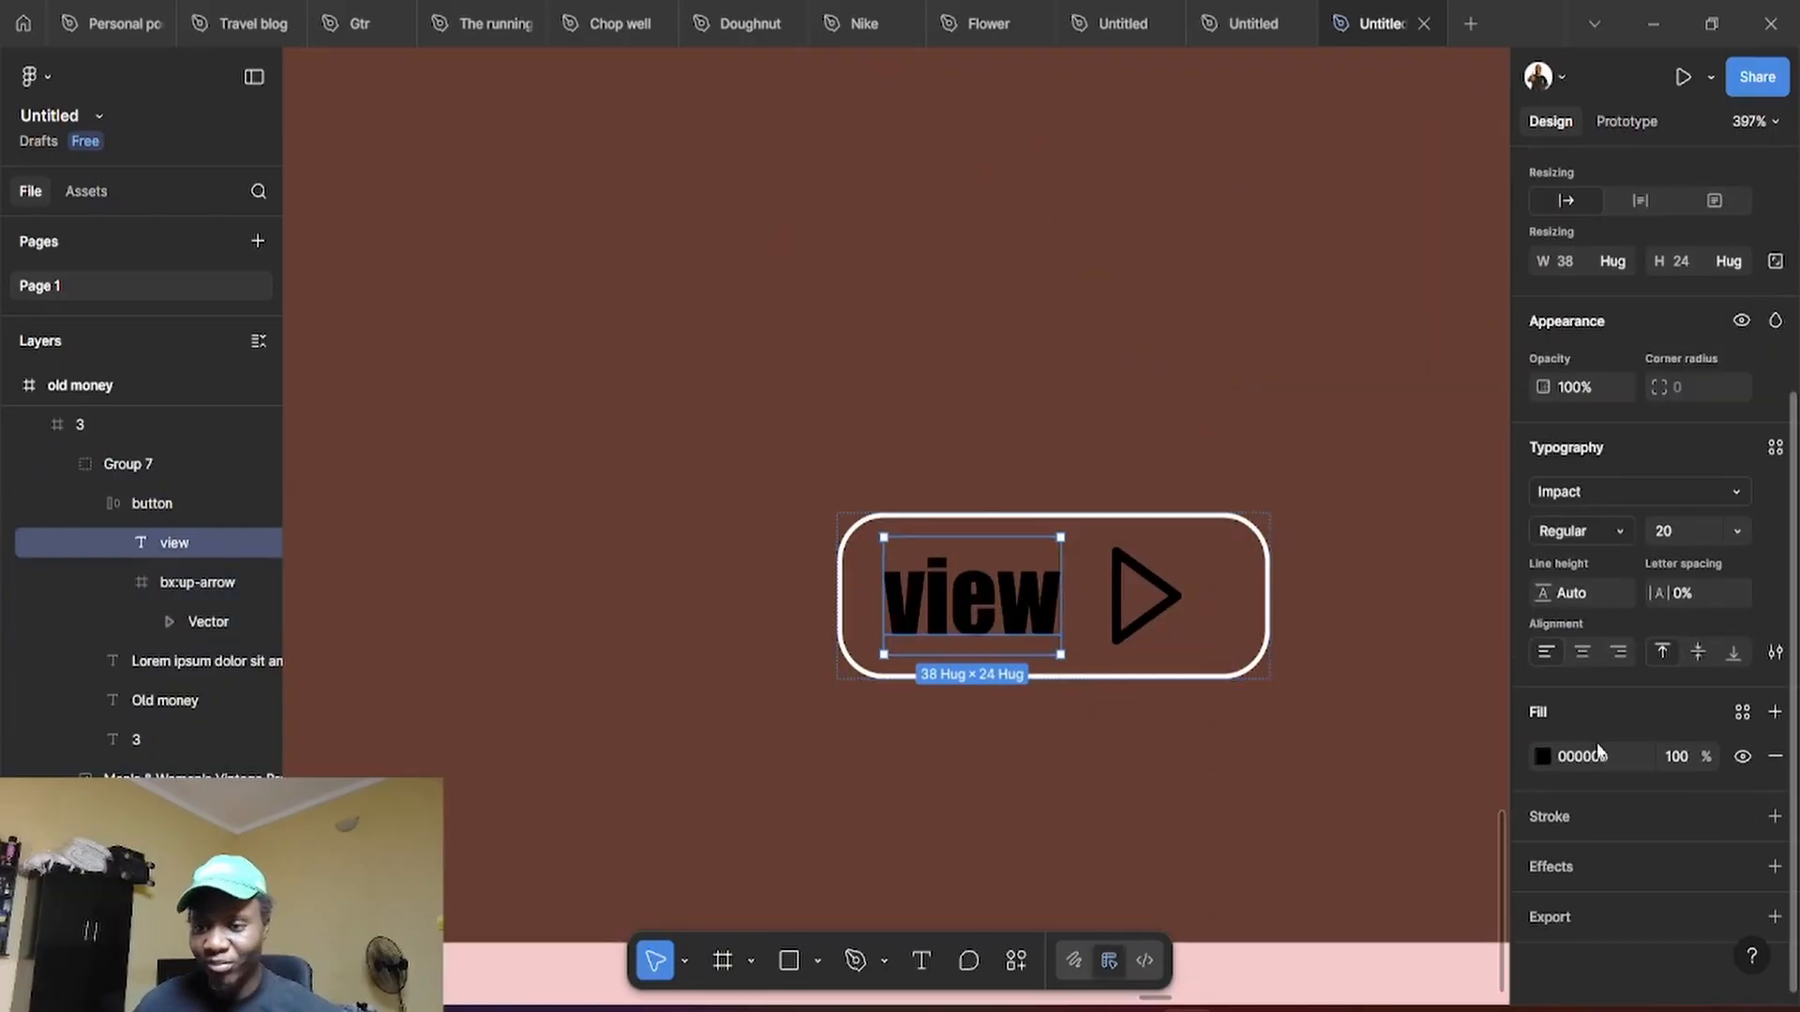
{"action": "left_click", "coordinate": [1543, 757]}
{"action": "left_click_drag", "start_coordinate": [1489, 691], "coordinate": [1264, 503]}
{"action": "left_click", "coordinate": [1128, 619]}
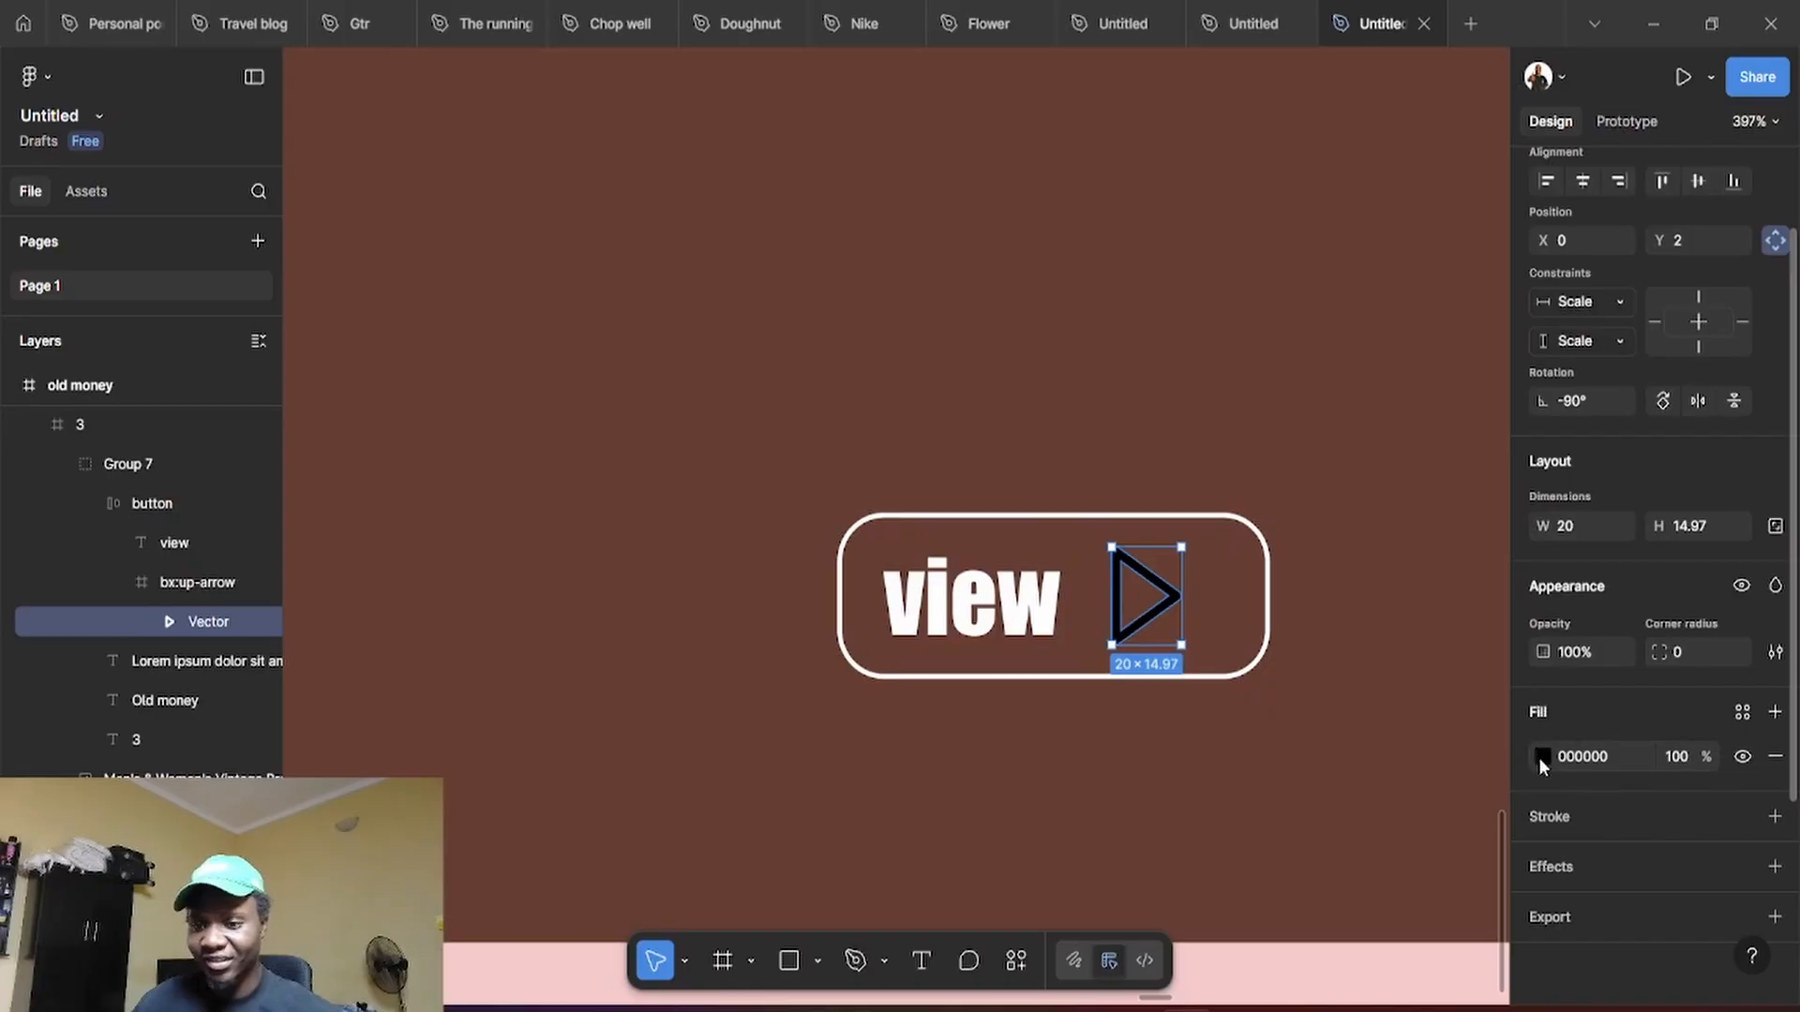
{"action": "left_click", "coordinate": [1538, 757]}
{"action": "left_click_drag", "start_coordinate": [1353, 623], "coordinate": [1266, 509]}
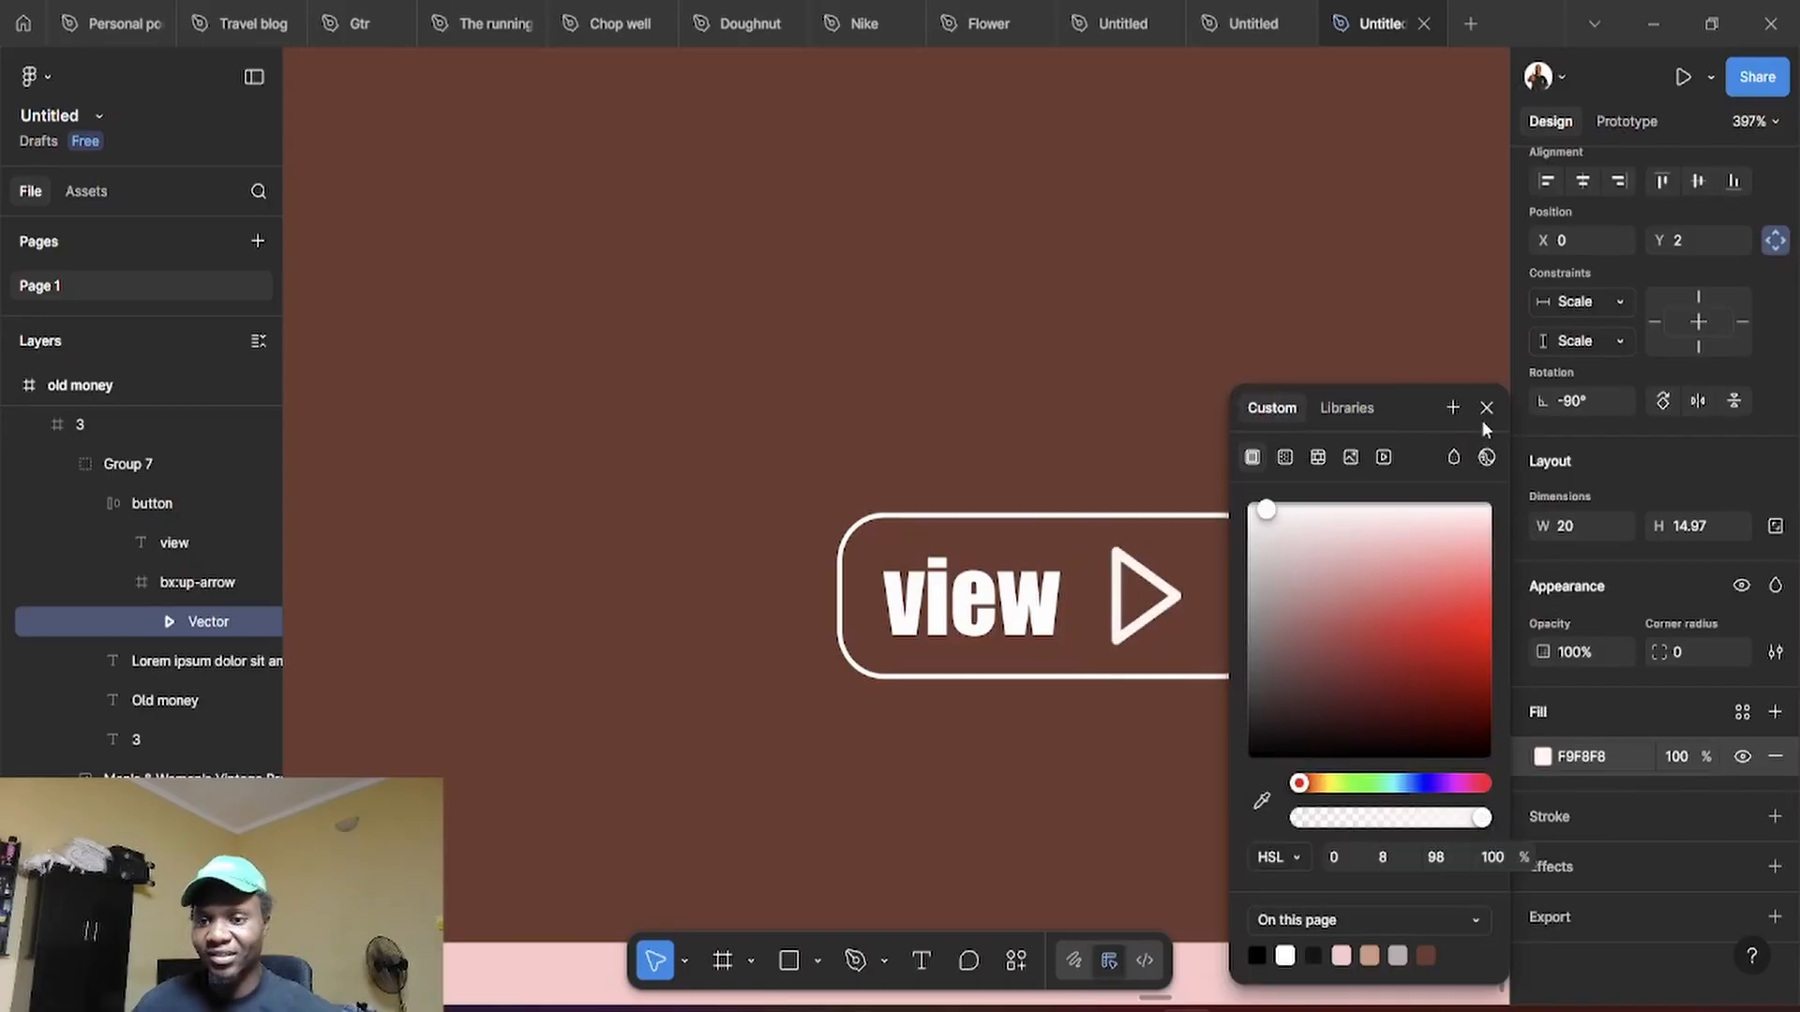
{"action": "left_click", "coordinate": [1487, 408]}
Move the Ghost owl column's group of number, title, description and view button down in the ghost owl frame
{"action": "scroll", "coordinate": [1398, 446], "scroll_direction": "down", "scroll_amount": 5}
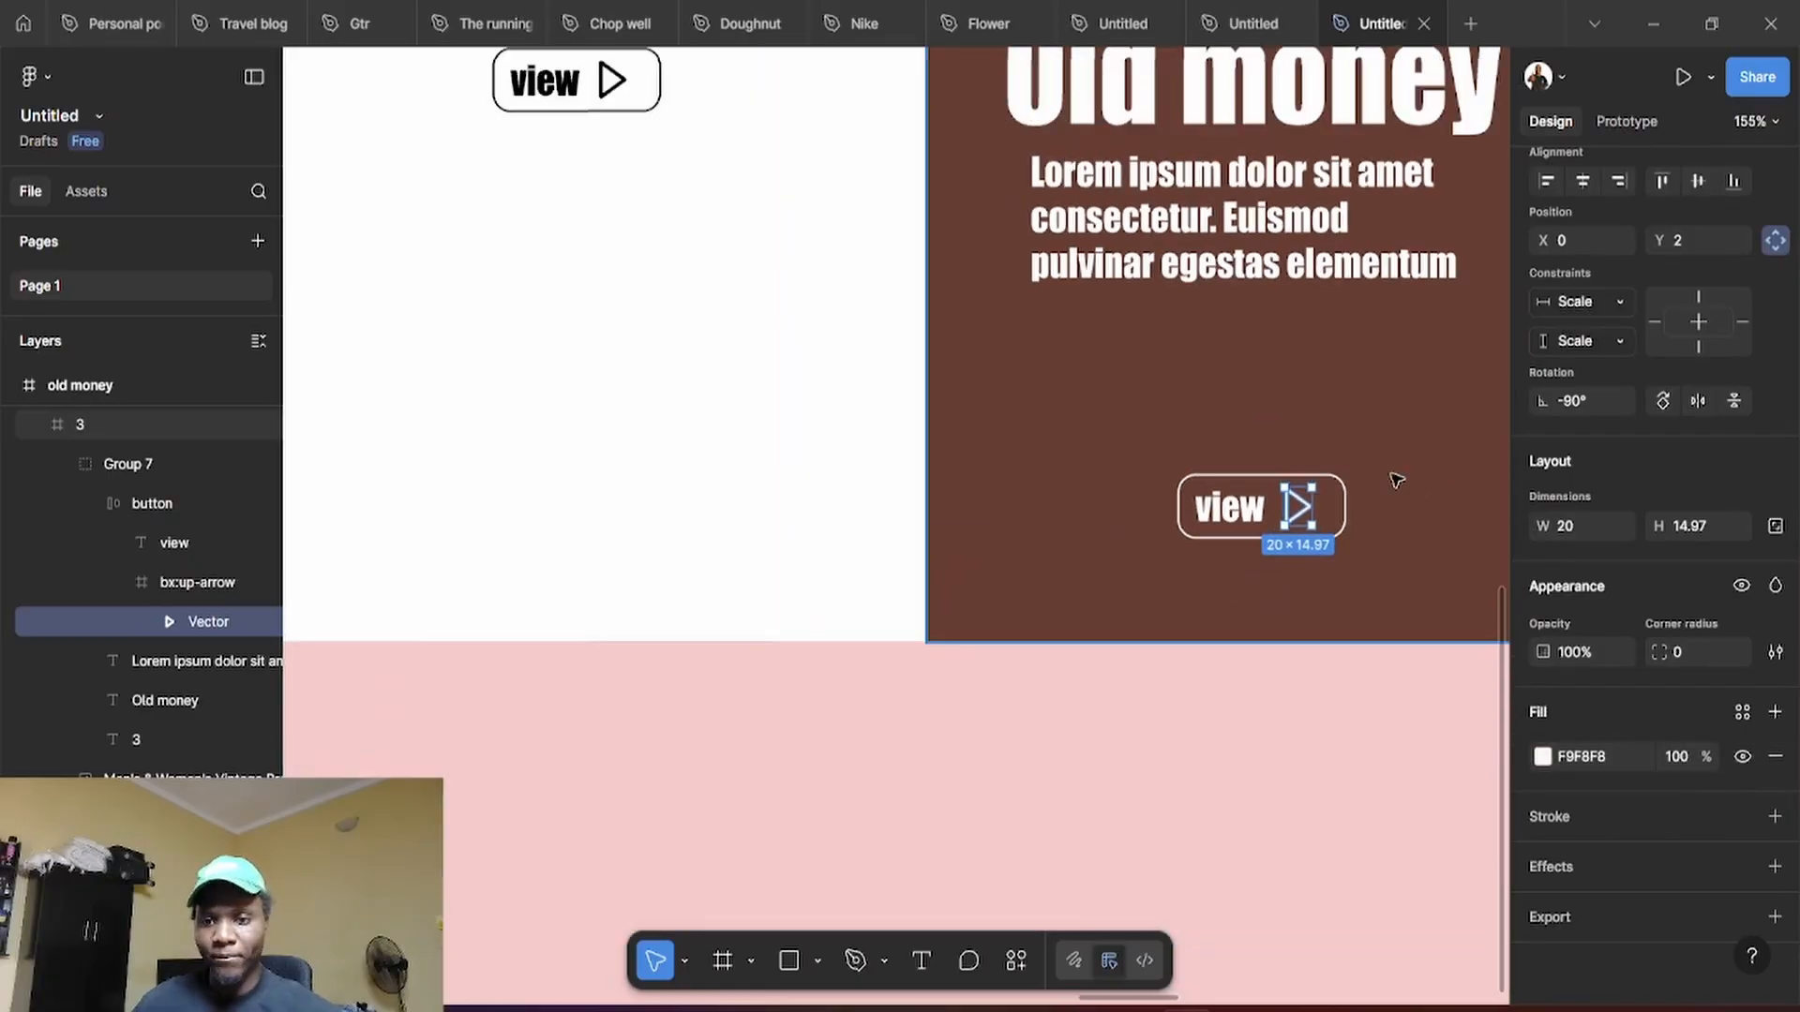
{"action": "scroll", "coordinate": [1381, 723], "scroll_direction": "down", "scroll_amount": 3}
{"action": "left_click", "coordinate": [1387, 727]}
{"action": "scroll", "coordinate": [1397, 741], "scroll_direction": "down", "scroll_amount": 3}
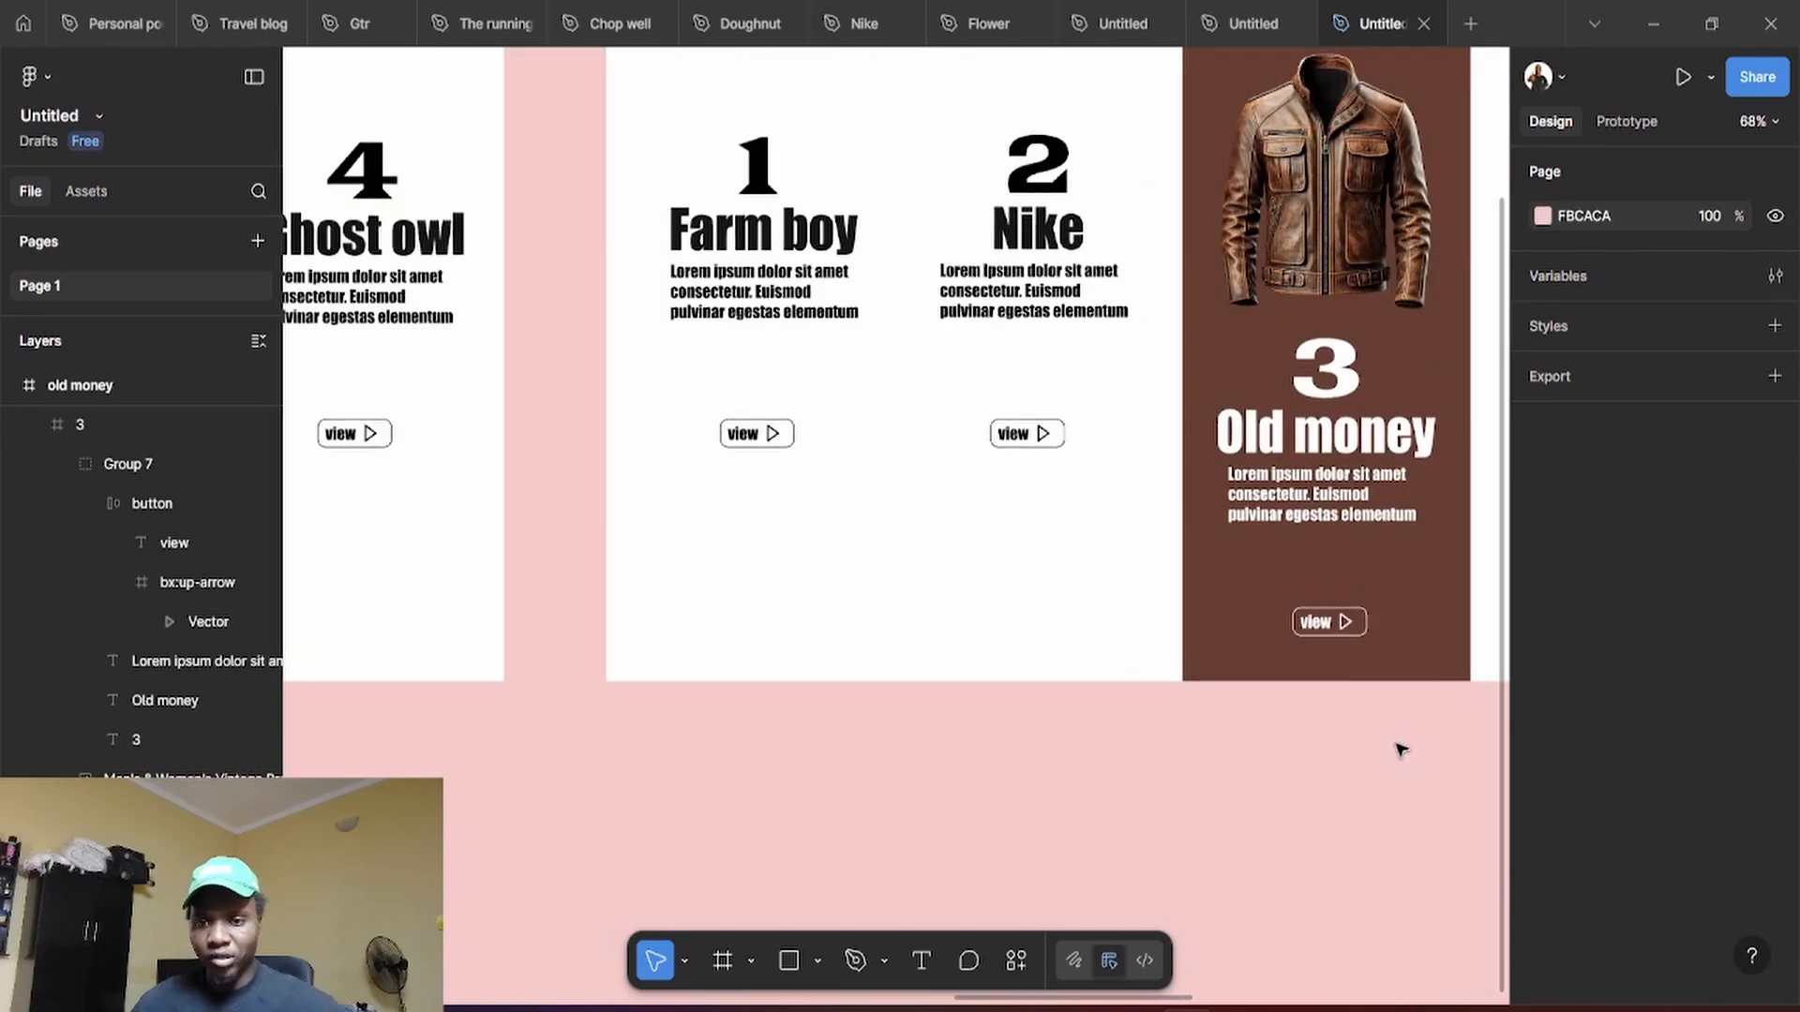
{"action": "scroll", "coordinate": [1172, 788], "scroll_direction": "down", "scroll_amount": 5}
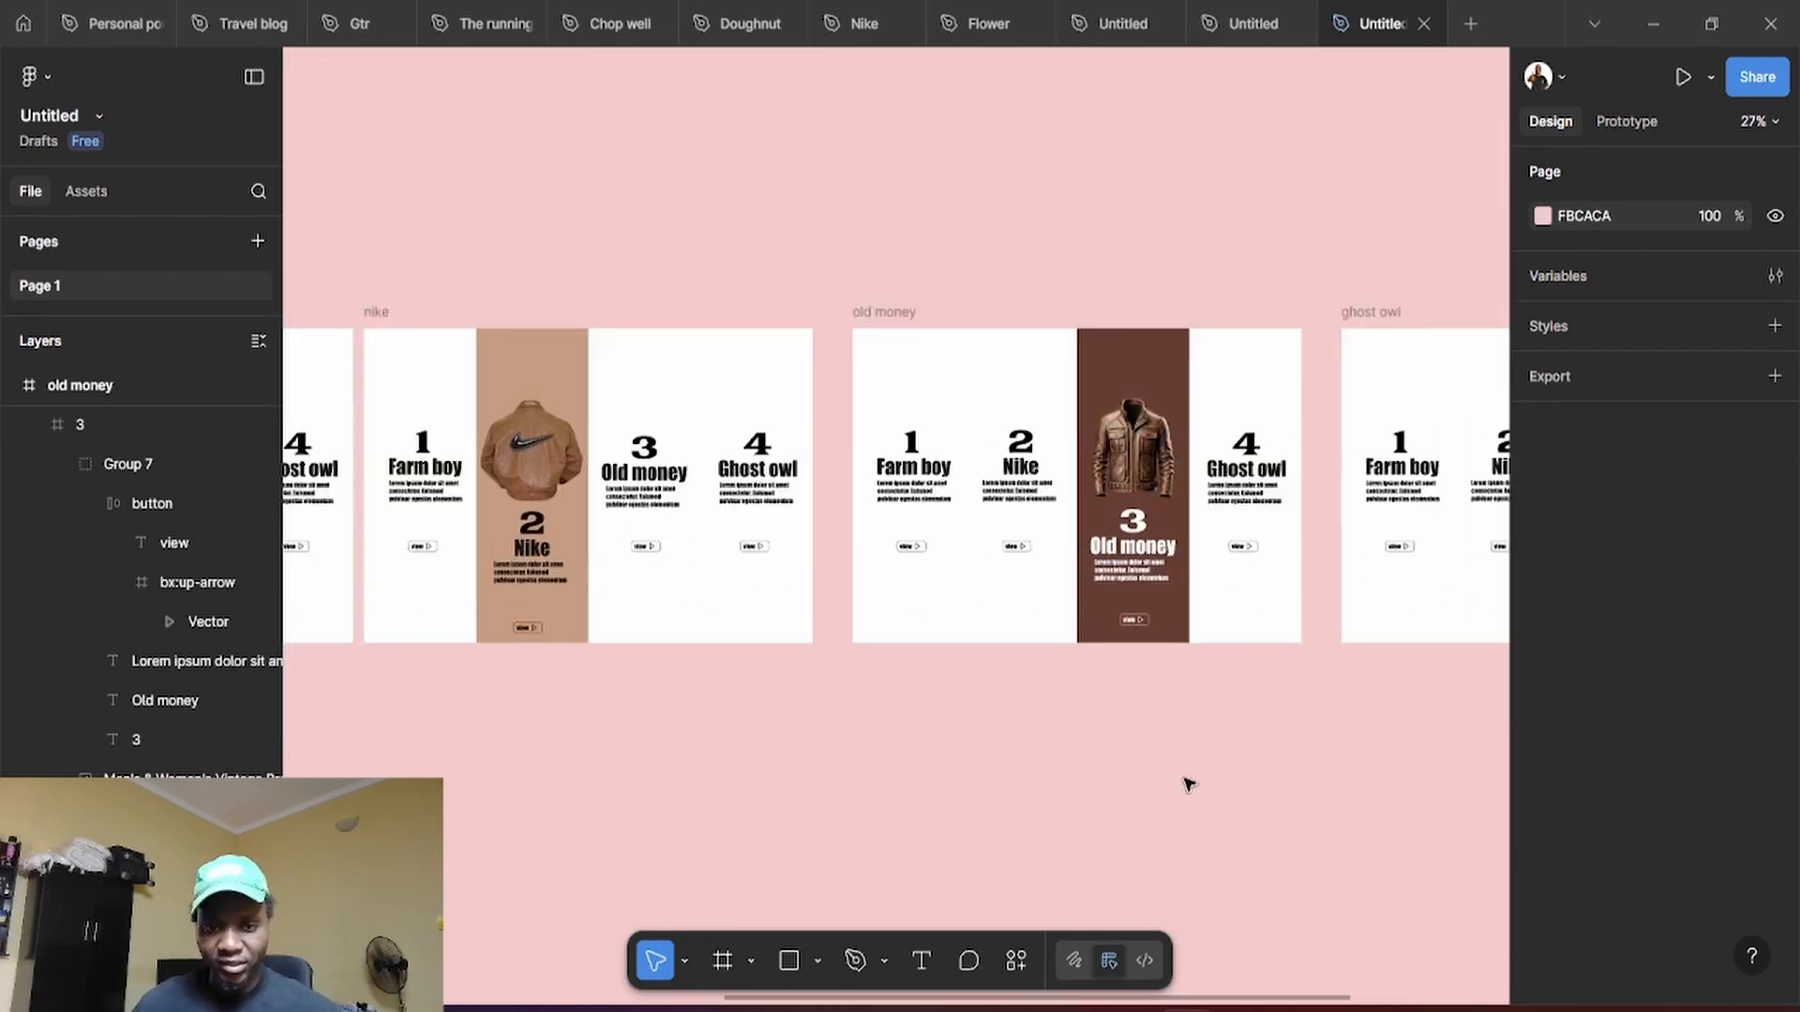
{"action": "scroll", "coordinate": [1187, 778], "scroll_direction": "down", "scroll_amount": 4}
{"action": "scroll", "coordinate": [1389, 610], "scroll_direction": "up", "scroll_amount": 2}
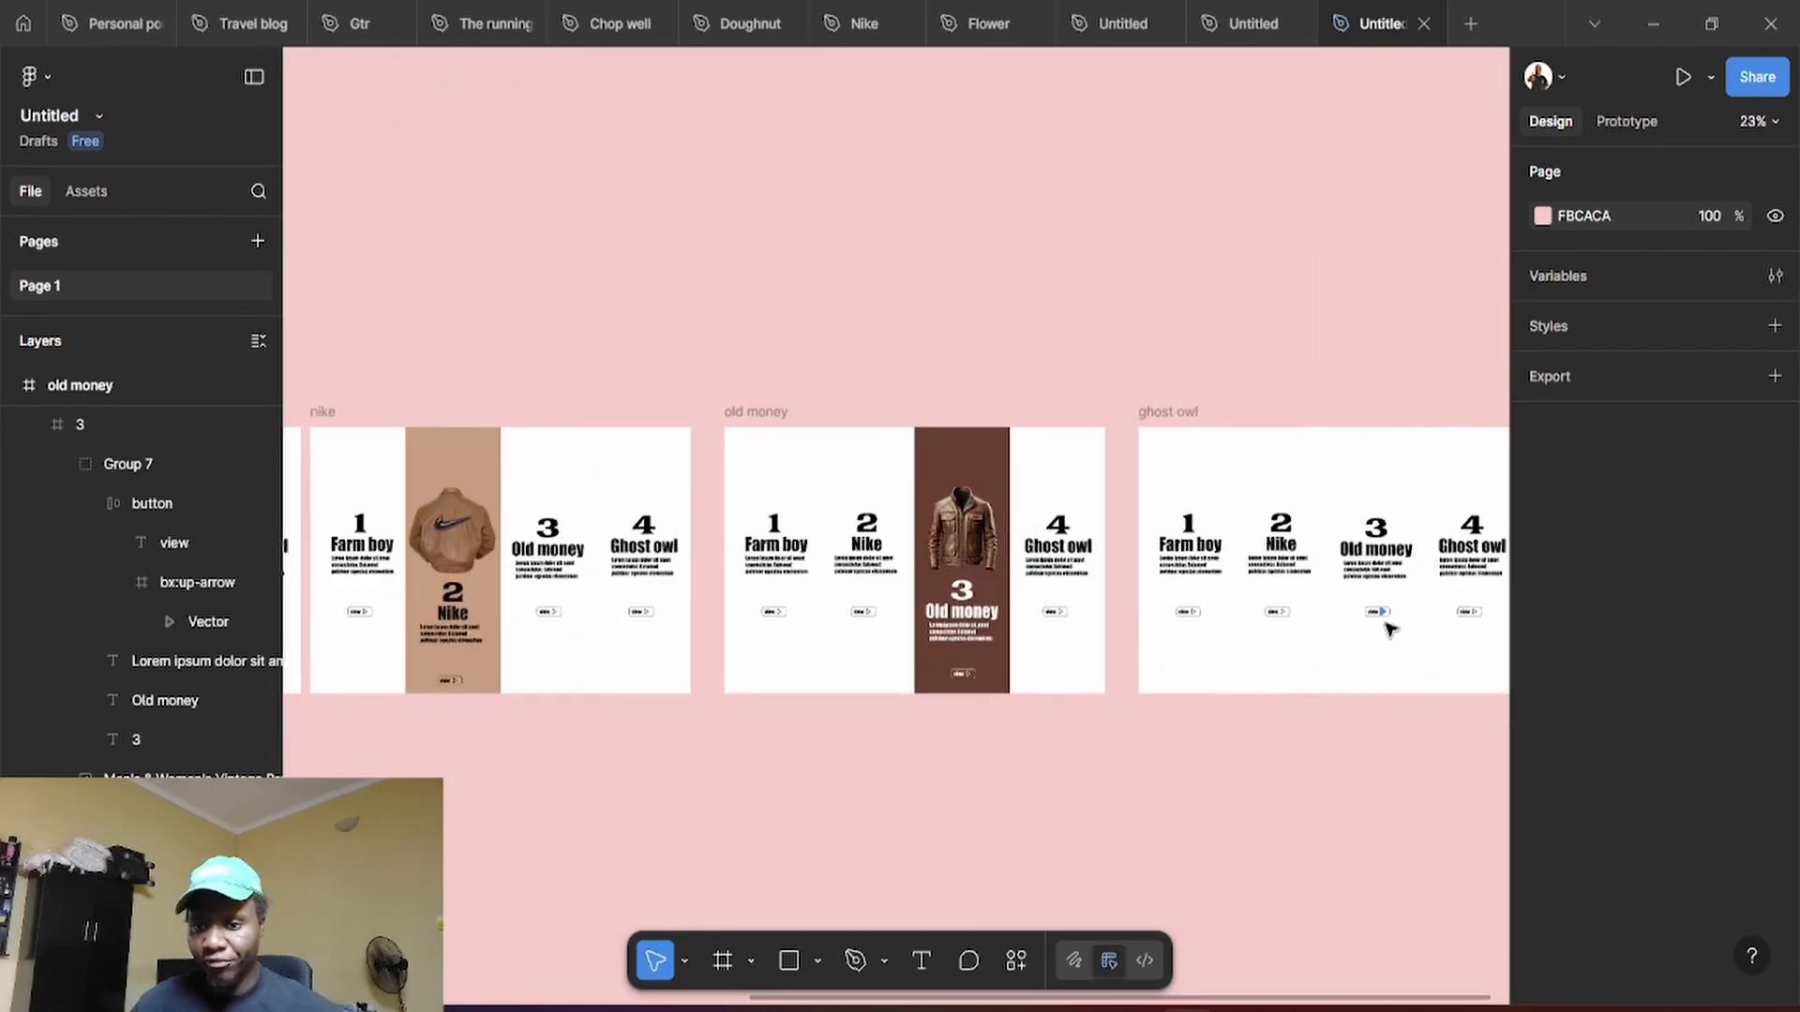
{"action": "scroll", "coordinate": [1209, 759], "scroll_direction": "right", "scroll_amount": 3}
{"action": "scroll", "coordinate": [1297, 591], "scroll_direction": "up", "scroll_amount": 3}
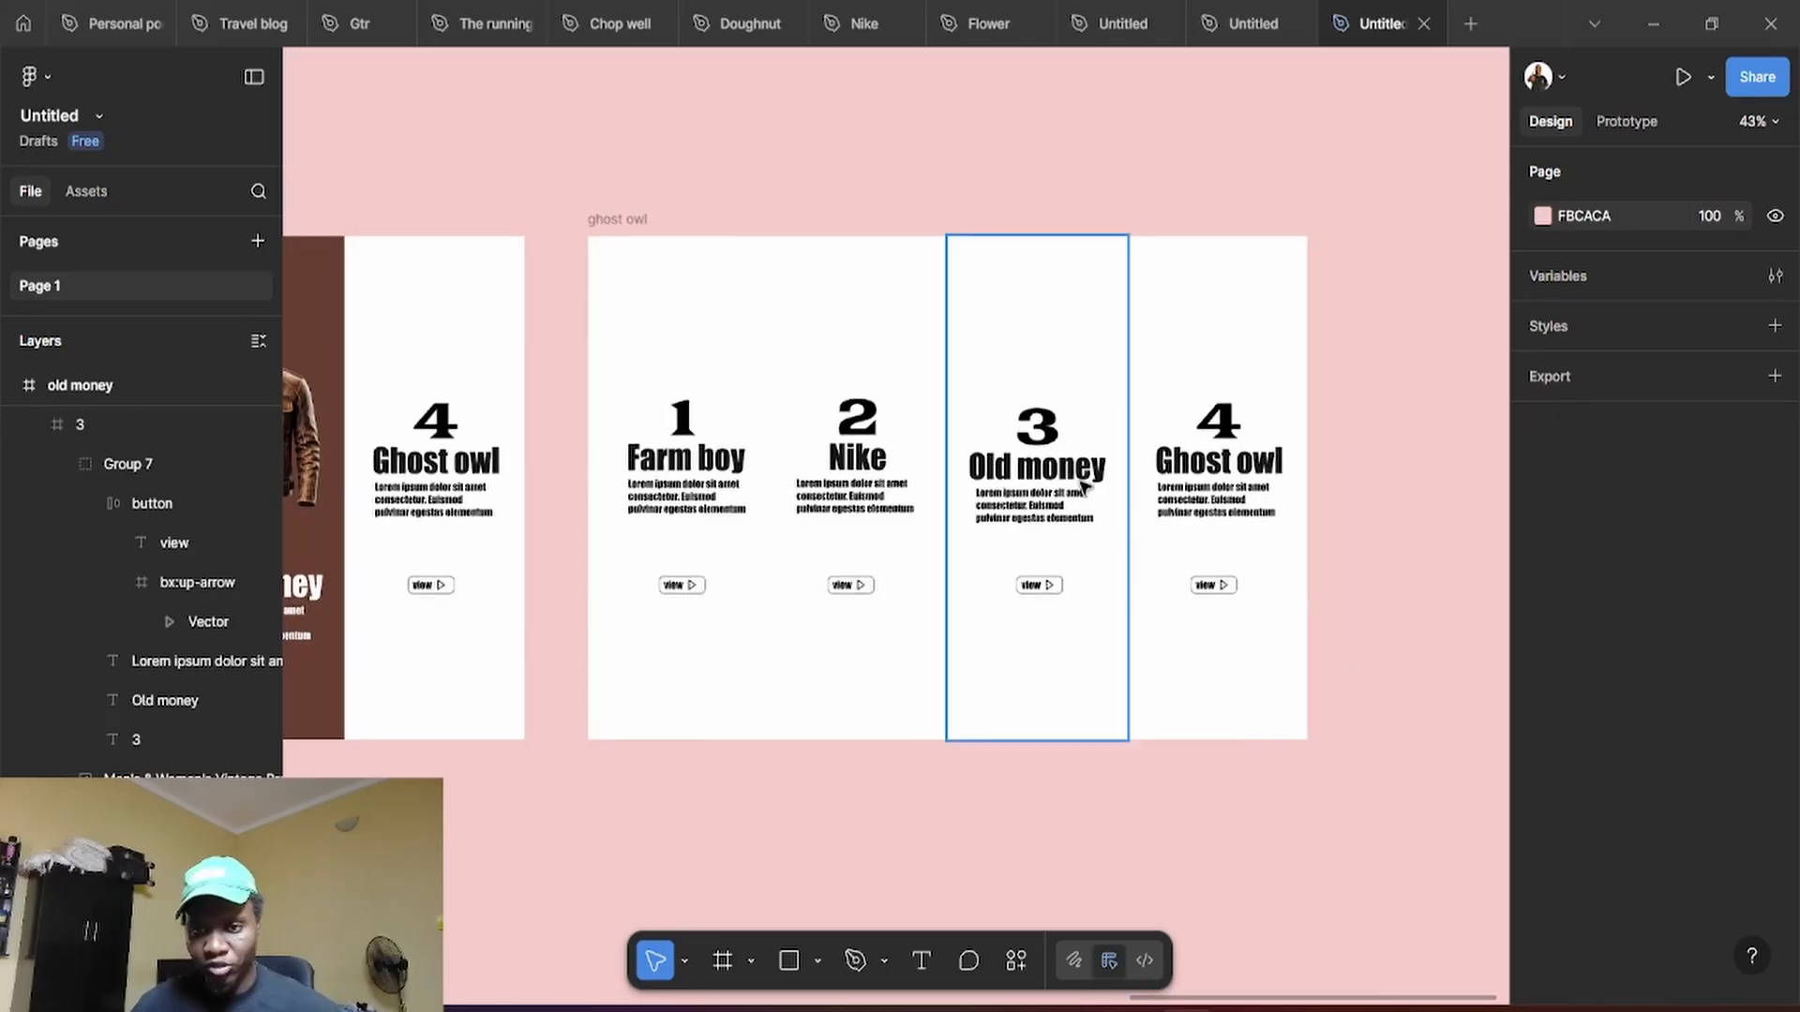
{"action": "scroll", "coordinate": [1257, 514], "scroll_direction": "up", "scroll_amount": 2}
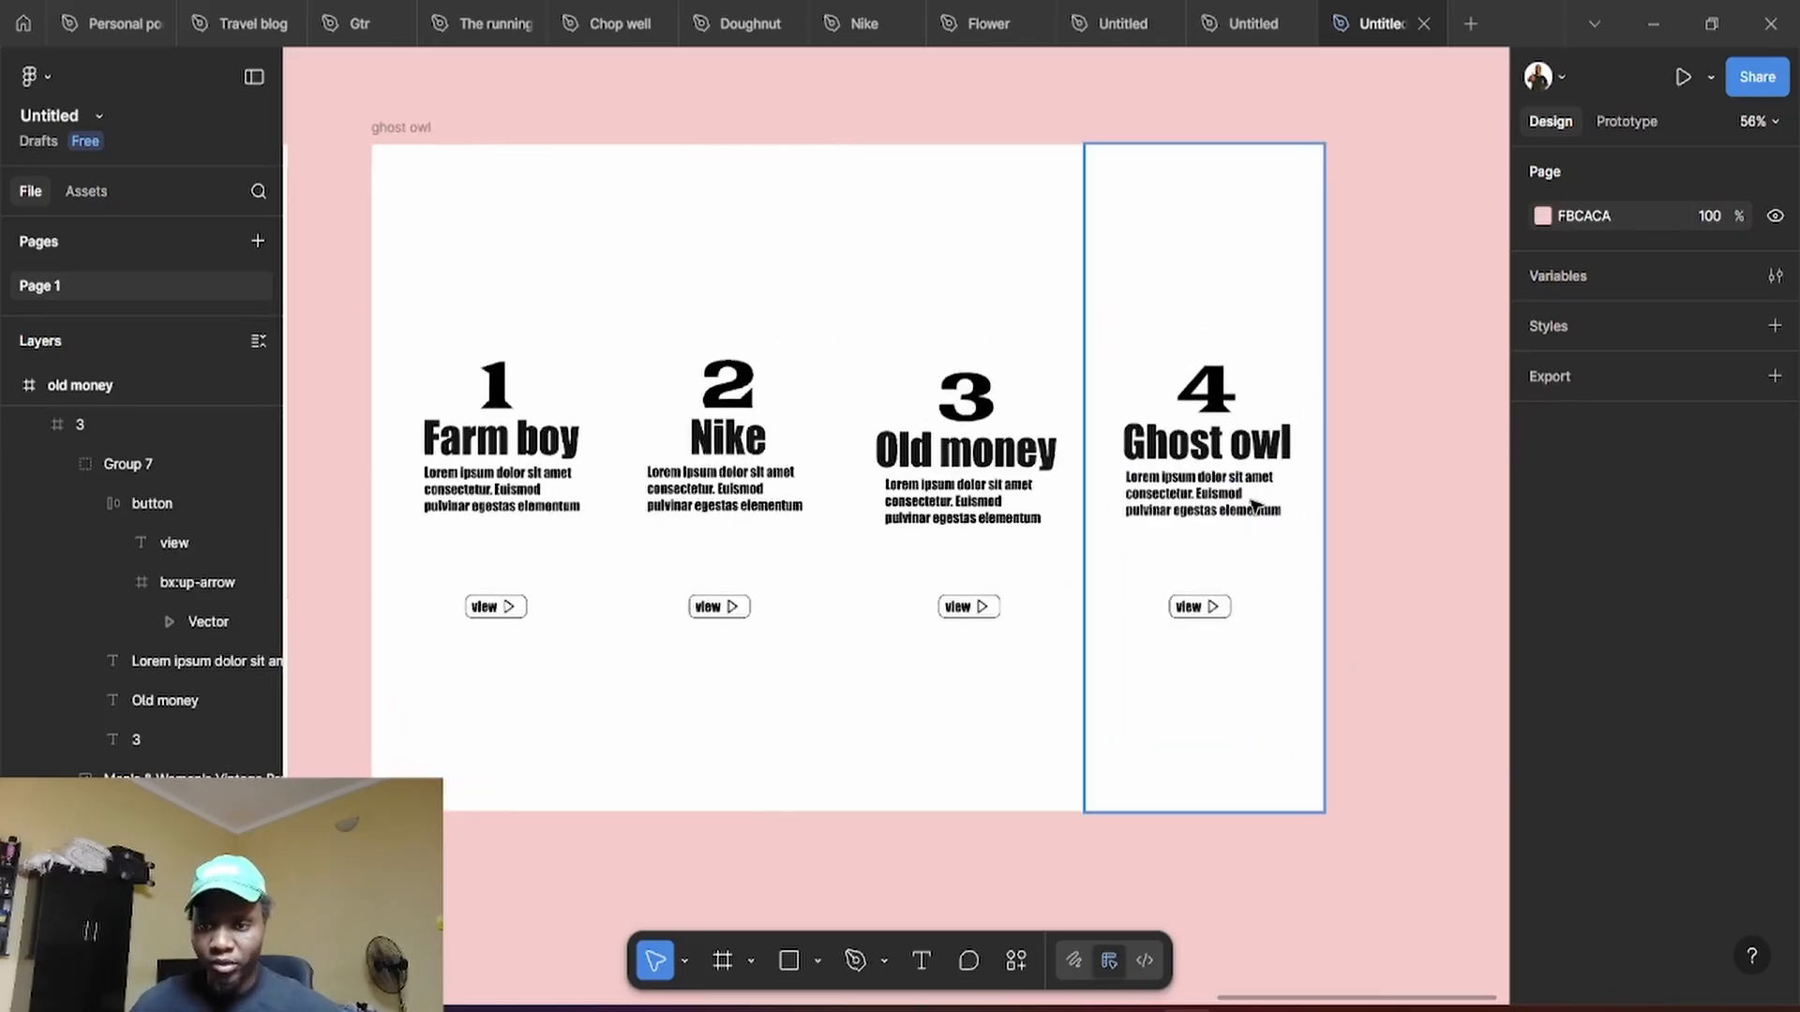
{"action": "left_click", "coordinate": [1233, 609]}
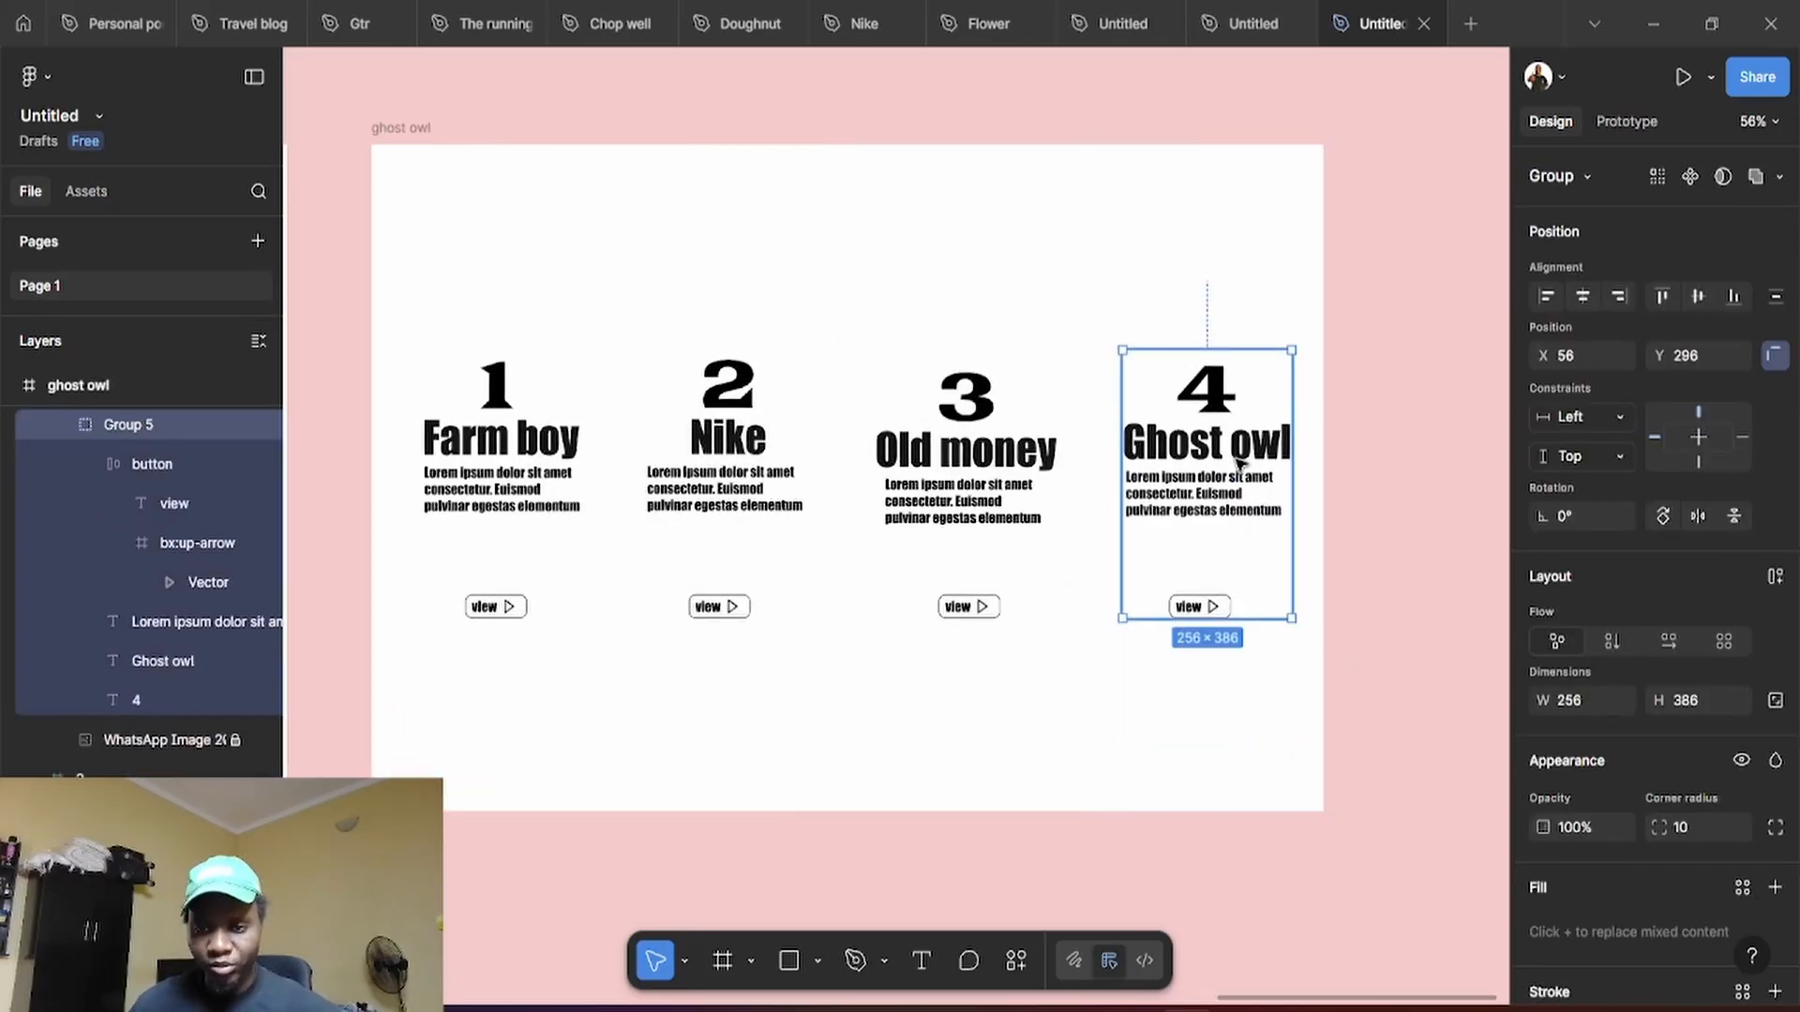
{"action": "left_click_drag", "start_coordinate": [1237, 461], "coordinate": [1237, 626]}
Set the hidden jacket image in the ghost owl frame's fourth column to 100% opacity and move it up to about Y 203
{"action": "left_click", "coordinate": [1228, 281]}
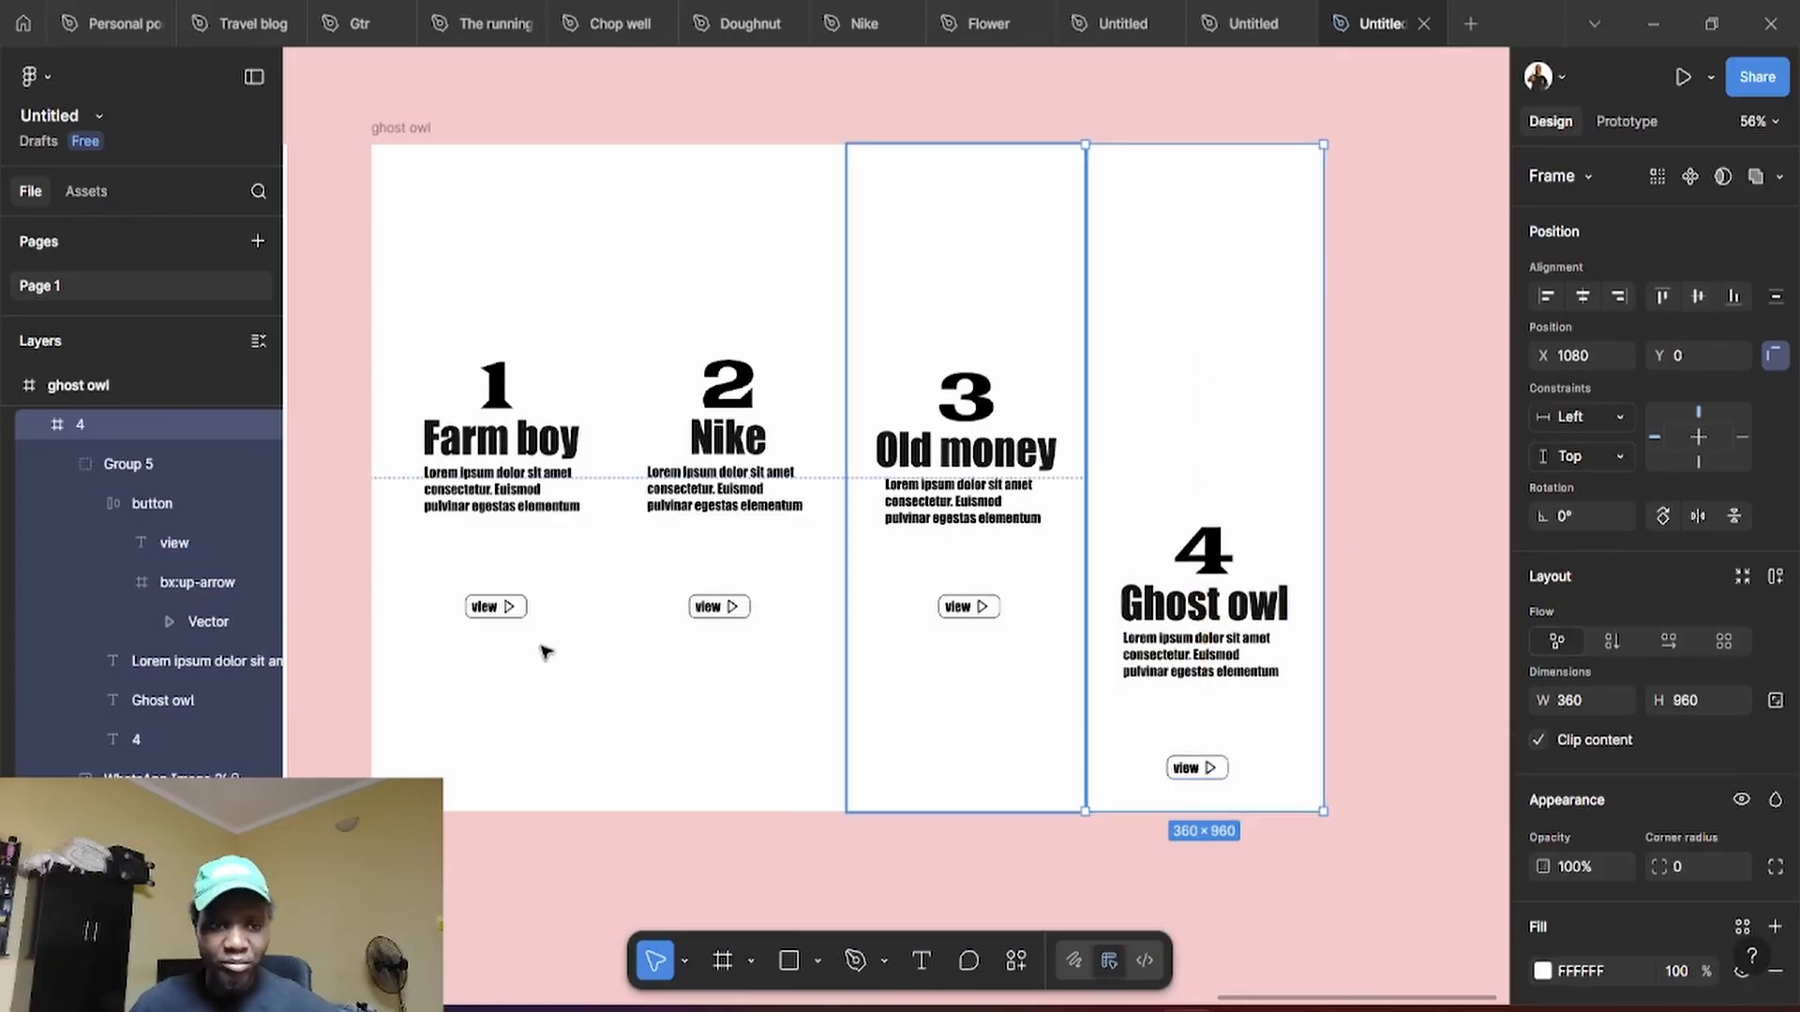
{"action": "left_click", "coordinate": [159, 777]}
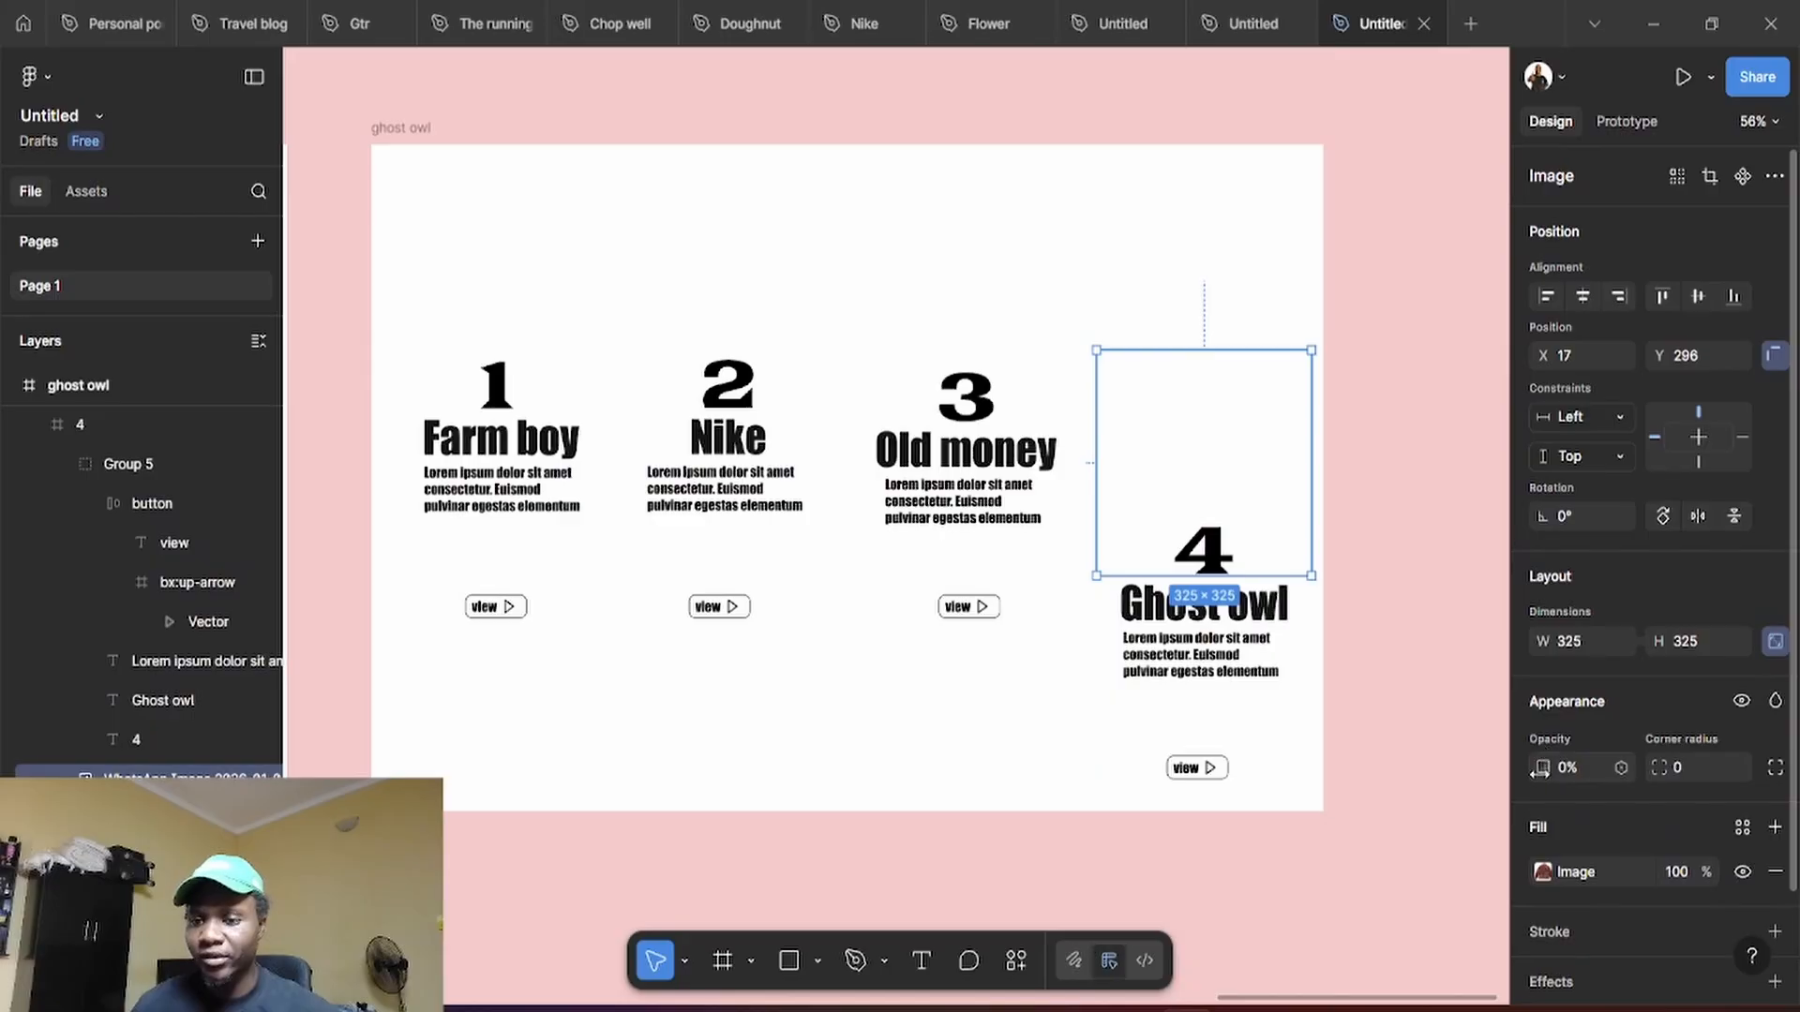
{"action": "left_click_drag", "start_coordinate": [1534, 769], "coordinate": [656, 763]}
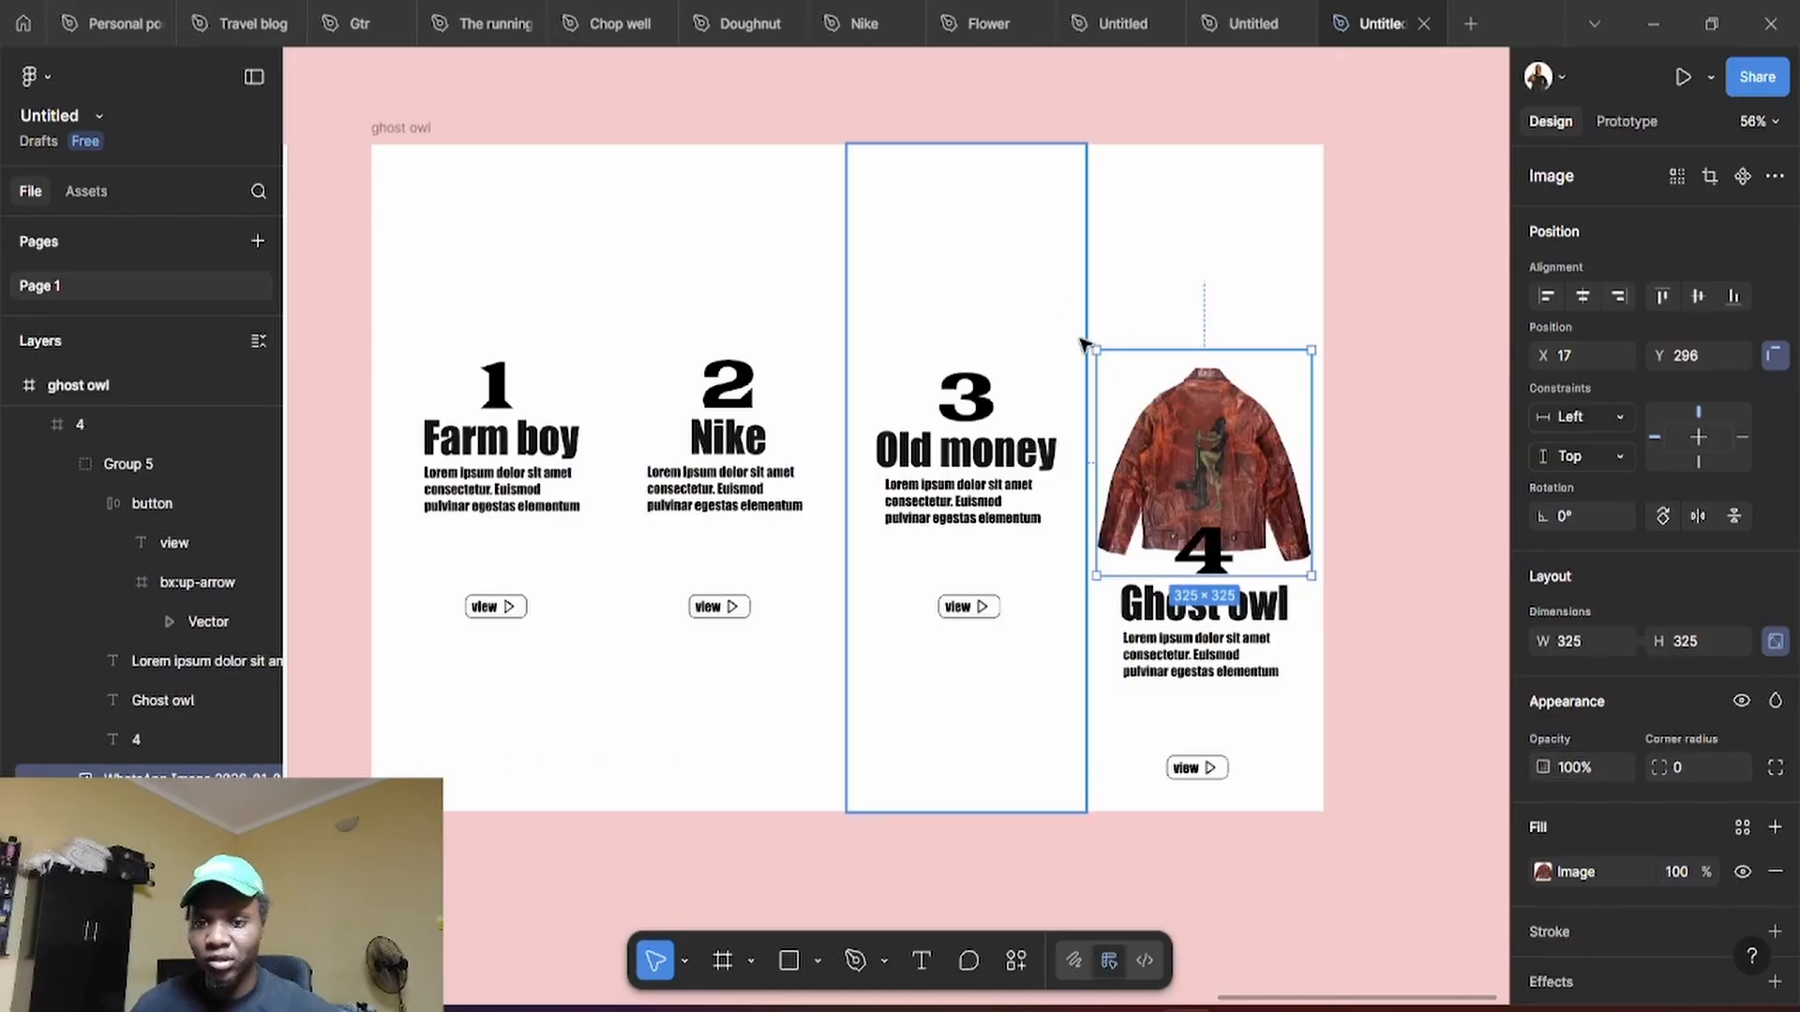
{"action": "left_click_drag", "start_coordinate": [1212, 470], "coordinate": [1212, 405]}
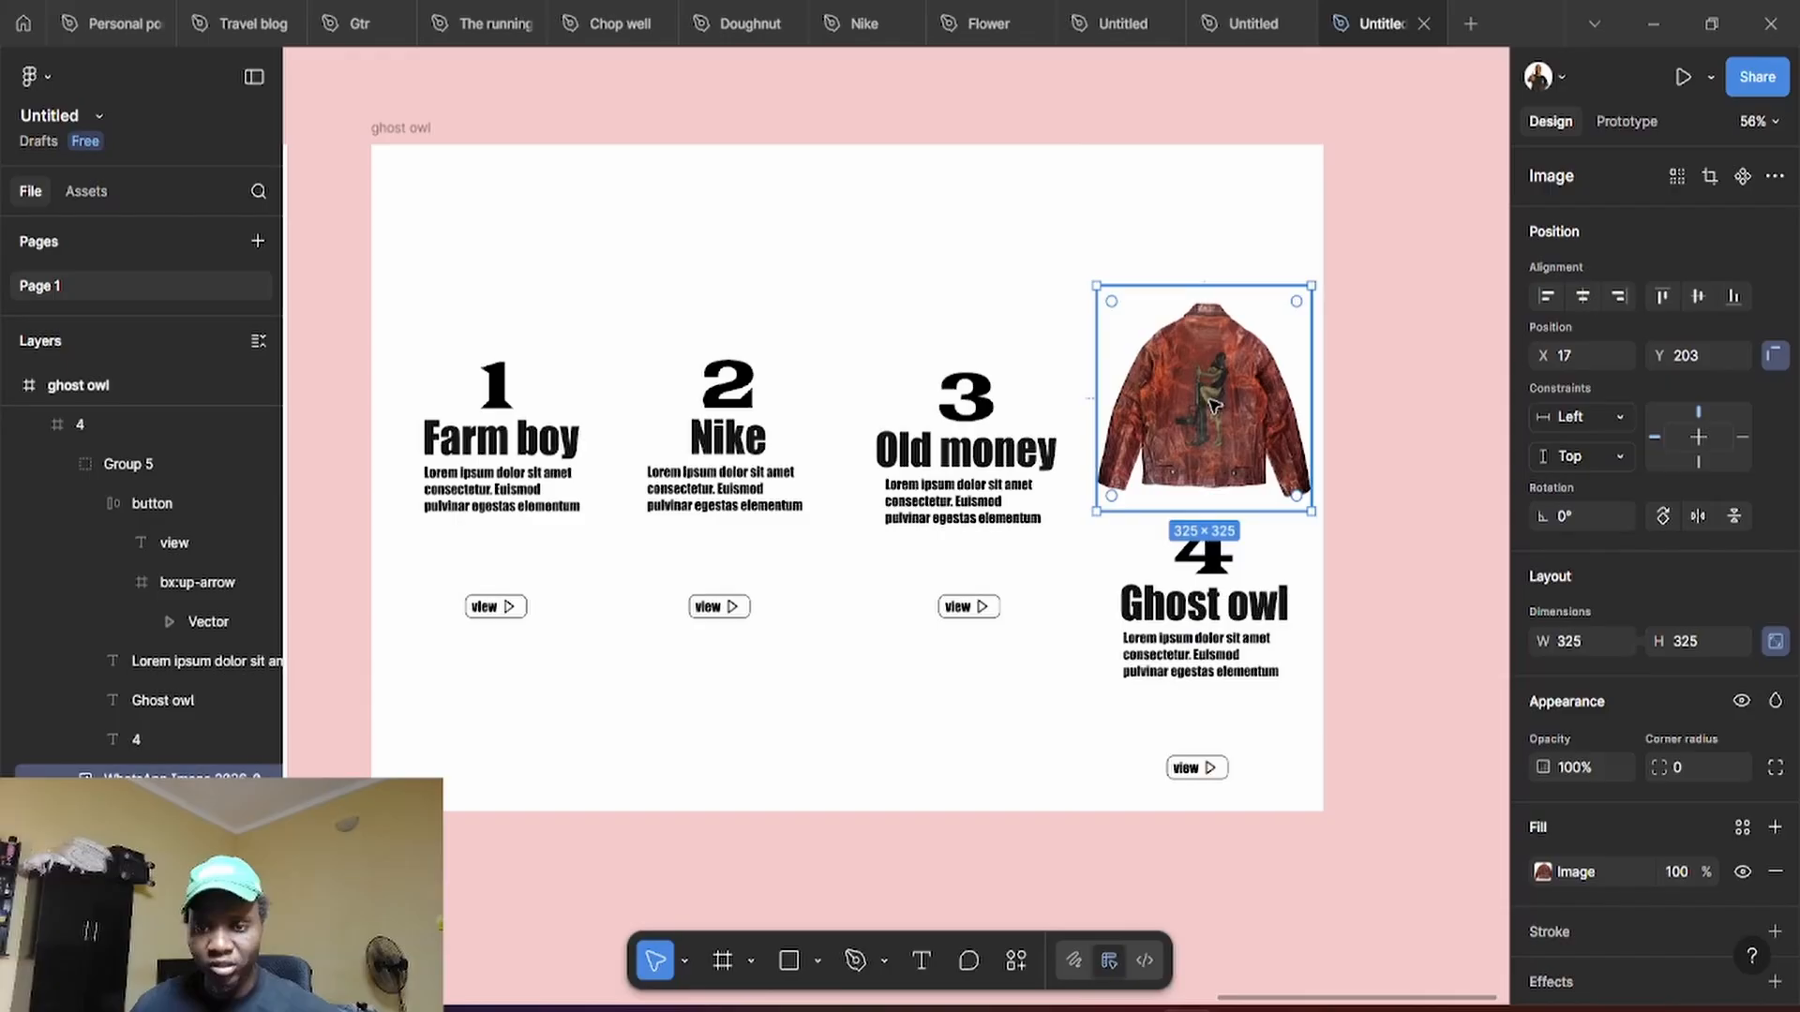
{"action": "left_click", "coordinate": [1219, 231]}
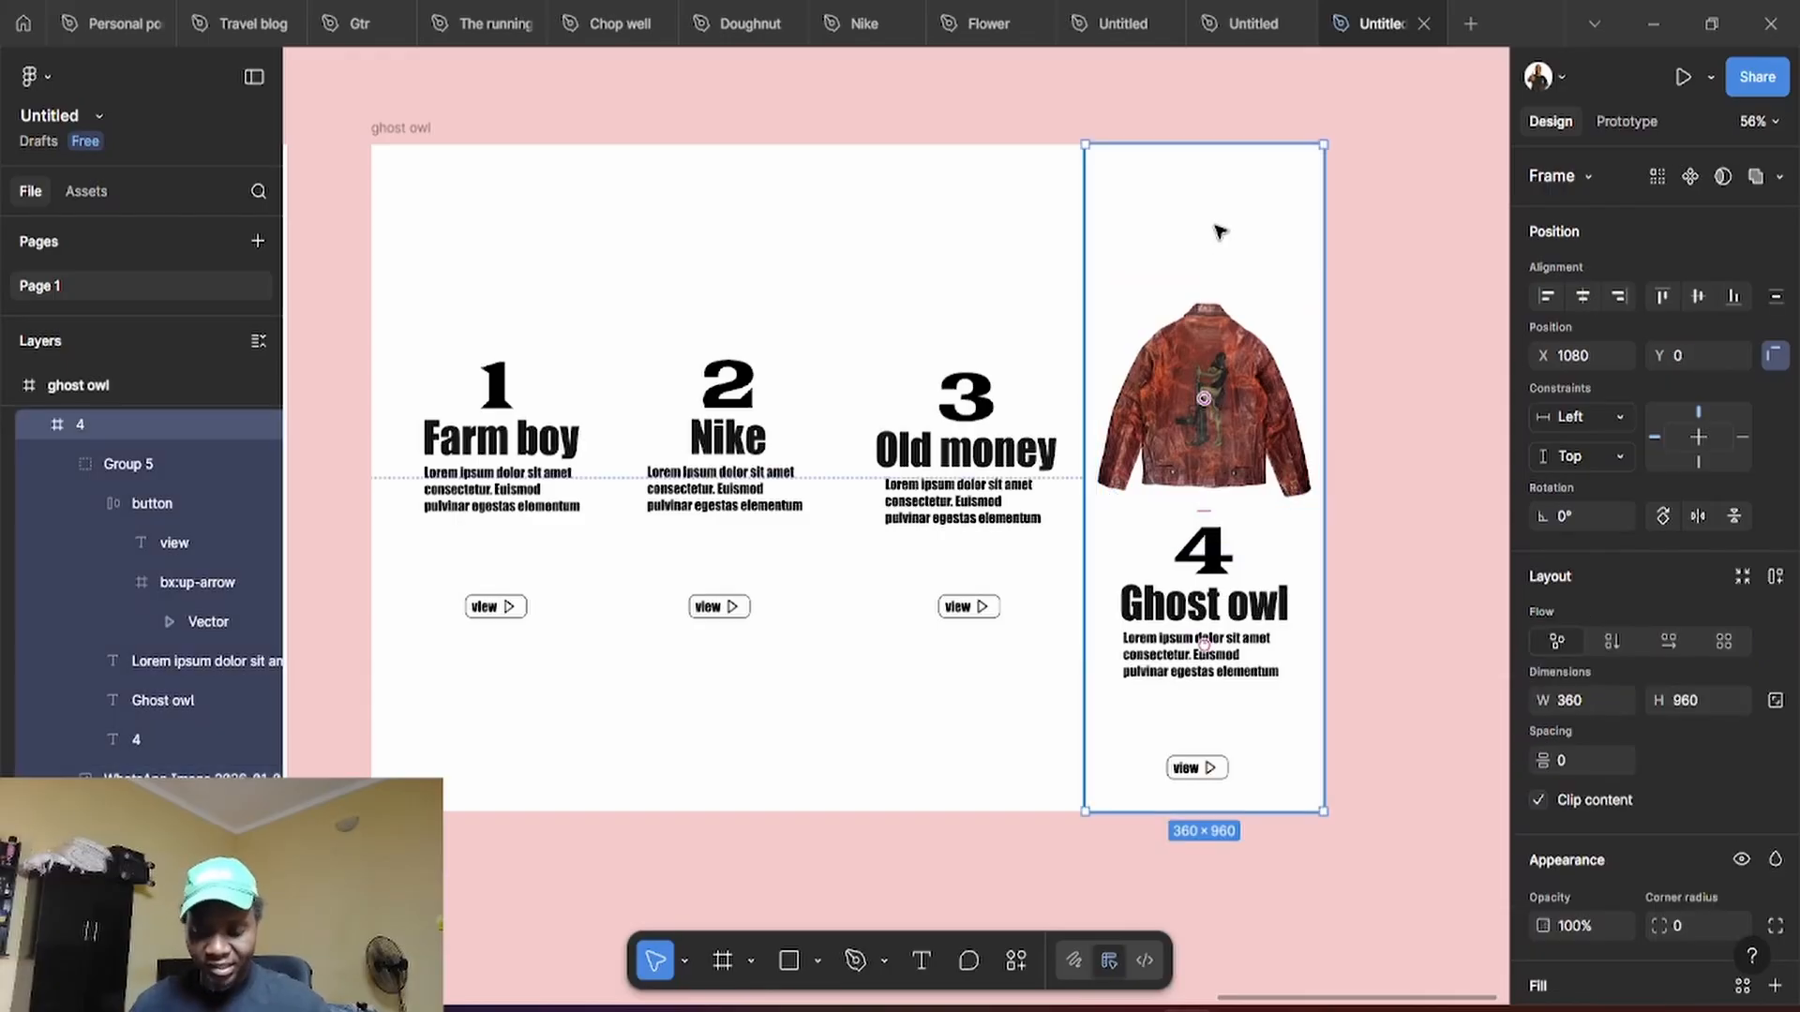
Fill the ghost owl frame's fourth column with a red-brown sampled from its jacket and raise the colour's HSL lightness to 62
{"action": "key", "text": "i"}
{"action": "left_click", "coordinate": [1258, 392]}
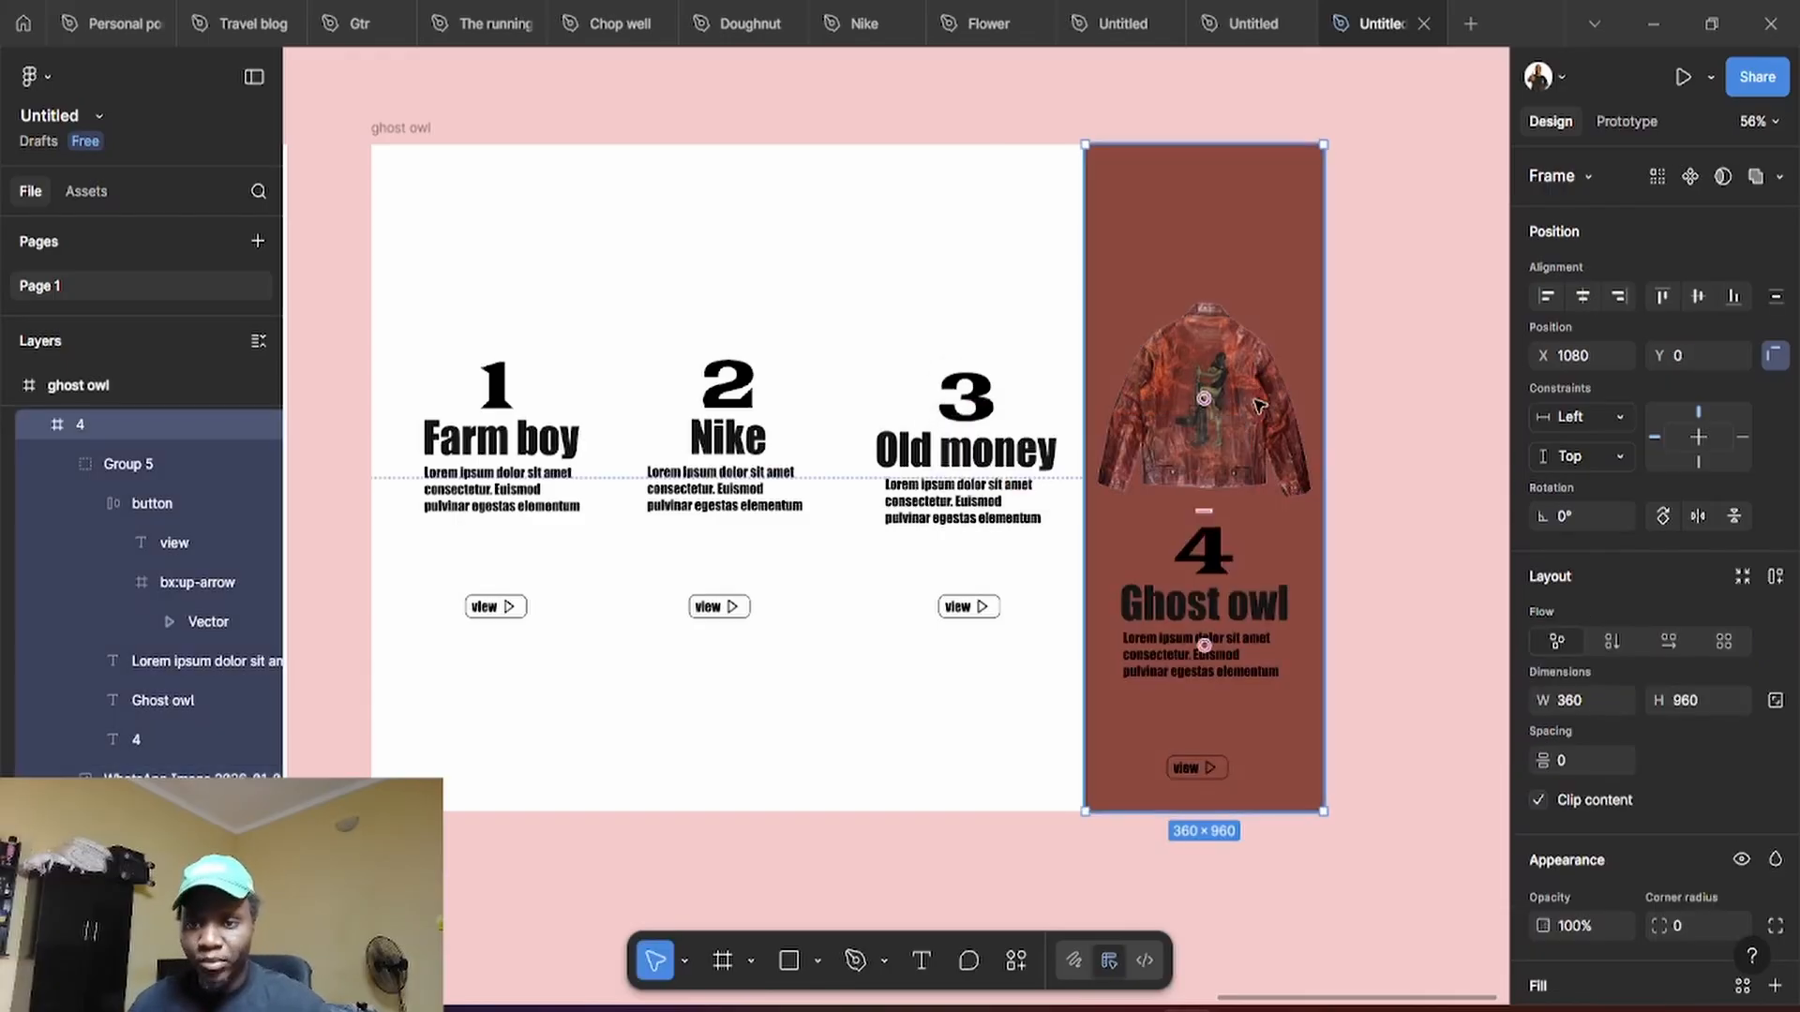
{"action": "scroll", "coordinate": [1563, 718], "scroll_direction": "down", "scroll_amount": 5}
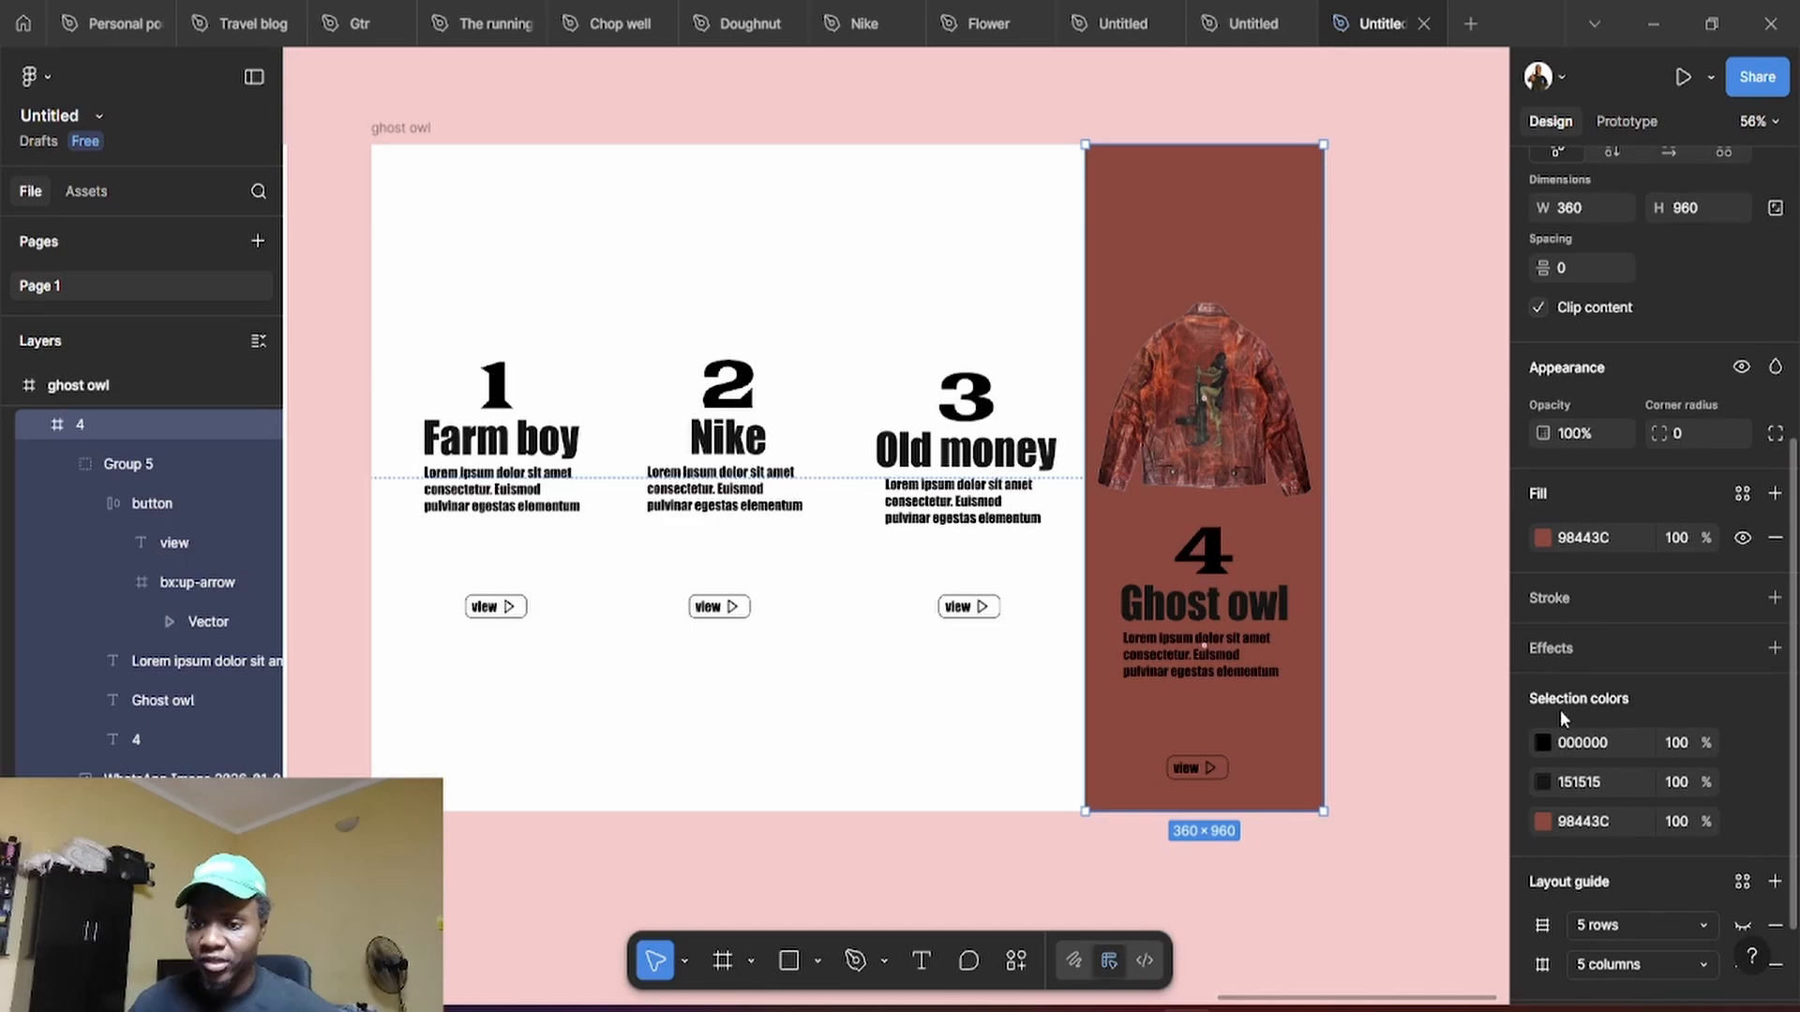
{"action": "left_click", "coordinate": [1542, 538]}
{"action": "left_click", "coordinate": [1438, 857]}
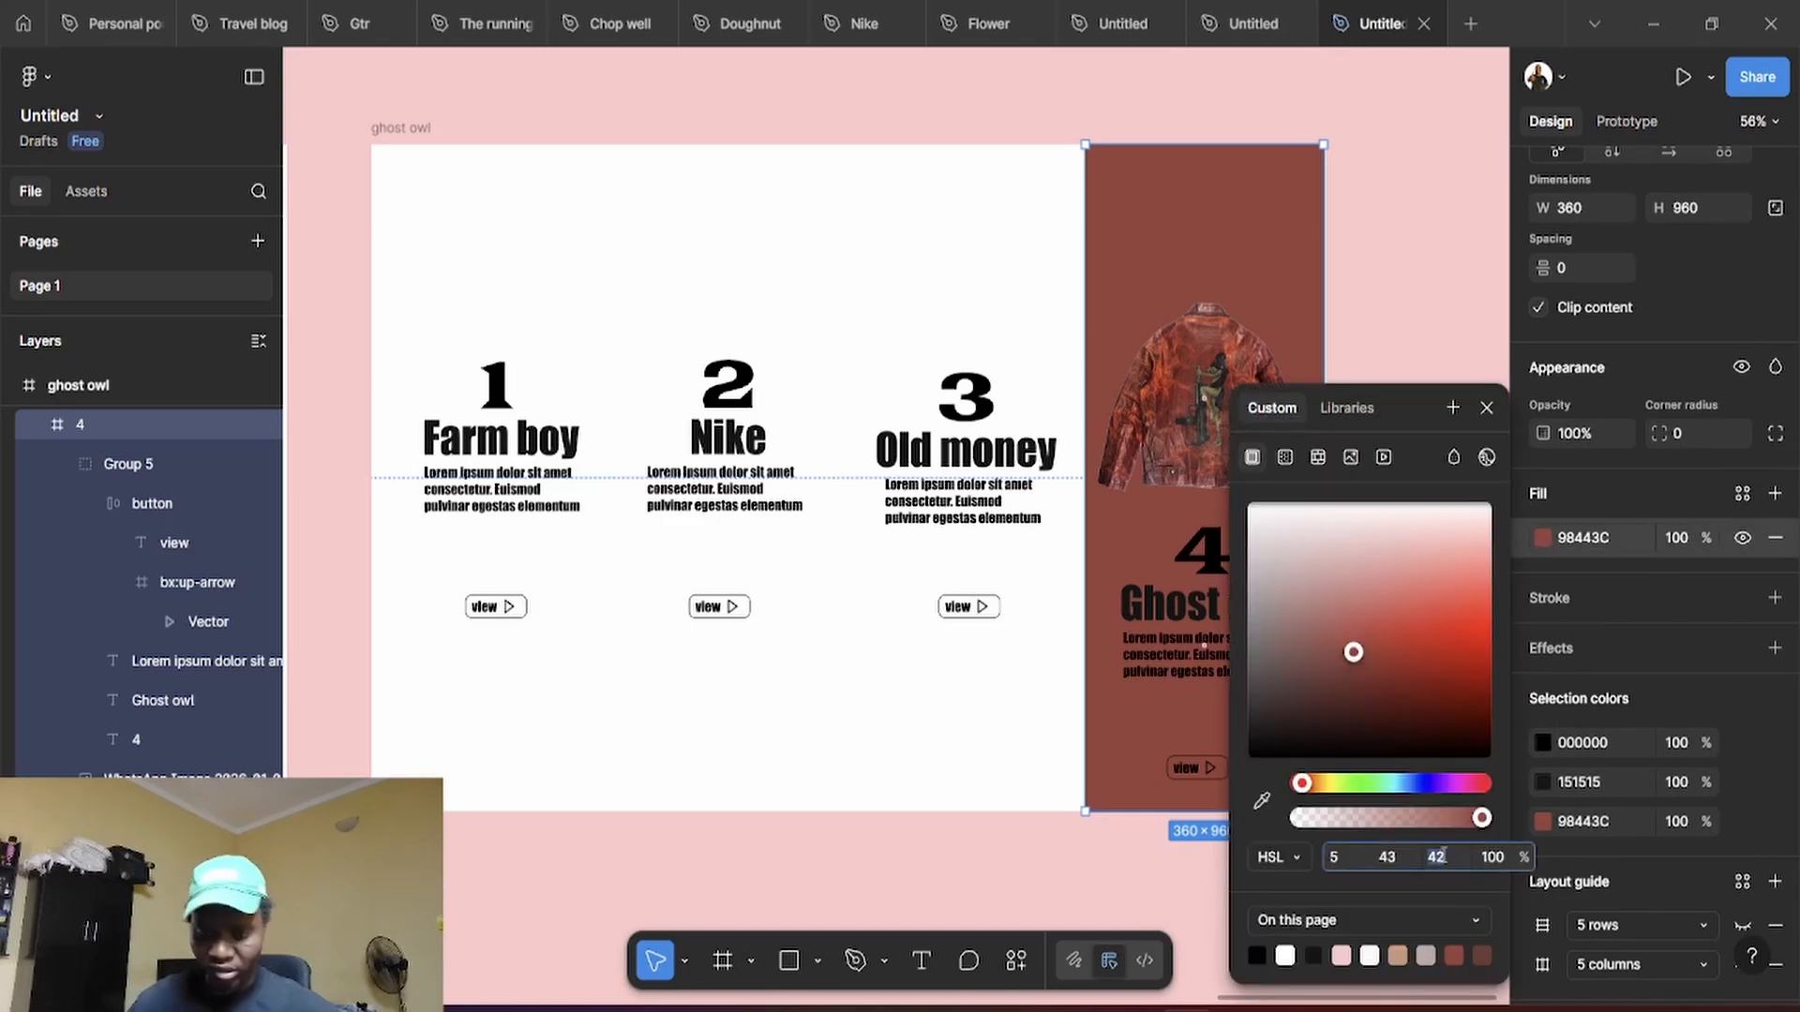
{"action": "key", "text": "shift+Up"}
{"action": "key", "text": "shift+Up"}
{"action": "key", "text": "shift+Up"}
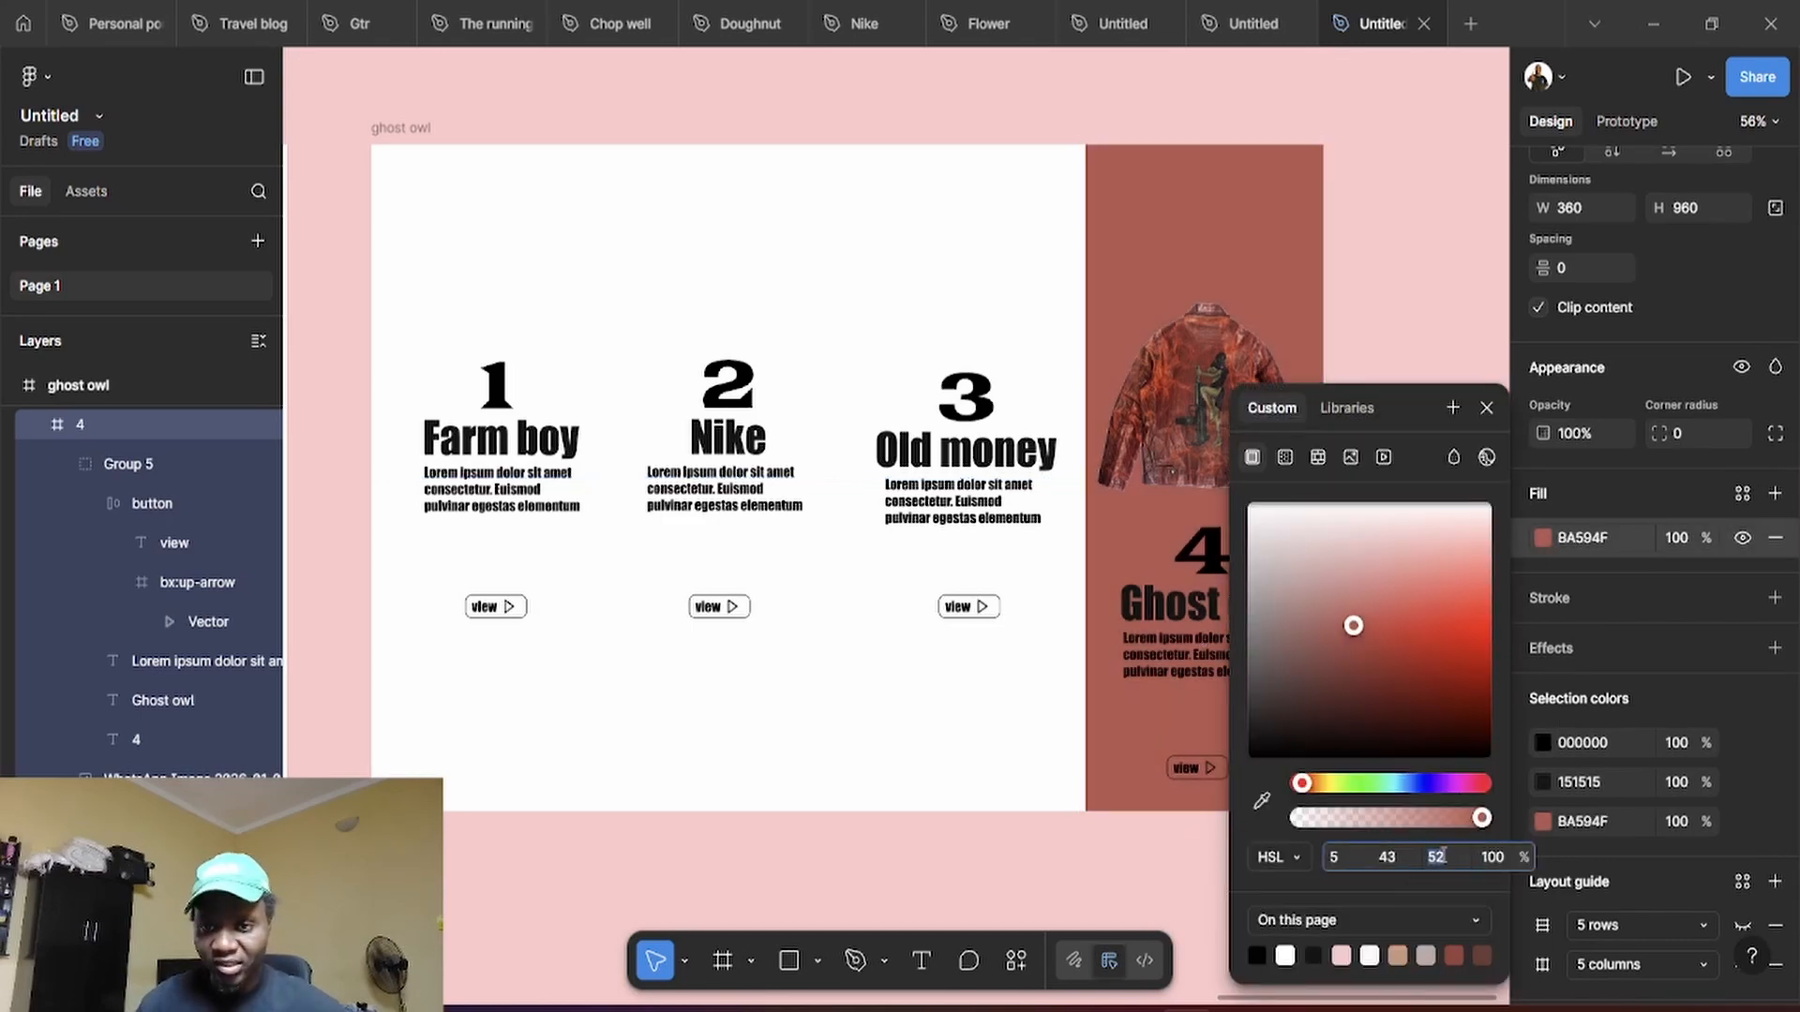
{"action": "key", "text": "shift+Down"}
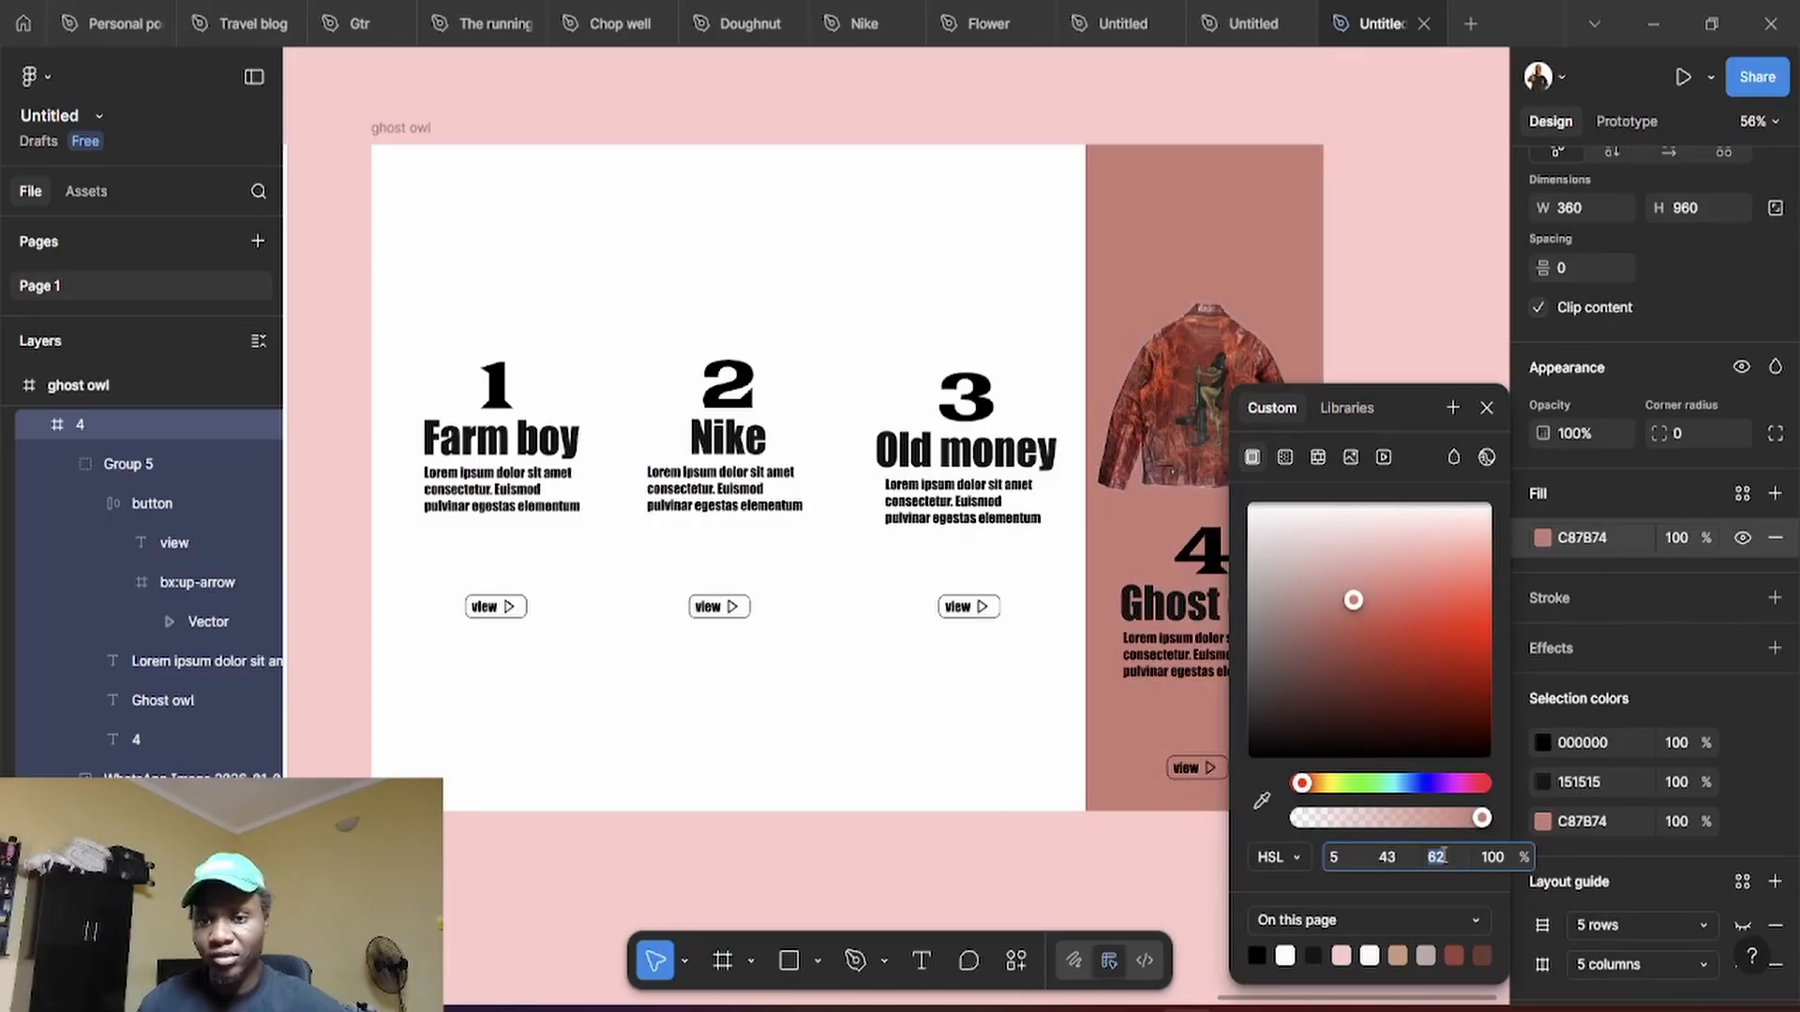
{"action": "key", "text": "shift+Up"}
{"action": "key", "text": "shift+Down"}
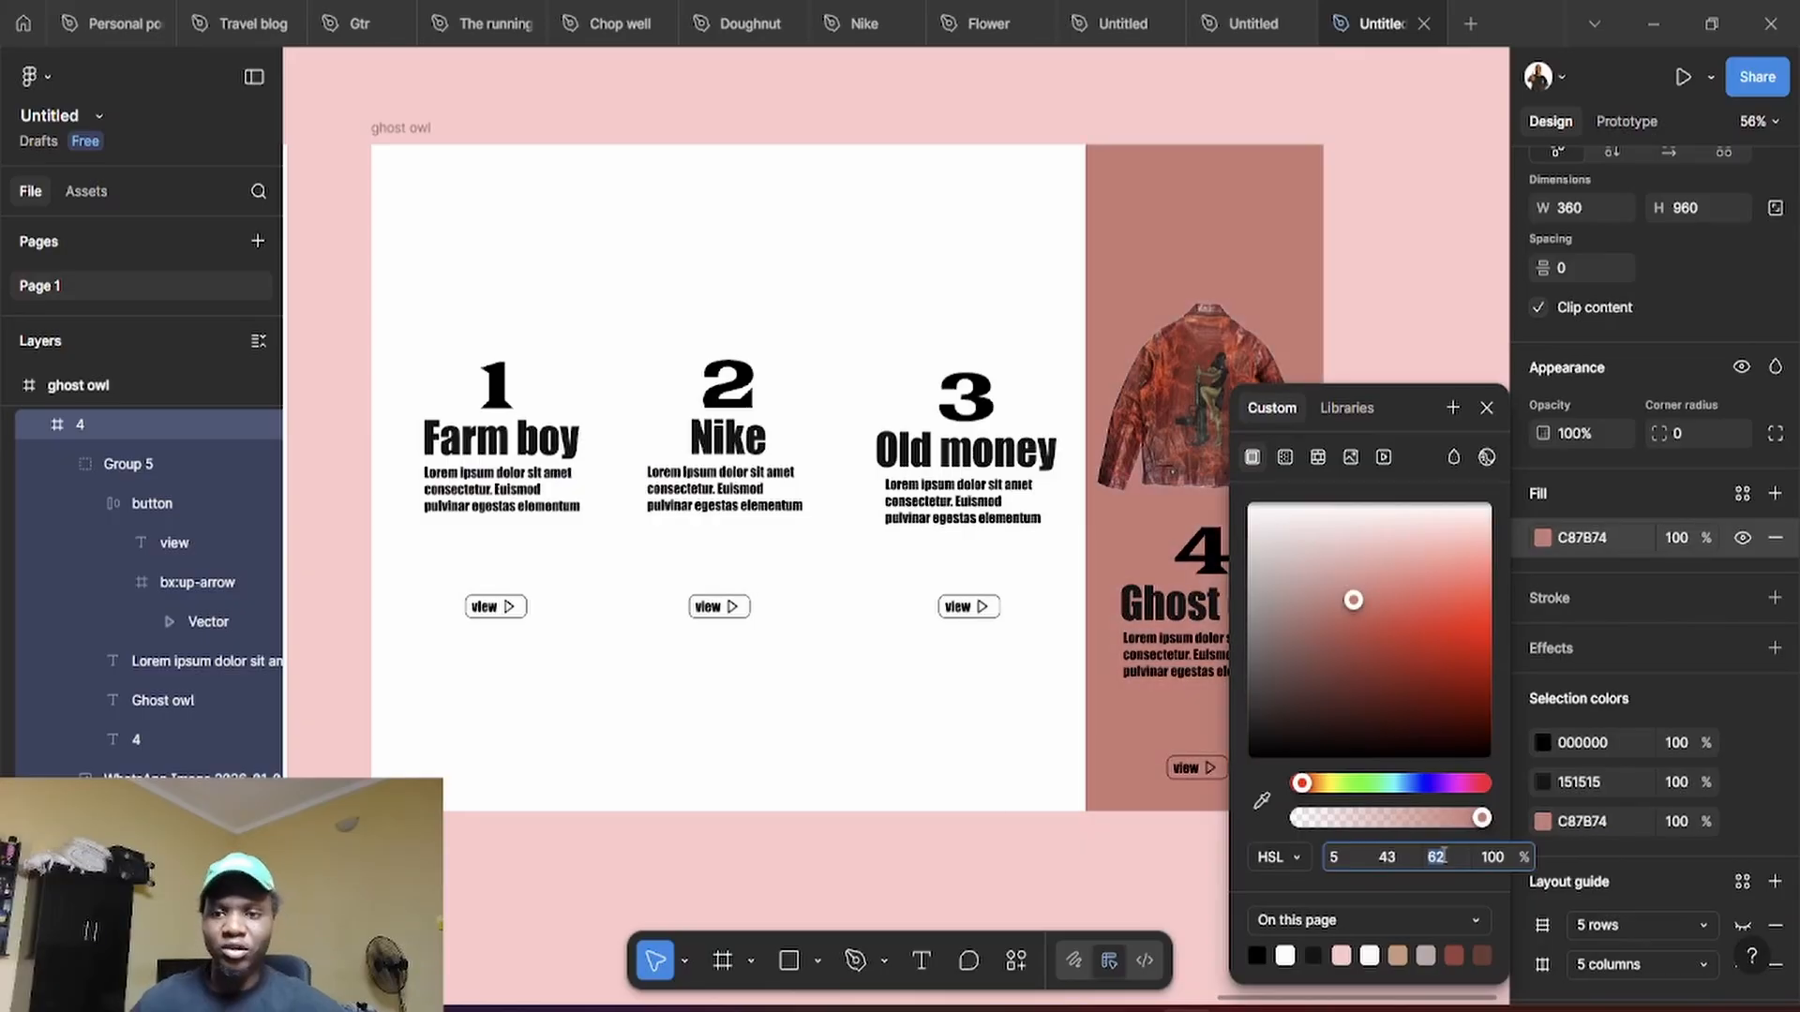
{"action": "left_click", "coordinate": [1487, 410]}
{"action": "left_click", "coordinate": [1425, 497]}
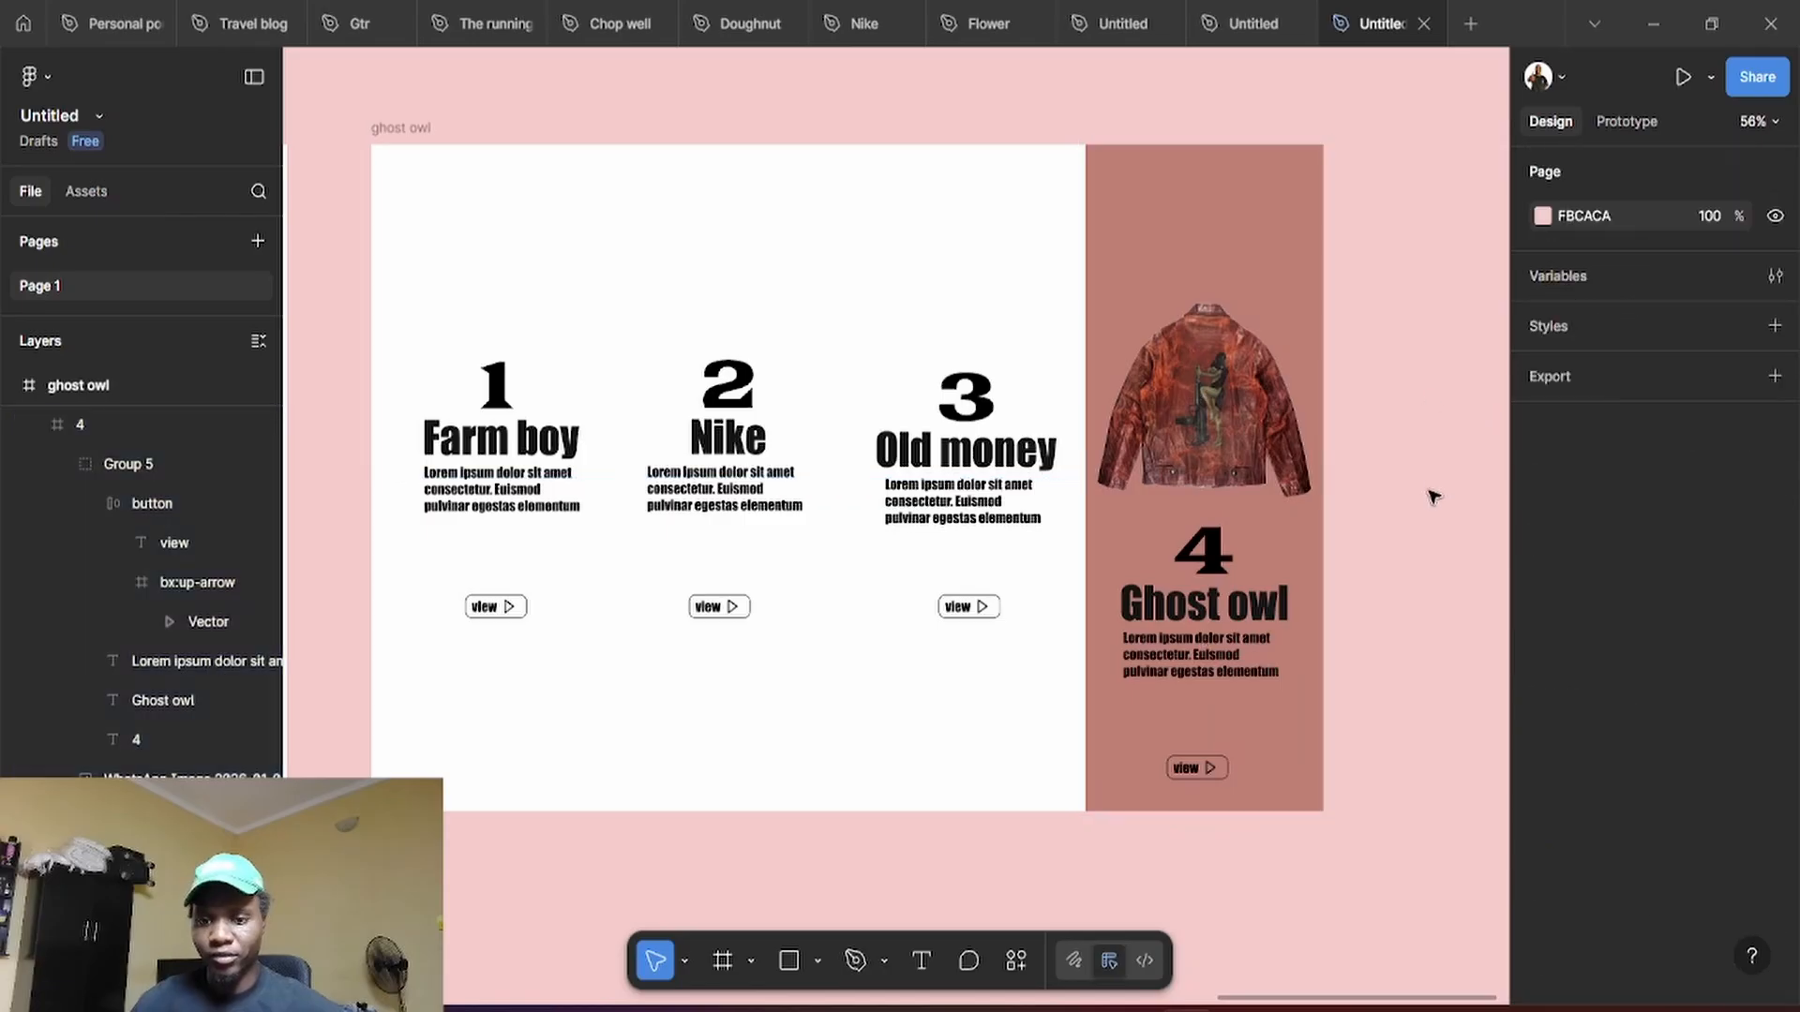
Examine the main frame and the four jacket state frames together on the canvas
{"action": "scroll", "coordinate": [1366, 562], "scroll_direction": "left", "scroll_amount": 5}
{"action": "scroll", "coordinate": [1375, 573], "scroll_direction": "down", "scroll_amount": 4}
{"action": "scroll", "coordinate": [1376, 574], "scroll_direction": "down", "scroll_amount": 3}
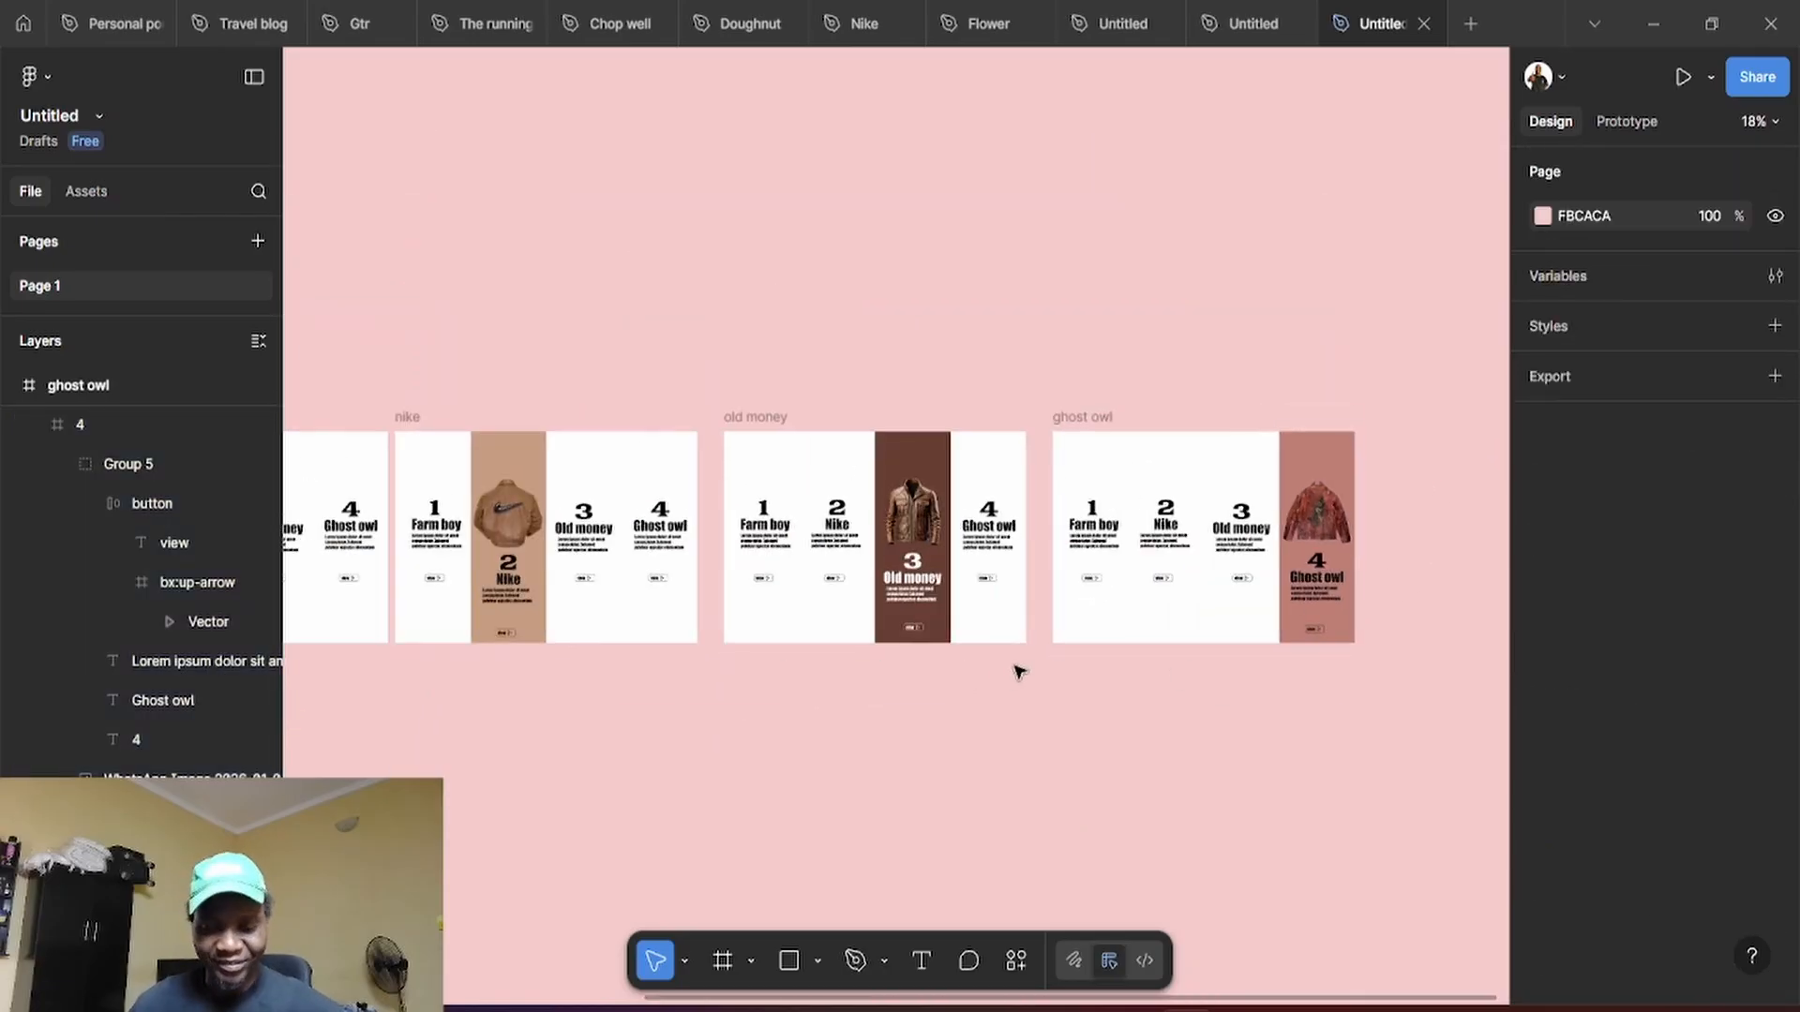
{"action": "scroll", "coordinate": [1265, 599], "scroll_direction": "left", "scroll_amount": 4}
{"action": "scroll", "coordinate": [1269, 615], "scroll_direction": "down", "scroll_amount": 4}
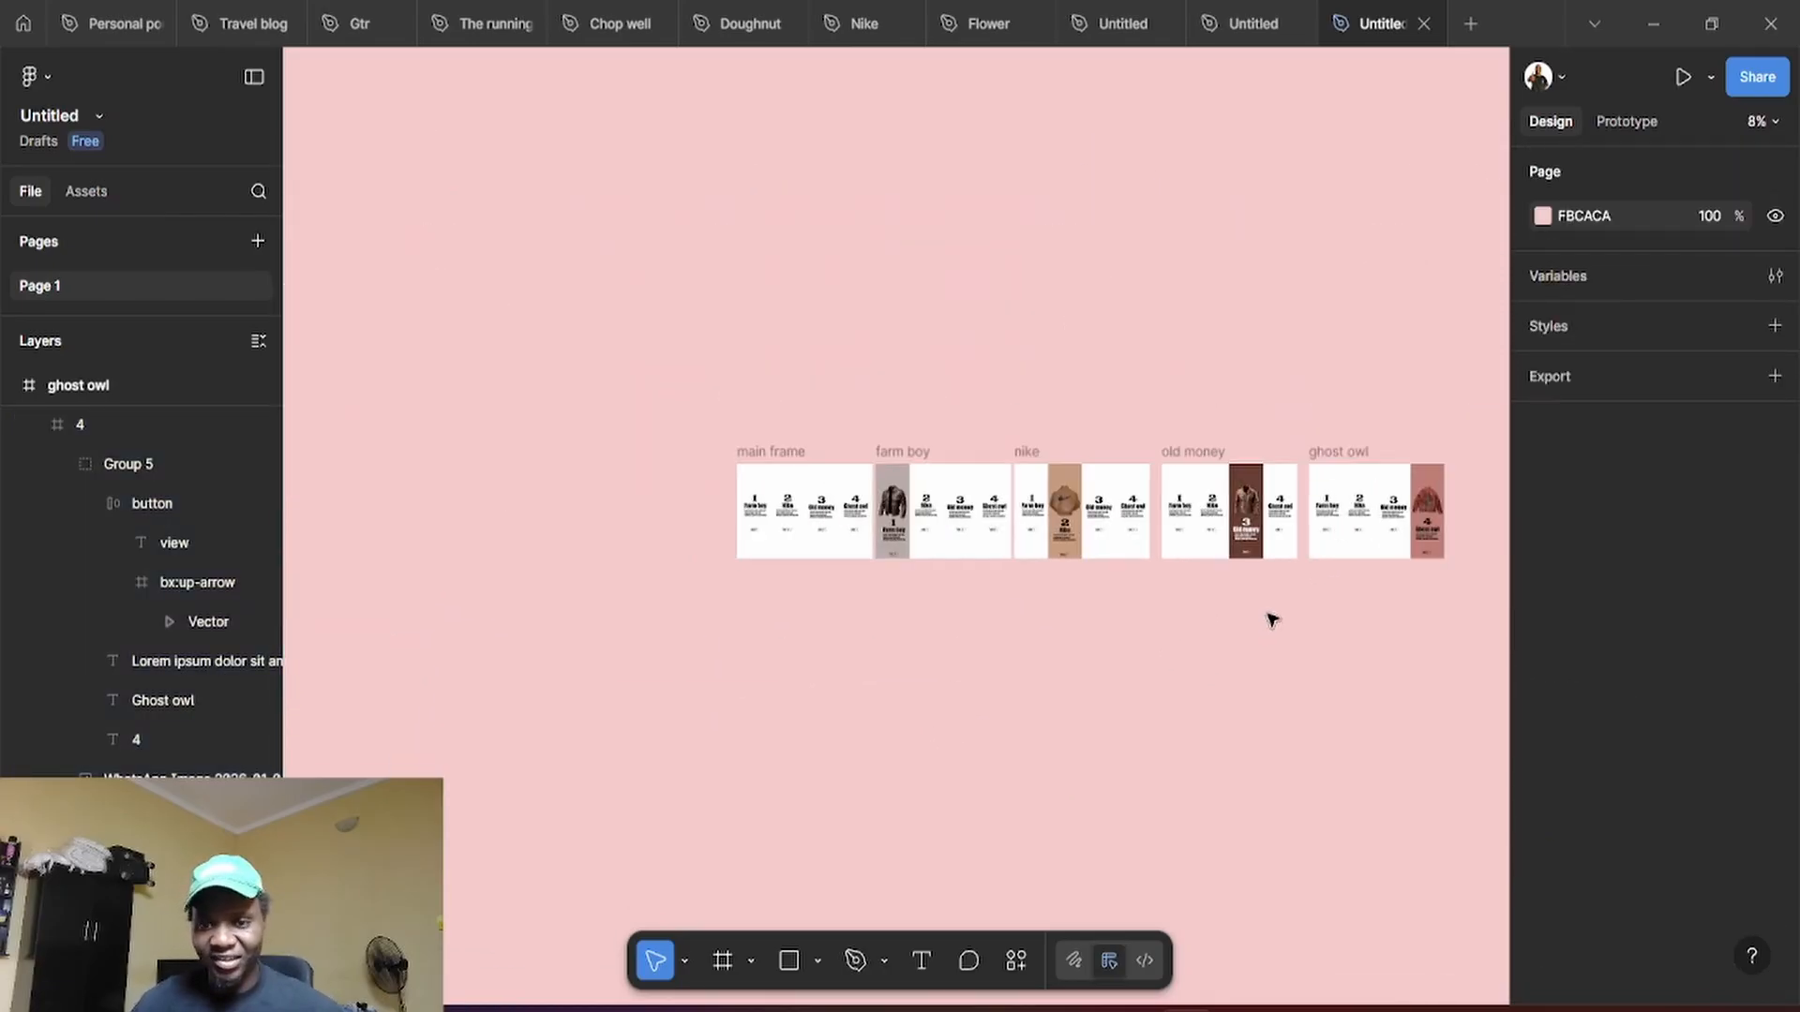
{"action": "scroll", "coordinate": [1366, 582], "scroll_direction": "up", "scroll_amount": 3}
{"action": "scroll", "coordinate": [1350, 575], "scroll_direction": "down", "scroll_amount": 3}
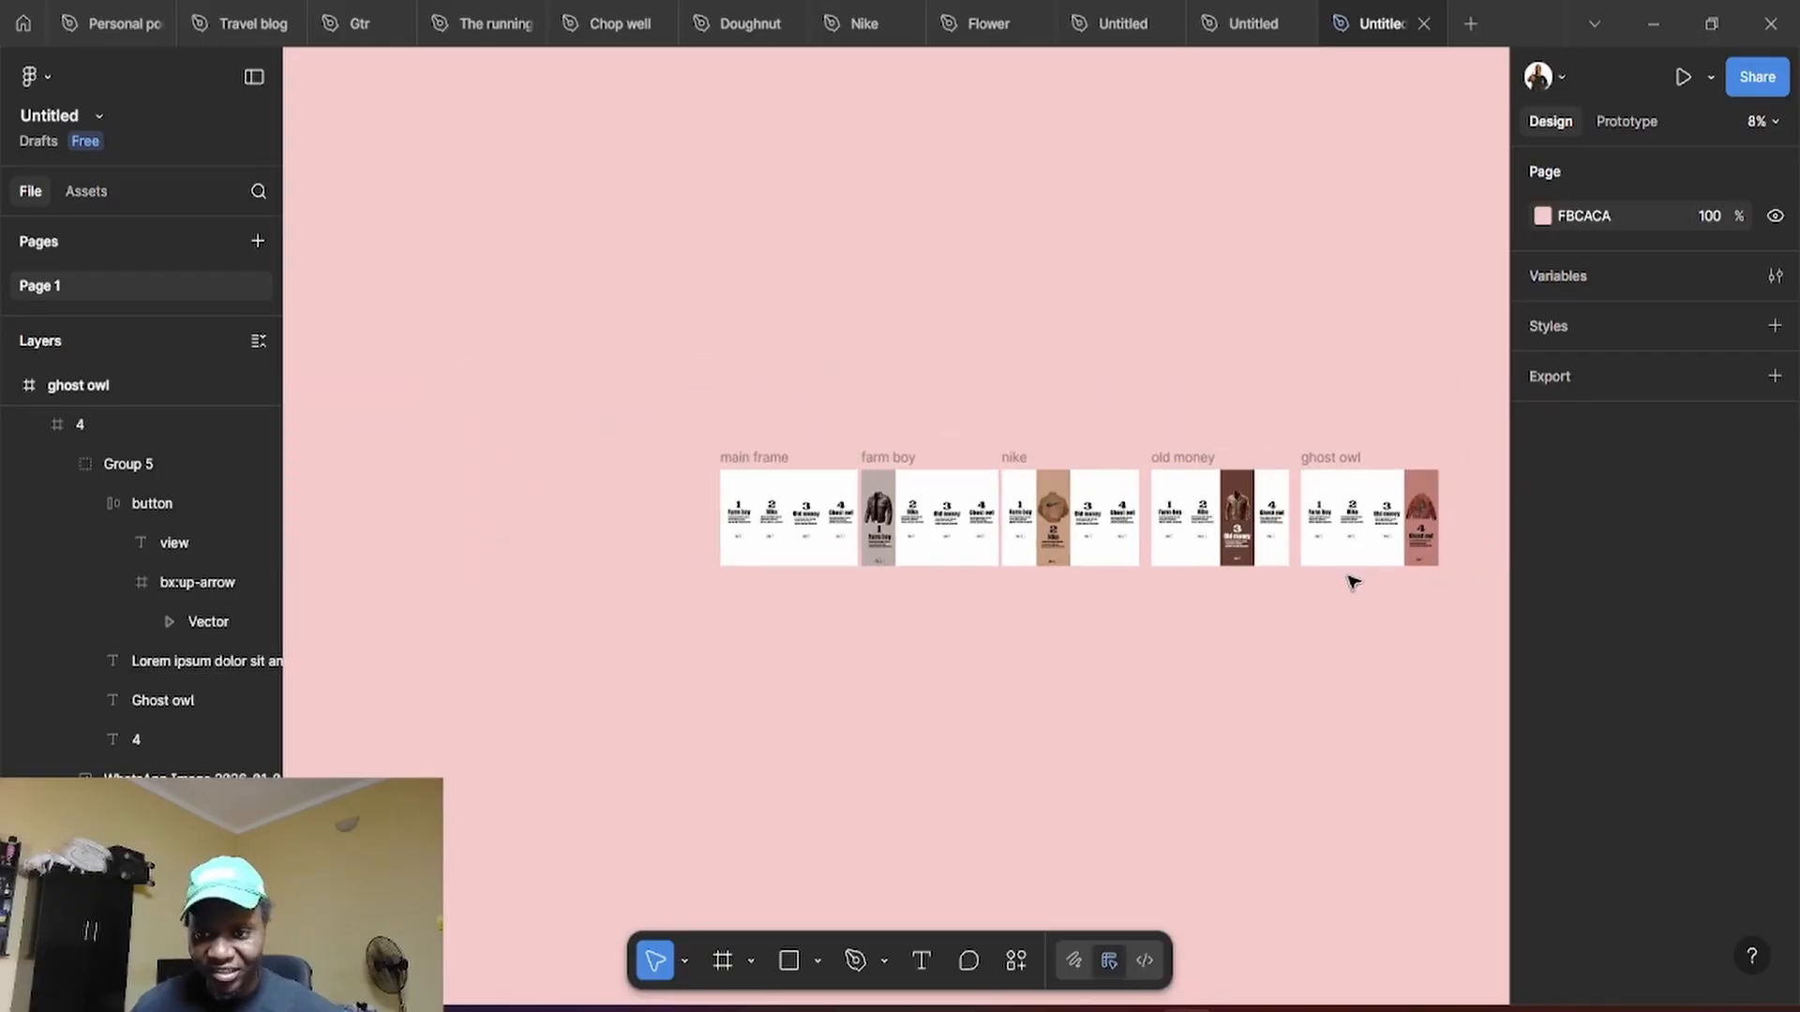
{"action": "scroll", "coordinate": [1387, 572], "scroll_direction": "up", "scroll_amount": 3}
{"action": "scroll", "coordinate": [1366, 574], "scroll_direction": "down", "scroll_amount": 3}
{"action": "scroll", "coordinate": [1446, 576], "scroll_direction": "up", "scroll_amount": 2}
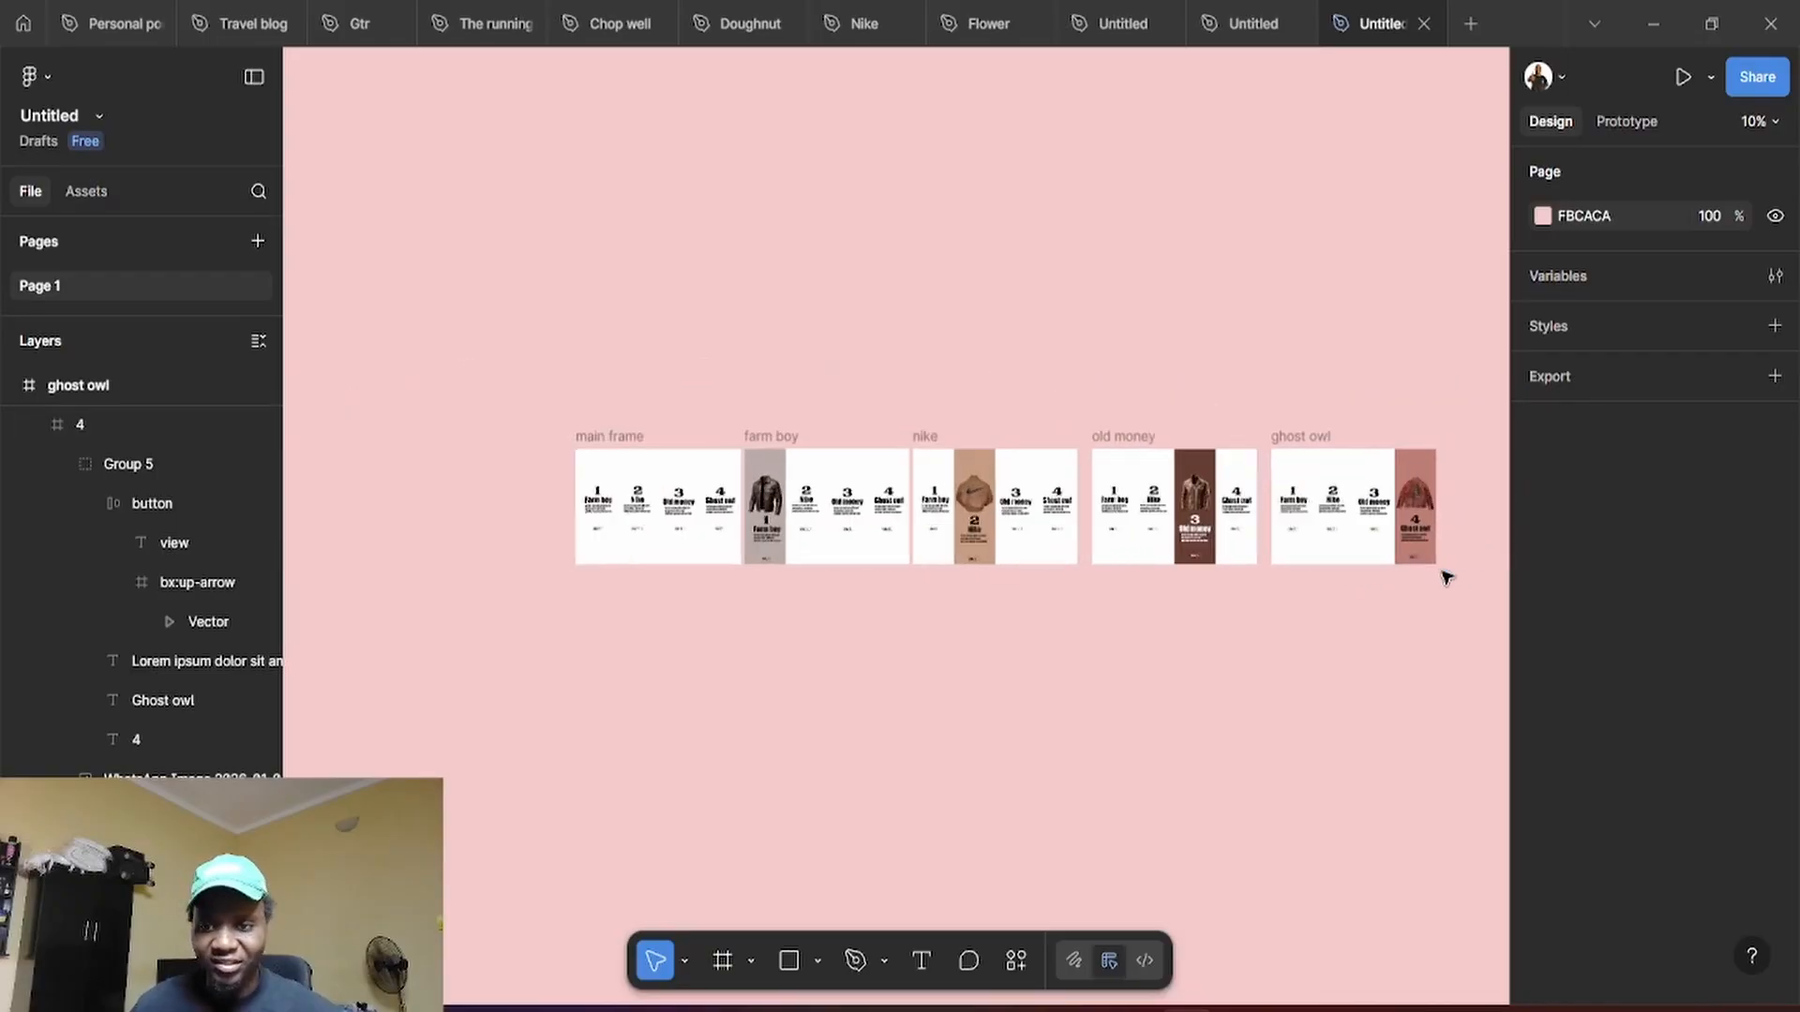
{"action": "left_click_drag", "start_coordinate": [1245, 650], "coordinate": [1214, 448]}
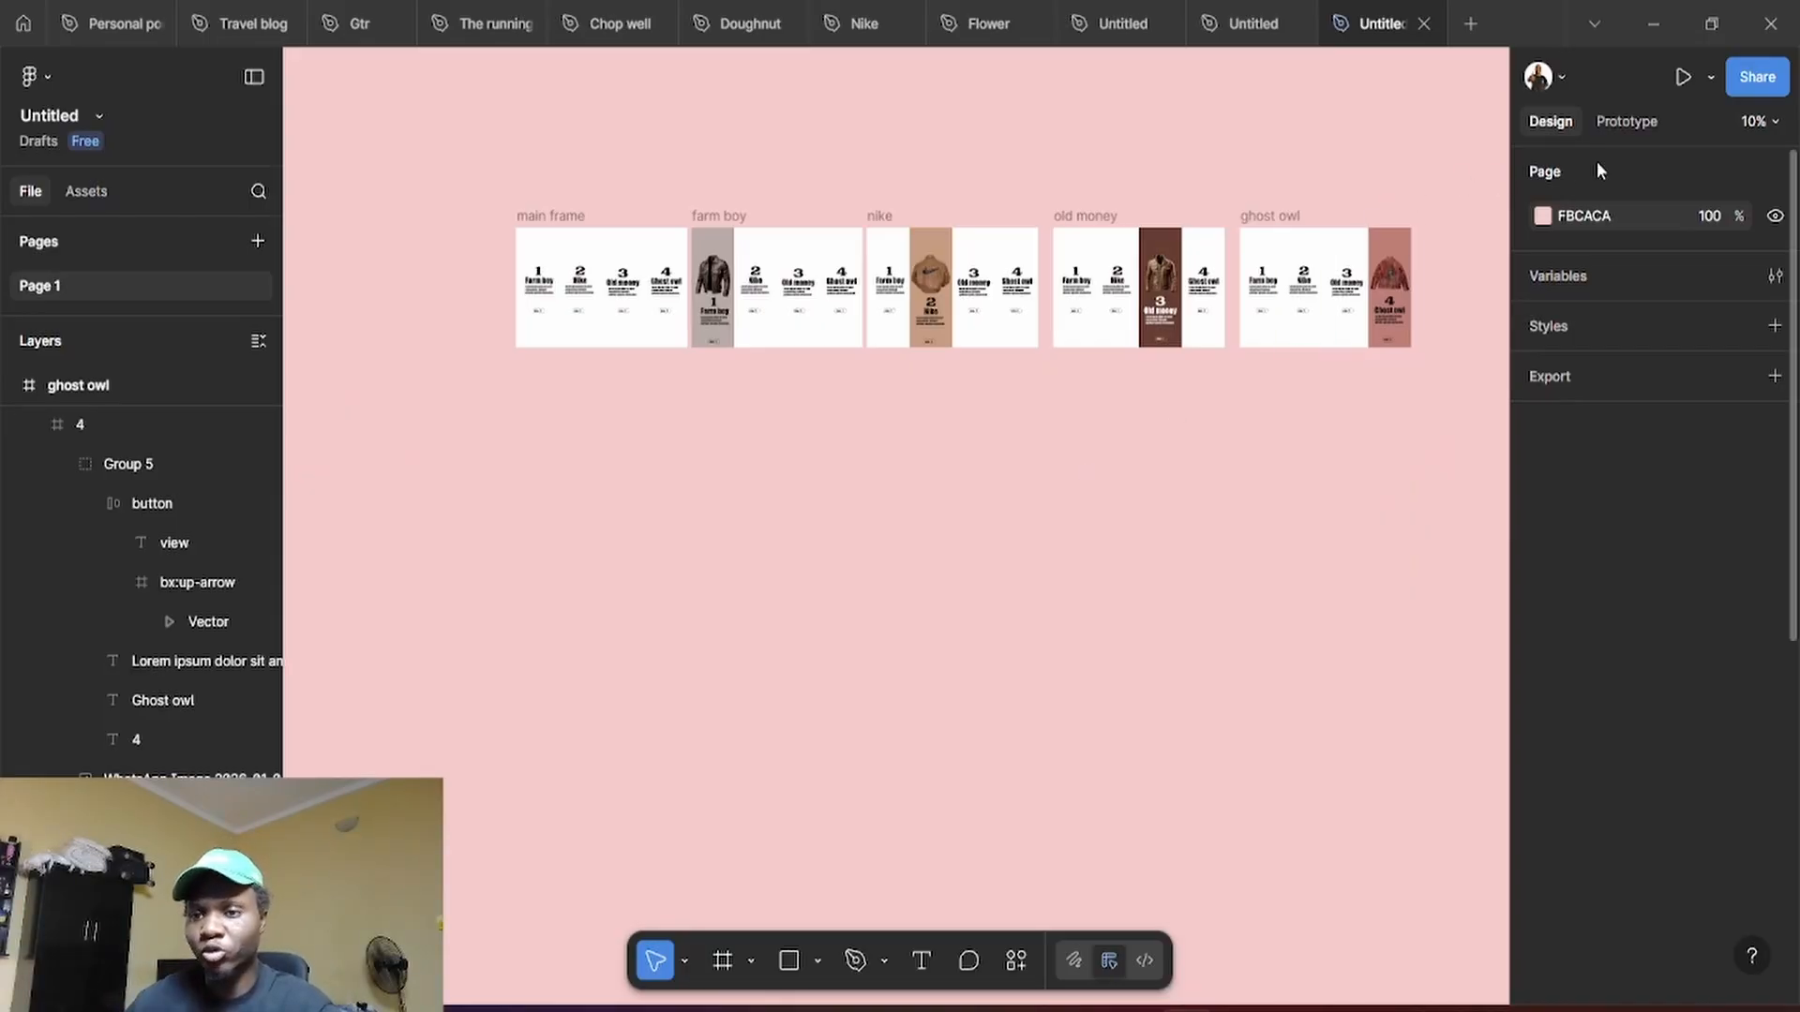
Connect the main frame's Farm boy column to the farm boy frame with a While hovering trigger in prototype mode
{"action": "left_click", "coordinate": [1627, 123]}
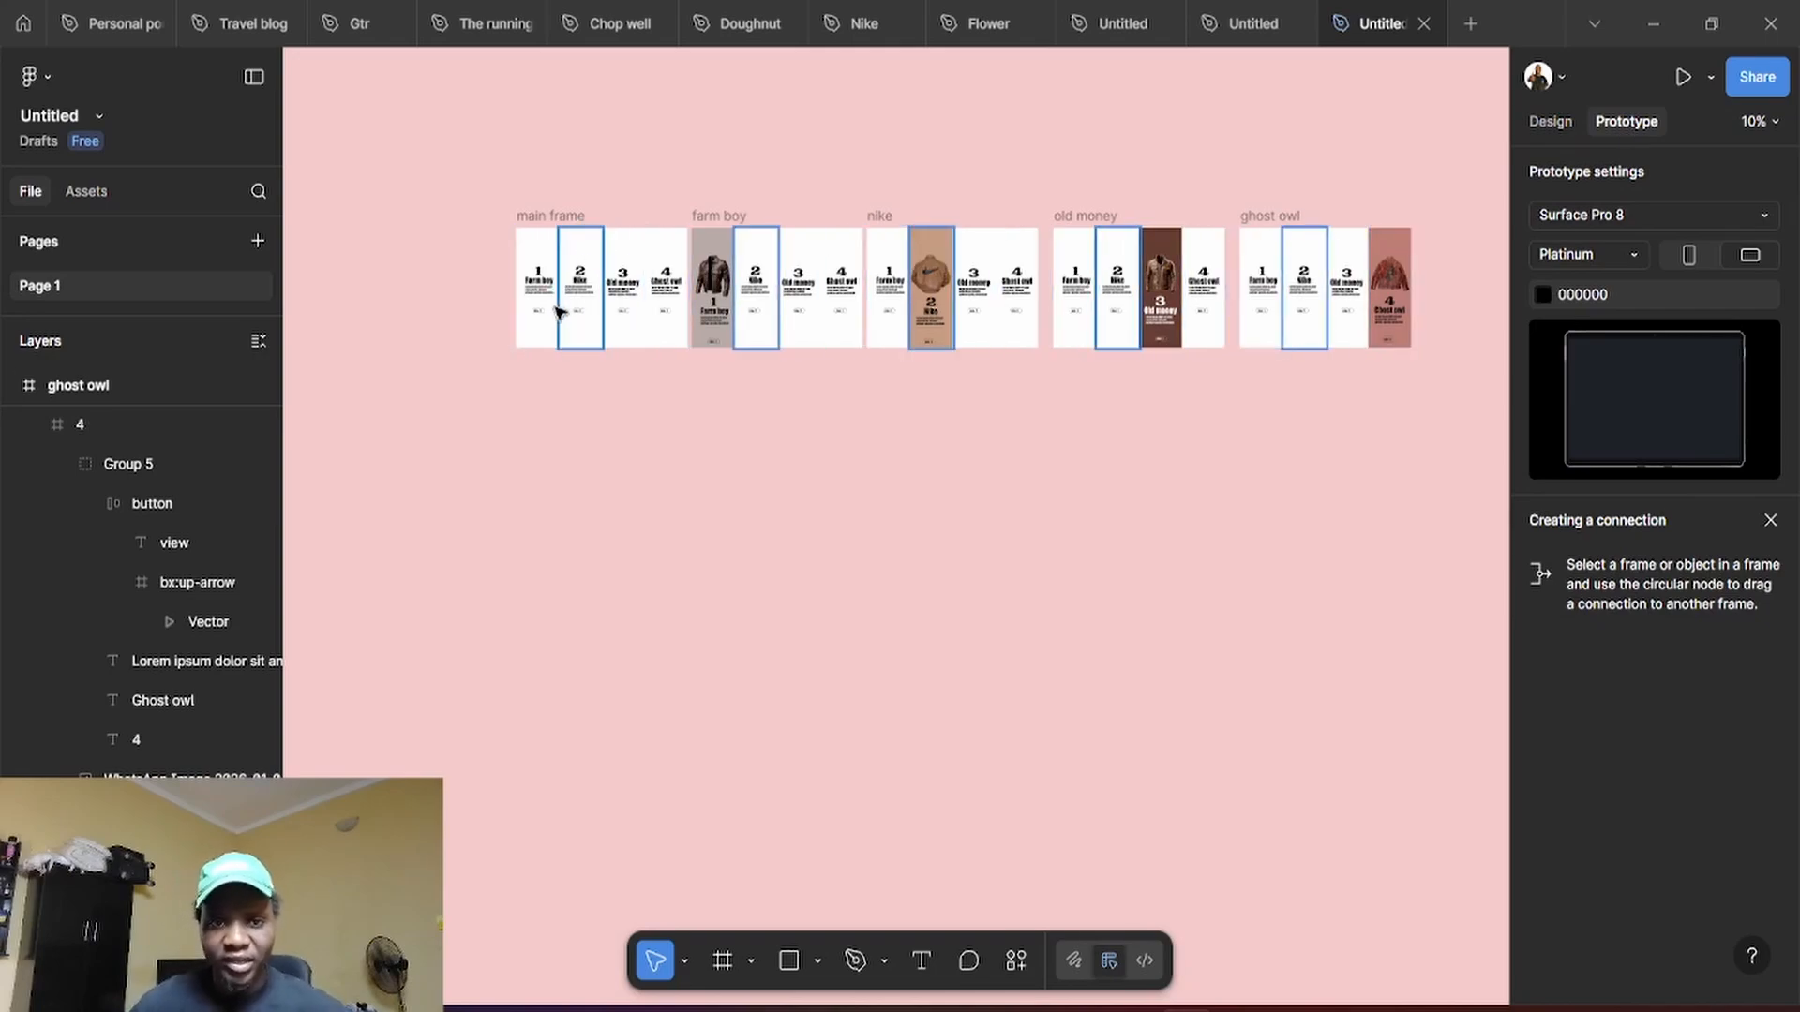
{"action": "scroll", "coordinate": [567, 286], "scroll_direction": "up", "scroll_amount": 3}
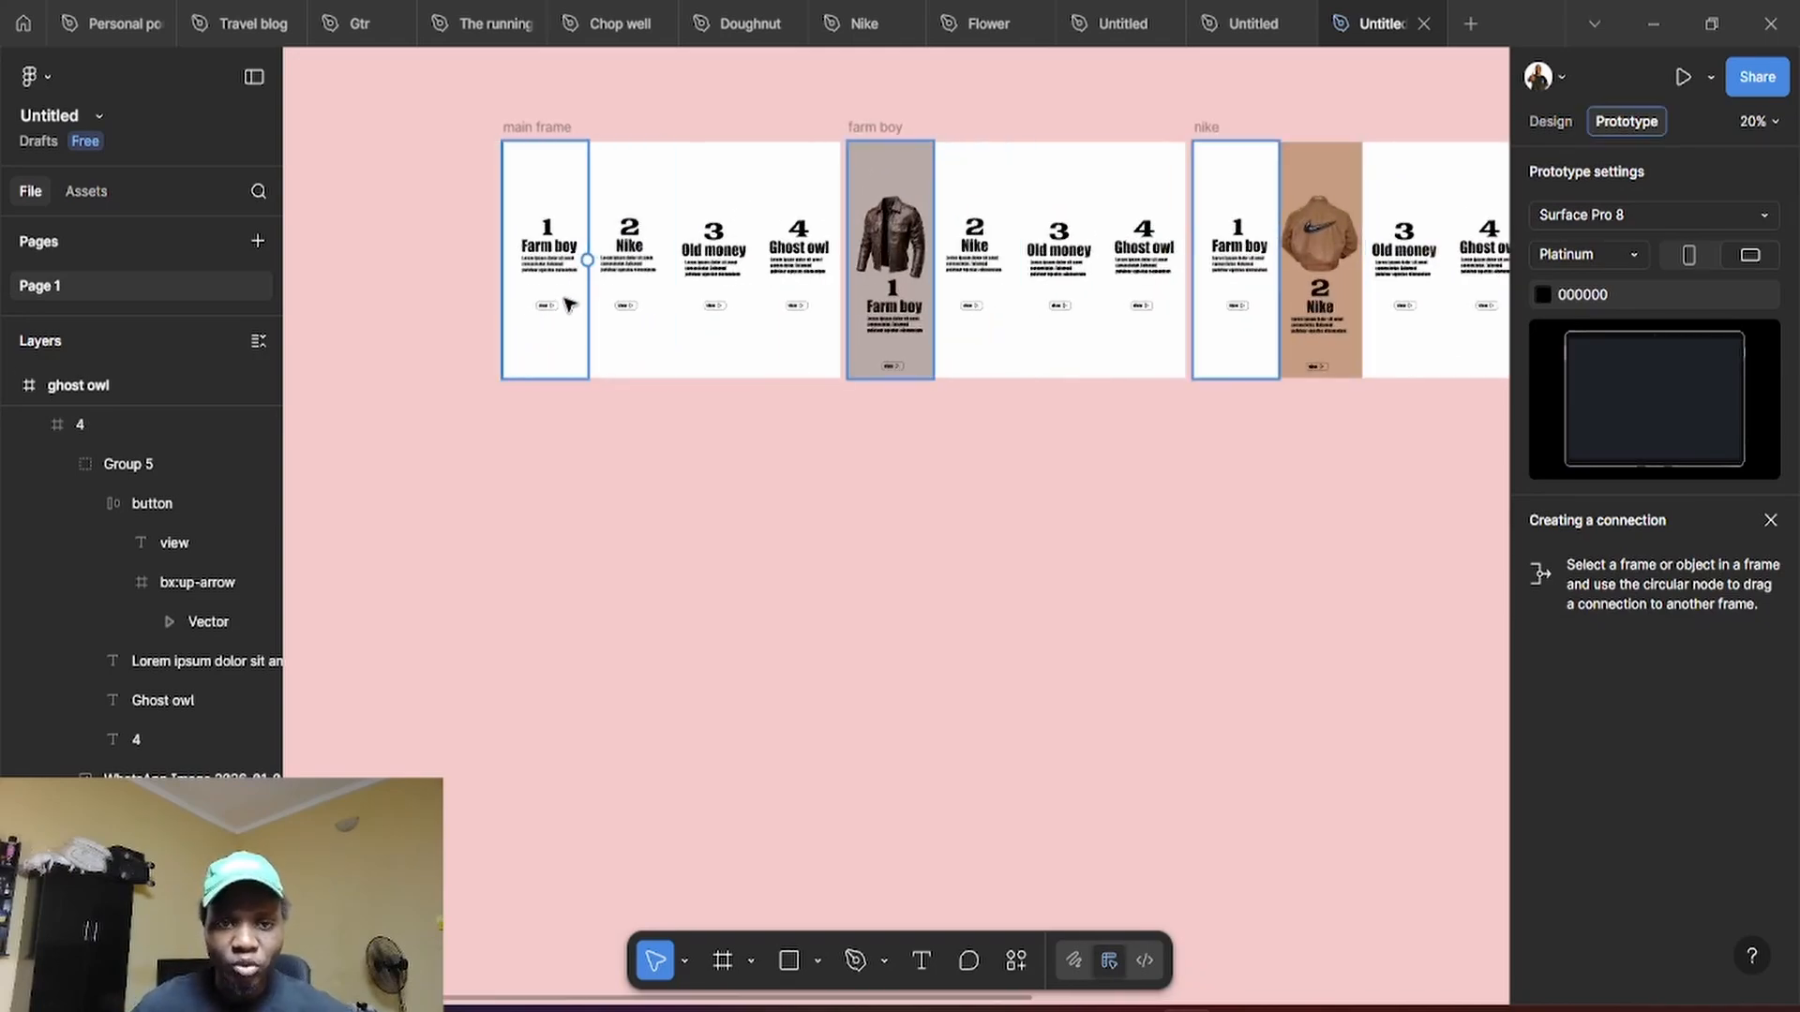
{"action": "left_click", "coordinate": [577, 291]}
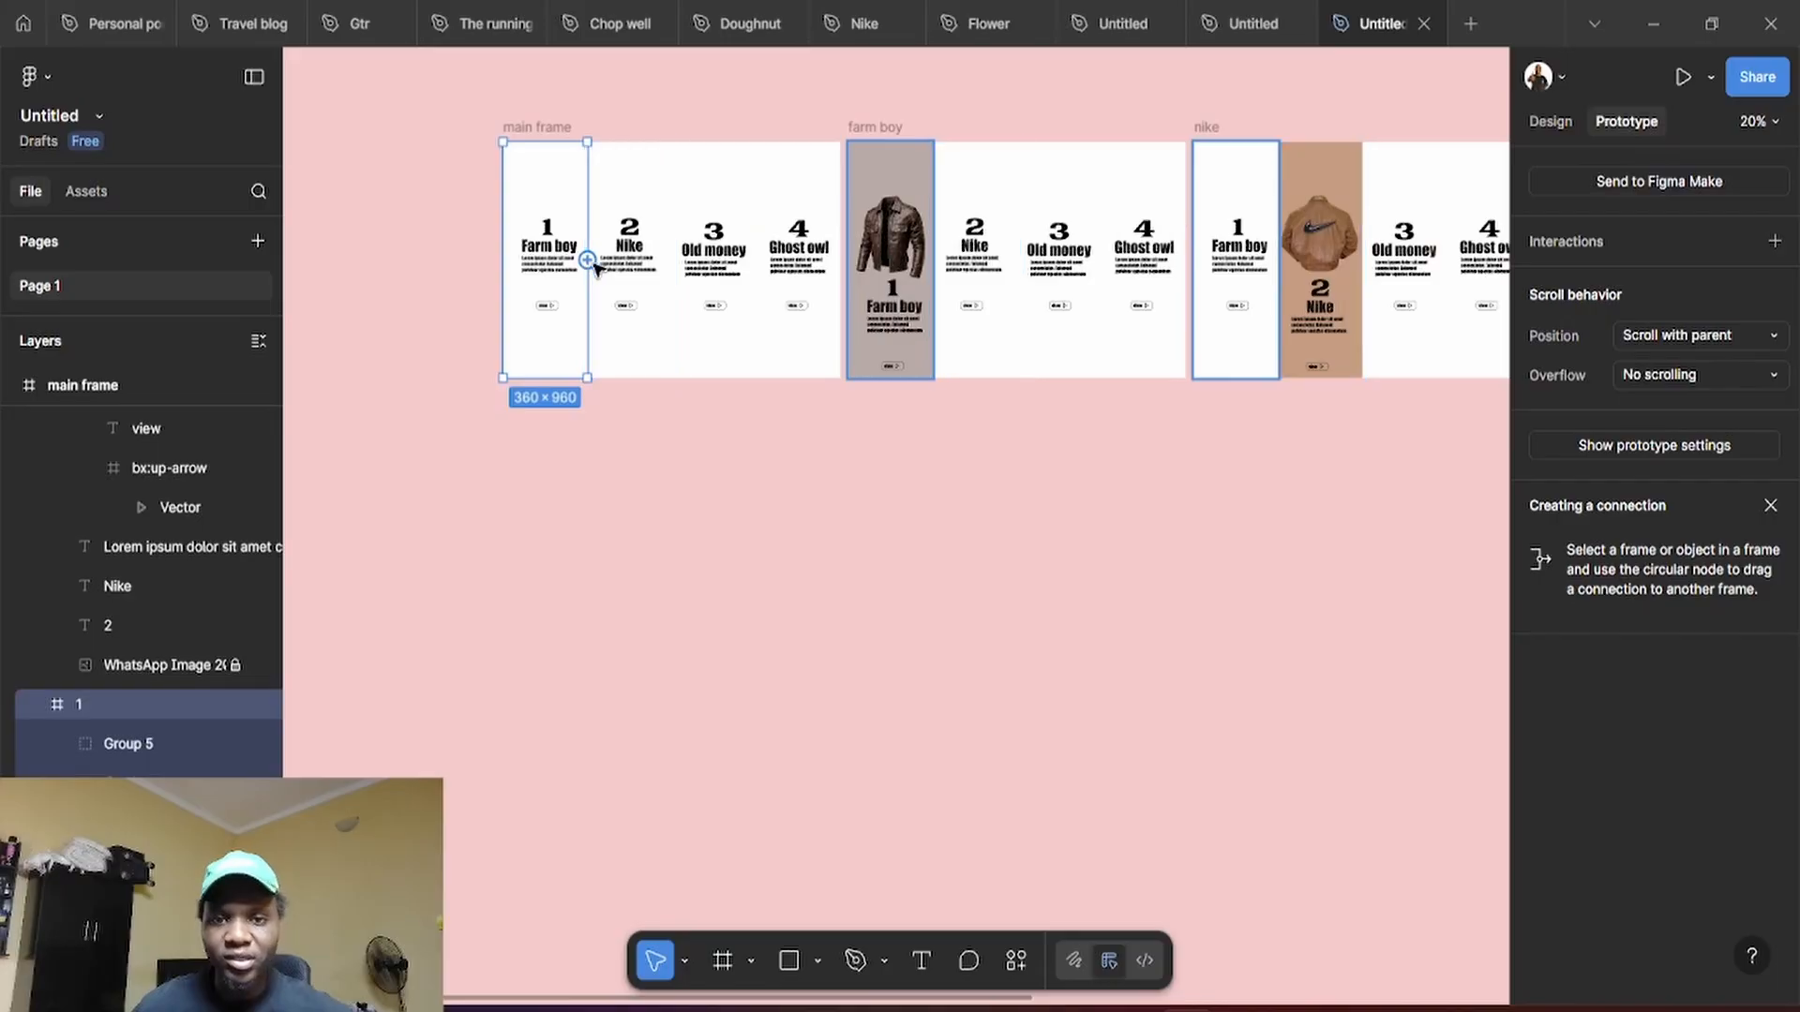
{"action": "left_click_drag", "start_coordinate": [587, 259], "coordinate": [882, 234]}
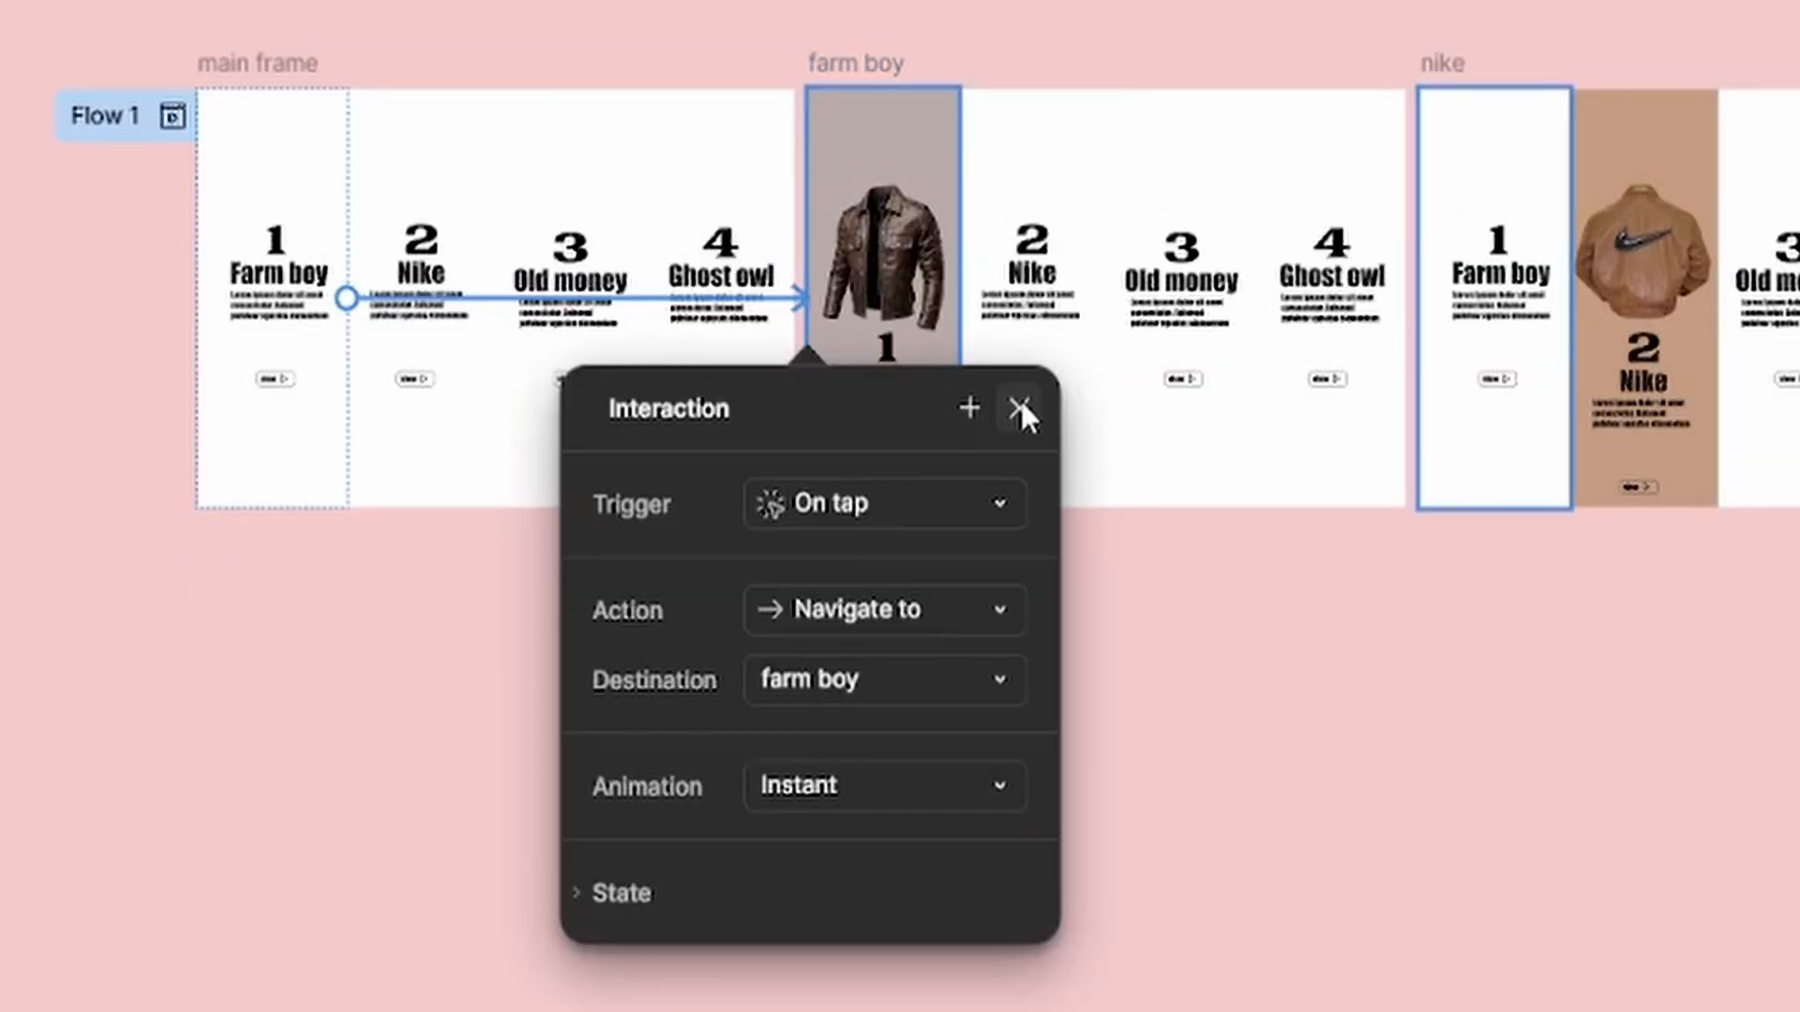
{"action": "left_click", "coordinate": [940, 499]}
{"action": "left_click", "coordinate": [942, 609]}
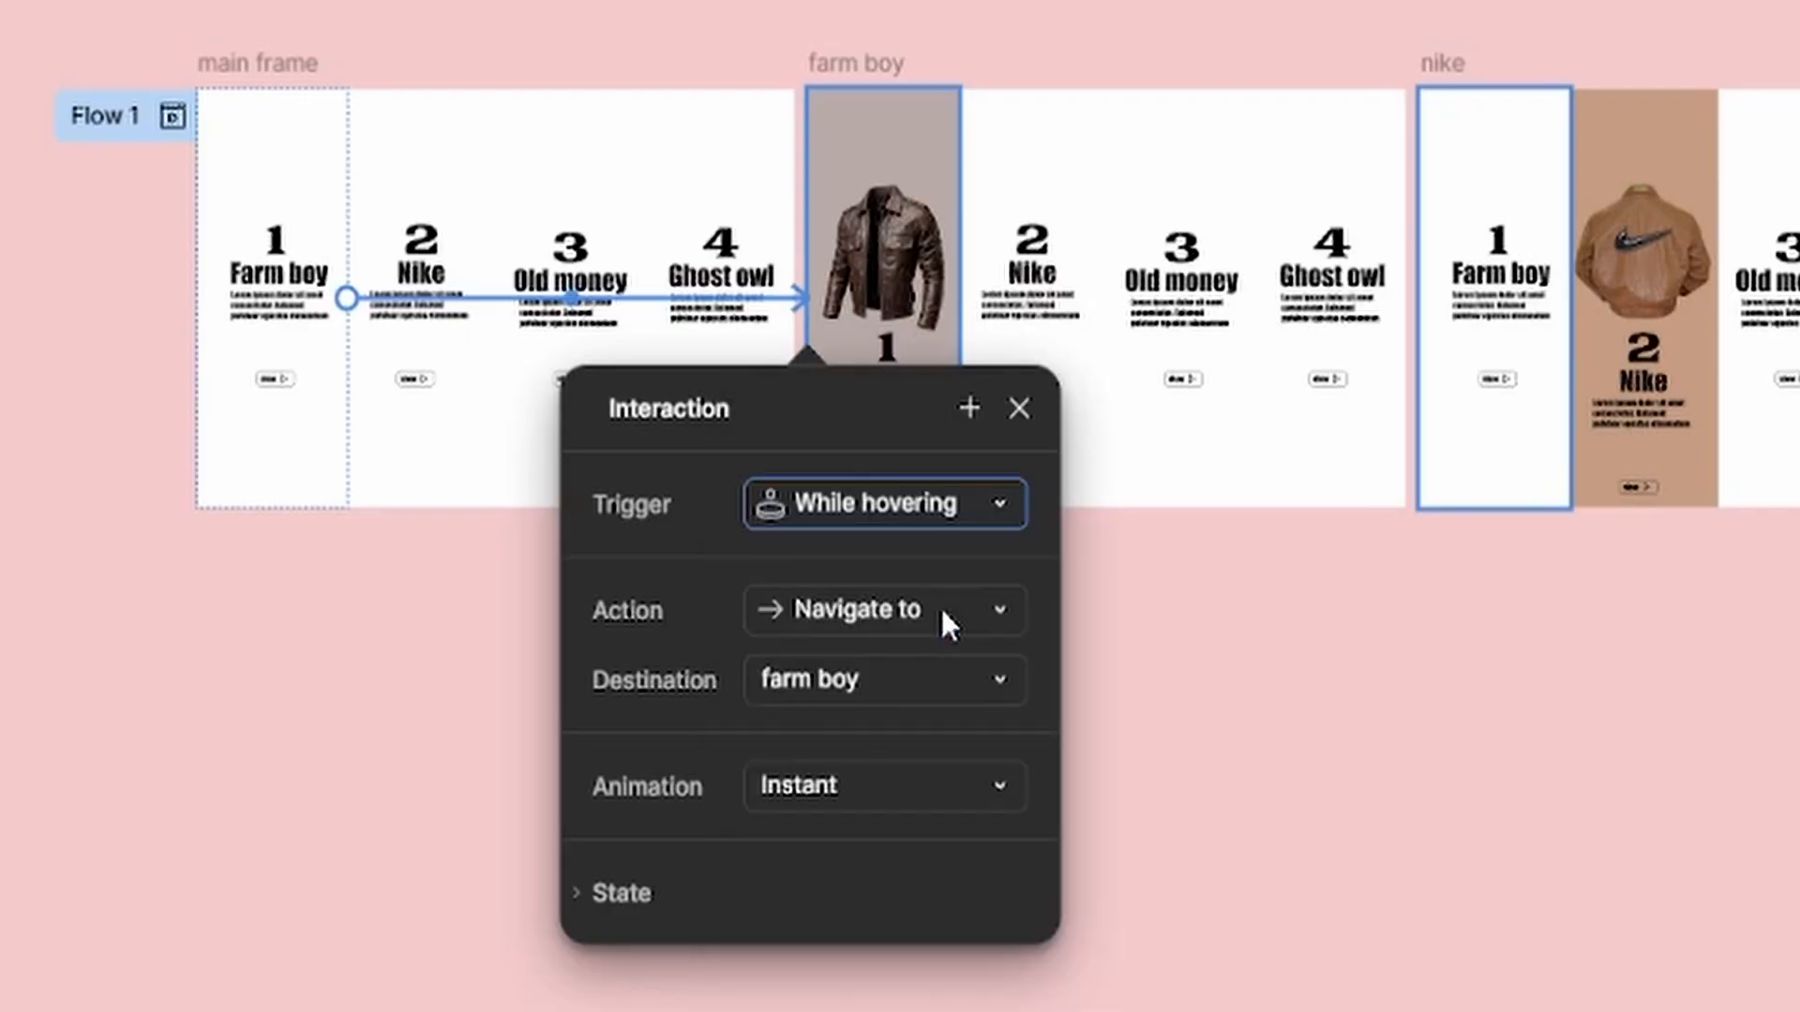
Set the Farm boy interaction's animation to Dissolve with an Ease in and out curve
{"action": "left_click", "coordinate": [980, 787]}
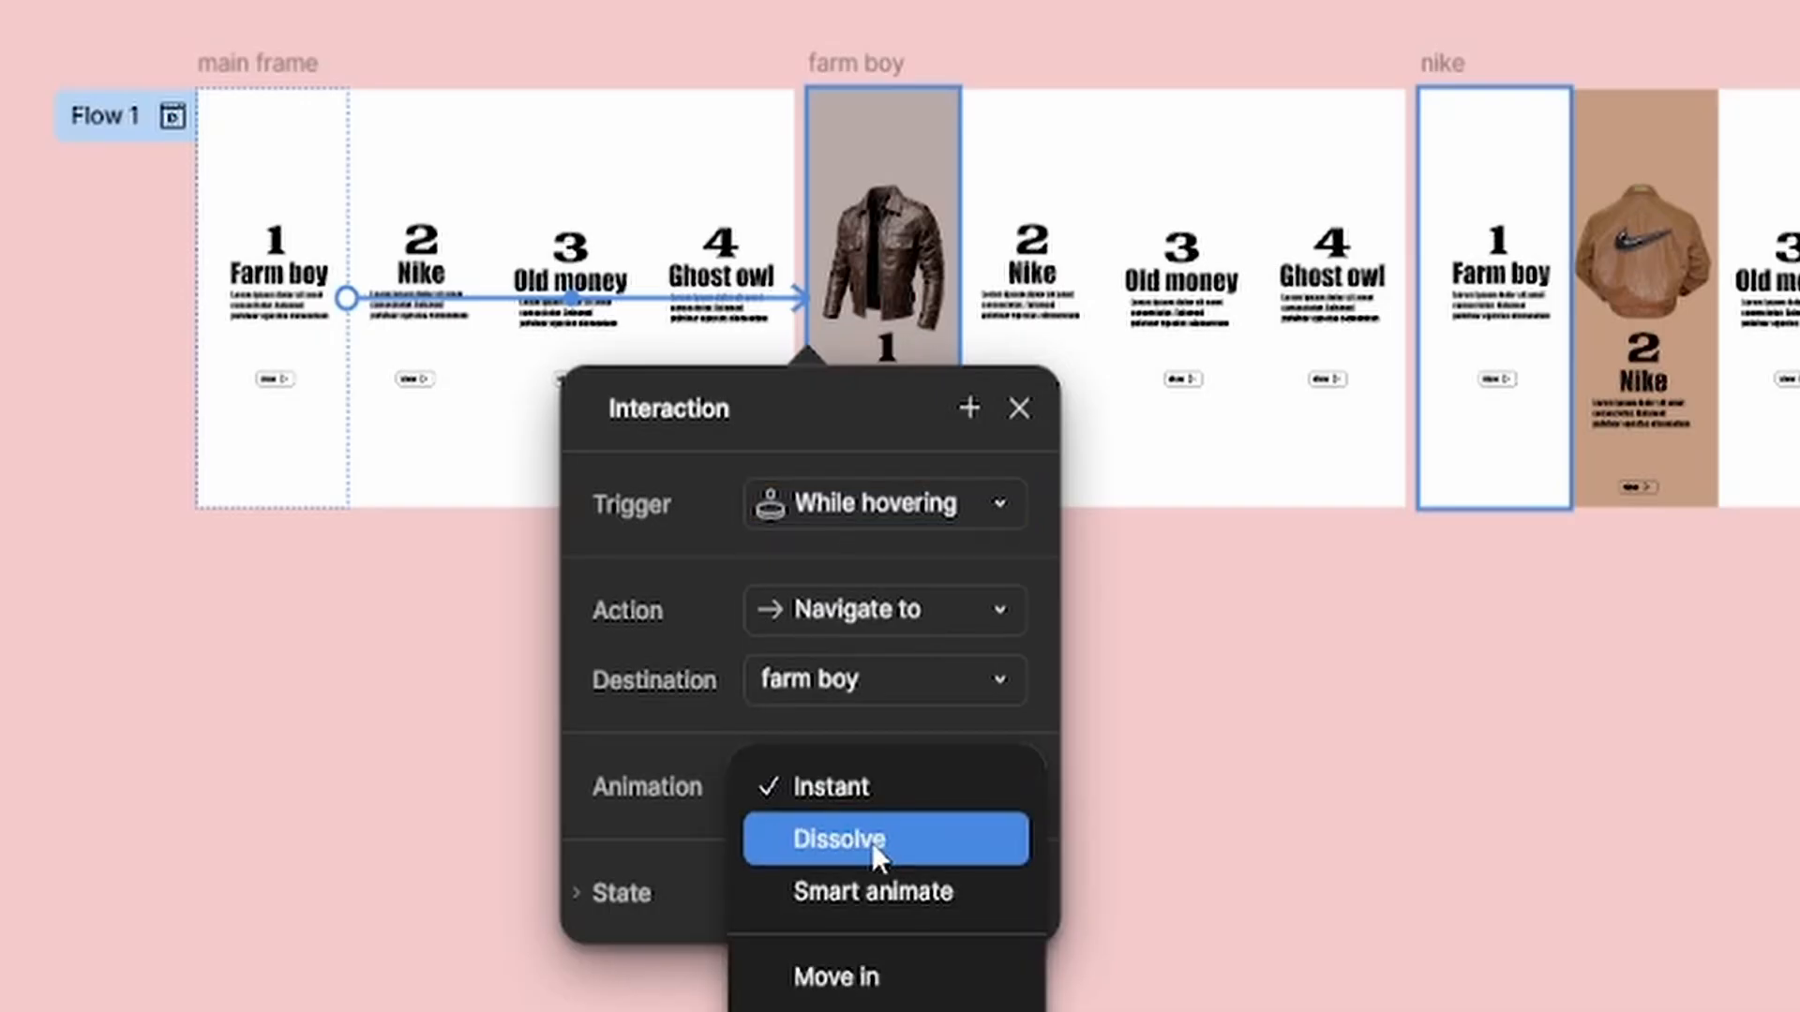
{"action": "left_click", "coordinate": [869, 842]}
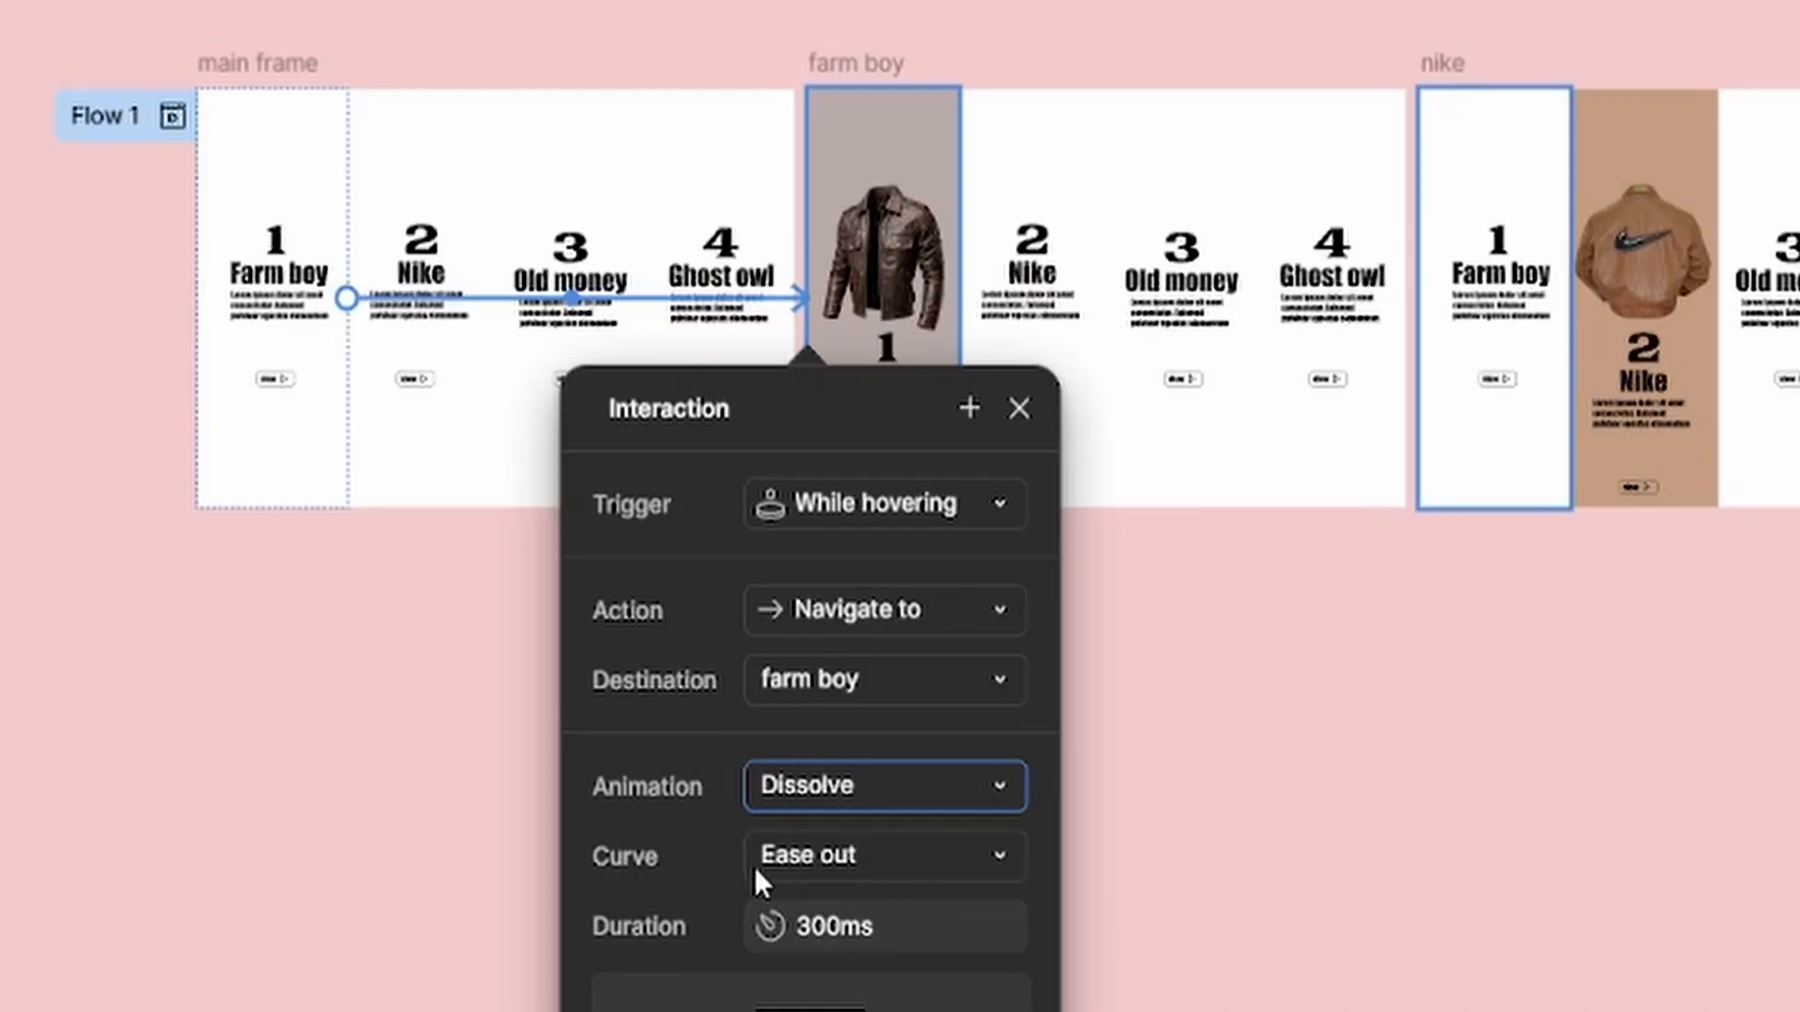
{"action": "left_click", "coordinate": [892, 843]}
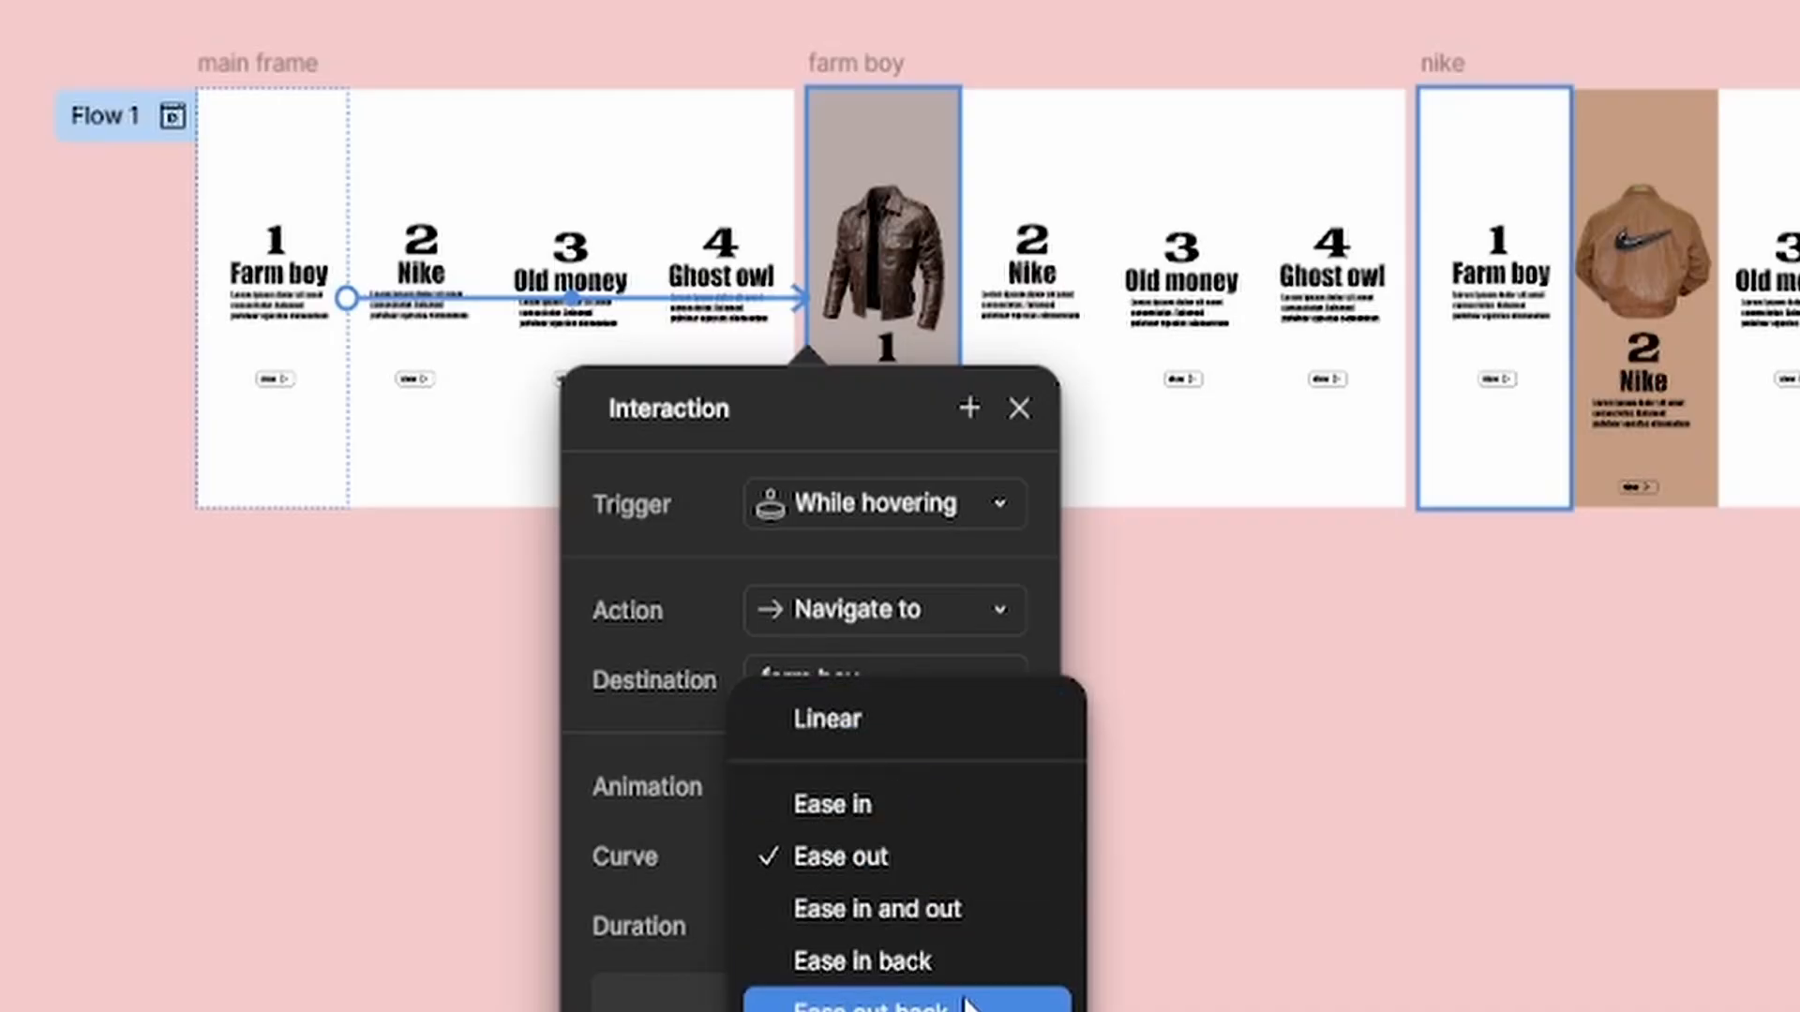
{"action": "left_click", "coordinate": [904, 909]}
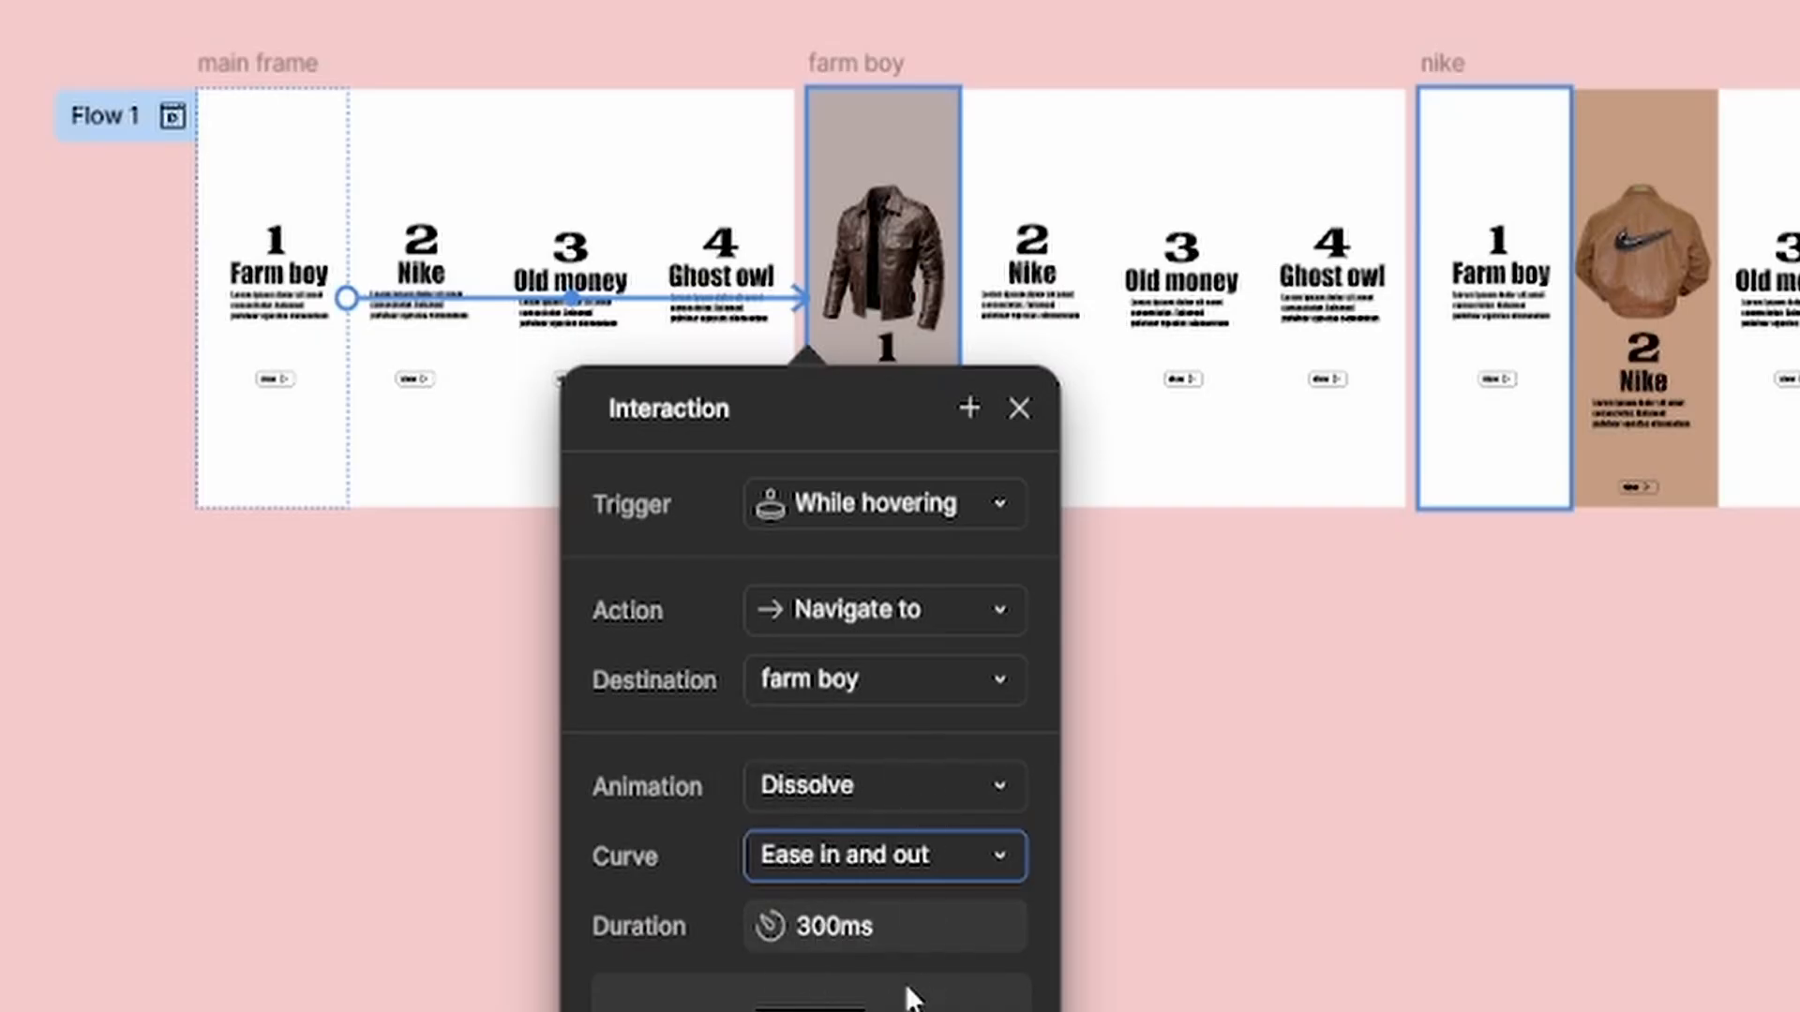
{"action": "left_click", "coordinate": [1179, 729]}
Connect the main frame's Nike column to the nike frame with a While hovering trigger
{"action": "left_click", "coordinate": [423, 443]}
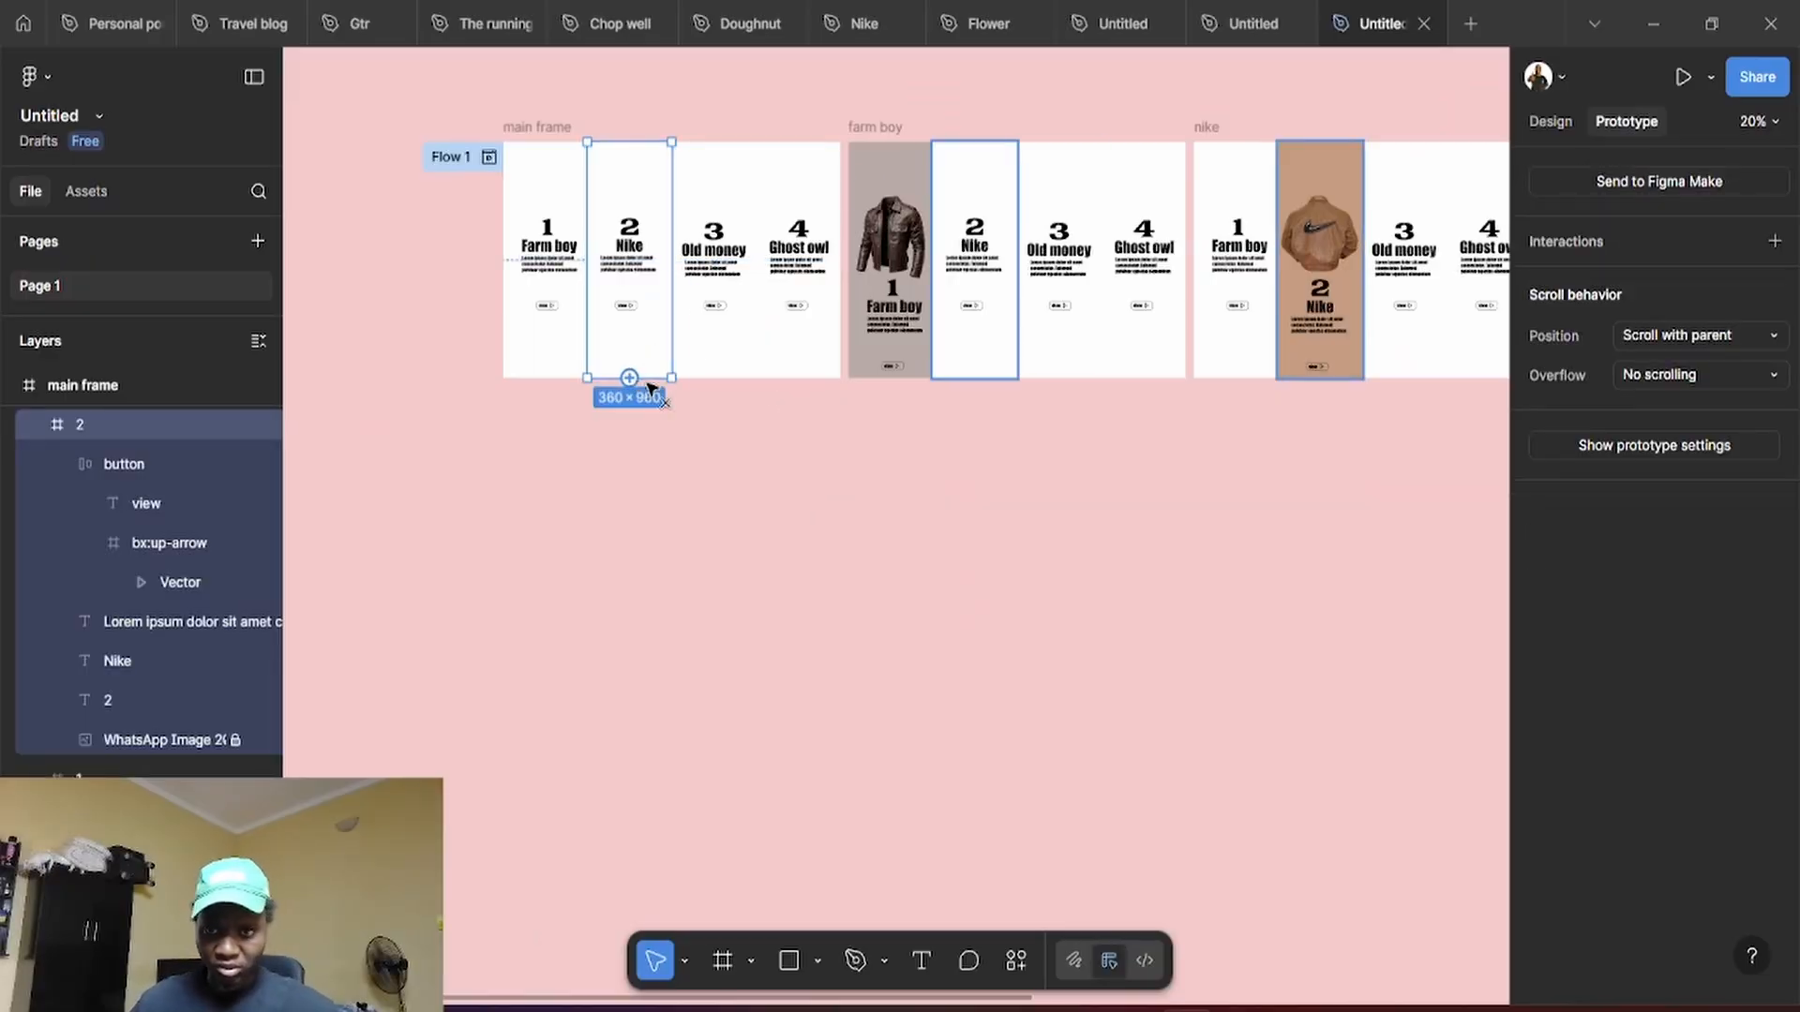
{"action": "left_click_drag", "start_coordinate": [629, 377], "coordinate": [1259, 330]}
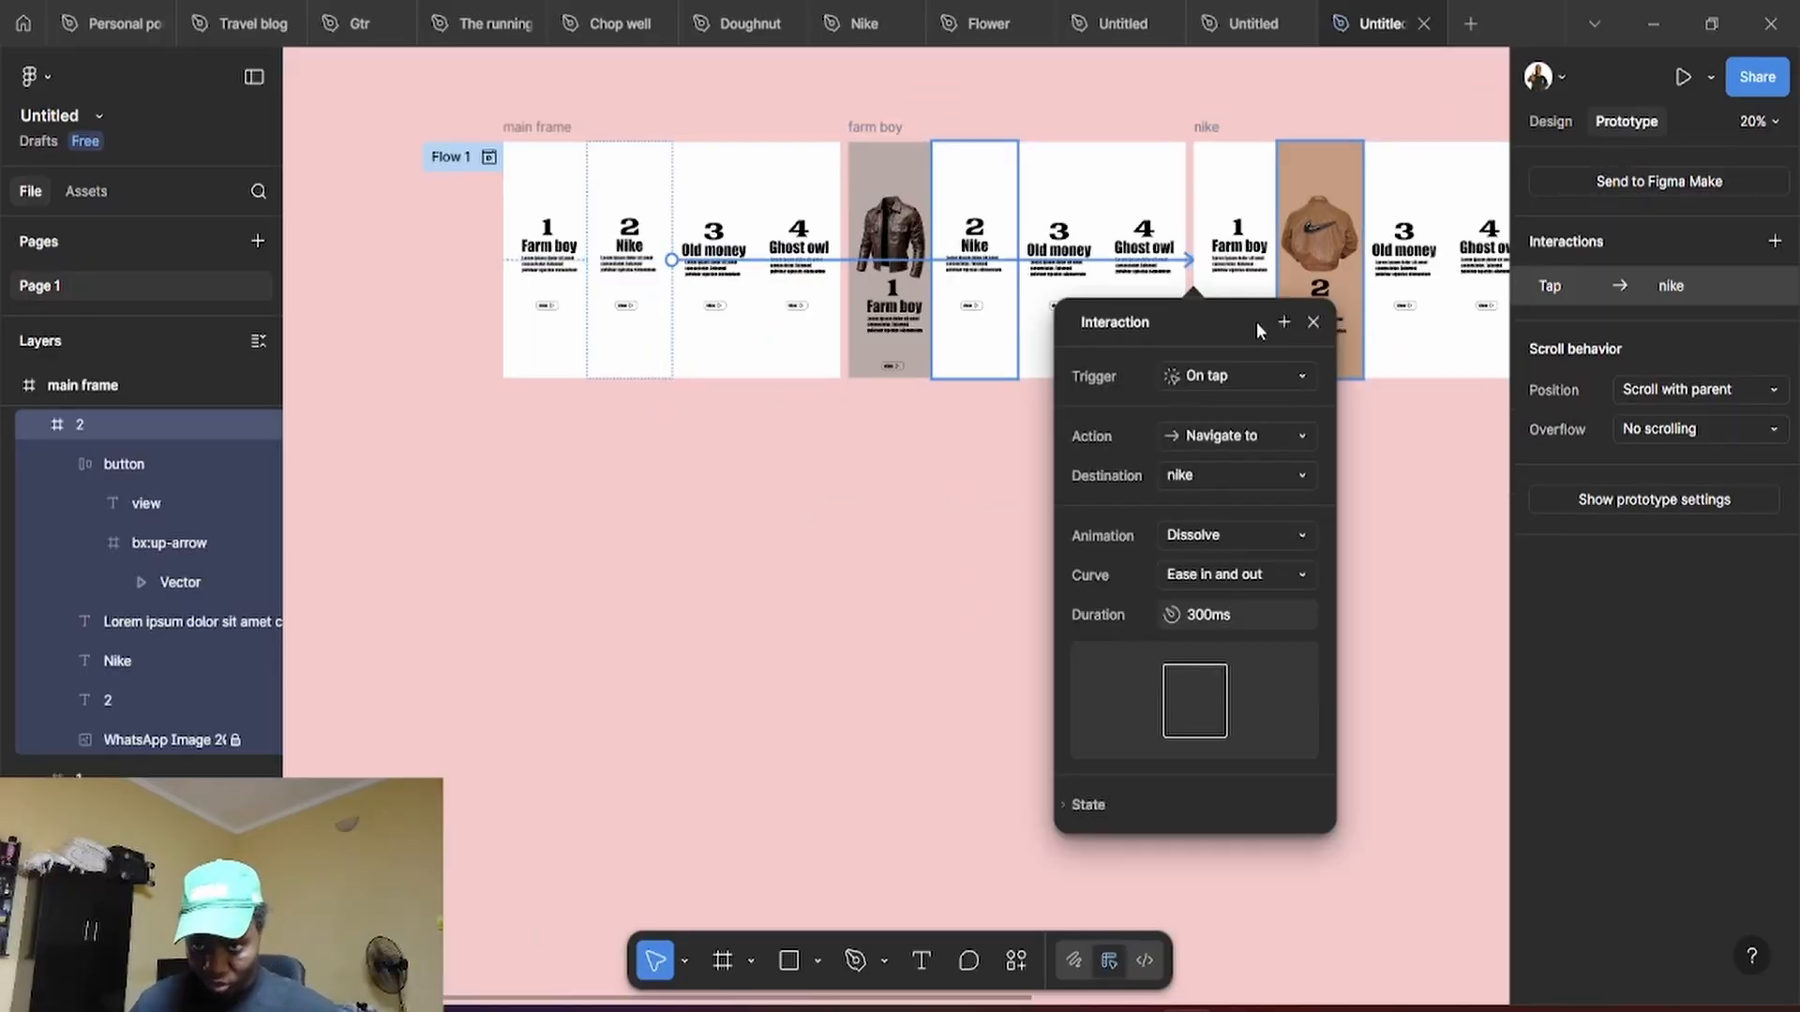
{"action": "left_click", "coordinate": [1268, 384]}
{"action": "left_click", "coordinate": [1243, 437]}
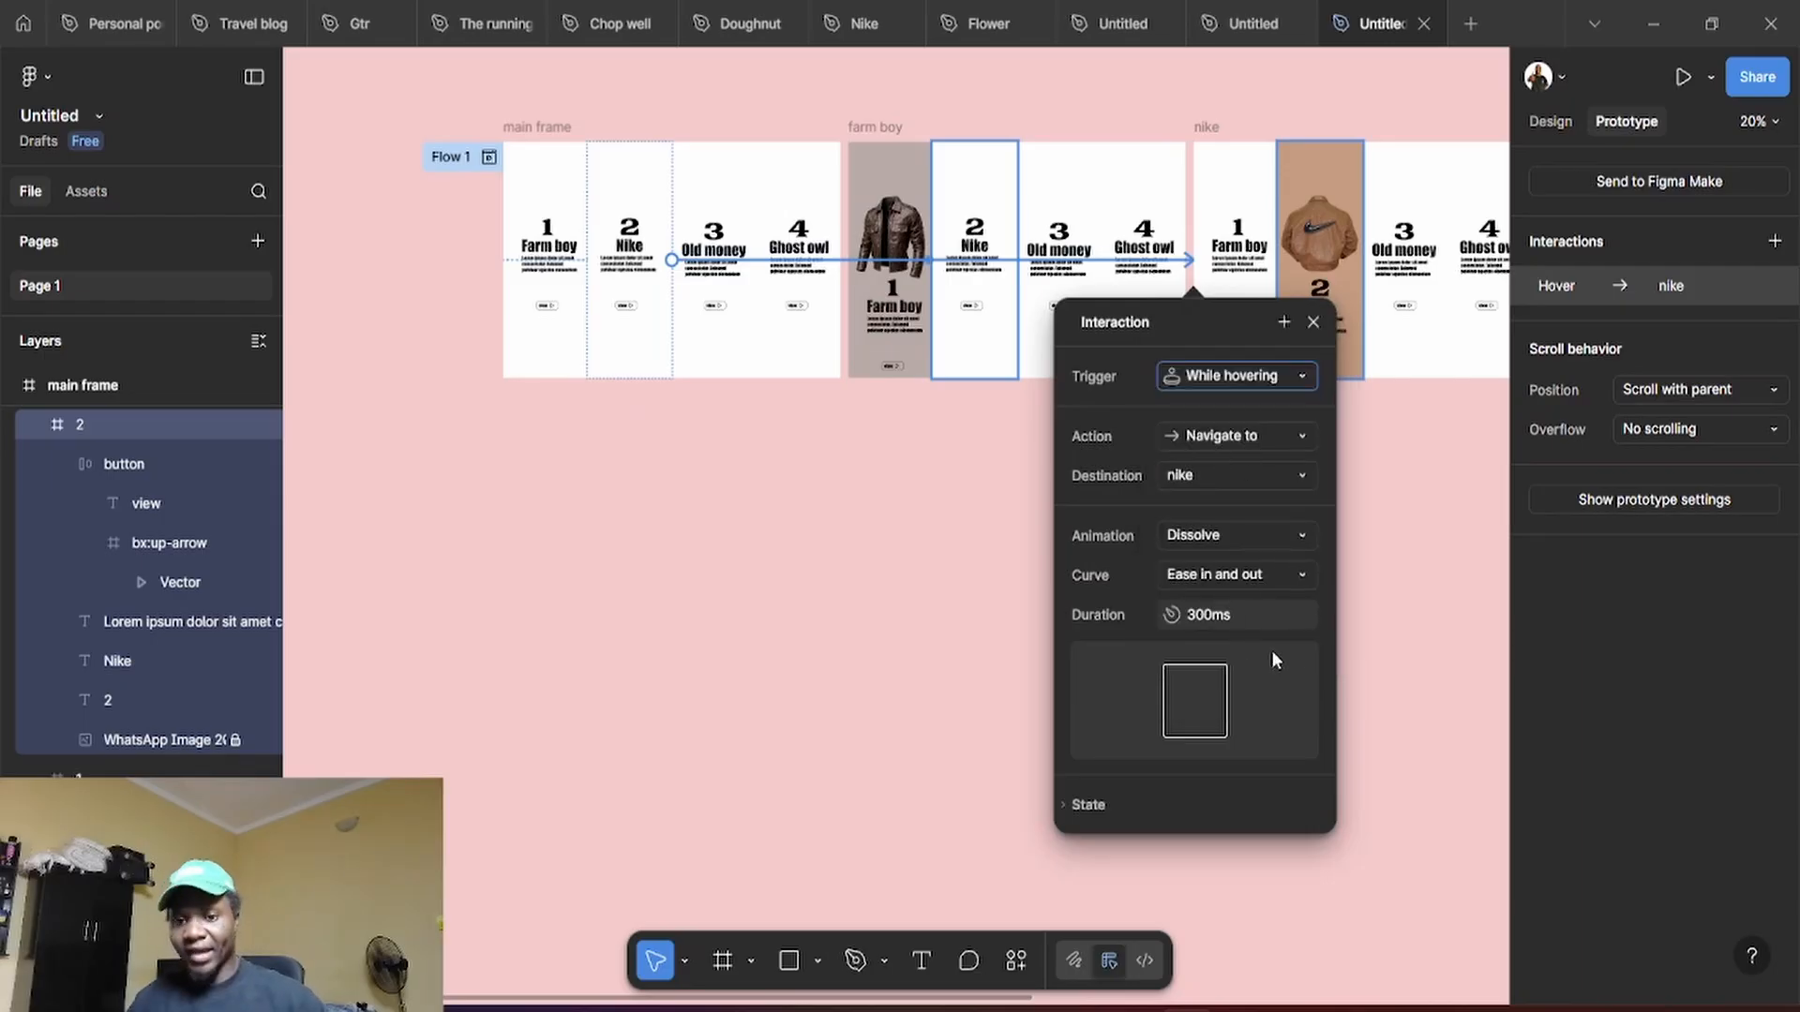
{"action": "left_click", "coordinate": [1415, 587]}
Connect the main frame's Old money column to the old money frame with a While hovering trigger
{"action": "left_click_drag", "start_coordinate": [1415, 587], "coordinate": [1046, 632]}
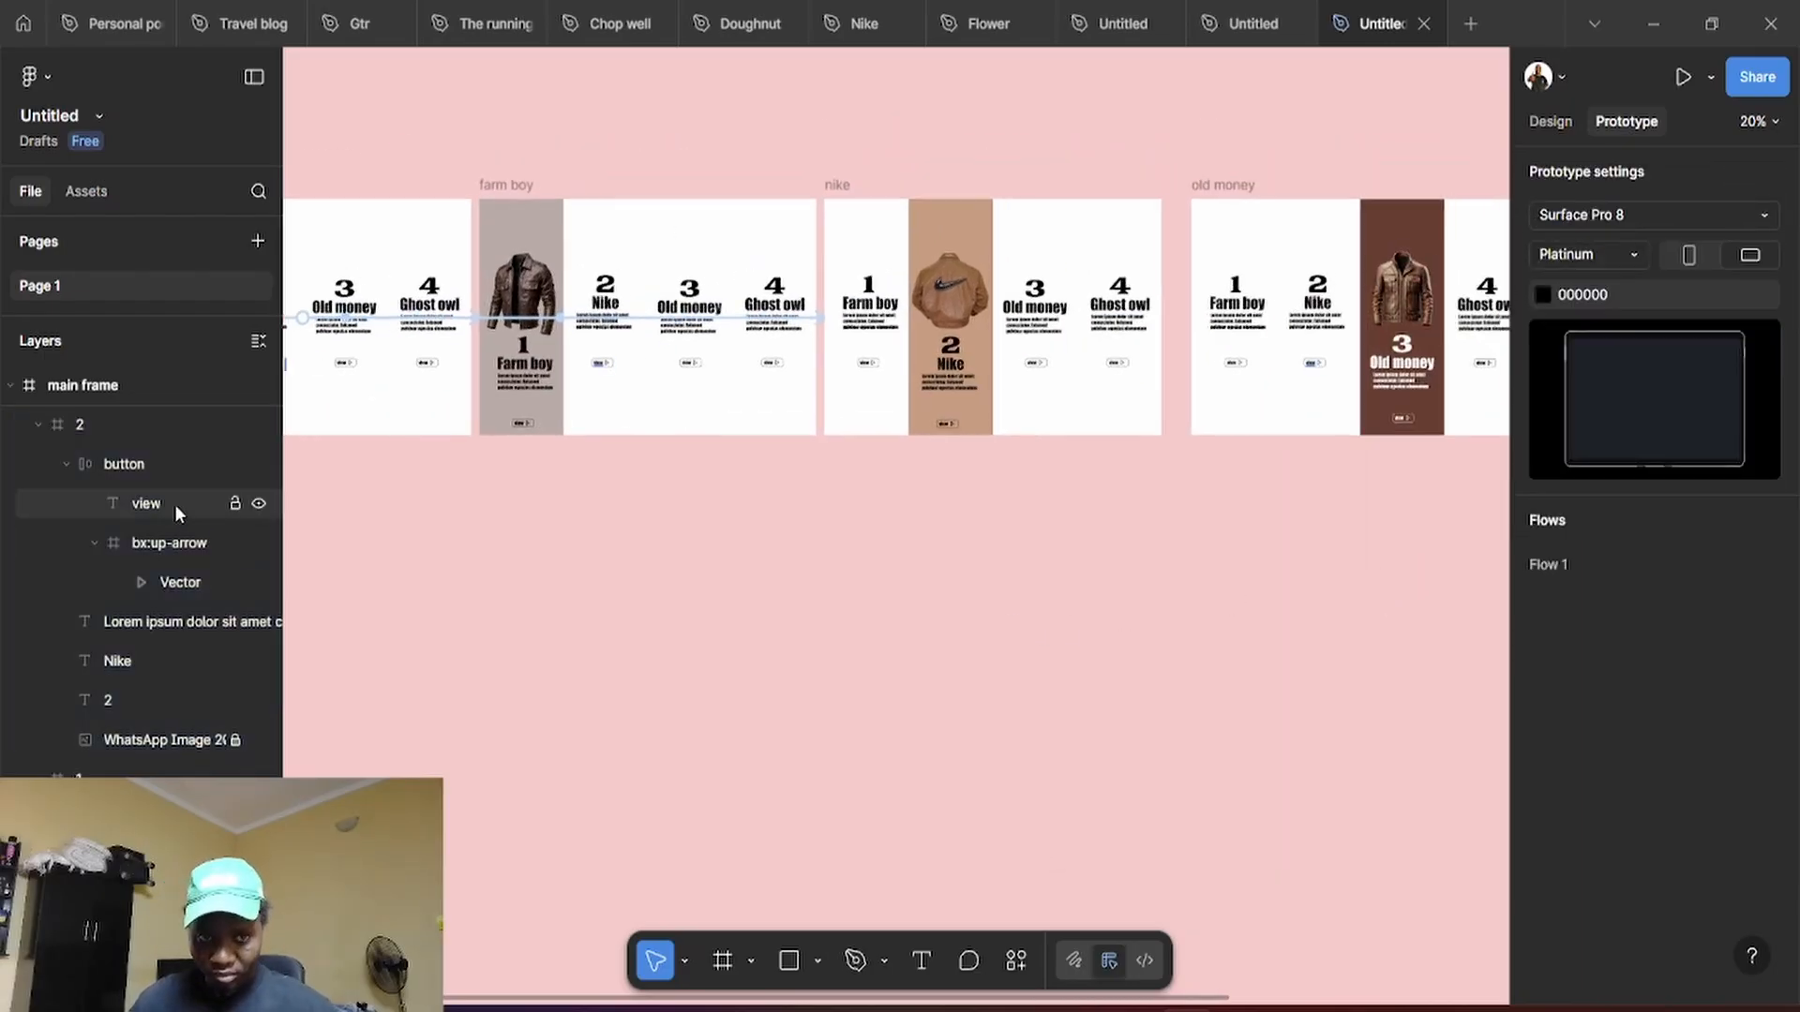
{"action": "left_click", "coordinate": [340, 408]}
{"action": "left_click_drag", "start_coordinate": [345, 437], "coordinate": [1223, 227]}
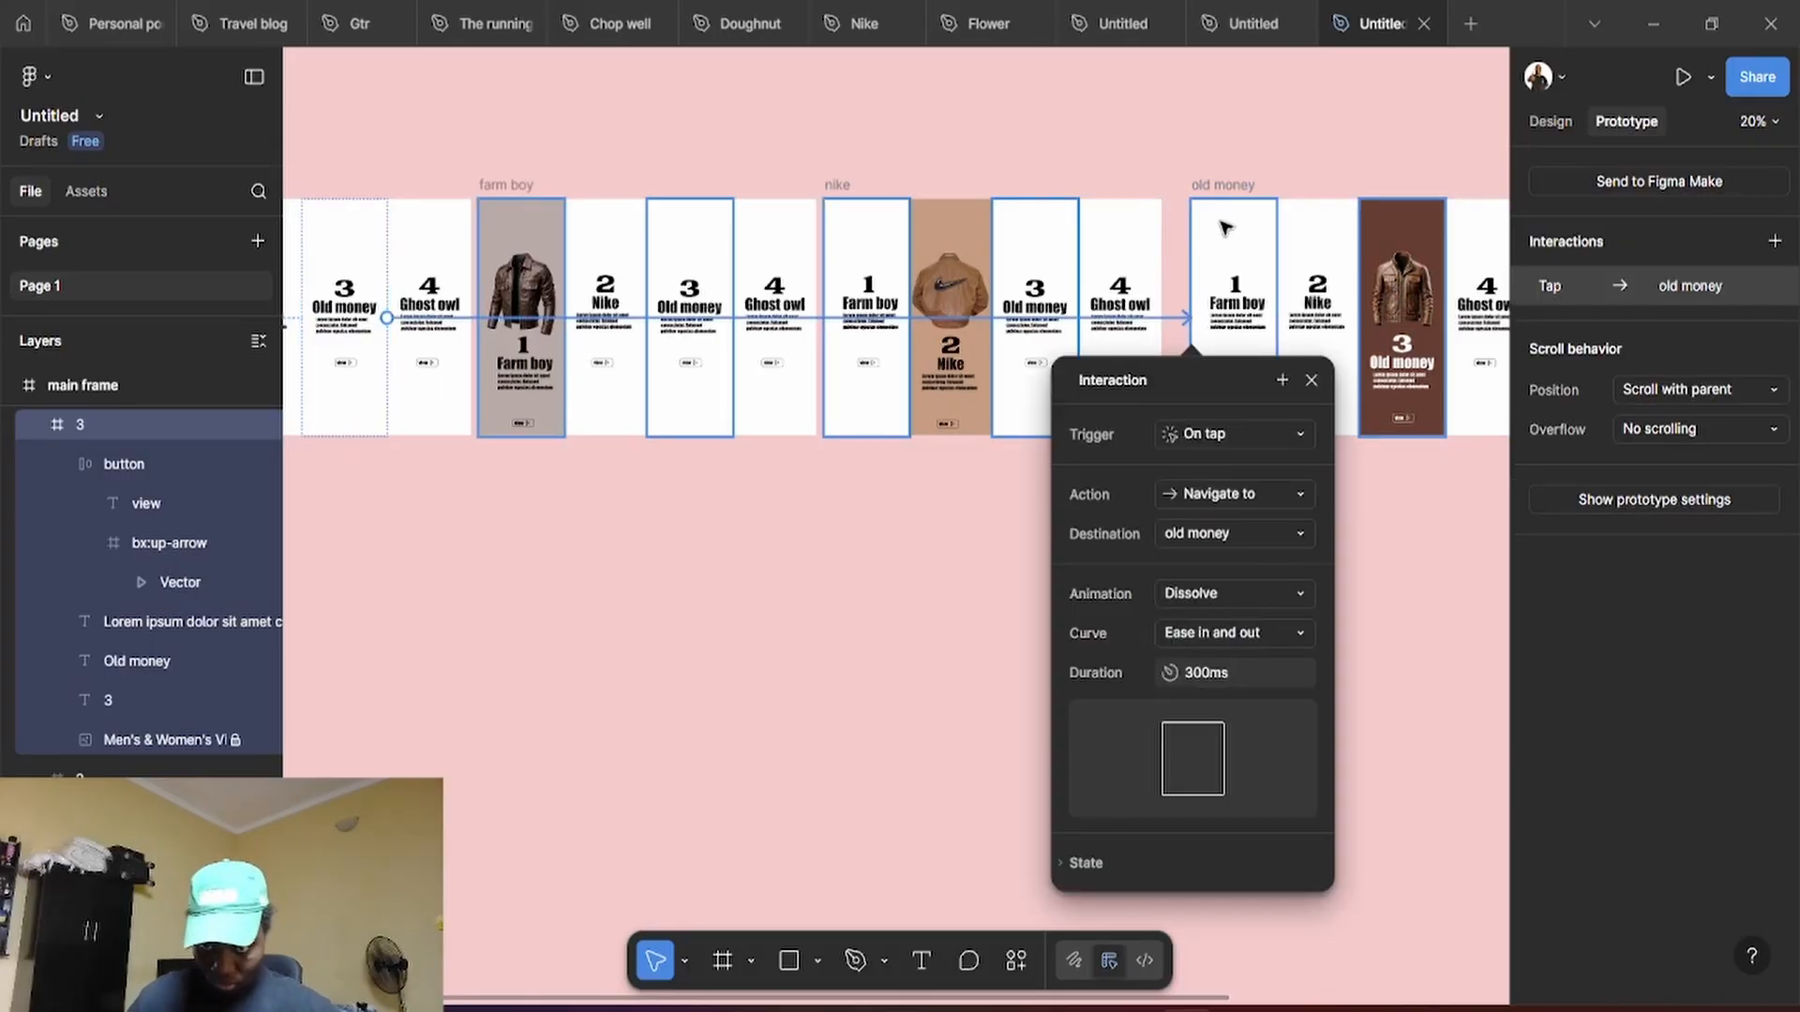
{"action": "left_click", "coordinate": [1199, 444]}
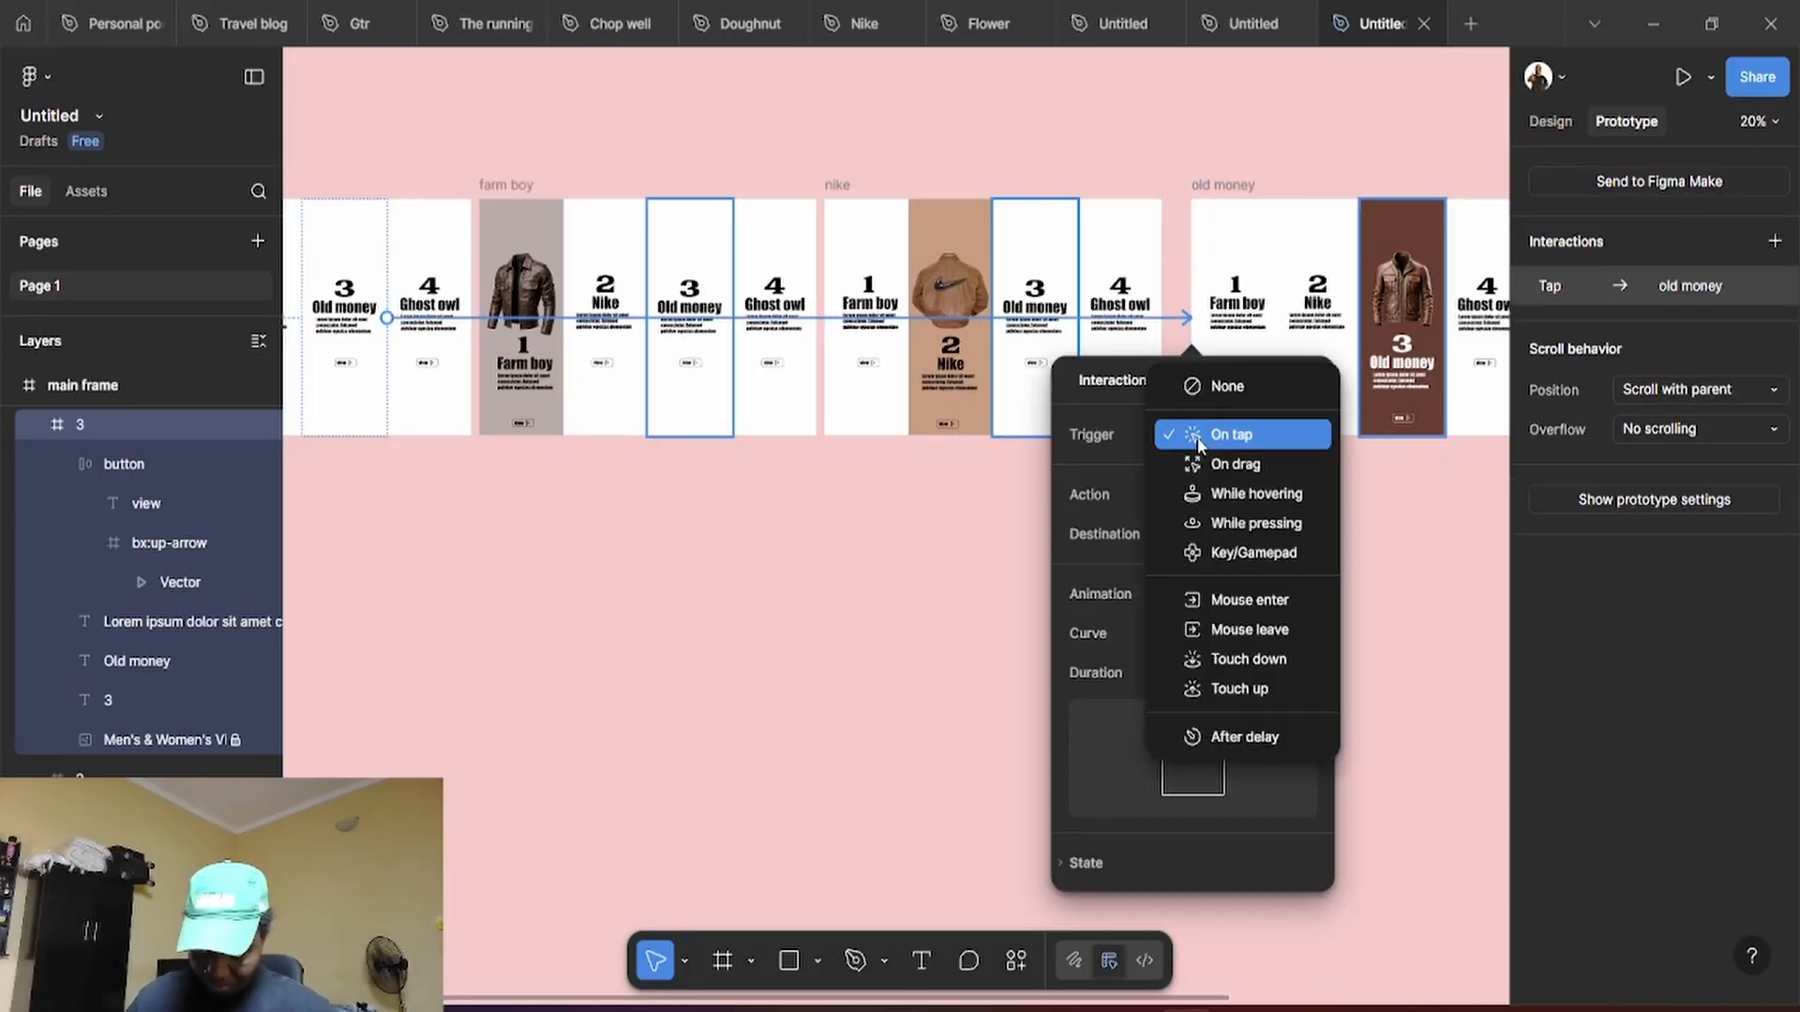
{"action": "left_click", "coordinate": [1234, 497]}
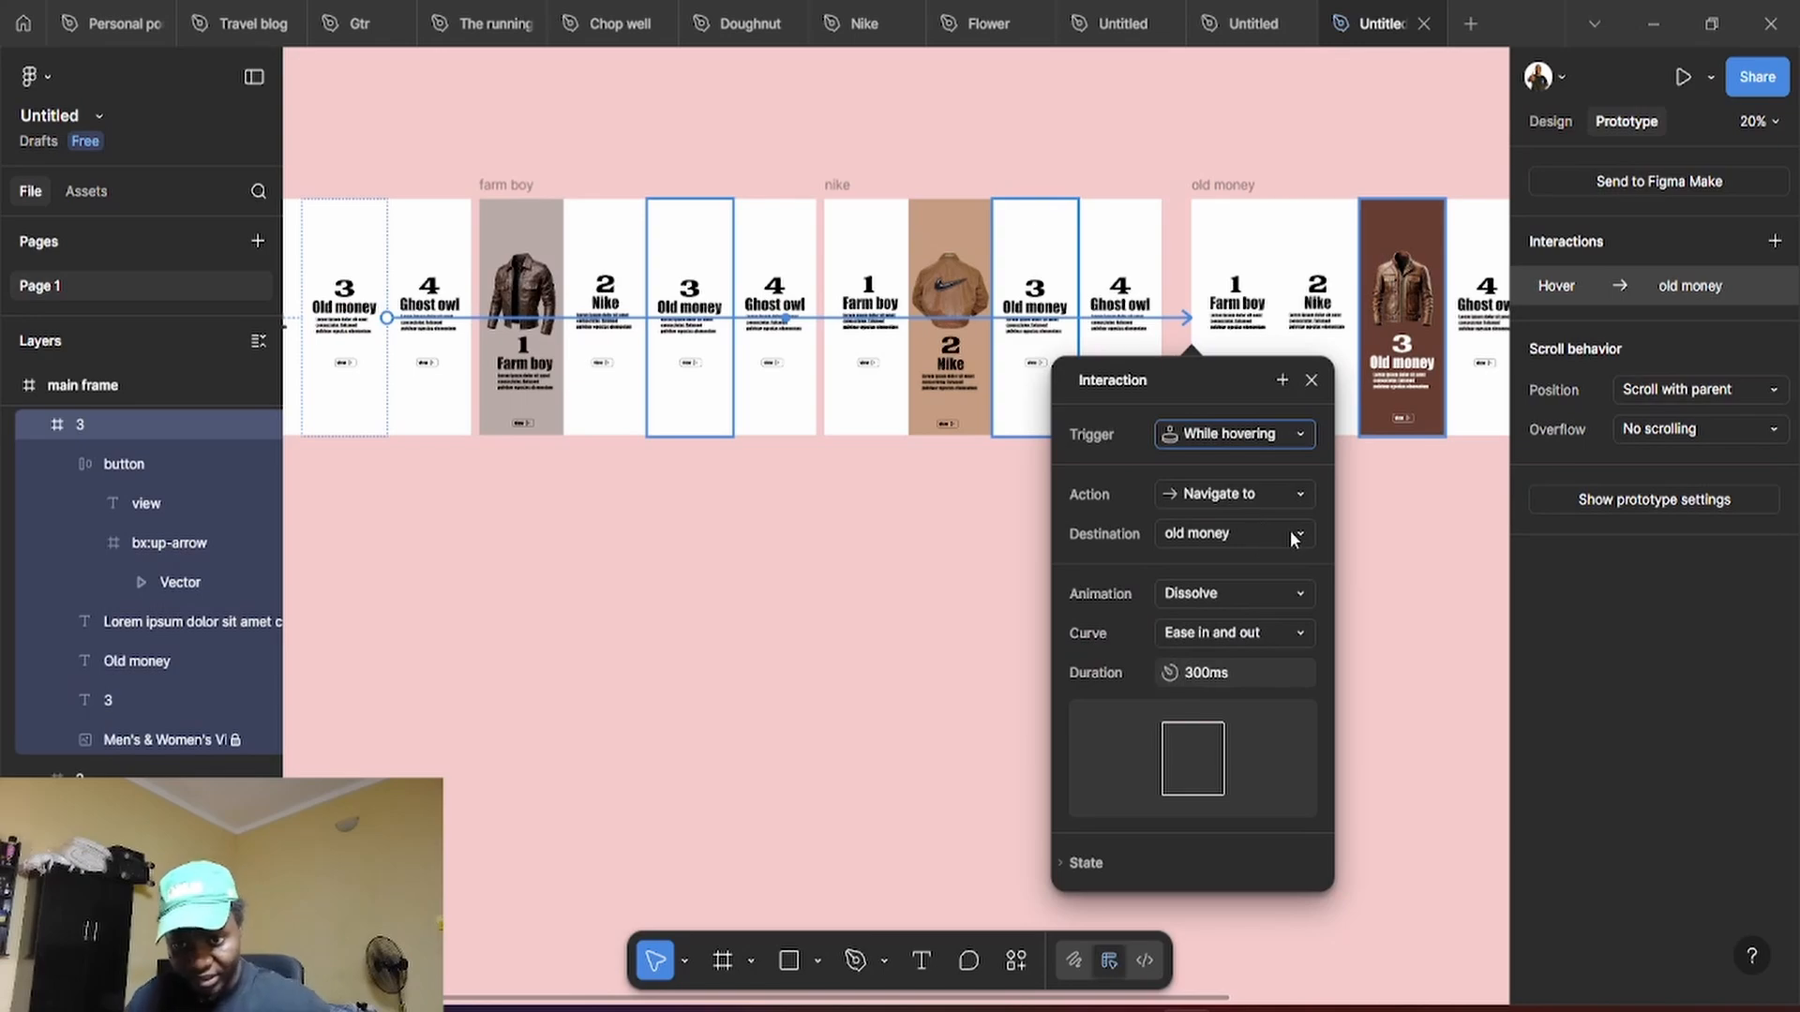
{"action": "left_click", "coordinate": [1401, 564]}
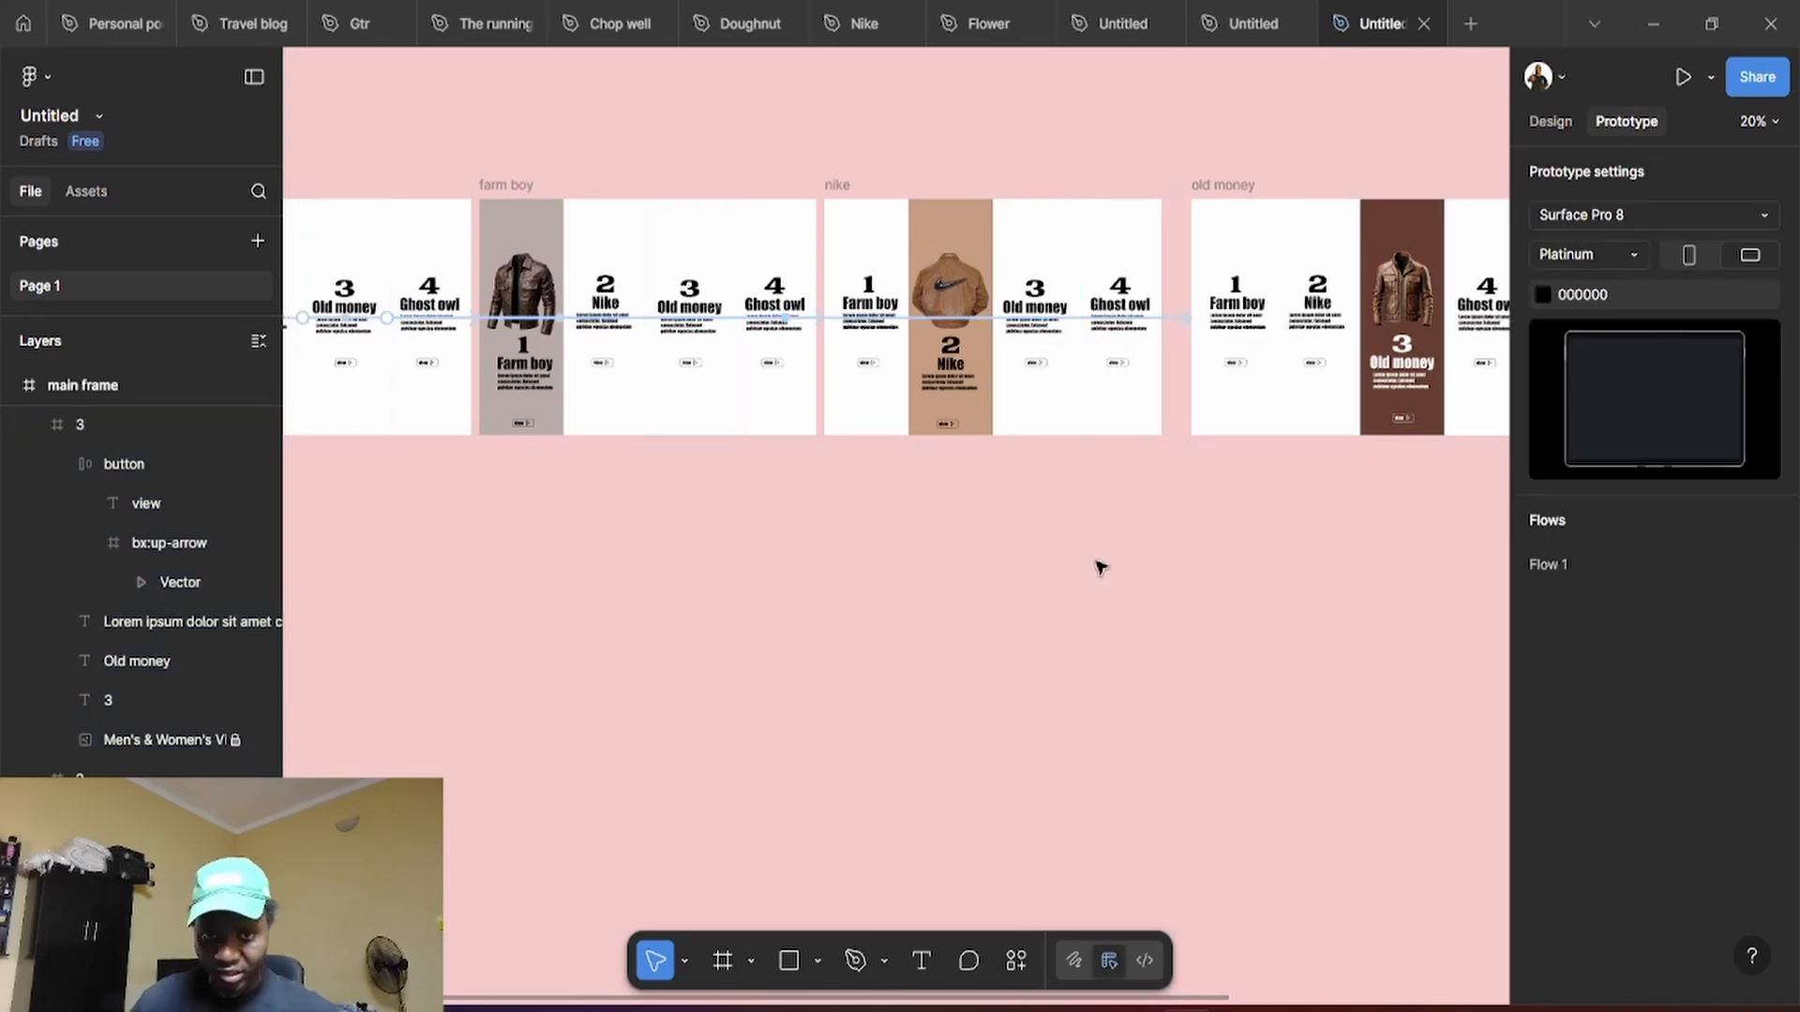
Connect the main frame's Ghost owl column to the ghost owl frame with a While hovering trigger
{"action": "left_click", "coordinate": [419, 404]}
{"action": "left_click_drag", "start_coordinate": [430, 436], "coordinate": [1391, 225]}
{"action": "scroll", "coordinate": [1086, 462], "scroll_direction": "down", "scroll_amount": 3}
{"action": "scroll", "coordinate": [1109, 462], "scroll_direction": "down", "scroll_amount": 5}
{"action": "left_click", "coordinate": [1350, 368]}
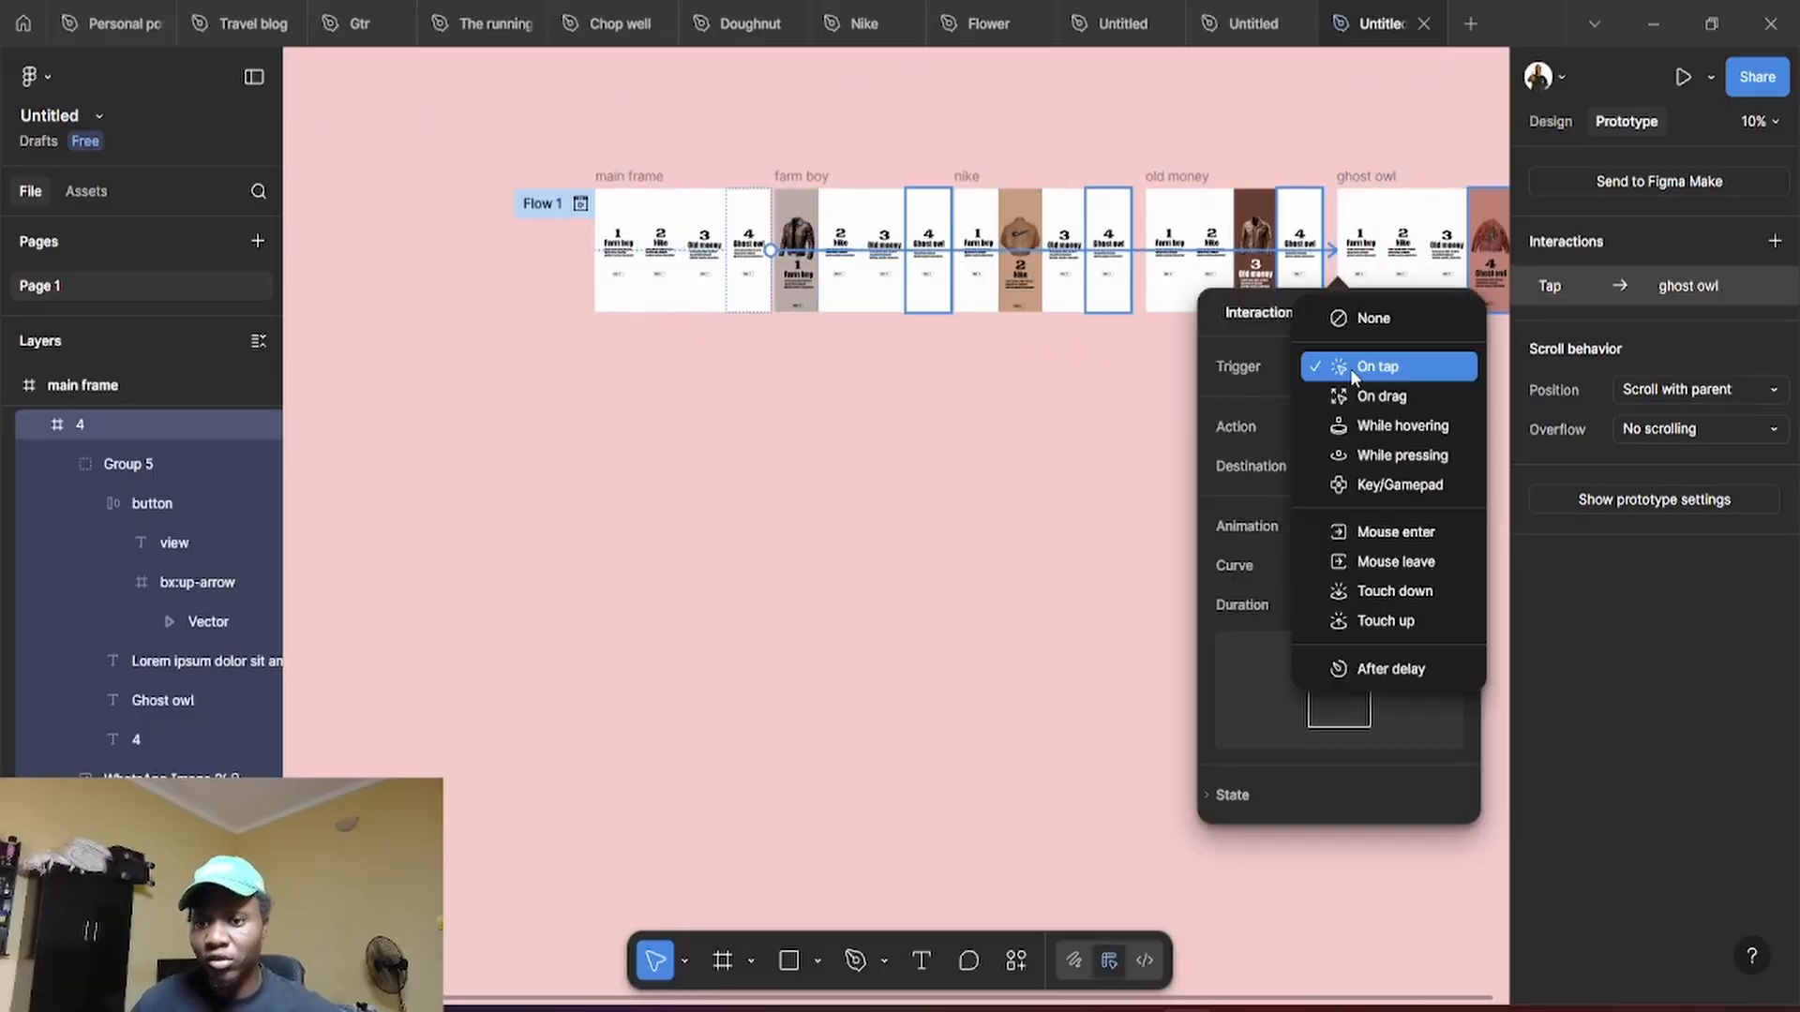
{"action": "left_click", "coordinate": [1388, 422]}
{"action": "left_click", "coordinate": [1094, 470]}
Preview Flow 1 from the main frame and open the prototype in its own tab
{"action": "left_click_drag", "start_coordinate": [1286, 431], "coordinate": [1169, 534]}
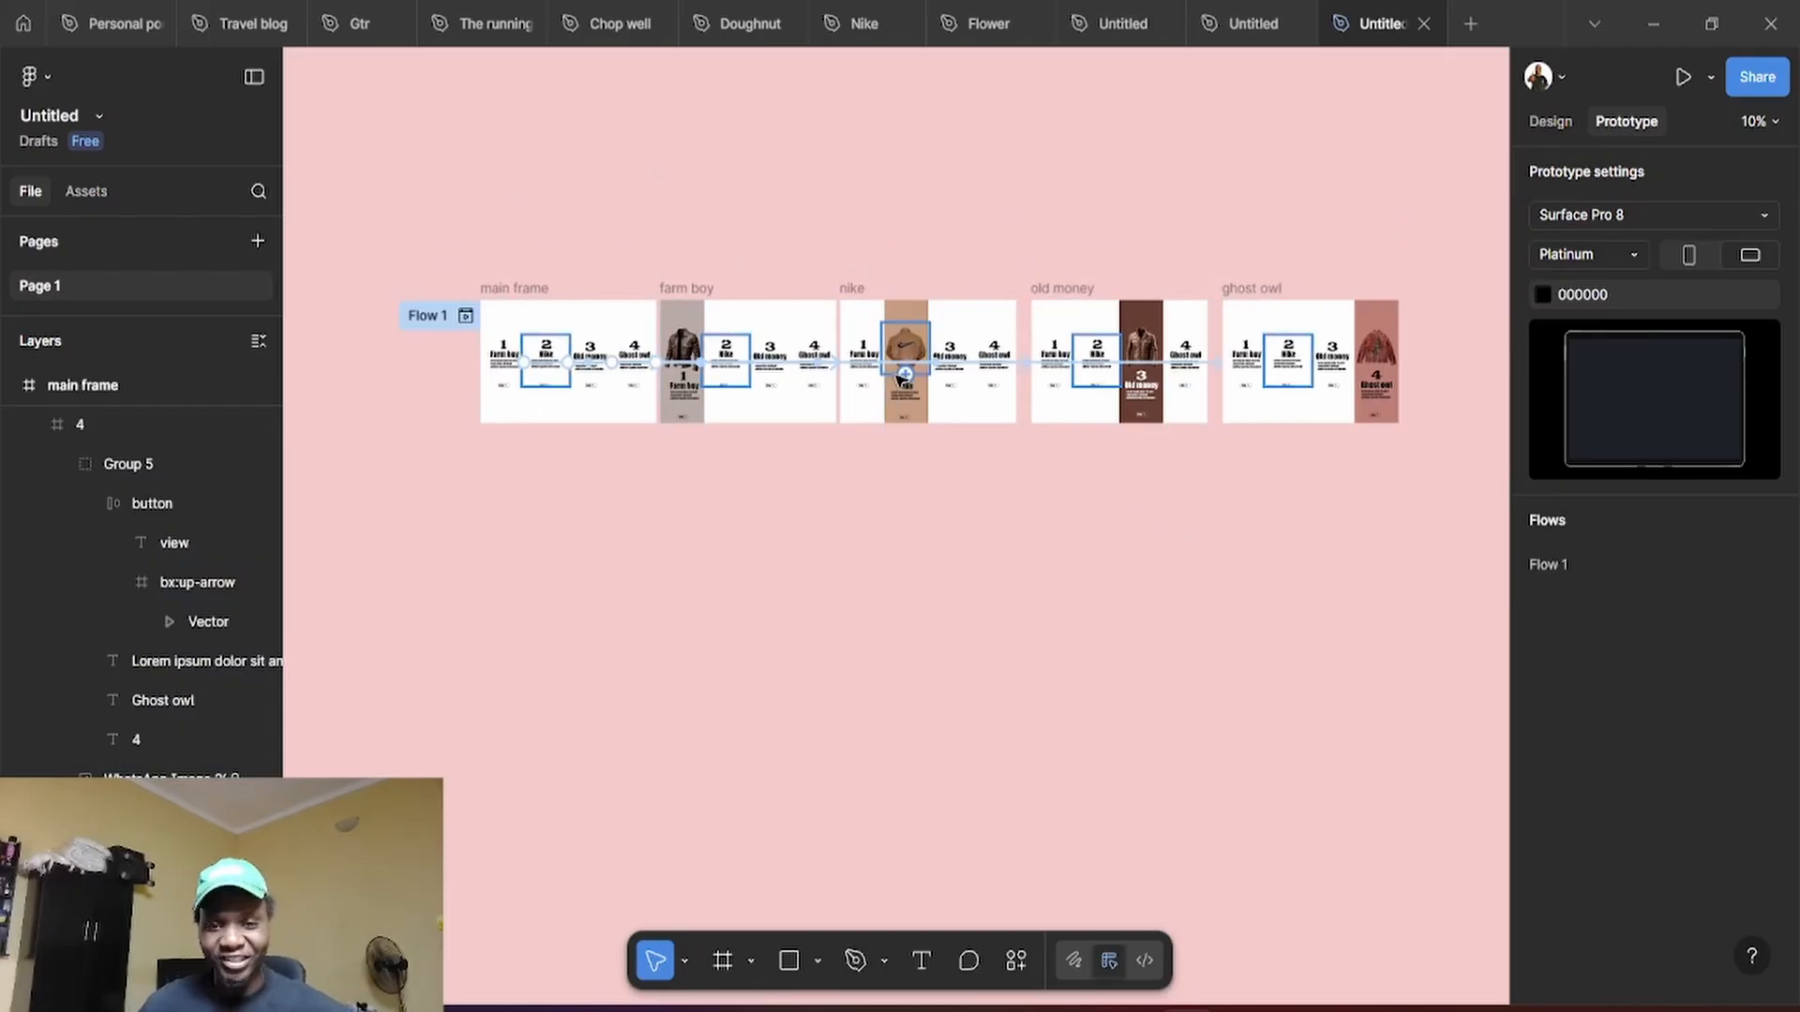
{"action": "scroll", "coordinate": [910, 375], "scroll_direction": "up", "scroll_amount": 2}
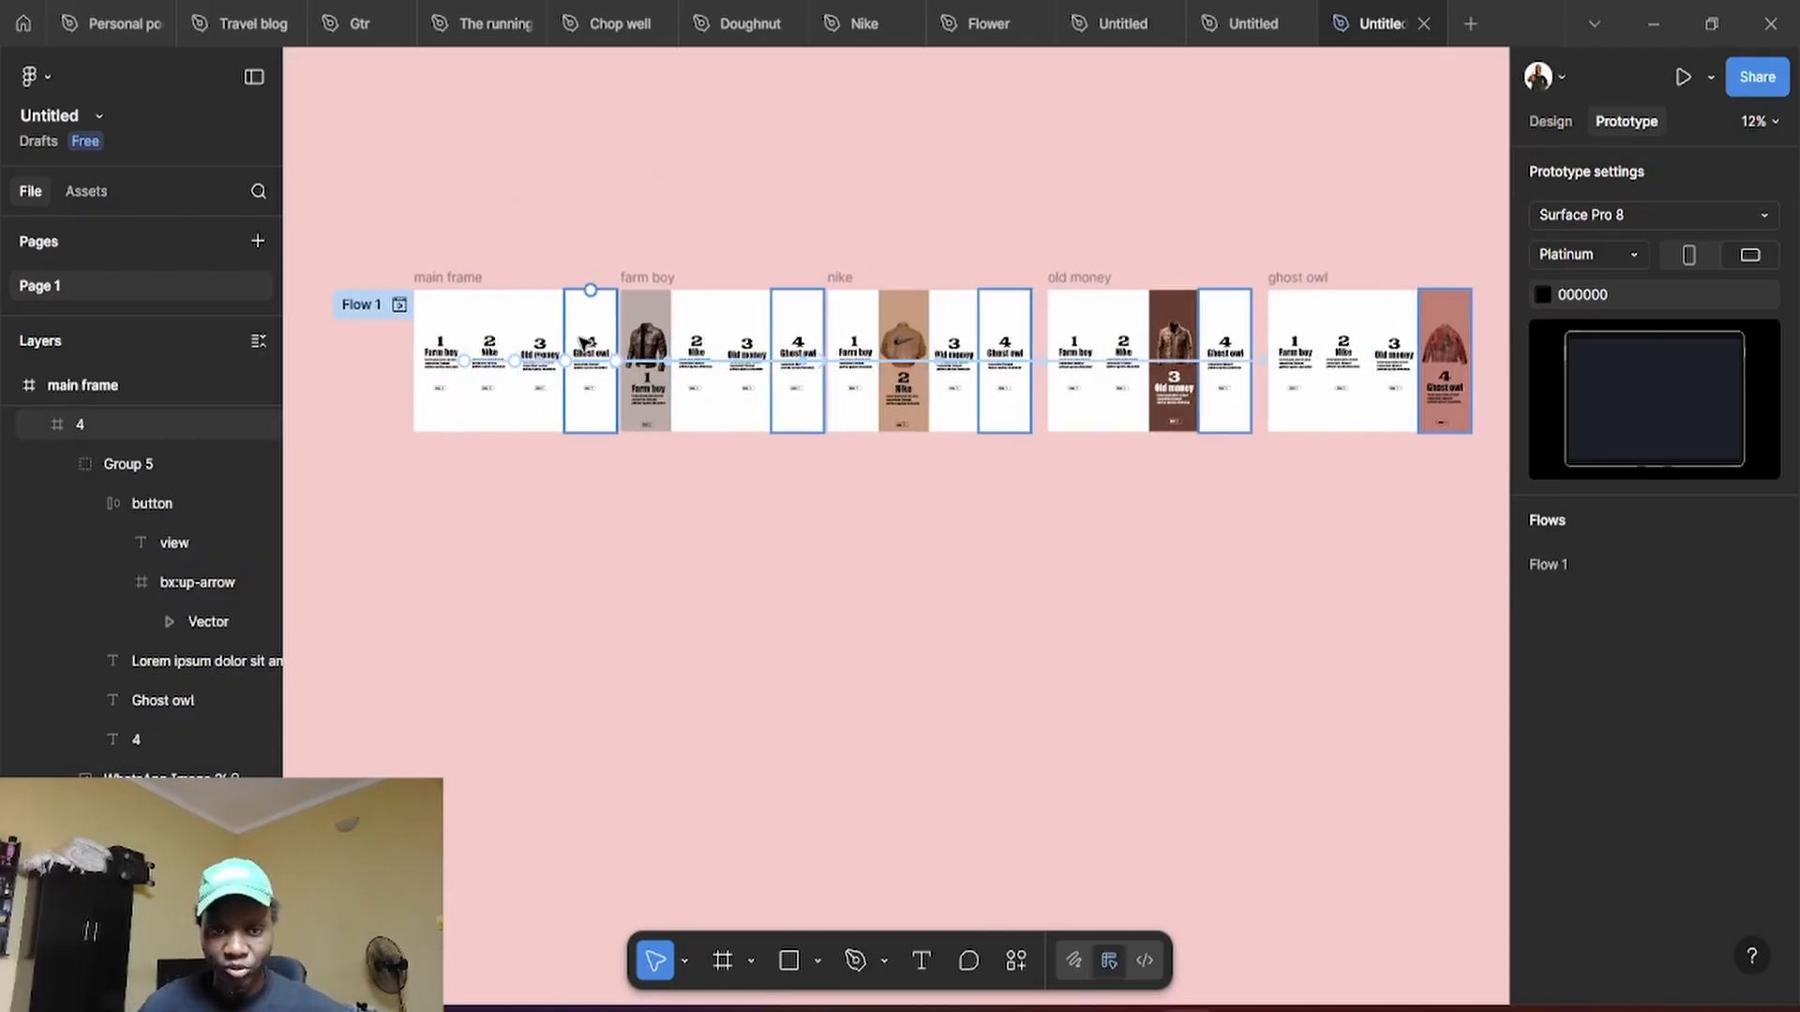
{"action": "left_click", "coordinate": [399, 304]}
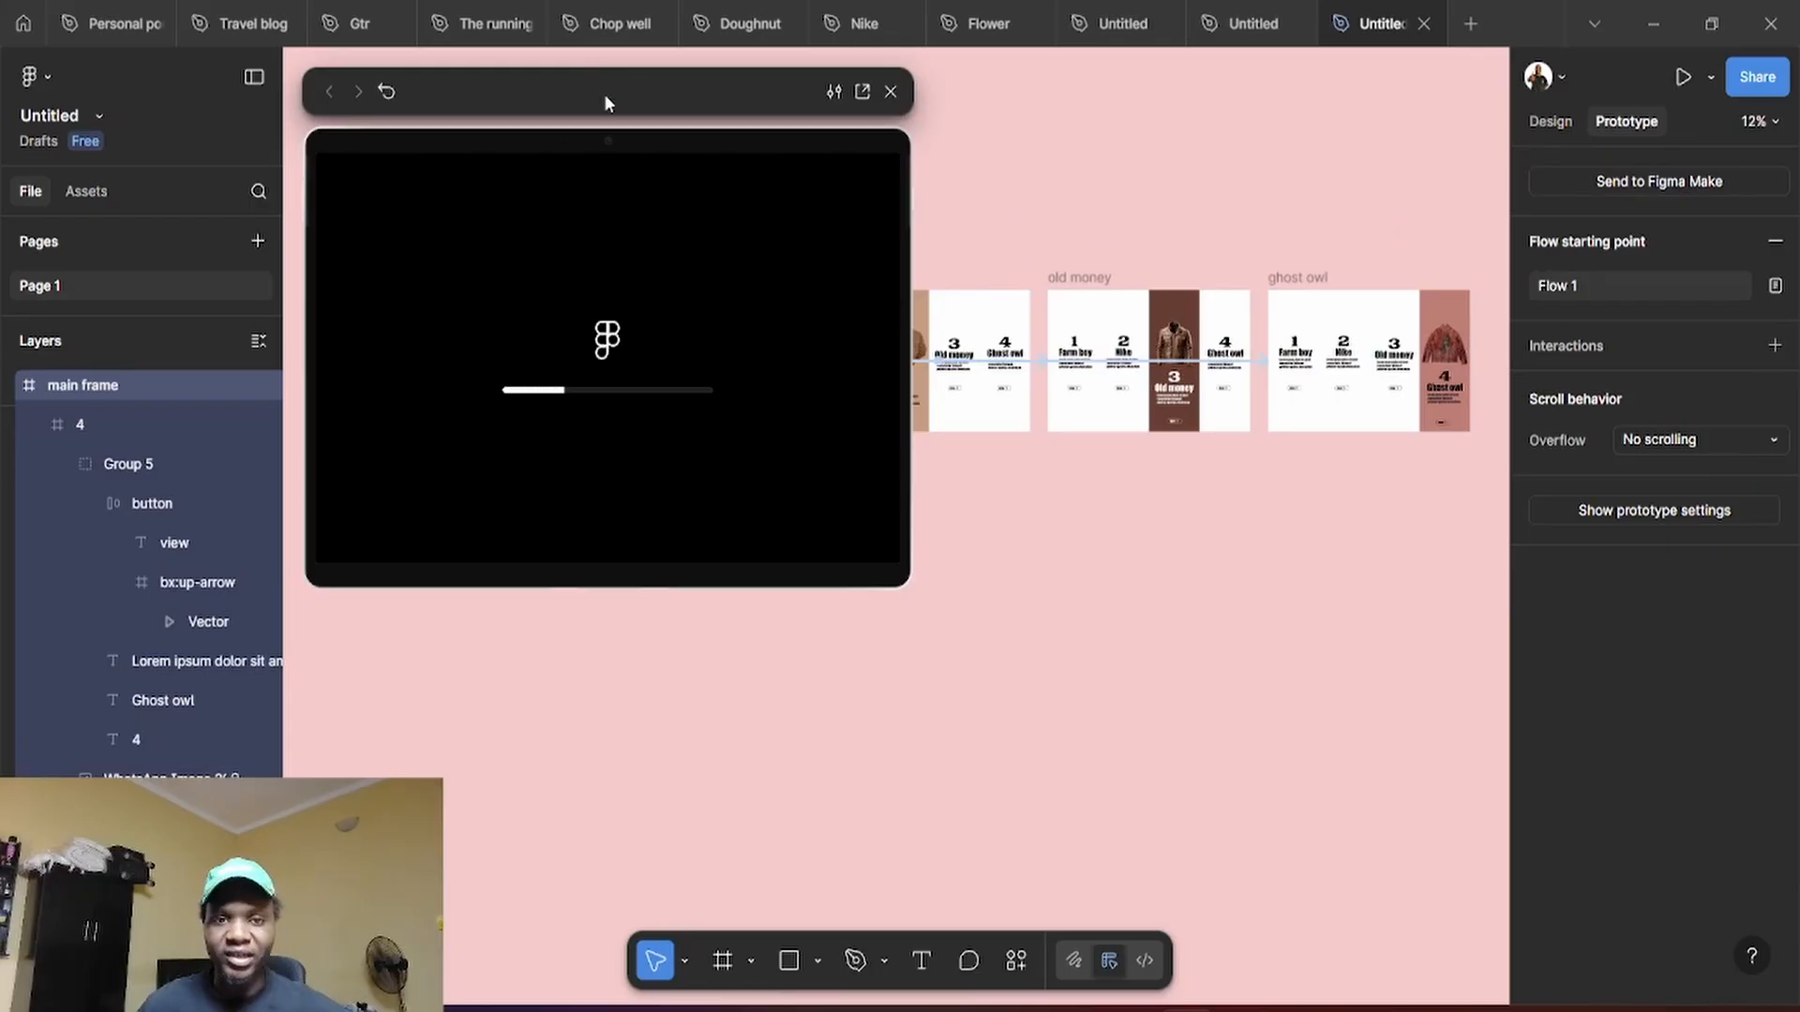
{"action": "left_click_drag", "start_coordinate": [604, 94], "coordinate": [952, 234]}
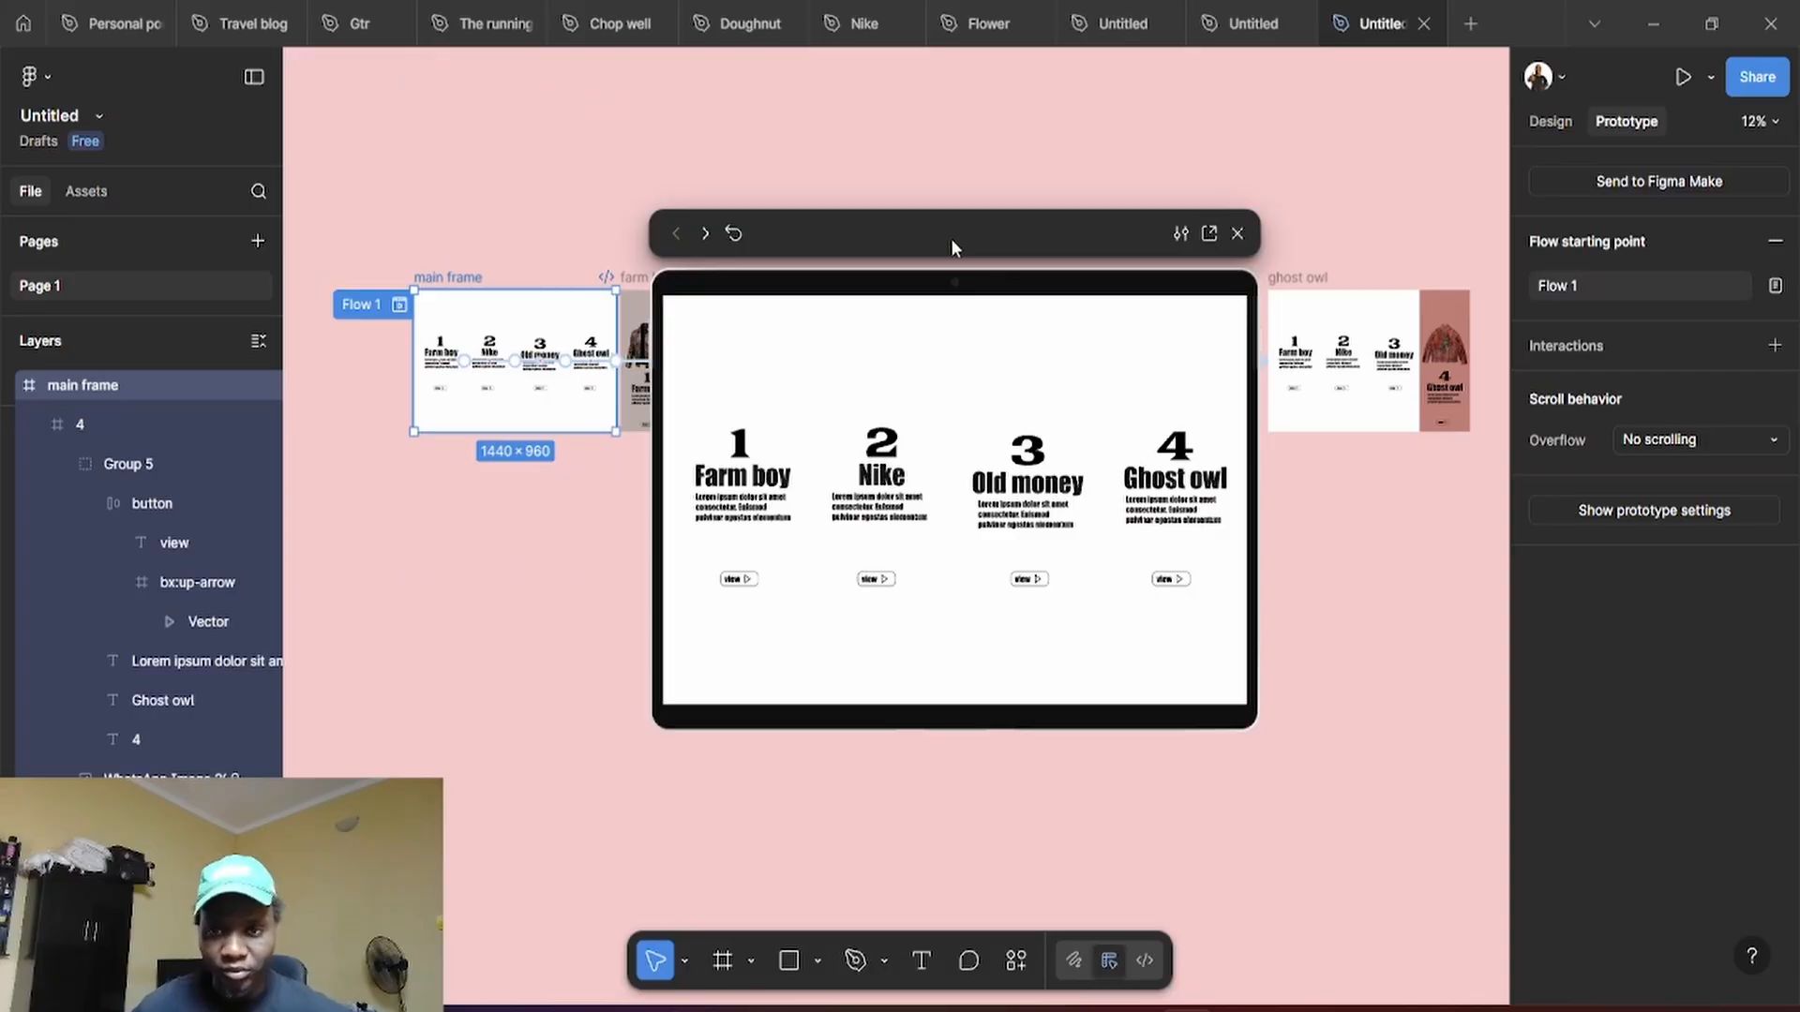
{"action": "left_click_drag", "start_coordinate": [952, 238], "coordinate": [972, 208]}
{"action": "left_click", "coordinate": [1230, 202]}
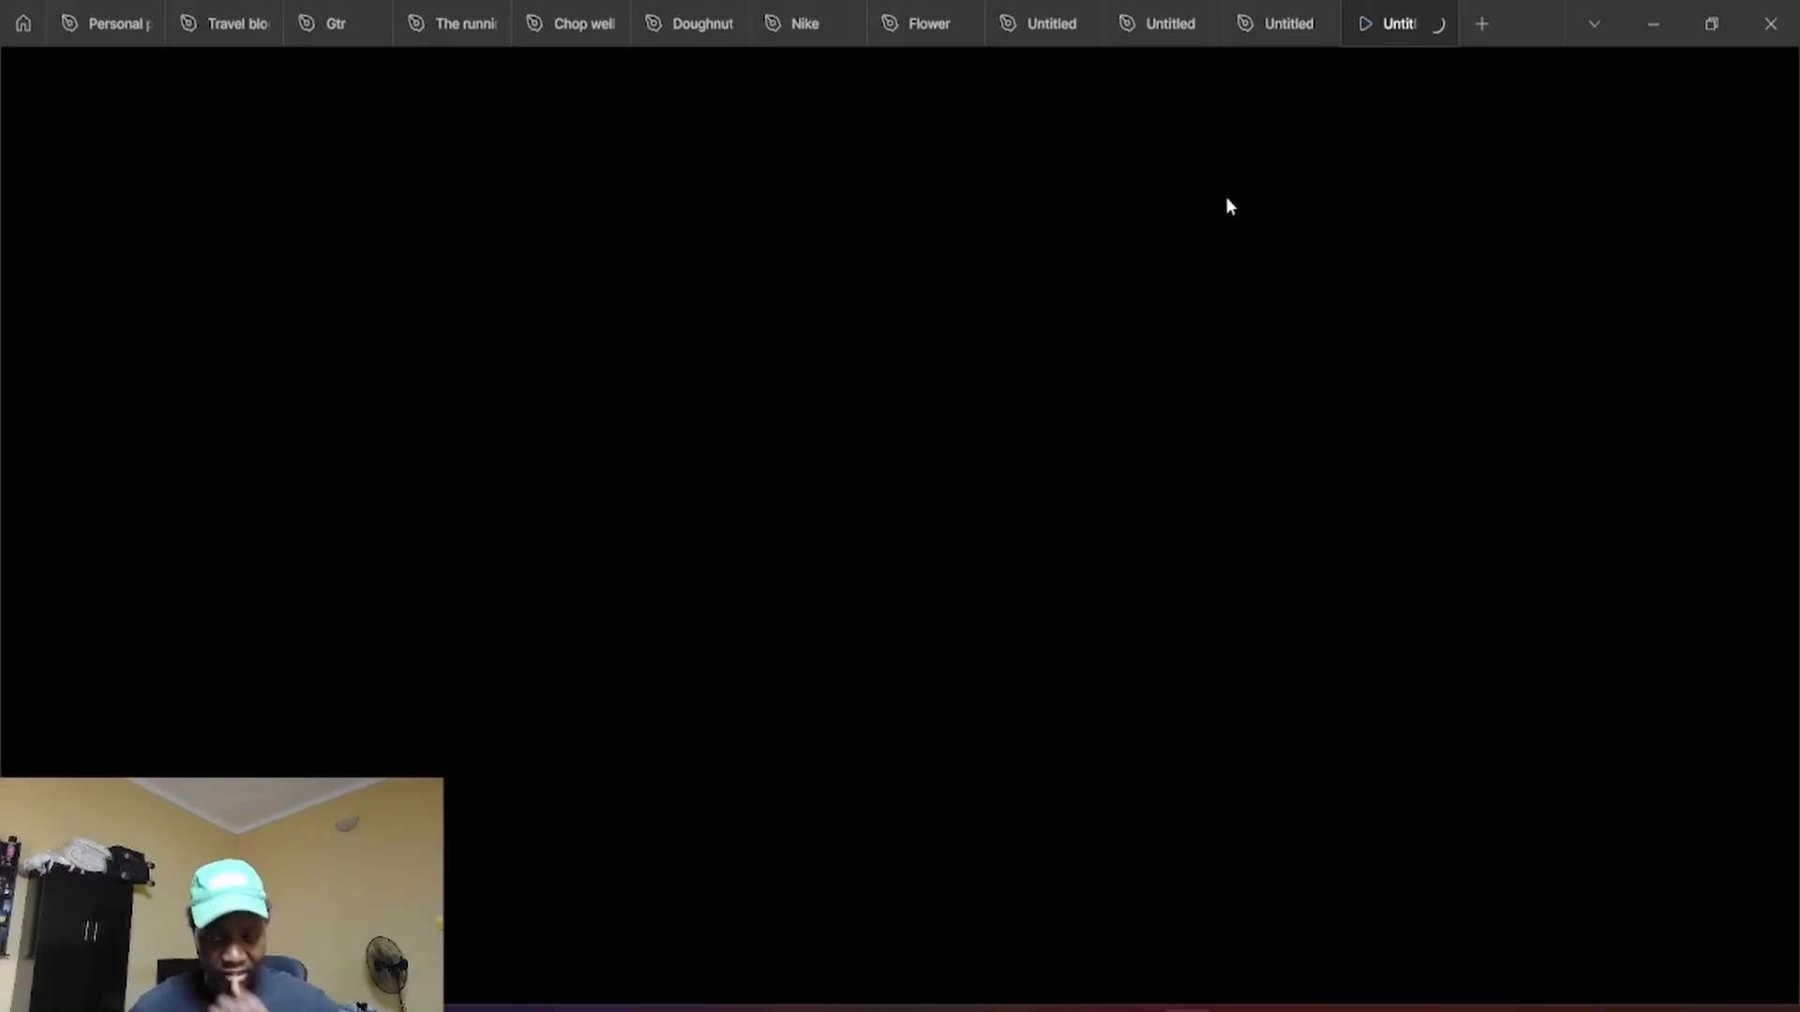
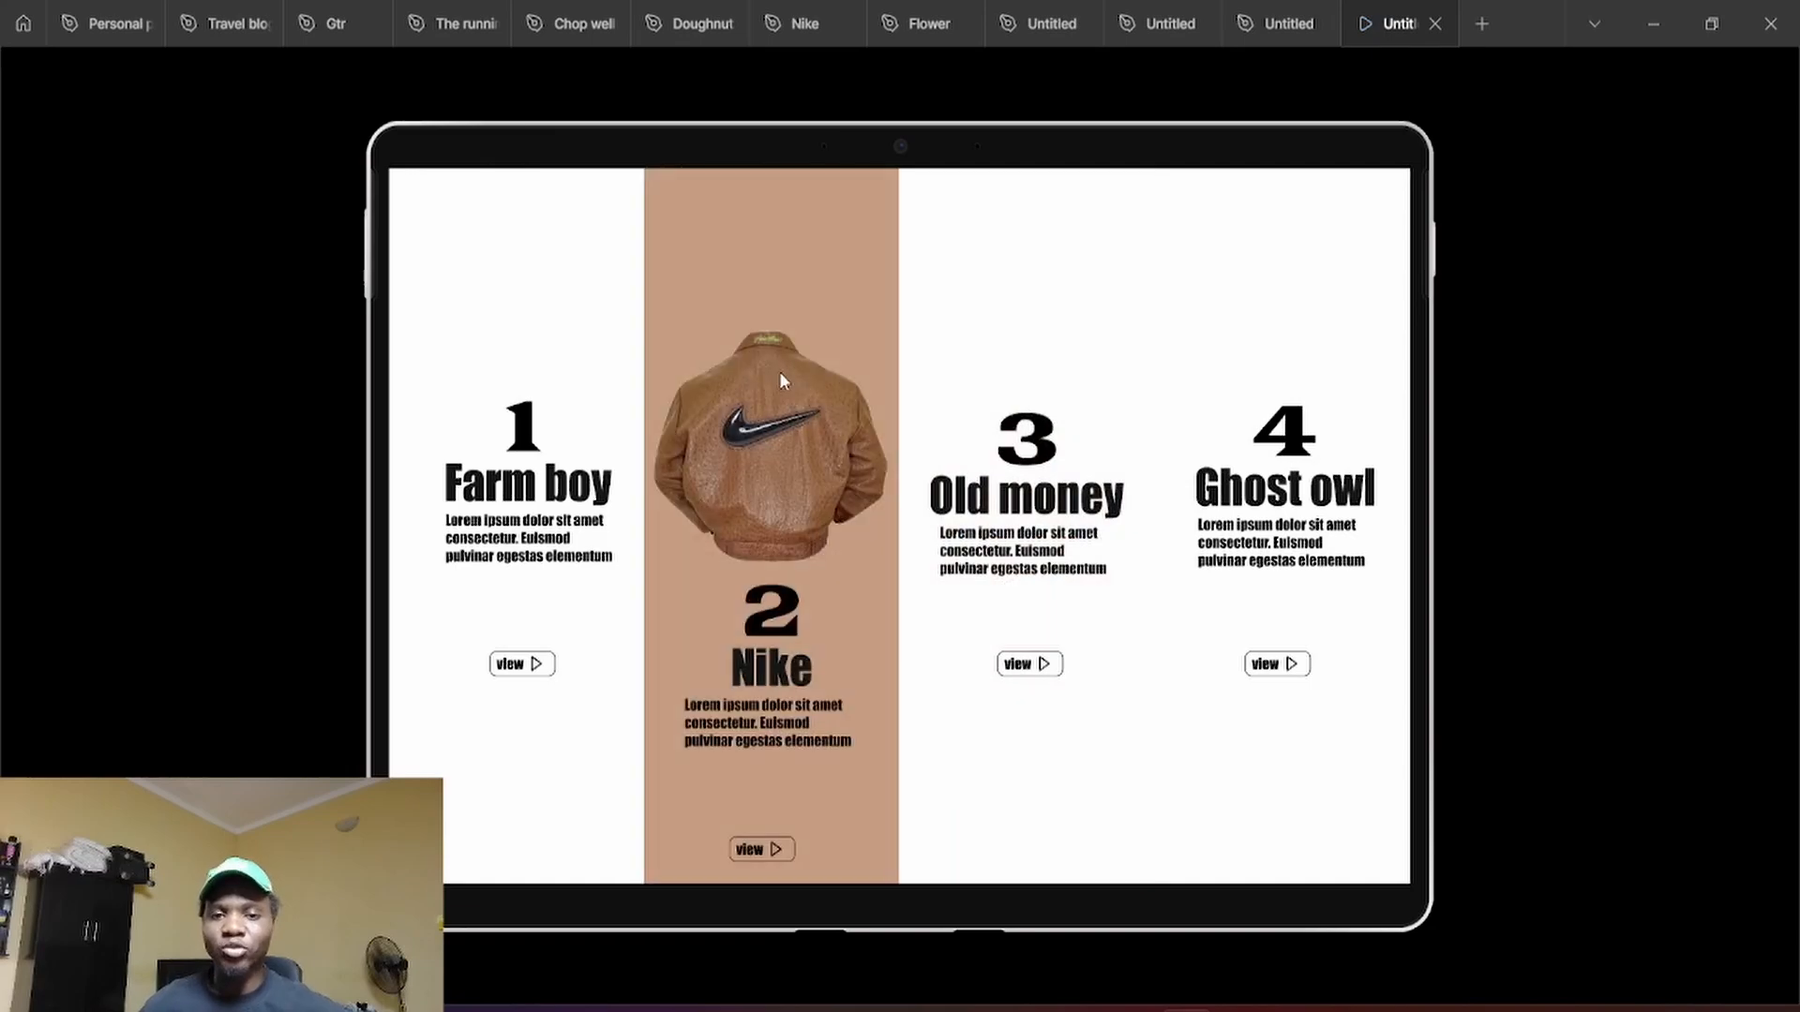
Return to the design file and place a duplicate of the main frame below the farm boy frame
{"action": "left_click", "coordinate": [1271, 23]}
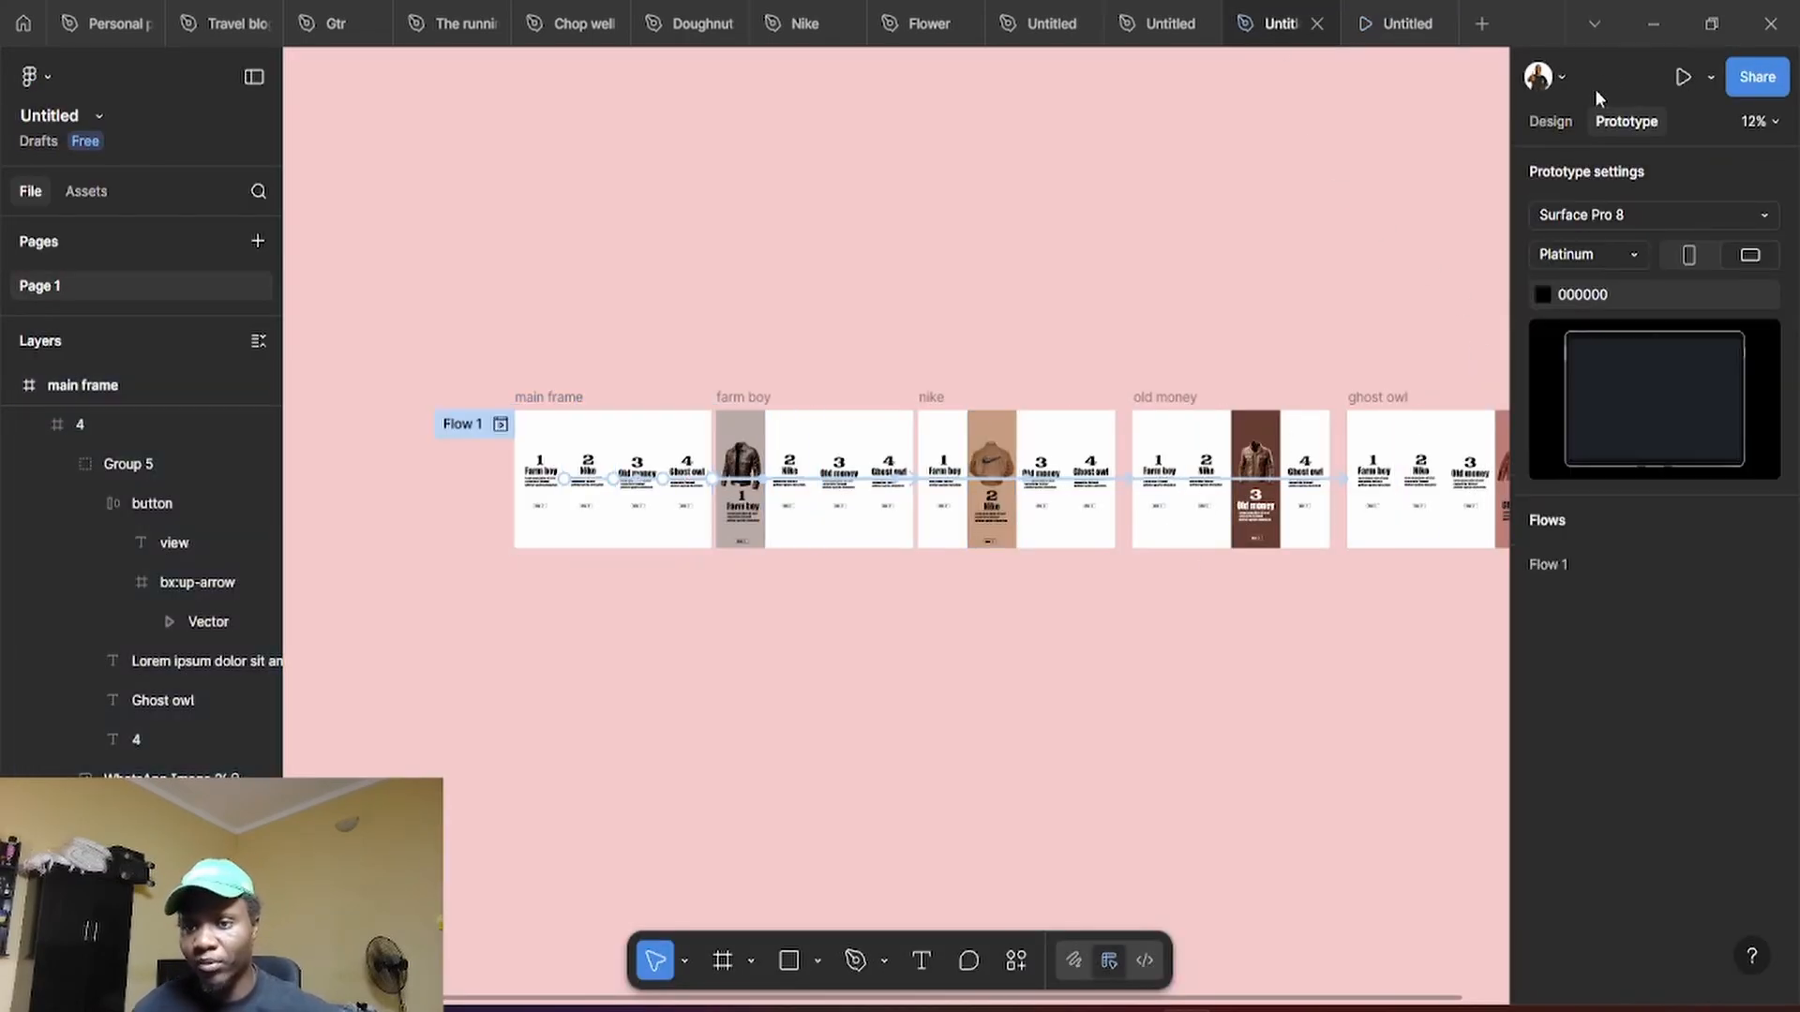
{"action": "left_click", "coordinate": [1551, 121]}
{"action": "left_click_drag", "start_coordinate": [1360, 656], "coordinate": [1213, 491]}
{"action": "left_click", "coordinate": [1297, 654]}
{"action": "key", "text": "space"}
{"action": "left_click_drag", "start_coordinate": [1358, 647], "coordinate": [1341, 533]}
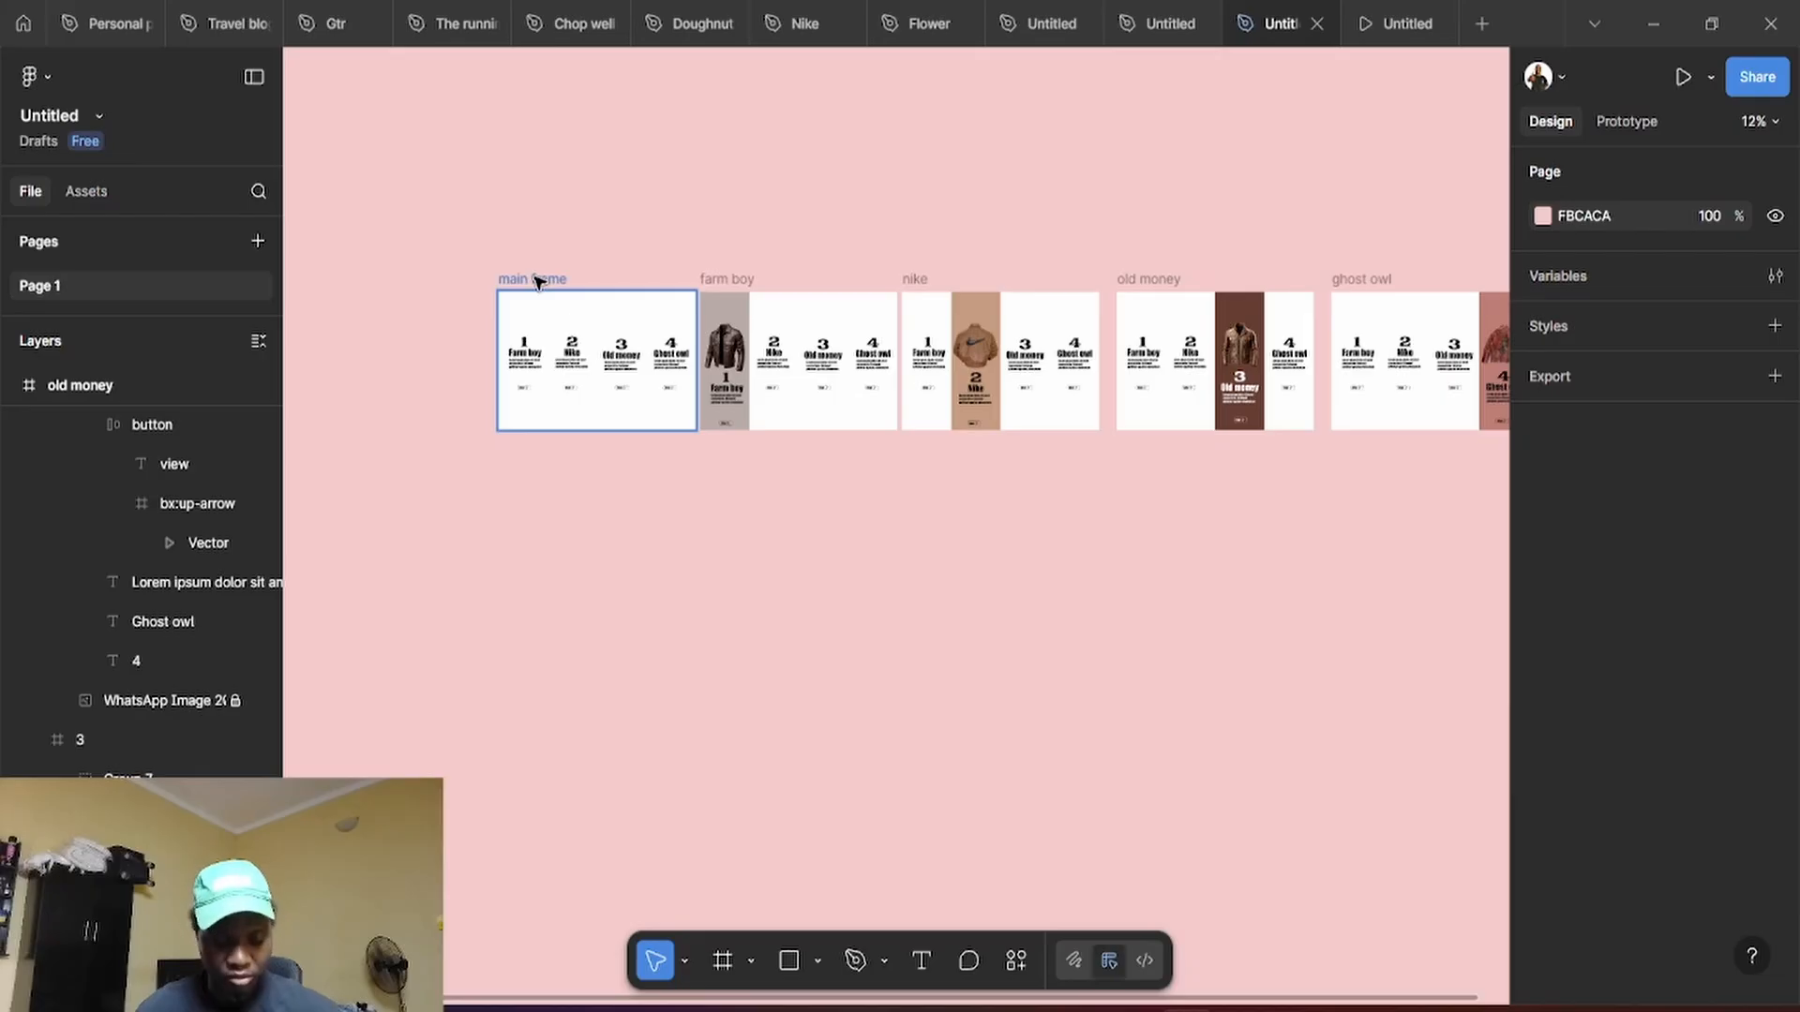
{"action": "left_click_drag", "start_coordinate": [541, 281], "coordinate": [742, 453]}
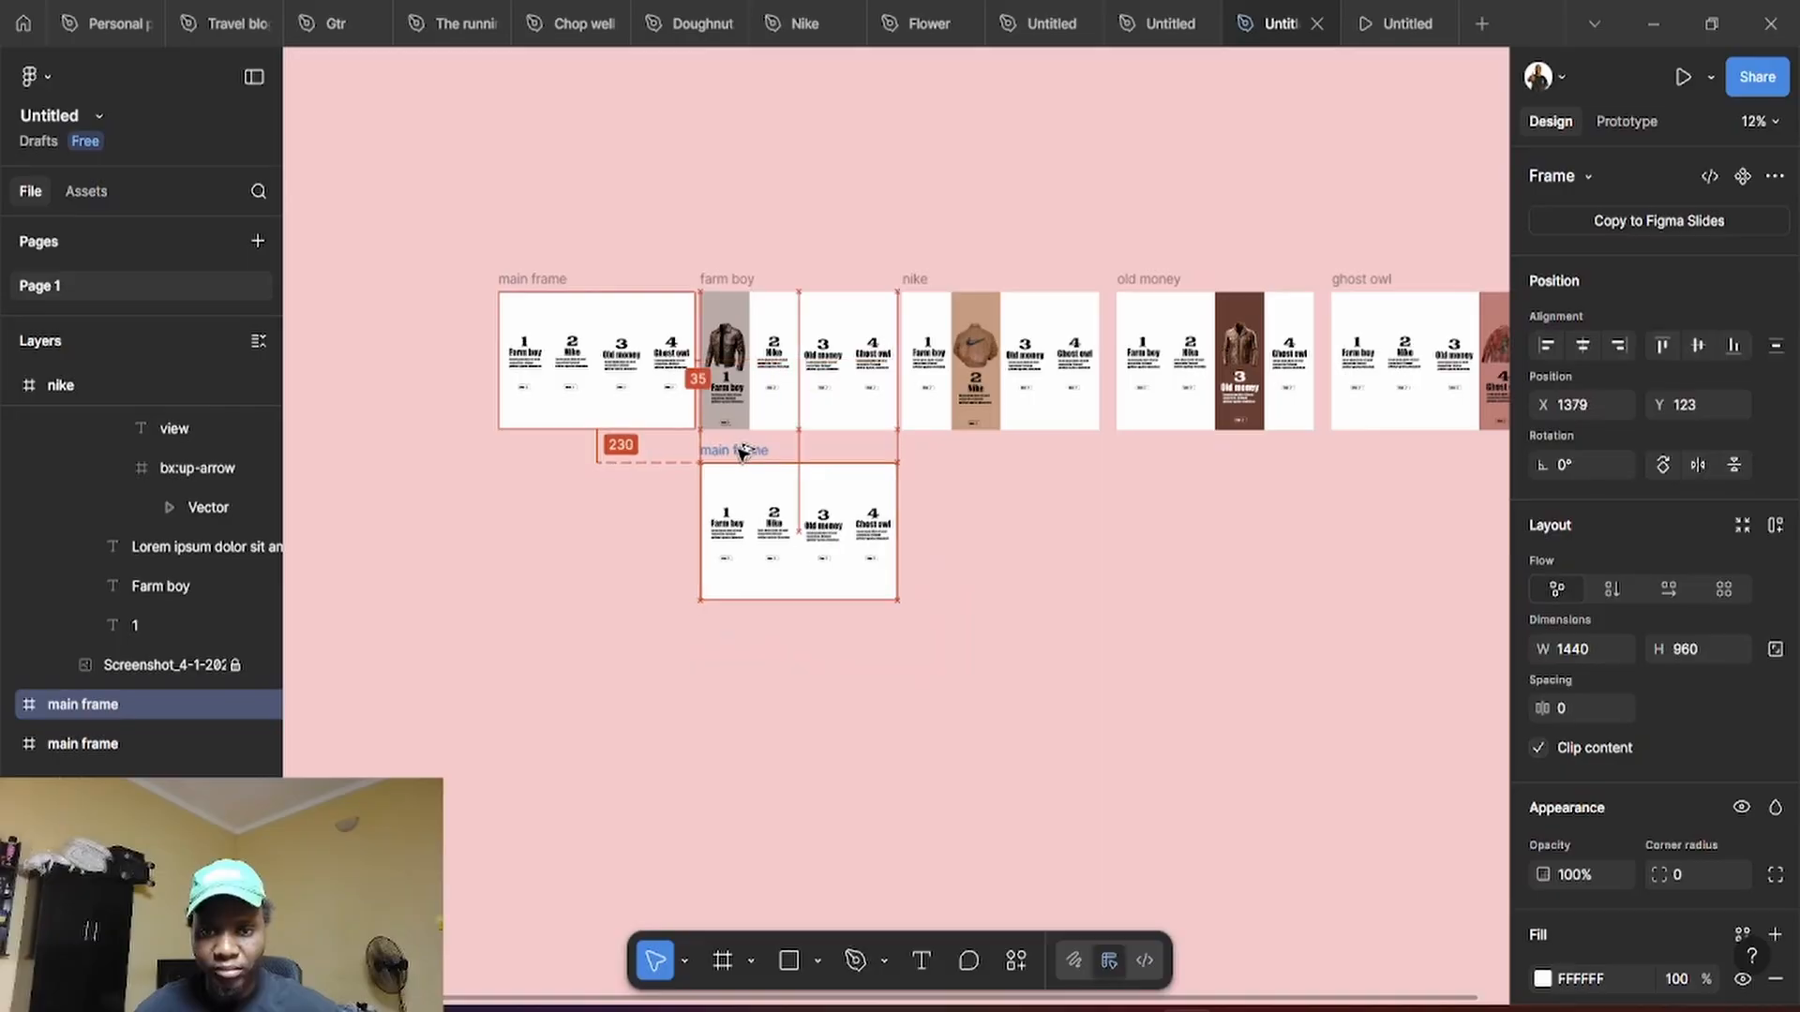
Delete the Ghost owl, Old money and Nike columns from the duplicated main frame
{"action": "scroll", "coordinate": [806, 520], "scroll_direction": "up", "scroll_amount": 5}
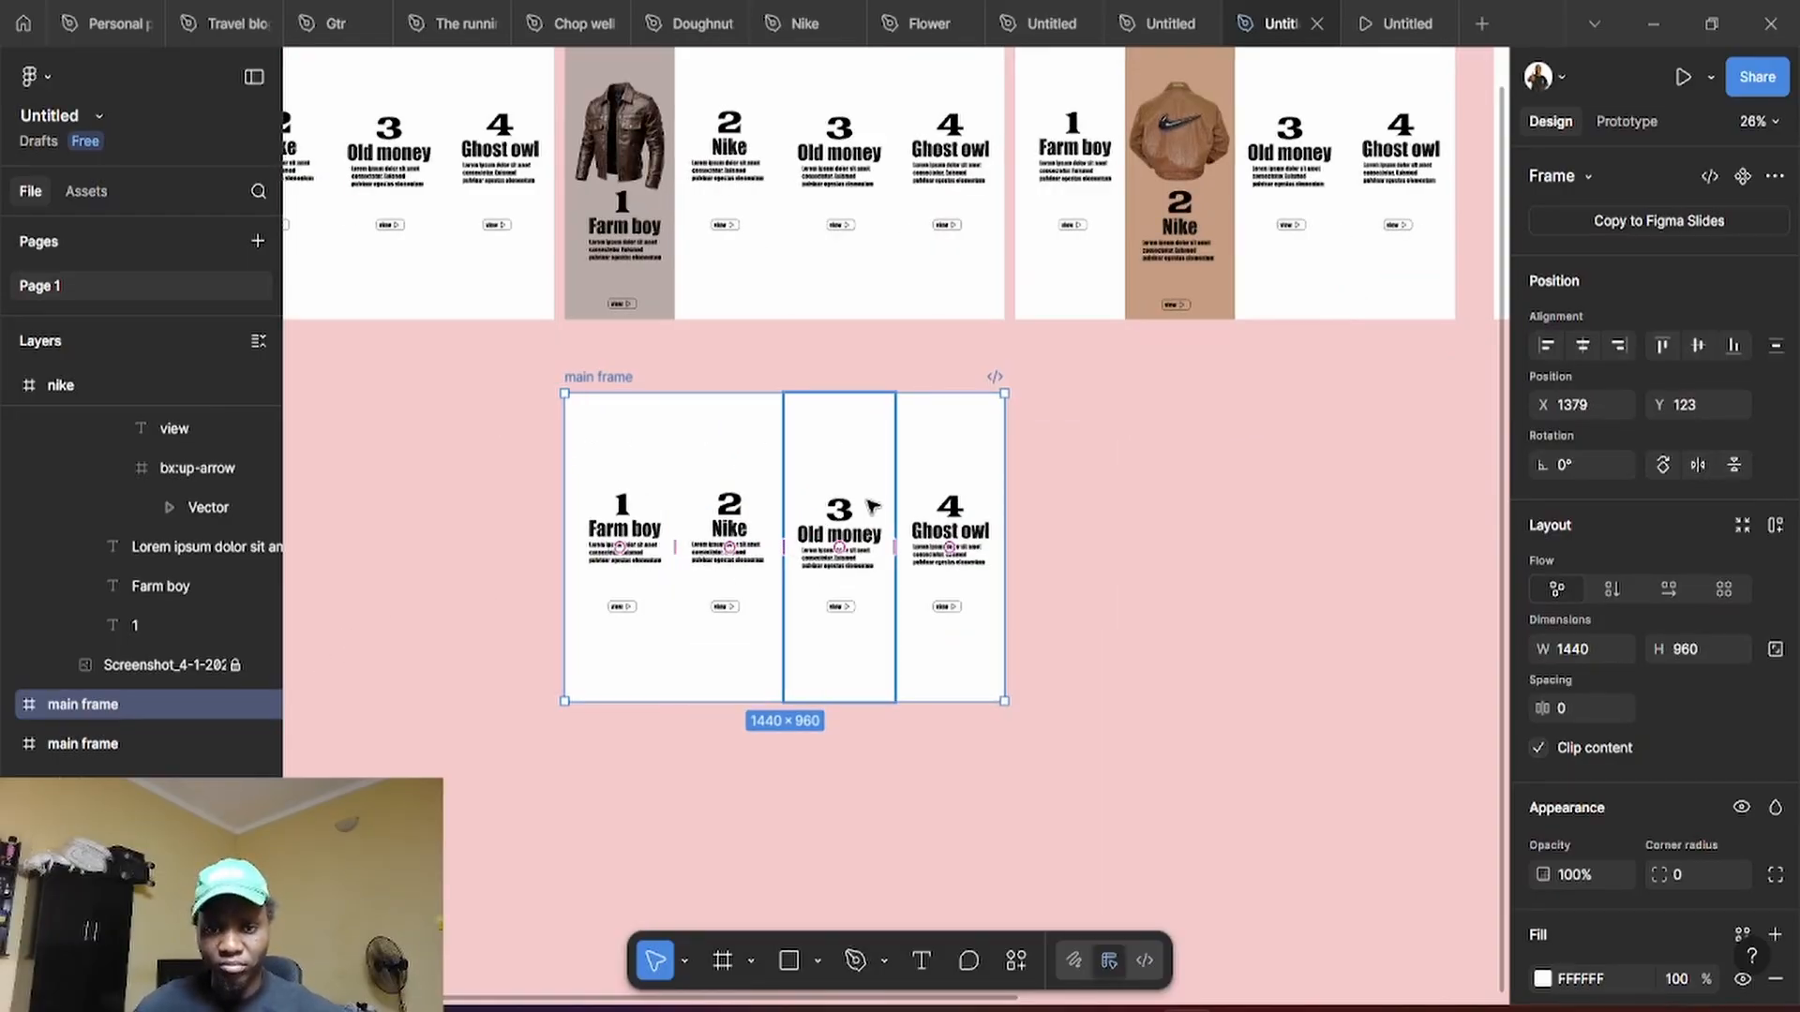
{"action": "double_click", "coordinate": [960, 470]}
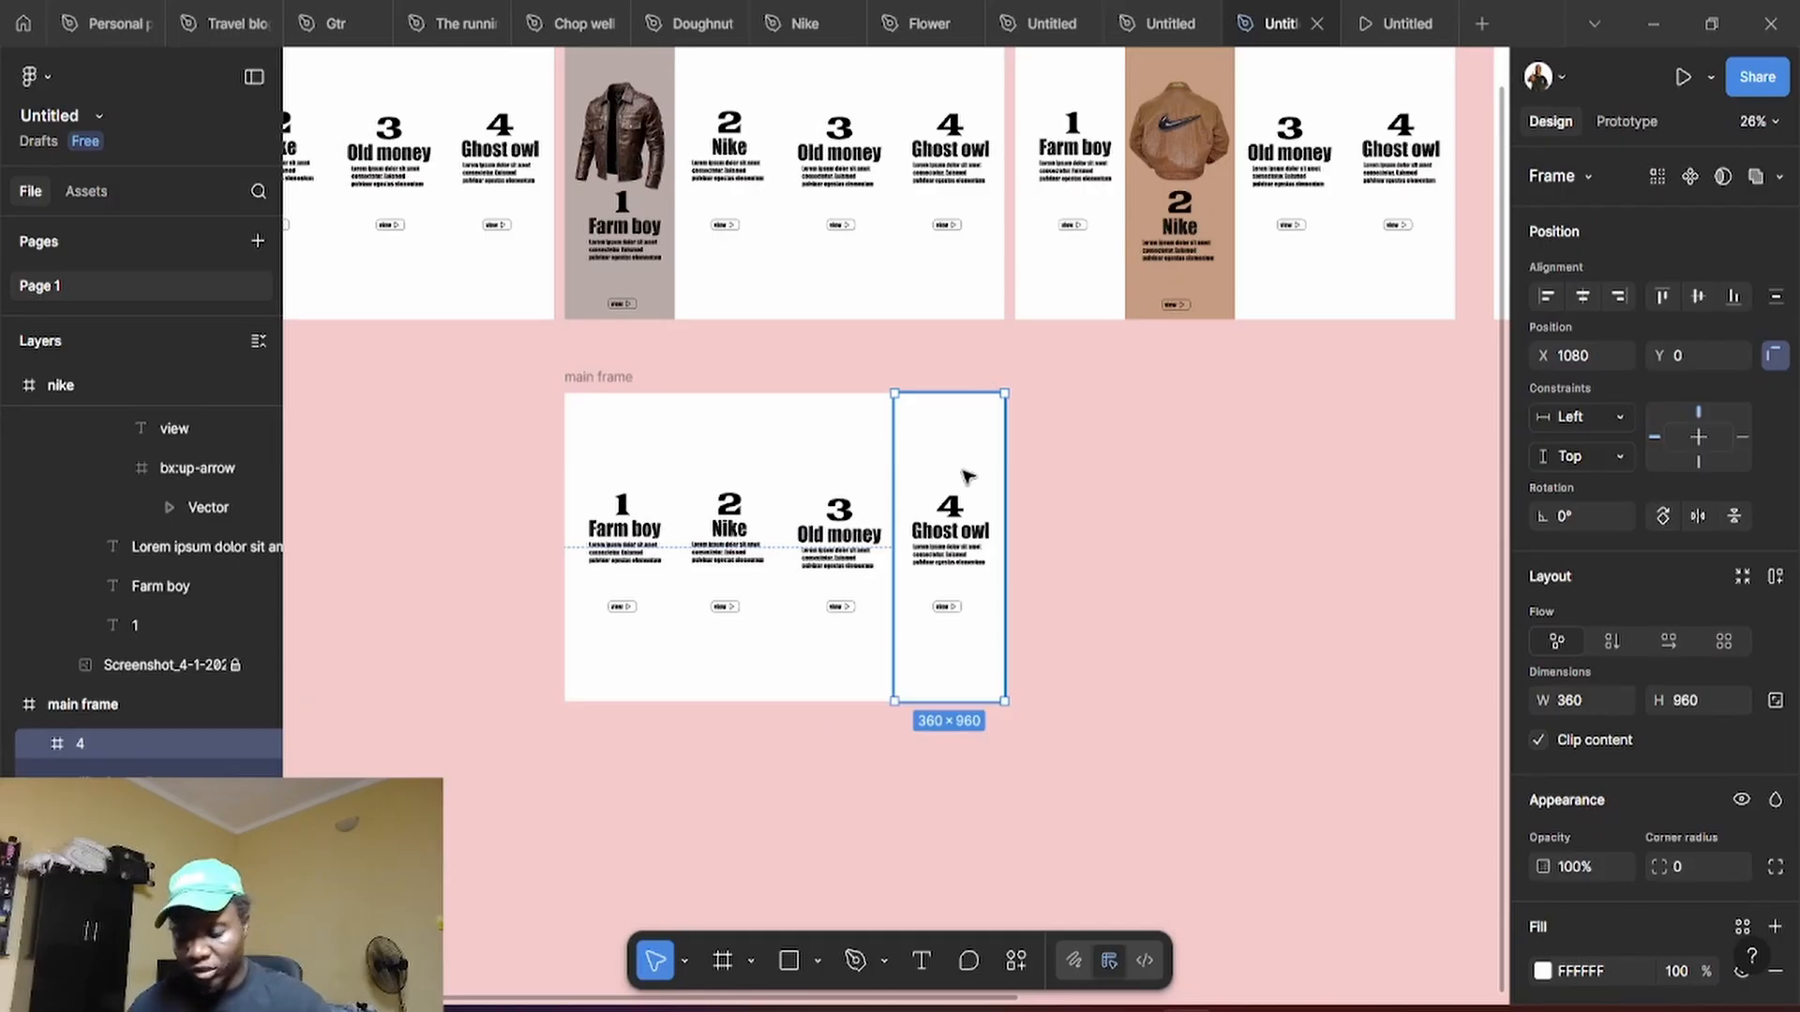
{"action": "key", "text": "Delete"}
{"action": "left_click", "coordinate": [834, 469]}
{"action": "key", "text": "Delete"}
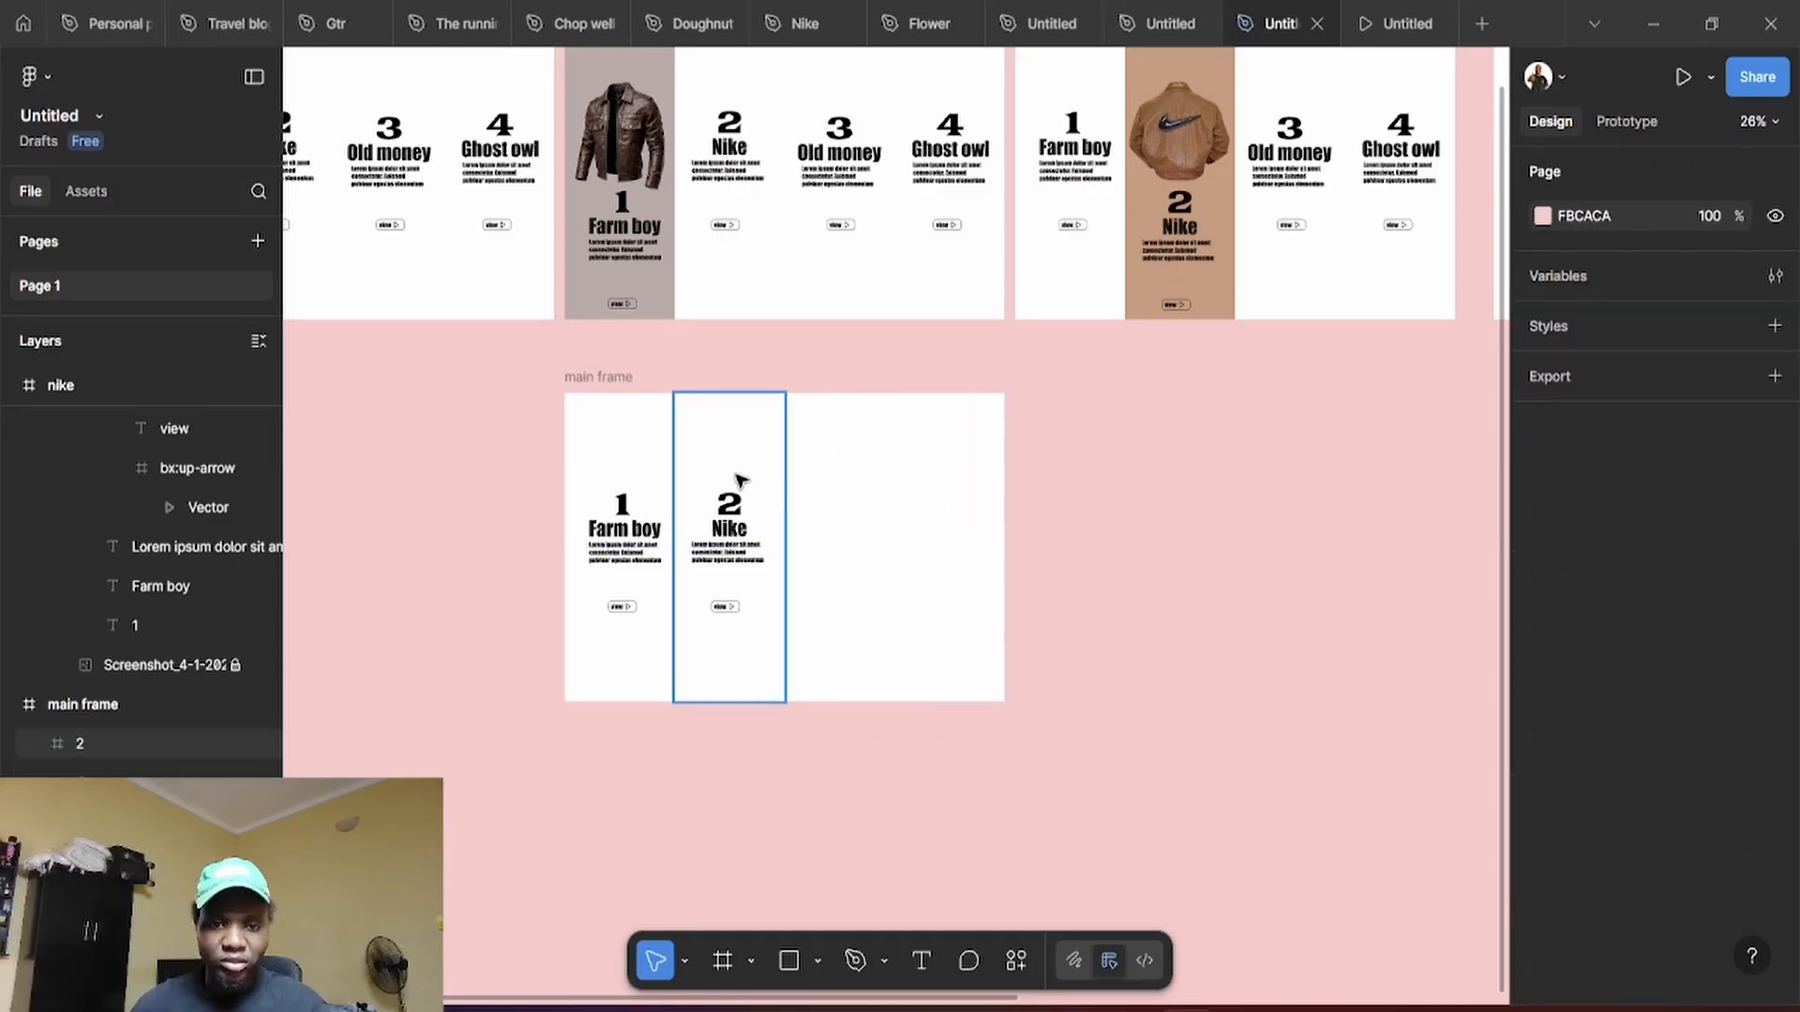
{"action": "key", "text": "Delete"}
Move the remaining Farm boy column to the middle of the duplicated frame, at X 540, Y 0
{"action": "left_click", "coordinate": [651, 533]}
{"action": "left_click_drag", "start_coordinate": [643, 506], "coordinate": [800, 520]}
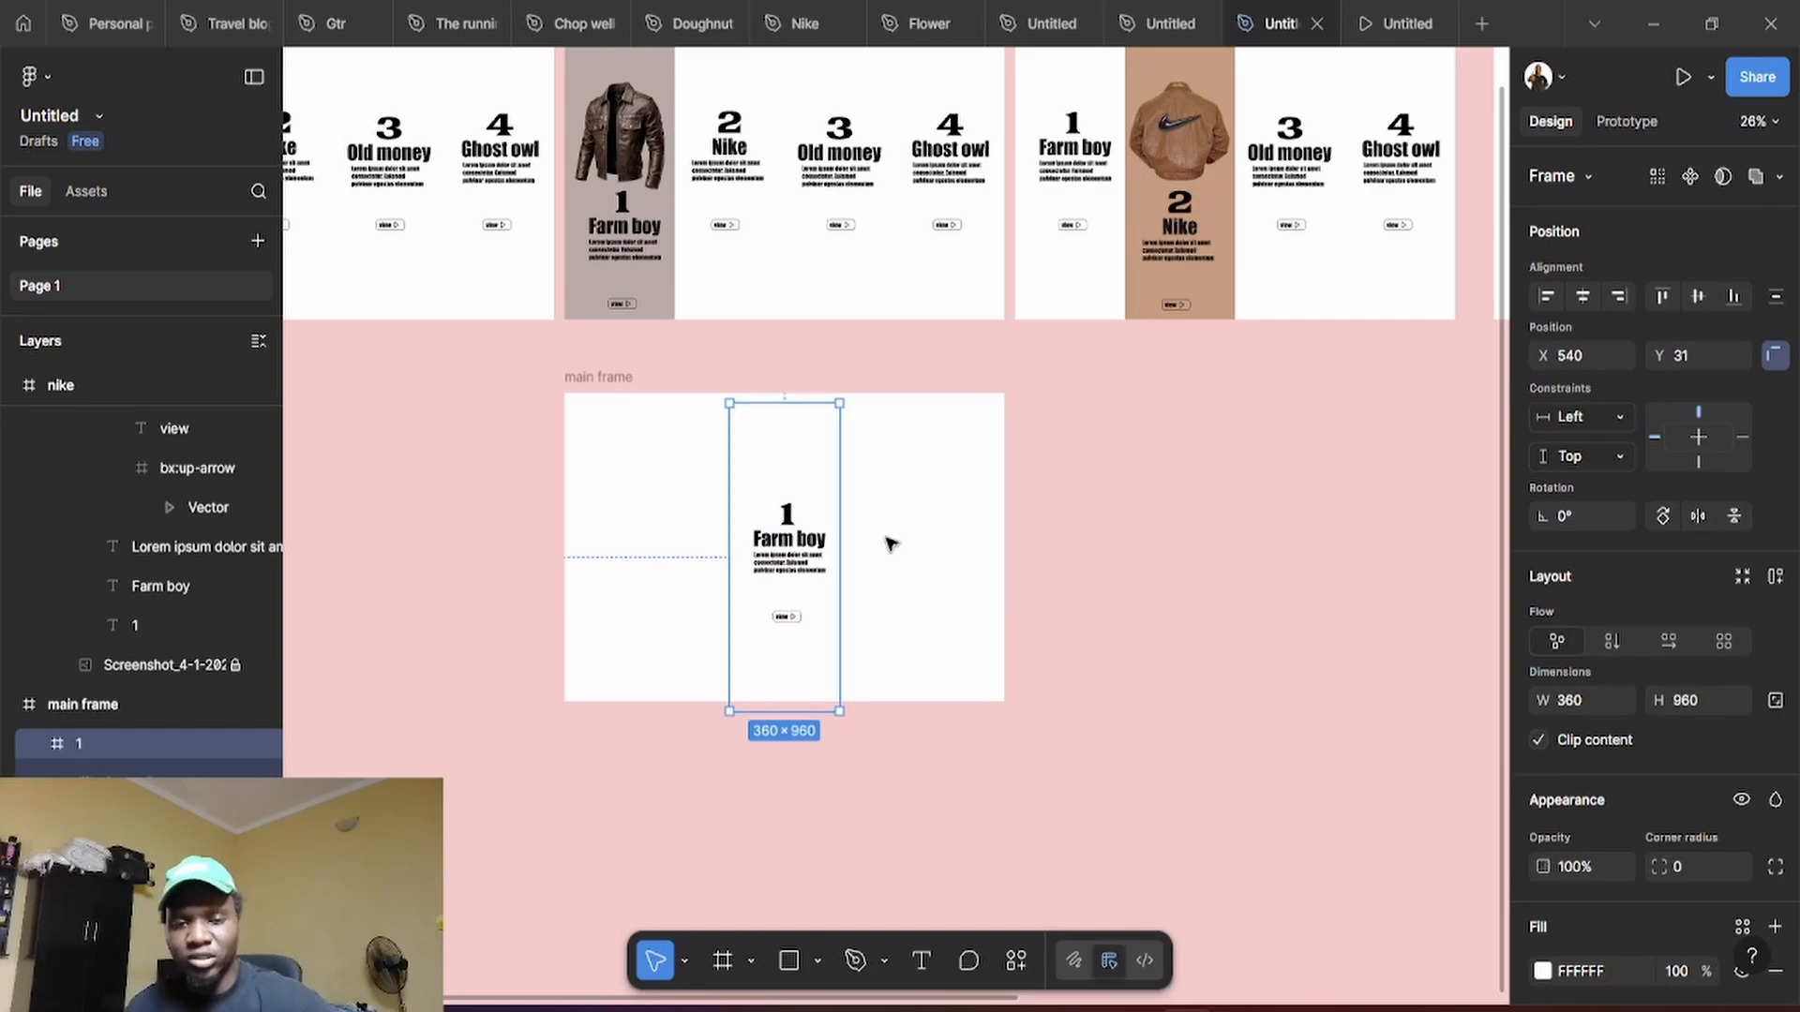
{"action": "left_click_drag", "start_coordinate": [790, 495], "coordinate": [791, 485]}
Unlock the hidden jacket image in the Farm boy column and set its opacity to 100%
{"action": "scroll", "coordinate": [188, 609], "scroll_direction": "down", "scroll_amount": 5}
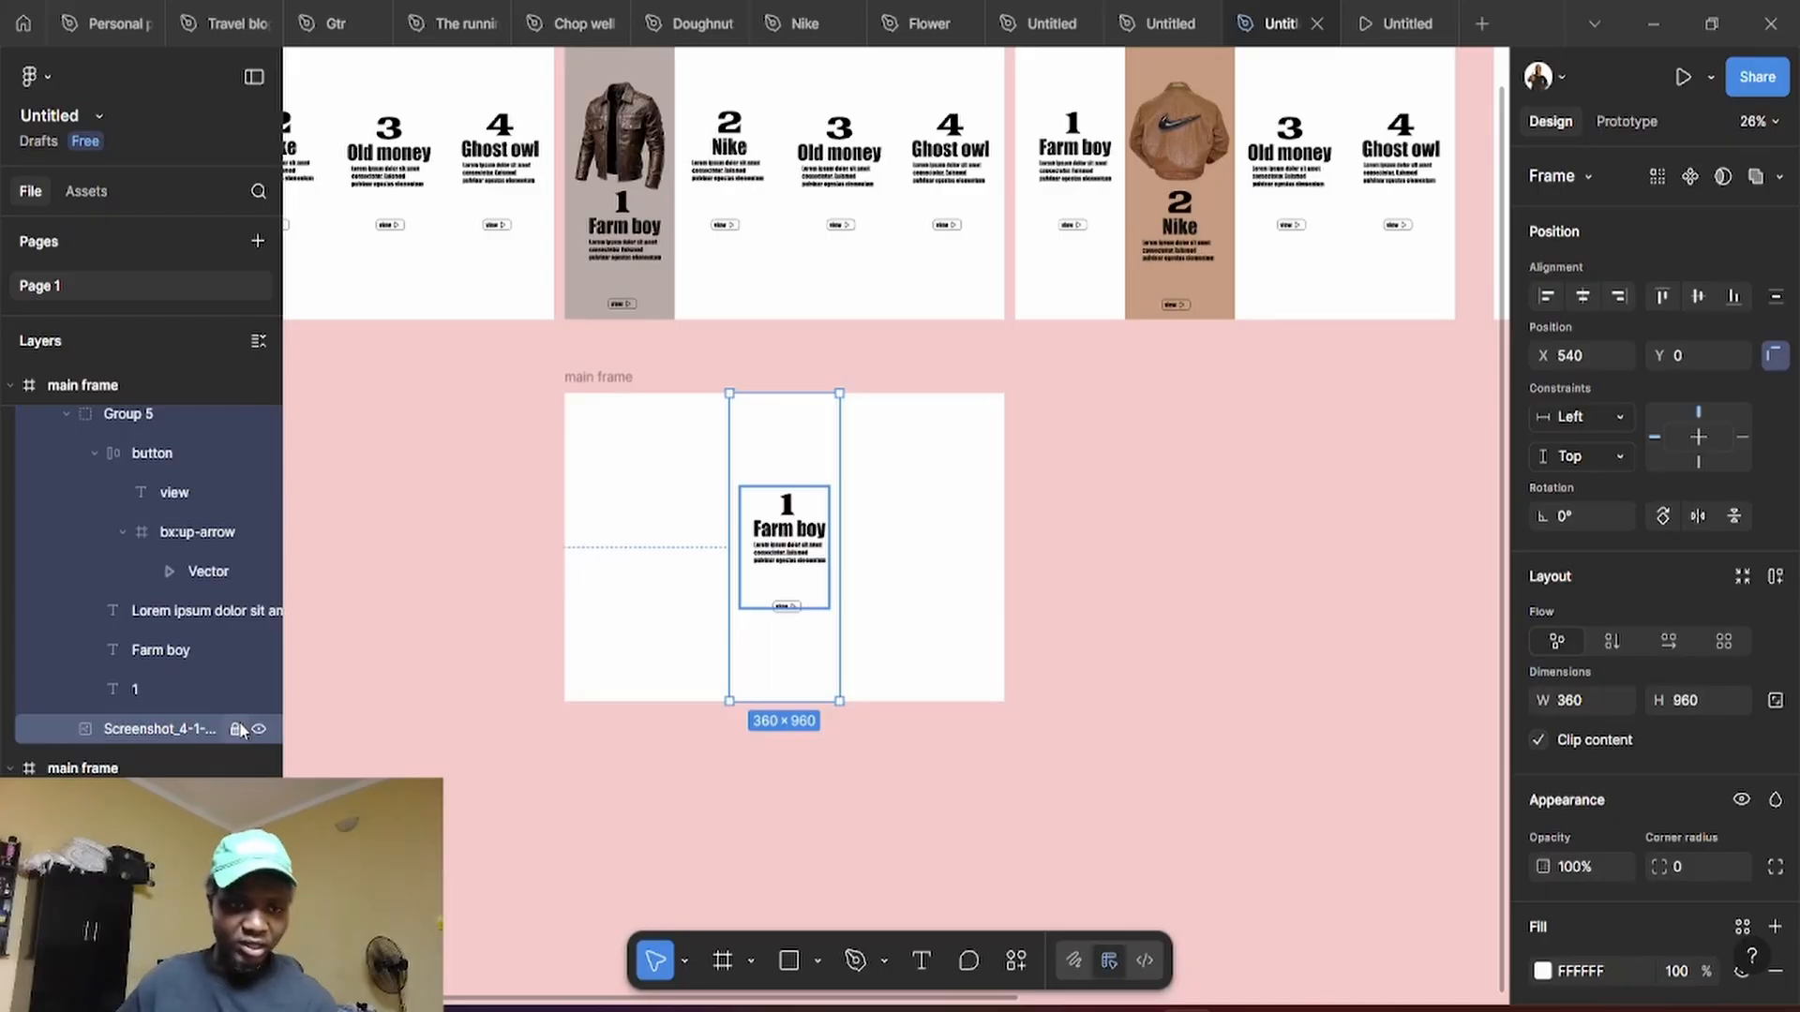
{"action": "left_click", "coordinate": [236, 729]}
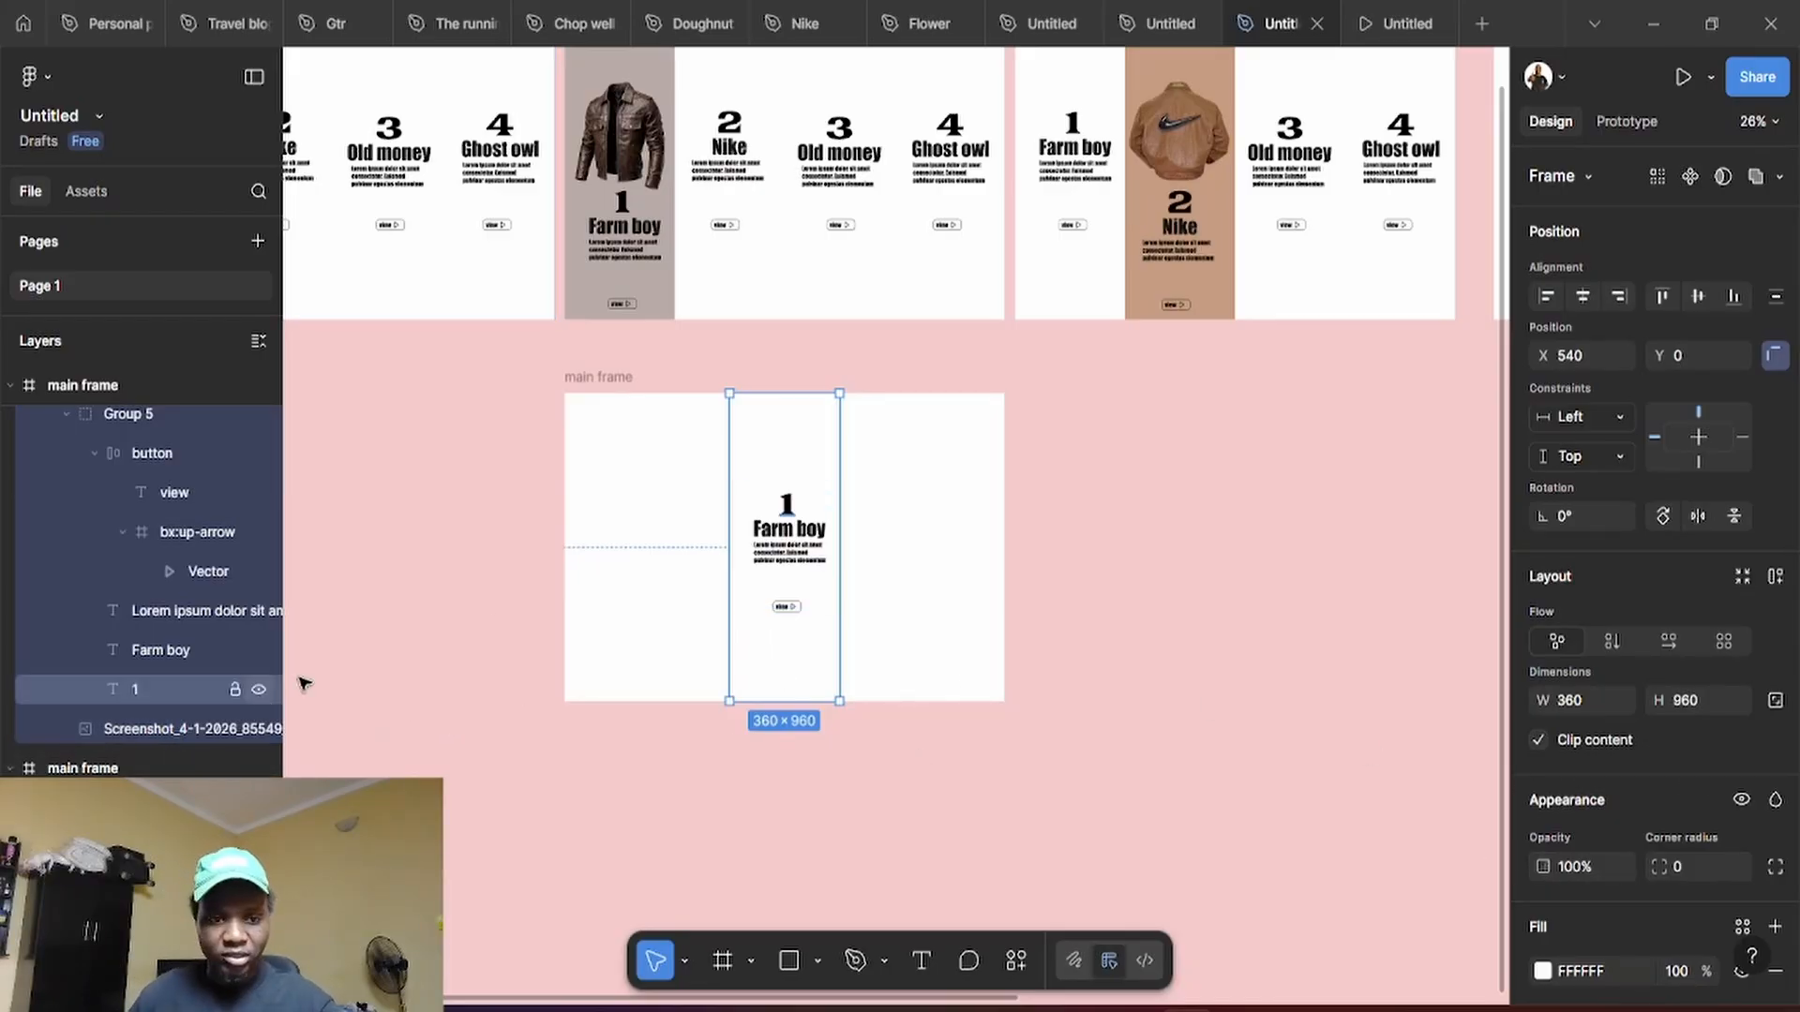
{"action": "left_click", "coordinate": [248, 729]}
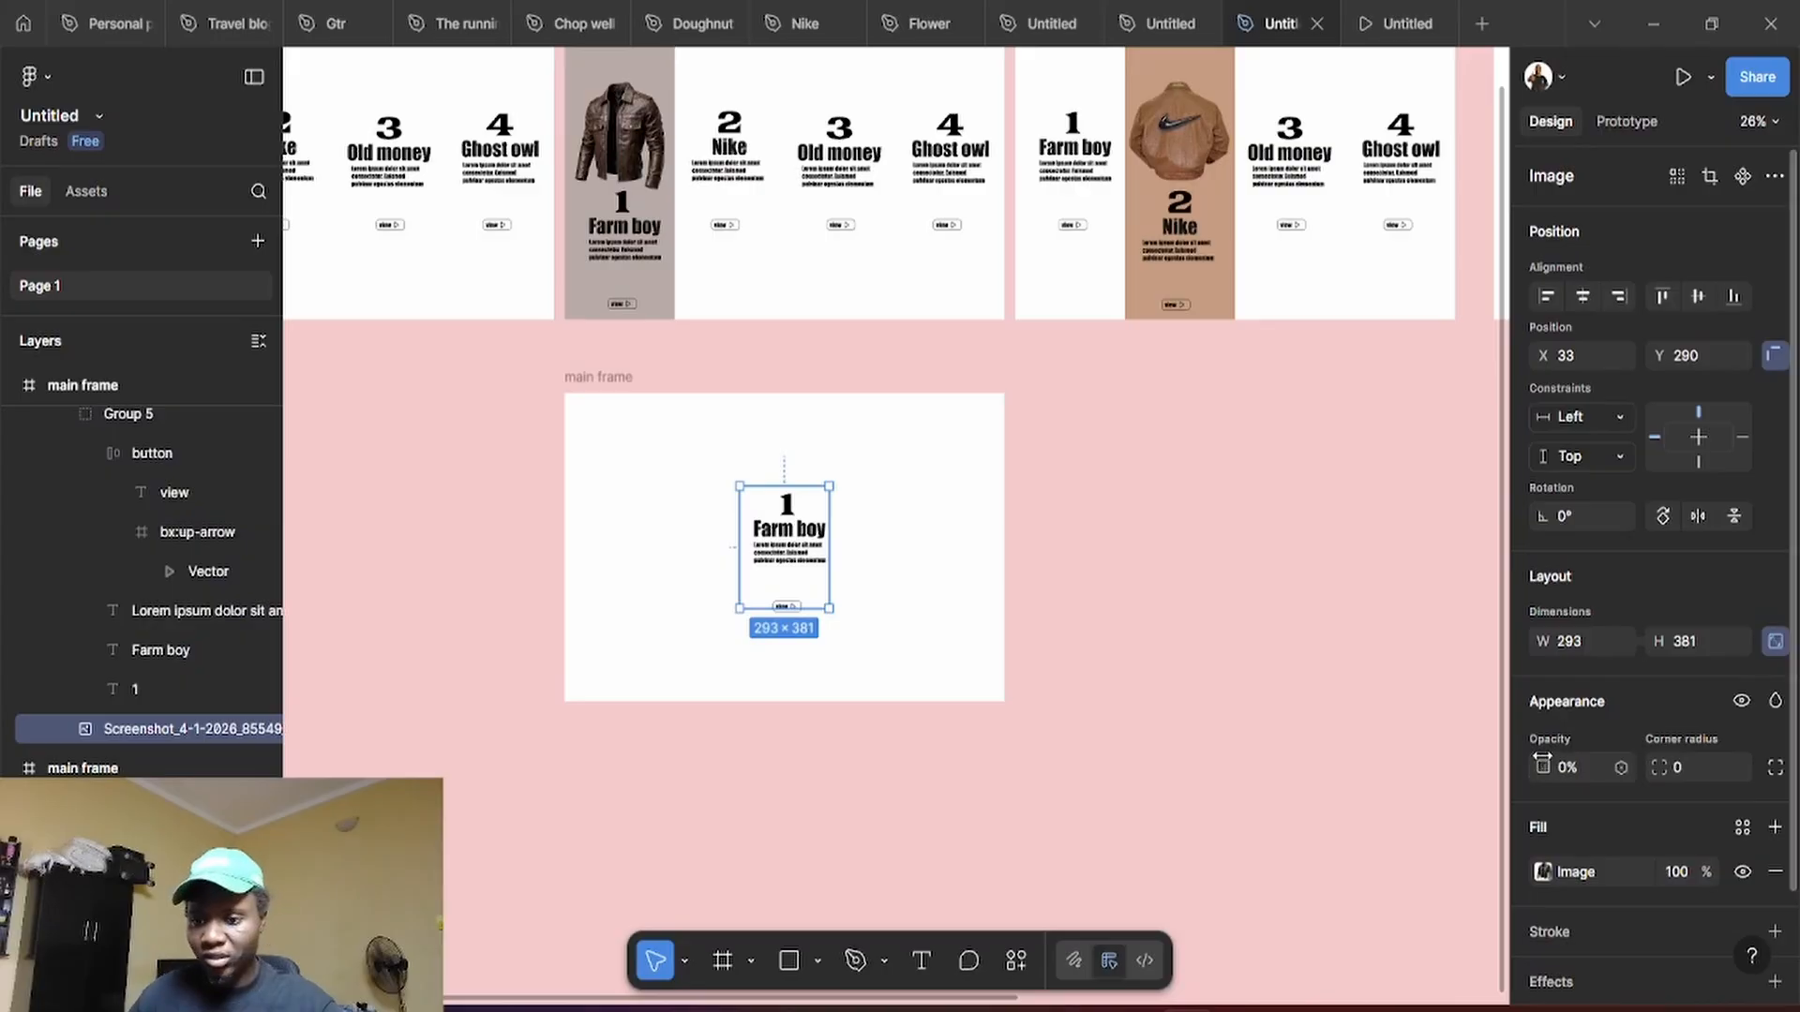
{"action": "left_click_drag", "start_coordinate": [1542, 765], "coordinate": [1218, 661]}
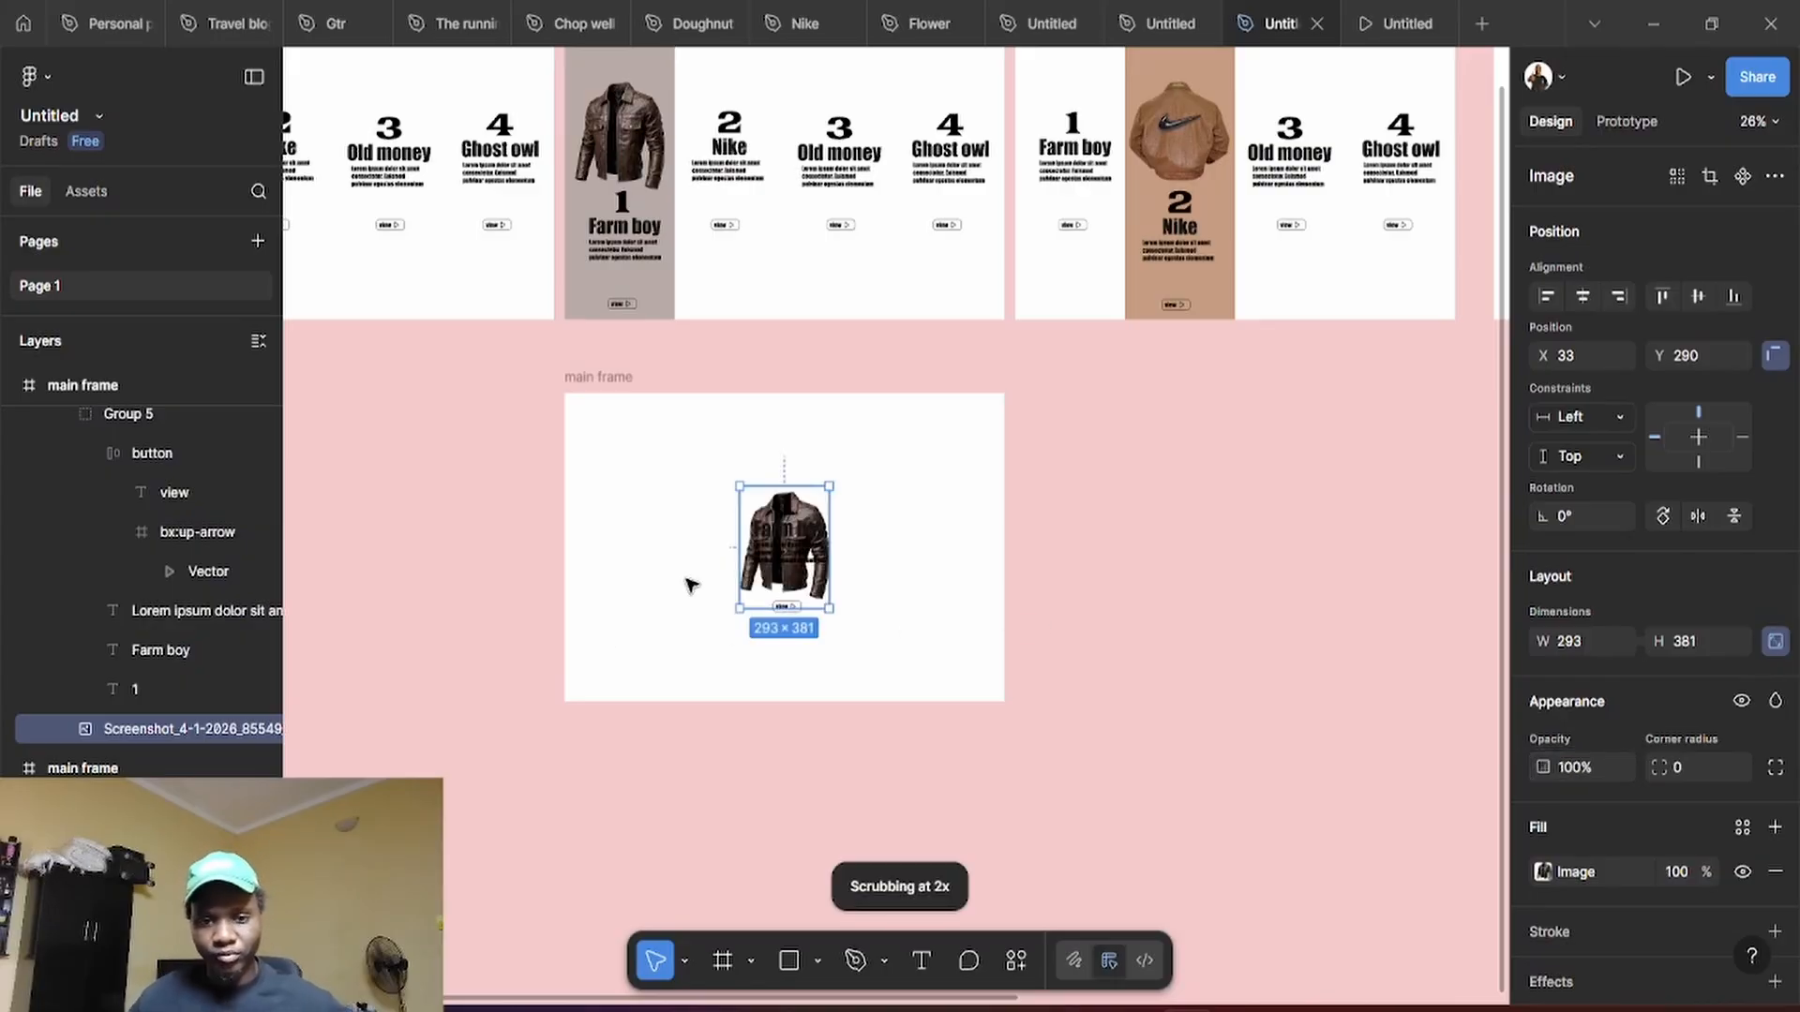
Move the description text, the Farm boy group and the jacket image out of the column onto the duplicated frame
{"action": "scroll", "coordinate": [690, 586], "scroll_direction": "up", "scroll_amount": 5}
{"action": "left_click_drag", "start_coordinate": [824, 386], "coordinate": [838, 293]}
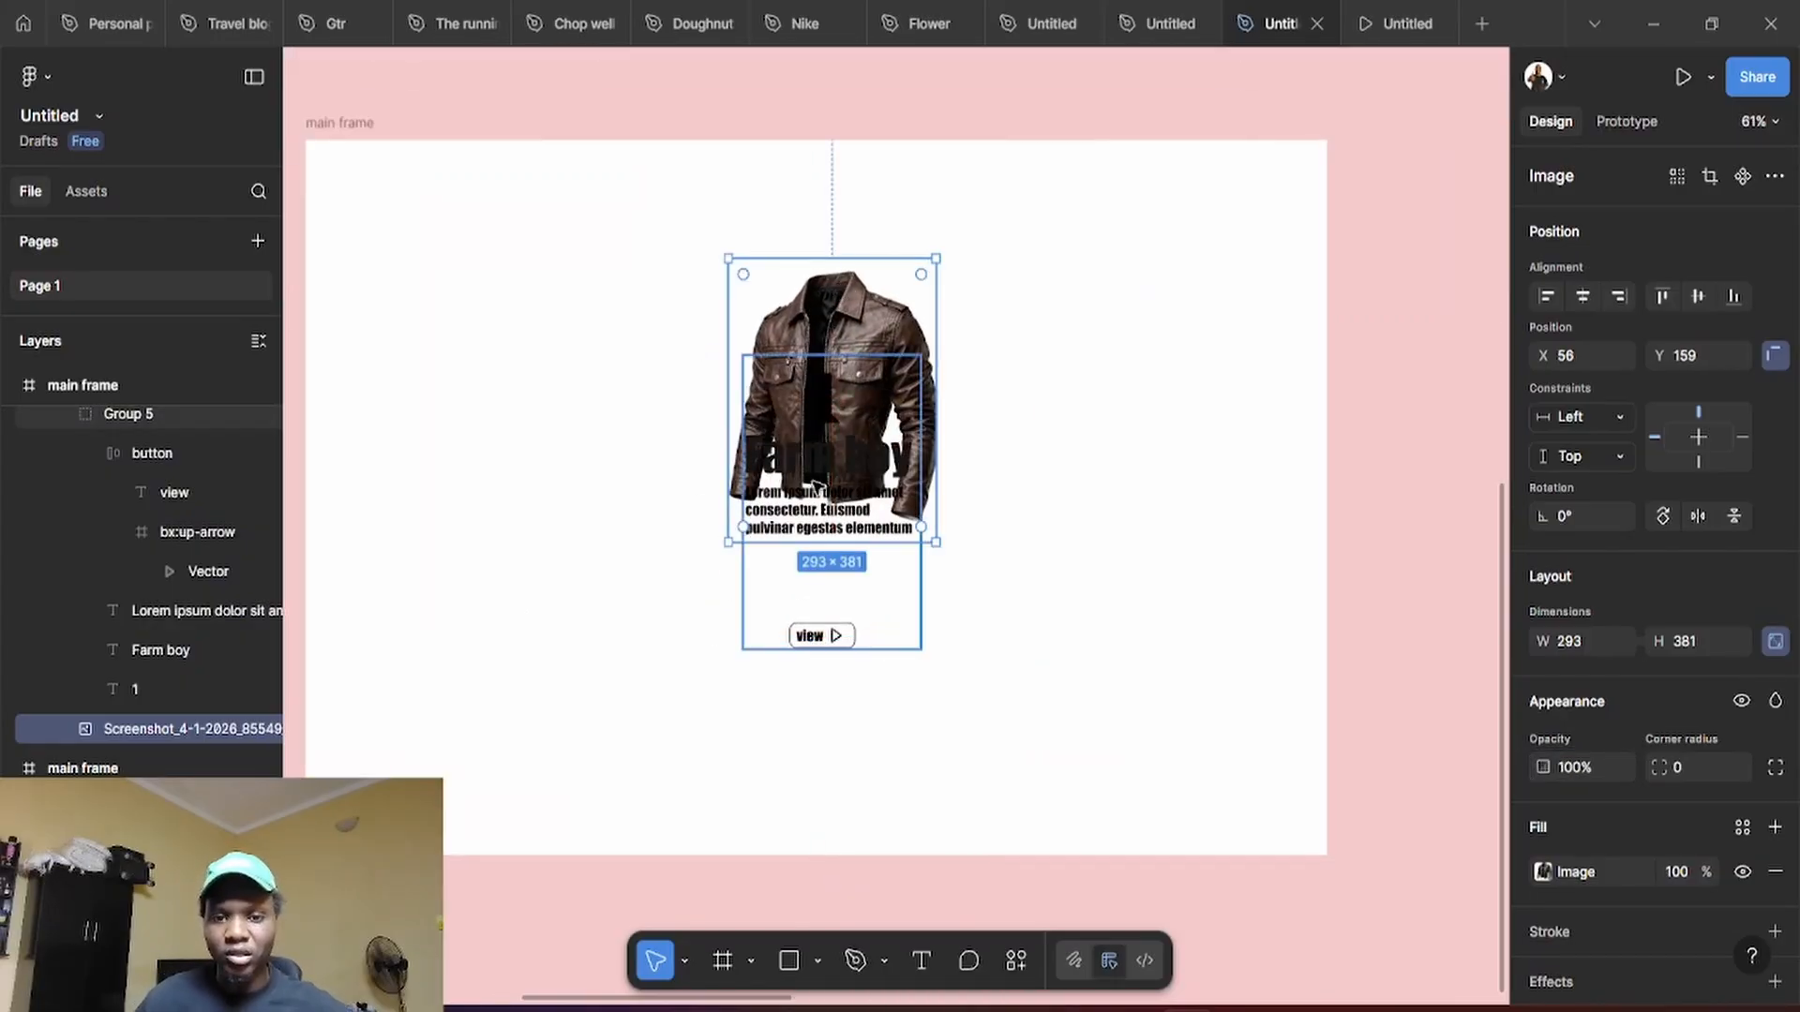
{"action": "left_click", "coordinate": [859, 515]}
{"action": "left_click_drag", "start_coordinate": [840, 522], "coordinate": [484, 657]}
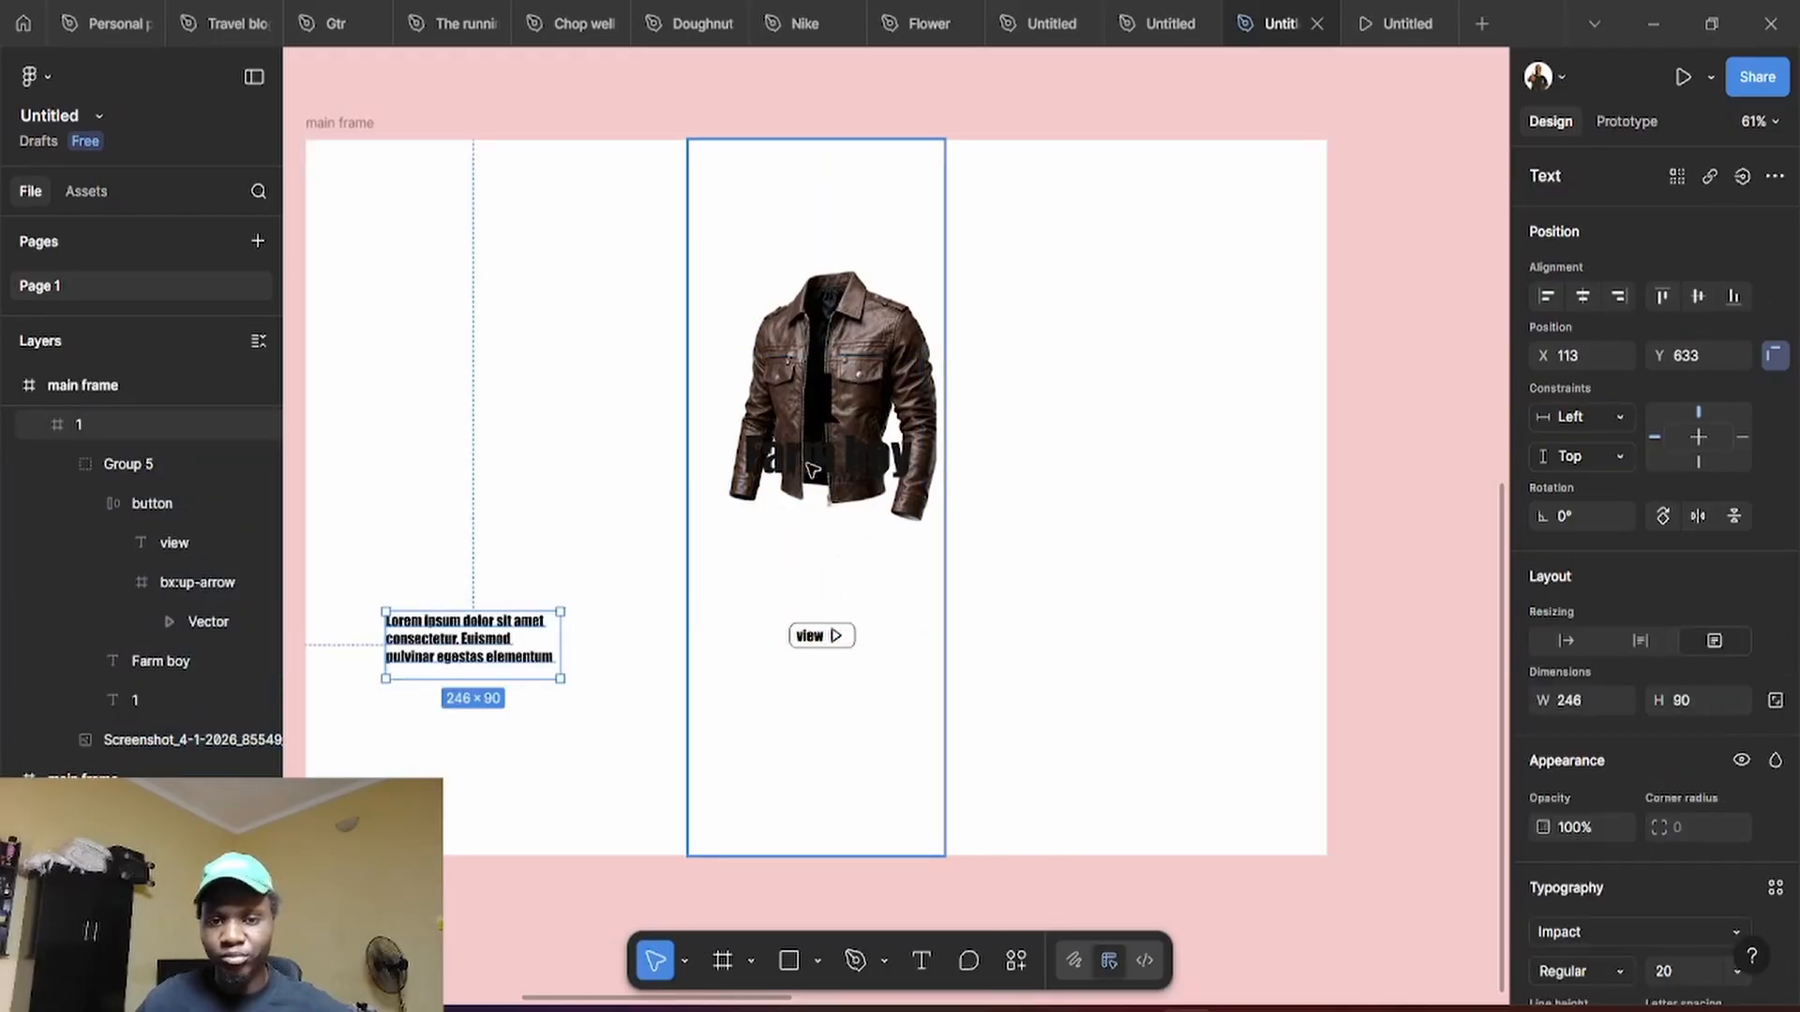
{"action": "left_click_drag", "start_coordinate": [811, 470], "coordinate": [645, 524]}
{"action": "left_click", "coordinate": [874, 555]}
{"action": "left_click", "coordinate": [939, 462]}
{"action": "left_click_drag", "start_coordinate": [939, 461], "coordinate": [595, 349]}
Delete the emptied 360 × 960 column from the duplicated frame
{"action": "double_click", "coordinate": [1196, 434]}
{"action": "left_click", "coordinate": [1170, 478]}
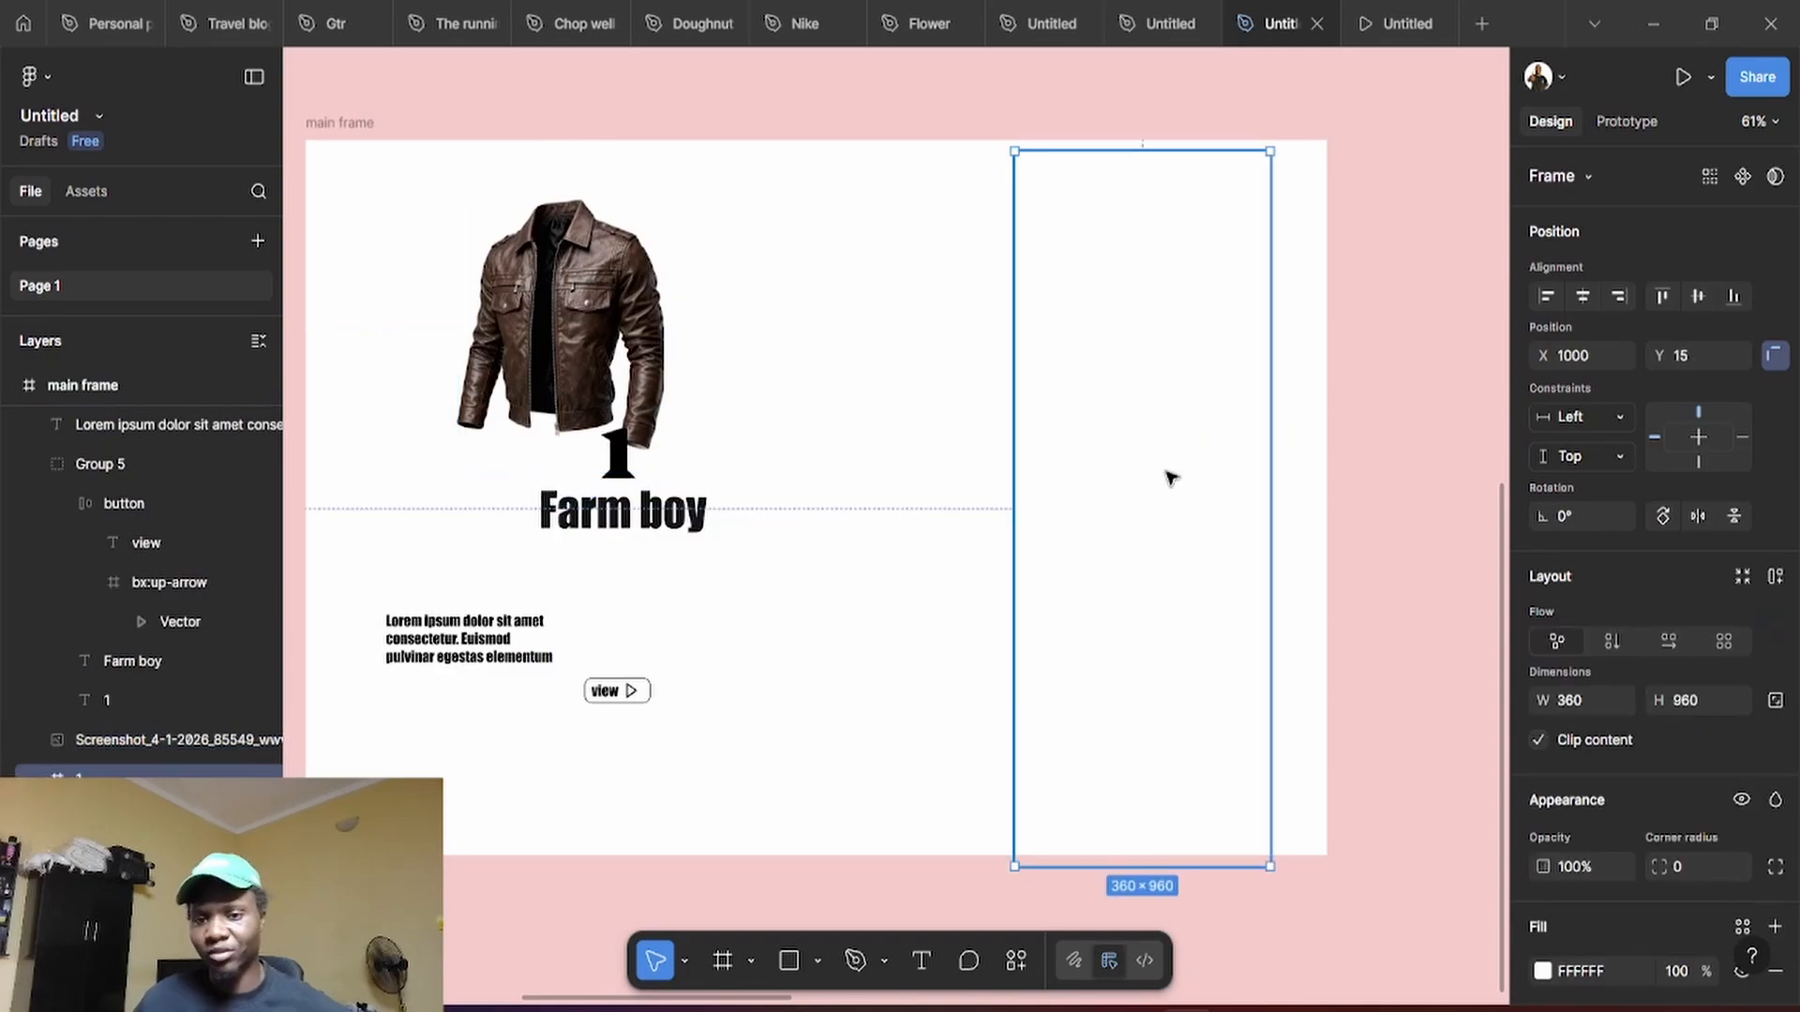
{"action": "key", "text": "Delete"}
Move the jacket image towards the frame's centre and ungroup the number, Farm boy title and view button
{"action": "left_click", "coordinate": [504, 325]}
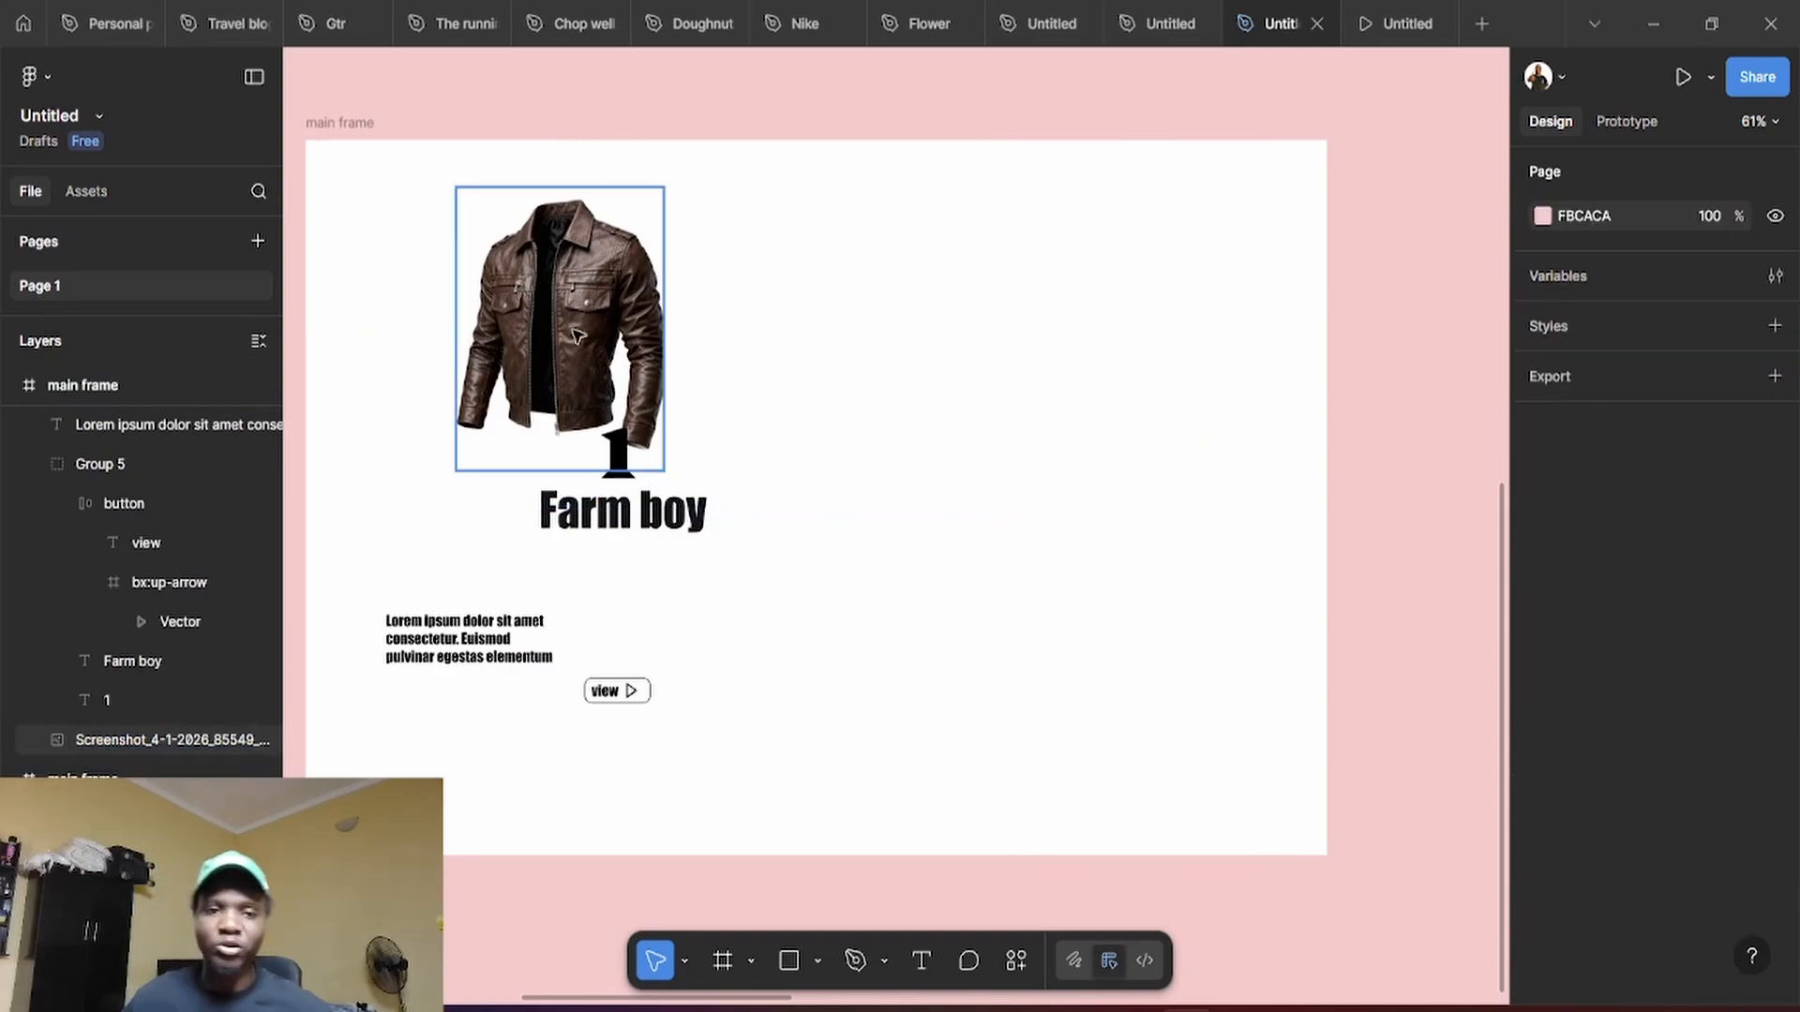
{"action": "left_click_drag", "start_coordinate": [574, 330], "coordinate": [861, 452]}
{"action": "left_click", "coordinate": [634, 470]}
{"action": "right_click", "coordinate": [636, 470]}
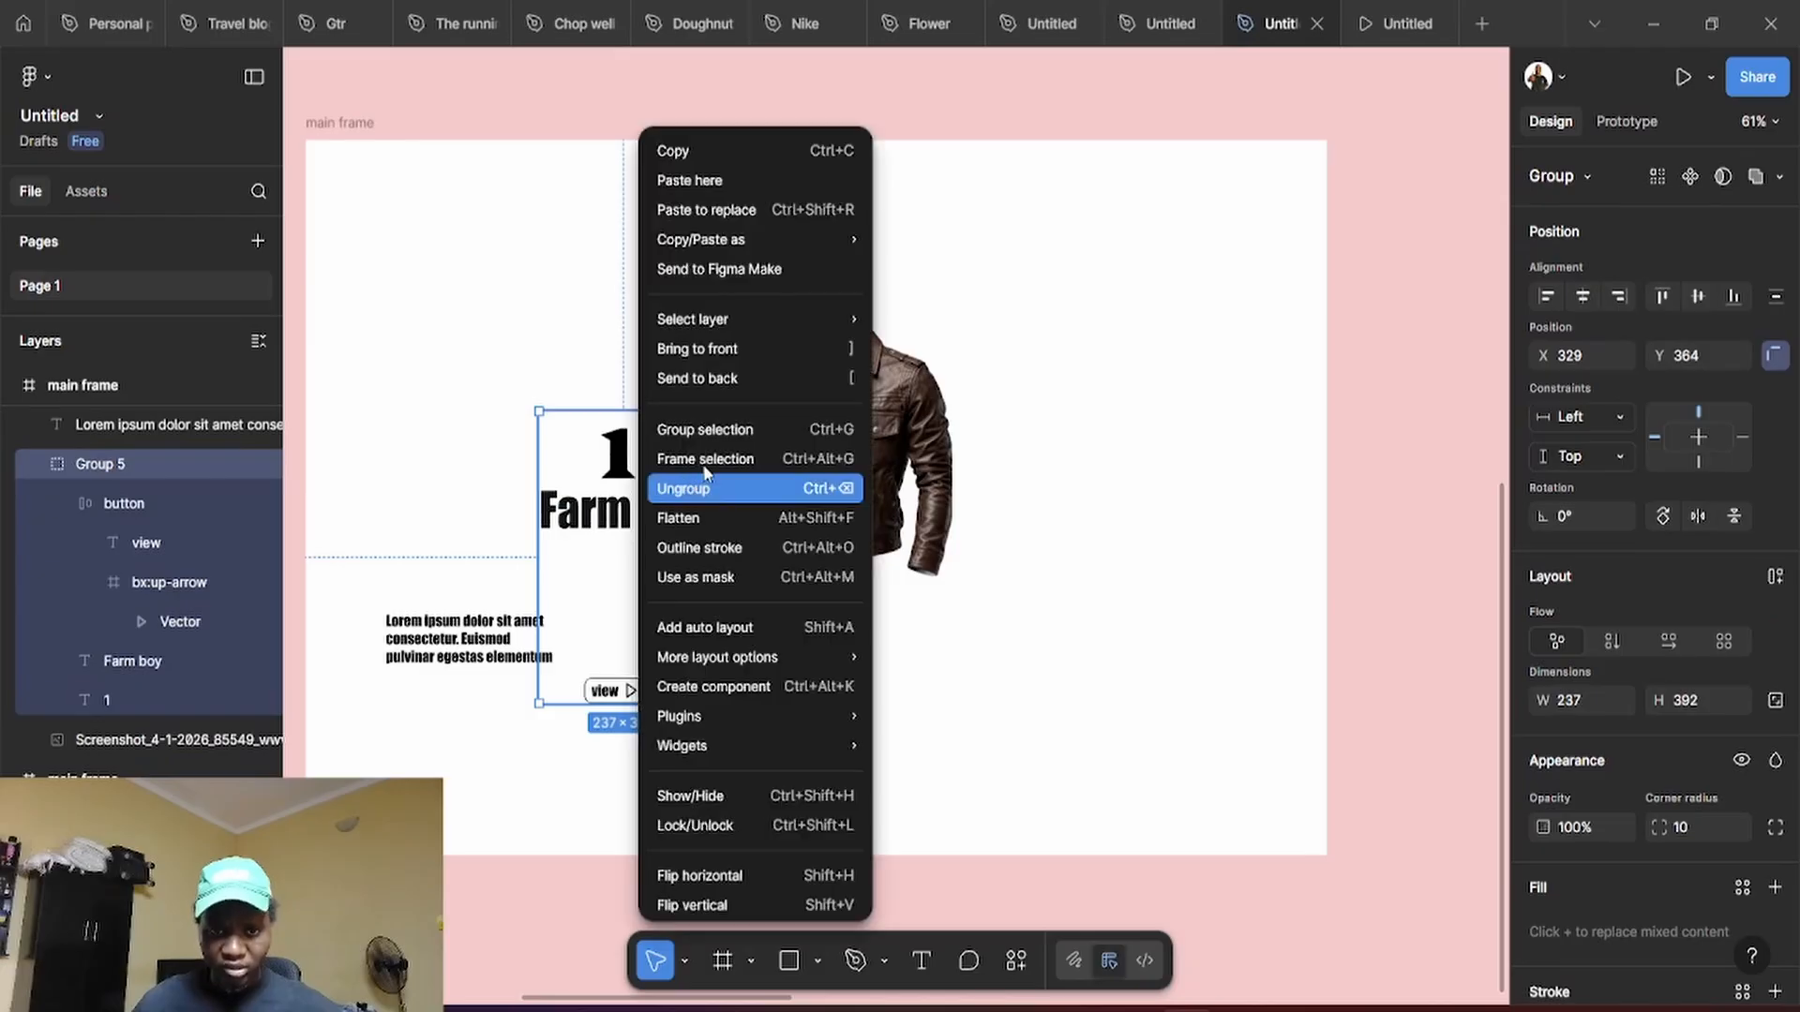
{"action": "left_click", "coordinate": [712, 489]}
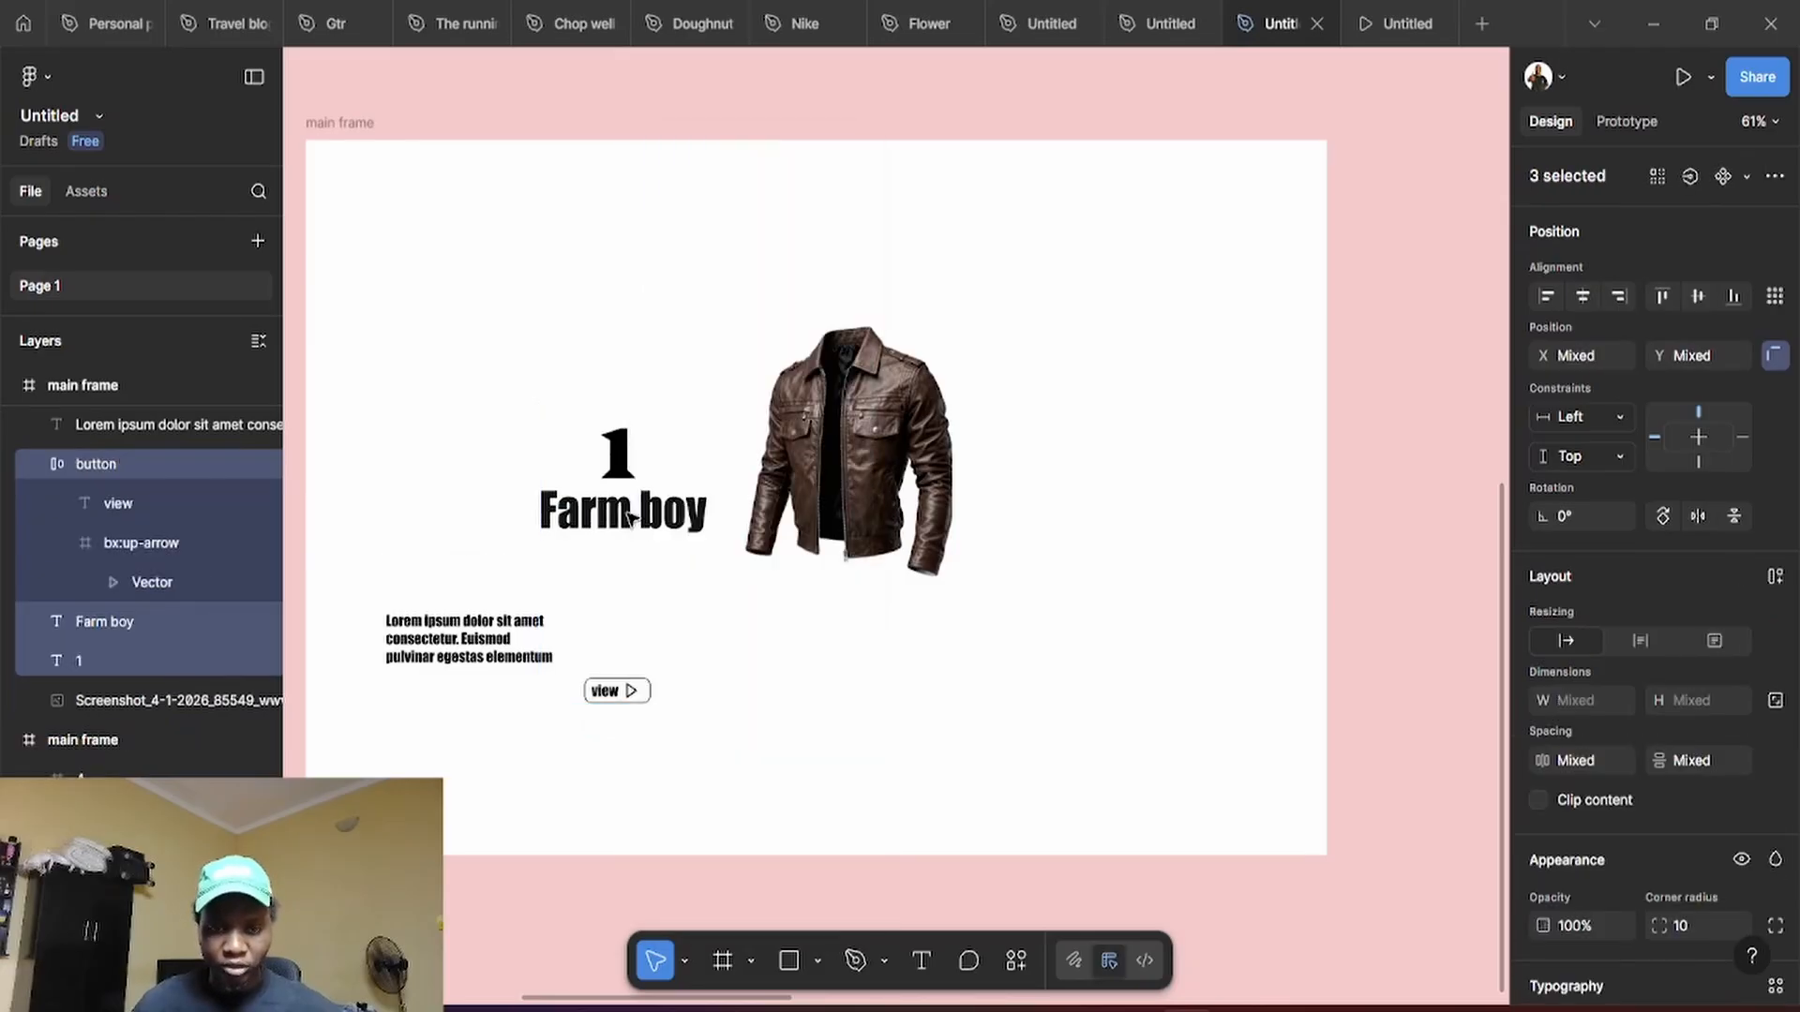
Delete the number 1 and the view button, and arrange the Farm boy title and description beside the jacket
{"action": "left_click_drag", "start_coordinate": [618, 471], "coordinate": [618, 422]}
{"action": "key", "text": "Delete"}
{"action": "left_click_drag", "start_coordinate": [657, 514], "coordinate": [660, 384]}
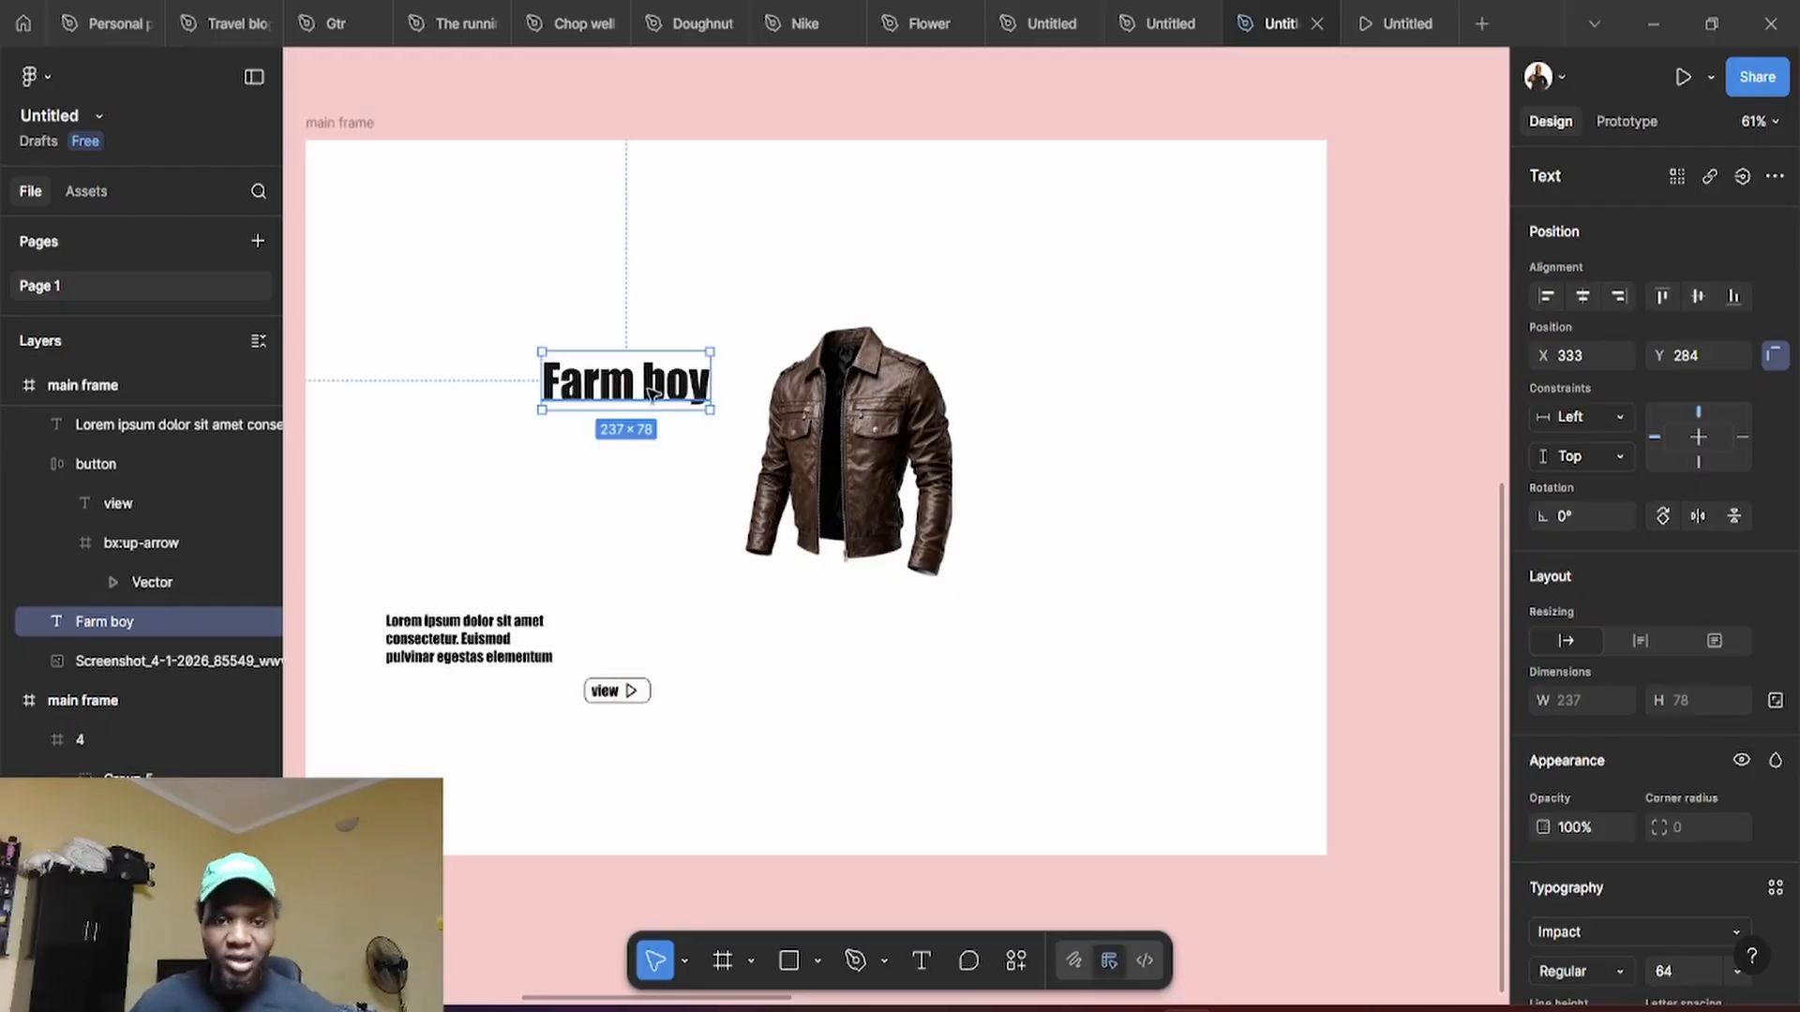
{"action": "left_click", "coordinate": [637, 698]}
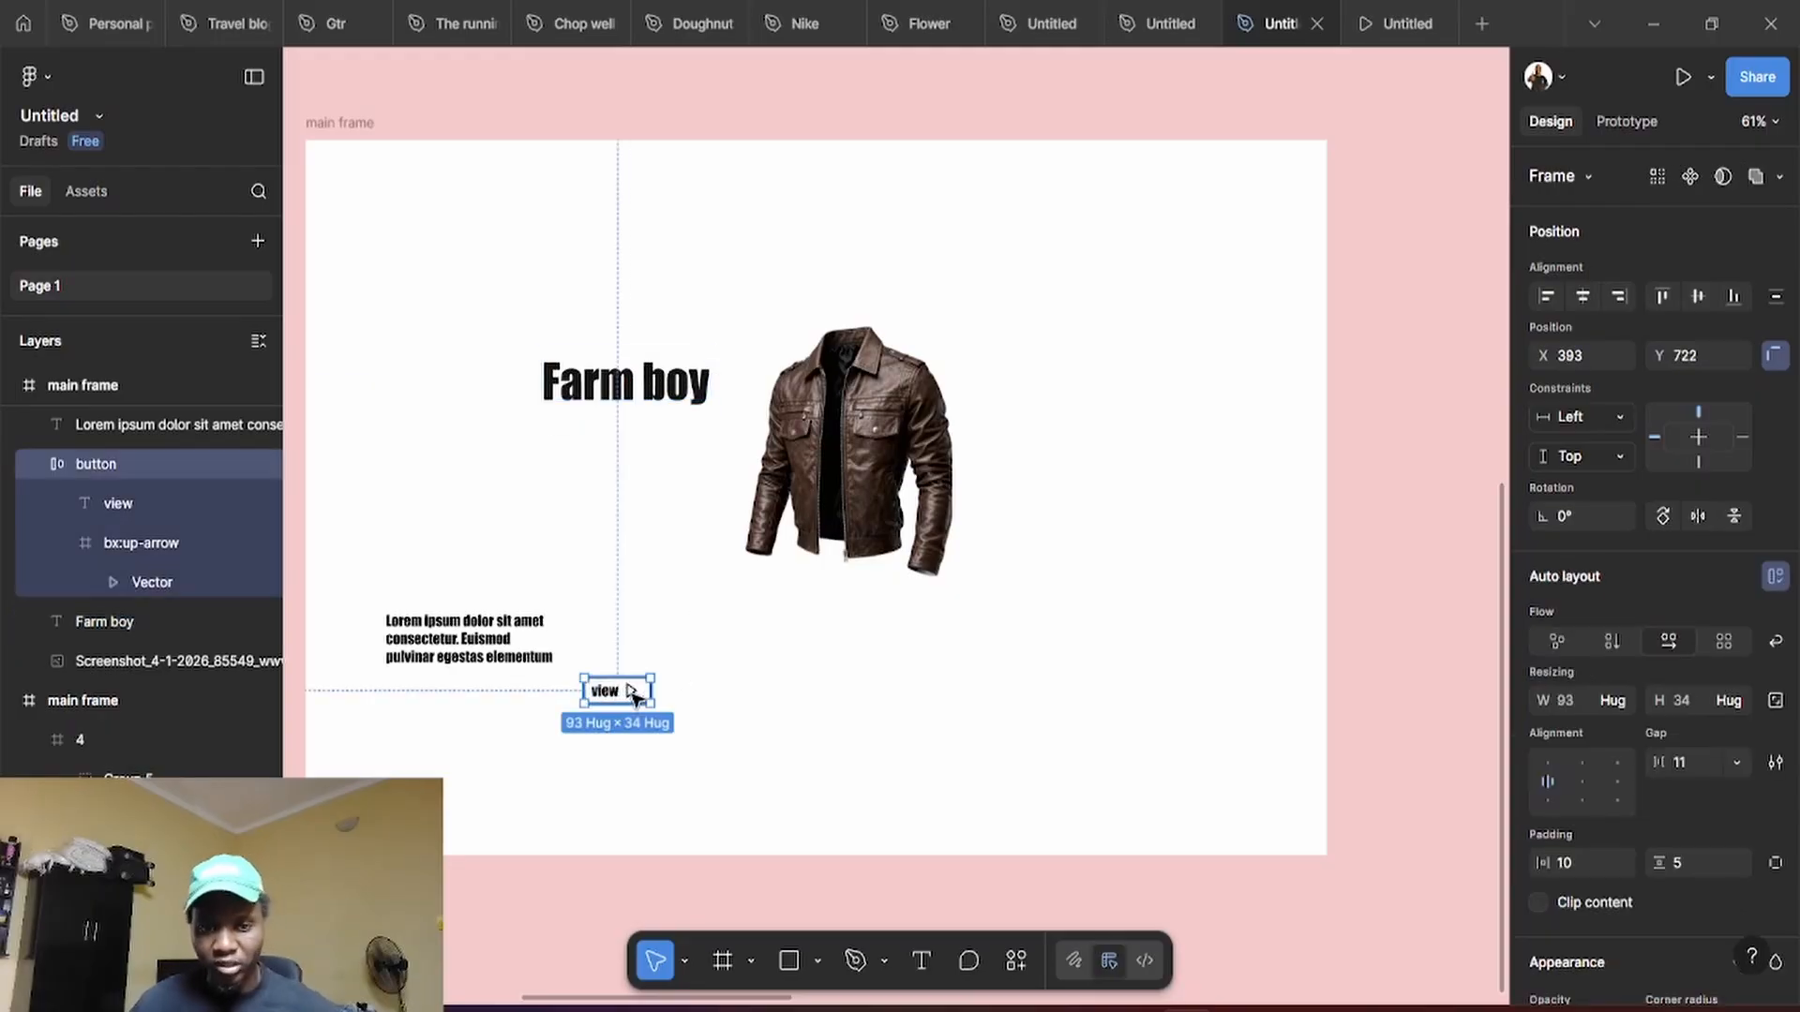
{"action": "key", "text": "ctrl+z"}
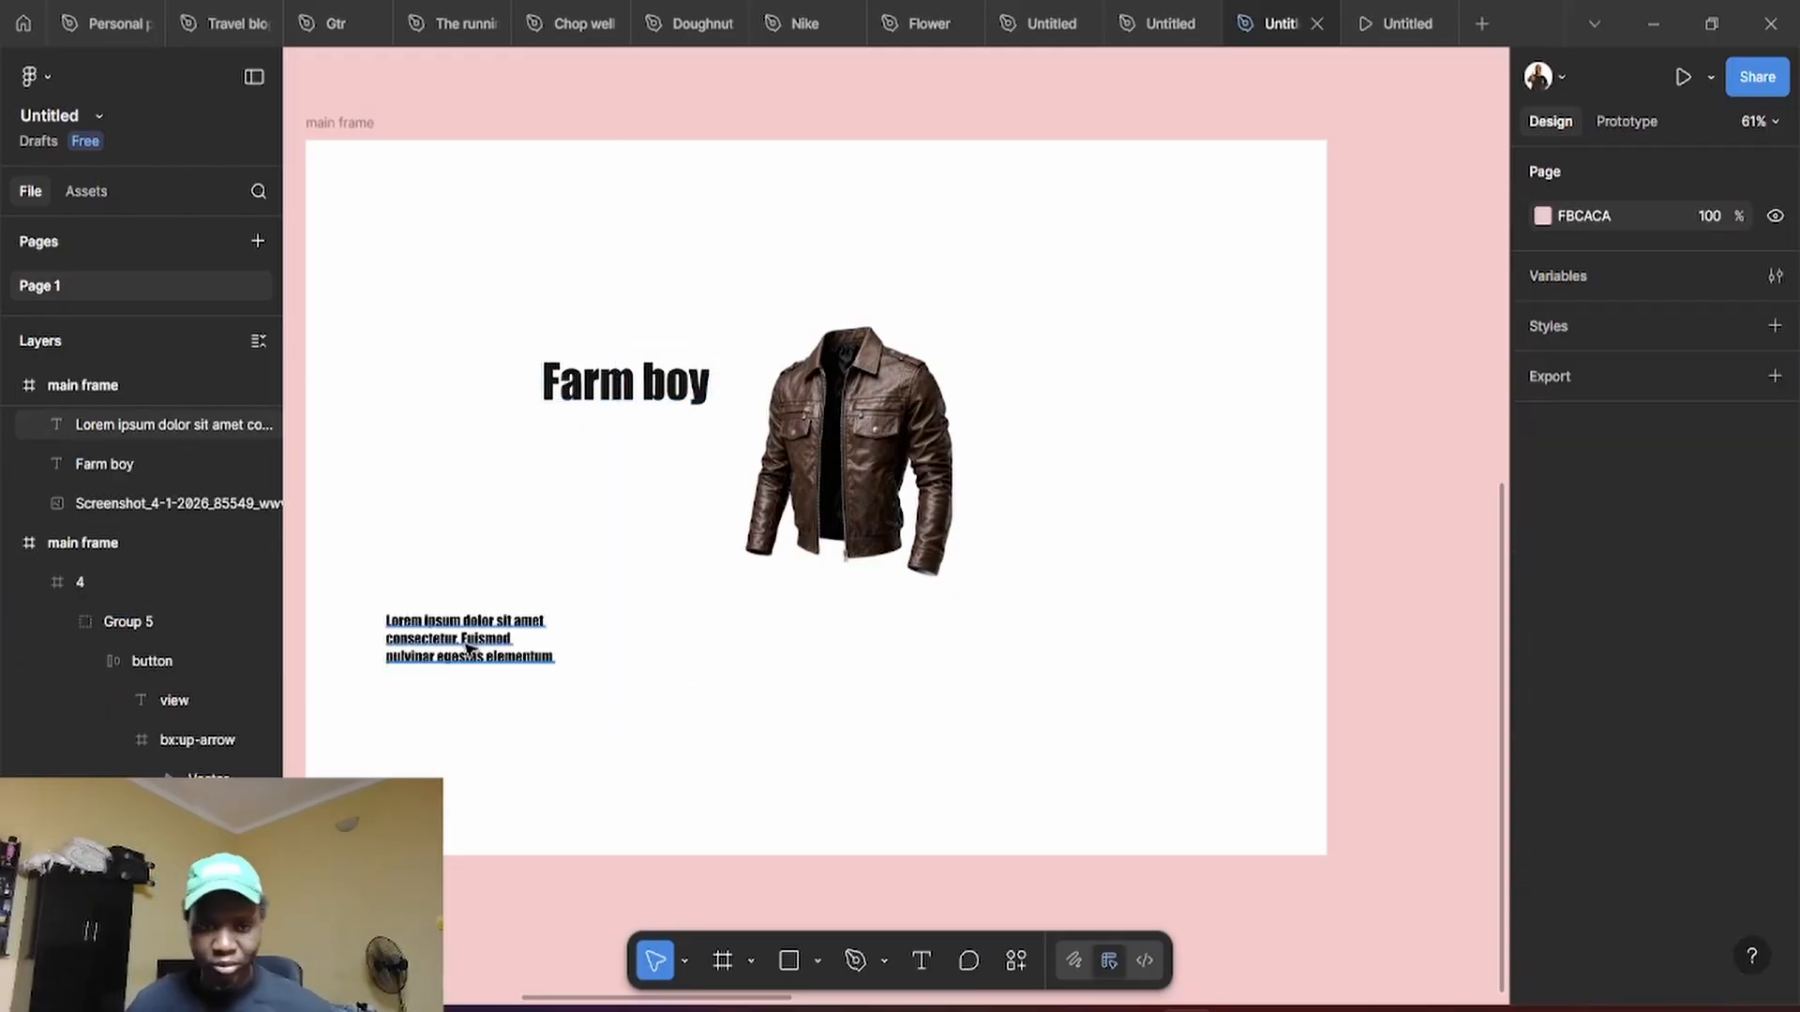
{"action": "mouse_move", "coordinate": [551, 650]}
{"action": "left_mouse_down"}
{"action": "mouse_move", "coordinate": [836, 637]}
{"action": "mouse_move", "coordinate": [562, 653]}
{"action": "left_mouse_up"}
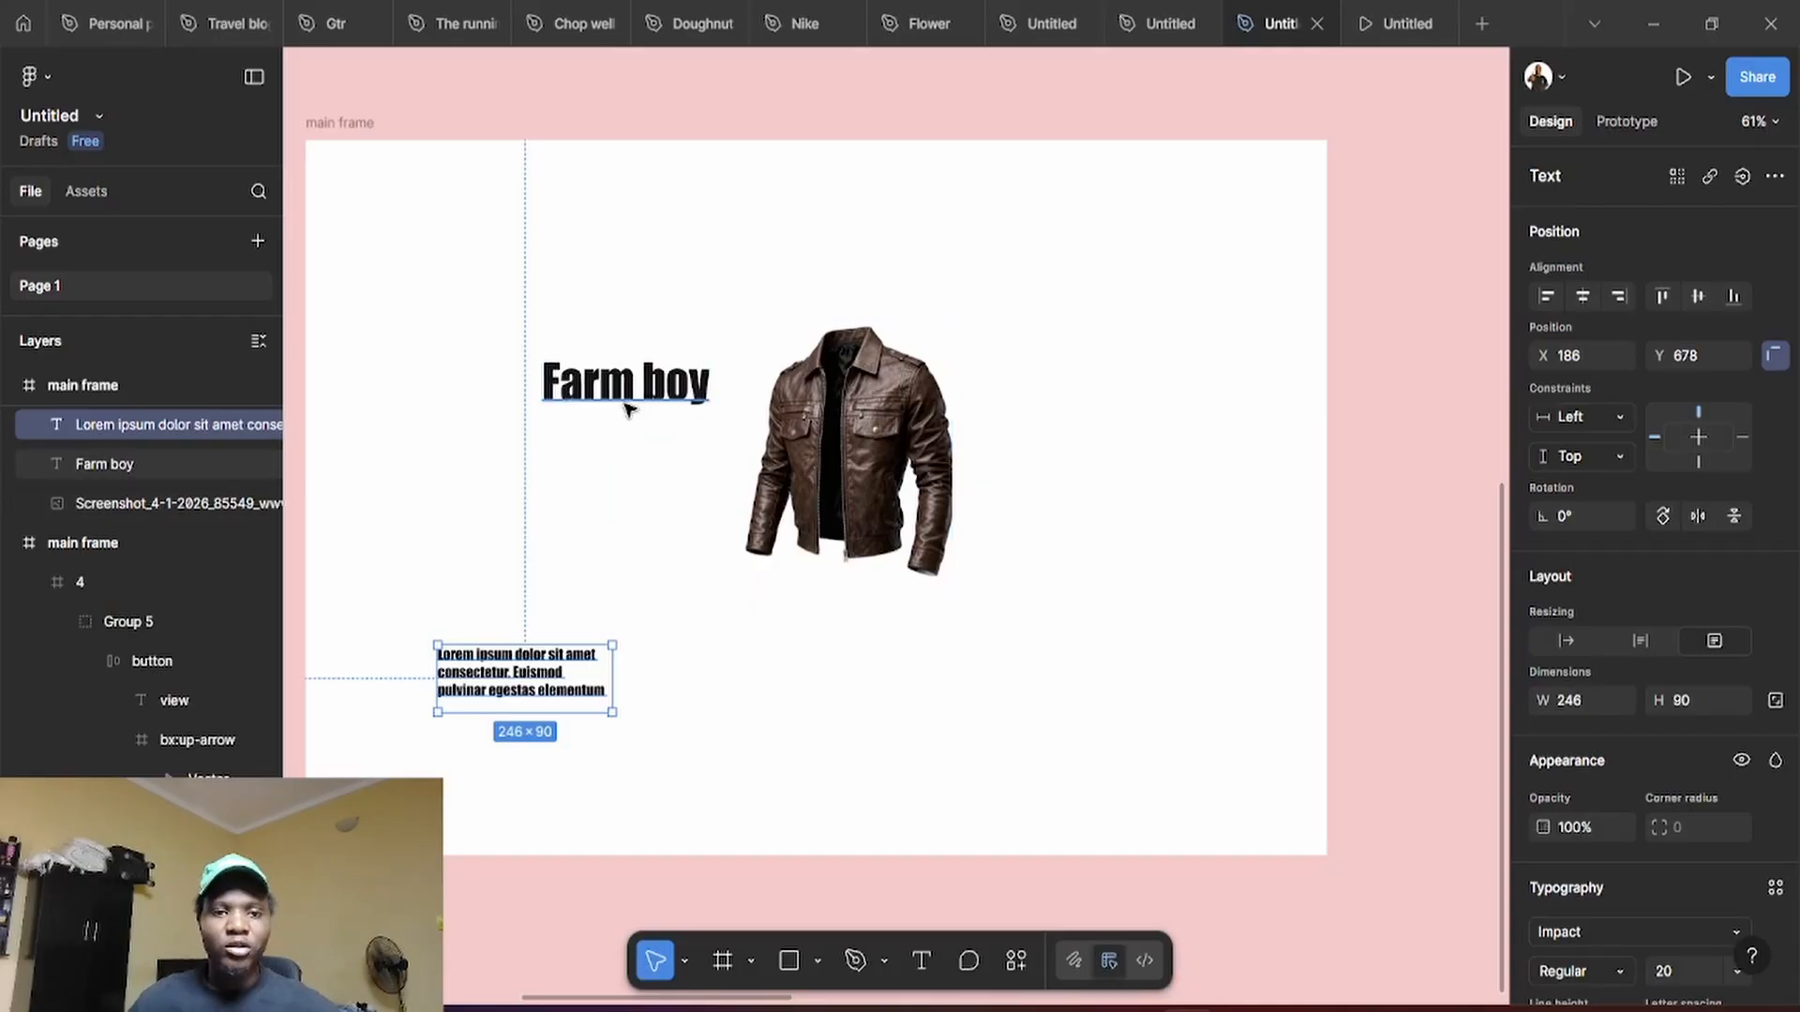
{"action": "left_click_drag", "start_coordinate": [623, 402], "coordinate": [487, 363]}
Enlarge the jacket image to about 596 × 776 and place it near the centre of the frame
{"action": "mouse_move", "coordinate": [867, 465]}
{"action": "left_mouse_down"}
{"action": "mouse_move", "coordinate": [774, 428]}
{"action": "mouse_move", "coordinate": [873, 452]}
{"action": "left_mouse_up"}
{"action": "left_click_drag", "start_coordinate": [752, 583], "coordinate": [545, 864]}
{"action": "left_click_drag", "start_coordinate": [786, 611], "coordinate": [804, 576]}
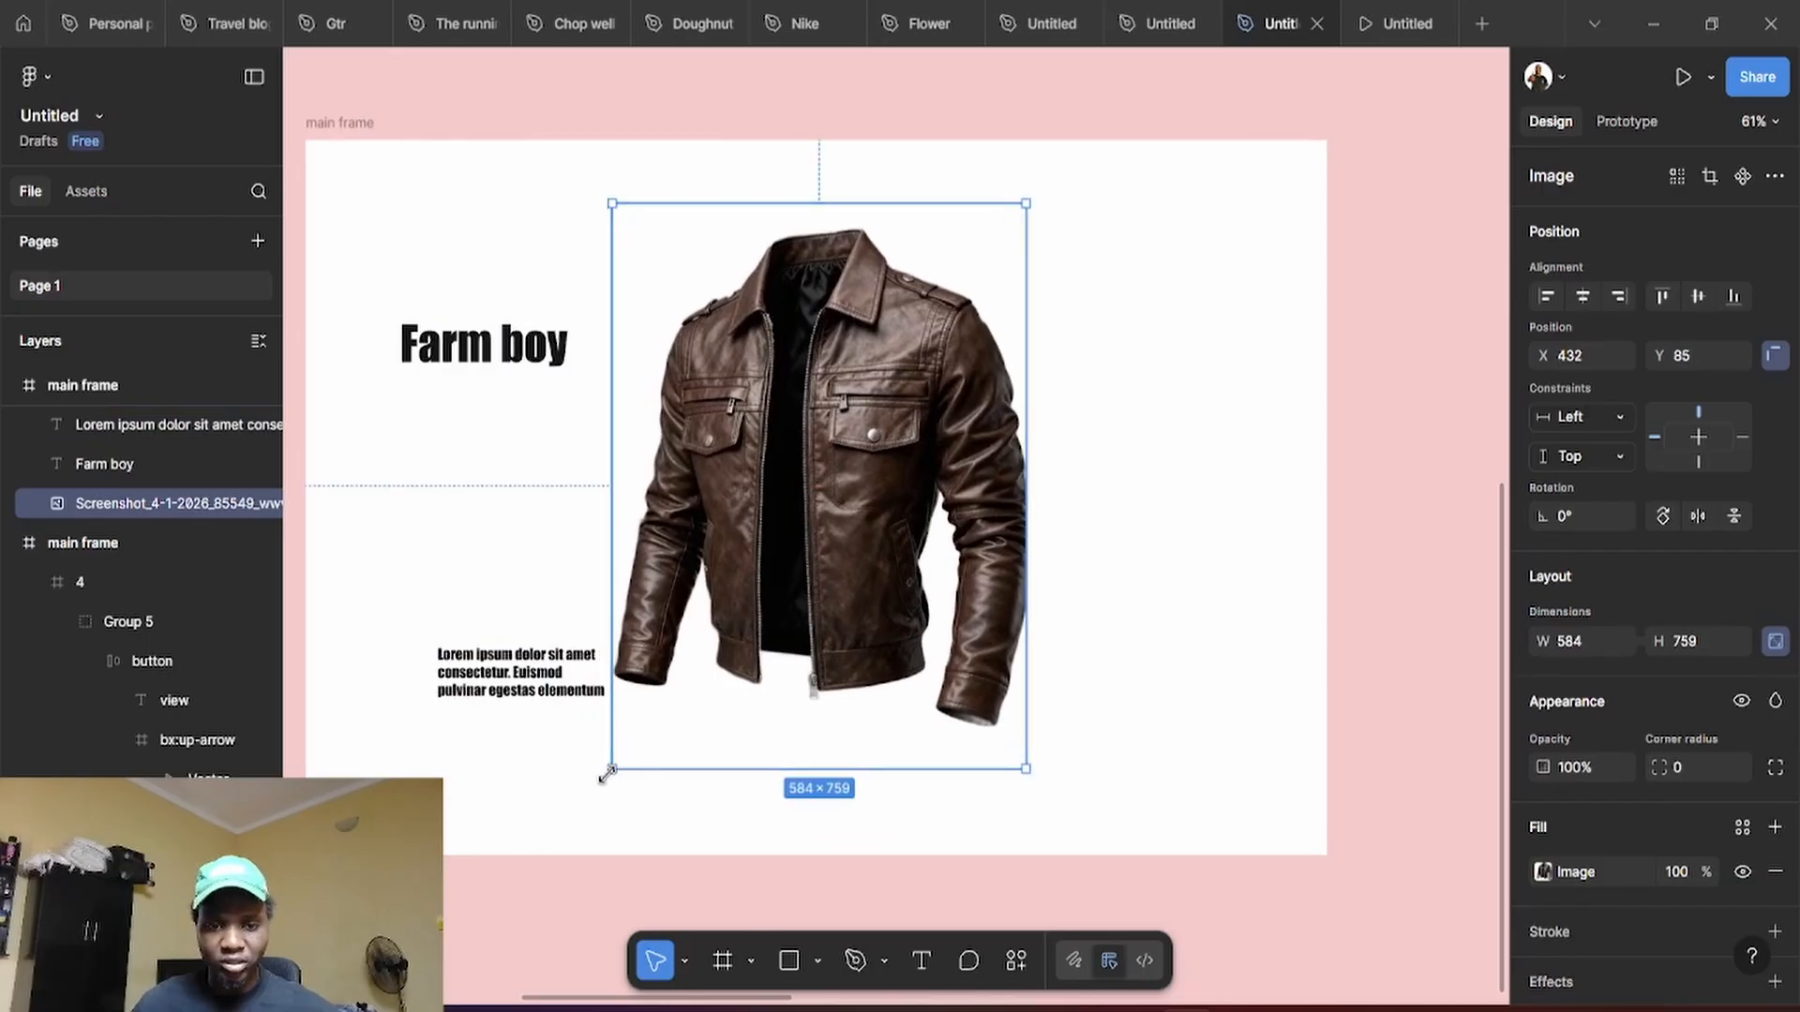
{"action": "left_click_drag", "start_coordinate": [603, 775], "coordinate": [499, 844]}
{"action": "key", "text": "ctrl+z"}
{"action": "left_click_drag", "start_coordinate": [698, 714], "coordinate": [777, 642]}
{"action": "left_click_drag", "start_coordinate": [553, 875], "coordinate": [662, 716]}
{"action": "left_click_drag", "start_coordinate": [813, 573], "coordinate": [755, 639]}
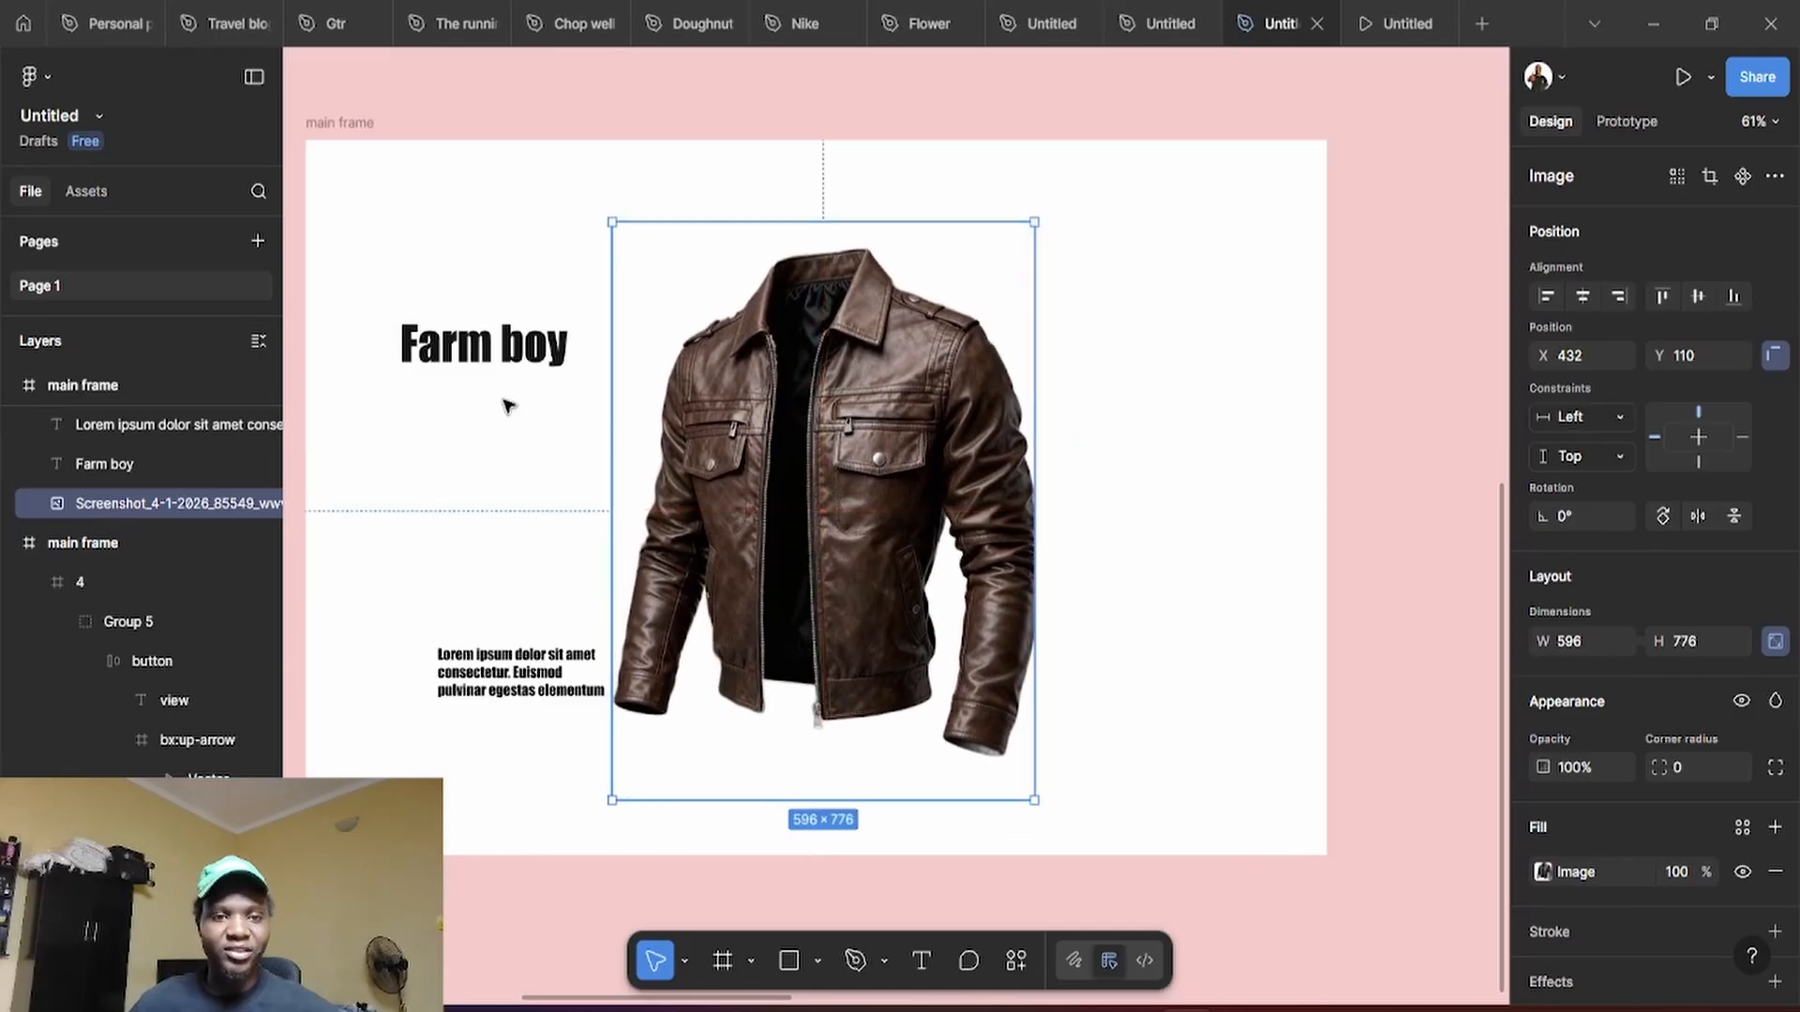
Set the Farm boy title's font size to 300
{"action": "left_click", "coordinate": [493, 356]}
{"action": "scroll", "coordinate": [1674, 879], "scroll_direction": "down", "scroll_amount": 5}
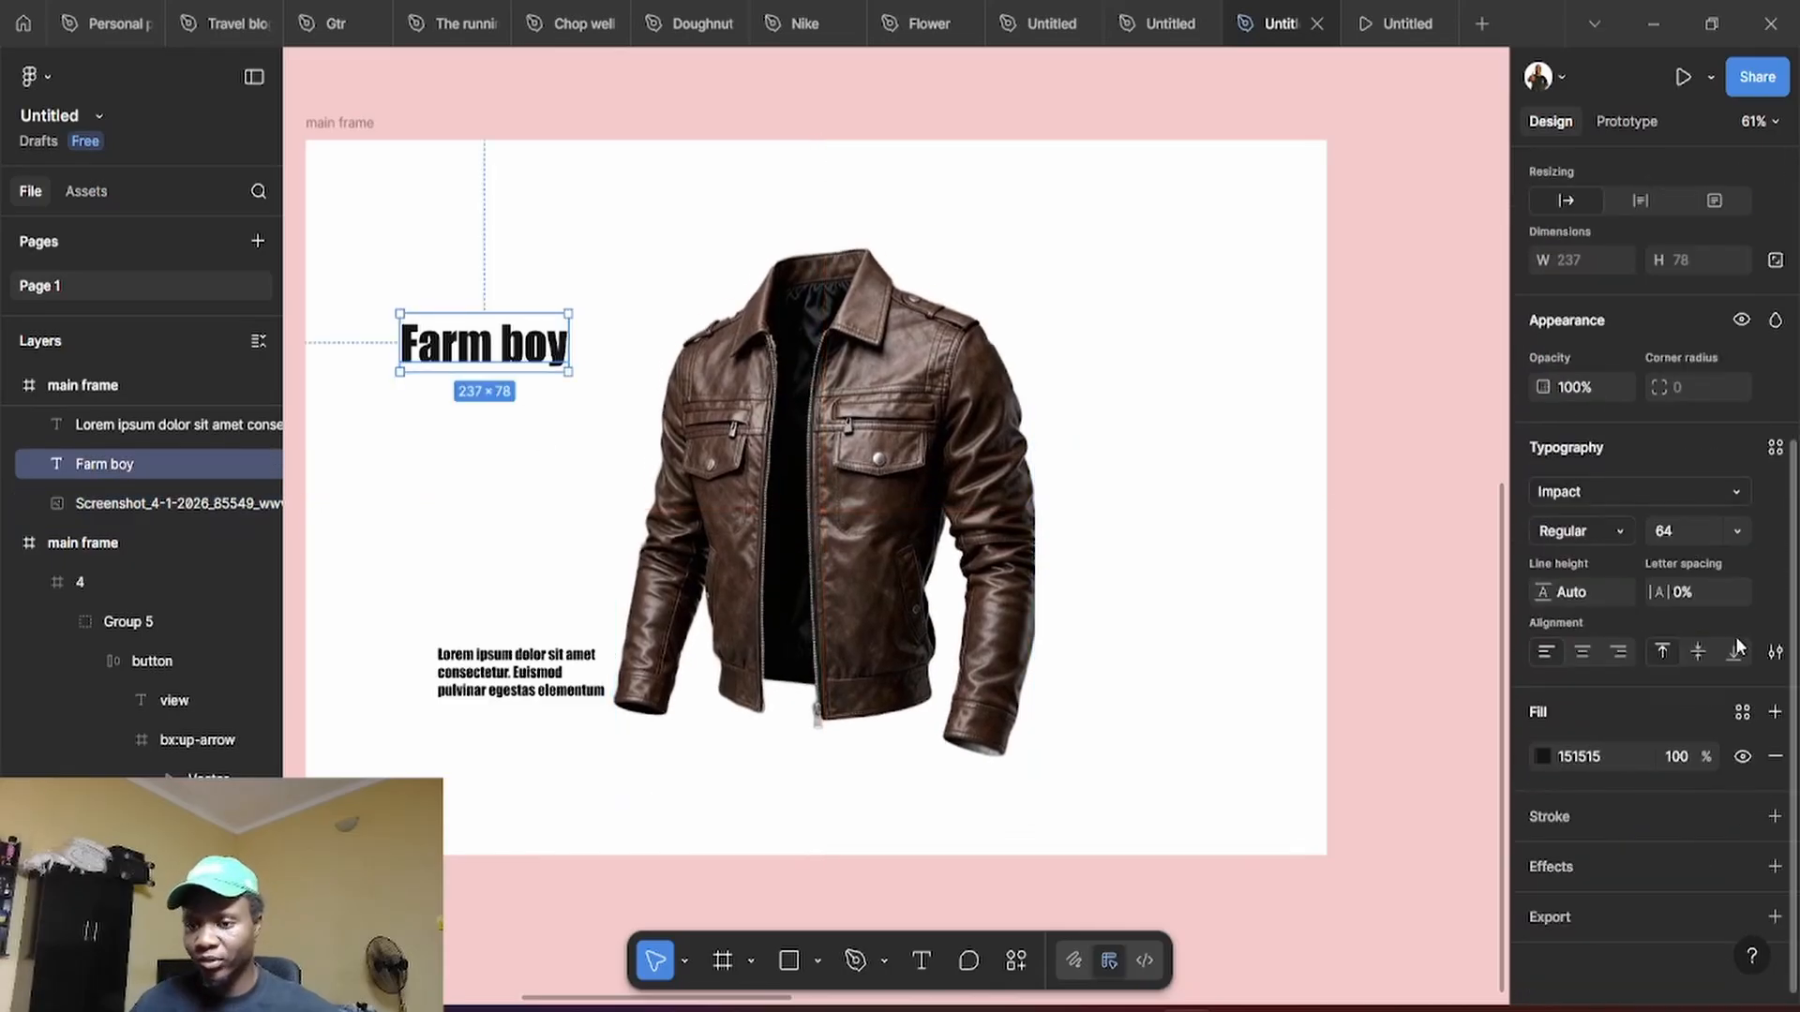
{"action": "left_click", "coordinate": [1736, 538]}
{"action": "left_click", "coordinate": [1695, 590]}
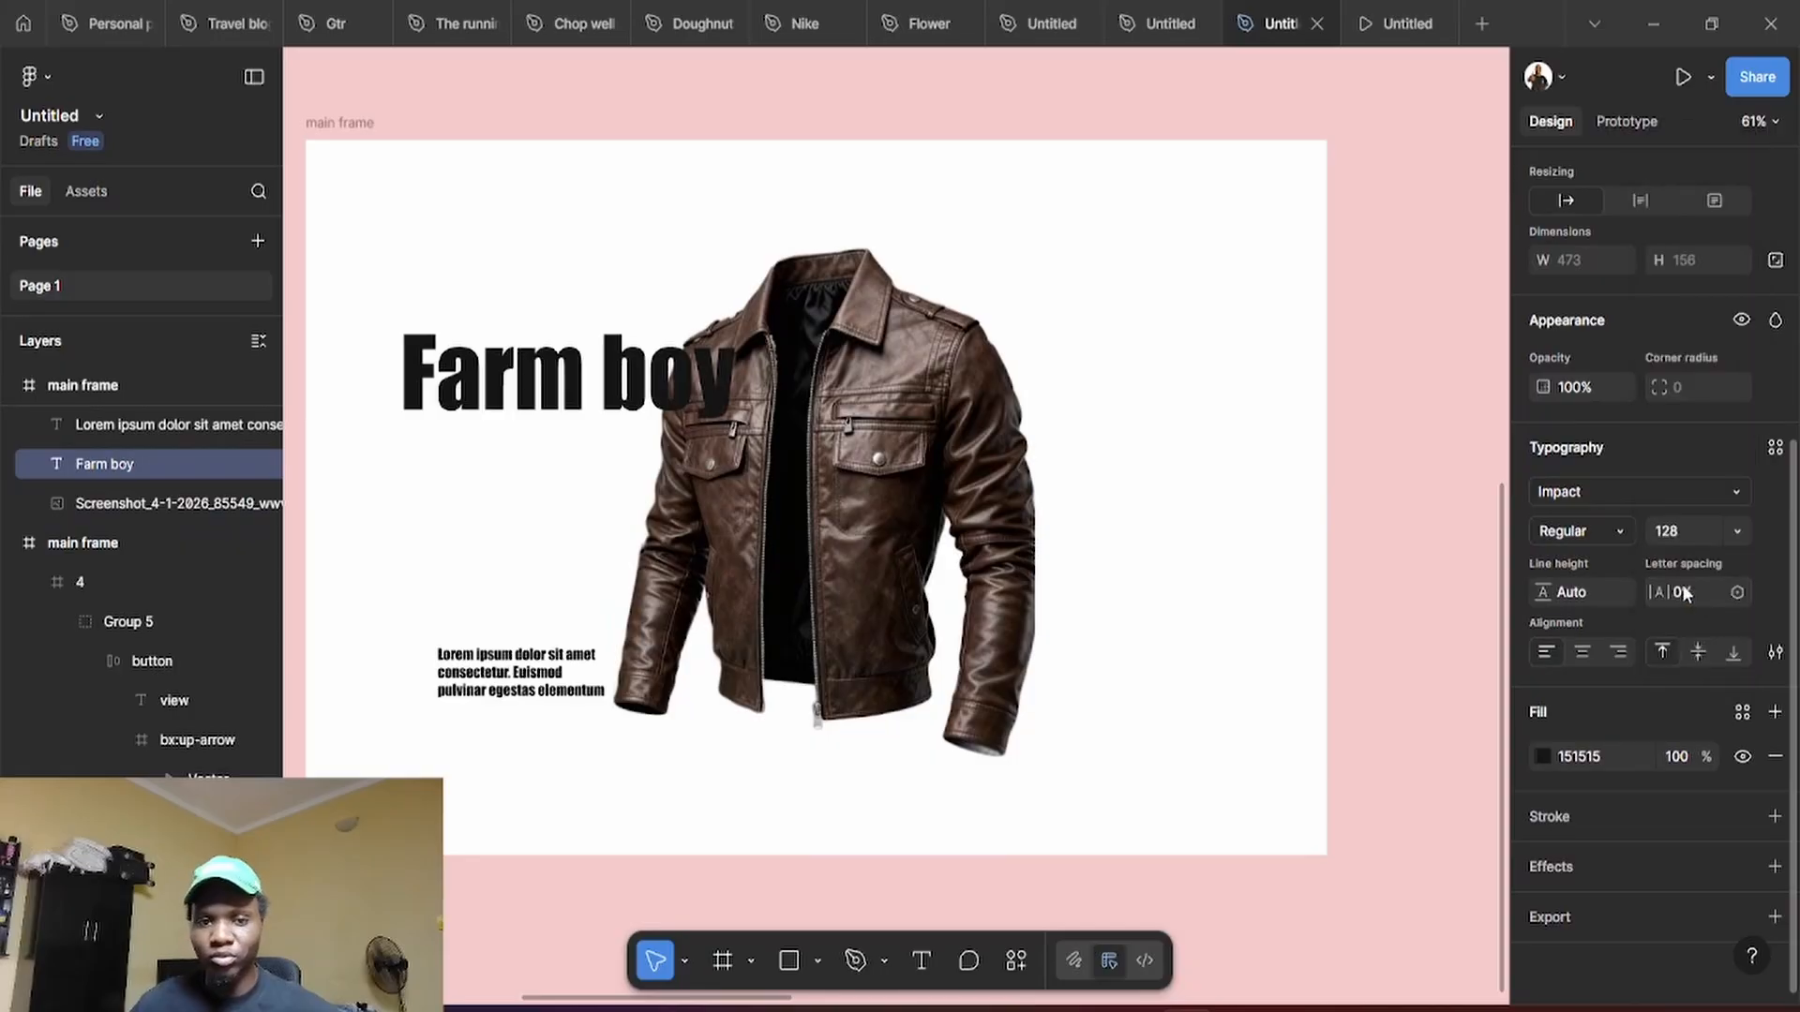
{"action": "left_click", "coordinate": [1683, 530]}
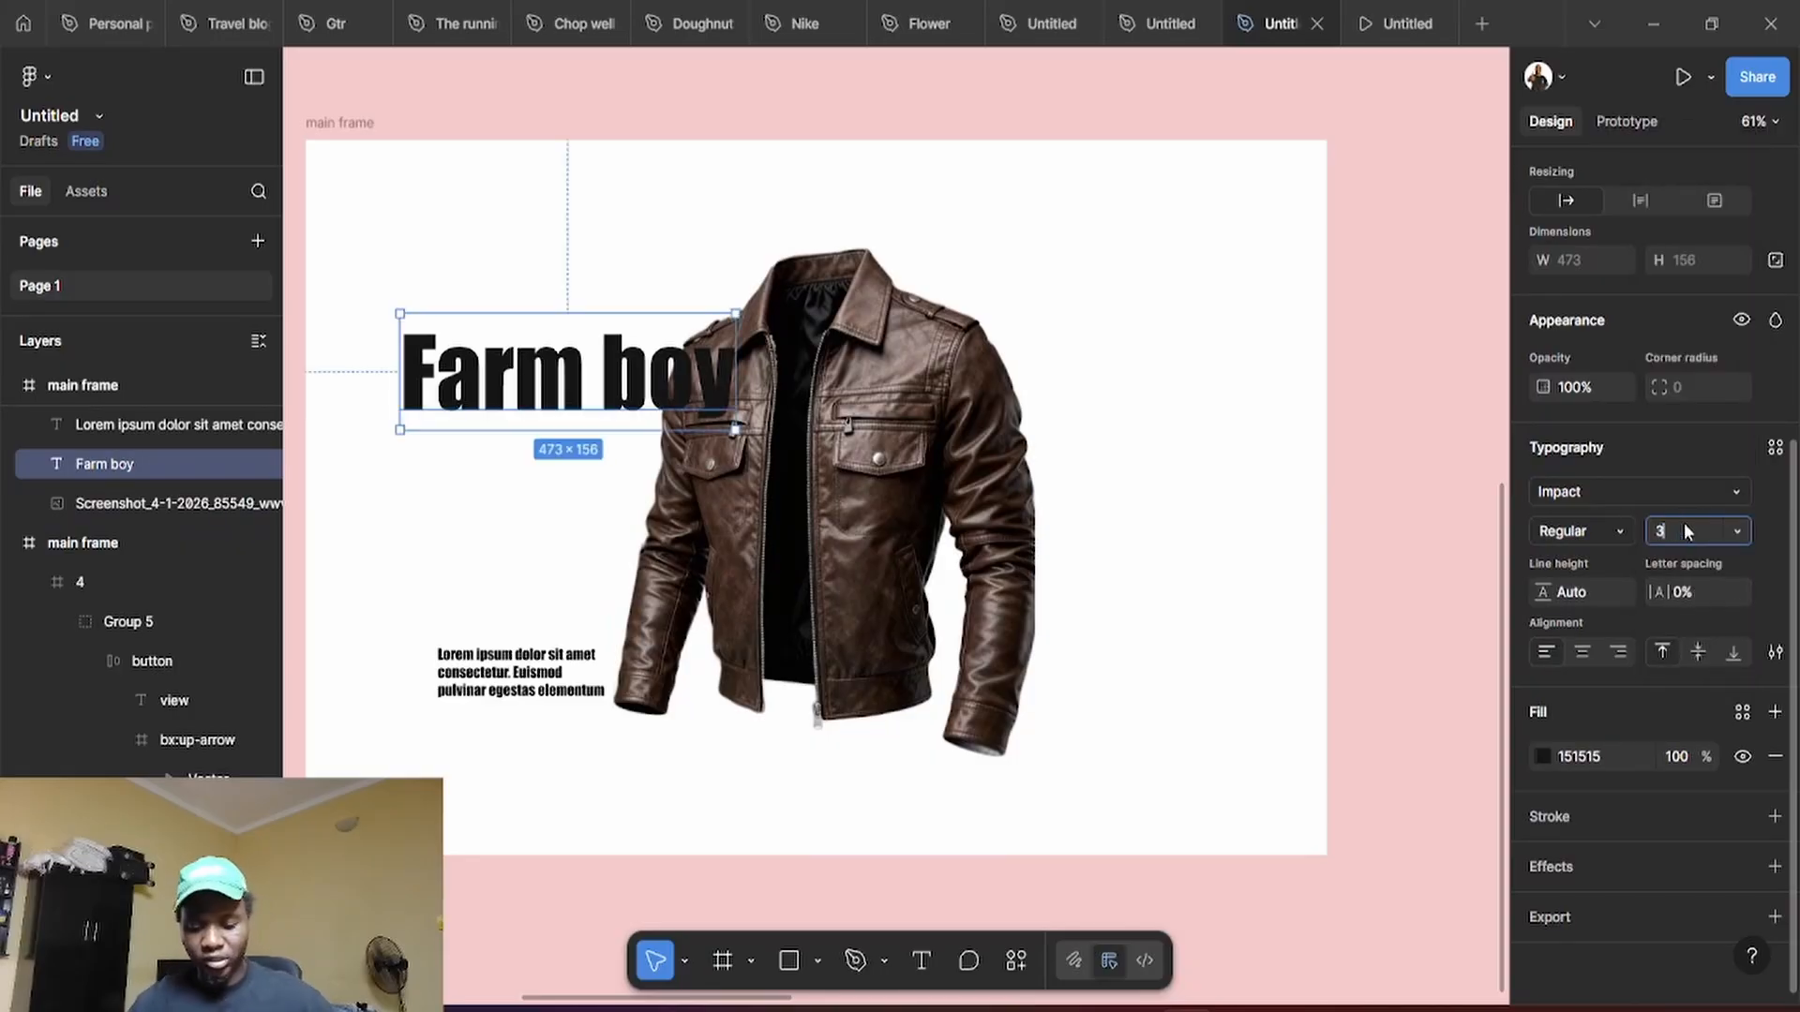
{"action": "key", "text": "Return"}
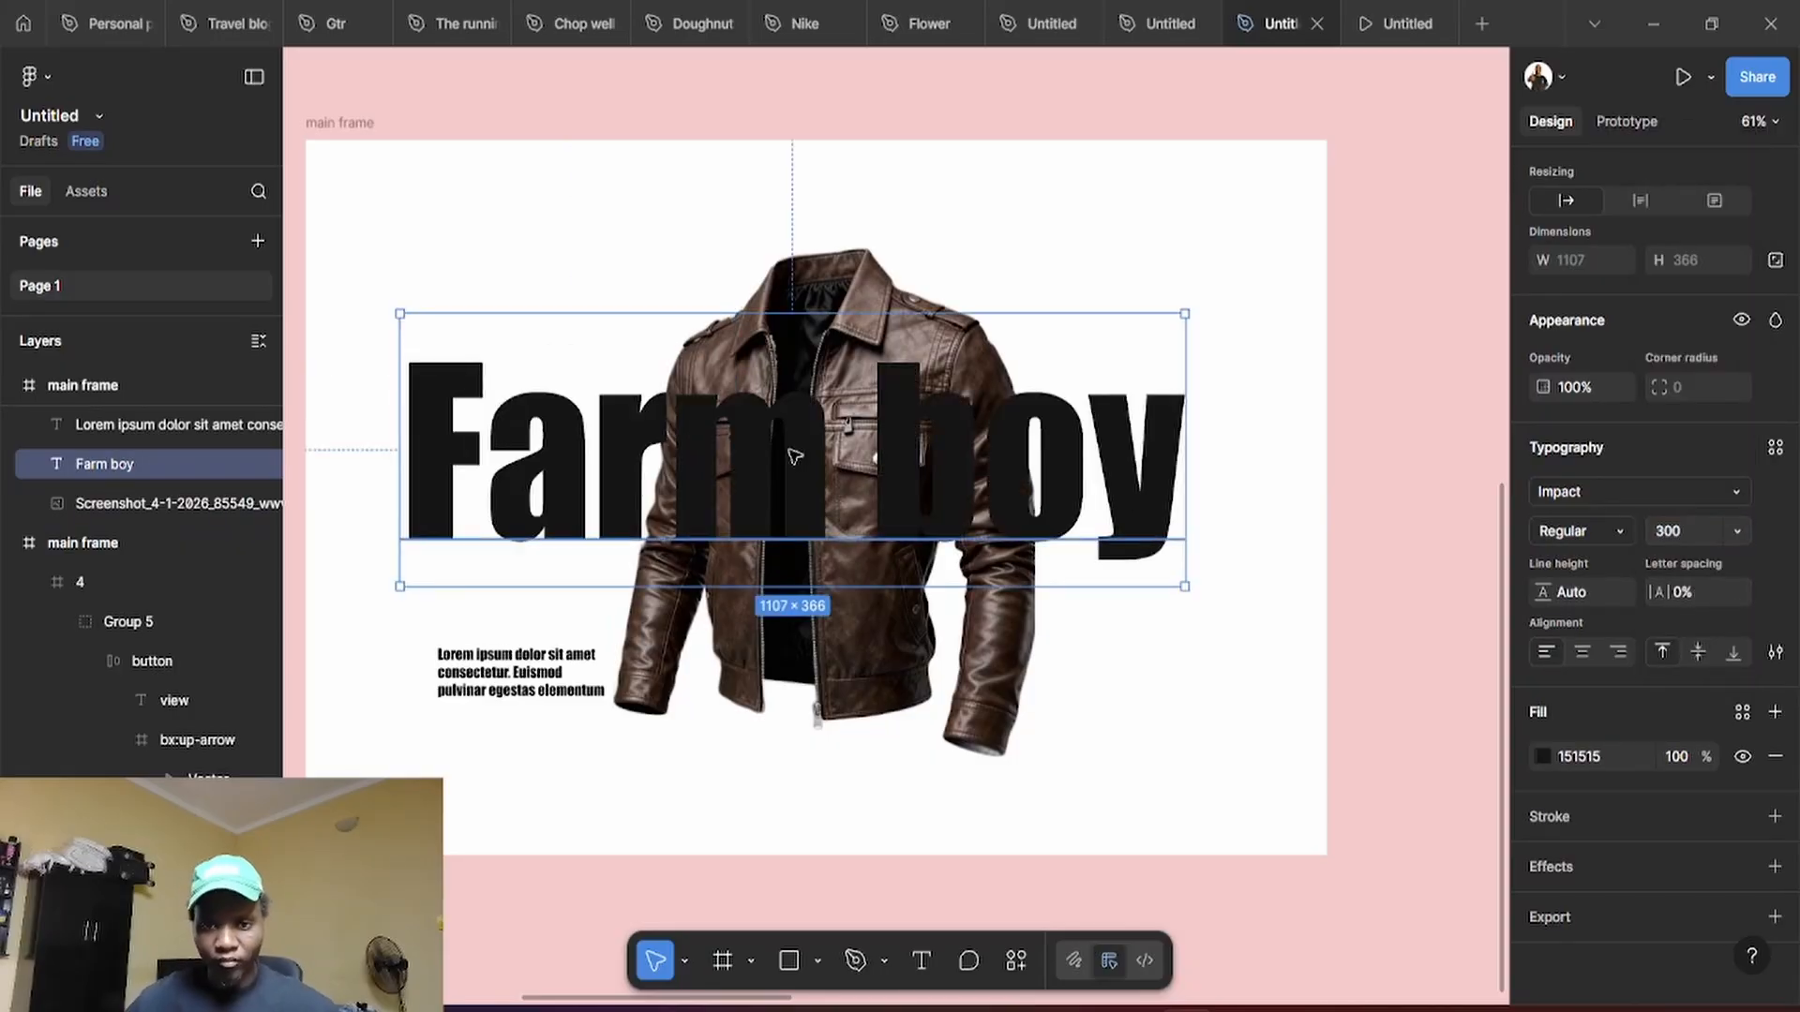
Position the Farm boy title across the frame's upper part, lower the jacket slightly, and send the title behind it
{"action": "left_click_drag", "start_coordinate": [695, 426], "coordinate": [987, 333]}
{"action": "left_click_drag", "start_coordinate": [898, 534], "coordinate": [898, 555]}
{"action": "left_click", "coordinate": [1133, 278]}
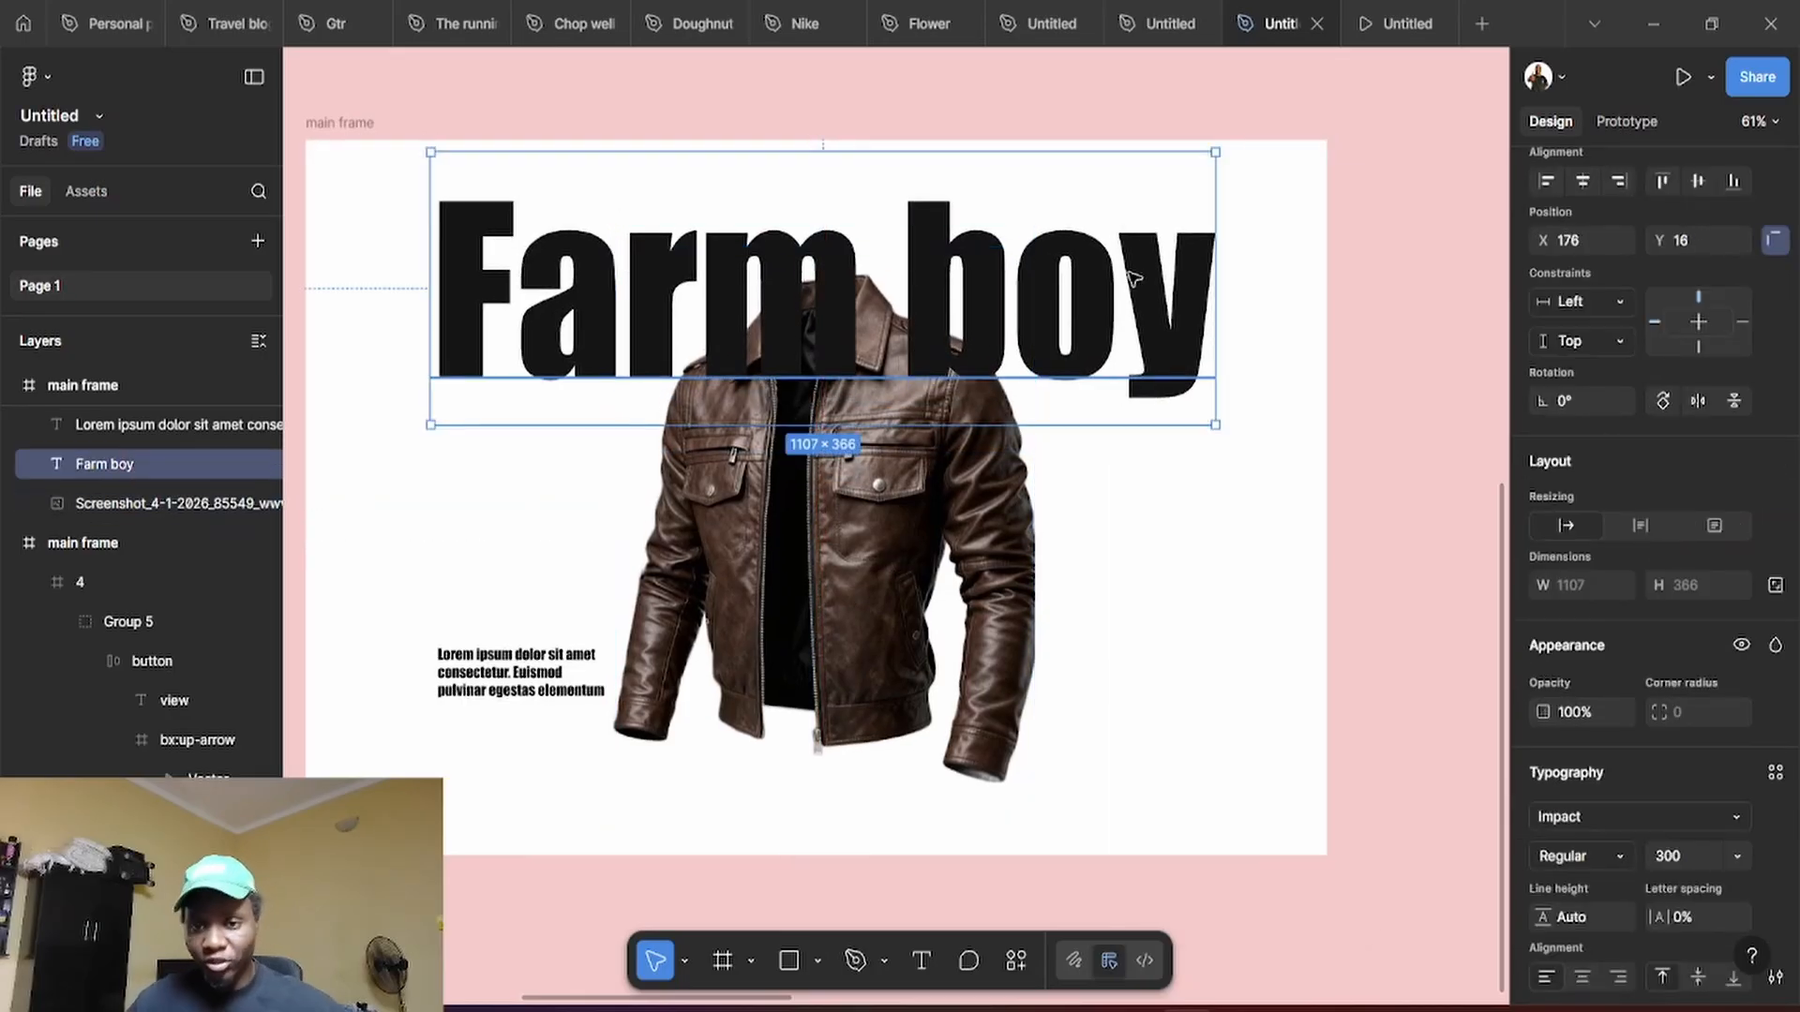
{"action": "right_click", "coordinate": [1132, 278]}
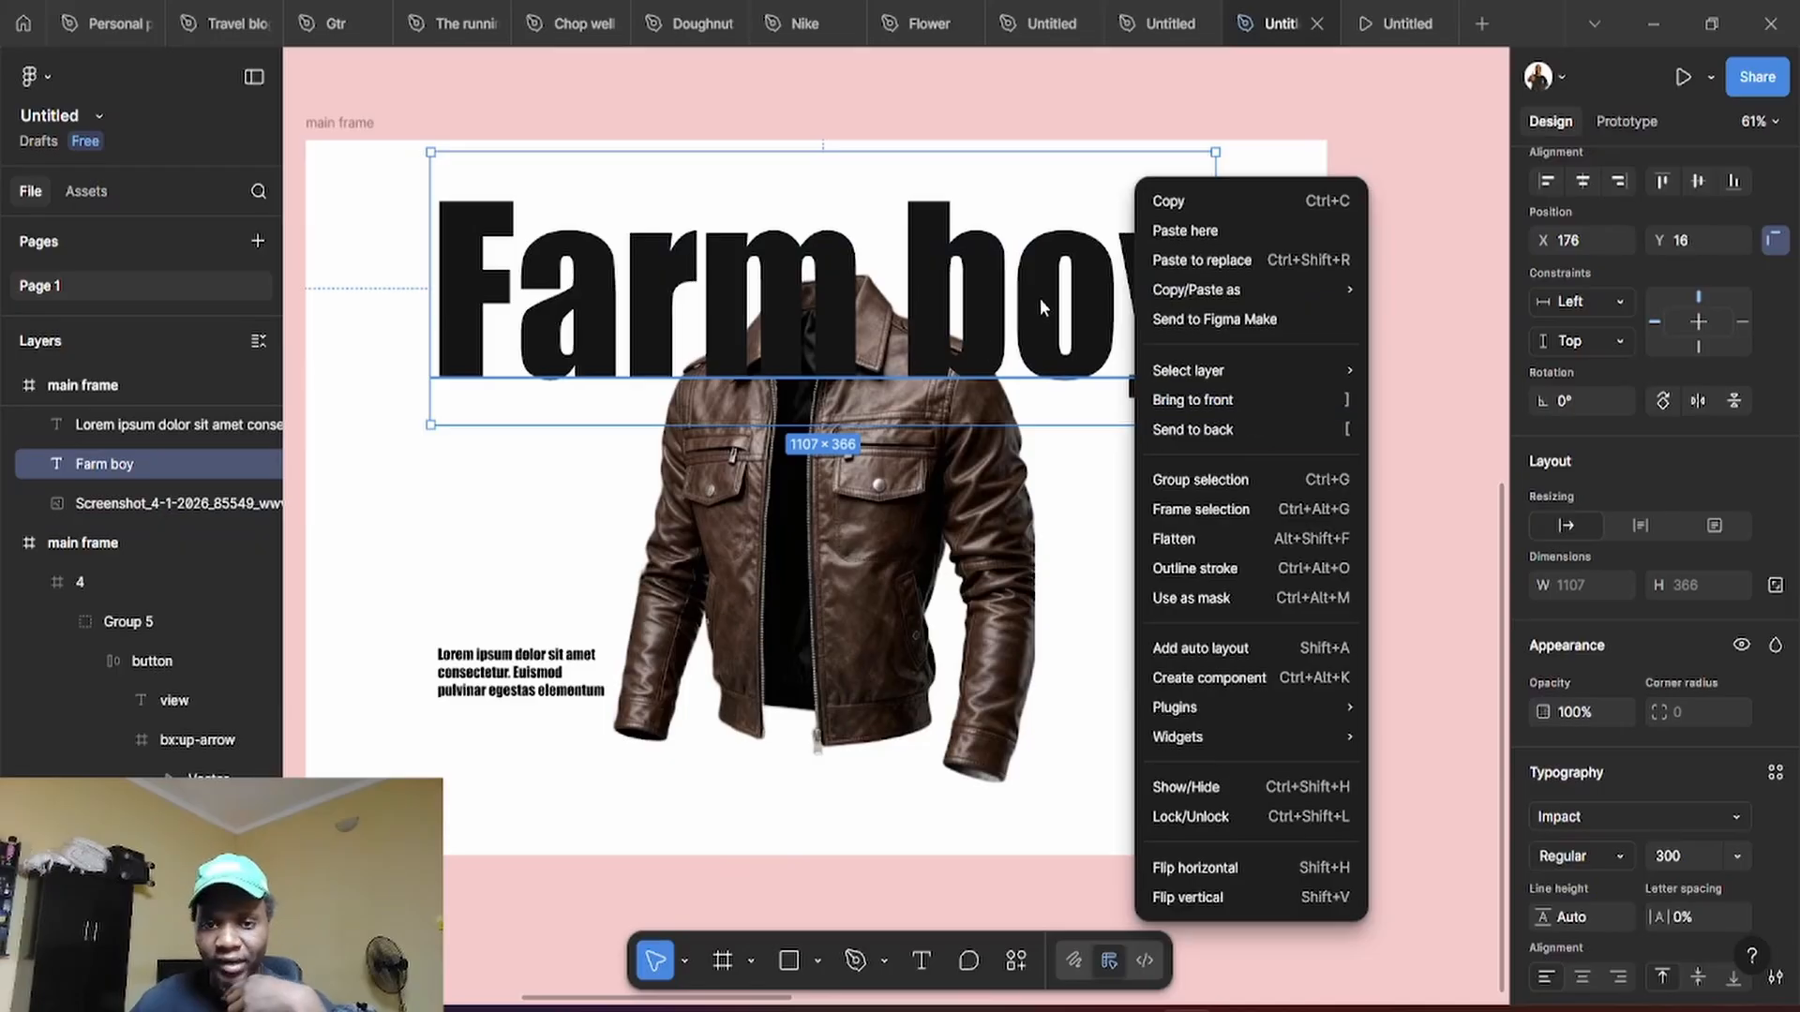
{"action": "left_click", "coordinate": [1186, 429]}
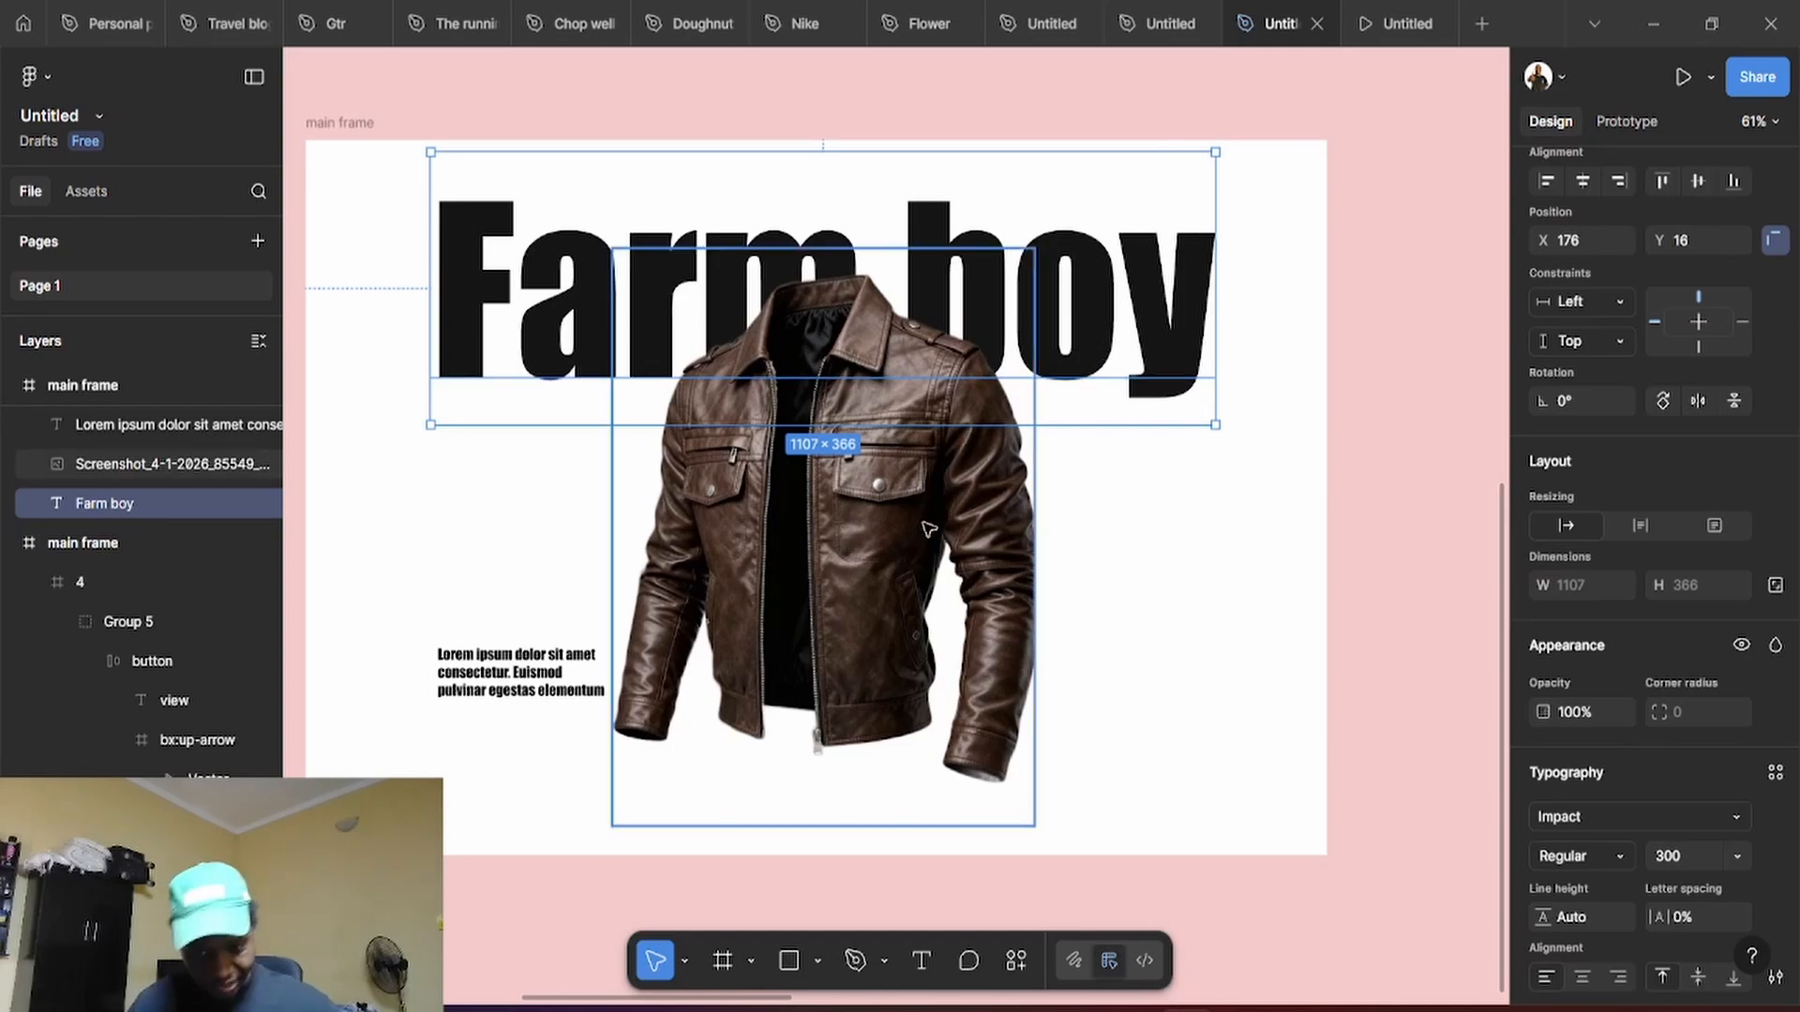
Fill the Farm boy frame with brown sampled from the jacket and raise the fill's lightness to 52
{"action": "left_click", "coordinate": [351, 127]}
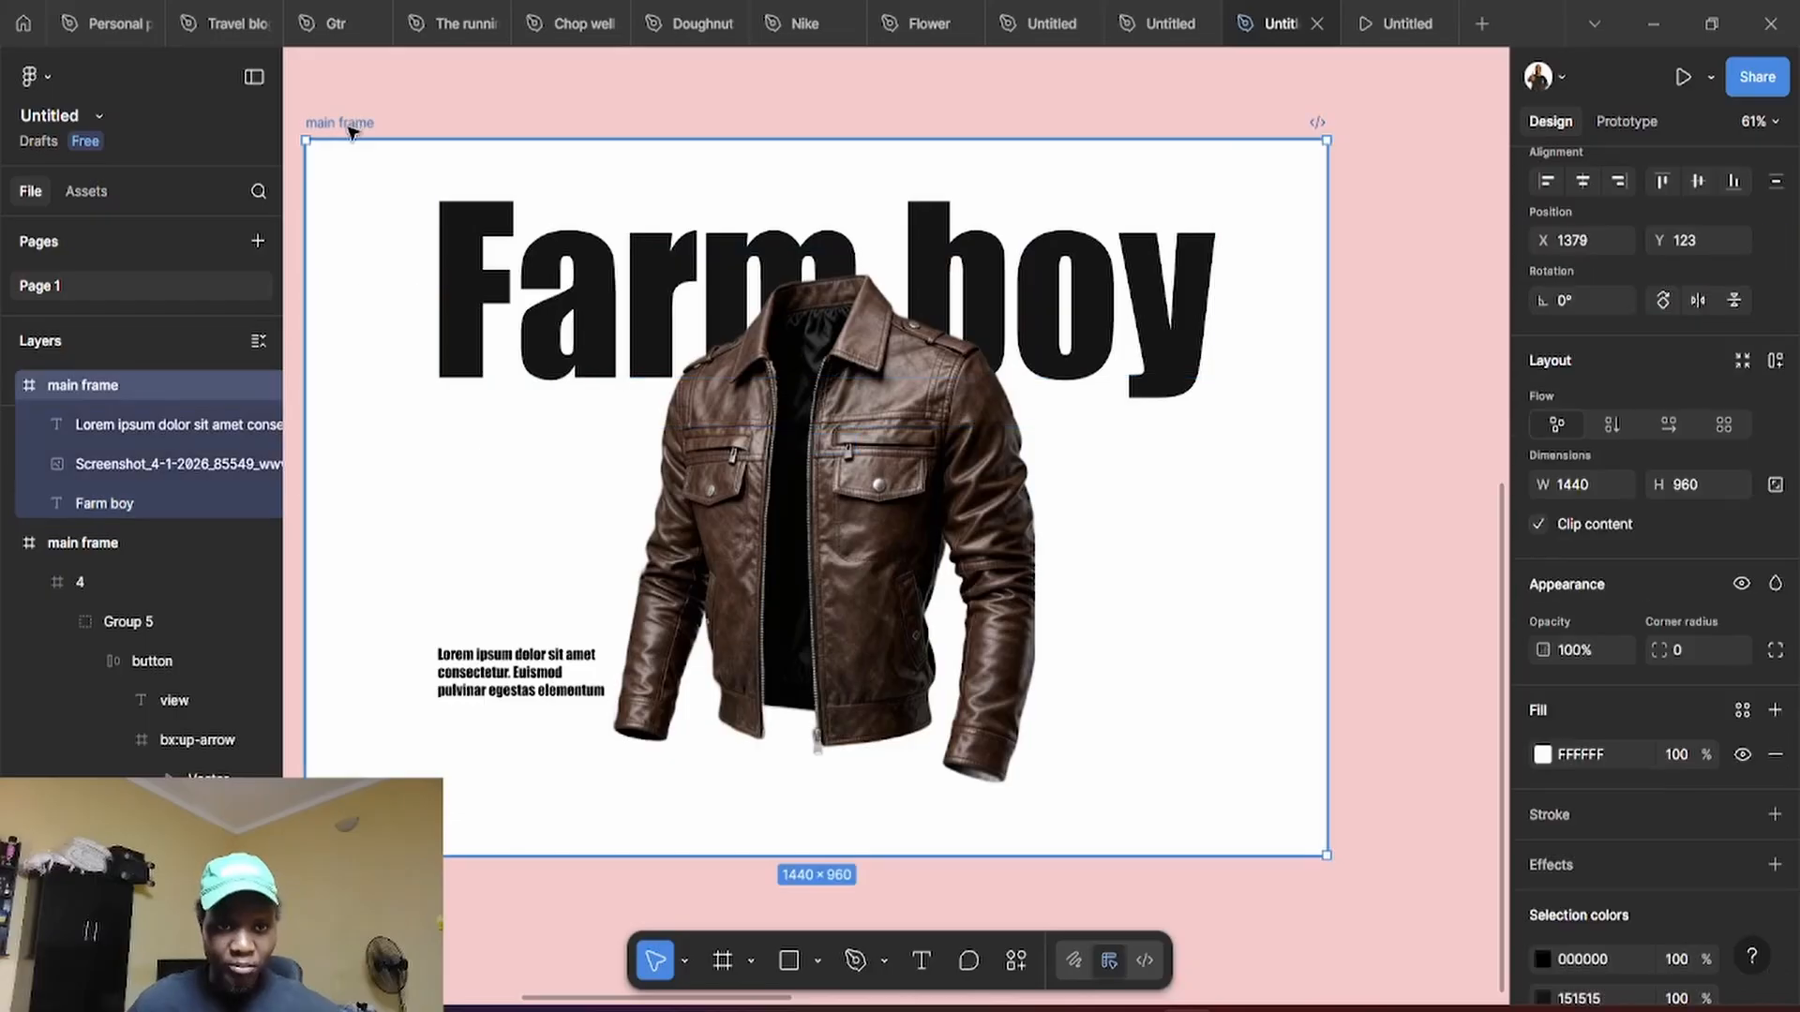
{"action": "key", "text": "i"}
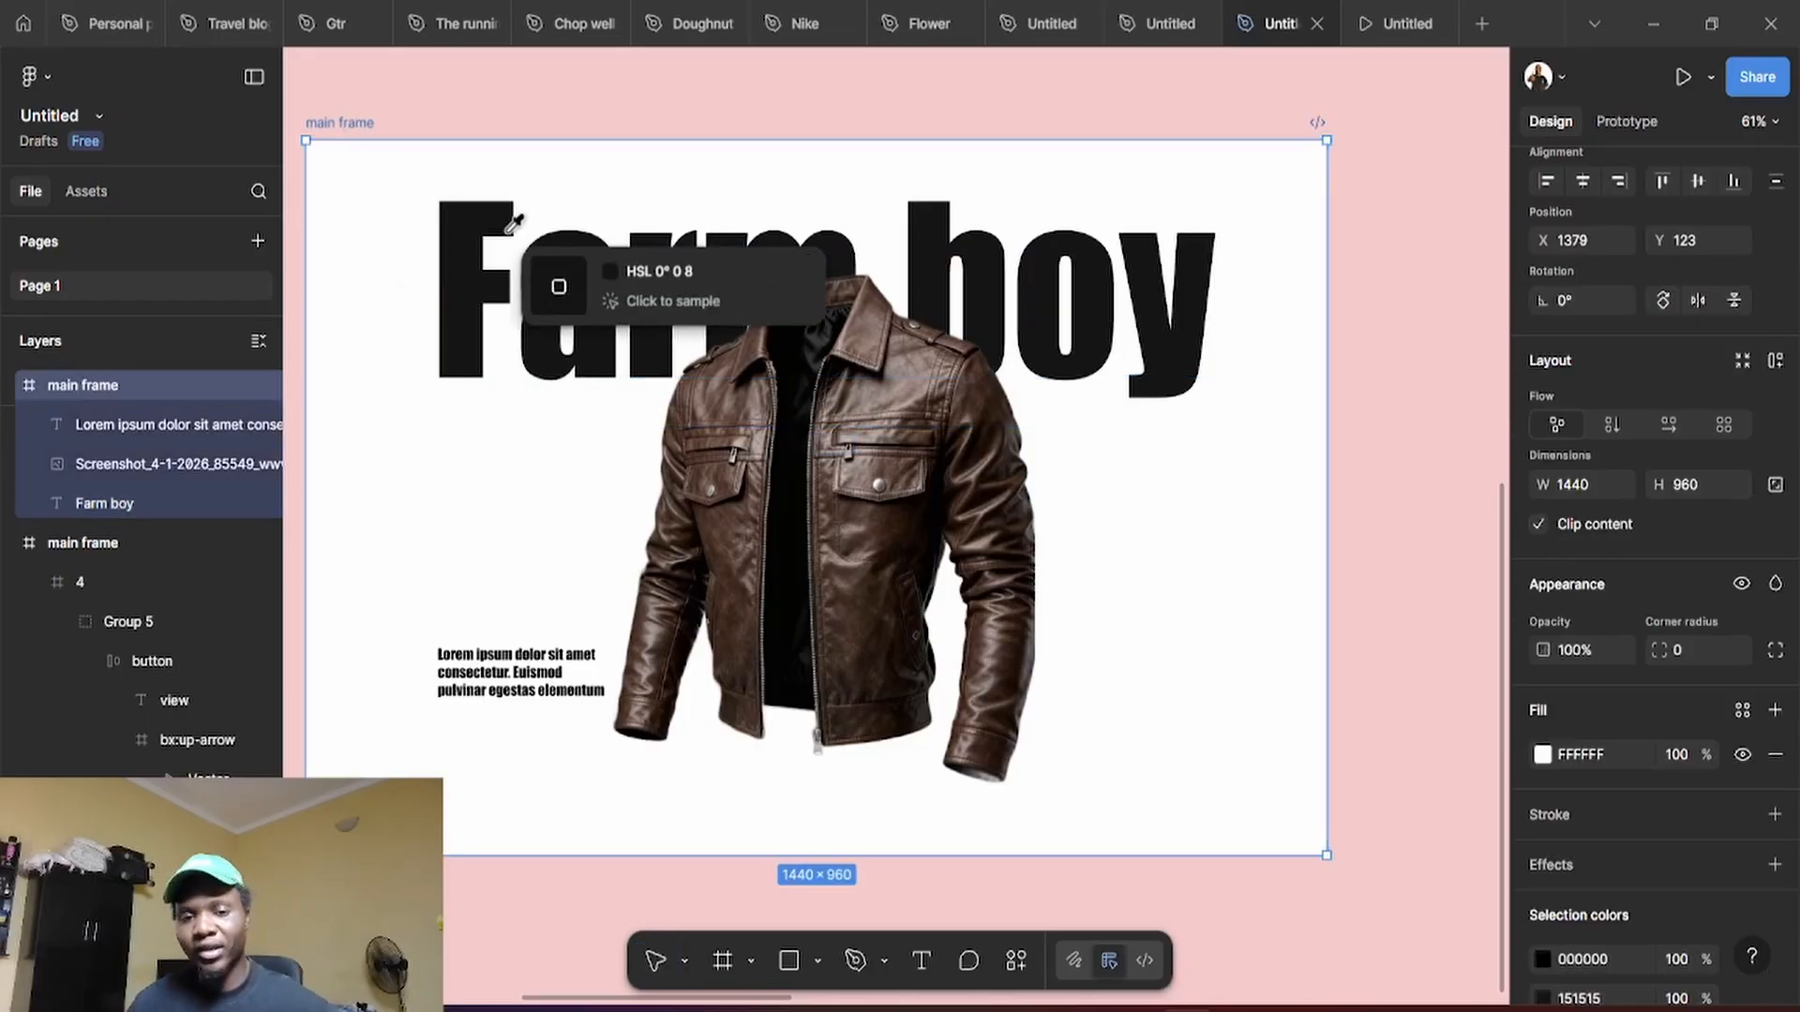
{"action": "left_click", "coordinate": [863, 547]}
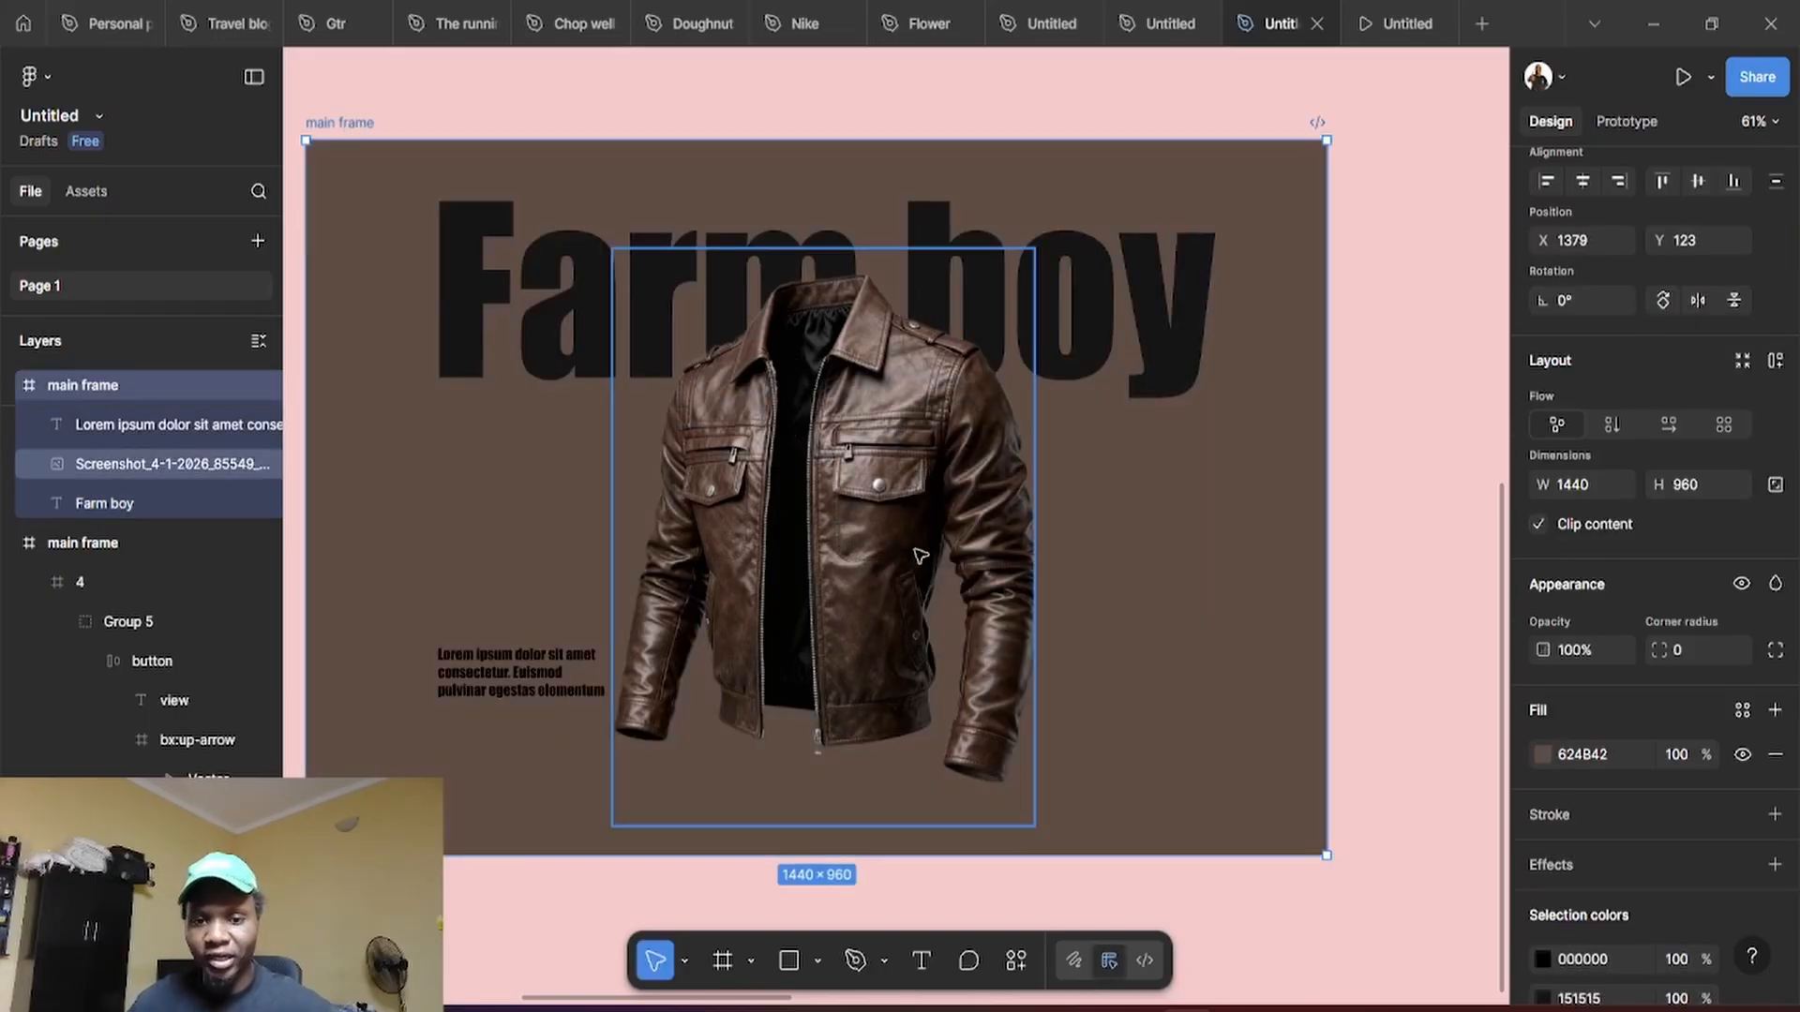
{"action": "left_click", "coordinate": [1544, 755]}
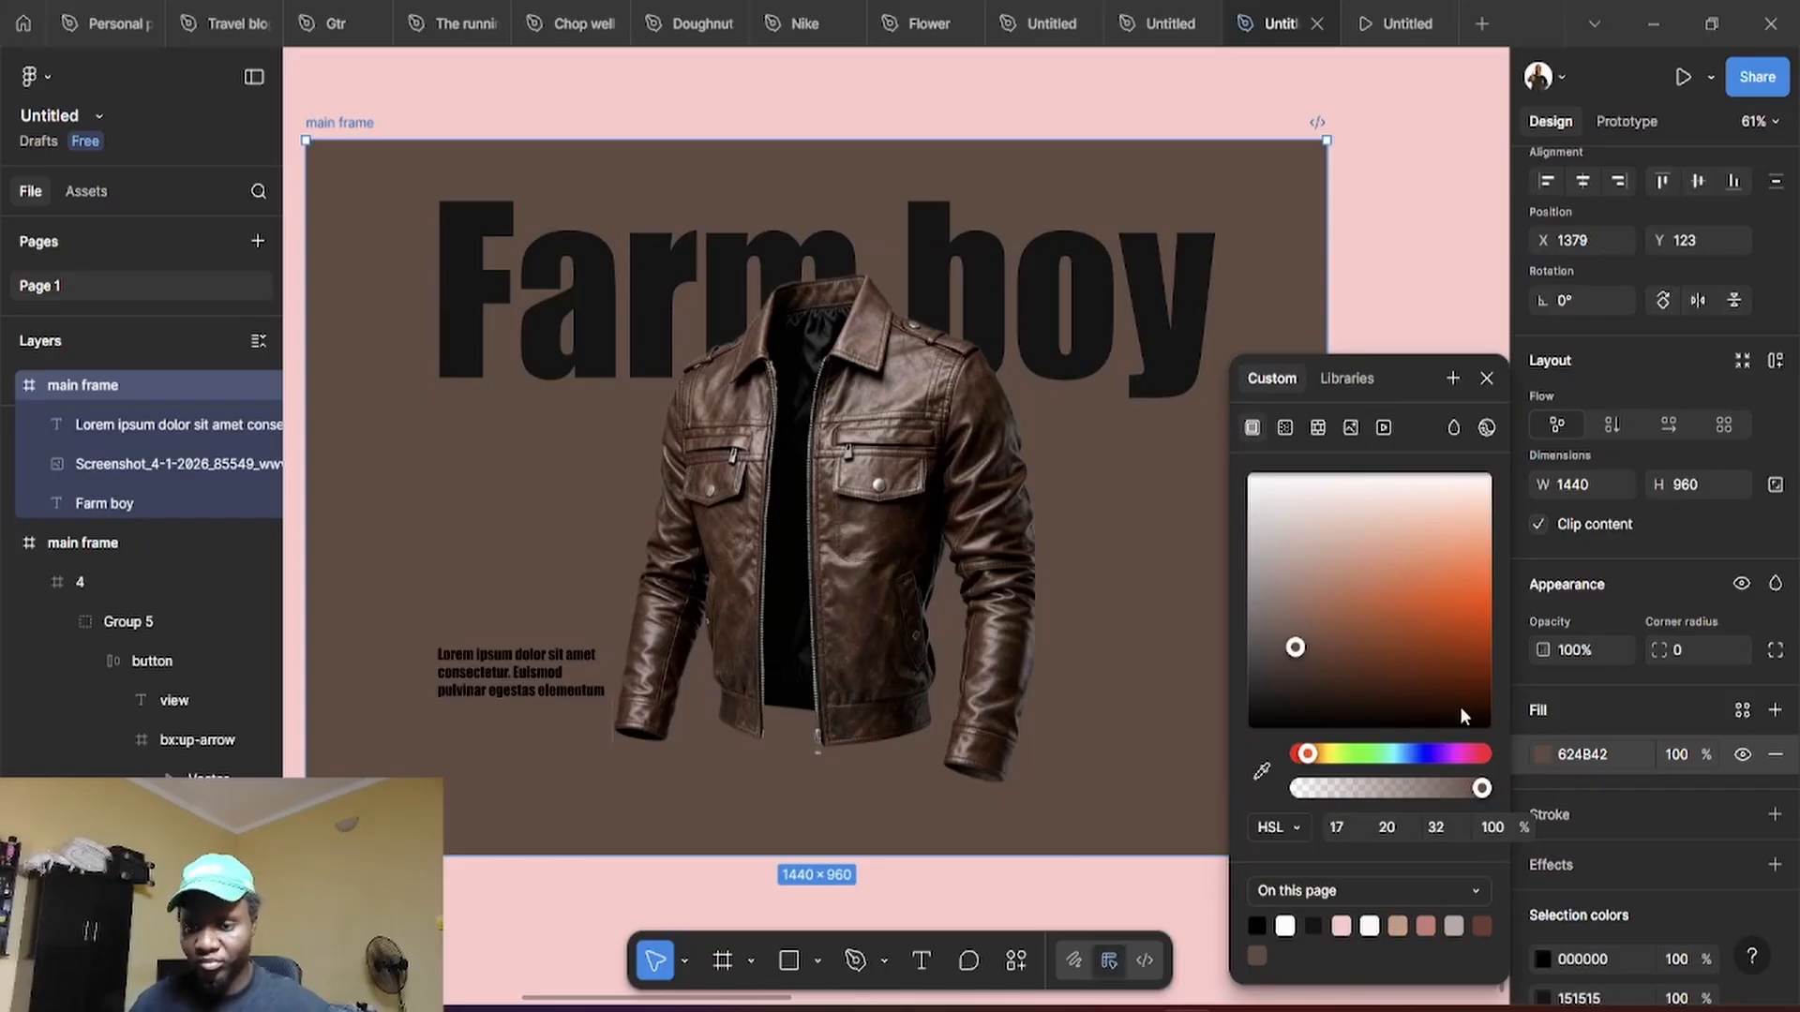
{"action": "left_click", "coordinate": [1435, 829]}
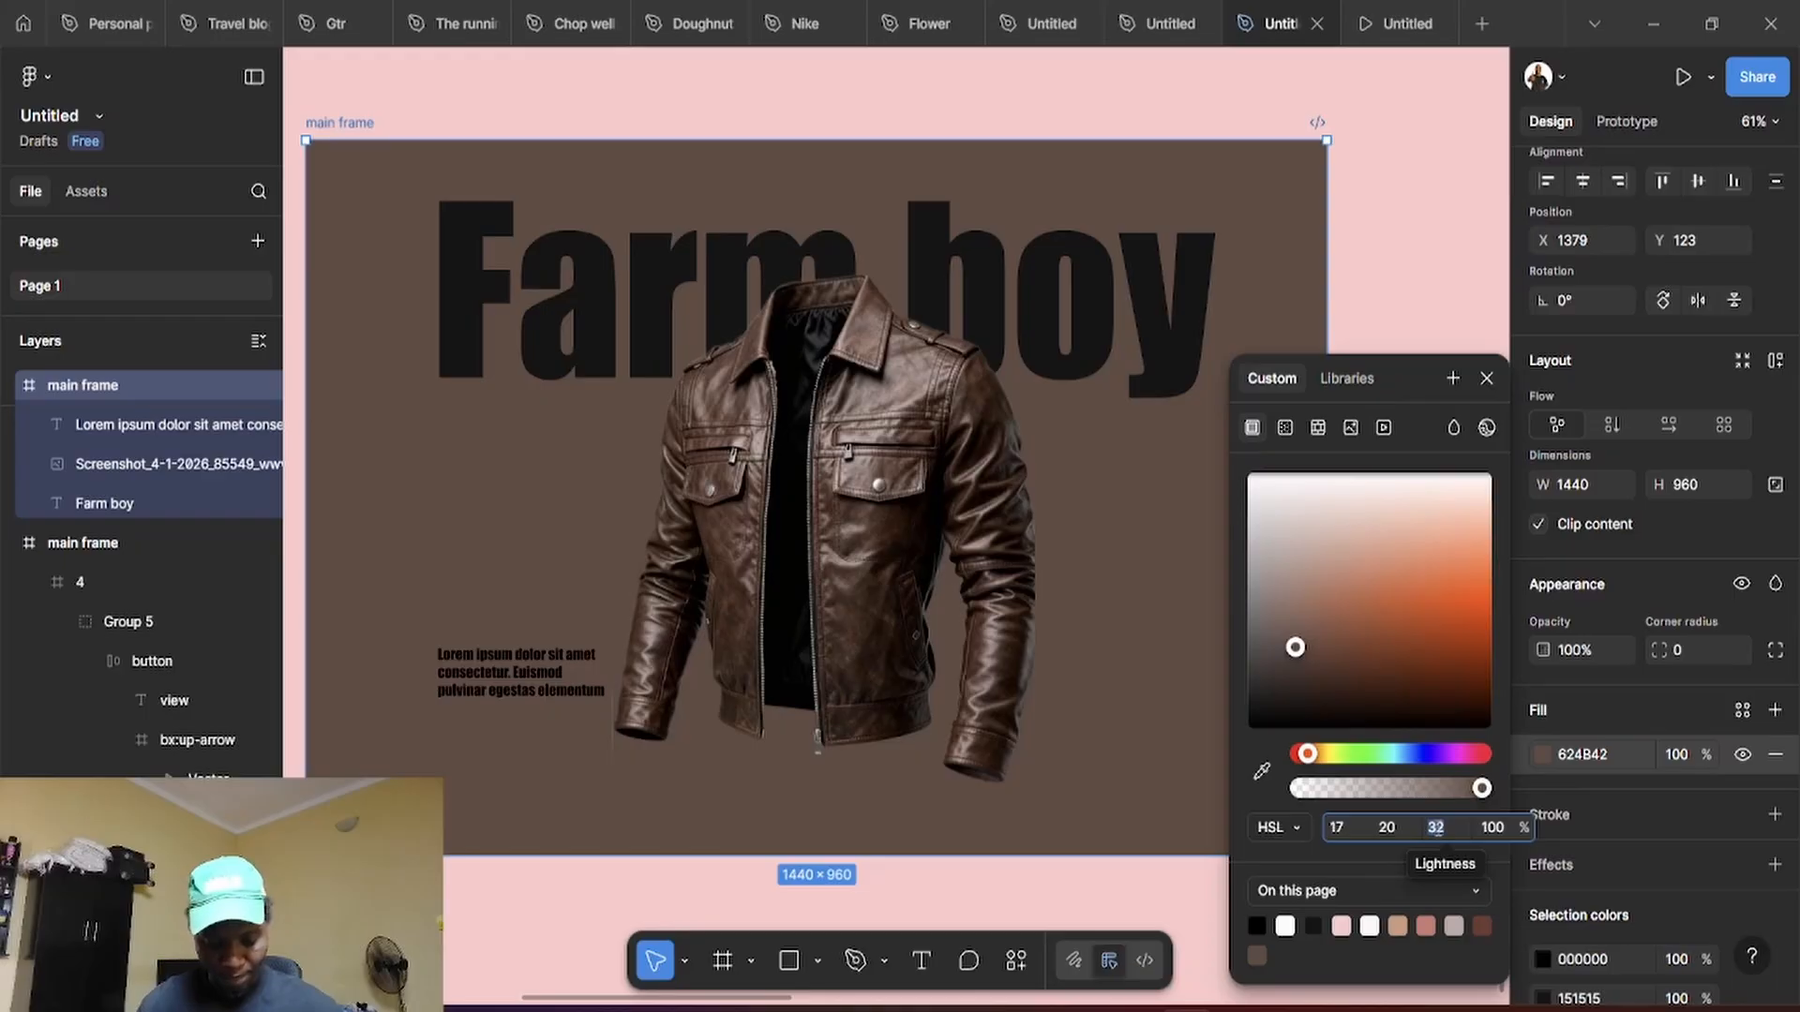
{"action": "key", "text": "shift+Up"}
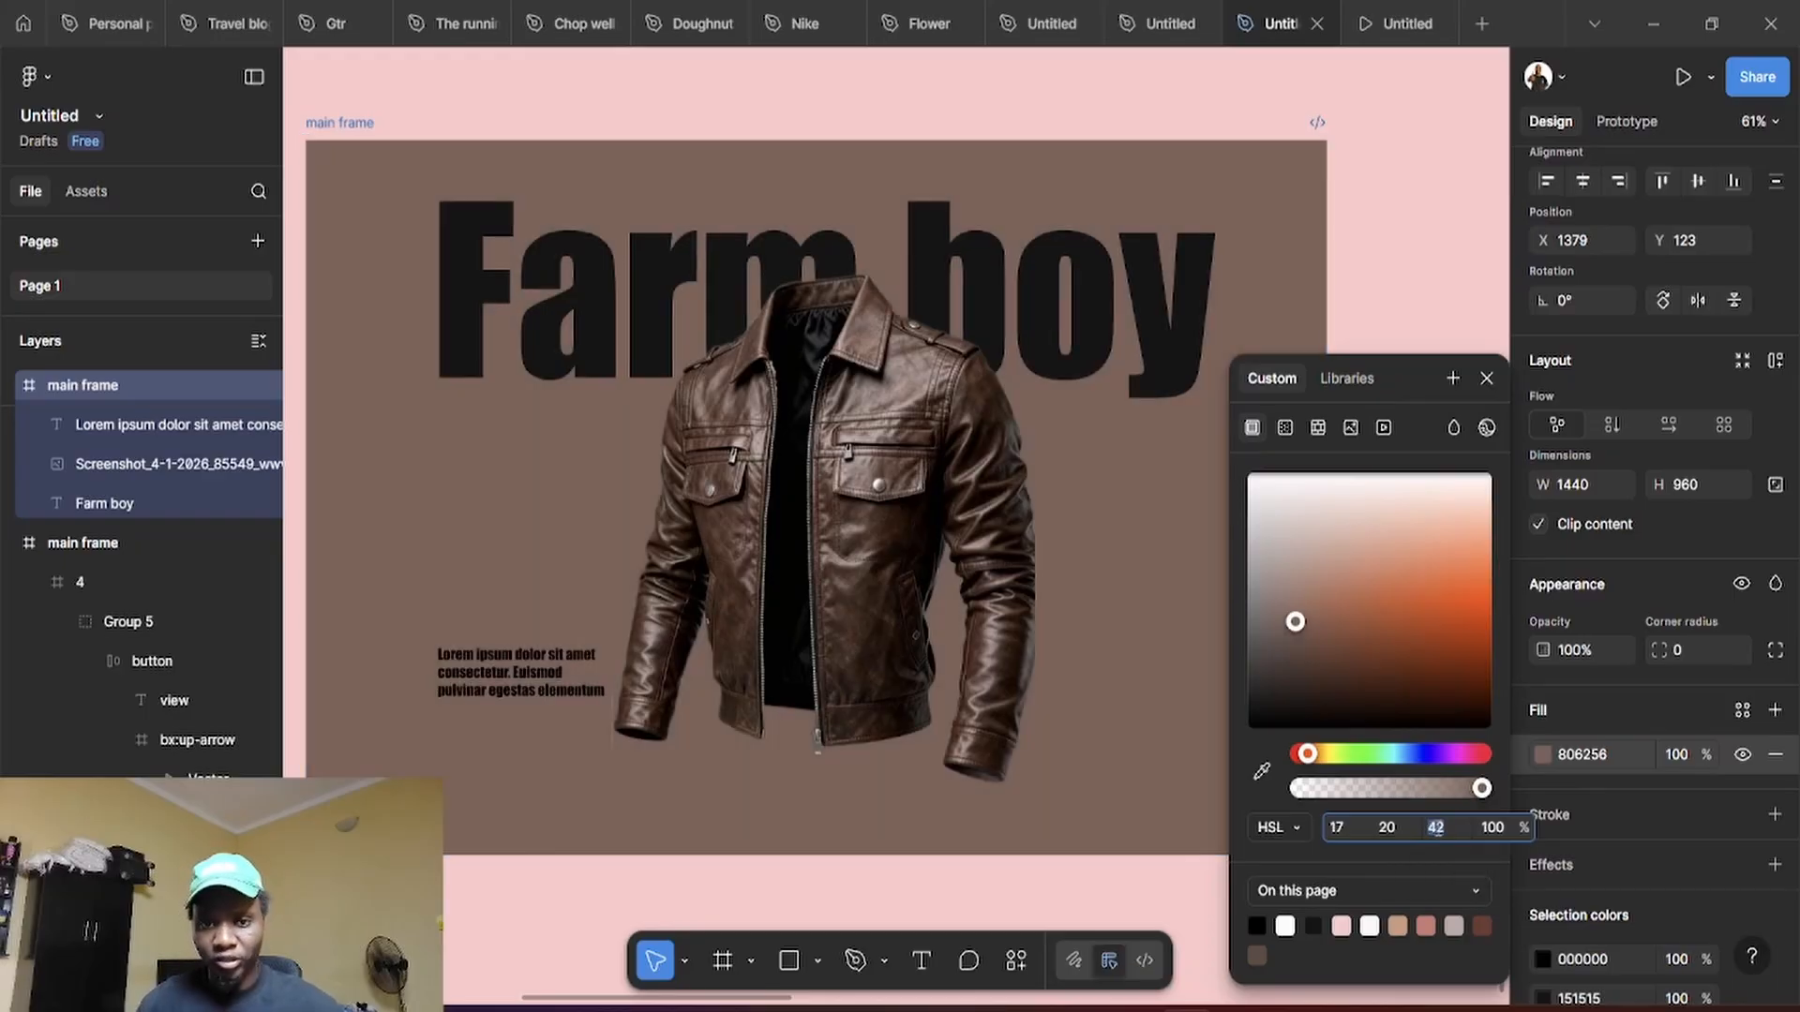
{"action": "key", "text": "shift+Up"}
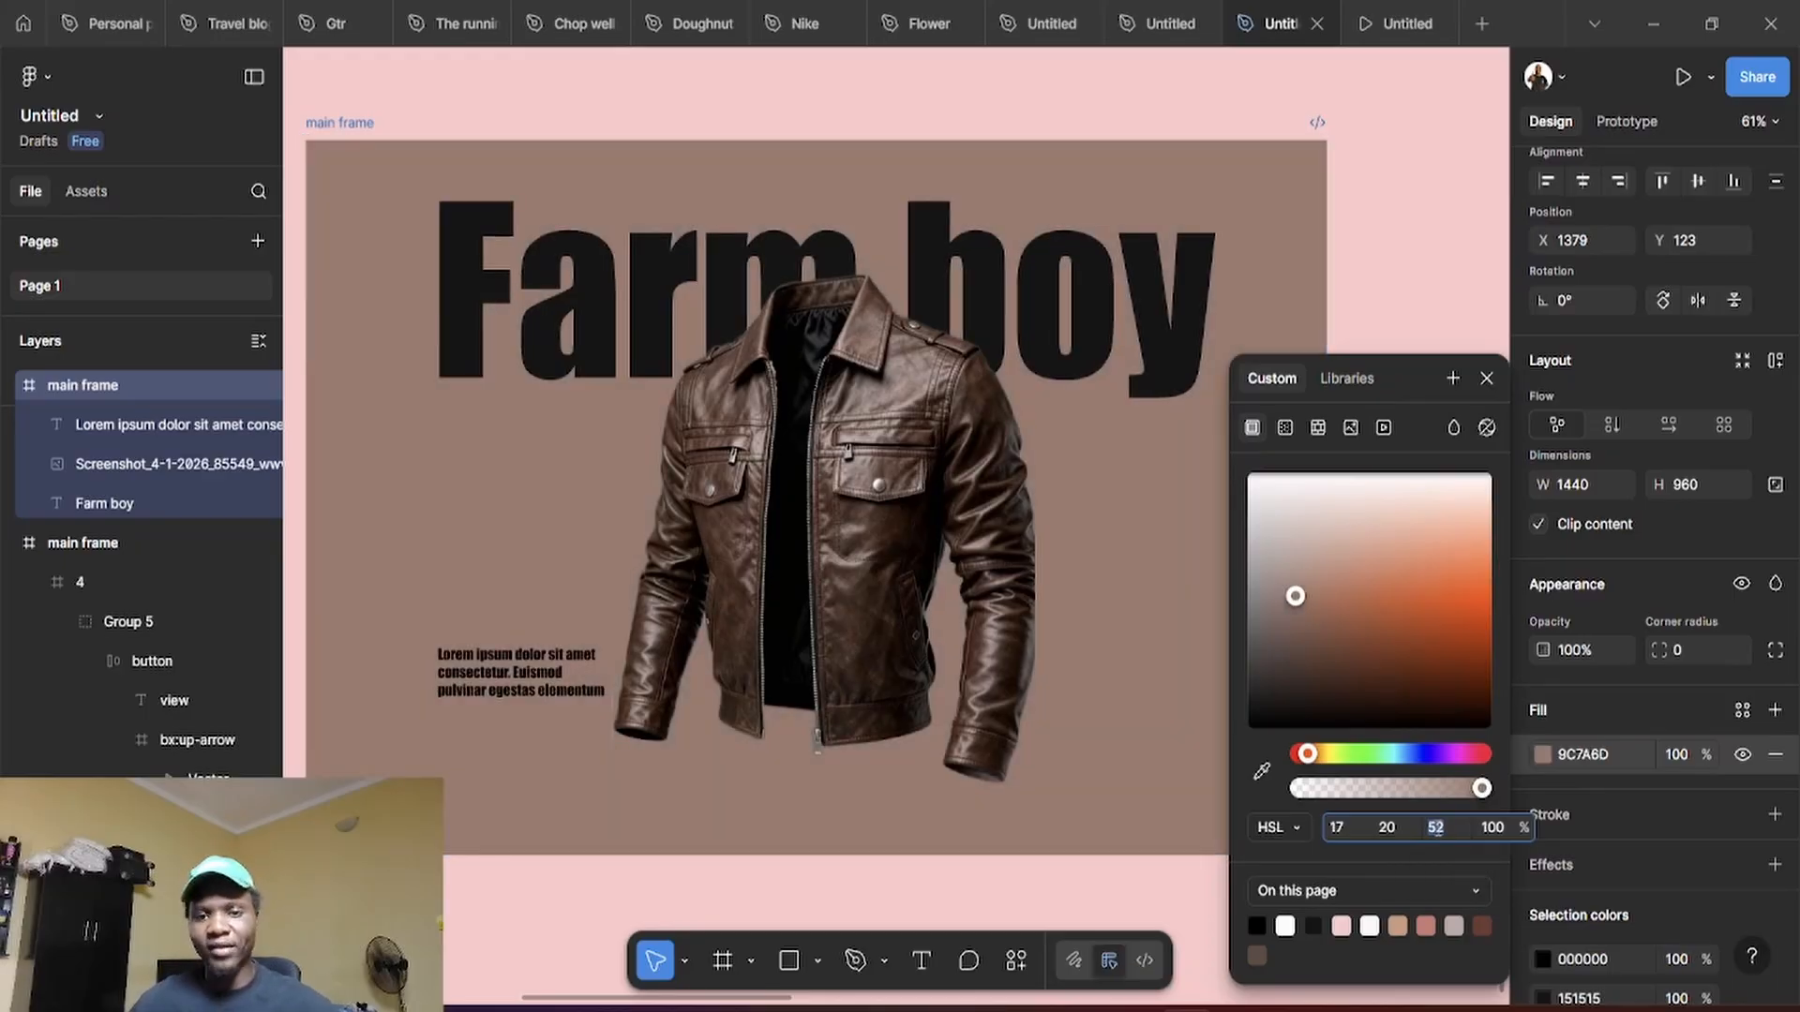
{"action": "left_click", "coordinate": [1486, 379]}
Replace the Farm boy title's fill with a white FFFFFF outside stroke of weight 3, and nudge the title slightly lower
{"action": "left_click", "coordinate": [1104, 322]}
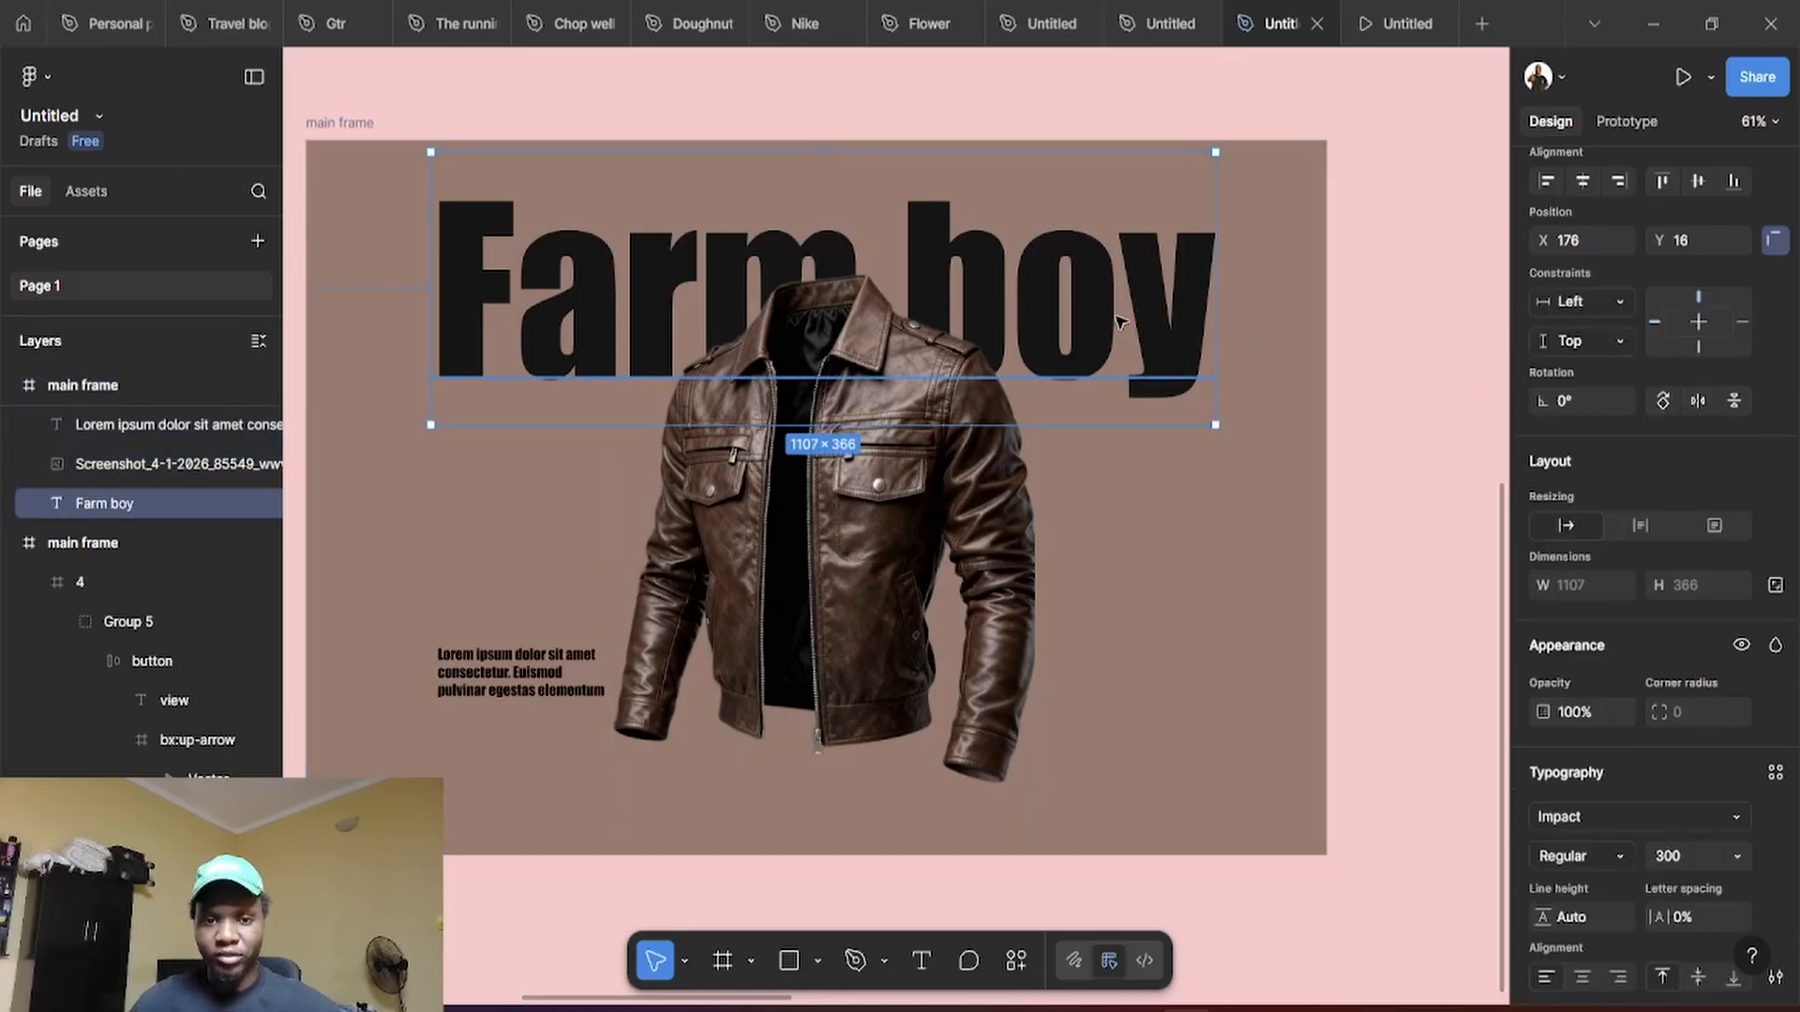
{"action": "scroll", "coordinate": [1600, 786], "scroll_direction": "down", "scroll_amount": 4}
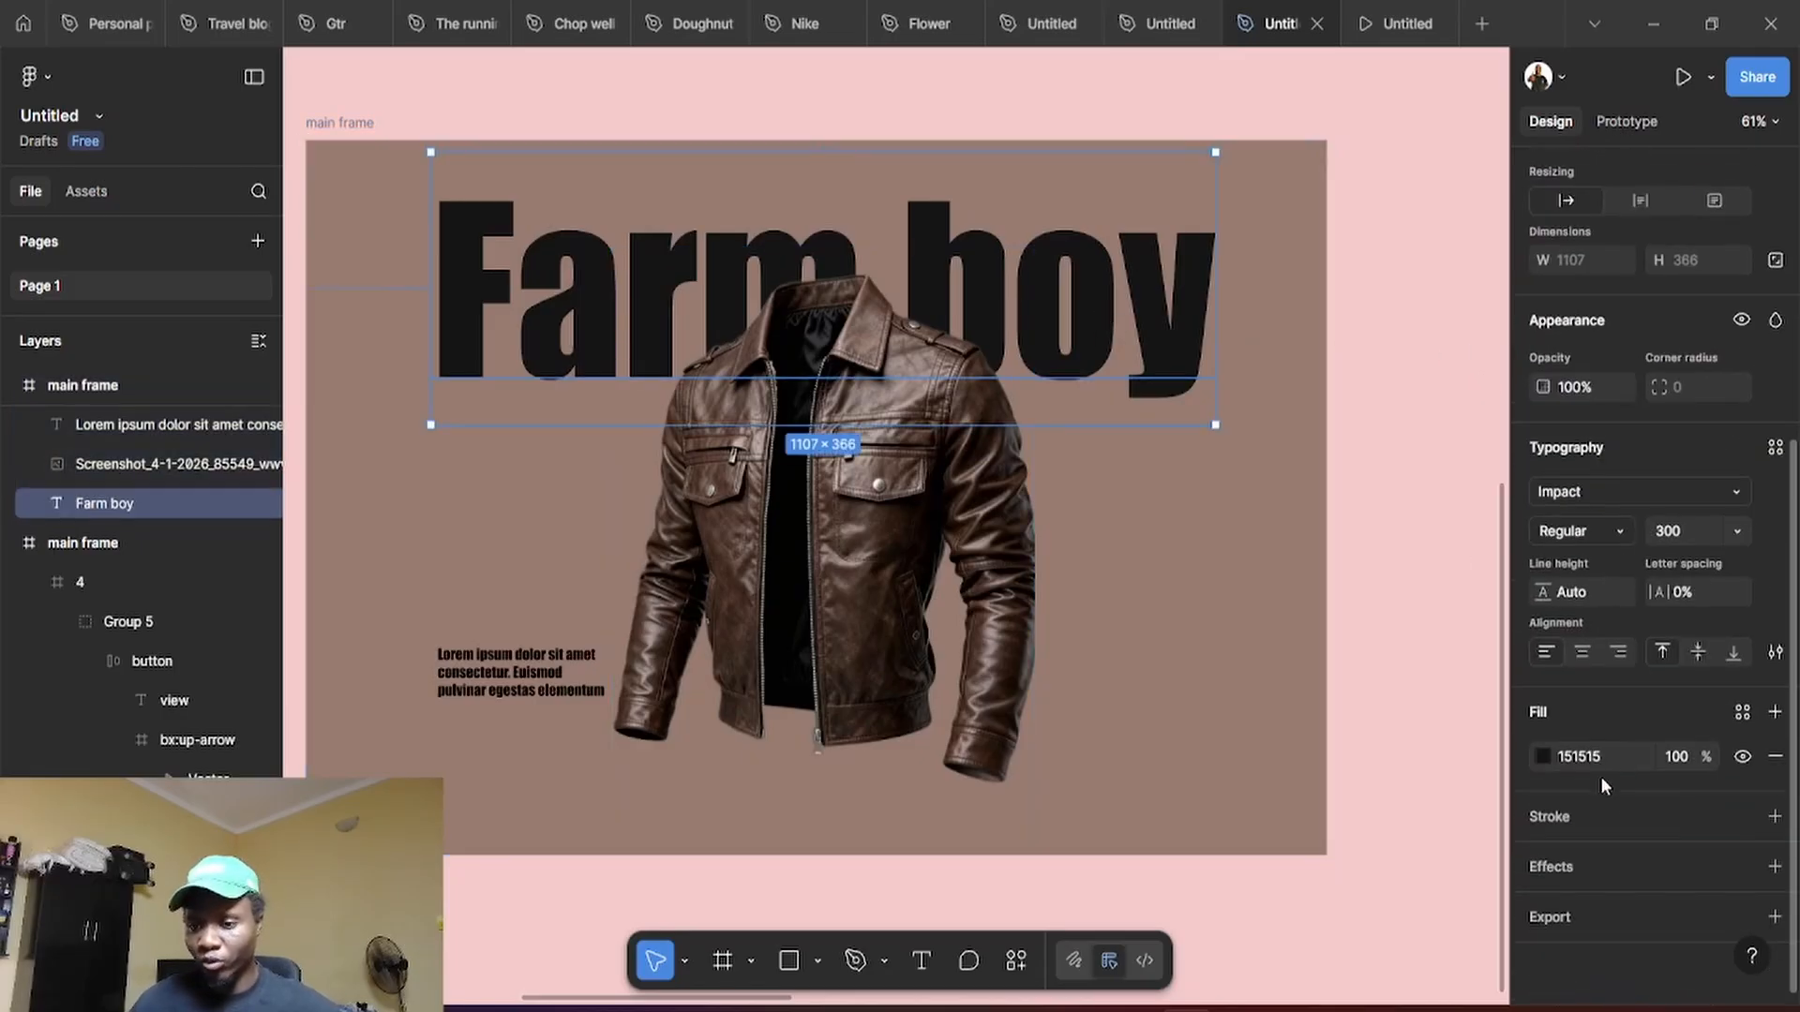
{"action": "left_click", "coordinate": [1772, 758]}
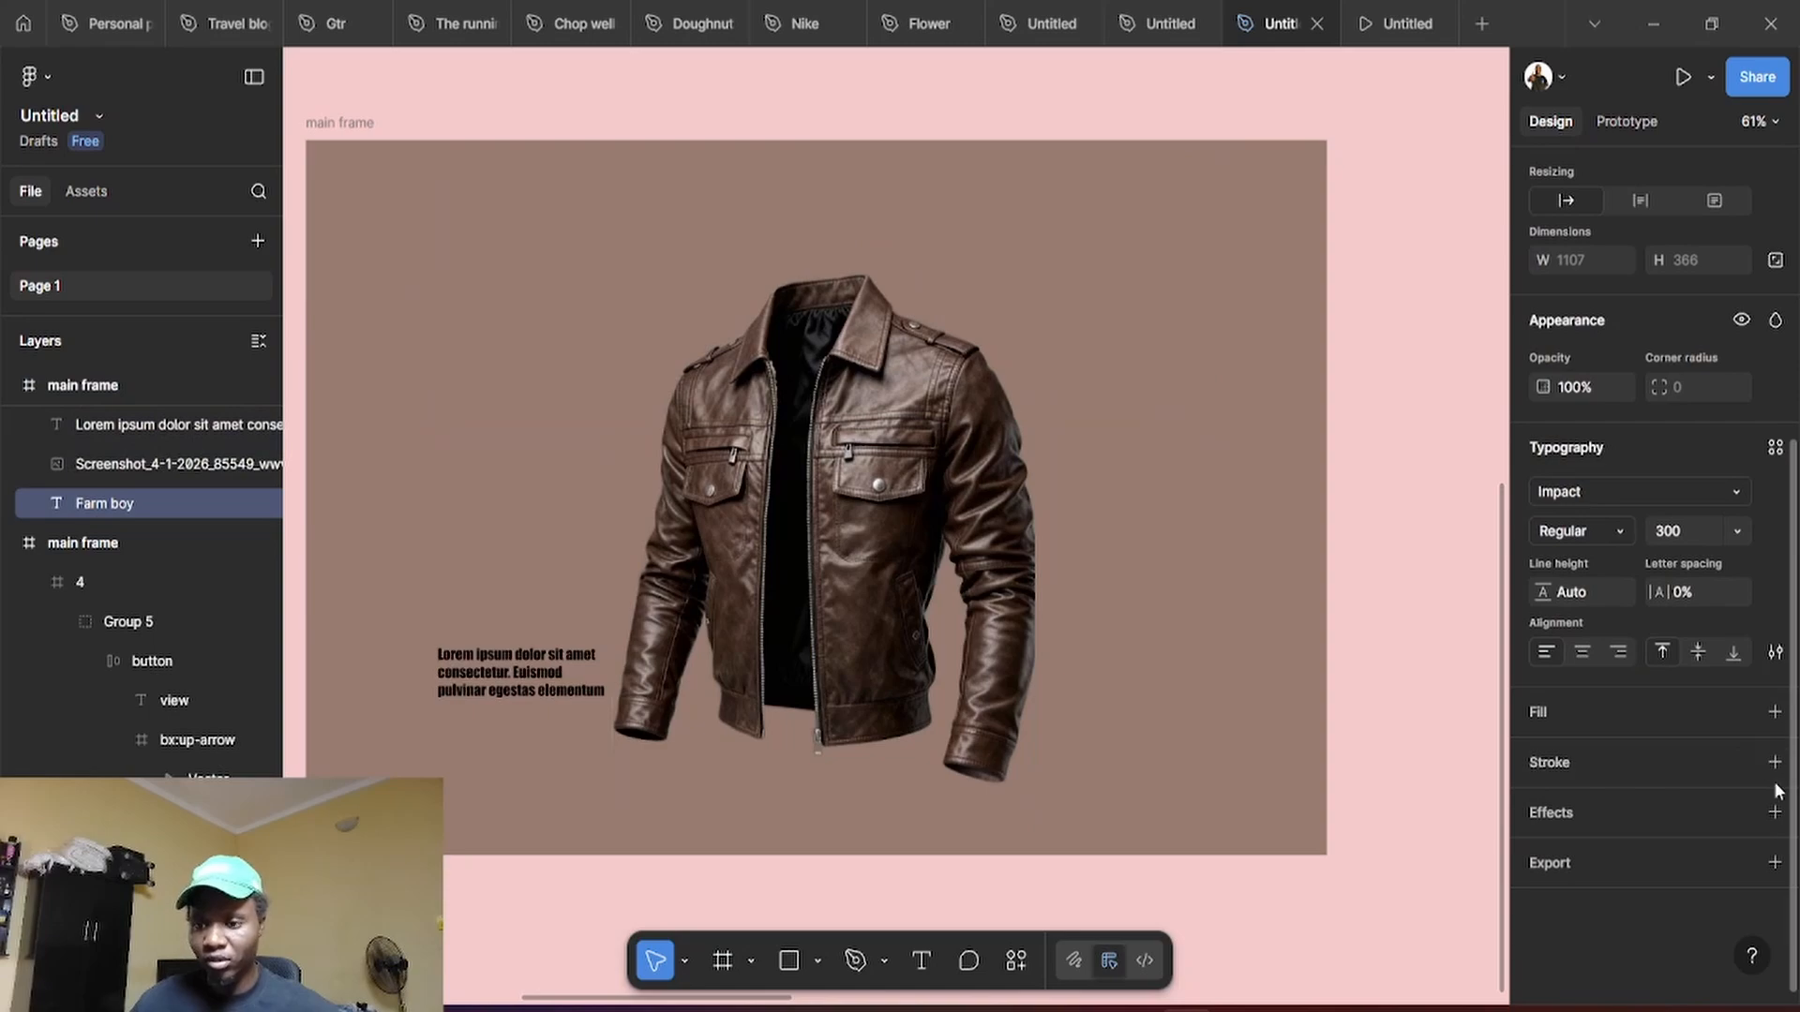
{"action": "left_click", "coordinate": [1772, 761]}
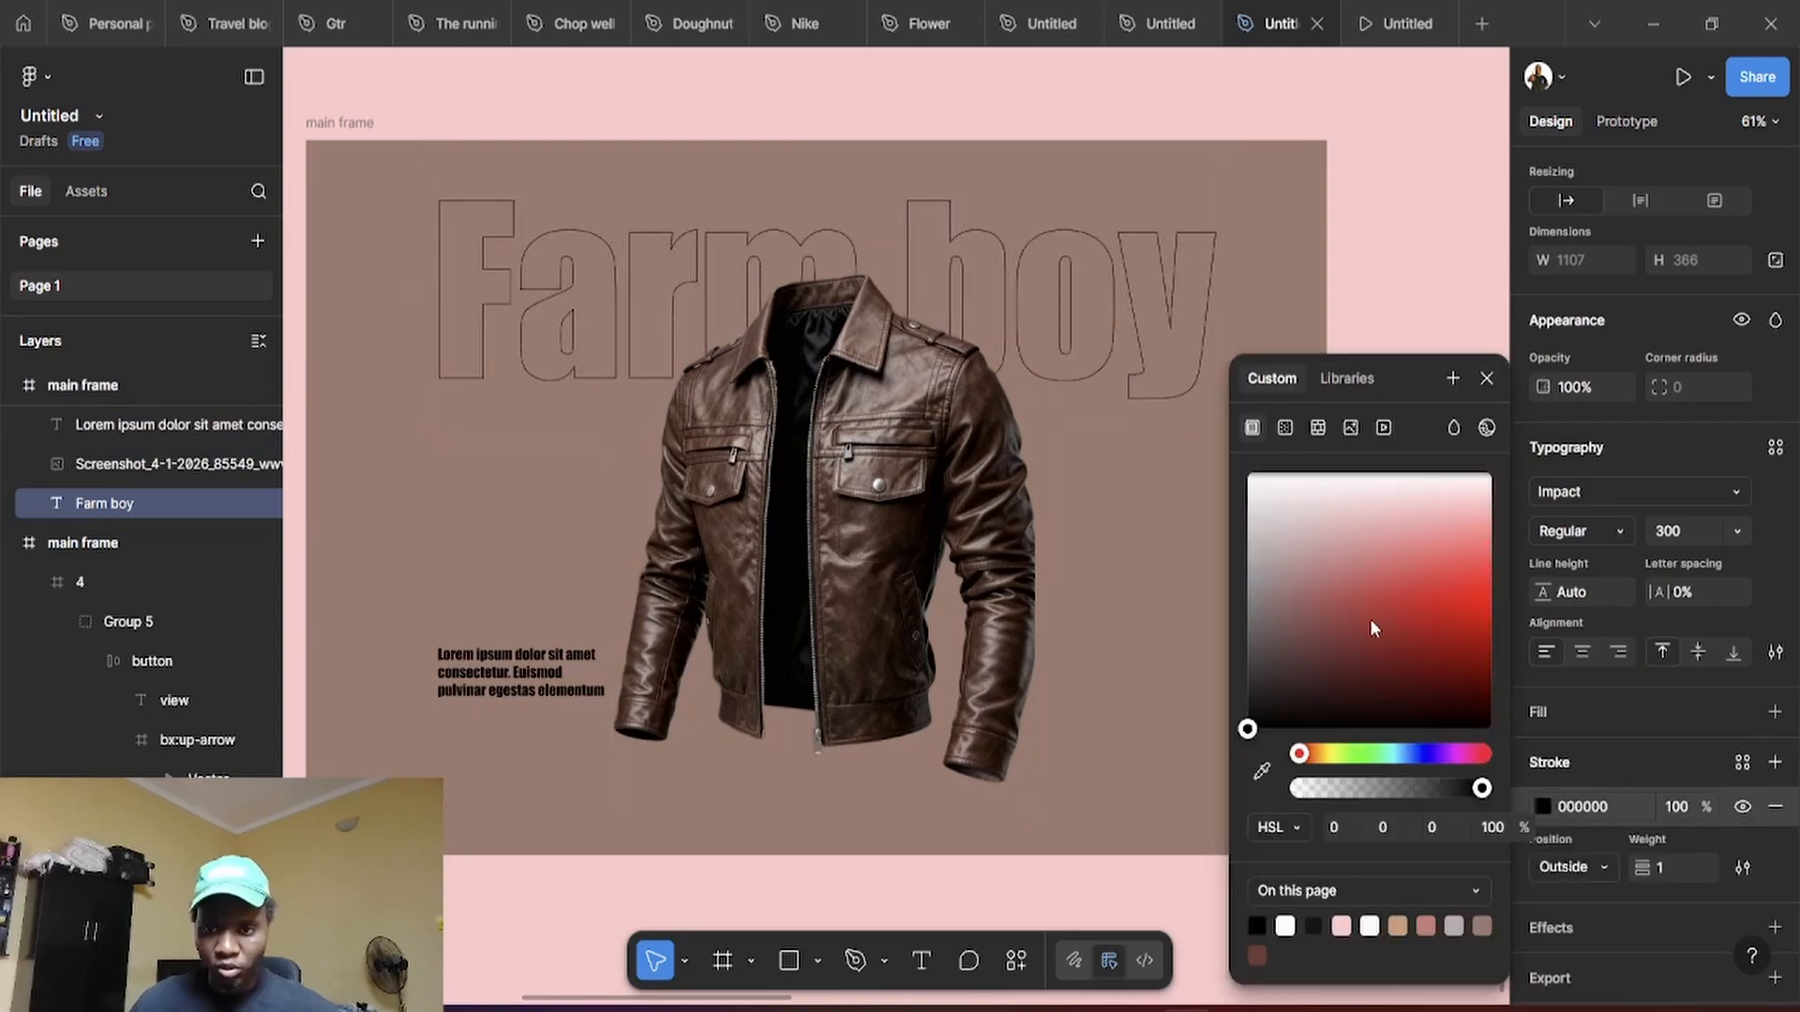
{"action": "mouse_move", "coordinate": [1370, 618]}
{"action": "left_mouse_down"}
{"action": "mouse_move", "coordinate": [1286, 635]}
{"action": "mouse_move", "coordinate": [1197, 446]}
{"action": "left_mouse_up"}
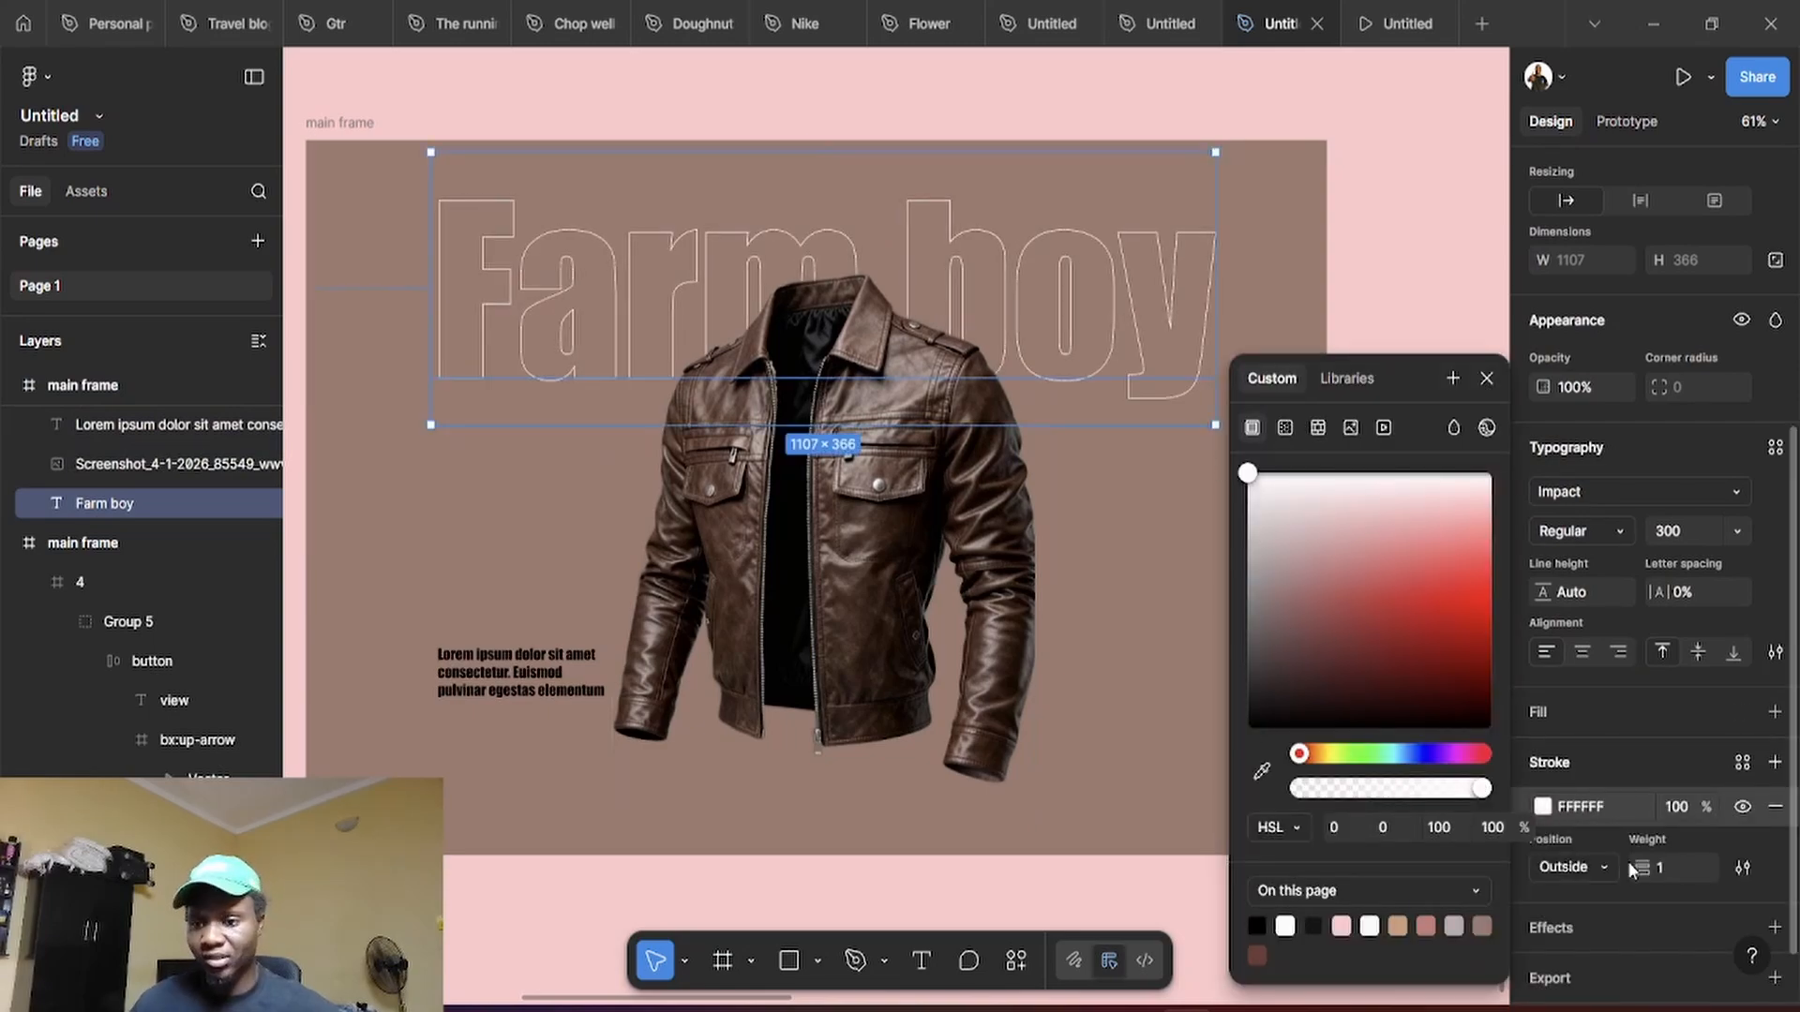
{"action": "left_click", "coordinate": [1657, 874]}
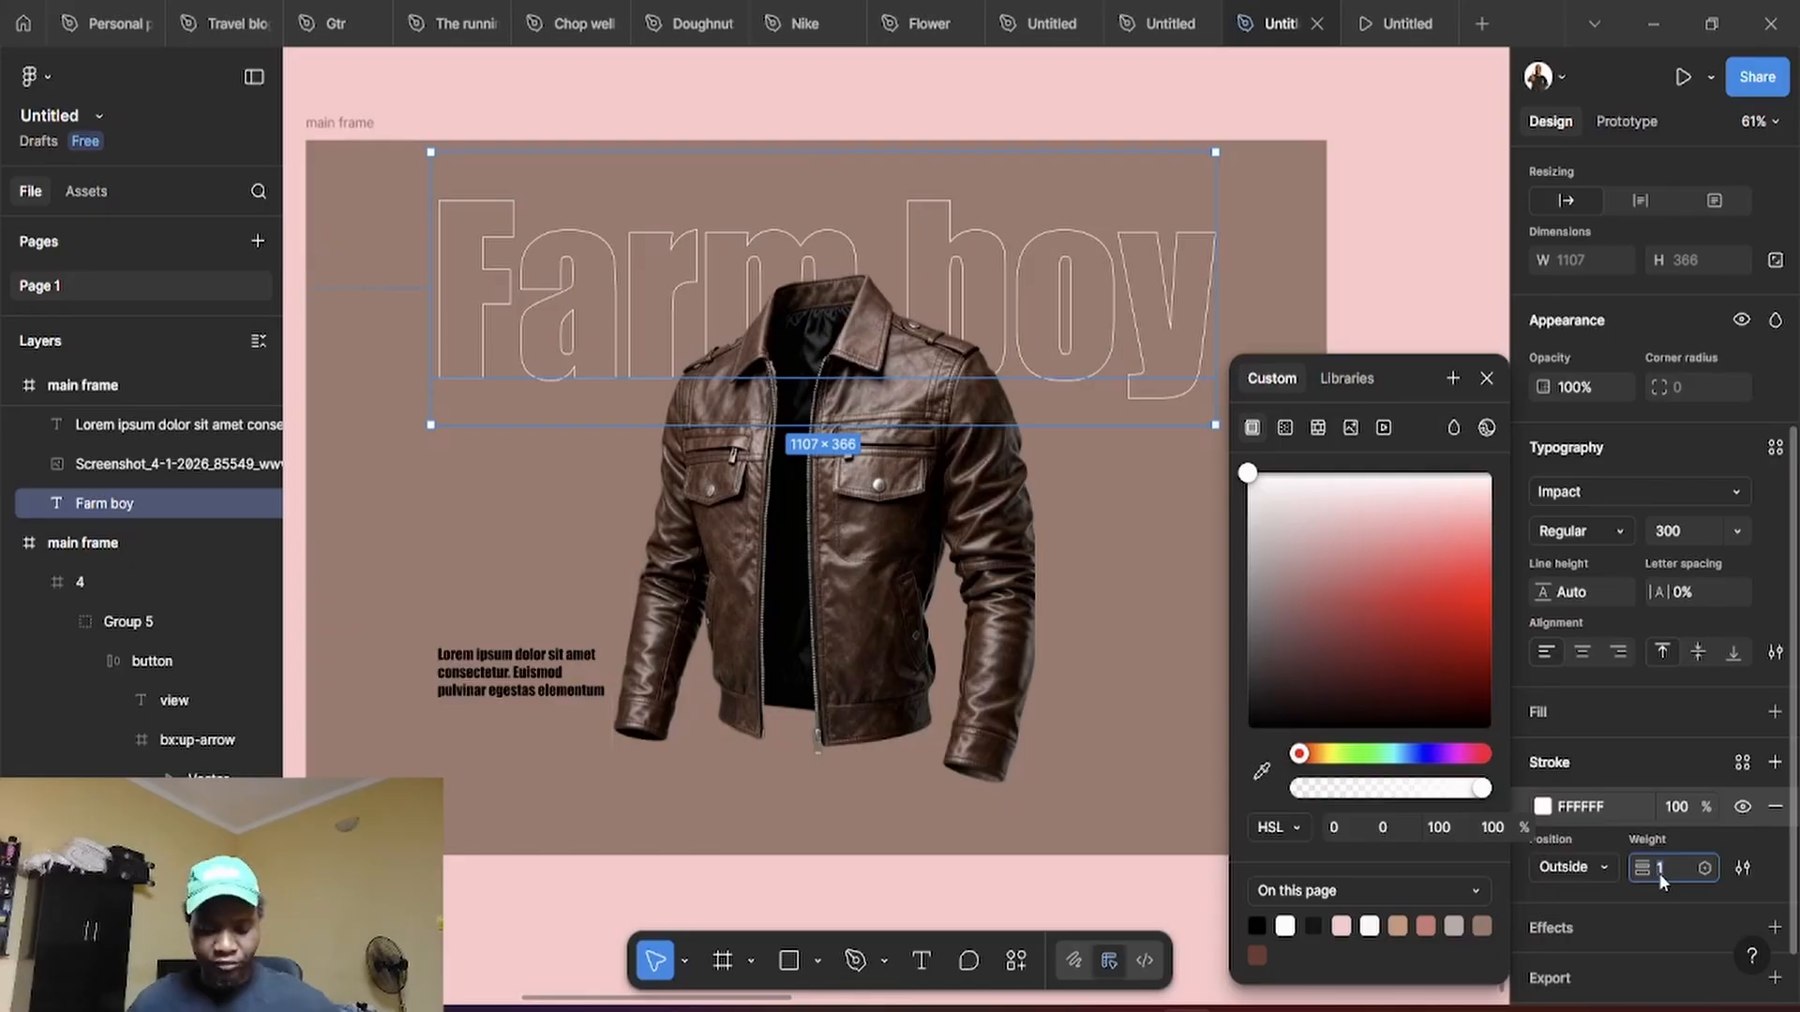
{"action": "type", "text": "3"}
{"action": "key", "text": "Return"}
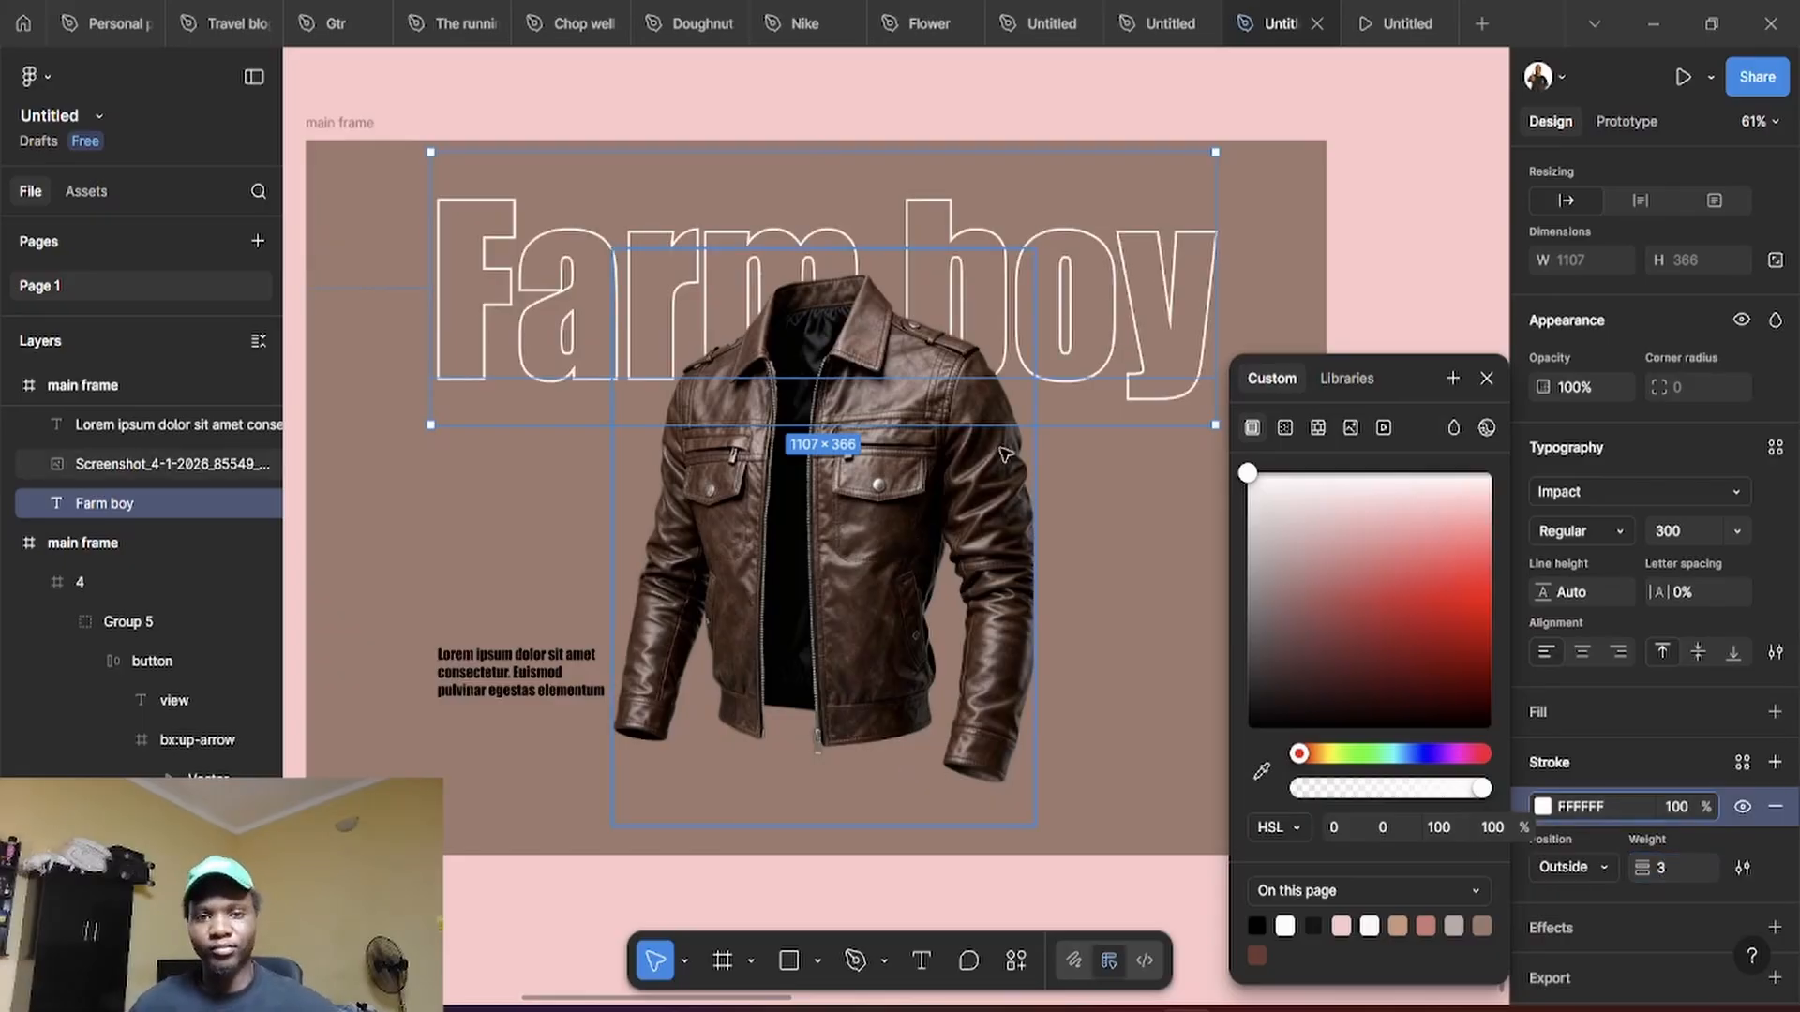
{"action": "left_click_drag", "start_coordinate": [1167, 352], "coordinate": [1176, 364]}
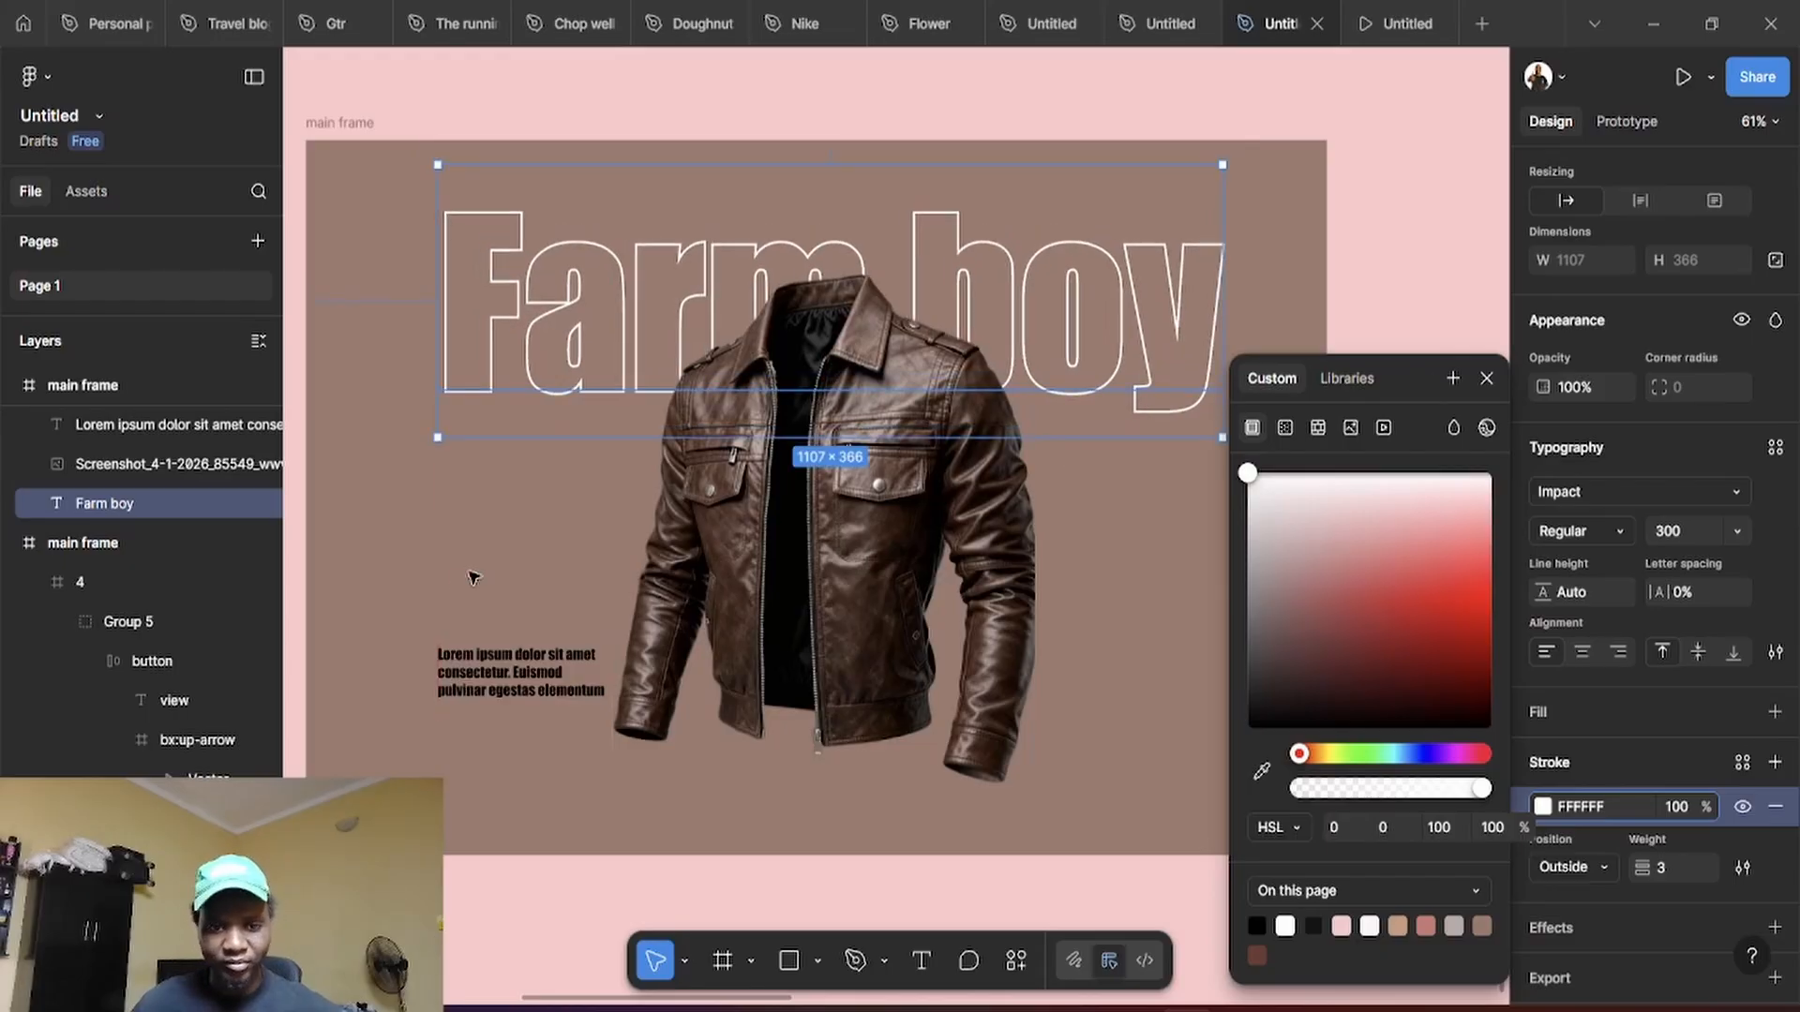
Set the Lorem ipsum description's fill to white FFFFFF and shift the text slightly up and outward from the jacket
{"action": "left_click", "coordinate": [521, 670]}
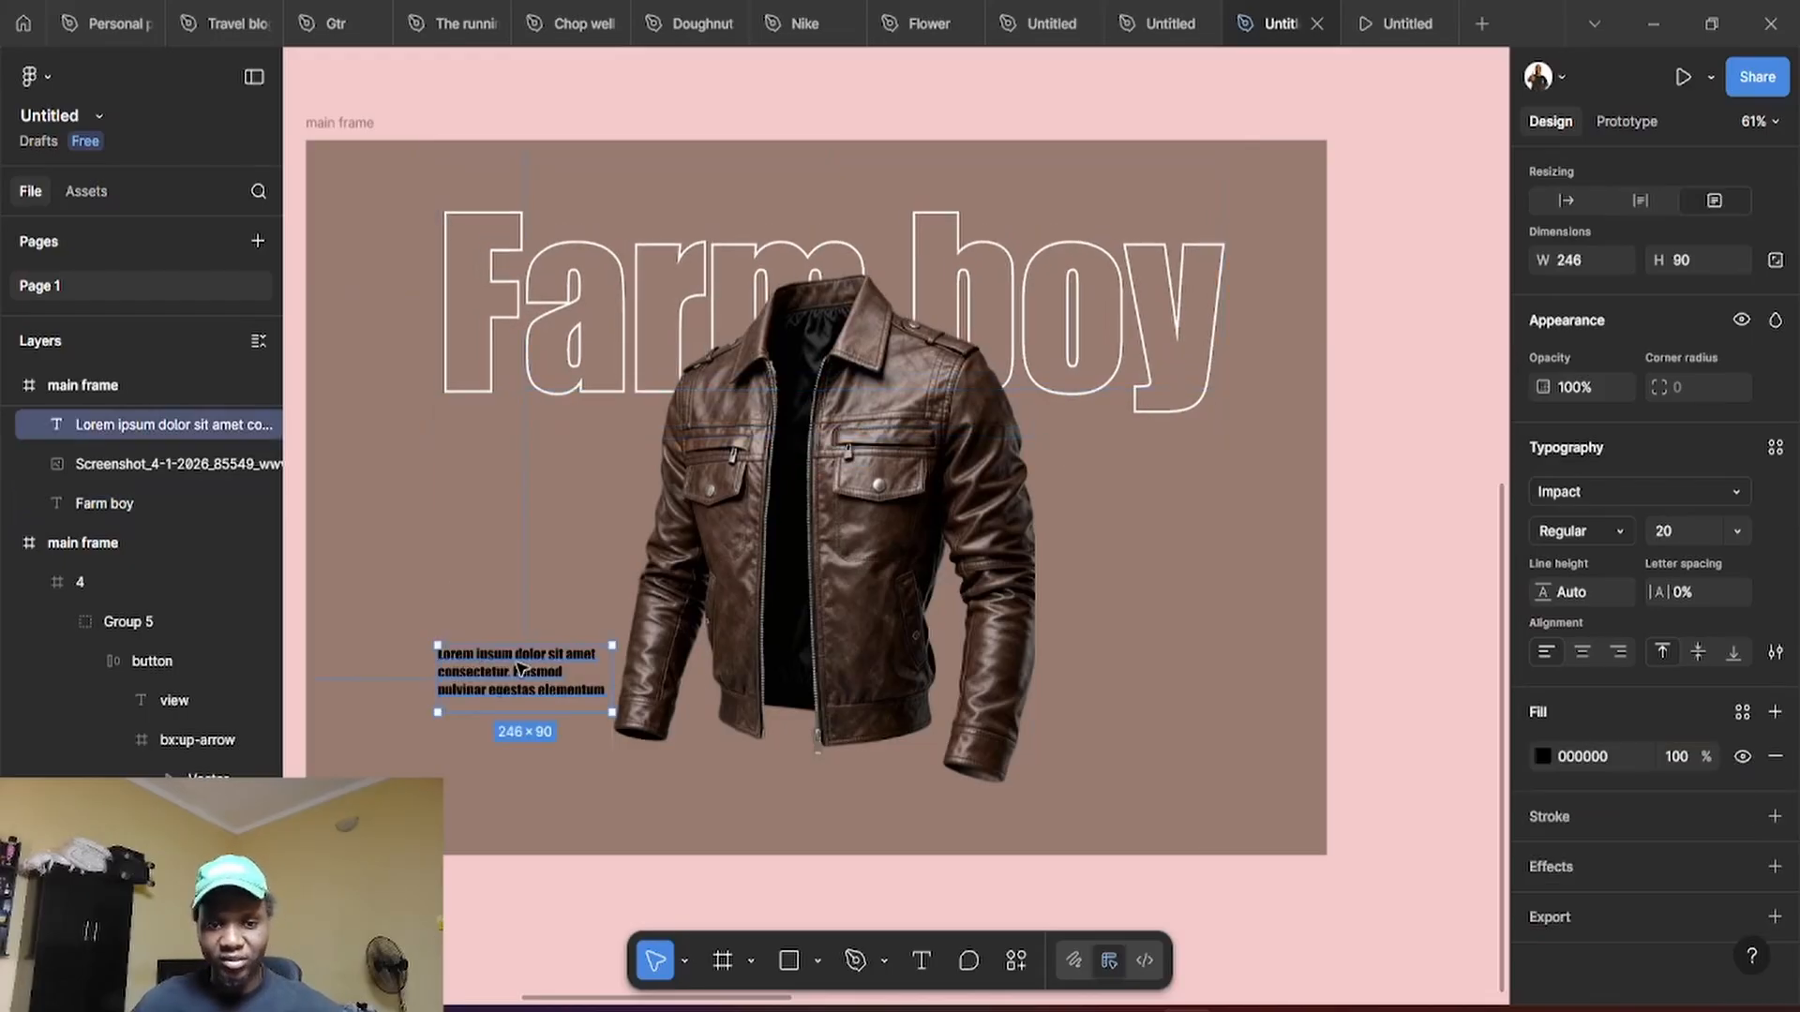
{"action": "left_click", "coordinate": [1543, 755]}
{"action": "left_click_drag", "start_coordinate": [1369, 644], "coordinate": [1218, 473]}
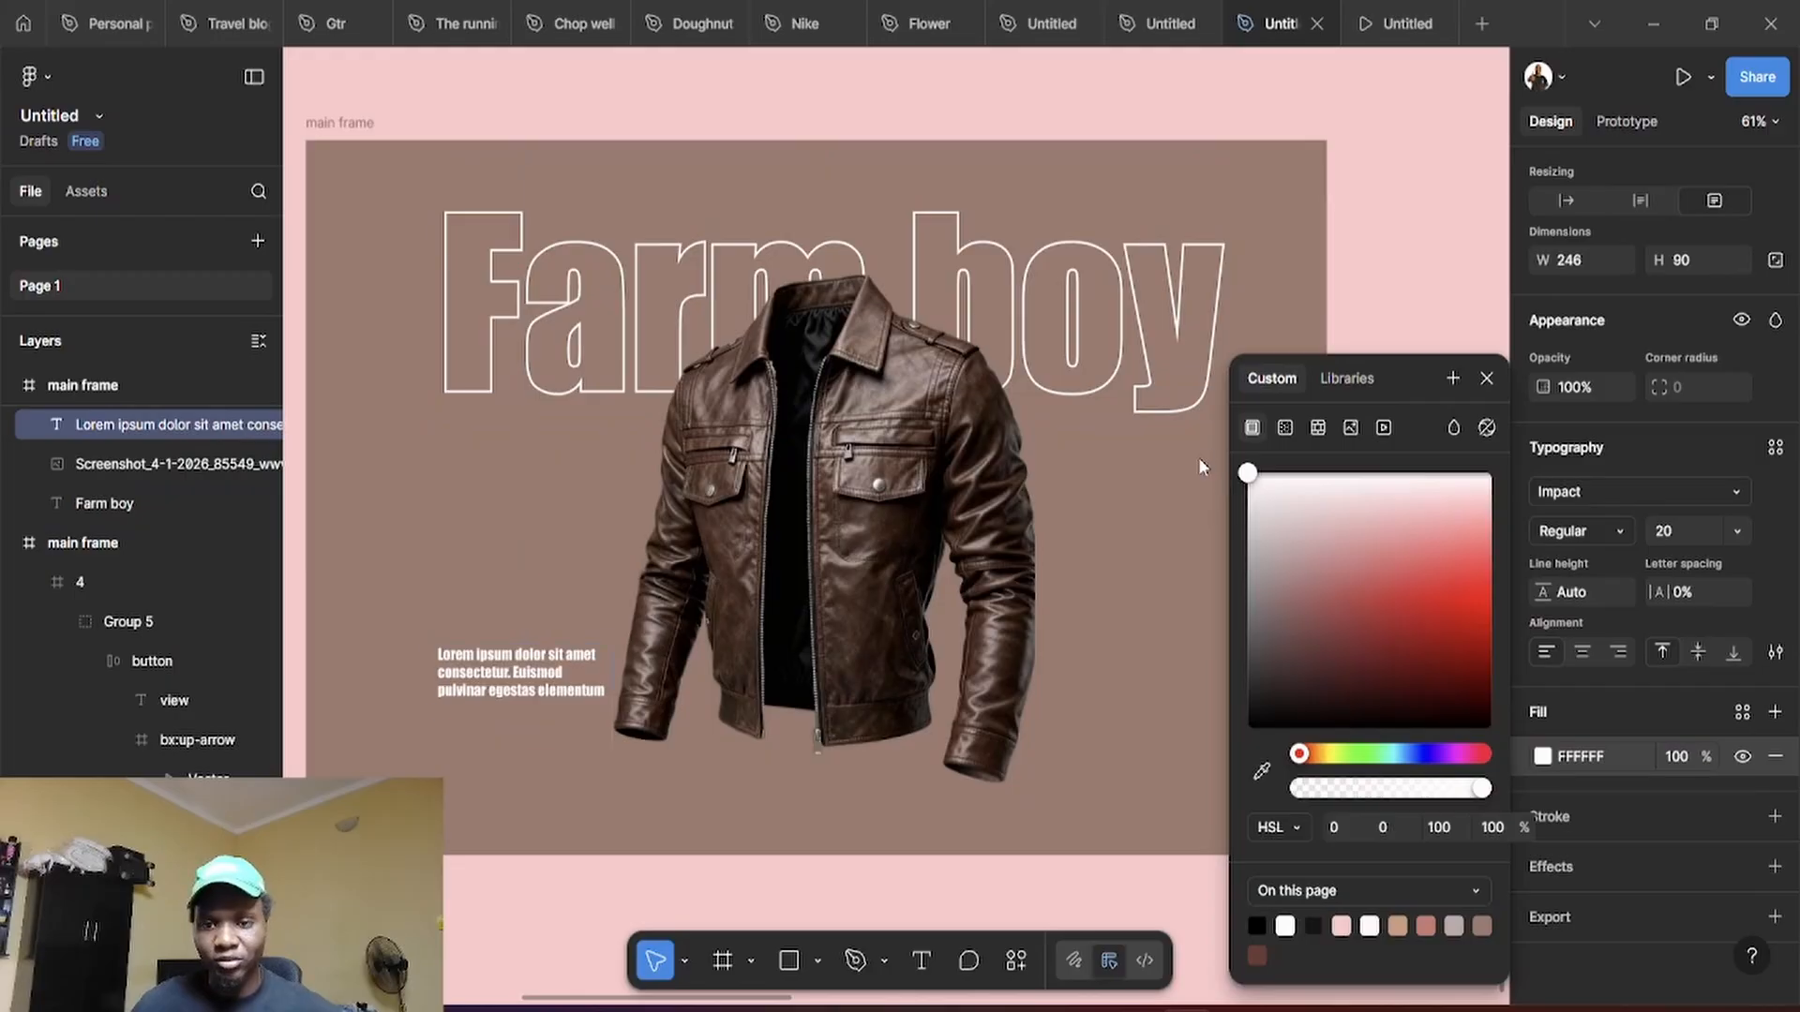
{"action": "left_click", "coordinate": [1392, 342]}
{"action": "mouse_move", "coordinate": [504, 689]}
{"action": "left_mouse_down"}
{"action": "mouse_move", "coordinate": [473, 656]}
{"action": "mouse_move", "coordinate": [487, 671]}
{"action": "left_mouse_up"}
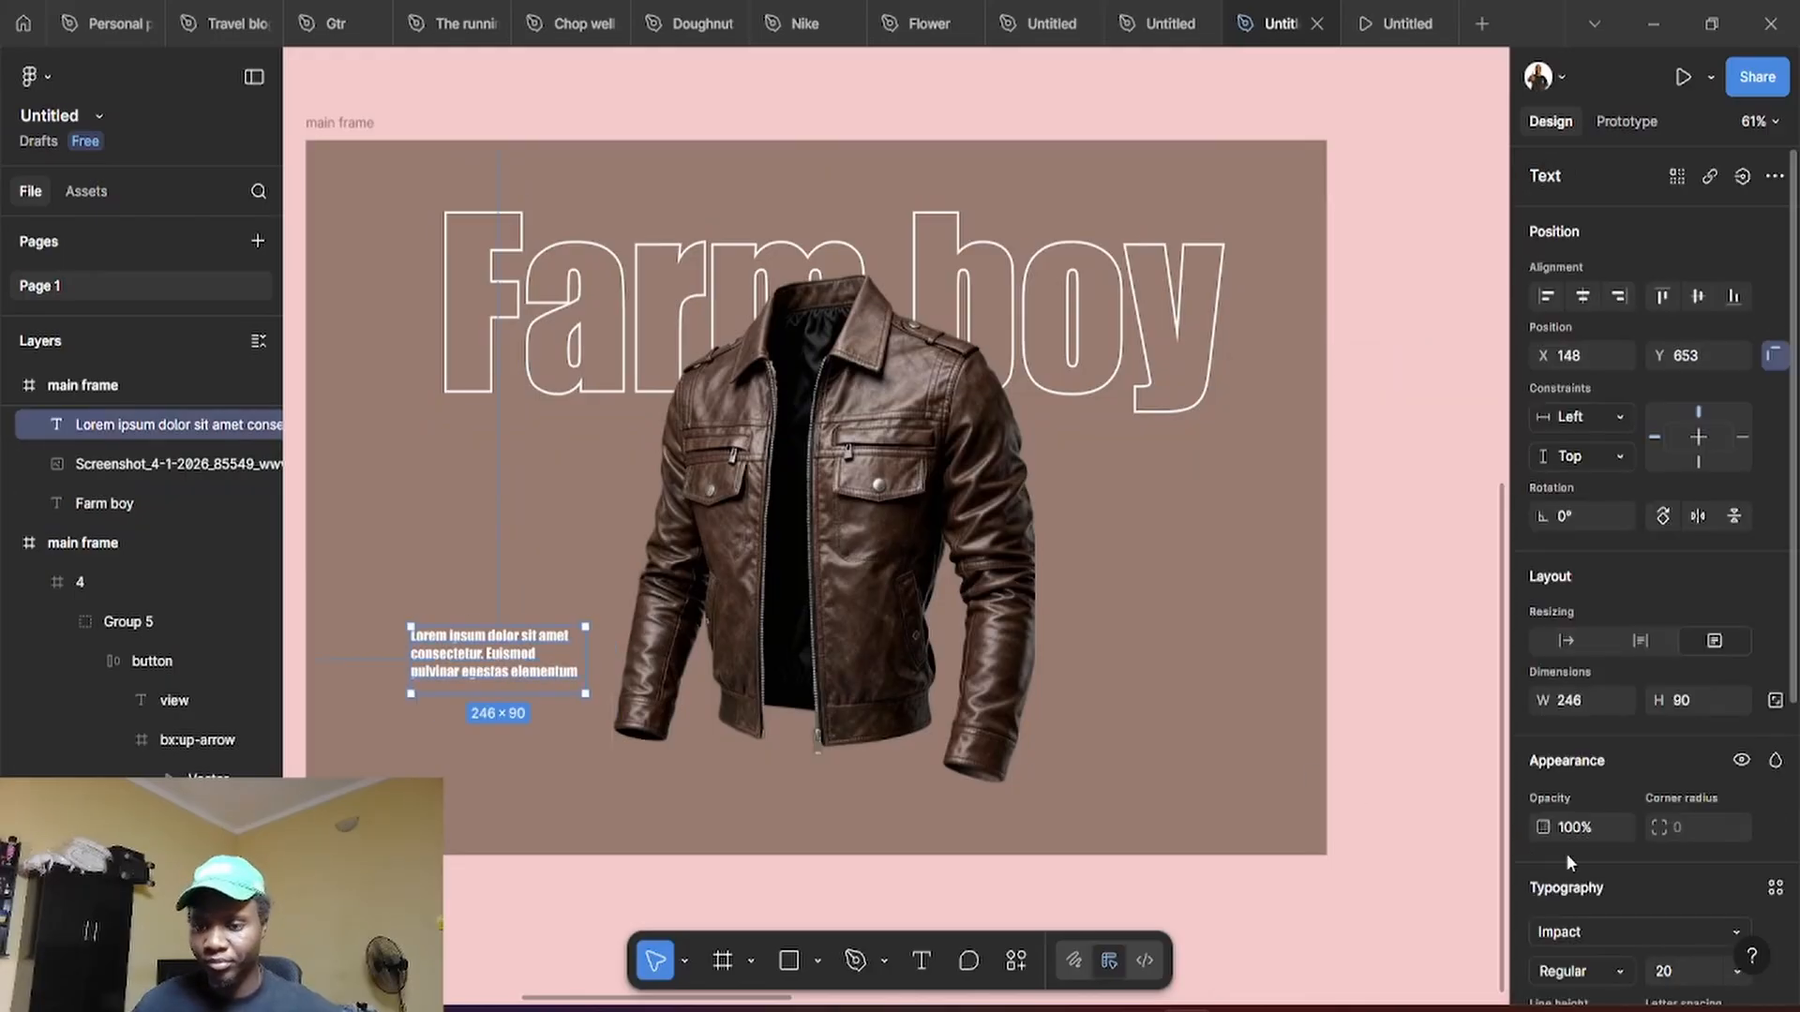
Set the description's font size to 32, widen its box to about 407, and place it beside the jacket's sleeve
{"action": "scroll", "coordinate": [1565, 853], "scroll_direction": "down", "scroll_amount": 4}
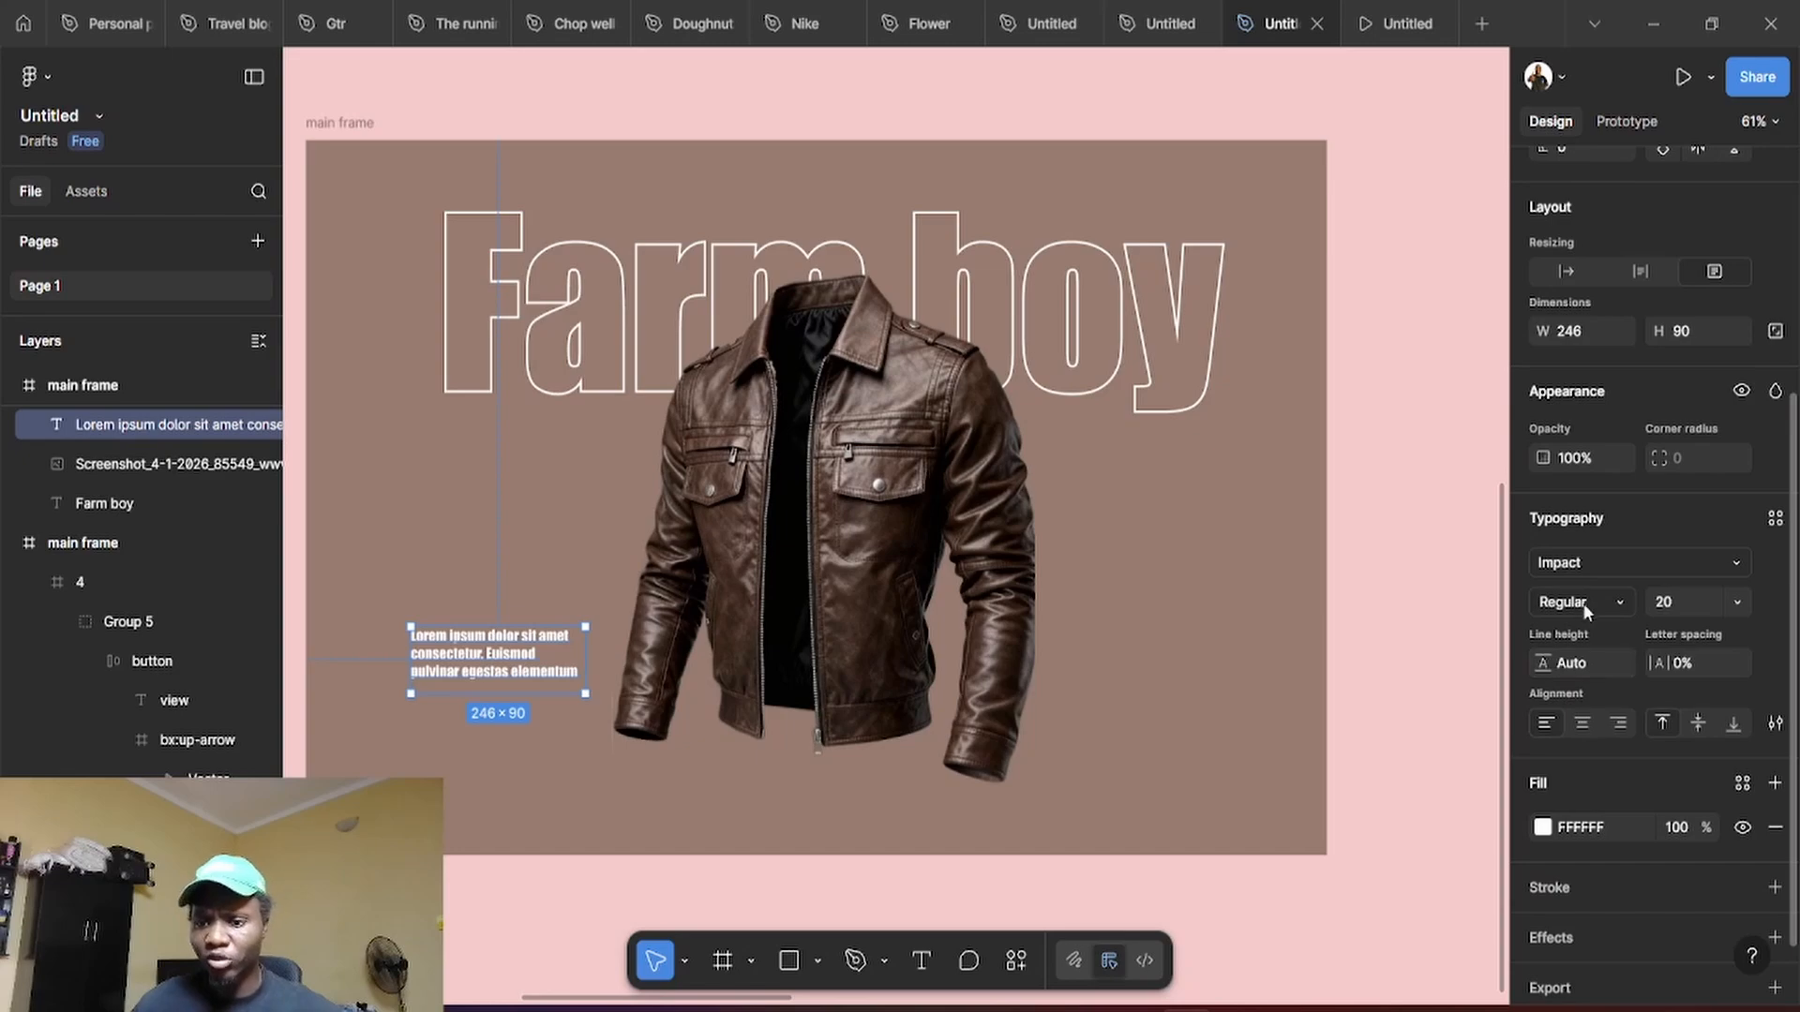
{"action": "left_click", "coordinate": [1728, 601]}
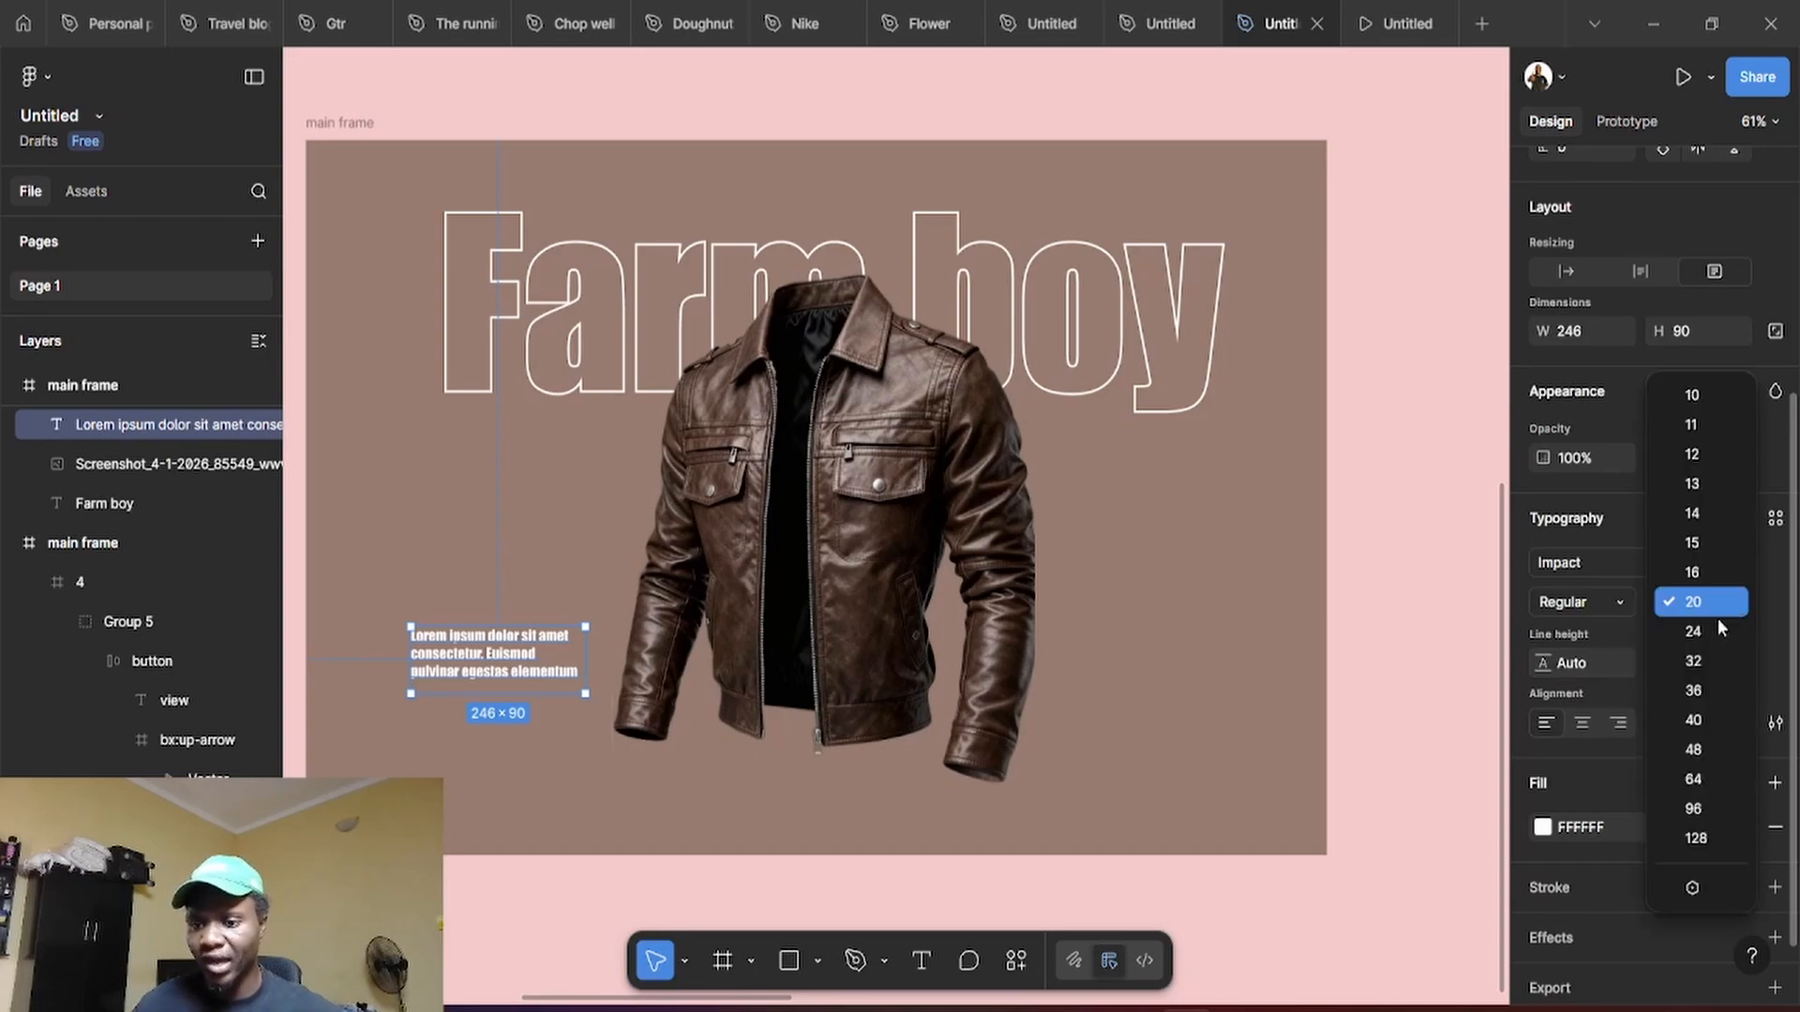
{"action": "left_click", "coordinate": [1695, 674]}
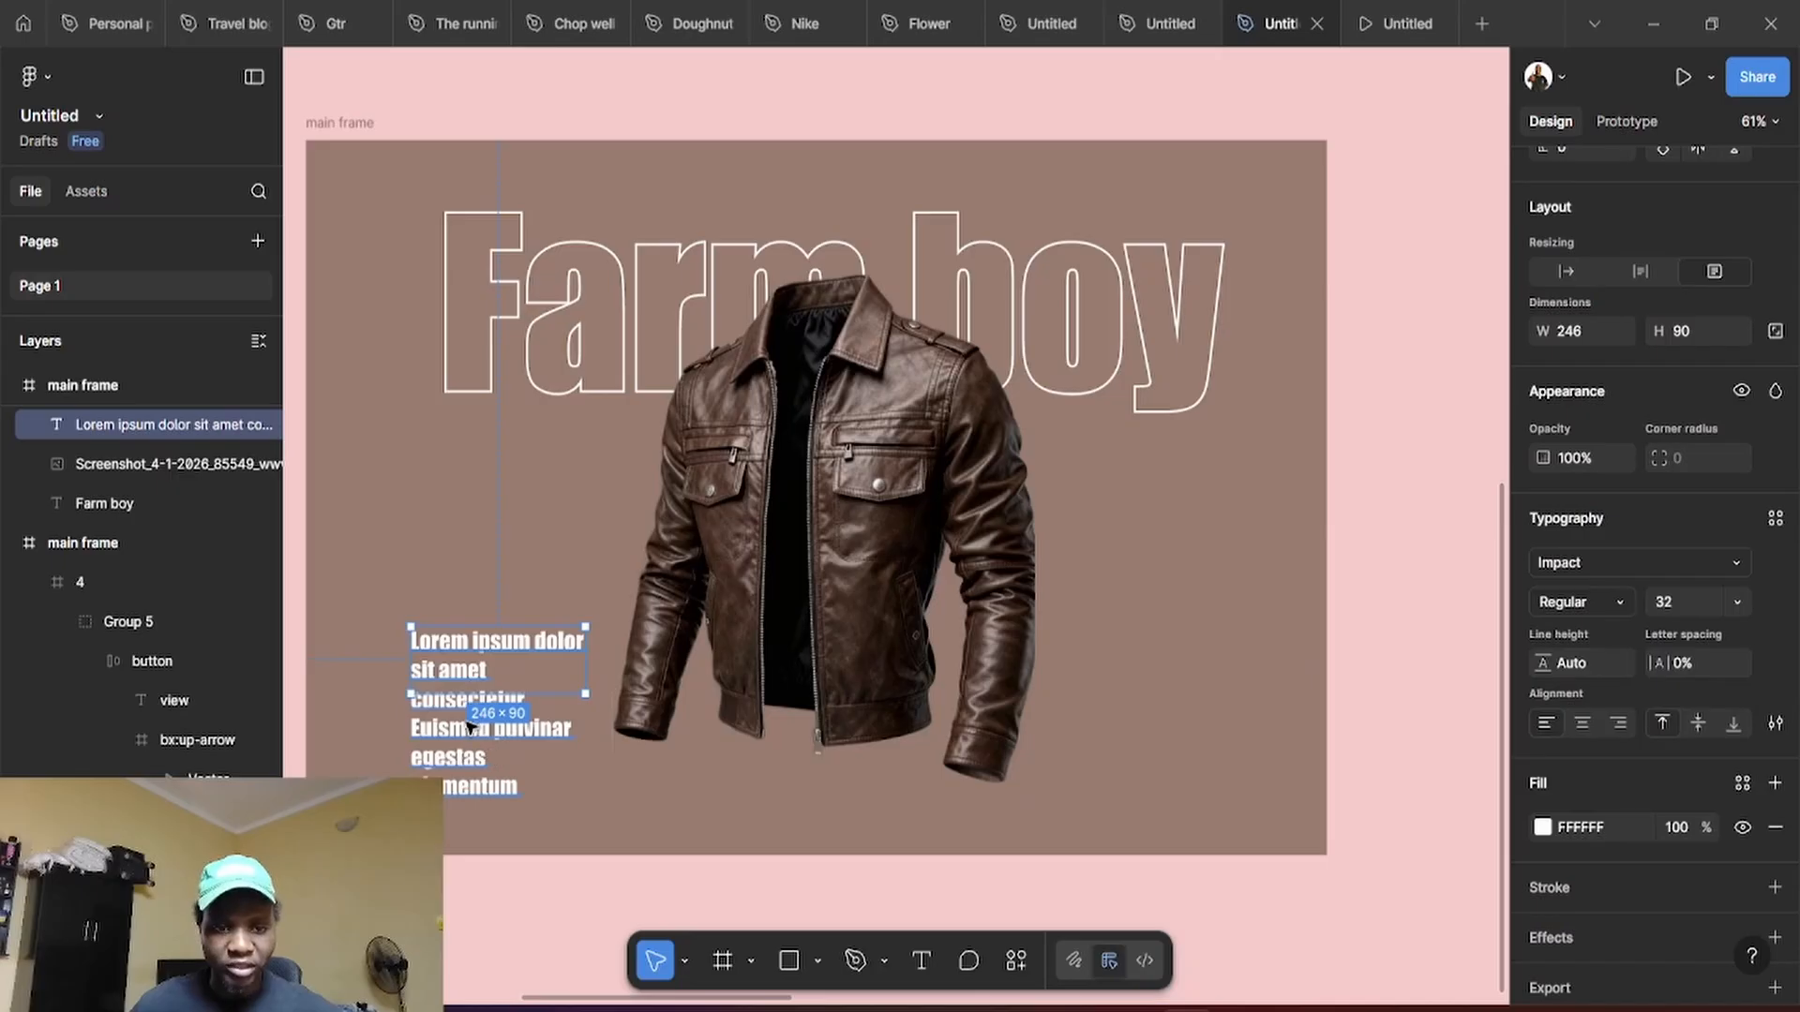
{"action": "left_click_drag", "start_coordinate": [471, 680], "coordinate": [474, 719]}
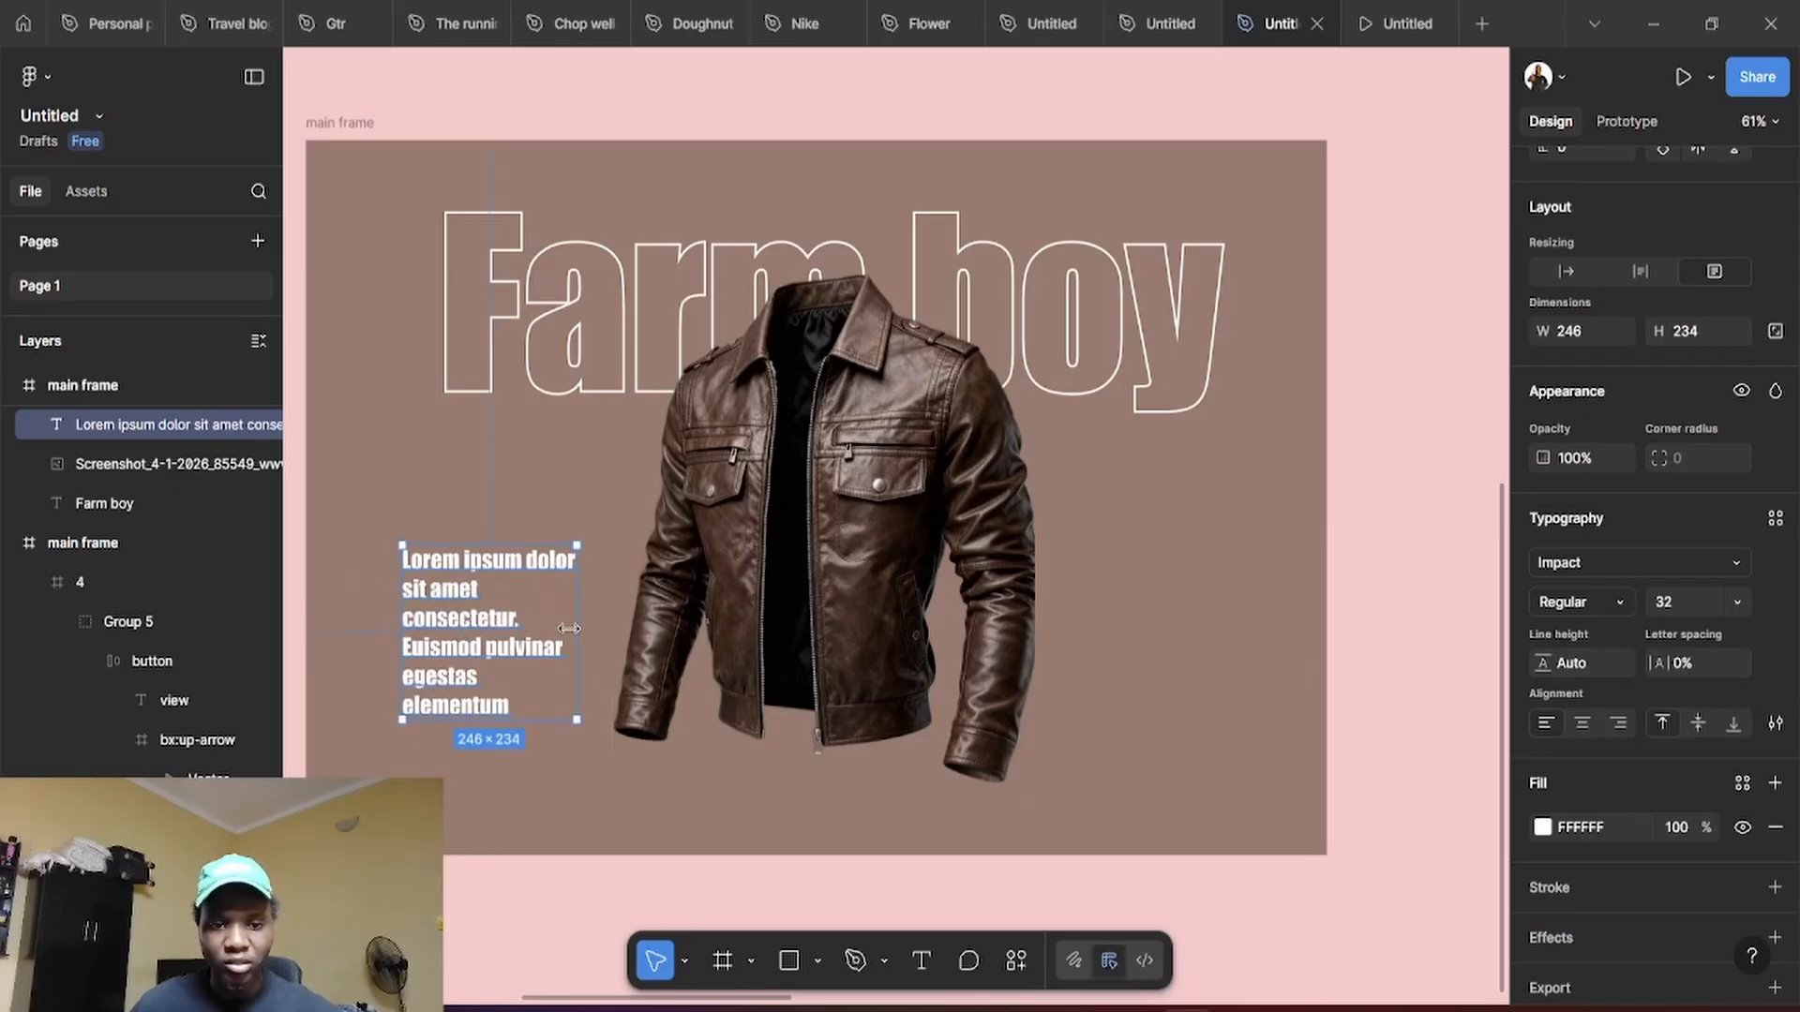
{"action": "left_click_drag", "start_coordinate": [578, 628], "coordinate": [692, 627]}
{"action": "left_click_drag", "start_coordinate": [498, 607], "coordinate": [436, 593]}
{"action": "left_click_drag", "start_coordinate": [468, 703], "coordinate": [480, 601]}
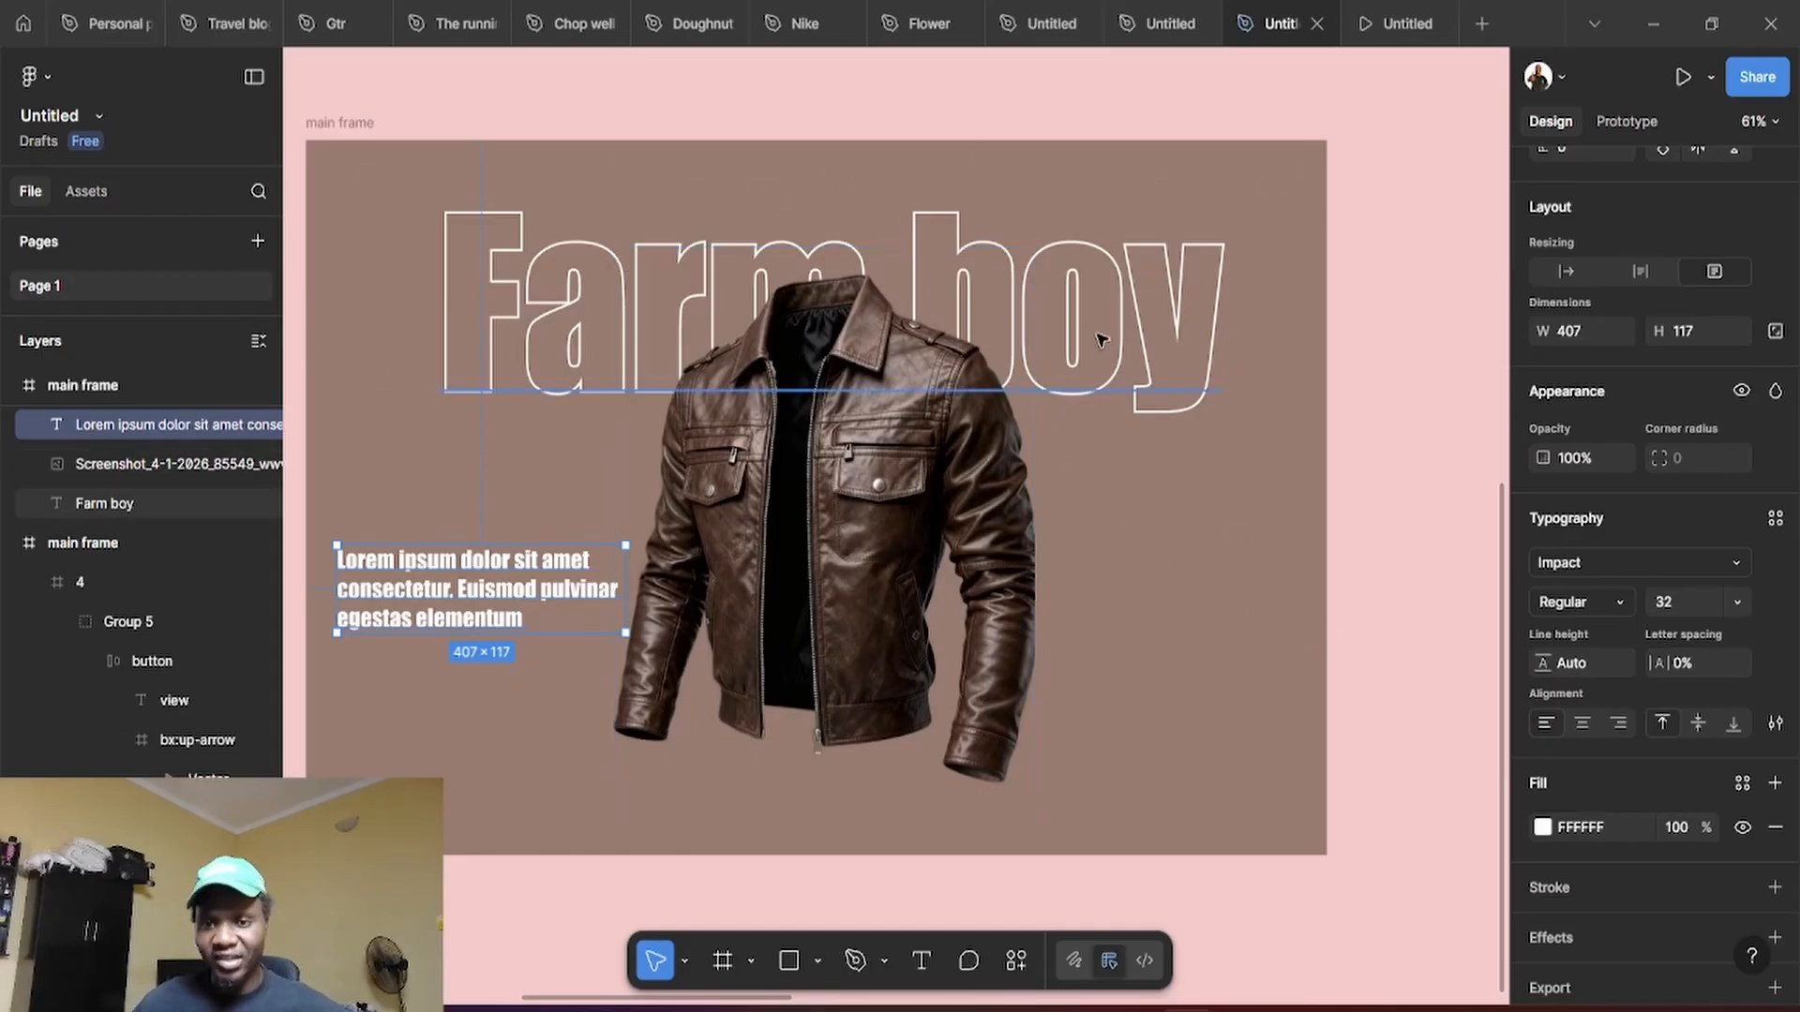
Scale the jacket image down to about 551 × 717 and fine-tune the positions of the title and jacket so they overlap
{"action": "mouse_move", "coordinate": [1102, 338]}
{"action": "left_mouse_down"}
{"action": "mouse_move", "coordinate": [1097, 379]}
{"action": "mouse_move", "coordinate": [1095, 351]}
{"action": "left_mouse_up"}
{"action": "left_click", "coordinate": [815, 525]}
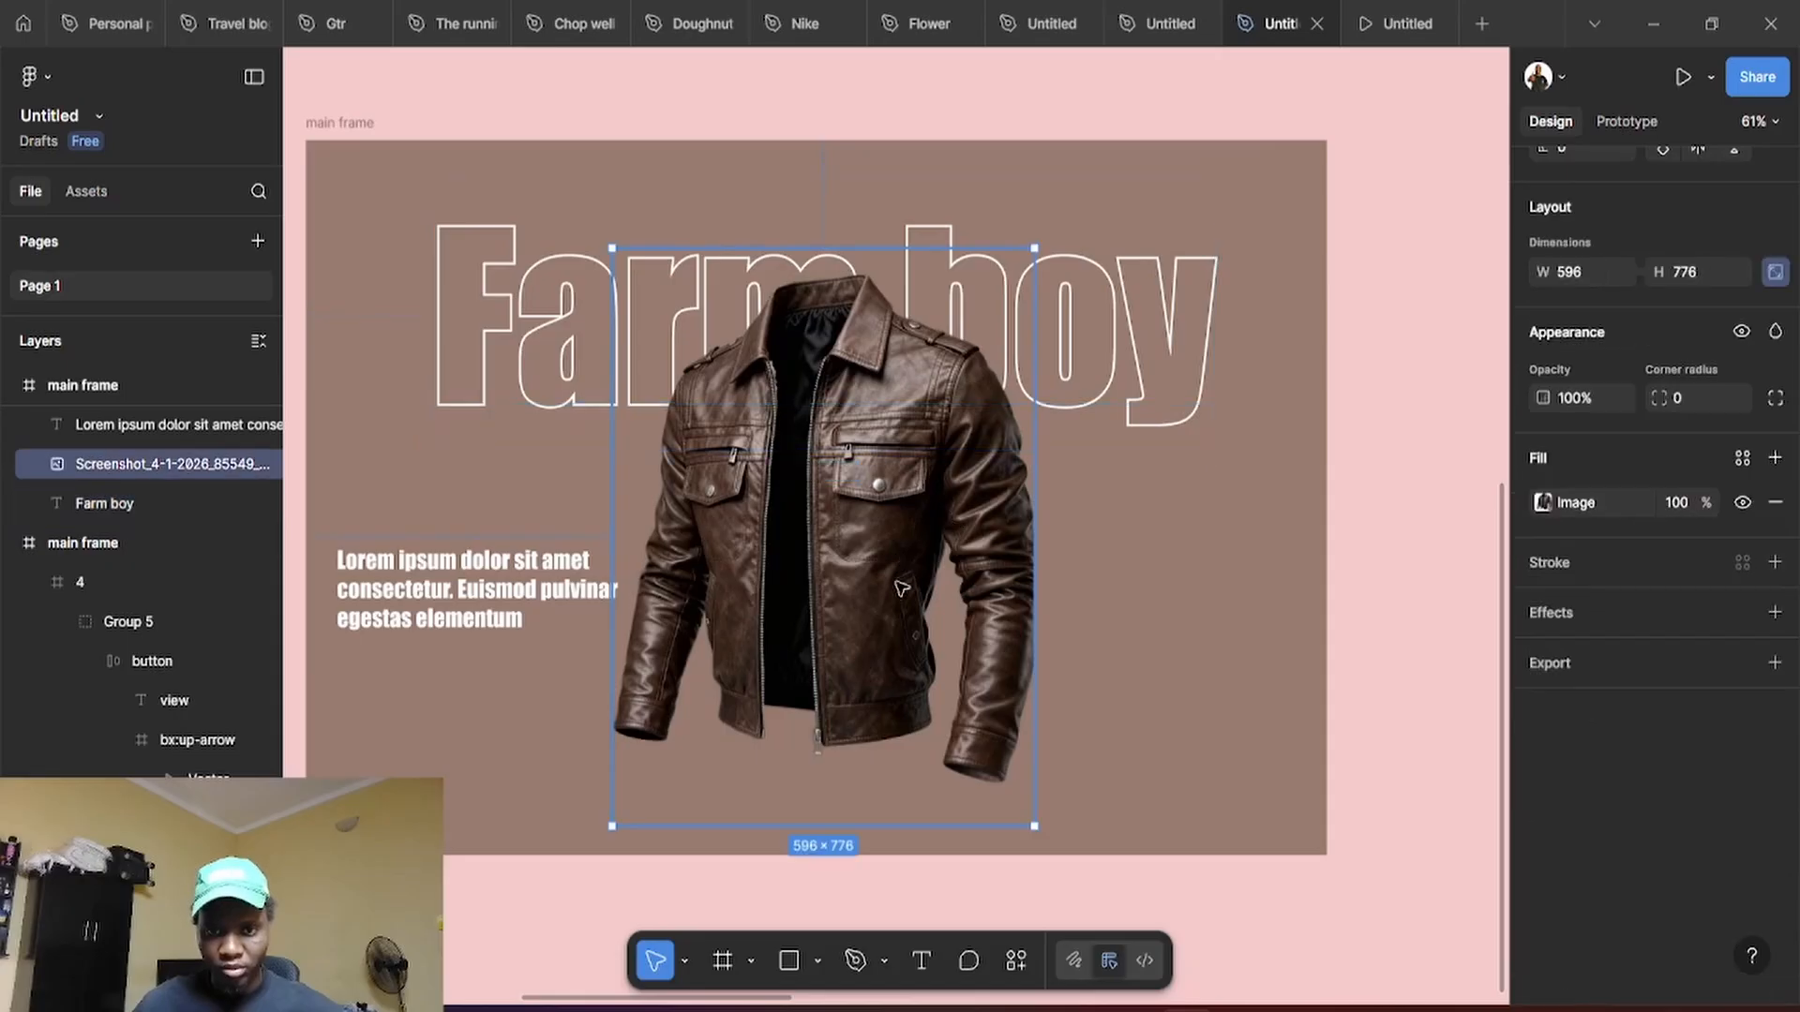
{"action": "left_click_drag", "start_coordinate": [815, 525], "coordinate": [815, 555]}
{"action": "left_click_drag", "start_coordinate": [603, 856], "coordinate": [644, 814]}
{"action": "left_click_drag", "start_coordinate": [778, 594], "coordinate": [772, 591]}
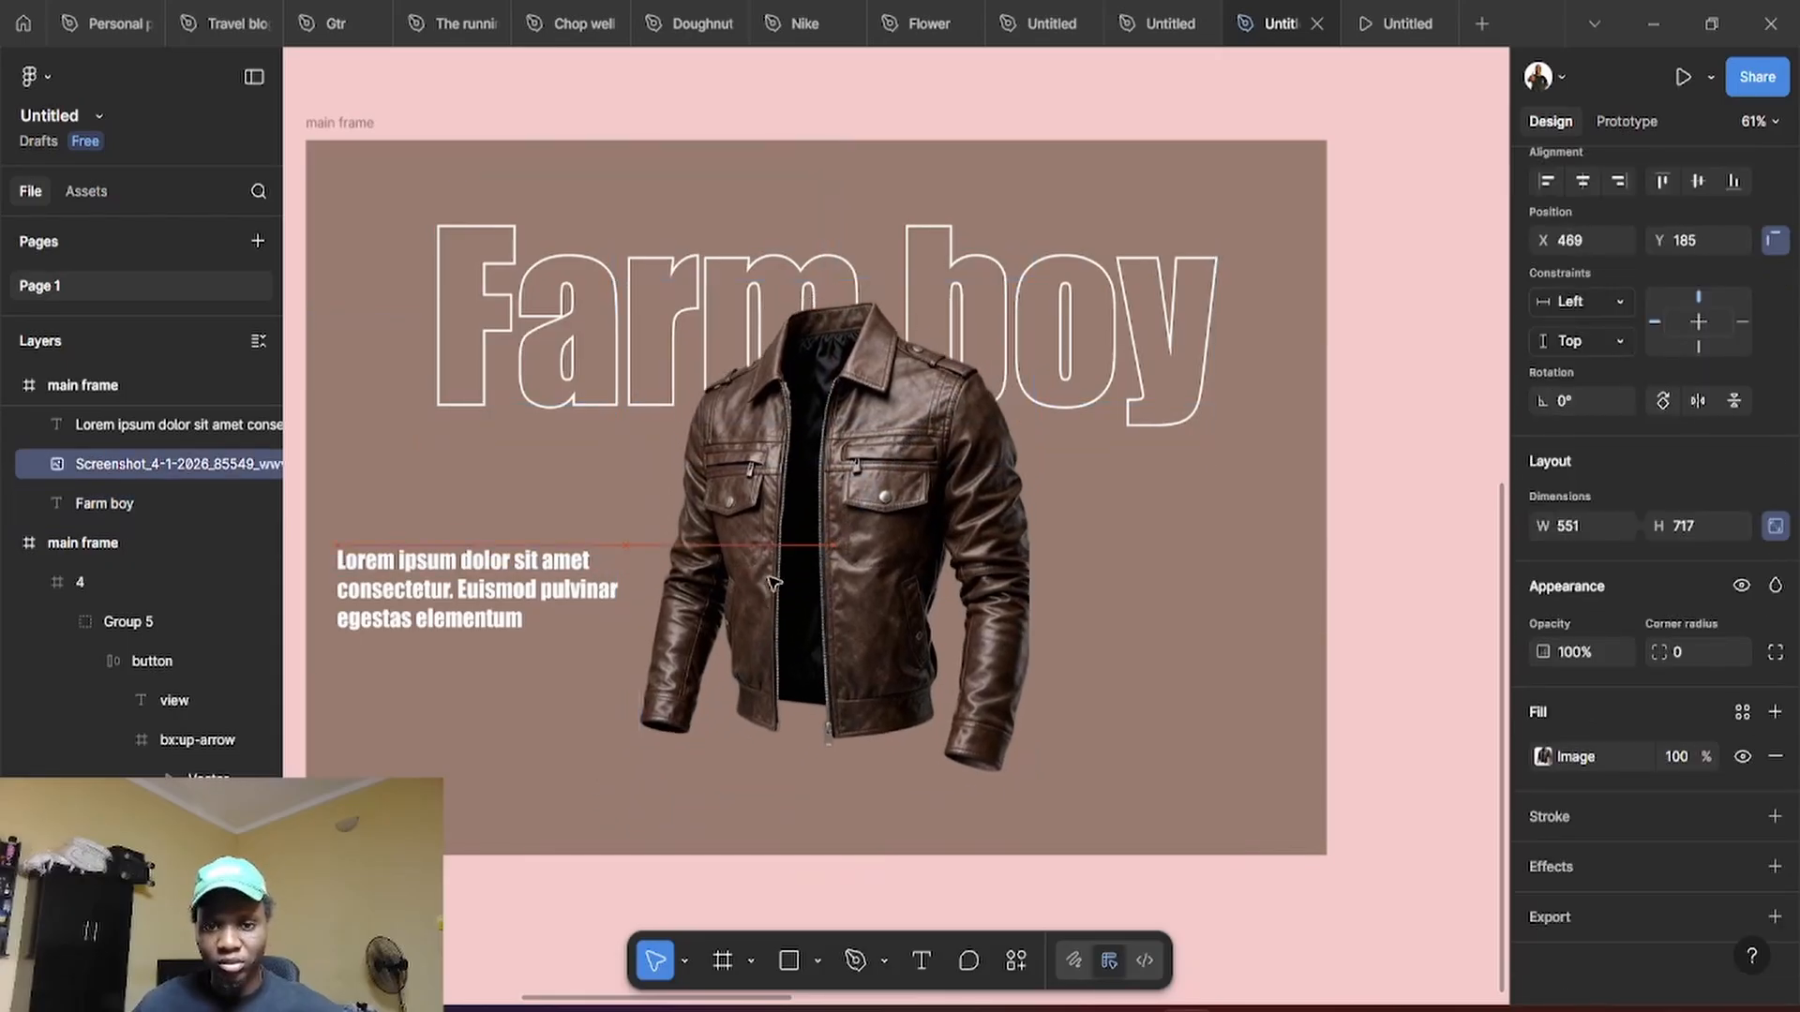
{"action": "left_click_drag", "start_coordinate": [504, 377], "coordinate": [503, 353]}
{"action": "left_click_drag", "start_coordinate": [822, 527], "coordinate": [805, 502]}
{"action": "left_click", "coordinate": [1168, 597]}
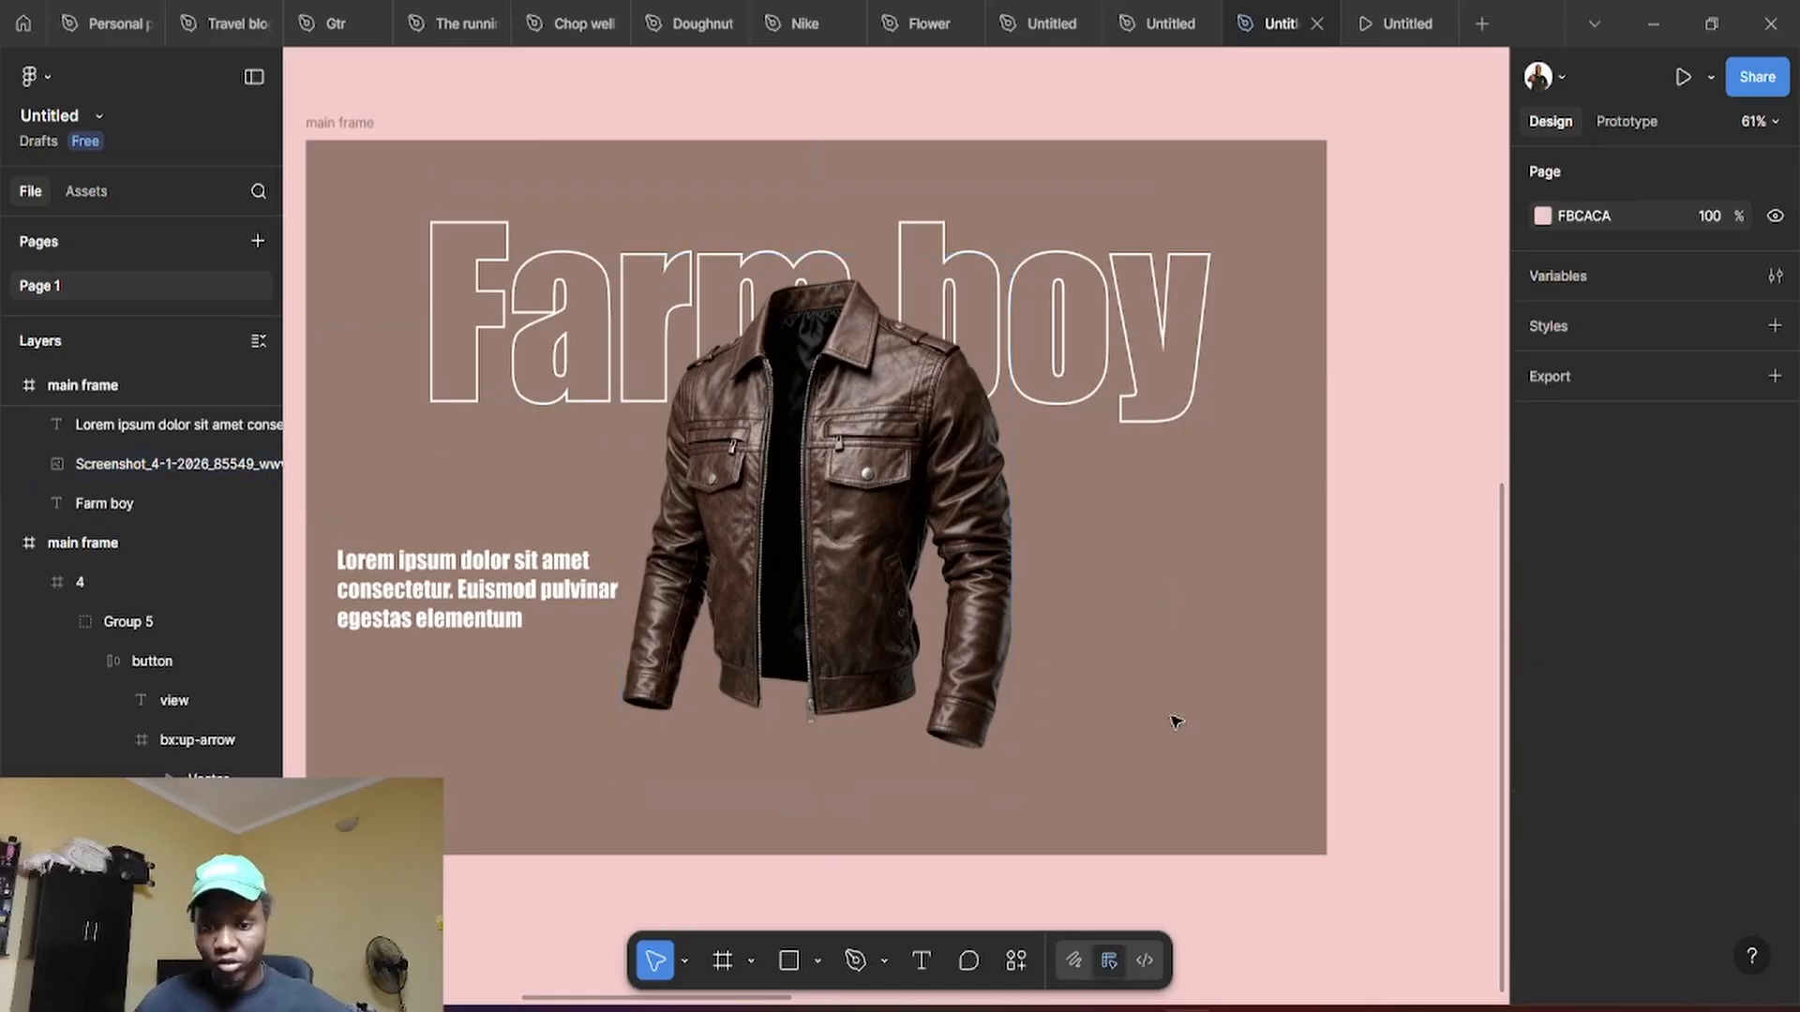
Draw a 56 × 56 circle in the empty area beside the jacket, below the title's last letters
{"action": "left_click", "coordinate": [817, 961]}
{"action": "left_click", "coordinate": [888, 821]}
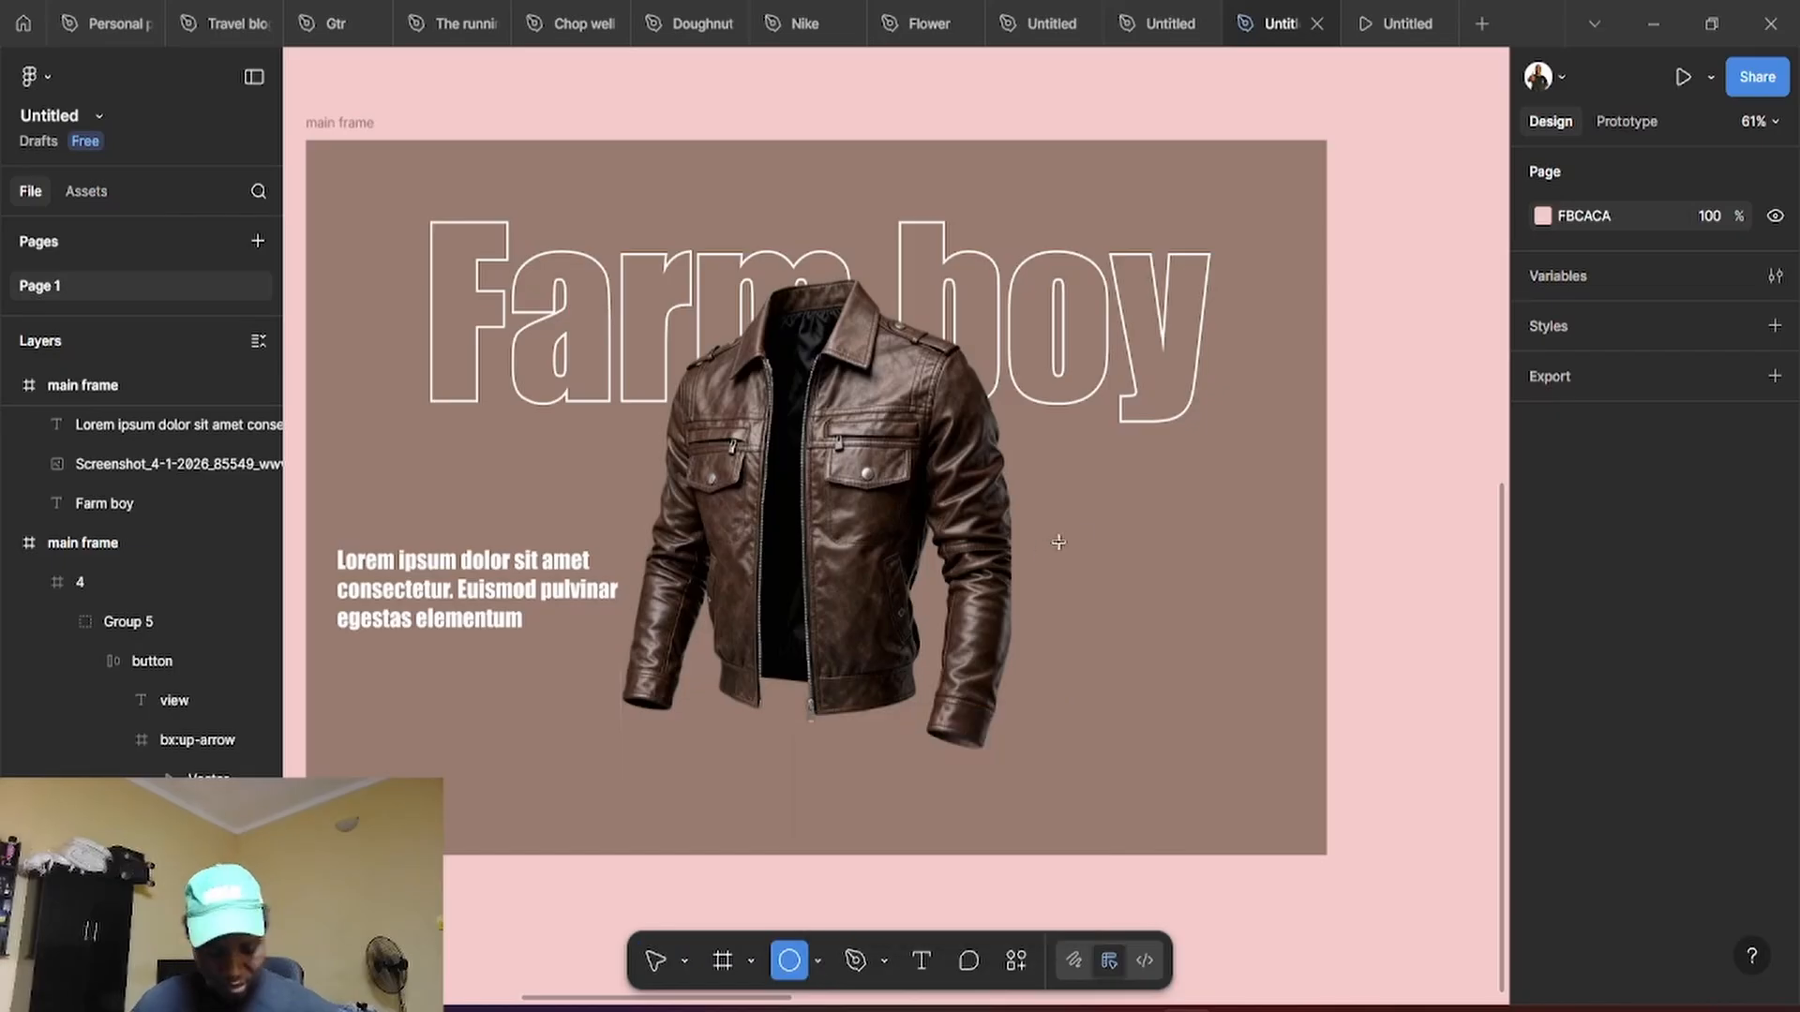
{"action": "mouse_move", "coordinate": [1056, 481]}
{"action": "left_mouse_down"}
{"action": "mouse_move", "coordinate": [1087, 525]}
{"action": "mouse_move", "coordinate": [1097, 459]}
{"action": "mouse_move", "coordinate": [1131, 471]}
{"action": "left_mouse_up"}
{"action": "scroll", "coordinate": [1084, 519], "scroll_direction": "up", "scroll_amount": 1}
{"action": "scroll", "coordinate": [1085, 518], "scroll_direction": "up", "scroll_amount": 5}
{"action": "scroll", "coordinate": [1130, 472], "scroll_direction": "down", "scroll_amount": 3}
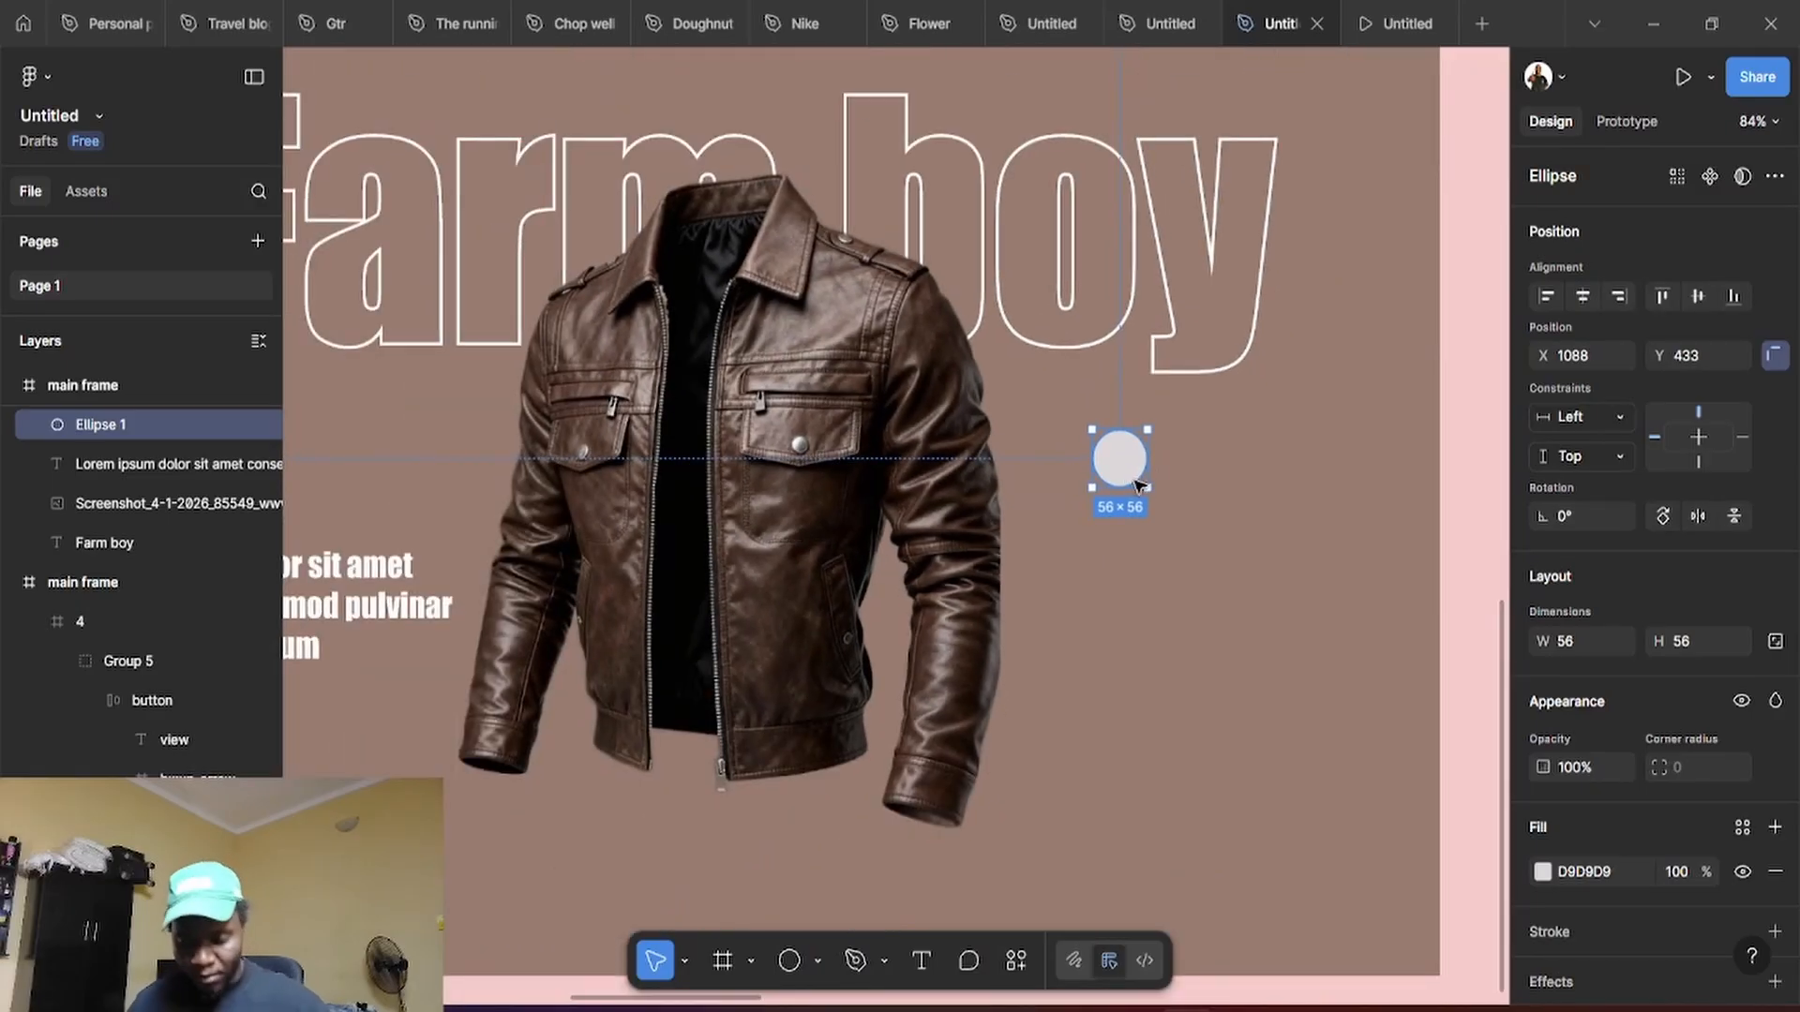
Fill the circle with the sampled frame background colour and set the fill's lightness to 72
{"action": "key", "text": "i"}
{"action": "left_click", "coordinate": [1241, 427]}
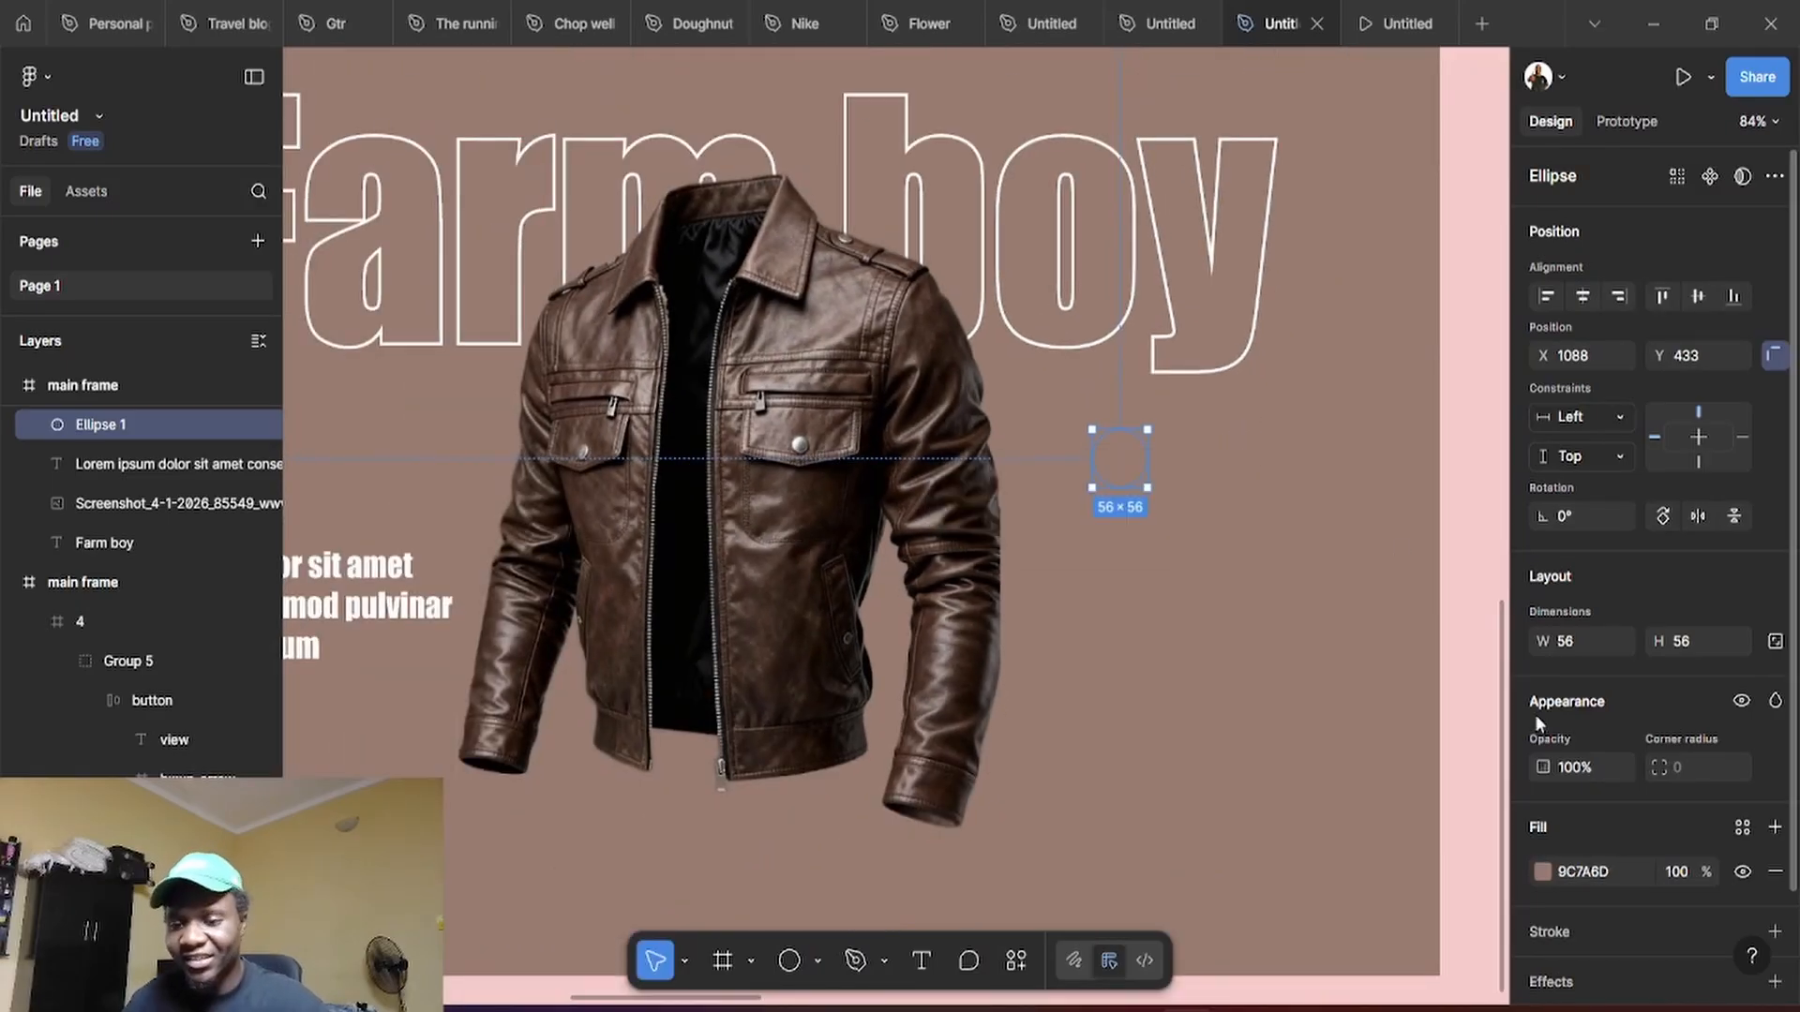
{"action": "left_click", "coordinate": [1543, 870]}
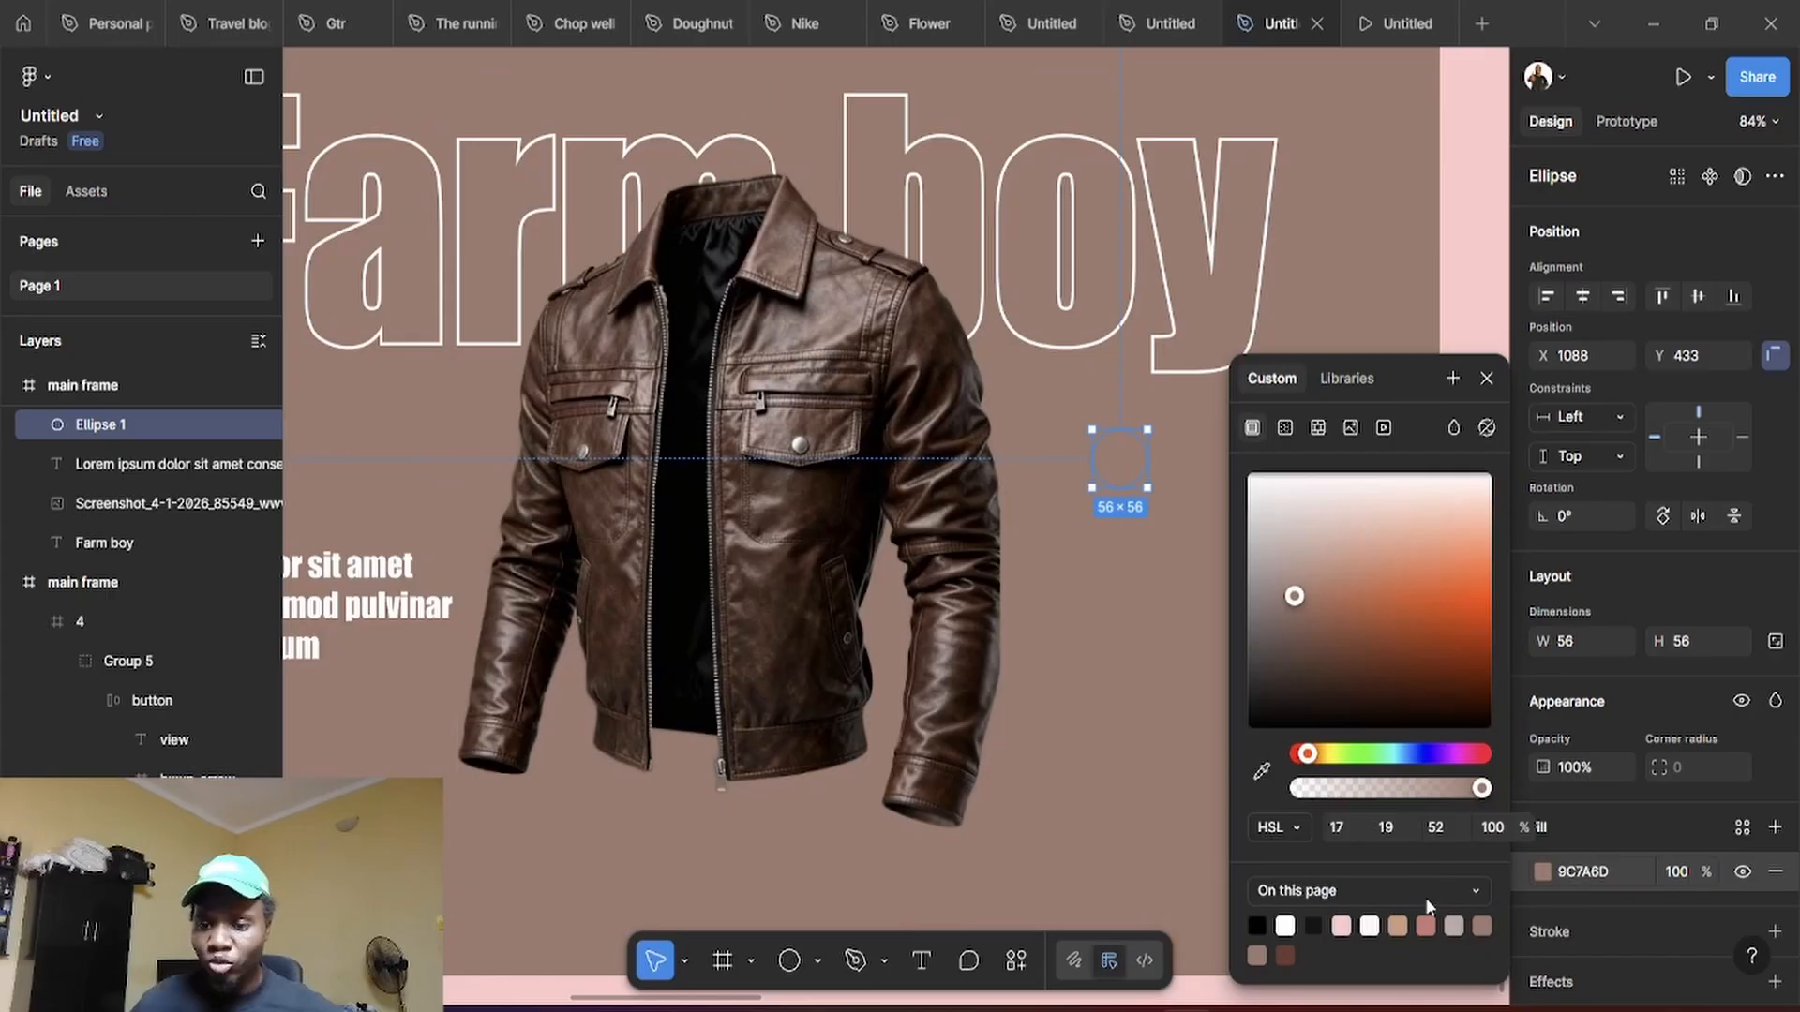
{"action": "left_click", "coordinate": [1443, 827]}
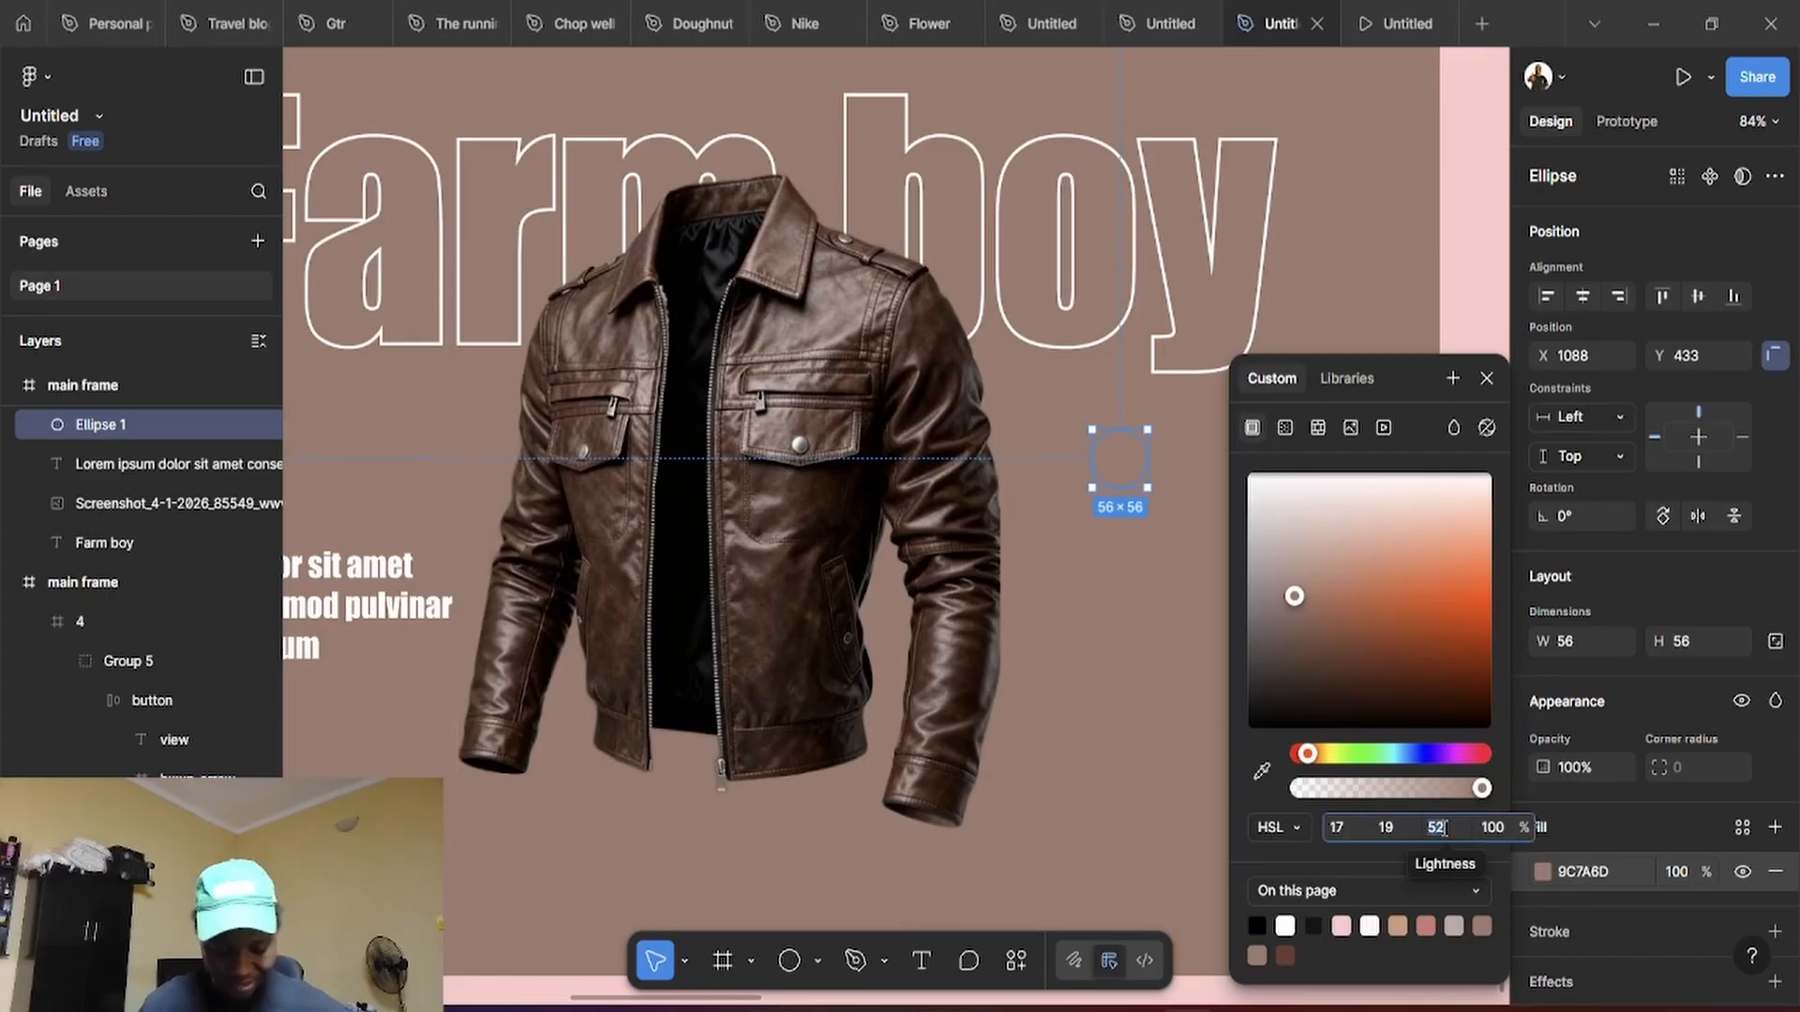
{"action": "key", "text": "shift+Down"}
{"action": "key", "text": "shift+Down"}
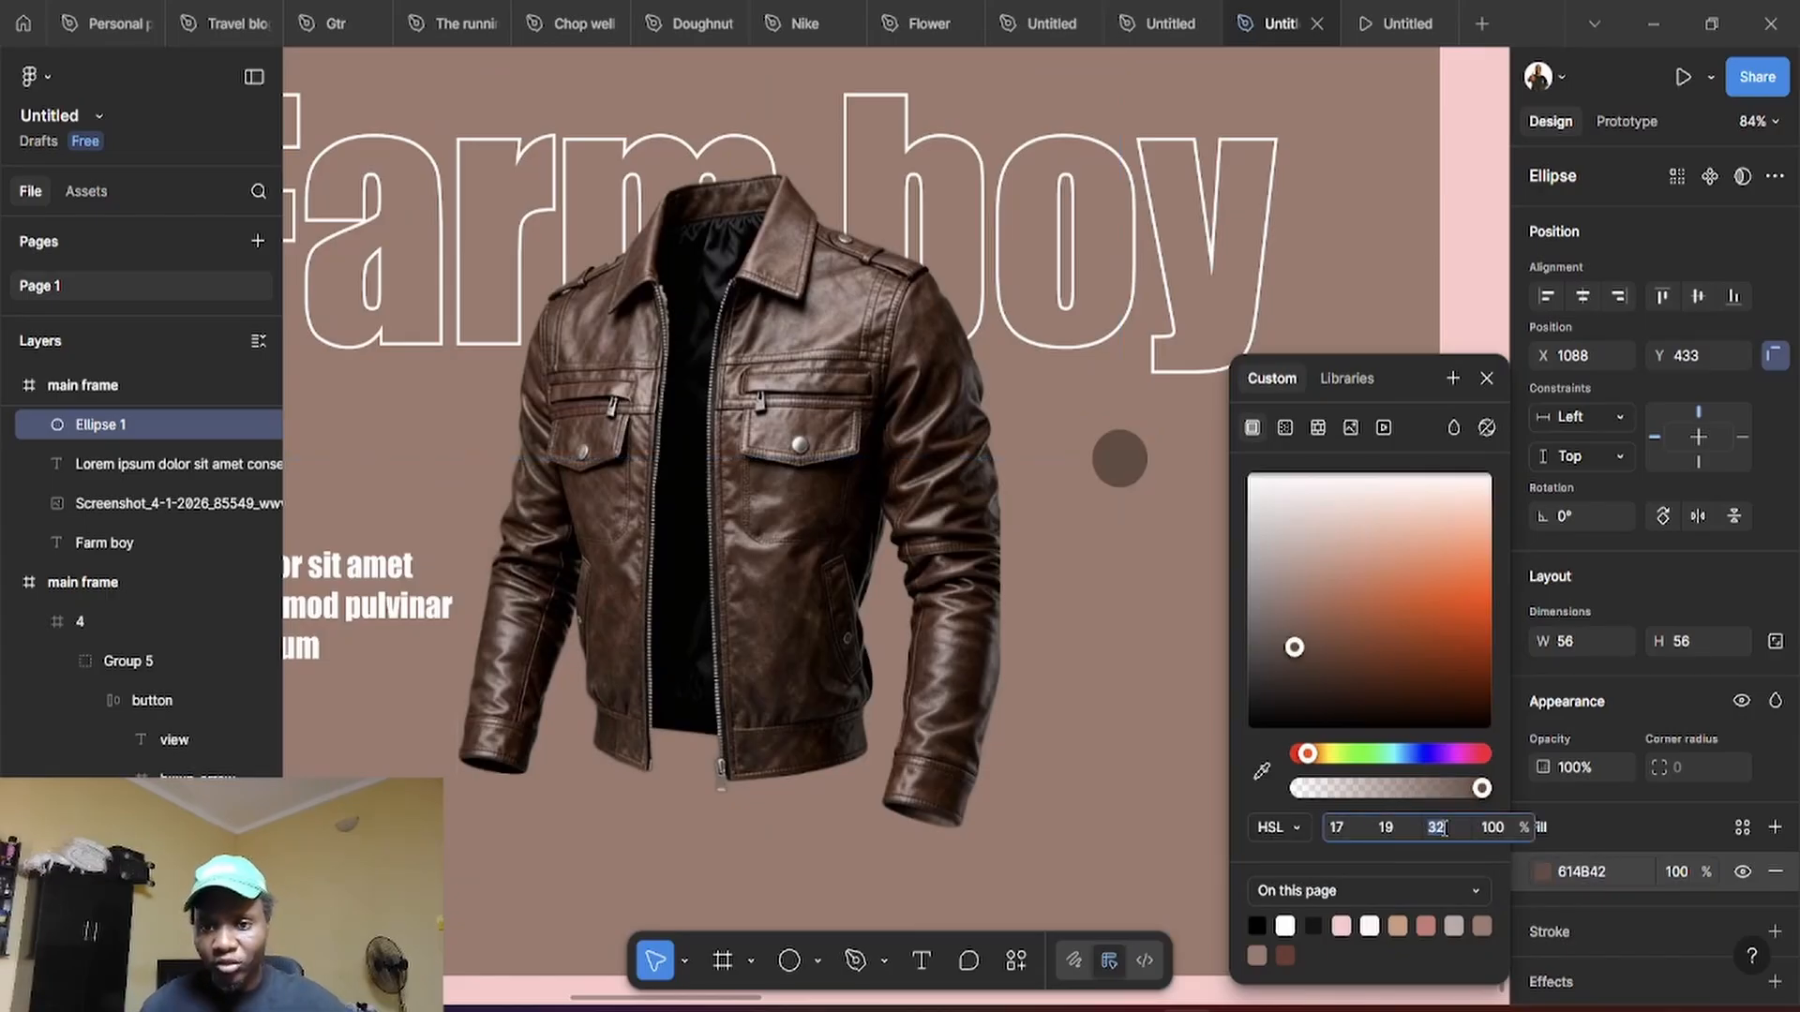
{"action": "key", "text": "shift+Up"}
{"action": "key", "text": "shift+Up"}
{"action": "key", "text": "shift+Up"}
{"action": "key", "text": "shift+Up"}
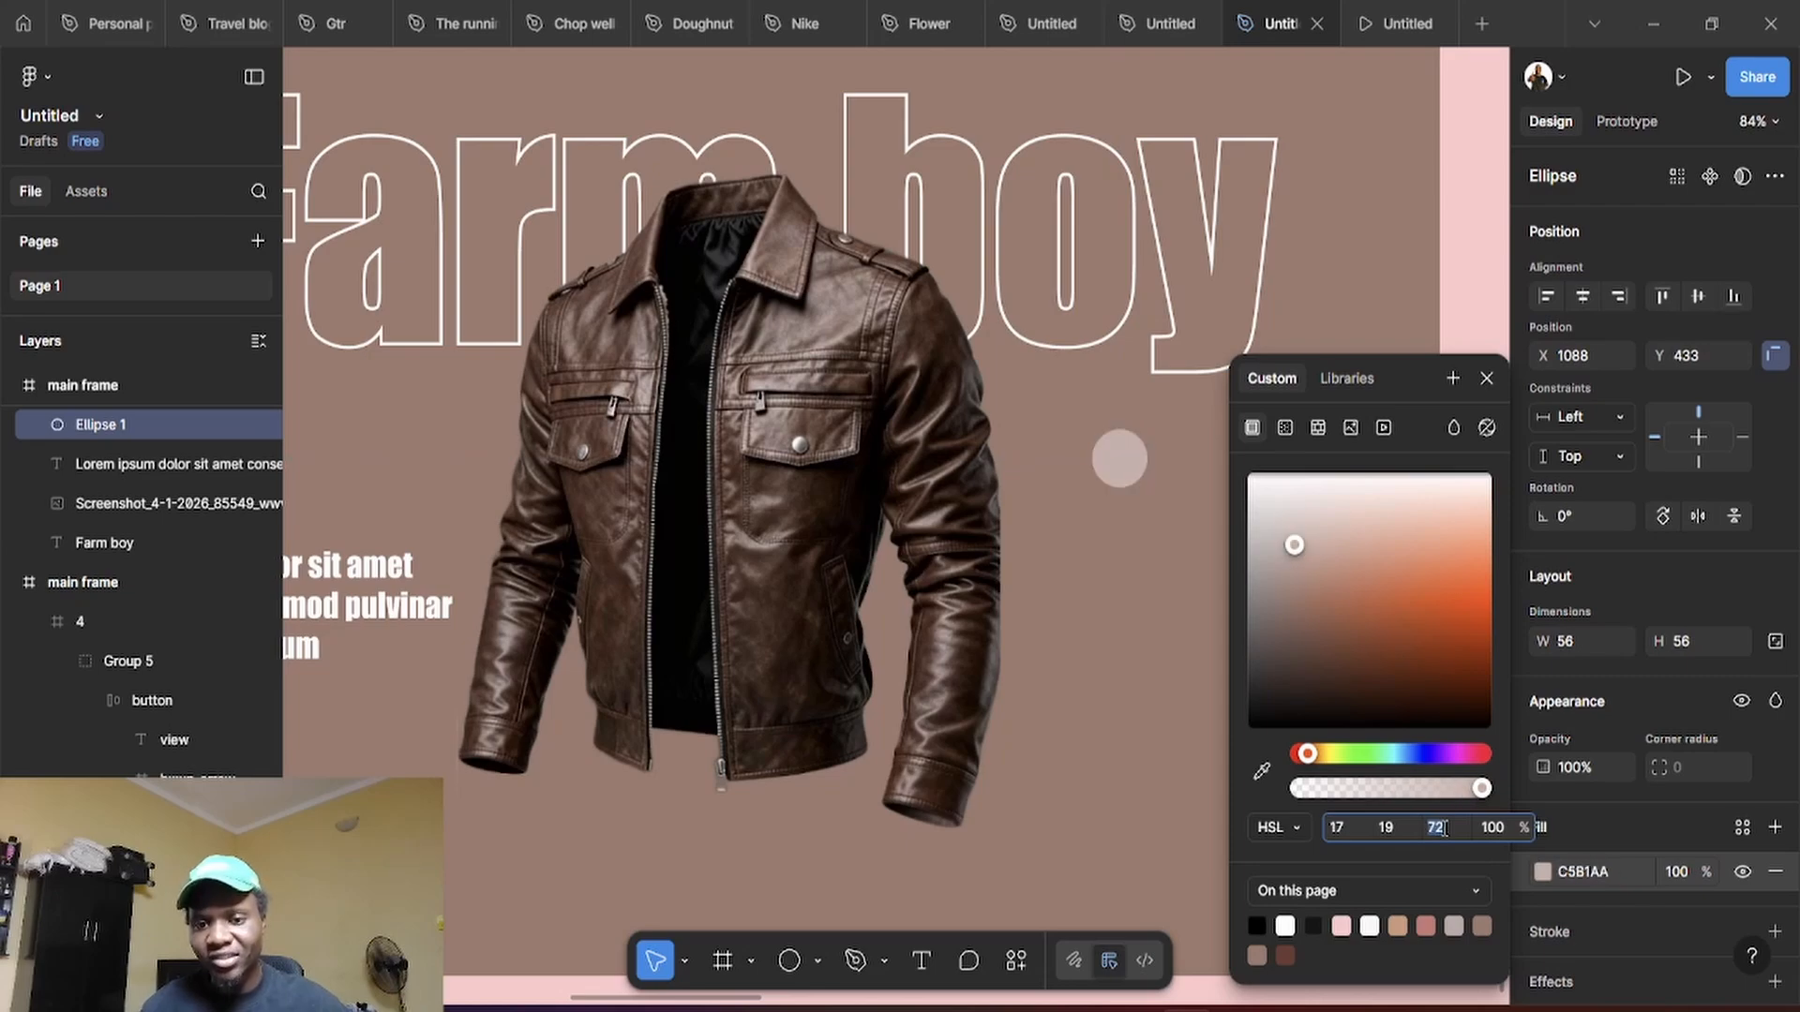
{"action": "left_click", "coordinate": [1487, 378]}
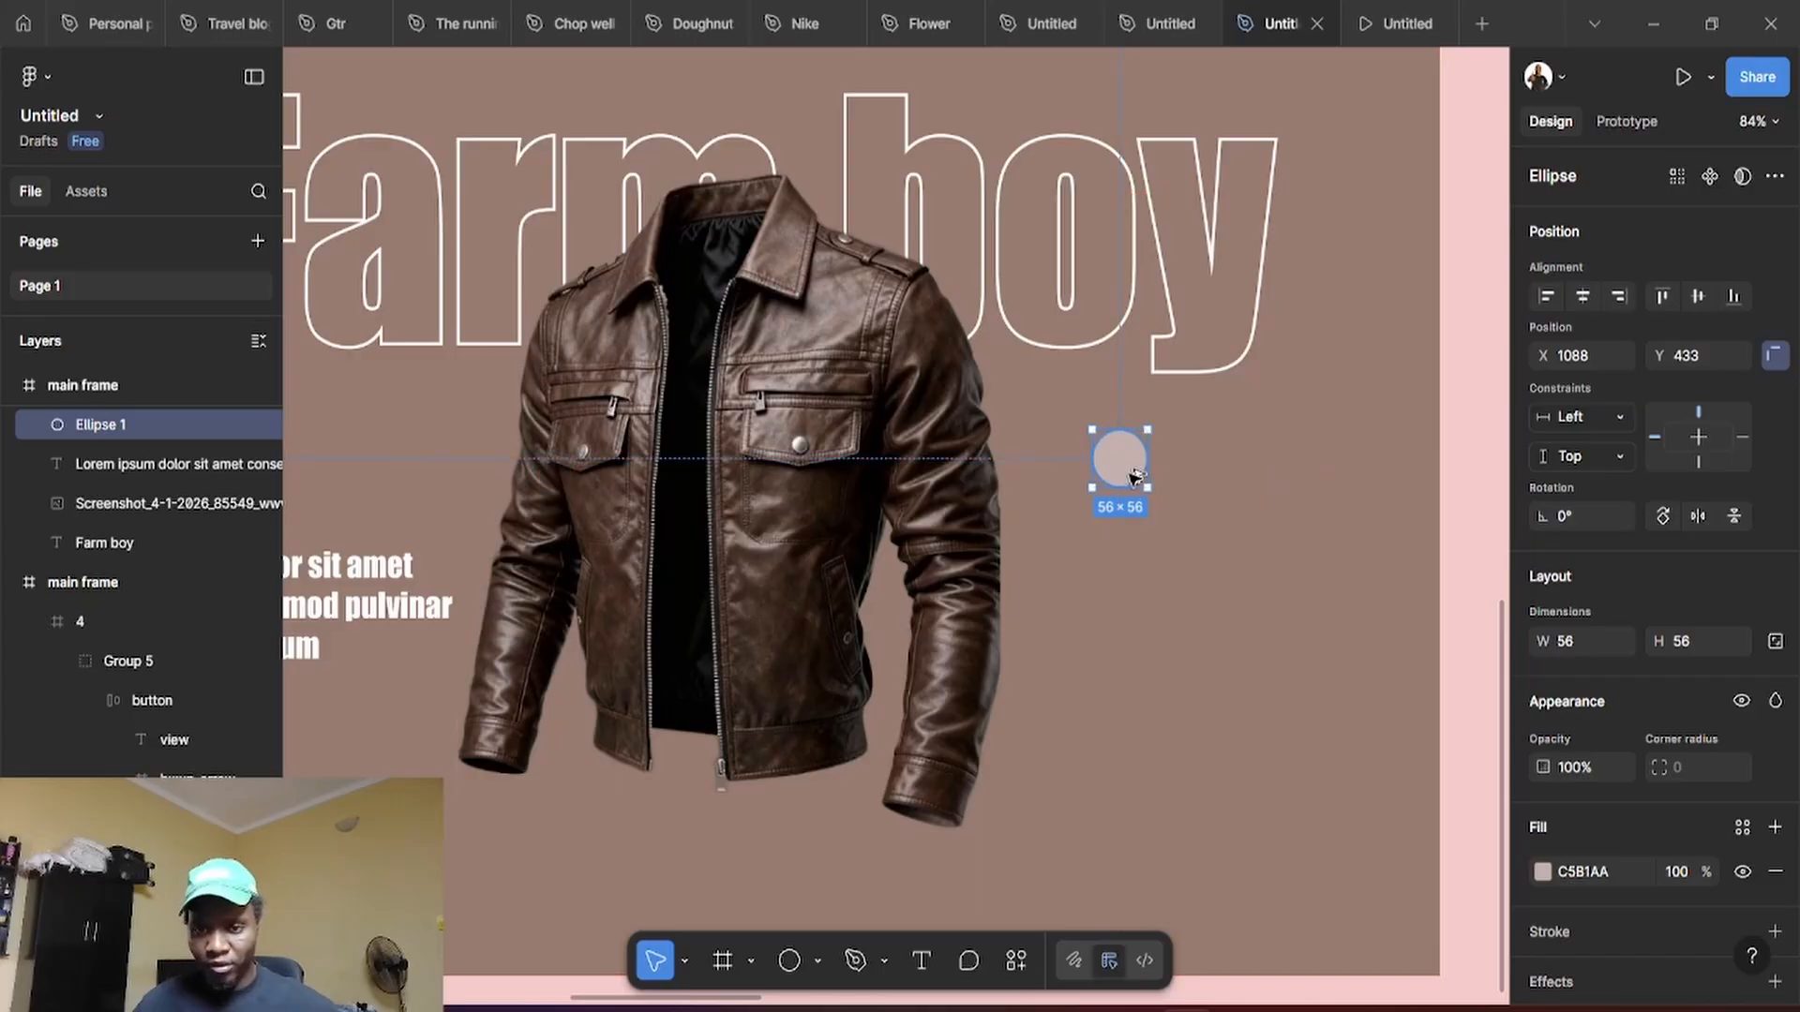
Duplicate the circle twice in an evenly spaced vertical column below the original
{"action": "left_click_drag", "start_coordinate": [1139, 483], "coordinate": [1136, 552]}
{"action": "key", "text": "ctrl+d"}
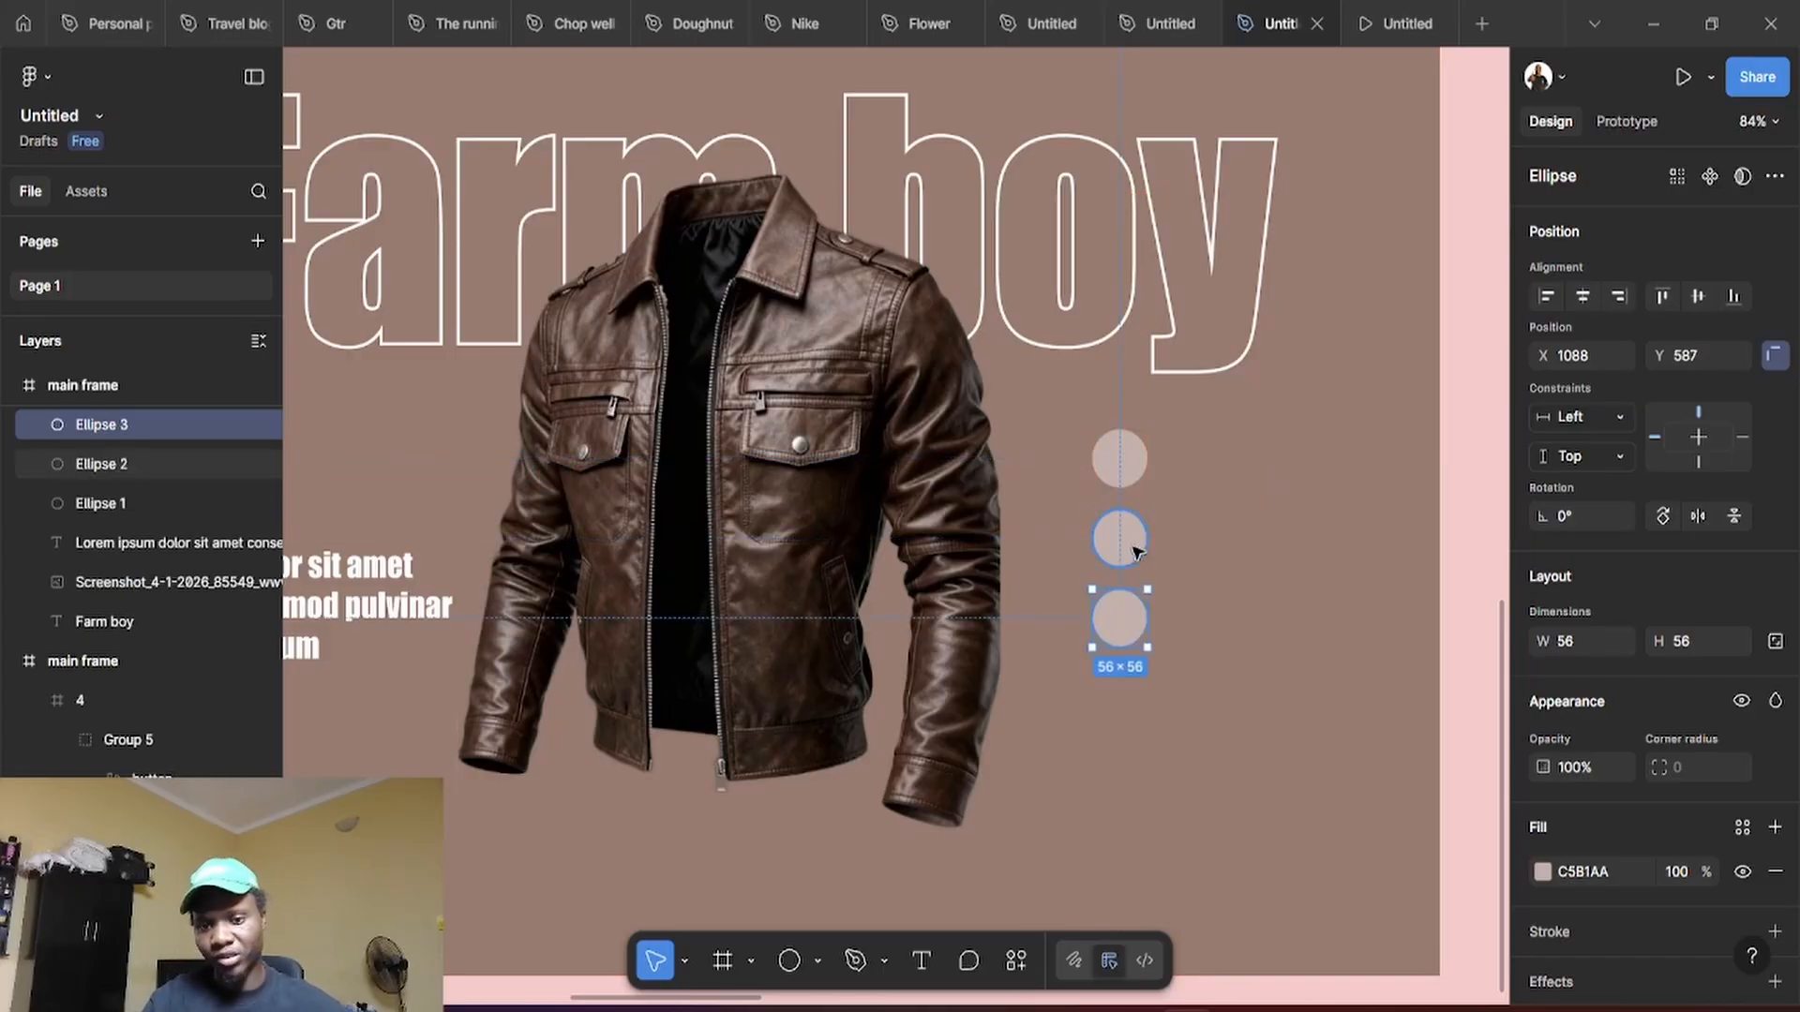
Duplicate the circle once more at the same spacing to make a column of four beside the jacket
{"action": "key", "text": "ctrl+d"}
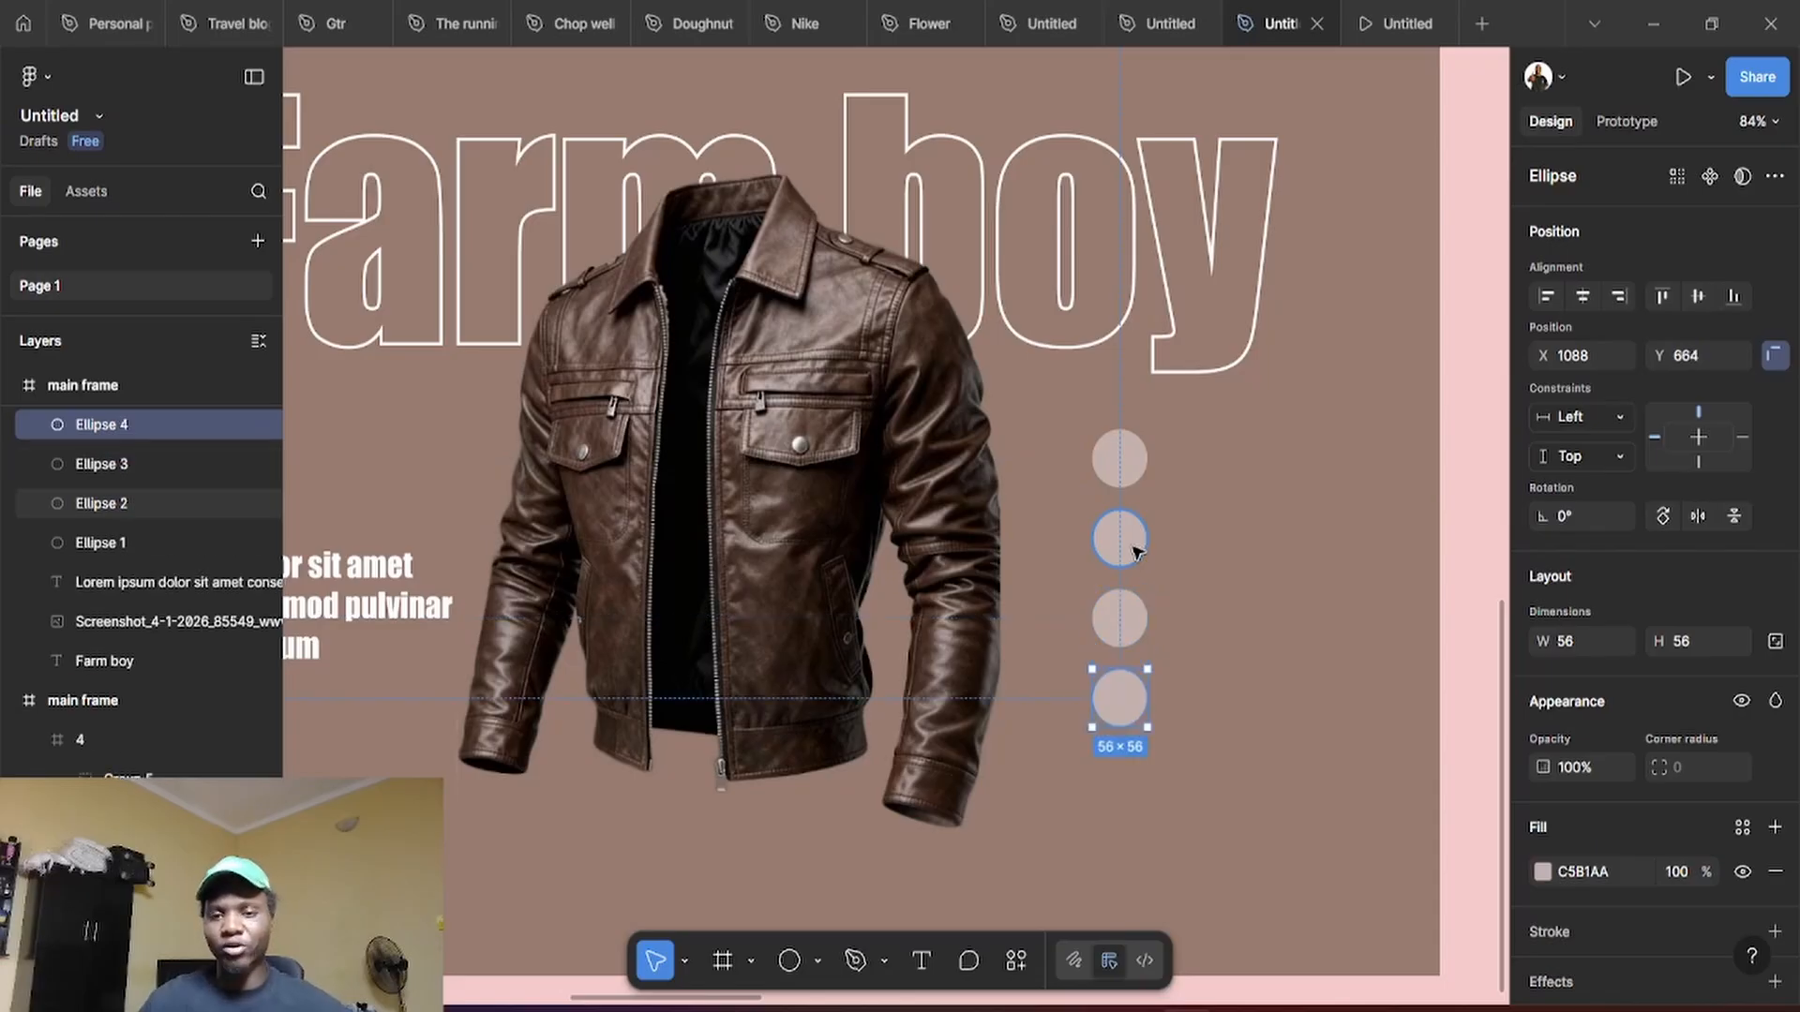
{"action": "left_click", "coordinate": [1200, 624]}
{"action": "scroll", "coordinate": [1172, 661], "scroll_direction": "down", "scroll_amount": 3}
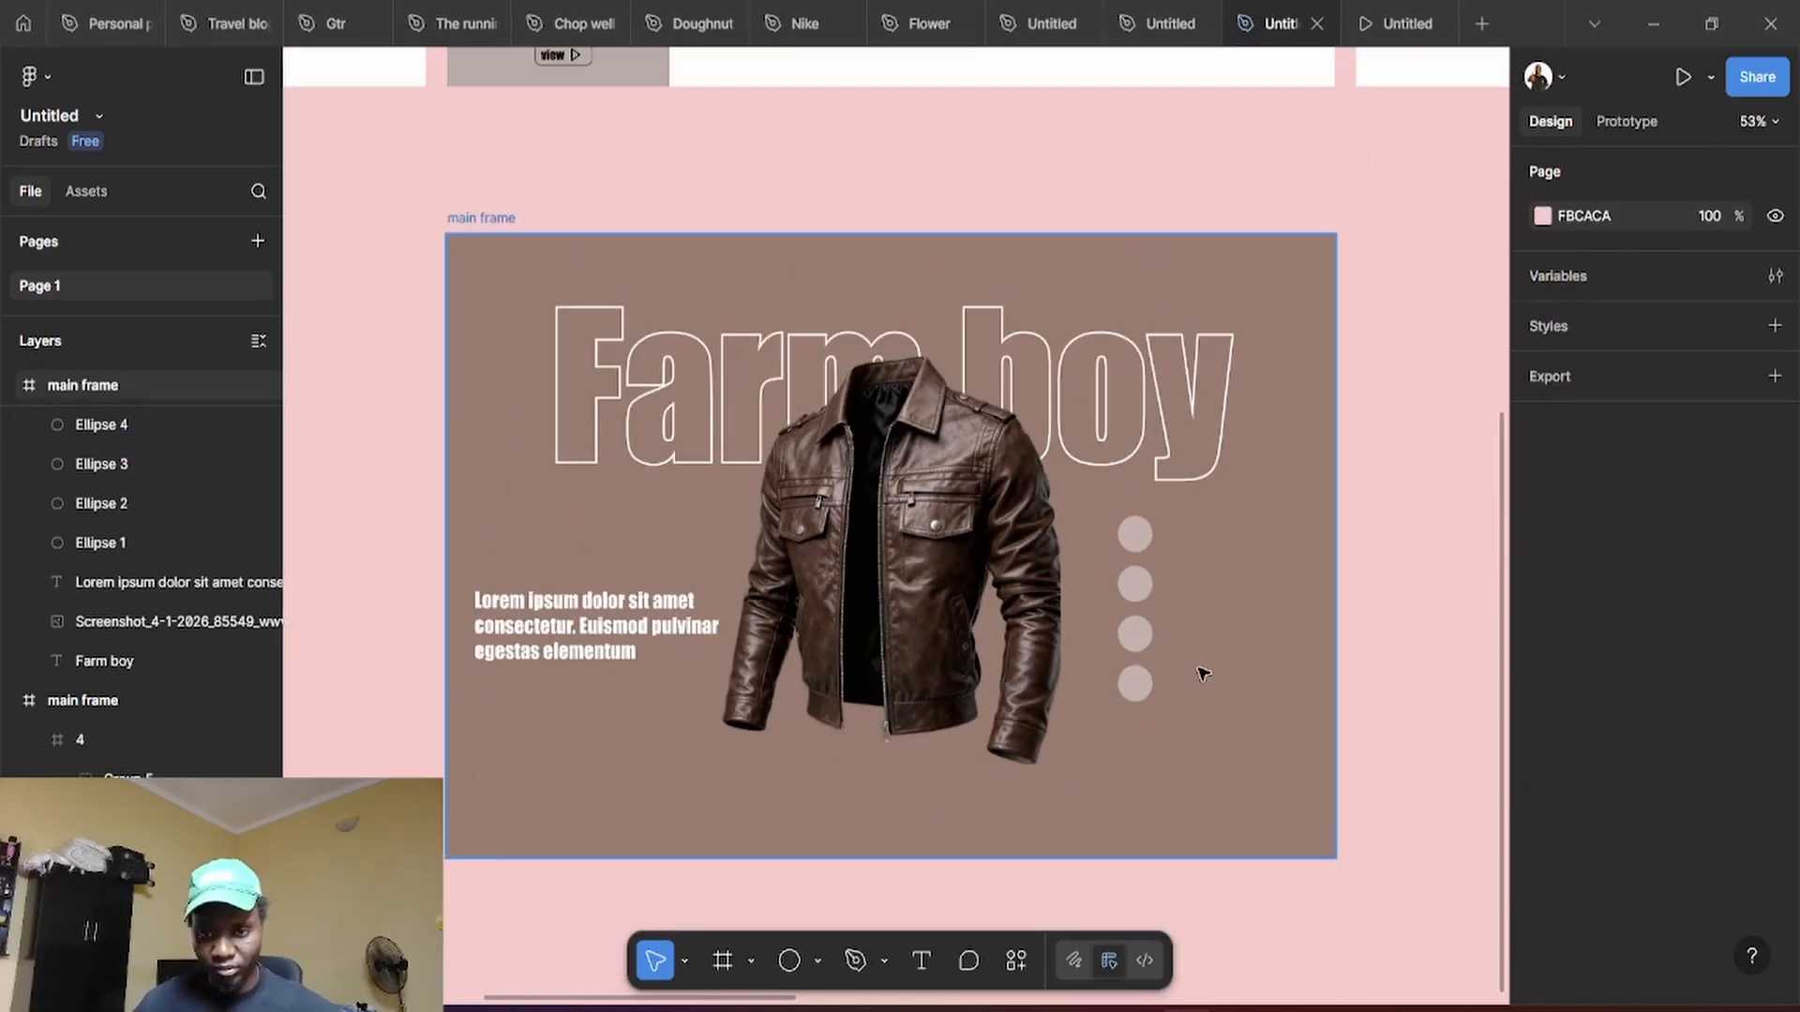
Add a text label reading "xl" starting at the uppermost circle beside the jacket
{"action": "scroll", "coordinate": [1207, 675], "scroll_direction": "up", "scroll_amount": 5}
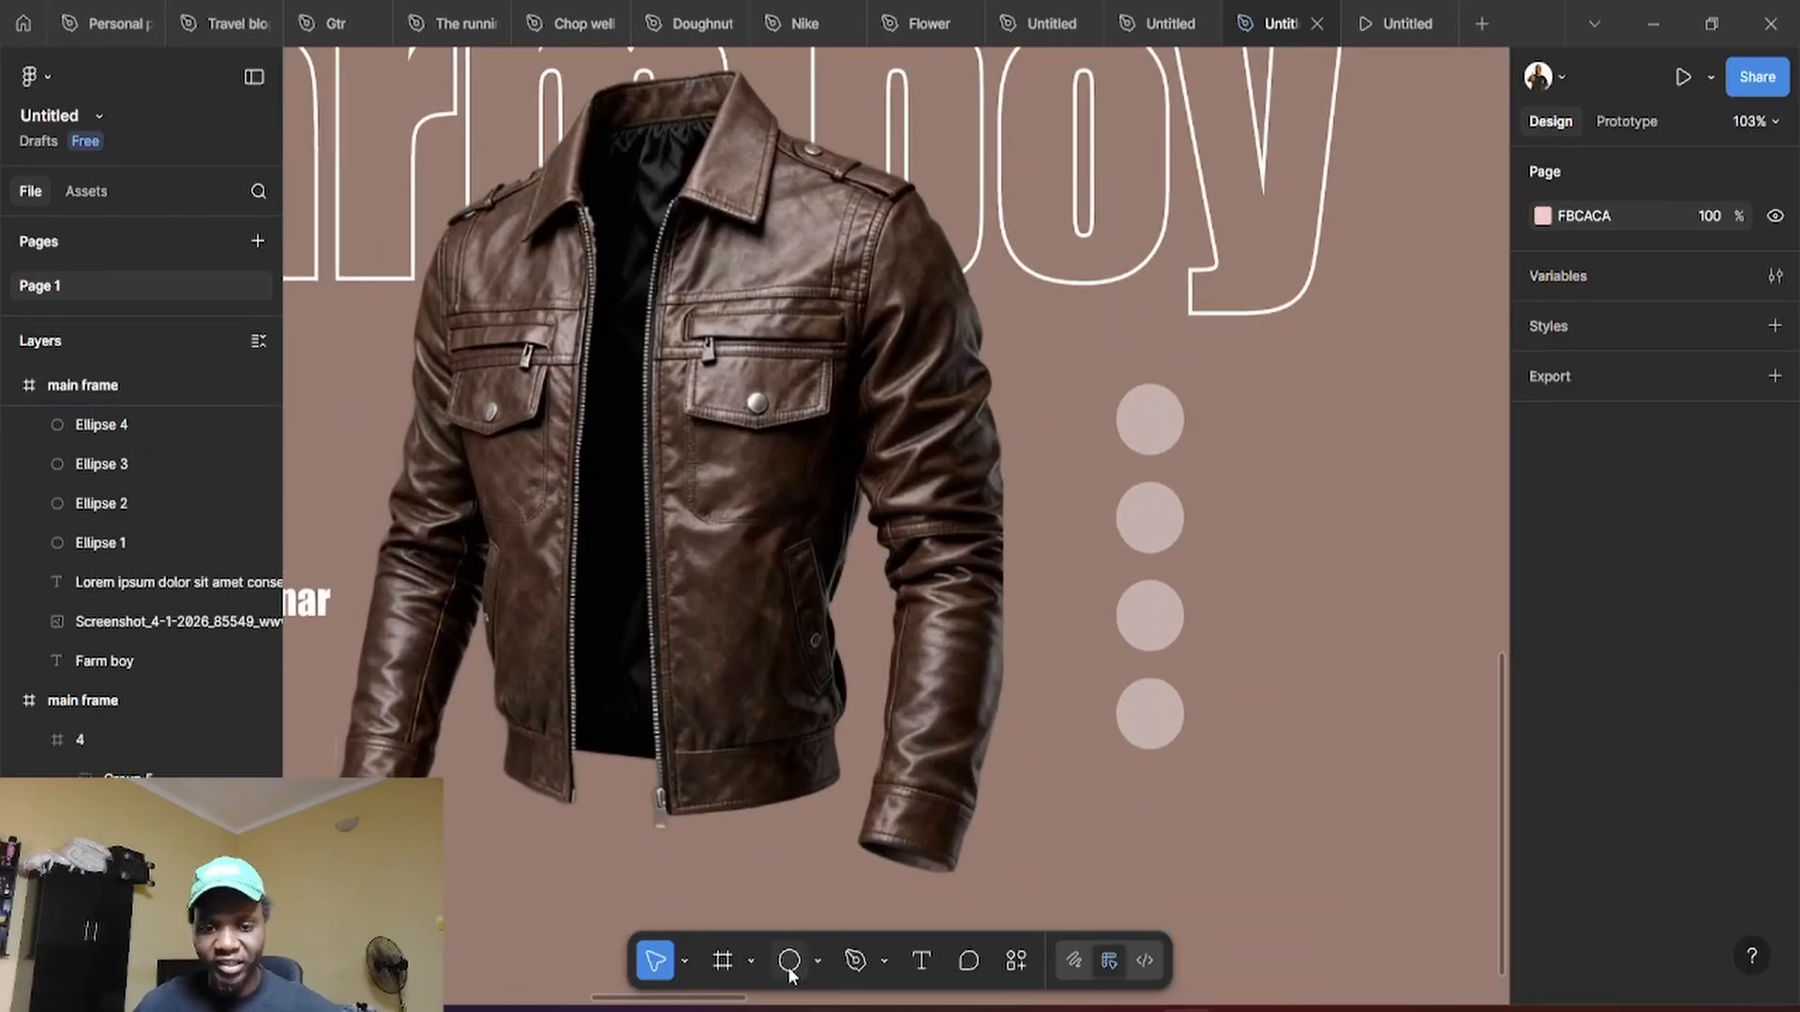
{"action": "left_click", "coordinate": [922, 960]}
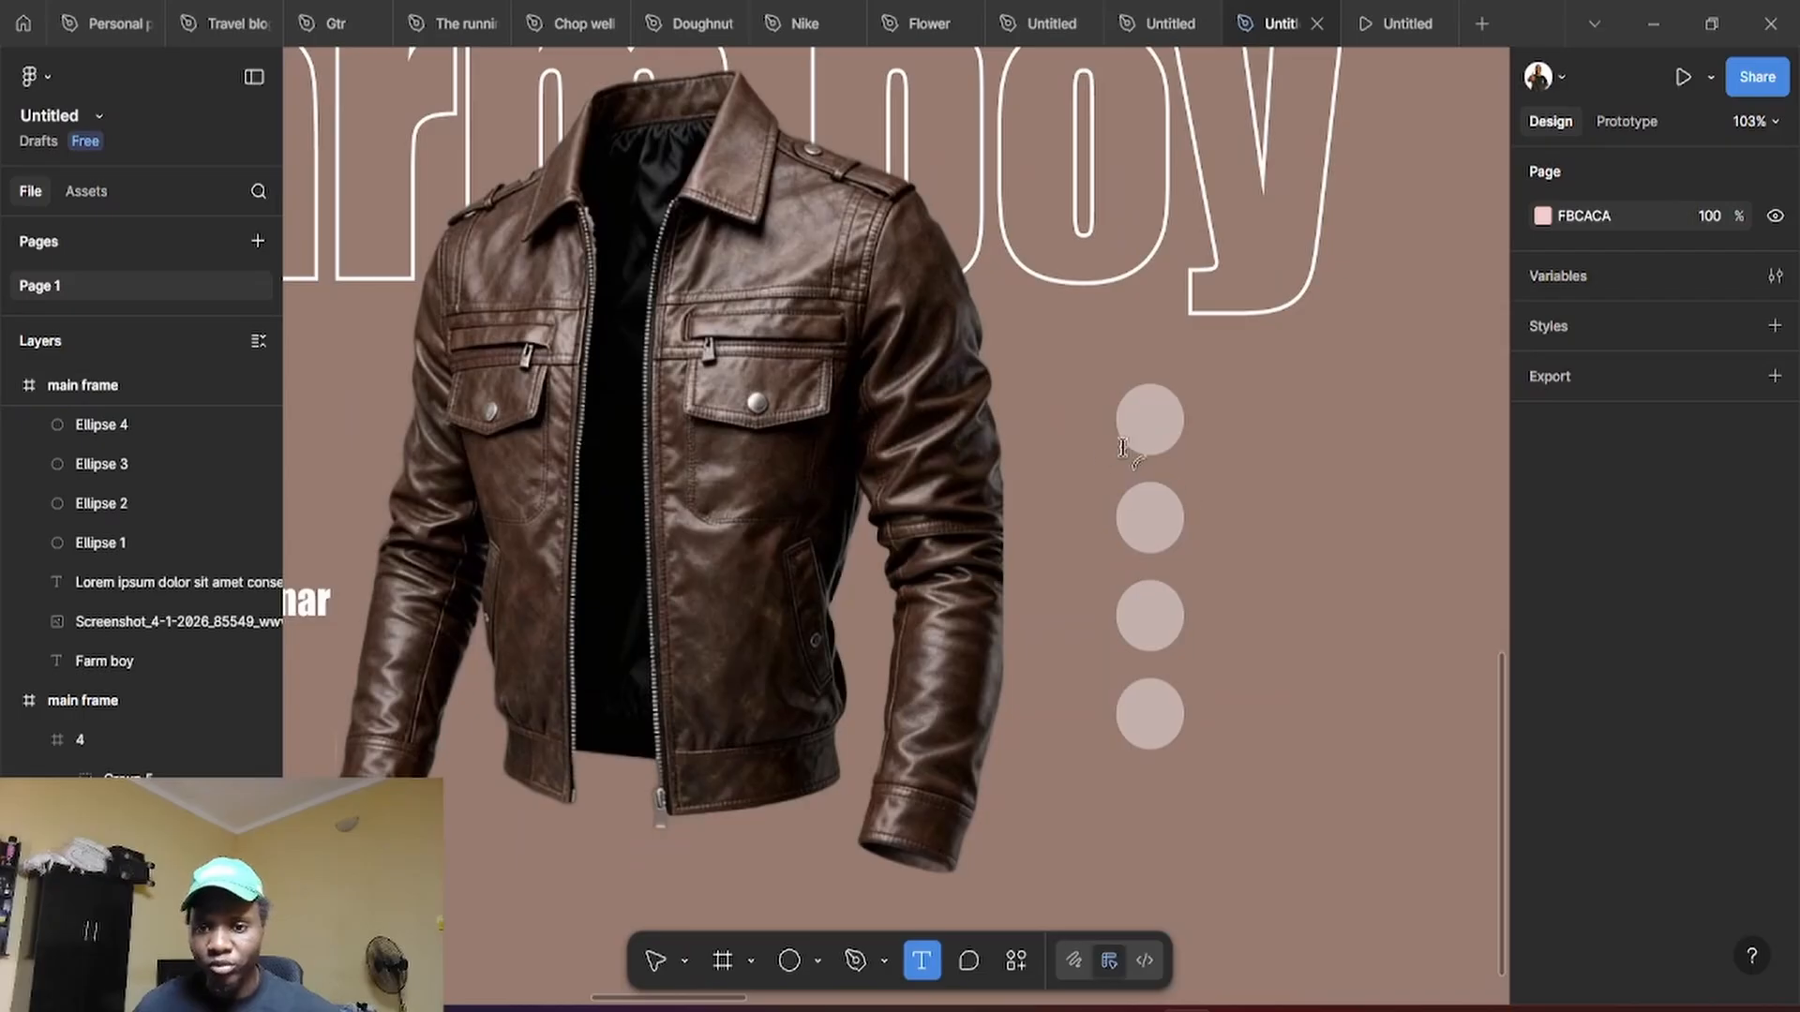
{"action": "left_click", "coordinate": [1142, 415]}
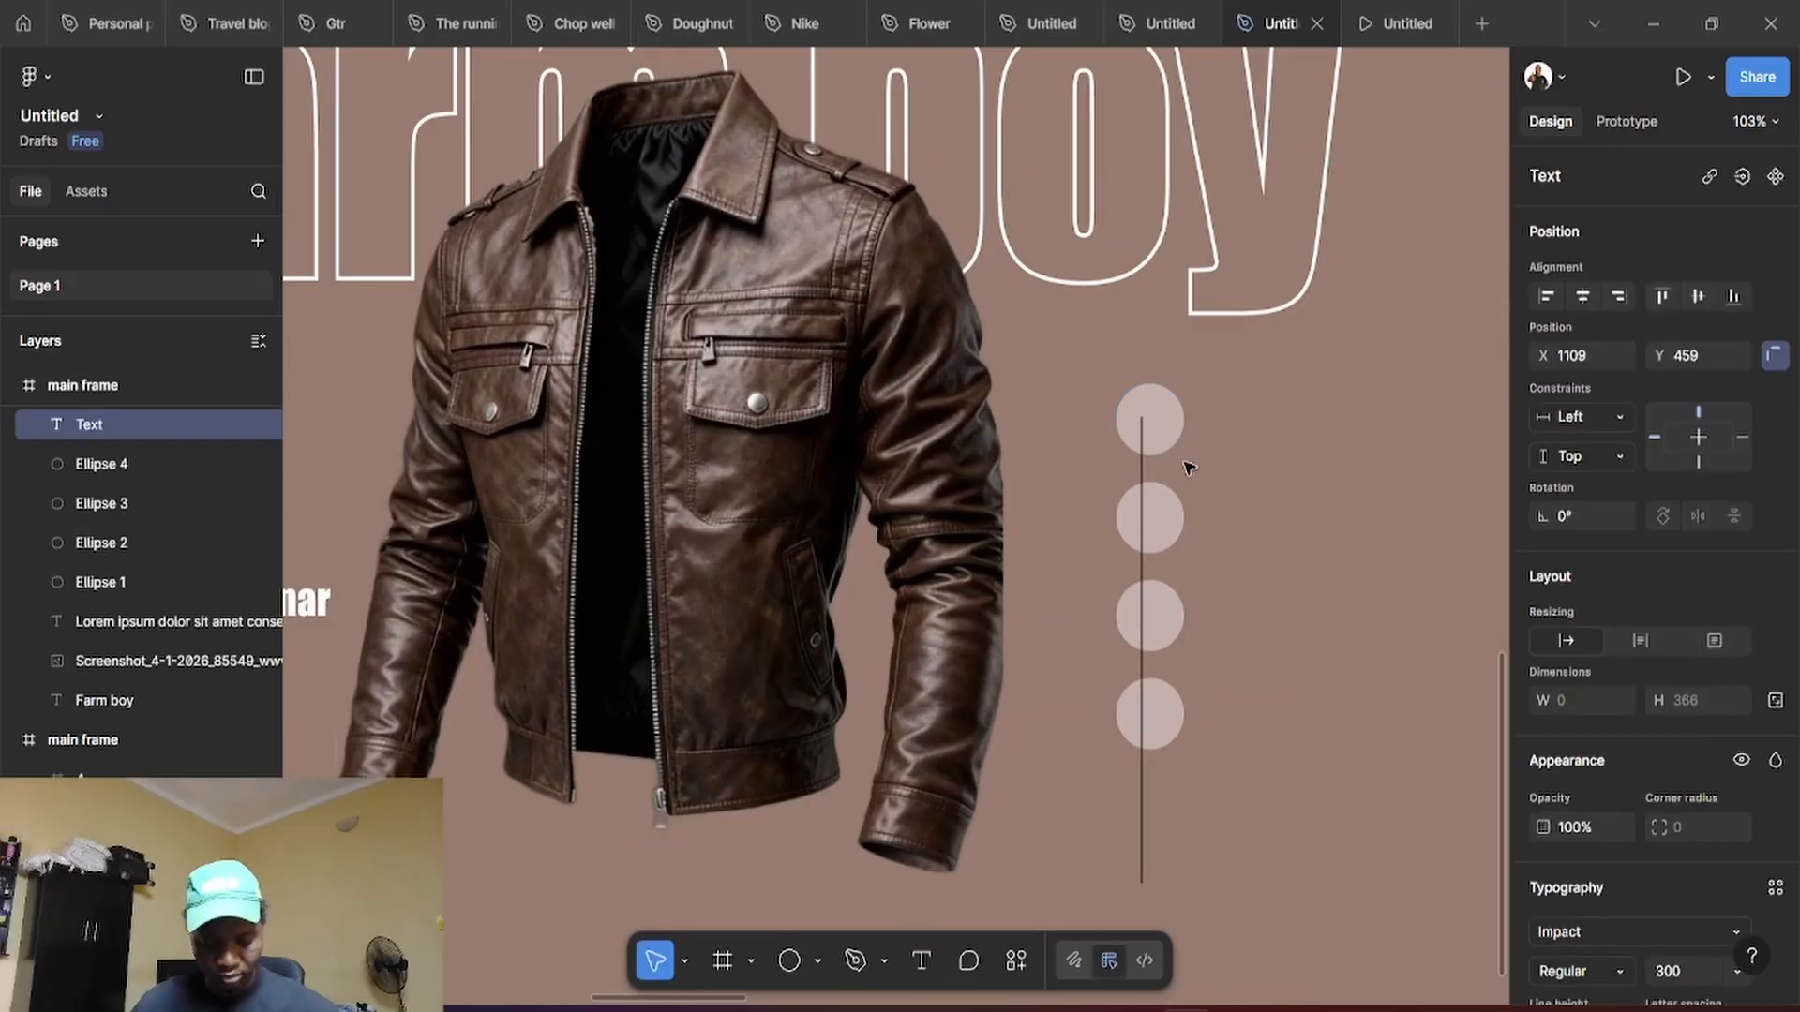
{"action": "type", "text": "xl"}
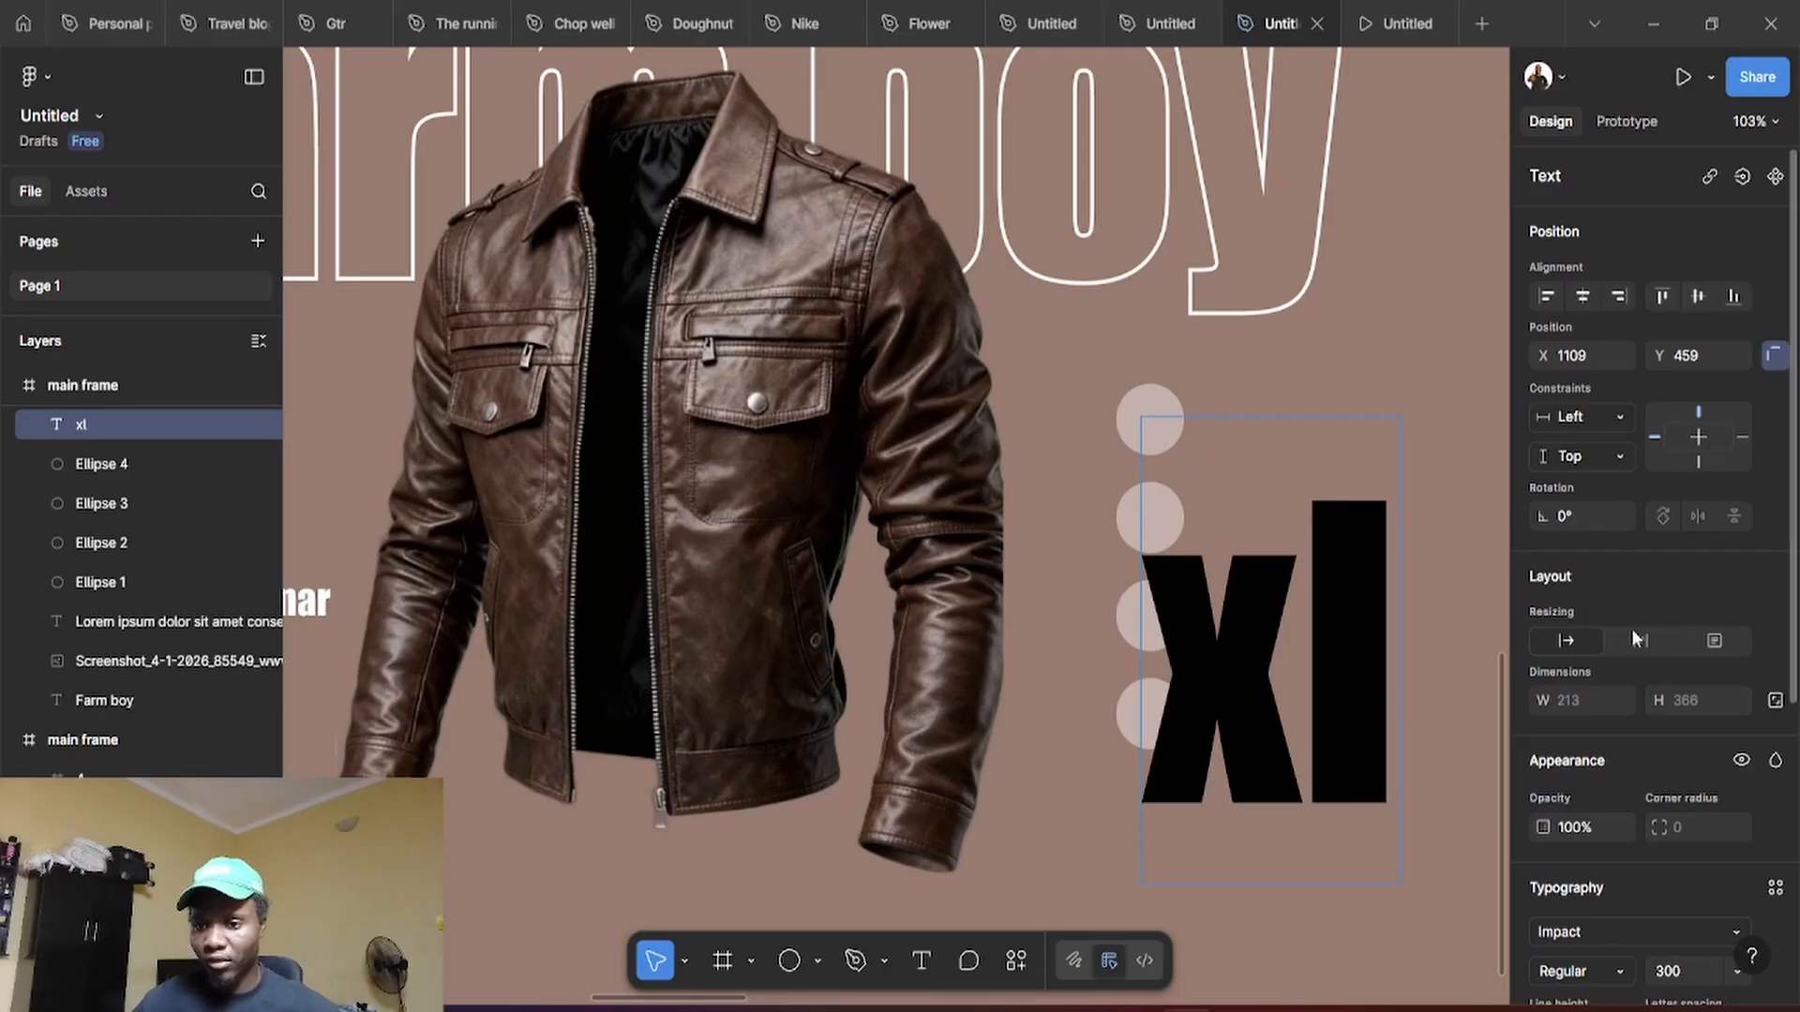
{"action": "scroll", "coordinate": [1634, 756], "scroll_direction": "down", "scroll_amount": 3}
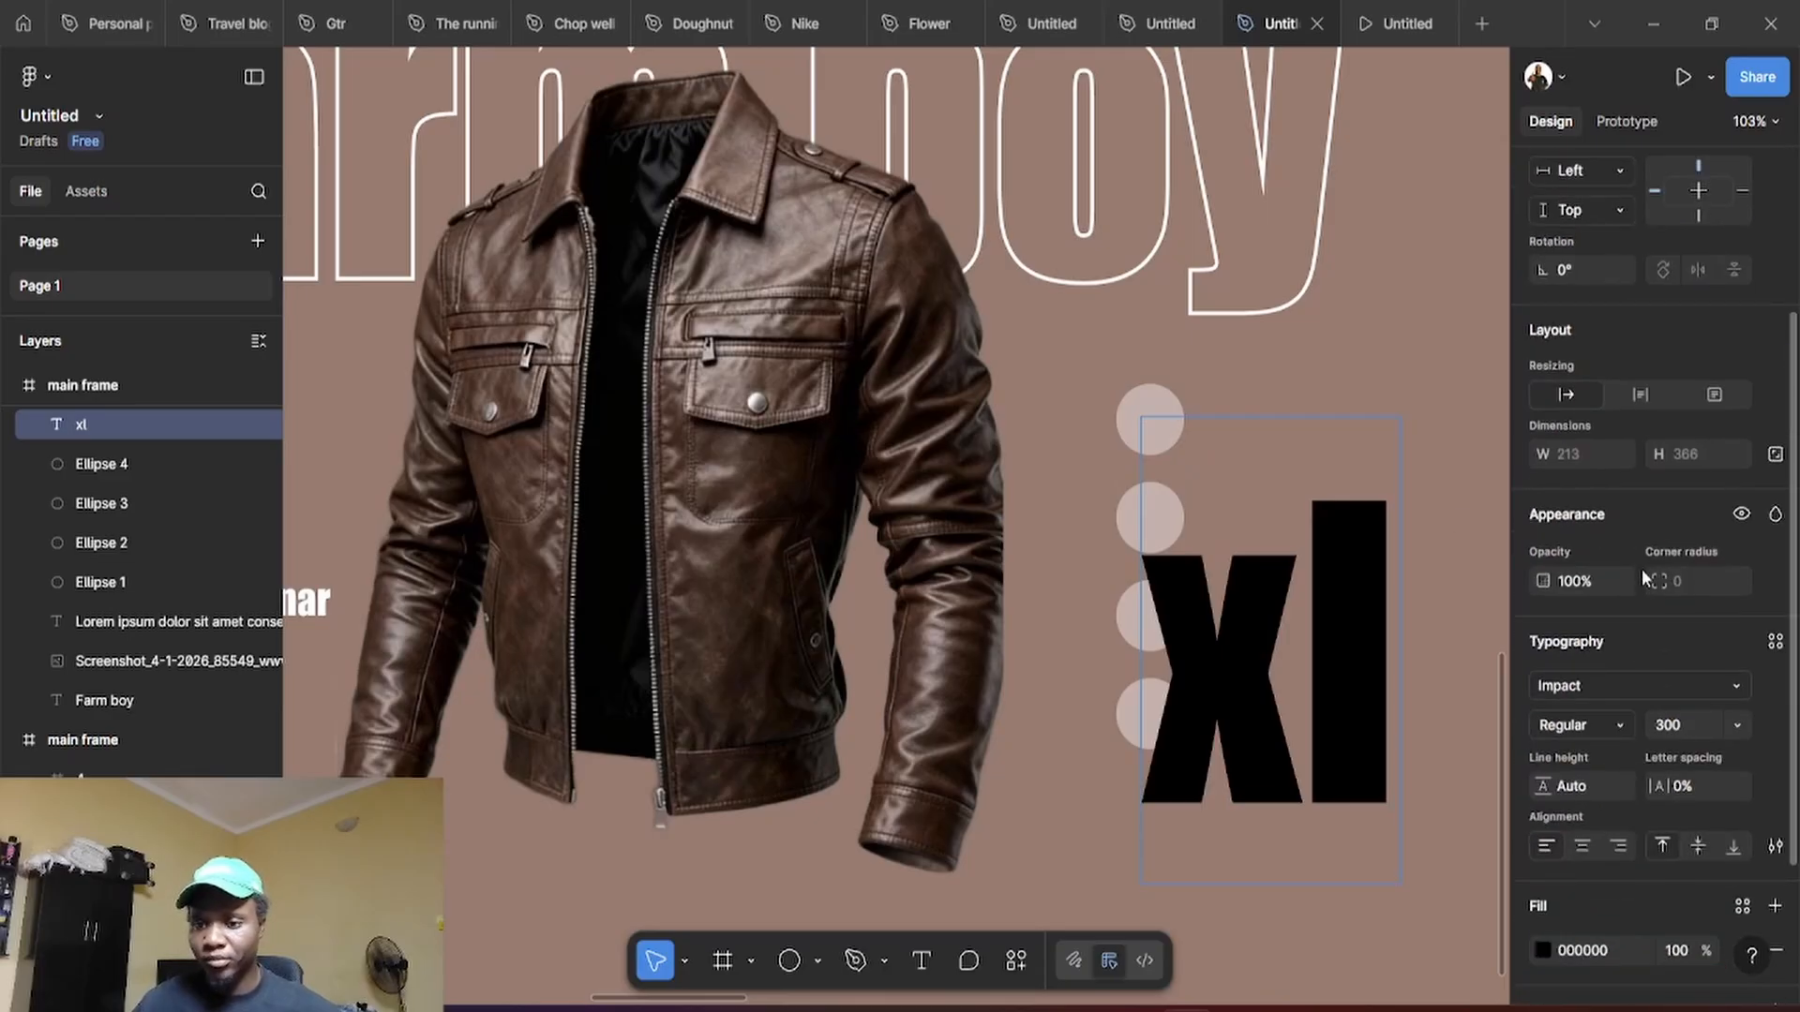
{"action": "key", "text": "Escape"}
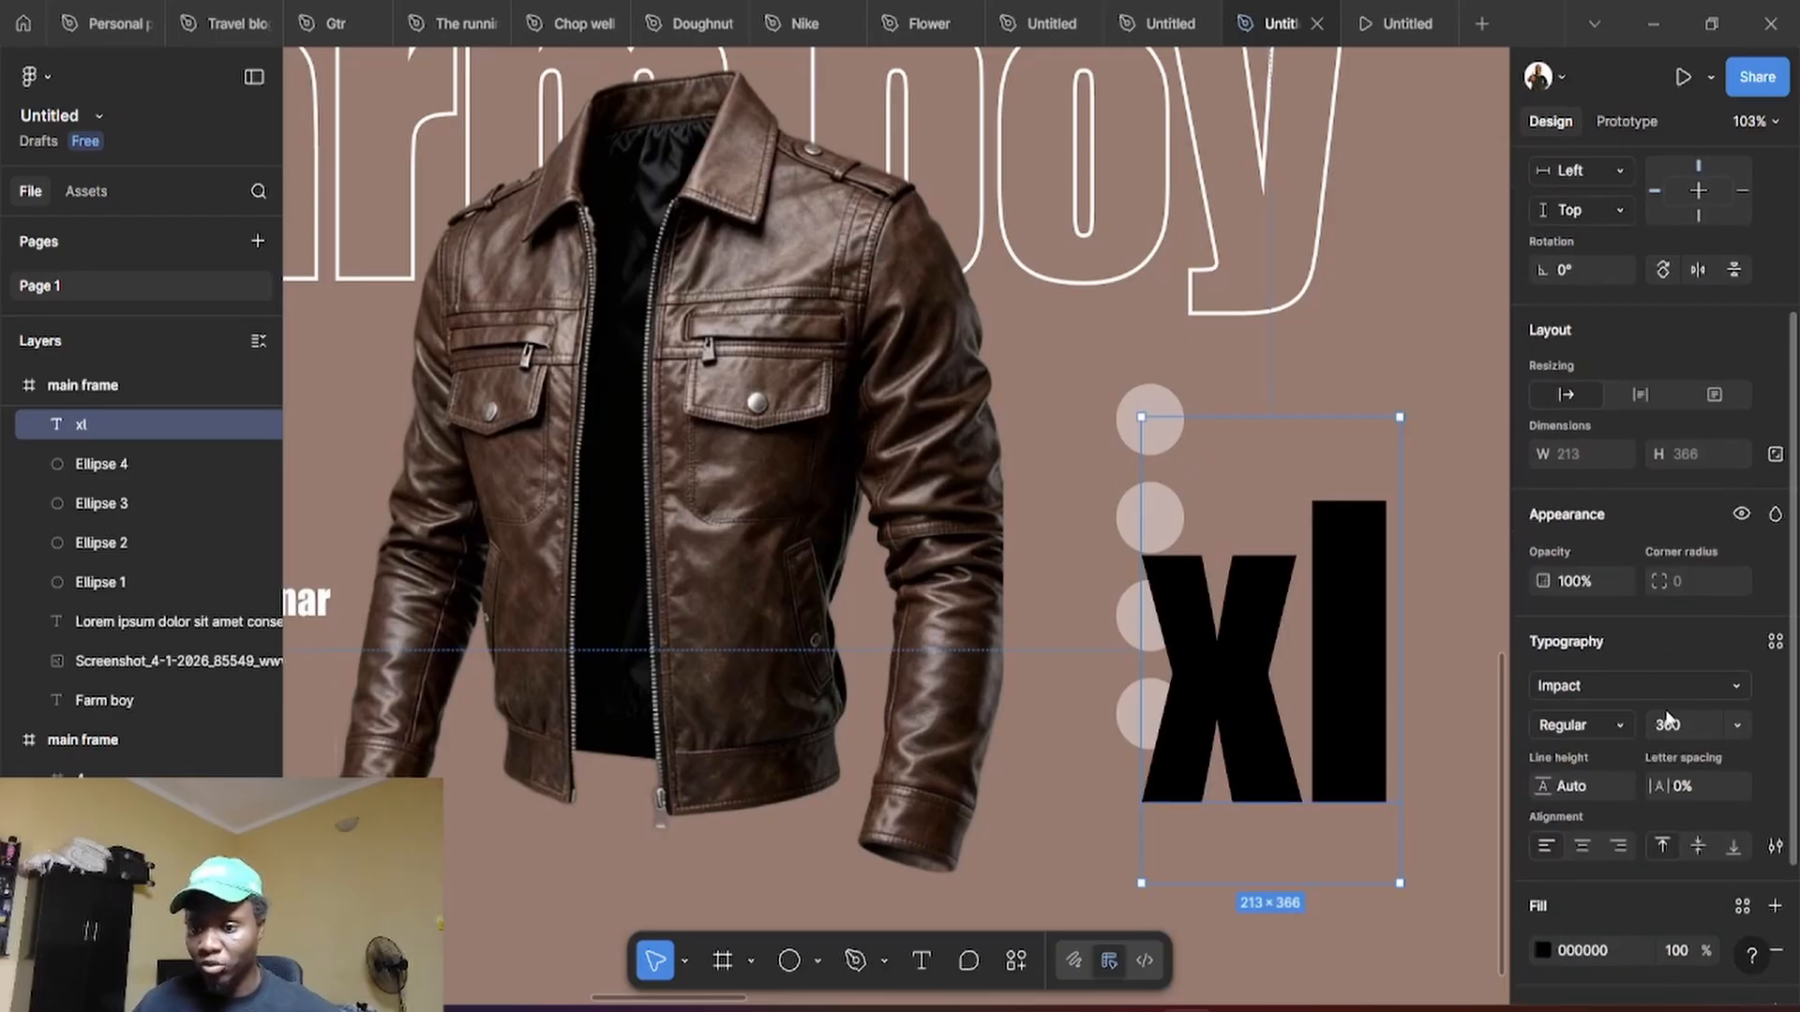
Set the xl label's font size to 32 and place the label in the middle of the uppermost circle
{"action": "left_click", "coordinate": [1728, 724]}
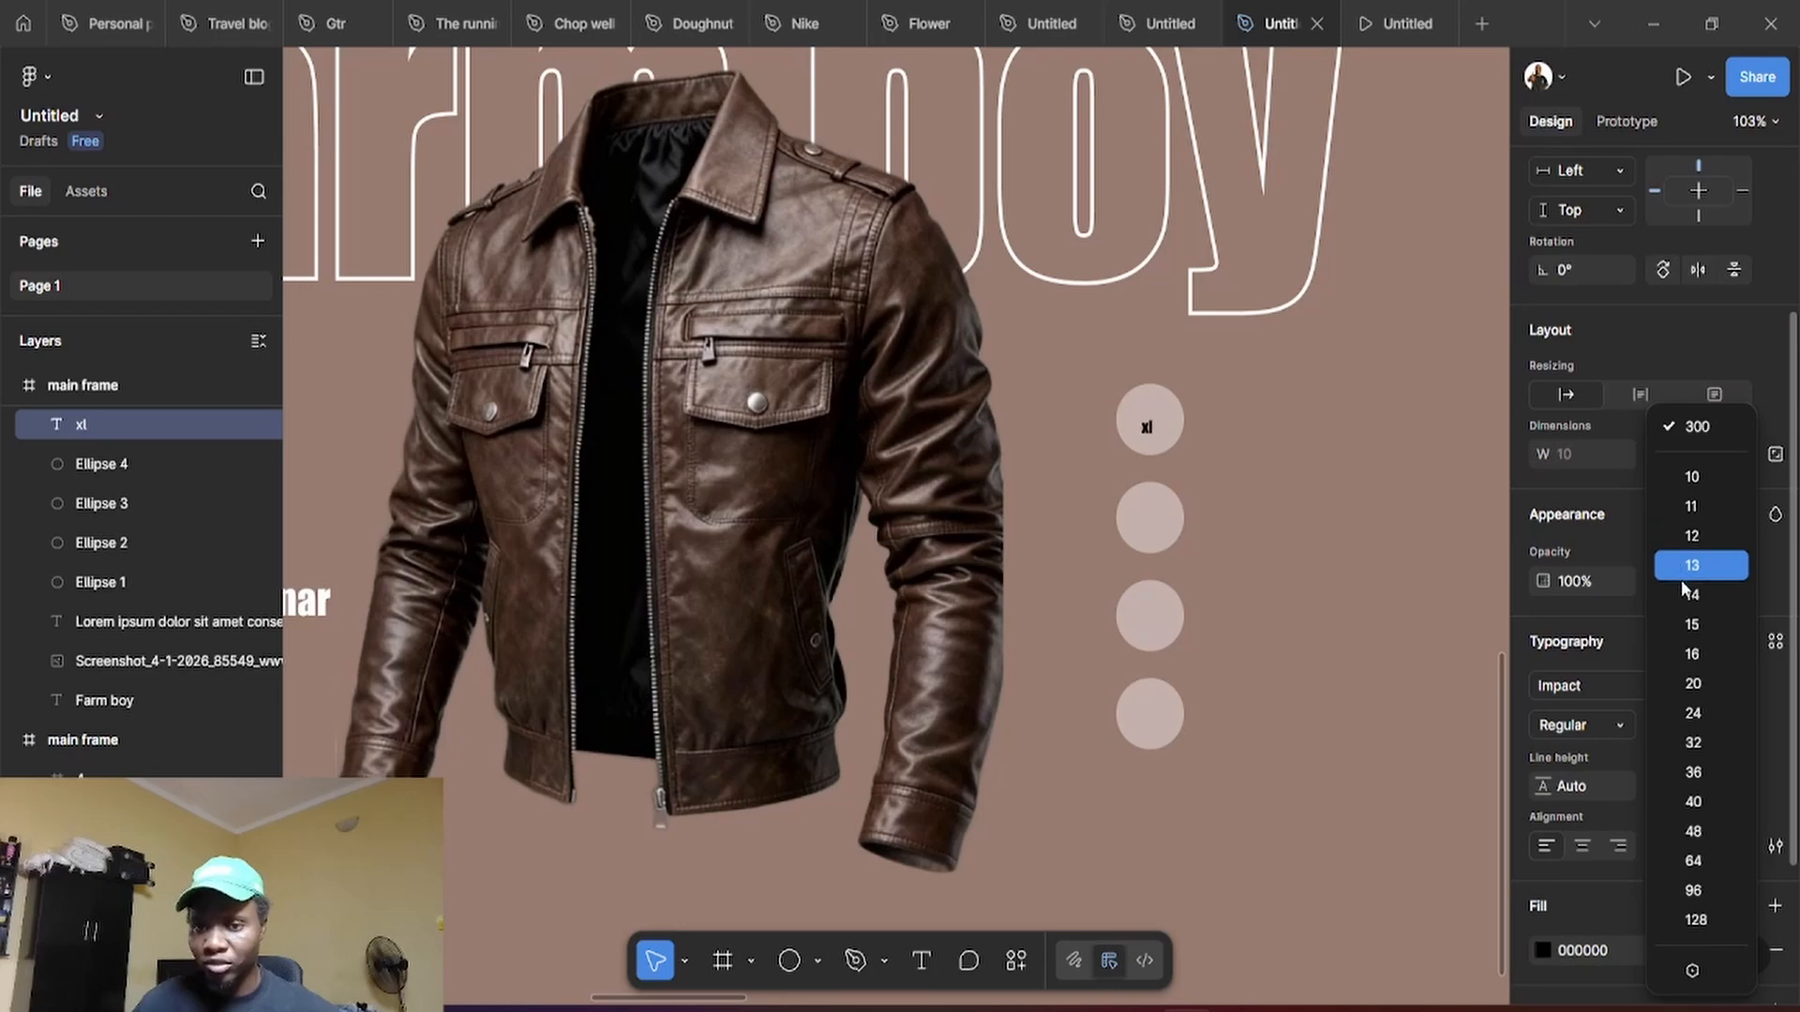
{"action": "left_click", "coordinate": [1697, 744]}
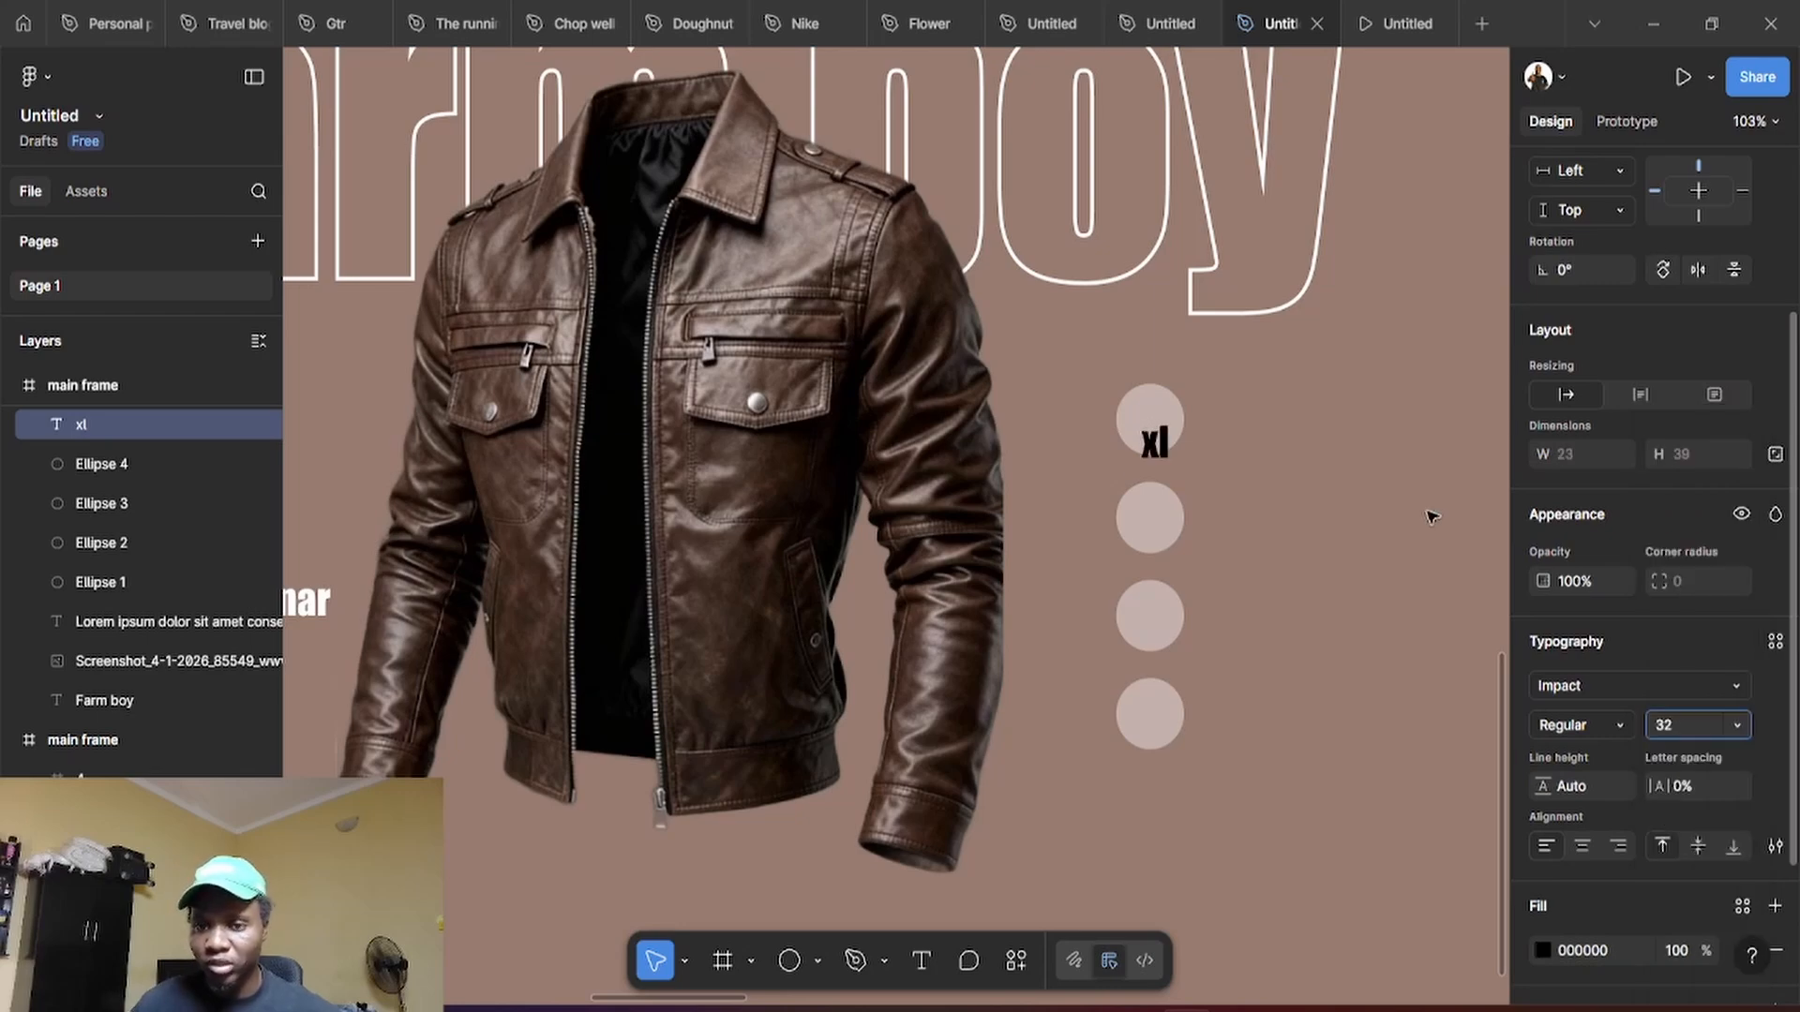
{"action": "left_click_drag", "start_coordinate": [1155, 442], "coordinate": [1152, 422]}
{"action": "scroll", "coordinate": [1165, 422], "scroll_direction": "up", "scroll_amount": 5}
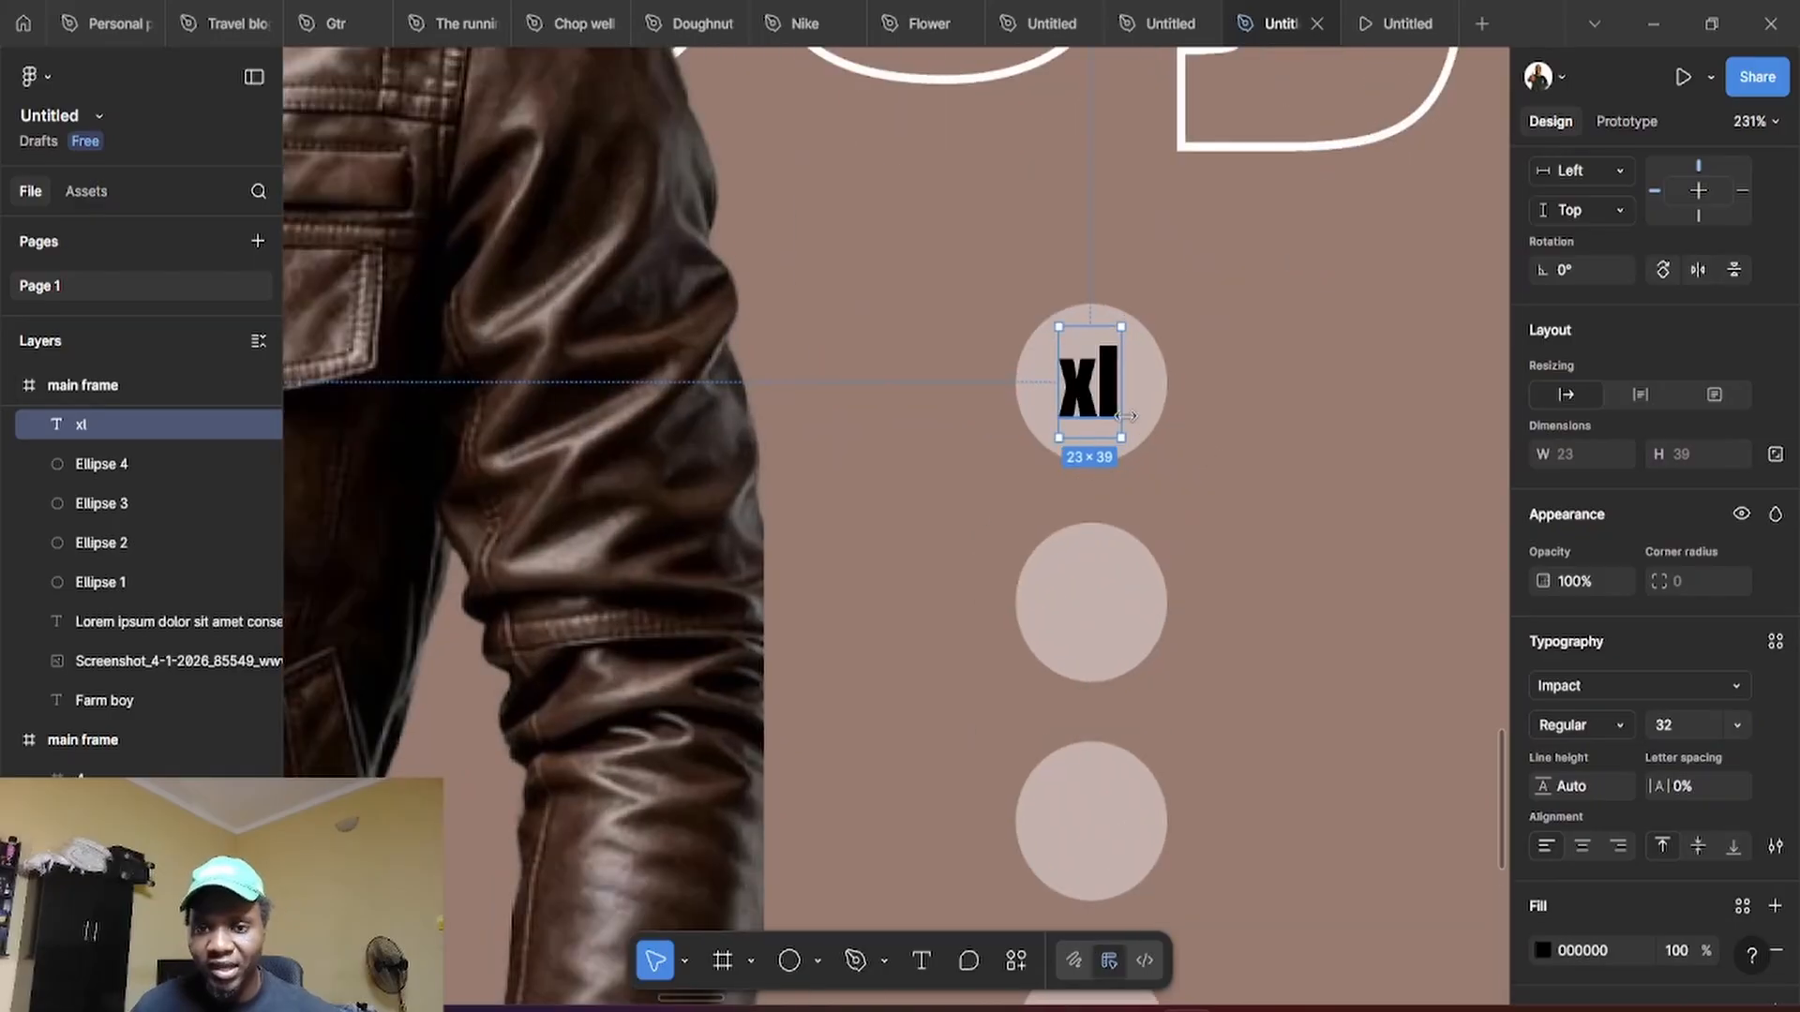
Change the xl label's fill colour to white, FFFFFF
{"action": "scroll", "coordinate": [1125, 375], "scroll_direction": "down", "scroll_amount": 3}
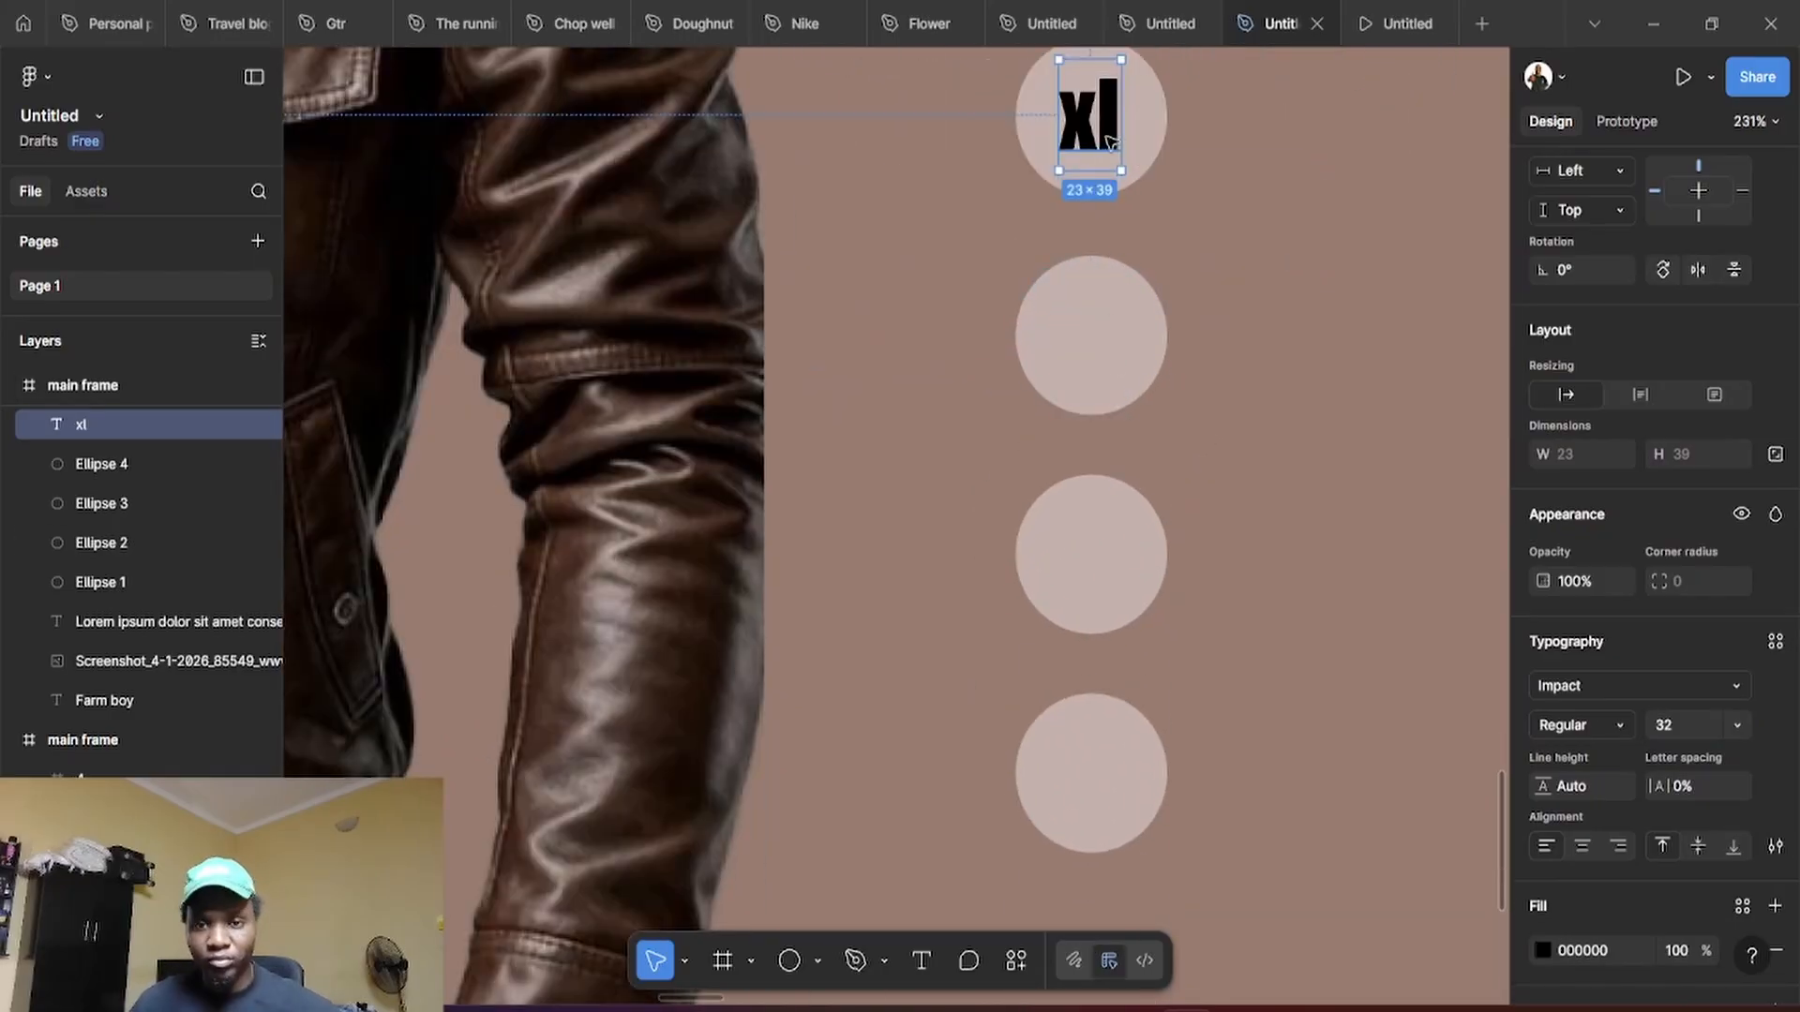
{"action": "scroll", "coordinate": [1108, 142], "scroll_direction": "down", "scroll_amount": 3}
{"action": "scroll", "coordinate": [1611, 628], "scroll_direction": "down", "scroll_amount": 2}
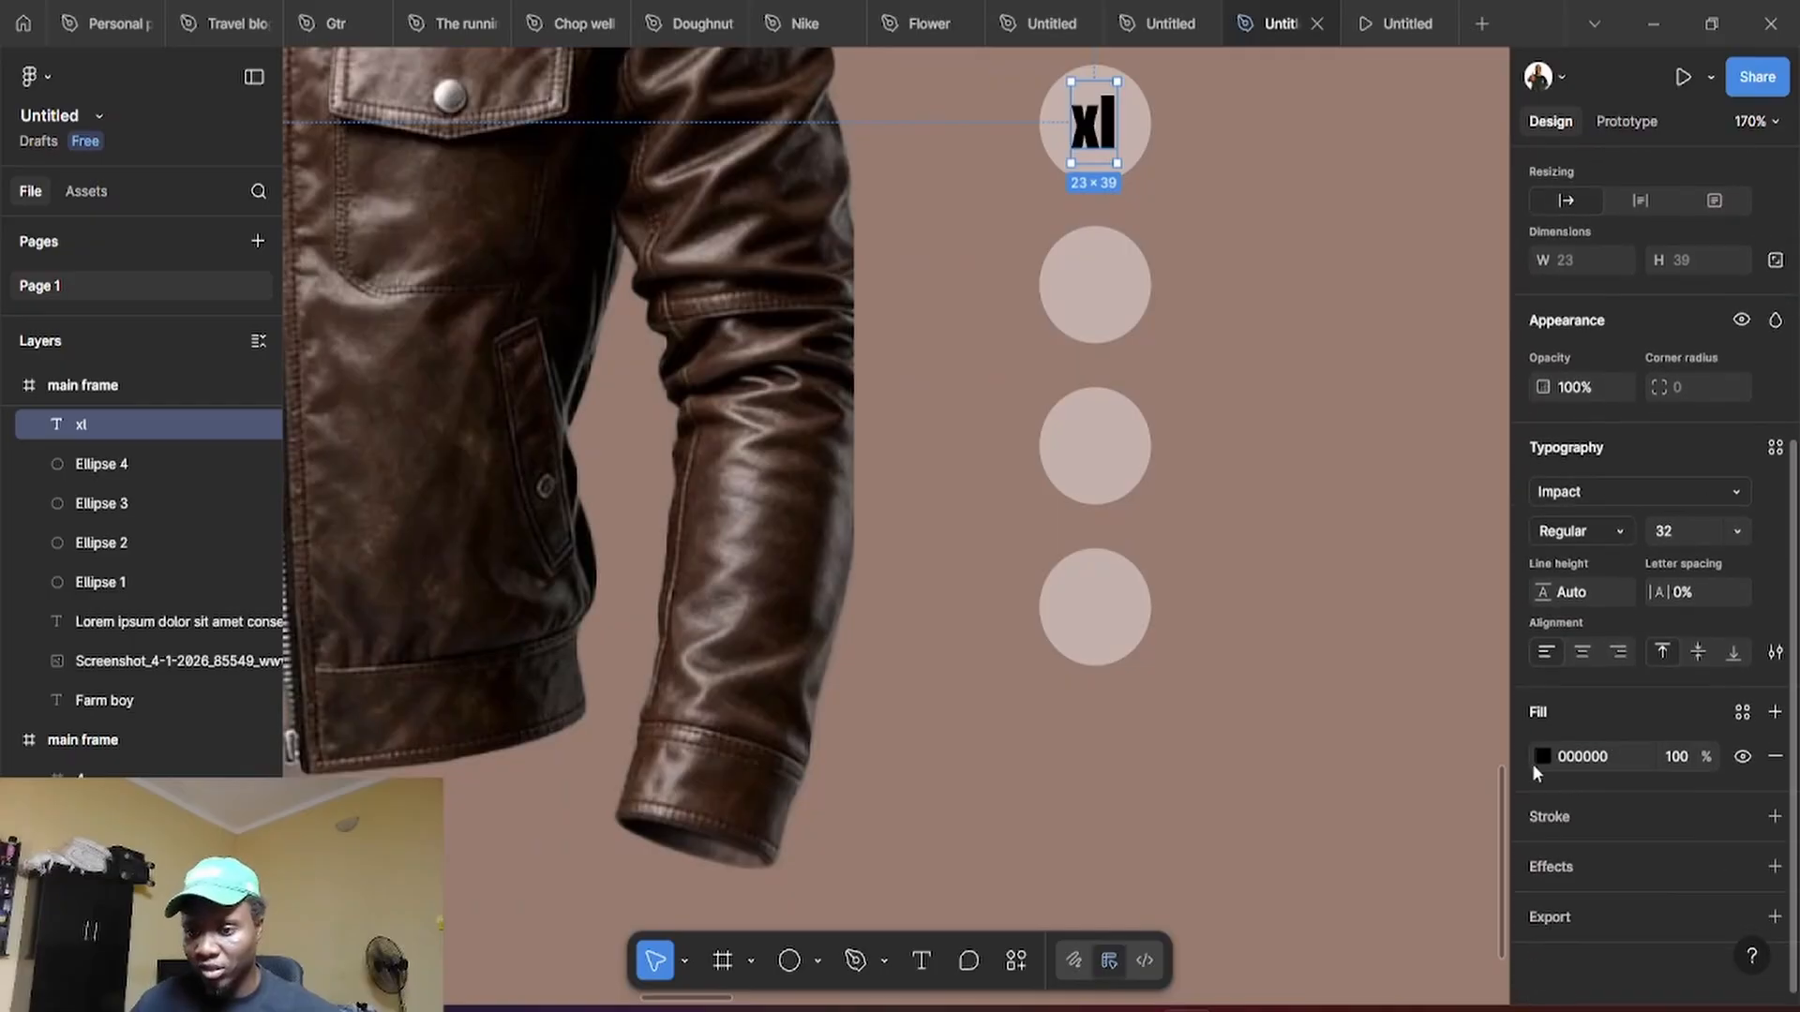
{"action": "left_click", "coordinate": [1542, 757]}
{"action": "left_click_drag", "start_coordinate": [1313, 582], "coordinate": [1188, 353]}
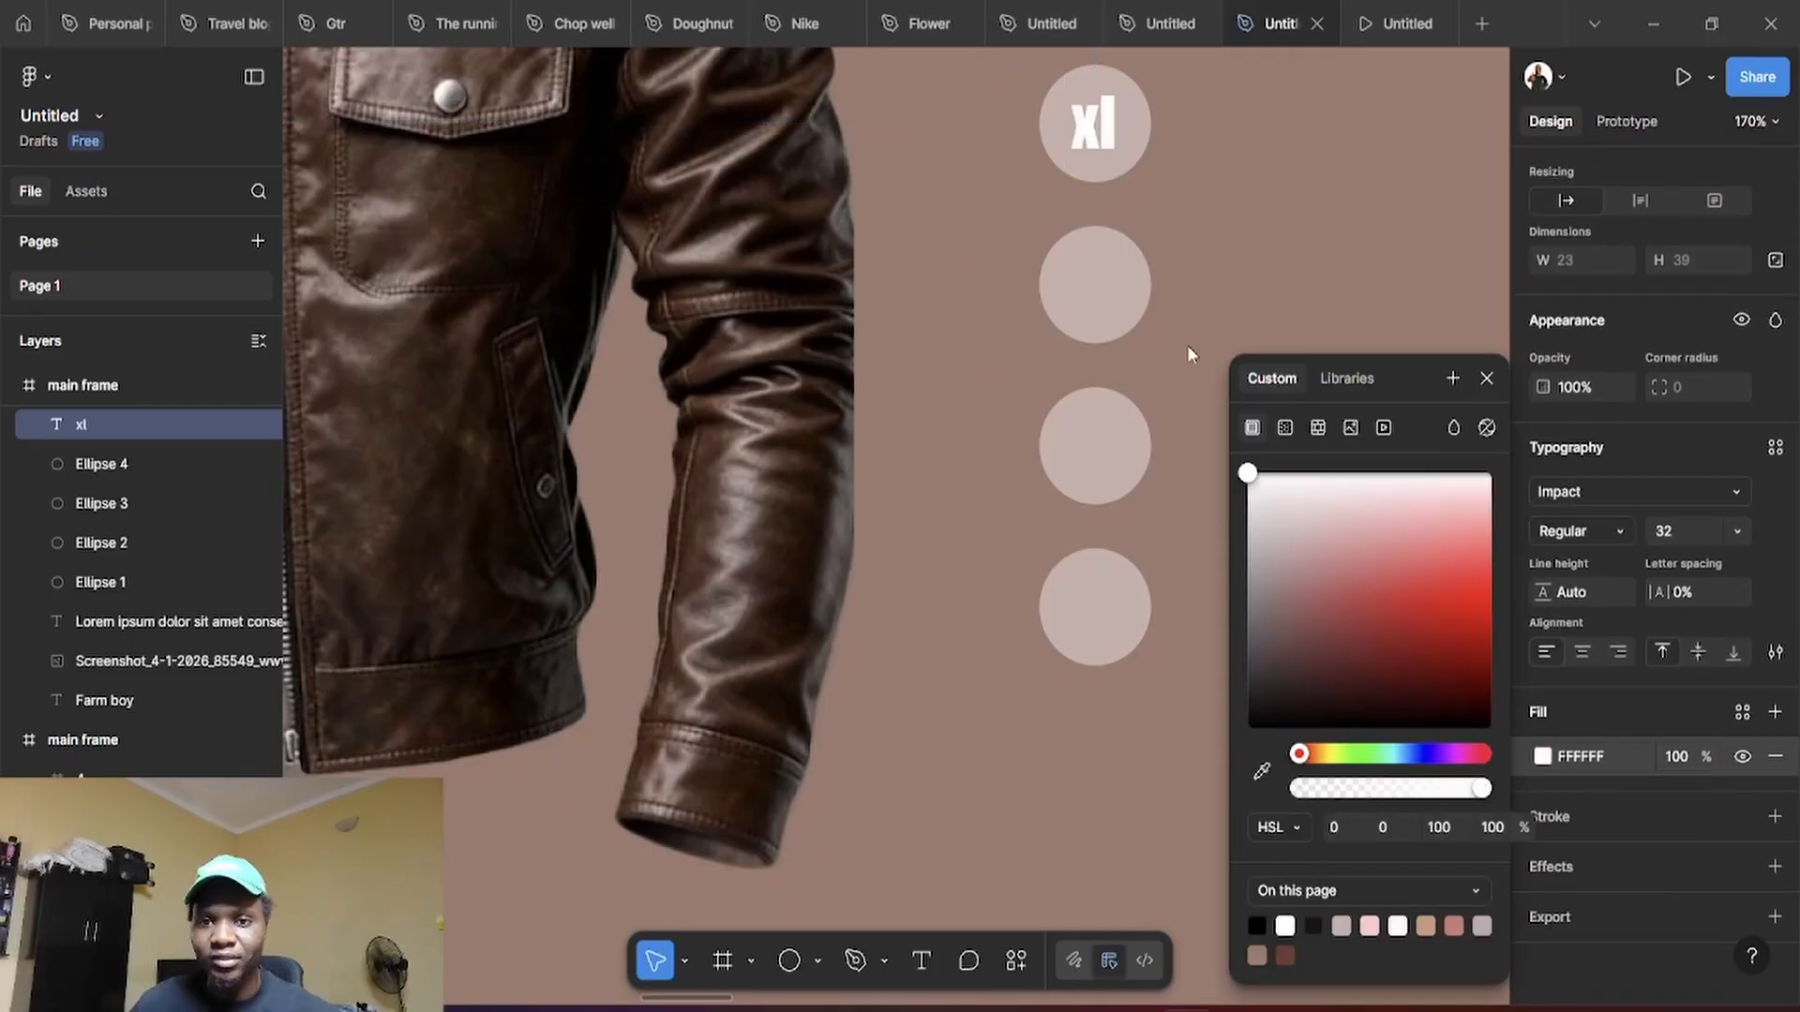
{"action": "left_click", "coordinate": [1249, 165]}
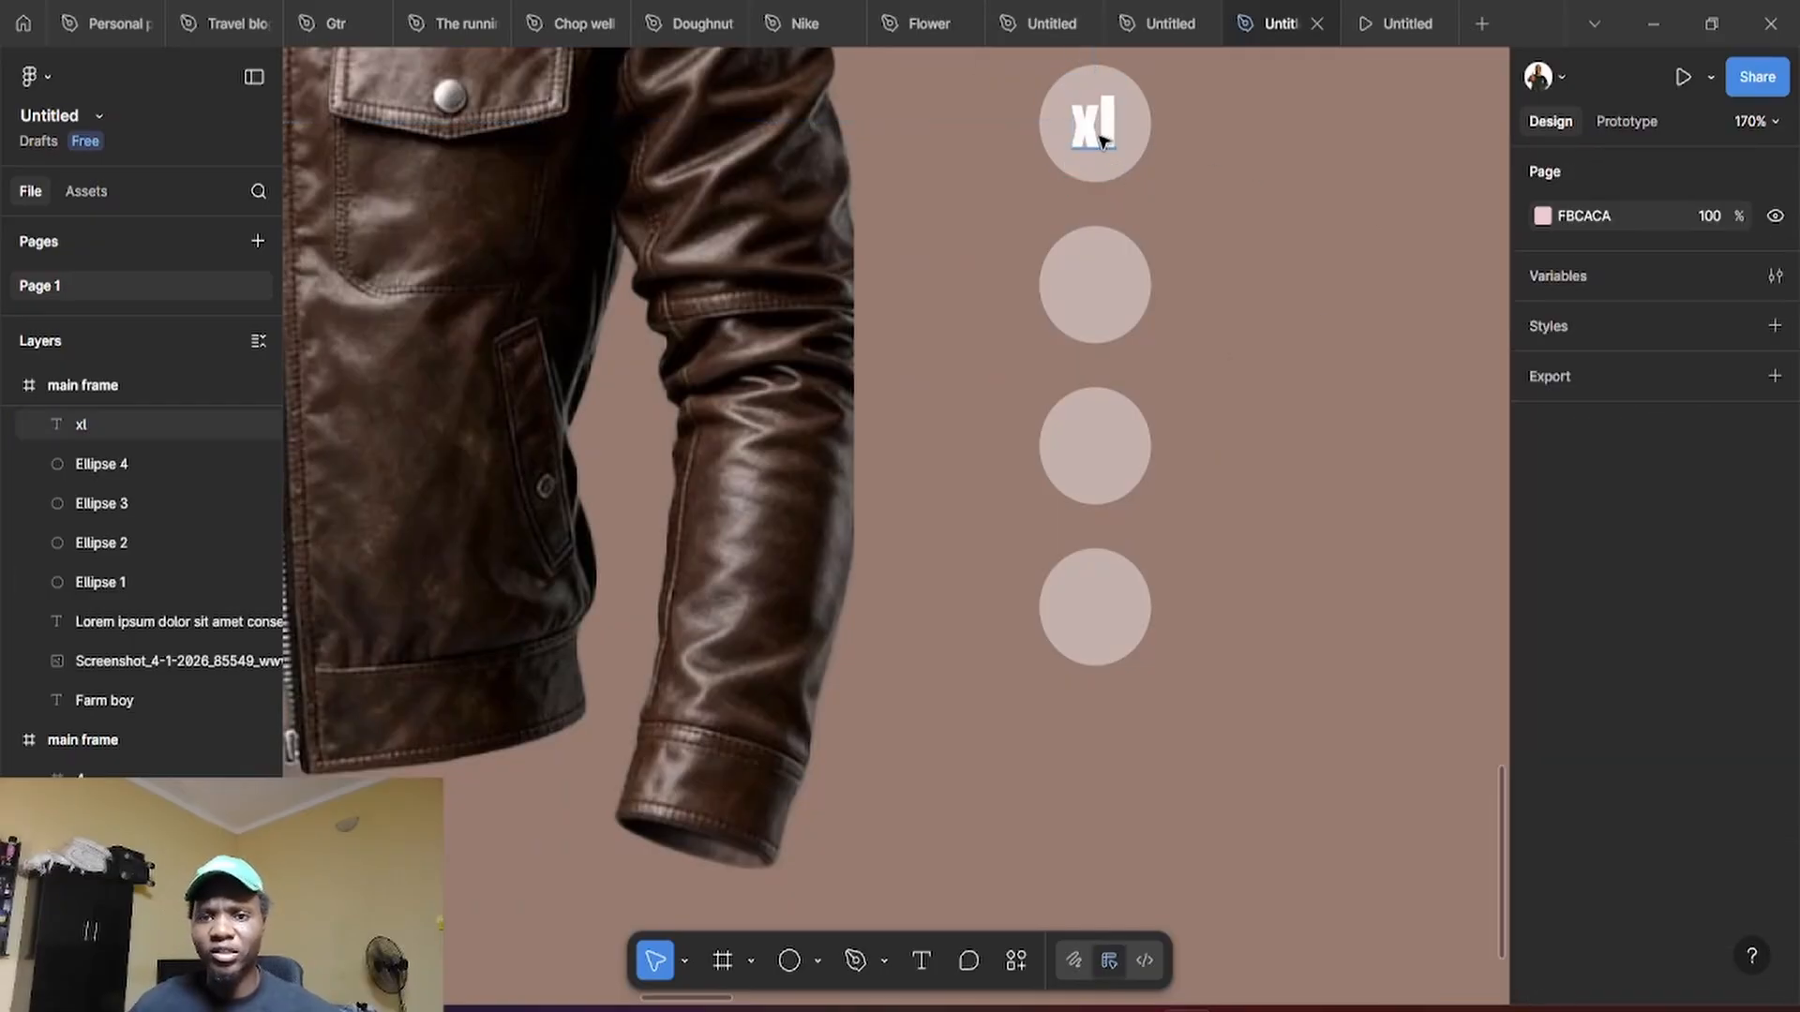
Copy the xl label into the second circle and change the copy's text to "X"
{"action": "left_click_drag", "start_coordinate": [1104, 142], "coordinate": [1109, 296]}
{"action": "double_click", "coordinate": [1108, 298]}
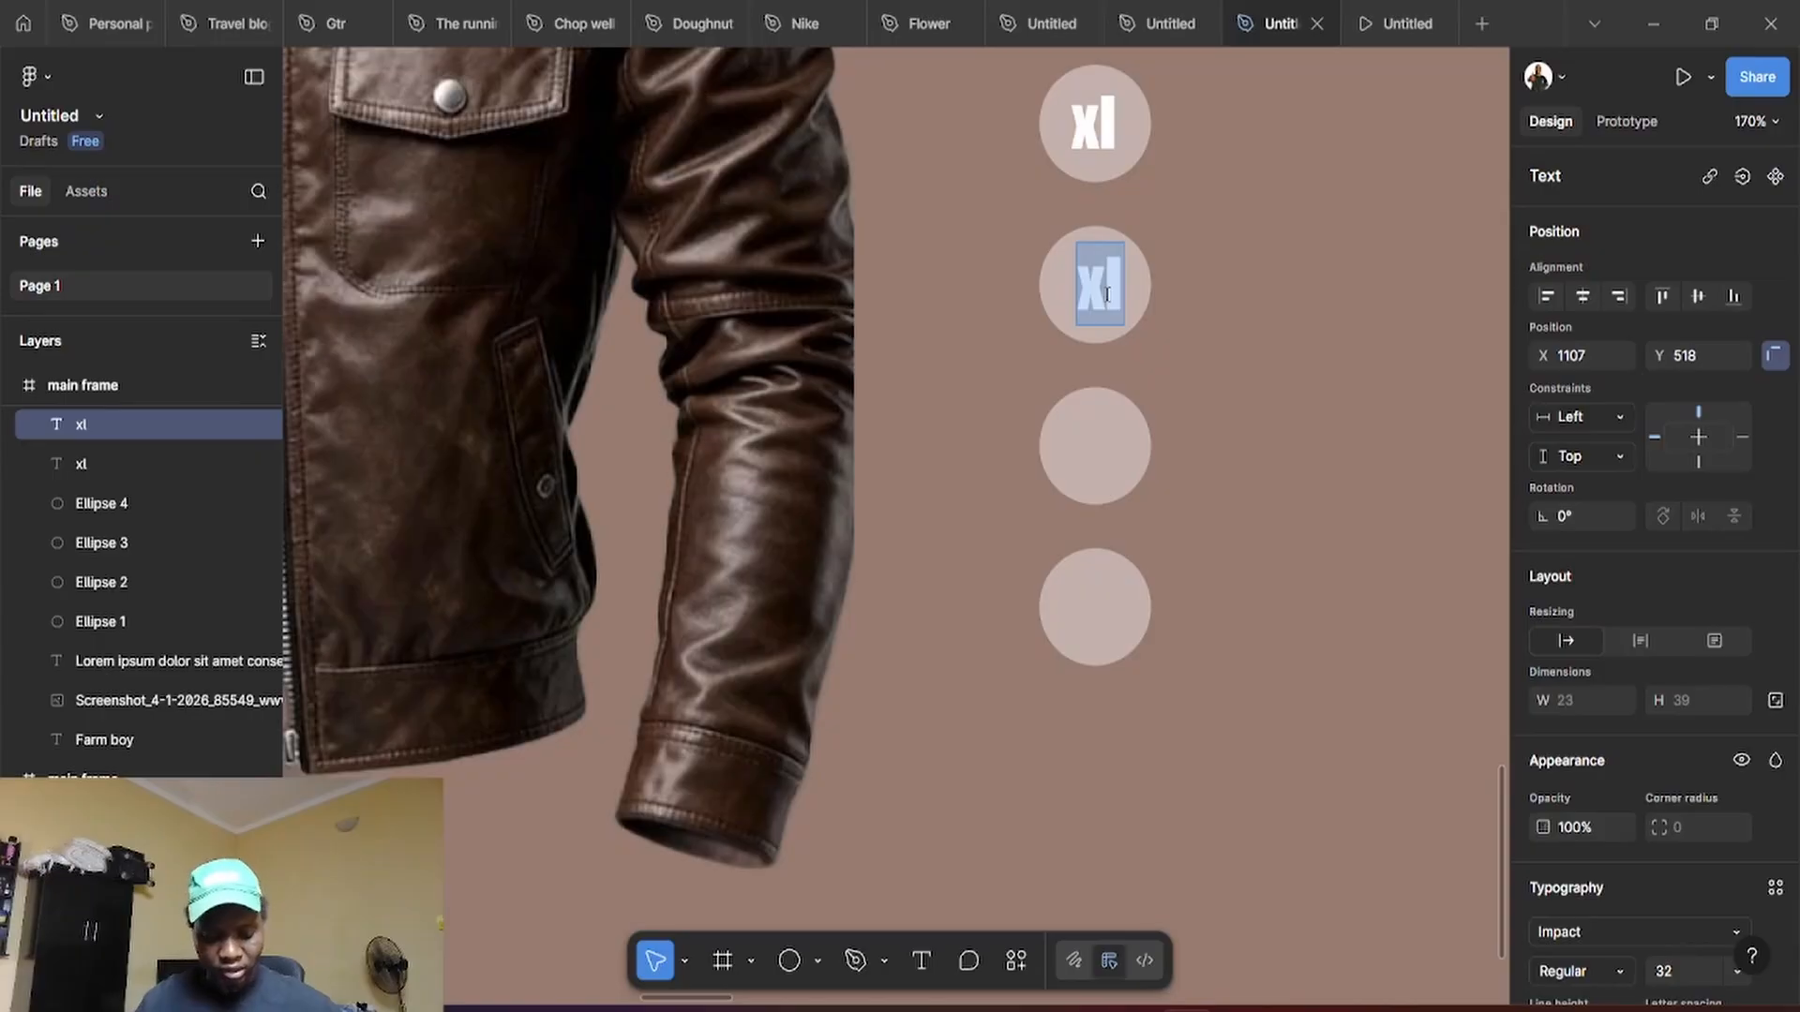
{"action": "type", "text": "X"}
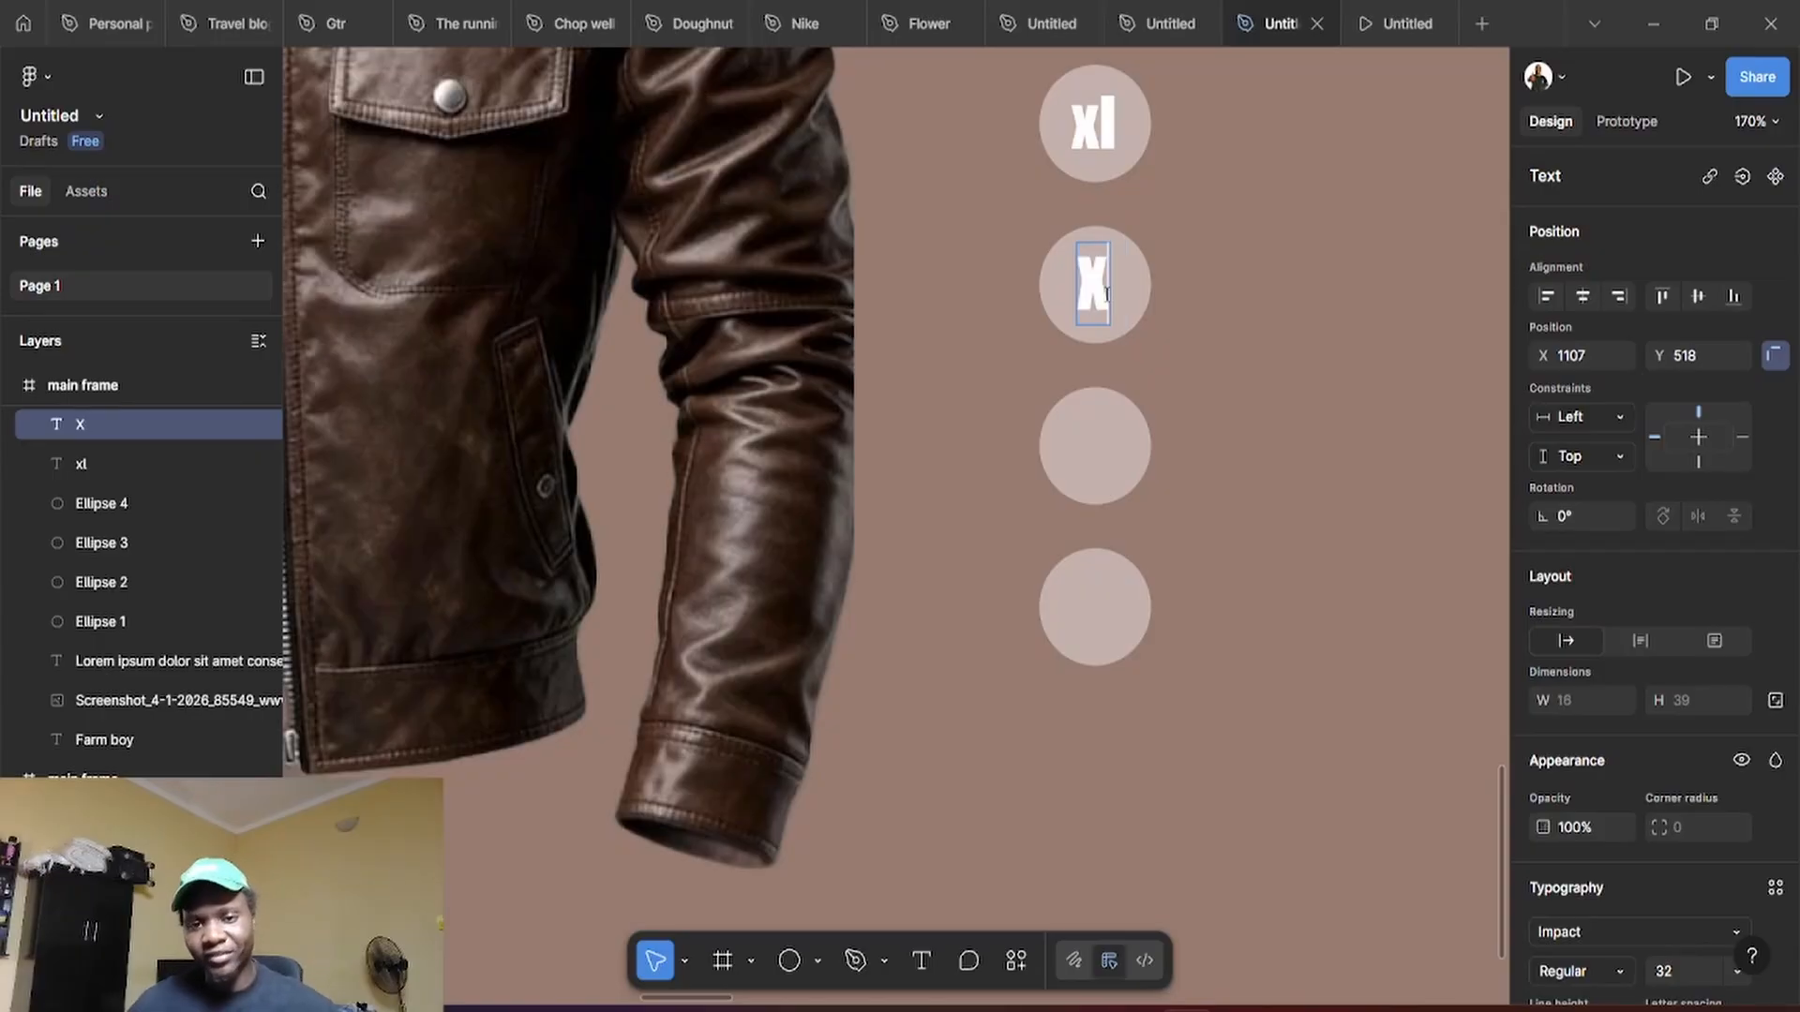
{"action": "key", "text": "Escape"}
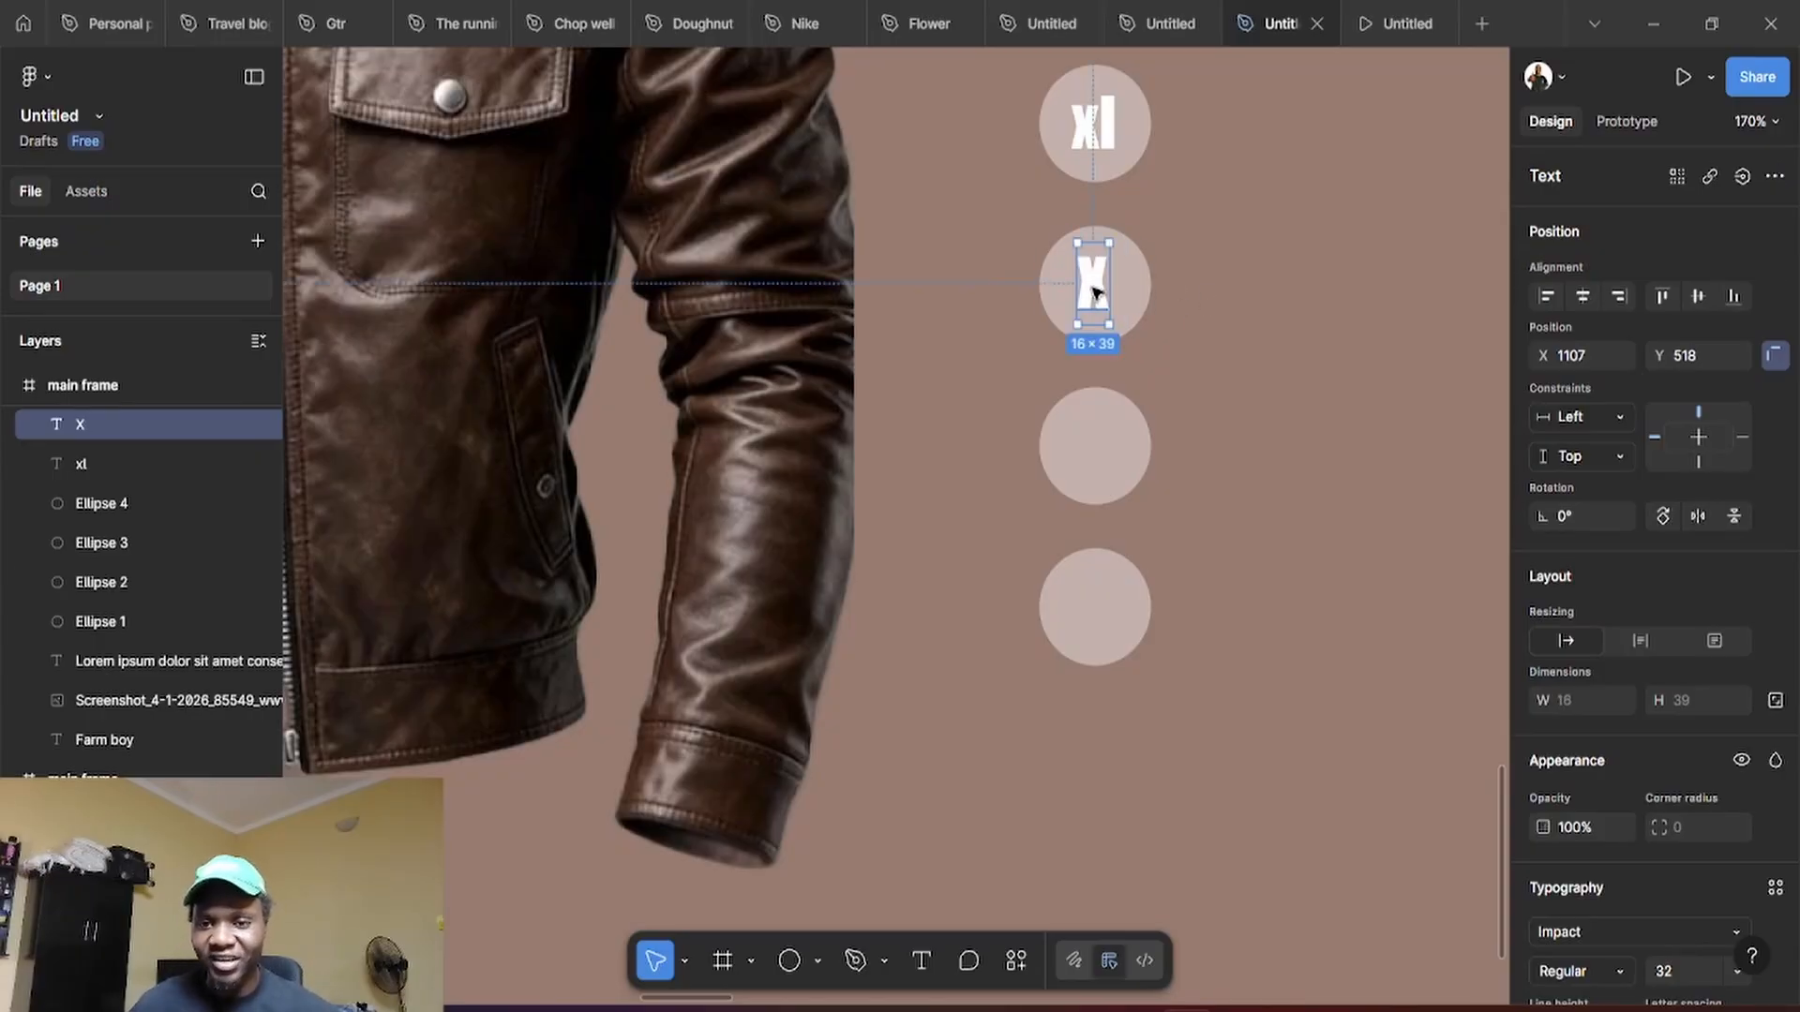
Copy the X label into the third circle and change the copy's text to "L"
{"action": "left_click_drag", "start_coordinate": [1094, 293], "coordinate": [1098, 448]}
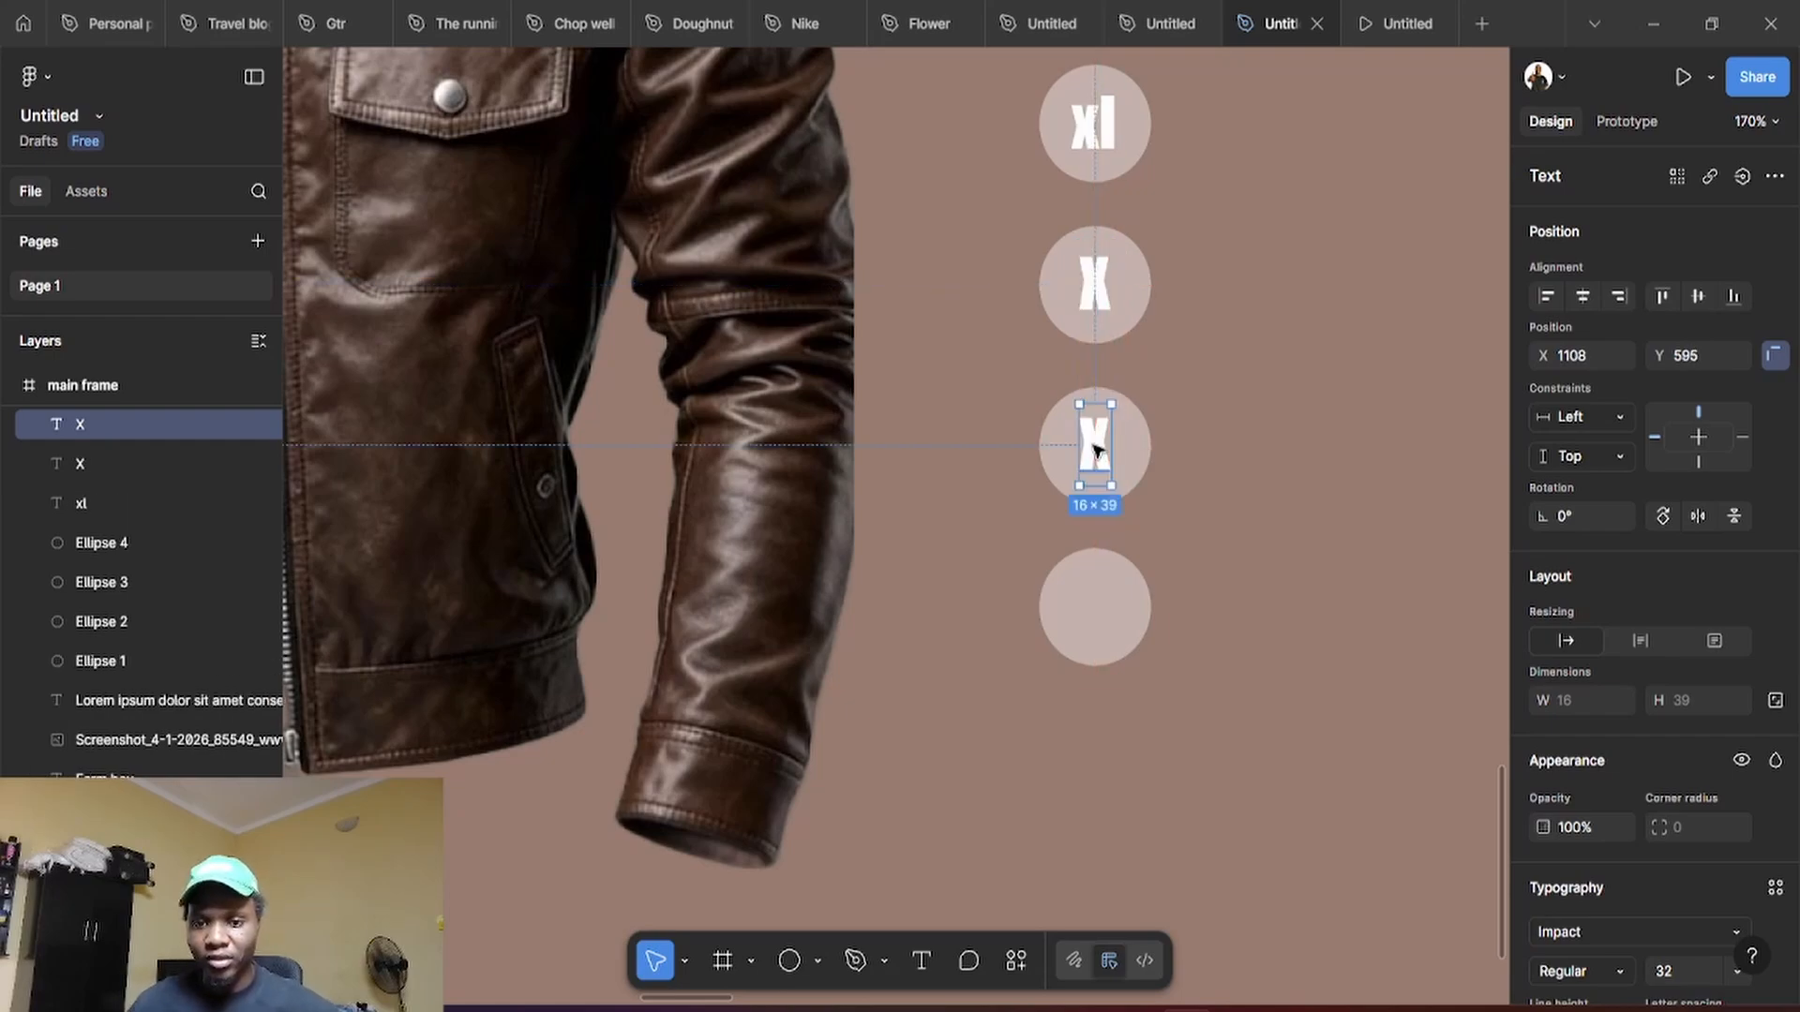
{"action": "double_click", "coordinate": [1098, 448]}
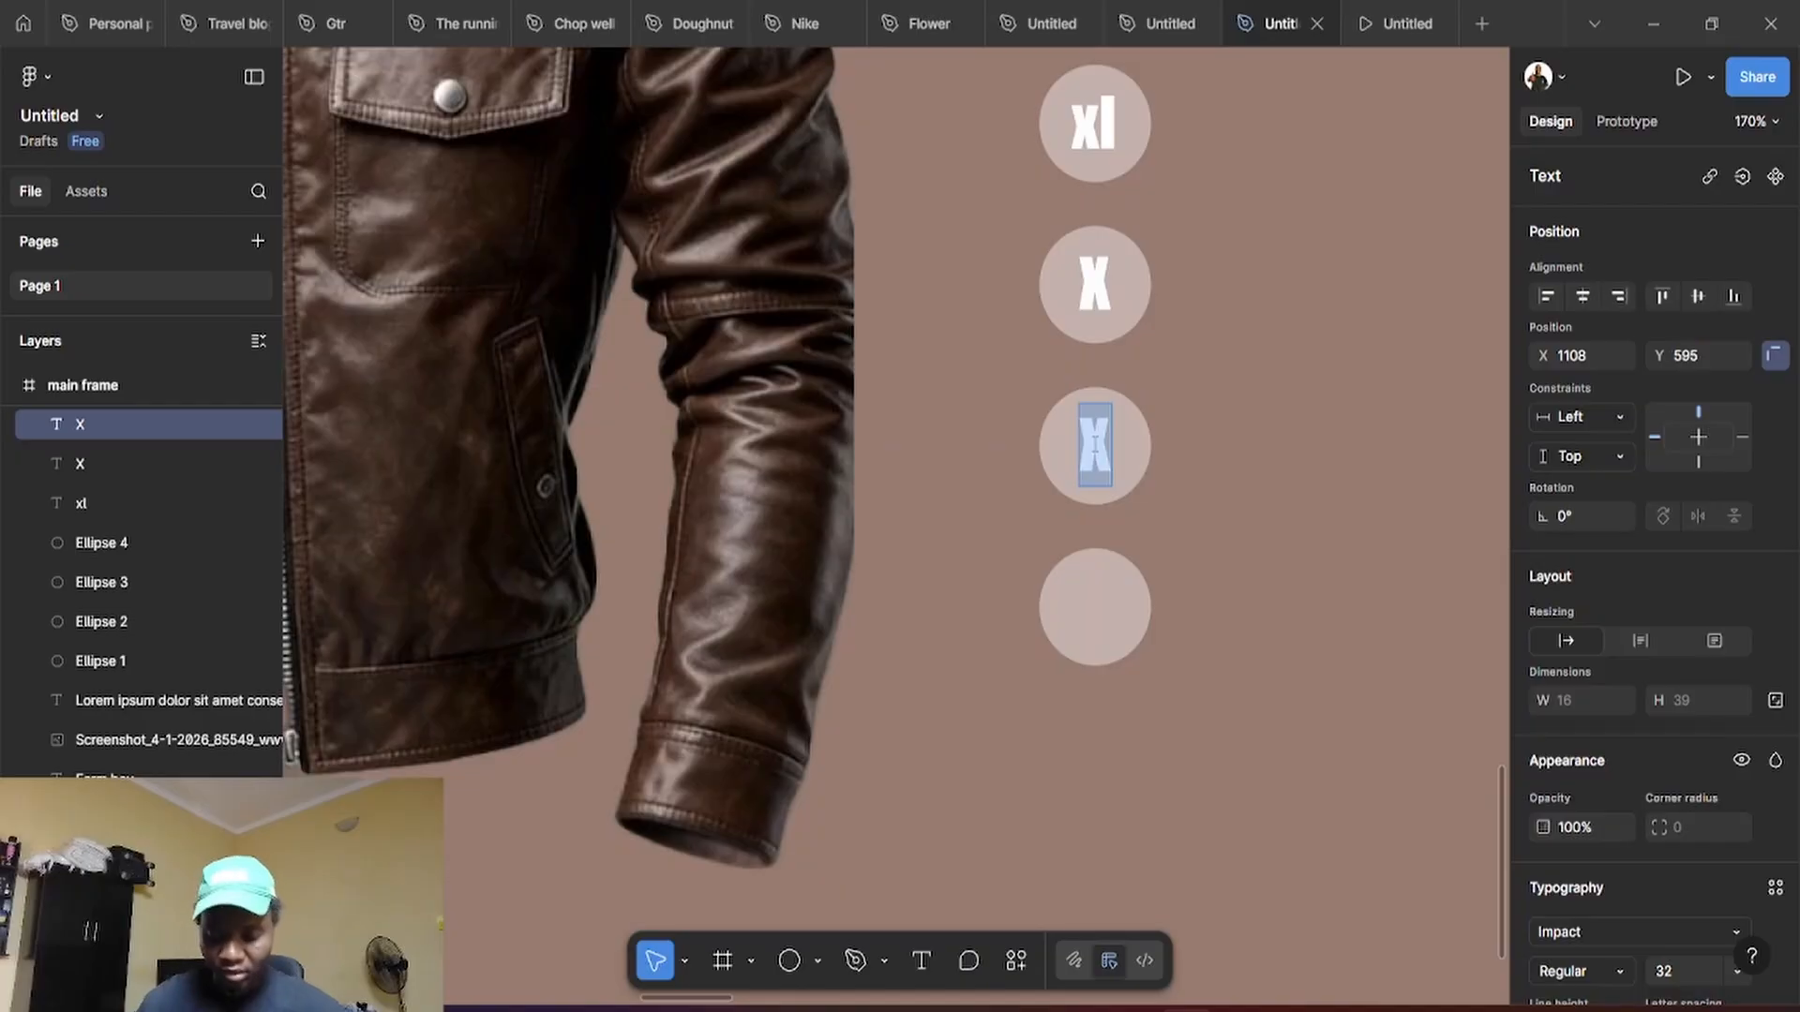
{"action": "type", "text": "L"}
{"action": "key", "text": "Escape"}
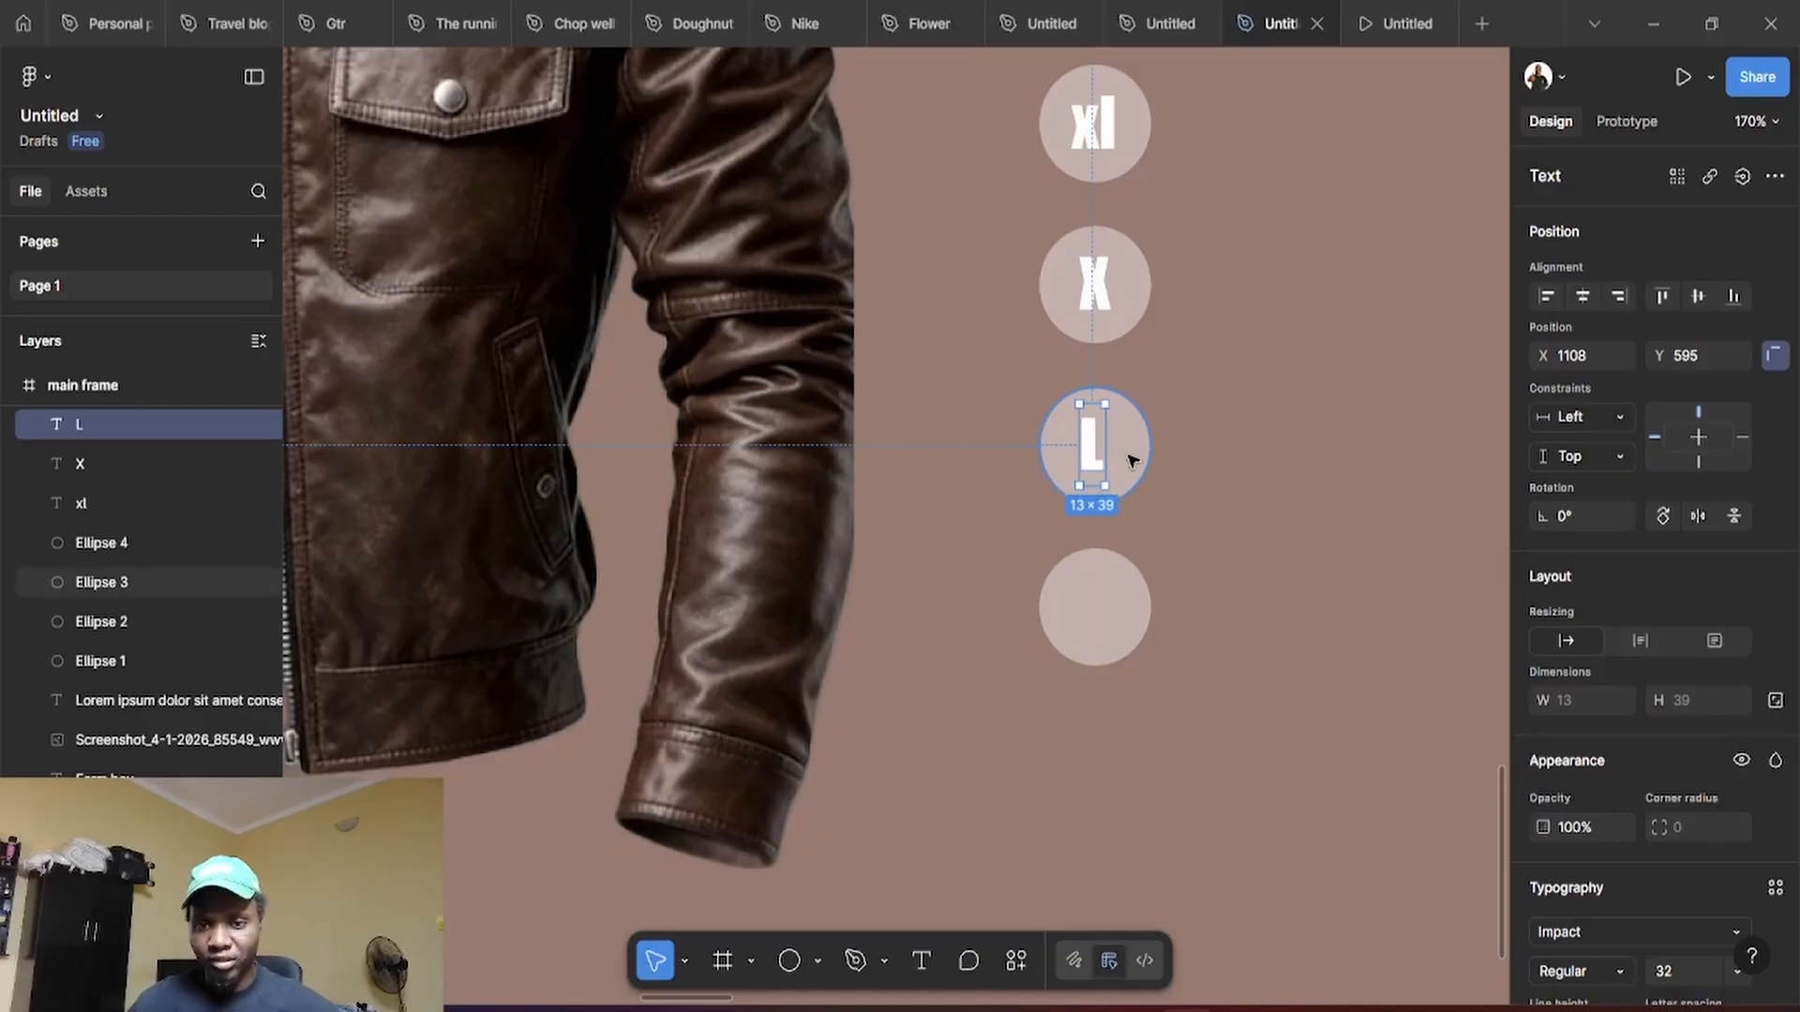
Align the L label to the centre of the third circle
{"action": "left_click_drag", "start_coordinate": [1090, 453], "coordinate": [1103, 461]}
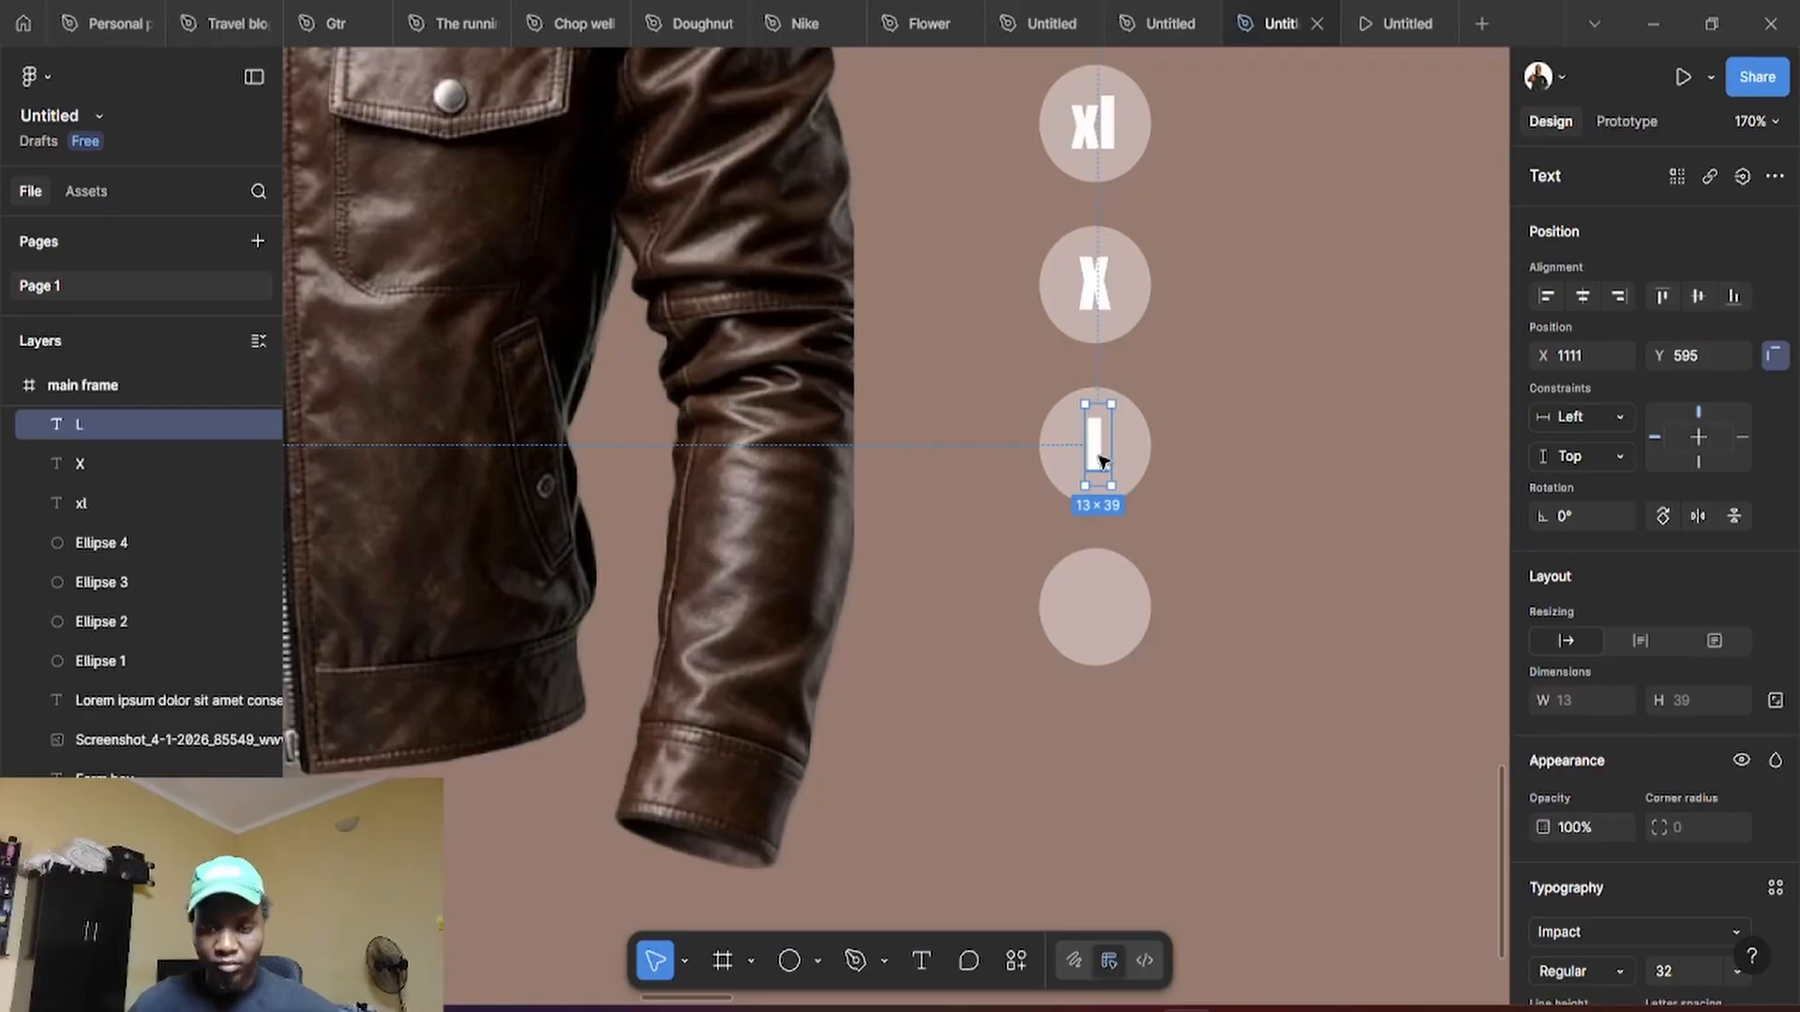
{"action": "left_click", "coordinate": [1131, 457], "text": "shift"}
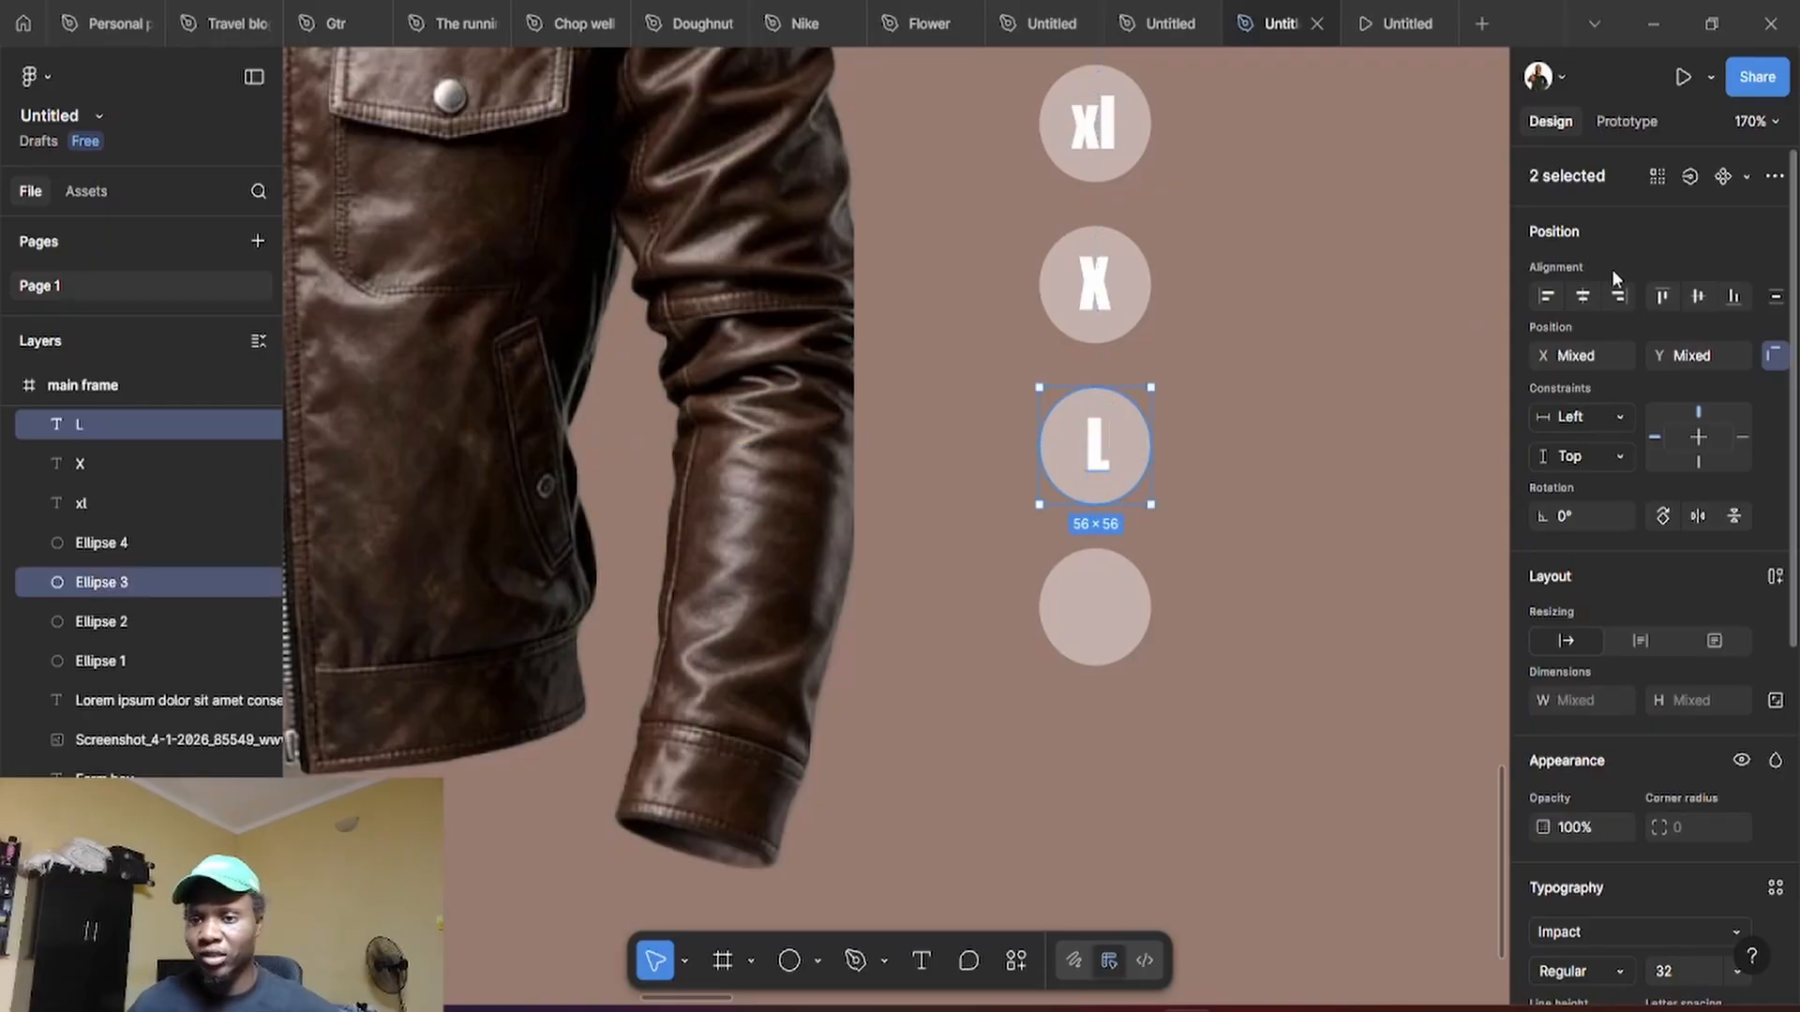
{"action": "left_click", "coordinate": [1582, 298]}
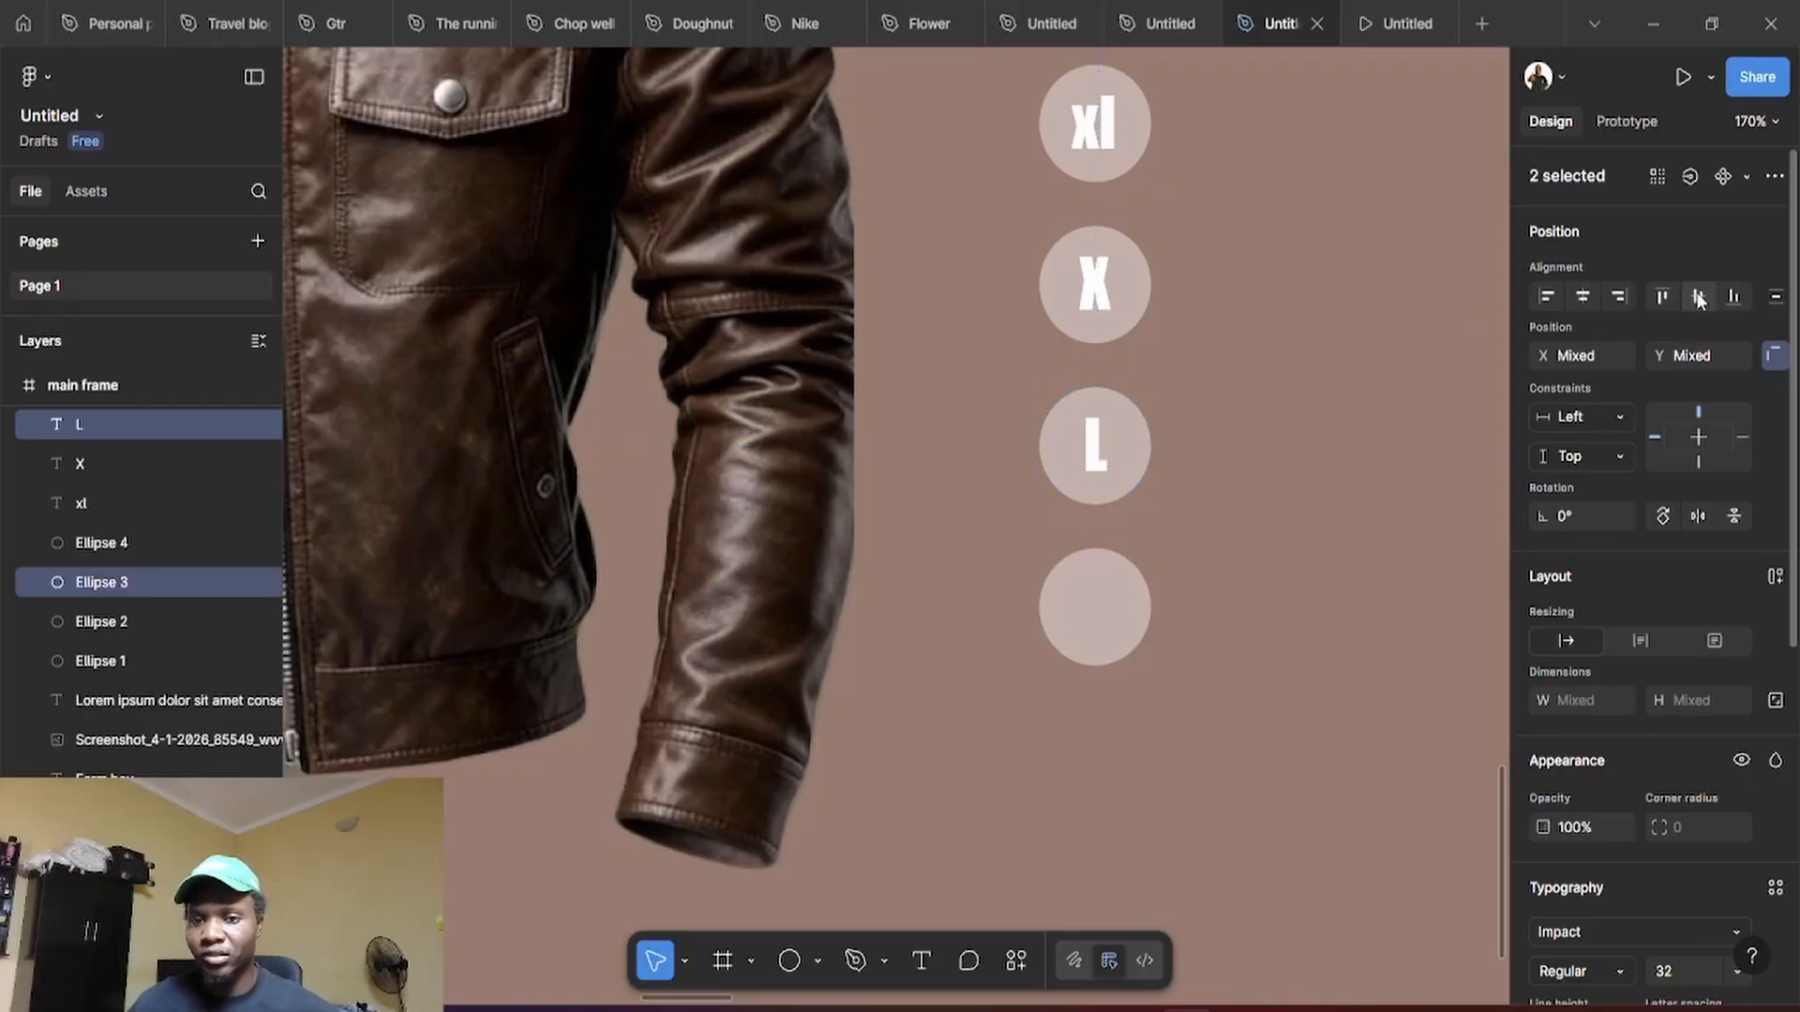
{"action": "left_click", "coordinate": [1223, 409]}
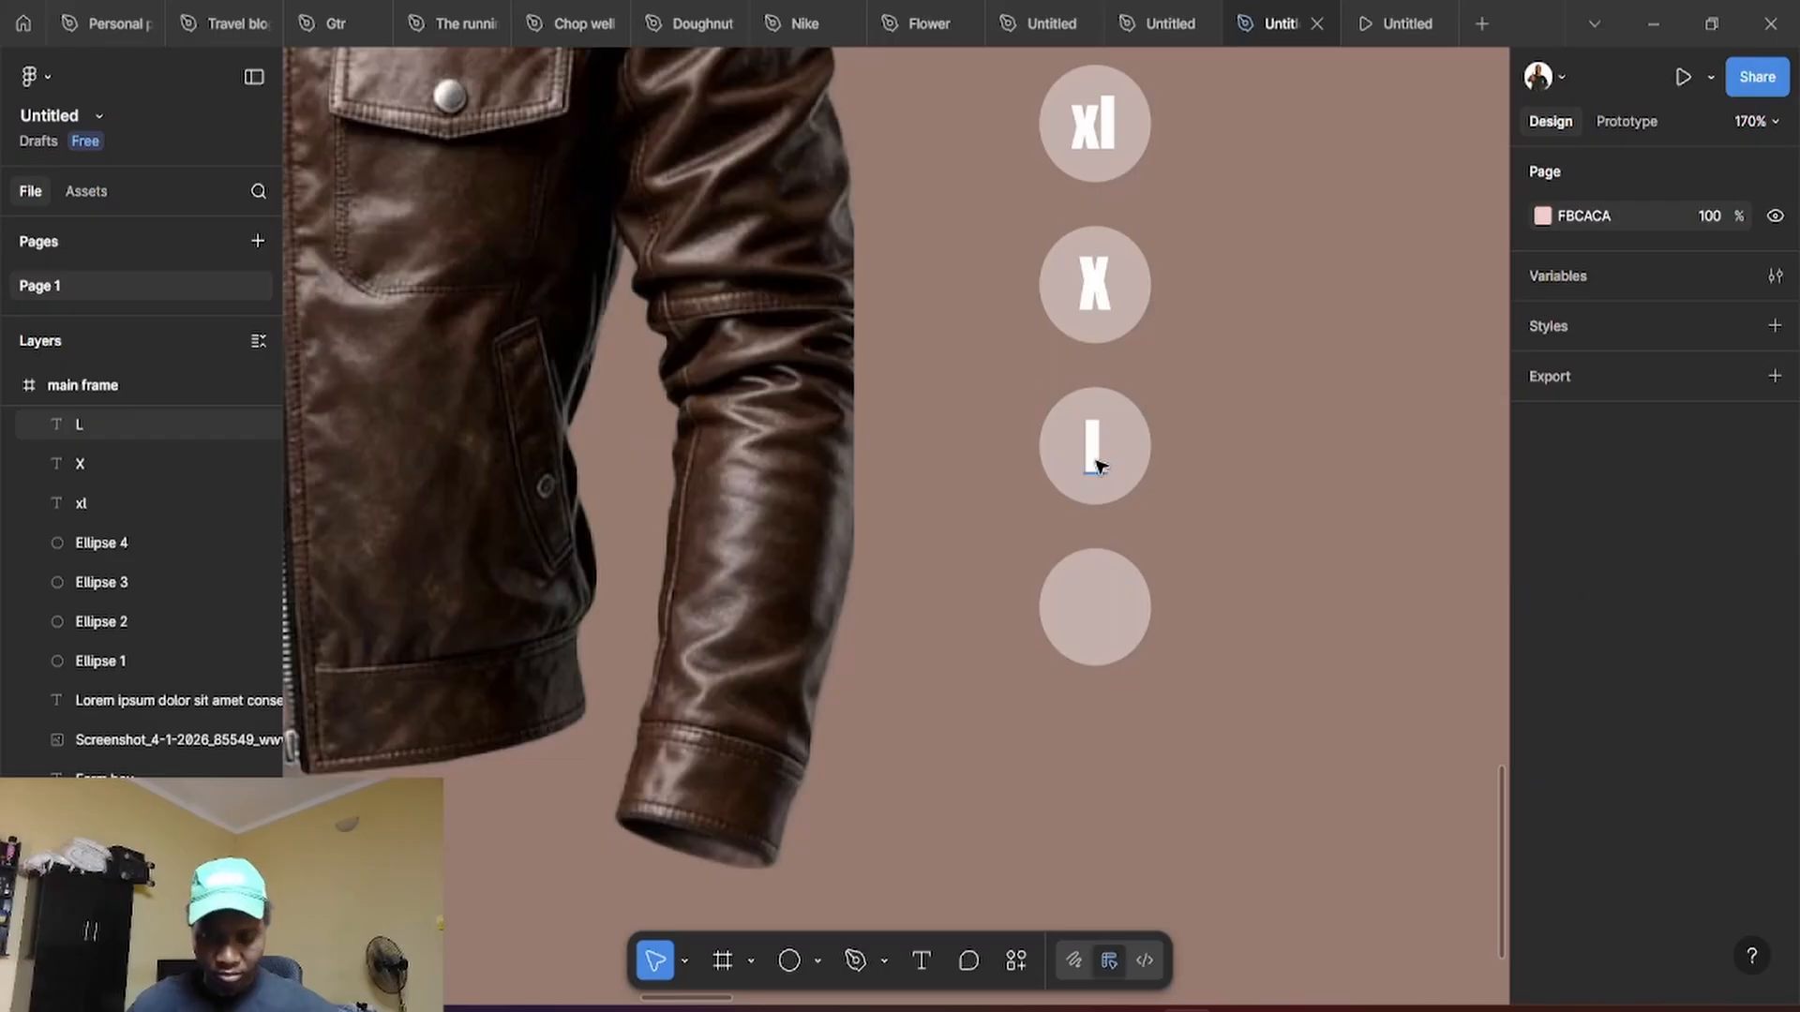
Copy the L label into the fourth circle and change the copy's text to "m"
{"action": "left_click", "coordinate": [1098, 466]}
{"action": "left_click_drag", "start_coordinate": [1099, 466], "coordinate": [1103, 623]}
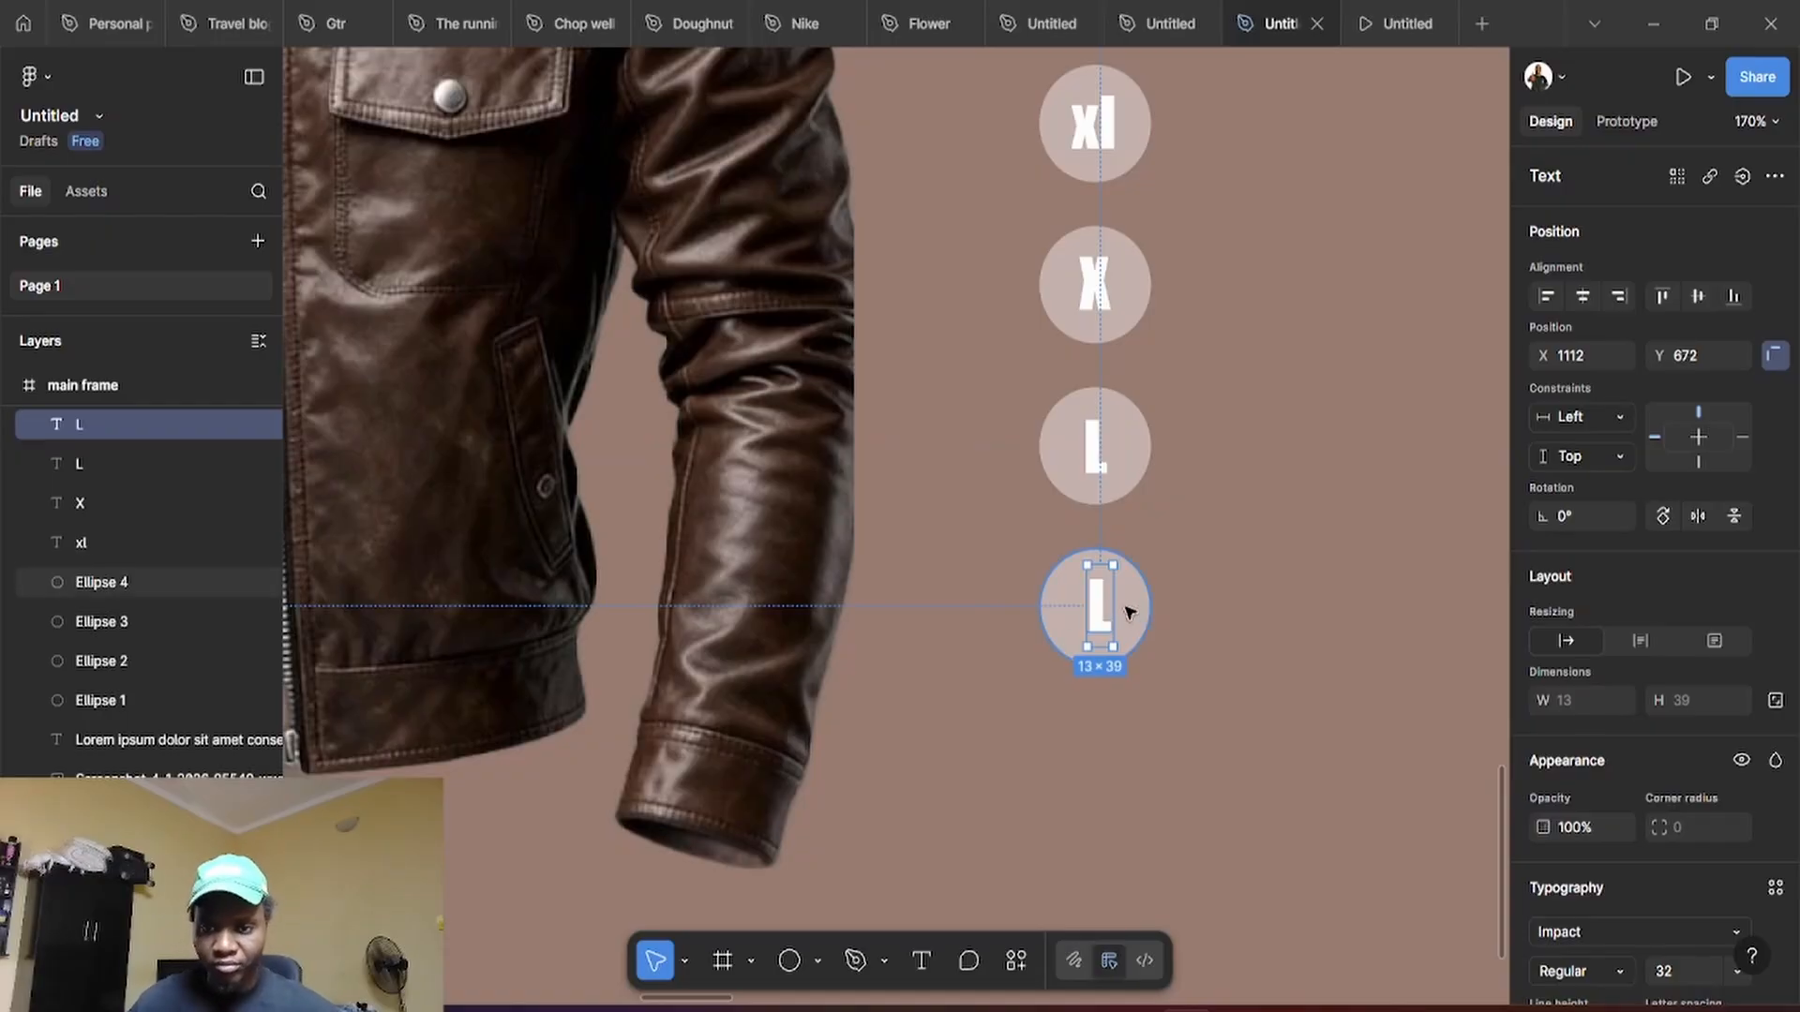
{"action": "double_click", "coordinate": [1102, 611]}
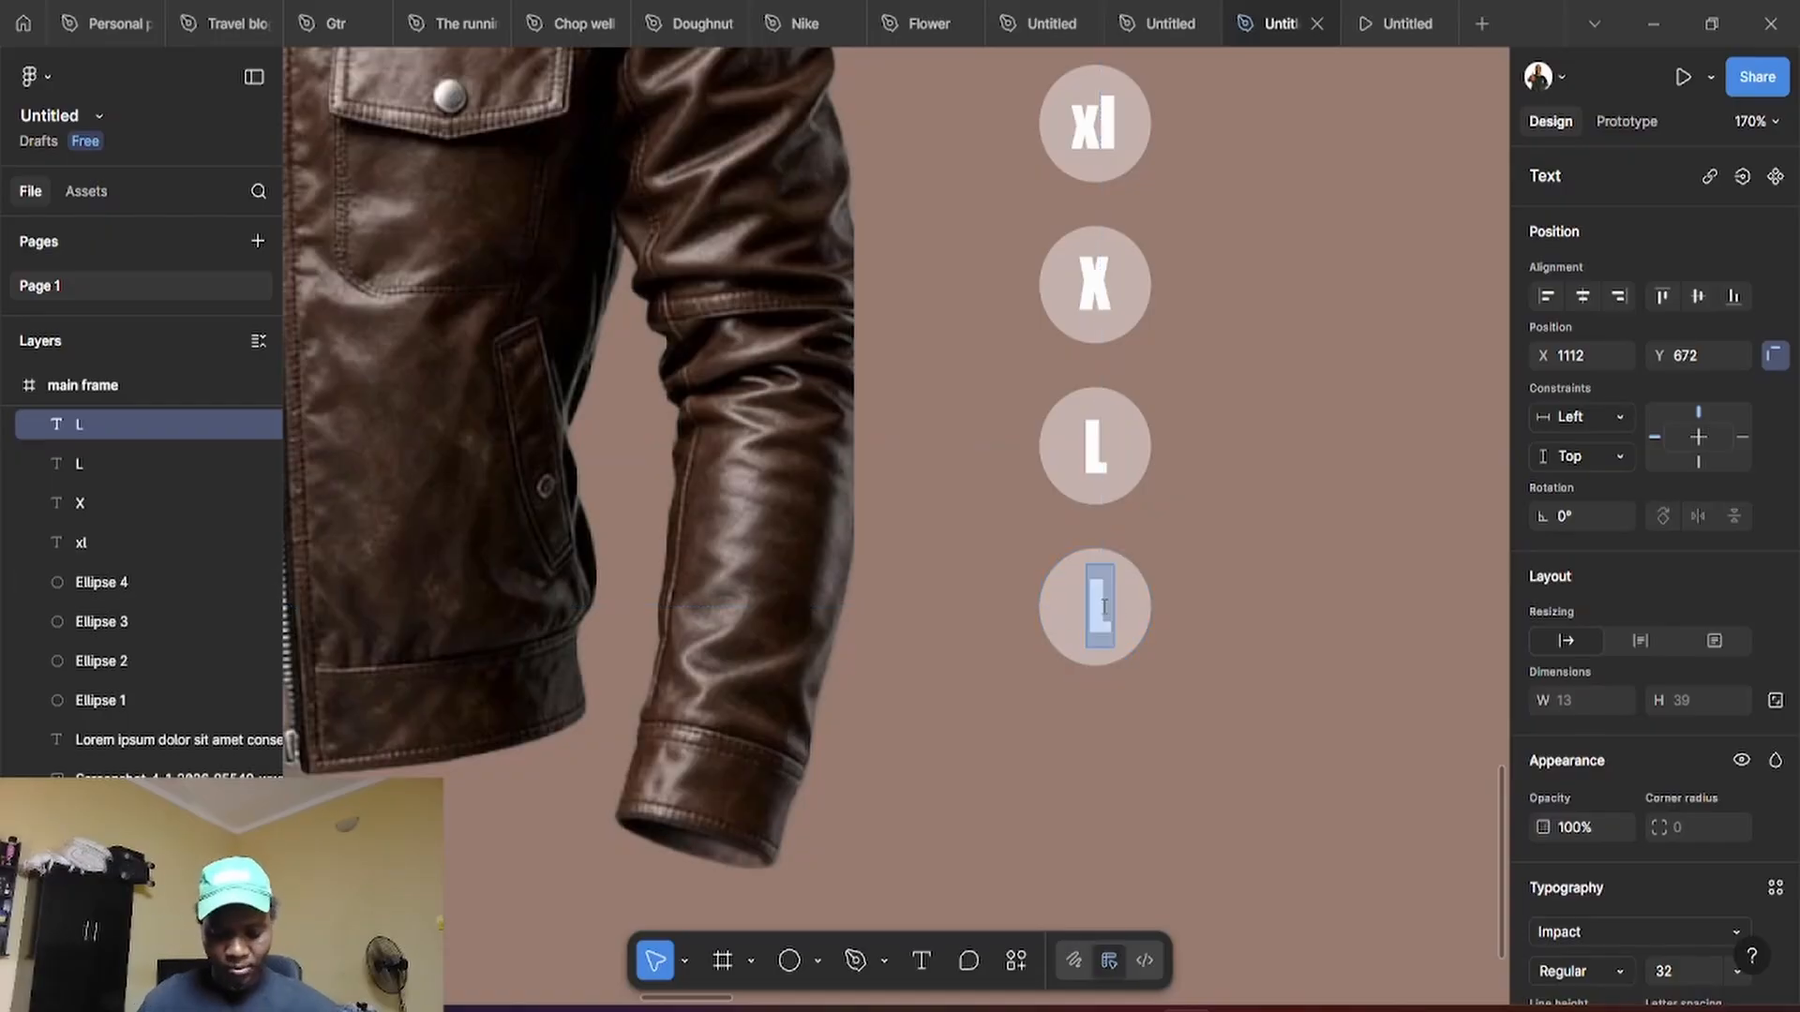
{"action": "type", "text": "m"}
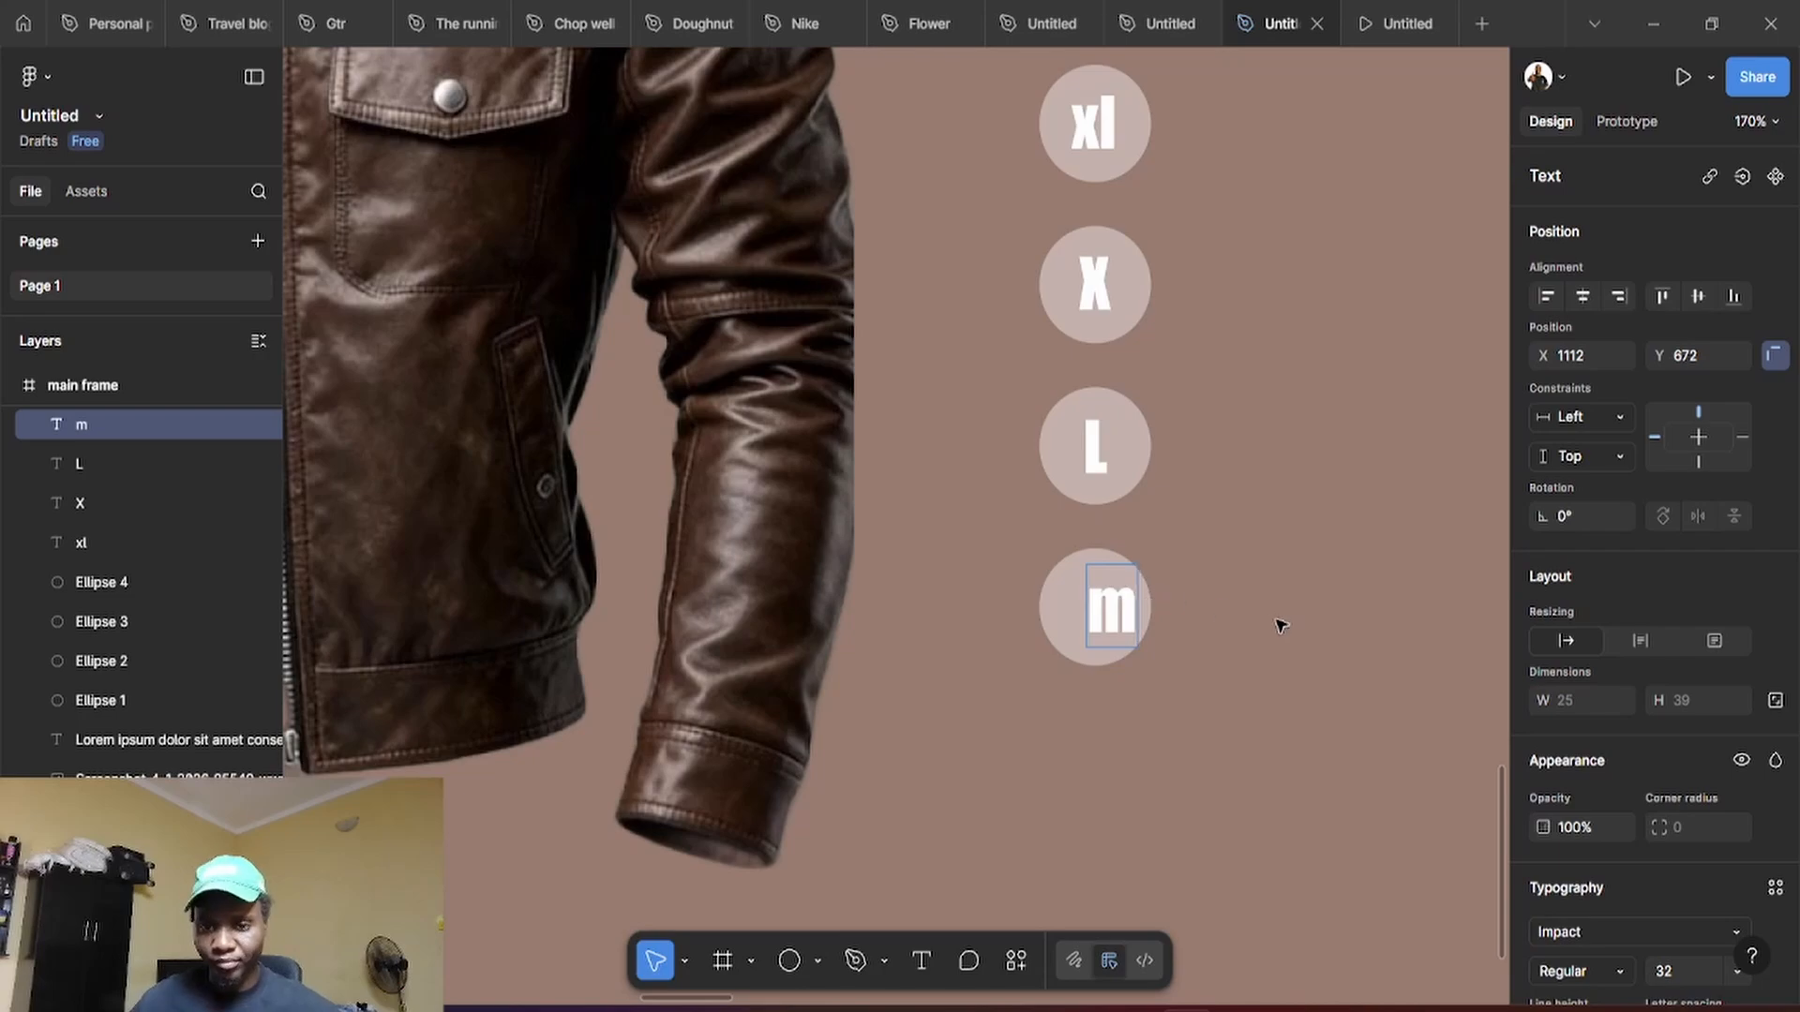
{"action": "key", "text": "Escape"}
Align the m label to the centre of the fourth circle
{"action": "left_click", "coordinate": [1076, 628], "text": "shift"}
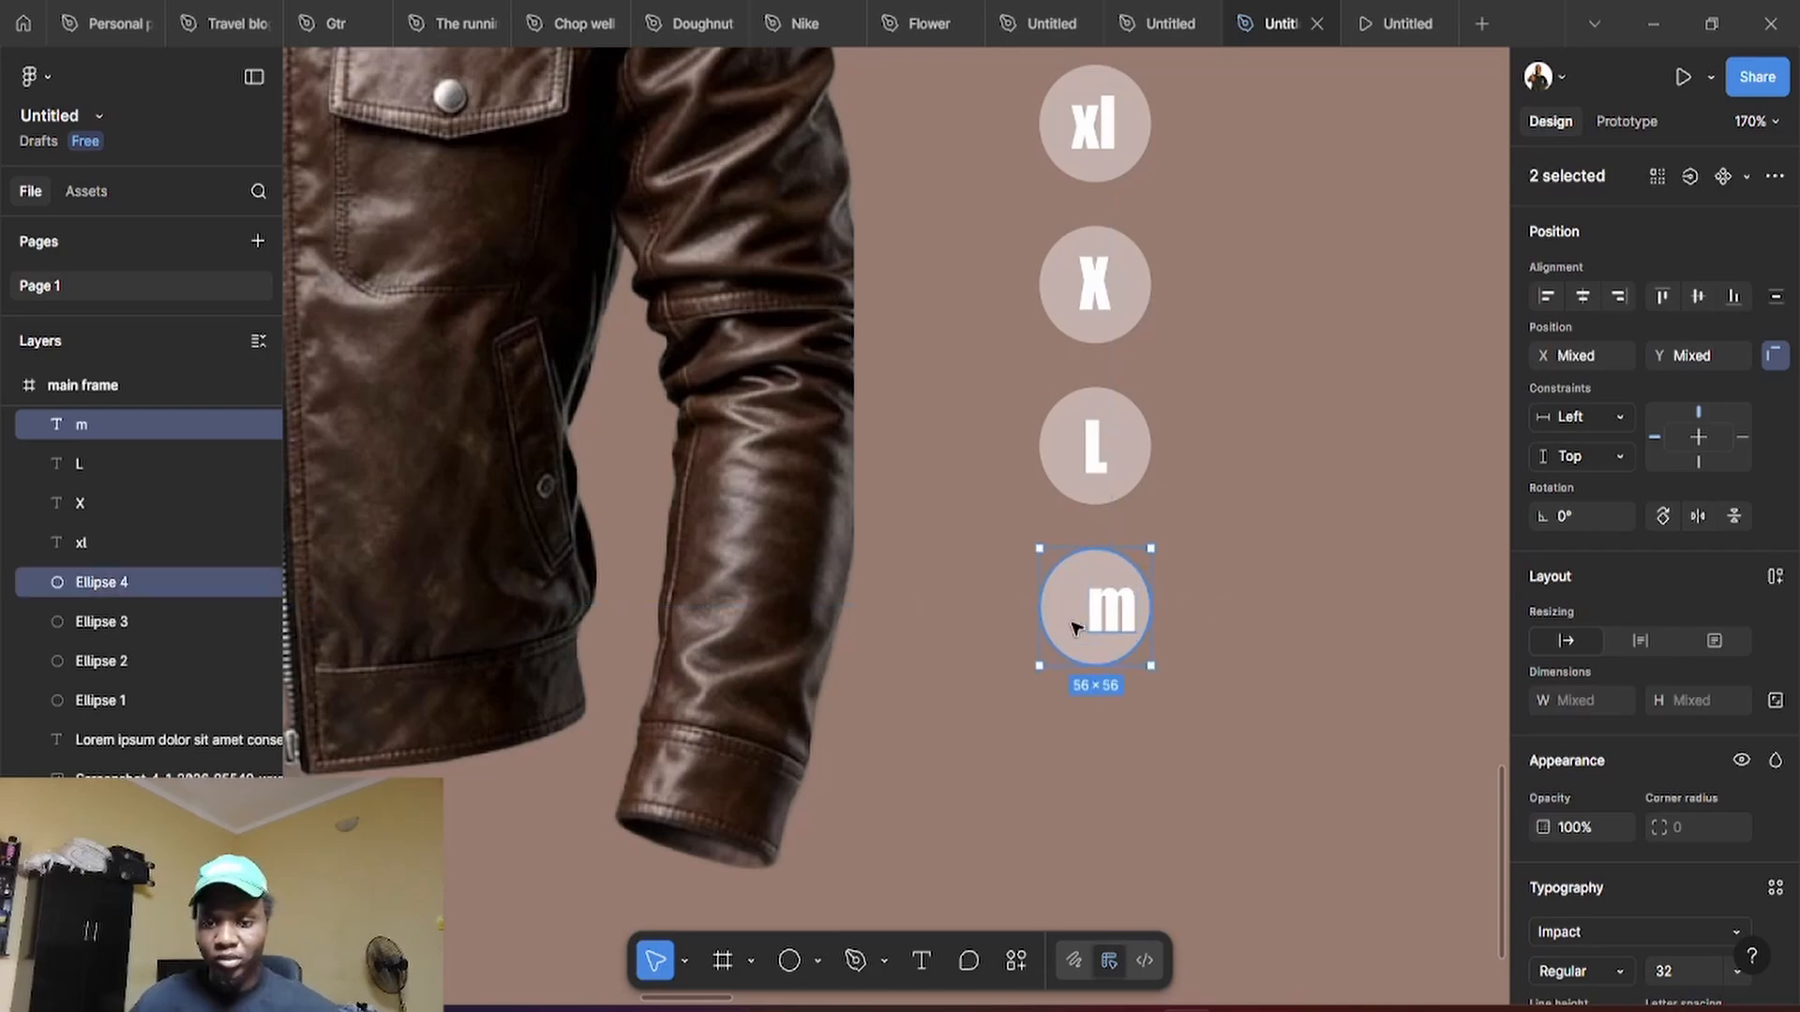
{"action": "left_click", "coordinate": [1583, 297]}
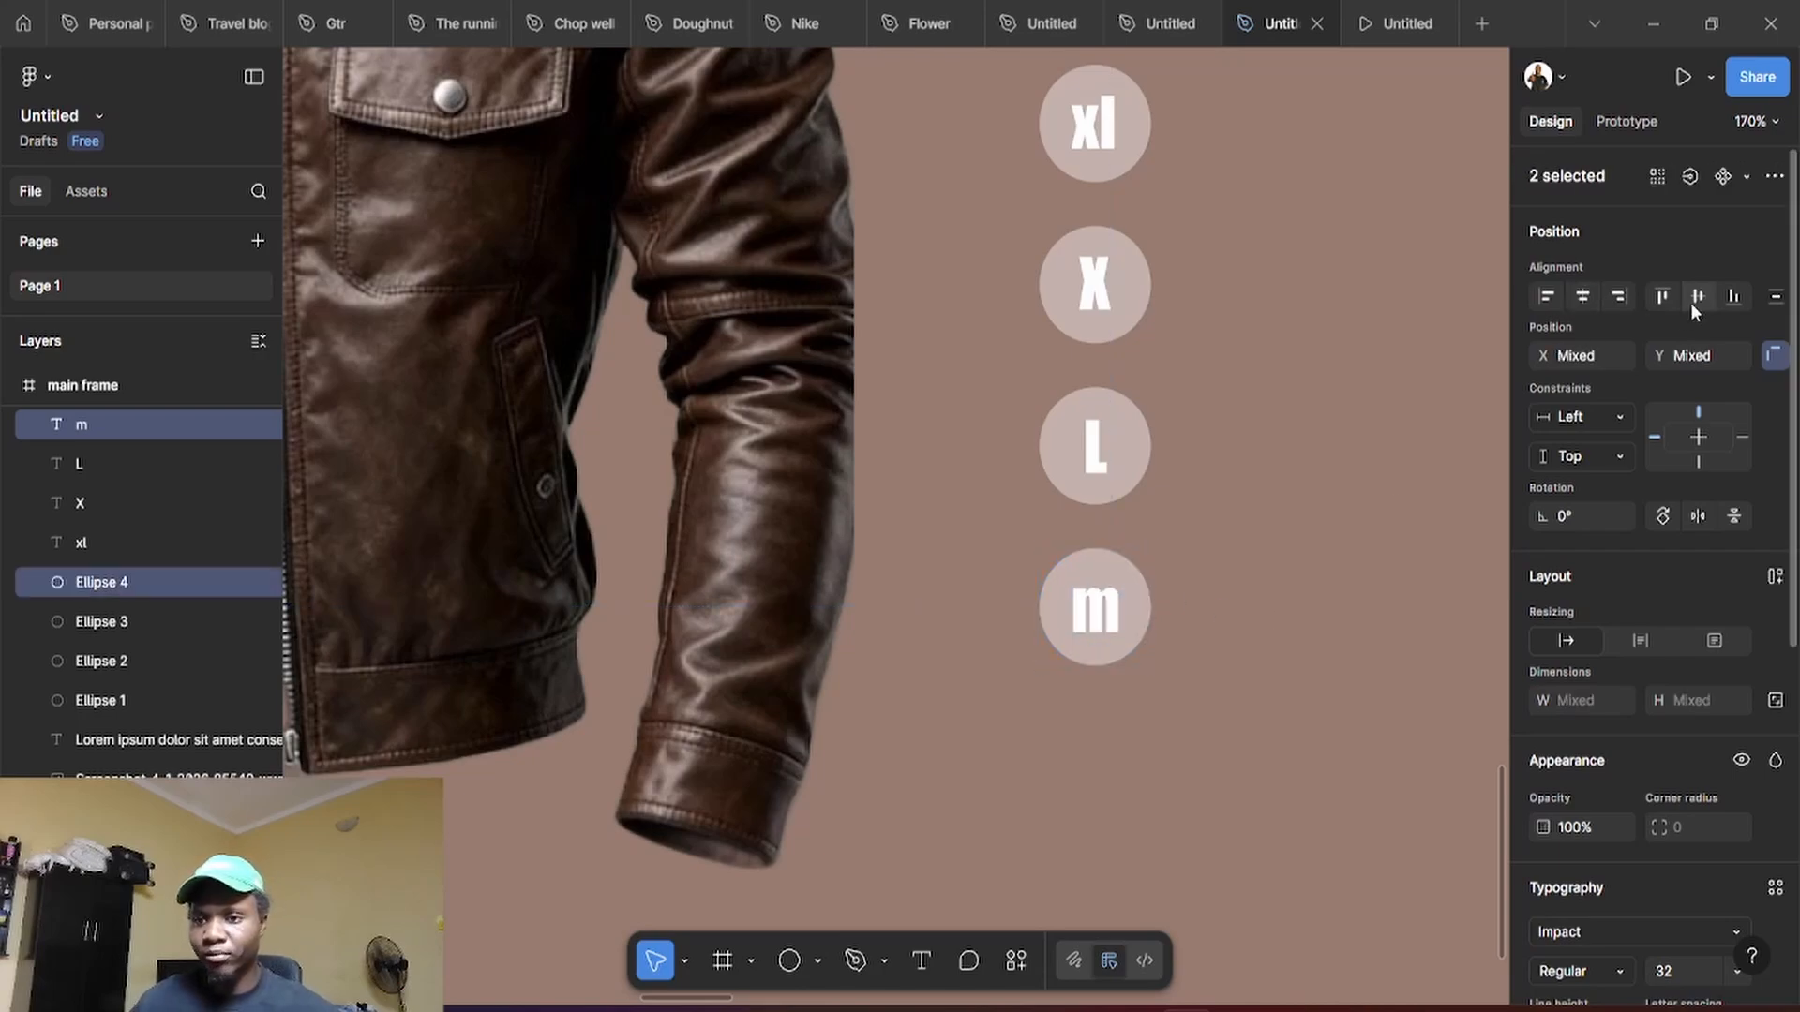
{"action": "left_click", "coordinate": [1325, 553]}
Change the lorem ipsum paragraph's font to Inter and narrow its text box to about 400 wide
{"action": "key", "text": "shift+1"}
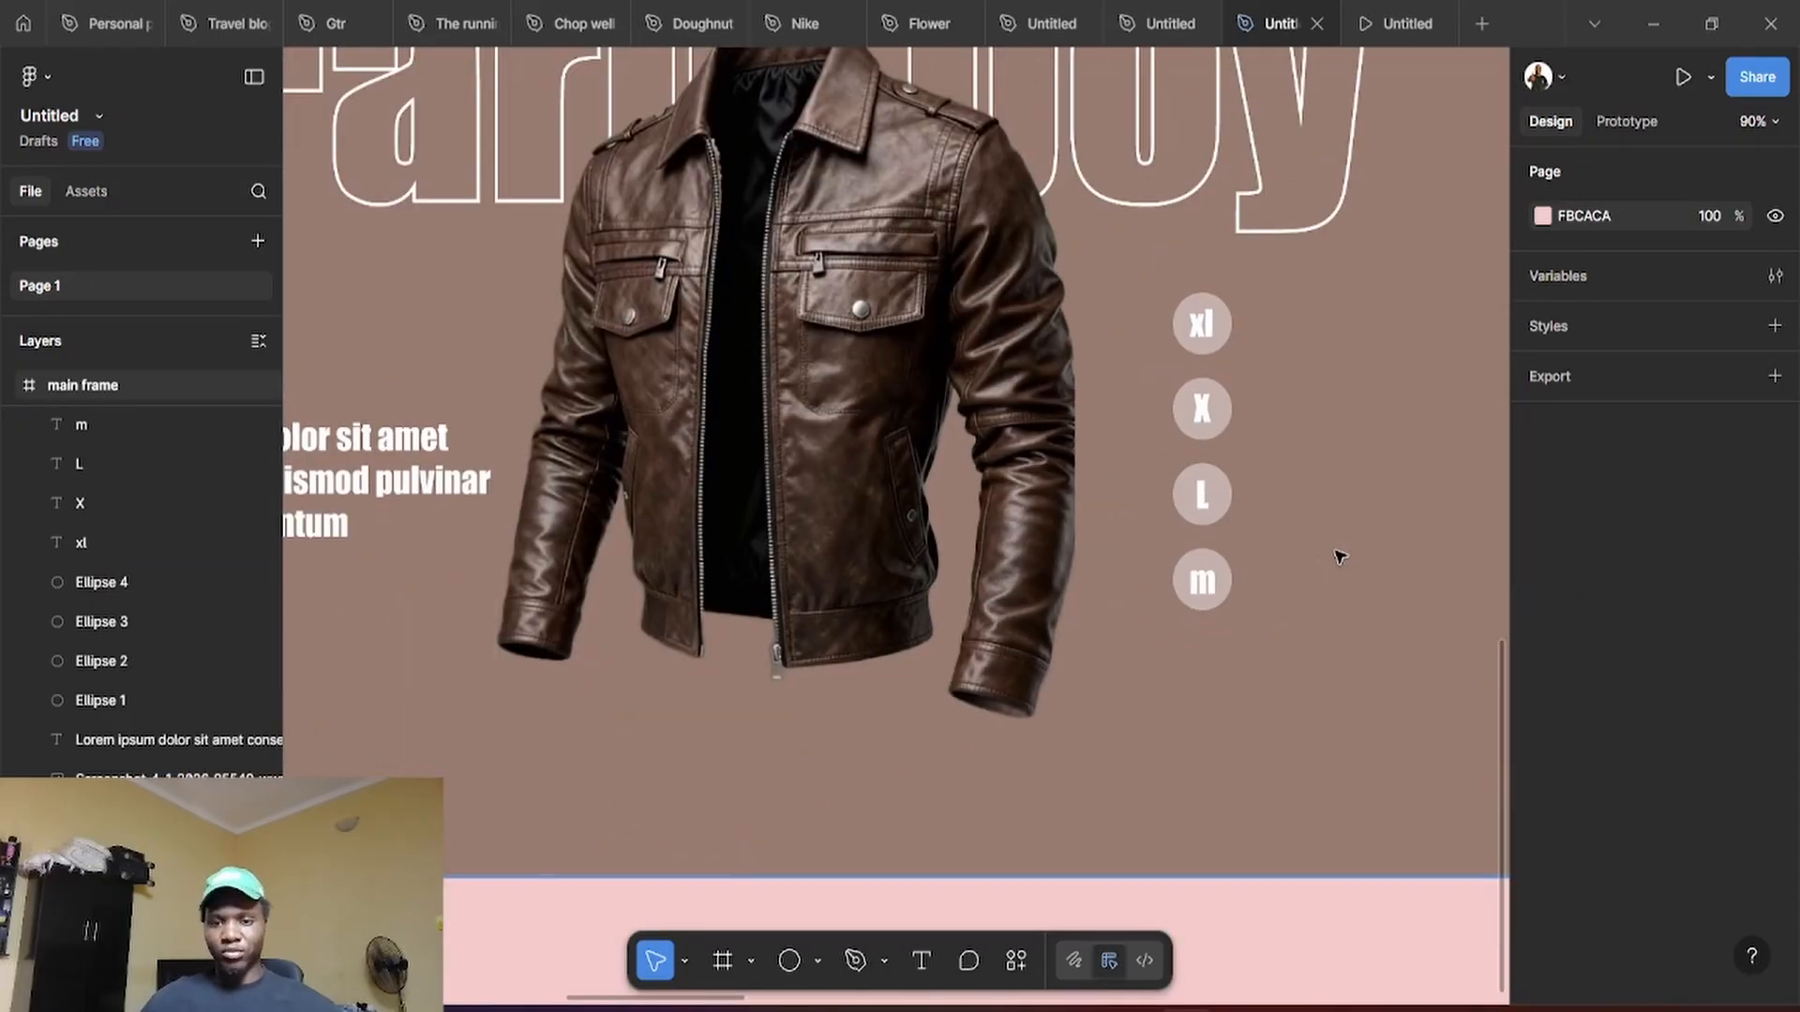
{"action": "scroll", "coordinate": [1311, 553], "scroll_direction": "down", "scroll_amount": 3}
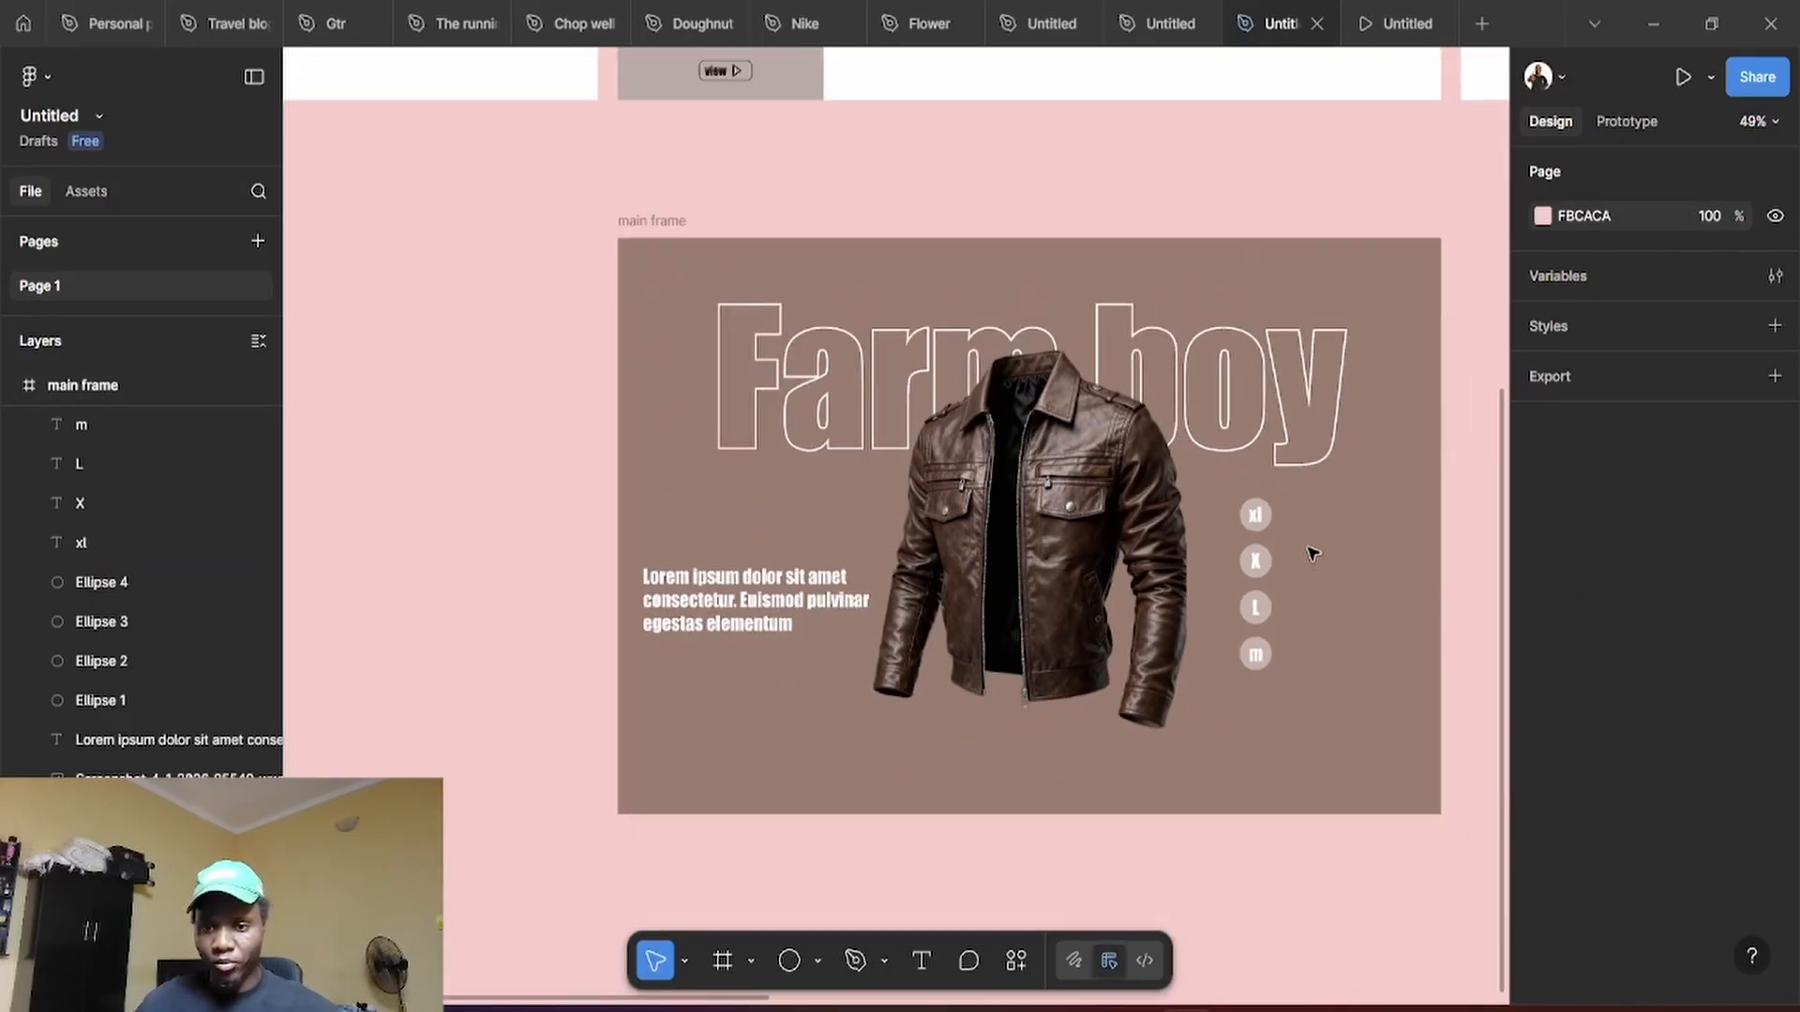
{"action": "scroll", "coordinate": [1355, 567], "scroll_direction": "up", "scroll_amount": 2}
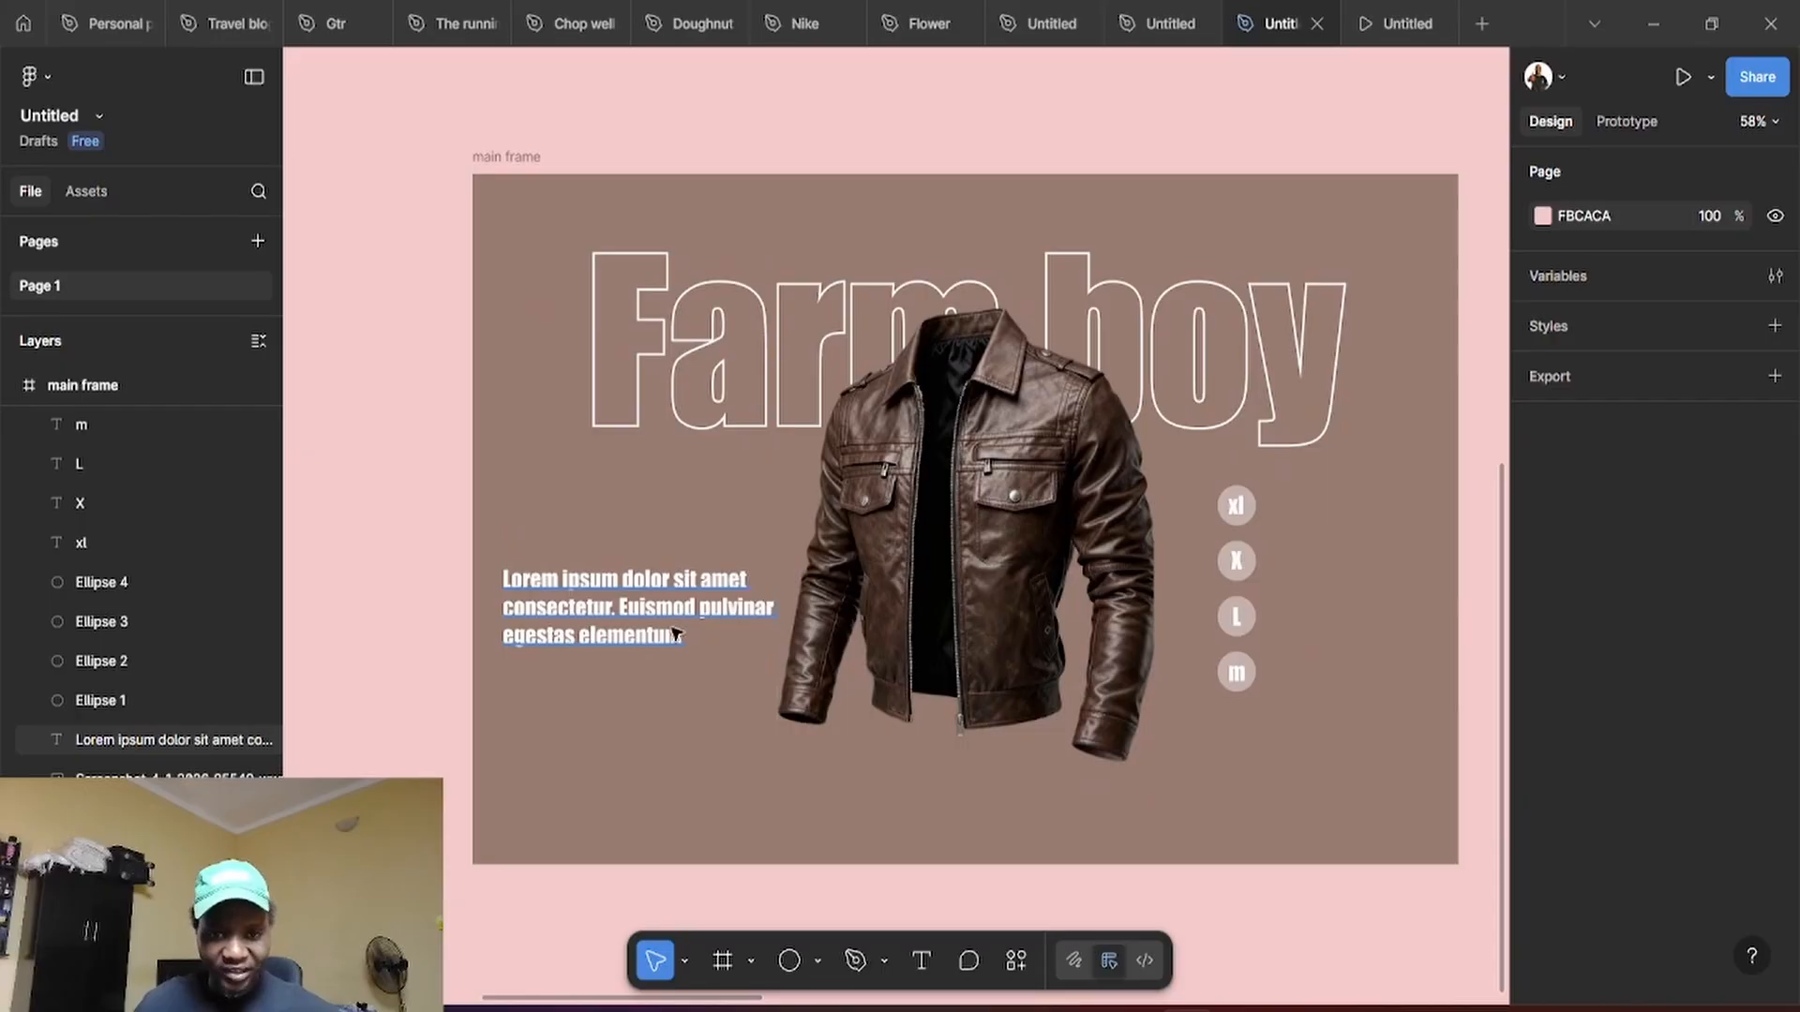
{"action": "left_click", "coordinate": [645, 609]}
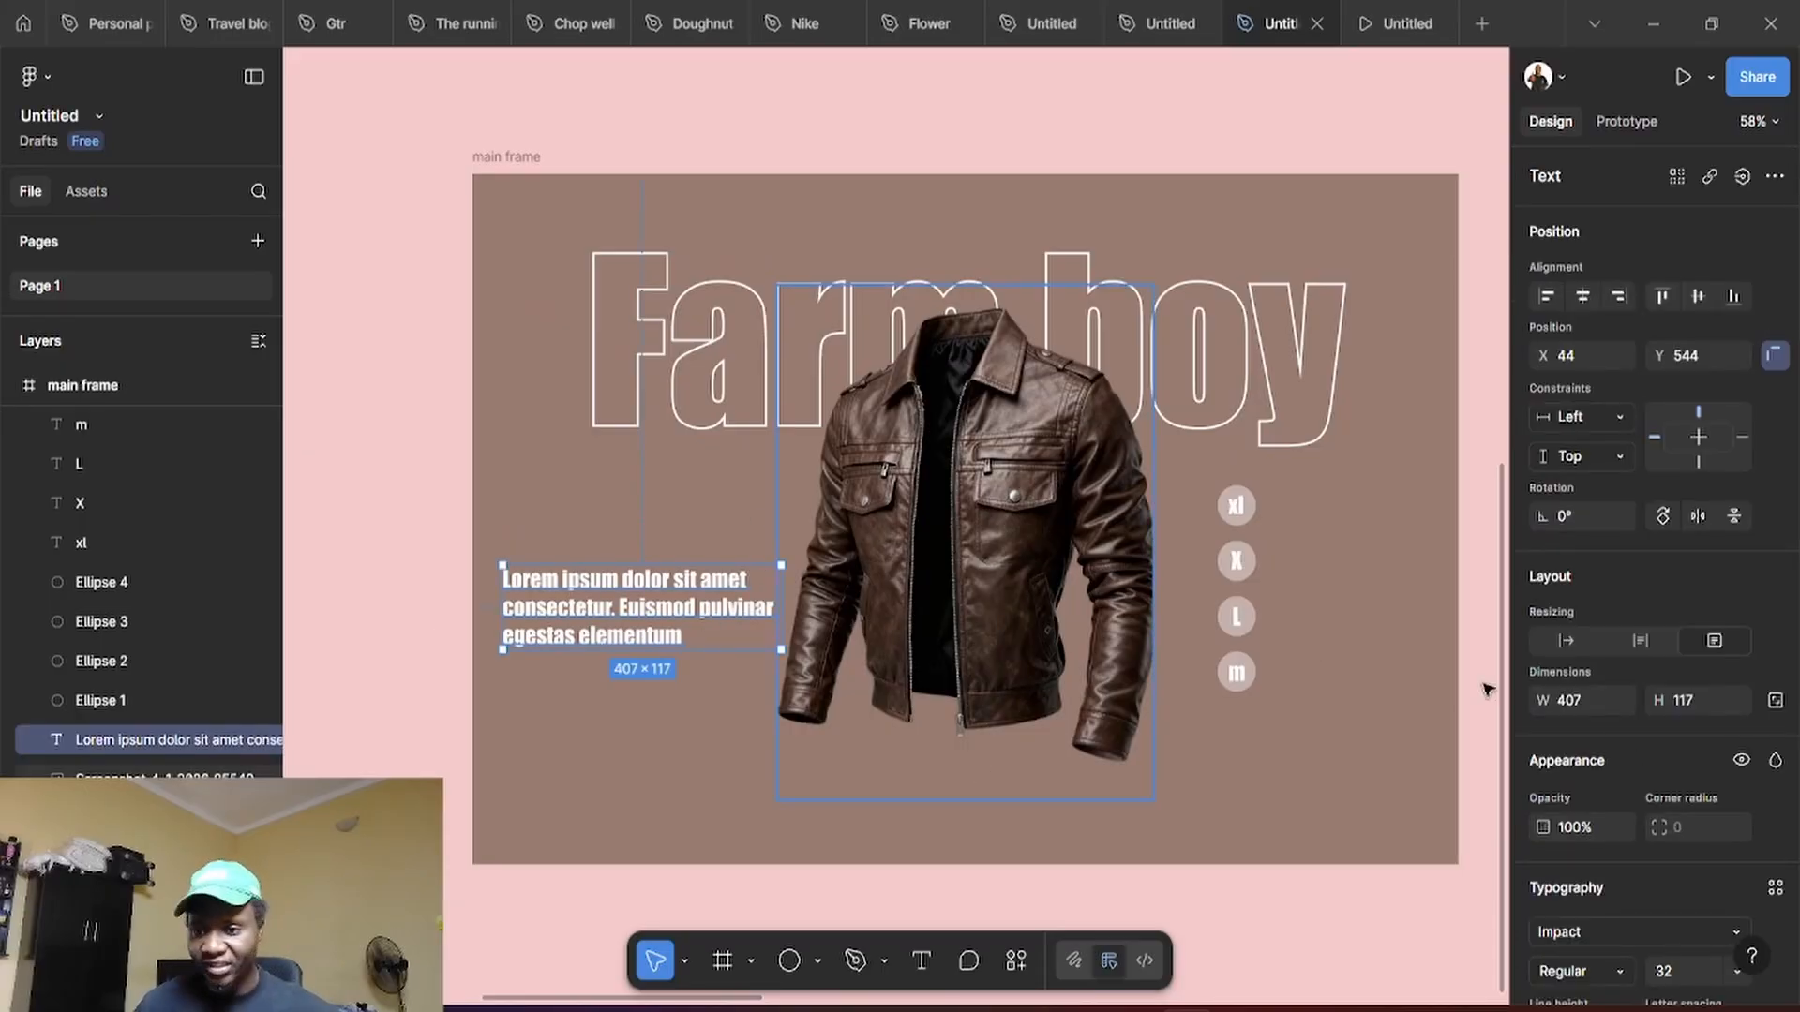
{"action": "scroll", "coordinate": [1629, 831], "scroll_direction": "down", "scroll_amount": 5}
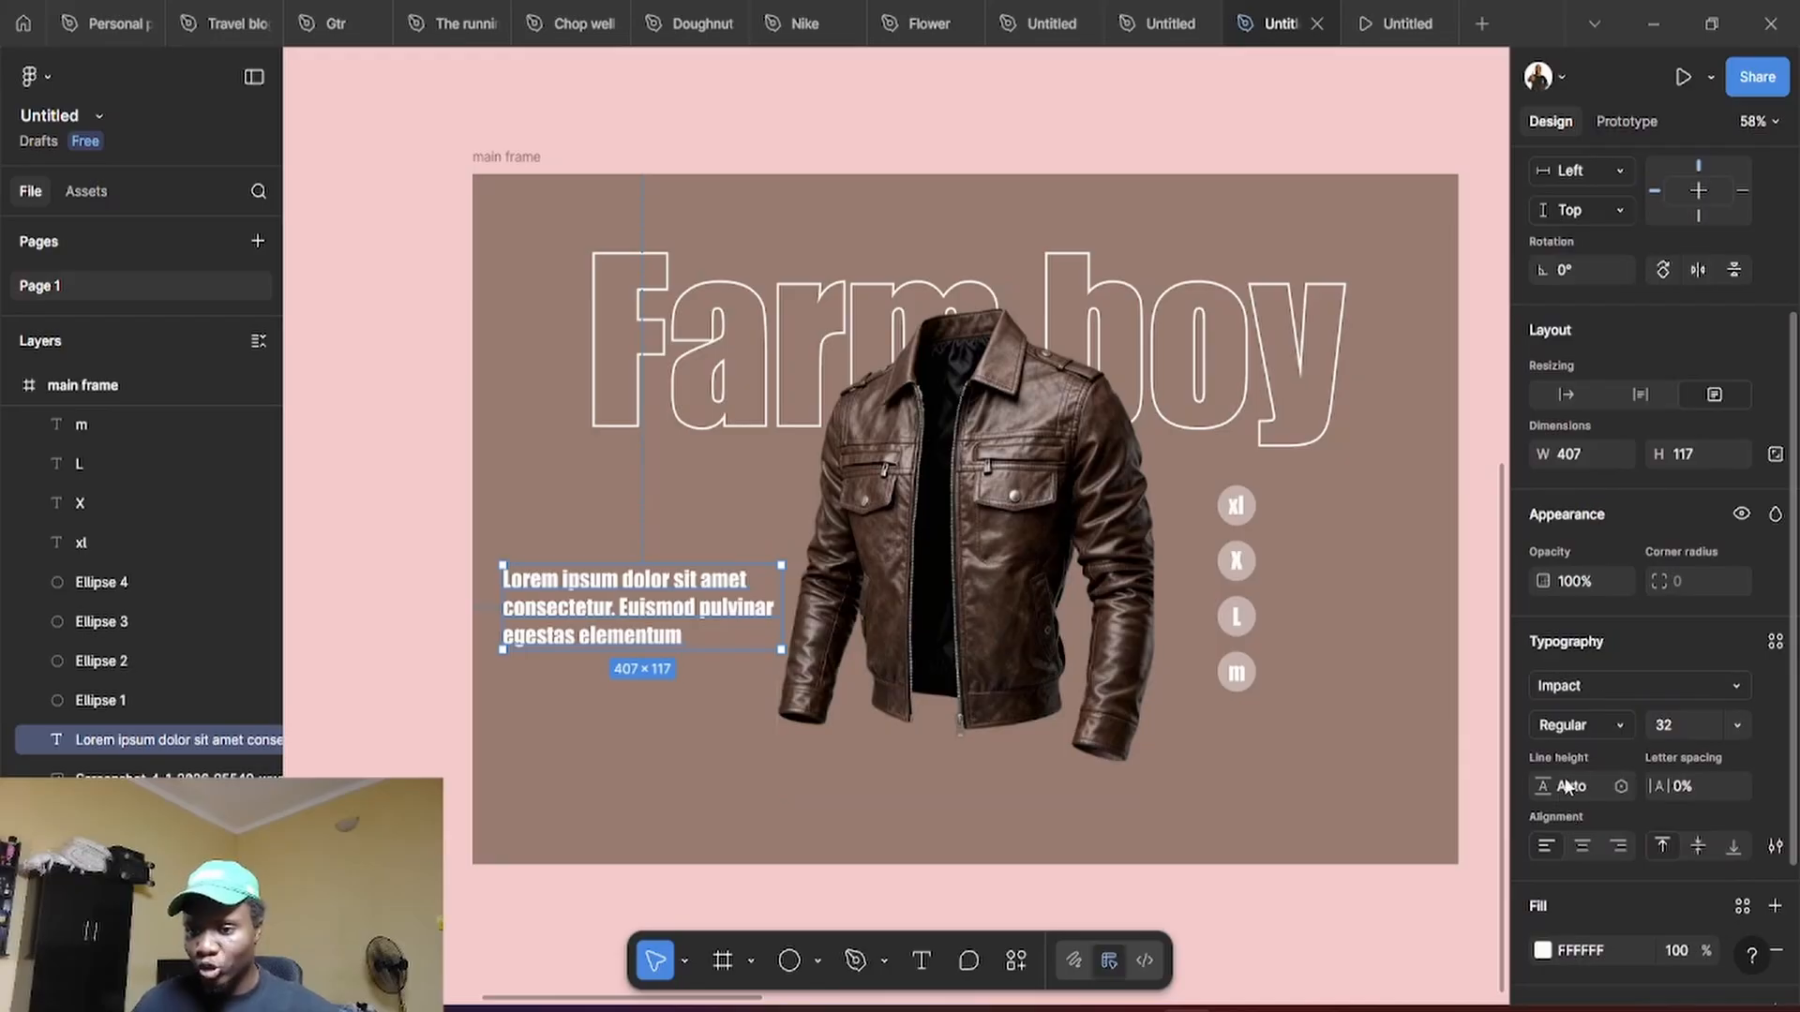
{"action": "left_click", "coordinate": [1600, 682]}
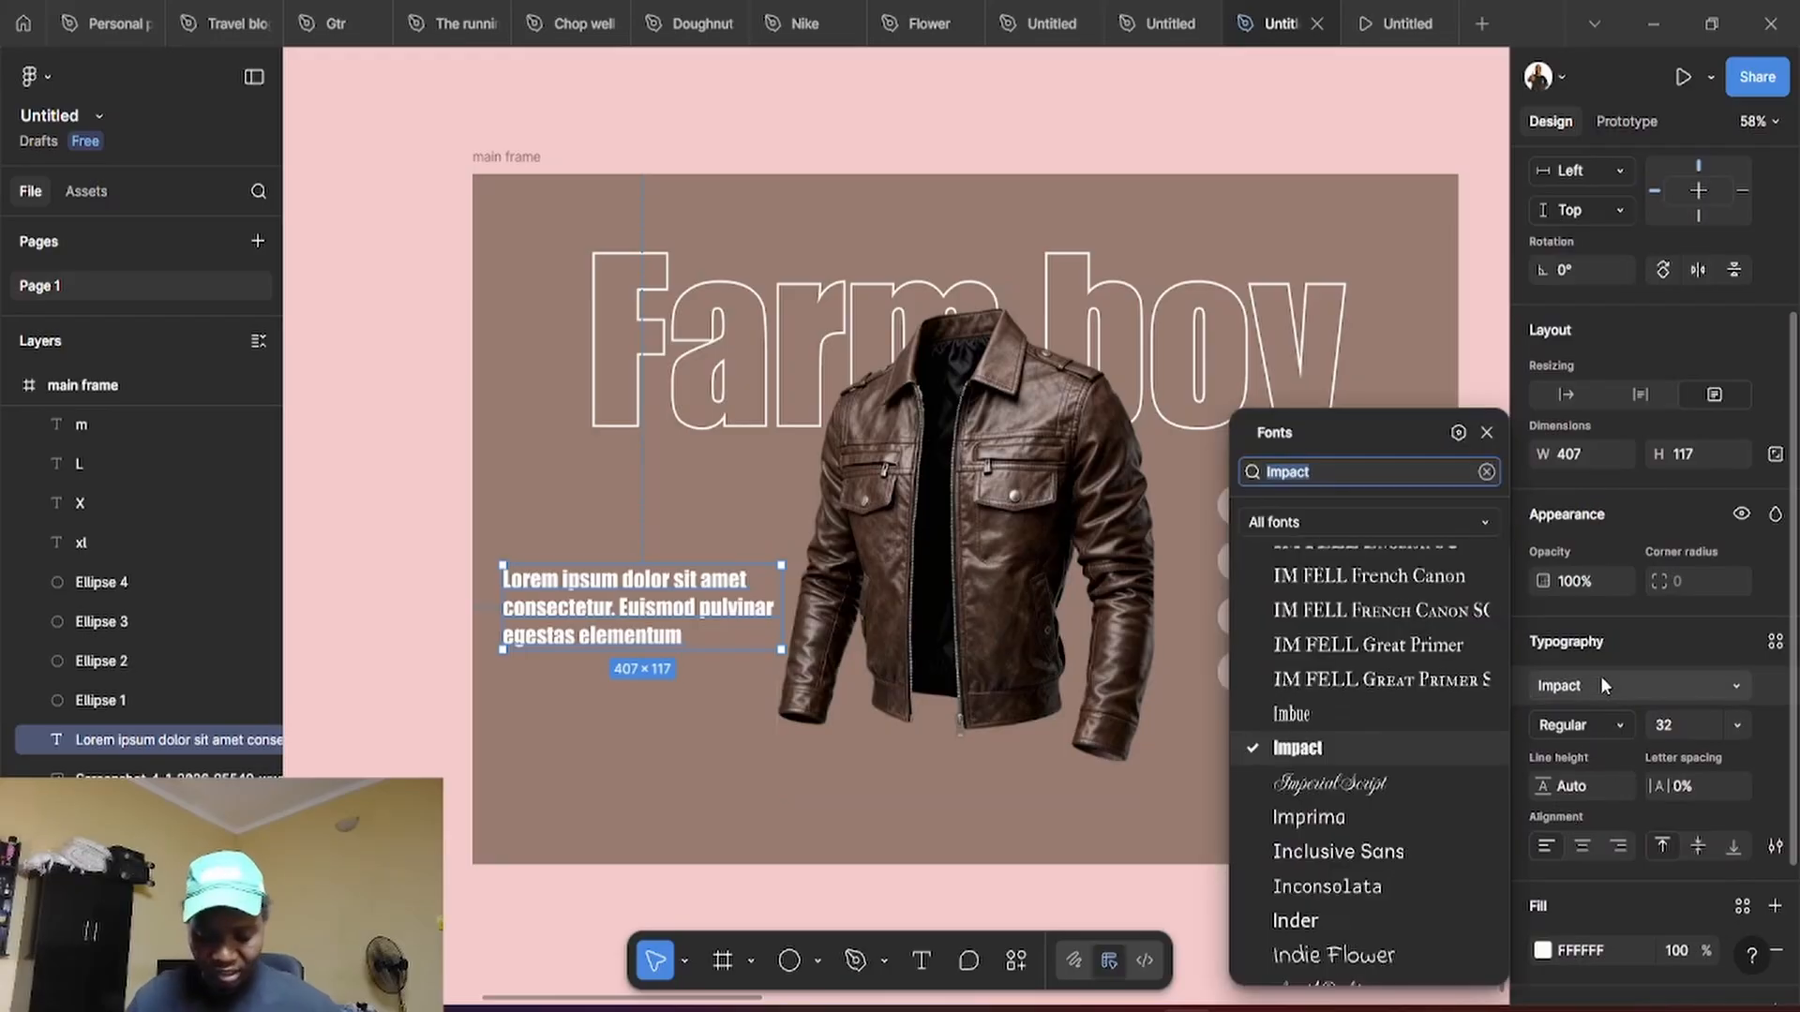
{"action": "type", "text": "inter"}
{"action": "key", "text": "Return"}
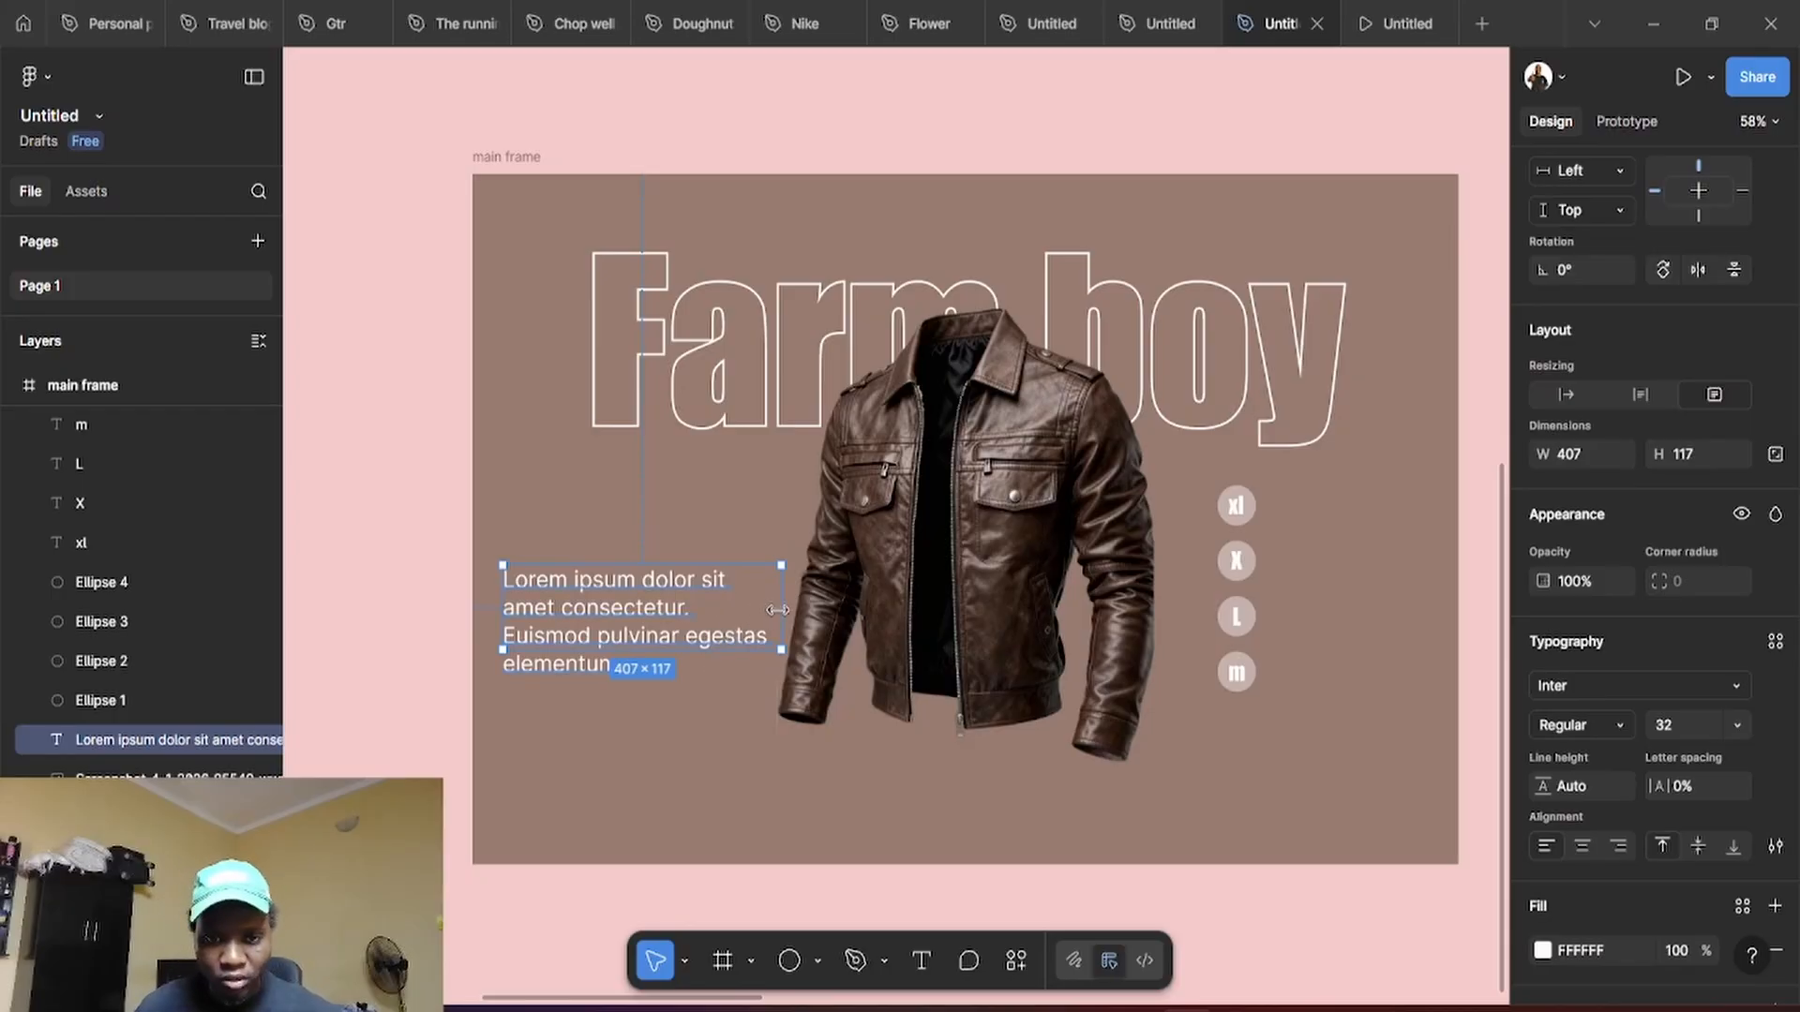
{"action": "mouse_move", "coordinate": [777, 610]}
{"action": "left_mouse_down"}
{"action": "mouse_move", "coordinate": [806, 606]}
{"action": "mouse_move", "coordinate": [741, 622]}
{"action": "mouse_move", "coordinate": [776, 614]}
{"action": "left_mouse_up"}
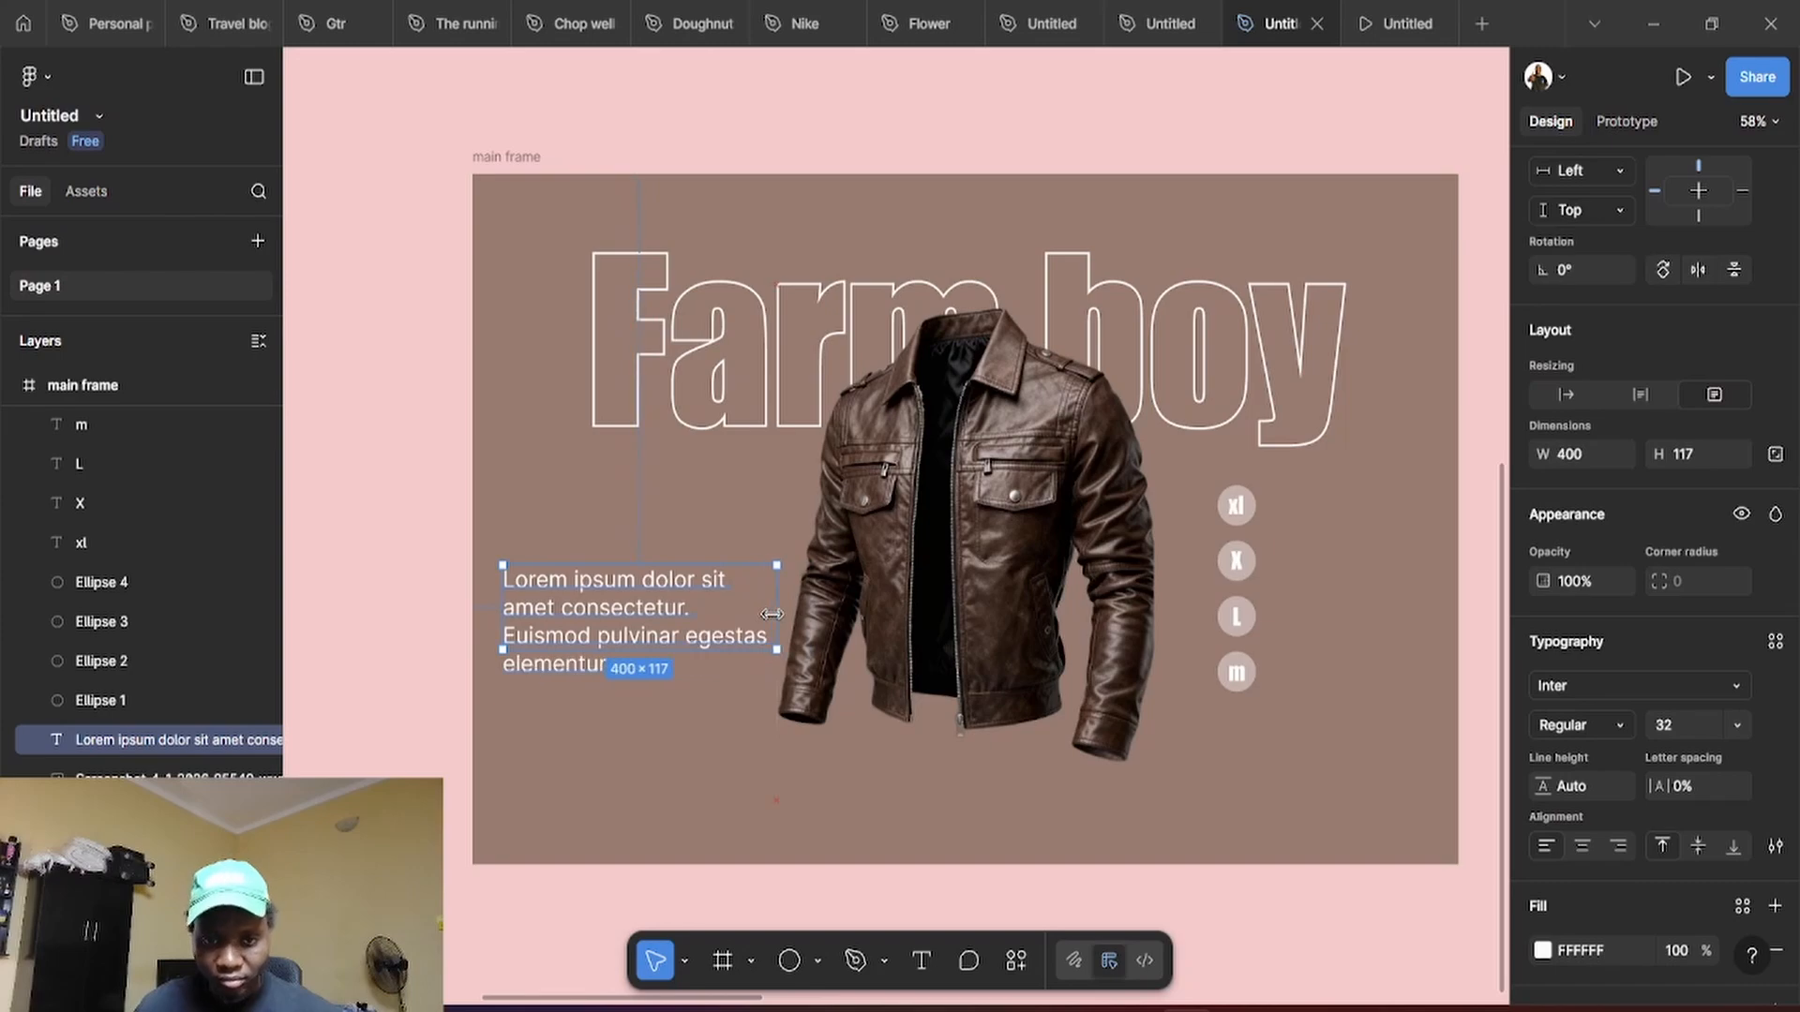
Move the lorem ipsum paragraph slightly lower and closer to the jacket's sleeve
{"action": "left_click_drag", "start_coordinate": [627, 638], "coordinate": [633, 660]}
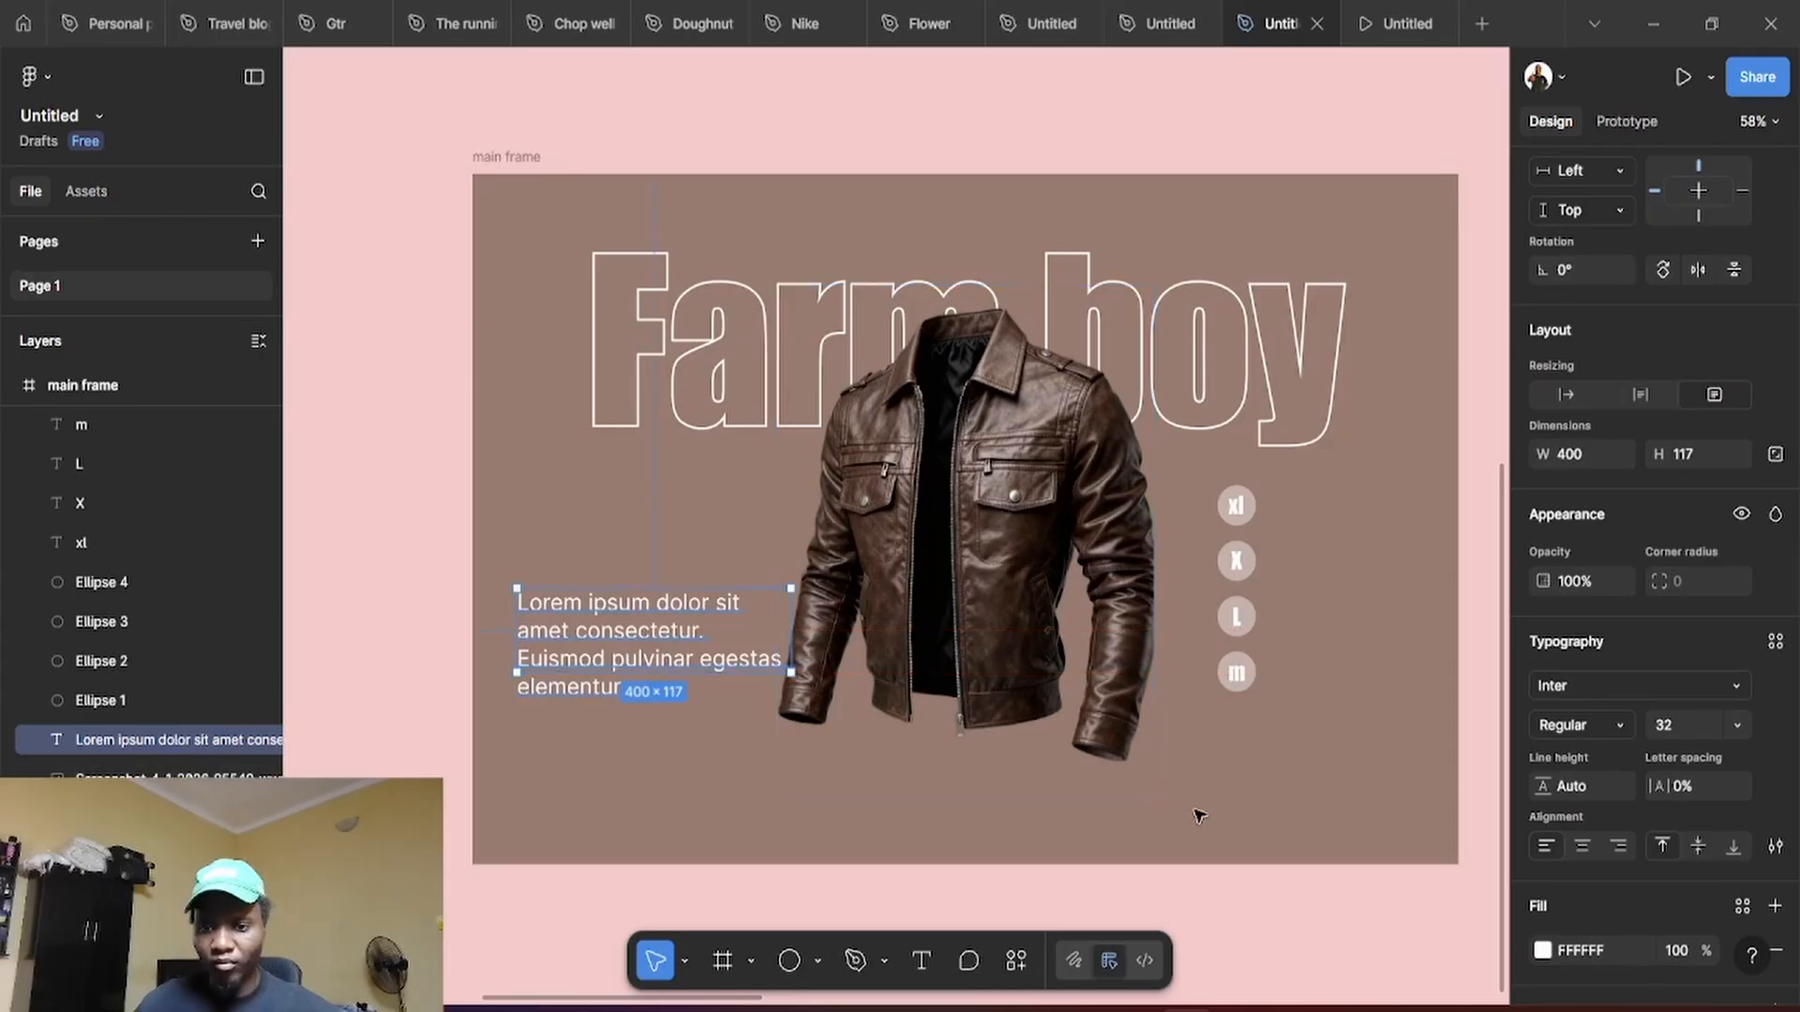
{"action": "left_click", "coordinate": [1313, 890]}
{"action": "scroll", "coordinate": [1172, 590], "scroll_direction": "down", "scroll_amount": 3}
{"action": "scroll", "coordinate": [1218, 574], "scroll_direction": "up", "scroll_amount": 3}
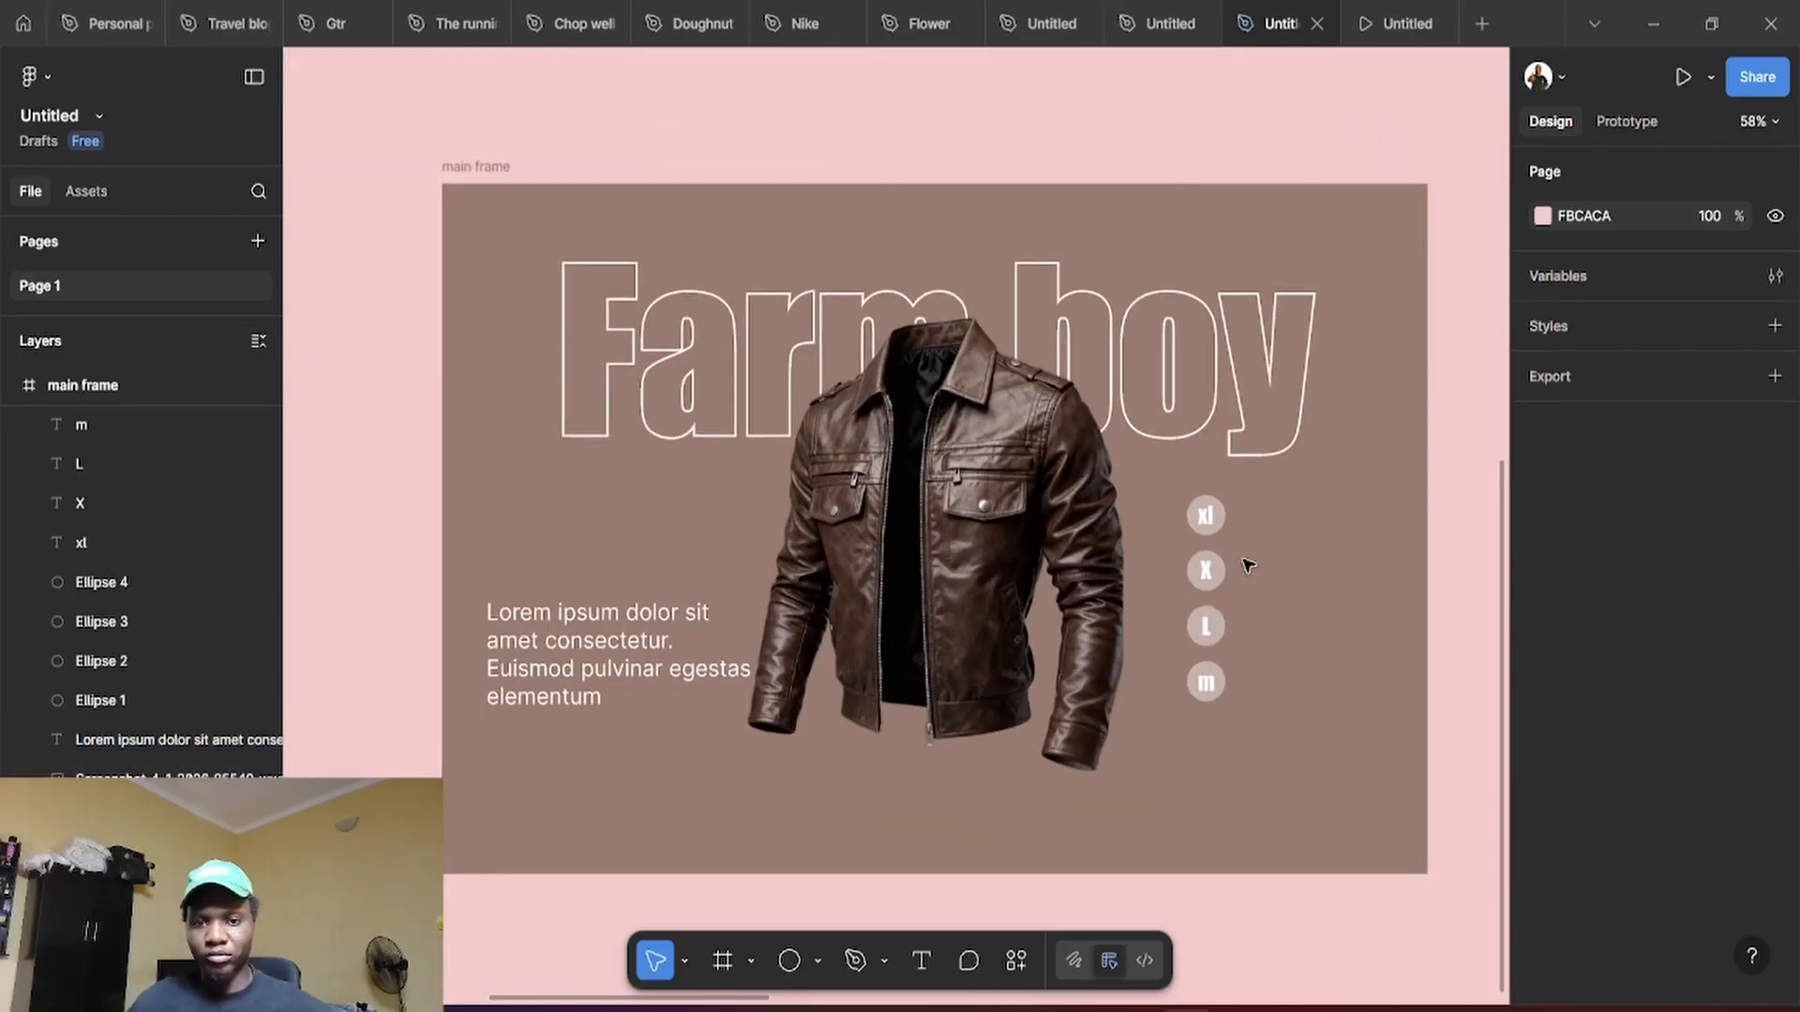
Search Iconify for "profile" and place the thin profile icon on the main frame above the Farm boy title
{"action": "scroll", "coordinate": [926, 483], "scroll_direction": "down", "scroll_amount": 1}
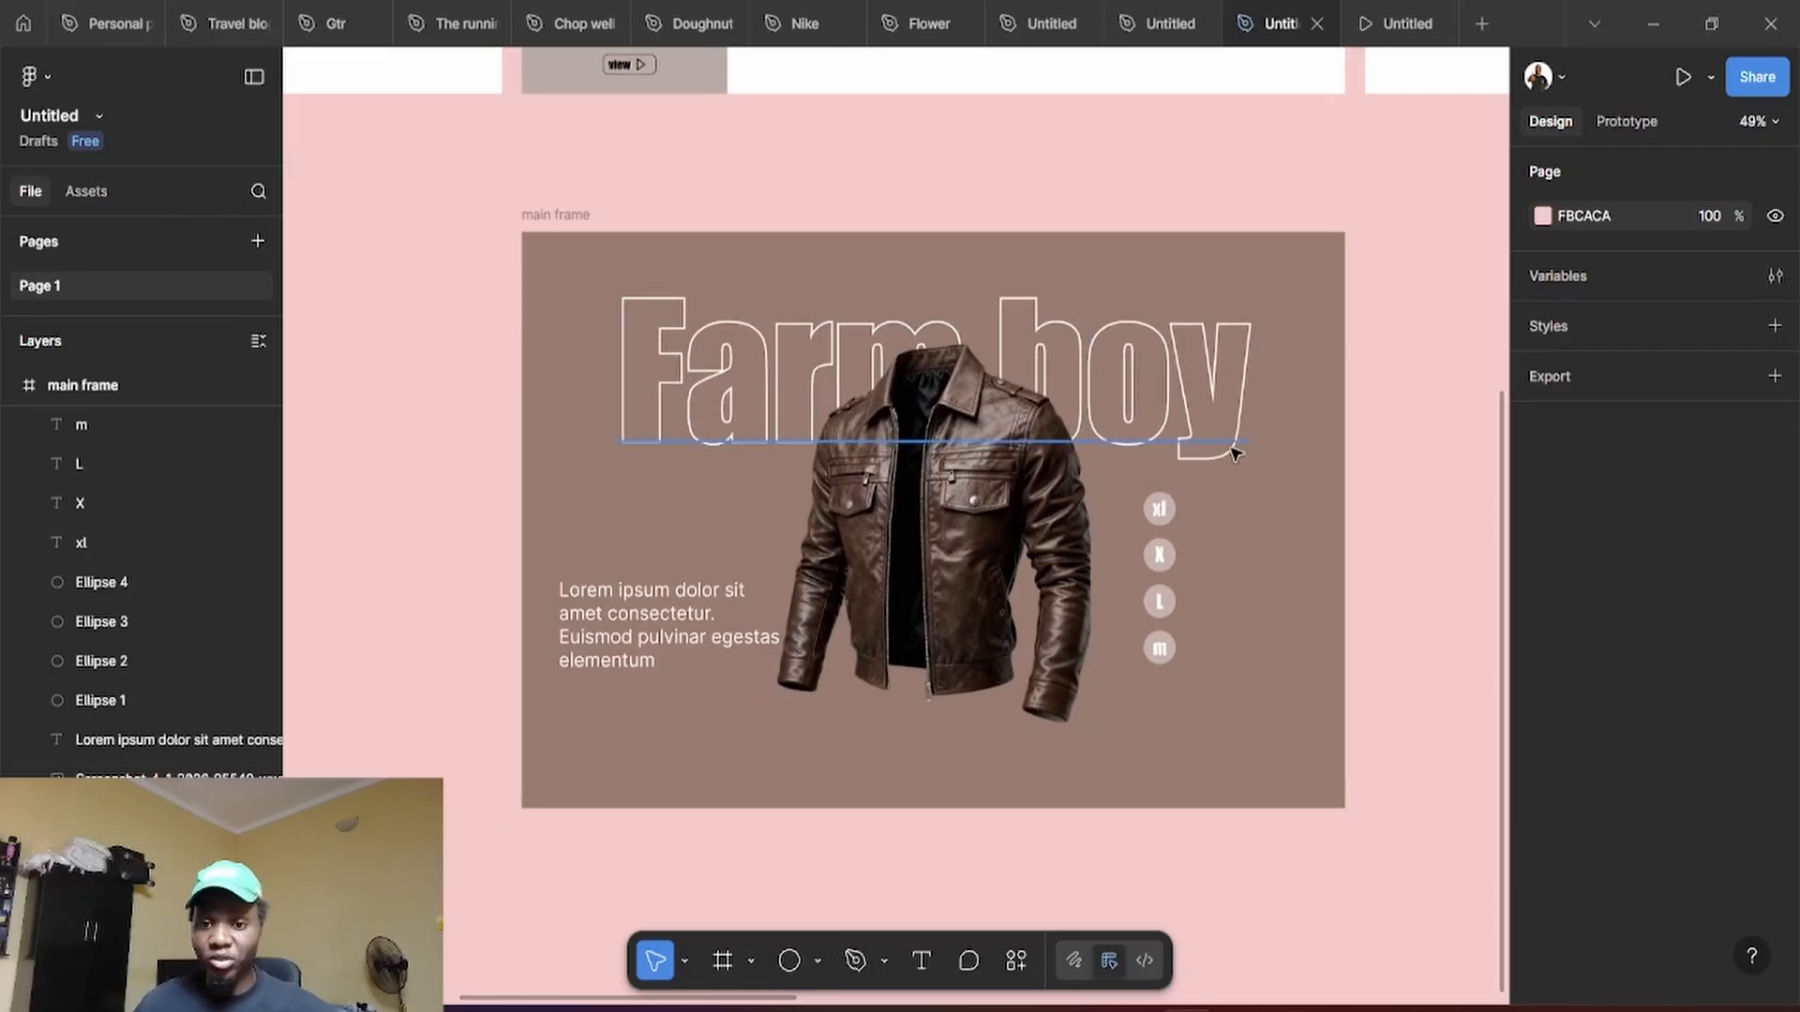
{"action": "scroll", "coordinate": [1228, 413], "scroll_direction": "up", "scroll_amount": 2}
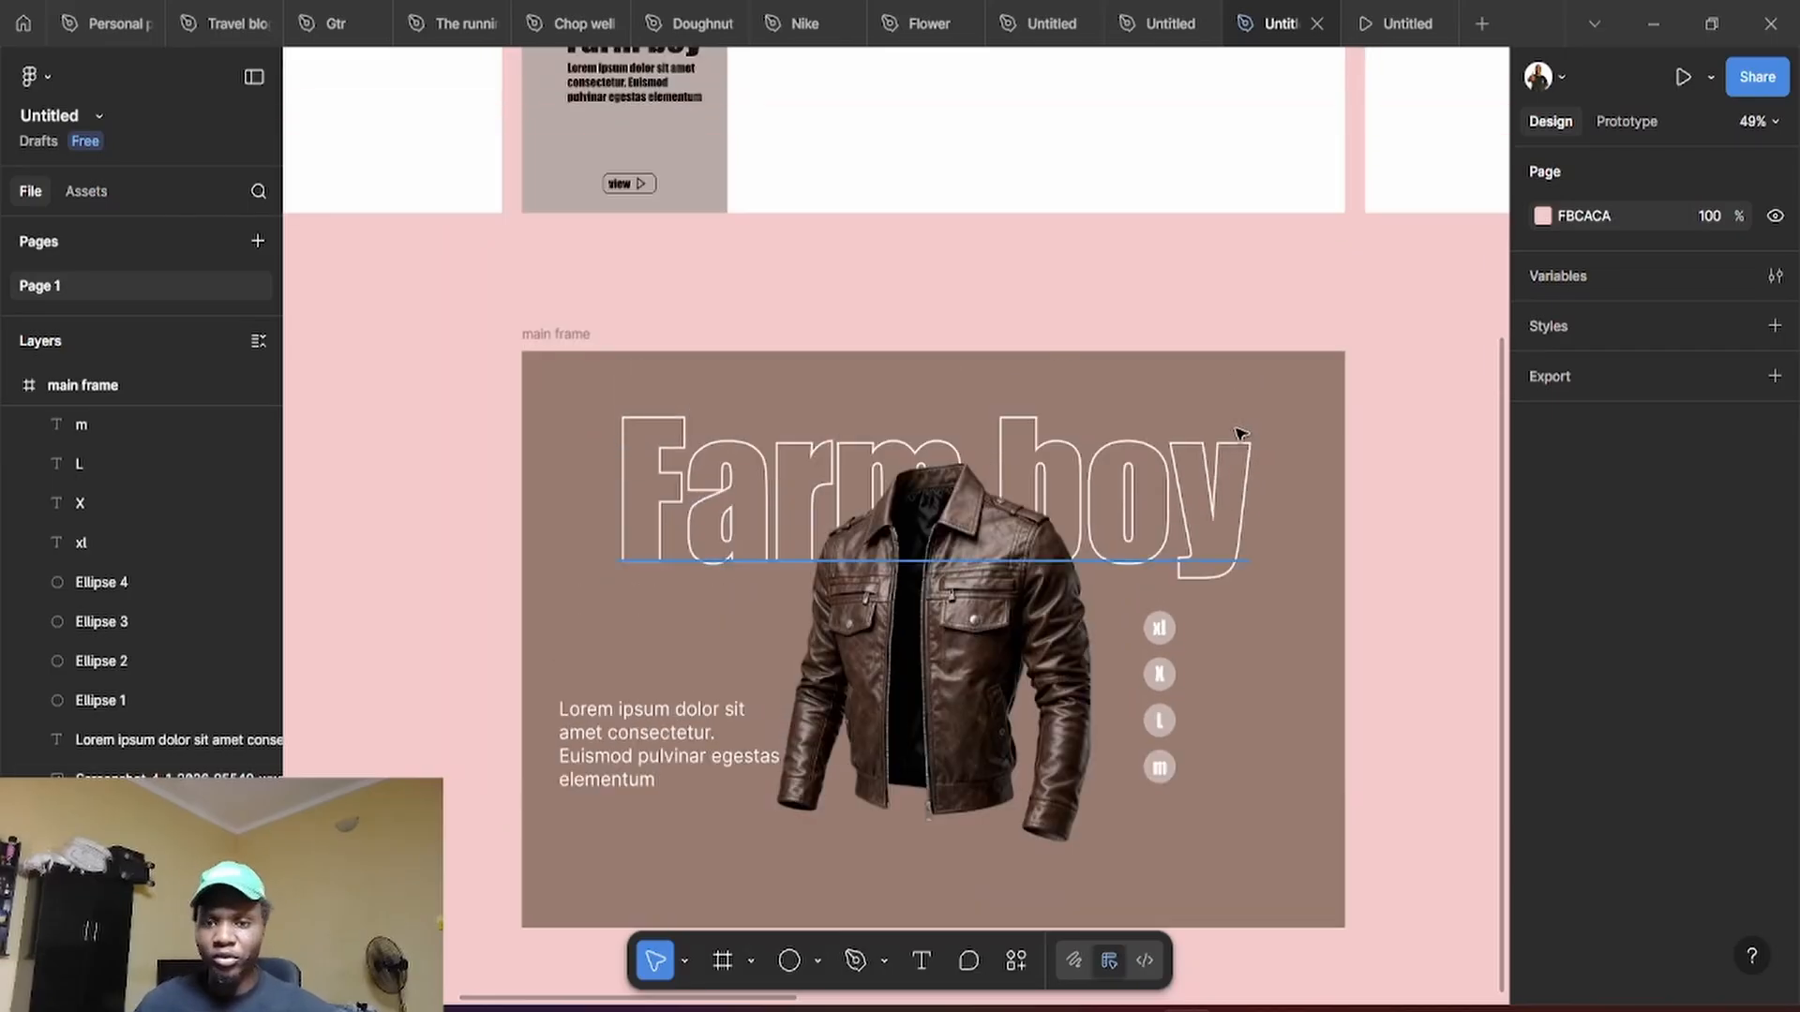
{"action": "scroll", "coordinate": [1230, 430], "scroll_direction": "down", "scroll_amount": 2}
{"action": "scroll", "coordinate": [1247, 450], "scroll_direction": "up", "scroll_amount": 1}
{"action": "scroll", "coordinate": [1276, 428], "scroll_direction": "up", "scroll_amount": 1}
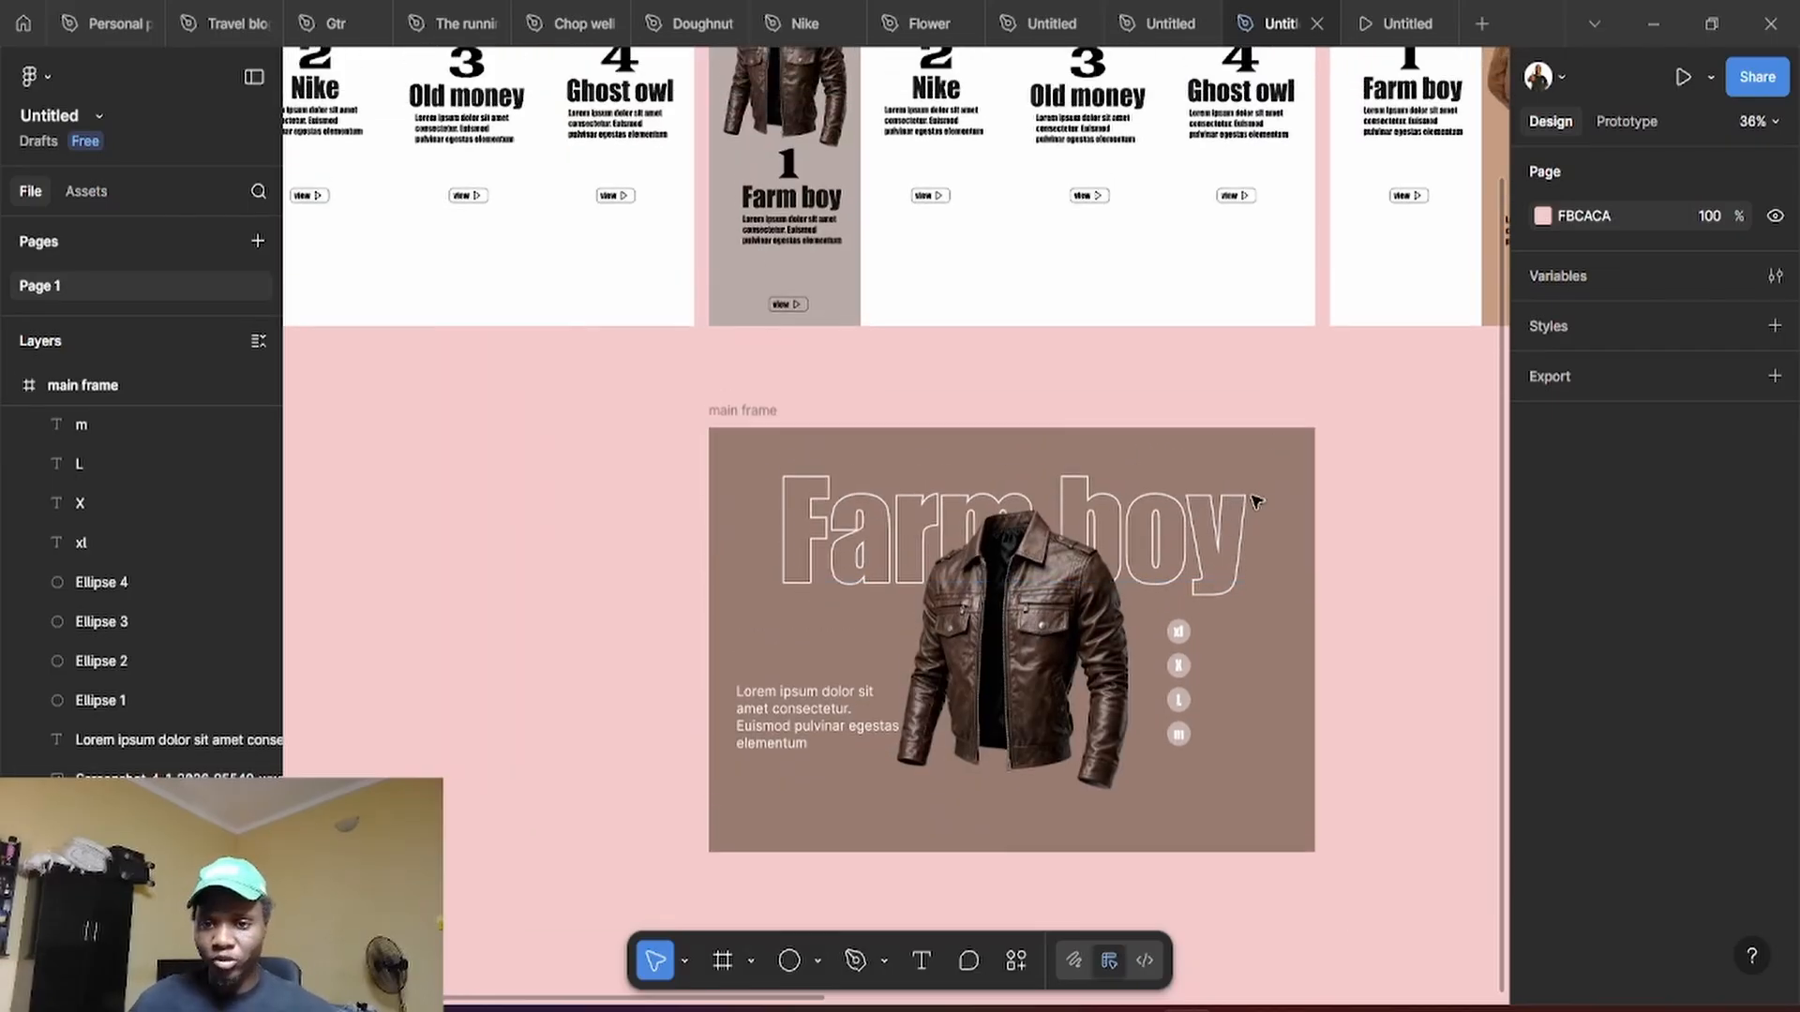
{"action": "scroll", "coordinate": [1284, 494], "scroll_direction": "up", "scroll_amount": 4}
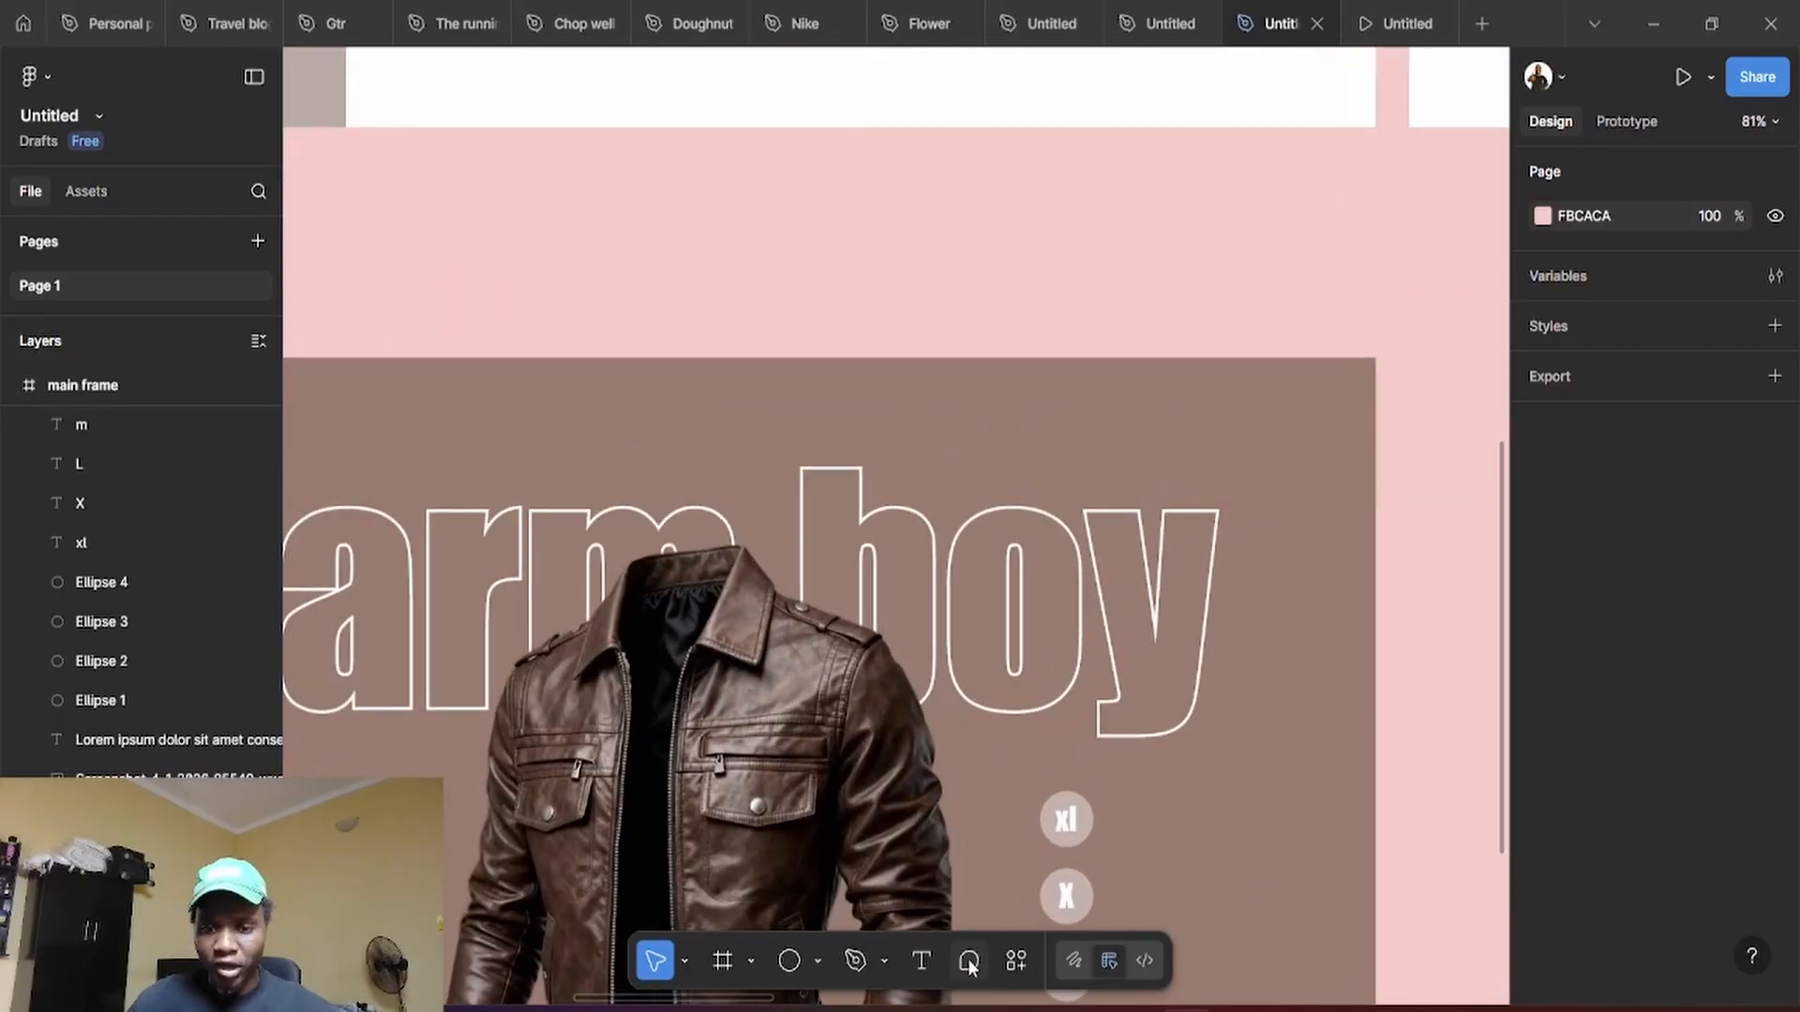
{"action": "left_click", "coordinate": [1016, 960]}
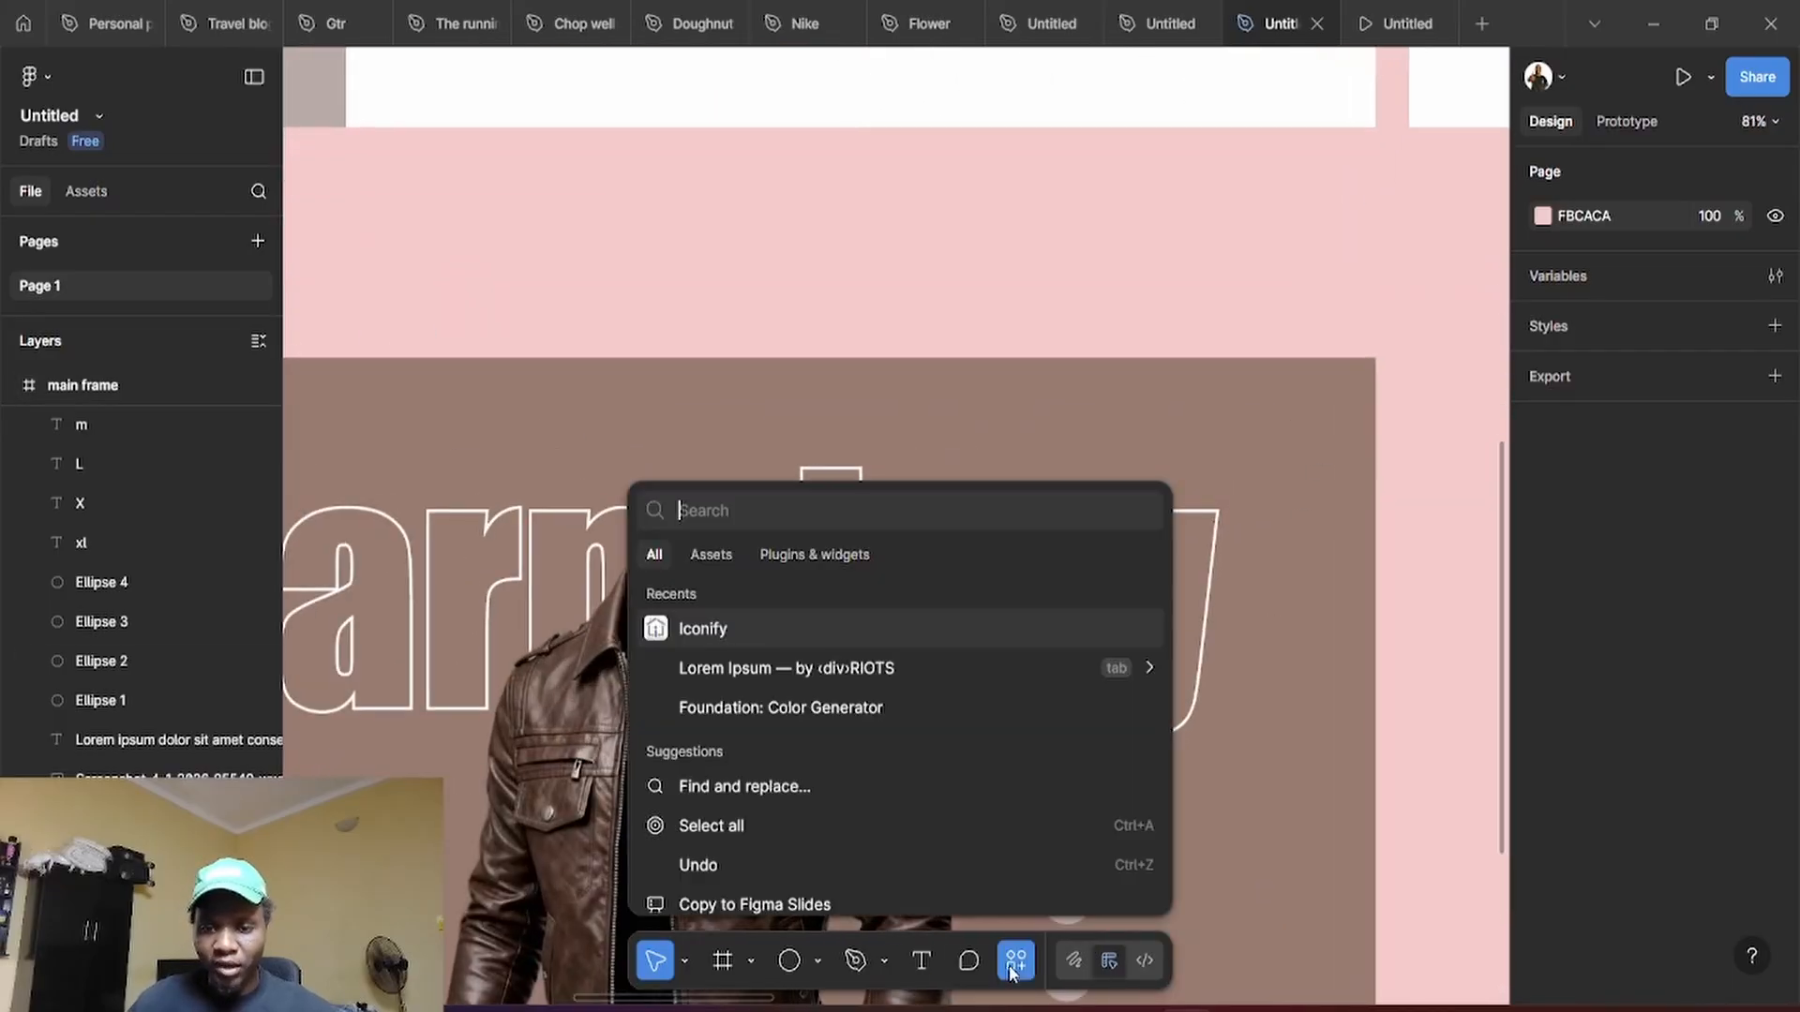
{"action": "left_click", "coordinate": [703, 628]}
{"action": "left_click", "coordinate": [1162, 213]}
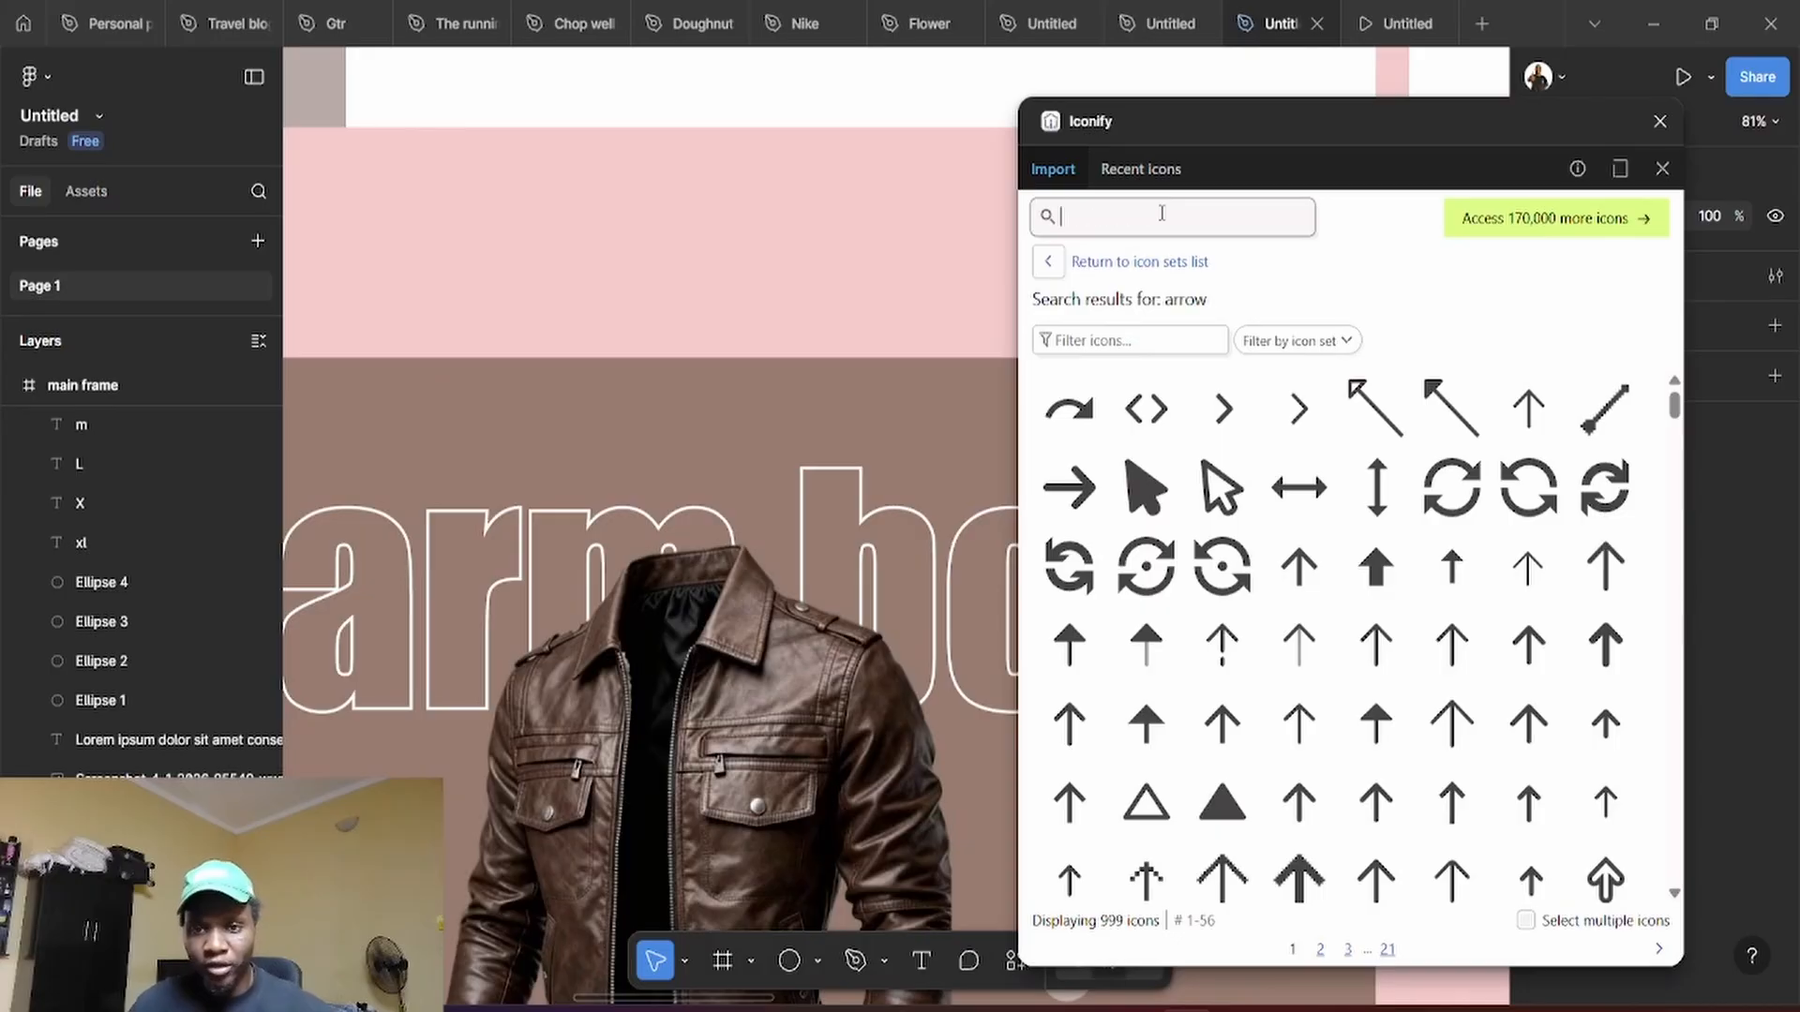
{"action": "type", "text": "profile"}
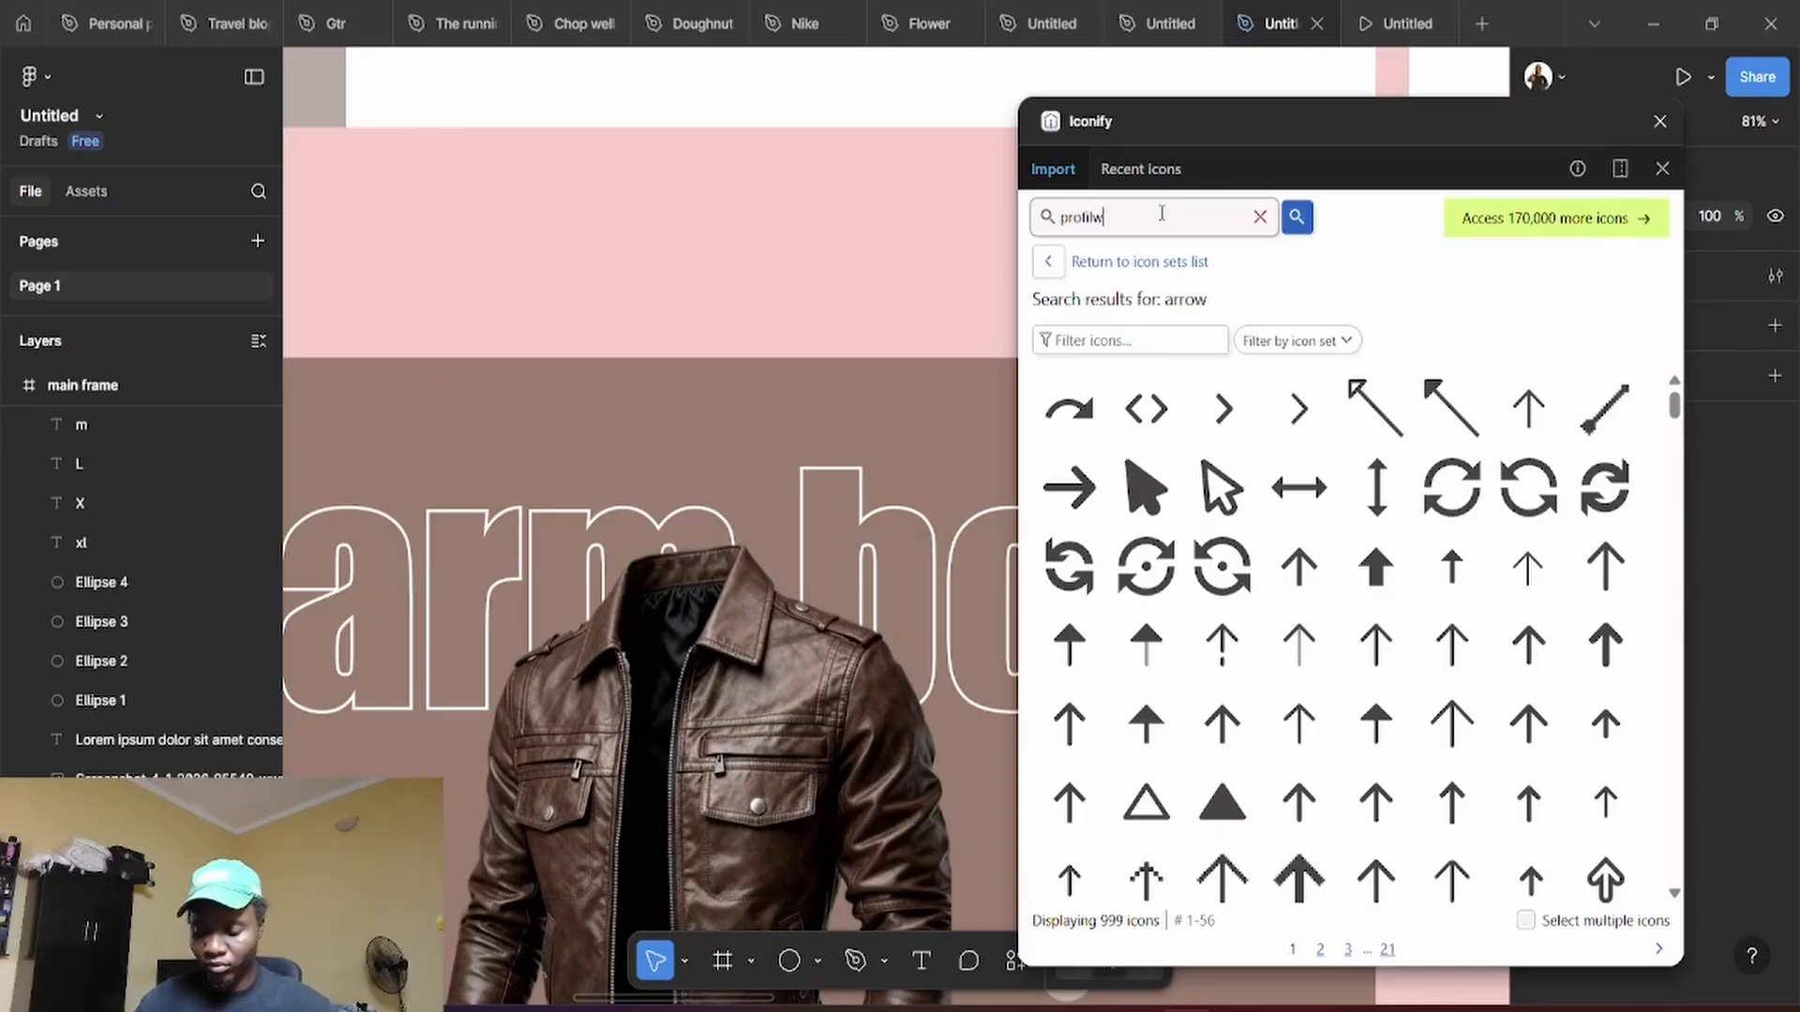
{"action": "key", "text": "Return"}
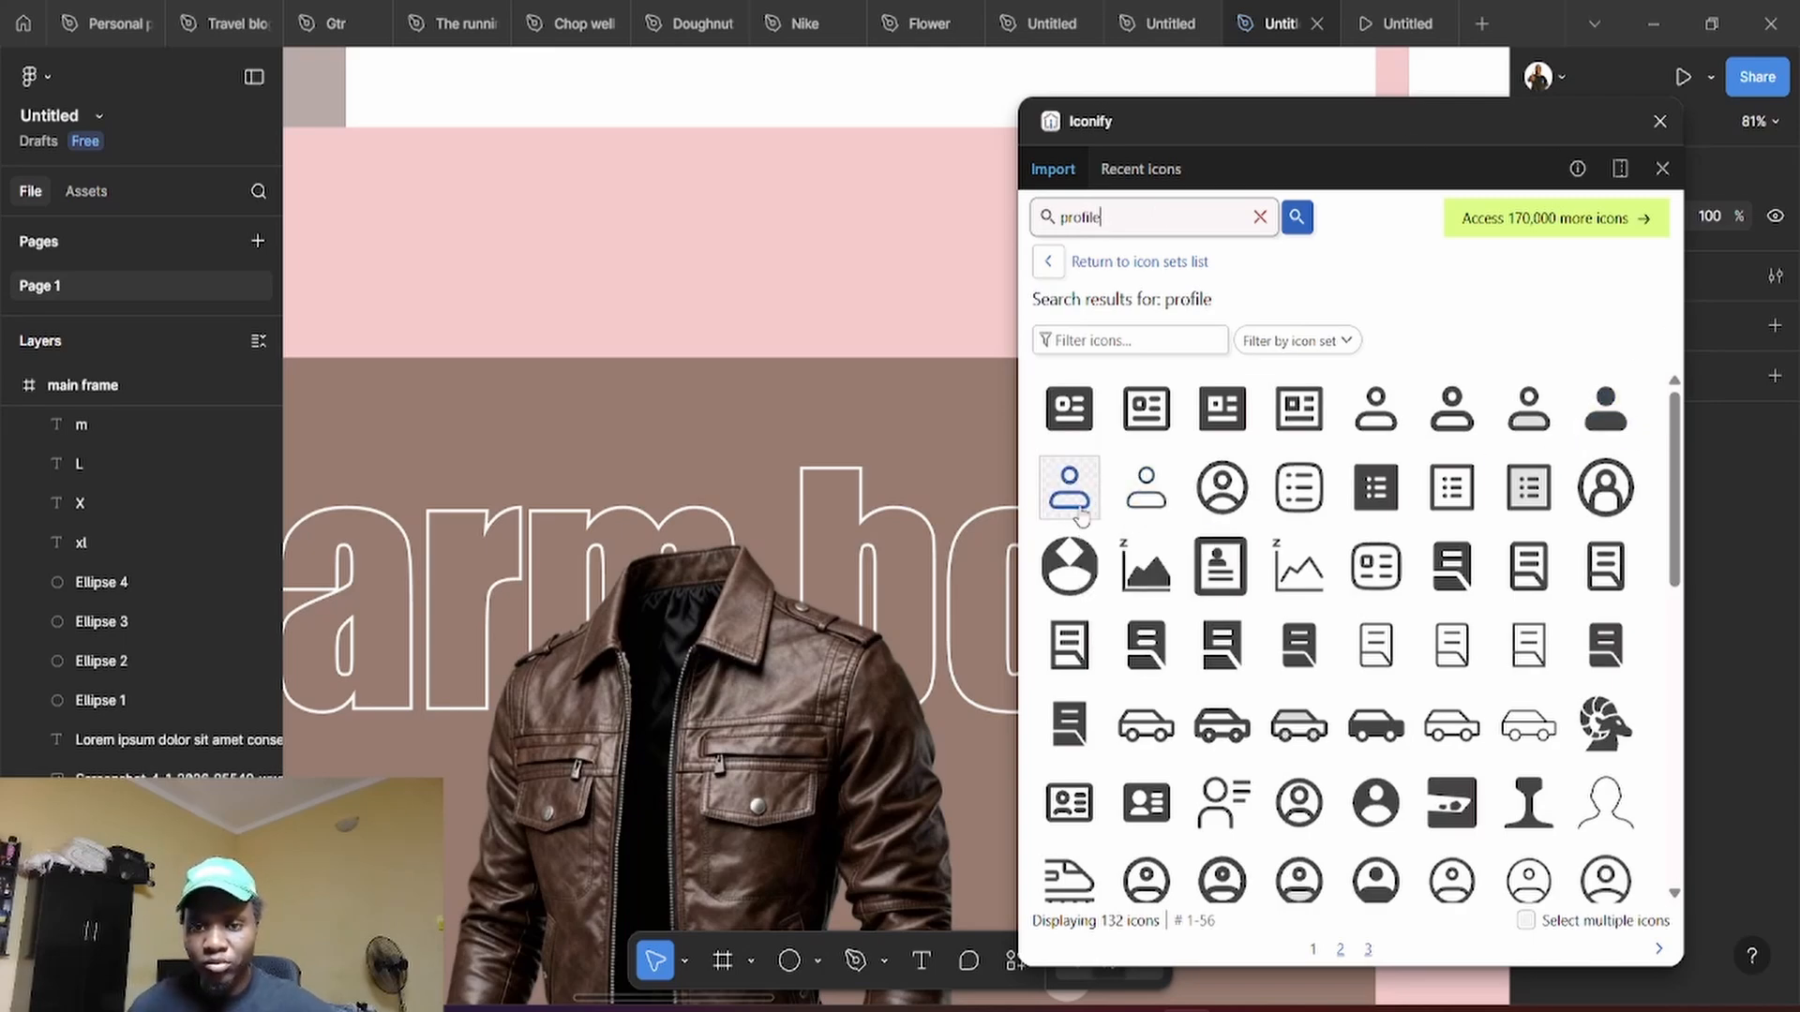
{"action": "left_click_drag", "start_coordinate": [1134, 502], "coordinate": [961, 432]}
Search Iconify for "cart", place the light cart icon beside the profile icon, and close the plugin
{"action": "left_click", "coordinate": [1130, 223]}
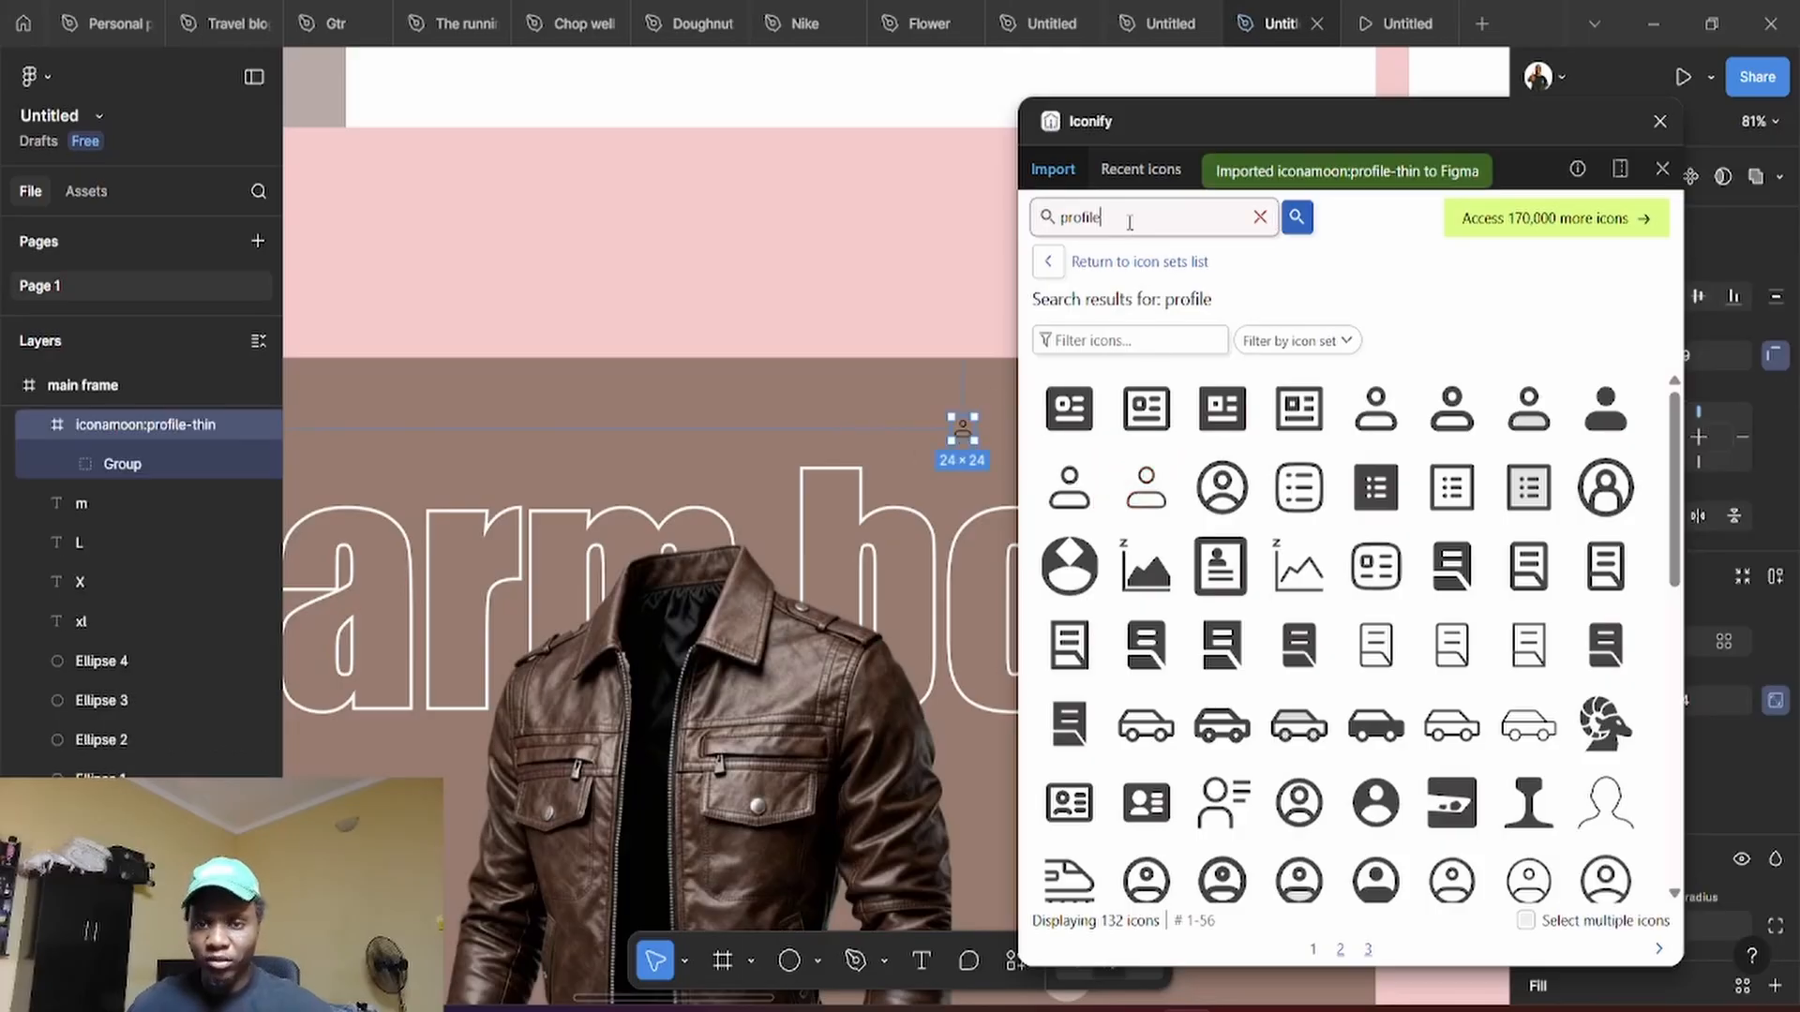
{"action": "key", "text": "BackSpace"}
{"action": "key", "text": "BackSpace"}
{"action": "key", "text": "BackSpace"}
{"action": "key", "text": "BackSpace"}
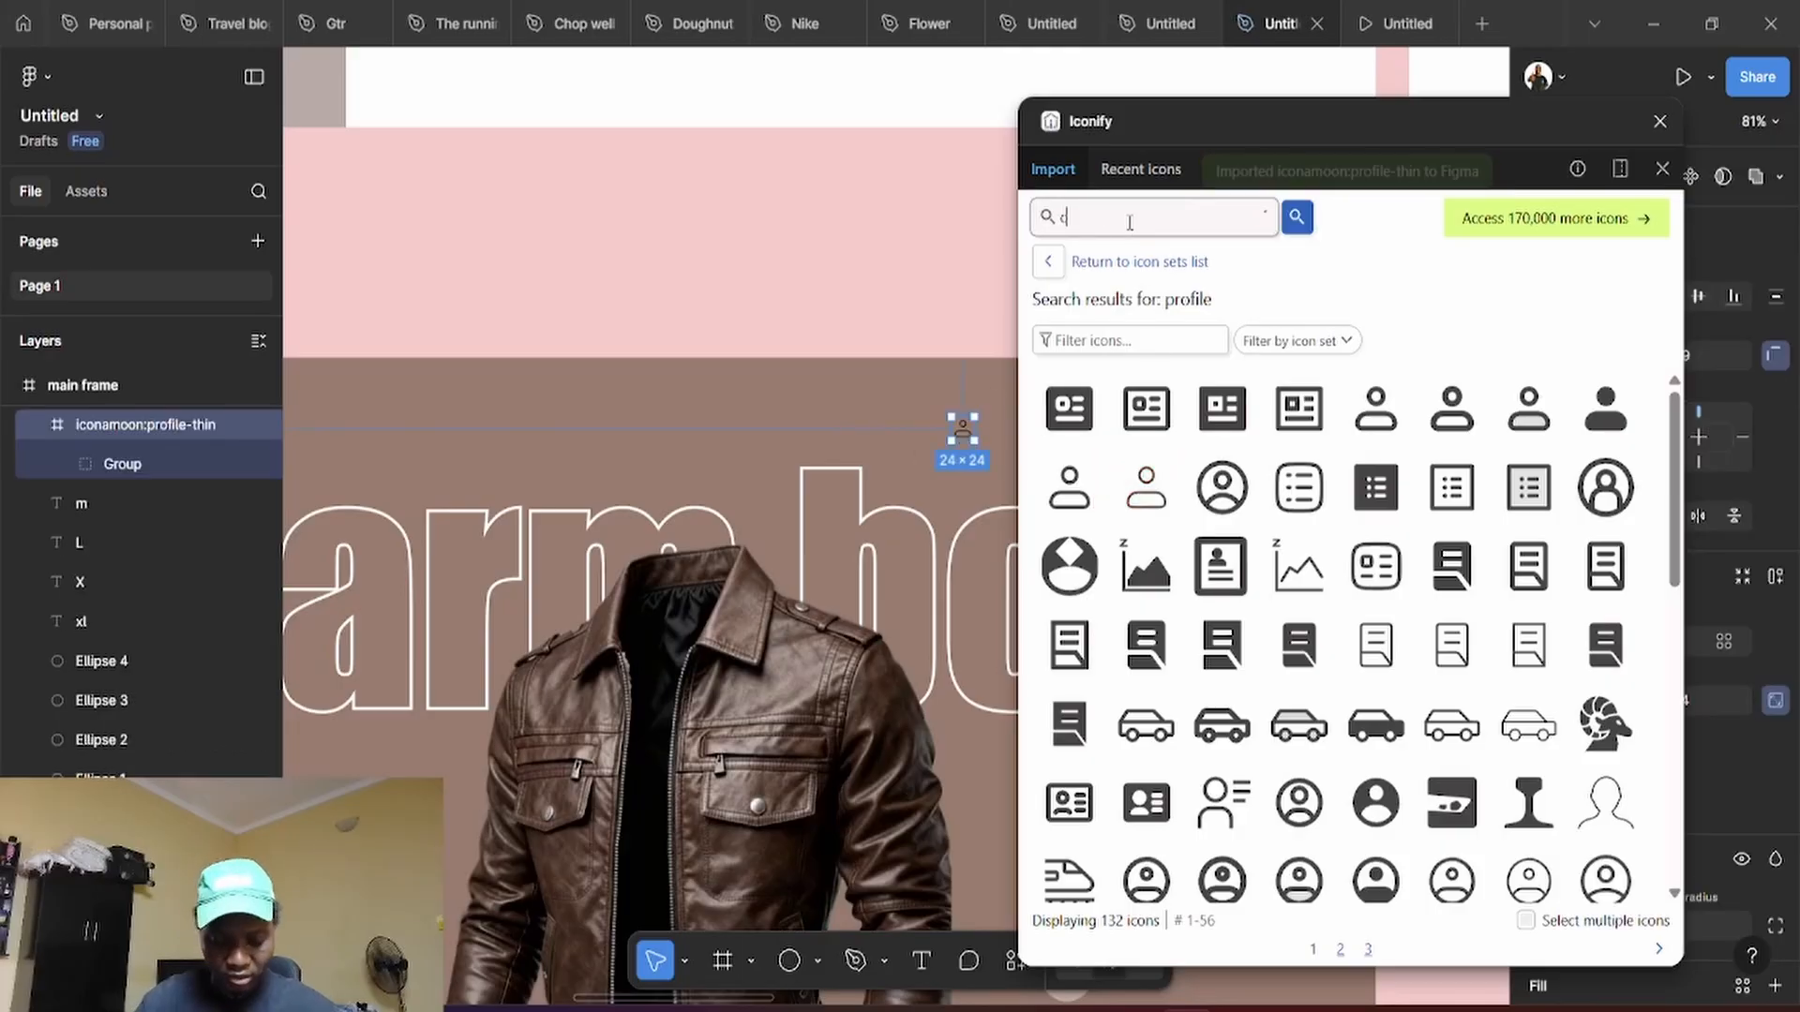
{"action": "type", "text": "cart"}
{"action": "key", "text": "Return"}
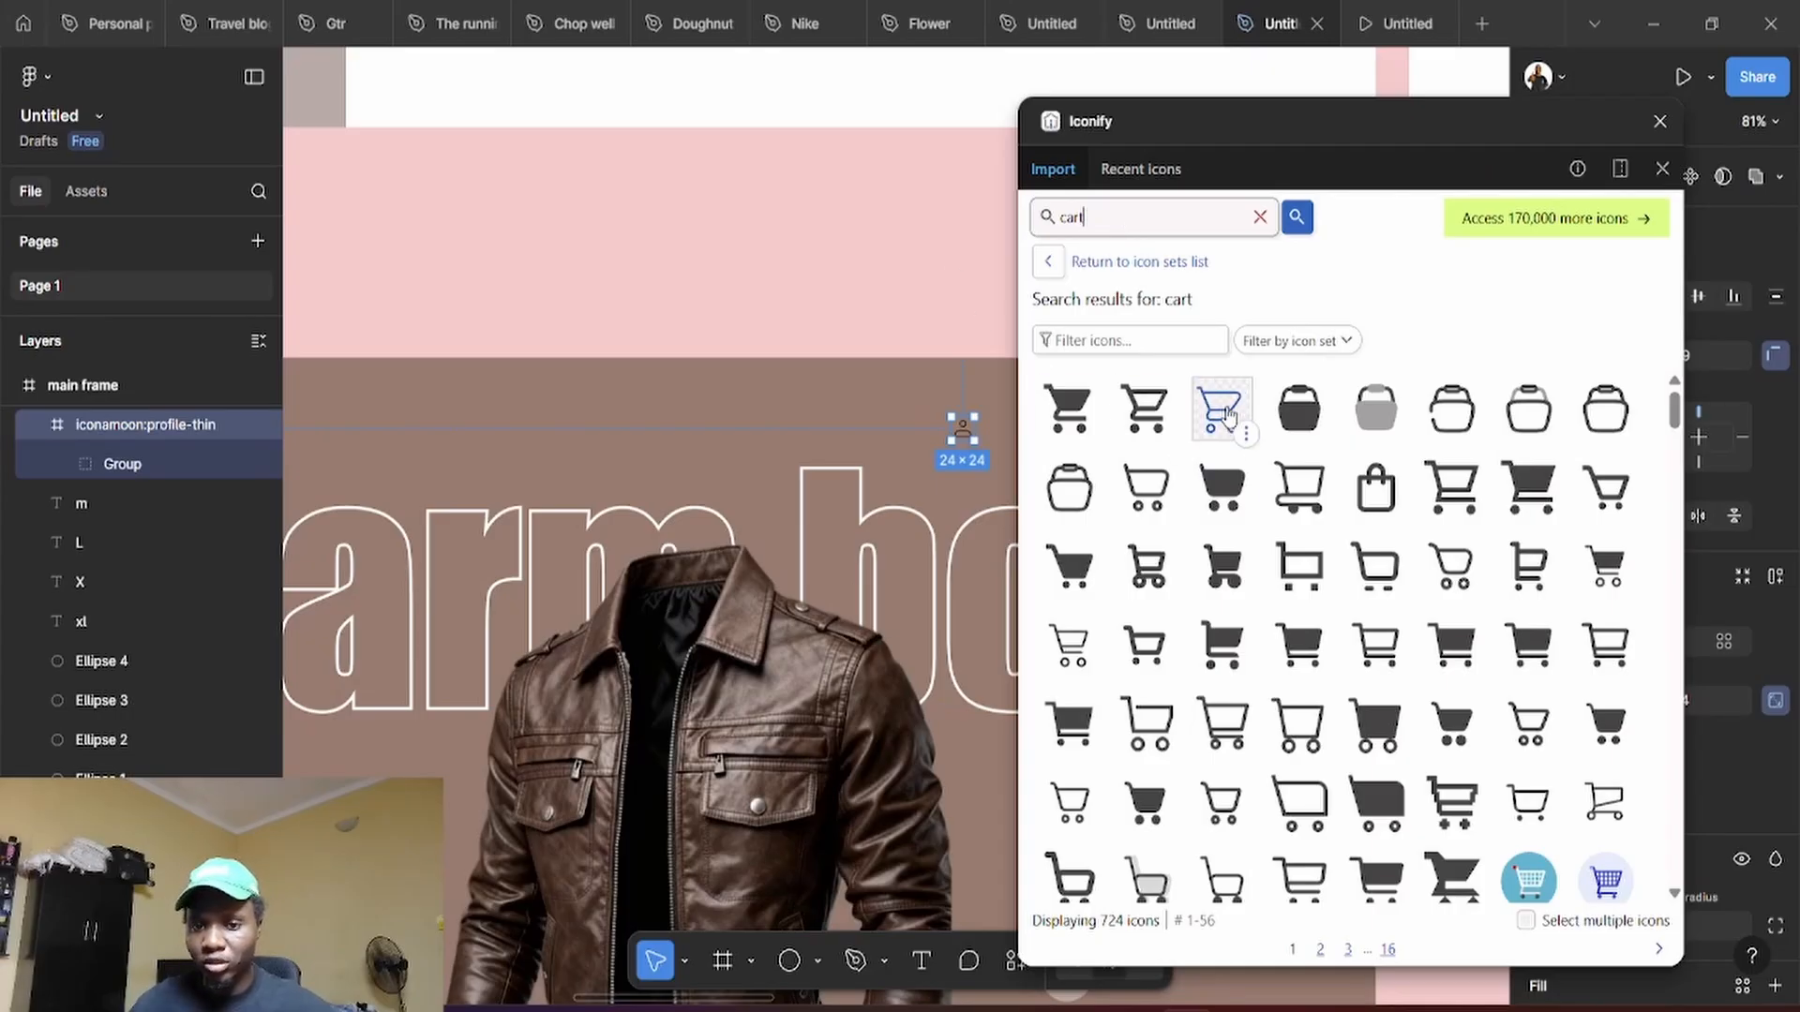
{"action": "left_click_drag", "start_coordinate": [1228, 415], "coordinate": [873, 403]}
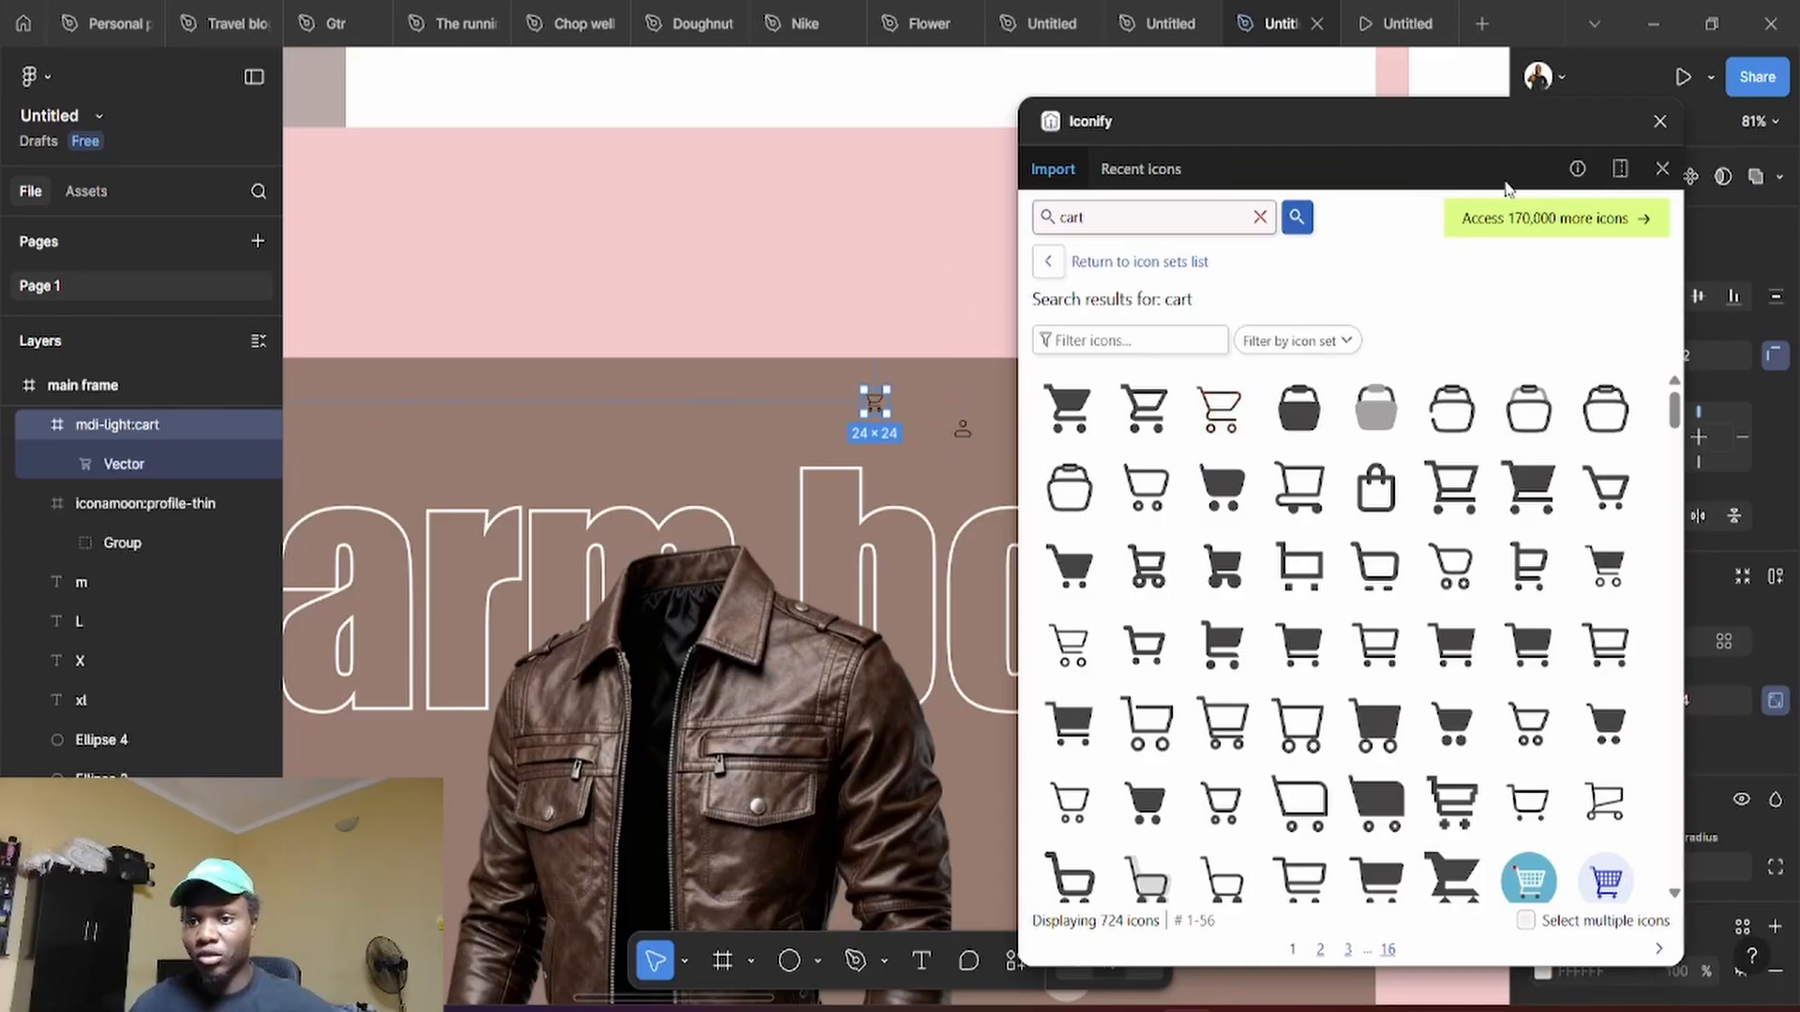
{"action": "left_click", "coordinate": [1660, 121]}
Move the profile and cart icons into the main frame's upper-right corner, side by side at the same height
{"action": "scroll", "coordinate": [948, 448], "scroll_direction": "up", "scroll_amount": 5}
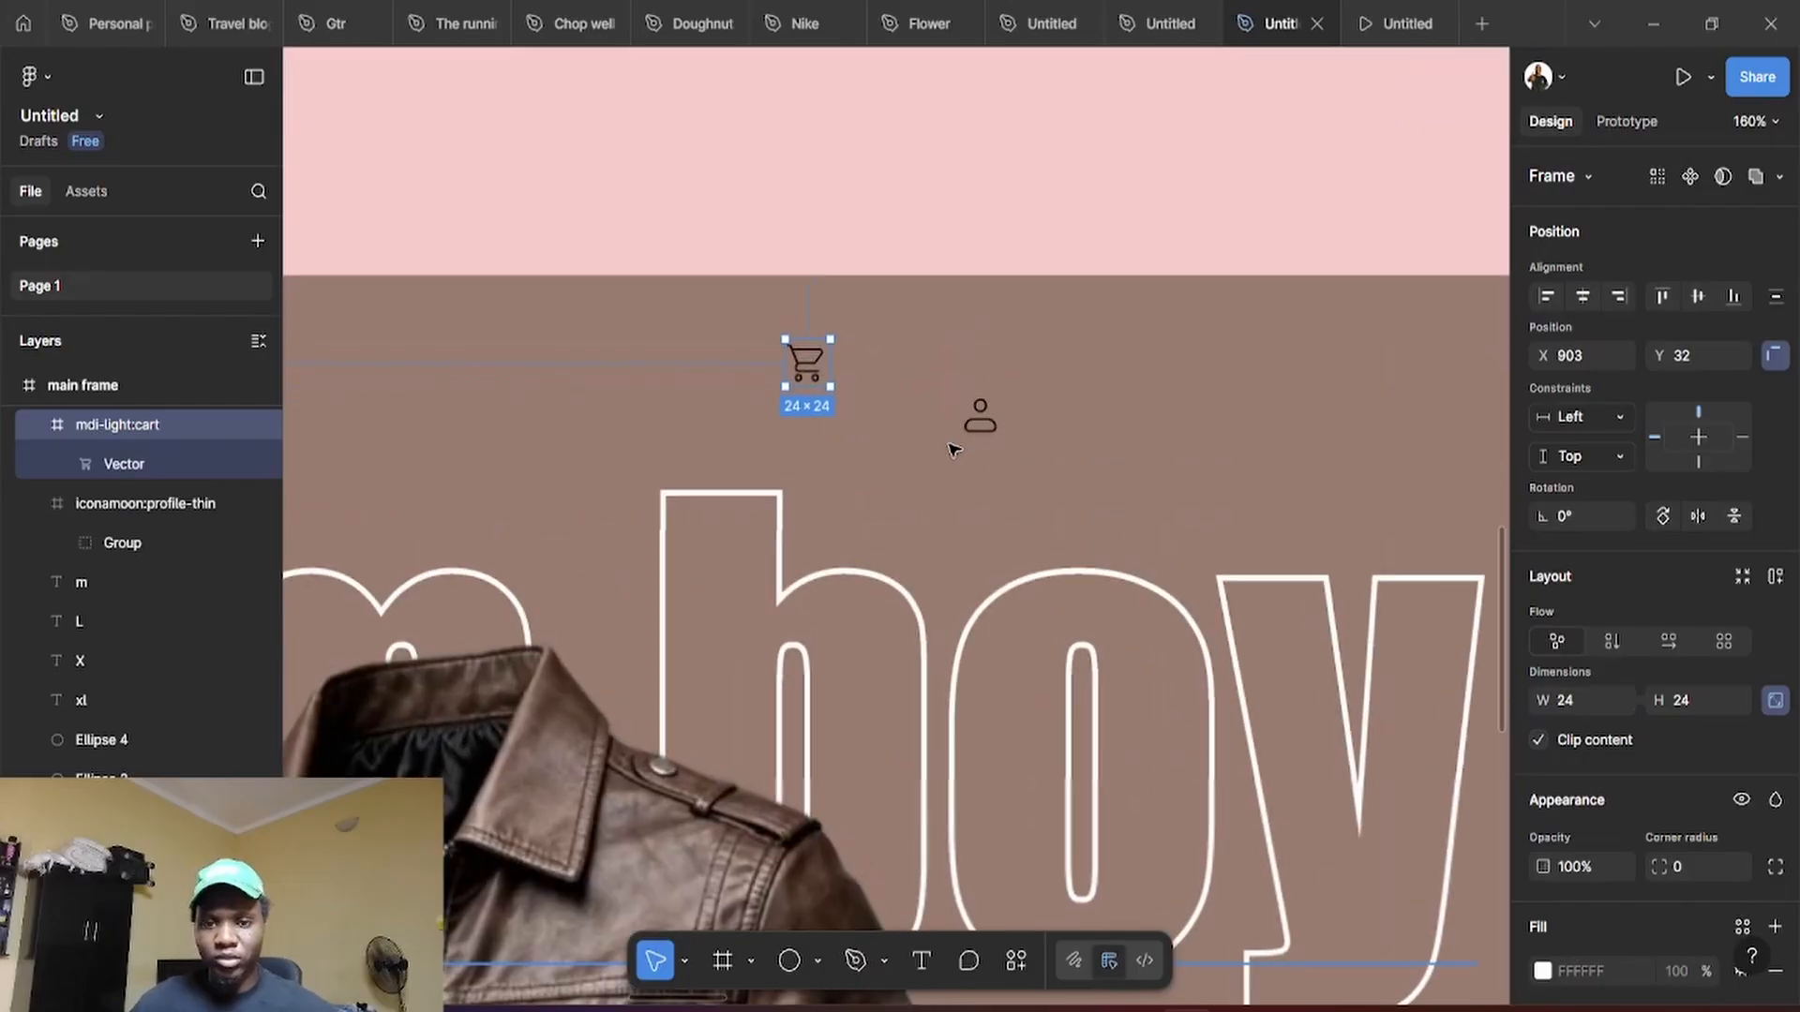
{"action": "scroll", "coordinate": [1141, 438], "scroll_direction": "down", "scroll_amount": 5}
{"action": "left_click_drag", "start_coordinate": [1272, 442], "coordinate": [926, 447]}
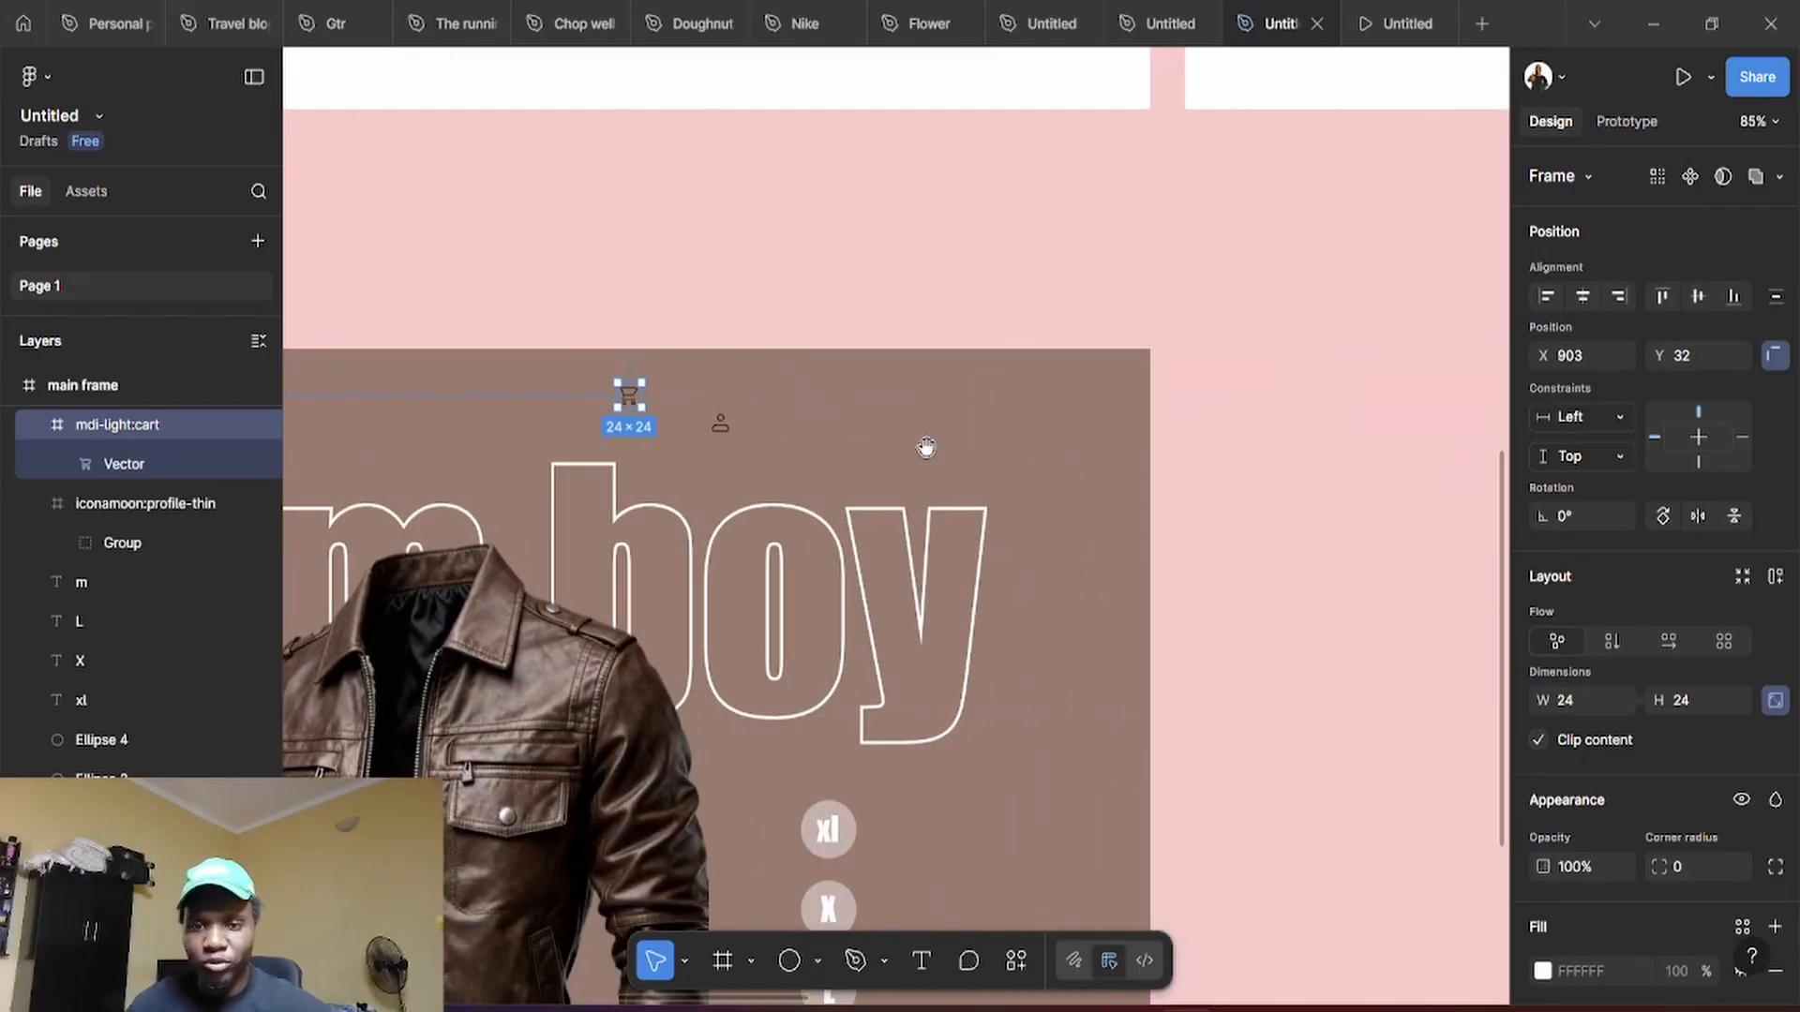
{"action": "left_click", "coordinate": [718, 424]}
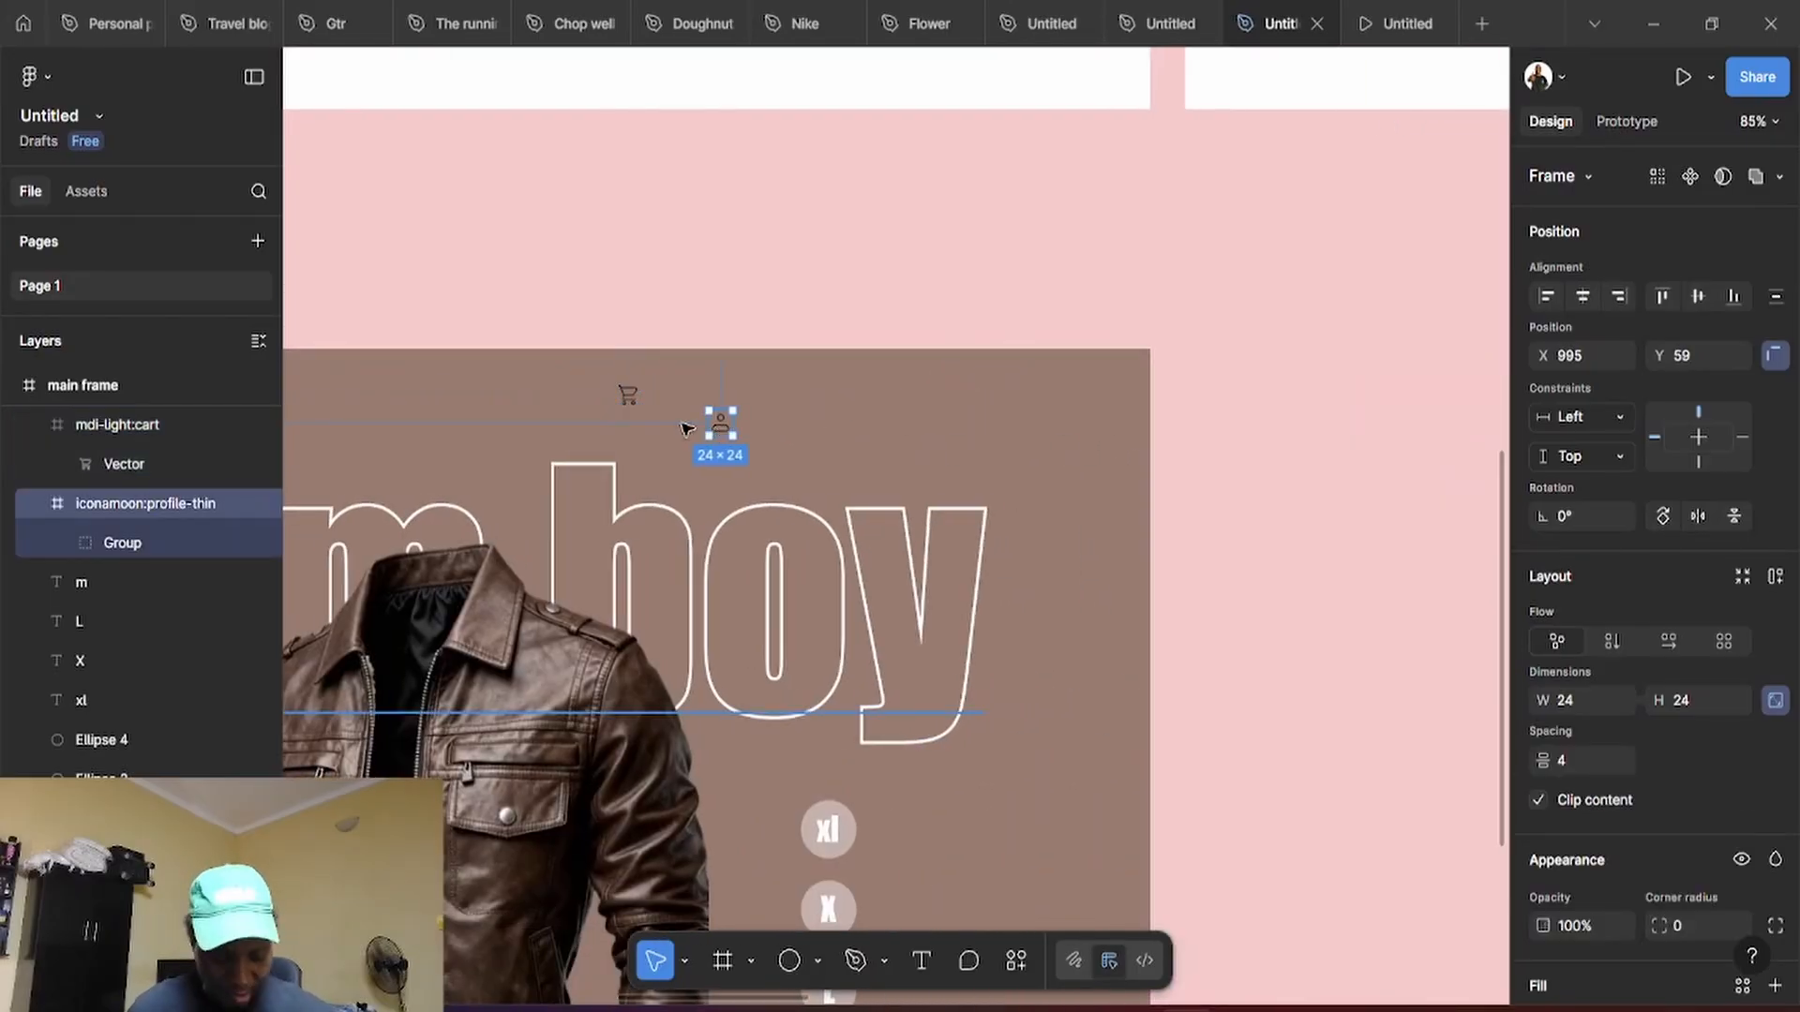
{"action": "left_click", "coordinate": [626, 394], "text": "shift"}
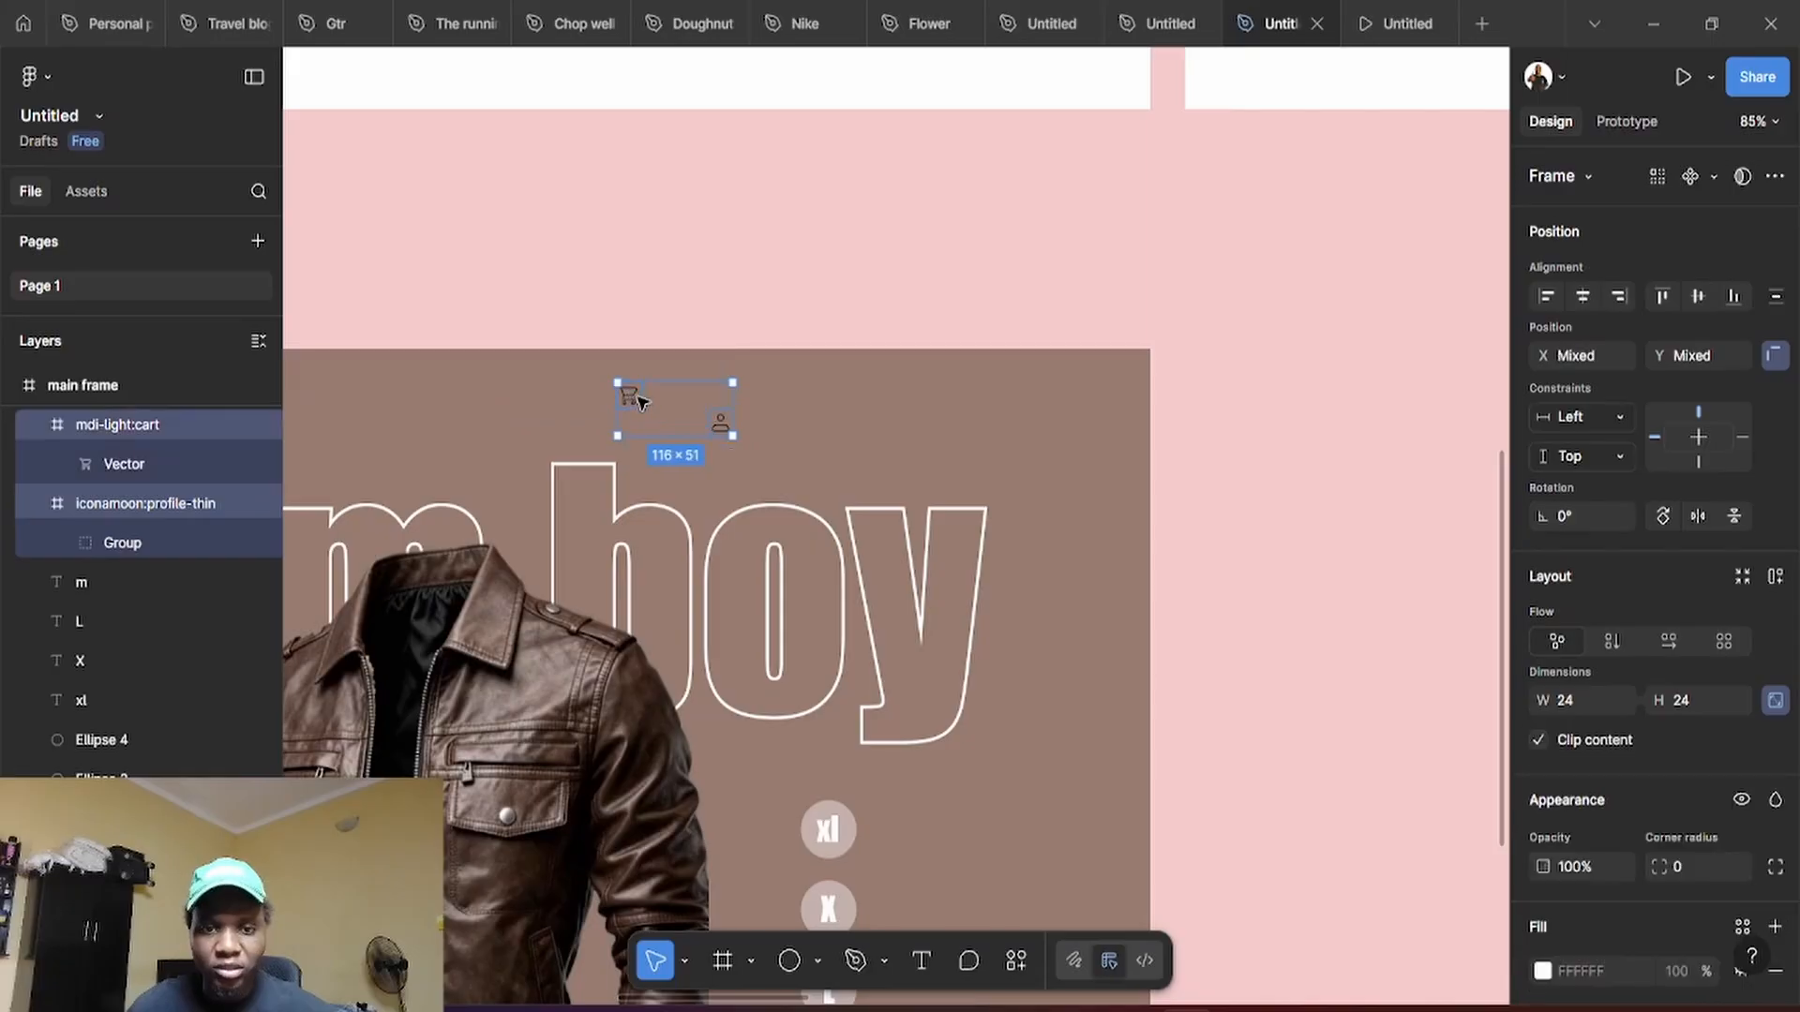
{"action": "left_click_drag", "start_coordinate": [720, 427], "coordinate": [1030, 404]}
{"action": "key", "text": "Escape"}
Resize the cart and profile icons to 30 × 30 each
{"action": "scroll", "coordinate": [1030, 405], "scroll_direction": "up", "scroll_amount": 5}
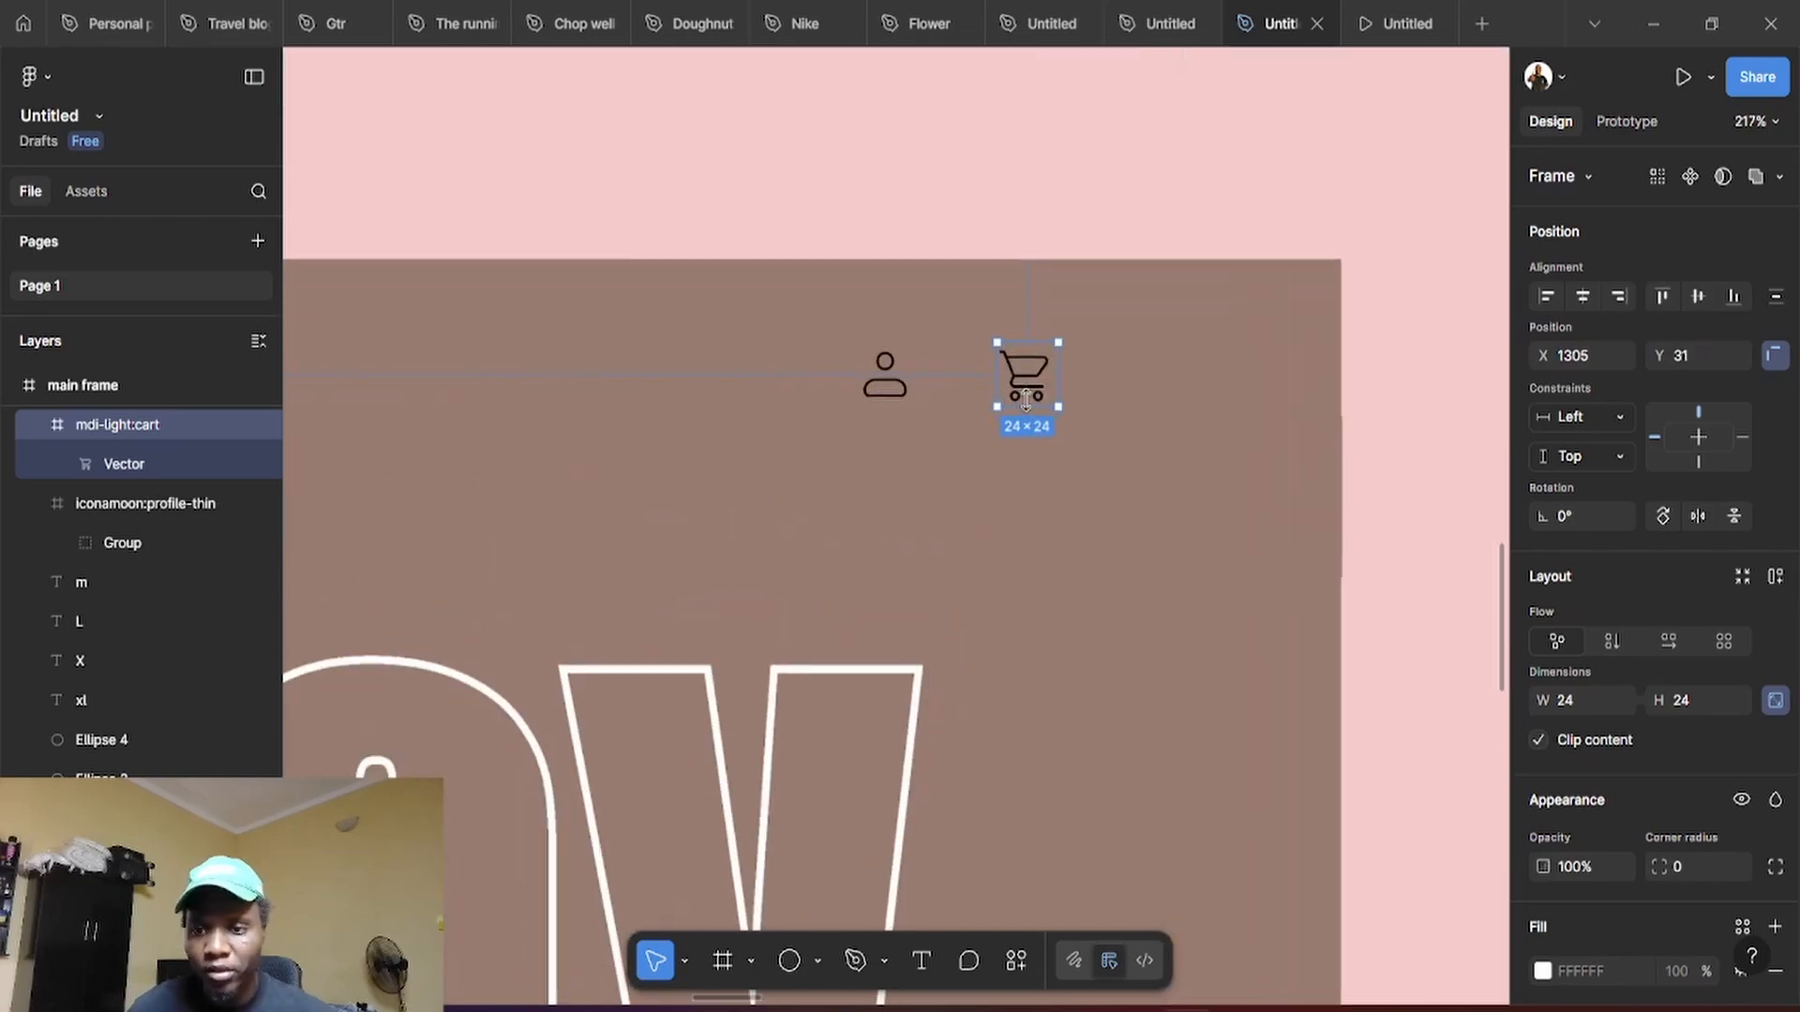
{"action": "left_click", "coordinate": [1574, 705]}
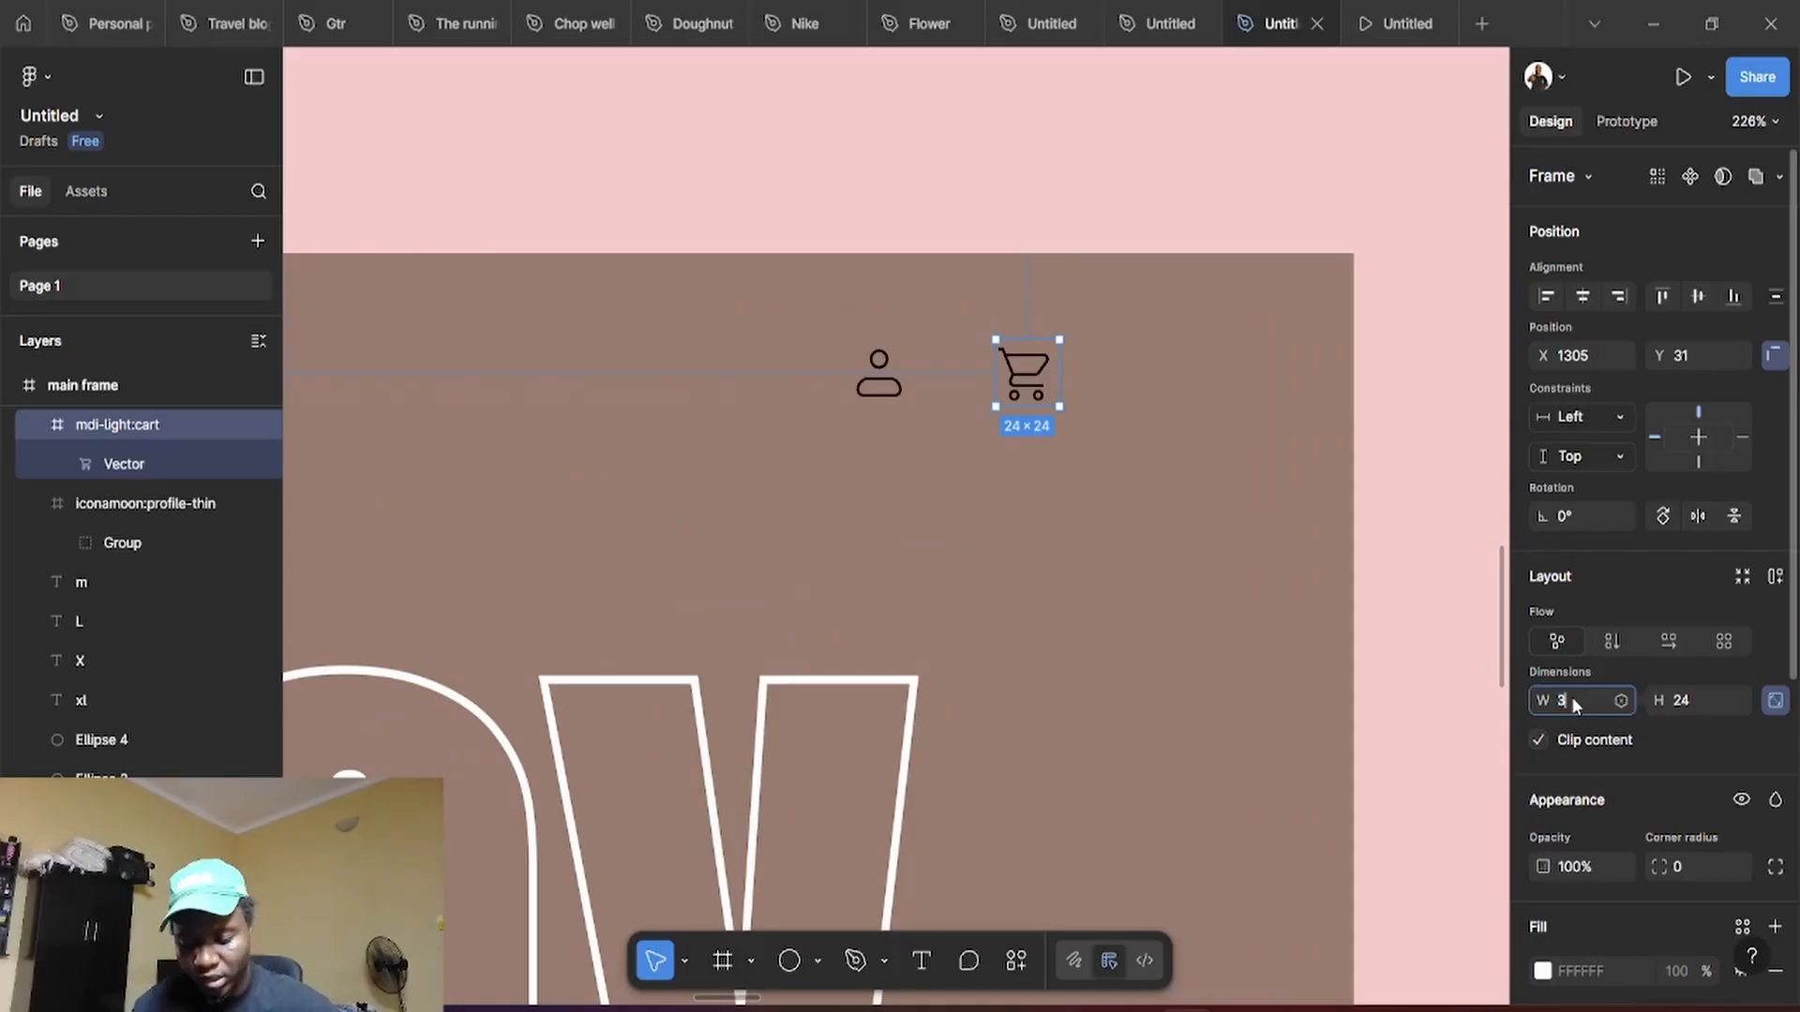
{"action": "key", "text": "Return"}
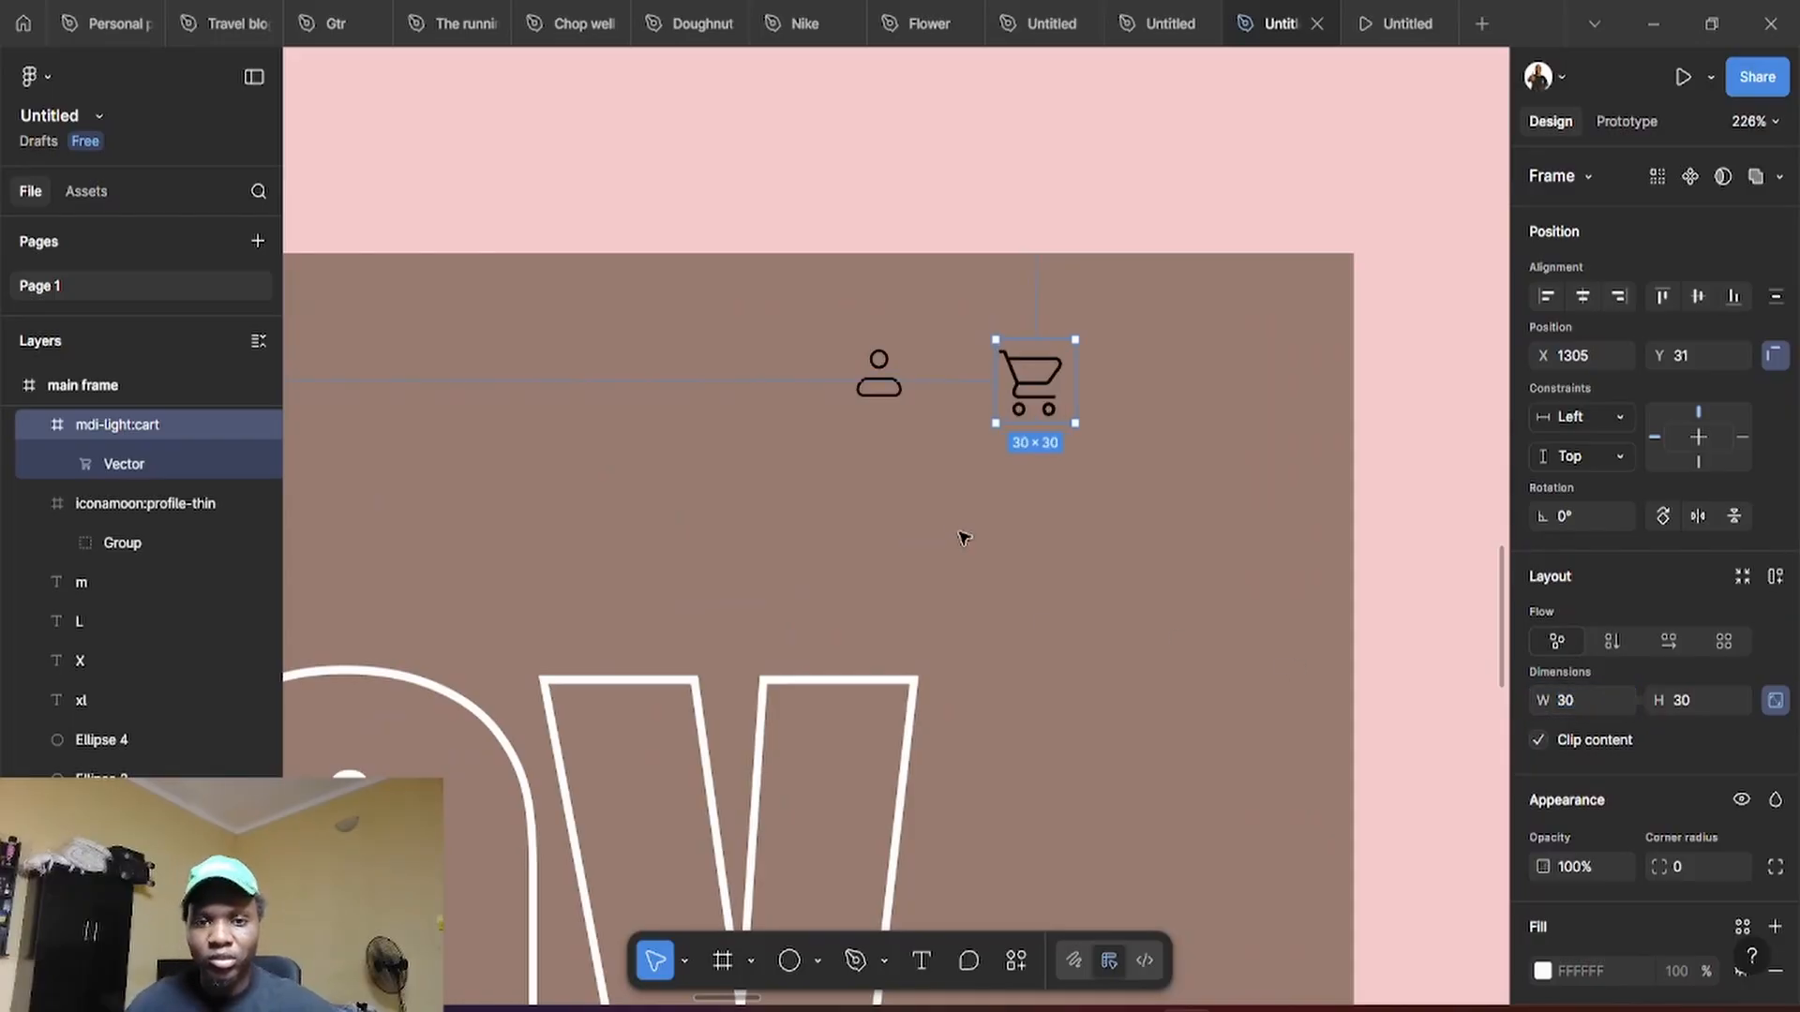
{"action": "left_click", "coordinate": [881, 348]}
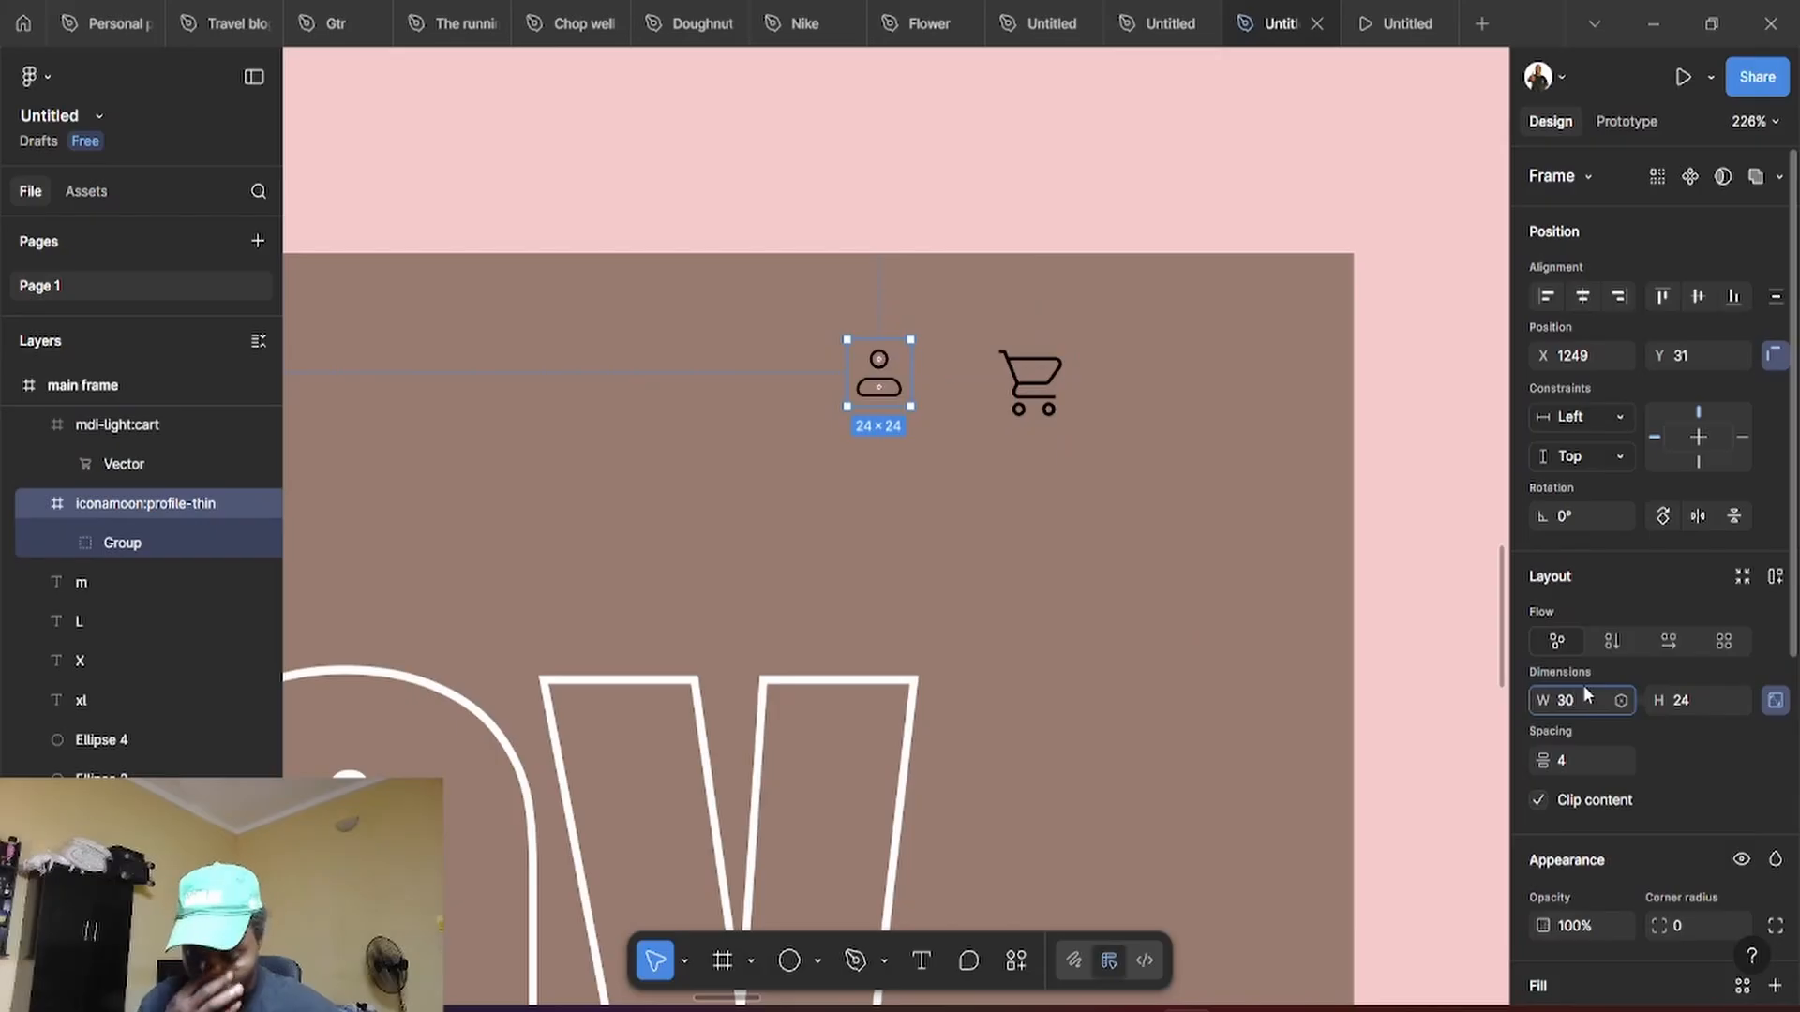
{"action": "left_click", "coordinate": [1584, 692]}
{"action": "type", "text": "30"}
{"action": "key", "text": "Return"}
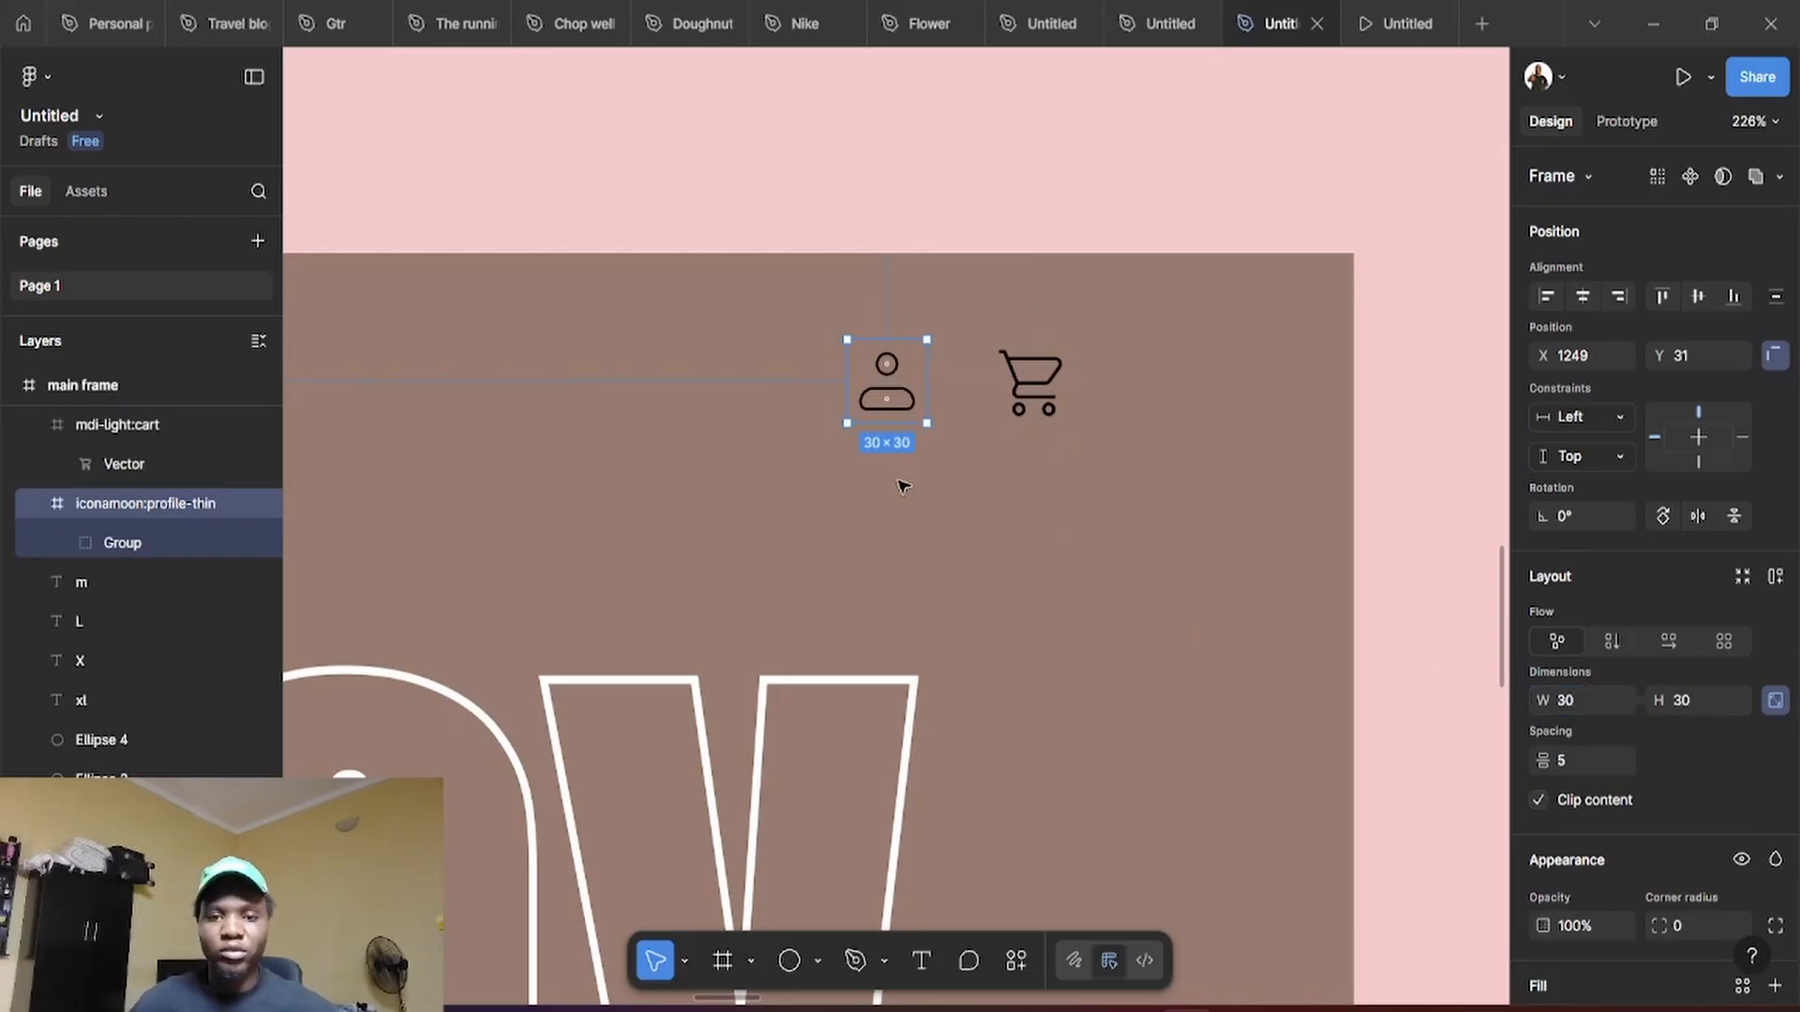
Change the stroke color of the profile icon's inner group to white (FFFFFF)
{"action": "double_click", "coordinate": [902, 392]}
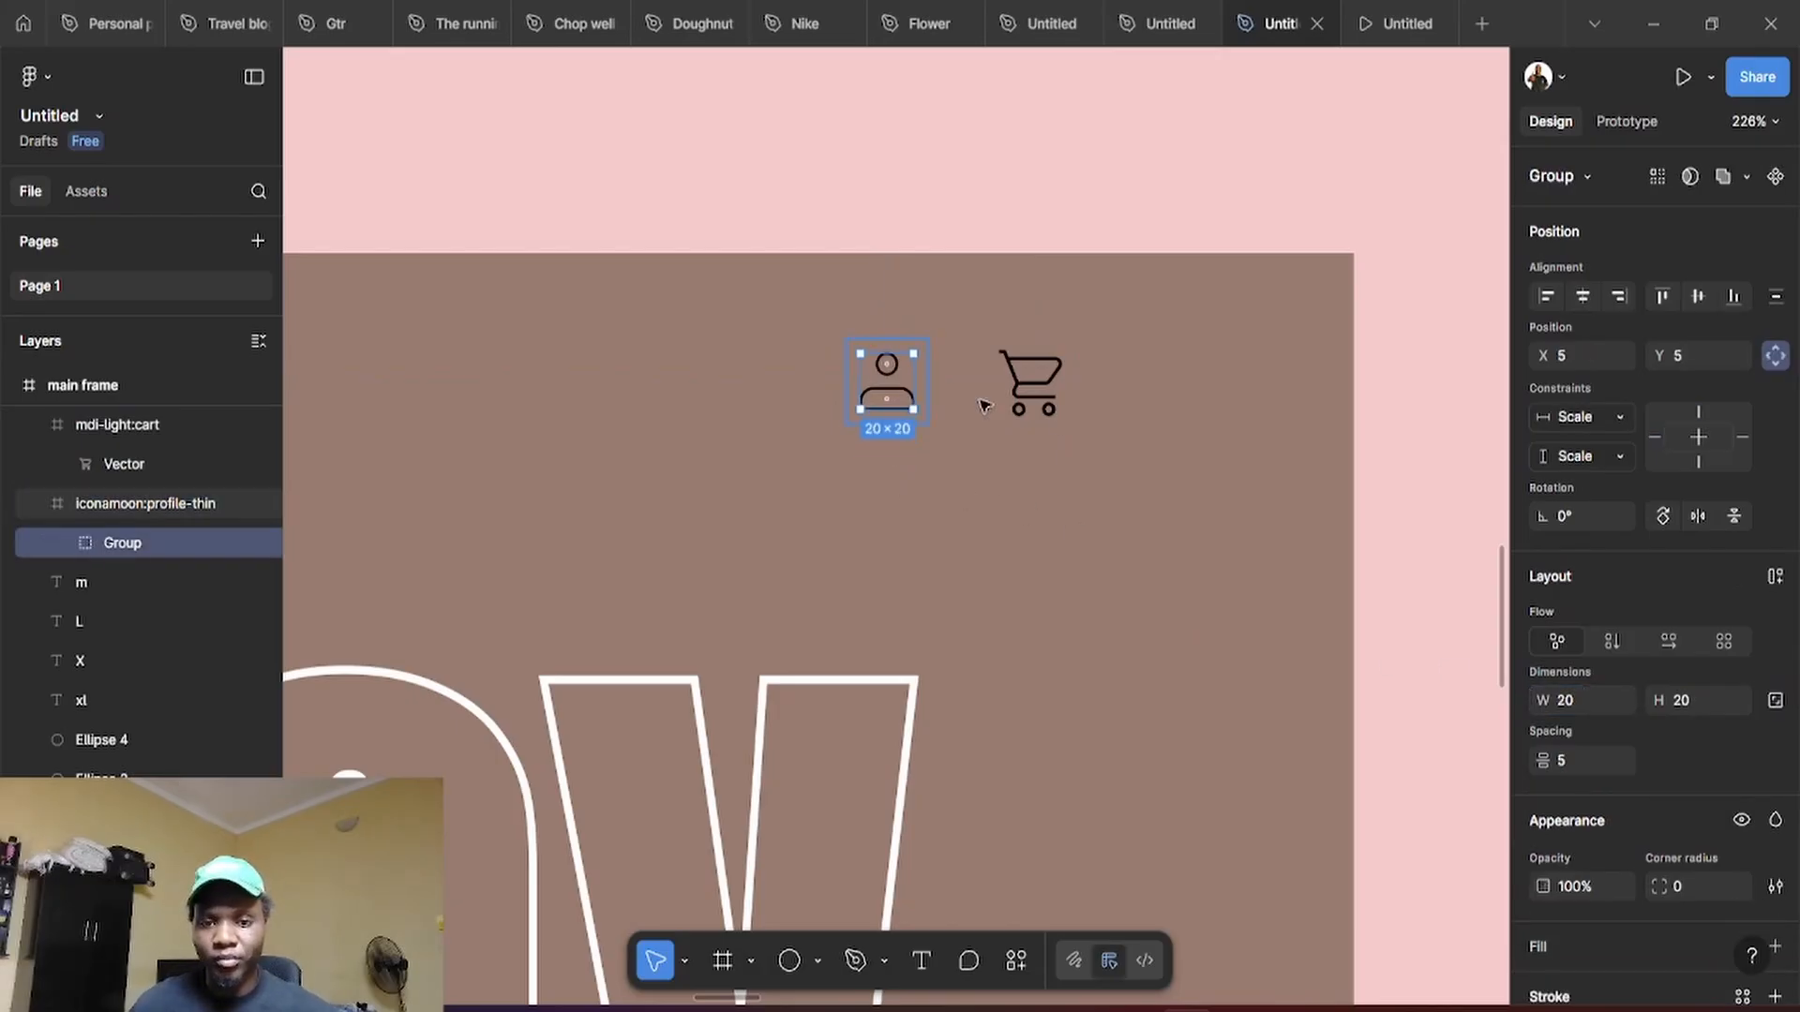
{"action": "scroll", "coordinate": [1589, 763], "scroll_direction": "down", "scroll_amount": 5}
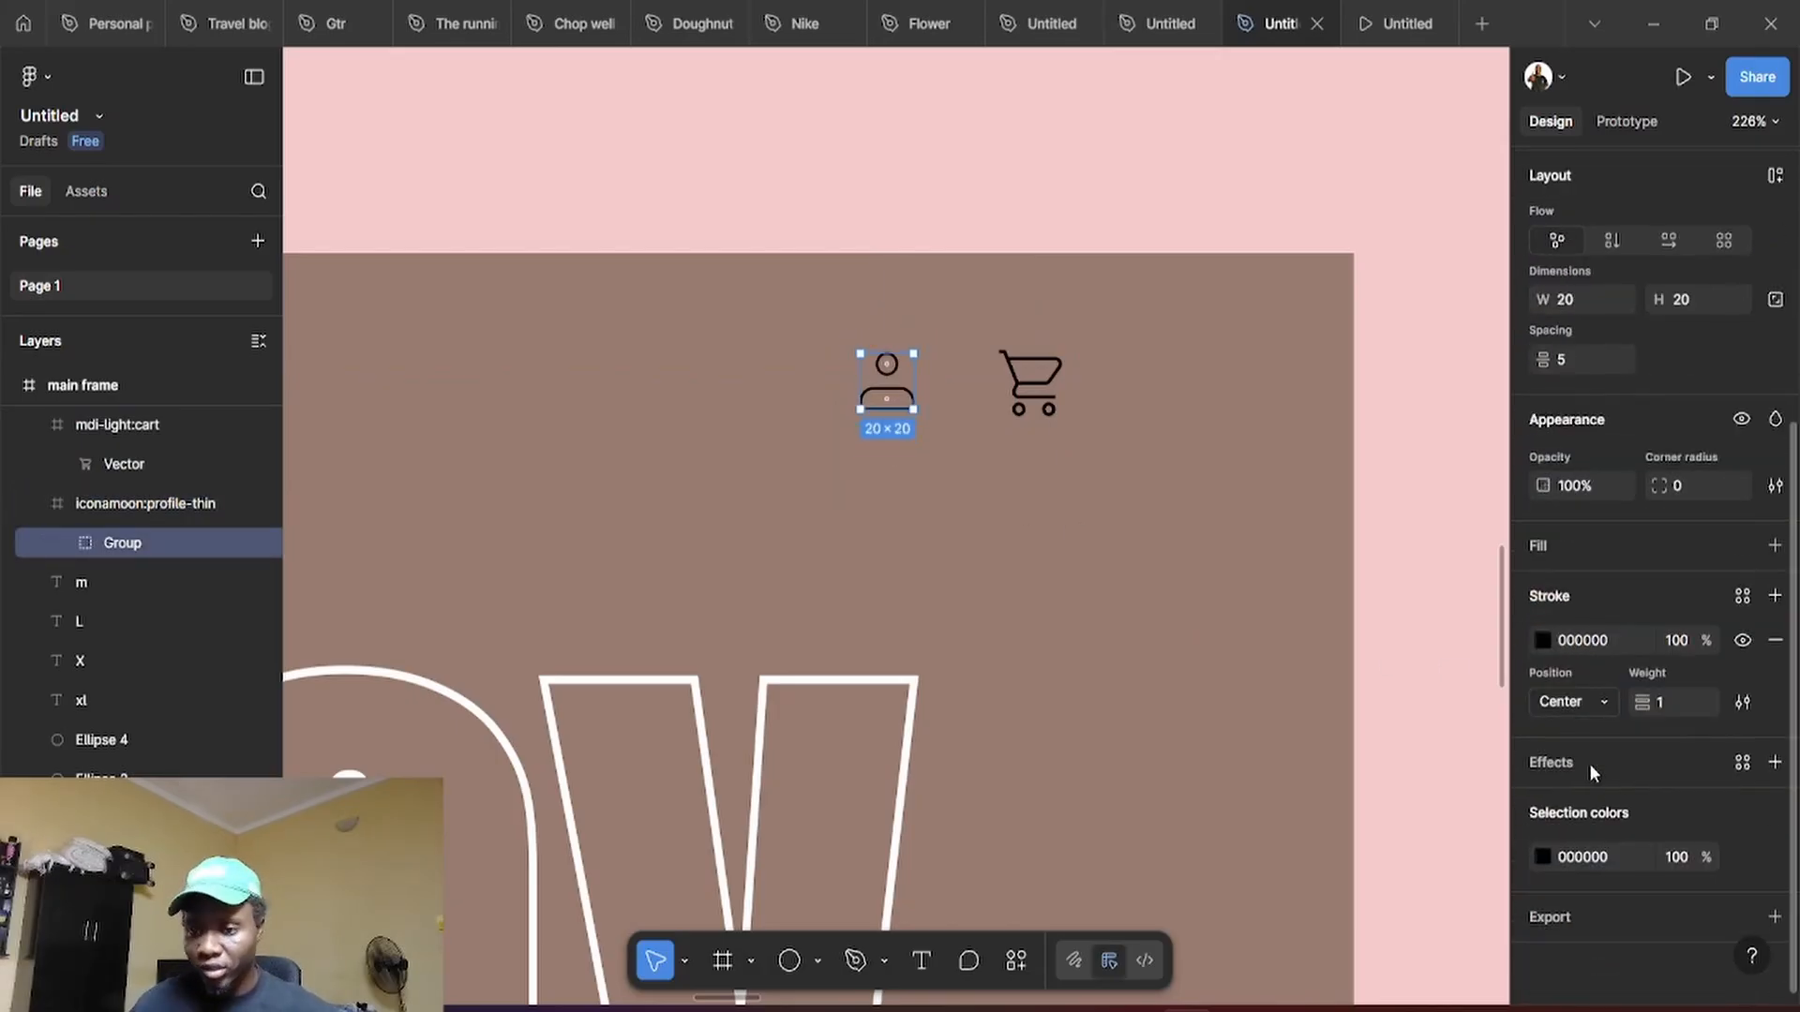
{"action": "left_click", "coordinate": [1542, 638]}
{"action": "left_click", "coordinate": [1247, 473]}
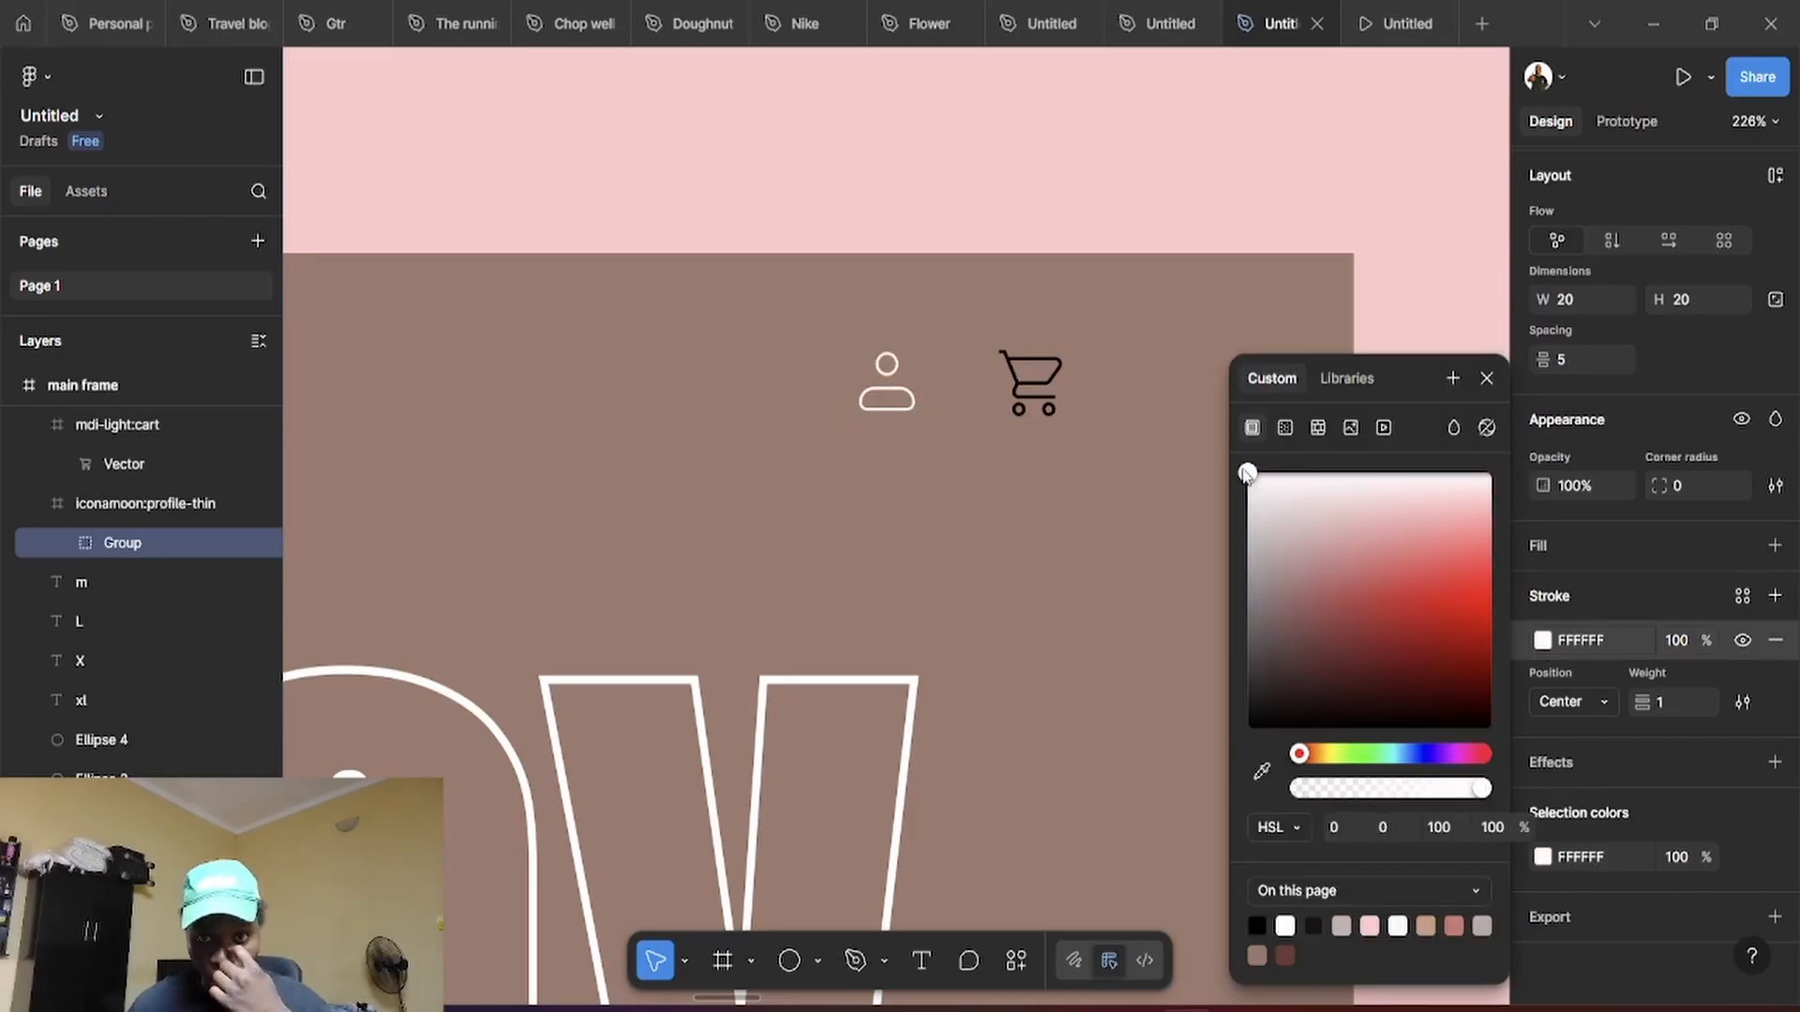
Change the fill color of the cart icon's vector to white
{"action": "left_click", "coordinate": [1017, 394]}
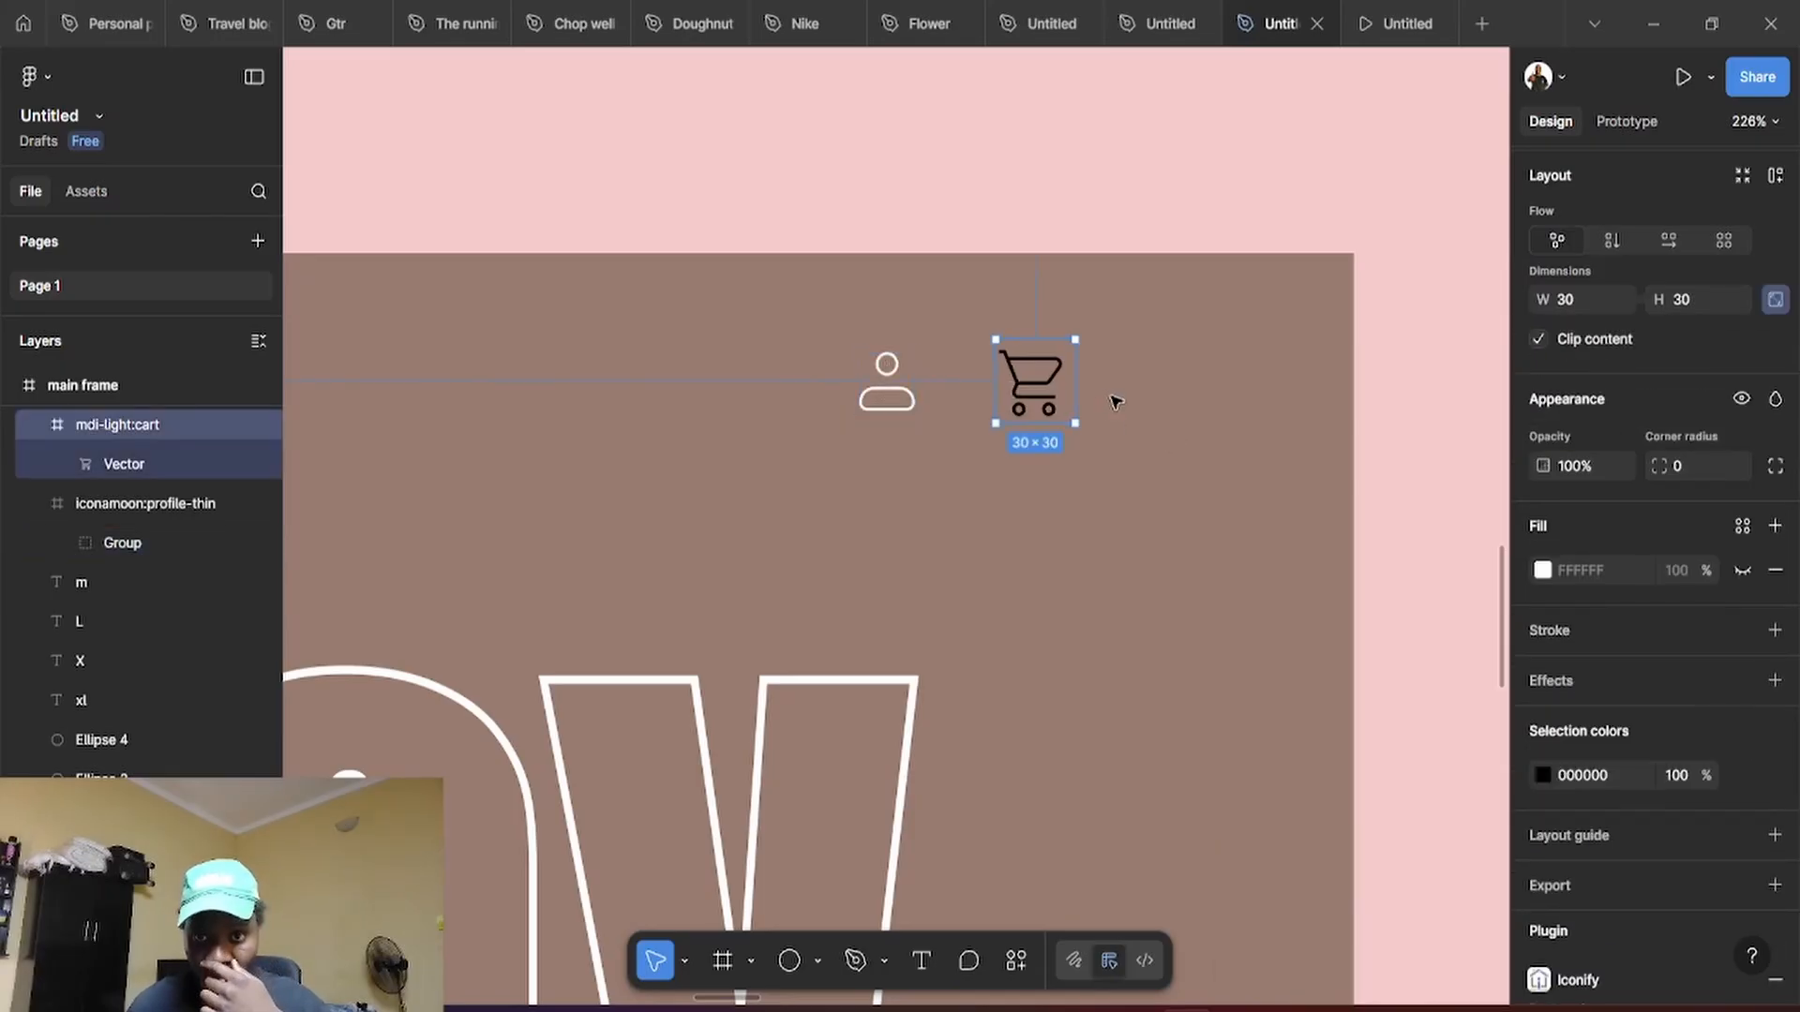
{"action": "double_click", "coordinate": [1054, 382]}
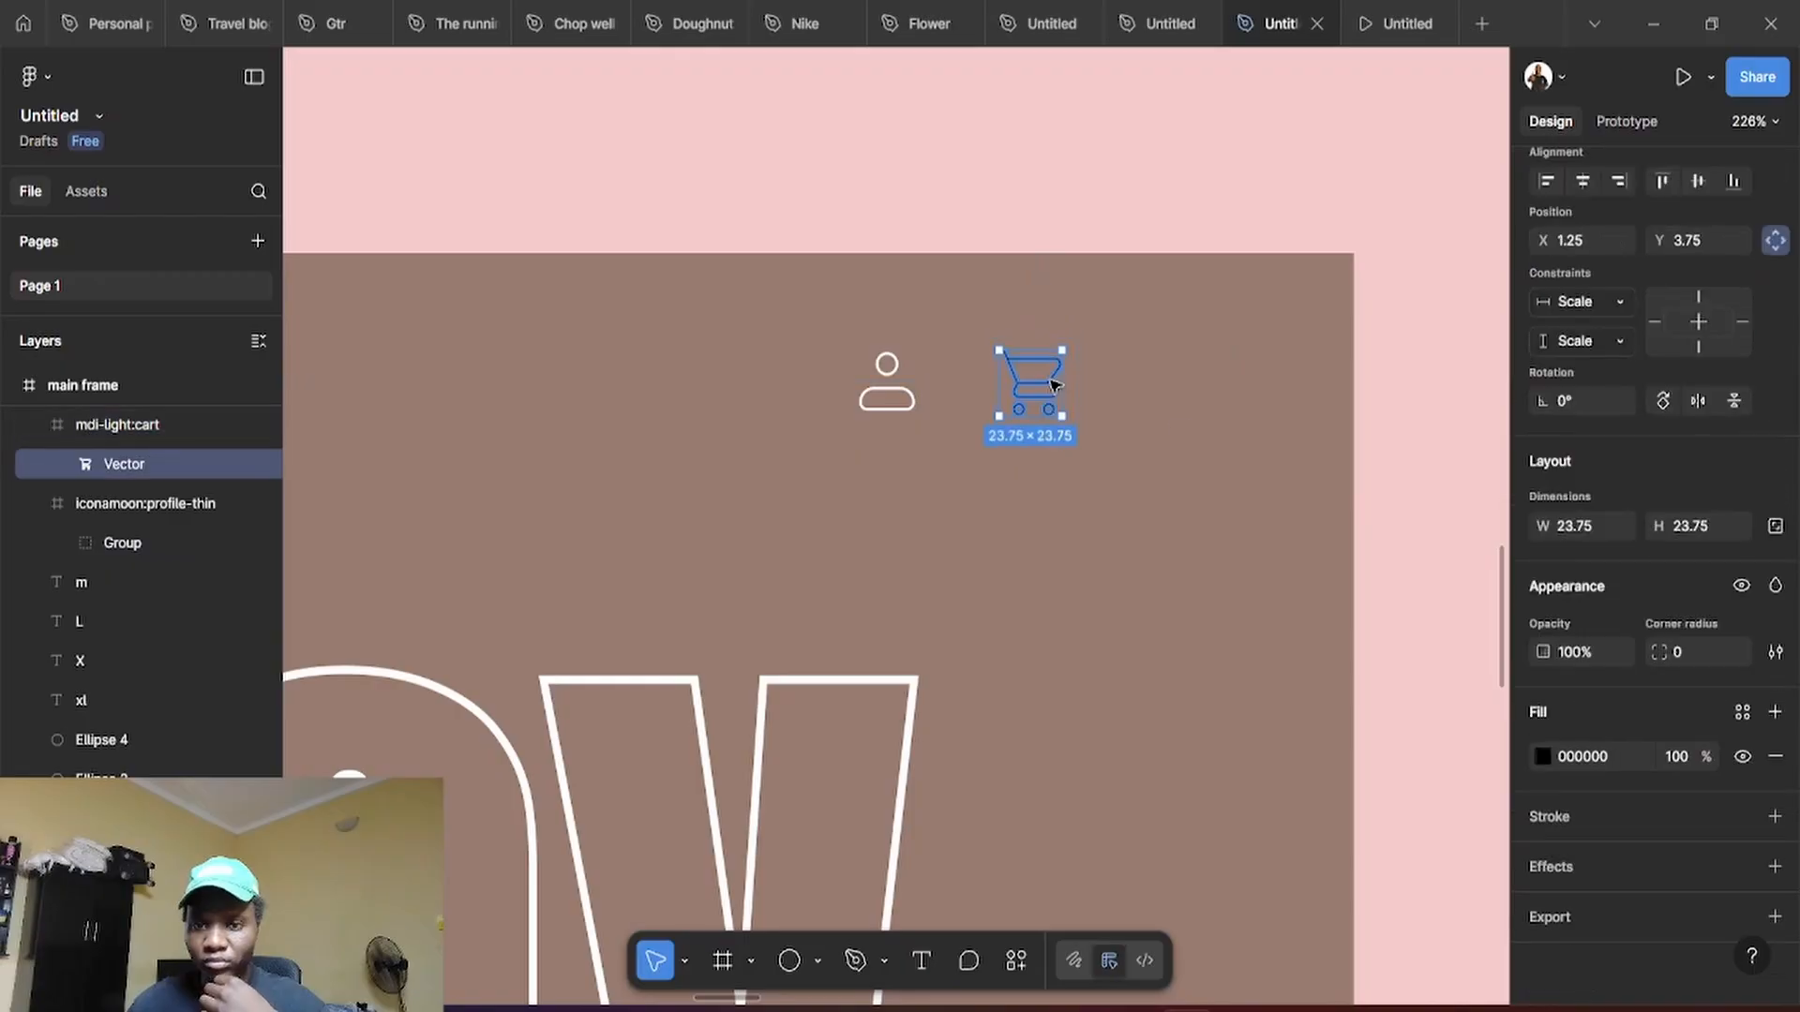
{"action": "left_click", "coordinate": [1542, 755]}
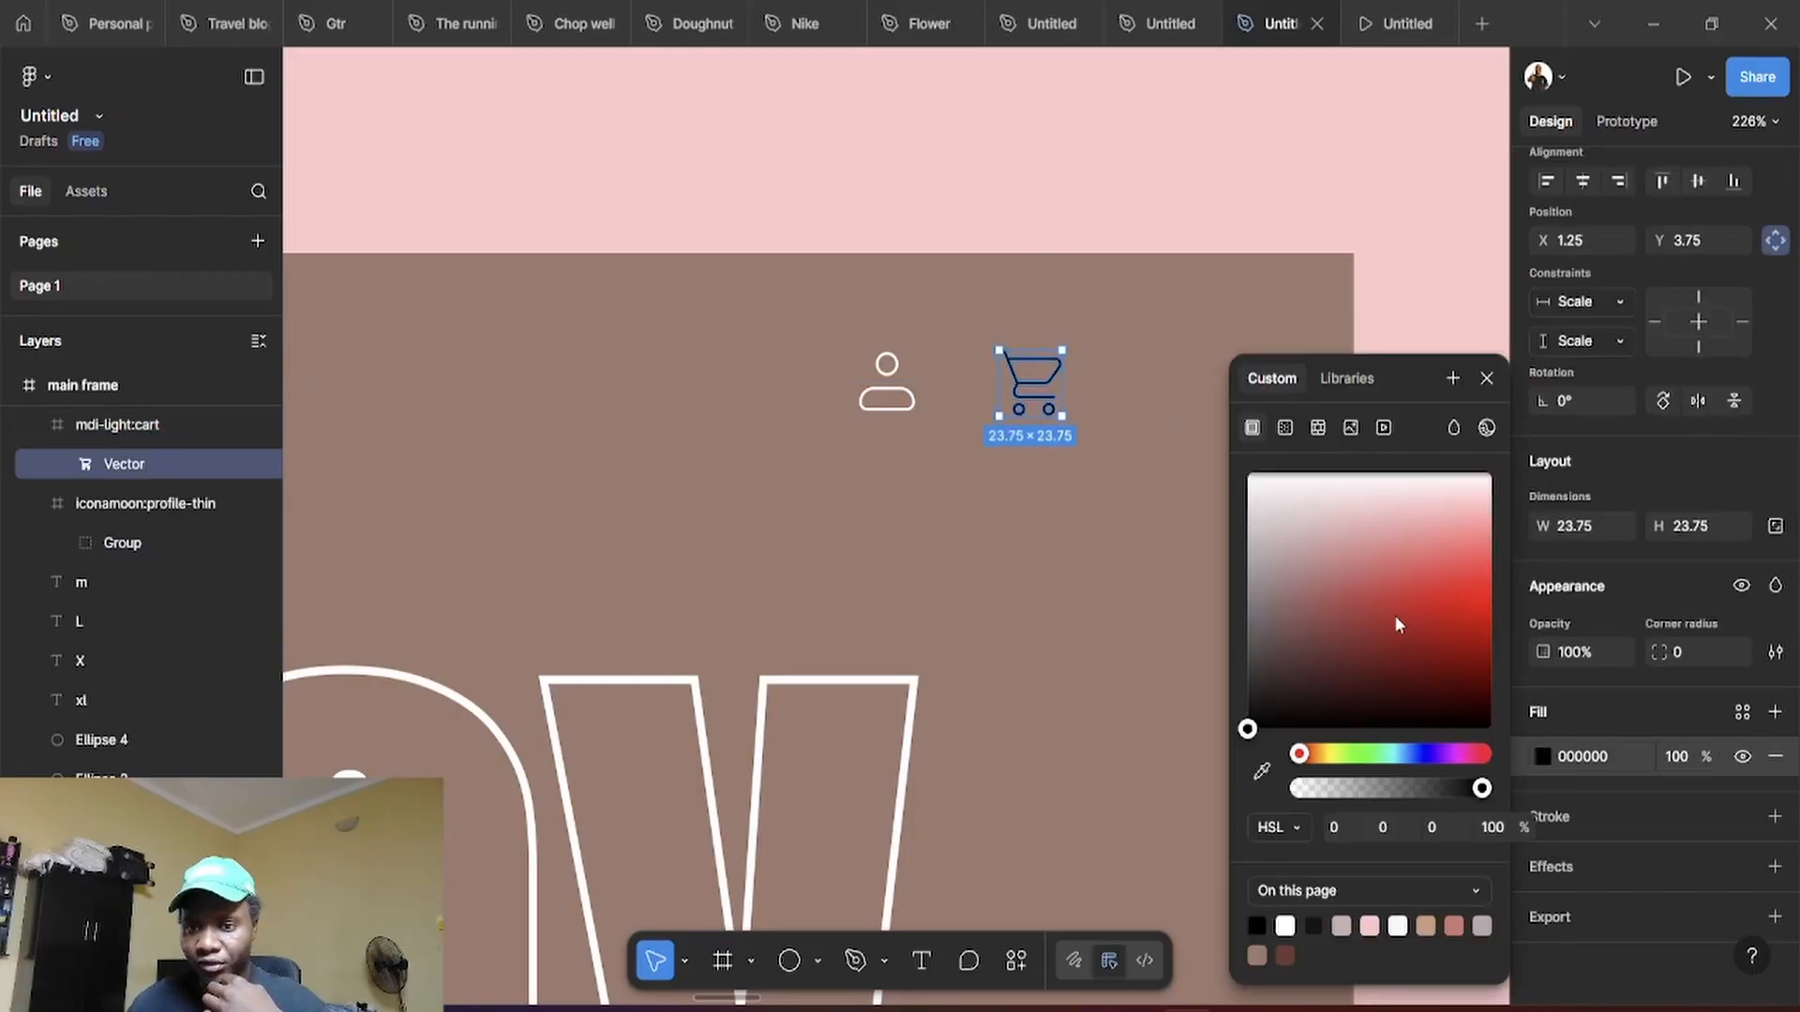
{"action": "left_click_drag", "start_coordinate": [1387, 609], "coordinate": [1234, 463]}
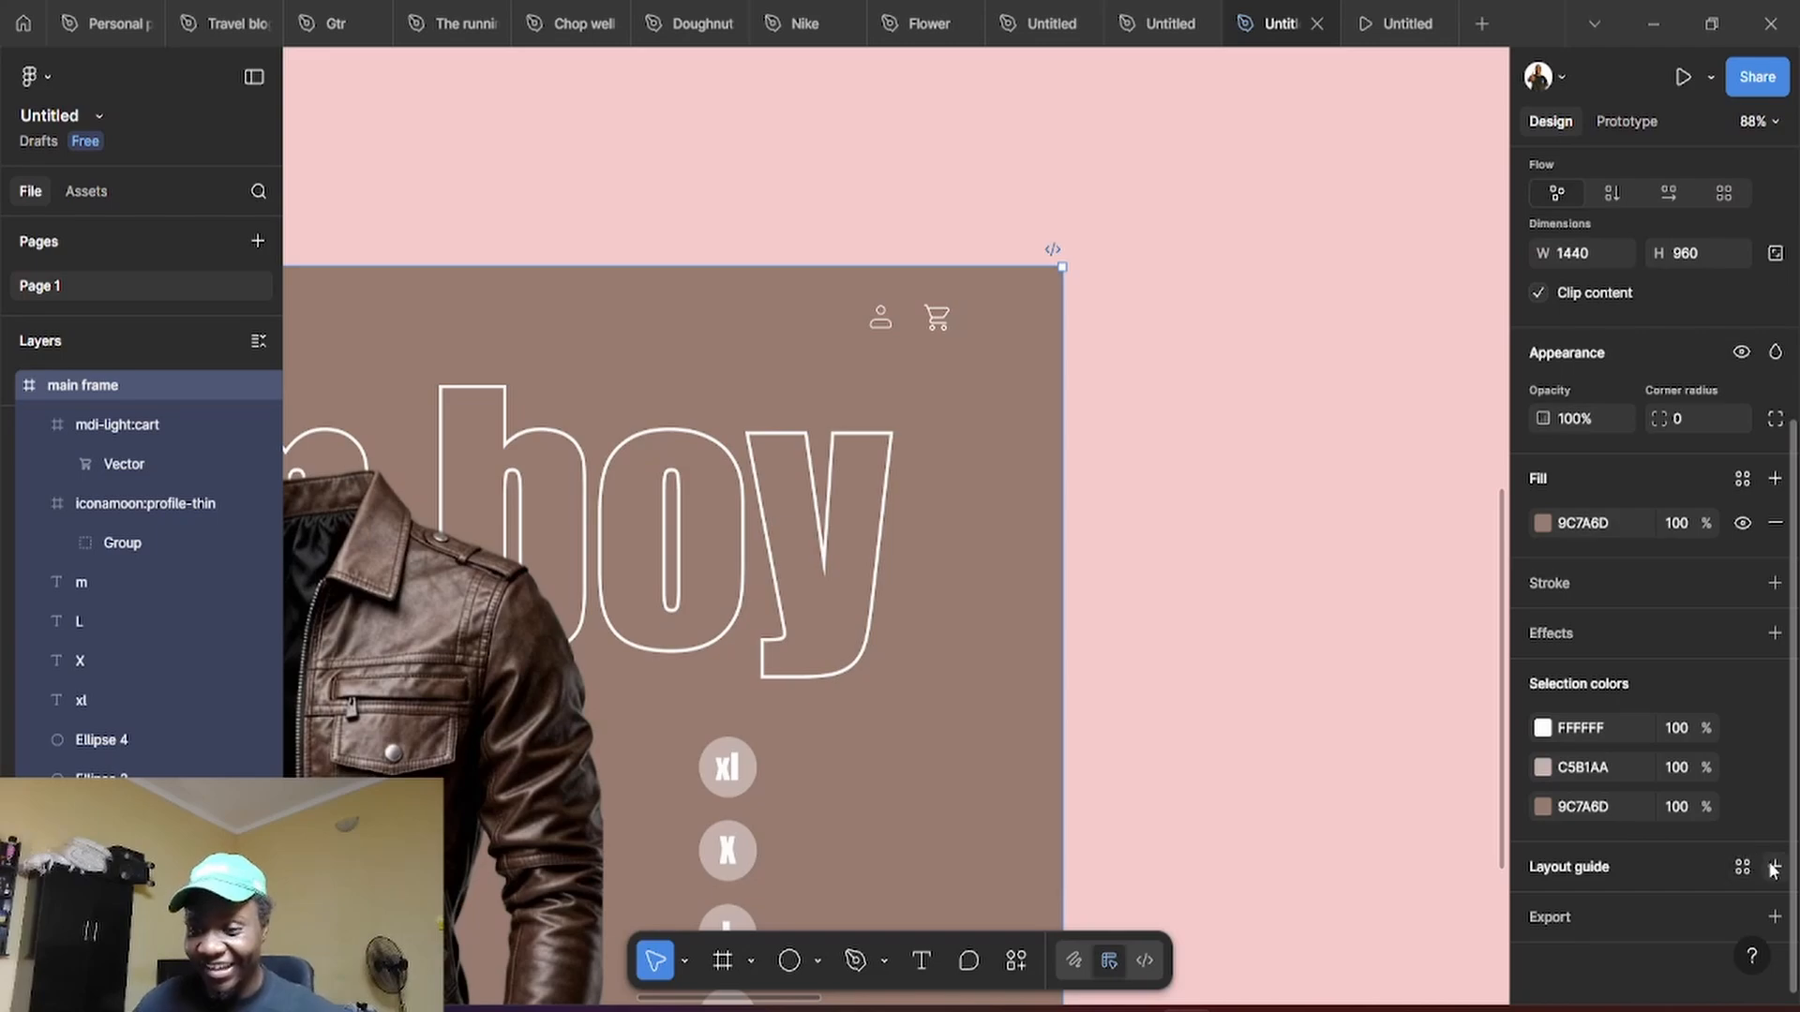
Add a layout guide to the main frame, switch it to columns, and set the count to 10
{"action": "left_click", "coordinate": [1772, 868]}
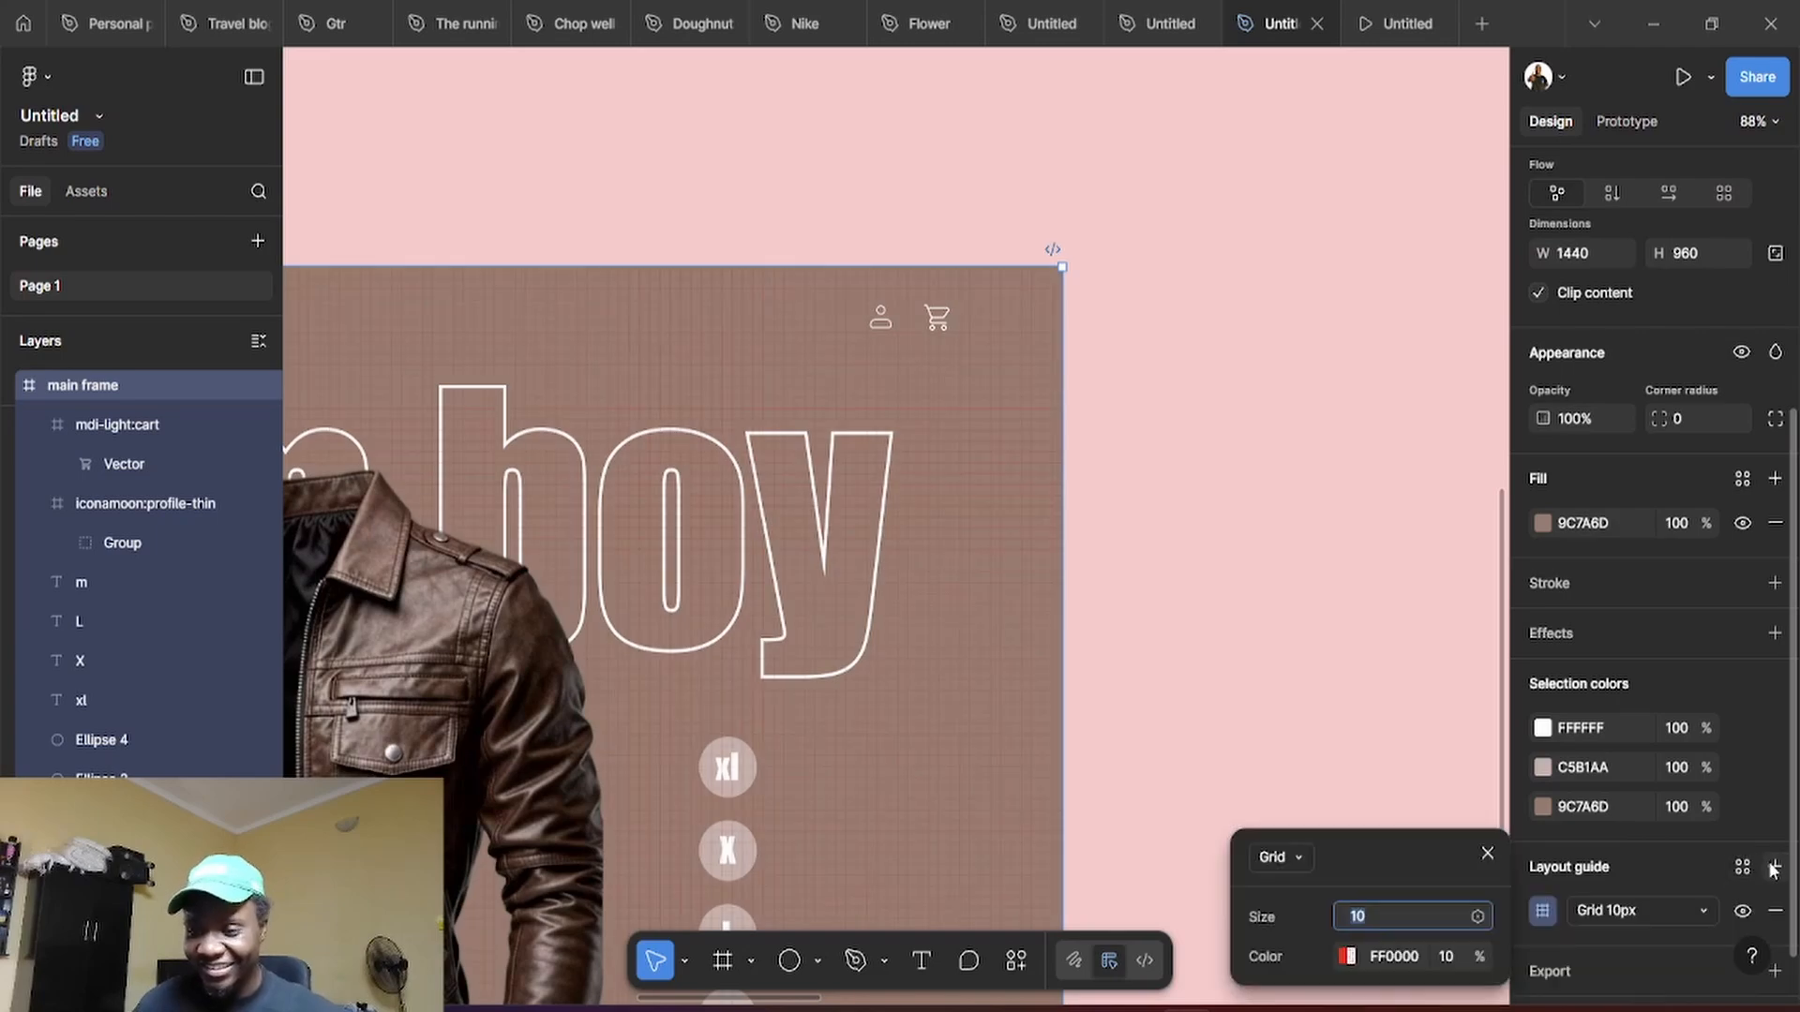
{"action": "left_click", "coordinate": [1640, 914]}
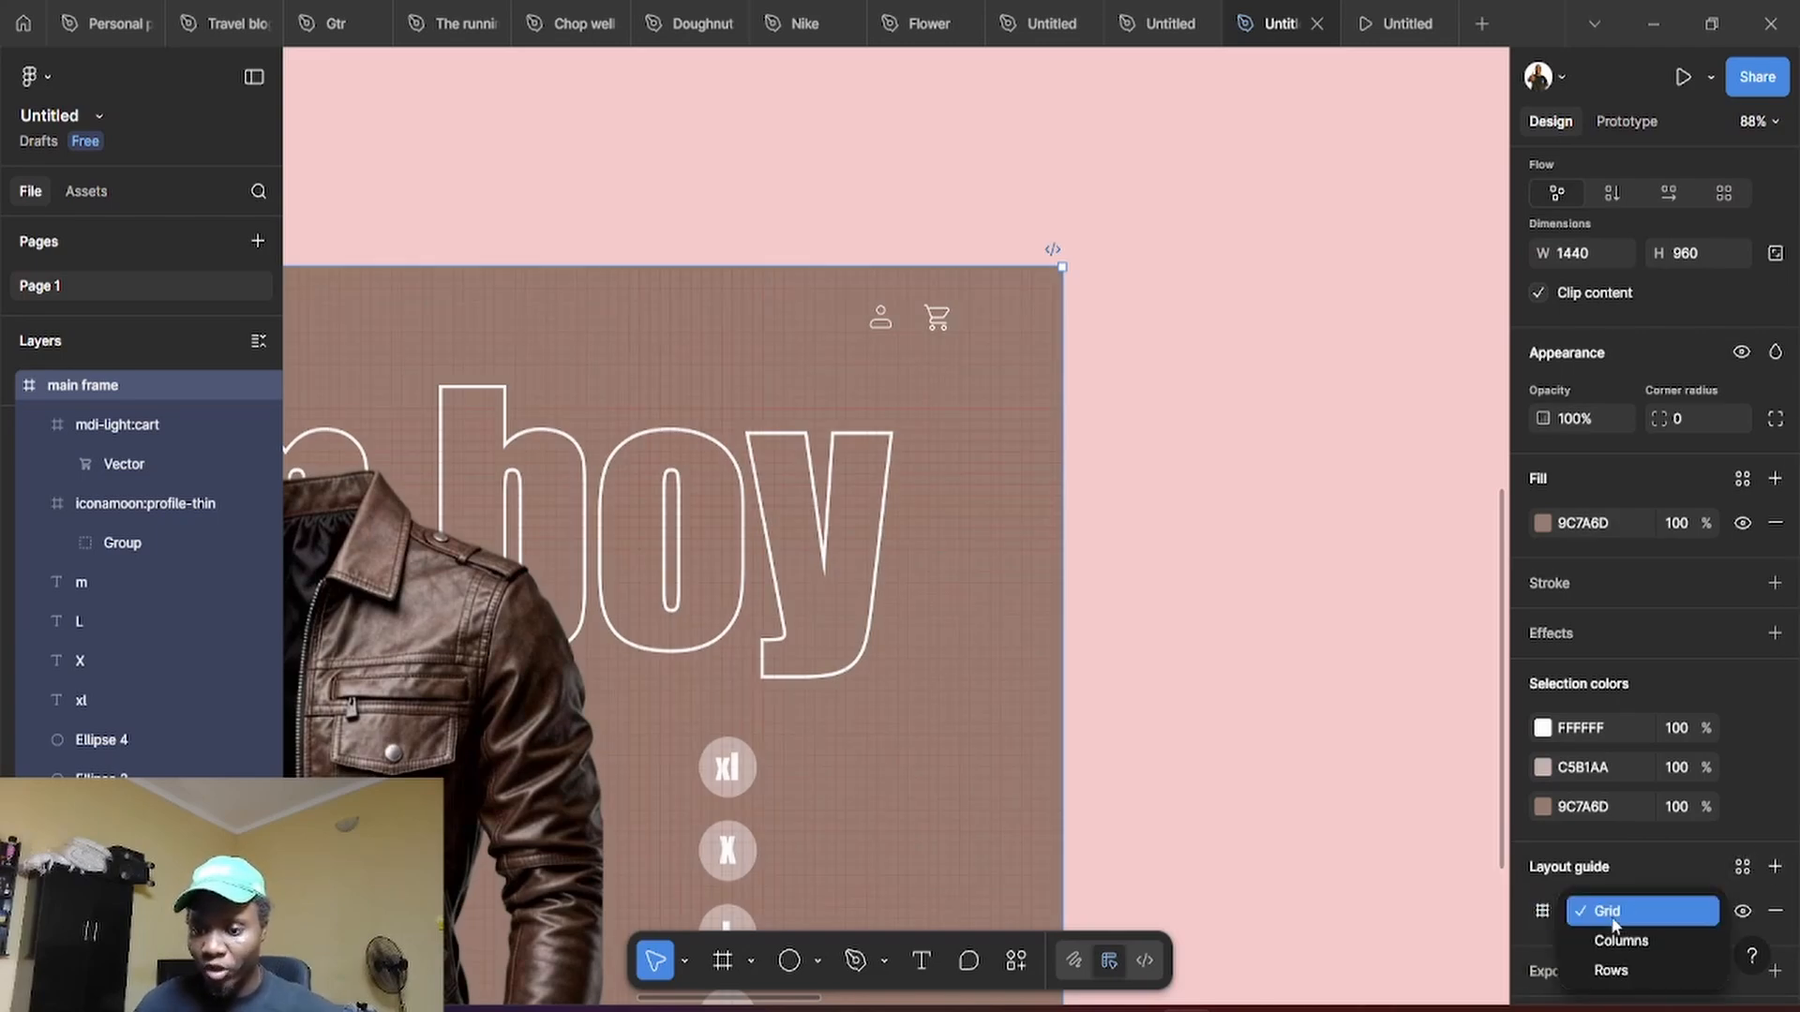
{"action": "left_click", "coordinate": [1627, 940]}
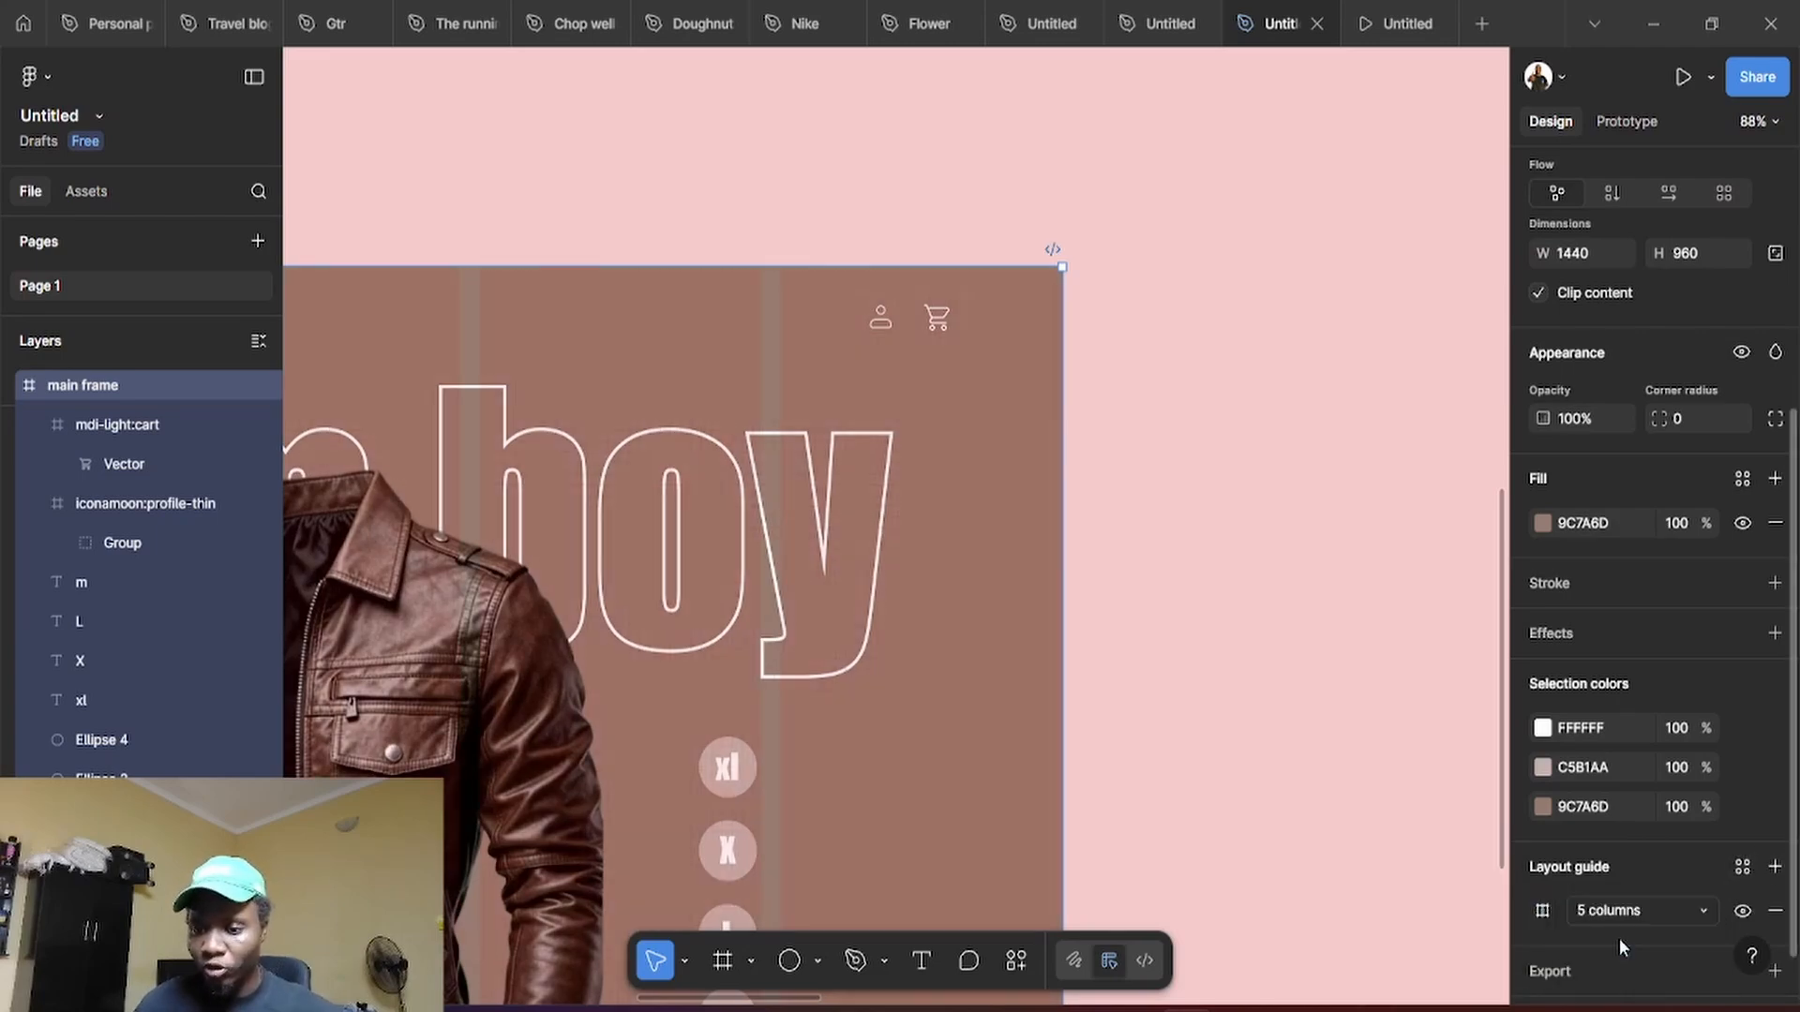
{"action": "left_click", "coordinate": [1542, 911]}
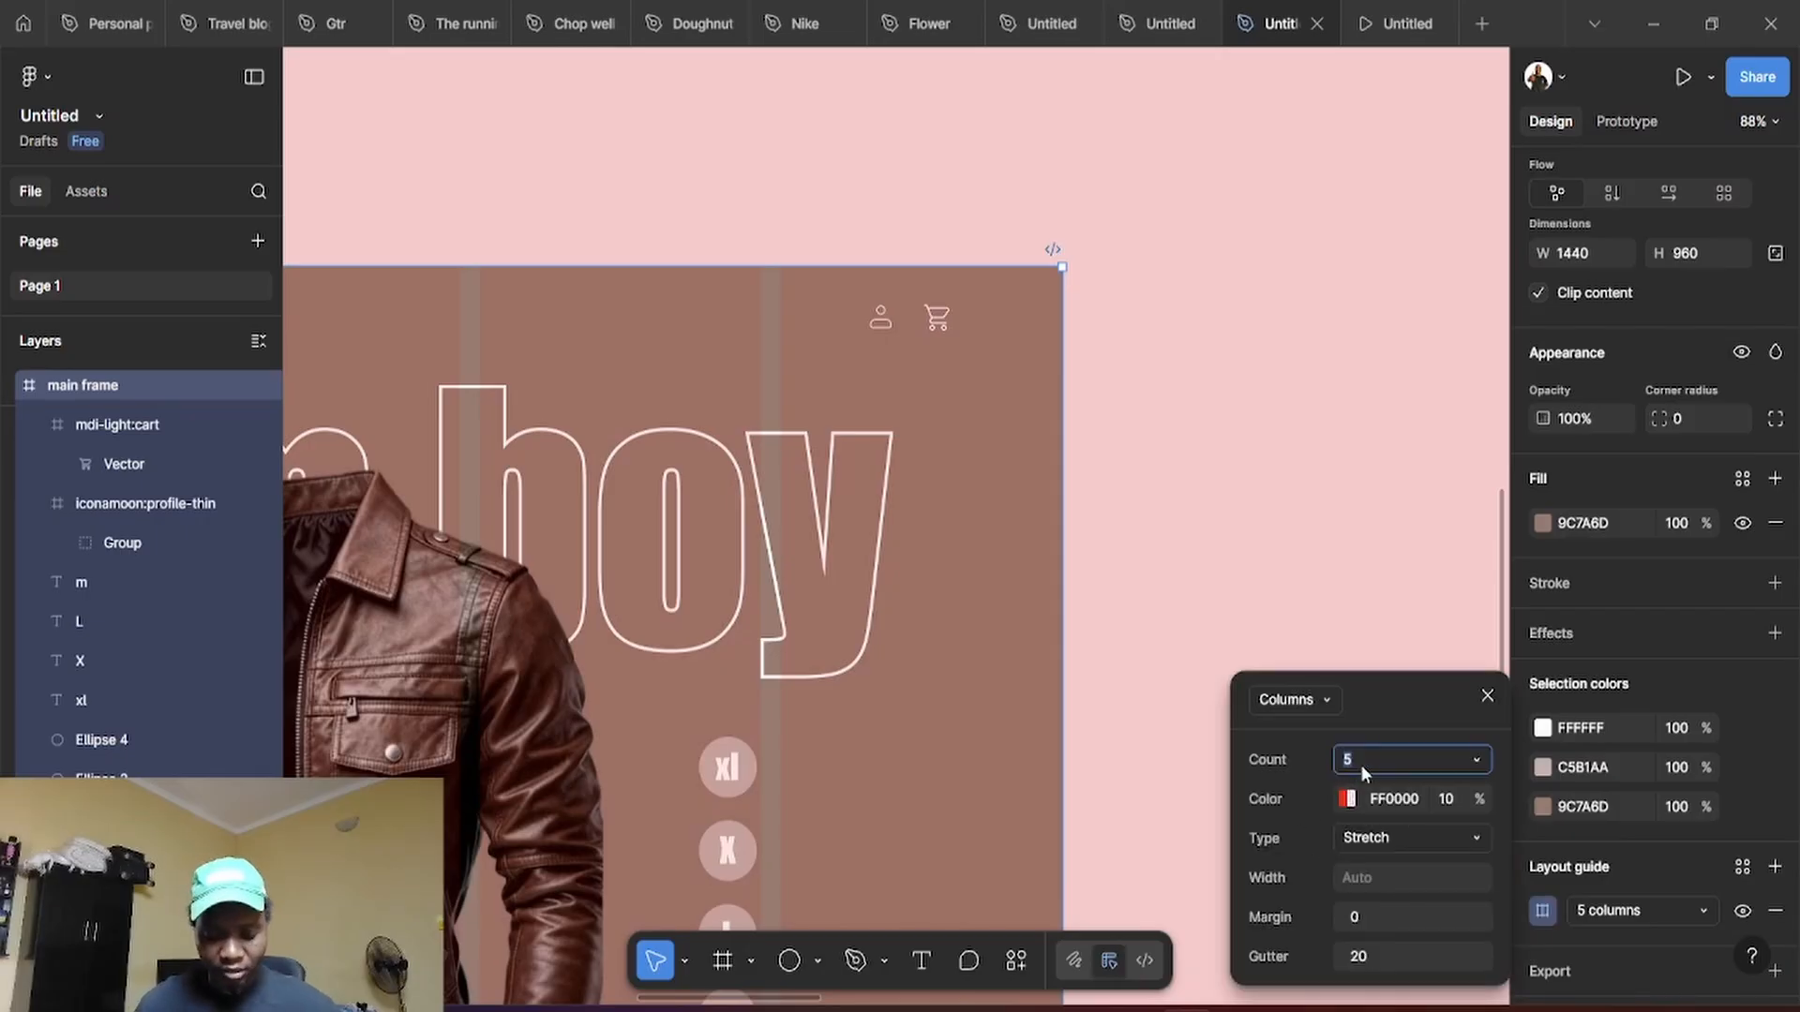
{"action": "key", "text": "Return"}
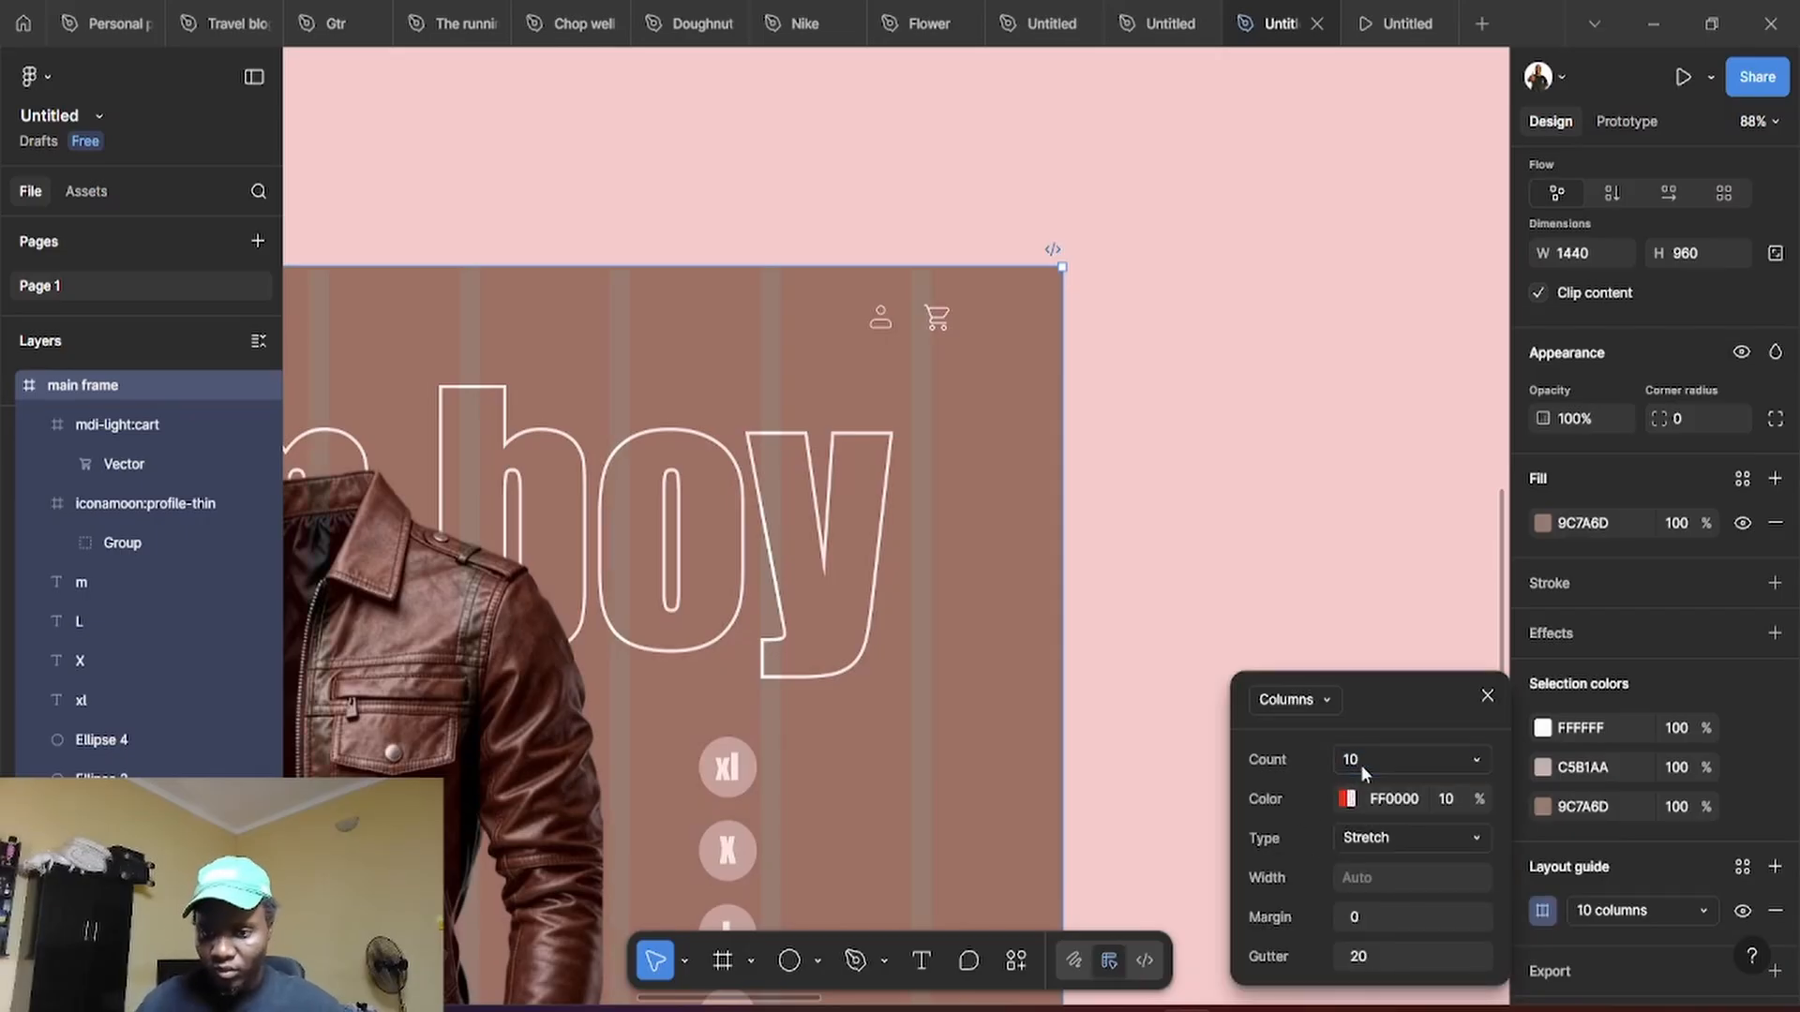
Set the margin of the main frame's column layout guide to 20
{"action": "left_click", "coordinate": [1385, 920]}
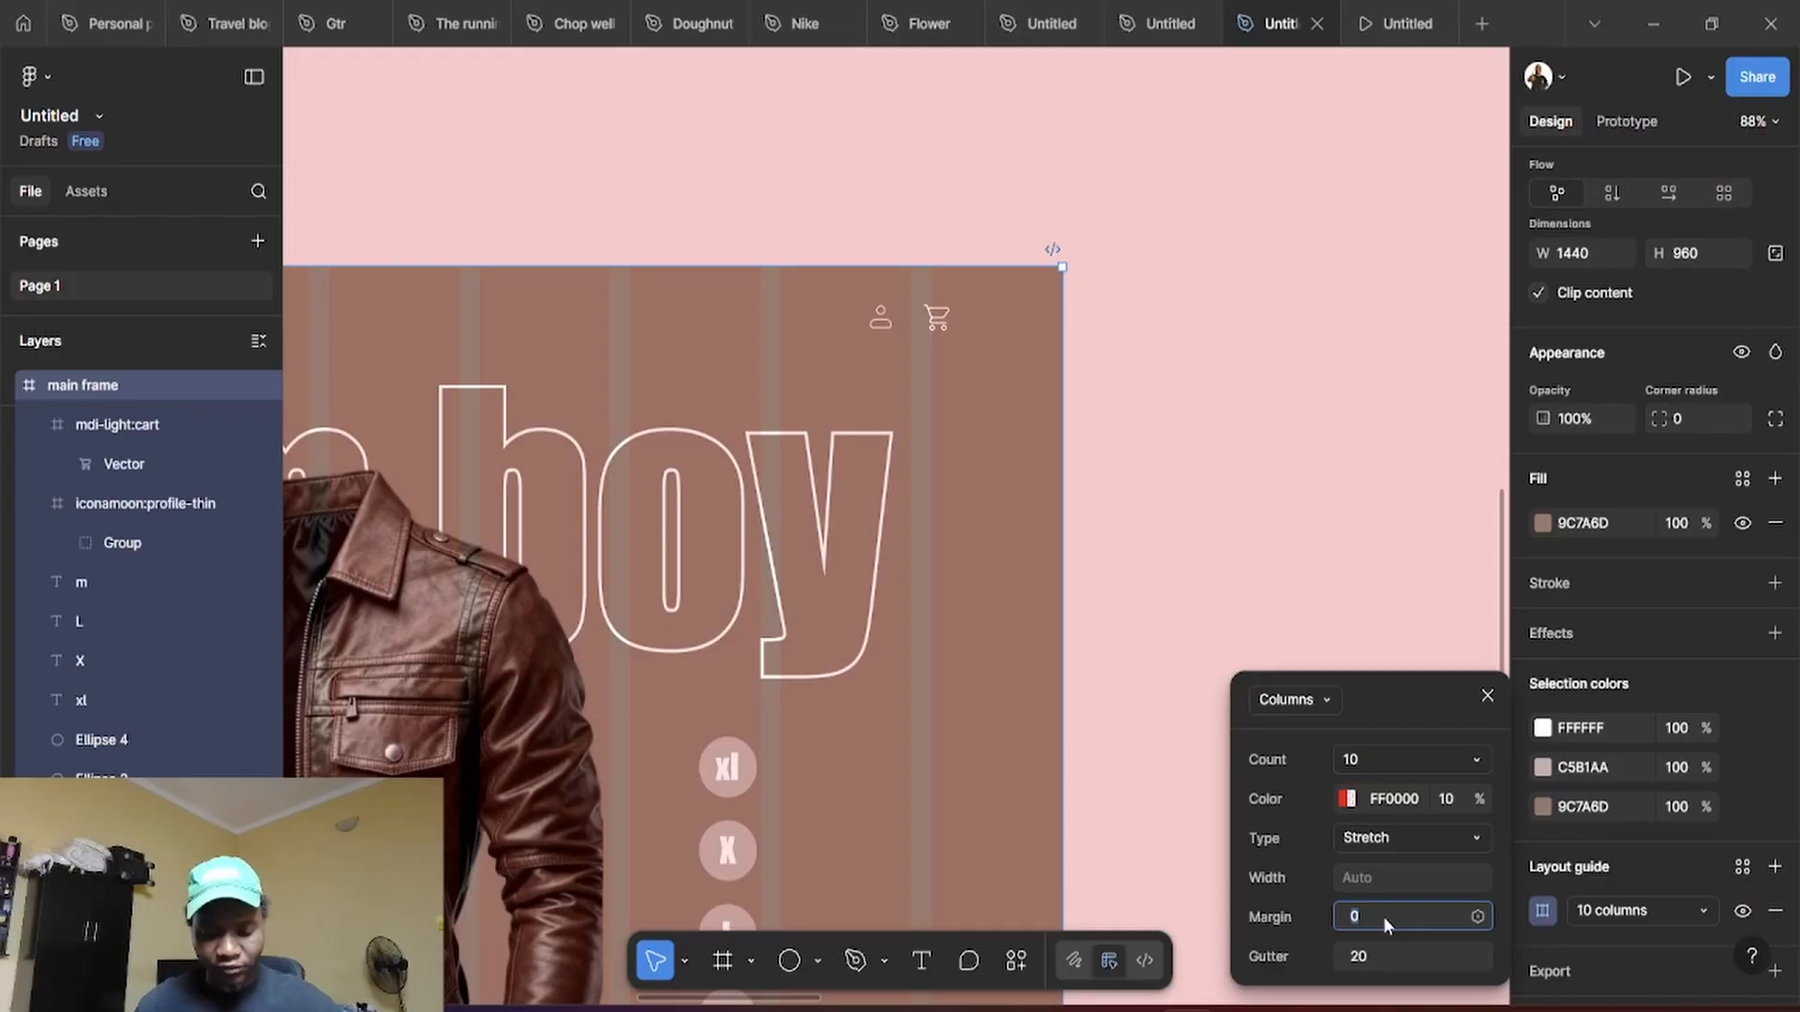
{"action": "key", "text": "Return"}
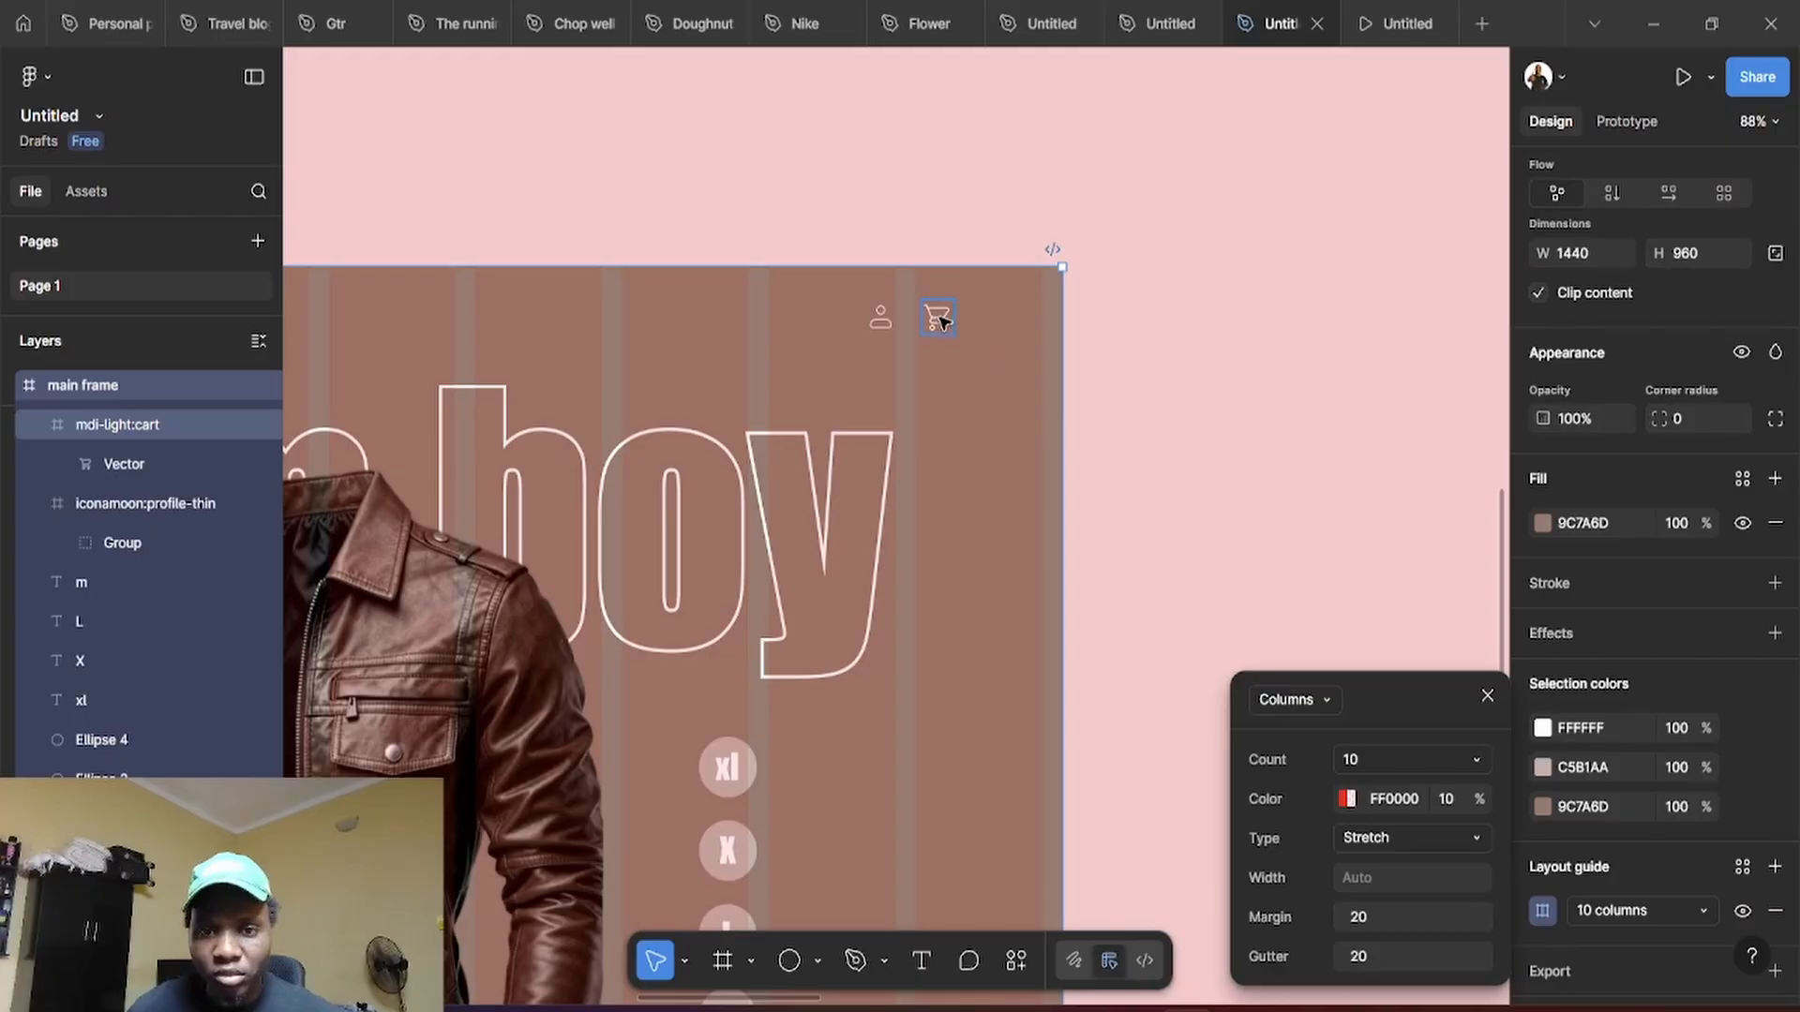
Move the profile and cart icons together slightly leftward so the cart sits at the last column gutter
{"action": "scroll", "coordinate": [1020, 462], "scroll_direction": "left", "scroll_amount": 4}
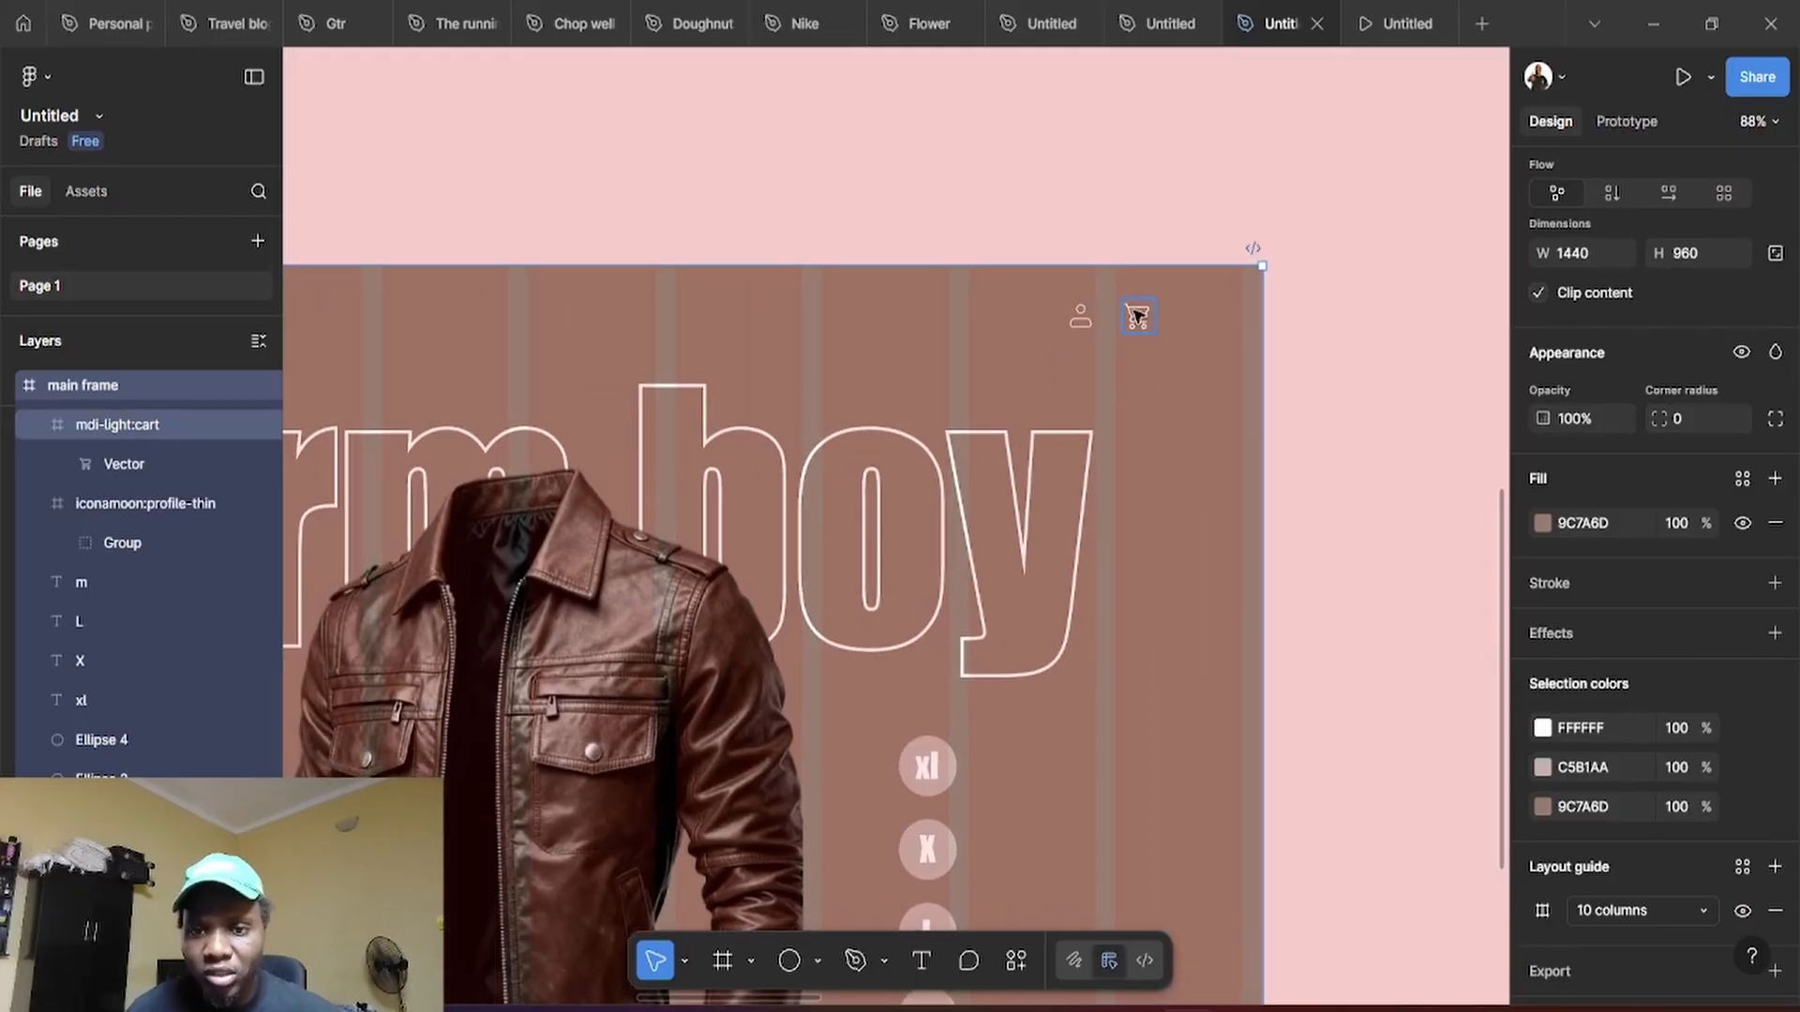
{"action": "left_click", "coordinate": [1137, 316]}
{"action": "left_click", "coordinate": [1085, 319], "text": "shift"}
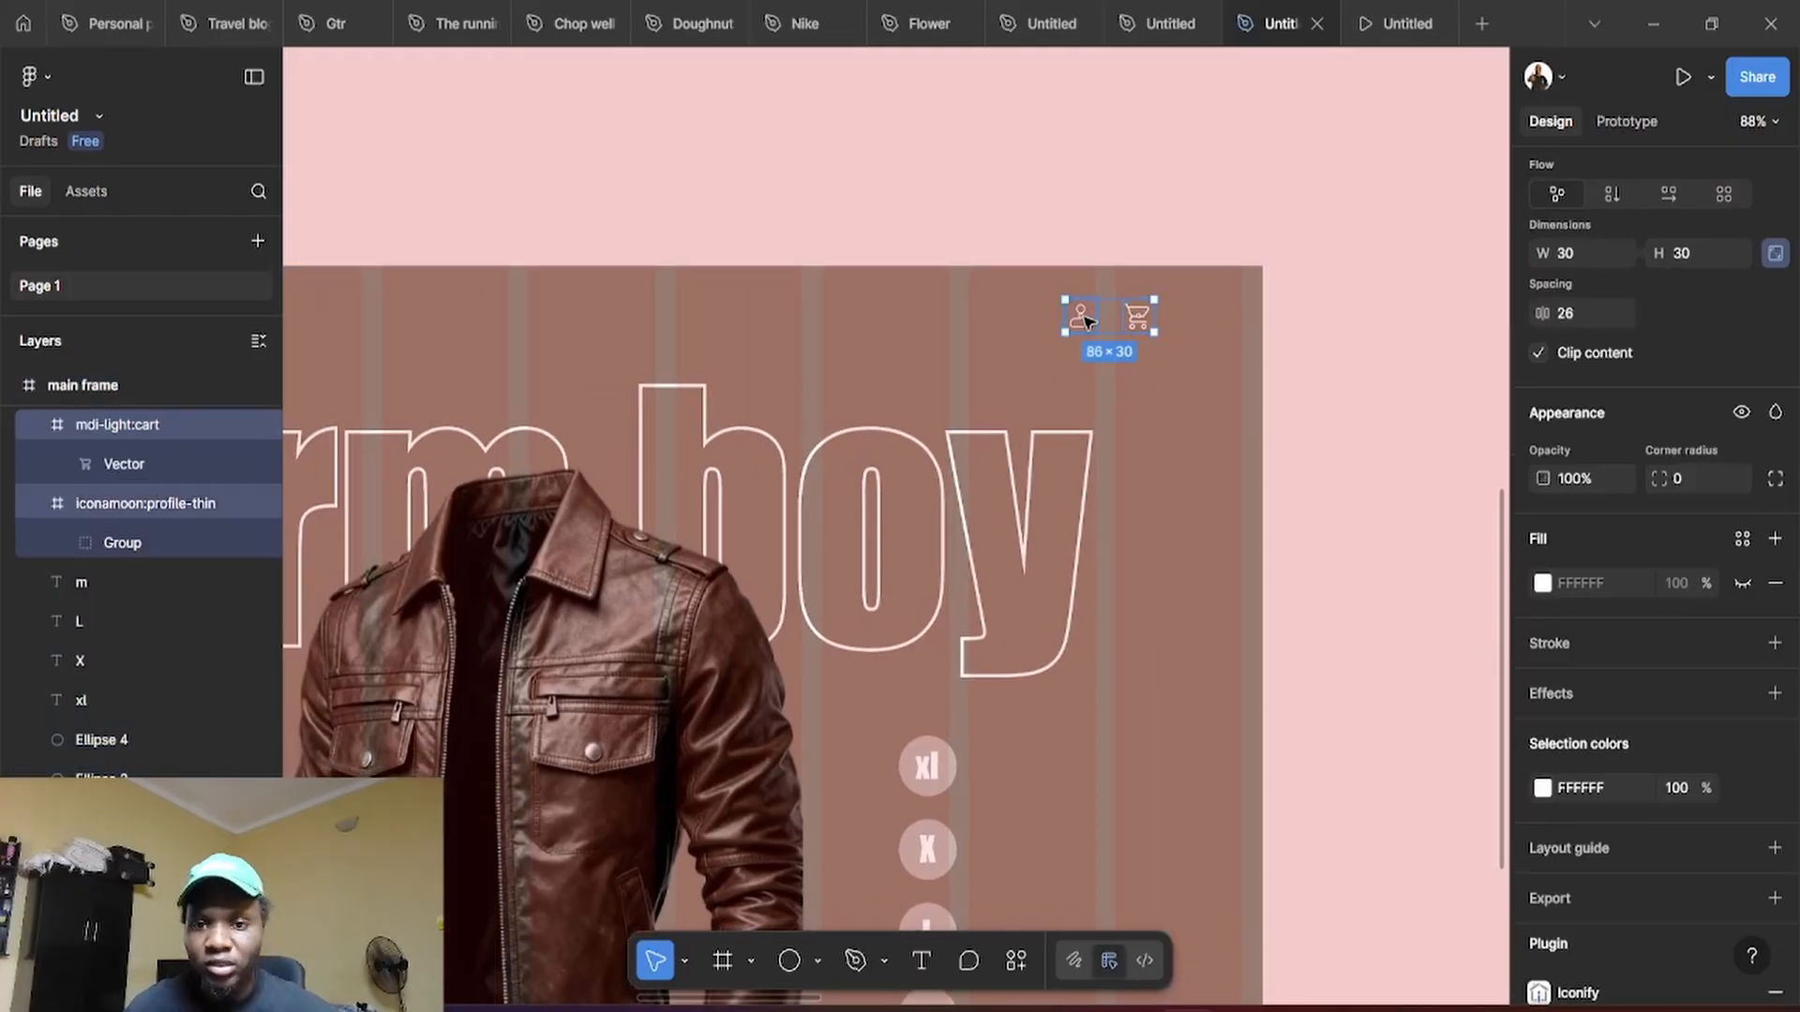
{"action": "left_click_drag", "start_coordinate": [1144, 325], "coordinate": [1106, 324]}
{"action": "left_click", "coordinate": [1233, 428]}
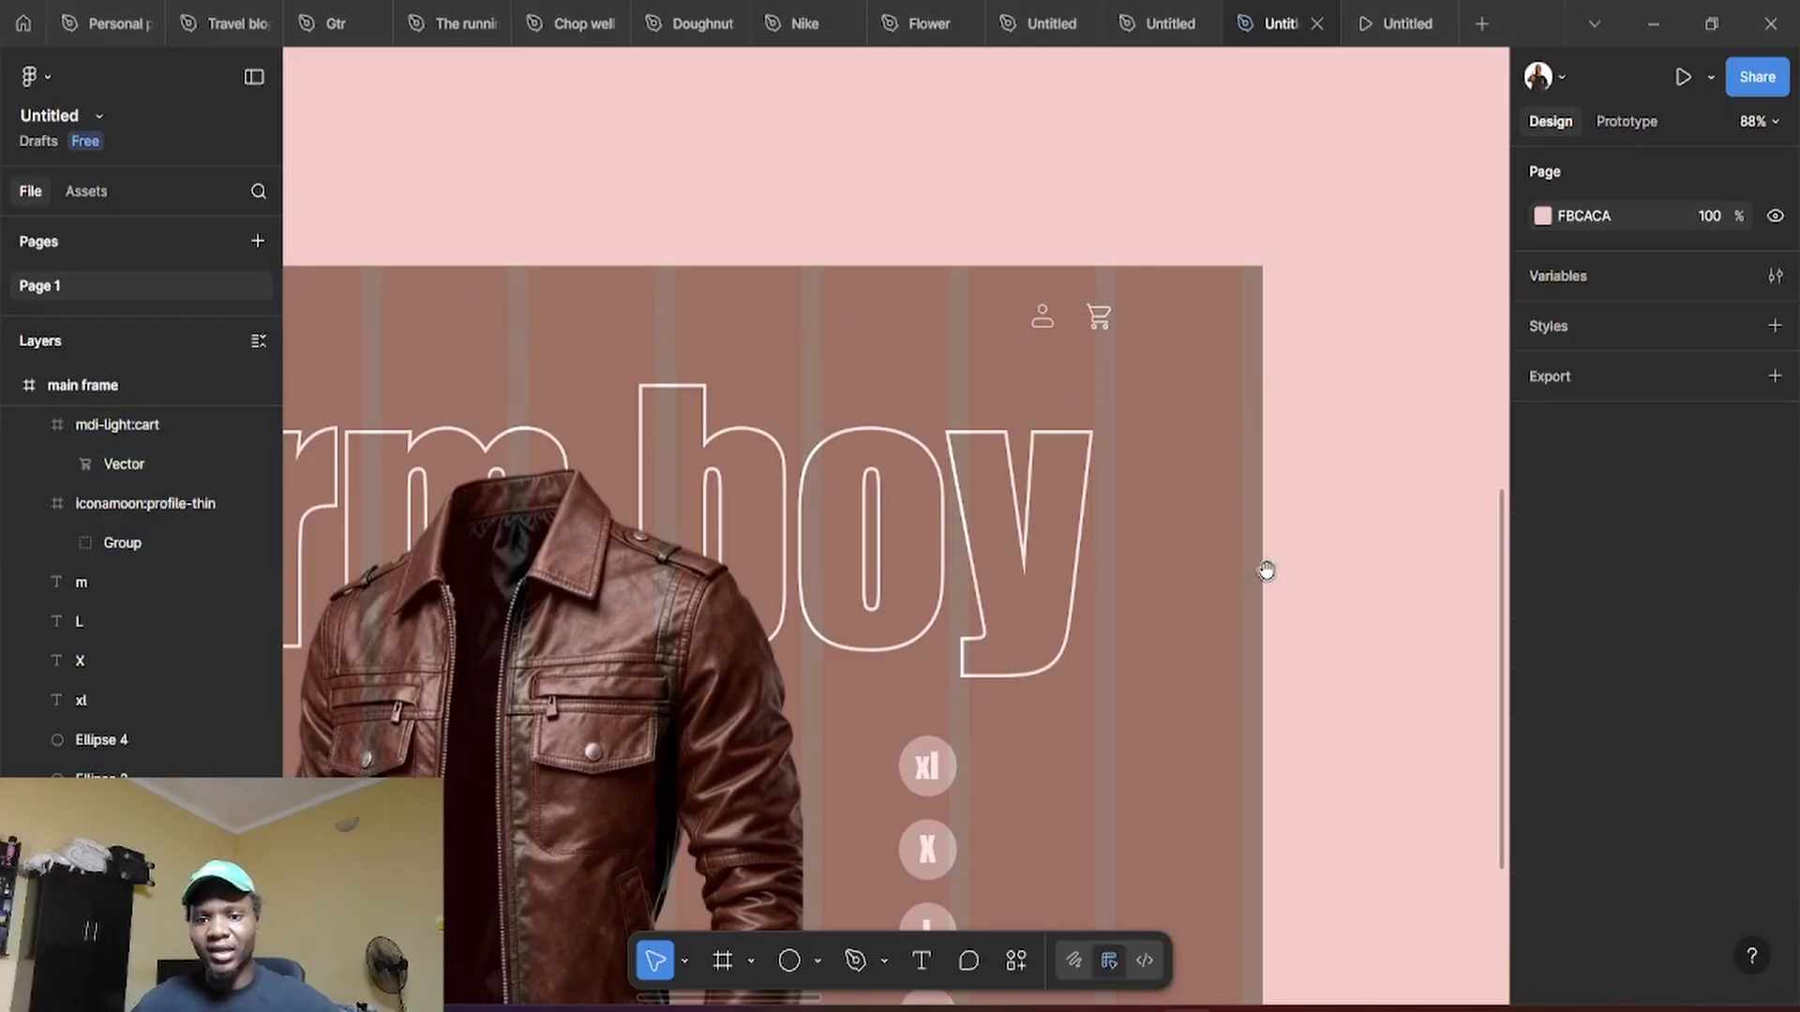
Add a text layer reading "Home" at the top of the main frame, above the Farm boy title
{"action": "scroll", "coordinate": [1331, 534], "scroll_direction": "down", "scroll_amount": 3}
{"action": "scroll", "coordinate": [1349, 466], "scroll_direction": "down", "scroll_amount": 3}
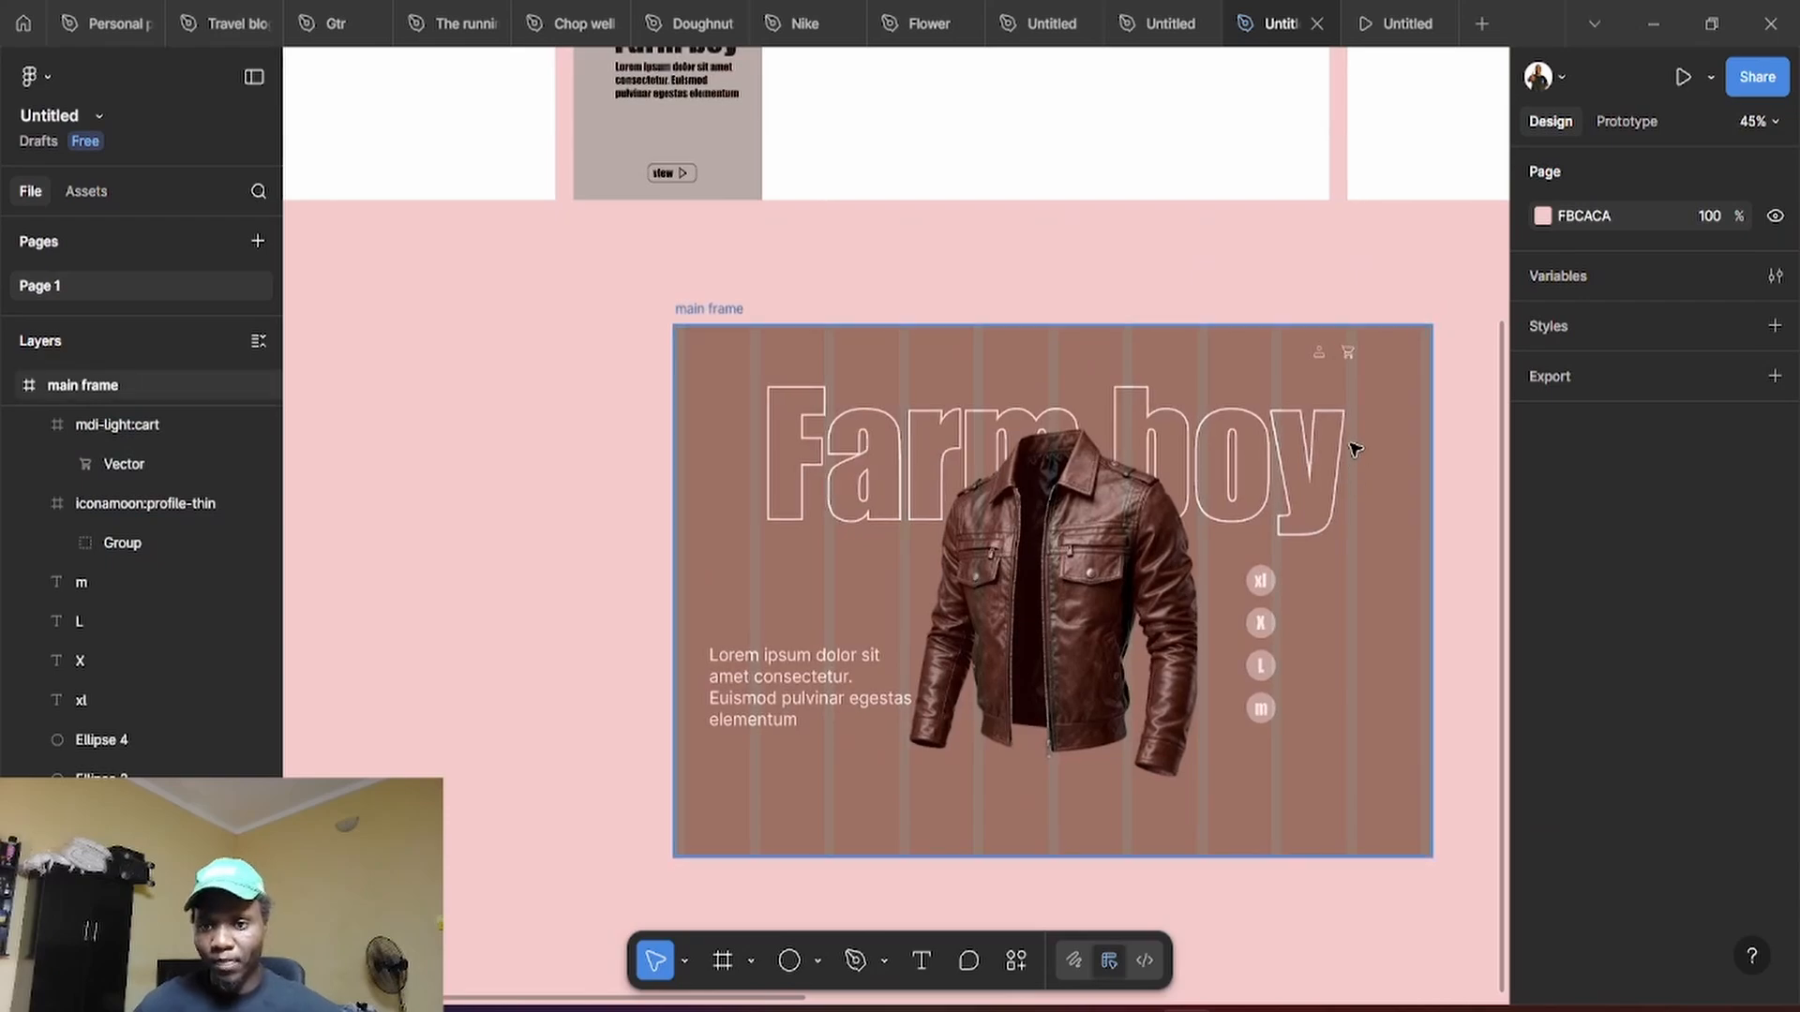
{"action": "scroll", "coordinate": [1349, 448], "scroll_direction": "up", "scroll_amount": 3}
{"action": "scroll", "coordinate": [984, 424], "scroll_direction": "down", "scroll_amount": 2}
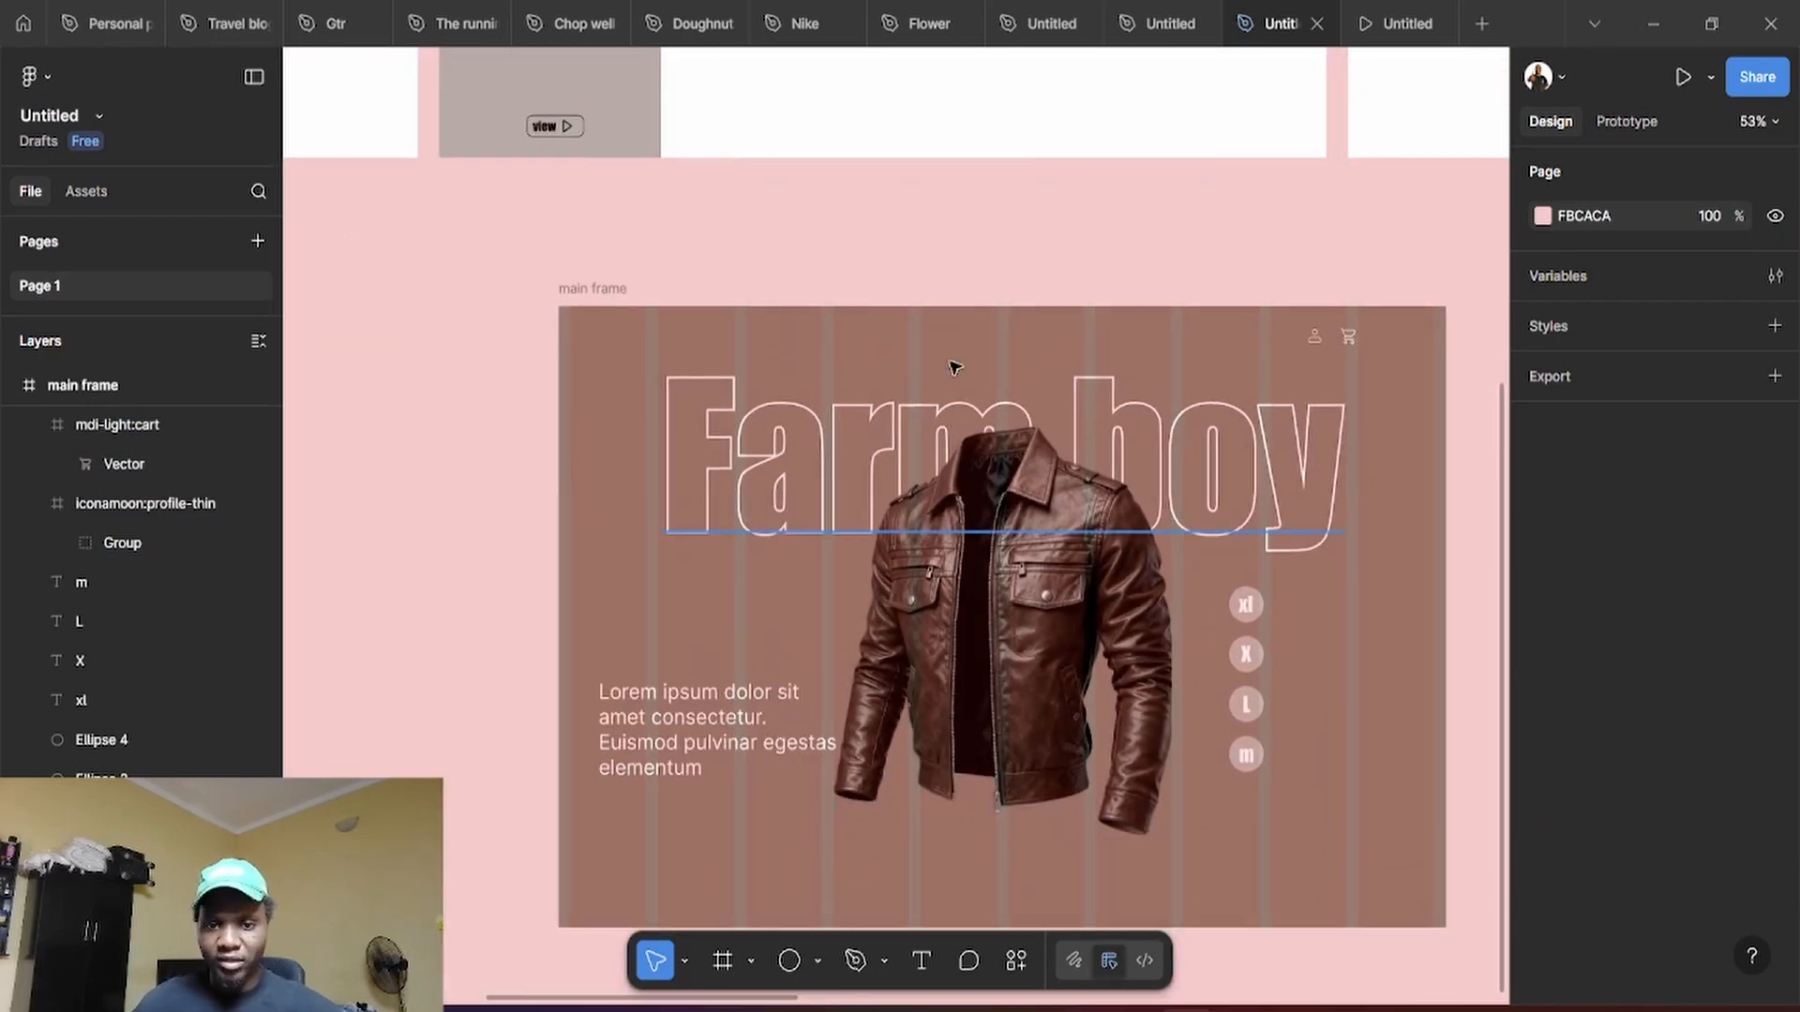
{"action": "scroll", "coordinate": [924, 338], "scroll_direction": "up", "scroll_amount": 5}
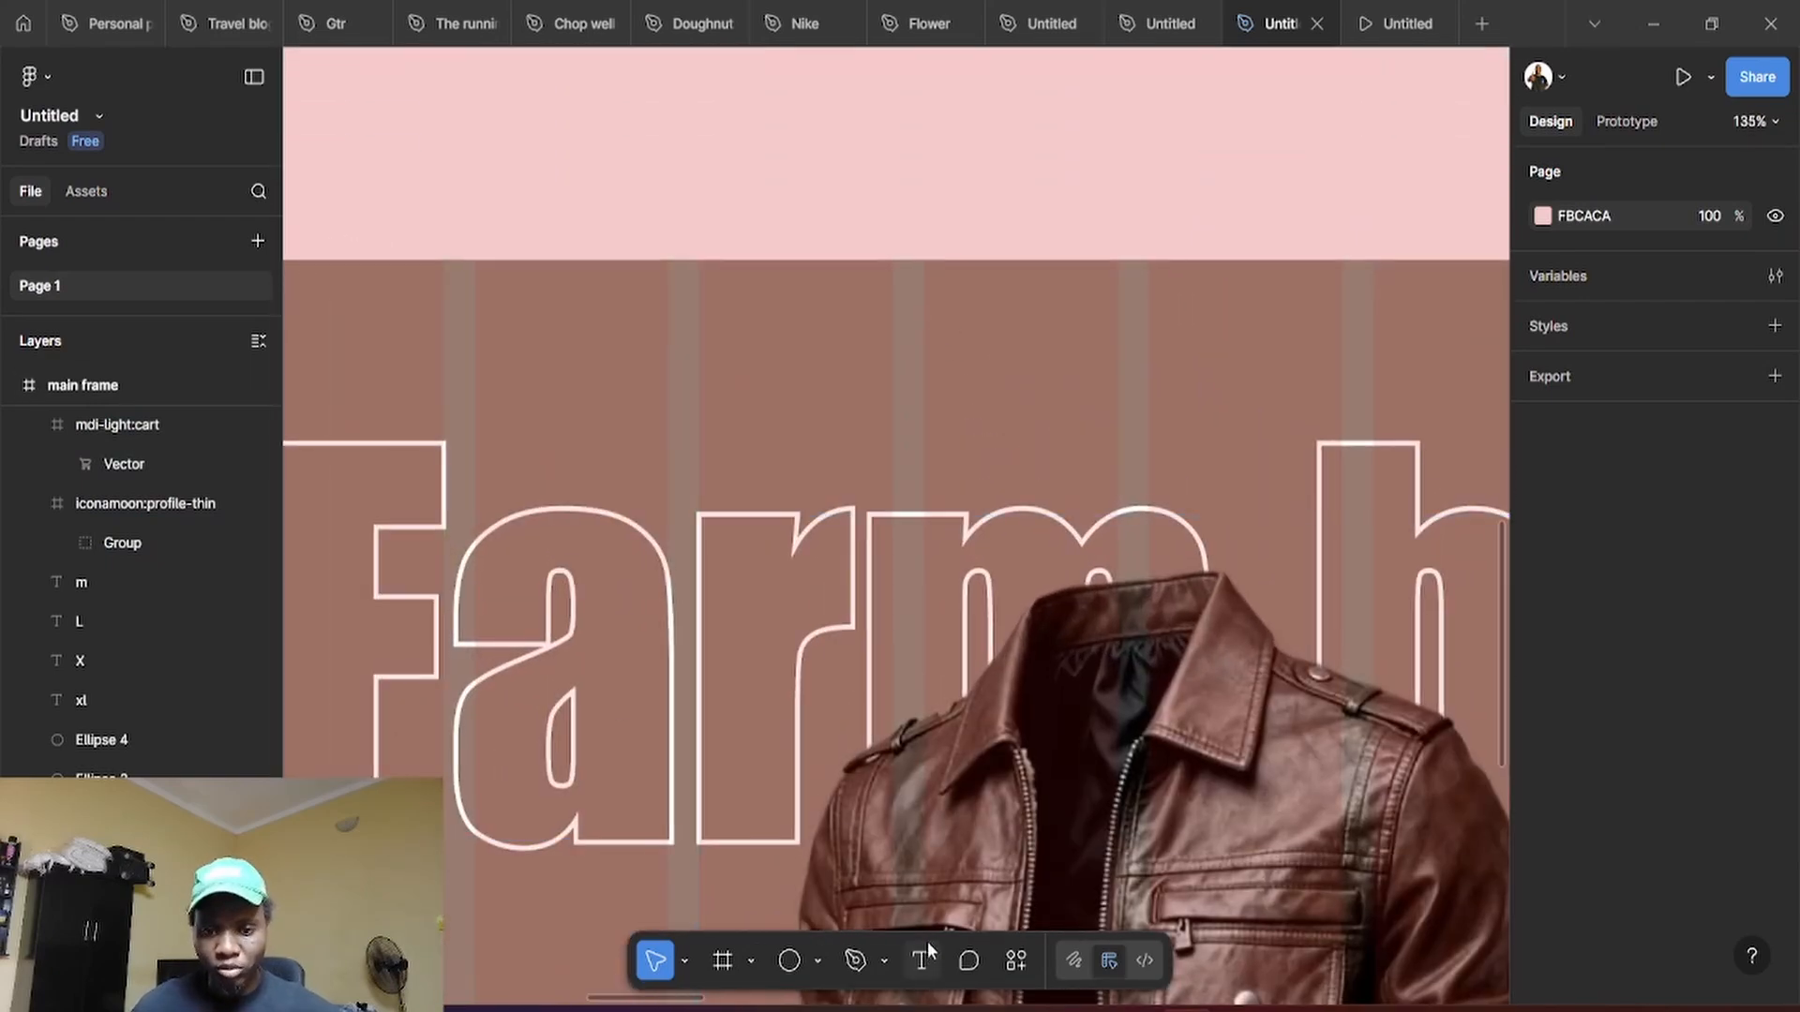
{"action": "left_click", "coordinate": [927, 951]}
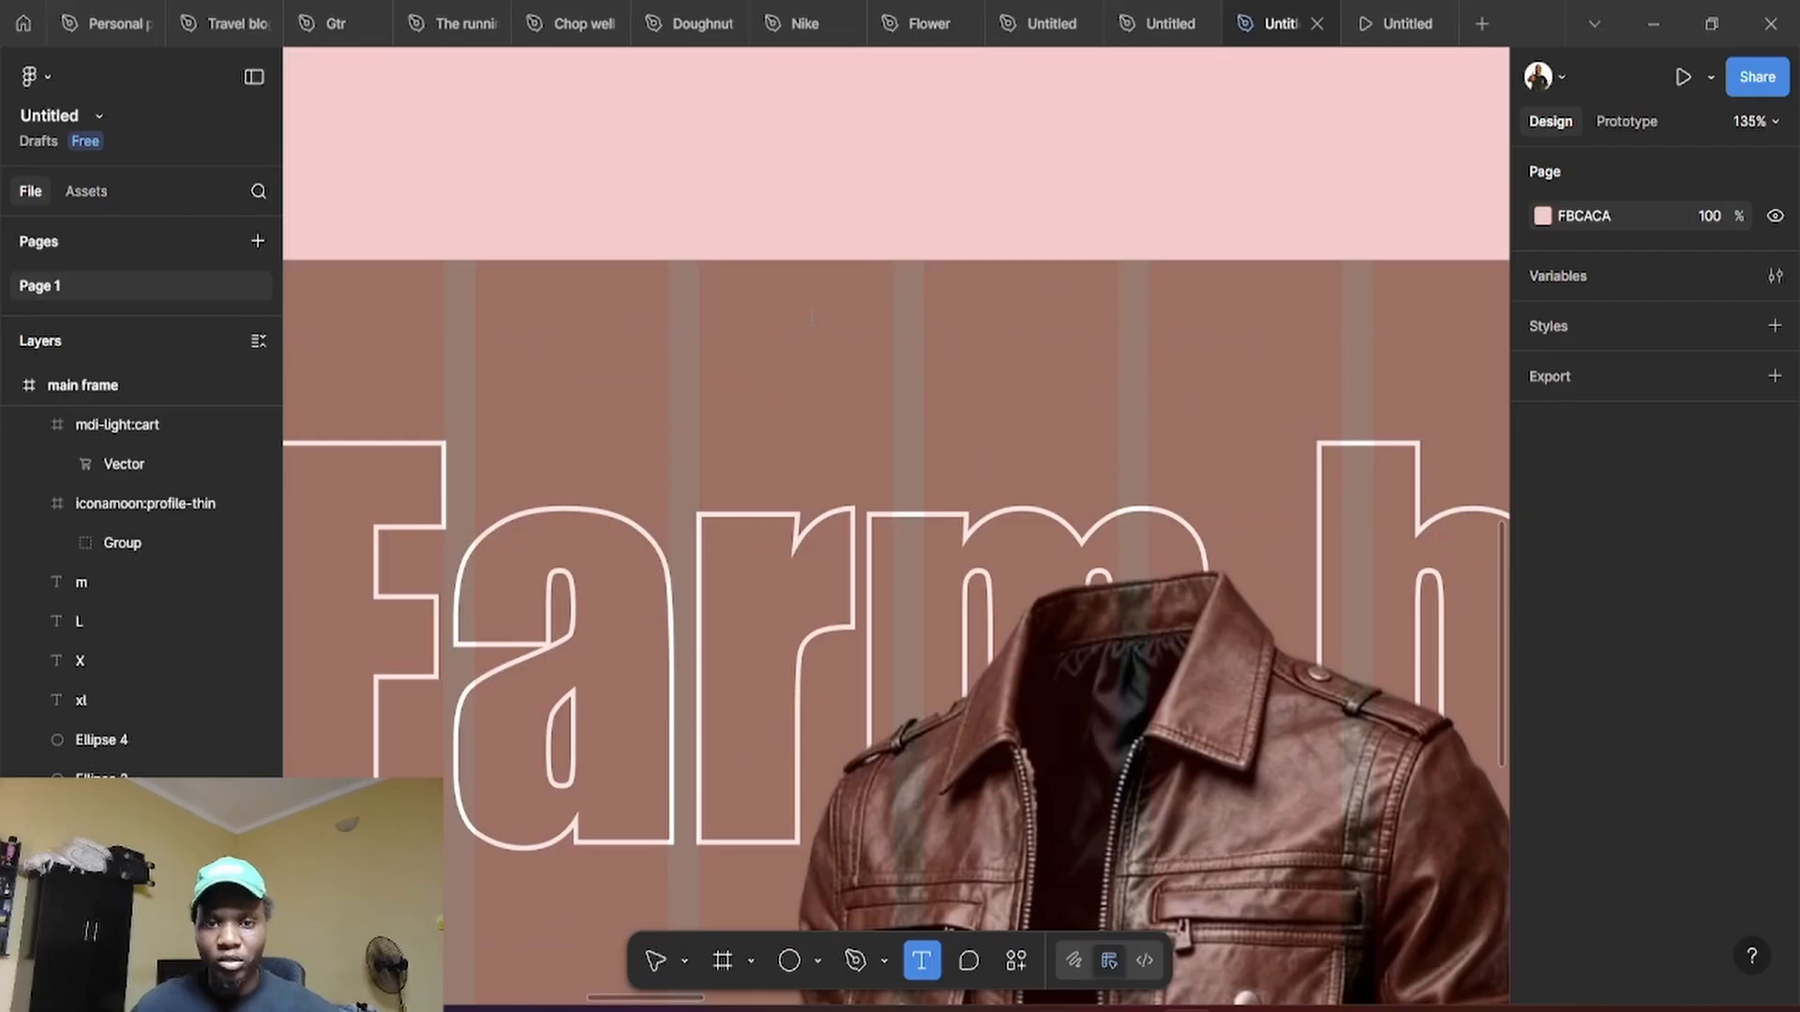
{"action": "left_click", "coordinate": [783, 309]}
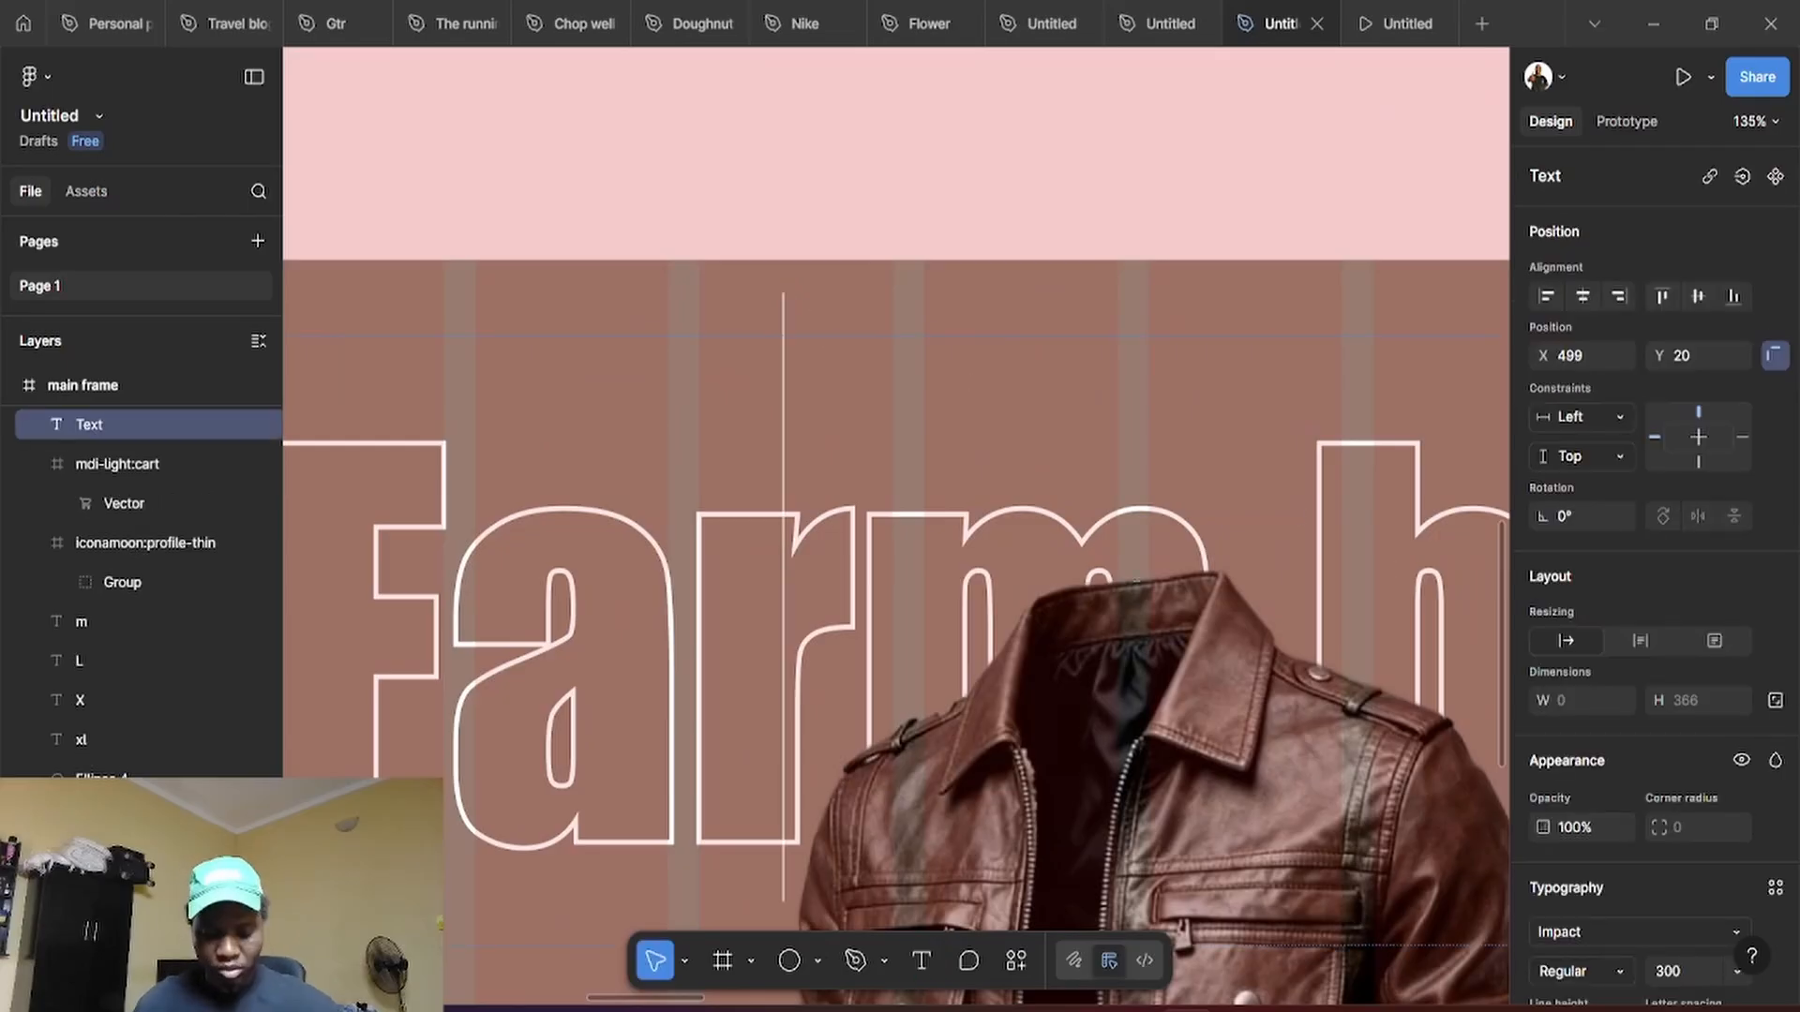
{"action": "type", "text": "Home"}
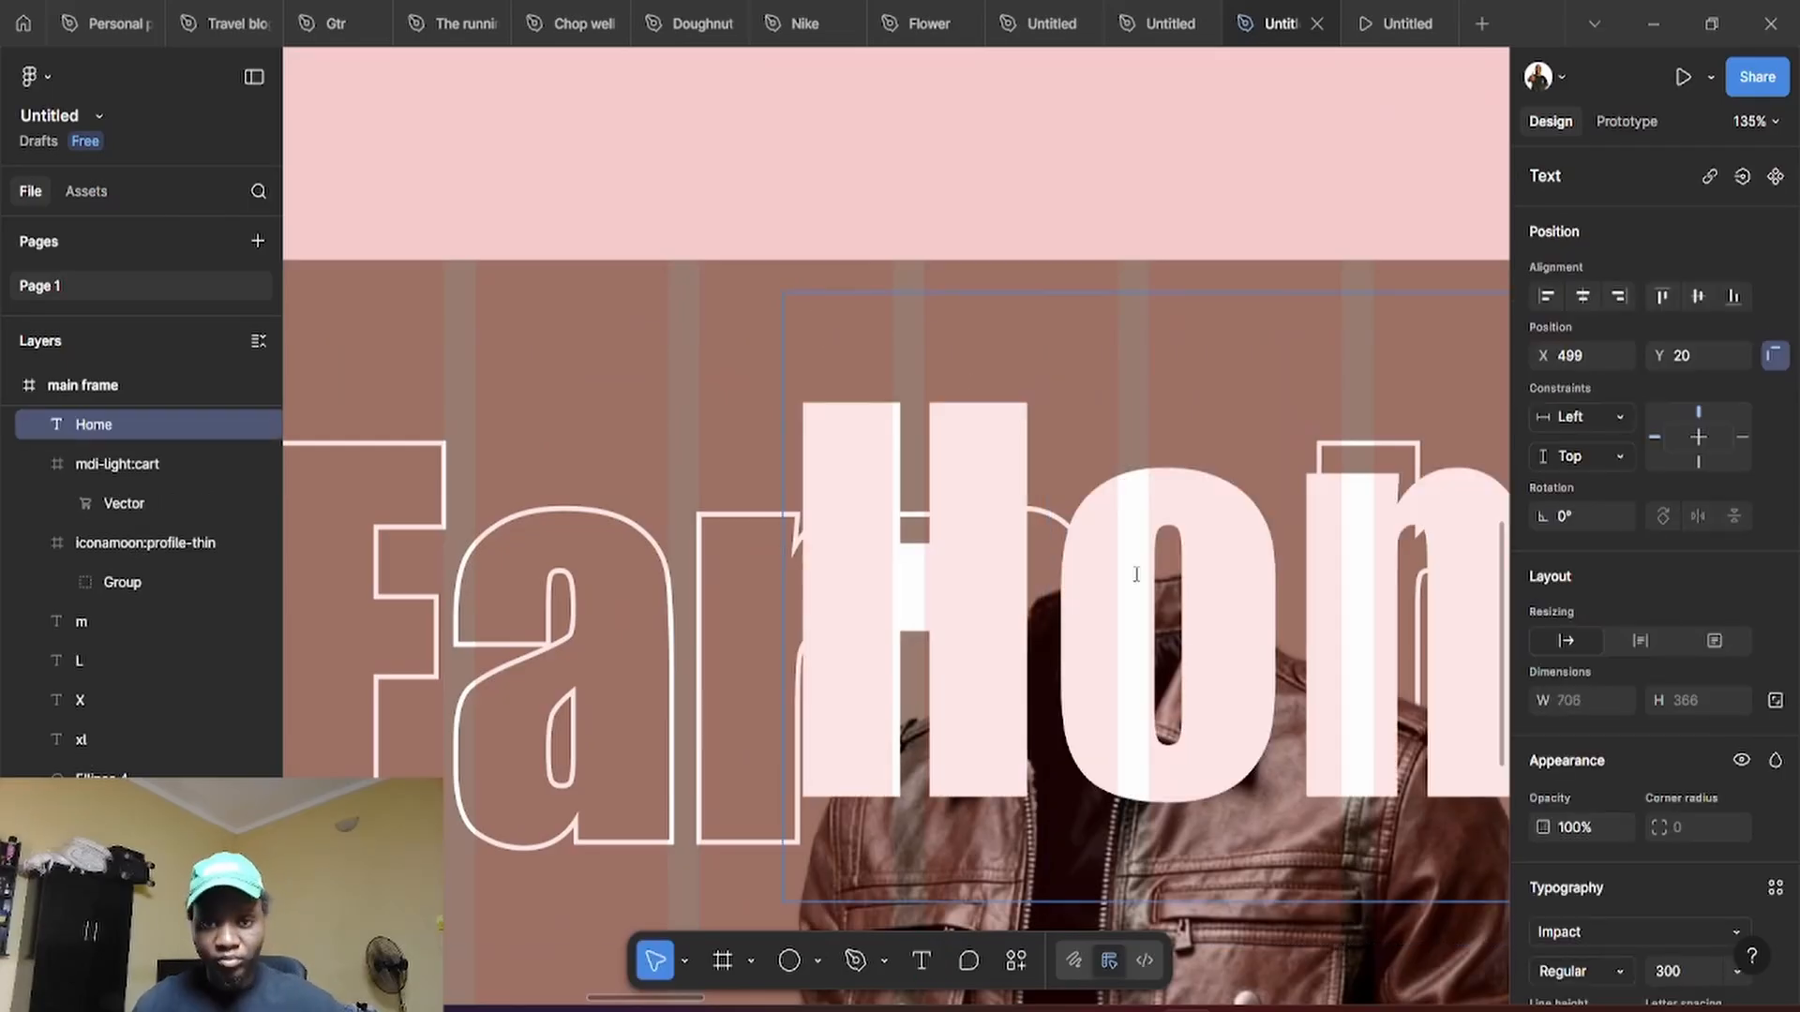
{"action": "scroll", "coordinate": [979, 535], "scroll_direction": "down", "scroll_amount": 5, "text": "ctrl"}
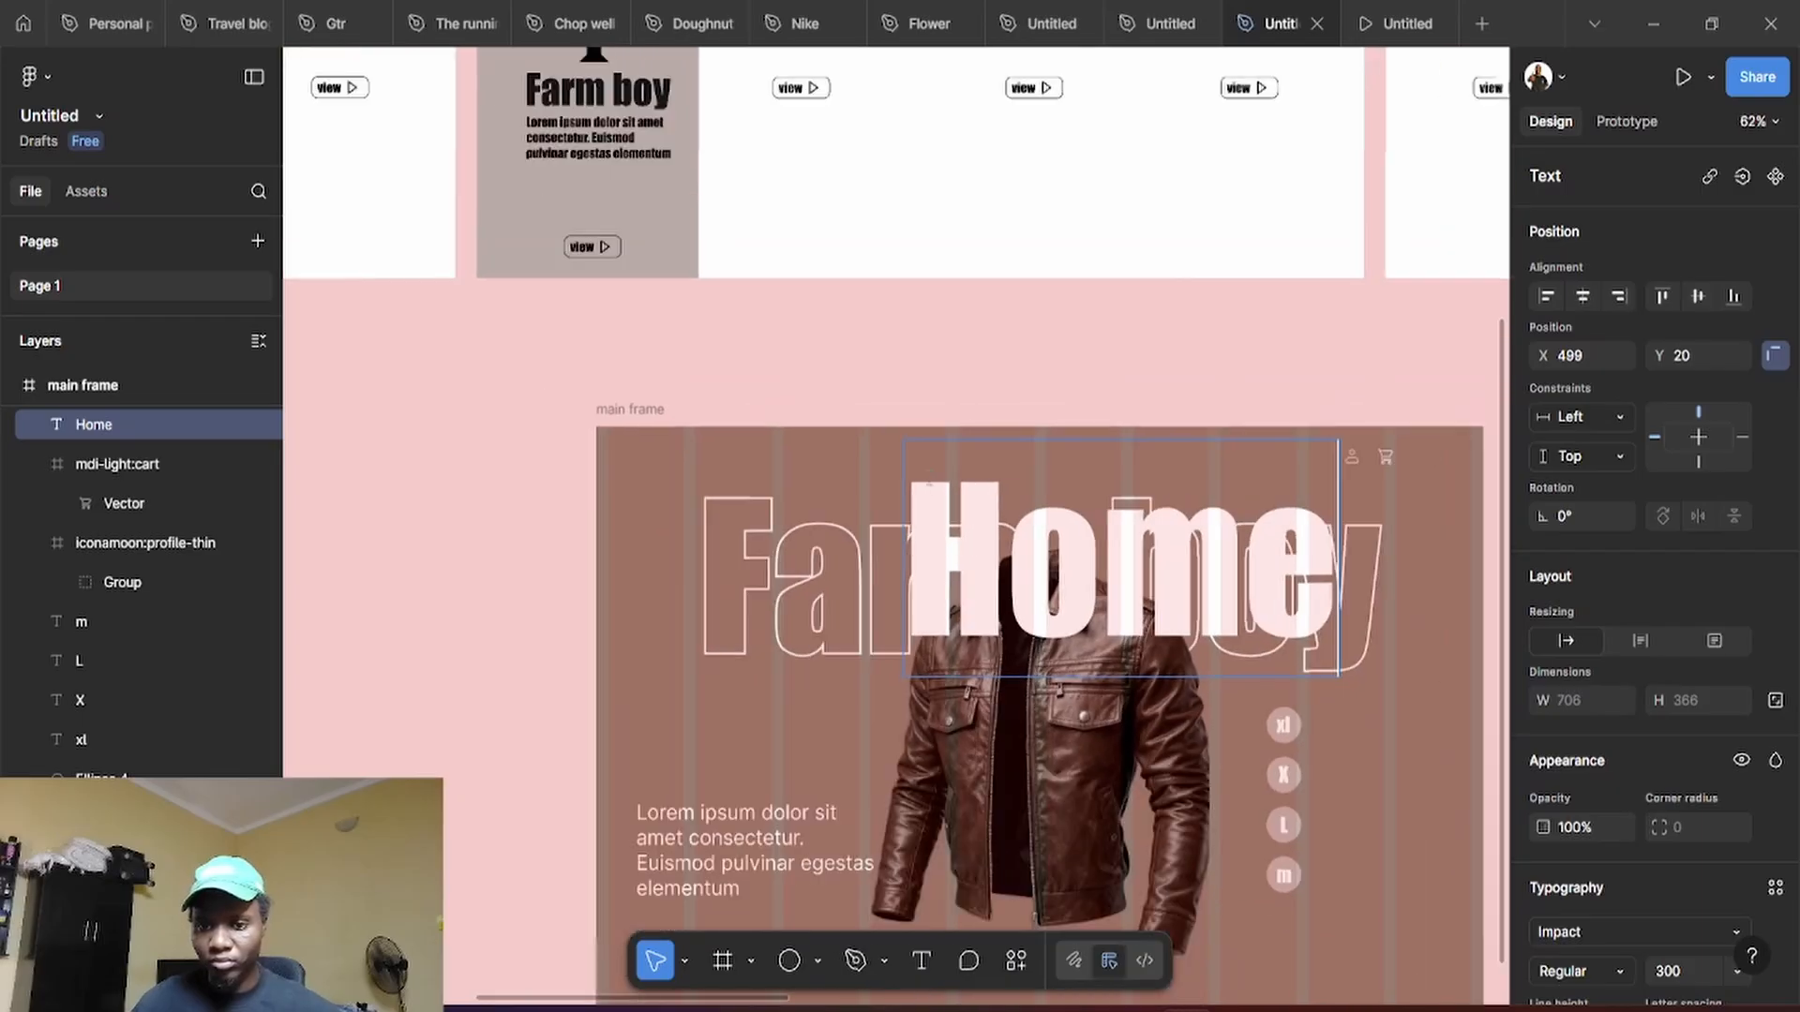
{"action": "key", "text": "Escape"}
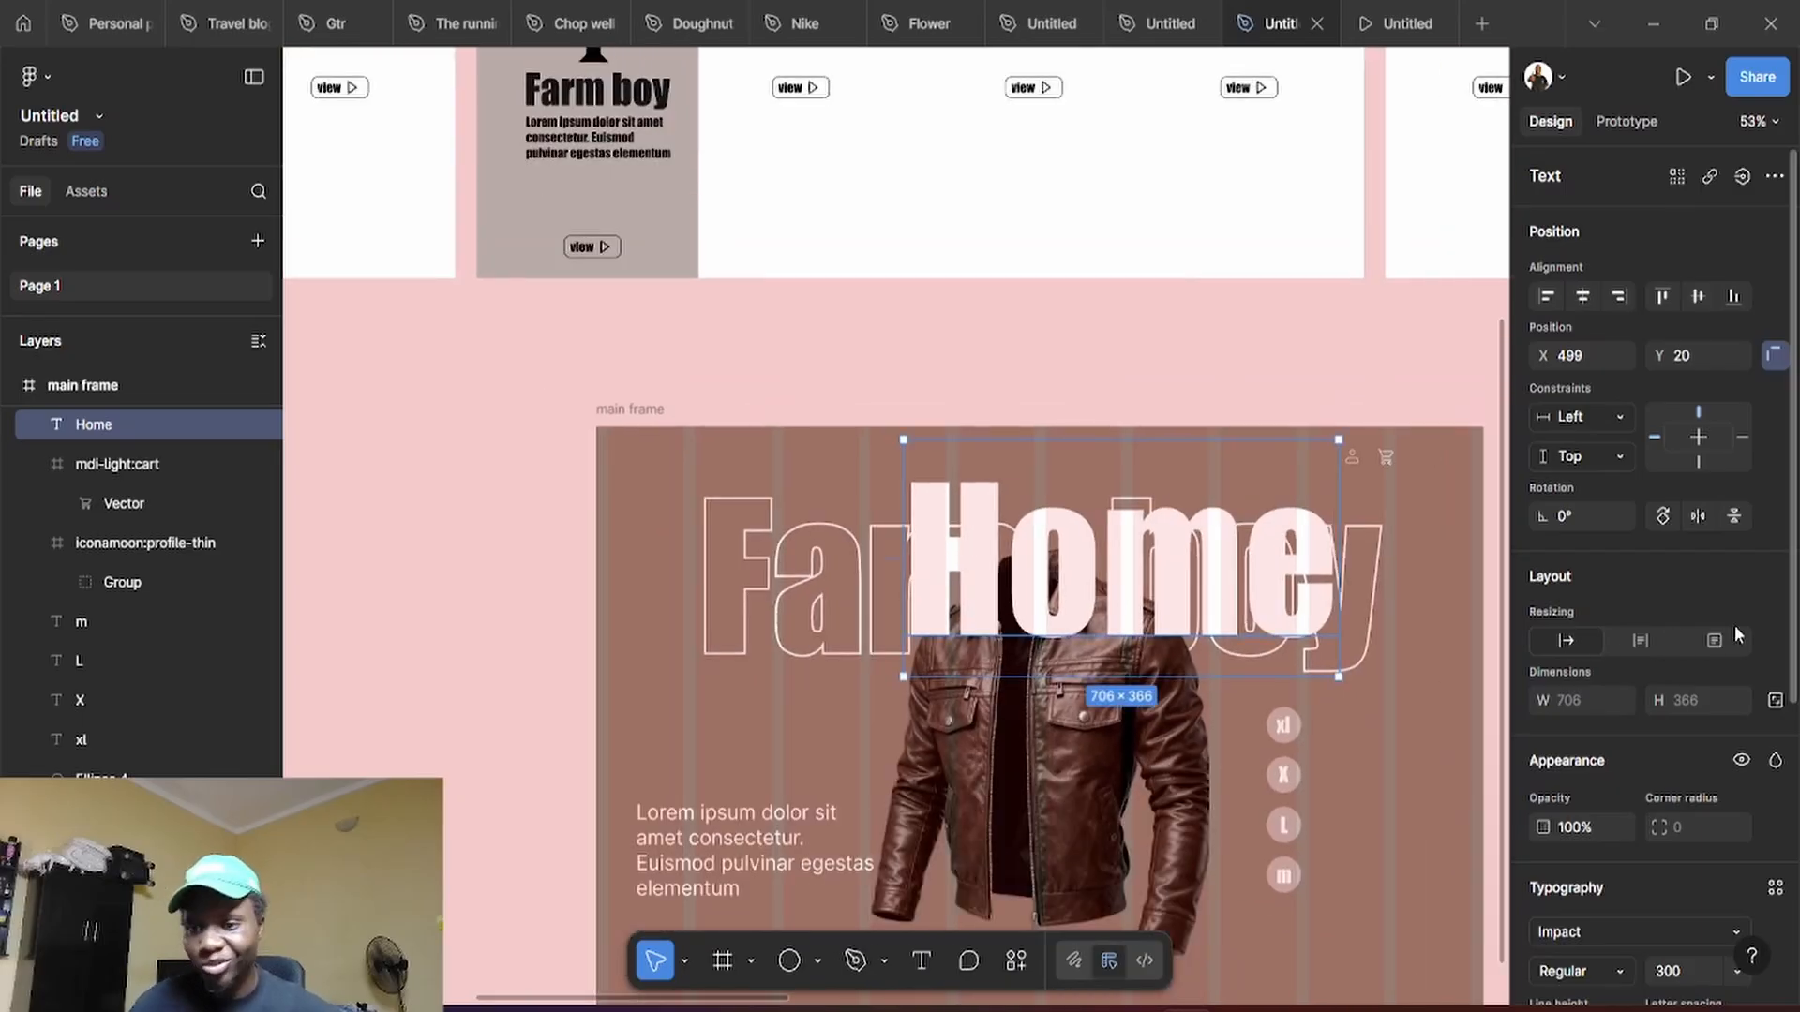
Change the Home text's font to Inter and its size to 24
{"action": "scroll", "coordinate": [1676, 782], "scroll_direction": "down", "scroll_amount": 5}
{"action": "left_click", "coordinate": [1574, 492]}
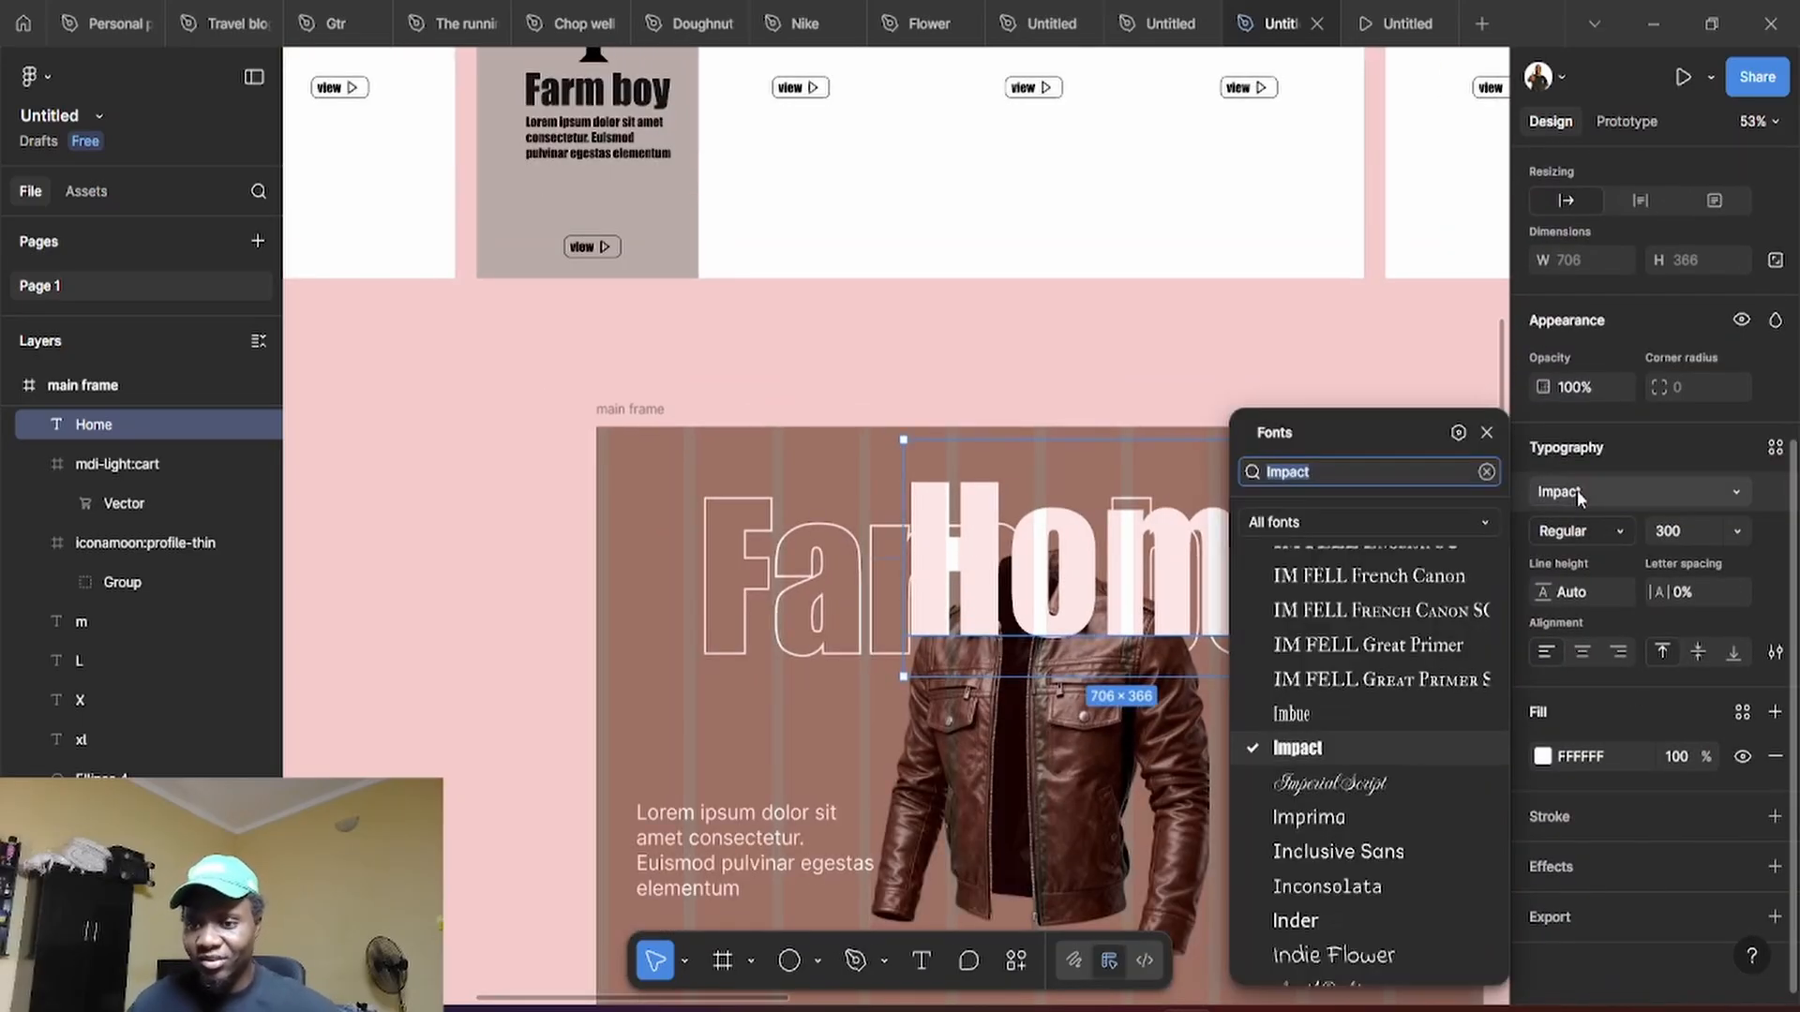
{"action": "type", "text": "inter"}
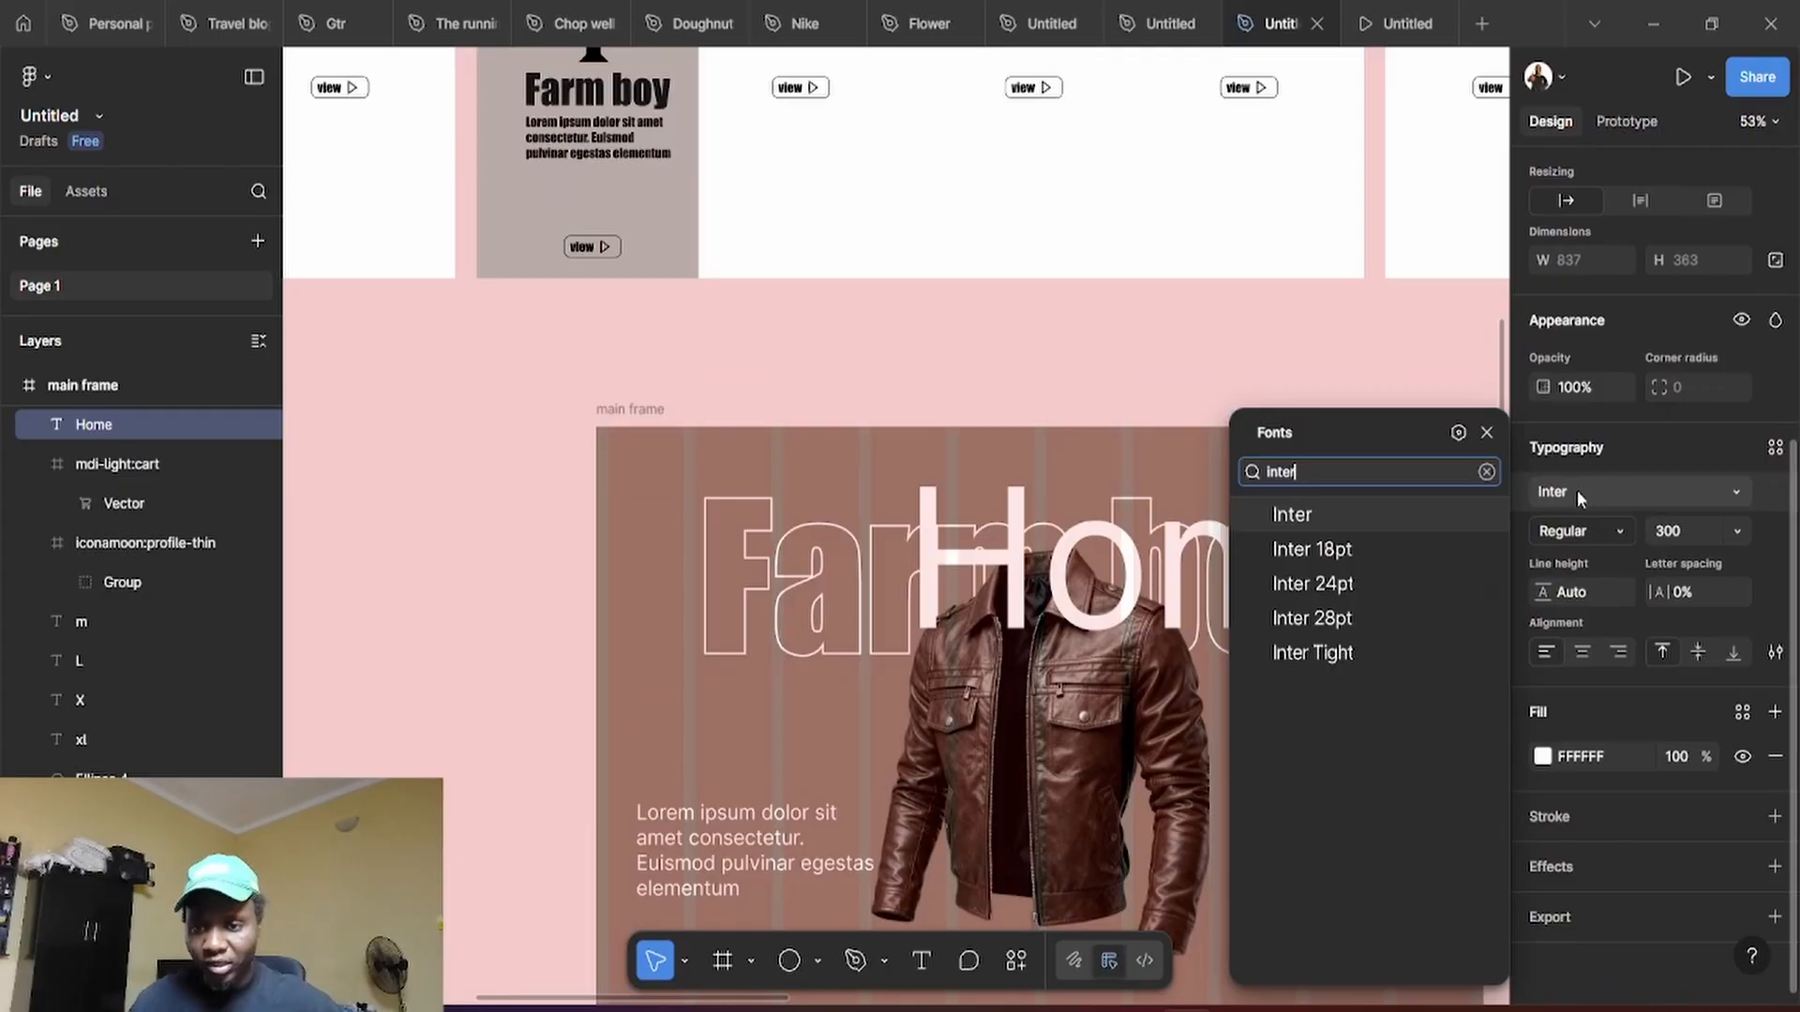
{"action": "left_click", "coordinate": [1577, 491]}
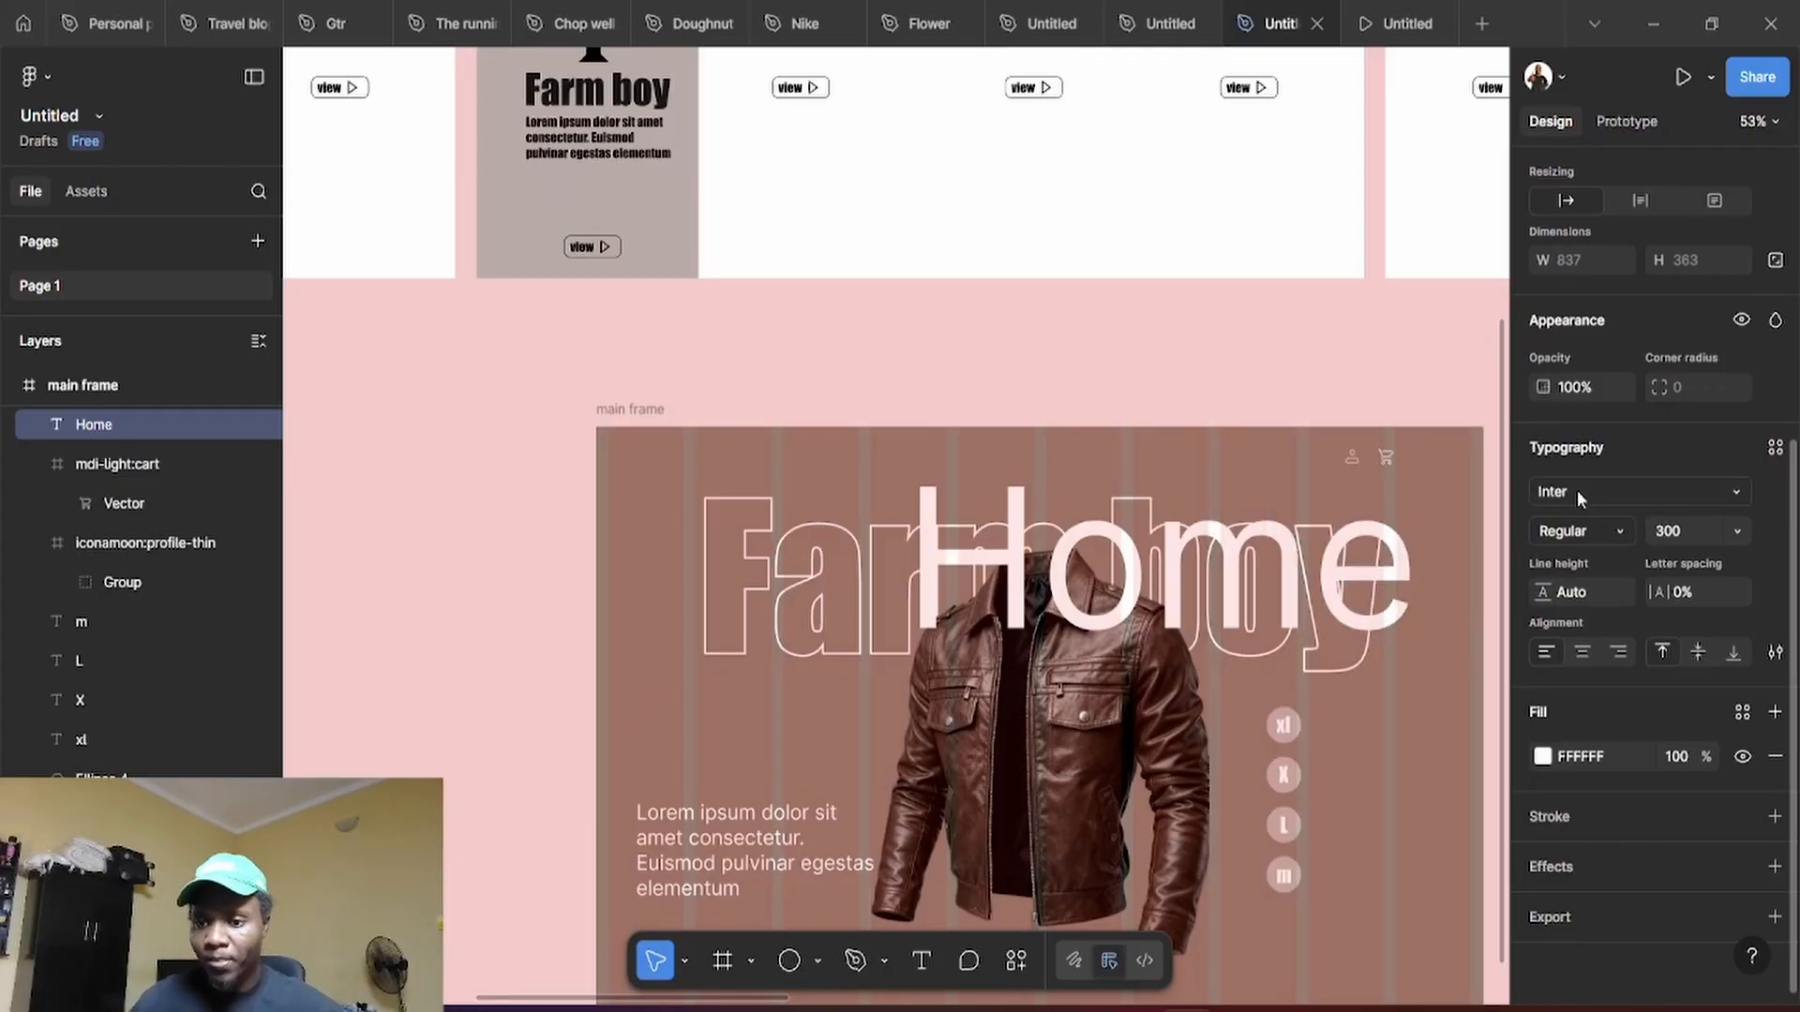
{"action": "left_click", "coordinate": [1730, 530]}
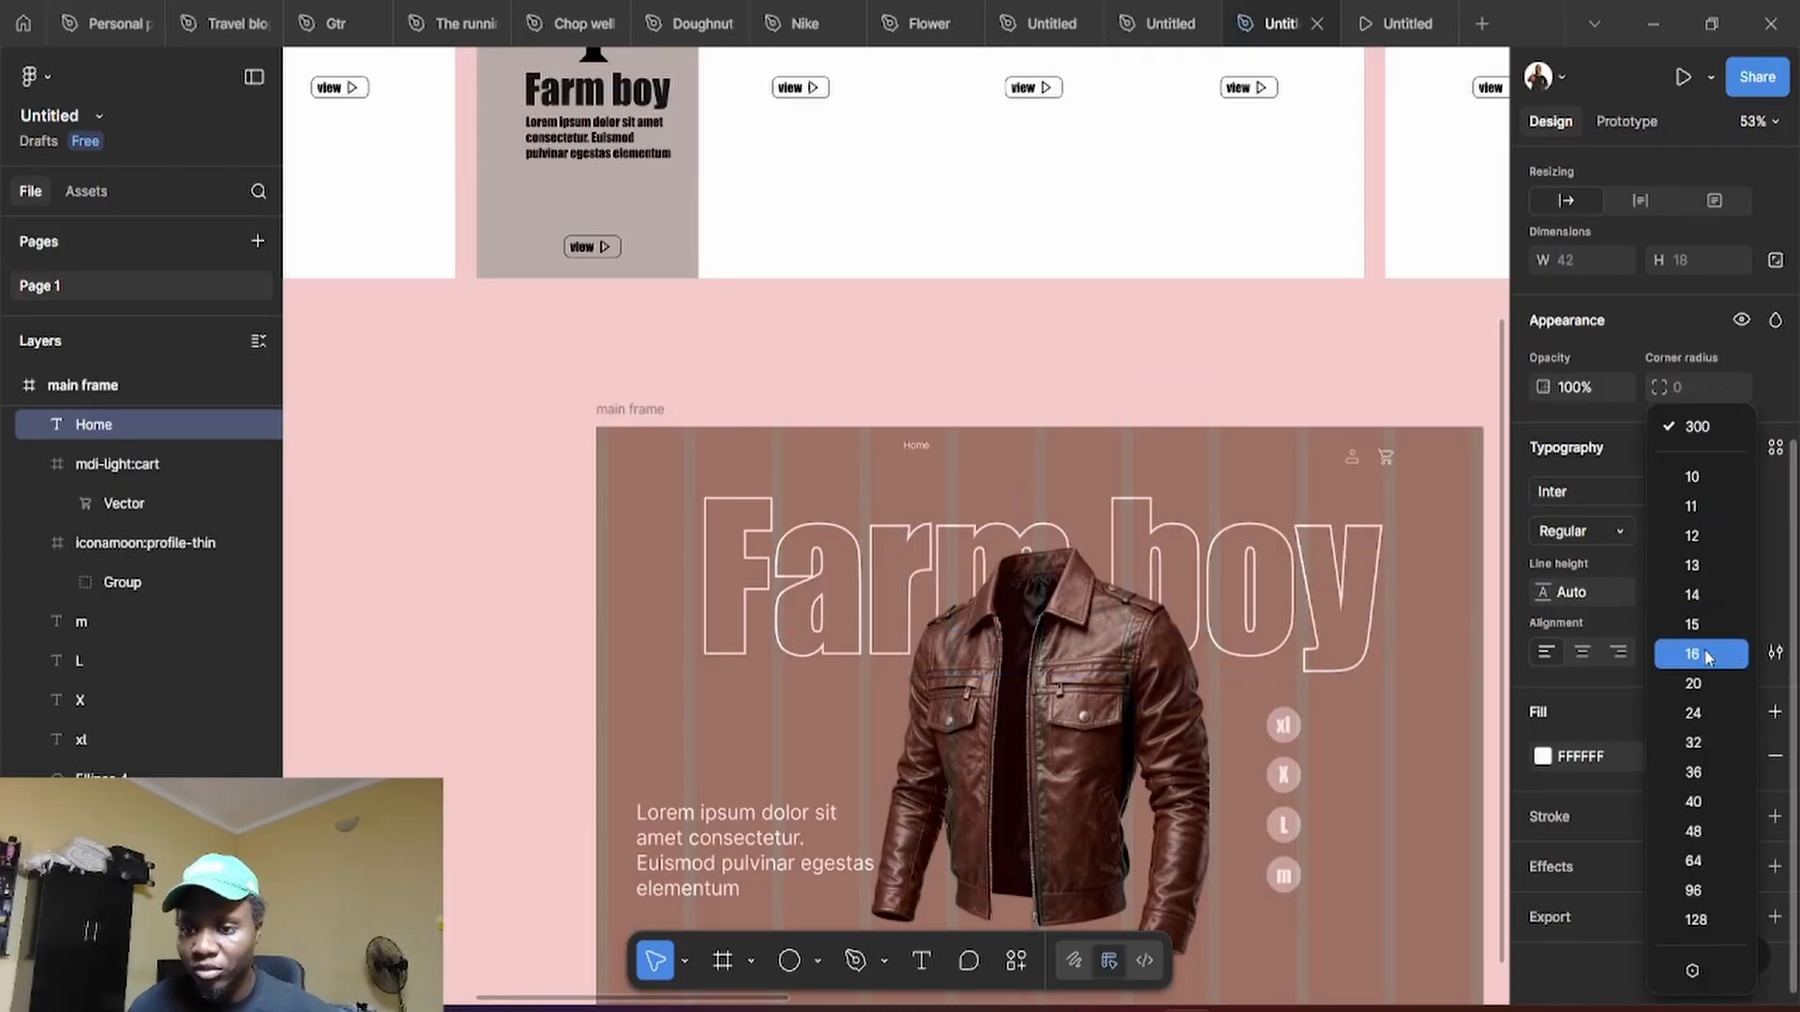
{"action": "left_click", "coordinate": [1698, 714]}
{"action": "scroll", "coordinate": [1087, 493], "scroll_direction": "up", "scroll_amount": 5}
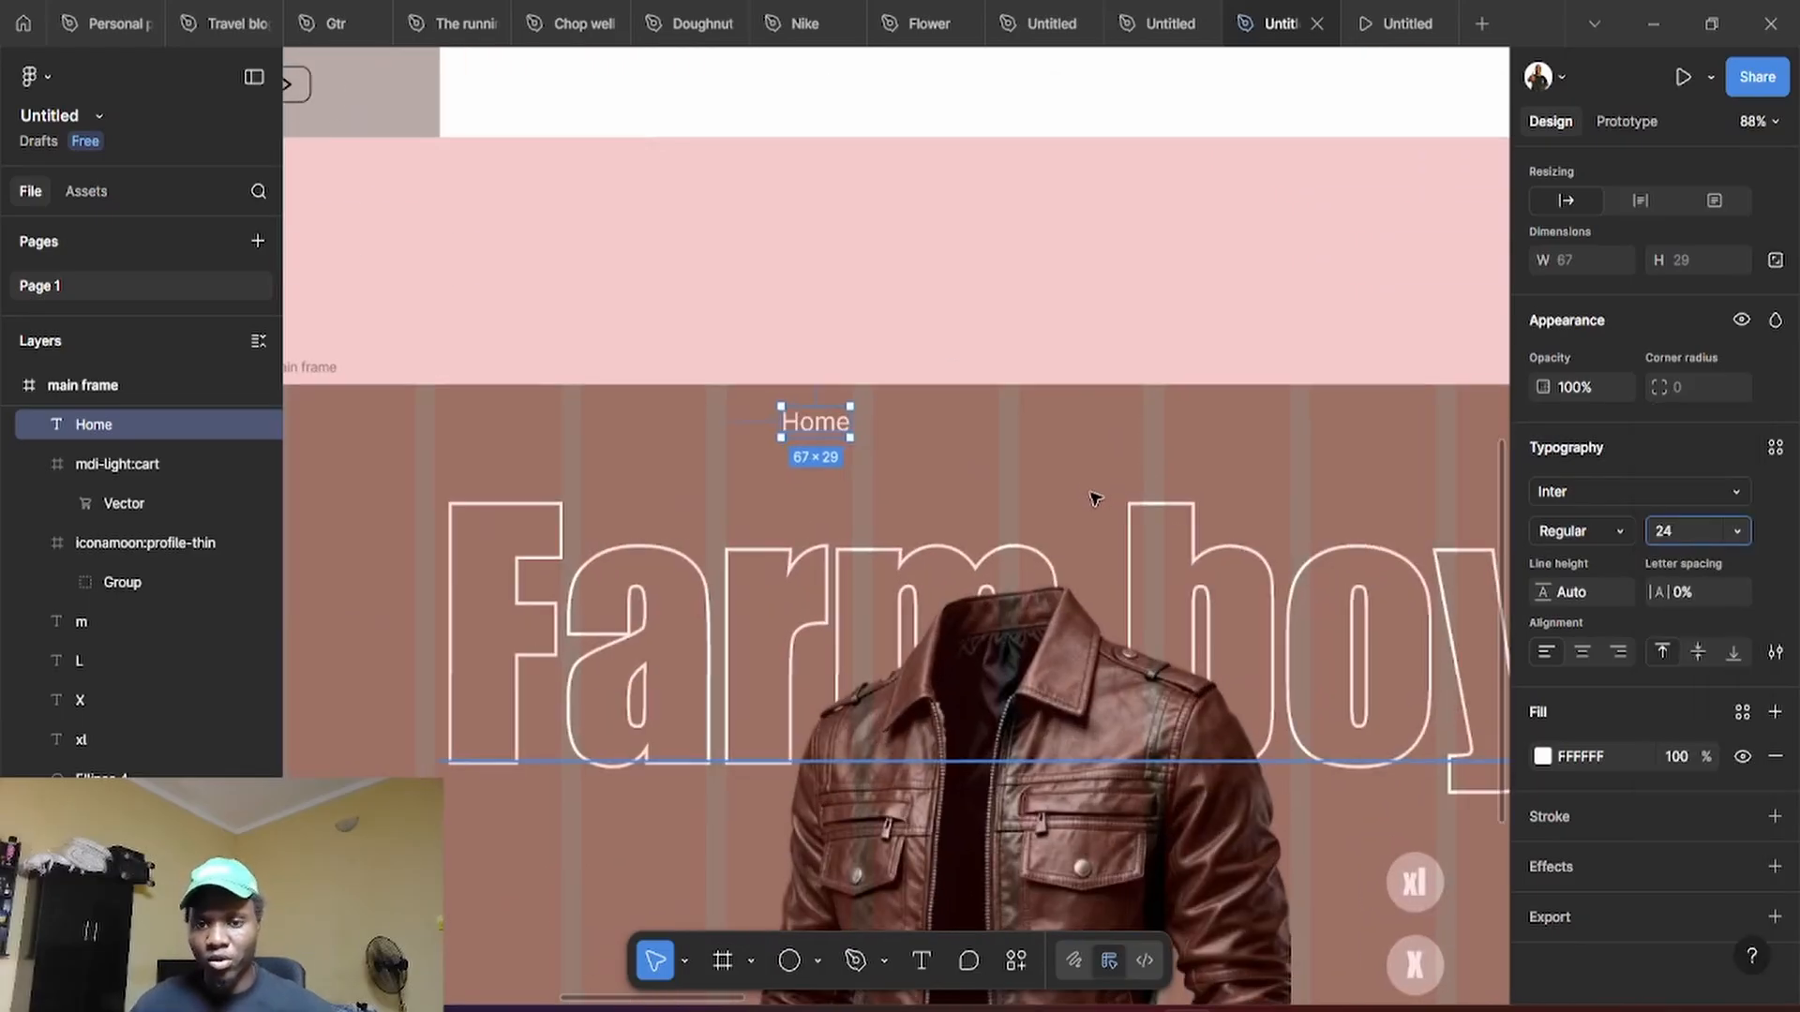
Reposition the Home text and duplicate it rightward into a row of four evenly spaced navigation labels
{"action": "left_click", "coordinate": [1318, 478]}
{"action": "scroll", "coordinate": [1234, 449], "scroll_direction": "right", "scroll_amount": 3}
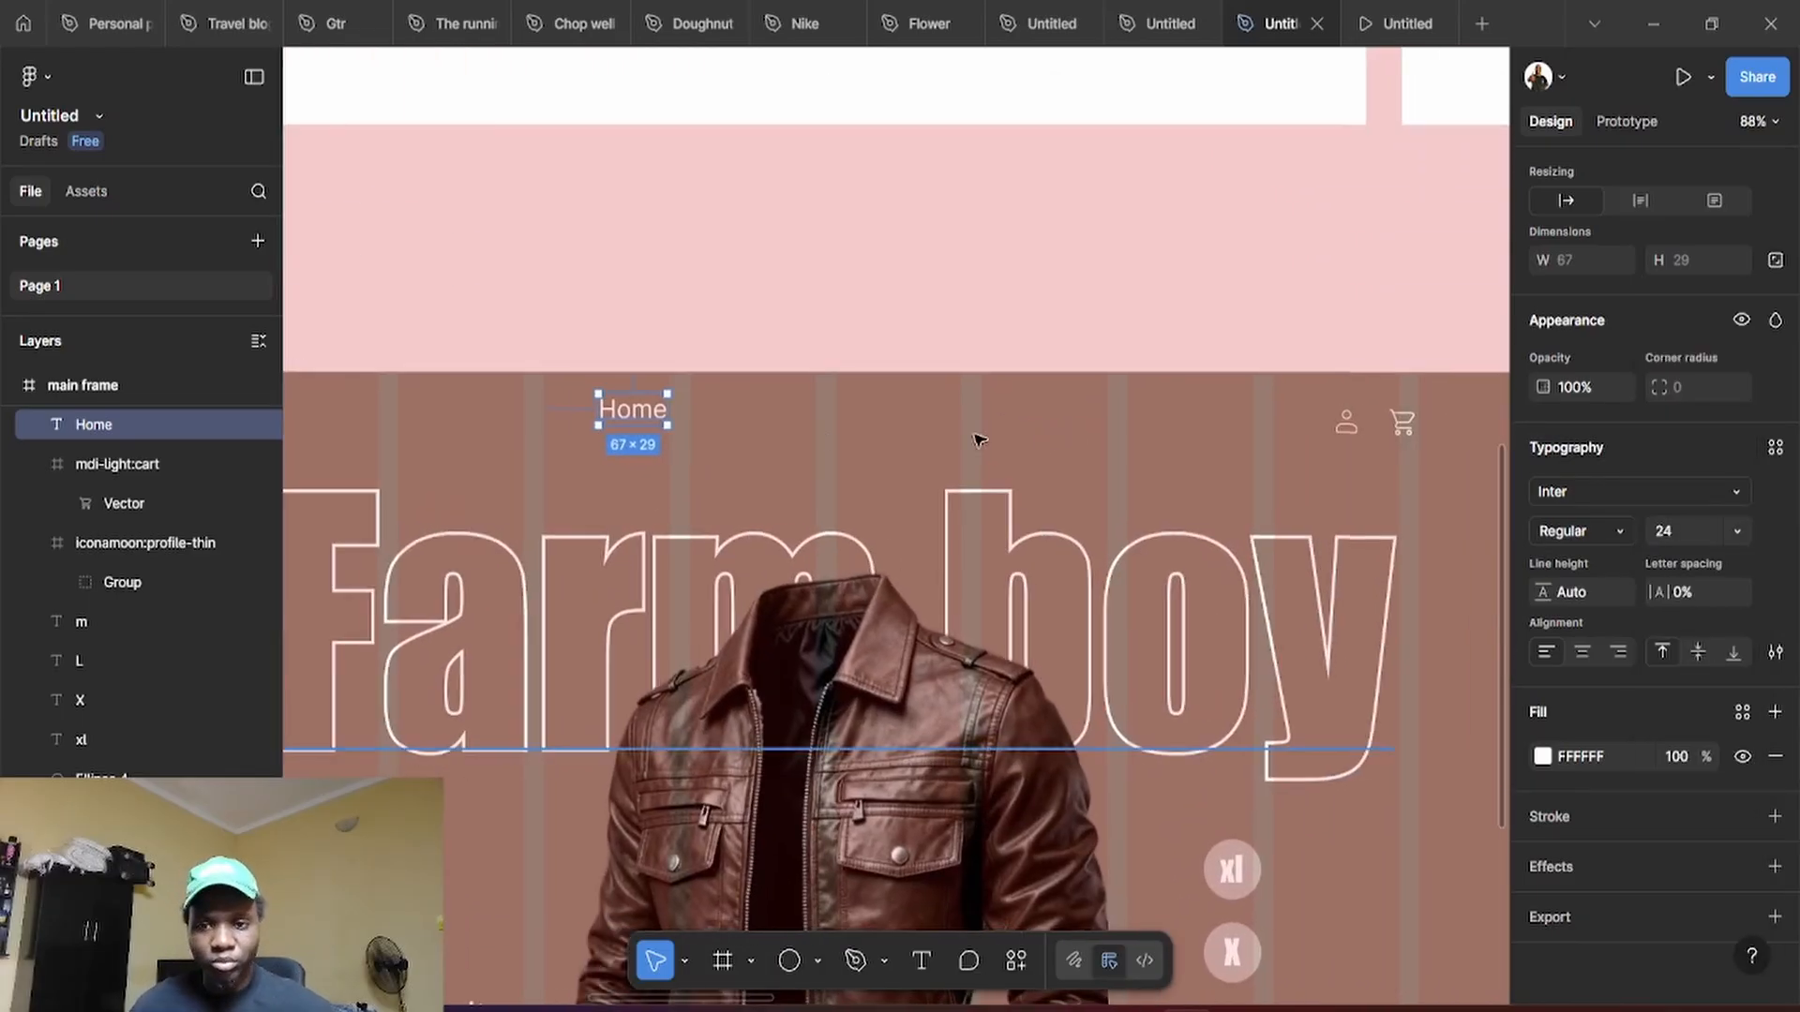
{"action": "left_click_drag", "start_coordinate": [642, 417], "coordinate": [767, 432]}
{"action": "key", "text": "ctrl+d"}
{"action": "key", "text": "ctrl+d"}
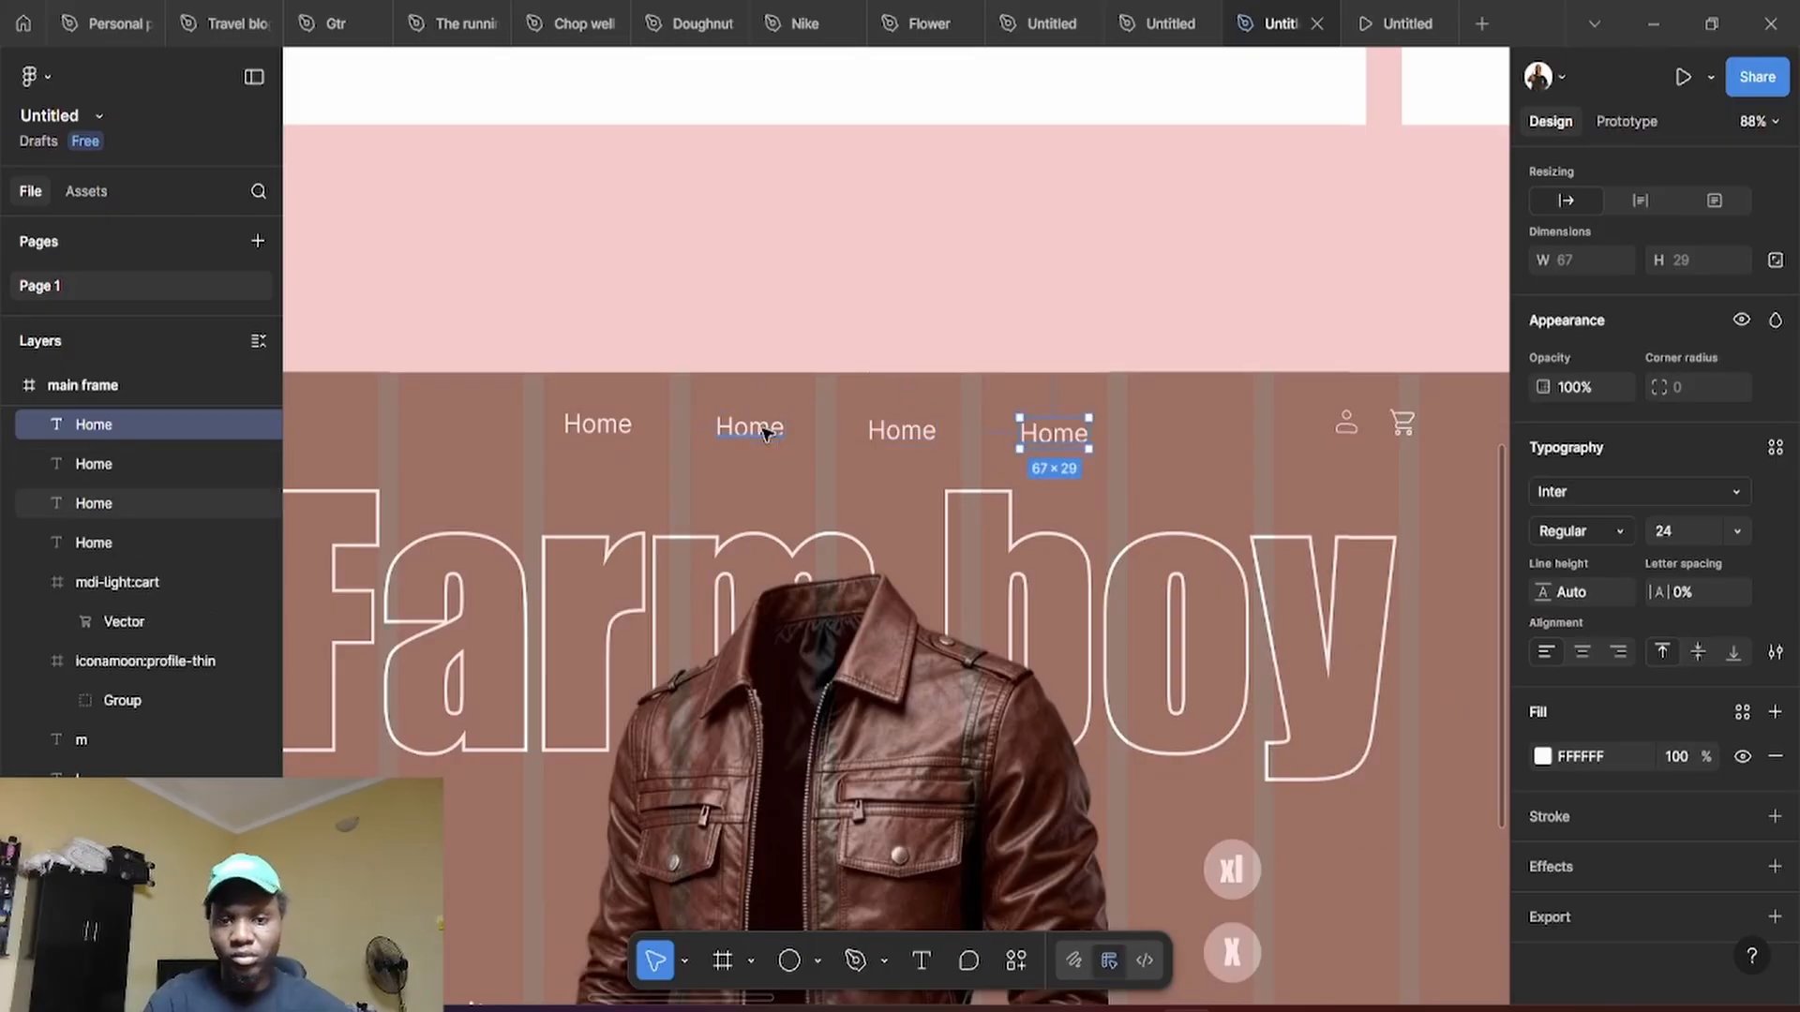
{"action": "key", "text": "ctrl+d"}
{"action": "key", "text": "Delete"}
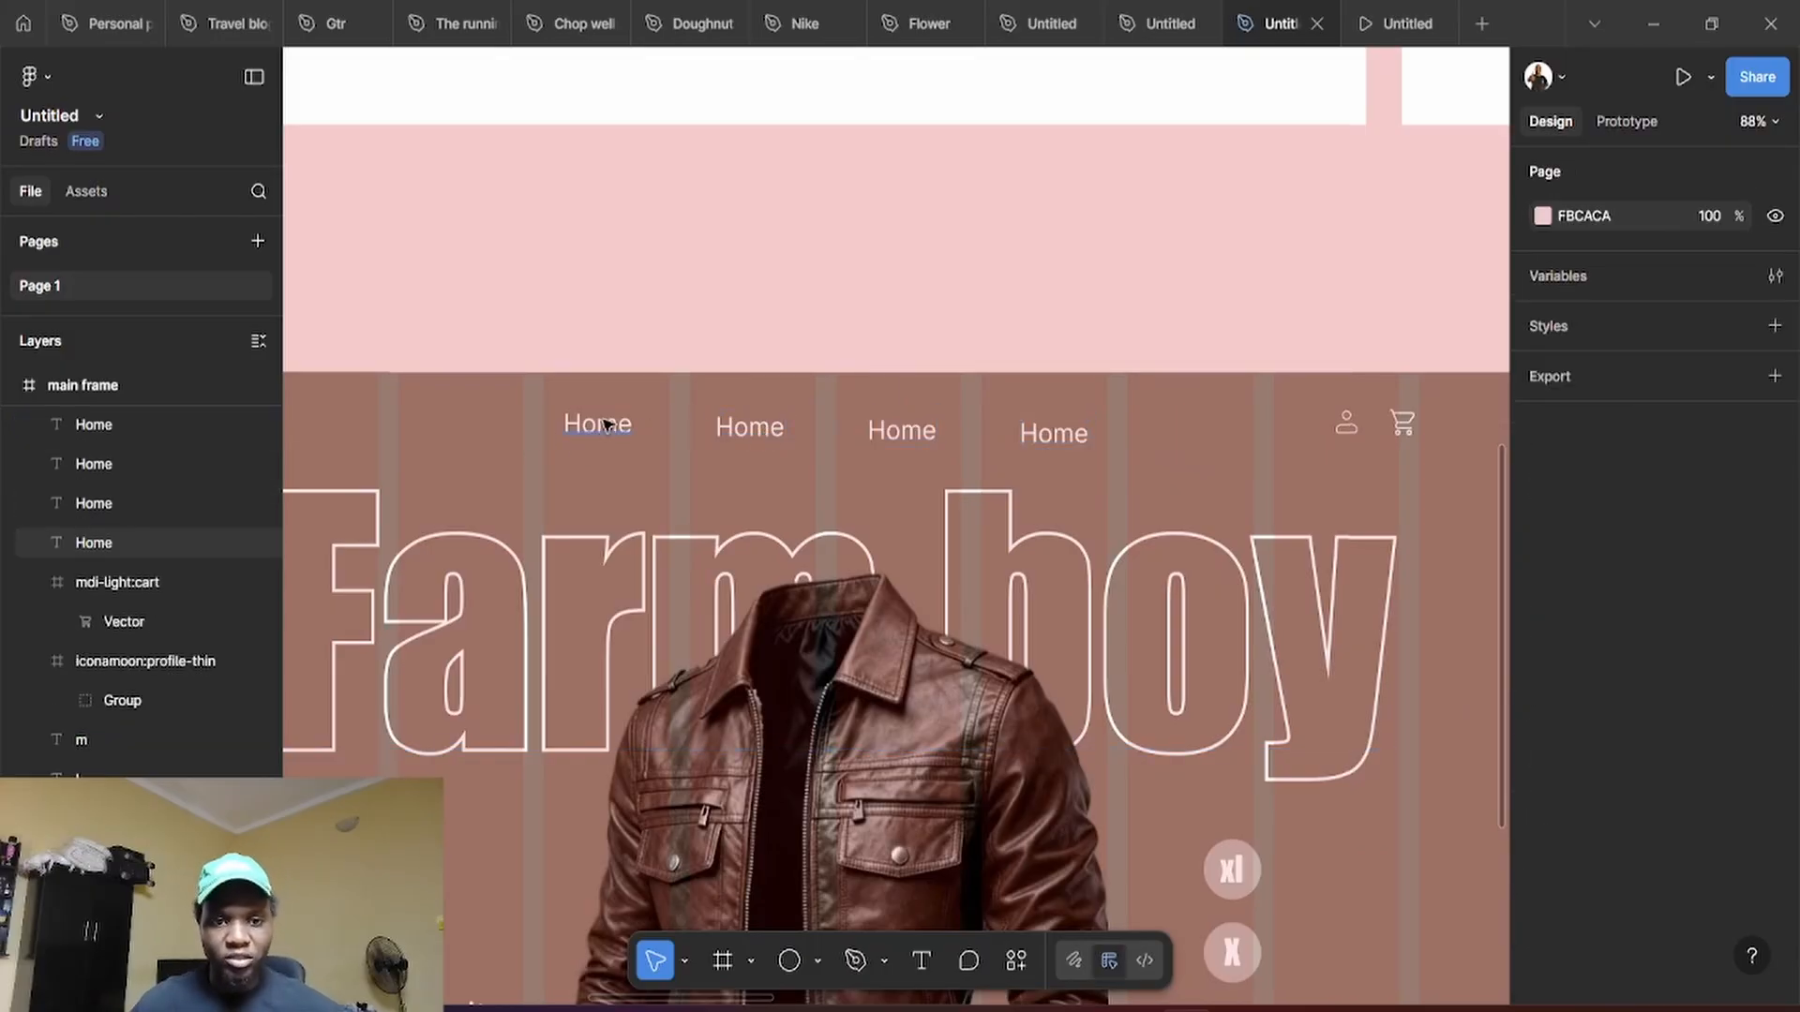
Replace the second navigation label's text with "Services"
{"action": "double_click", "coordinate": [774, 430]}
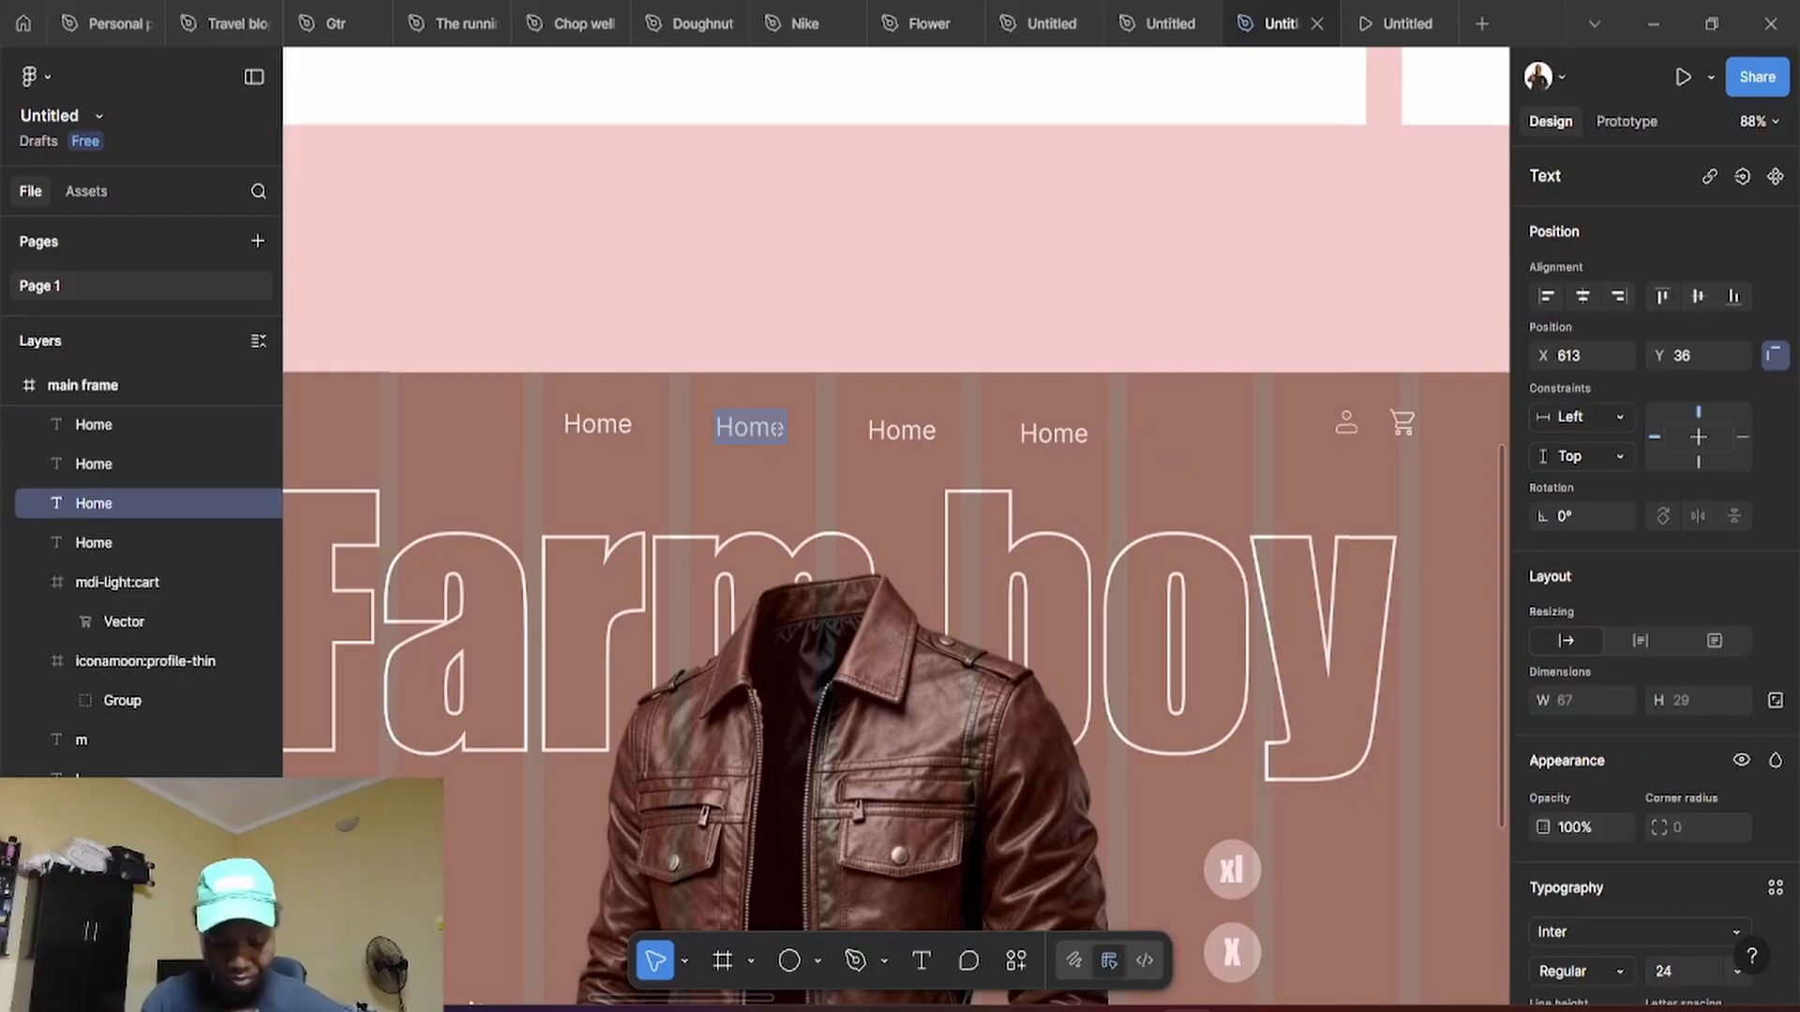
{"action": "type", "text": "Serv"}
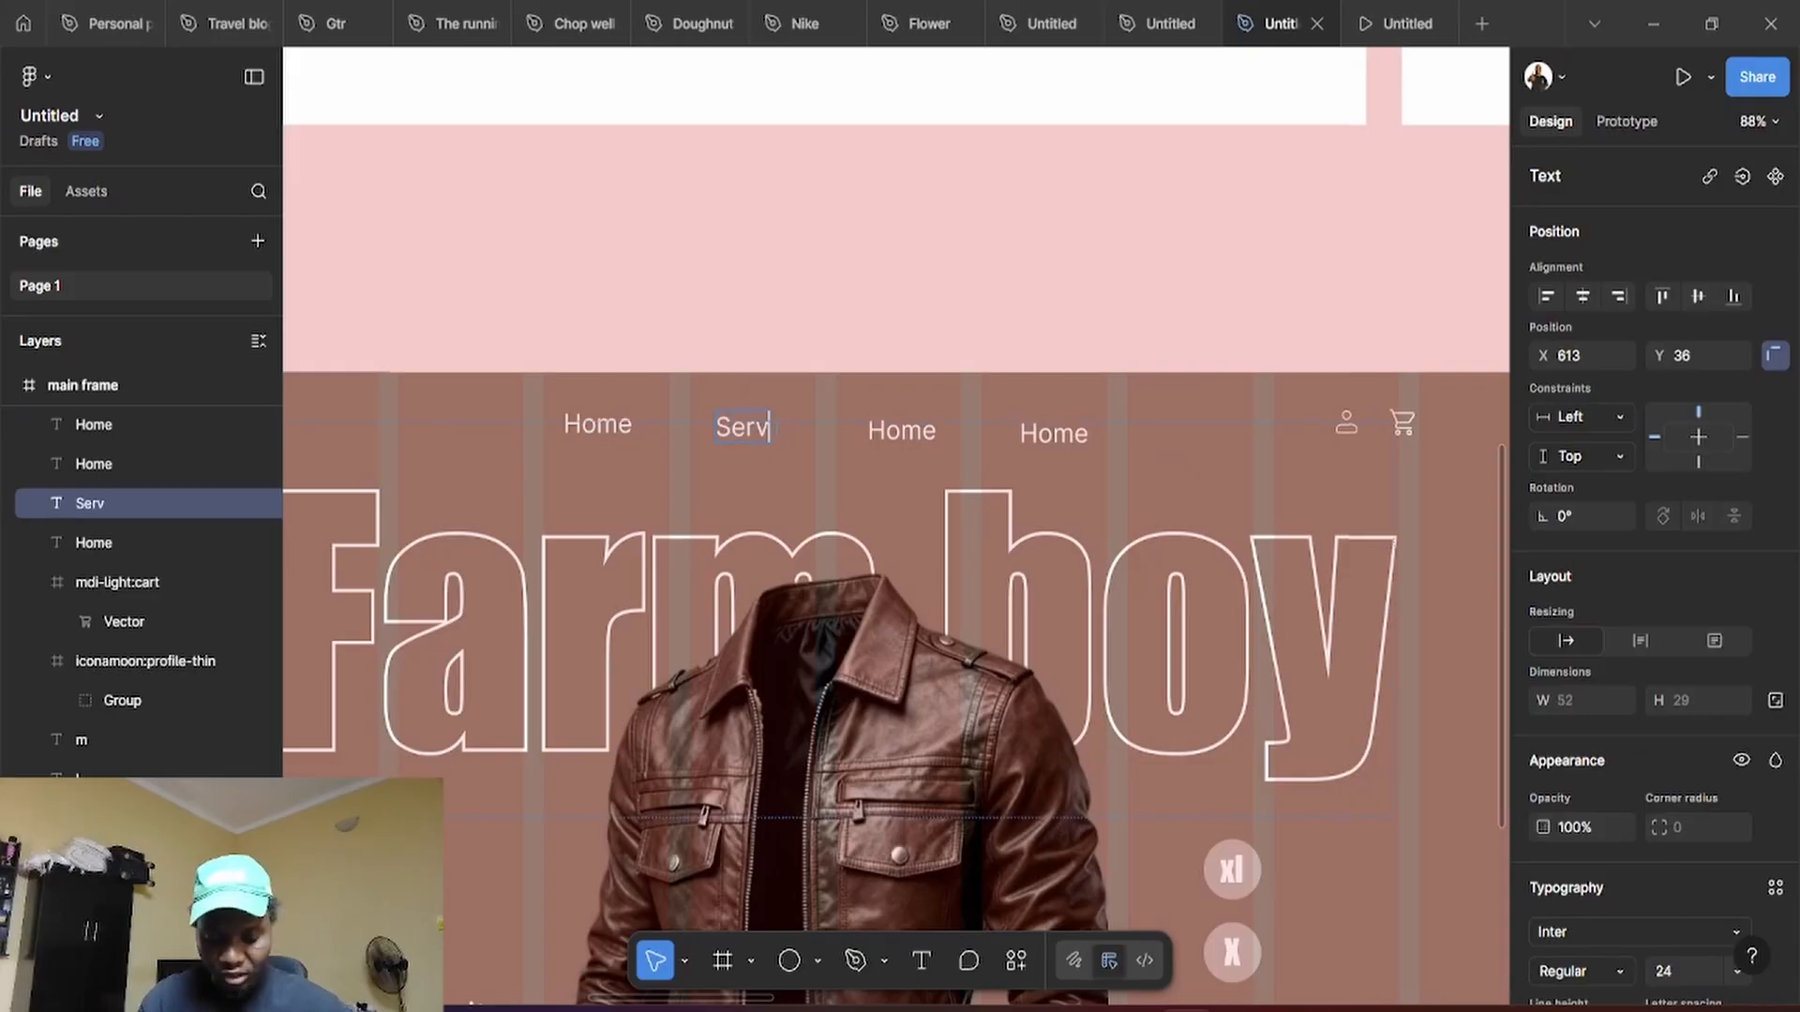
{"action": "type", "text": "ices"}
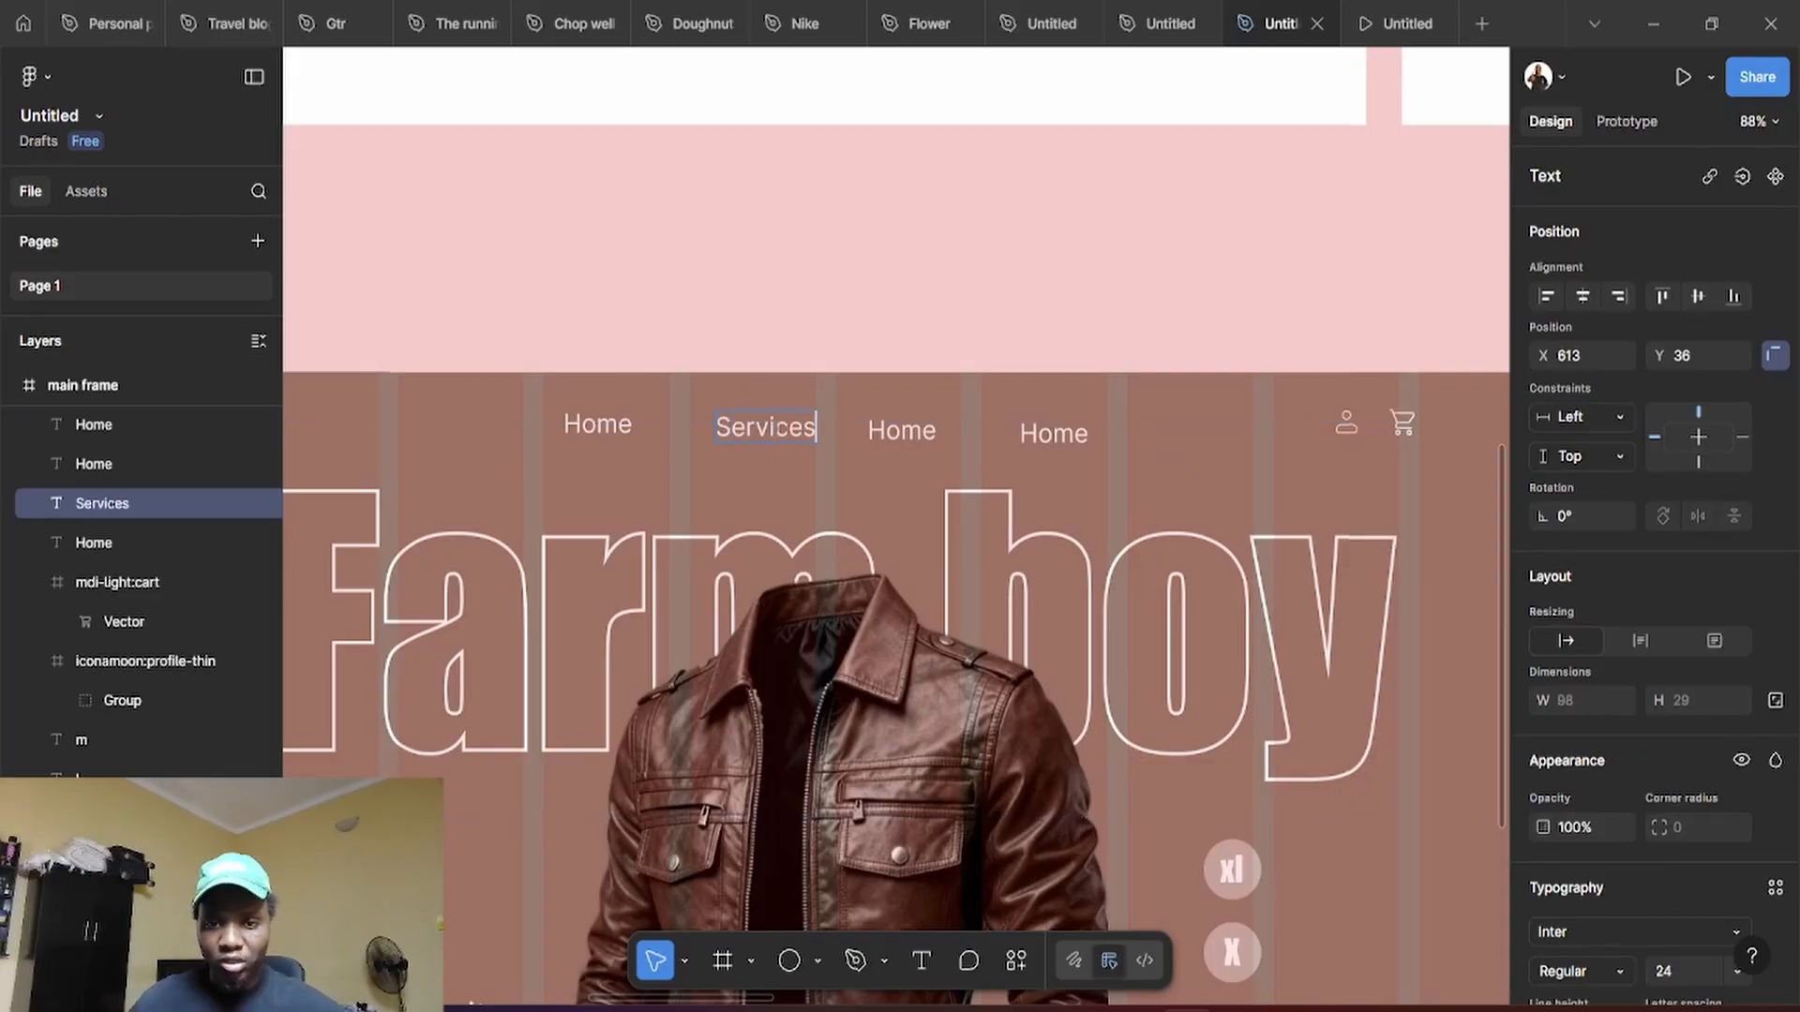
Replace the third navigation label's text with "order"
{"action": "left_click", "coordinate": [901, 430]}
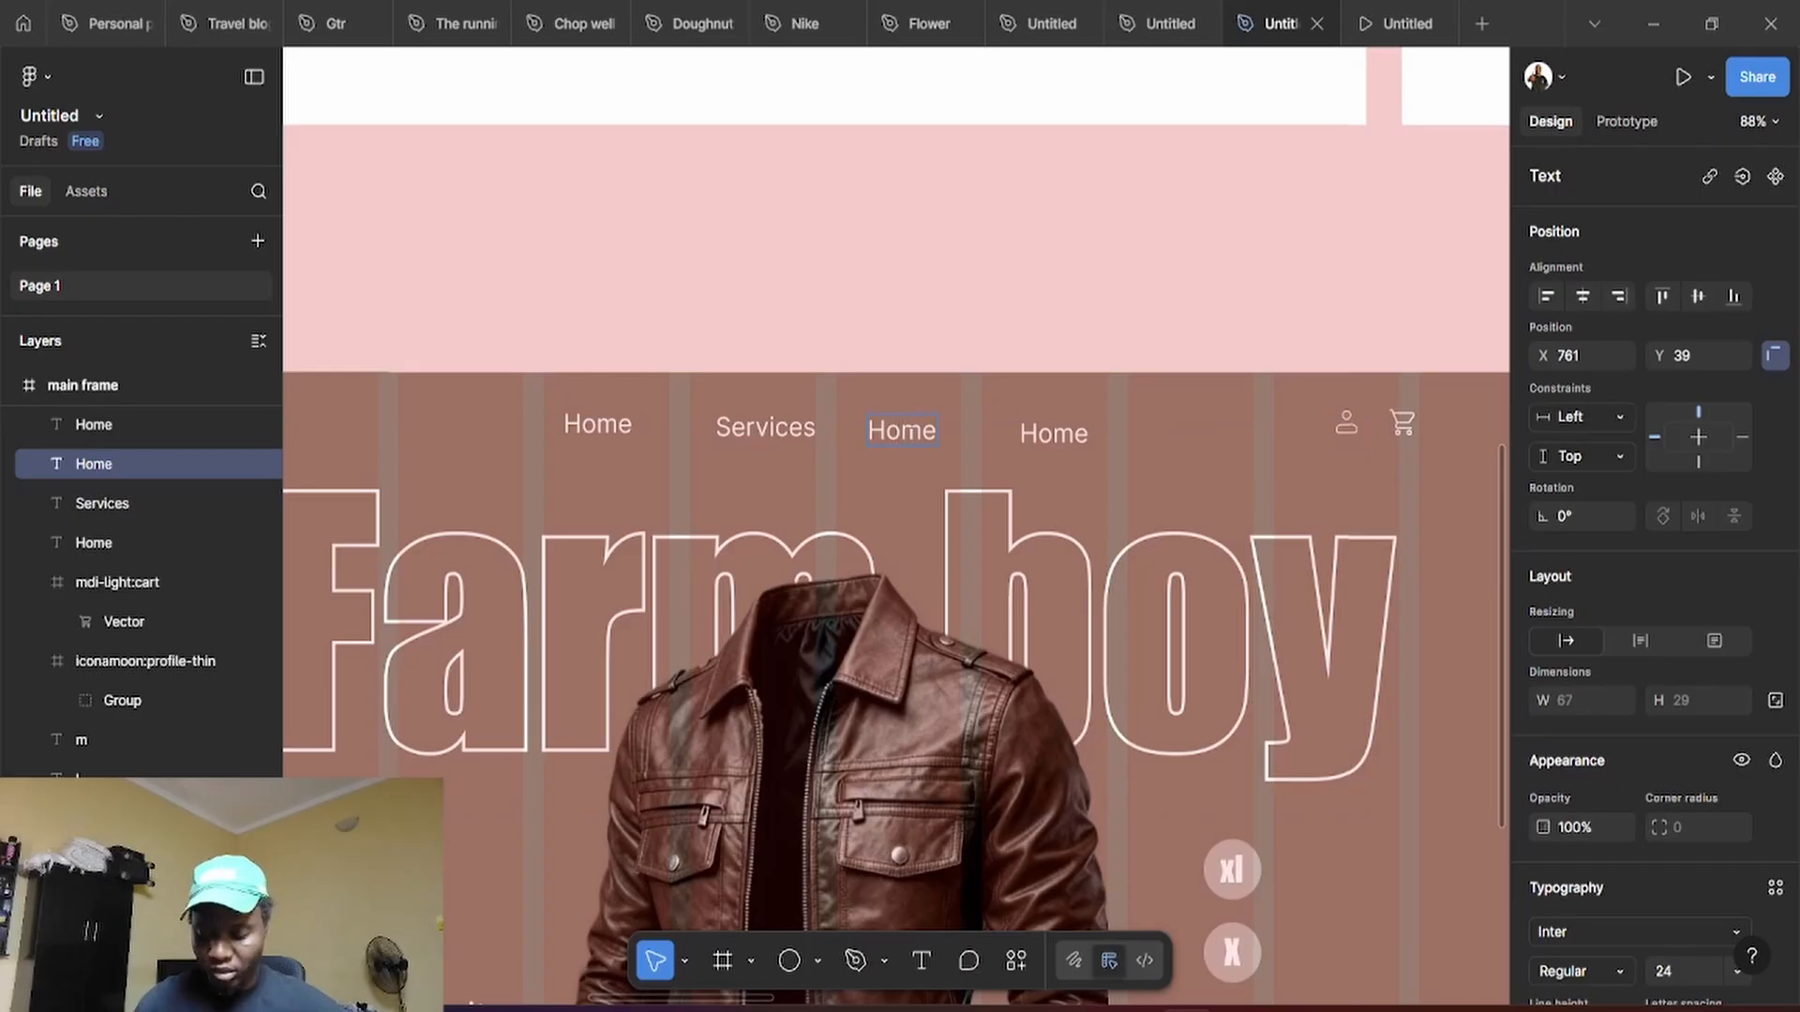
{"action": "key", "text": "BackSpace"}
{"action": "key", "text": "BackSpace"}
{"action": "key", "text": "BackSpace"}
{"action": "key", "text": "BackSpace"}
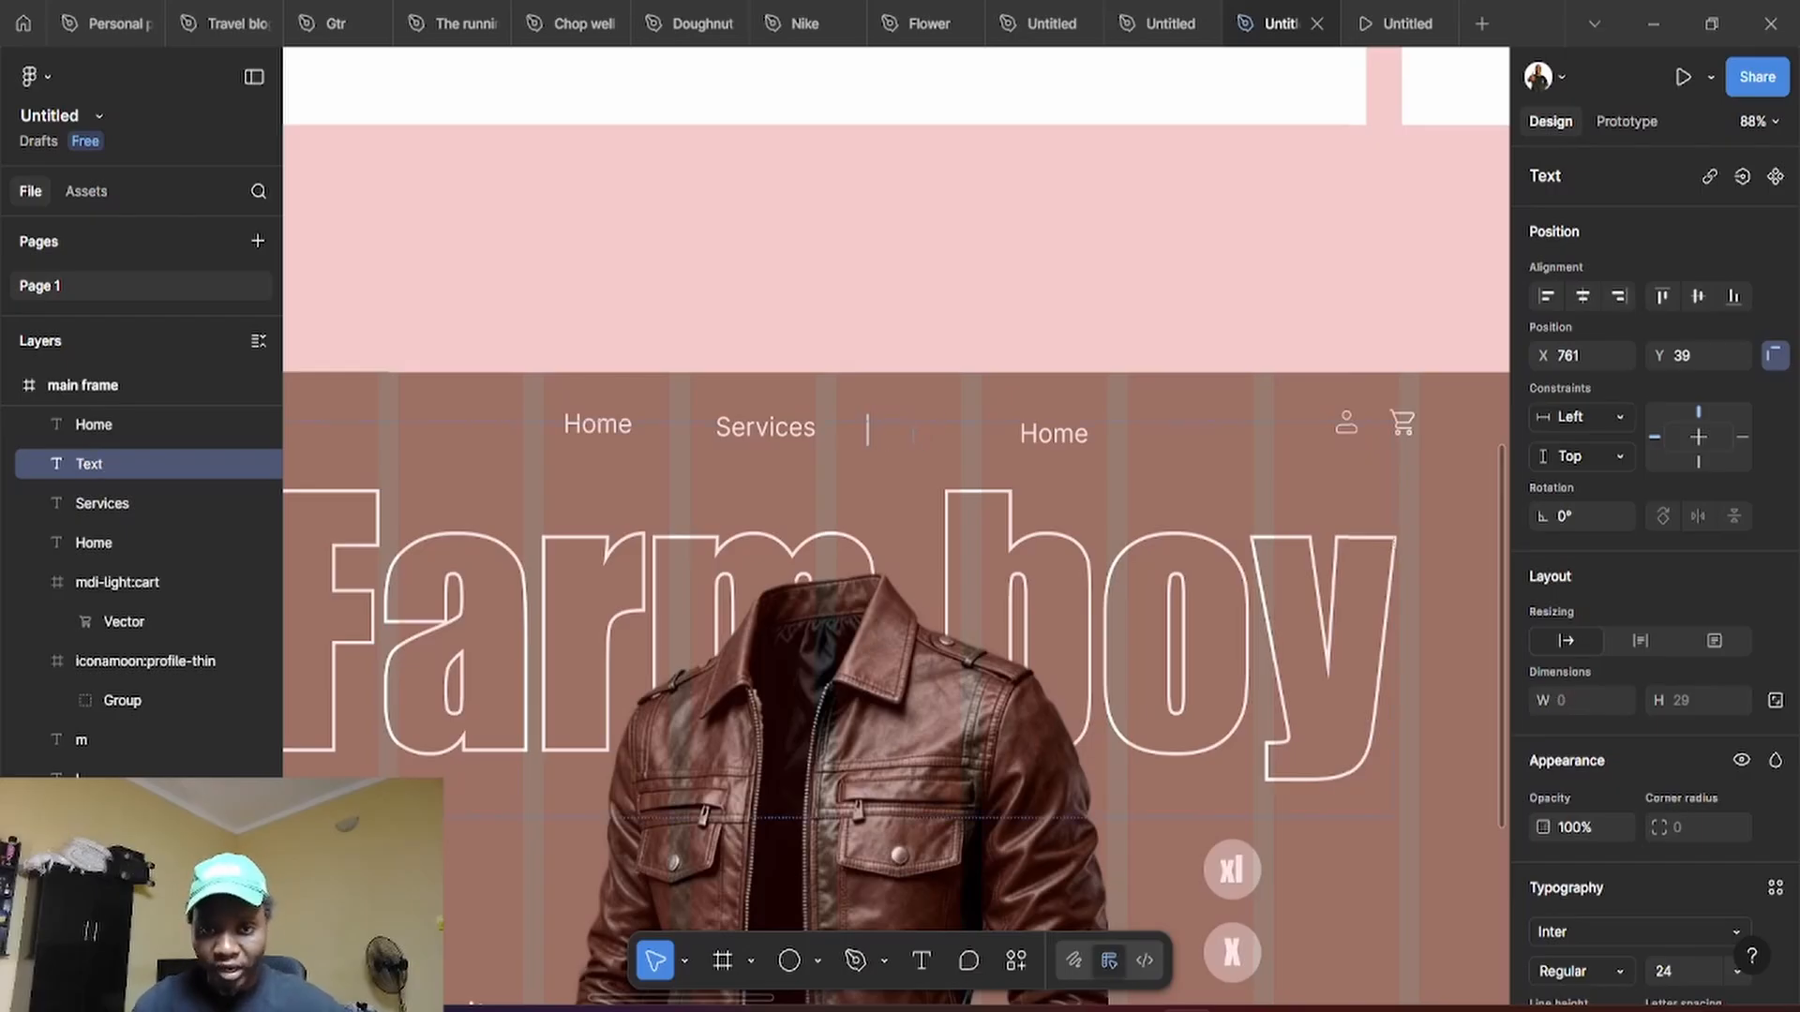
{"action": "type", "text": "order"}
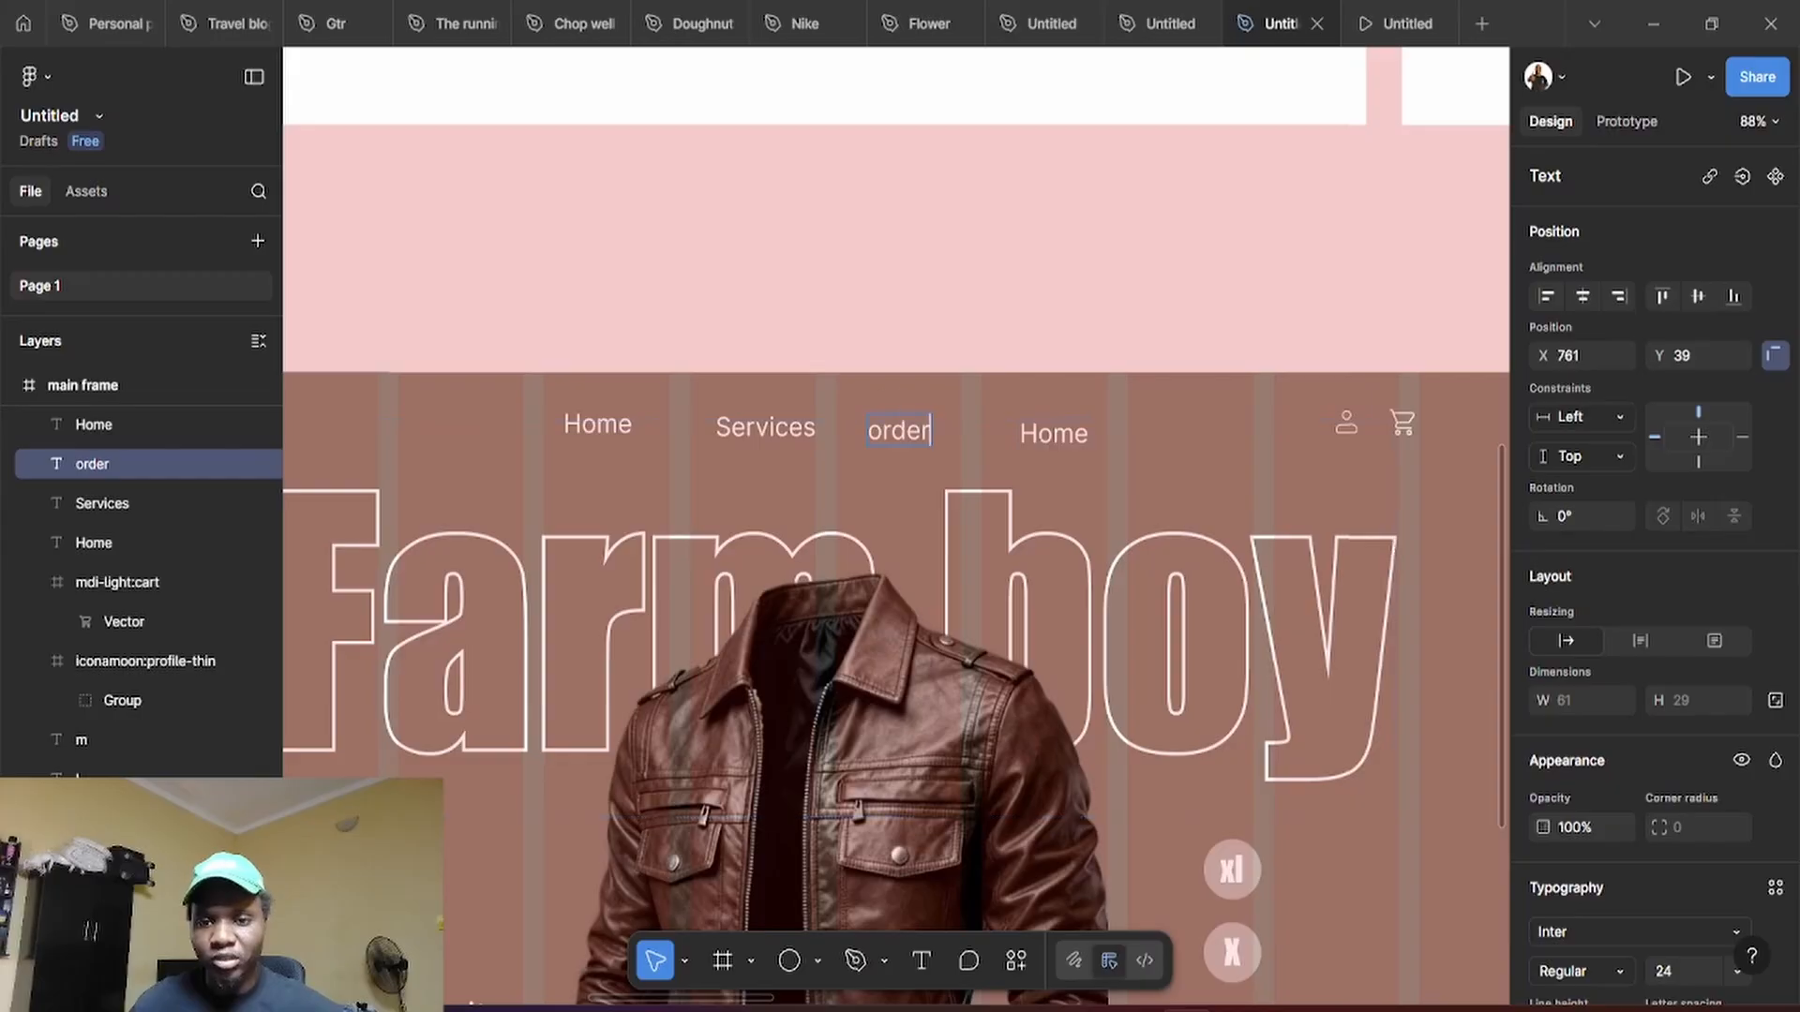
Replace the fourth navigation label's text with "About", starting with a capital A
{"action": "left_click", "coordinate": [1052, 433]}
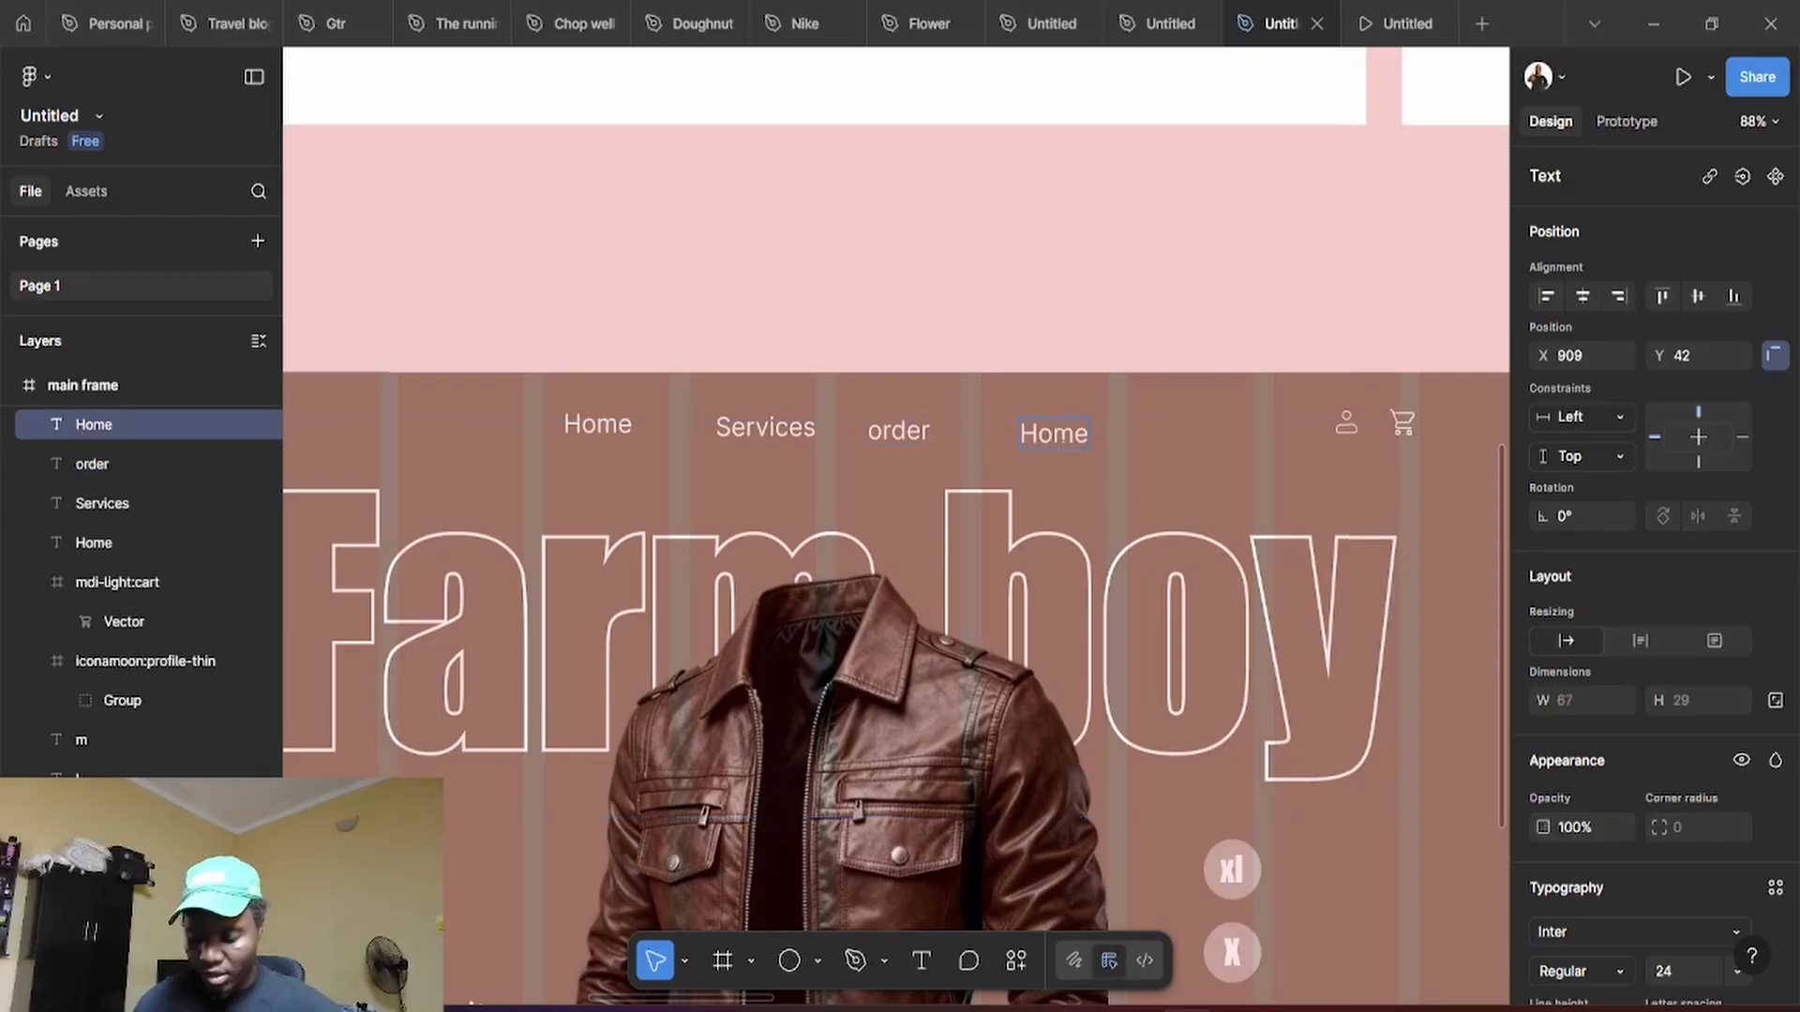
{"action": "key", "text": "Right"}
{"action": "key", "text": "Right"}
{"action": "key", "text": "BackSpace"}
{"action": "key", "text": "BackSpace"}
{"action": "key", "text": "BackSpace"}
{"action": "key", "text": "BackSpace"}
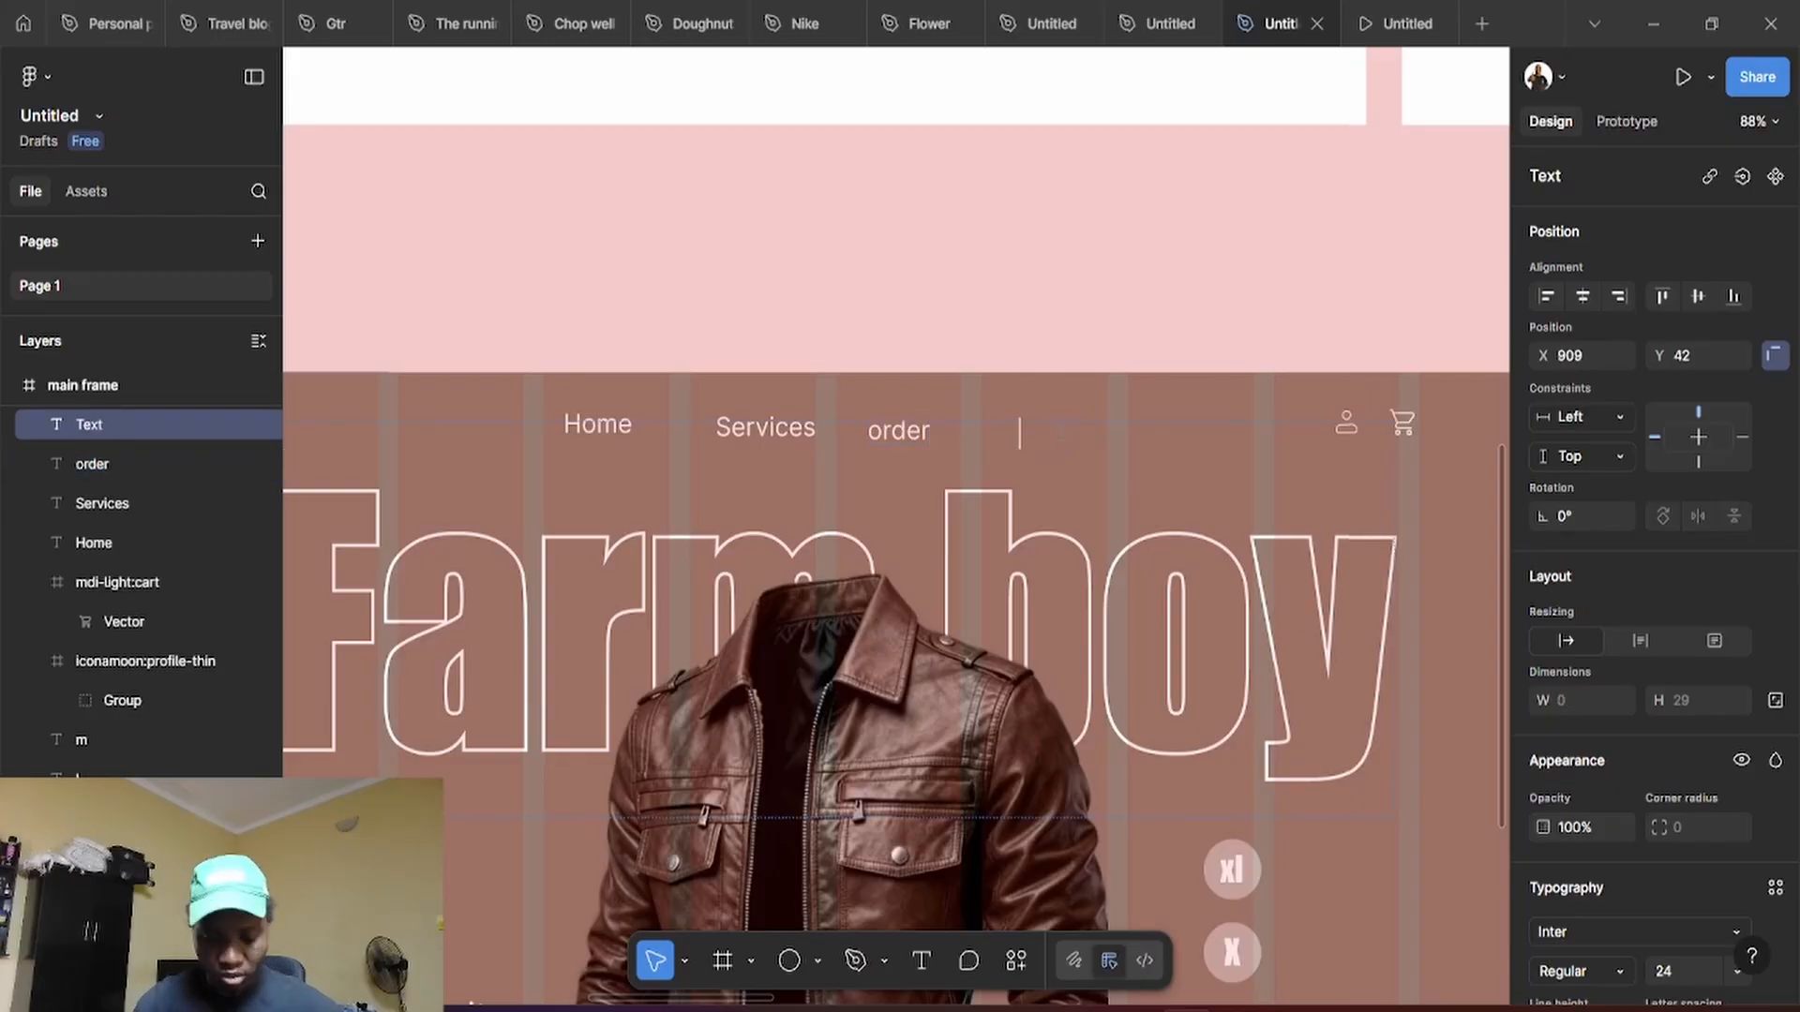
{"action": "type", "text": "about"}
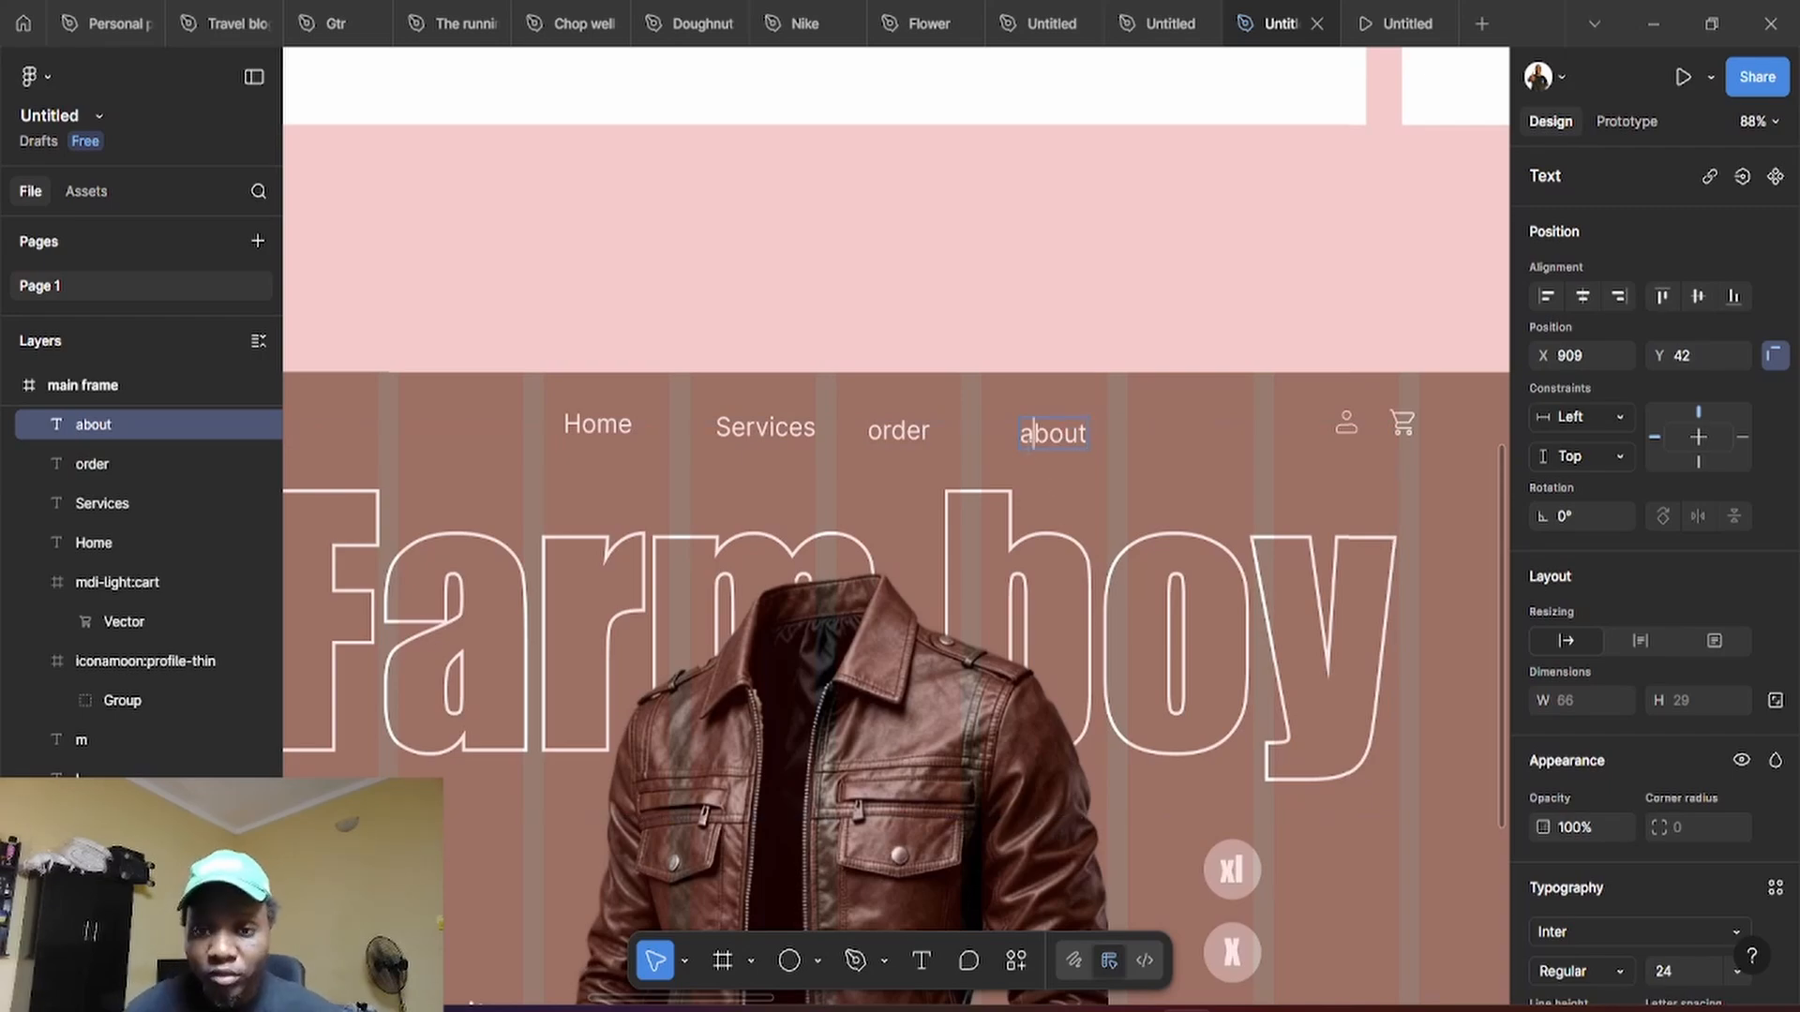
{"action": "key", "text": "Home"}
{"action": "key", "text": "Delete"}
{"action": "type", "text": "A"}
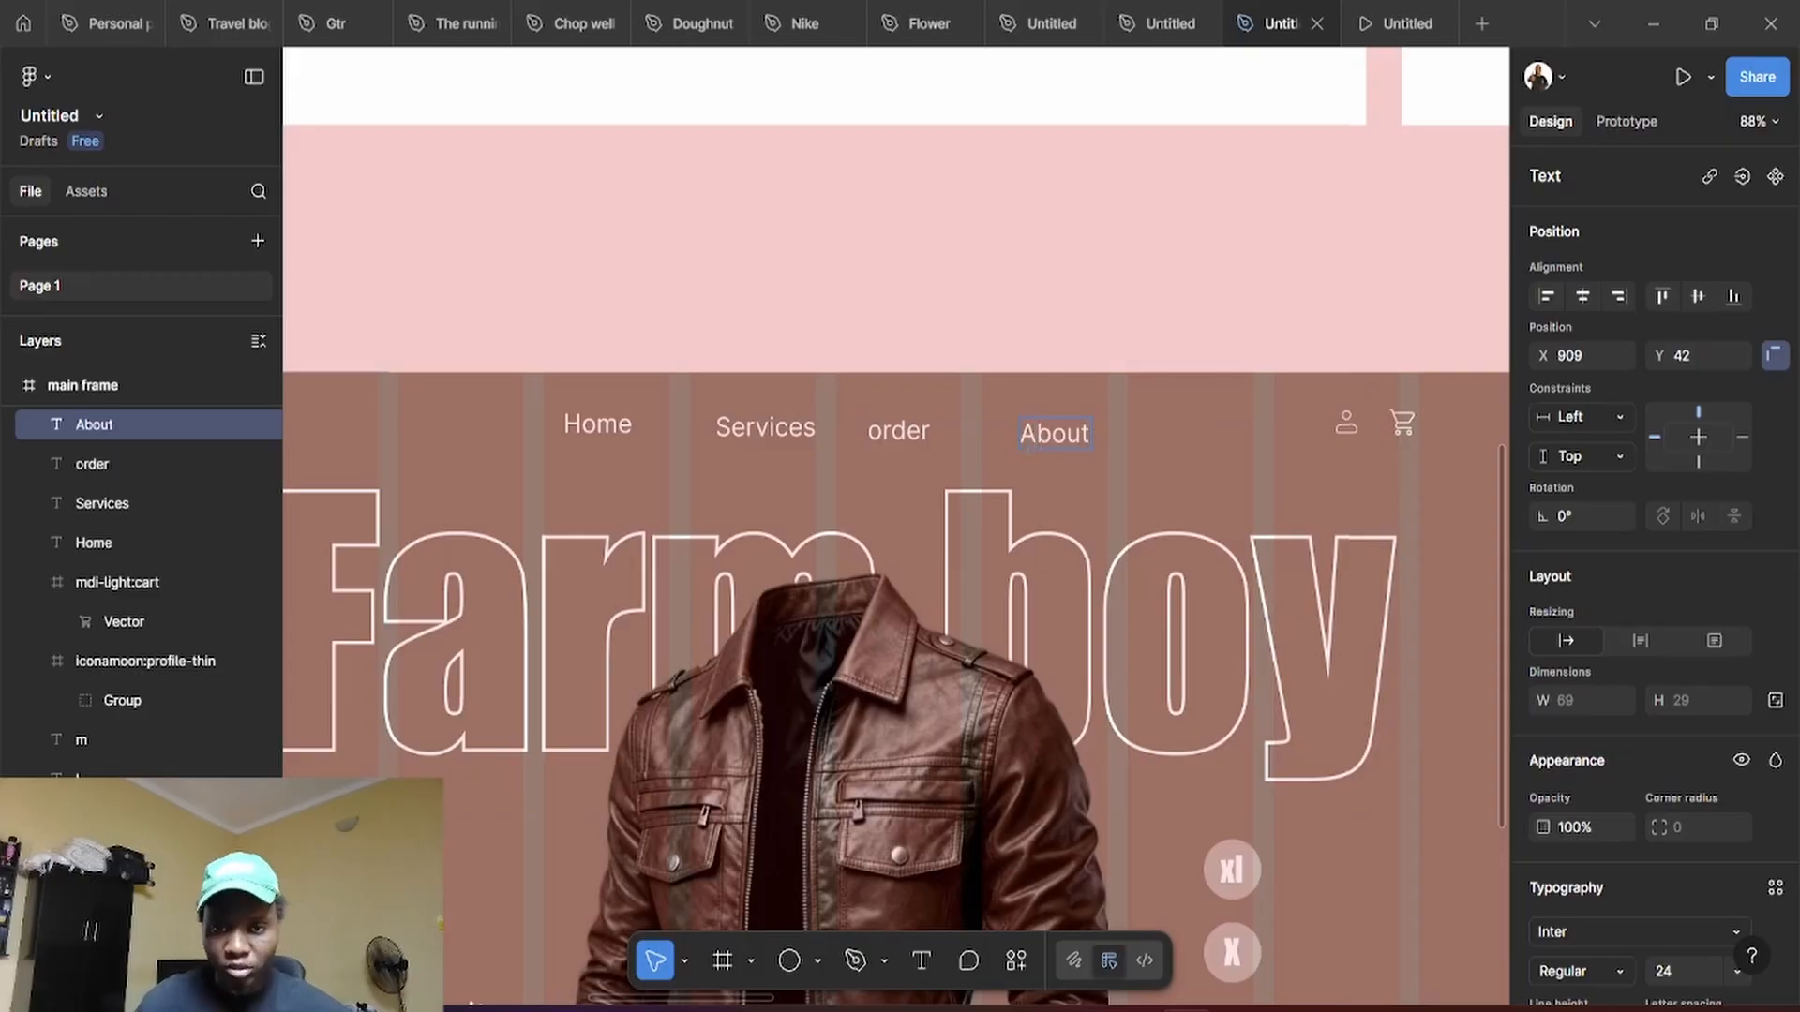
Capitalize the first letter of the third navigation label so it reads "Order"
{"action": "double_click", "coordinate": [881, 431]}
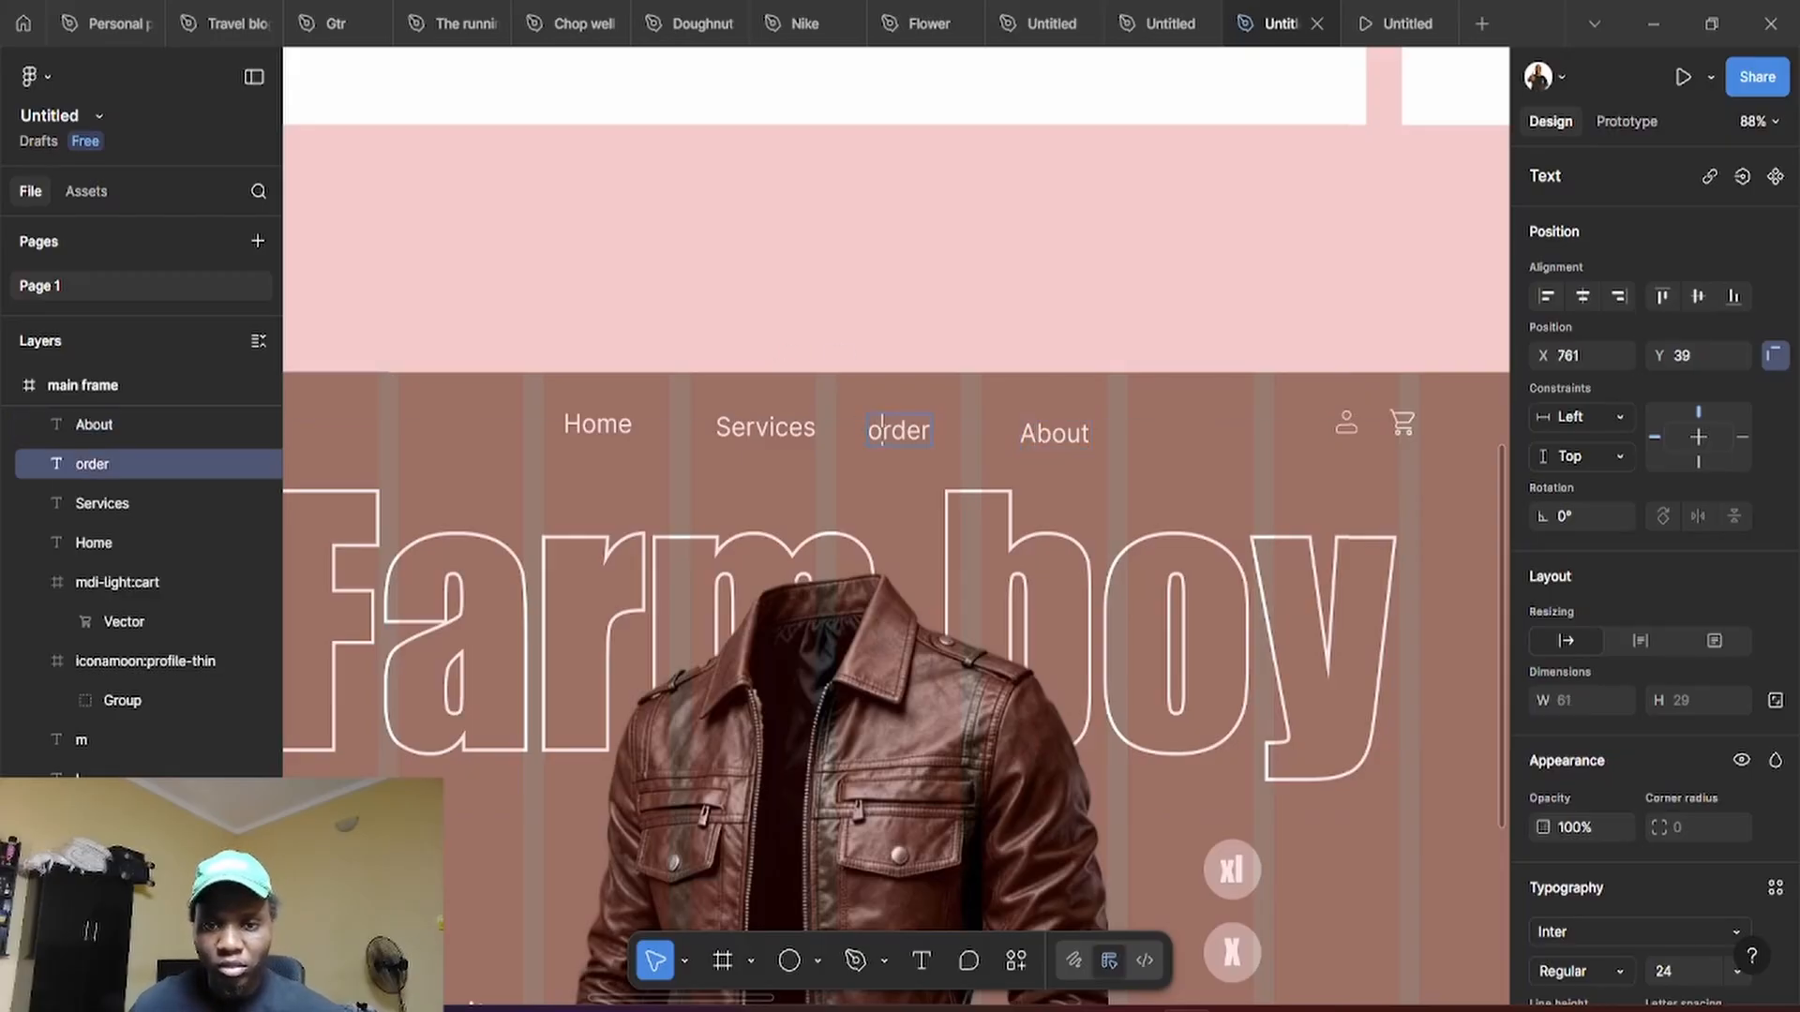
{"action": "key", "text": "Home"}
{"action": "key", "text": "Delete"}
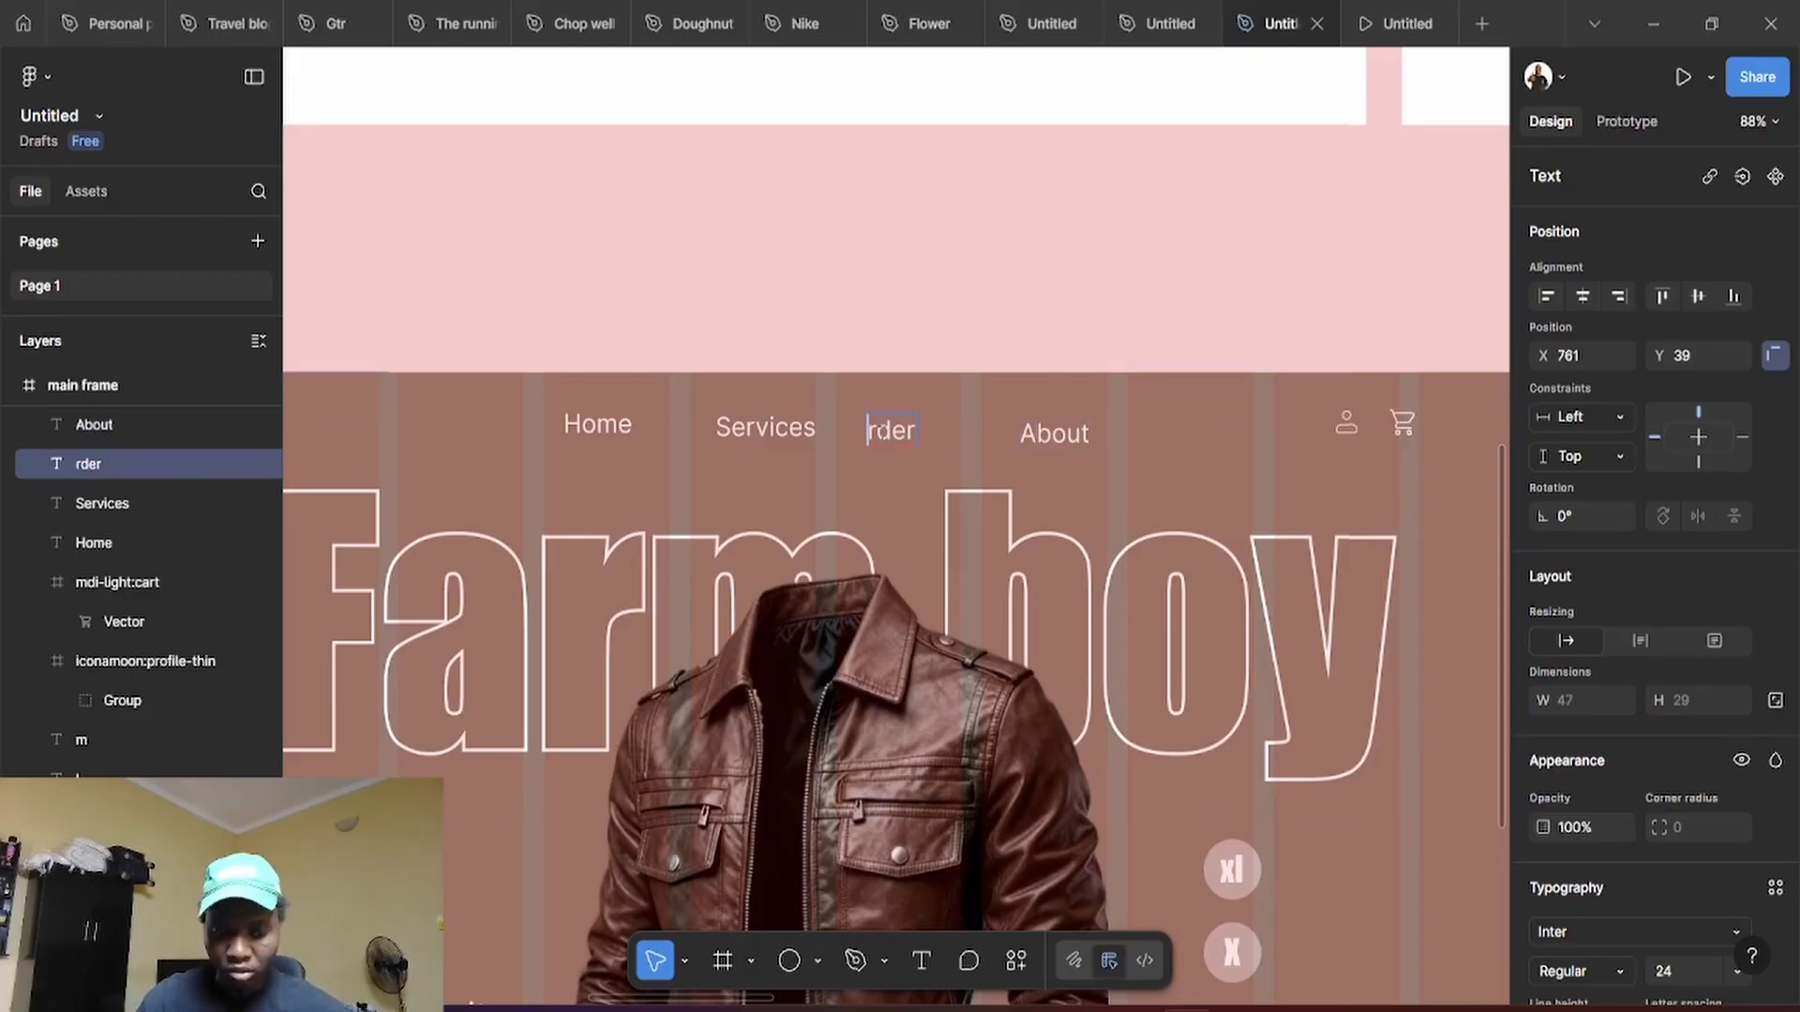
{"action": "type", "text": "o"}
{"action": "key", "text": "BackSpace"}
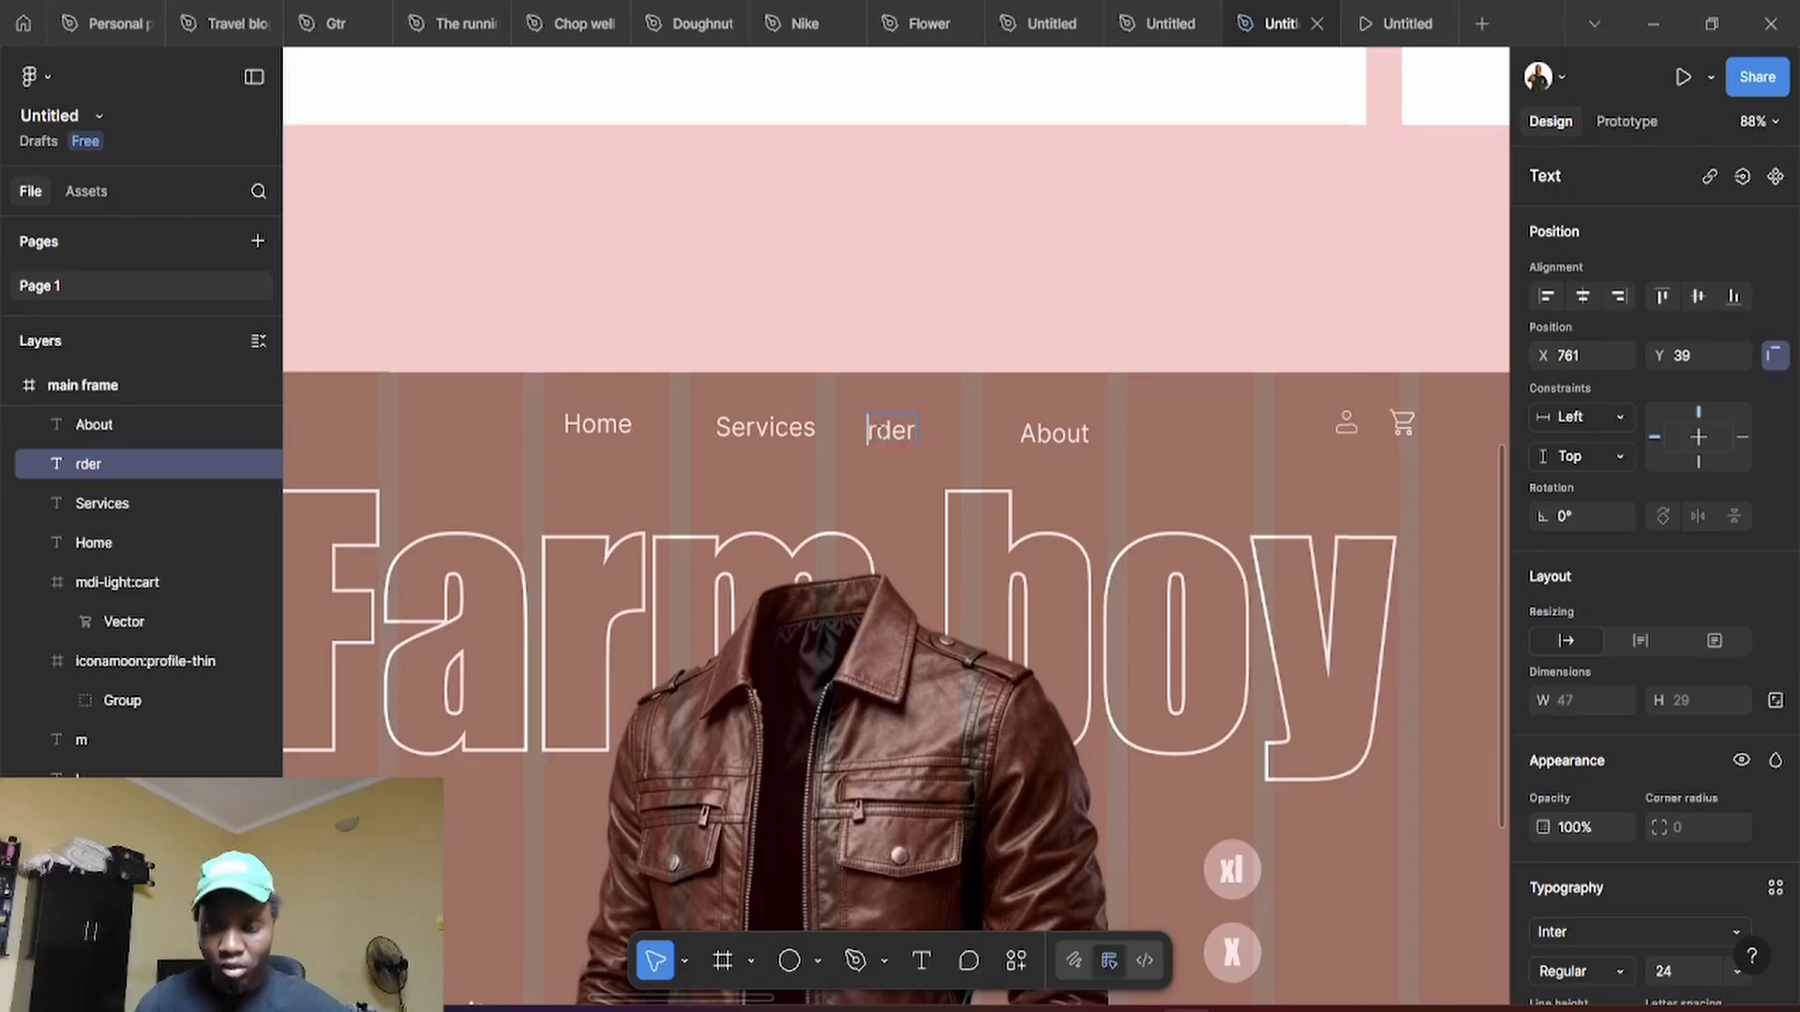
{"action": "type", "text": "O"}
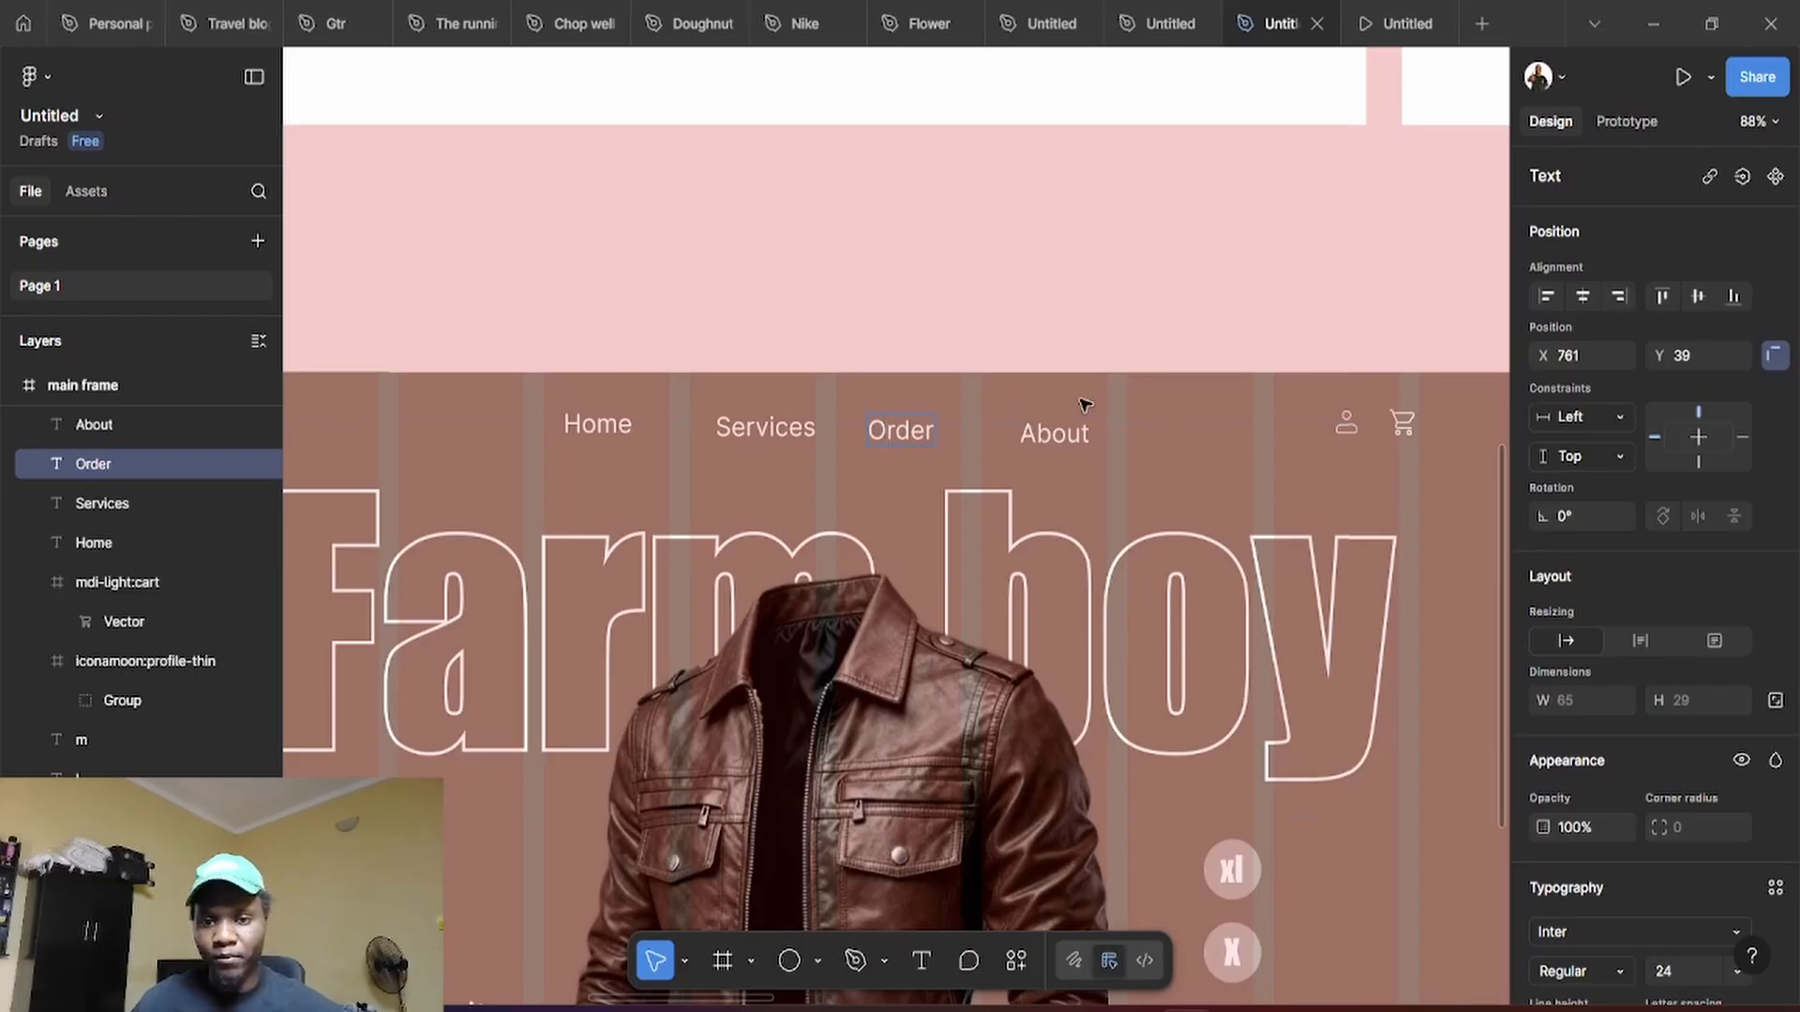
Select the Home, Services, Order and About labels and align them along their vertical centers
{"action": "left_click", "coordinate": [1131, 436]}
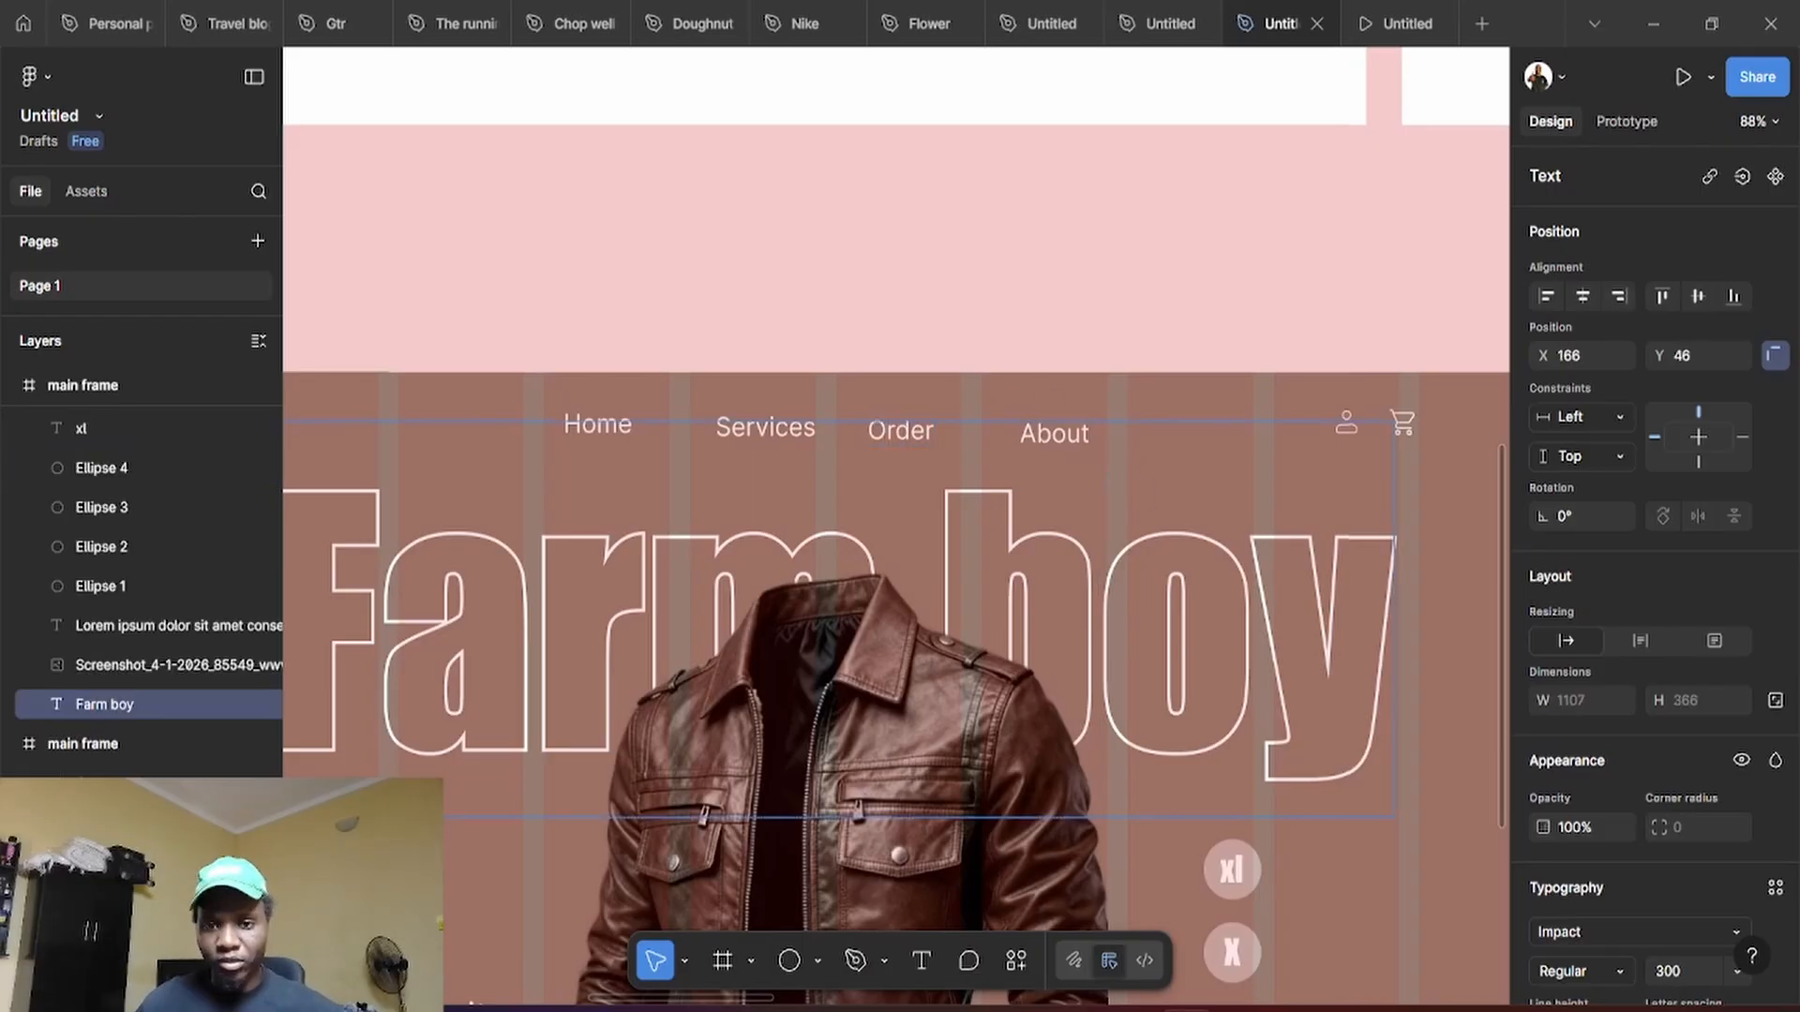
{"action": "key", "text": "Escape"}
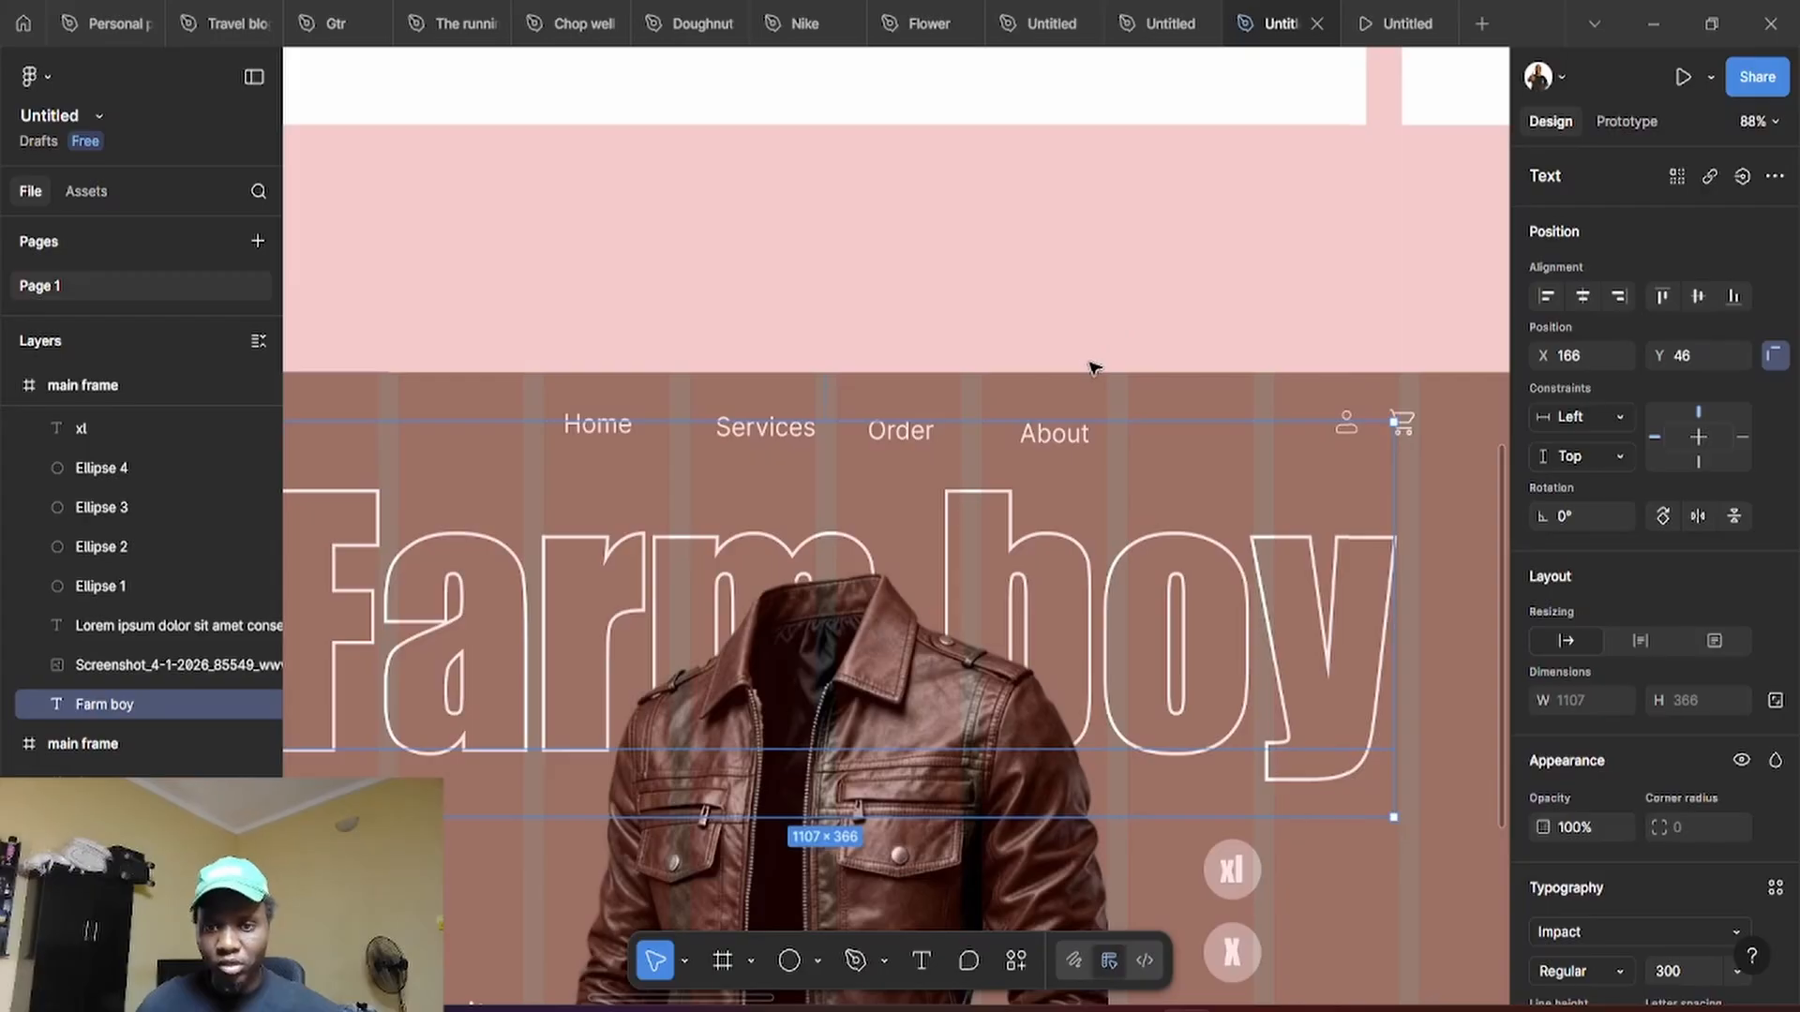
{"action": "left_click", "coordinate": [1120, 403]}
{"action": "scroll", "coordinate": [1120, 403], "scroll_direction": "down", "scroll_amount": 5}
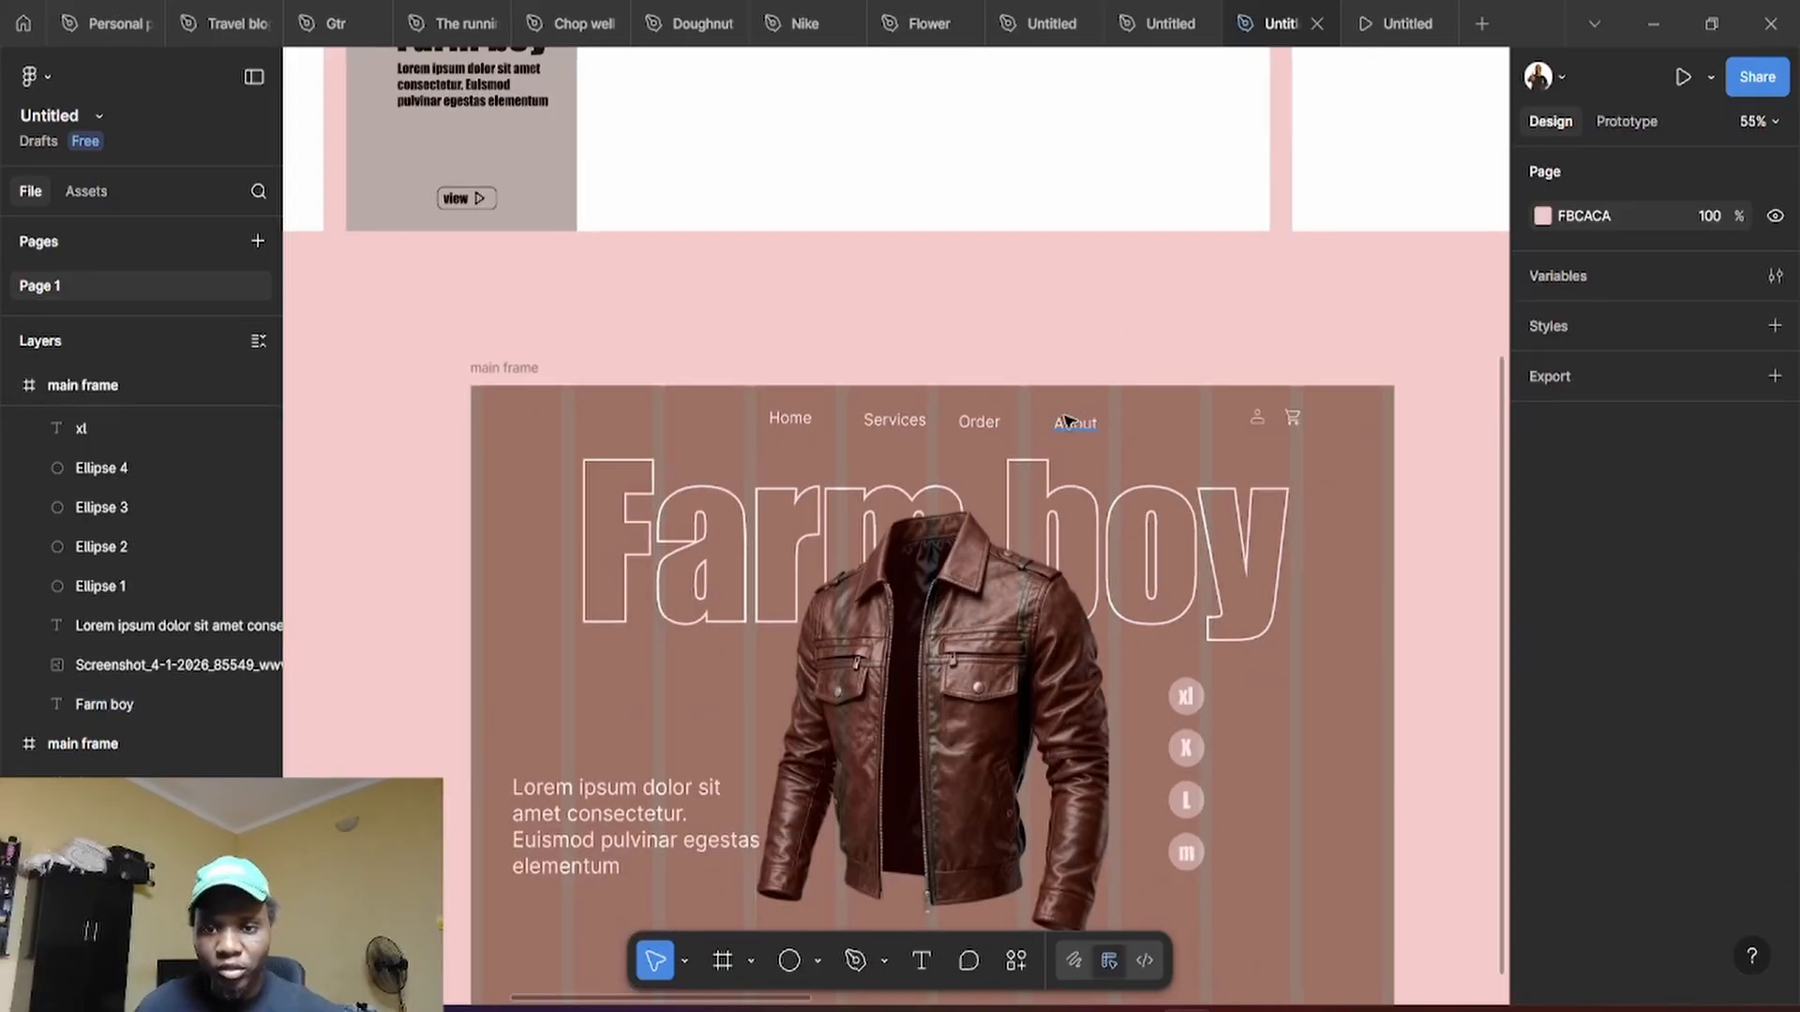
{"action": "scroll", "coordinate": [1078, 427], "scroll_direction": "up", "scroll_amount": 4}
{"action": "left_click", "coordinate": [1078, 426]}
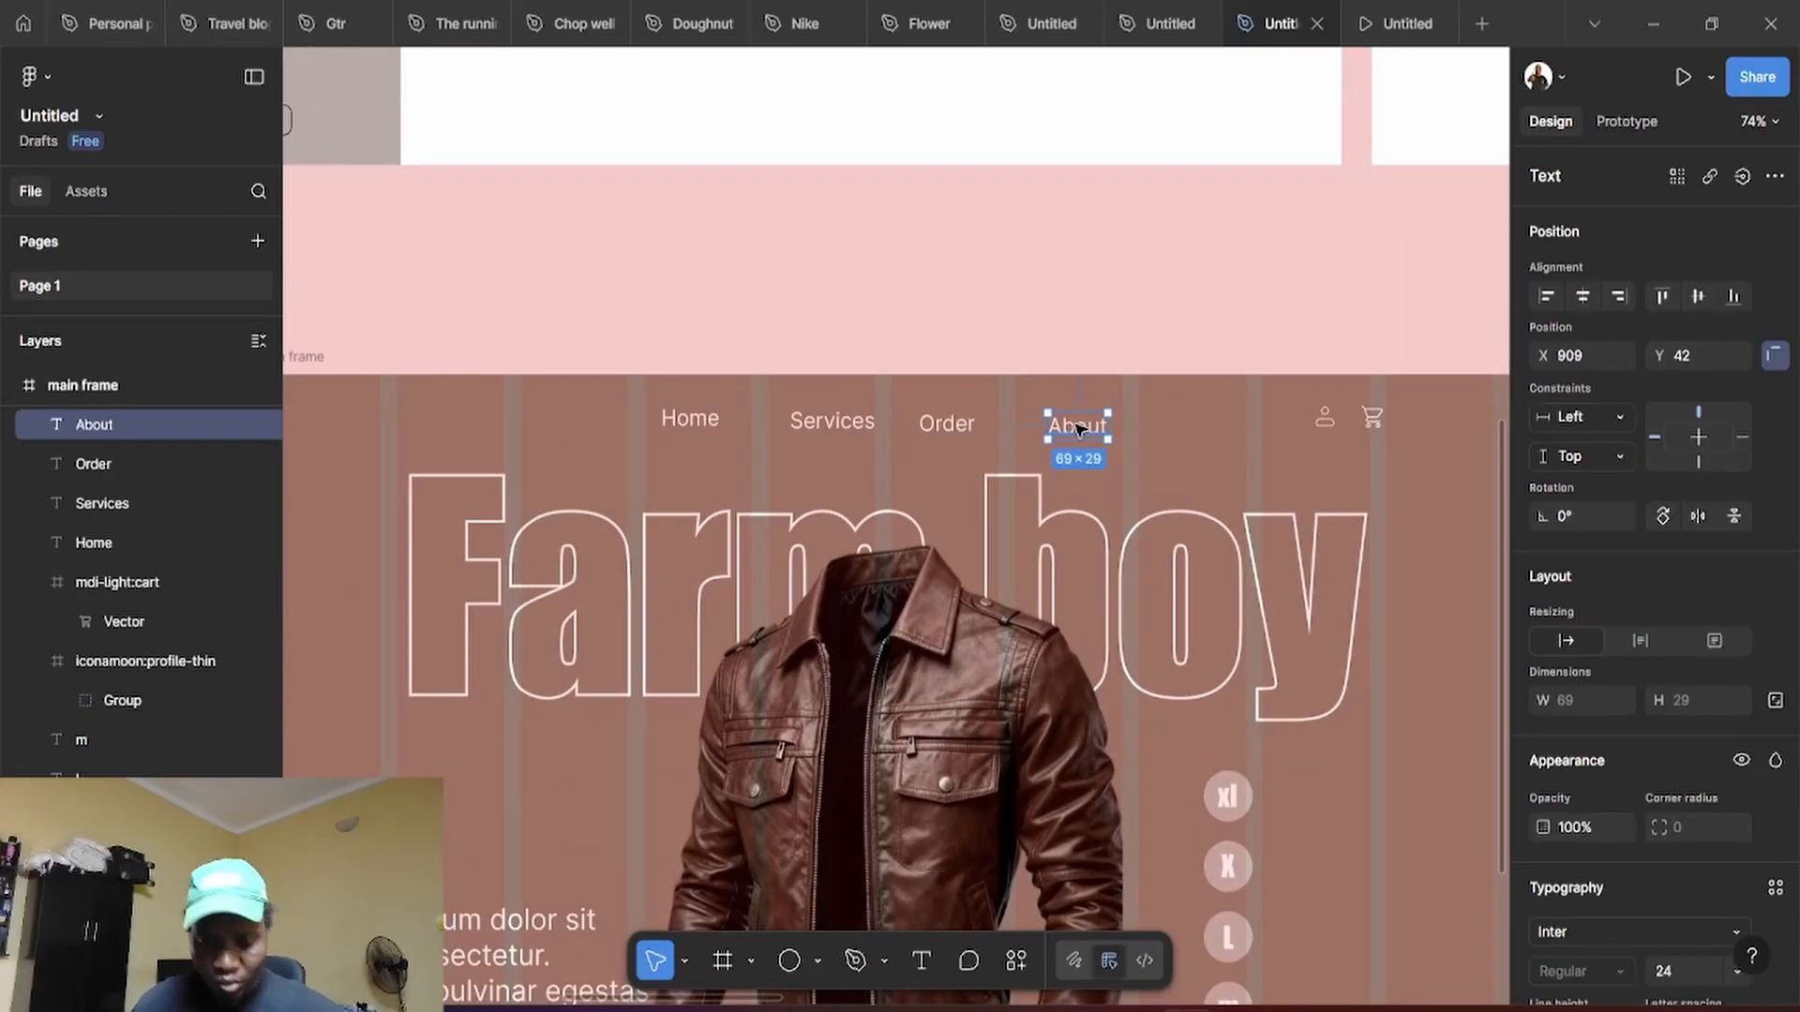
{"action": "left_click", "coordinate": [949, 422], "text": "shift"}
{"action": "left_click", "coordinate": [841, 425], "text": "shift"}
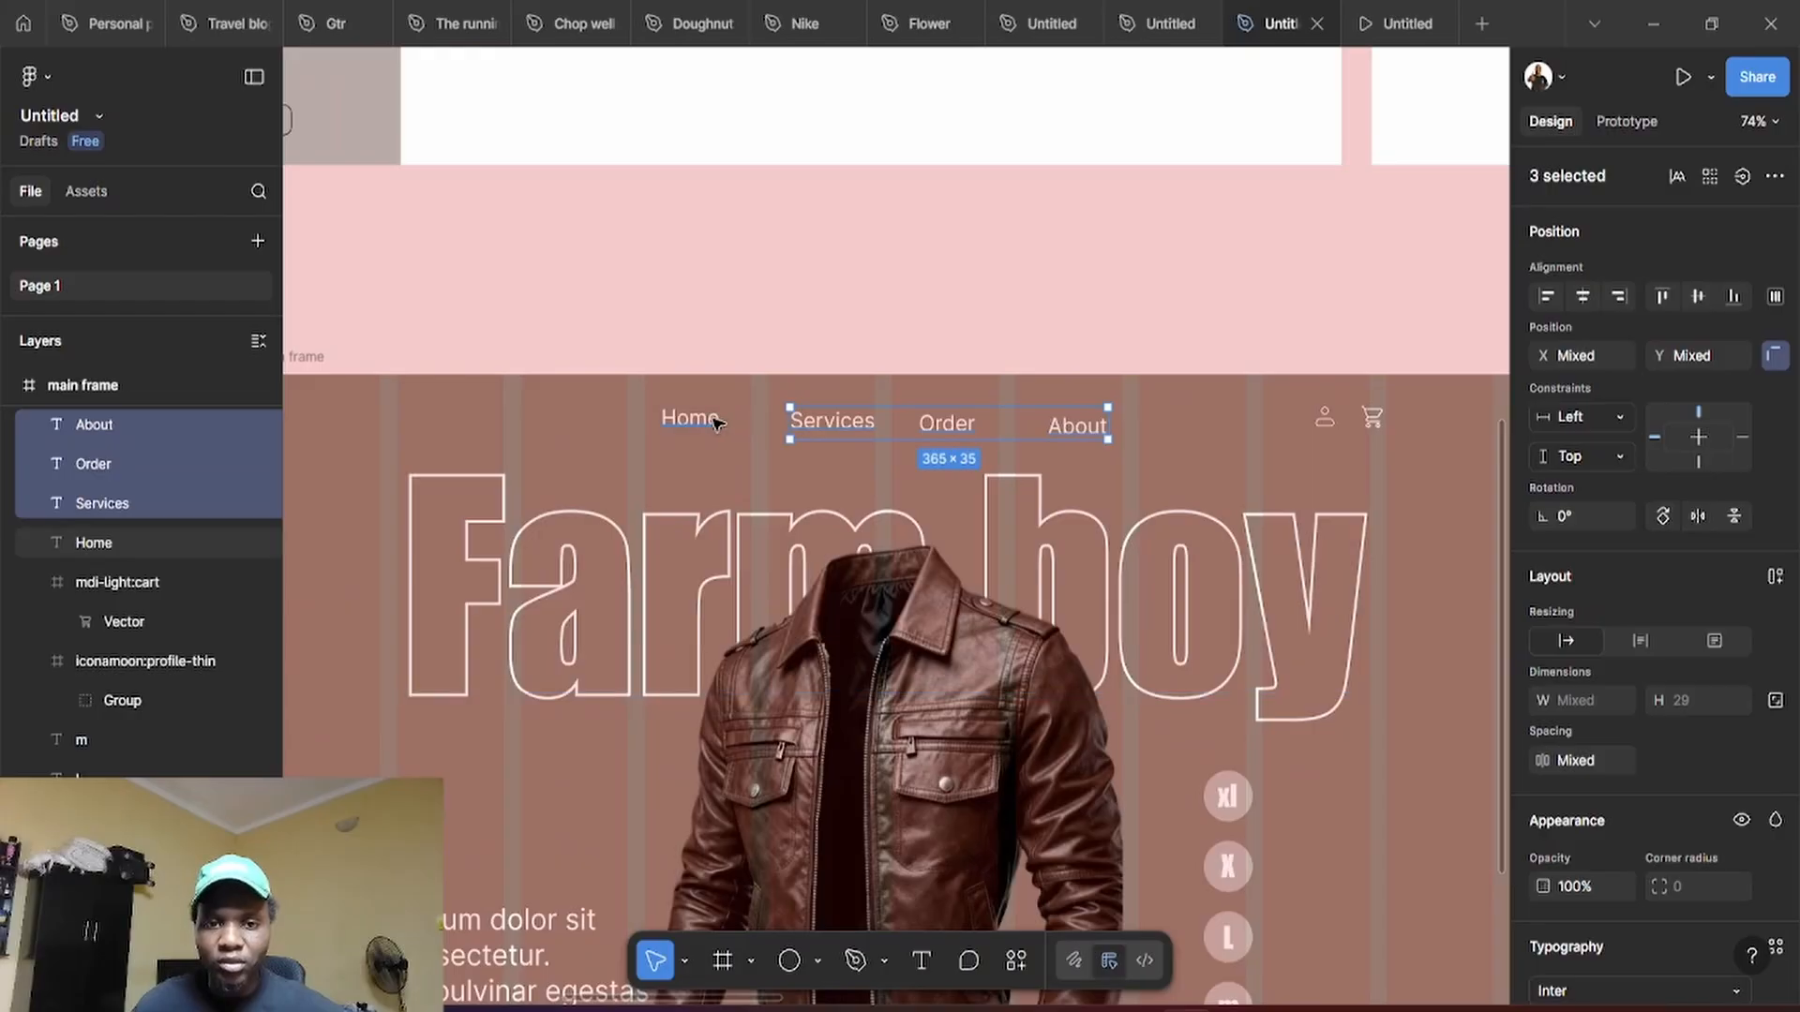
{"action": "left_click", "coordinate": [717, 424], "text": "shift"}
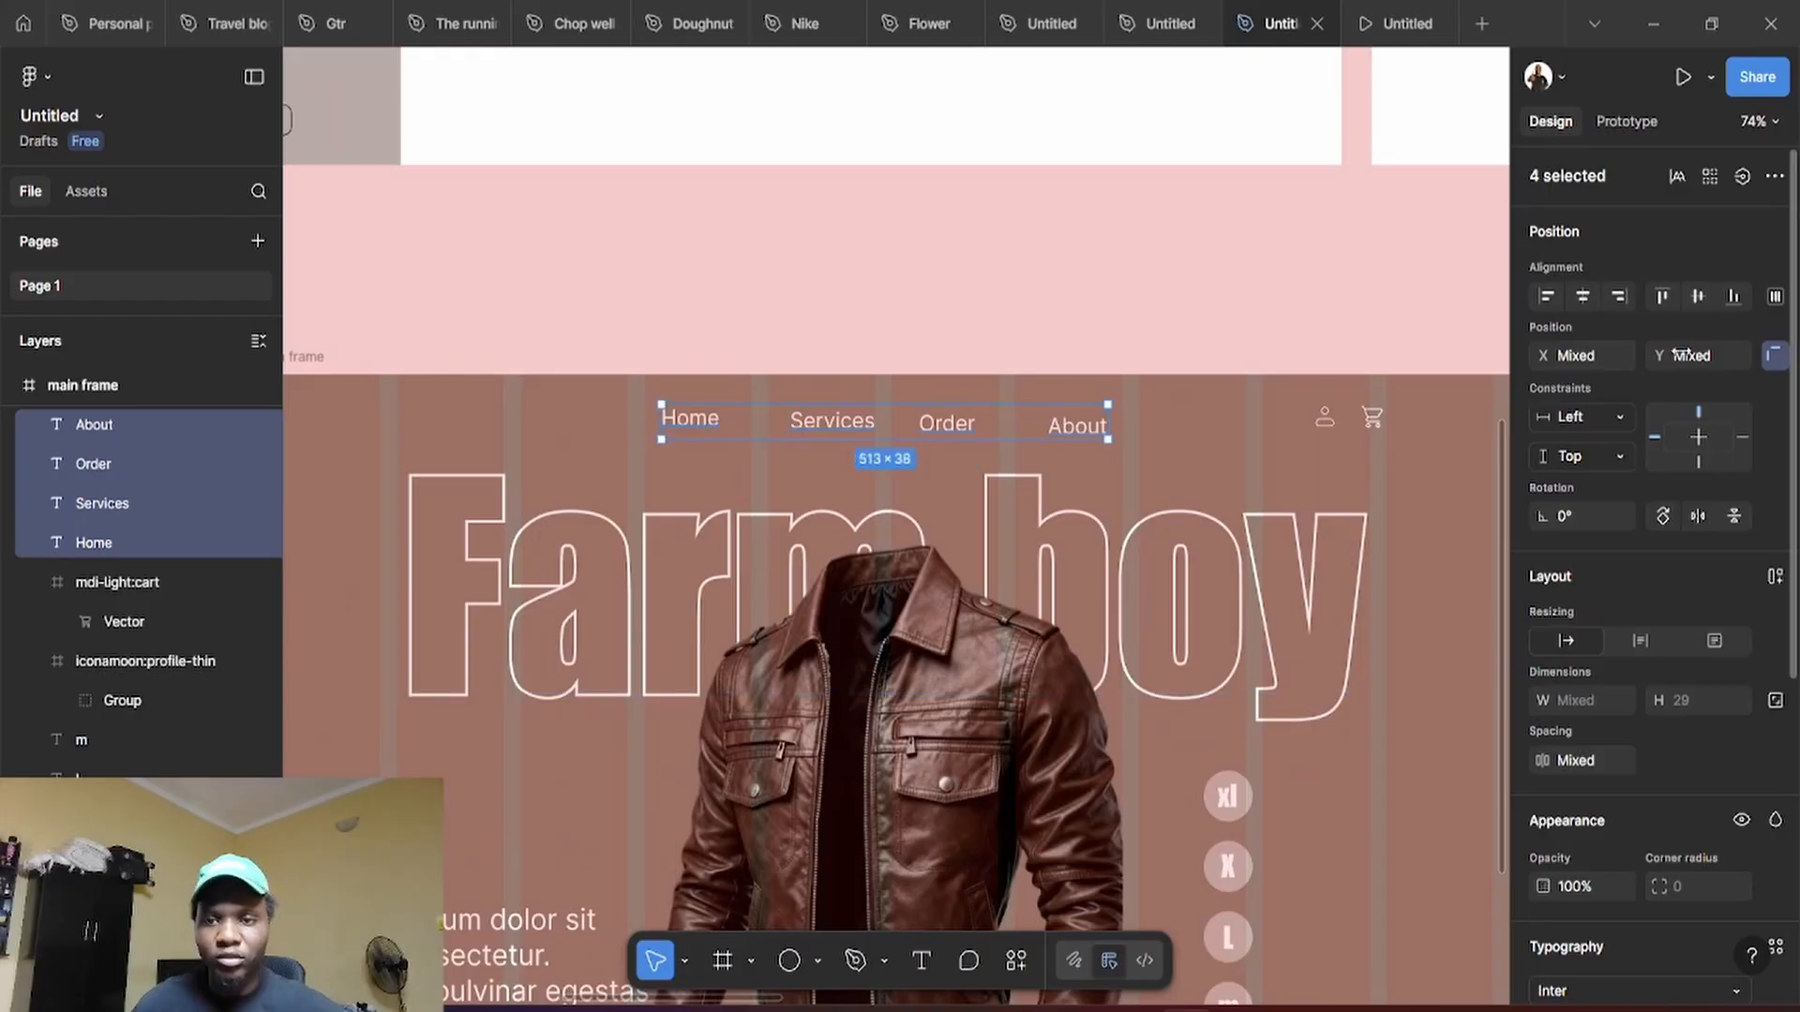
{"action": "left_click", "coordinate": [1697, 298]}
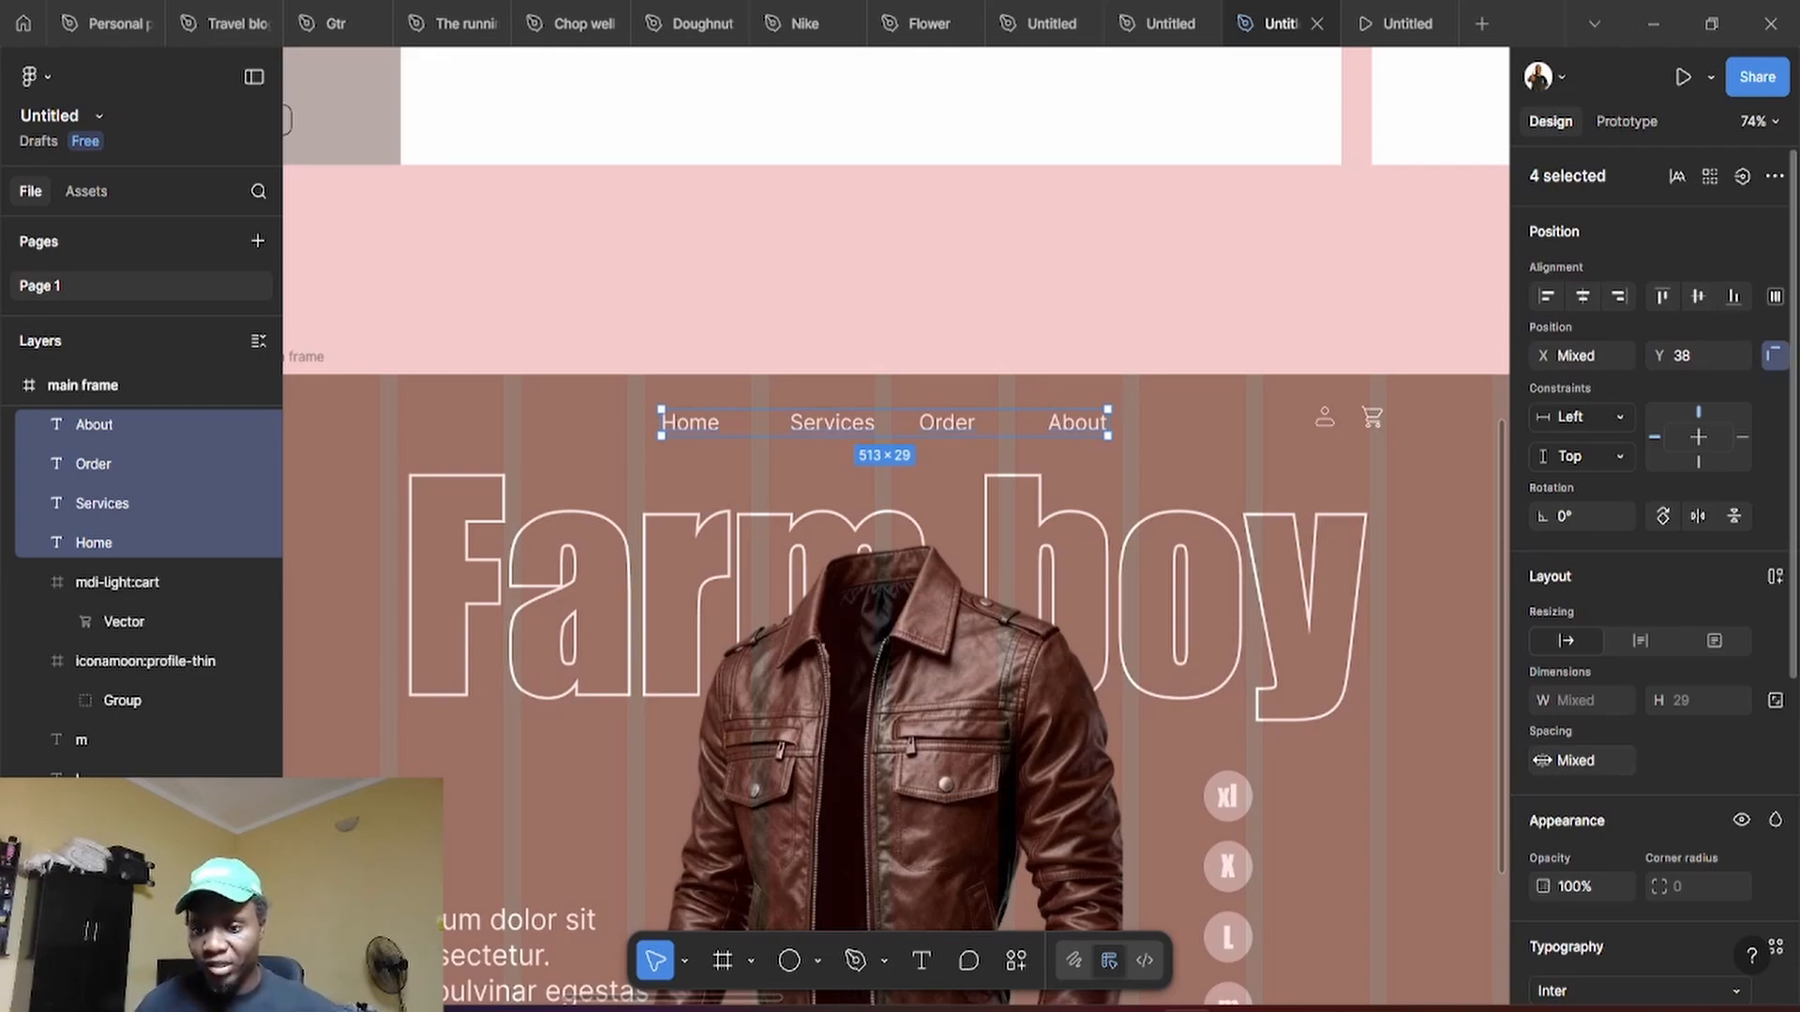
Widen the spacing between the four navigation labels until the row spans about 615 px
{"action": "left_click_drag", "start_coordinate": [1542, 760], "coordinate": [1605, 736]}
{"action": "scroll", "coordinate": [1341, 621], "scroll_direction": "down", "scroll_amount": 3}
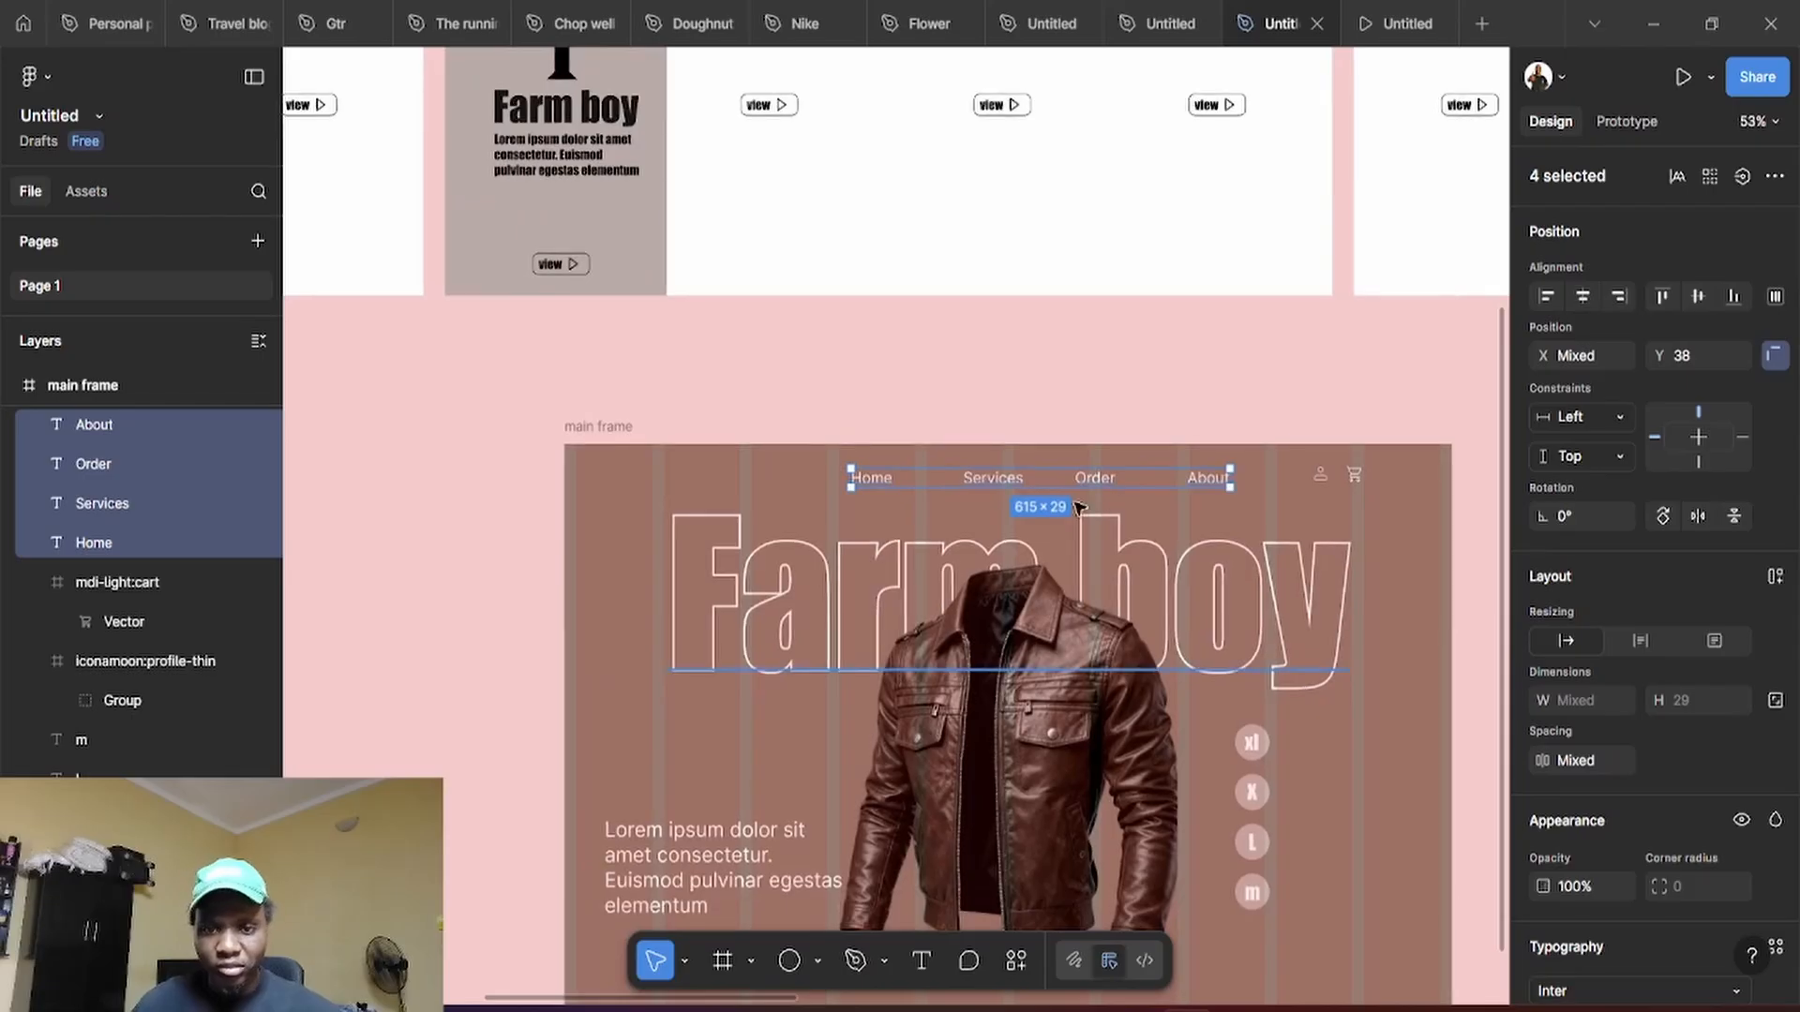
{"action": "scroll", "coordinate": [1078, 506], "scroll_direction": "down", "scroll_amount": 1}
{"action": "scroll", "coordinate": [1130, 405], "scroll_direction": "up", "scroll_amount": 2}
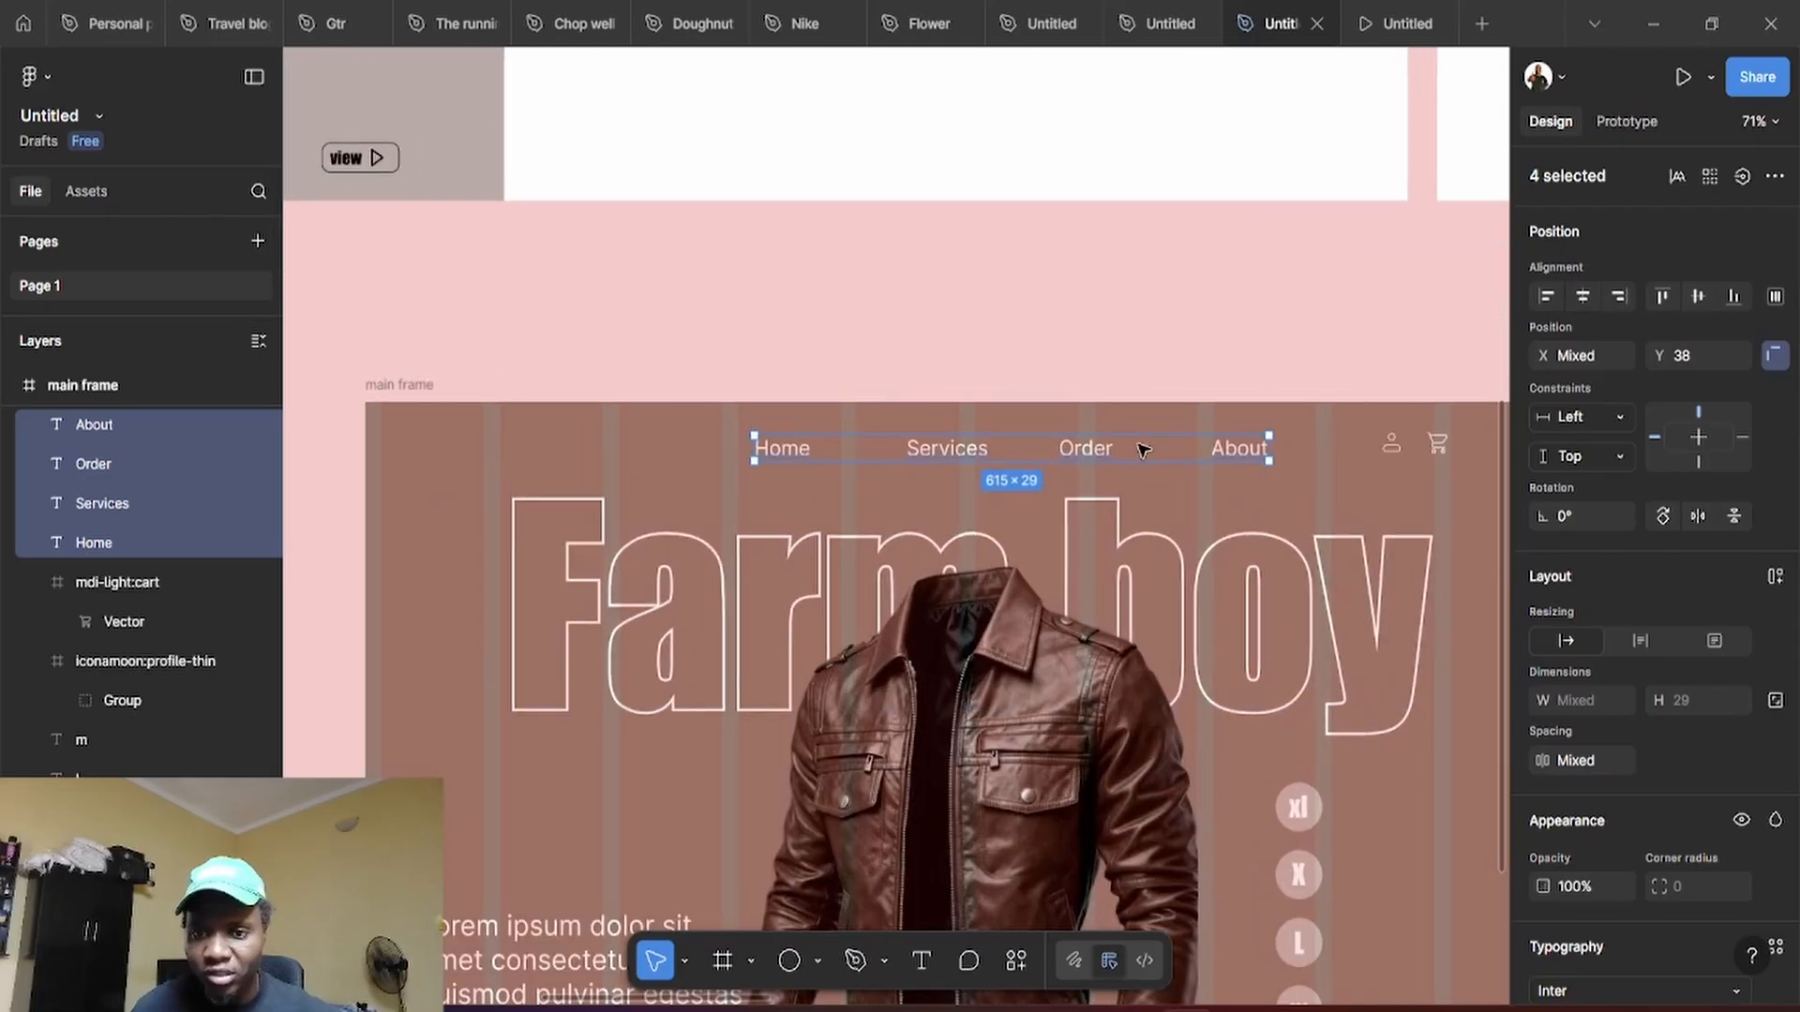
Shift the navigation label row to the left and slightly up, to a Y position of about 35
{"action": "left_click_drag", "start_coordinate": [1097, 448], "coordinate": [1027, 452]}
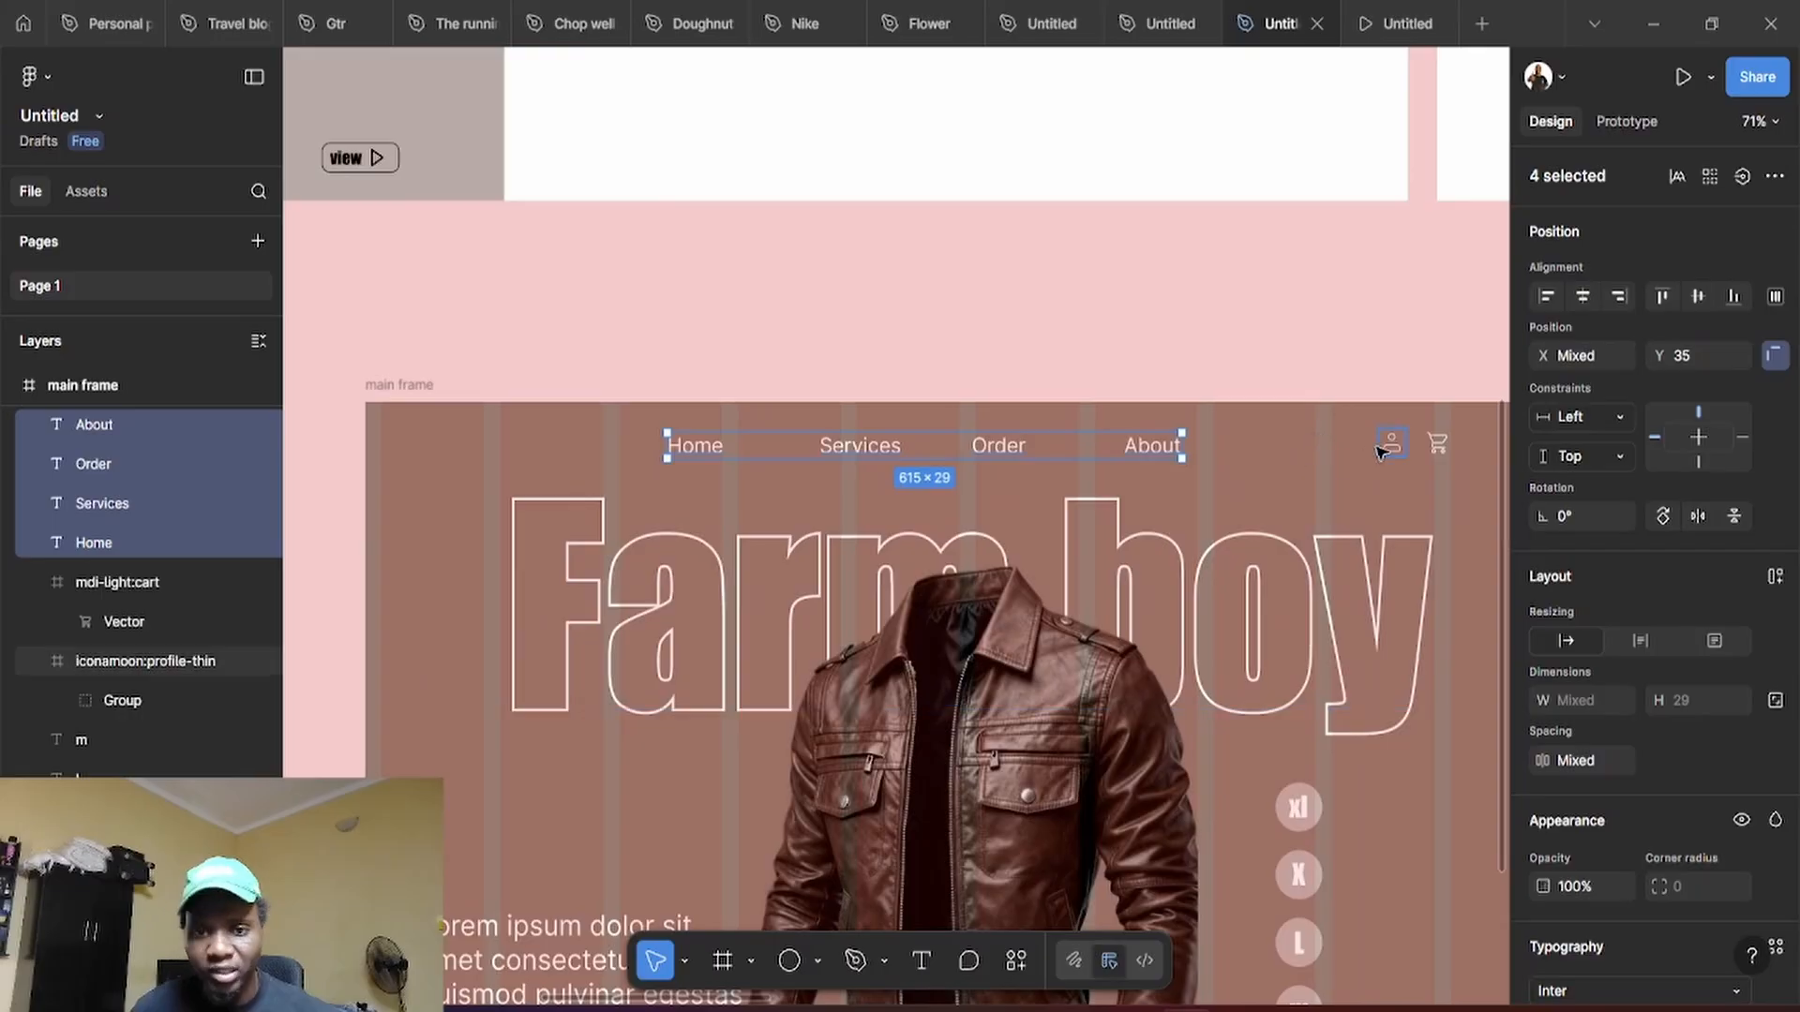
{"action": "scroll", "coordinate": [1340, 436], "scroll_direction": "down", "scroll_amount": 2}
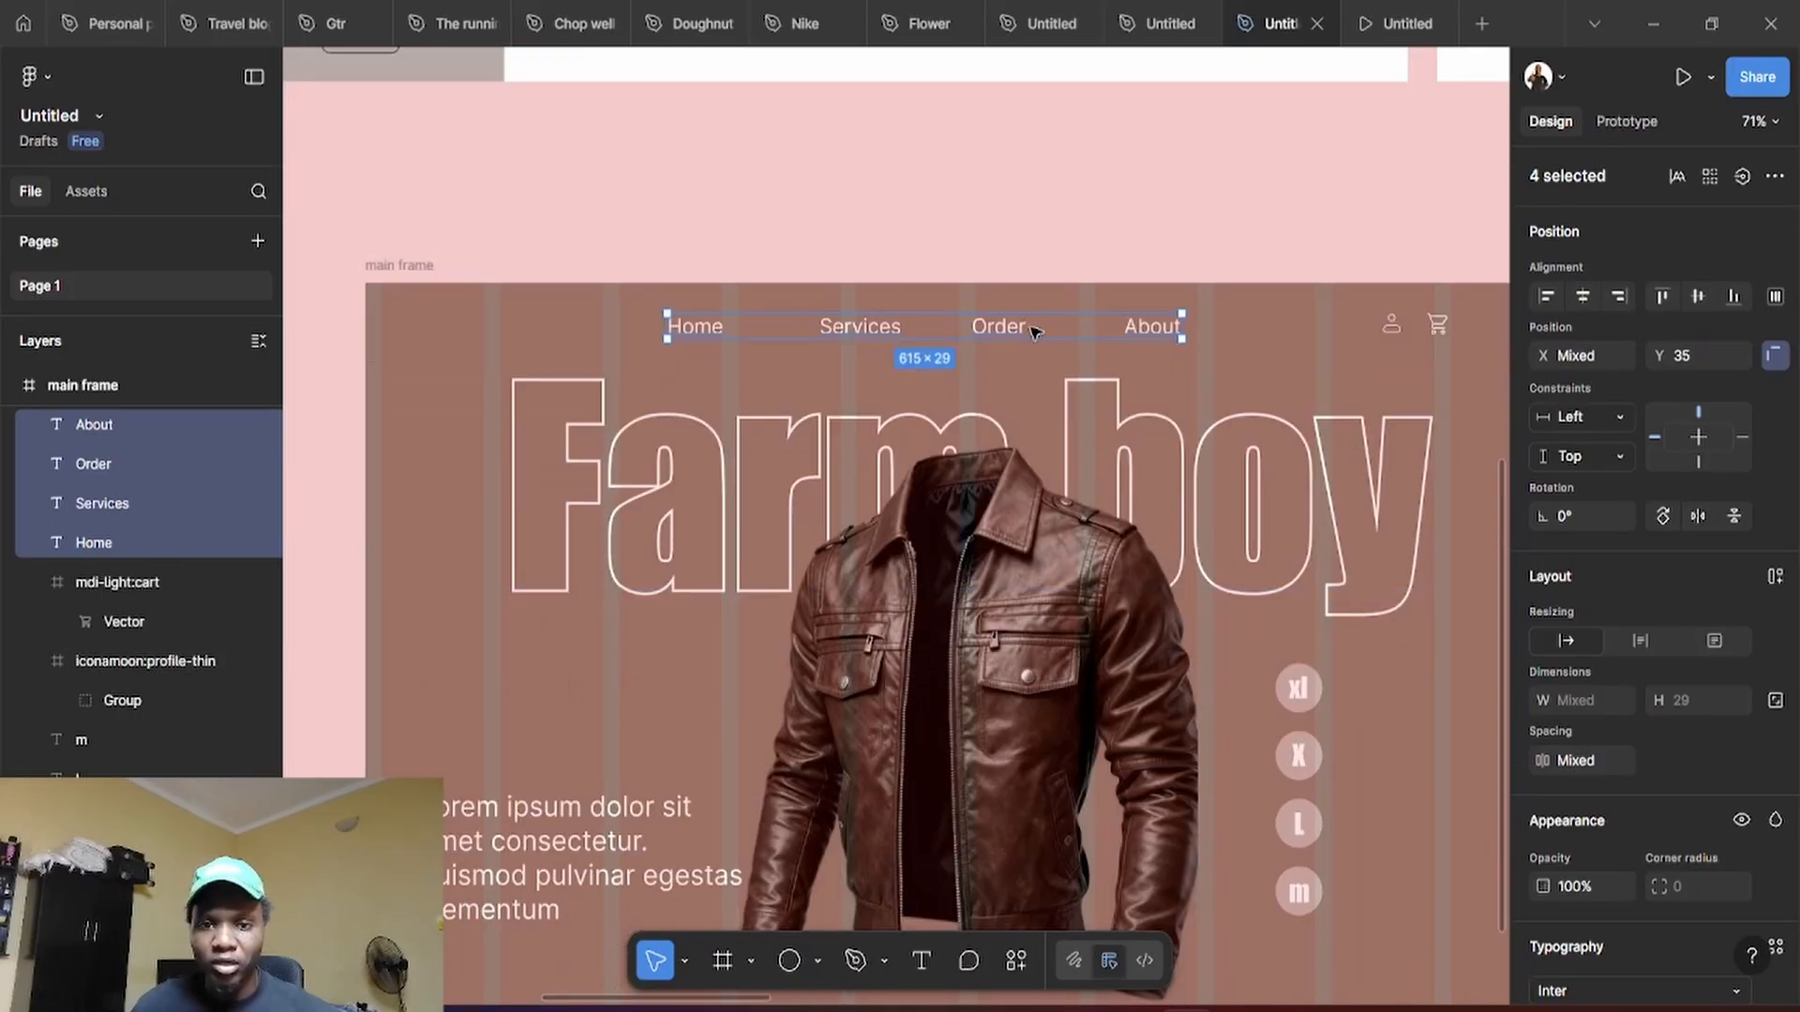
{"action": "mouse_move", "coordinate": [1034, 330]}
{"action": "left_mouse_down"}
{"action": "mouse_move", "coordinate": [981, 329]}
{"action": "mouse_move", "coordinate": [1016, 329]}
{"action": "left_mouse_up"}
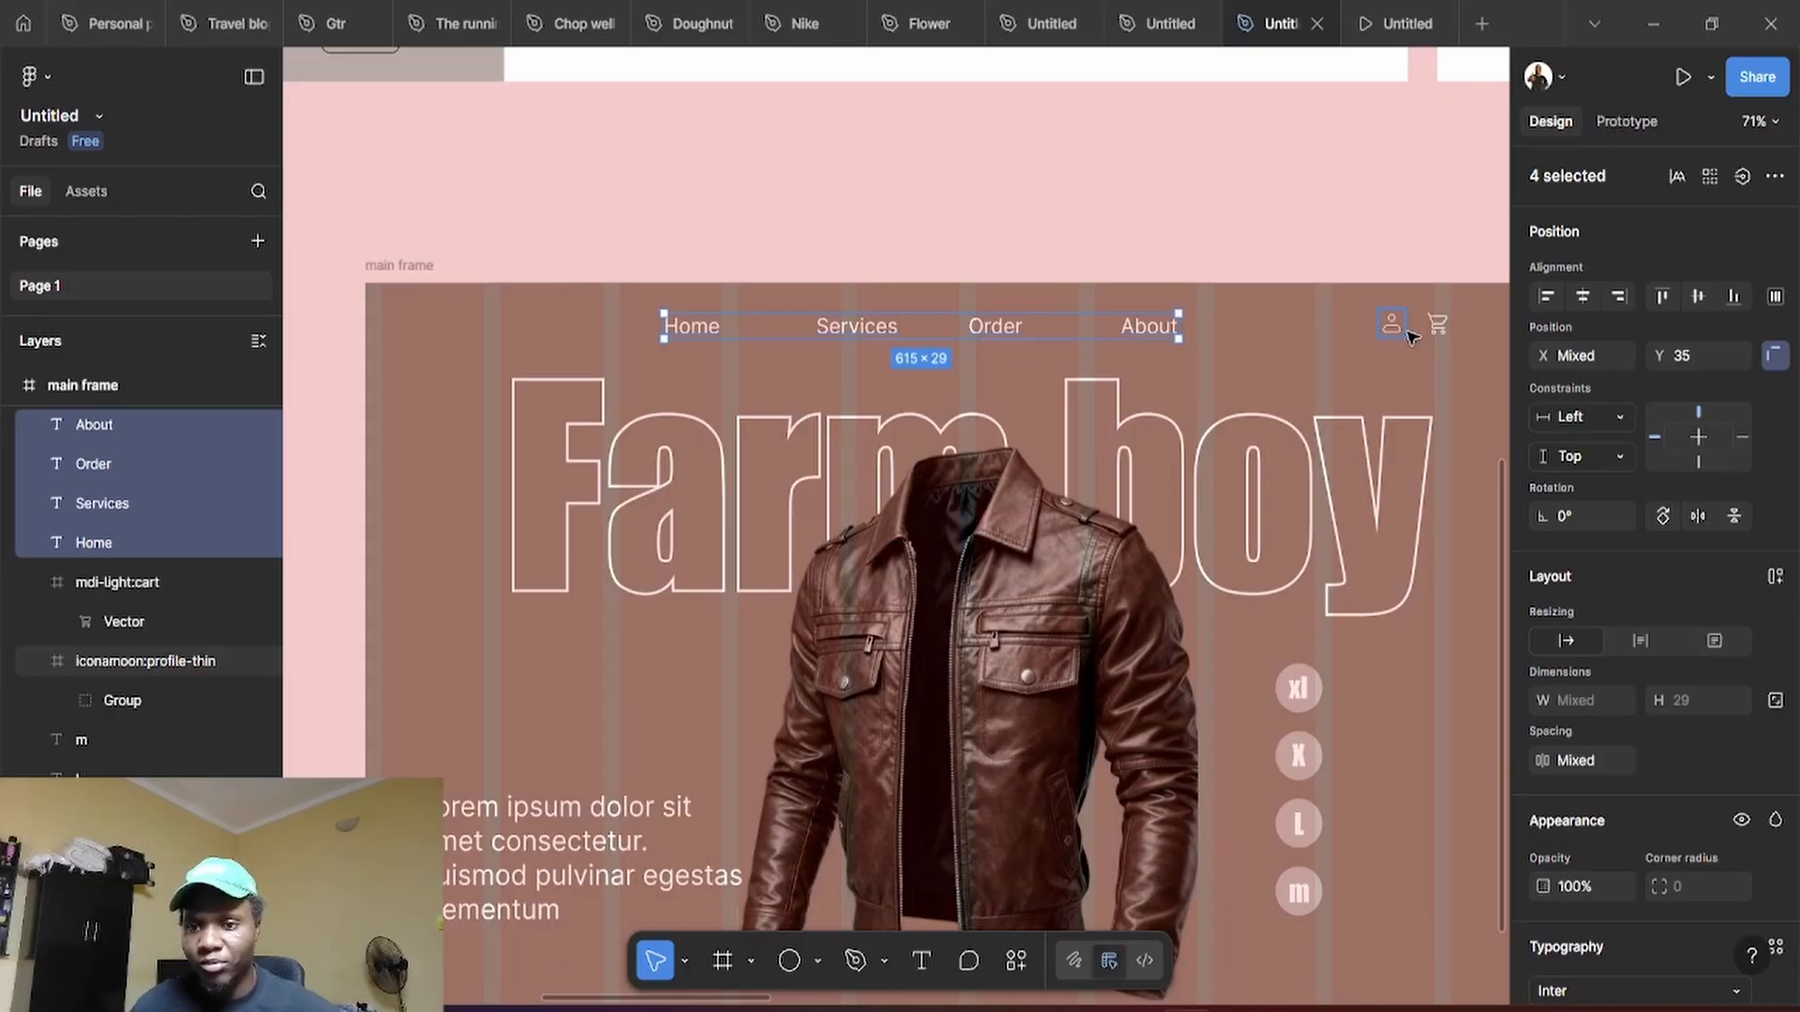
Add the profile and cart icons to the selected navigation labels and align all six along their vertical centers
{"action": "left_click", "coordinate": [1394, 323], "text": "shift"}
{"action": "left_click", "coordinate": [1437, 325], "text": "shift"}
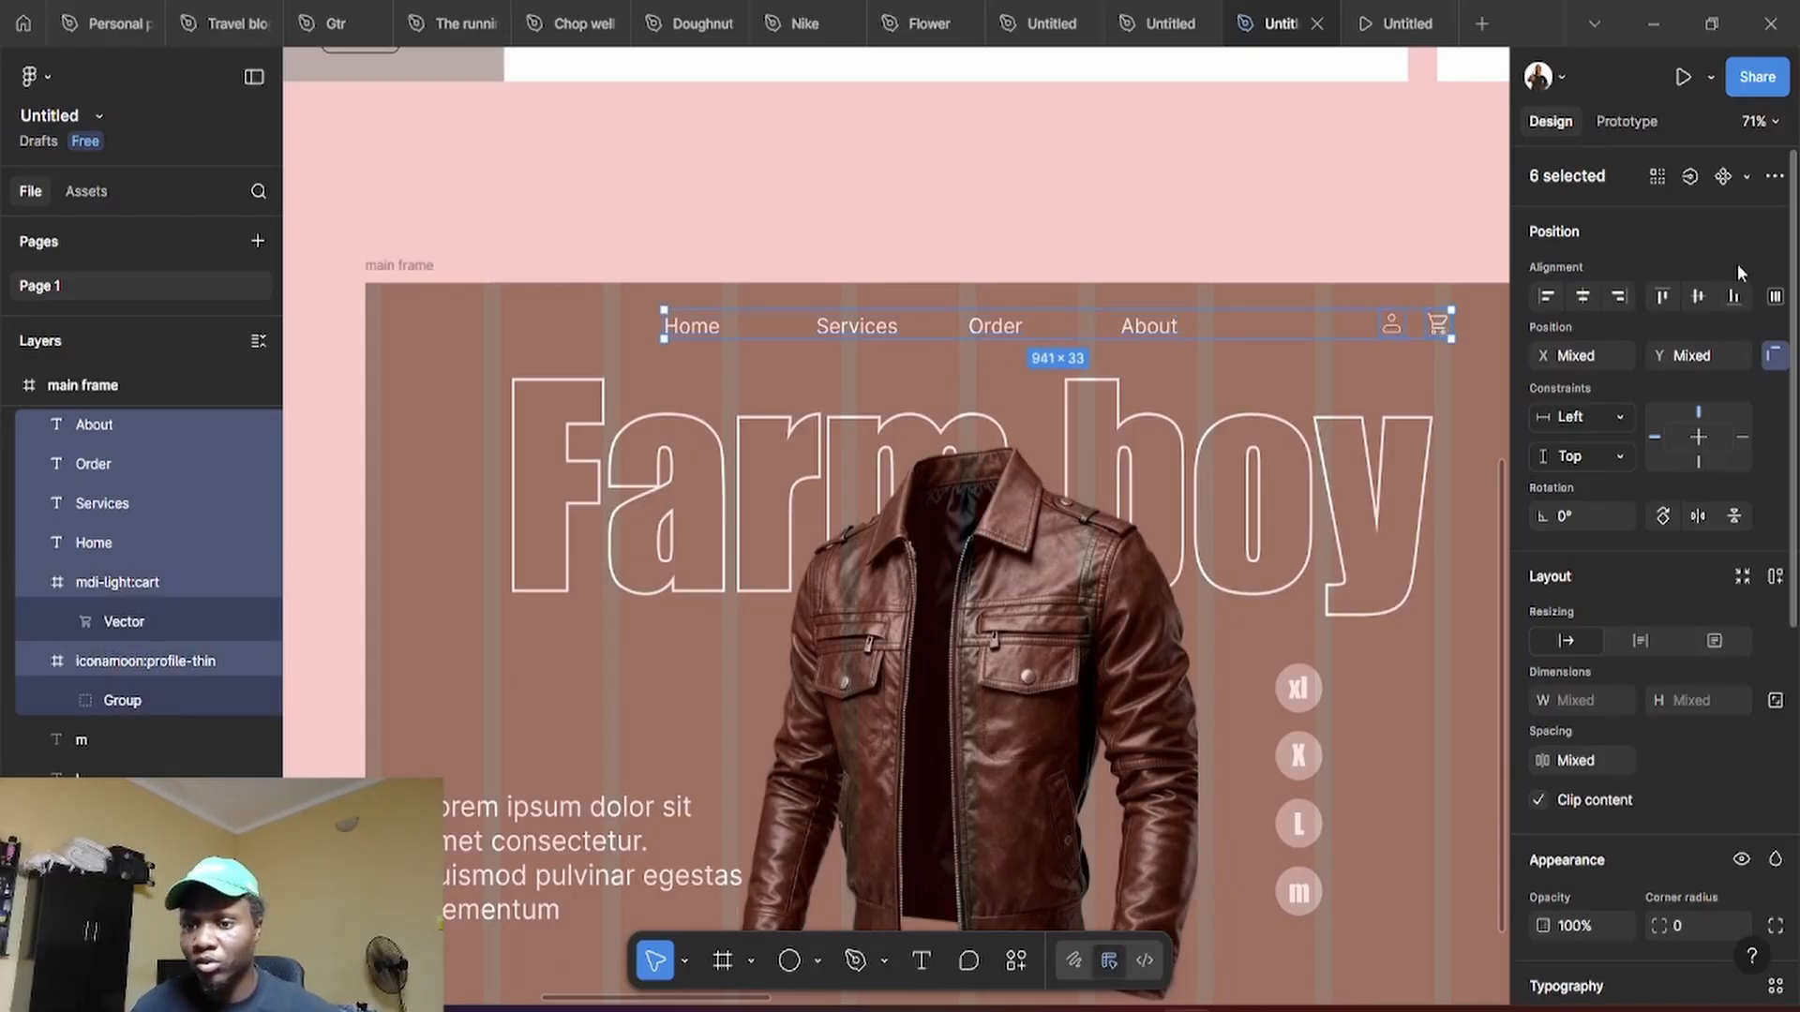
{"action": "left_click", "coordinate": [1697, 296]}
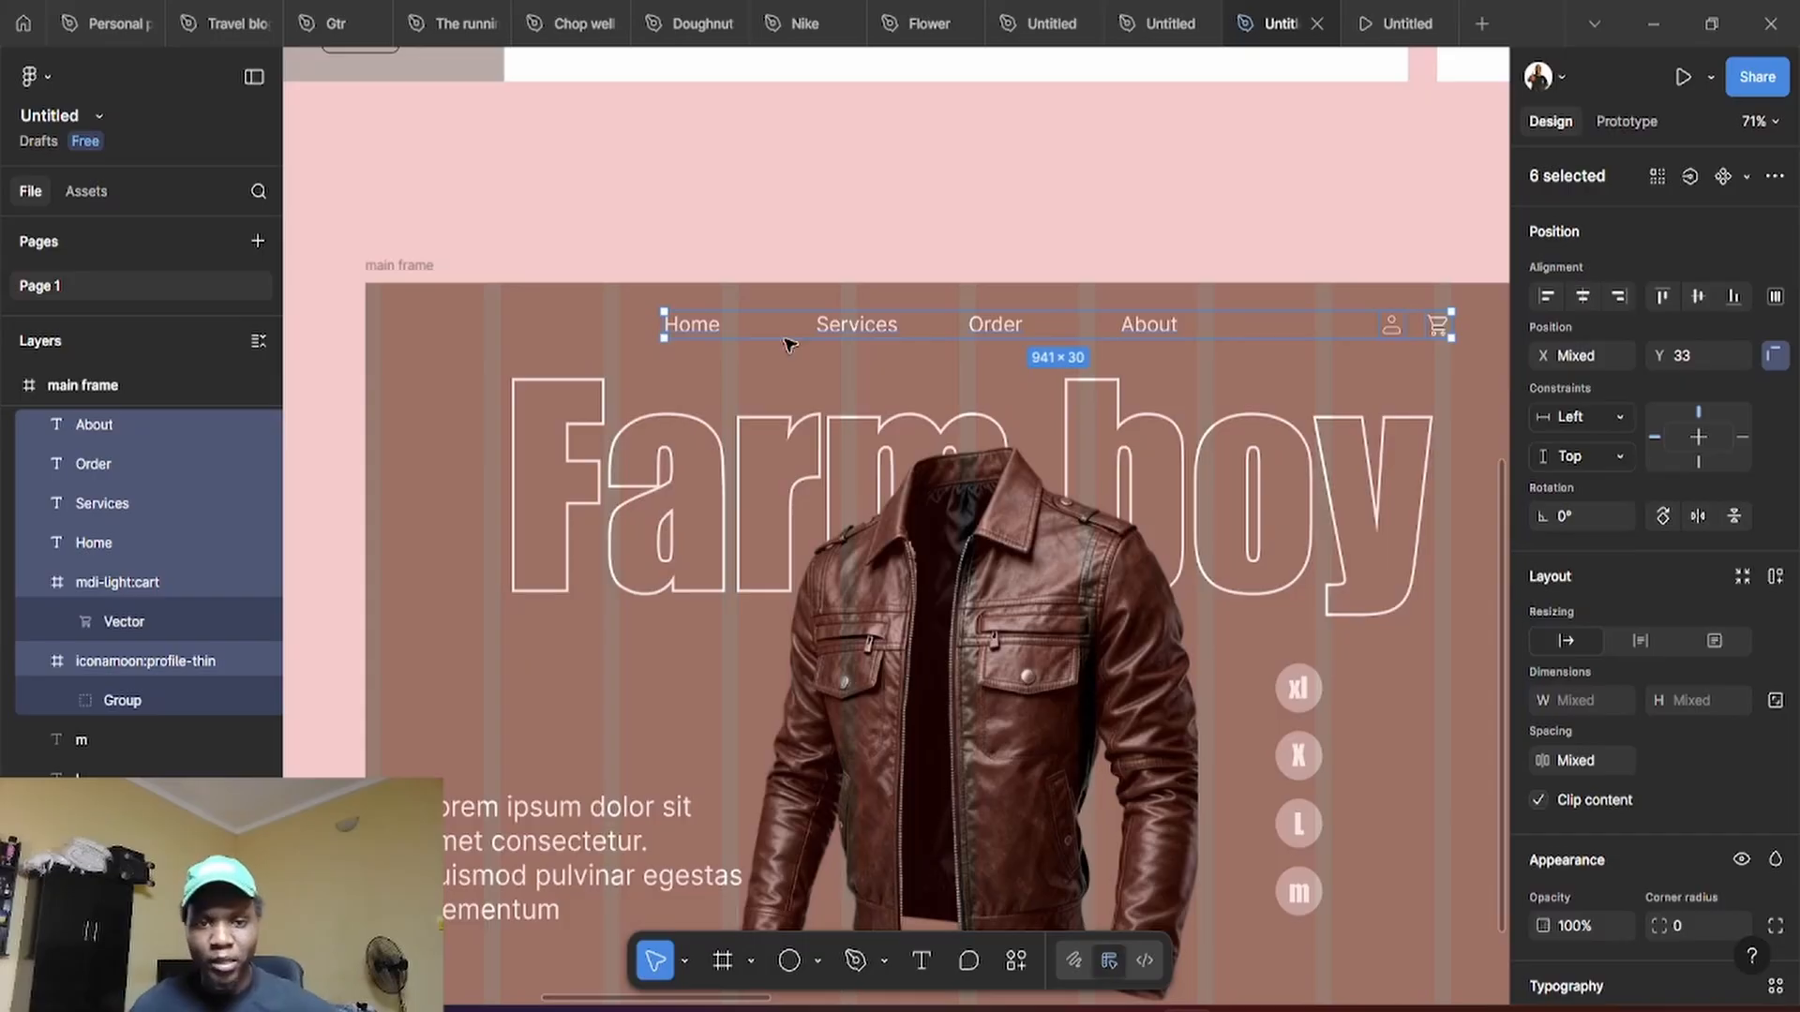
{"action": "left_click", "coordinate": [409, 341]}
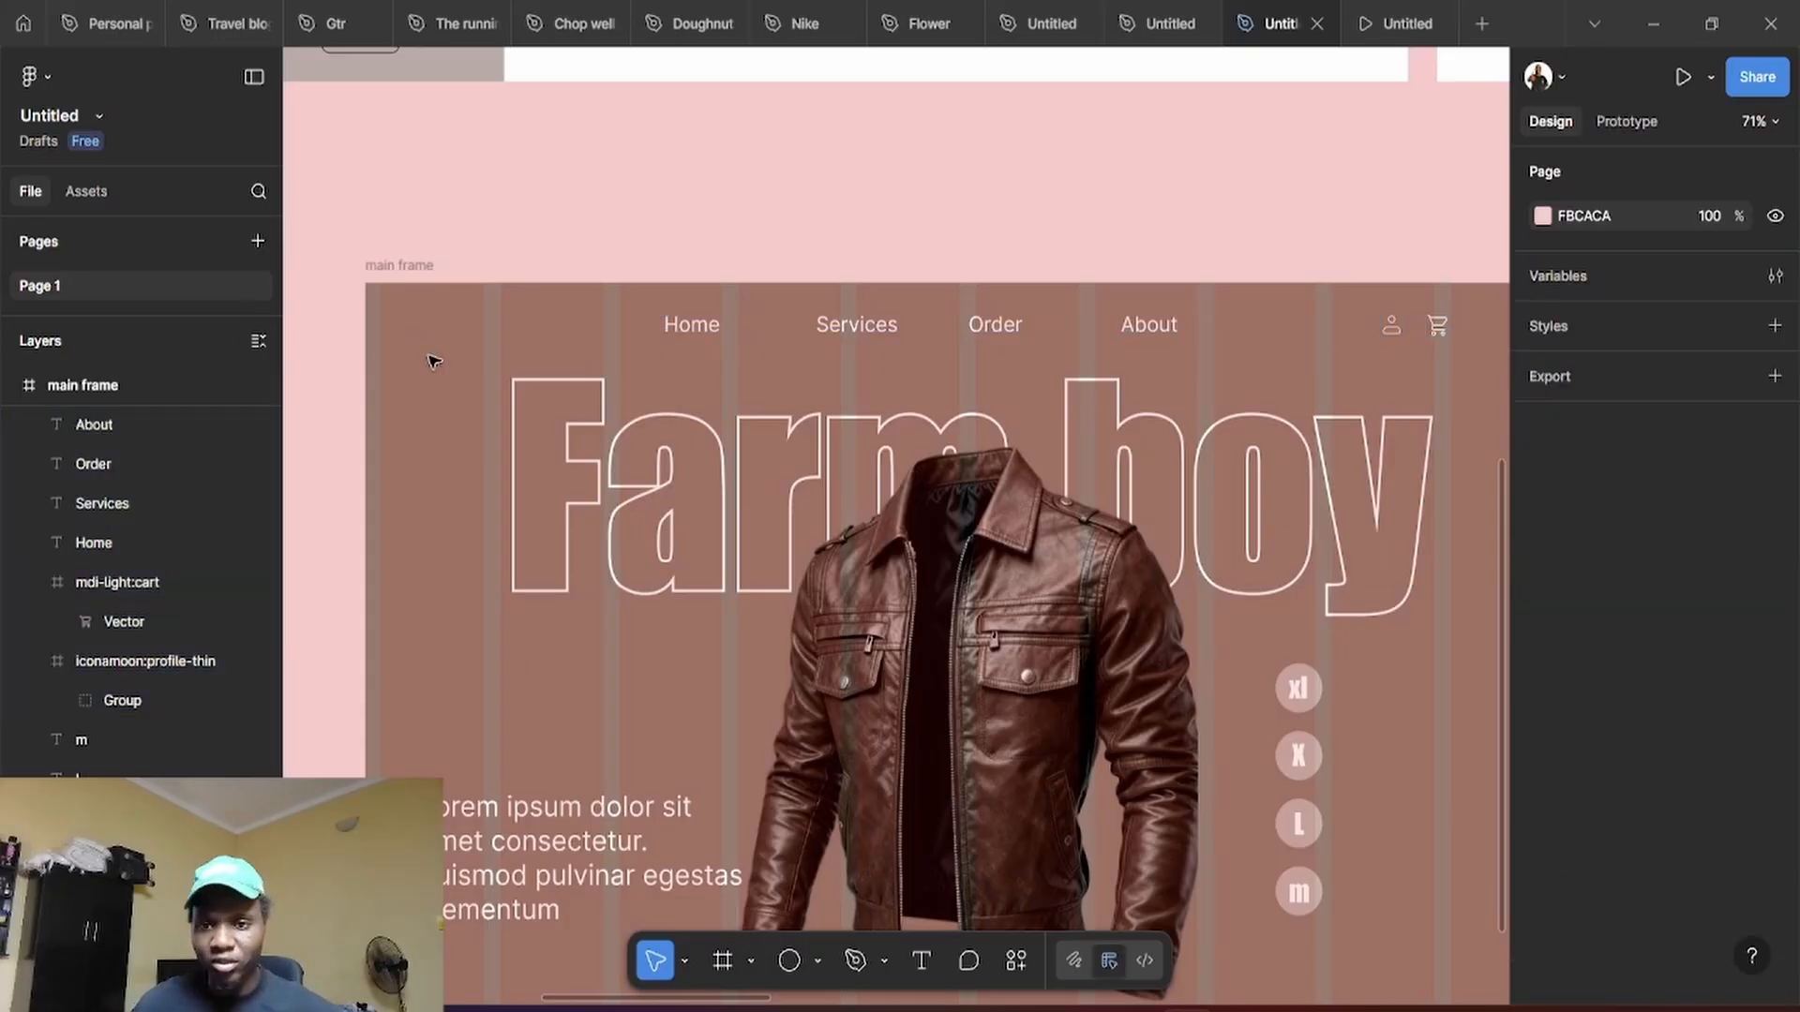
Search Iconify for "back" and place the weui:back-filled chevron near the upper-left corner of the product page frame
{"action": "left_click", "coordinate": [1018, 962]}
{"action": "left_click", "coordinate": [647, 630]}
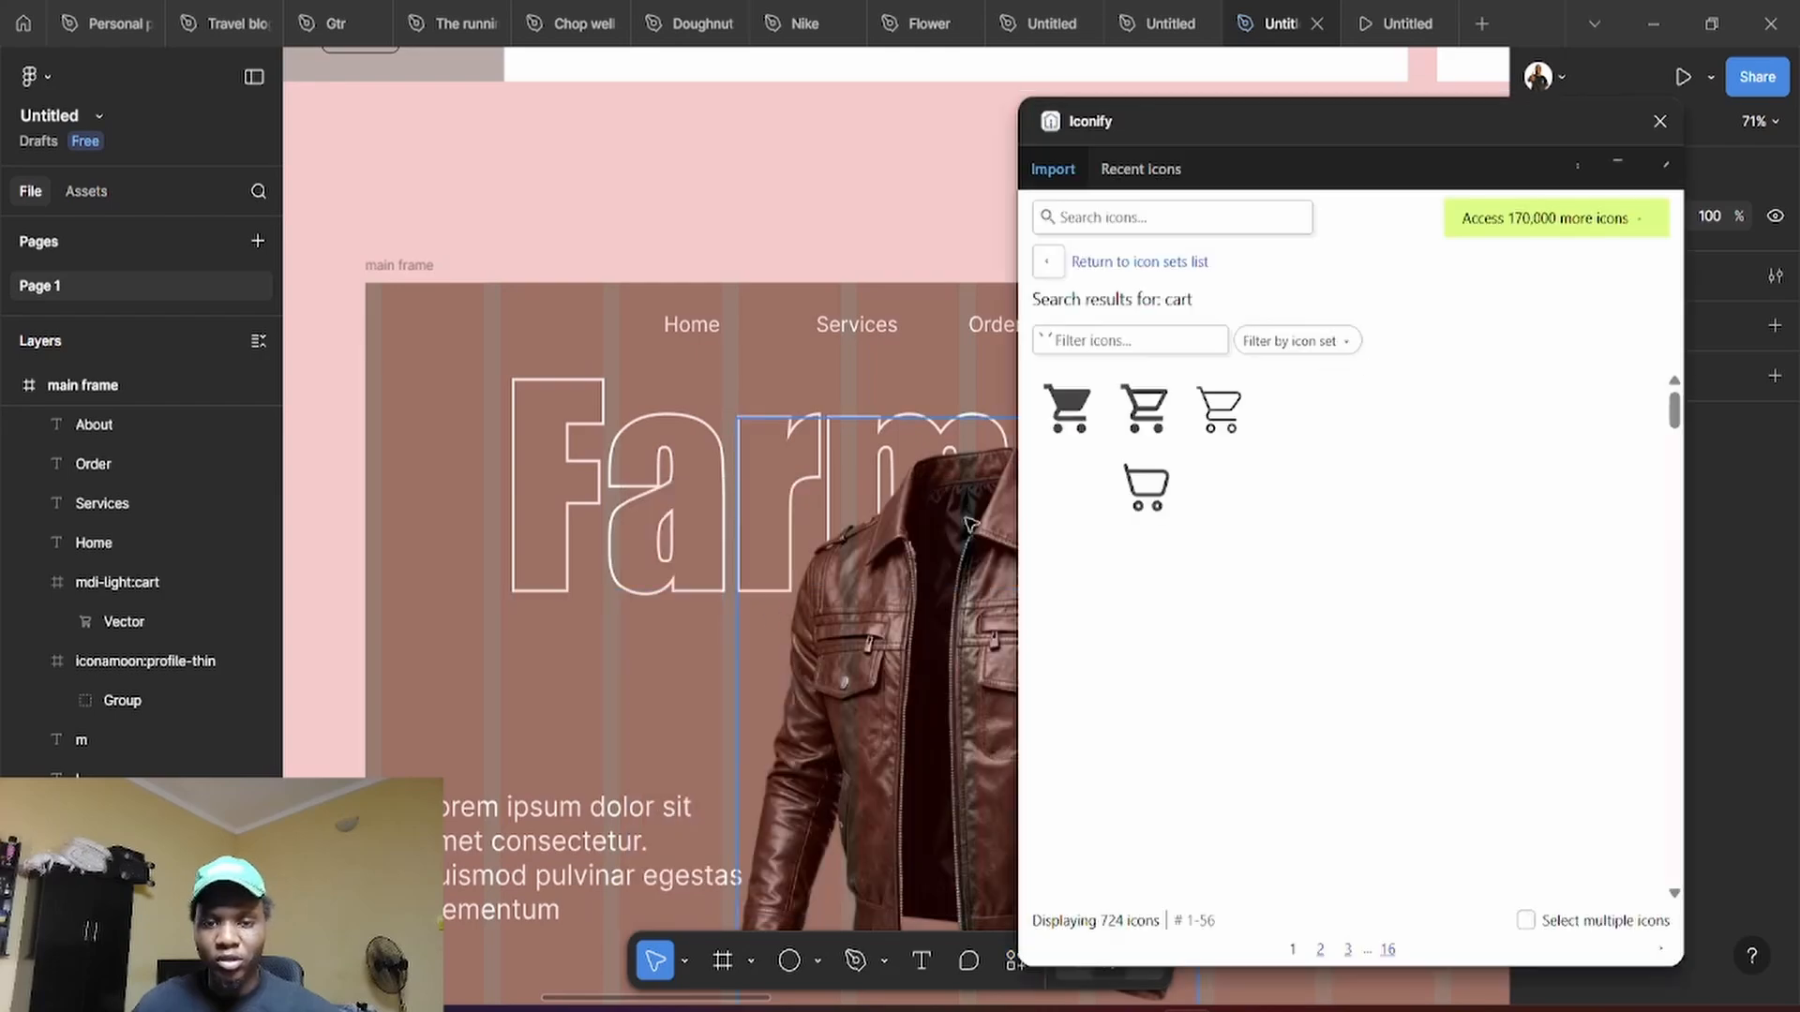
{"action": "left_click", "coordinate": [1171, 225]}
{"action": "type", "text": "ba"}
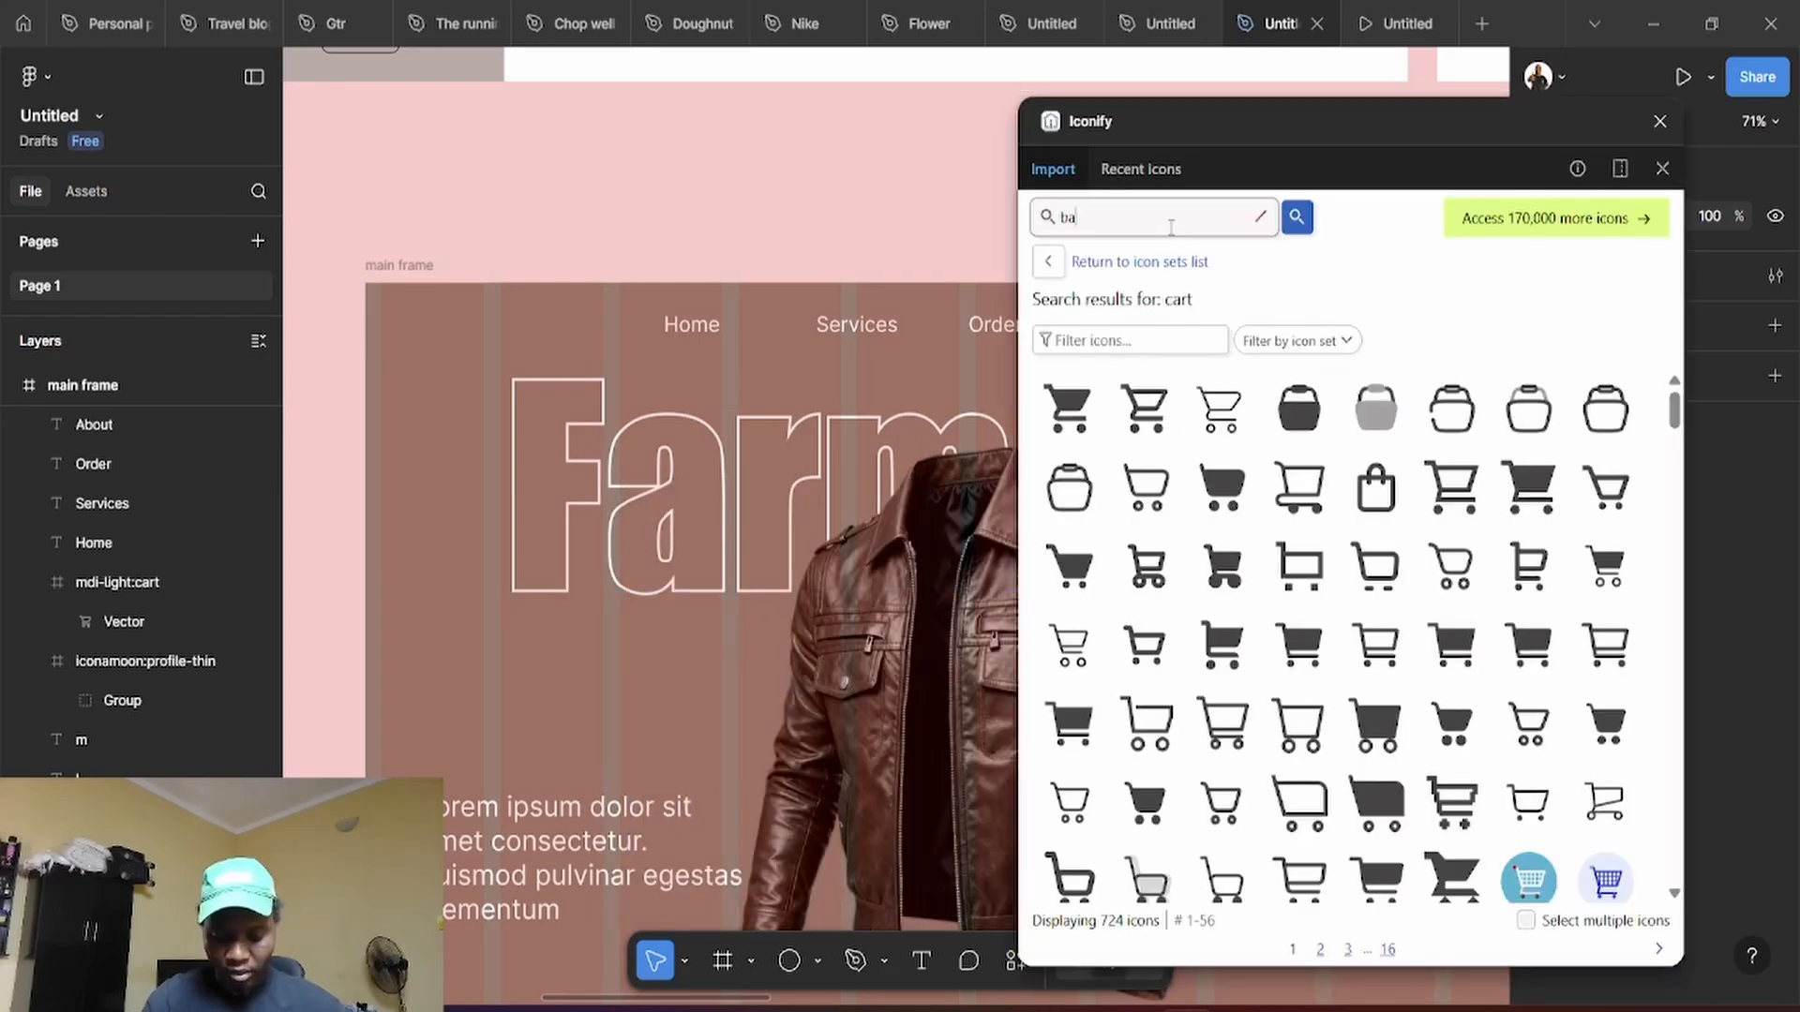
{"action": "type", "text": "ck"}
{"action": "key", "text": "Return"}
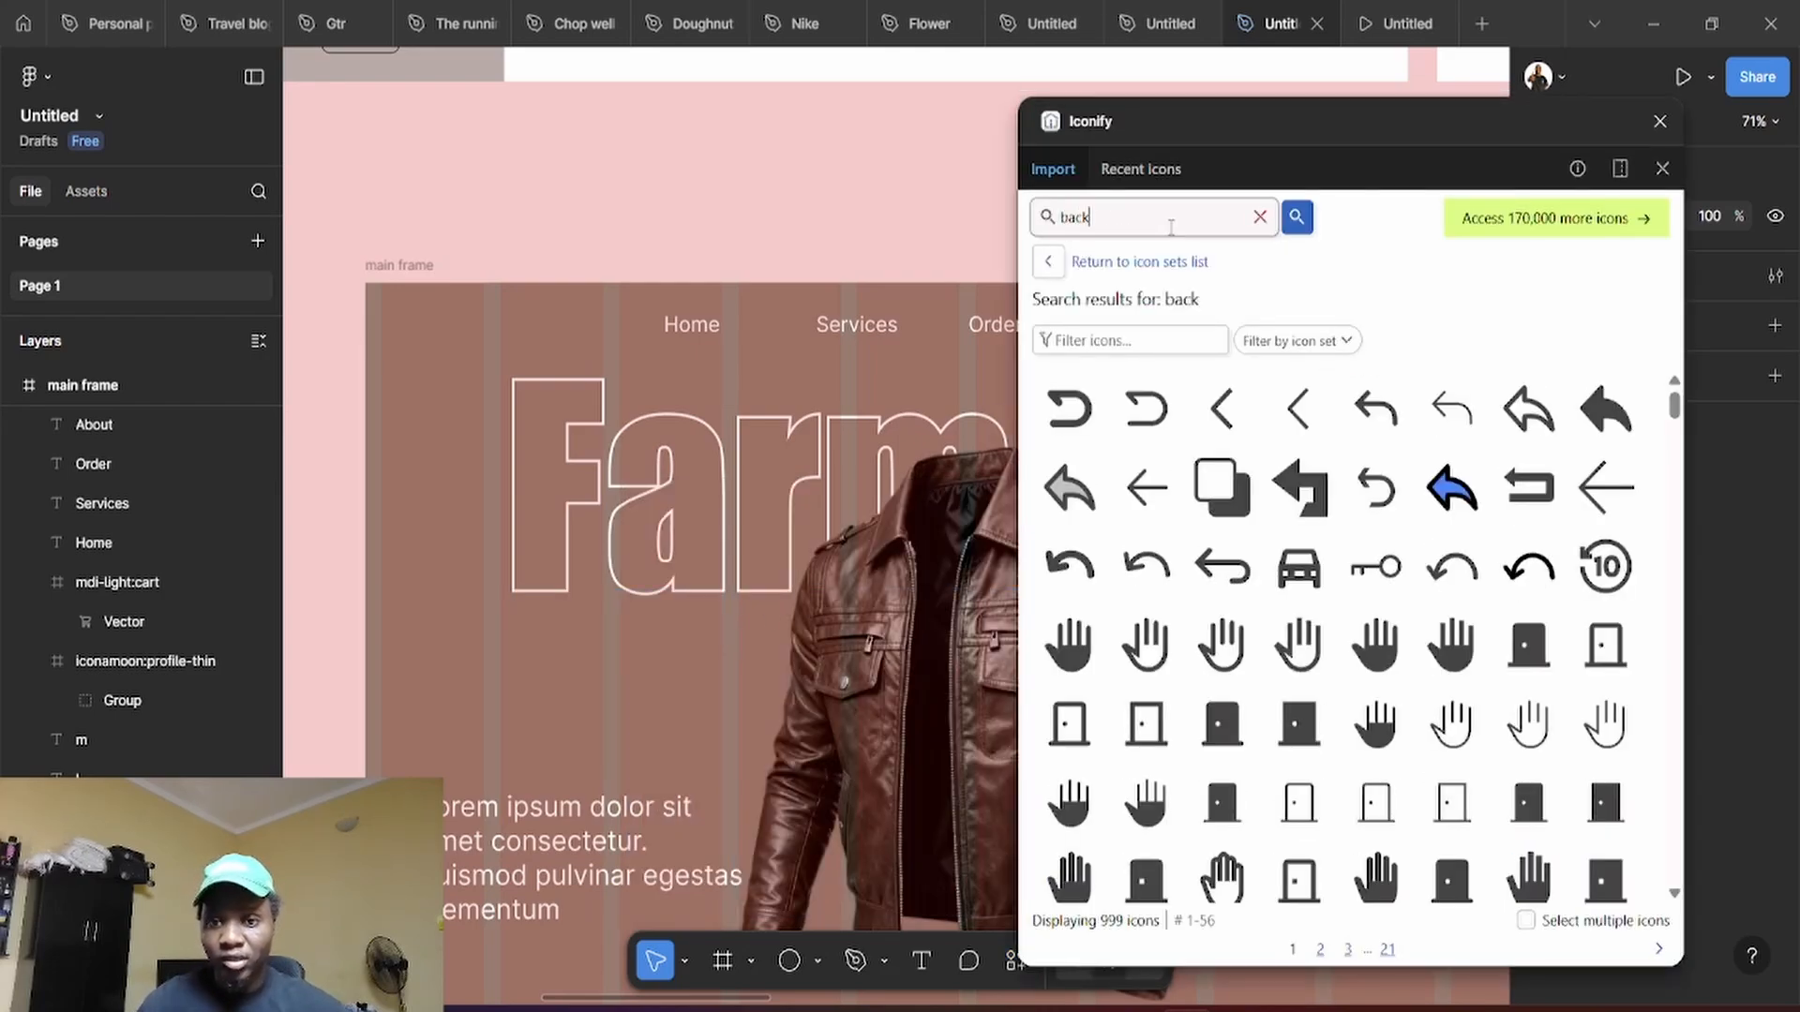
{"action": "left_click_drag", "start_coordinate": [1221, 409], "coordinate": [412, 346]}
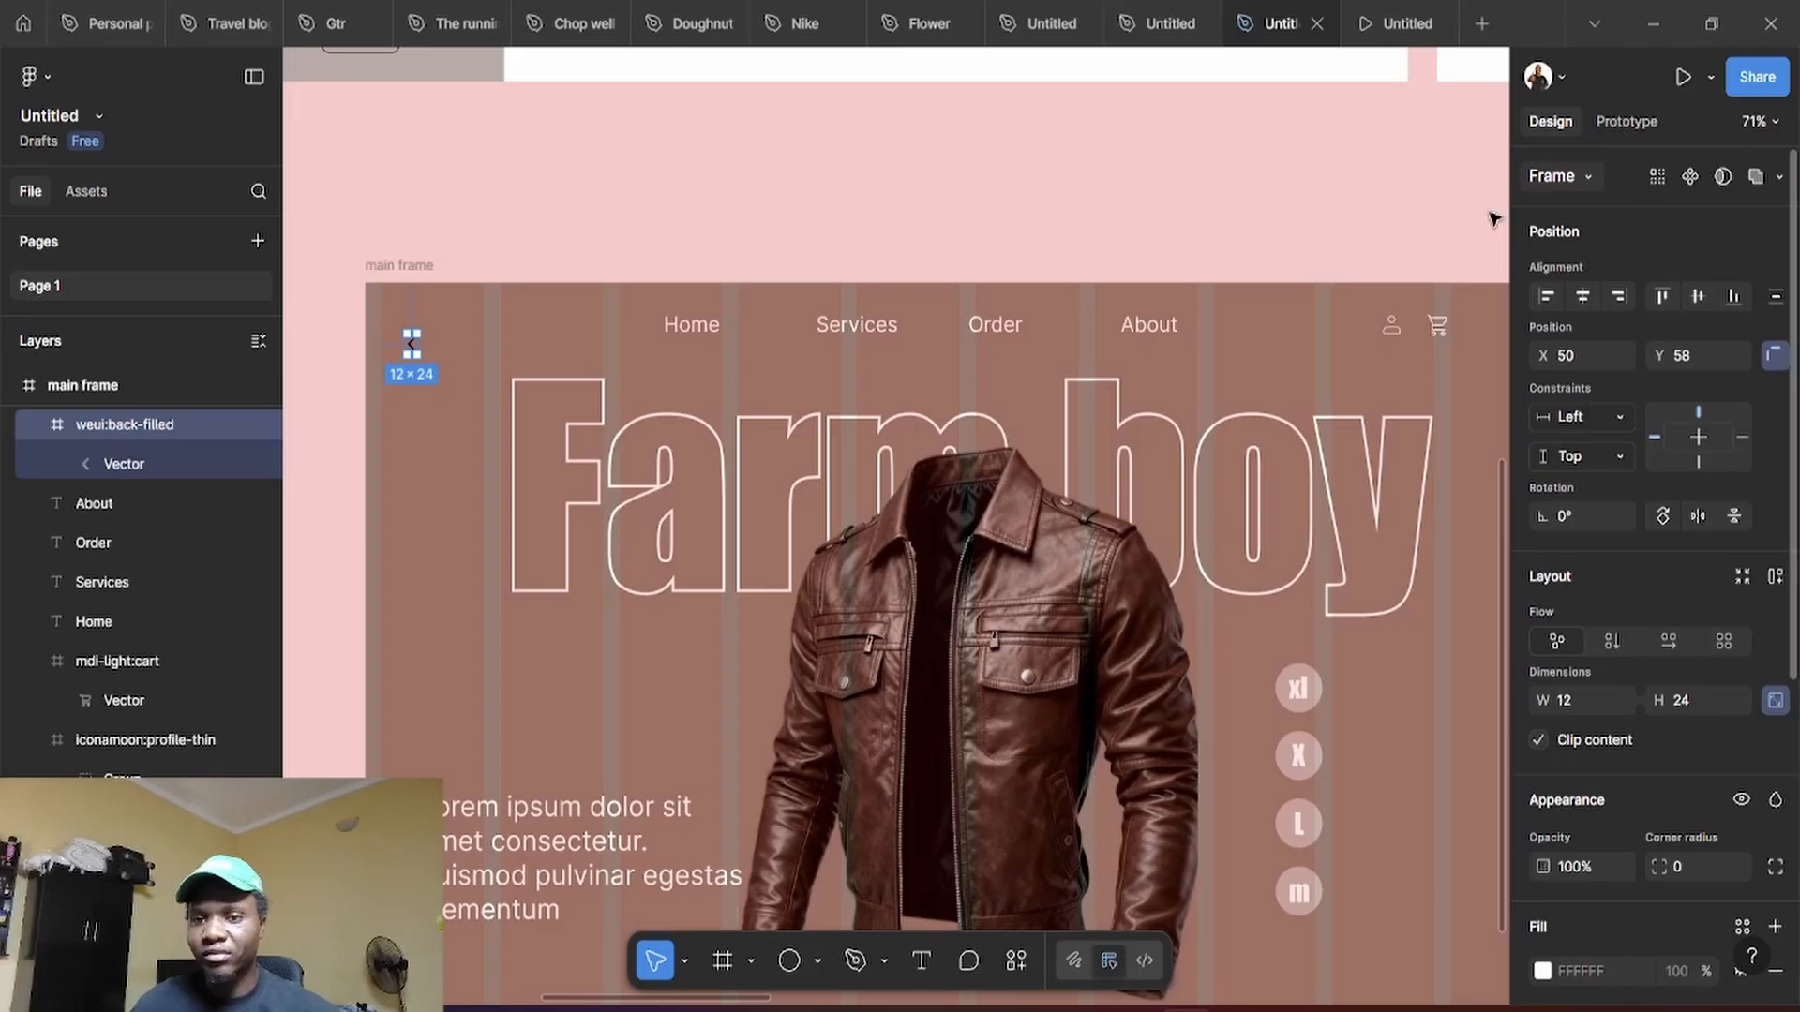
{"action": "left_click", "coordinate": [1657, 123]}
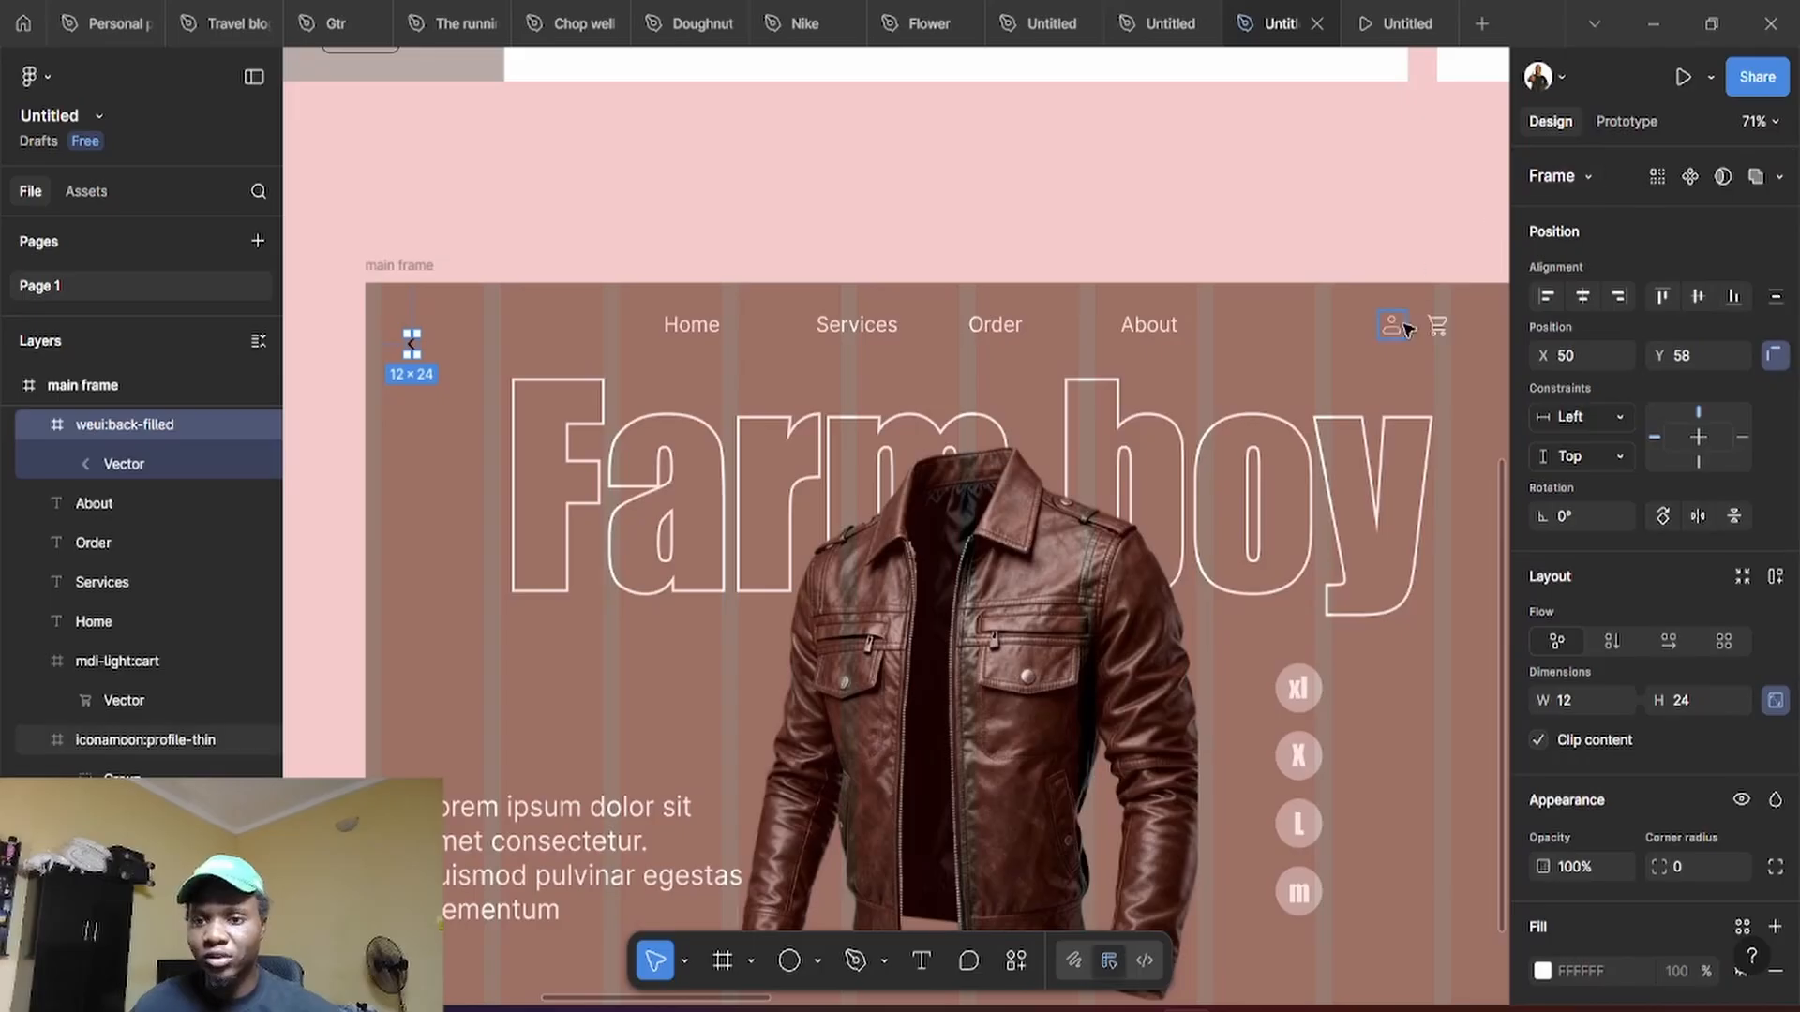
Check the profile icon's size and try widths of 30, 25 and 20 for the back icon with proportions locked
{"action": "left_click", "coordinate": [1392, 331]}
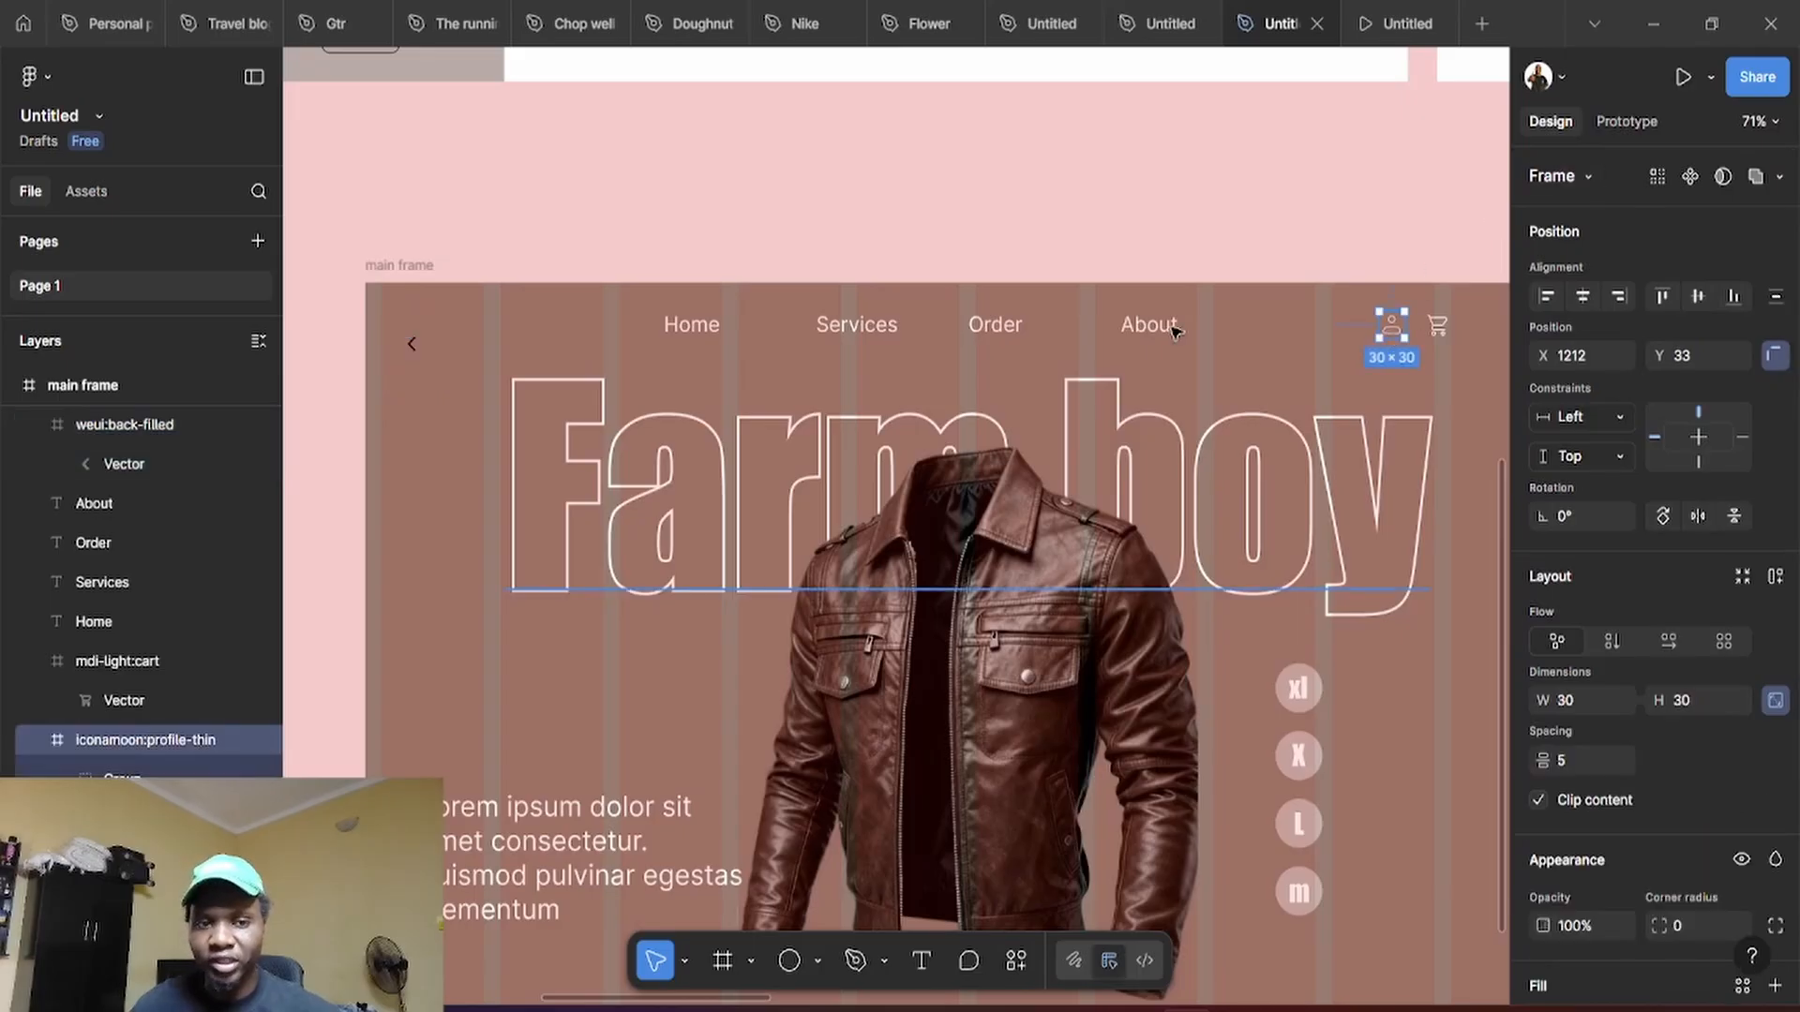
{"action": "left_click", "coordinate": [411, 347]}
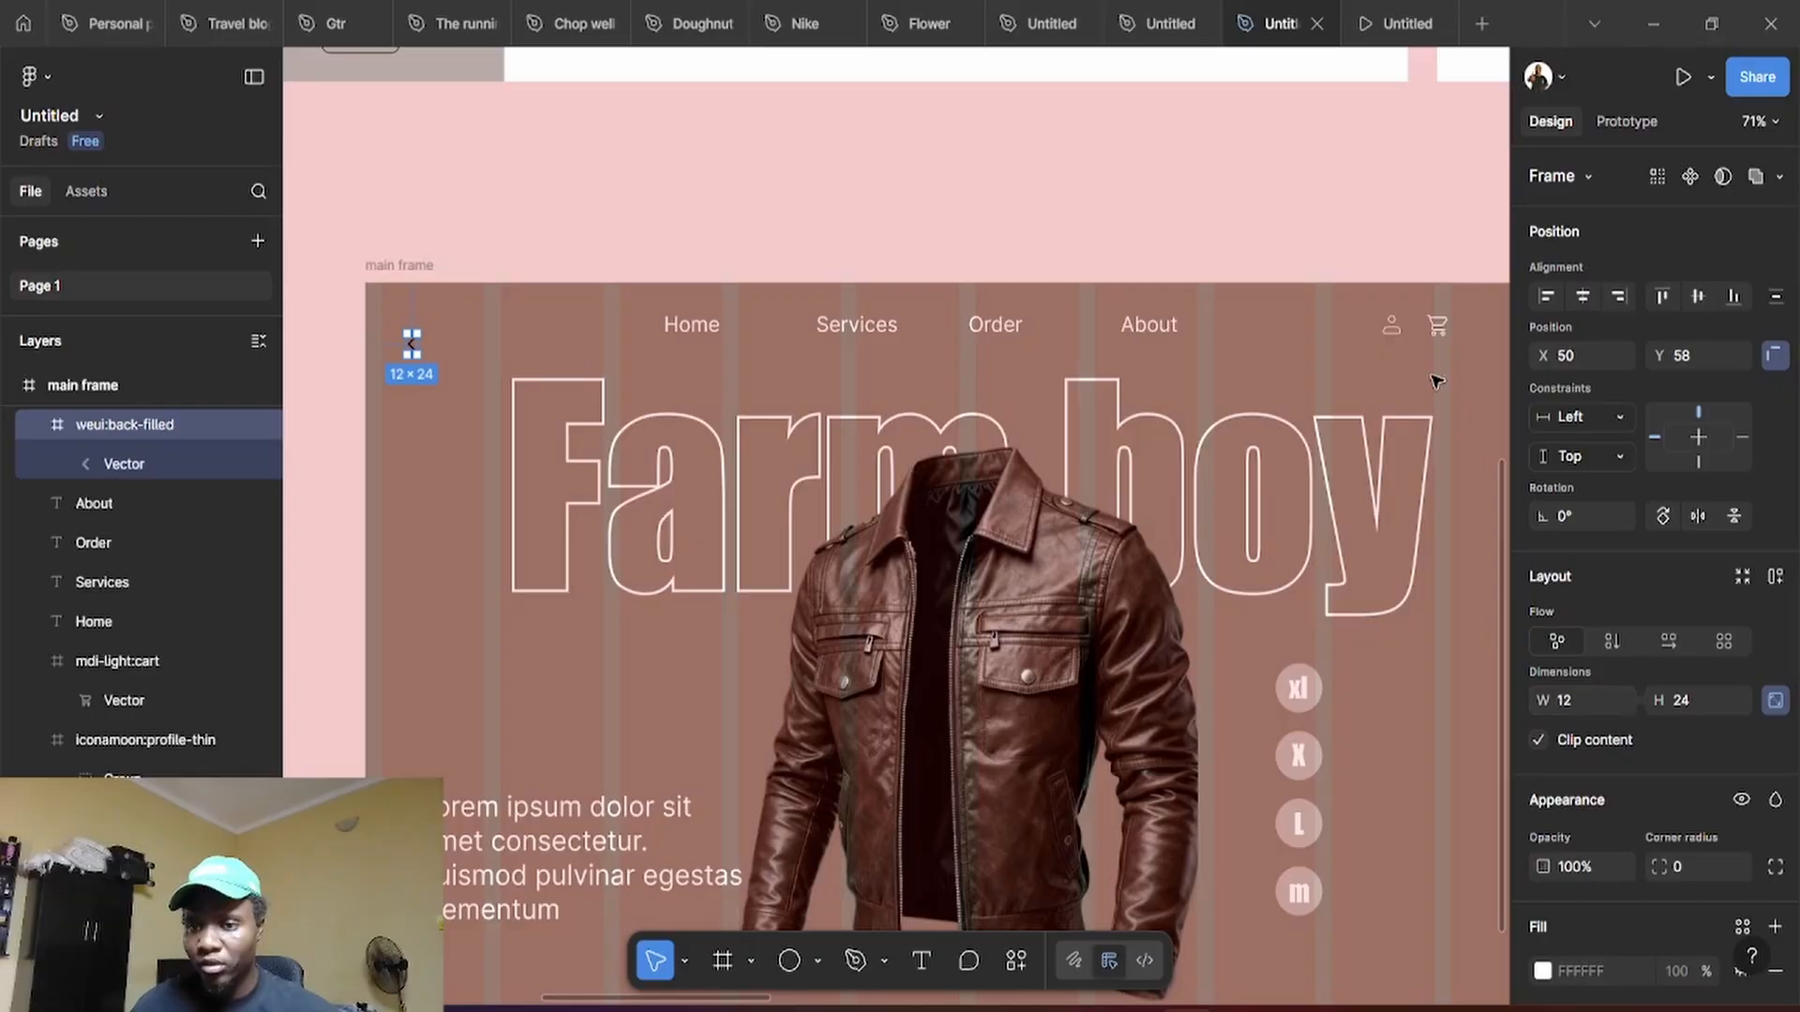
{"action": "left_click", "coordinate": [1391, 325]}
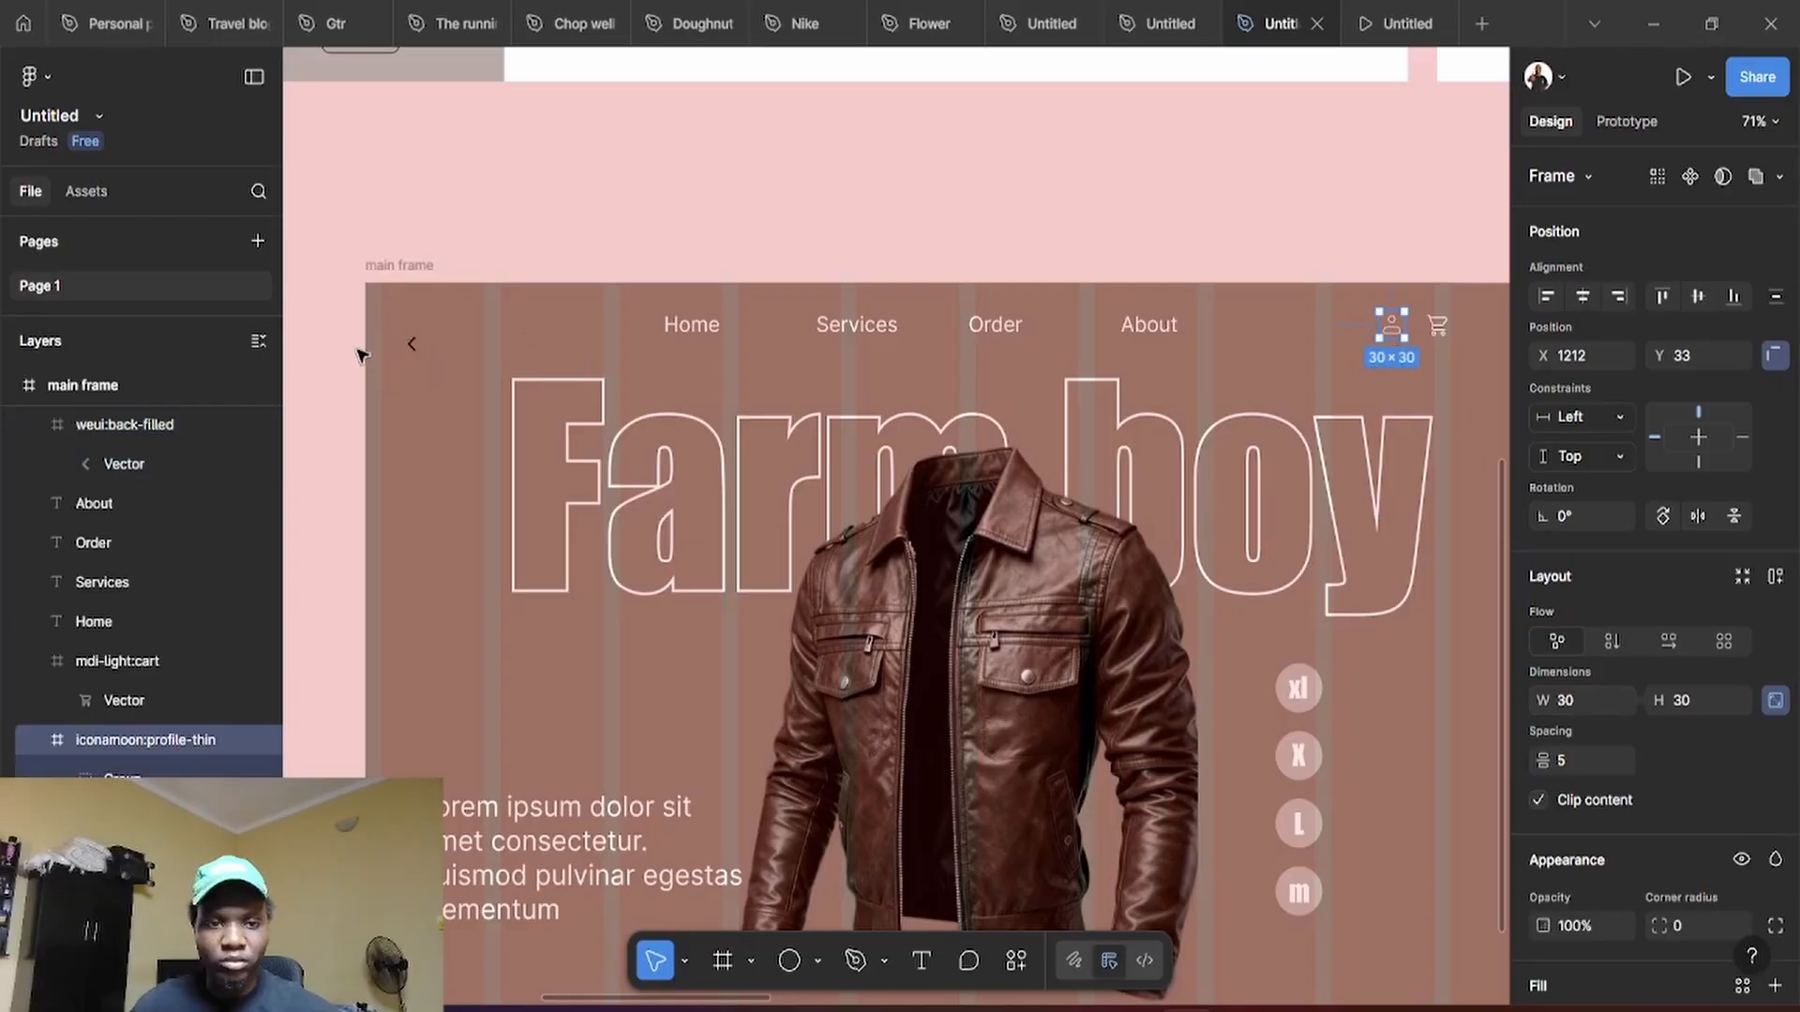
{"action": "left_click", "coordinate": [411, 347]}
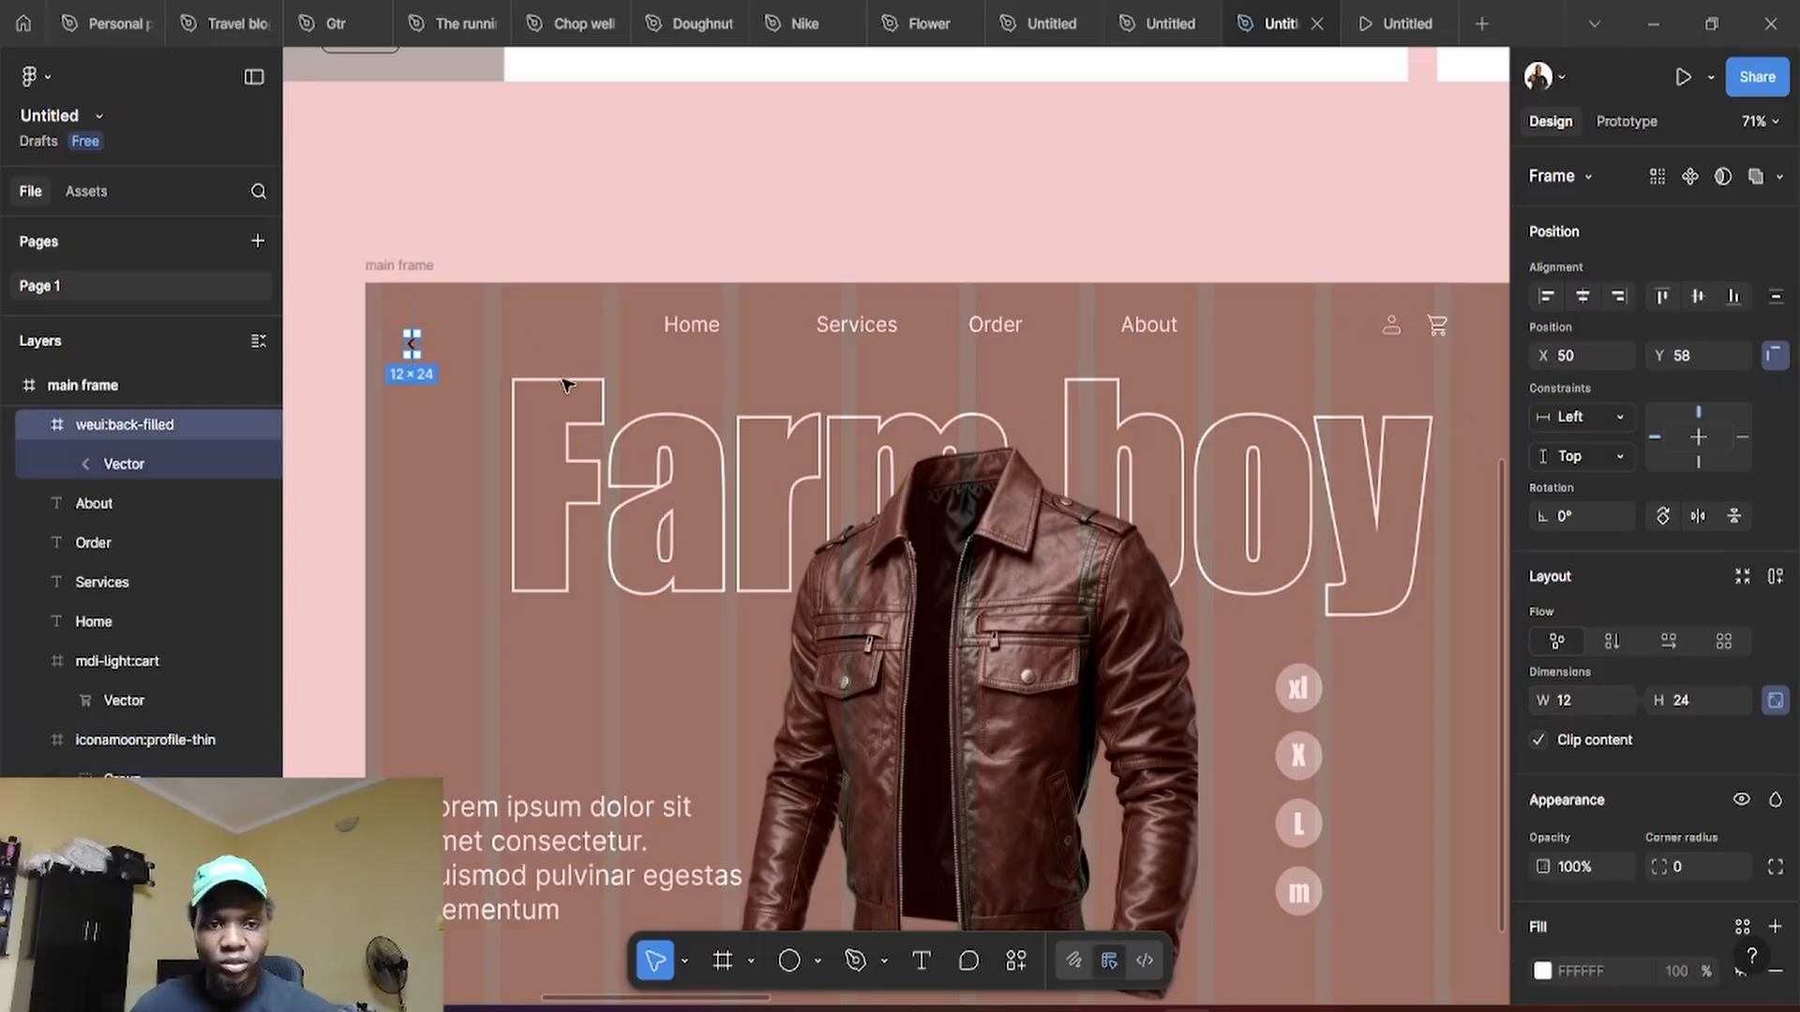
{"action": "left_click", "coordinate": [1577, 704]}
{"action": "type", "text": "30"}
{"action": "key", "text": "Return"}
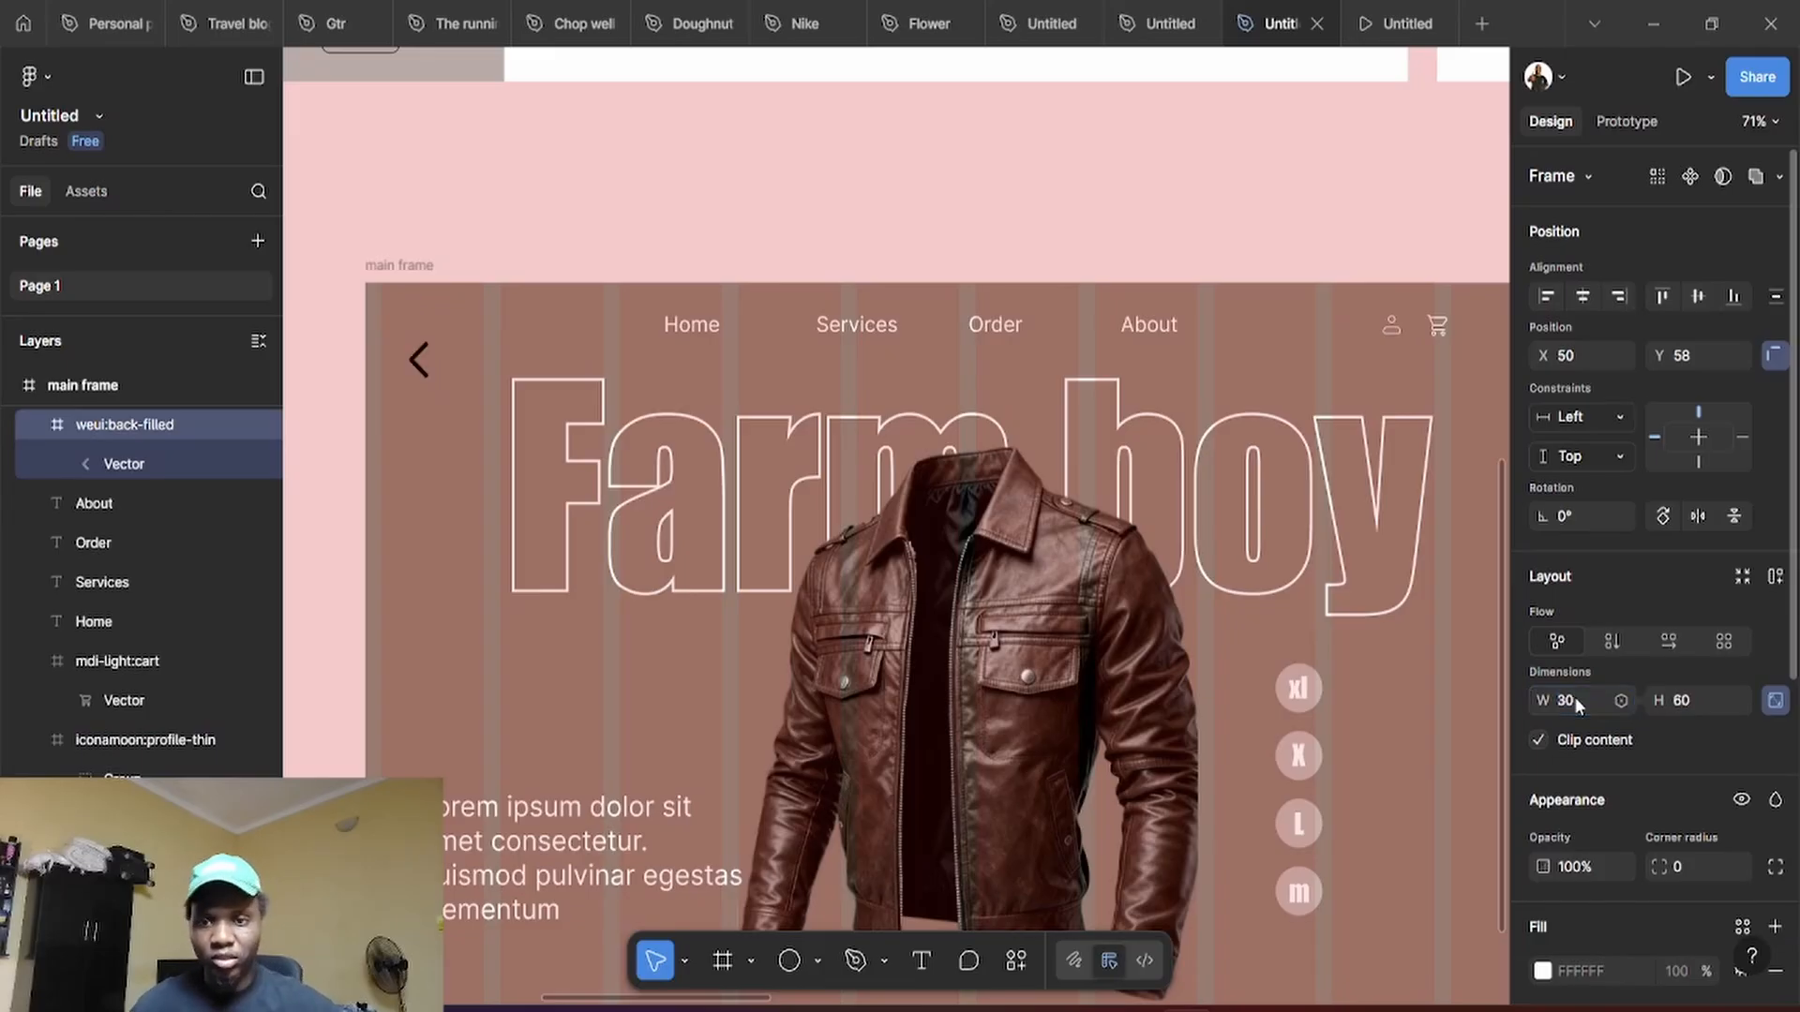
{"action": "left_click", "coordinate": [1575, 702]}
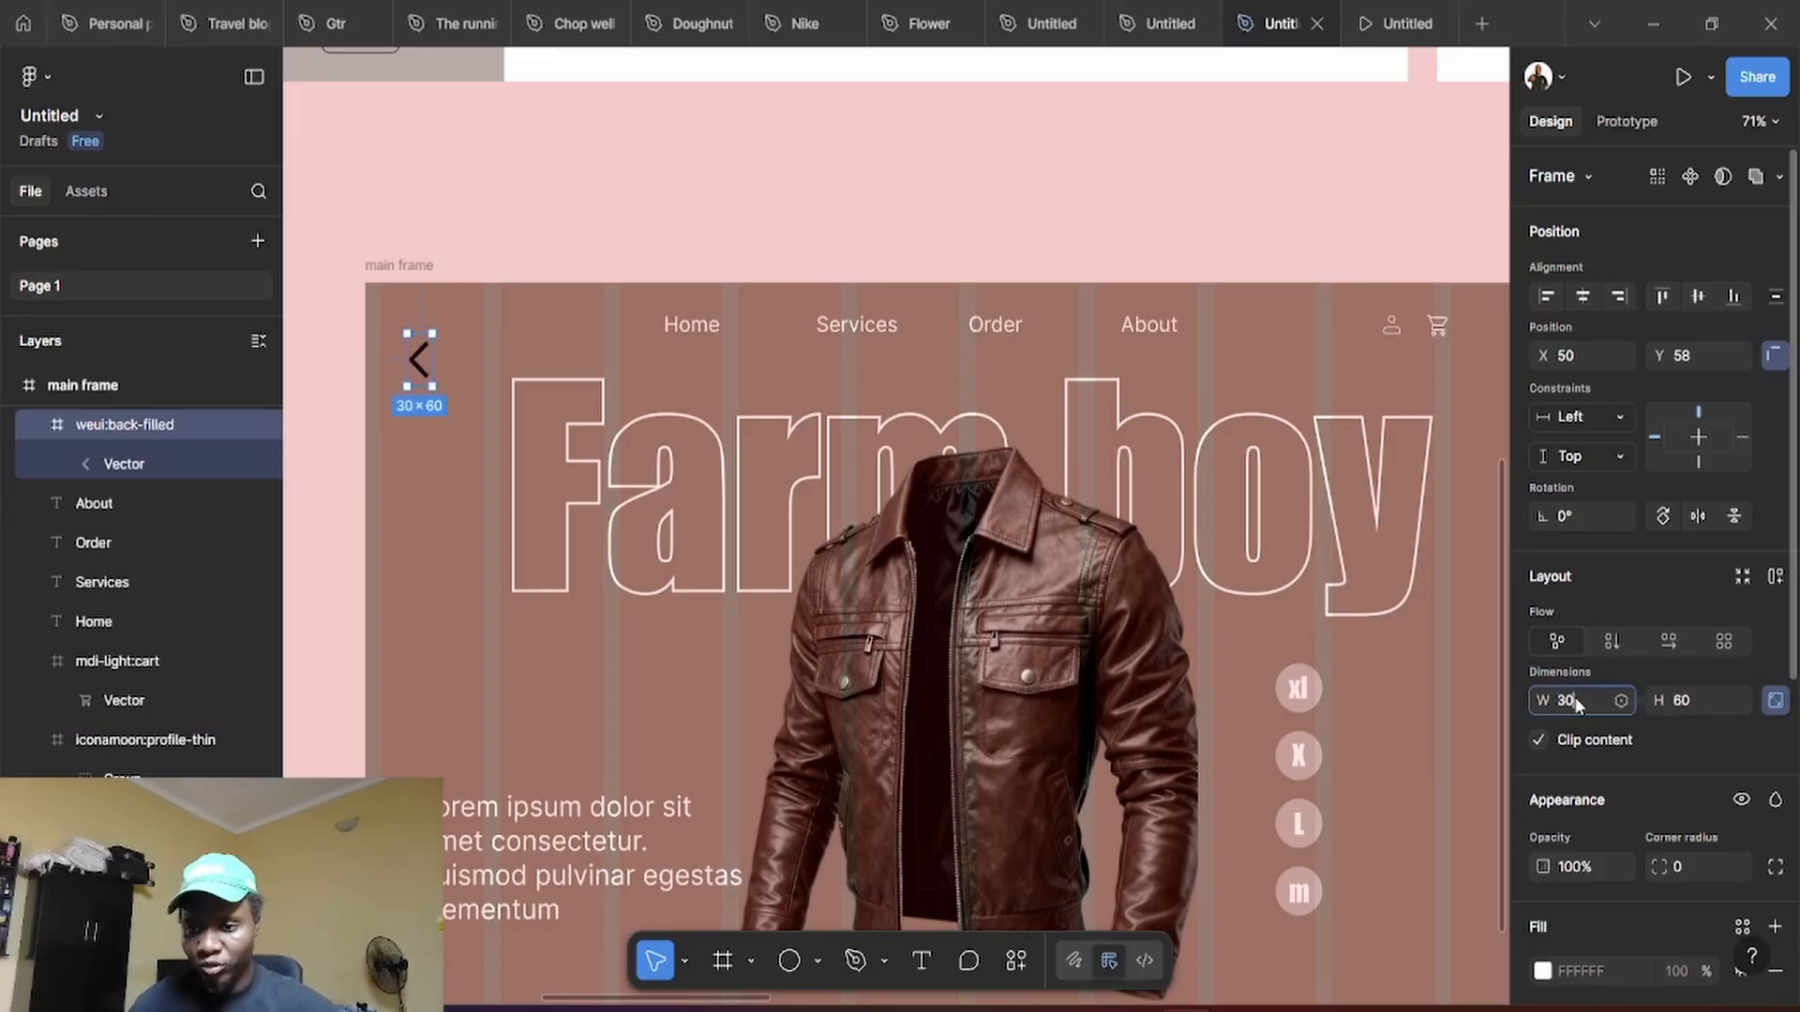
{"action": "type", "text": "25"}
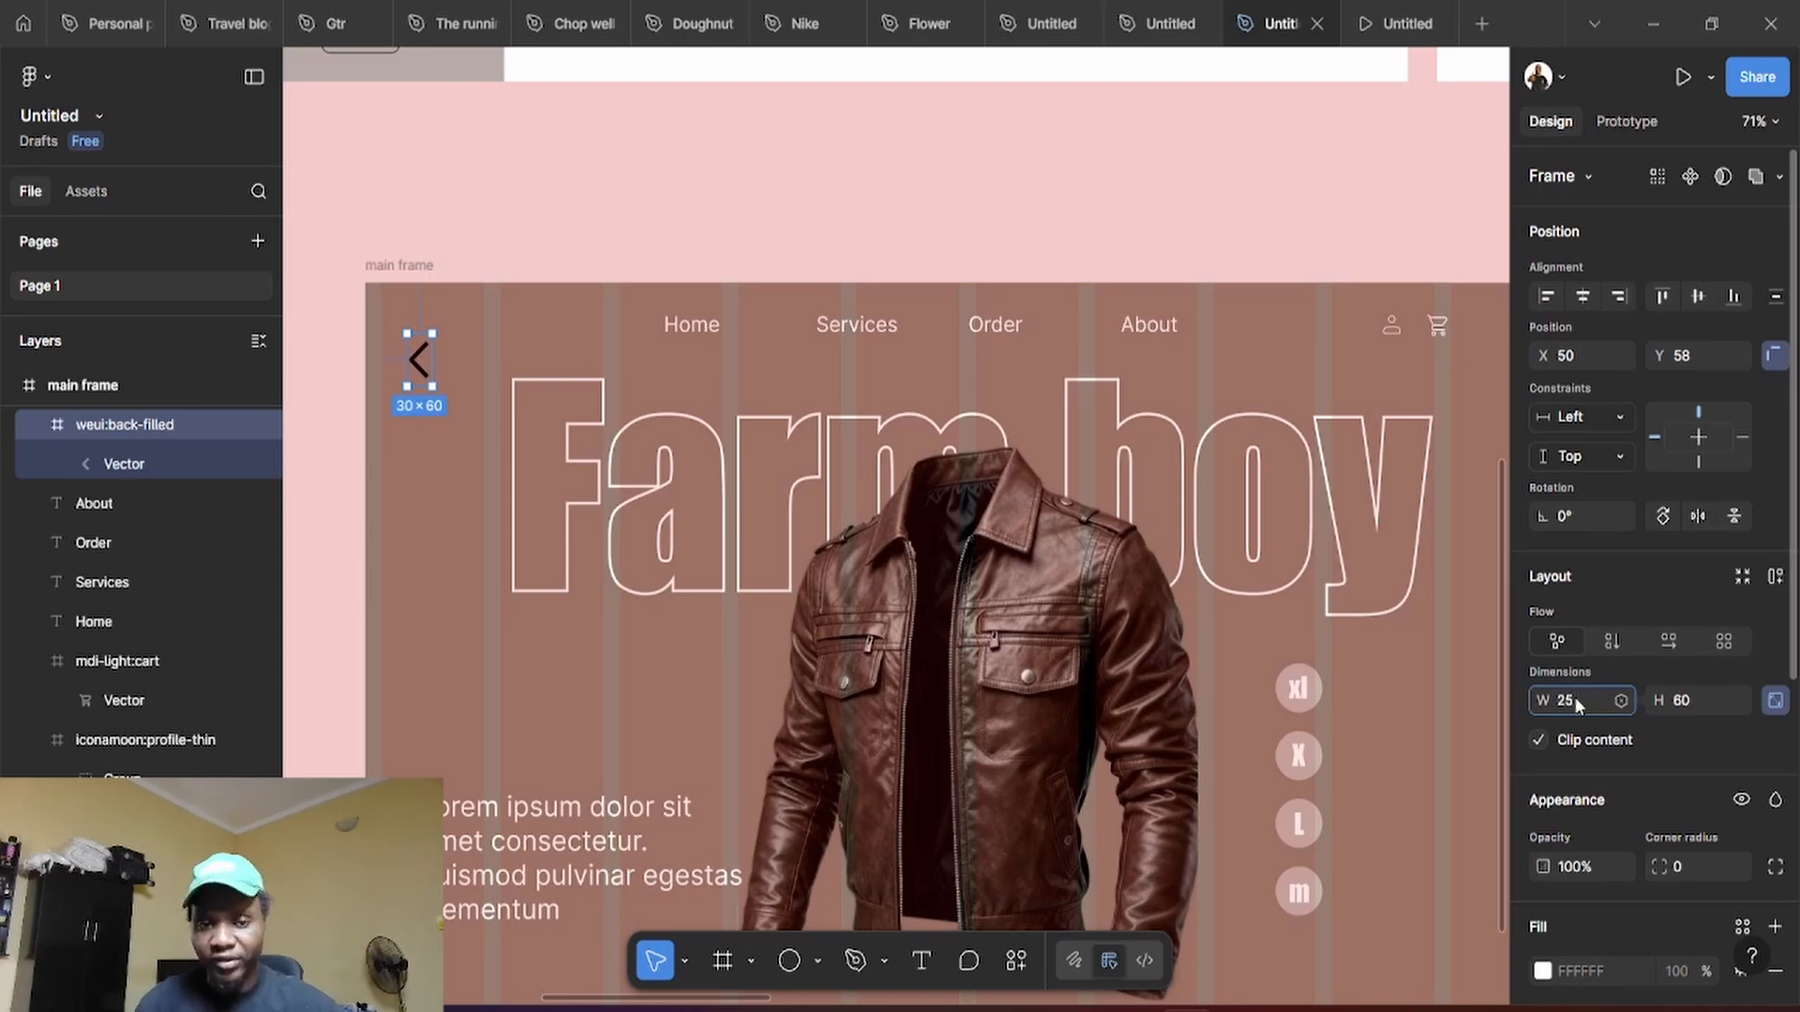
{"action": "key", "text": "Return"}
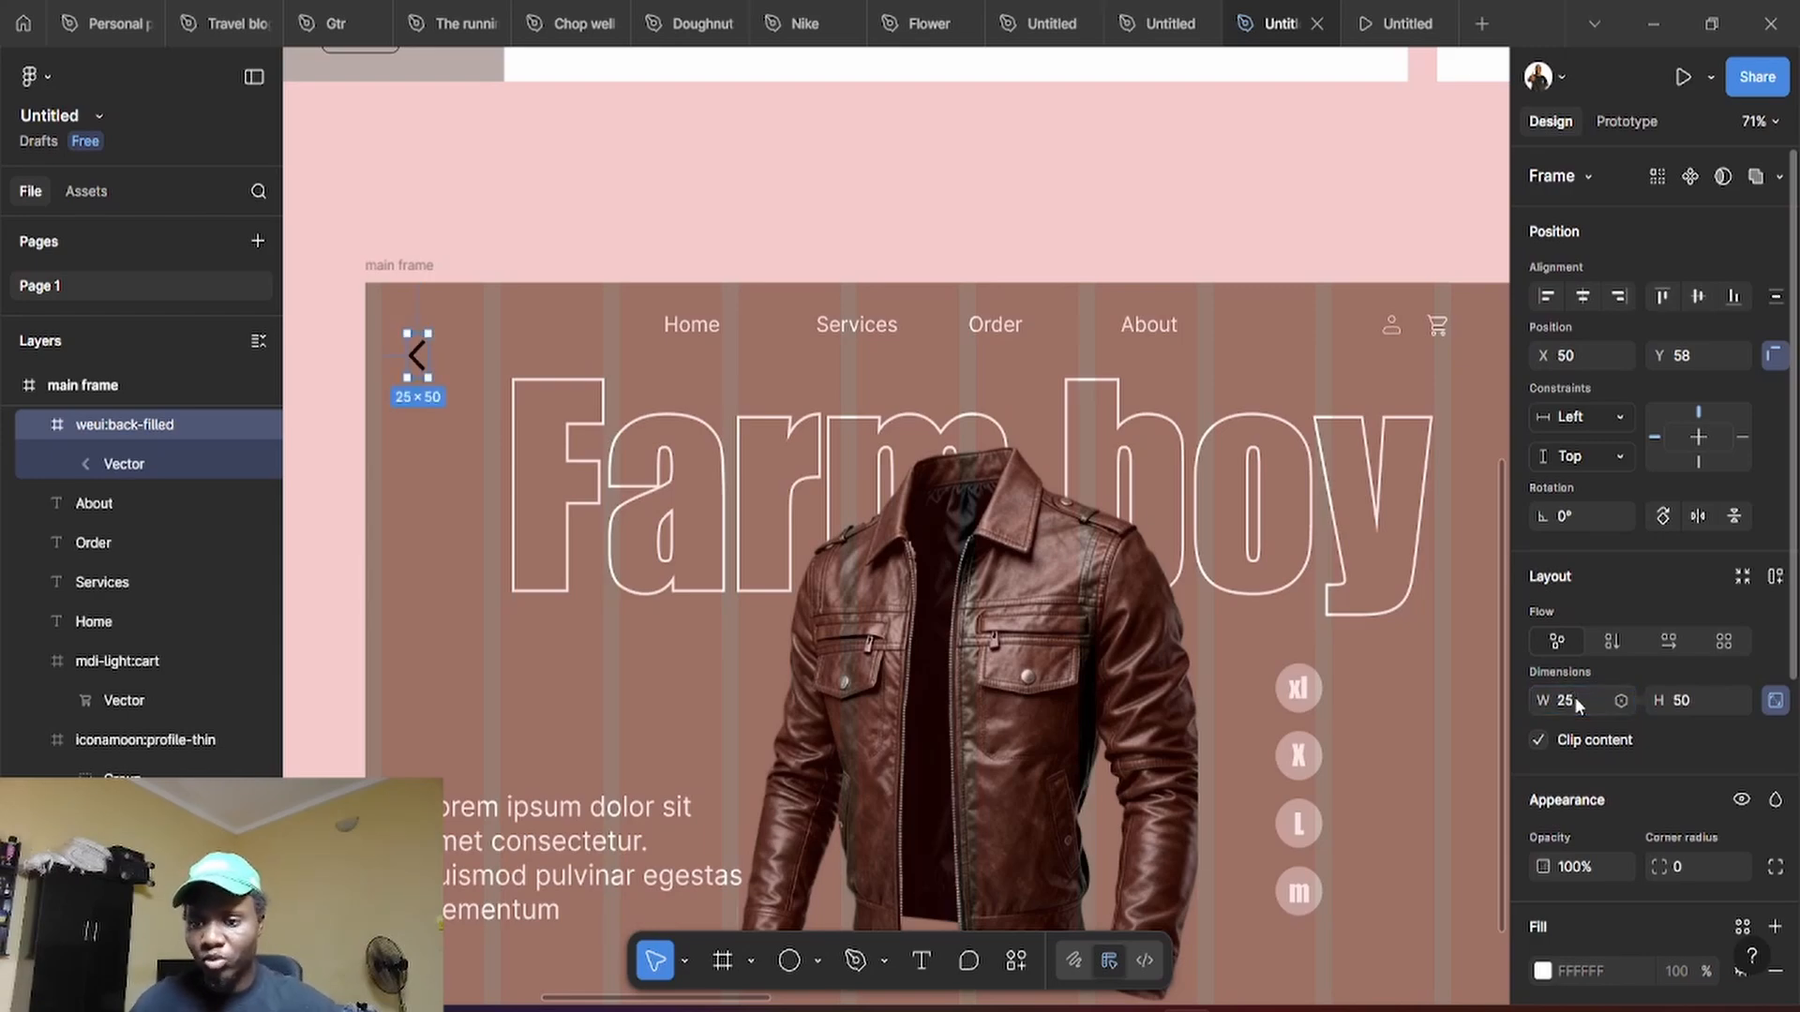
{"action": "left_click", "coordinate": [1573, 698]}
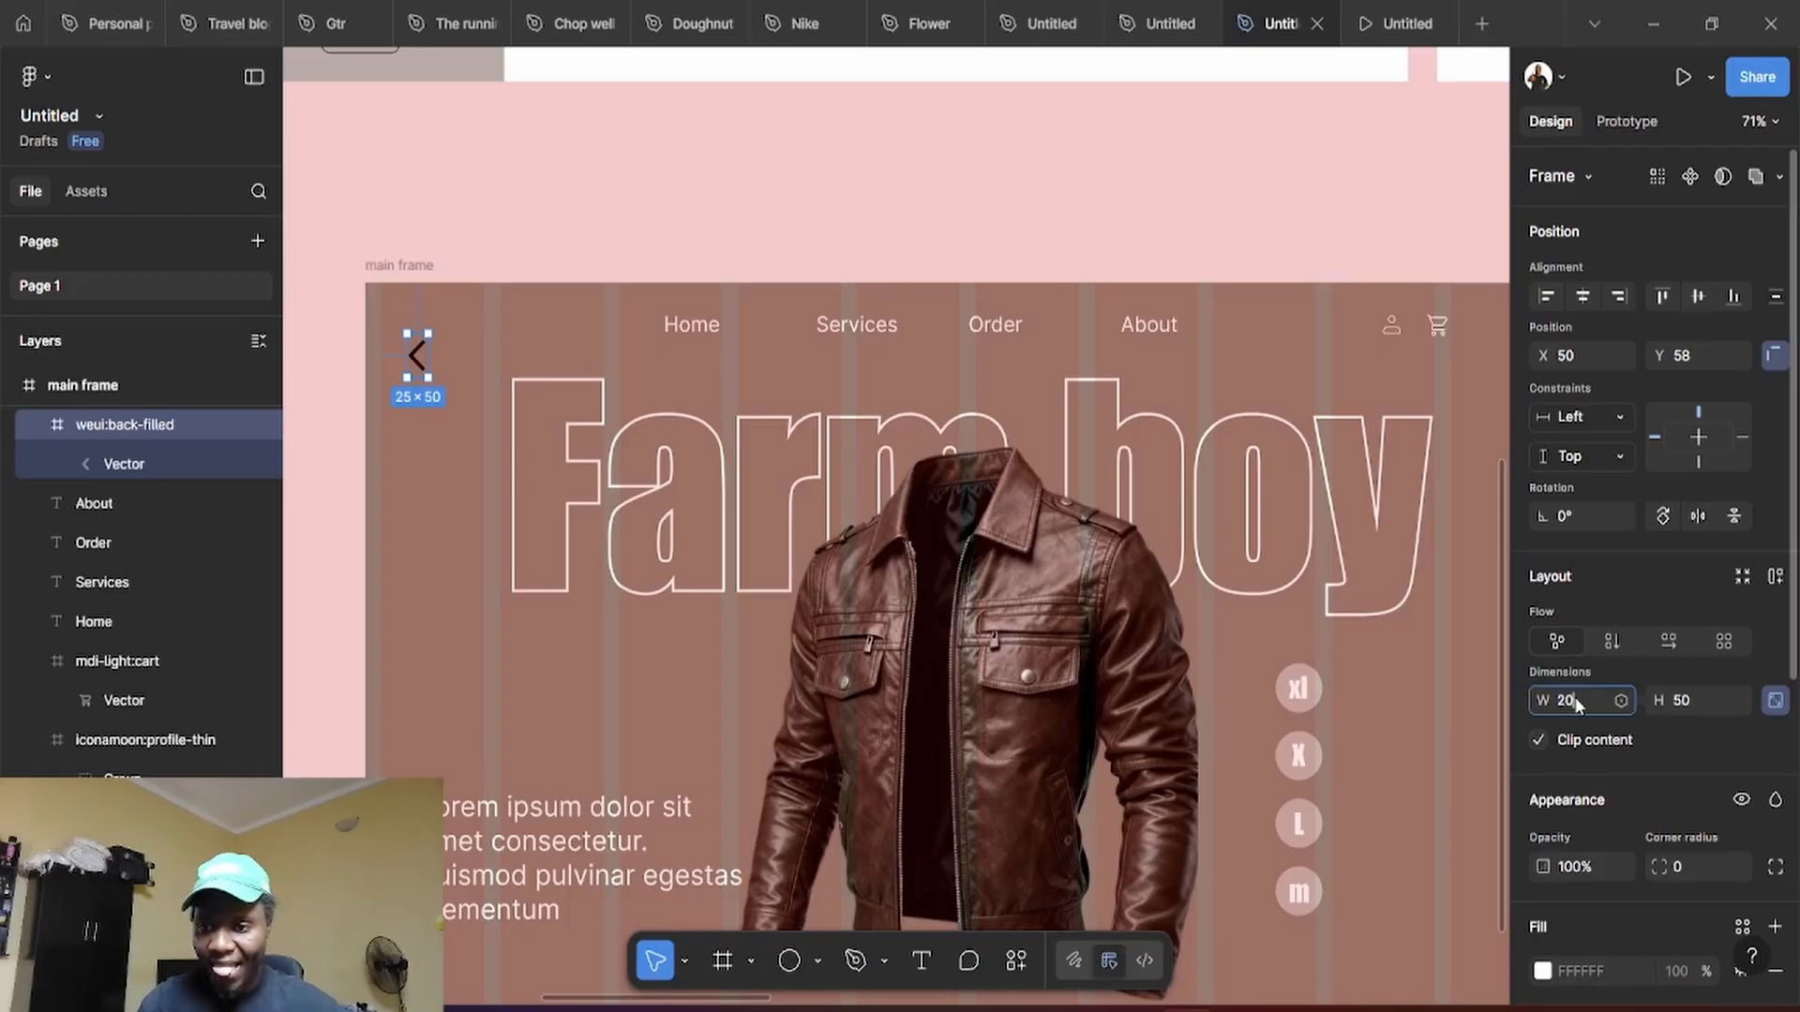
{"action": "key", "text": "Return"}
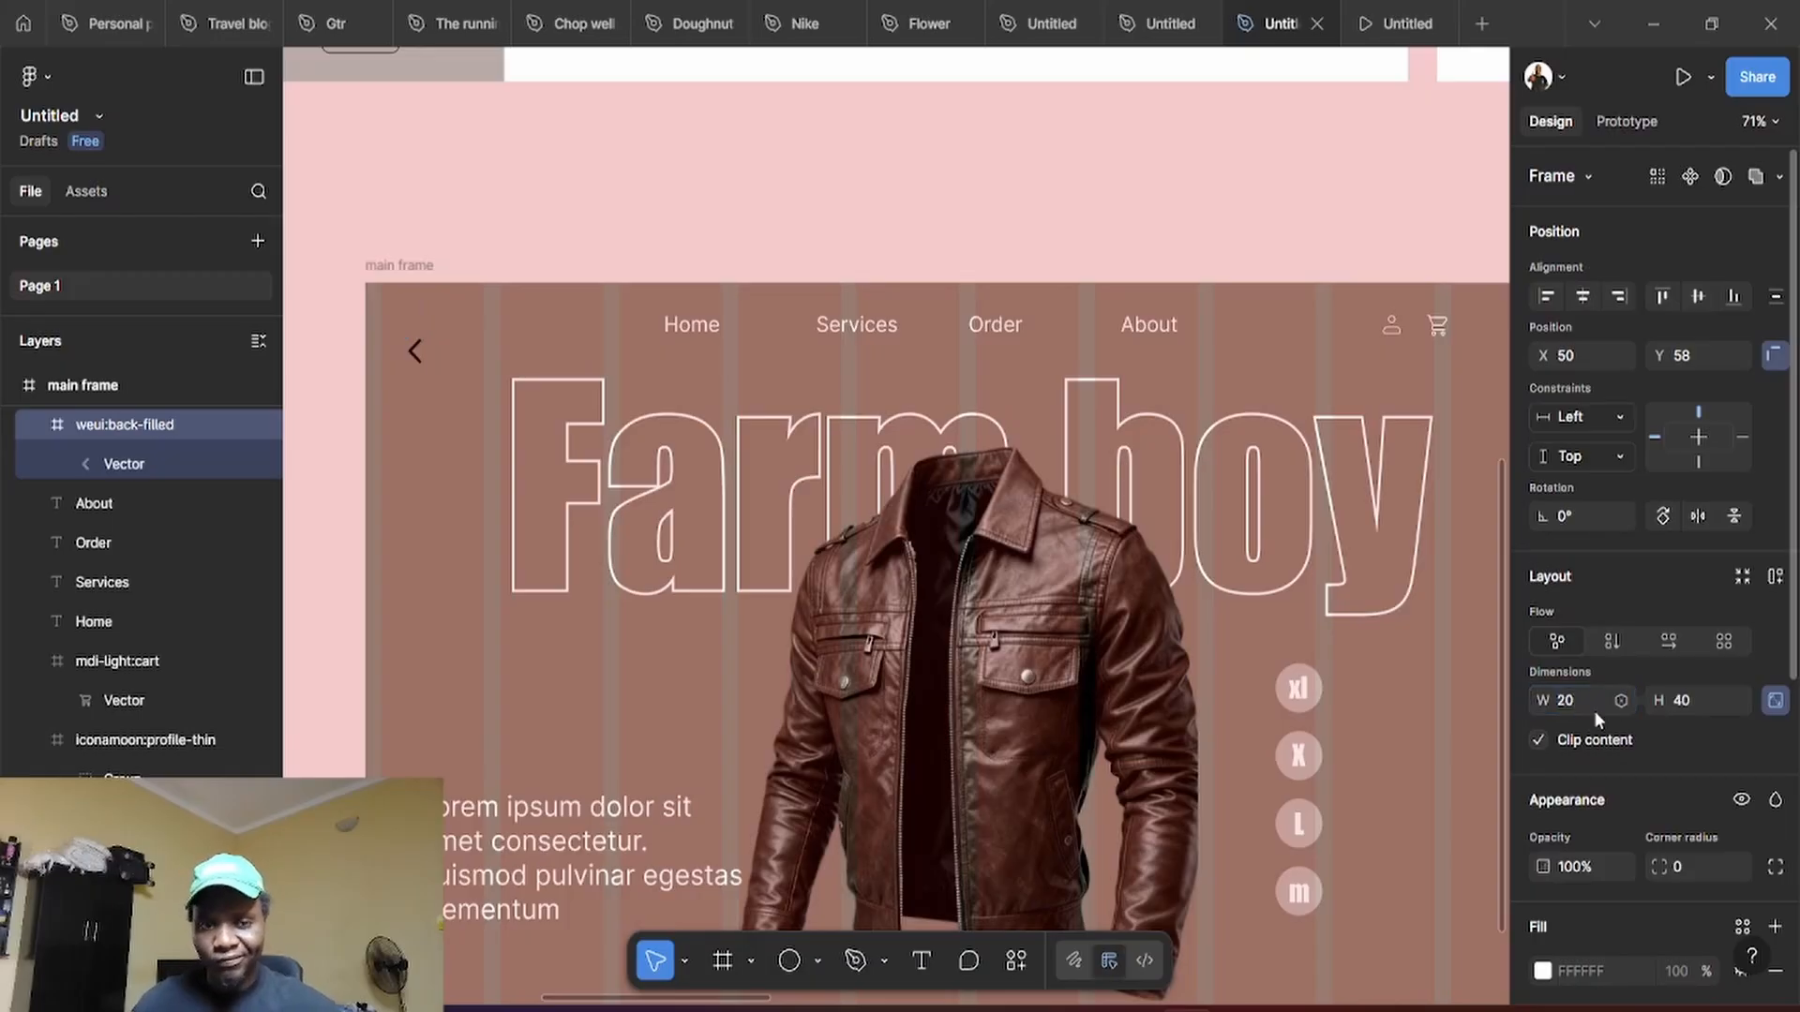
Set the back icon's height to 30 with proportions locked and move it level with the navigation row
{"action": "left_click", "coordinate": [1697, 707]}
{"action": "type", "text": "30"}
{"action": "key", "text": "Return"}
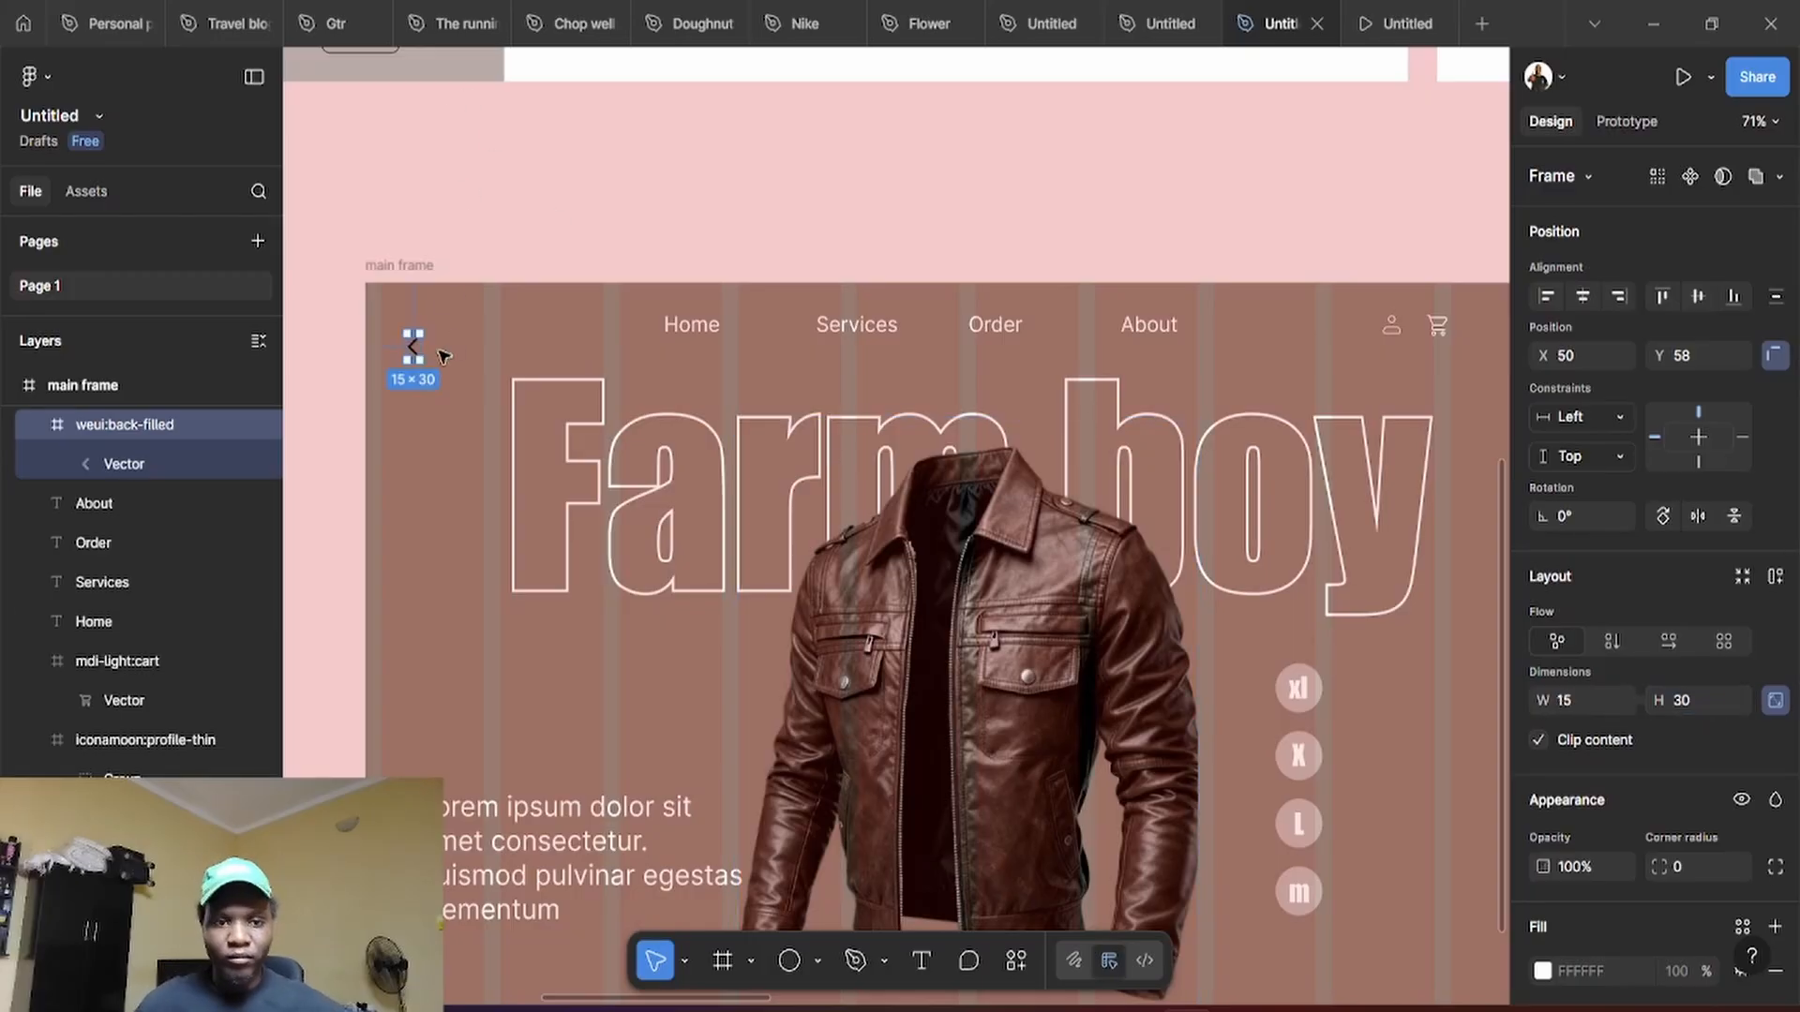
{"action": "scroll", "coordinate": [414, 351], "scroll_direction": "up", "scroll_amount": 3}
{"action": "left_click_drag", "start_coordinate": [413, 351], "coordinate": [387, 321]}
Change the fill of the back icon's vector to white, FFFFFF
{"action": "double_click", "coordinate": [385, 317]}
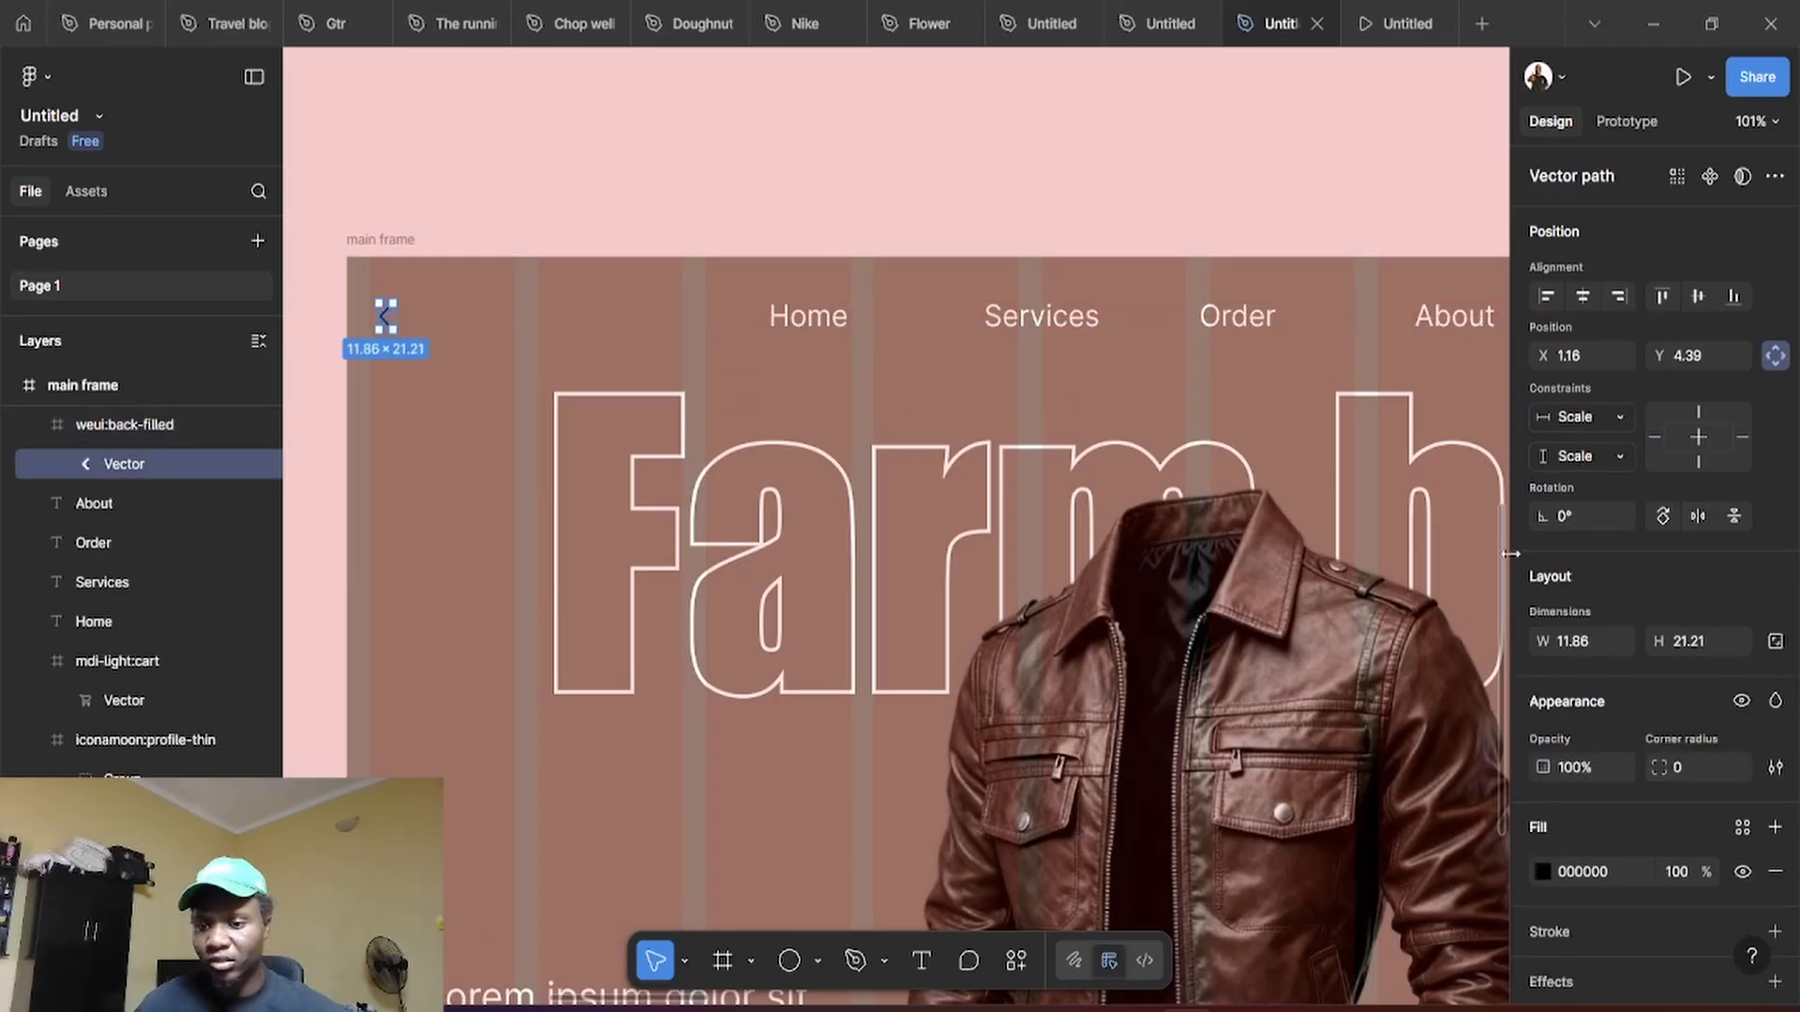
{"action": "scroll", "coordinate": [1530, 671], "scroll_direction": "down", "scroll_amount": 2}
{"action": "left_click", "coordinate": [1542, 756]}
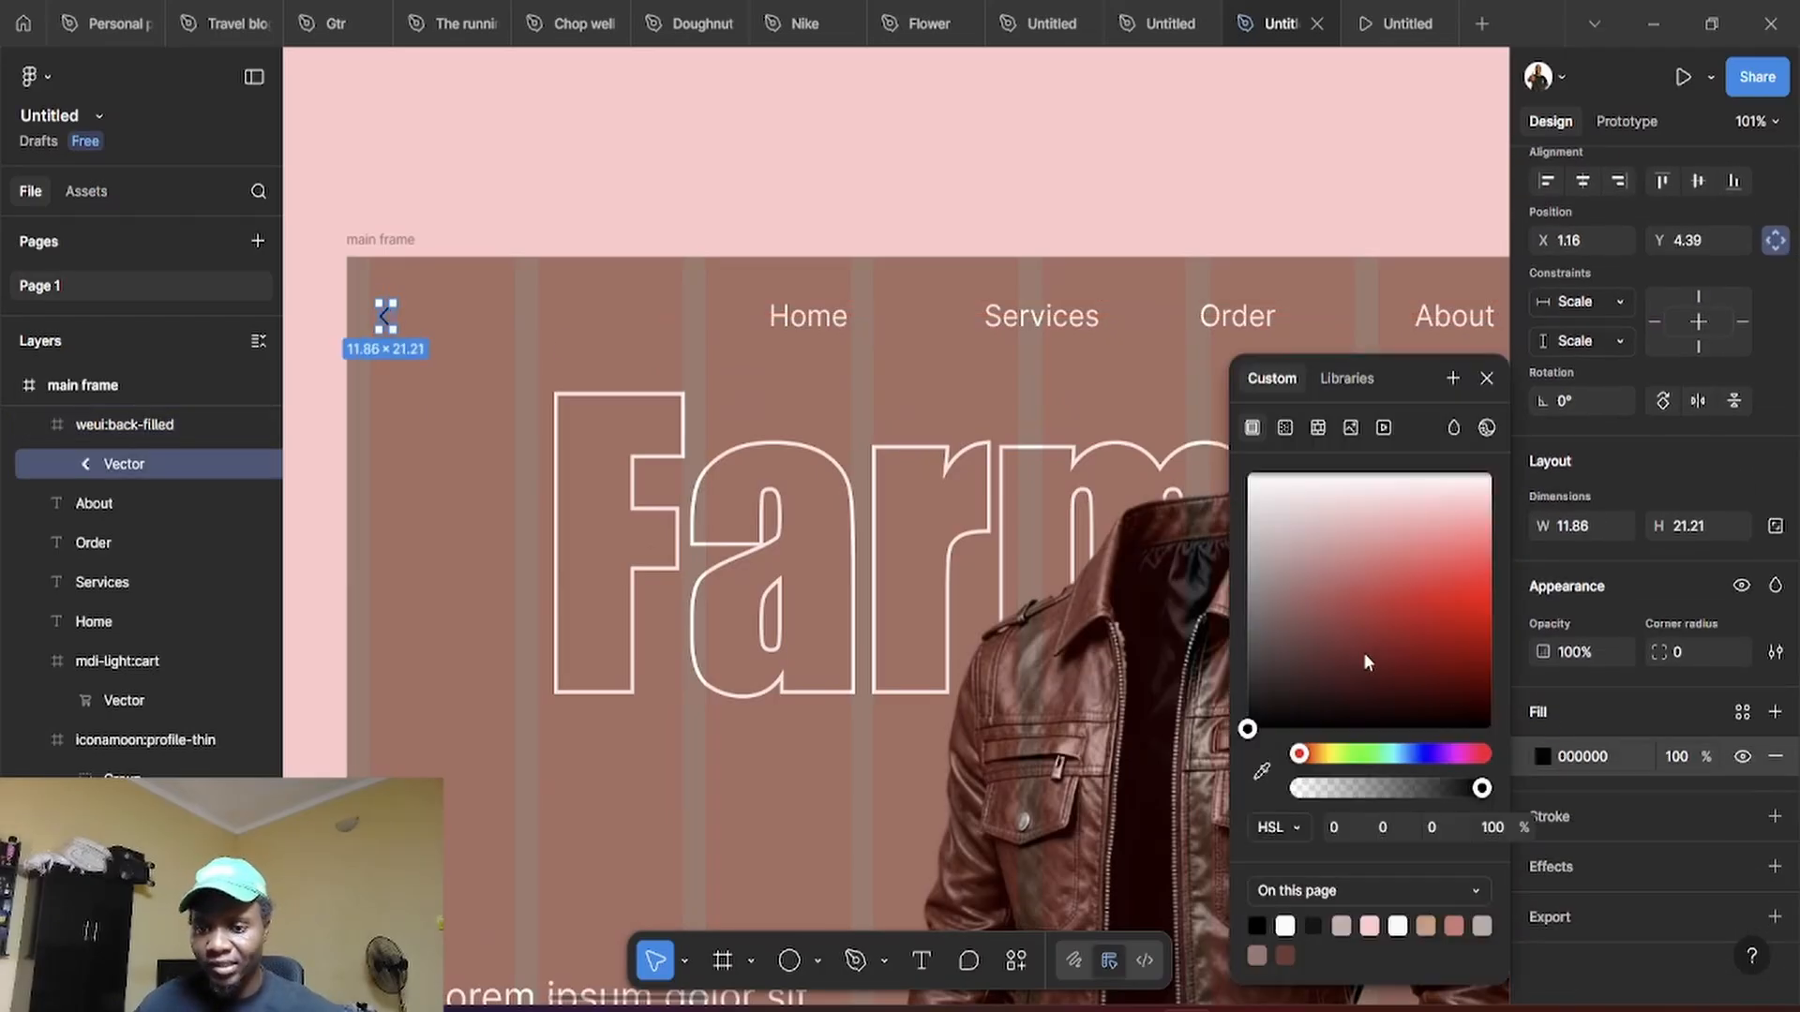
{"action": "left_click_drag", "start_coordinate": [1363, 652], "coordinate": [1203, 473]}
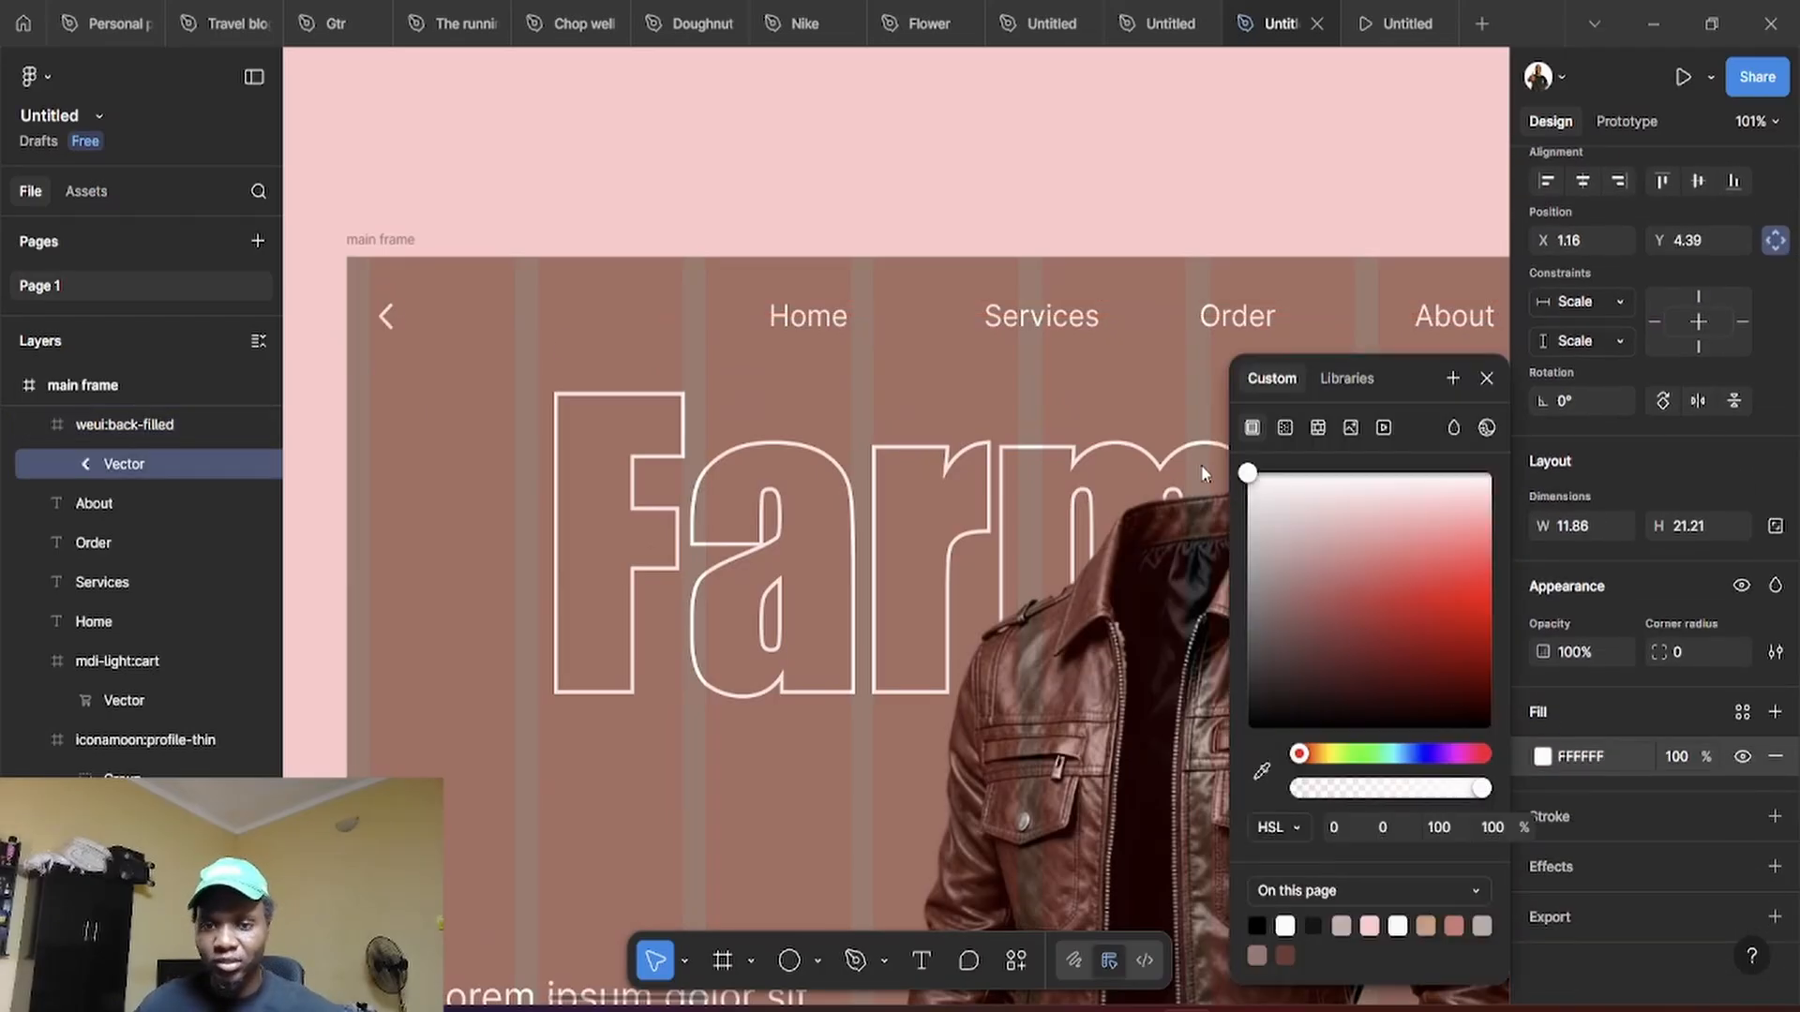
{"action": "left_click", "coordinate": [1094, 375]}
{"action": "scroll", "coordinate": [1120, 372], "scroll_direction": "down", "scroll_amount": 5}
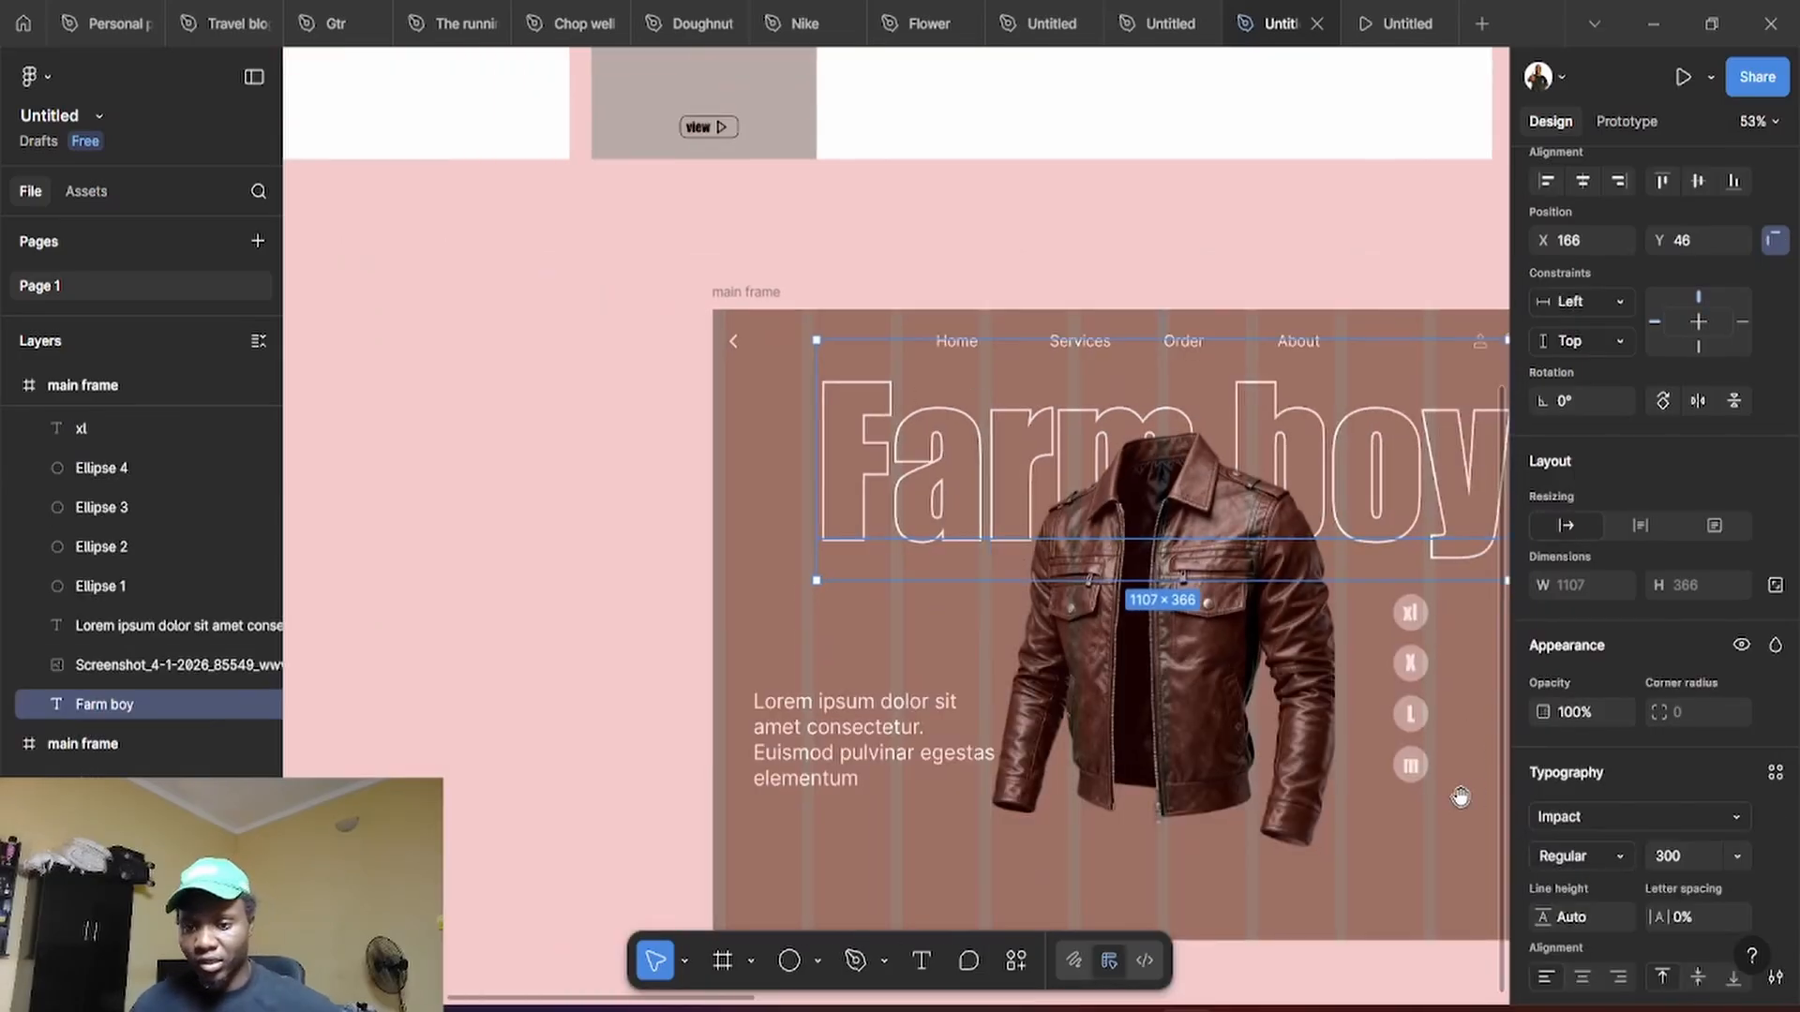
Align the back icon, Home, Services, Order, About, profile icon and cart icon of the product page along their vertical centers
{"action": "left_click_drag", "start_coordinate": [1461, 797], "coordinate": [1140, 791]}
{"action": "left_click", "coordinate": [416, 343]}
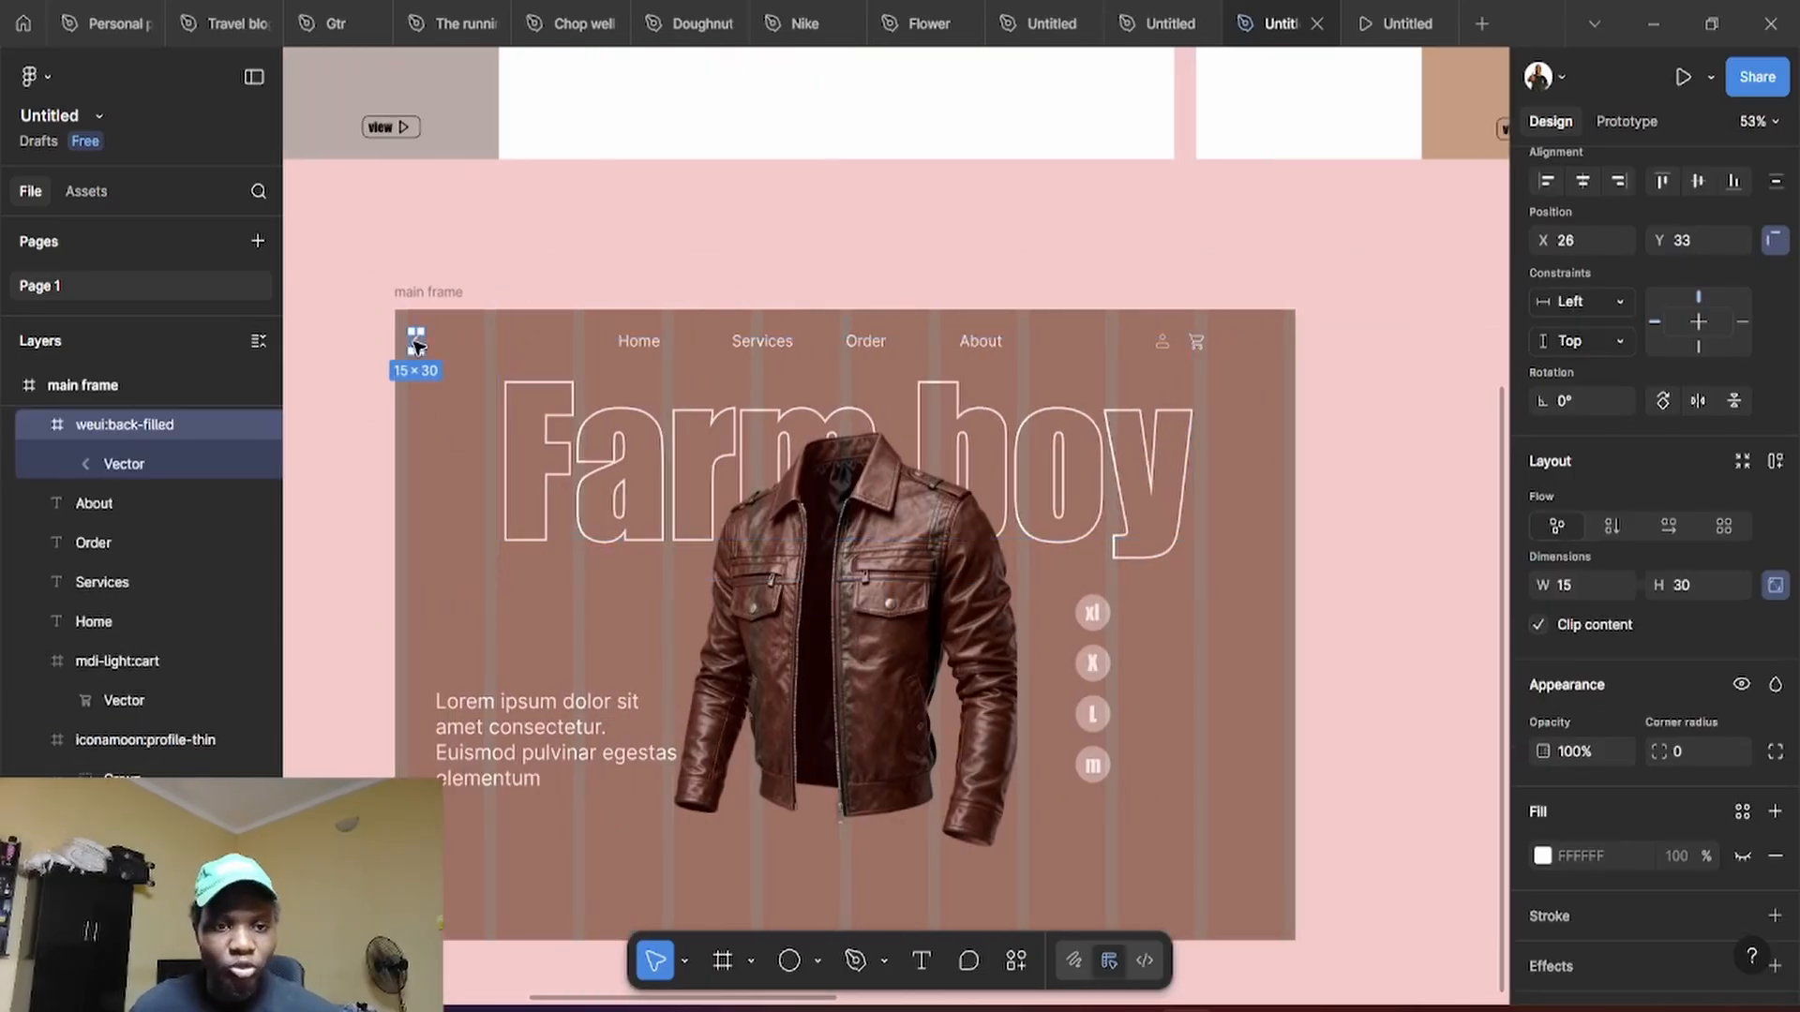
{"action": "left_click", "coordinate": [767, 347], "text": "shift"}
{"action": "left_click", "coordinate": [652, 347], "text": "shift"}
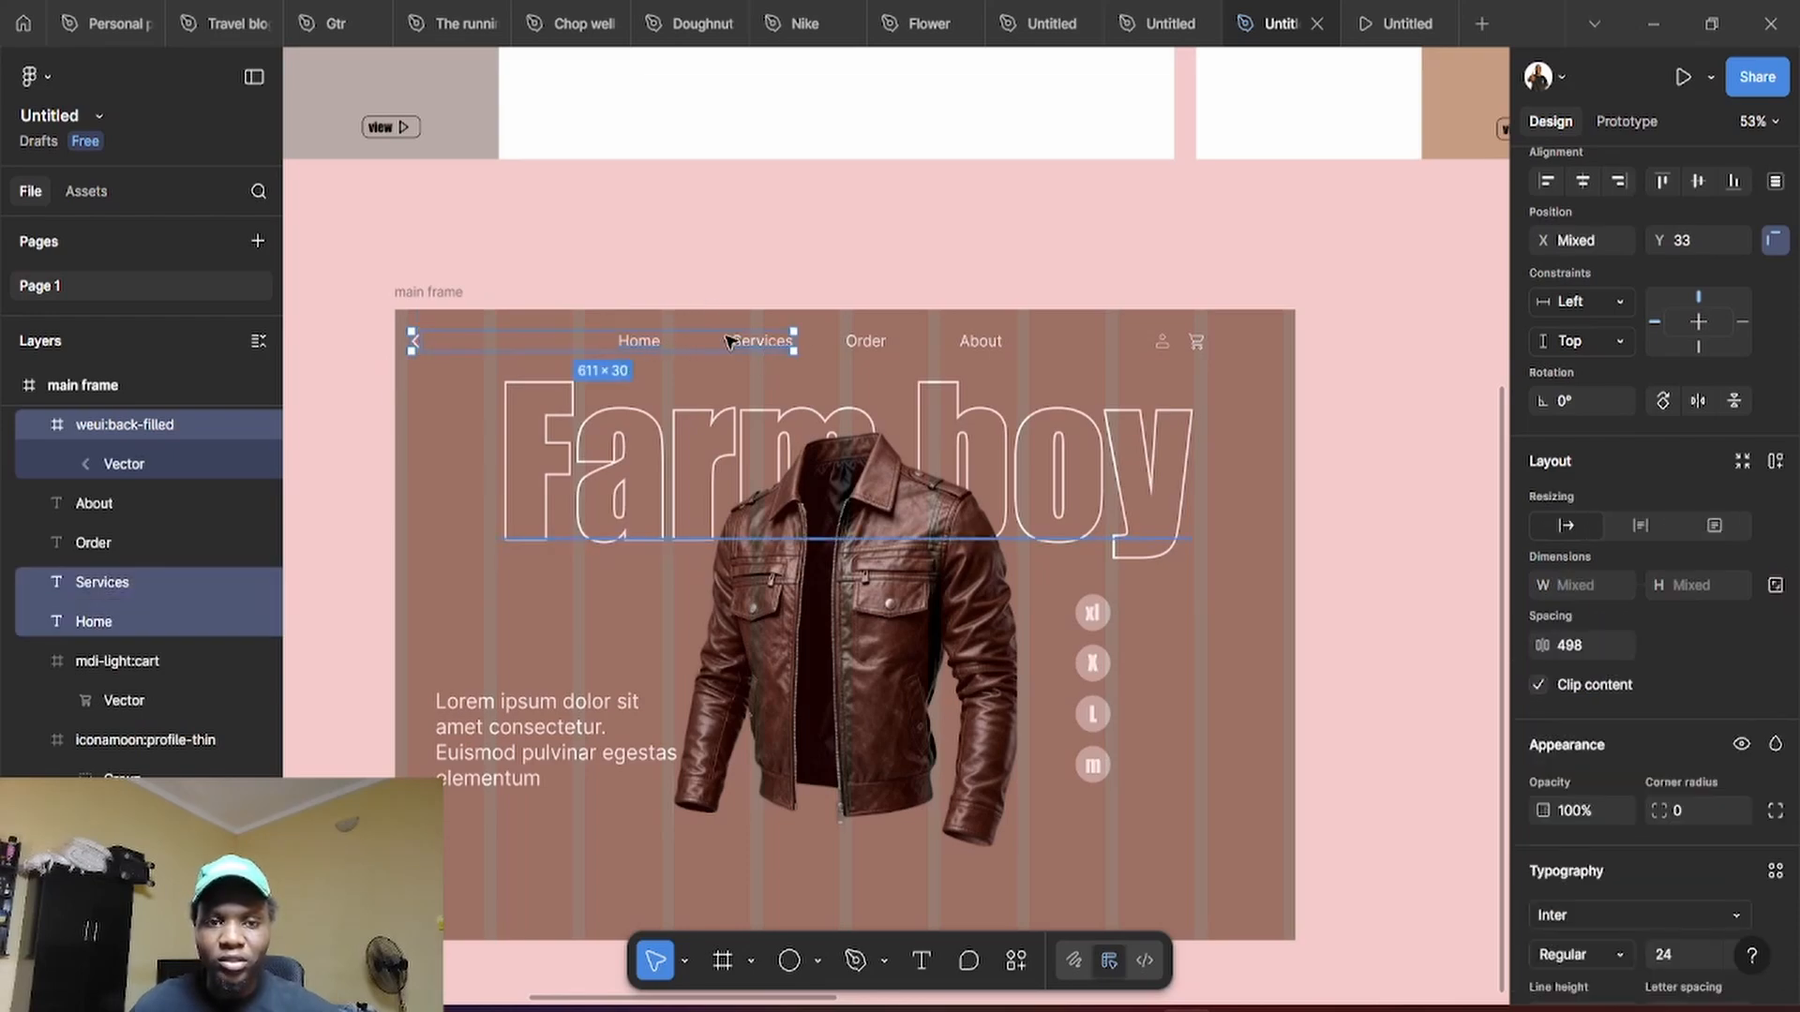
{"action": "left_click", "coordinate": [871, 344], "text": "shift"}
{"action": "left_click", "coordinate": [980, 343], "text": "shift"}
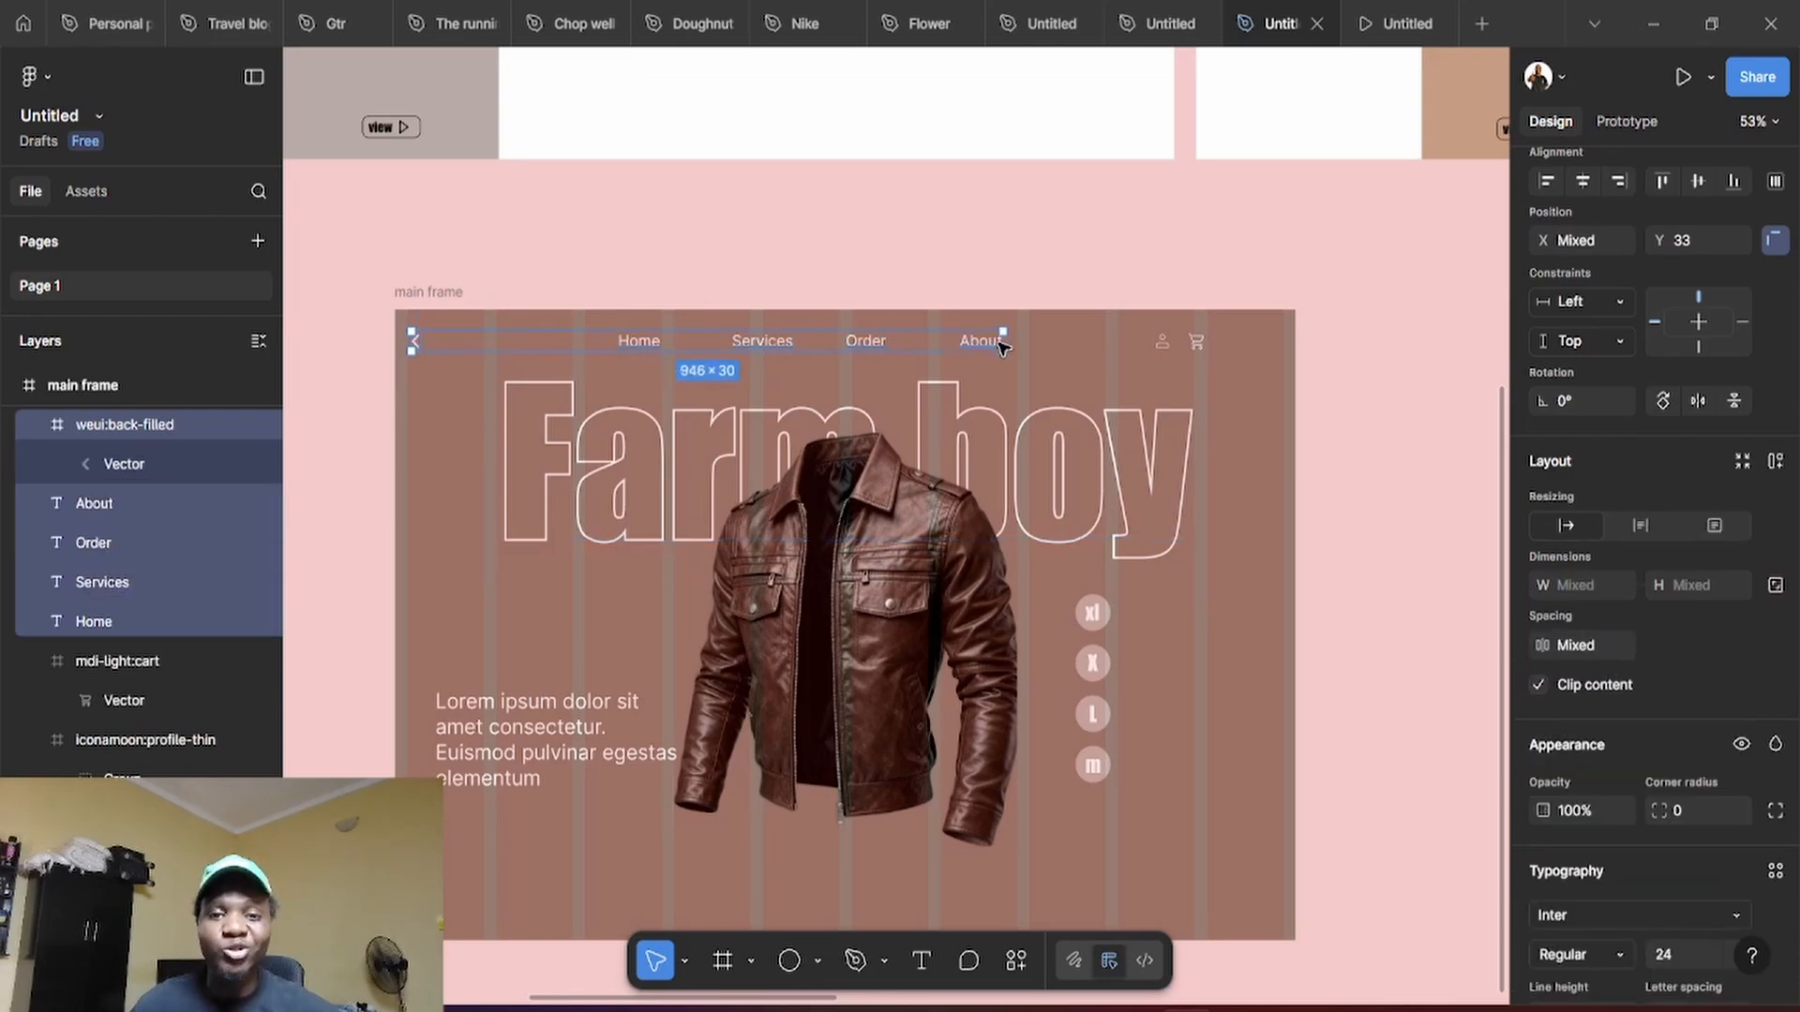
{"action": "left_click", "coordinate": [1197, 343], "text": "shift"}
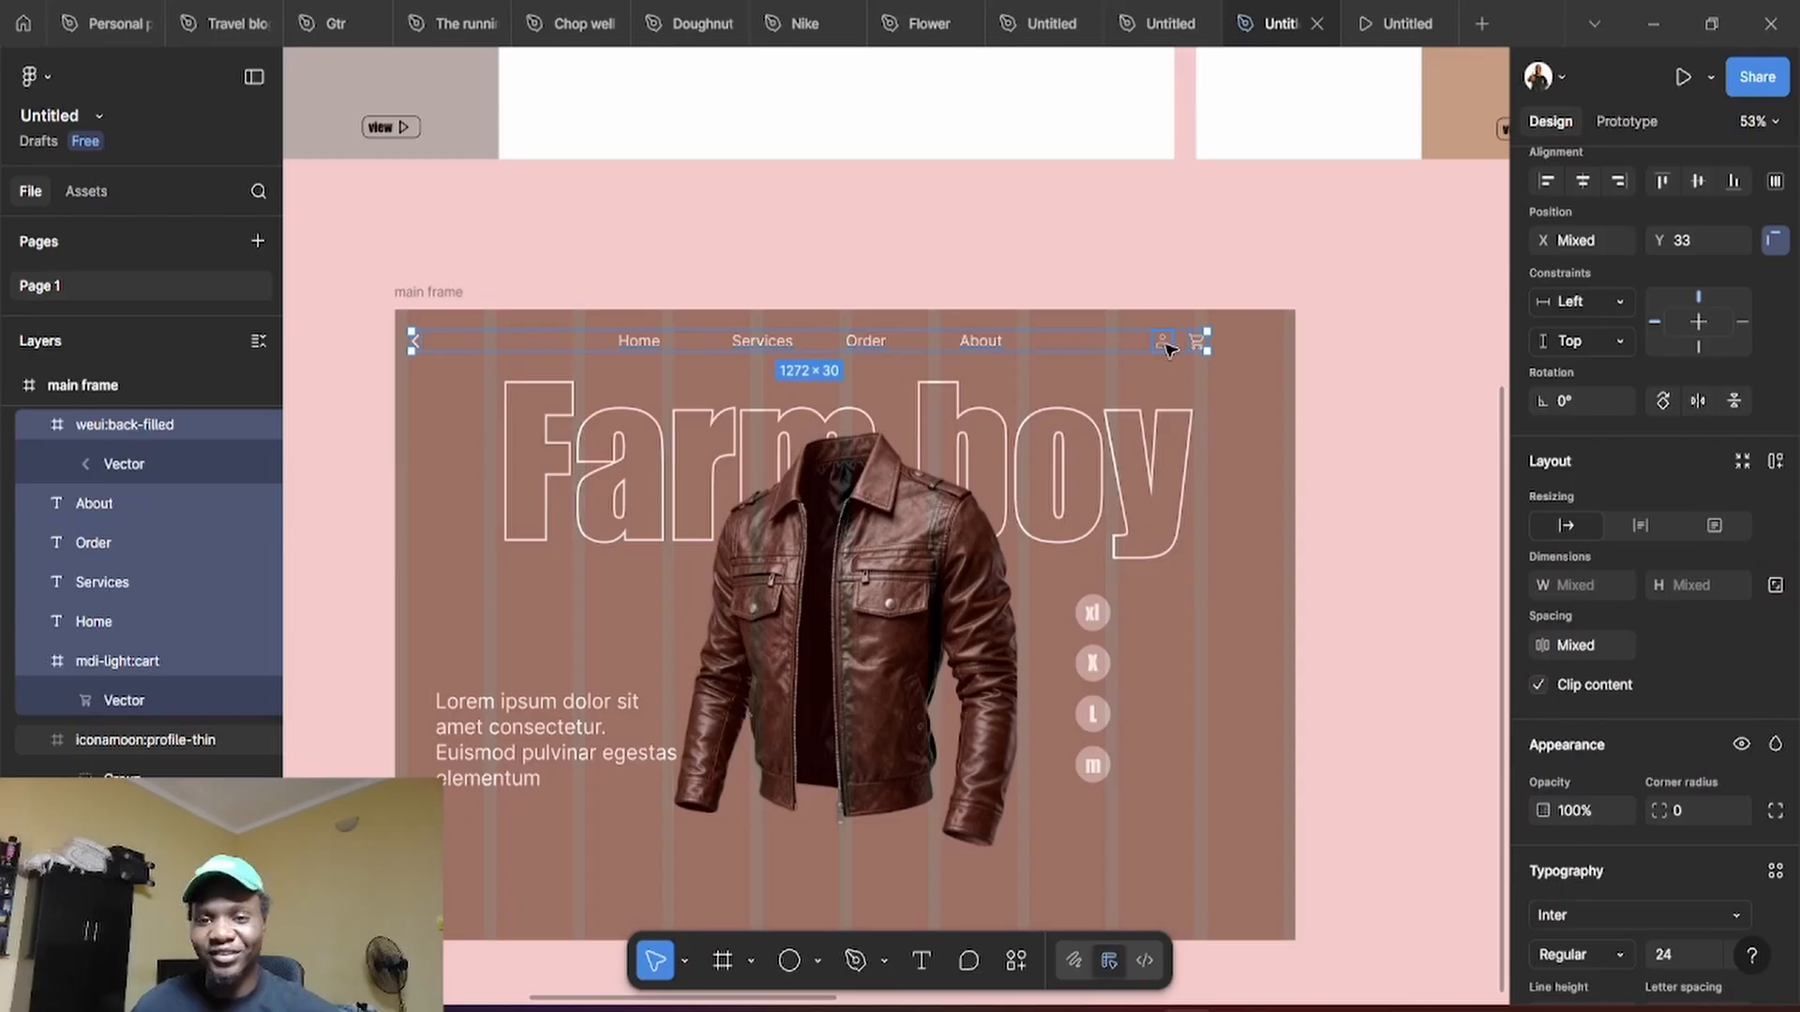
{"action": "left_click", "coordinate": [1165, 347], "text": "shift"}
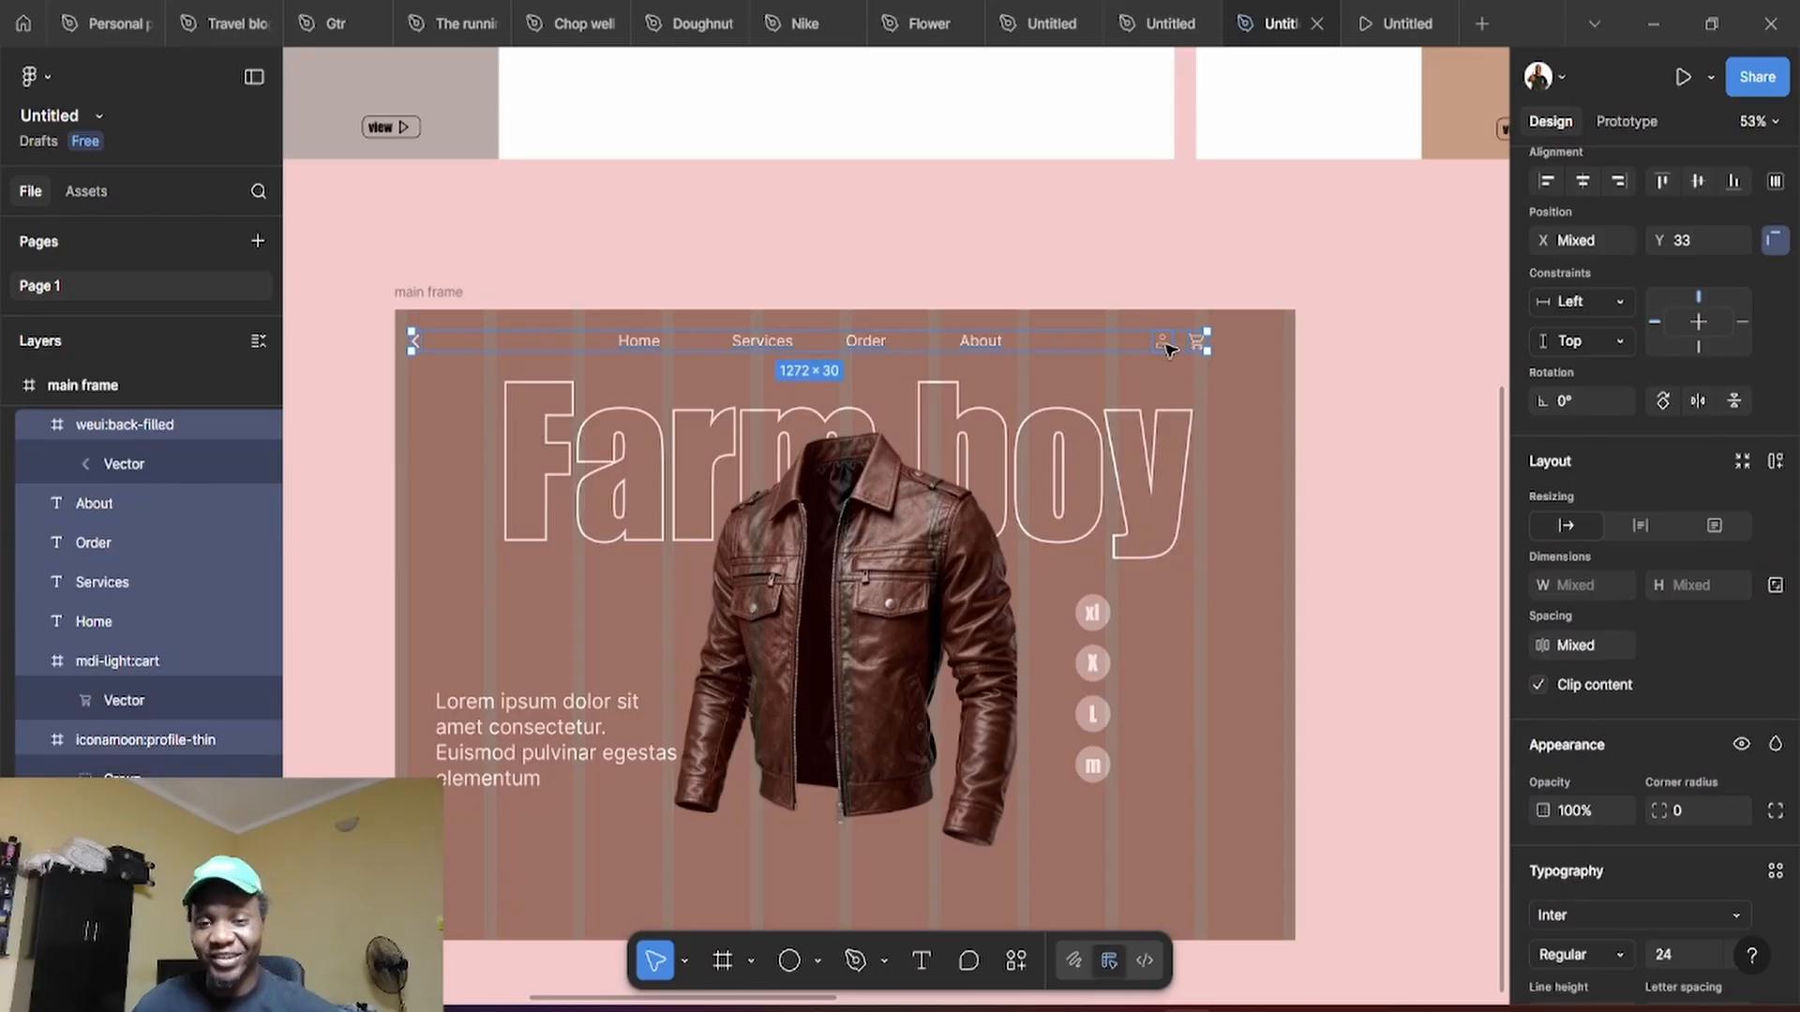
{"action": "left_click", "coordinate": [1698, 180]}
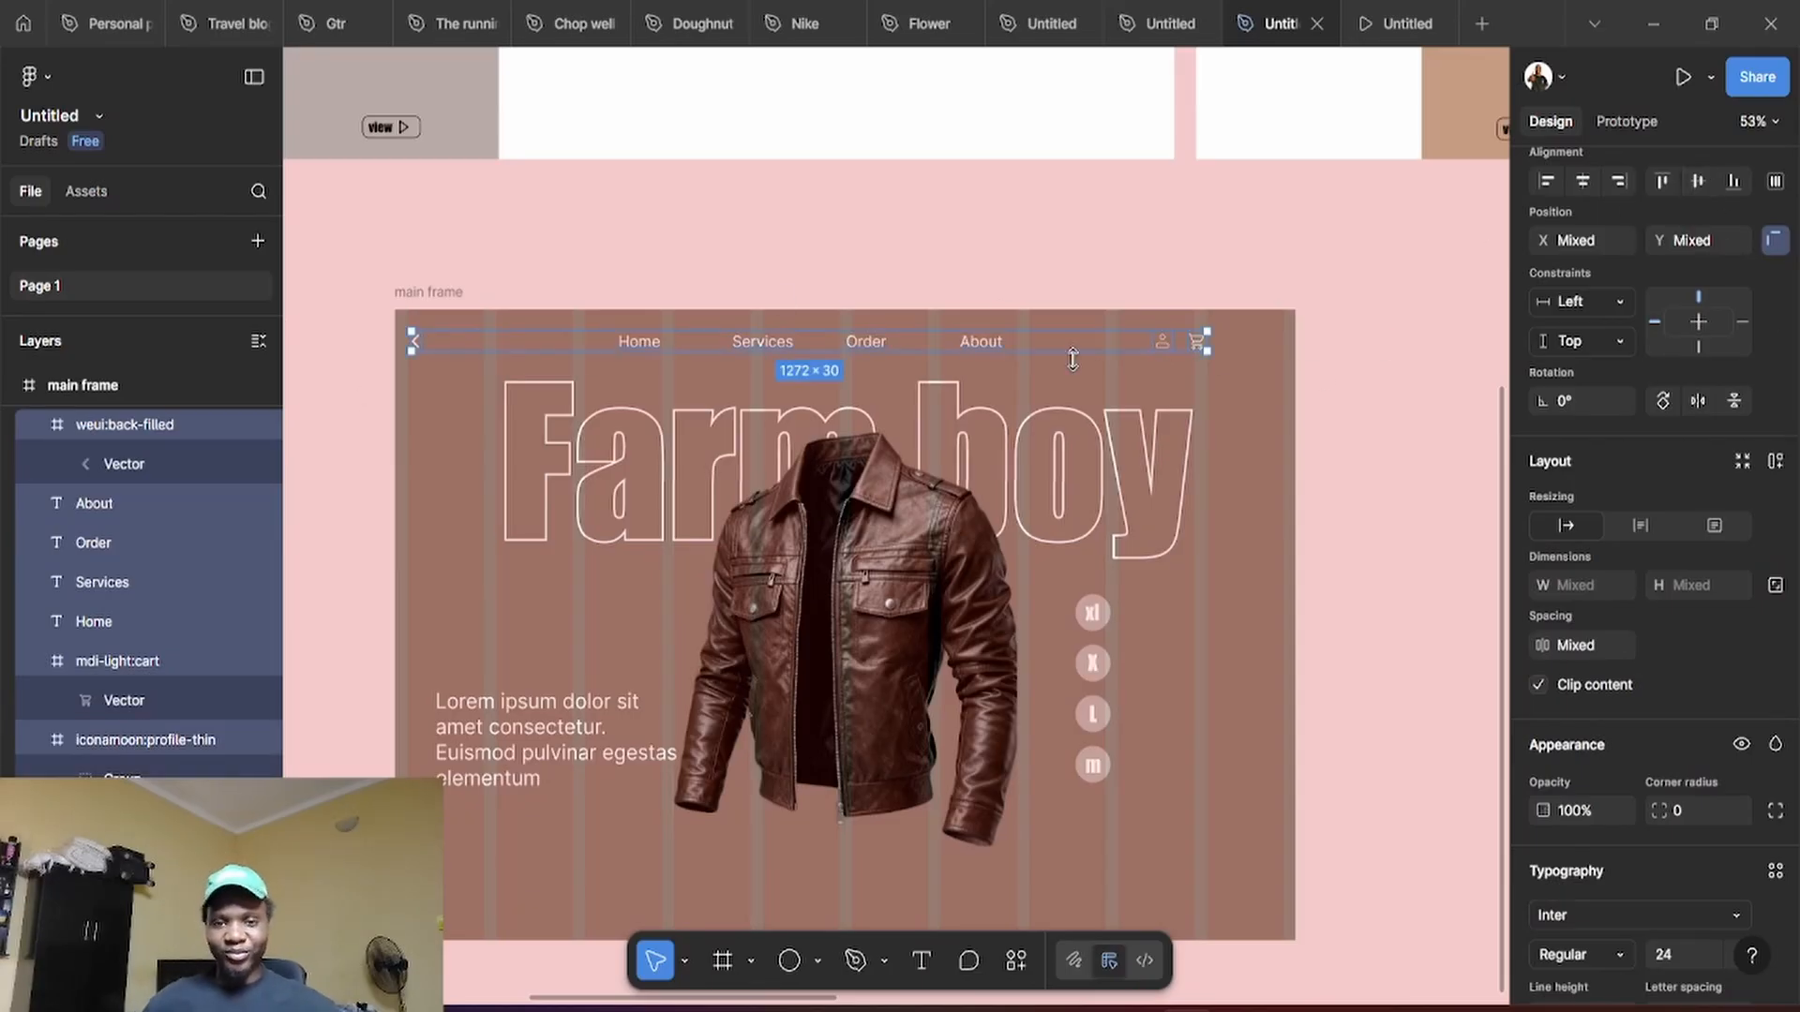
{"action": "left_click", "coordinate": [1004, 234]}
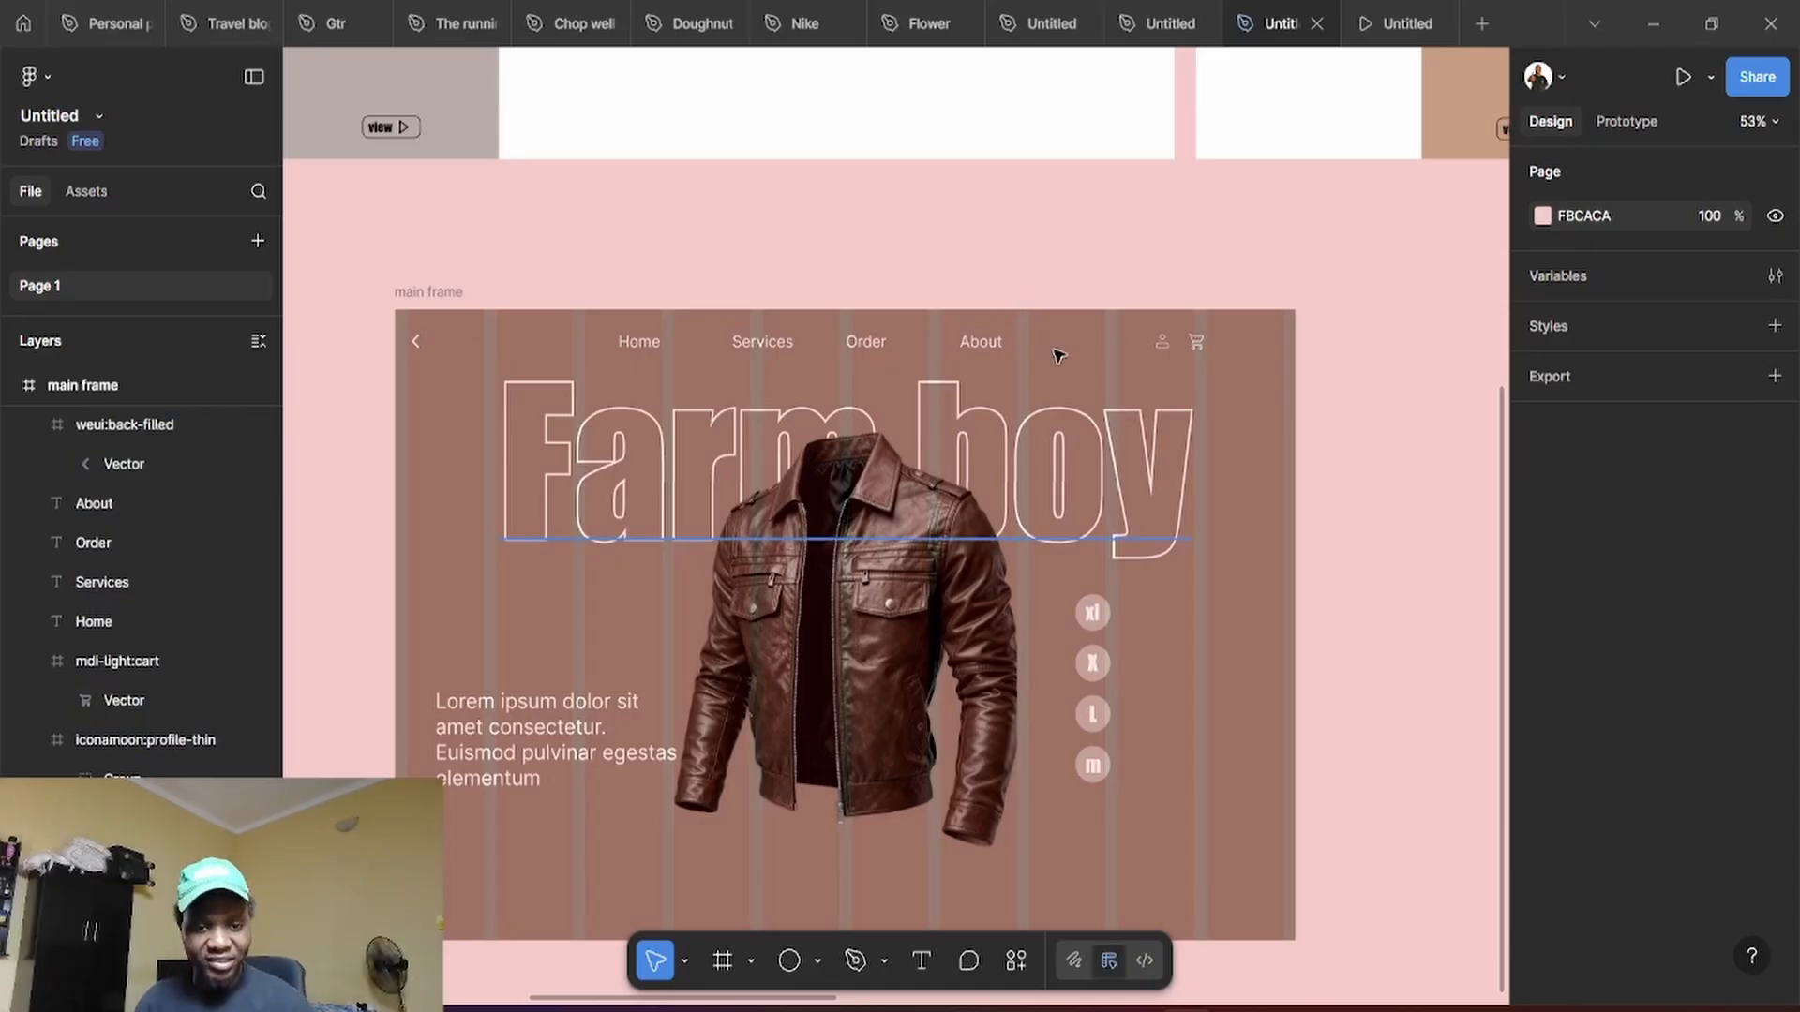
Duplicate the About label between it and the profile icon at X 1075, and change the copy's text to "Search"
{"action": "scroll", "coordinate": [1024, 336], "scroll_direction": "up", "scroll_amount": 5}
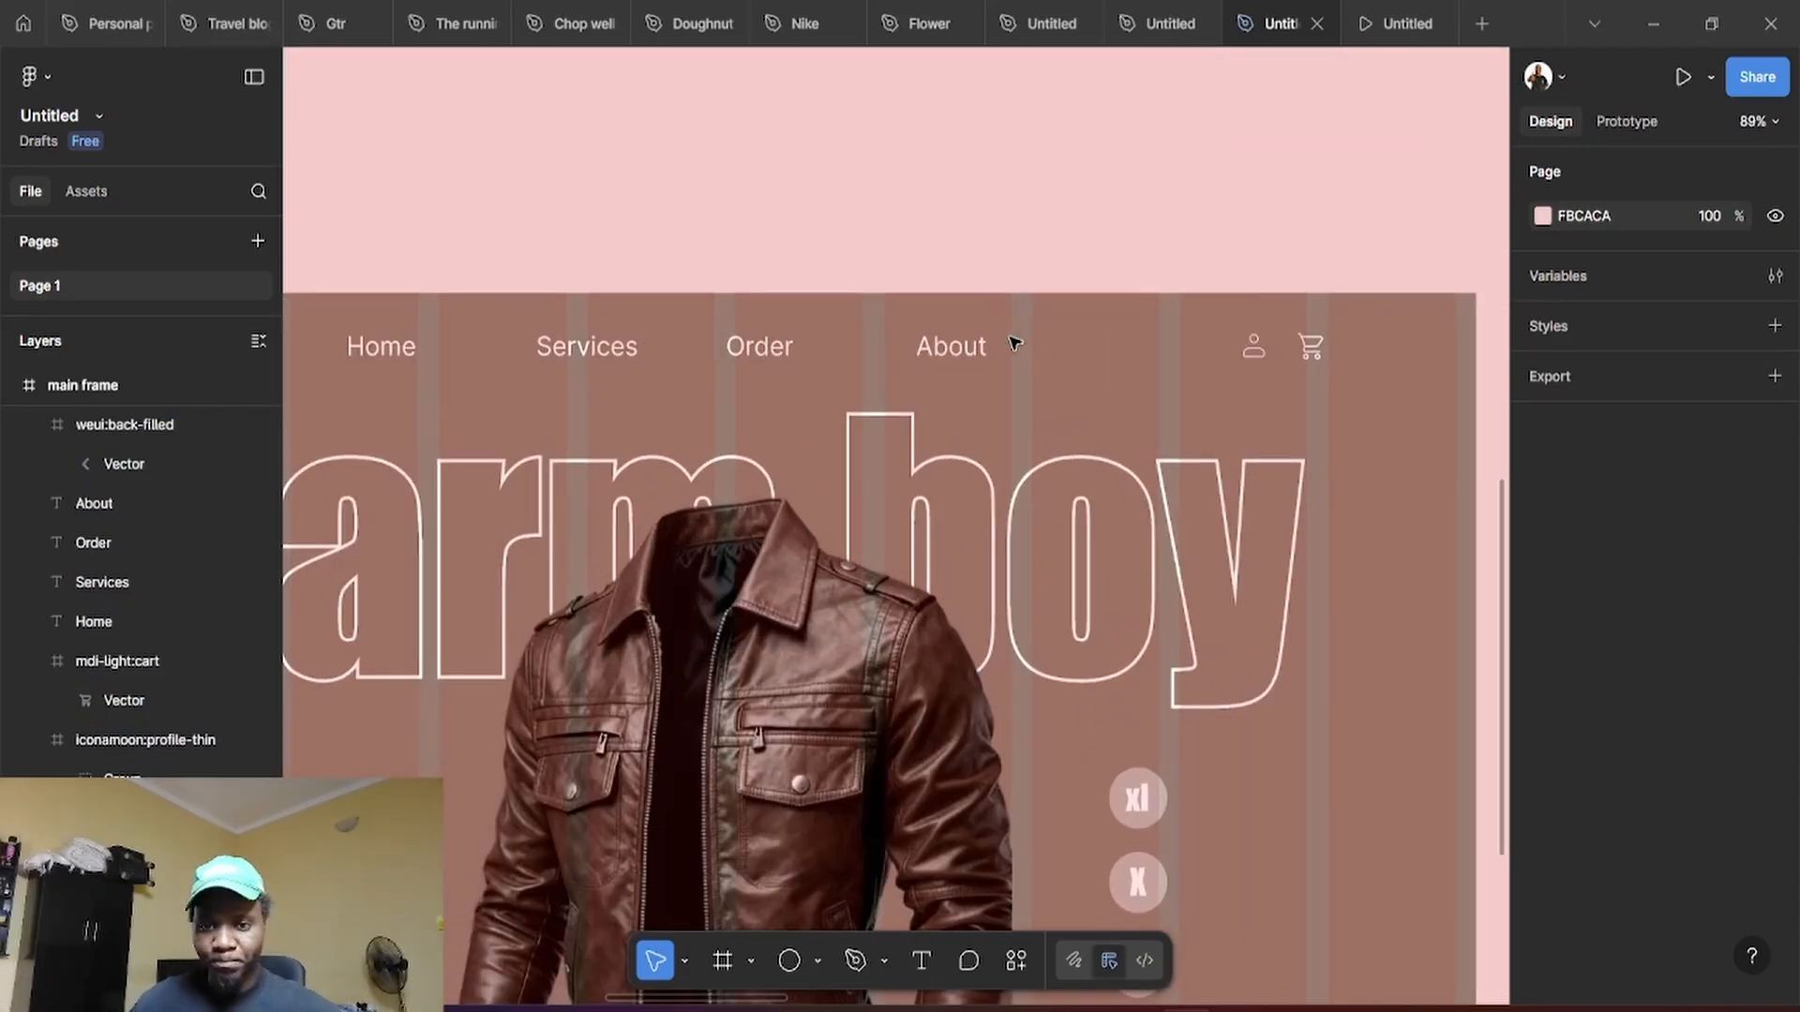
{"action": "left_click", "coordinate": [960, 350]}
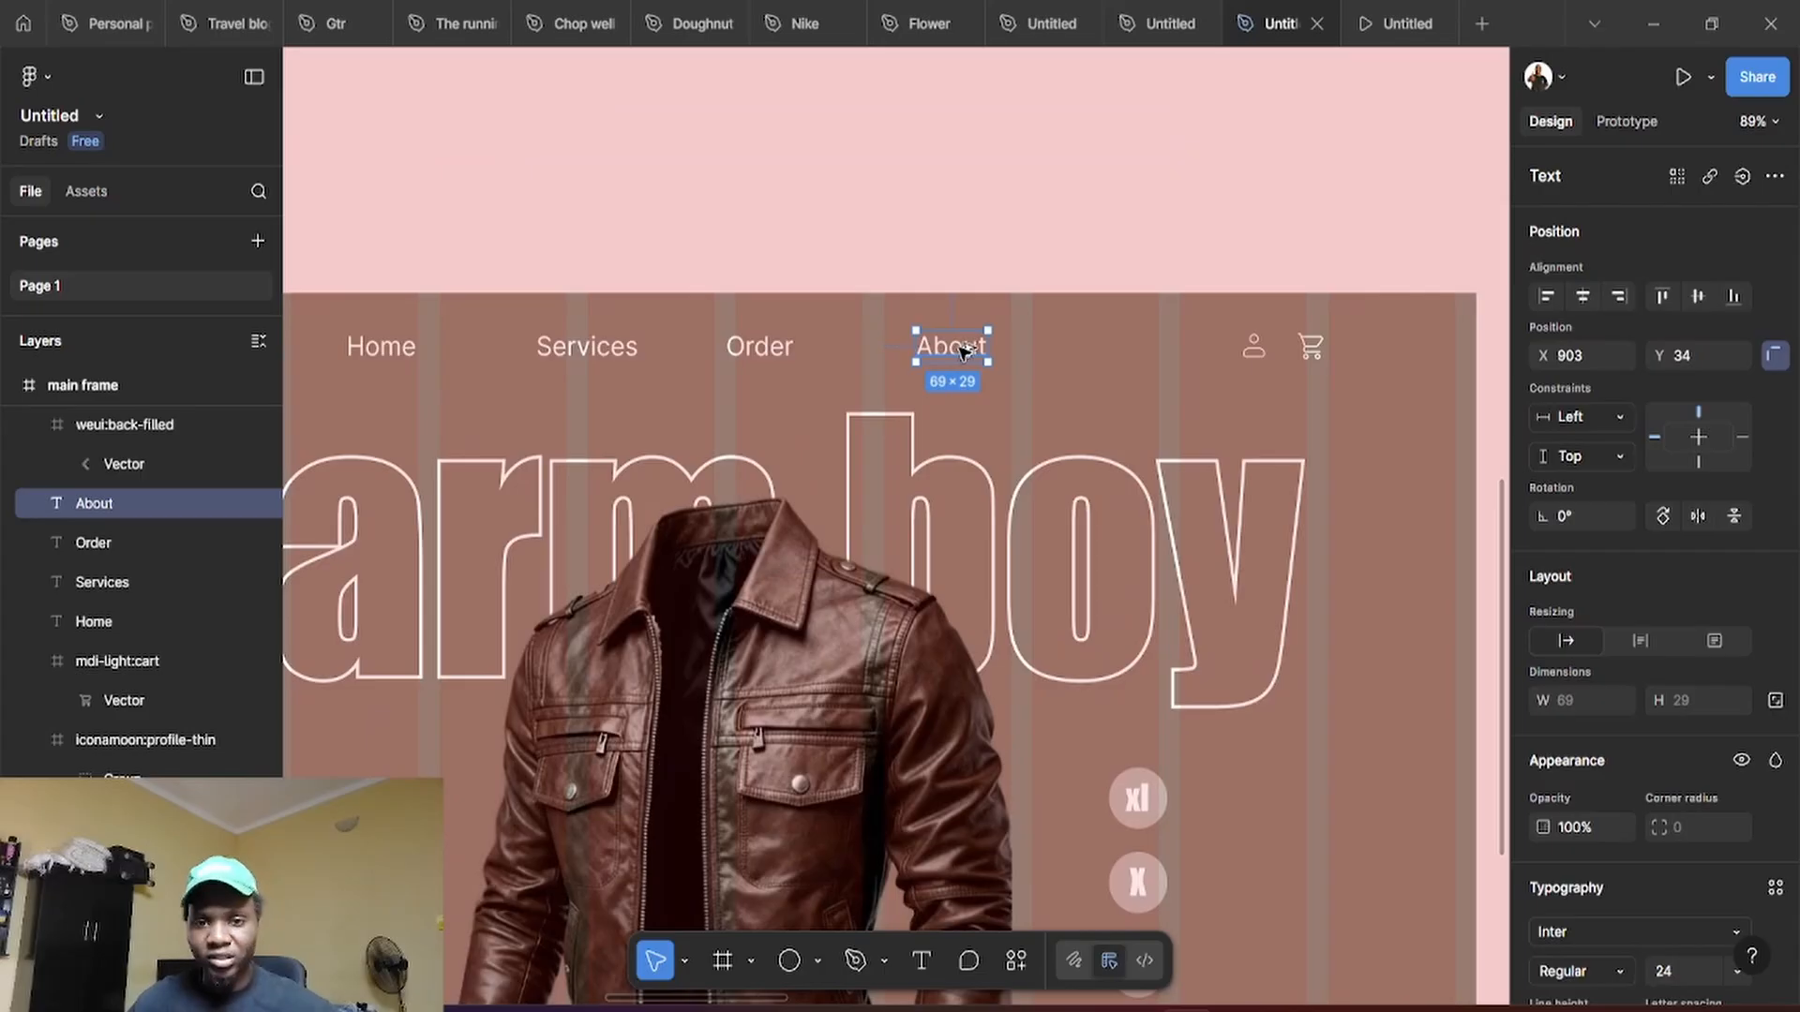
{"action": "left_click_drag", "start_coordinate": [961, 349], "coordinate": [1137, 349]}
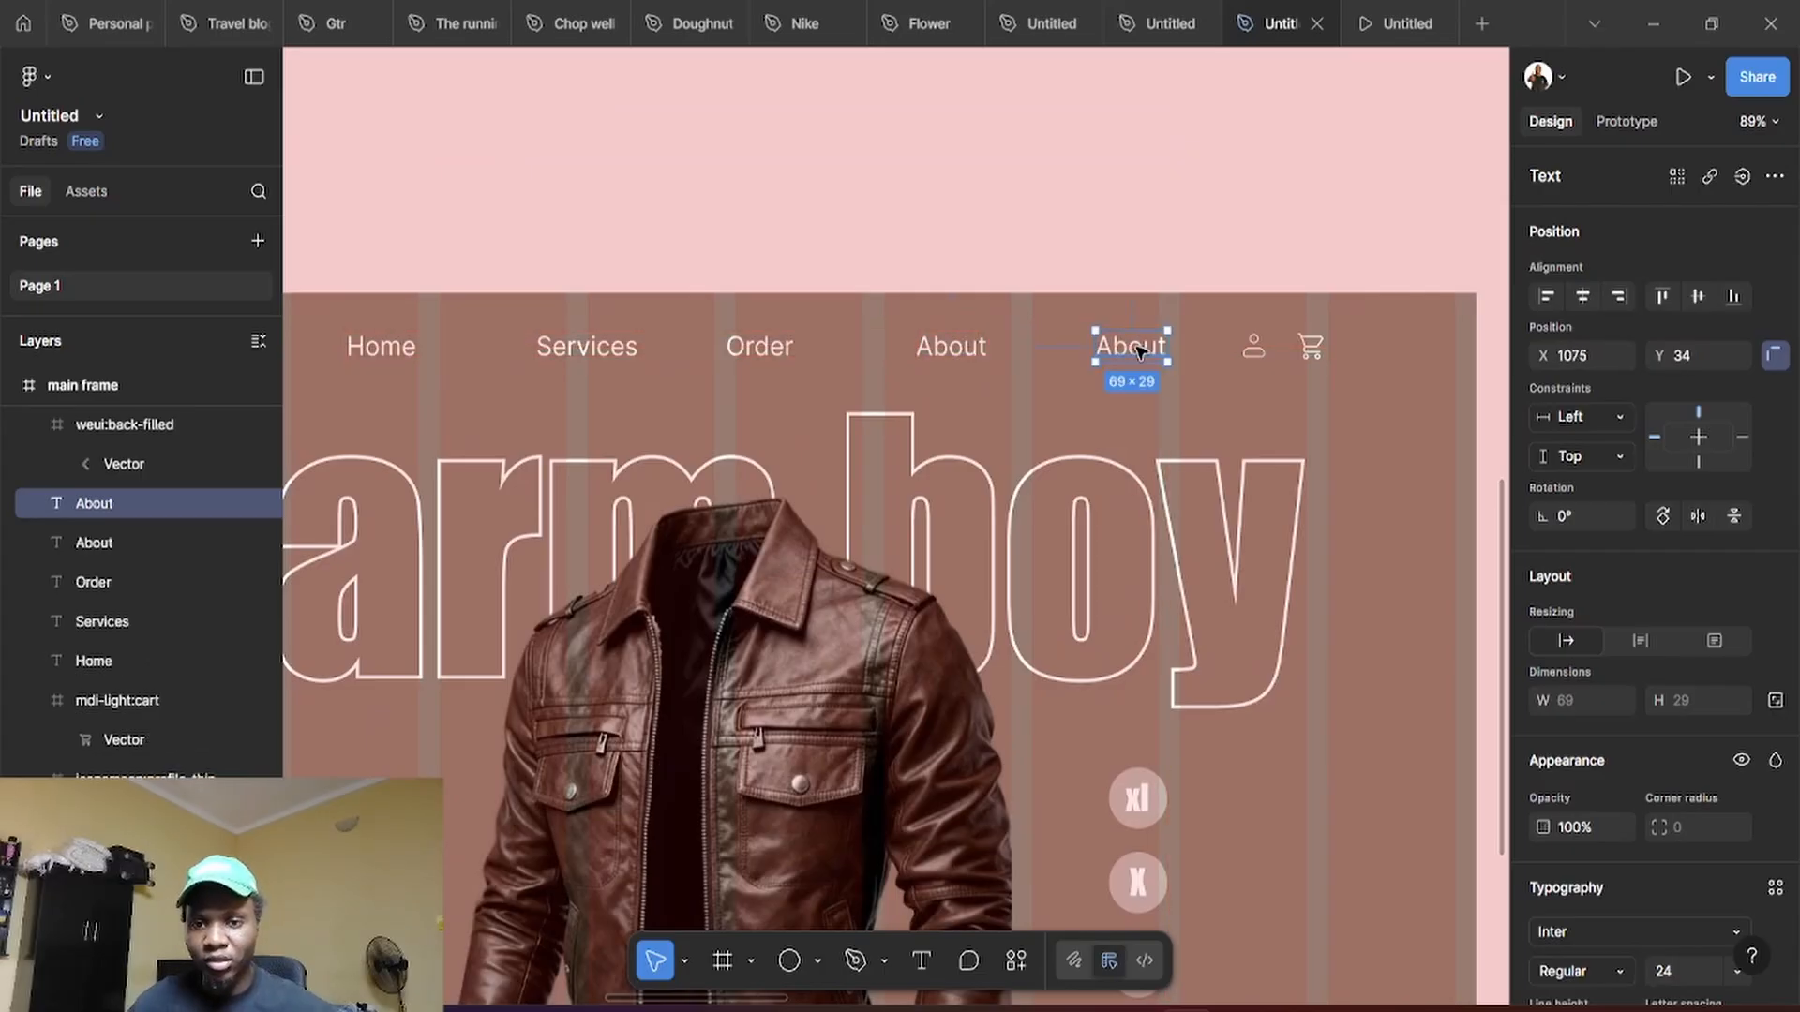
{"action": "double_click", "coordinate": [1134, 346]}
{"action": "type", "text": "Se"}
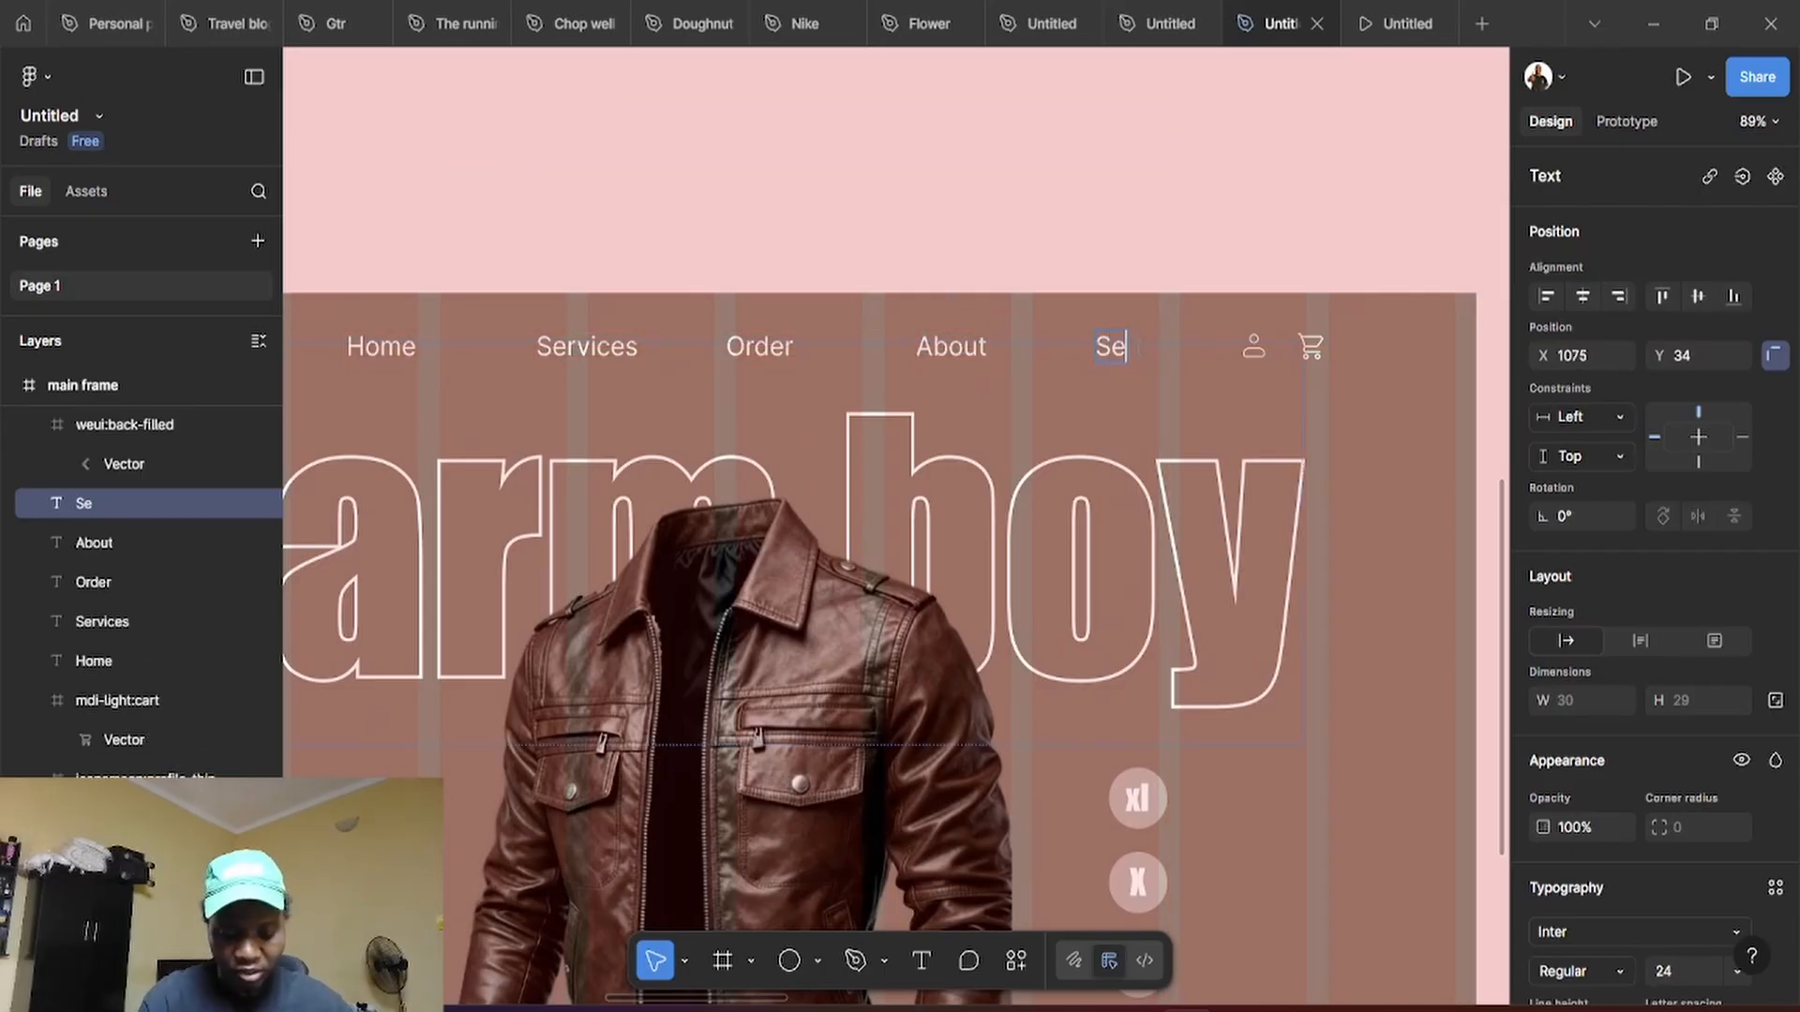
{"action": "type", "text": "arch"}
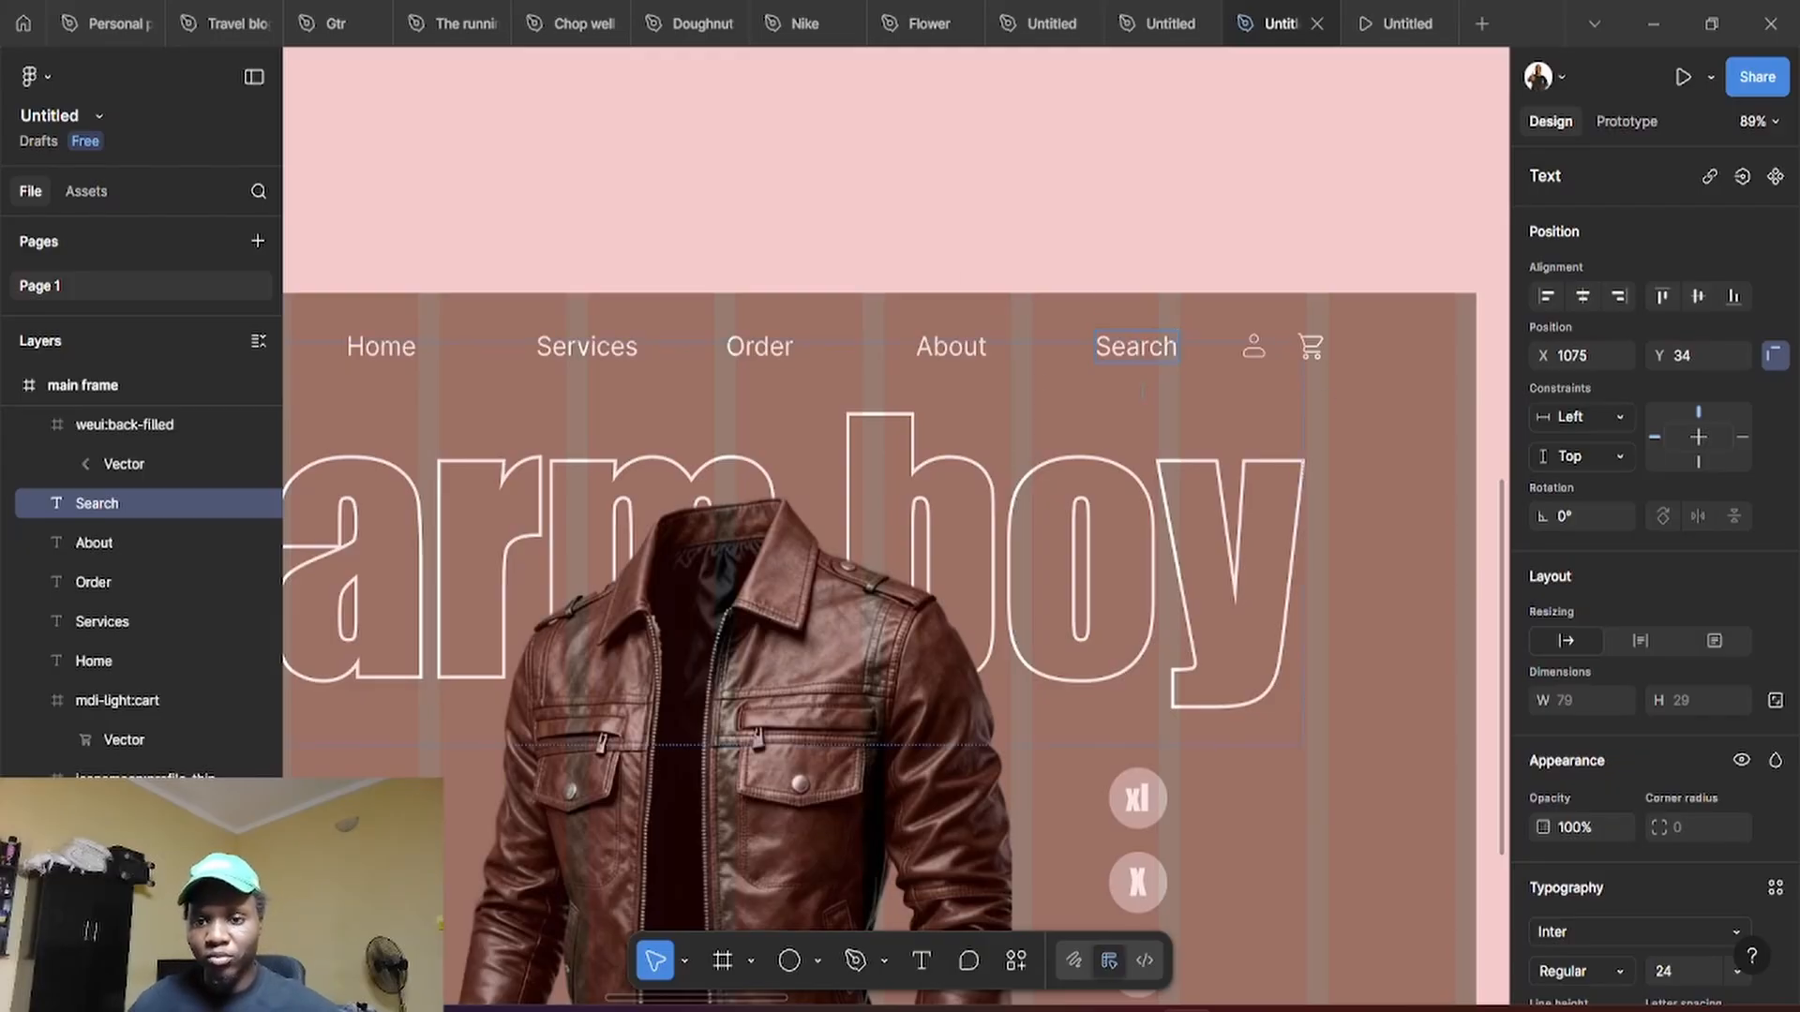
{"action": "key", "text": "Escape"}
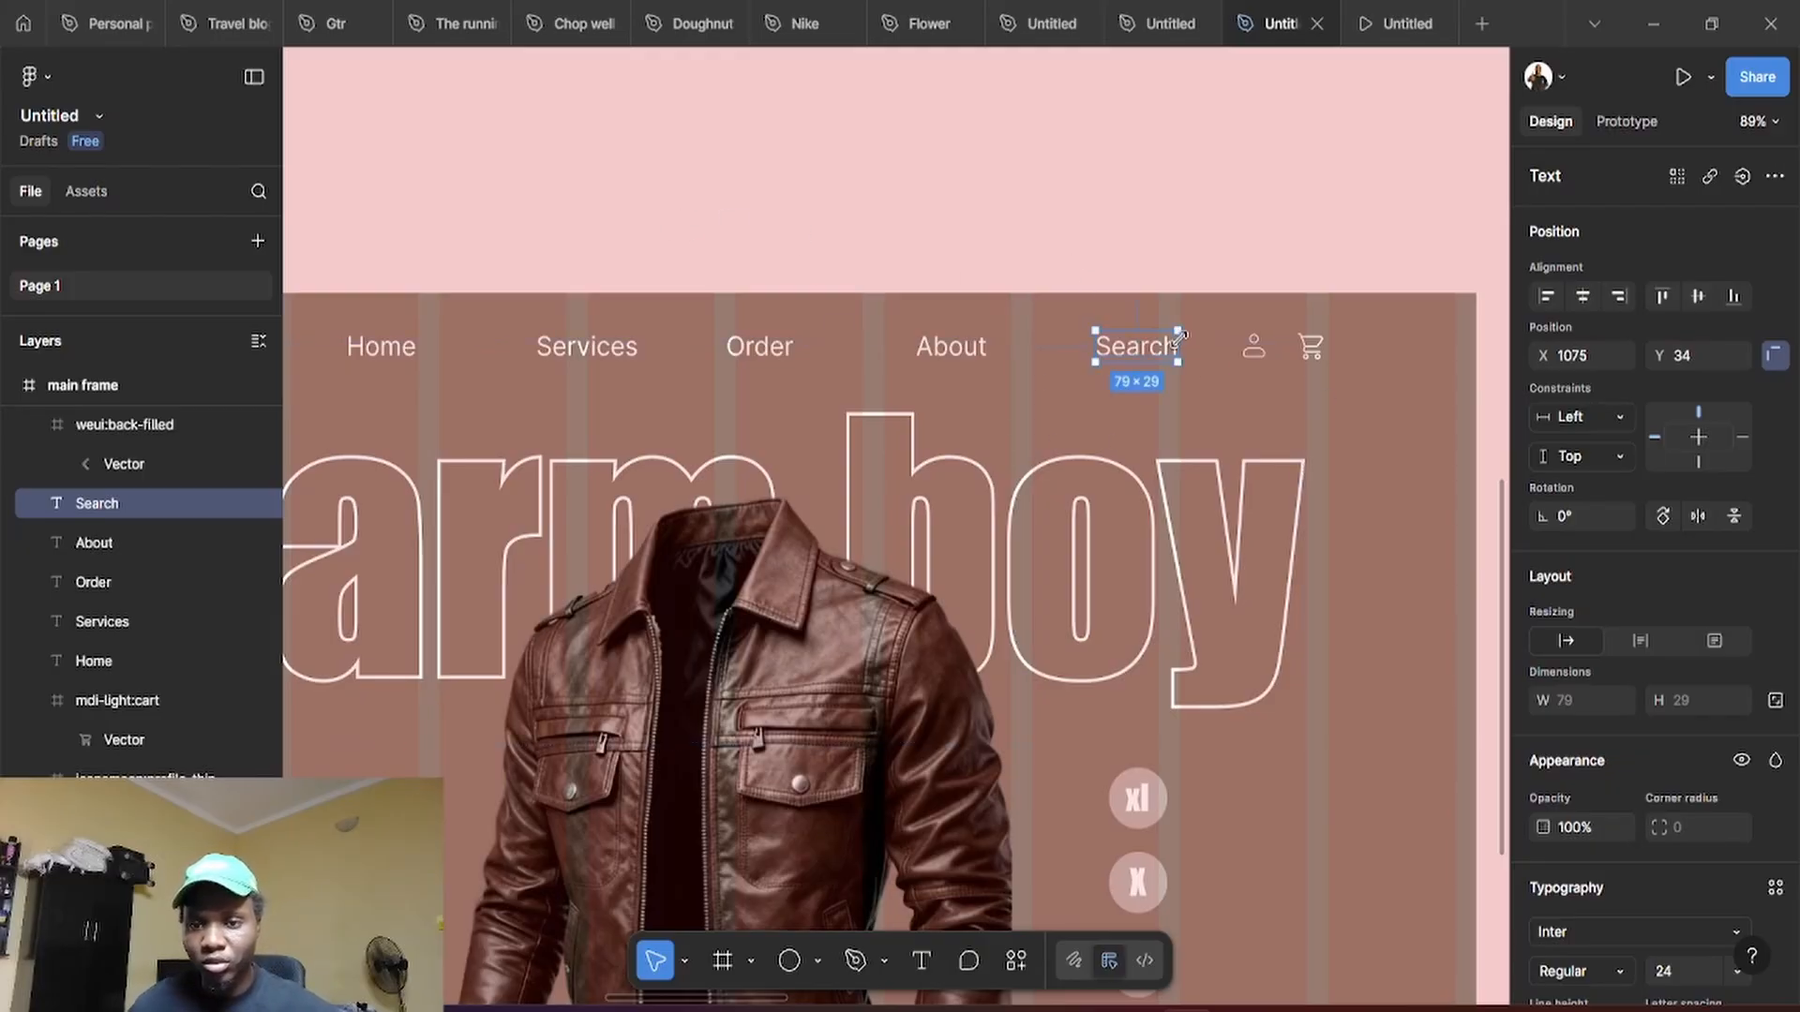
Set the Search label's font size to 15 and move it slightly down and right, level with the navigation row
{"action": "scroll", "coordinate": [1725, 745], "scroll_direction": "down", "scroll_amount": 5}
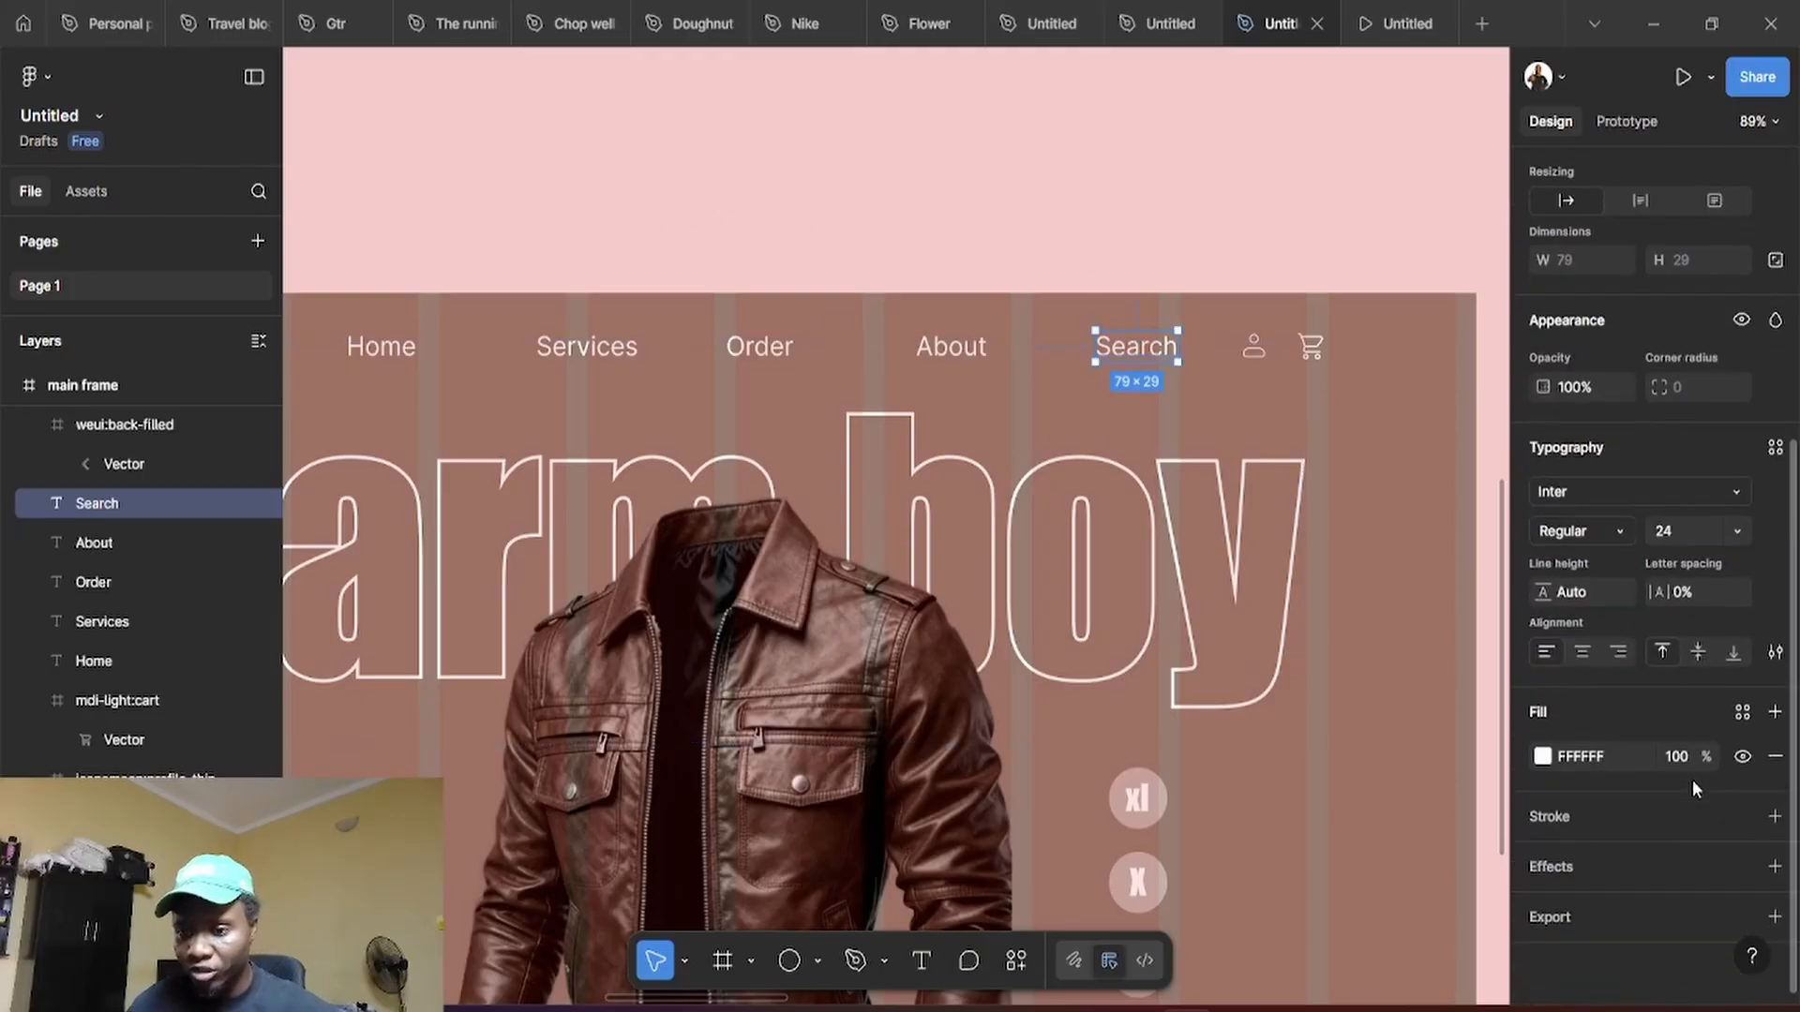
{"action": "left_click", "coordinate": [1736, 532]}
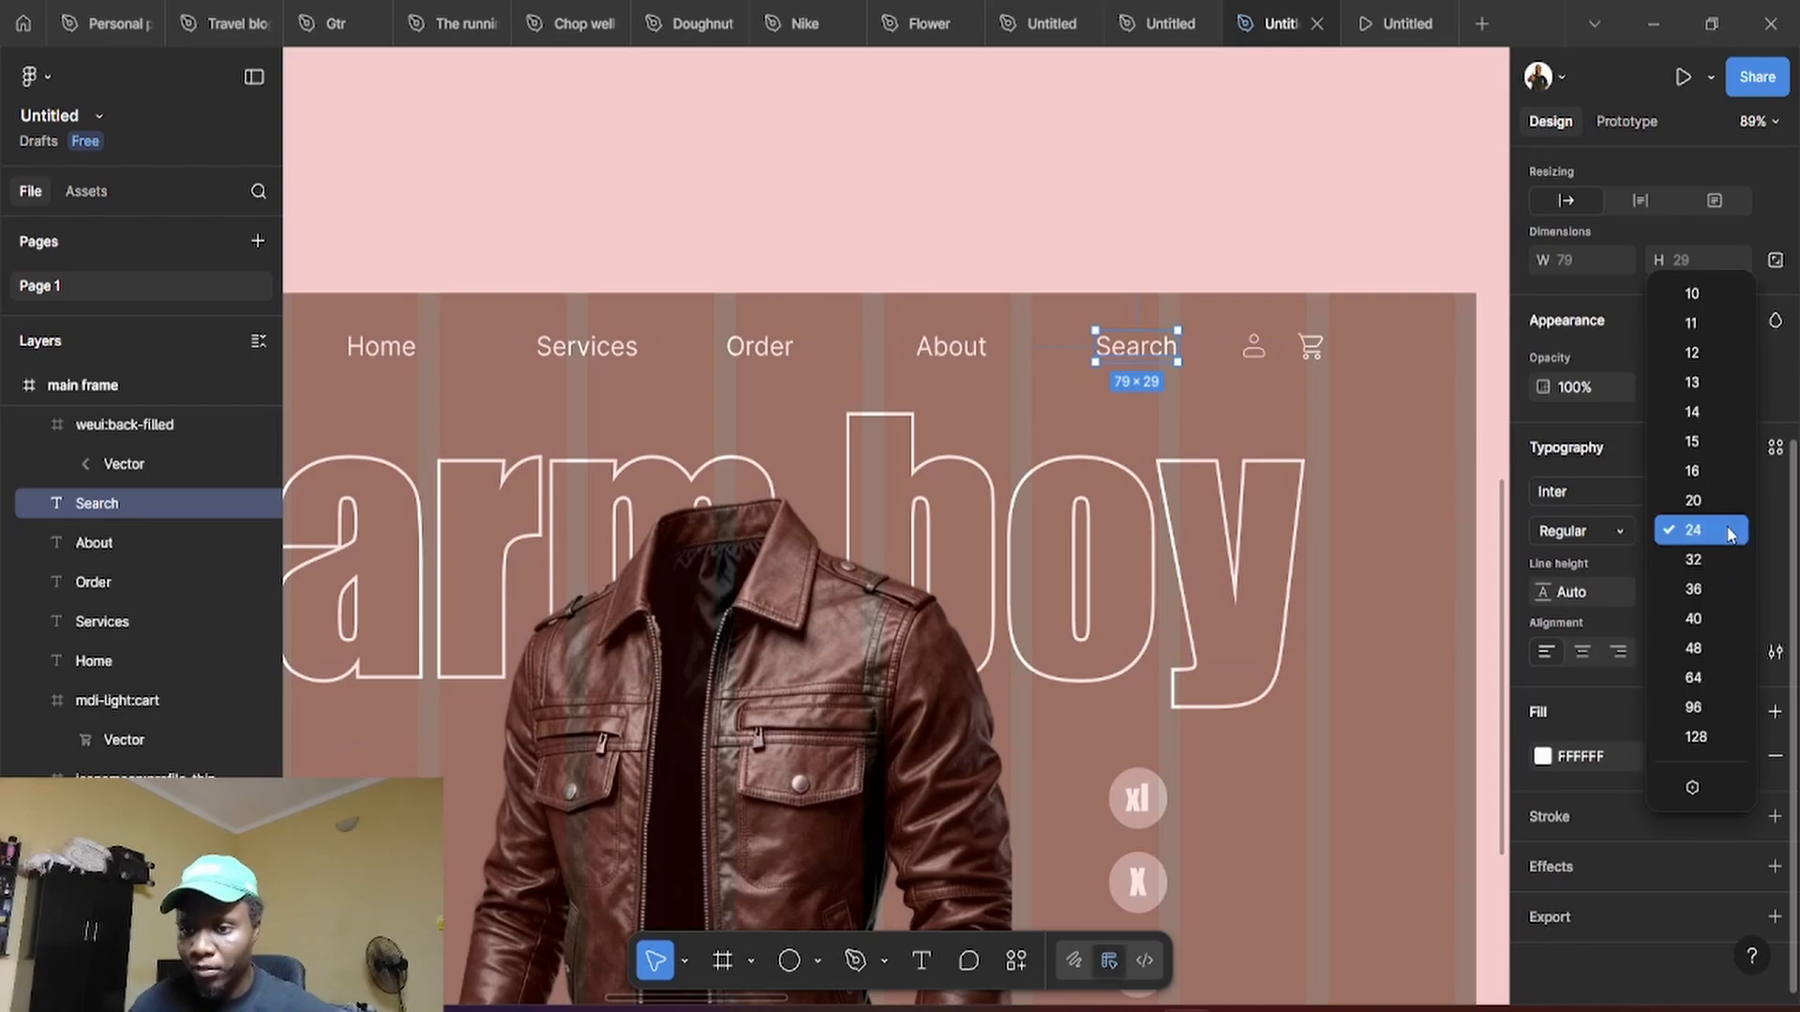
{"action": "left_click", "coordinate": [1692, 441]}
{"action": "scroll", "coordinate": [1139, 349], "scroll_direction": "up", "scroll_amount": 5}
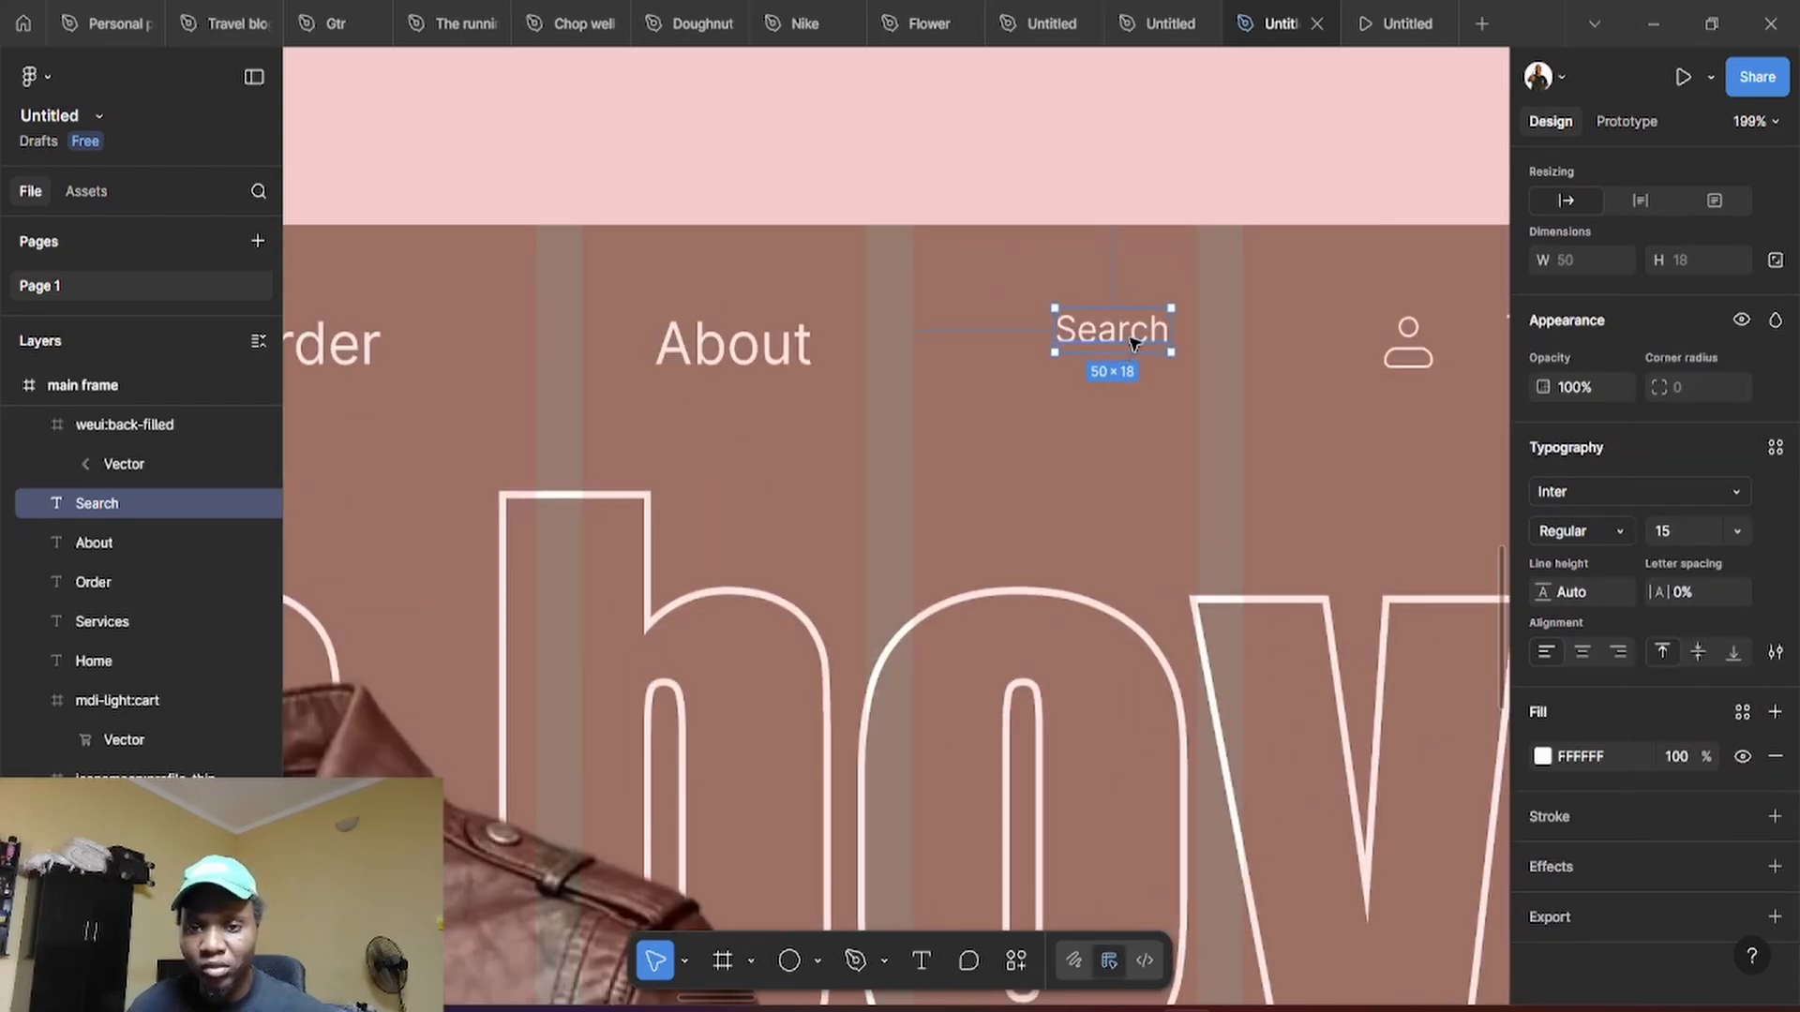
{"action": "left_click_drag", "start_coordinate": [1142, 354], "coordinate": [1157, 374]}
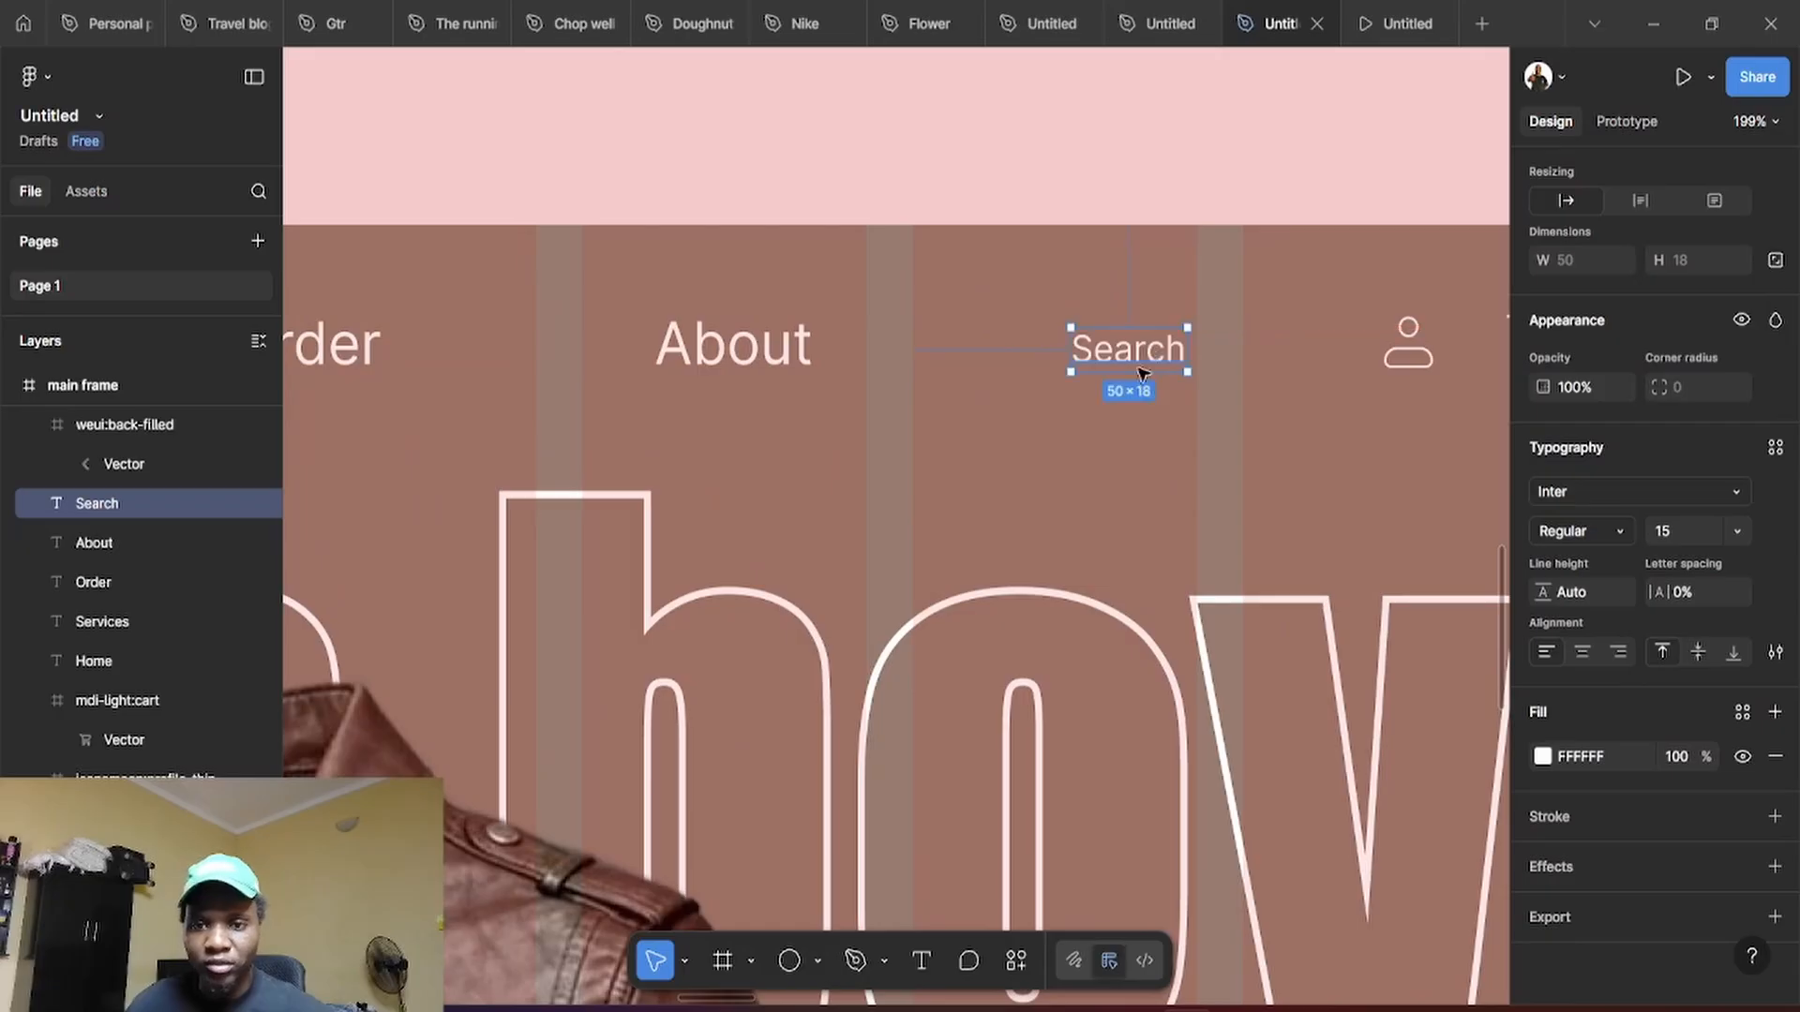
Search Iconify for "search" and place the iconamoon:search-thin icon between the About and Search labels
{"action": "left_click", "coordinate": [1016, 960]}
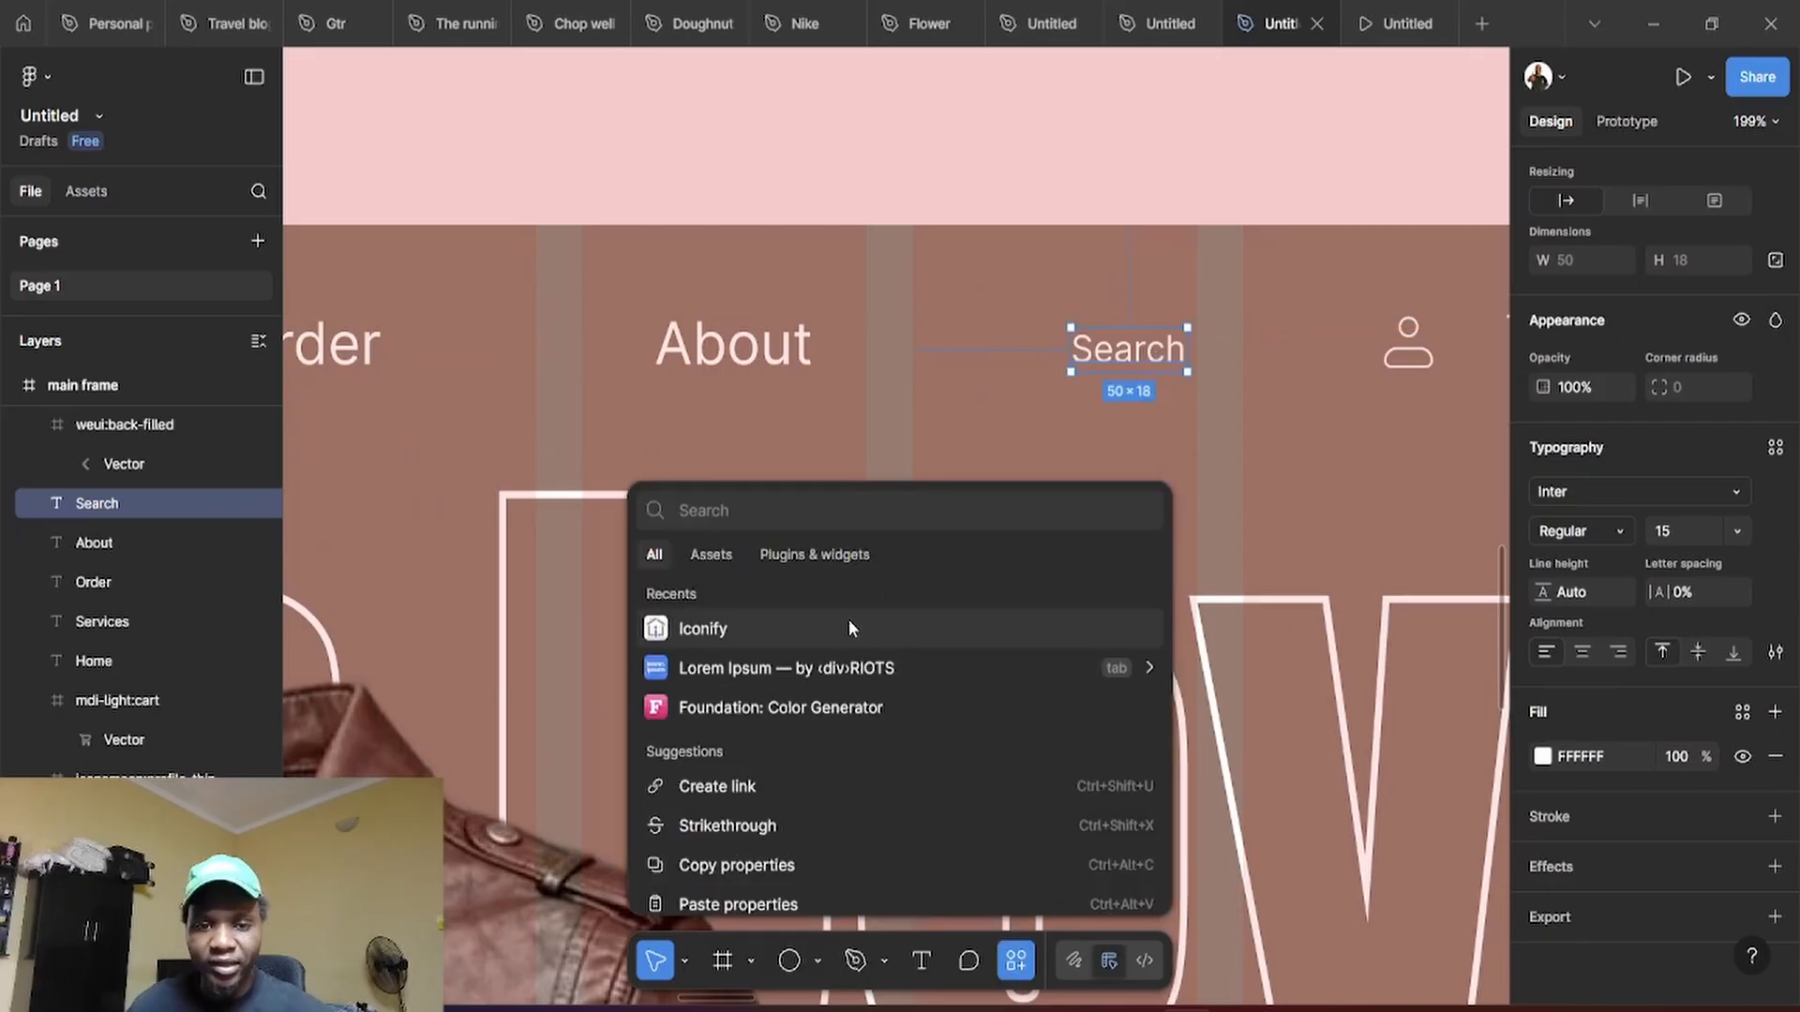
{"action": "left_click", "coordinate": [843, 630]}
{"action": "left_click", "coordinate": [1130, 217]}
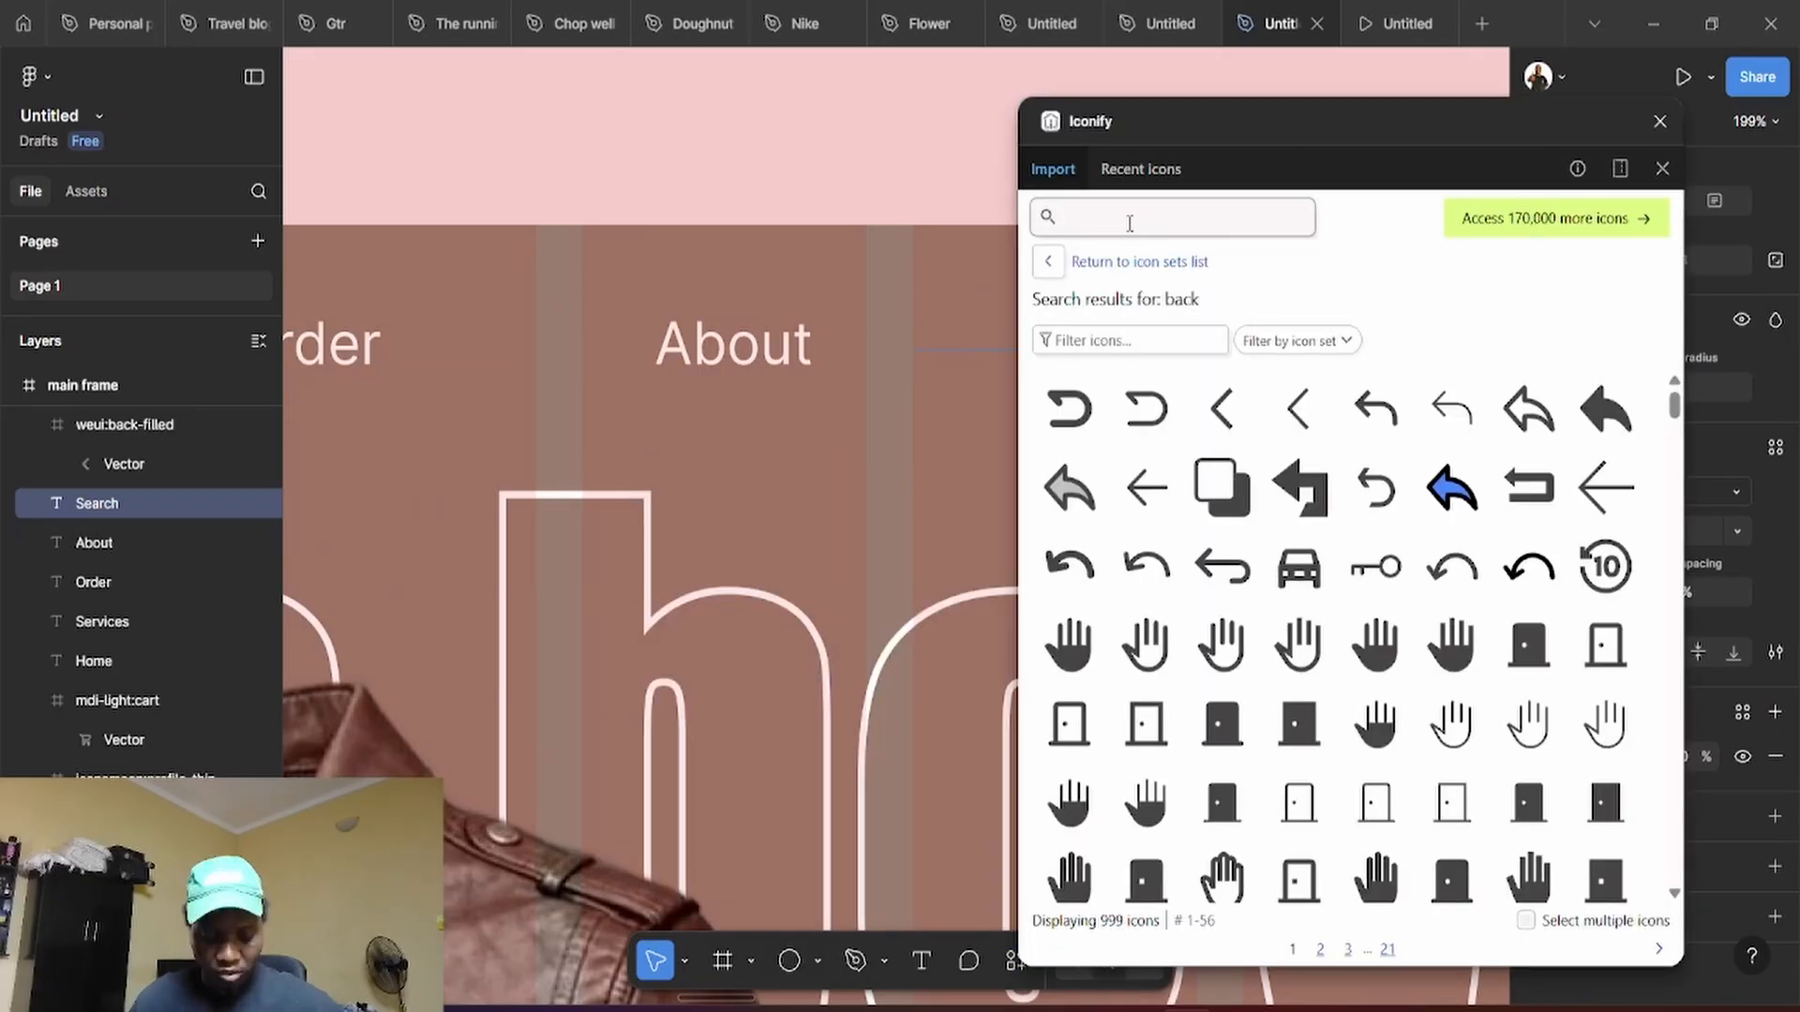
{"action": "type", "text": "search"}
{"action": "key", "text": "Return"}
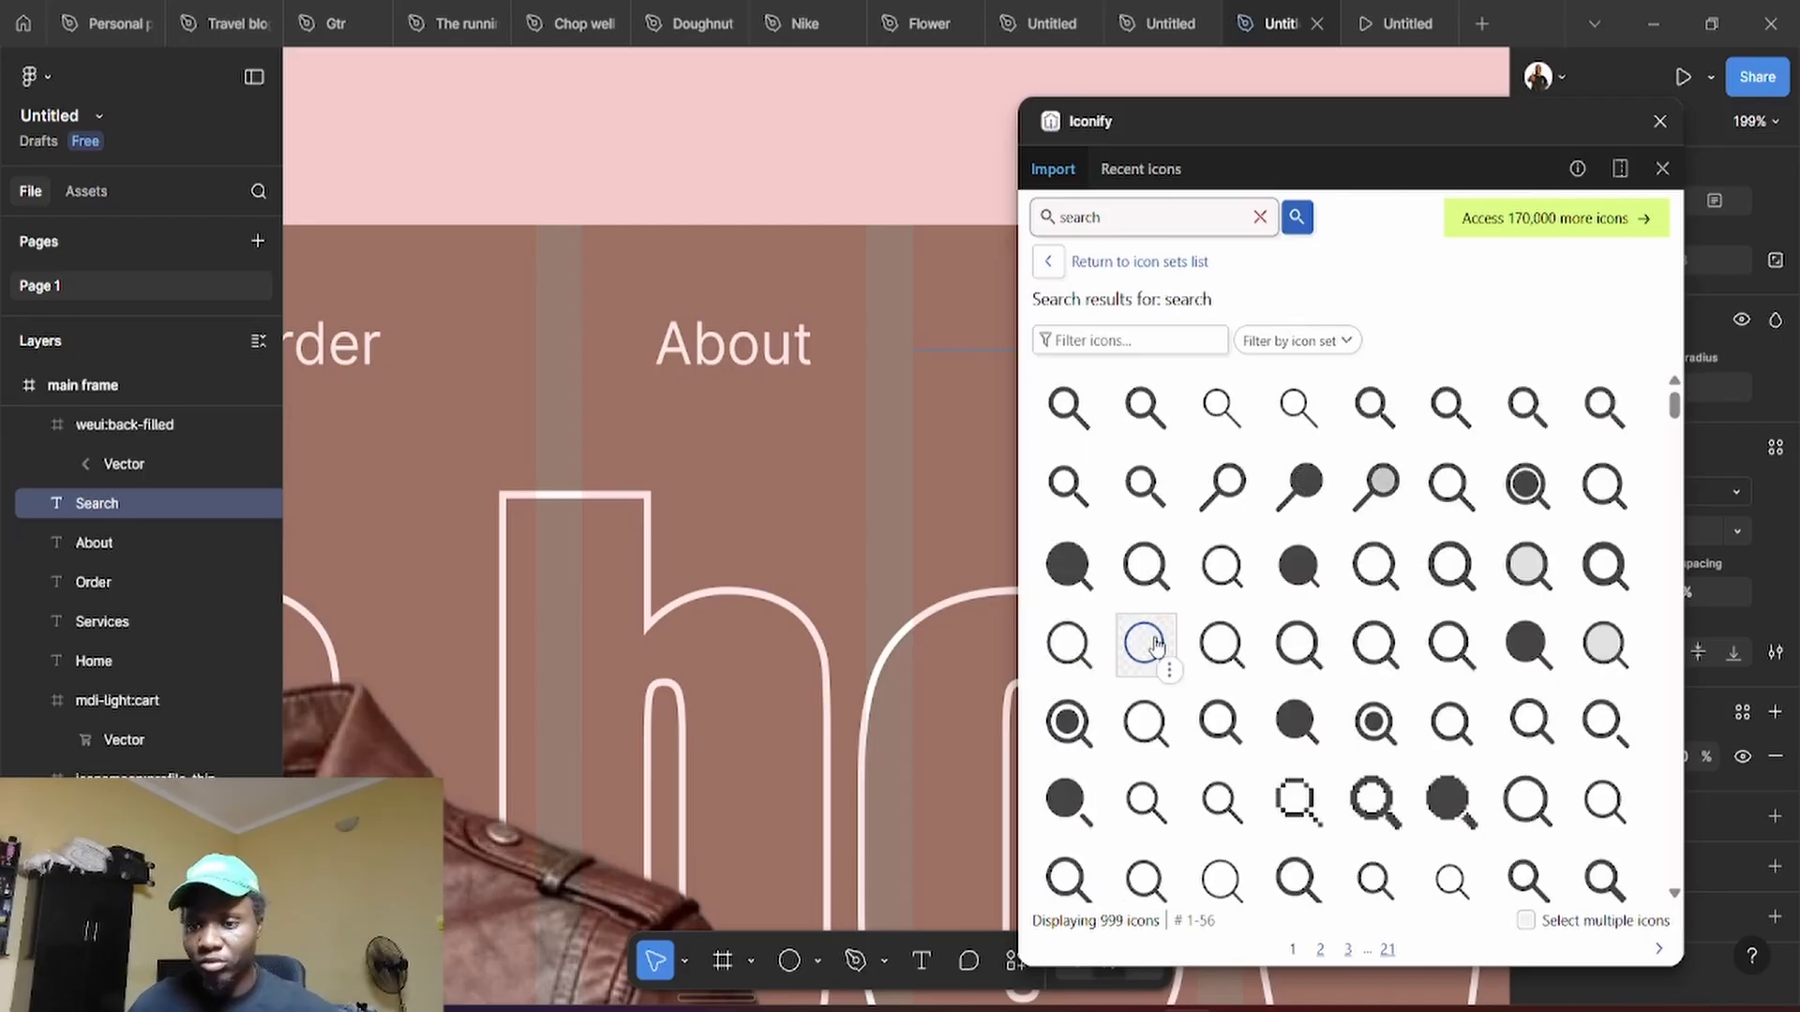
{"action": "left_click_drag", "start_coordinate": [1155, 644], "coordinate": [984, 349]}
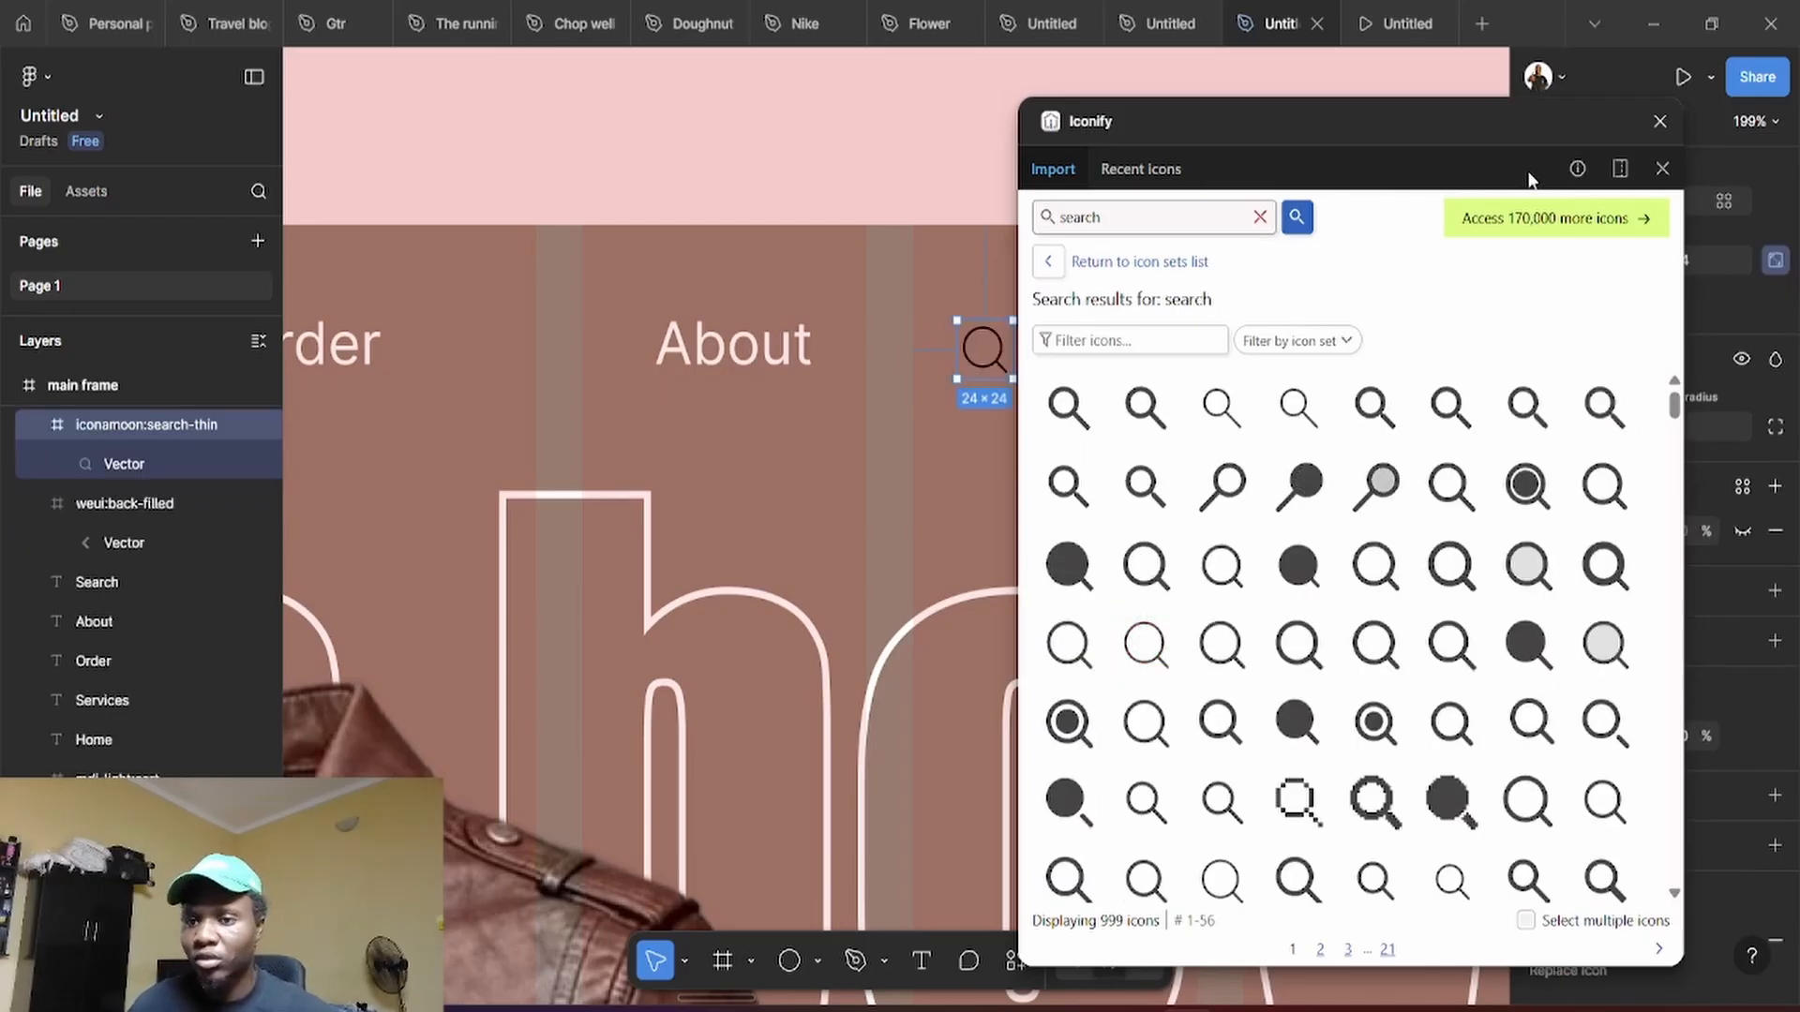
{"action": "left_click", "coordinate": [1659, 121]}
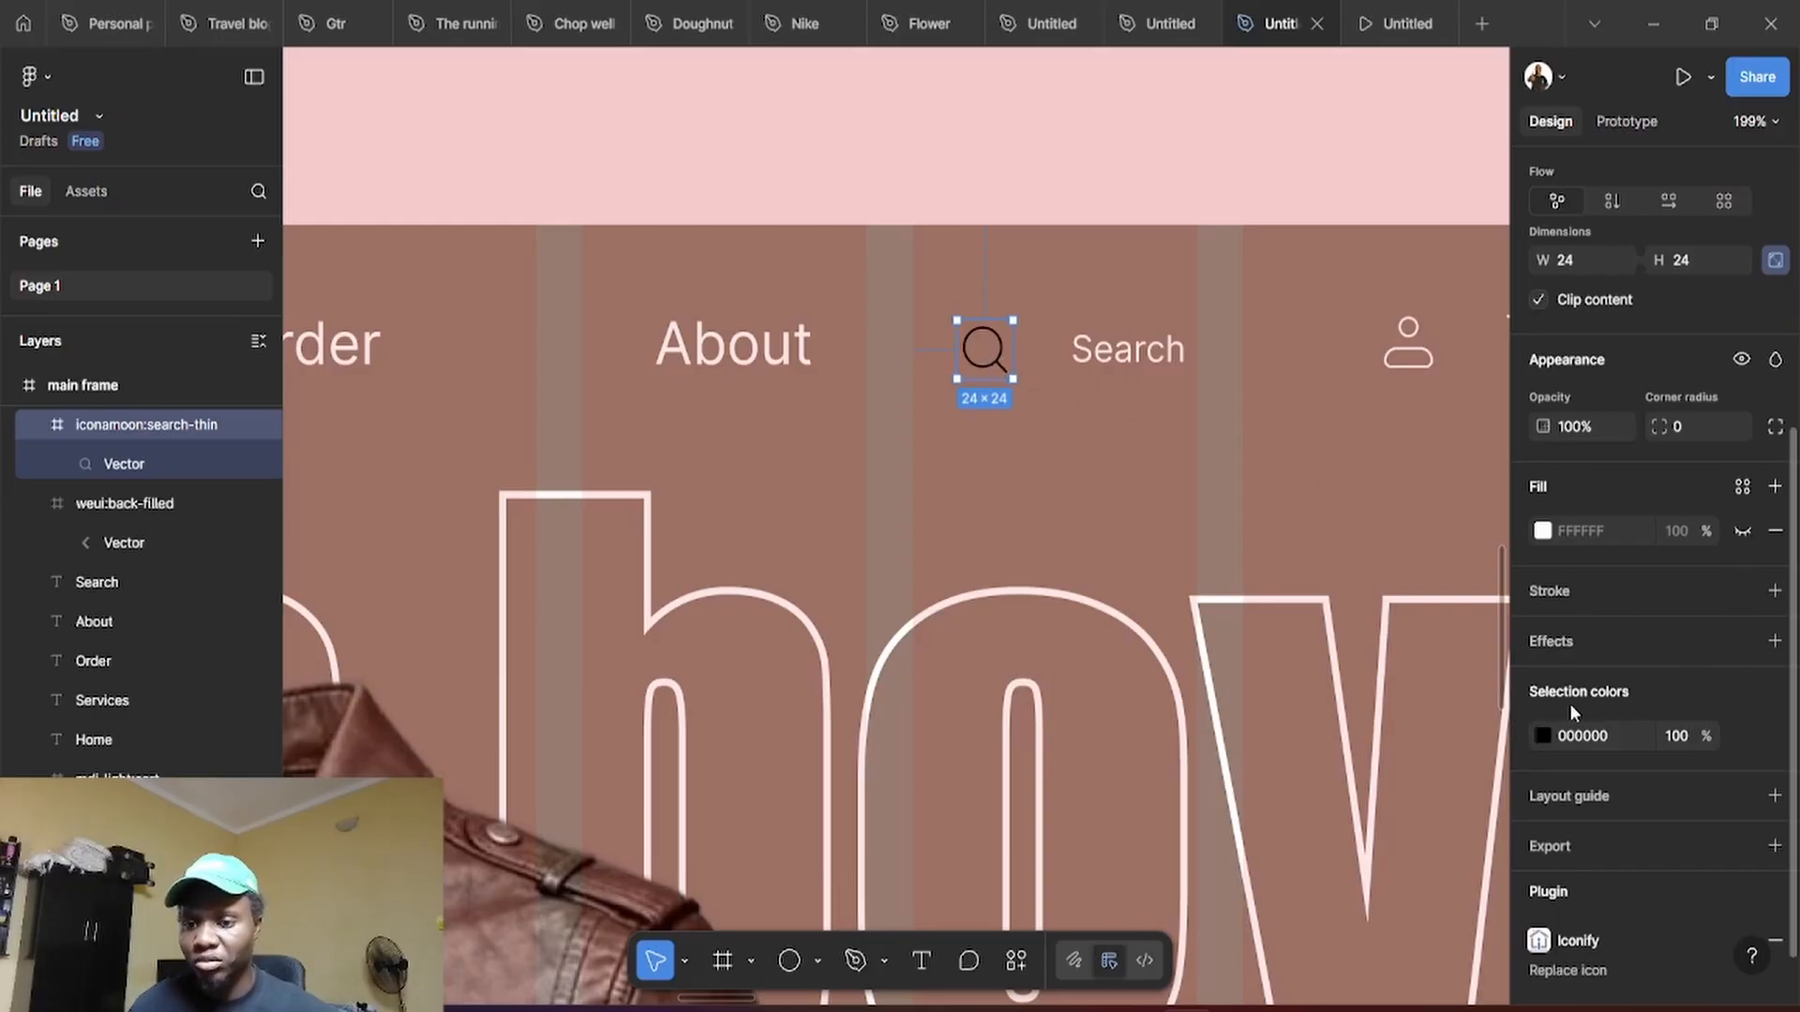
Set the search icon's width to 15 with proportions locked and move it directly before the Search label
{"action": "scroll", "coordinate": [1566, 609], "scroll_direction": "up", "scroll_amount": 3}
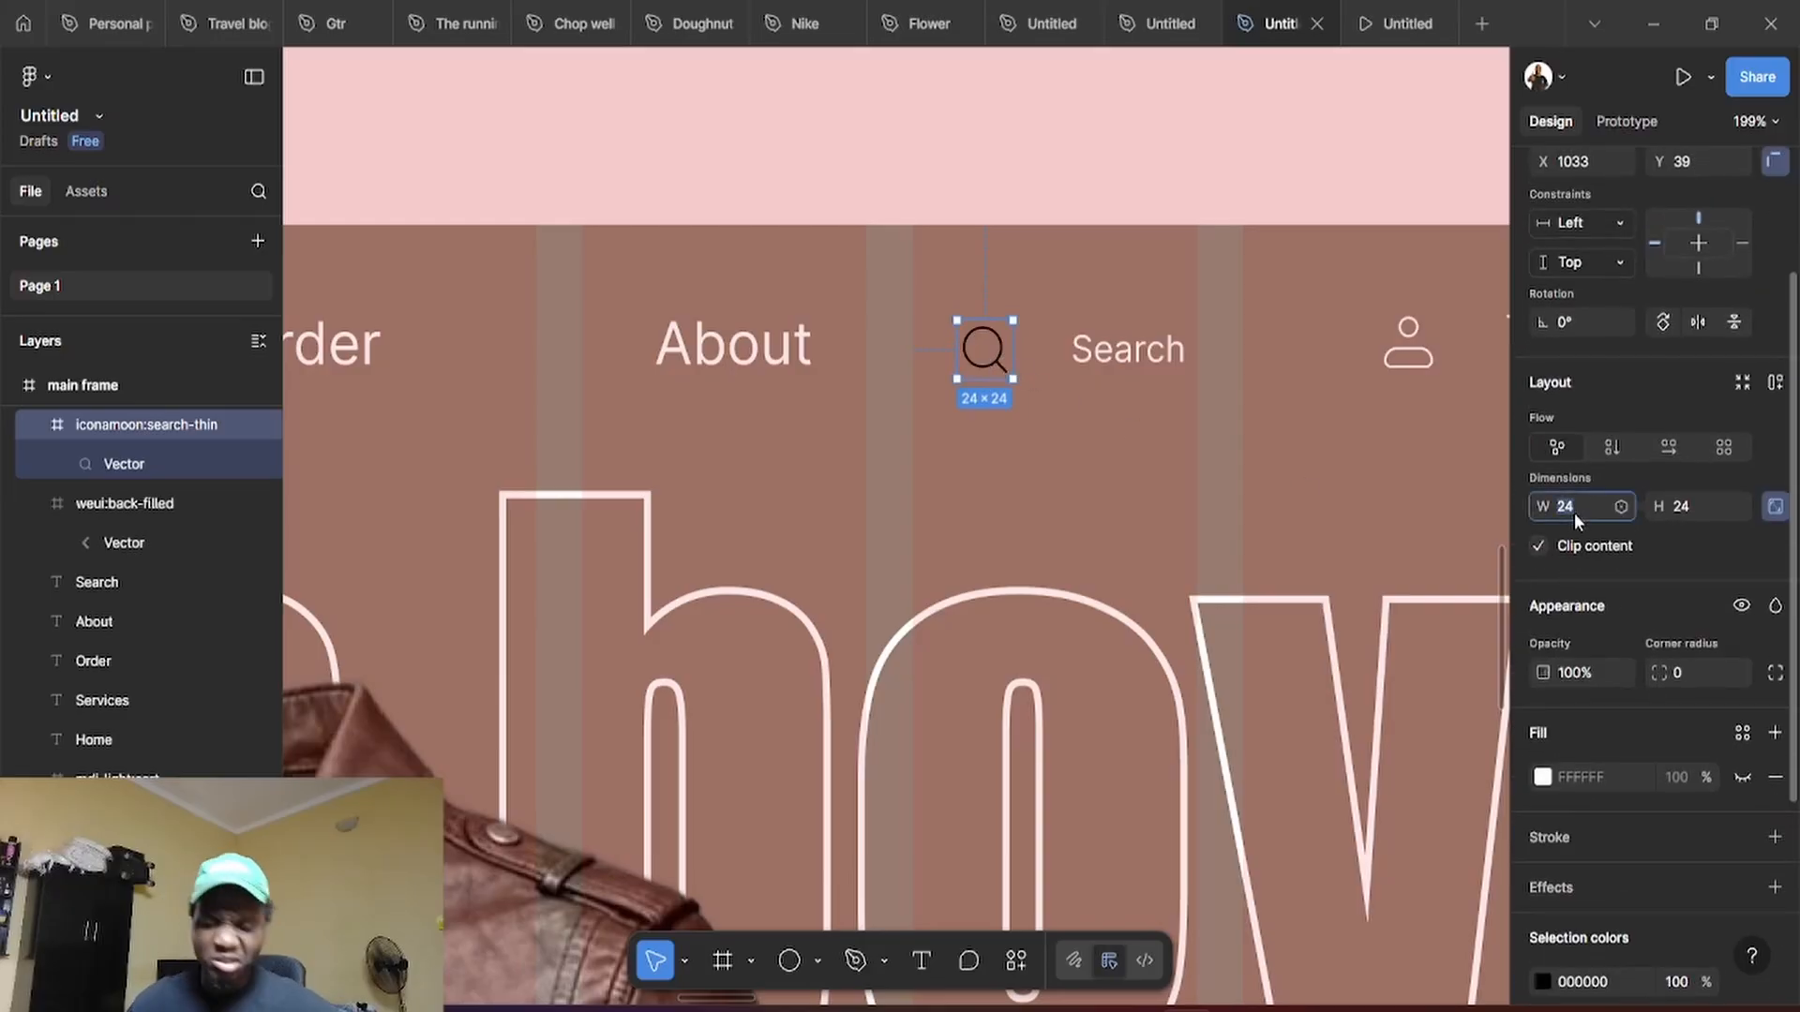
{"action": "left_click", "coordinate": [1573, 513]}
{"action": "type", "text": "15"}
{"action": "key", "text": "Return"}
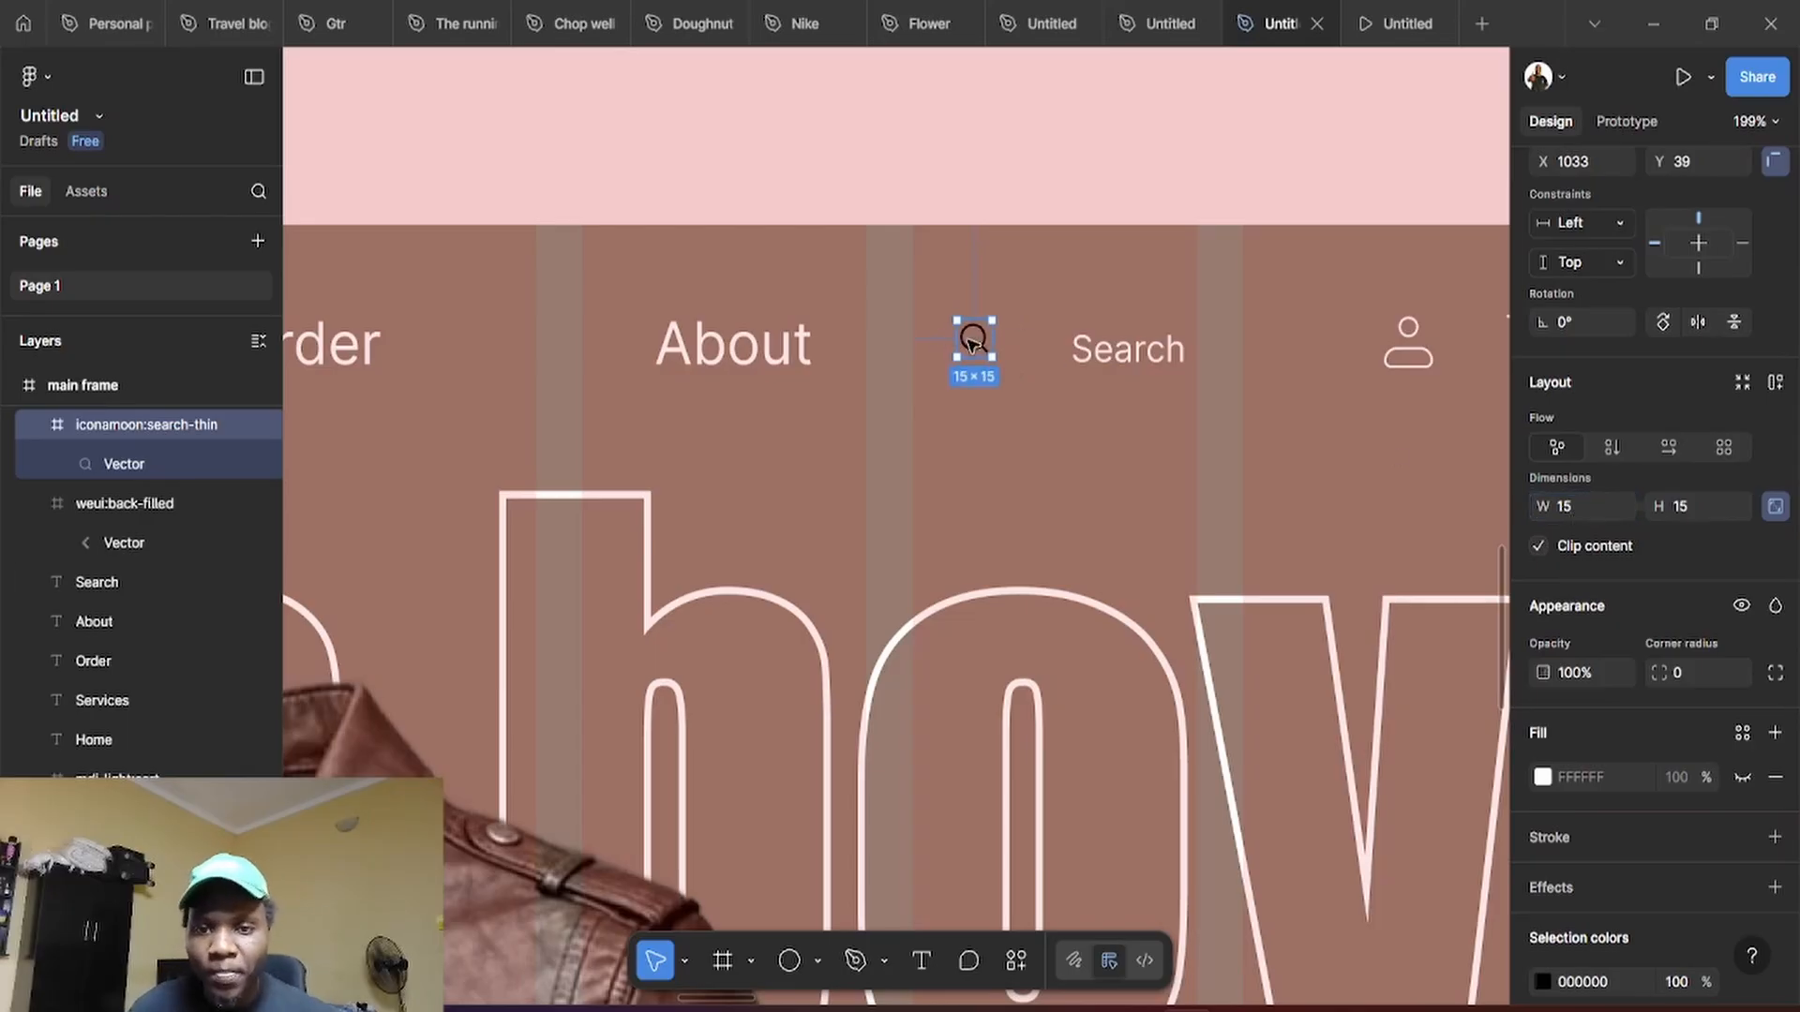
{"action": "left_click_drag", "start_coordinate": [984, 354], "coordinate": [1056, 362]}
Change the stroke of the search icon's vector to white, FFFFFF
{"action": "double_click", "coordinate": [1053, 351]}
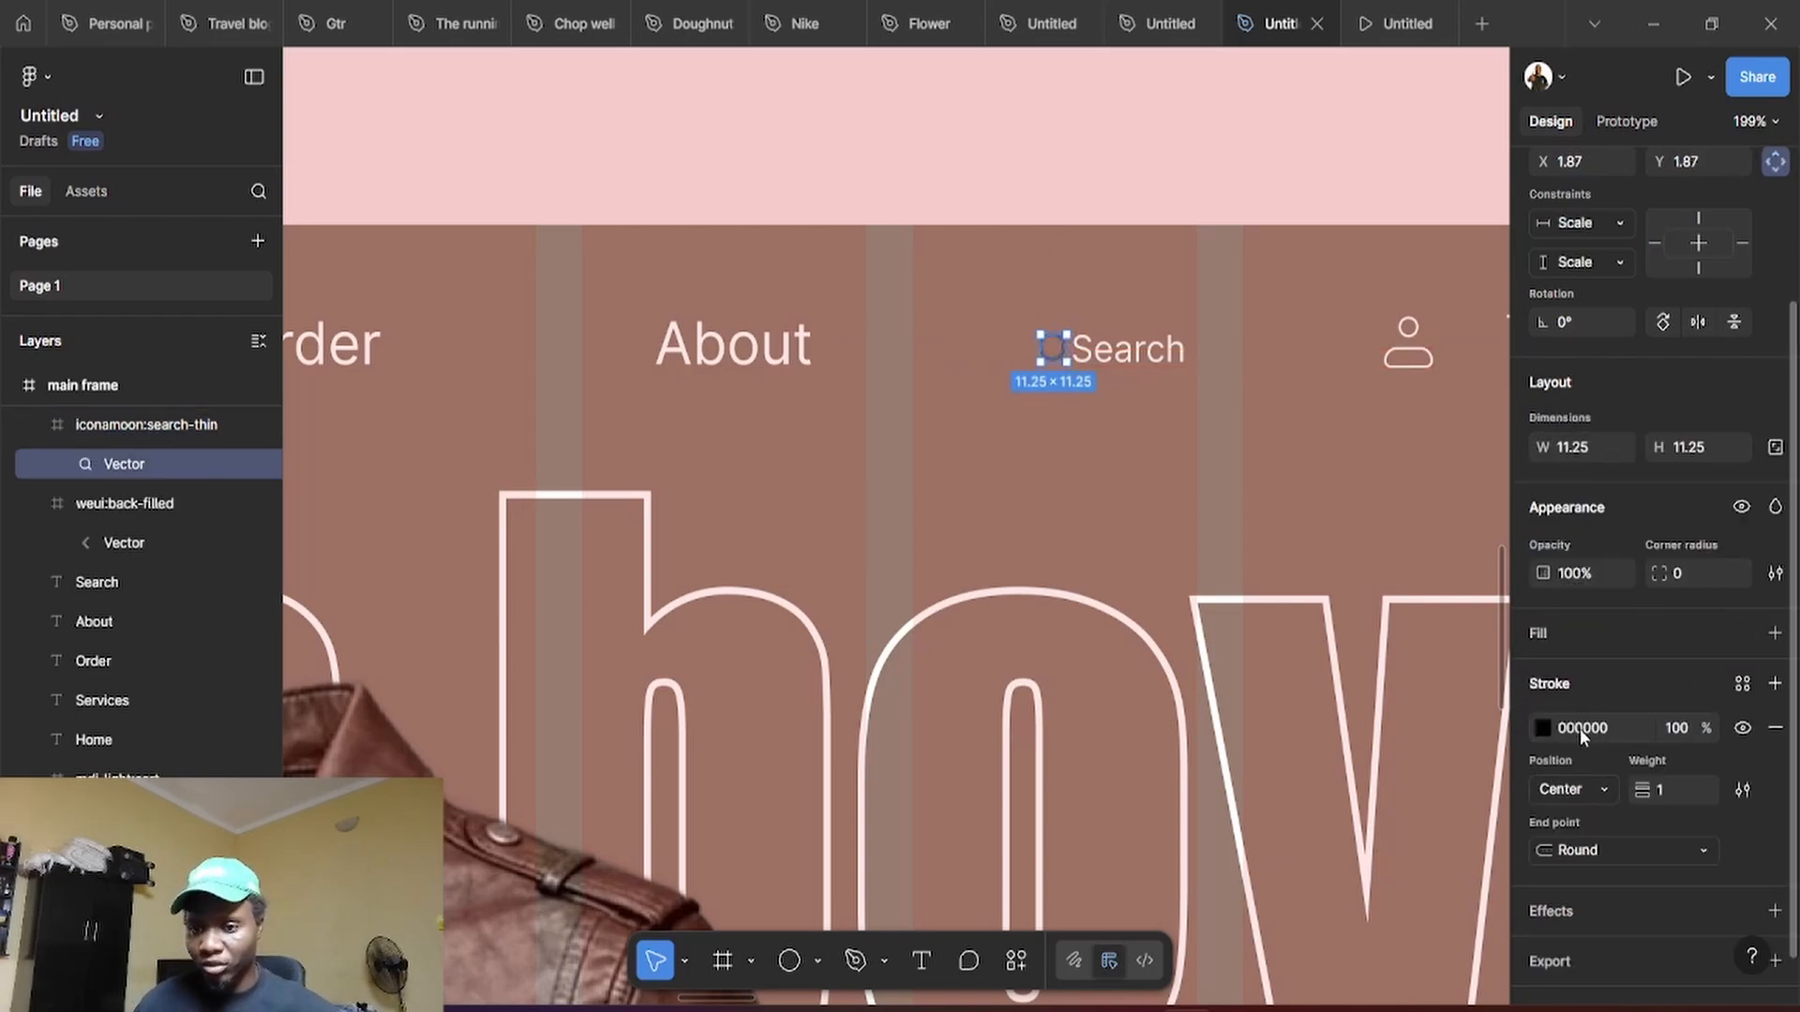
{"action": "left_click", "coordinate": [1545, 728]}
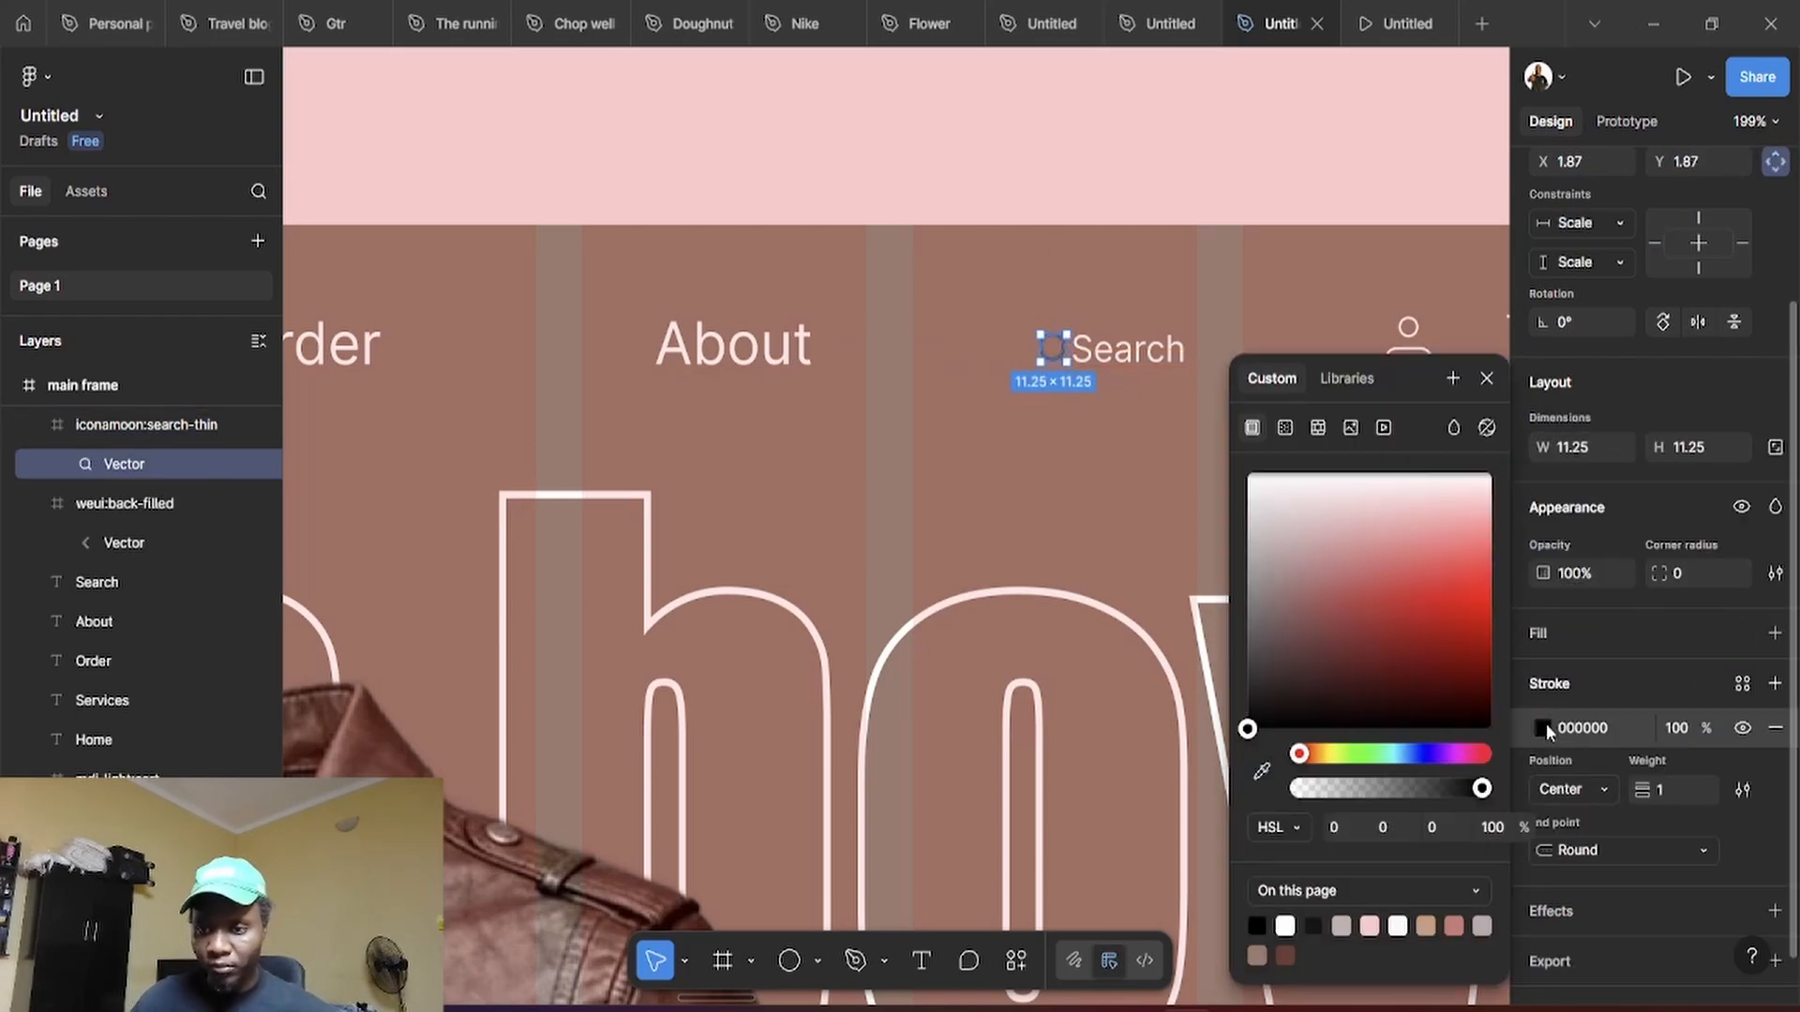
{"action": "left_click_drag", "start_coordinate": [1322, 618], "coordinate": [1235, 469]}
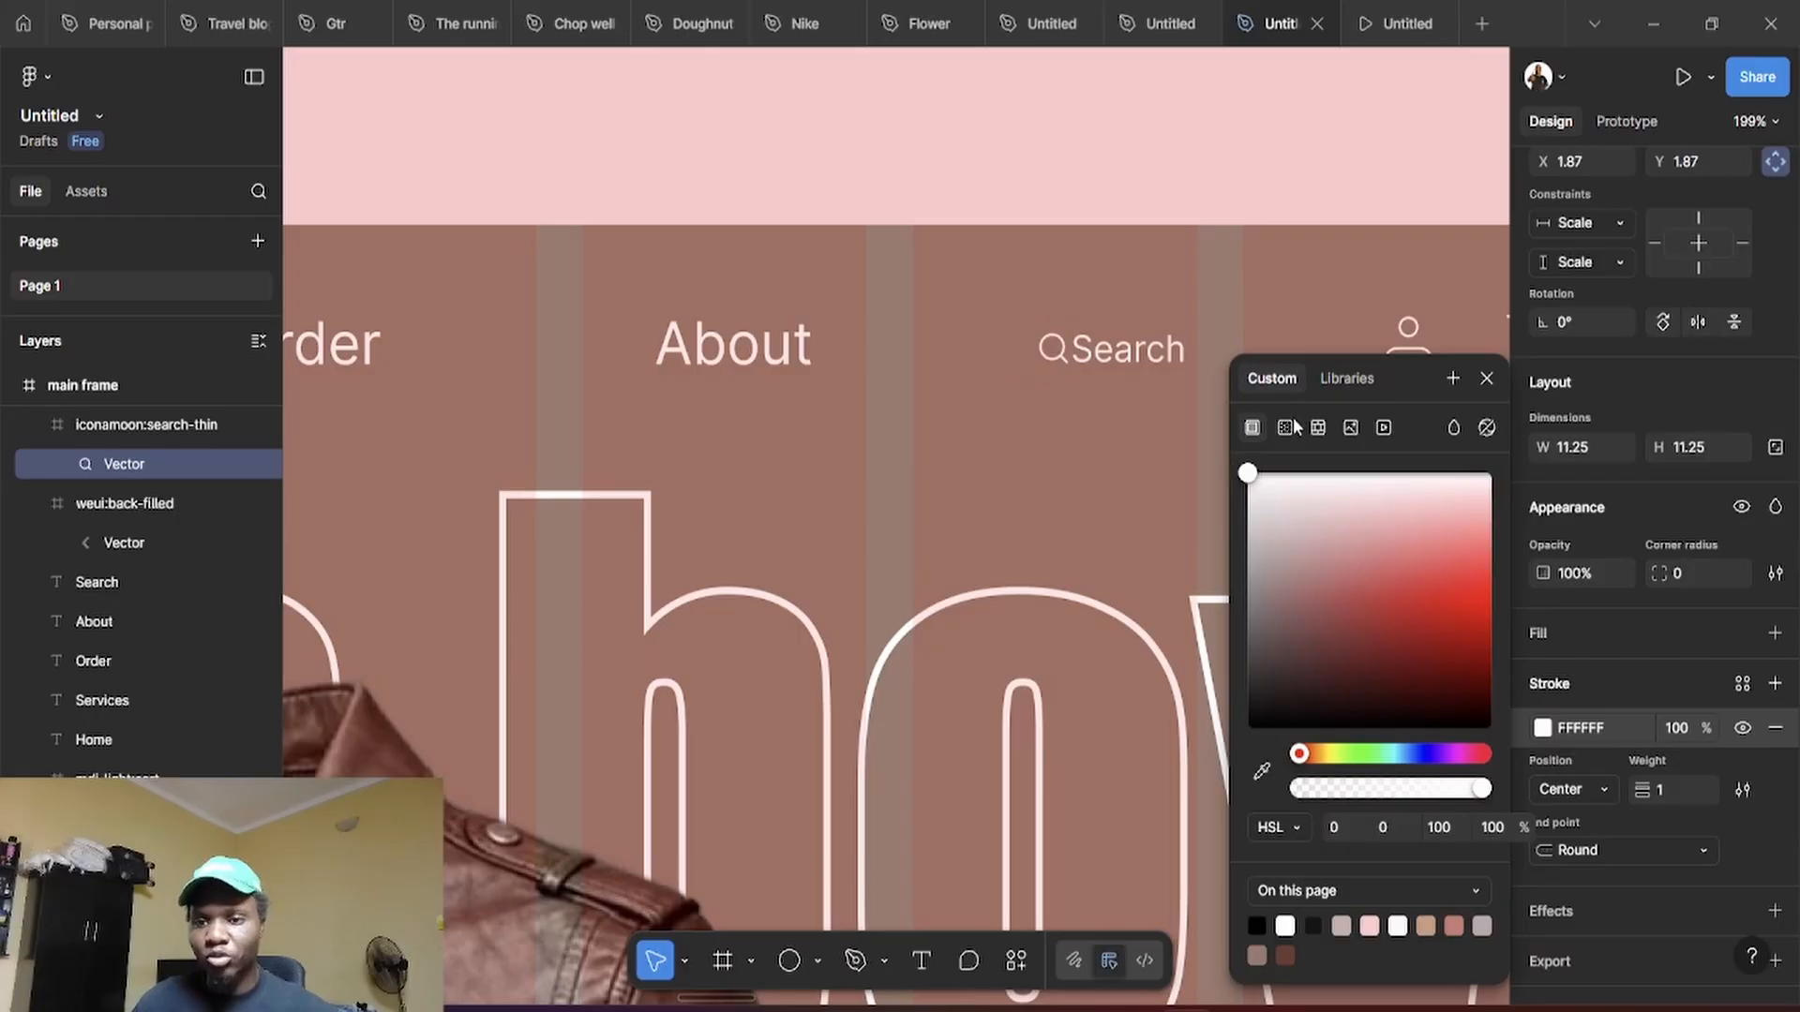
{"action": "left_click", "coordinate": [1487, 378]}
{"action": "scroll", "coordinate": [1064, 361], "scroll_direction": "up", "scroll_amount": 3}
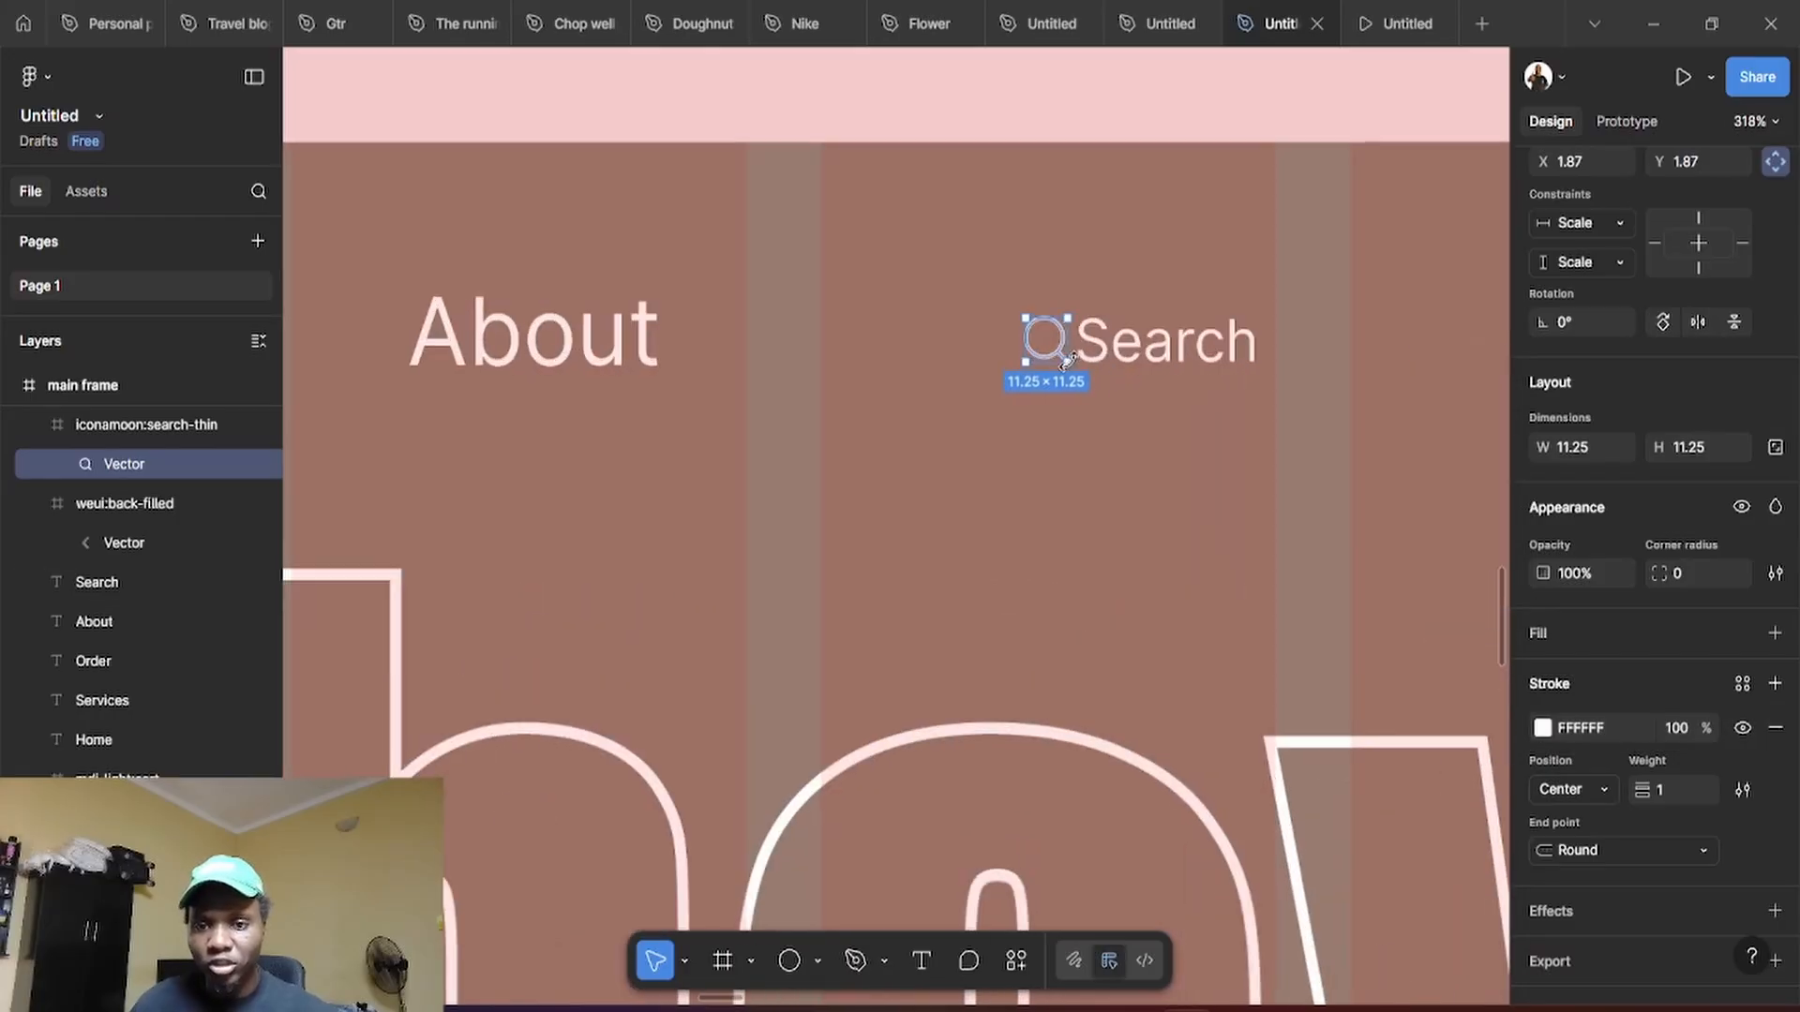
Move the search icon slightly away from the Search label, to X 1063
{"action": "left_click", "coordinate": [1057, 379]}
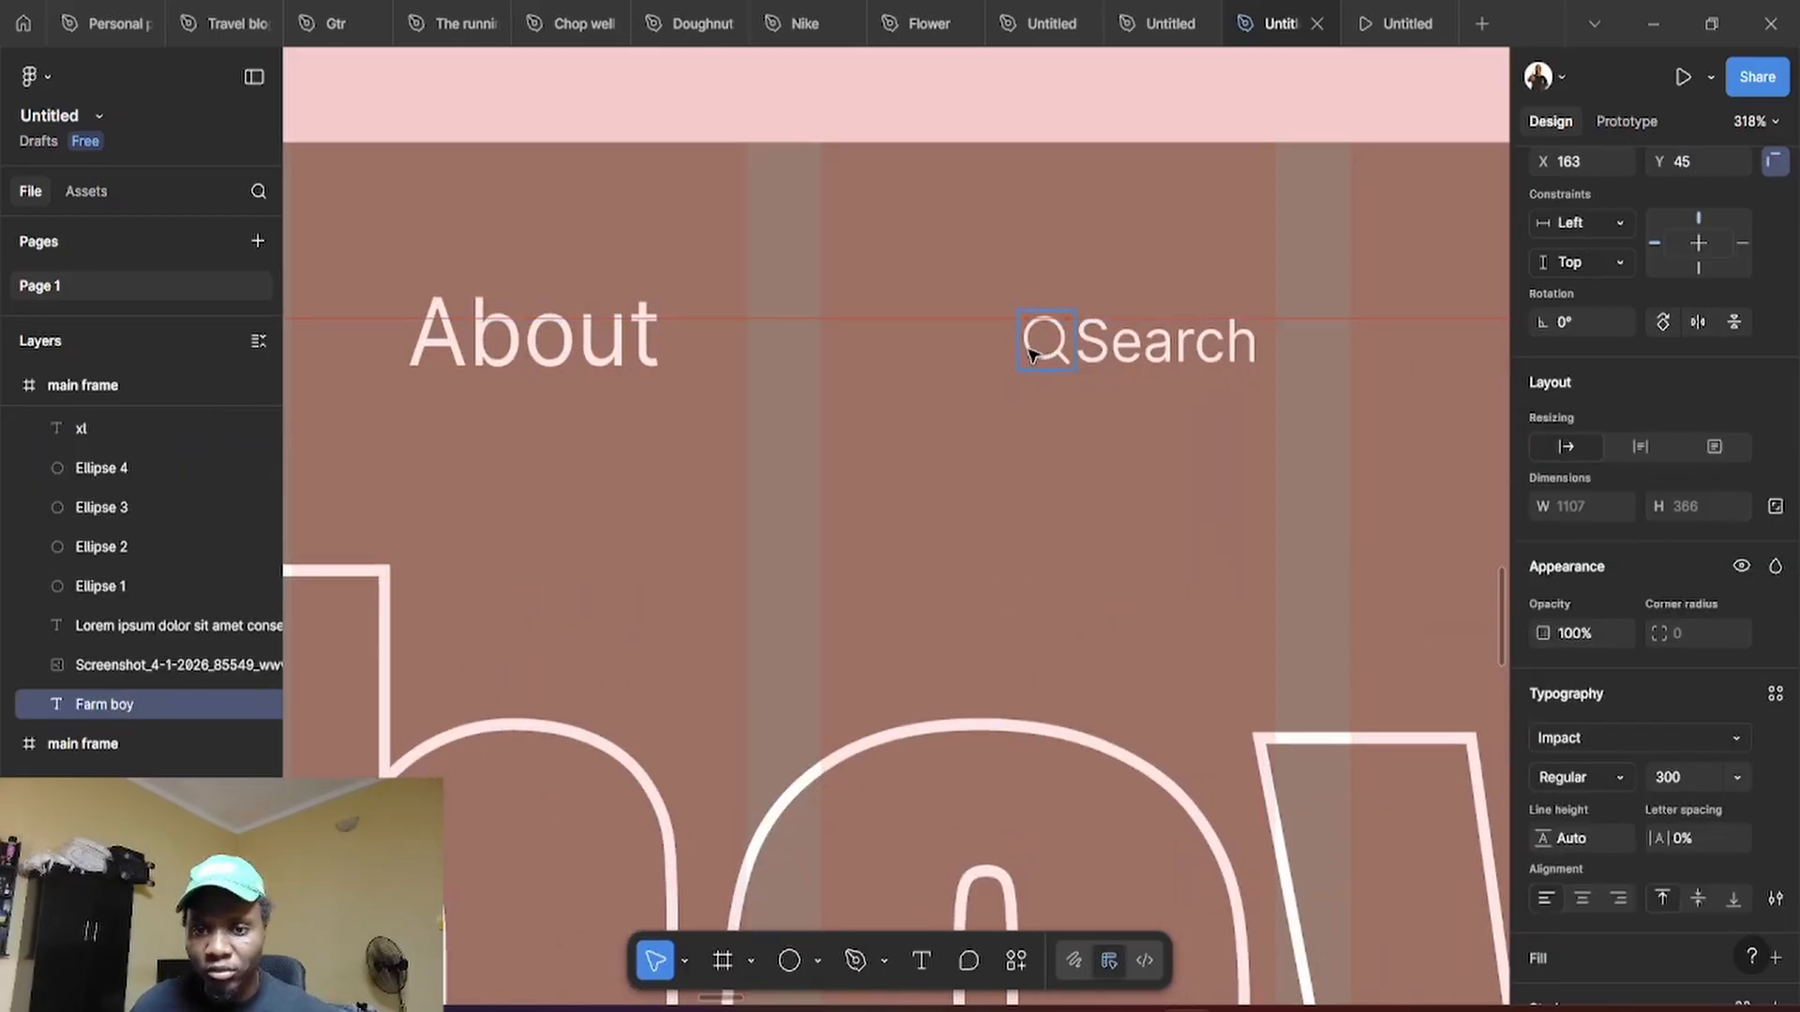
{"action": "left_click", "coordinate": [1050, 352]}
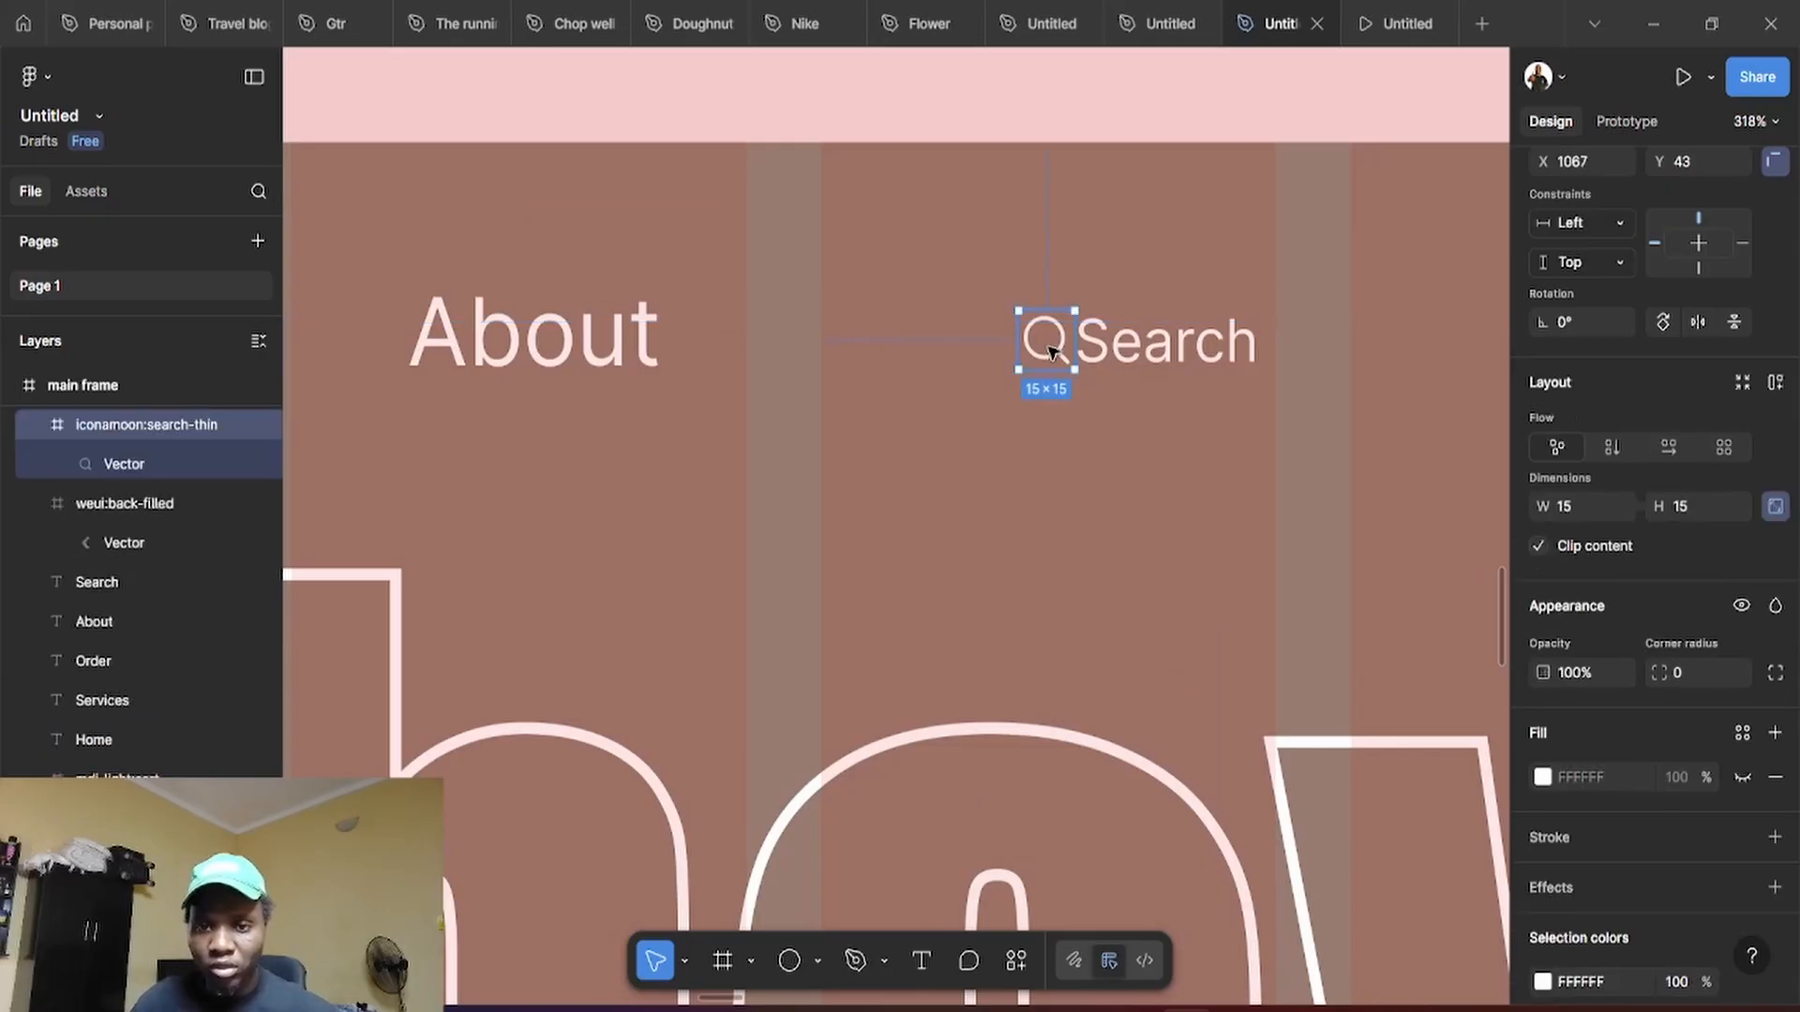
{"action": "left_click_drag", "start_coordinate": [1050, 351], "coordinate": [1037, 354]}
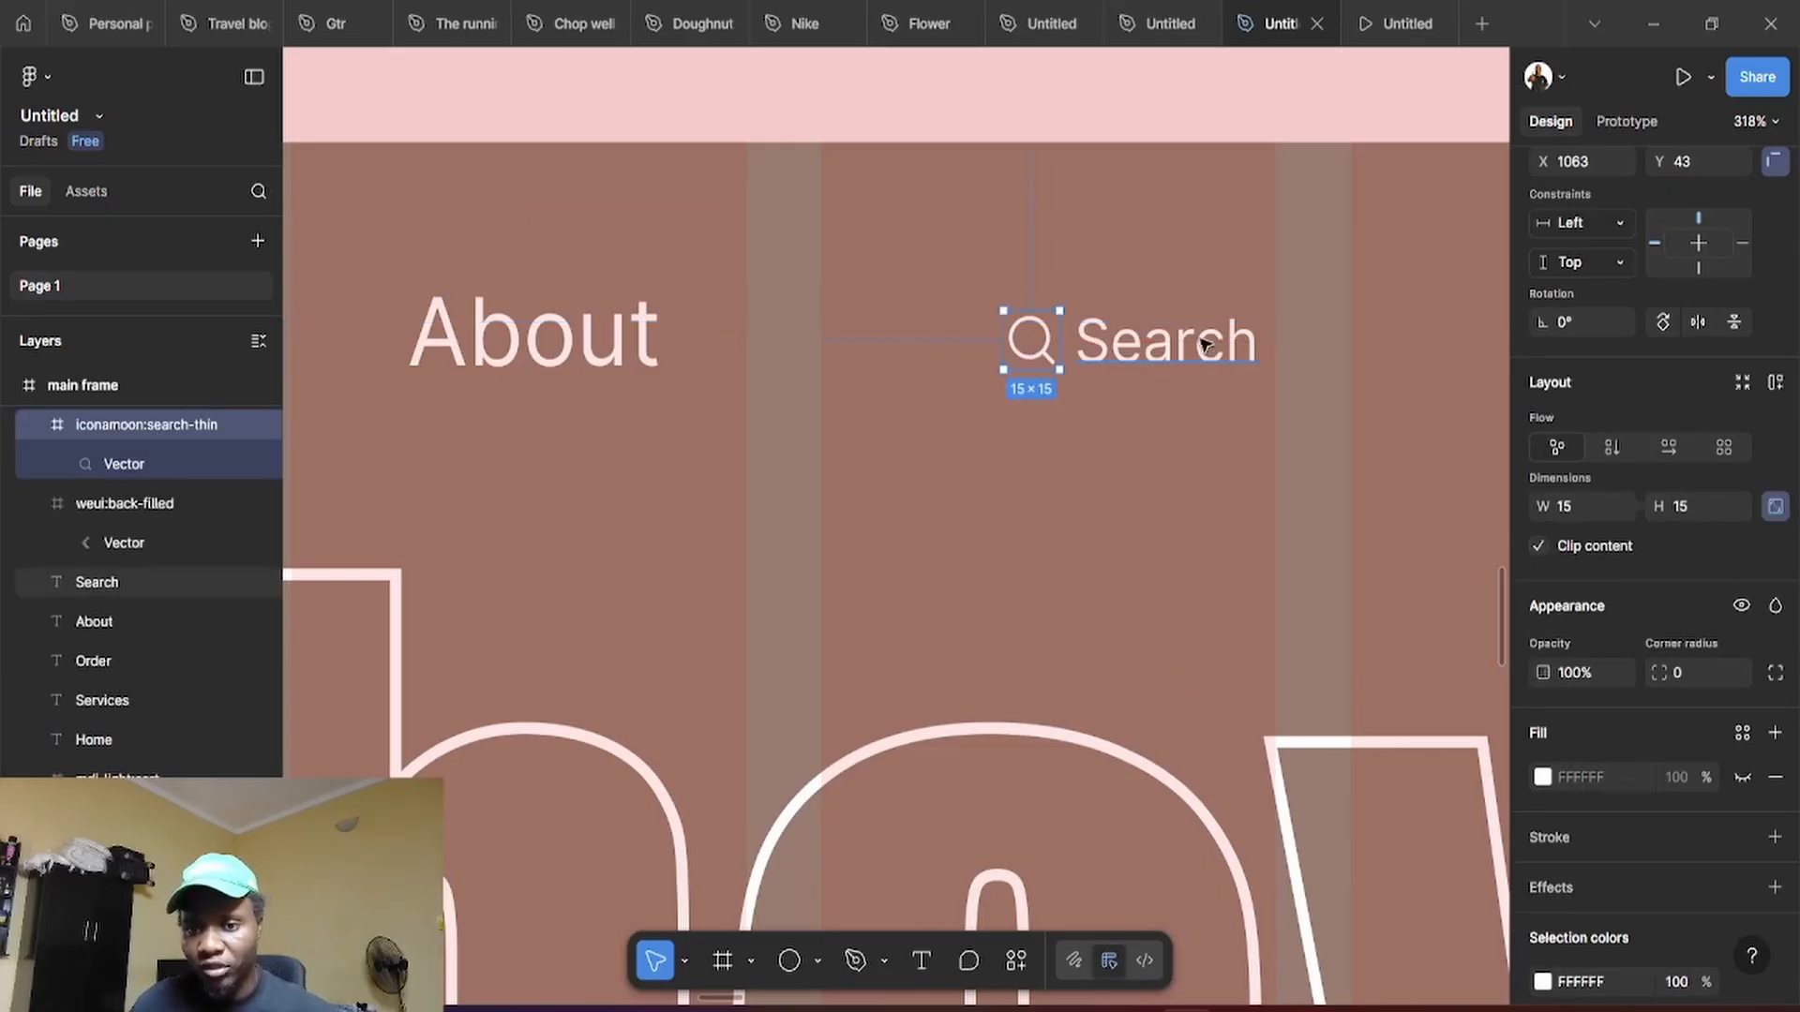
Set the spacing between the search icon and the Search label to 9 and wrap both in an auto layout frame
{"action": "left_click", "coordinate": [1209, 343]}
{"action": "left_click", "coordinate": [1050, 351], "text": "shift"}
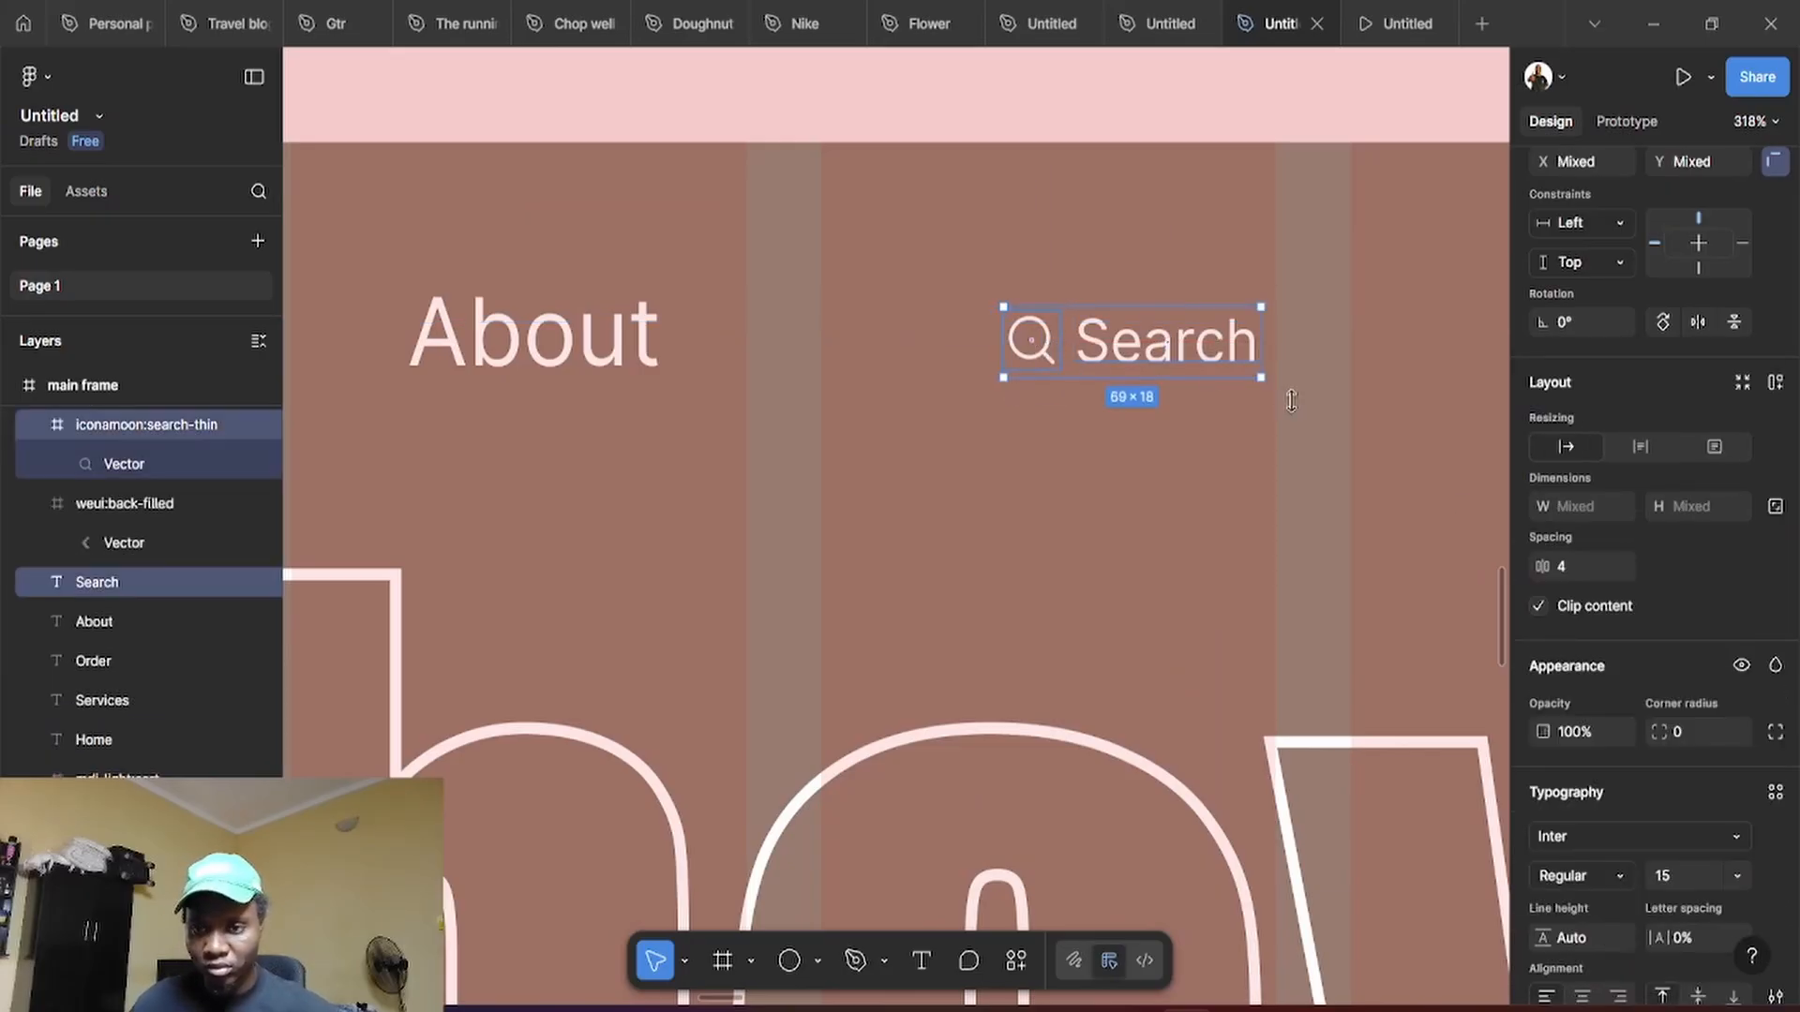
{"action": "left_click_drag", "start_coordinate": [1539, 566], "coordinate": [1551, 567]}
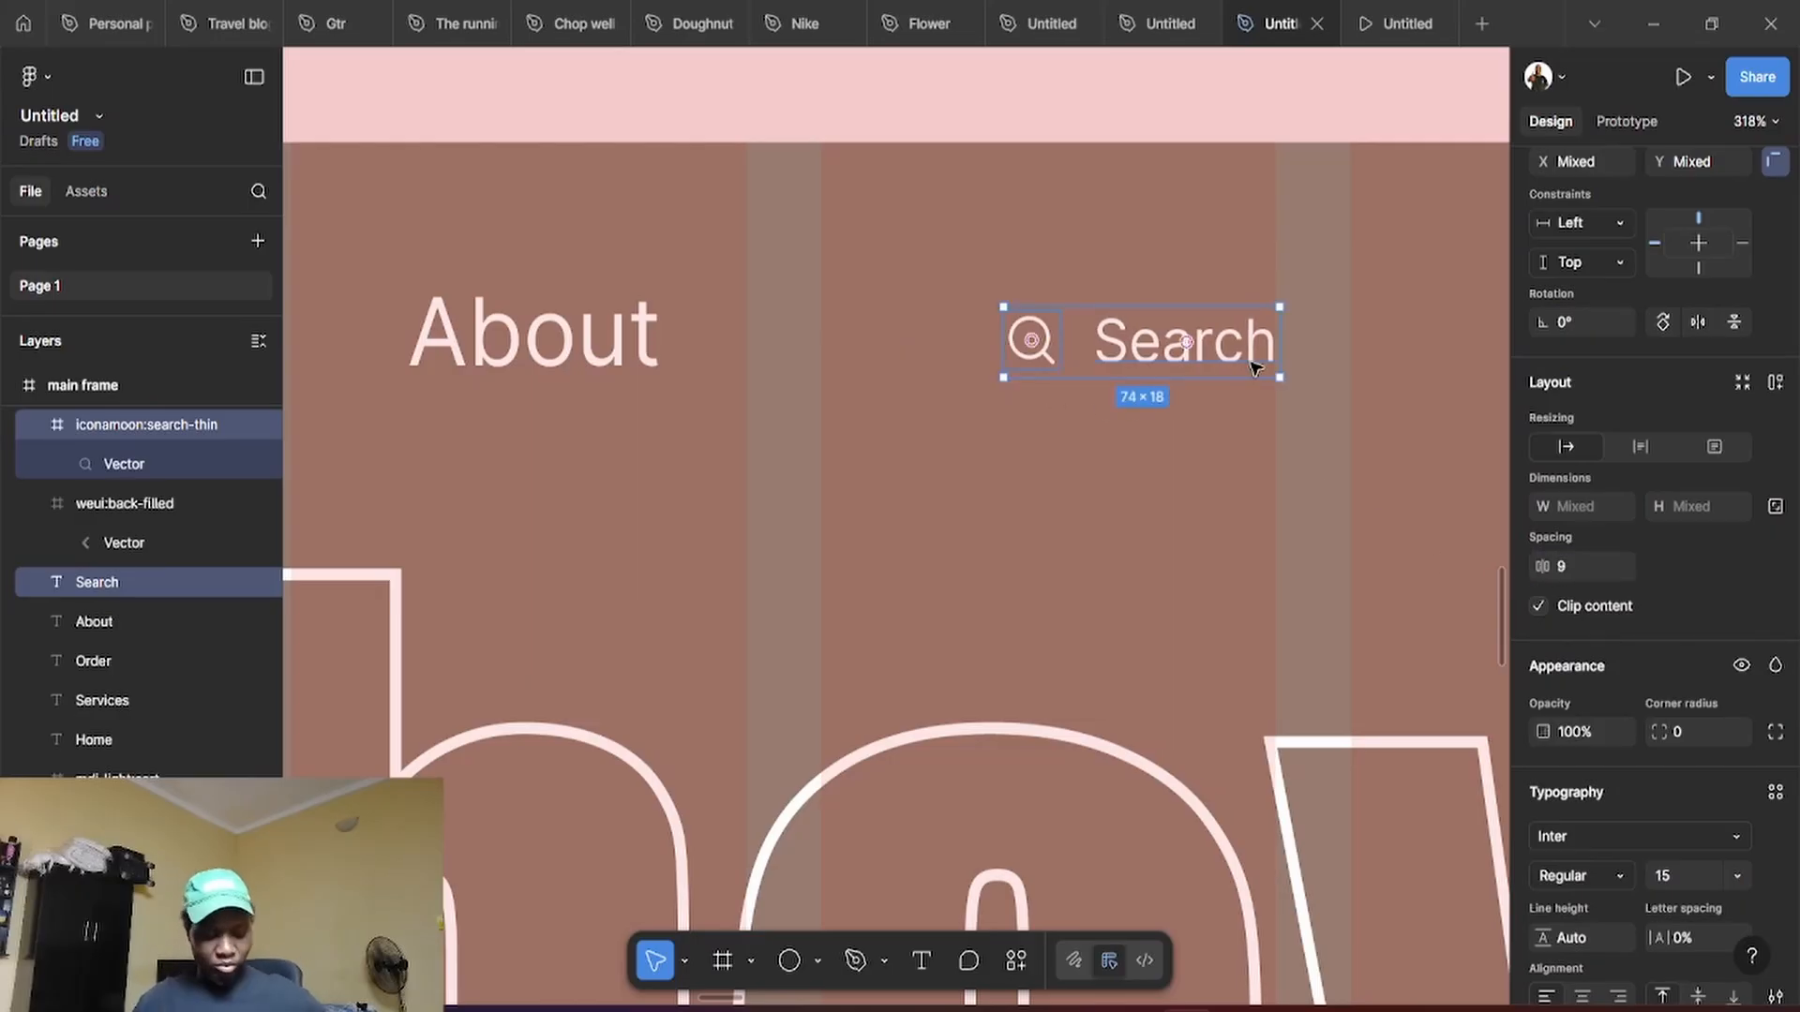
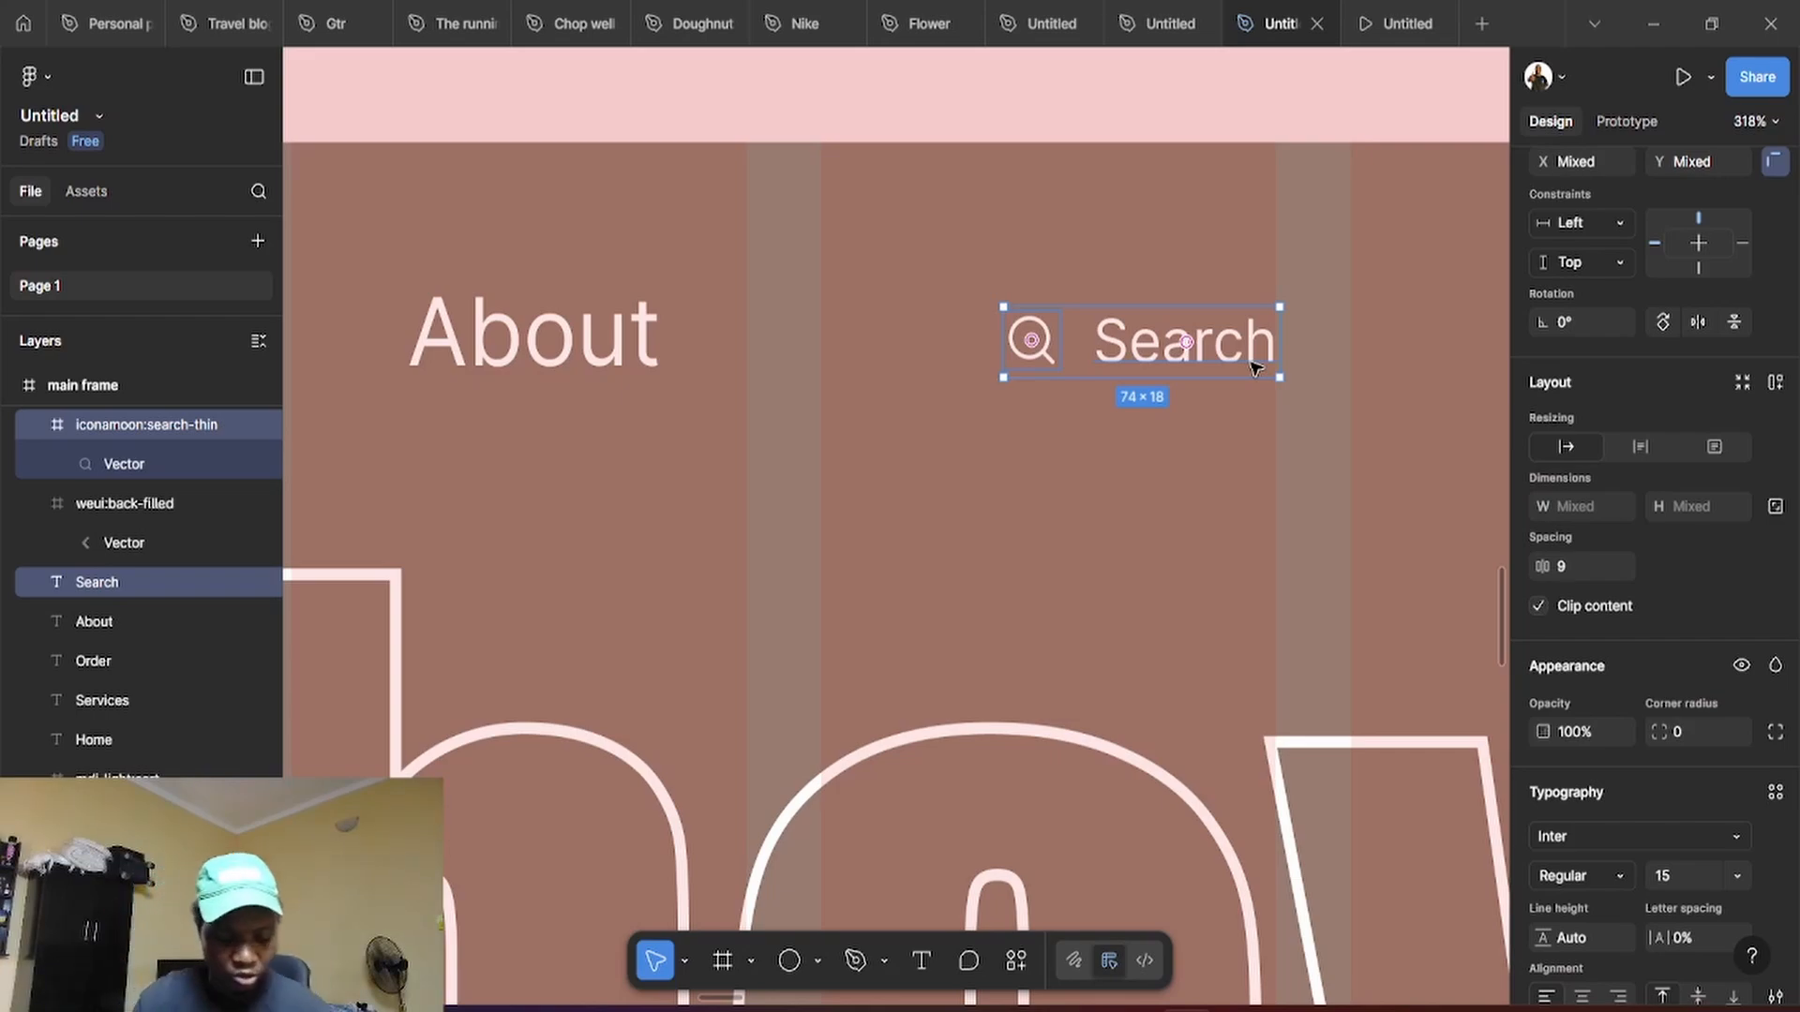
{"action": "key", "text": "shift+a"}
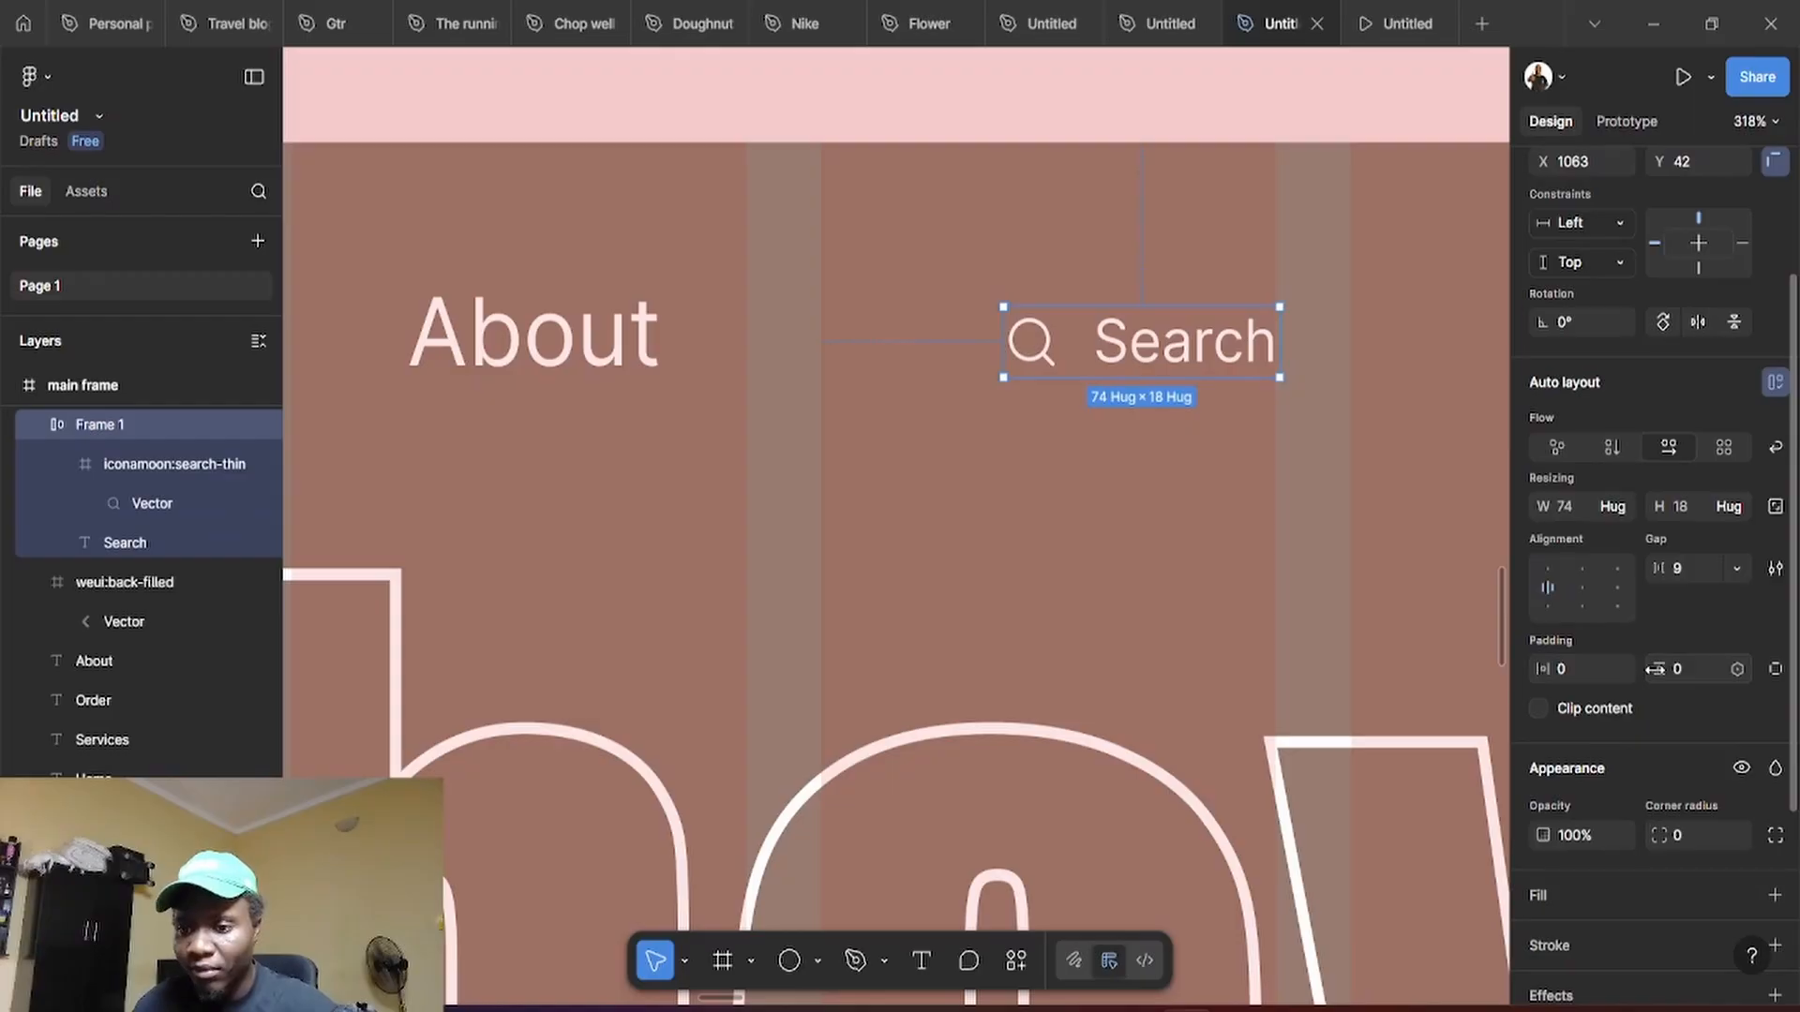
Set both the vertical and horizontal padding of the search auto layout frame to 5
{"action": "left_click_drag", "start_coordinate": [1654, 669], "coordinate": [1666, 668]}
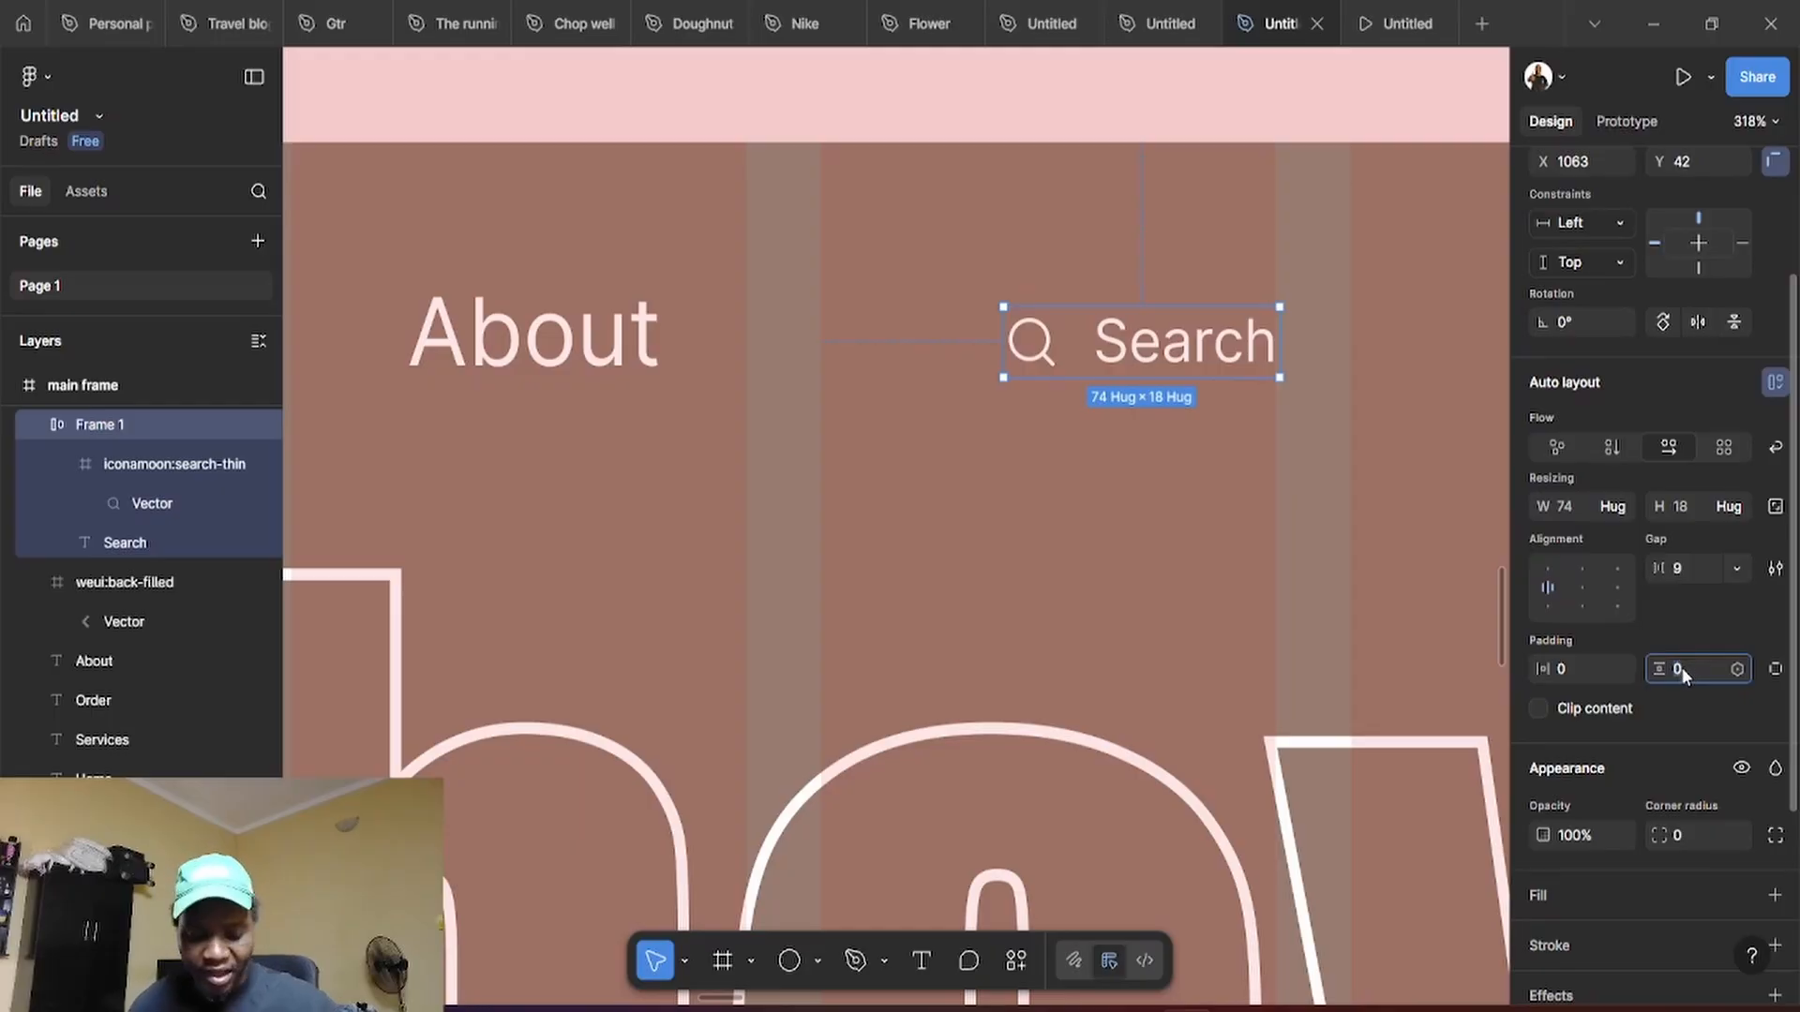
{"action": "type", "text": "5"}
{"action": "key", "text": "Return"}
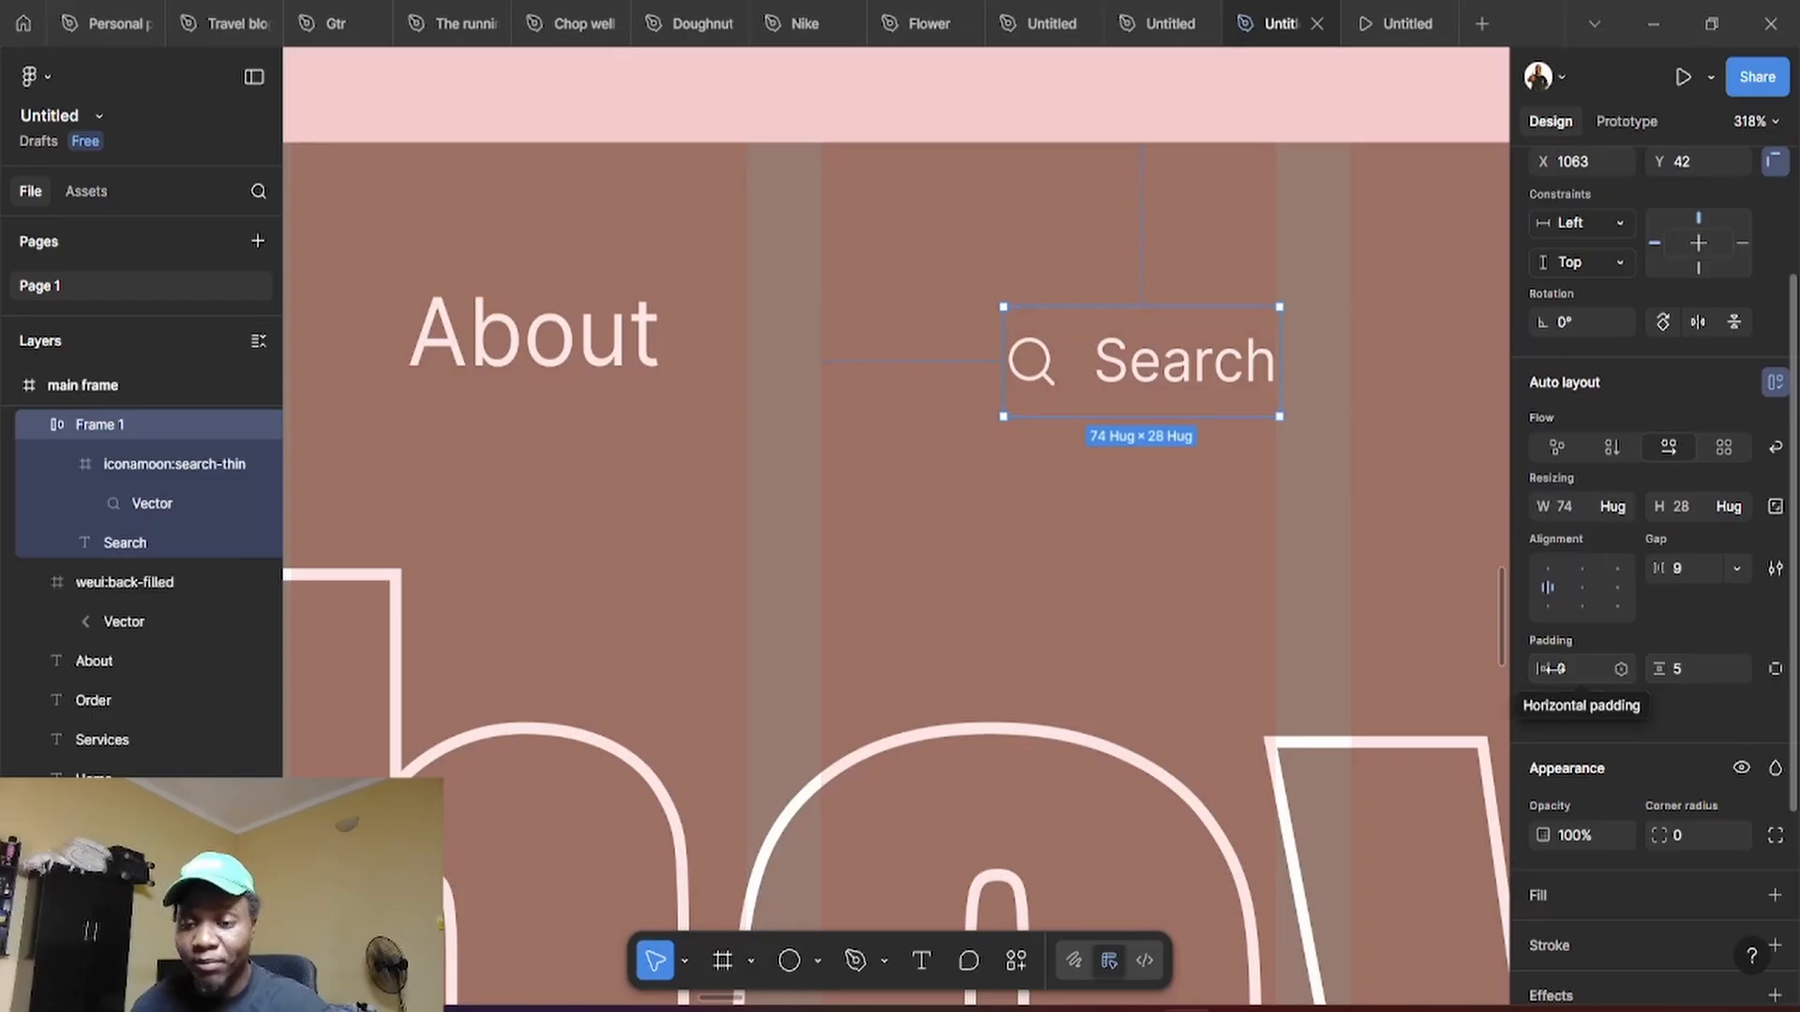
{"action": "left_click", "coordinate": [1571, 667]}
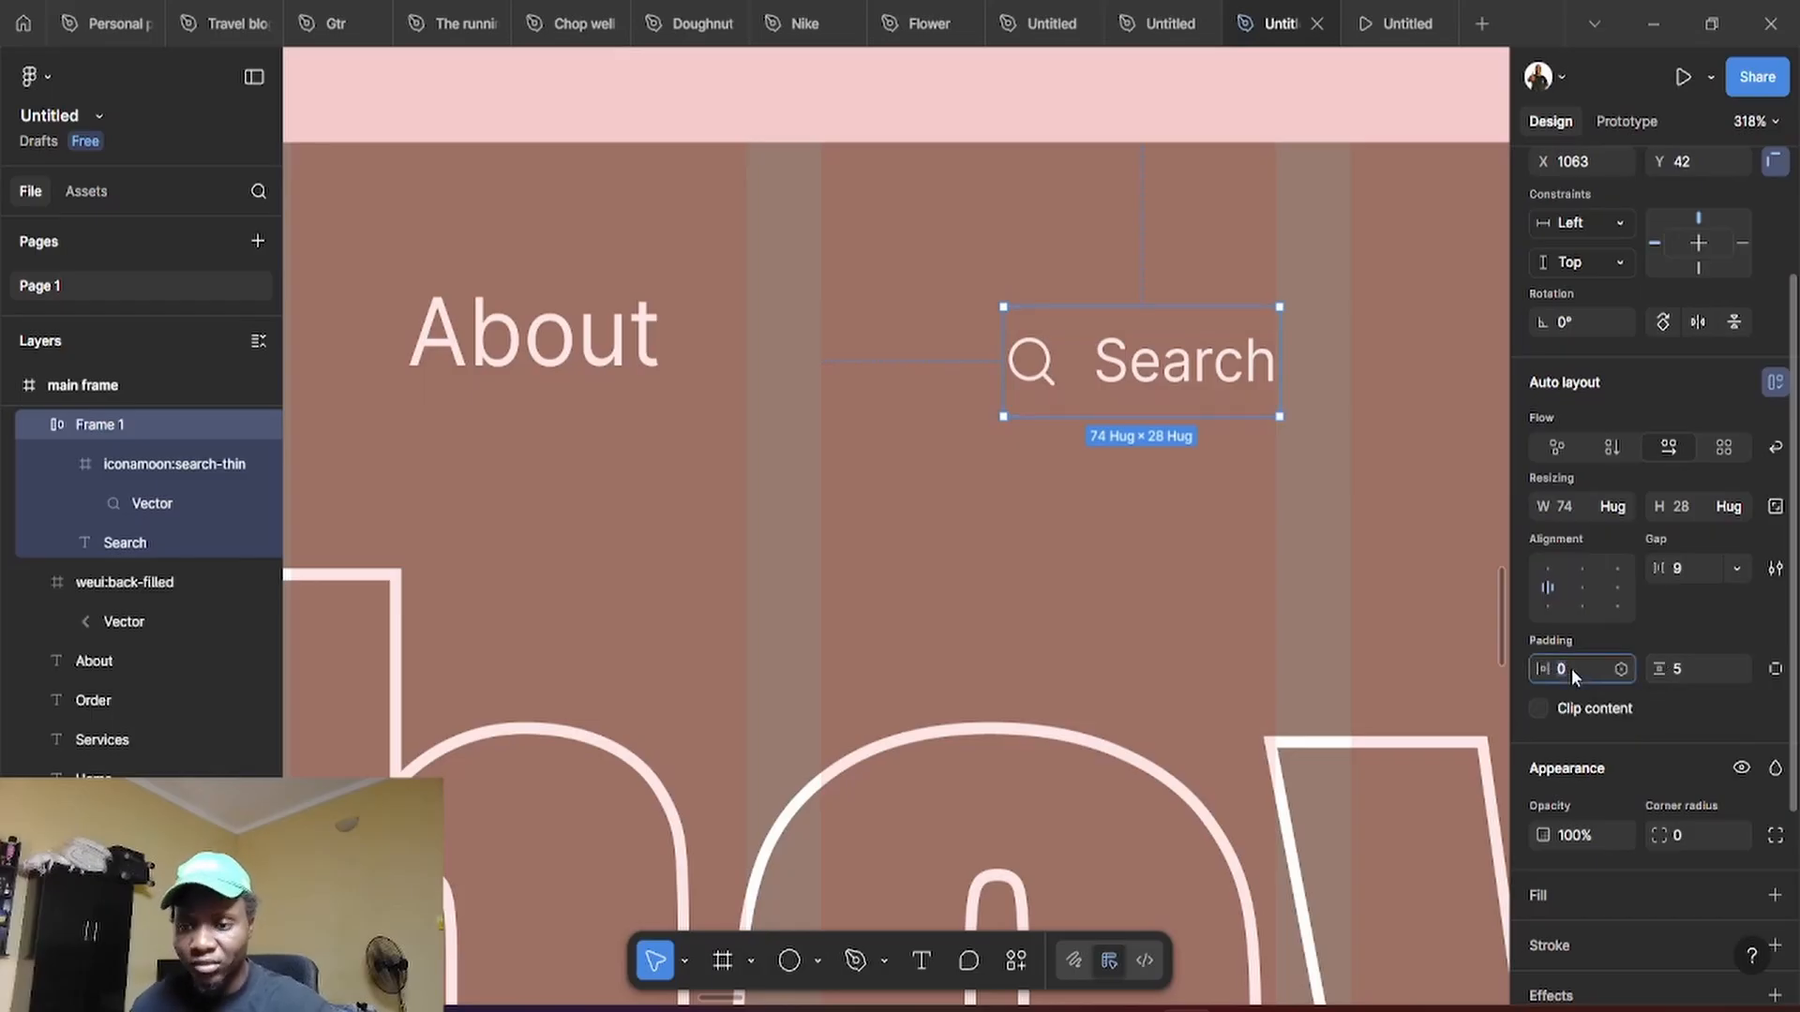
{"action": "key", "text": "Return"}
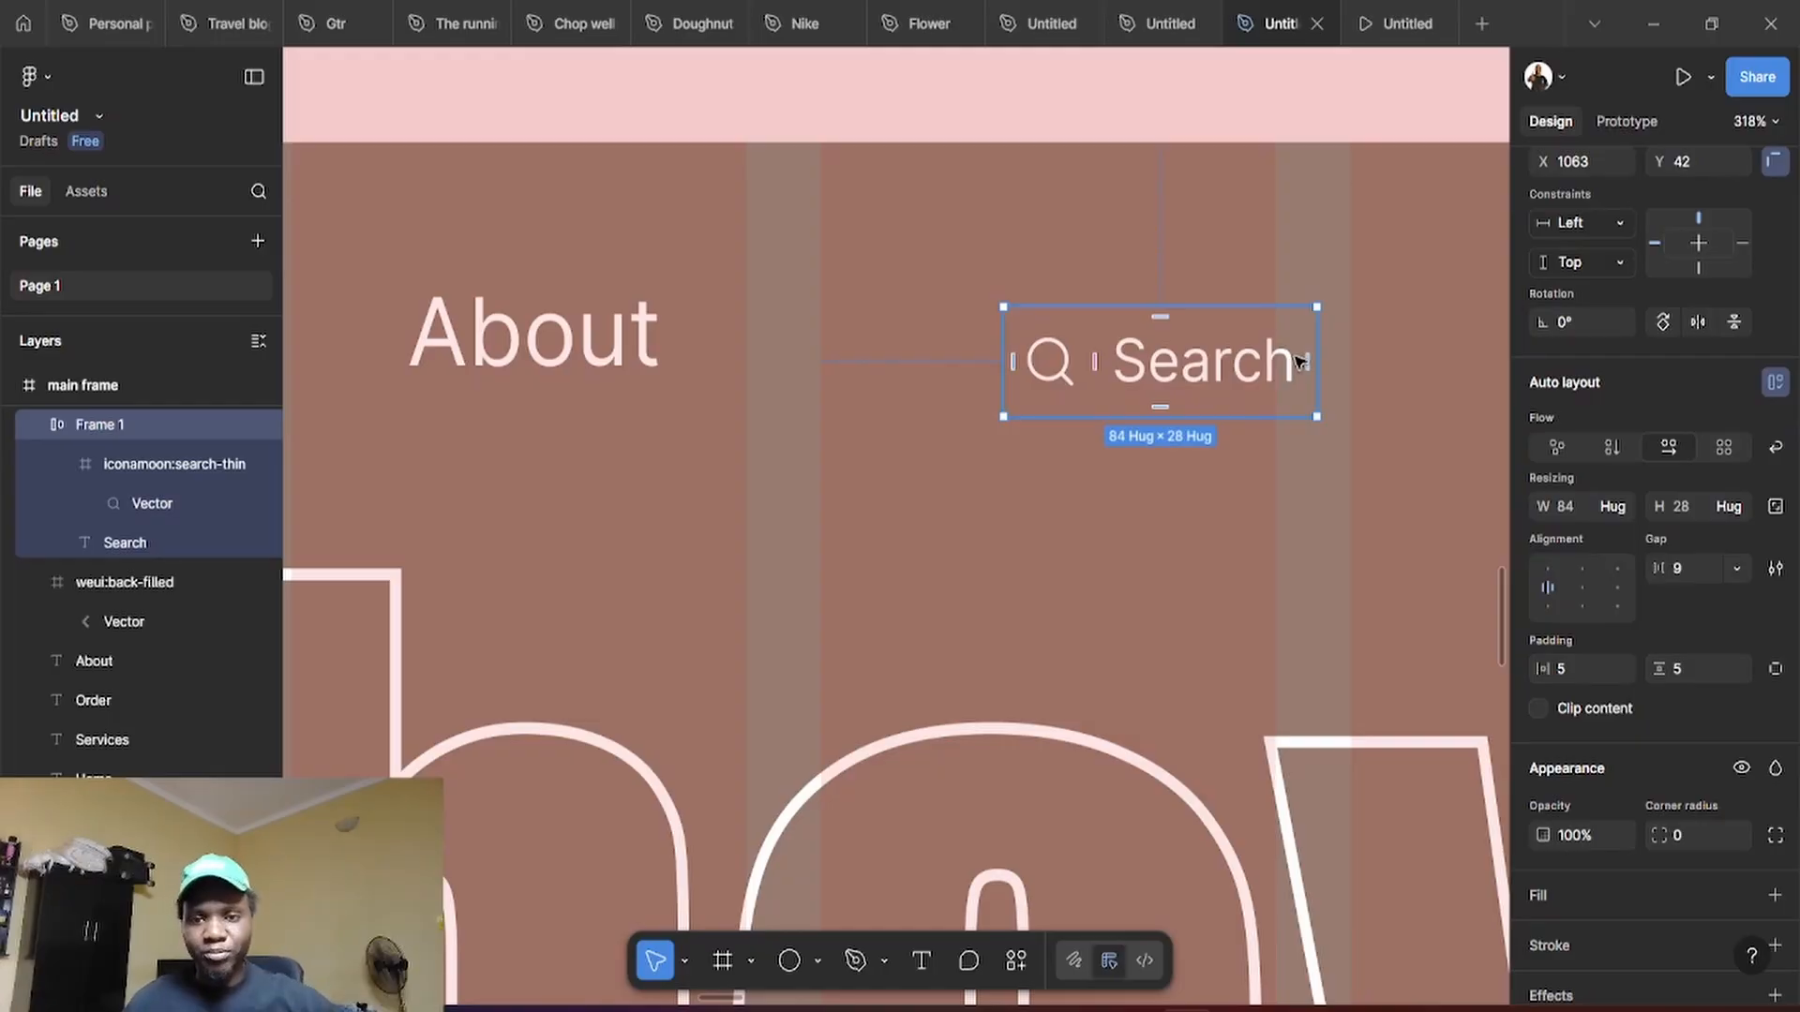
Set the search frame's corner radius to 5 and move it level with the About label, to X 1049, Y 35
{"action": "left_click_drag", "start_coordinate": [1209, 380], "coordinate": [1169, 364]}
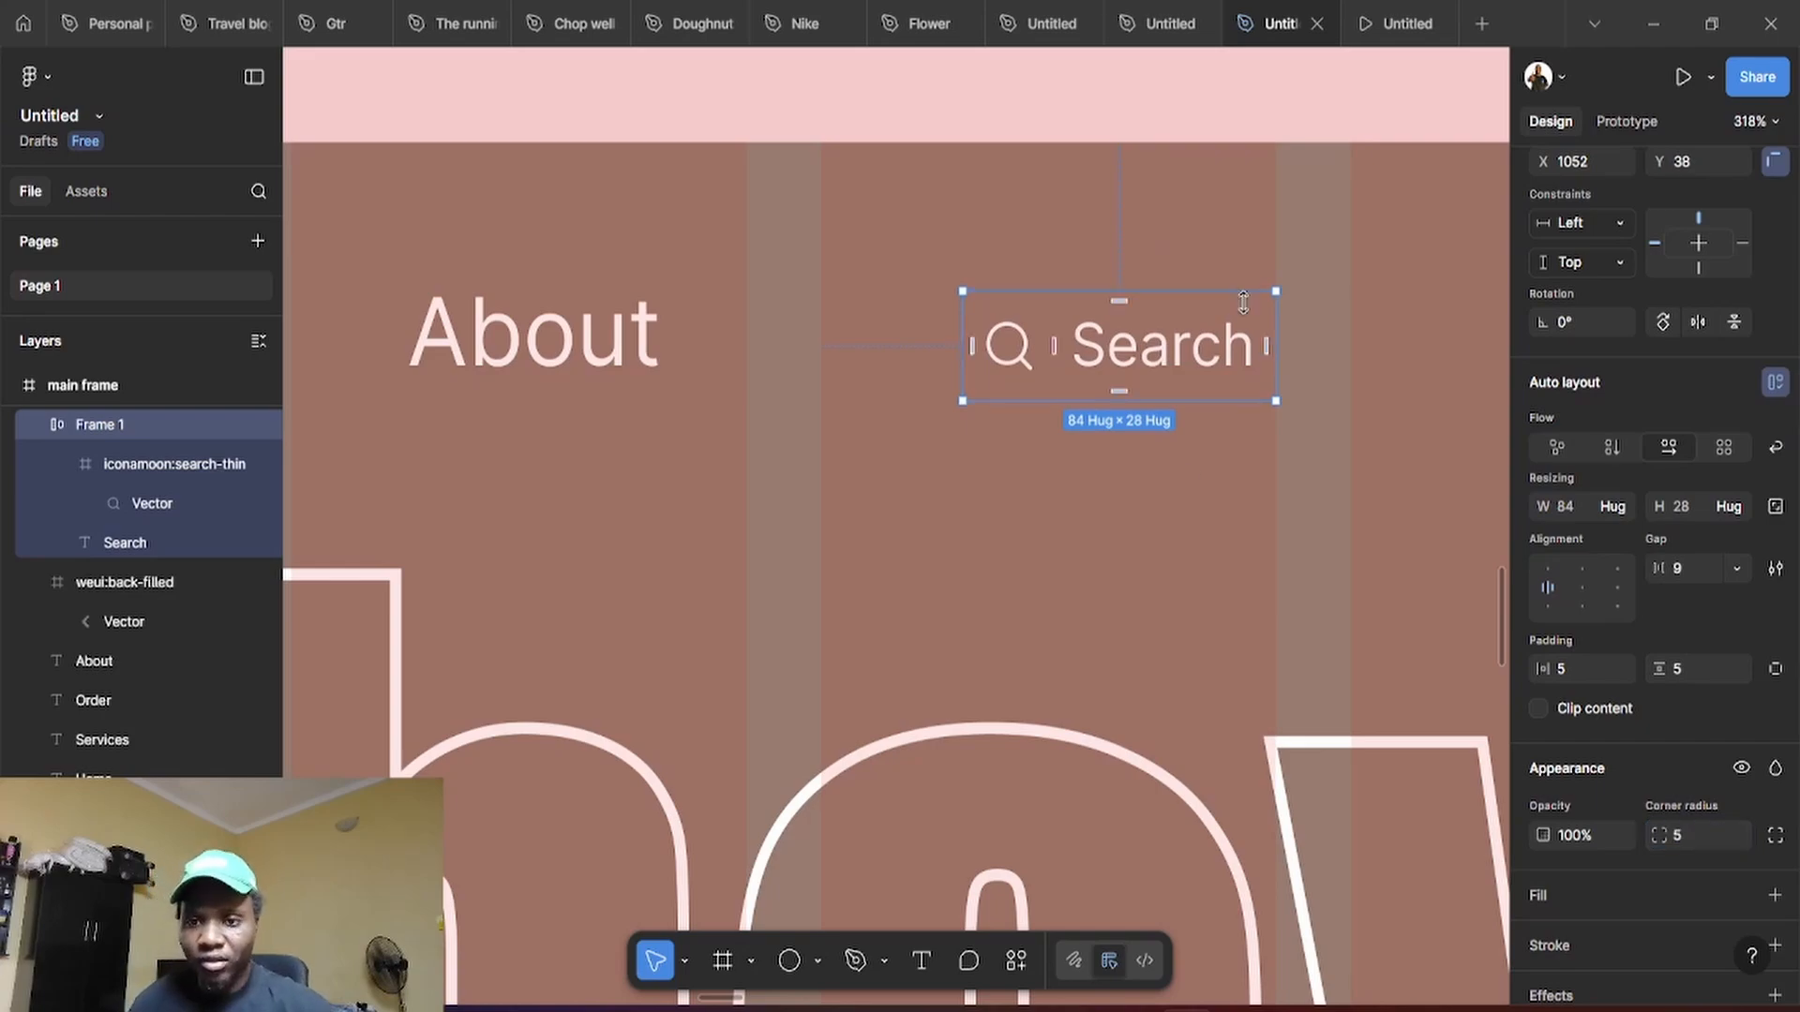
{"action": "left_click_drag", "start_coordinate": [1194, 371], "coordinate": [1183, 359]}
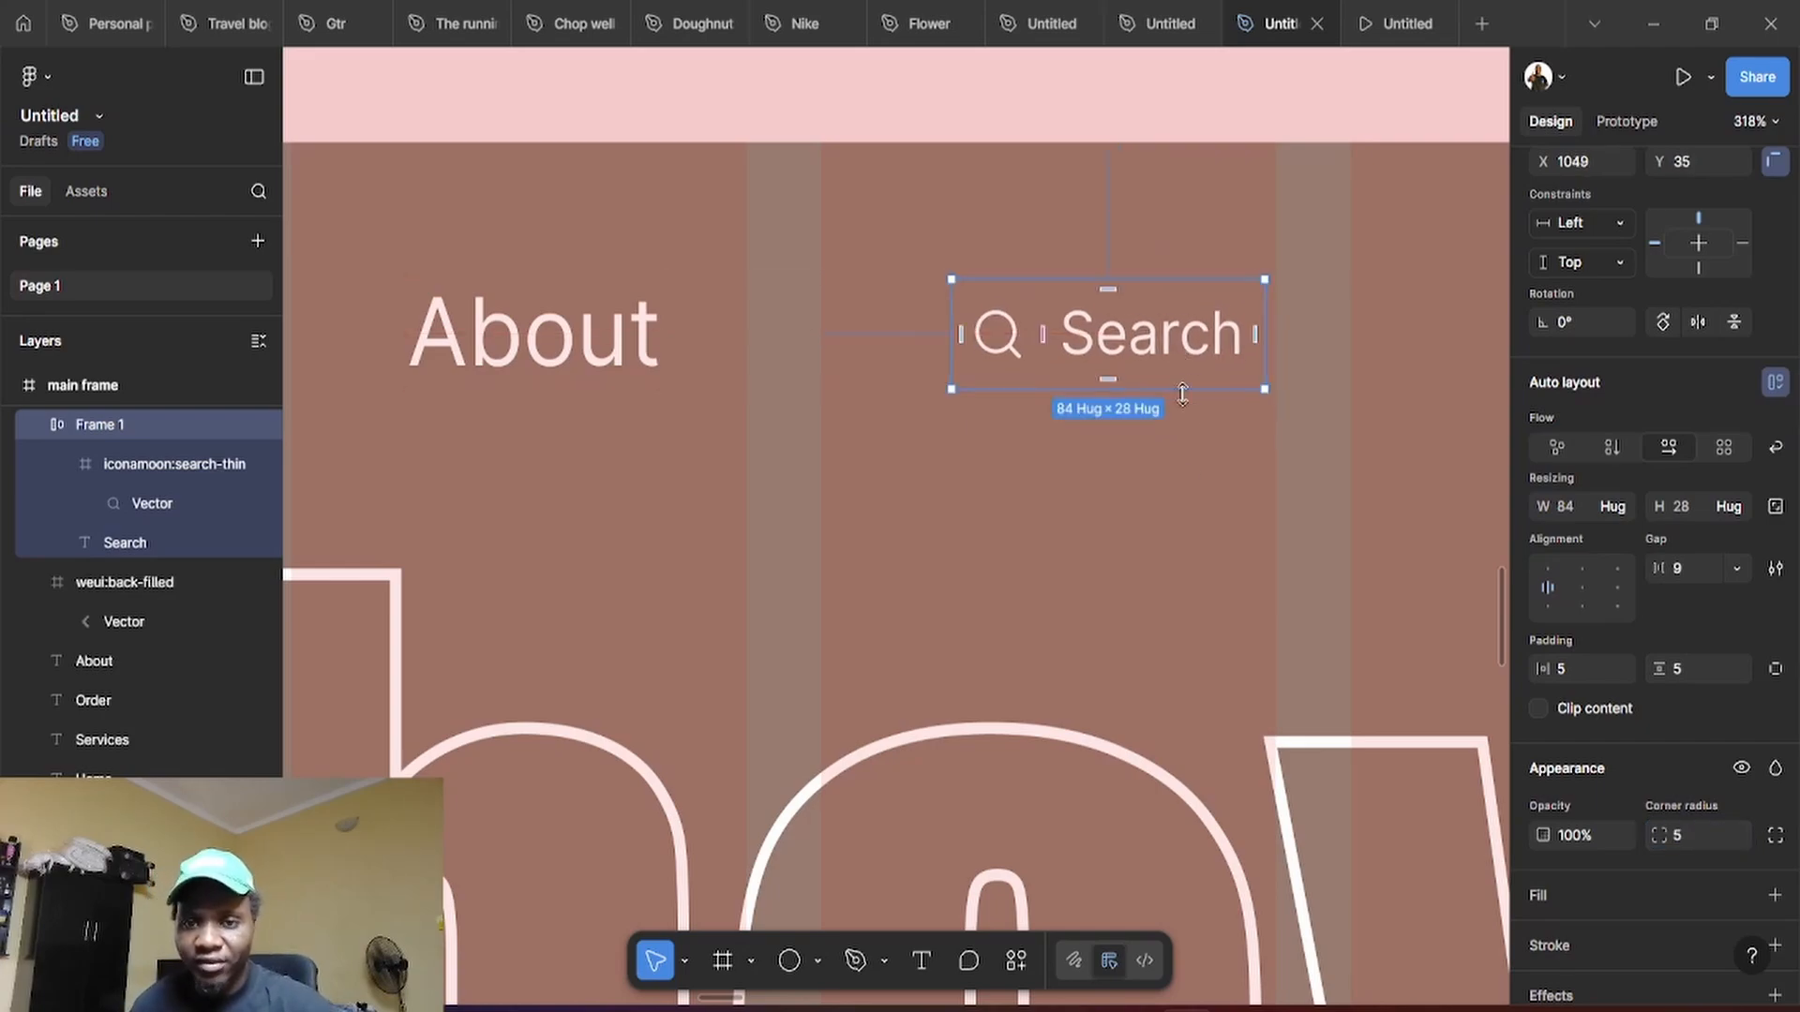
Fill the search frame with the light tone C5B1AA sampled from the size circles, and deselect it
{"action": "scroll", "coordinate": [1216, 417], "scroll_direction": "down", "scroll_amount": 5}
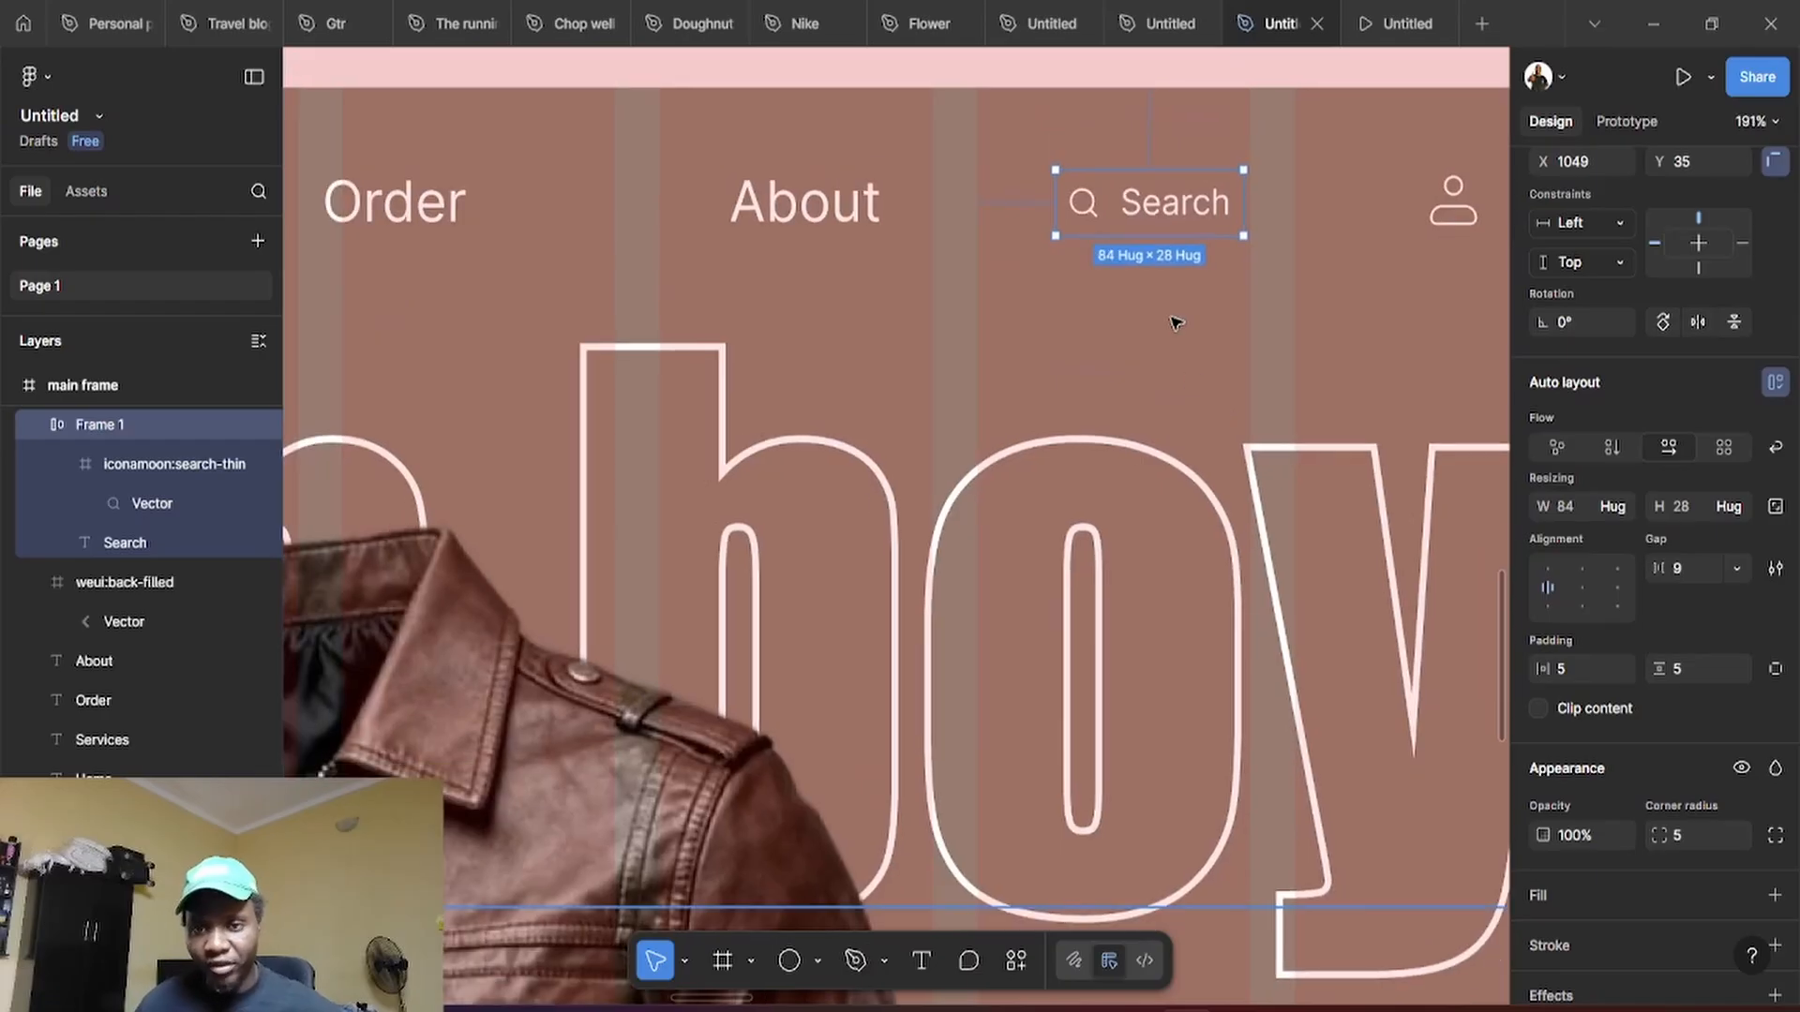
{"action": "key", "text": "i"}
{"action": "scroll", "coordinate": [1213, 393], "scroll_direction": "down", "scroll_amount": 5}
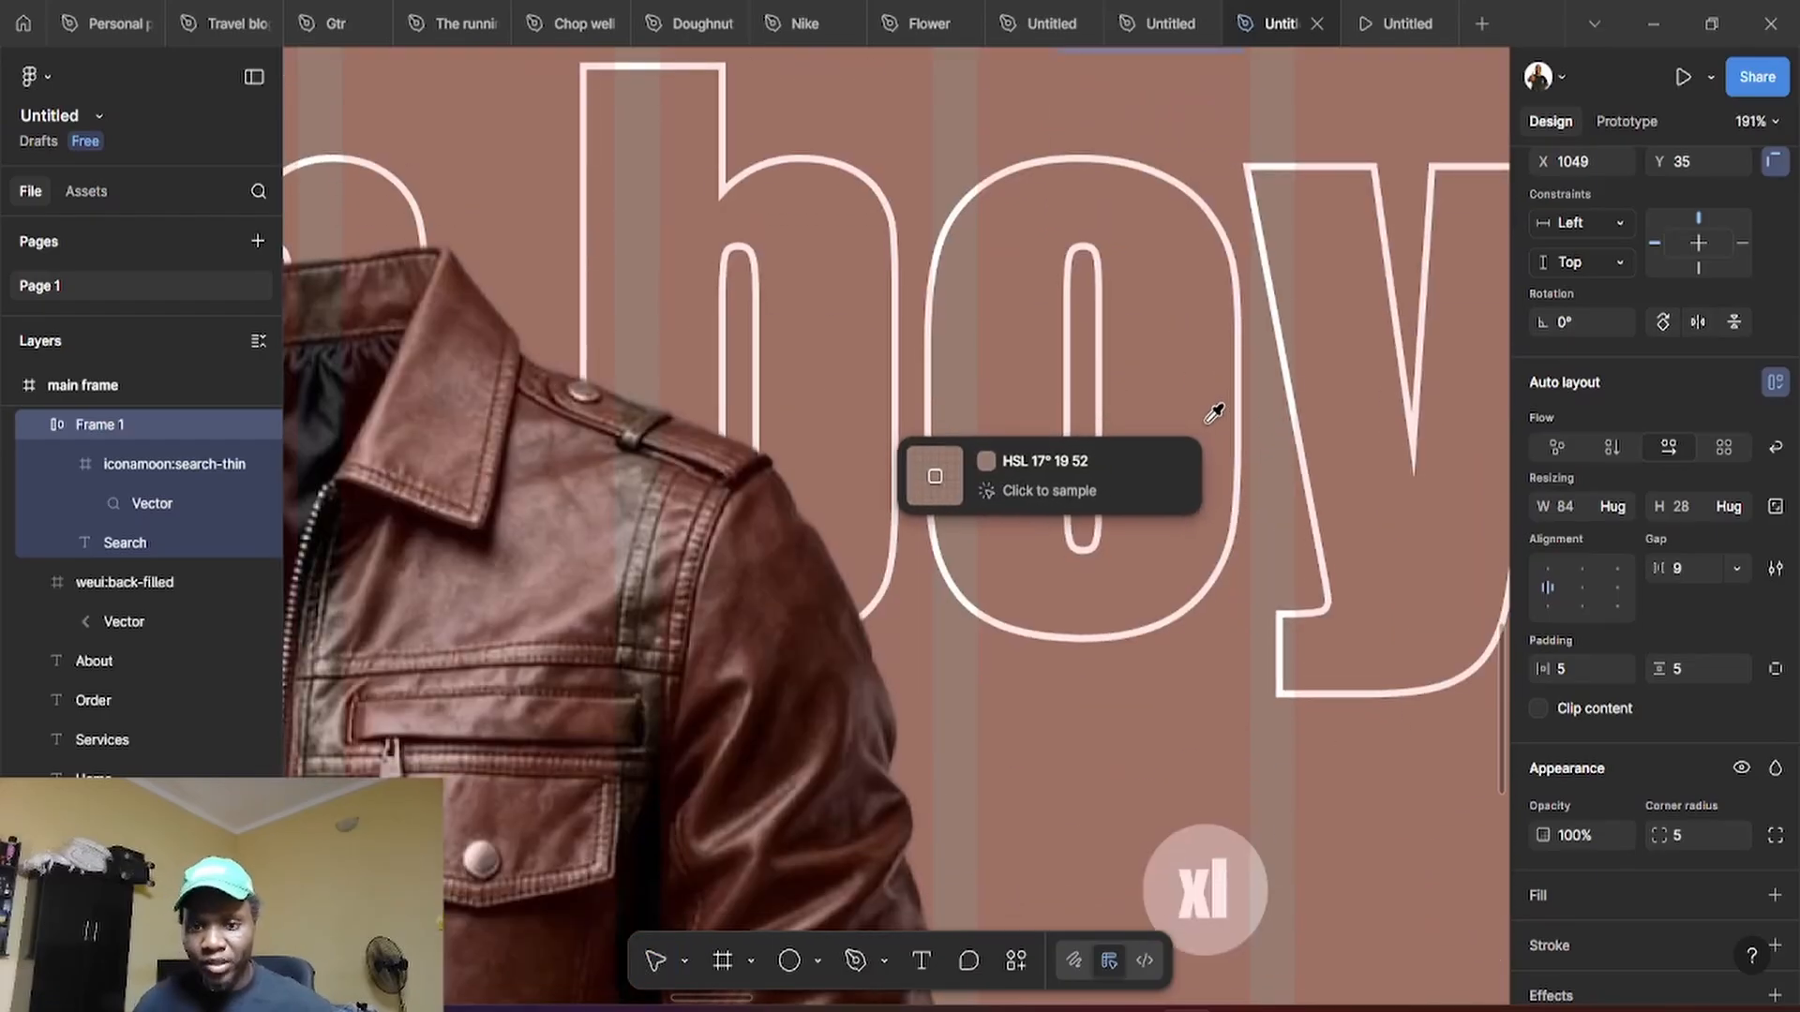
{"action": "scroll", "coordinate": [1269, 830], "scroll_direction": "down", "scroll_amount": 3}
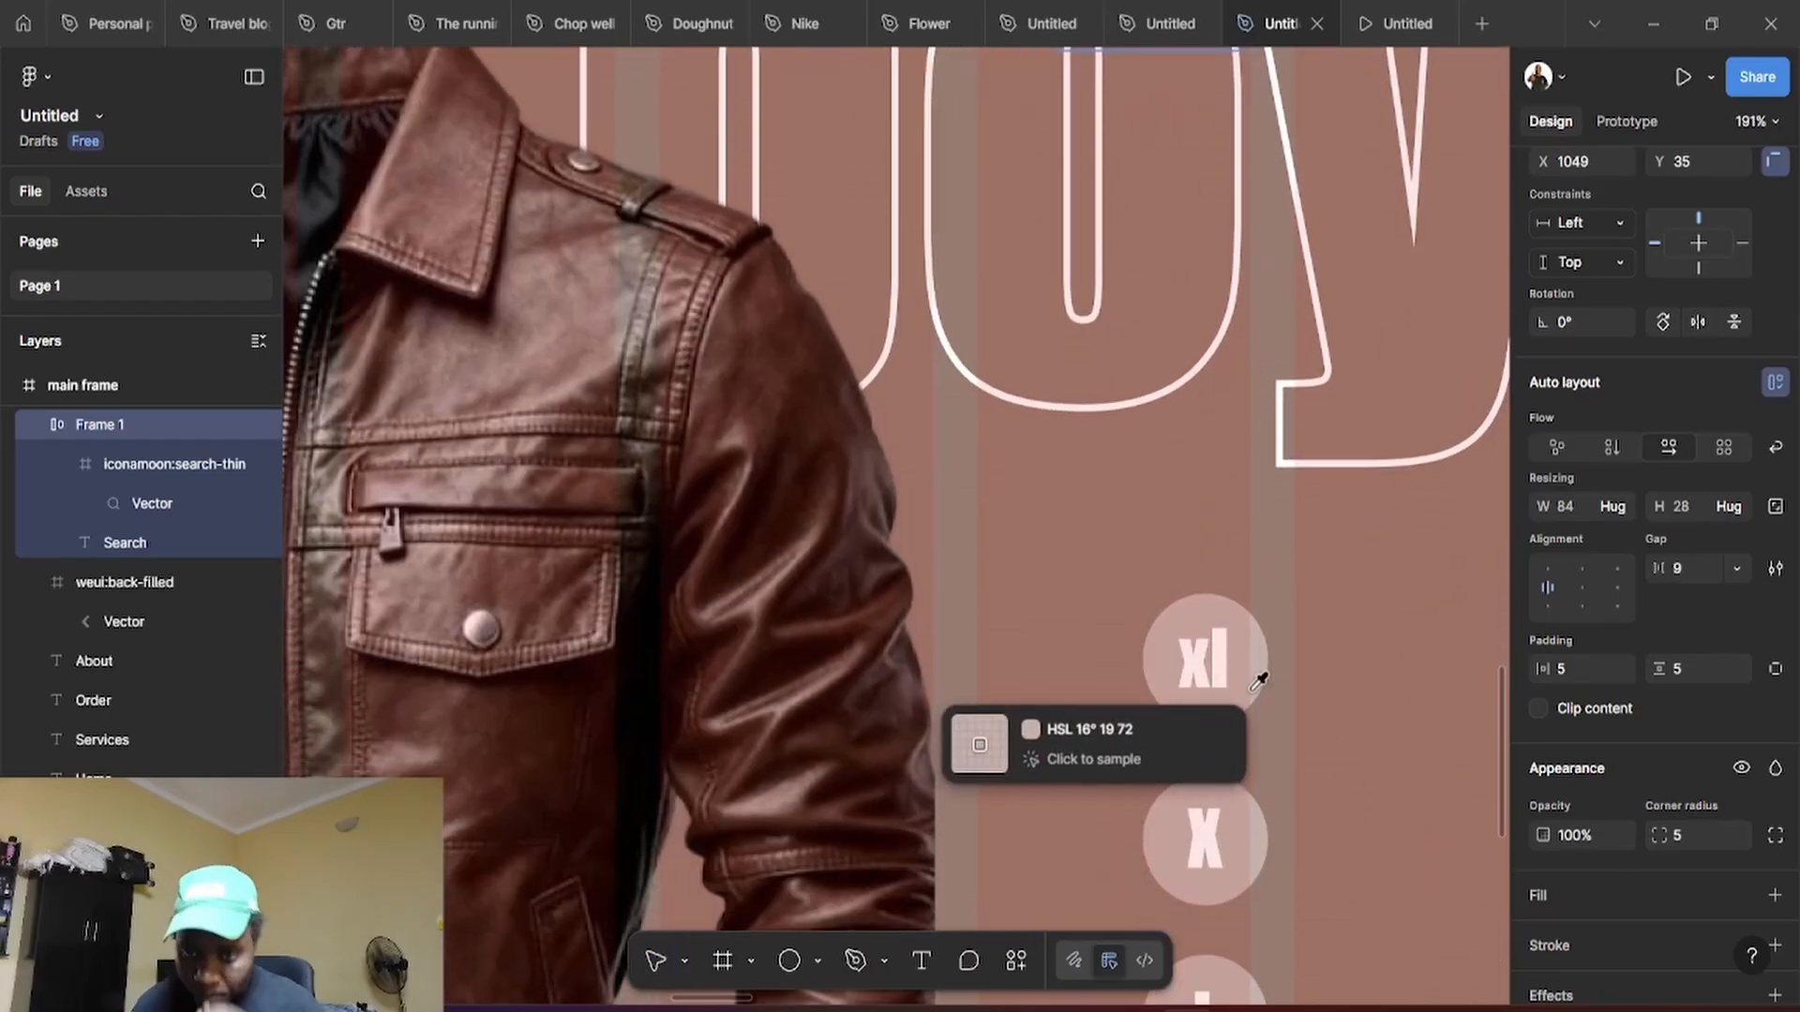
{"action": "left_click", "coordinate": [1247, 835]}
{"action": "scroll", "coordinate": [1243, 843], "scroll_direction": "up", "scroll_amount": 10}
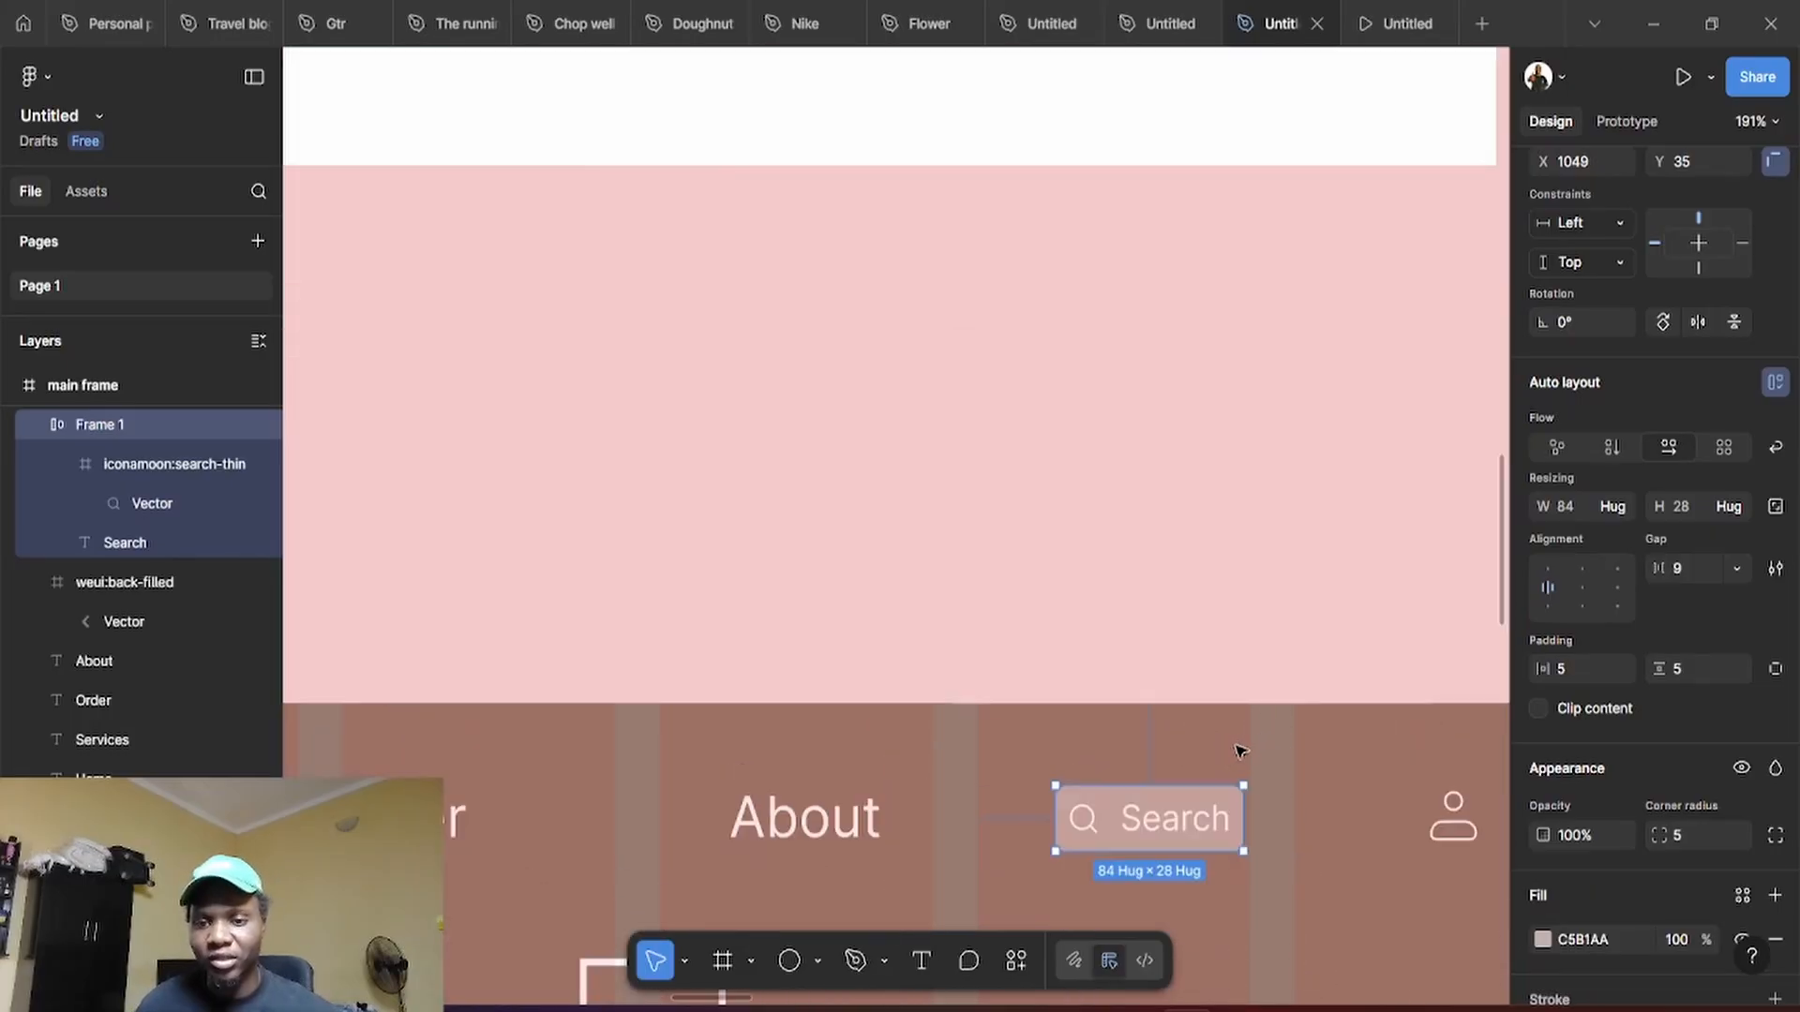
{"action": "scroll", "coordinate": [1237, 747], "scroll_direction": "down", "scroll_amount": 4}
{"action": "left_click", "coordinate": [1186, 521]}
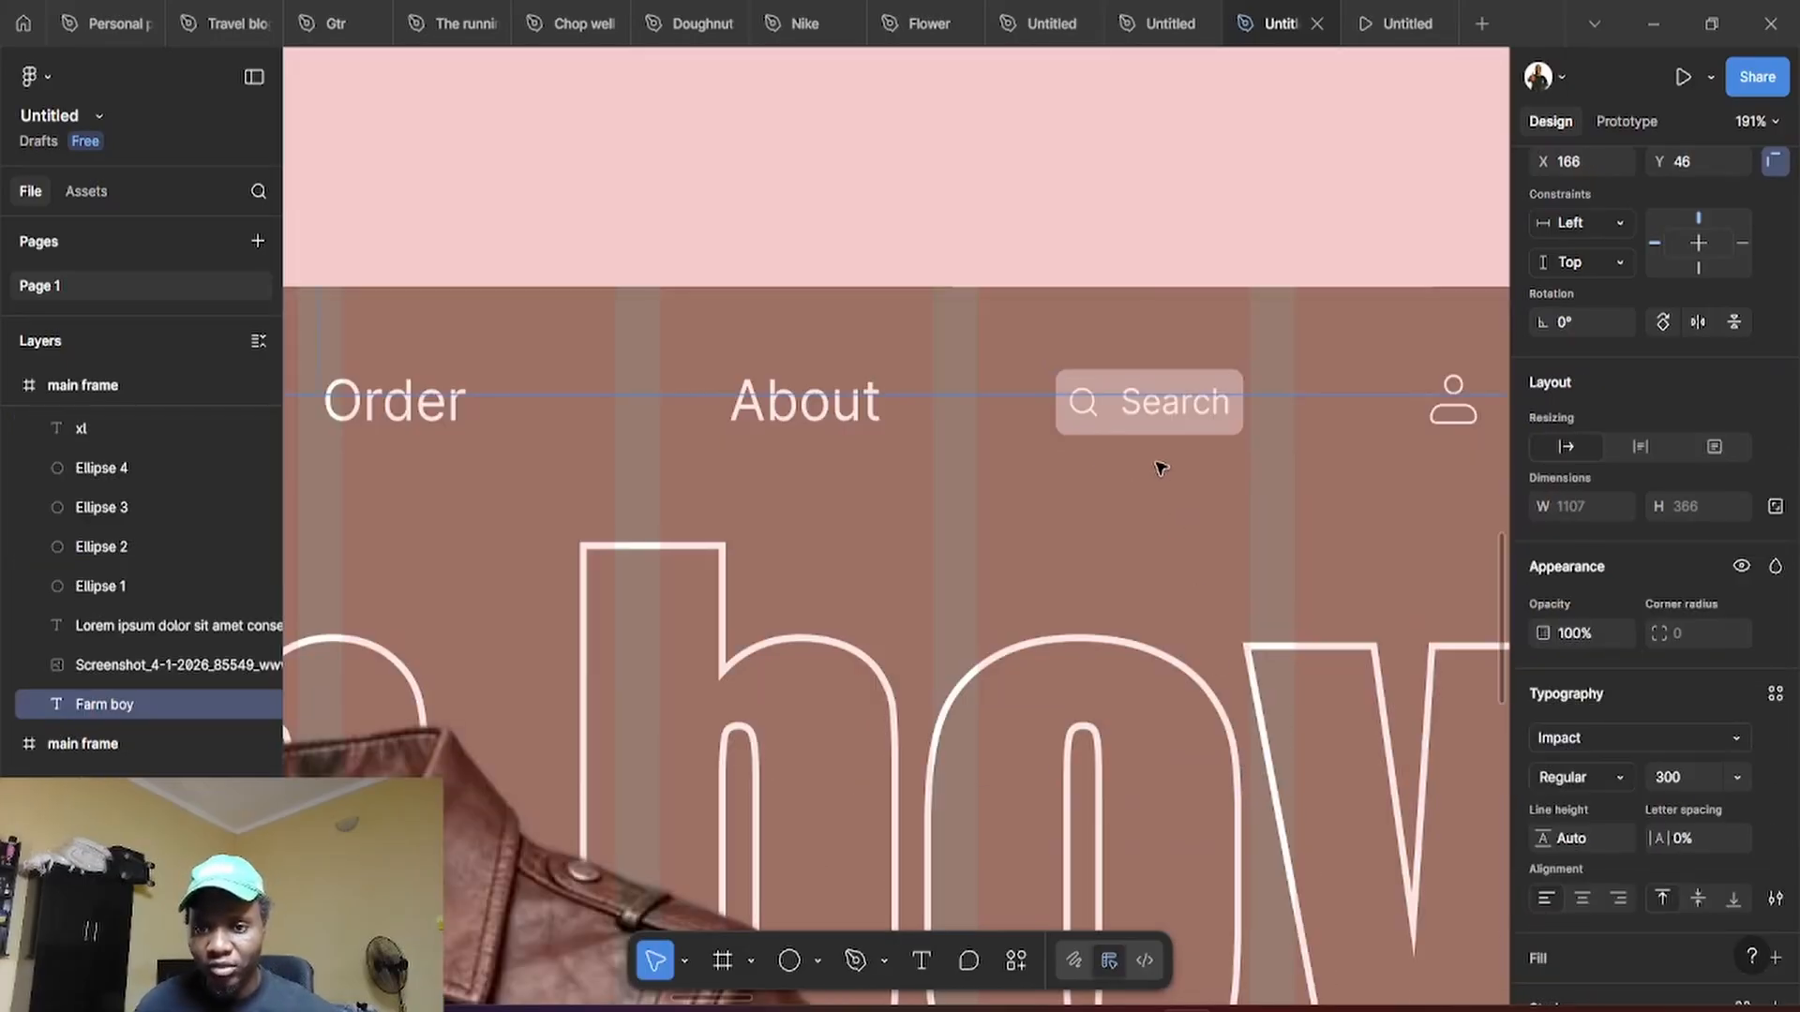
{"action": "scroll", "coordinate": [1159, 464], "scroll_direction": "up", "scroll_amount": 3}
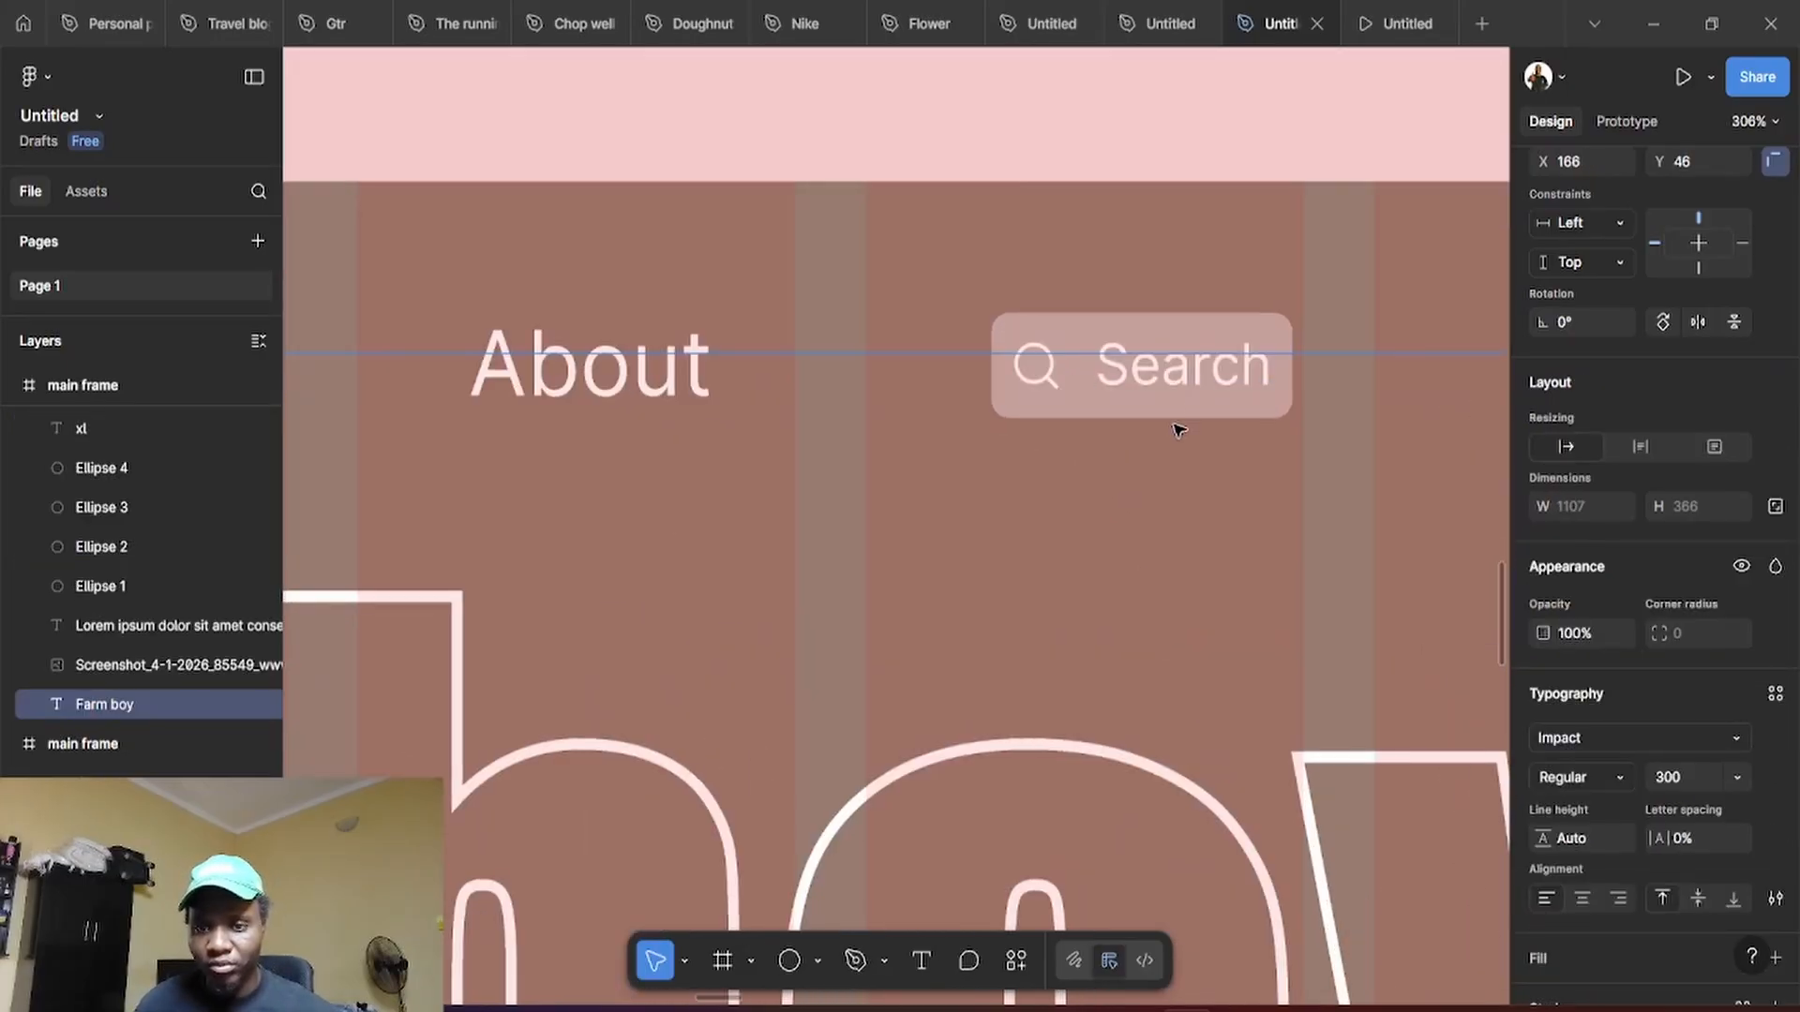
Set the search frame's vertical padding to 0 and its horizontal padding to 30
{"action": "left_click", "coordinate": [1286, 408]}
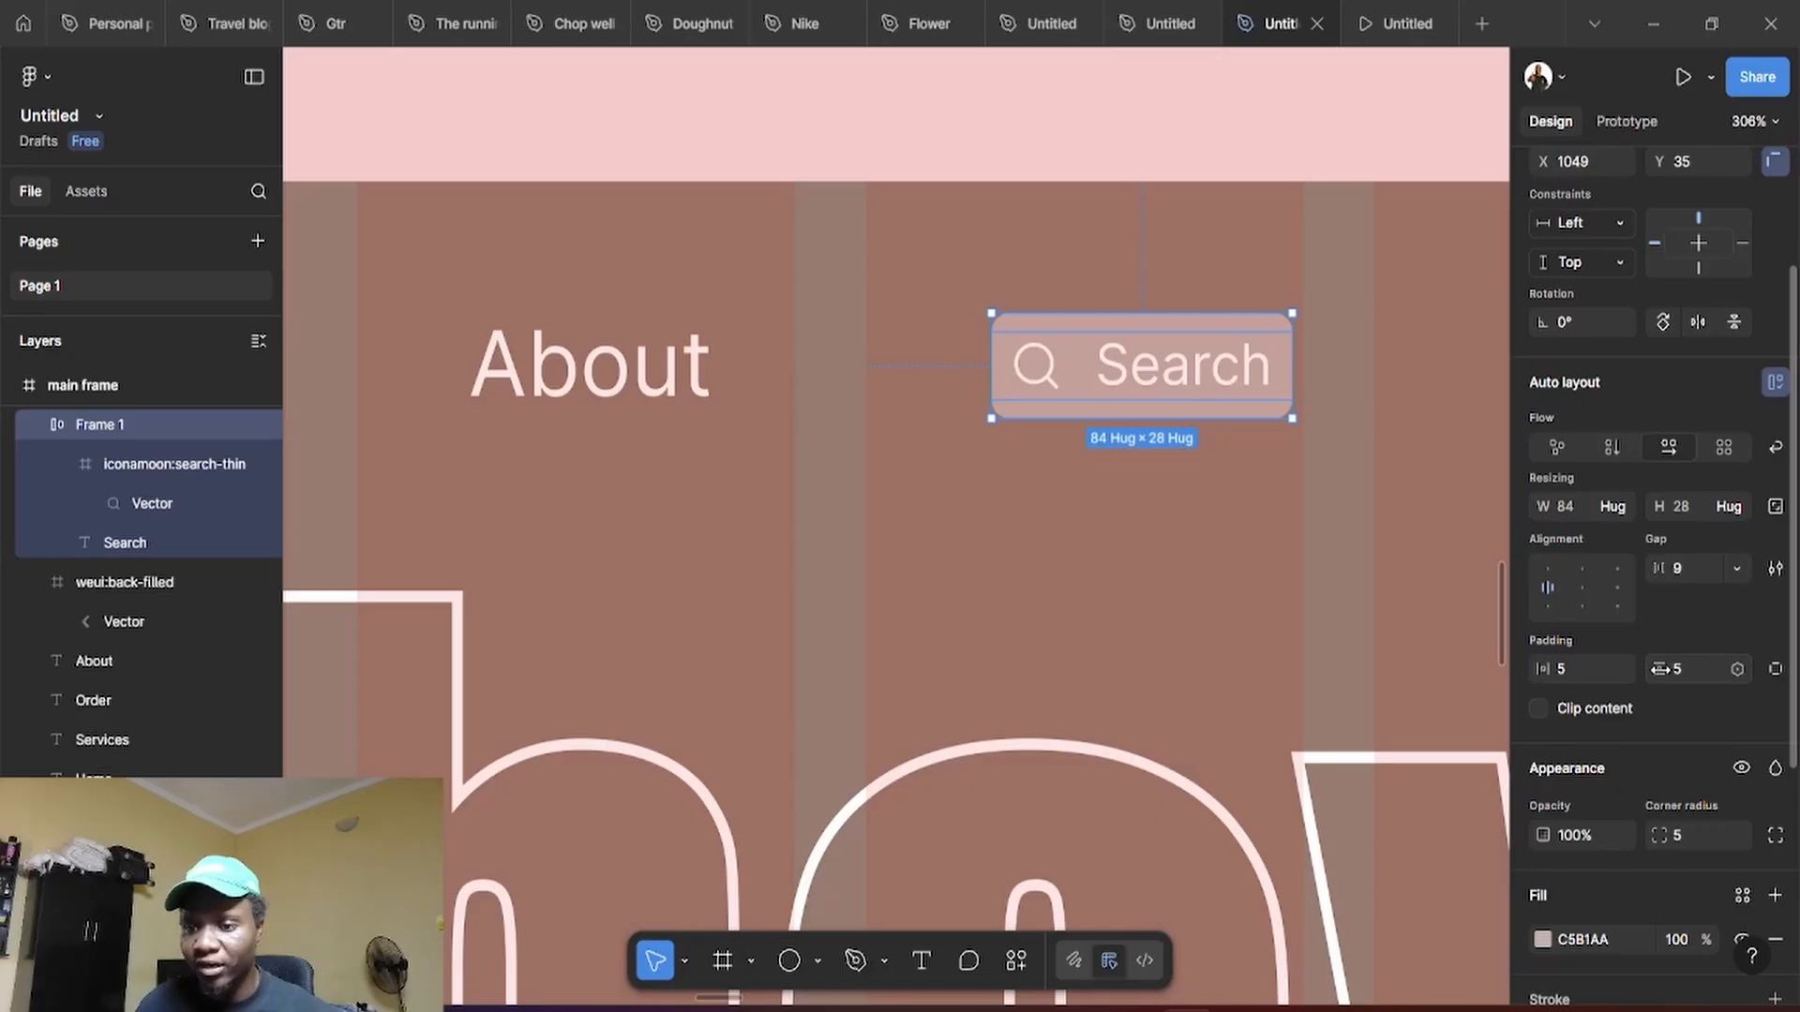
{"action": "left_click_drag", "start_coordinate": [1660, 668], "coordinate": [1646, 672]}
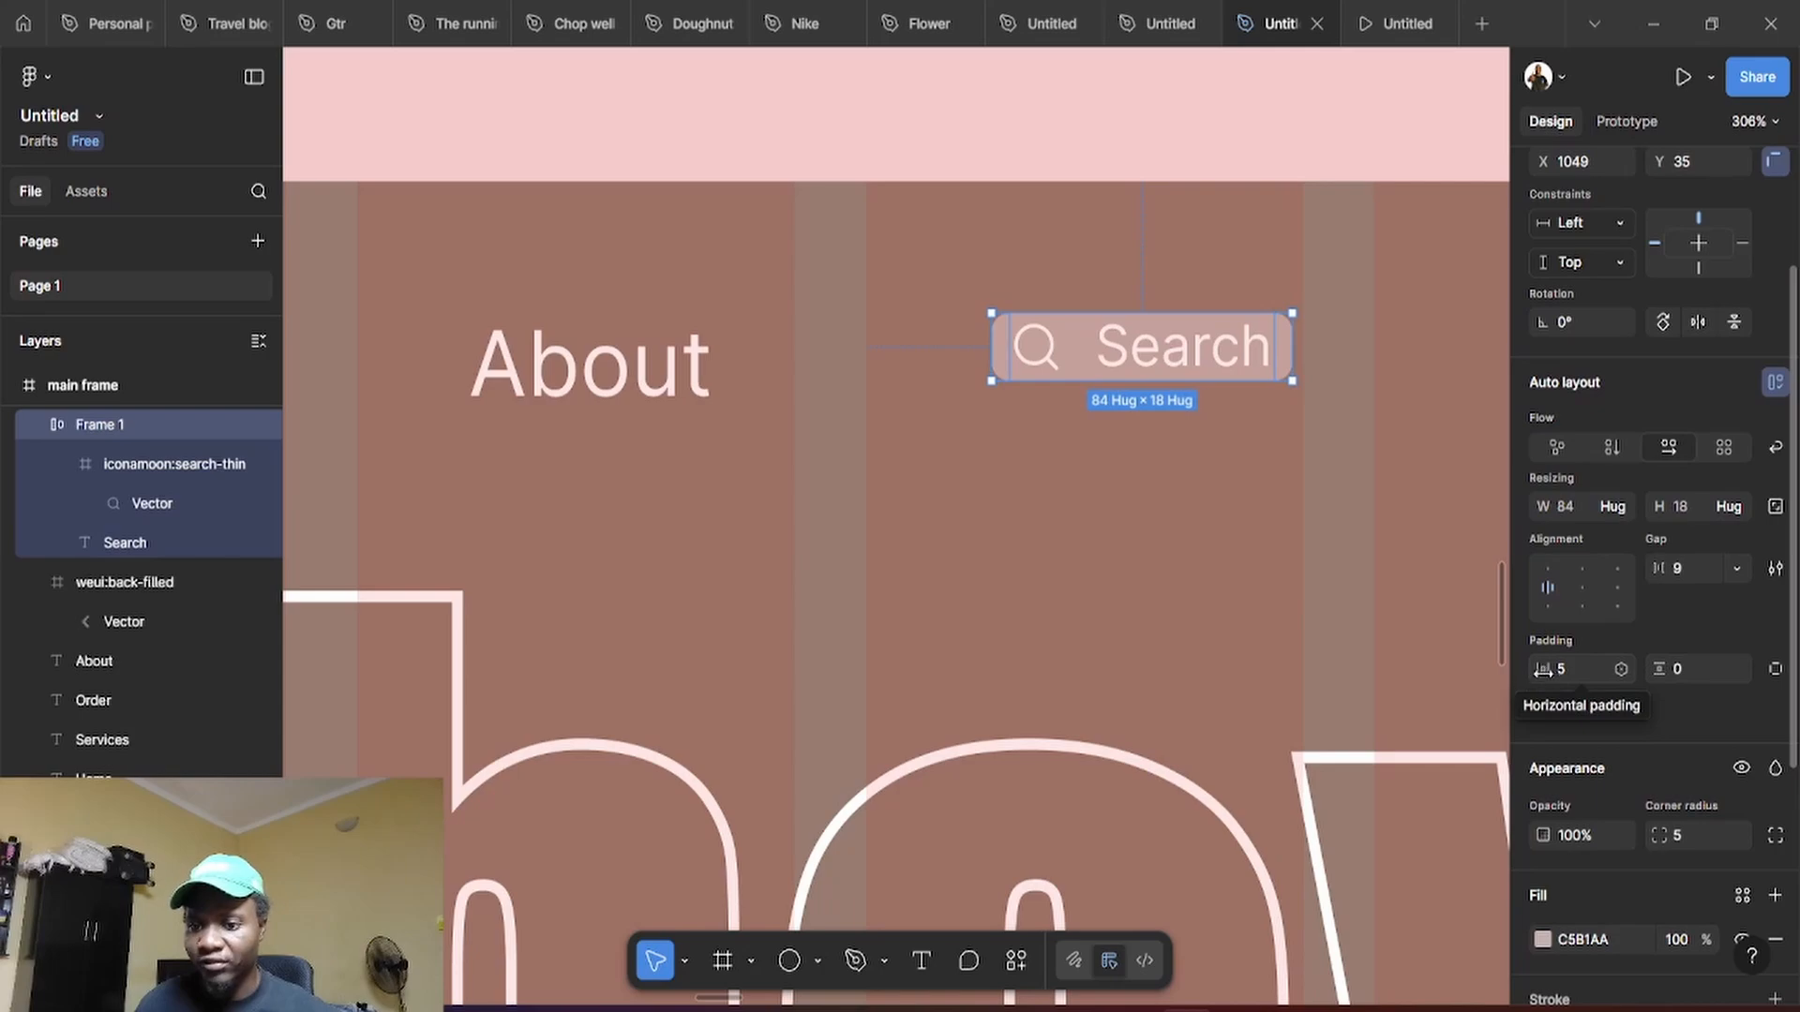
{"action": "left_click_drag", "start_coordinate": [1543, 670], "coordinate": [1601, 667]}
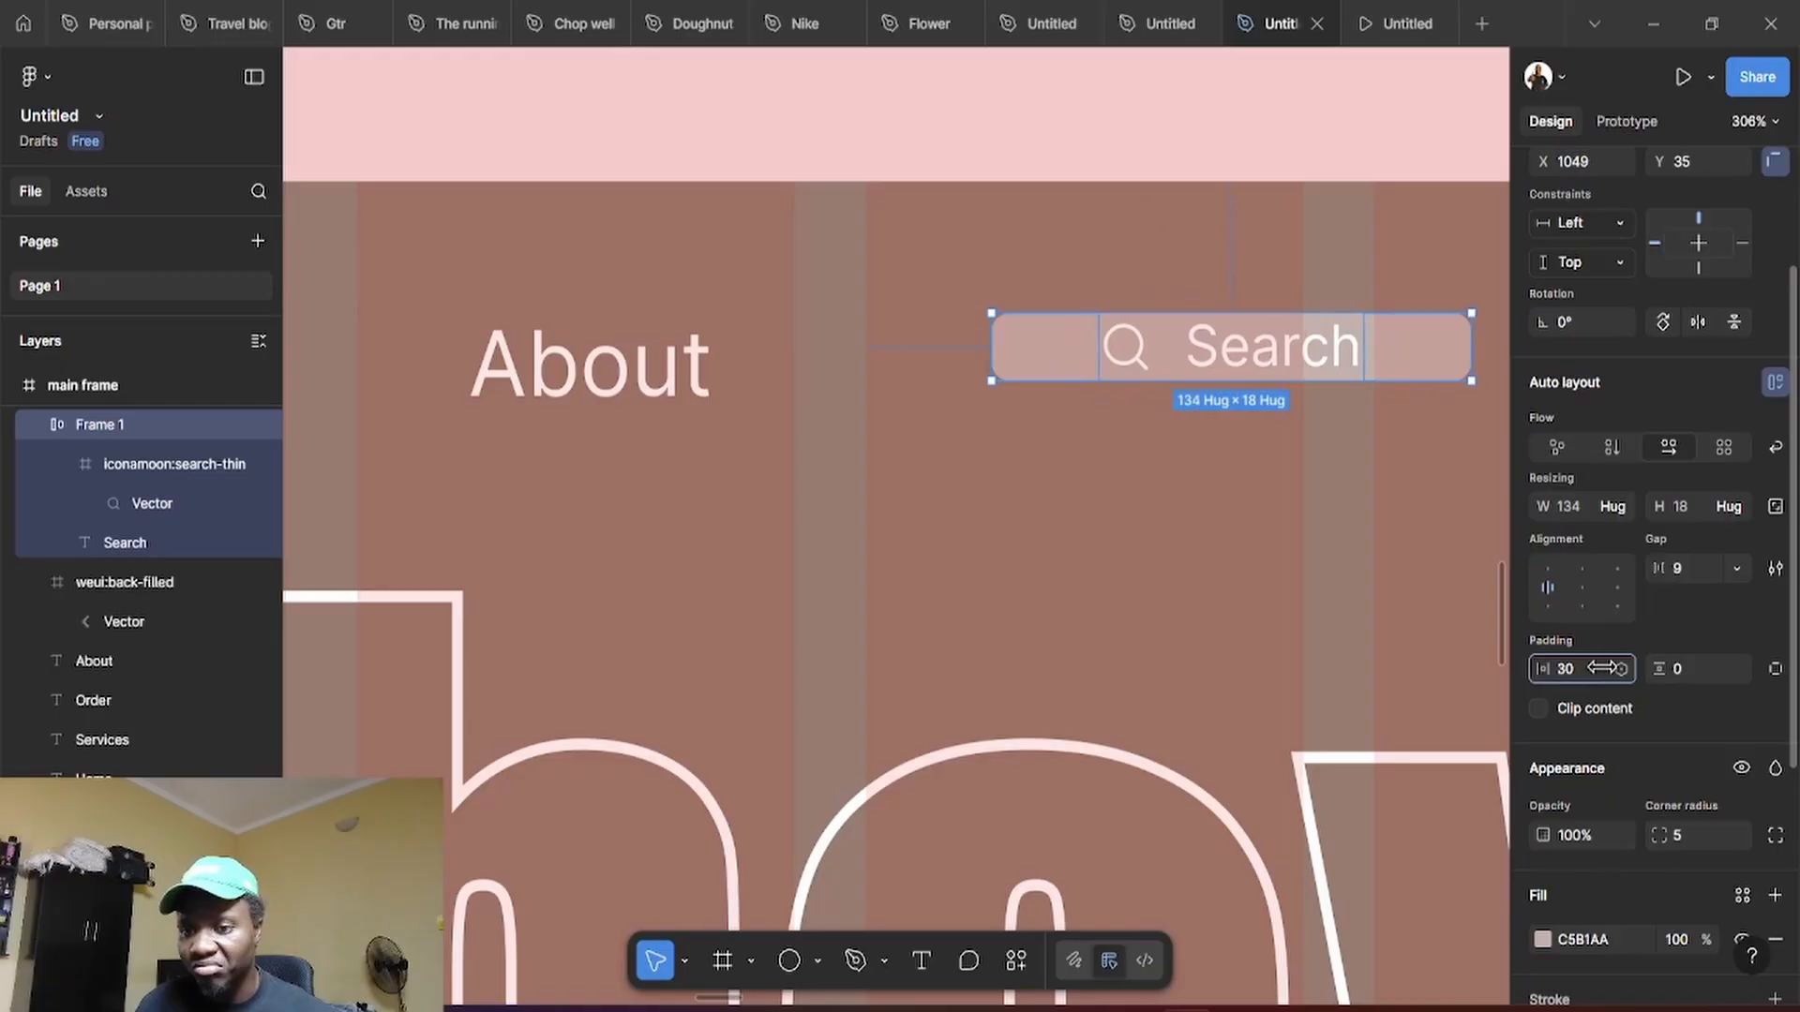
Move the widened search frame between the About label and the profile icon, to X 1040, Y 43
{"action": "scroll", "coordinate": [1152, 594], "scroll_direction": "down", "scroll_amount": 5}
{"action": "scroll", "coordinate": [1179, 611], "scroll_direction": "down", "scroll_amount": 2}
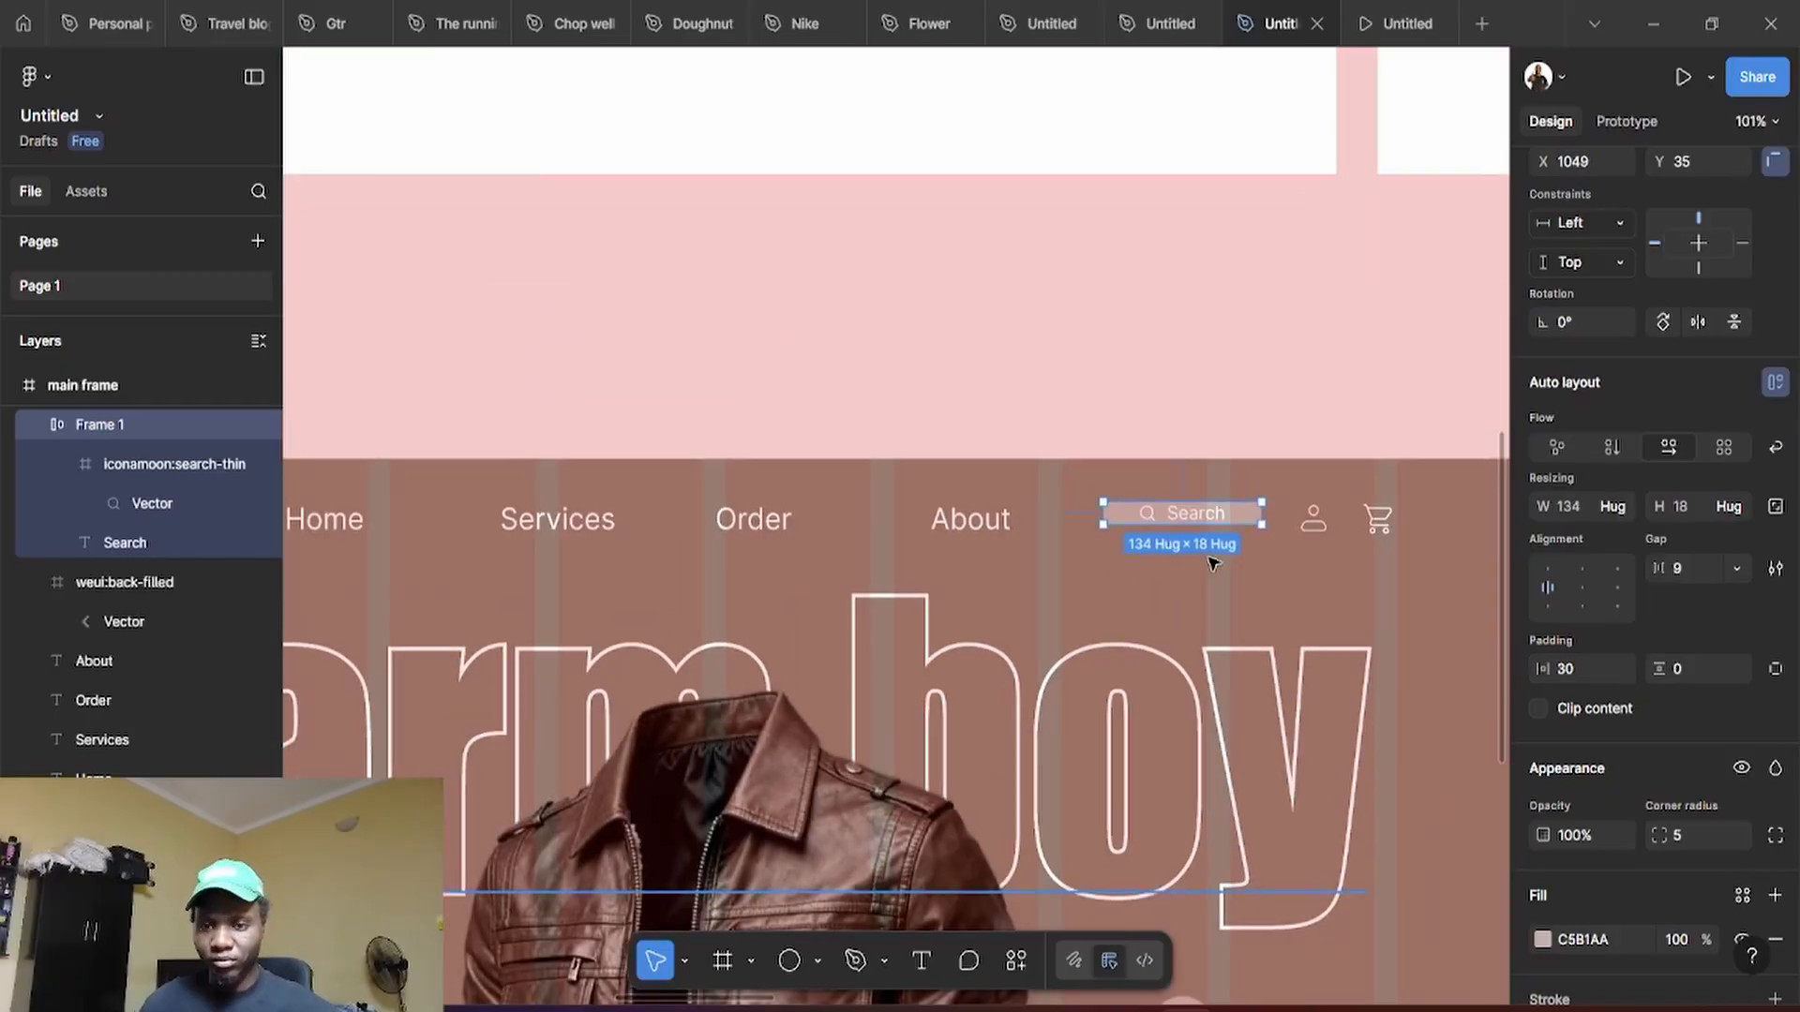
{"action": "scroll", "coordinate": [1219, 563], "scroll_direction": "up", "scroll_amount": 2}
{"action": "left_click_drag", "start_coordinate": [1219, 511], "coordinate": [1203, 519]}
{"action": "scroll", "coordinate": [1219, 539], "scroll_direction": "down", "scroll_amount": 1}
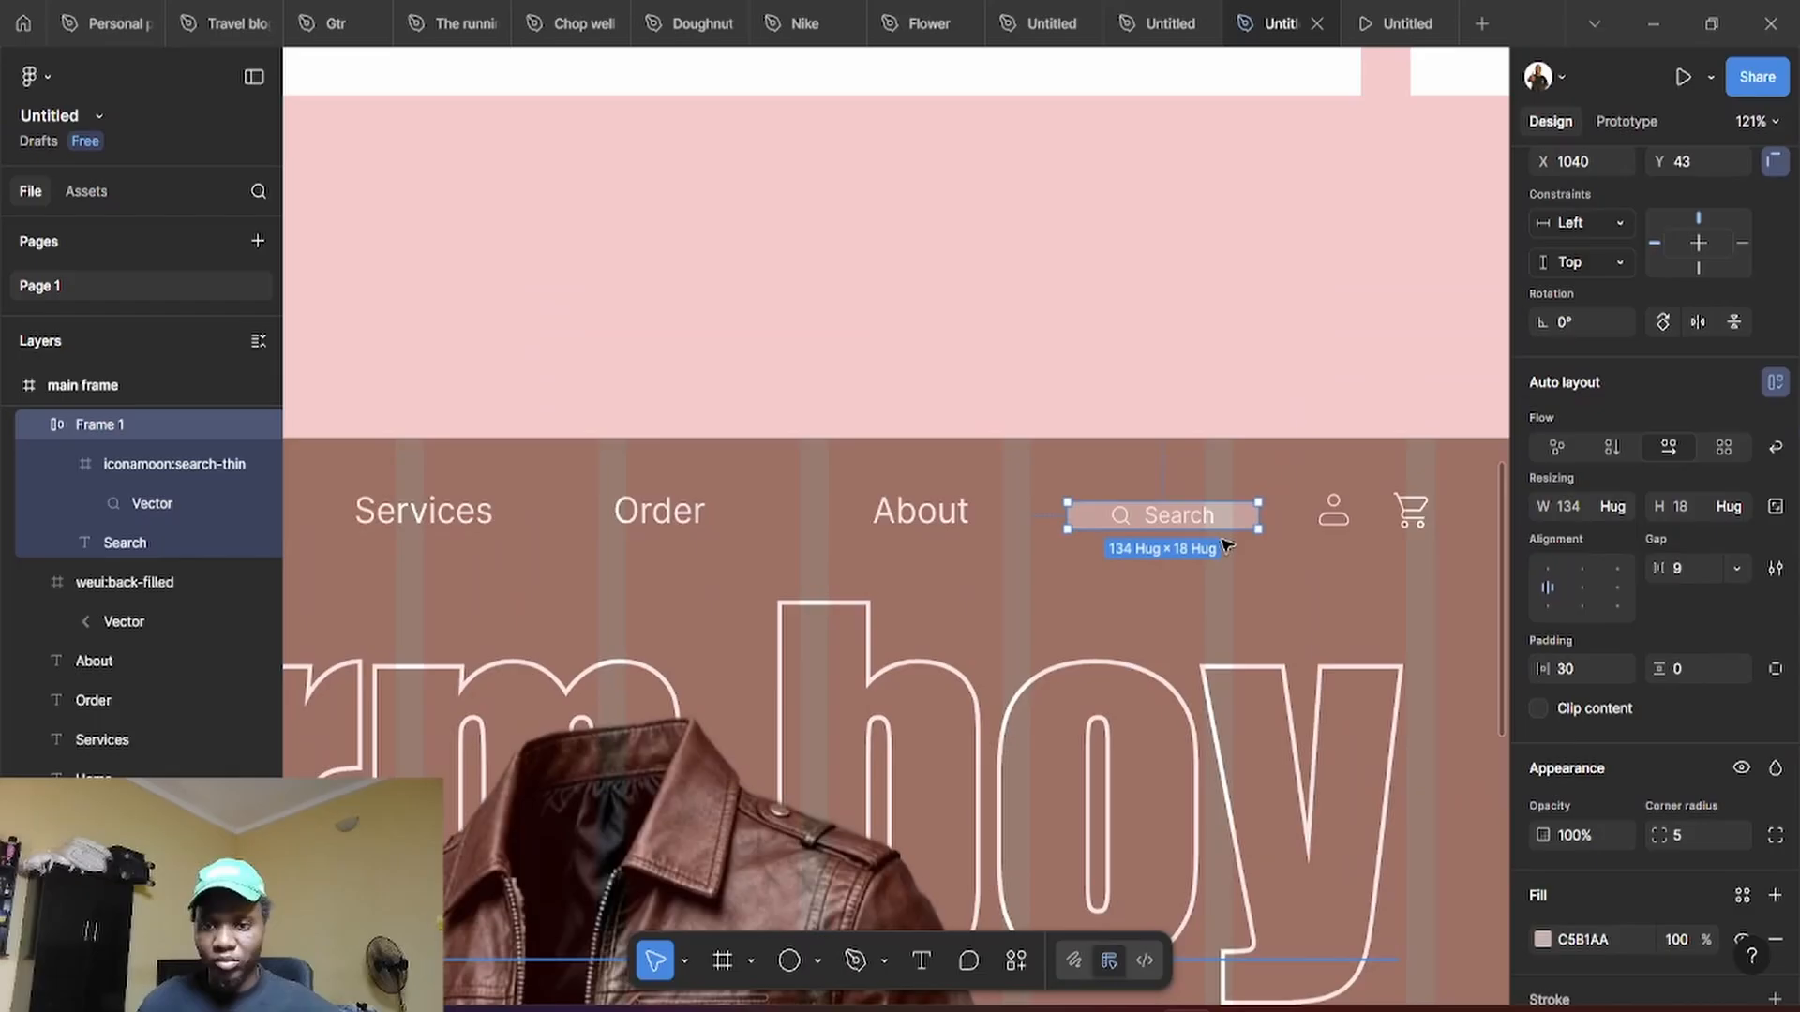
Shift Order, About, the search frame and both icons slightly left, and align them with Services on their vertical centres
{"action": "left_click", "coordinate": [1324, 513], "text": "shift"}
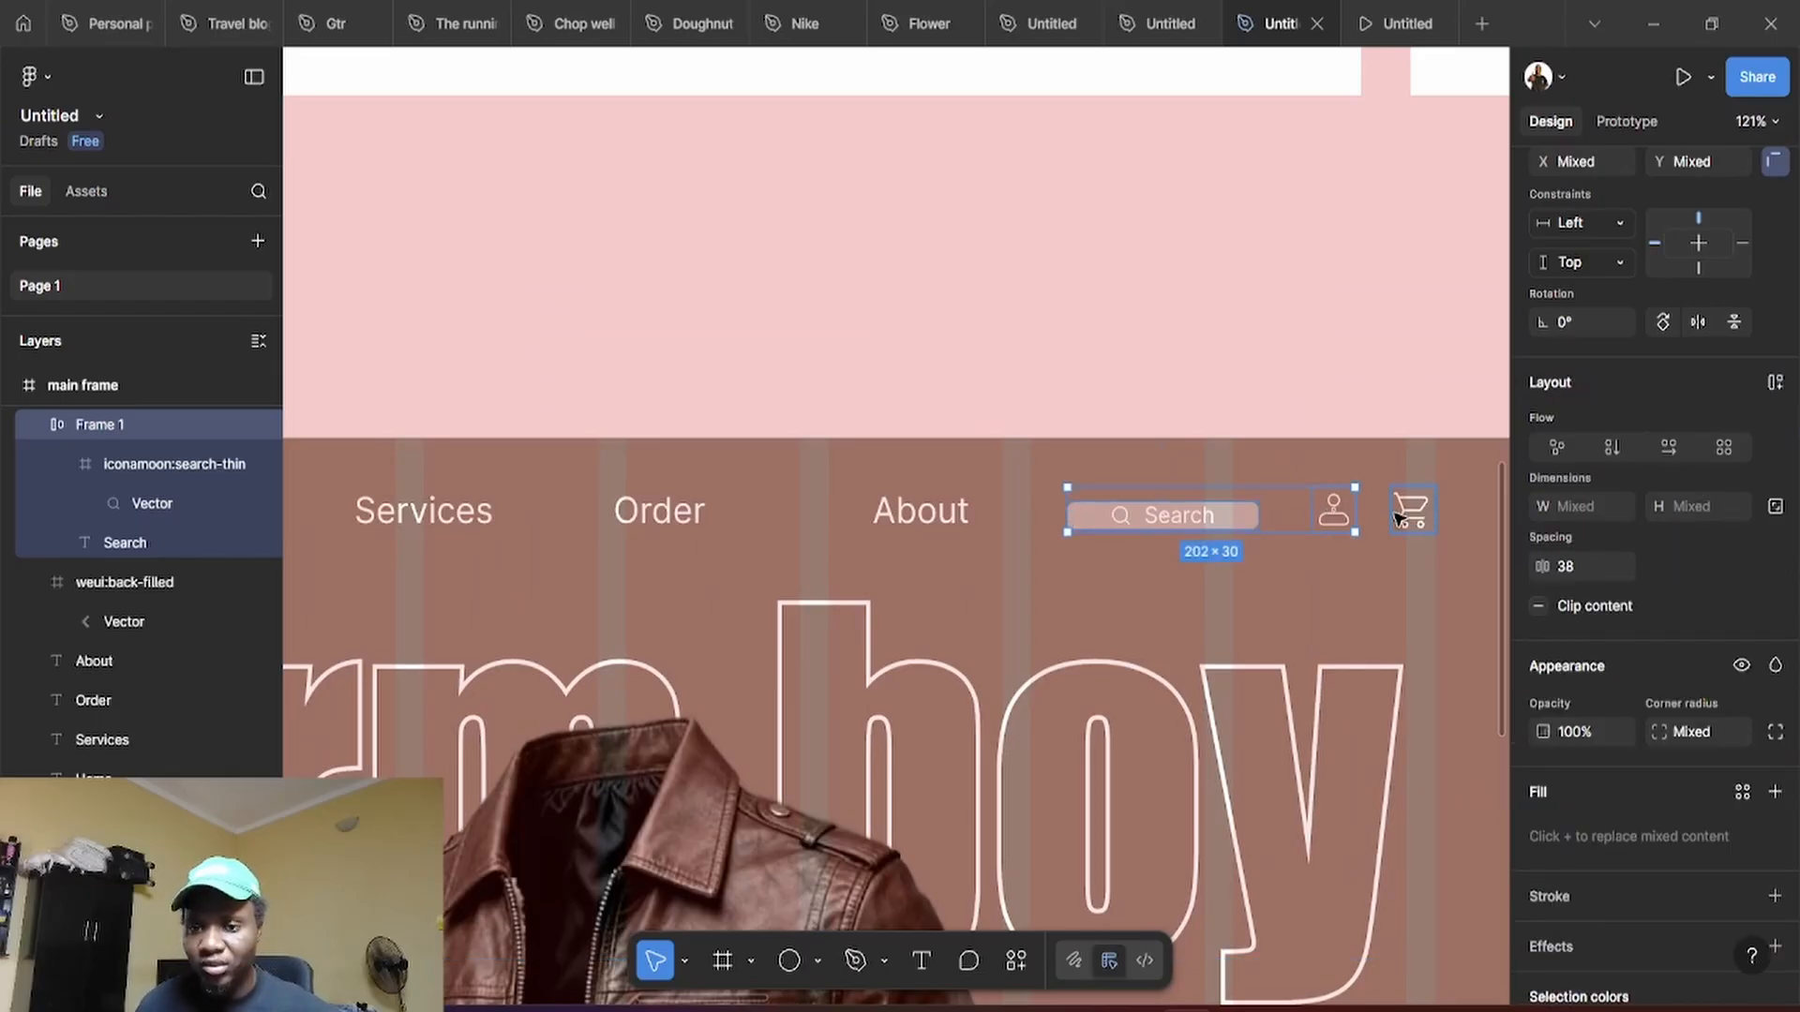
{"action": "left_click", "coordinate": [1406, 514], "text": "shift"}
{"action": "left_click", "coordinate": [924, 514], "text": "shift"}
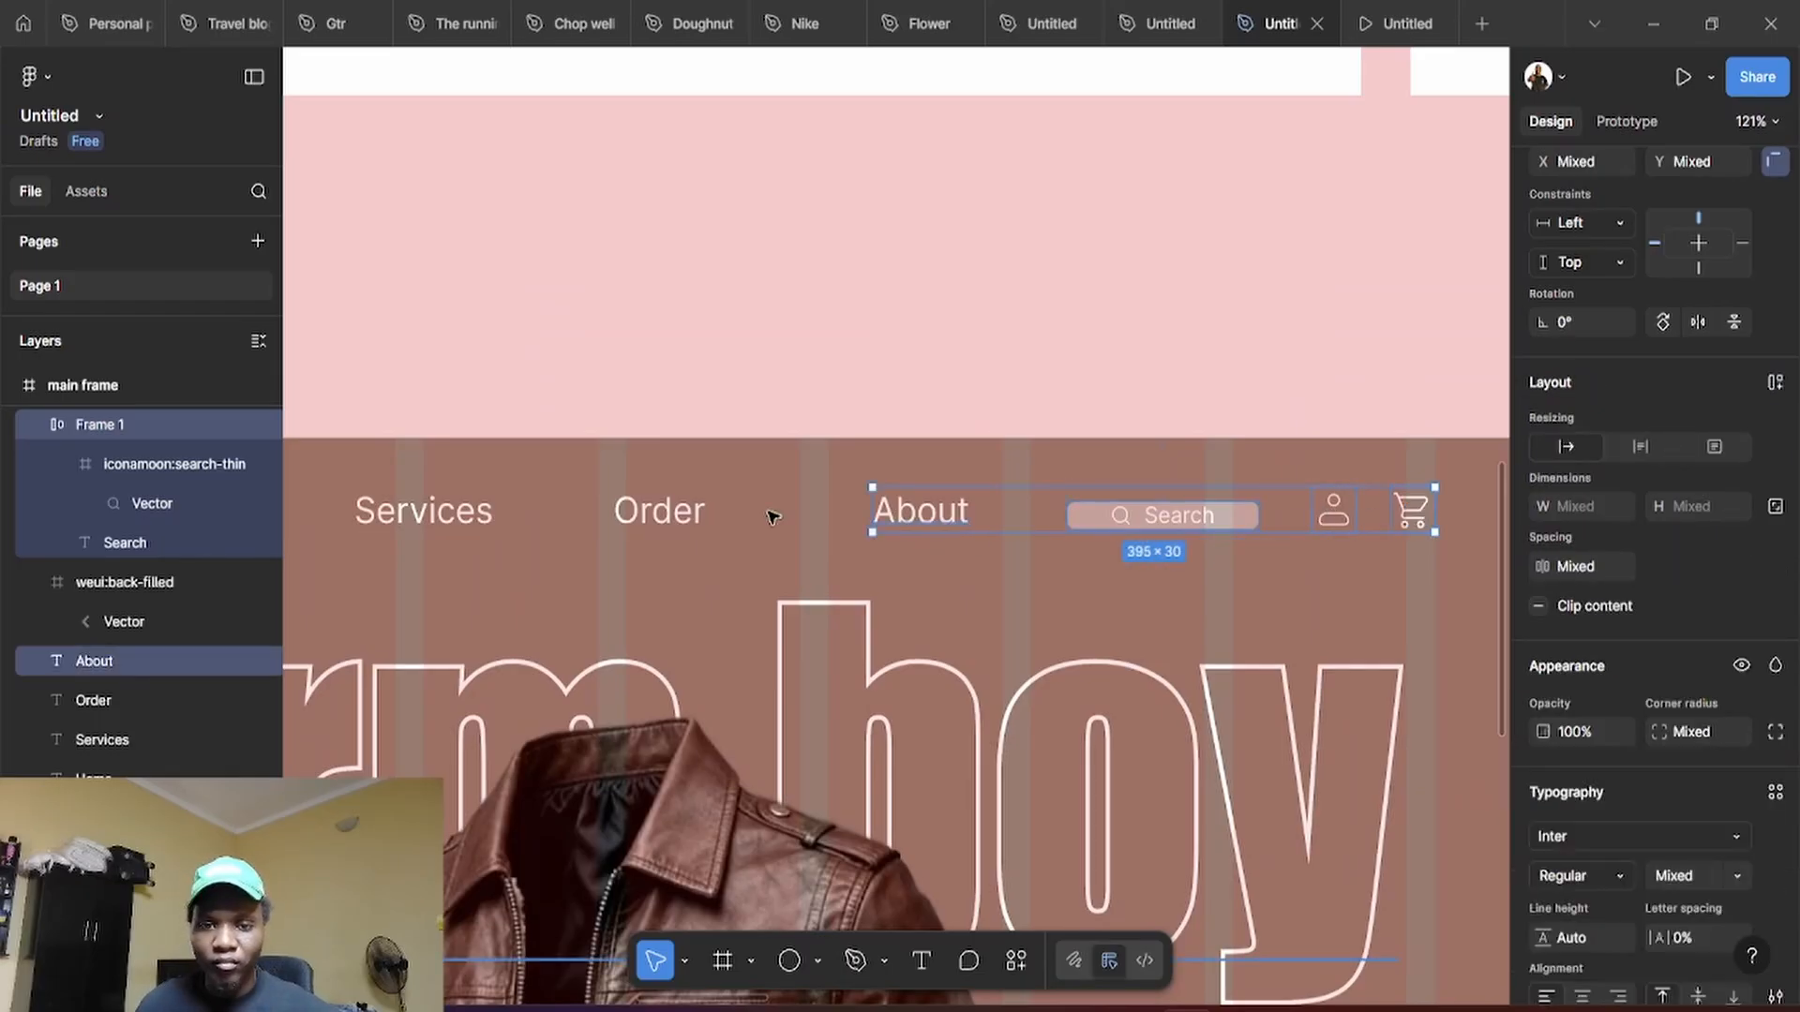
{"action": "left_click", "coordinate": [676, 514], "text": "shift"}
{"action": "left_click", "coordinate": [459, 522], "text": "shift"}
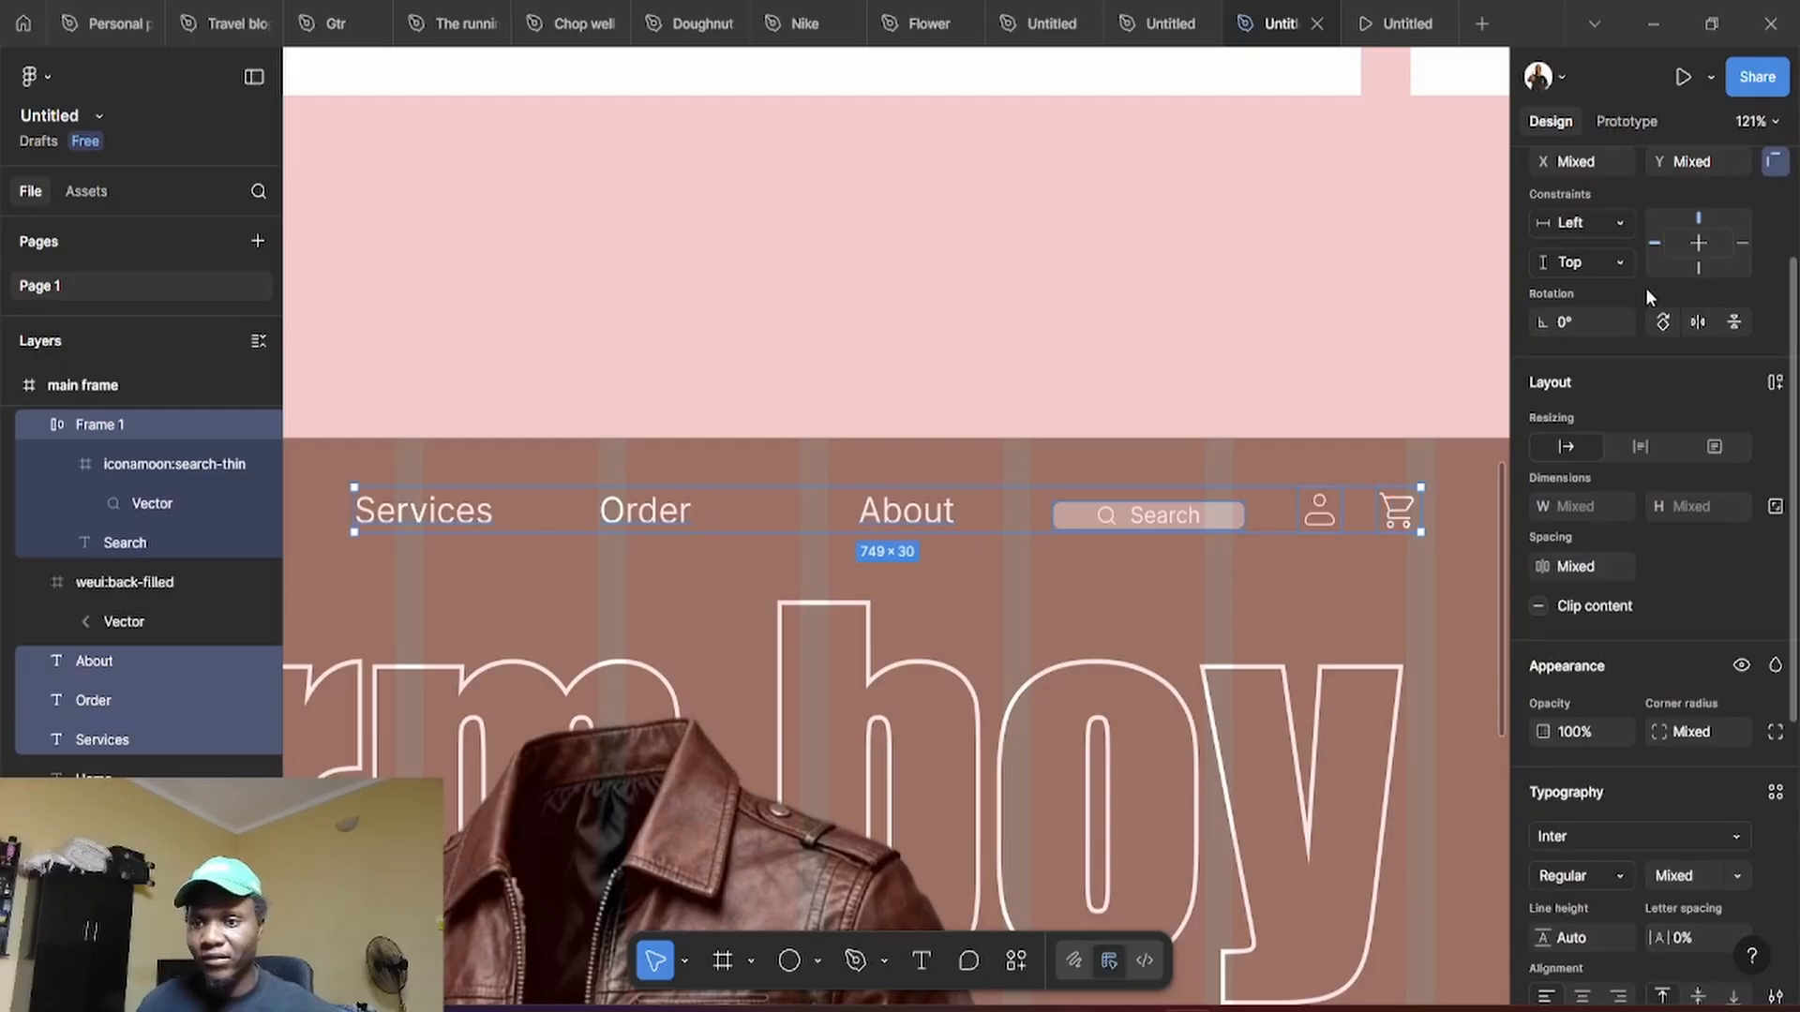
{"action": "scroll", "coordinate": [1537, 300], "scroll_direction": "up", "scroll_amount": 4}
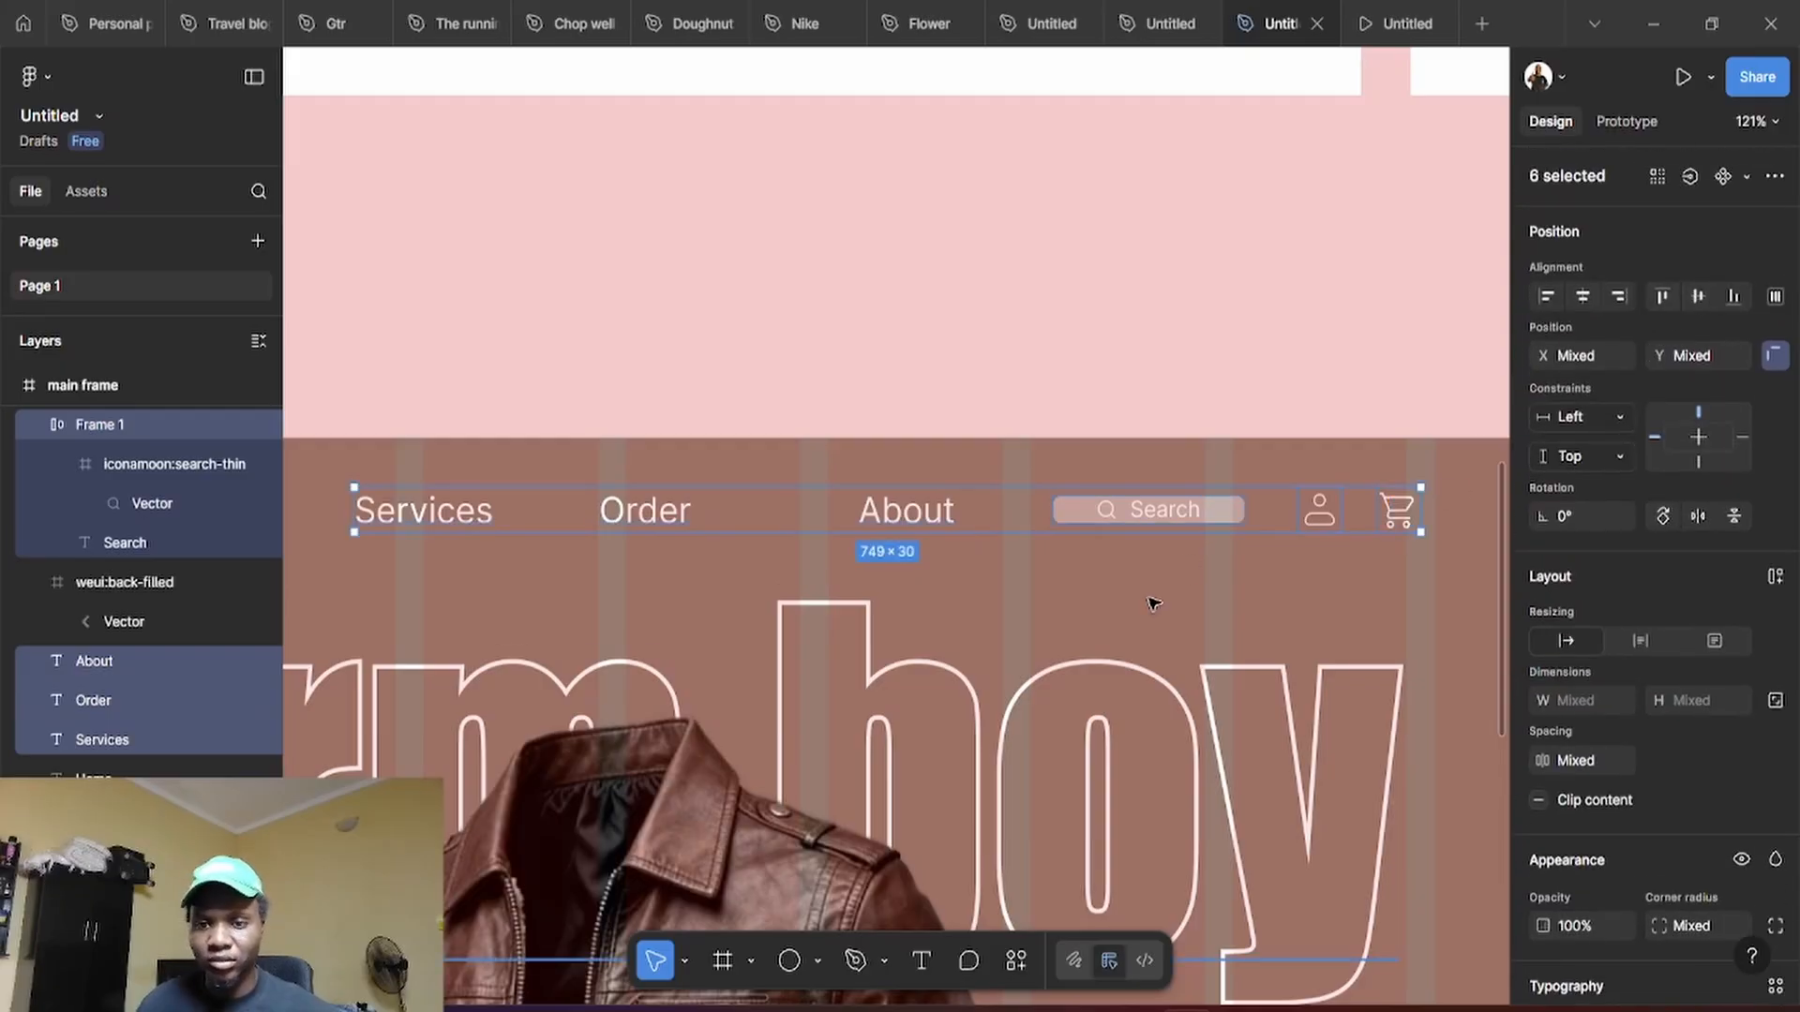
Increase the search frame's vertical padding to 3
{"action": "scroll", "coordinate": [1157, 603], "scroll_direction": "down", "scroll_amount": 3}
{"action": "scroll", "coordinate": [1167, 544], "scroll_direction": "up", "scroll_amount": 5}
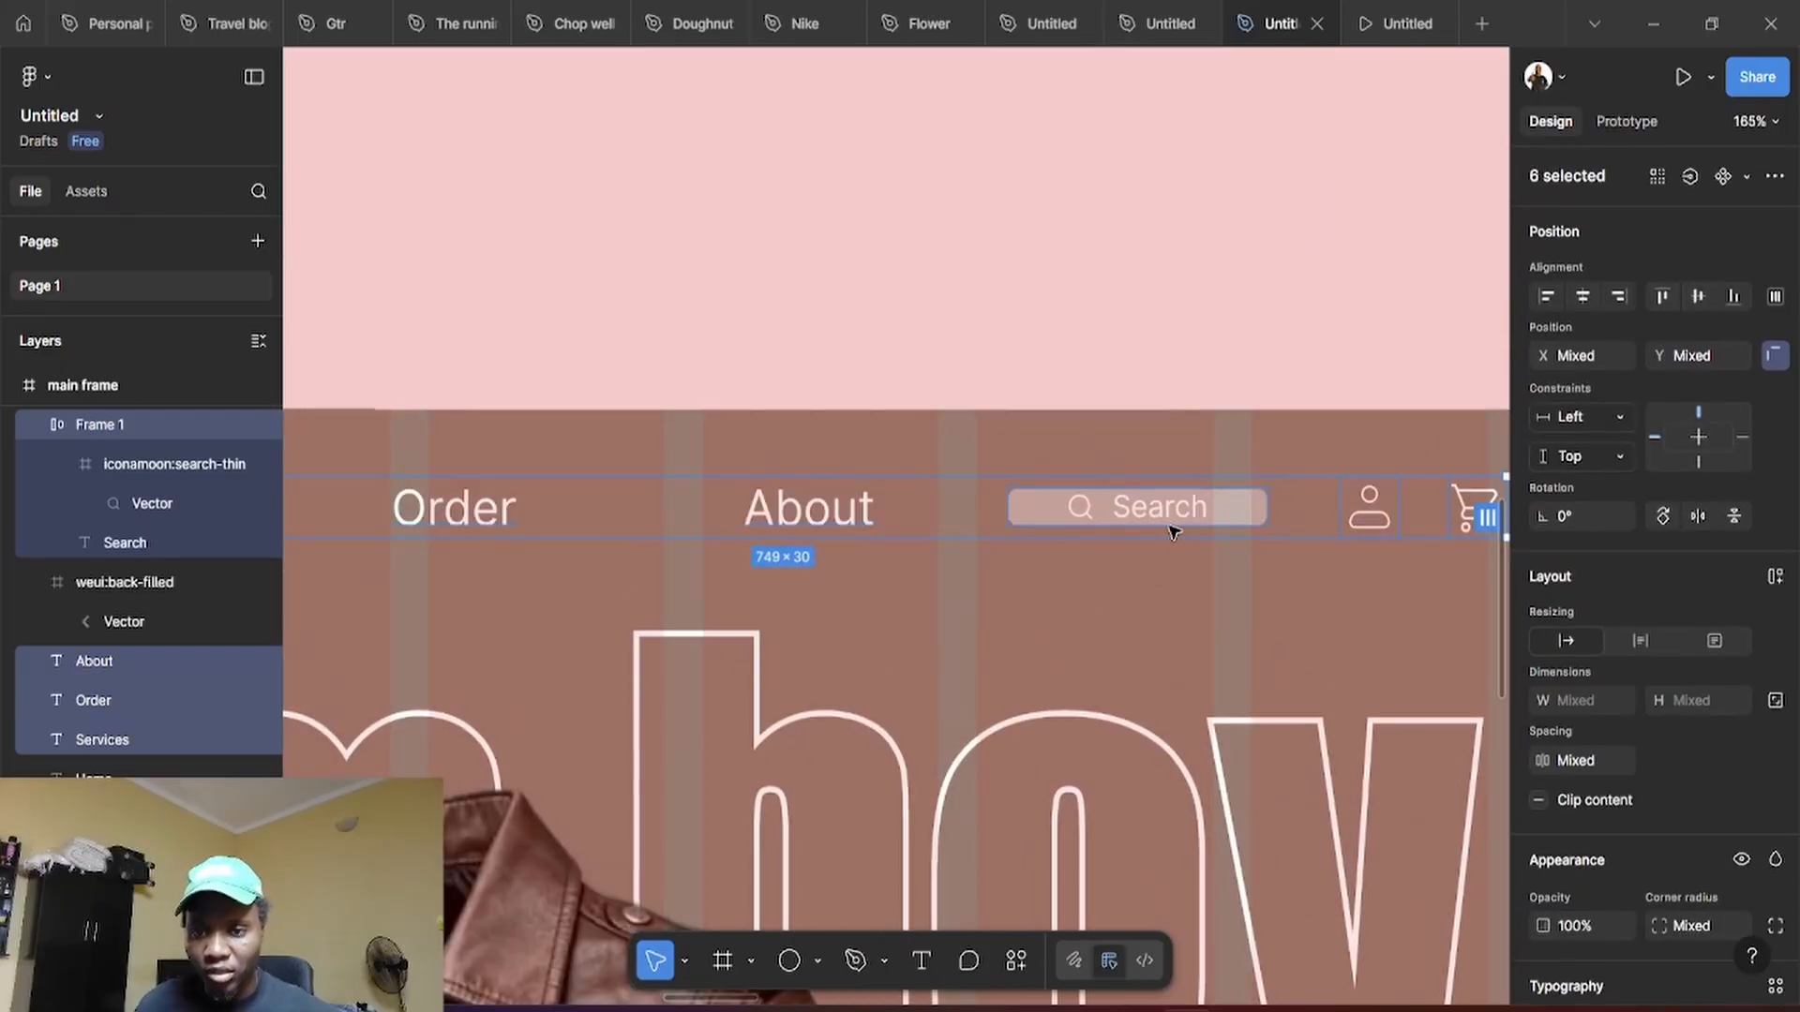
{"action": "left_click", "coordinate": [1248, 513]}
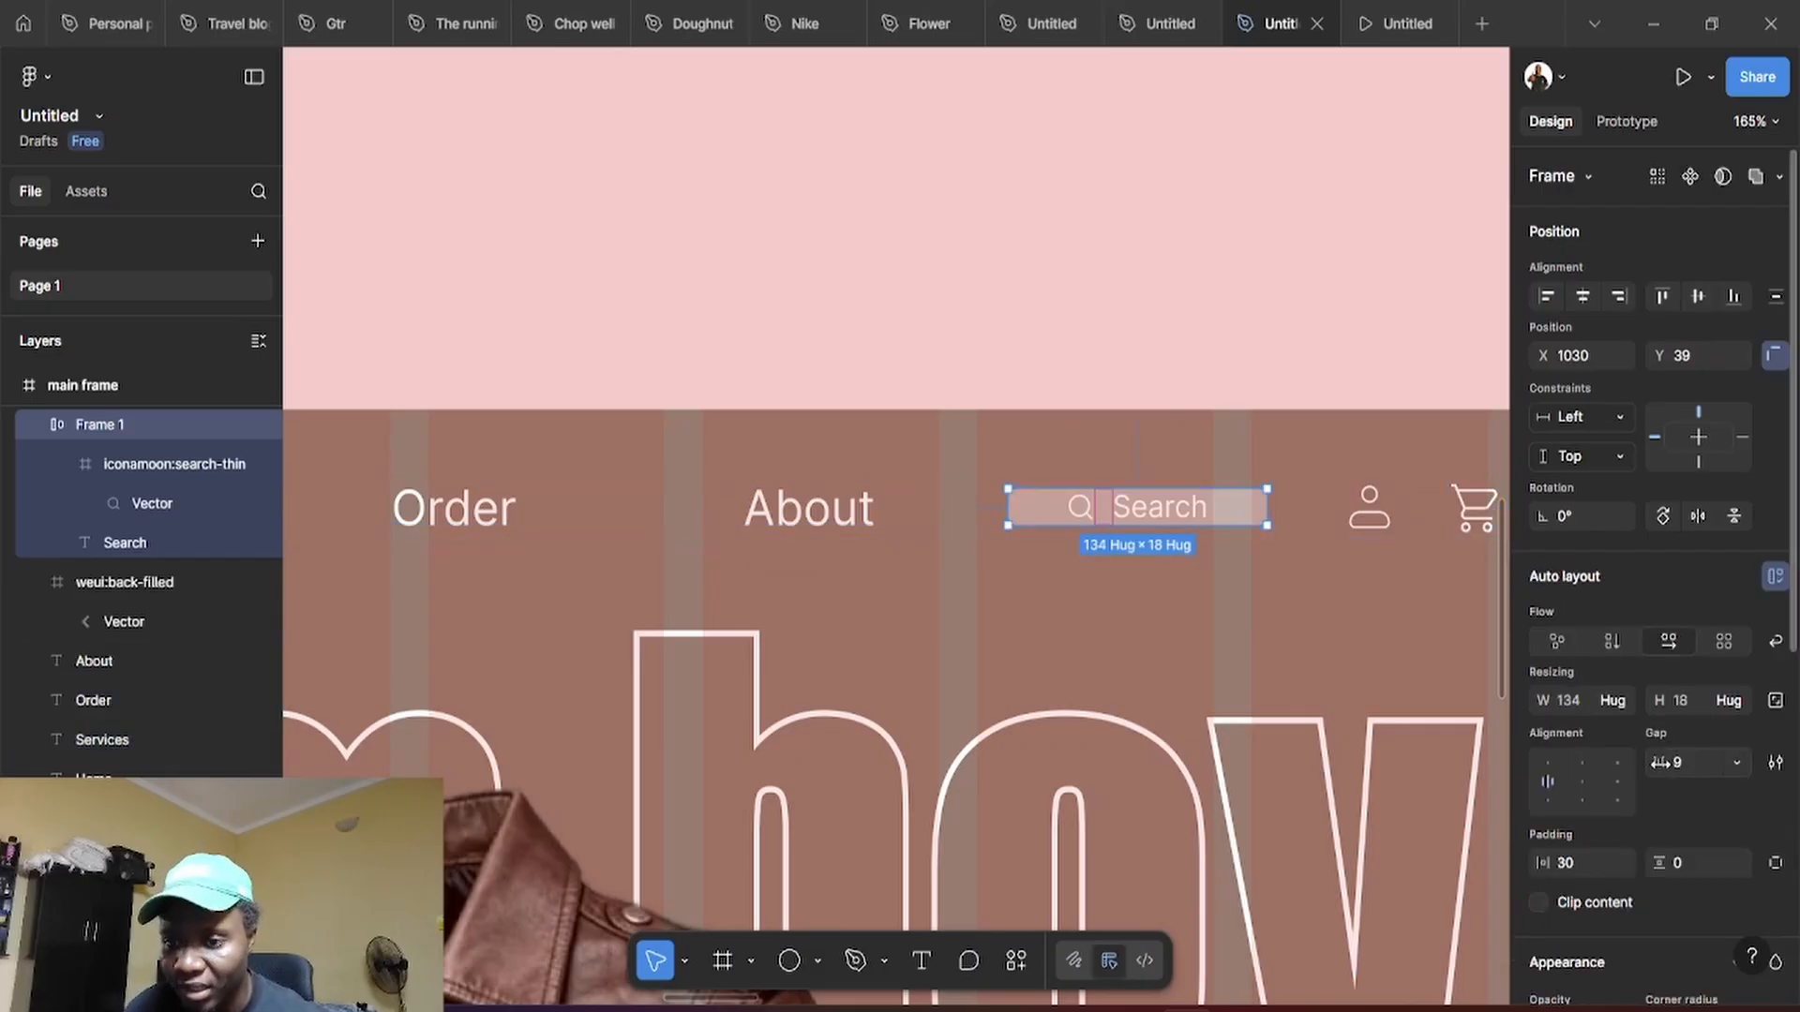
{"action": "left_click_drag", "start_coordinate": [1659, 861], "coordinate": [1667, 862]}
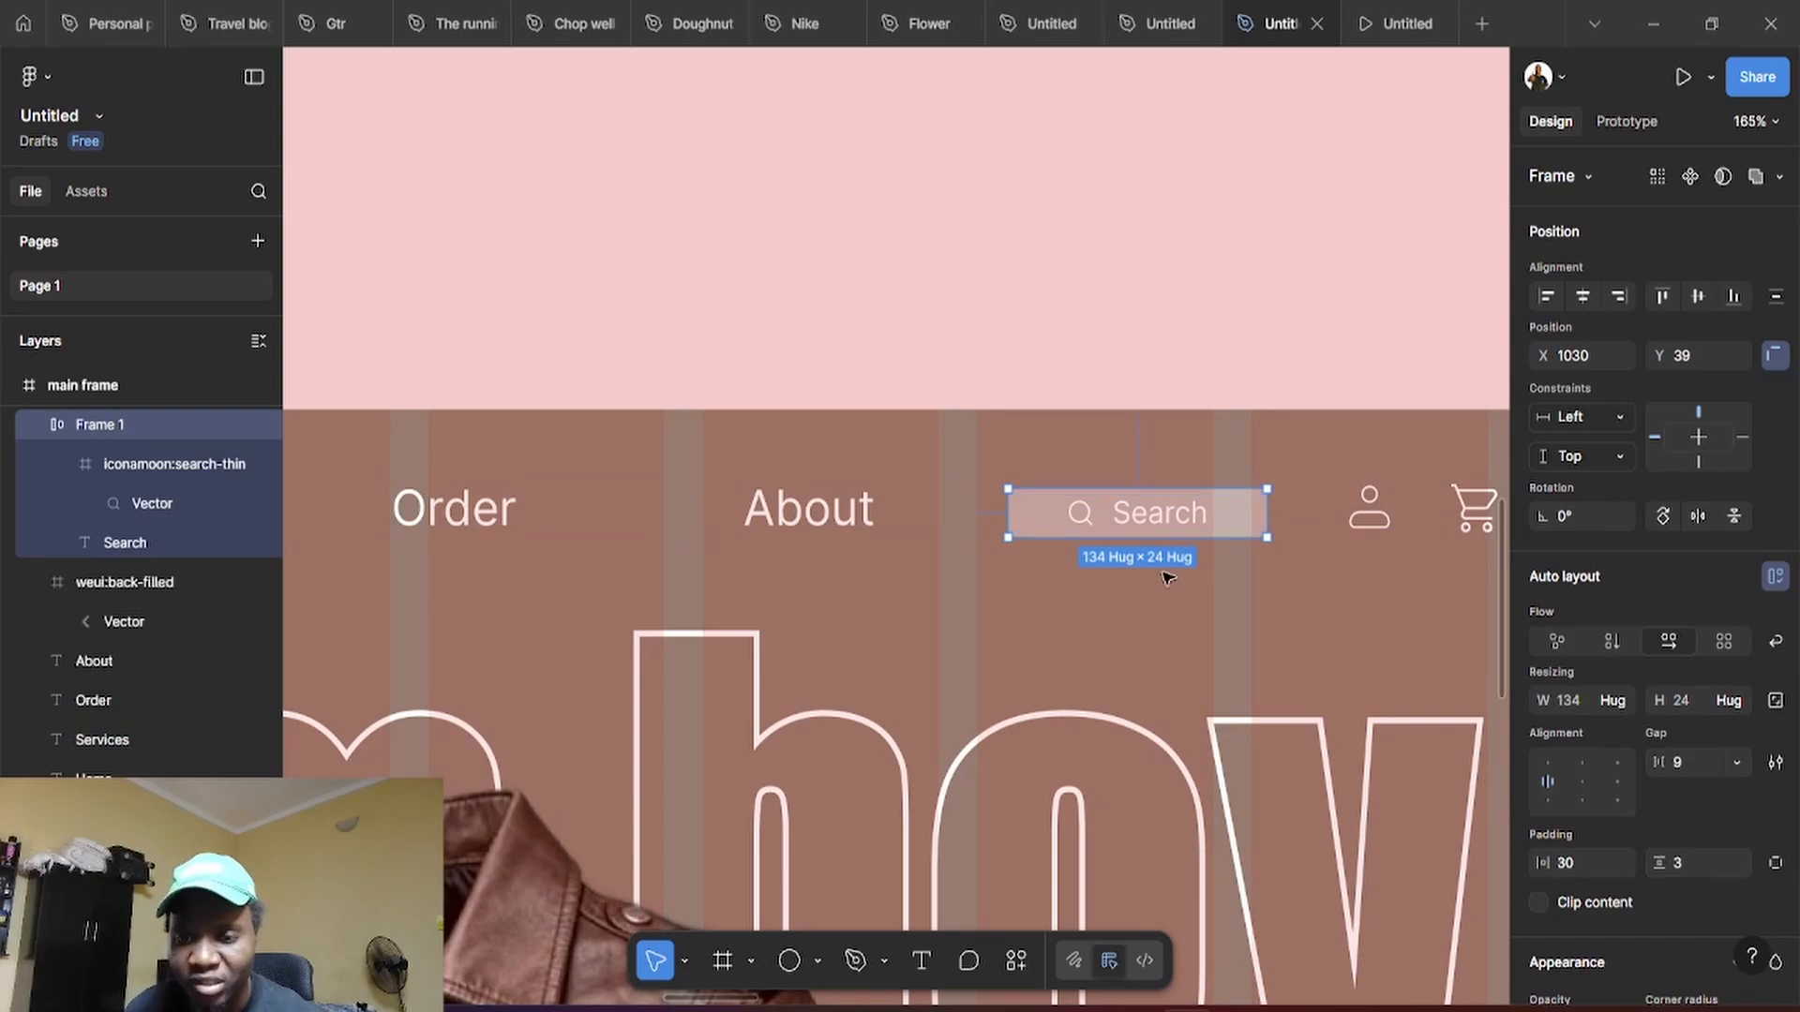
{"action": "scroll", "coordinate": [1298, 591], "scroll_direction": "up", "scroll_amount": 3}
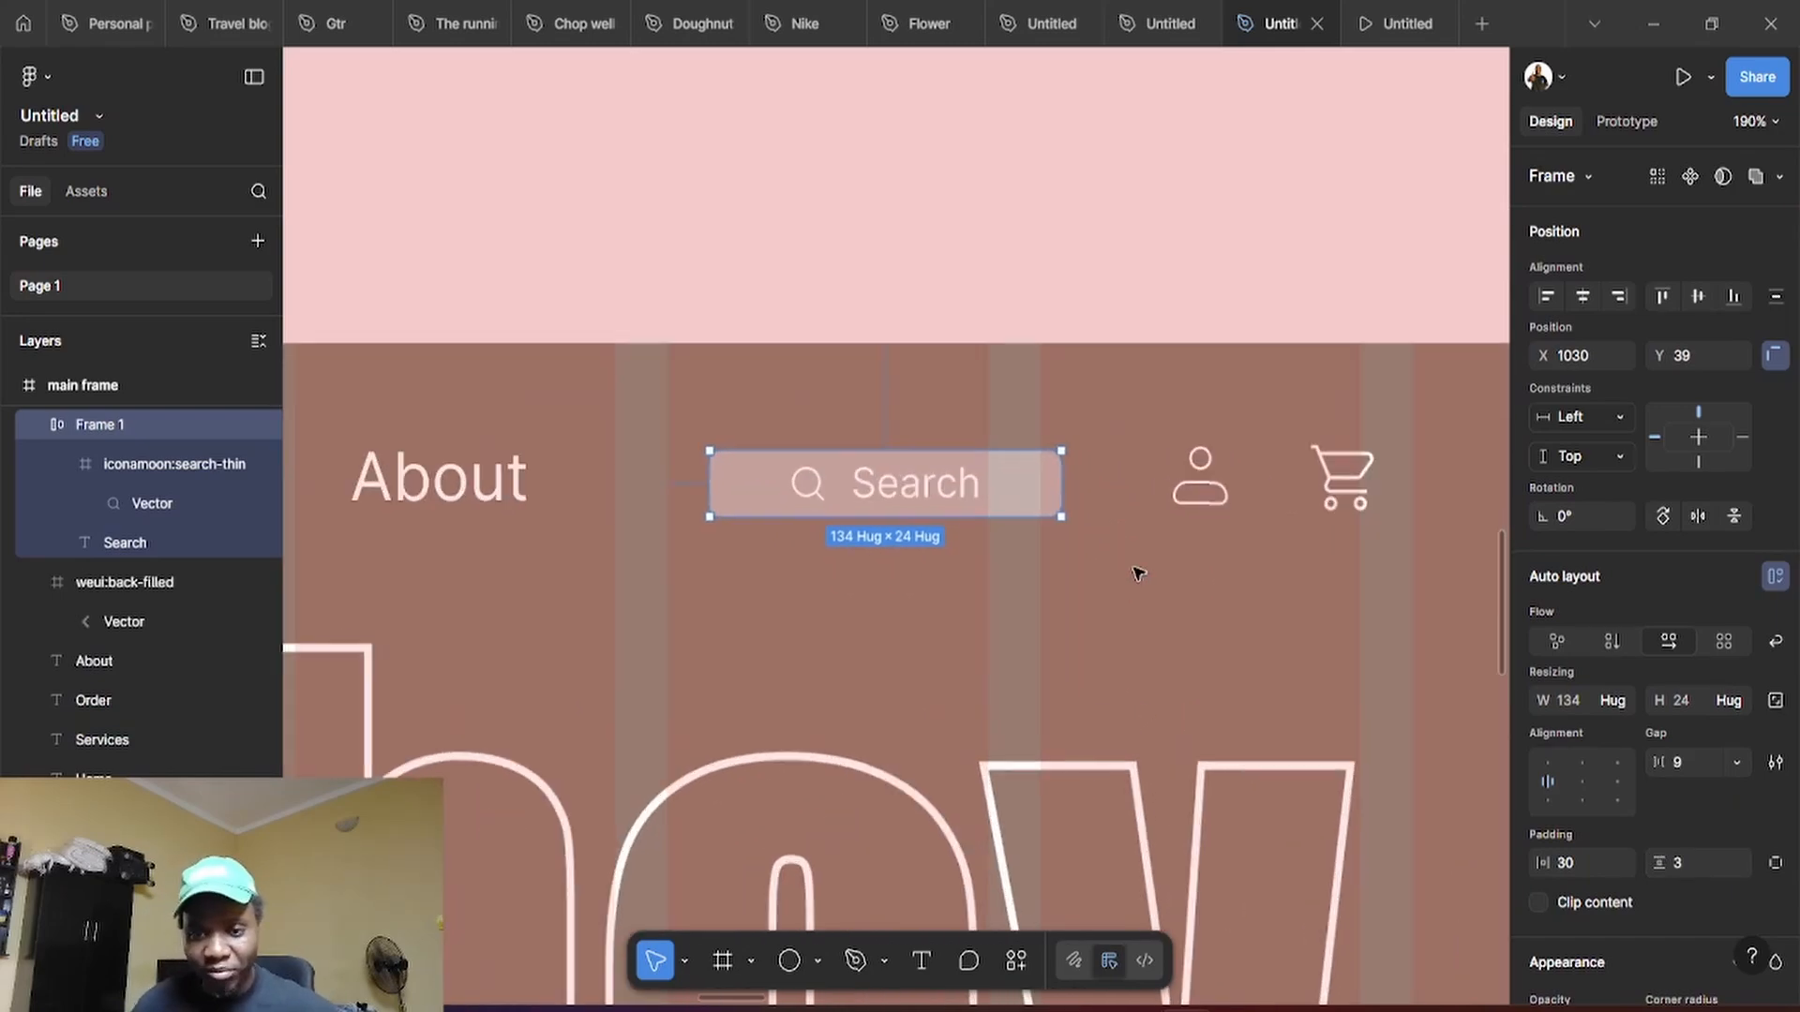
Check the spacing of the search frame, profile and cart icons, and review the whole Farm boy page below the product cards
{"action": "left_click", "coordinate": [1225, 484]}
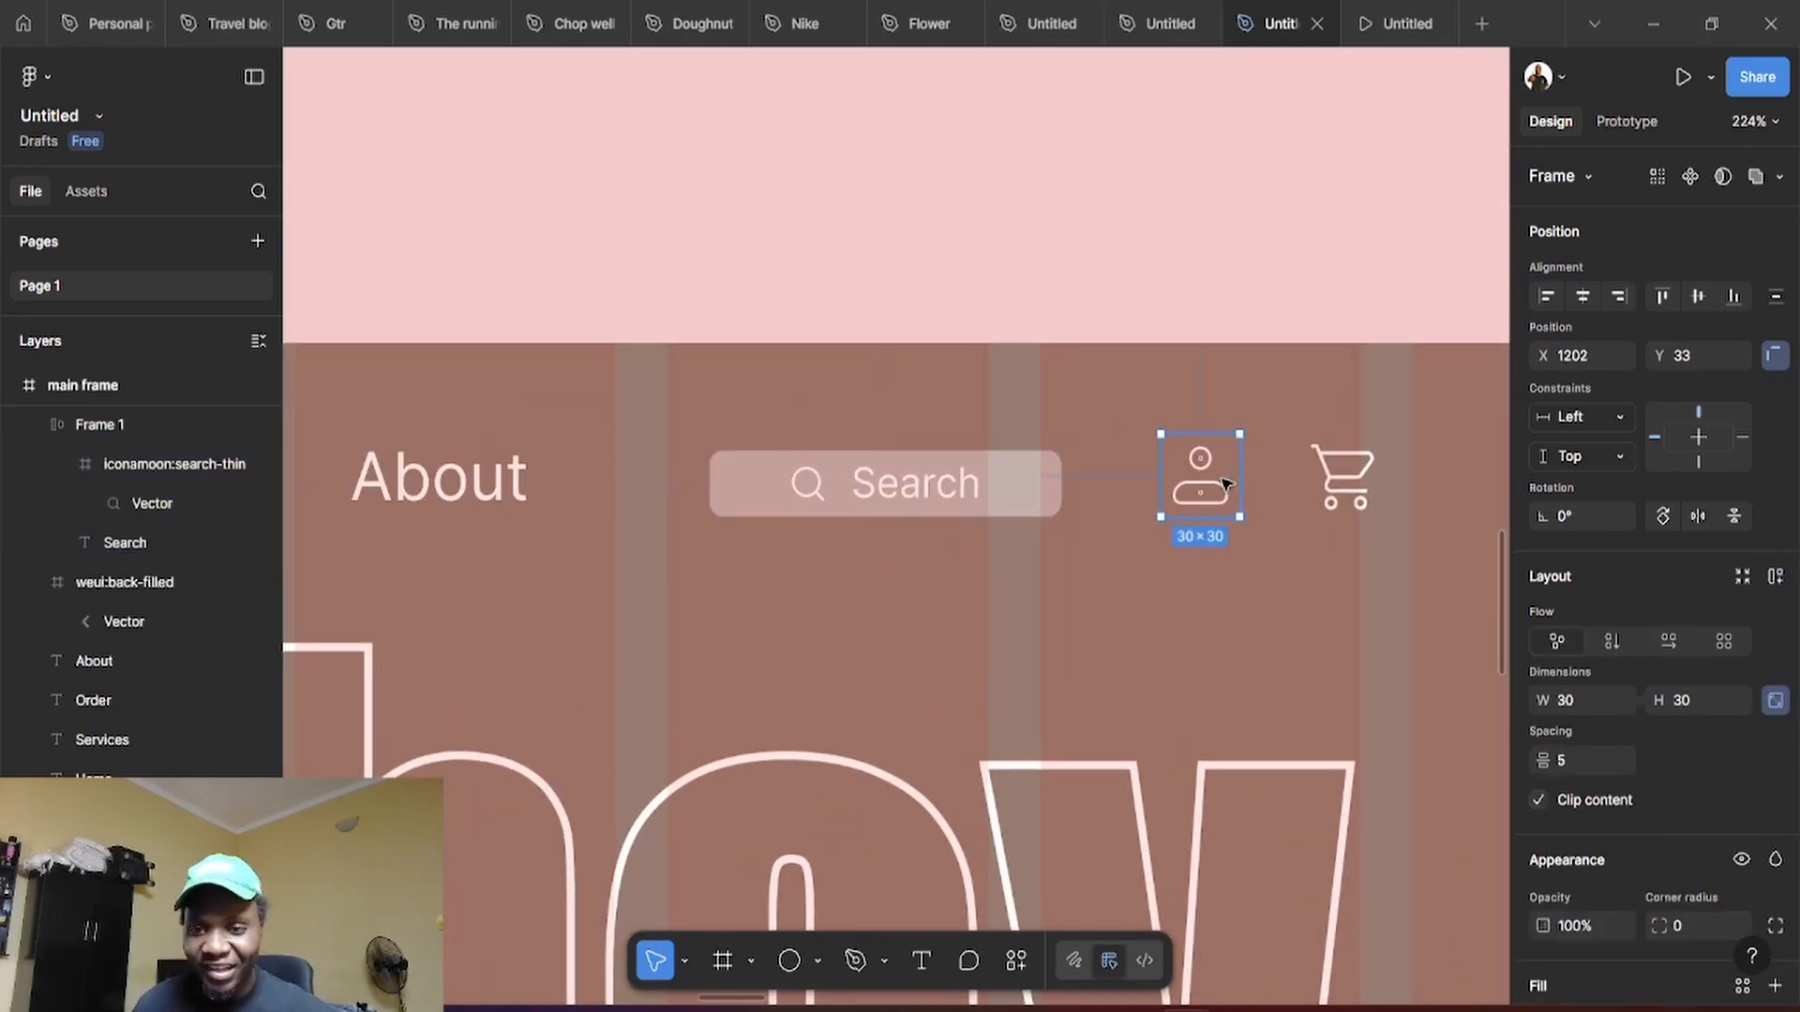
{"action": "left_click", "coordinate": [1333, 490], "text": "shift"}
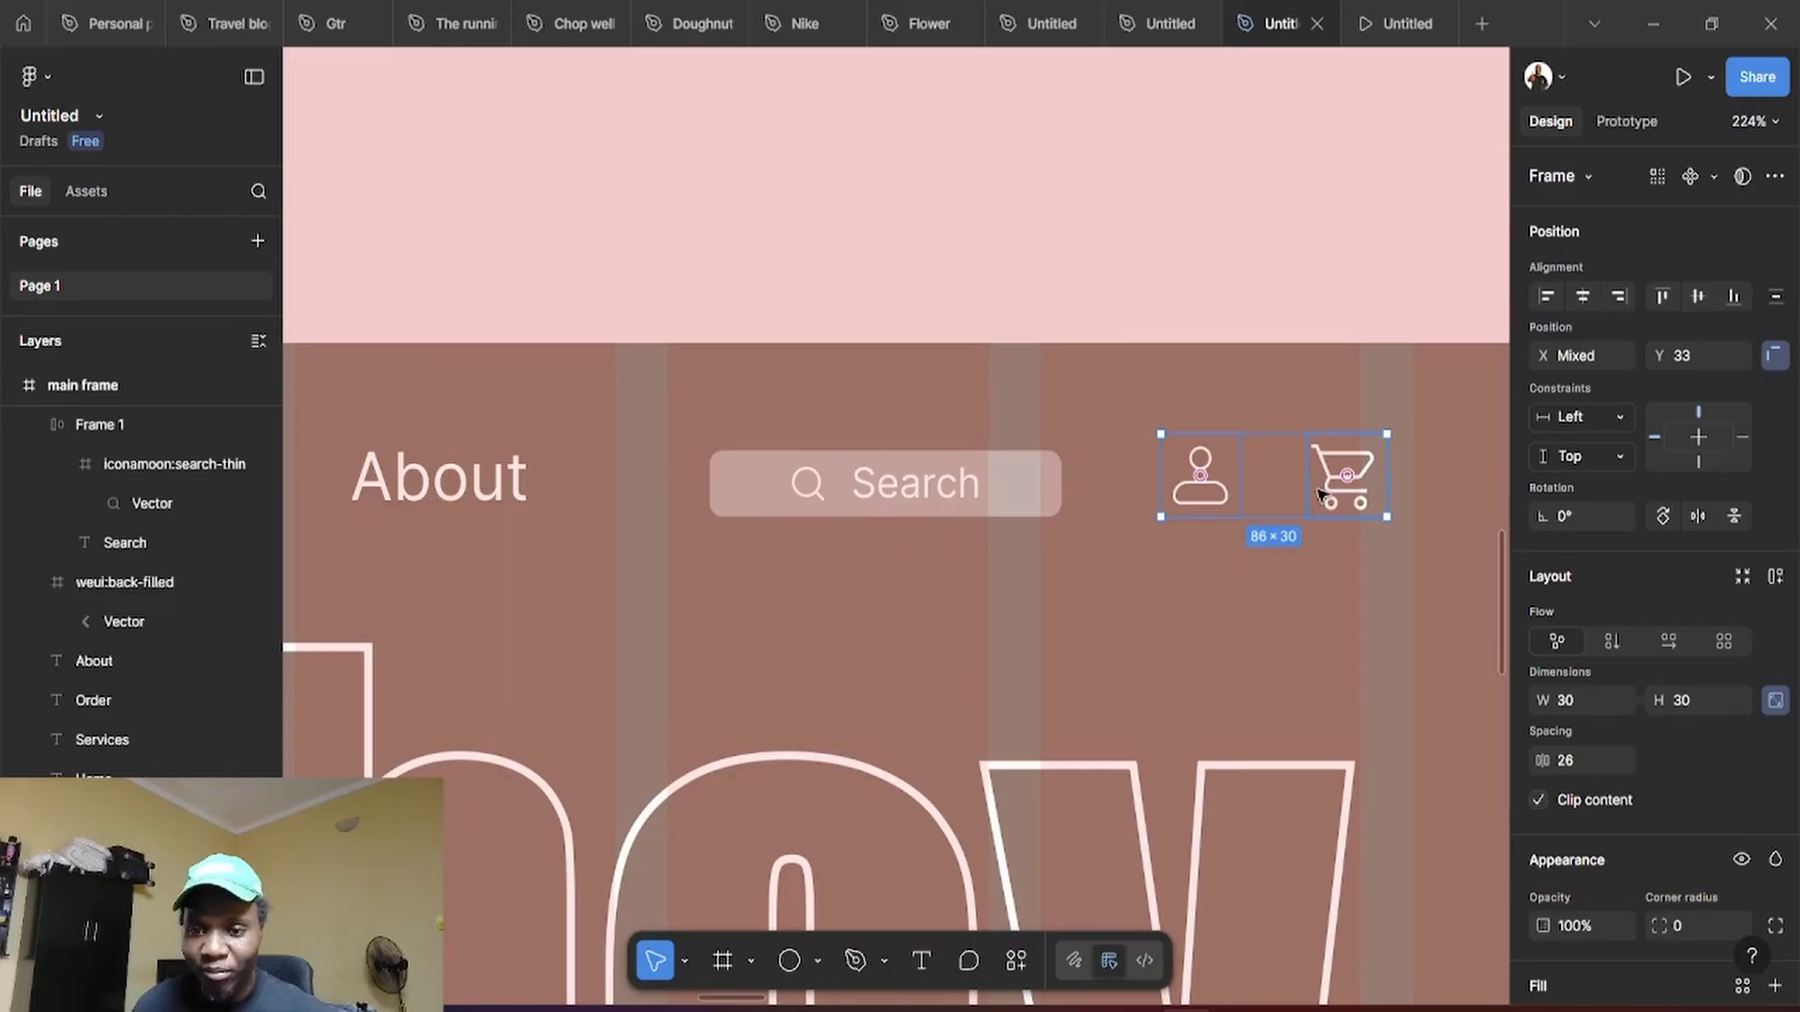
{"action": "left_click", "coordinate": [1031, 501], "text": "shift"}
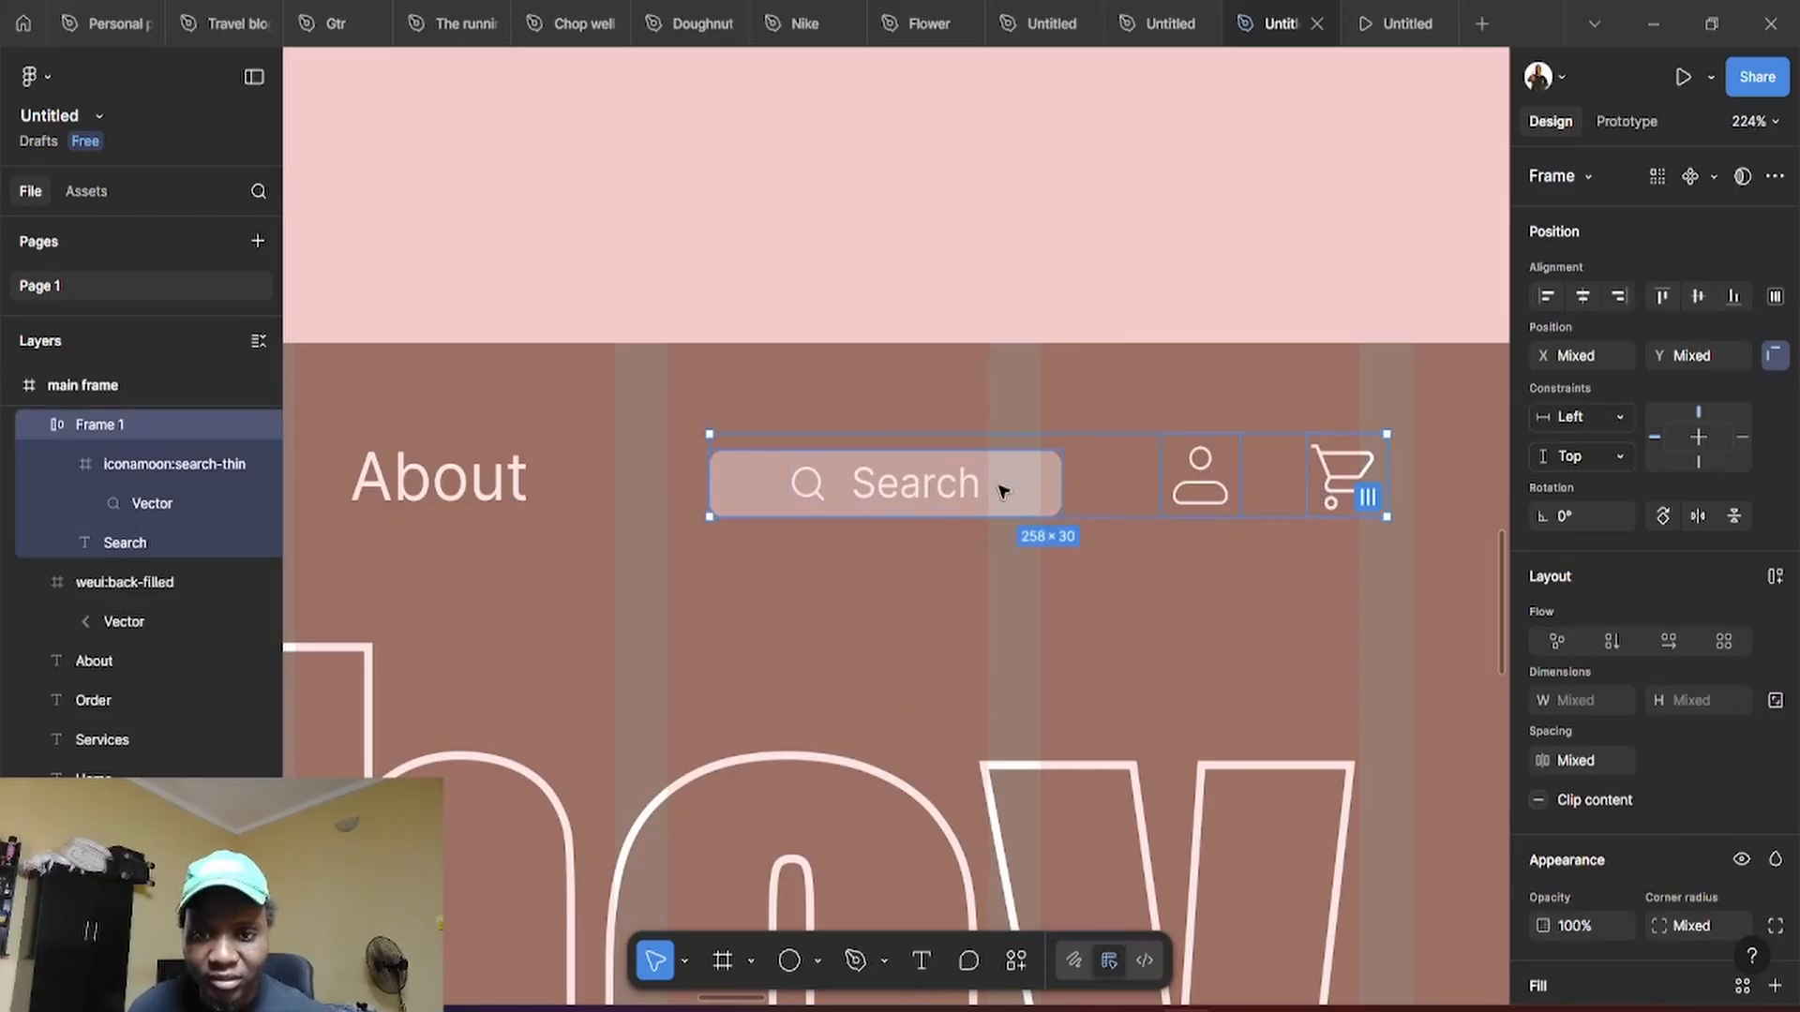
{"action": "left_click", "coordinate": [1109, 575]}
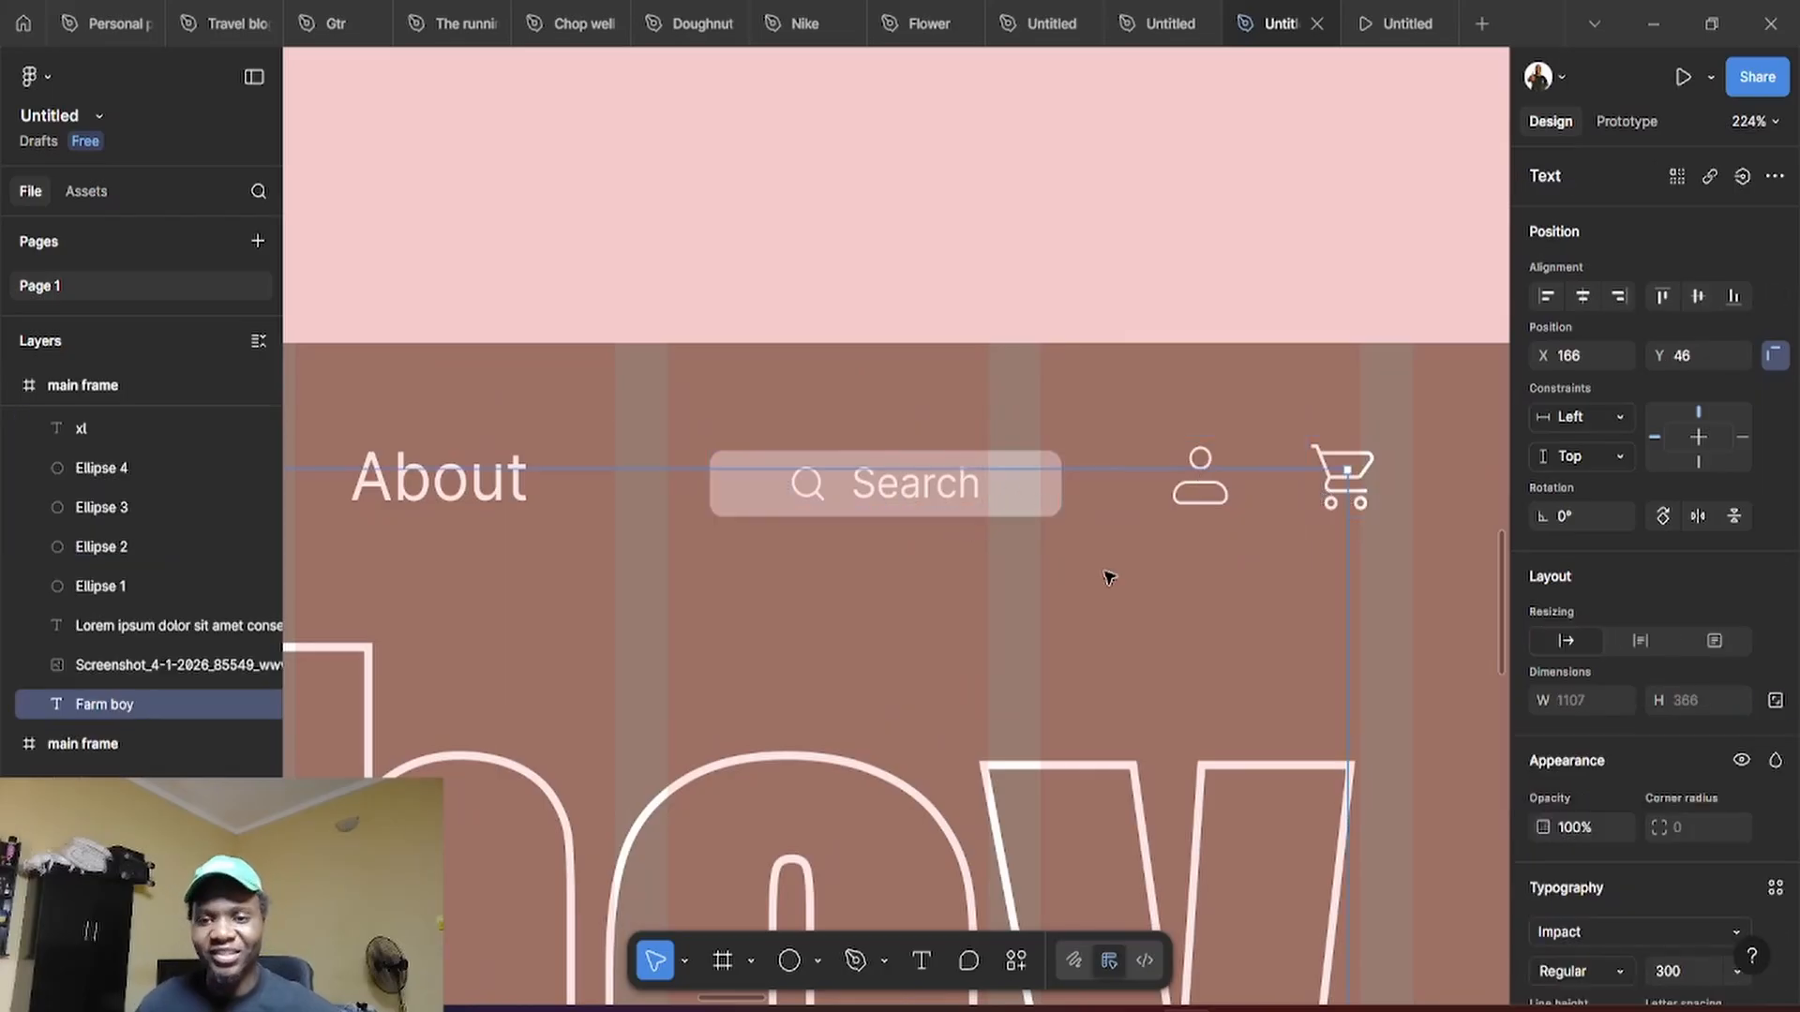
{"action": "scroll", "coordinate": [1115, 573], "scroll_direction": "down", "scroll_amount": 6}
{"action": "scroll", "coordinate": [1141, 571], "scroll_direction": "down", "scroll_amount": 4}
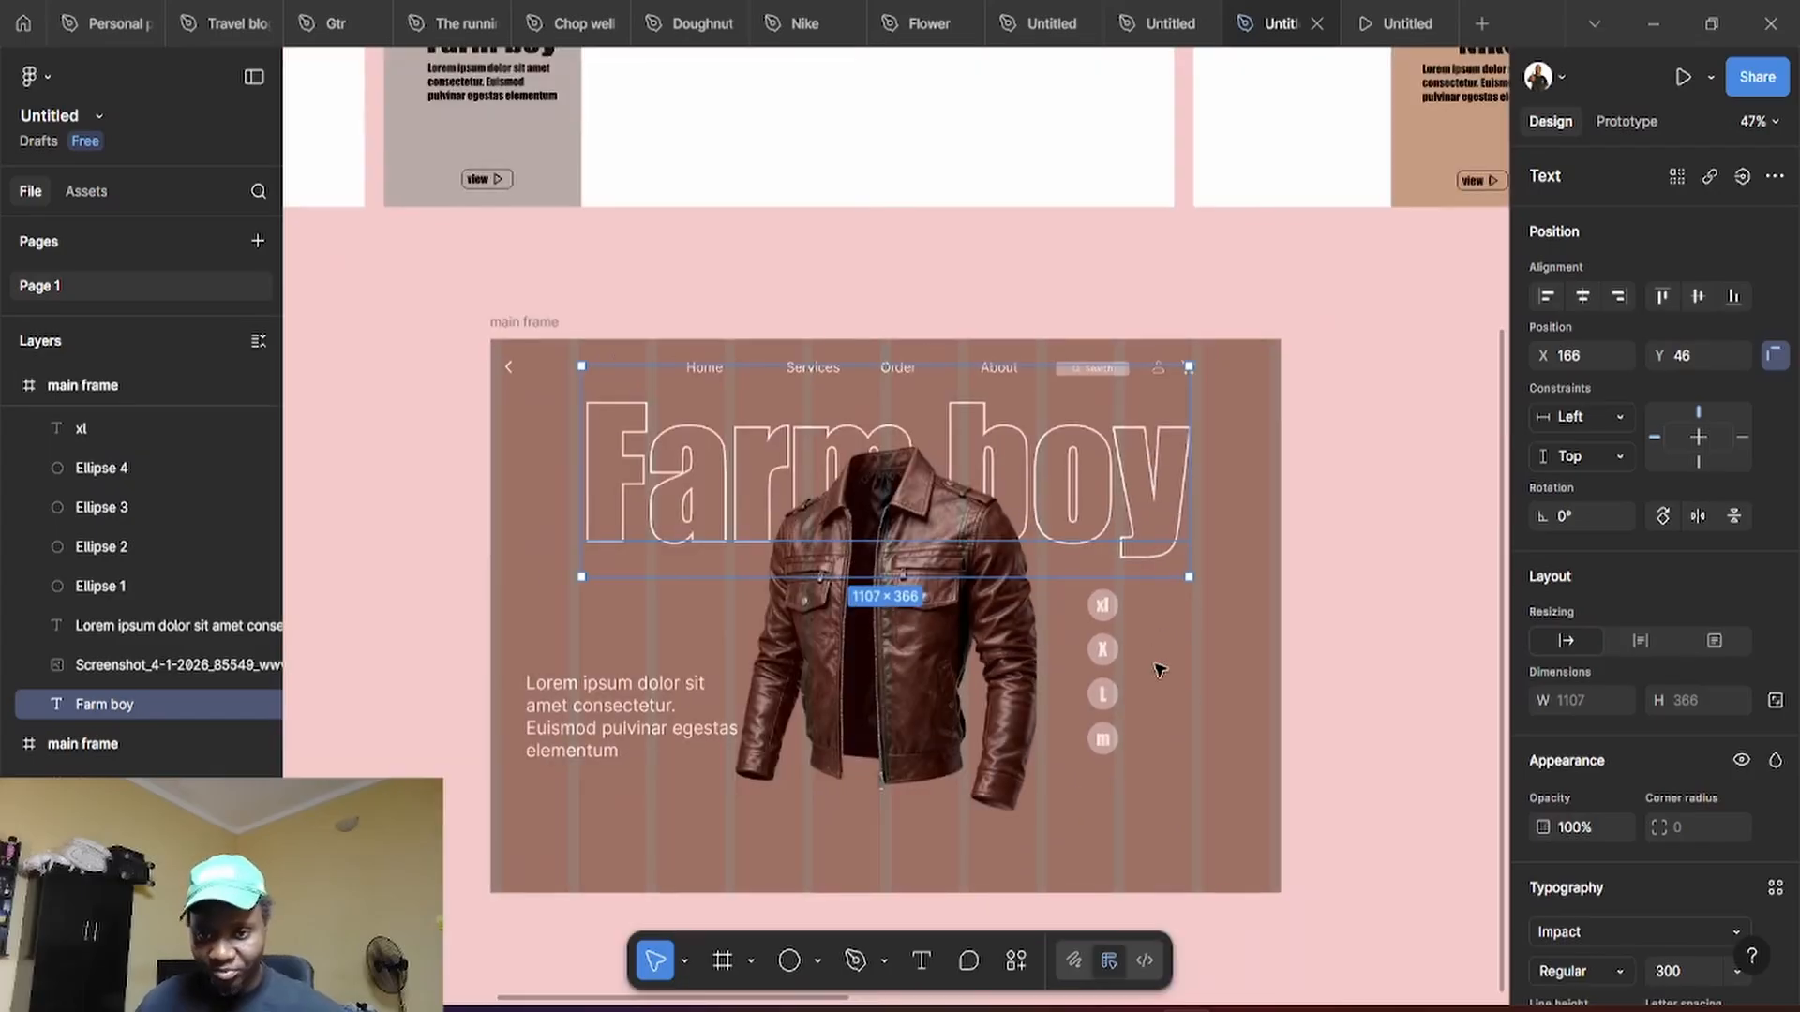
{"action": "left_click", "coordinate": [1334, 673]}
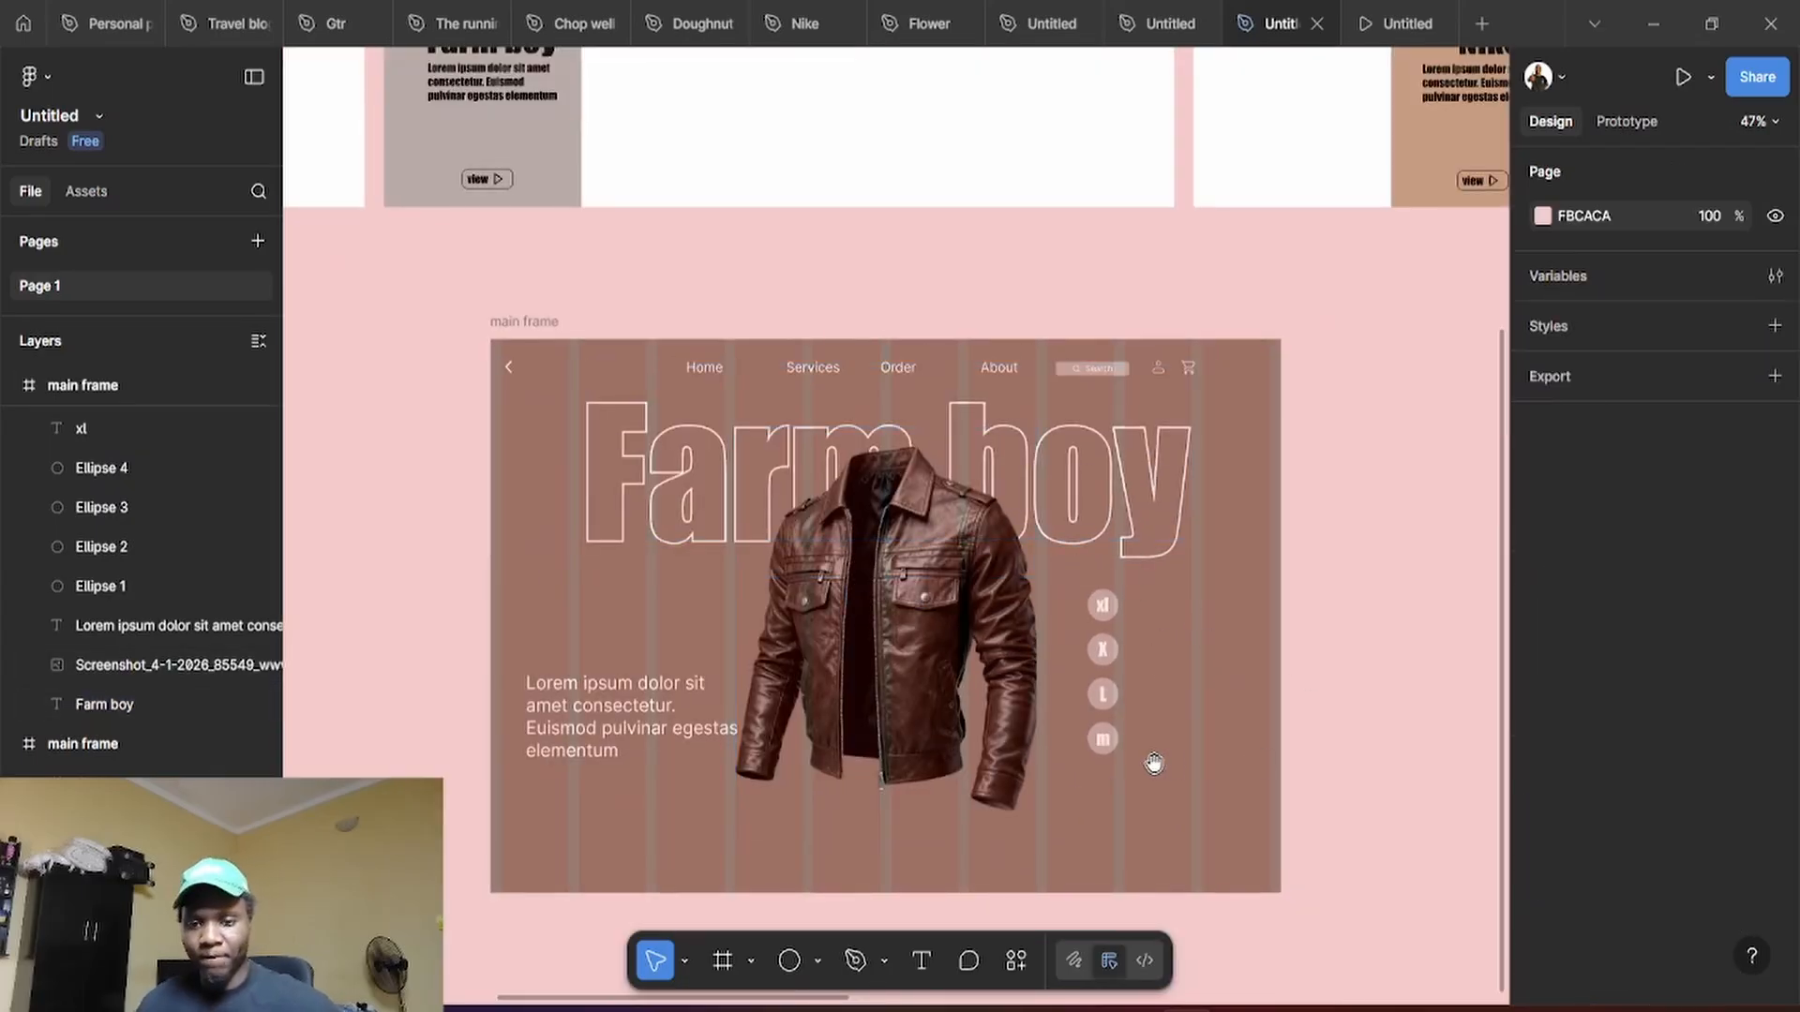
{"action": "left_click_drag", "start_coordinate": [1036, 759], "coordinate": [1153, 735]}
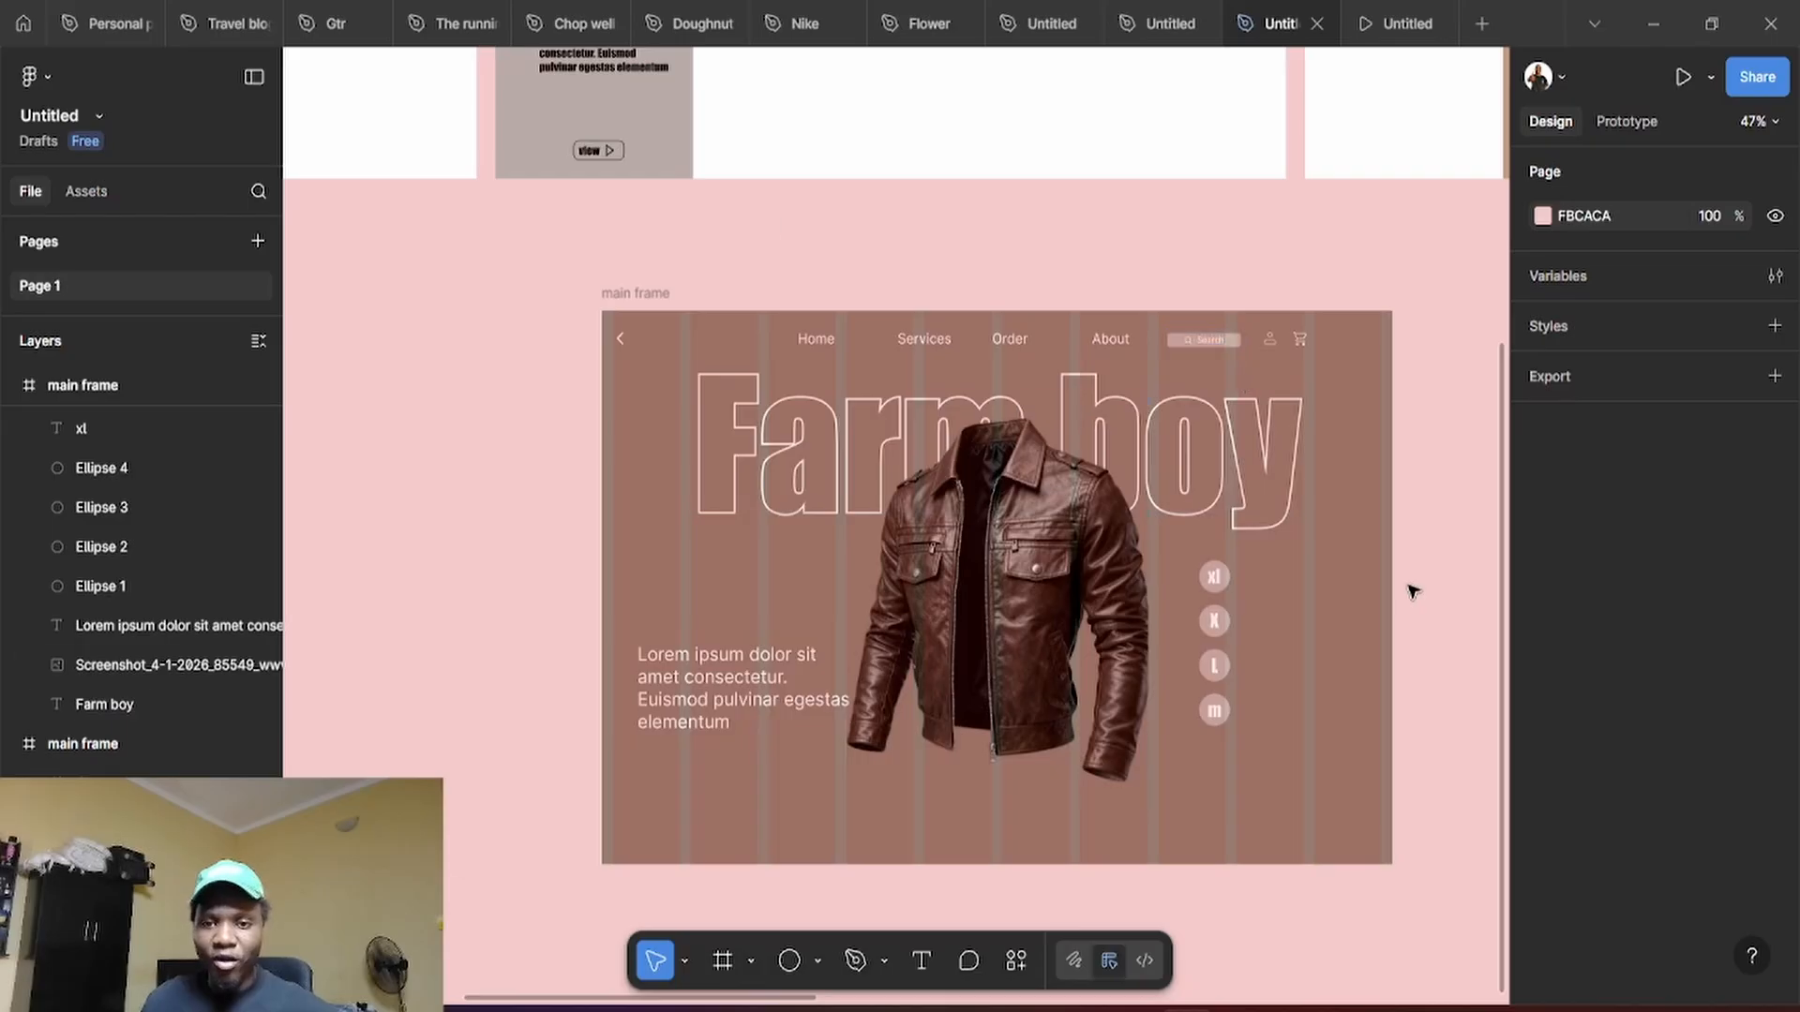
{"action": "scroll", "coordinate": [735, 241], "scroll_direction": "up", "scroll_amount": 3}
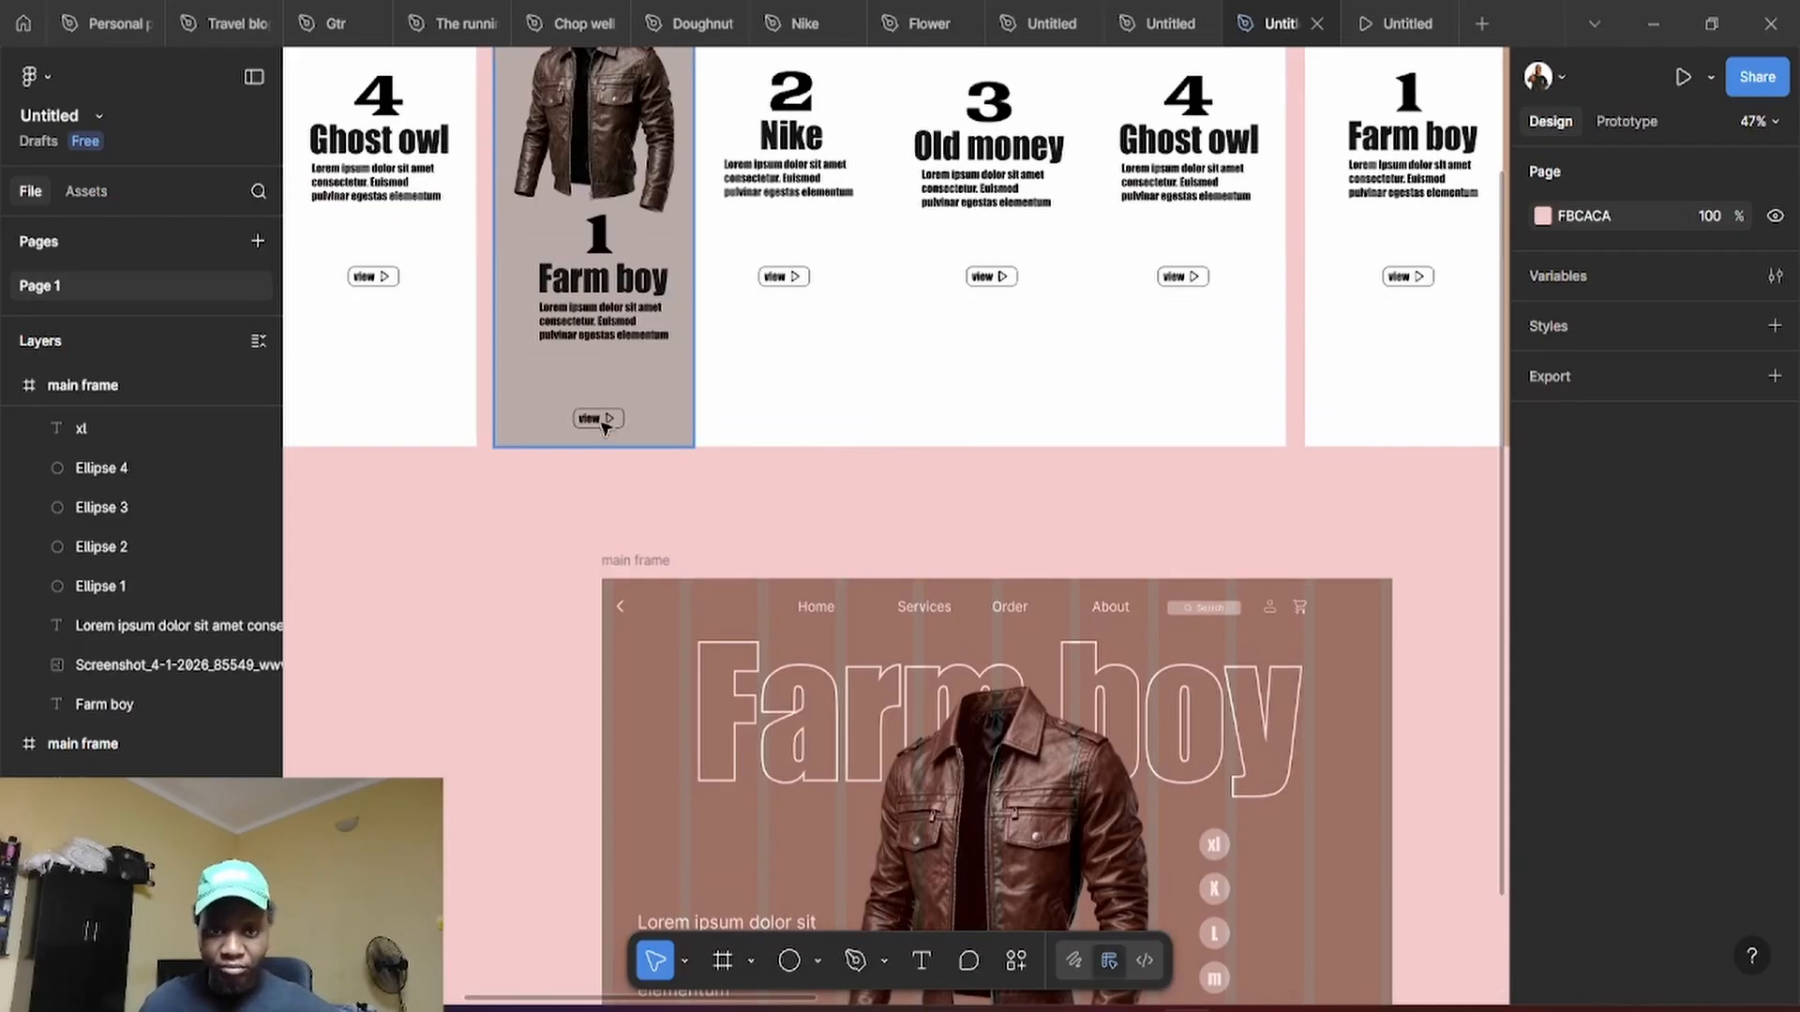
{"action": "scroll", "coordinate": [600, 375], "scroll_direction": "down", "scroll_amount": 3}
Hide the 10-column layout guide on the Farm boy product page frame
{"action": "left_click", "coordinate": [635, 270]}
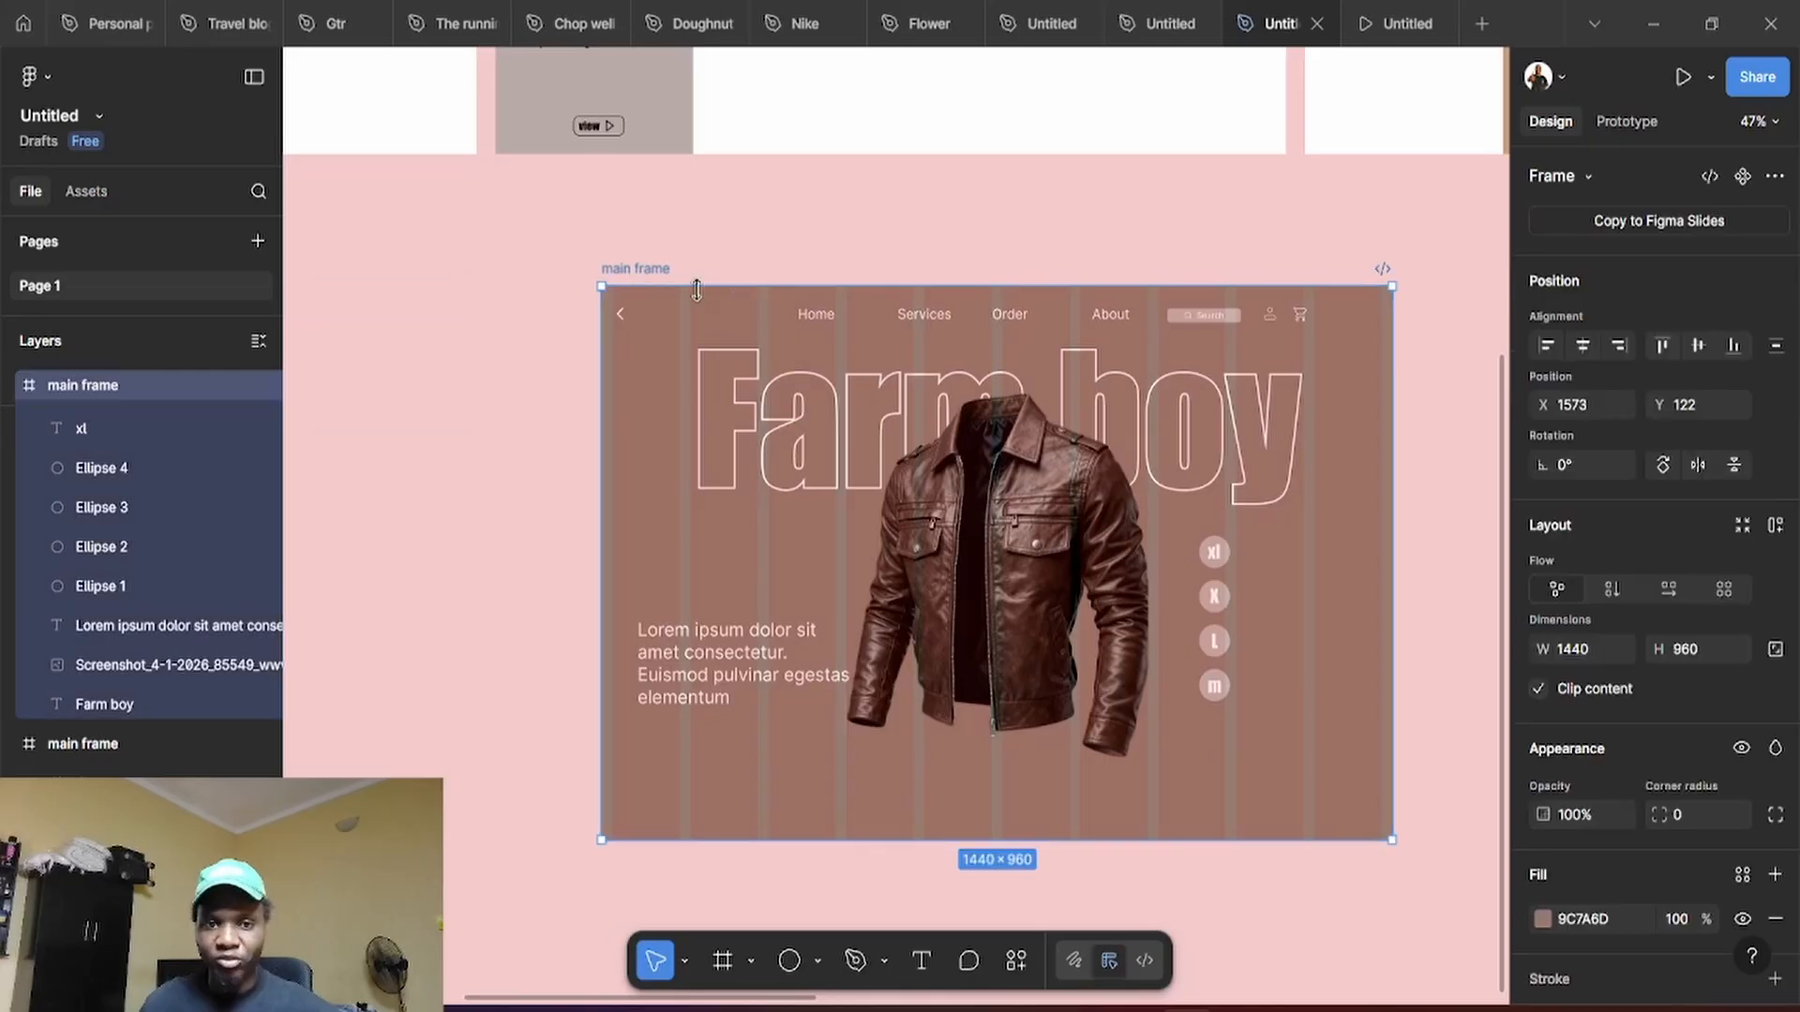
{"action": "scroll", "coordinate": [1734, 749], "scroll_direction": "down", "scroll_amount": 5}
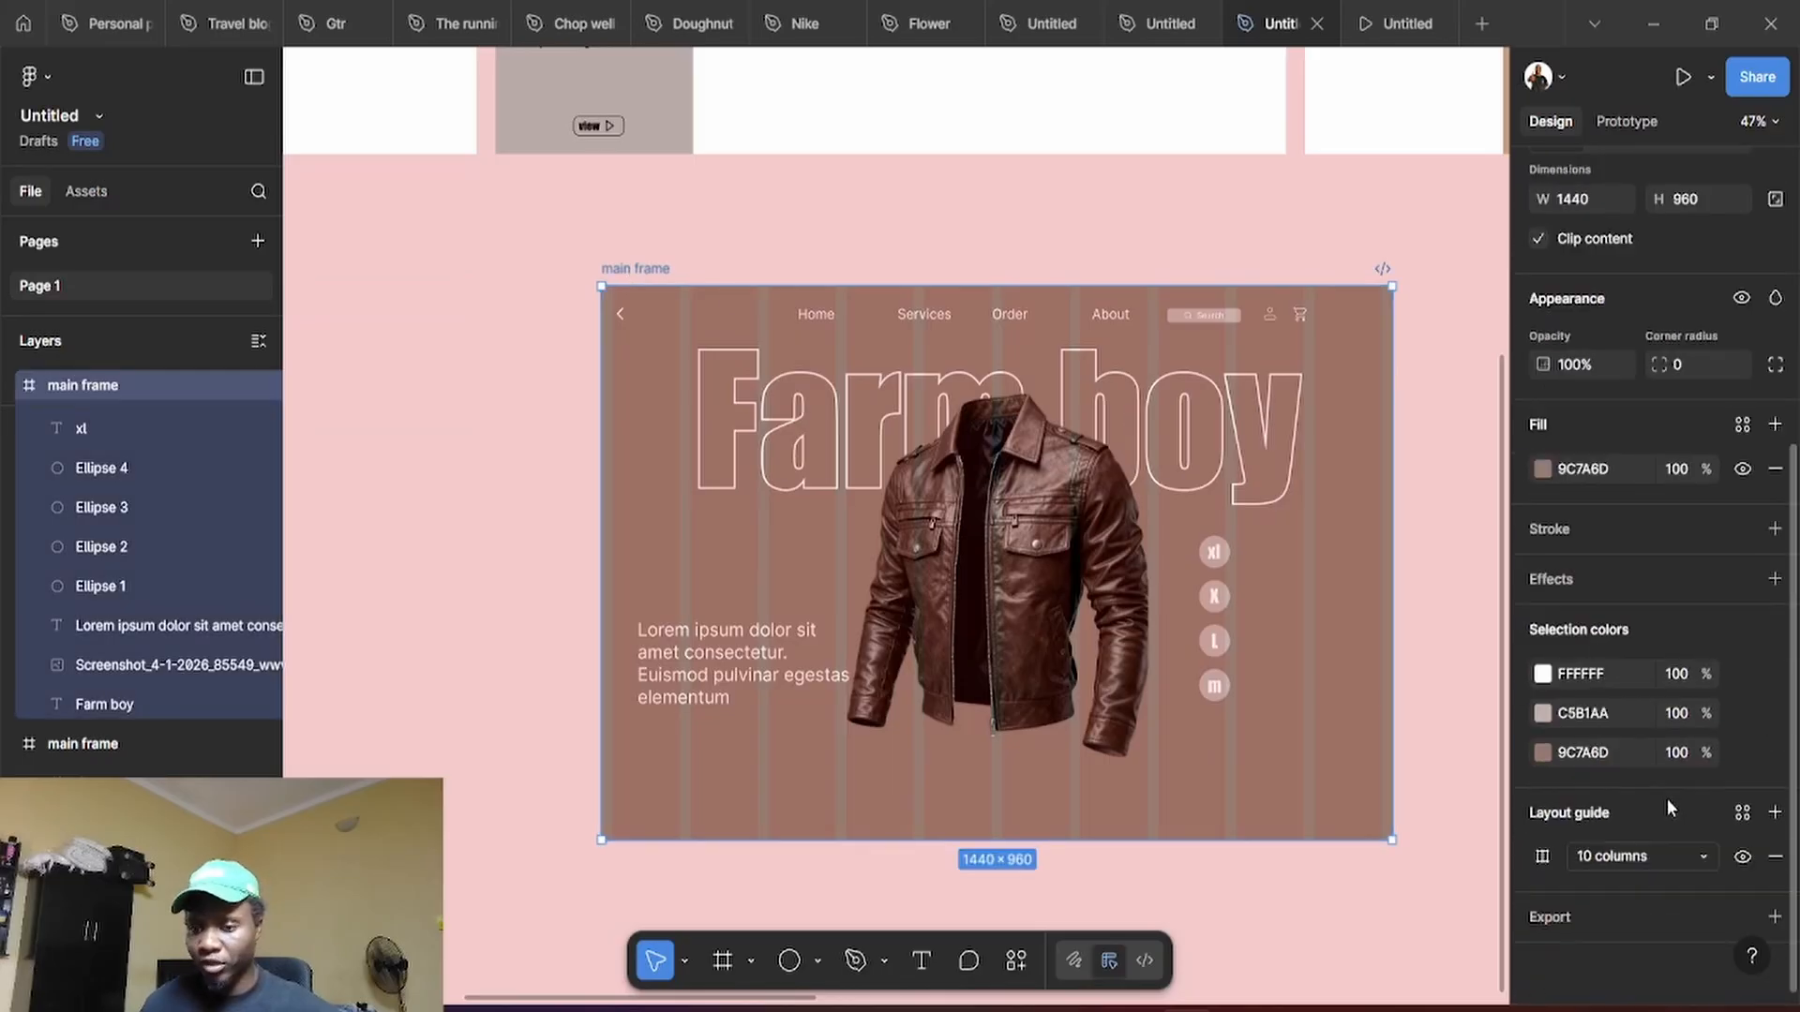
{"action": "left_click", "coordinate": [1742, 858]}
Fill the product page frame with the grey-brown BAABA6 sampled from the Farm boy card above it
{"action": "scroll", "coordinate": [840, 599], "scroll_direction": "up", "scroll_amount": 5}
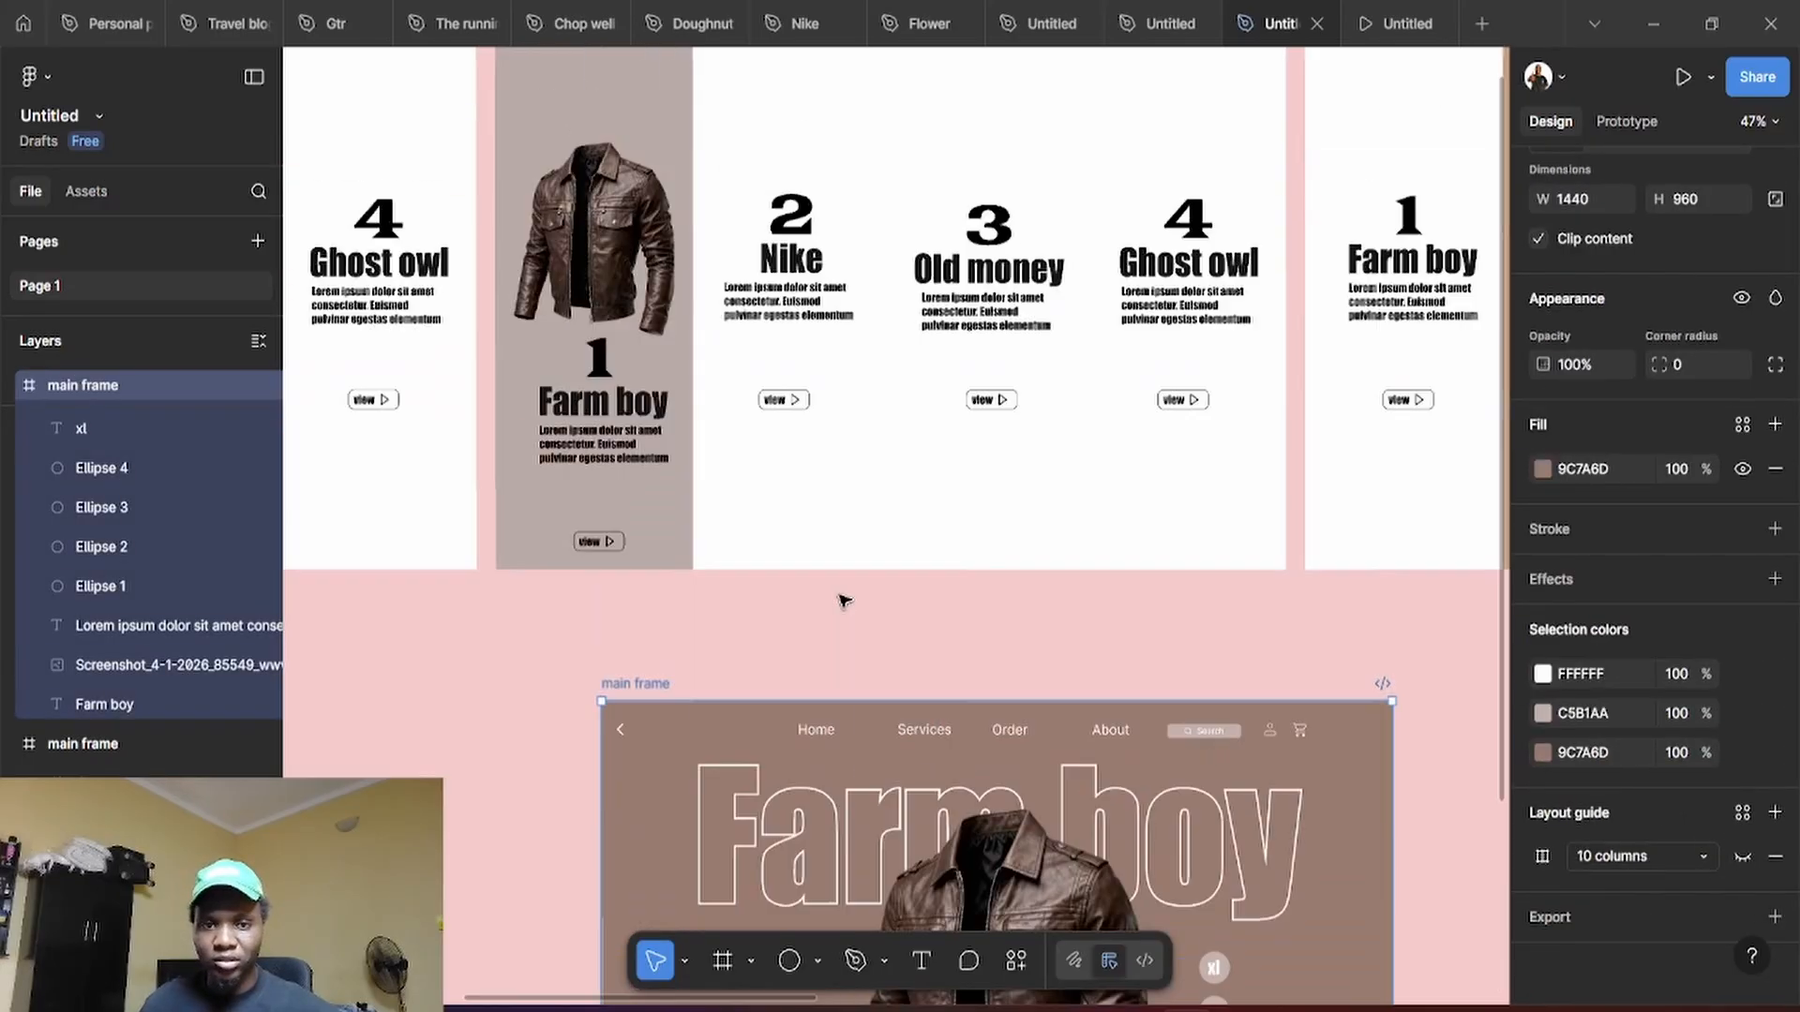
{"action": "scroll", "coordinate": [879, 616], "scroll_direction": "down", "scroll_amount": 2}
{"action": "scroll", "coordinate": [880, 616], "scroll_direction": "down", "scroll_amount": 5}
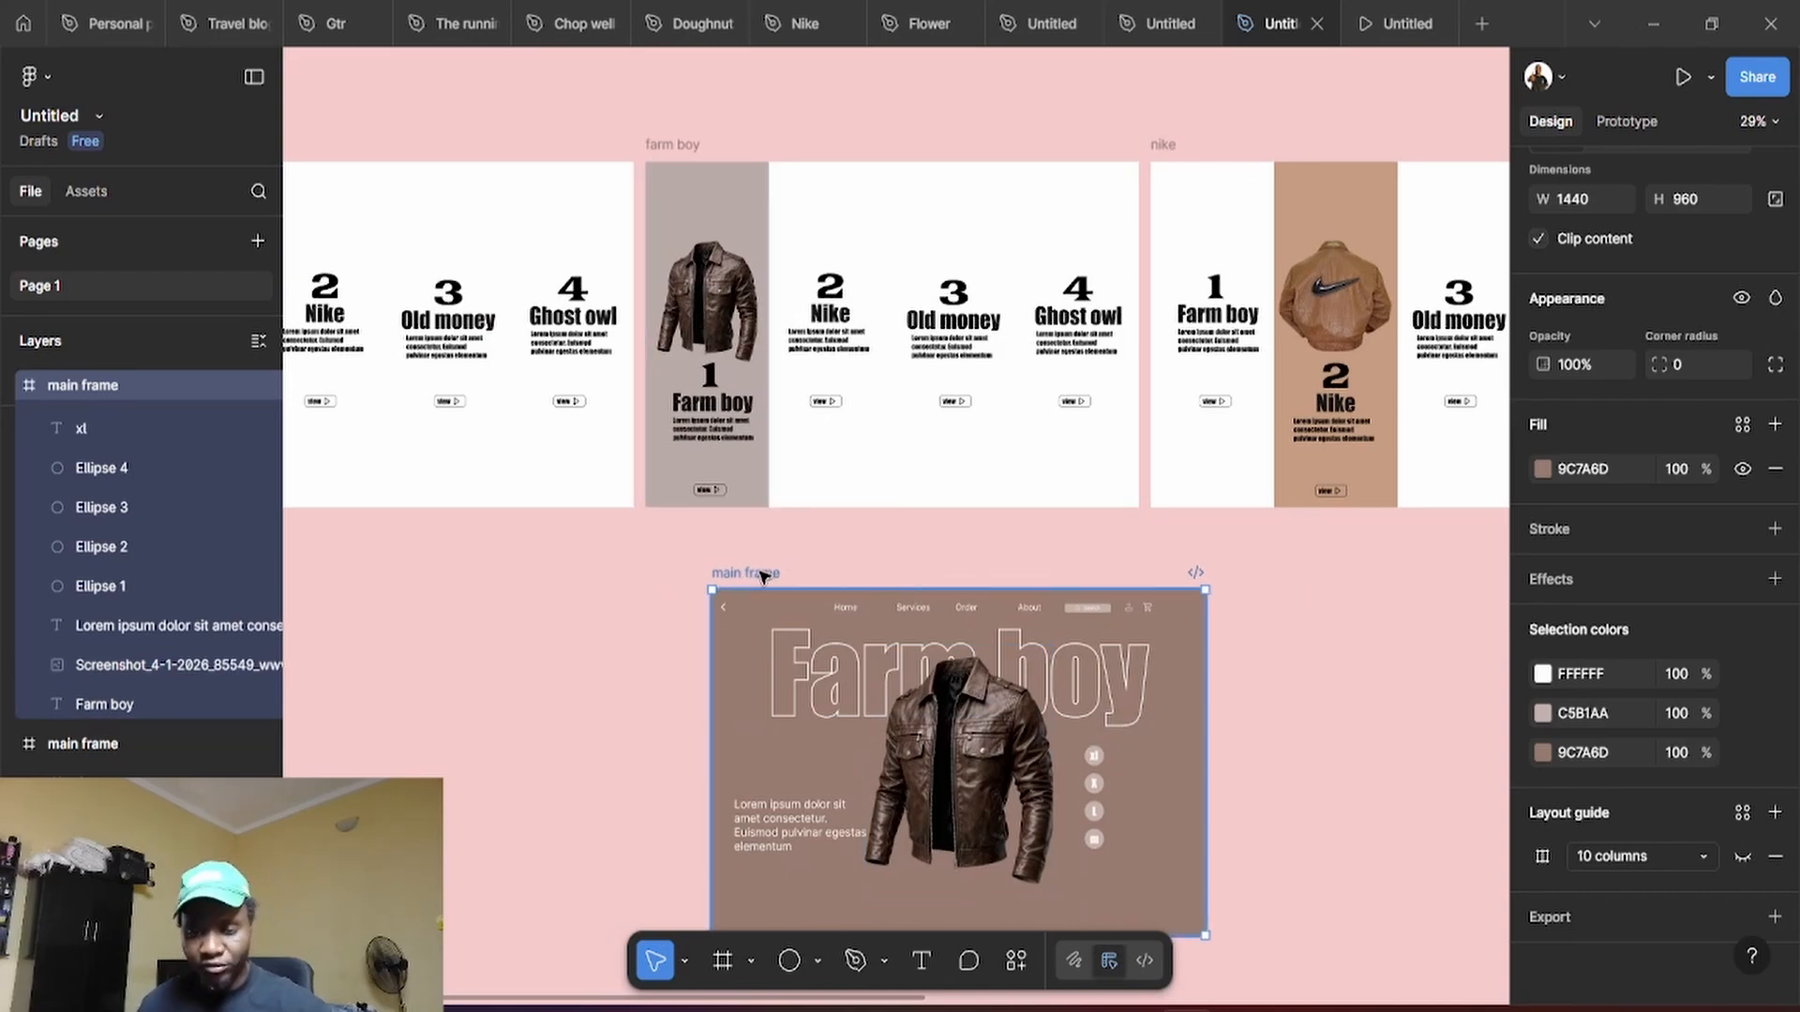
{"action": "key", "text": "i"}
{"action": "left_click", "coordinate": [736, 495]}
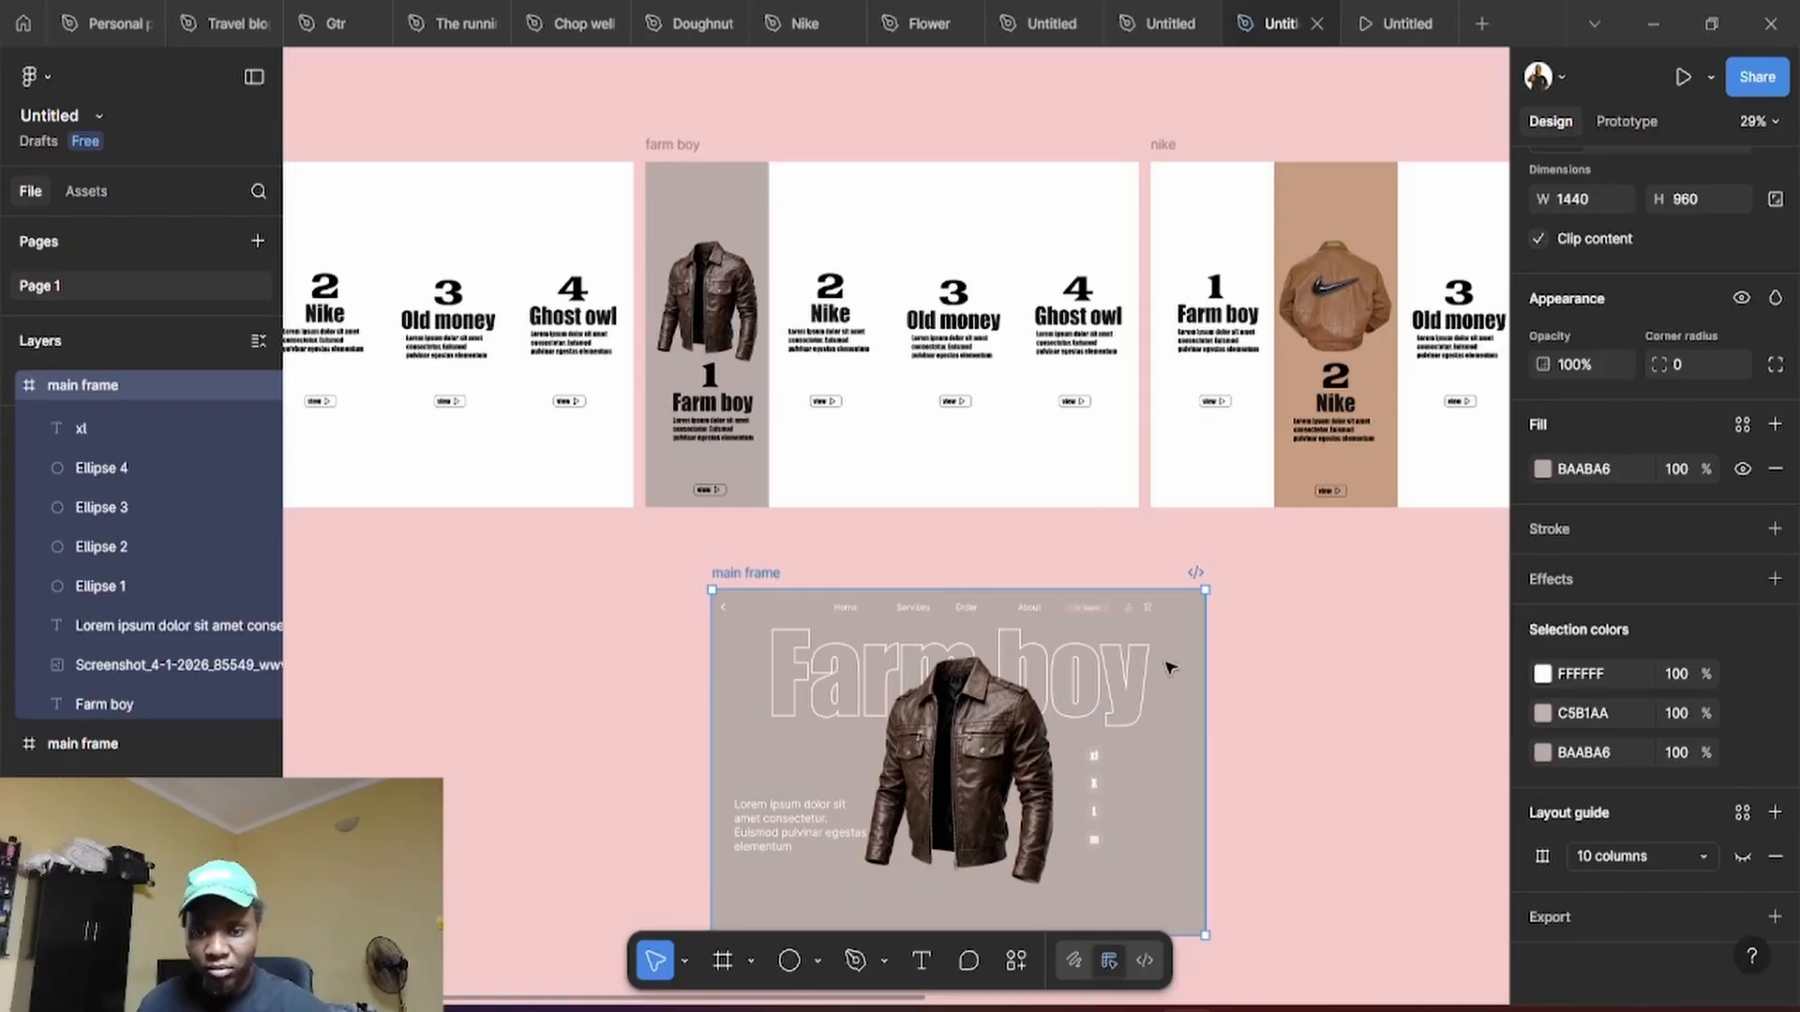
Lighten the fill of the four size circles and the search frame to lightness 82 (DACDC8)
{"action": "scroll", "coordinate": [1109, 620], "scroll_direction": "up", "scroll_amount": 3}
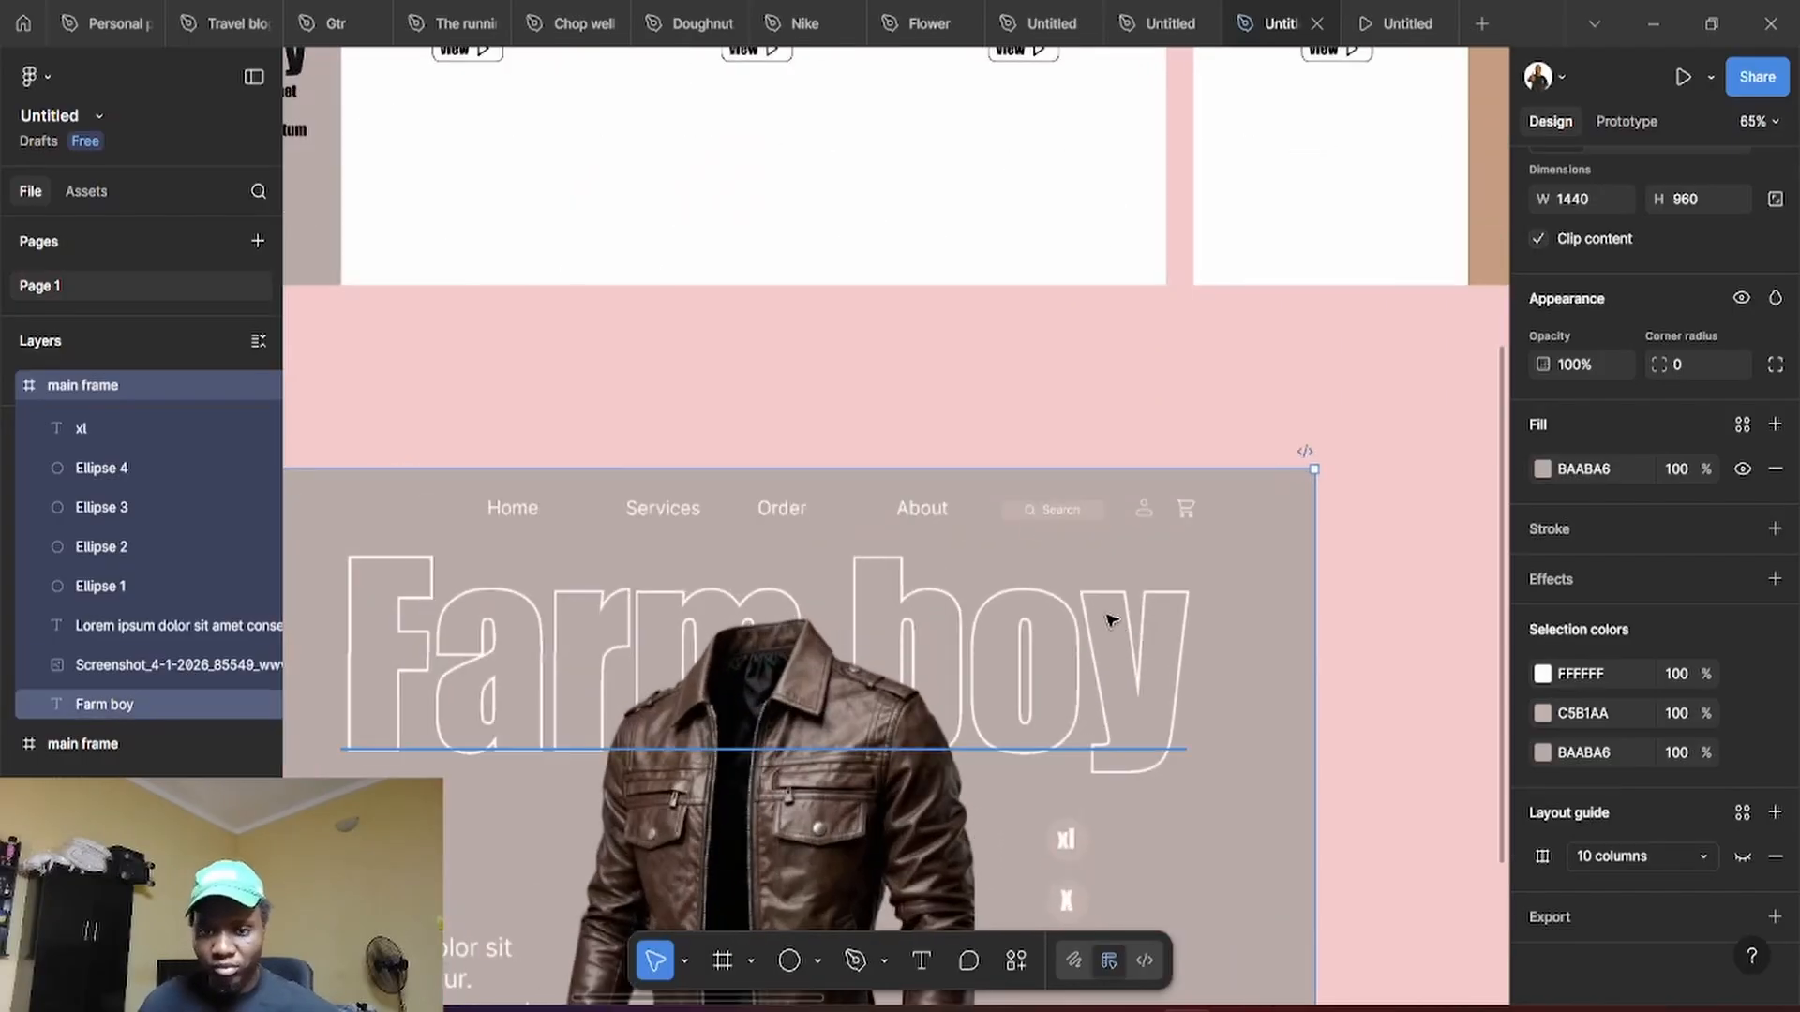
{"action": "scroll", "coordinate": [1108, 620], "scroll_direction": "down", "scroll_amount": 3}
{"action": "scroll", "coordinate": [1069, 602], "scroll_direction": "up", "scroll_amount": 2}
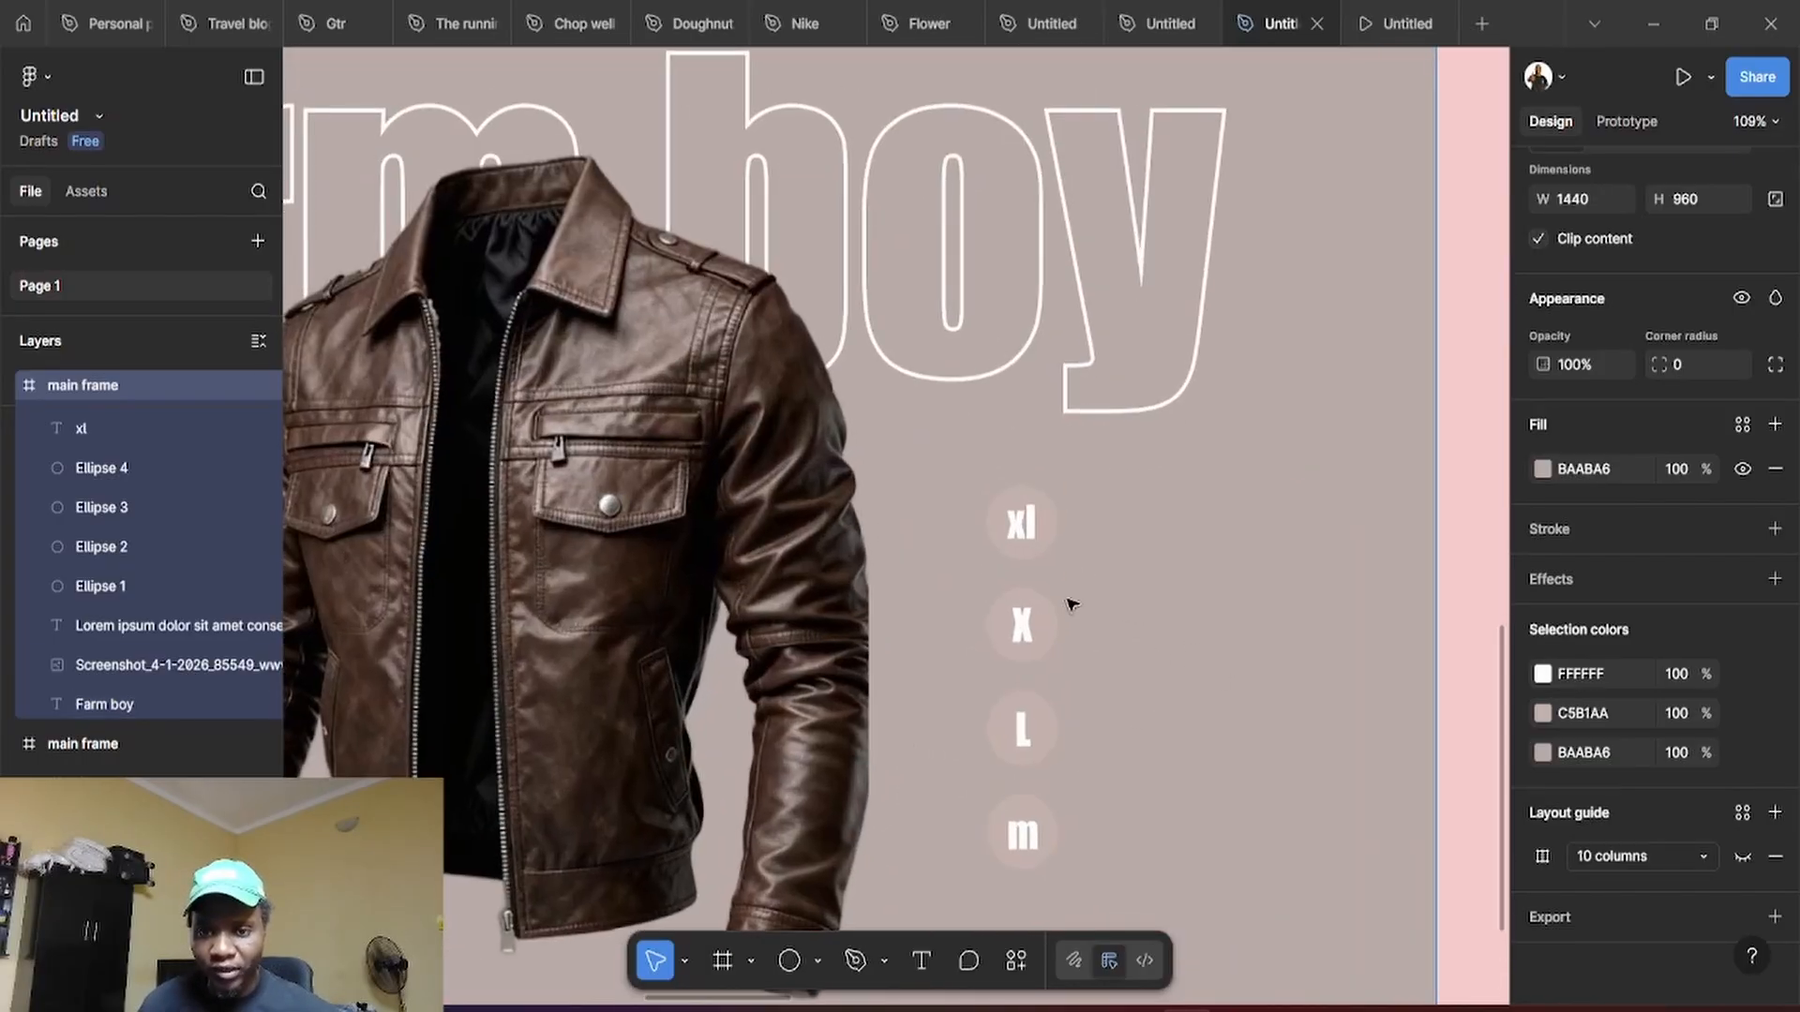
{"action": "scroll", "coordinate": [1050, 549], "scroll_direction": "down", "scroll_amount": 1}
{"action": "scroll", "coordinate": [1050, 549], "scroll_direction": "down", "scroll_amount": 2}
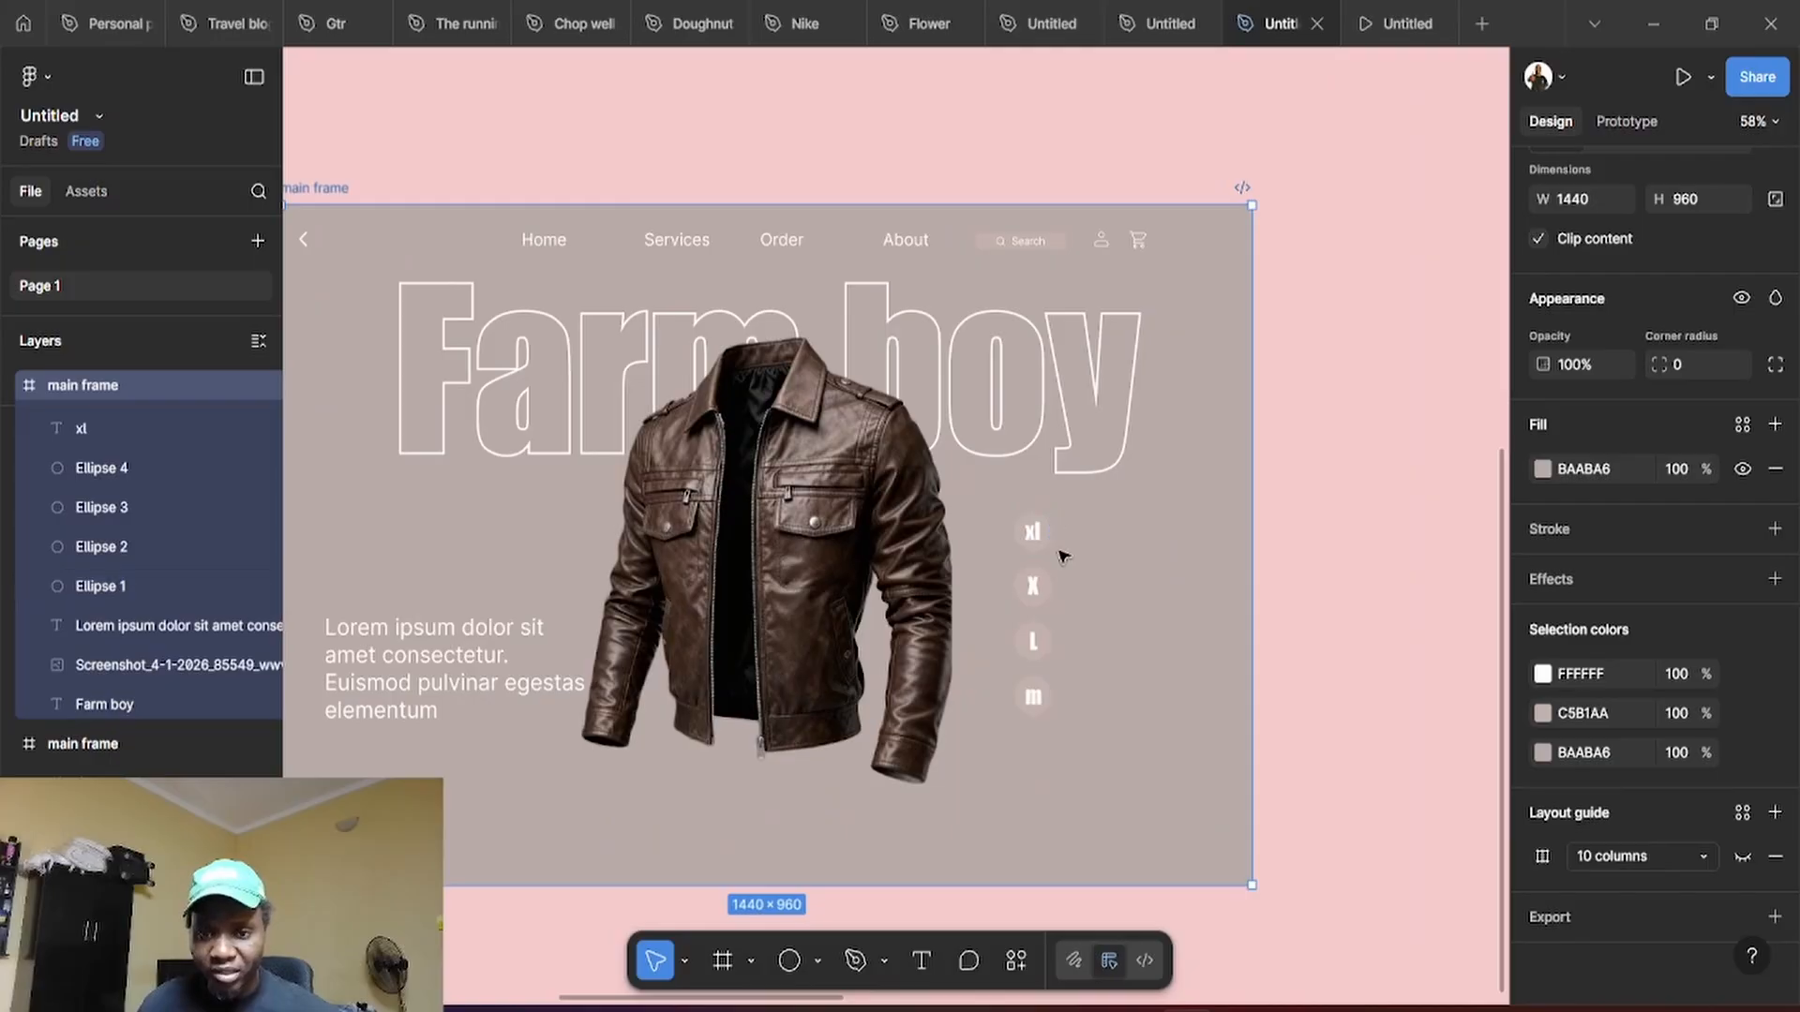
{"action": "left_click", "coordinate": [1050, 696]}
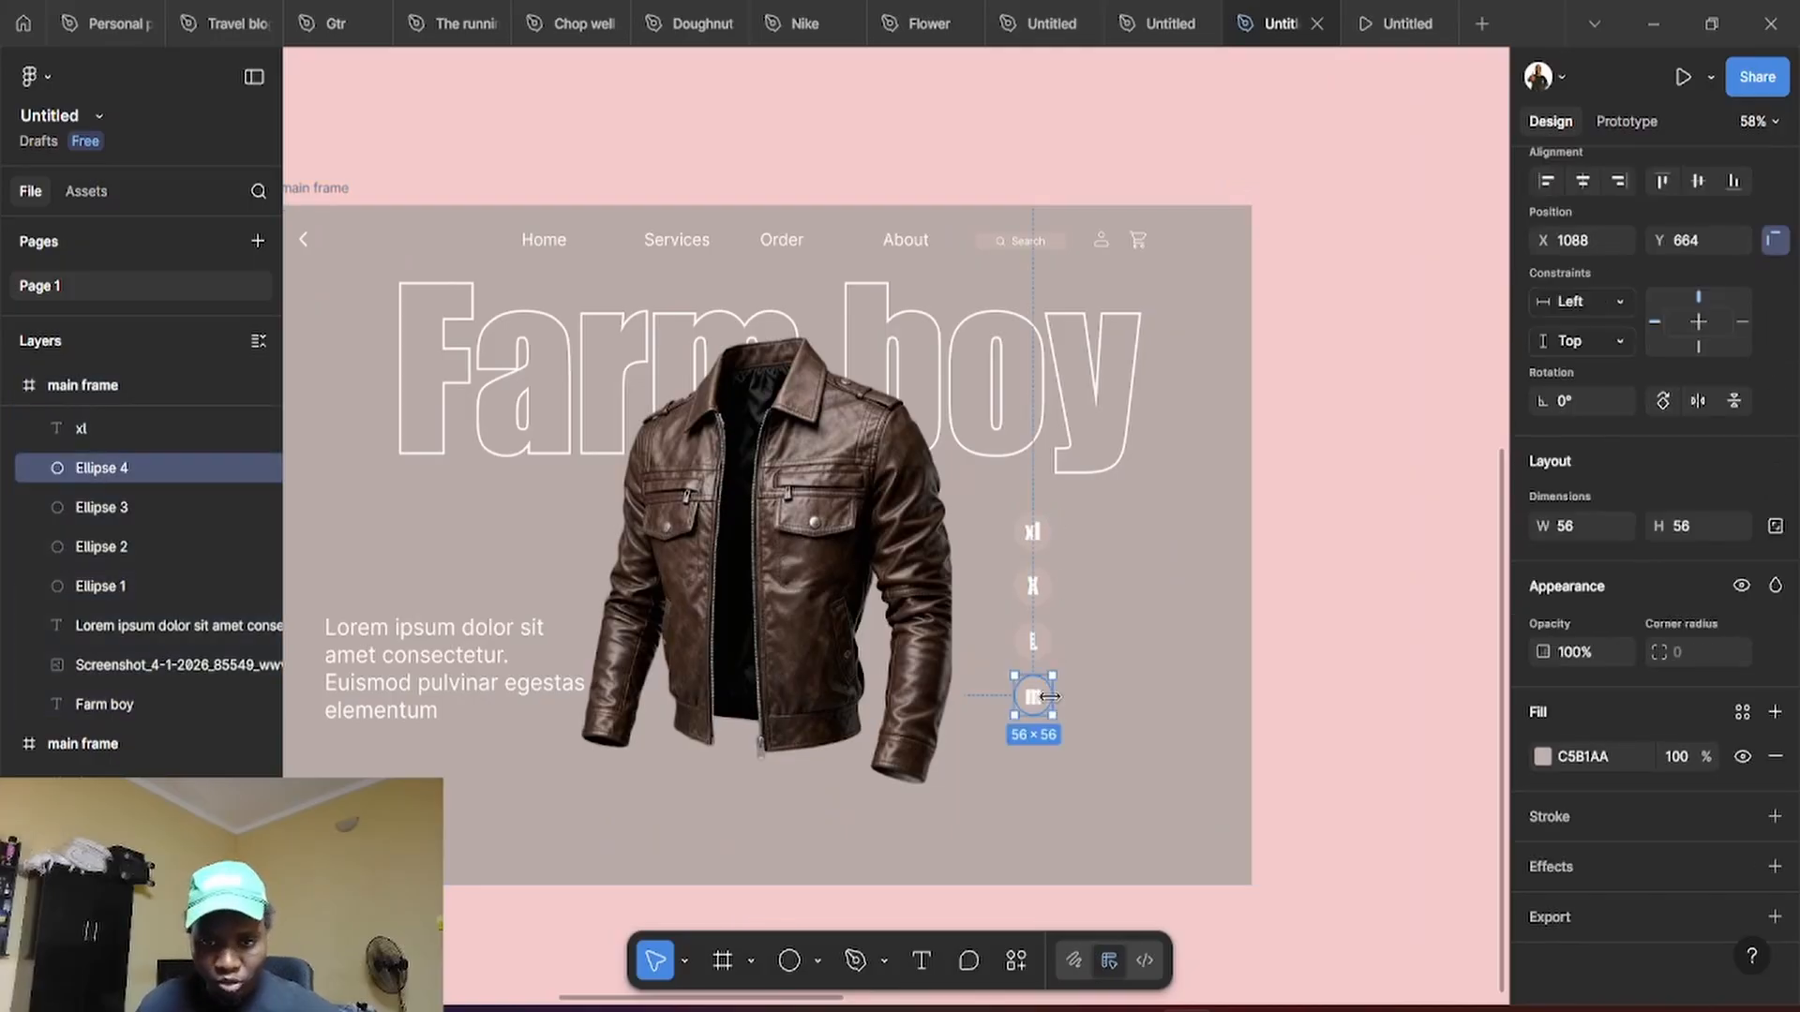
{"action": "left_click", "coordinate": [1046, 646], "text": "shift"}
{"action": "left_click", "coordinate": [1034, 587], "text": "shift"}
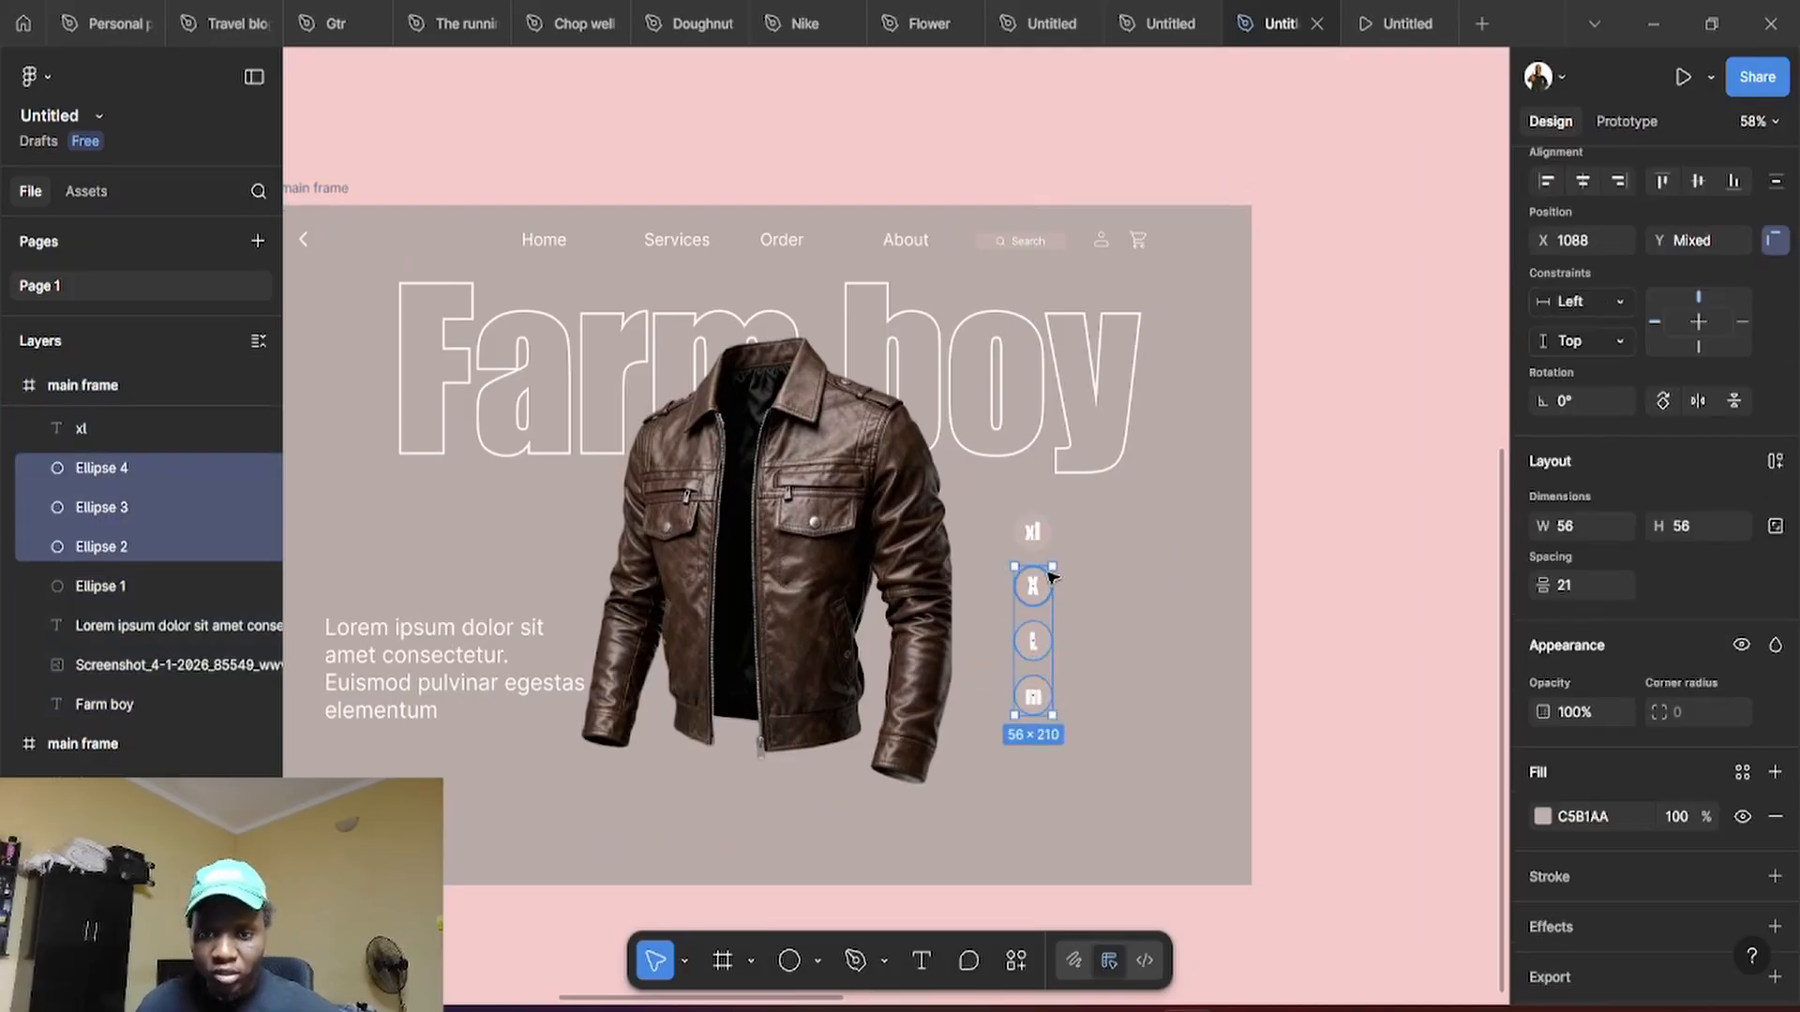
{"action": "left_click", "coordinate": [1035, 531], "text": "shift"}
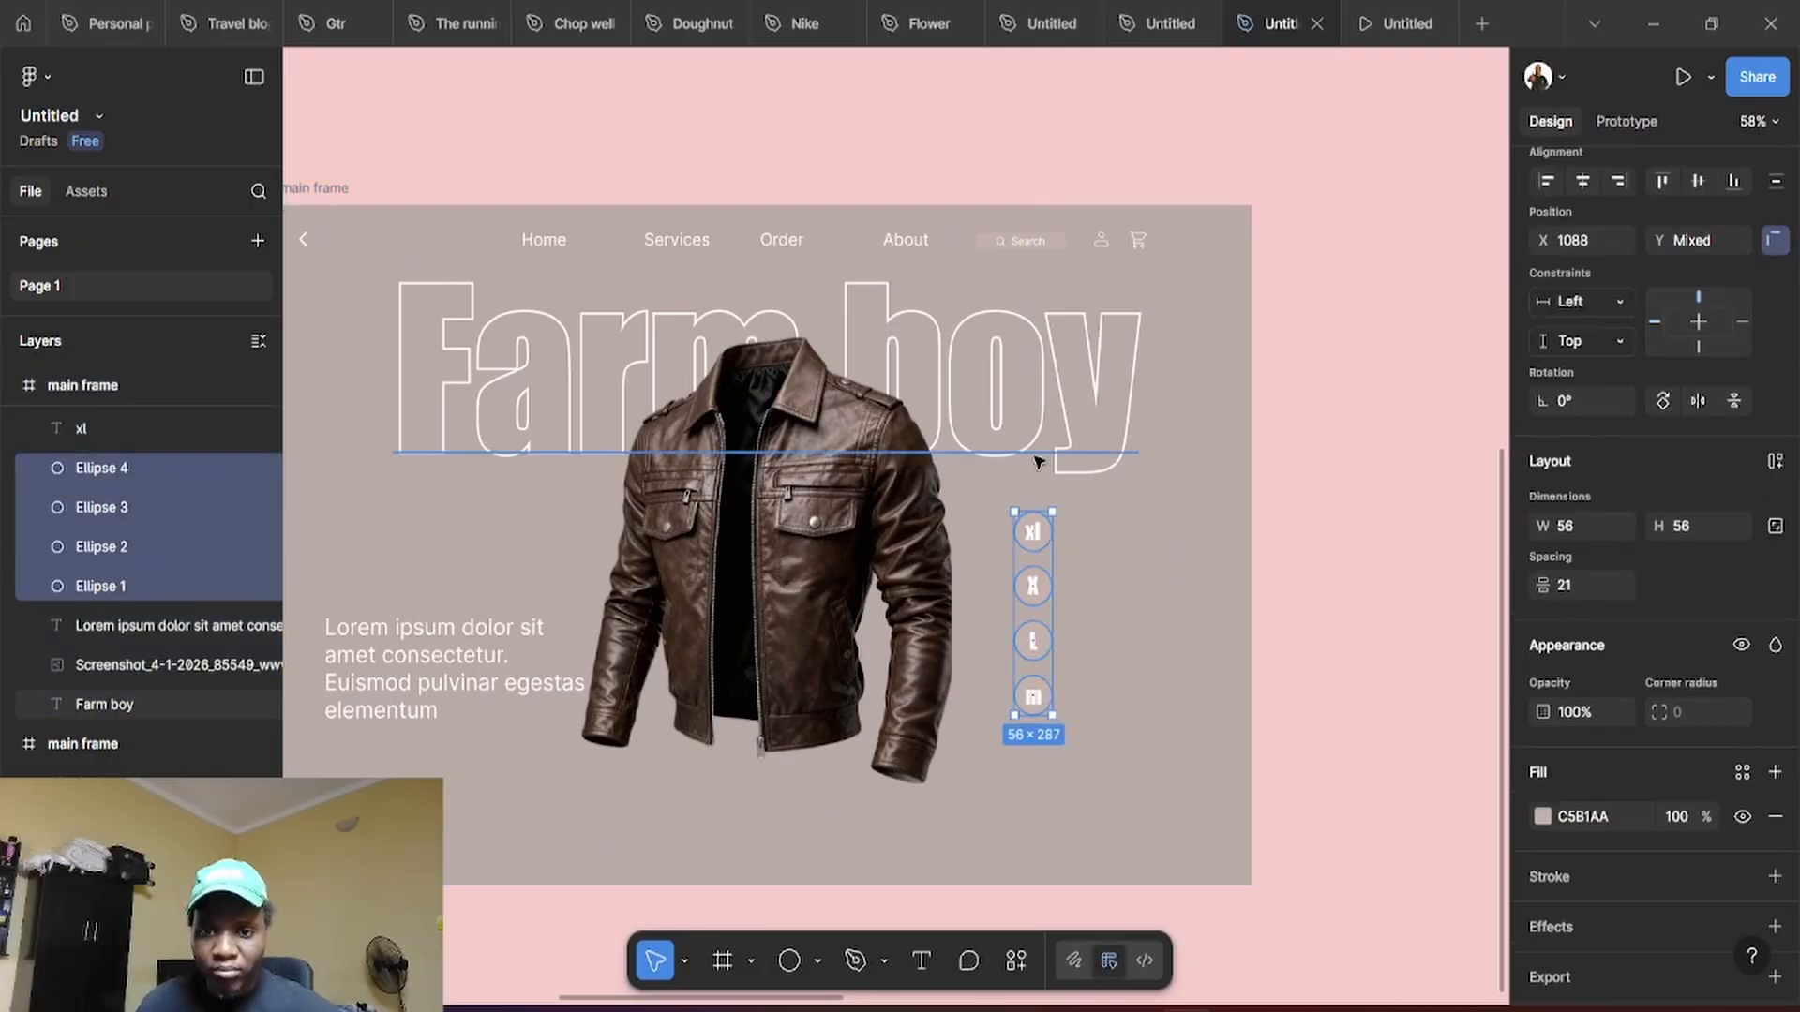
{"action": "left_click", "coordinate": [1052, 244], "text": "shift"}
{"action": "scroll", "coordinate": [1598, 846], "scroll_direction": "down", "scroll_amount": 2}
{"action": "scroll", "coordinate": [1598, 847], "scroll_direction": "down", "scroll_amount": 2}
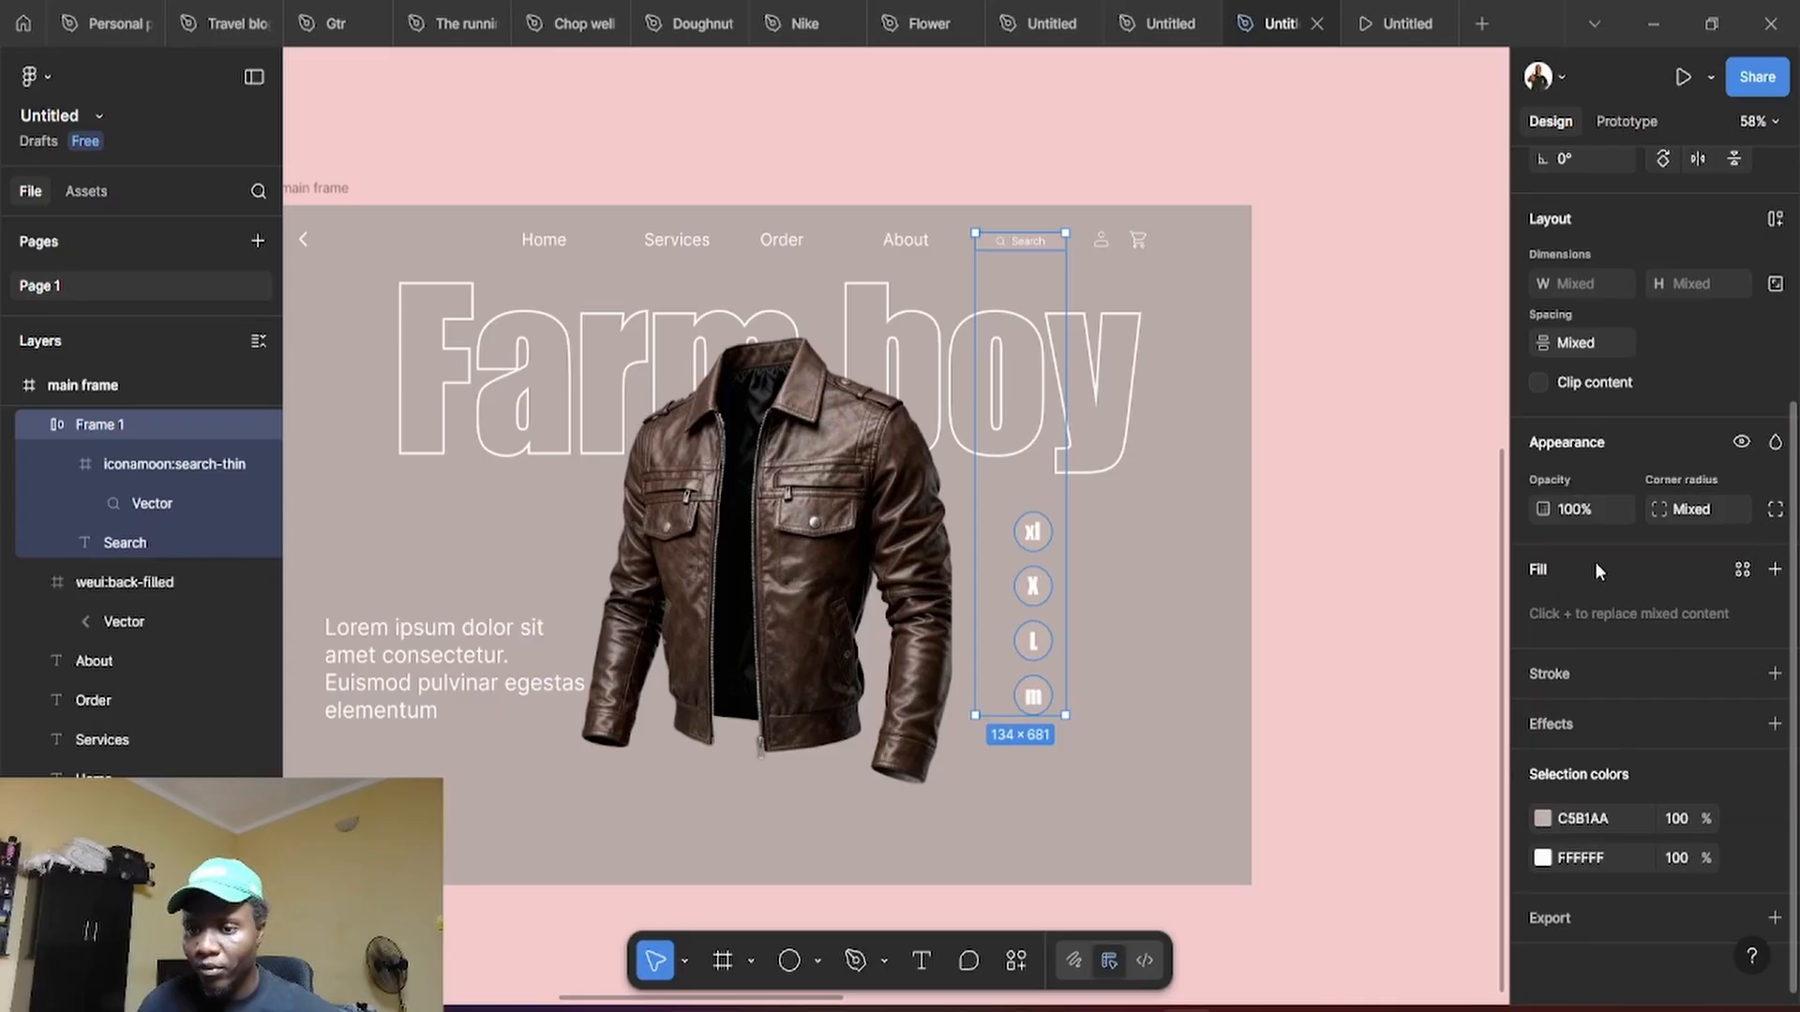
{"action": "left_click", "coordinate": [1775, 569]}
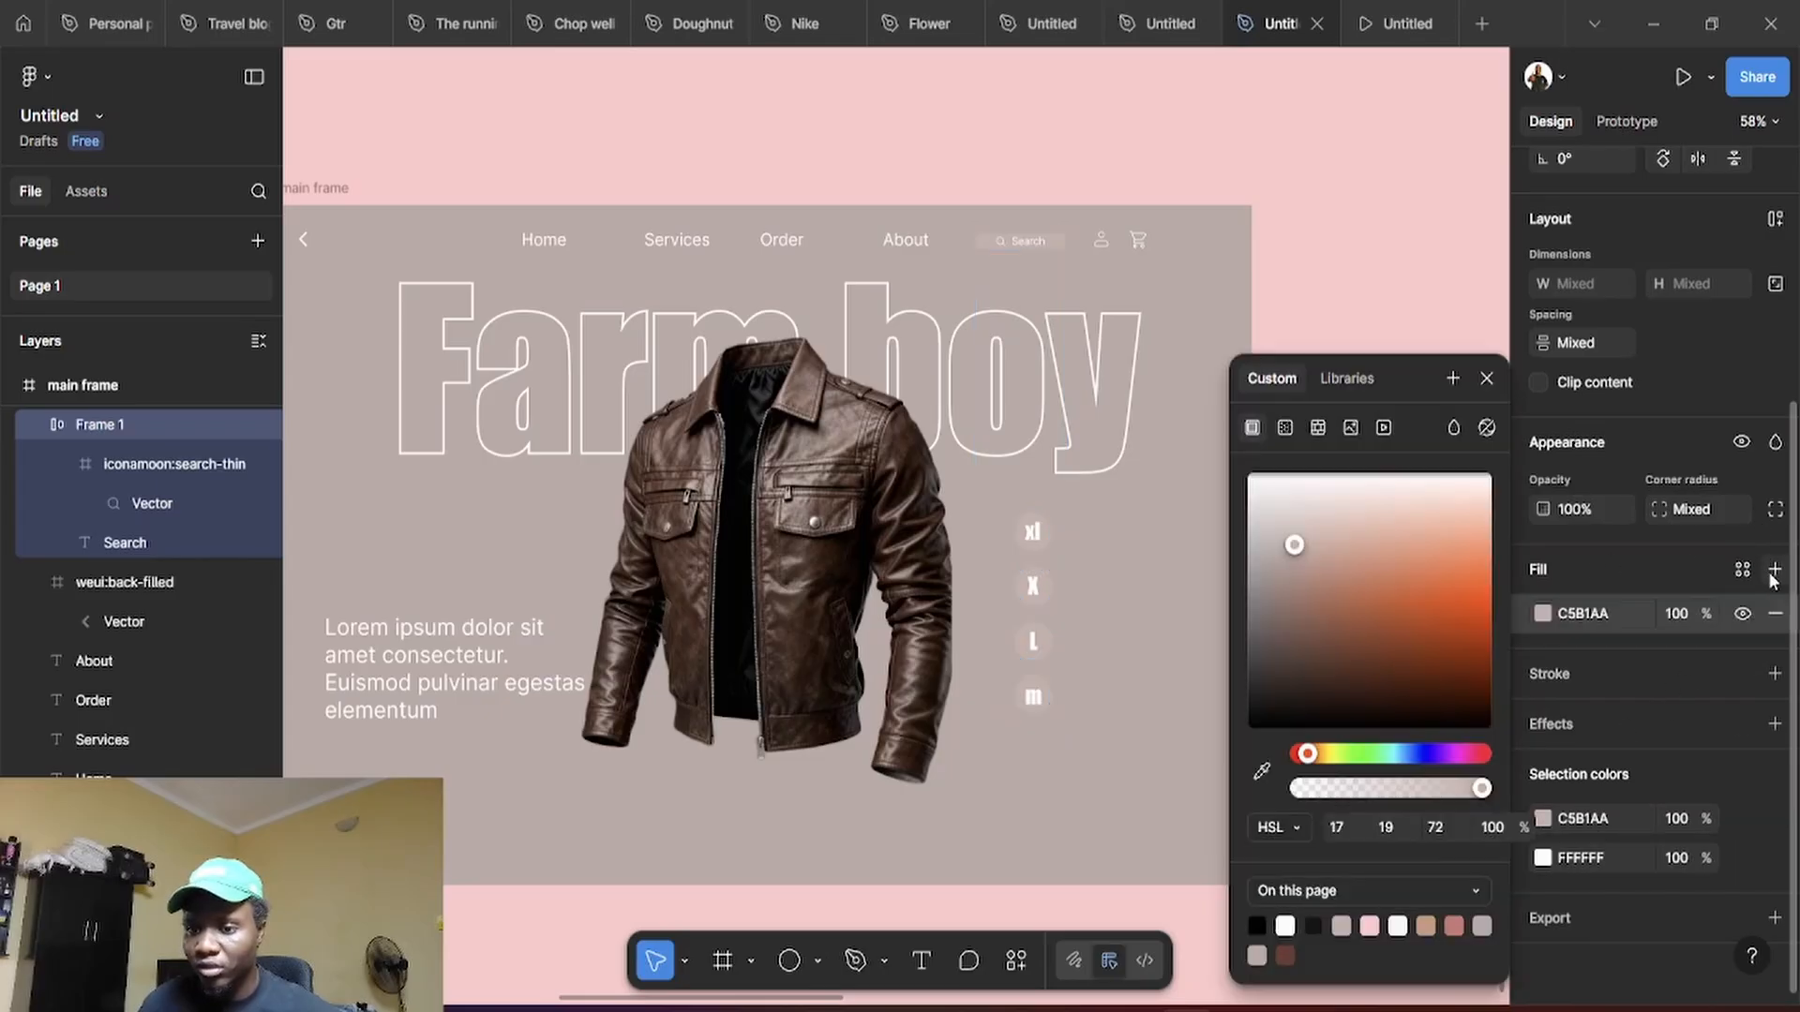
{"action": "left_click", "coordinate": [1435, 830]}
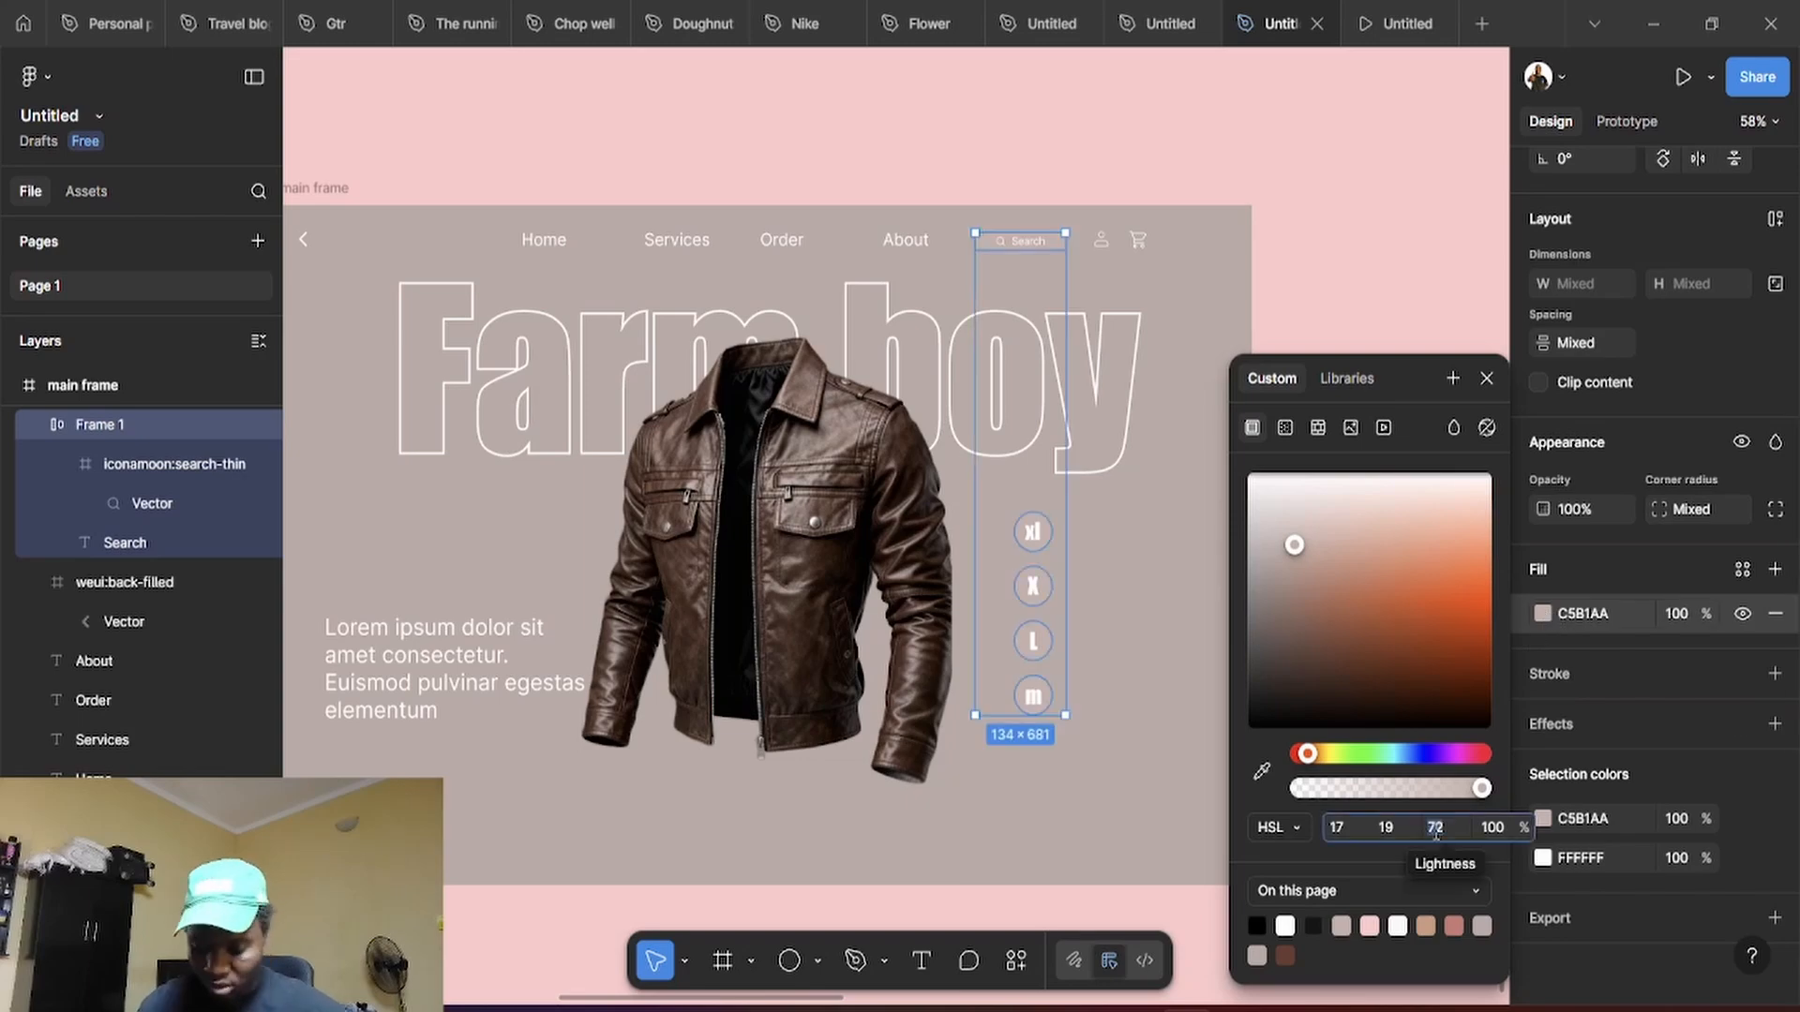
{"action": "key", "text": "shift+Up"}
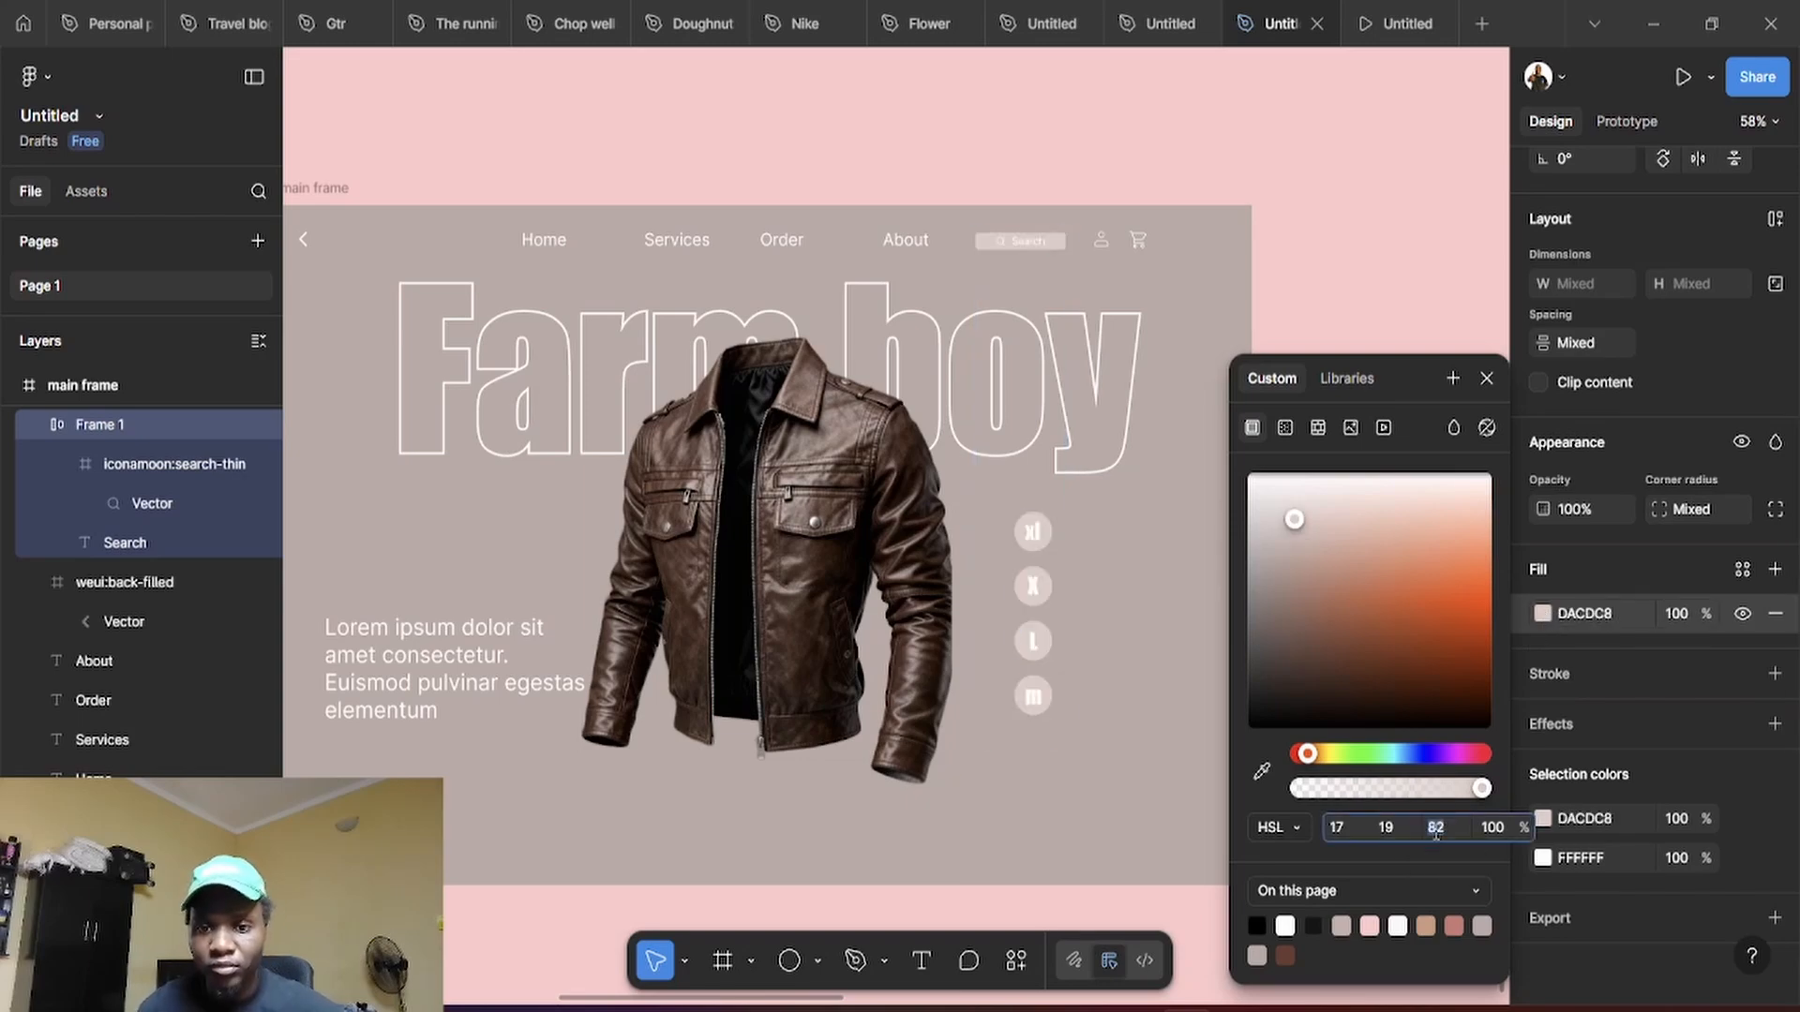
{"action": "left_click", "coordinate": [1322, 295]}
Move the product page frame directly beneath the farm boy frame, to X 1379, Y 118
{"action": "scroll", "coordinate": [1341, 375], "scroll_direction": "down", "scroll_amount": 3}
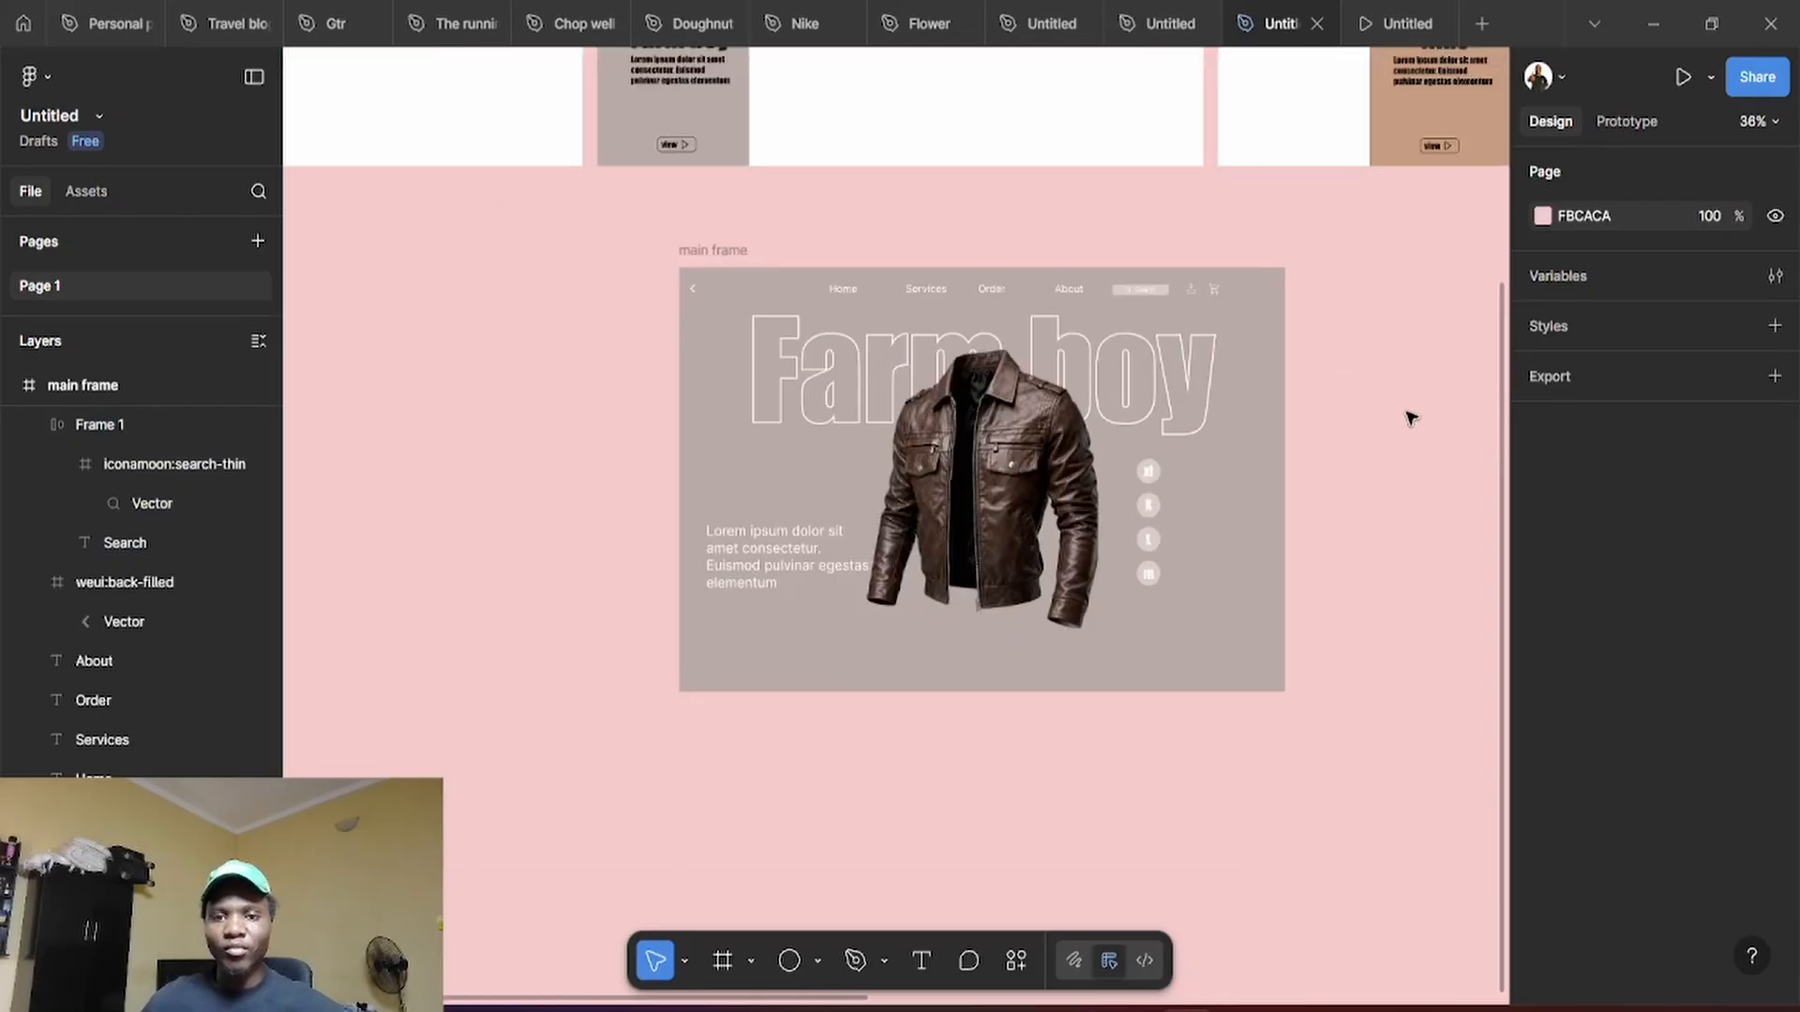
{"action": "scroll", "coordinate": [871, 422], "scroll_direction": "up", "scroll_amount": 3}
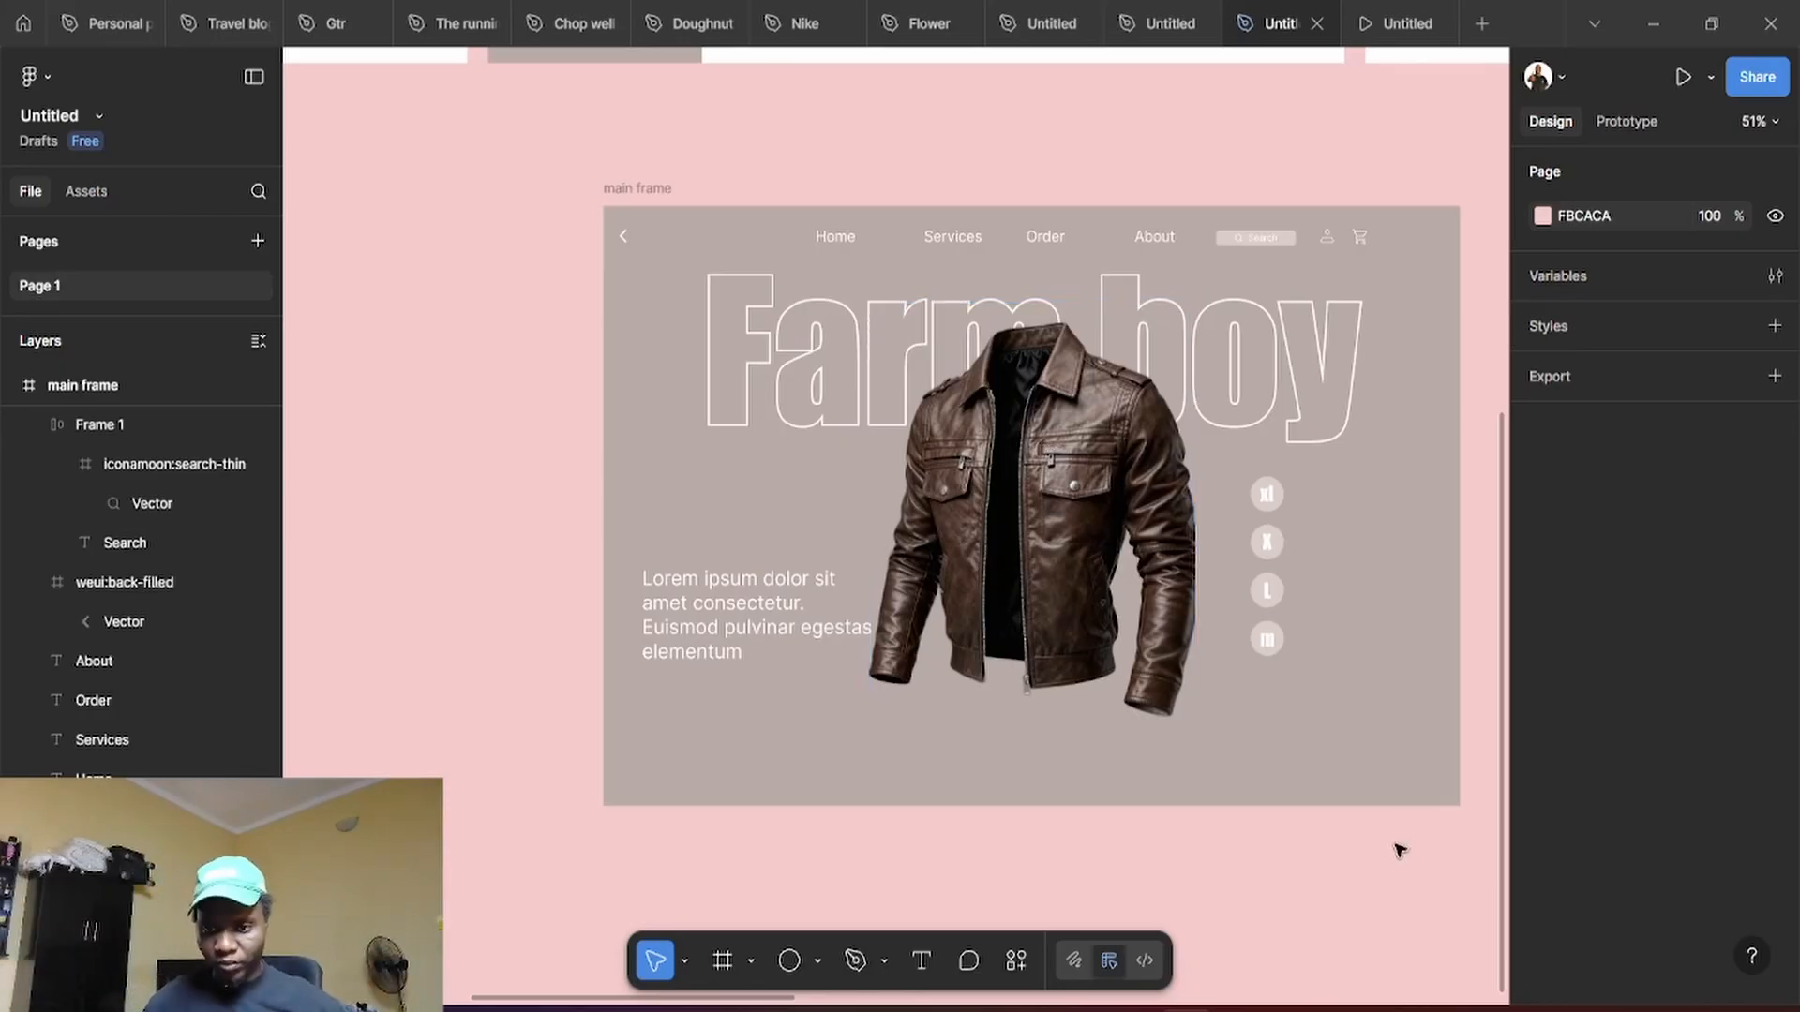
{"action": "scroll", "coordinate": [1390, 854], "scroll_direction": "down", "scroll_amount": 5}
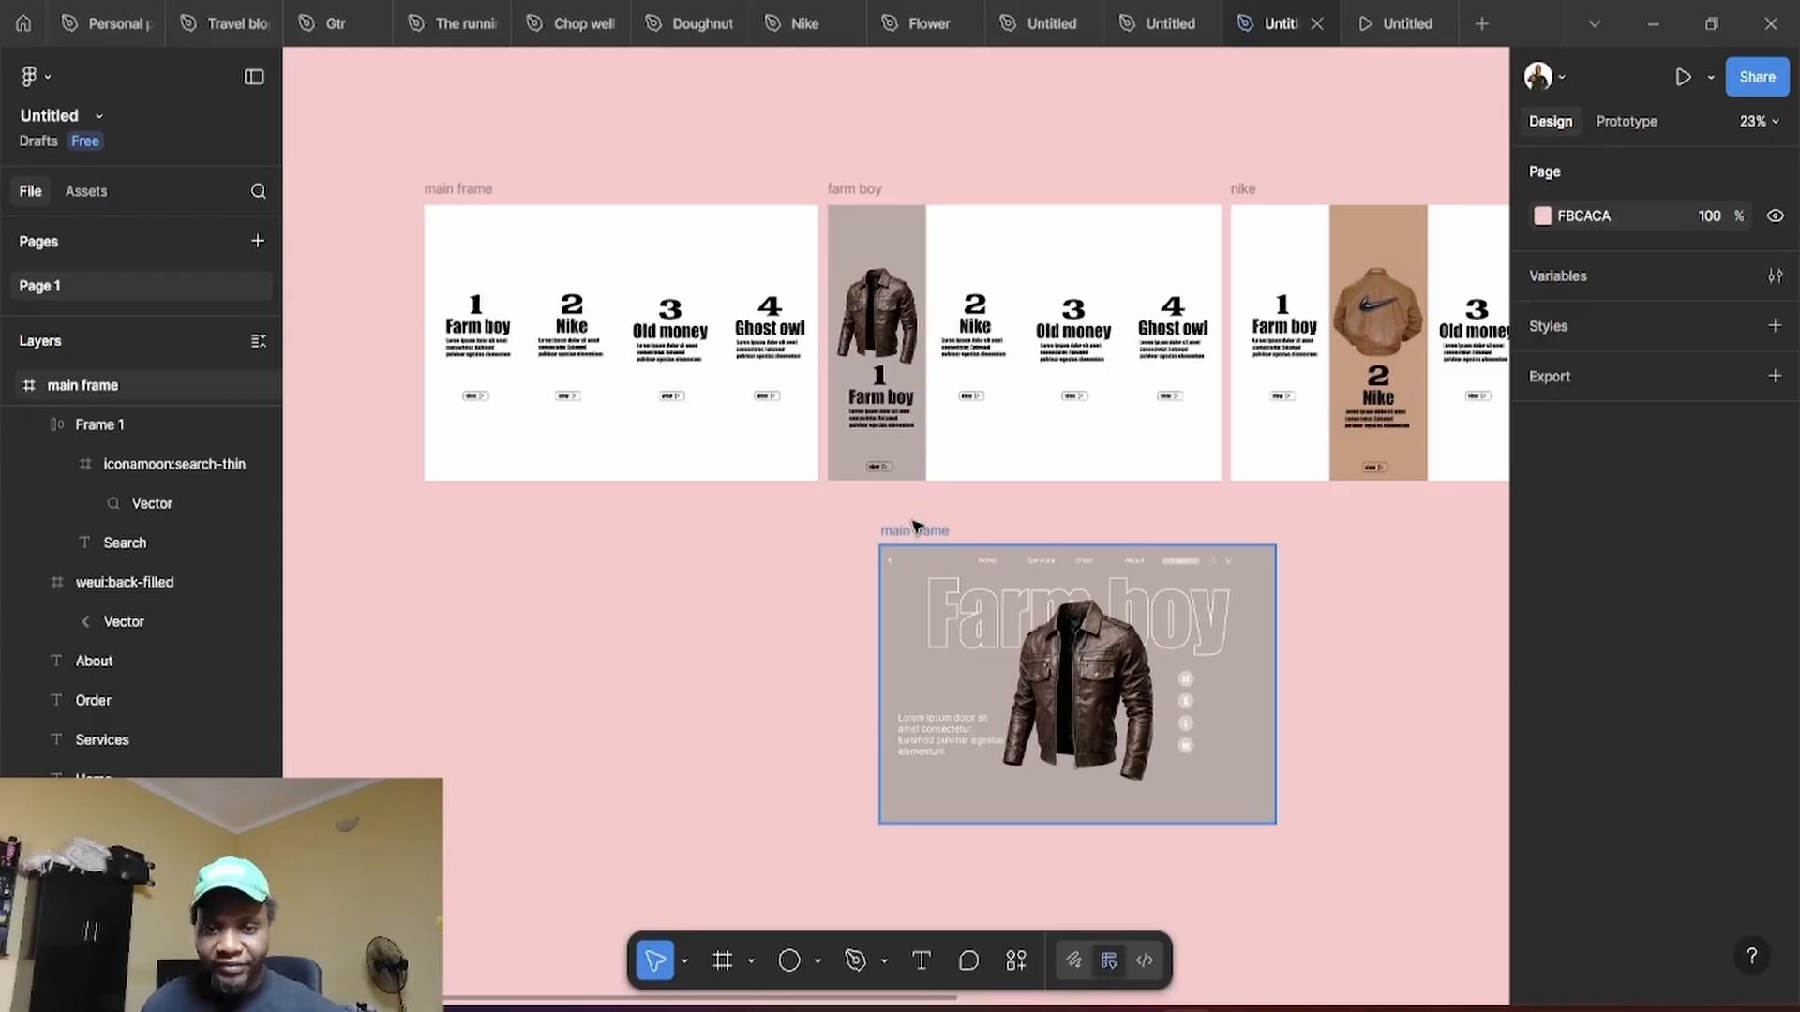
{"action": "left_click_drag", "start_coordinate": [914, 530], "coordinate": [841, 530]}
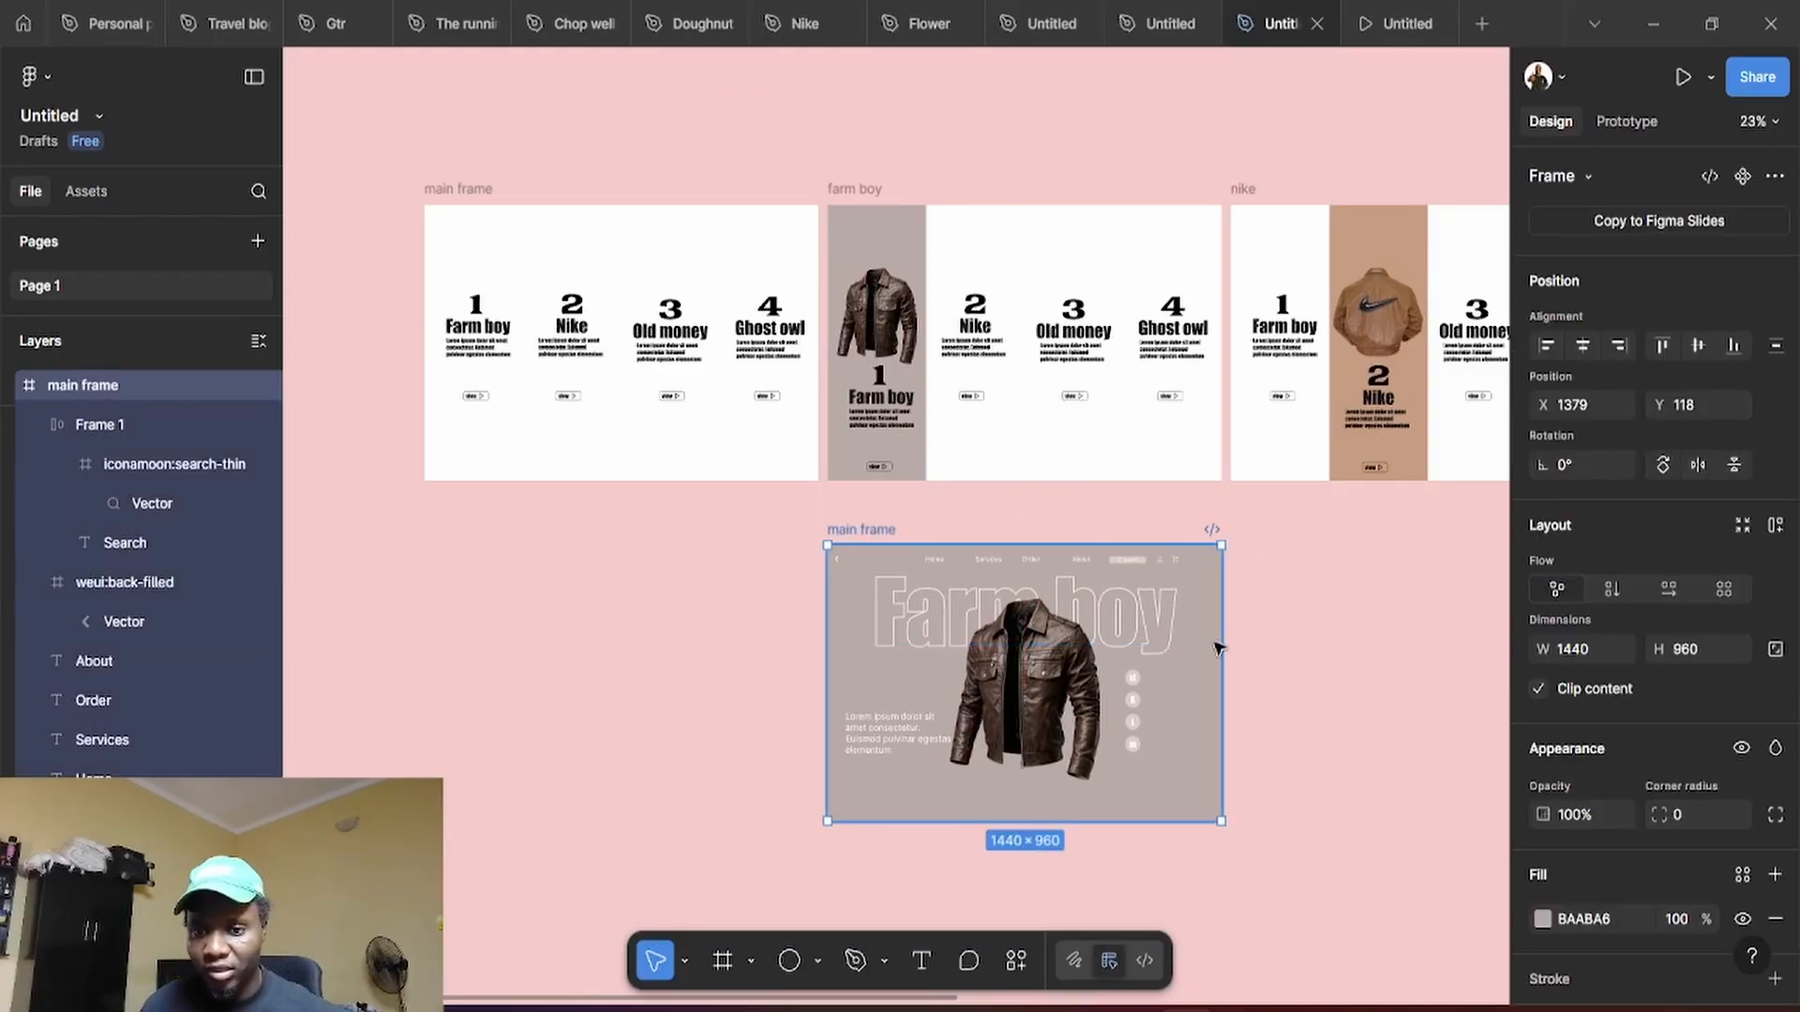
Add a prototype link from the Farm boy card's view button to the product page, navigating on tap with Dissolve
{"action": "left_click", "coordinate": [1626, 123]}
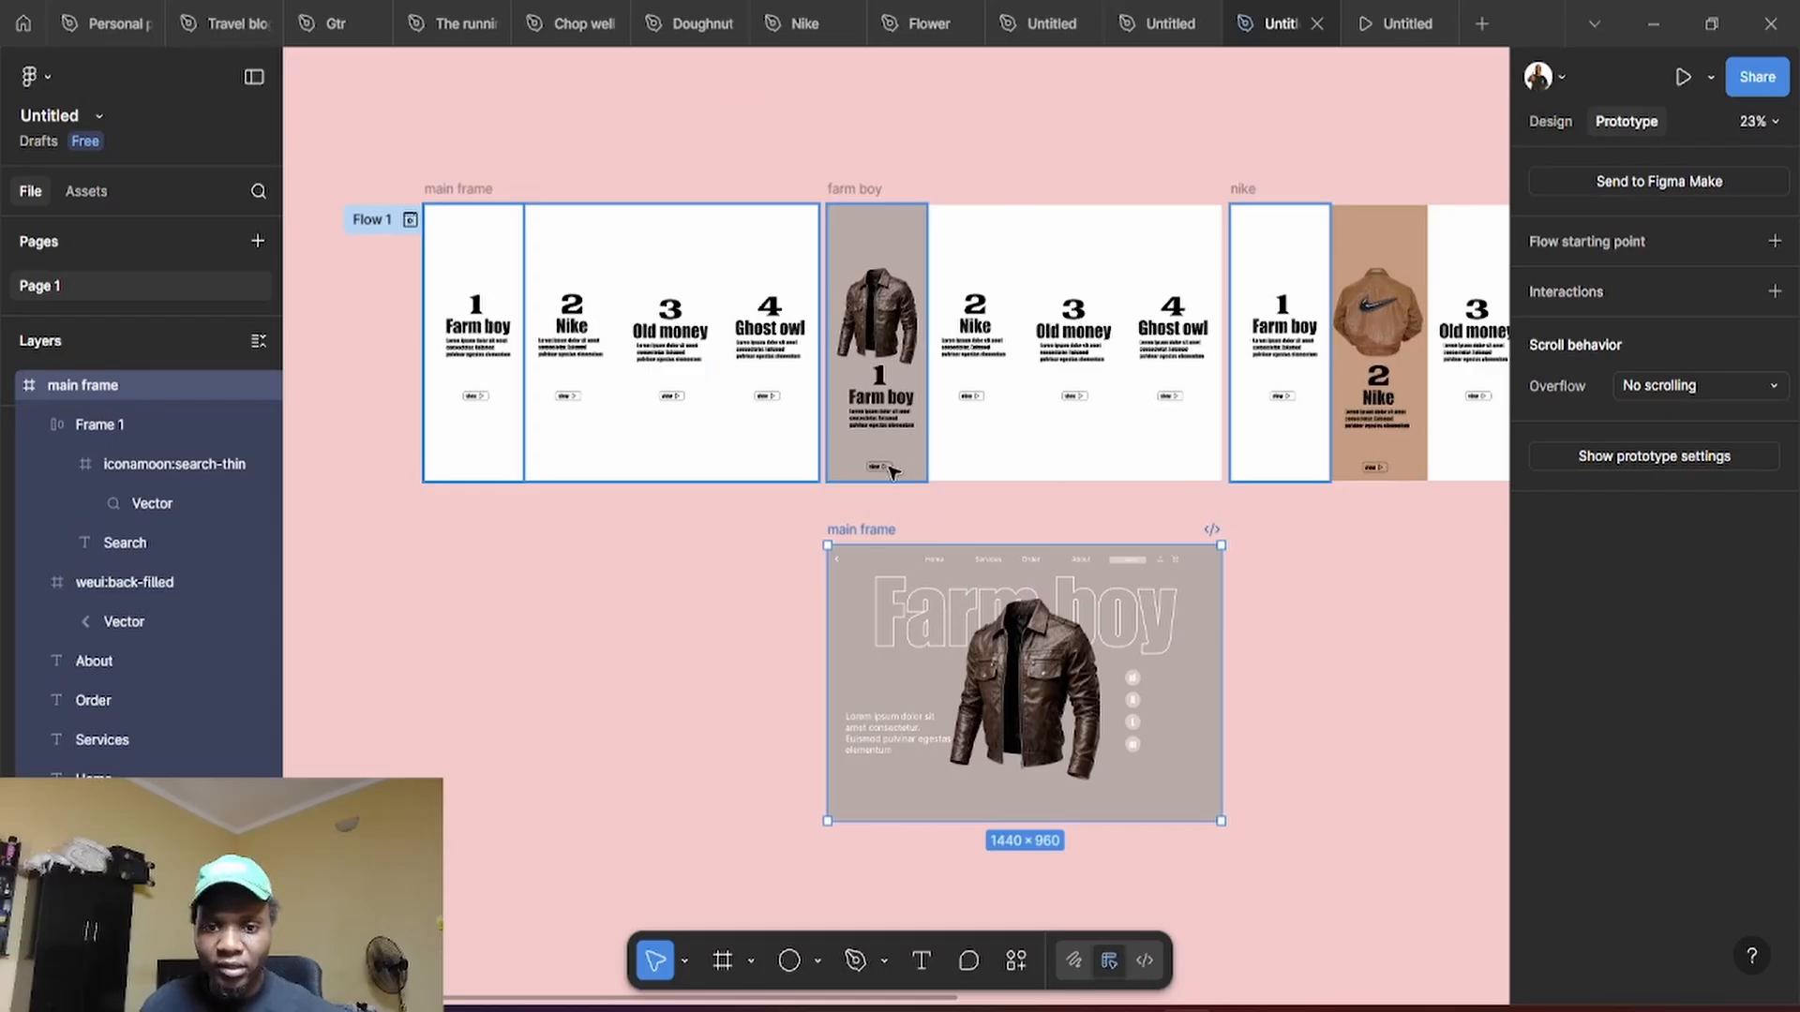
{"action": "scroll", "coordinate": [892, 471], "scroll_direction": "up", "scroll_amount": 5}
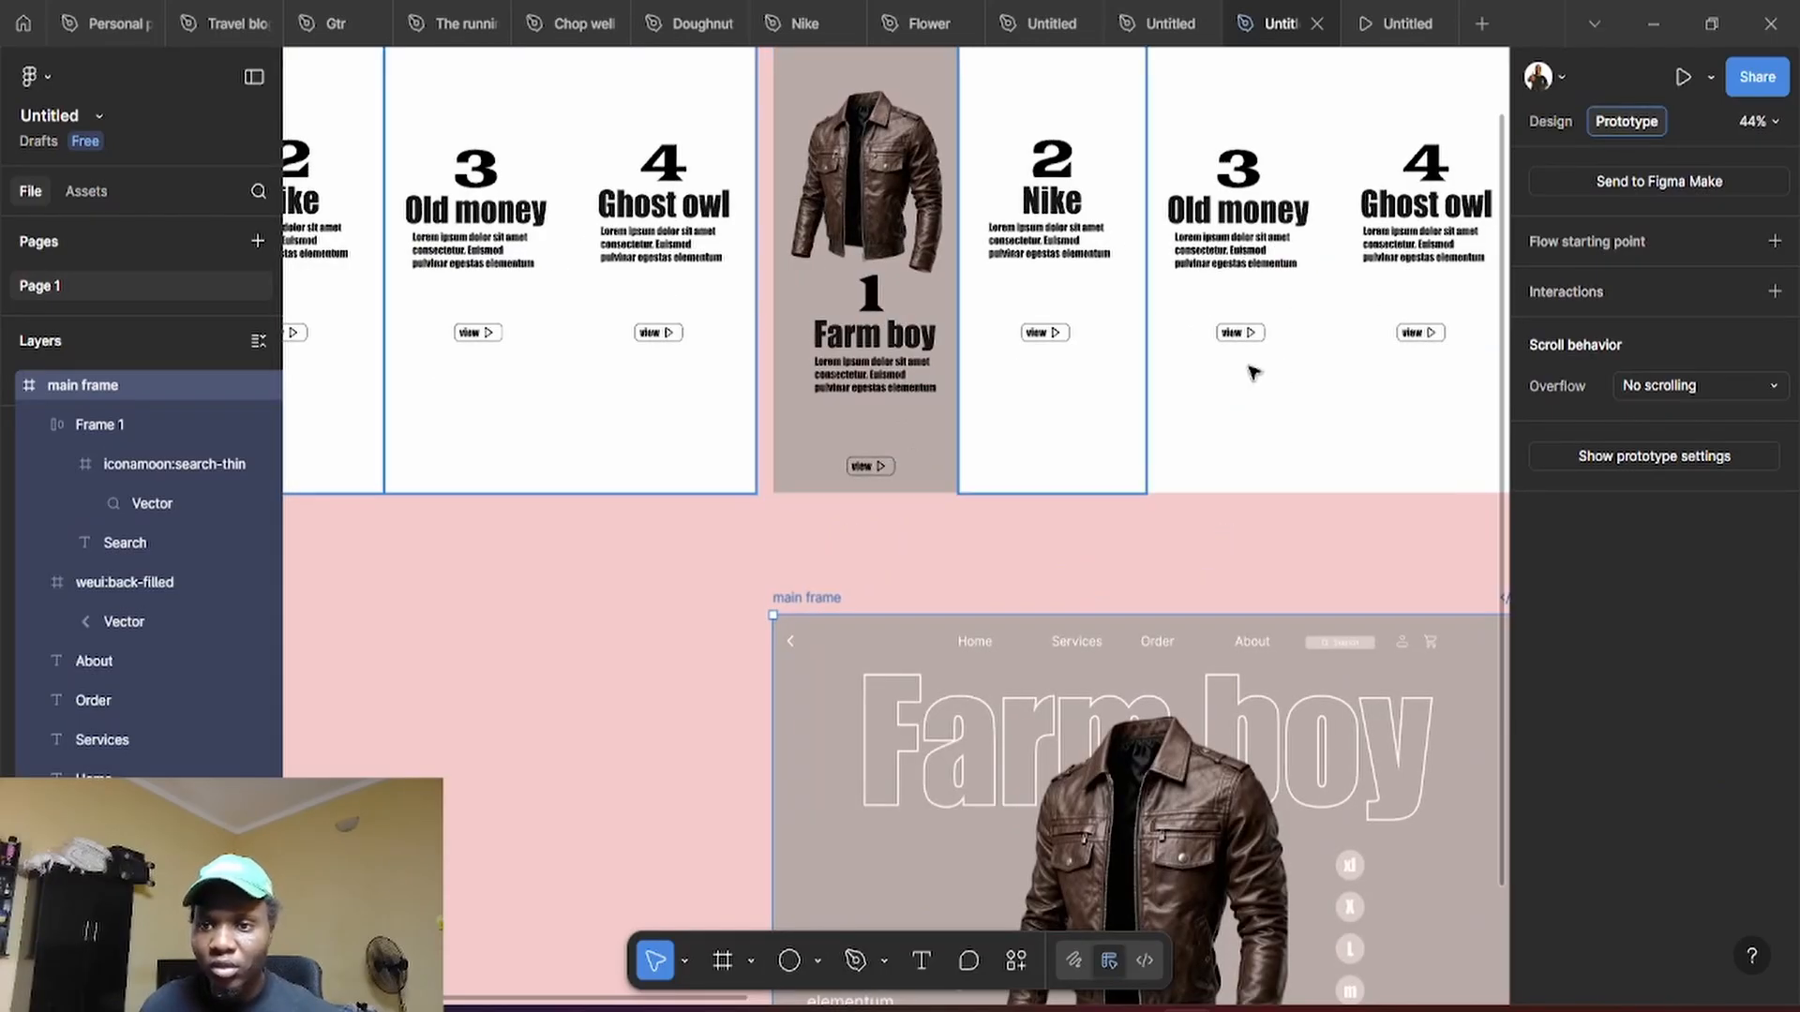
{"action": "scroll", "coordinate": [914, 454], "scroll_direction": "up", "scroll_amount": 5}
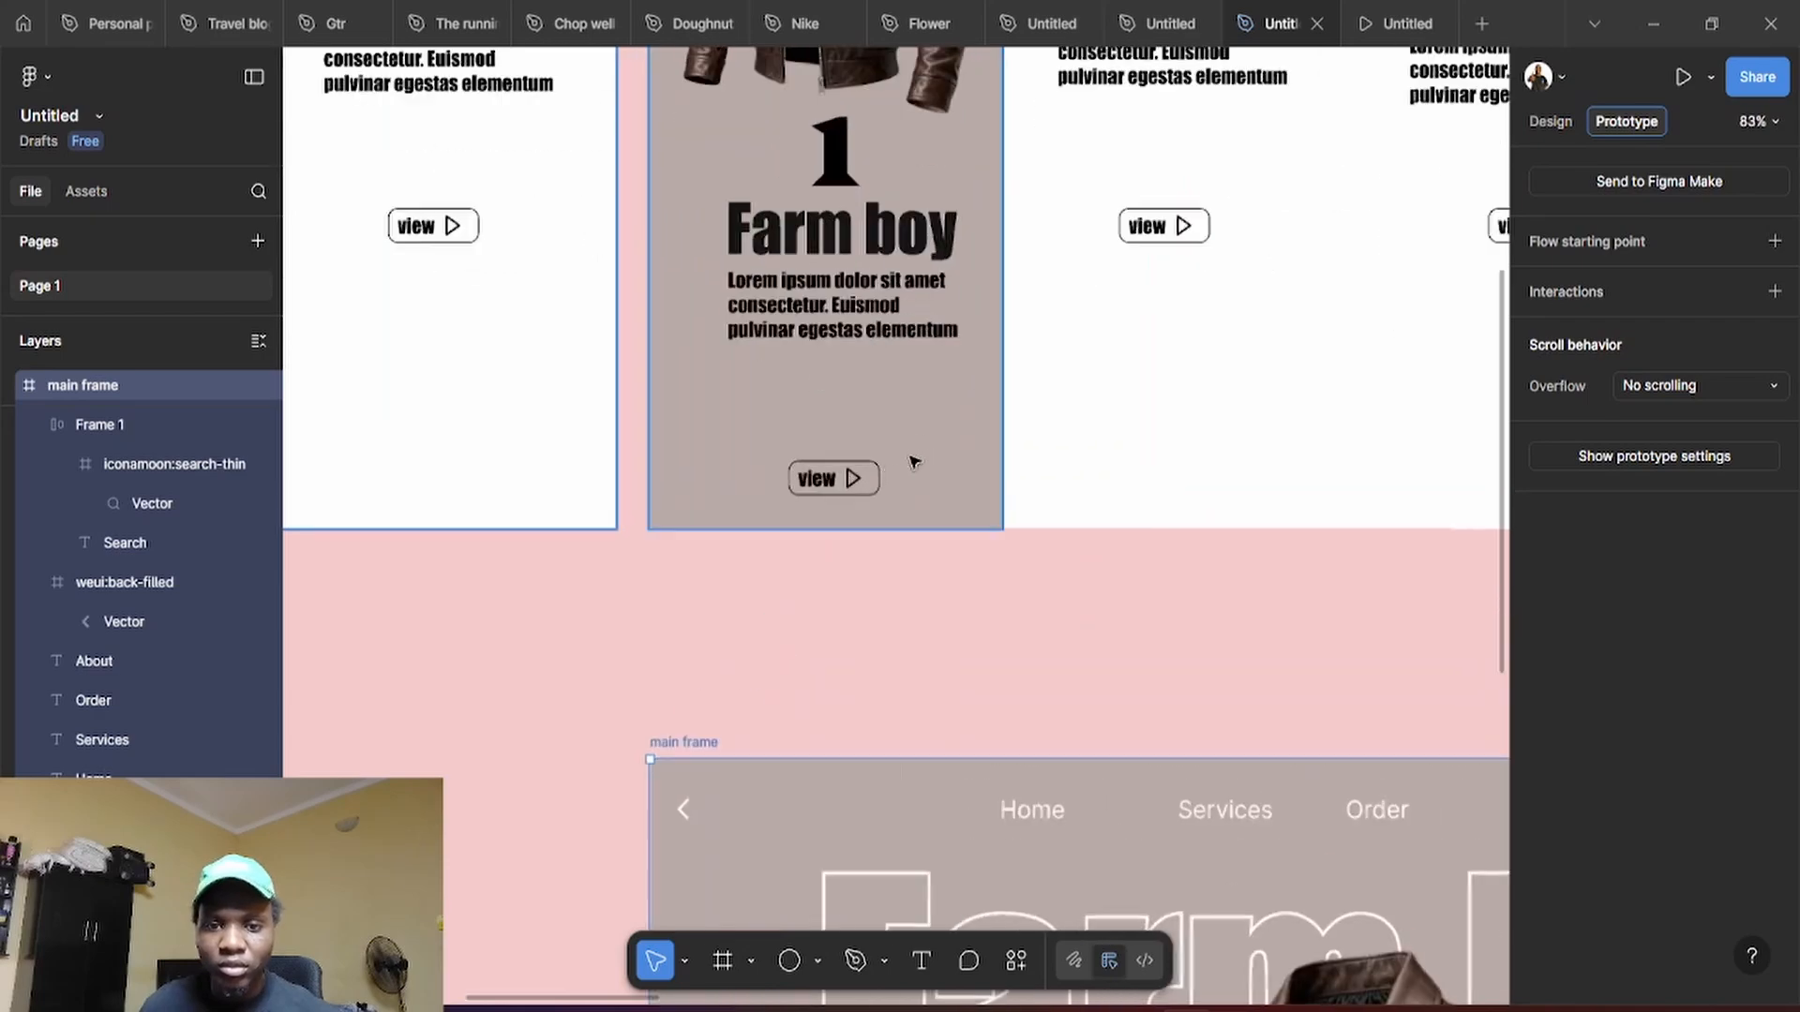
{"action": "left_click", "coordinate": [885, 467]}
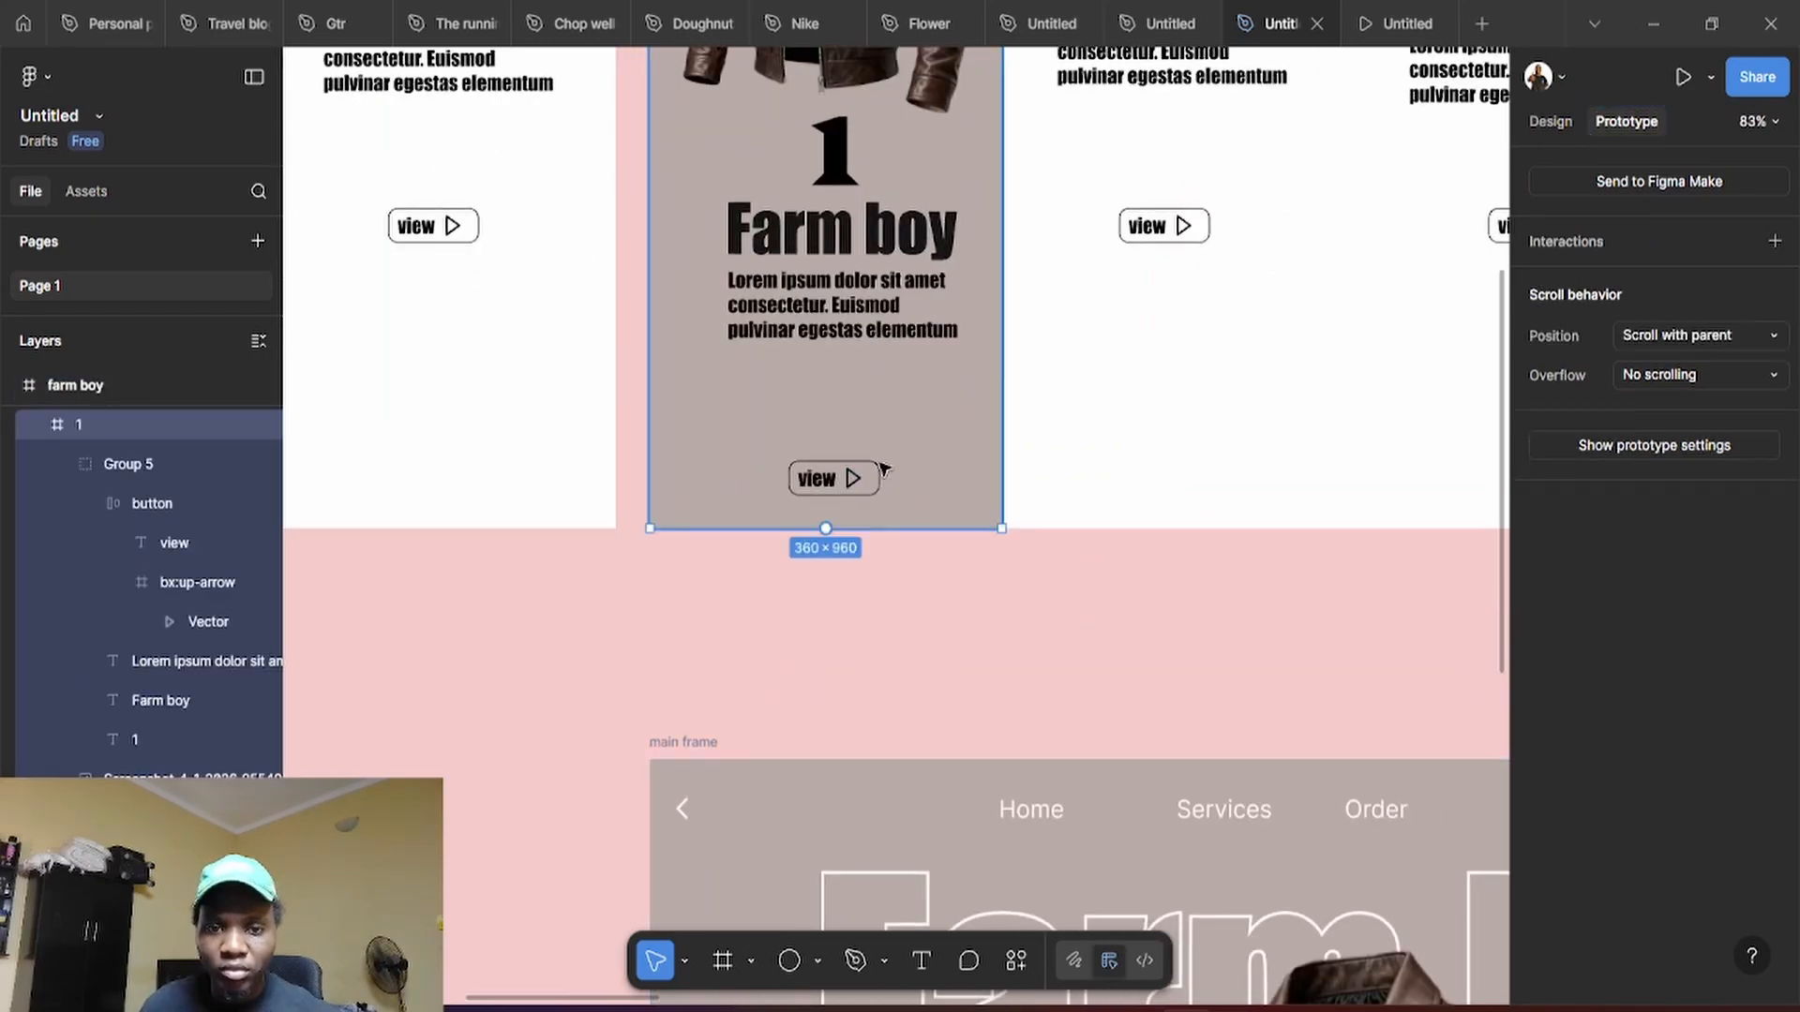
{"action": "left_click", "coordinate": [876, 477]}
{"action": "left_click", "coordinate": [877, 477]}
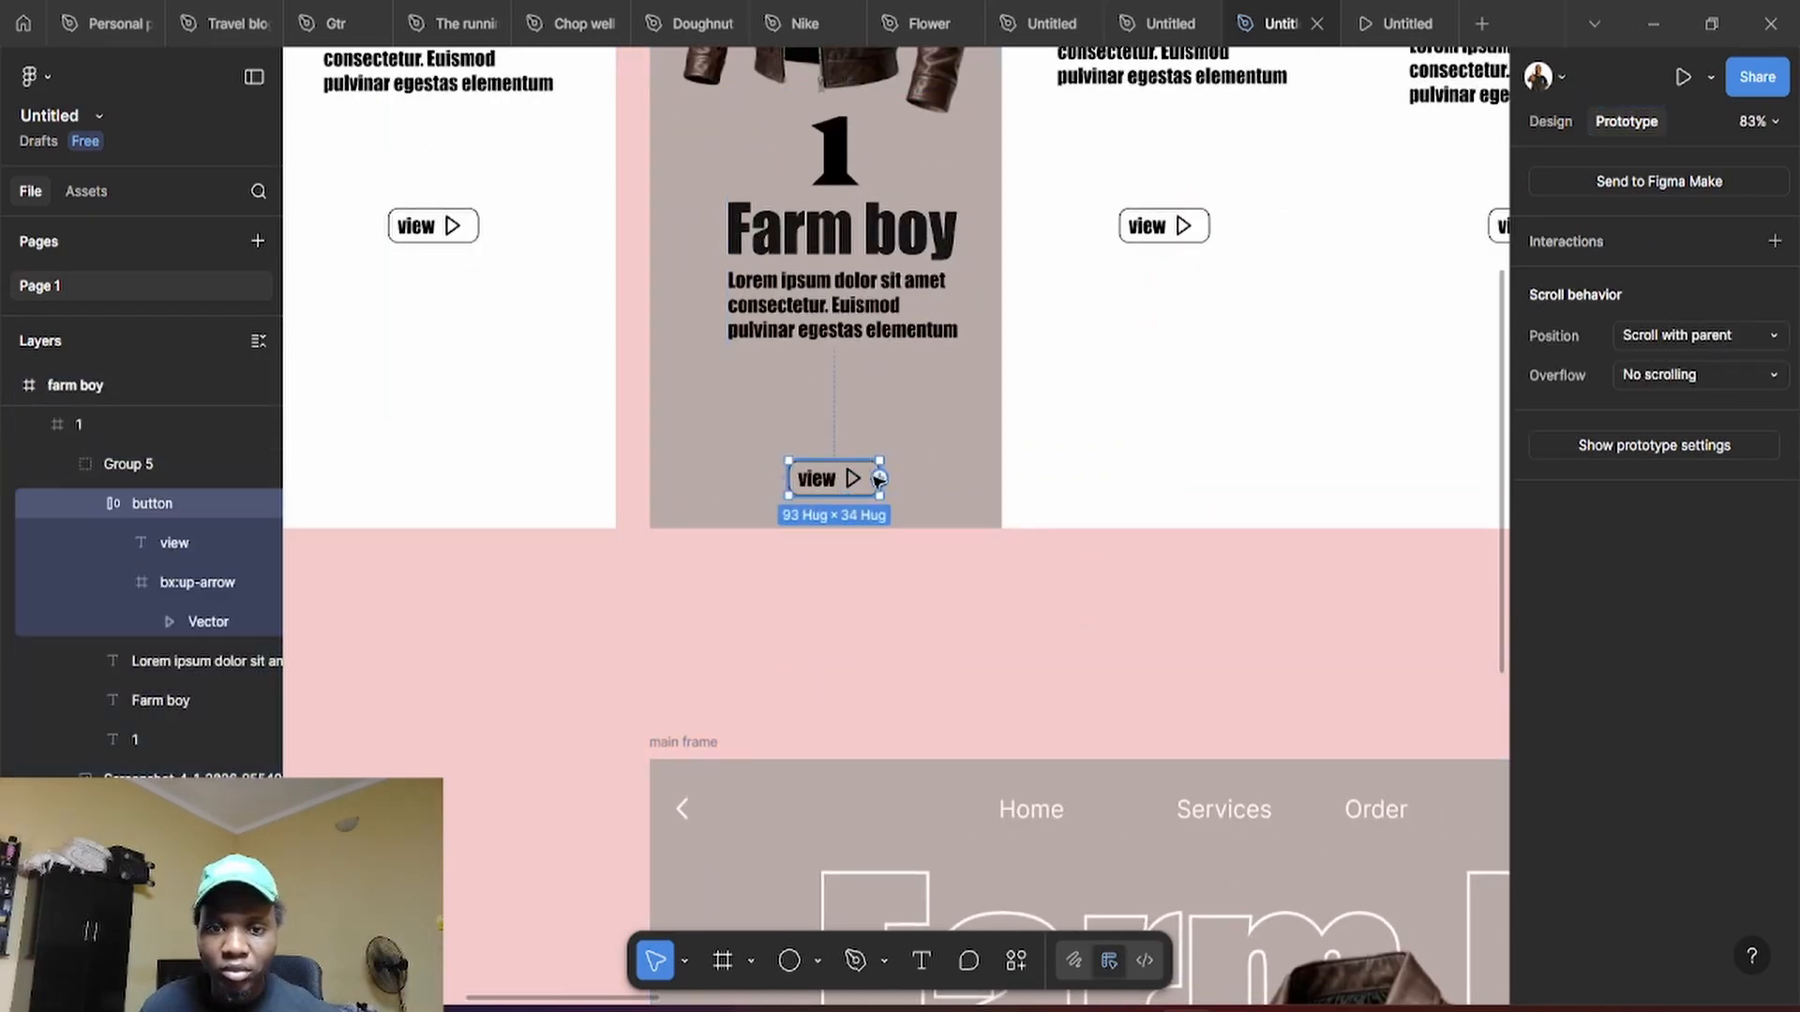
{"action": "left_click_drag", "start_coordinate": [882, 481], "coordinate": [1022, 806]}
{"action": "scroll", "coordinate": [1083, 750], "scroll_direction": "down", "scroll_amount": 5}
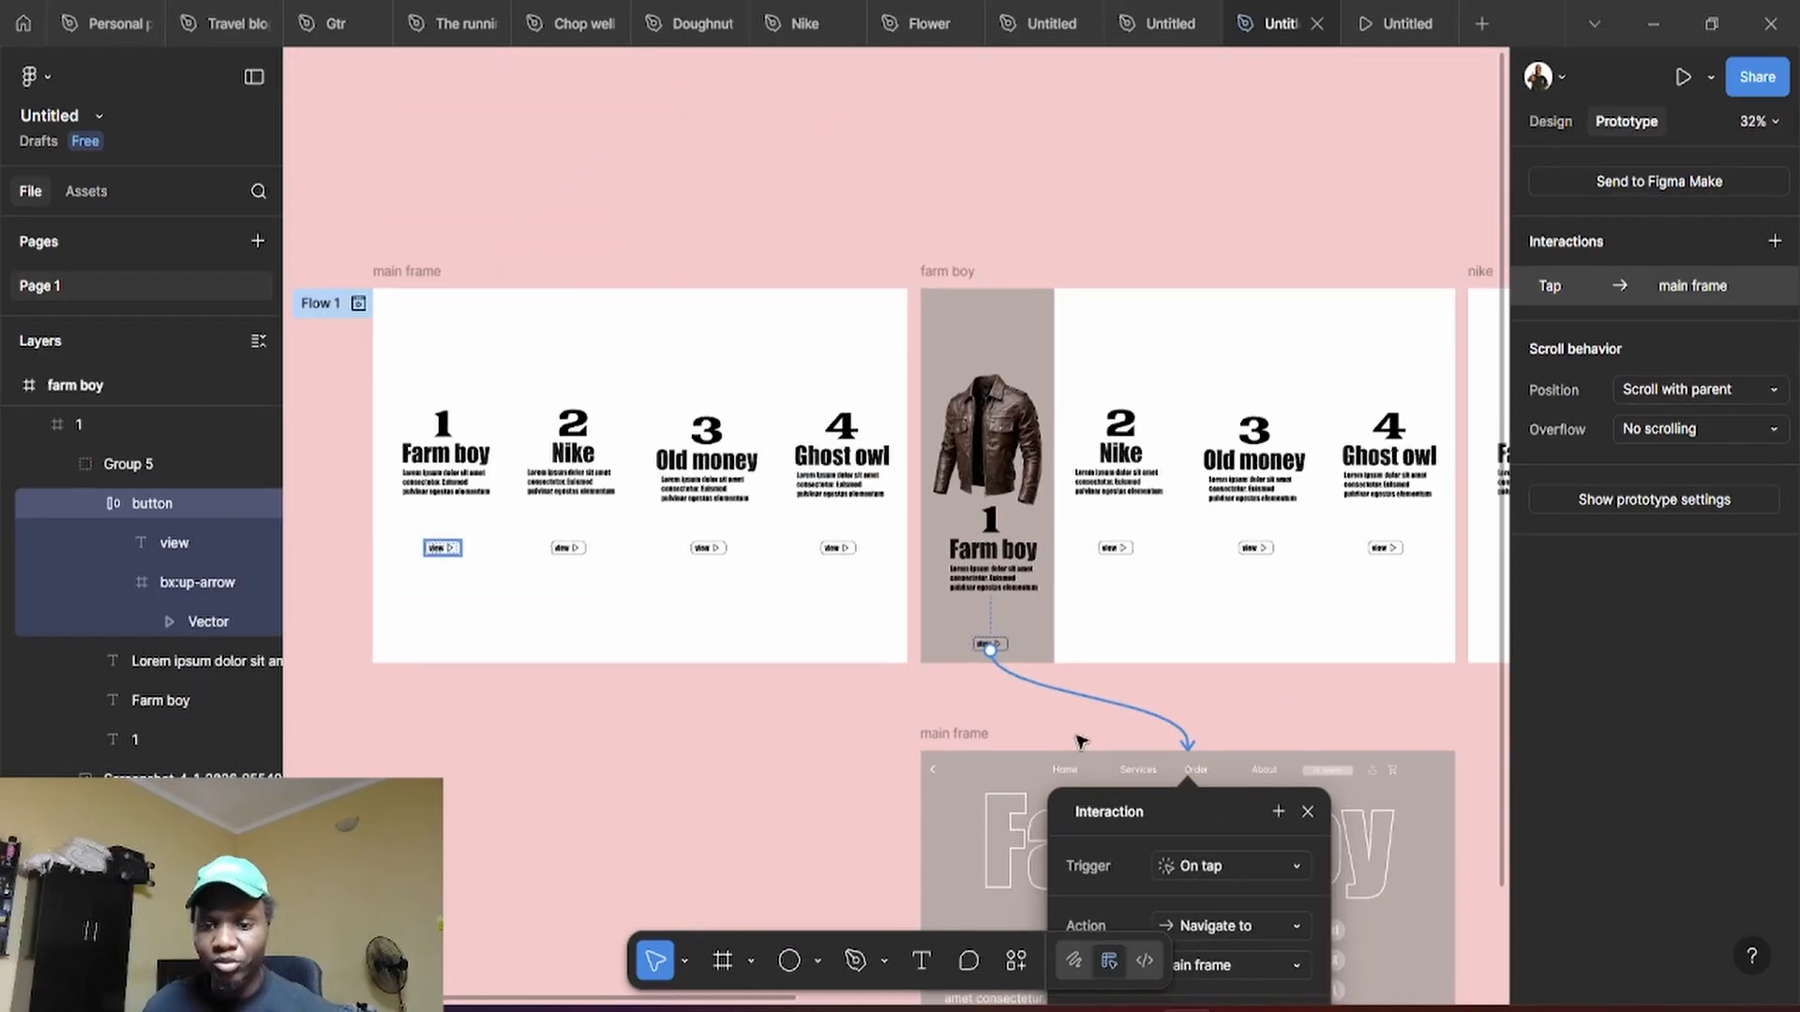
{"action": "scroll", "coordinate": [1092, 745], "scroll_direction": "down", "scroll_amount": 4}
{"action": "scroll", "coordinate": [1201, 581], "scroll_direction": "up", "scroll_amount": 1}
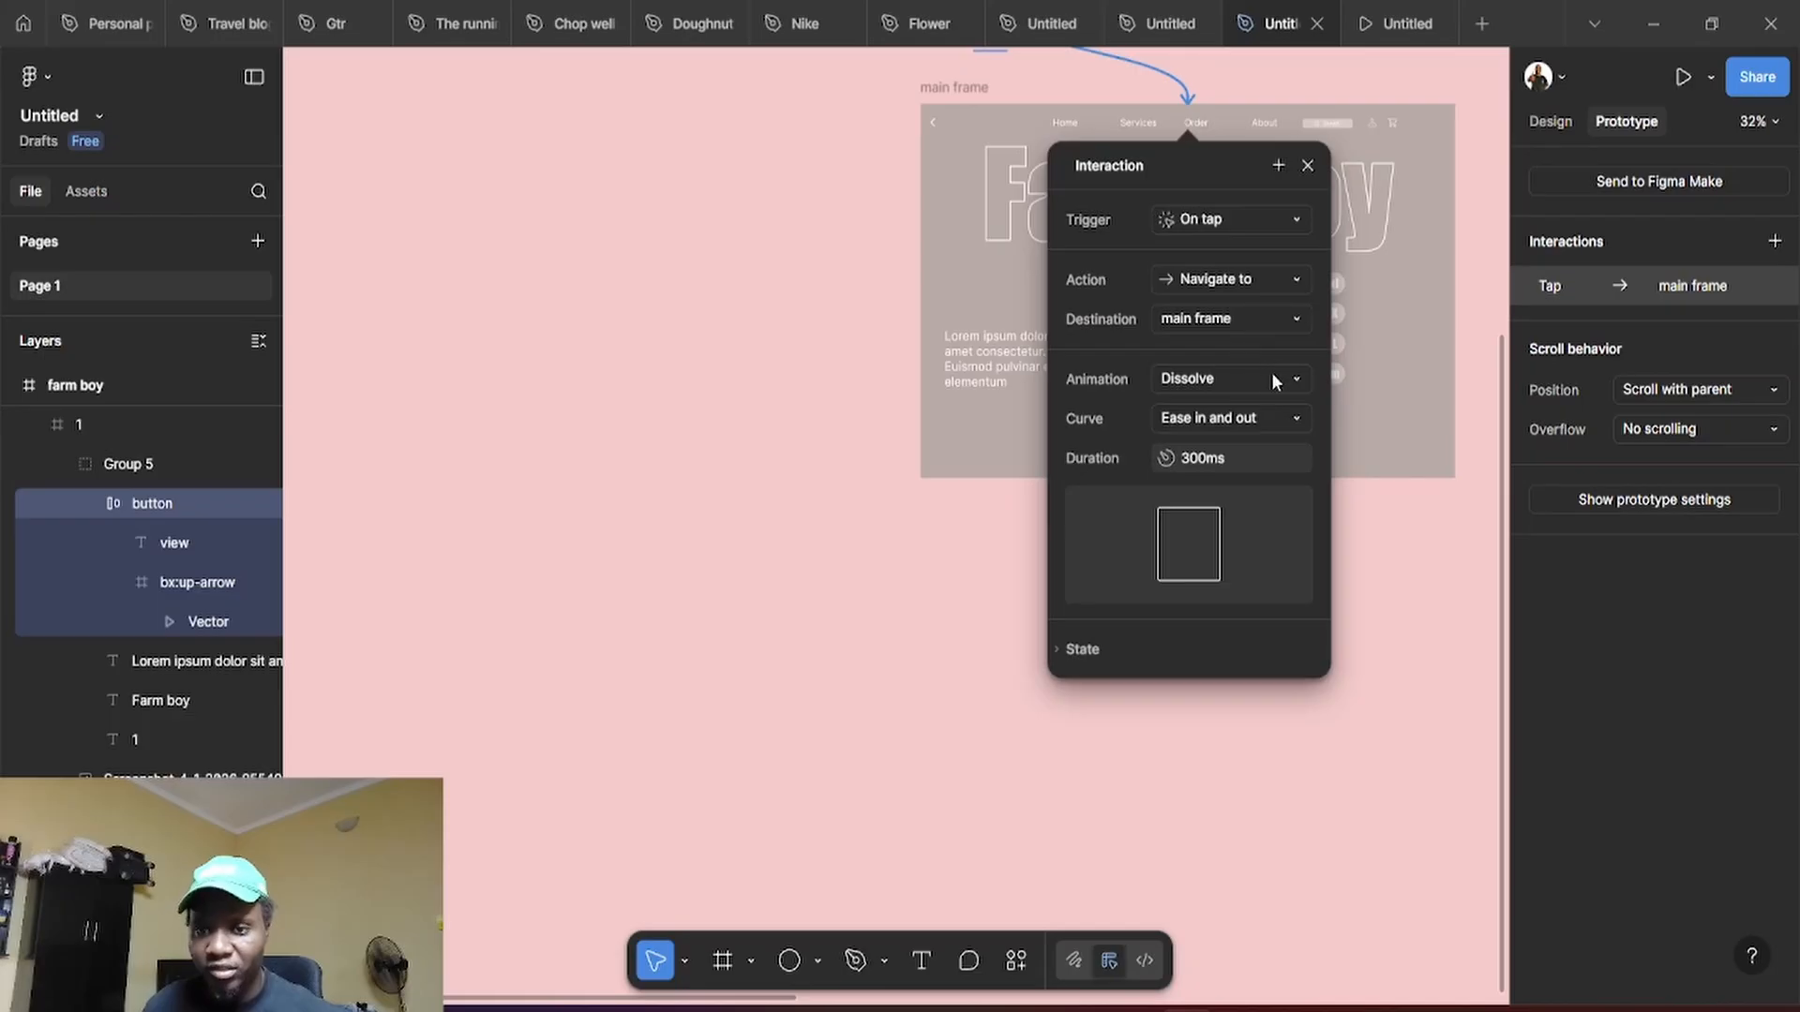
{"action": "left_click", "coordinate": [1368, 614]}
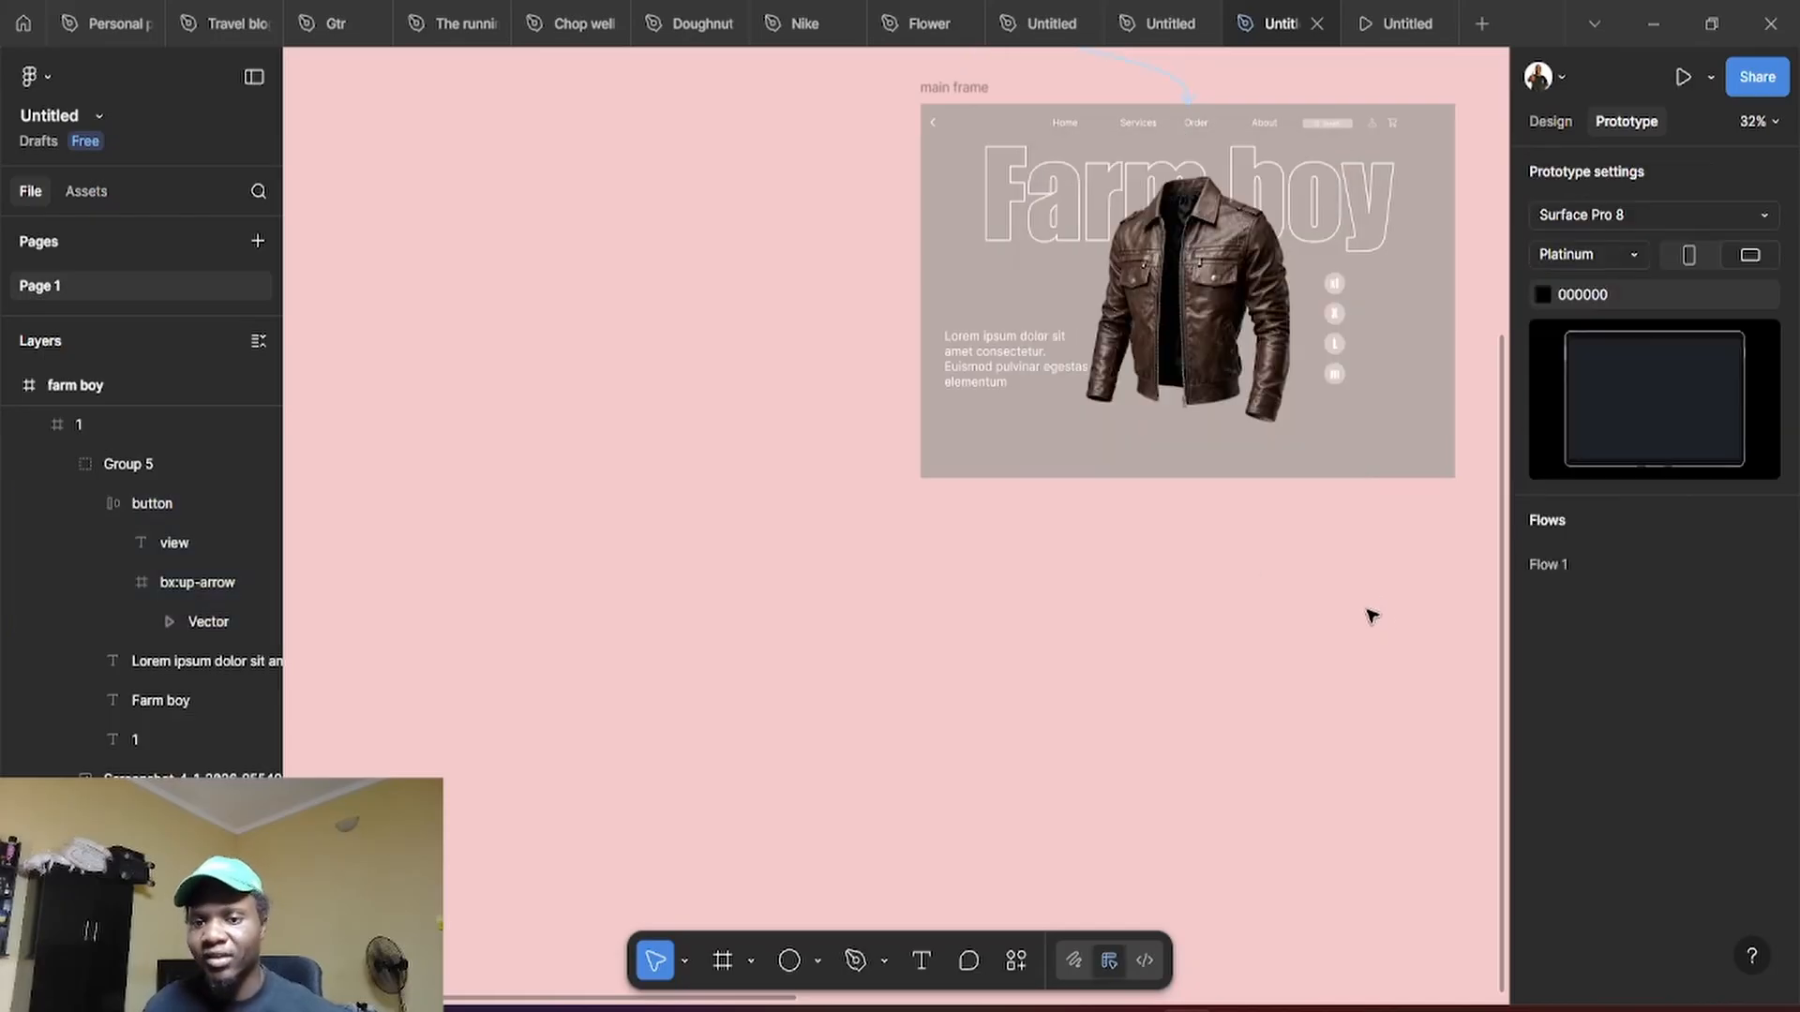
Preview Flow 1, follow the Farm boy card's view button to the product page, and close the preview
{"action": "scroll", "coordinate": [1230, 558], "scroll_direction": "up", "scroll_amount": 2}
{"action": "scroll", "coordinate": [1231, 559], "scroll_direction": "down", "scroll_amount": 2}
{"action": "scroll", "coordinate": [1350, 575], "scroll_direction": "up", "scroll_amount": 3}
{"action": "scroll", "coordinate": [1350, 575], "scroll_direction": "right", "scroll_amount": 3}
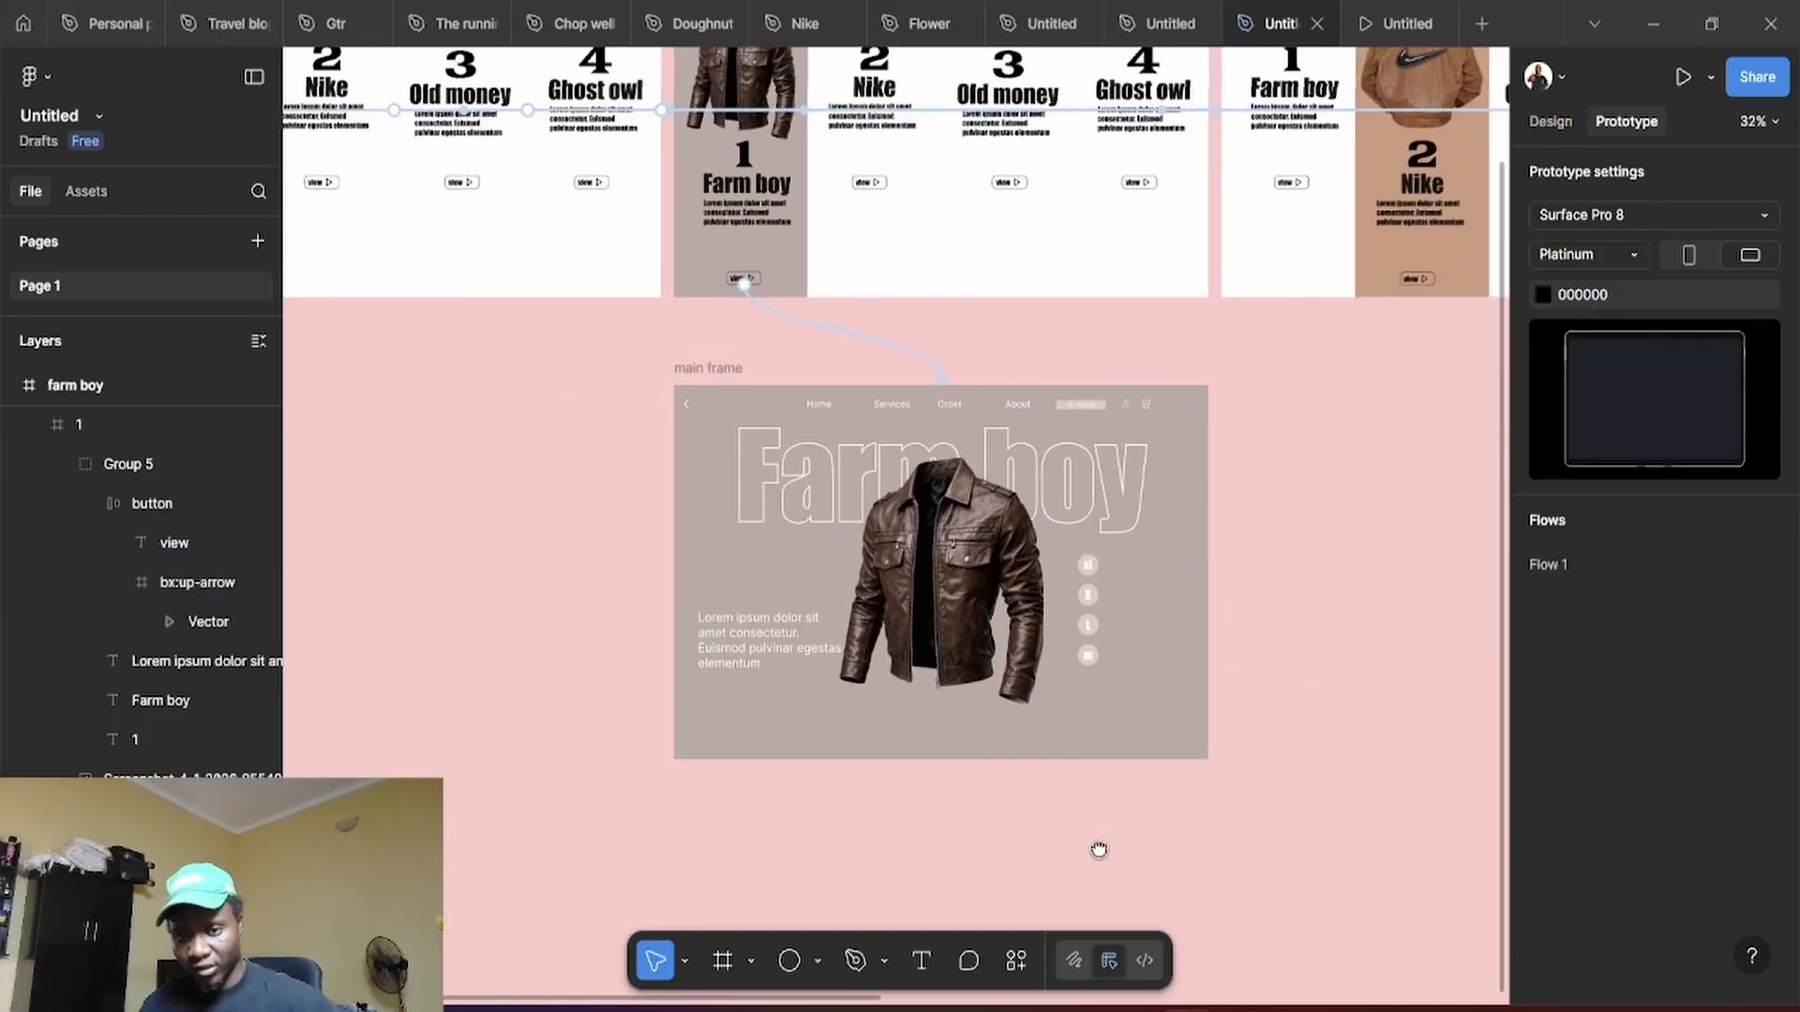
{"action": "scroll", "coordinate": [1121, 742], "scroll_direction": "down", "scroll_amount": 4}
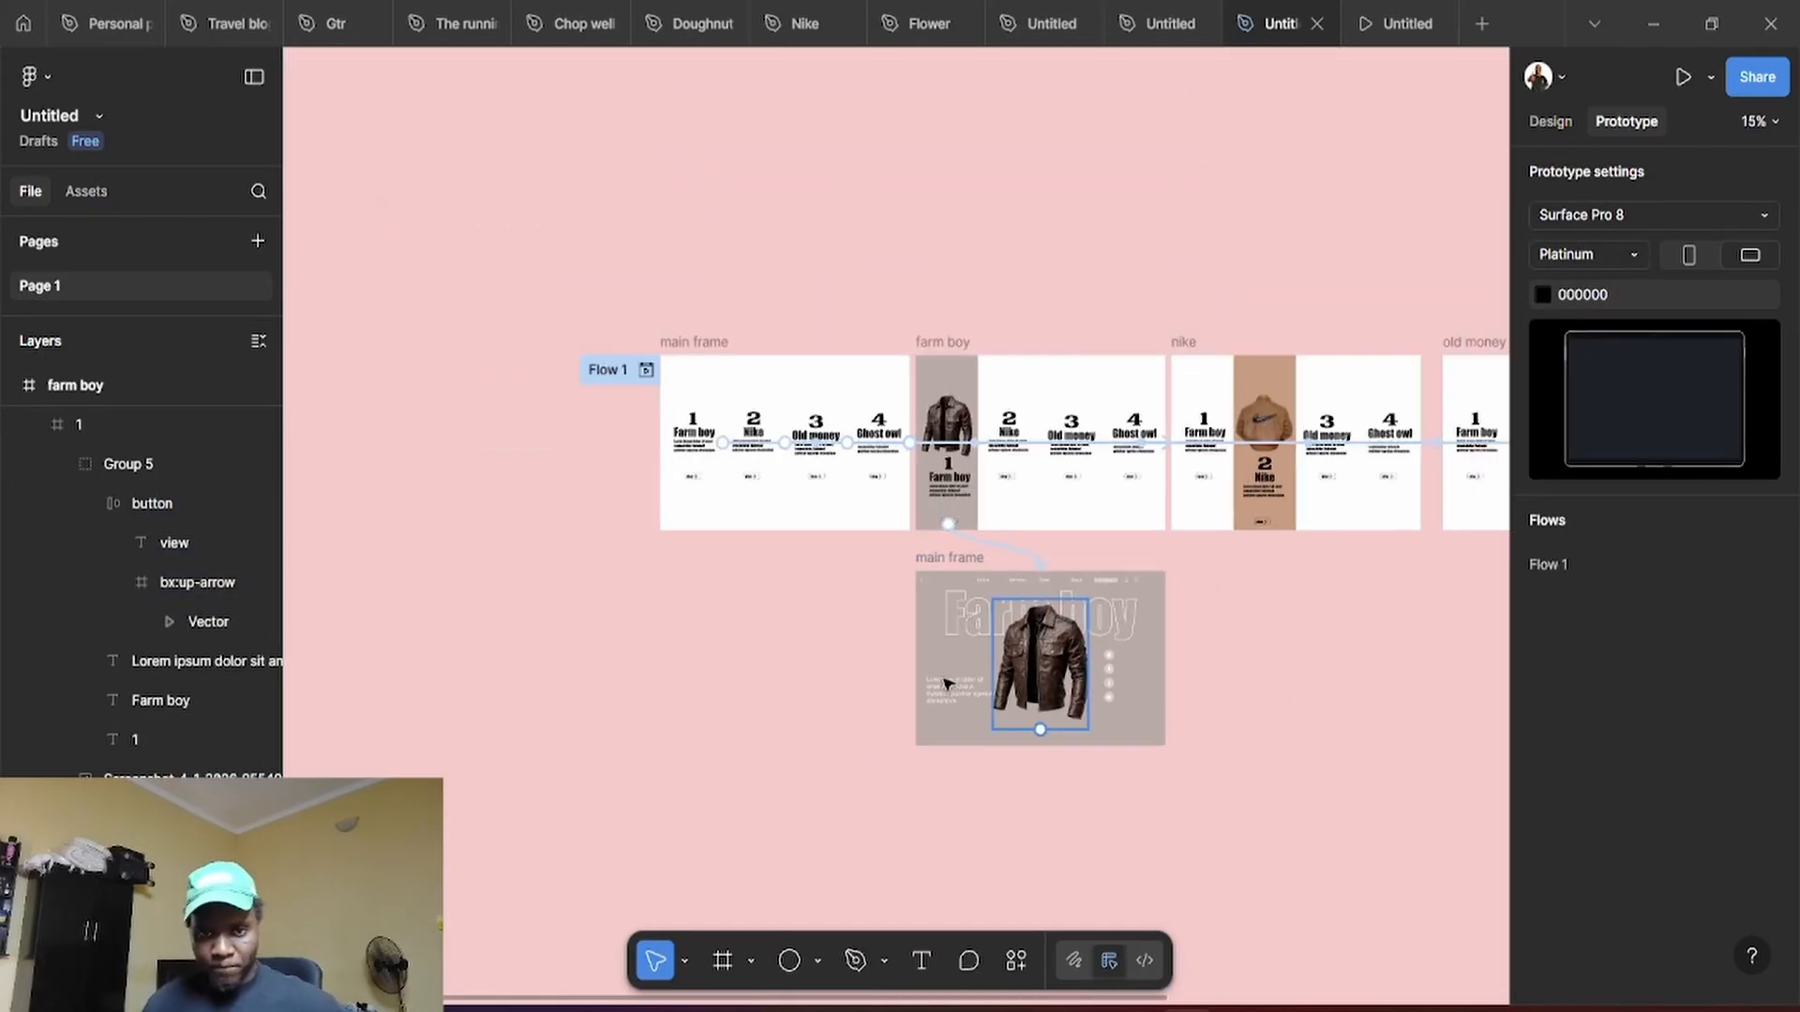
{"action": "left_click", "coordinate": [645, 370]}
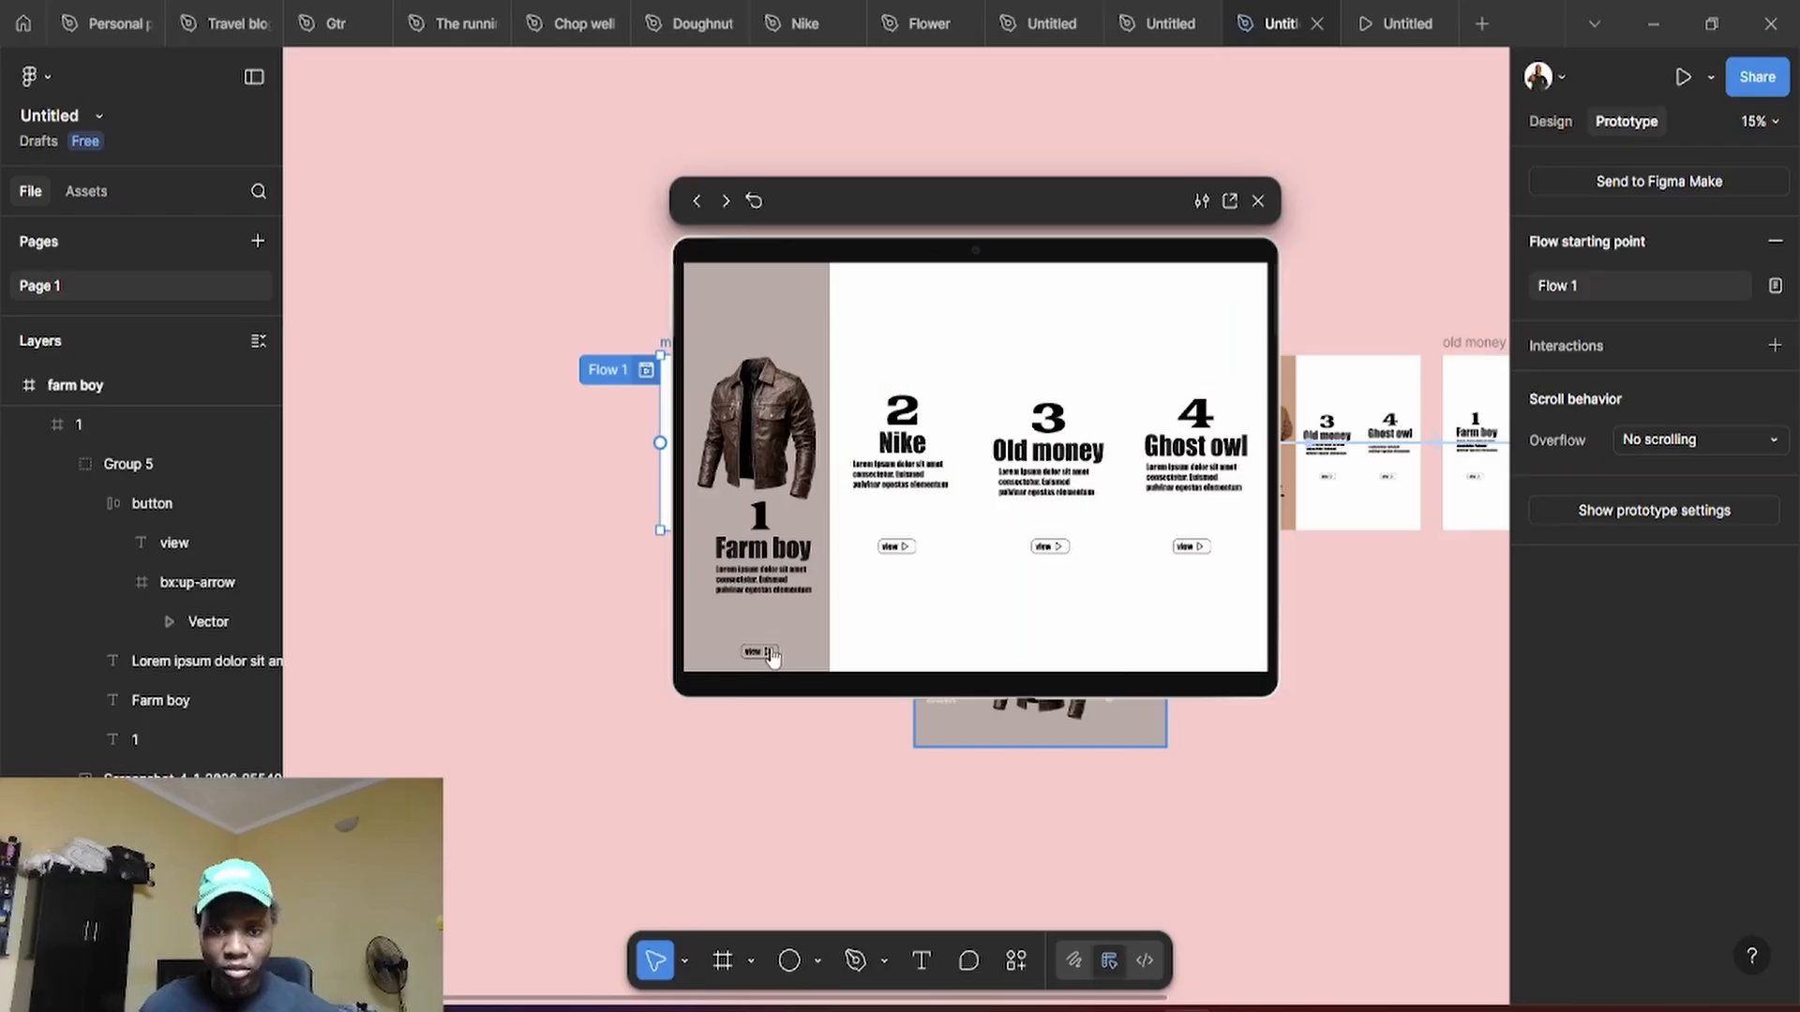
{"action": "left_click", "coordinate": [770, 653]}
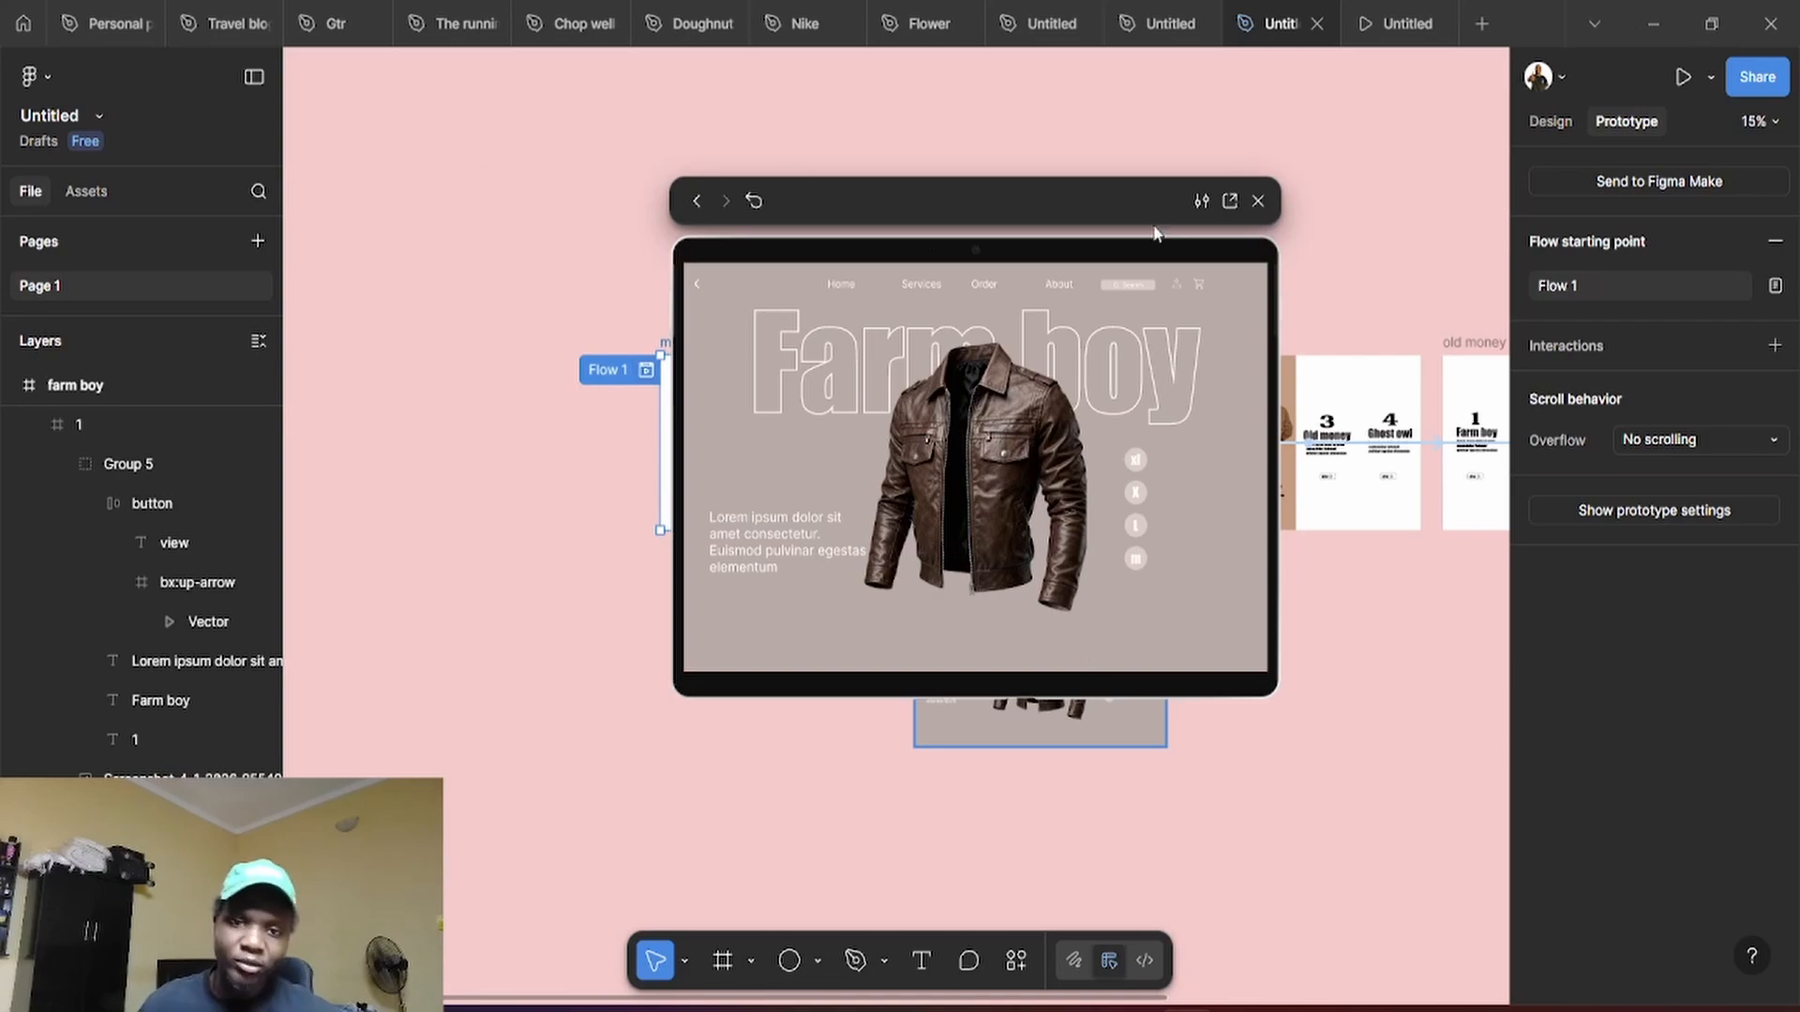
{"action": "left_click", "coordinate": [1257, 201]}
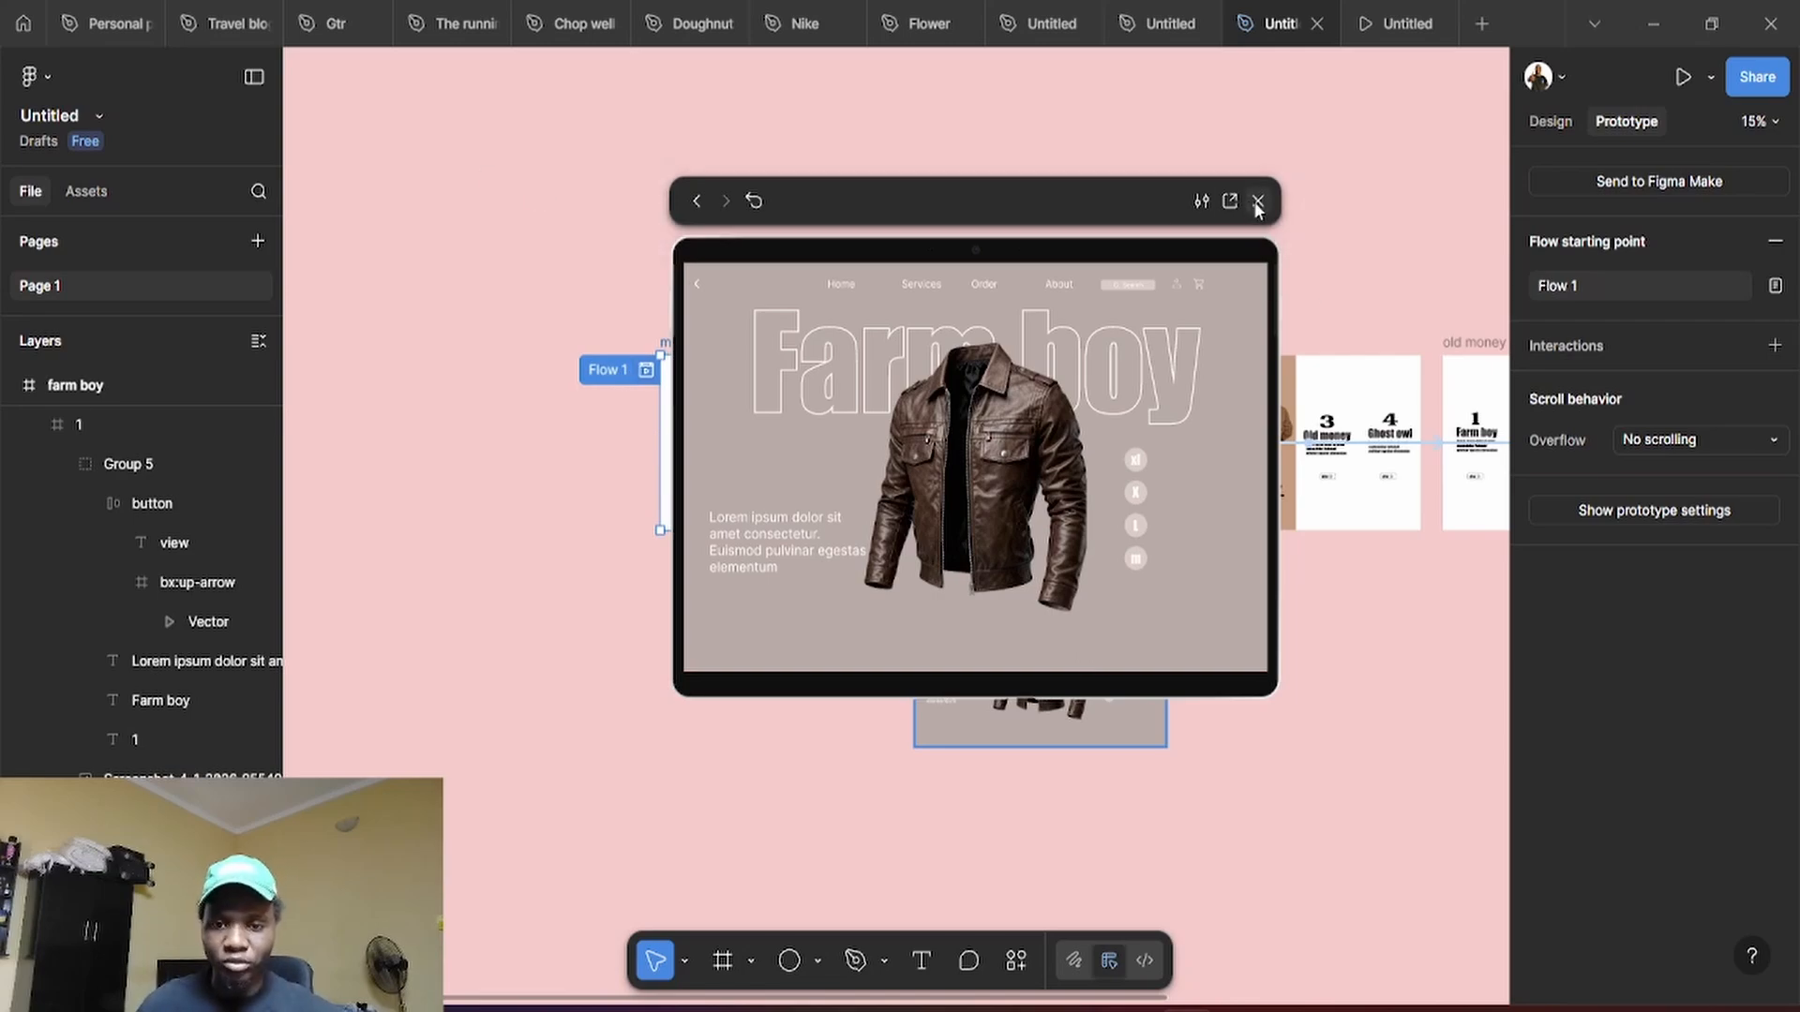
Link the product page's back arrow to the first main frame with an on-tap Navigate to interaction
{"action": "scroll", "coordinate": [907, 607], "scroll_direction": "up", "scroll_amount": 5}
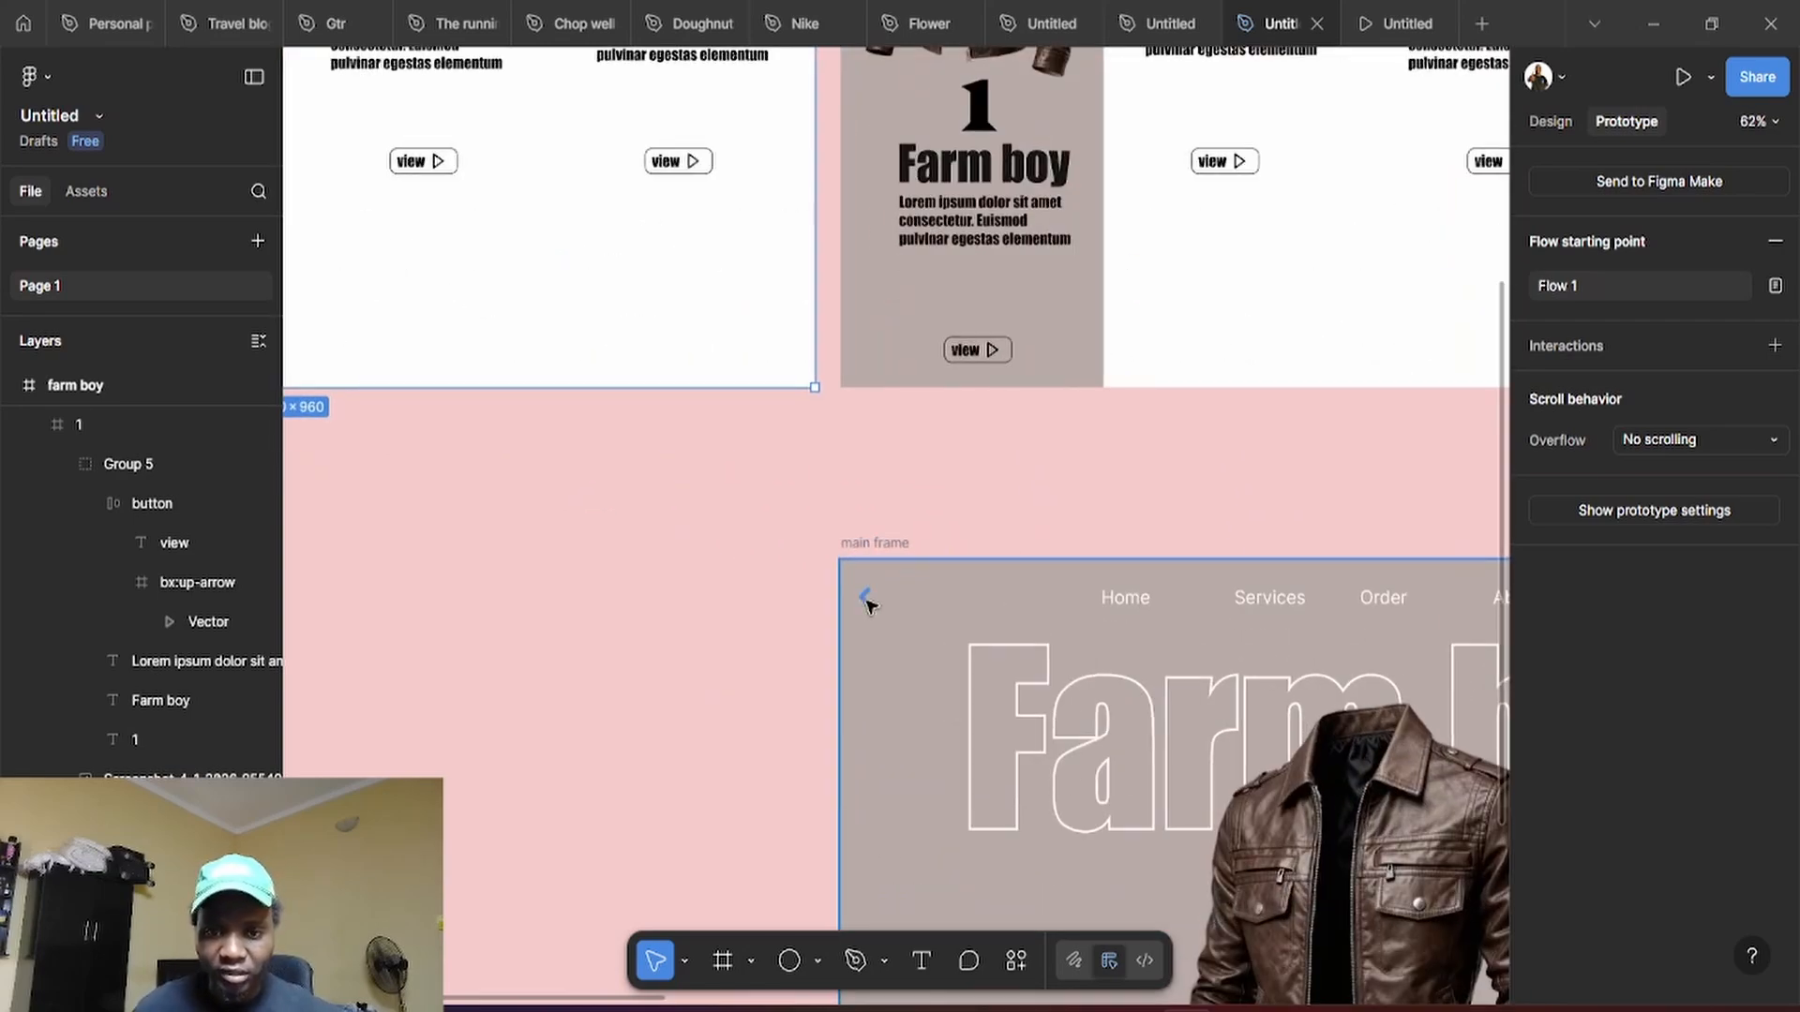
{"action": "left_click", "coordinate": [865, 603]}
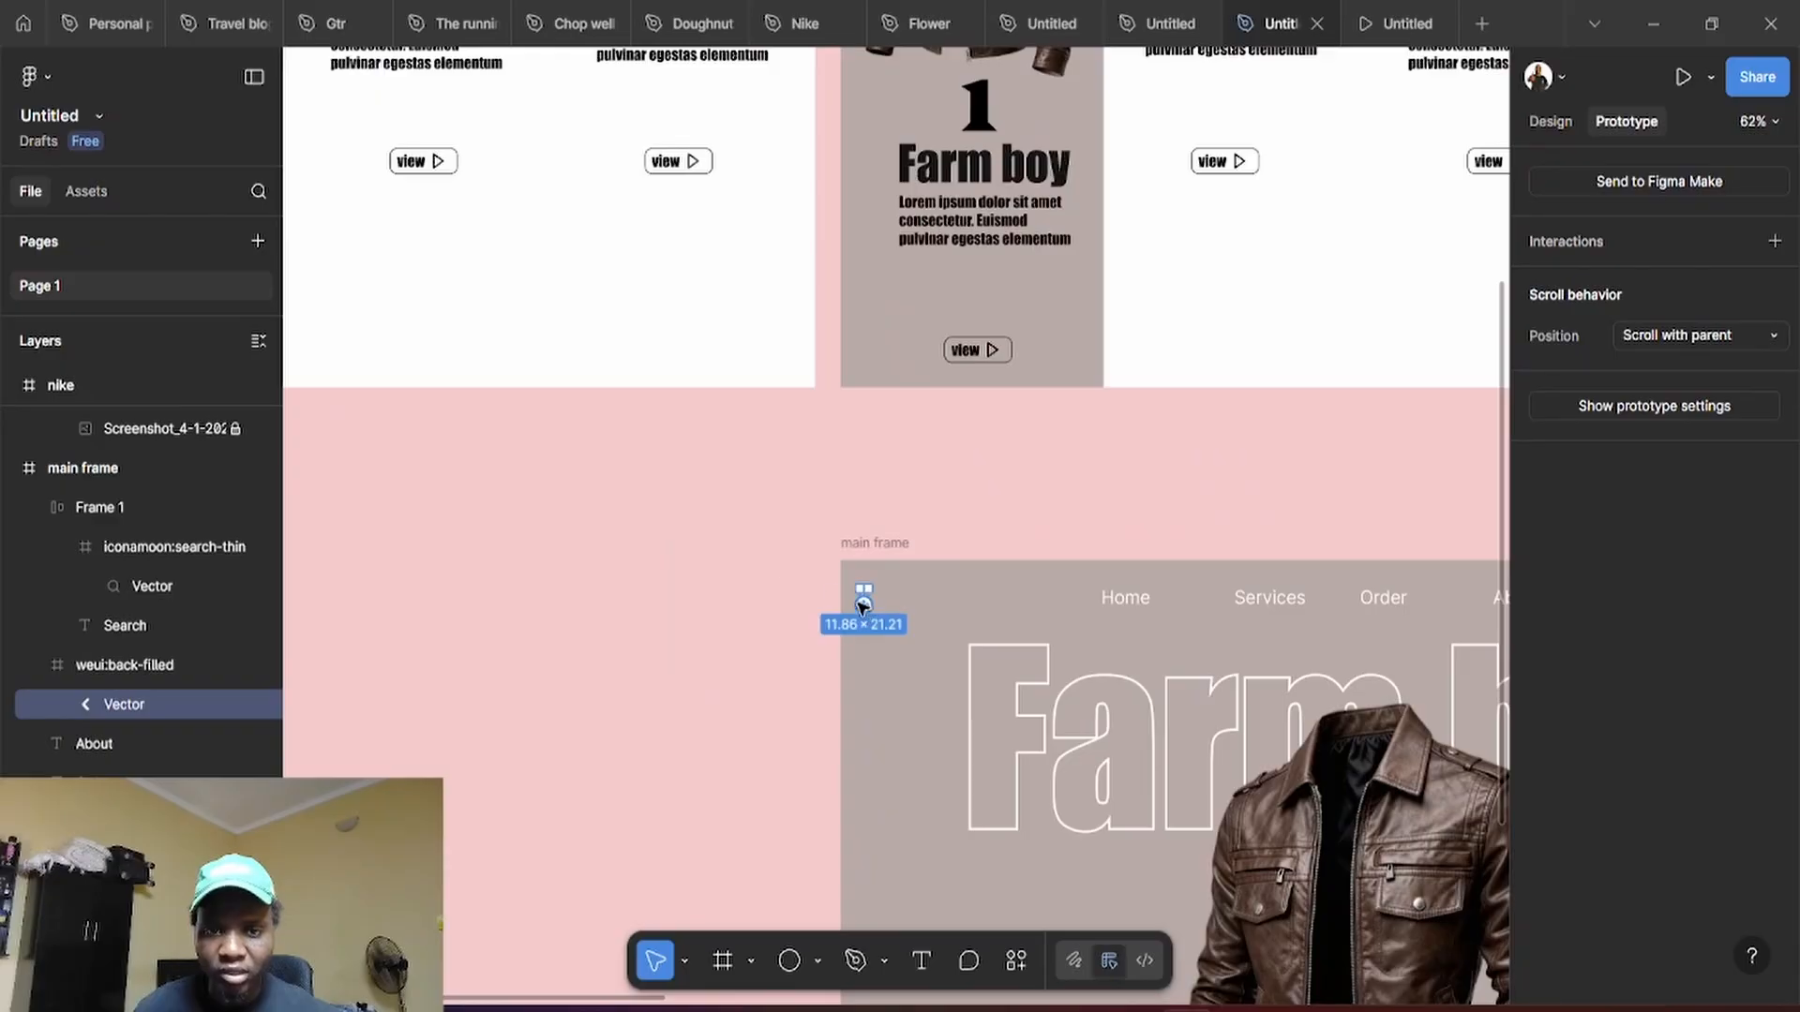
{"action": "left_click_drag", "start_coordinate": [860, 595], "coordinate": [514, 369]}
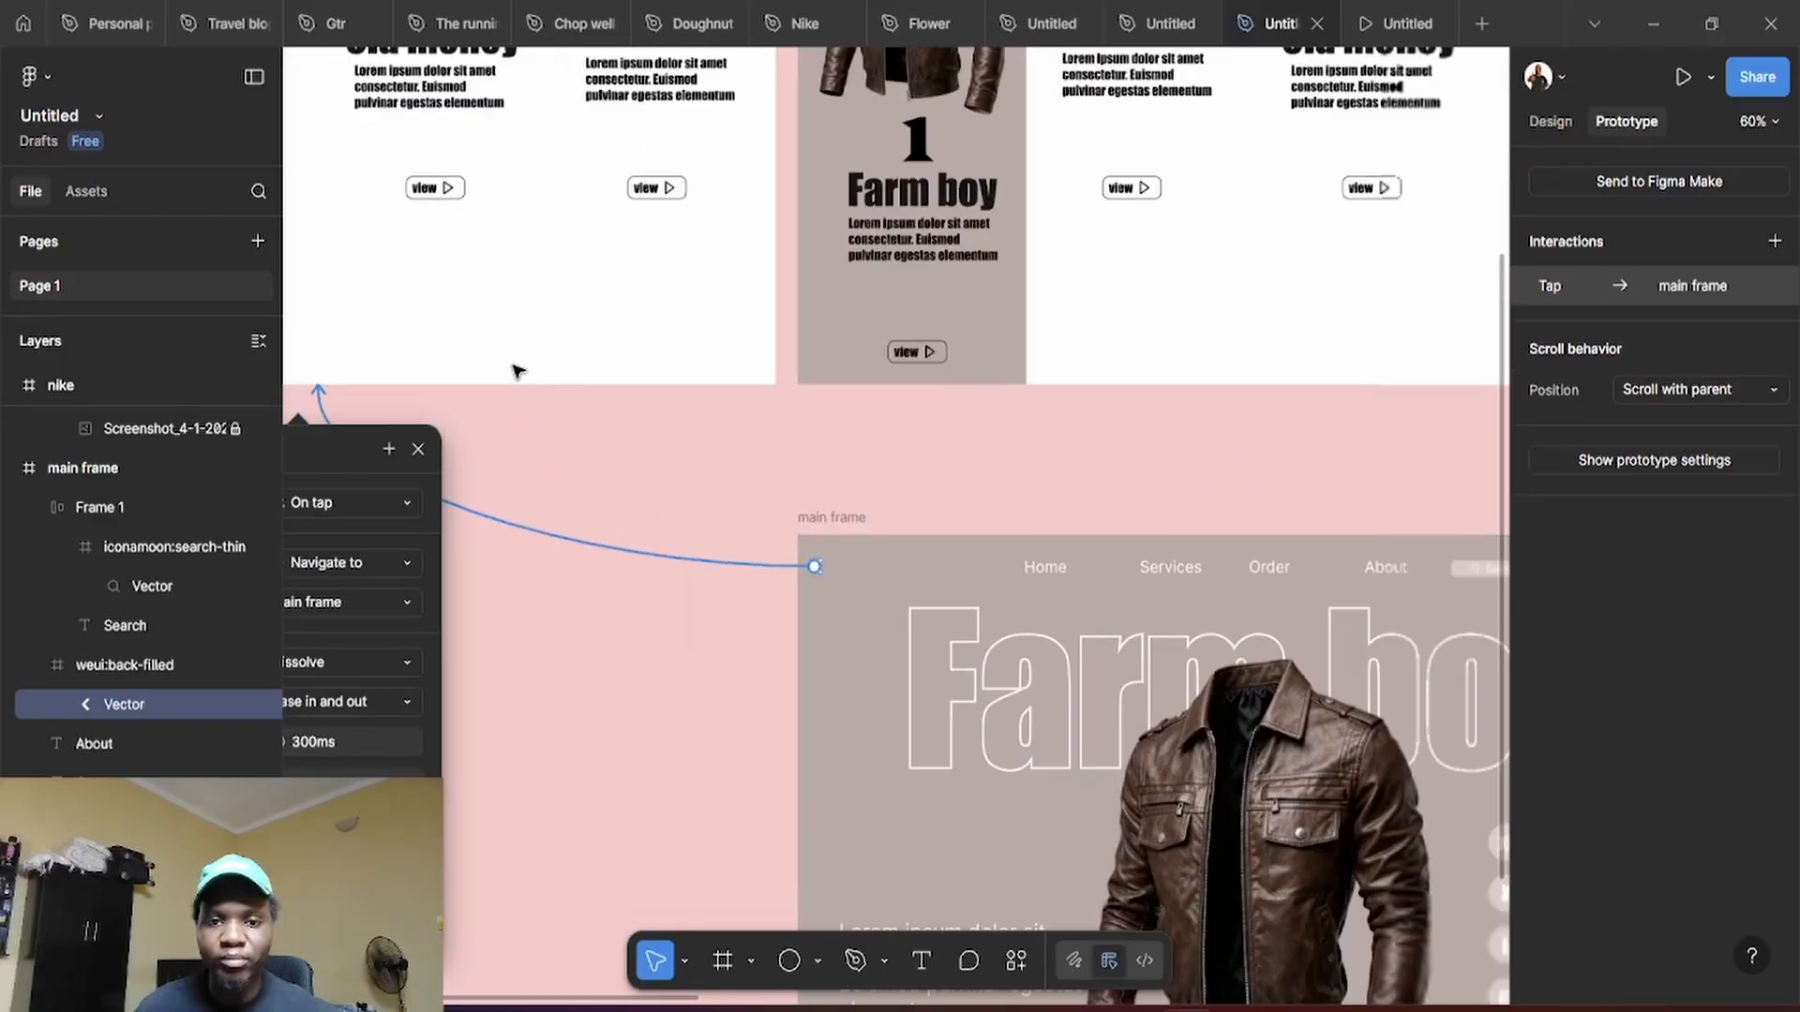
Close the interaction settings and preview Flow 1, testing the Farm boy view button and the product page's back arrow twice
{"action": "scroll", "coordinate": [514, 369], "scroll_direction": "down", "scroll_amount": 5}
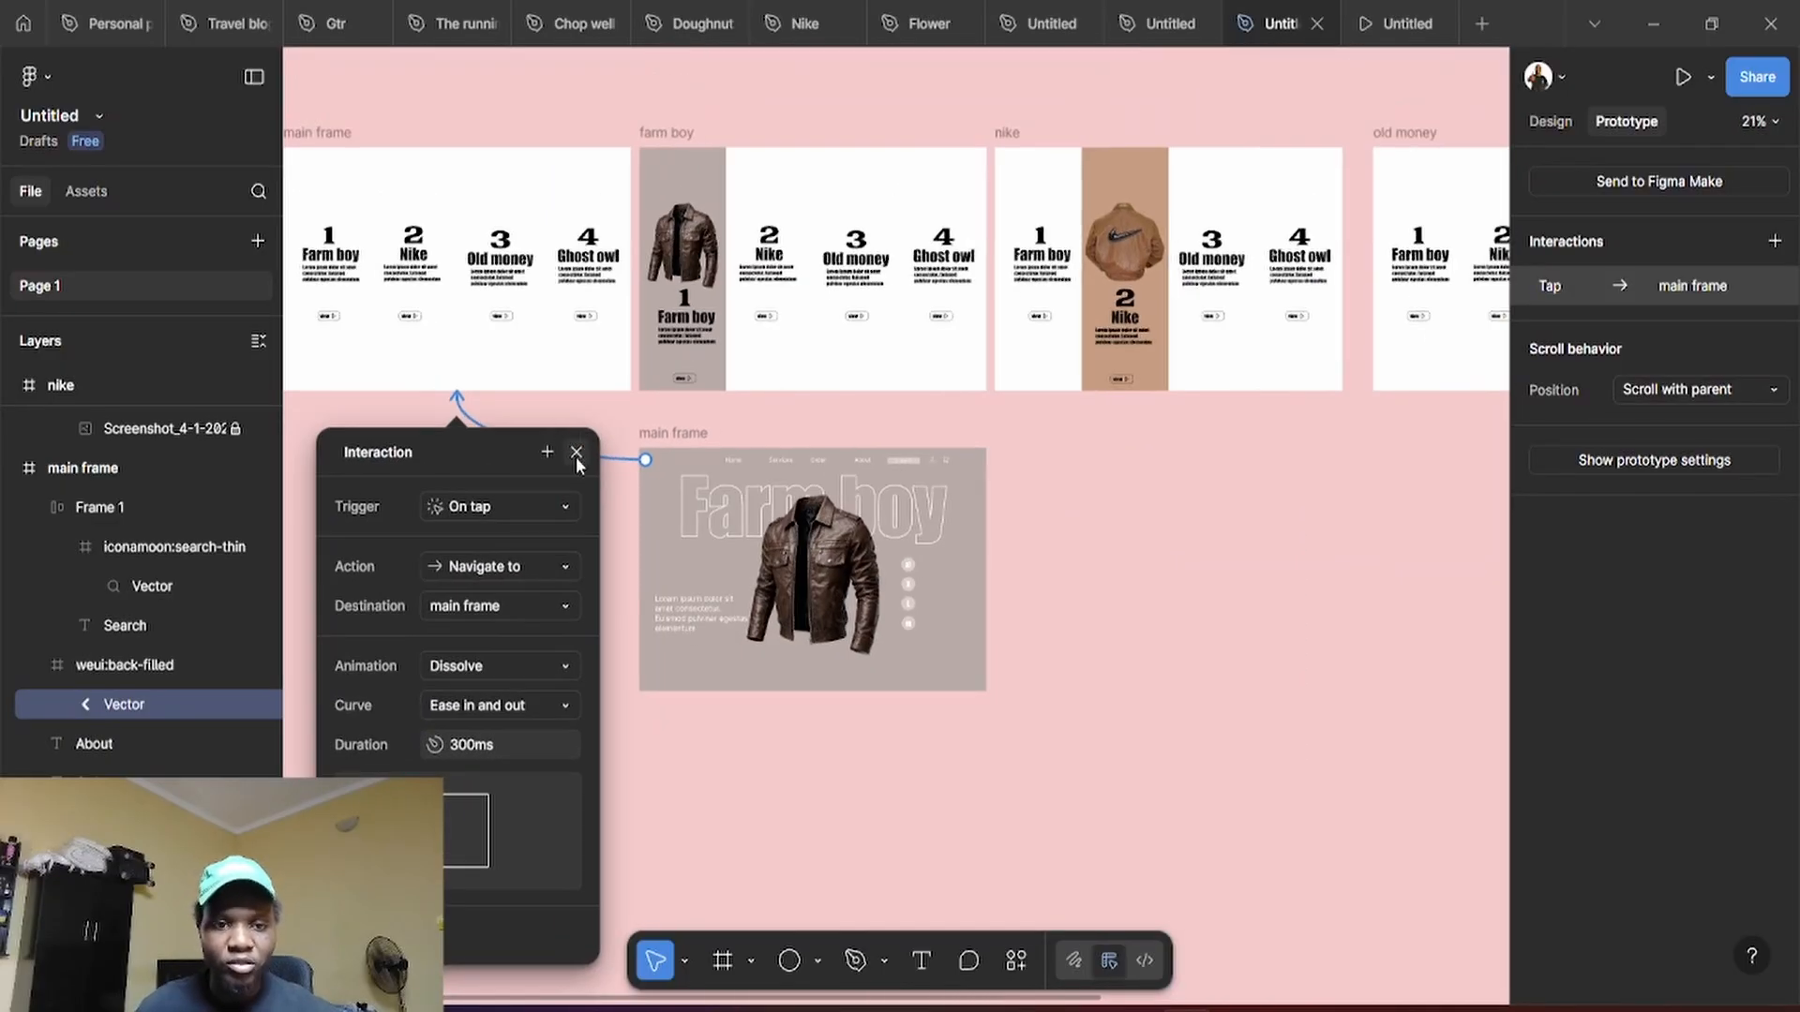
{"action": "left_click", "coordinate": [576, 452]}
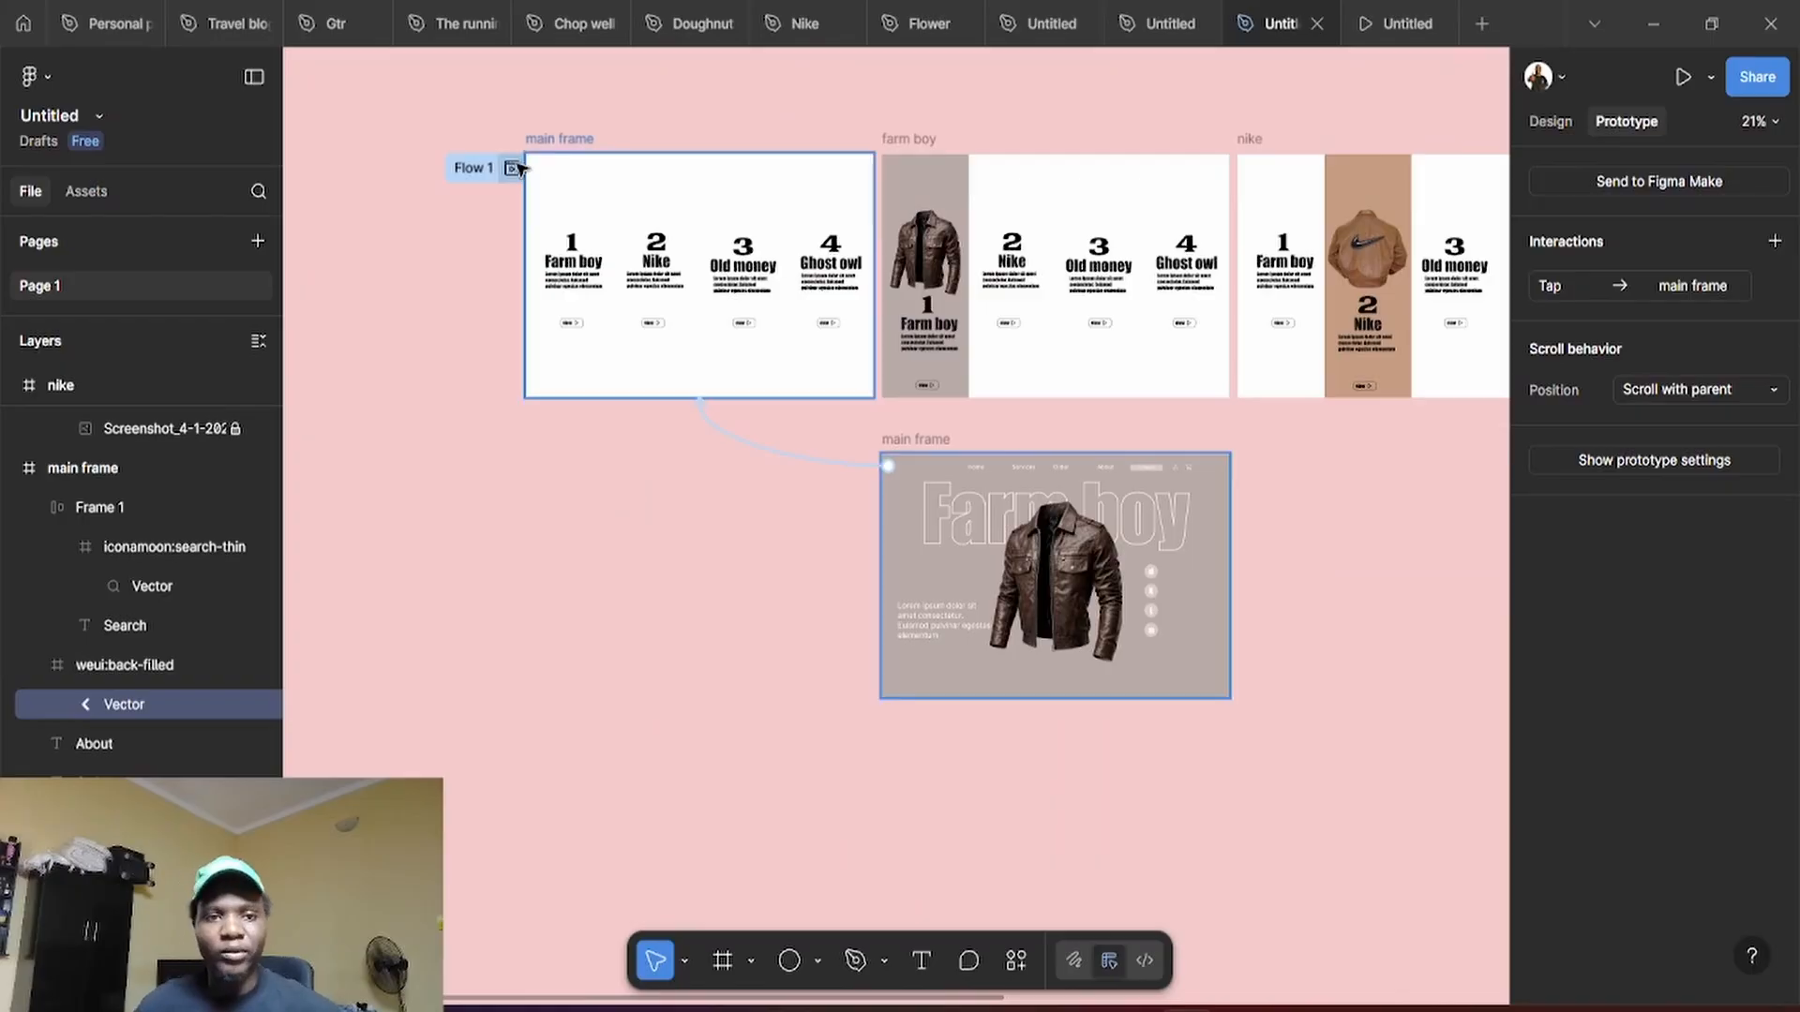
{"action": "left_click", "coordinate": [511, 167]}
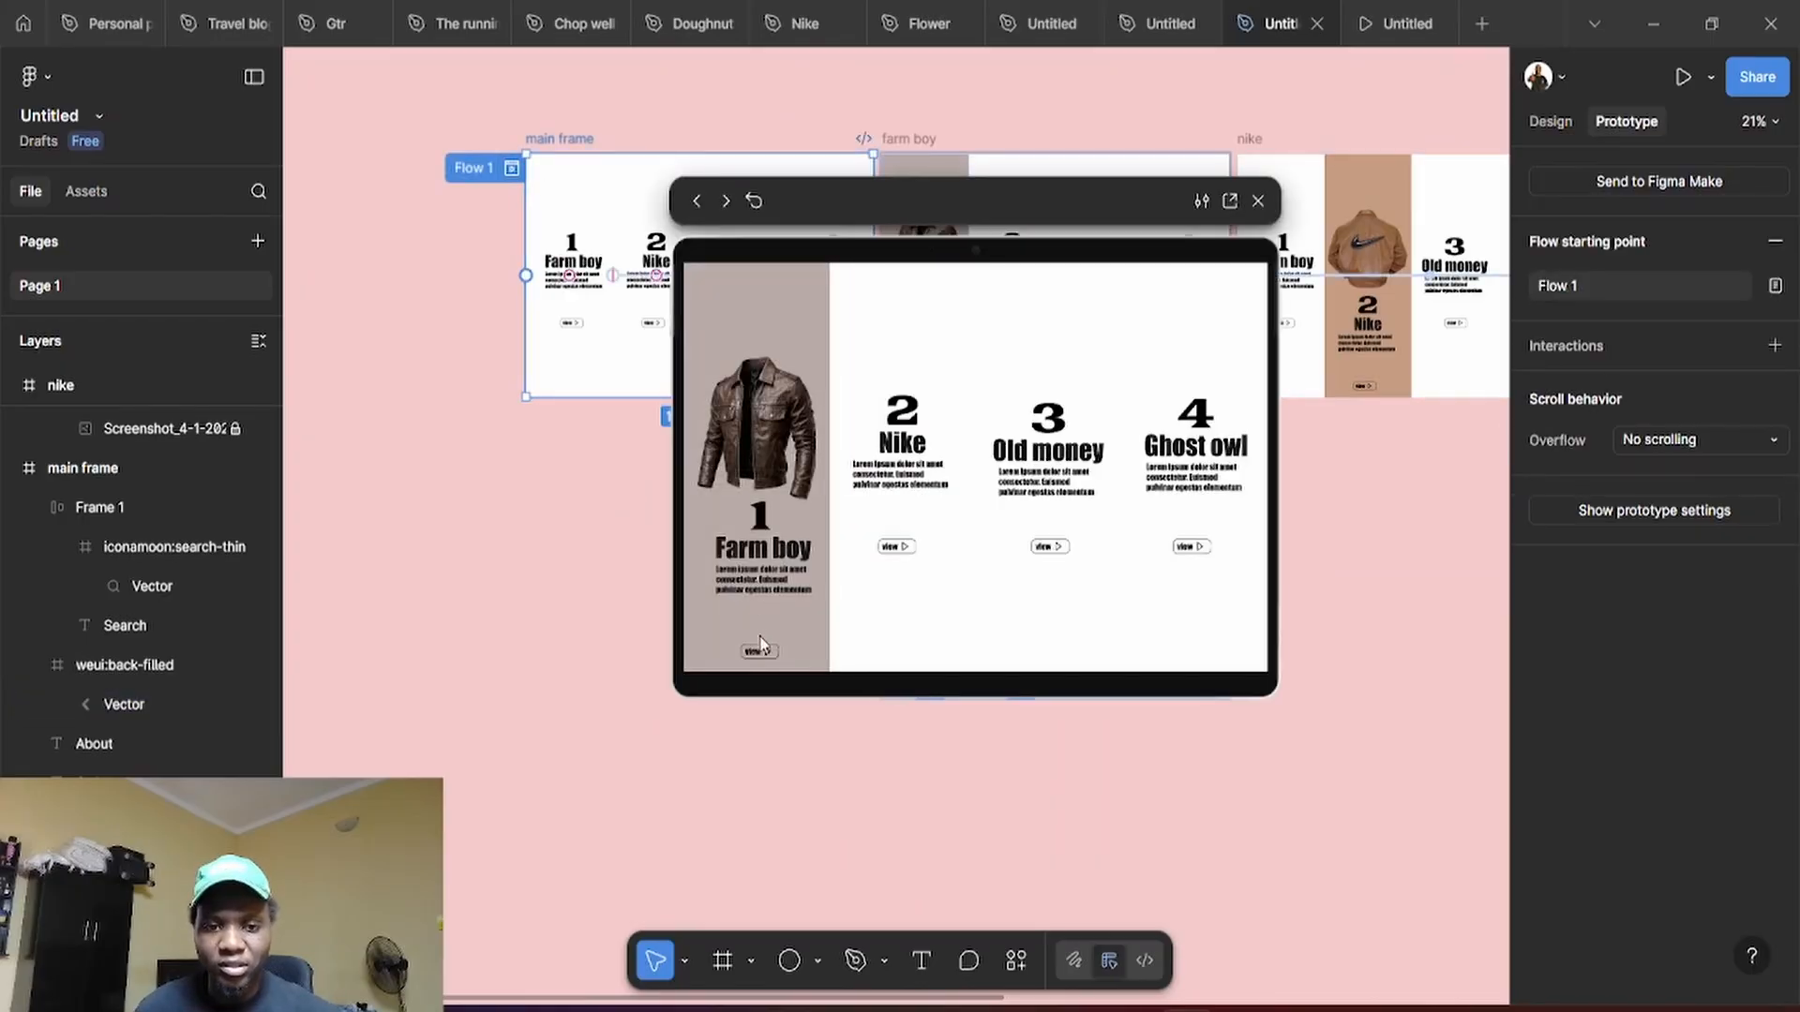
{"action": "left_click", "coordinate": [760, 654]}
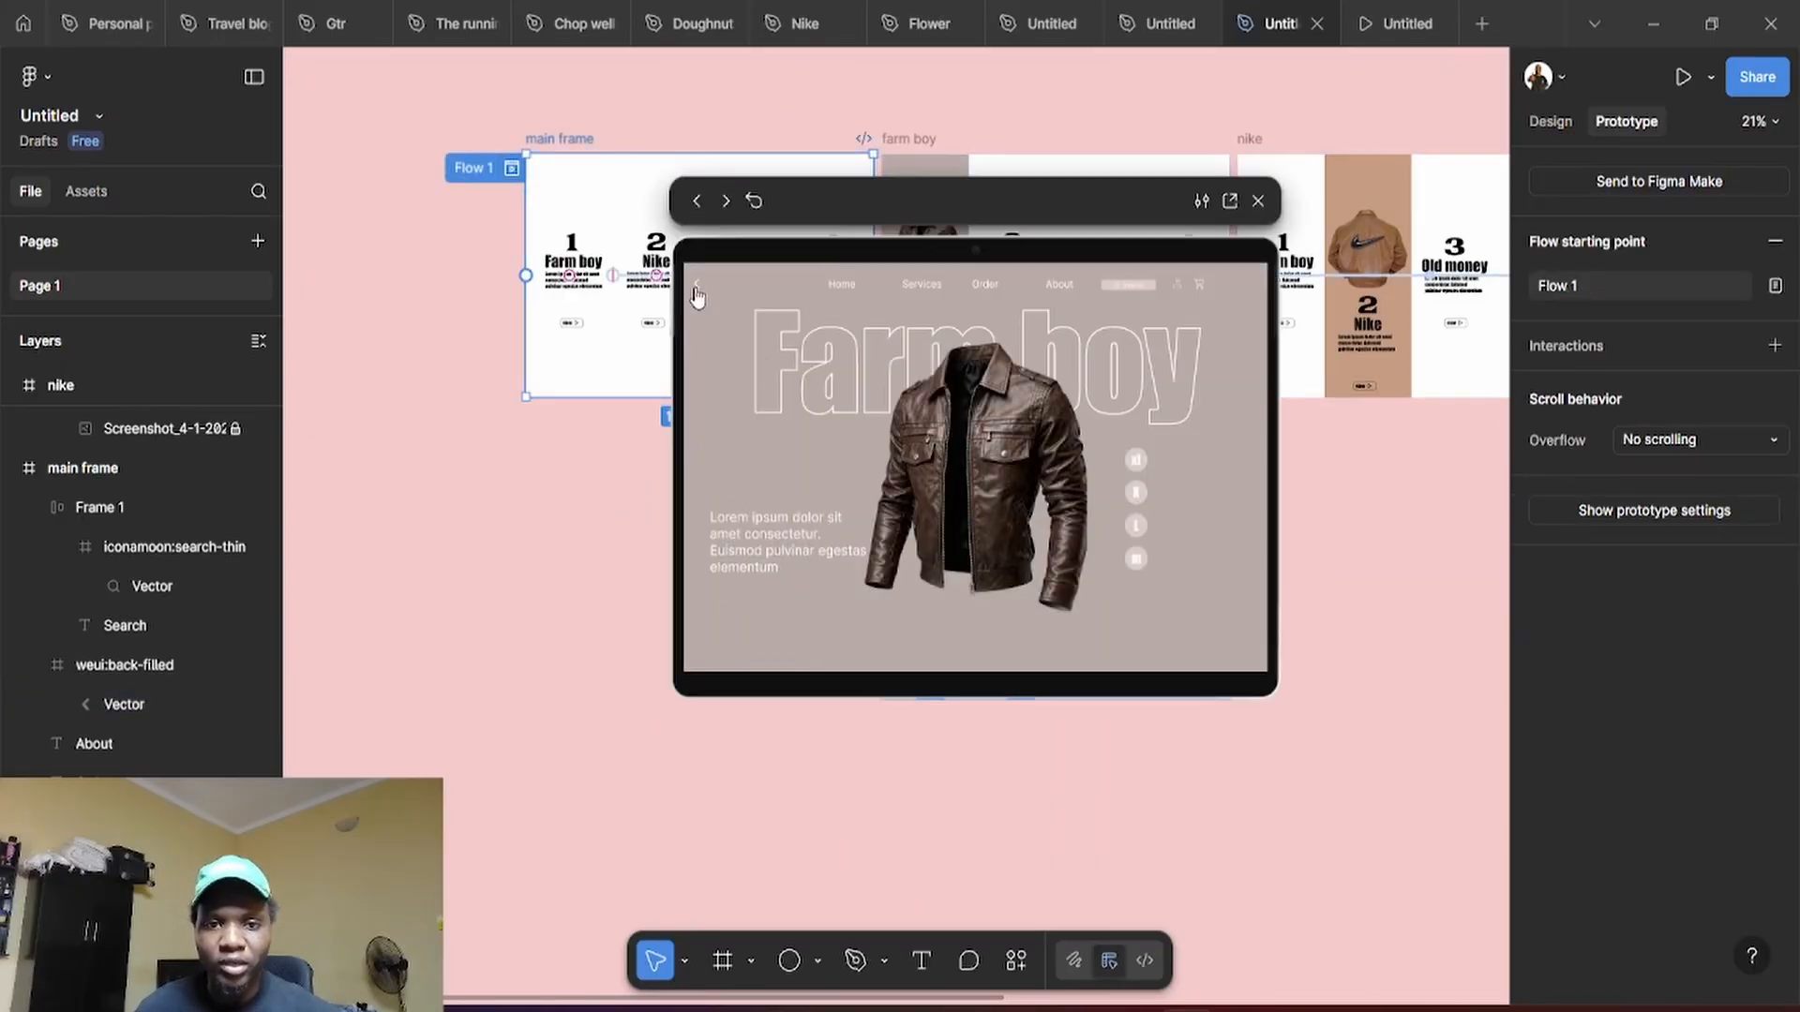
{"action": "left_click", "coordinate": [696, 293]}
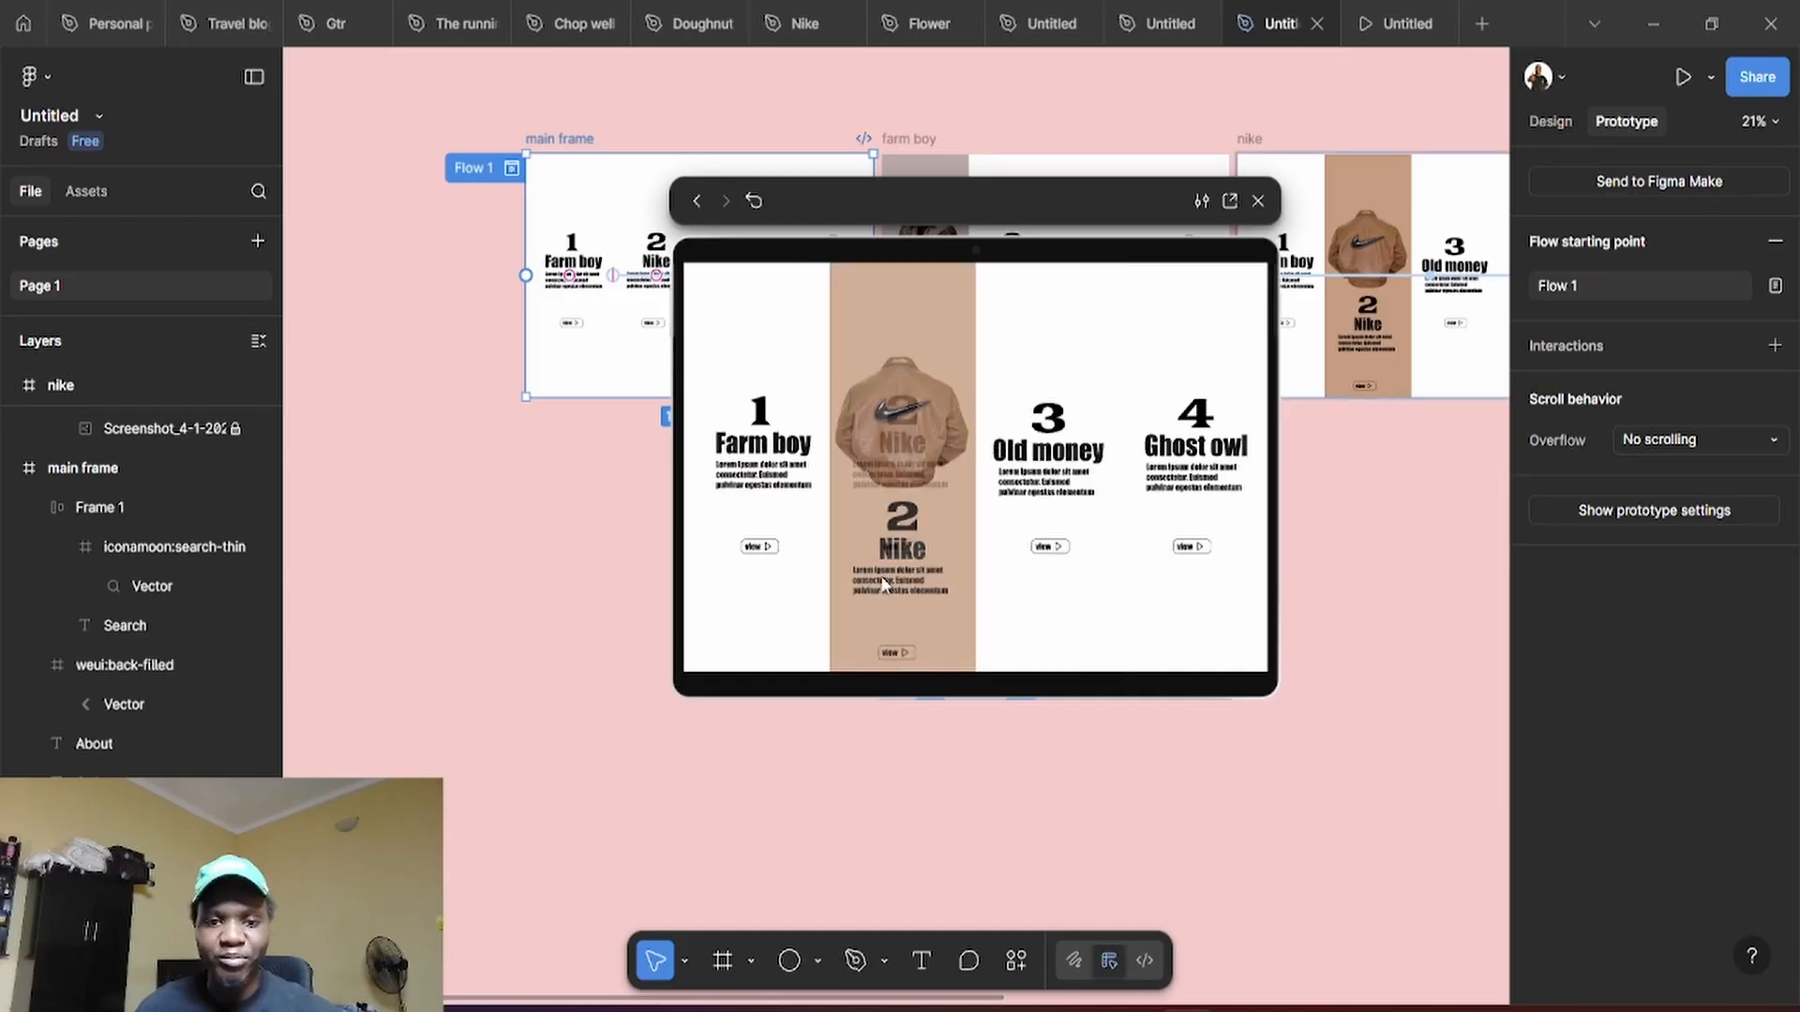
{"action": "left_click", "coordinate": [761, 652]}
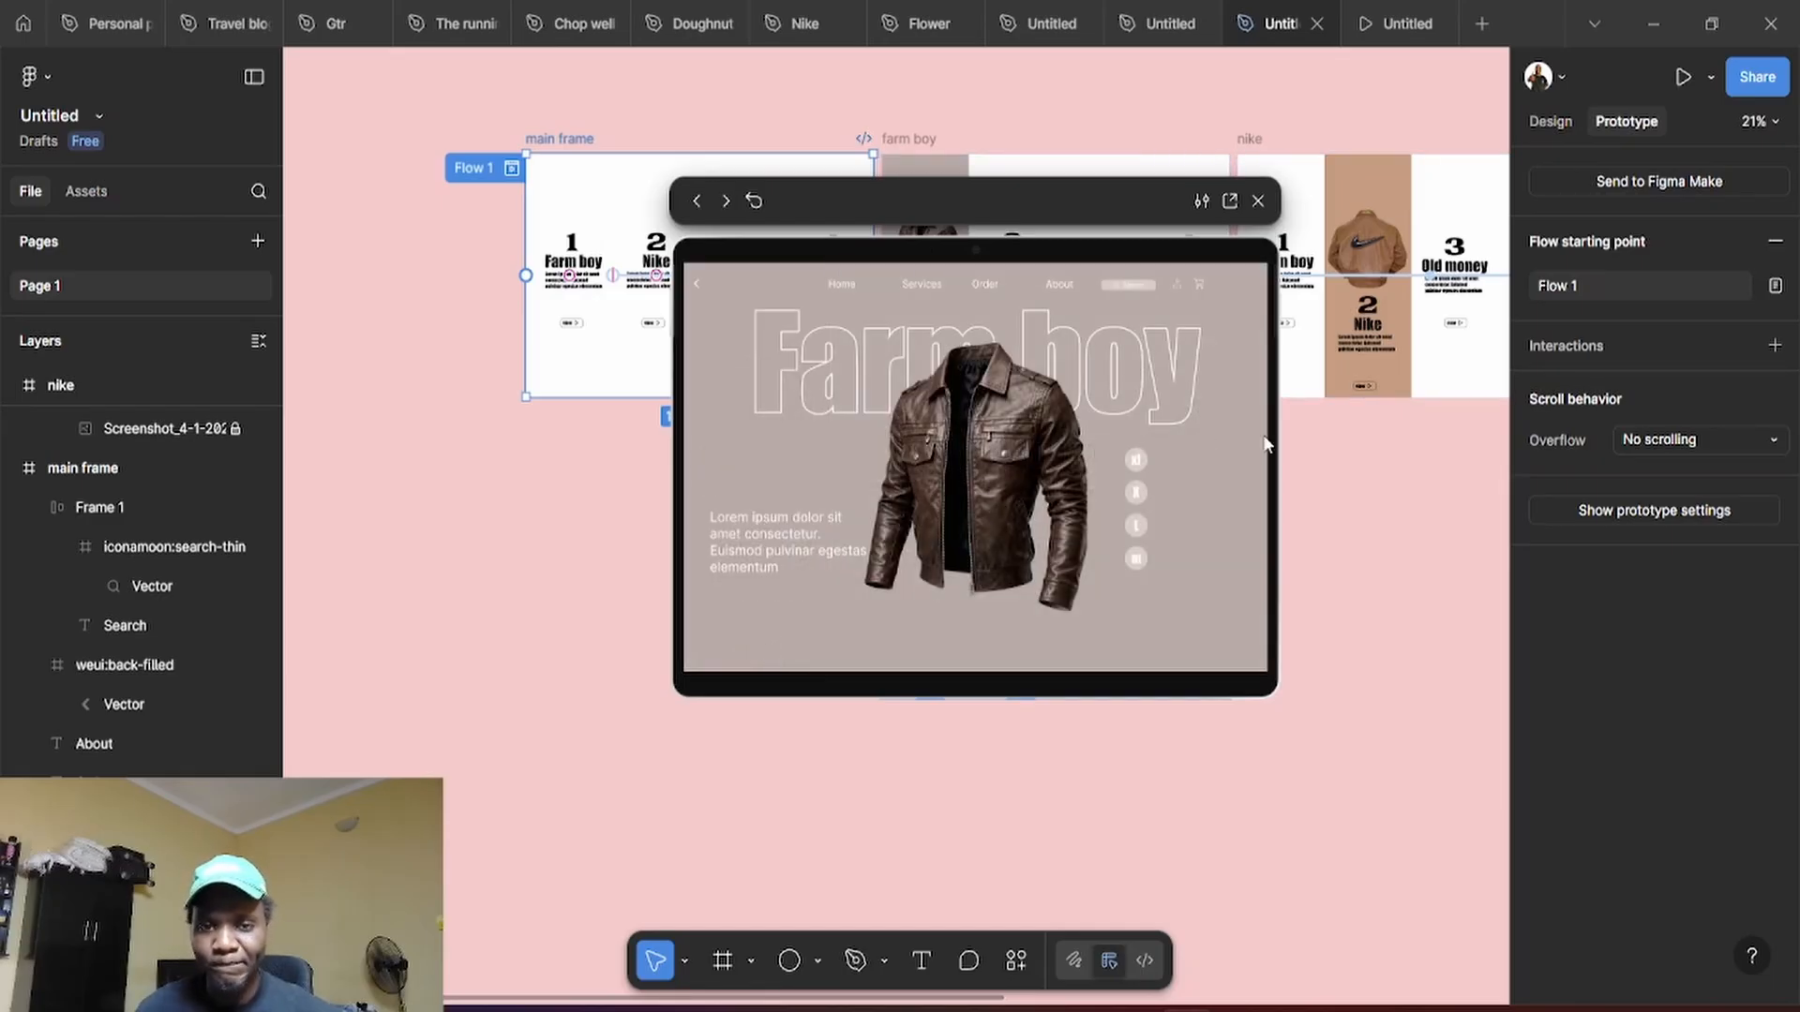
{"action": "left_click", "coordinate": [698, 297]}
{"action": "left_click", "coordinate": [1258, 201]}
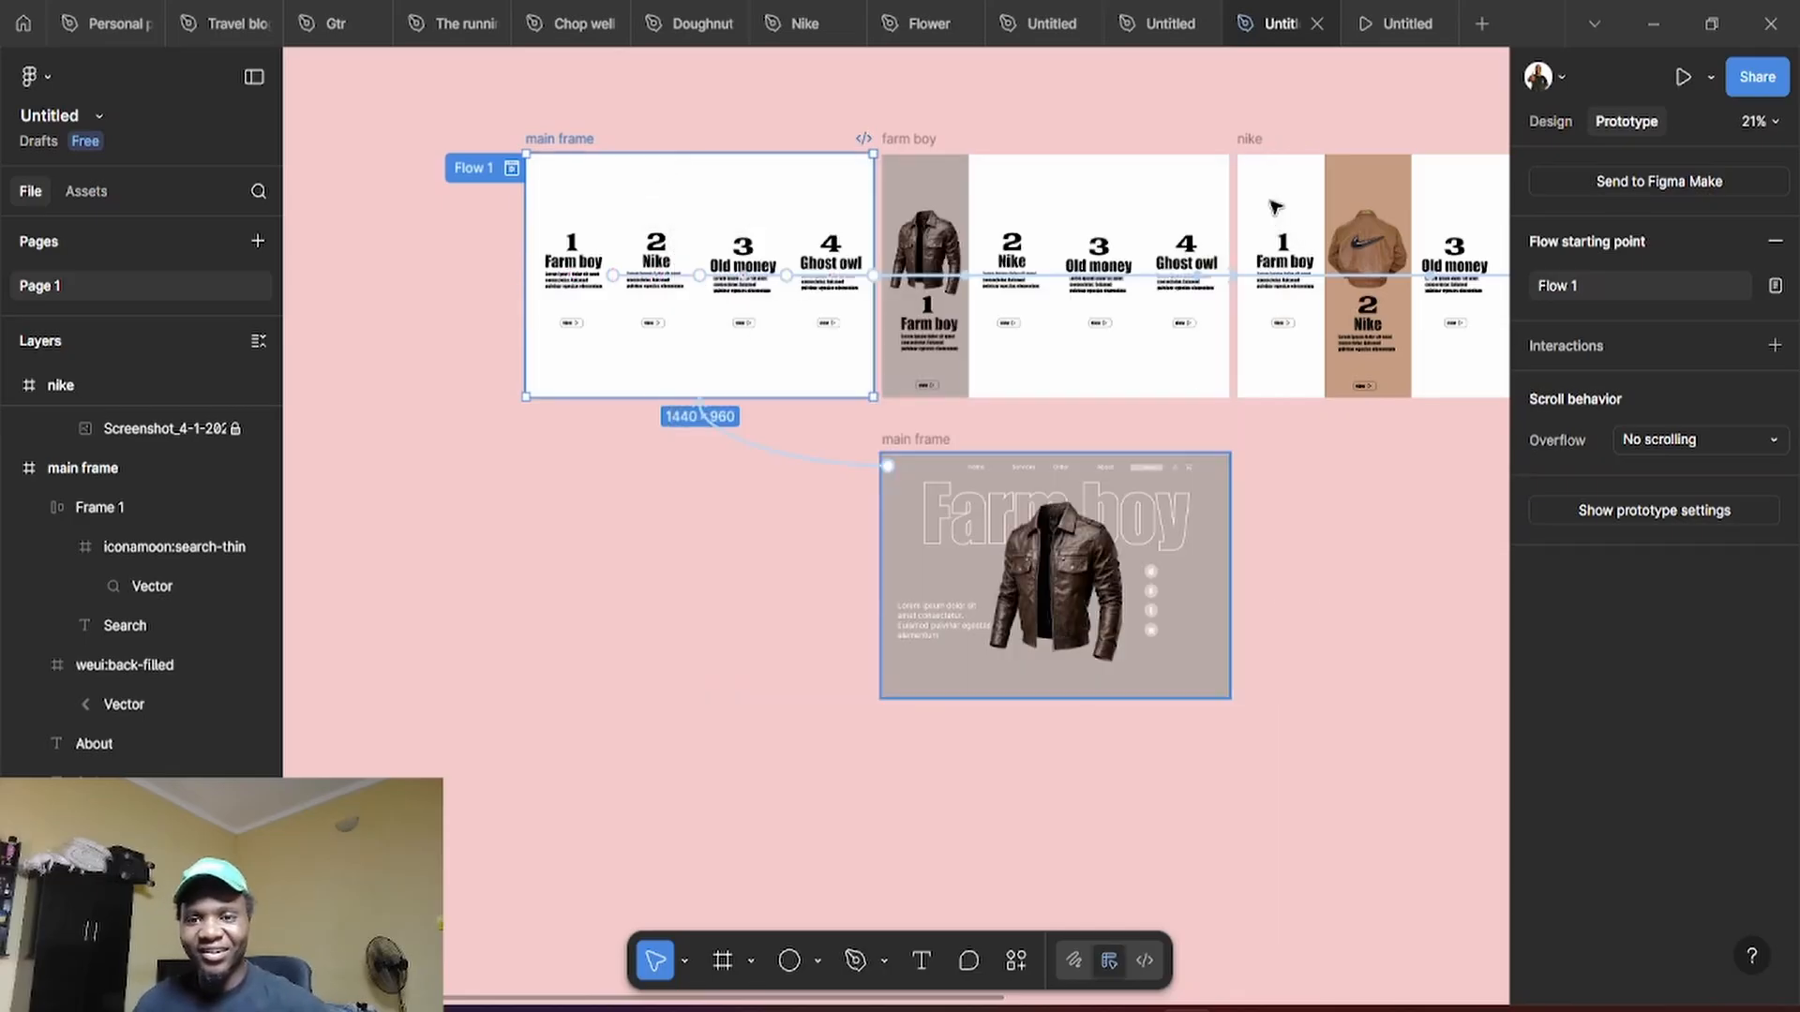
Duplicate the Farm boy product page frame and place the copy beneath the nike frame, at X 2854, Y 118
{"action": "scroll", "coordinate": [1097, 695], "scroll_direction": "down", "scroll_amount": 3}
{"action": "scroll", "coordinate": [965, 398], "scroll_direction": "down", "scroll_amount": 4}
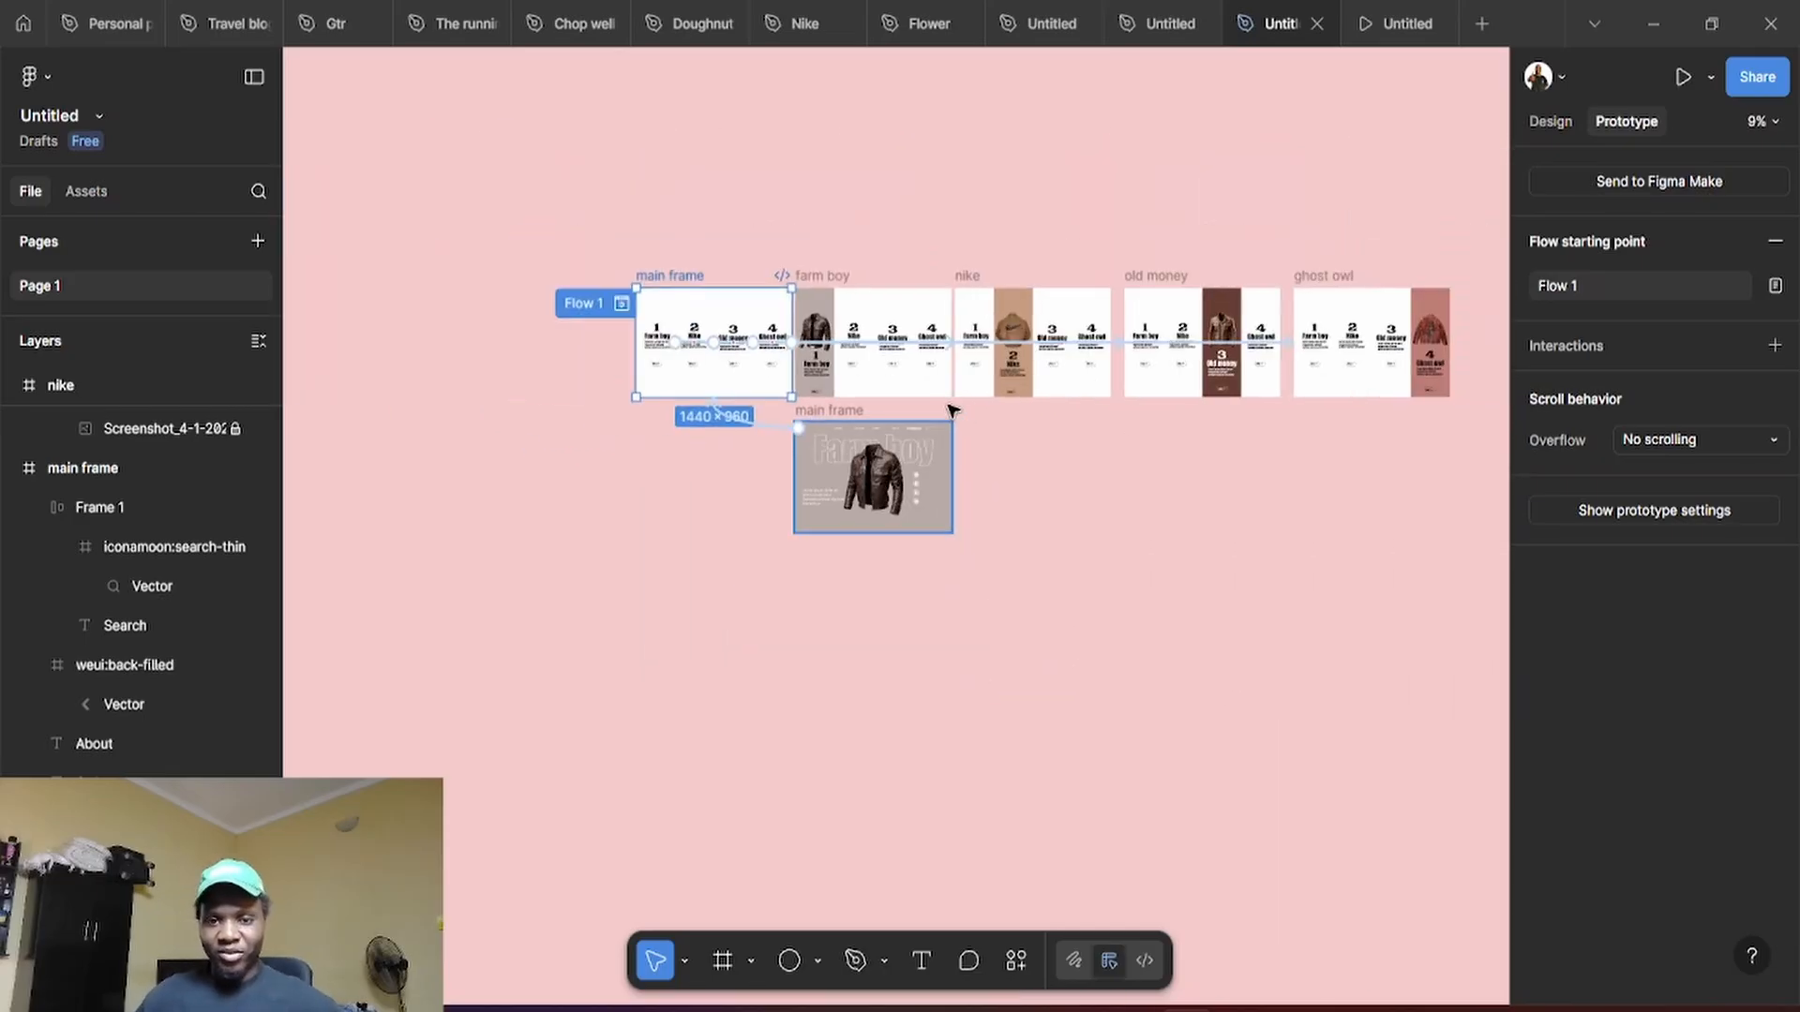
{"action": "left_click", "coordinate": [1068, 522]}
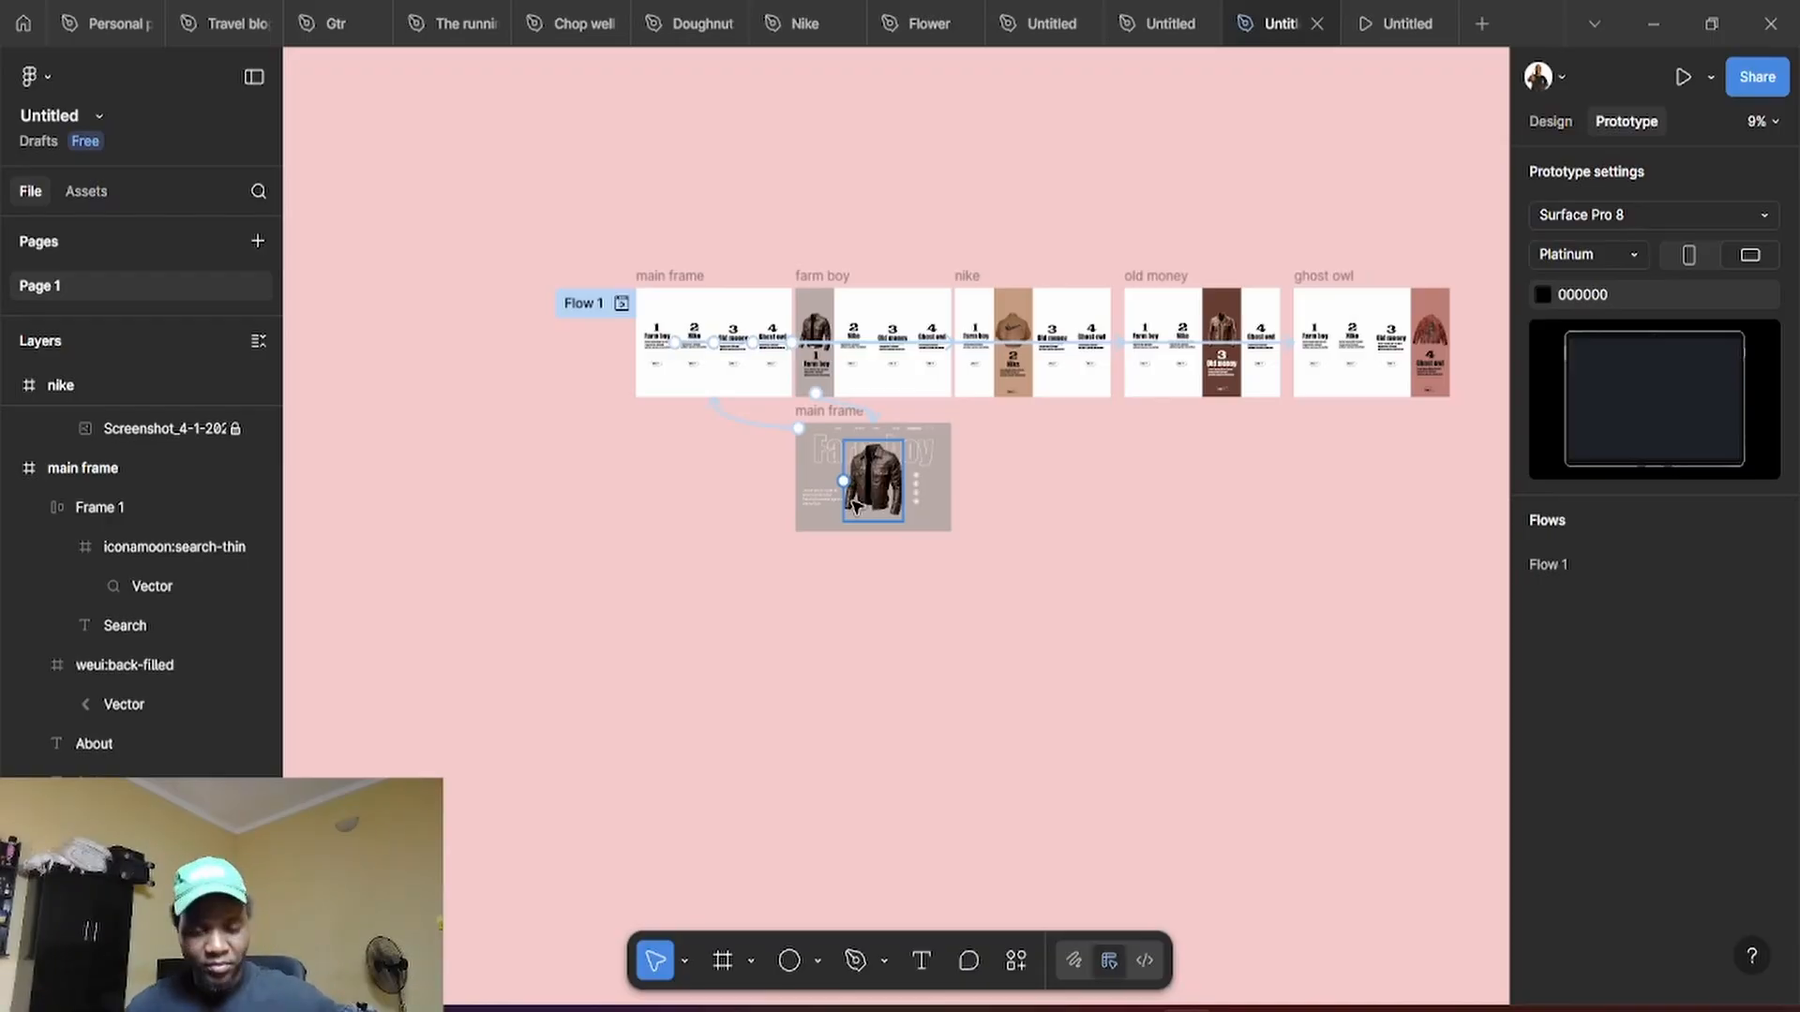
{"action": "left_click", "coordinate": [1549, 129]}
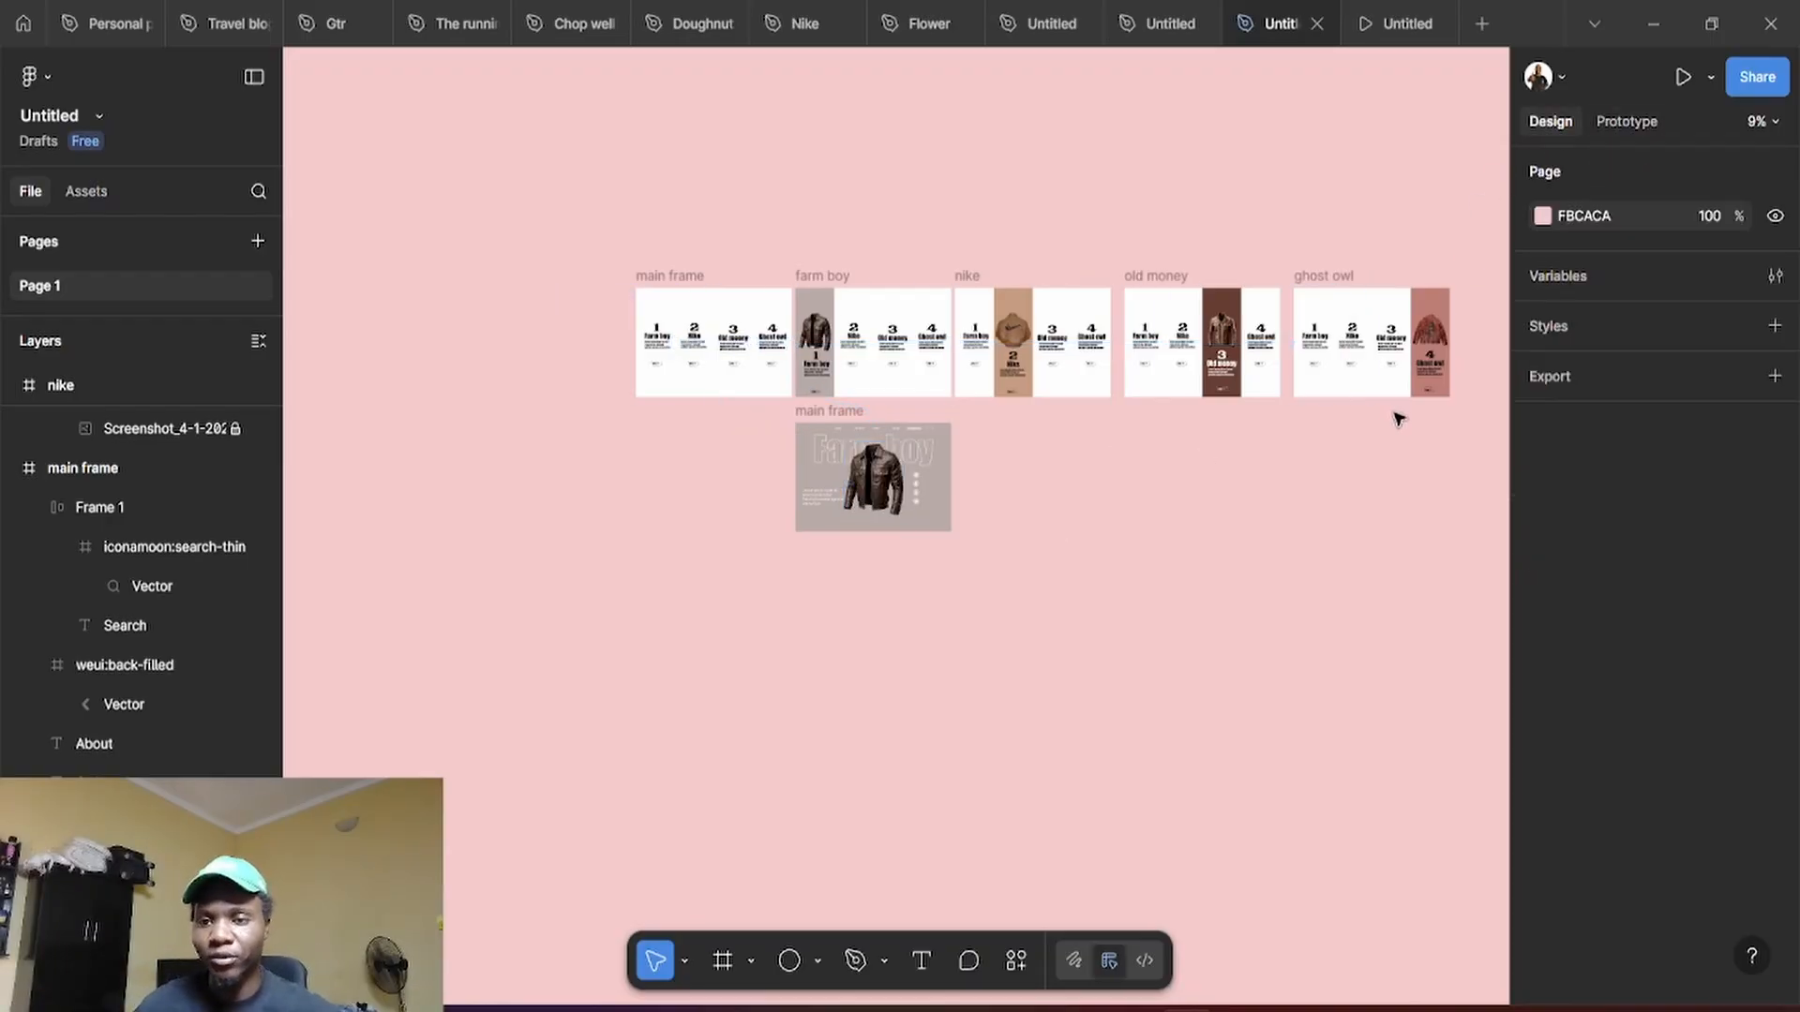
{"action": "scroll", "coordinate": [1396, 409], "scroll_direction": "up", "scroll_amount": 3}
{"action": "scroll", "coordinate": [707, 747], "scroll_direction": "left", "scroll_amount": 1}
{"action": "scroll", "coordinate": [1037, 659], "scroll_direction": "up", "scroll_amount": 5}
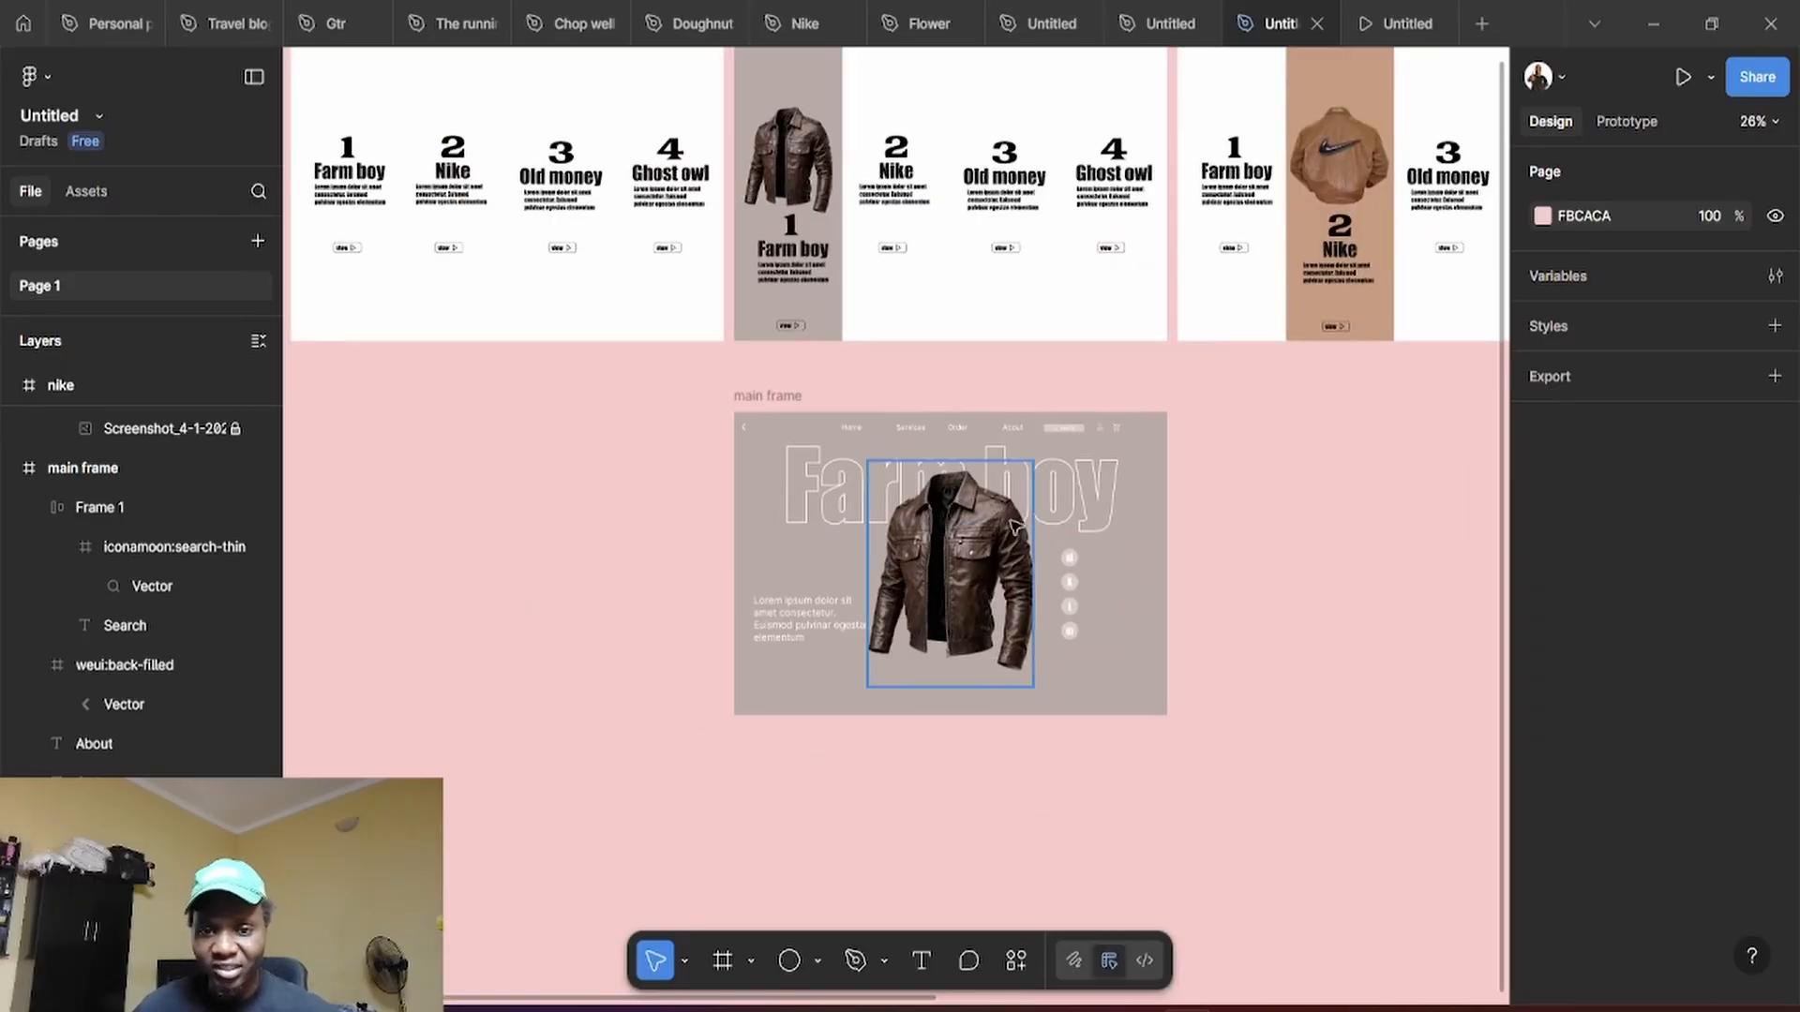
{"action": "scroll", "coordinate": [1012, 525], "scroll_direction": "up", "scroll_amount": 1}
{"action": "scroll", "coordinate": [1373, 730], "scroll_direction": "right", "scroll_amount": 5}
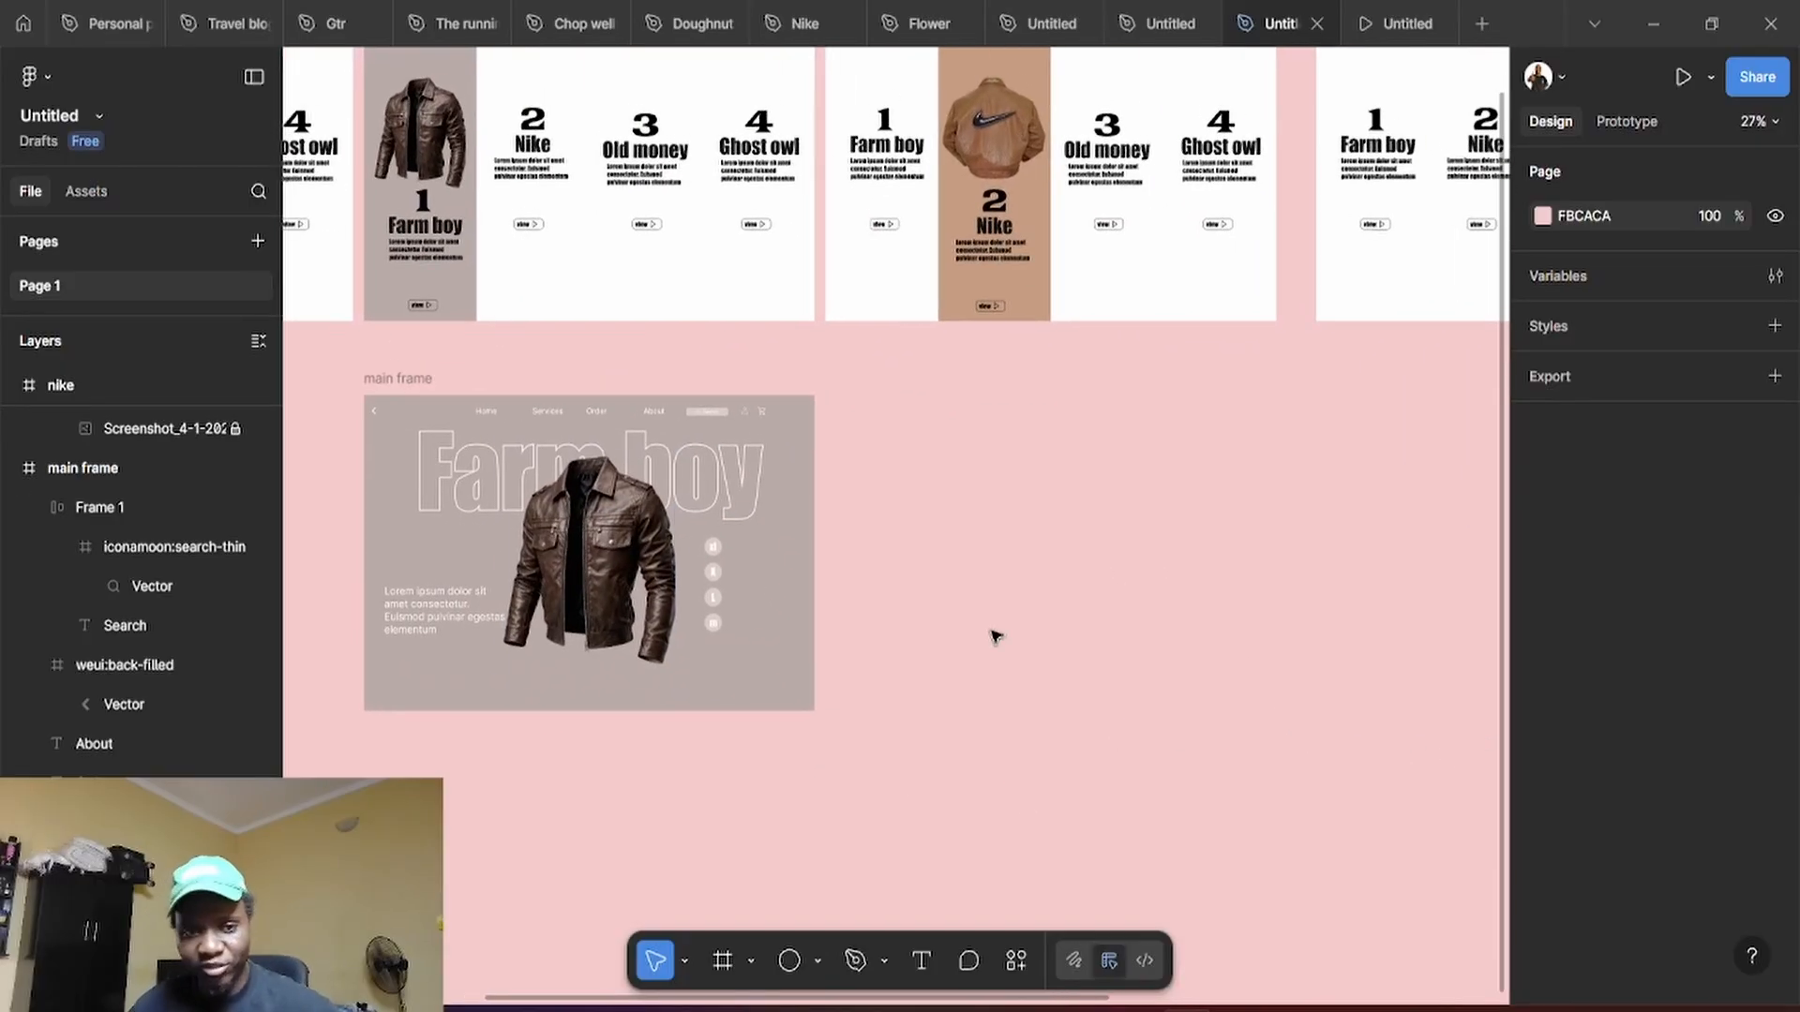
{"action": "left_click", "coordinate": [383, 380]}
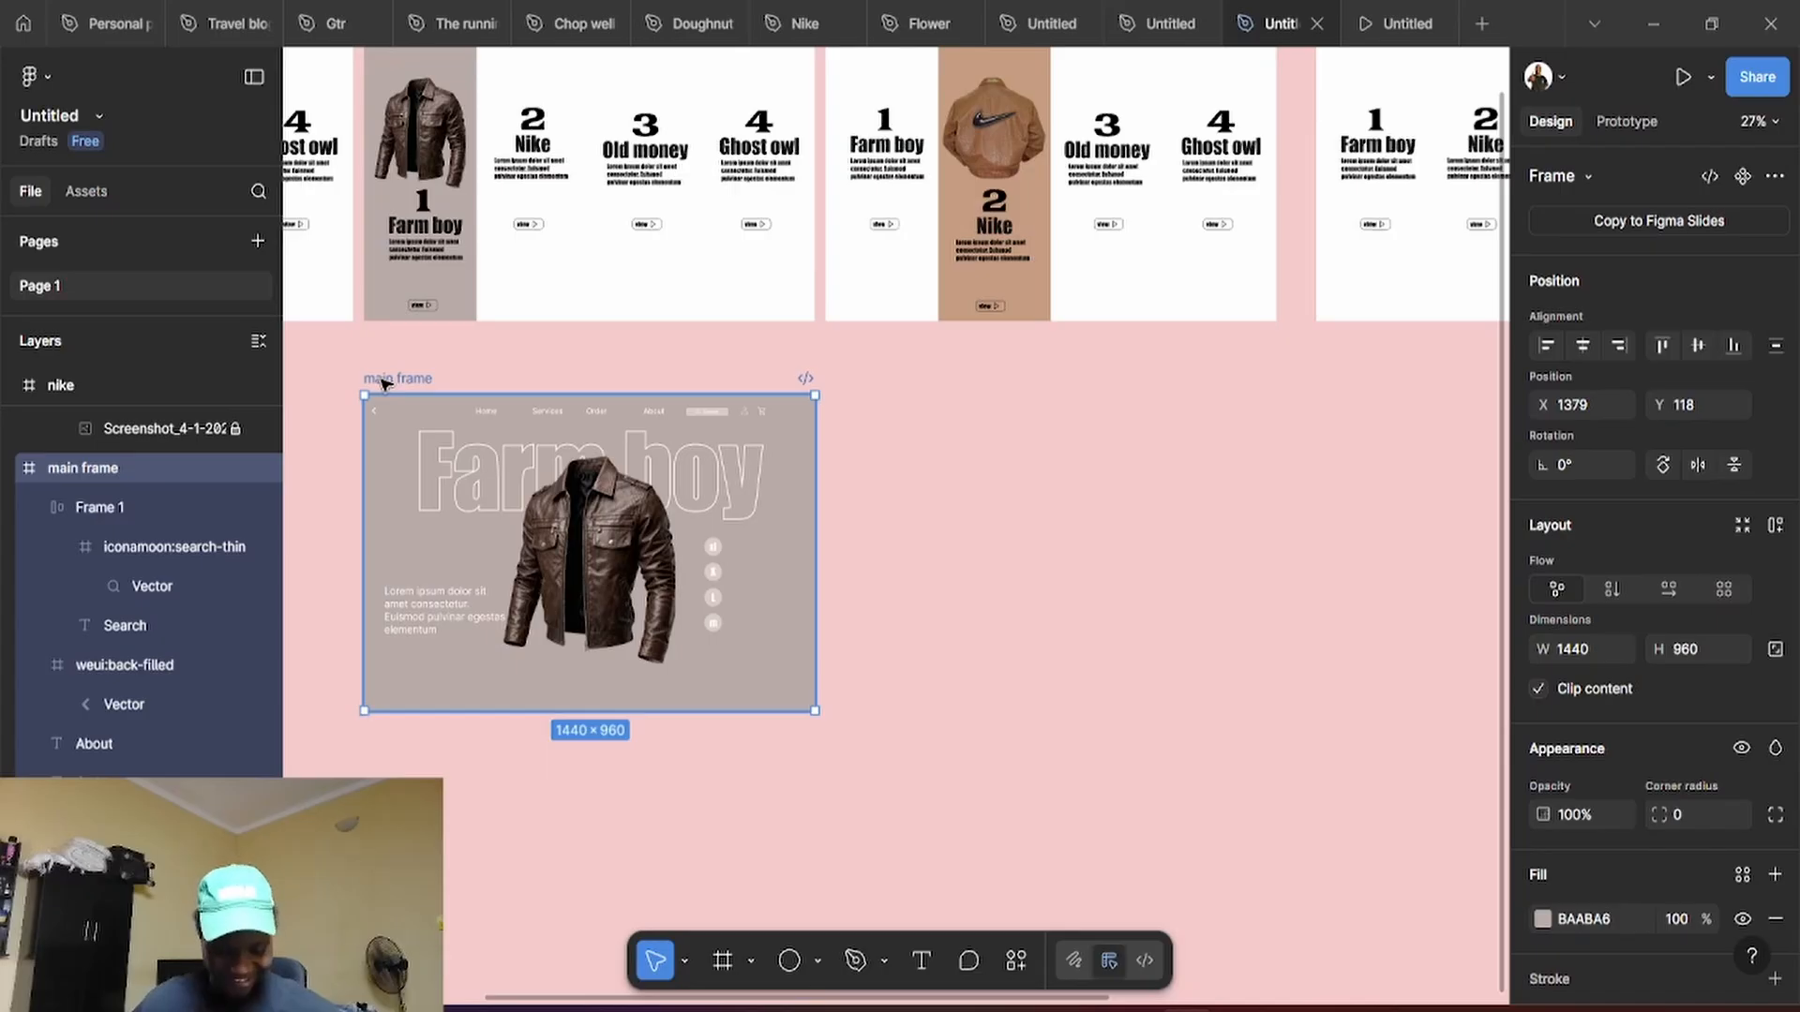
{"action": "left_click_drag", "start_coordinate": [383, 380], "coordinate": [844, 378]}
Check the prototype connections of the product page and its copy, and return to the design settings
{"action": "left_click", "coordinate": [1627, 122]}
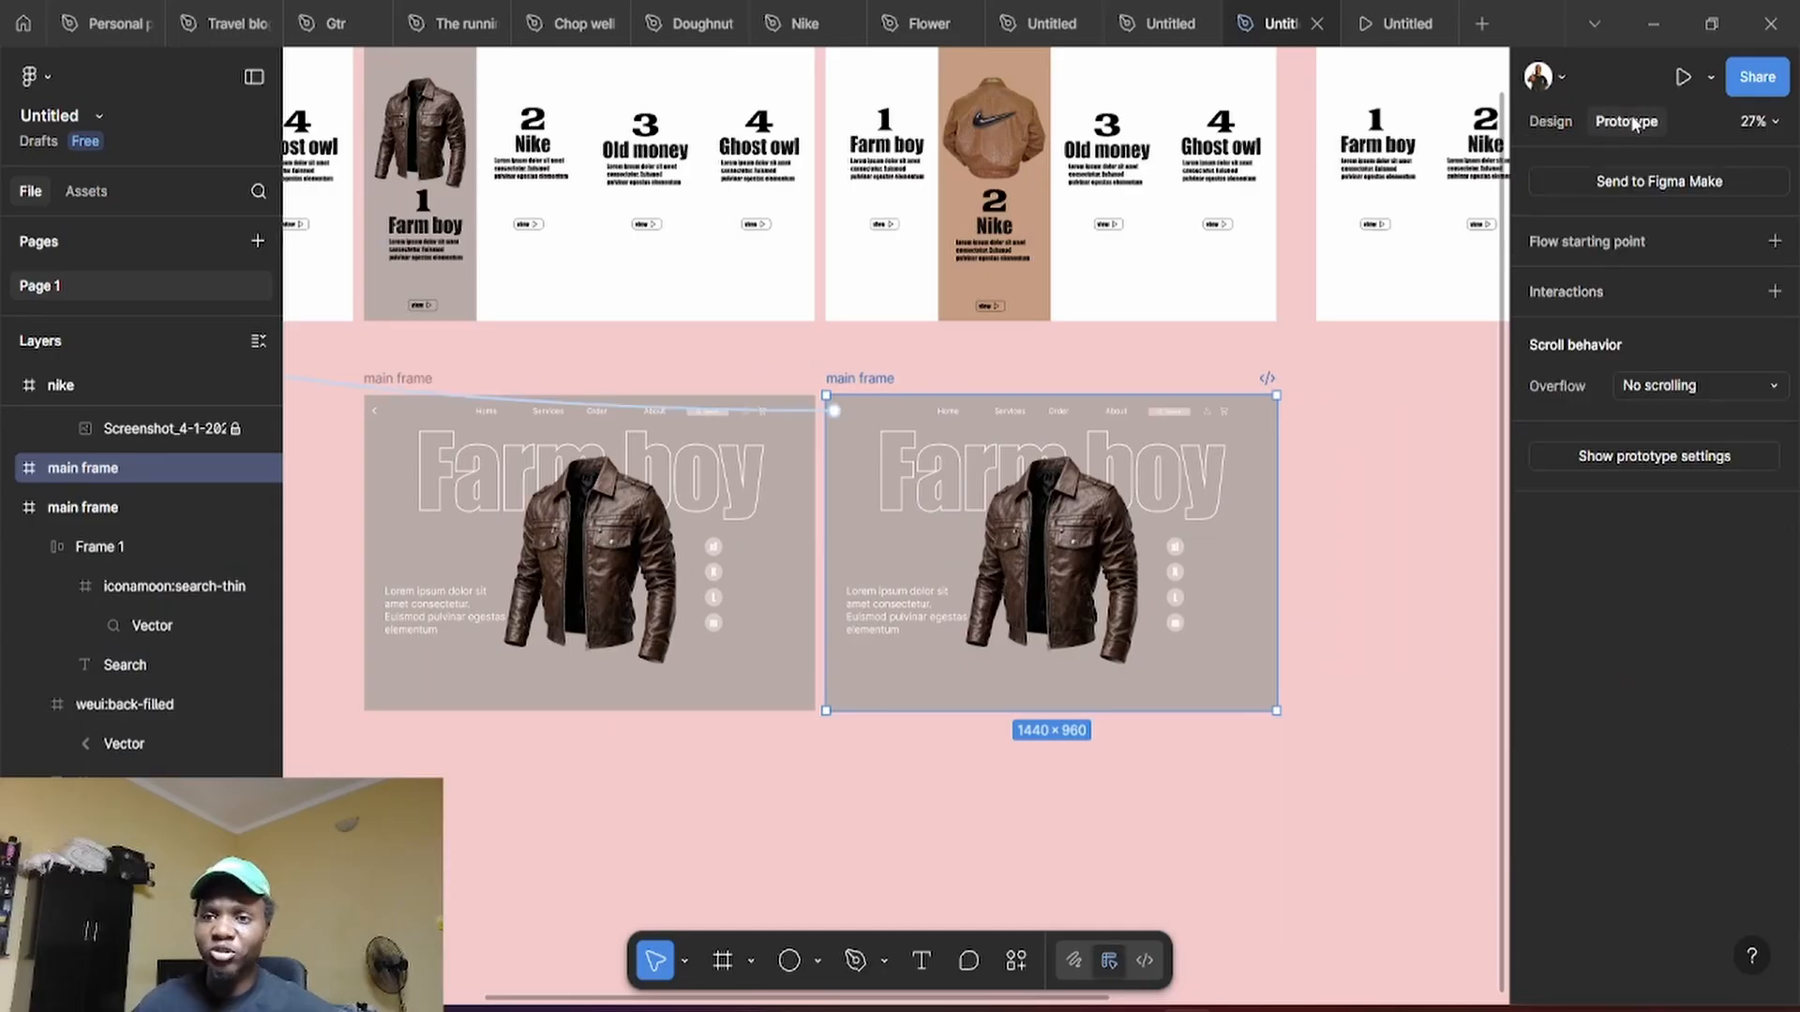
{"action": "left_click", "coordinate": [1488, 616]}
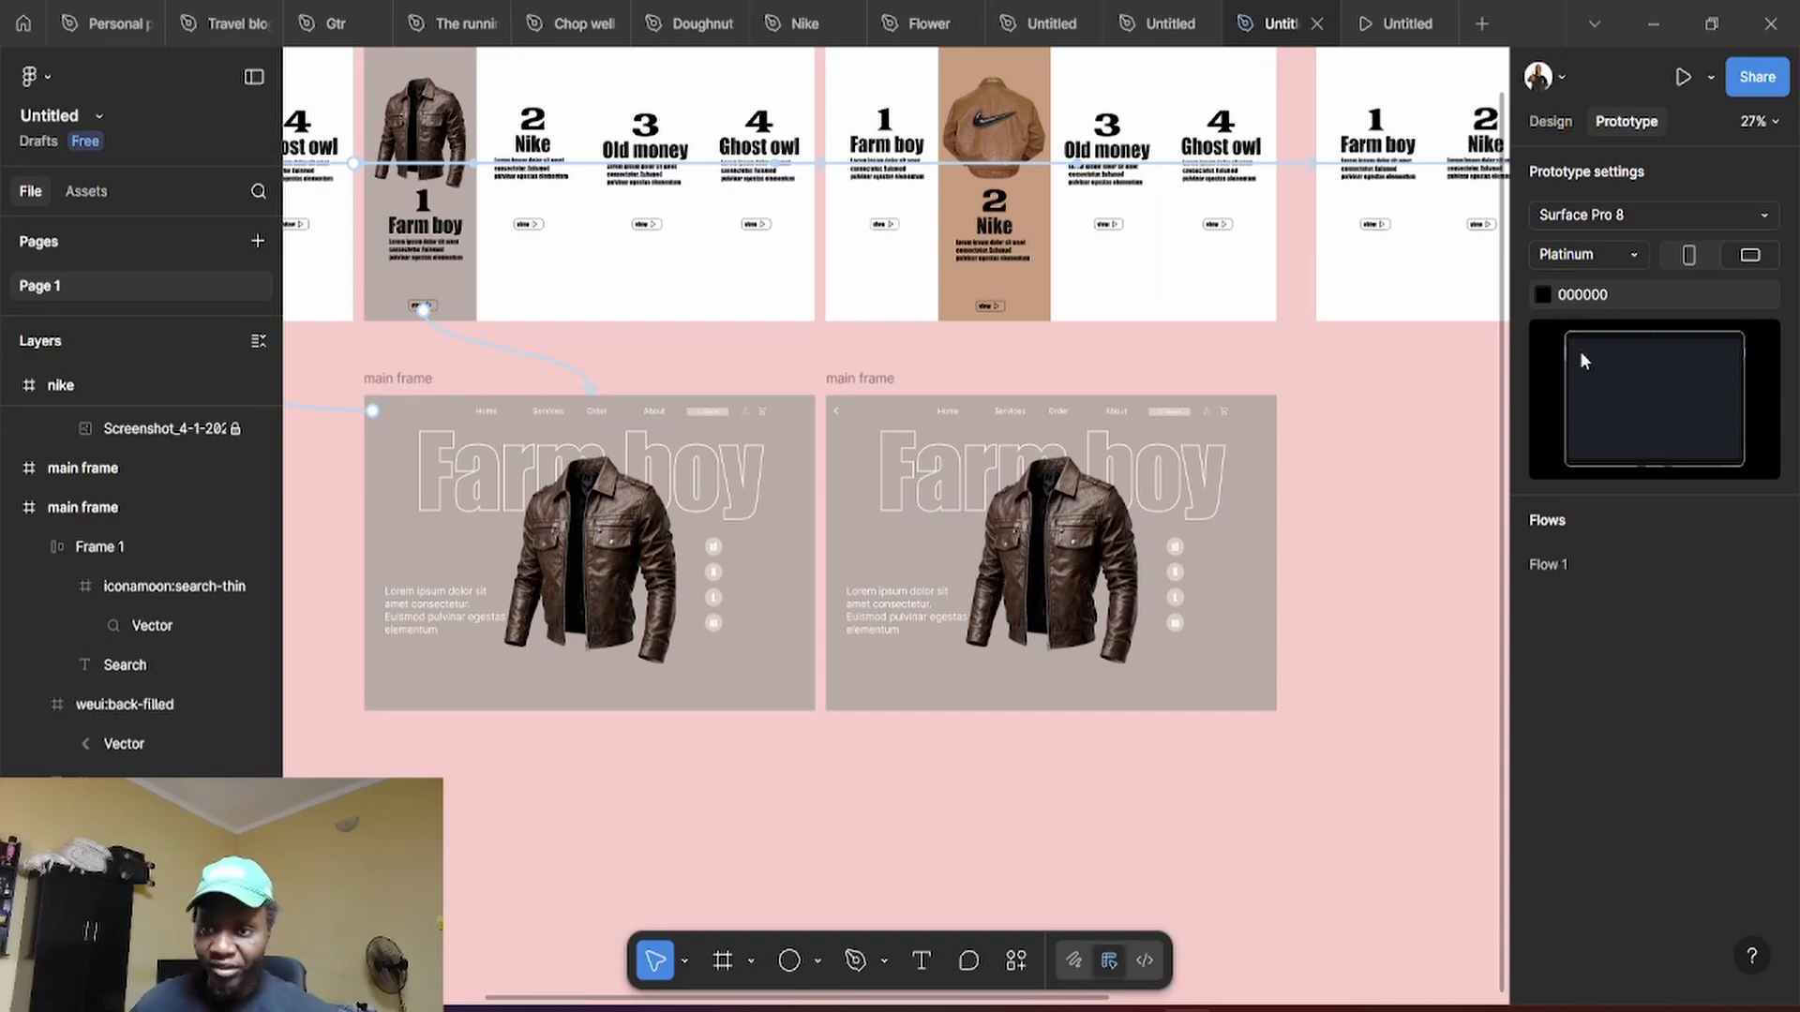
{"action": "left_click", "coordinate": [1565, 129]}
Shift the jacket image on the copied product page slightly, to X 465, Y 159
{"action": "scroll", "coordinate": [1008, 542], "scroll_direction": "up", "scroll_amount": 3}
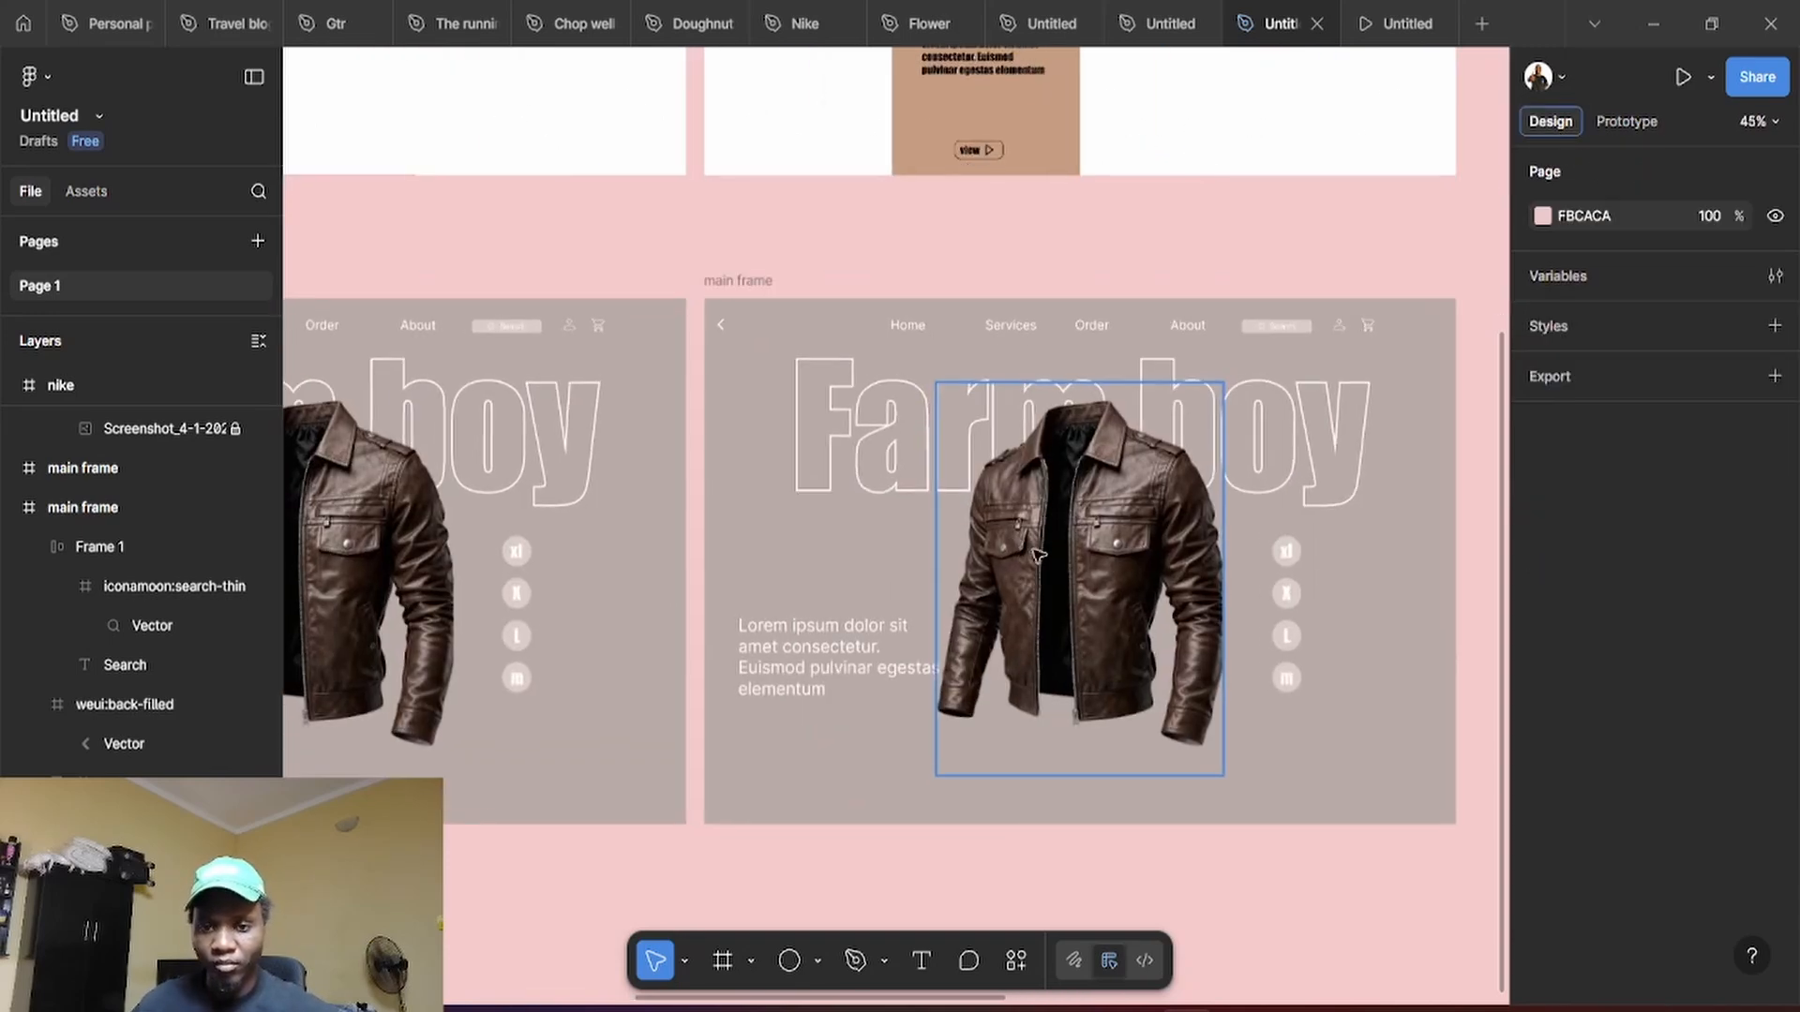
{"action": "left_click_drag", "start_coordinate": [1151, 628], "coordinate": [1163, 636]}
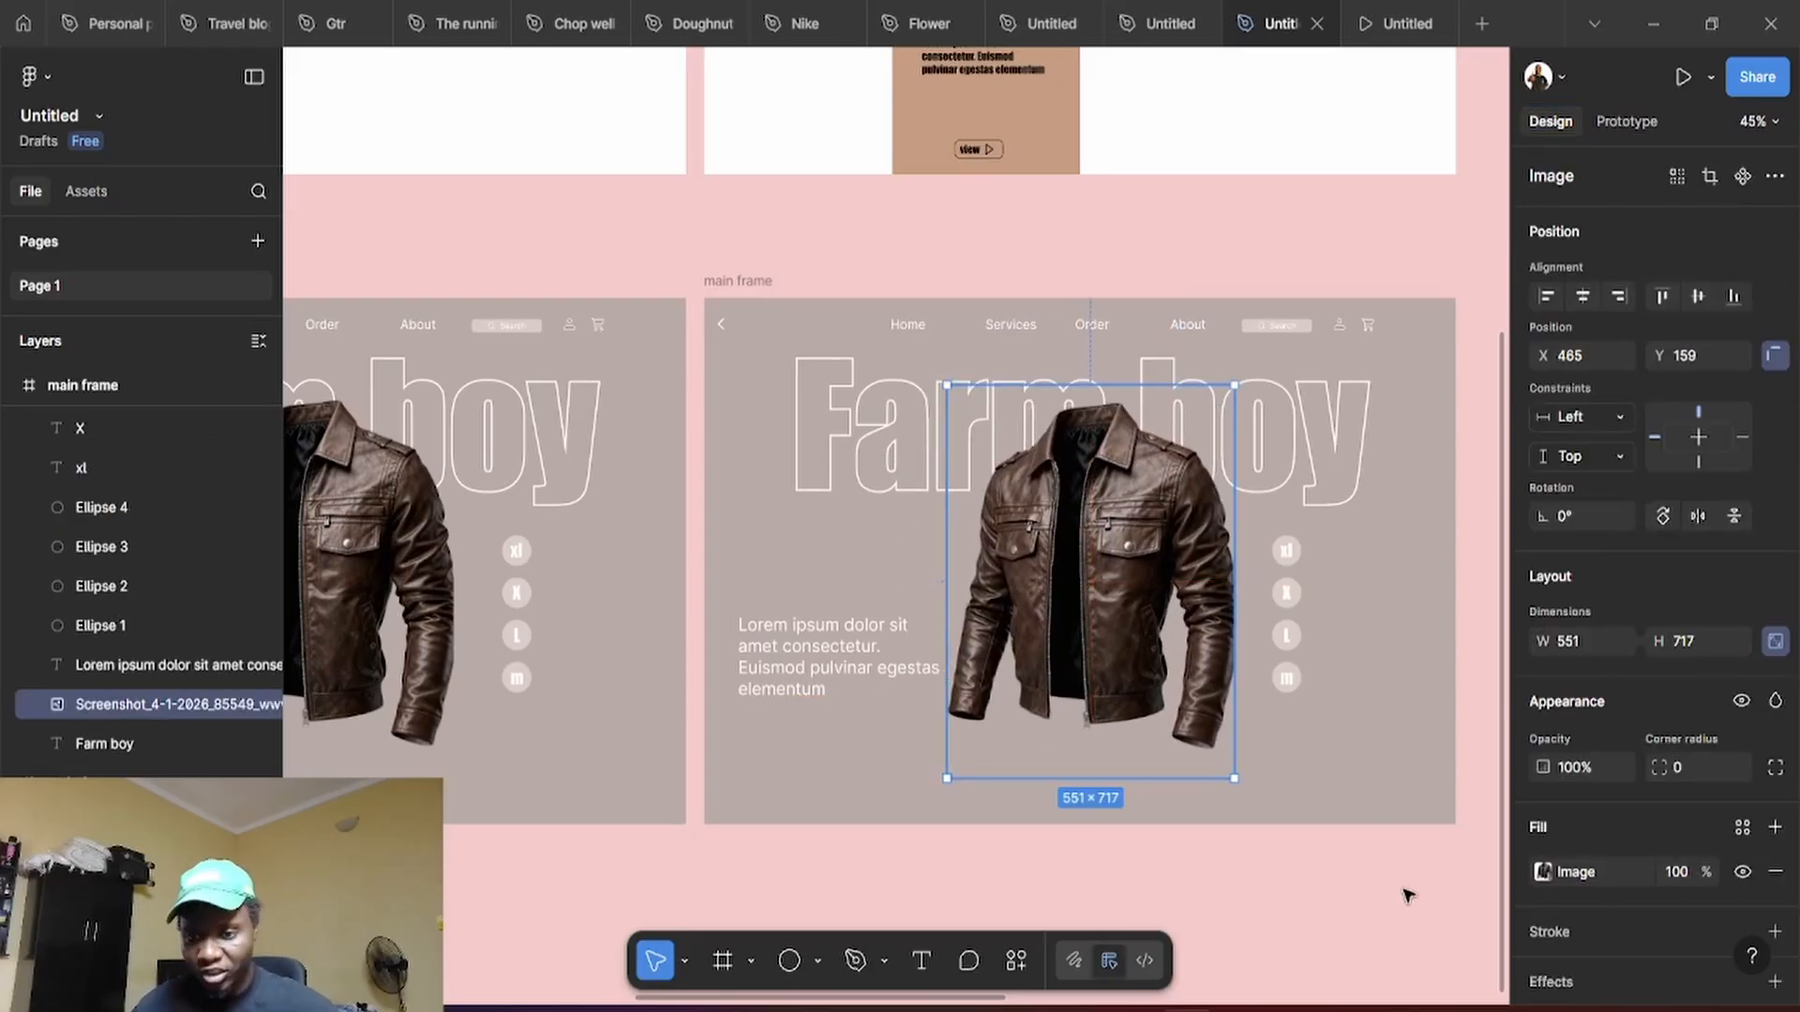
{"action": "left_click_drag", "start_coordinate": [1406, 891], "coordinate": [1285, 791]}
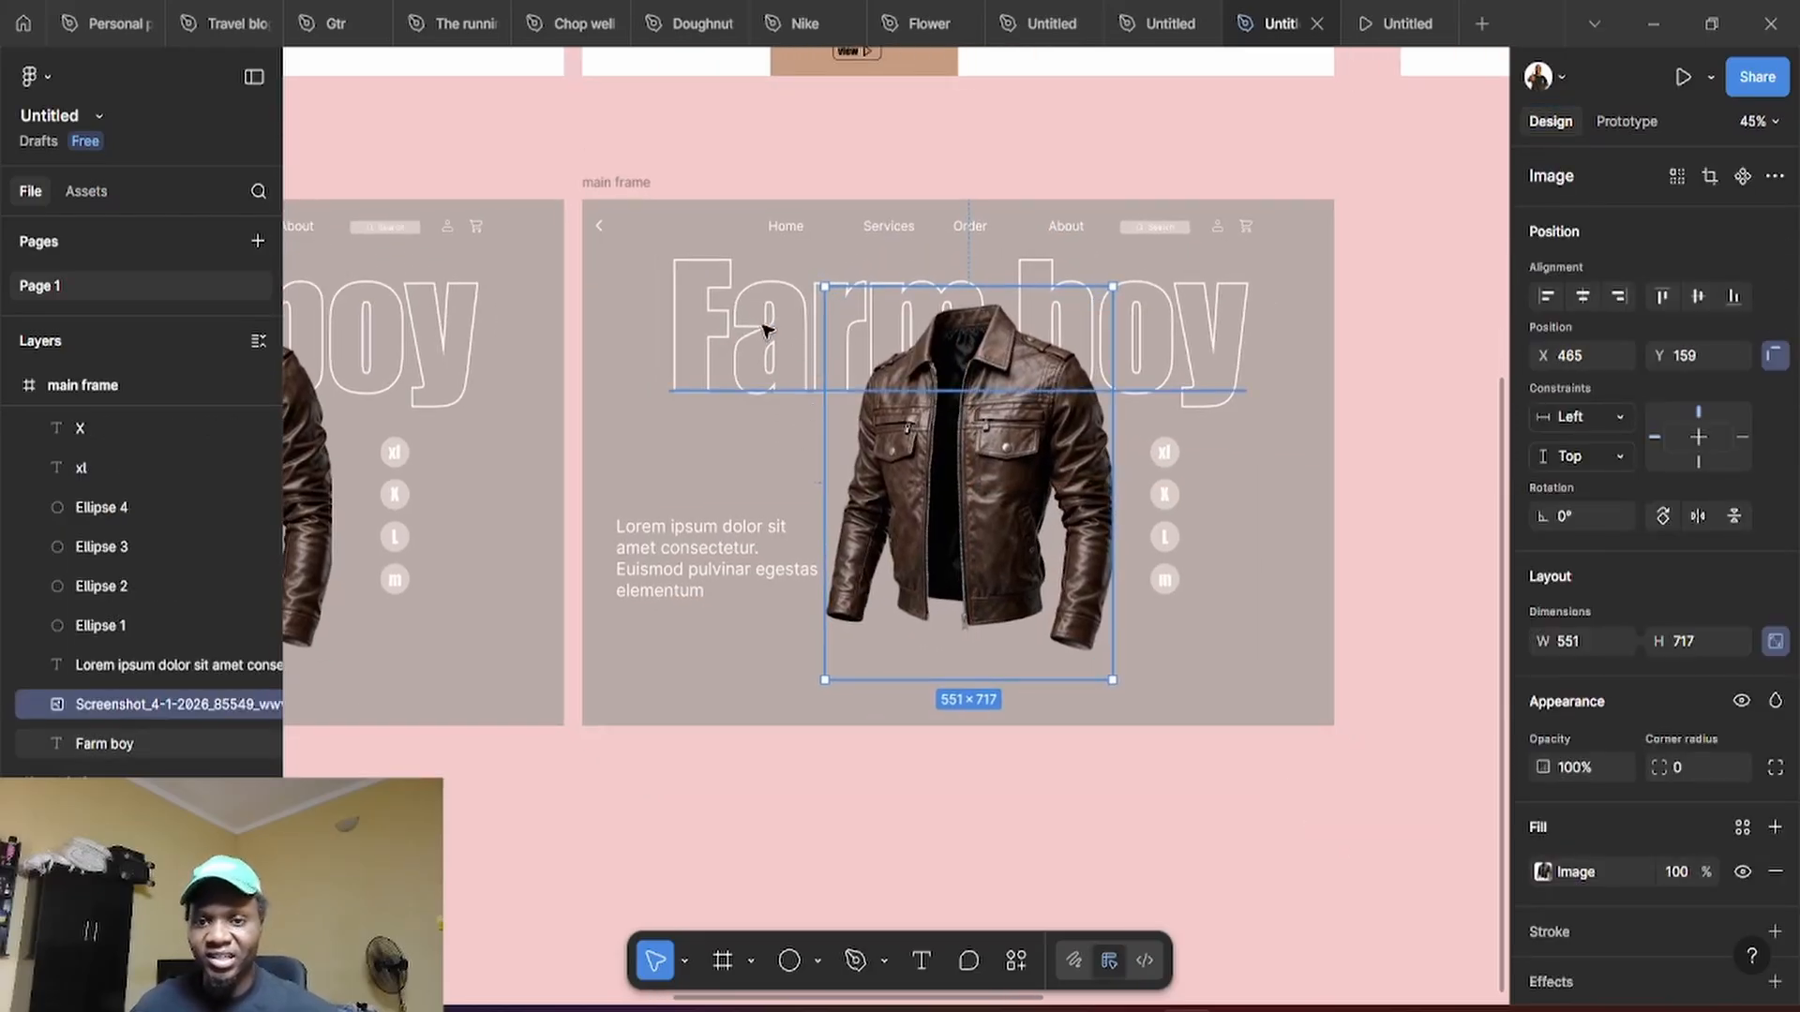
Try the "Men's & Women's Vintage Brown" PNG from the computer as the copied page's jacket image fill
{"action": "double_click", "coordinate": [1007, 483]}
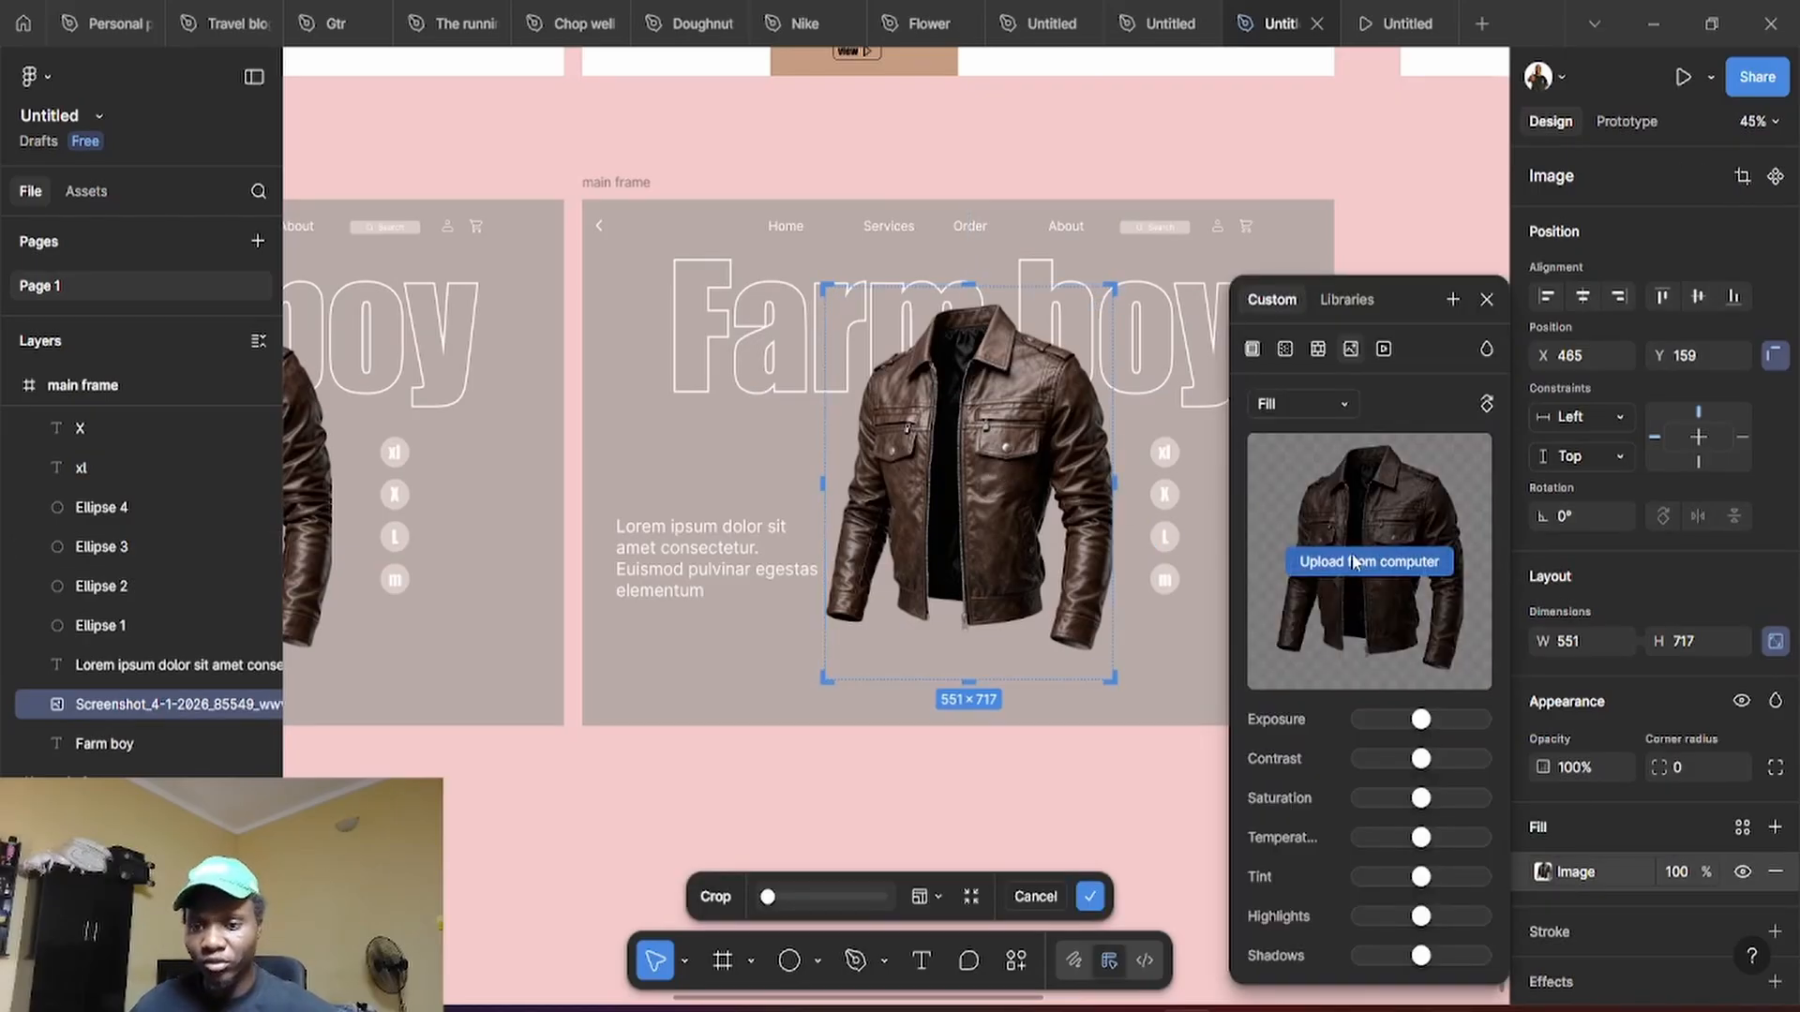
{"action": "left_click", "coordinate": [1361, 564]}
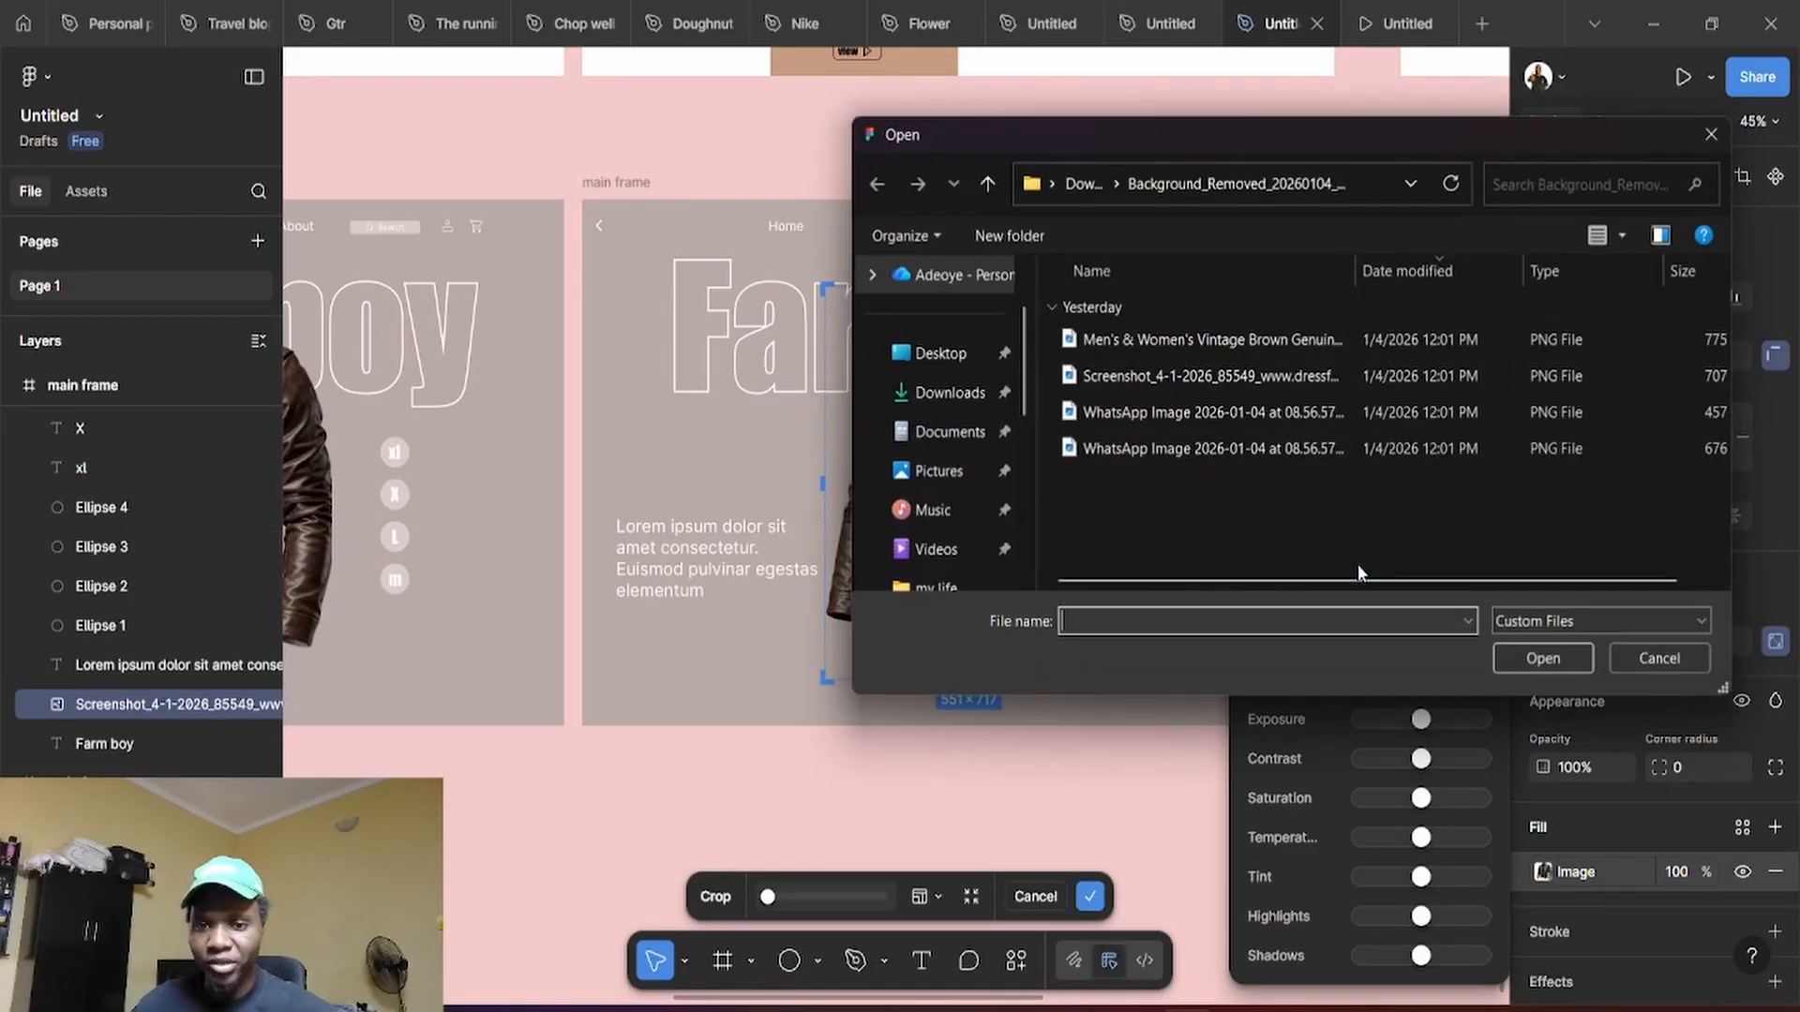
{"action": "left_click", "coordinate": [1129, 345]}
{"action": "left_click", "coordinate": [1543, 666]}
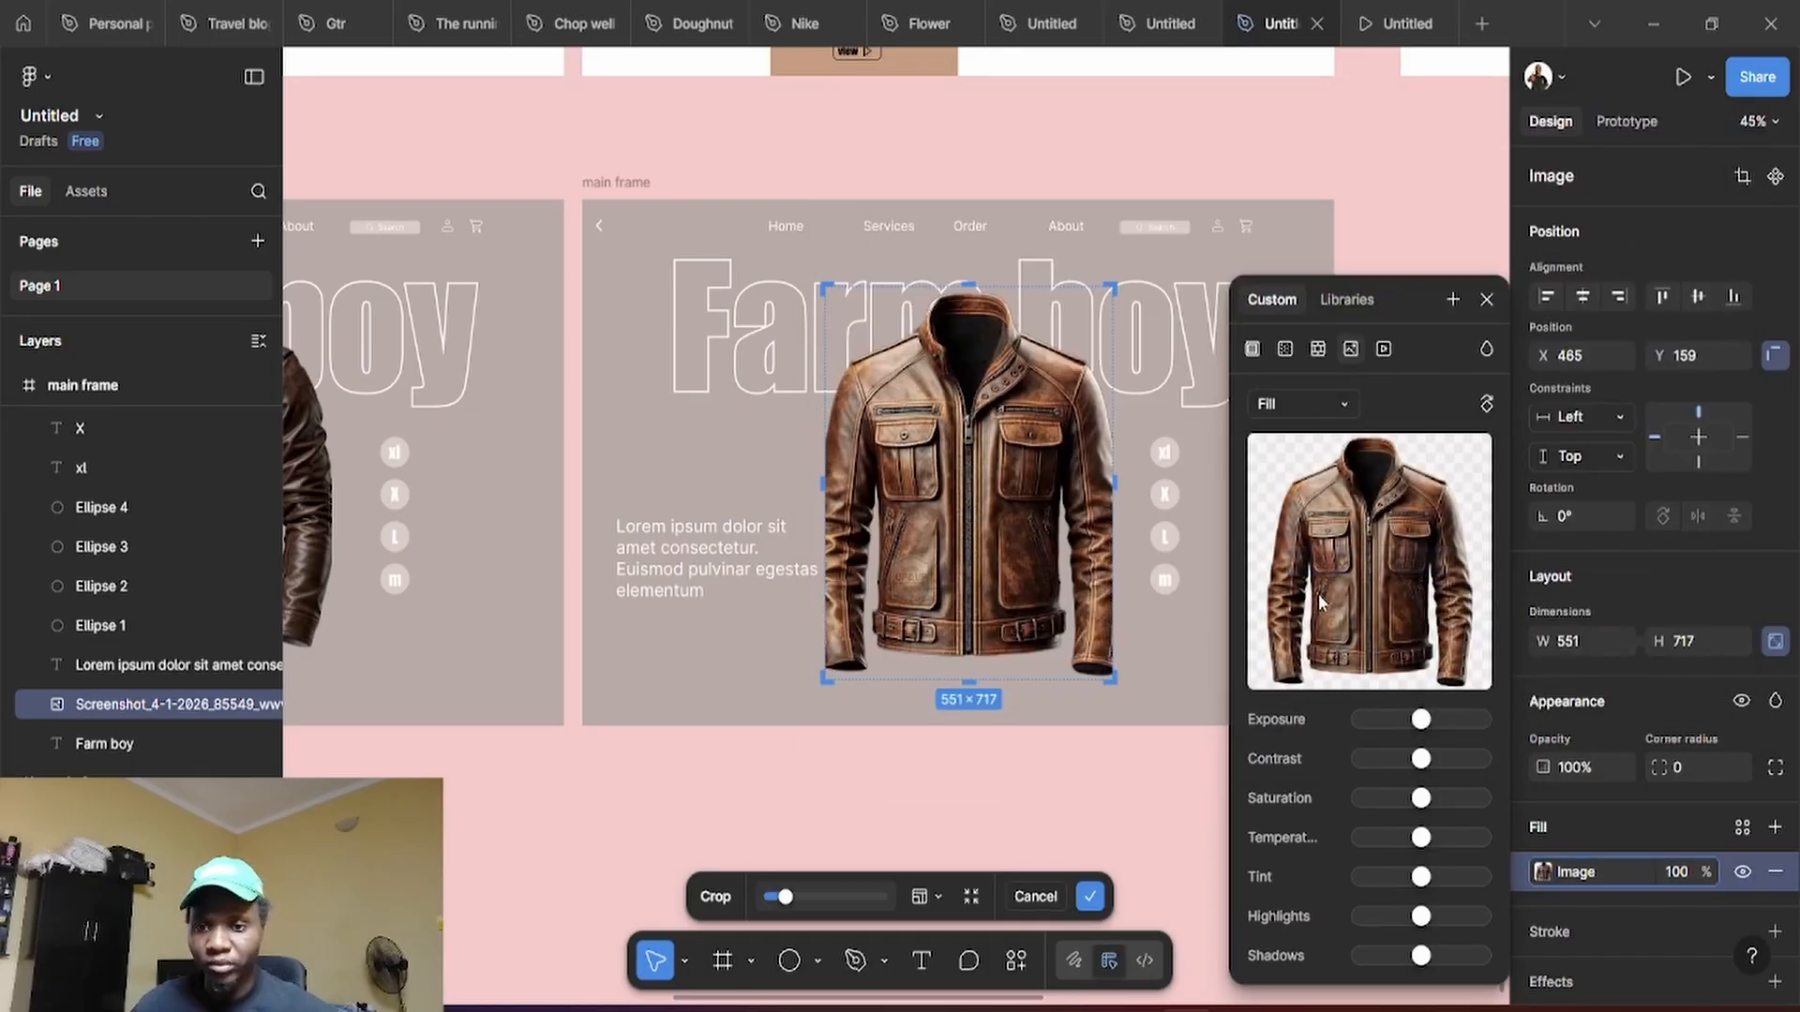
Replace the copied page's jacket image fill with the Nike jacket "WhatsApp Image 2026-01-04" PNG from the computer
{"action": "left_click", "coordinate": [1381, 564]}
{"action": "double_click", "coordinate": [1243, 416]}
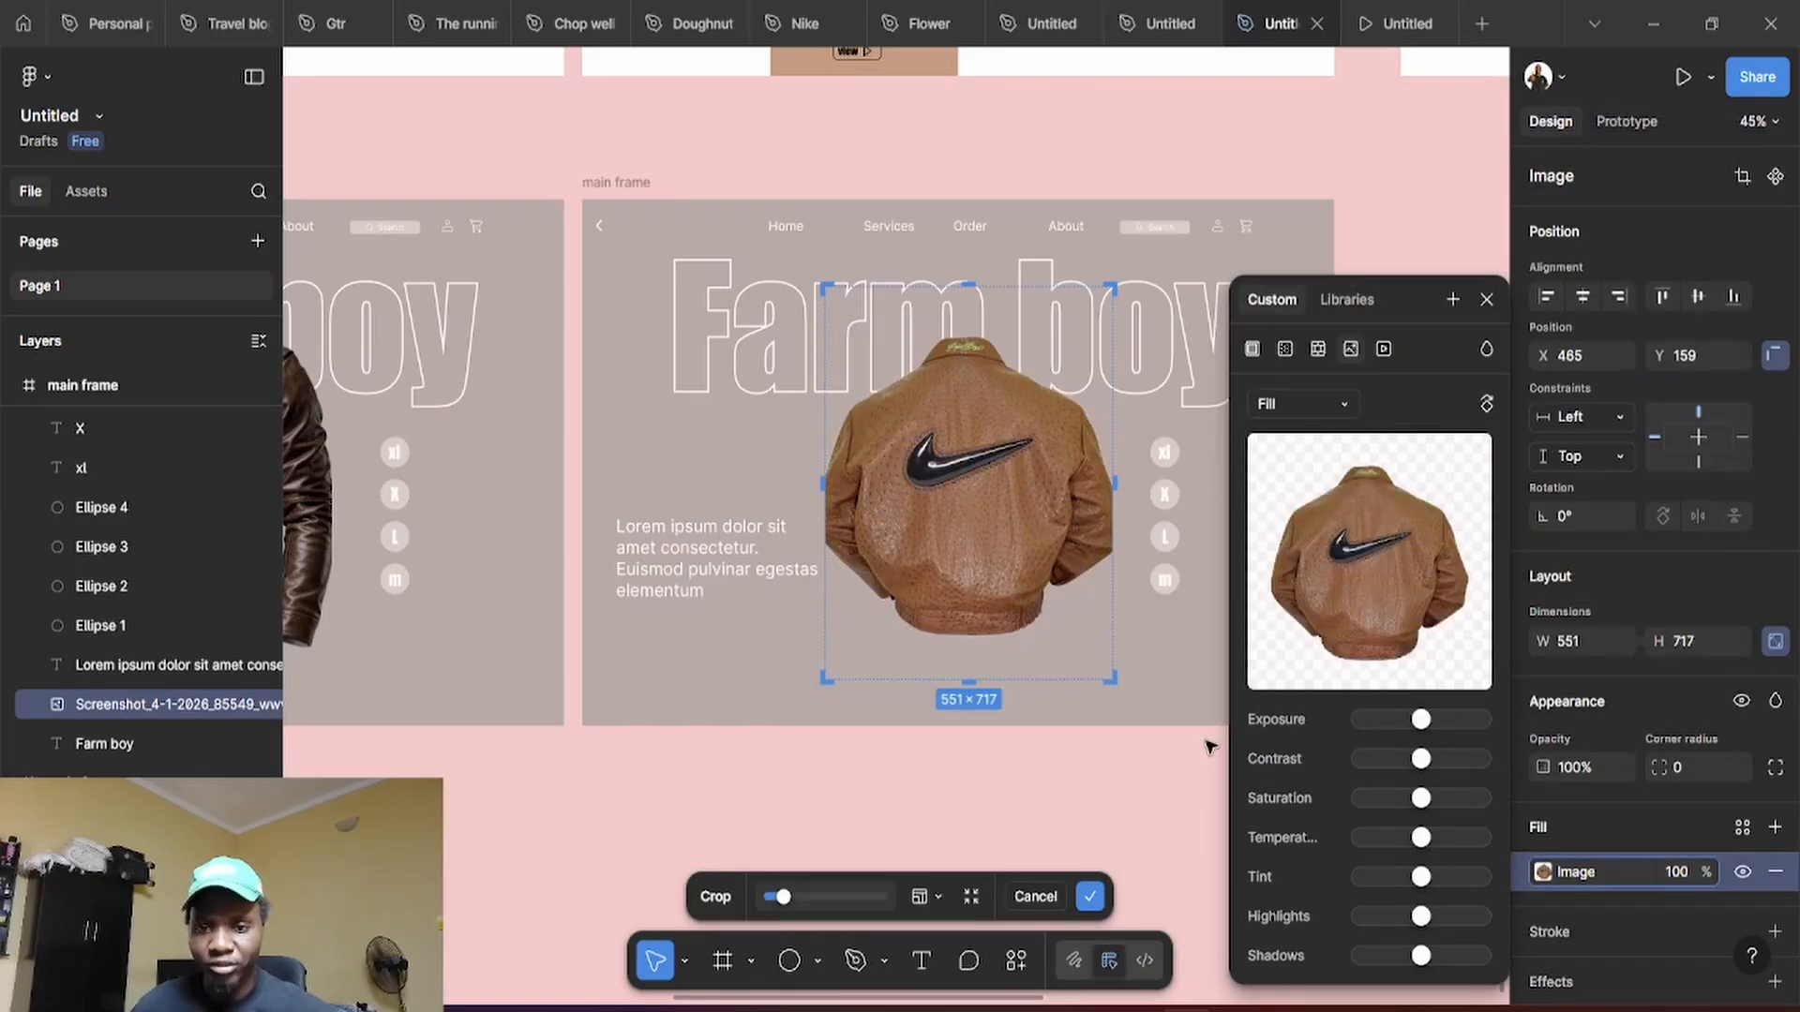
{"action": "left_click", "coordinate": [1487, 299]}
Fill the copied product page frame with CC9B7B, sampled from the Nike card's tan background
{"action": "scroll", "coordinate": [912, 265], "scroll_direction": "up", "scroll_amount": 3}
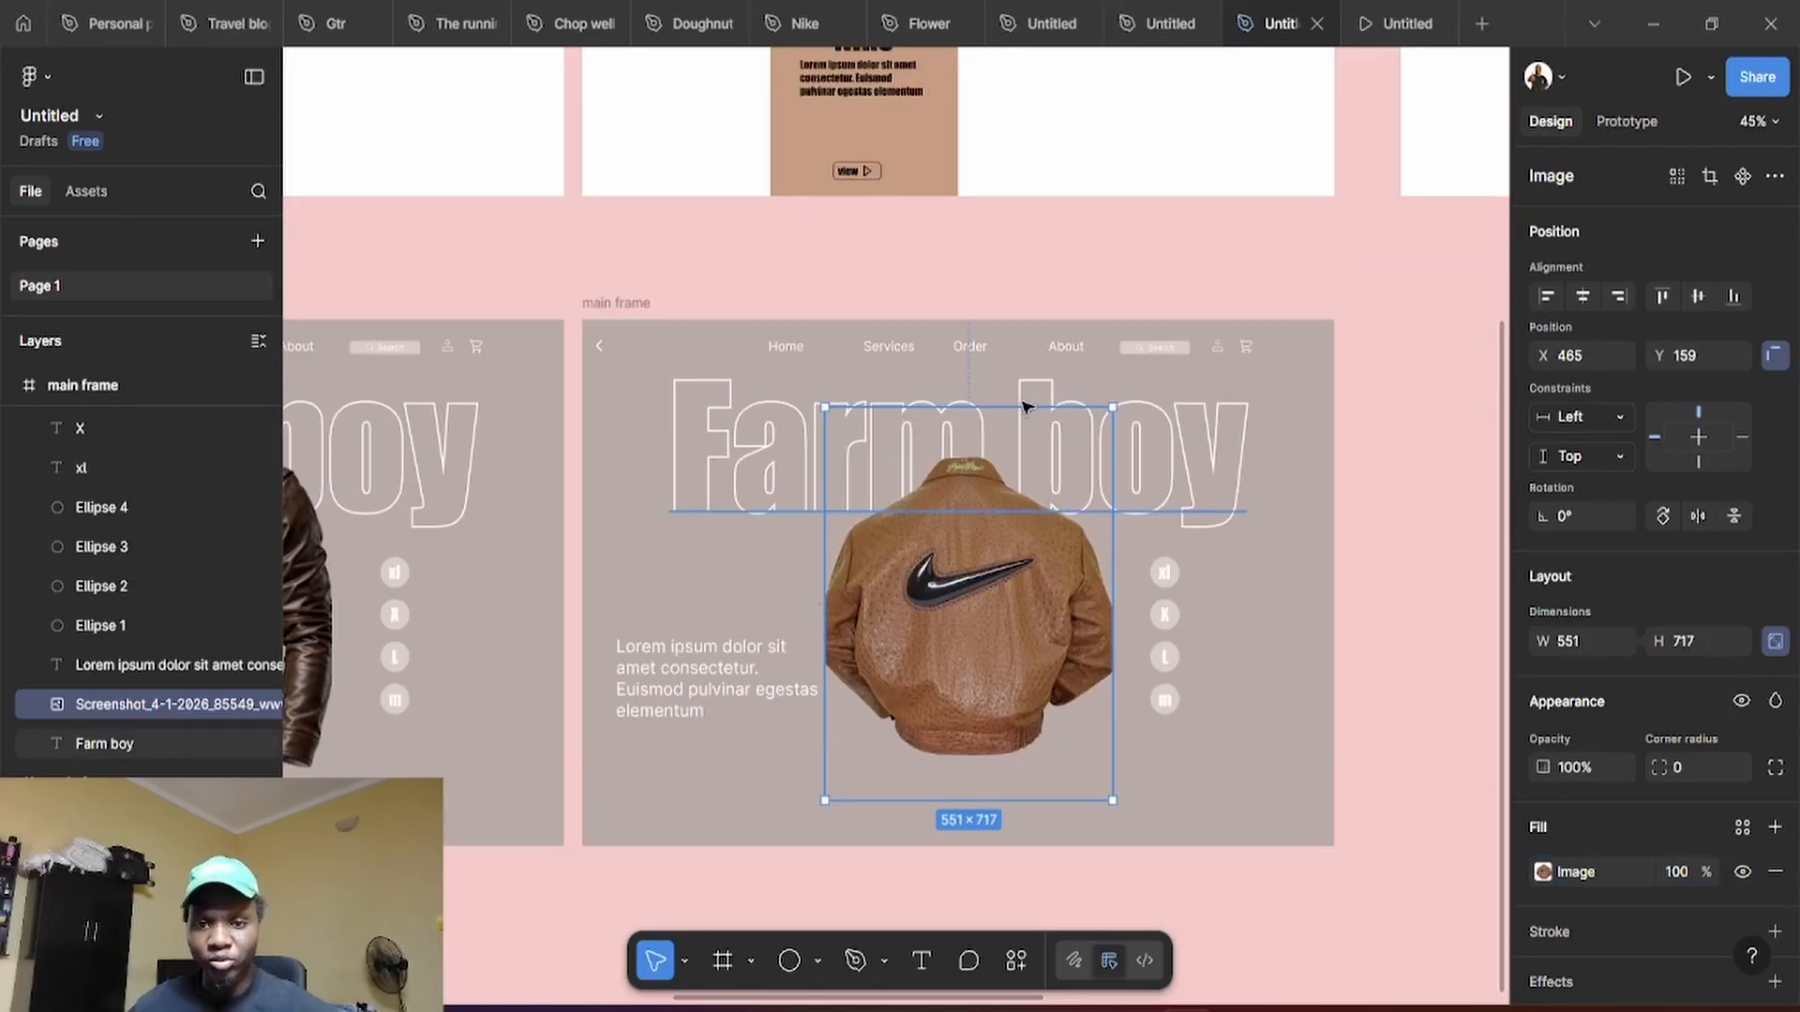
{"action": "left_click", "coordinate": [638, 306]}
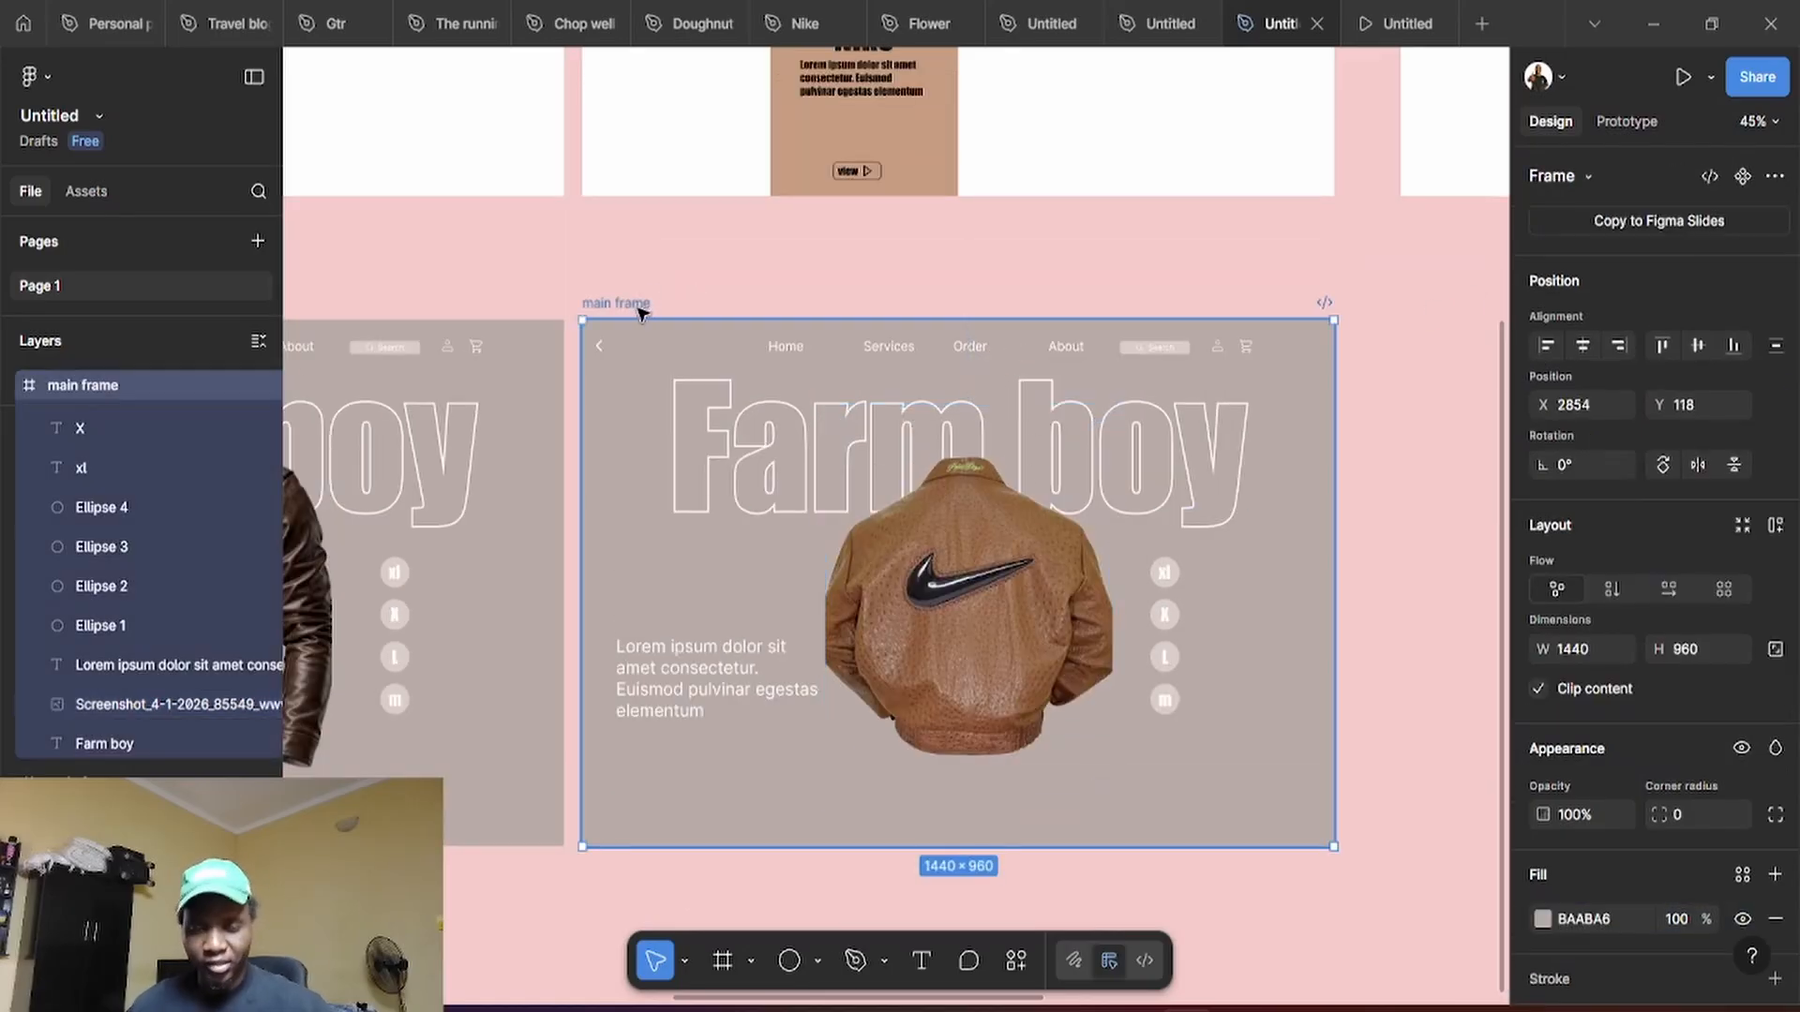
{"action": "key", "text": "i"}
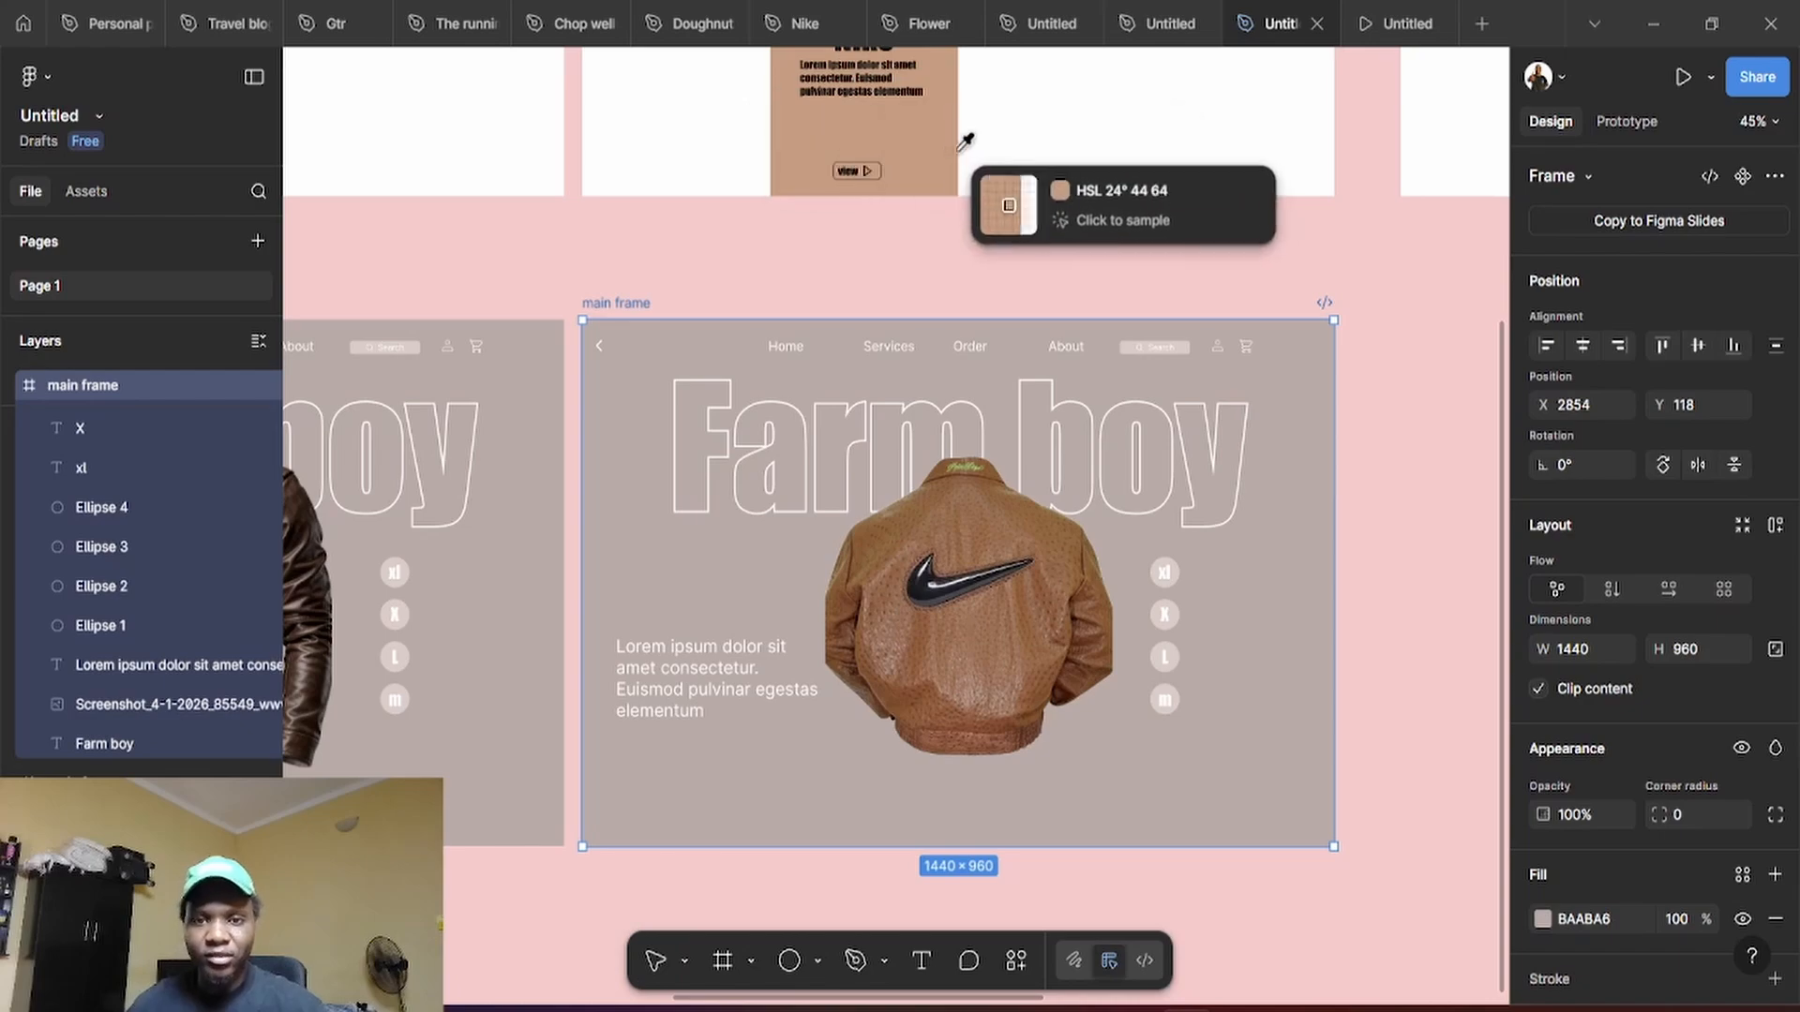
{"action": "left_click", "coordinate": [930, 137]}
{"action": "scroll", "coordinate": [1019, 540], "scroll_direction": "down", "scroll_amount": 3}
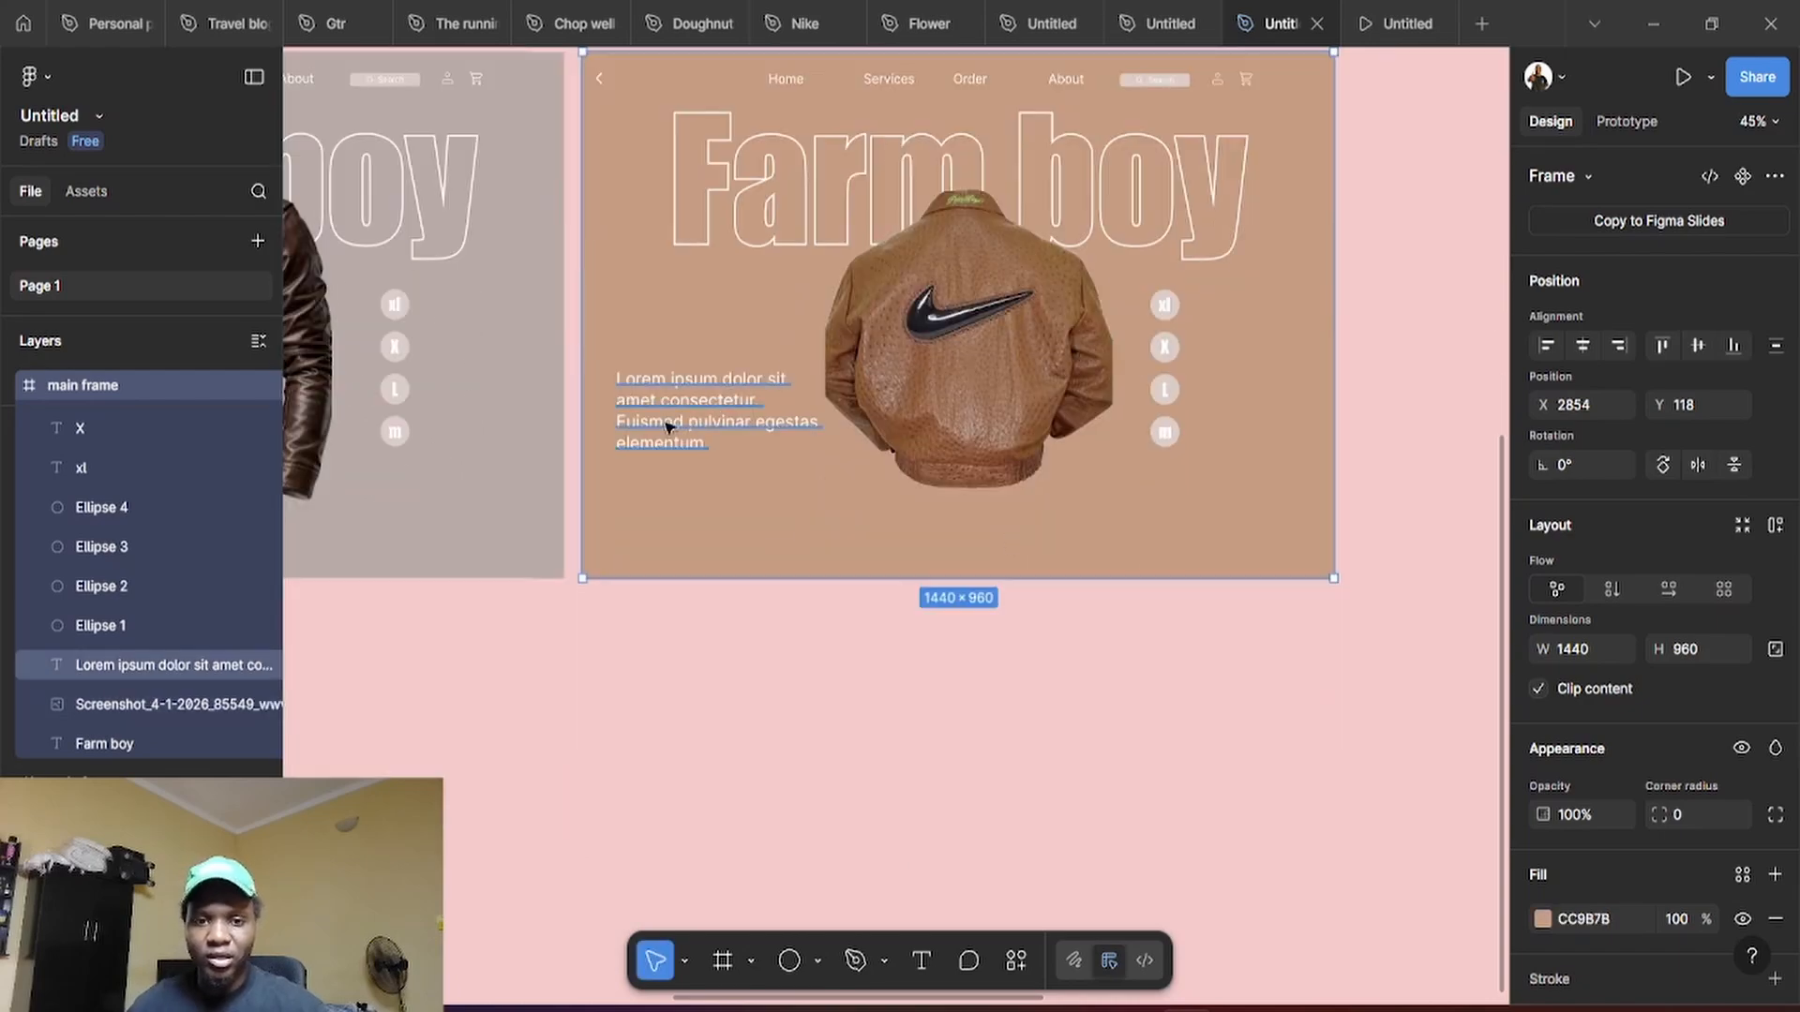
{"action": "scroll", "coordinate": [863, 434], "scroll_direction": "up", "scroll_amount": 3}
Change the copied page's large outlined heading to "Nike" and center it behind the jacket, at X 456, Y 57
{"action": "left_click", "coordinate": [1193, 481]}
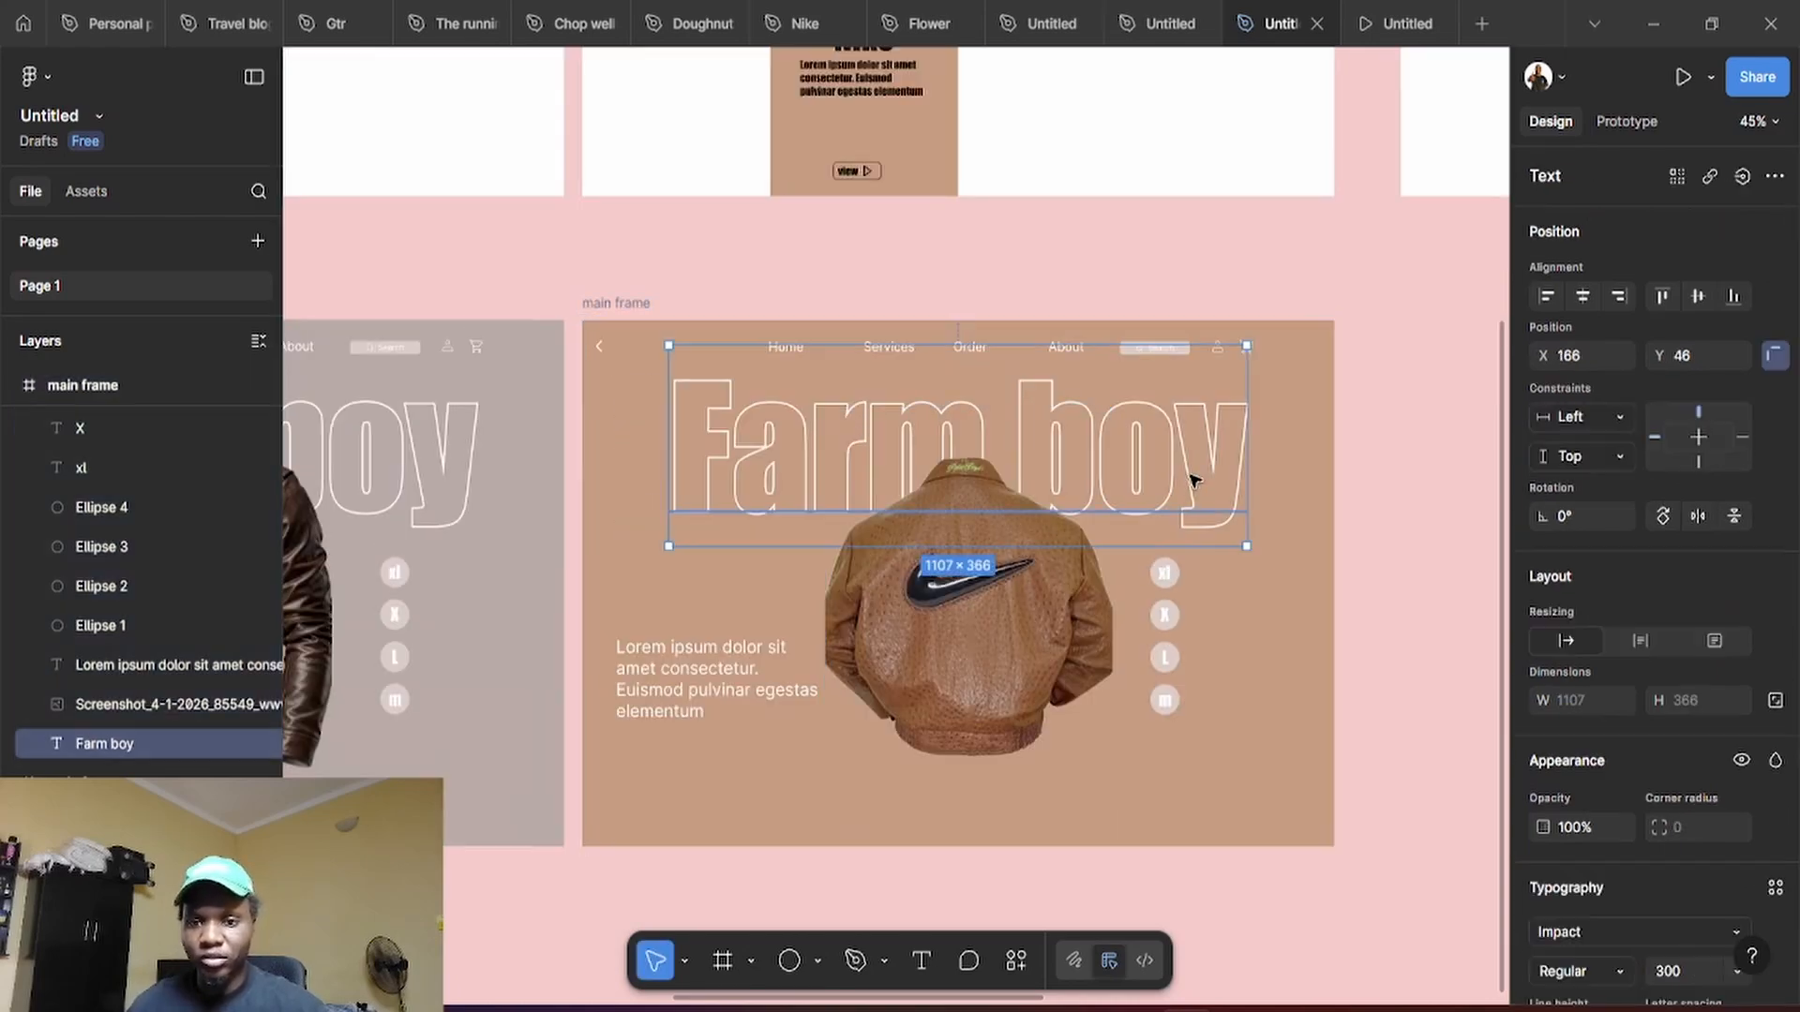
{"action": "double_click", "coordinate": [1192, 479]}
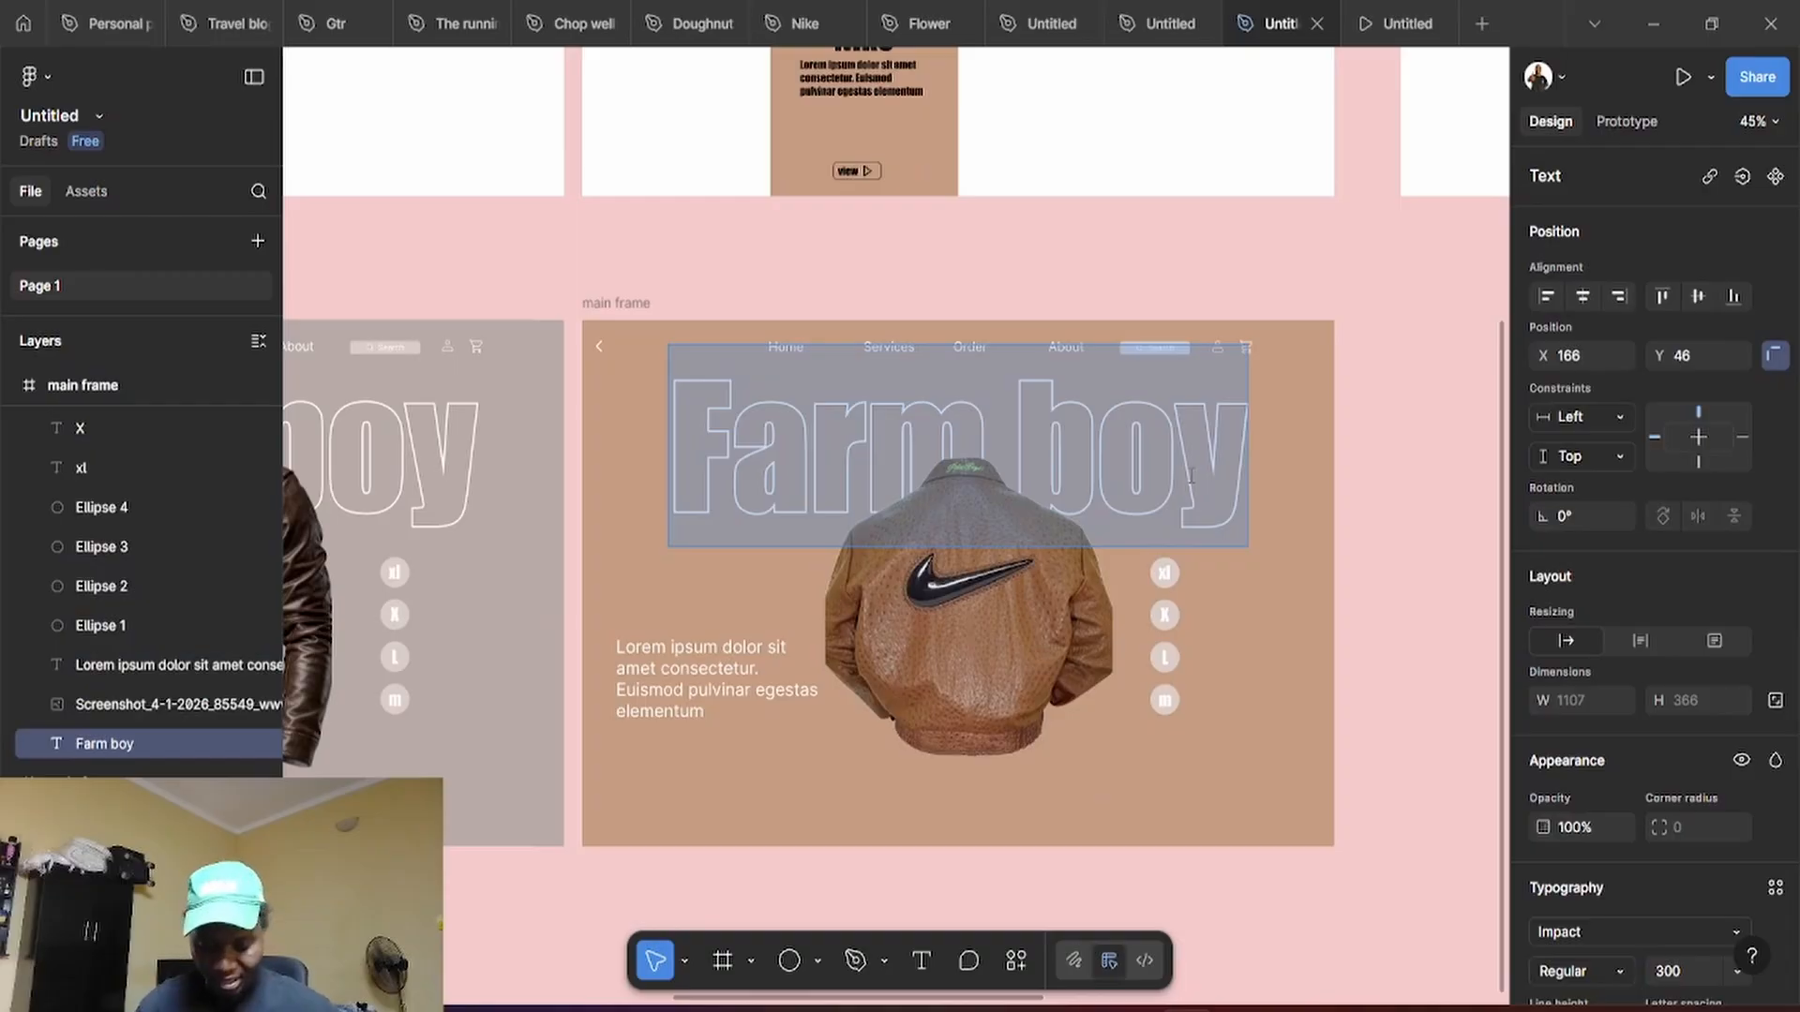
{"action": "type", "text": "Nike"}
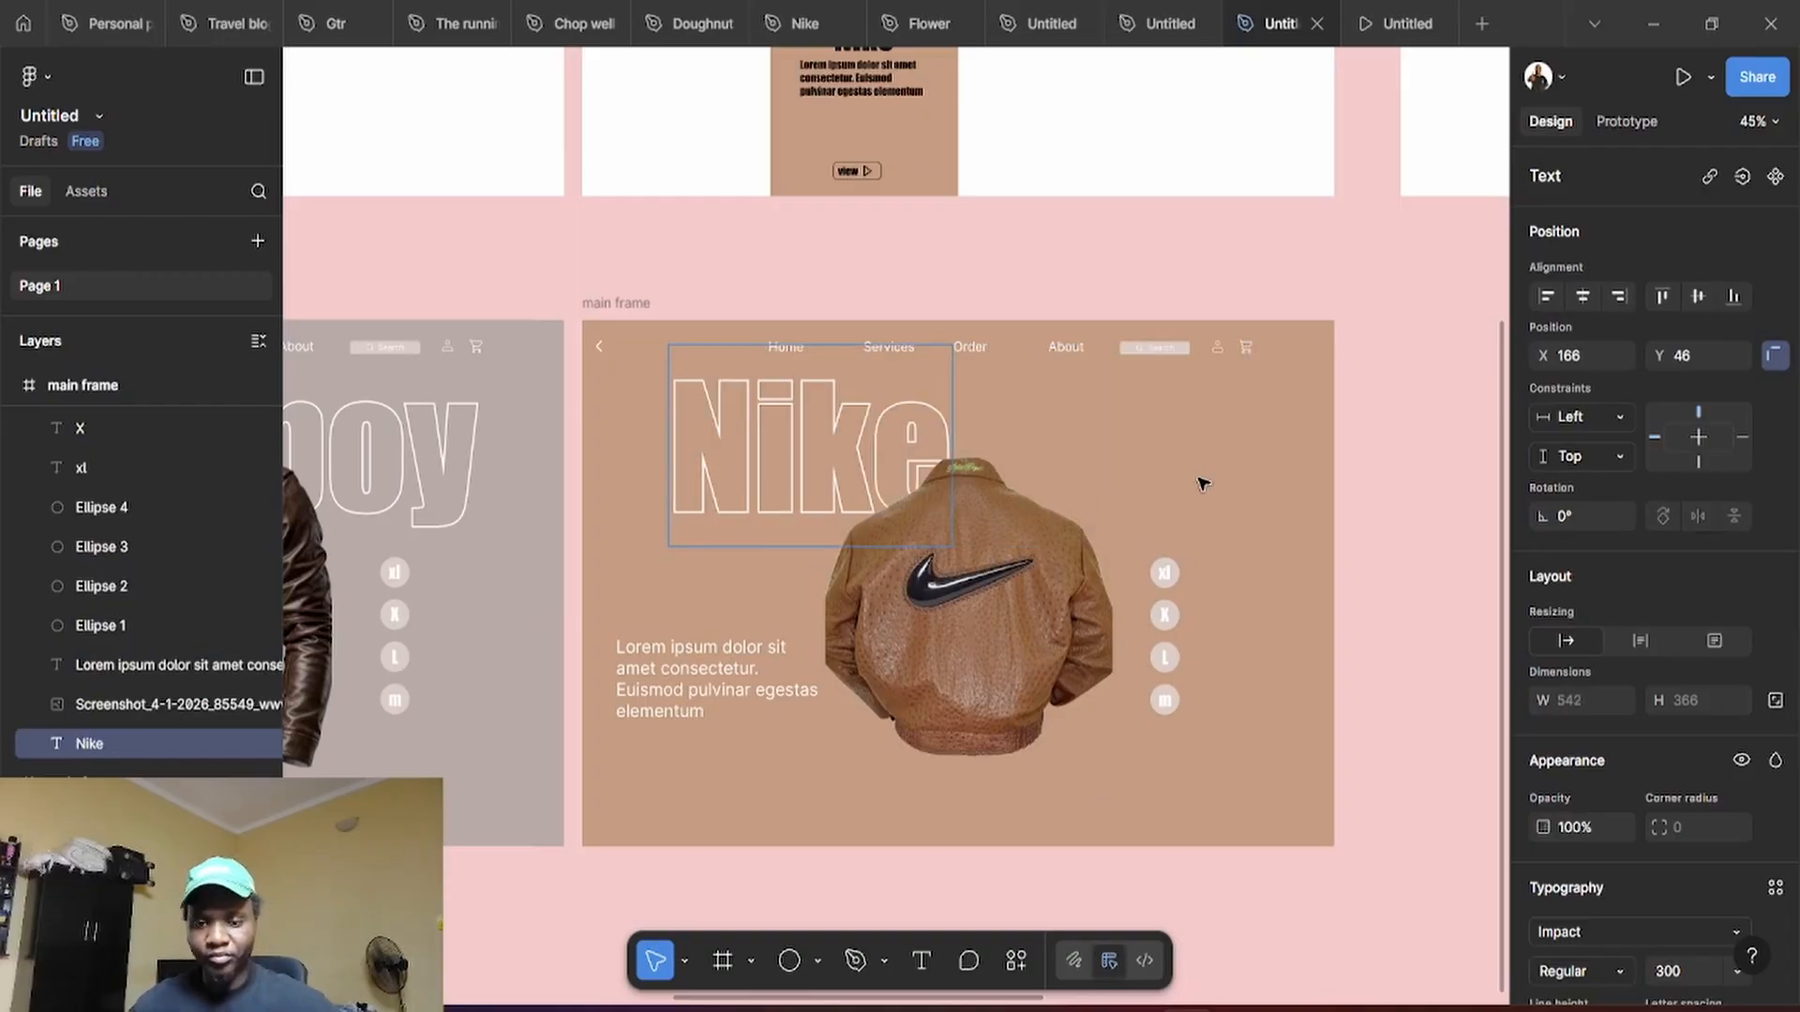
{"action": "key", "text": "Escape"}
{"action": "left_click_drag", "start_coordinate": [751, 474], "coordinate": [906, 487]}
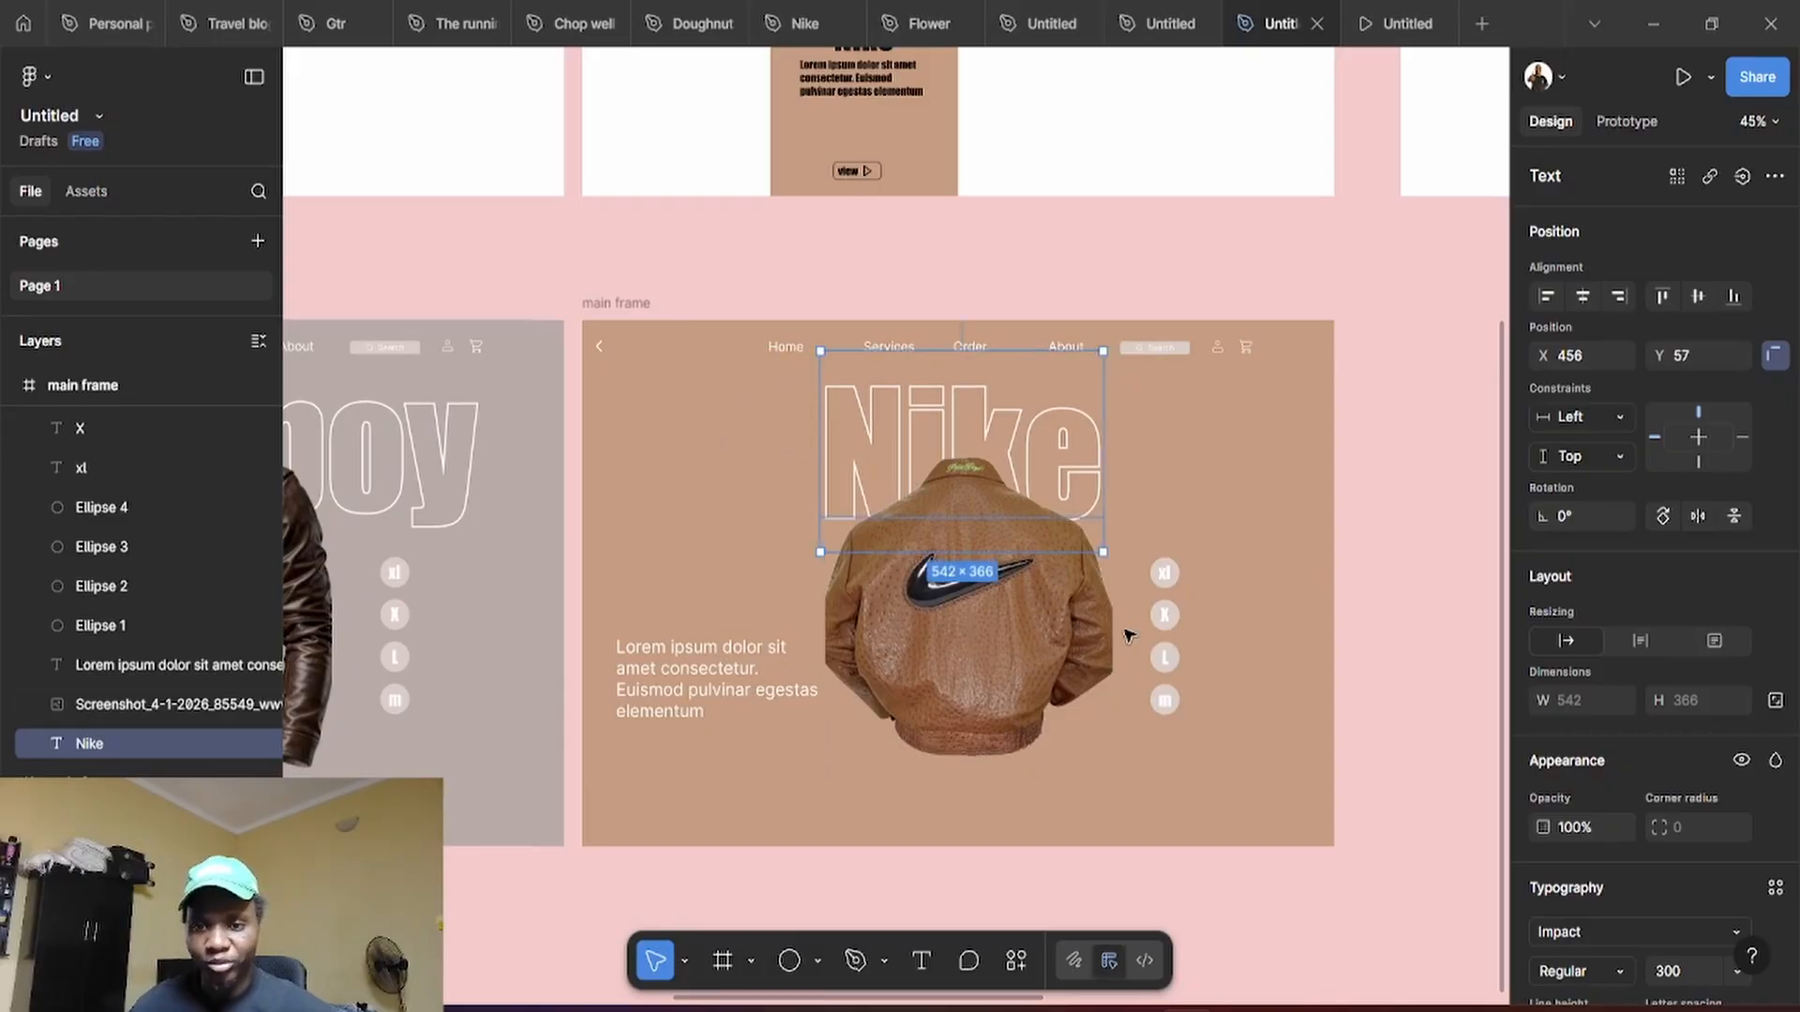
Fill the four size circles and the search box on the Nike page with CC9B7B, sampled from the page background
{"action": "left_click", "coordinate": [1177, 699]}
{"action": "left_click", "coordinate": [1177, 658], "text": "shift"}
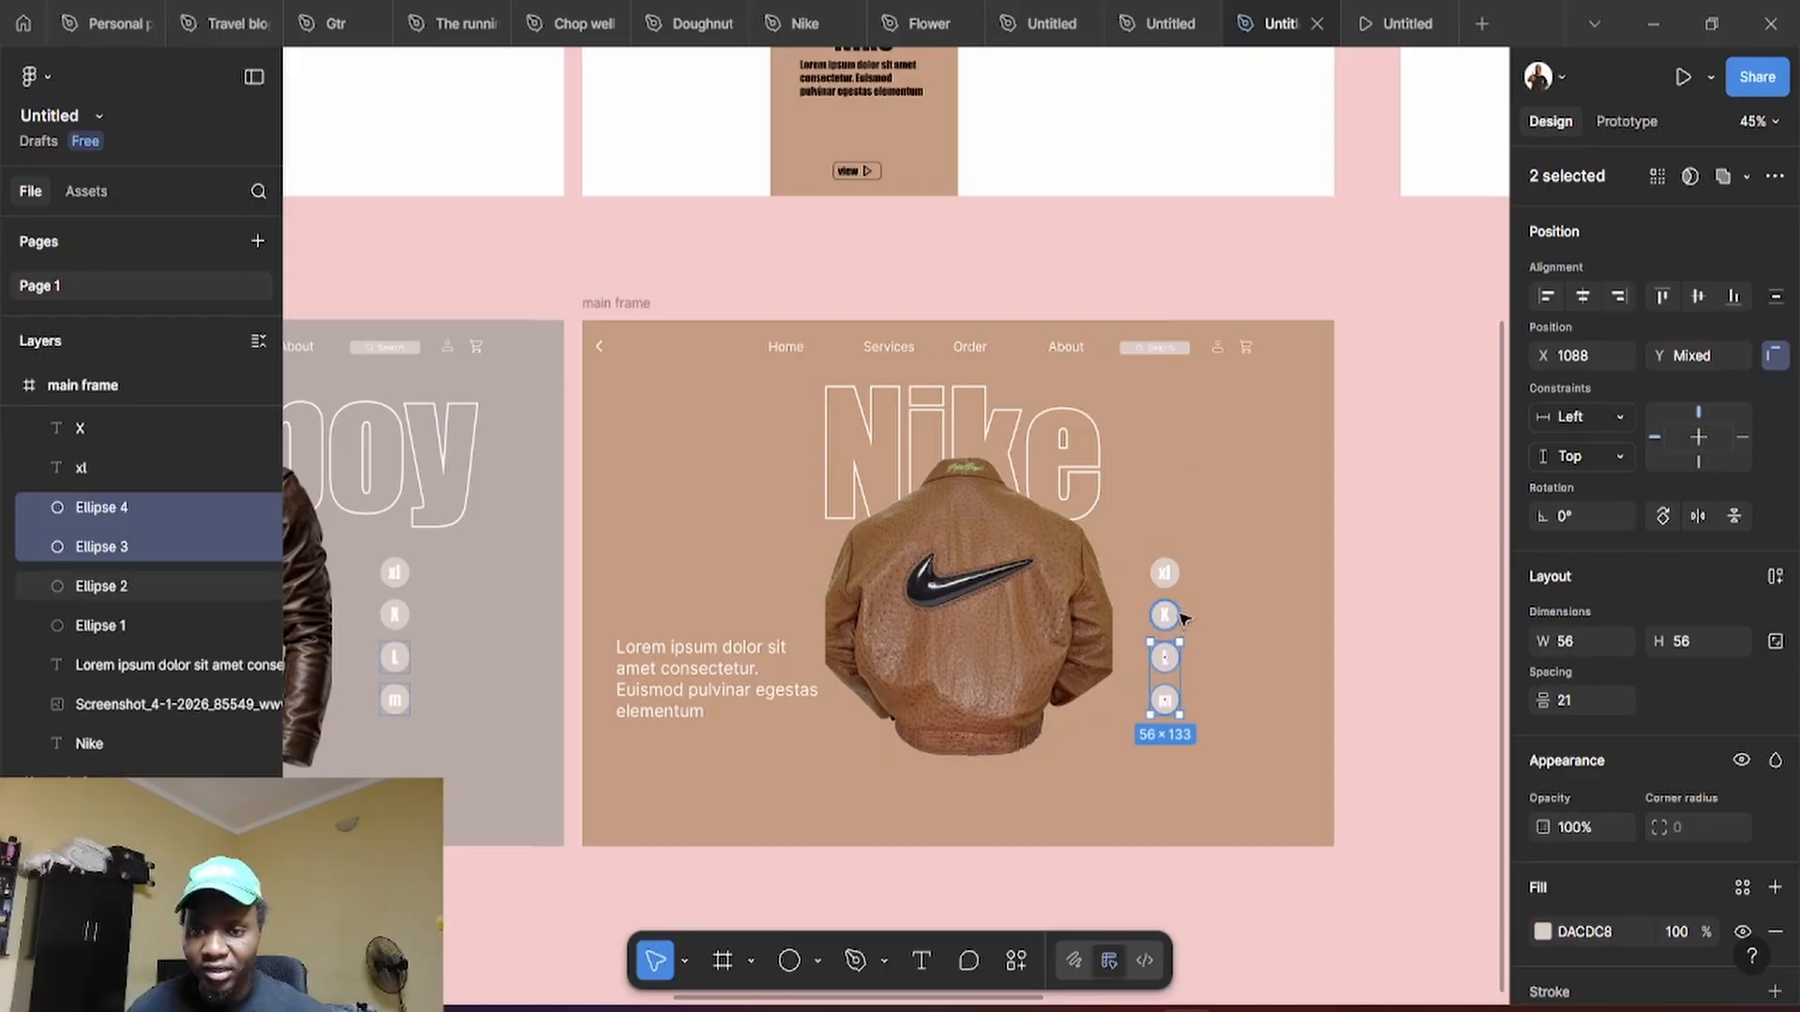
{"action": "left_click", "coordinate": [1167, 616], "text": "shift"}
{"action": "left_click", "coordinate": [1177, 575], "text": "shift"}
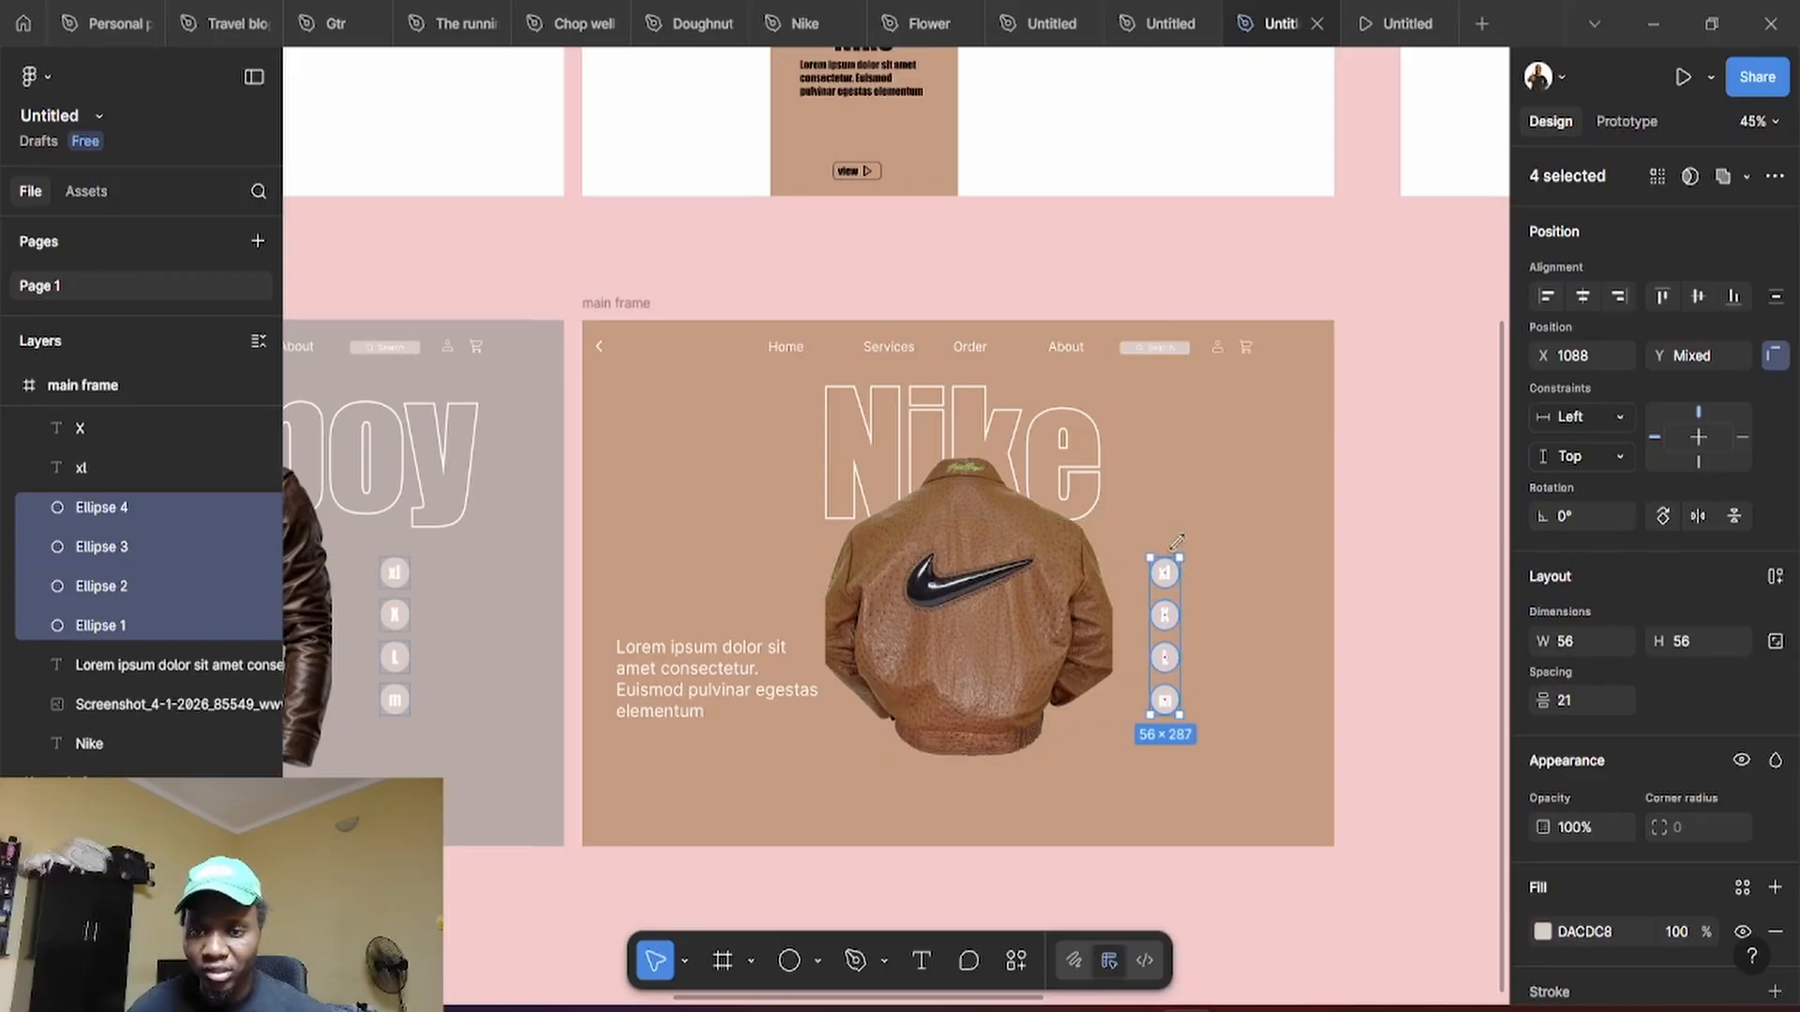
{"action": "left_click", "coordinate": [1190, 354], "text": "shift"}
{"action": "scroll", "coordinate": [1590, 879], "scroll_direction": "down", "scroll_amount": 4}
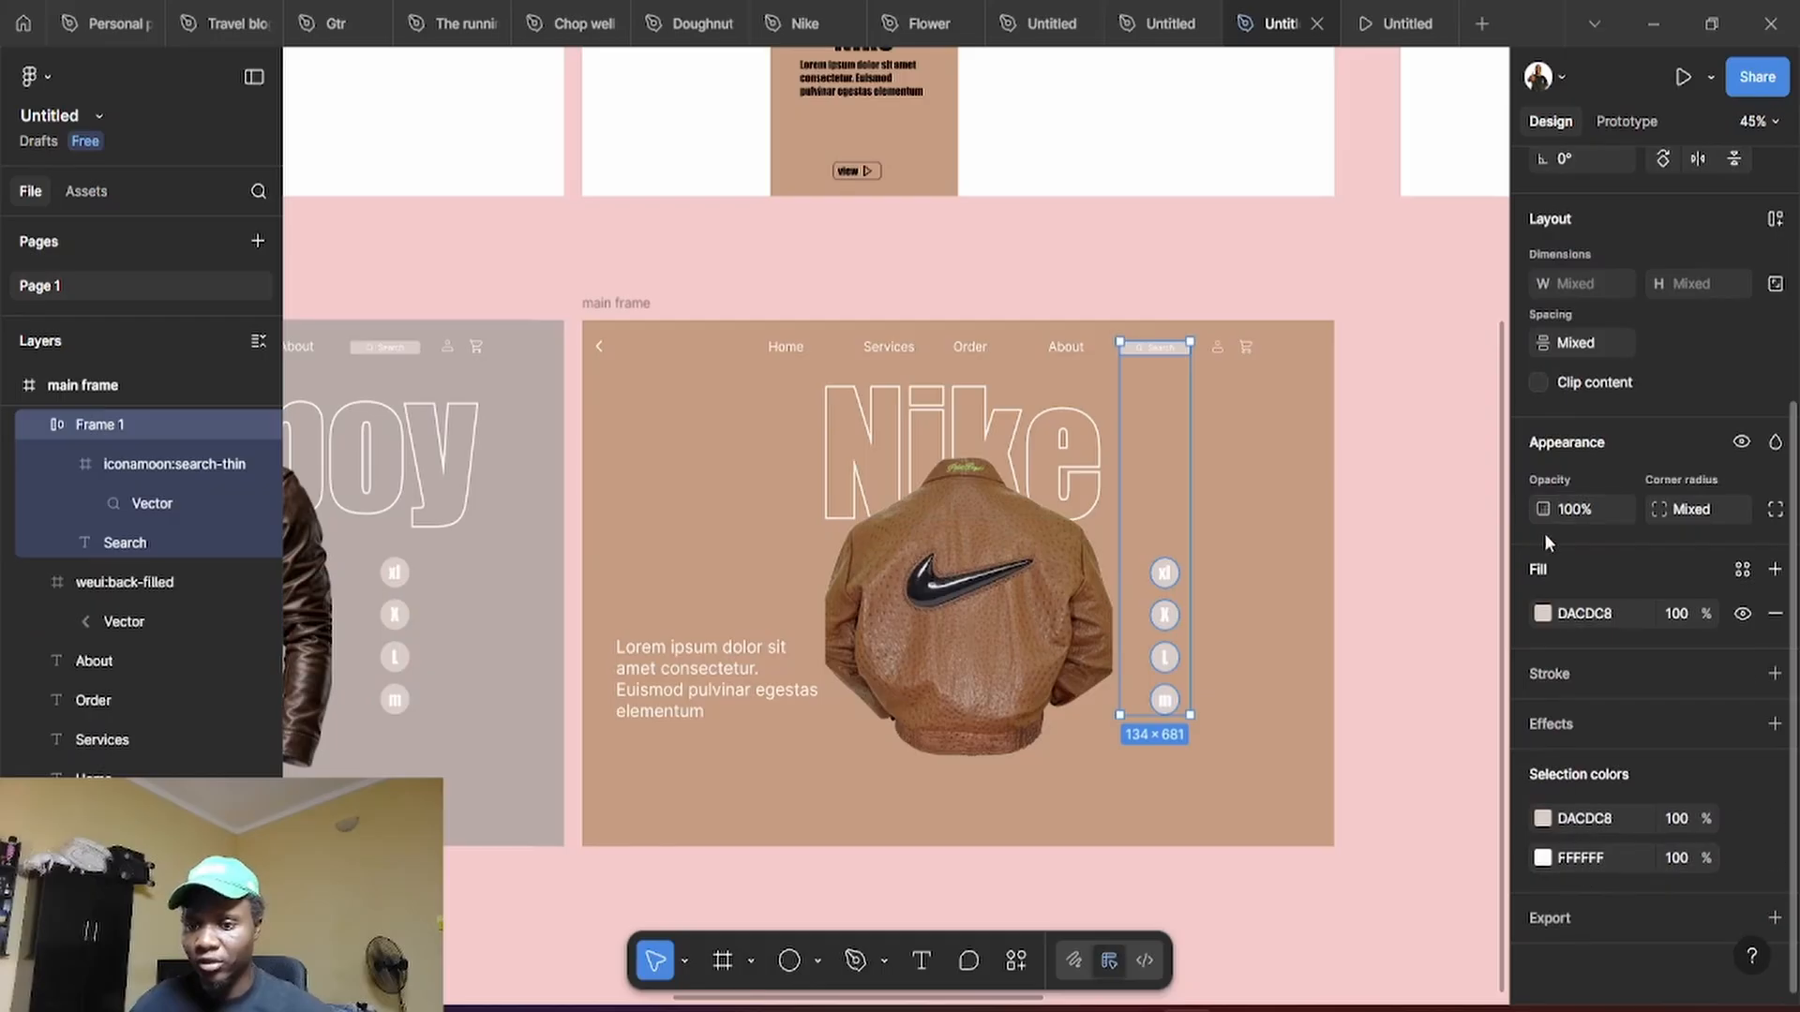
{"action": "left_click", "coordinate": [1541, 614]}
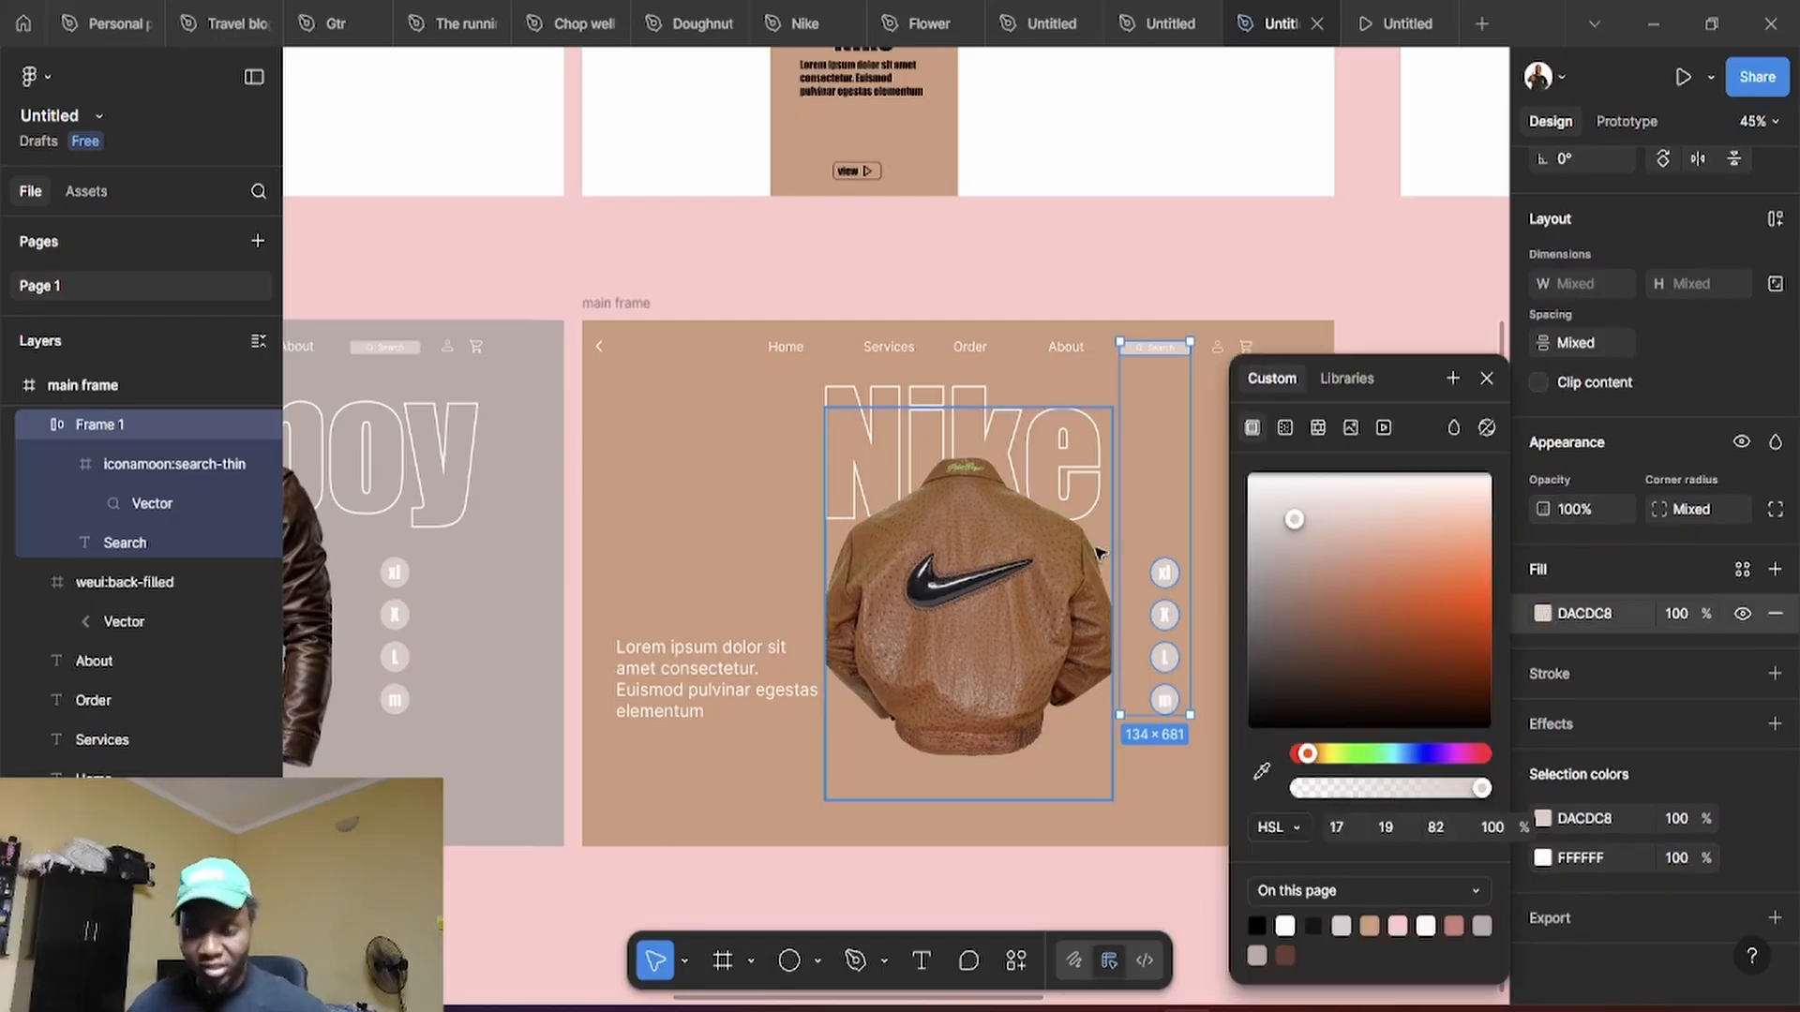
{"action": "key", "text": "i"}
{"action": "left_click", "coordinate": [764, 492]}
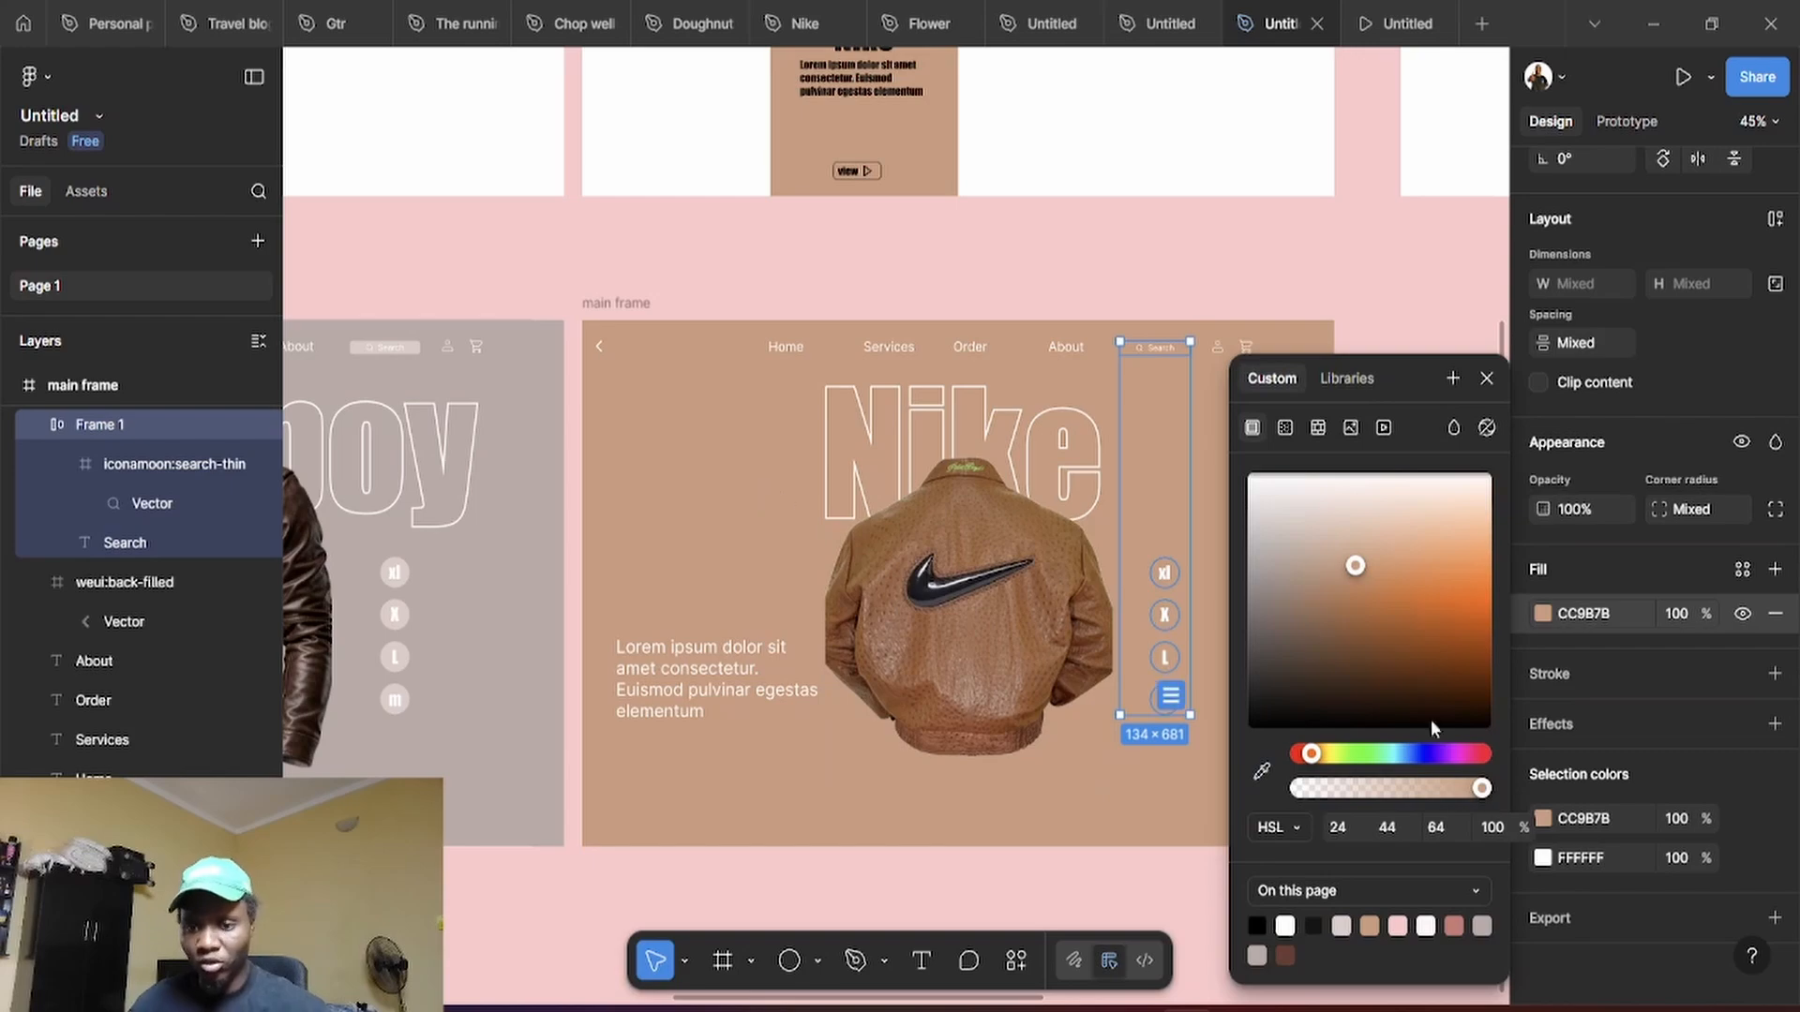
Lighten the fill of the Nike page's size circles and search box to an HSL lightness of 74
{"action": "left_click", "coordinate": [1435, 828]}
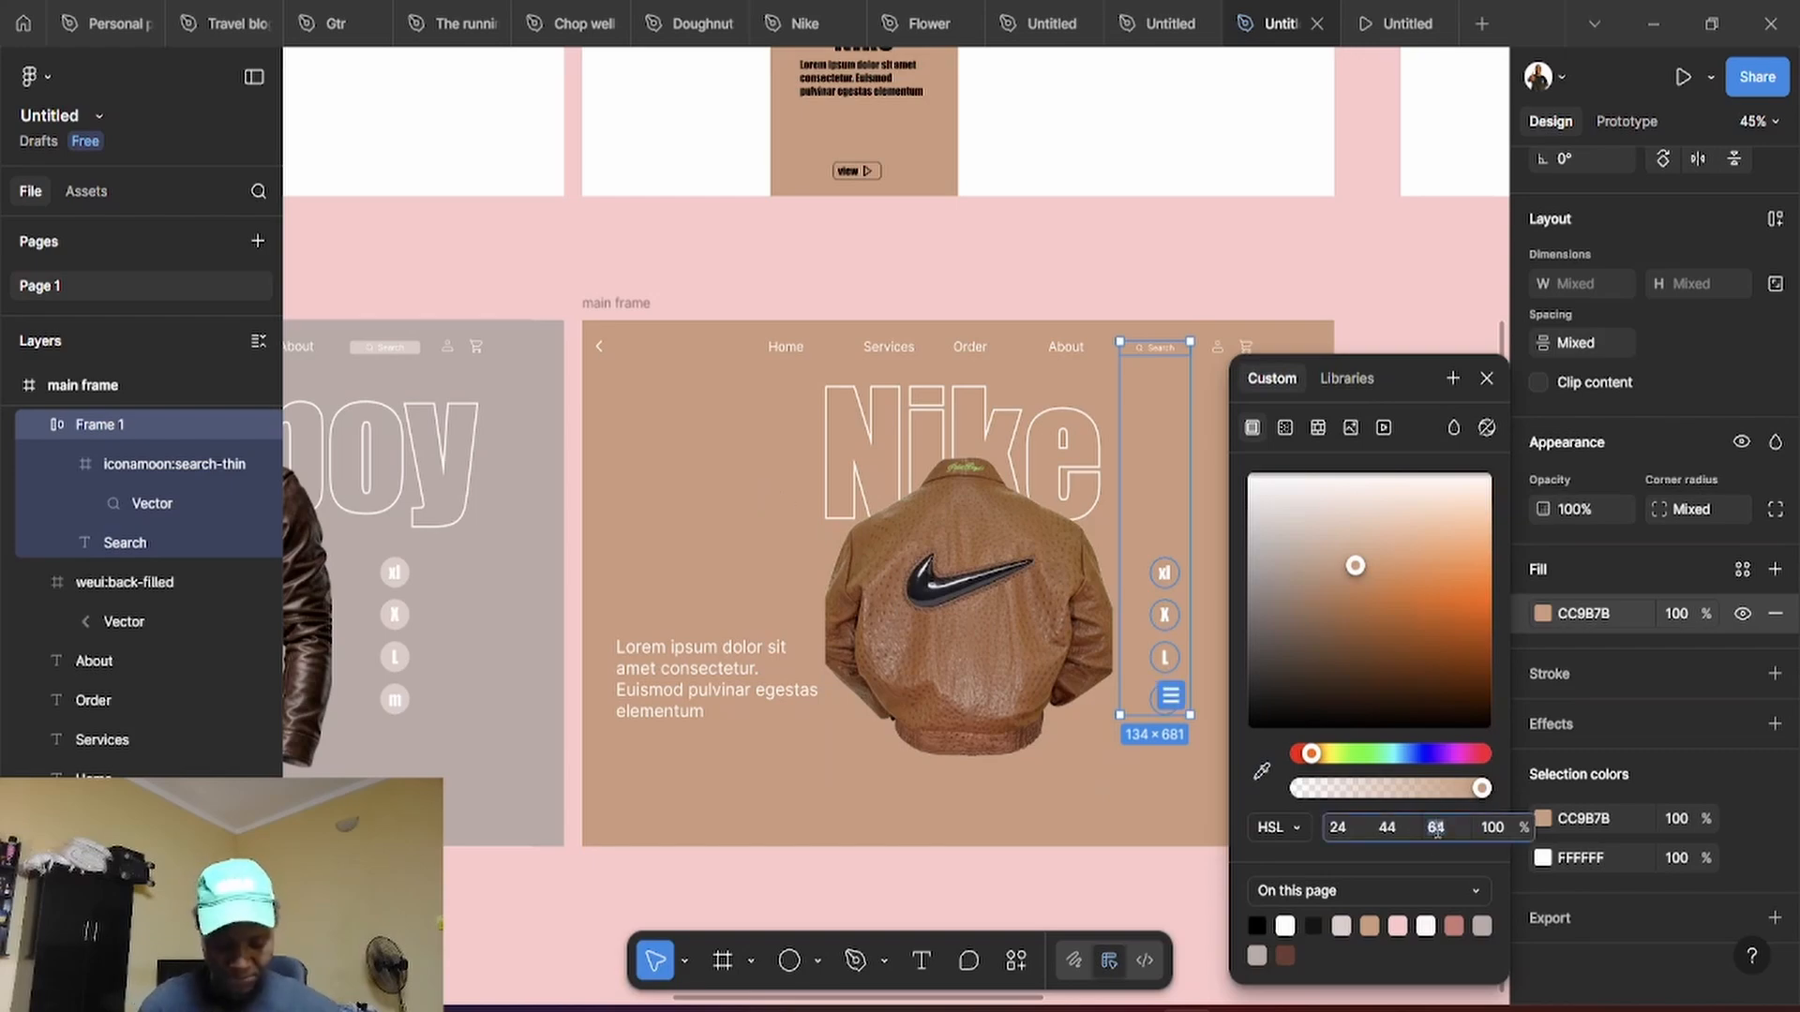
{"action": "type", "text": "74"}
{"action": "key", "text": "Return"}
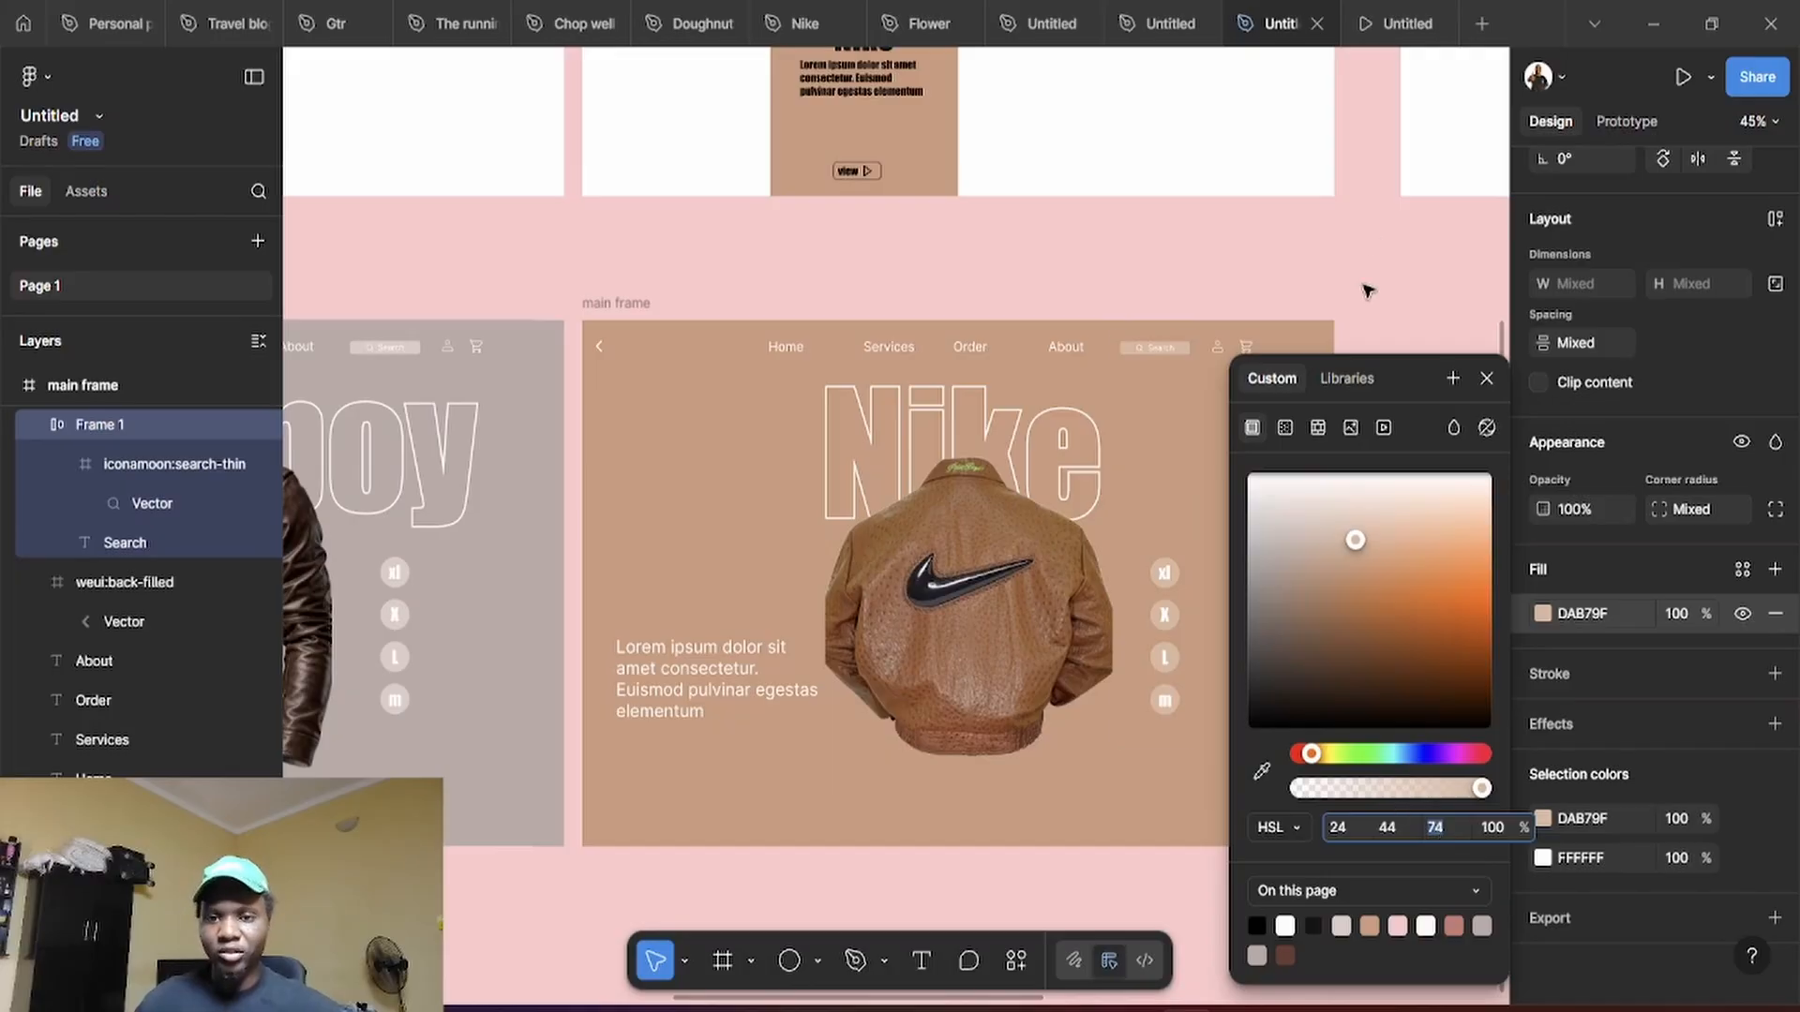
{"action": "left_click", "coordinate": [1407, 295]}
Duplicate the Nike page frame beside the original, below the Old money card screen, at X 4371, Y 118
{"action": "scroll", "coordinate": [1365, 390], "scroll_direction": "down", "scroll_amount": 3}
{"action": "scroll", "coordinate": [1337, 454], "scroll_direction": "down", "scroll_amount": 5}
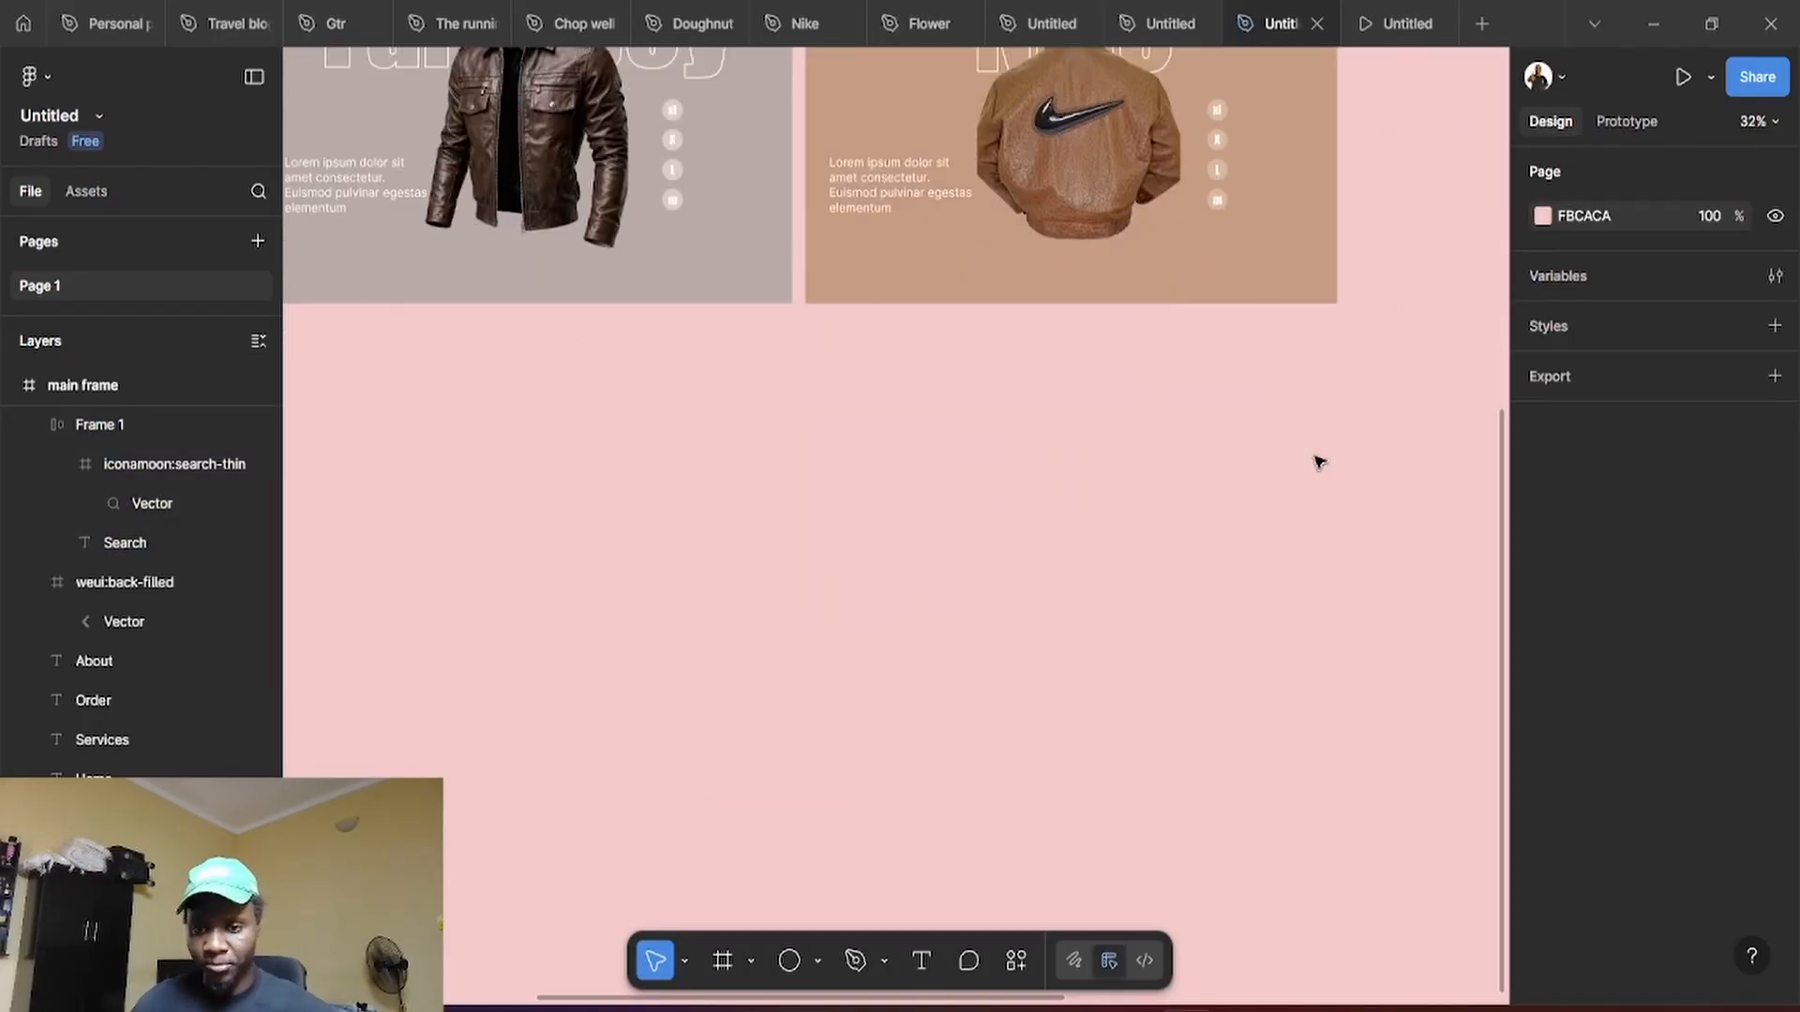
{"action": "scroll", "coordinate": [1318, 462], "scroll_direction": "up", "scroll_amount": 5}
{"action": "scroll", "coordinate": [1310, 365], "scroll_direction": "down", "scroll_amount": 3}
{"action": "scroll", "coordinate": [1253, 414], "scroll_direction": "up", "scroll_amount": 6}
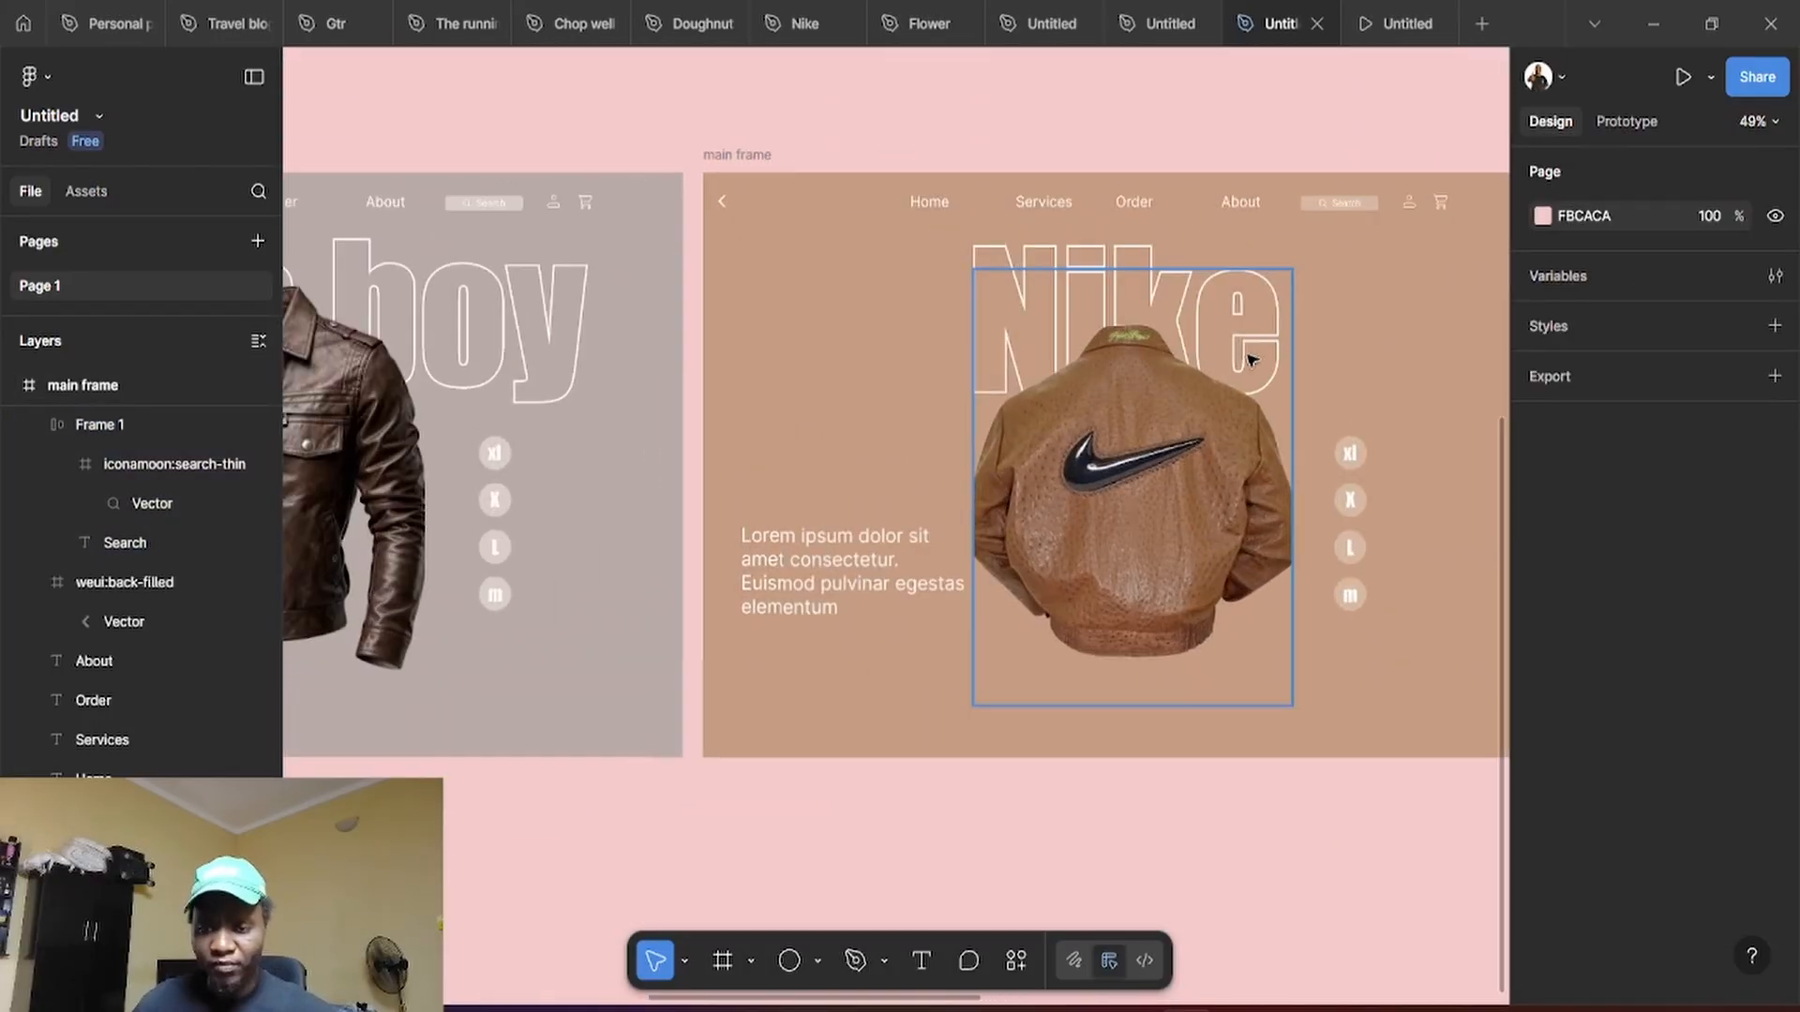
{"action": "scroll", "coordinate": [1261, 627], "scroll_direction": "down", "scroll_amount": 3}
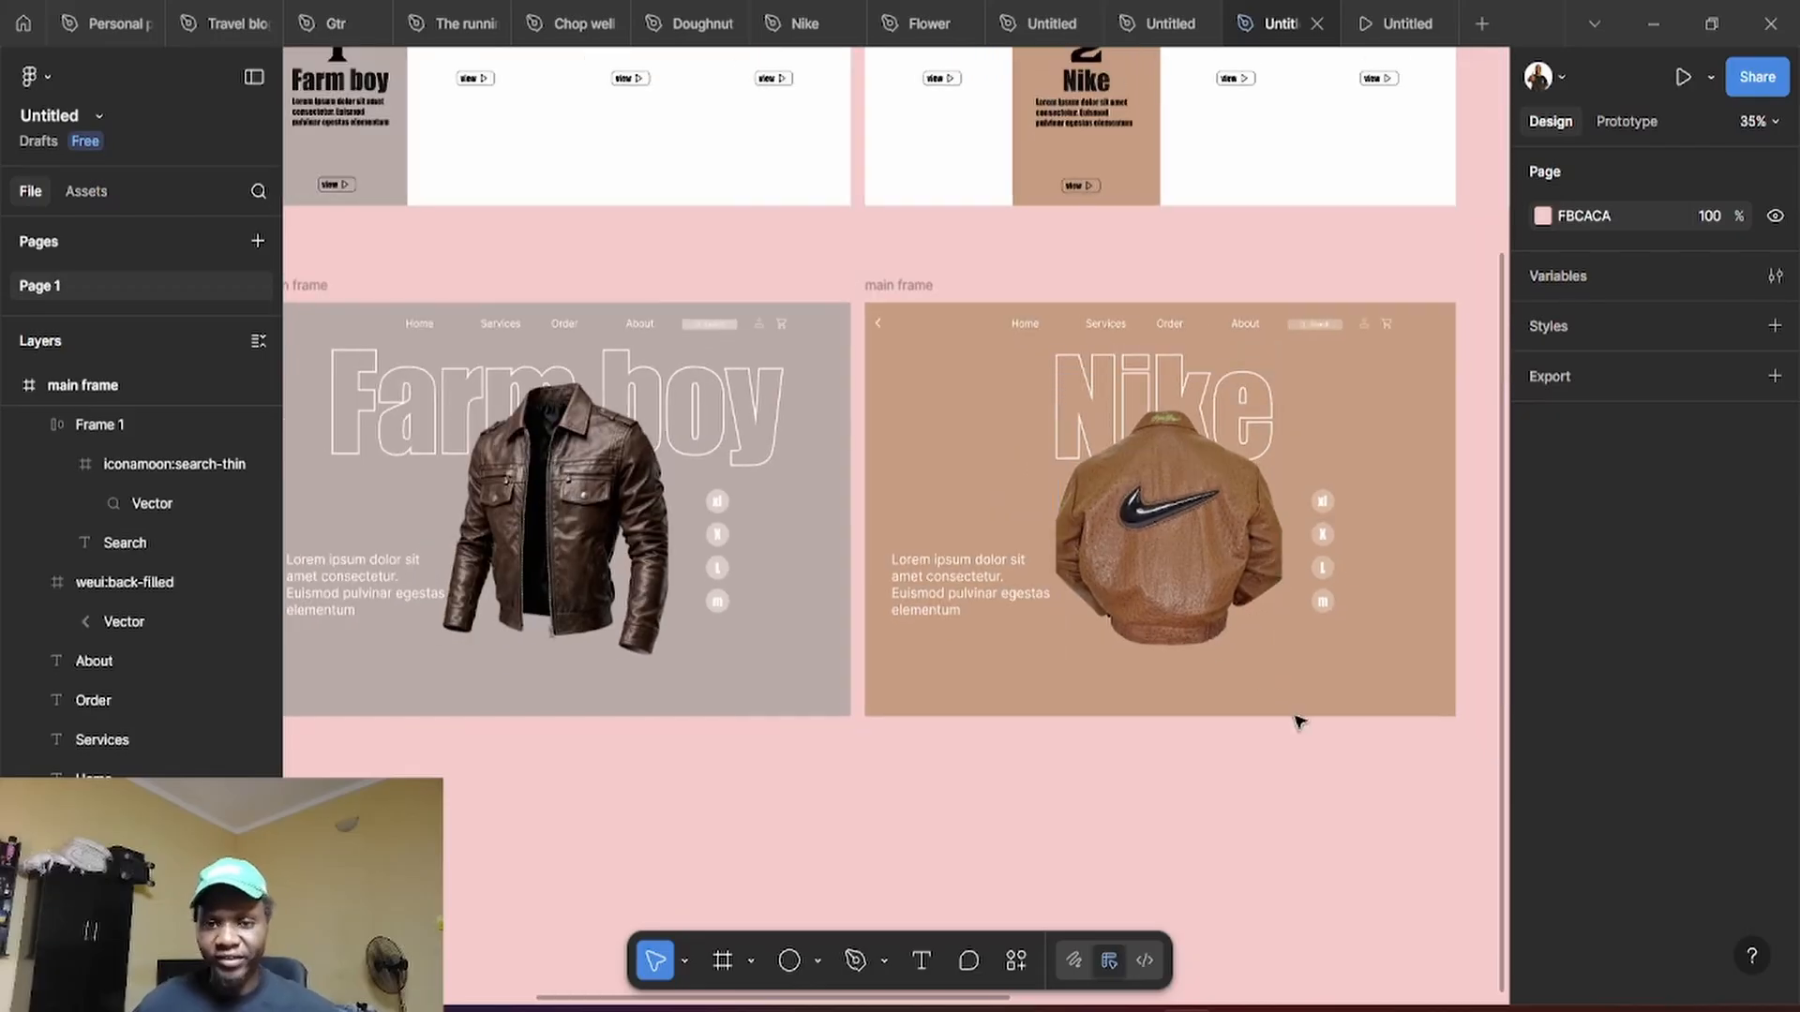
{"action": "scroll", "coordinate": [1244, 653], "scroll_direction": "down", "scroll_amount": 3}
{"action": "left_click_drag", "start_coordinate": [1398, 805], "coordinate": [1032, 754]}
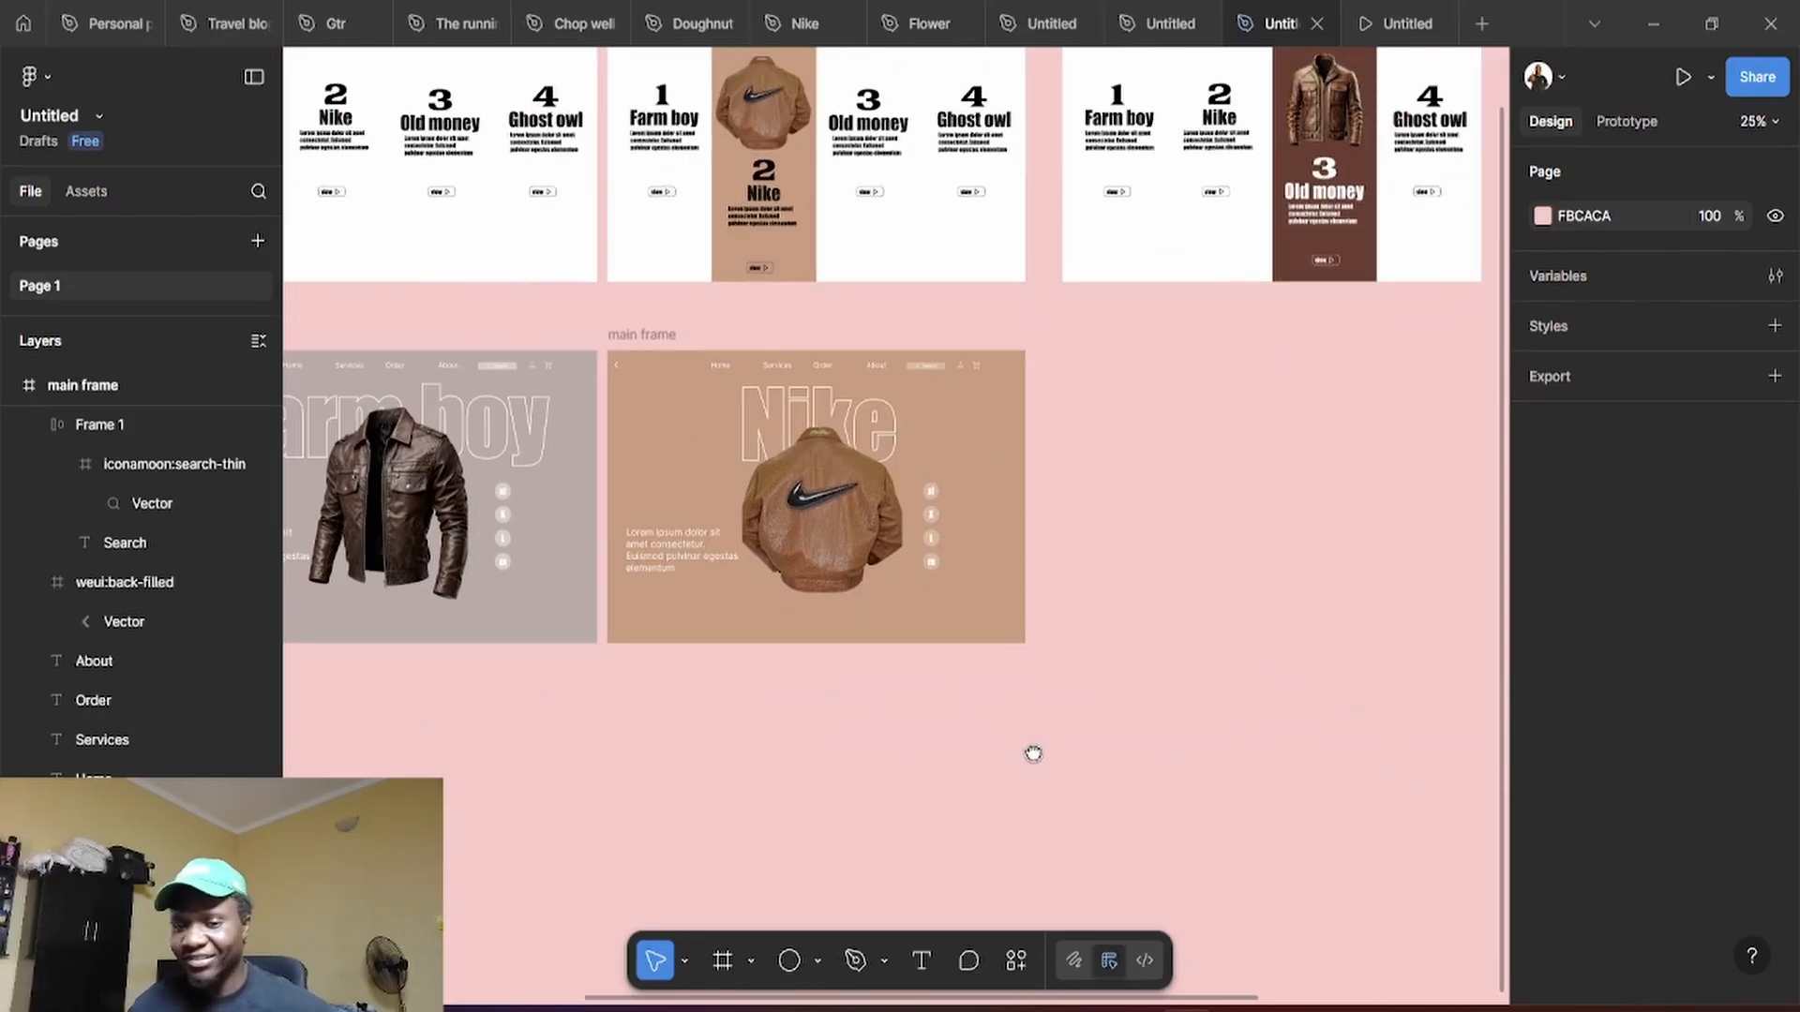
{"action": "scroll", "coordinate": [1105, 571], "scroll_direction": "right", "scroll_amount": 5}
{"action": "scroll", "coordinate": [932, 655], "scroll_direction": "up", "scroll_amount": 2}
{"action": "scroll", "coordinate": [932, 655], "scroll_direction": "left", "scroll_amount": 3}
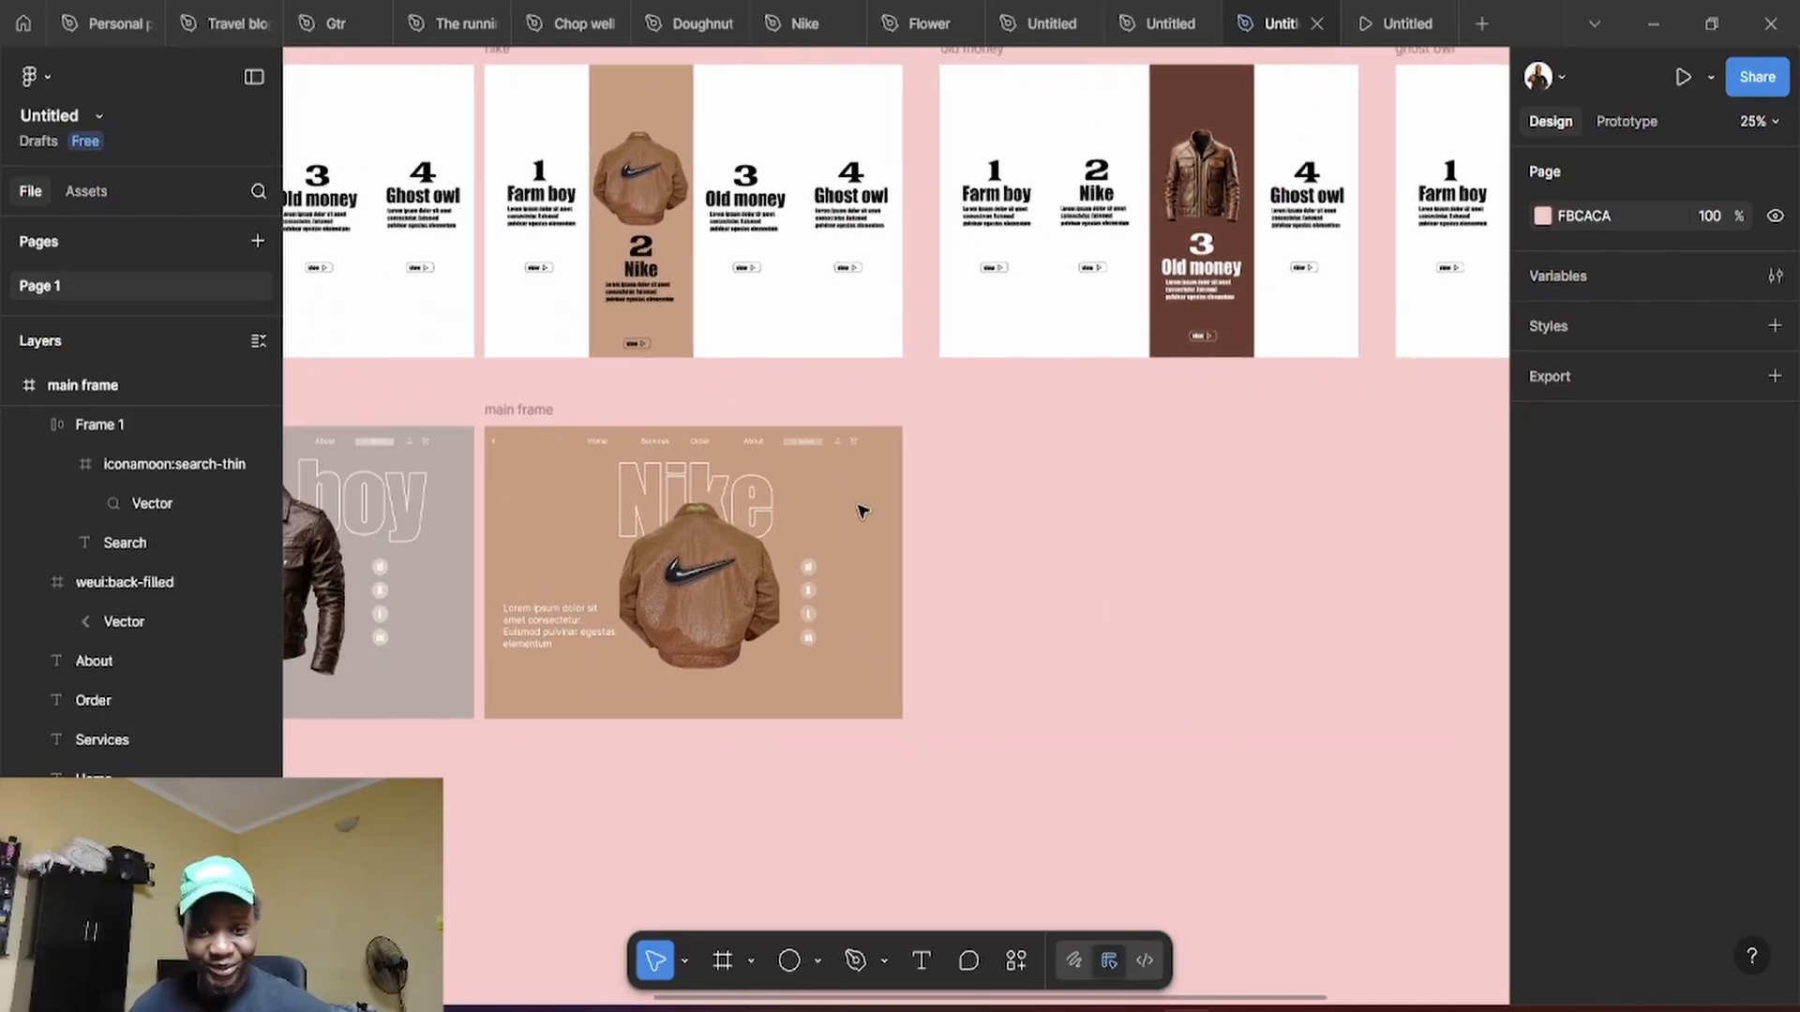
{"action": "left_click_drag", "start_coordinate": [554, 413], "coordinate": [978, 407]}
{"action": "scroll", "coordinate": [1317, 795], "scroll_direction": "right", "scroll_amount": 3}
Replace the new copy's jacket image fill with the "Men's & Women's Vintage Brown" jacket PNG from the computer
{"action": "left_click", "coordinate": [1050, 603]}
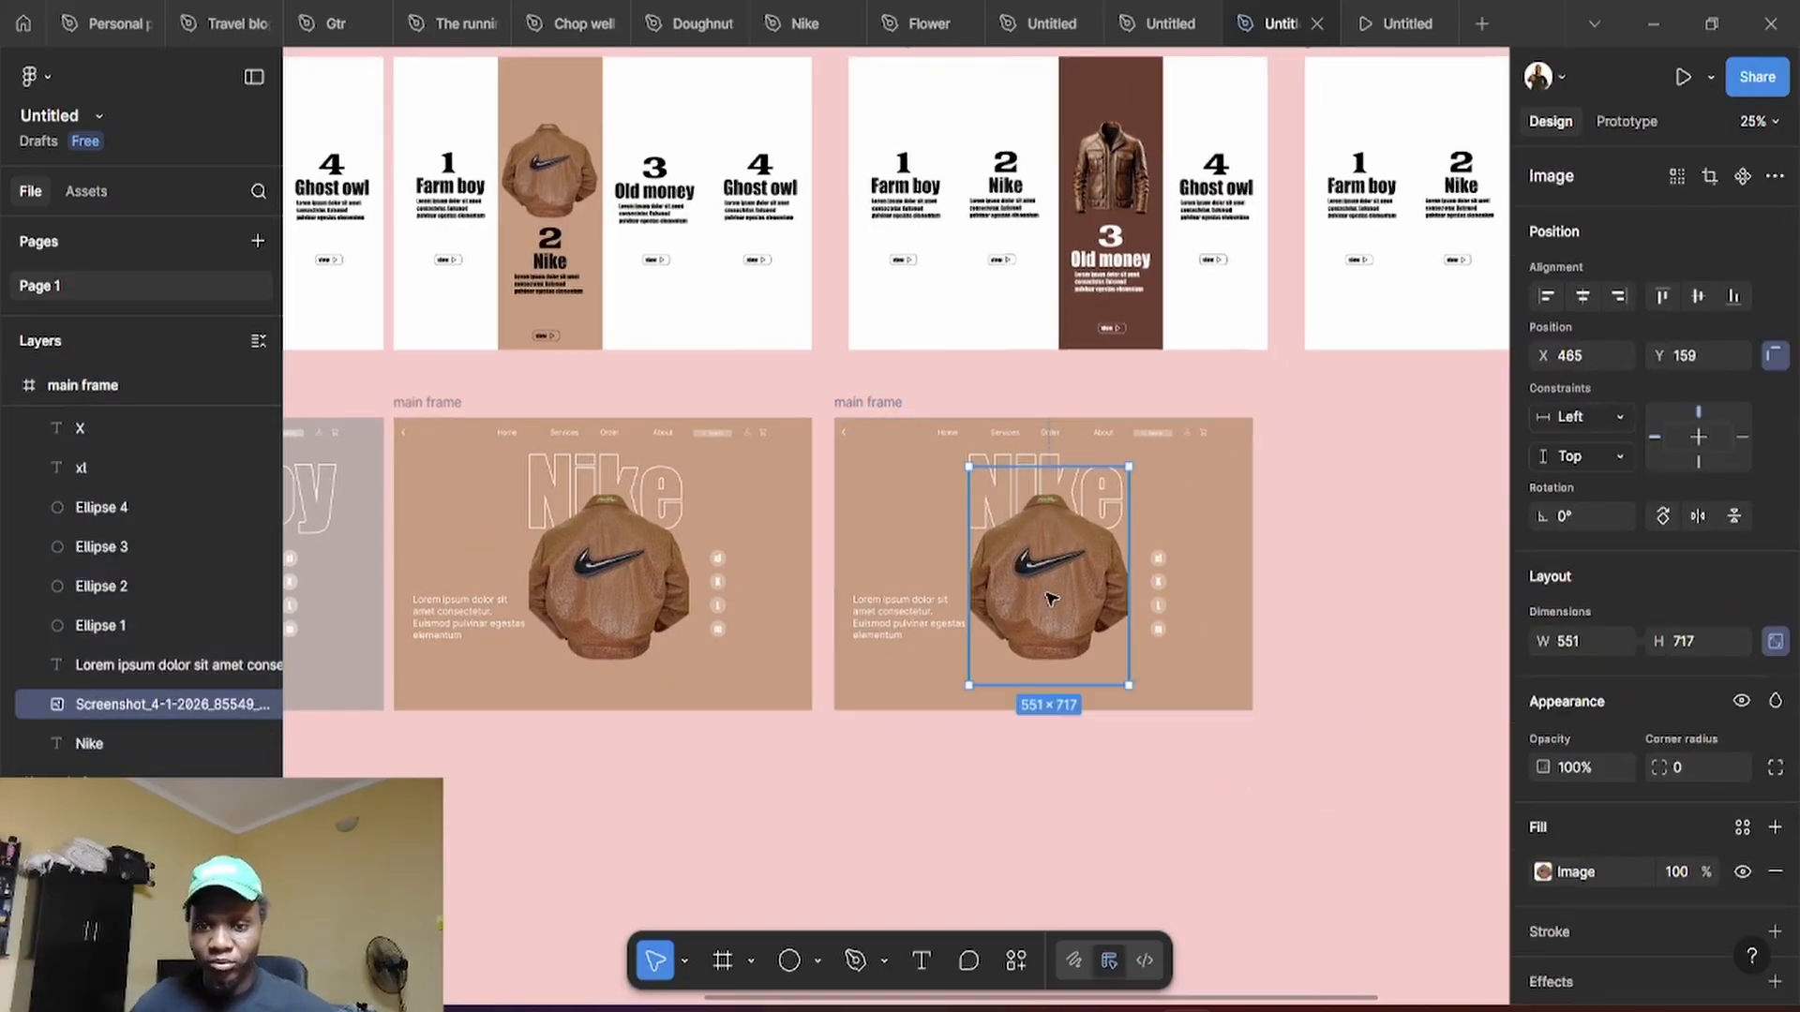
{"action": "double_click", "coordinate": [1051, 603]}
{"action": "left_click", "coordinate": [1374, 559]}
{"action": "double_click", "coordinate": [1209, 339]}
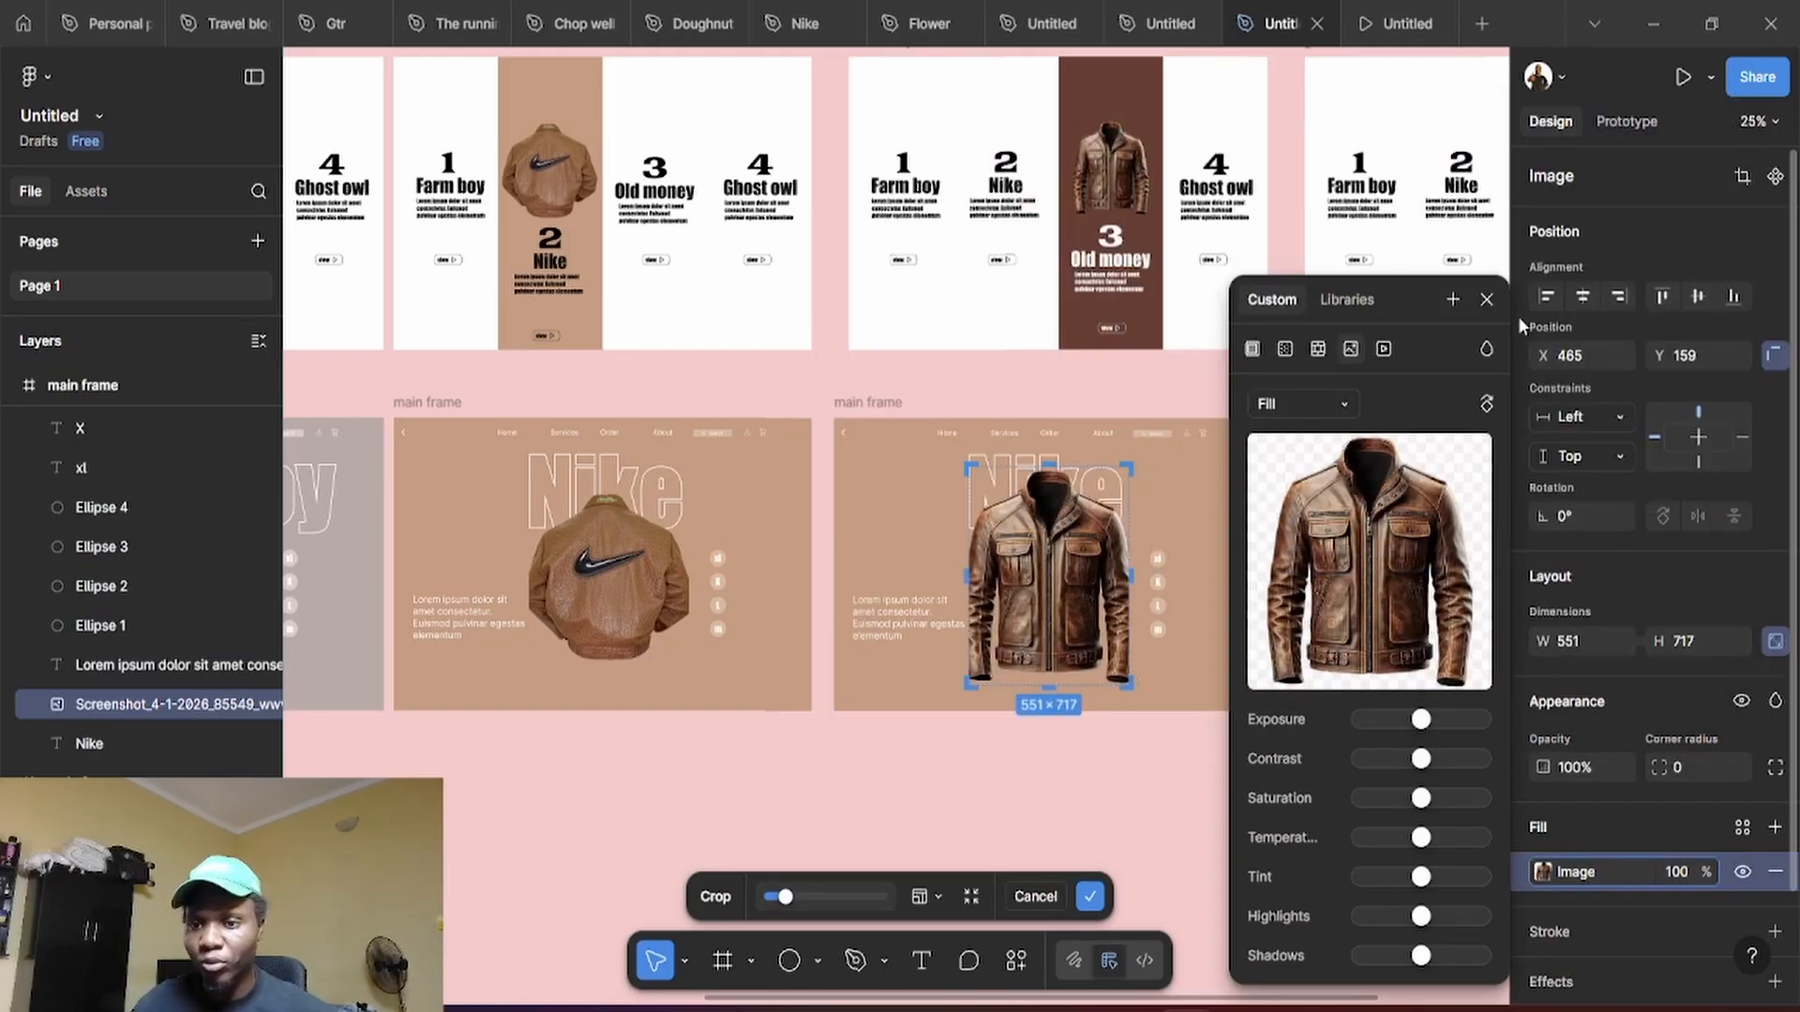
{"action": "left_click", "coordinate": [1487, 299]}
Change the copied page's large outlined heading to "Old money" and center it behind the jacket, at X 86, Y 37
{"action": "scroll", "coordinate": [1156, 492], "scroll_direction": "up", "scroll_amount": 5}
{"action": "scroll", "coordinate": [1039, 455], "scroll_direction": "up", "scroll_amount": 1}
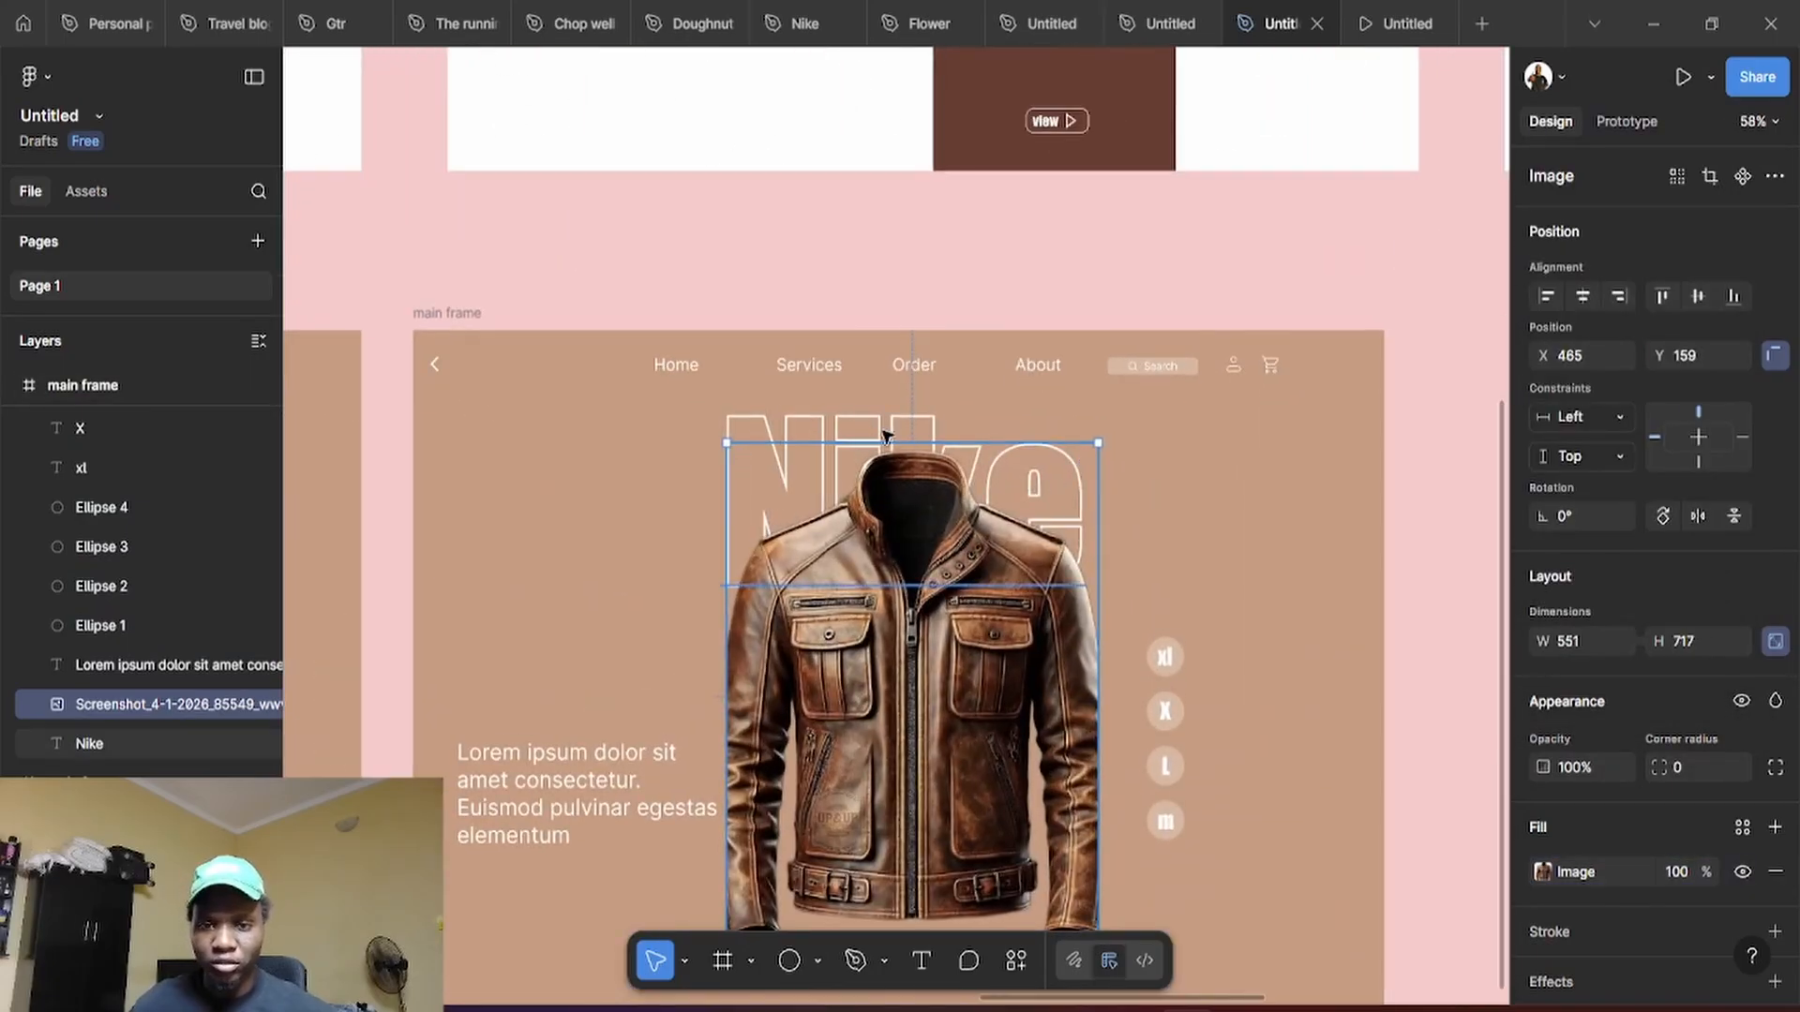
{"action": "left_click", "coordinate": [826, 426]}
{"action": "double_click", "coordinate": [827, 427]}
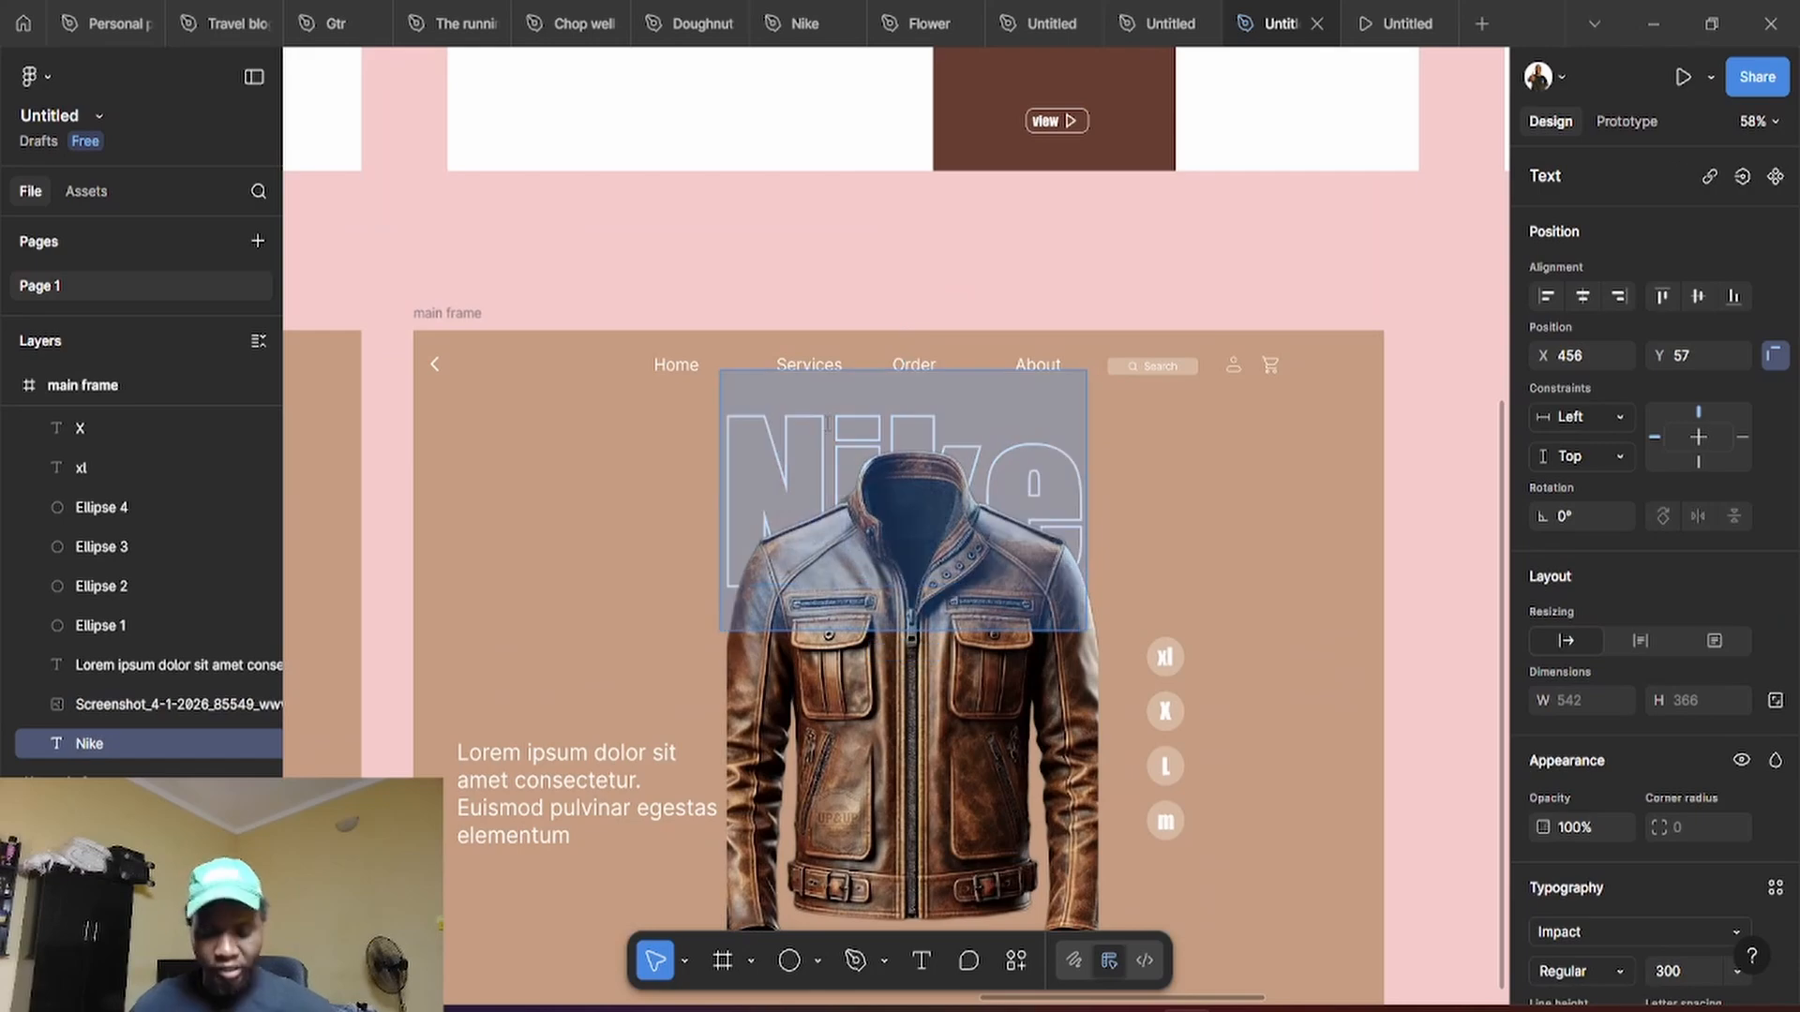
{"action": "type", "text": "Ol"}
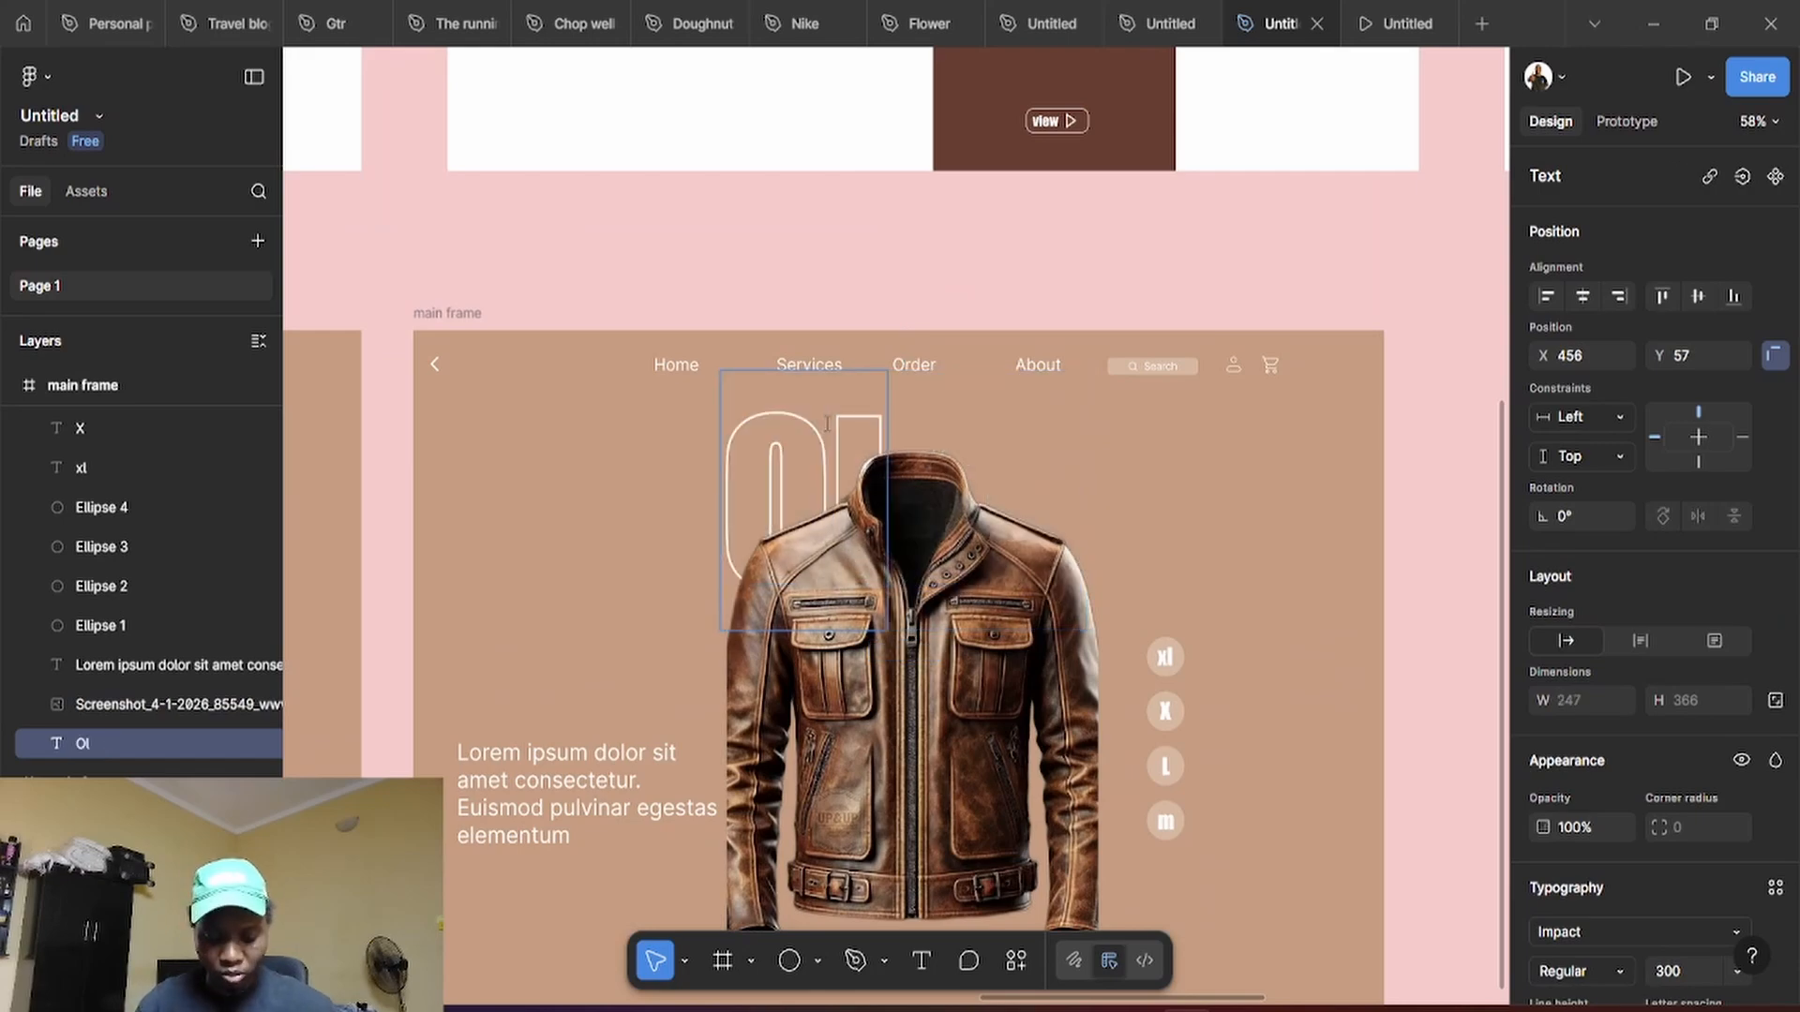
{"action": "type", "text": "d money"}
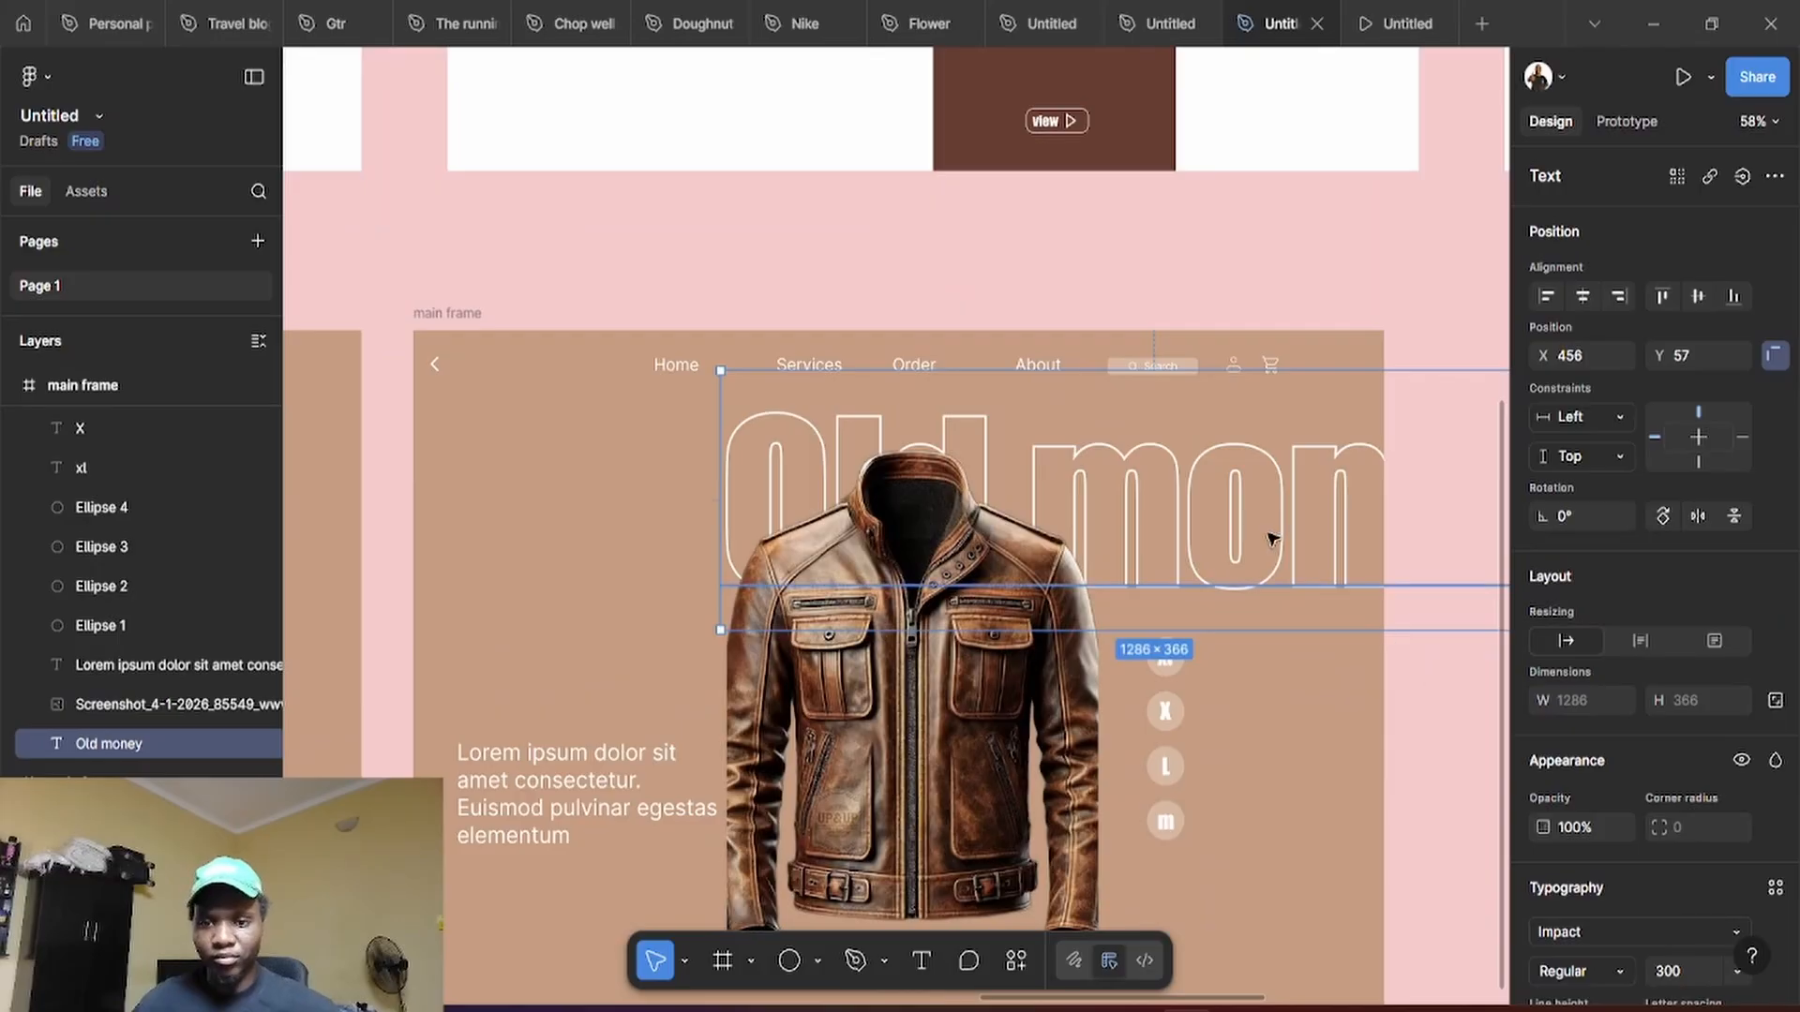
{"action": "left_click_drag", "start_coordinate": [1269, 534], "coordinate": [1024, 525]}
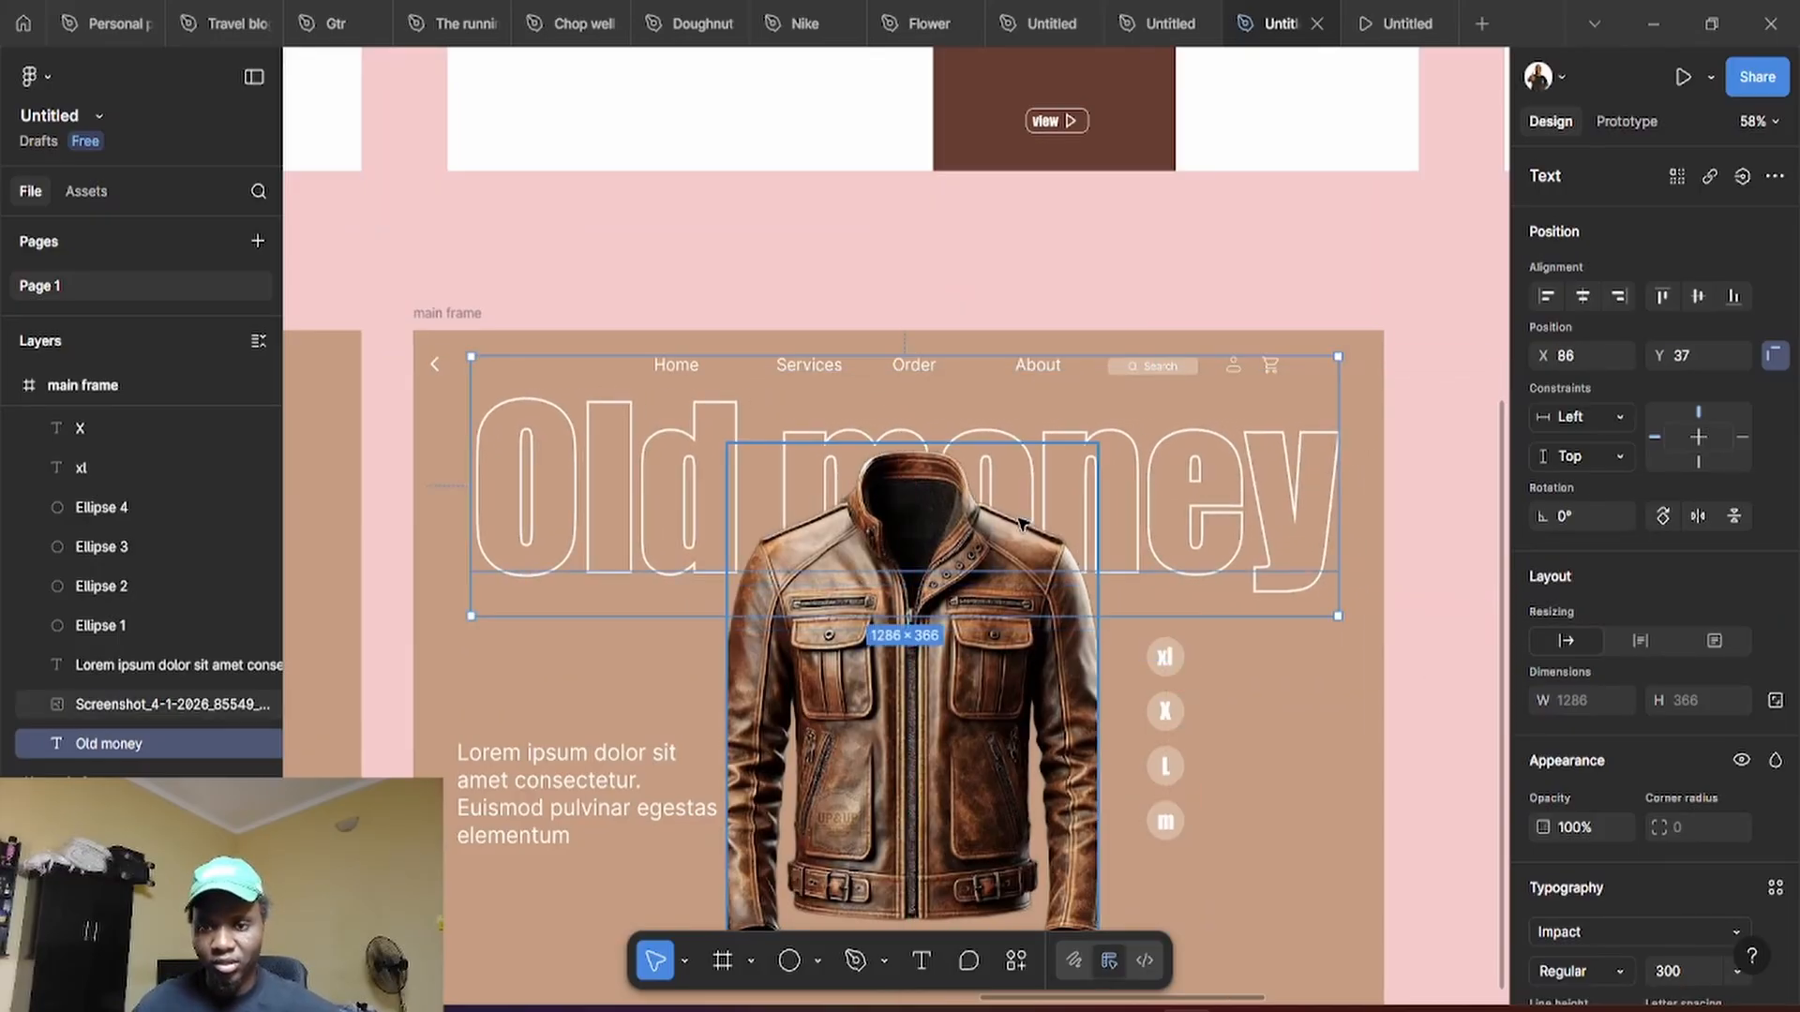
{"action": "scroll", "coordinate": [1394, 675], "scroll_direction": "down", "scroll_amount": 1}
{"action": "scroll", "coordinate": [1392, 673], "scroll_direction": "down", "scroll_amount": 1}
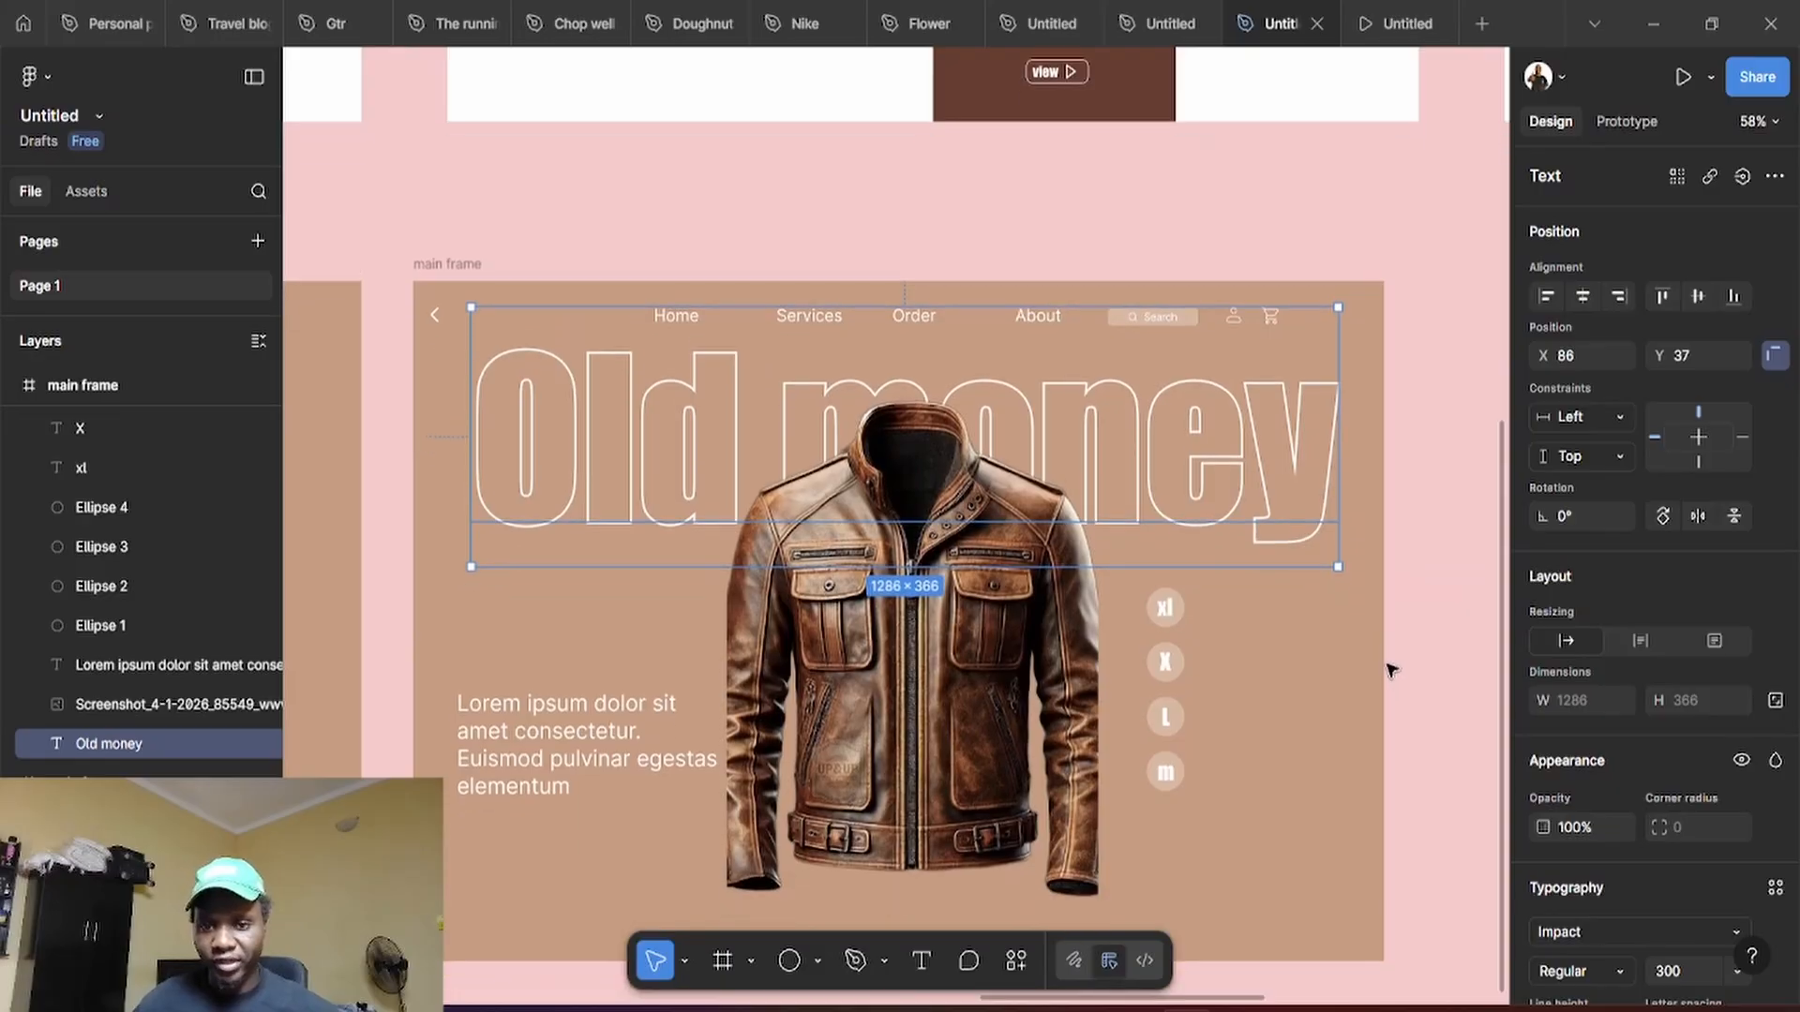
Fill the Old money page frame with 6D3C31, sampled from the Old money card's dark brown background
{"action": "scroll", "coordinate": [1390, 666], "scroll_direction": "up", "scroll_amount": 5}
{"action": "scroll", "coordinate": [1385, 646], "scroll_direction": "down", "scroll_amount": 5}
{"action": "left_click", "coordinate": [448, 221]}
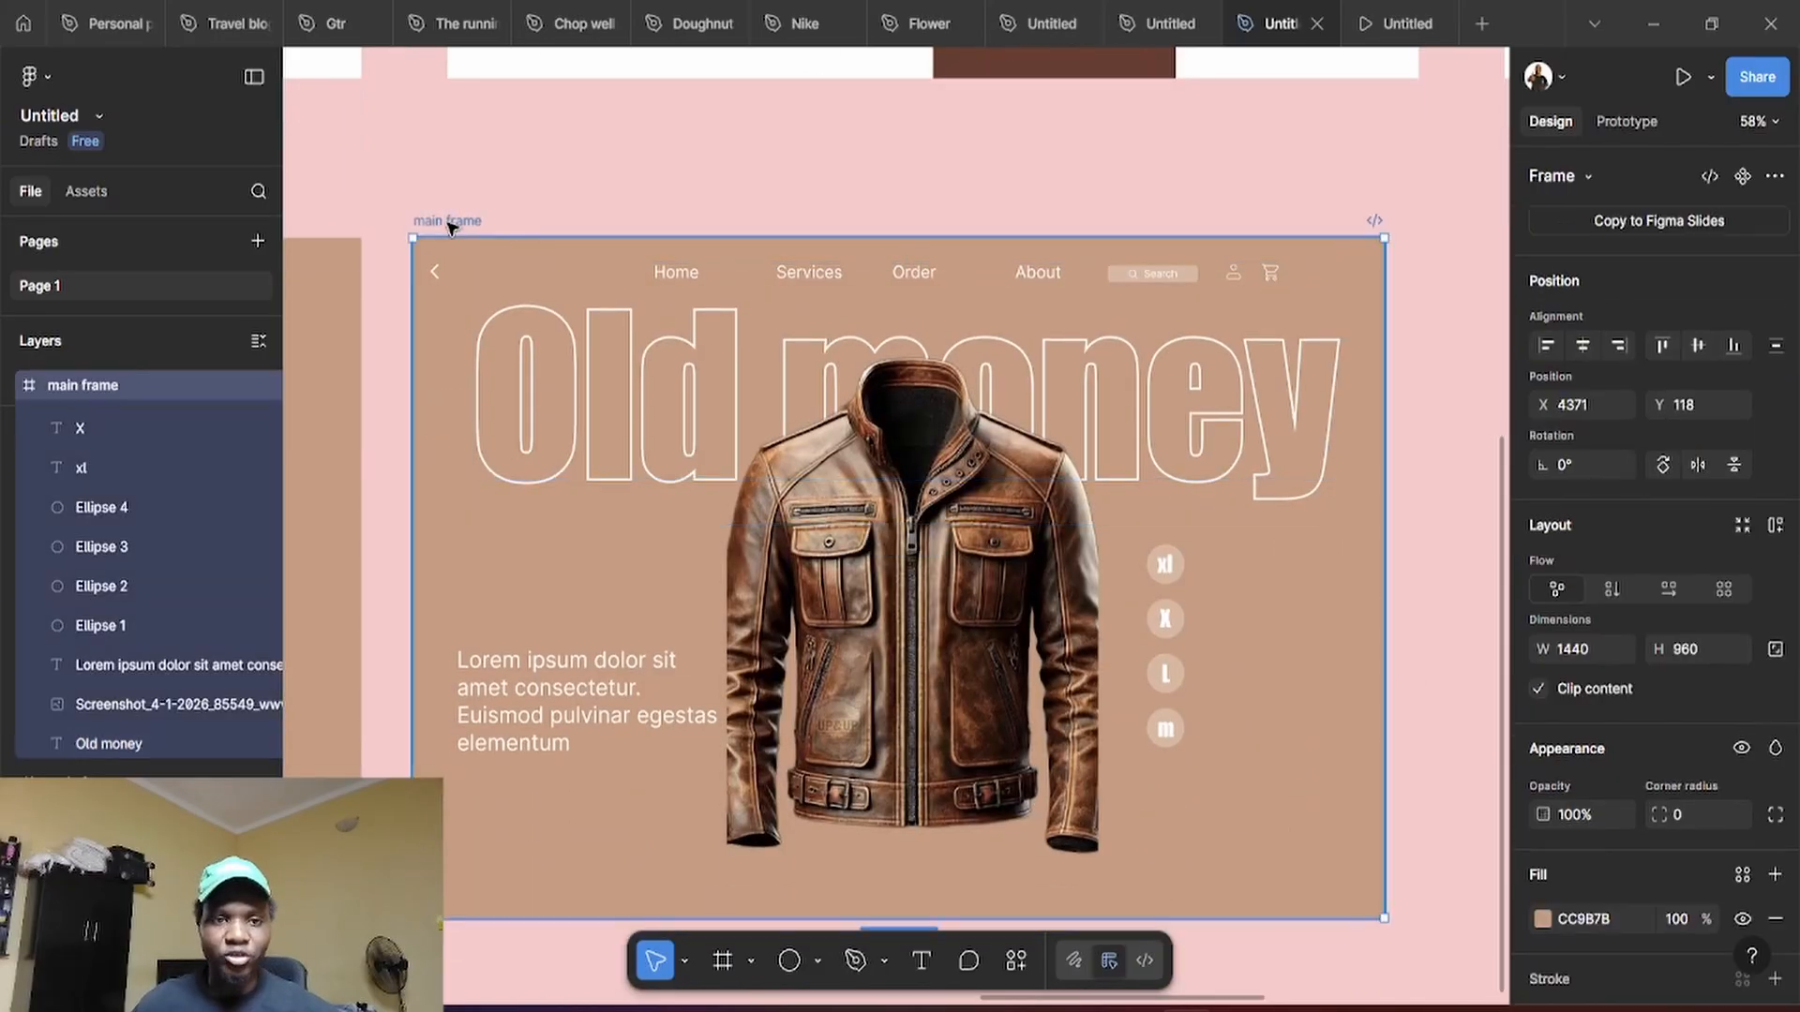
{"action": "scroll", "coordinate": [1129, 362], "scroll_direction": "up", "scroll_amount": 3}
{"action": "key", "text": "i"}
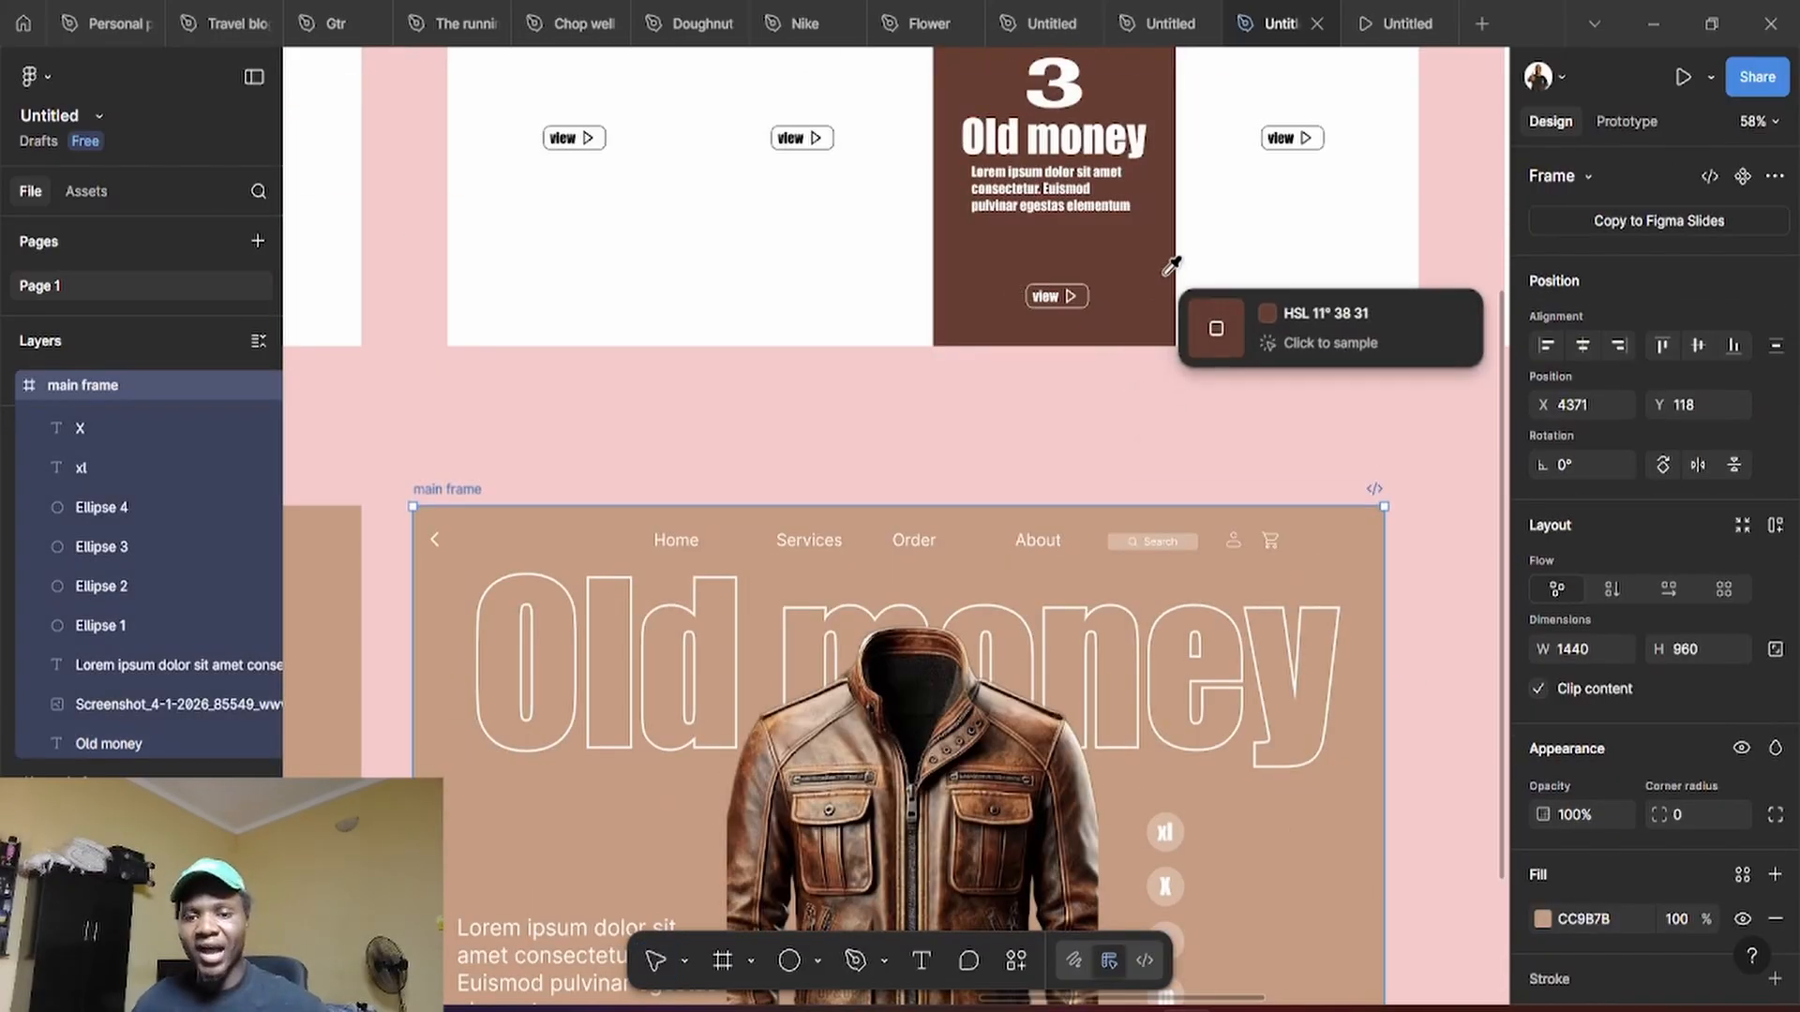
{"action": "left_click", "coordinate": [1171, 315]}
{"action": "scroll", "coordinate": [1197, 430], "scroll_direction": "down", "scroll_amount": 6}
{"action": "scroll", "coordinate": [1312, 544], "scroll_direction": "up", "scroll_amount": 7}
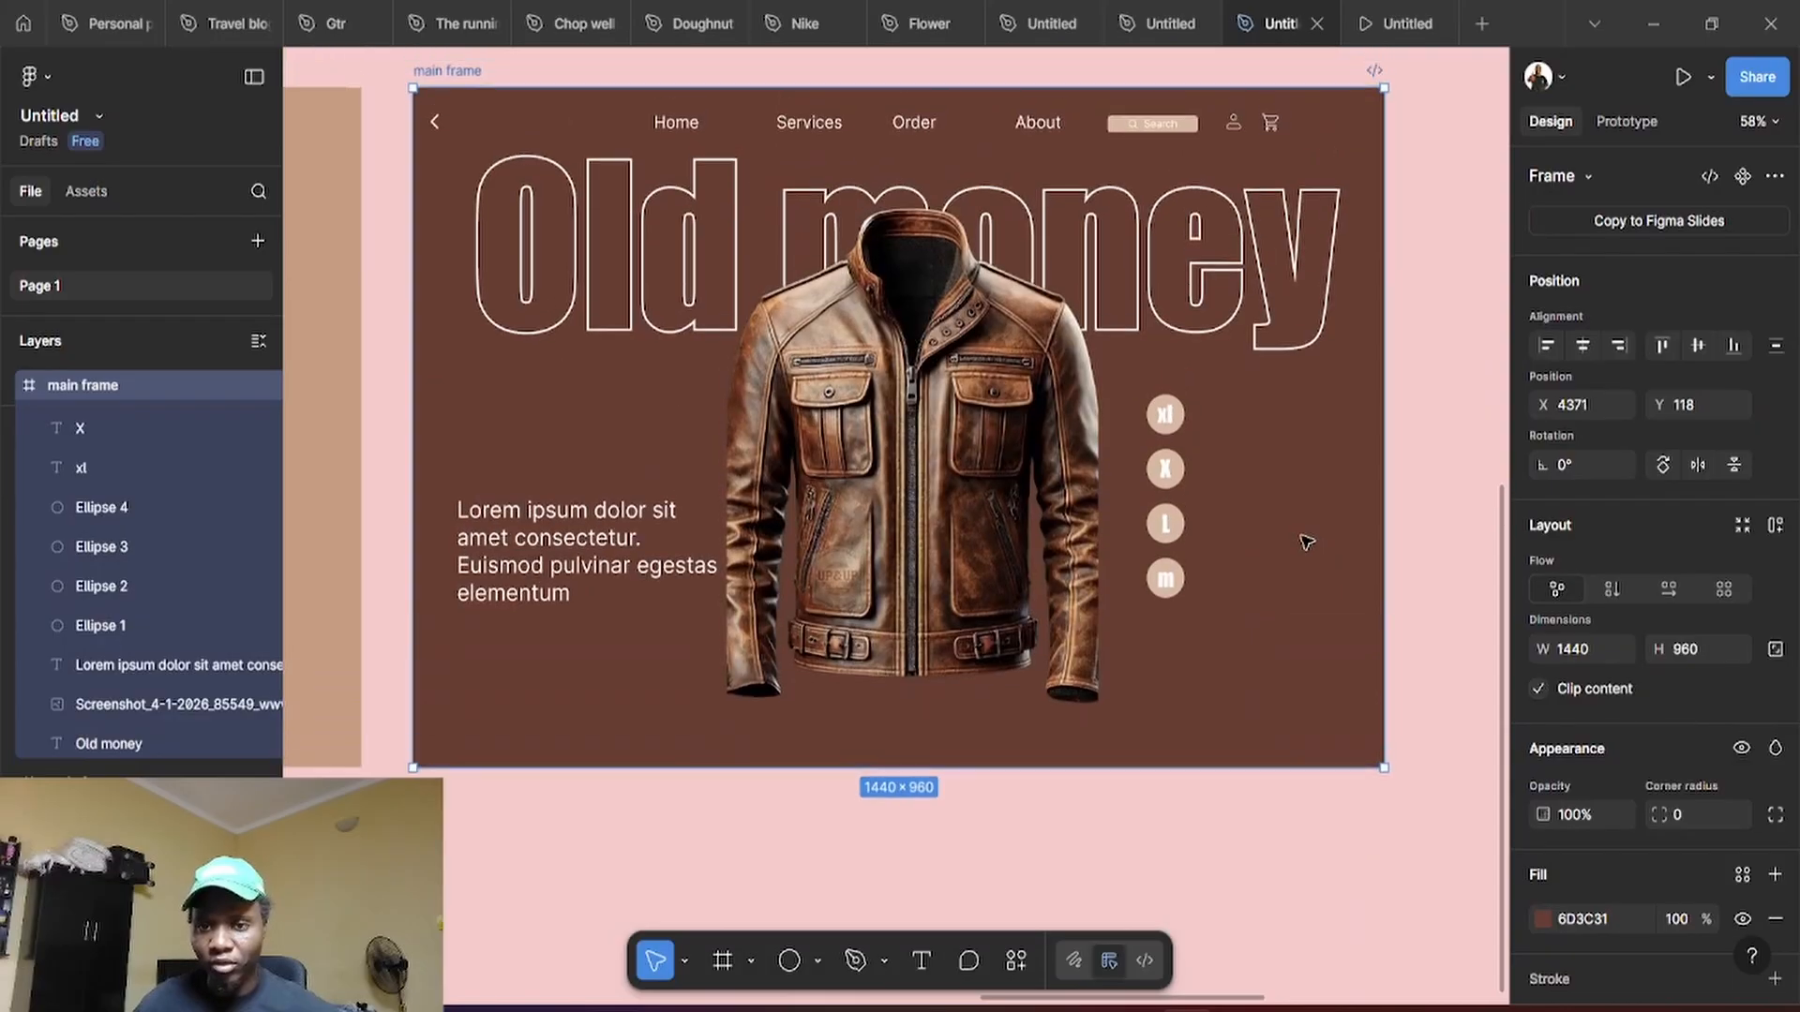
{"action": "scroll", "coordinate": [1265, 497], "scroll_direction": "down", "scroll_amount": 5}
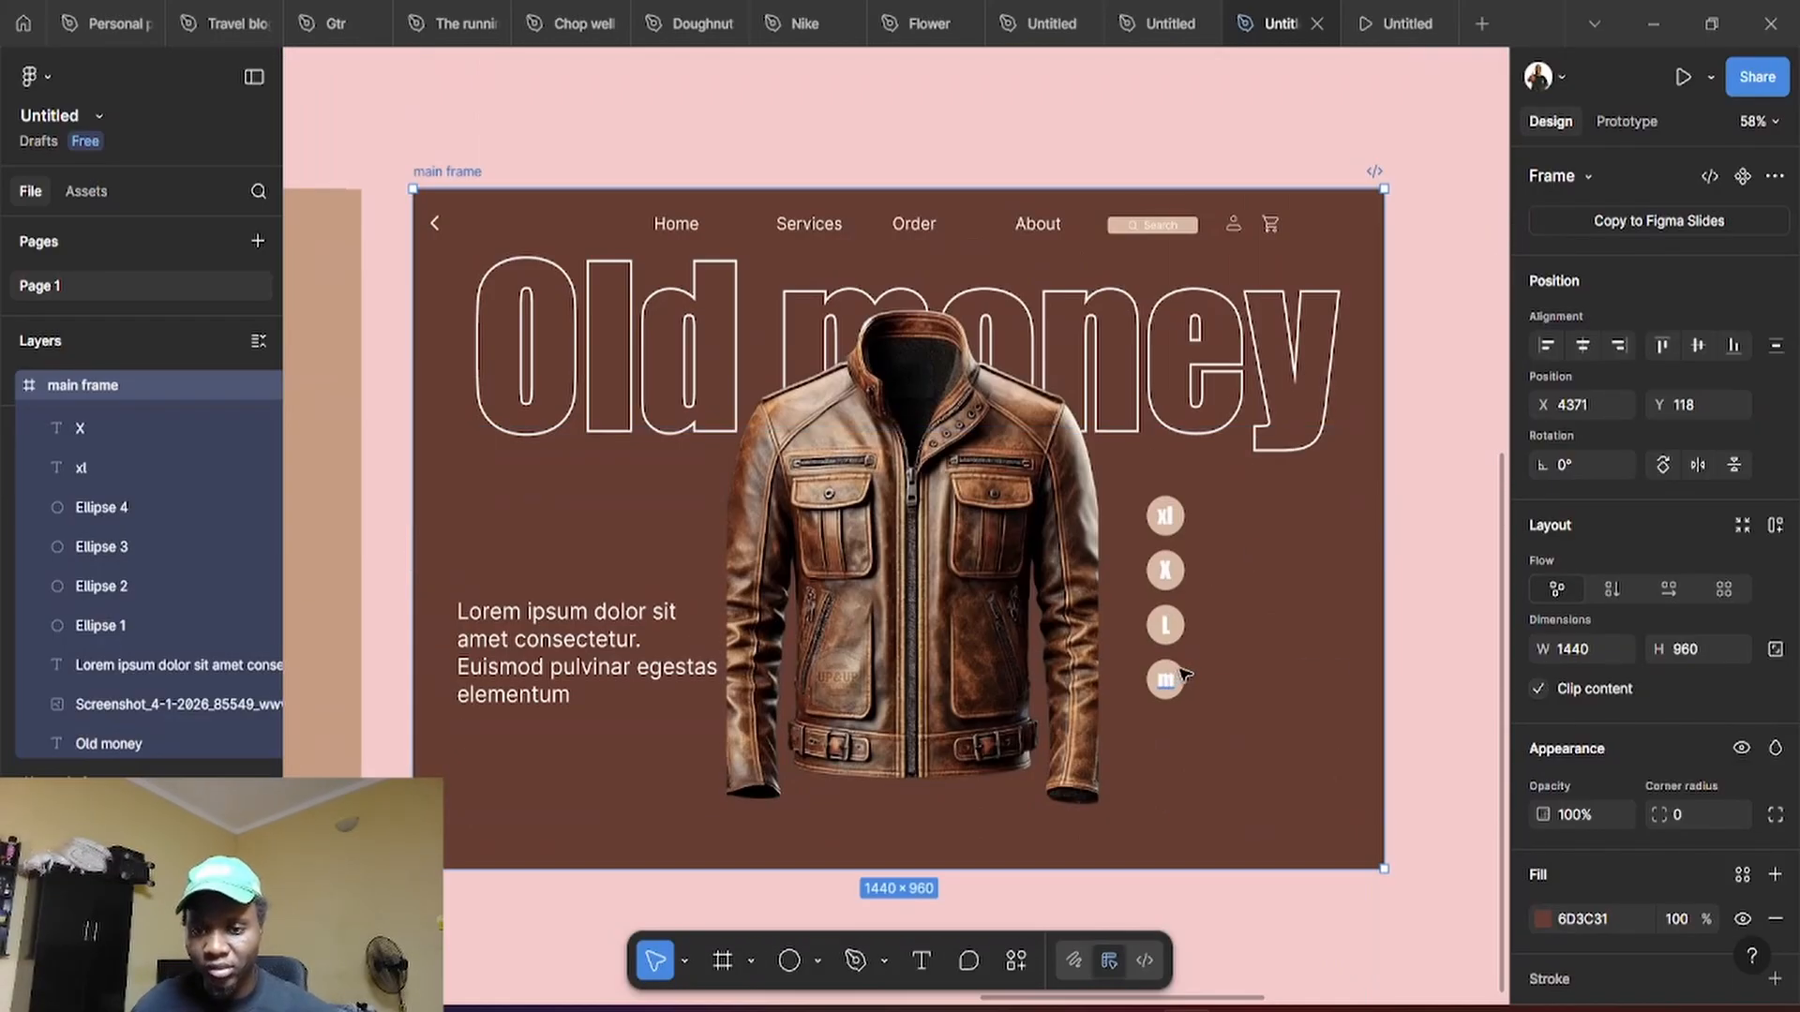
Fill the four size circles and the search box on the Old money page with 6D3C31, sampled from the page background
{"action": "left_click", "coordinate": [1181, 675]}
{"action": "scroll", "coordinate": [1209, 682], "scroll_direction": "up", "scroll_amount": 1}
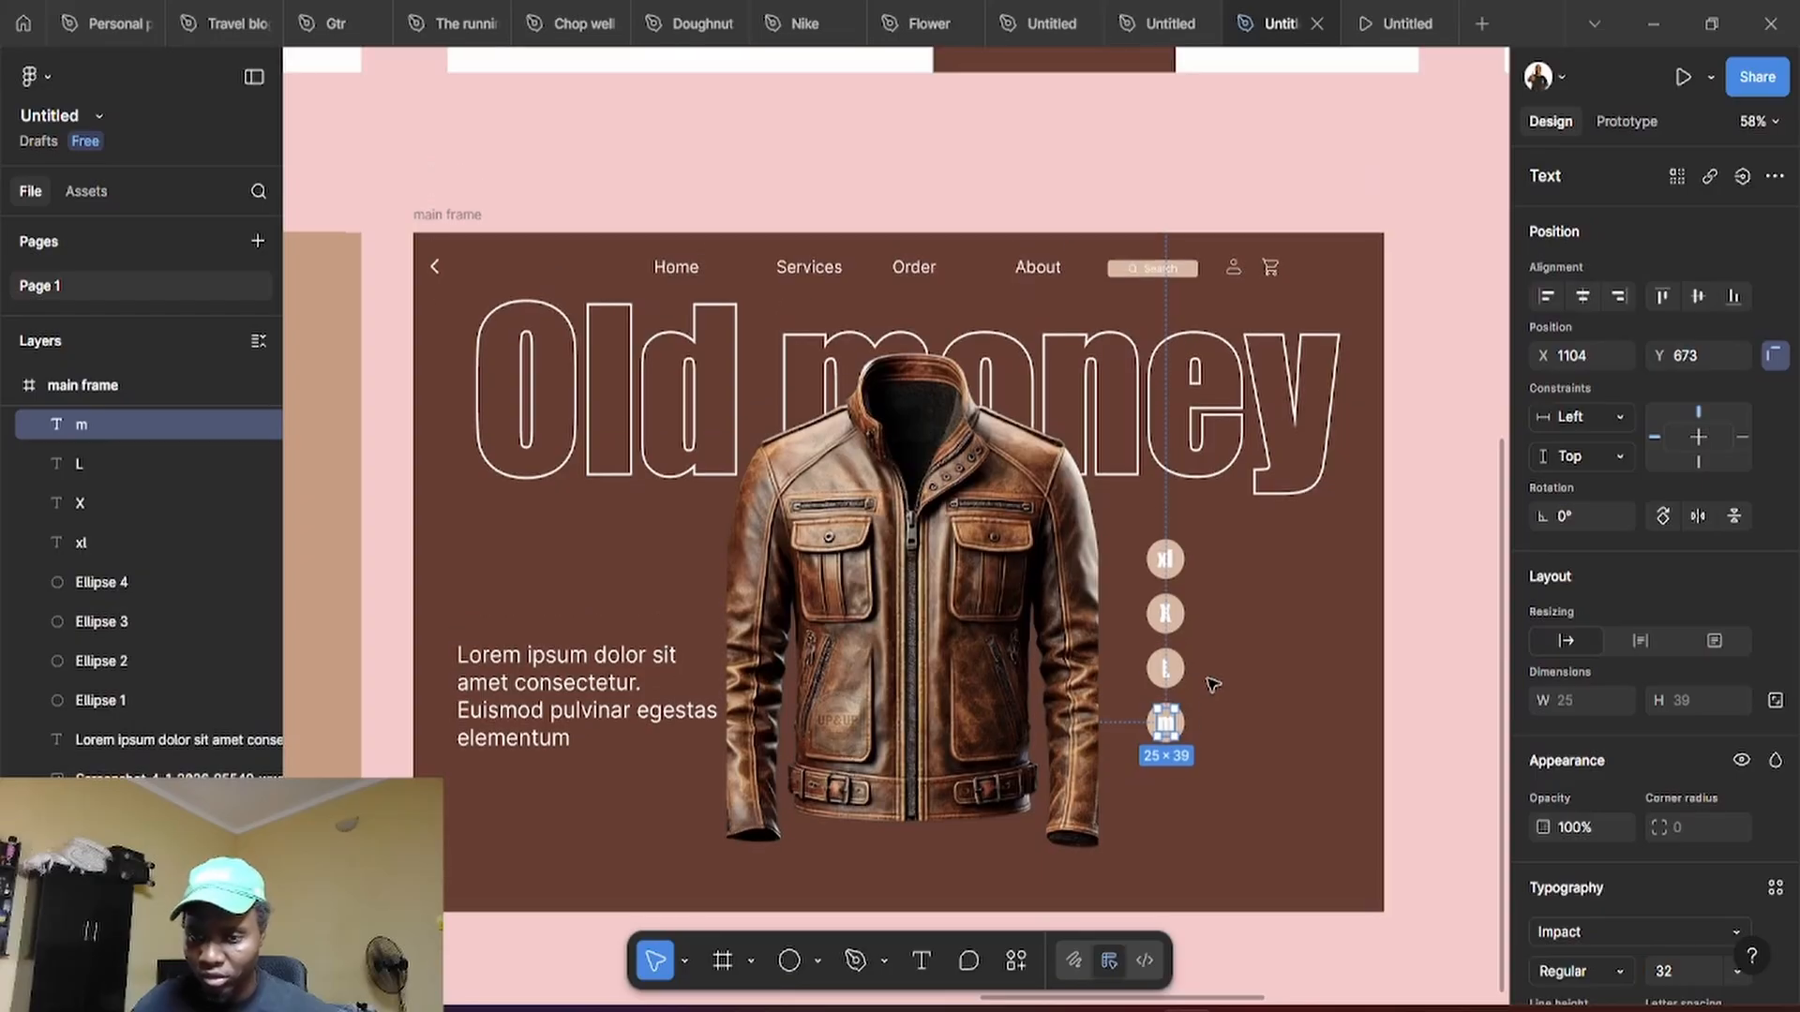
{"action": "left_click", "coordinate": [1209, 684]}
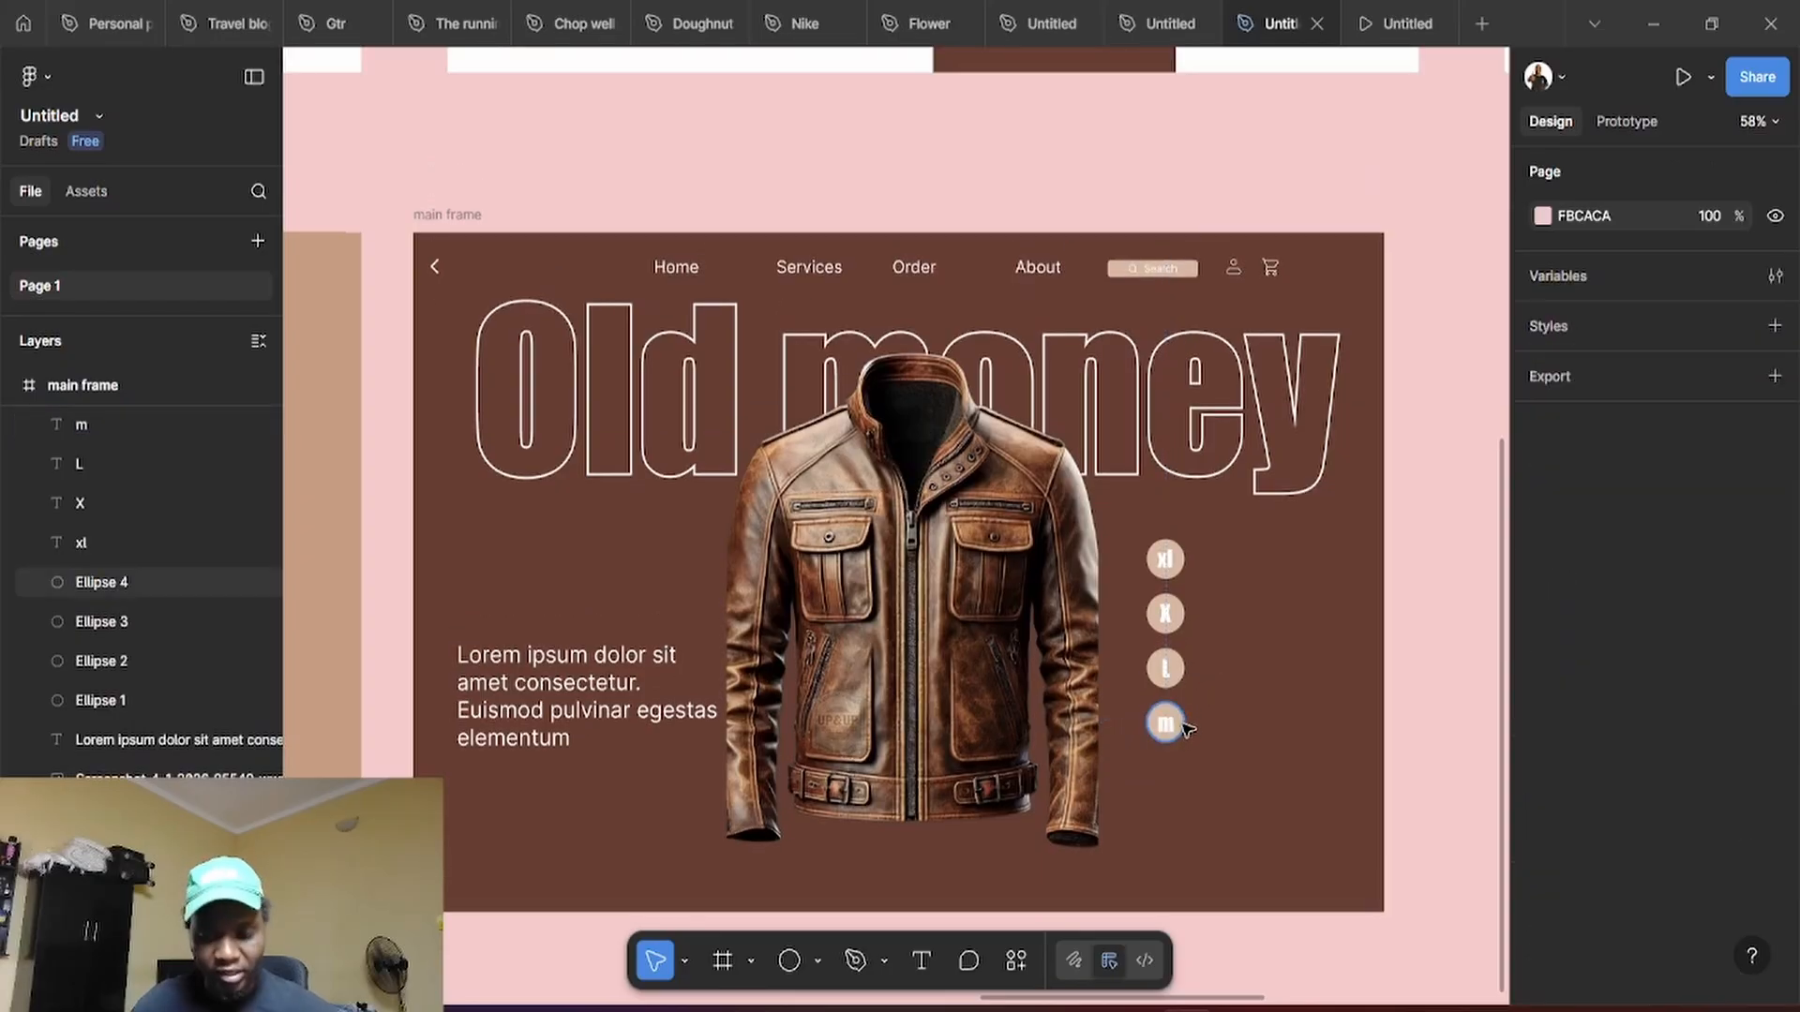
{"action": "left_click", "coordinate": [1183, 725]}
{"action": "left_click", "coordinate": [1183, 668], "text": "shift"}
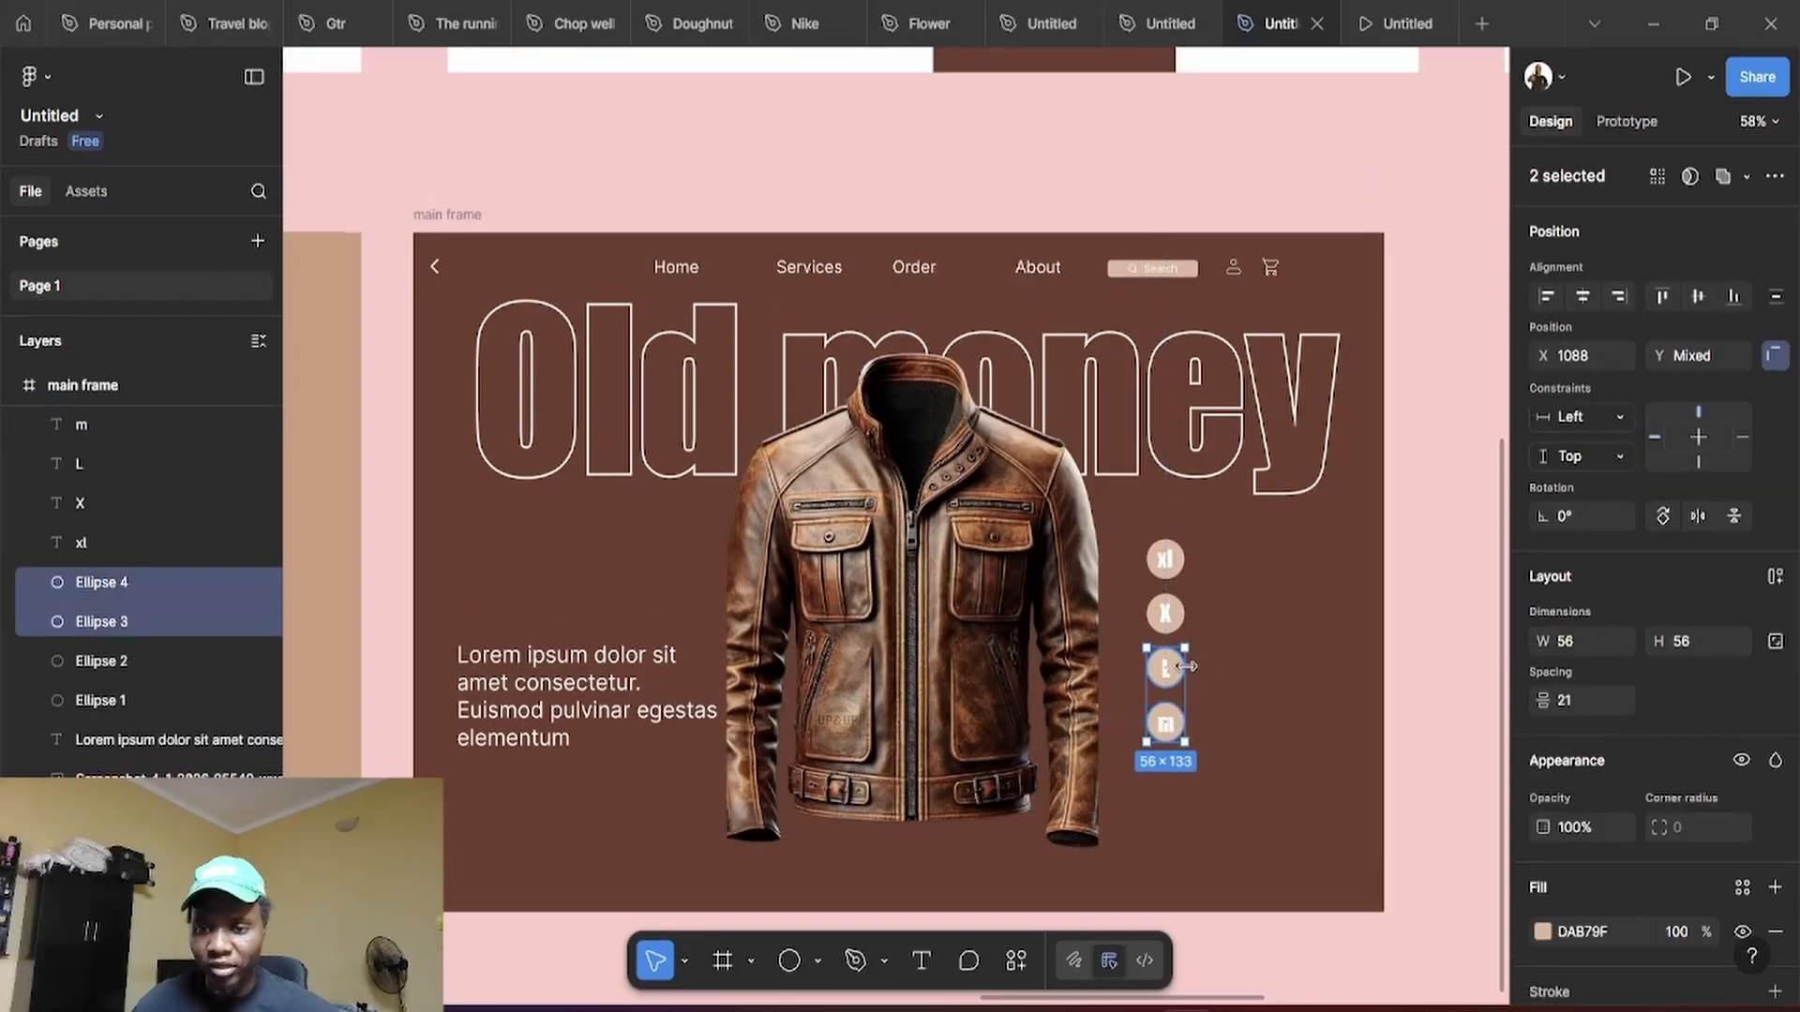
{"action": "left_click", "coordinate": [1183, 611], "text": "shift"}
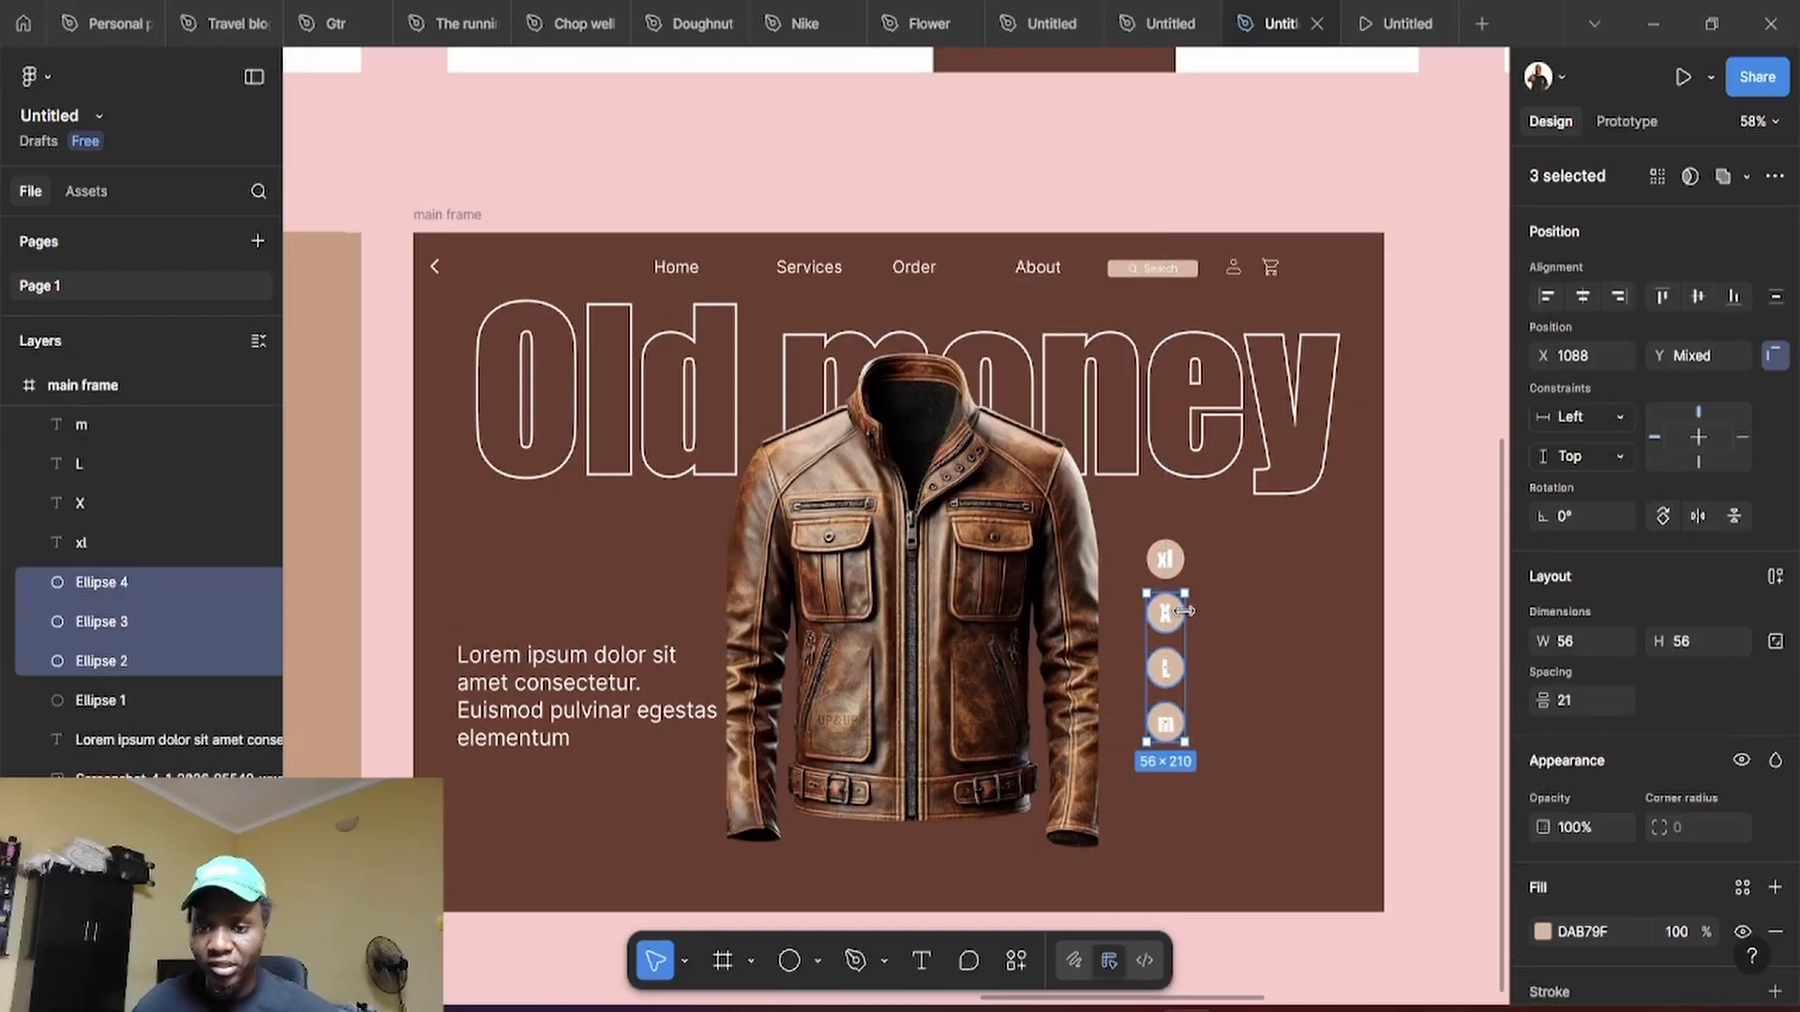
{"action": "left_click", "coordinate": [1183, 562], "text": "shift"}
{"action": "left_click", "coordinate": [1182, 270], "text": "shift"}
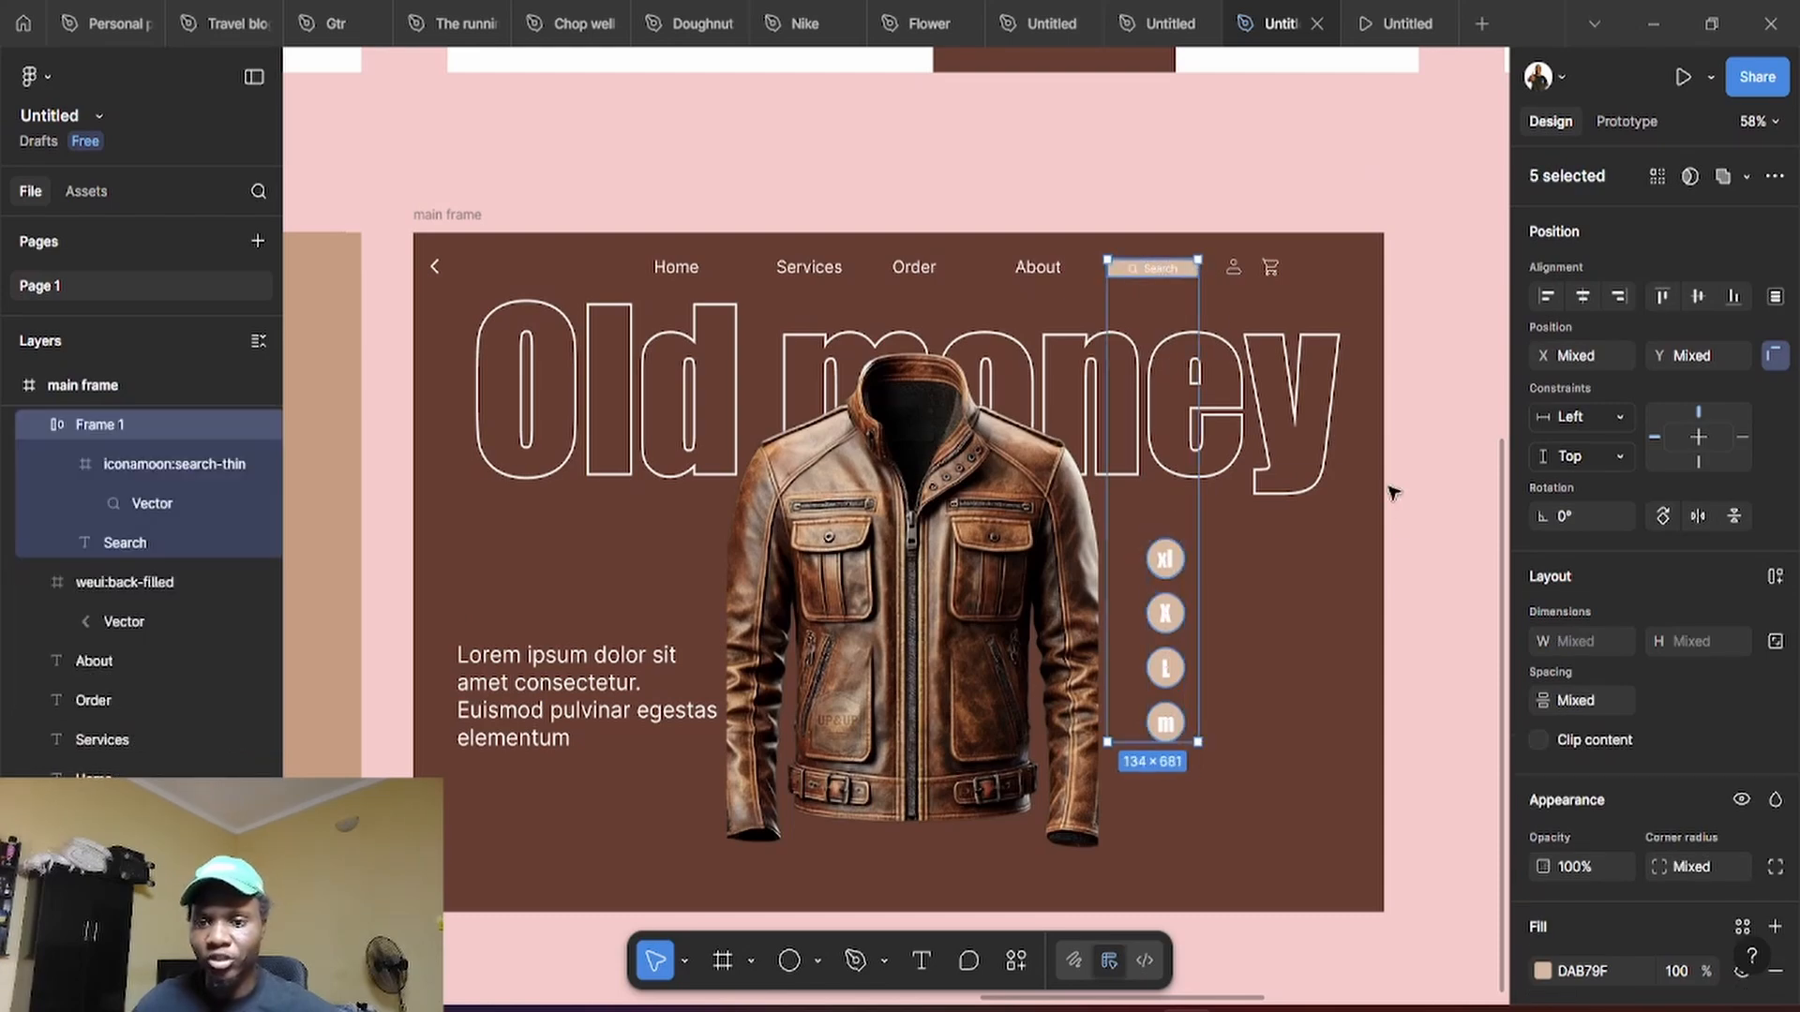
{"action": "key", "text": "i"}
{"action": "left_click", "coordinate": [1341, 561]}
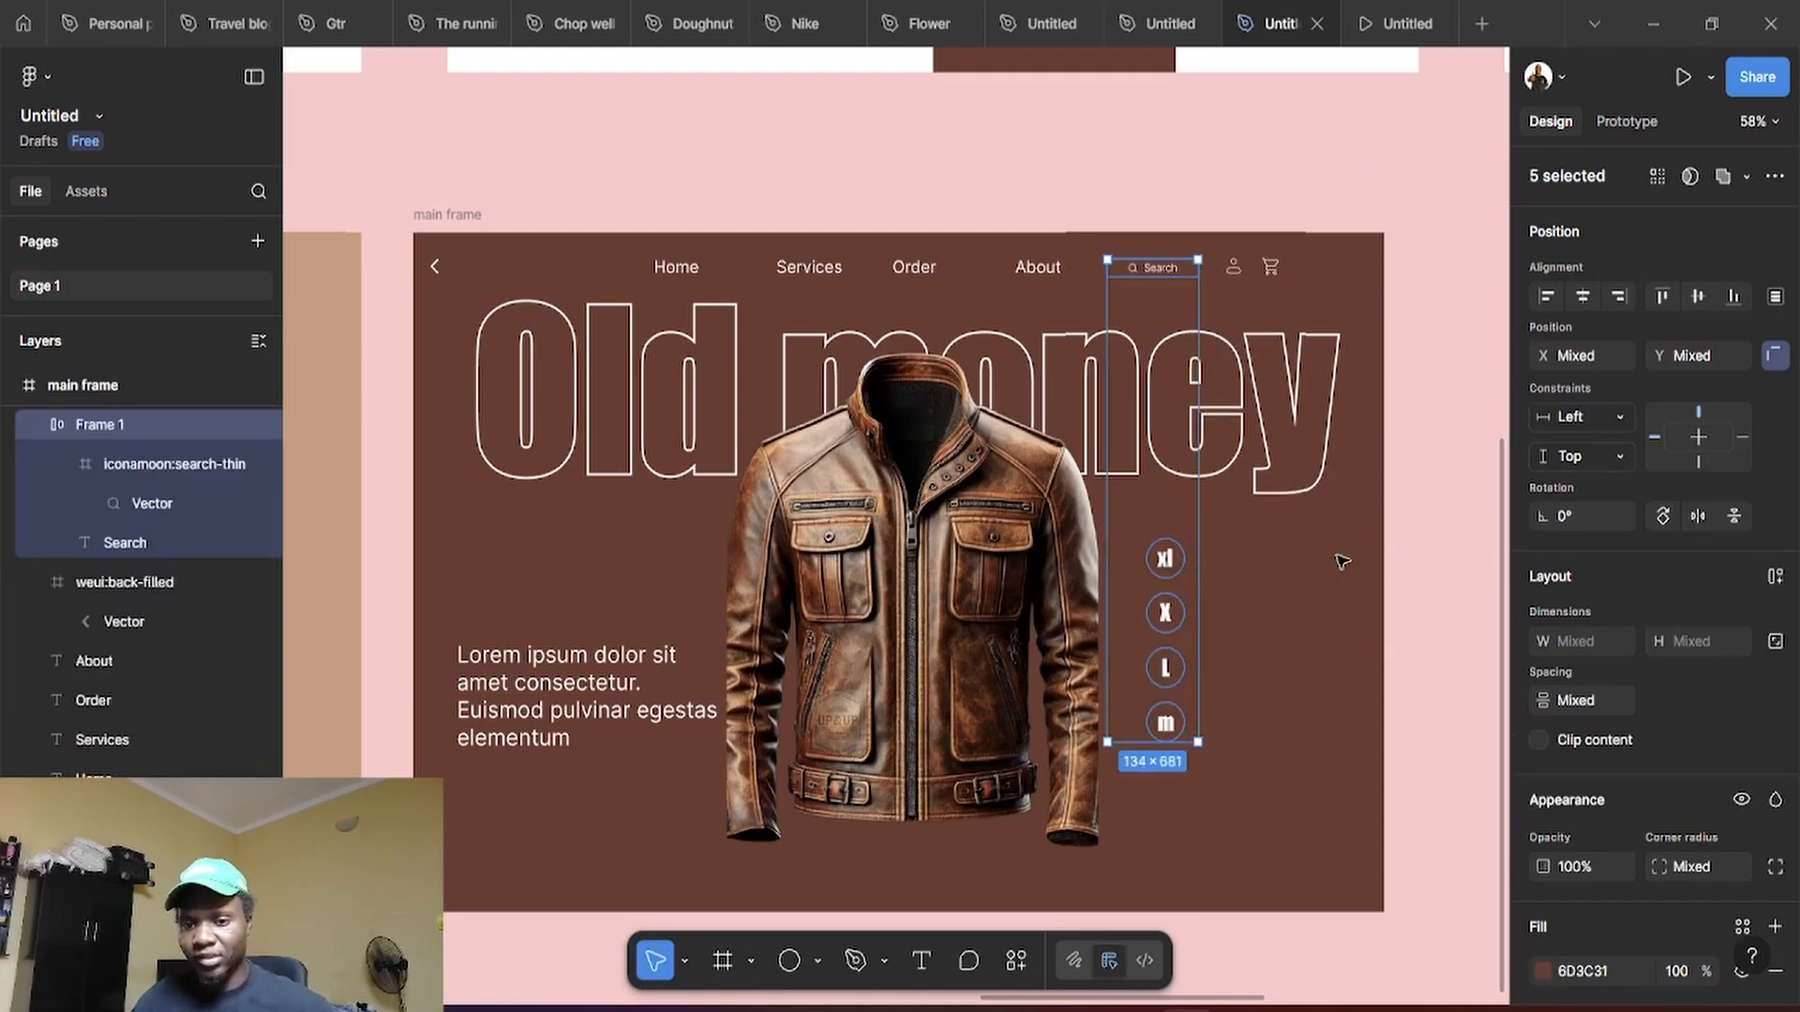
Lighten the fill of the Old money page's size circles and search box to an HSL lightness of 51
{"action": "scroll", "coordinate": [1580, 830], "scroll_direction": "down", "scroll_amount": 2}
{"action": "scroll", "coordinate": [1581, 831], "scroll_direction": "down", "scroll_amount": 2}
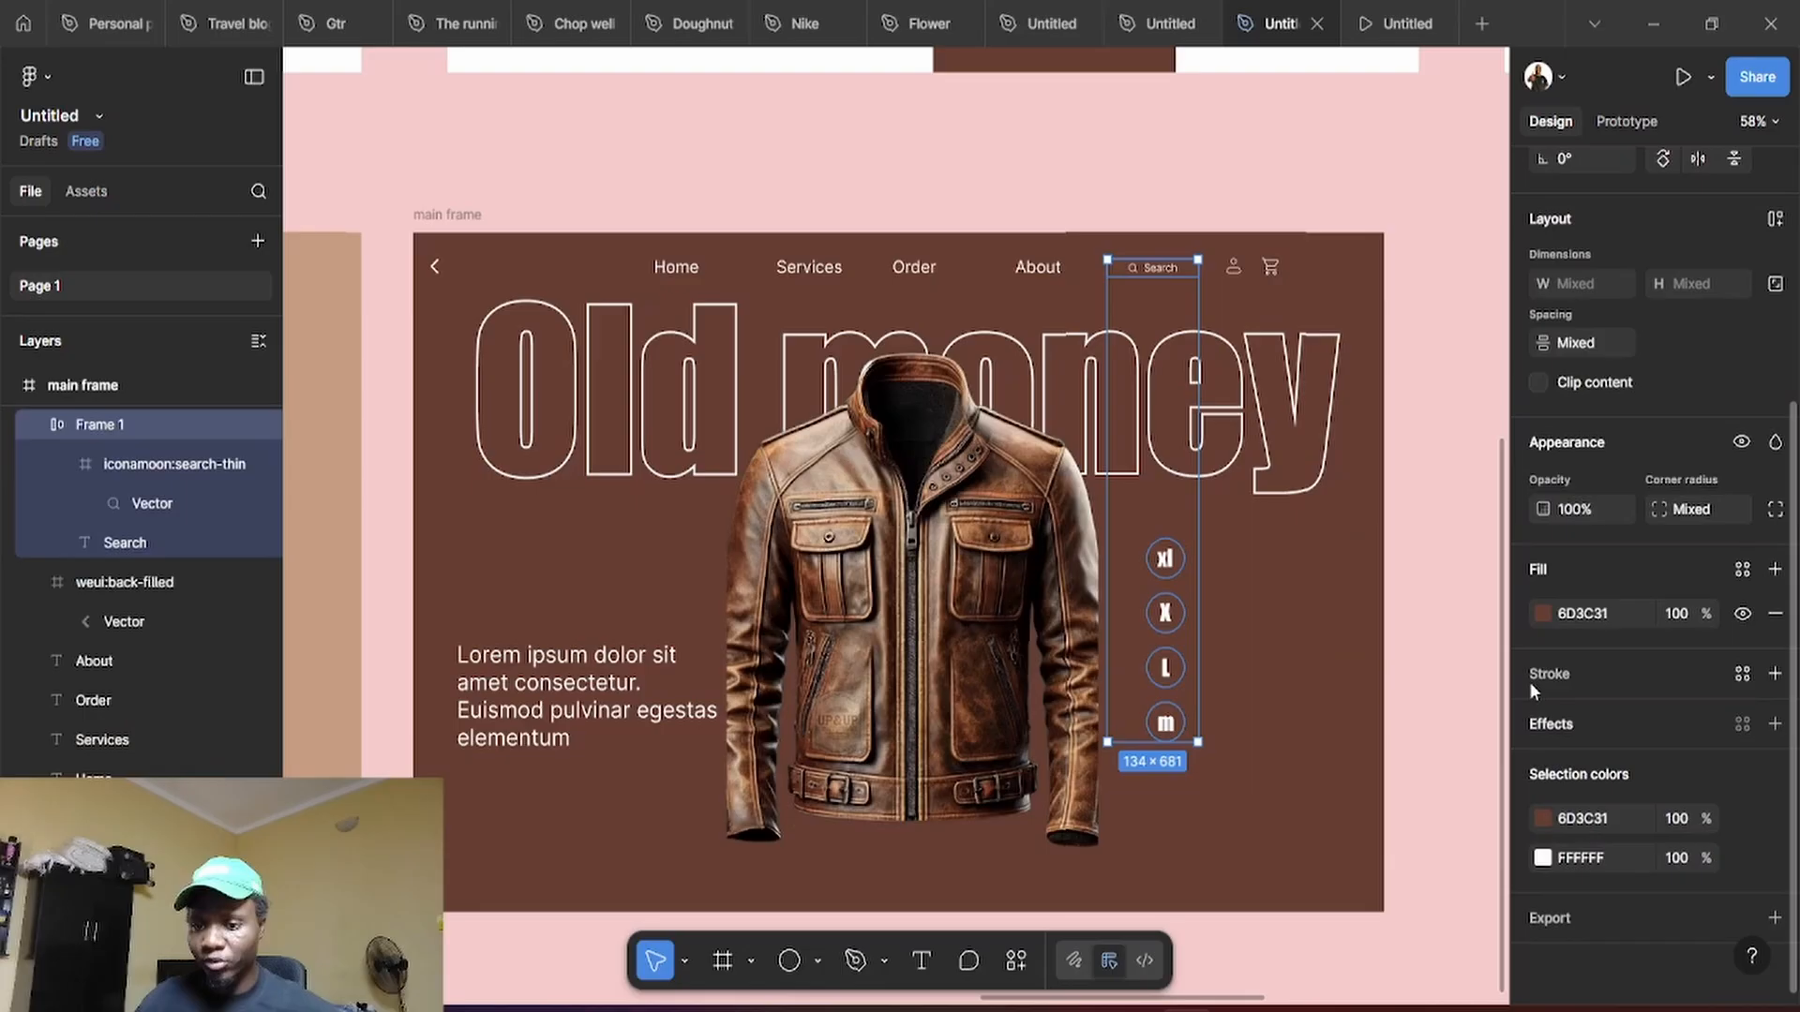
{"action": "left_click", "coordinate": [1541, 612]}
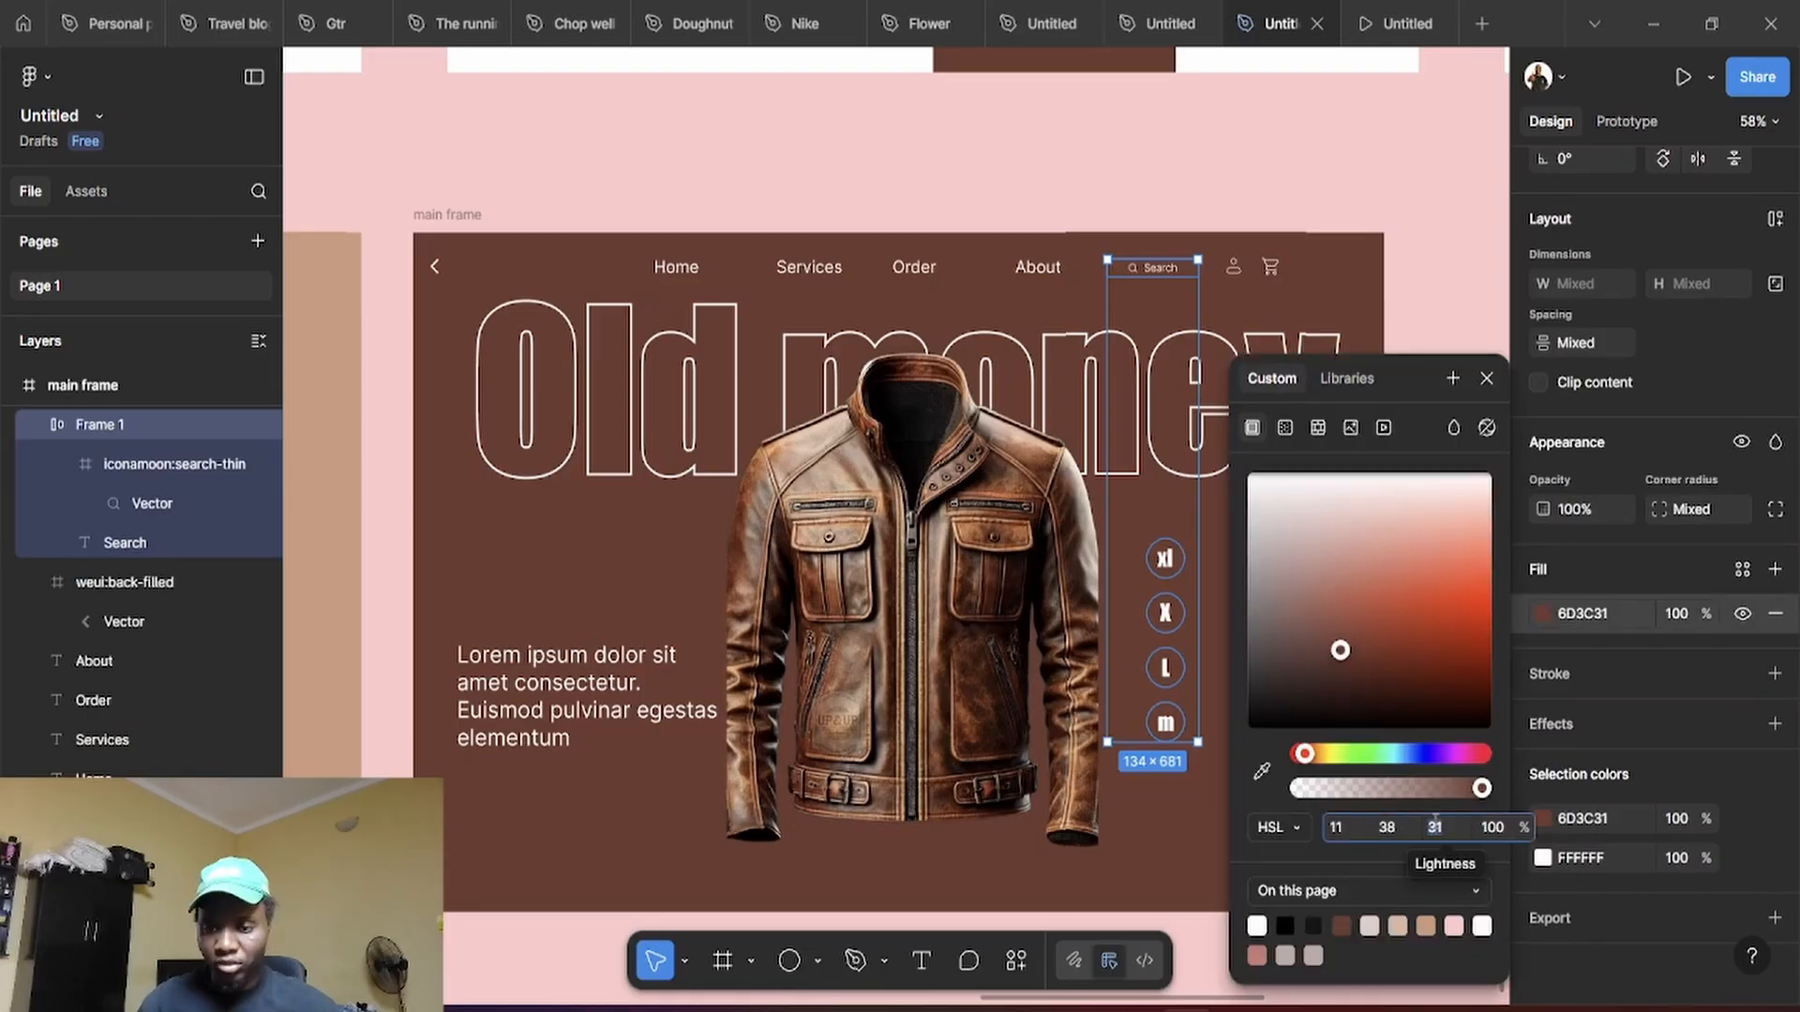
{"action": "key", "text": "shift+Up"}
{"action": "key", "text": "shift+Up"}
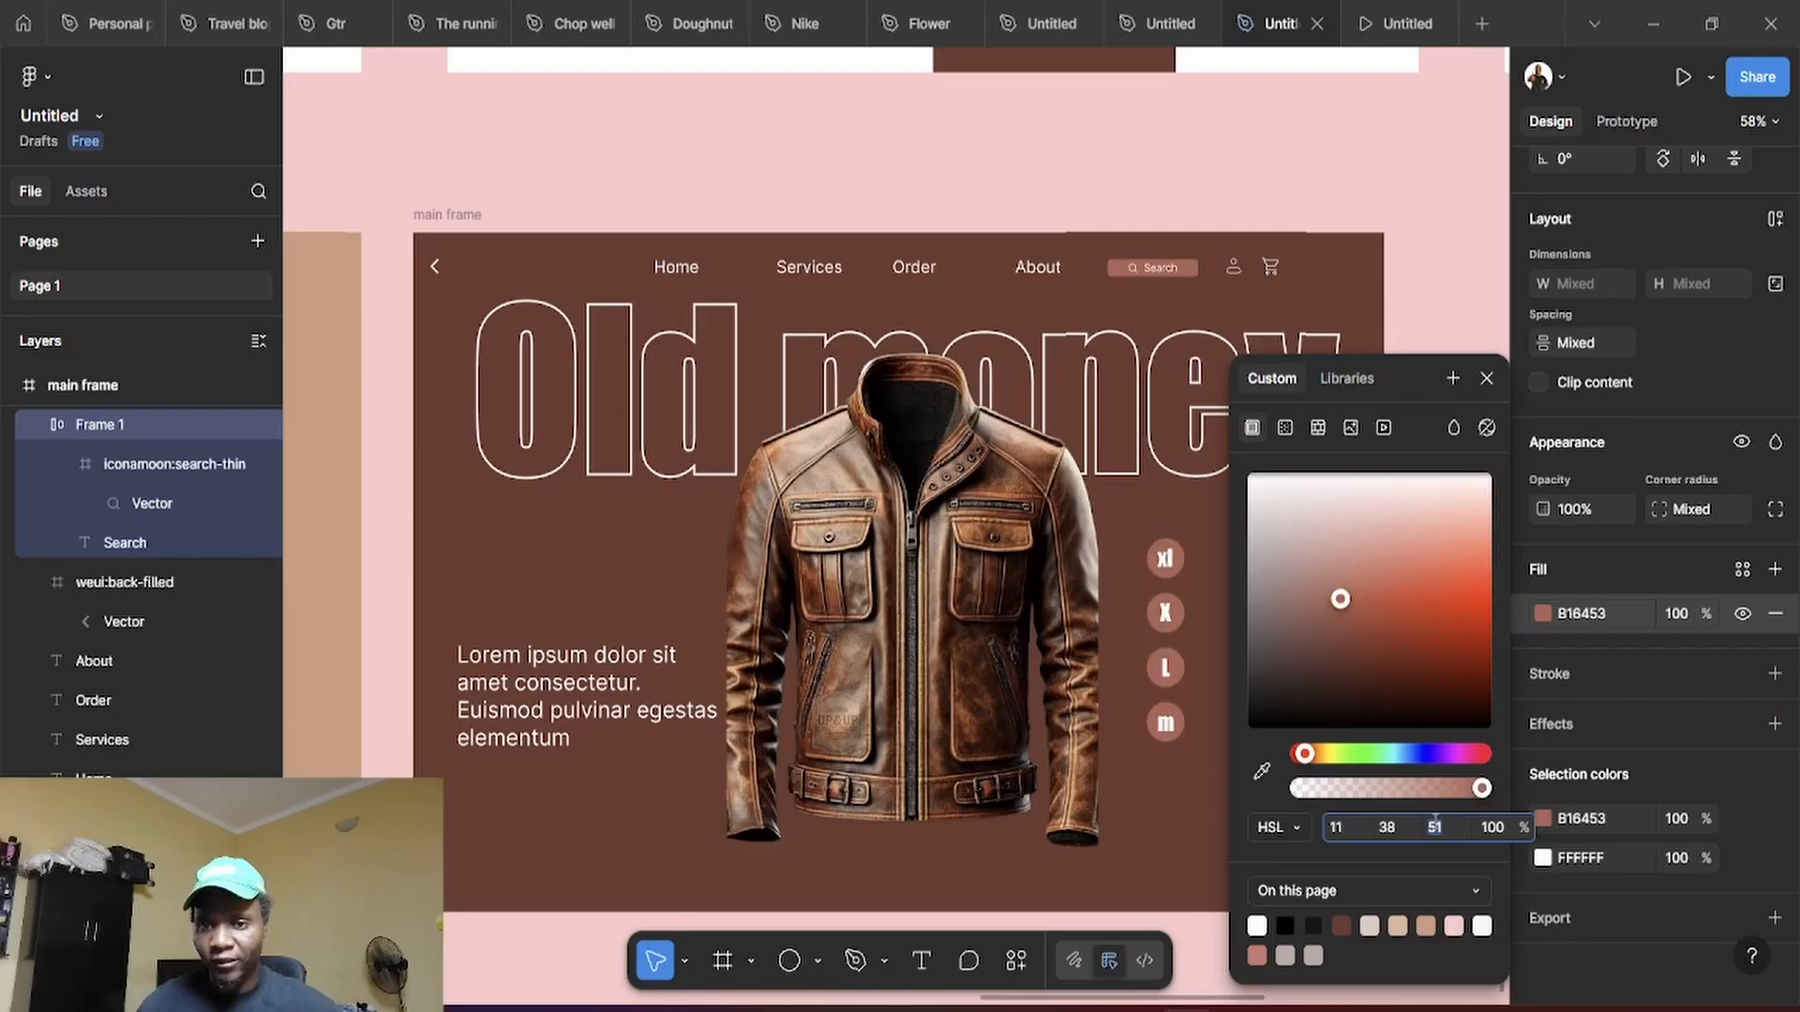
{"action": "left_click", "coordinate": [1425, 242]}
Duplicate the Old money page frame beside the original, below the Ghost owl card screen, at X 5888, Y 118
{"action": "scroll", "coordinate": [1365, 424], "scroll_direction": "down", "scroll_amount": 5}
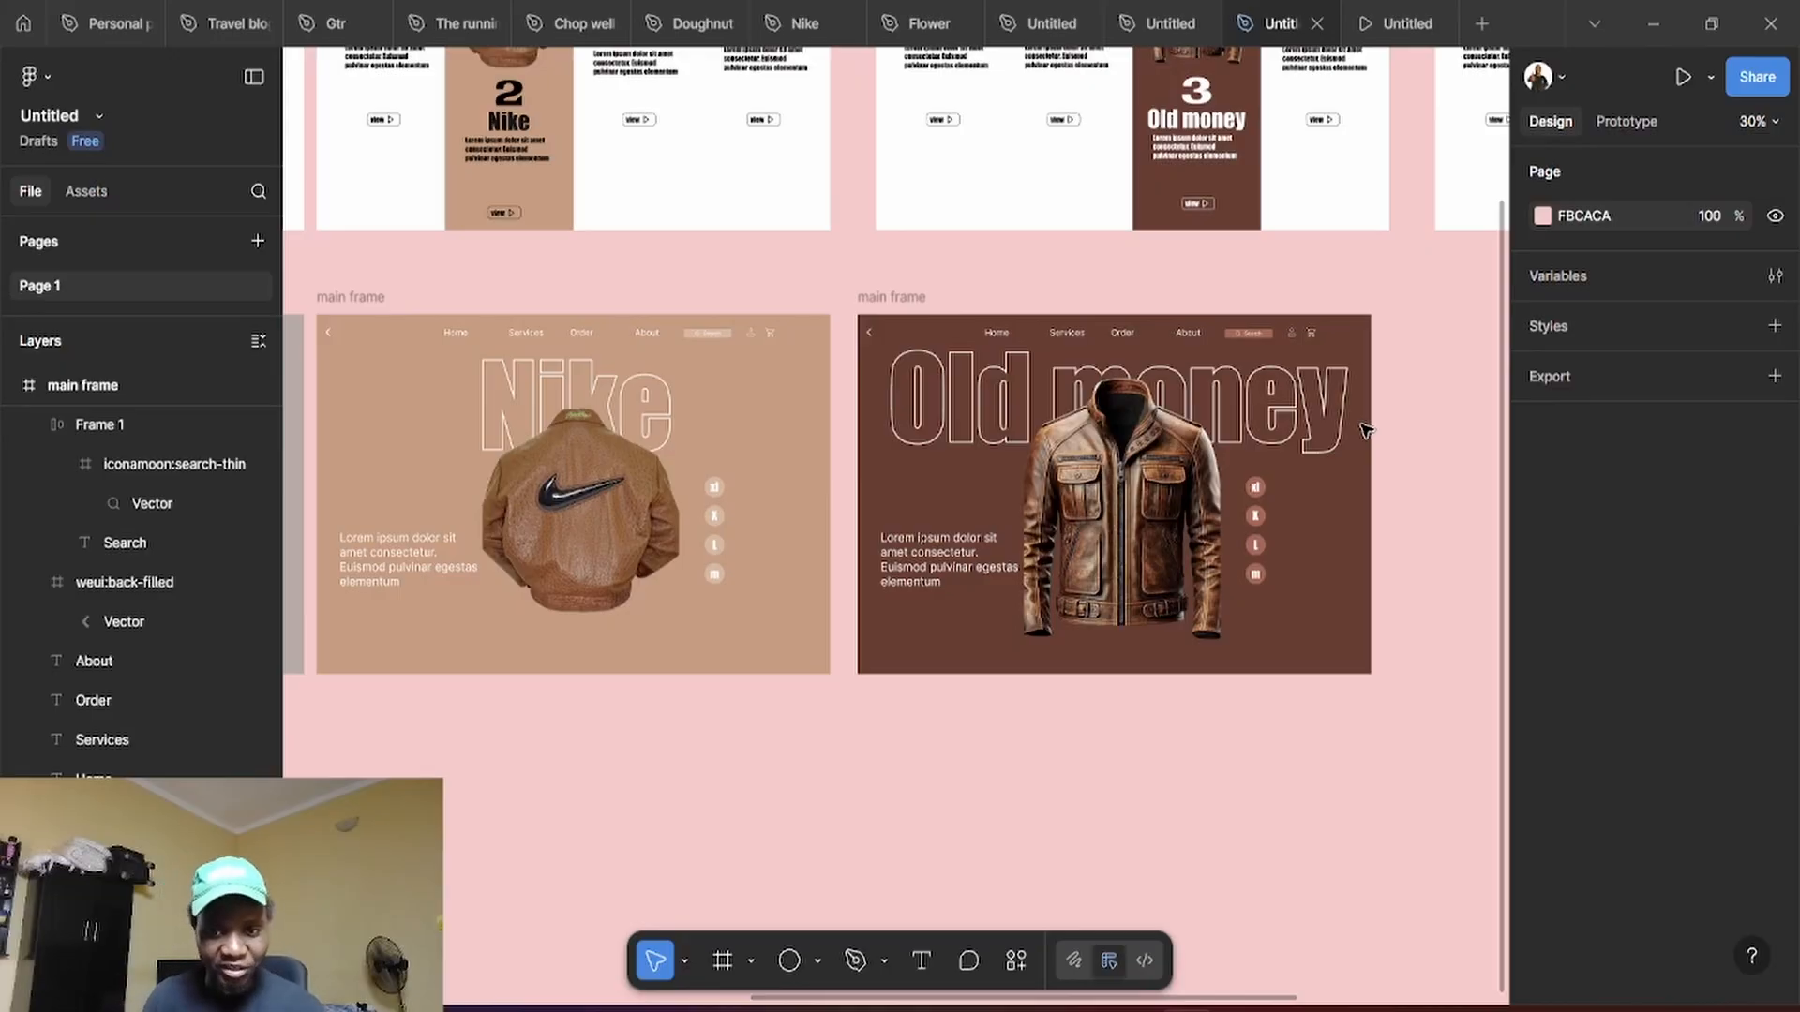
{"action": "scroll", "coordinate": [1406, 474], "scroll_direction": "down", "scroll_amount": 4}
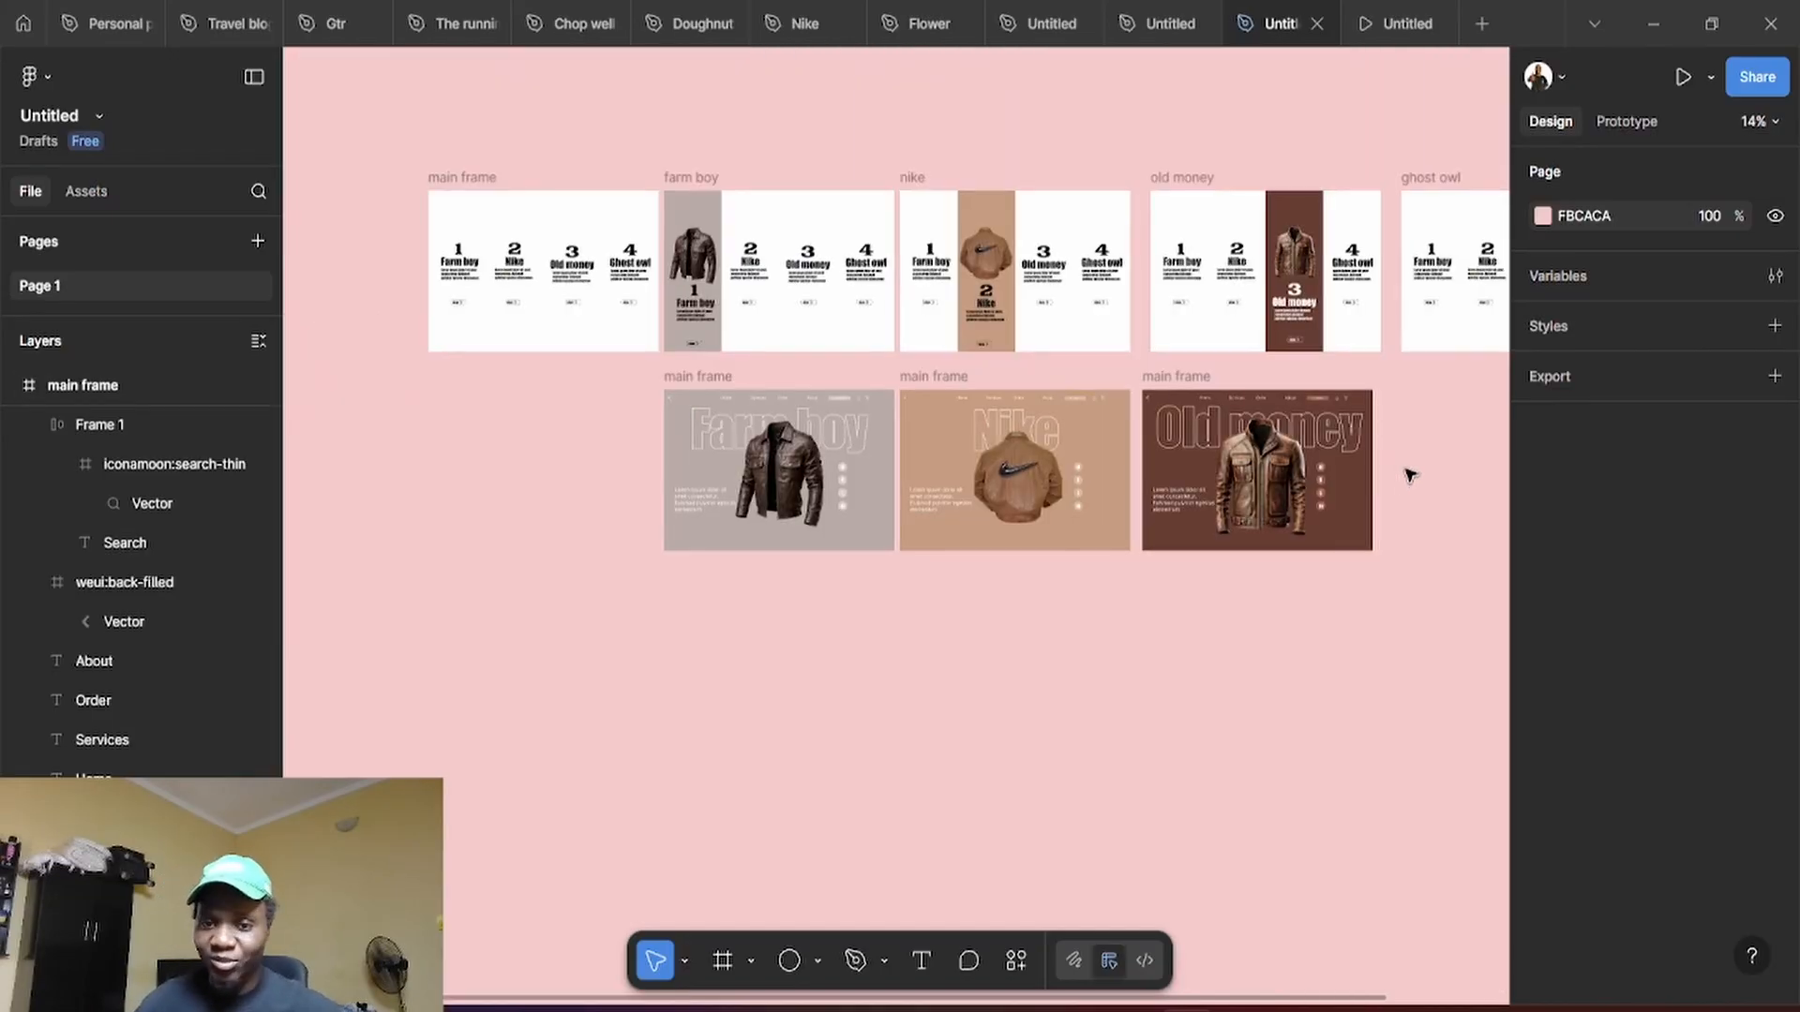
{"action": "left_click_drag", "start_coordinate": [1423, 608], "coordinate": [969, 614]}
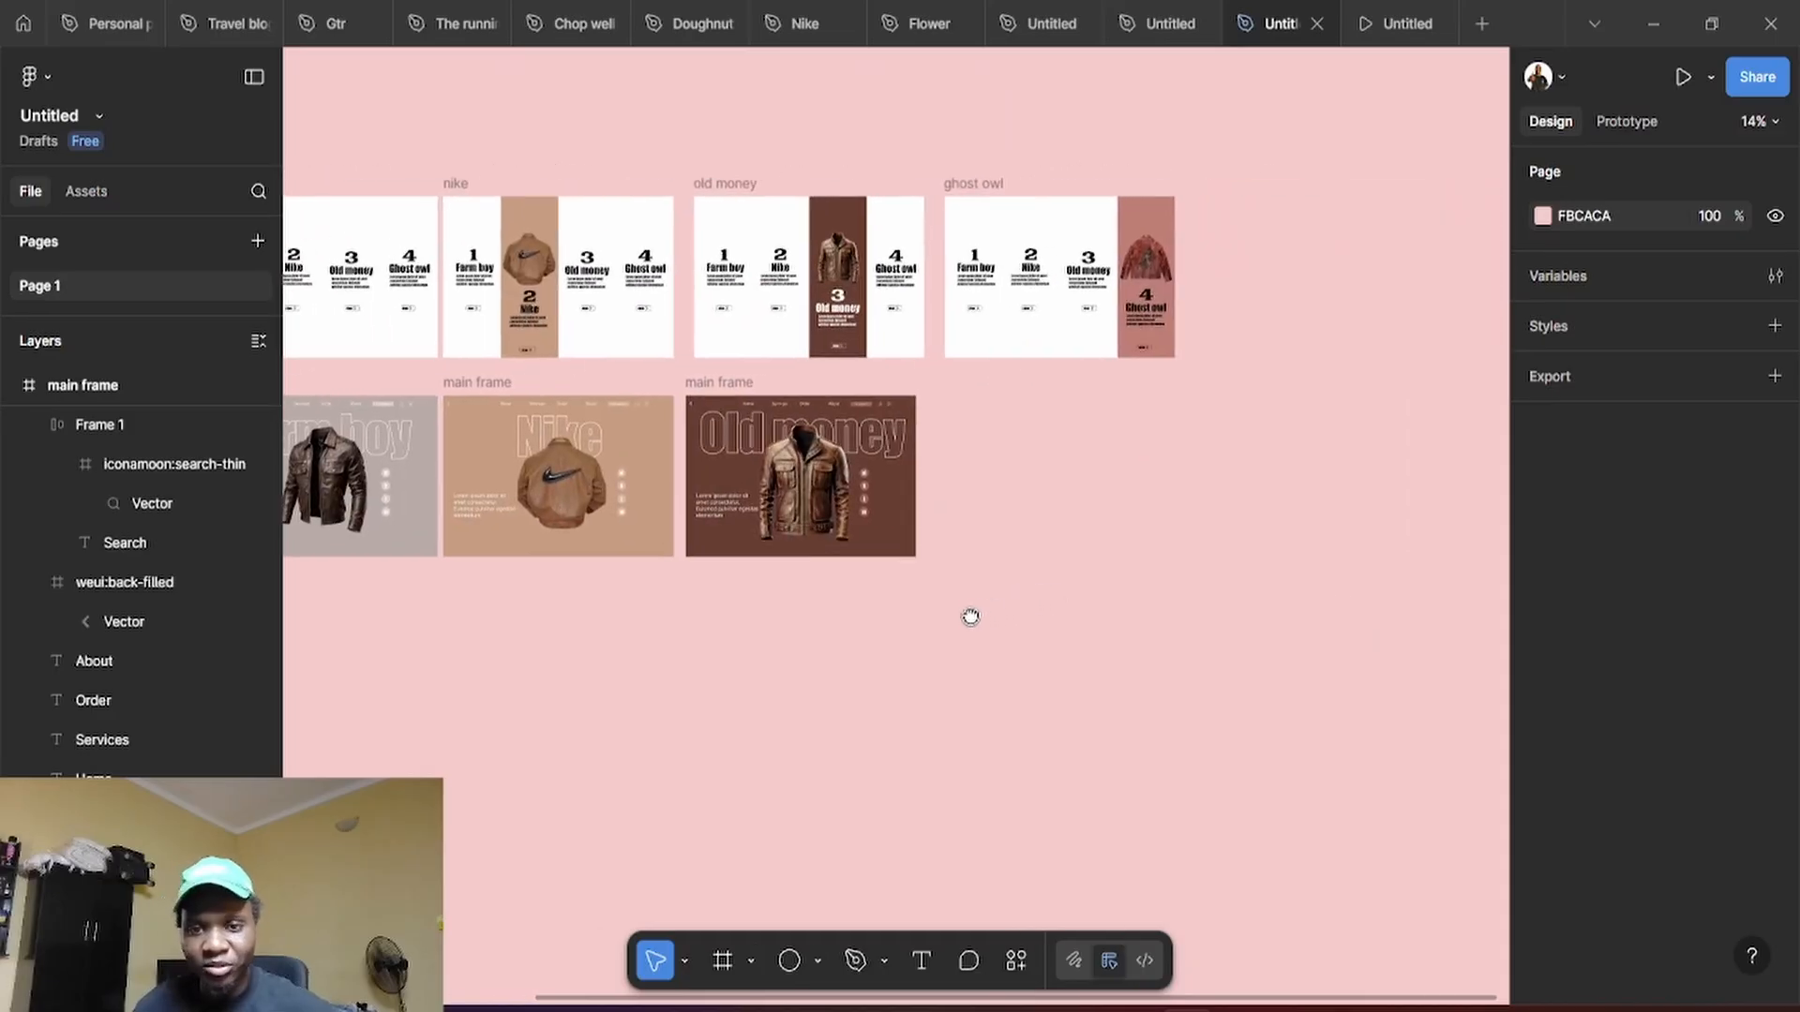
{"action": "scroll", "coordinate": [1032, 522], "scroll_direction": "up", "scroll_amount": 3}
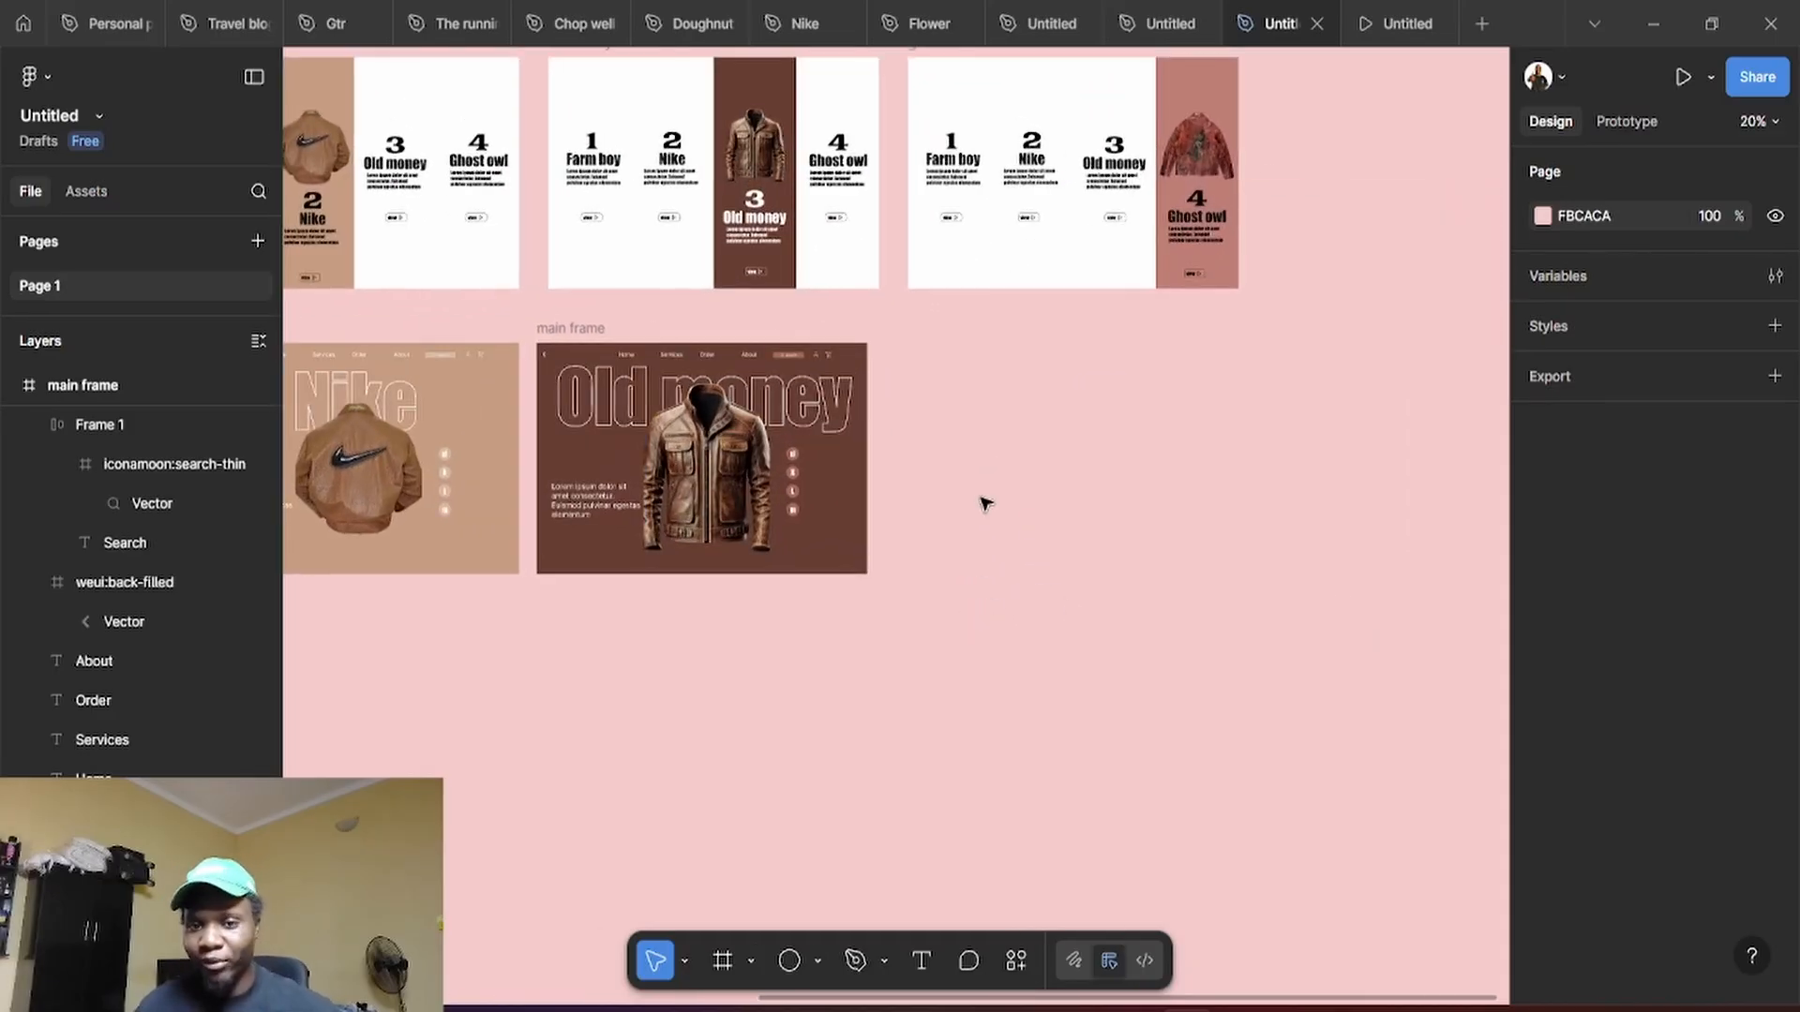
{"action": "left_click", "coordinate": [555, 323]}
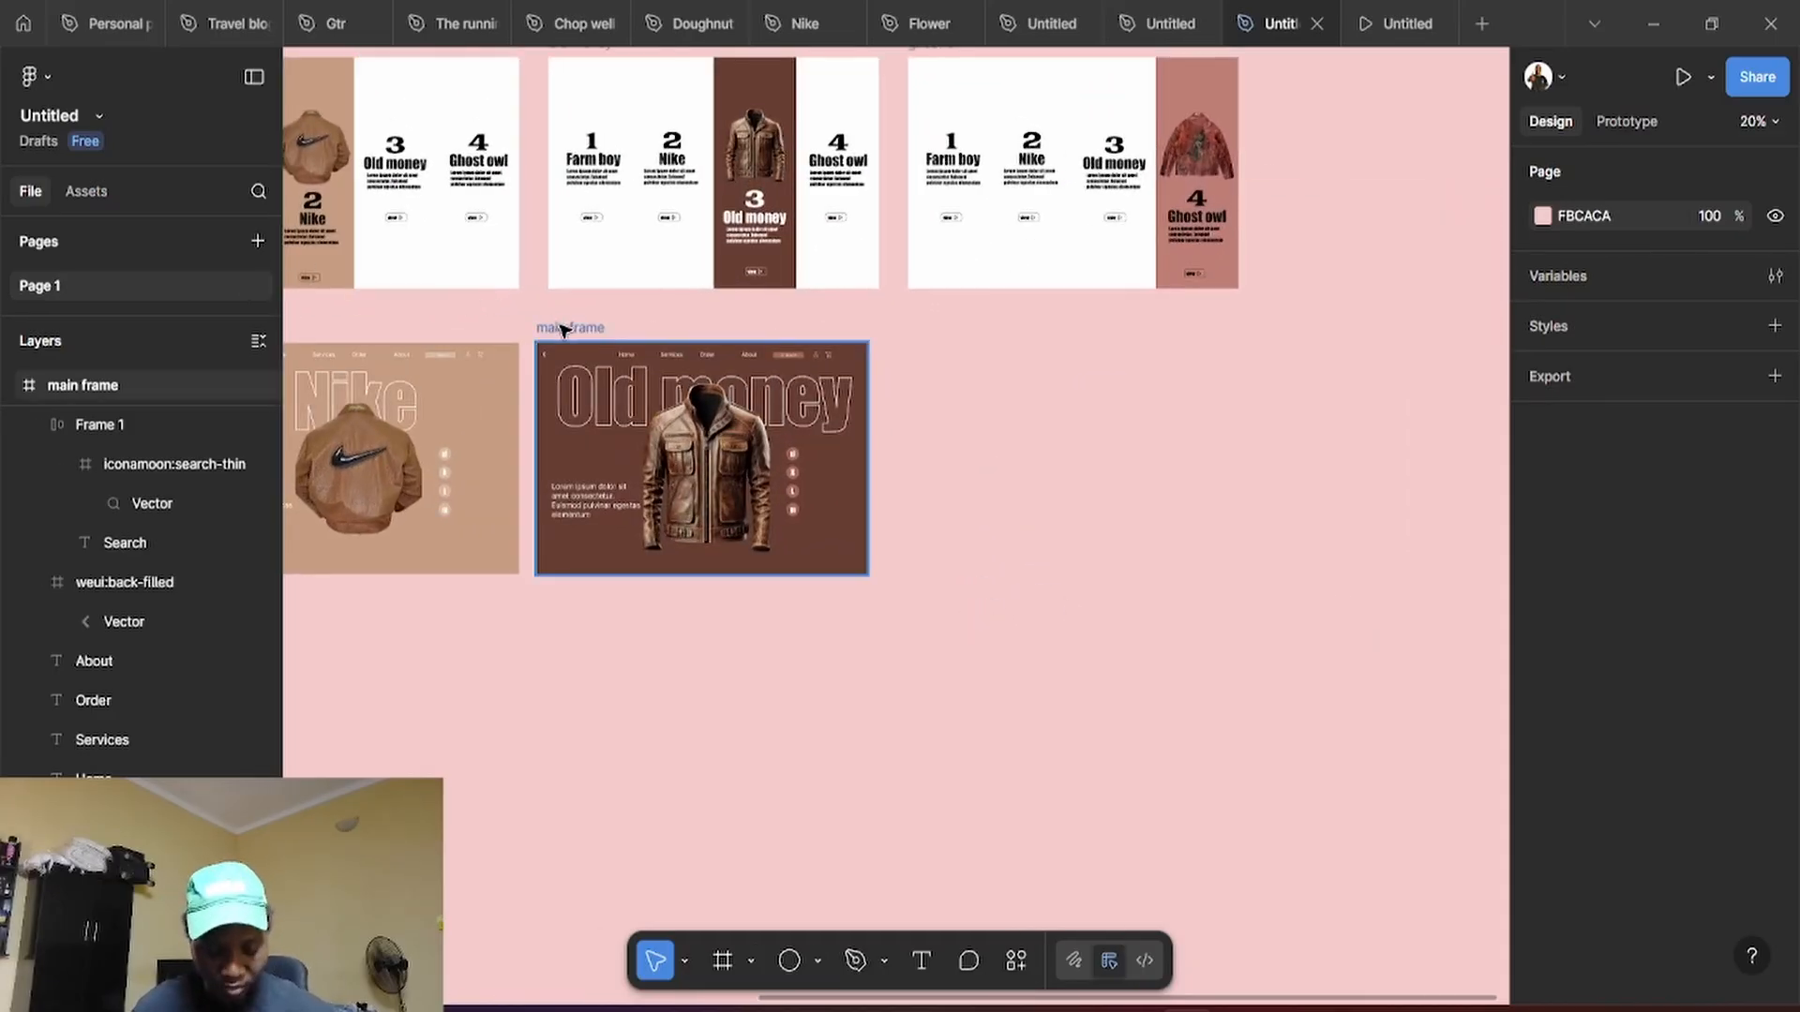
{"action": "mouse_move", "coordinate": [567, 330]}
{"action": "left_mouse_down"}
{"action": "mouse_move", "coordinate": [1028, 343]}
{"action": "mouse_move", "coordinate": [918, 325]}
{"action": "left_mouse_up"}
{"action": "scroll", "coordinate": [1087, 473], "scroll_direction": "up", "scroll_amount": 1}
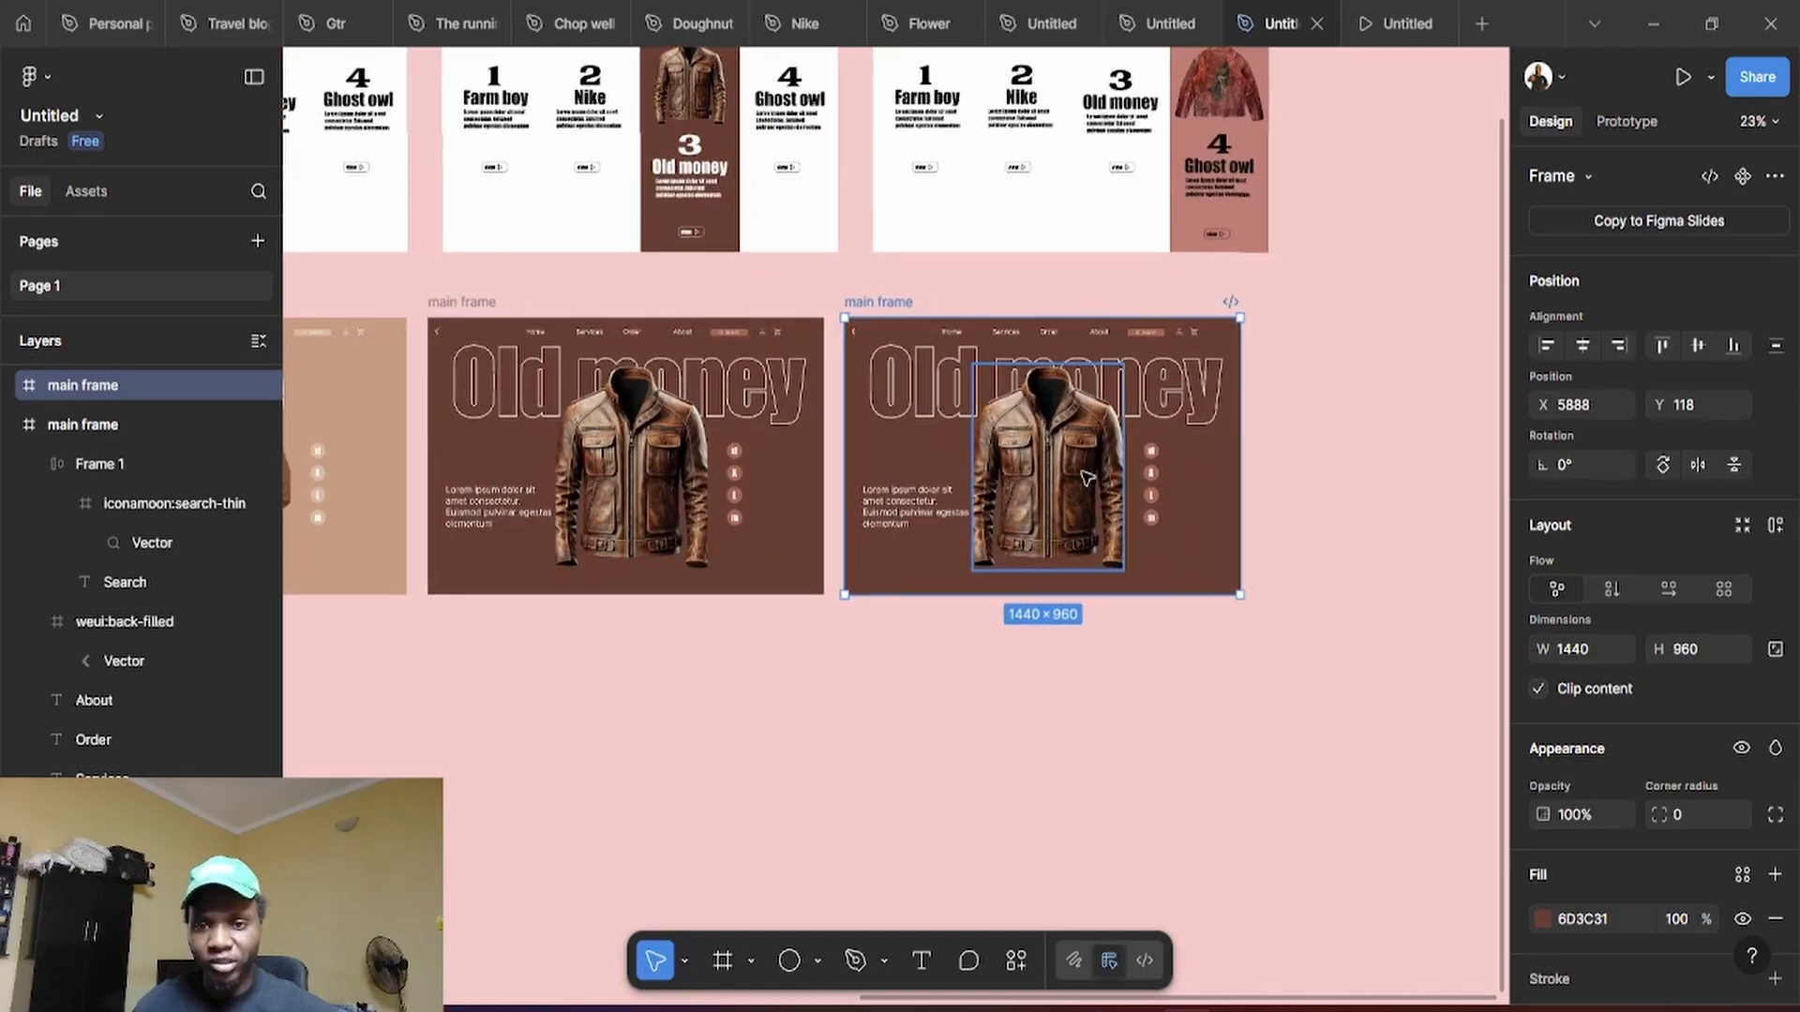
Replace the jacket image on the duplicated page with the red Ghost owl jacket PNG and set its image fill to Fit
{"action": "double_click", "coordinate": [1078, 473]}
{"action": "left_click", "coordinate": [1348, 555]}
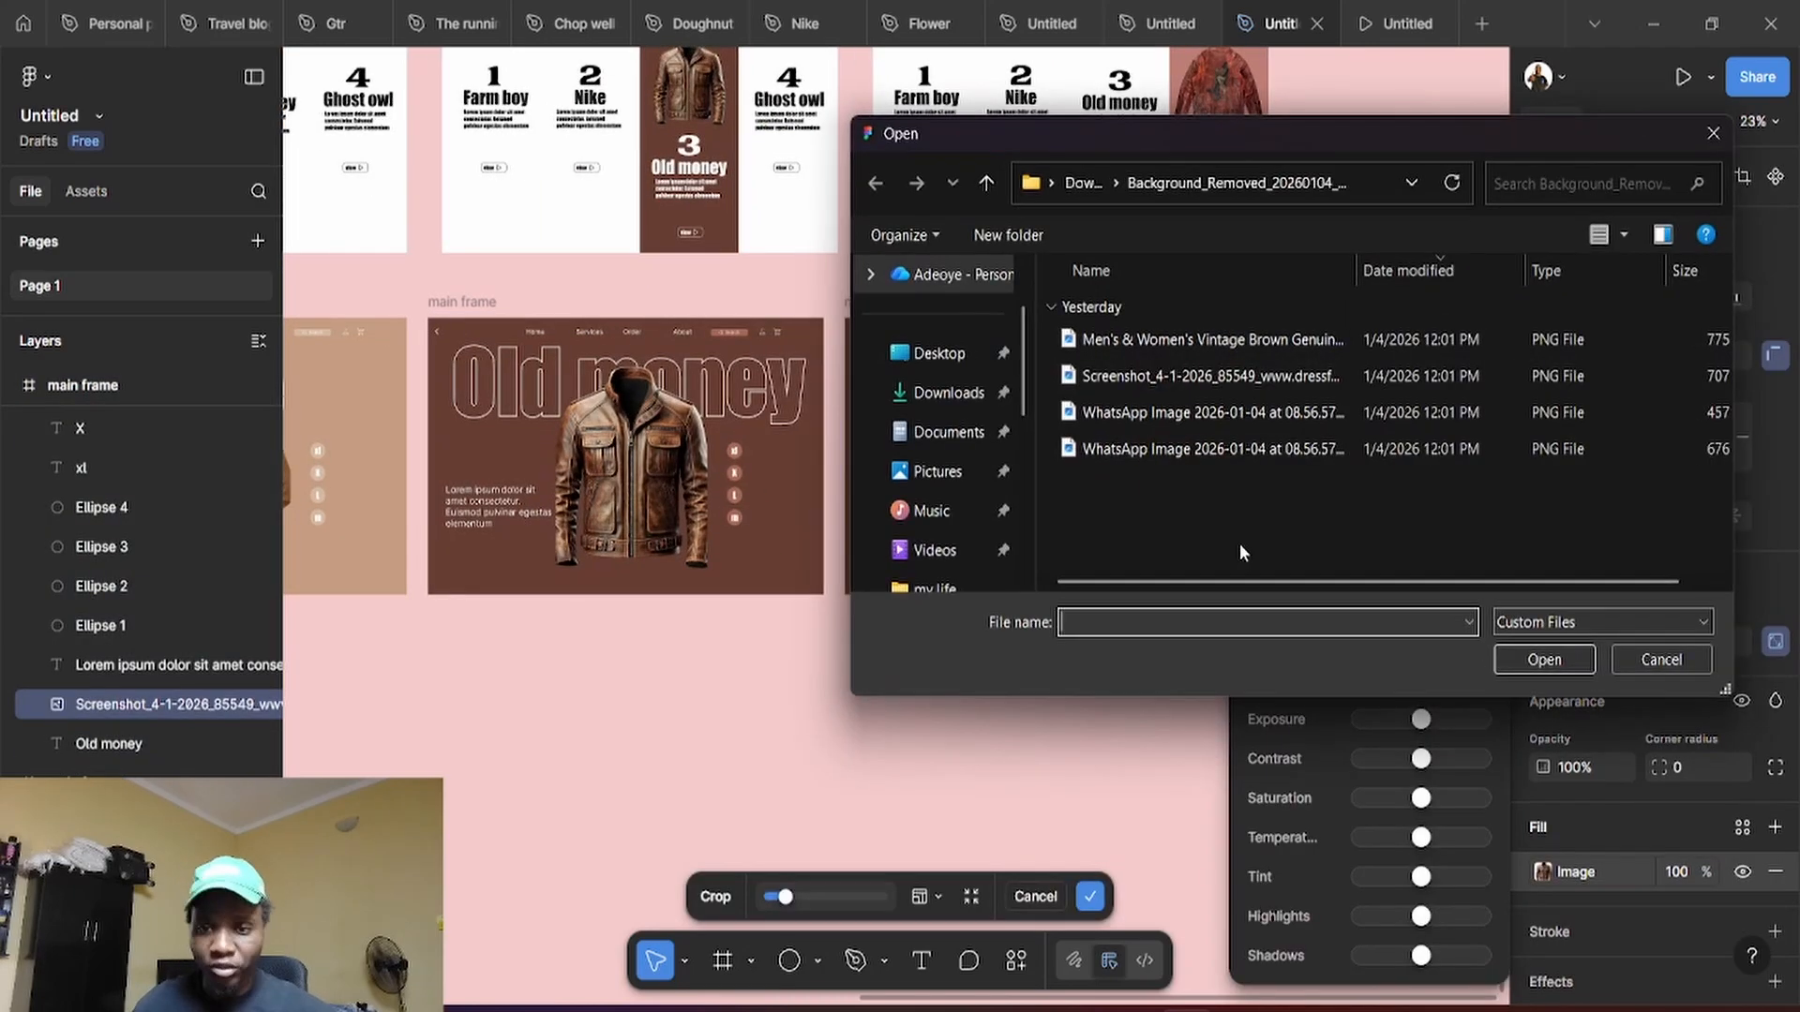
{"action": "double_click", "coordinate": [1127, 451]}
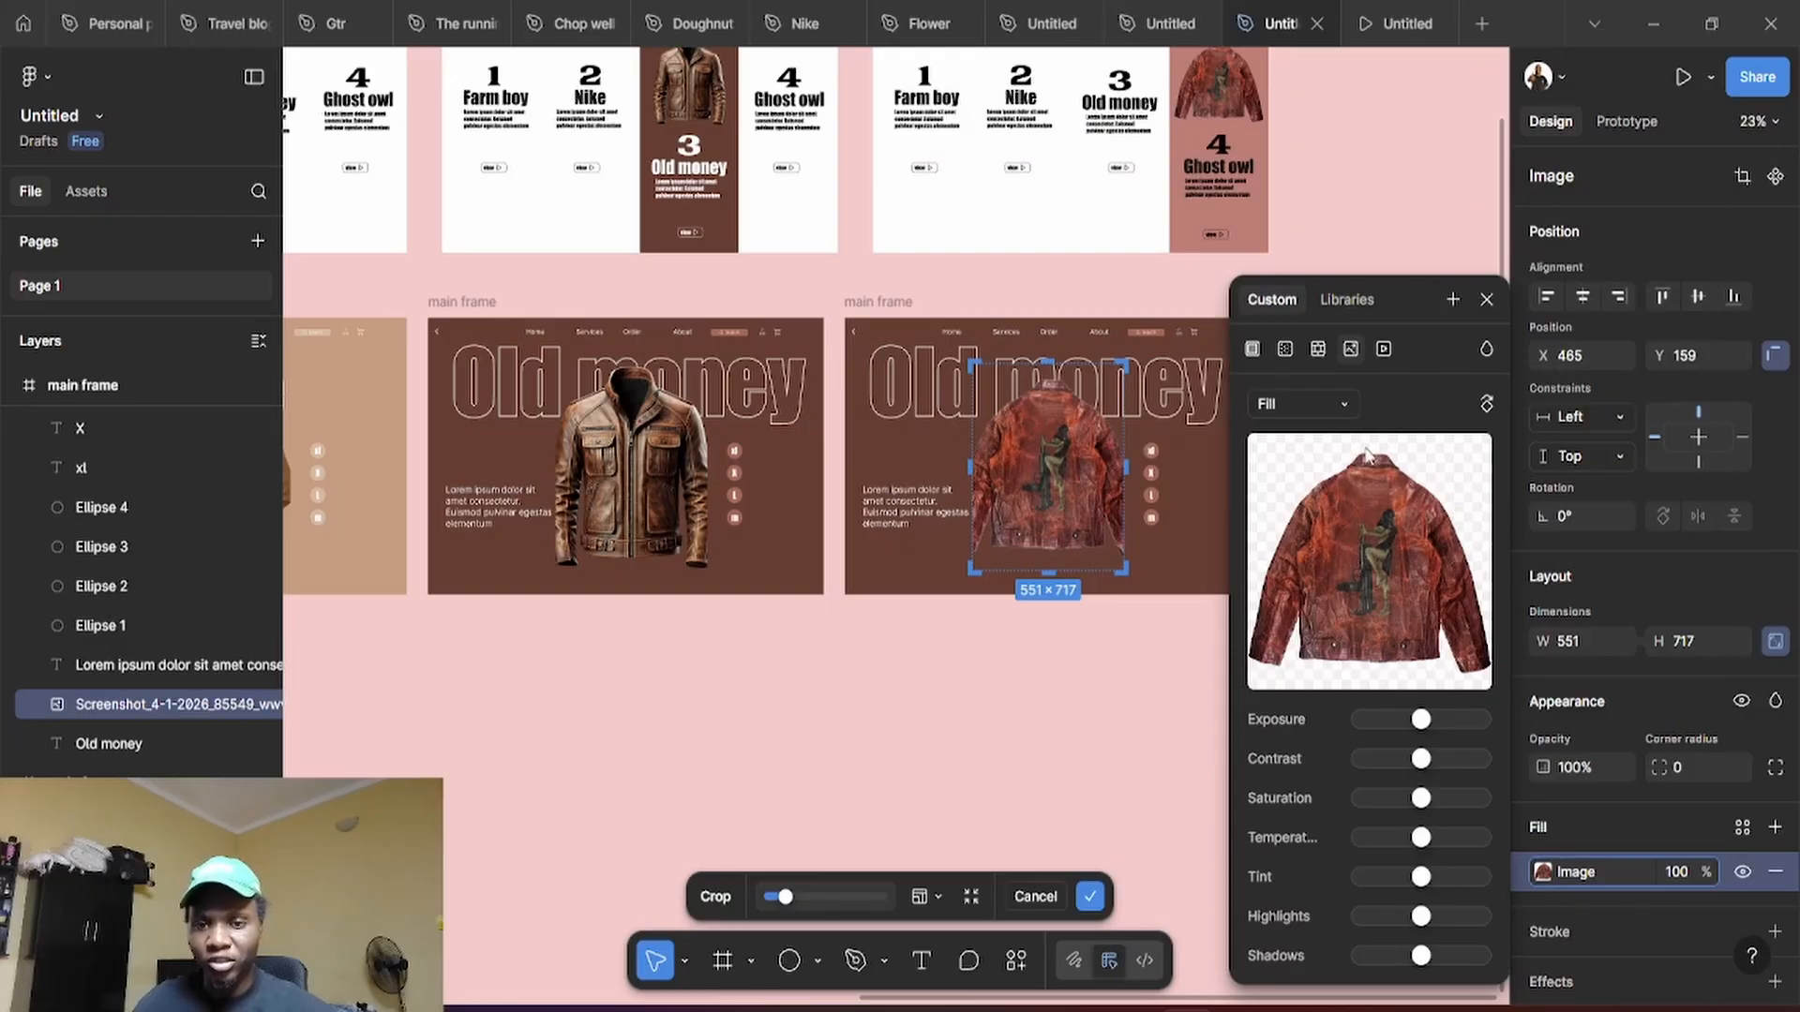
{"action": "left_click", "coordinate": [1340, 405]}
{"action": "left_click", "coordinate": [1322, 433]}
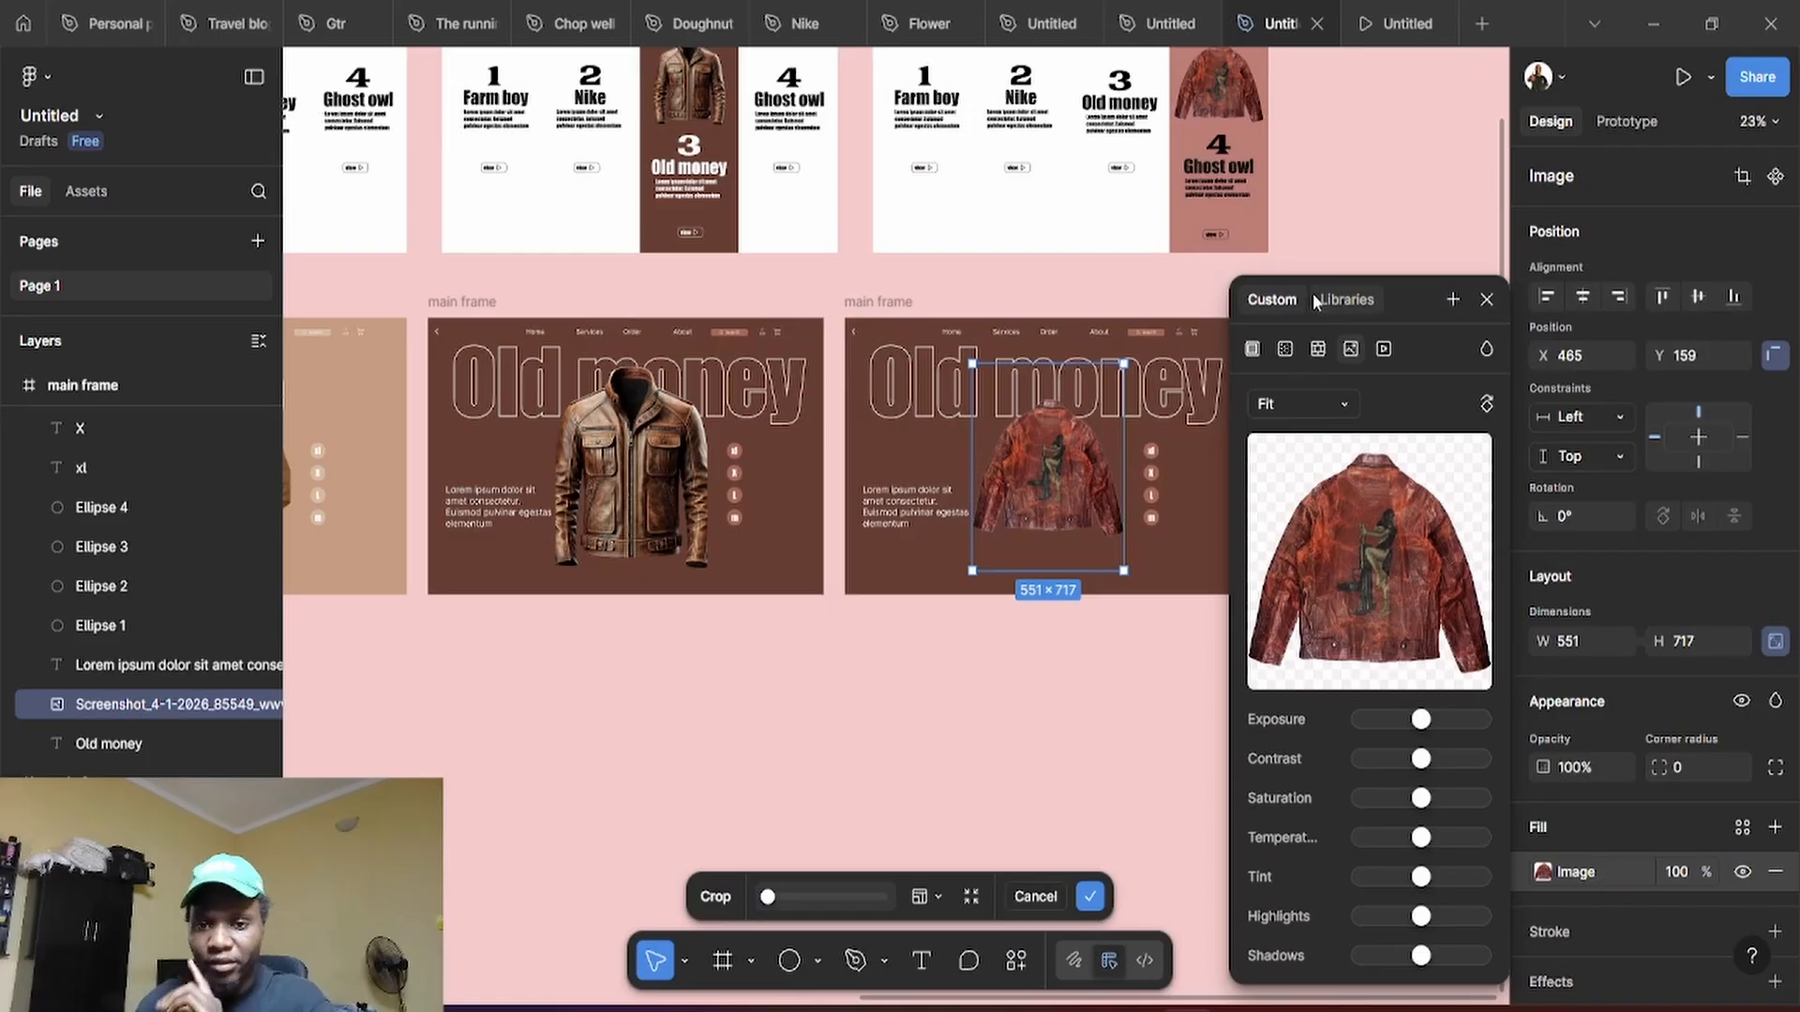
{"action": "left_click", "coordinate": [1485, 299]}
Enlarge the red jacket image to 706 × 919 and move it to X 391, Y 1 on the page
{"action": "scroll", "coordinate": [1026, 535], "scroll_direction": "up", "scroll_amount": 5}
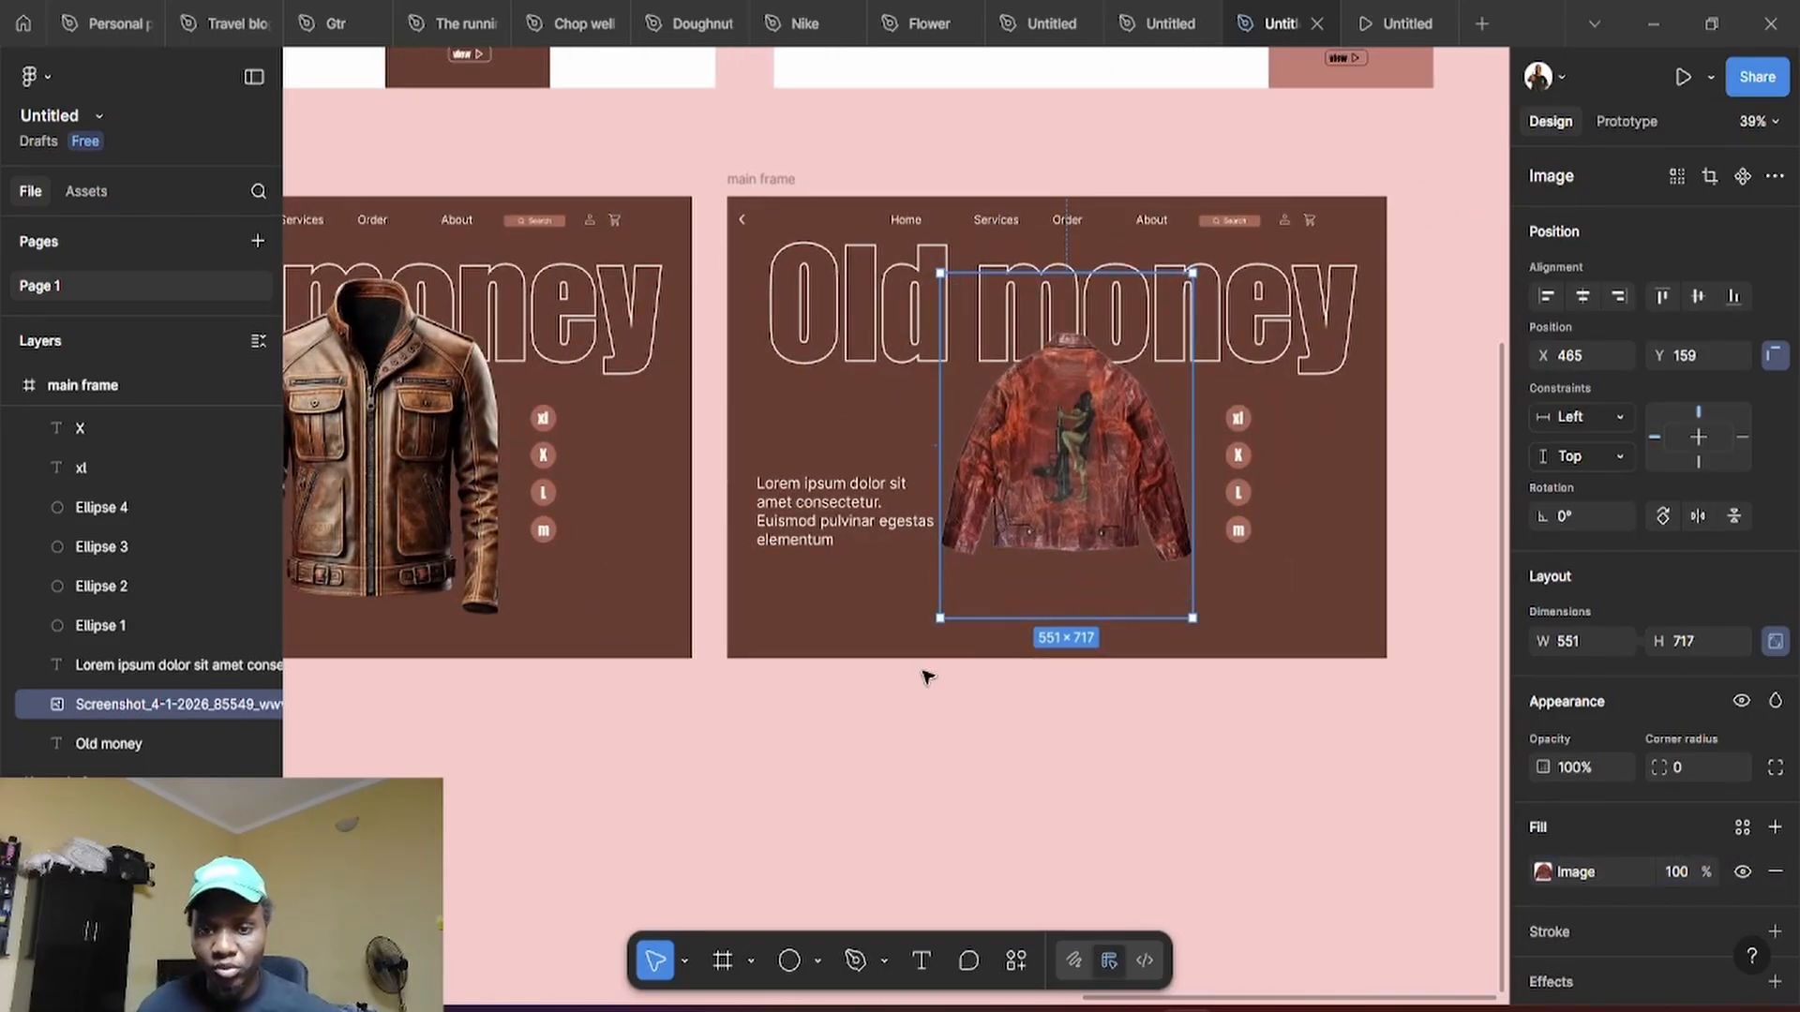
{"action": "left_click_drag", "start_coordinate": [918, 635], "coordinate": [849, 710]}
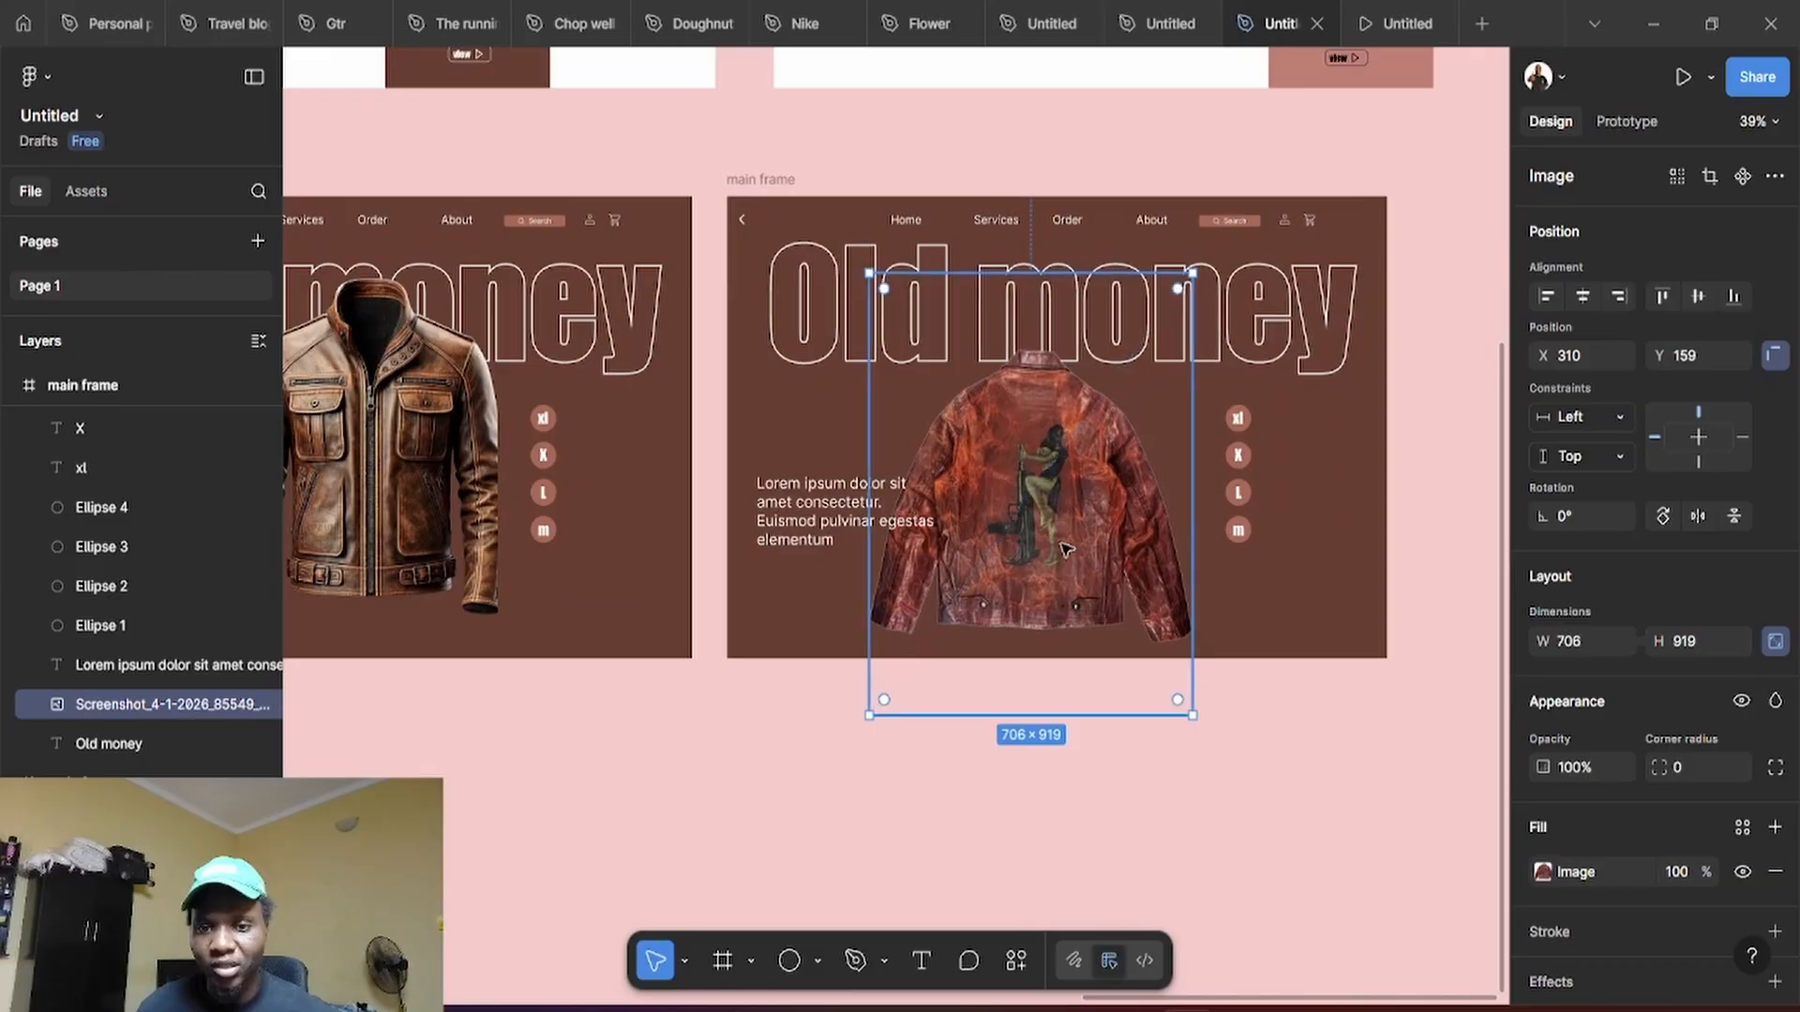
{"action": "left_click_drag", "start_coordinate": [1059, 552], "coordinate": [1092, 475]}
Change the outlined Old money headline behind the red jacket to "Ghost owl"
{"action": "scroll", "coordinate": [1274, 377], "scroll_direction": "up", "scroll_amount": 1}
{"action": "scroll", "coordinate": [1275, 377], "scroll_direction": "up", "scroll_amount": 4}
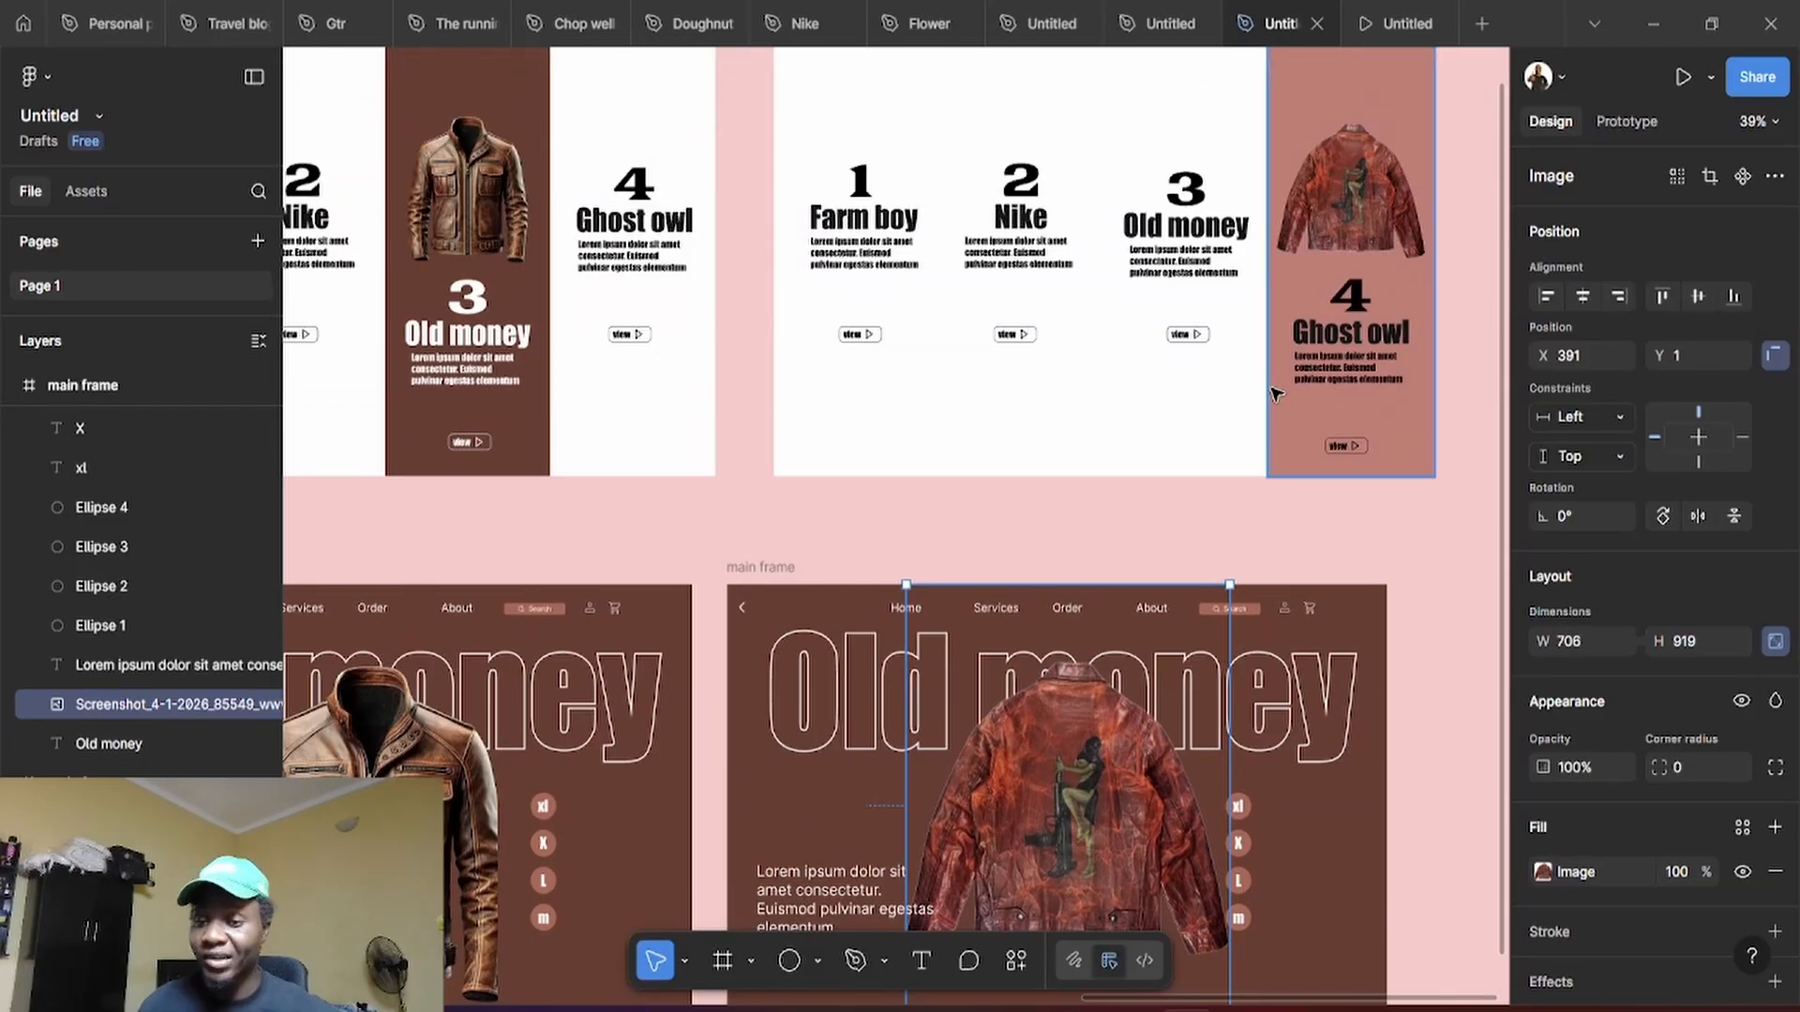
{"action": "scroll", "coordinate": [1272, 418], "scroll_direction": "up", "scroll_amount": 3}
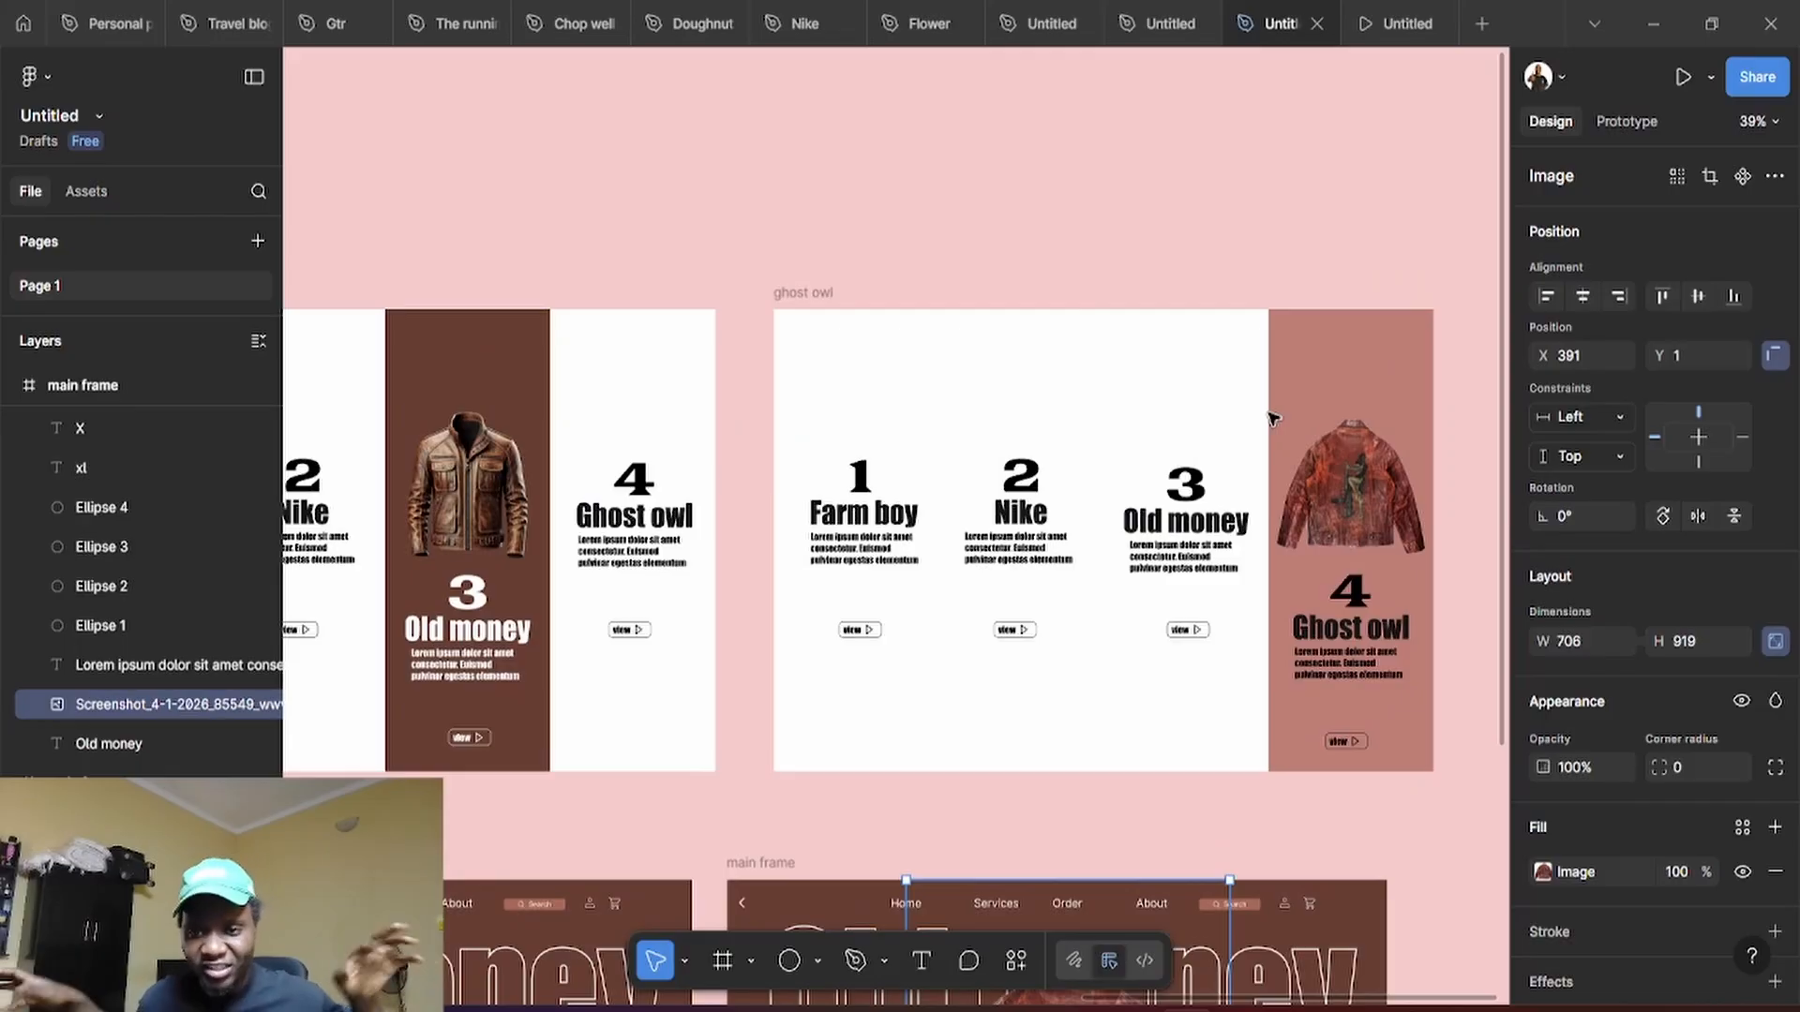
{"action": "scroll", "coordinate": [1272, 418], "scroll_direction": "down", "scroll_amount": 4}
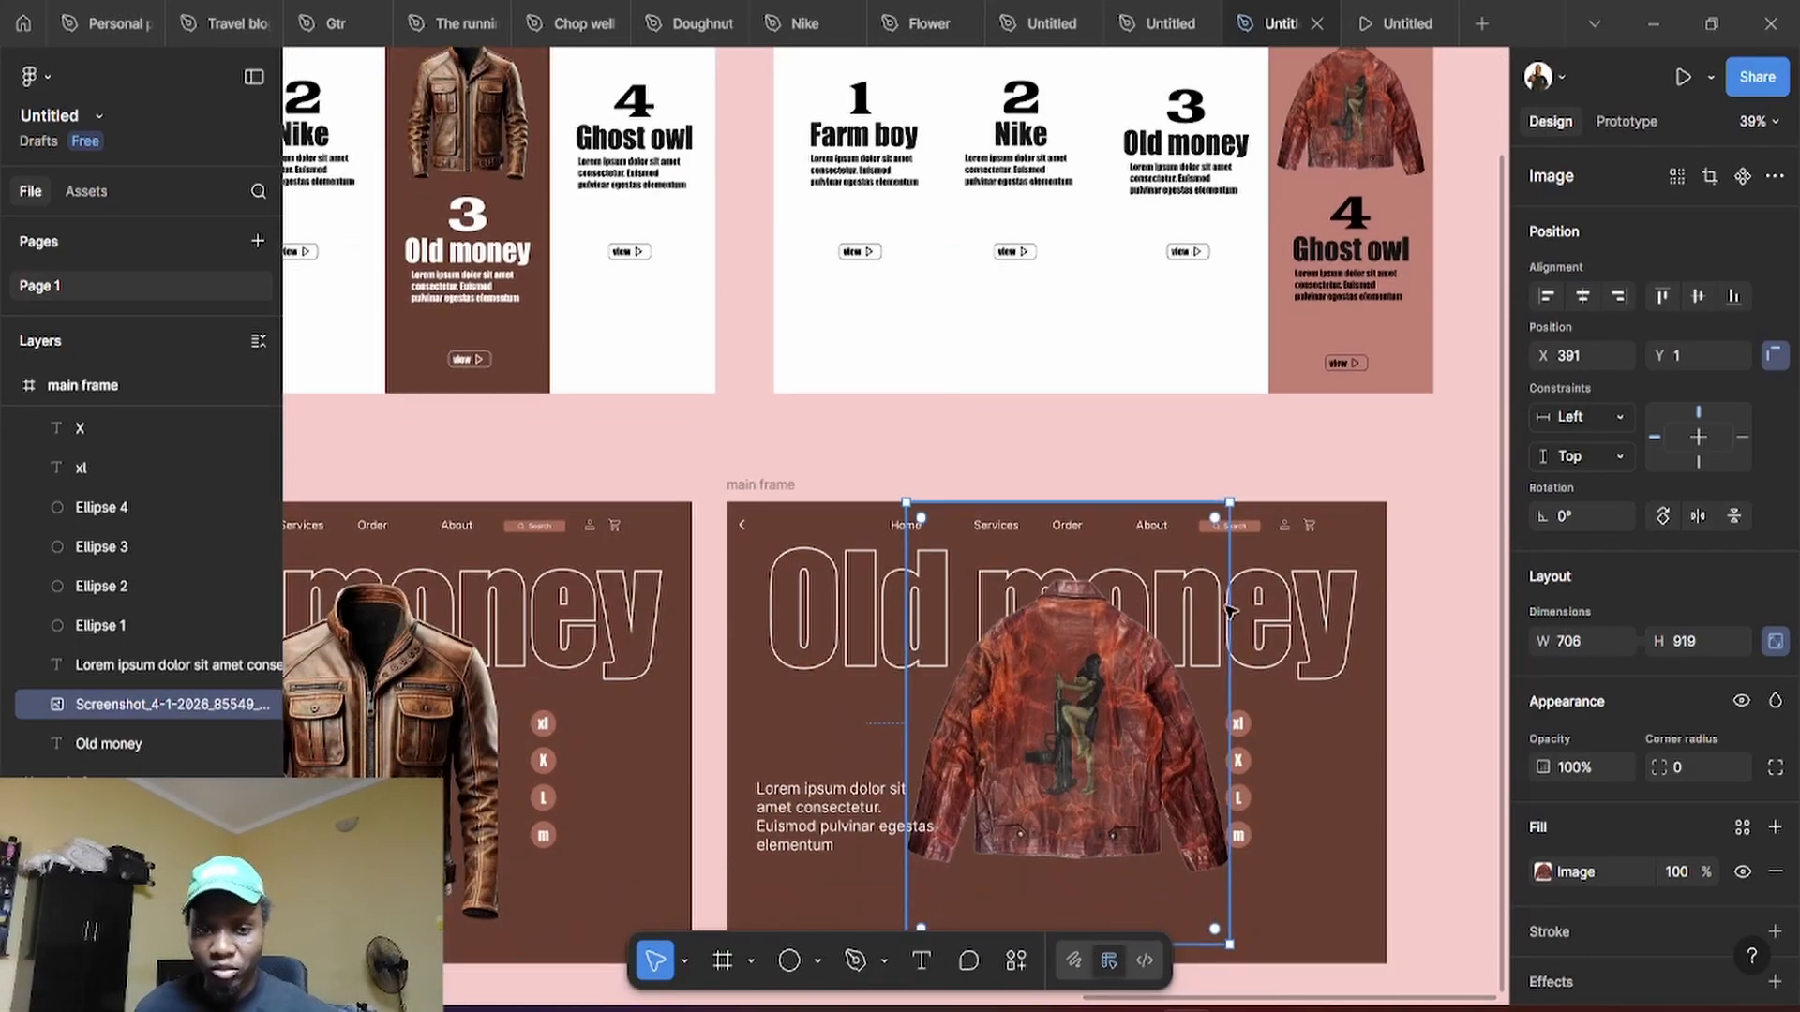
{"action": "left_click", "coordinate": [1295, 604]}
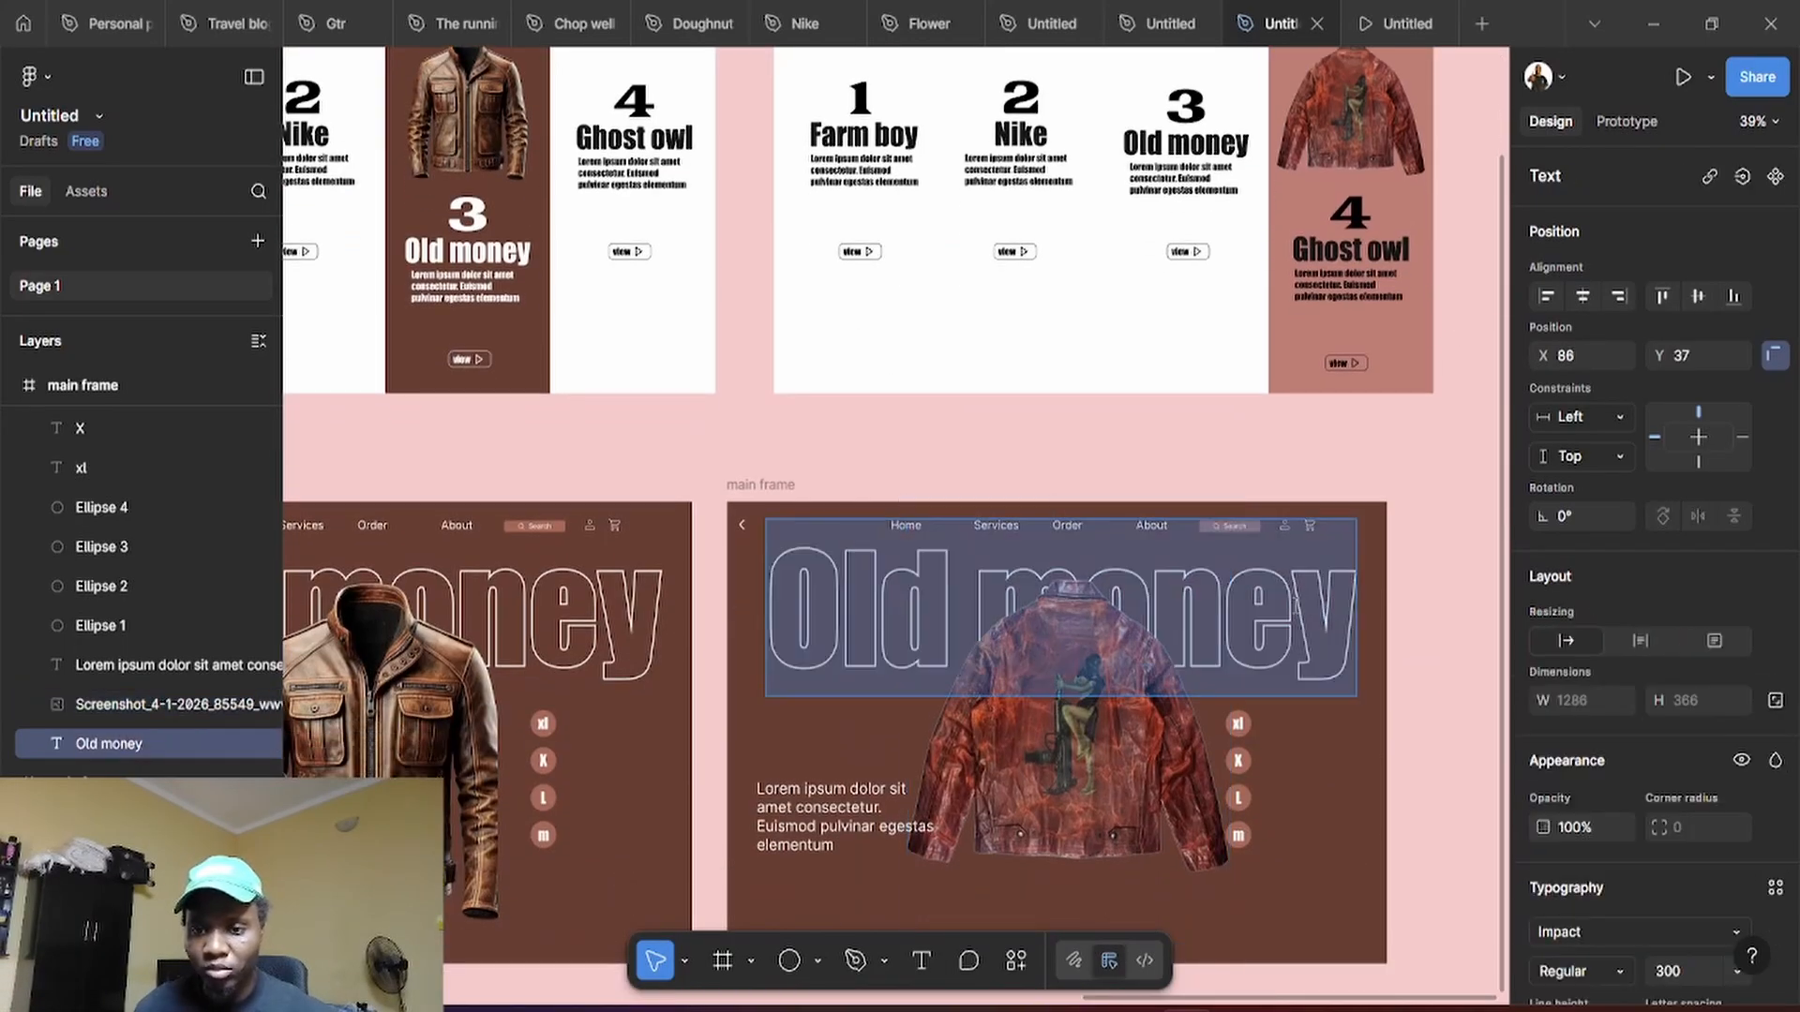
{"action": "type", "text": "Gho"}
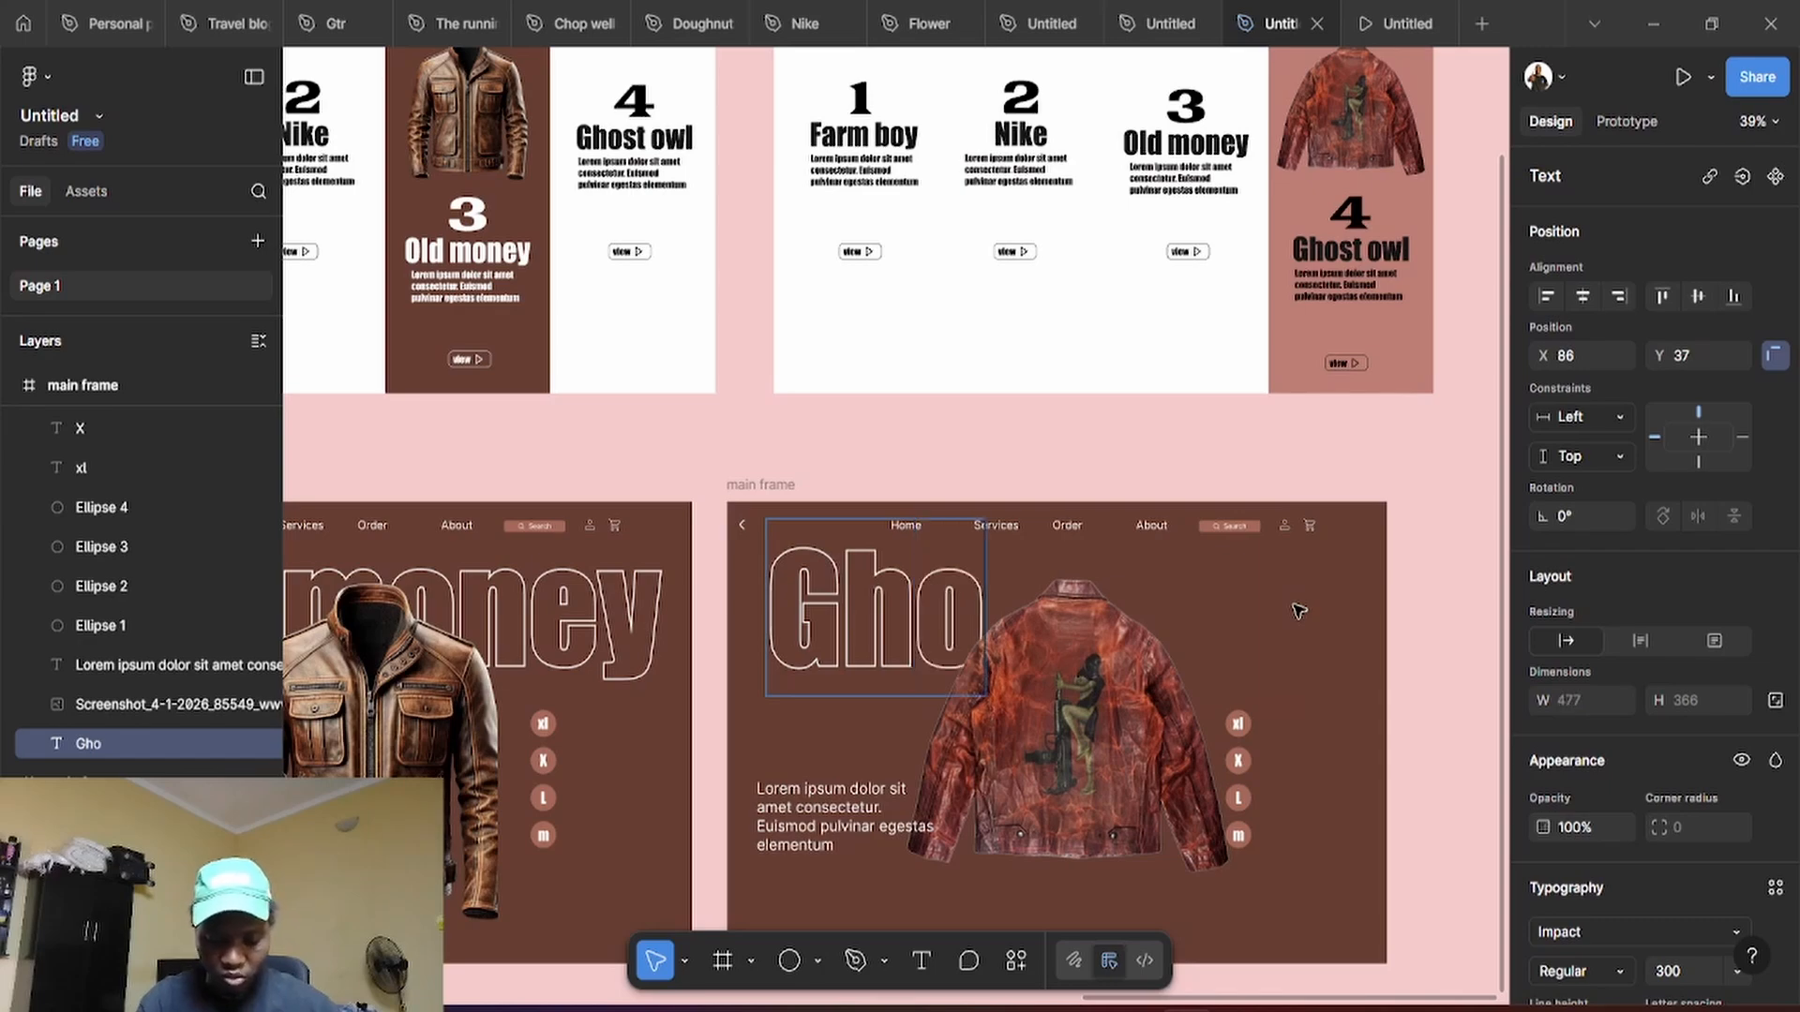
{"action": "type", "text": "st owl"}
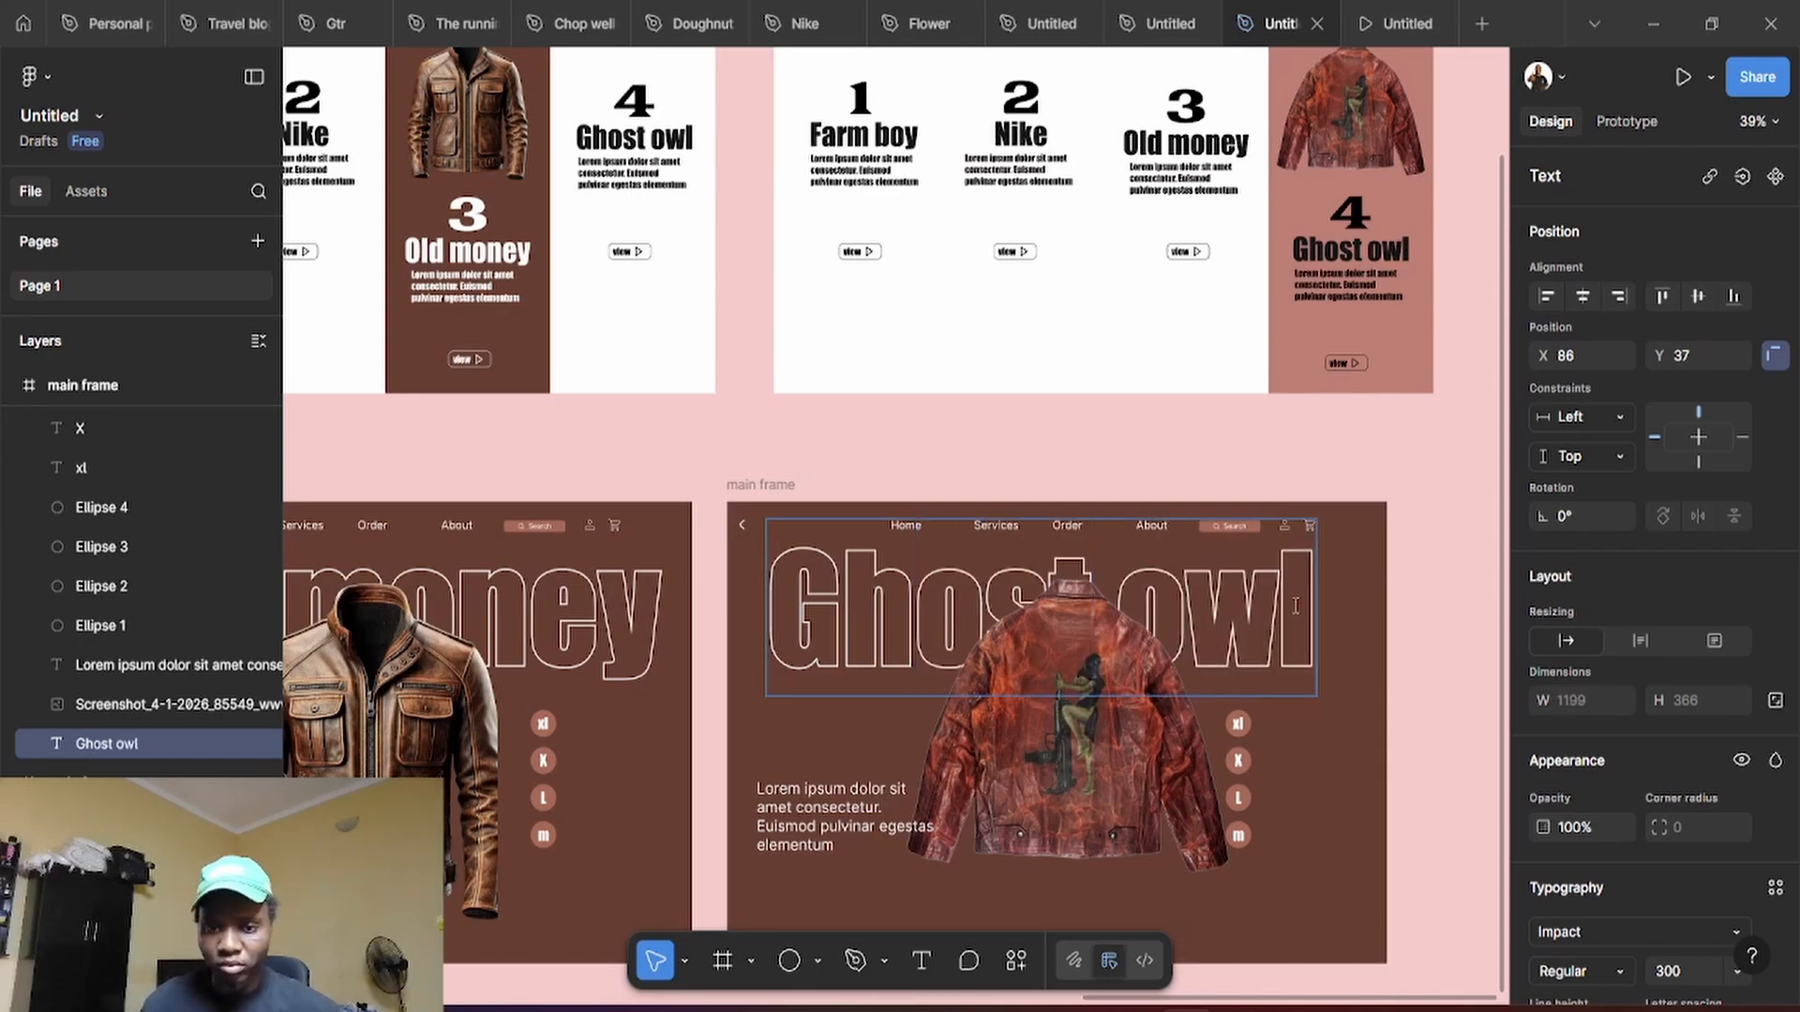
{"action": "key", "text": "Escape"}
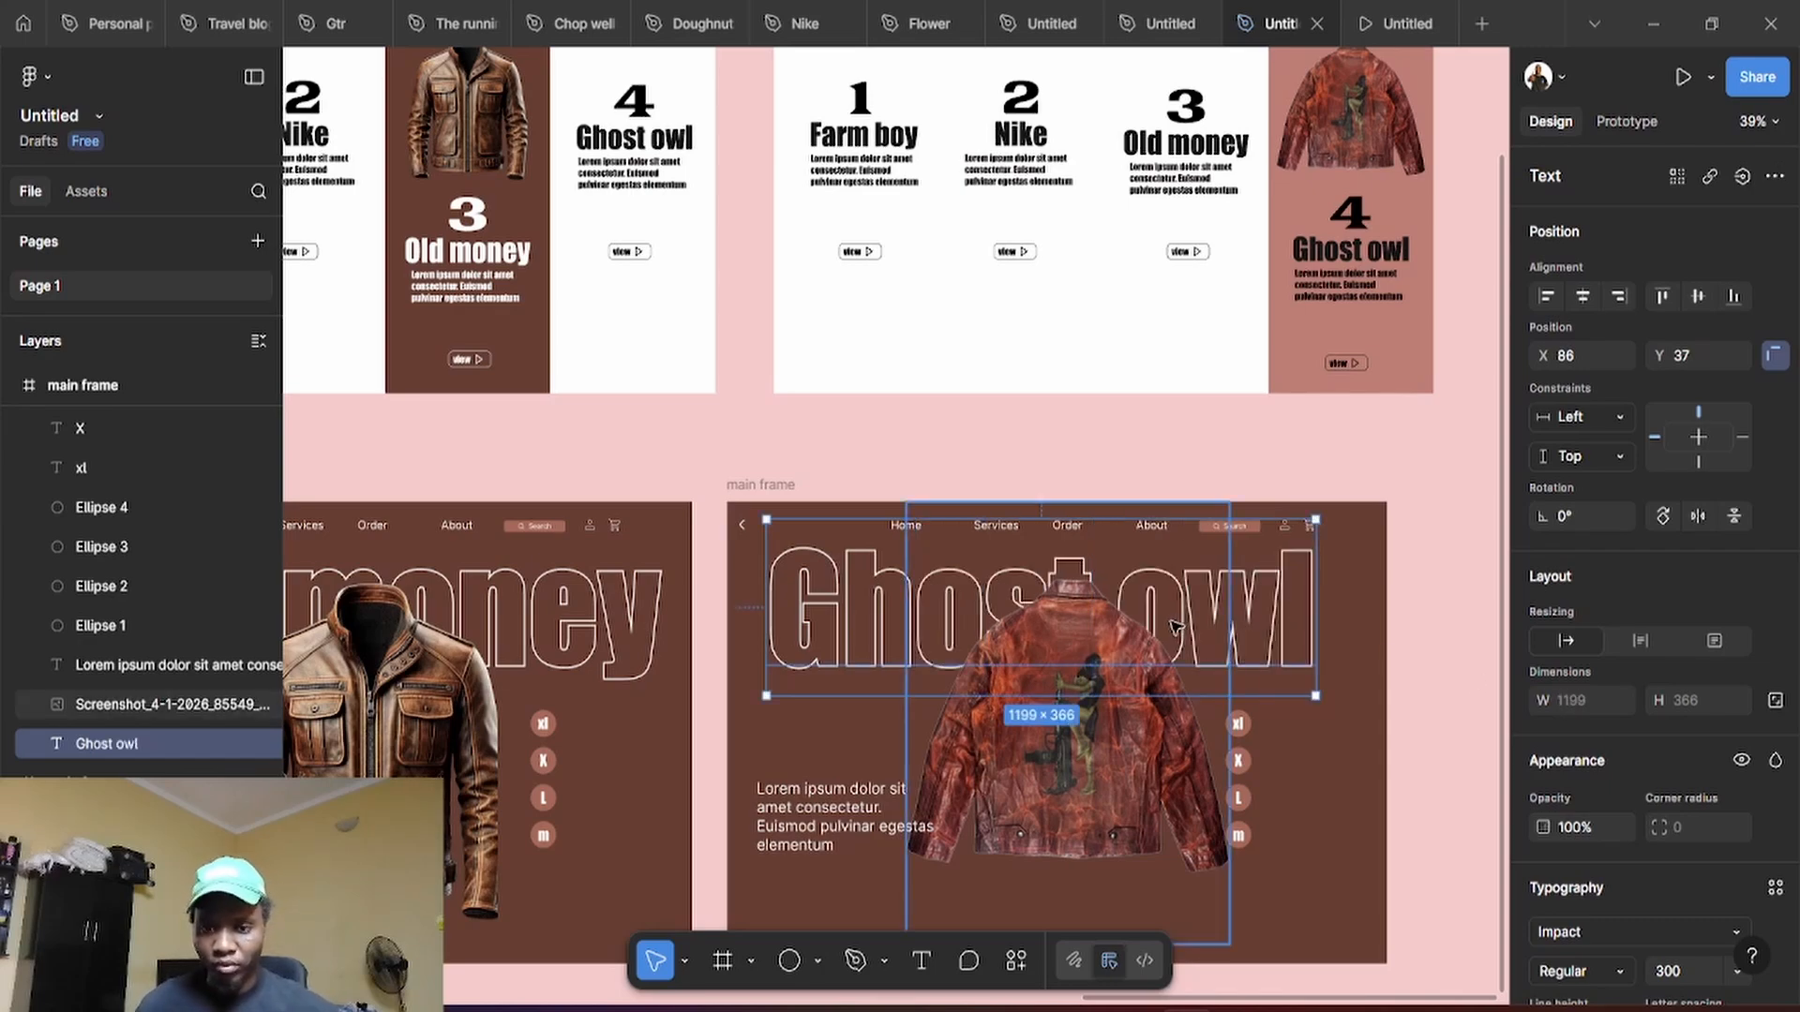
Nudge the Ghost owl headline horizontally to X 108, keeping its vertical position
{"action": "key", "text": "Right"}
{"action": "key", "text": "Right"}
{"action": "key", "text": "Right"}
{"action": "key", "text": "Right"}
{"action": "key", "text": "Right"}
{"action": "key", "text": "Right"}
{"action": "key", "text": "Right"}
{"action": "key", "text": "Right"}
{"action": "key", "text": "Right"}
{"action": "key", "text": "Right"}
{"action": "key", "text": "Right"}
{"action": "key", "text": "Right"}
{"action": "key", "text": "Right"}
{"action": "key", "text": "Right"}
{"action": "key", "text": "Right"}
{"action": "key", "text": "Right"}
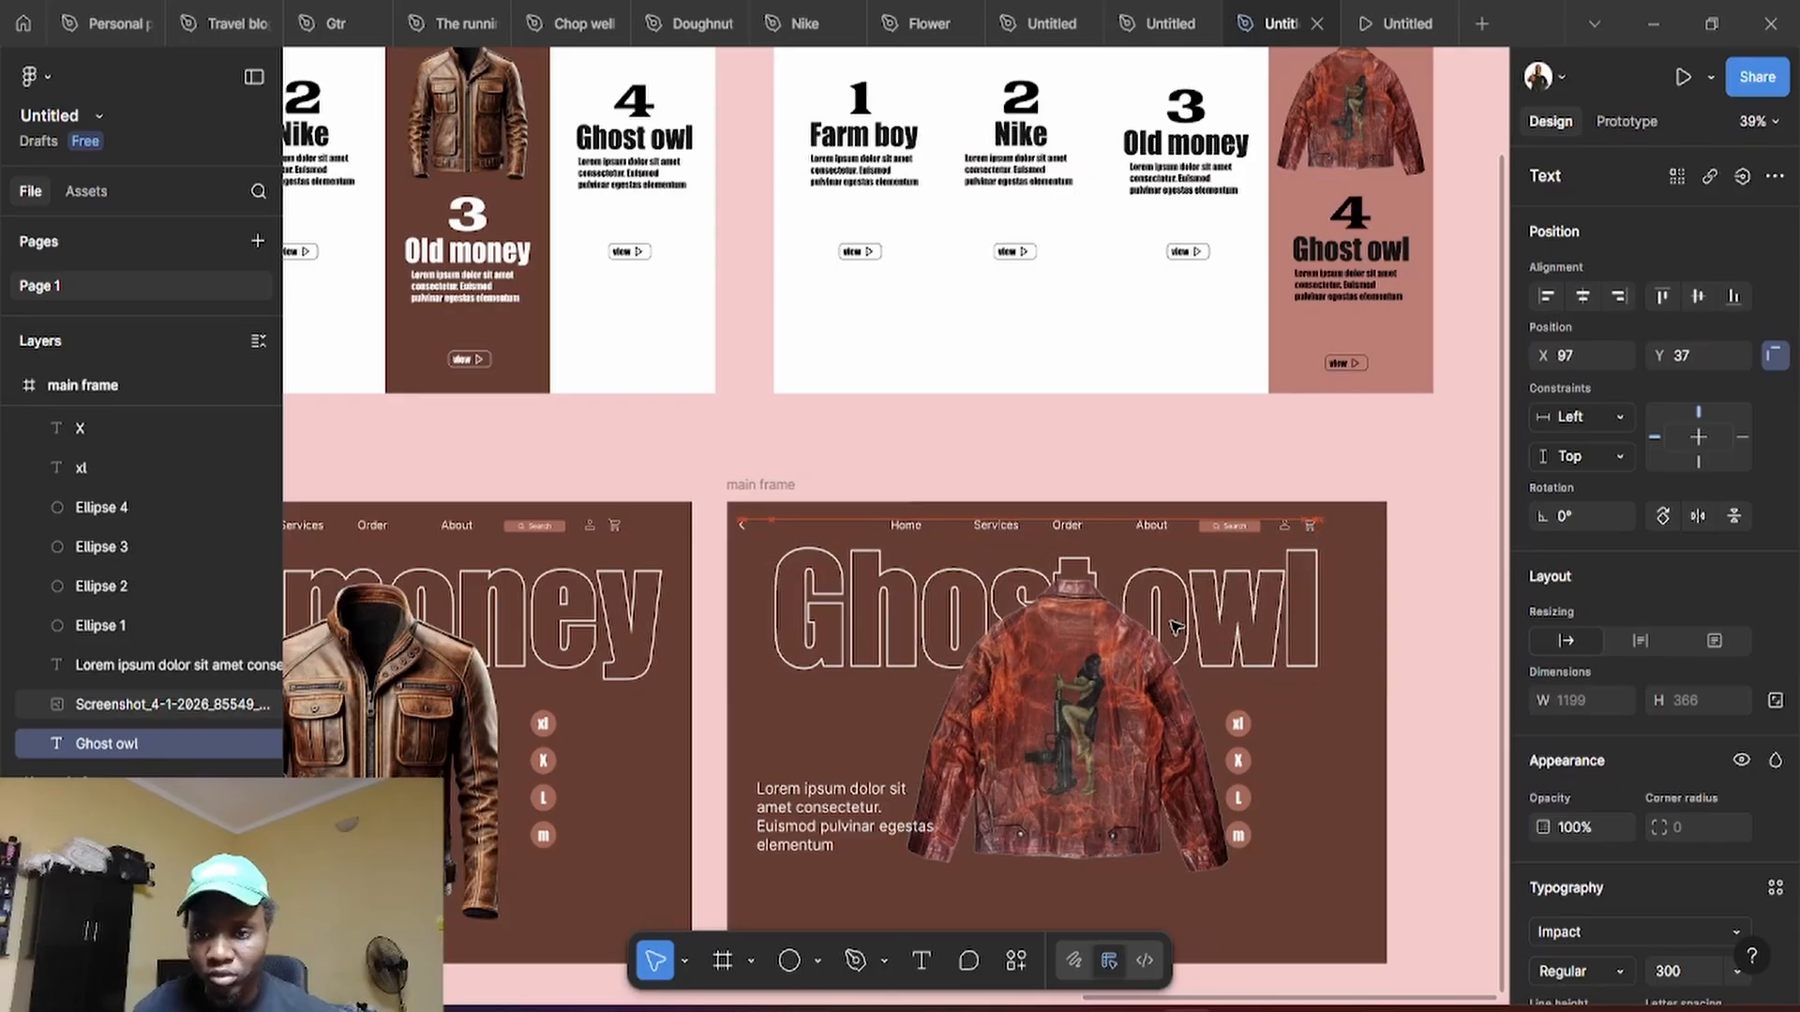
{"action": "key", "text": "Right"}
{"action": "key", "text": "Right"}
{"action": "key", "text": "Right"}
{"action": "key", "text": "Right"}
{"action": "key", "text": "Right"}
{"action": "key", "text": "Right"}
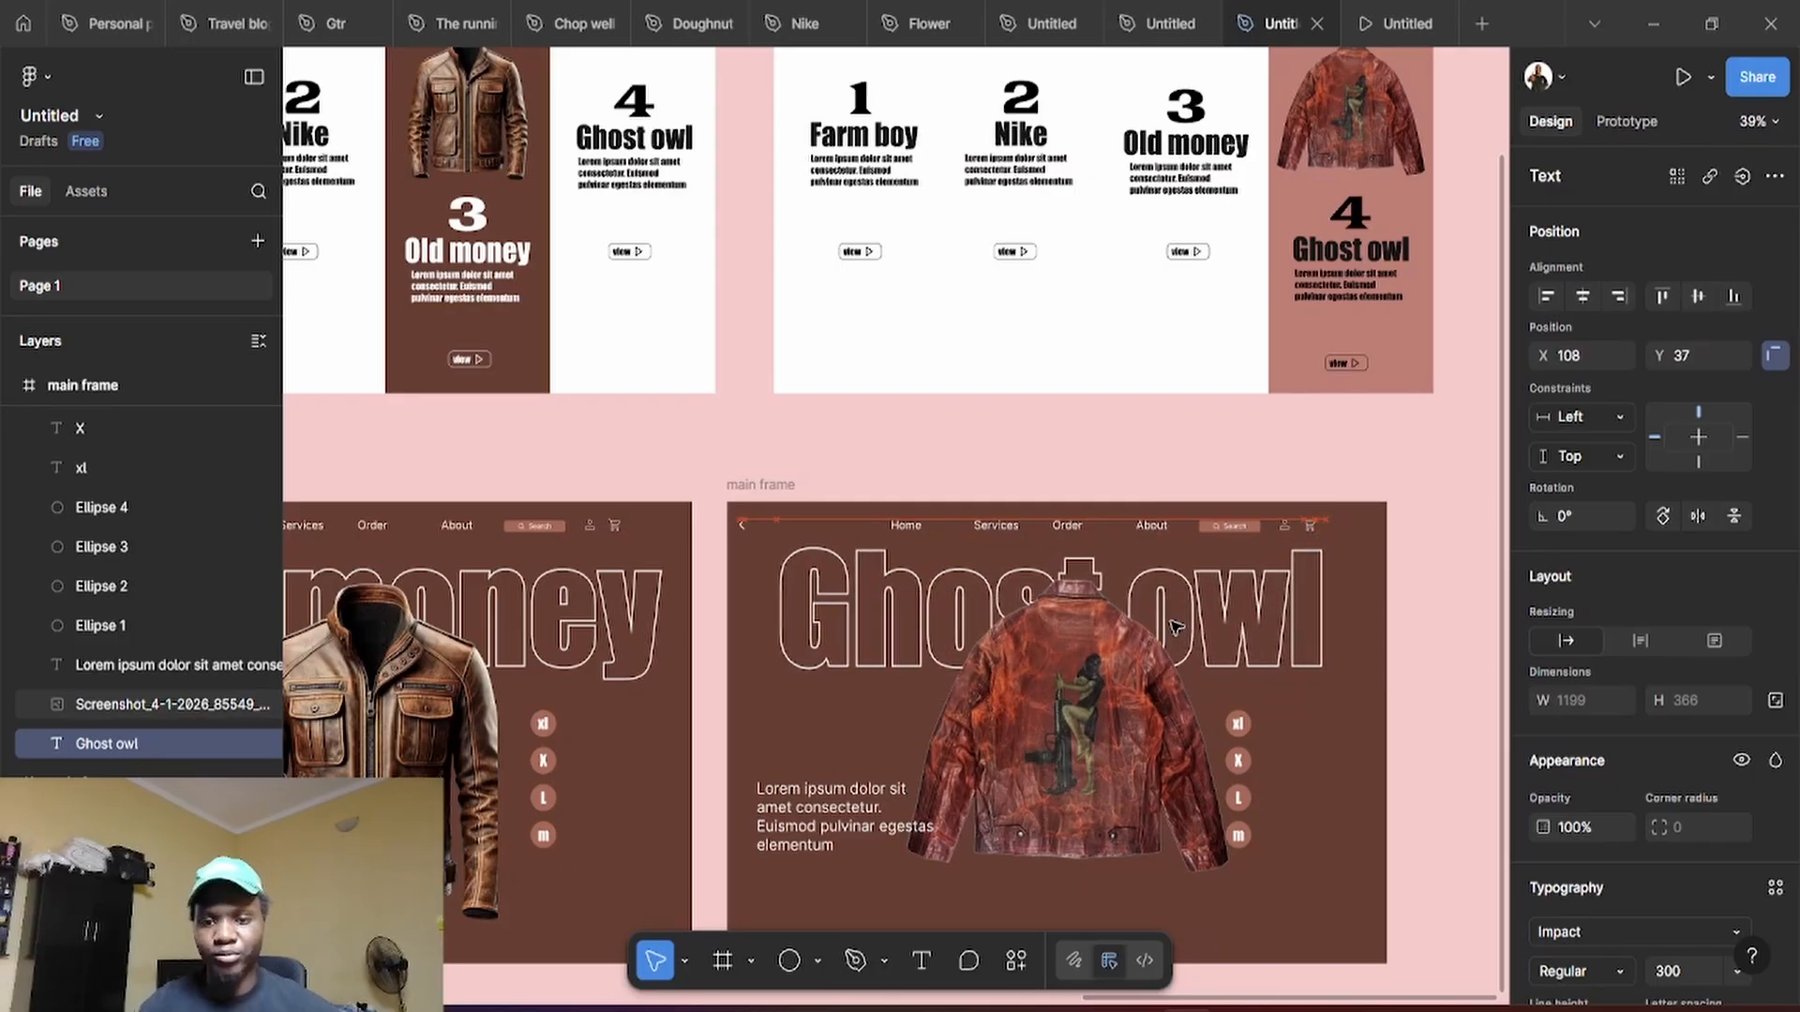
{"action": "scroll", "coordinate": [1209, 651], "scroll_direction": "down", "scroll_amount": 3}
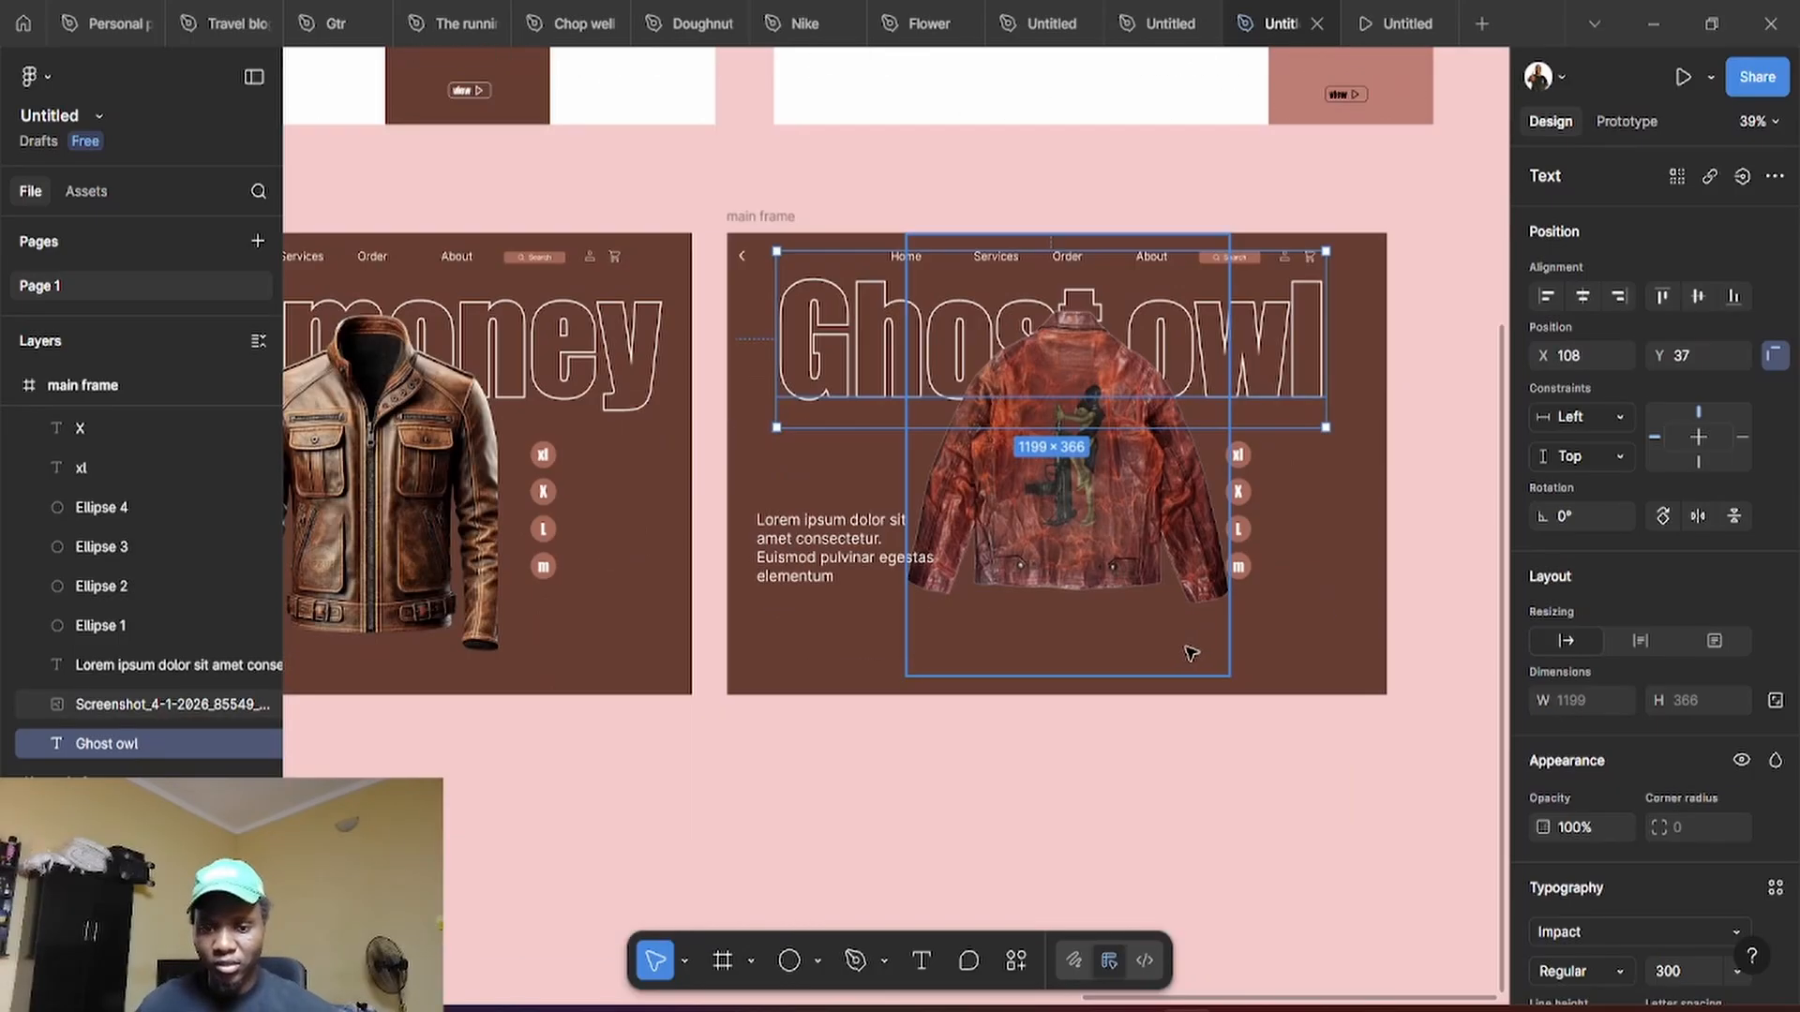
{"action": "left_click", "coordinate": [1320, 758]}
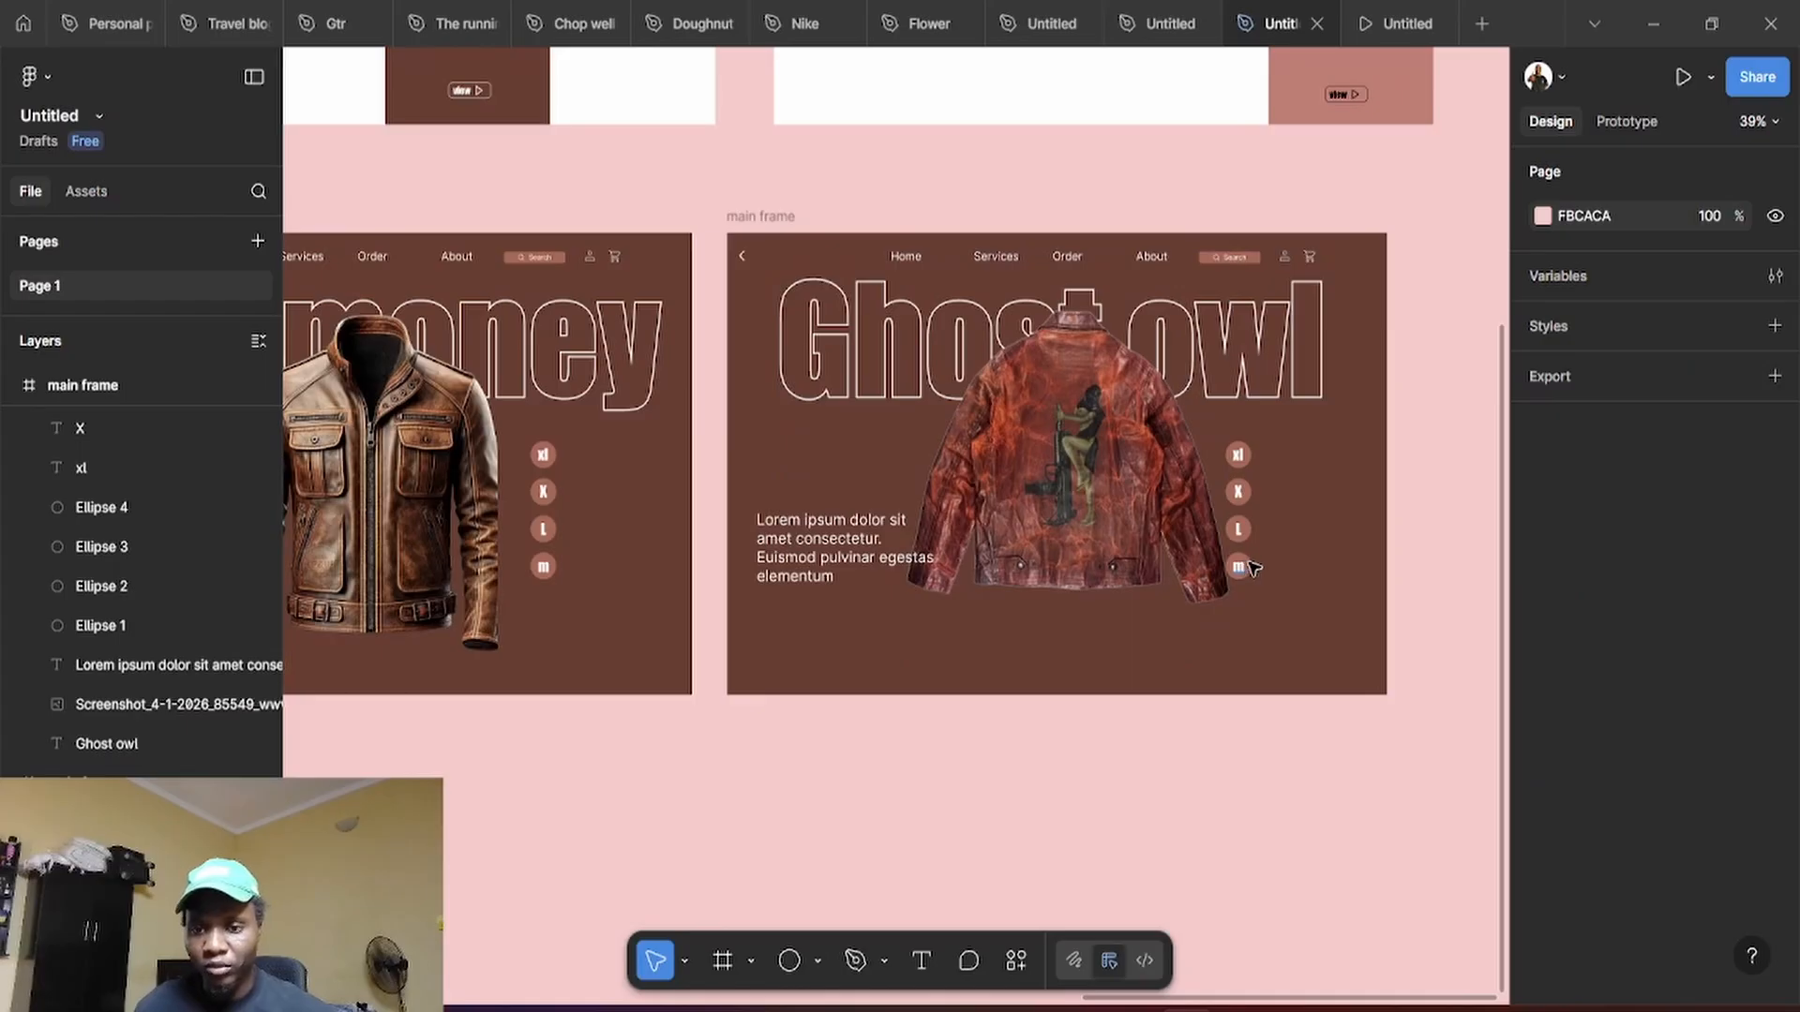
Fill the four size circles and the search box on the Ghost owl page with 6D3C31, sampled from the page background
{"action": "scroll", "coordinate": [1251, 567], "scroll_direction": "up", "scroll_amount": 5}
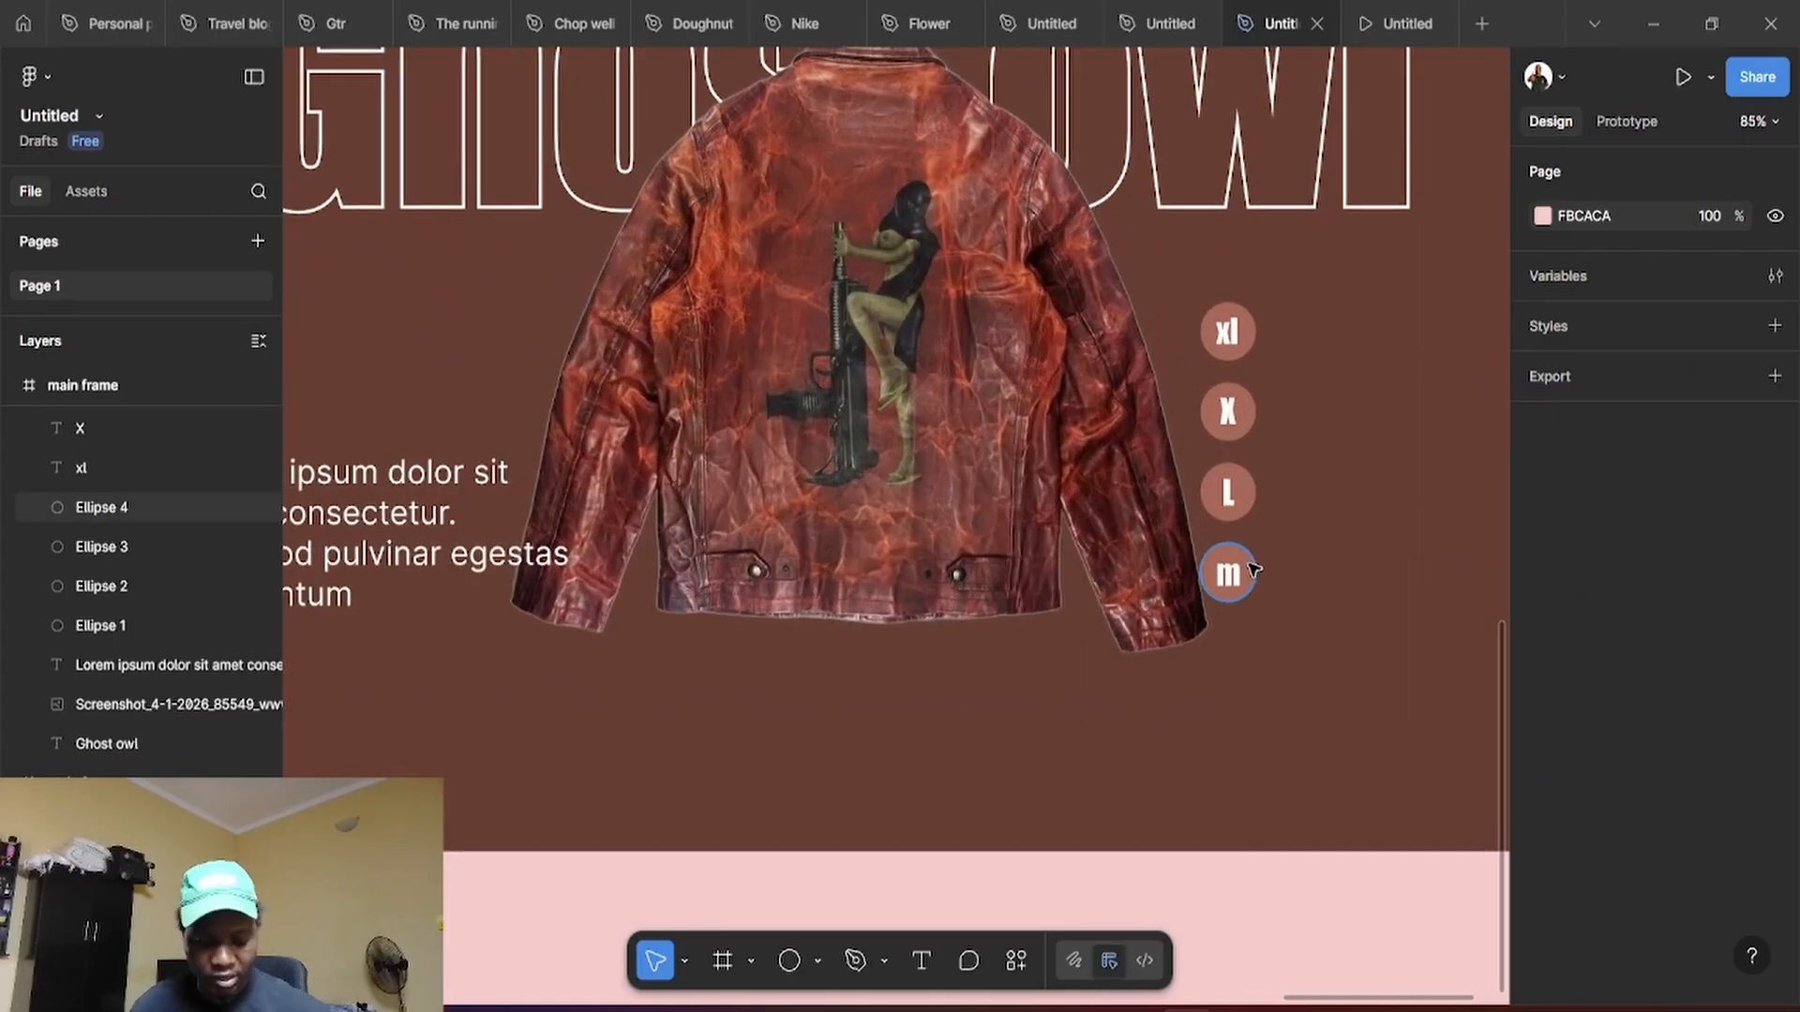
{"action": "left_click", "coordinate": [1252, 570]}
{"action": "left_click", "coordinate": [1244, 497], "text": "shift"}
{"action": "left_click", "coordinate": [1246, 427], "text": "shift"}
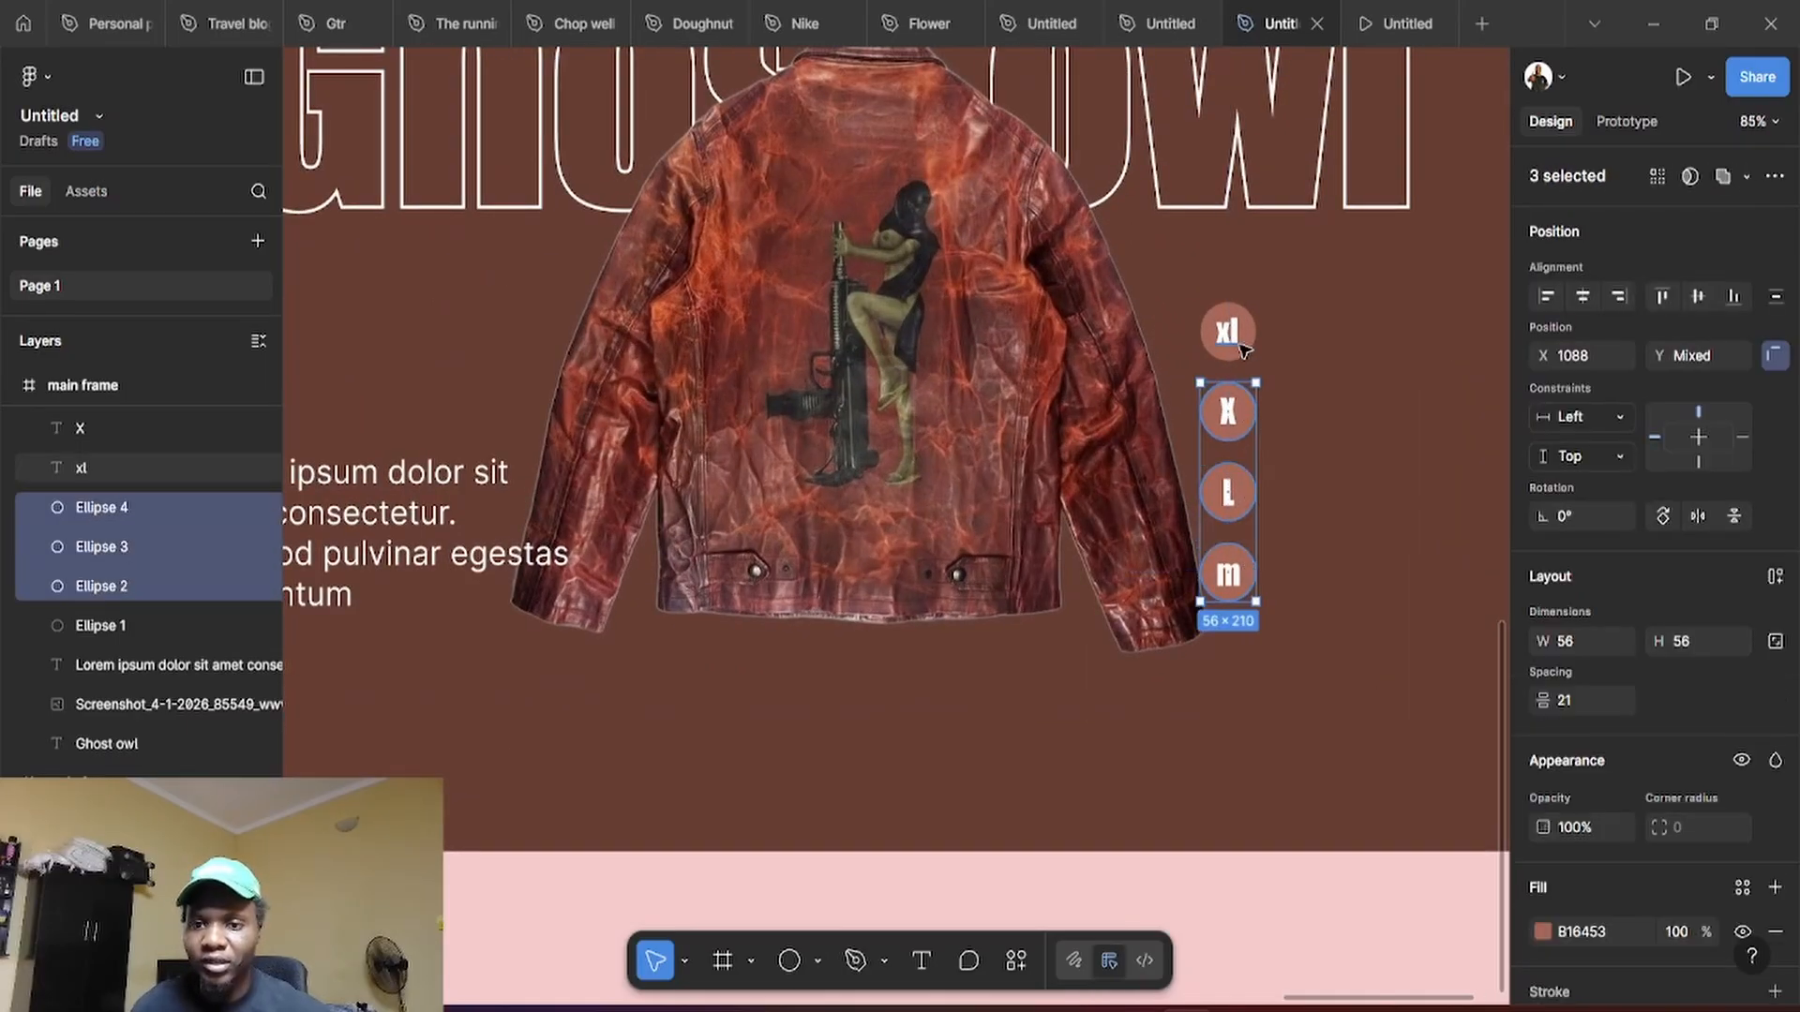
{"action": "left_click", "coordinate": [1247, 337], "text": "shift"}
{"action": "scroll", "coordinate": [1310, 349], "scroll_direction": "up", "scroll_amount": 6}
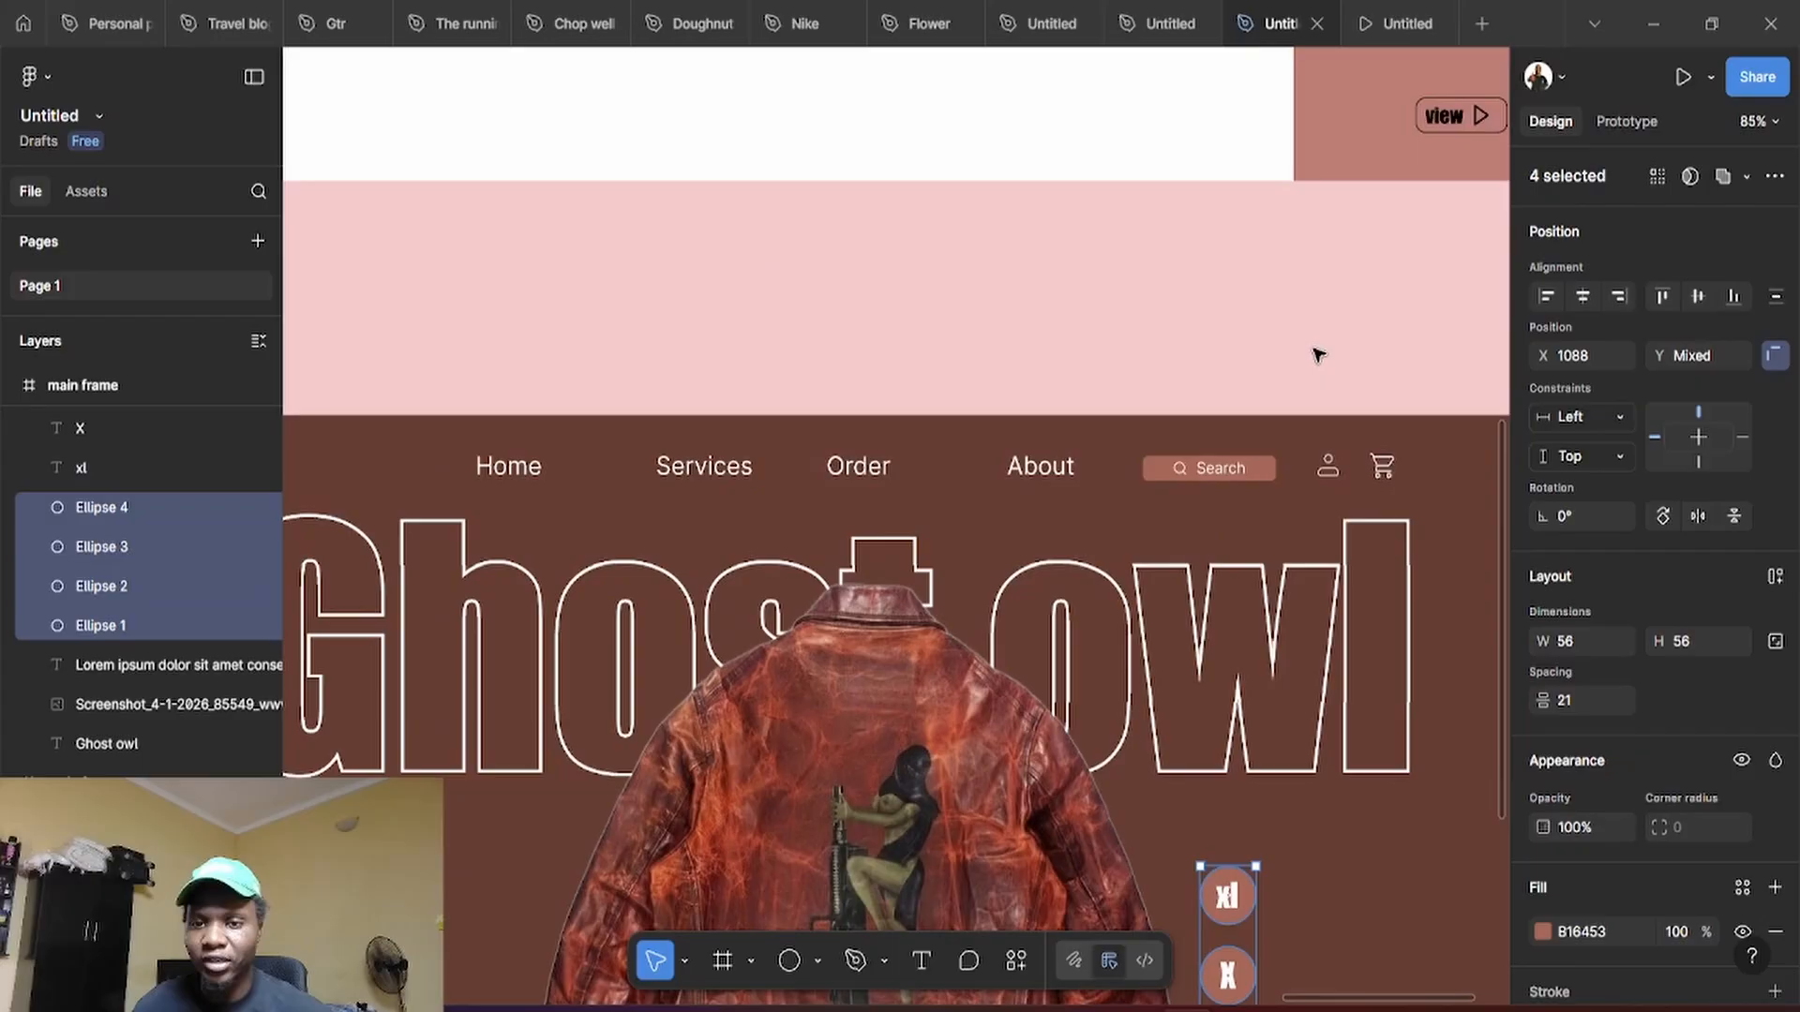
{"action": "left_click", "coordinate": [1269, 469], "text": "shift"}
{"action": "key", "text": "i"}
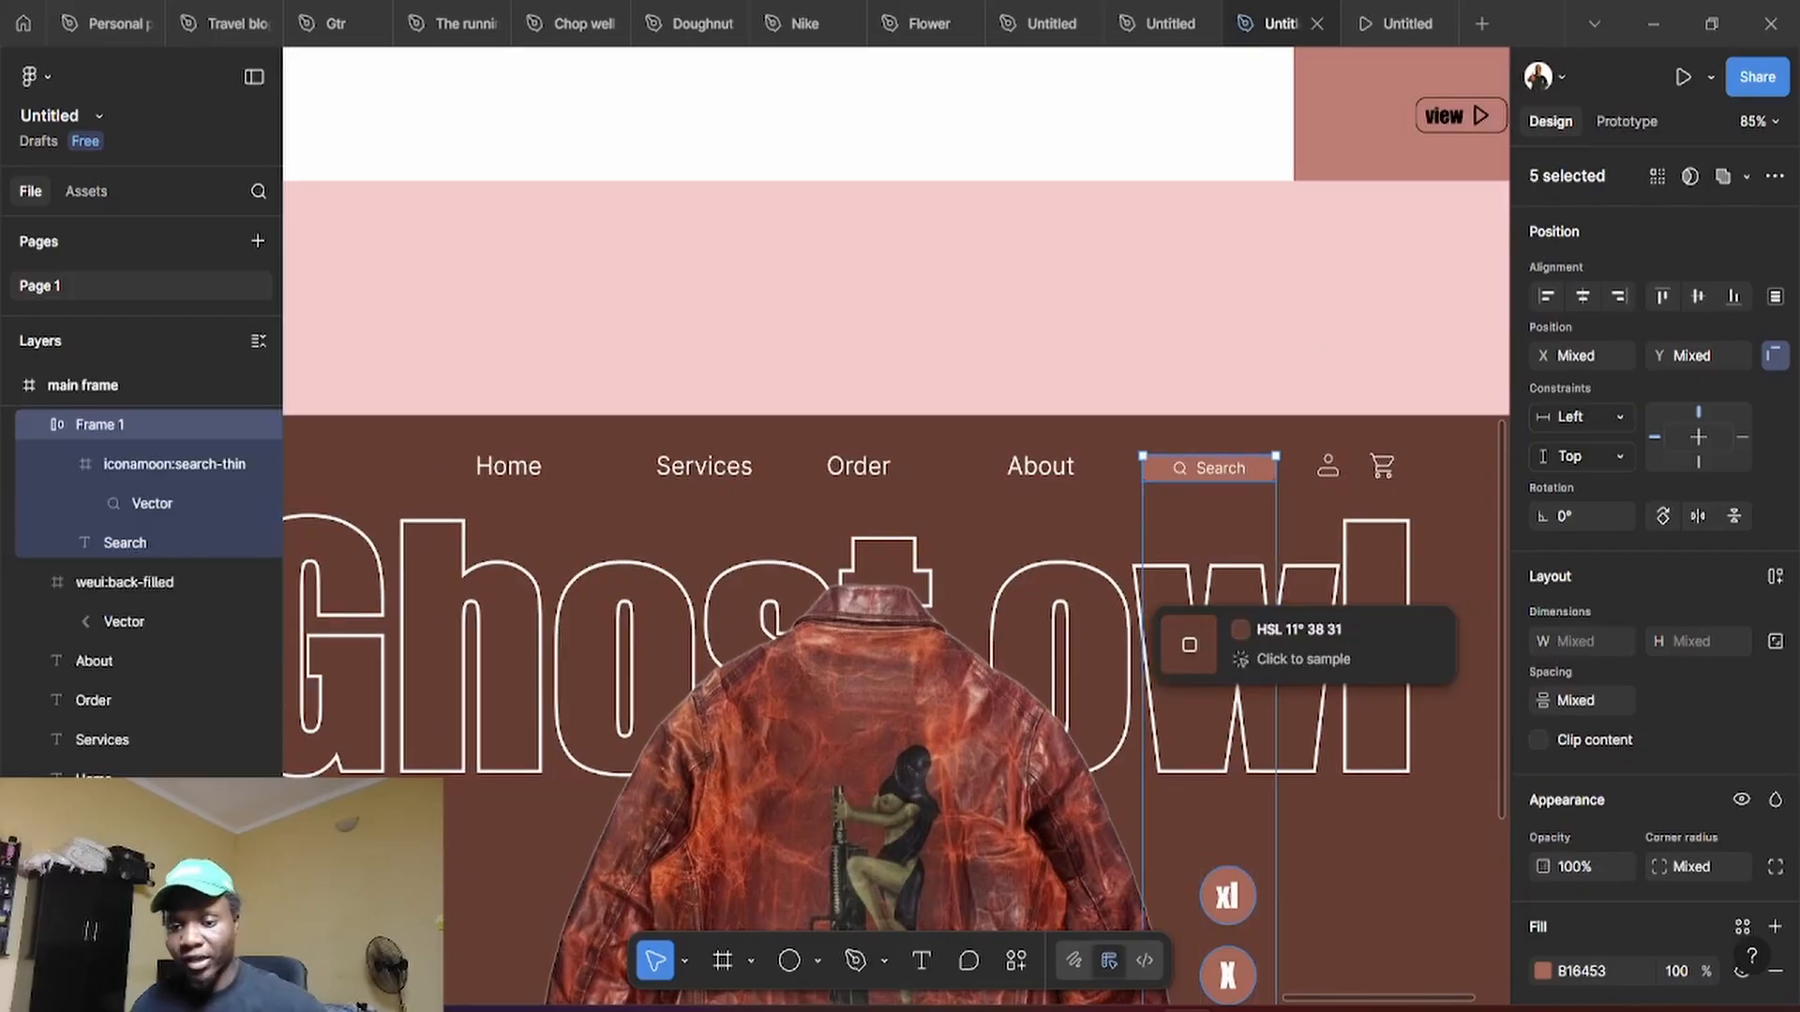
{"action": "left_click", "coordinate": [1464, 673]}
Lighten the fill of the Ghost owl page's size circles and search box to an HSL lightness of 51
{"action": "scroll", "coordinate": [1472, 694], "scroll_direction": "down", "scroll_amount": 5}
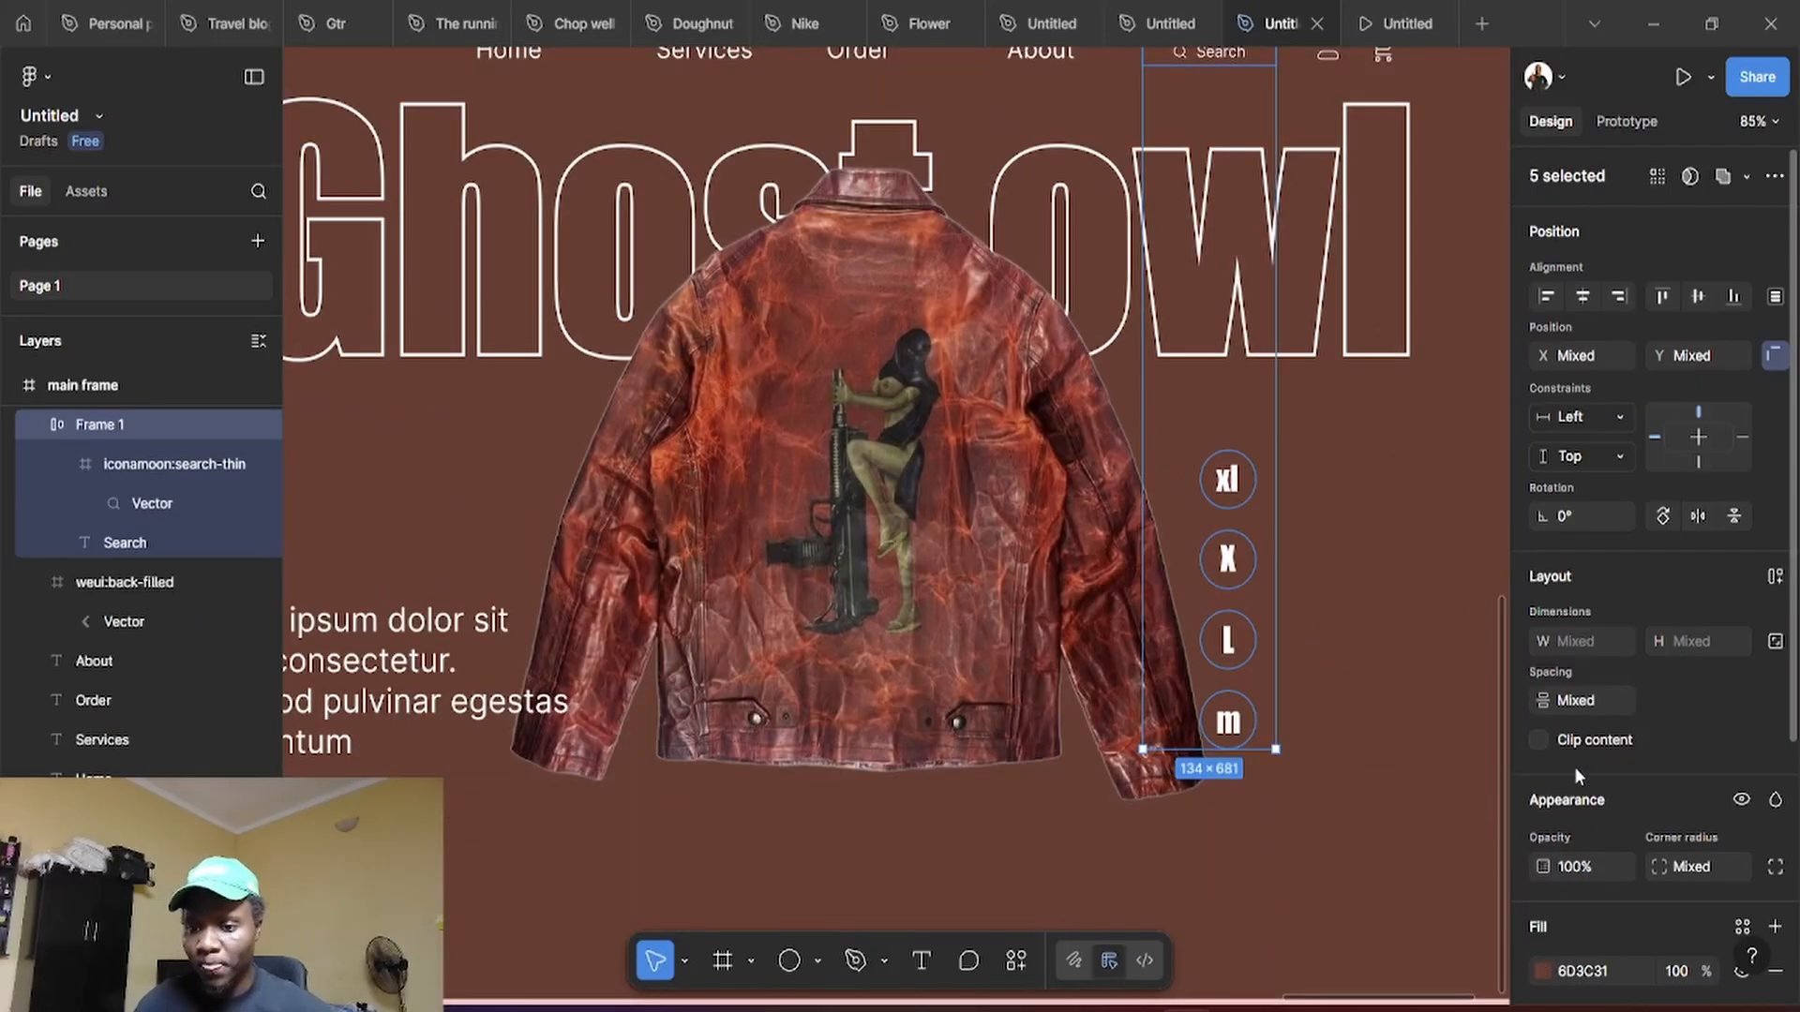
{"action": "scroll", "coordinate": [1575, 767], "scroll_direction": "down", "scroll_amount": 4}
{"action": "left_click", "coordinate": [1542, 615]}
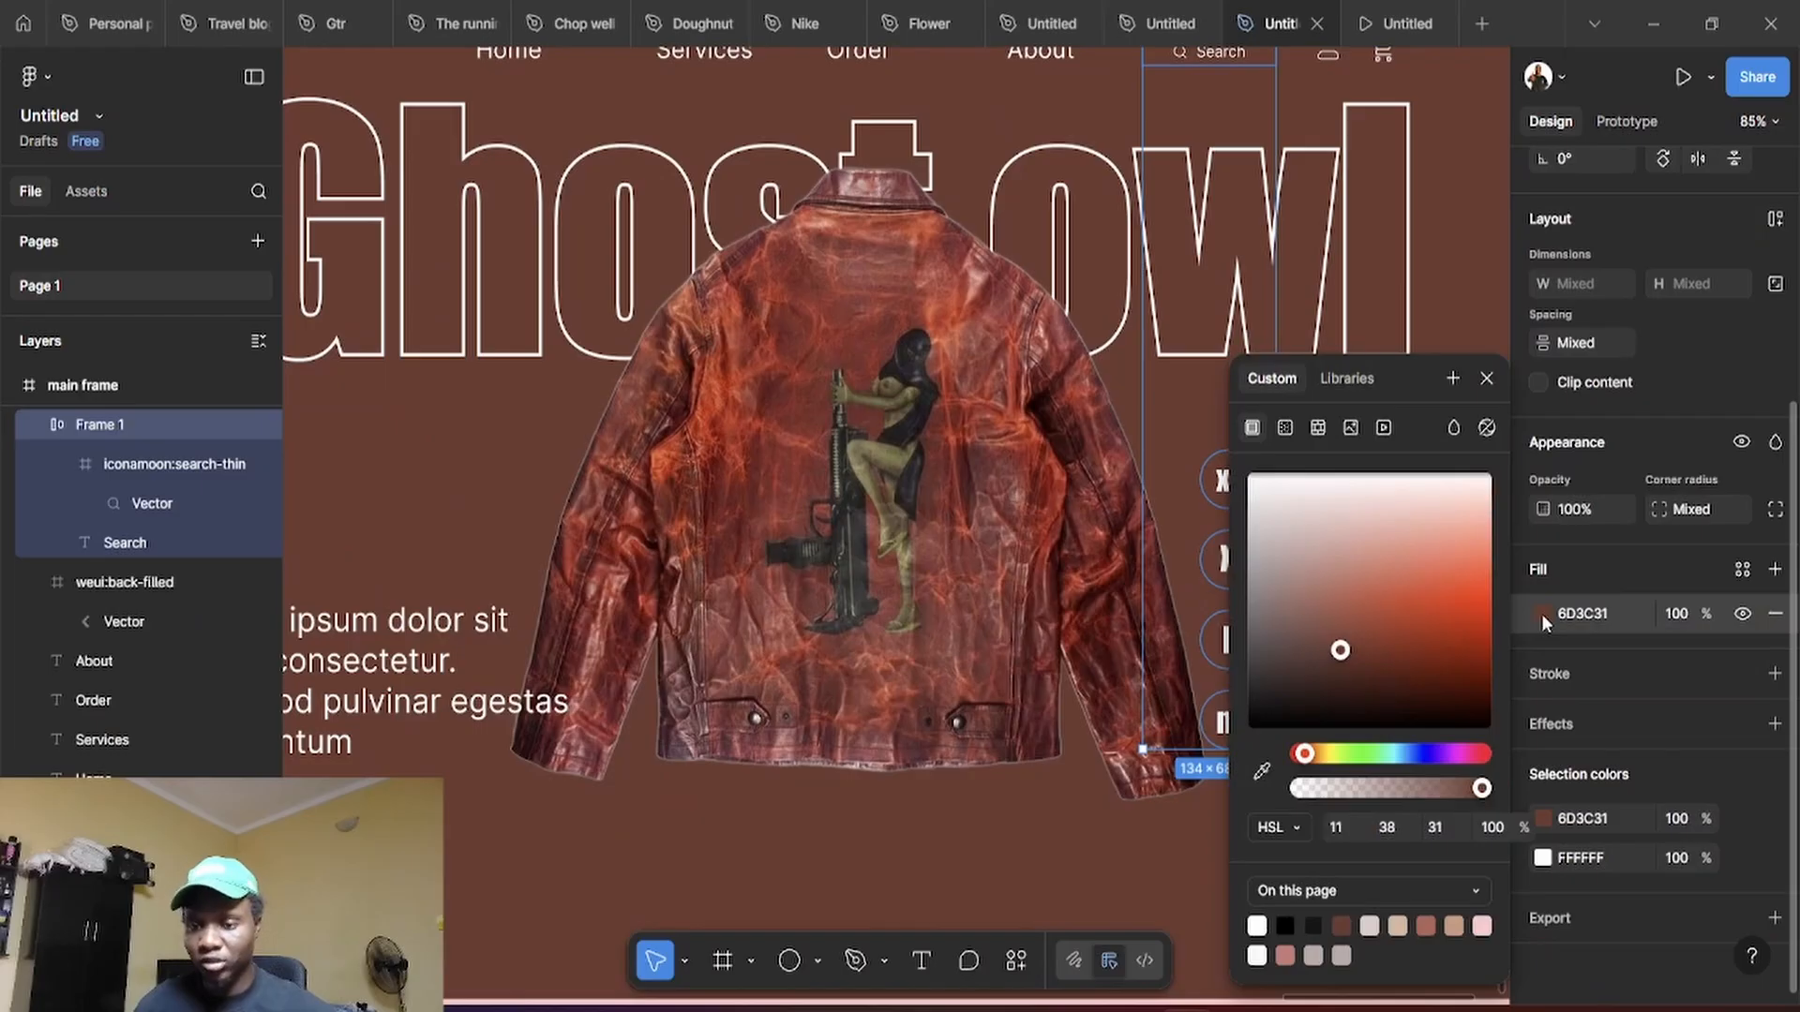
{"action": "left_click", "coordinate": [1436, 829]}
{"action": "type", "text": "51"}
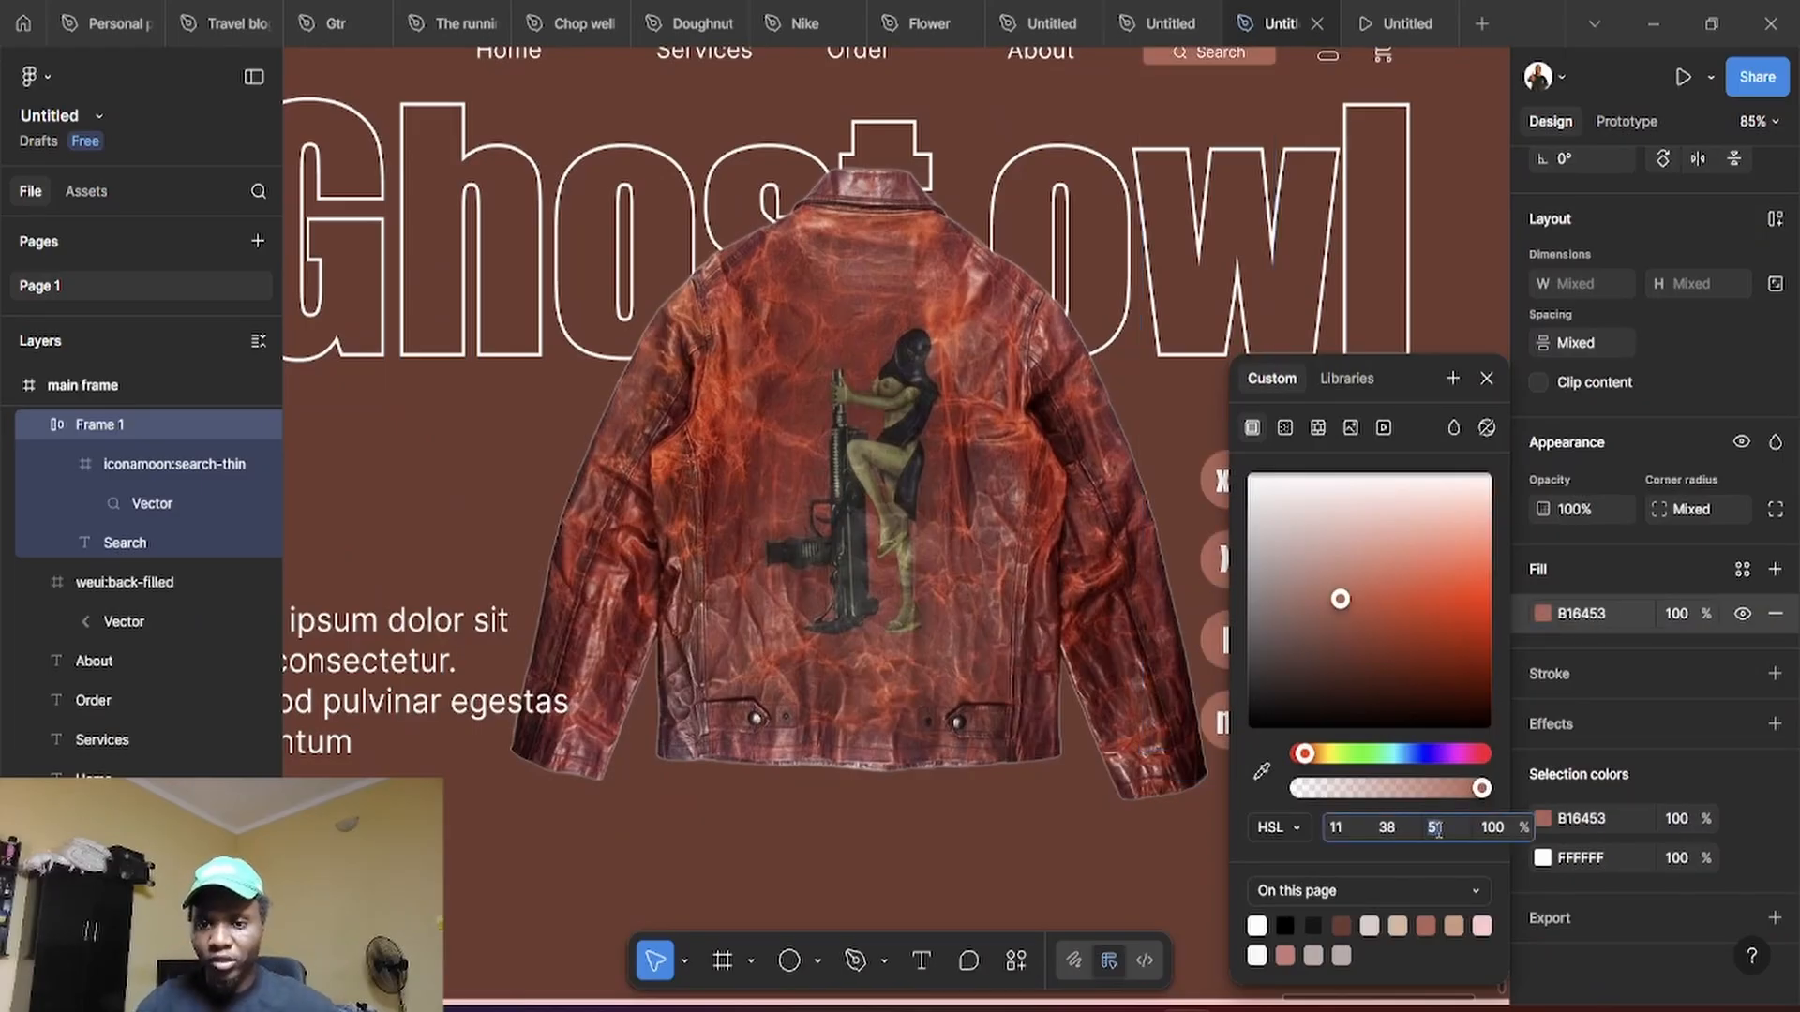
{"action": "left_click", "coordinate": [1487, 377]}
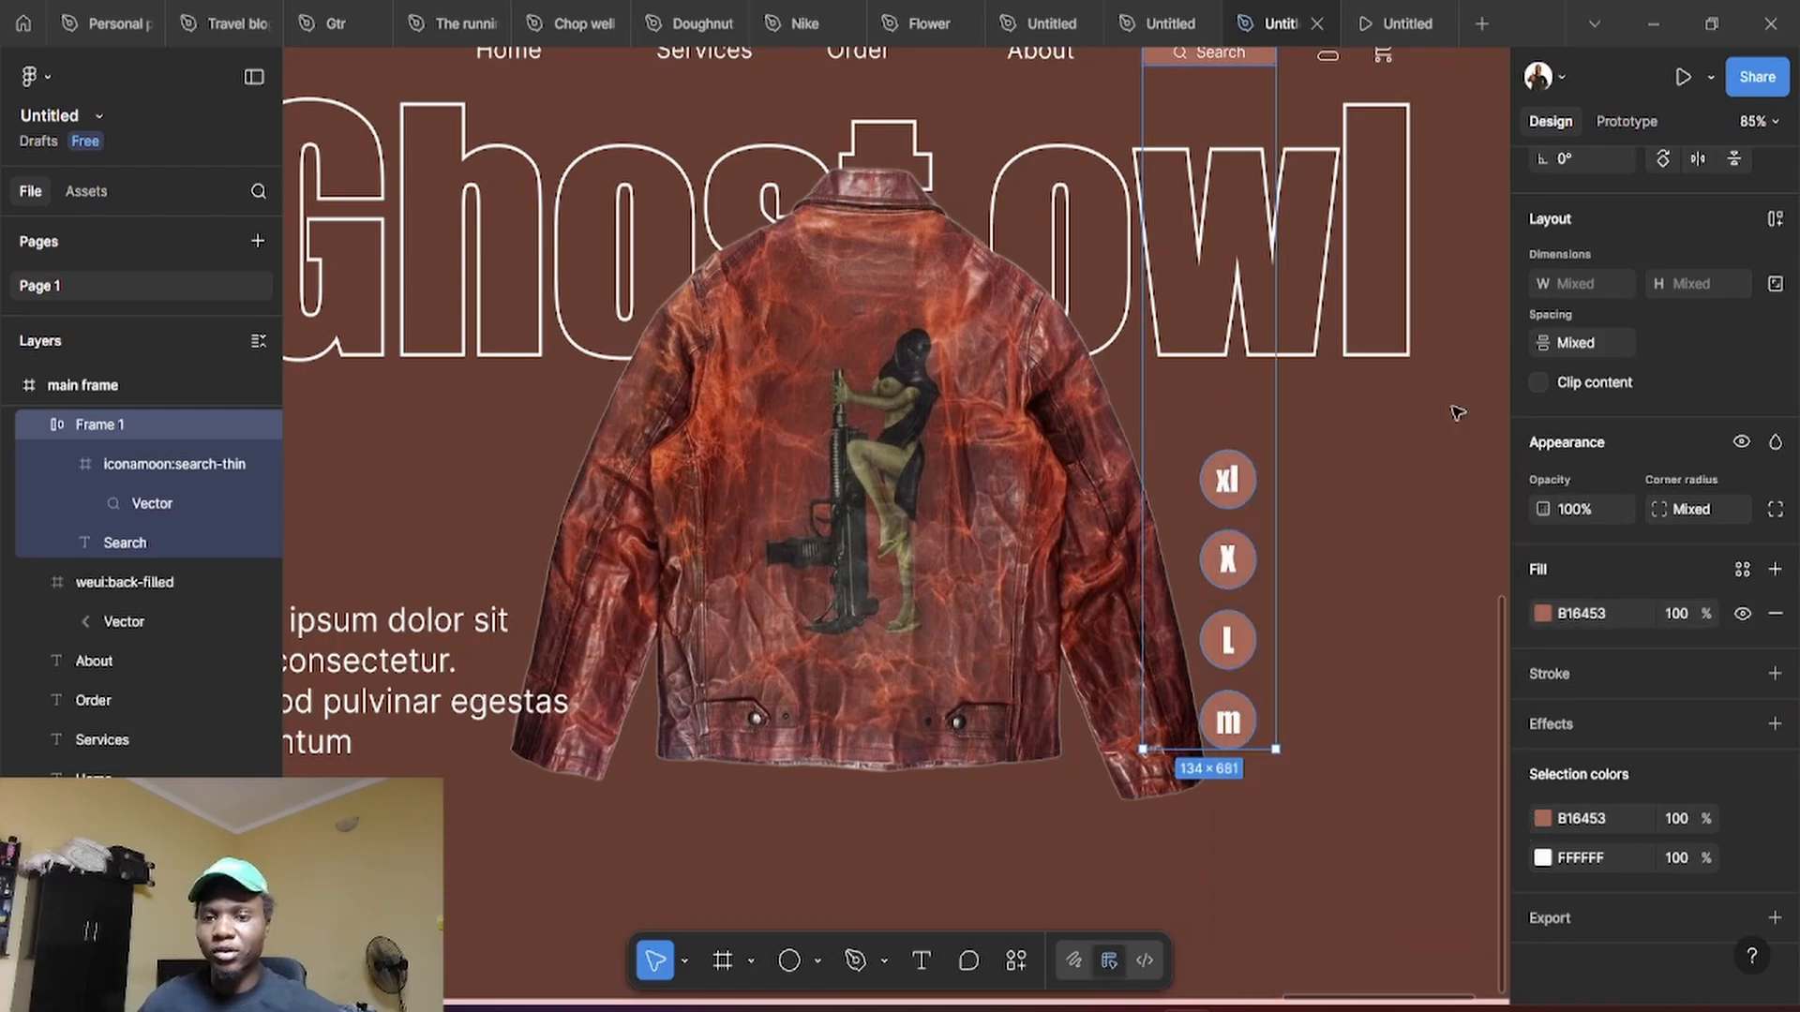
{"action": "scroll", "coordinate": [1399, 545], "scroll_direction": "down", "scroll_amount": 5}
{"action": "left_click", "coordinate": [1301, 856]}
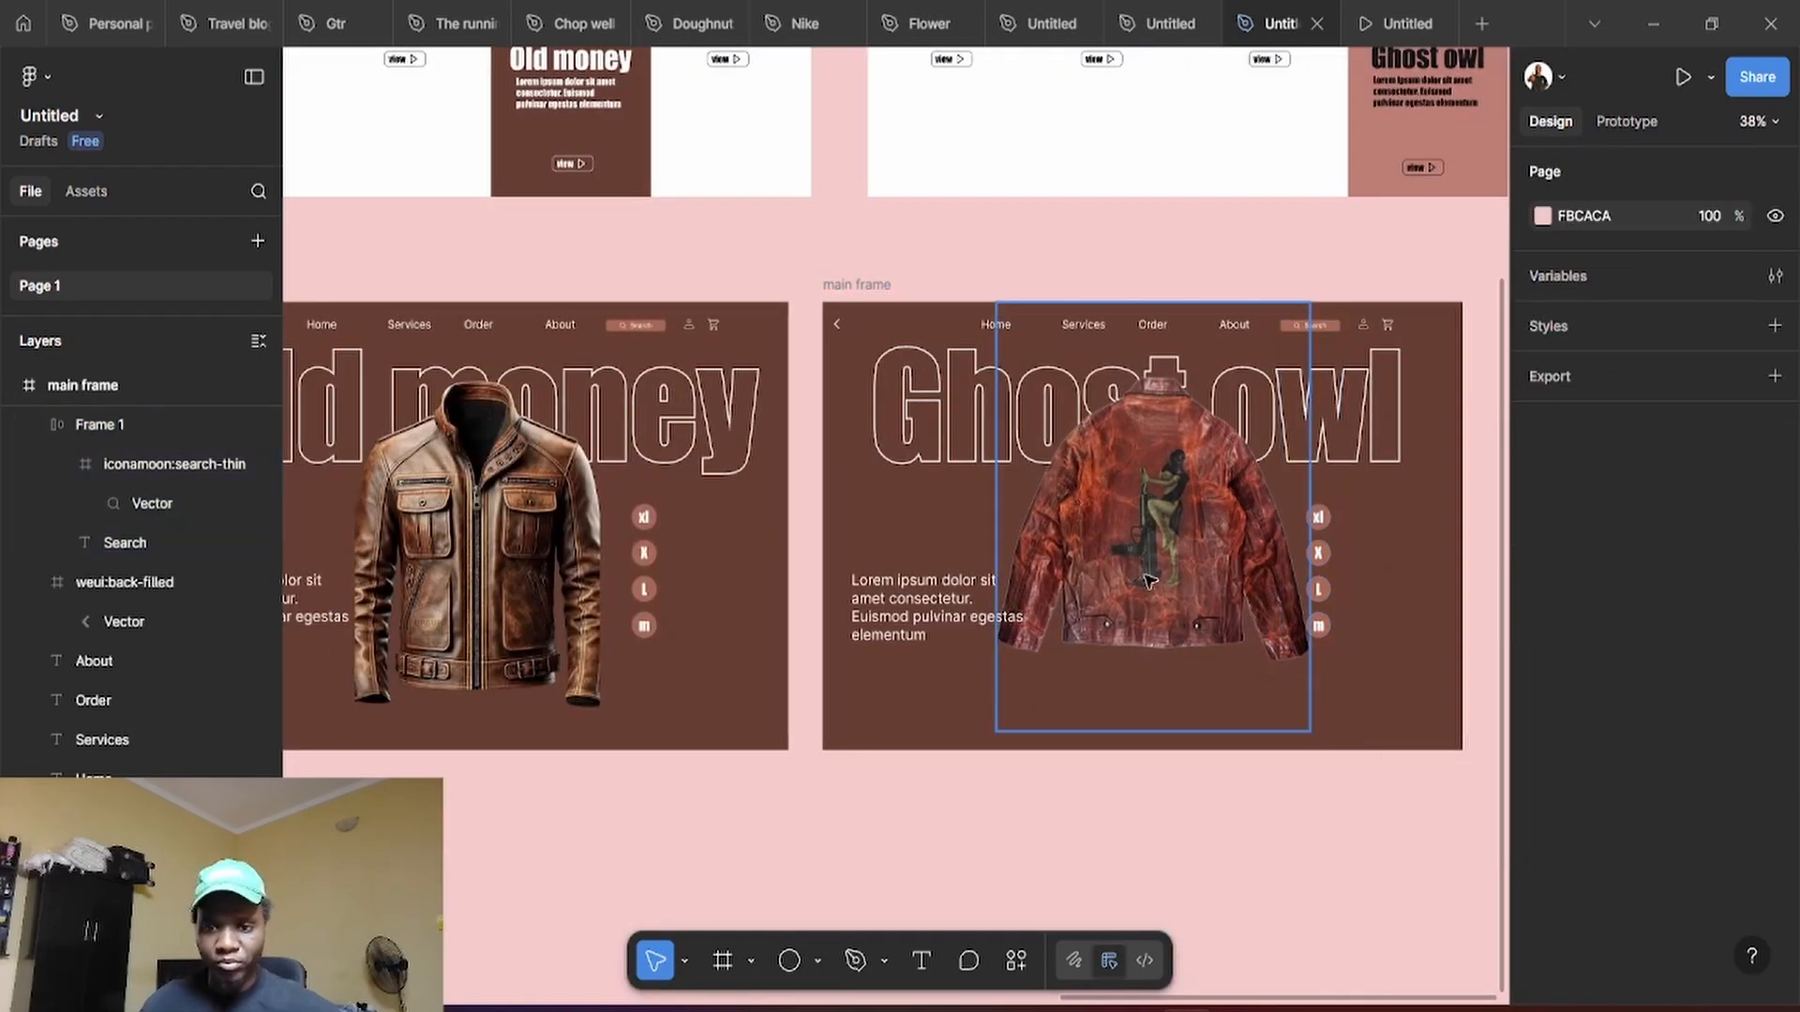
Shrink the red jacket image slightly and reposition it between the description text and the size circles
{"action": "scroll", "coordinate": [1322, 763], "scroll_direction": "down", "scroll_amount": 1}
{"action": "left_click", "coordinate": [999, 714]}
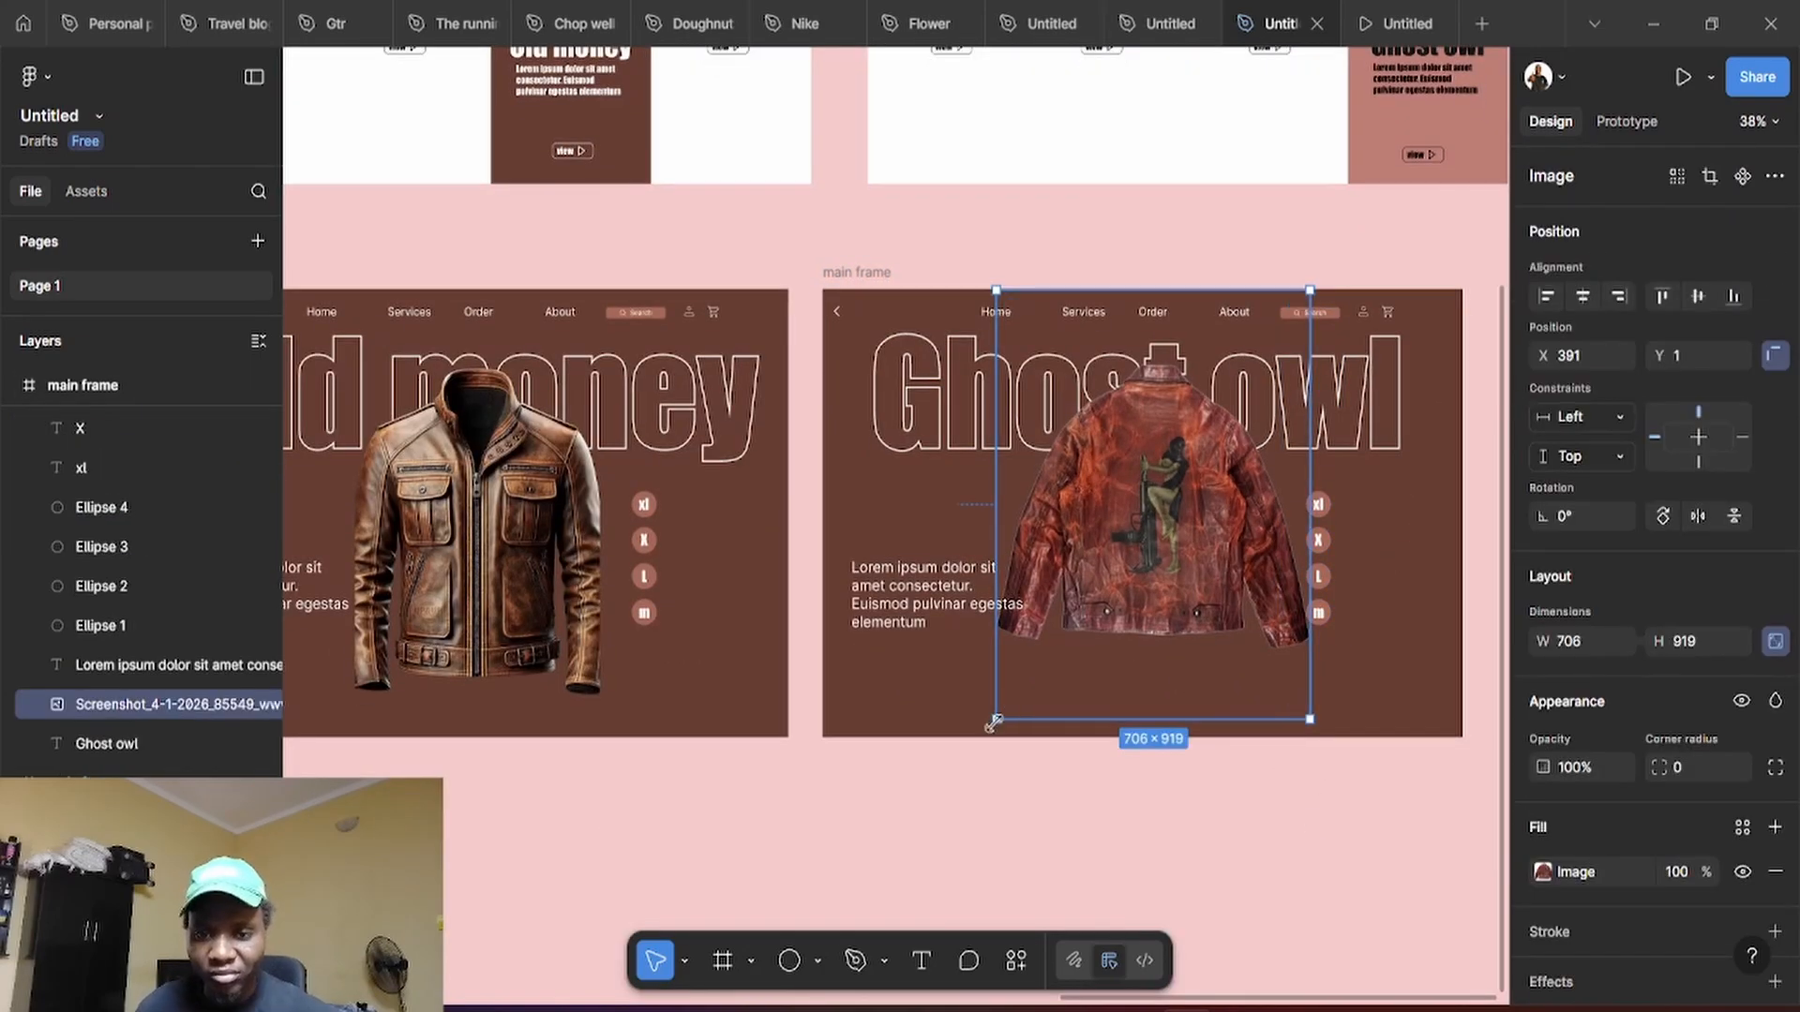
{"action": "left_click_drag", "start_coordinate": [994, 721], "coordinate": [1013, 697]}
{"action": "left_click_drag", "start_coordinate": [1125, 588], "coordinate": [1122, 598]}
{"action": "left_click", "coordinate": [1259, 847]}
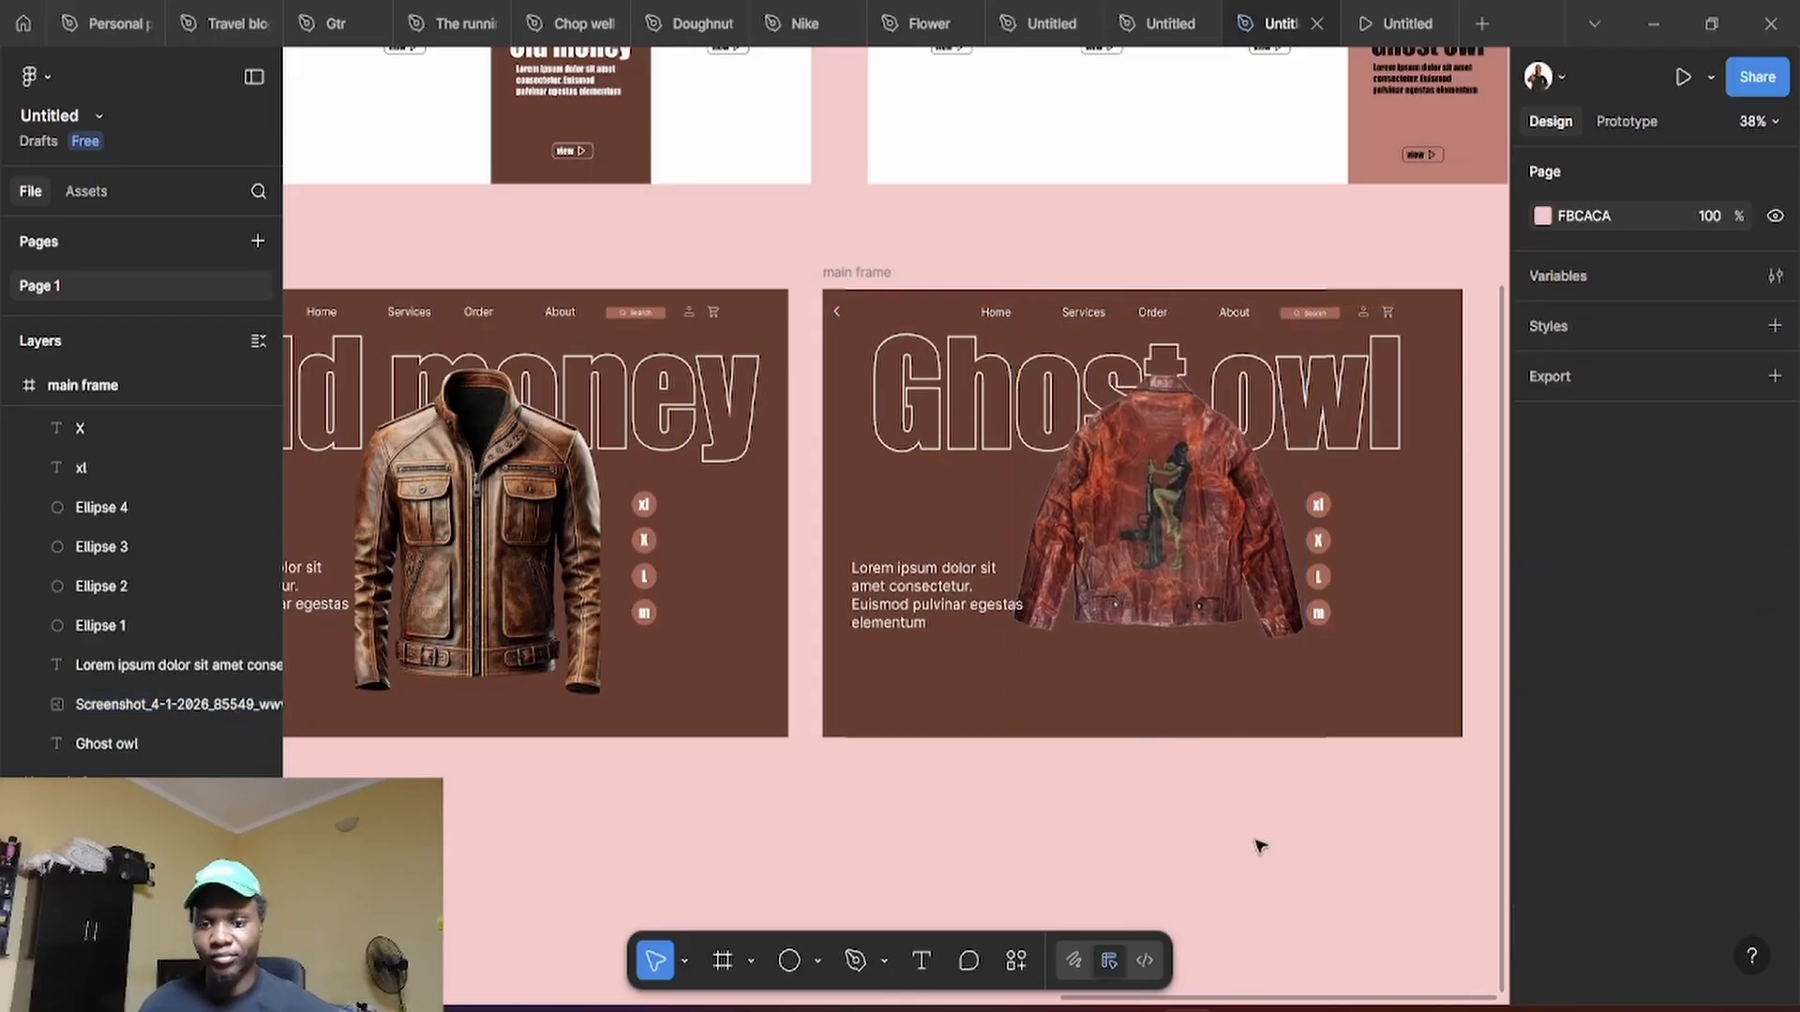
Bring the card screens and the four product pages into view together with their prototype connections
{"action": "scroll", "coordinate": [1294, 799], "scroll_direction": "down", "scroll_amount": 4}
{"action": "left_click_drag", "start_coordinate": [1035, 865], "coordinate": [1167, 691]}
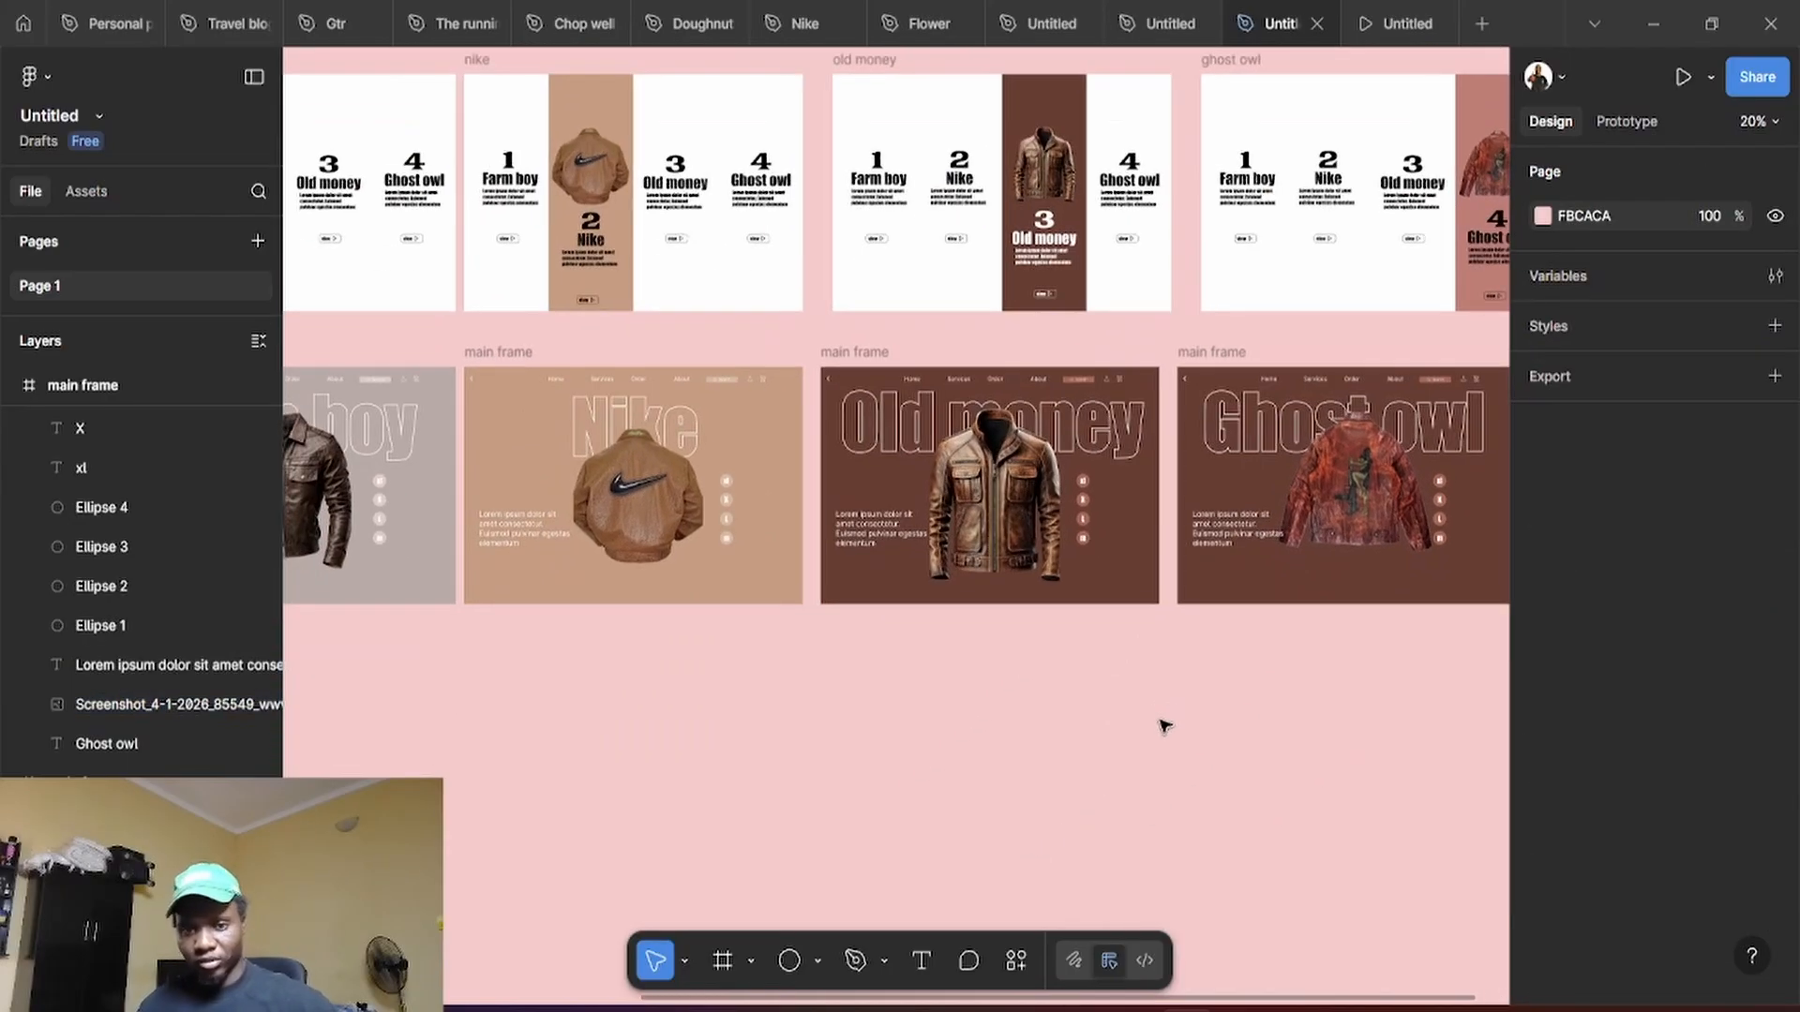
{"action": "scroll", "coordinate": [1160, 712], "scroll_direction": "down", "scroll_amount": 3}
{"action": "scroll", "coordinate": [887, 635], "scroll_direction": "up", "scroll_amount": 2}
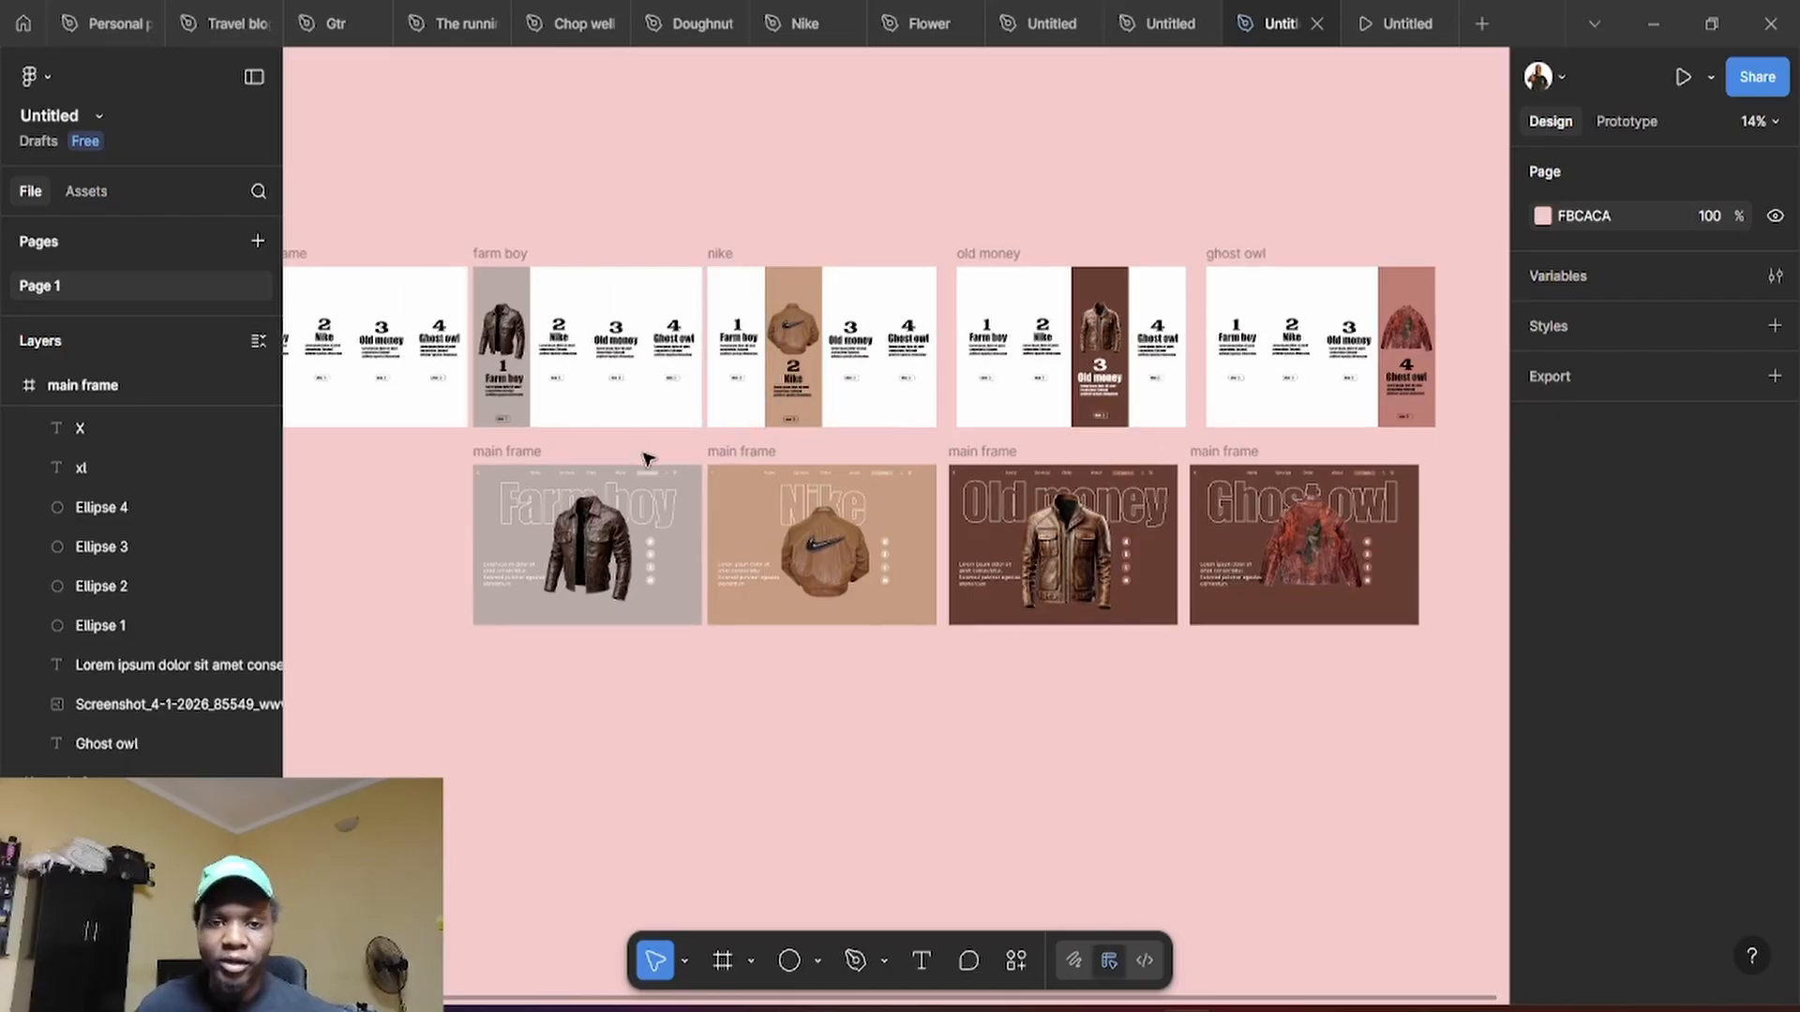
{"action": "left_click", "coordinate": [1627, 122]}
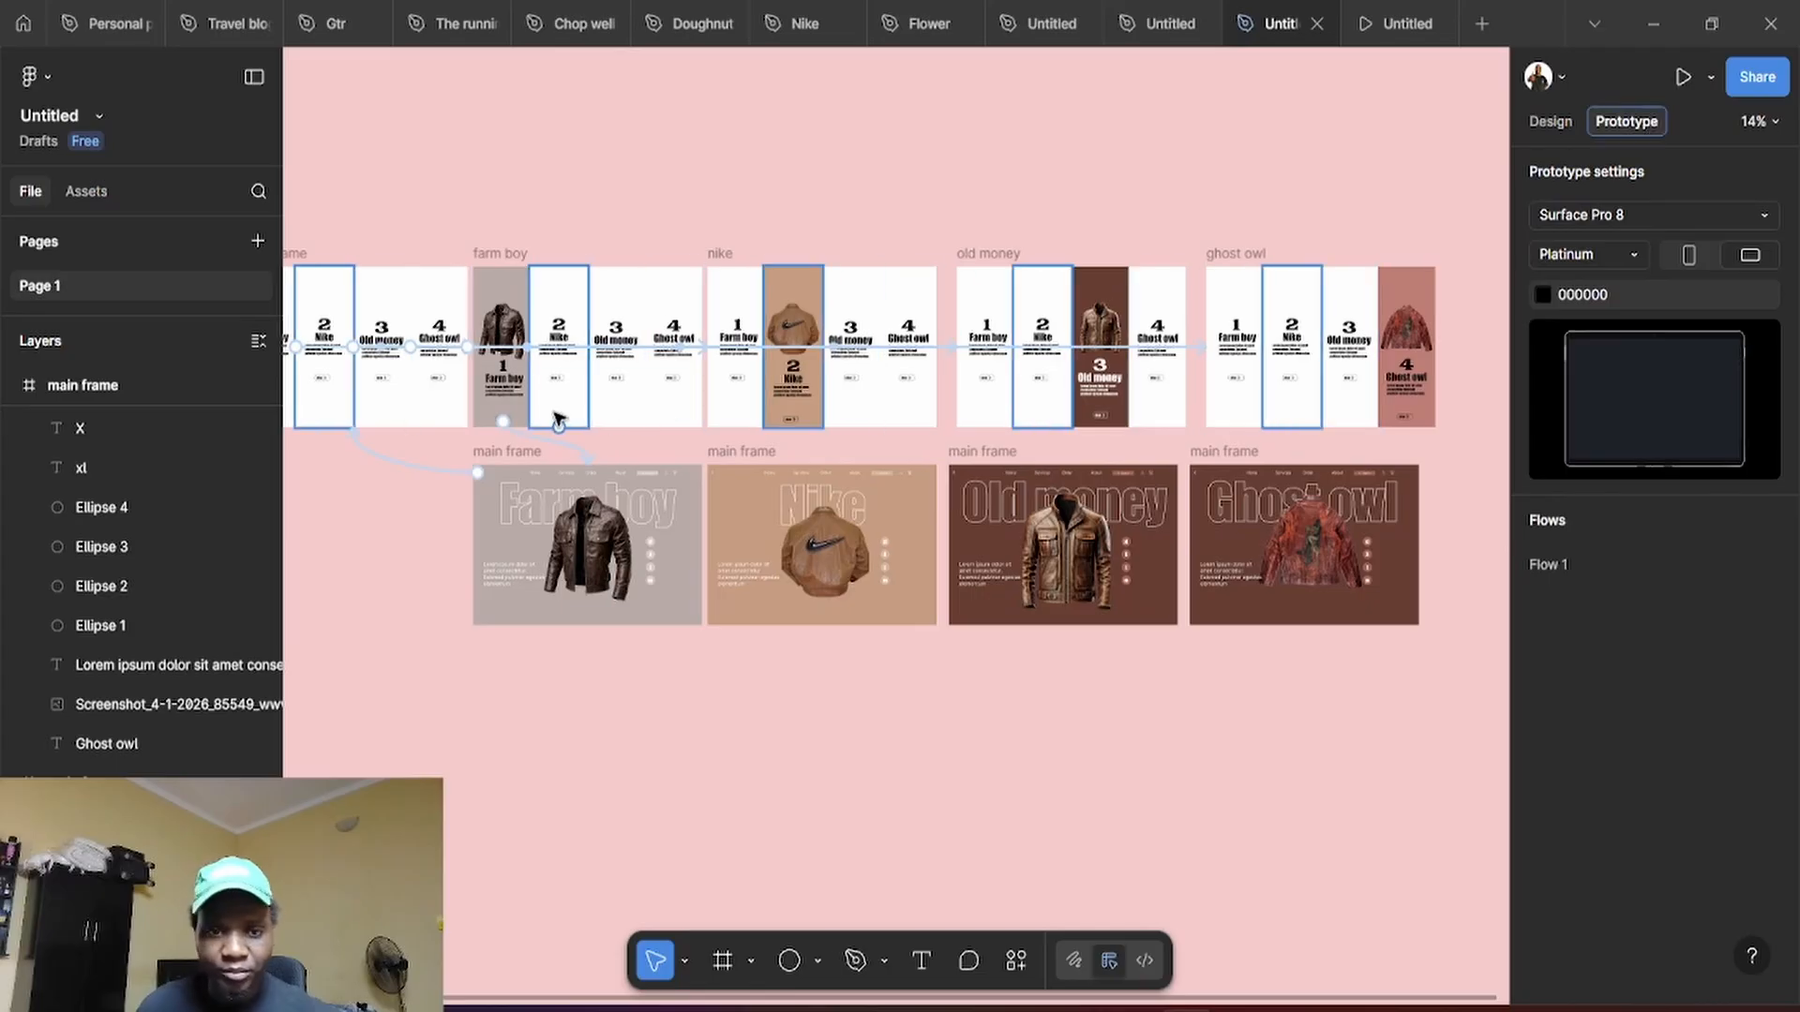
Connect the view button on the active Nike card to the Nike product page with an on-tap Navigate to interaction
{"action": "scroll", "coordinate": [503, 422], "scroll_direction": "up", "scroll_amount": 2}
{"action": "scroll", "coordinate": [560, 436], "scroll_direction": "up", "scroll_amount": 2}
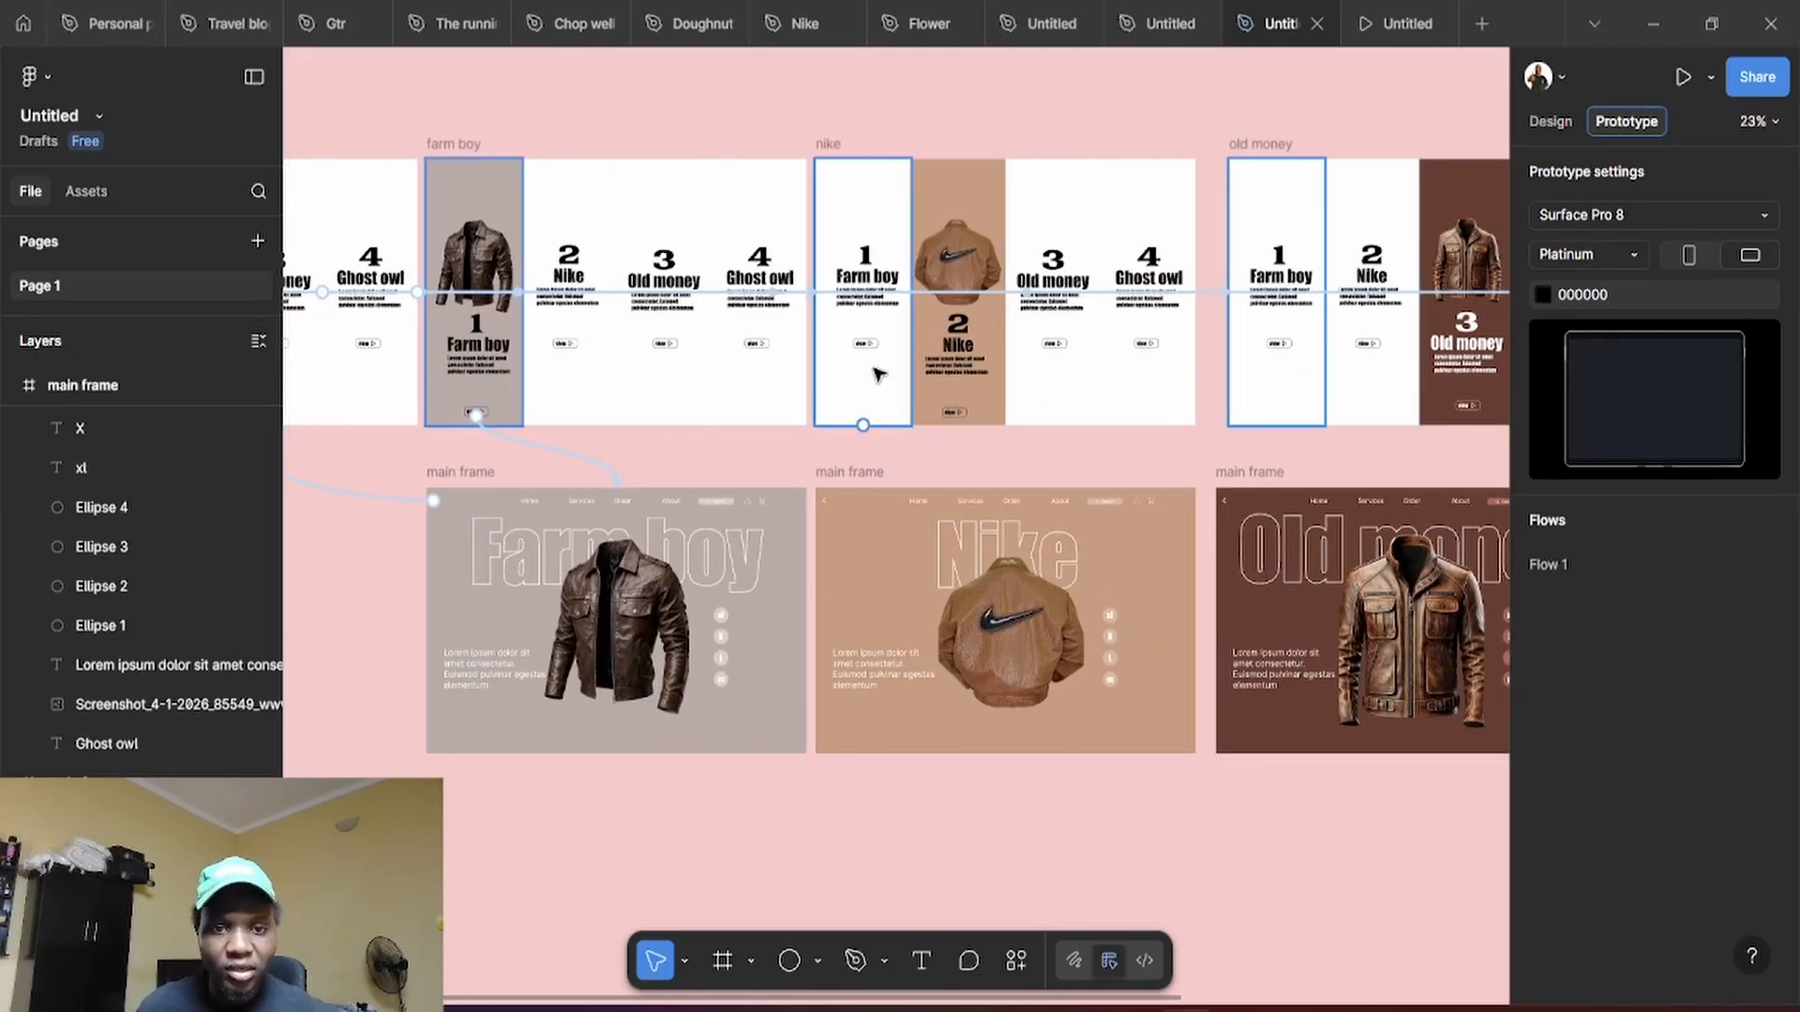
{"action": "scroll", "coordinate": [961, 412], "scroll_direction": "up", "scroll_amount": 2}
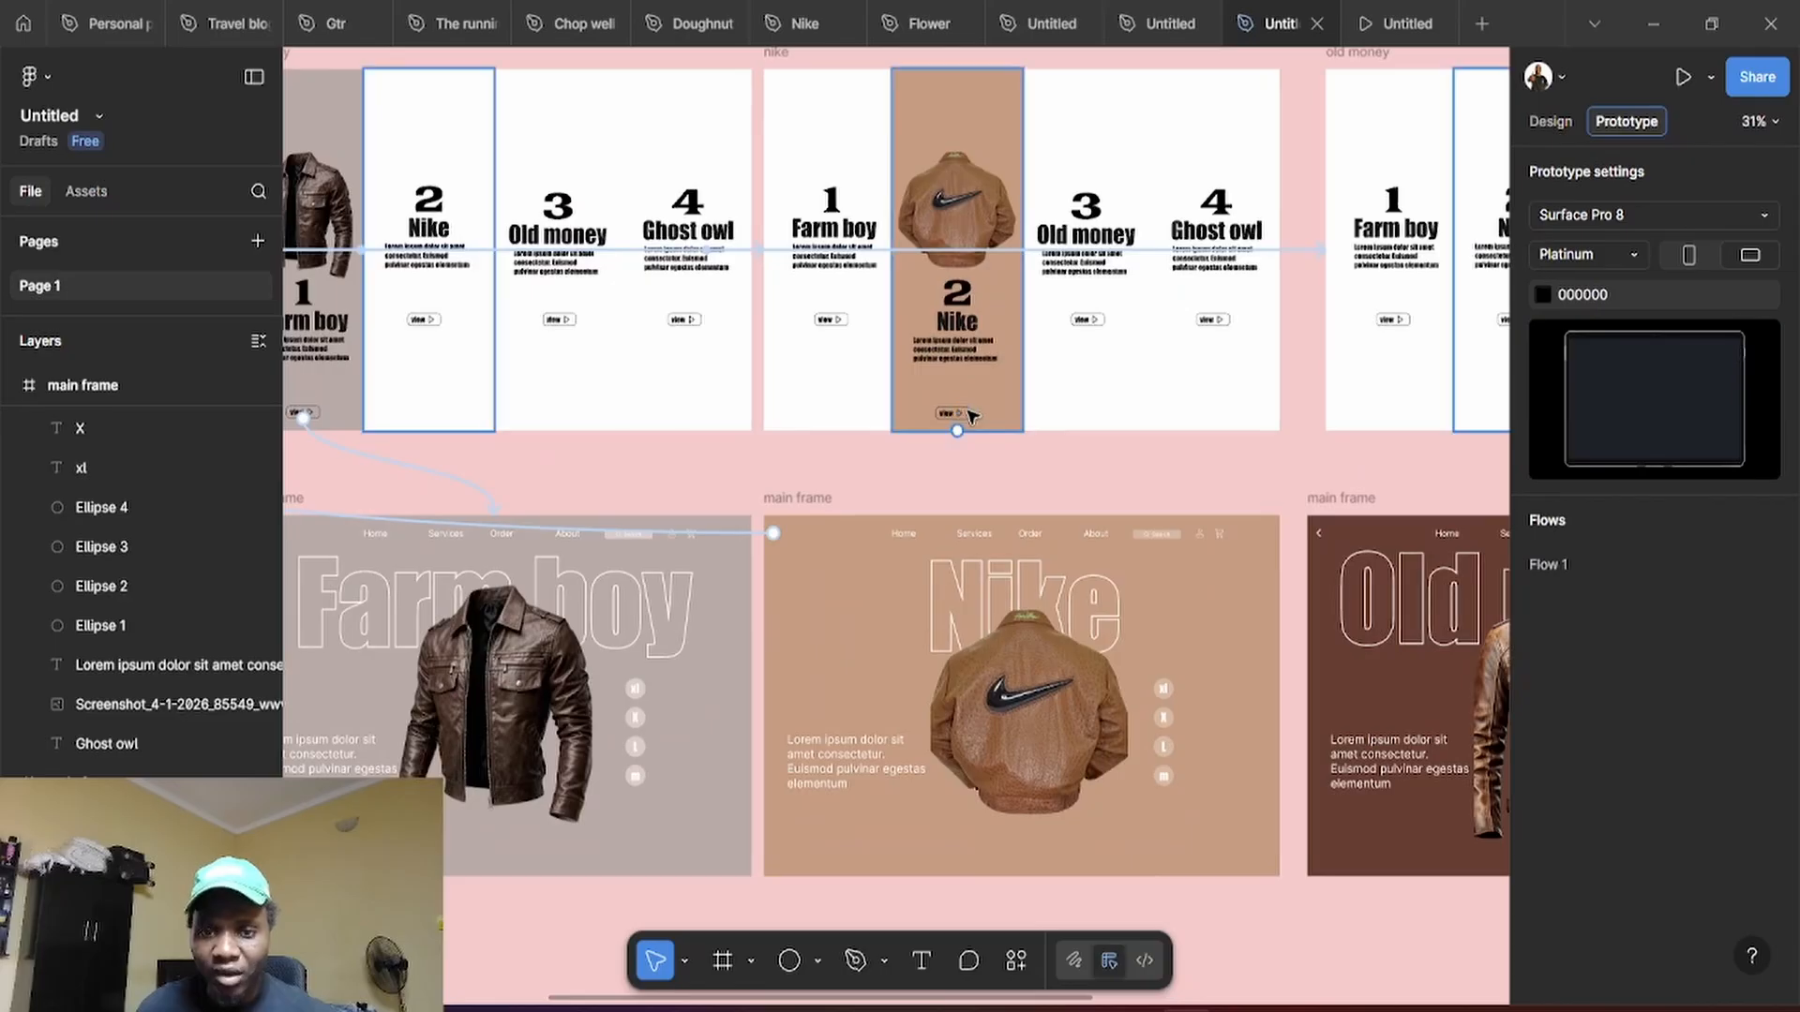
{"action": "scroll", "coordinate": [970, 419], "scroll_direction": "up", "scroll_amount": 3}
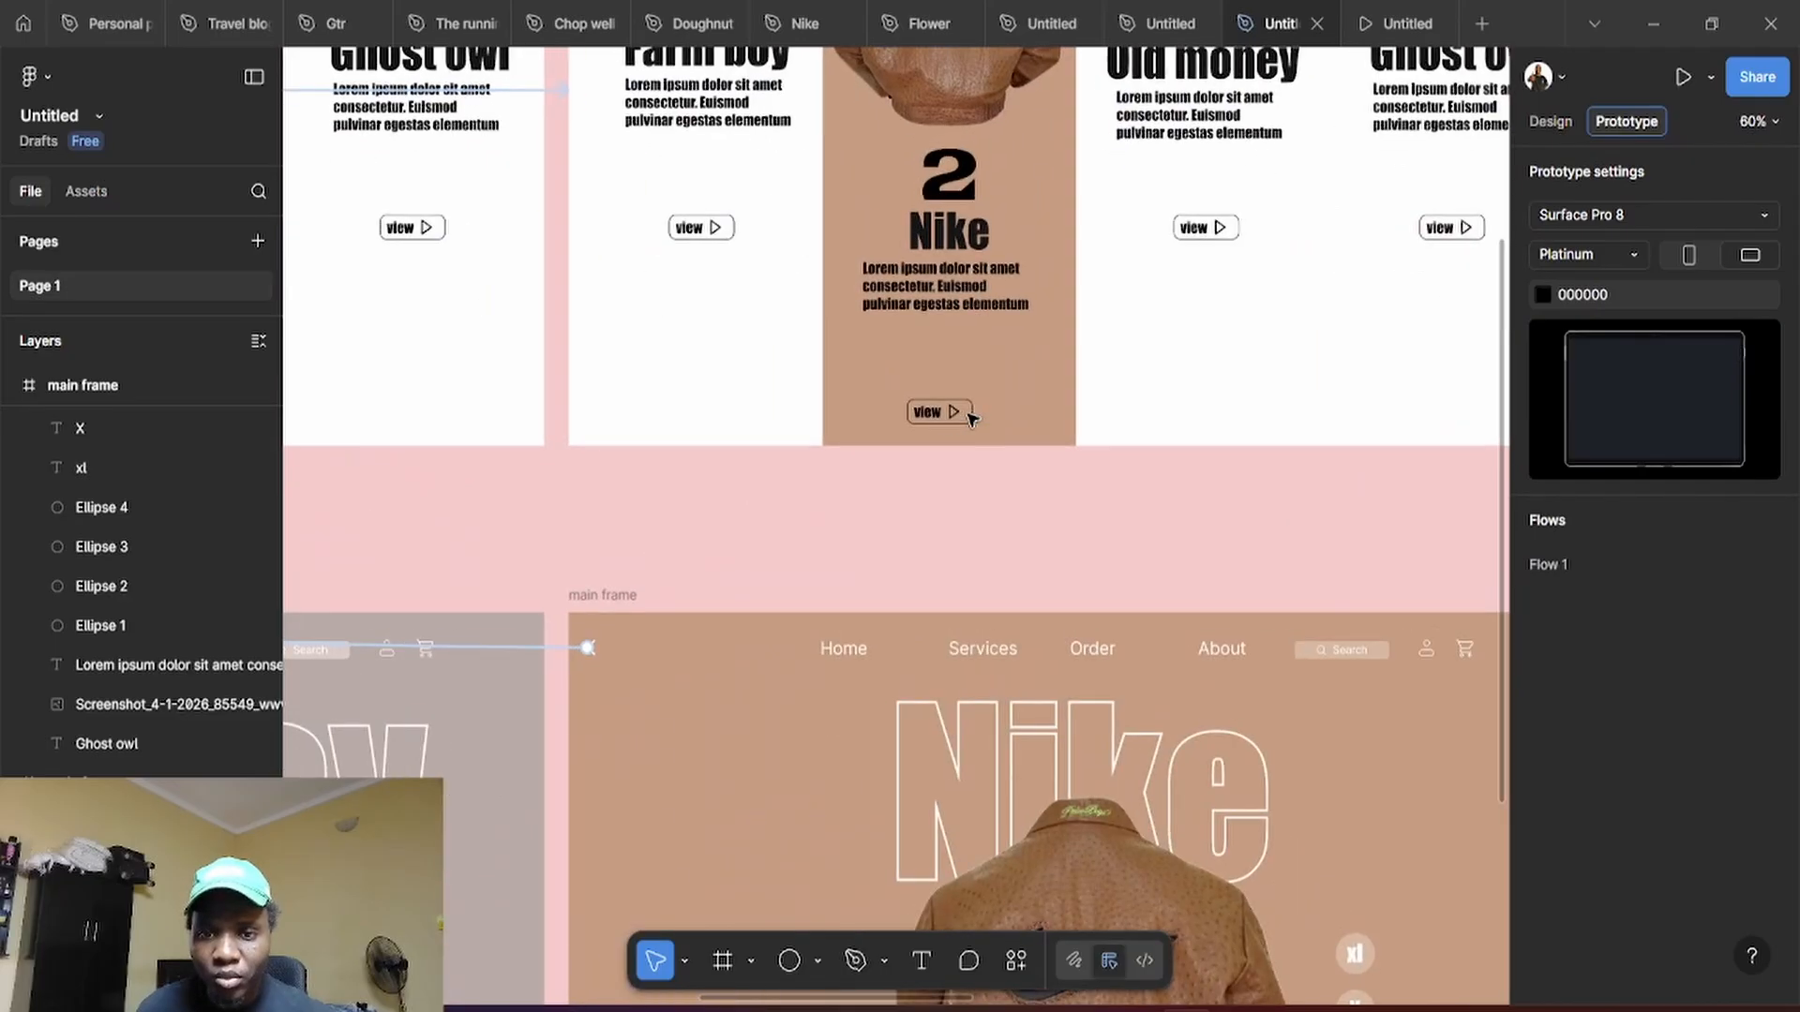
{"action": "left_click", "coordinate": [970, 413]}
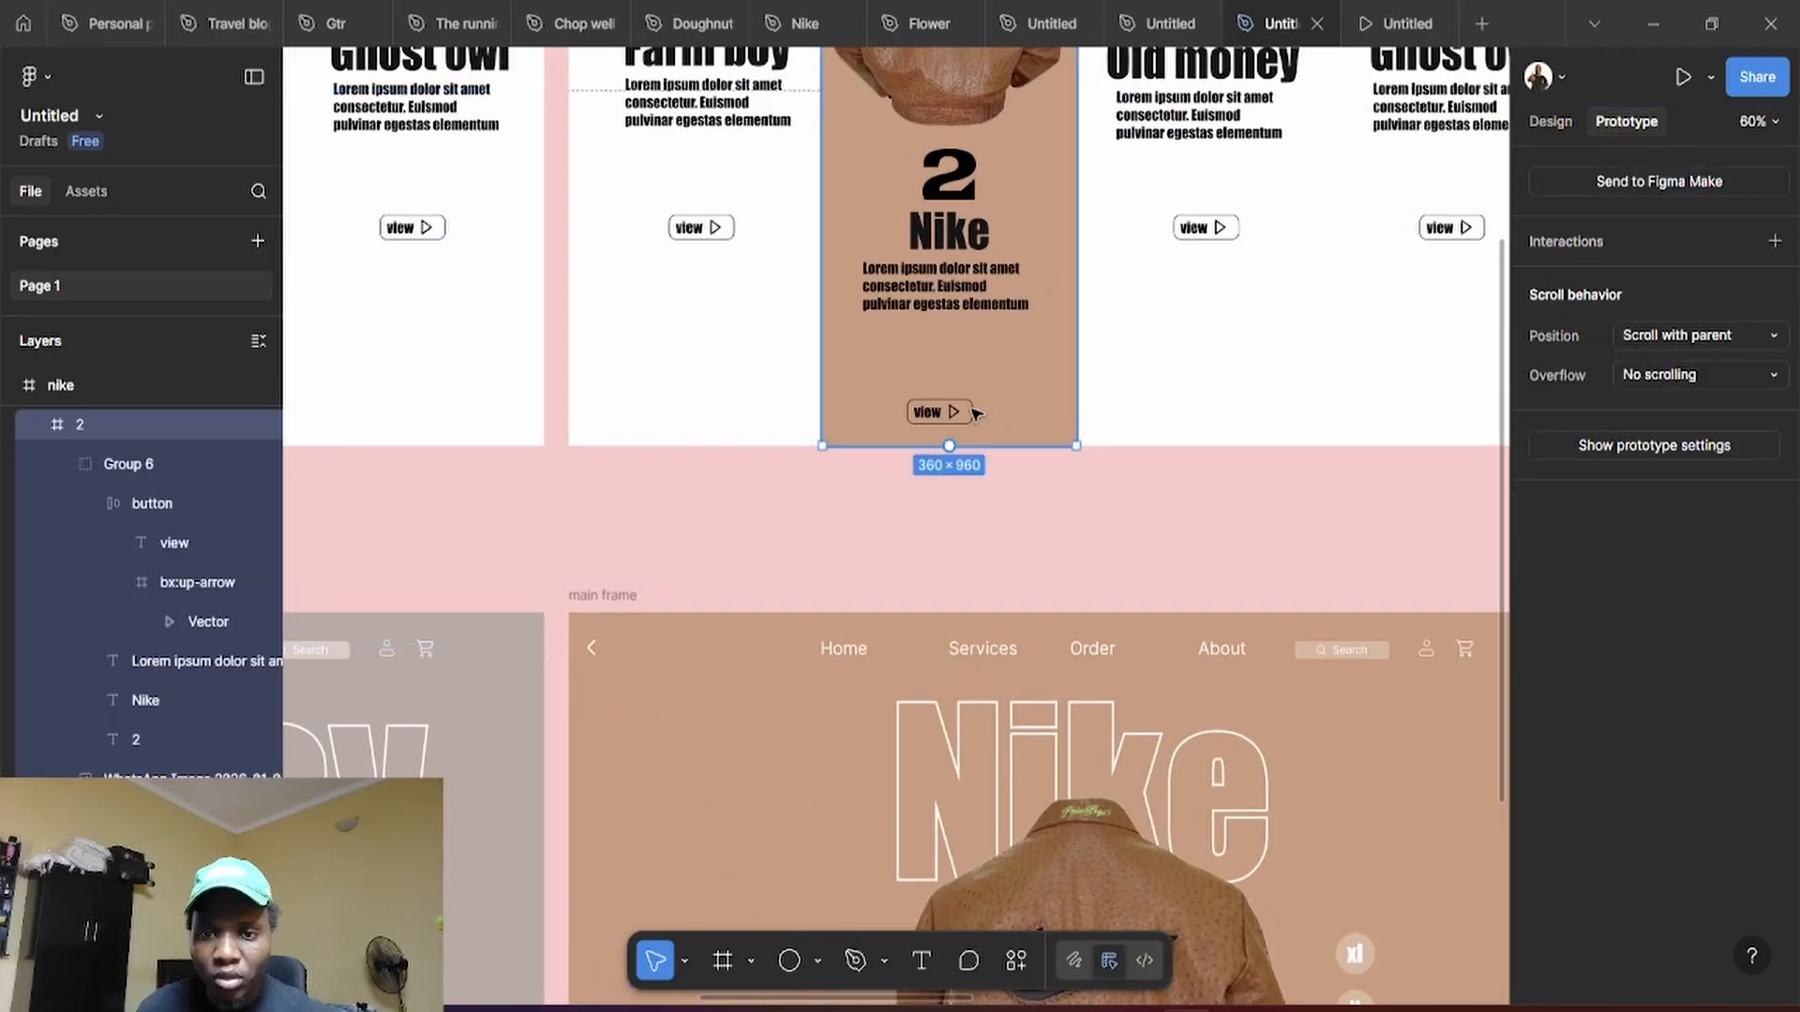
{"action": "scroll", "coordinate": [969, 408], "scroll_direction": "up", "scroll_amount": 3}
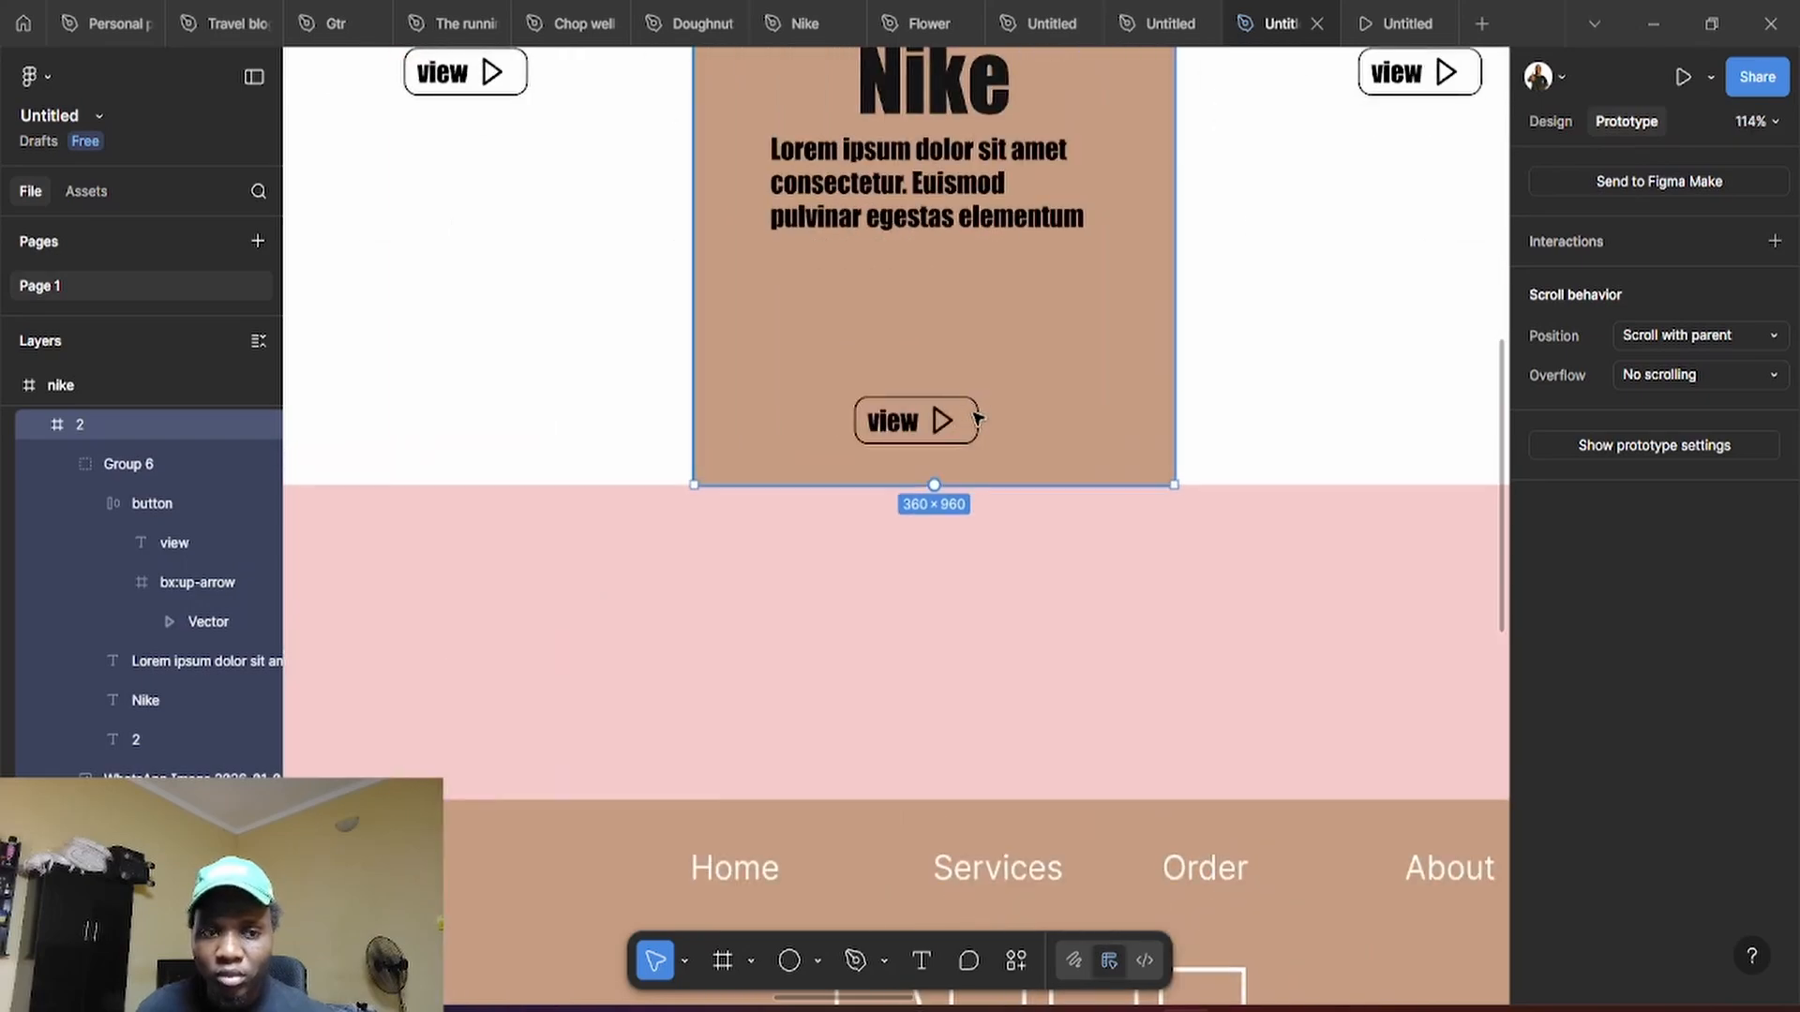
{"action": "left_click", "coordinate": [975, 417]}
{"action": "left_click", "coordinate": [978, 416]}
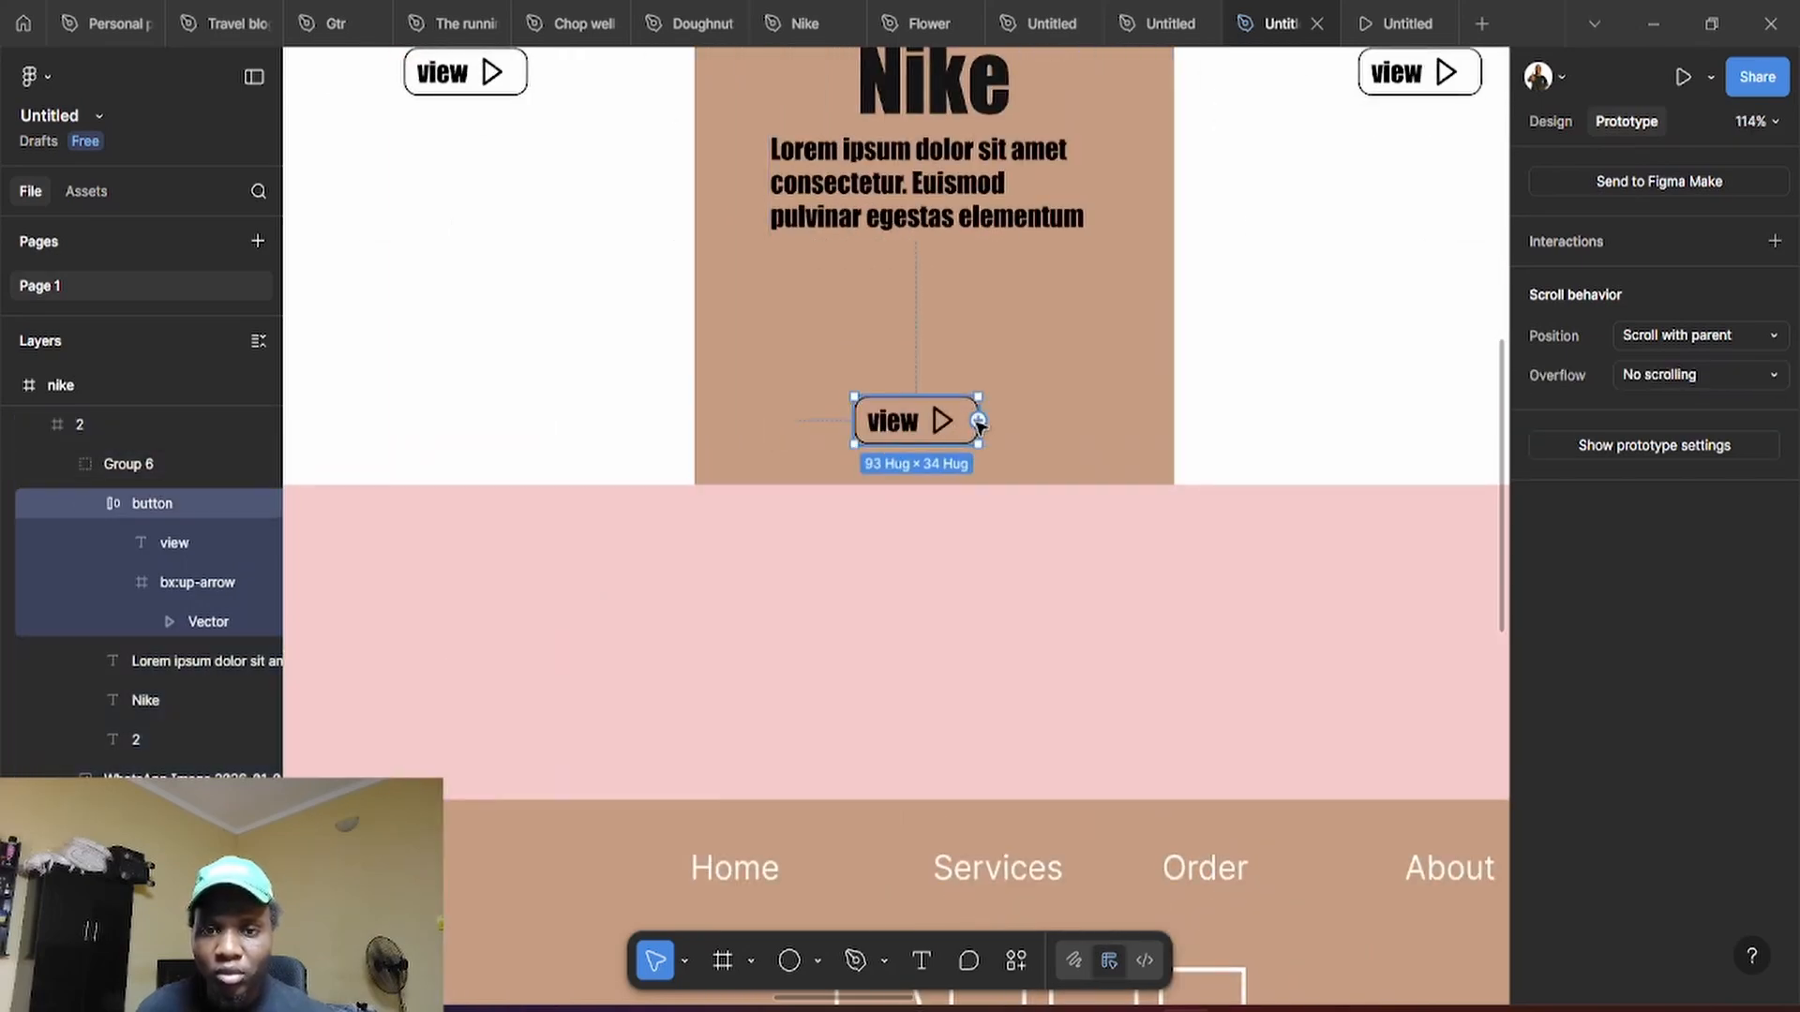
{"action": "left_click_drag", "start_coordinate": [978, 421], "coordinate": [1034, 829]}
{"action": "scroll", "coordinate": [1050, 750], "scroll_direction": "down", "scroll_amount": 3}
{"action": "scroll", "coordinate": [1071, 697], "scroll_direction": "down", "scroll_amount": 5}
{"action": "scroll", "coordinate": [1219, 684], "scroll_direction": "down", "scroll_amount": 3}
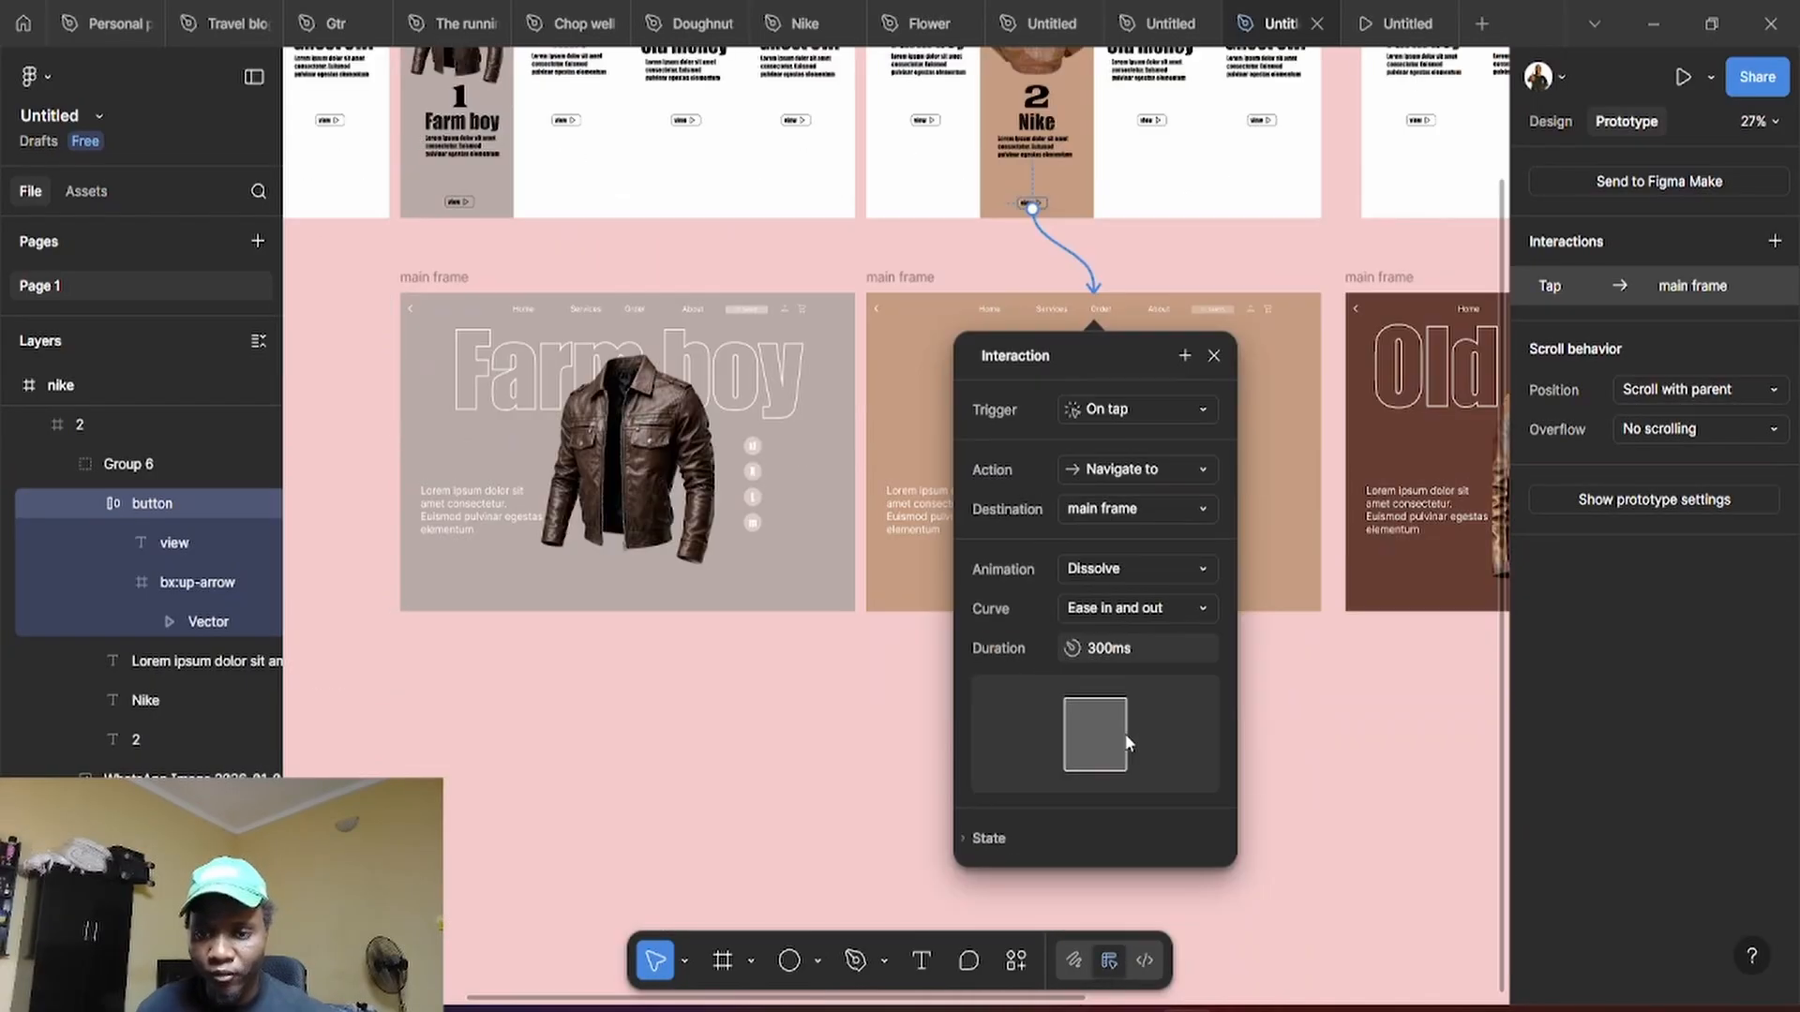
{"action": "left_click", "coordinate": [1377, 745]}
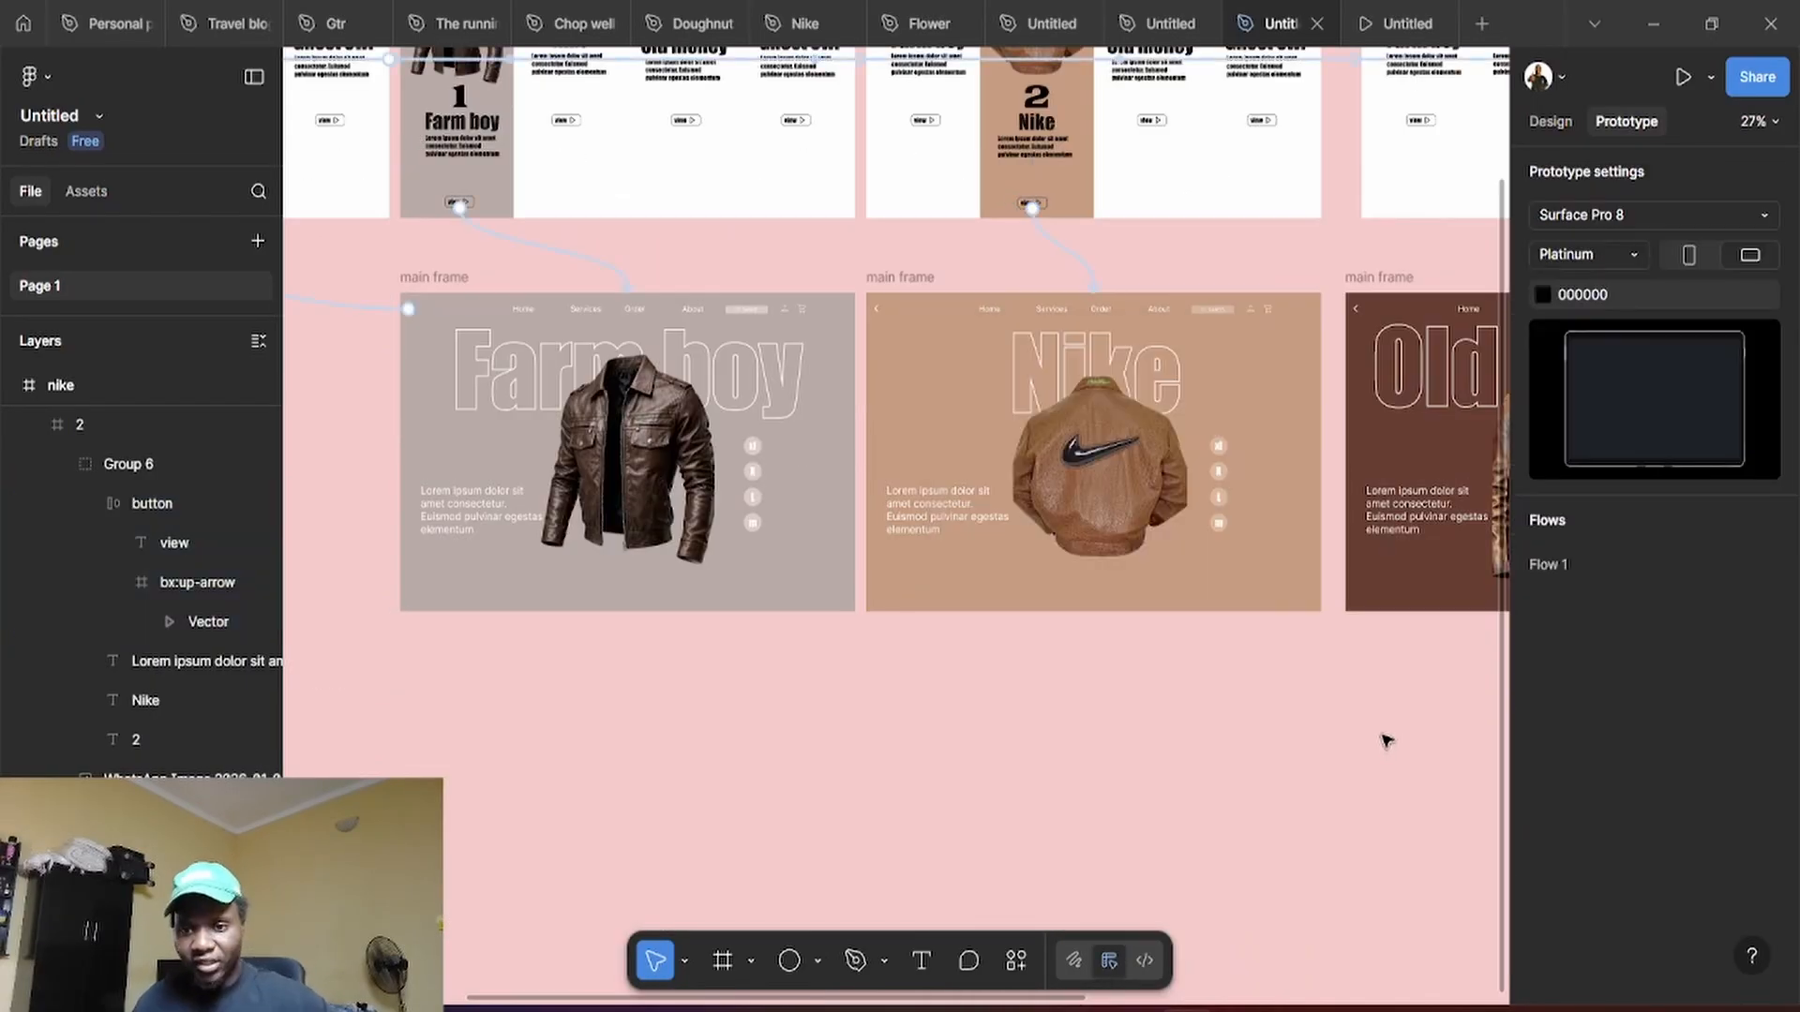
Connect the view button on the active Old money card to the Old money product page with an on-tap Navigate to interaction
{"action": "left_click_drag", "start_coordinate": [1387, 737], "coordinate": [1023, 774]}
{"action": "left_click_drag", "start_coordinate": [1194, 776], "coordinate": [957, 815]}
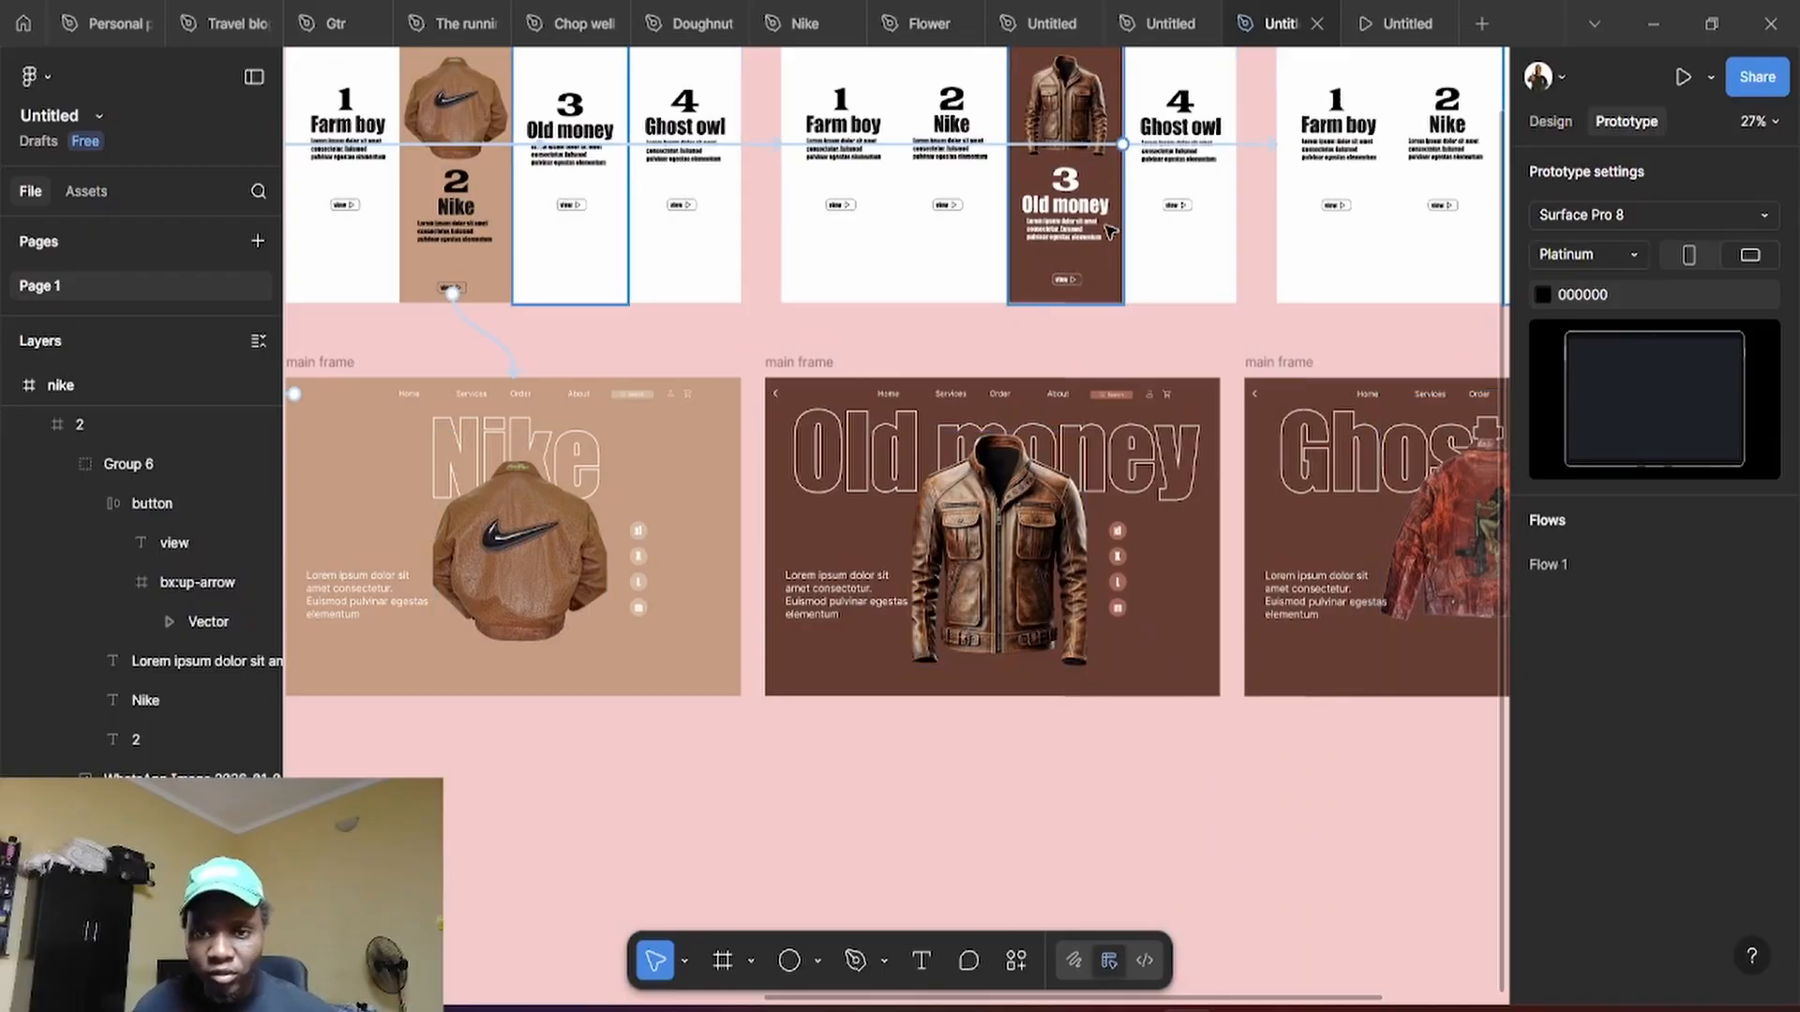
{"action": "scroll", "coordinate": [1081, 293], "scroll_direction": "up", "scroll_amount": 5}
{"action": "left_click", "coordinate": [1083, 281]}
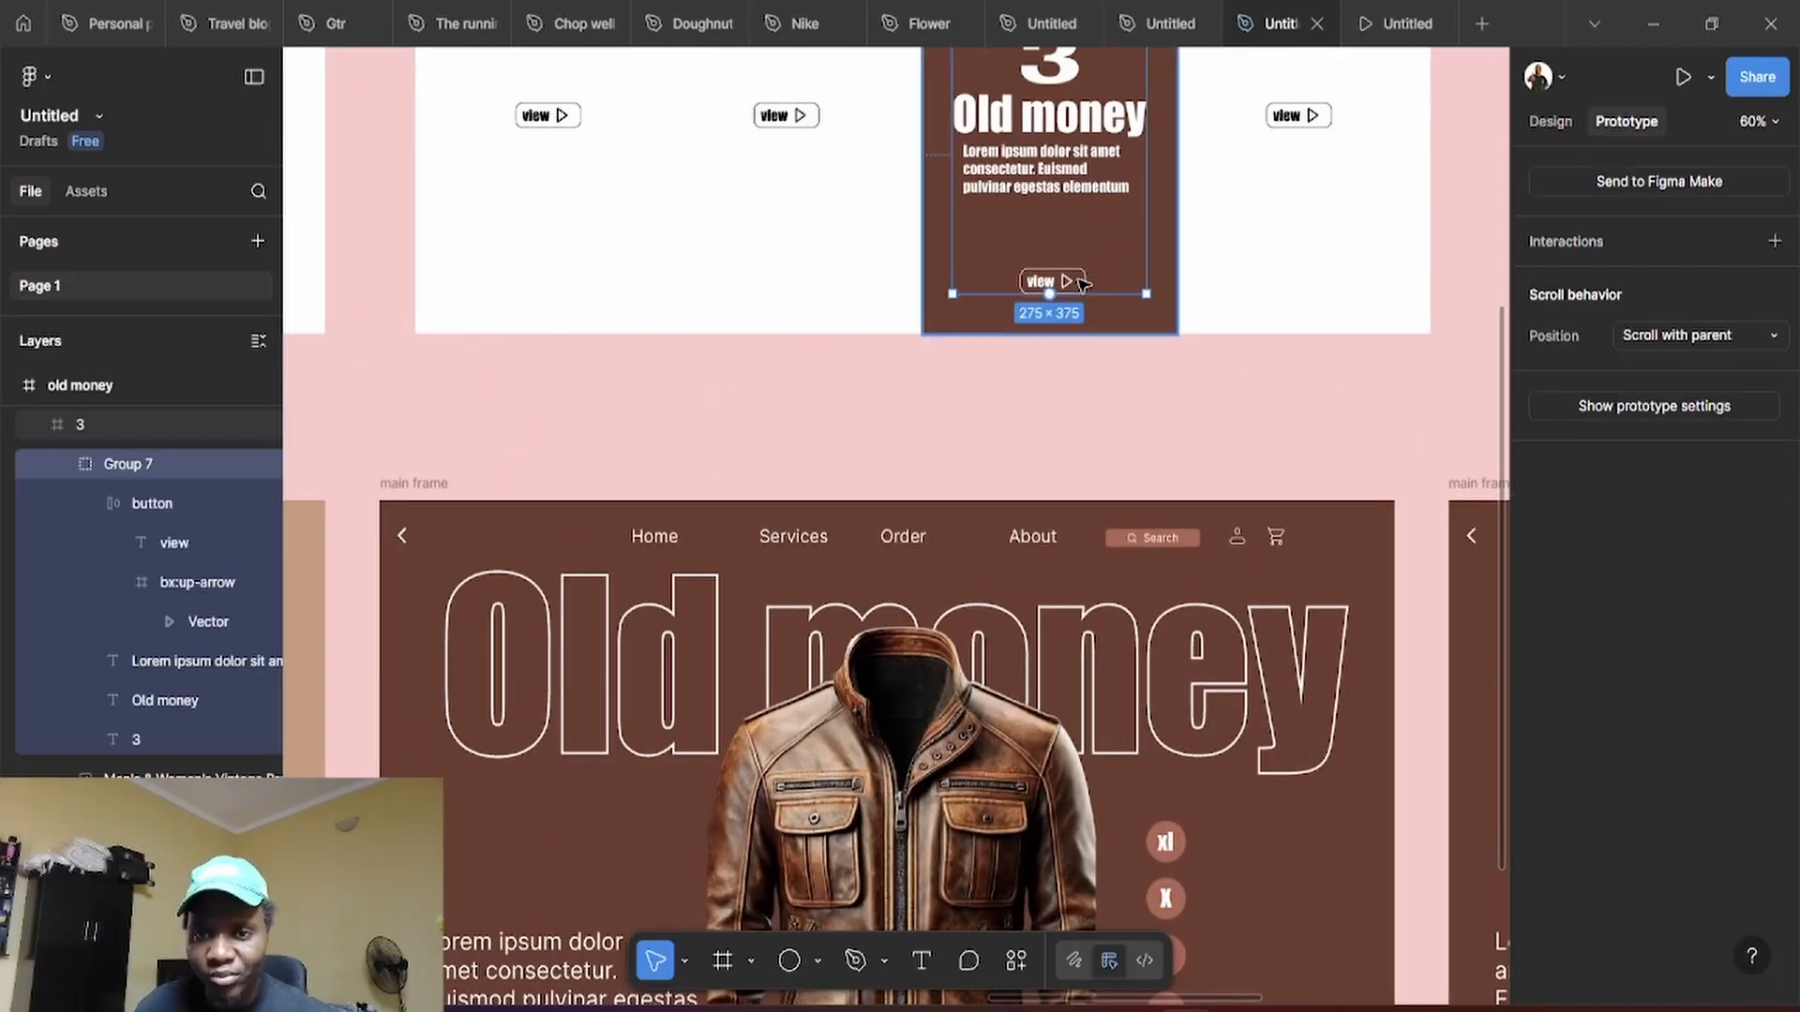
{"action": "left_click_drag", "start_coordinate": [1085, 281], "coordinate": [1063, 550]}
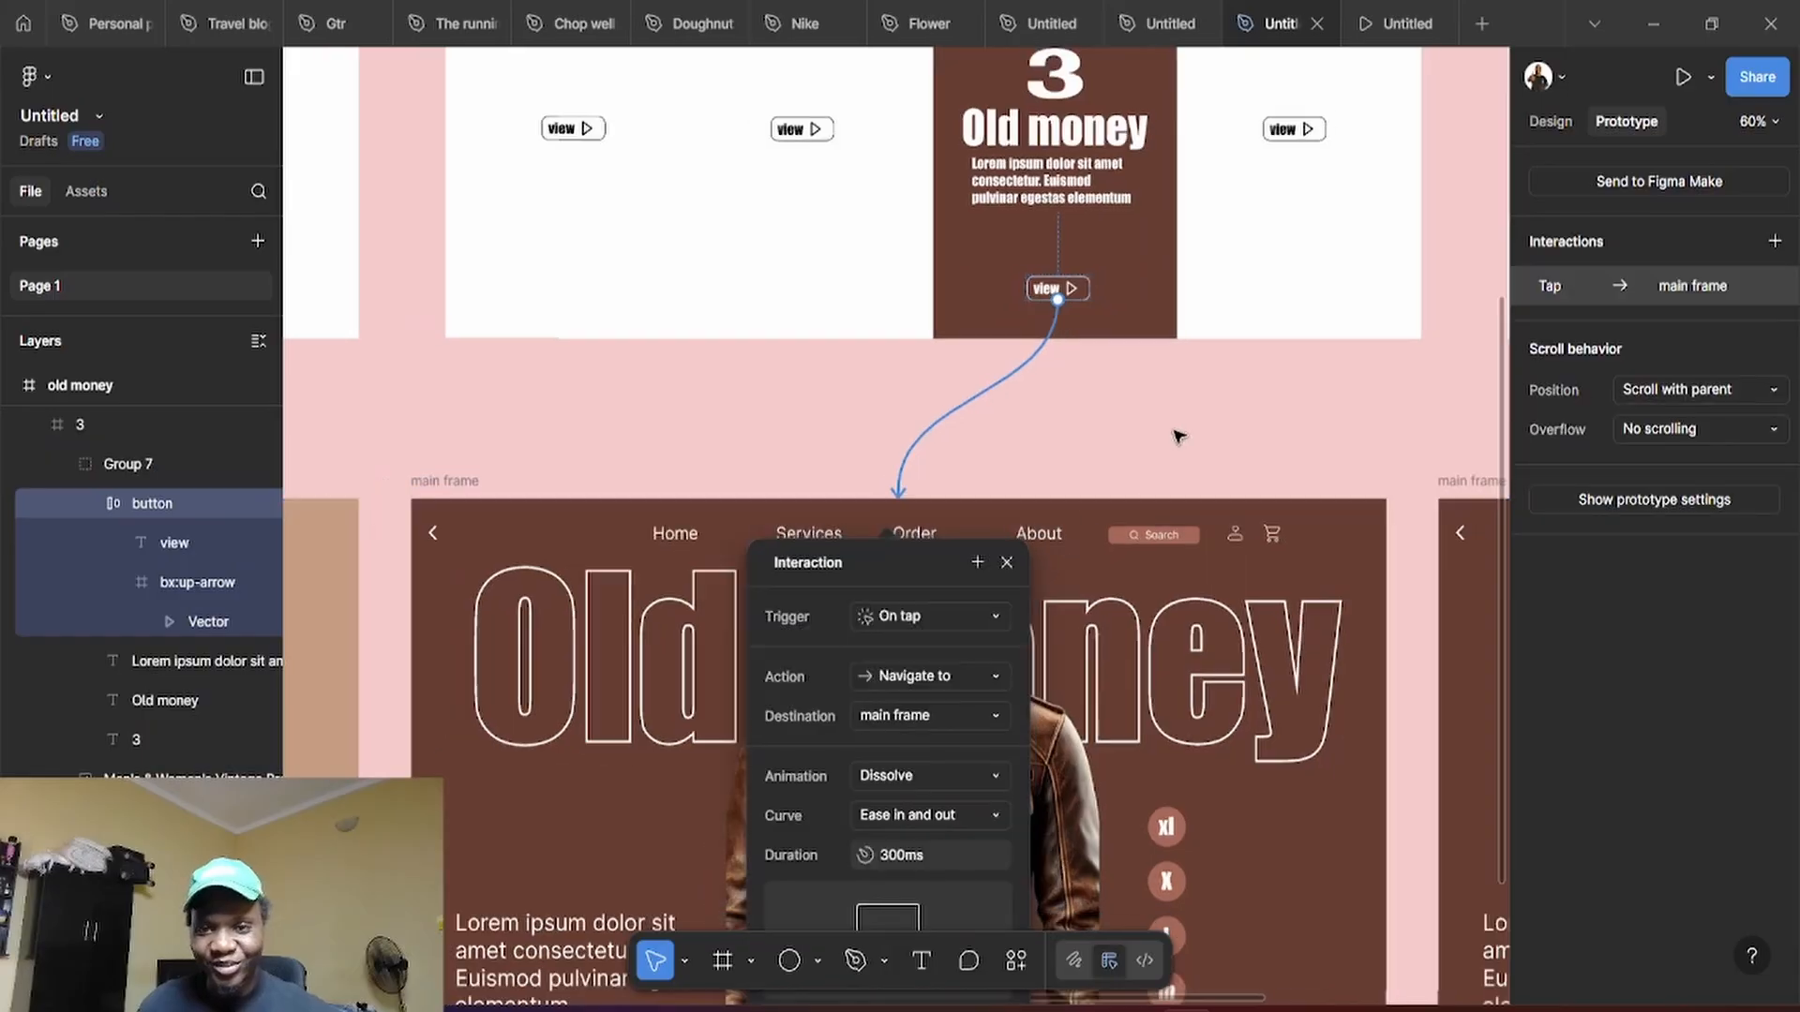
Connect the view button on the active Ghost owl card to the Ghost owl product page with an on-tap Navigate to interaction
{"action": "scroll", "coordinate": [1170, 433], "scroll_direction": "down", "scroll_amount": 3}
{"action": "left_click_drag", "start_coordinate": [1276, 425], "coordinate": [993, 444]}
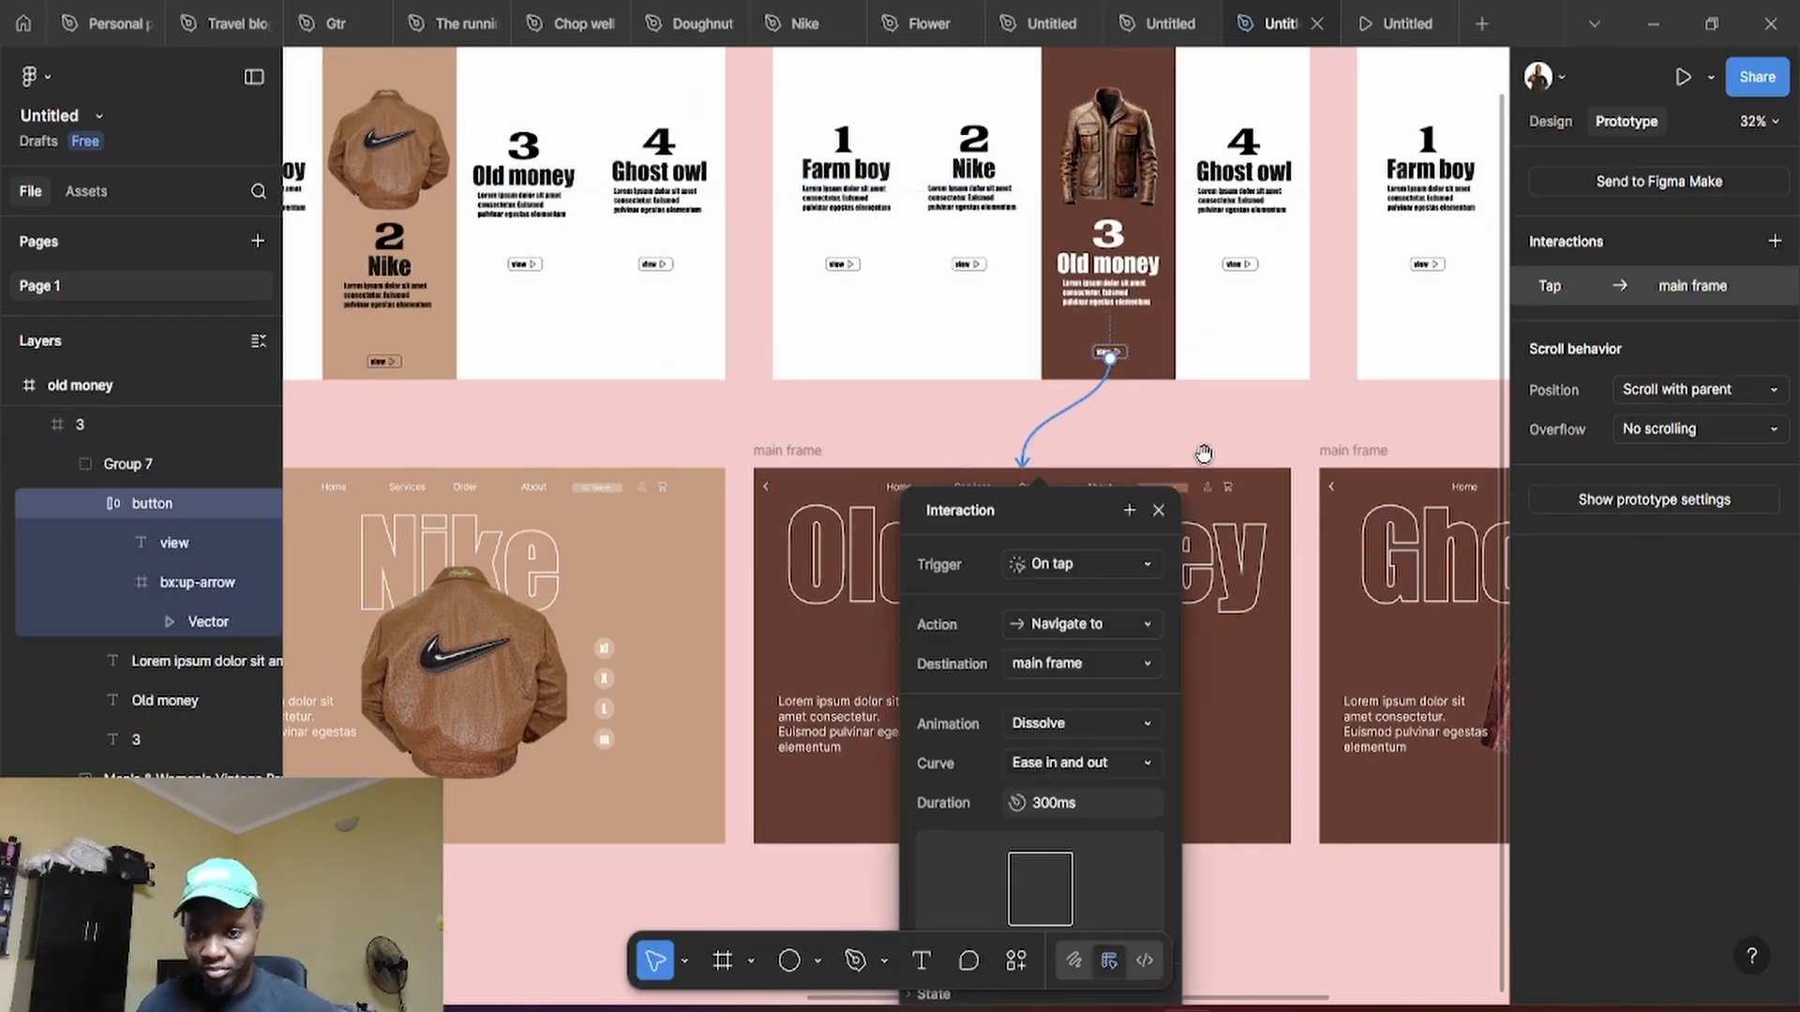
{"action": "left_click_drag", "start_coordinate": [1225, 453], "coordinate": [626, 466]}
{"action": "left_click", "coordinate": [1261, 370]}
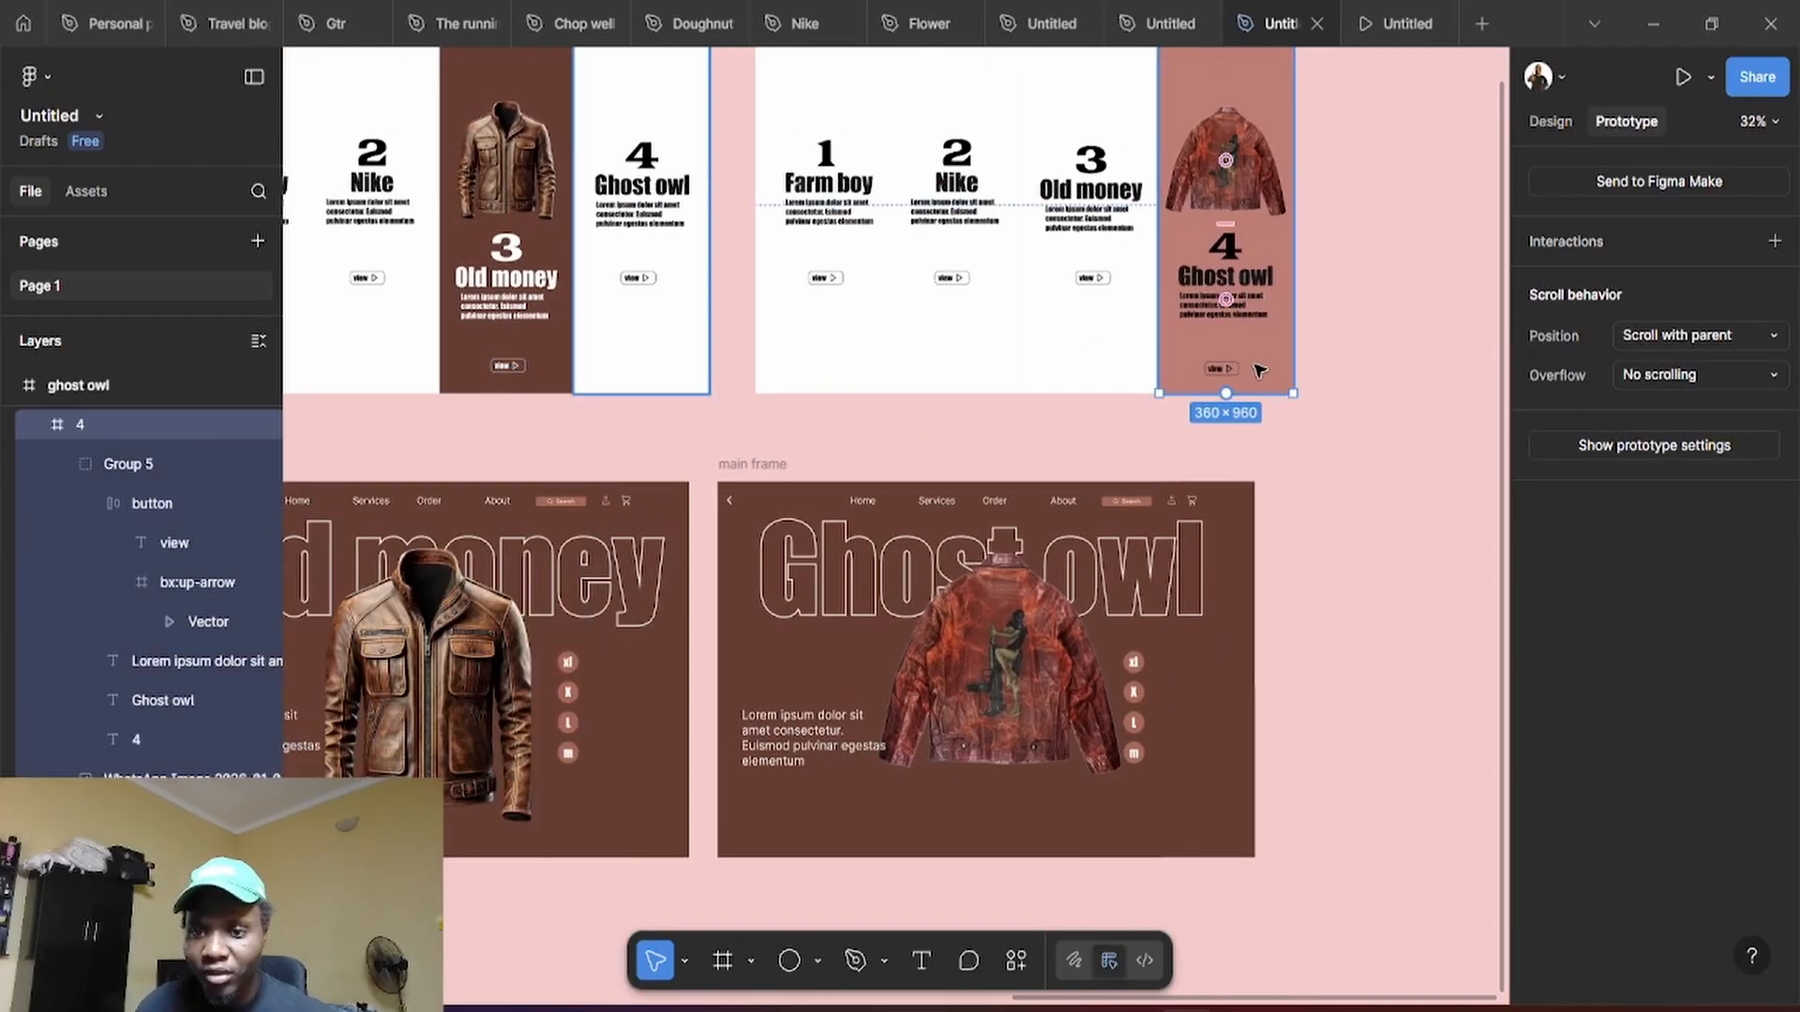
{"action": "left_click", "coordinate": [1237, 373]}
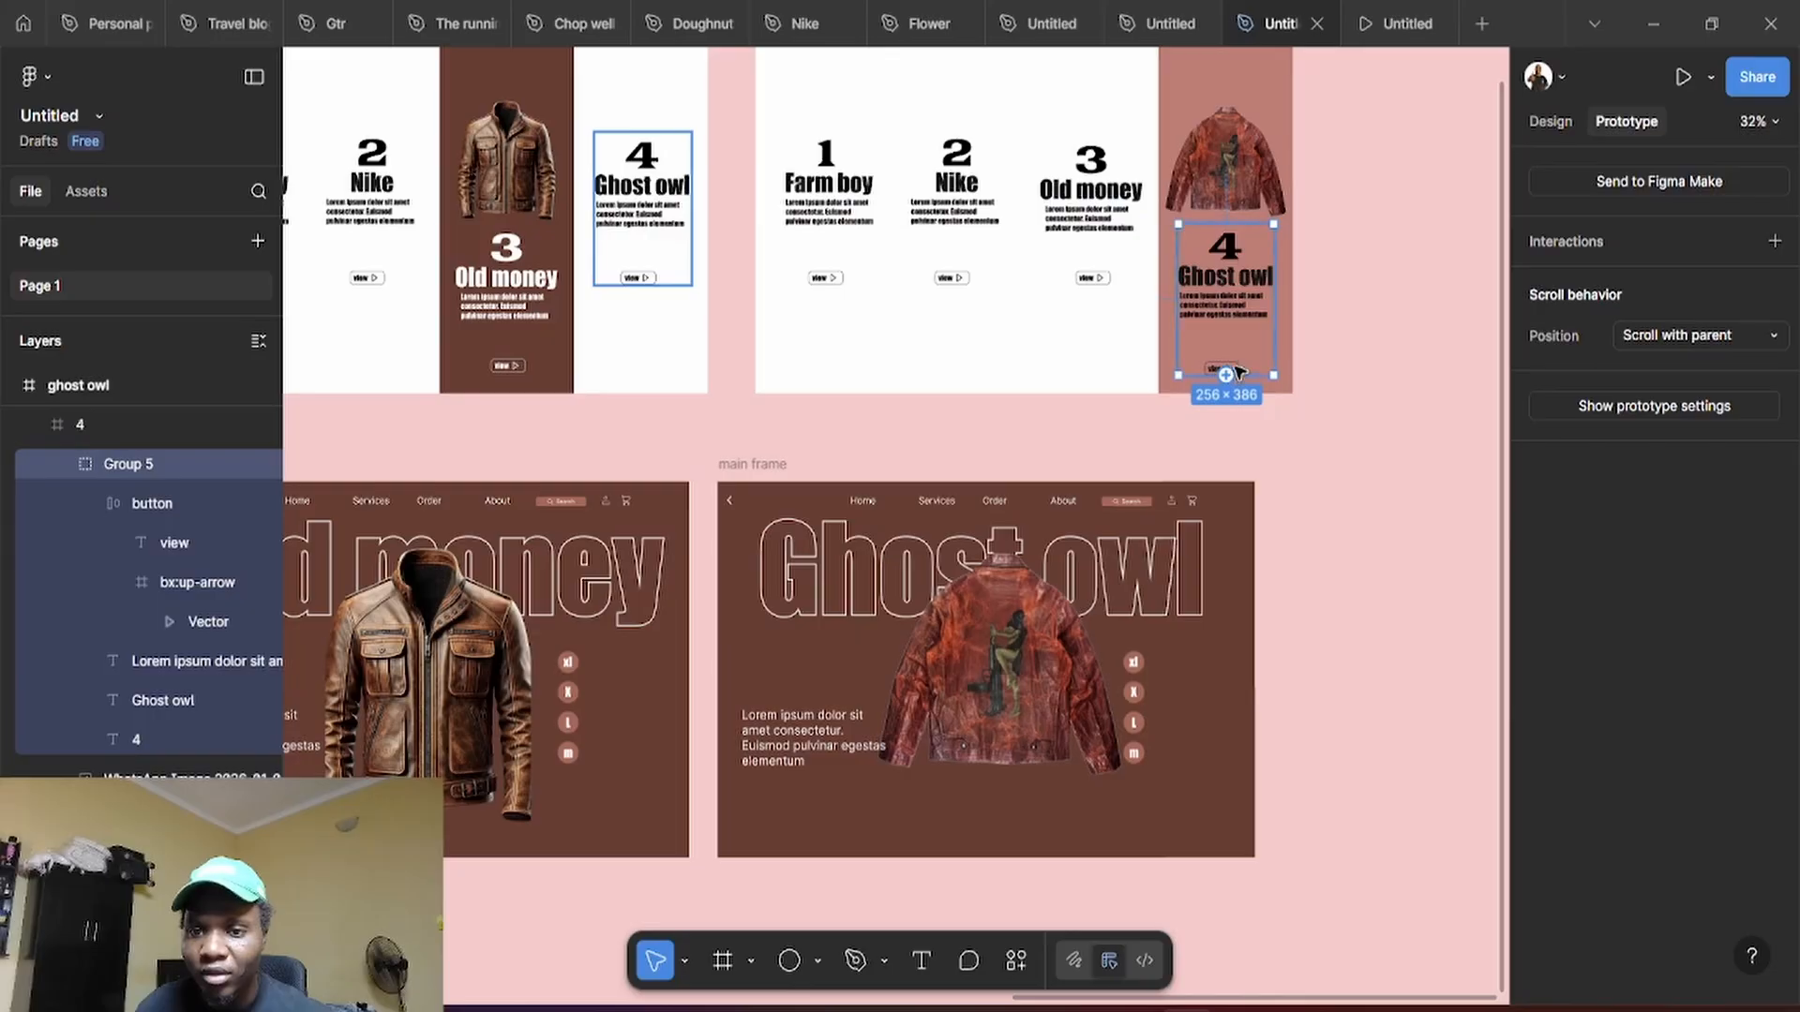
{"action": "scroll", "coordinate": [1237, 371], "scroll_direction": "up", "scroll_amount": 5}
{"action": "left_click", "coordinate": [1242, 371]}
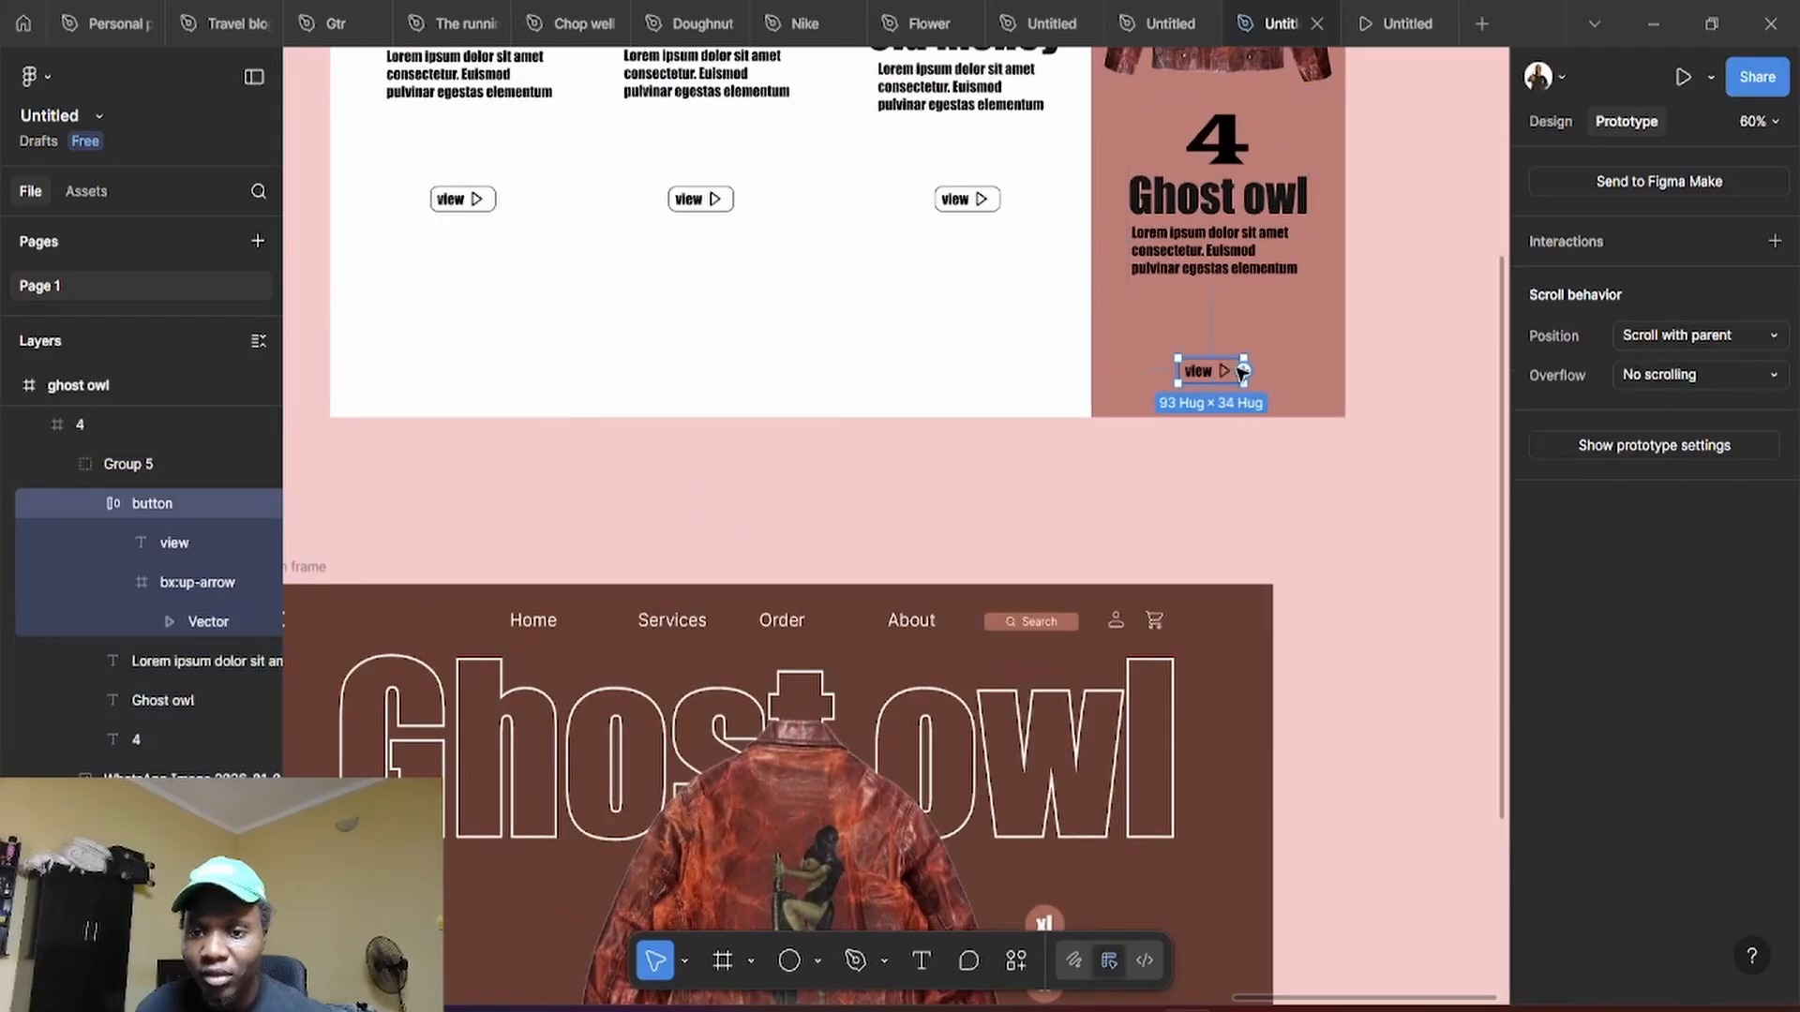
{"action": "left_click_drag", "start_coordinate": [1244, 371], "coordinate": [763, 586]}
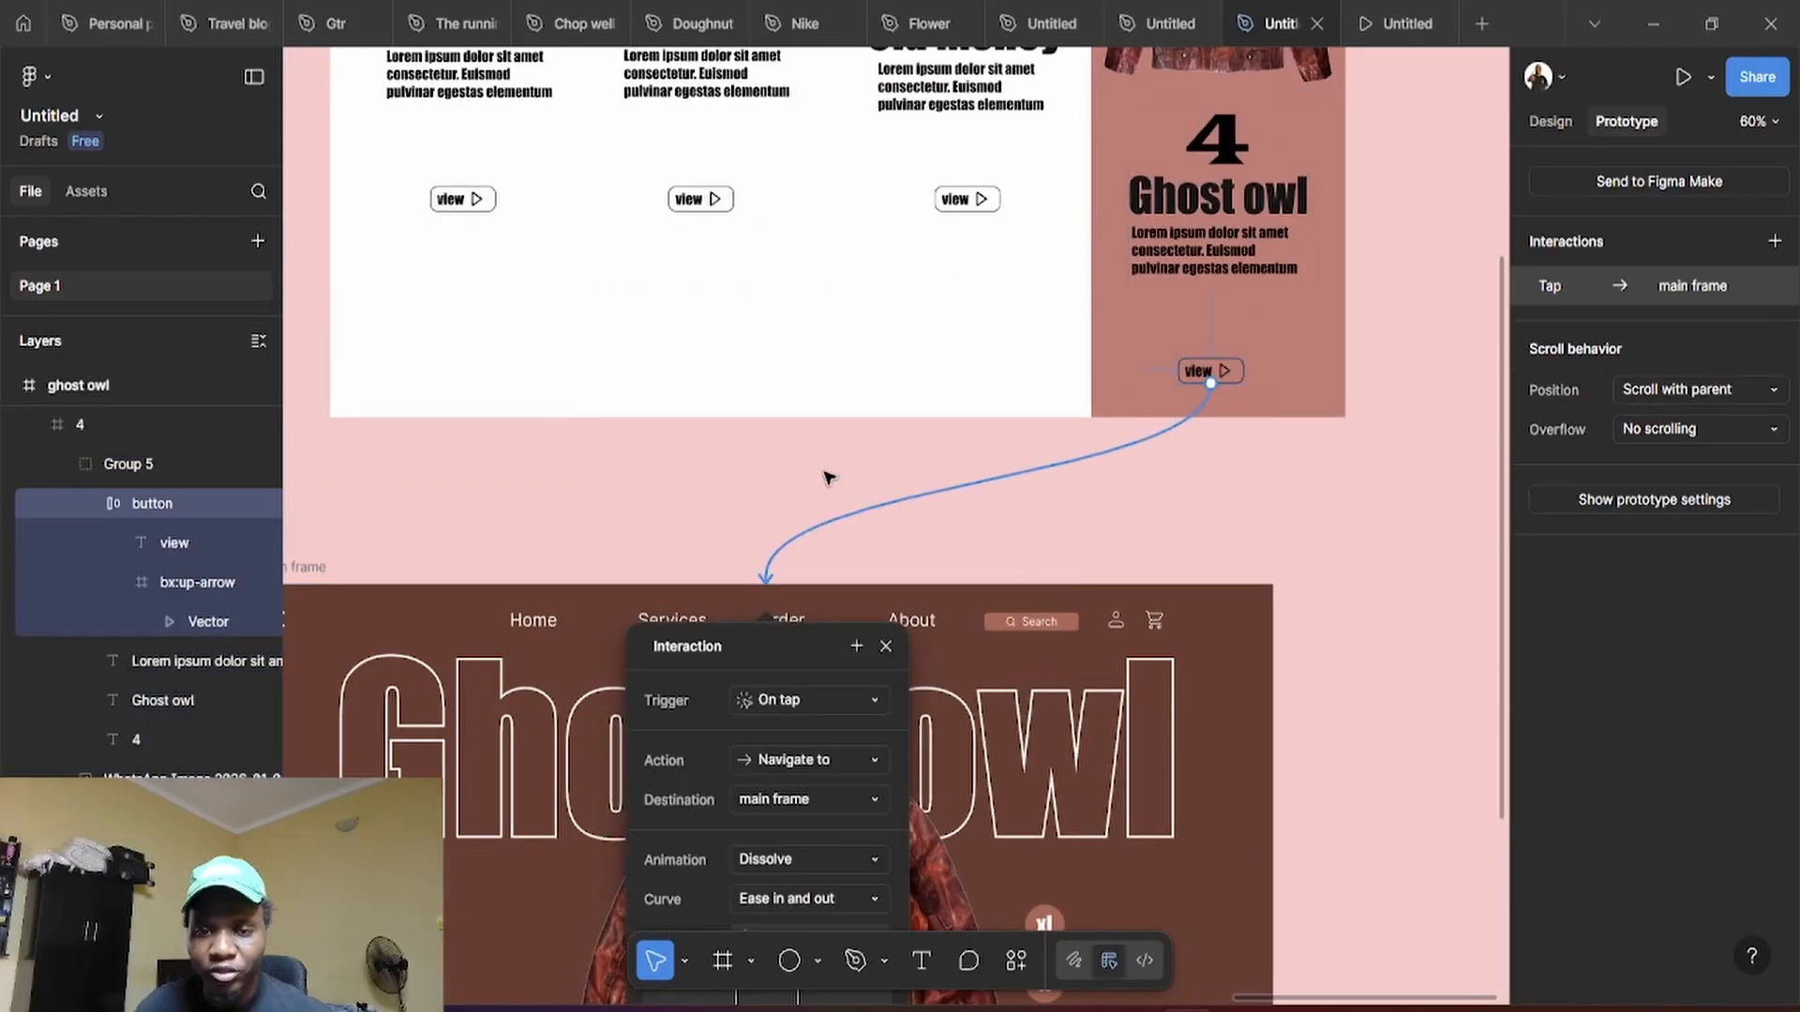
{"action": "left_click", "coordinate": [694, 503]}
Review the prototype connections of all product pages, including their back arrows, from Ghost owl to the start of the flow
{"action": "scroll", "coordinate": [1168, 586], "scroll_direction": "left", "scroll_amount": 10}
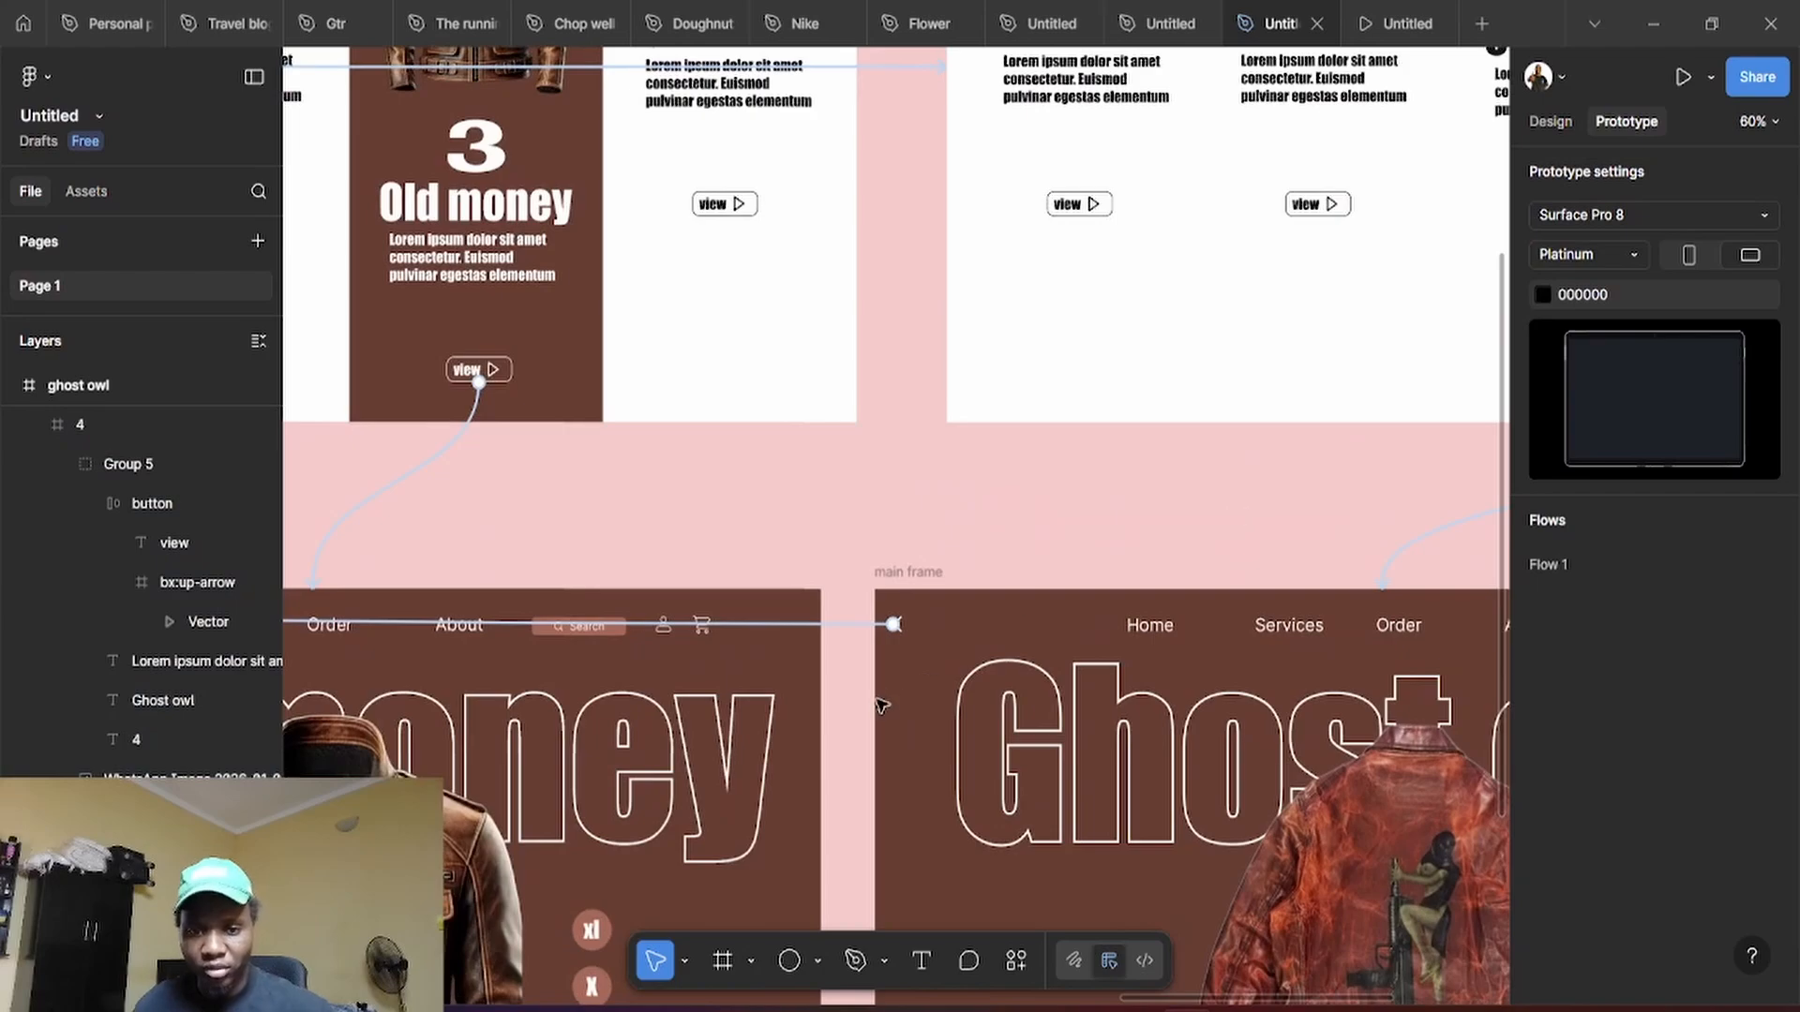
{"action": "scroll", "coordinate": [763, 509], "scroll_direction": "left", "scroll_amount": 20}
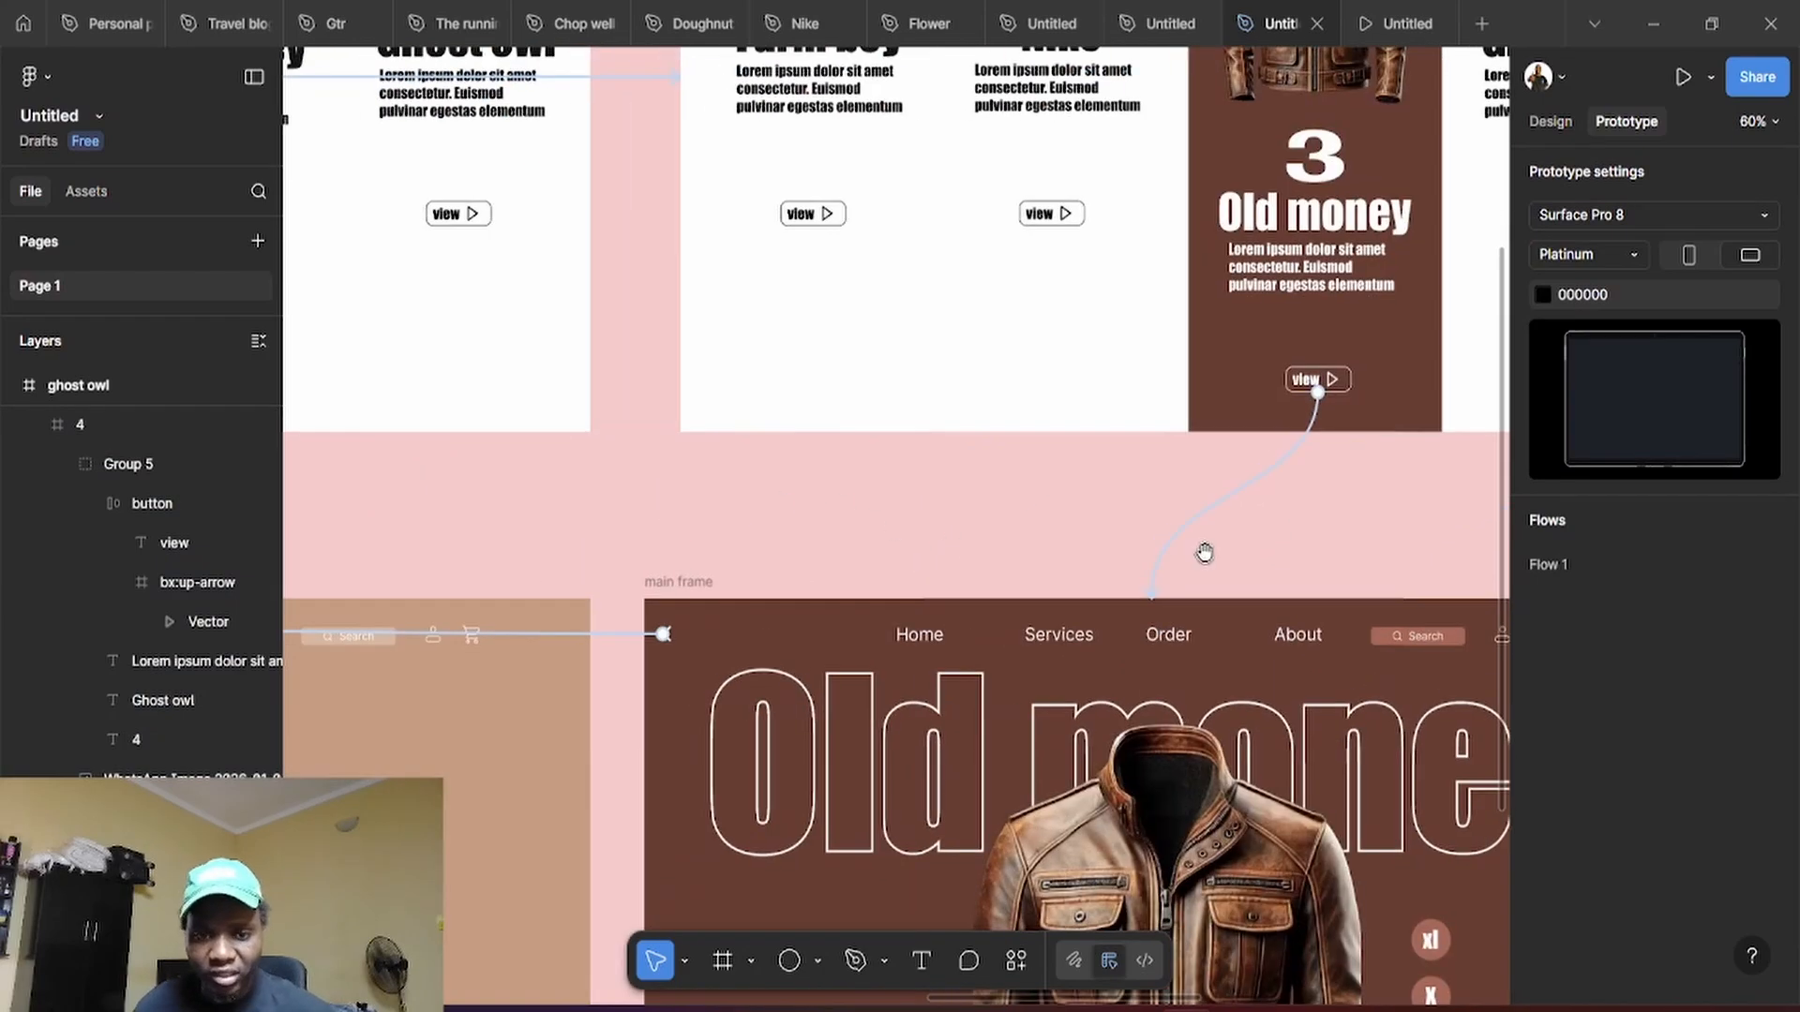
{"action": "scroll", "coordinate": [1165, 527], "scroll_direction": "left", "scroll_amount": 10}
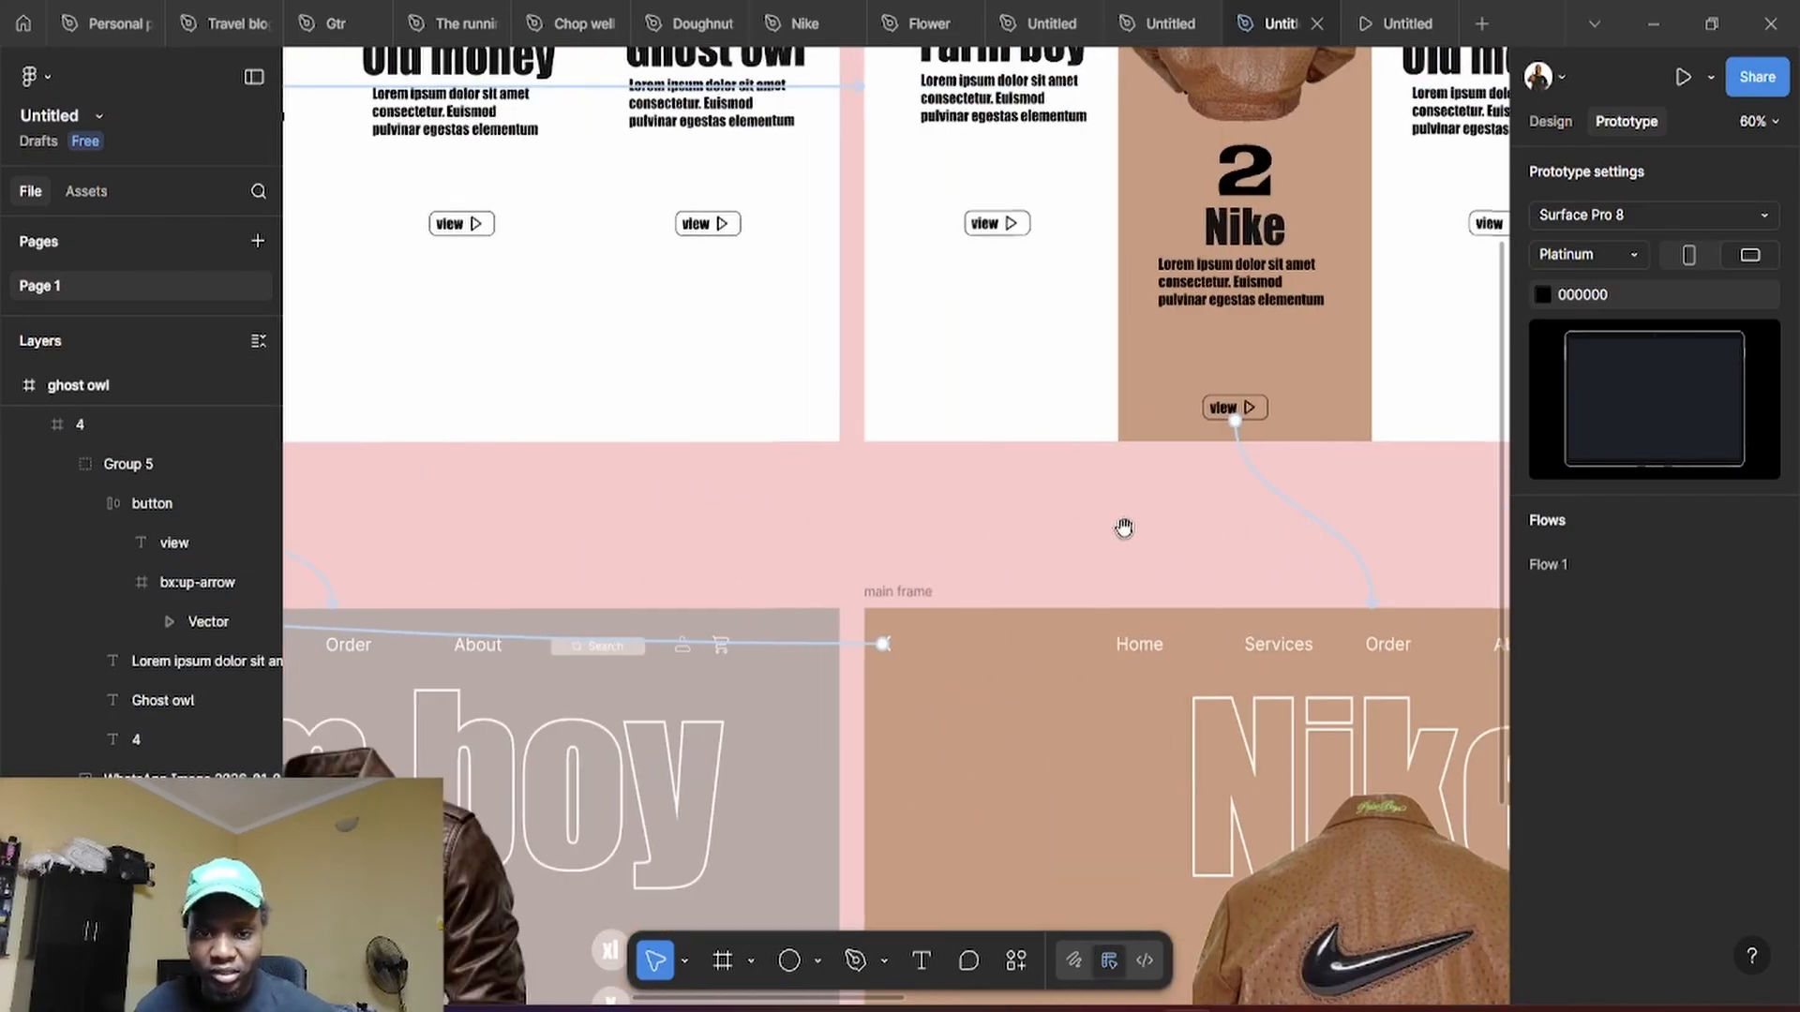
{"action": "scroll", "coordinate": [1210, 527], "scroll_direction": "left", "scroll_amount": 7}
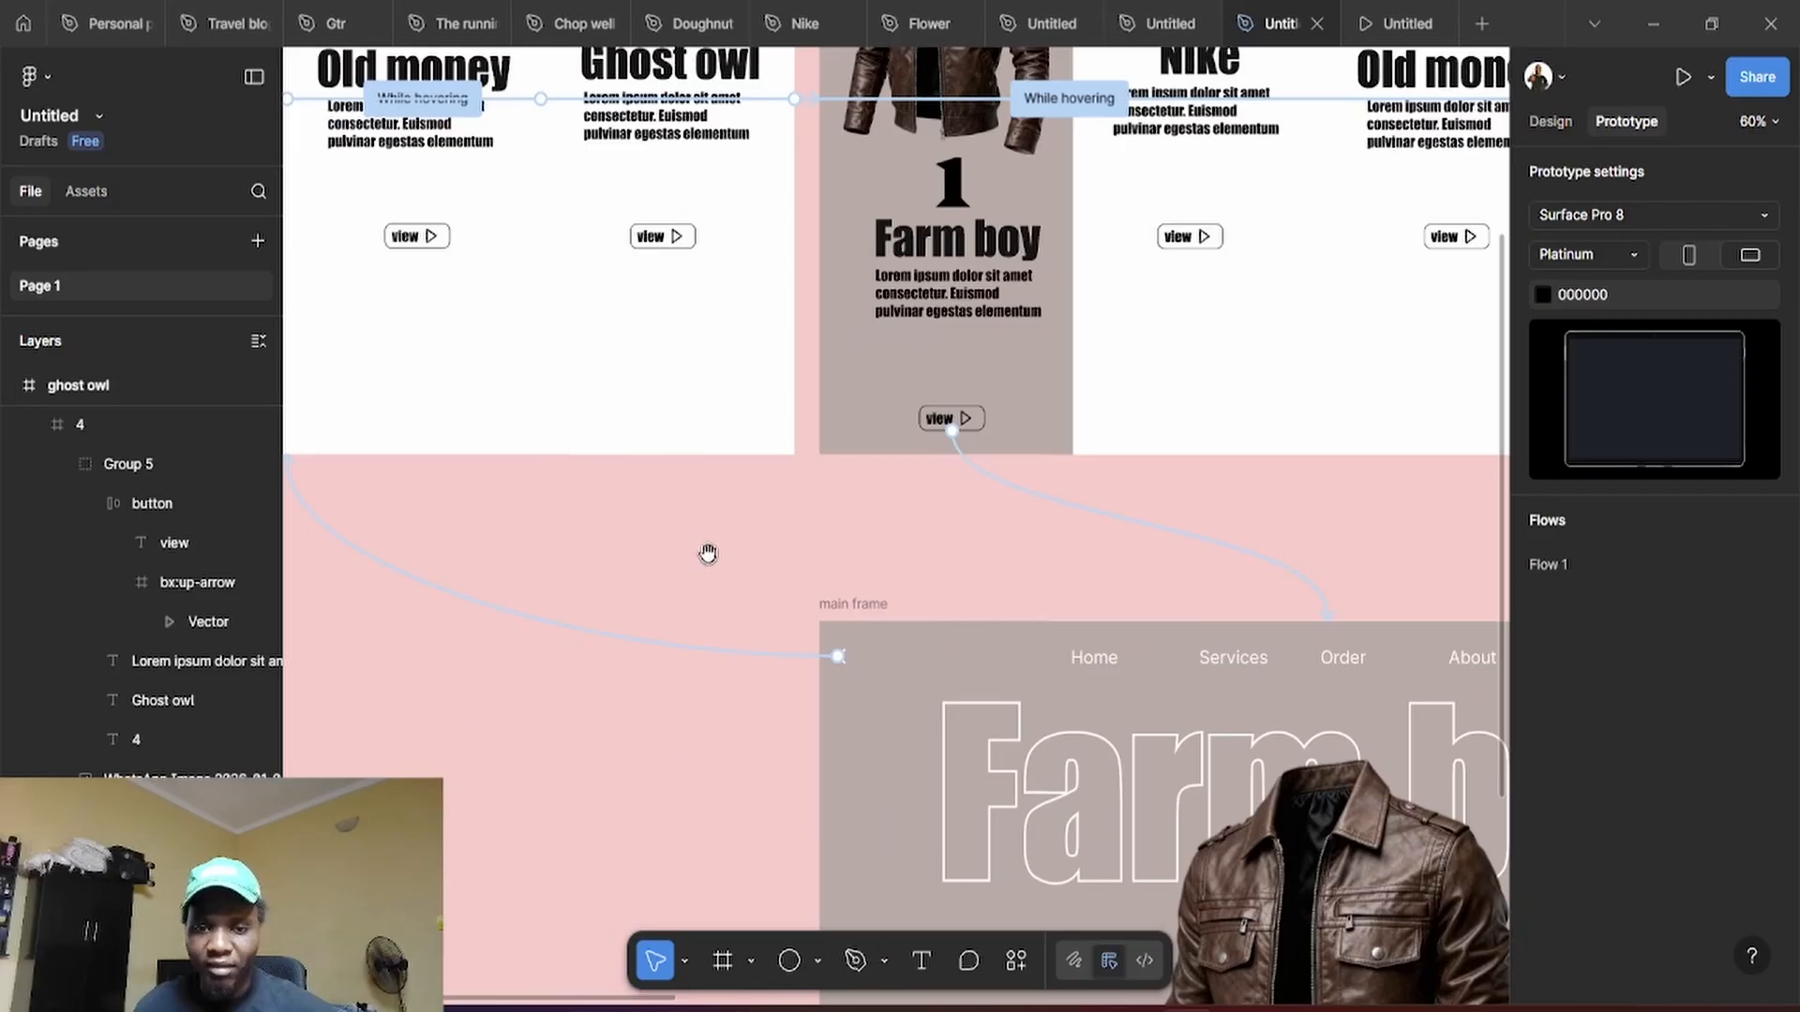
{"action": "scroll", "coordinate": [763, 441], "scroll_direction": "down", "scroll_amount": 10}
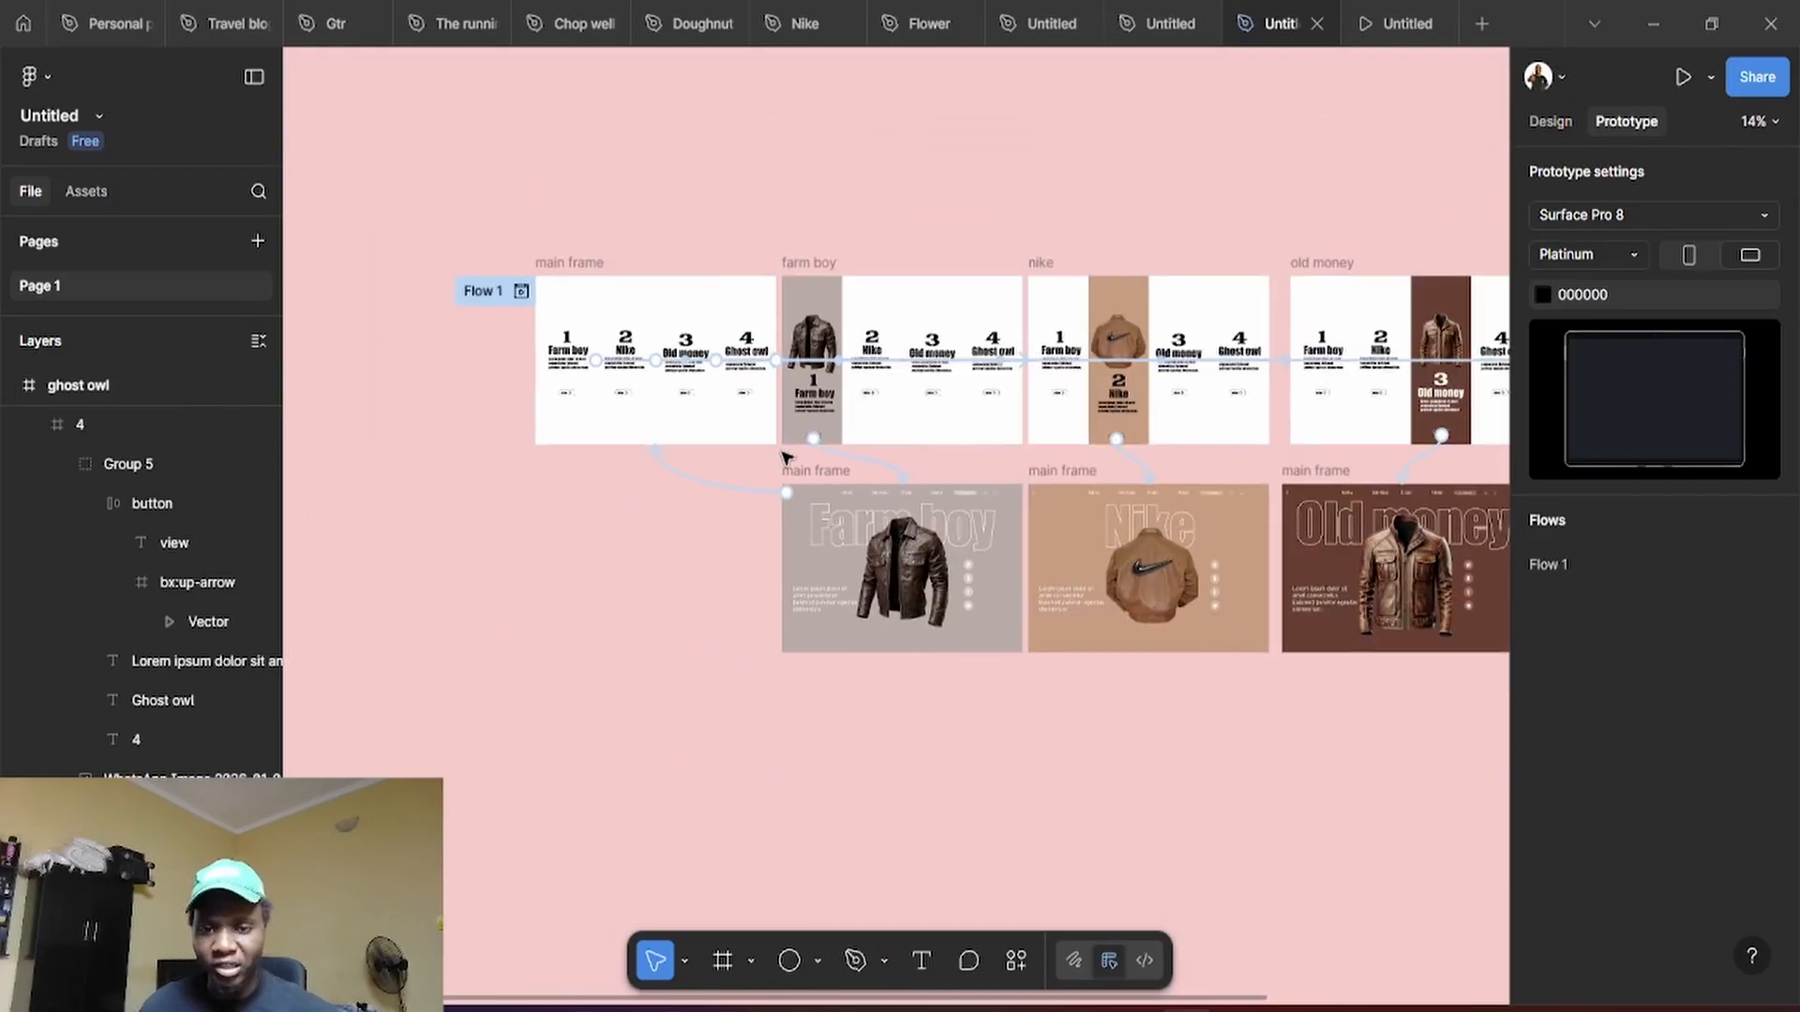
{"action": "scroll", "coordinate": [1112, 698], "scroll_direction": "up", "scroll_amount": 3}
{"action": "scroll", "coordinate": [1133, 711], "scroll_direction": "down", "scroll_amount": 5}
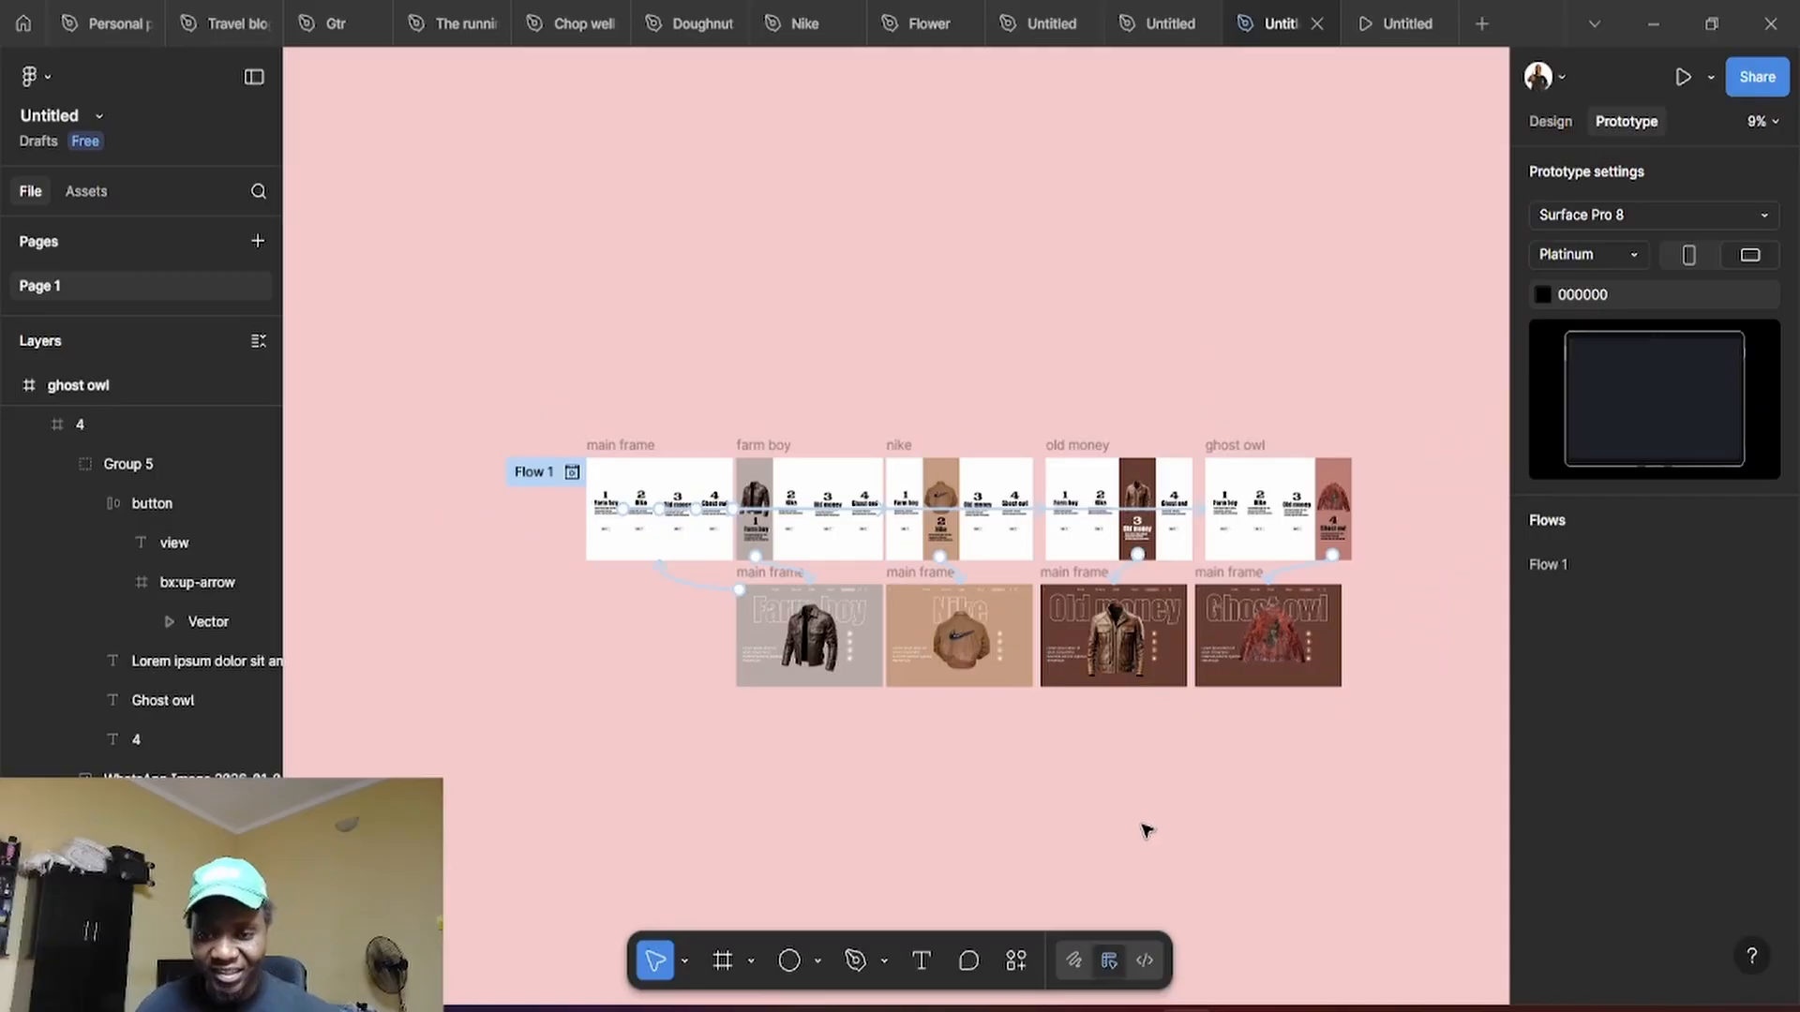
{"action": "key", "text": "shift+e"}
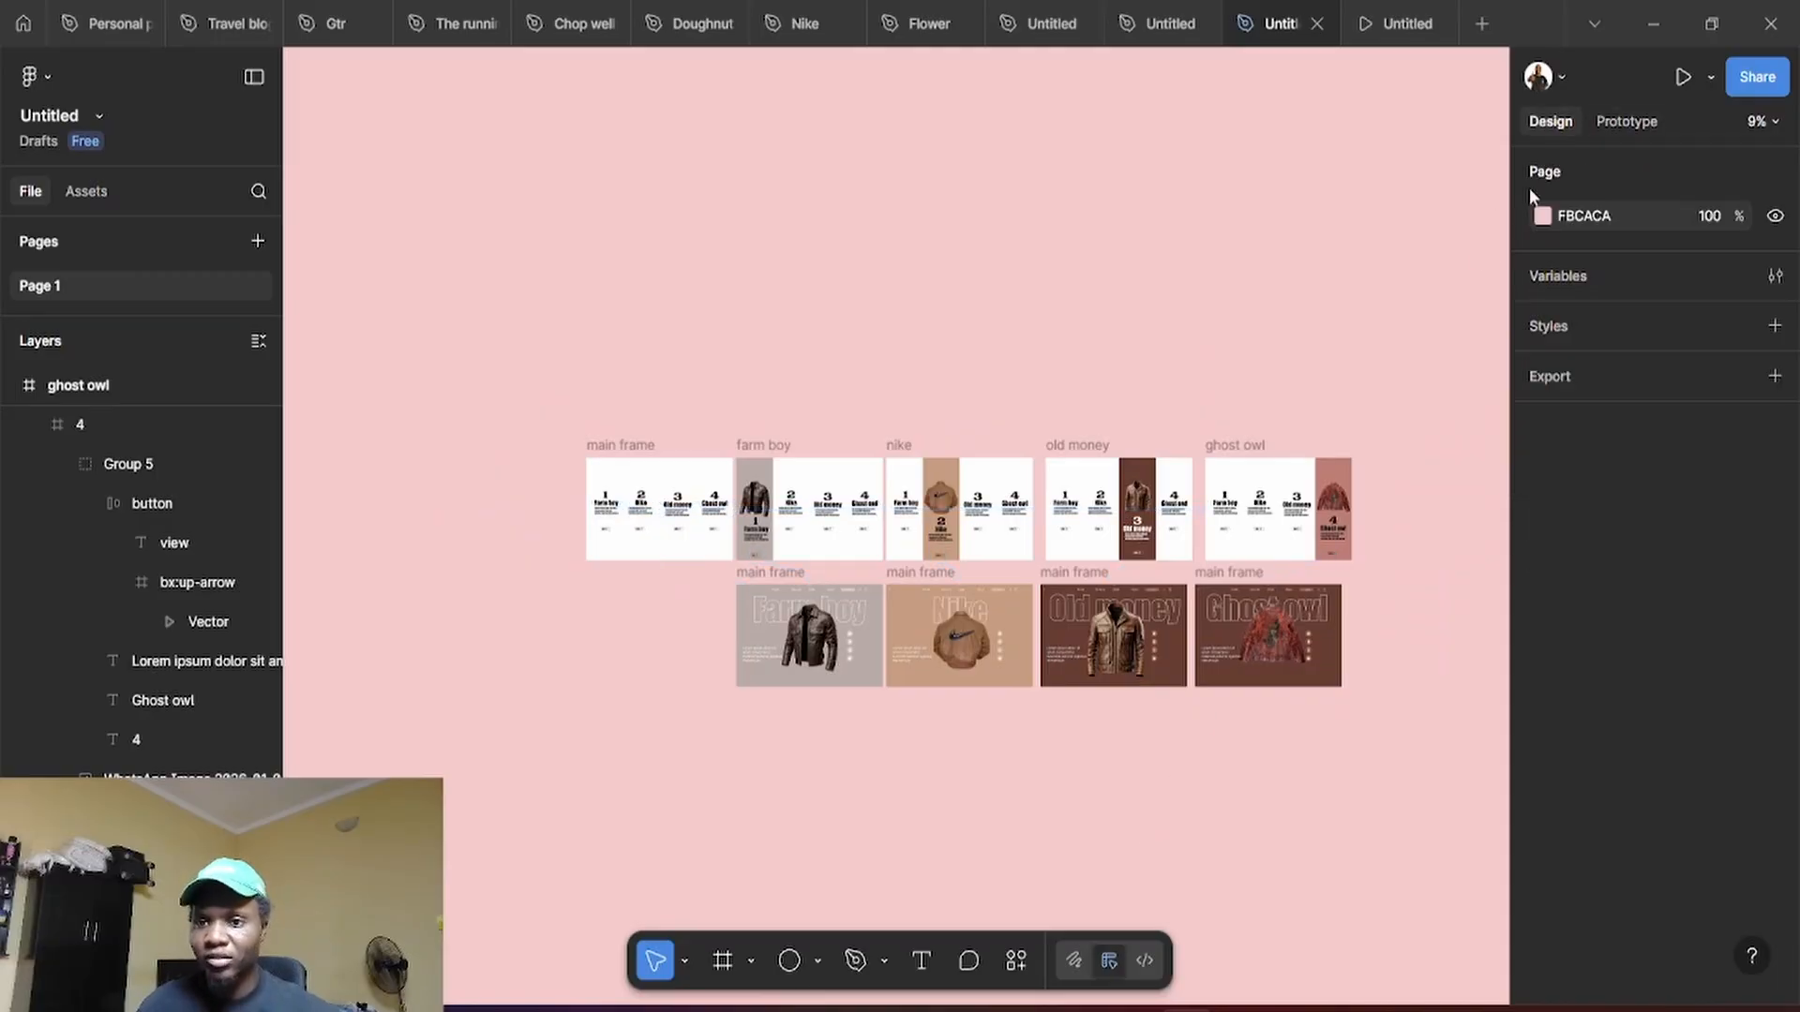
{"action": "left_click_drag", "start_coordinate": [1085, 778], "coordinate": [1020, 747]}
{"action": "left_click", "coordinate": [1604, 134]}
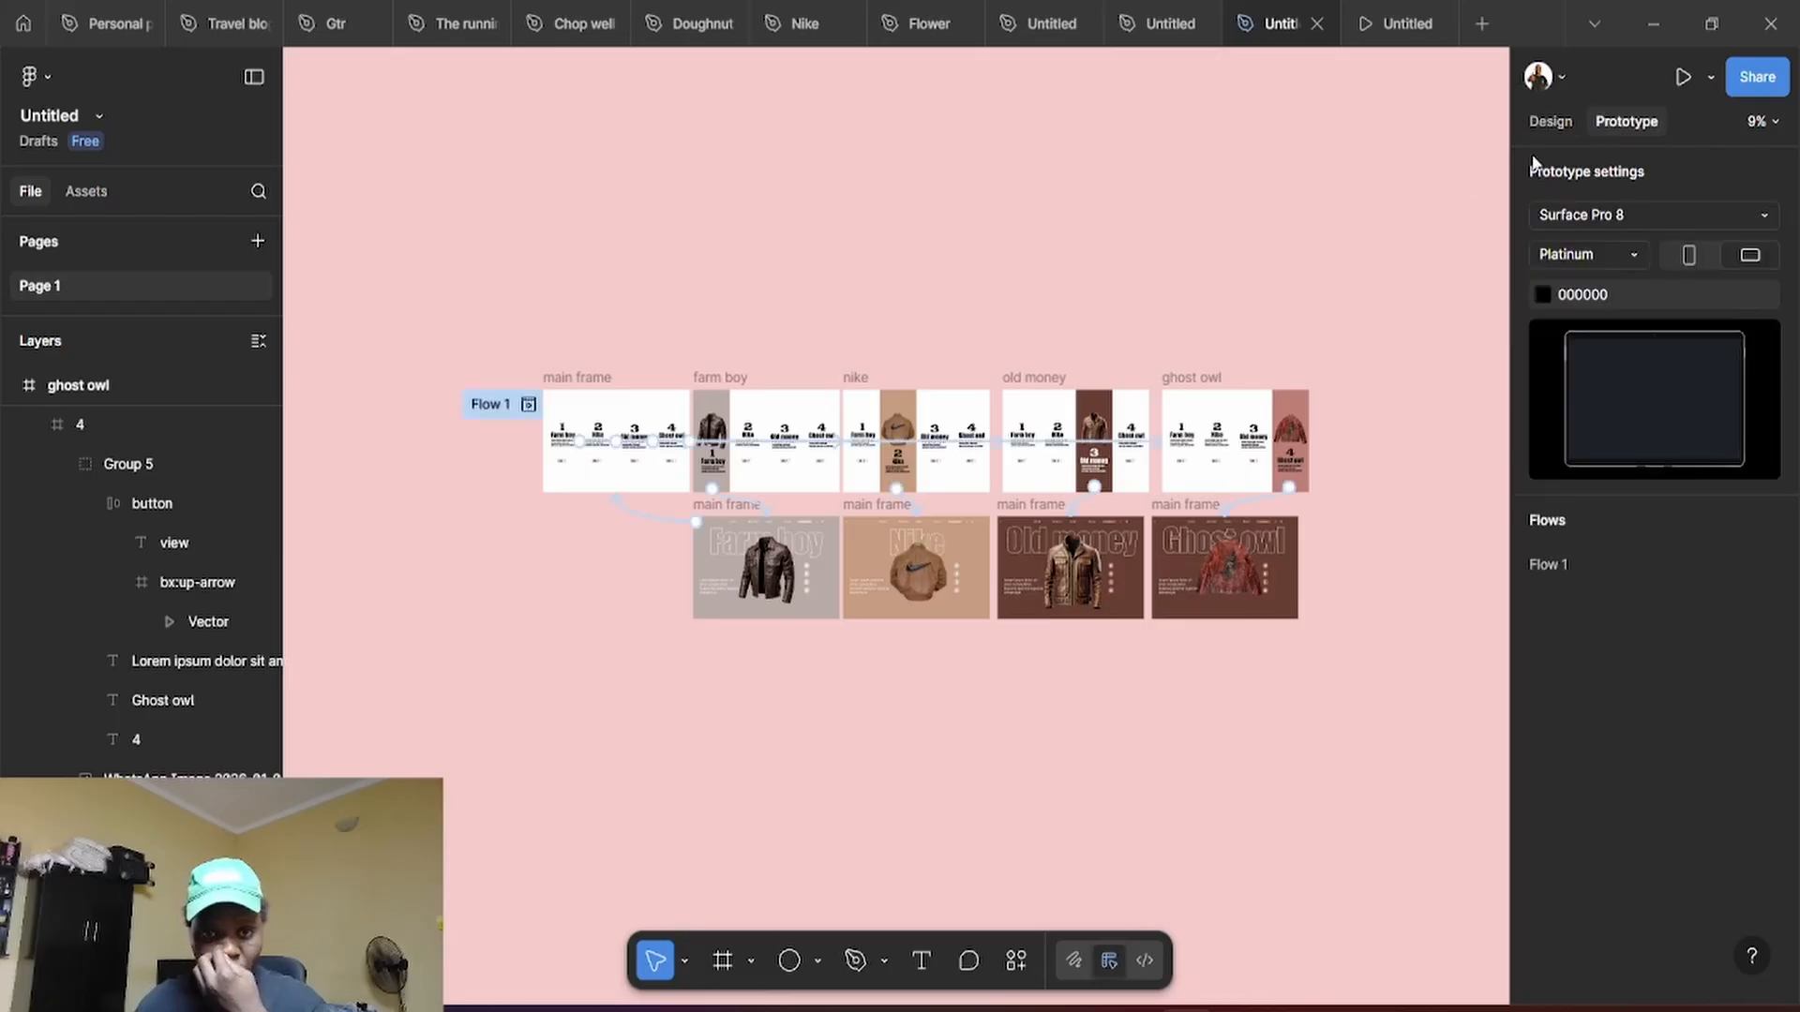
Preview Flow 1, open it in presentation view and restart the prototype from its first screen
{"action": "left_click", "coordinate": [529, 405]}
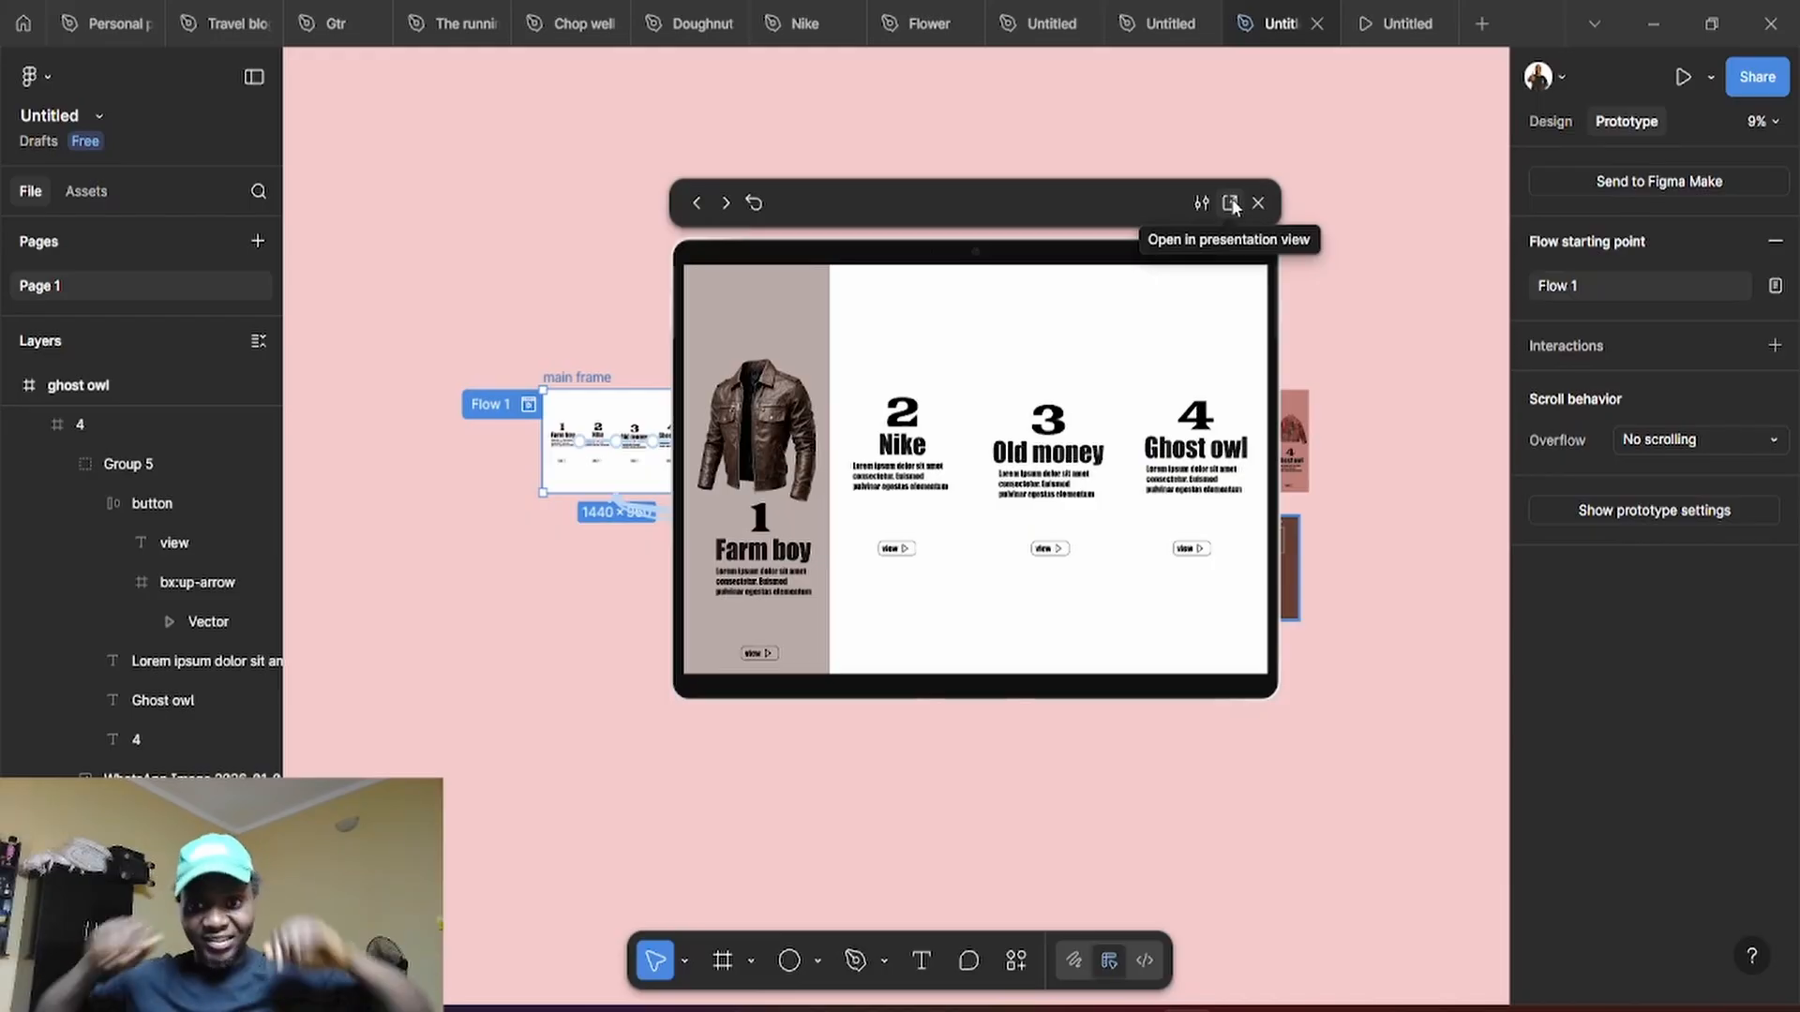
{"action": "left_click", "coordinate": [1231, 203]}
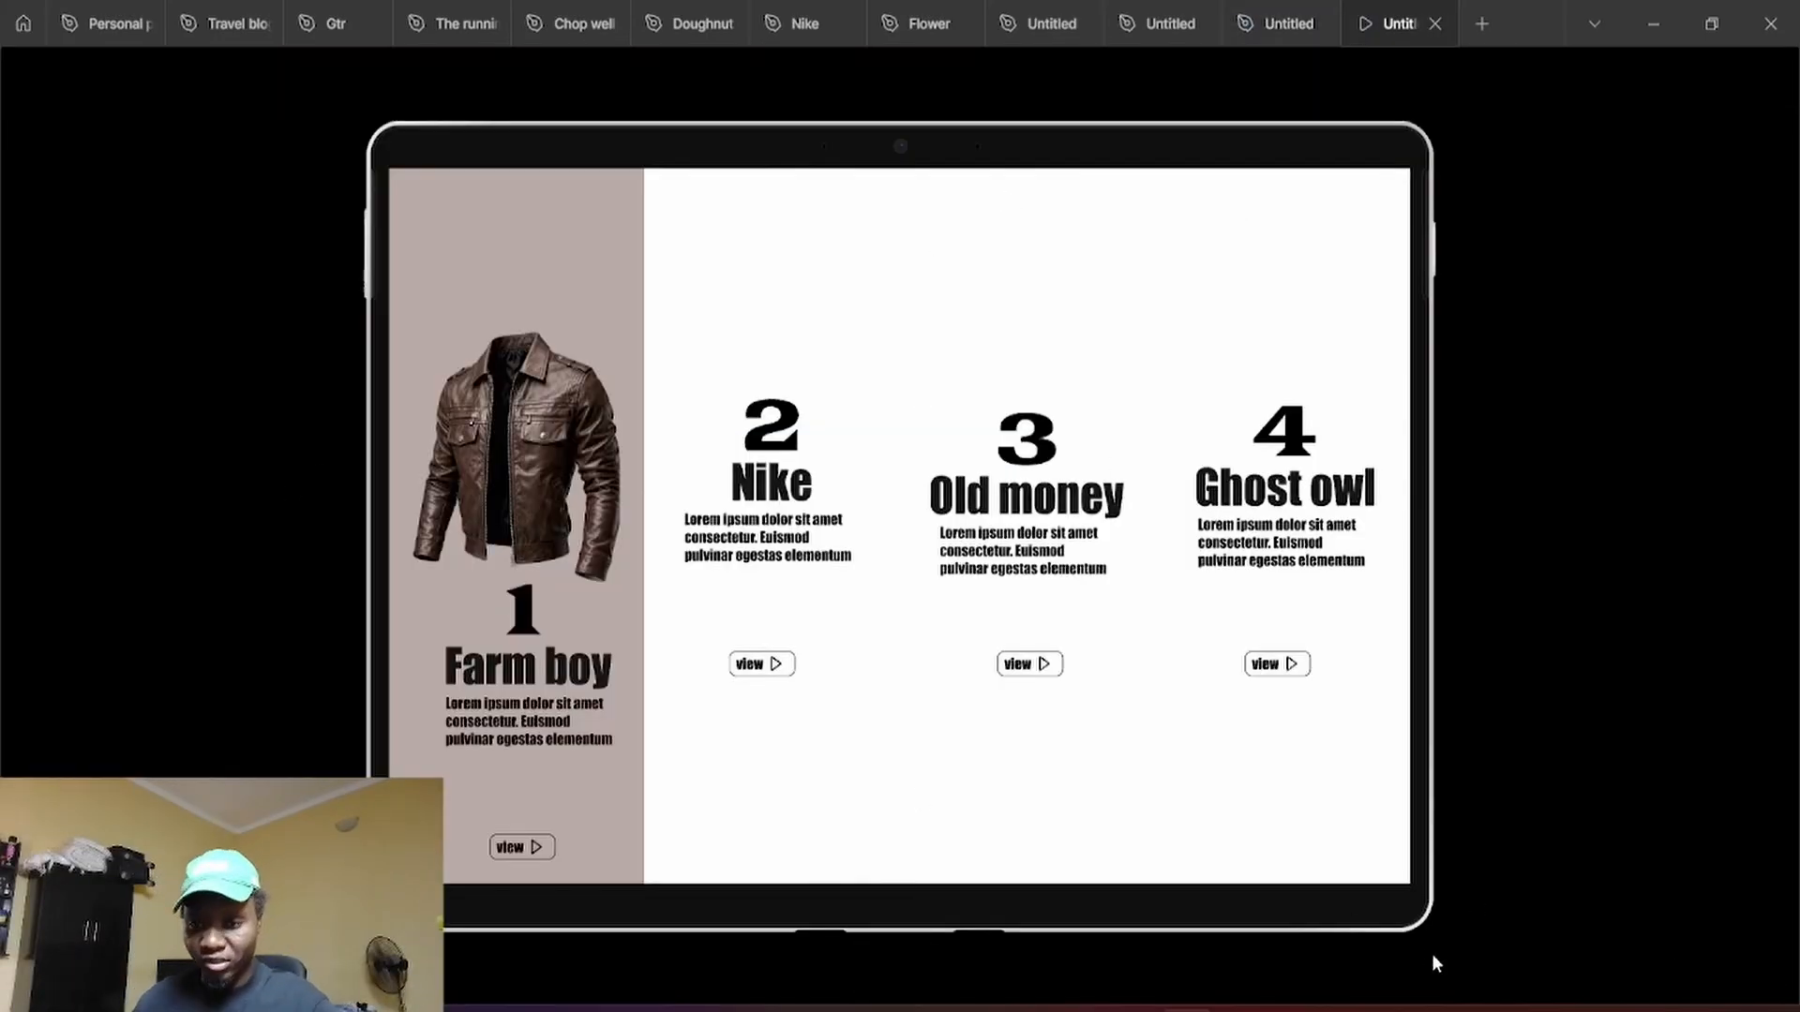
{"action": "mouse_move", "coordinate": [1465, 148]}
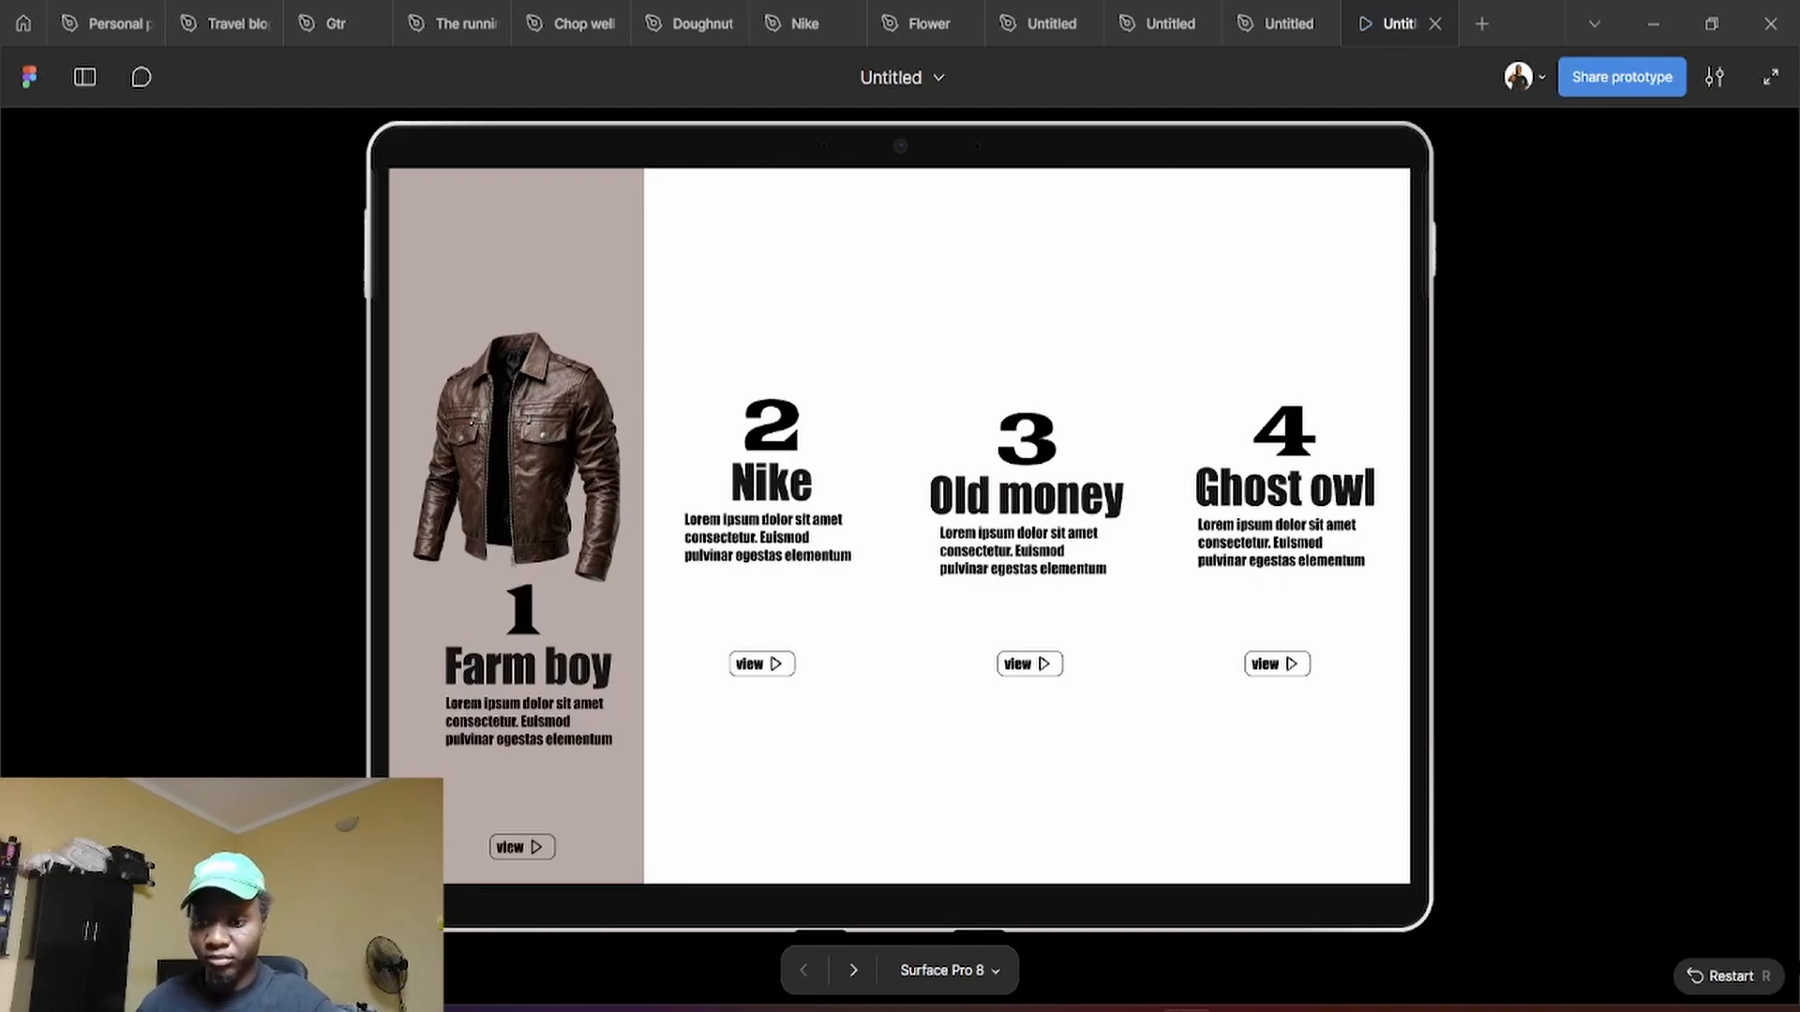
{"action": "left_click", "coordinate": [1696, 987]}
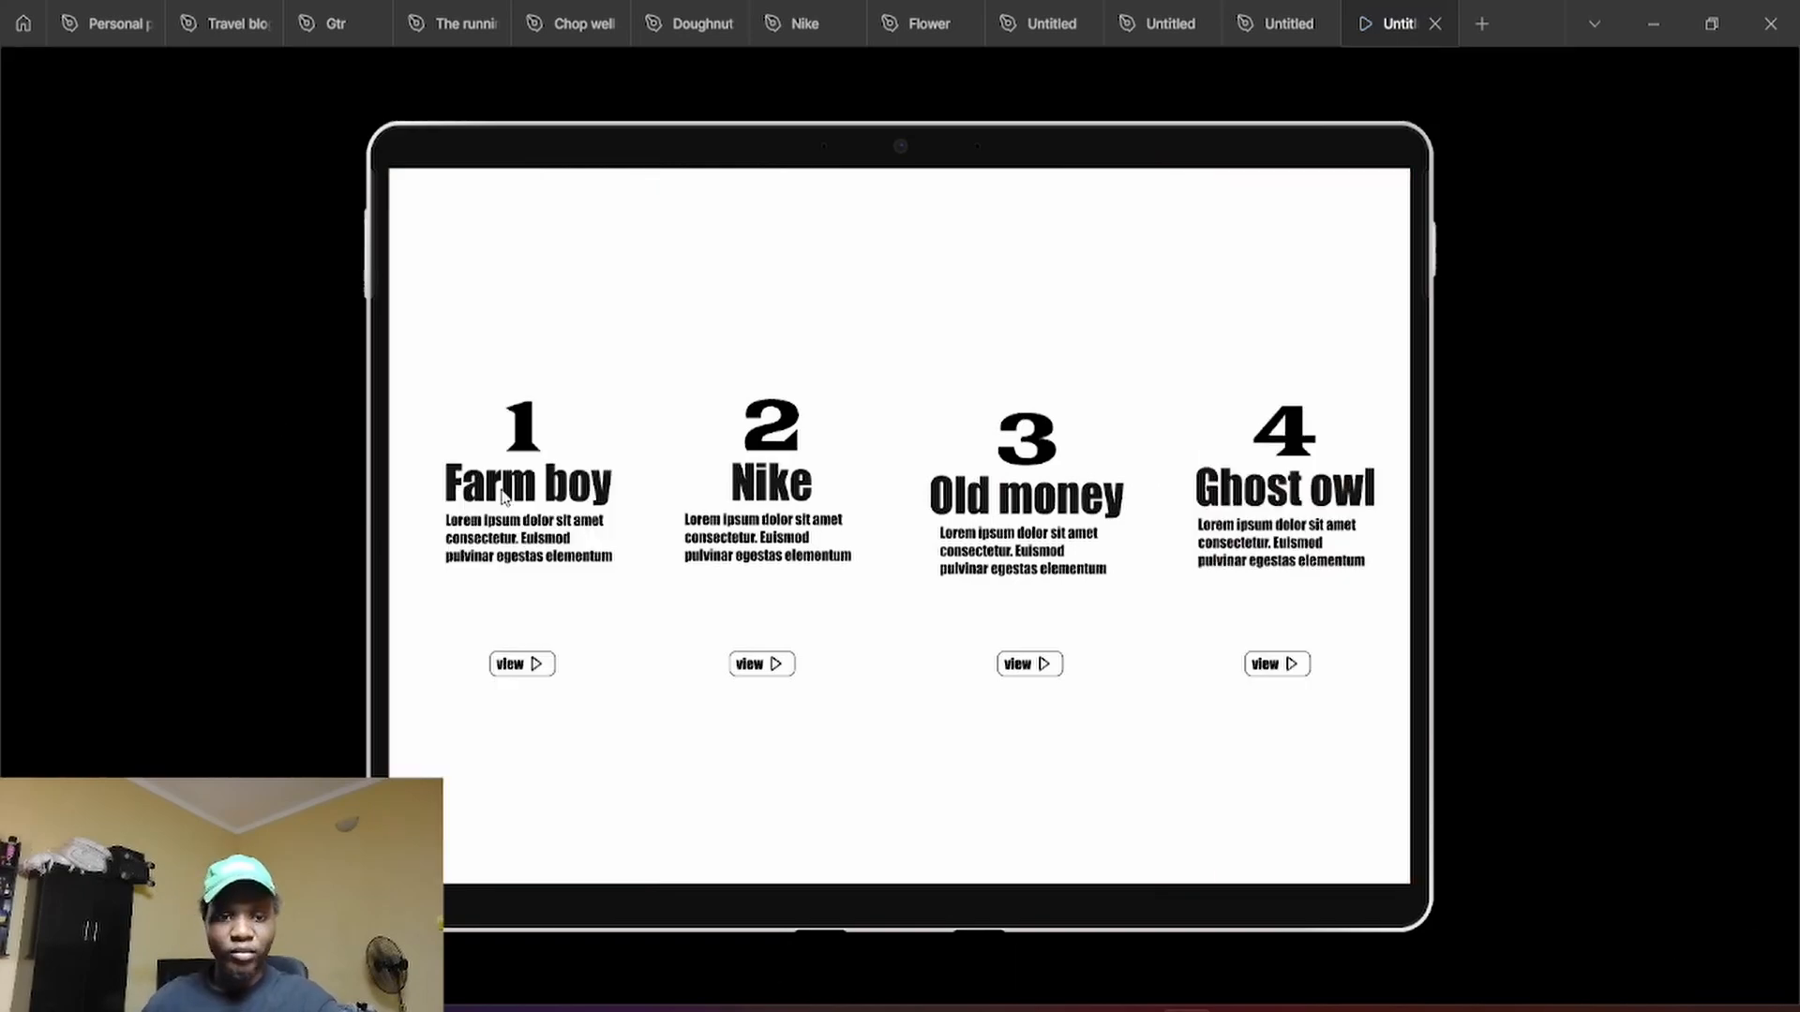
Test the cards' hover effects, open the Farm boy product page from its card and return with the back arrow
{"action": "mouse_move", "coordinate": [942, 577]}
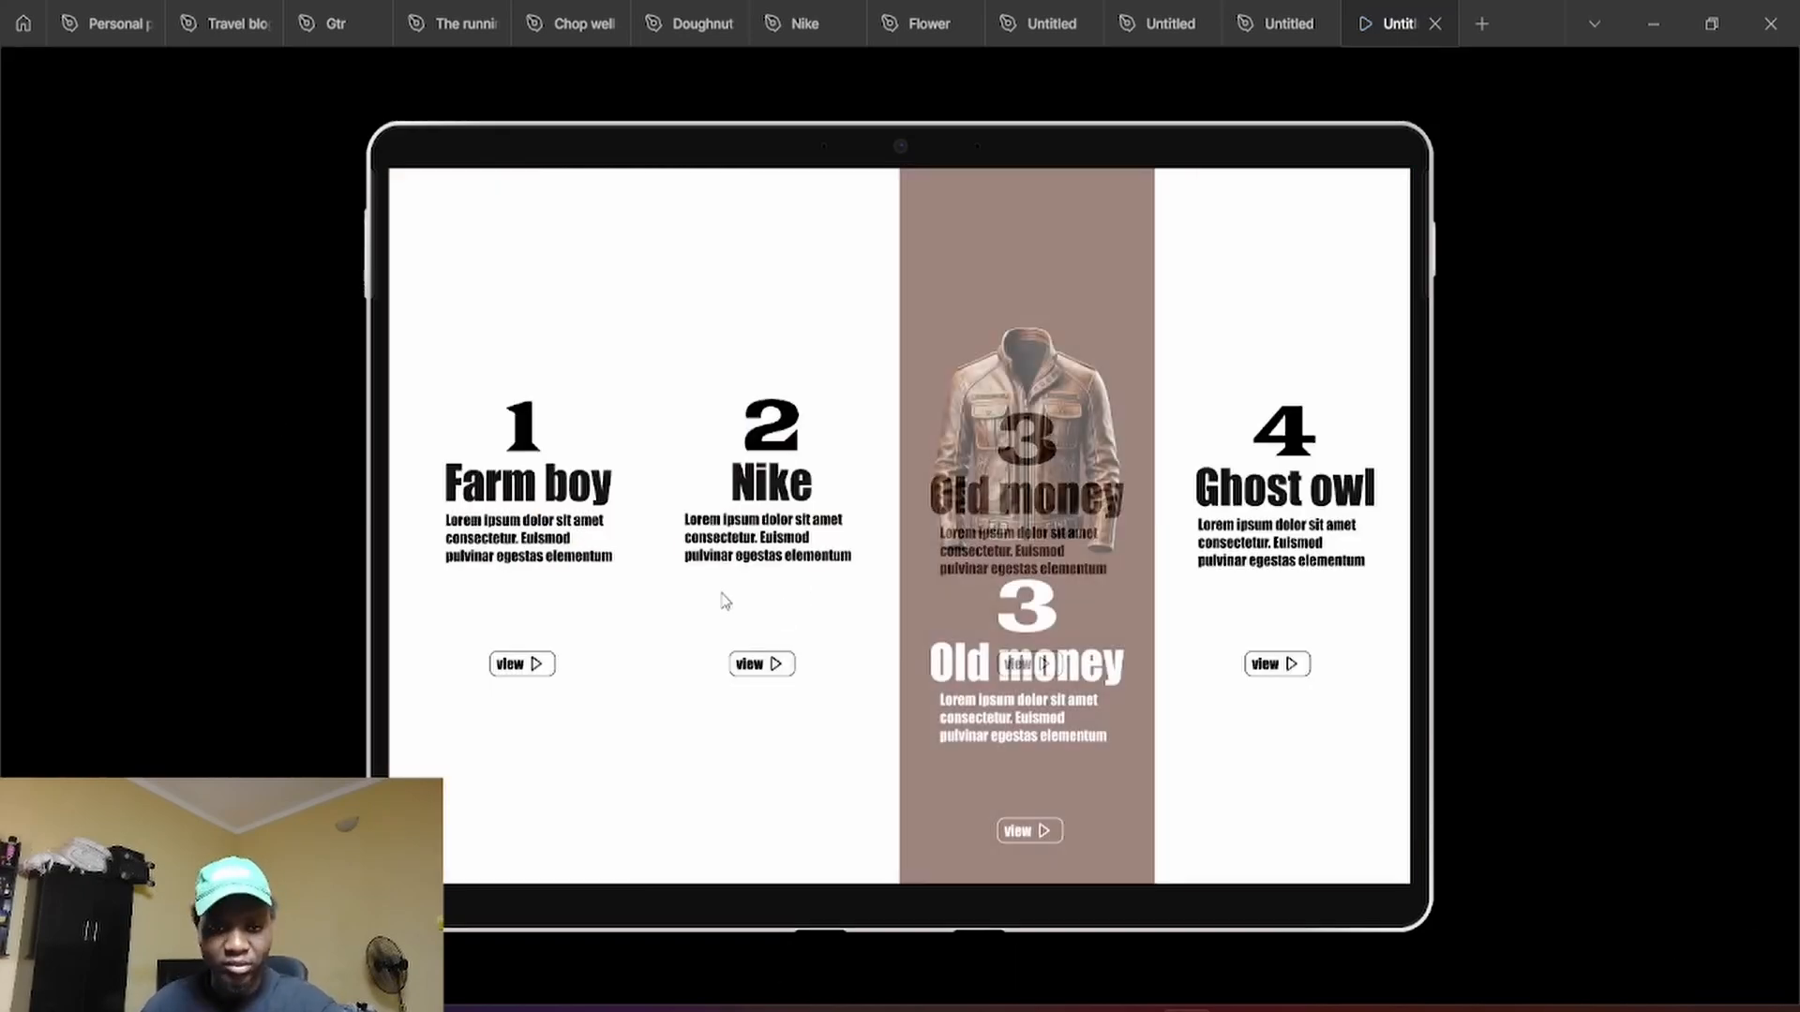
{"action": "mouse_move", "coordinate": [542, 666]}
{"action": "left_click", "coordinate": [536, 851]}
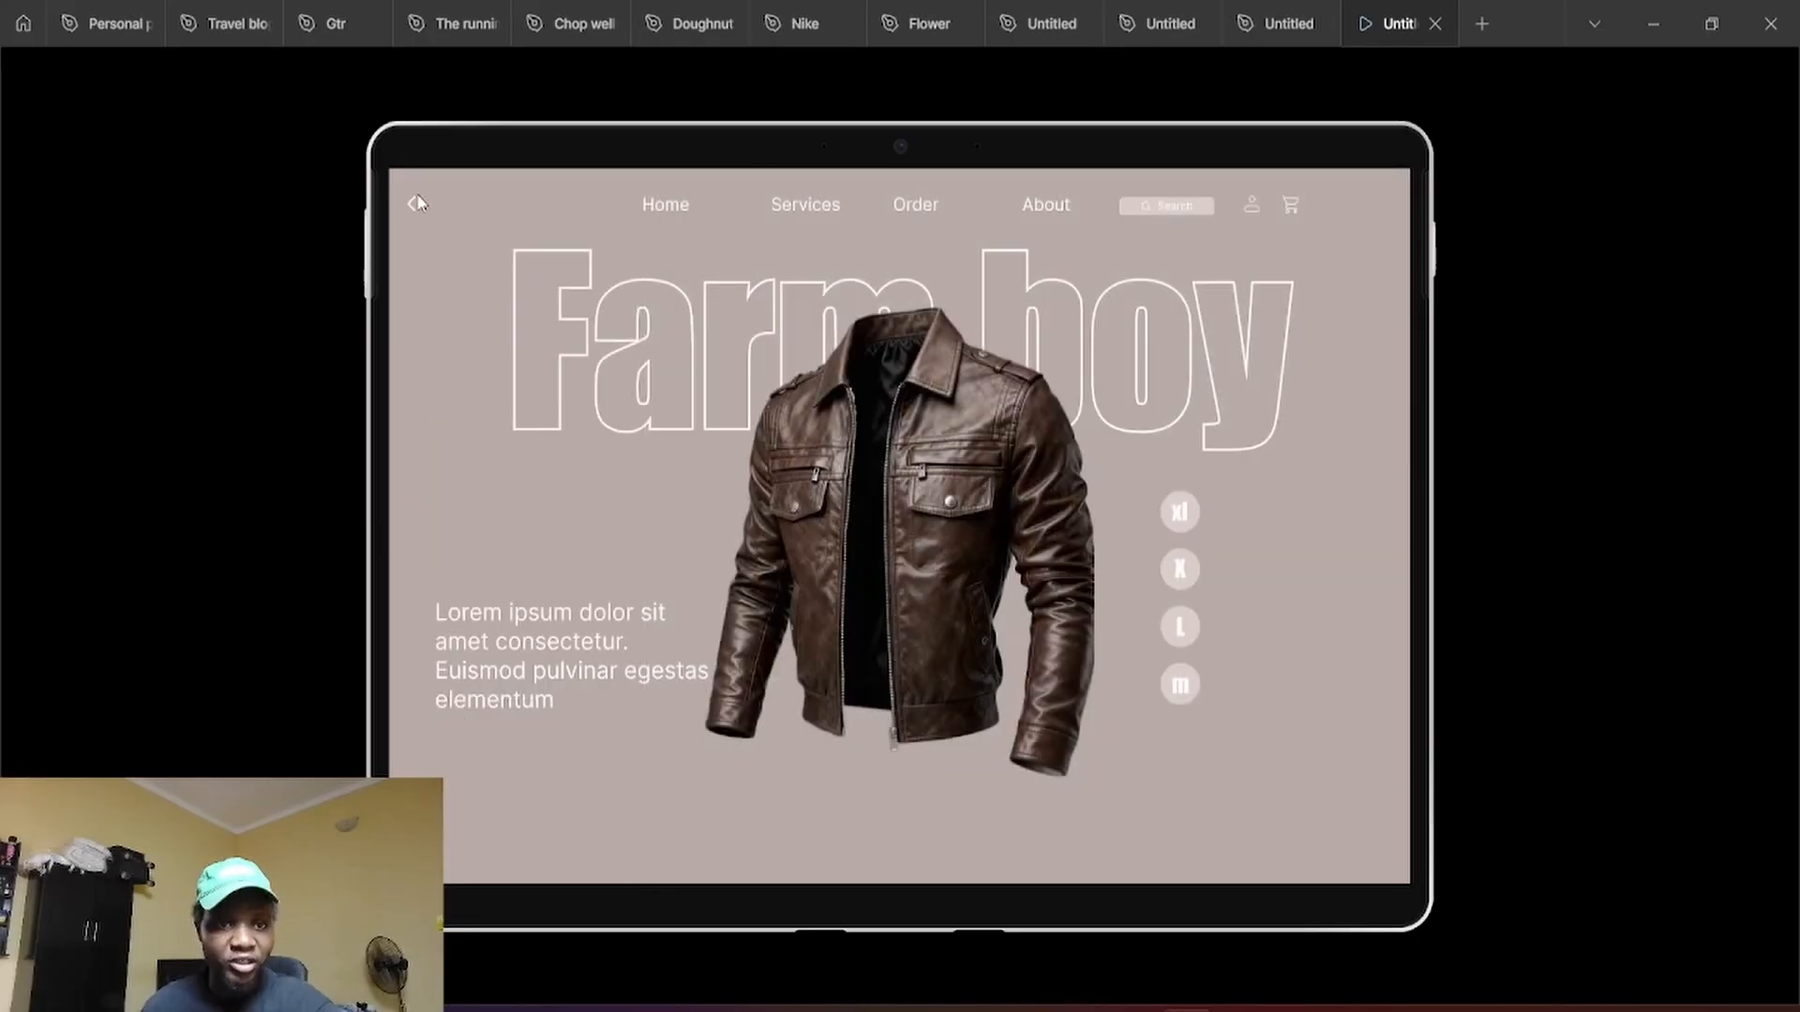
{"action": "left_click", "coordinate": [413, 215]}
Test the Ghost owl link by opening its product page from the card and returning with the back arrow
{"action": "mouse_move", "coordinate": [1250, 575]}
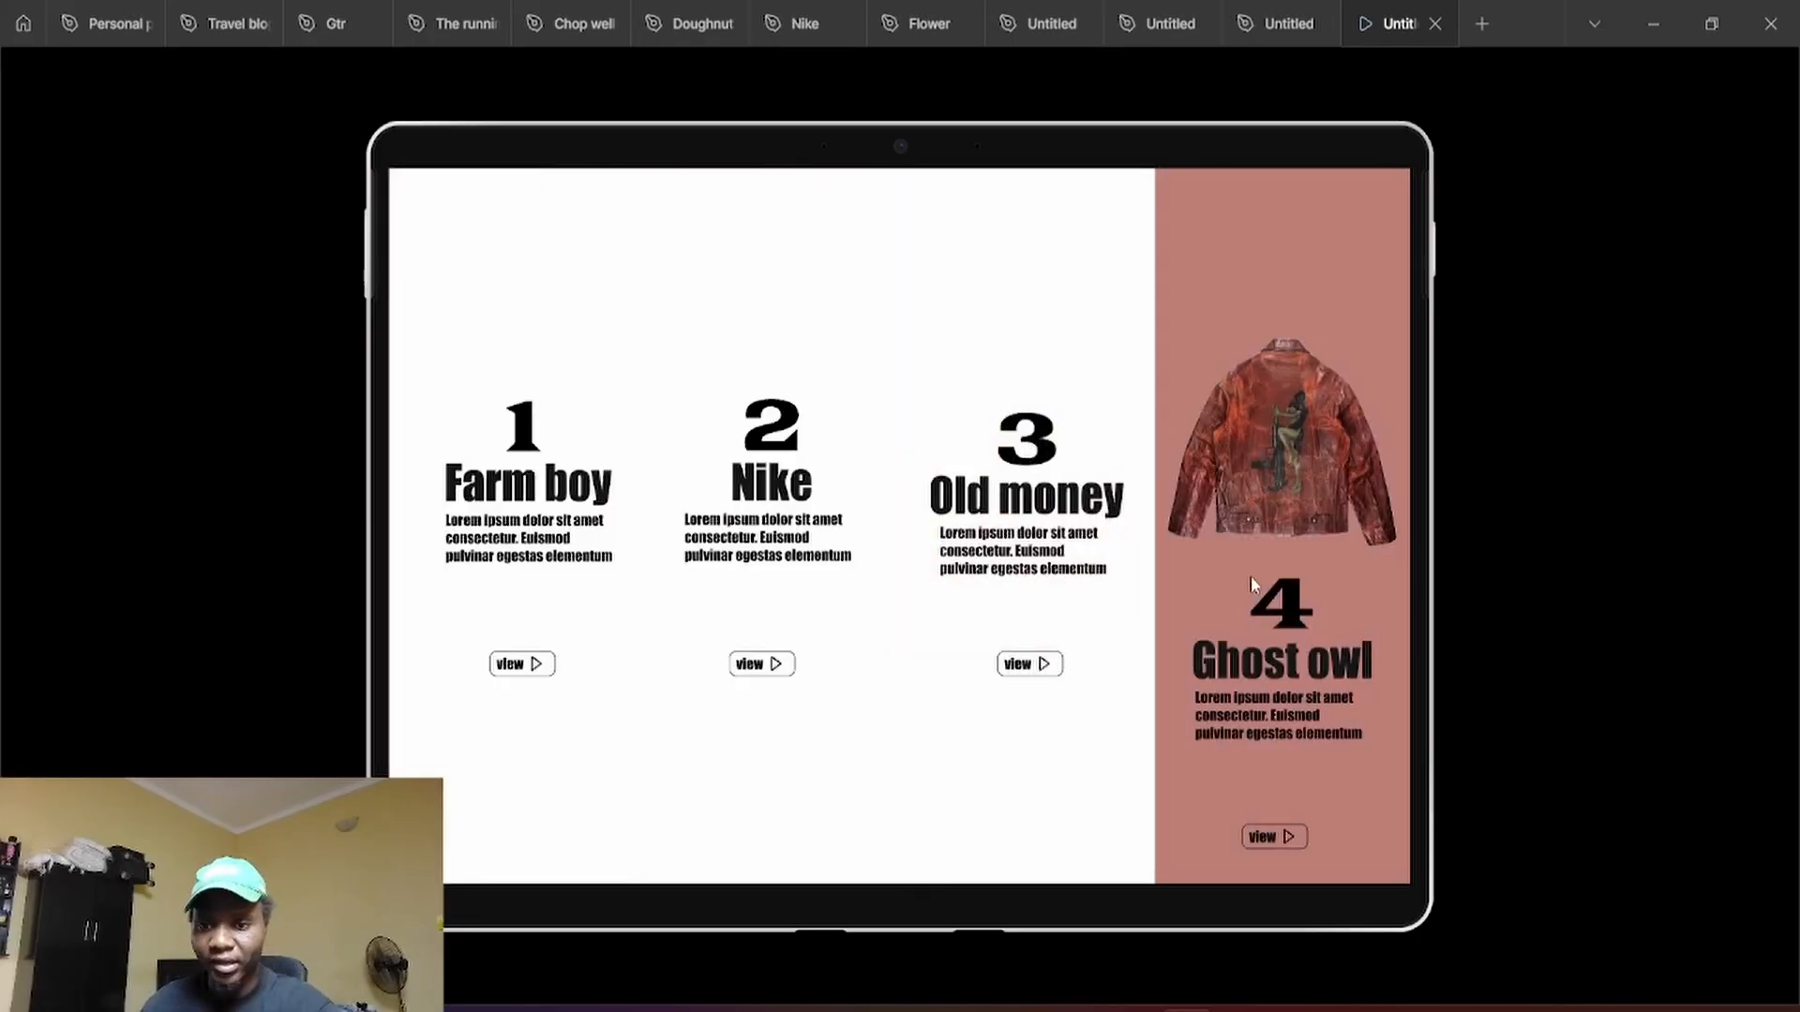
{"action": "left_click", "coordinate": [1276, 836]}
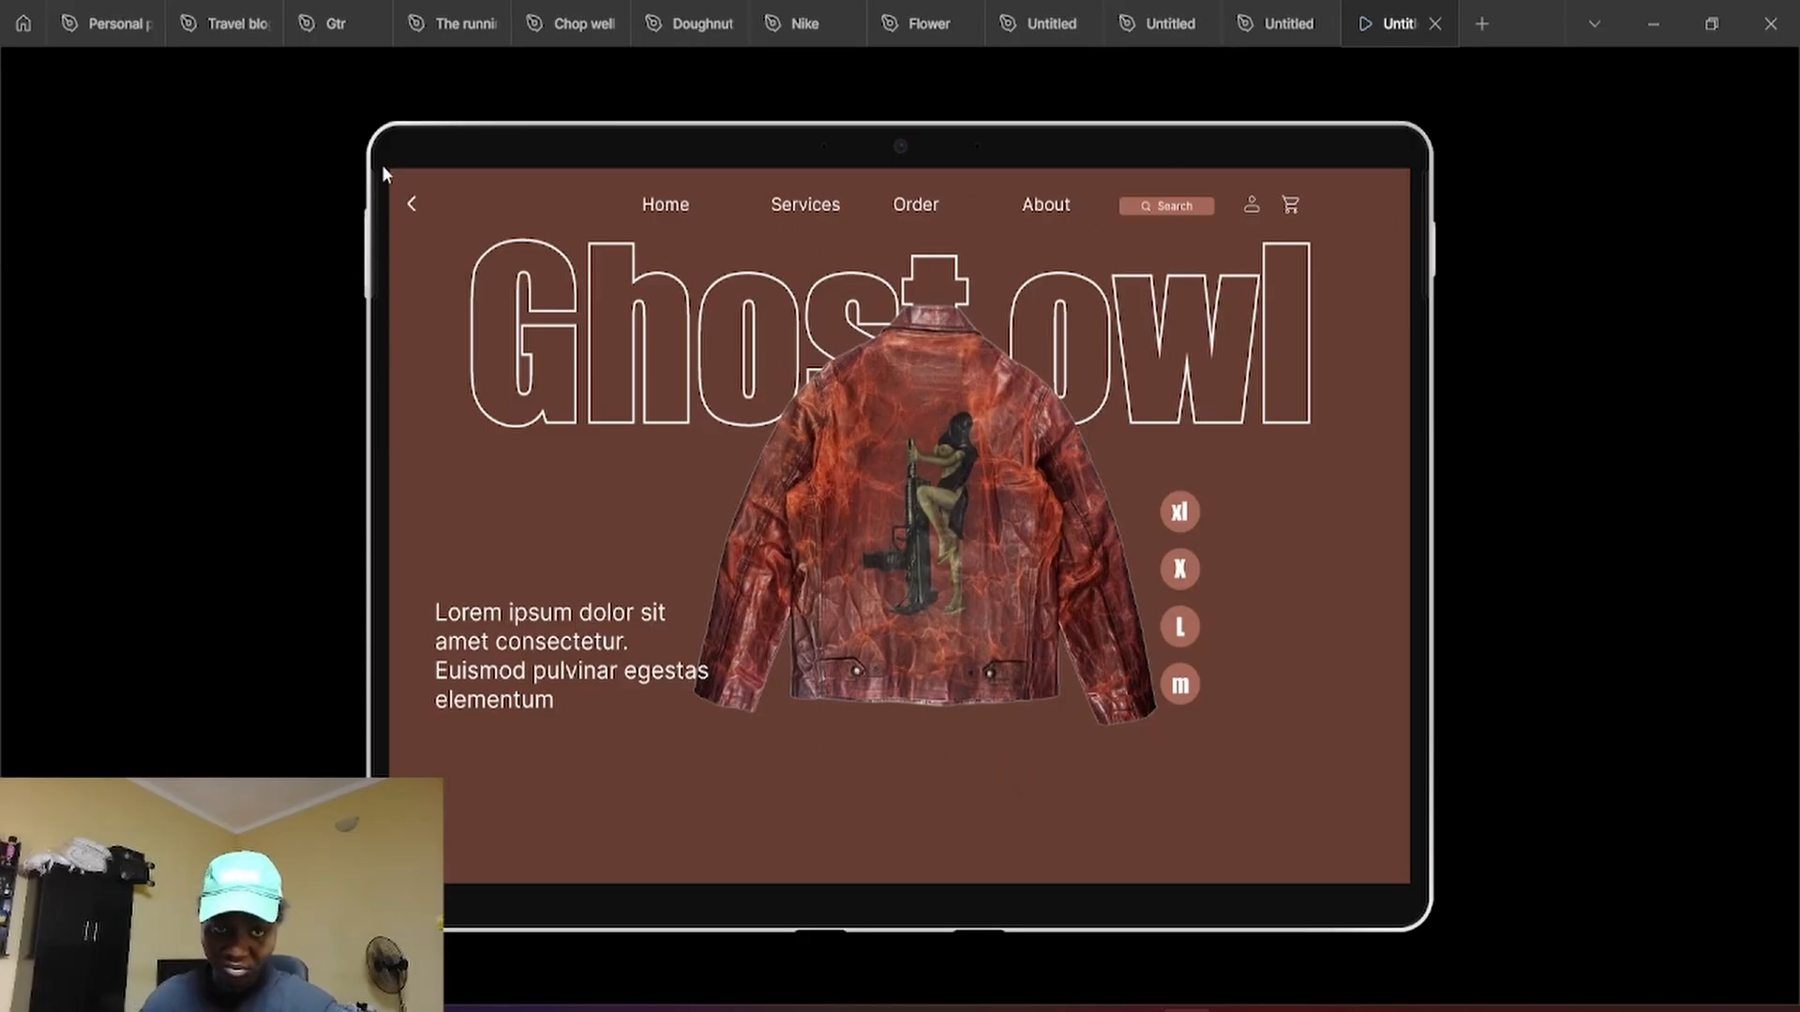
{"action": "left_click", "coordinate": [411, 210]}
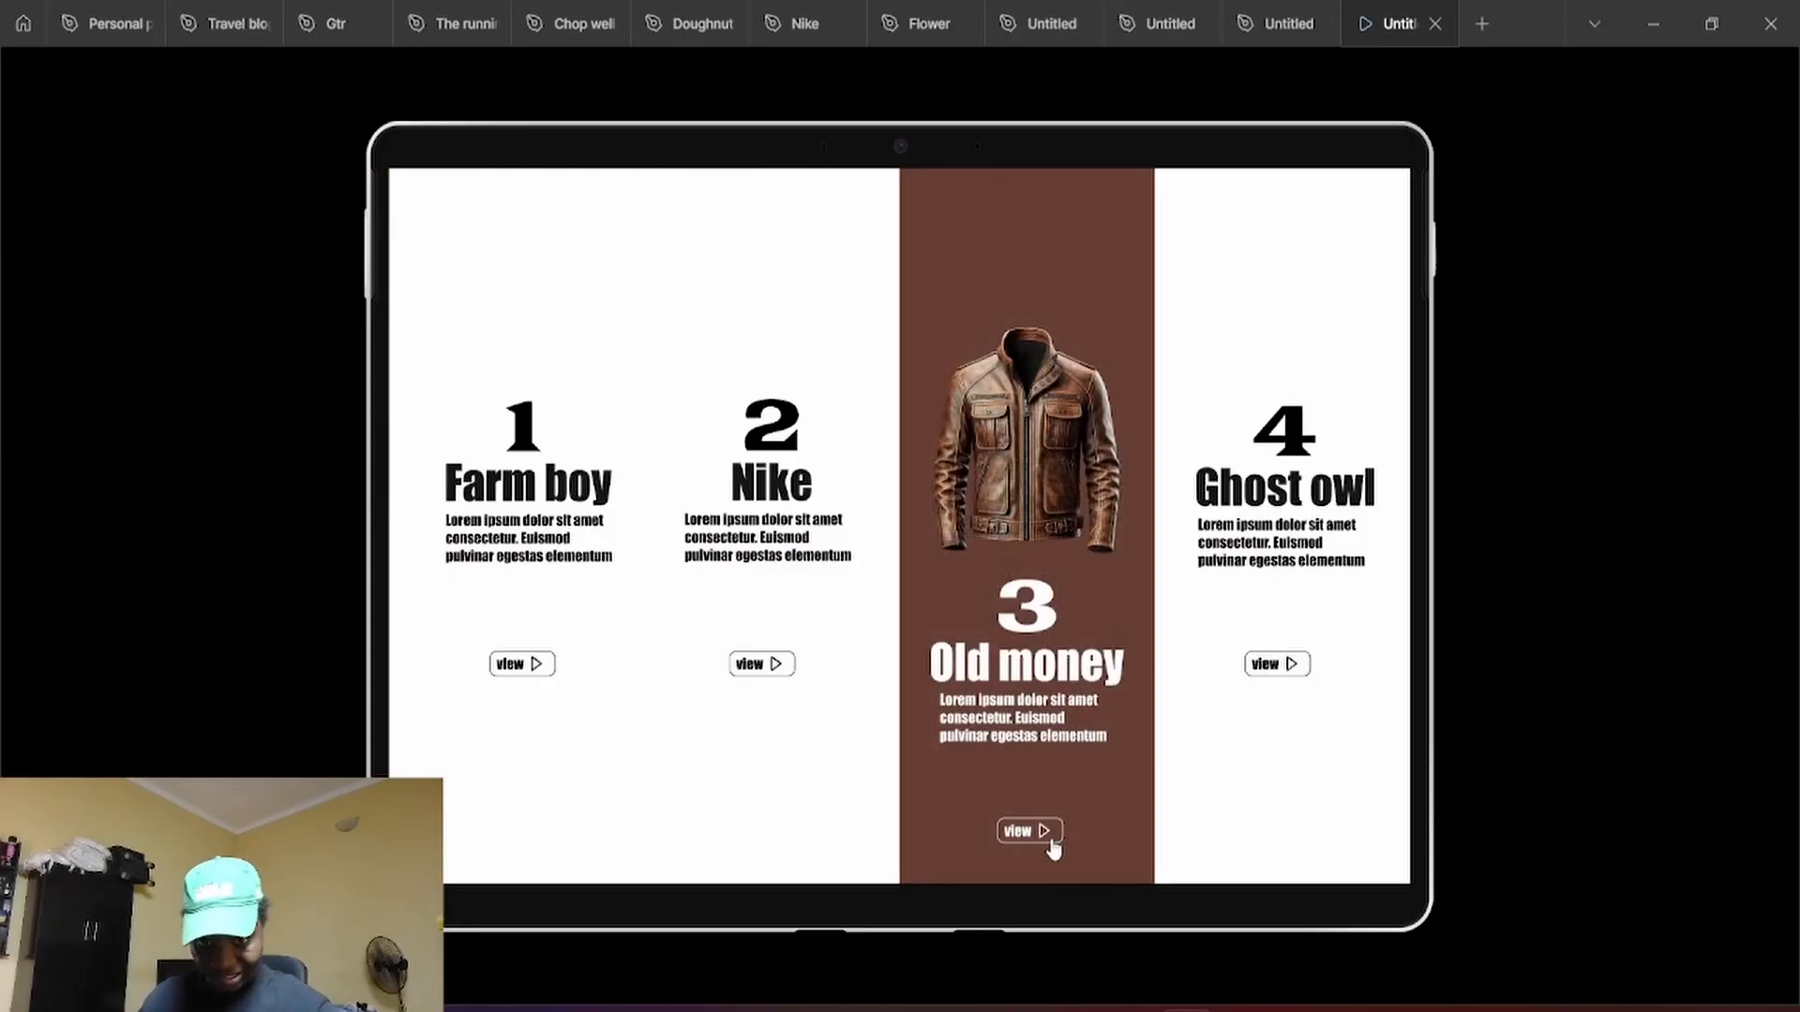
Test the Old money and Nike links by opening each product page from its card and returning with the back arrow
{"action": "left_click", "coordinate": [1050, 838]}
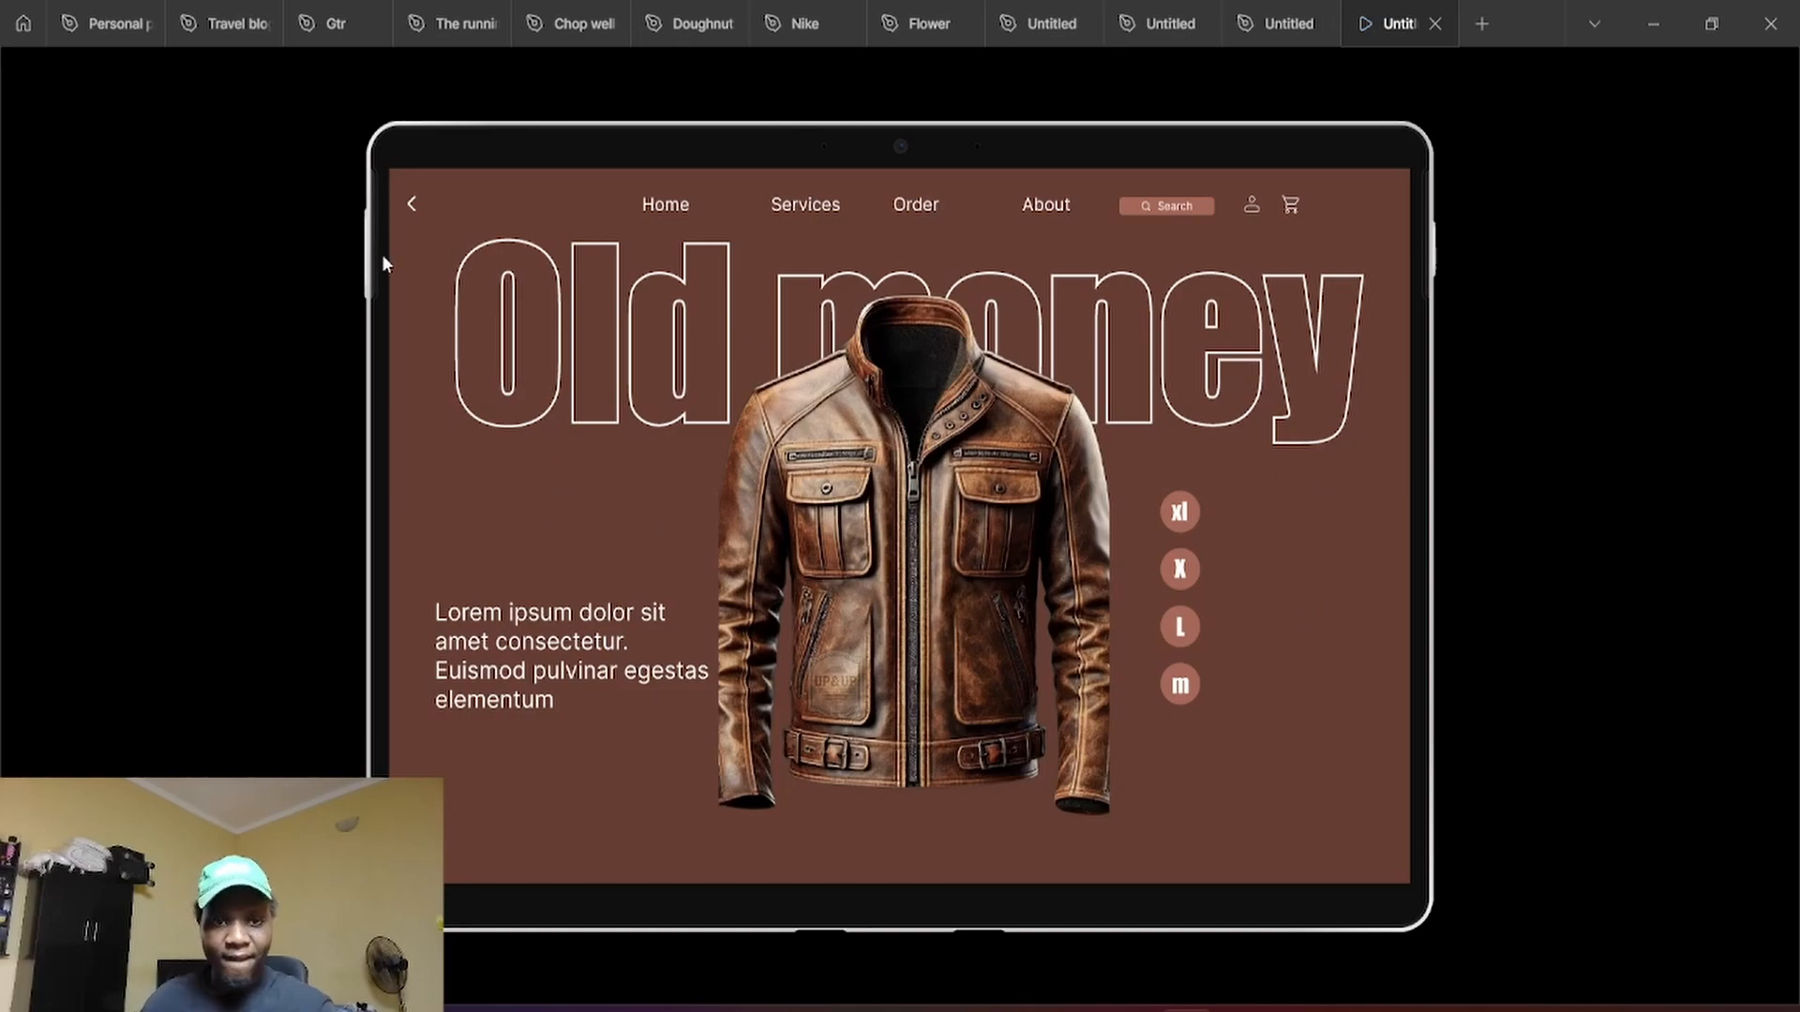
{"action": "left_click", "coordinate": [409, 206]}
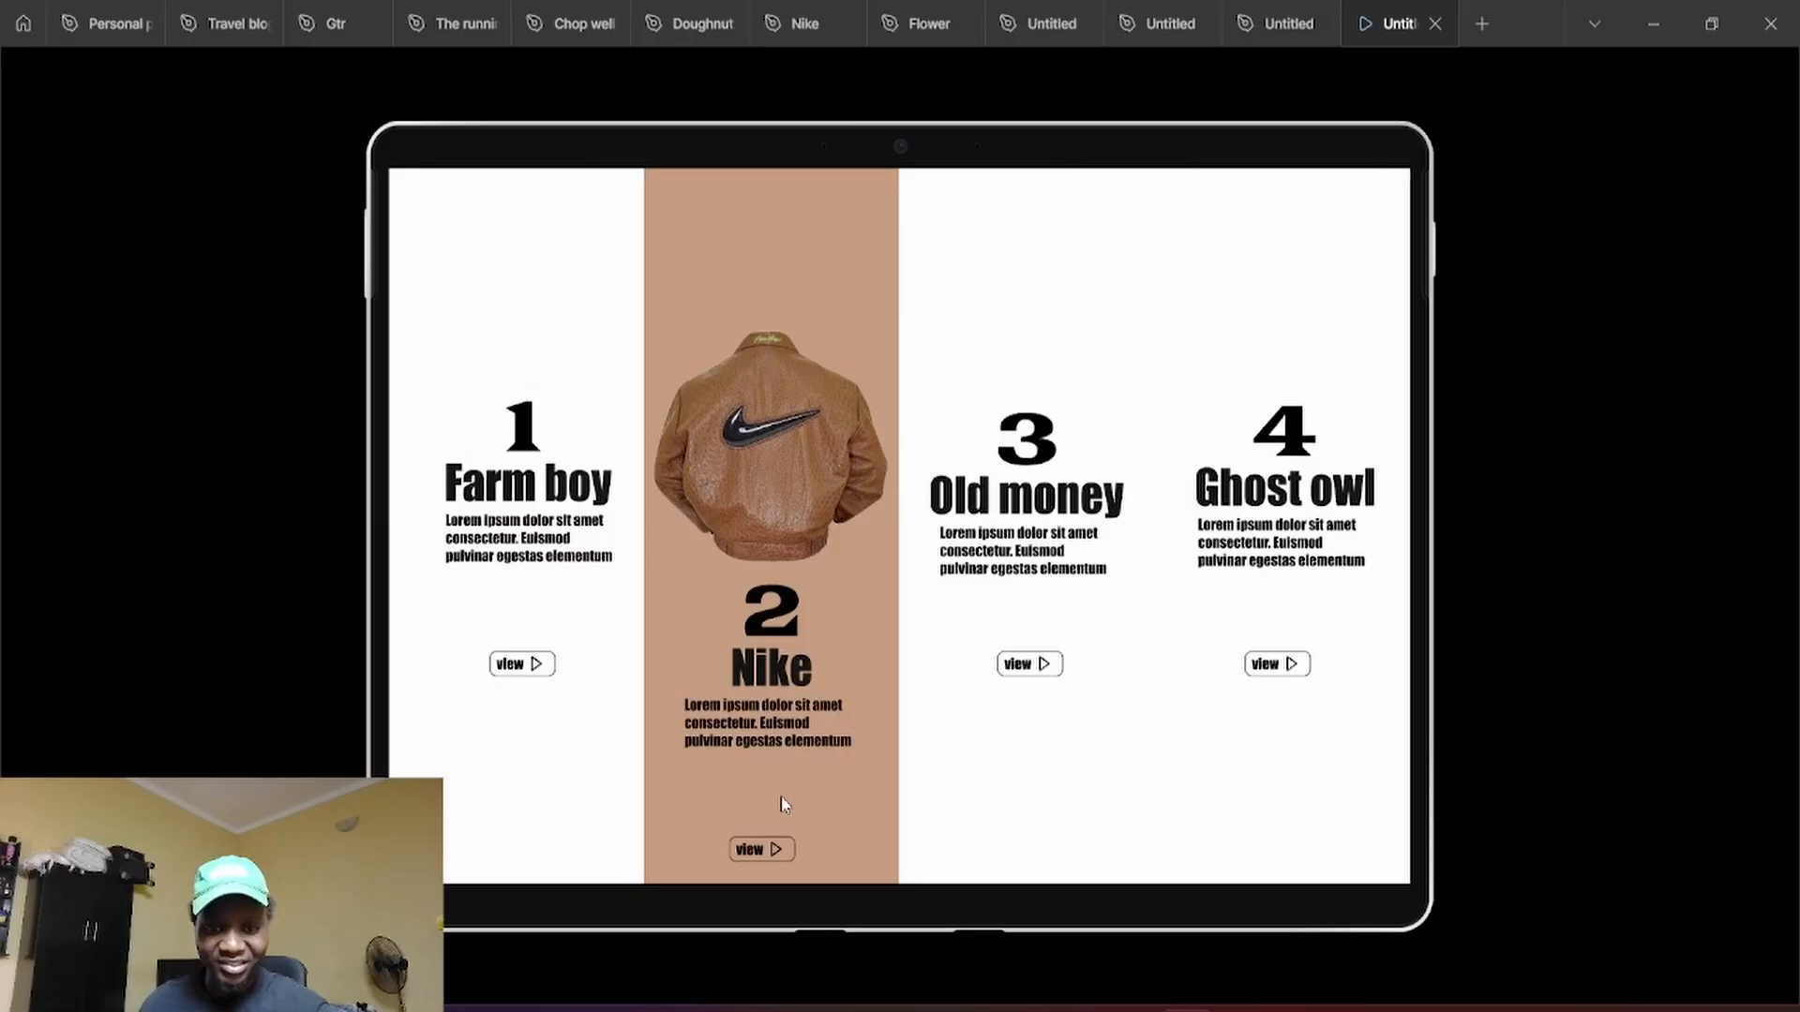
{"action": "left_click", "coordinate": [777, 851]}
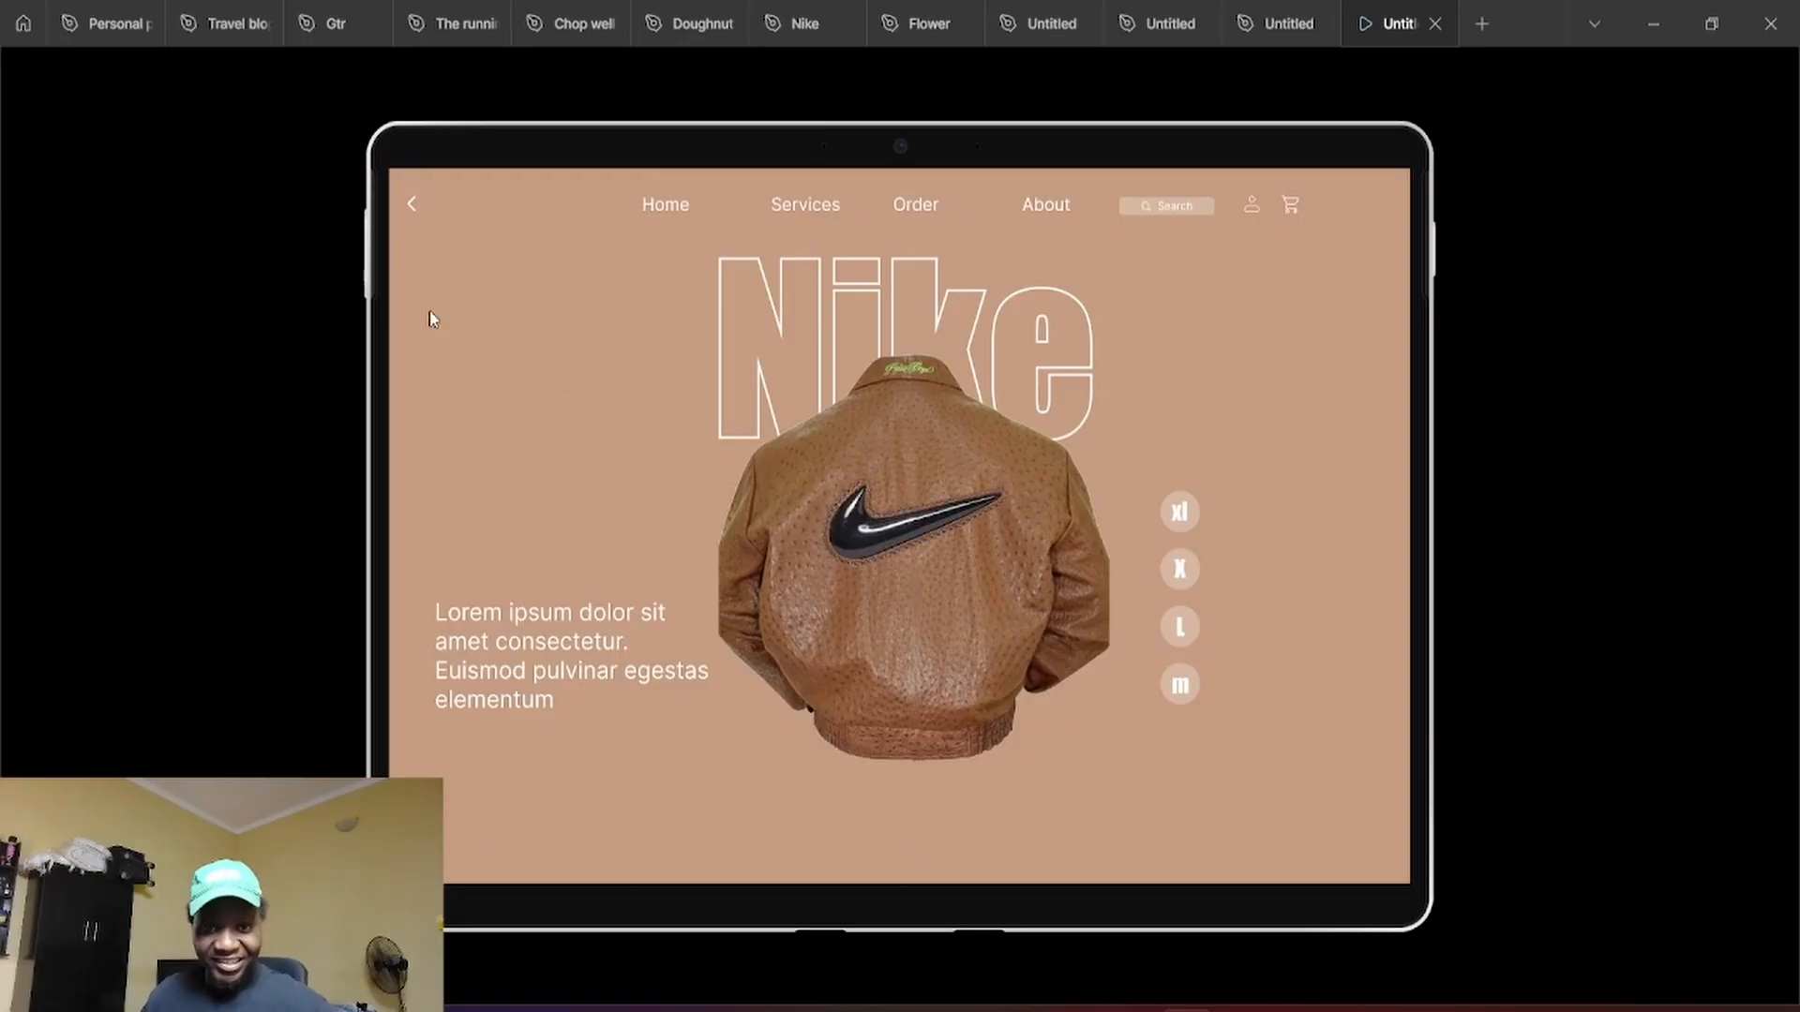
{"action": "left_click", "coordinate": [413, 210]}
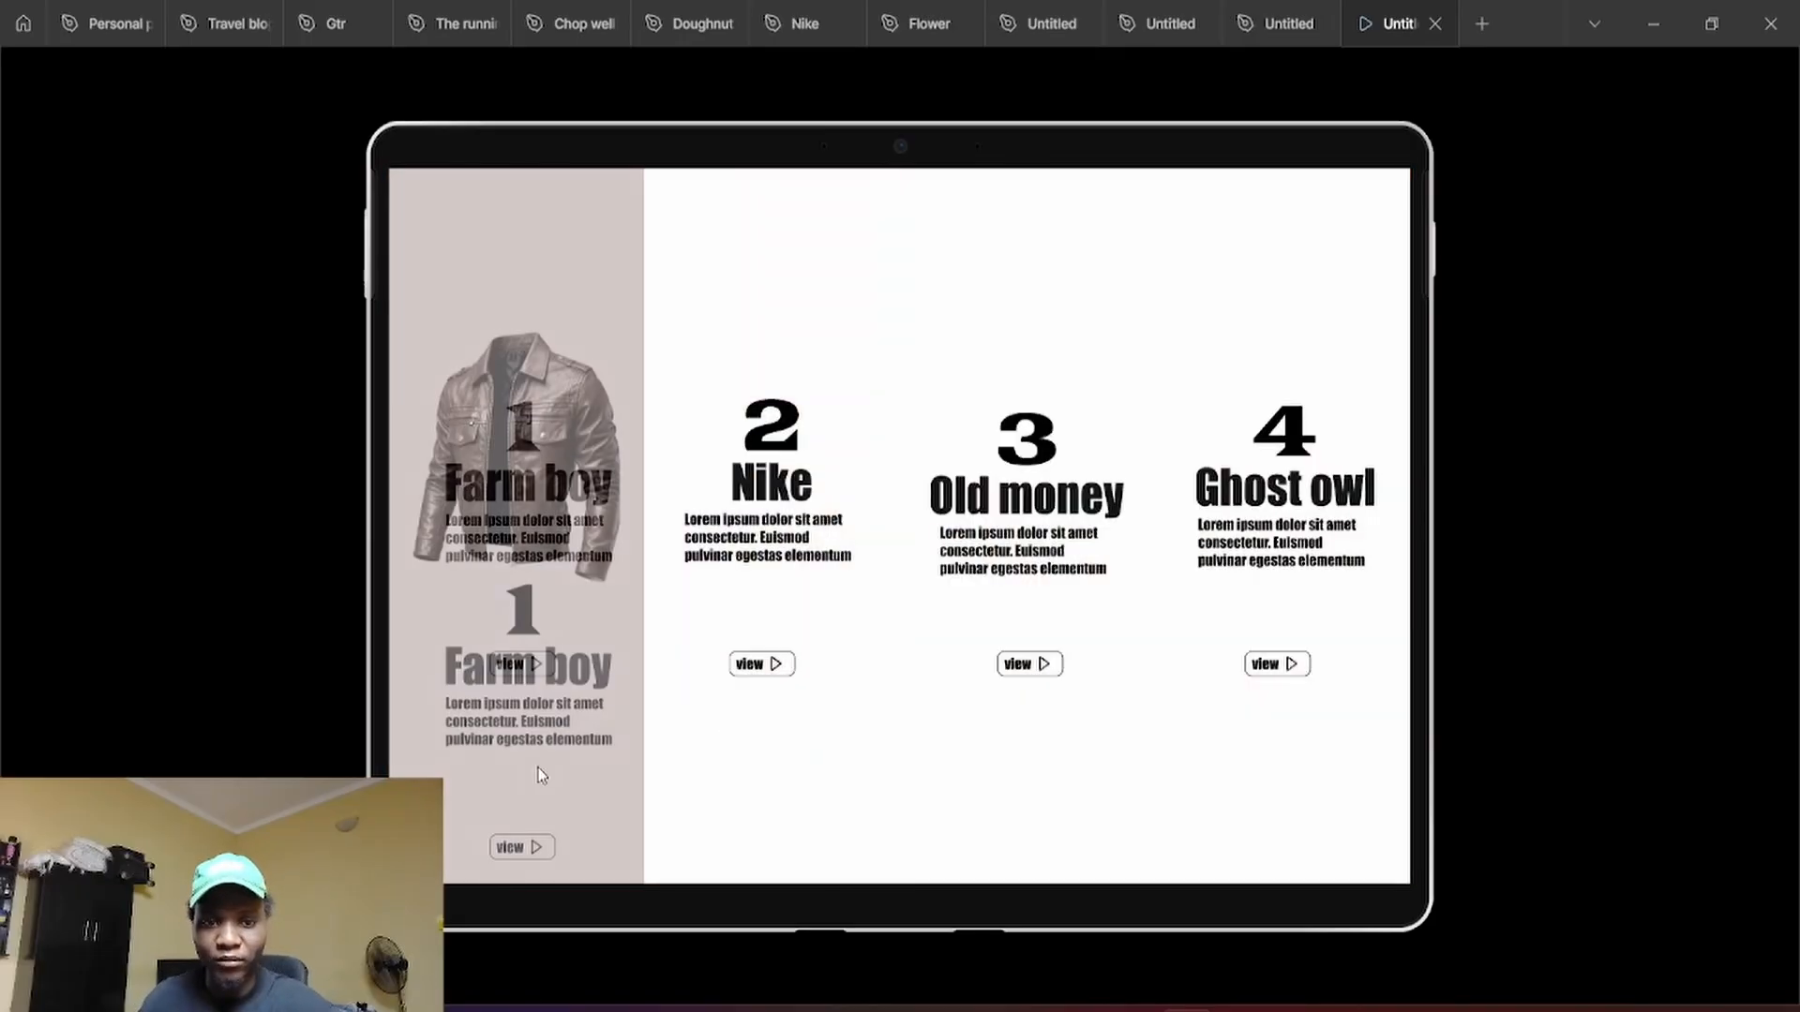